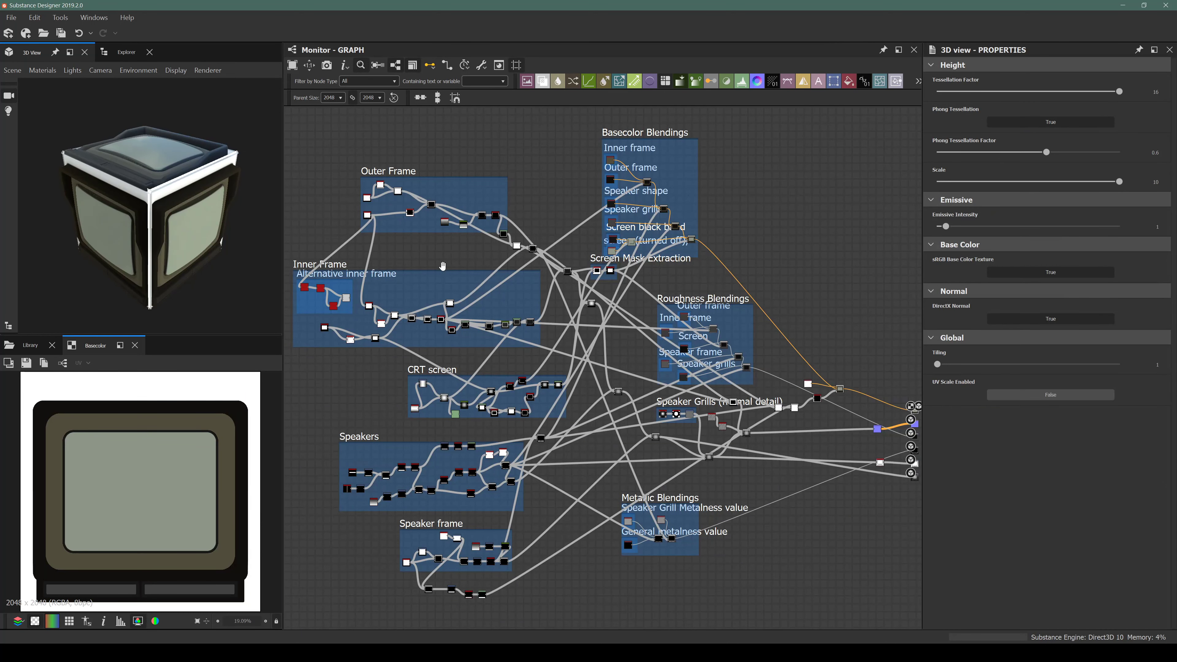
Darken the Uniform Color node feeding the final base color blend to a value of about 42 and check it on the 3D model.
scroll(810, 384, "up", 6)
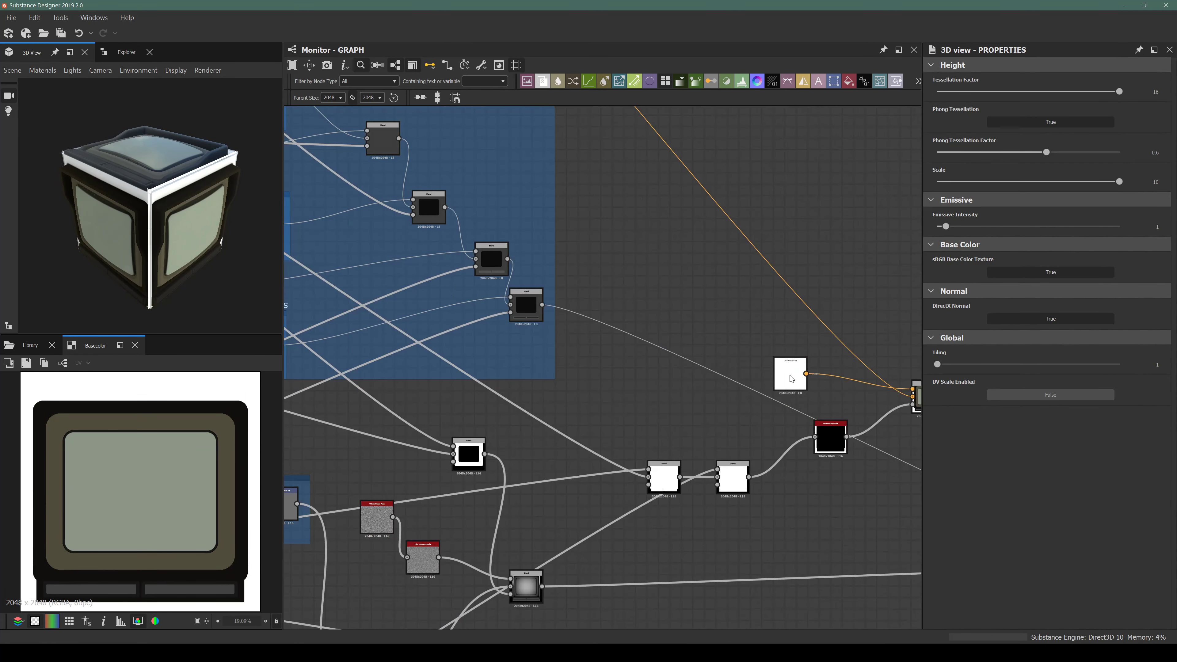
left_click(790, 373)
left_click(972, 392)
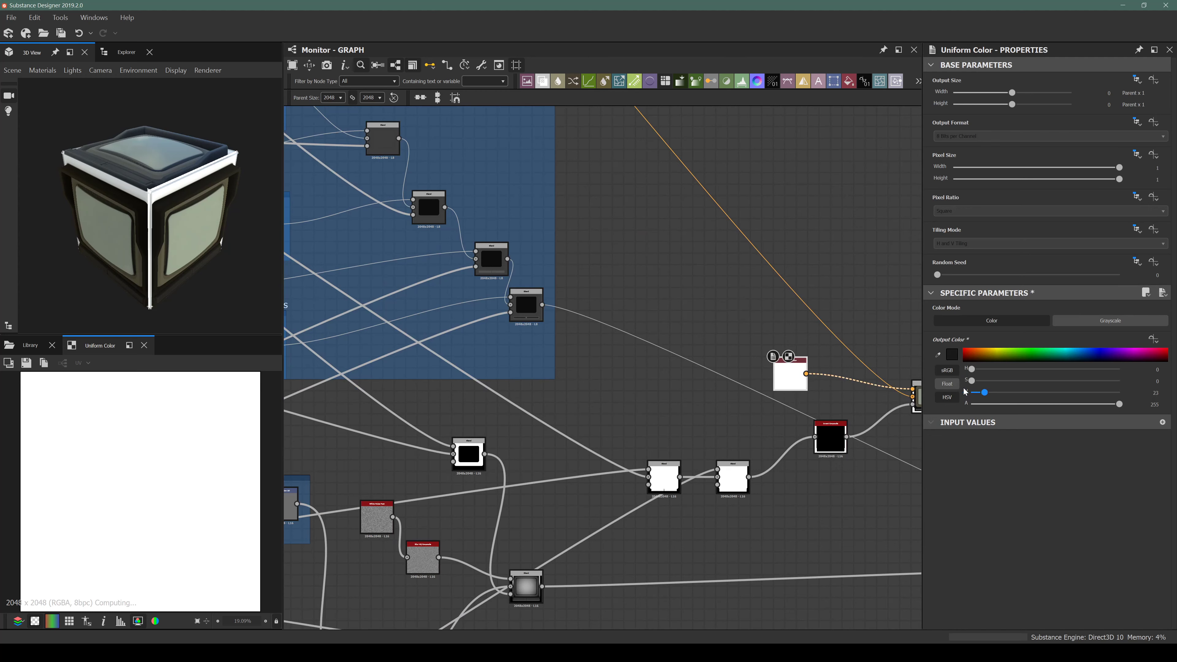
left_click_drag(965, 392, 997, 384)
left_click_drag(167, 235, 262, 177)
scroll(89, 192, "up", 4)
scroll(142, 153, "up", 3)
scroll(184, 211, "down", 5)
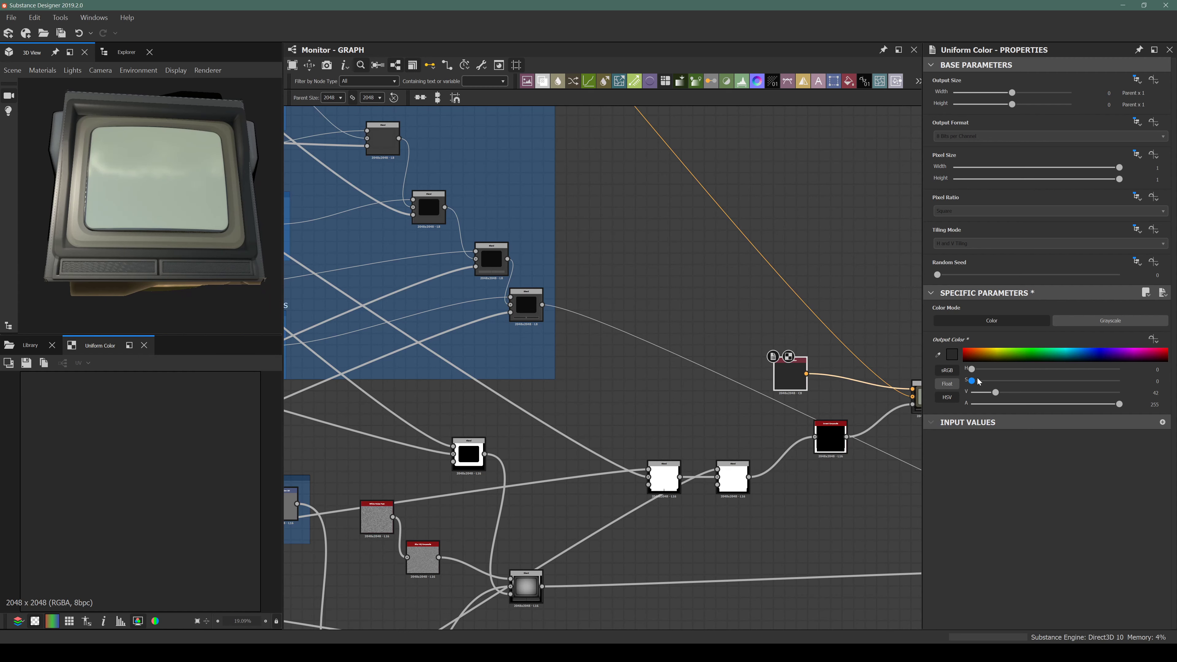
Compare the Uniform Color node at full white on the 3D model and set its value back to a dark 41.
left_click_drag(996, 393, 1162, 404)
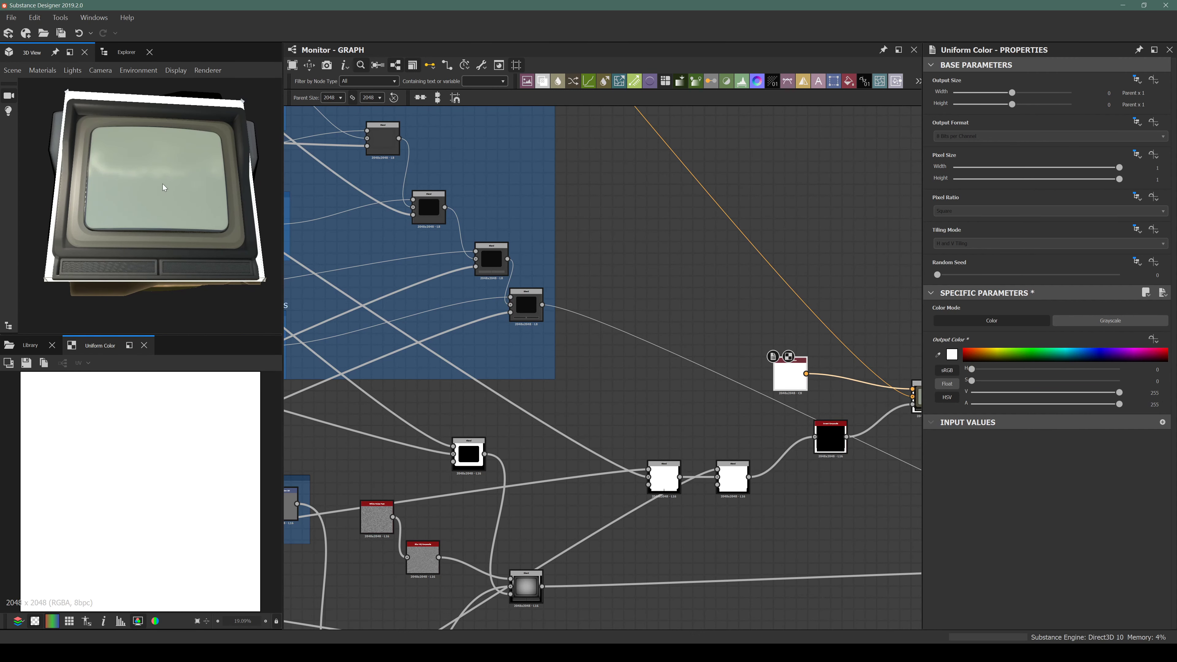
left_click_drag(193, 201, 167, 136)
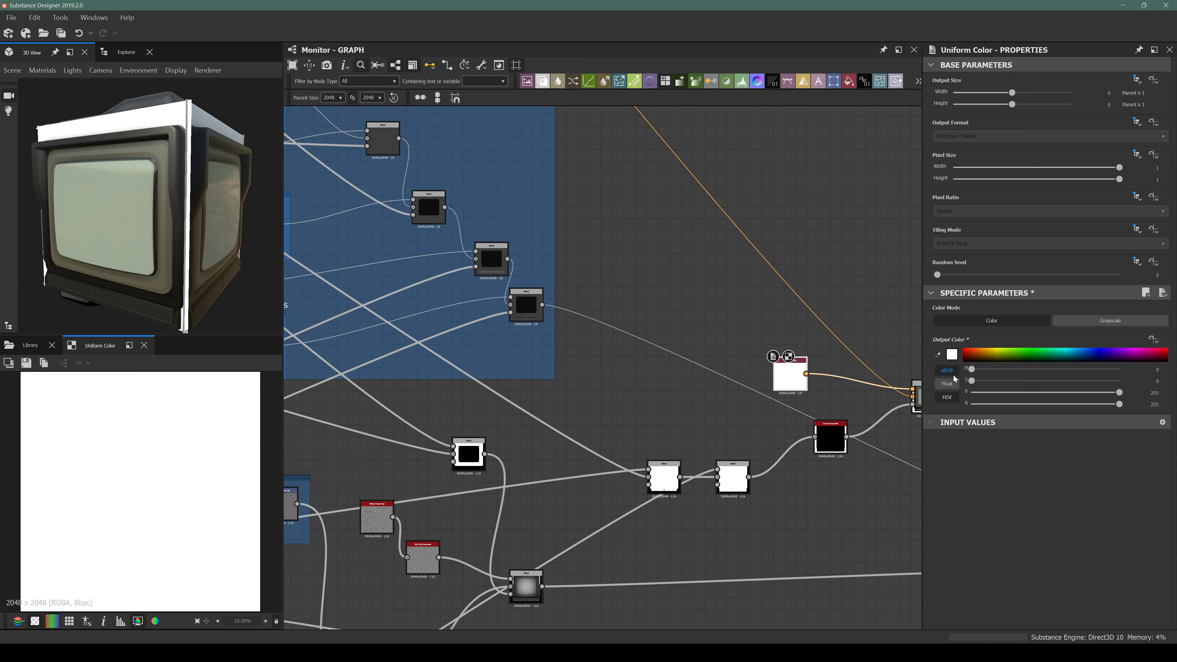
left_click_drag(1119, 392, 898, 389)
left_click(996, 392)
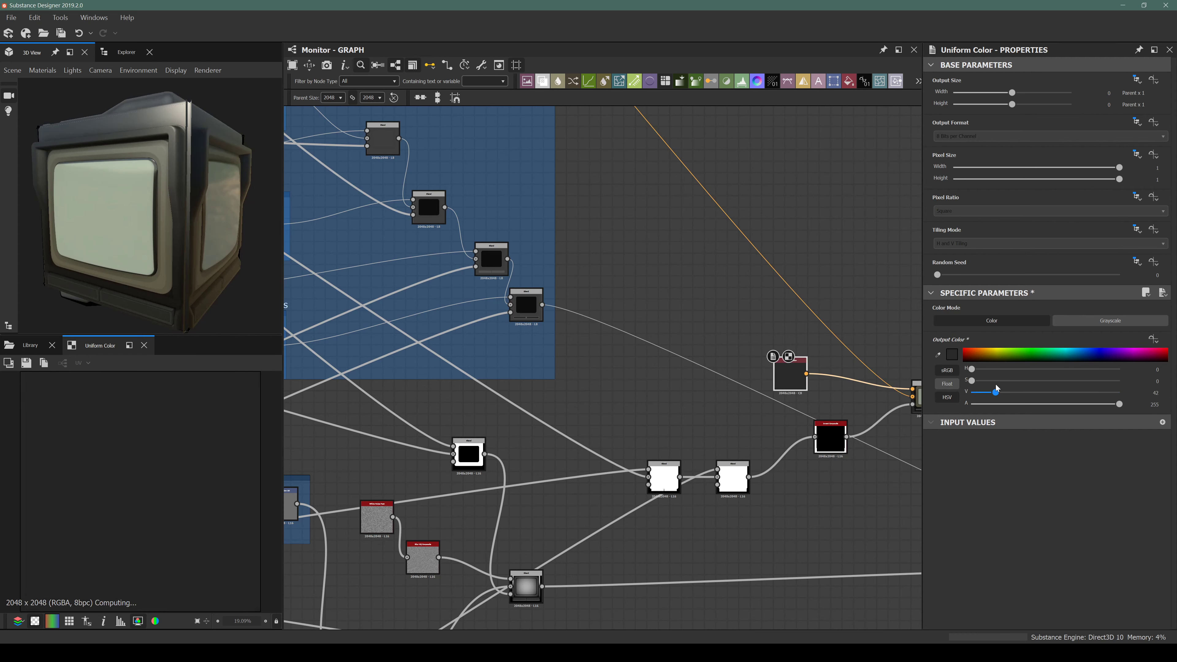
left_click_drag(1001, 384, 995, 387)
left_click_drag(100, 139, 163, 160)
scroll(141, 147, "up", 3)
scroll(142, 149, "down", 5)
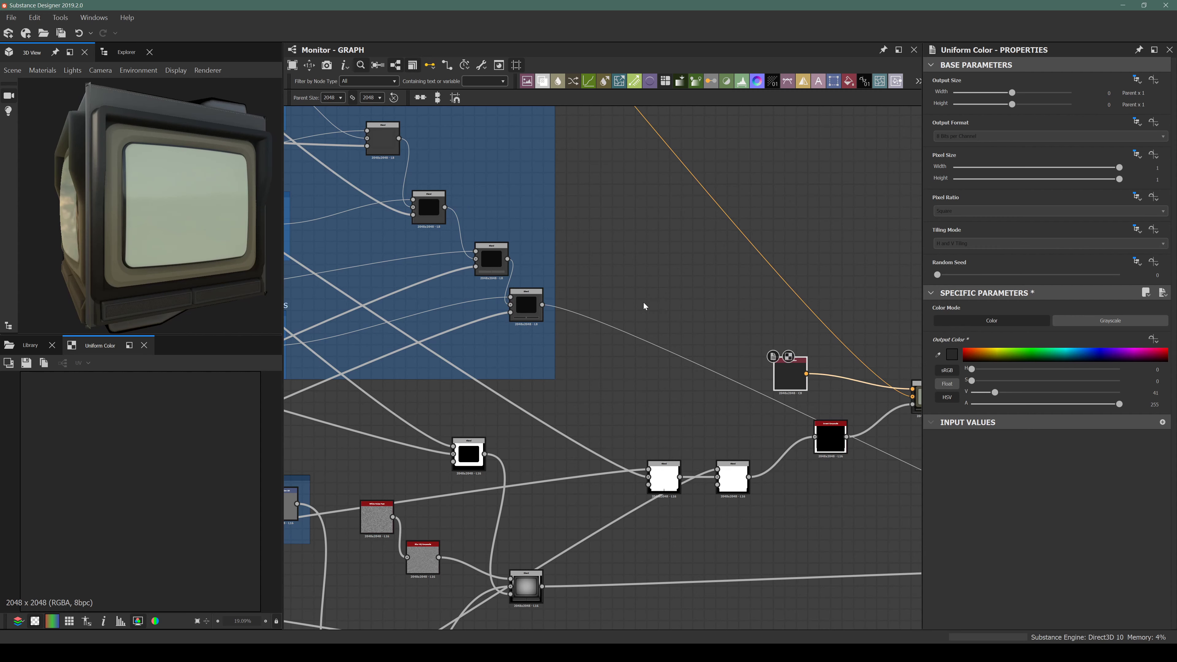
Create a new Substance graph named Dial Pad in the Electronics01 package using the PBR (Metallic/Roughness) template.
left_click(125, 52)
left_click(51, 88)
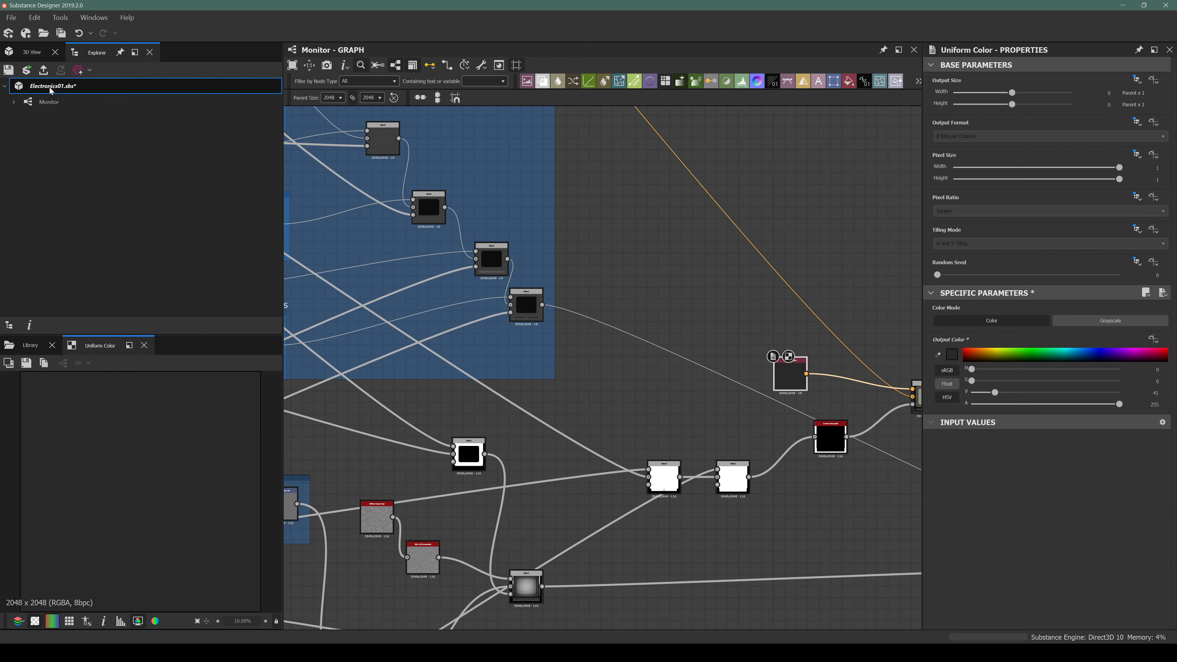
right_click(51, 90)
mouse_move(71, 96)
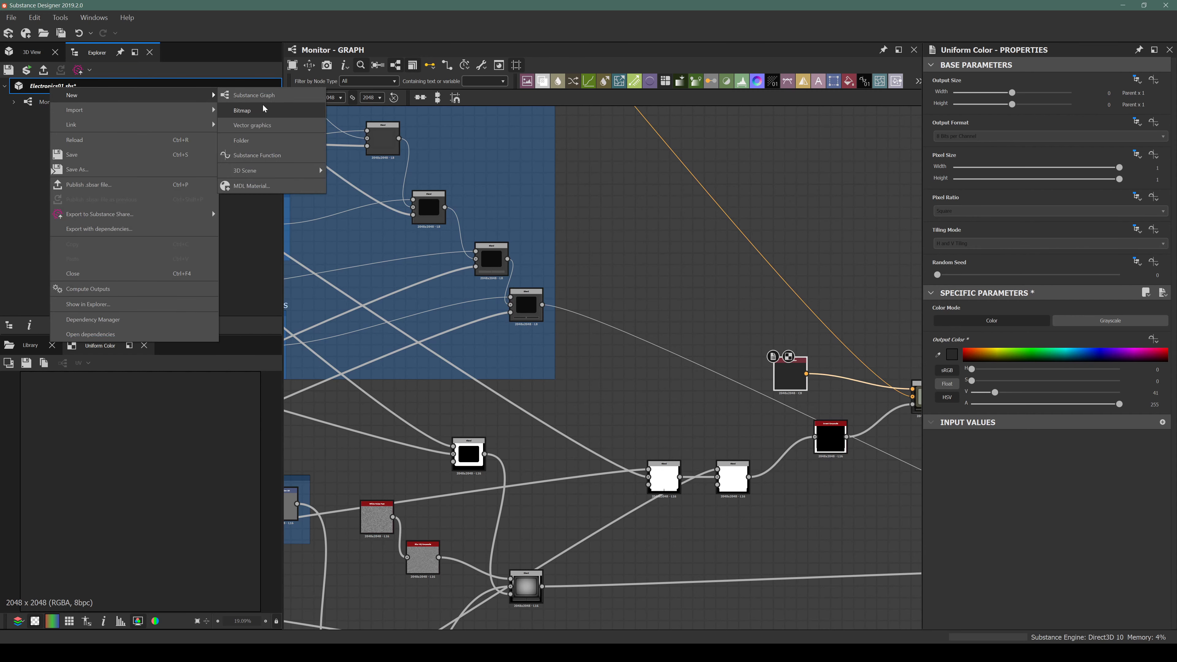
left_click(251, 95)
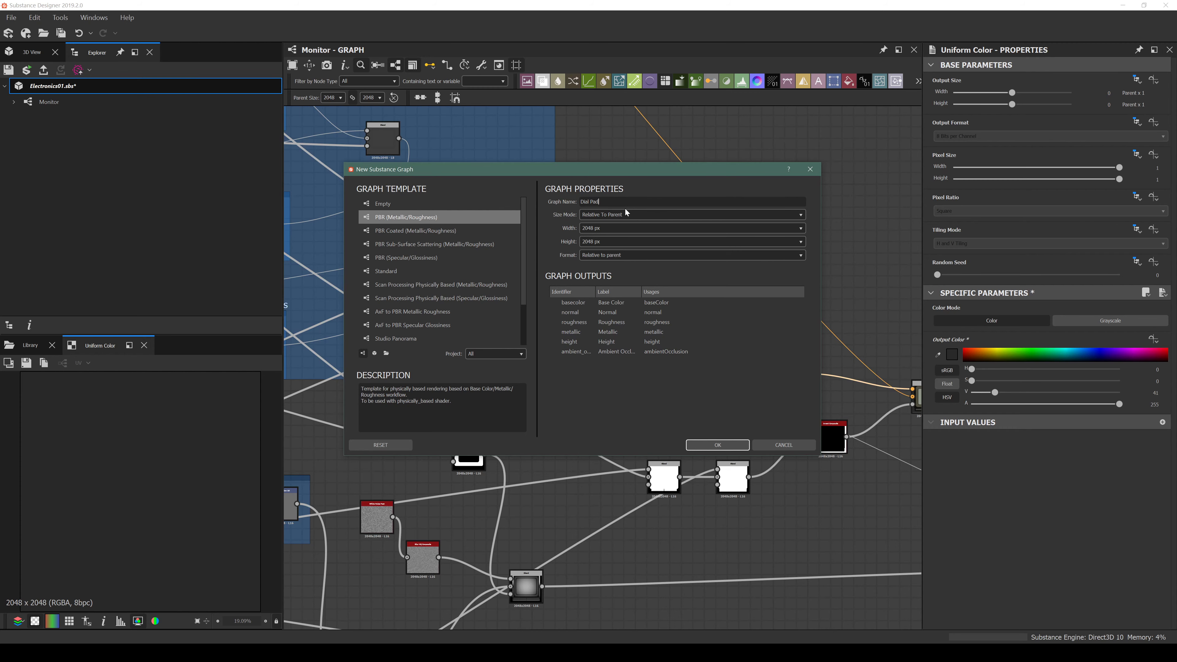
left_click(717, 445)
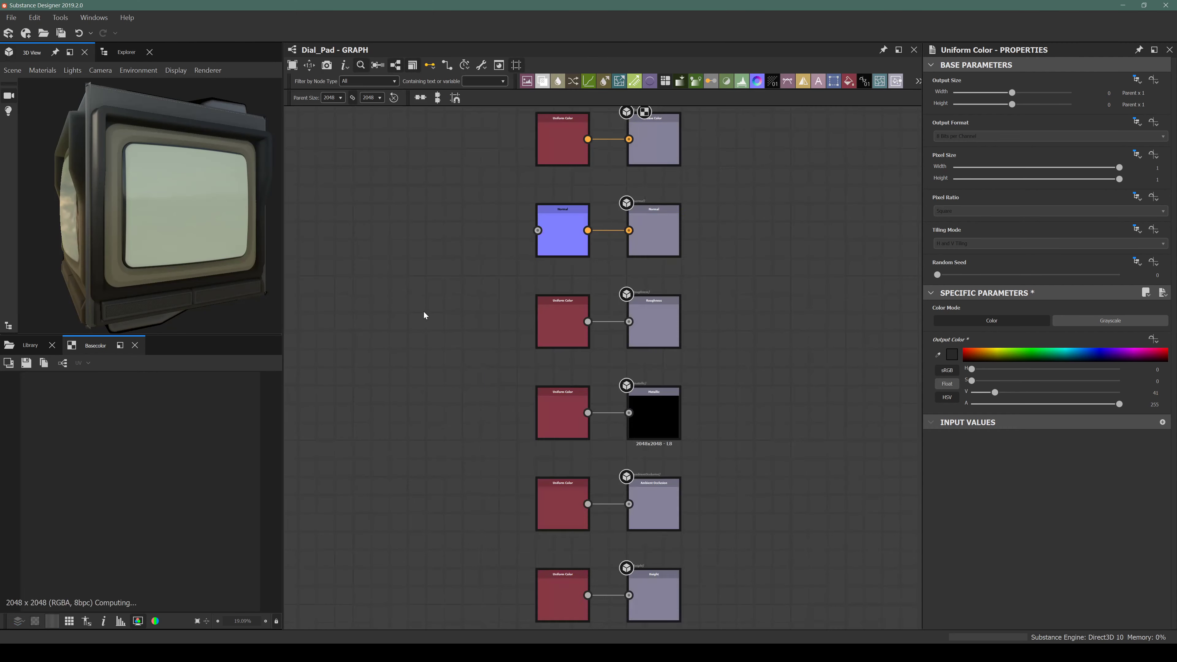
middle_click_drag(437, 286, 644, 320)
scroll(581, 320, "down", 2)
middle_click_drag(499, 363, 541, 388)
middle_click_drag(524, 334, 612, 365)
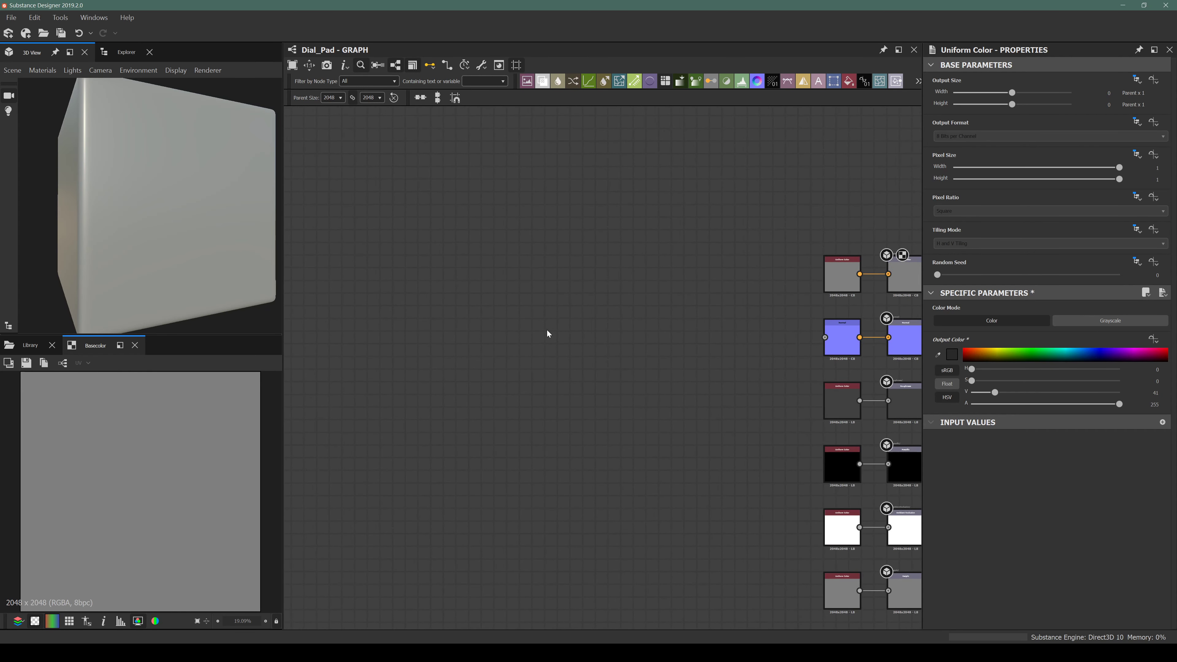
middle_click_drag(531, 336, 529, 341)
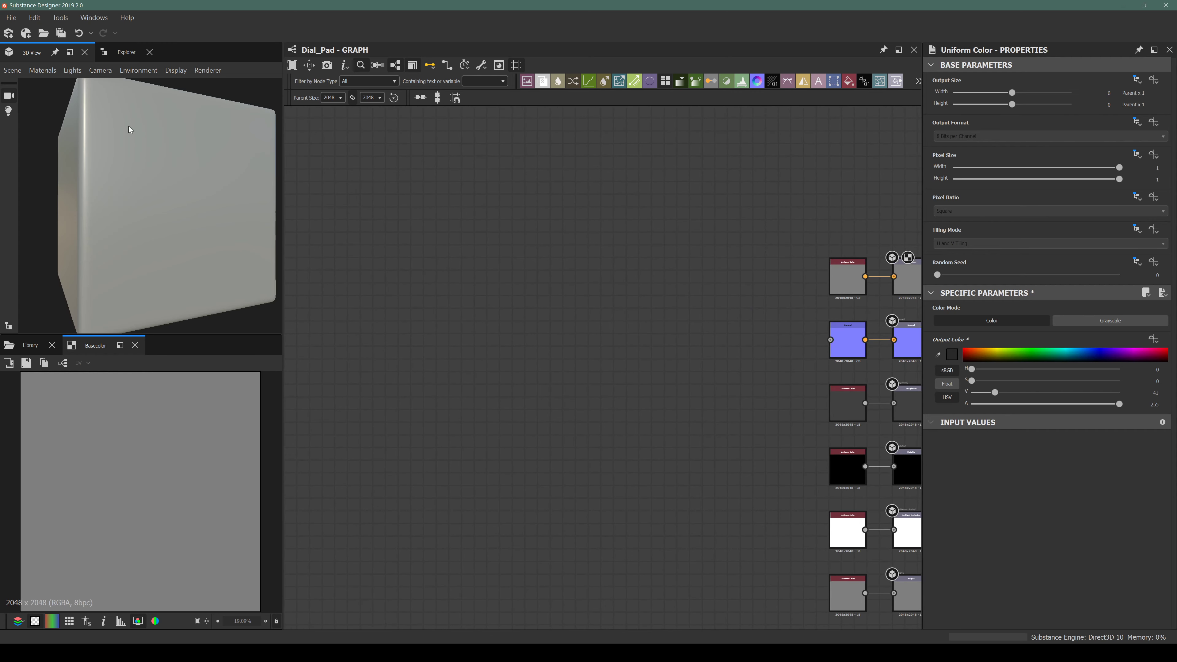
Open the Monitor graph and preview the HQ blur node at the end of the Outer Frame group.
left_click(128, 52)
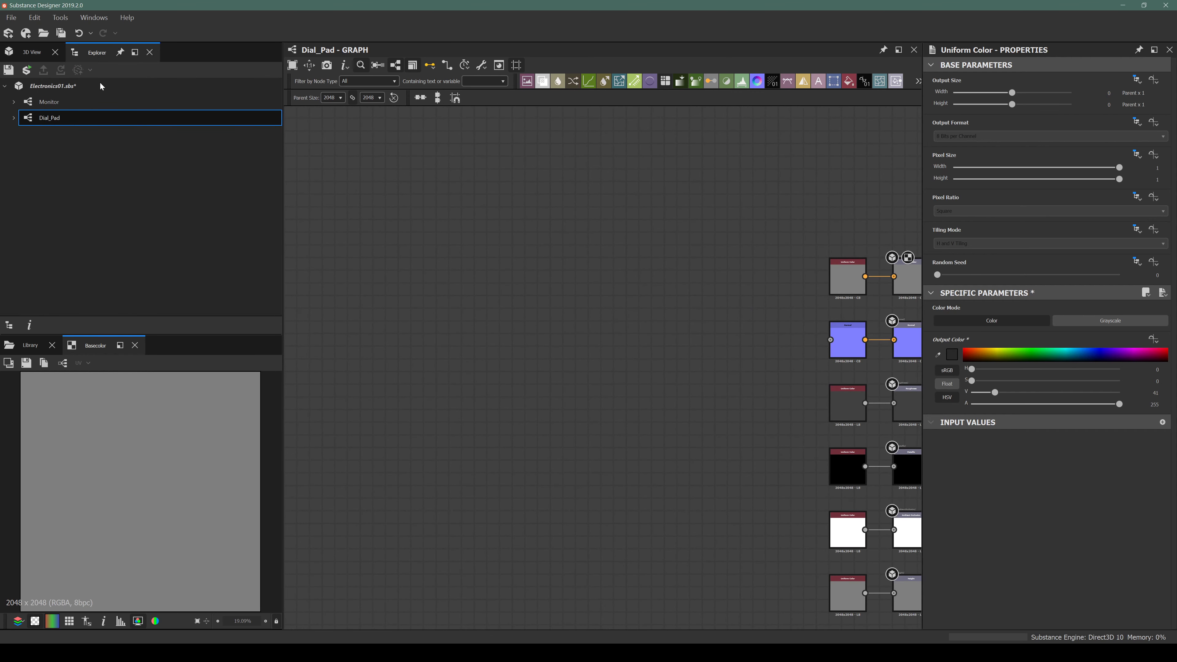
left_click(48, 103)
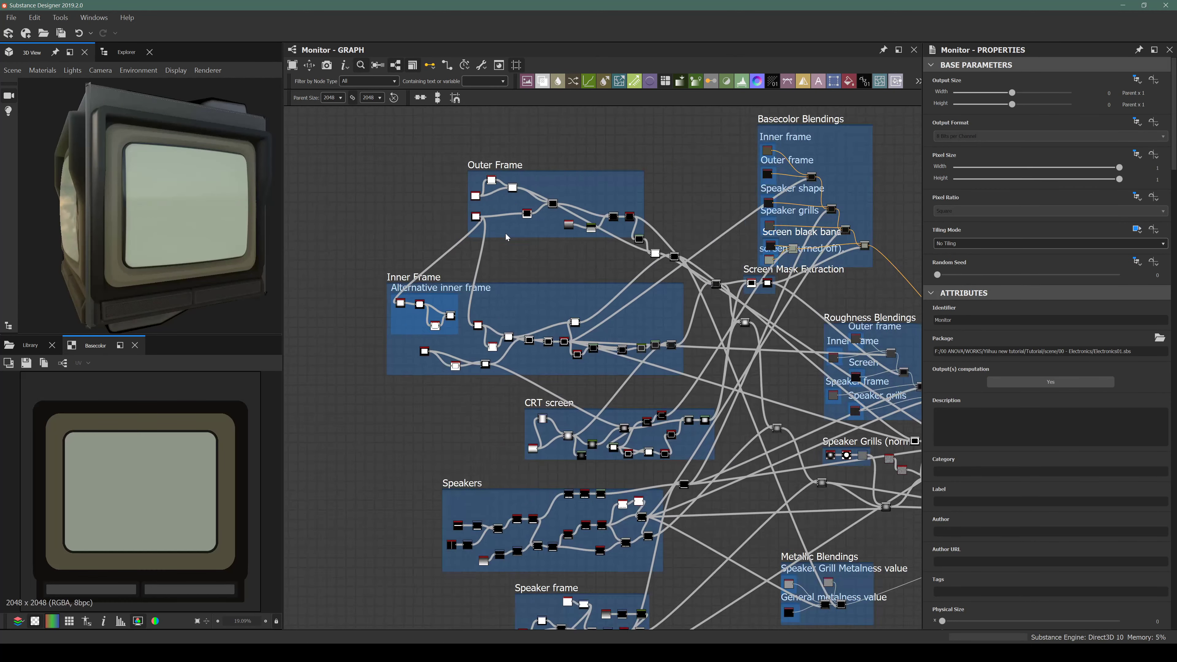
scroll(505, 233, "up", 4)
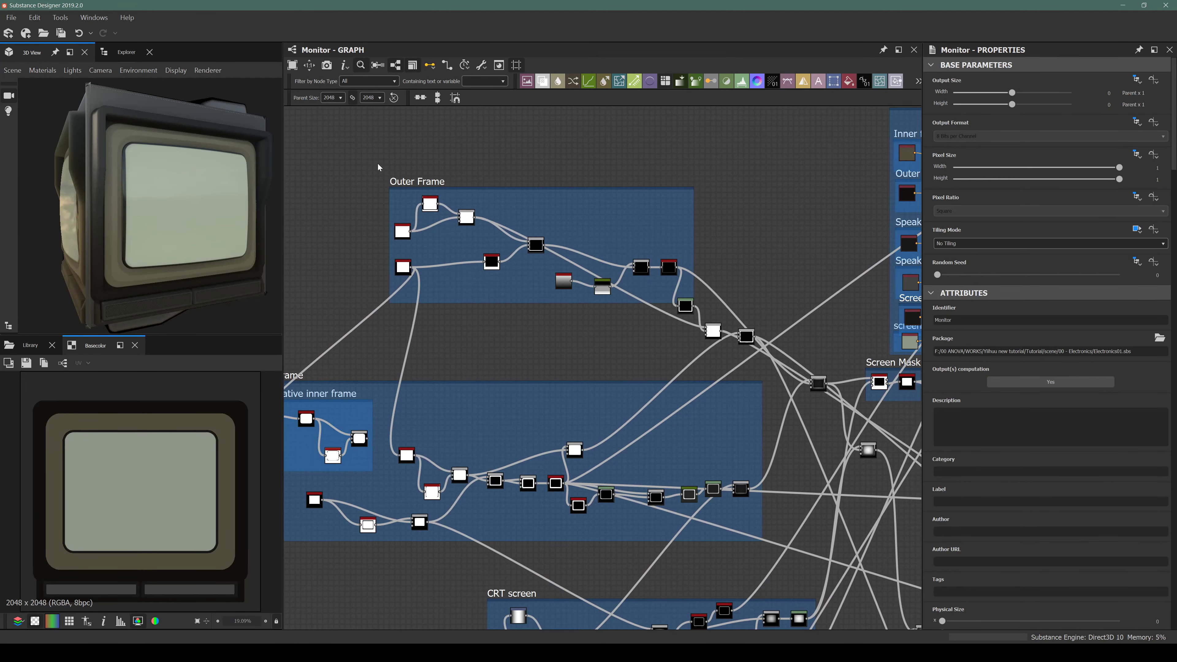
left_click_drag(378, 167, 694, 312)
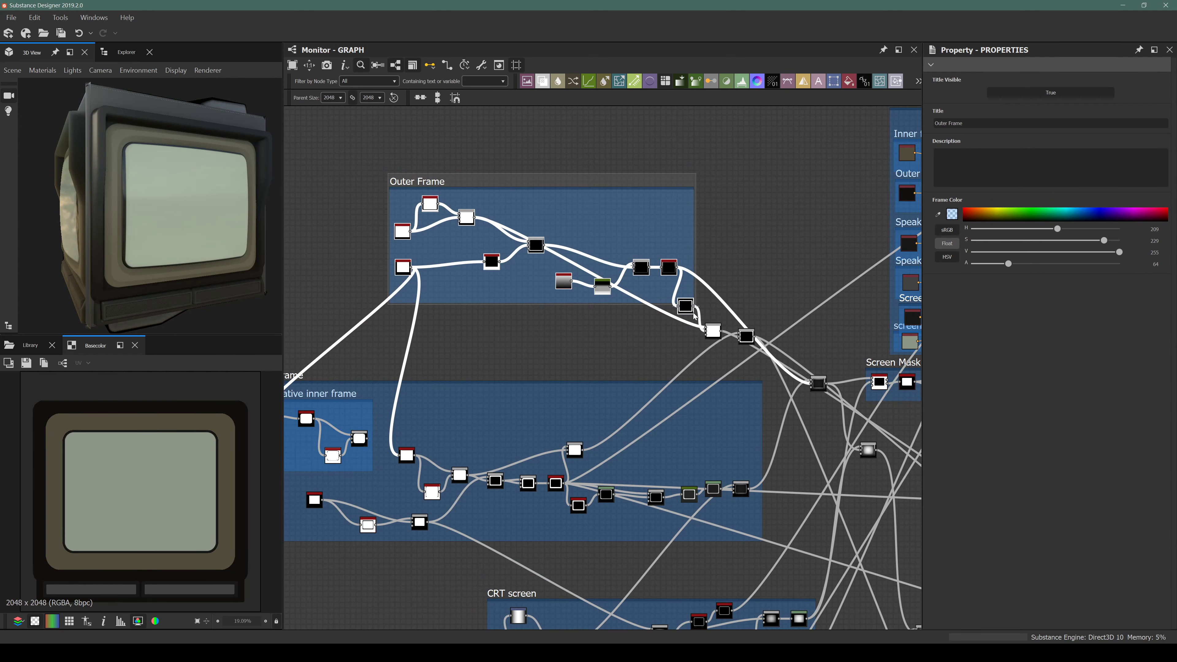
scroll(695, 316, "up", 5)
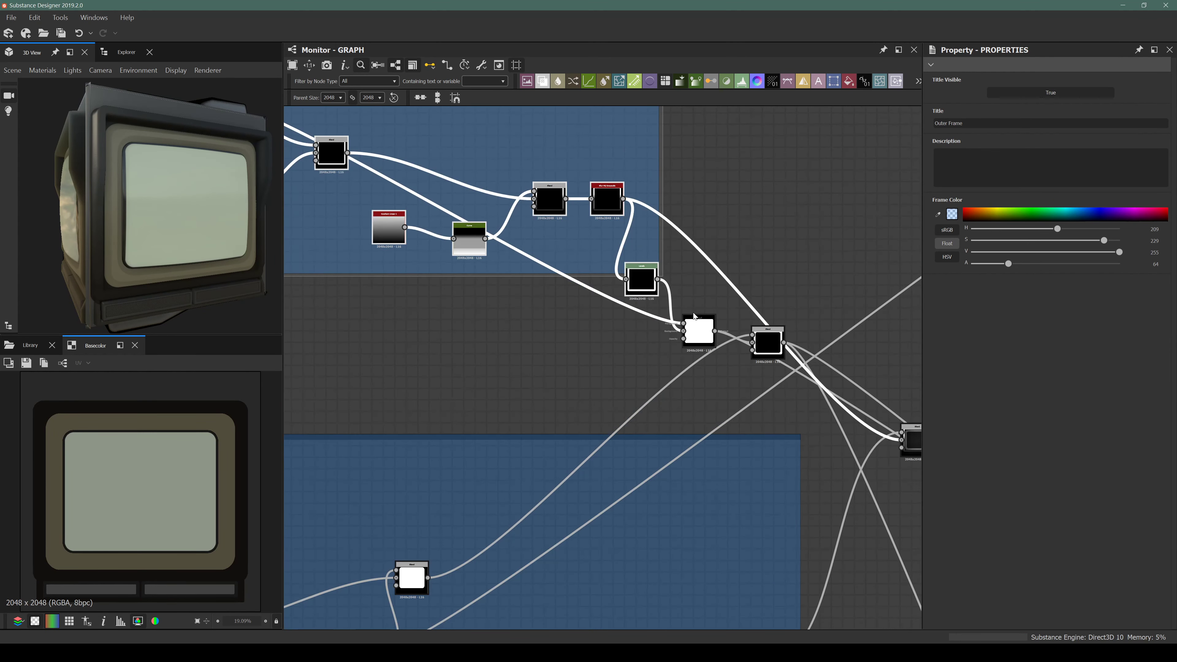
double_click(609, 198)
left_click_drag(121, 158, 171, 160)
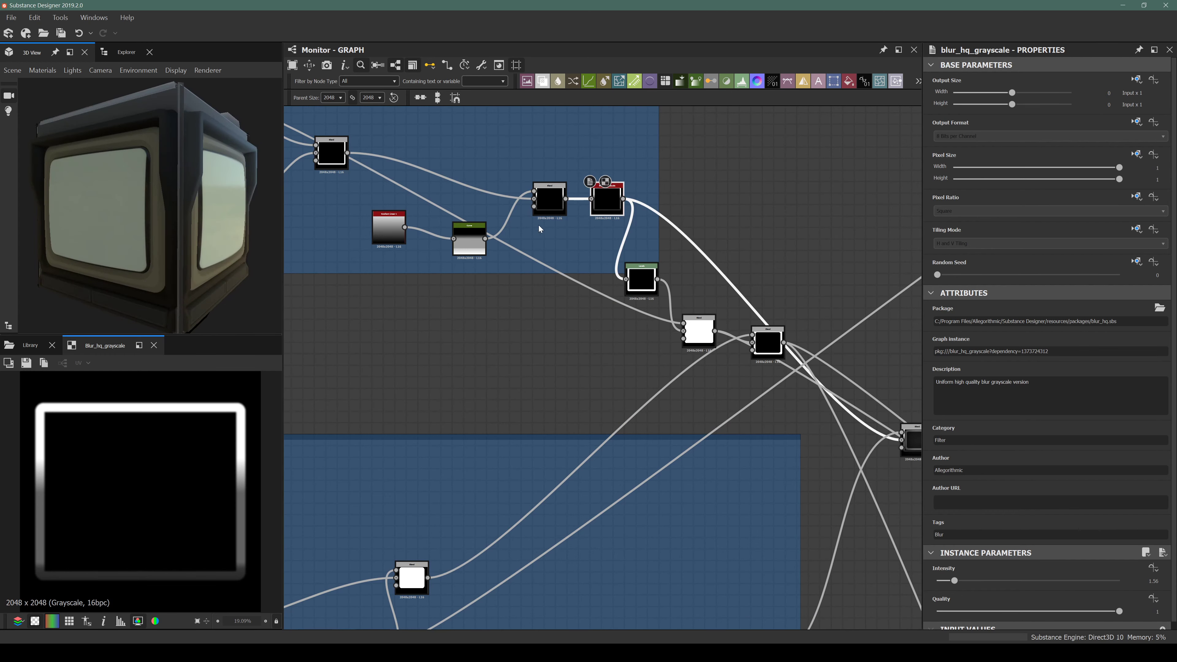
Copy the whole Outer Frame group from the Monitor graph and paste it into the Dial_Pad graph.
scroll(539, 226, "down", 5)
middle_click_drag(476, 281, 524, 326)
left_click_drag(322, 186, 654, 319)
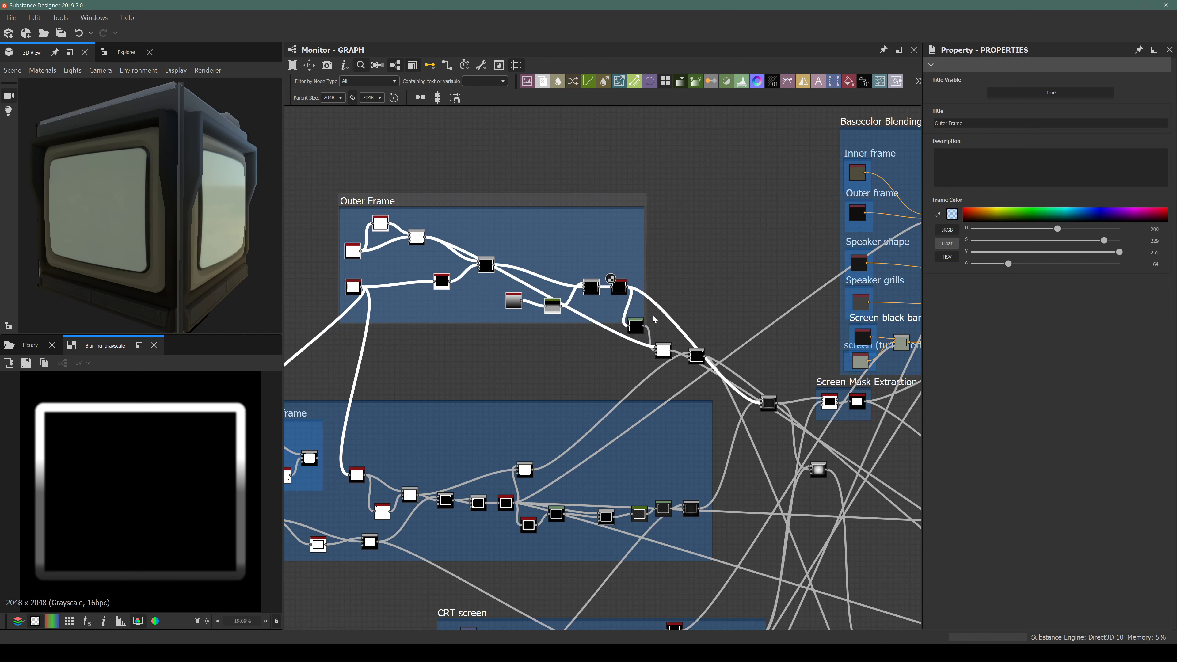
left_click(126, 52)
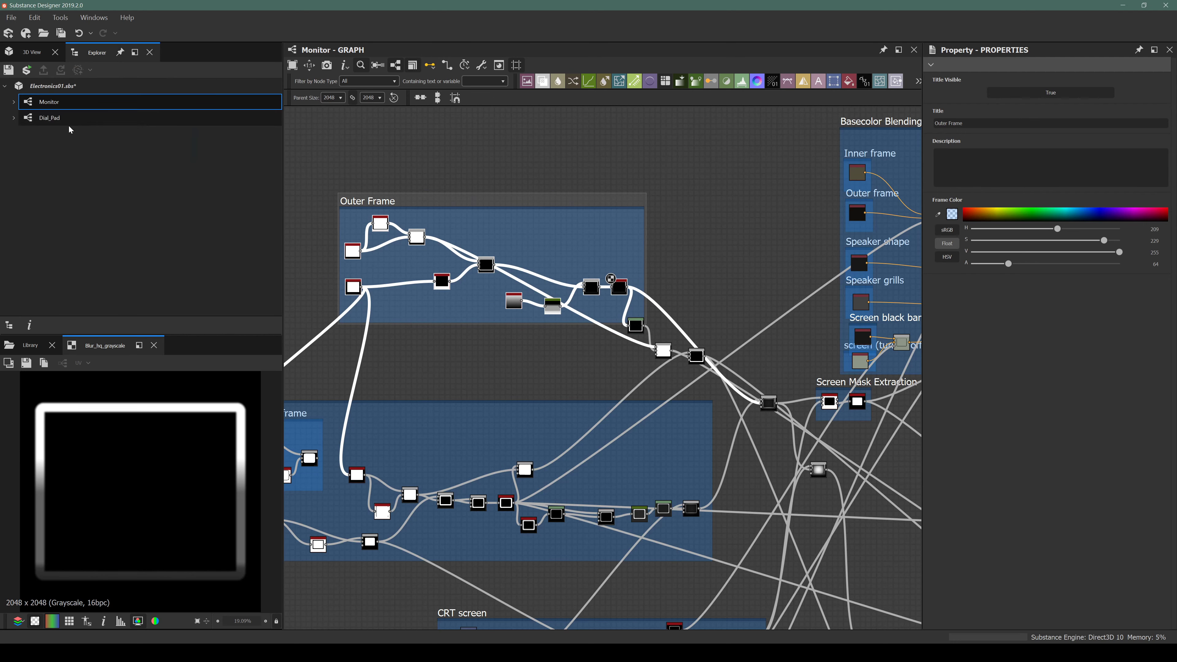
left_click(59, 124)
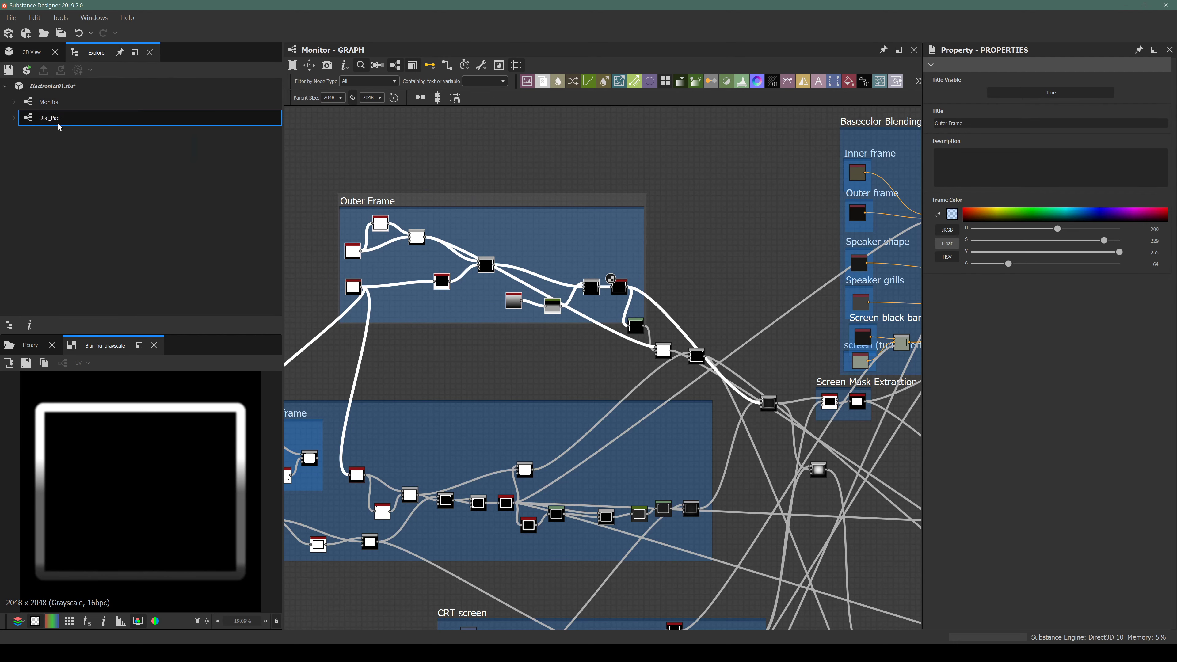
double_click(39, 117)
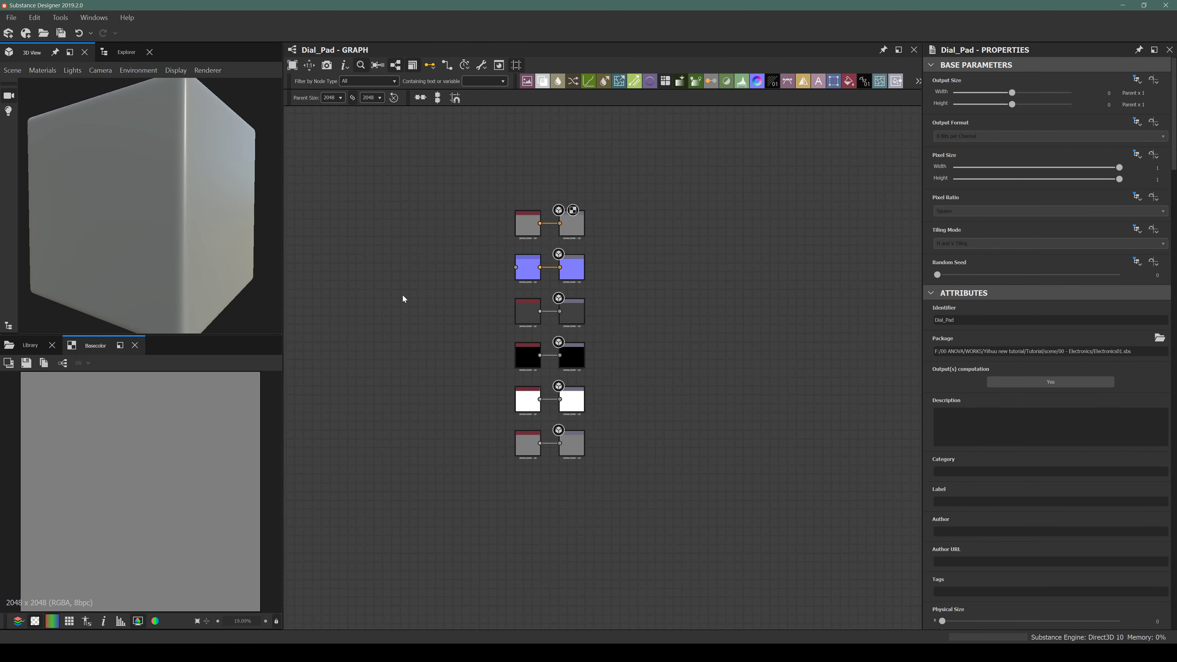
middle_click_drag(403, 296, 649, 360)
middle_click_drag(520, 340, 592, 384)
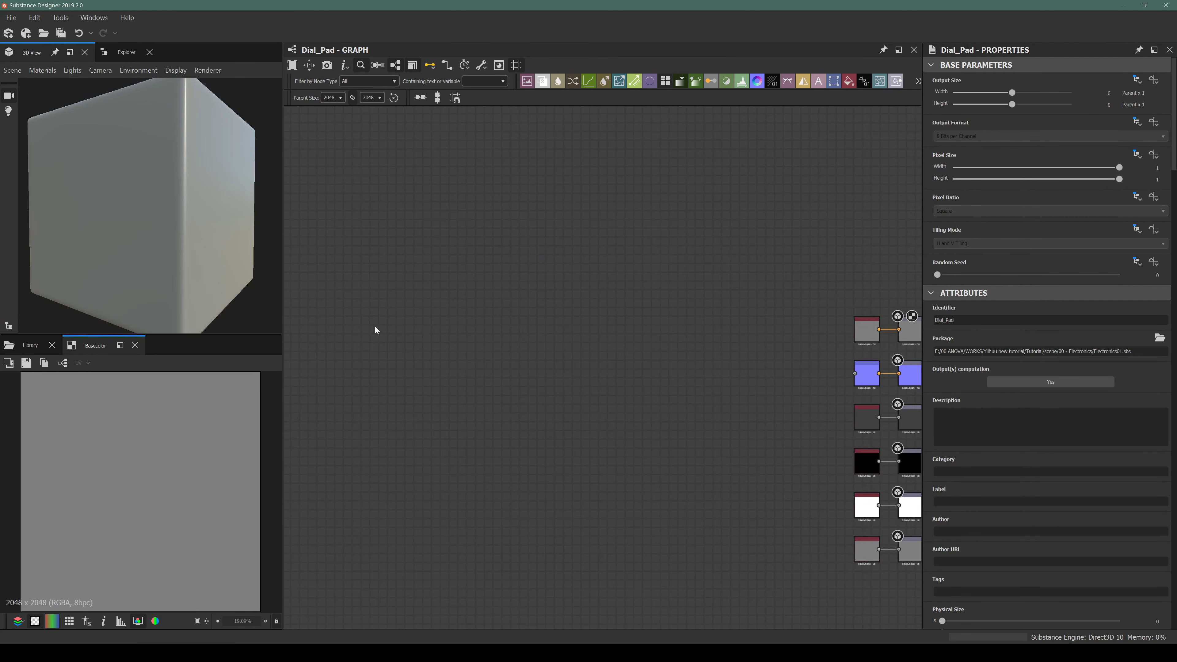
key("ctrl+v")
scroll(584, 299, "down", 4)
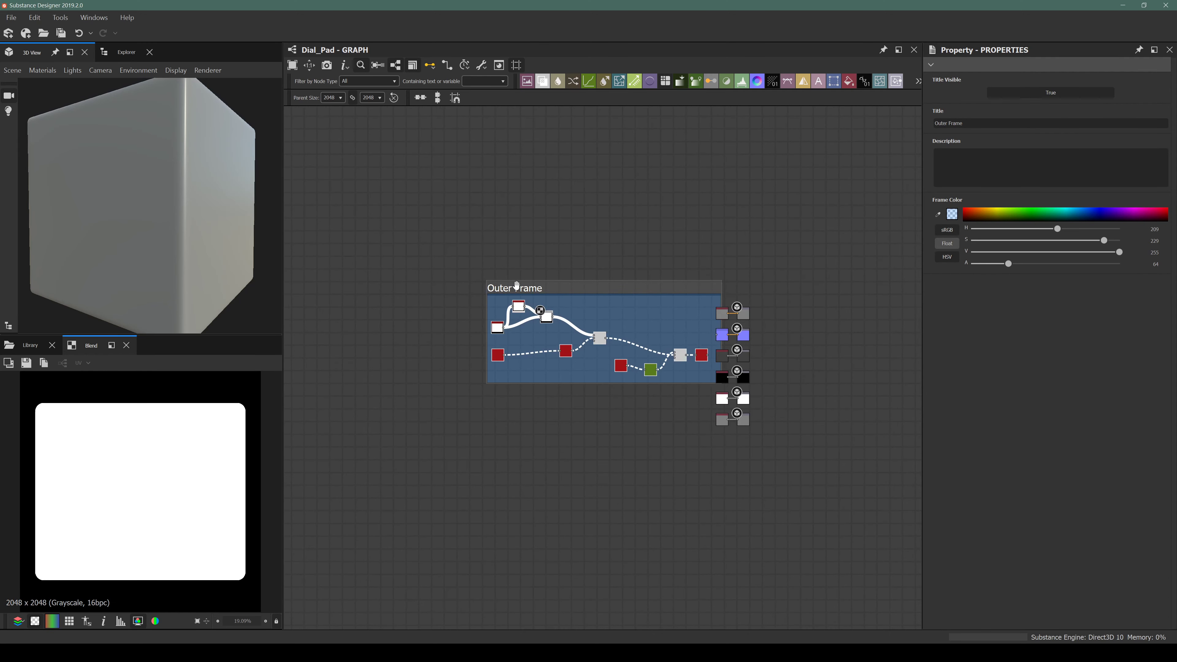
Move the pasted Outer Frame group well to the left of the Dial_Pad output nodes.
left_click_drag(508, 289, 341, 238)
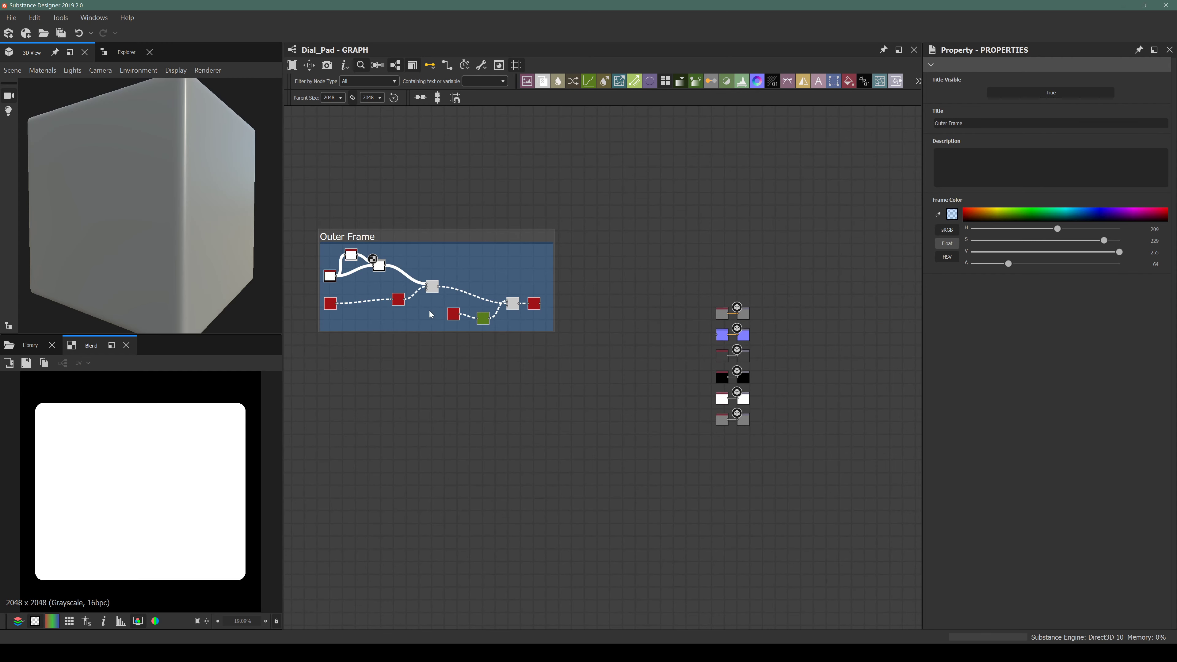
scroll(417, 320, "up", 1)
middle_click_drag(405, 323, 526, 388)
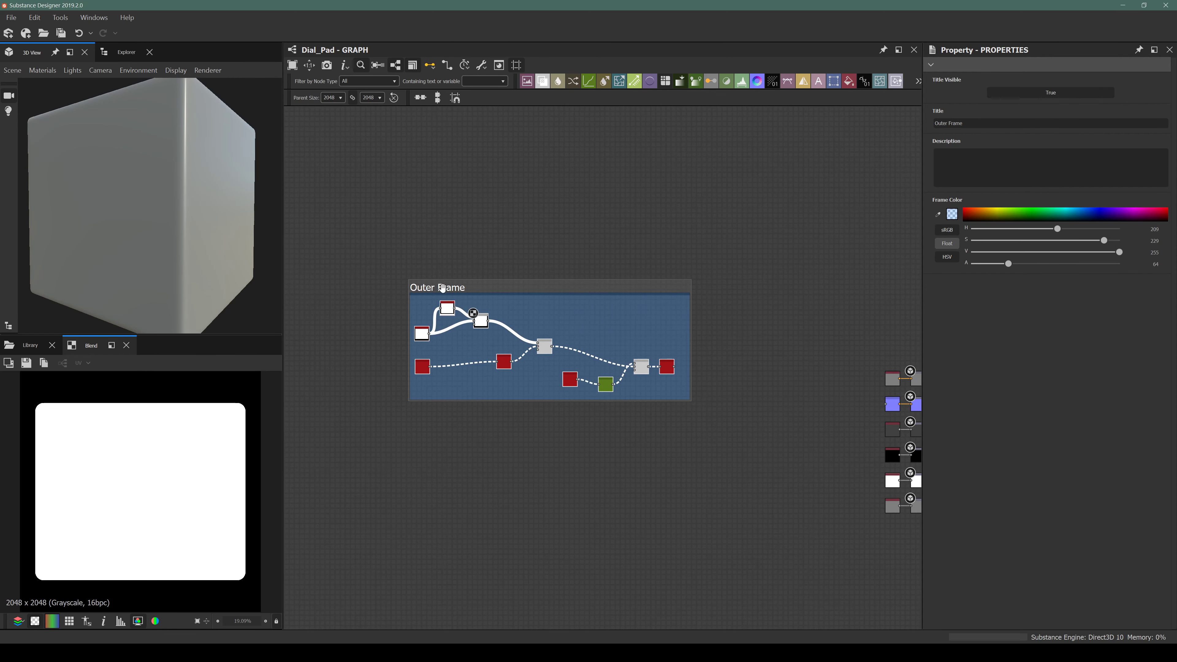
left_click_drag(443, 288, 349, 249)
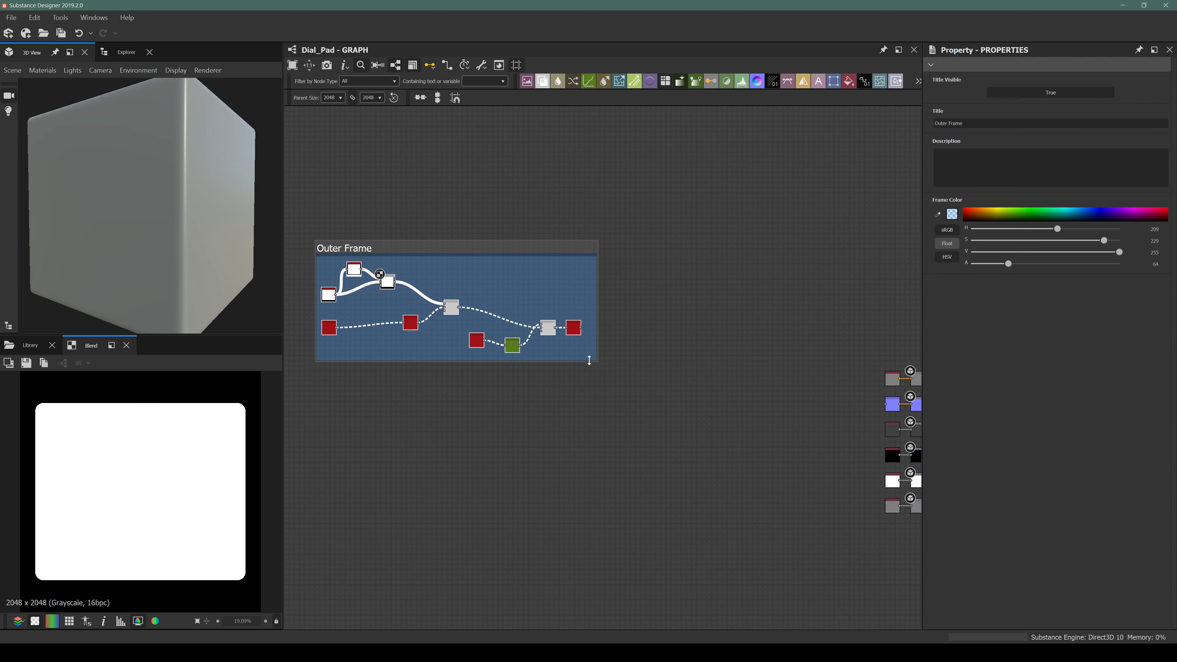
left_click(548, 397)
scroll(366, 315, "up", 1)
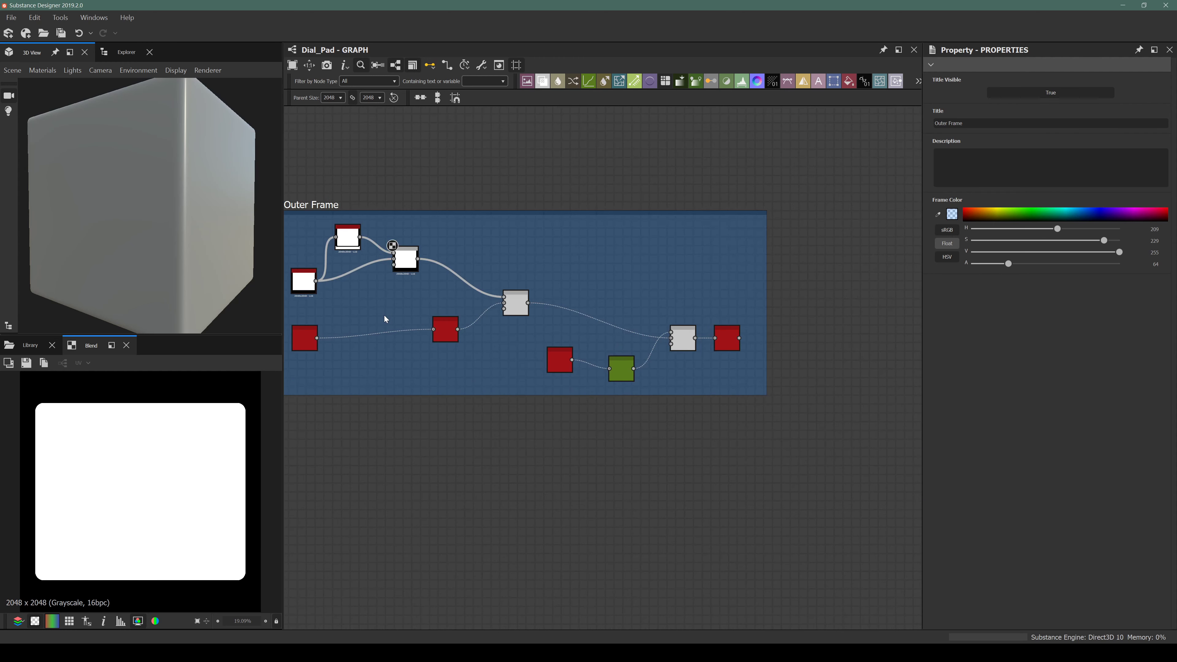
Preview the HQ blur result of the pasted Outer Frame group in the Dial_Pad graph.
double_click(718, 347)
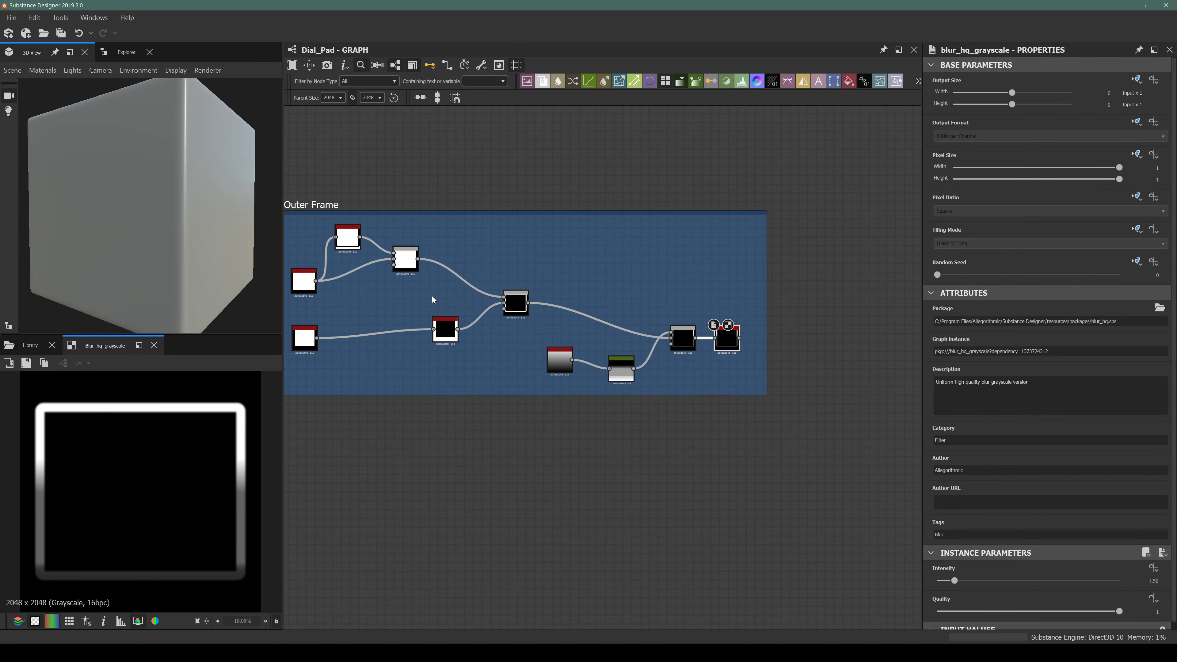
scroll(654, 390, "down", 4)
middle_click_drag(700, 401, 476, 338)
scroll(476, 311, "up", 3)
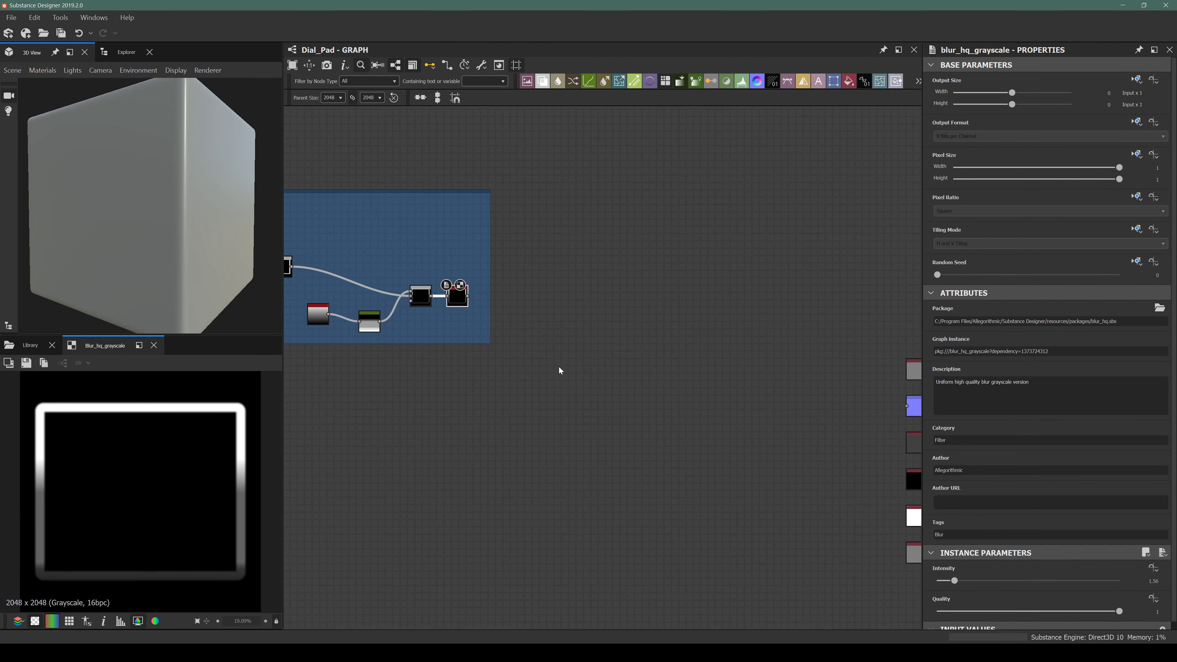
scroll(548, 374, "down", 1)
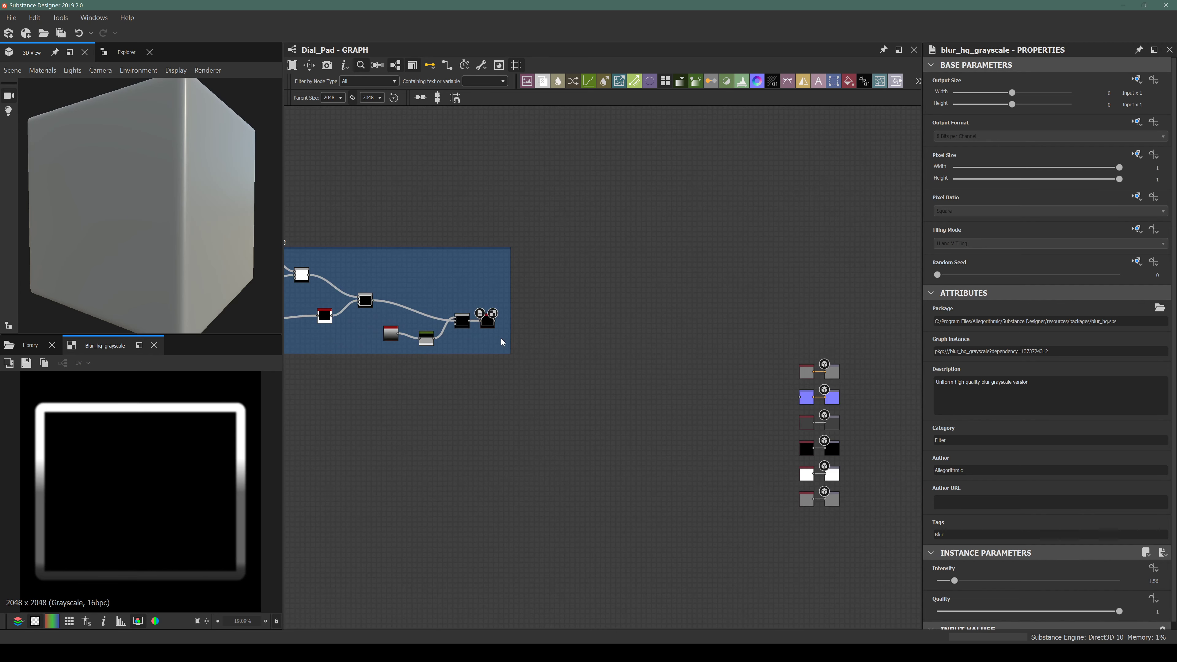
Open the Monitor graph and check which node feeds its Ambient Occlusion output.
left_click(126, 52)
left_click(51, 104)
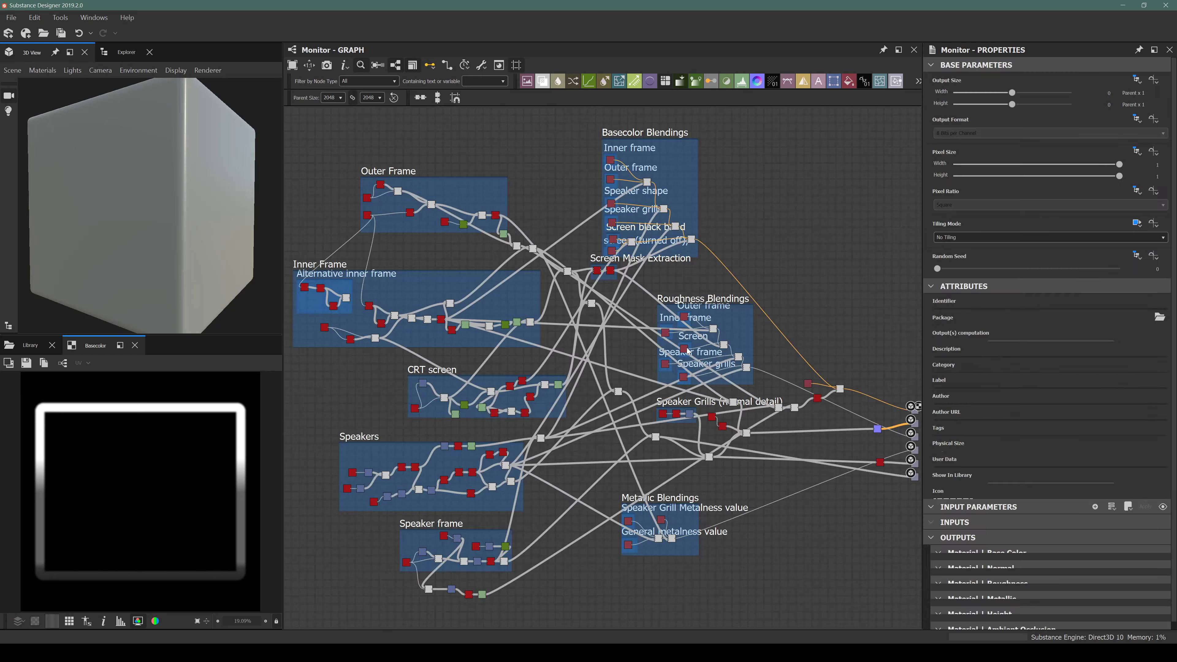
scroll(792, 387, "down", 2)
scroll(791, 386, "up", 4)
middle_click_drag(792, 386, 688, 392)
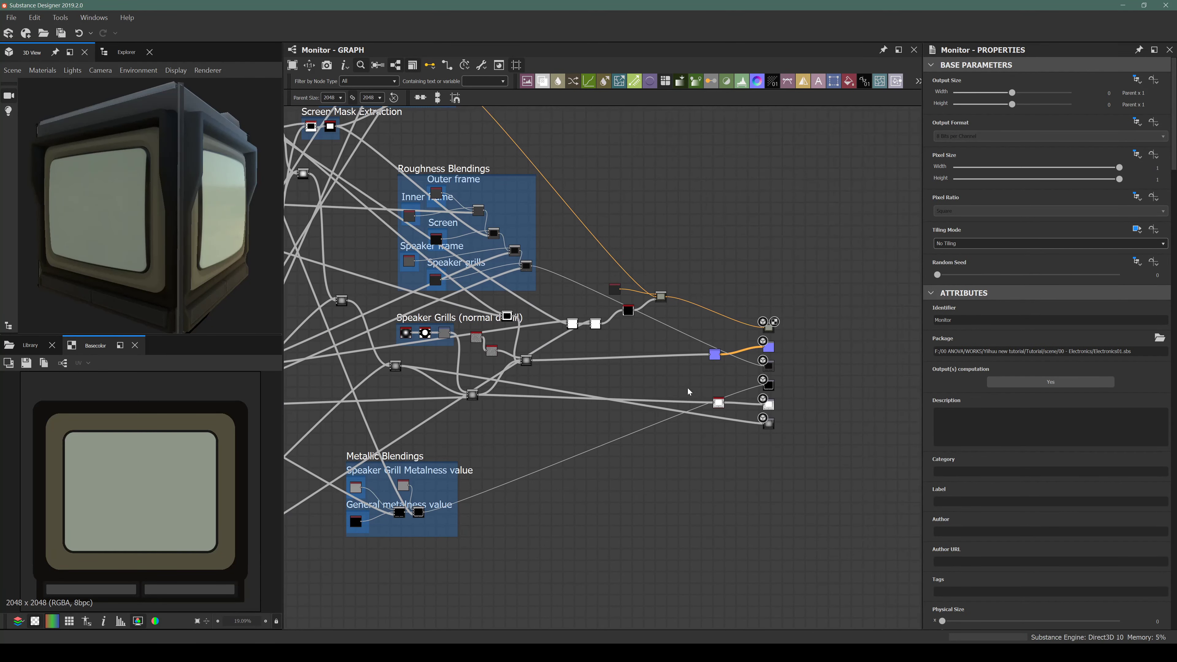
scroll(725, 366, "up", 2)
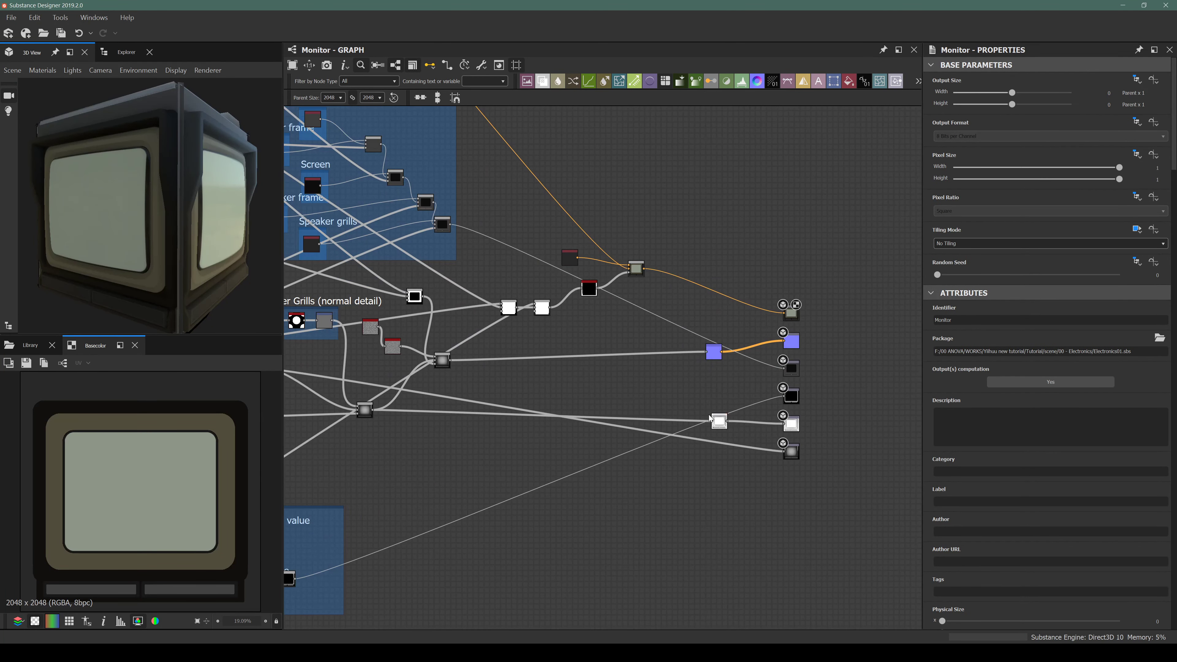
scroll(708, 415, "up", 2)
left_click(723, 431)
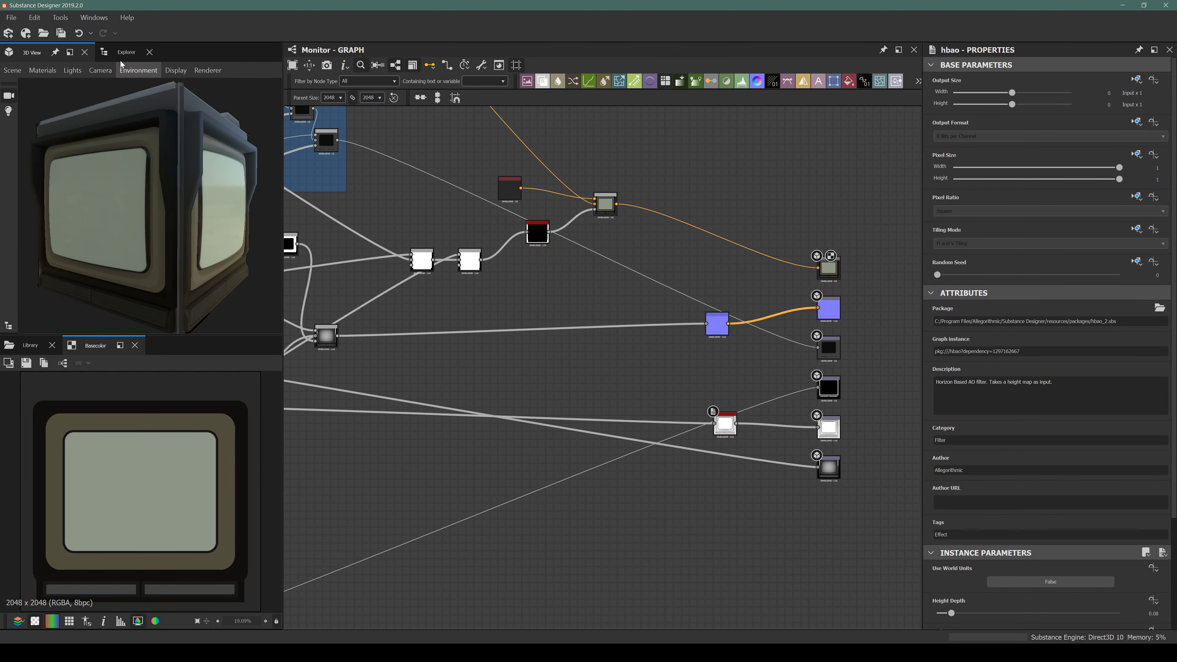
Return to the Dial_Pad graph.
left_click(124, 52)
left_click(67, 118)
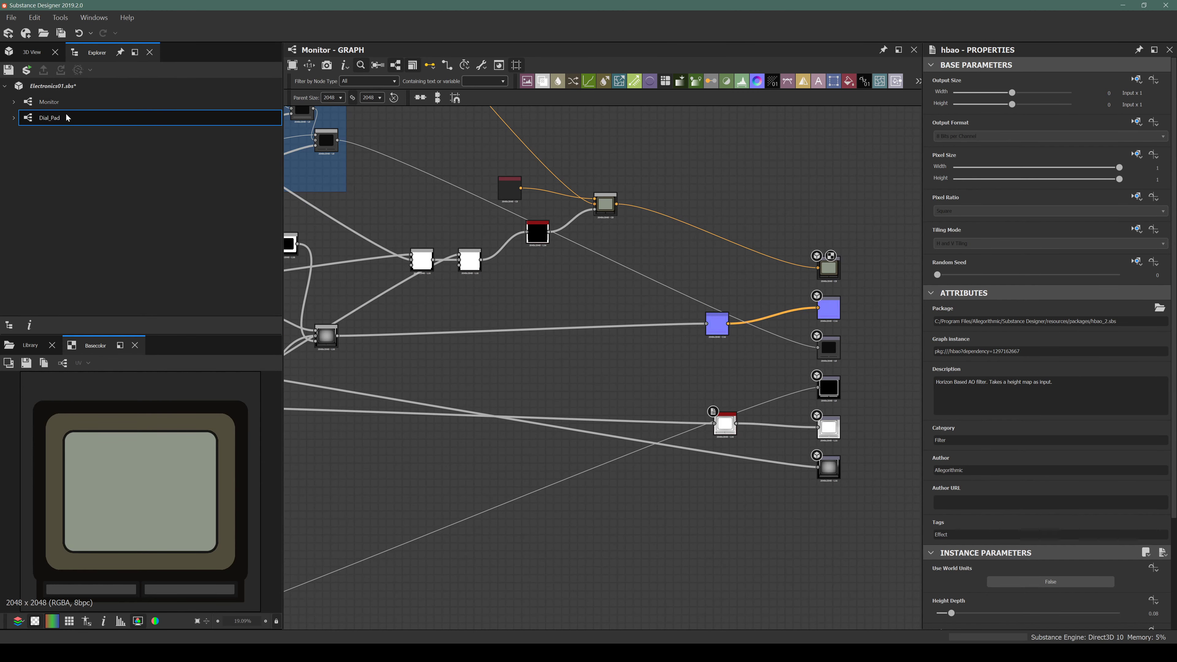
double_click(34, 118)
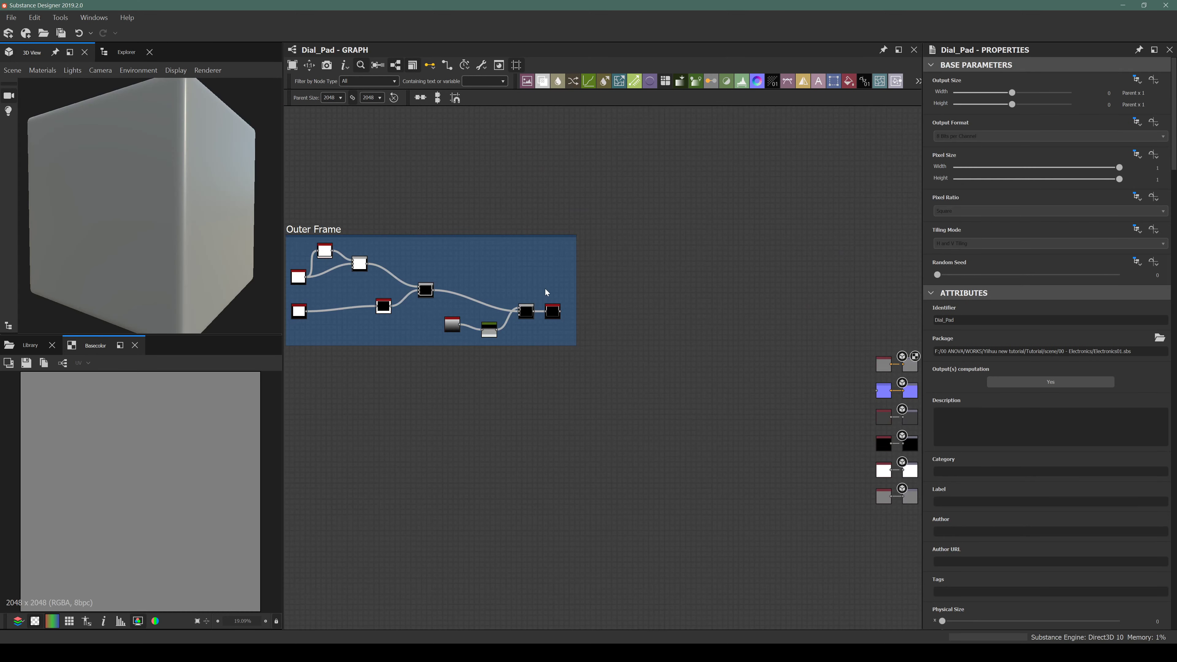
Delete the Uniform Color node feeding the Height output of the Dial_Pad graph.
scroll(493, 281, "down", 3)
middle_click_drag(580, 352, 515, 336)
scroll(472, 277, "up", 3)
scroll(472, 280, "up", 1)
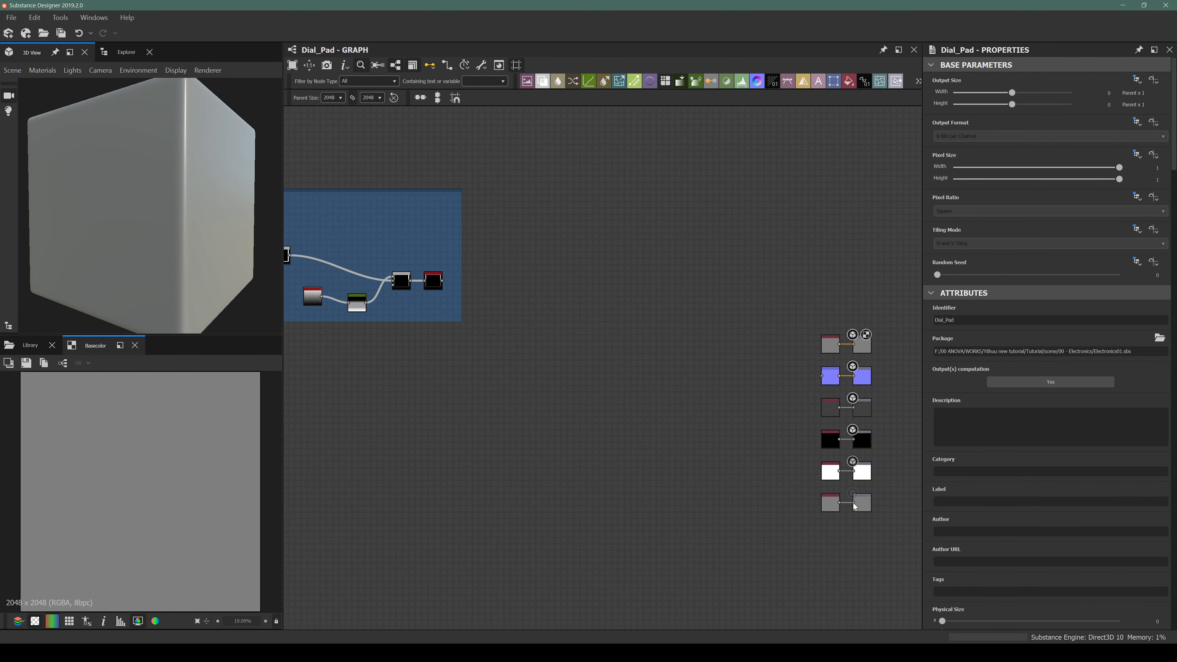
scroll(742, 487, "up", 5)
left_click(721, 492)
key("Delete")
Connect the Outer Frame group's final HQ blur node to the Height output and view the displaced mesh in 3D.
scroll(721, 492, "down", 3)
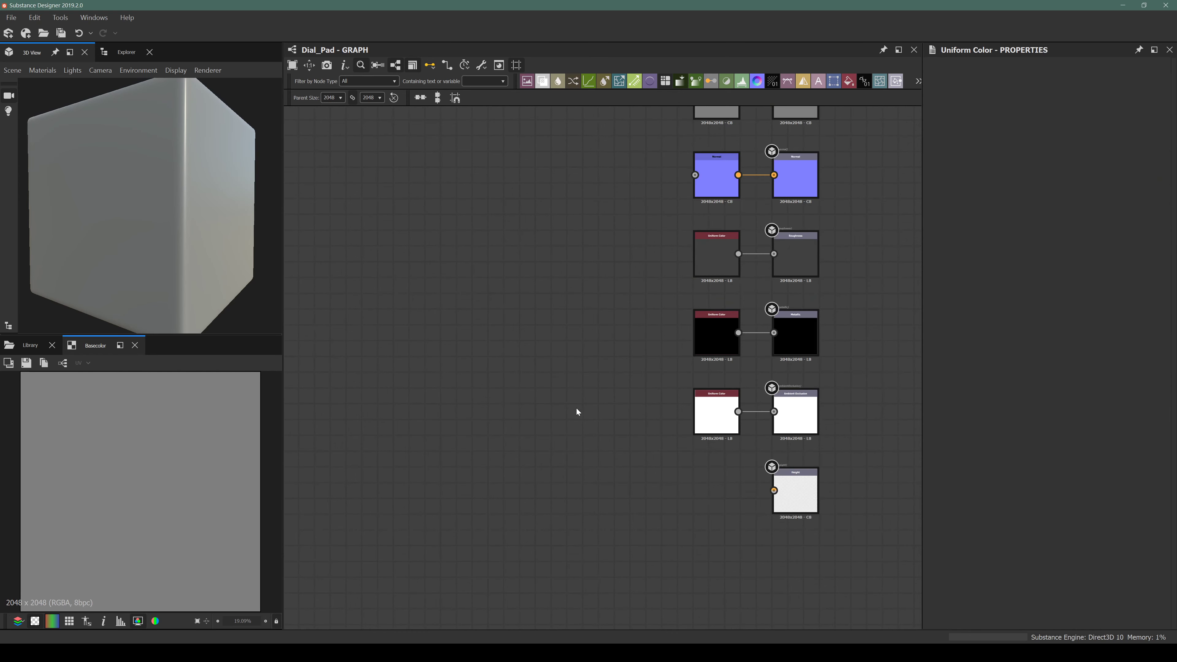
middle_click_drag(533, 358, 679, 410)
scroll(583, 361, "down", 1)
middle_click_drag(443, 251, 515, 297)
scroll(505, 293, "down", 6)
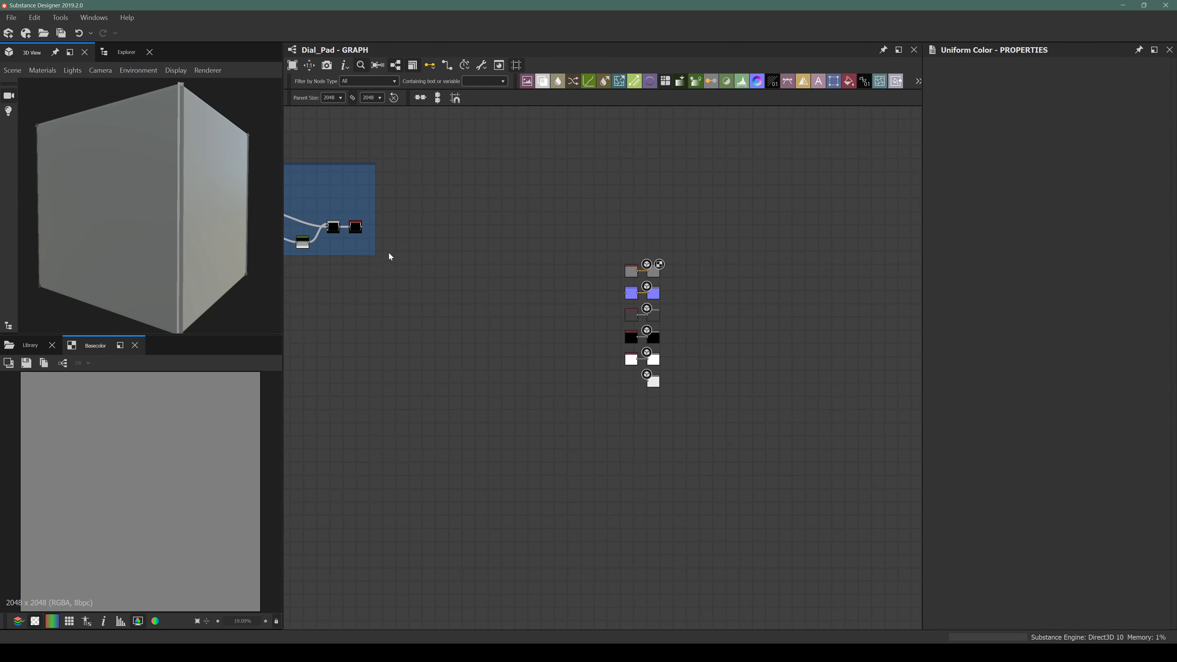
left_click_drag(361, 227, 648, 382)
scroll(651, 382, "up", 2)
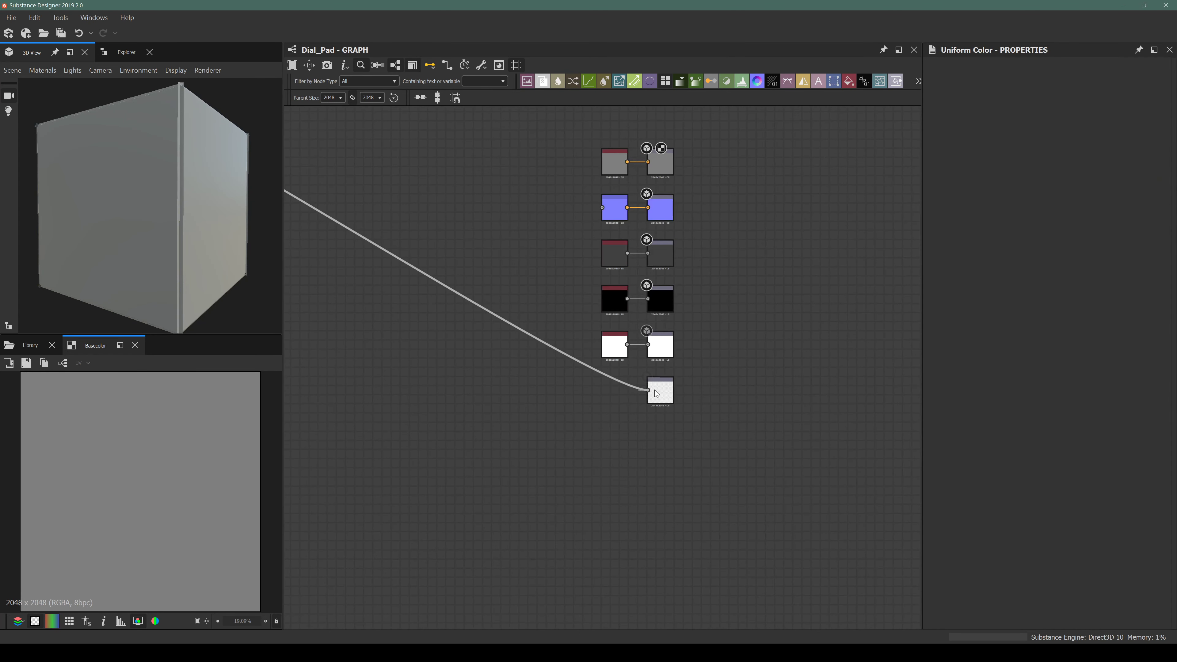
left_click_drag(192, 178, 145, 198)
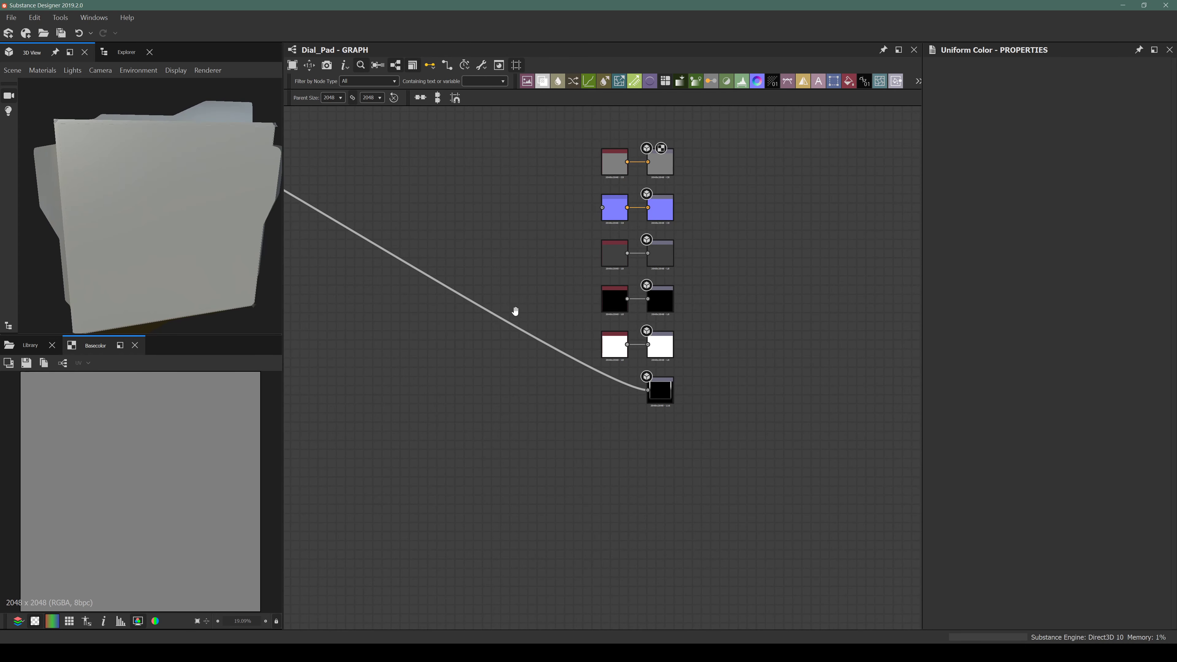
Add an HBAO node between the Outer Frame's HQ blur and the Ambient Occlusion output, and delete that output's former Uniform Color node.
middle_click_drag(515, 312, 641, 377)
scroll(567, 333, "down", 4)
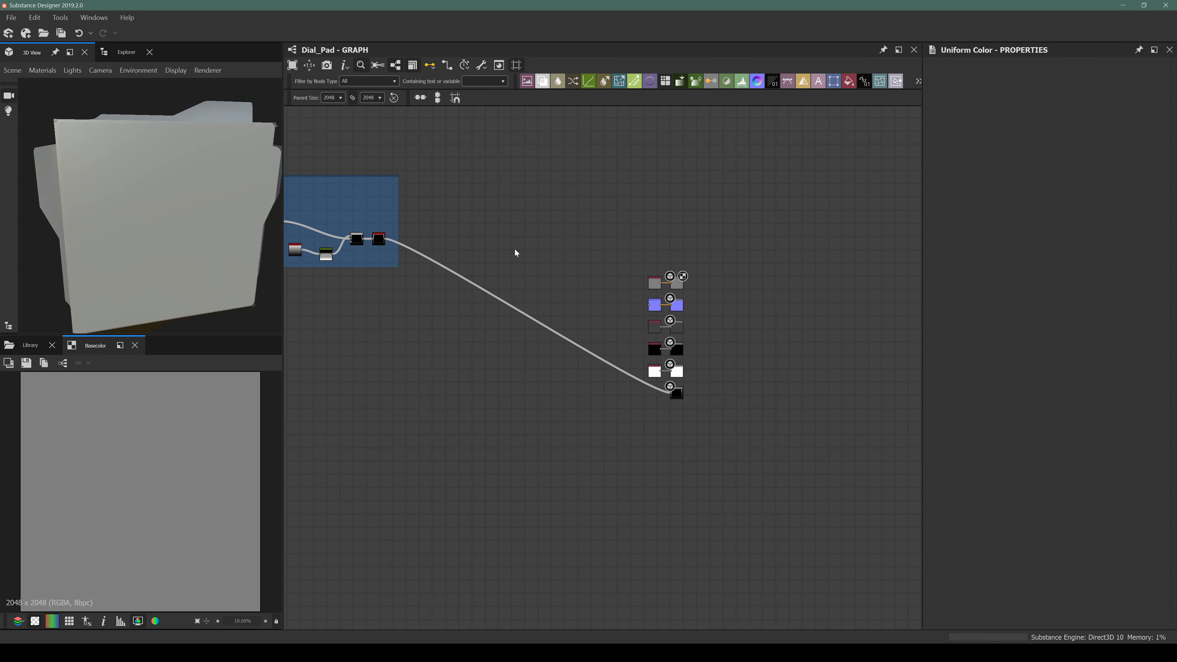
key("space")
type("hbao")
key("Return")
scroll(392, 244, "up", 3)
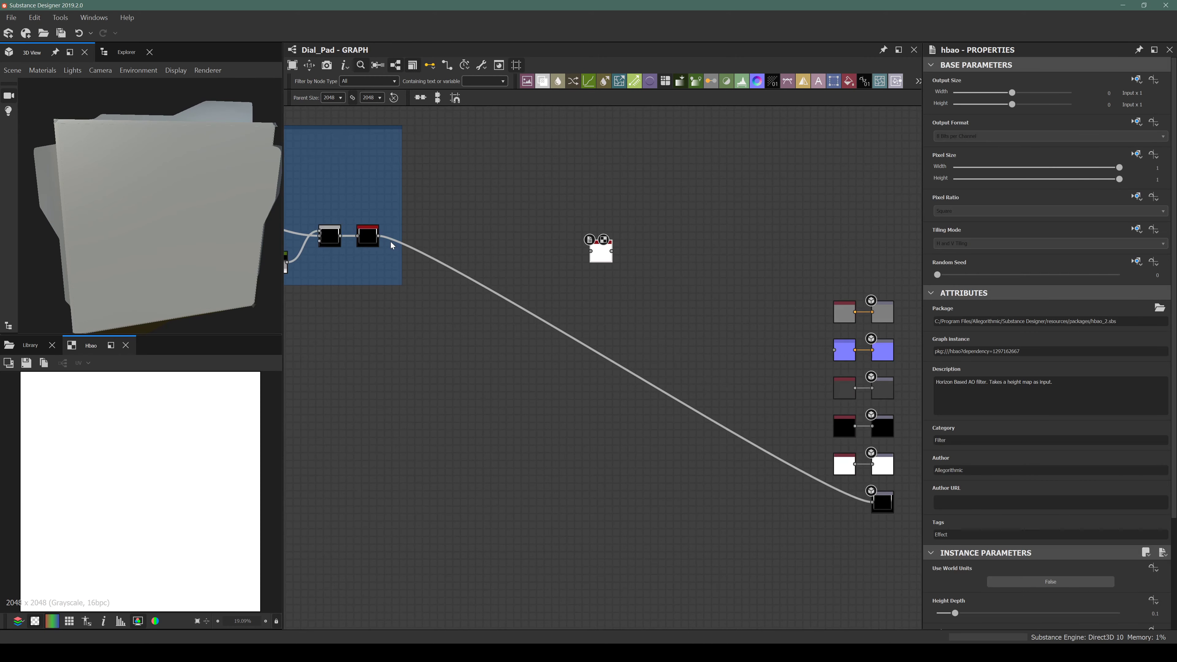
left_click_drag(378, 236, 916, 508)
scroll(775, 376, "up", 3)
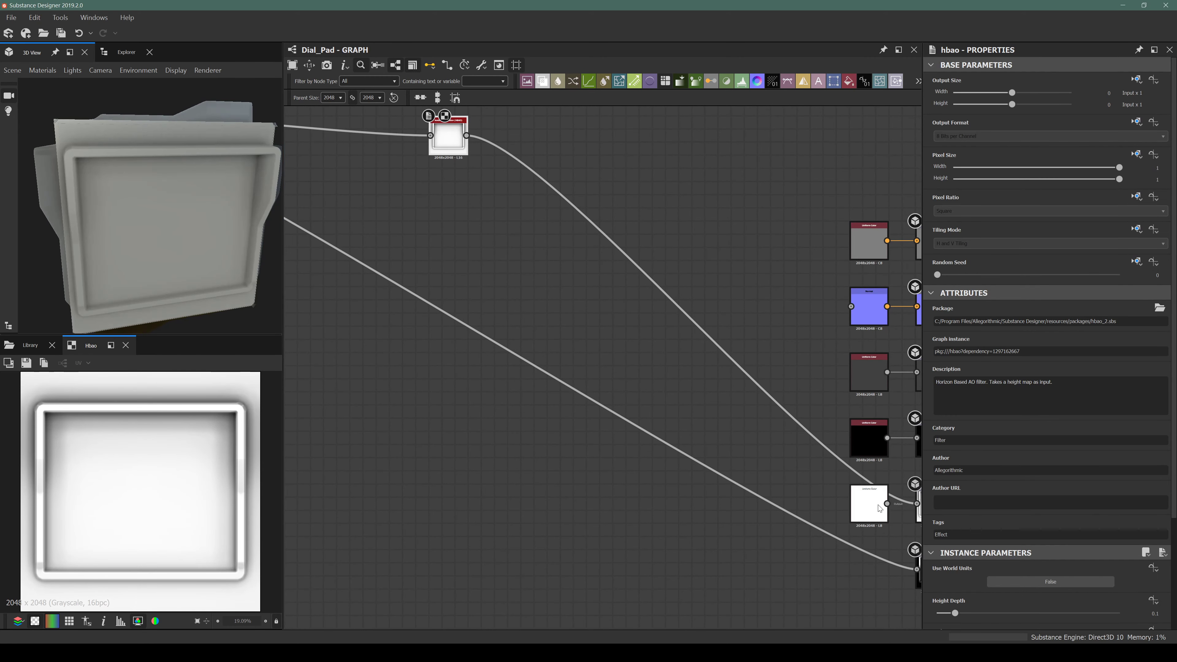
left_click(867, 503)
key("Delete")
Preview the Ambient Occlusion output and examine the frame's shading up close.
scroll(590, 346, "down", 3)
middle_click_drag(511, 348, 663, 402)
scroll(423, 289, "up", 4)
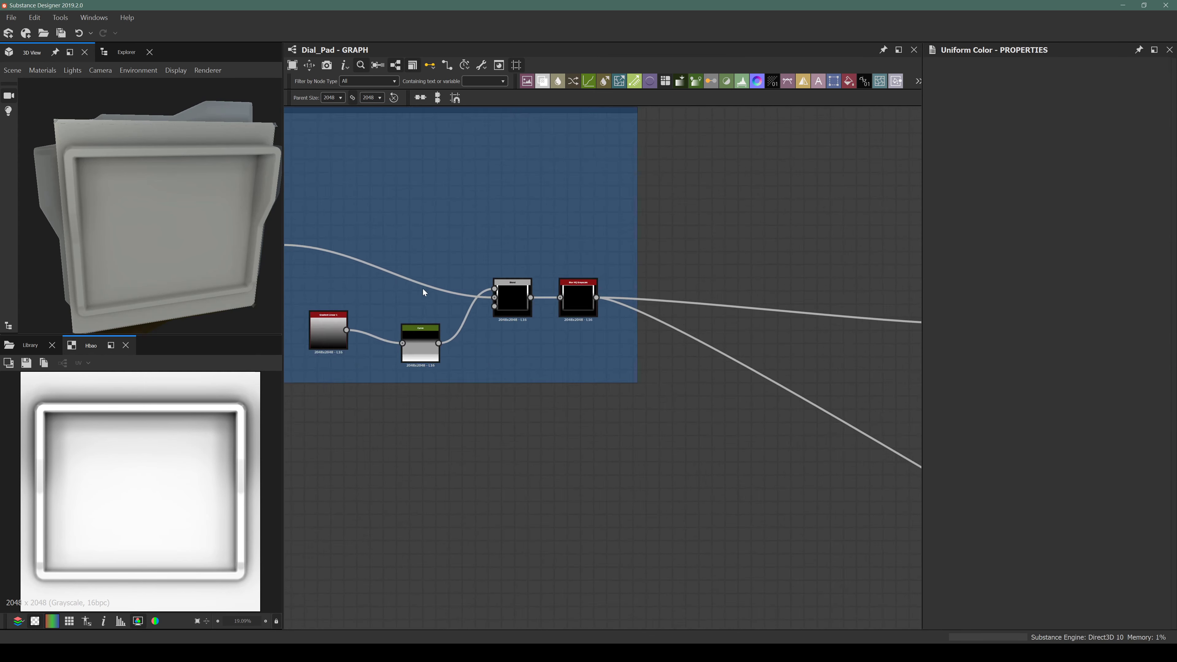
middle_click_drag(410, 323, 246, 258)
middle_click_drag(702, 349, 227, 279)
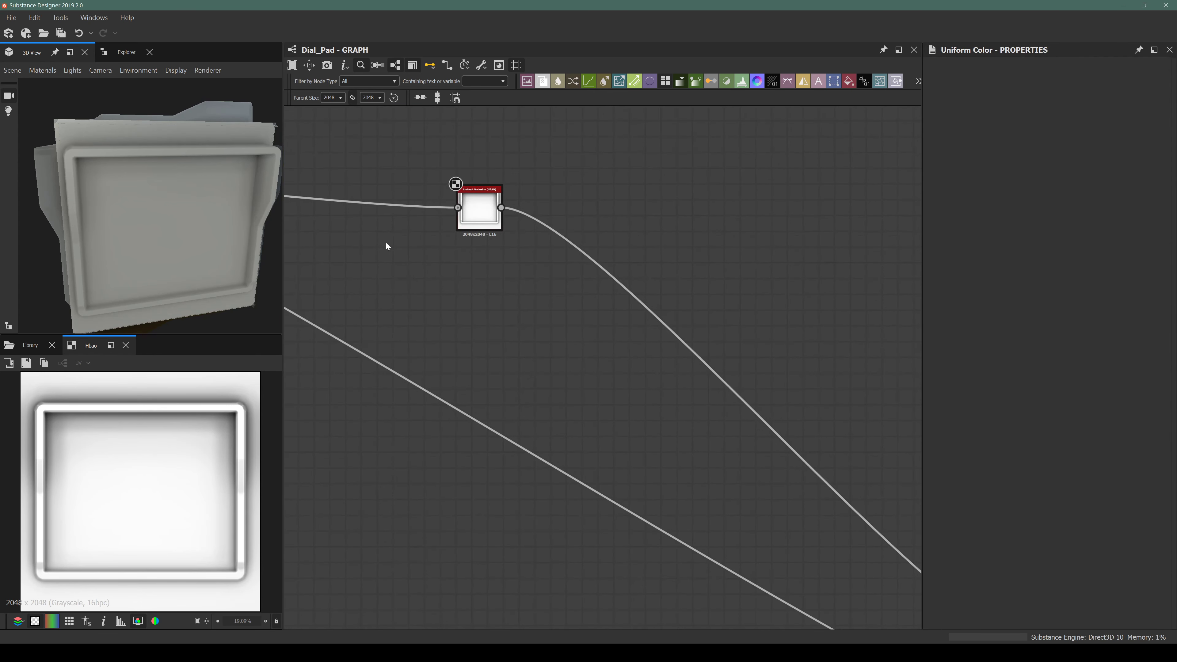
scroll(396, 234, "up", 3)
middle_click_drag(581, 287, 403, 254)
scroll(307, 185, "down", 5)
scroll(739, 511, "up", 2)
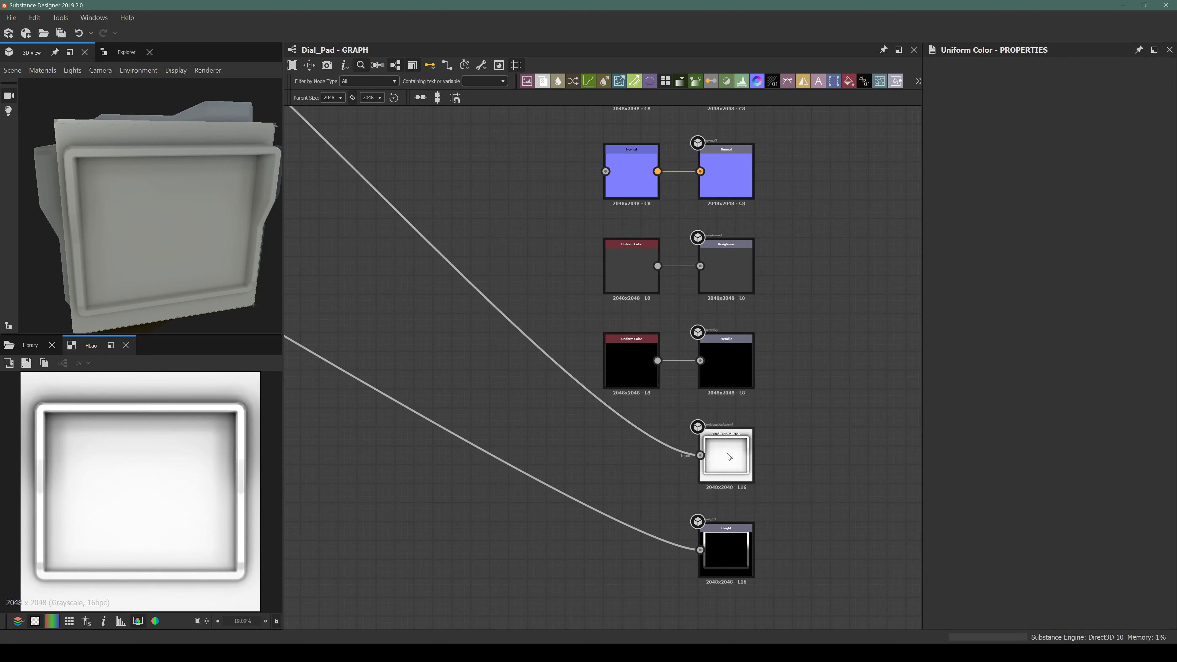
left_click(724, 461)
scroll(631, 429, "down", 4)
scroll(200, 451, "up", 5)
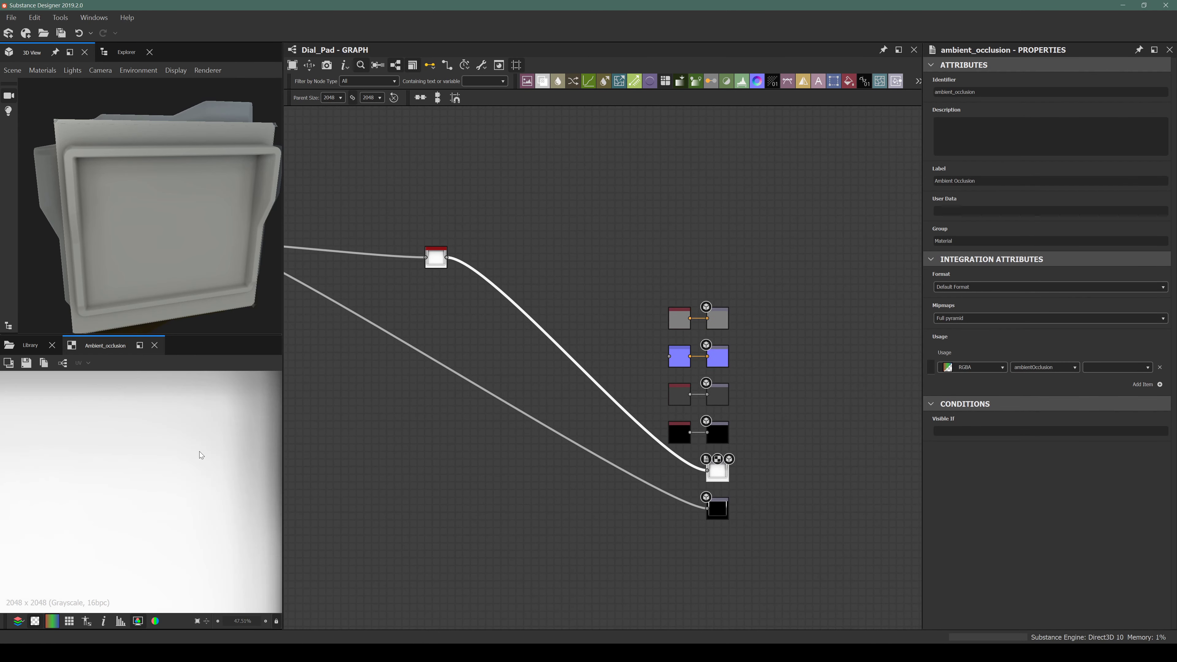
middle_click_drag(200, 451, 157, 491)
scroll(157, 492, "down", 2)
scroll(681, 403, "up", 3)
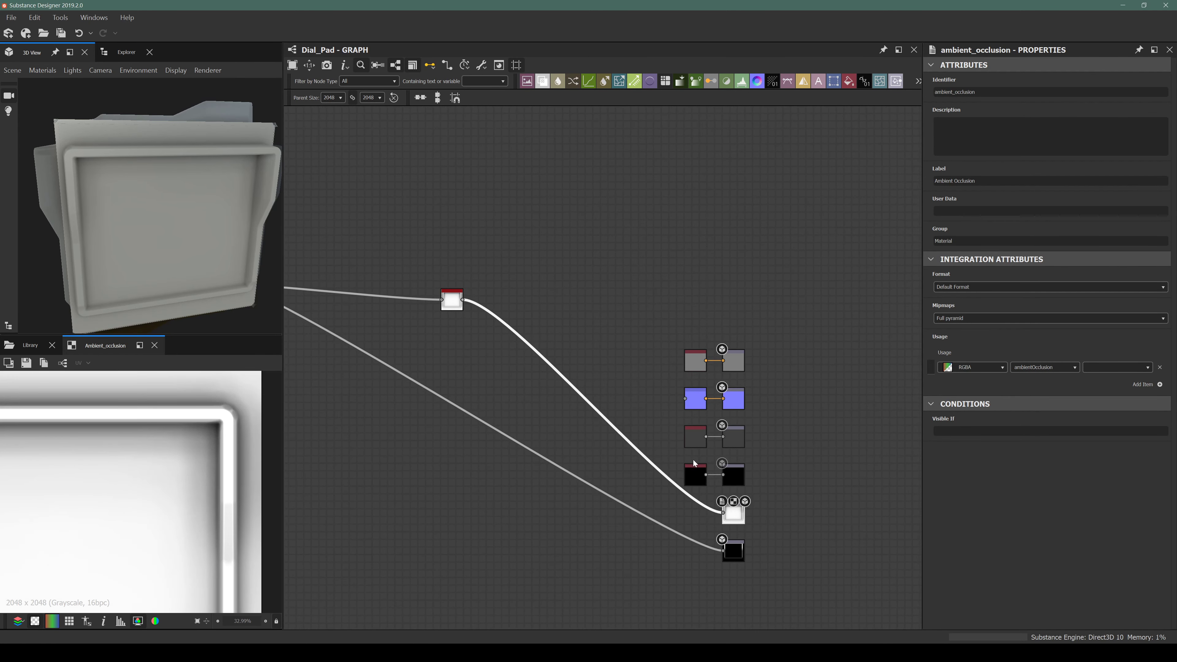
Move the Normal node away from the outputs, feed it from the Outer Frame's HQ blur, and place the HBAO node below it.
left_click(665, 299)
scroll(665, 298, "down", 3)
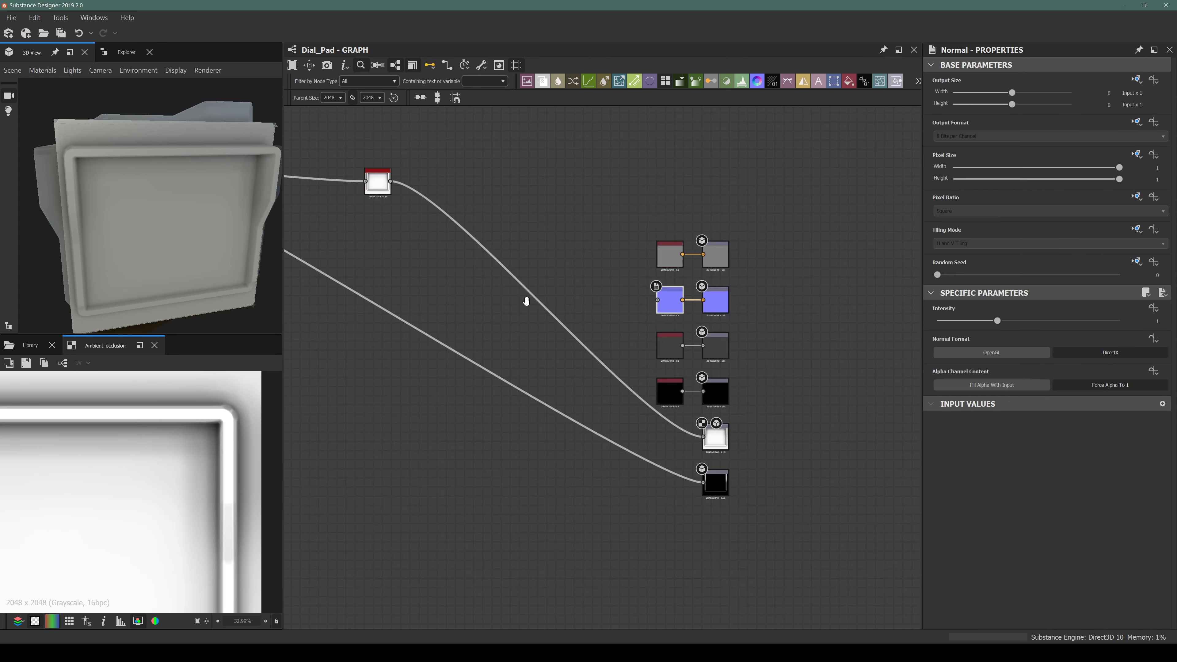
middle_click_drag(394, 270, 597, 346)
left_click_drag(876, 379, 733, 305)
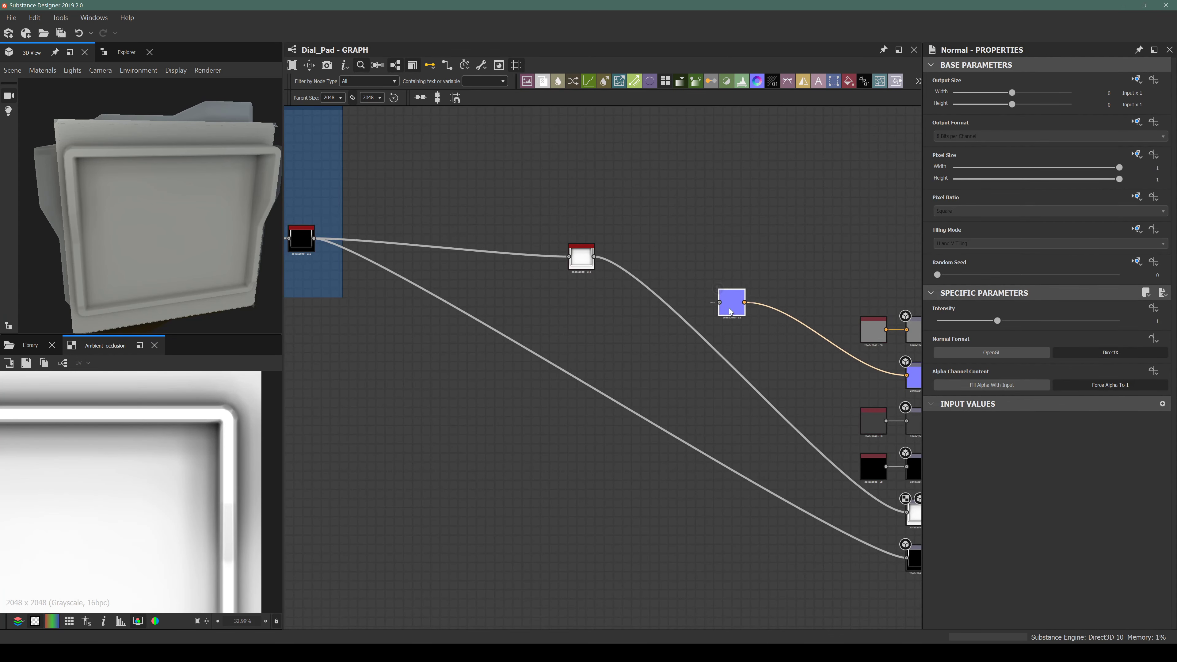
scroll(733, 306, "up", 5)
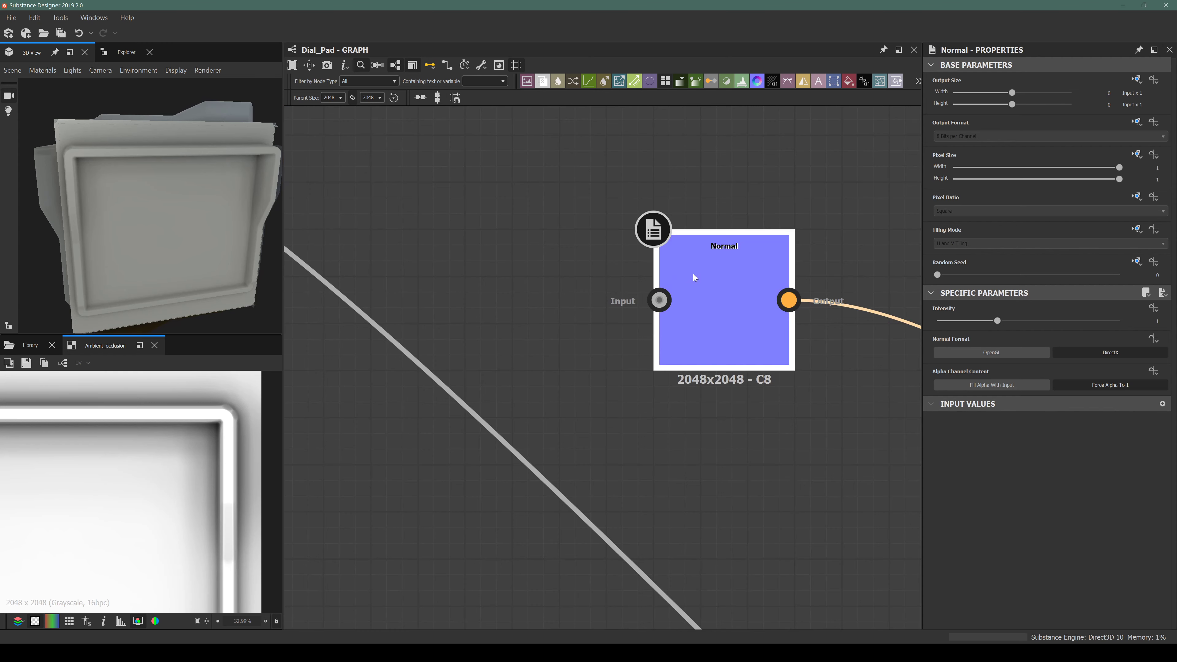
scroll(695, 277, "down", 5)
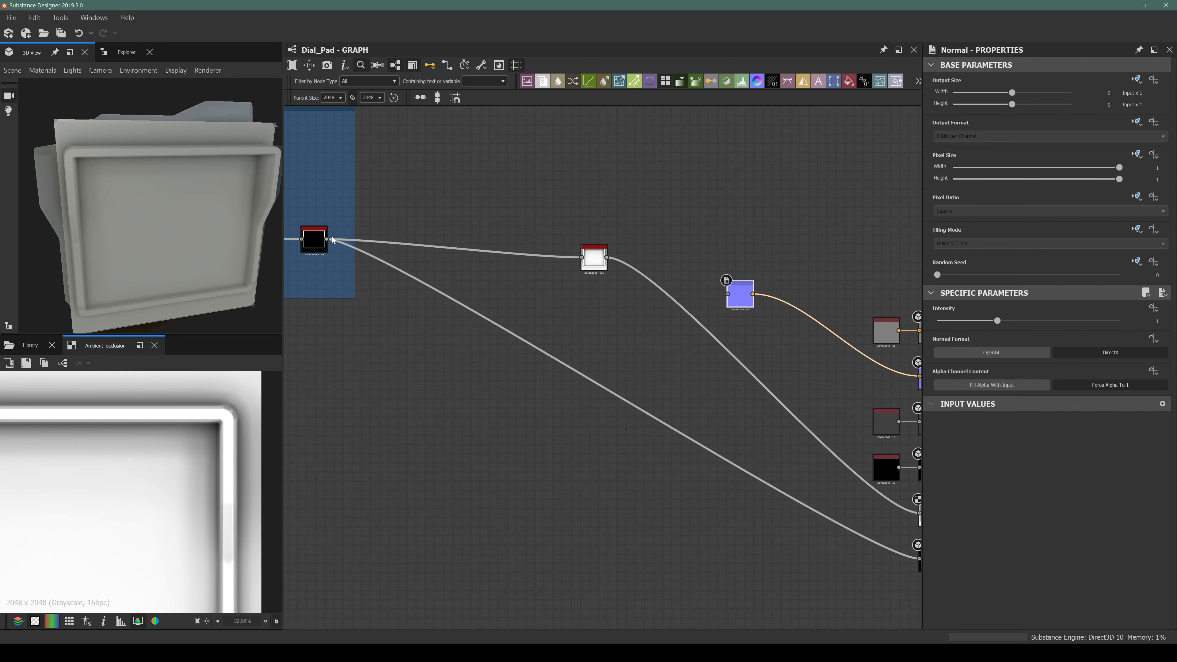
left_click_drag(327, 240, 728, 294)
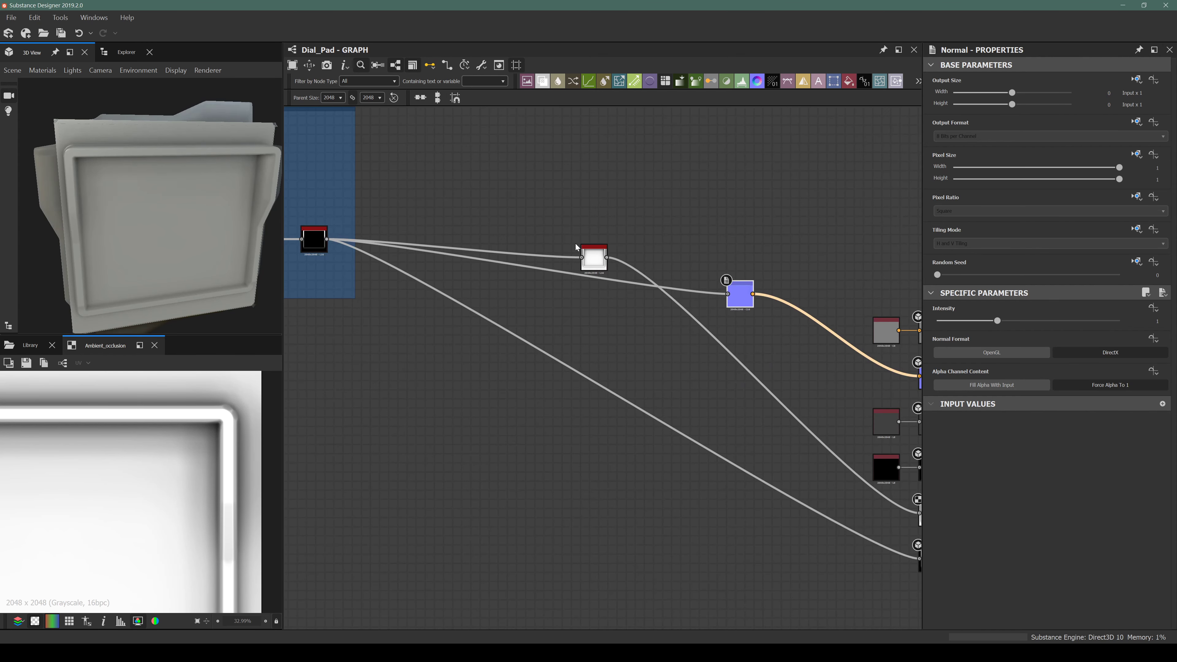
left_click_drag(595, 270, 750, 427)
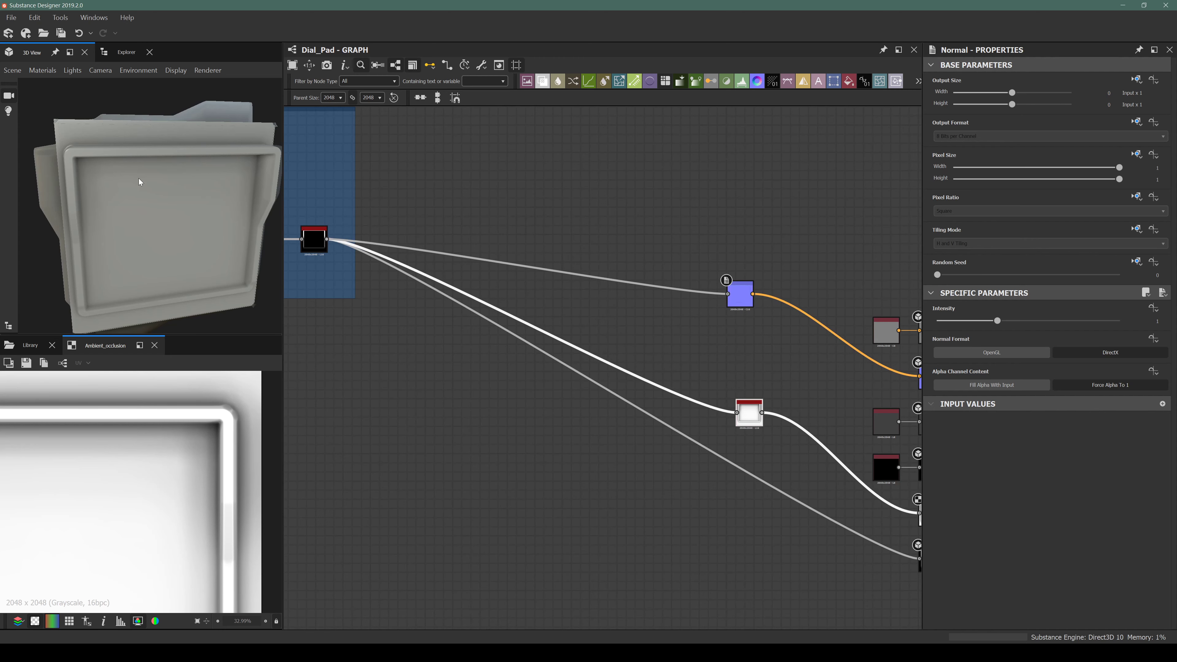
left_click_drag(140, 182, 99, 186)
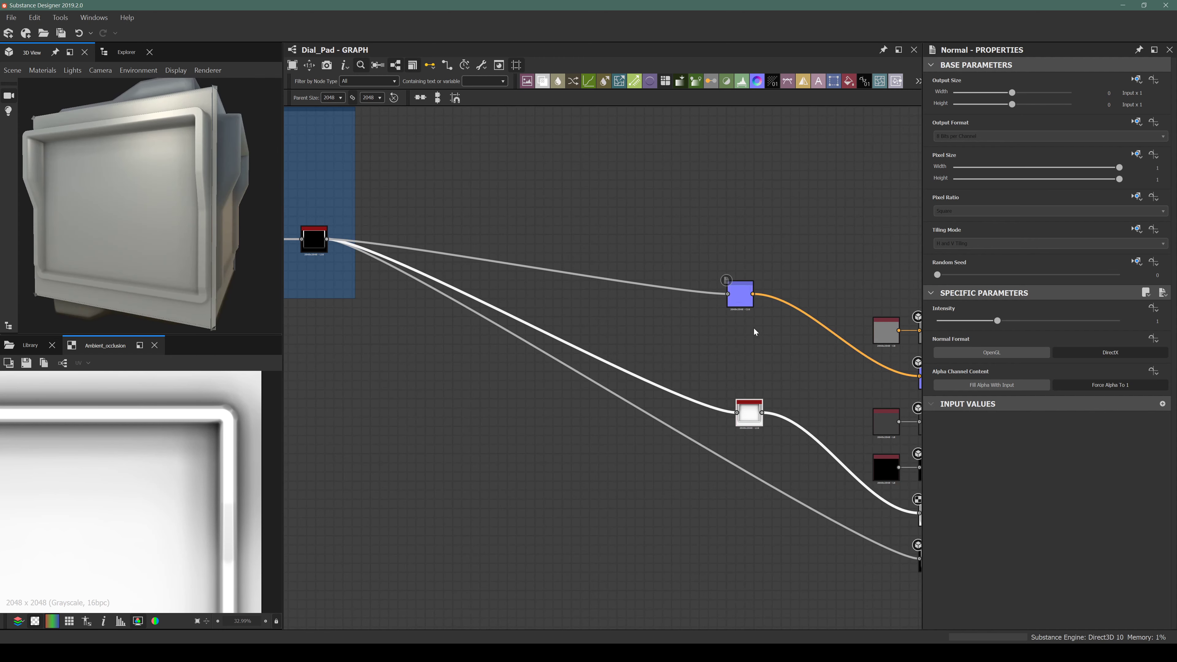
Preview the Normal map in the 2D view.
middle_click_drag(908, 352, 683, 331)
scroll(697, 330, "up", 4)
double_click(727, 397)
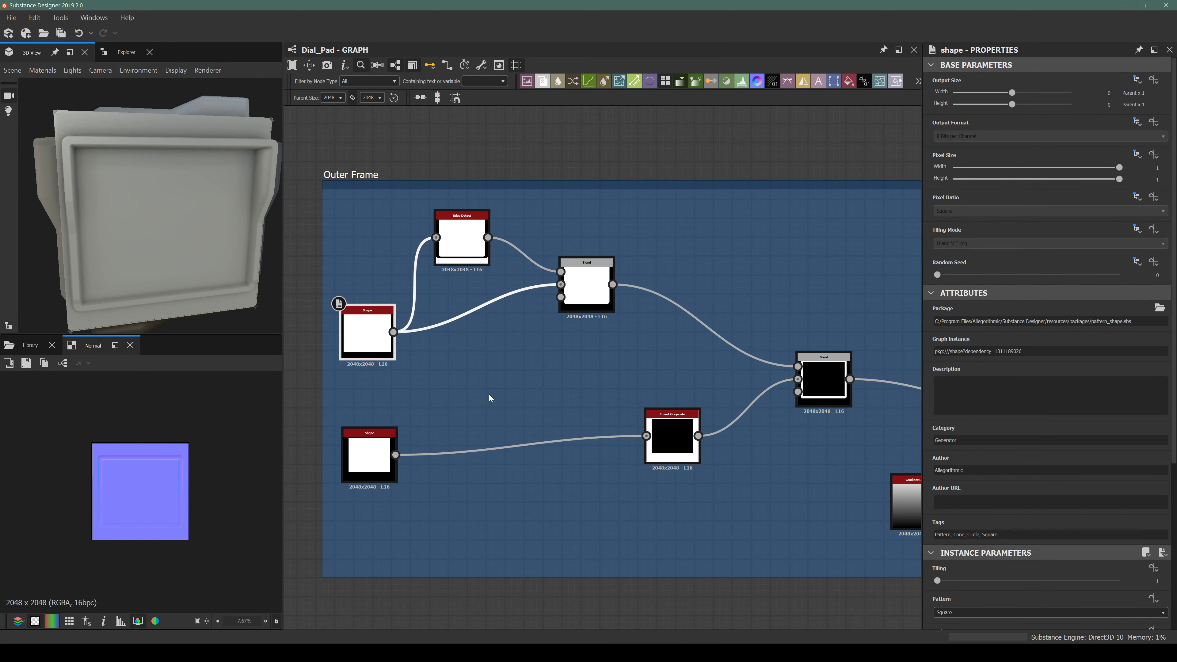
Narrow the frame by setting Size X to 0.67 on the Outer Frame's upper Shape node and 0.61 on the lower one.
scroll(1017, 464, "down", 5)
left_click_drag(1119, 490, 1062, 491)
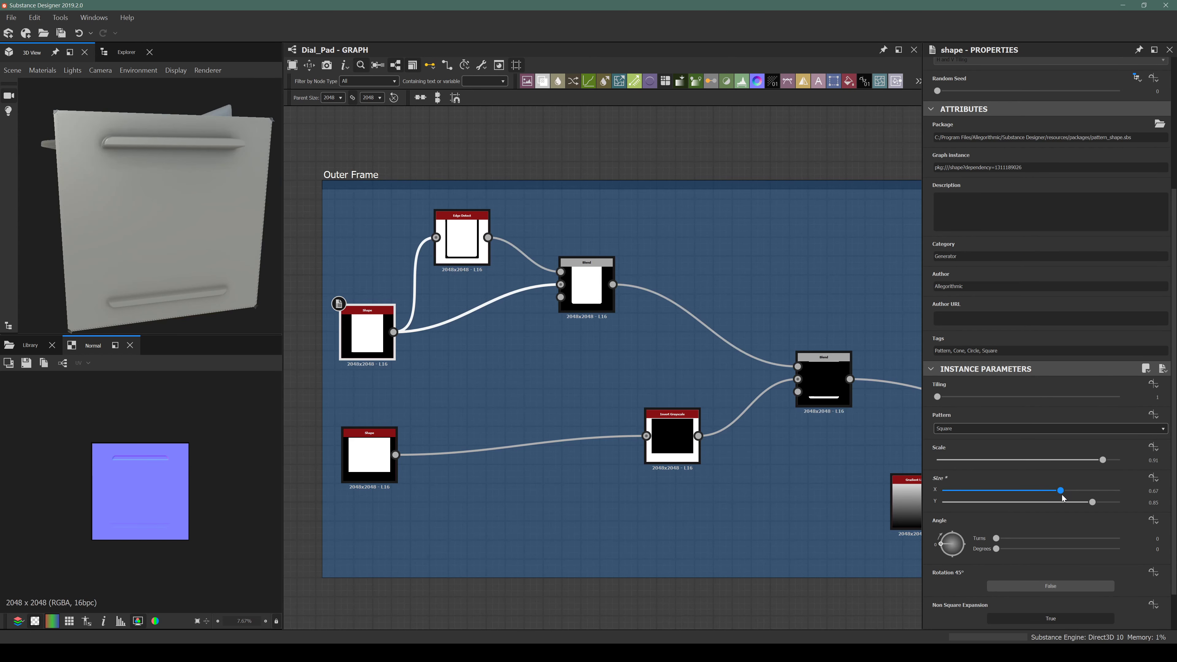
left_click(369, 457)
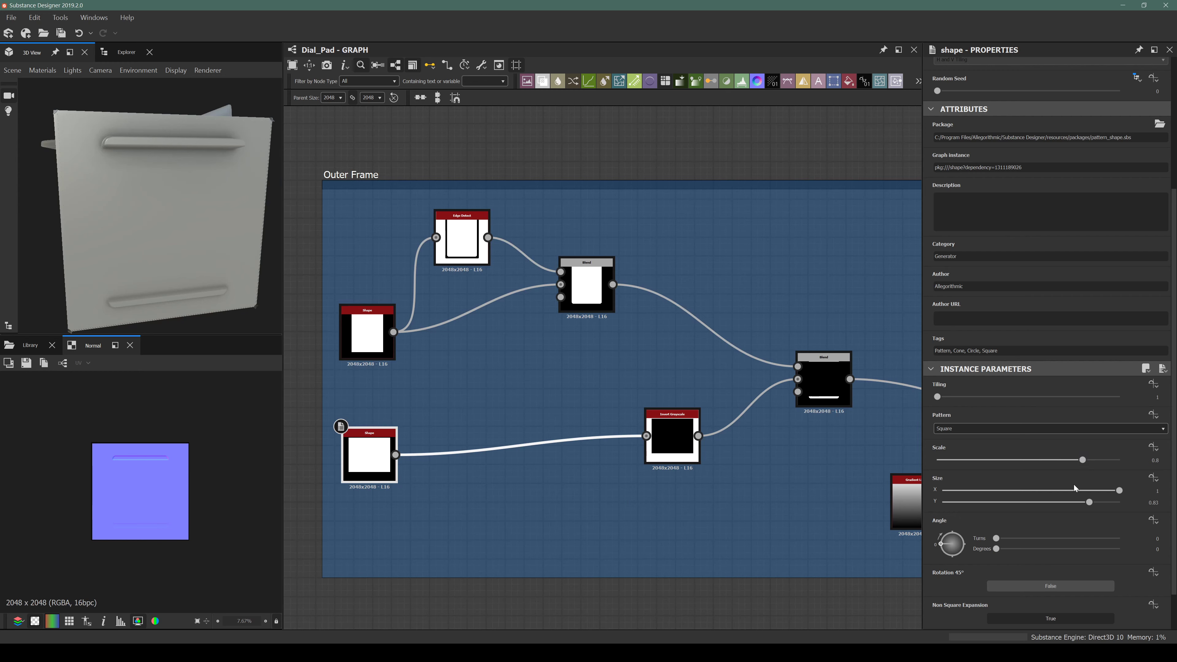
left_click_drag(1064, 491, 1051, 494)
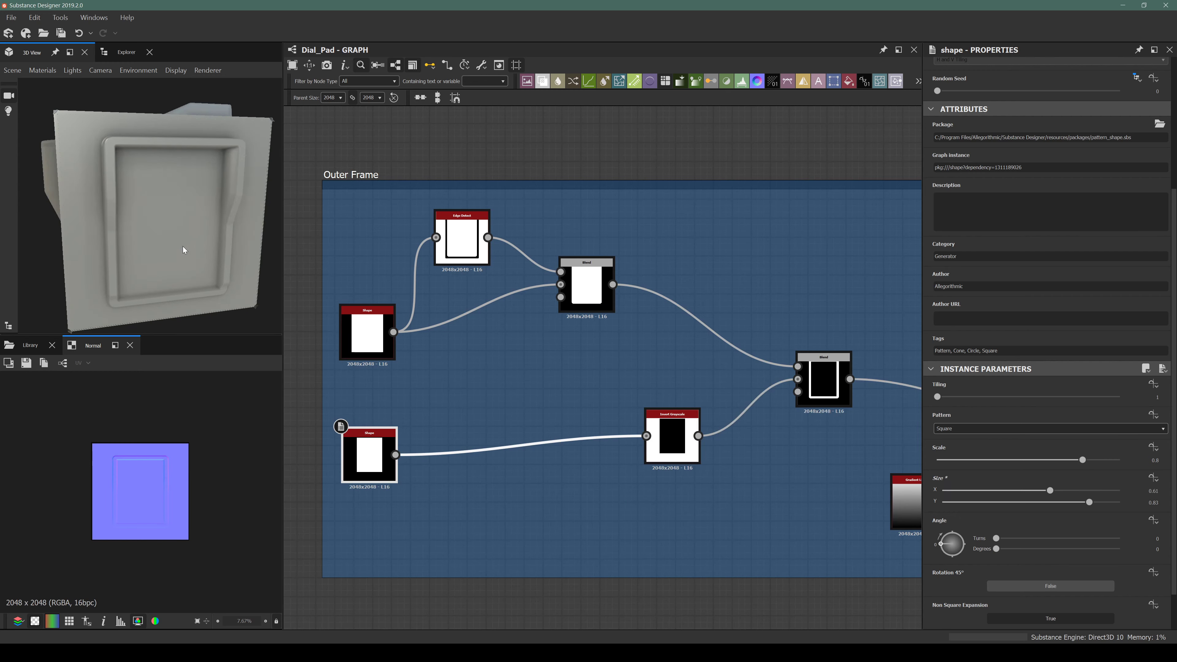
Set the lower Shape node's Size X to 0.63 and check the frame's thickness on the 3D mesh.
left_click_drag(184, 251, 93, 169)
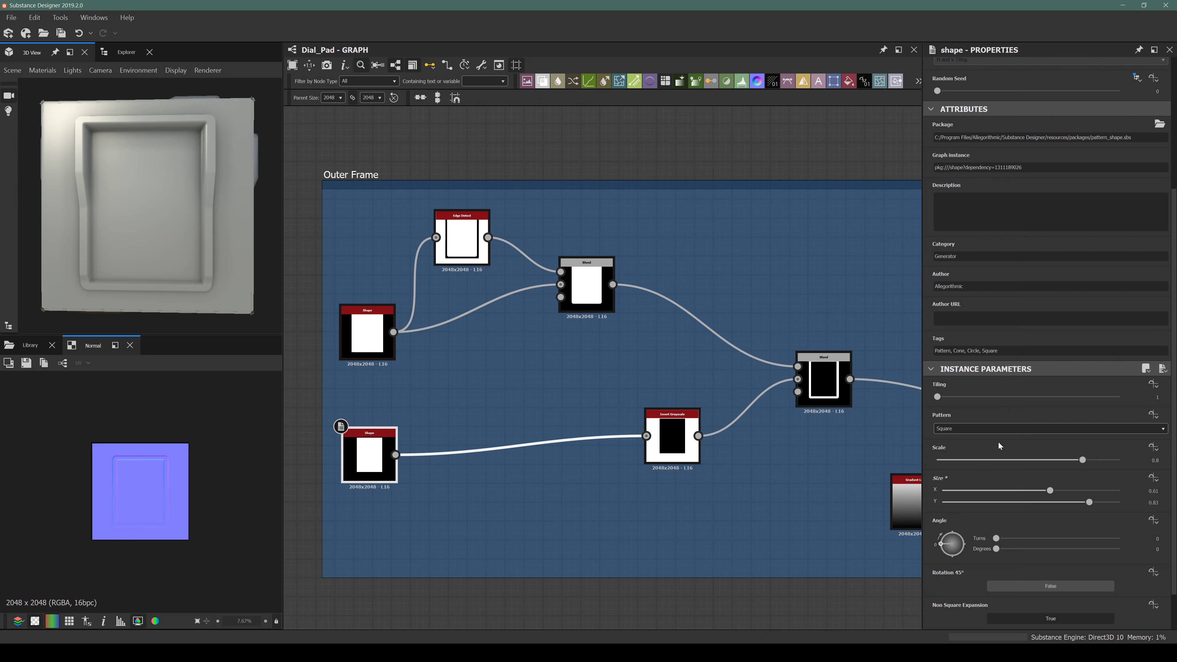
left_click_drag(1050, 495, 1055, 498)
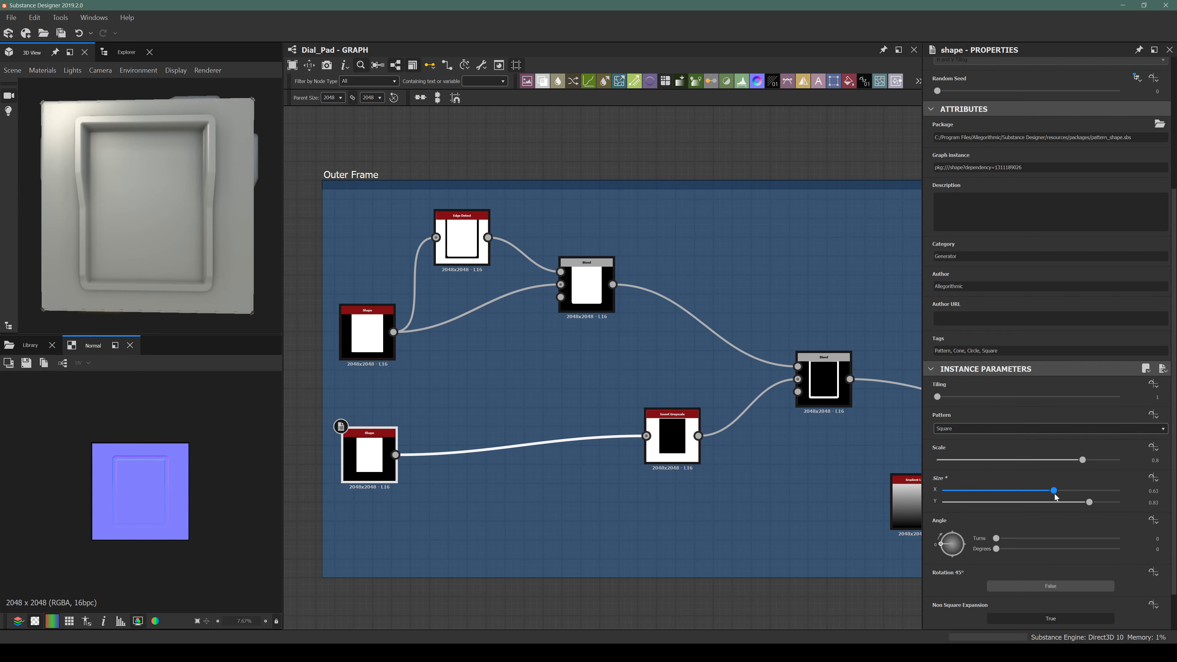
left_click_drag(161, 216, 125, 188)
middle_click_drag(428, 335, 457, 358)
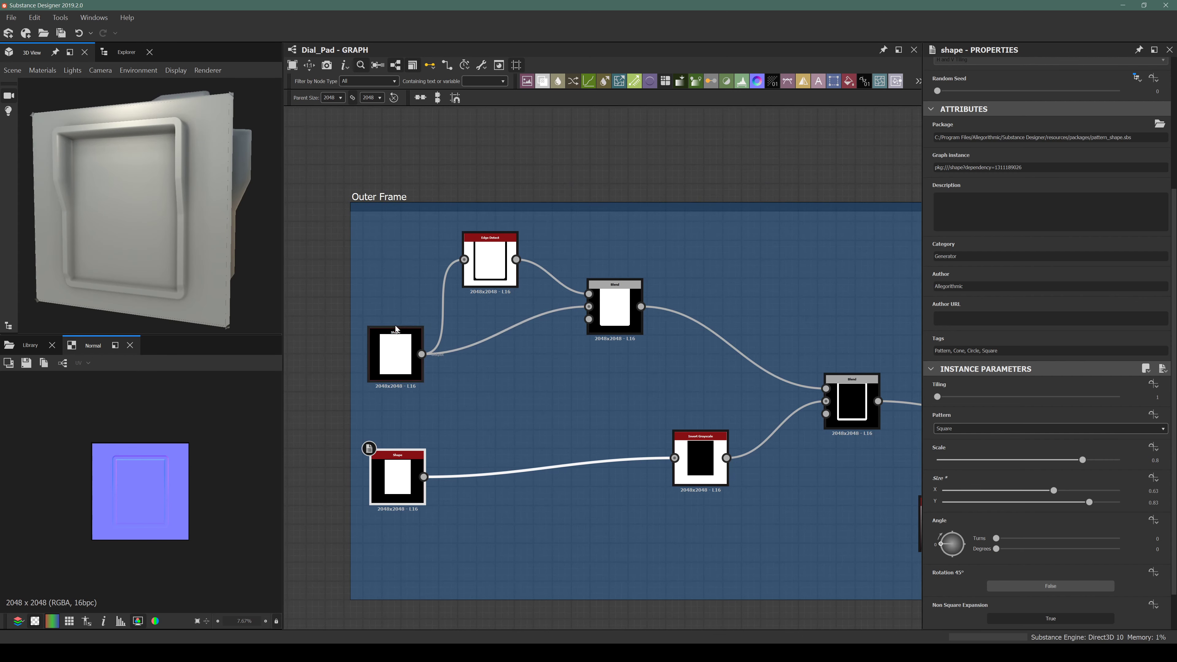
left_click(384, 181)
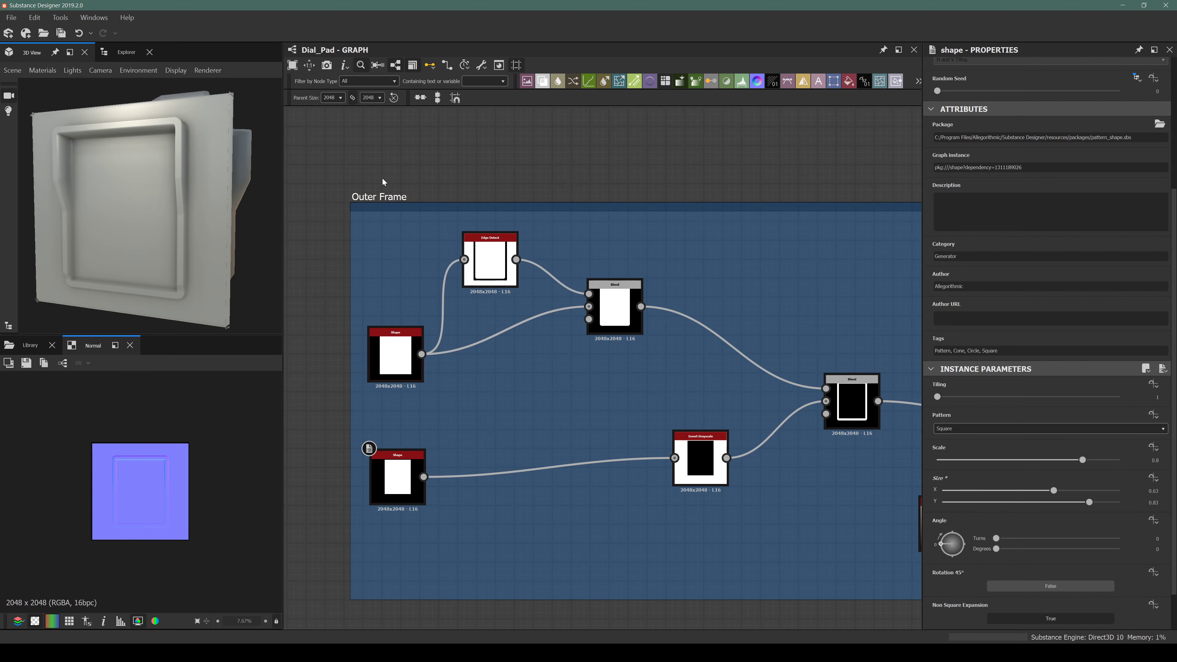
mouse_move(116, 194)
left_mouse_down()
mouse_move(136, 189)
mouse_move(119, 190)
left_mouse_up()
scroll(470, 273, "down", 4)
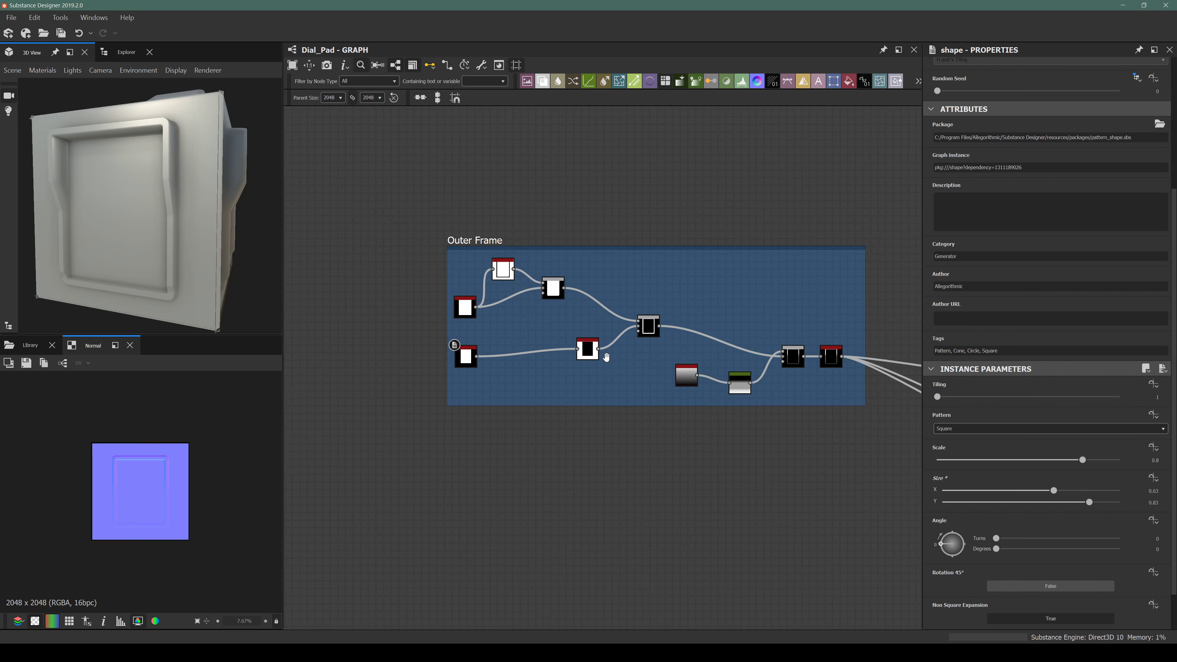
middle_click_drag(755, 372, 669, 326)
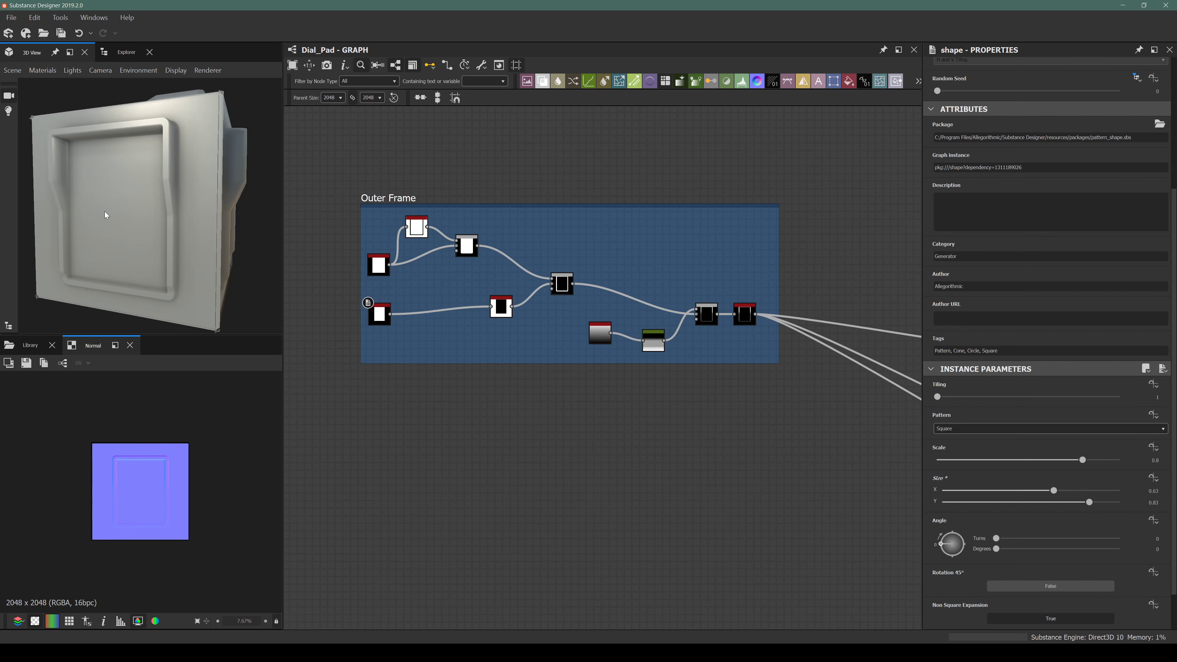
left_click_drag(109, 224, 195, 190)
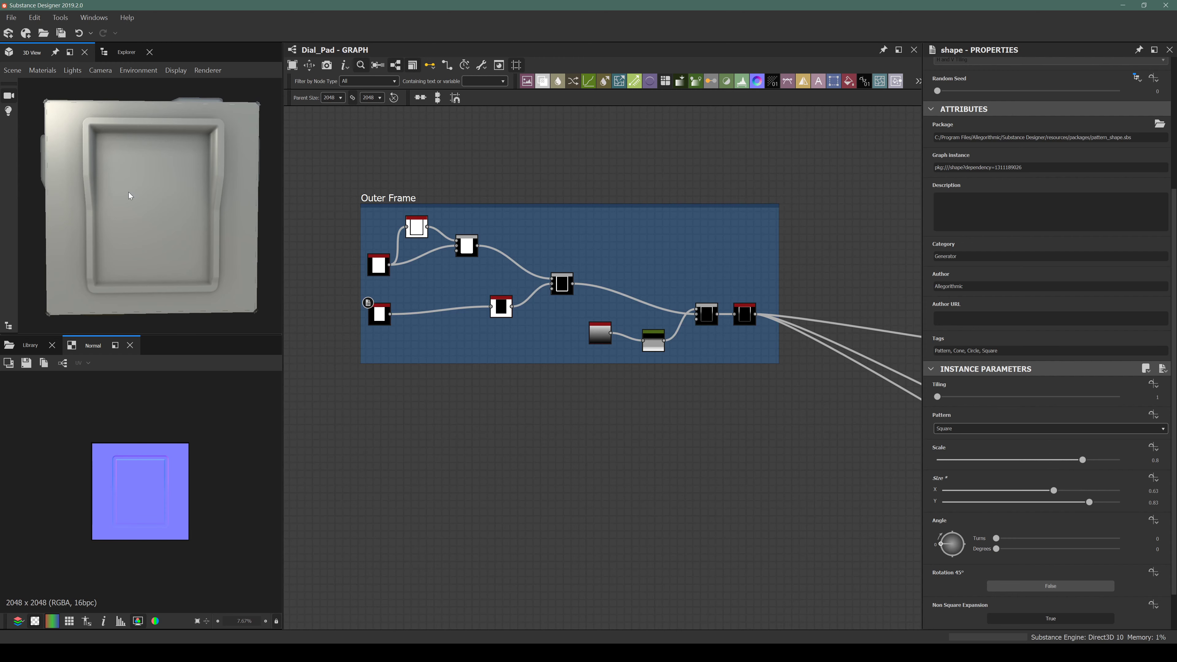
middle_click_drag(660, 391, 554, 443)
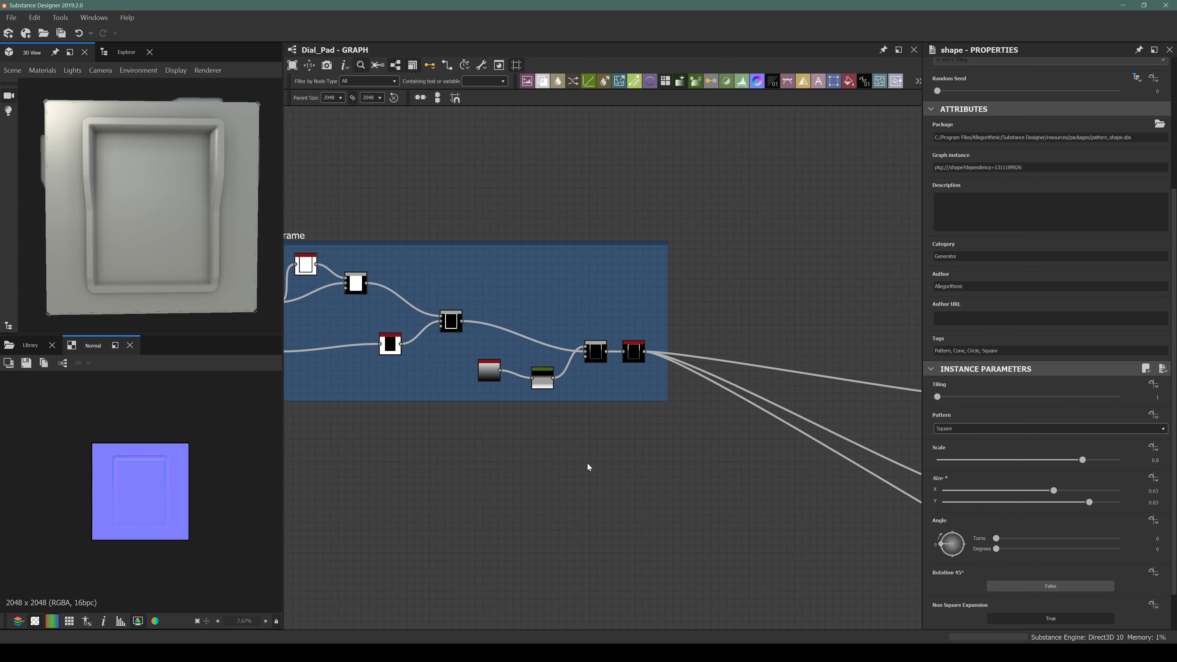
middle_click_drag(561, 494, 503, 479)
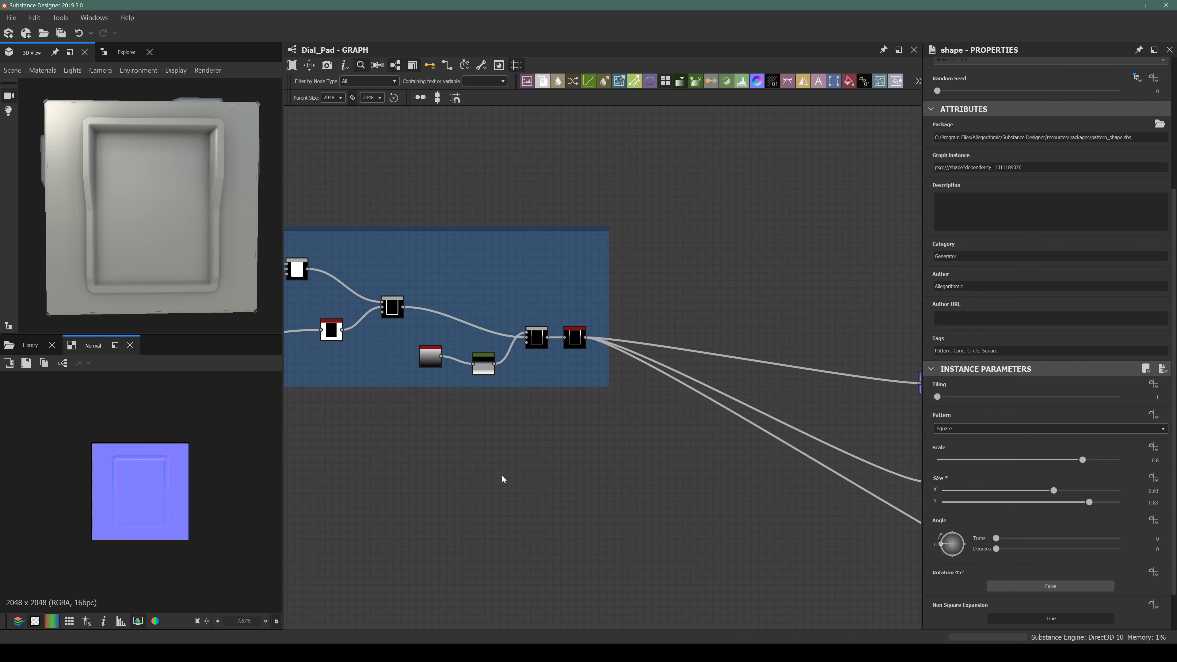
key("space")
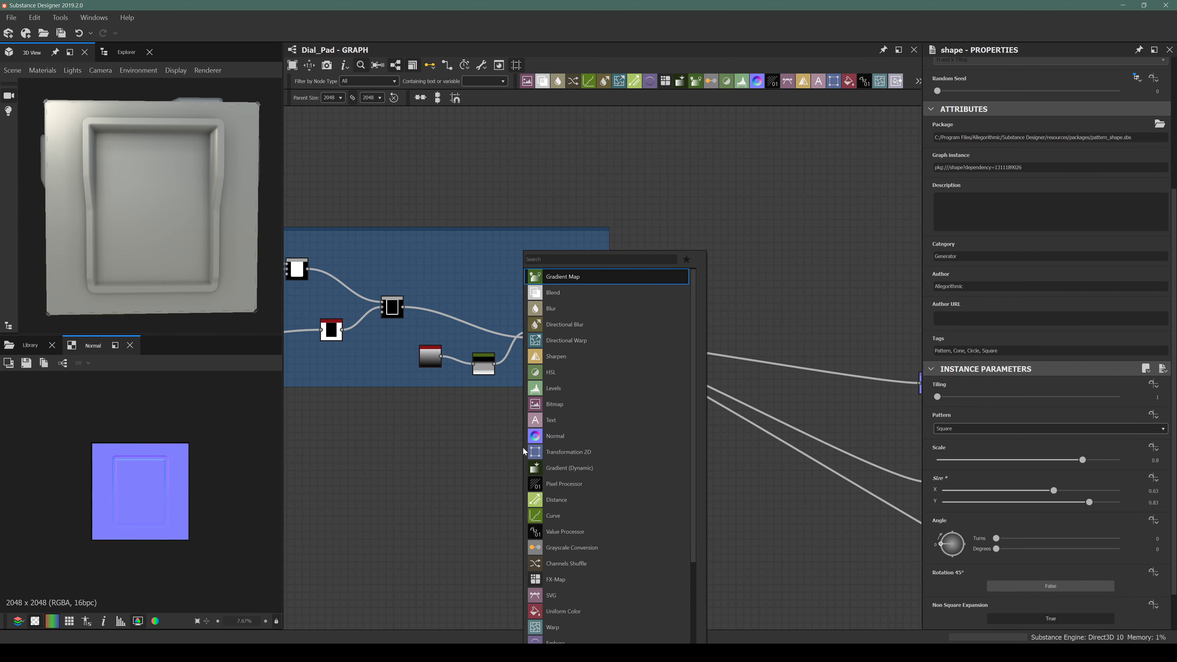
type("gra")
key("Return")
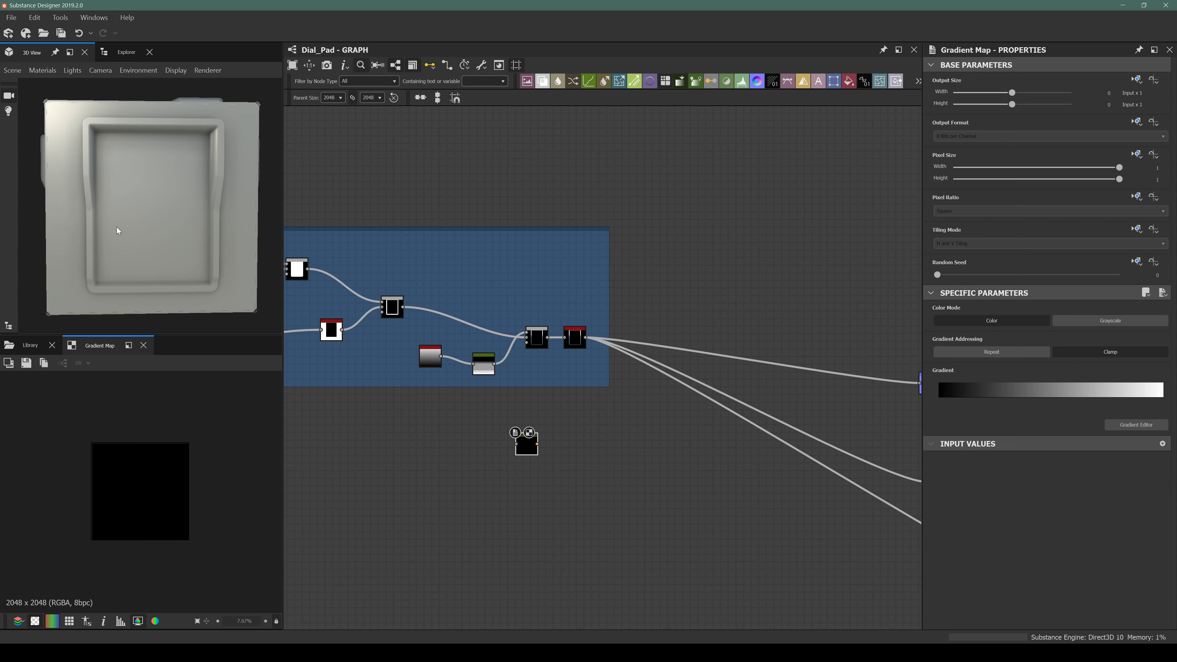
mouse_move(137, 225)
left_mouse_down()
mouse_move(82, 225)
mouse_move(115, 225)
left_mouse_up()
right_click_drag(115, 225, 107, 181)
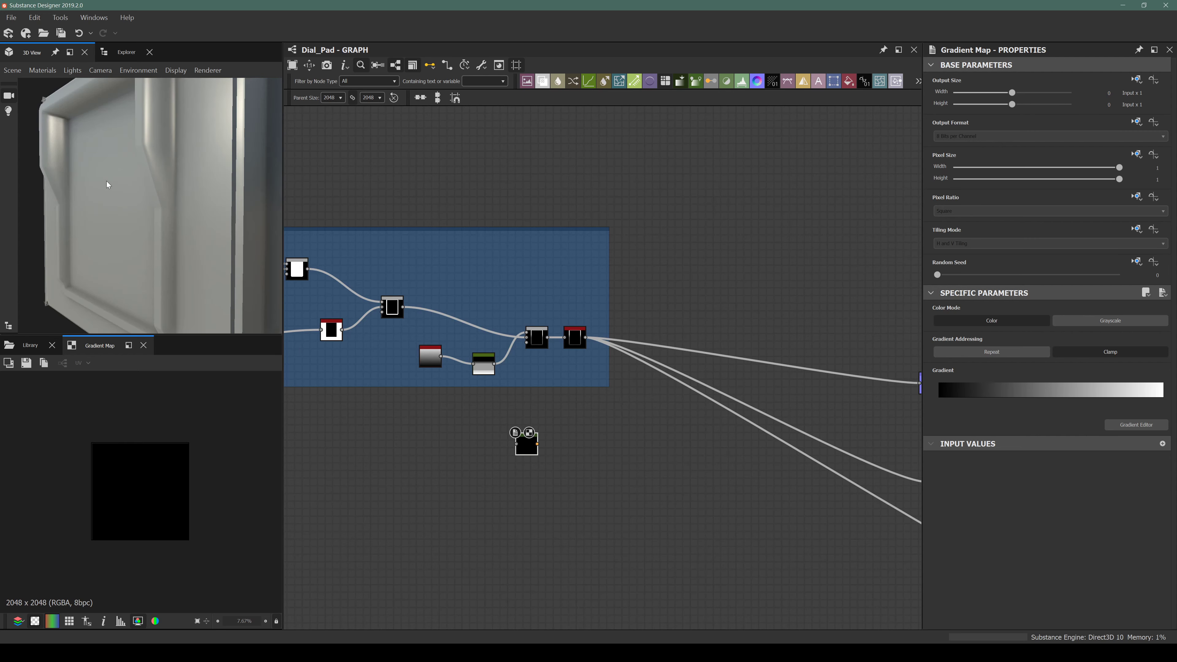
left_click_drag(83, 220, 130, 177)
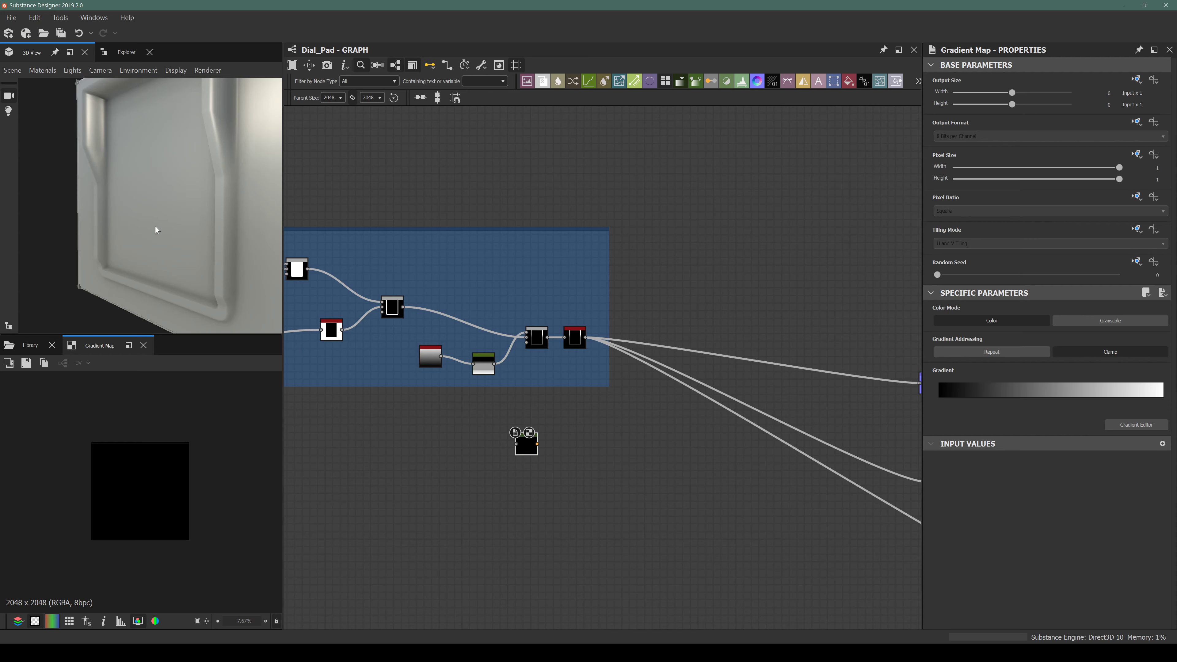
left_click_drag(156, 230, 133, 232)
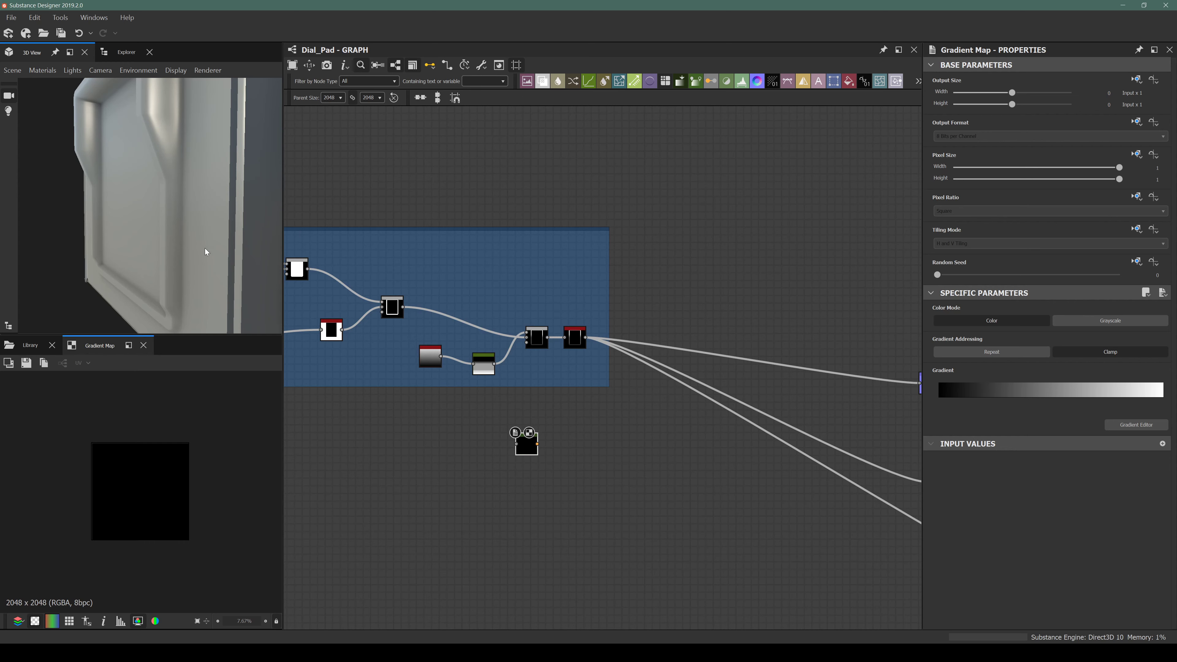
left_click_drag(526, 445, 432, 449)
scroll(486, 481, "up", 4)
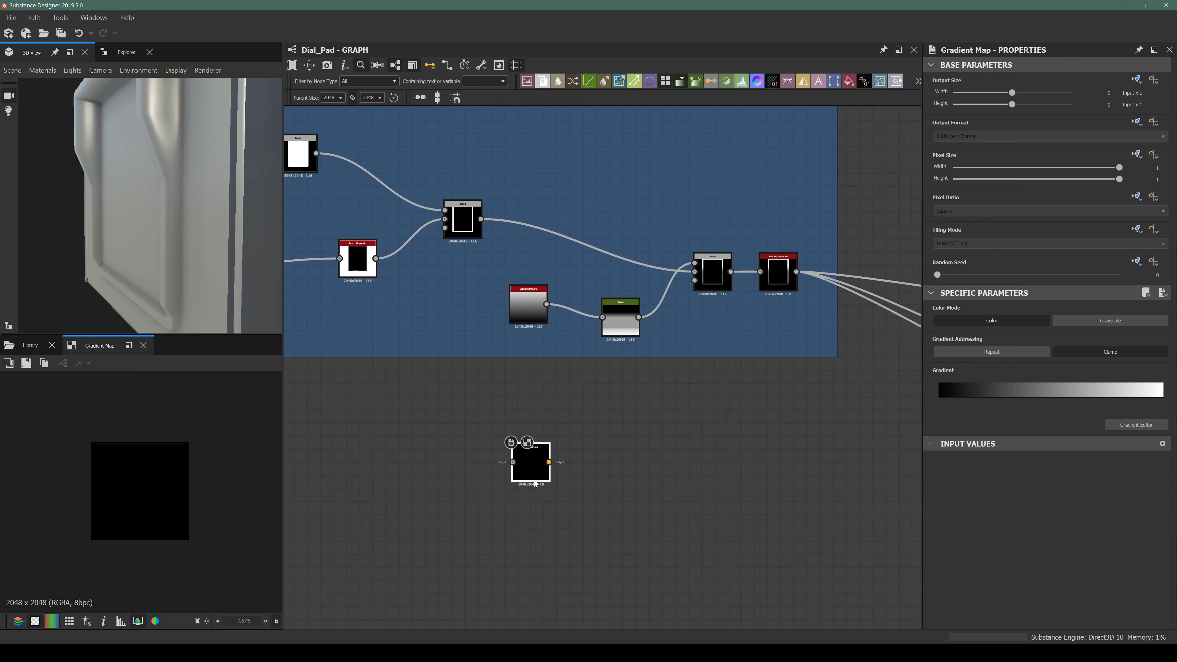
scroll(535, 484, "down", 4)
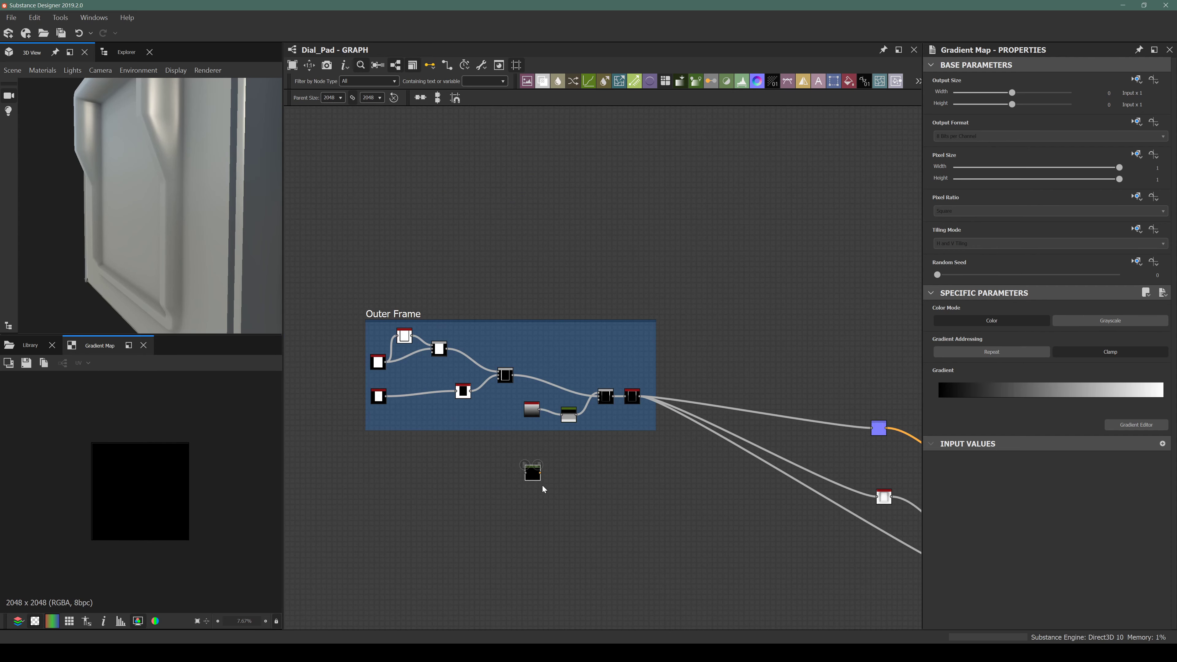
scroll(543, 486, "up", 2)
key("Delete")
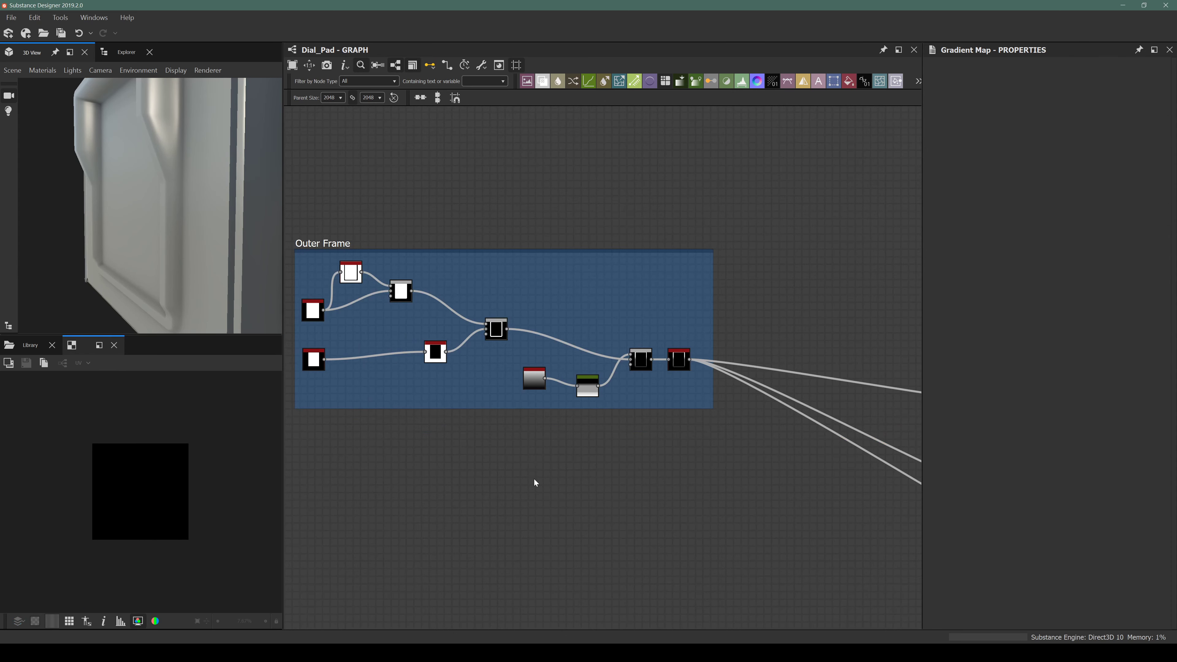
Add a Gradient Linear 1 node below the Outer Frame group.
key("space")
type("gra")
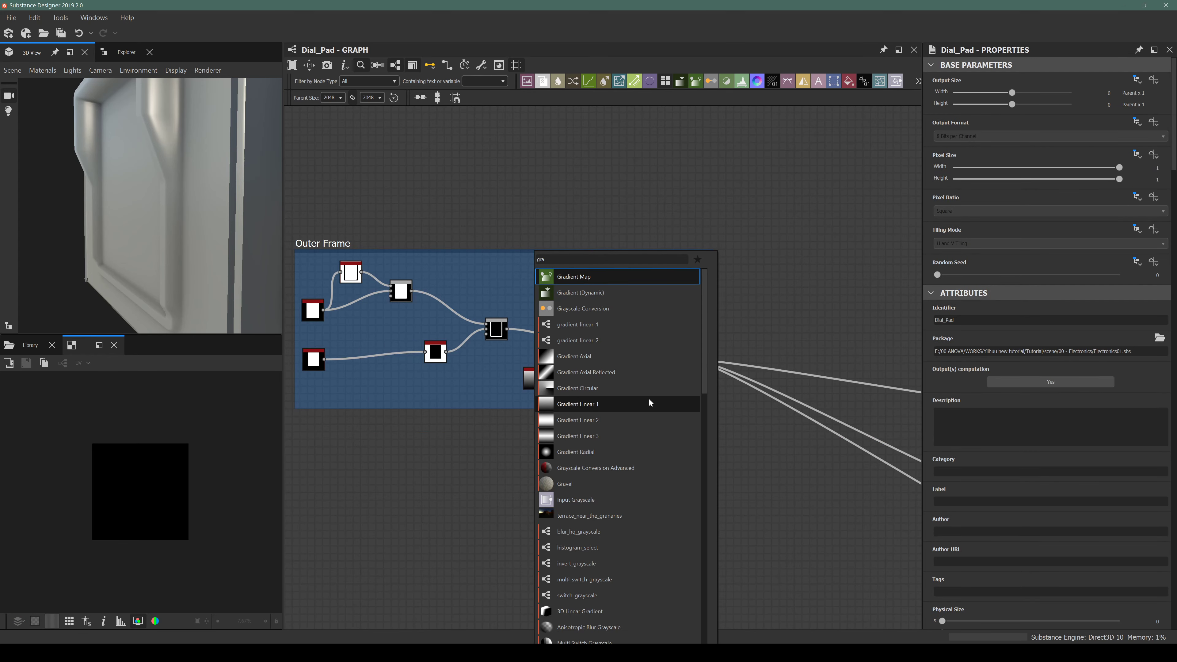
left_click(581, 404)
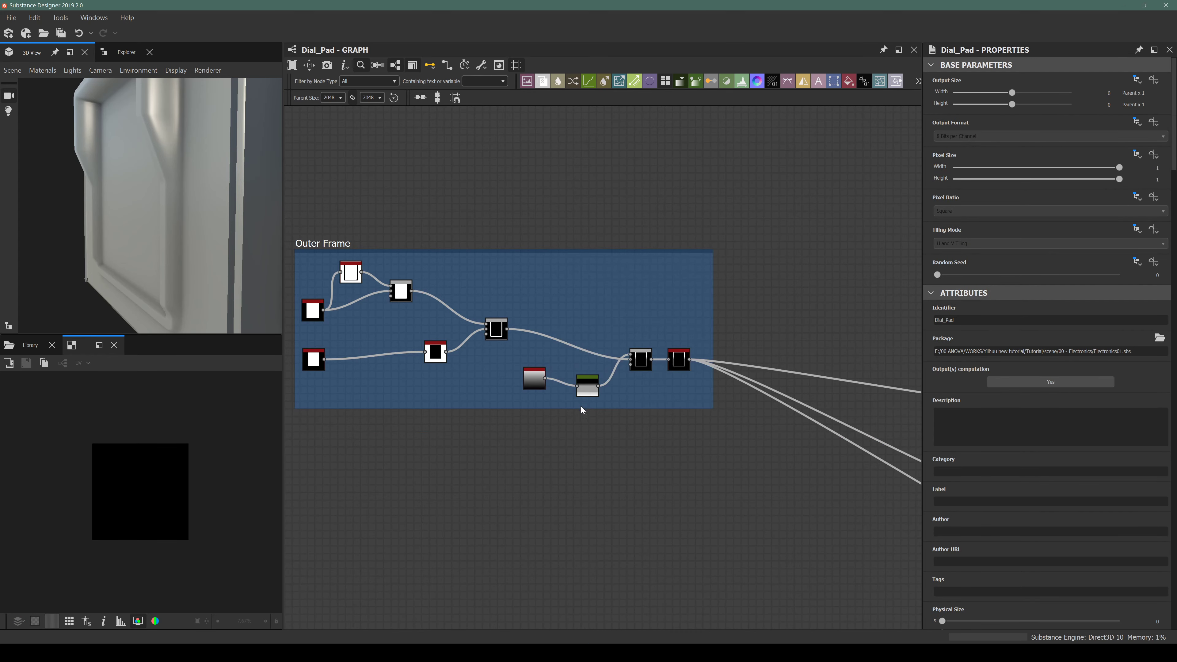
scroll(489, 486, "up", 1)
scroll(489, 486, "up", 1)
left_click_drag(552, 484, 474, 484)
Append a Curve node to the new Gradient Linear 1 node and space the two nodes apart.
key("space")
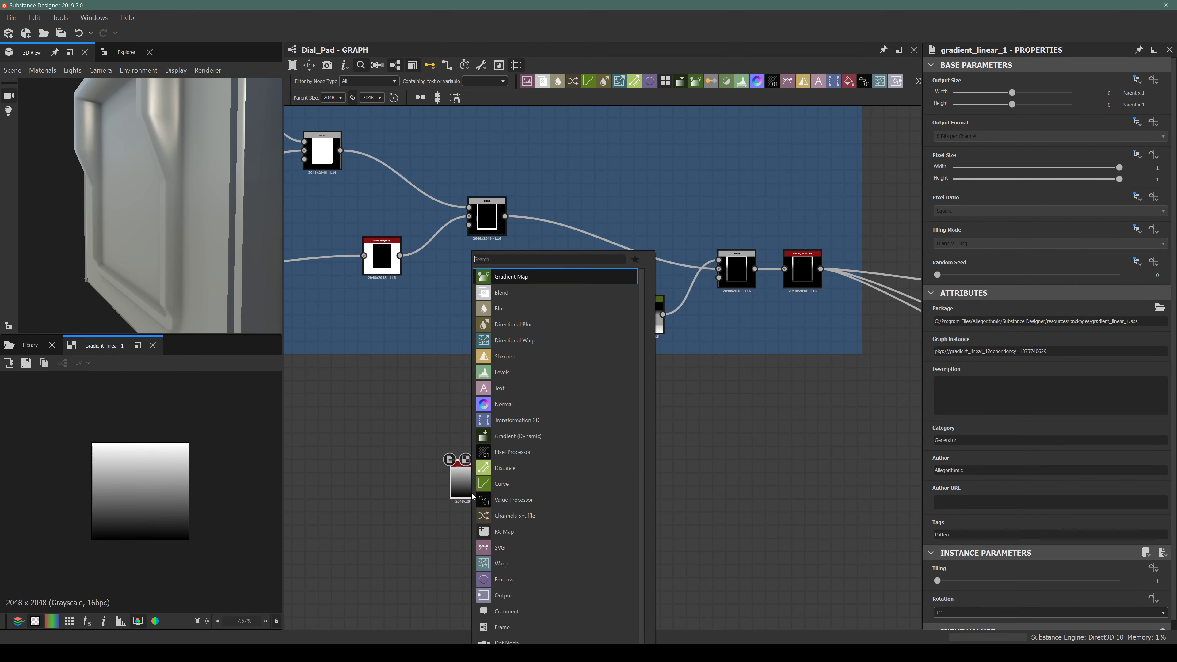
type("cur")
key("Return")
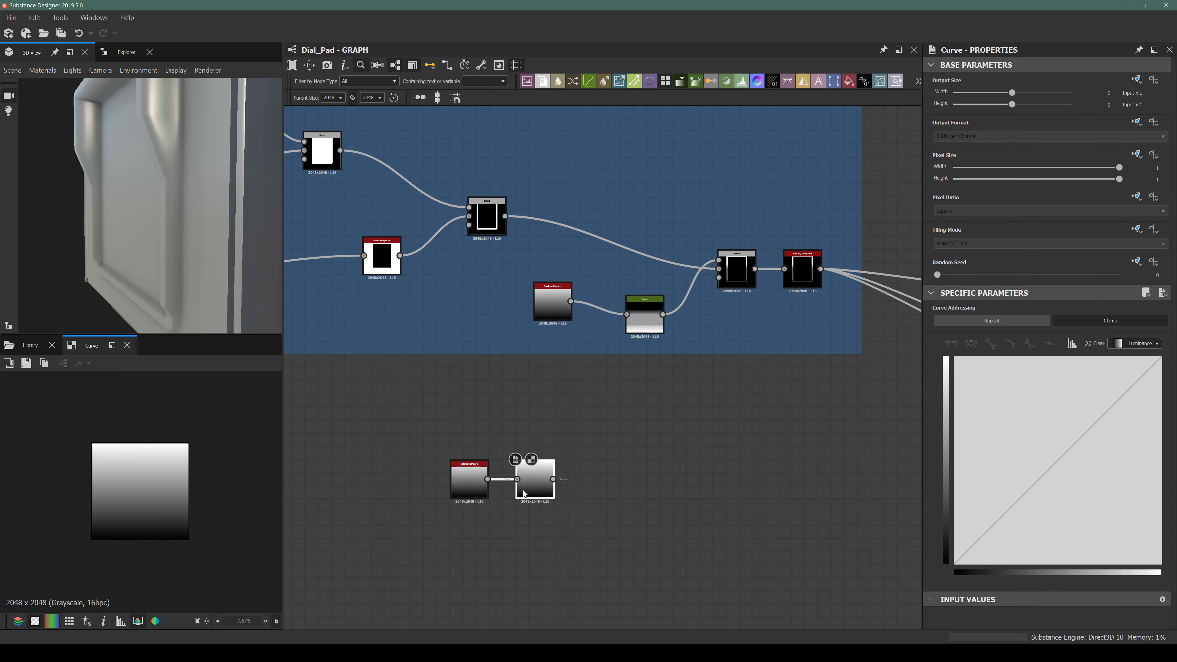
left_click_drag(523, 491, 589, 497)
middle_click_drag(553, 480, 427, 463)
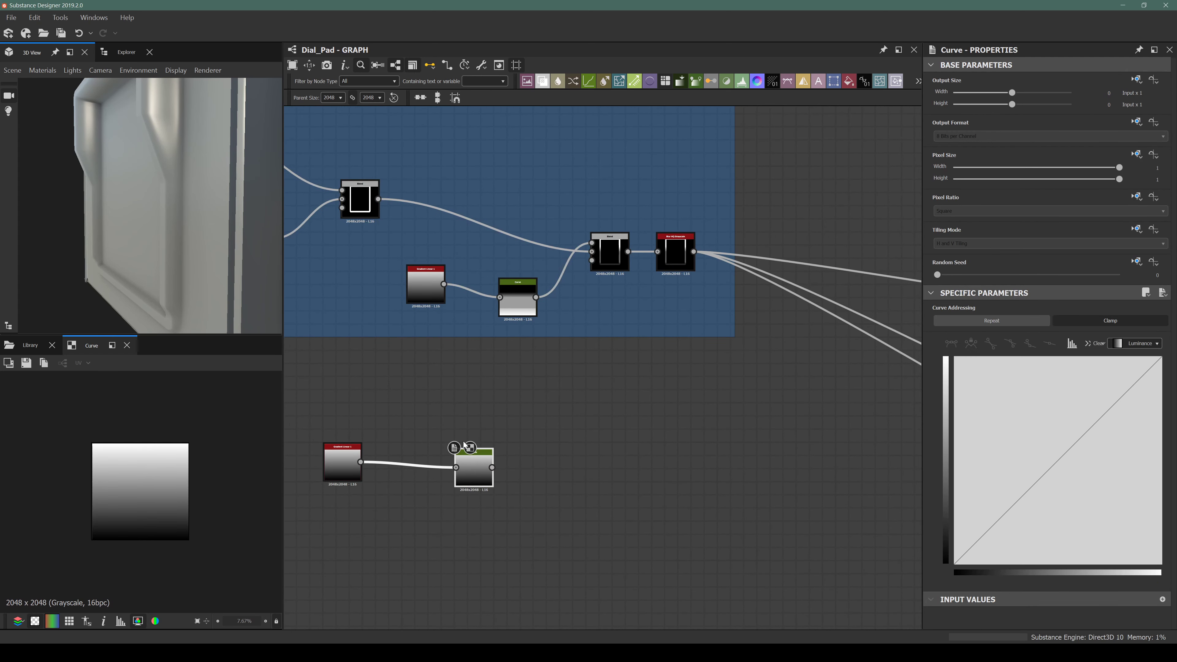
middle_click_drag(582, 435, 531, 467)
scroll(444, 445, "down", 3)
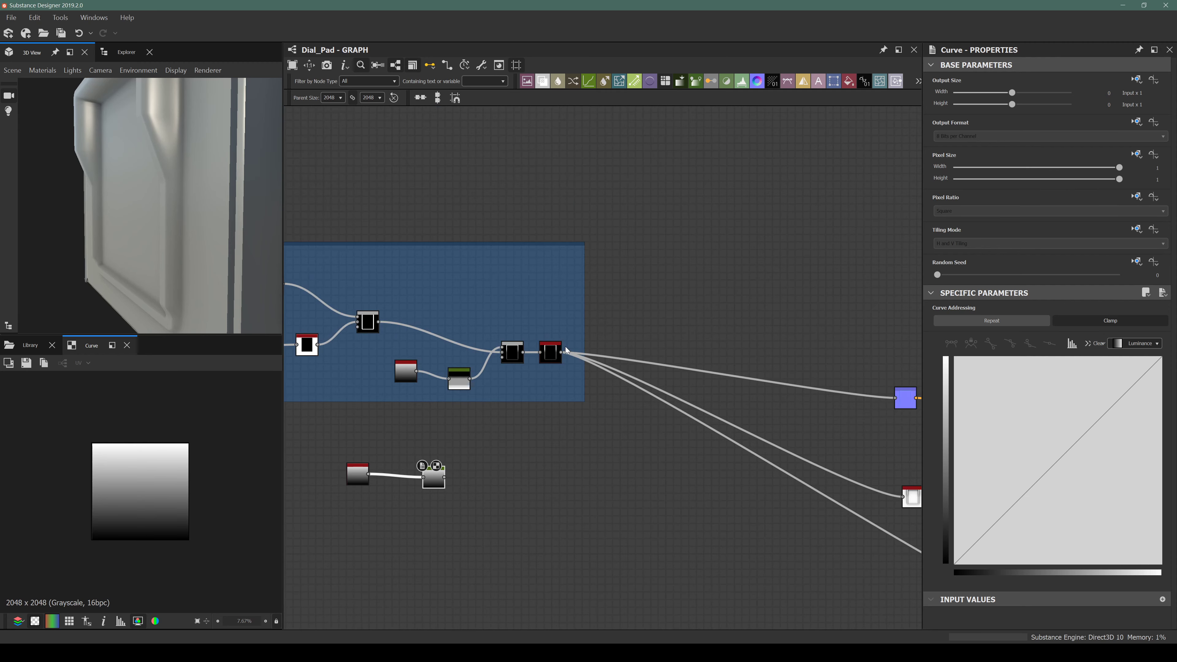
Insert a Blend node between the Outer Frame's HQ blur and the material outputs, placed outside the frame group.
left_click(546, 354)
key("space")
type("blend")
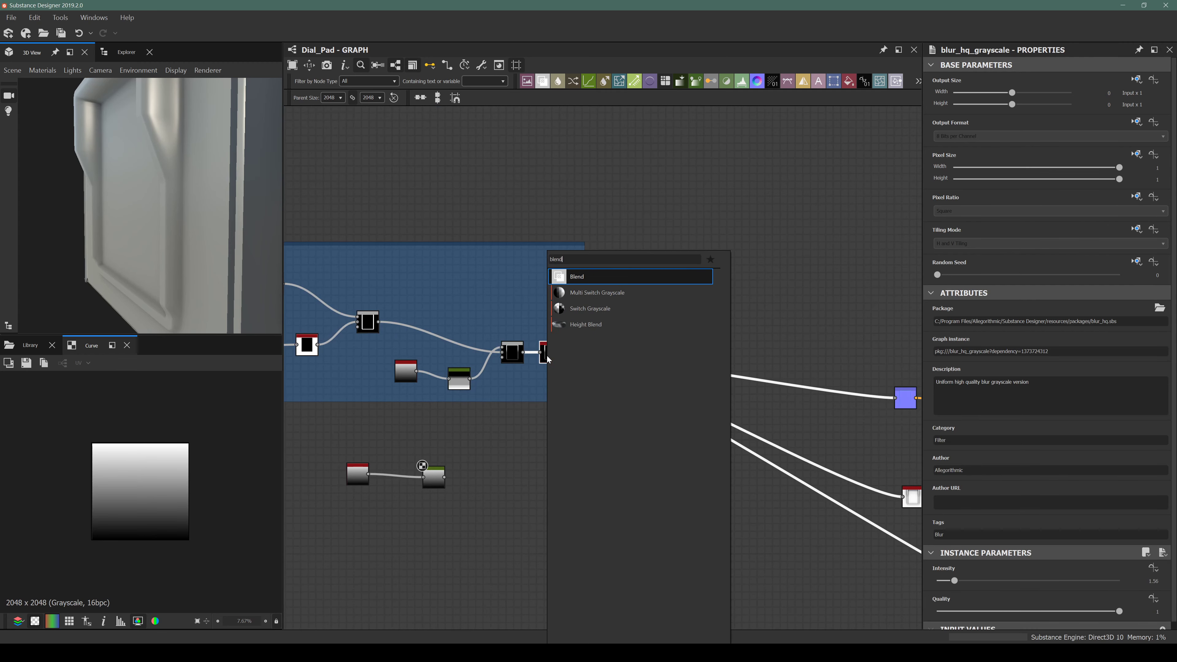
key("Return")
left_click_drag(588, 350, 631, 412)
scroll(384, 411, "down", 2)
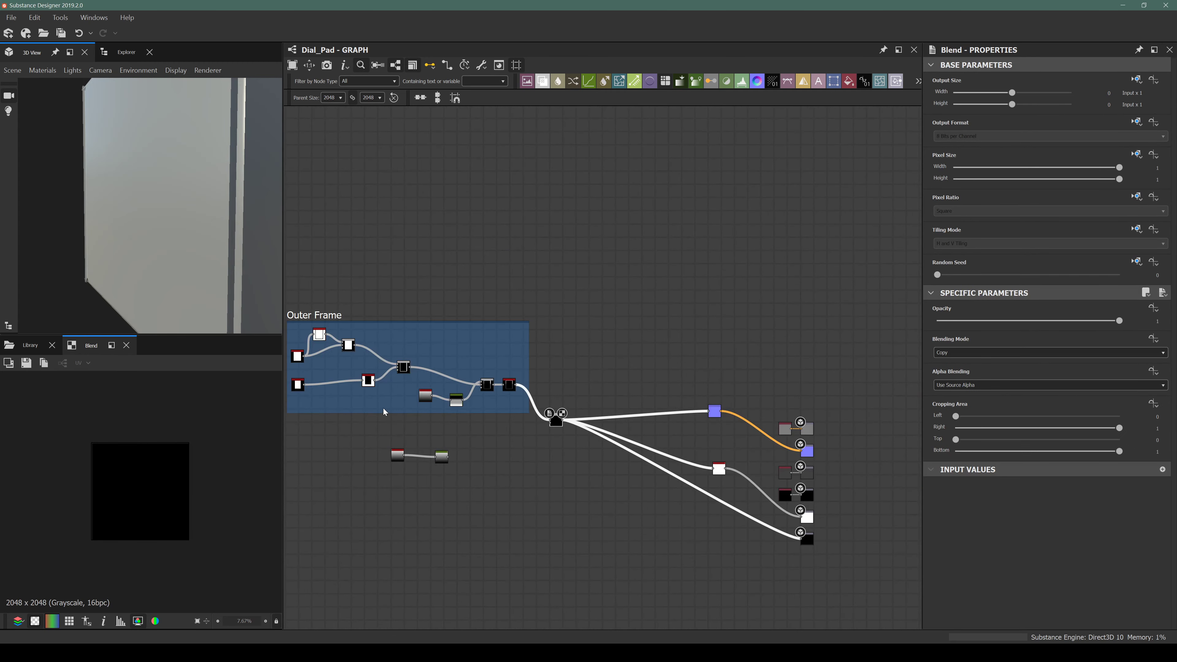
Connect the lower Shape node to the new Blend's opacity input and the new Curve node to its foreground input.
mouse_move(329, 376)
middle_mouse_down()
mouse_move(415, 385)
mouse_move(326, 355)
middle_mouse_up()
scroll(412, 385, "up", 3)
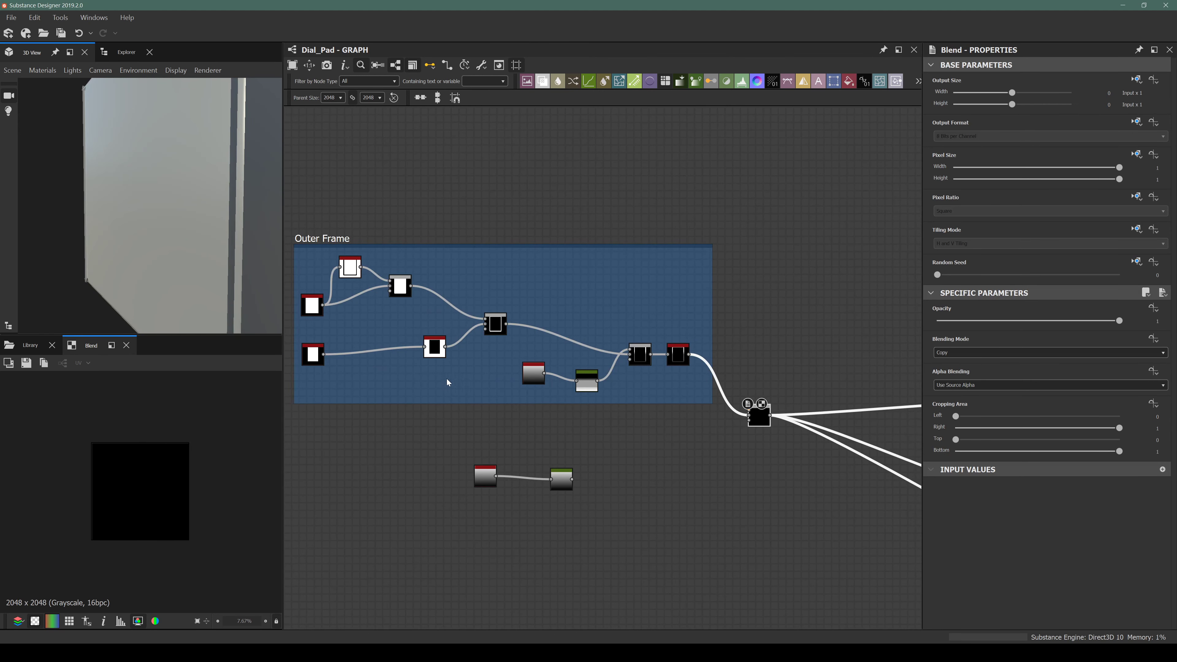
left_click_drag(362, 365, 763, 429)
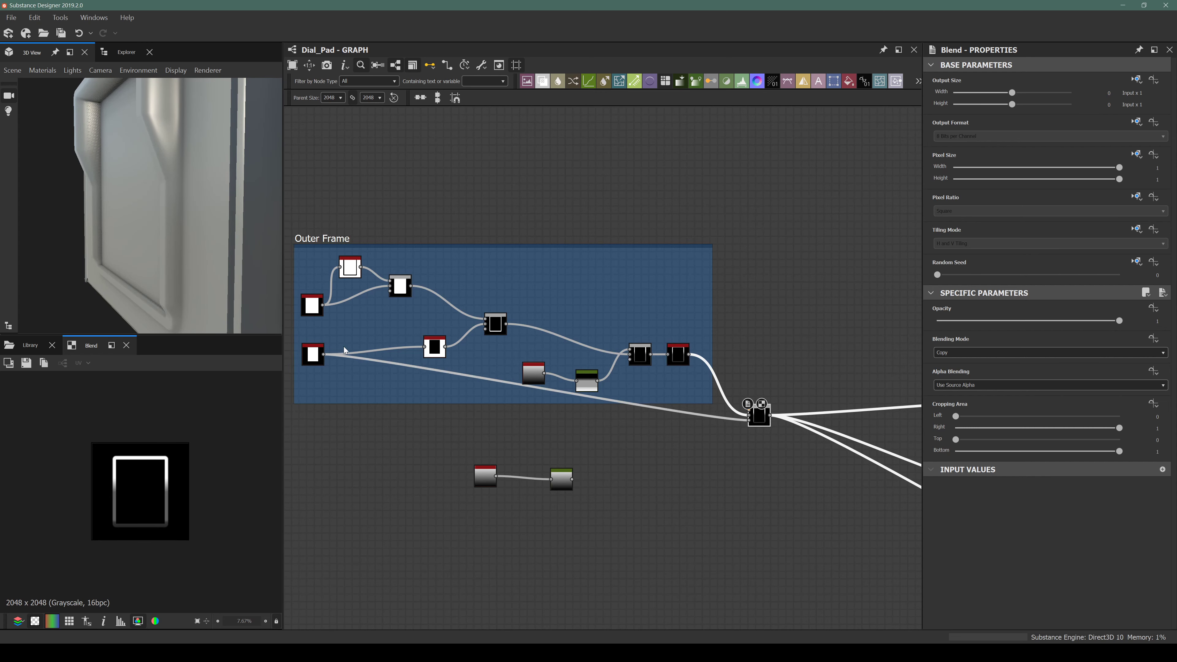
scroll(315, 368, "up", 5)
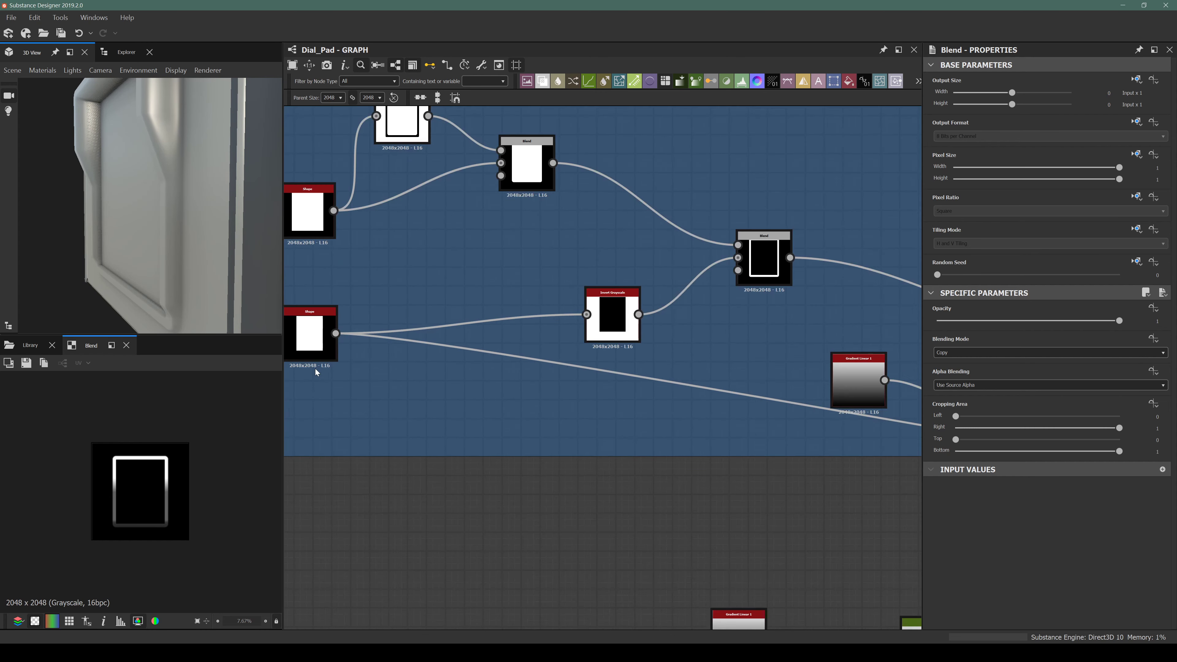
scroll(352, 381, "down", 2)
middle_click_drag(495, 398, 286, 320)
scroll(389, 364, "down", 1)
middle_click_drag(880, 440, 654, 401)
scroll(735, 413, "up", 1)
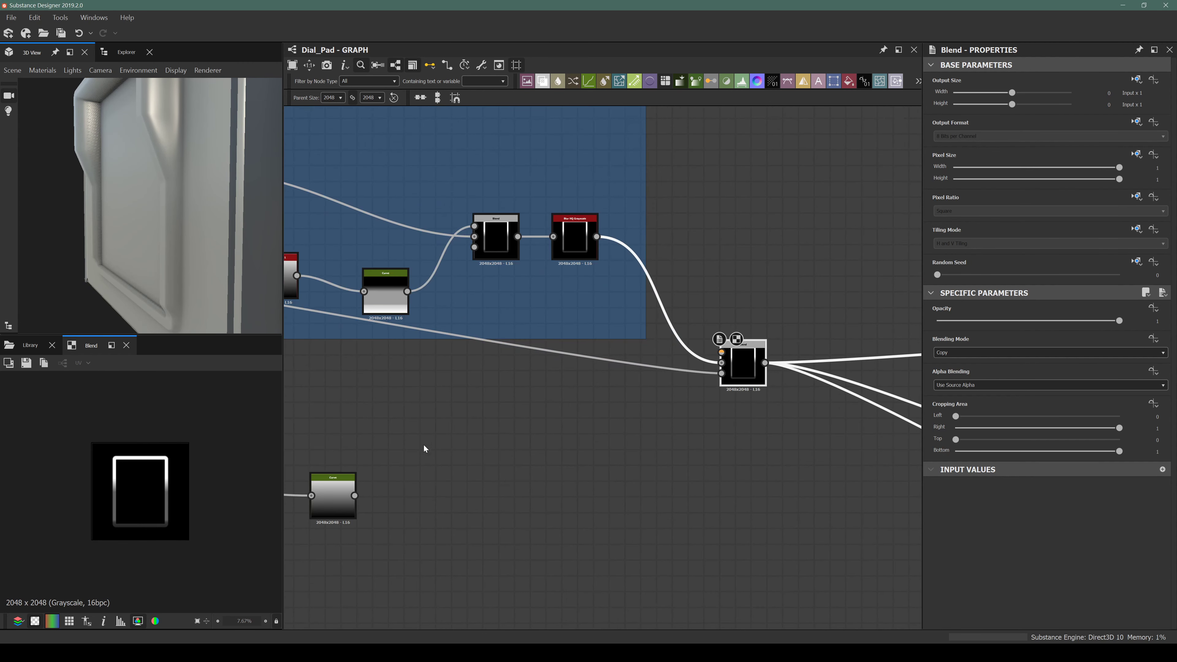
left_click_drag(354, 495, 722, 353)
left_click_drag(167, 223, 126, 126)
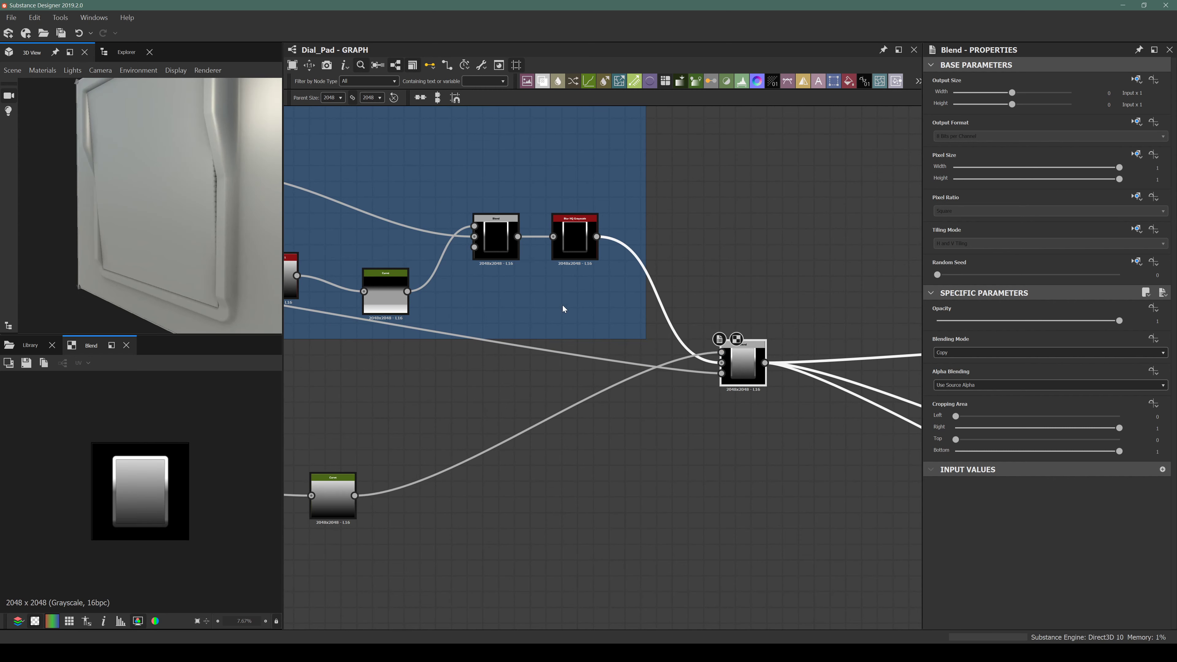
Add two points to the new Curve node at positions 0.23 and 0.74 and make the segments linear.
middle_click_drag(444, 387, 549, 342)
left_click(447, 450)
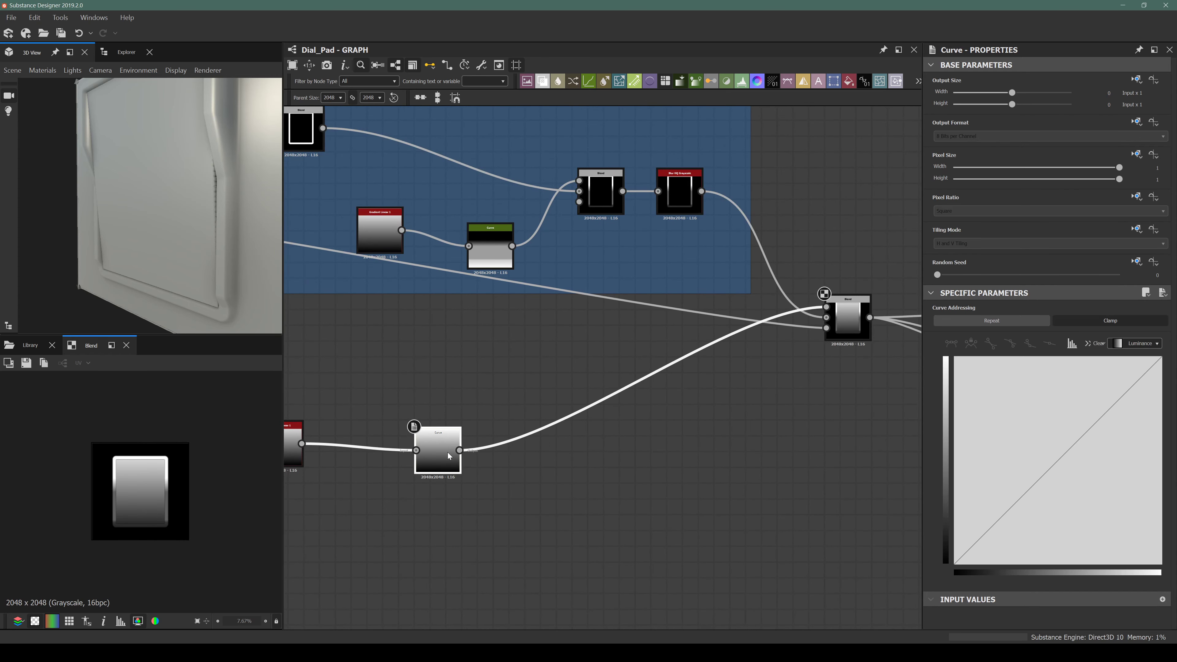
left_click(1001, 467)
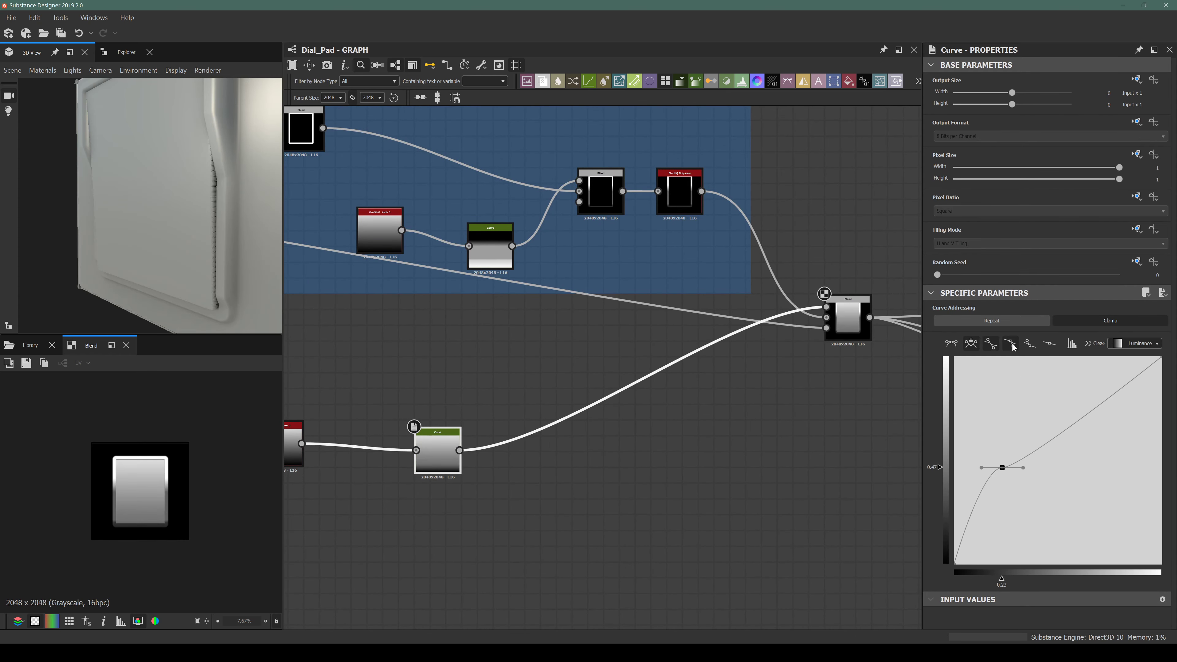
left_click(1109, 433)
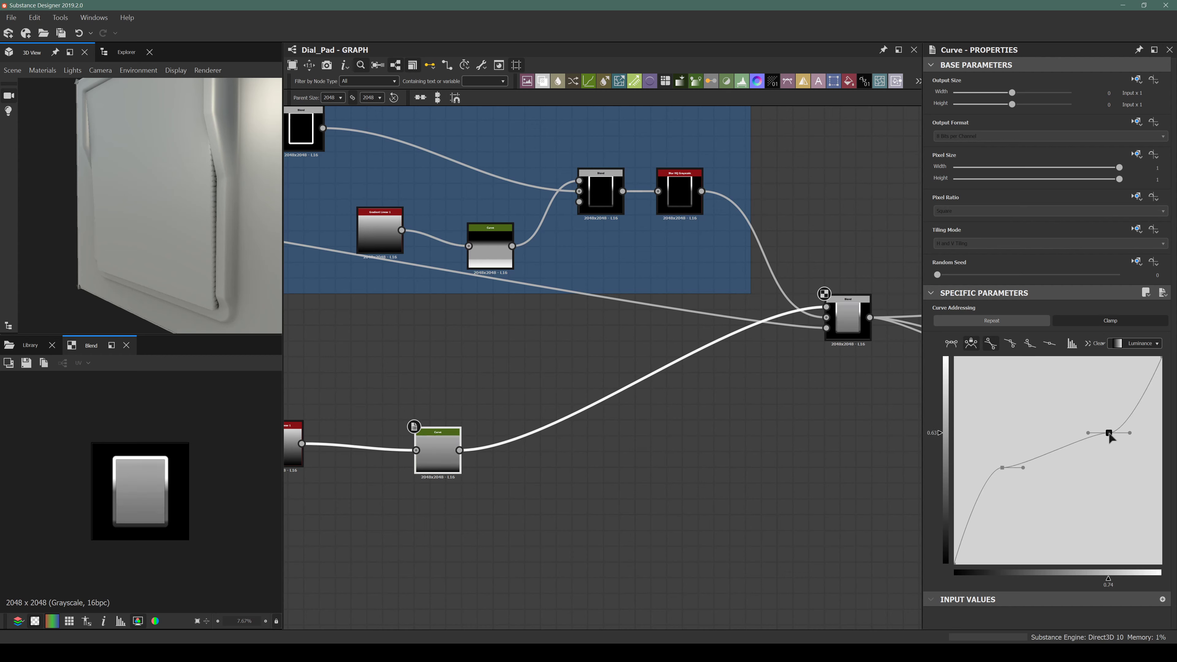
left_click_drag(980, 407, 1107, 506)
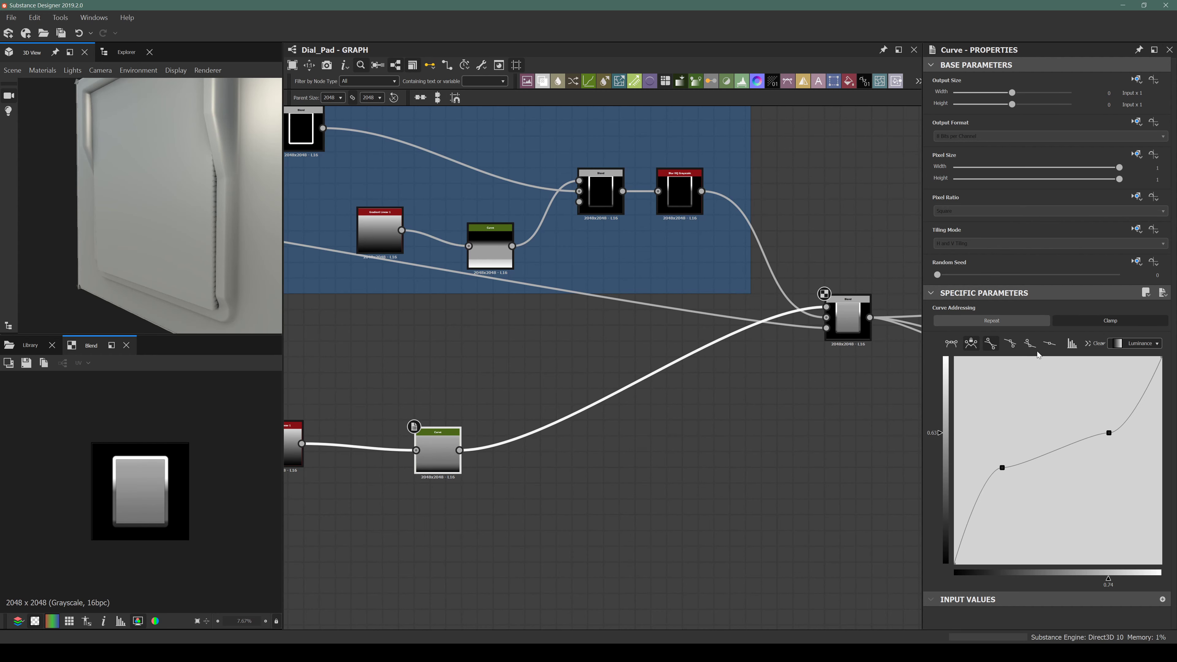
left_click(1050, 343)
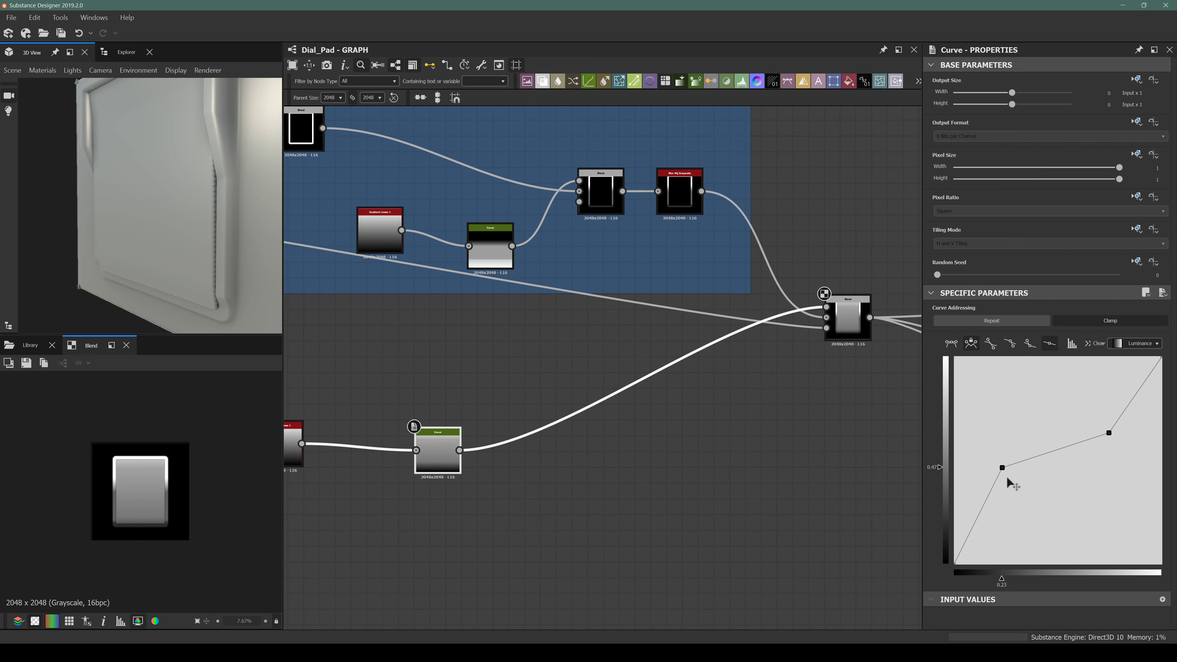
Reshape the curve to start at value 1.00 and end at value 0.00 at position 0.51.
left_click_drag(1005, 475, 897, 362)
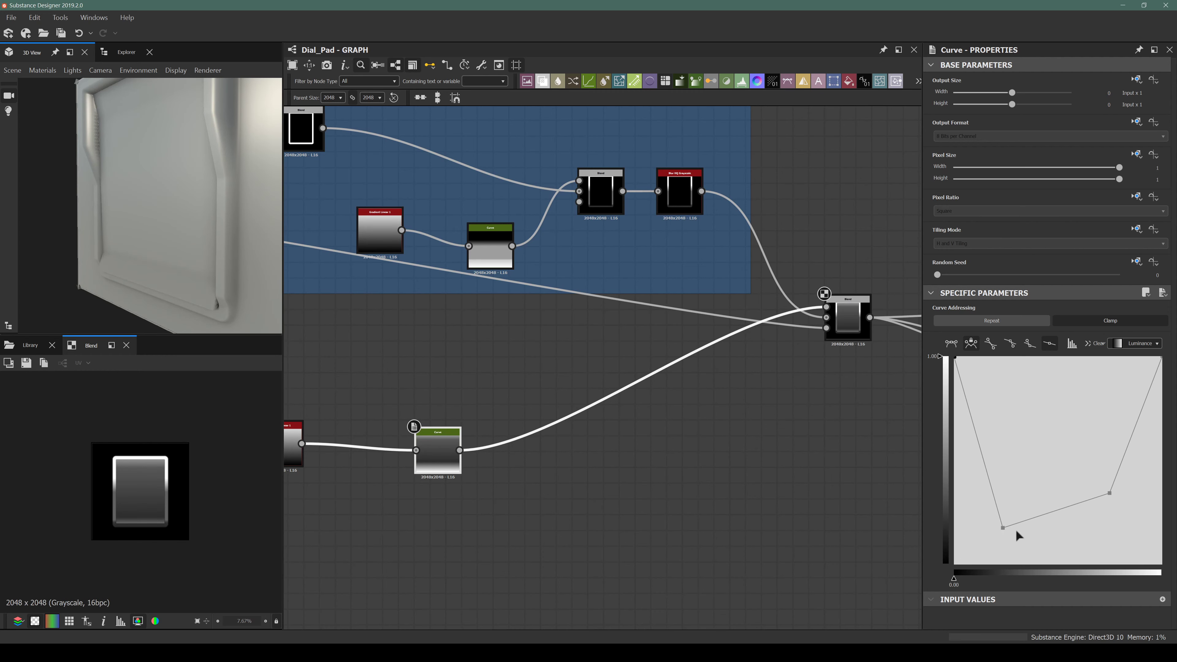
left_click_drag(1003, 530, 1052, 411)
left_click_drag(1110, 495, 1161, 562)
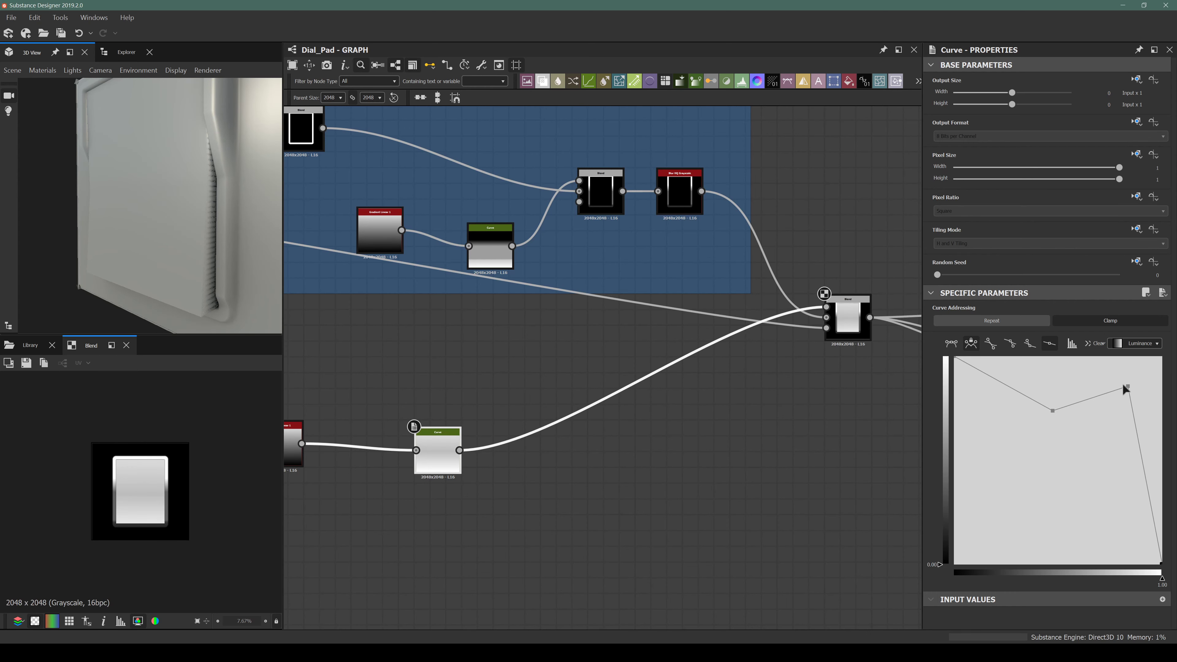
left_click_drag(1125, 389, 1064, 613)
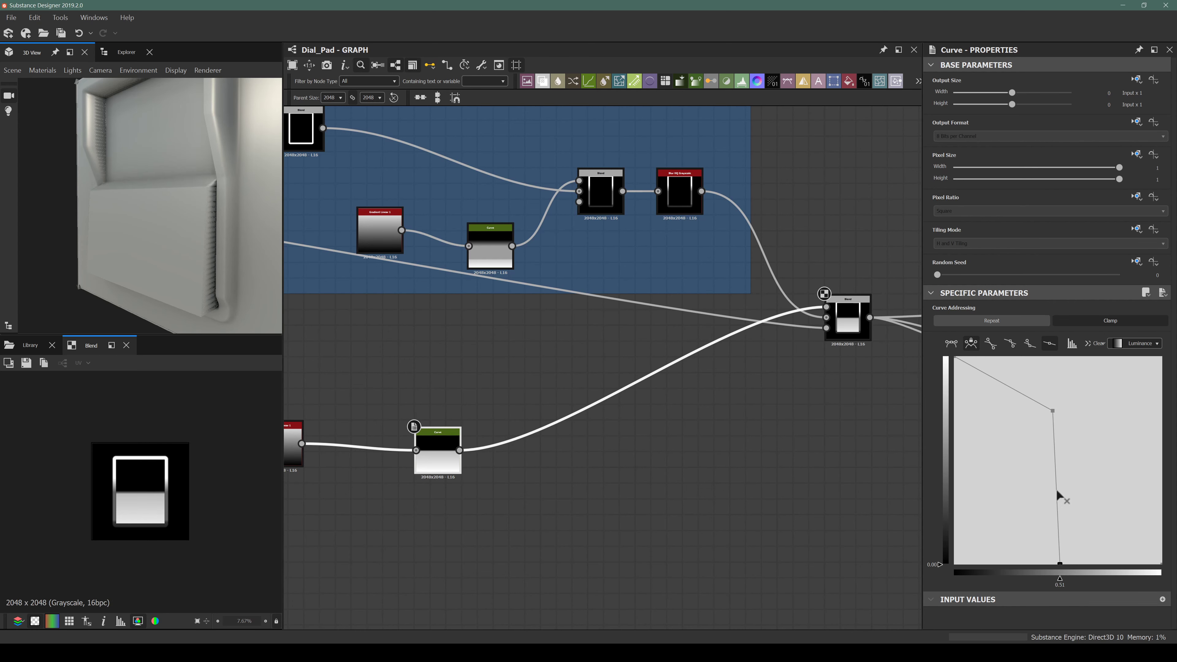
Set the curve's start point to position 0.23, value 0.17, and form a narrow peak just before the drop.
left_click_drag(1052, 411, 976, 357)
left_click_drag(200, 223, 125, 189)
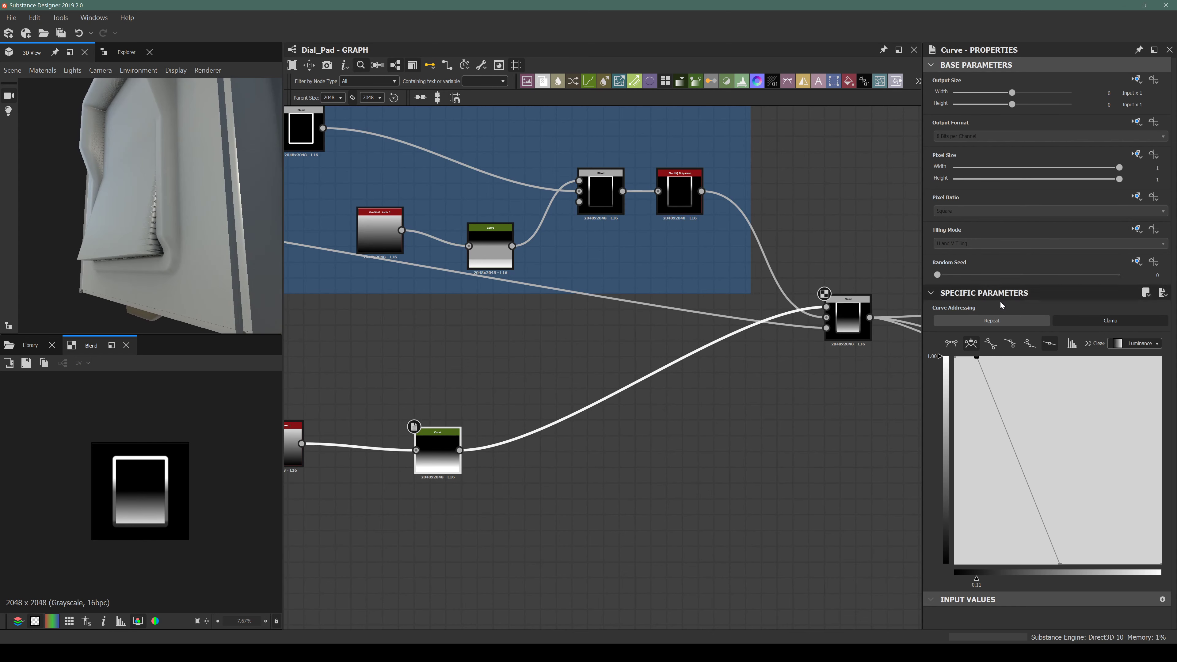
left_click_drag(956, 360, 1001, 528)
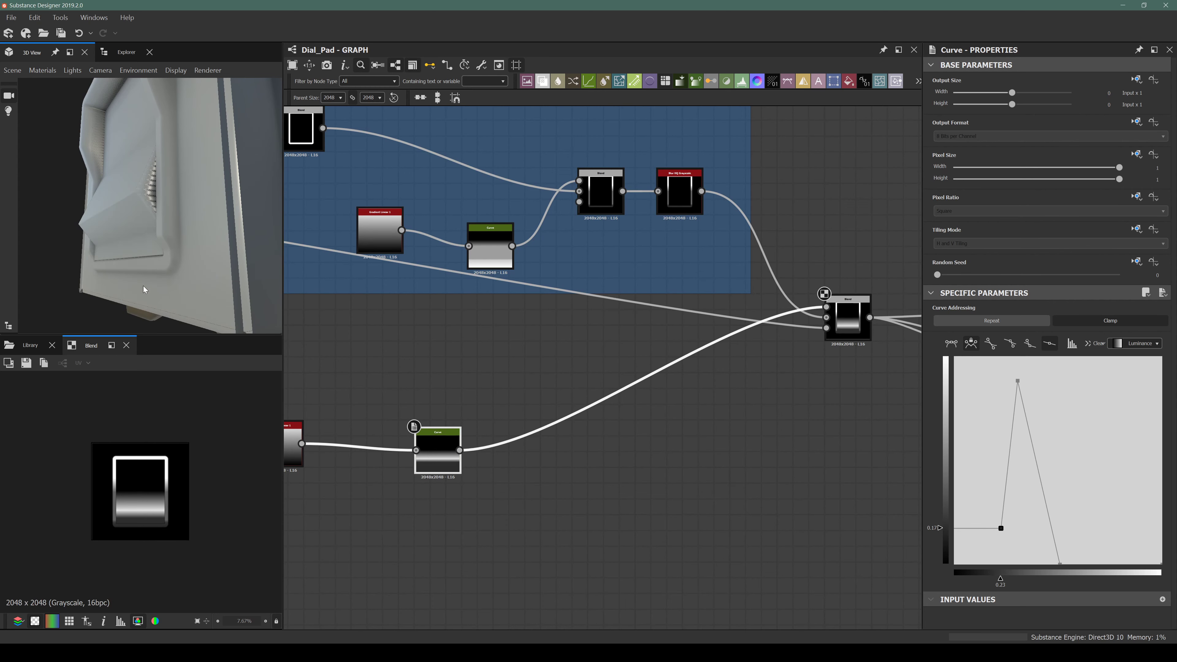
Raise the peak of the lower Curve node's curve to value 1.00 at position 0.29.
scroll(144, 289, "up", 3)
left_click_drag(144, 278, 192, 238)
right_click_drag(192, 238, 200, 283)
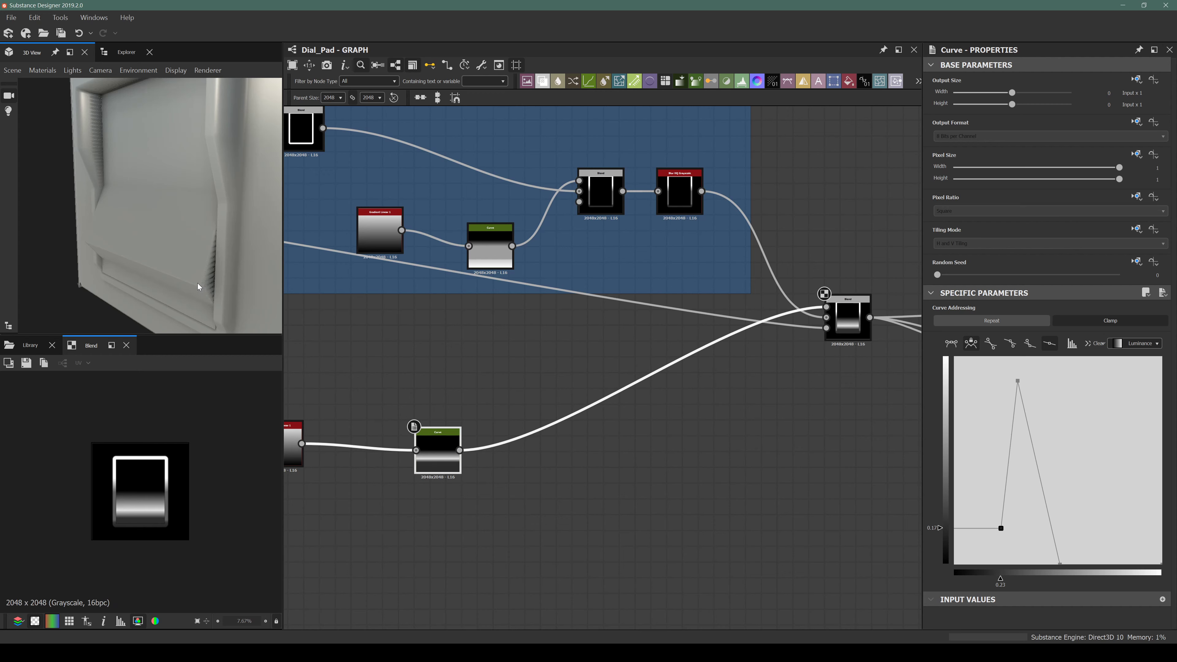
left_click_drag(195, 302, 155, 253)
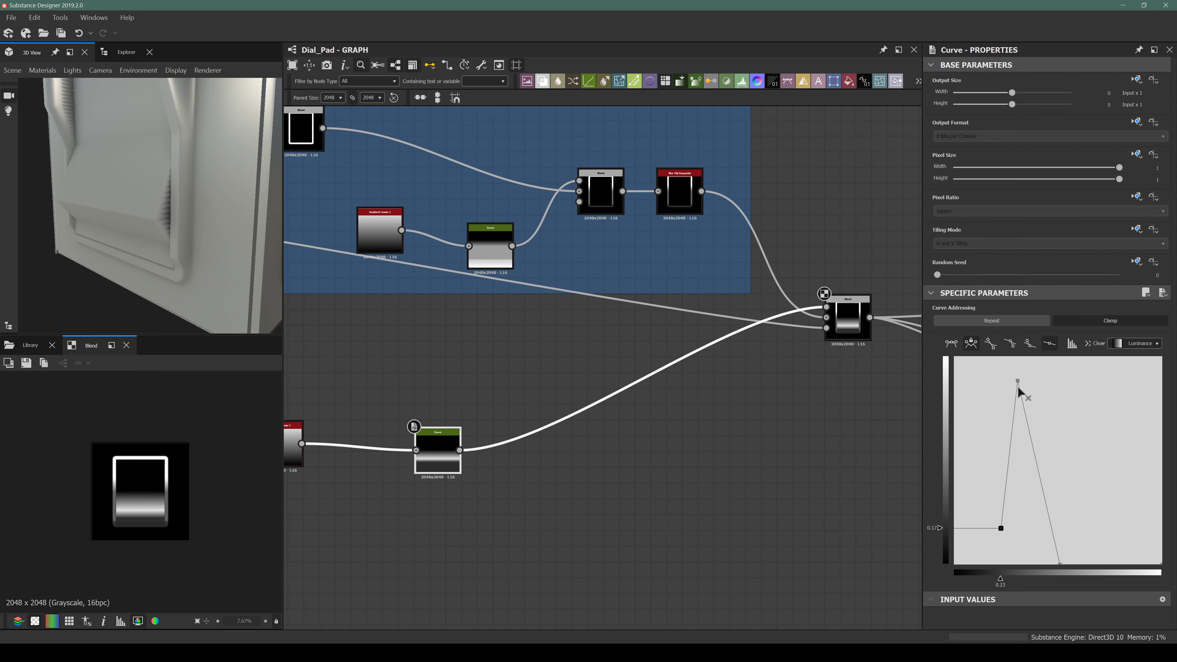
left_click_drag(1018, 381, 1015, 358)
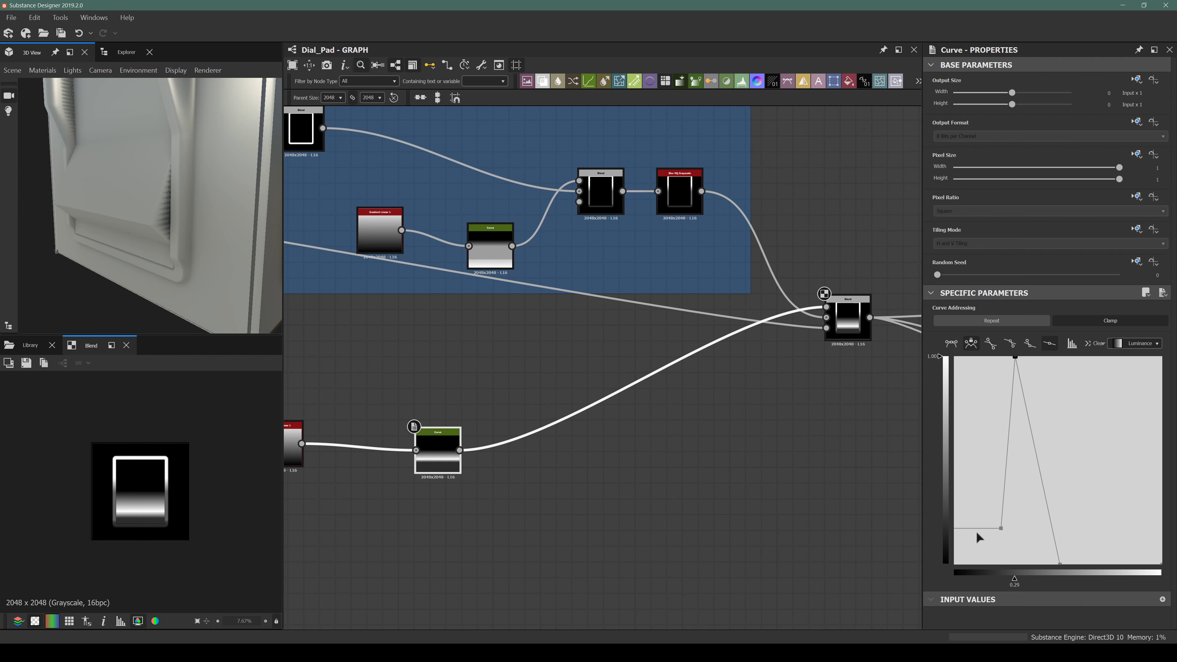
Move the curve's peak to position 0.21 at value 1.00 and its start point to position 0.16, value 0.38.
left_click_drag(1022, 513, 932, 561)
left_click_drag(1001, 528, 1000, 431)
left_click_drag(1001, 431, 976, 518)
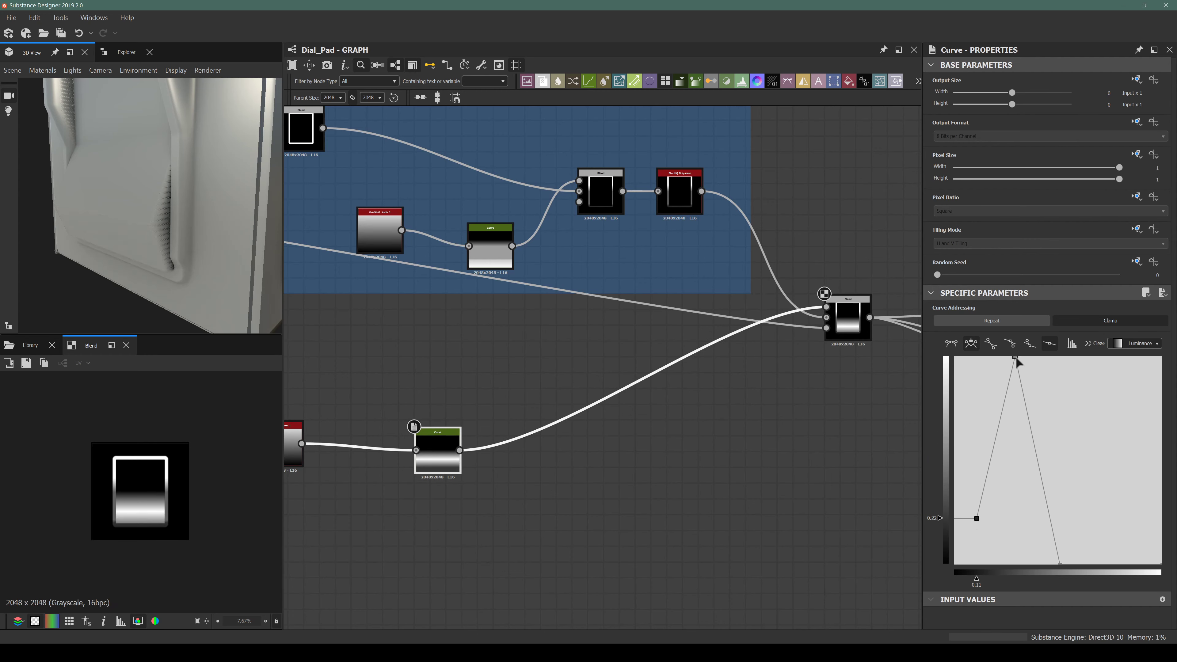
mouse_move(1016, 357)
left_mouse_down()
mouse_move(991, 354)
mouse_move(998, 348)
left_mouse_up()
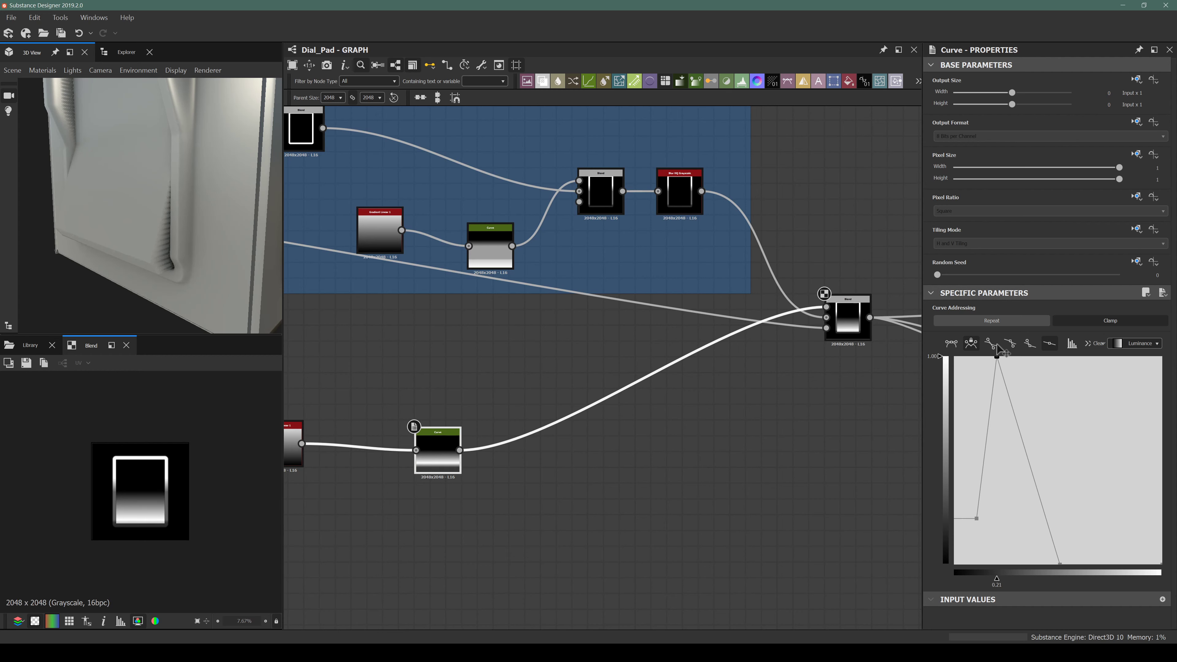
left_click_drag(976, 517, 987, 486)
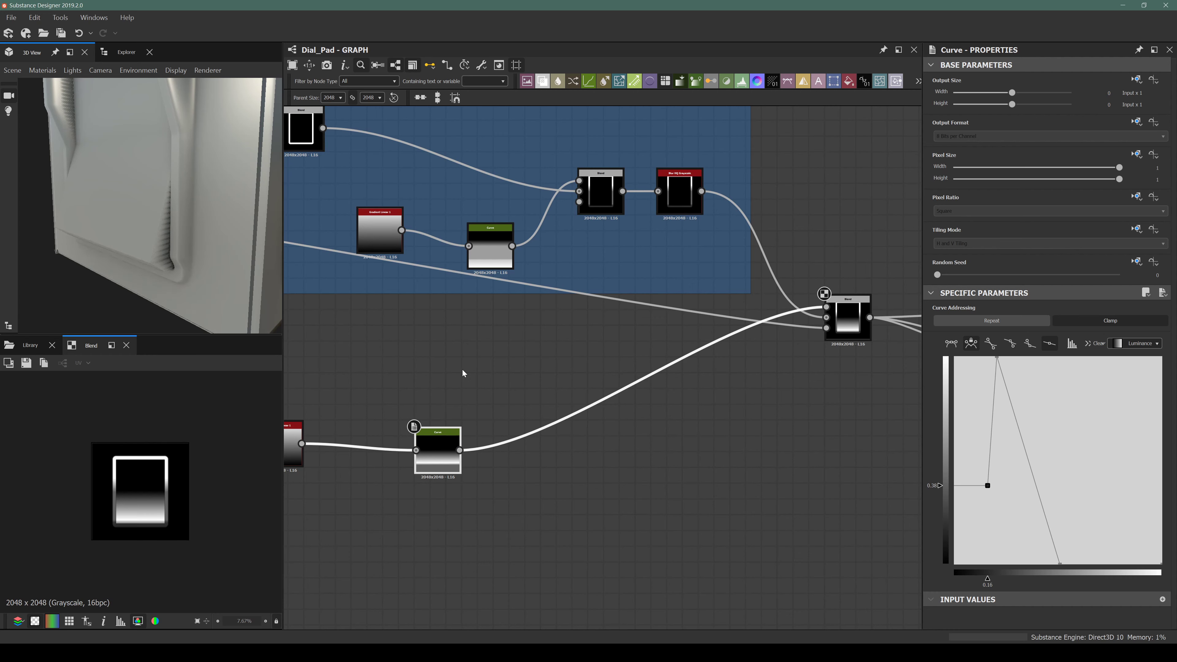
Insert a Blur HQ Grayscale node between the lower Shape node and the final Blend's opacity input, placing it just below the Outer Frame.
left_click_drag(164, 191, 127, 259)
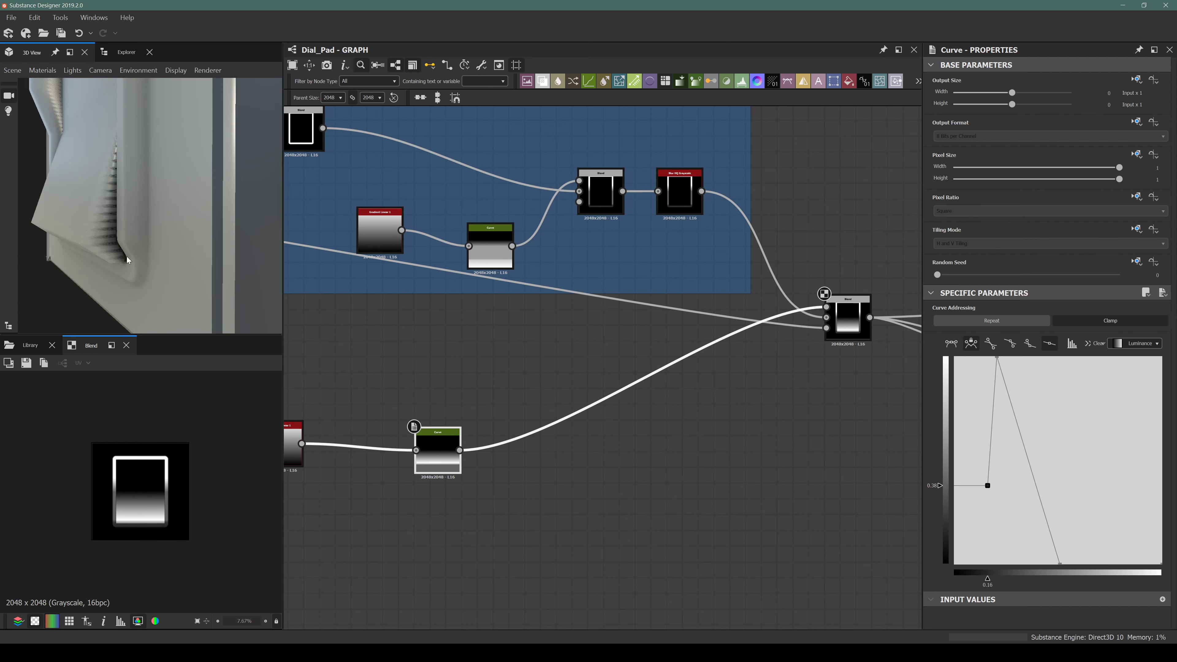
scroll(629, 406, "down", 3)
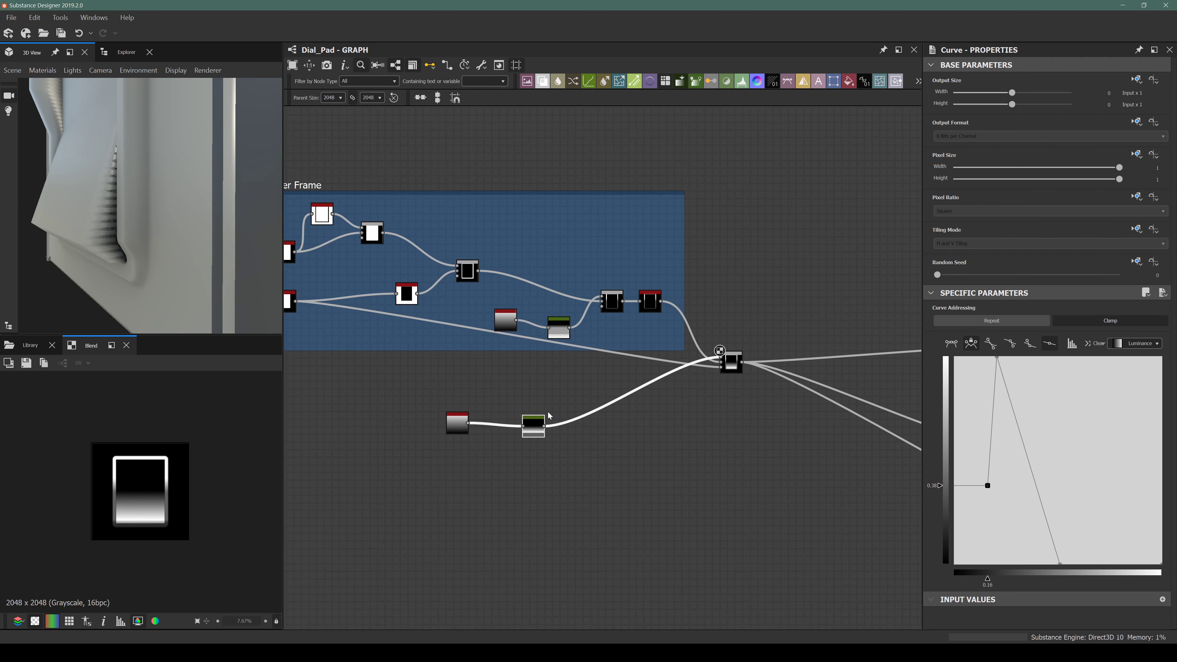
middle_click_drag(417, 370, 501, 404)
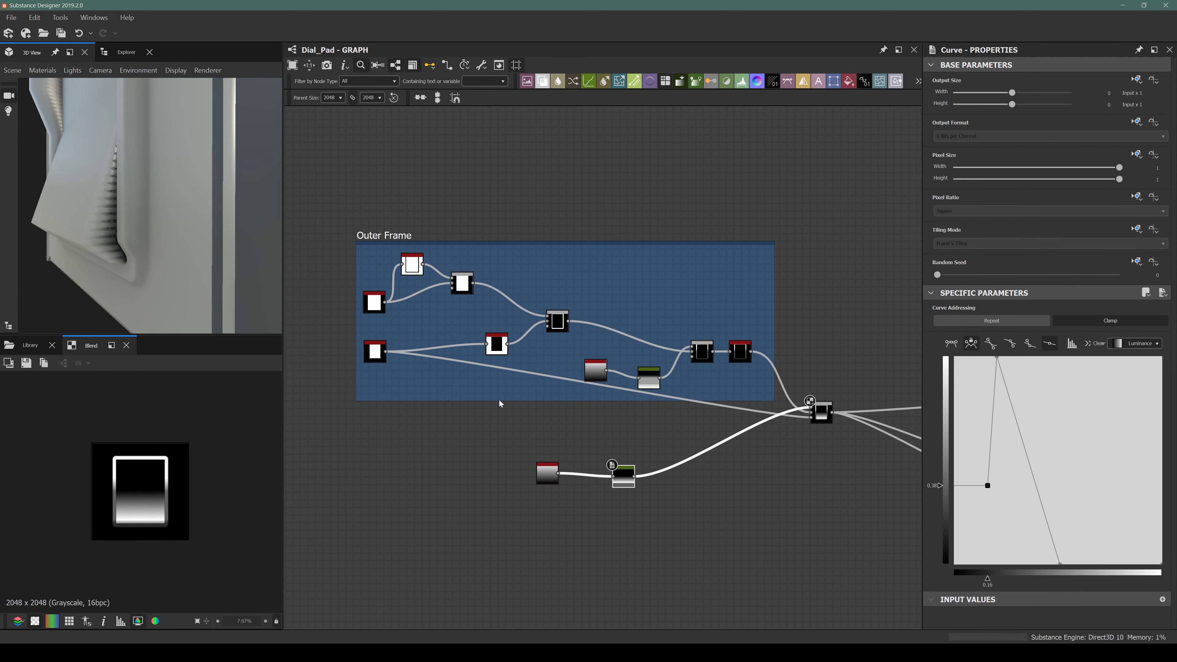
middle_click_drag(427, 356, 400, 349)
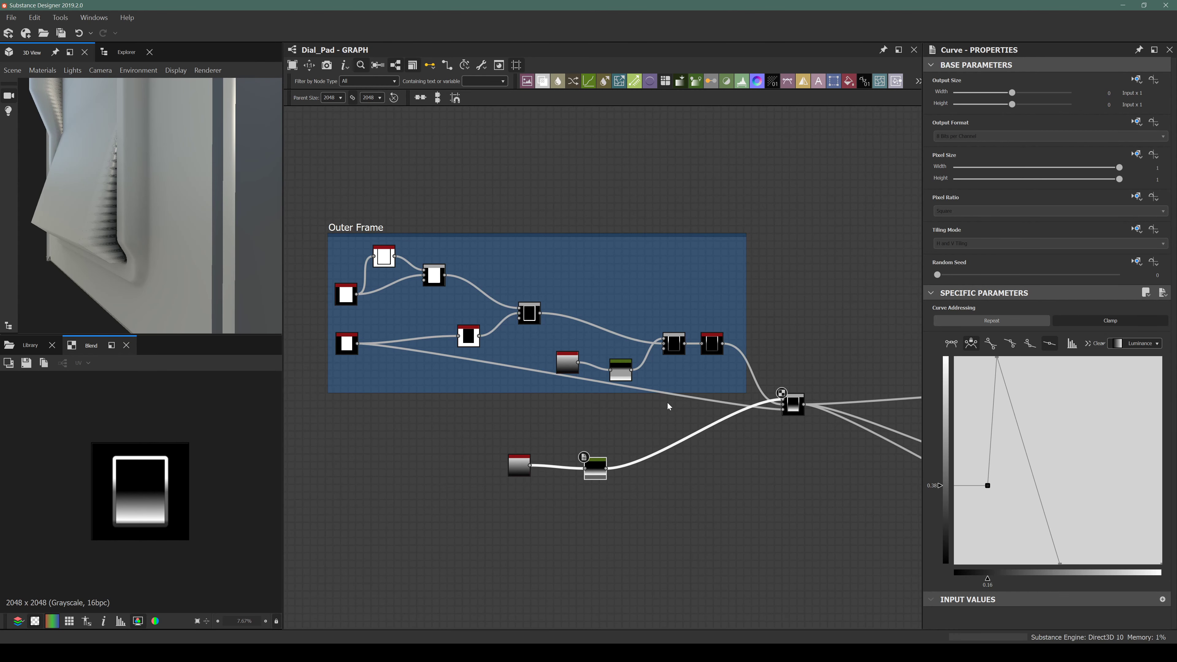
left_click(343, 345)
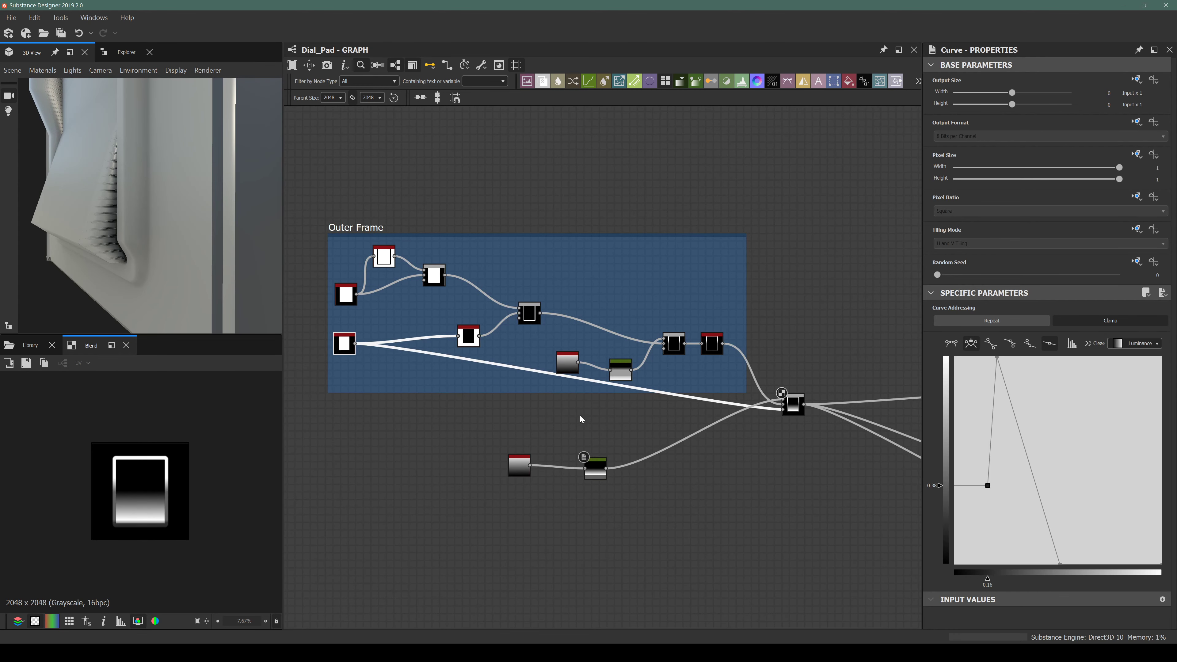
left_click(700, 400)
key("space")
type("bl")
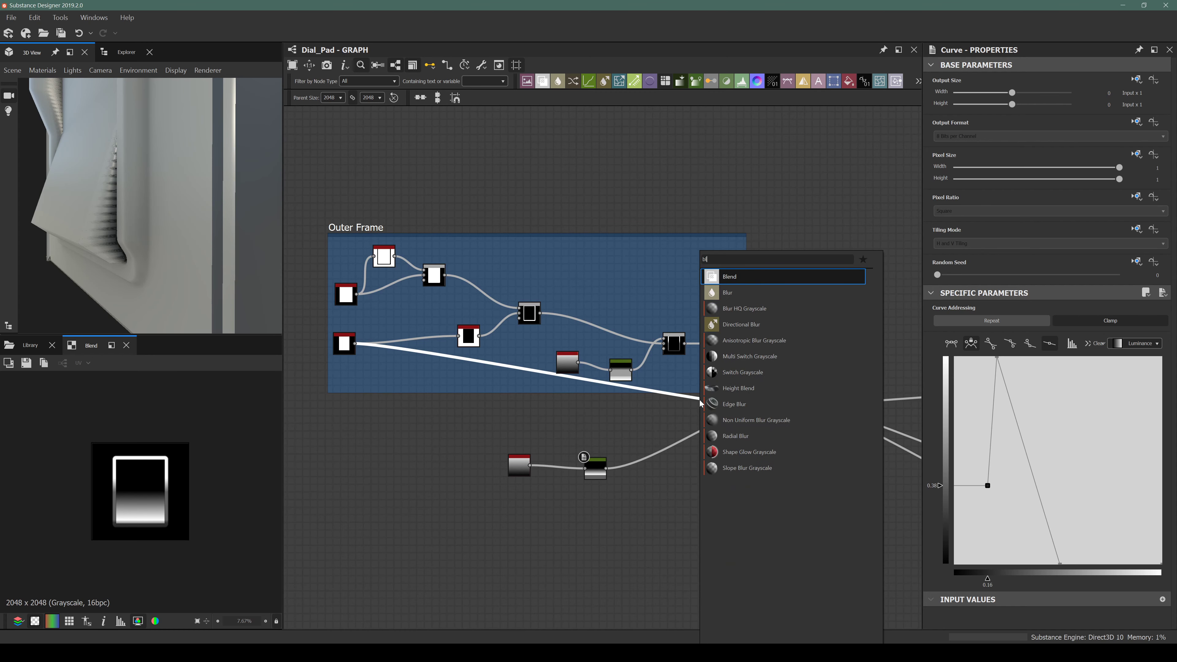
key("Down")
key("Down")
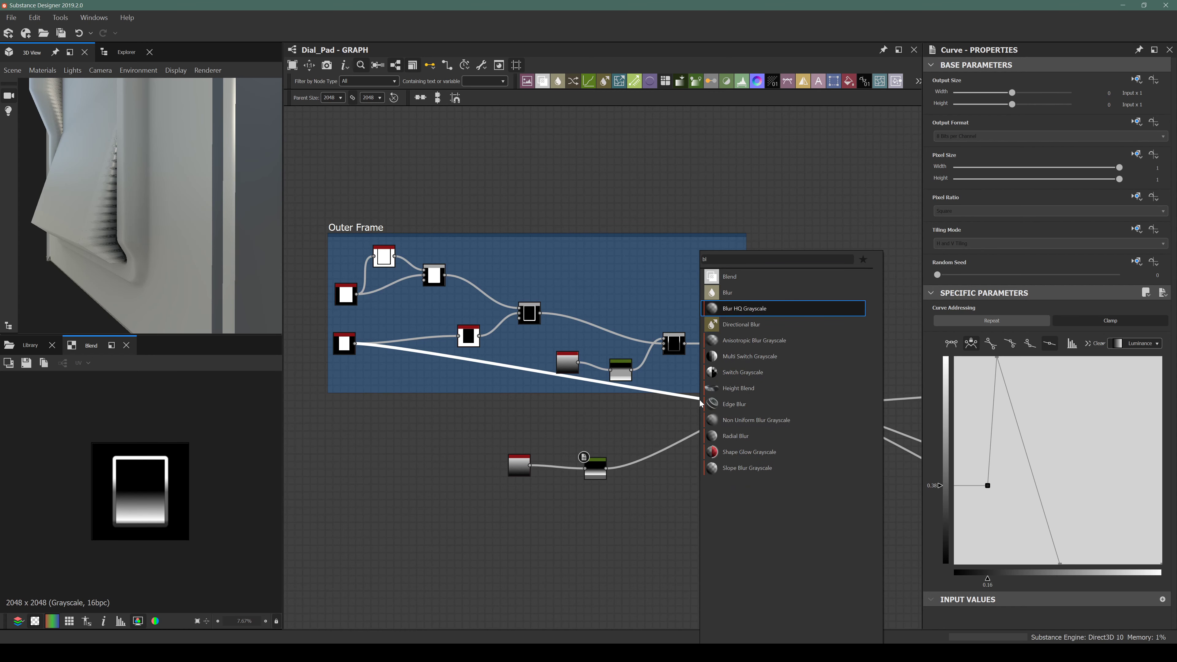
key("Return")
left_click_drag(564, 385, 545, 434)
Set the new Blur HQ Grayscale node's intensity to 0.5 and its quality to 1.
left_click_drag(987, 582, 945, 581)
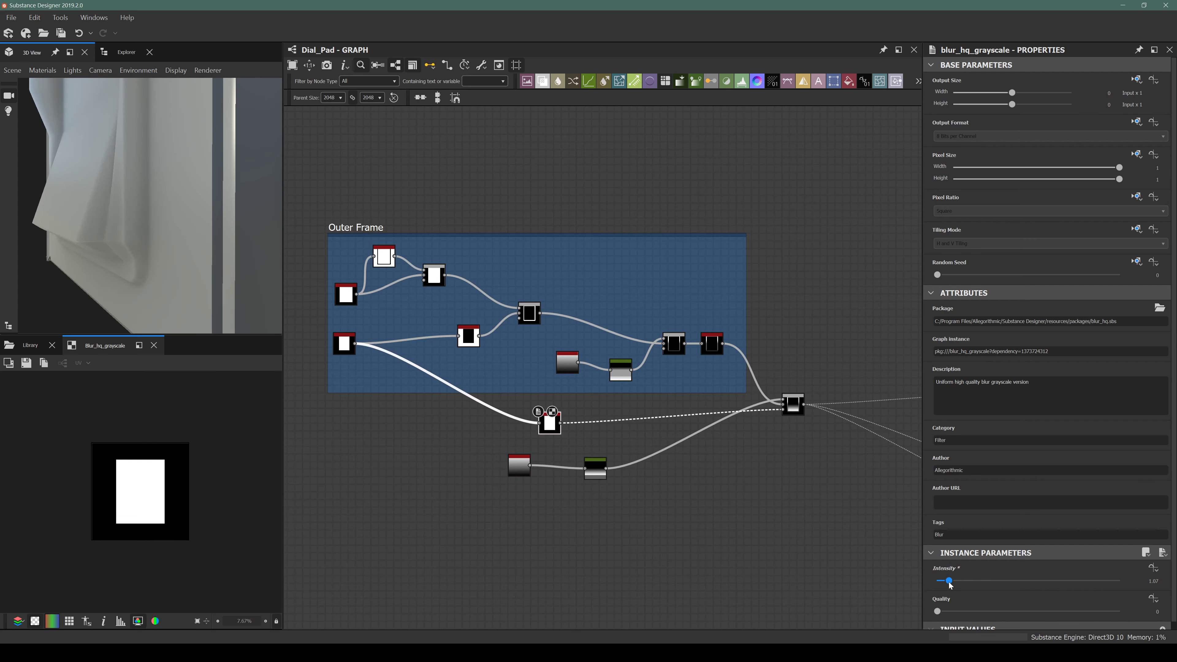
left_click(1117, 612)
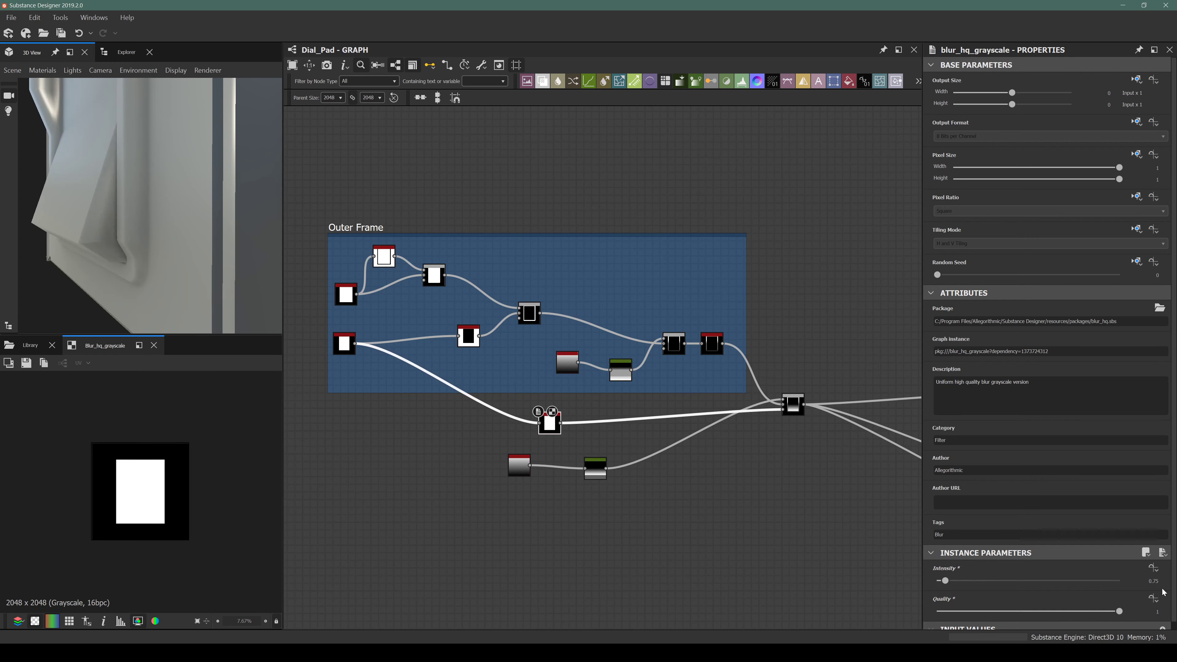
left_click_drag(163, 232, 200, 265)
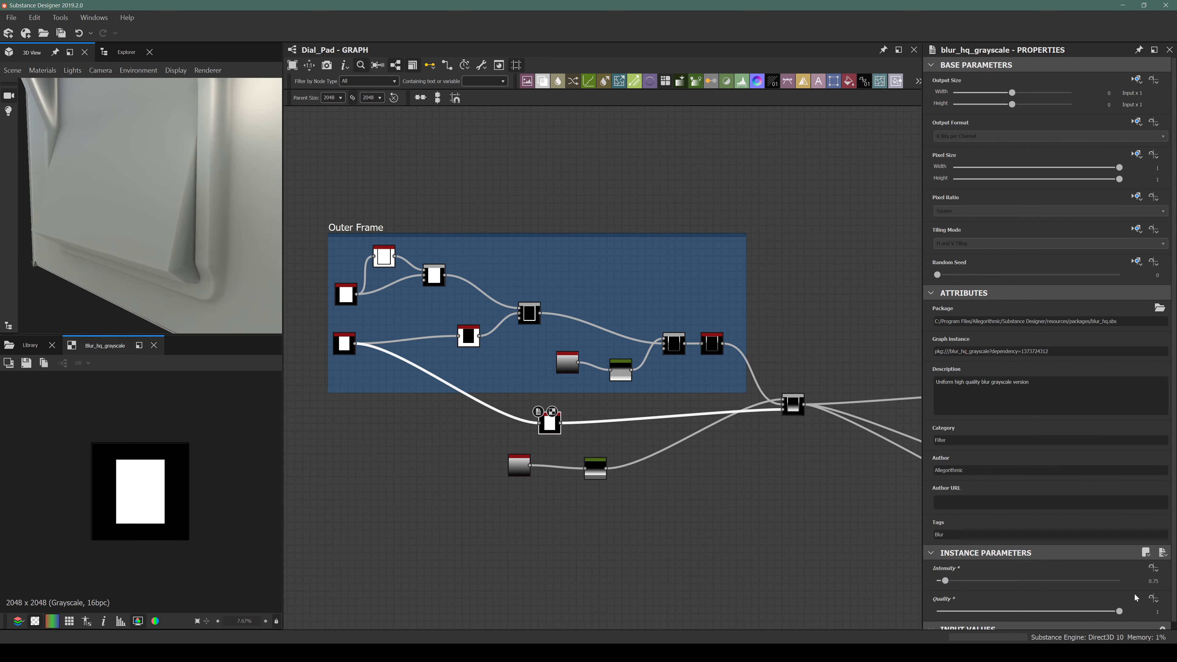
left_click(1156, 581)
key("BackSpace")
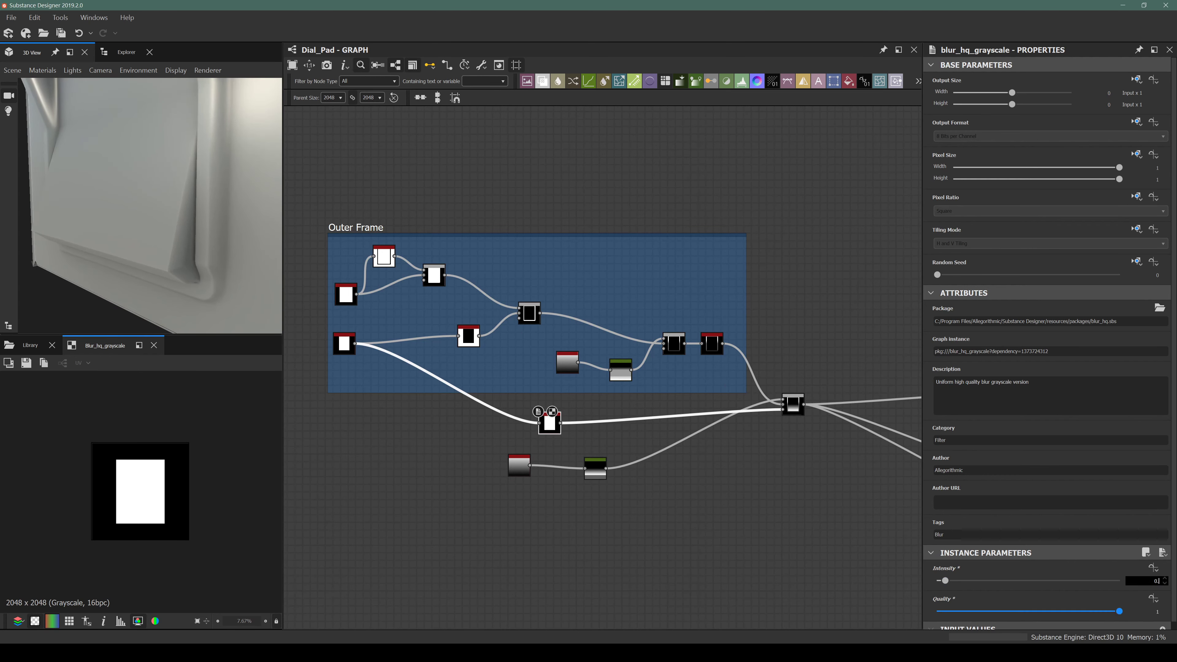
type("5")
key("Return")
Narrow the two Outer Frame Shape nodes, setting Size X to 0.47 on the lower one and 0.51 on the upper one.
left_click_drag(200, 237, 158, 171)
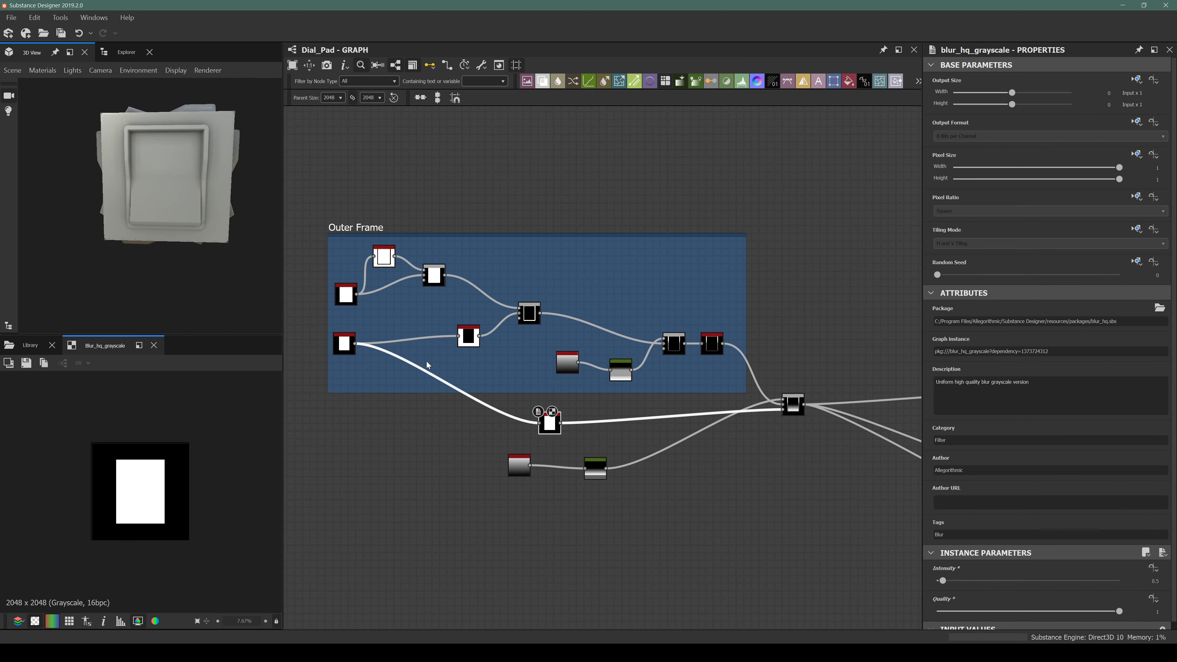
middle_click_drag(425, 361, 455, 372)
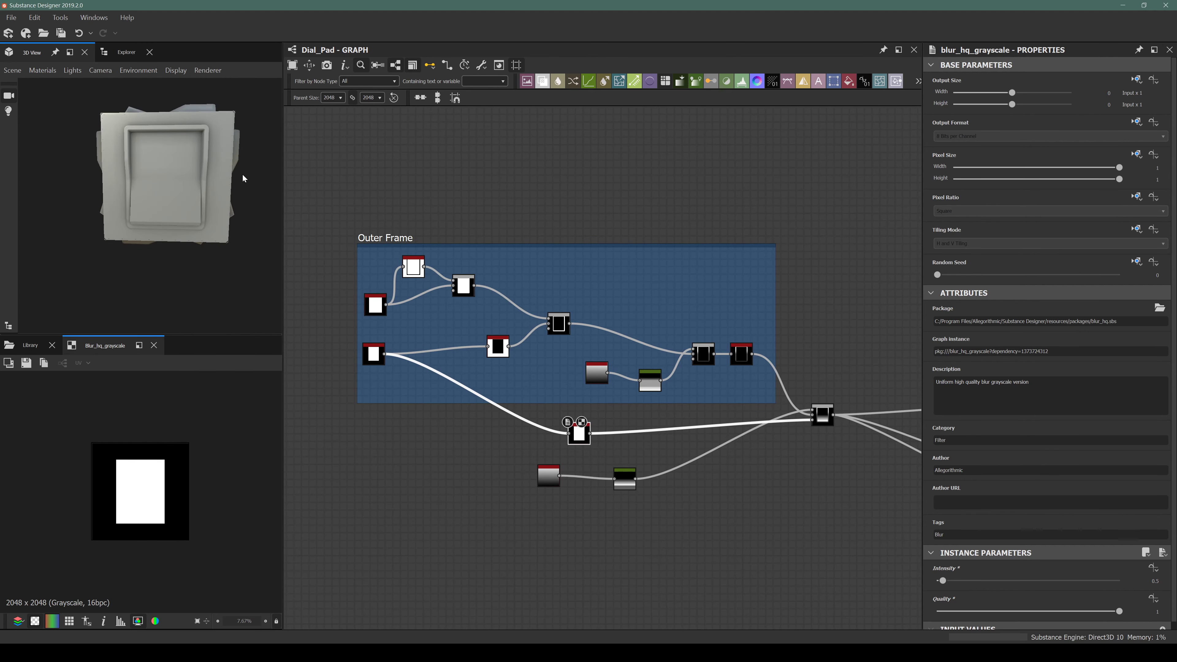
scroll(244, 178, "up", 3)
left_click(371, 304)
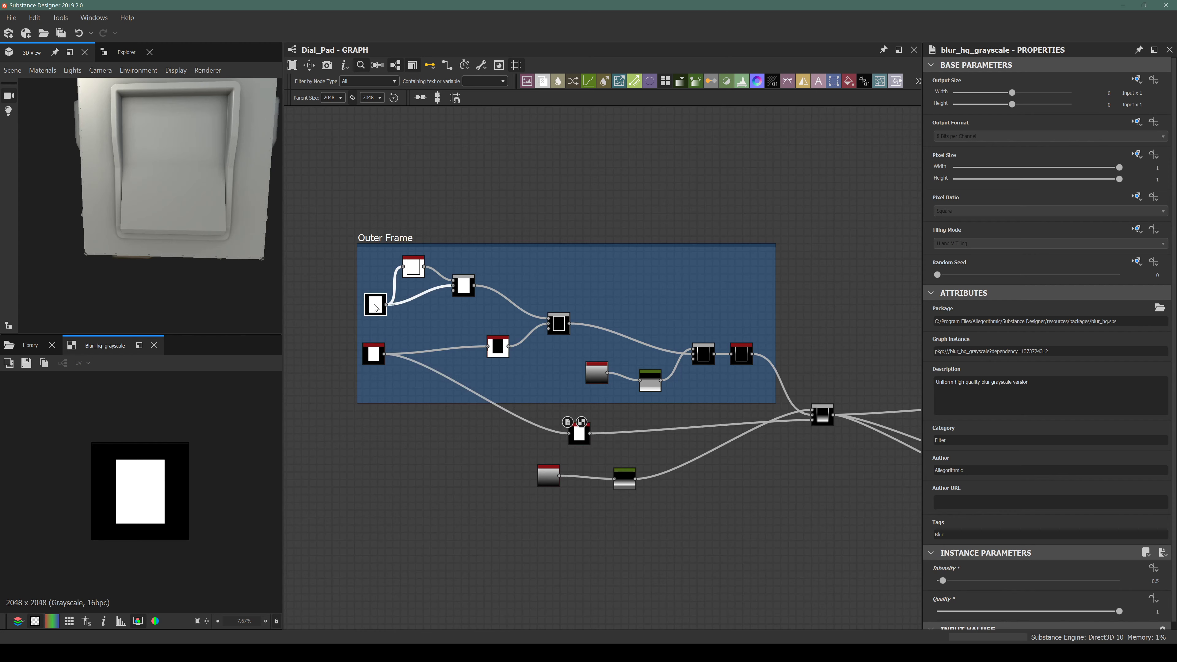
left_click(373, 357)
scroll(987, 468, "down", 3)
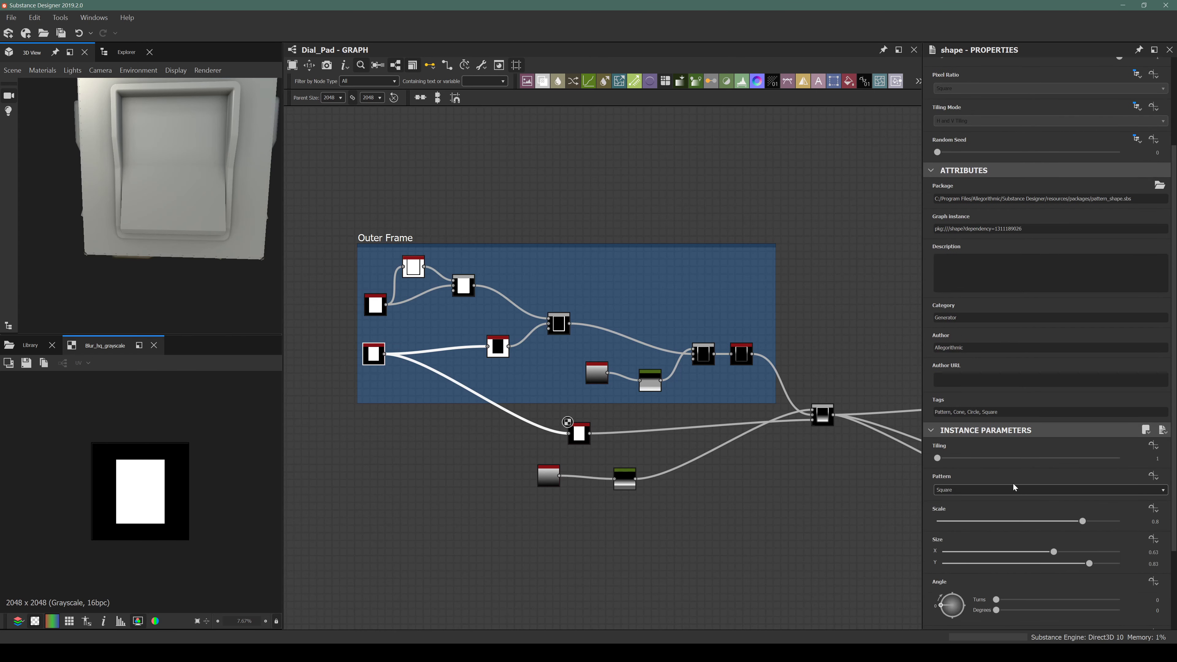
left_click_drag(1045, 557, 1028, 558)
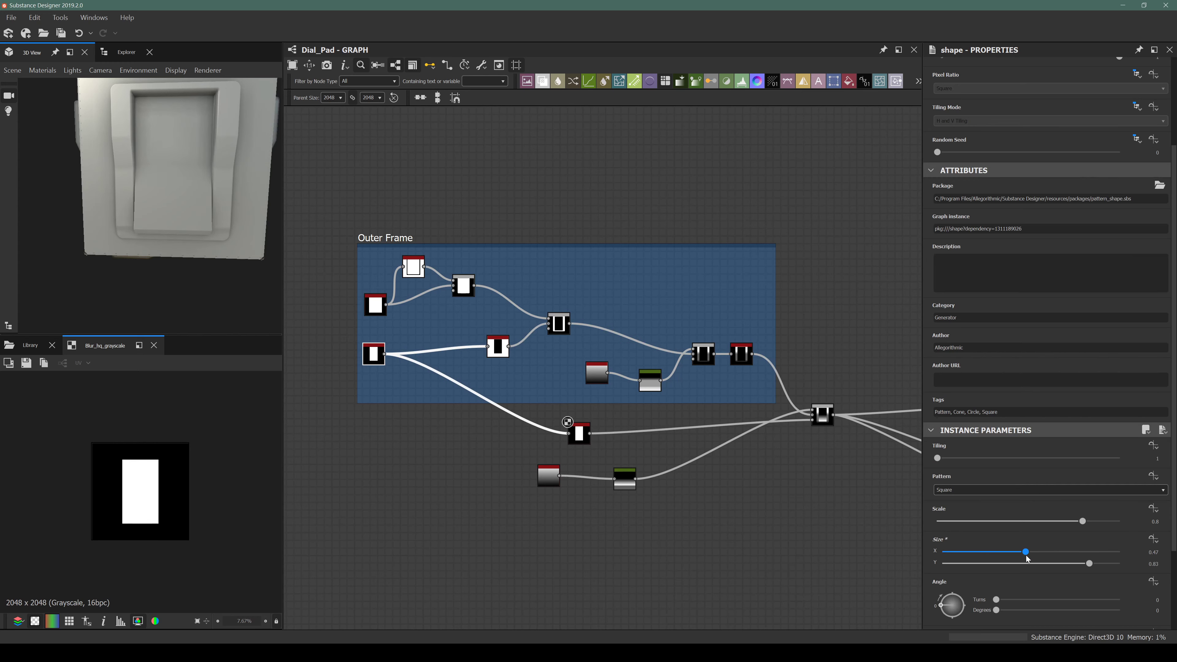
left_click(373, 308)
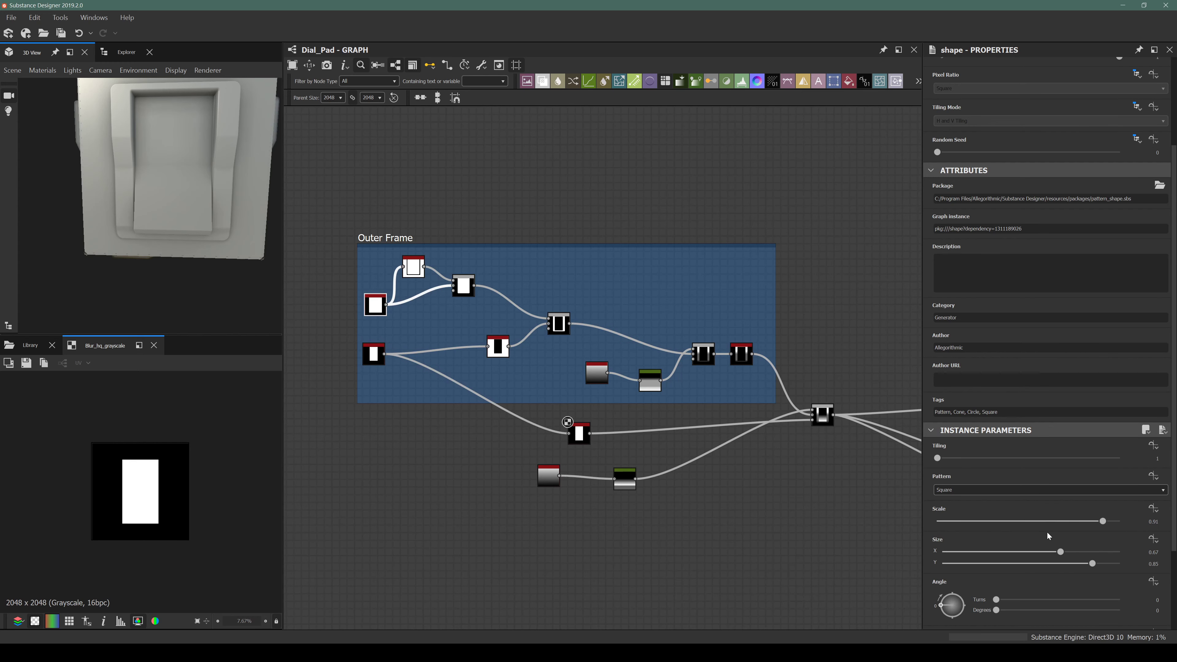
left_click_drag(1064, 552, 1033, 558)
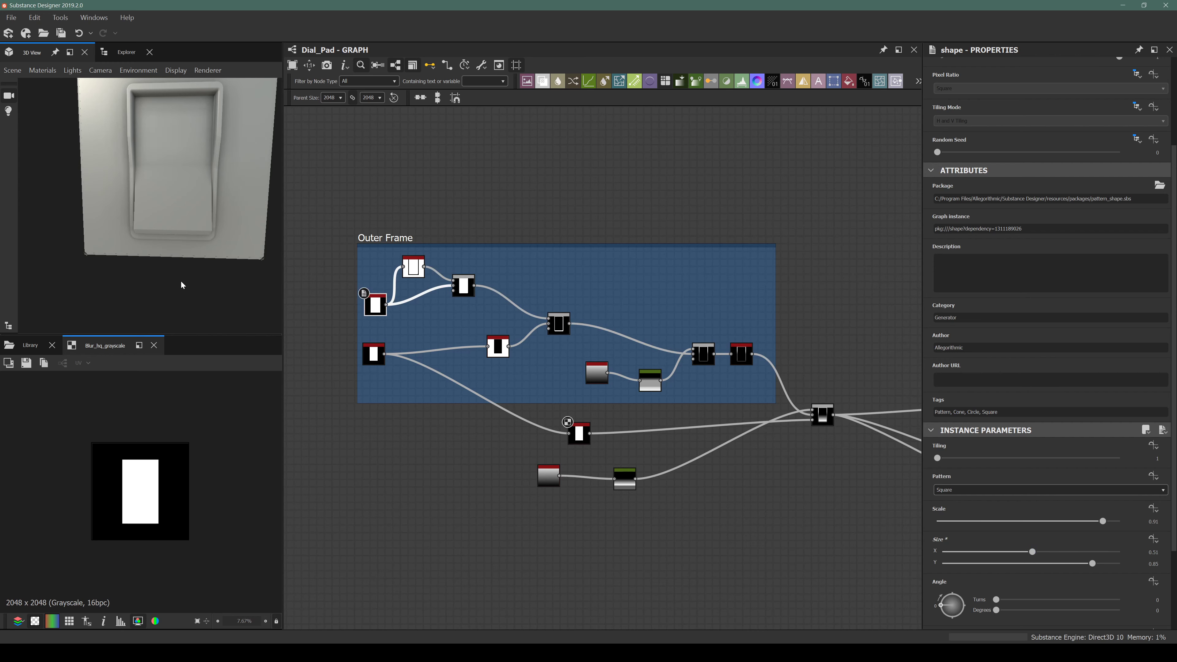
Examine the narrowed frame and its inner panel in the 3D preview from several angles and distances.
left_click_drag(151, 188, 182, 152)
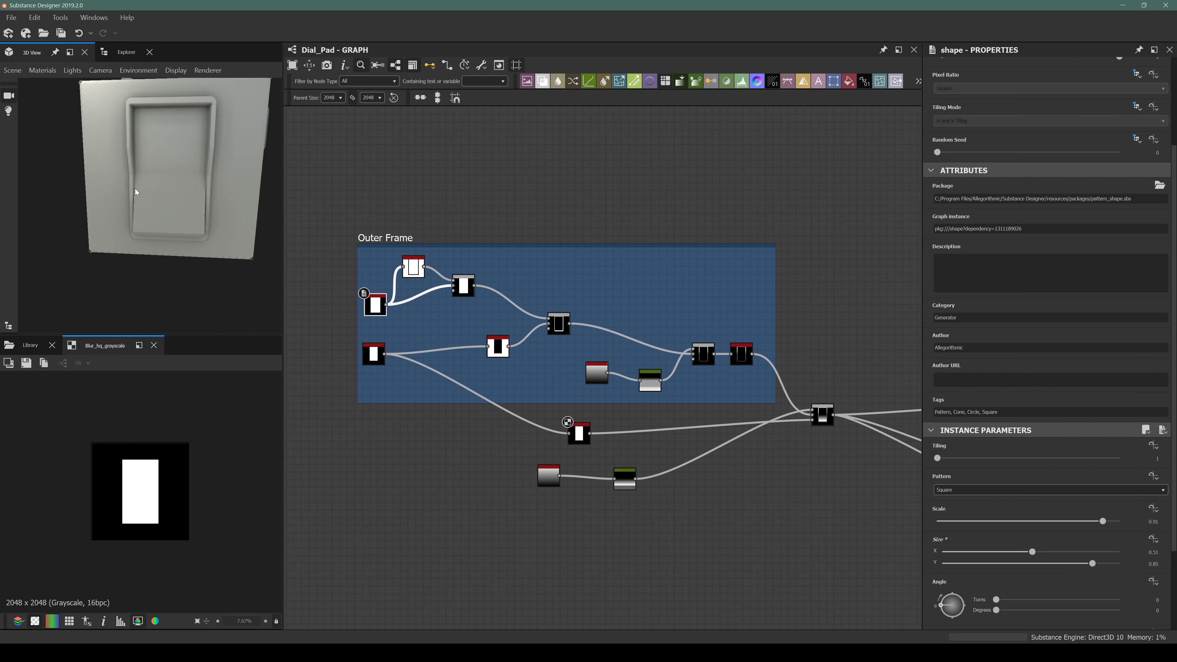
right_click_drag(134, 189, 164, 125)
left_click_drag(170, 135, 202, 155)
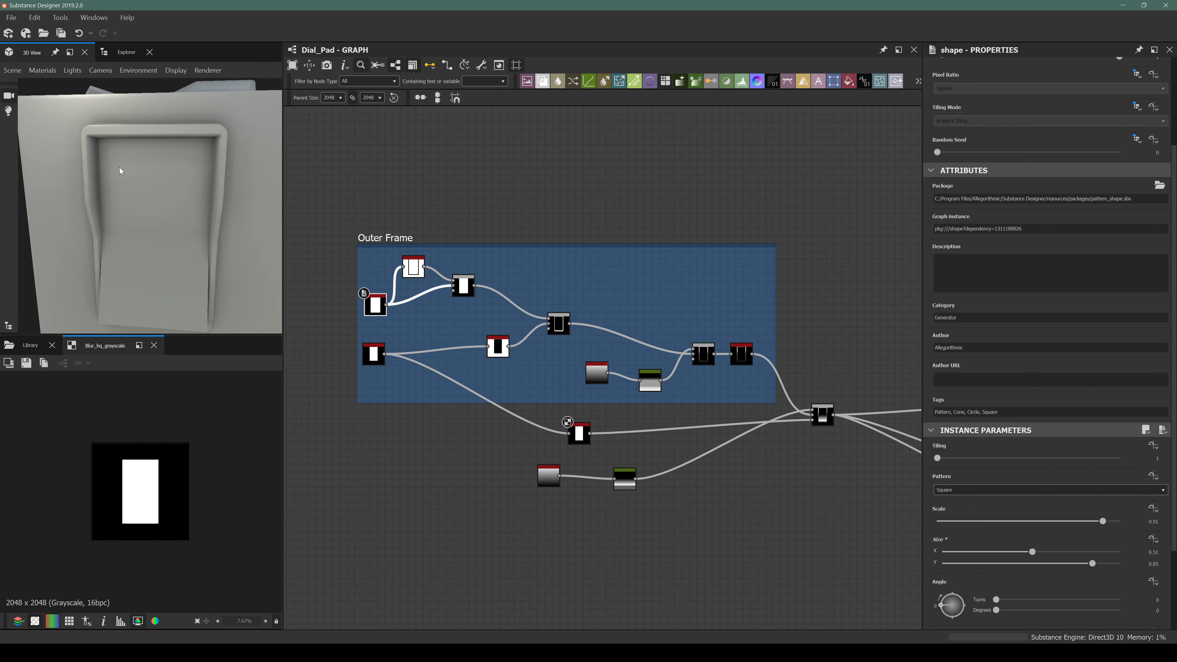
right_click_drag(157, 203, 126, 147)
middle_click_drag(126, 147, 196, 158)
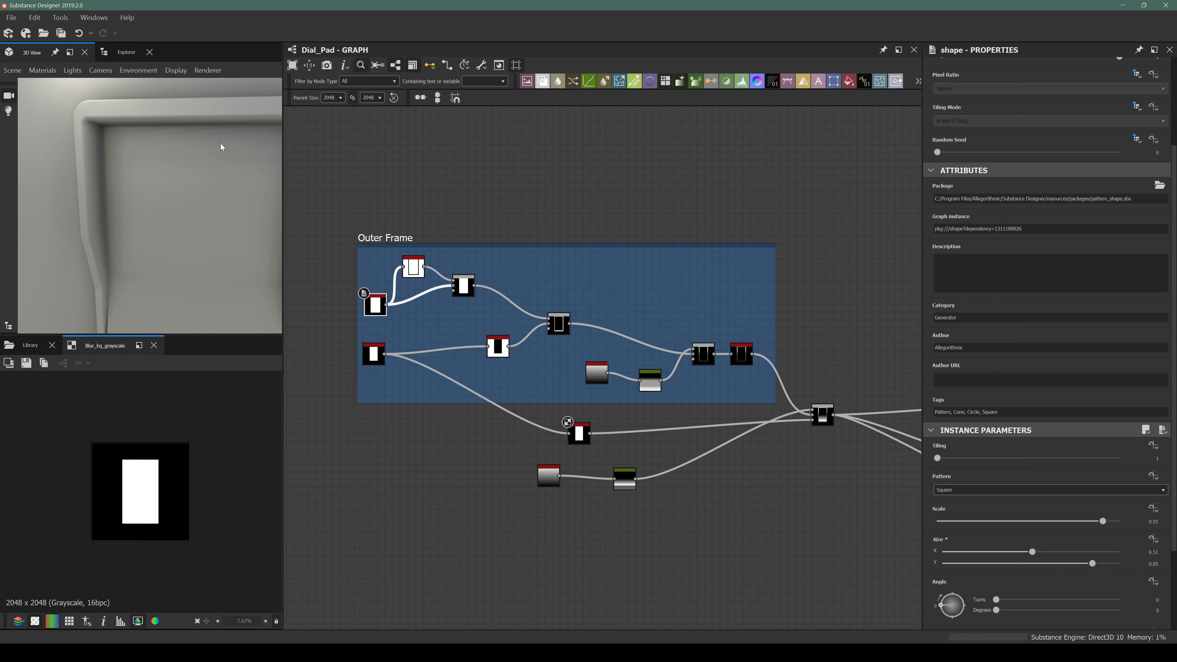
right_click_drag(221, 147, 183, 175)
middle_click_drag(184, 174, 107, 152)
left_click_drag(102, 139, 112, 129)
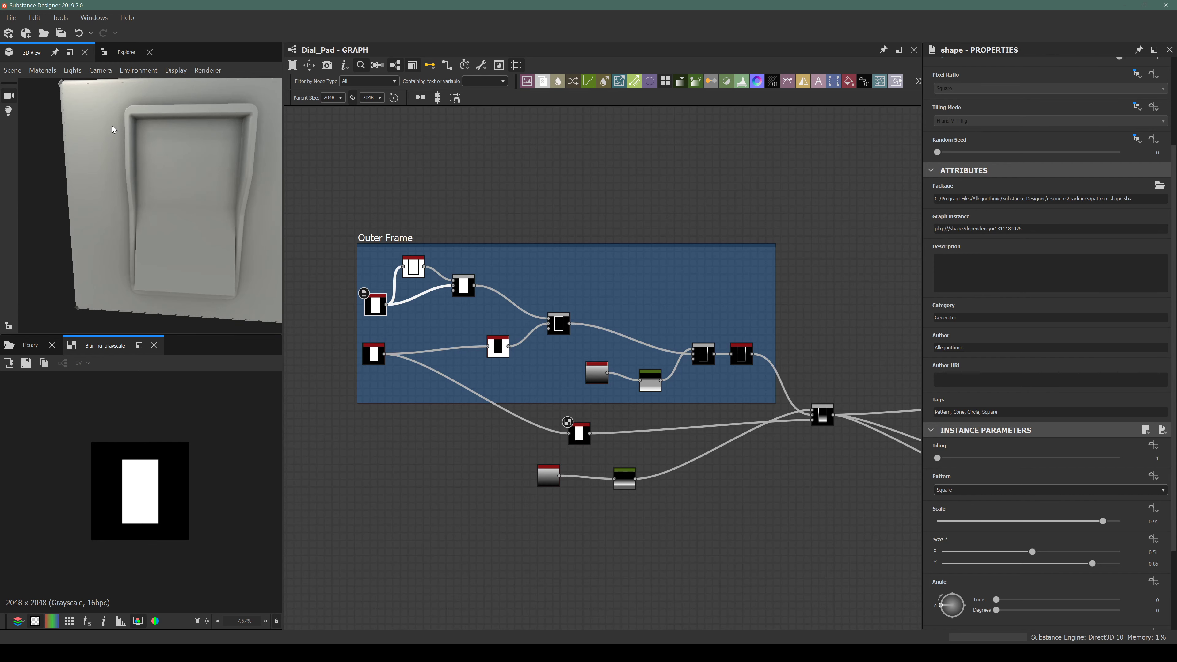
right_click_drag(220, 159, 162, 167)
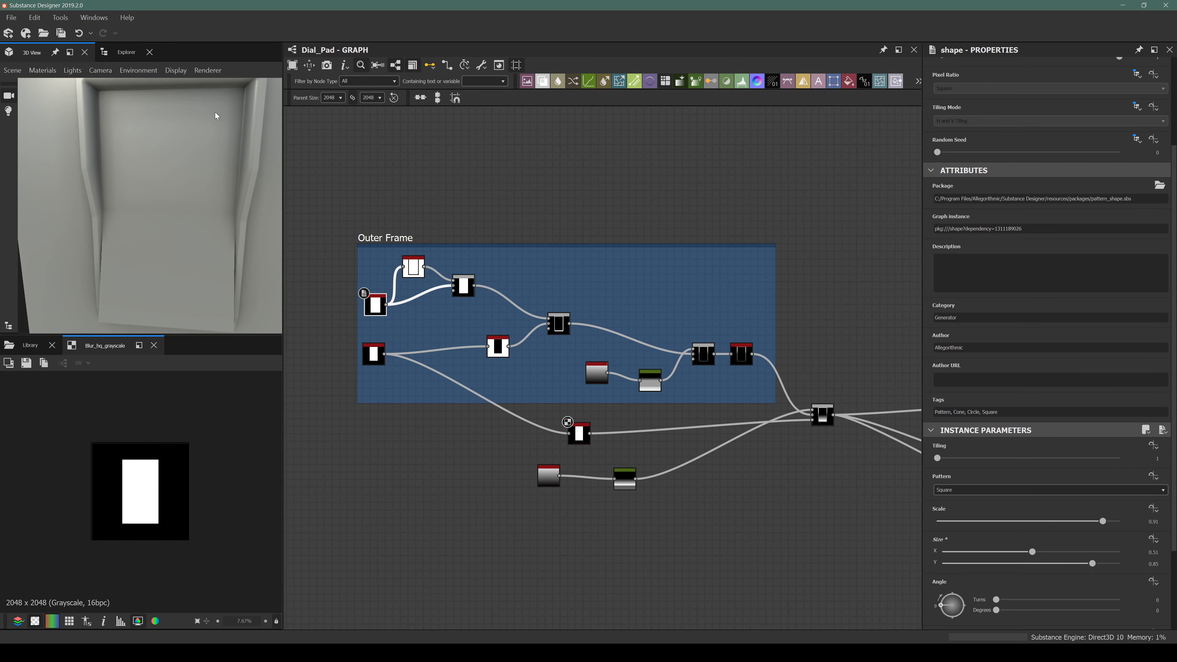
Move the gradient node below the Outer Frame closer to its Curve node.
scroll(591, 329, "down", 3)
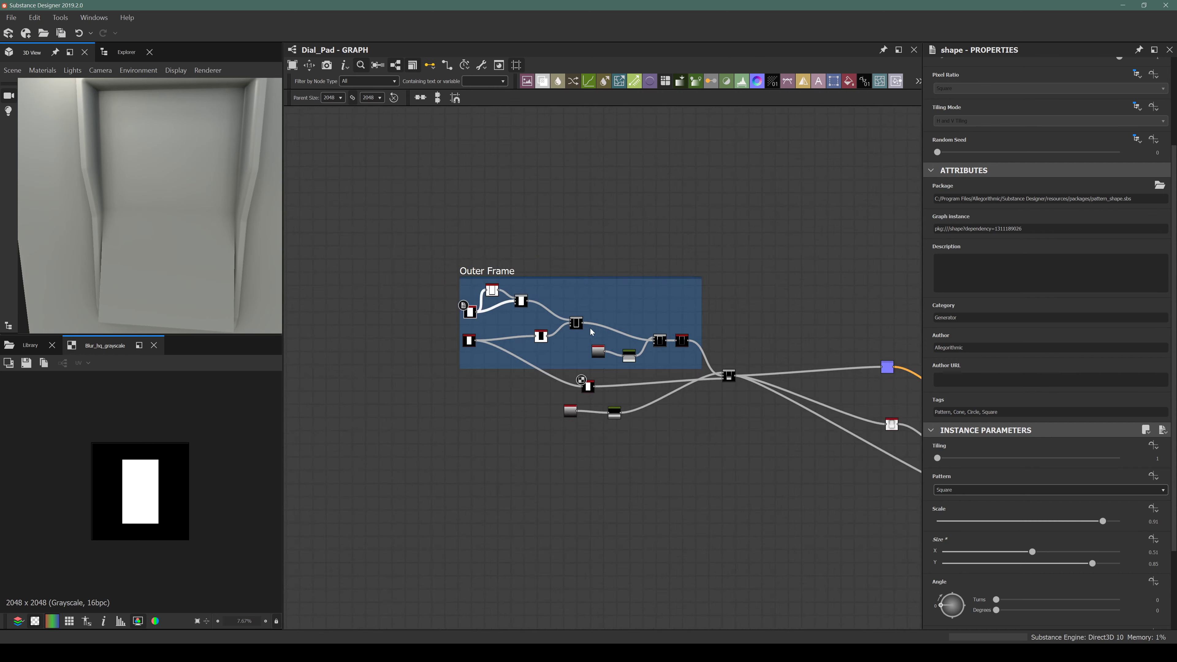
middle_click_drag(591, 328, 487, 301)
middle_click_drag(408, 425, 422, 429)
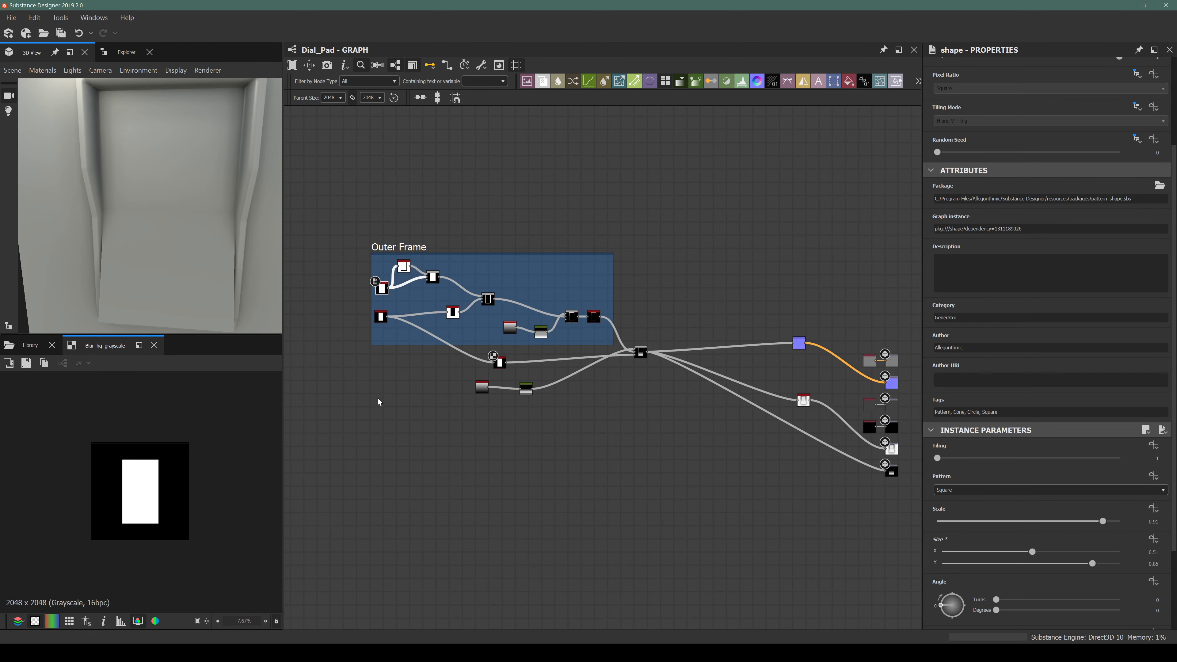
scroll(491, 372, "up", 3)
left_click_drag(461, 404, 487, 404)
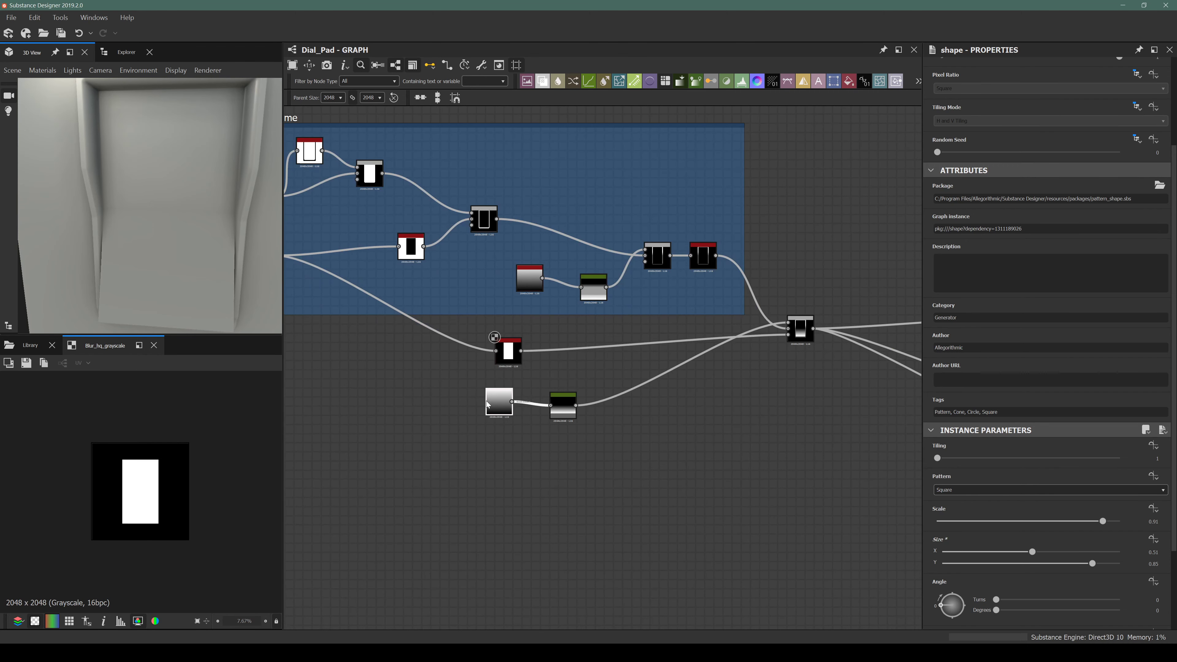
Add a Shape node in the empty area below the Outer Frame group.
scroll(463, 375, "down", 3)
middle_click_drag(350, 486, 376, 442)
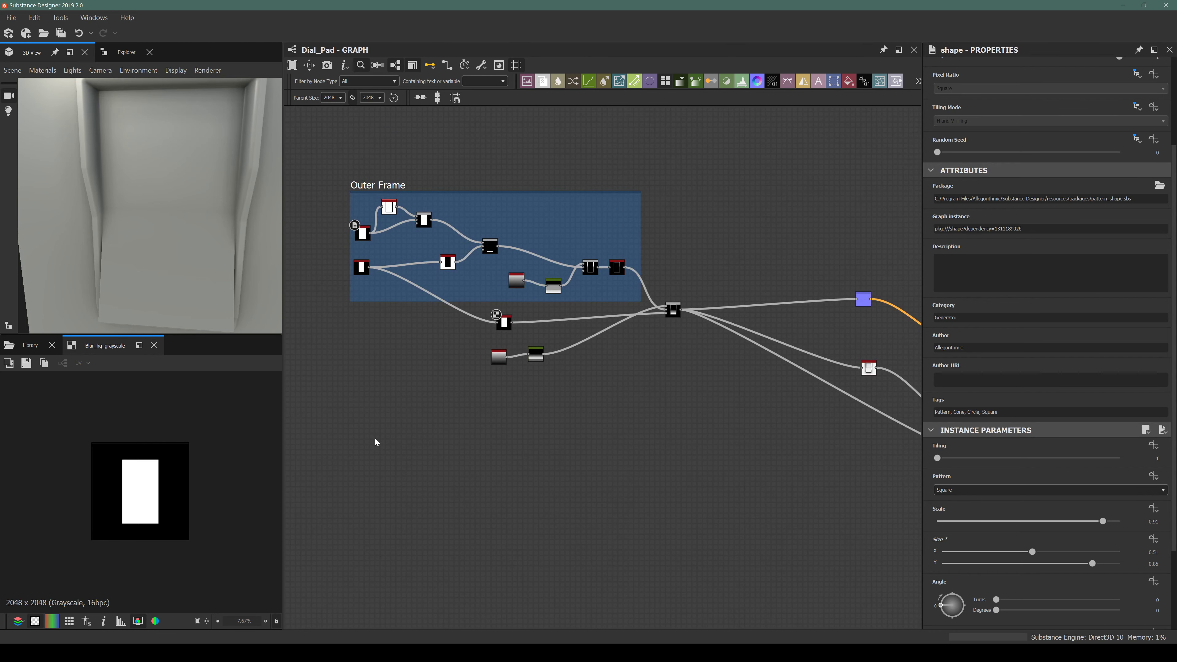
key("space")
type("sh")
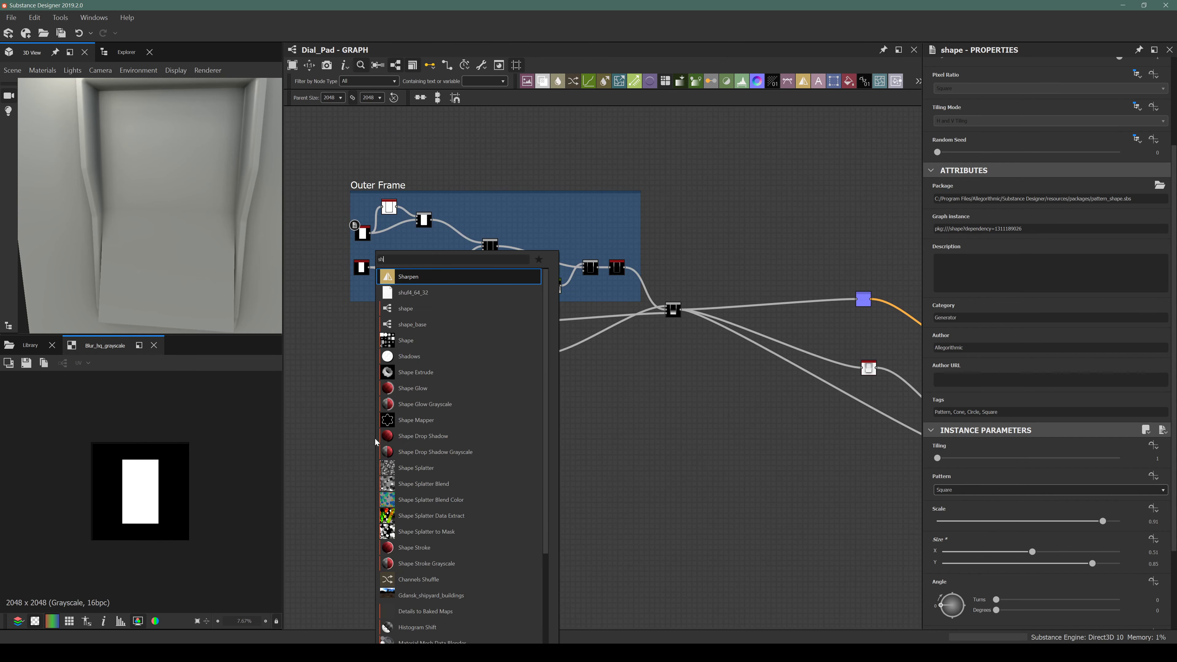
type("ape")
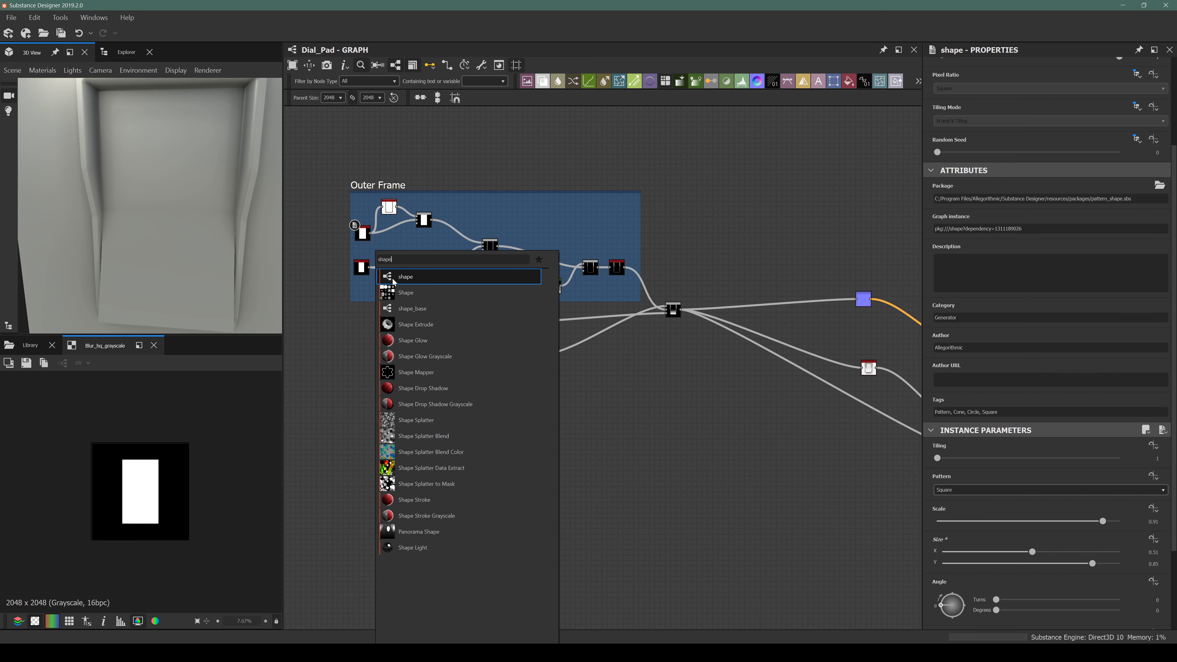
left_click(405, 293)
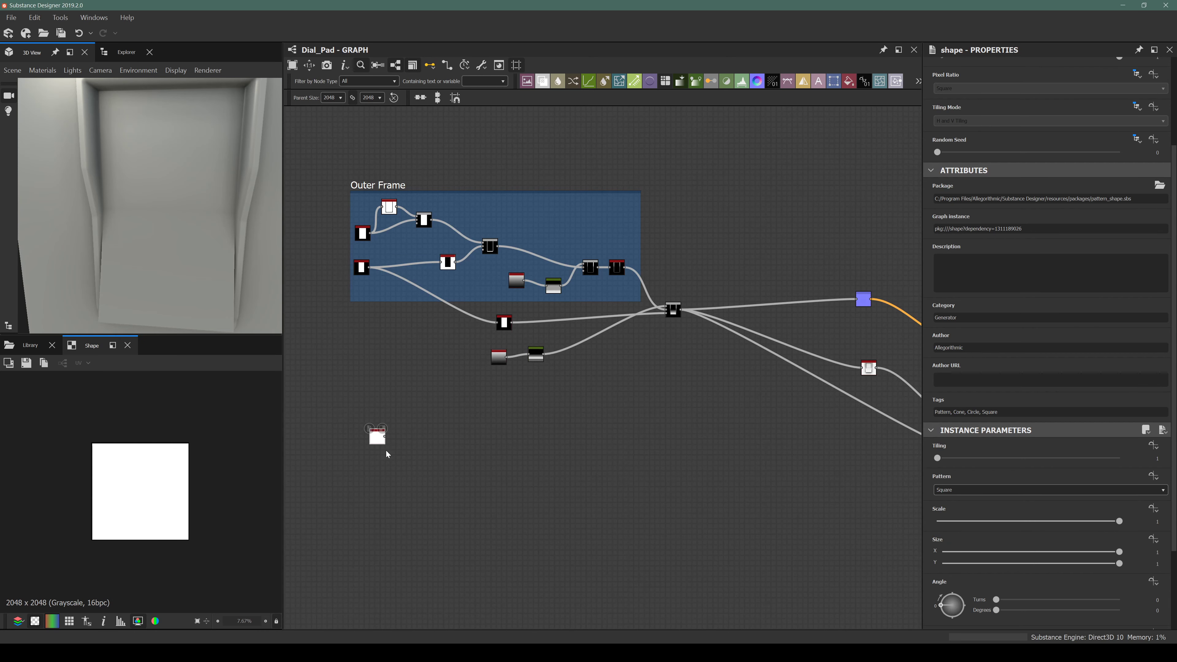
Set the new Shape node's Scale to 0.5 and its Size Y to 0.85.
scroll(996, 509, "down", 3)
left_click(979, 412)
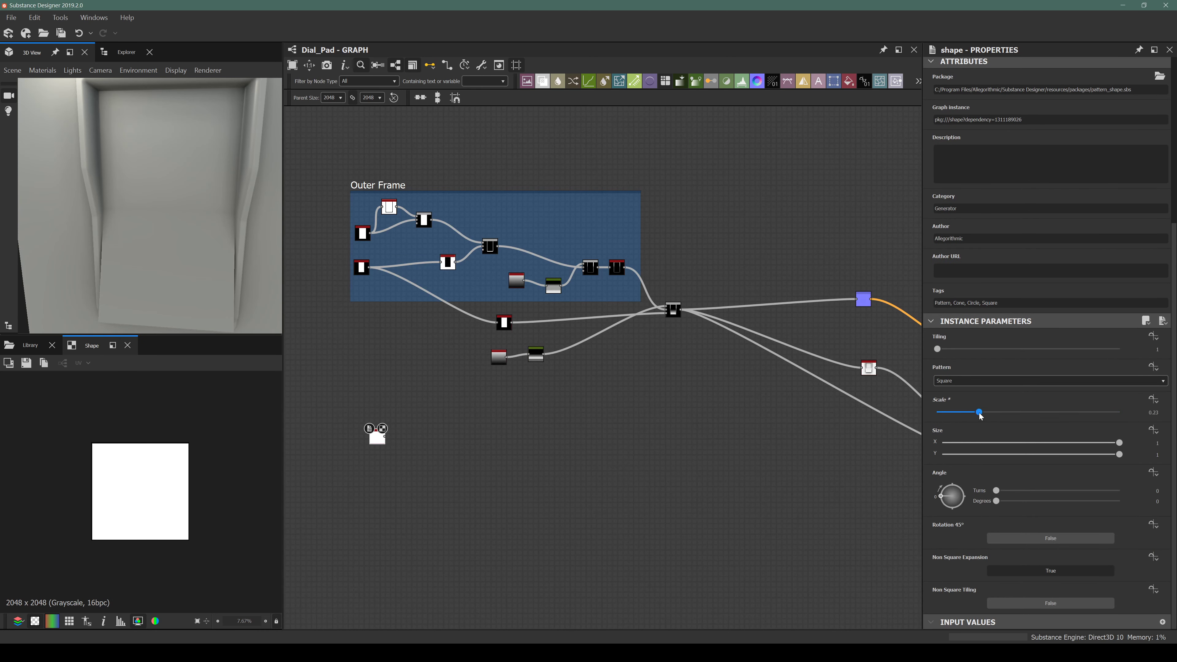
left_click_drag(981, 415, 1025, 422)
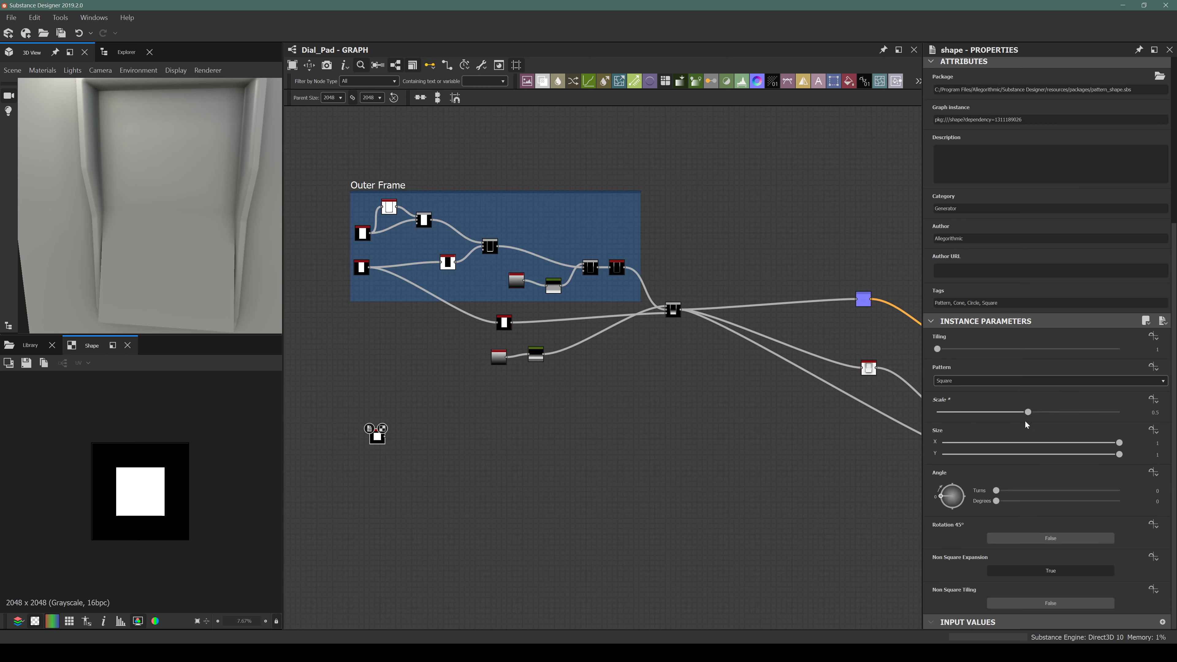
left_click_drag(1119, 455, 1092, 454)
Connect a Distance node after the new Shape, moved clear of it, and set its Maximum Distance to about 27.
scroll(392, 444, "up", 3)
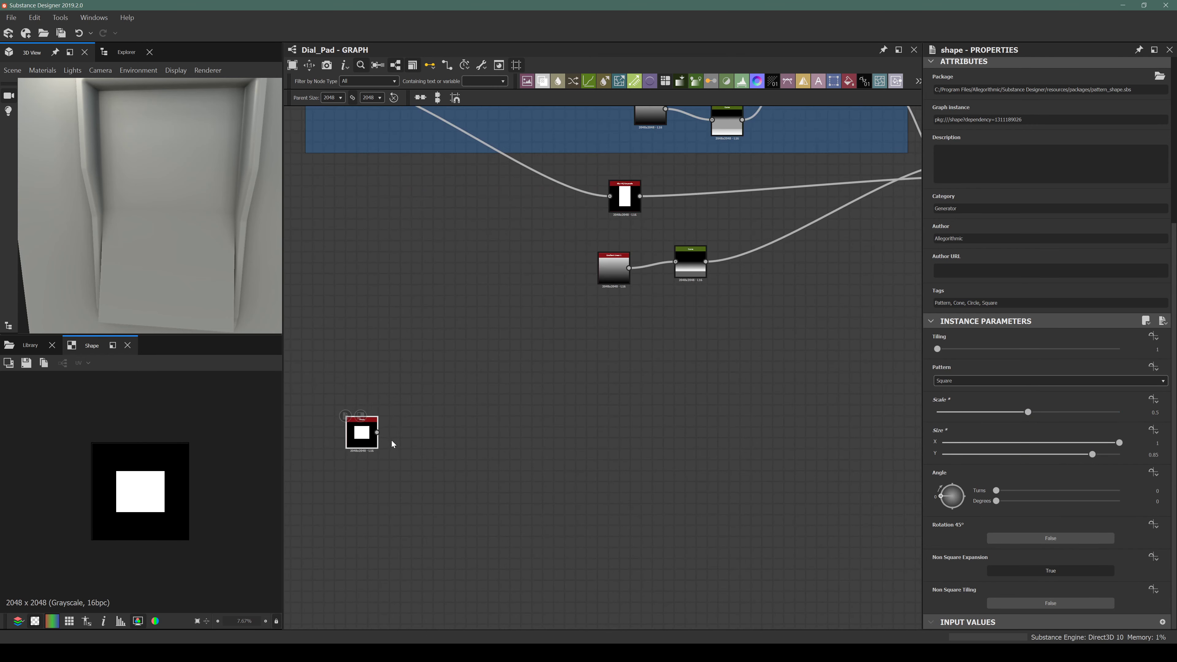
key("space")
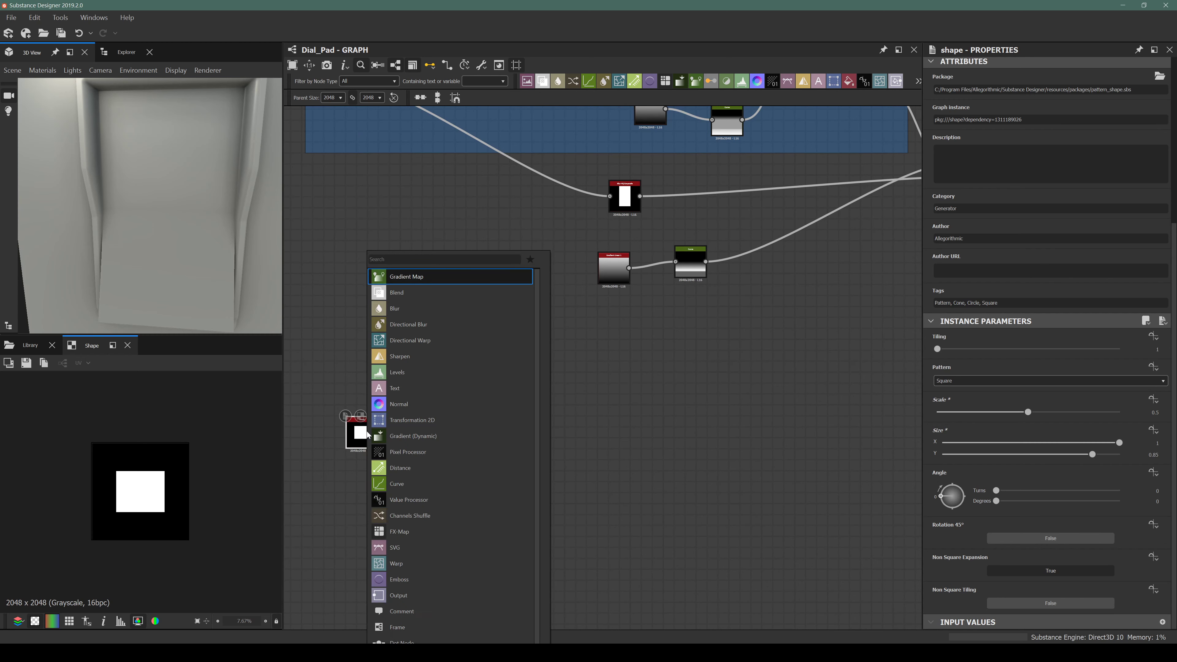
type("dis")
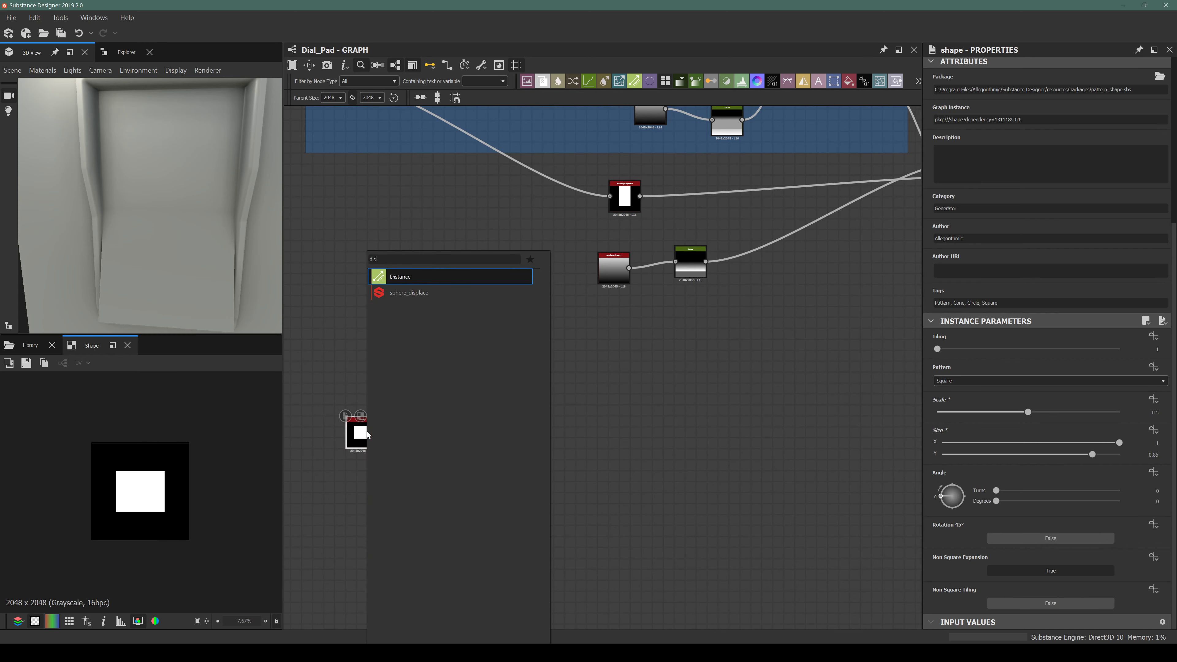
key("Return")
left_click_drag(414, 430, 472, 432)
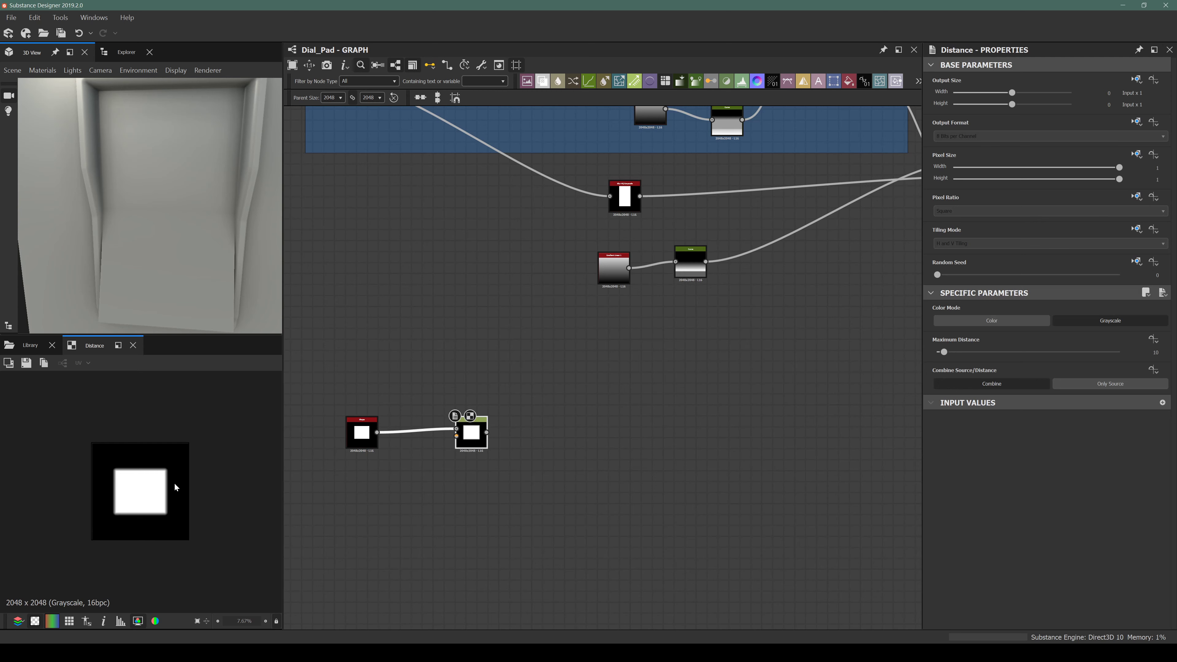
scroll(176, 487, "up", 3)
left_click_drag(944, 352, 957, 355)
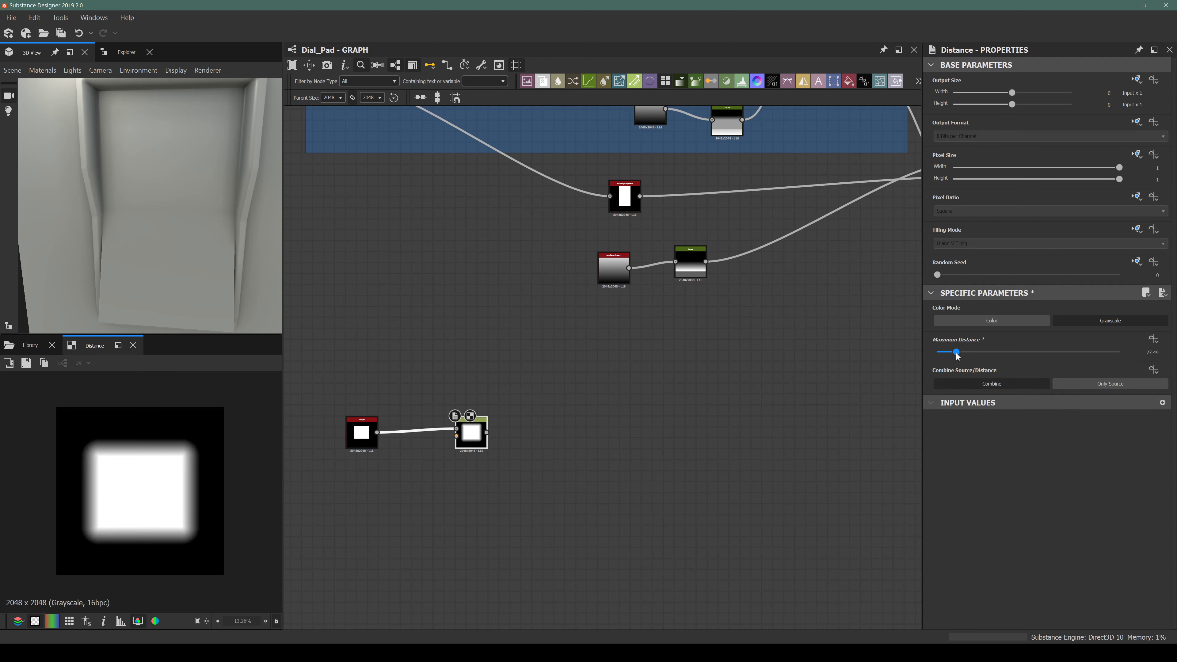
Add a Levels node after the Distance node and lower its white input point almost to black.
key("space")
type("levels")
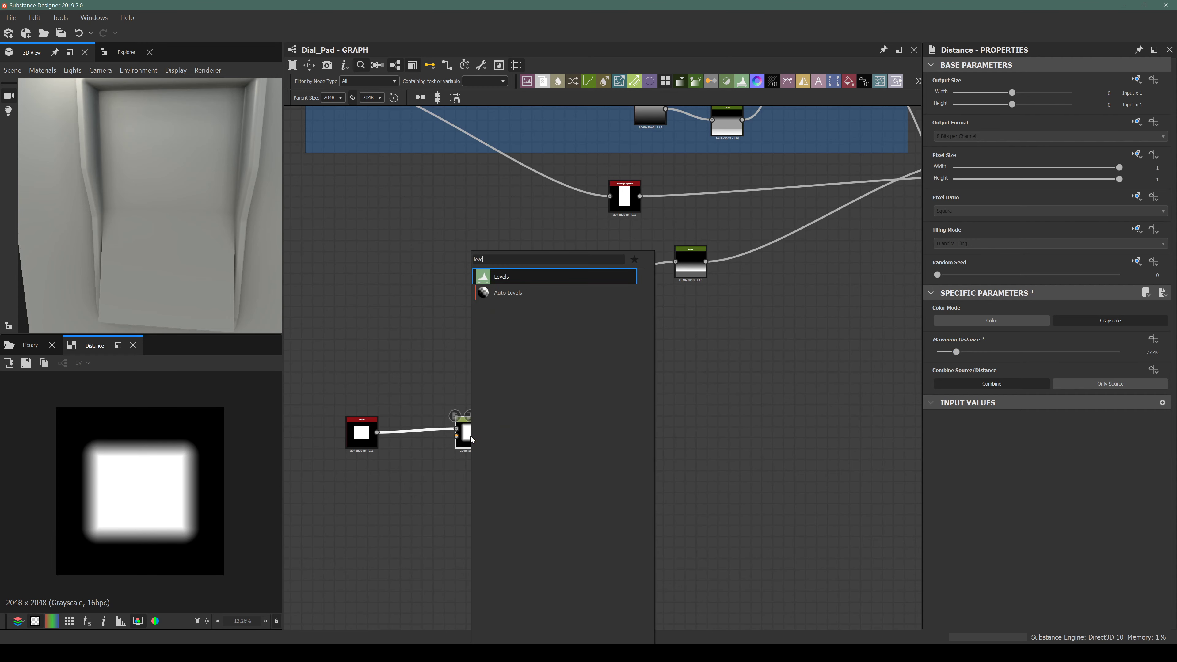
key("Return")
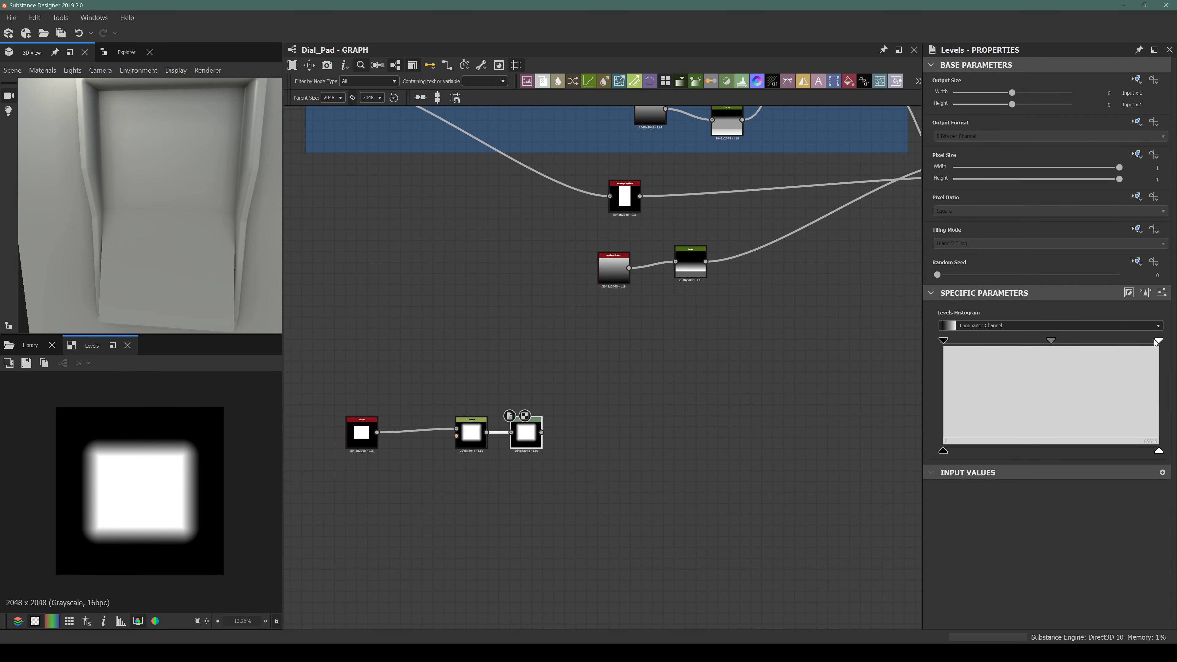
left_click_drag(1157, 341, 947, 352)
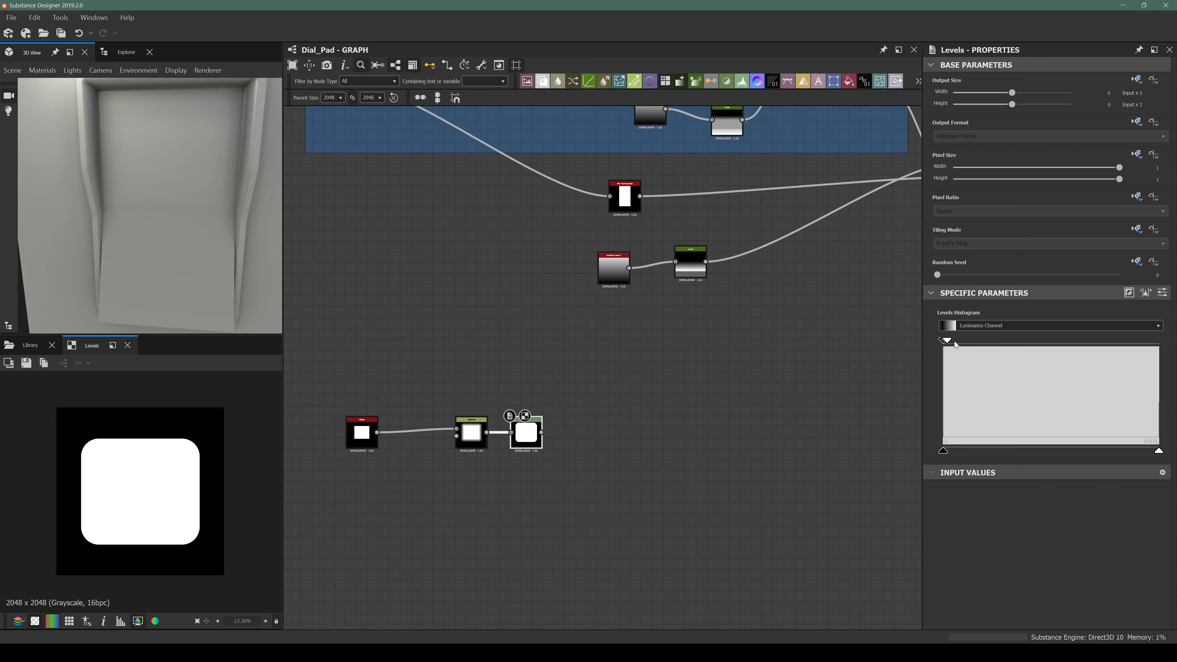
Fine-tune the Levels white input point to sit just above black, checking the rounded corner's edge up close for smoothness.
scroll(255, 439, "up", 10)
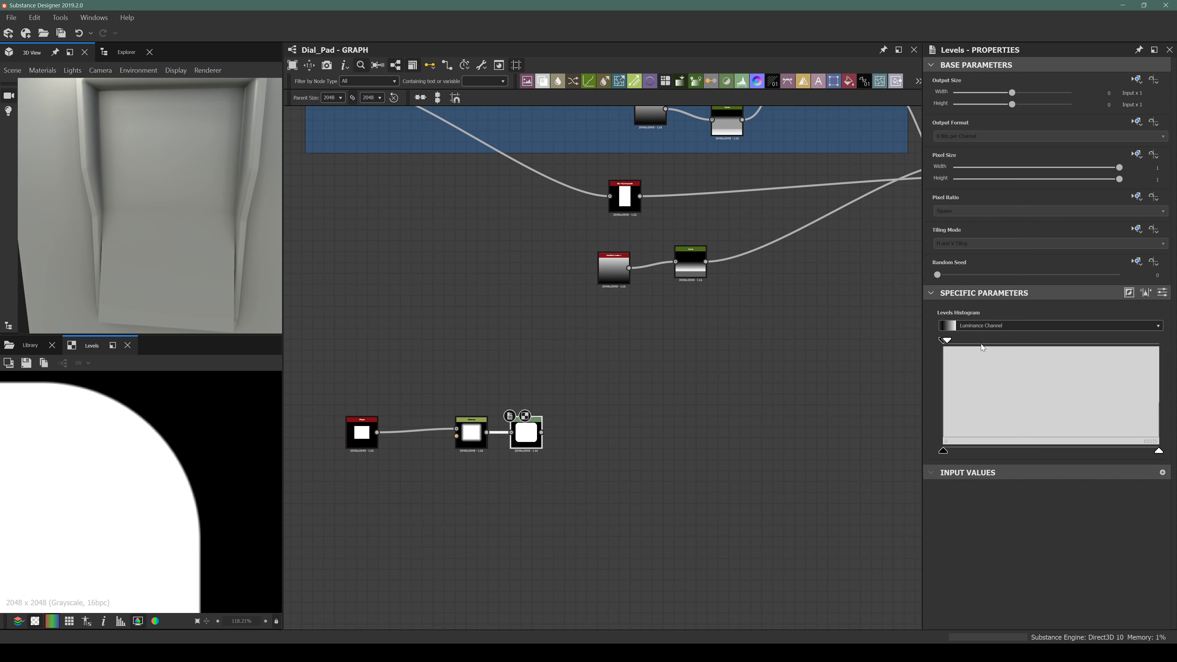
left_click_drag(947, 342, 923, 343)
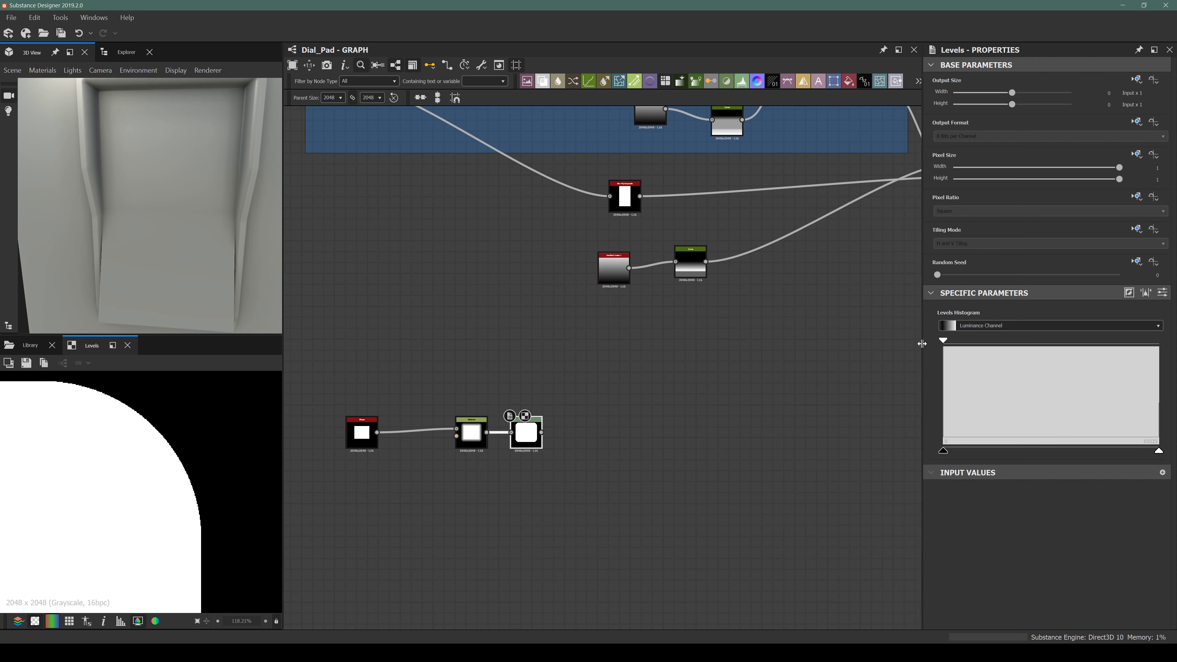
scroll(109, 413, "up", 10)
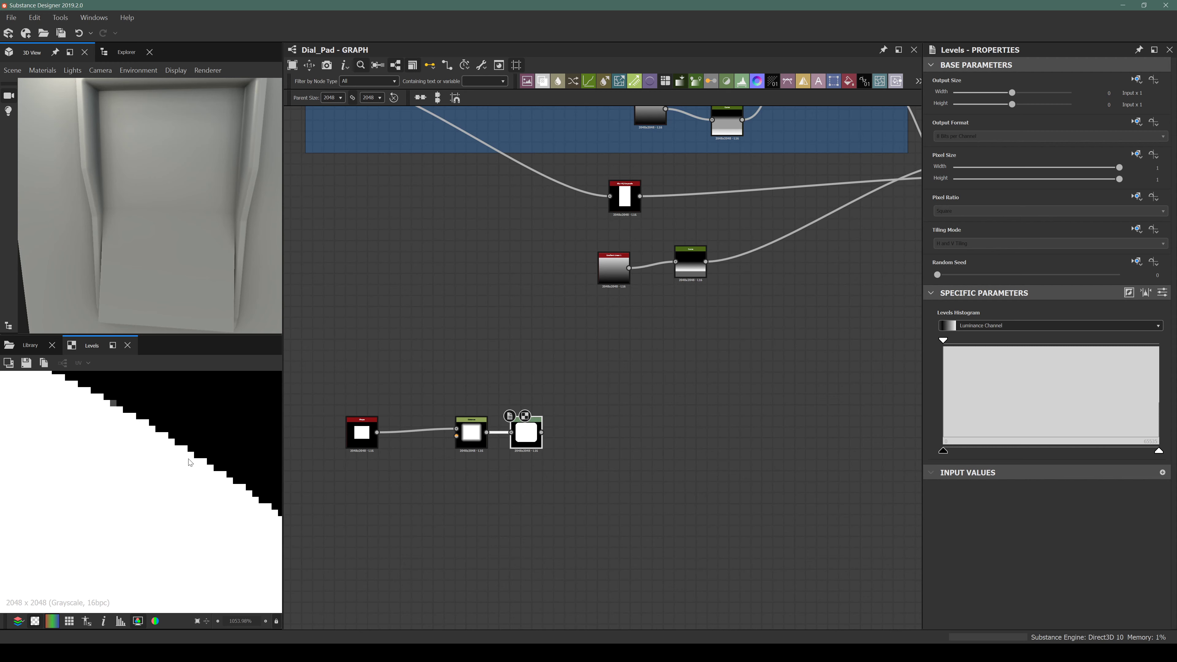
key("ctrl+z")
scroll(112, 486, "down", 15)
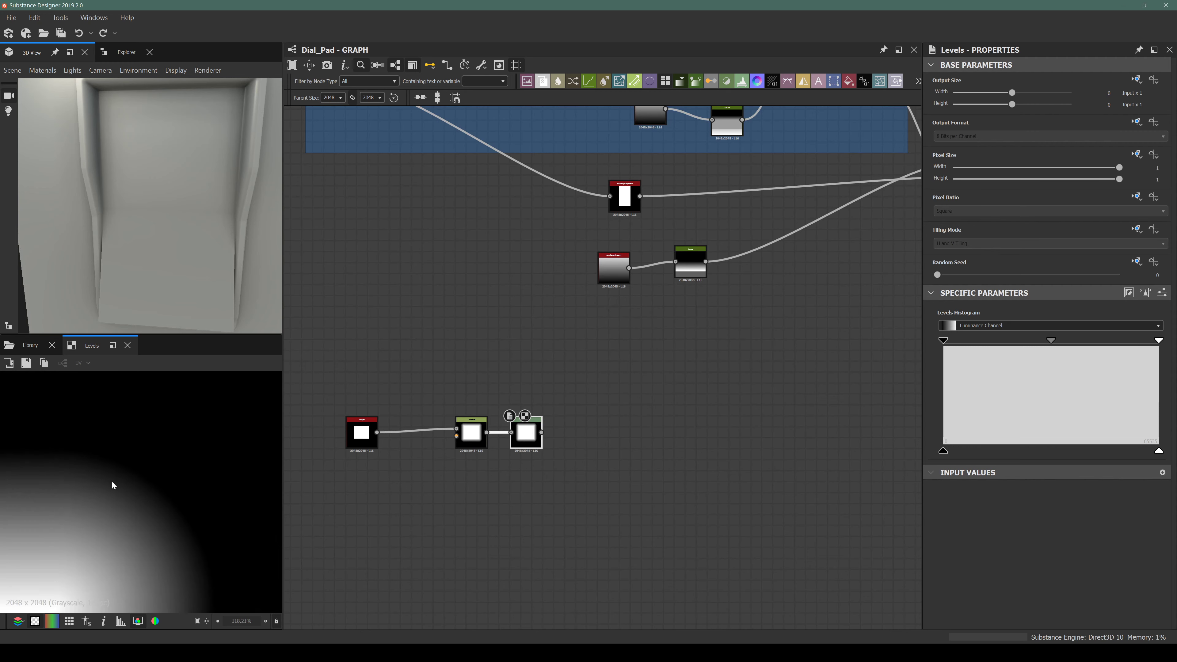
key("ctrl+y")
scroll(111, 491, "up", 12)
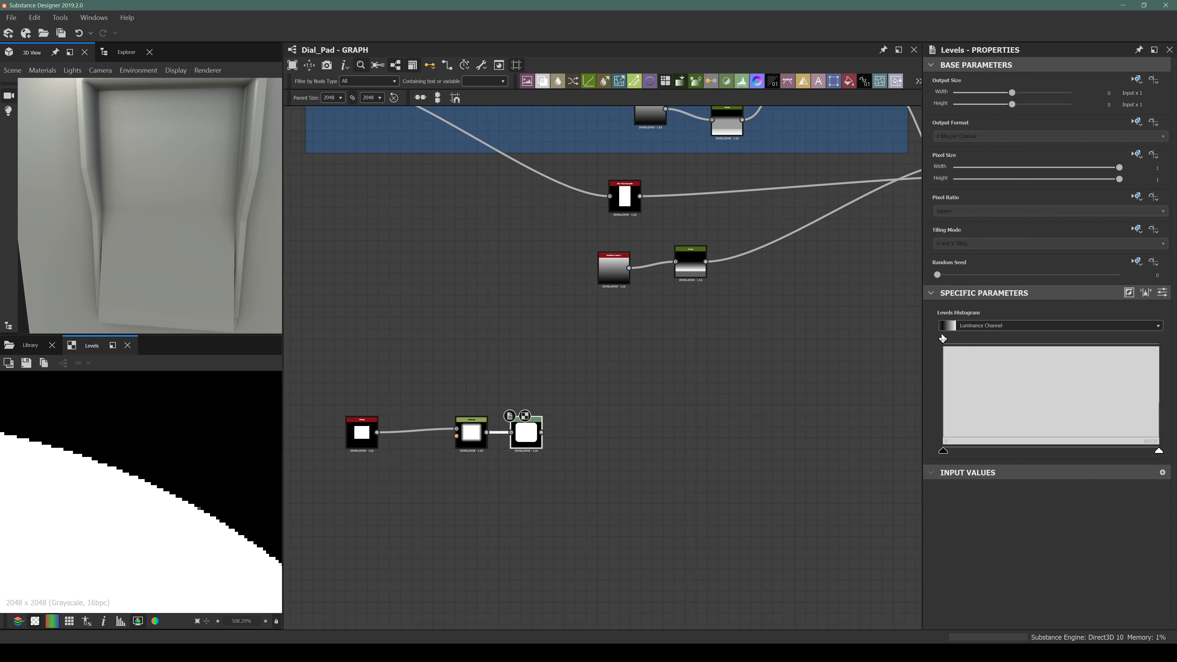
left_click_drag(941, 339, 945, 341)
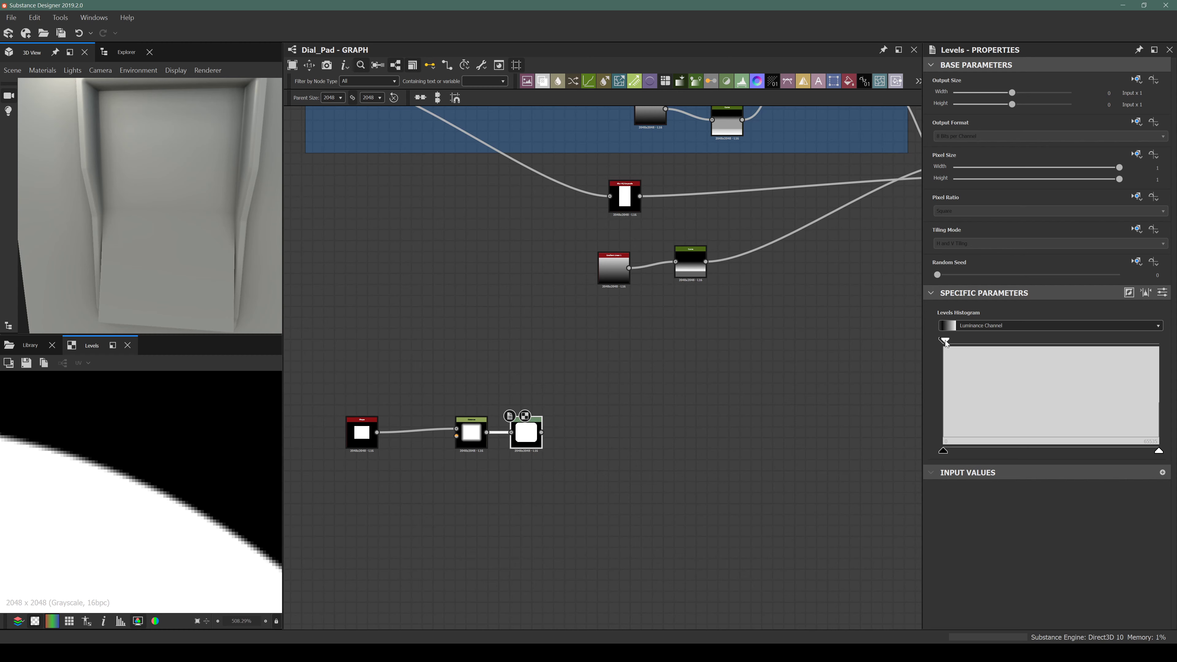
Line up the Distance and Levels nodes in a row with the new Shape node.
scroll(486, 397, "down", 4)
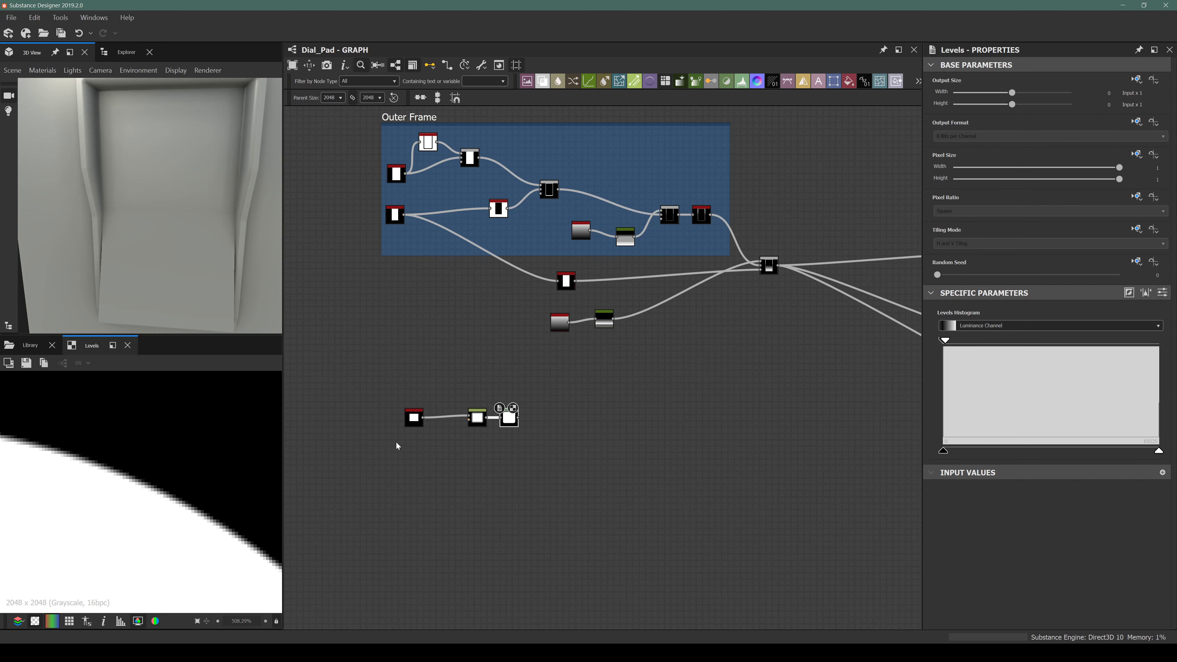
middle_click_drag(398, 446, 452, 404)
scroll(453, 399, "up", 4)
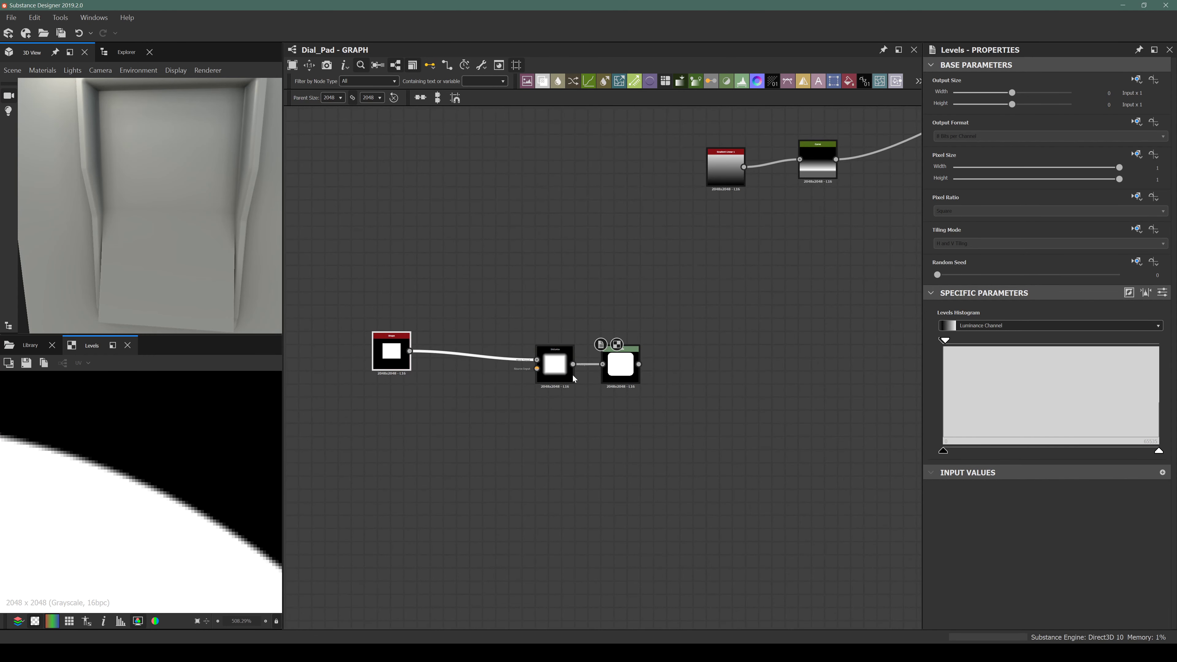
left_click_drag(573, 378, 521, 366)
left_click_drag(622, 367, 596, 353)
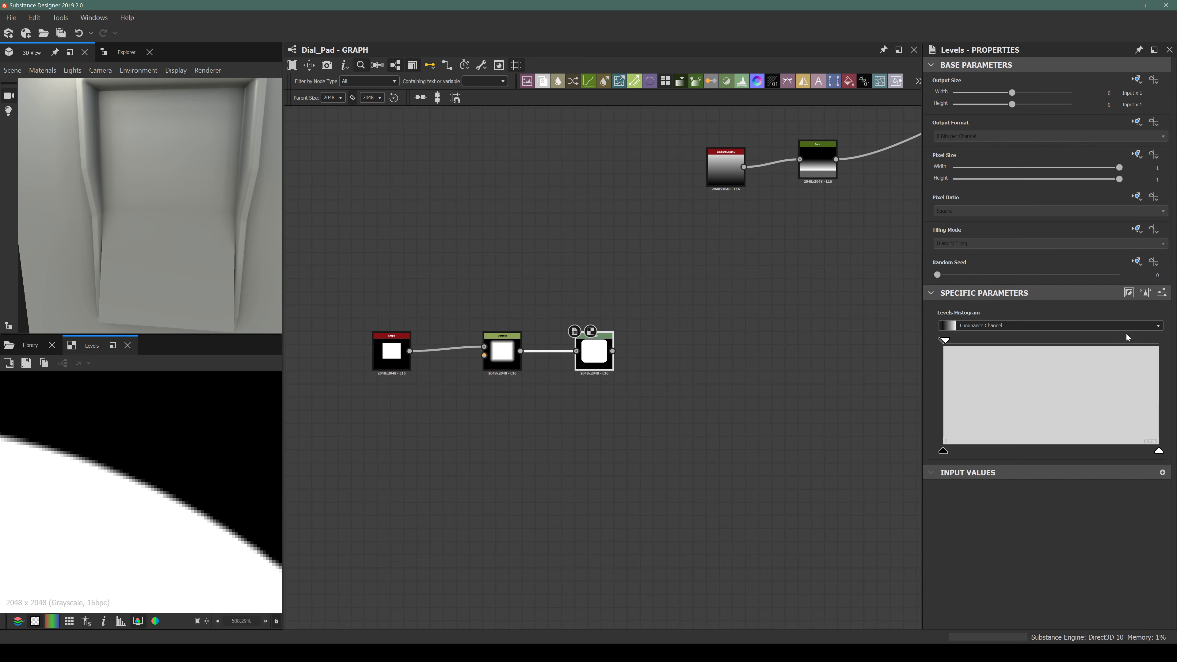
middle_click_drag(591, 359, 552, 360)
scroll(552, 361, "down", 4)
Fit the rounded shape in the 2D preview and try a Maximum Distance of about 62 on the Distance node.
scroll(108, 476, "down", 14)
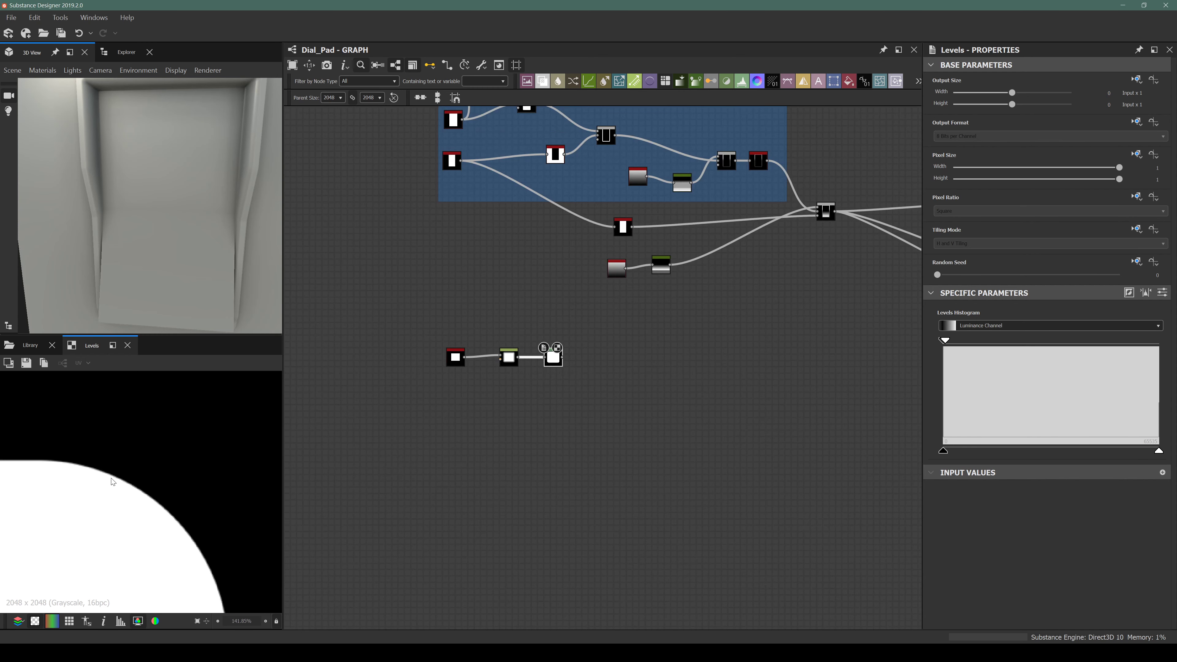
scroll(97, 493, "down", 7)
key("f")
scroll(566, 400, "up", 4)
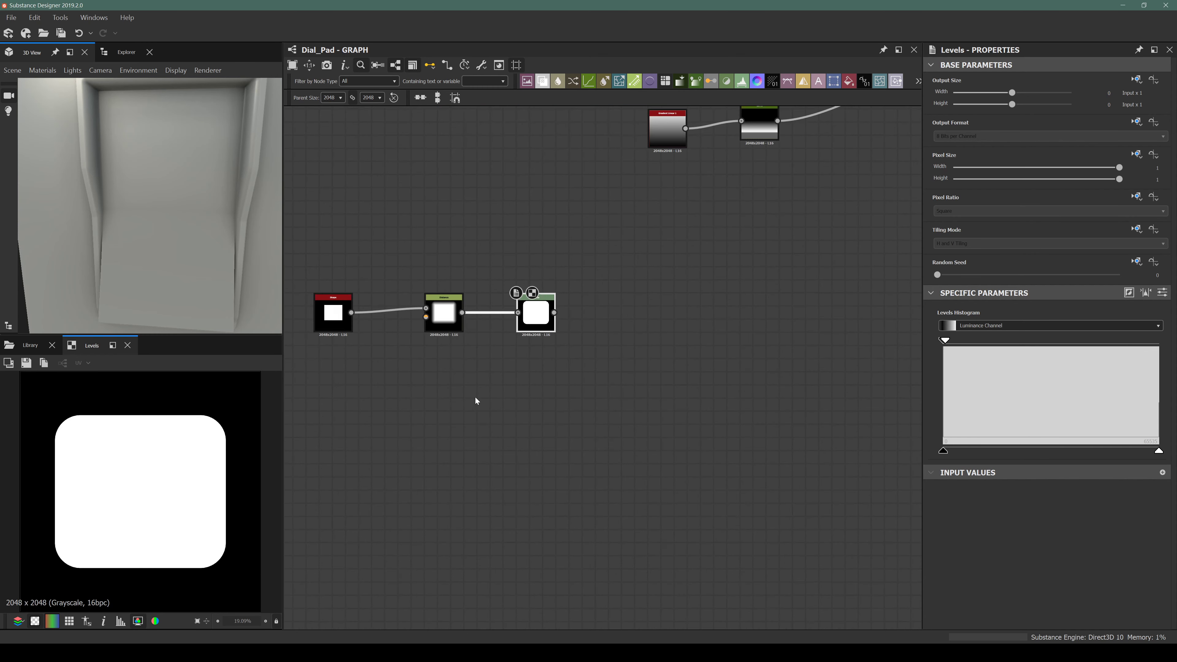
left_click(332, 314)
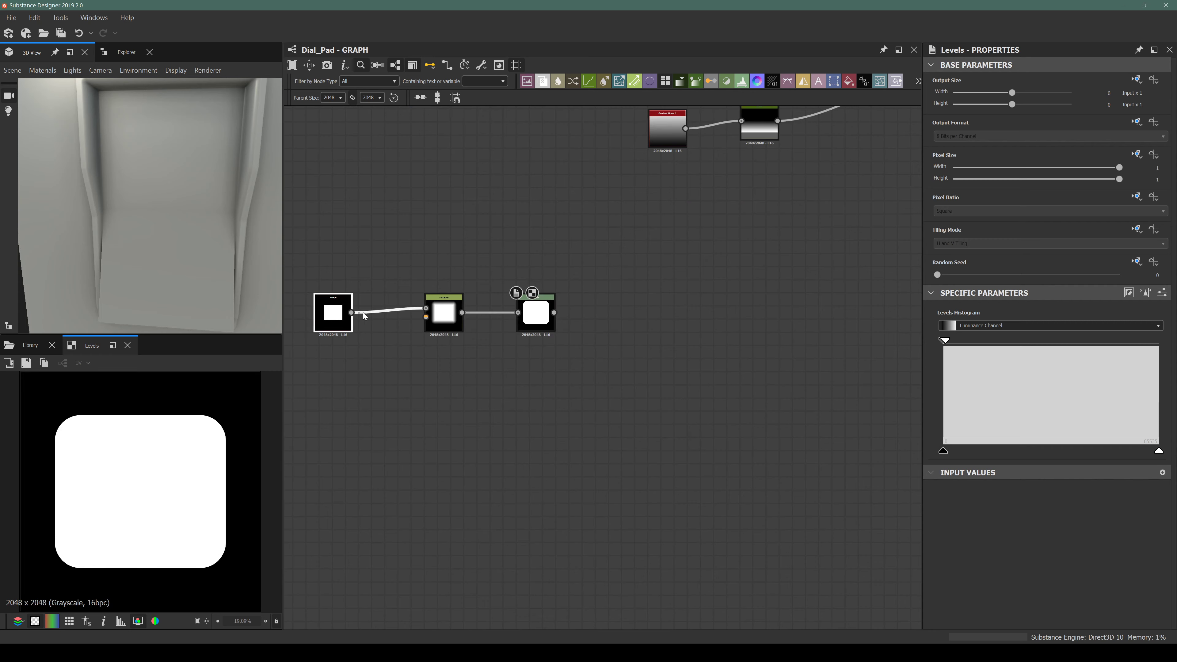
left_click(448, 315)
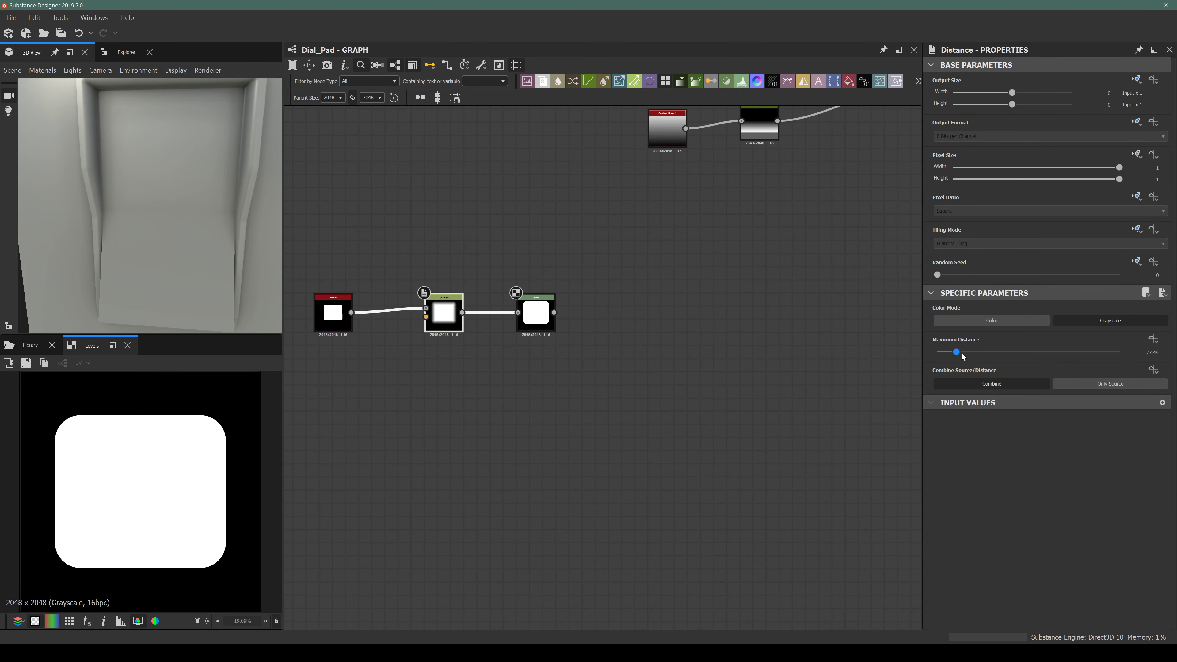
left_click_drag(956, 352, 981, 352)
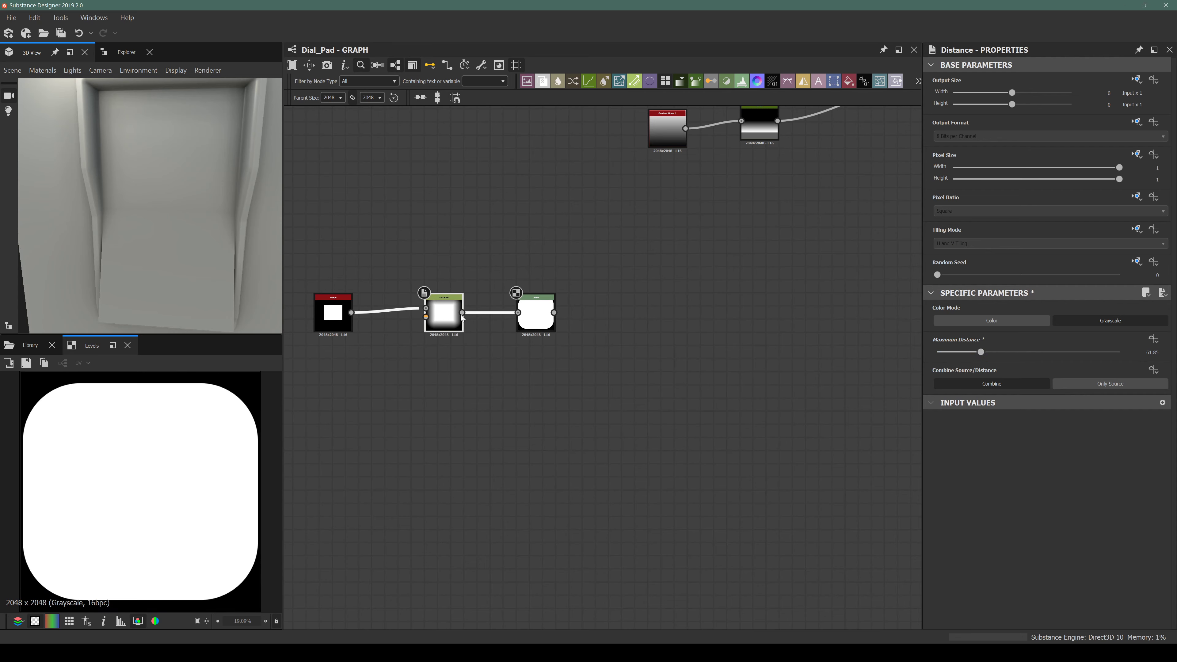
Try a Scale of 0.29 on the Shape node with a Maximum Distance of about 33 on the Distance node.
left_click(333, 313)
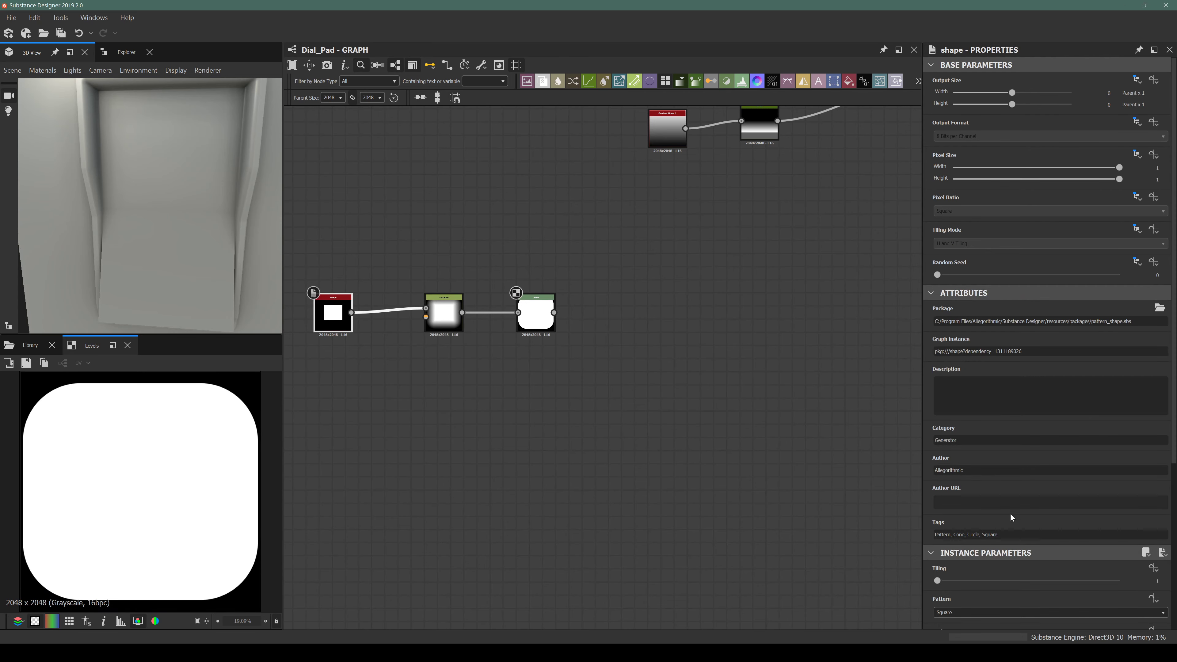
scroll(992, 561, "down", 3)
left_click_drag(1028, 521, 990, 518)
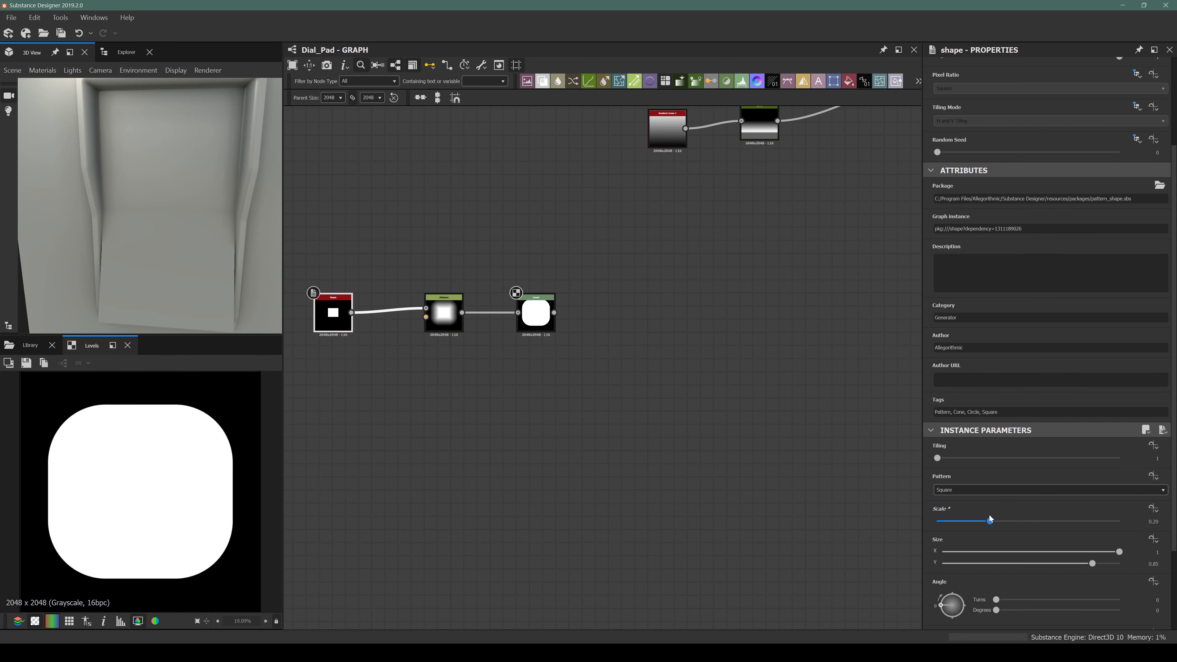
left_click(443, 311)
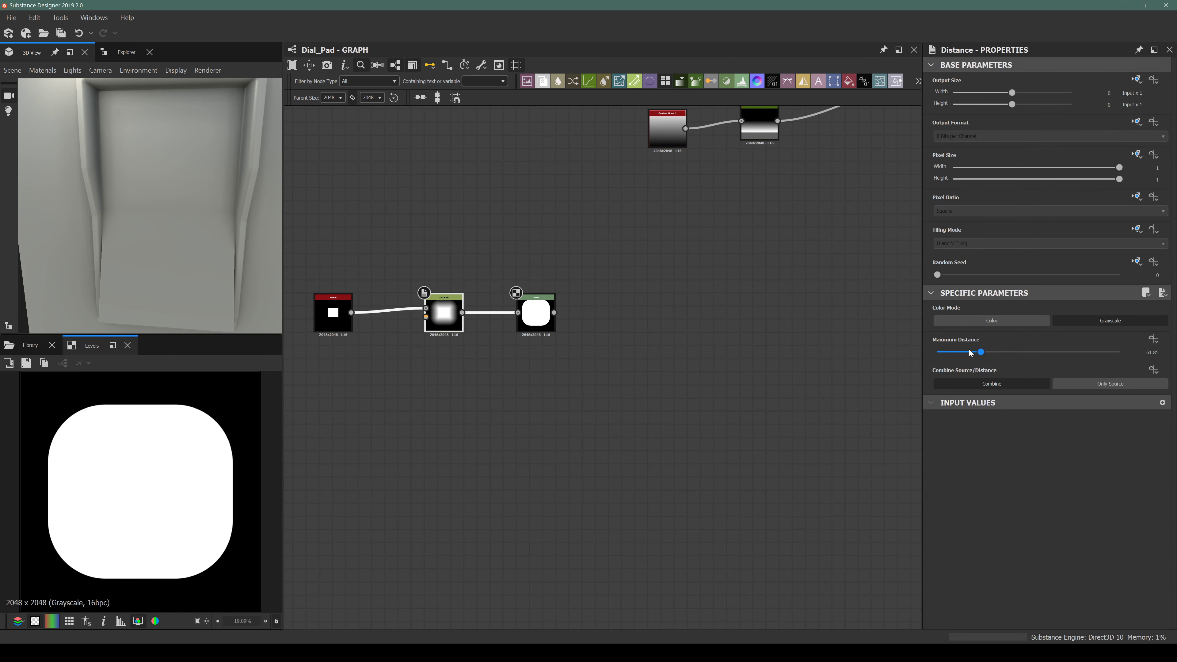
left_click_drag(969, 351, 961, 351)
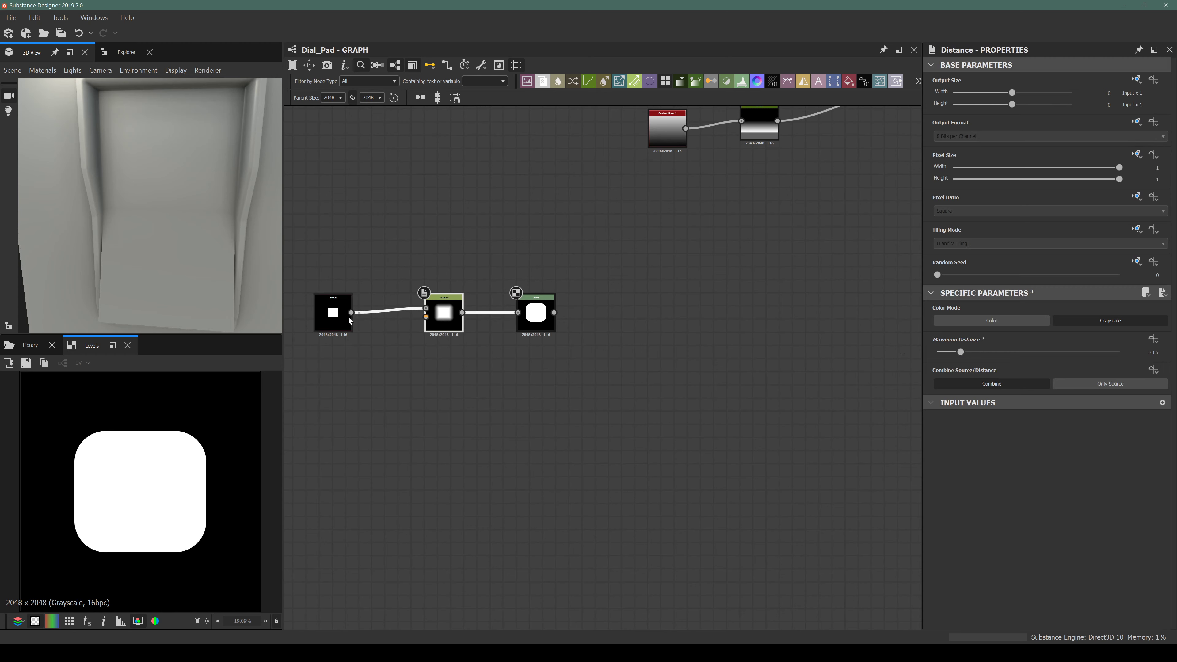
Set the Shape node's Scale to 0.39 and the Distance node's Maximum Distance to about 48.
left_click_drag(350, 313, 317, 315)
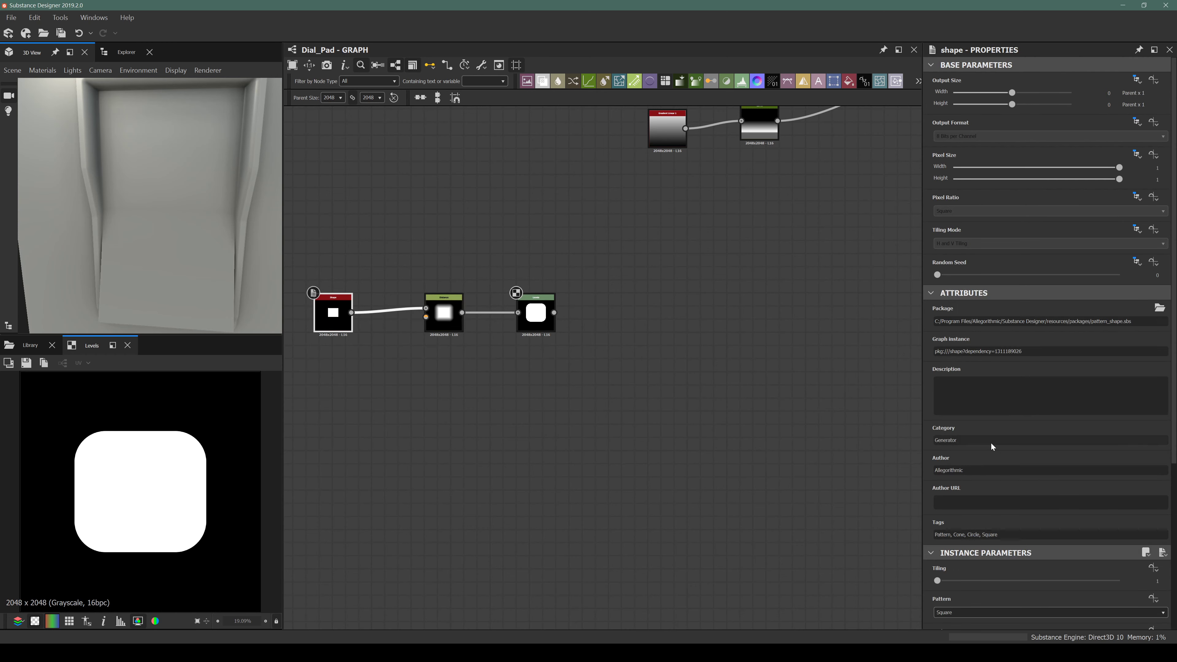
scroll(947, 583, "down", 2)
left_click_drag(962, 581, 1008, 582)
left_click(444, 311)
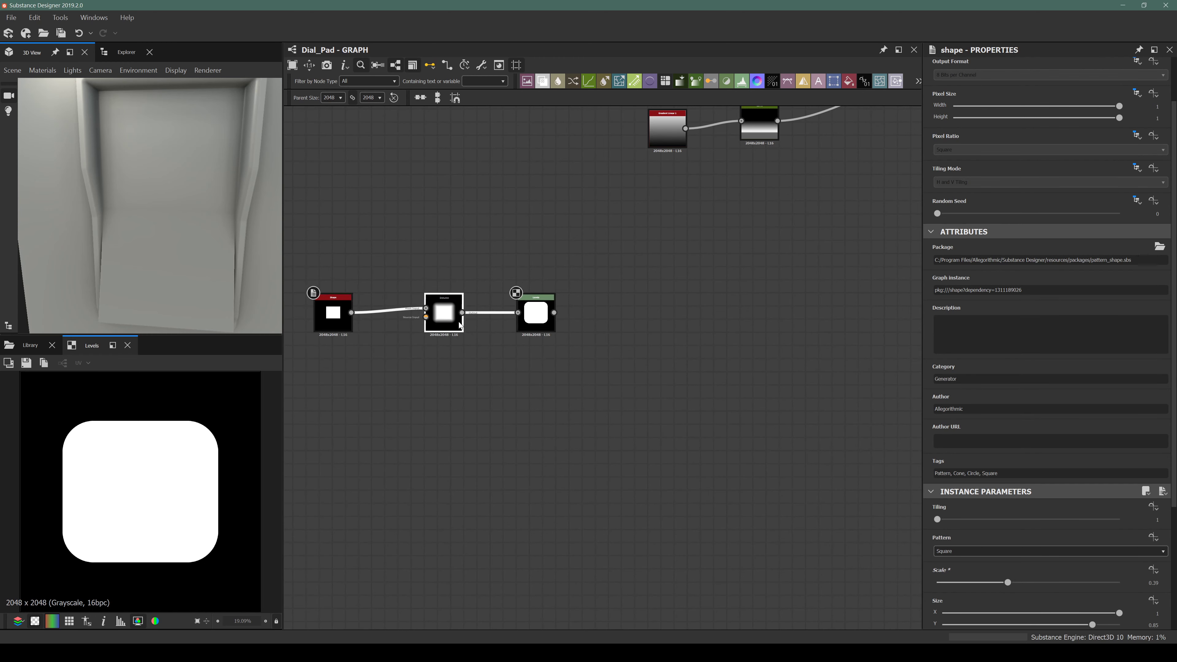
left_click_drag(960, 352, 972, 348)
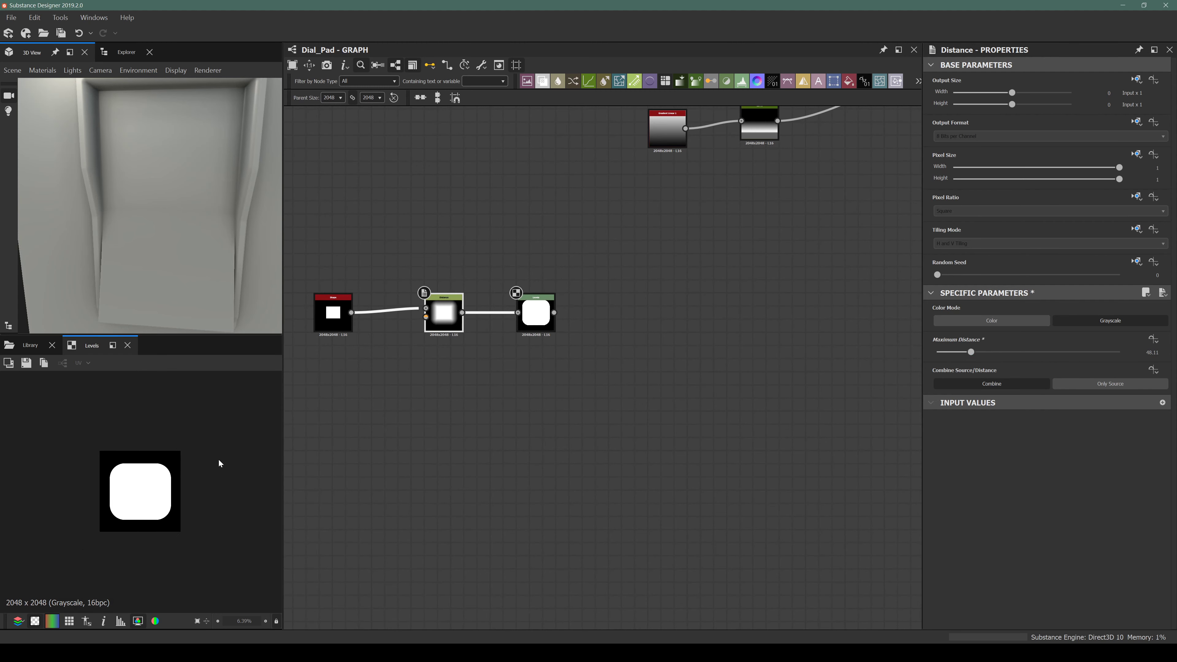
Add a Gradient Linear 2 node below the Shape, Distance and Levels chain.
middle_click_drag(486, 355, 460, 401)
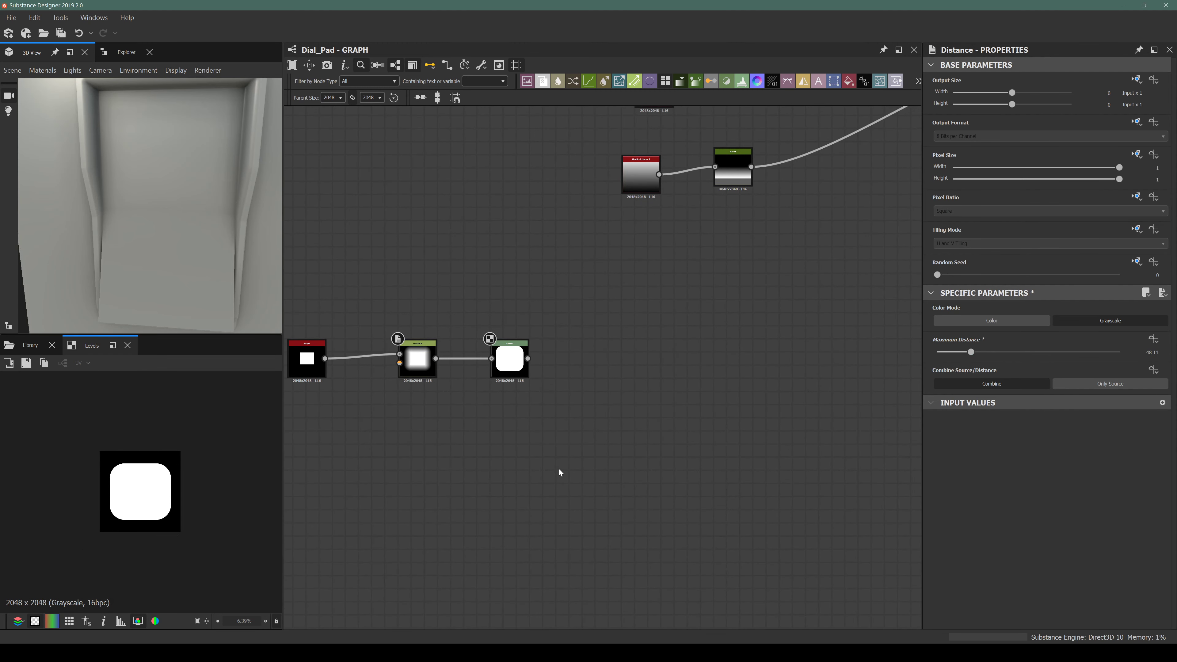
key("space")
type("grad")
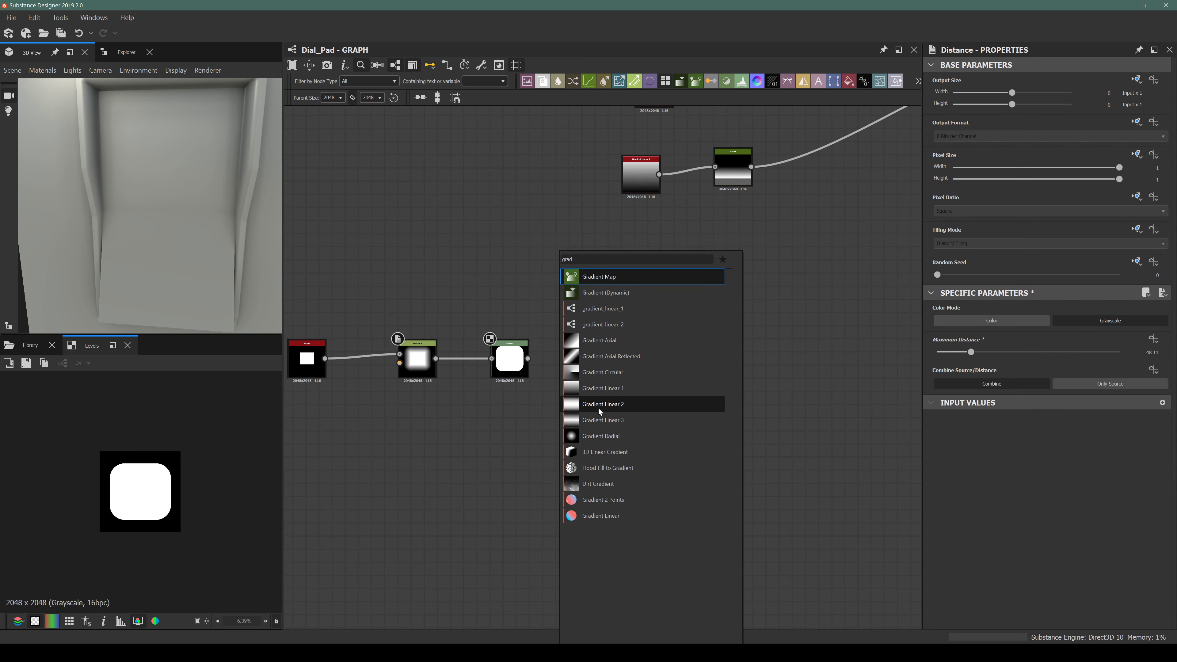
left_click(608, 407)
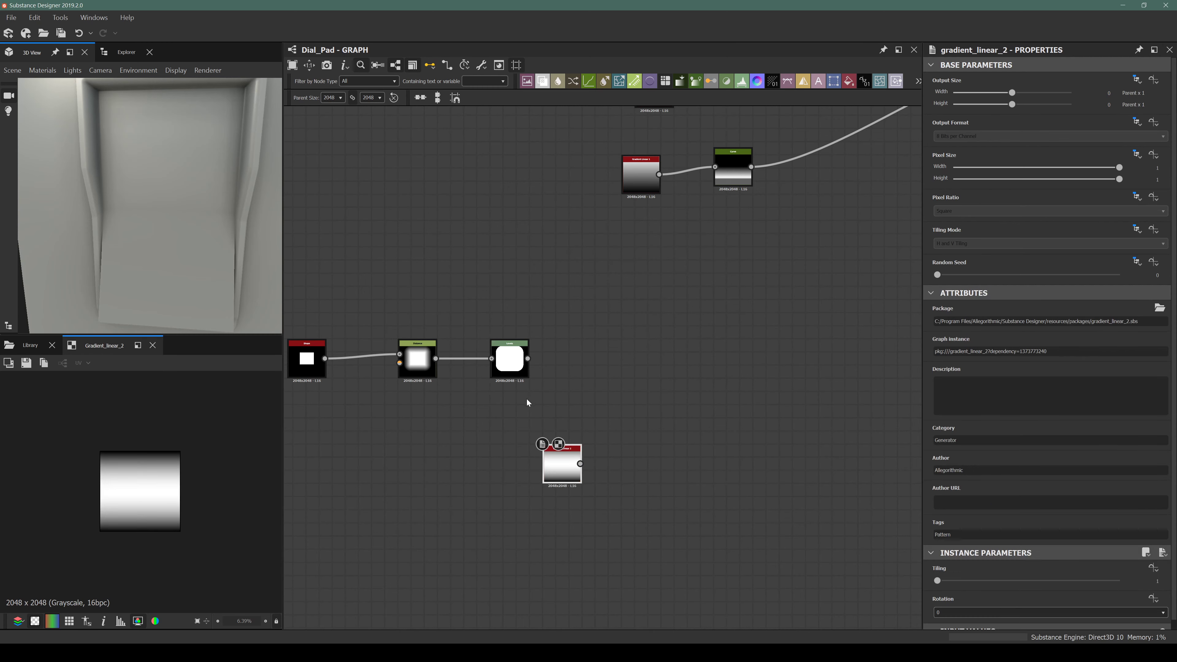
Duplicate the Gradient Linear 2 node, set the copy's Rotation to 90° and place it below the original.
key("ctrl+d")
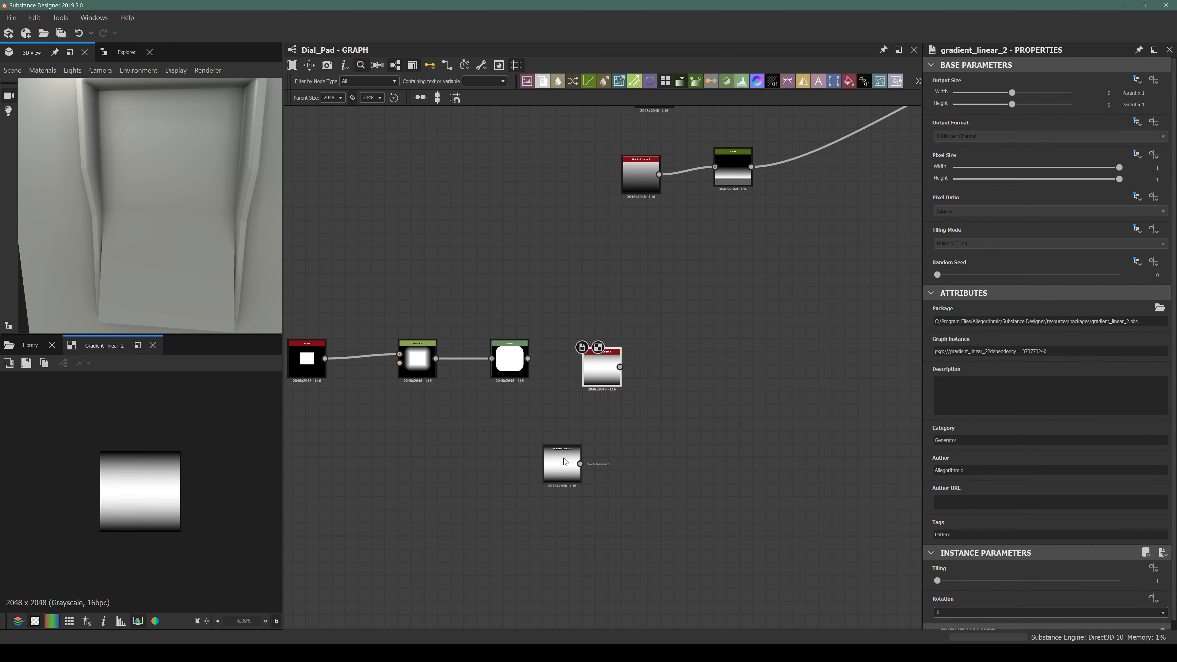
scroll(998, 566, "down", 1)
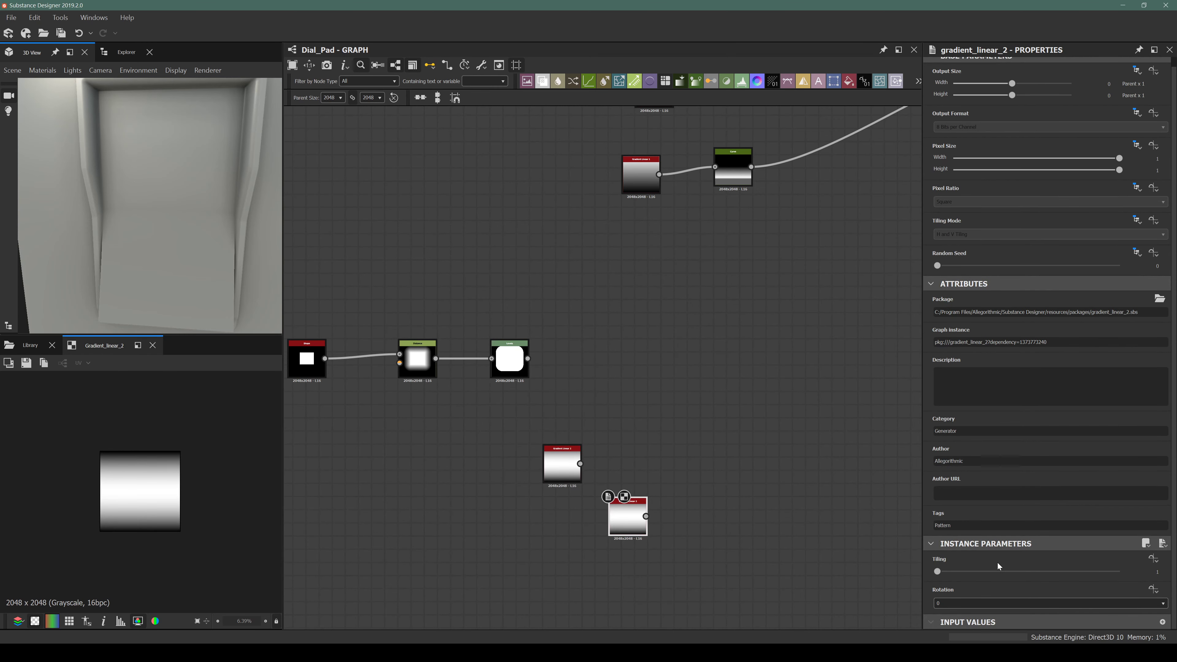
left_click(951, 603)
left_click(951, 619)
left_click_drag(630, 522, 538, 535)
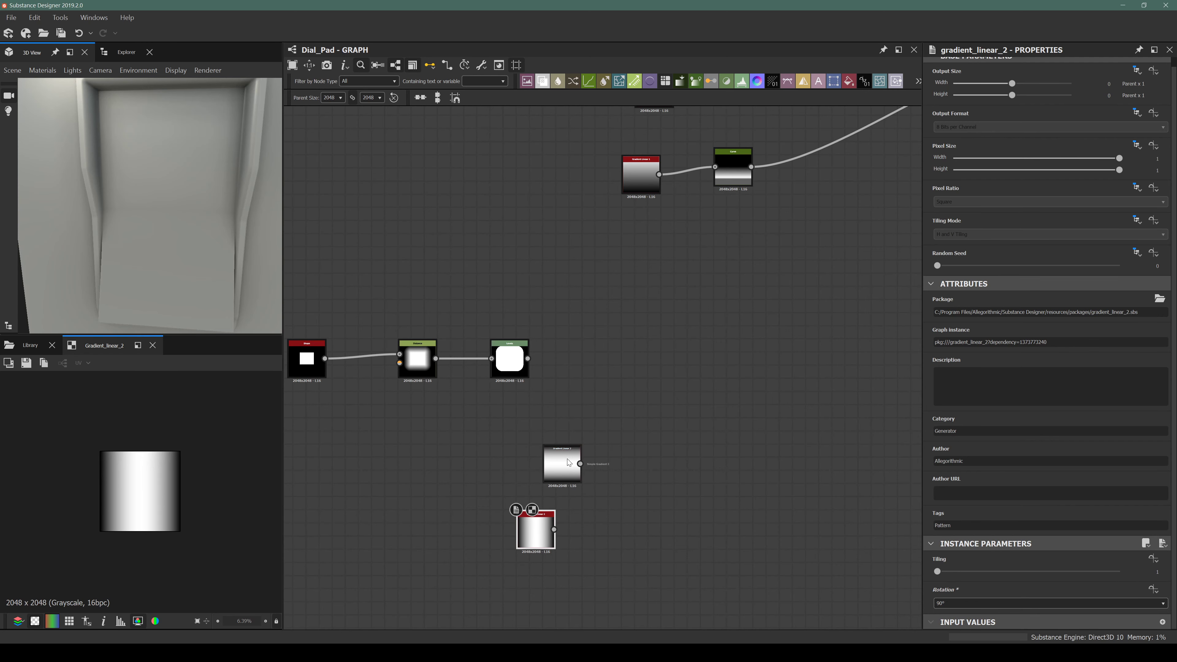
Combine the two gradient nodes in a new Blend node with Blending Mode set to Multiply.
left_click(569, 463)
key("space")
type("ble")
key("Return")
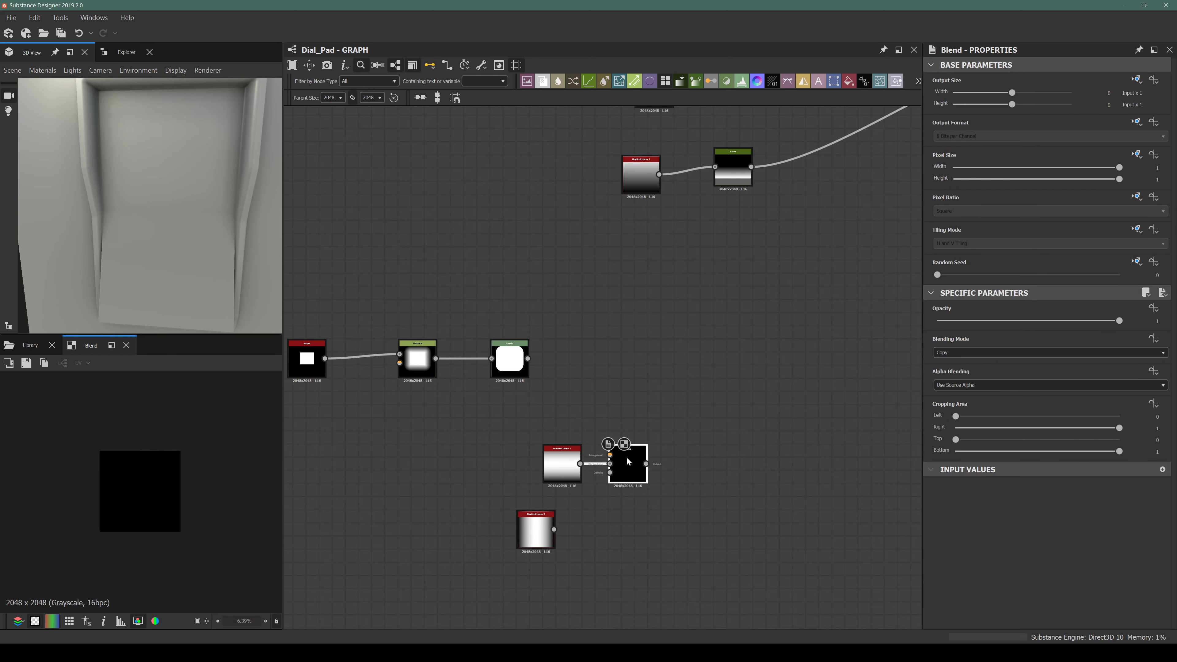
left_click_drag(553, 530, 643, 482)
left_click(975, 353)
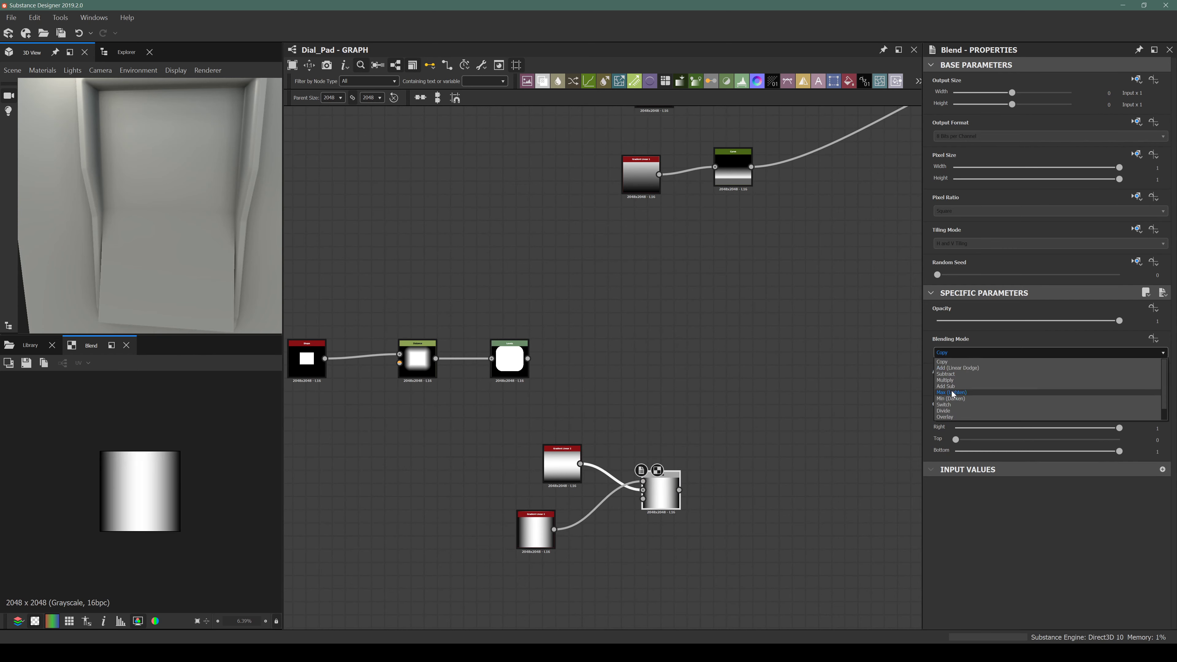
left_click(945, 380)
left_click_drag(651, 506, 658, 507)
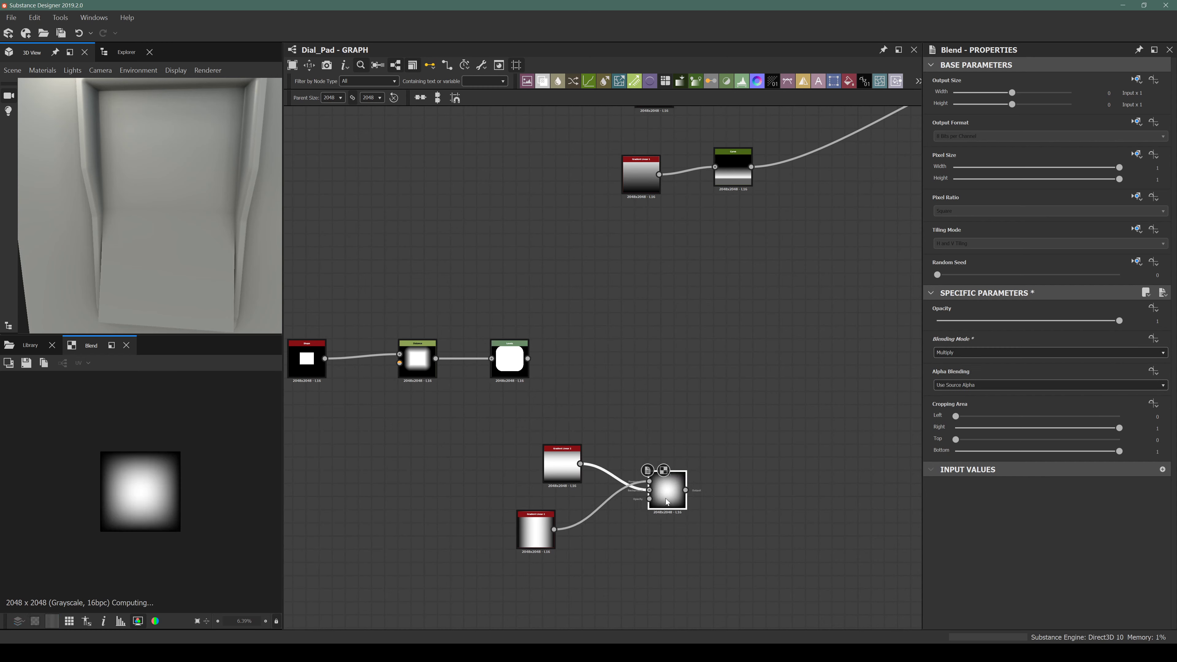
Move the Levels node further along the chain and add a Blend node after it.
left_click_drag(520, 372, 585, 378)
key("space")
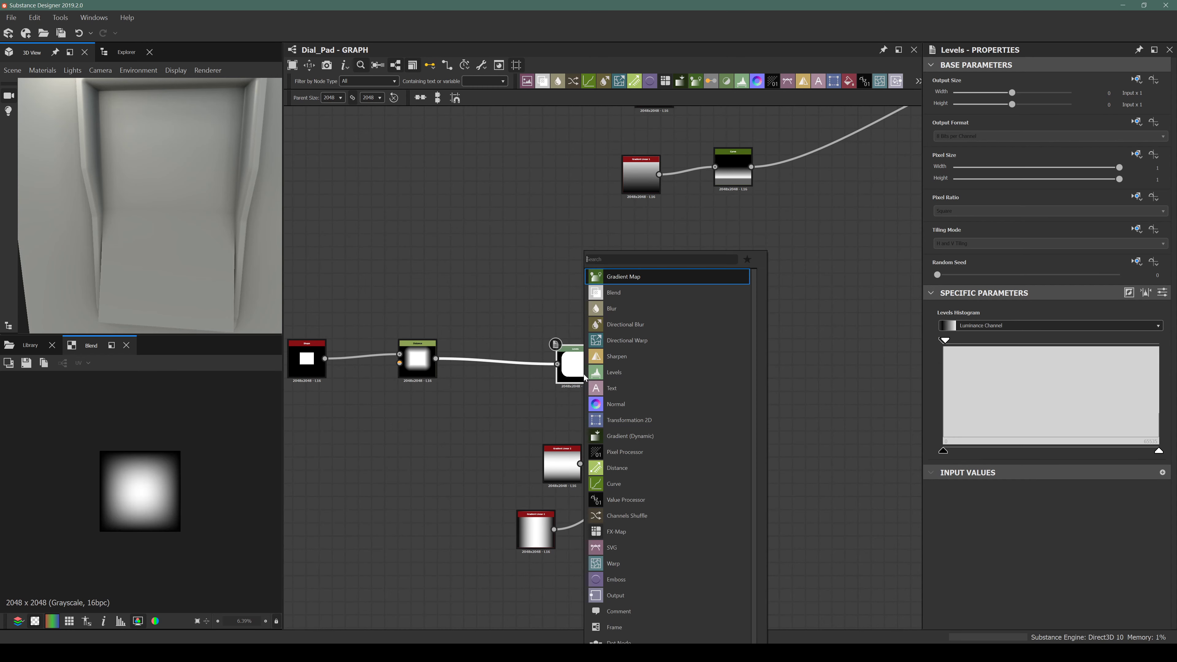
type("blend")
key("Return")
left_click_drag(650, 373, 755, 407)
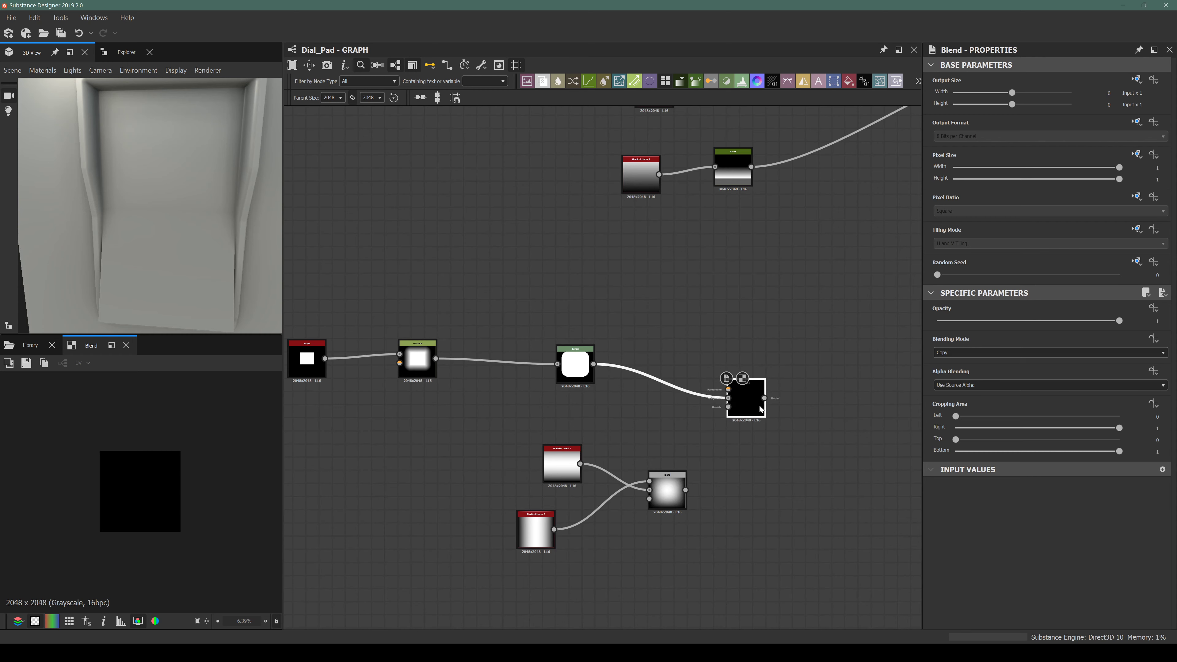
Connect Levels to the new Blend's foreground and the gradient Blend to its background, and set Blending Mode to Multiply.
left_click(660, 381)
key("Delete")
left_click_drag(594, 365, 728, 389)
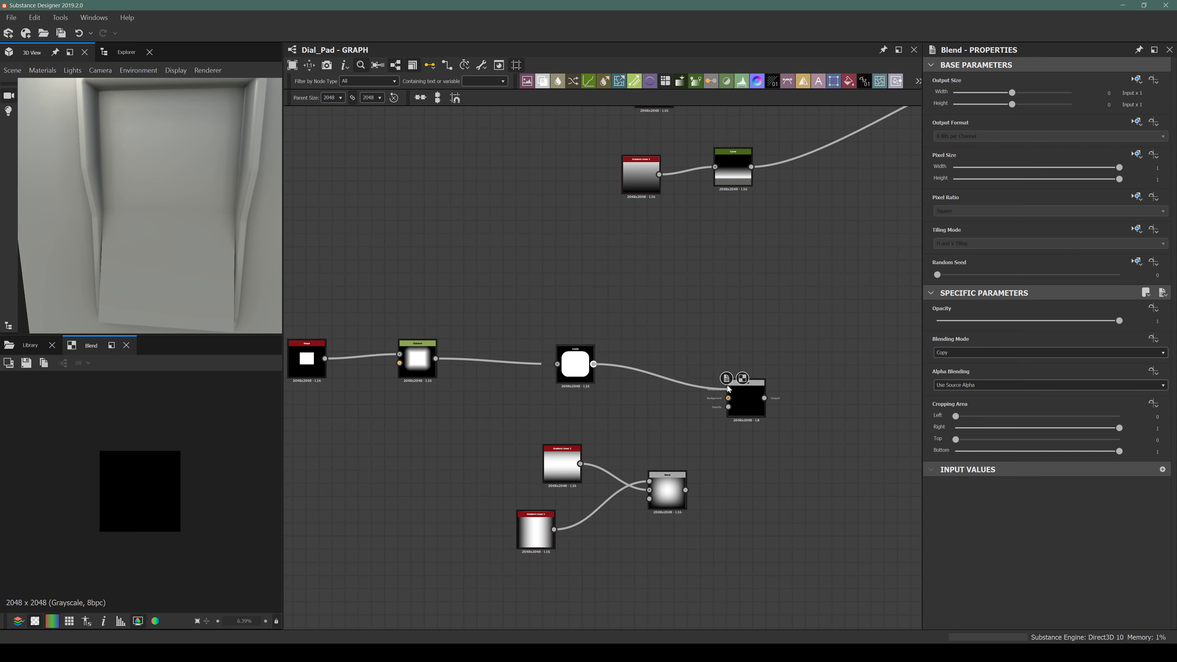
left_click_drag(686, 490, 728, 398)
left_click(734, 403)
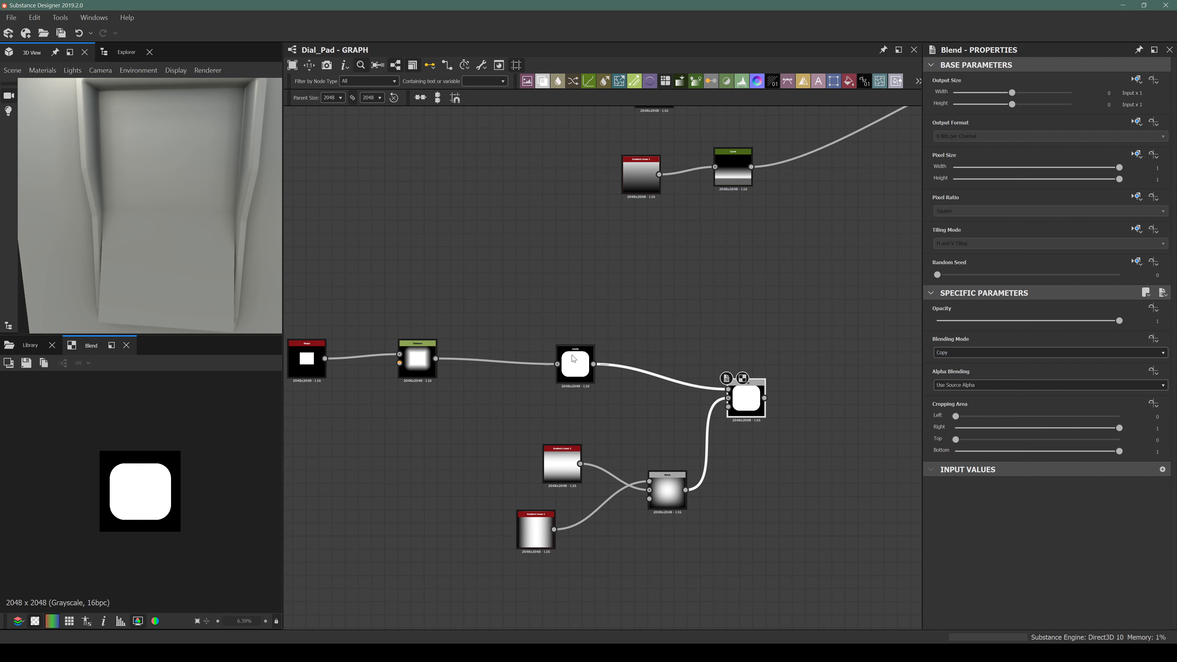
left_click(981, 354)
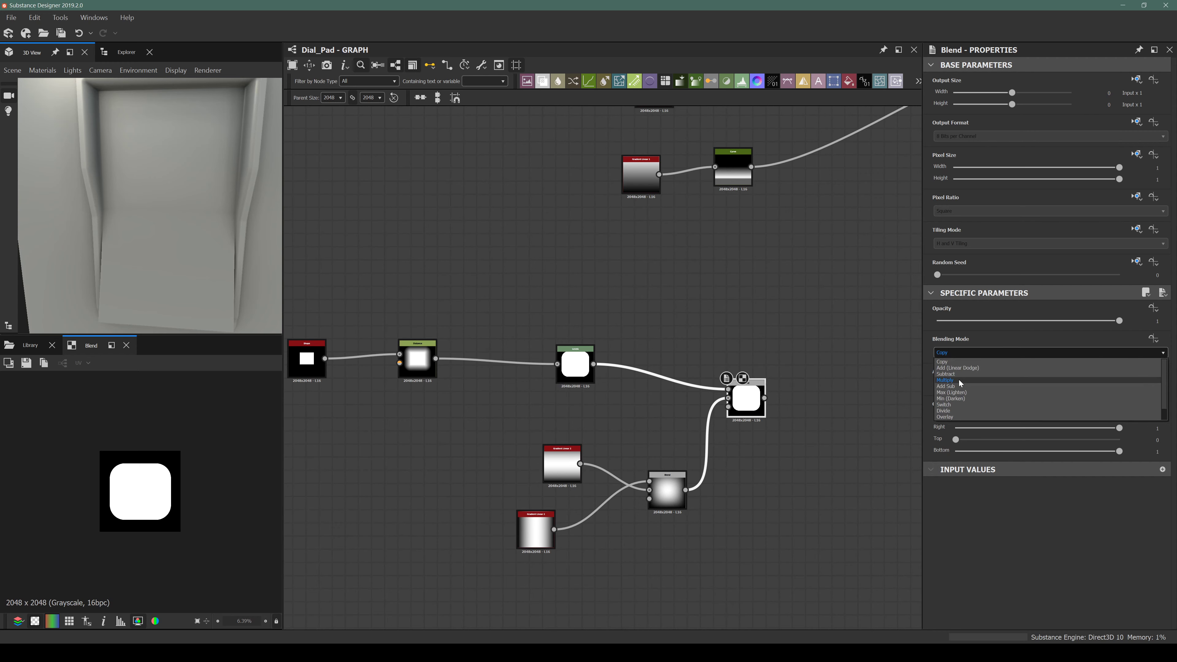
left_click(960, 383)
scroll(92, 455, "up", 5)
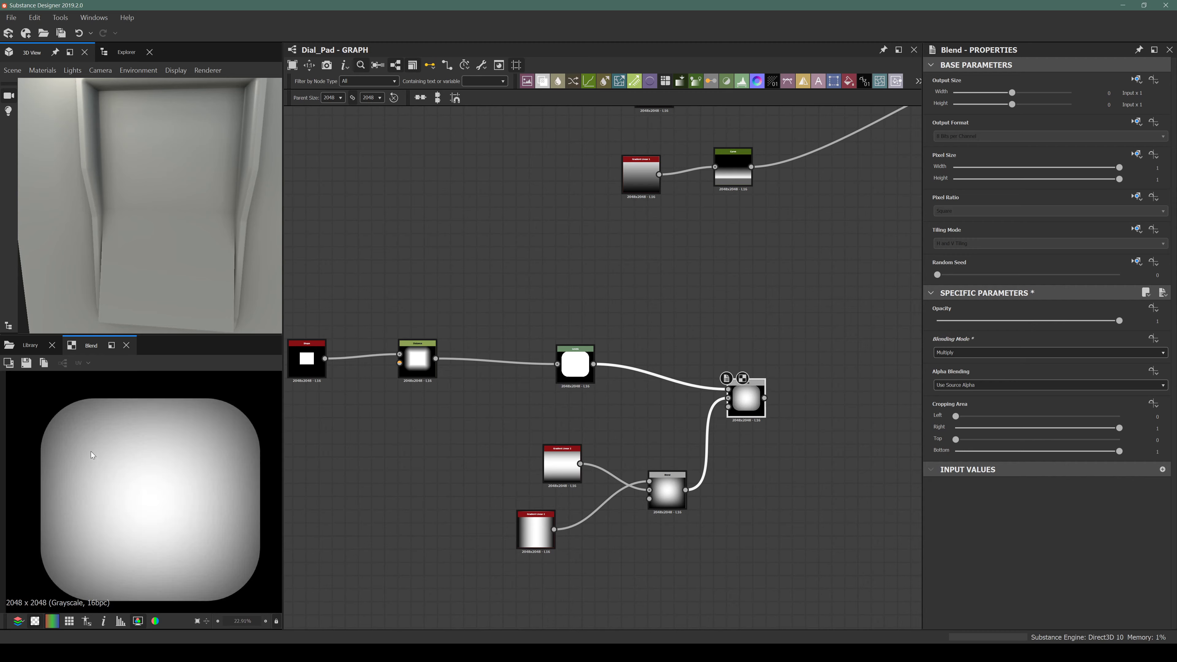
scroll(561, 374, "up", 4)
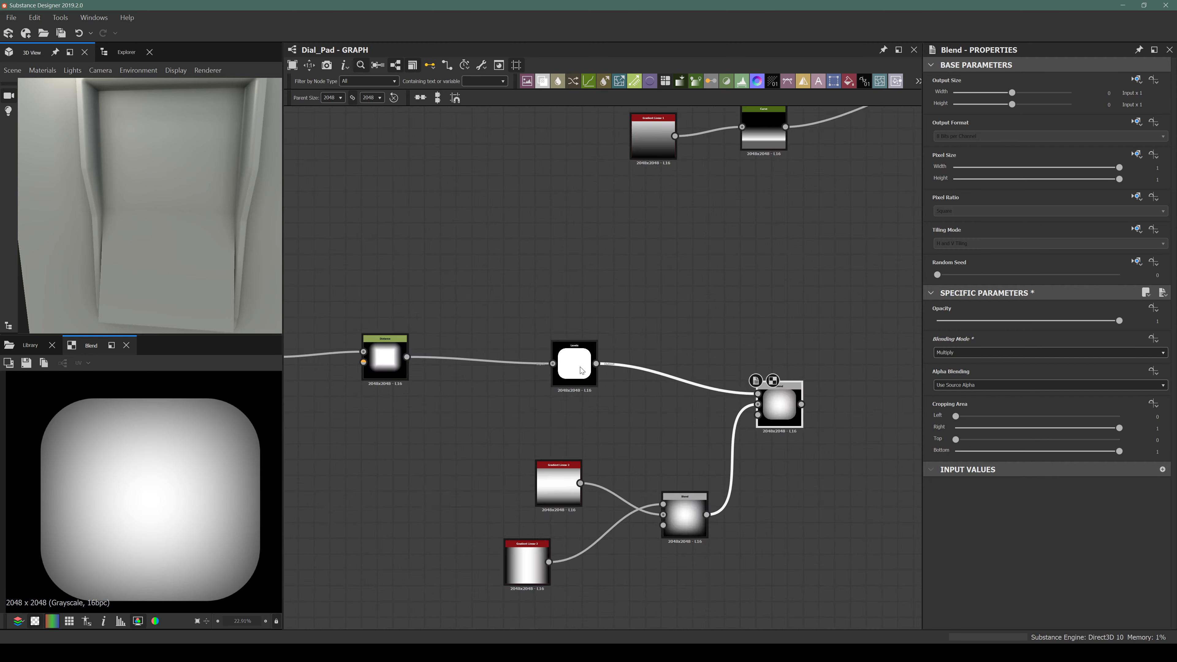
Insert a Blend node after the frame and panel Blend, and connect the shaded button shape to its foreground.
left_click(561, 374)
scroll(562, 374, "down", 6)
middle_click_drag(646, 398, 621, 413)
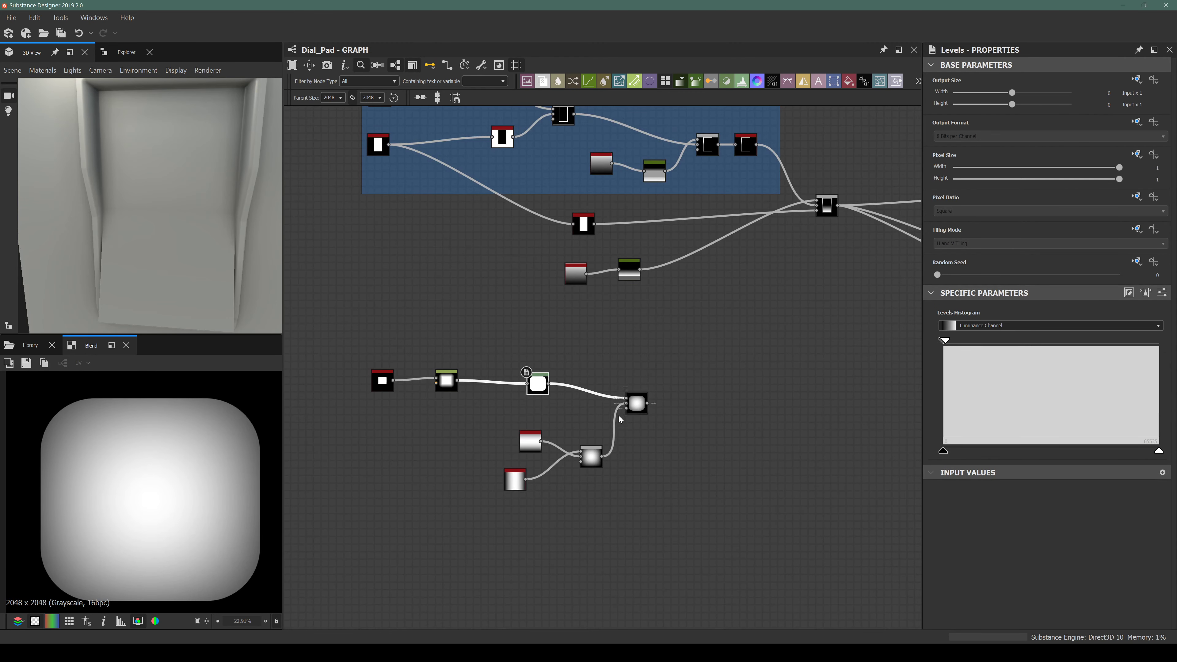
scroll(601, 421, "up", 3)
left_click(663, 391)
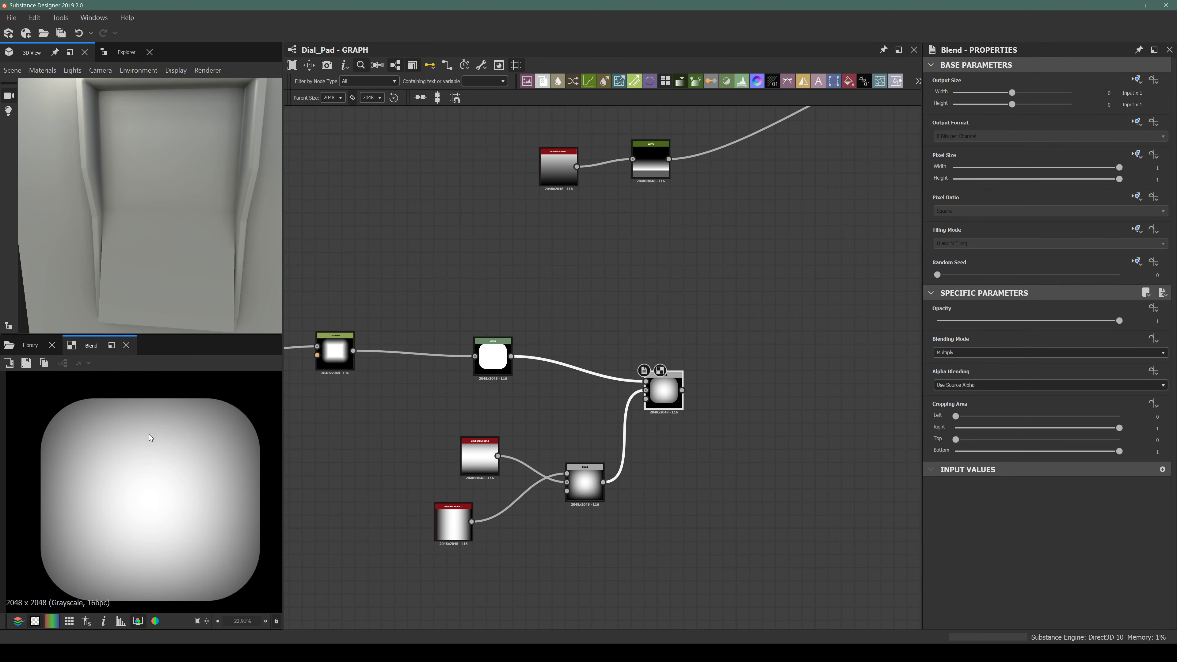
scroll(567, 414, "down", 4)
middle_click_drag(669, 318, 559, 332)
scroll(558, 324, "up", 4)
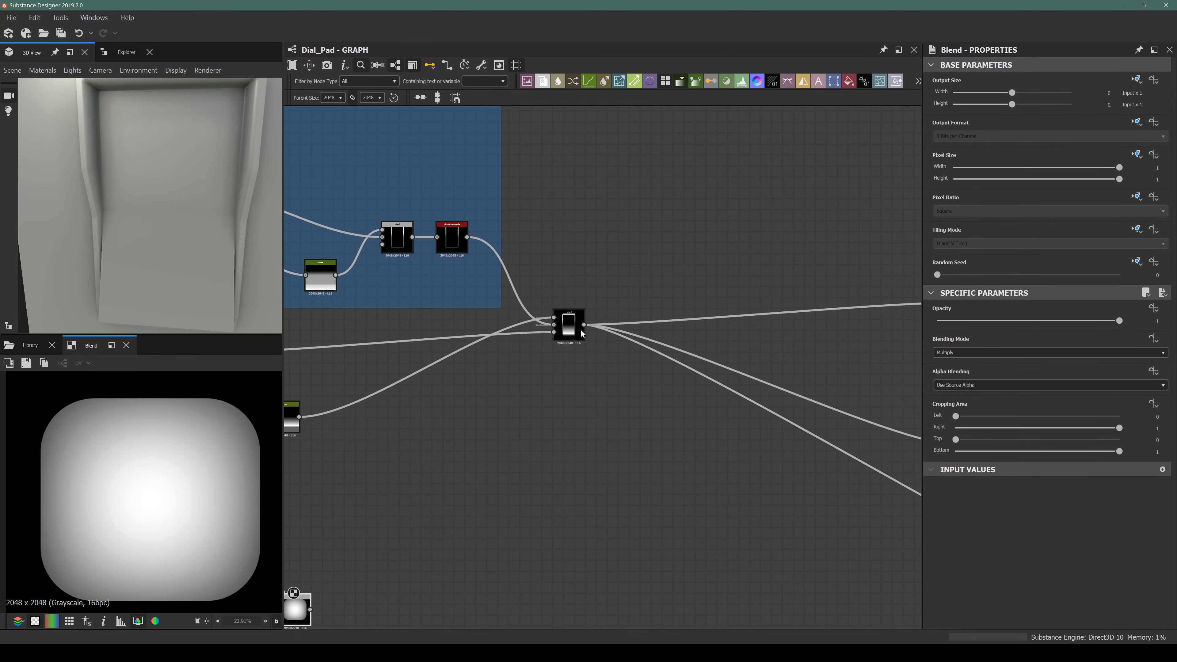
scroll(580, 331, "down", 3)
left_click(577, 329)
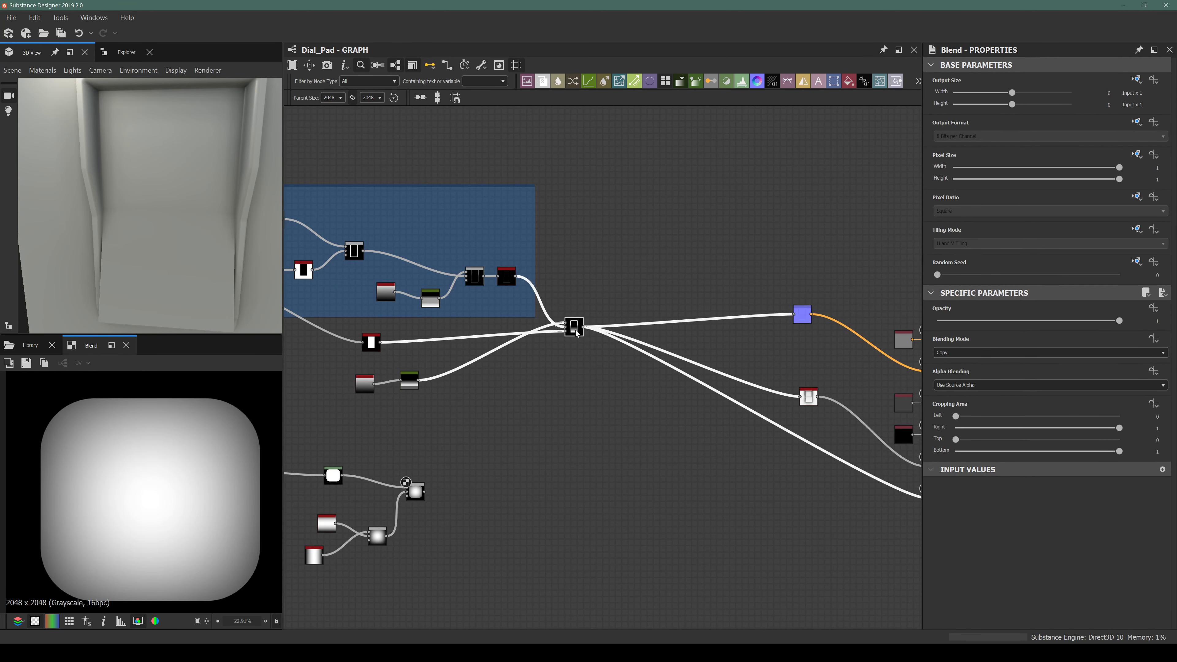
key("space")
type("blend")
key("Return")
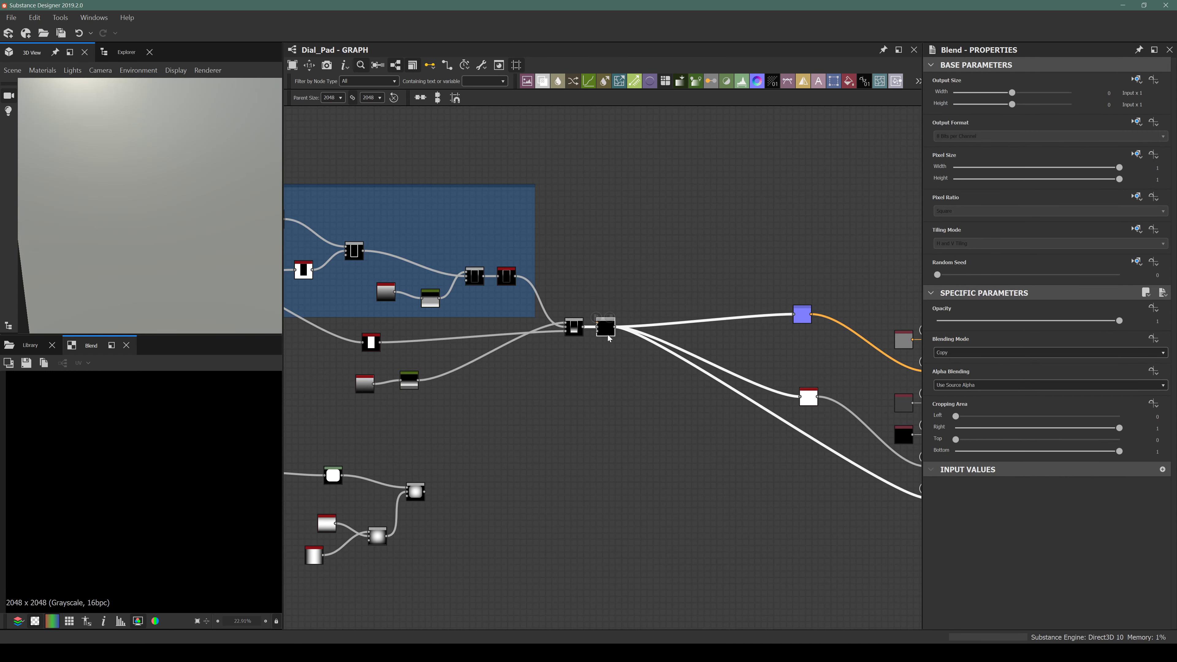
left_click_drag(607, 336, 639, 397)
left_click_drag(422, 497, 629, 395)
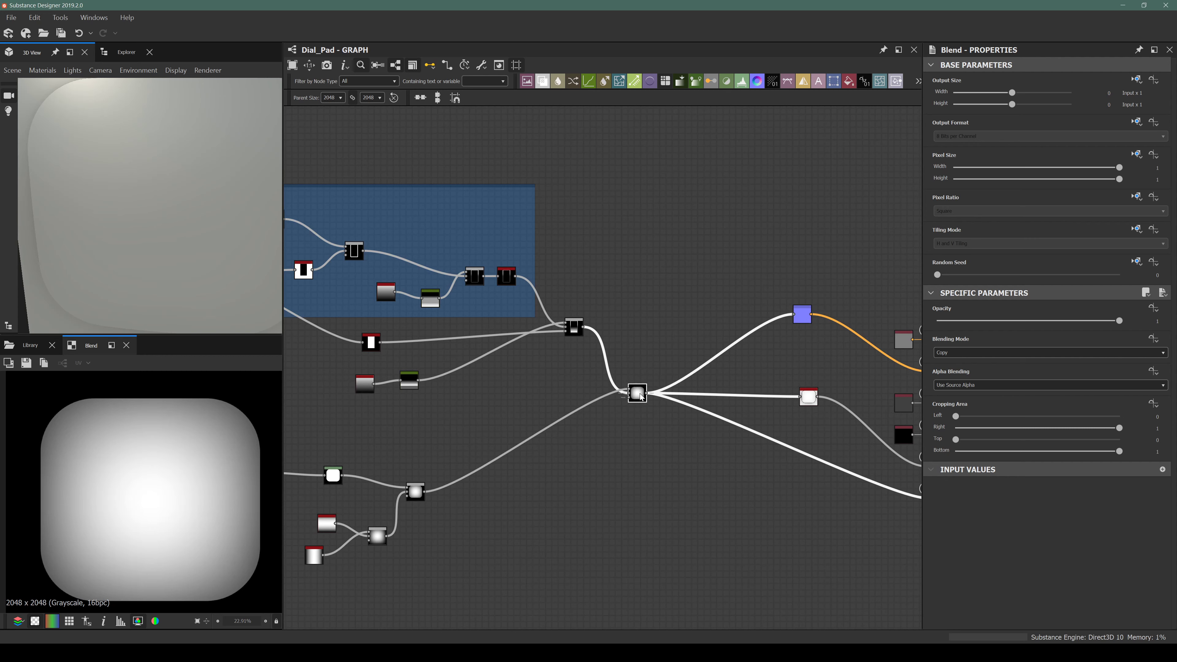
Compare the outputs of the button shape Blend and the frame and panel Blend in the 2D preview.
double_click(415, 497)
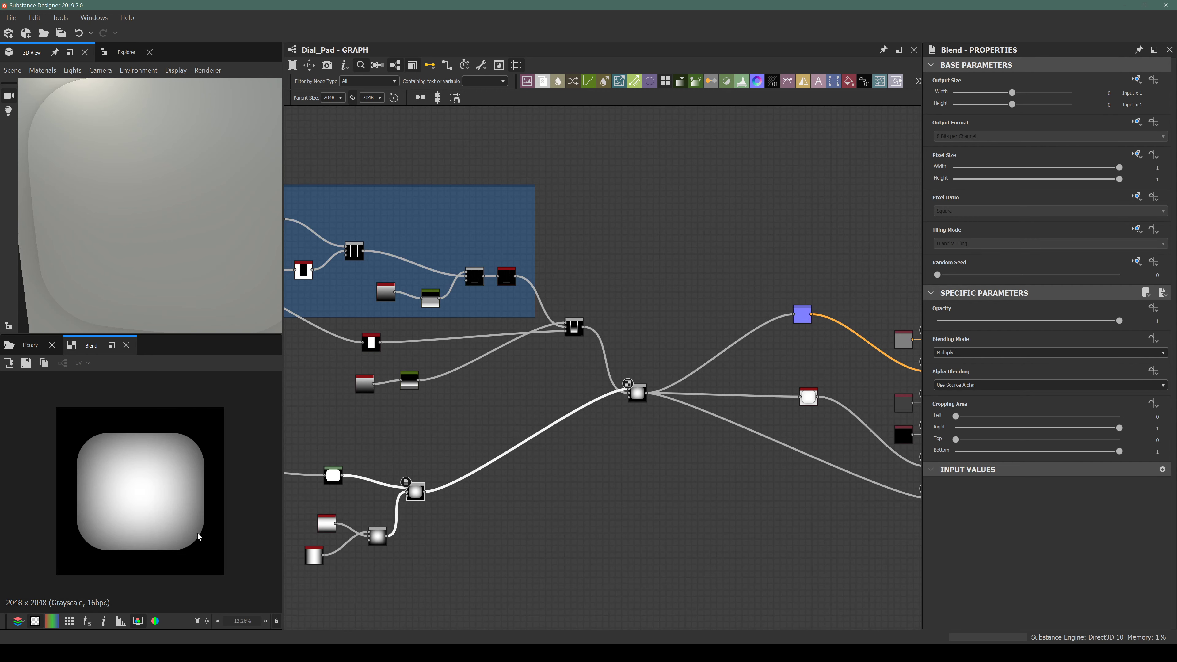
double_click(575, 327)
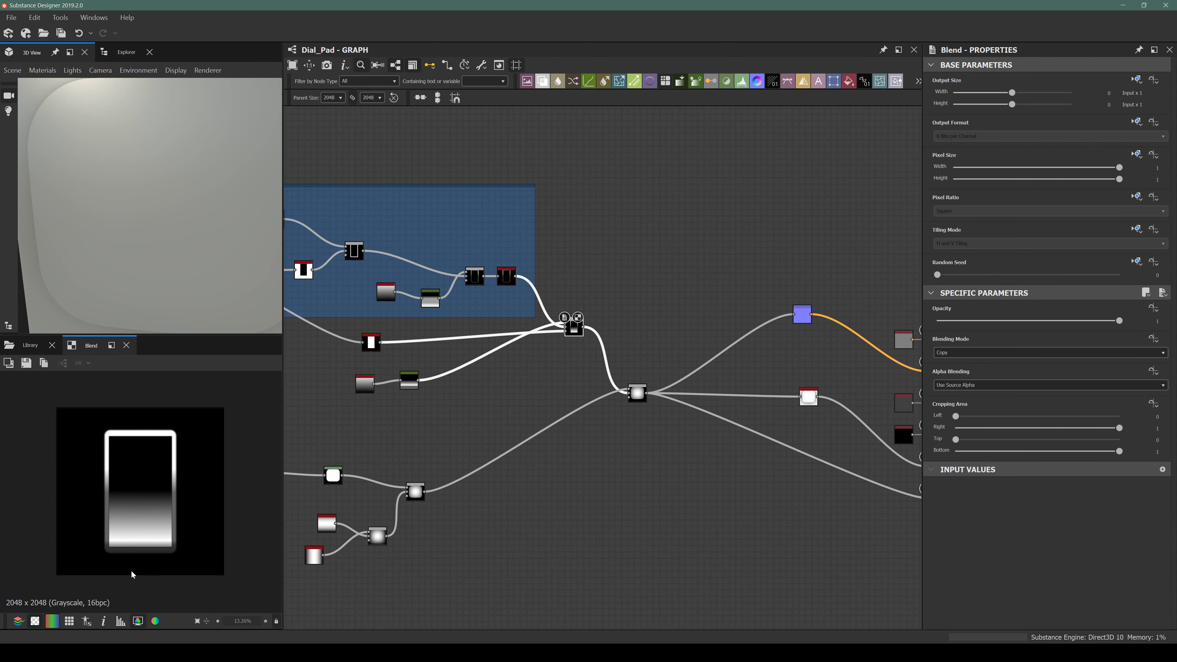
double_click(414, 492)
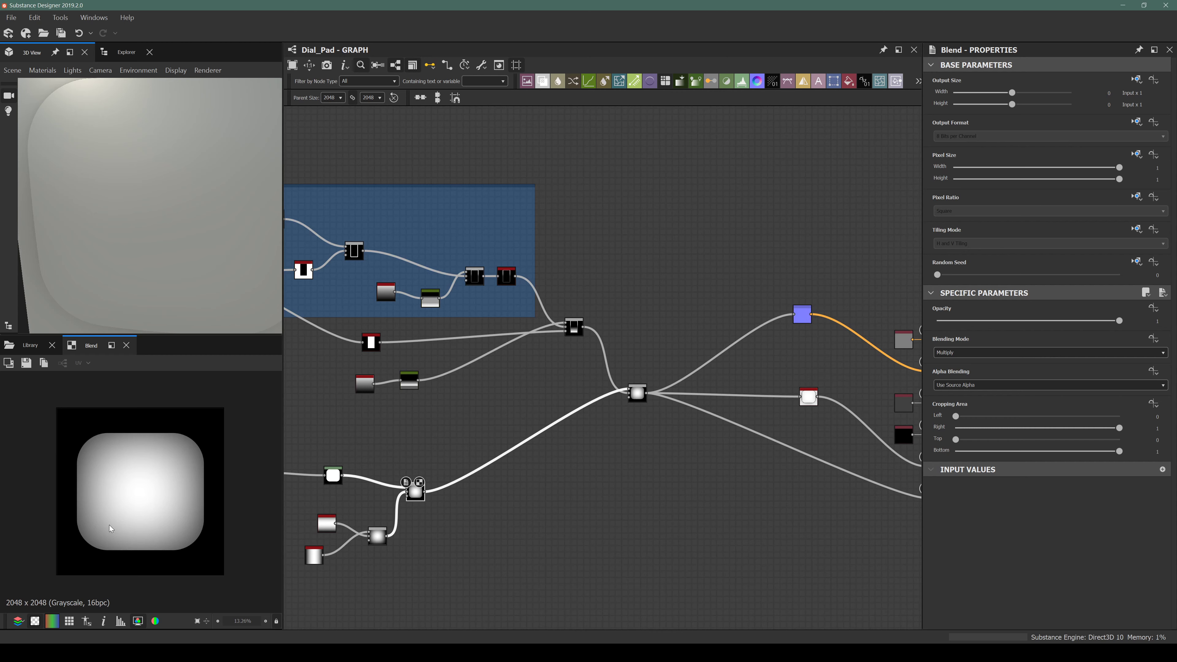
Insert two Transformation 2D nodes in series after the button shape Blend and space them out along the connection.
key("space")
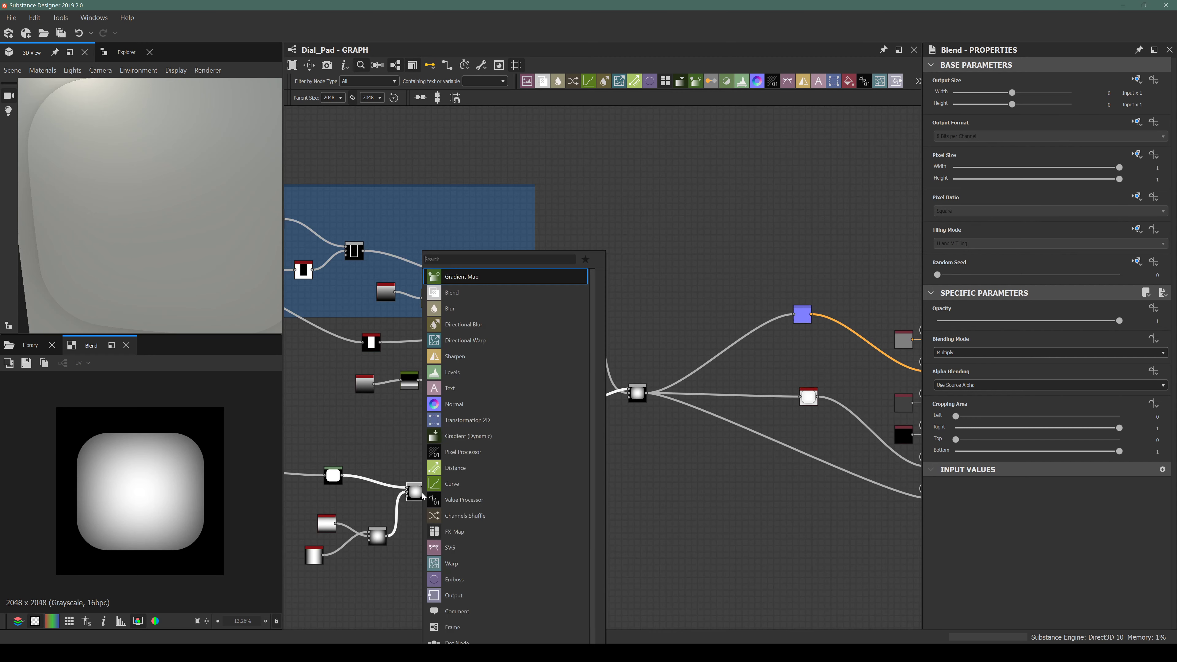
type("trans")
key("Escape")
key("ctrl+t")
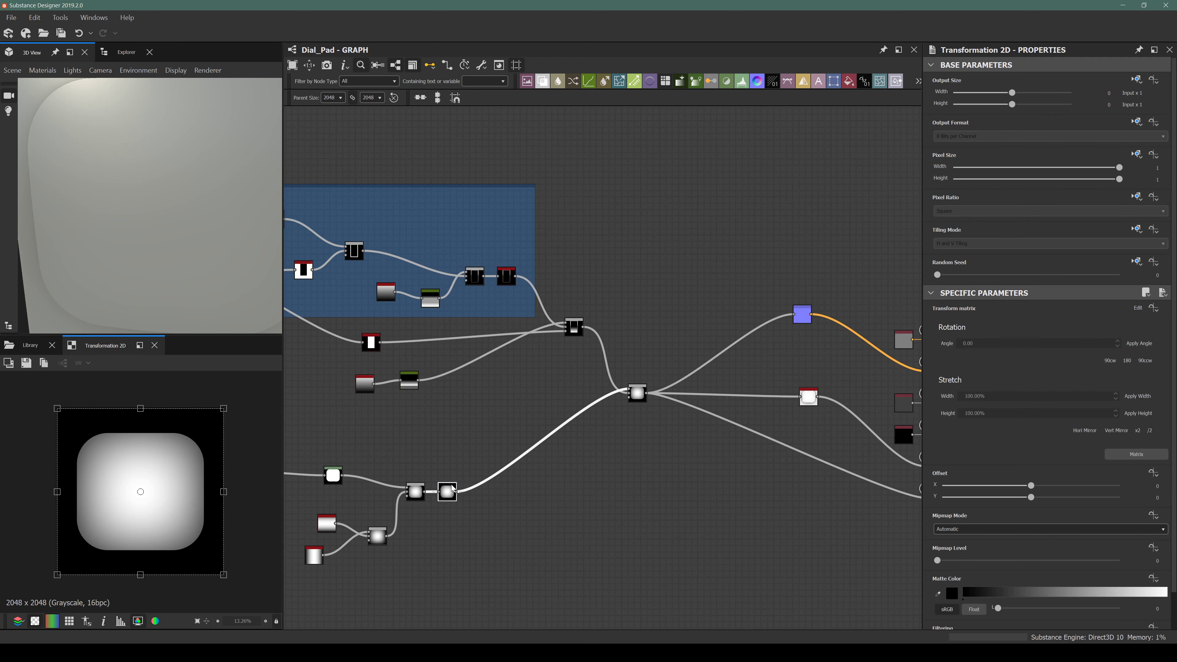
key("space")
type("trans")
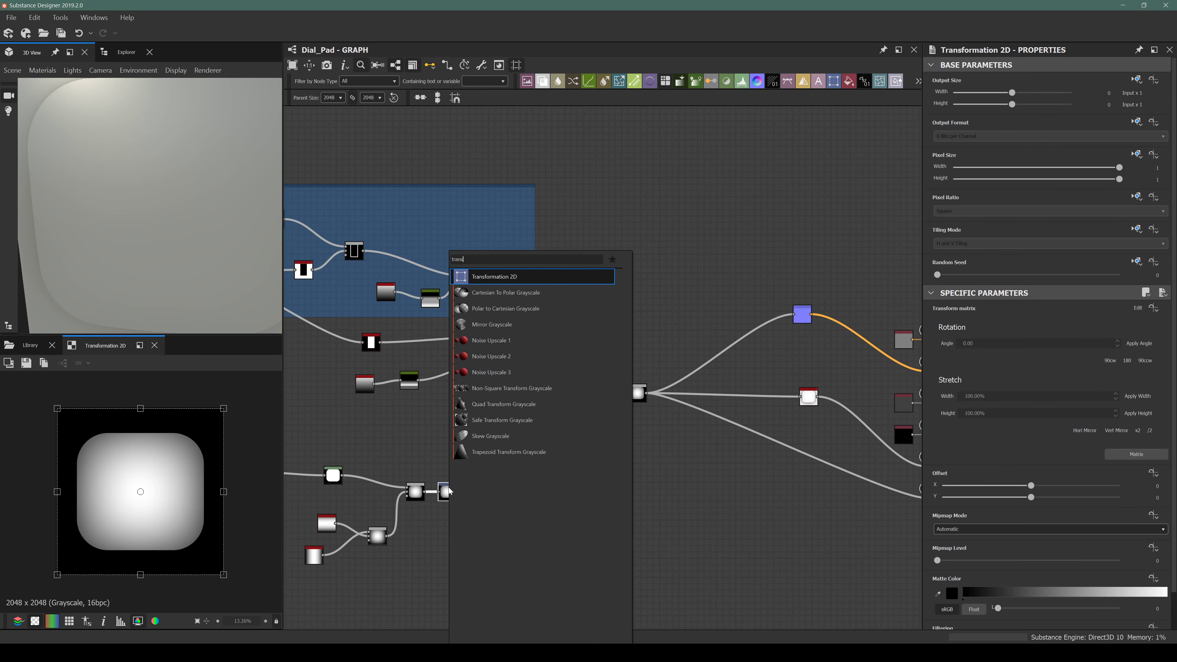
key("Return")
left_click_drag(480, 492, 527, 454)
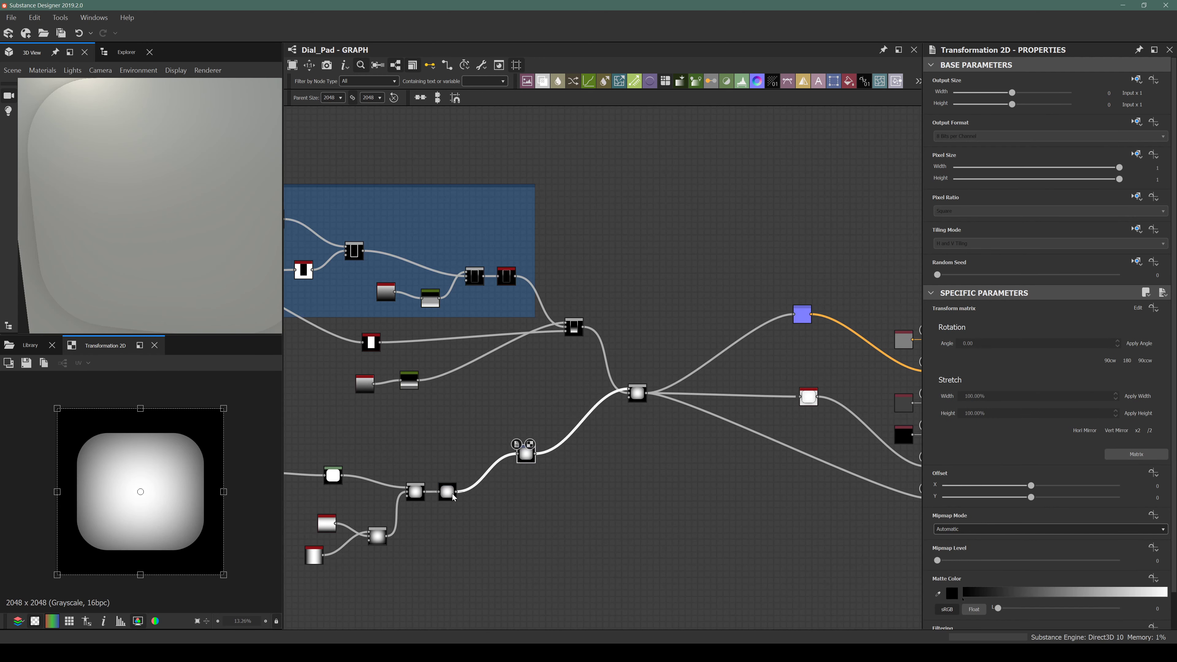
left_click_drag(450, 492, 464, 462)
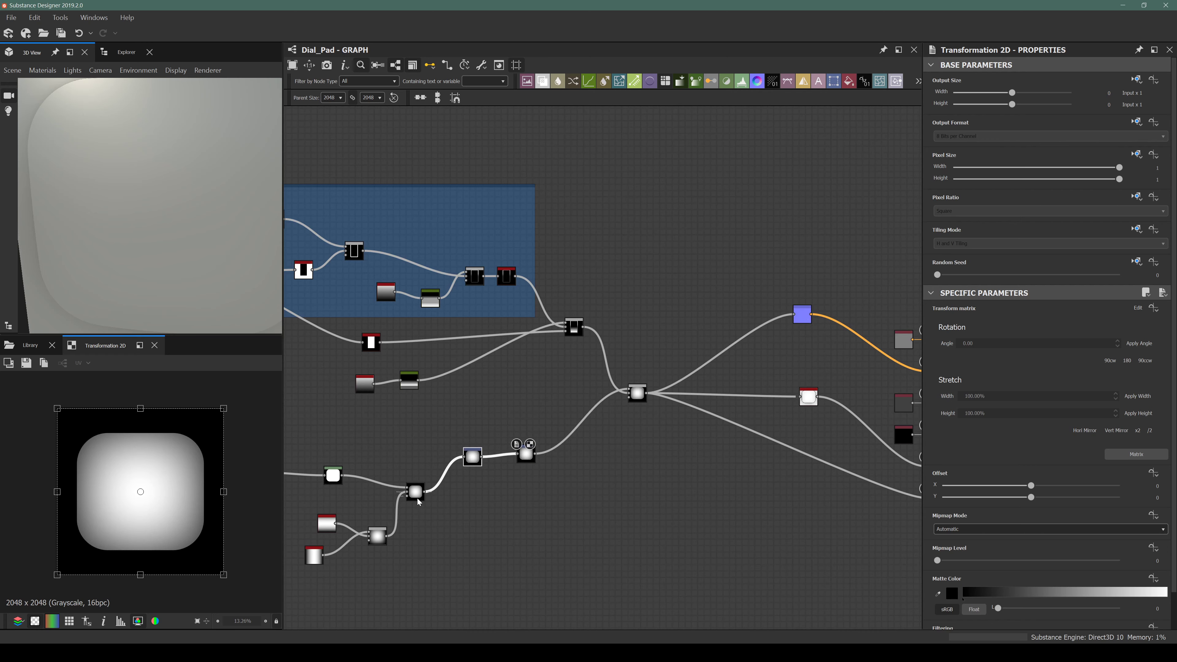
Set the final Blend's Blending Mode to Max (Lighten) and check the whole cube in the 3D view.
scroll(526, 452, "up", 5)
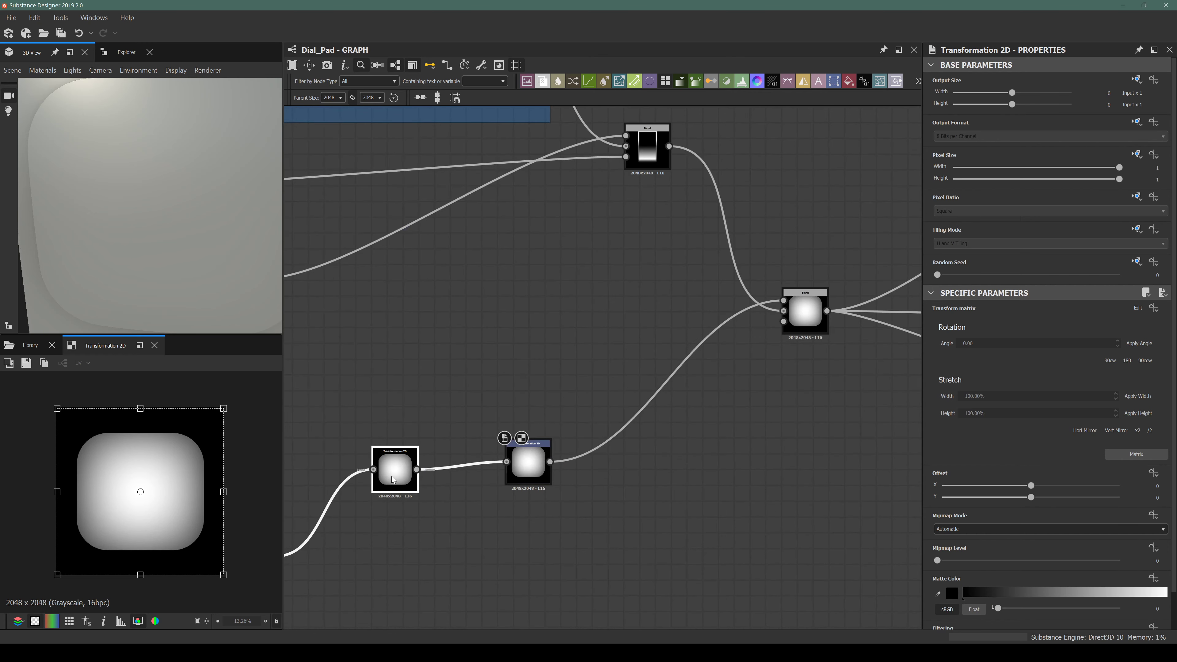
left_click(528, 463)
left_click(818, 313)
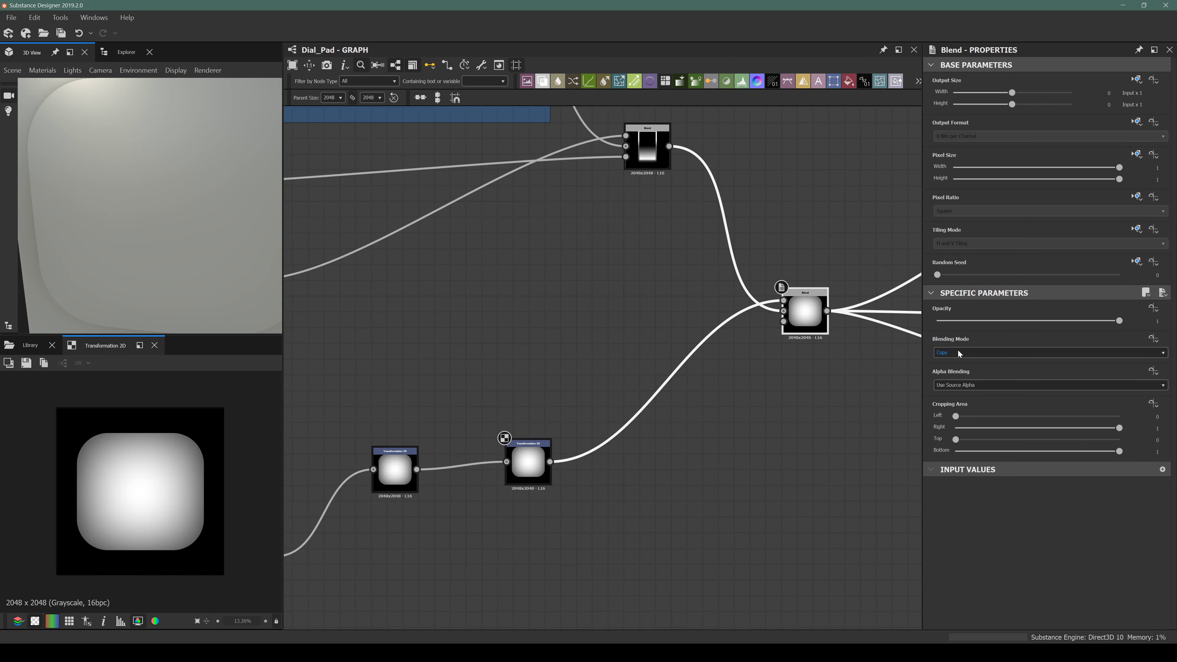
left_click(958, 353)
left_click(955, 383)
left_click_drag(807, 311, 790, 320)
scroll(129, 162, "down", 3)
middle_click_drag(131, 171, 123, 187)
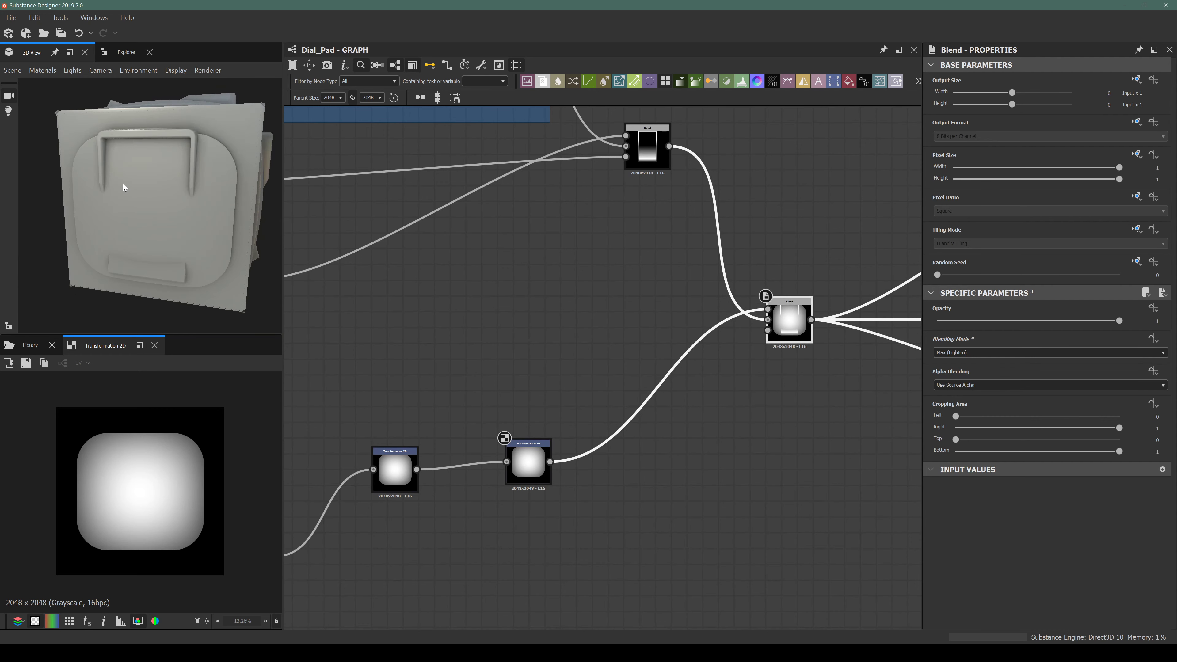
left_click_drag(124, 186, 171, 234)
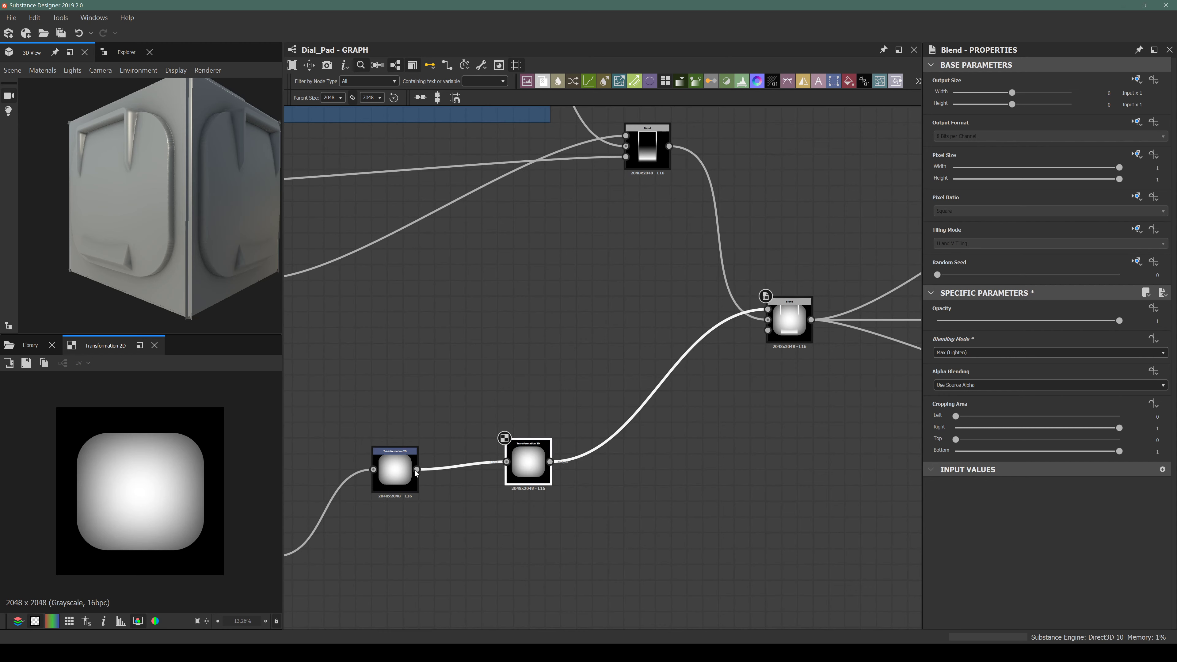
Shrink the button shape by setting the first Transformation 2D's stretch width and height to 90%.
left_click(393, 475)
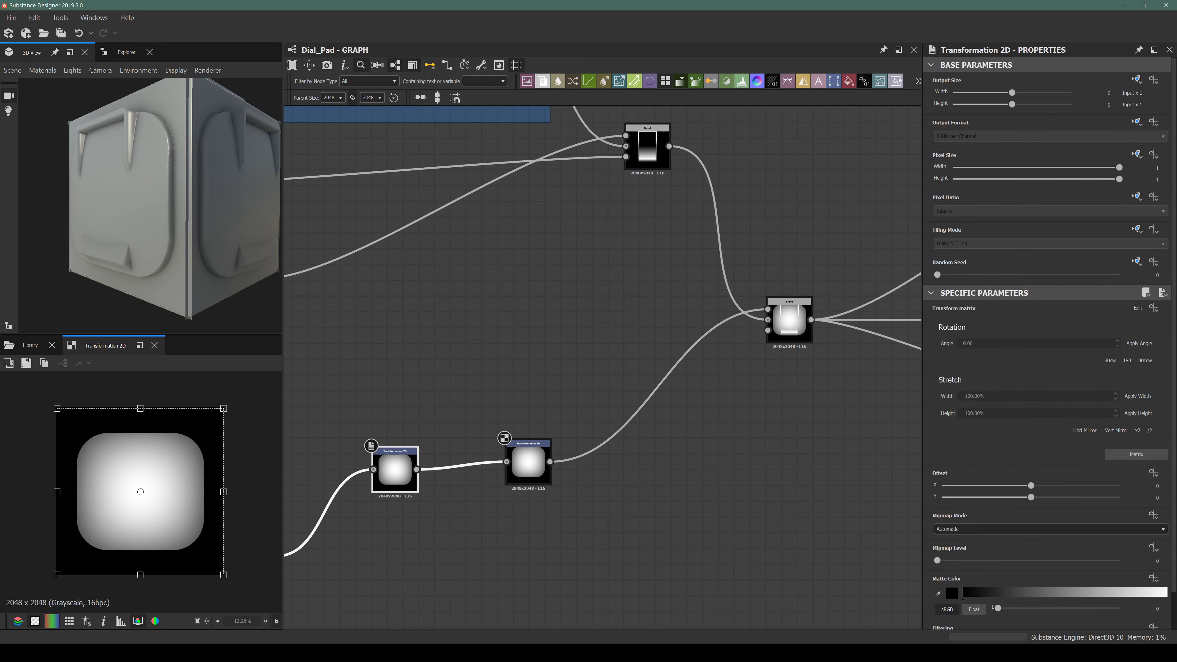
left_click_drag(990, 395, 895, 388)
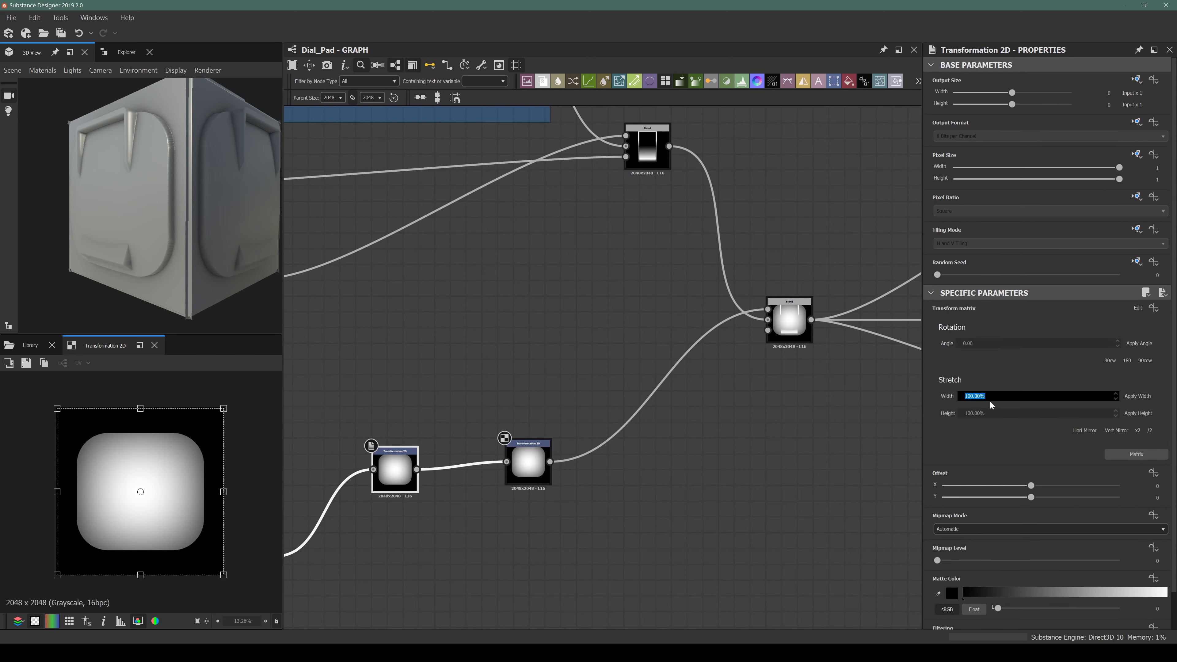
type("90")
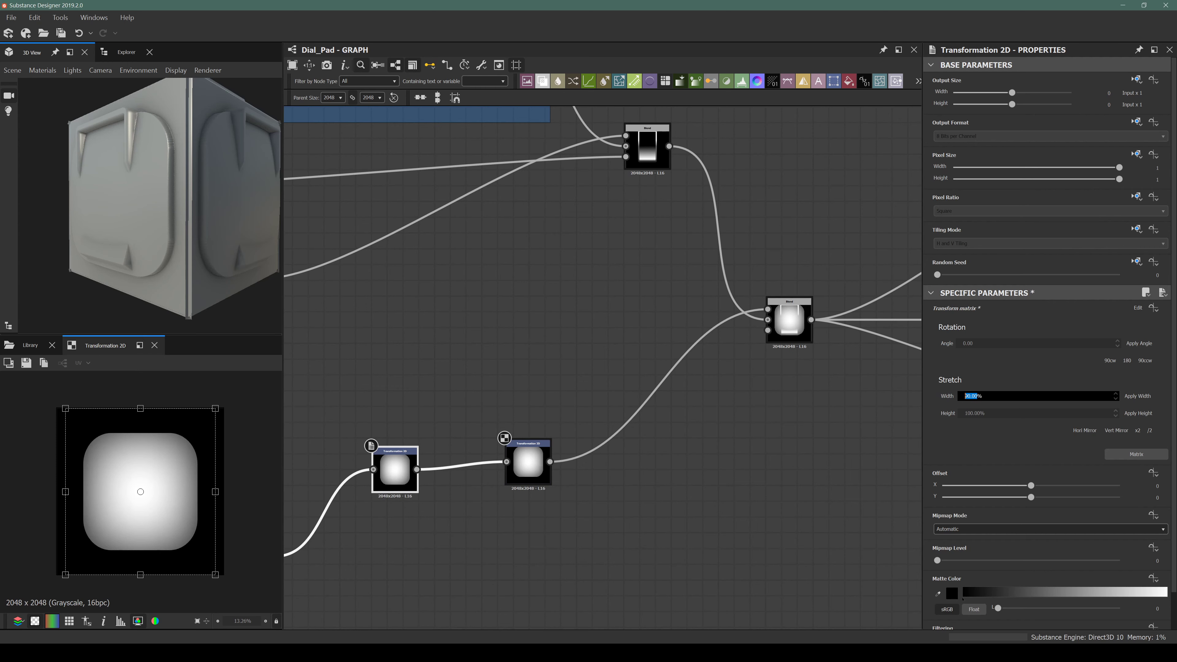
key("Tab")
type("90")
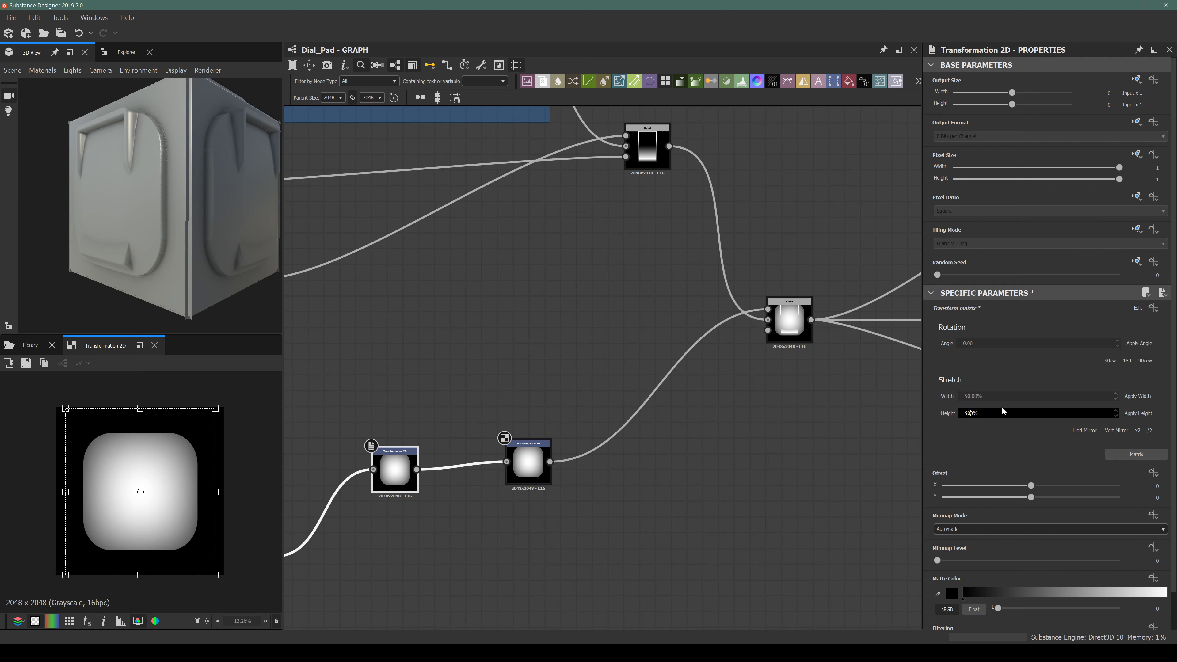
key("Return")
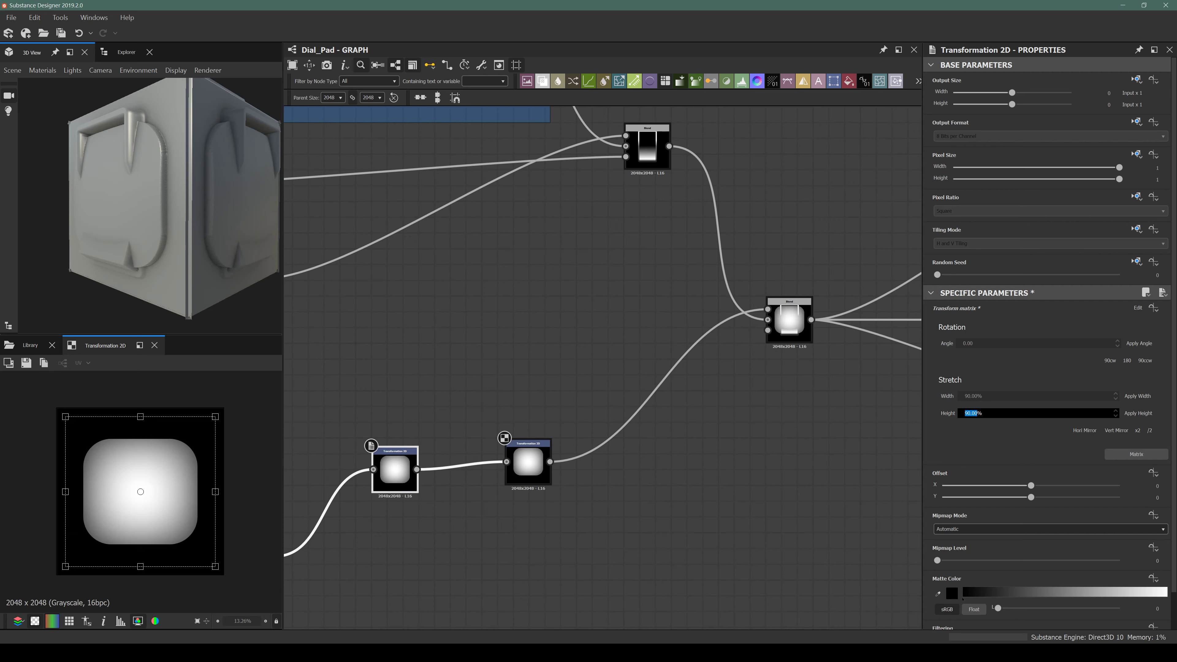
Apply the 90% width and height stretch four more times to bring the button close to the frame's width.
left_click(983, 397)
key("Return")
left_click(984, 418)
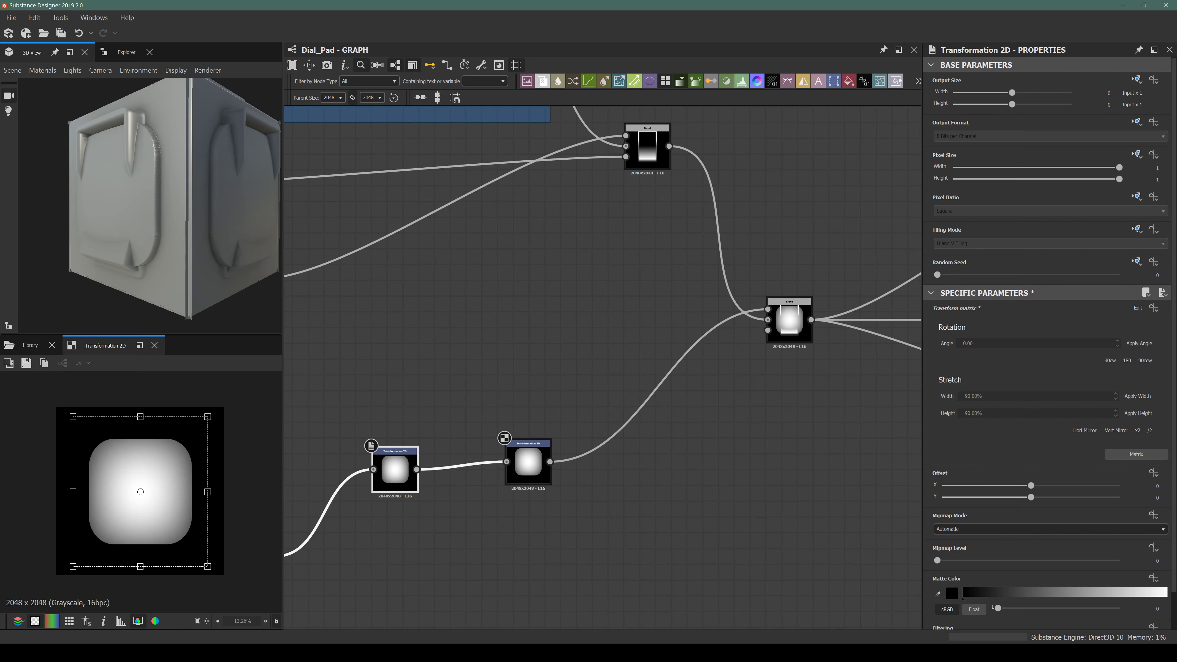
key("Tab")
key("Return")
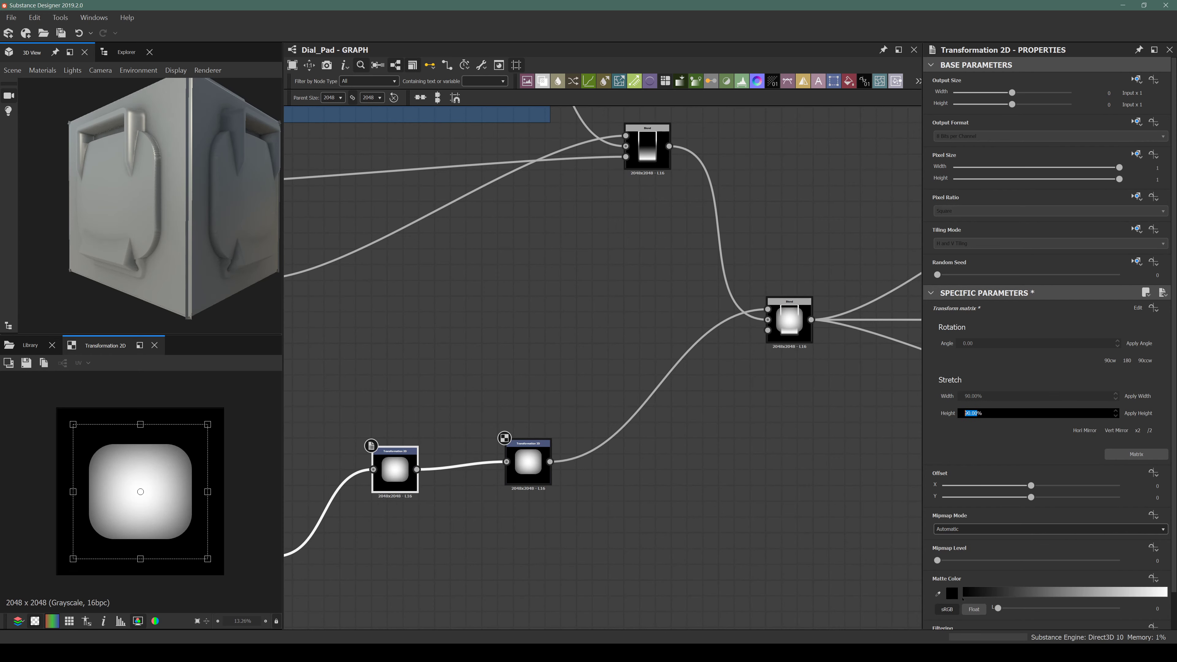
key("shift+Tab")
key("Return")
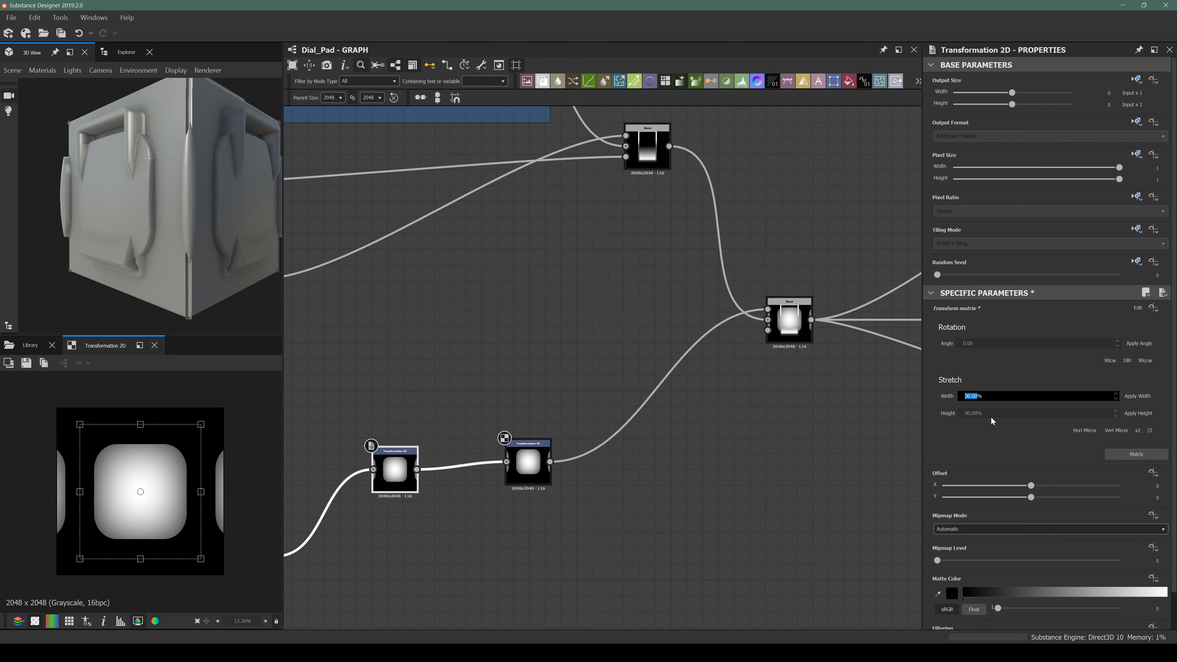
key("Tab")
key("Return")
key("shift+Tab")
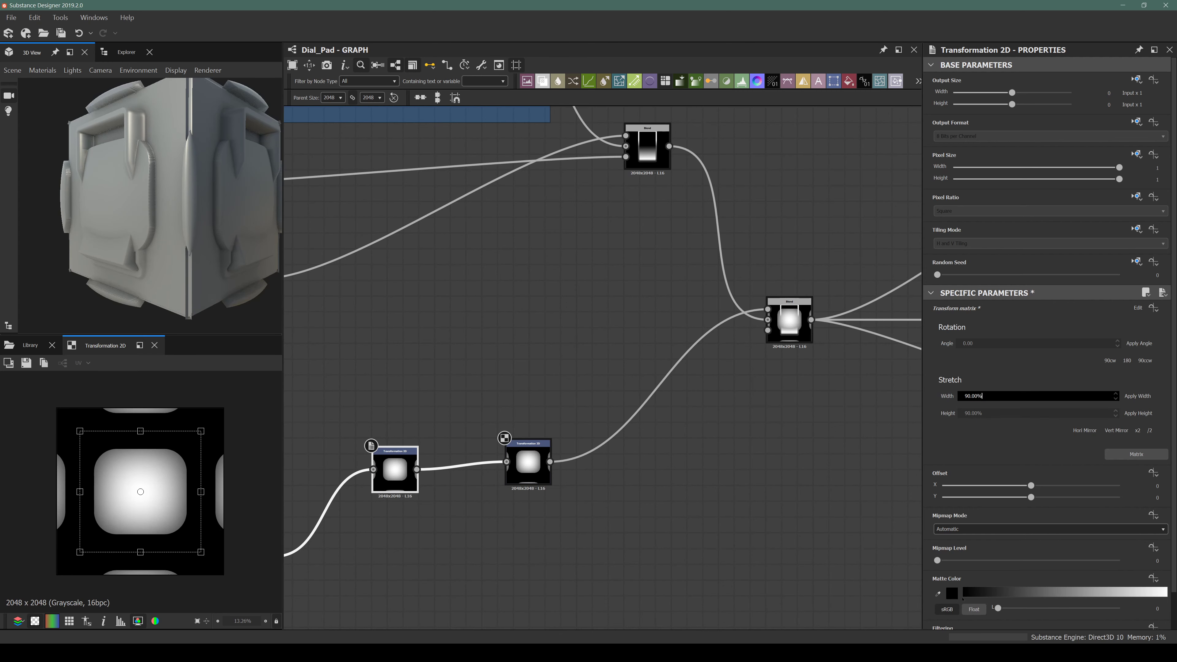
key("Return")
key("Tab")
key("Return")
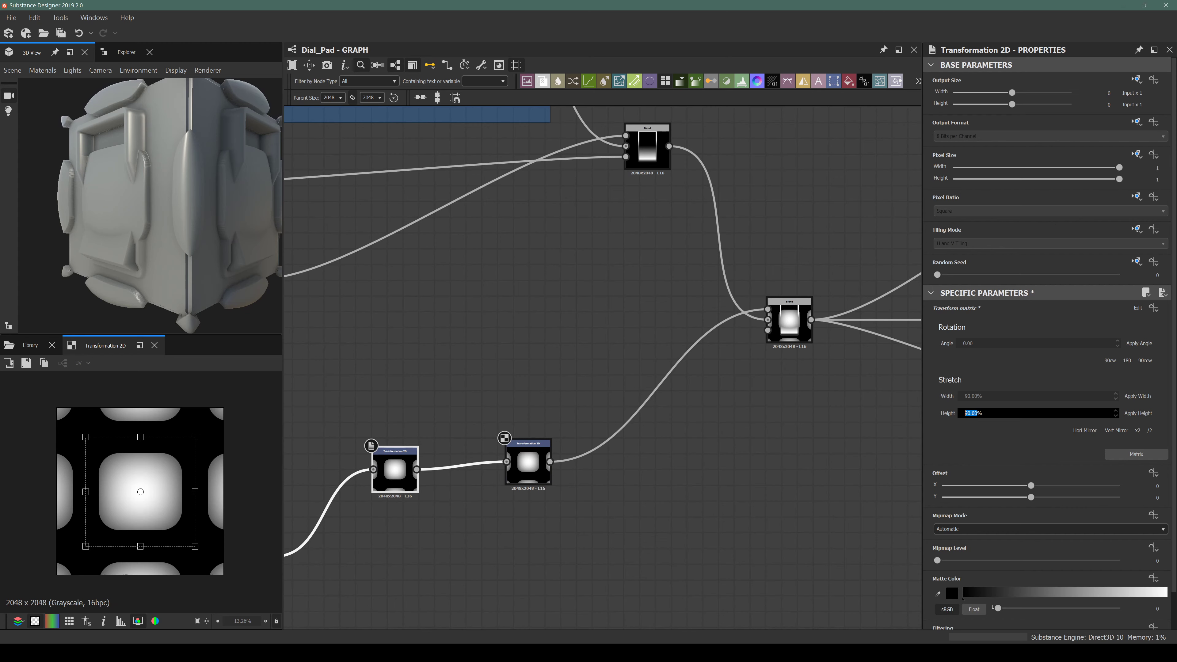
key("shift+Tab")
key("Return")
key("Tab")
key("Return")
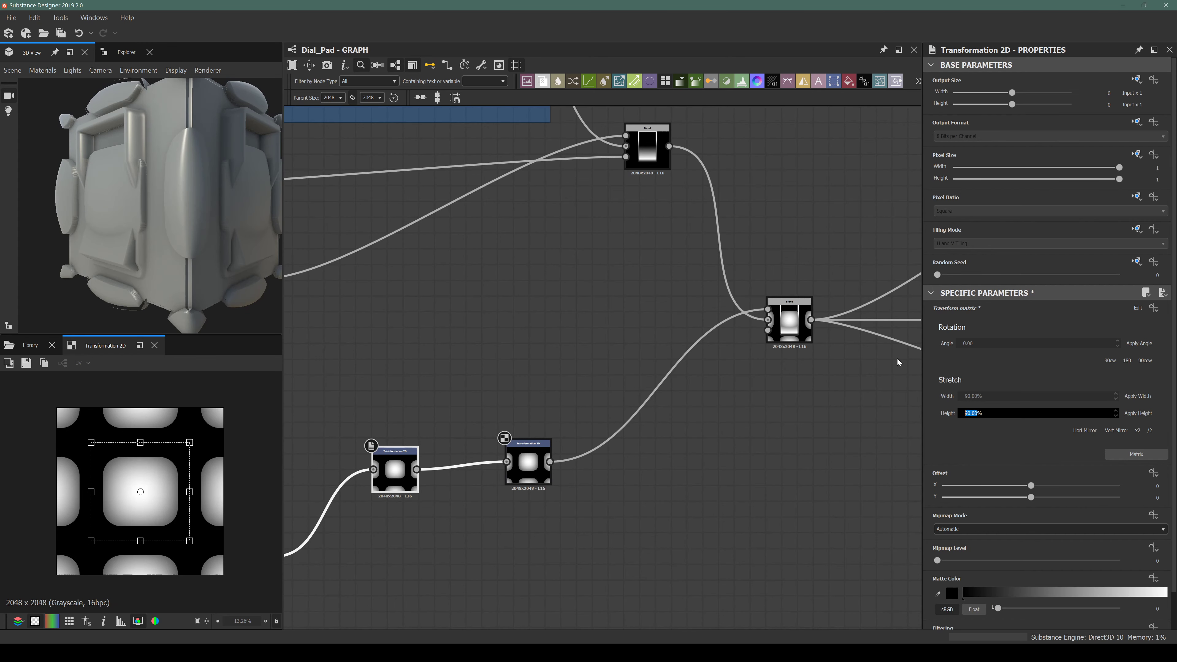
Preview the final Blend and set the Dial_Pad graph's Tiling Mode to Absolute with No Tiling.
left_click(790, 335)
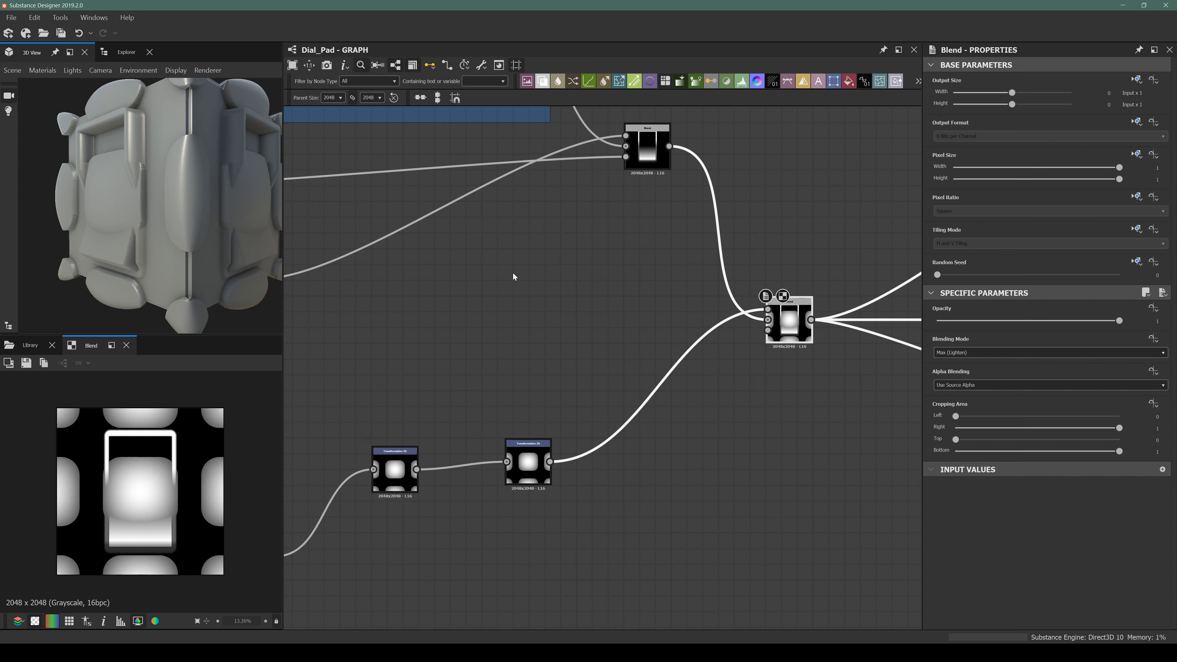
left_click(512, 315)
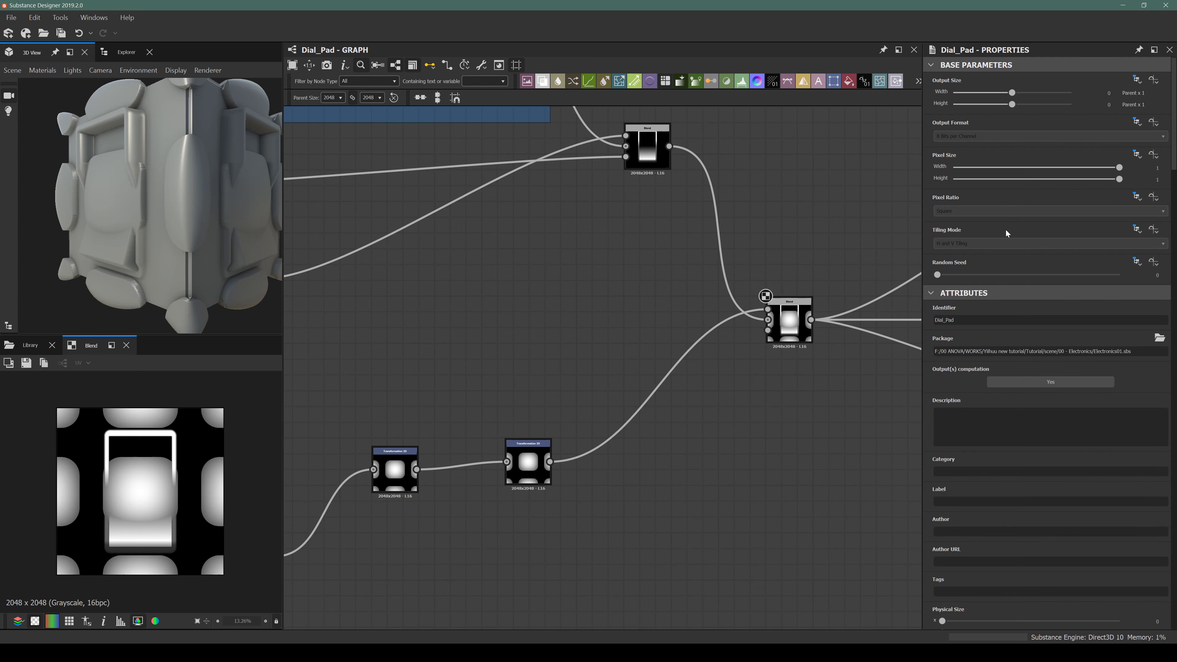
left_click(1136, 229)
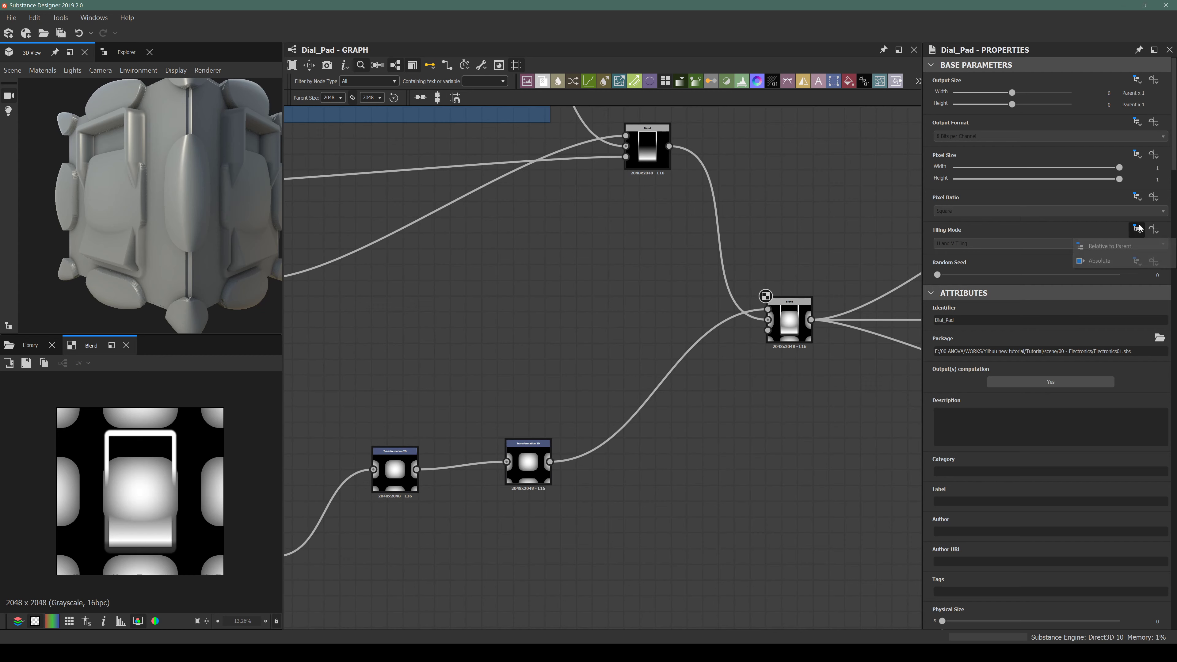
left_click(1103, 261)
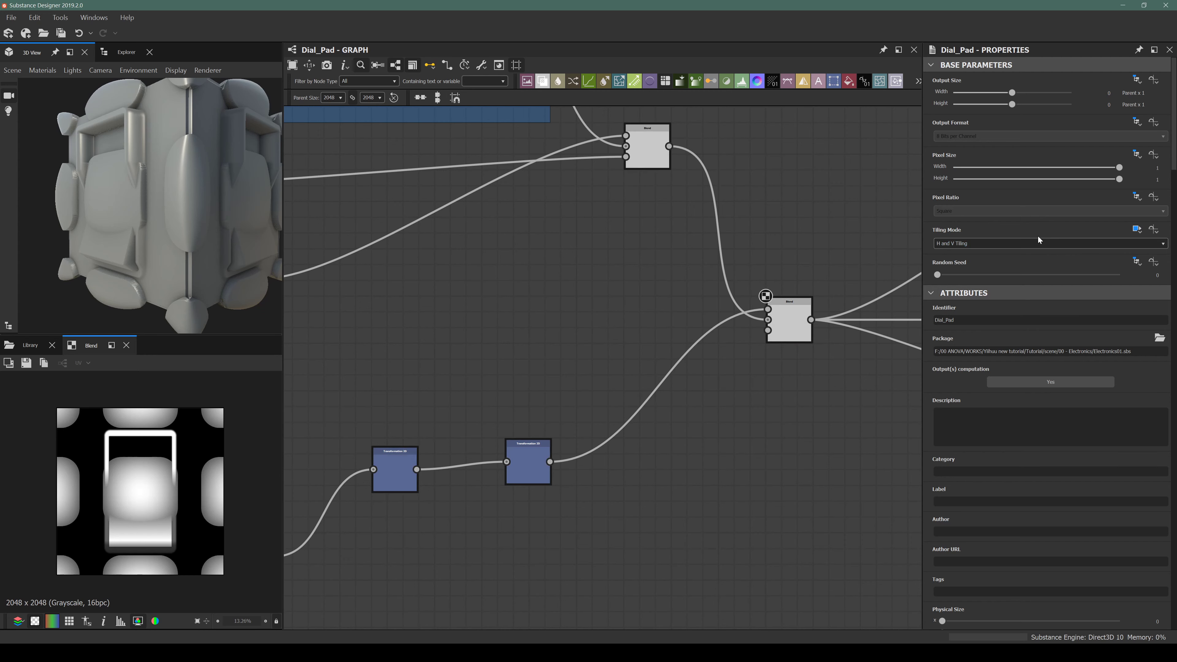
left_click(963, 243)
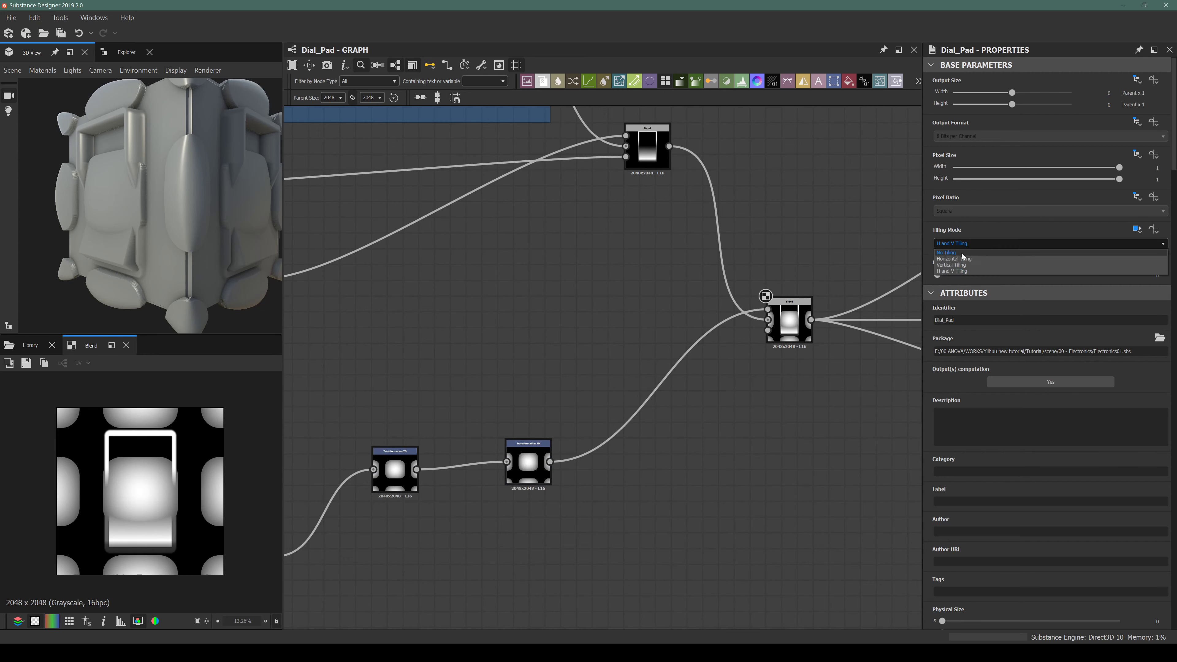
left_click(946, 252)
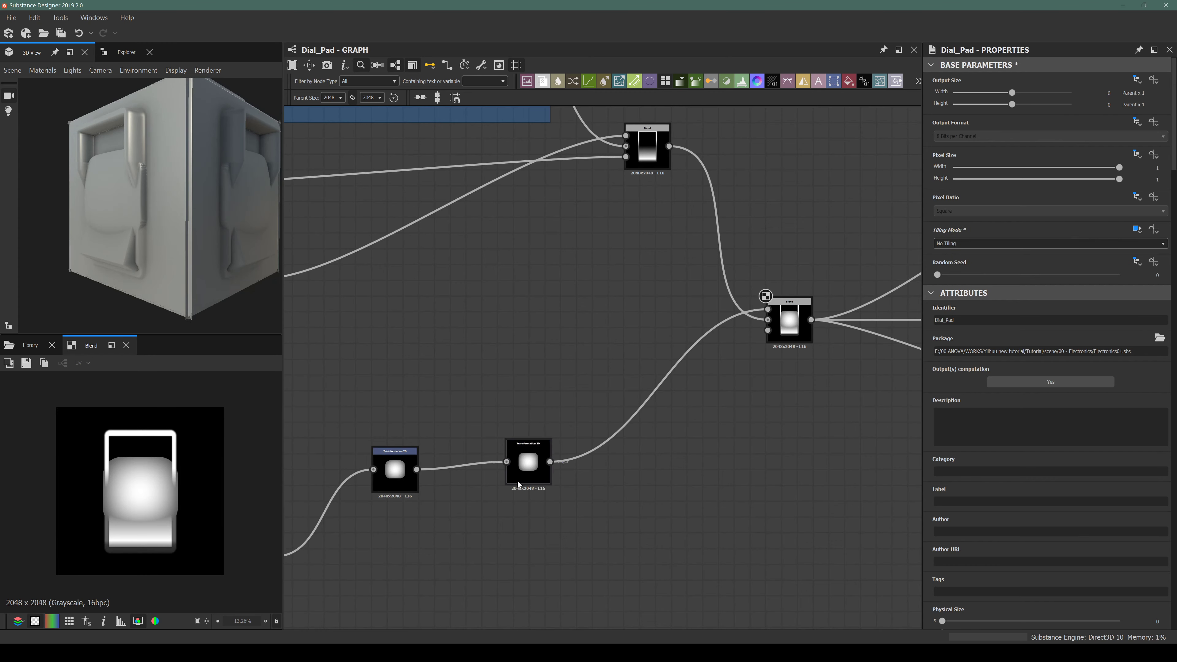
Keep the final Blend in the 2D preview and apply a 90% width and height stretch twice in the first Transformation 2D.
double_click(525, 464)
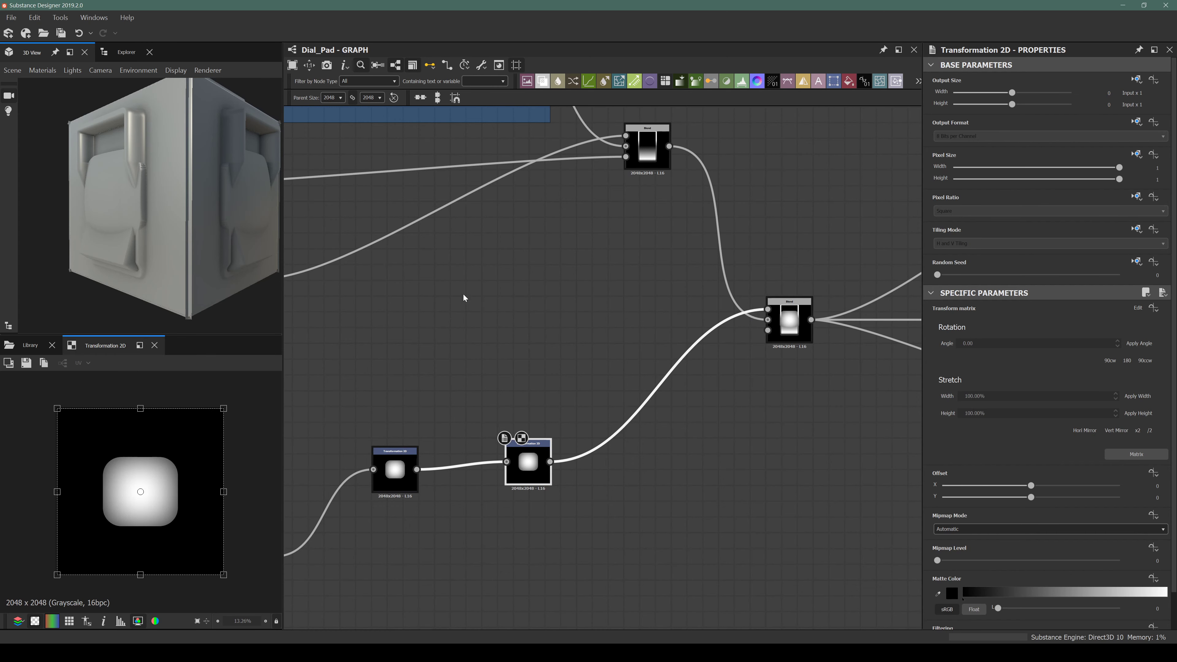
left_click(395, 469)
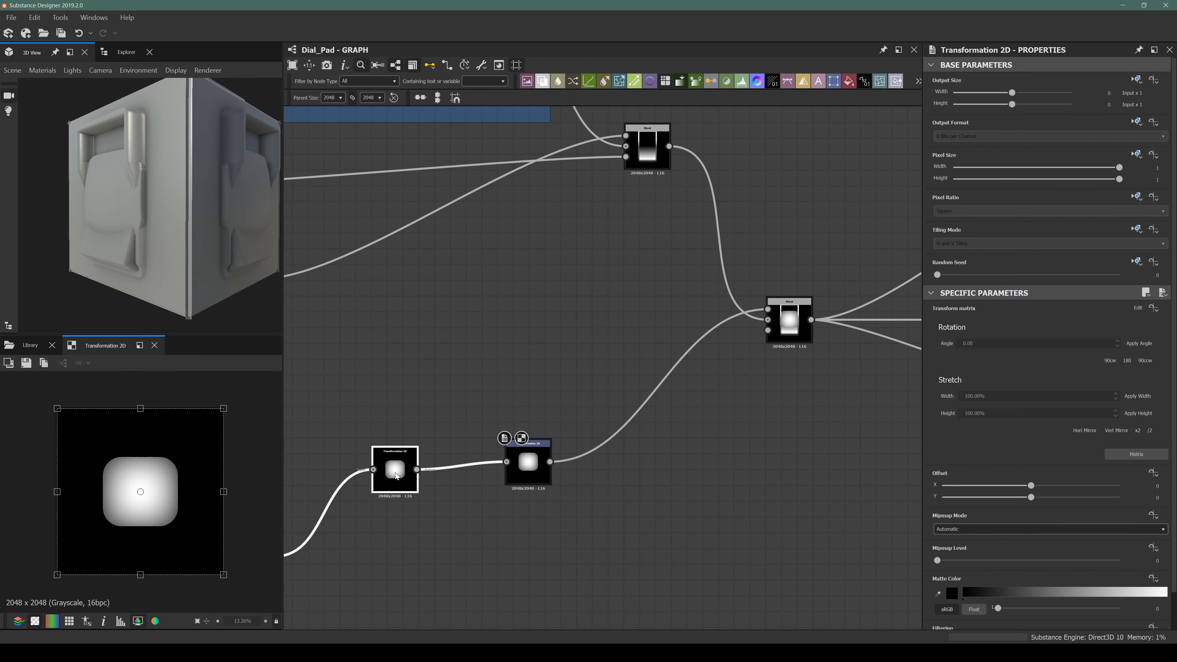
double_click(797, 327)
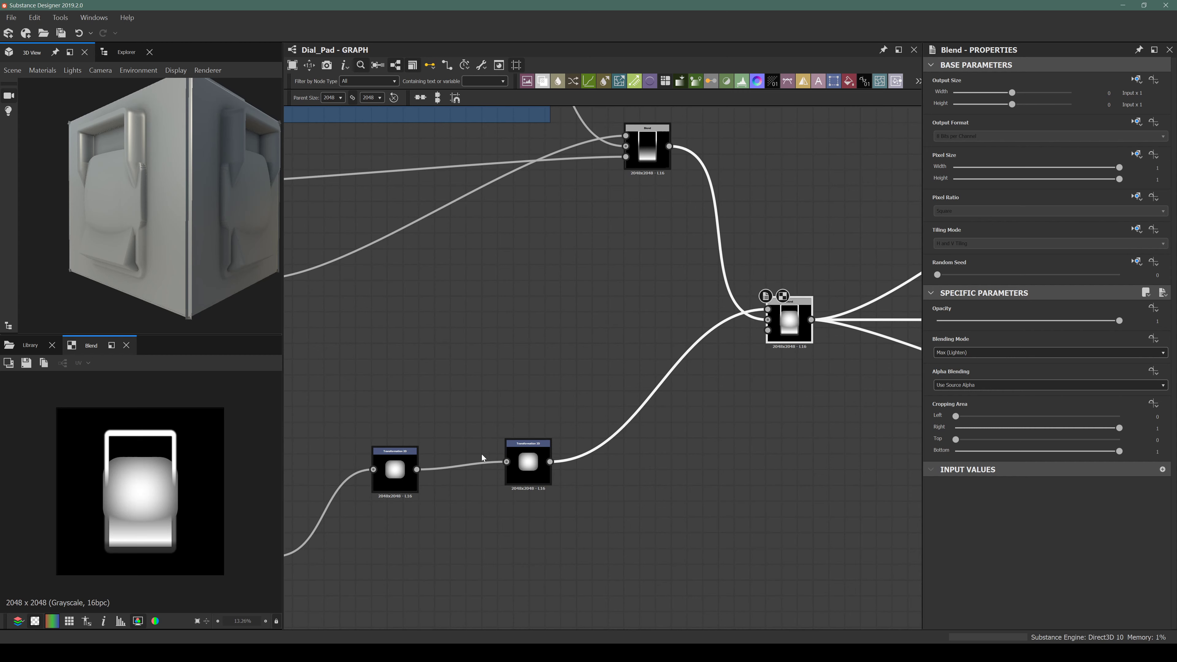
left_click(393, 472)
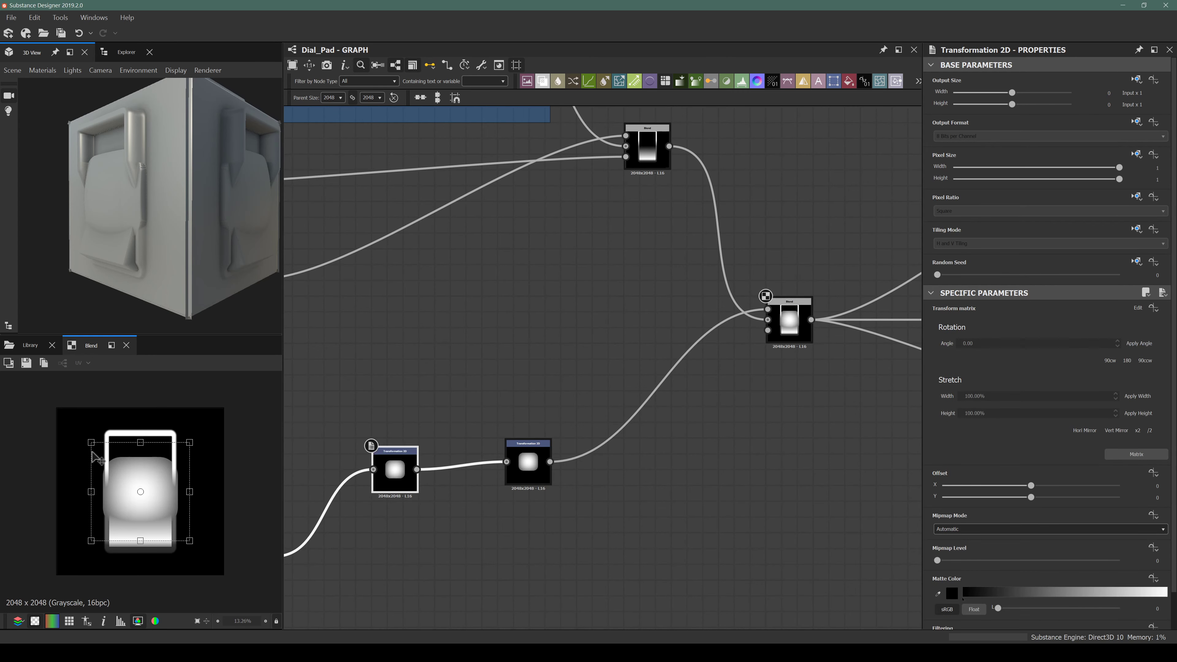
double_click(983, 396)
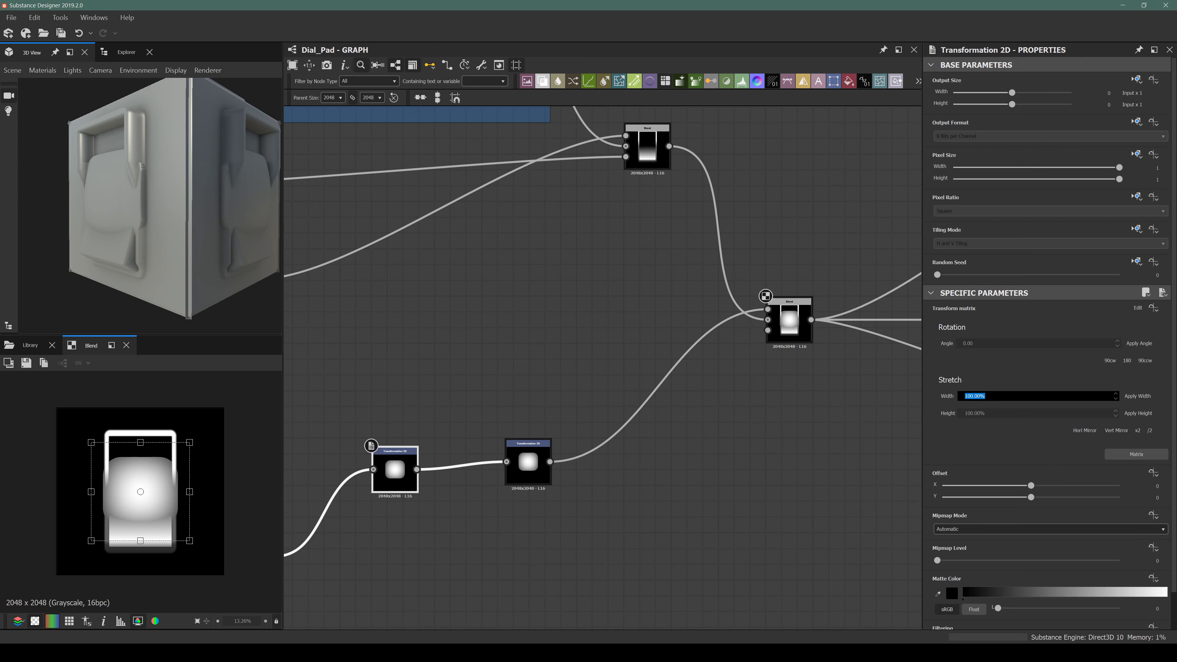
type("90")
key("Tab")
type("9")
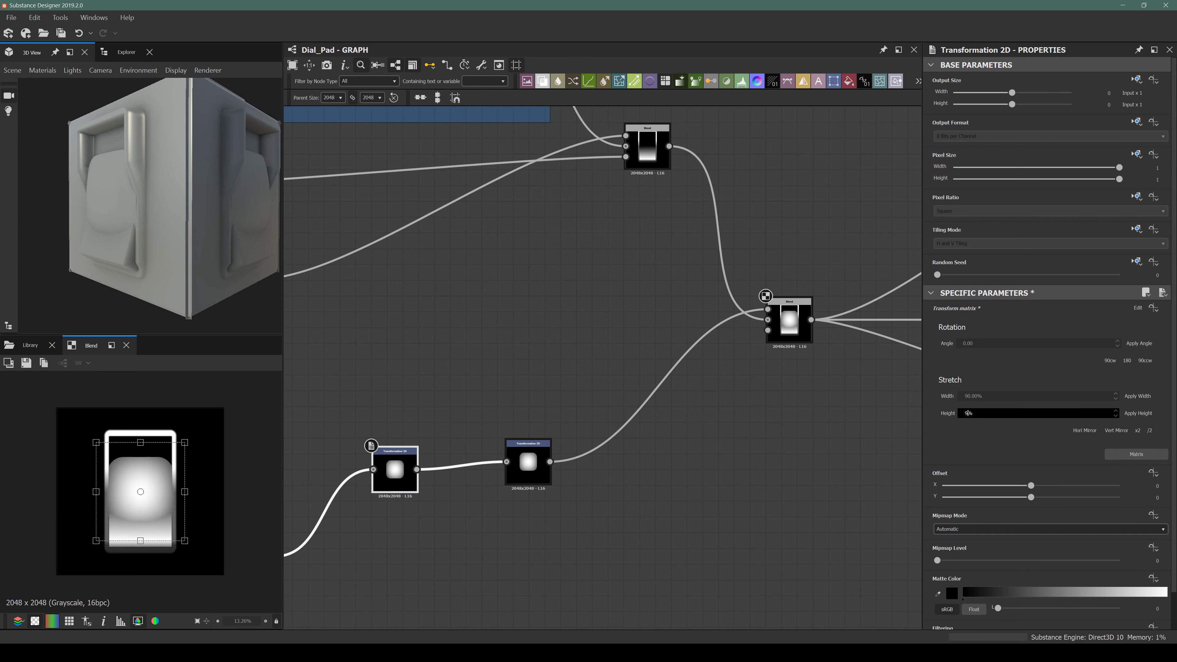
type("0")
key("Return")
key("Return")
left_click(983, 396)
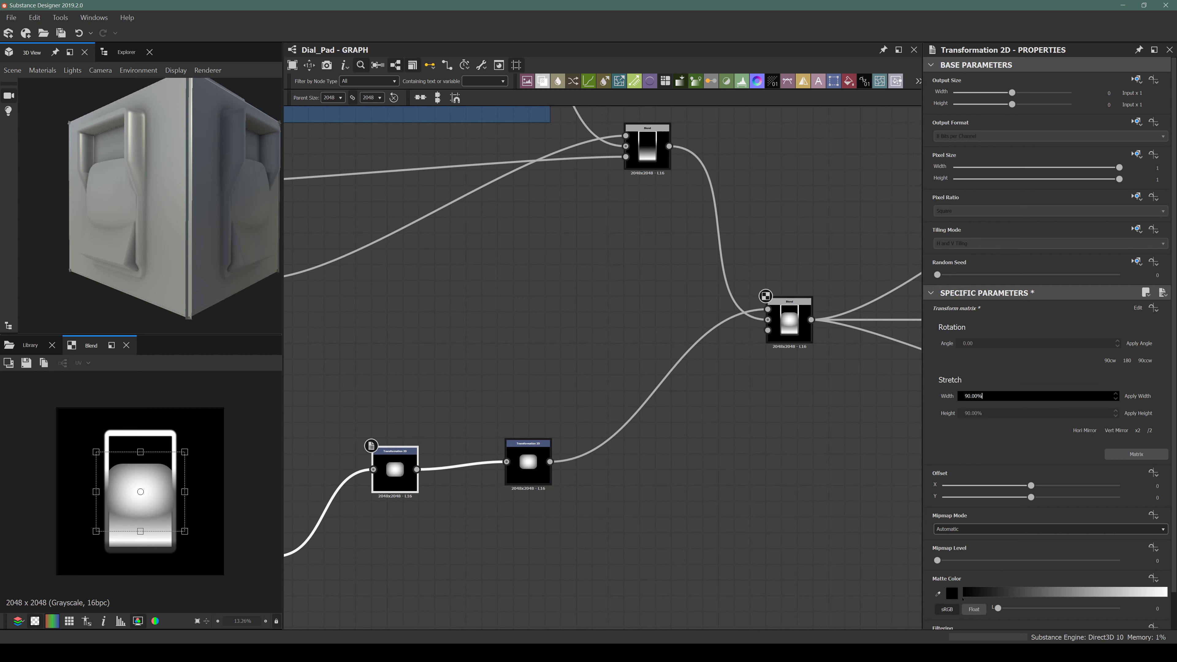
key("Return")
Move the button up to the top of the frame with the second Transformation 2D, at a Y offset of about 0.16.
scroll(126, 517, "up", 3)
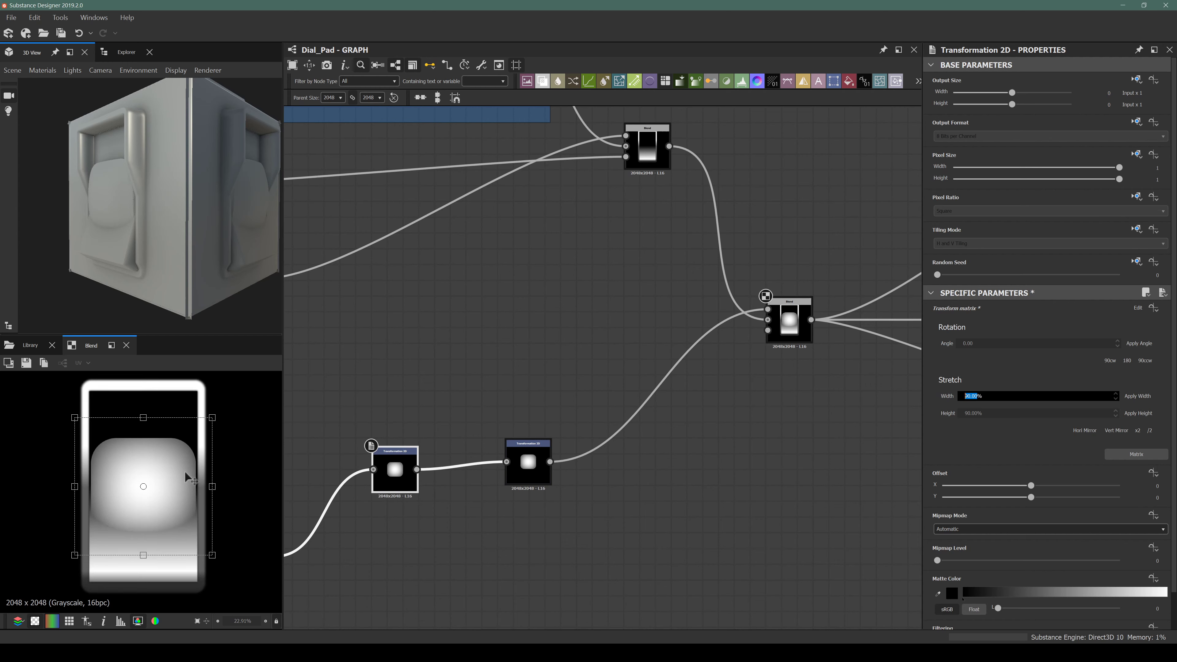
left_click(787, 318)
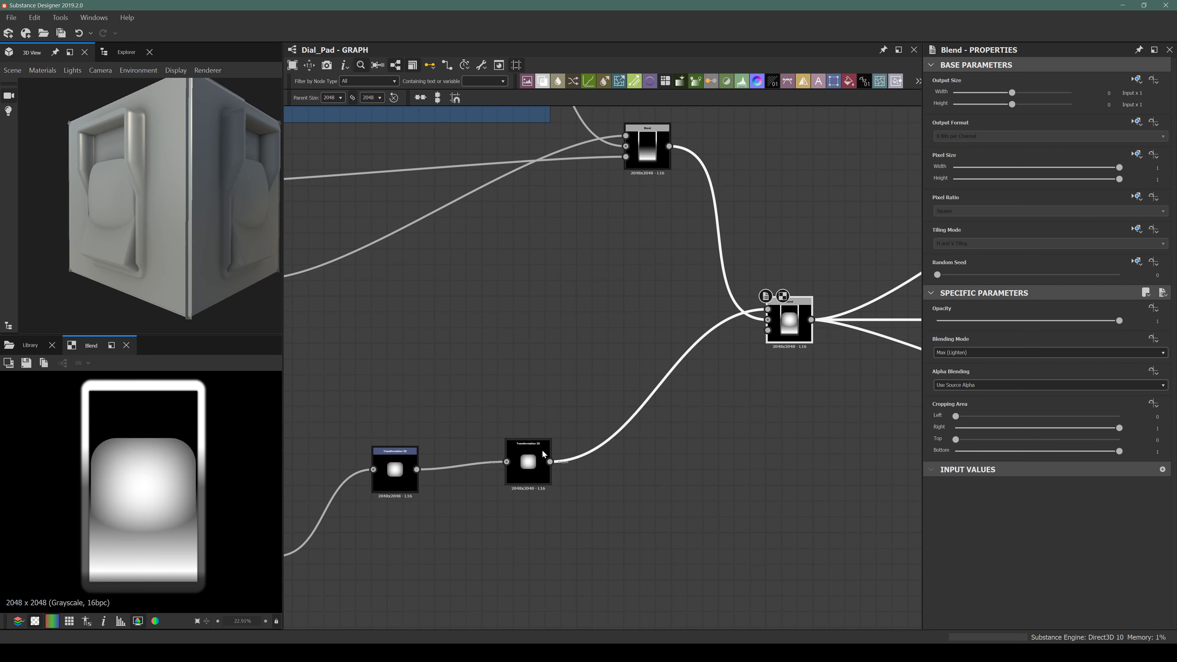
left_click(531, 466)
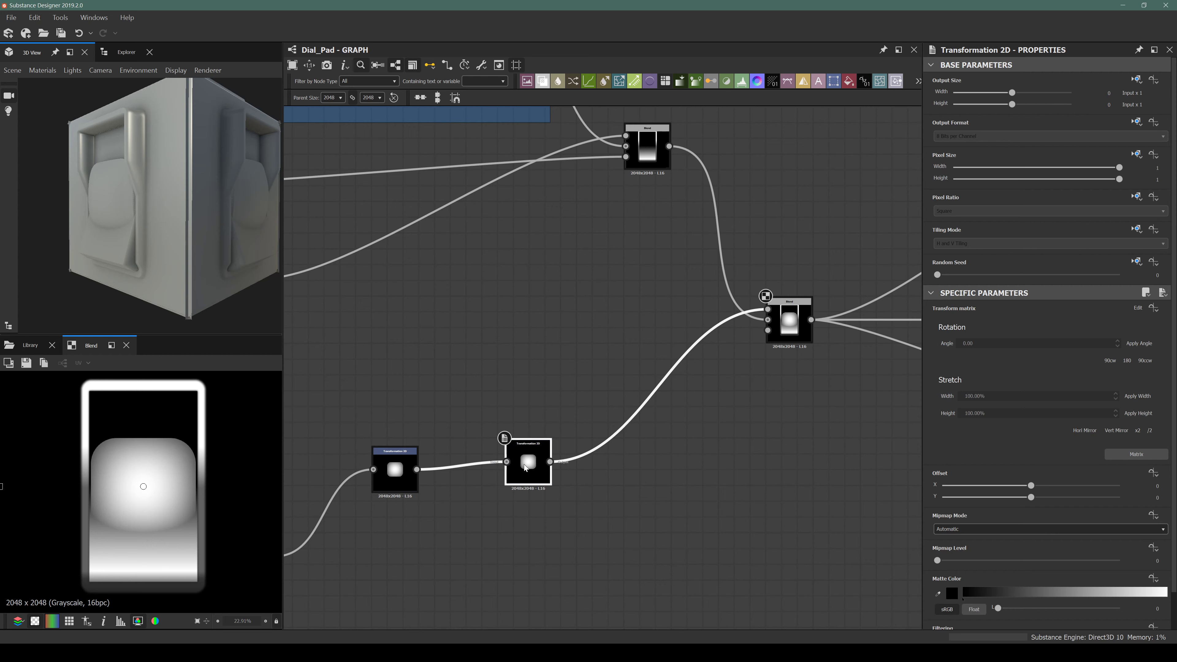
left_click_drag(458, 433, 357, 541)
left_click_drag(565, 408, 468, 516)
left_click_drag(133, 487, 137, 440)
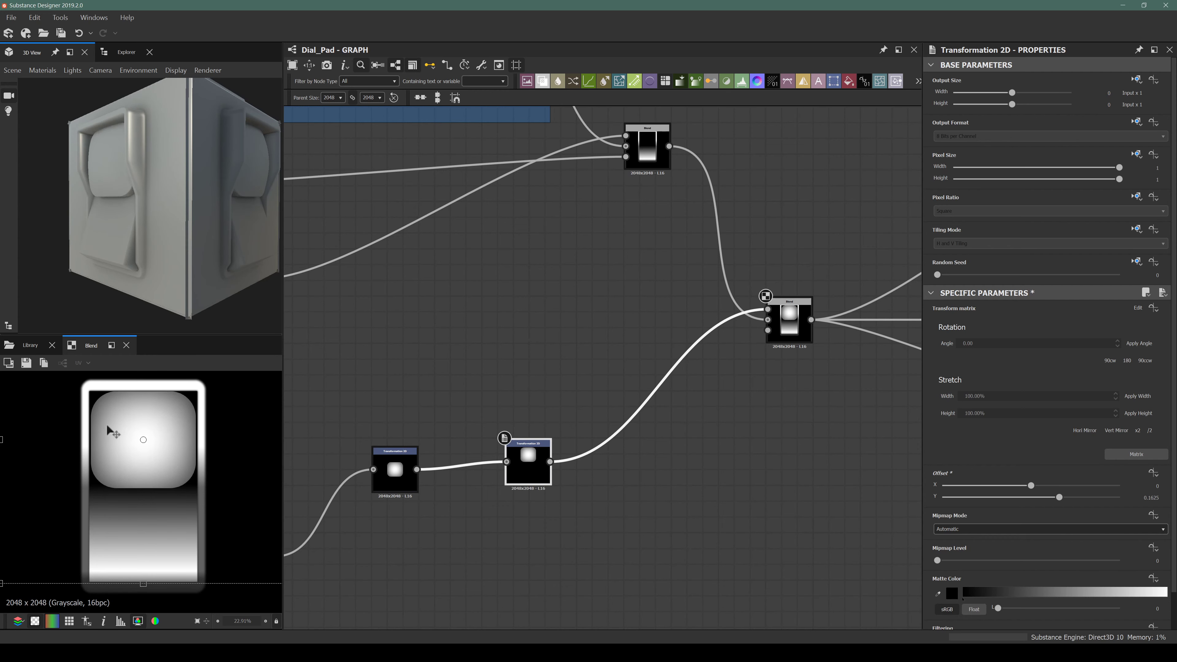
Stretch the button's width and height to 90% in the first Transformation 2D to leave a gap inside the frame.
left_click(390, 468)
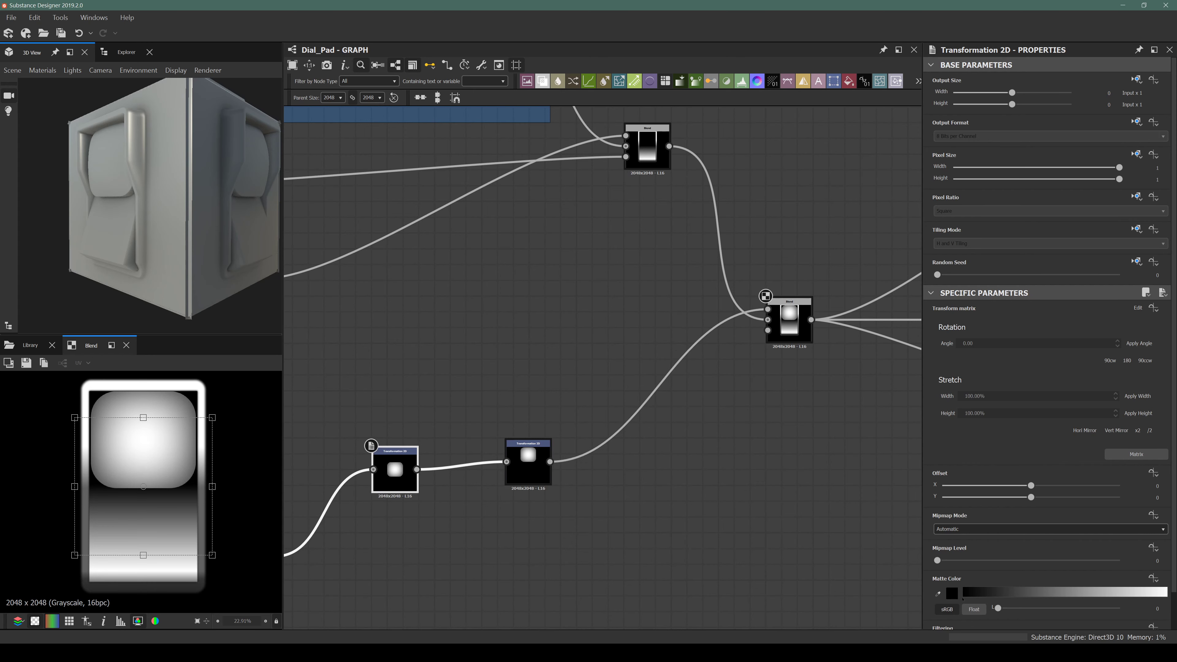
left_click_drag(989, 395, 963, 396)
type("90")
key("Return")
left_click(985, 412)
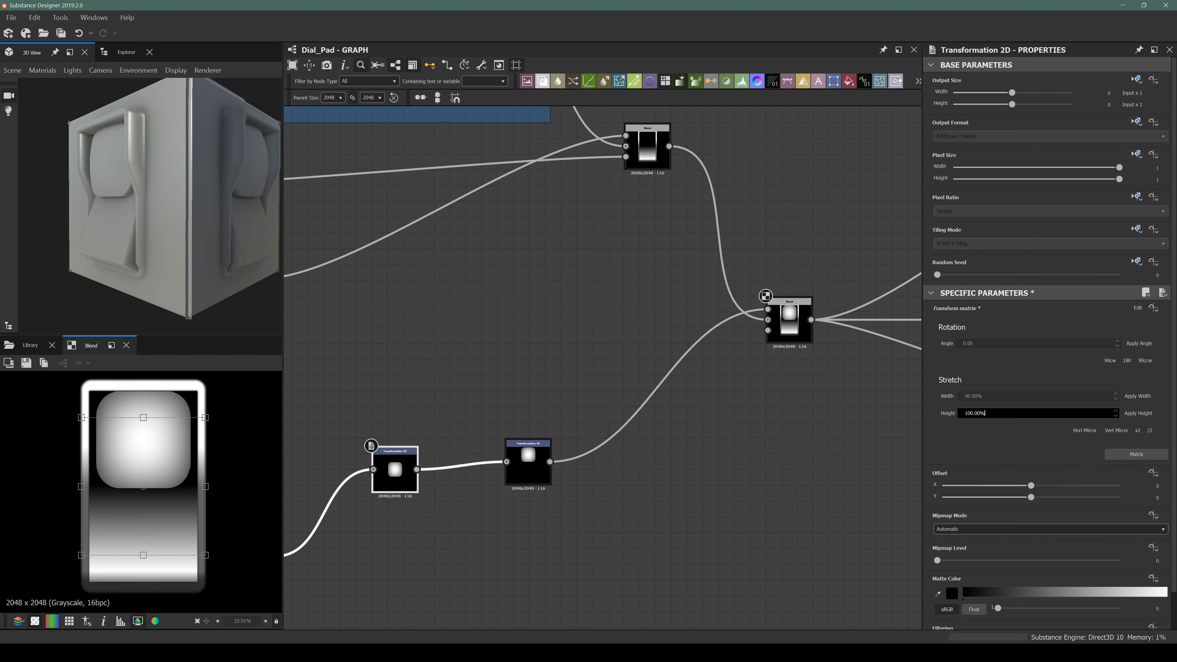
type("90")
key("Return")
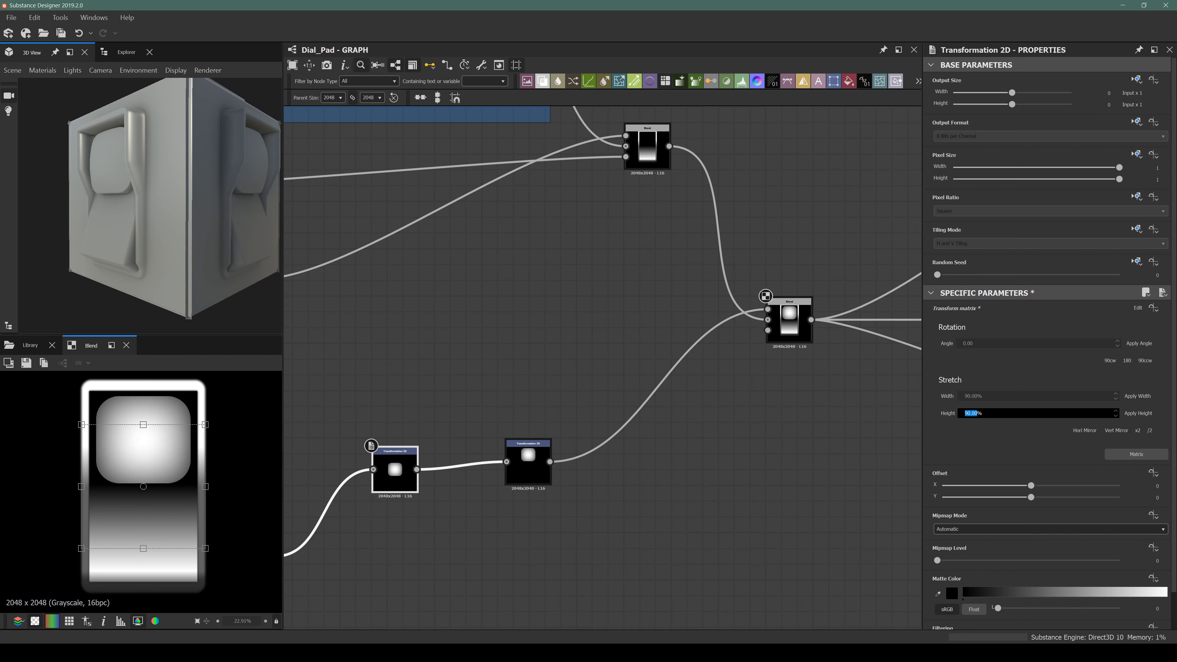
Apply the 90% width and height stretch once more and check the button's fit in the 3D view.
scroll(218, 452, "down", 1)
scroll(153, 501, "down", 1)
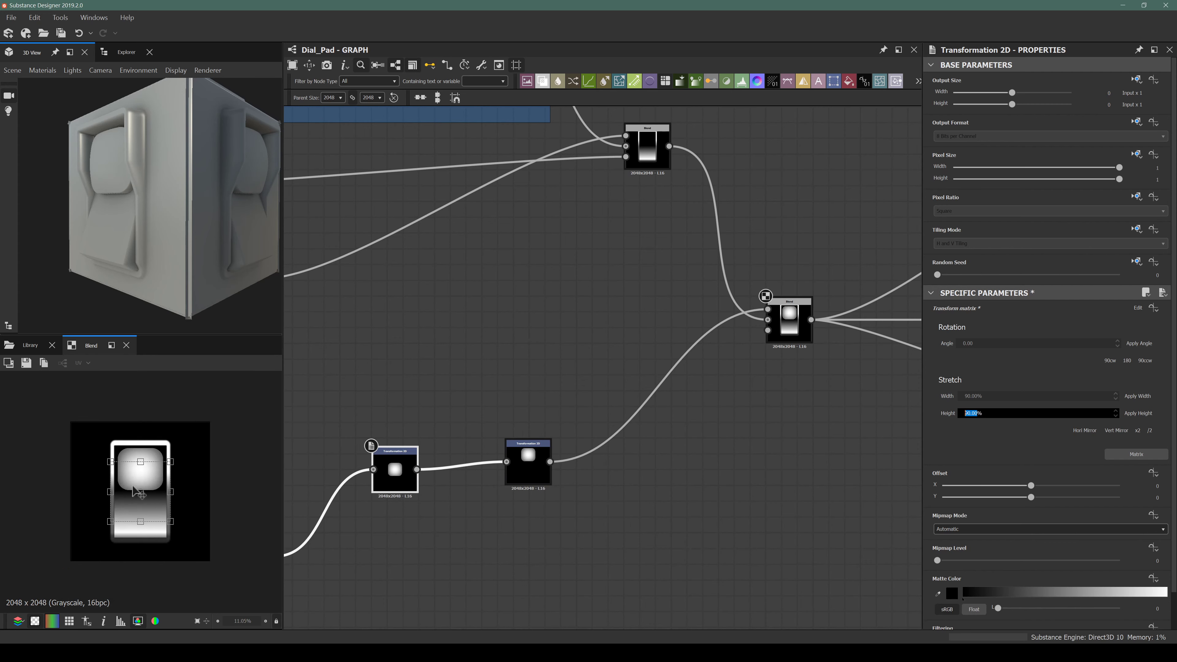
left_click_drag(92, 235, 147, 231)
scroll(95, 164, "up", 2)
left_click_drag(94, 164, 122, 170)
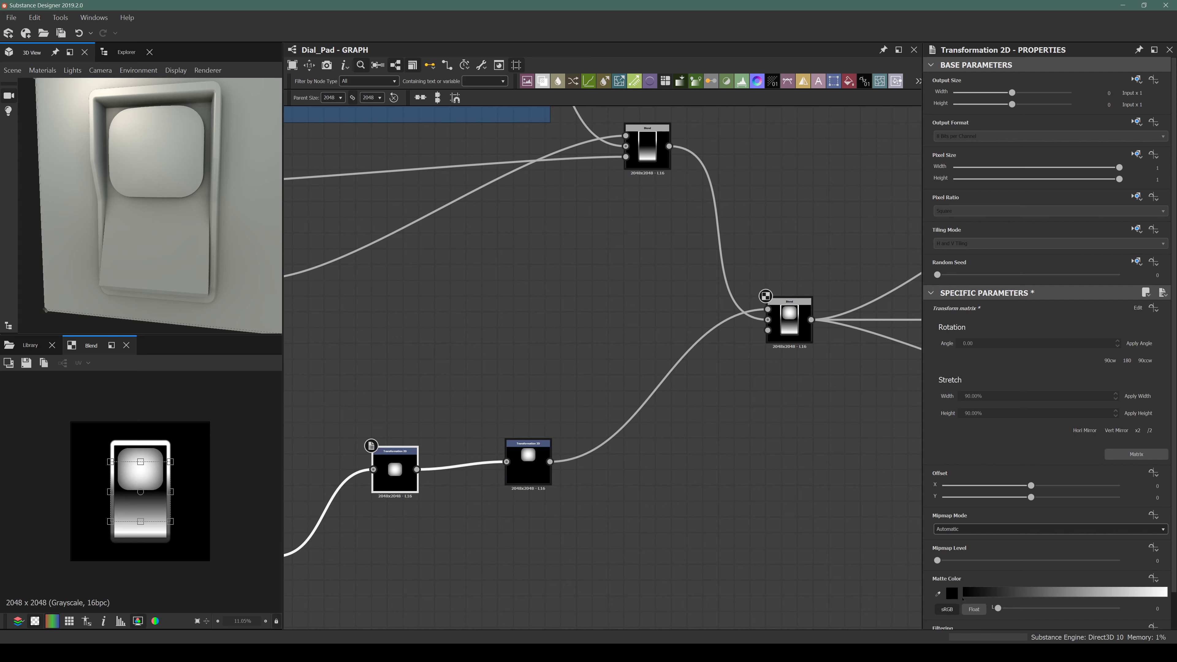
left_click(996, 396)
key("Return")
left_click(996, 413)
key("Return")
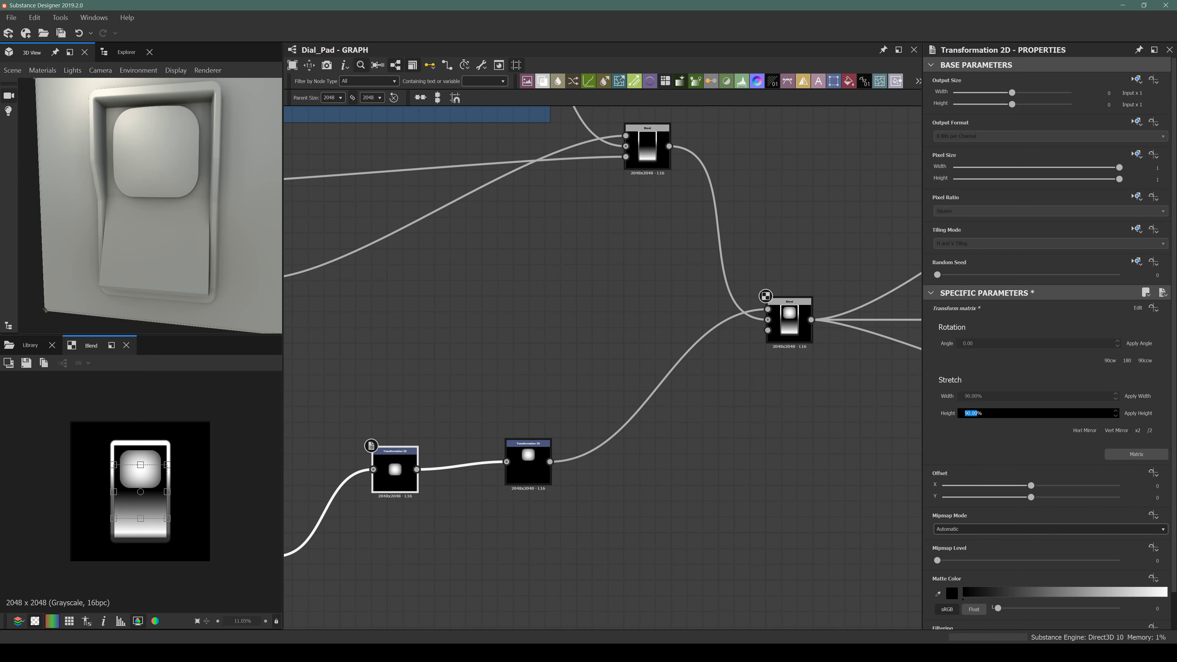
left_click_drag(130, 215, 136, 172)
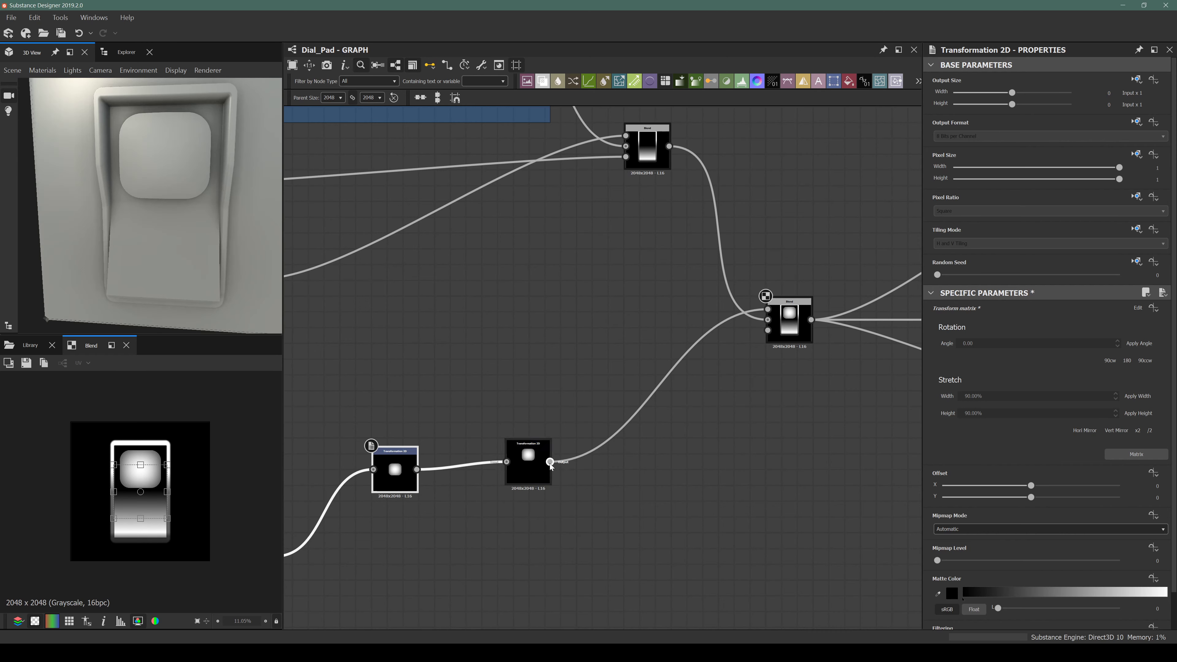
Nudge the button slightly upward with the second Transformation 2D, to a Y offset of about 0.167, and inspect it in 3D.
left_click(540, 463)
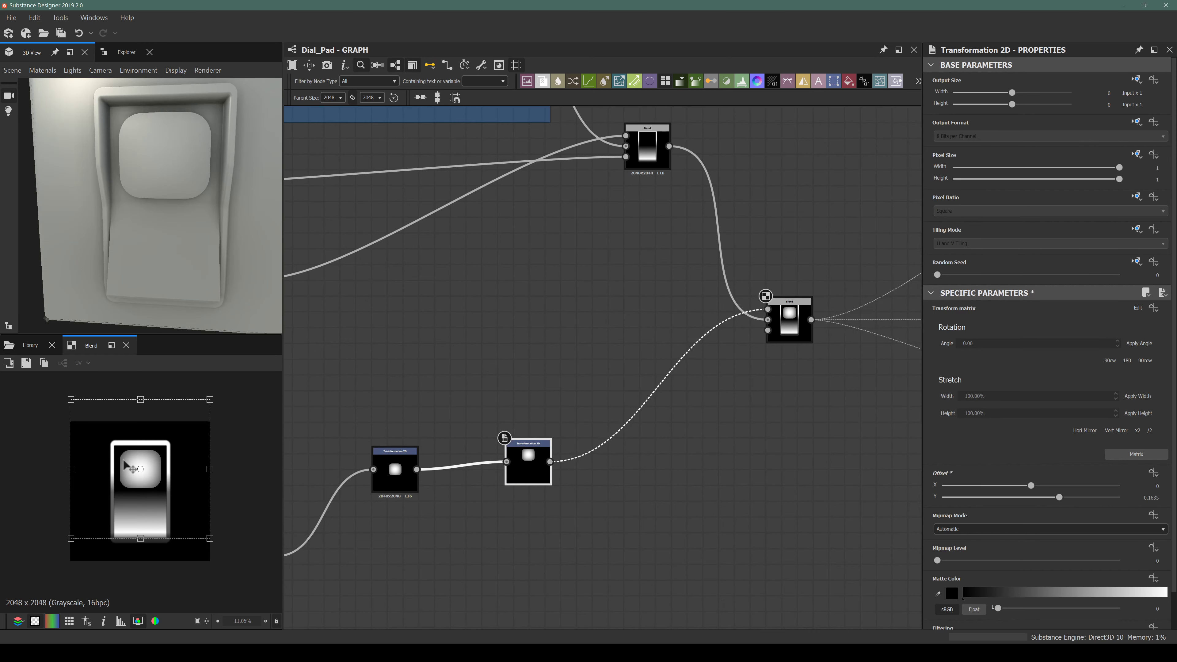
left_click_drag(123, 462, 123, 461)
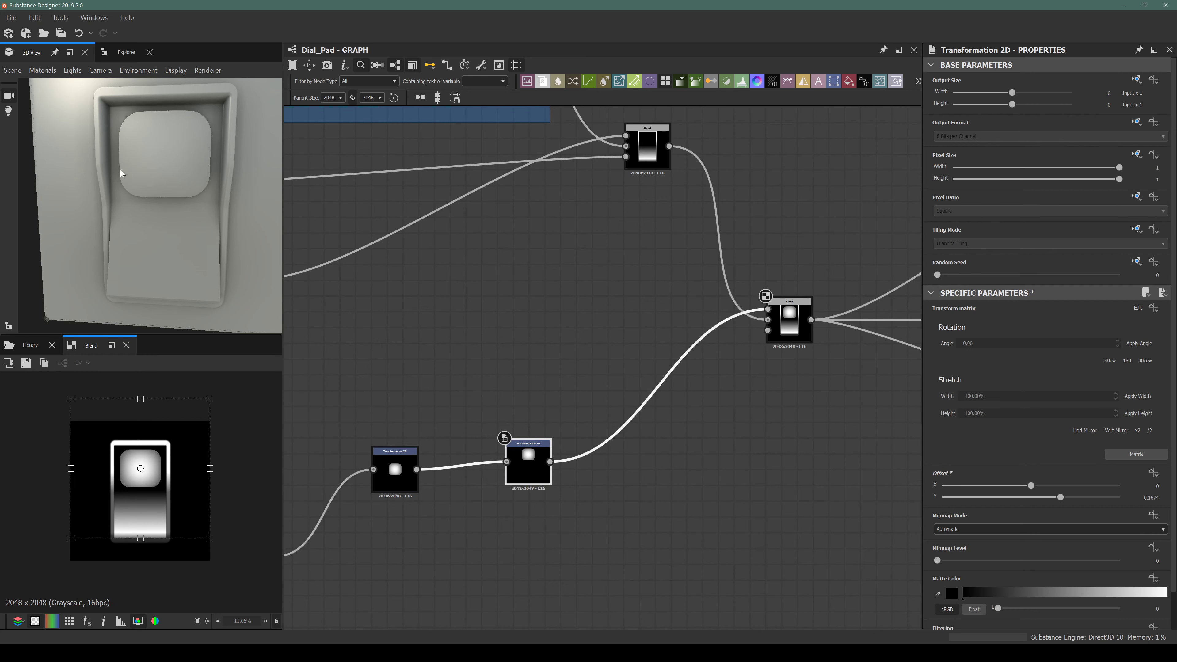
mouse_move(123, 174)
left_mouse_down()
mouse_move(107, 176)
mouse_move(173, 169)
mouse_move(147, 183)
mouse_move(140, 167)
left_mouse_up()
scroll(173, 168, "up", 4)
scroll(174, 168, "down", 4)
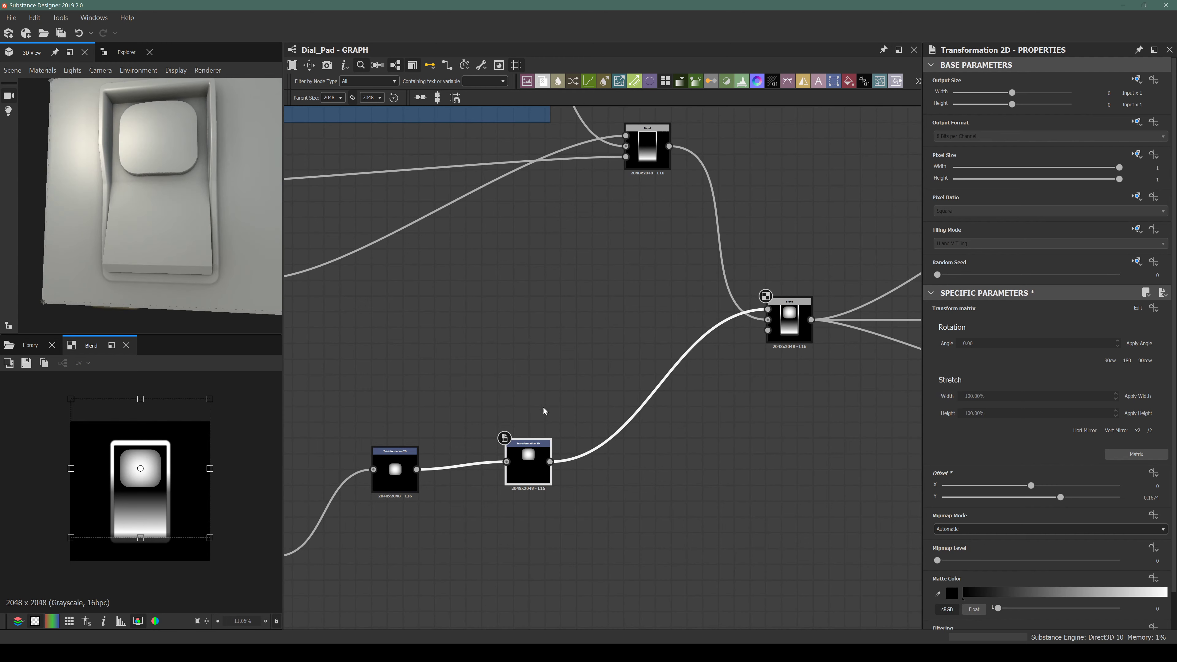
Lower the final Blend's opacity to 0.24 and check the button's depth in the 3D view.
left_click(790, 318)
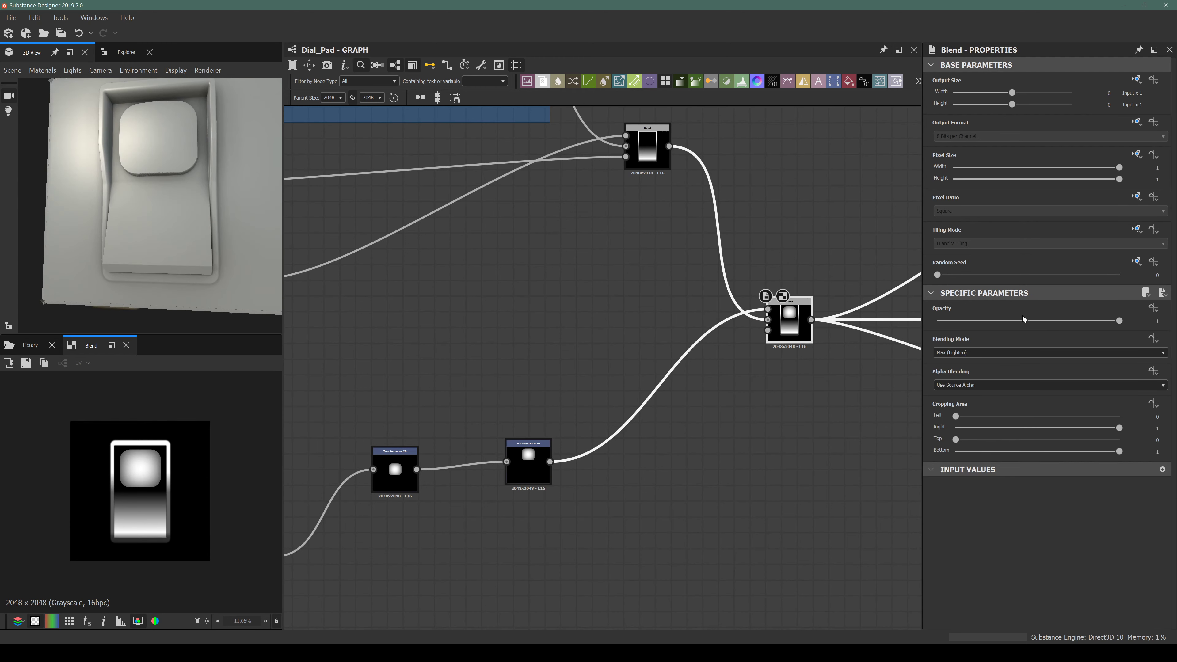
mouse_move(1024, 320)
left_mouse_down()
mouse_move(999, 322)
mouse_move(1008, 319)
left_mouse_up()
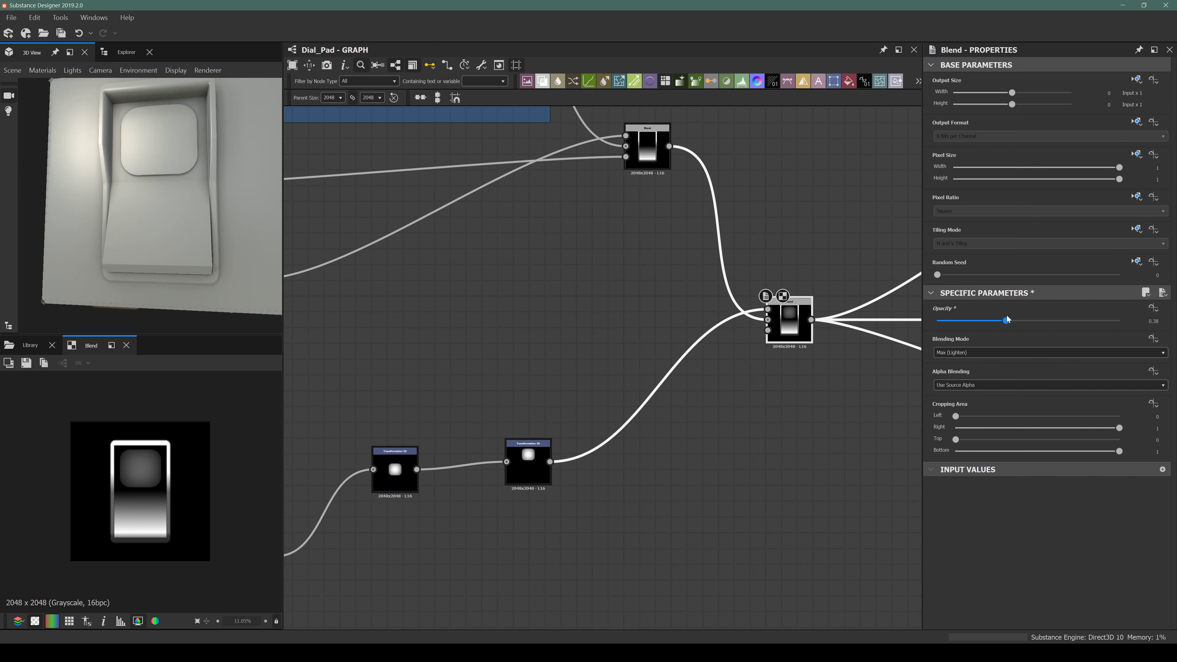
left_click_drag(156, 119, 105, 139)
middle_click_drag(105, 139, 232, 207)
scroll(246, 214, "up", 3)
scroll(232, 199, "up", 5)
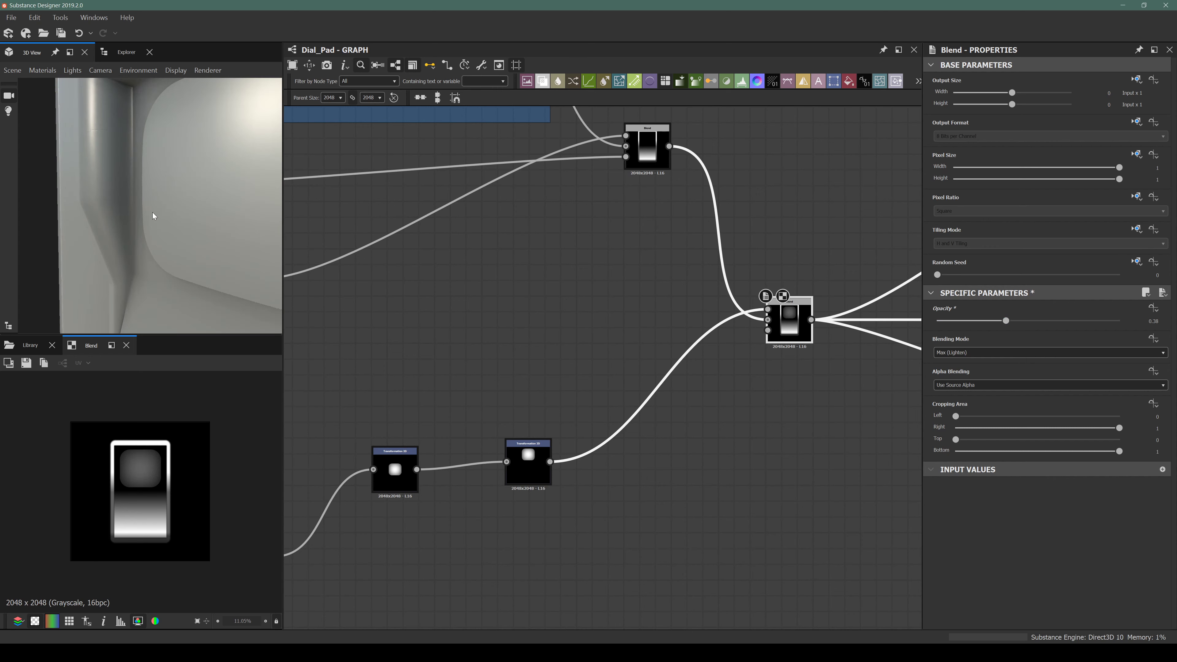
scroll(139, 216, "down", 5)
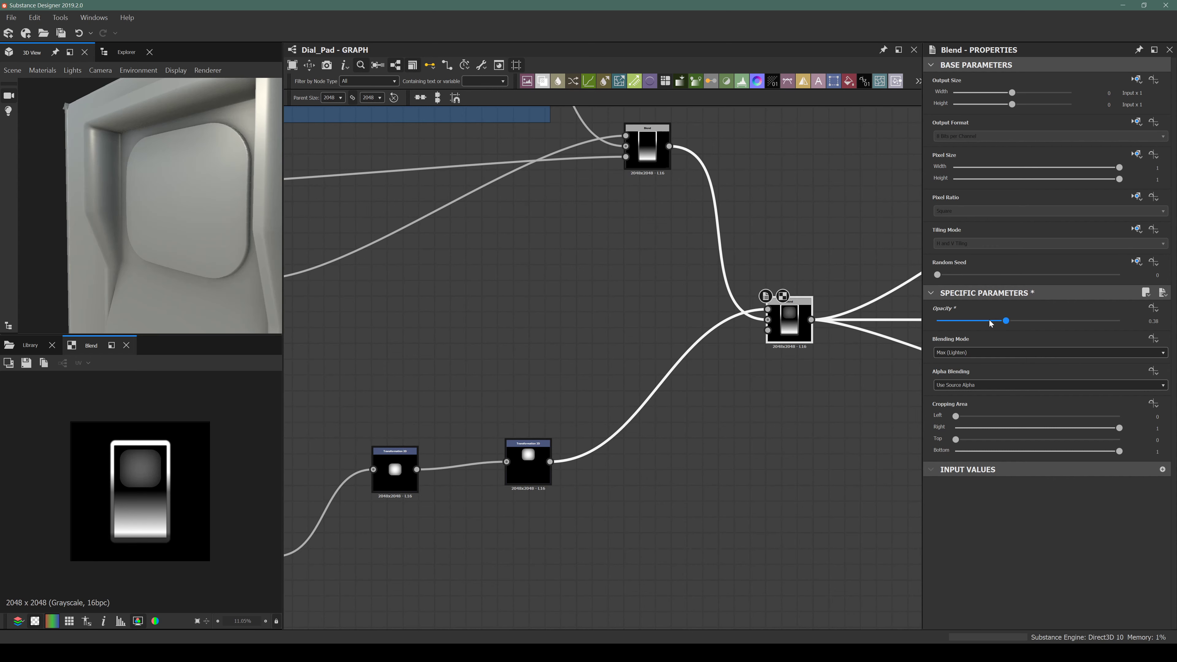
mouse_move(991, 323)
left_mouse_down()
mouse_move(947, 322)
mouse_move(973, 312)
mouse_move(1010, 317)
mouse_move(964, 319)
mouse_move(1049, 320)
mouse_move(968, 324)
mouse_move(981, 321)
left_mouse_up()
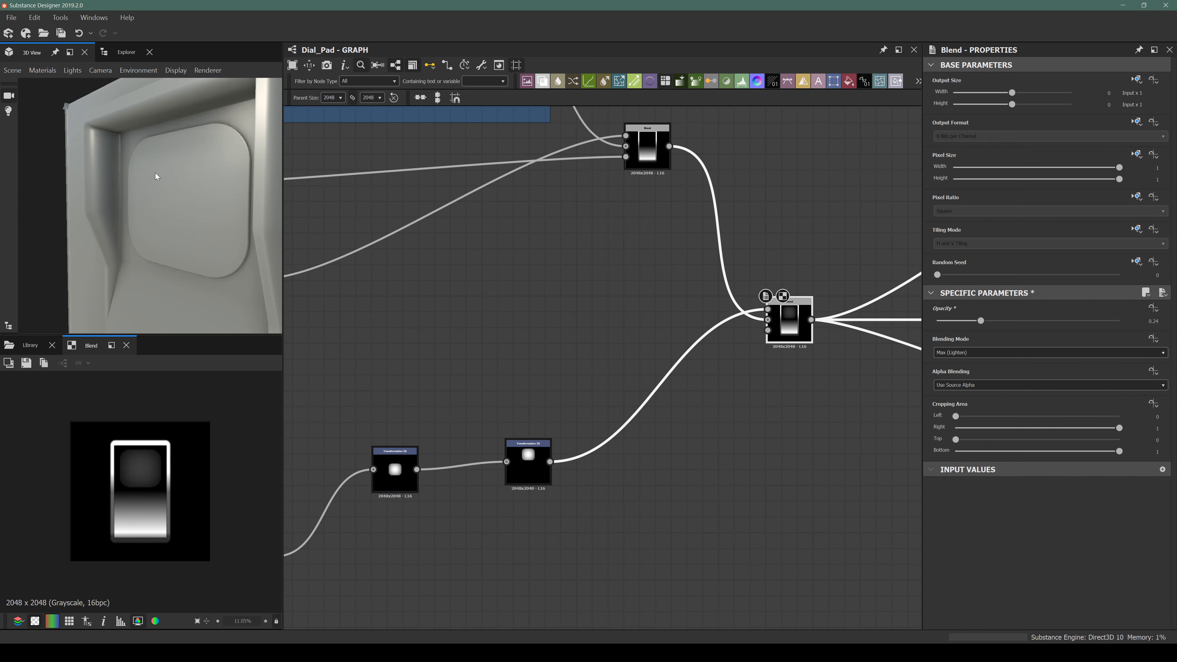
scroll(155, 172, "down", 3)
left_click_drag(105, 216, 158, 208)
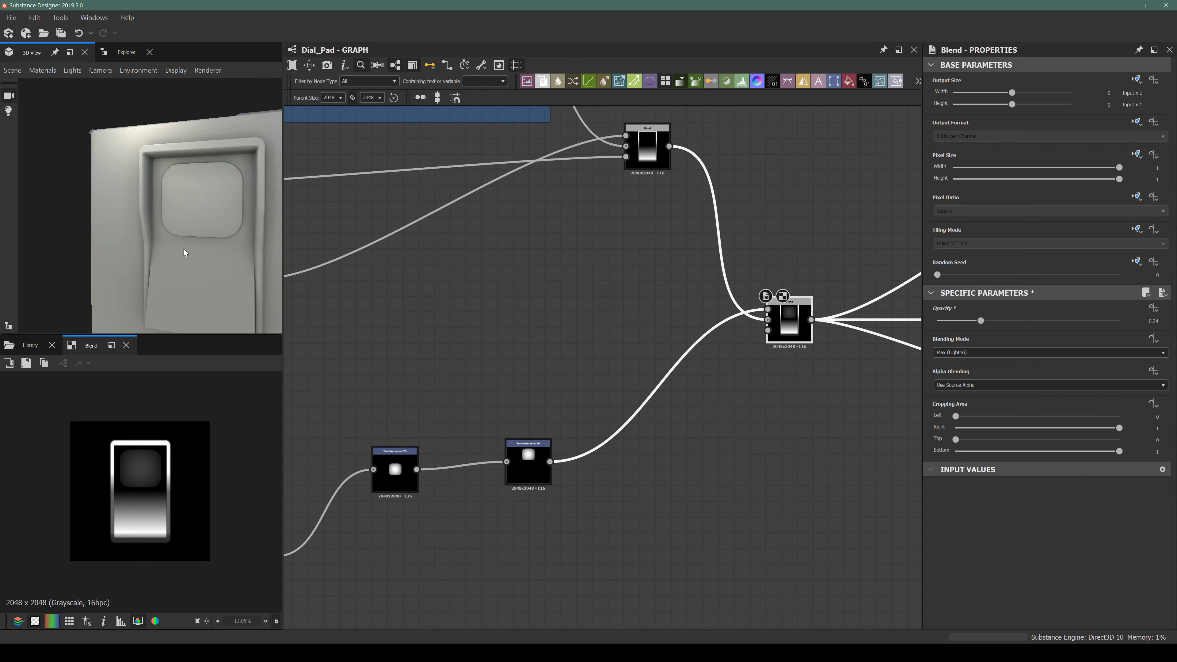
middle_click_drag(184, 249, 126, 190)
mouse_move(126, 191)
left_mouse_down()
mouse_move(163, 204)
mouse_move(142, 203)
left_mouse_up()
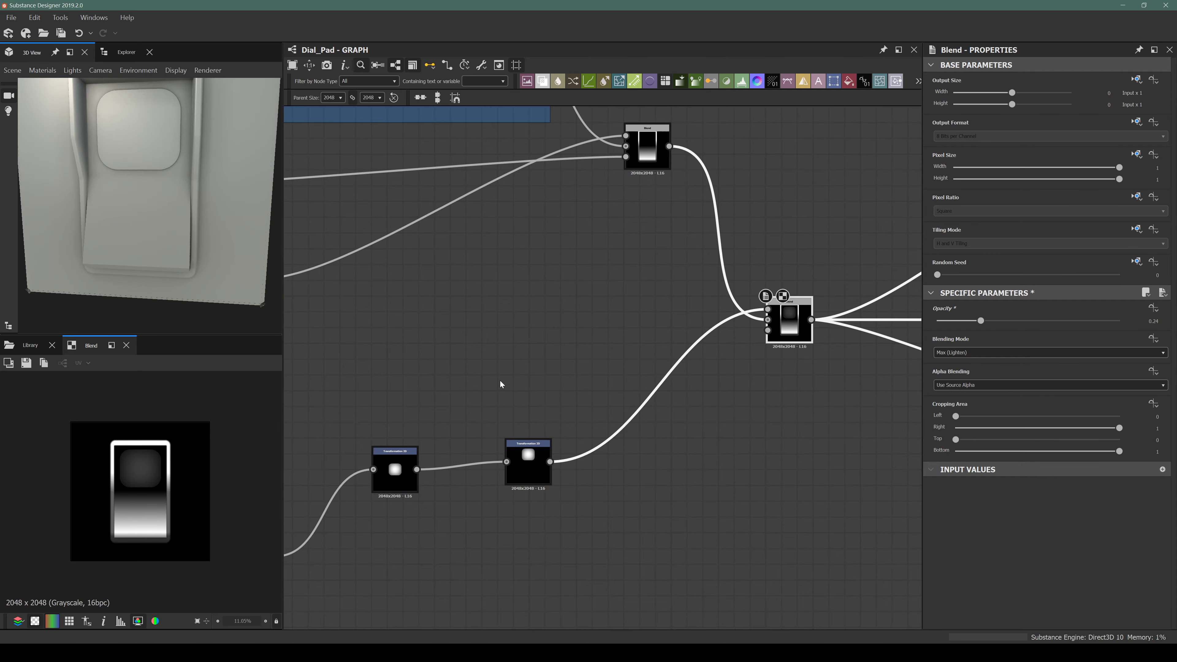
Flatten the button by setting the source Shape's Y size to 0.65 and check it in the 3D view.
scroll(500, 384, "down", 5)
scroll(482, 410, "up", 6)
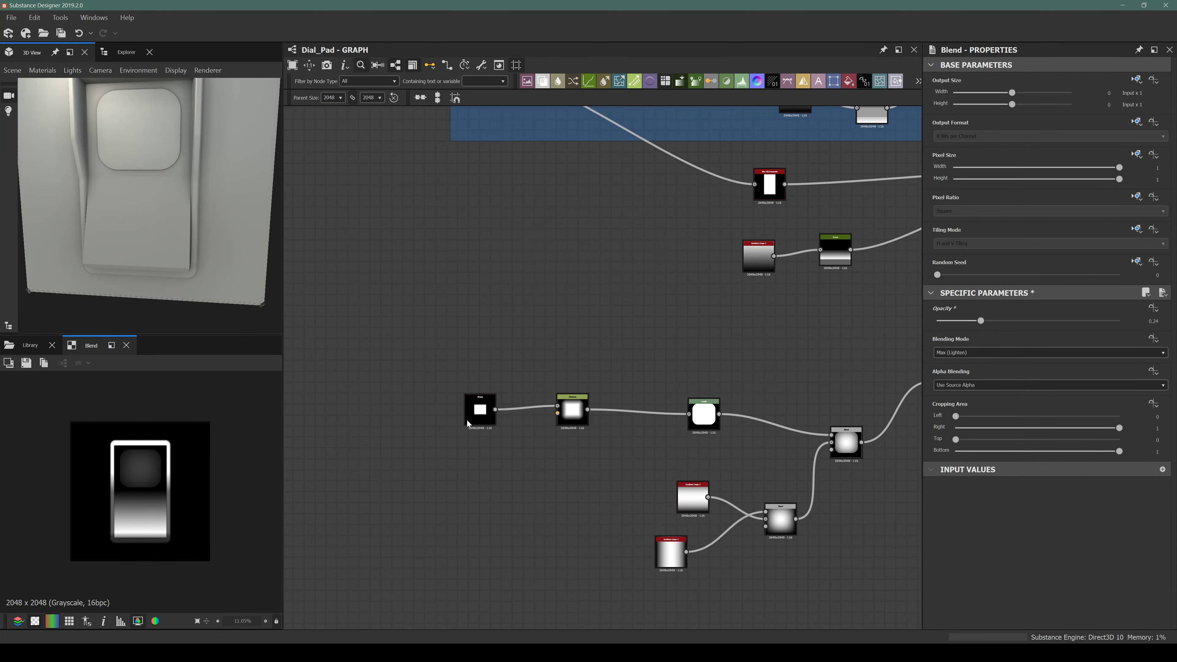
left_click(486, 415)
scroll(1011, 464, "down", 5)
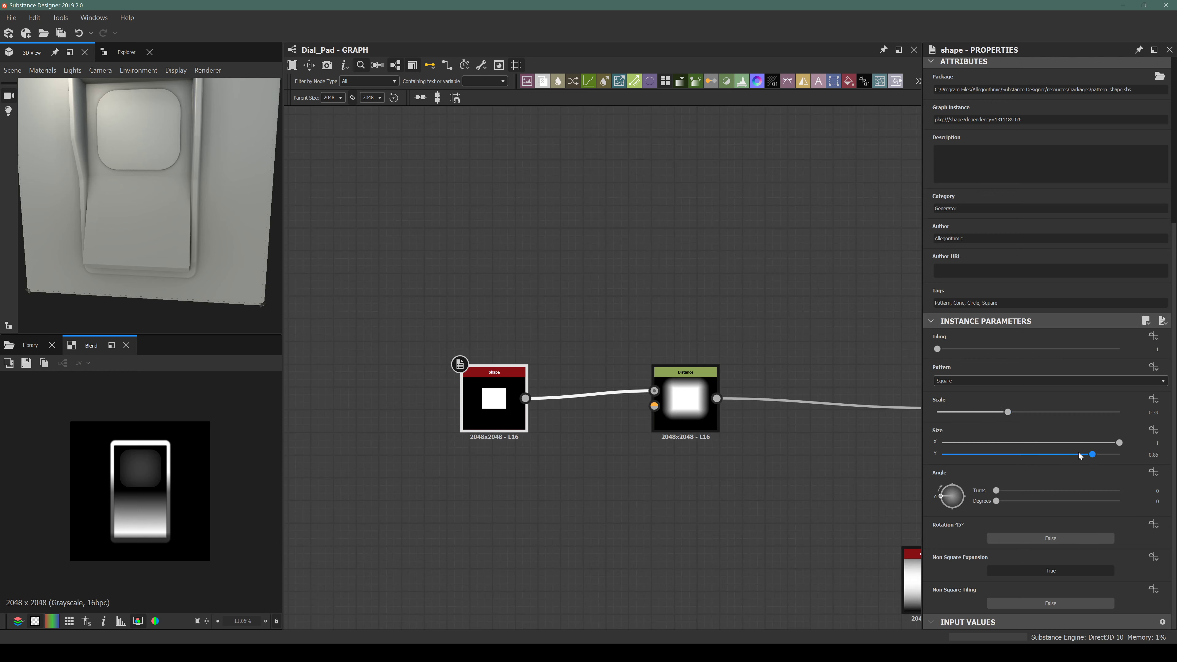
left_click_drag(1078, 455, 1060, 459)
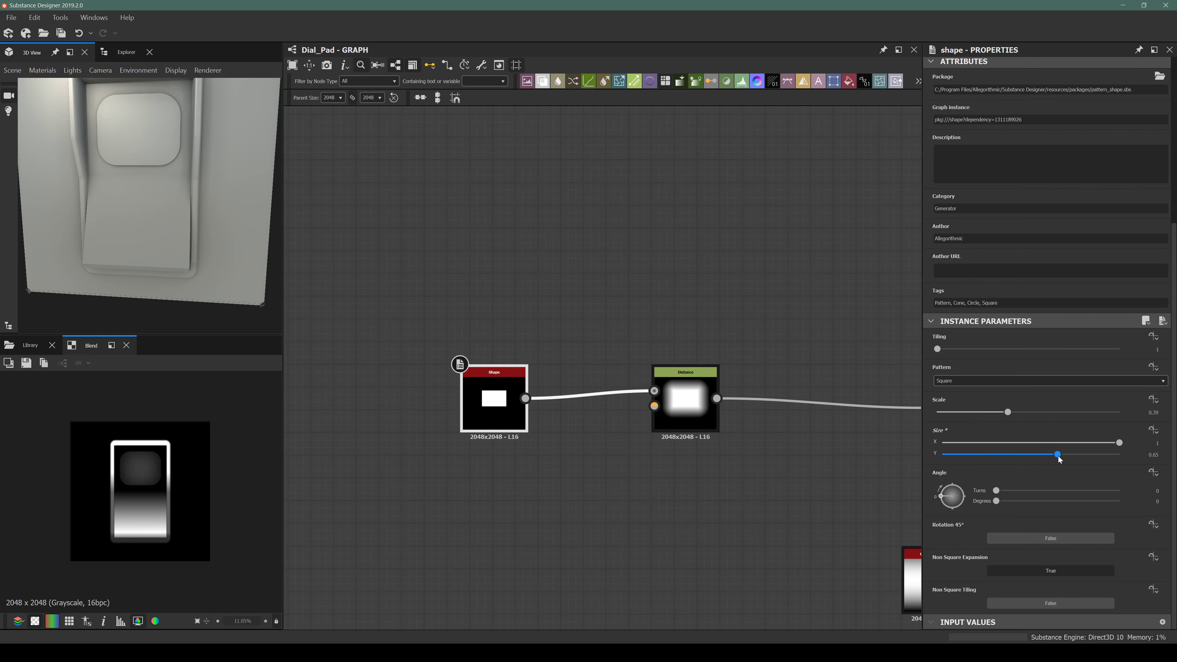
middle_click_drag(186, 184, 174, 218)
left_click_drag(174, 218, 154, 190)
scroll(594, 271, "down", 4)
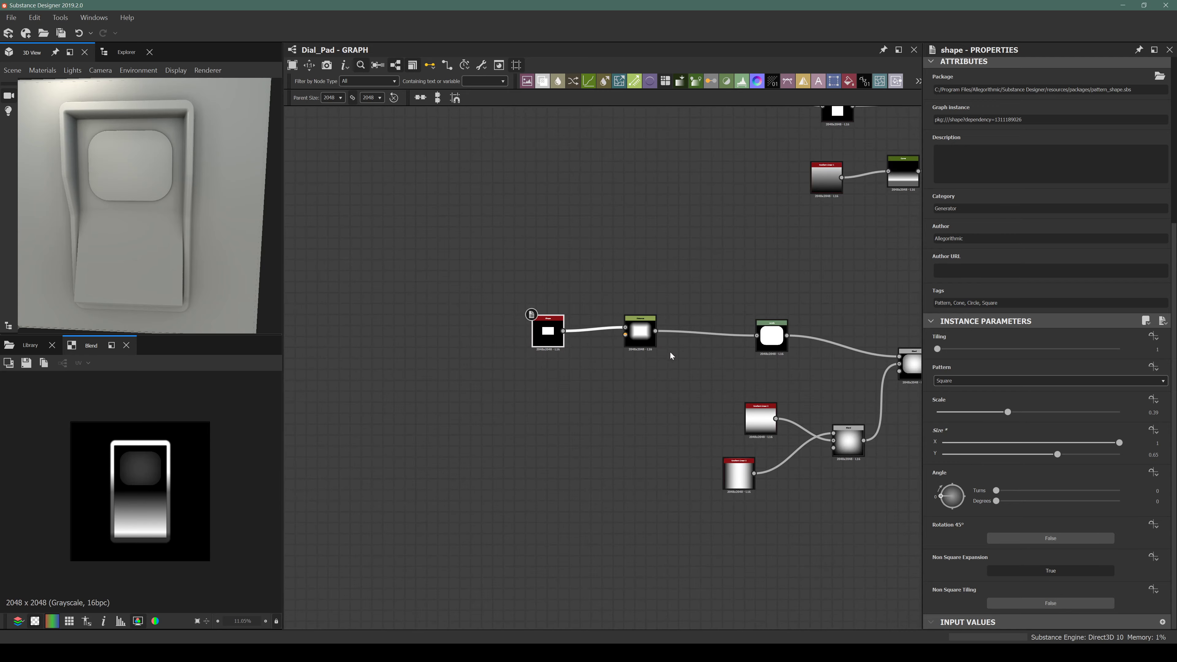
Move the flattened button up with the second Transformation 2D, to a Y offset of about 0.17.
middle_click_drag(788, 352, 533, 316)
scroll(775, 289, "up", 2)
middle_click_drag(806, 273, 655, 299)
scroll(760, 269, "up", 1)
scroll(761, 269, "up", 3)
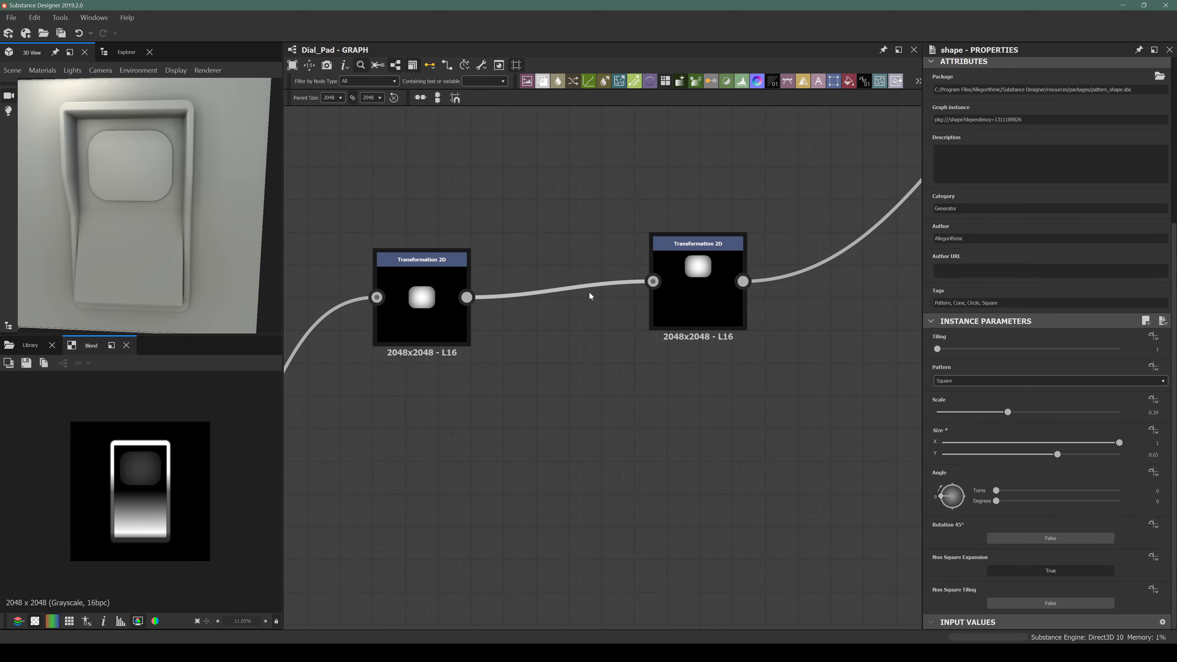
left_click(680, 295)
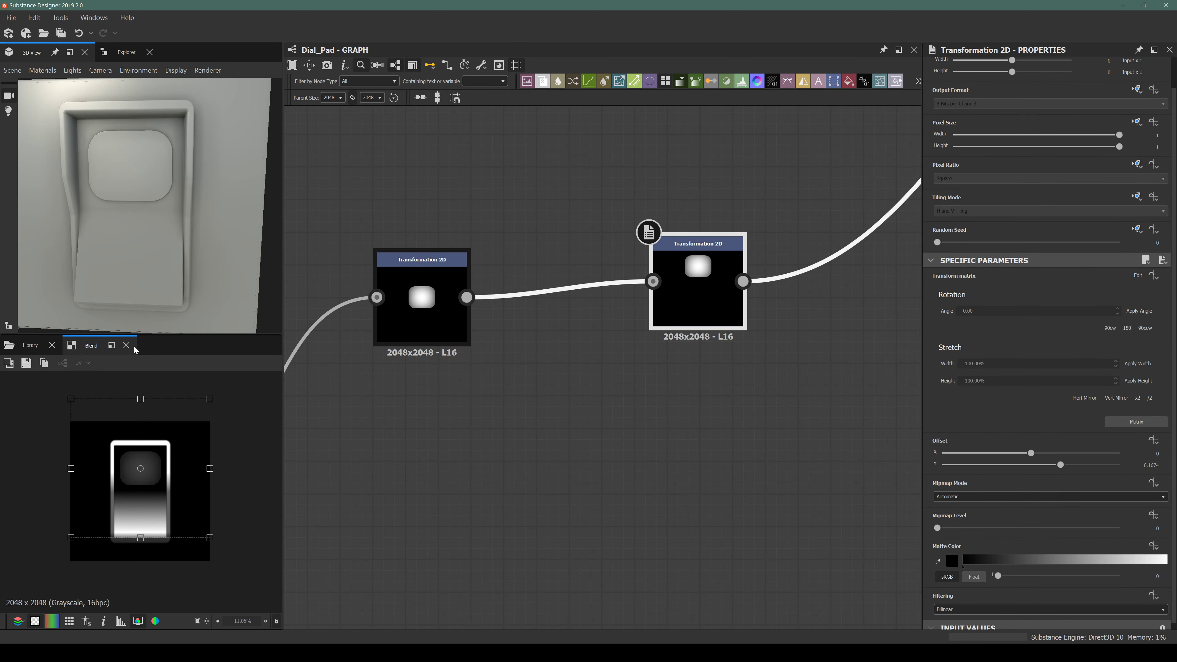
scroll(111, 187, "up", 3)
mouse_move(110, 187)
left_mouse_down()
mouse_move(149, 205)
mouse_move(124, 200)
left_mouse_up()
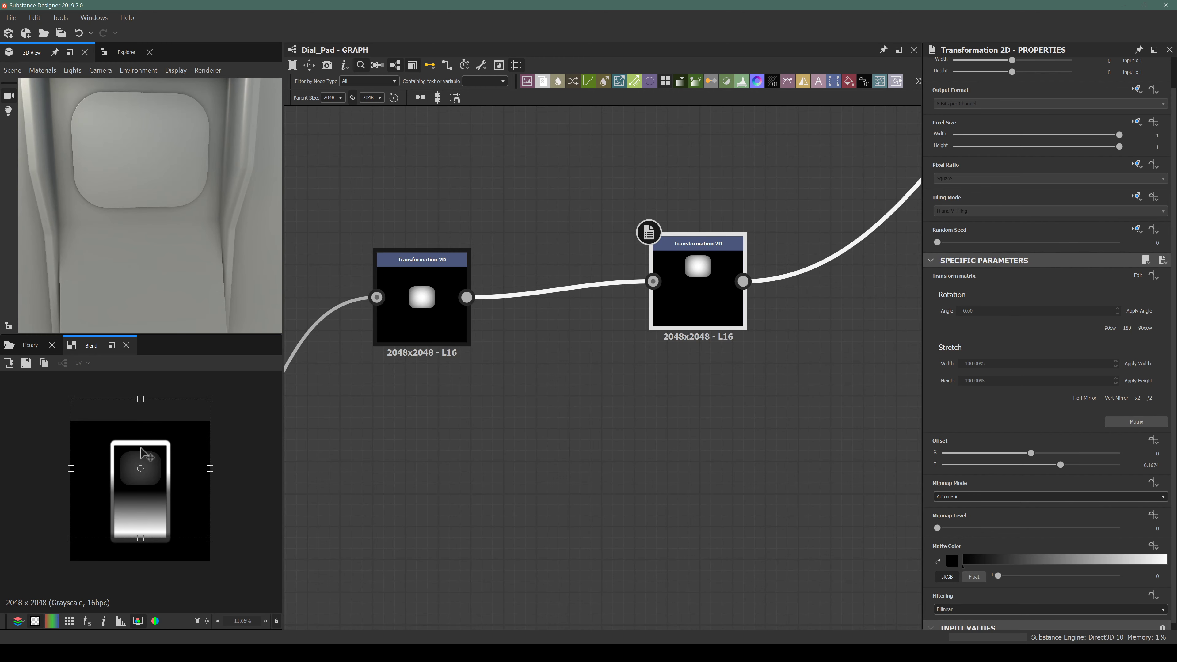
left_click_drag(142, 453, 142, 452)
scroll(133, 189, "down", 2)
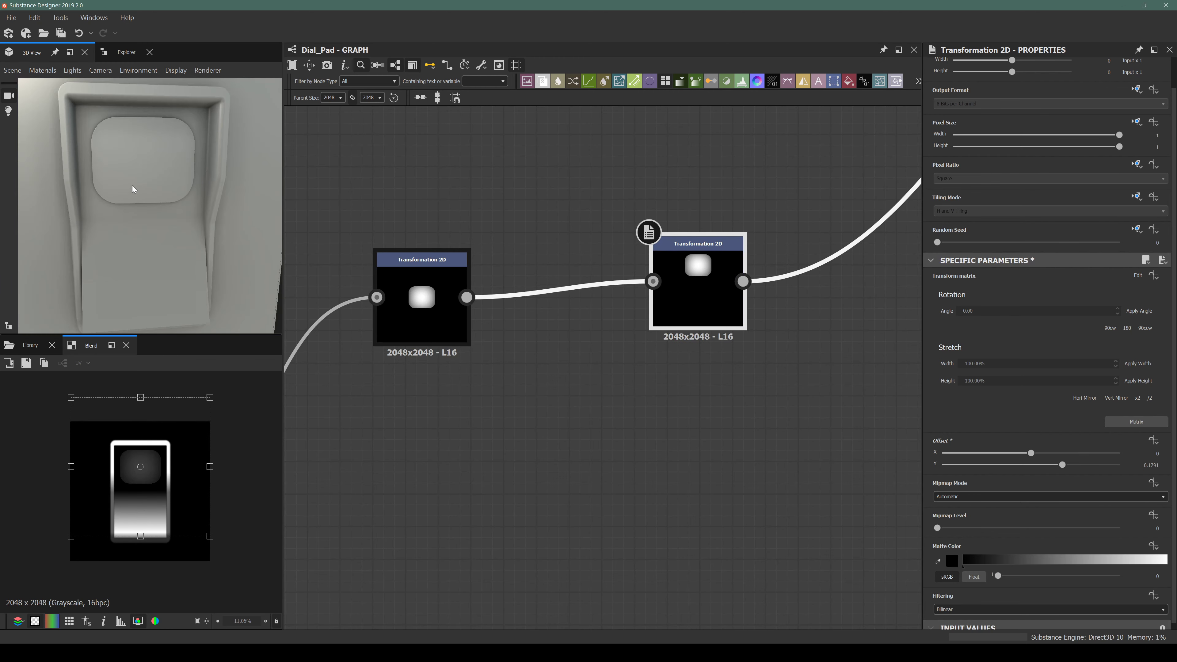
Show the button's Levels output, the solid rounded shape, in the 2D preview.
middle_click_drag(623, 314, 525, 344)
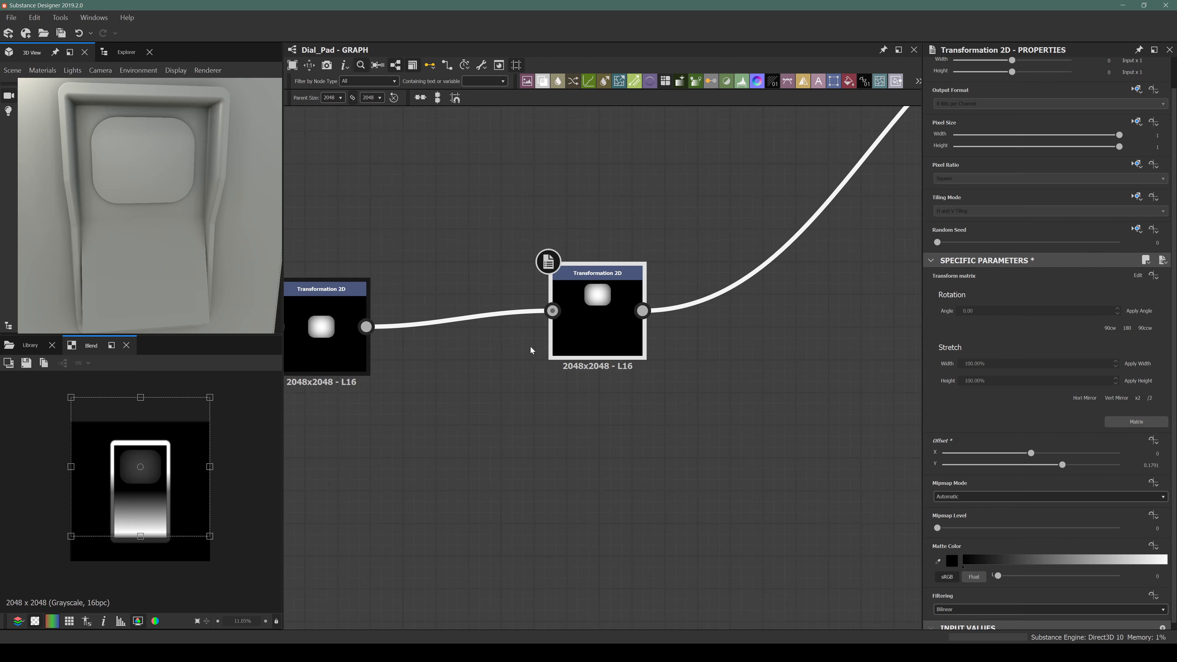
scroll(519, 350, "down", 5)
middle_click_drag(405, 399, 546, 359)
scroll(355, 348, "up", 3)
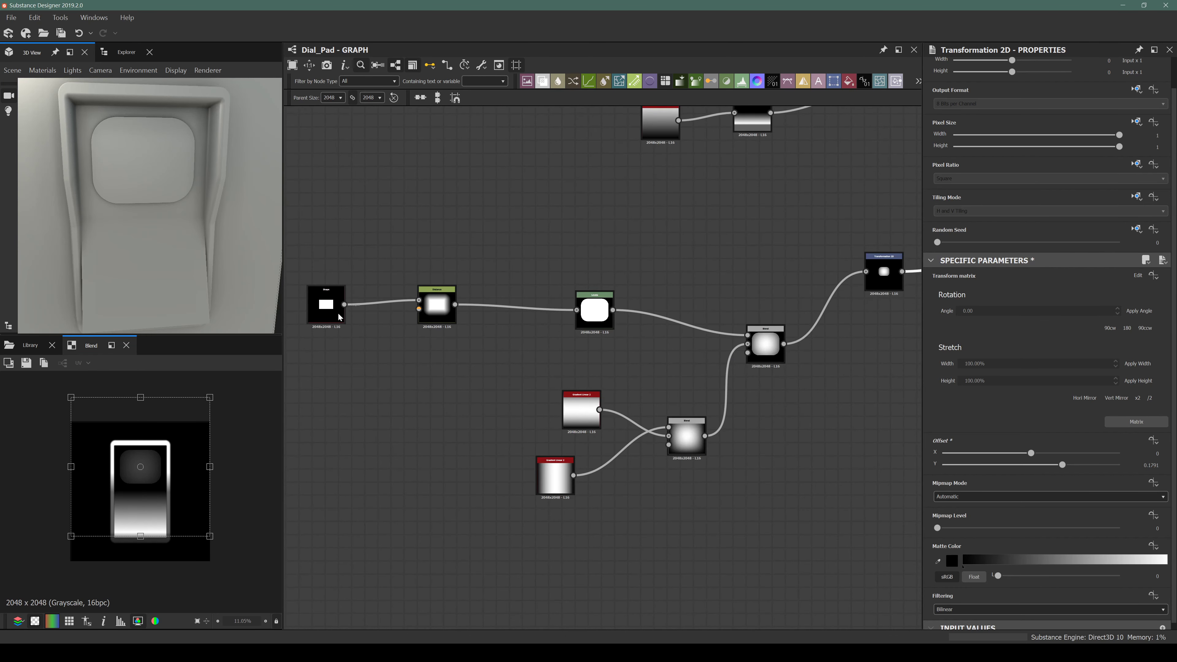
middle_click_drag(627, 379, 439, 344)
scroll(391, 271, "up", 3)
double_click(389, 269)
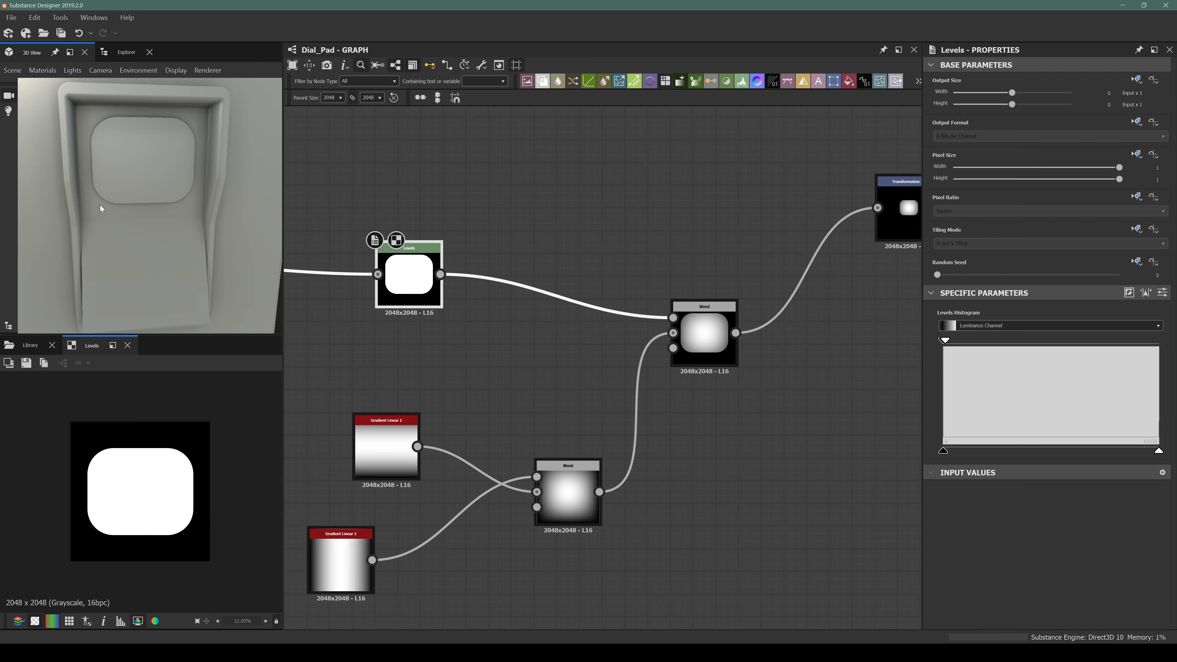
Add an Edge Detect node below the button nodes and feed it the Levels output.
middle_click_drag(678, 340, 525, 271)
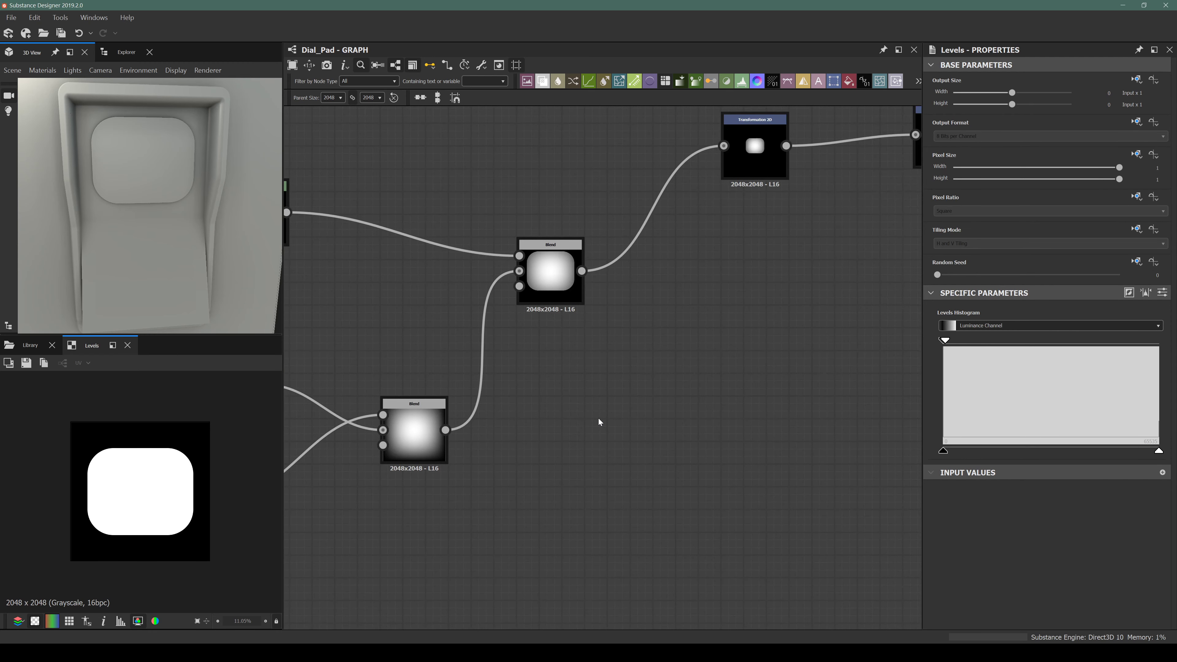
scroll(599, 419, "down", 3)
key("space")
type("edge")
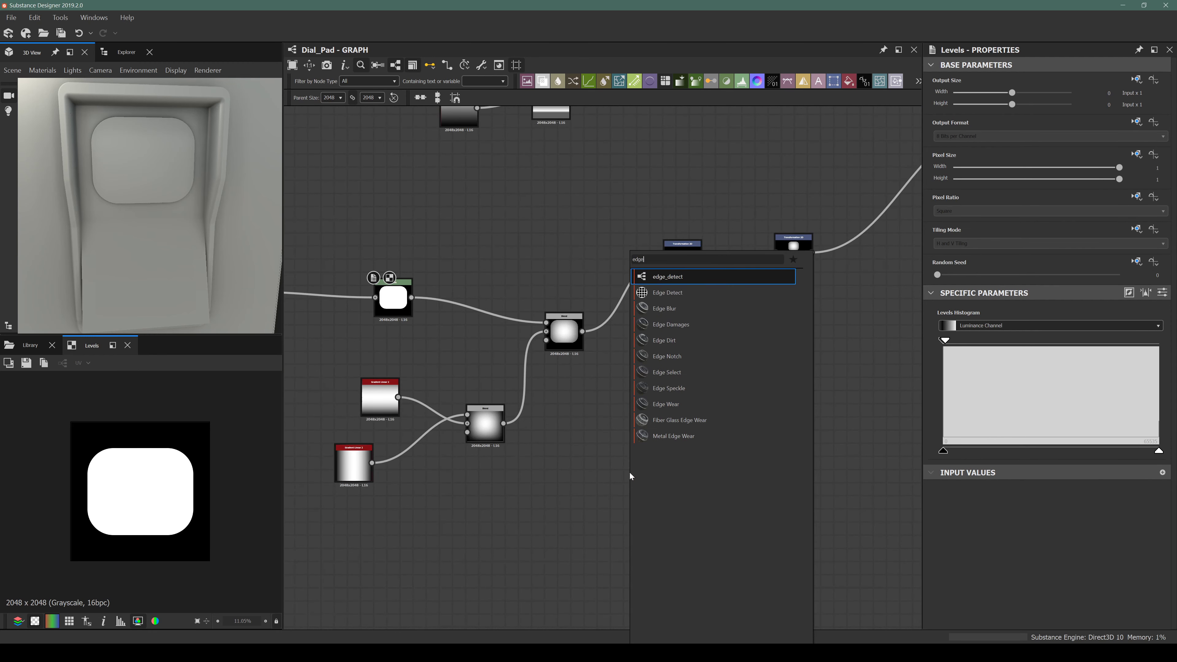
key("Return")
left_click_drag(411, 297, 637, 482)
Set Invert to True on the Edge Detect and widen its edge to about 5.63.
scroll(1024, 506, "down", 2)
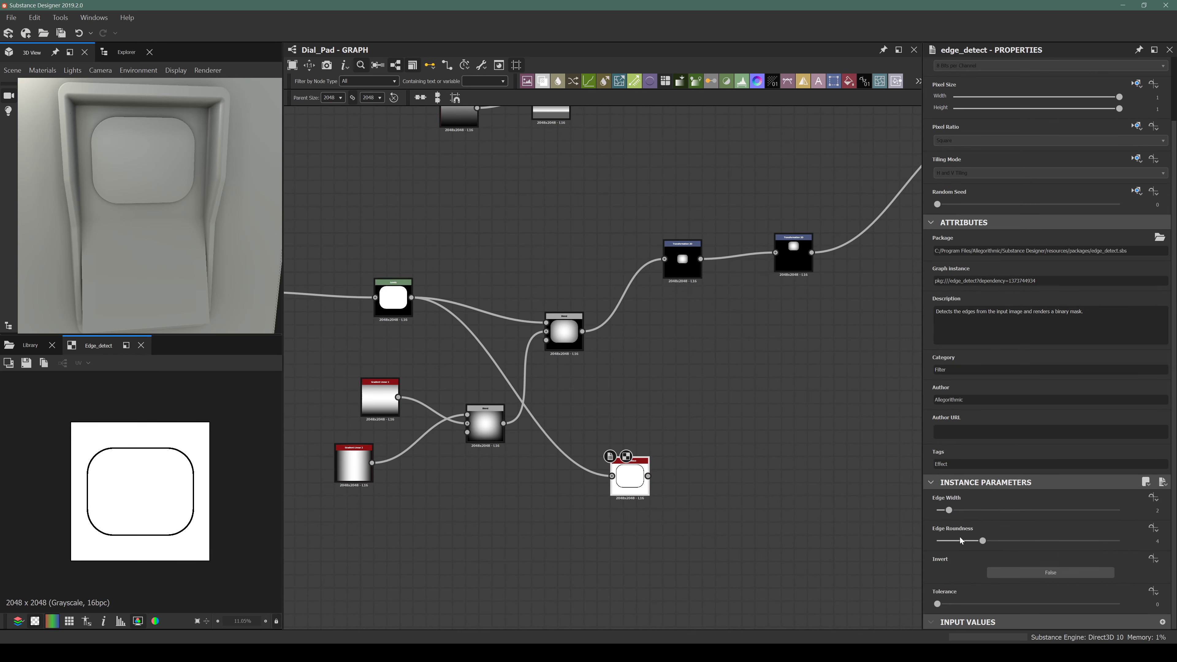
left_click(1011, 572)
left_click_drag(958, 511, 993, 510)
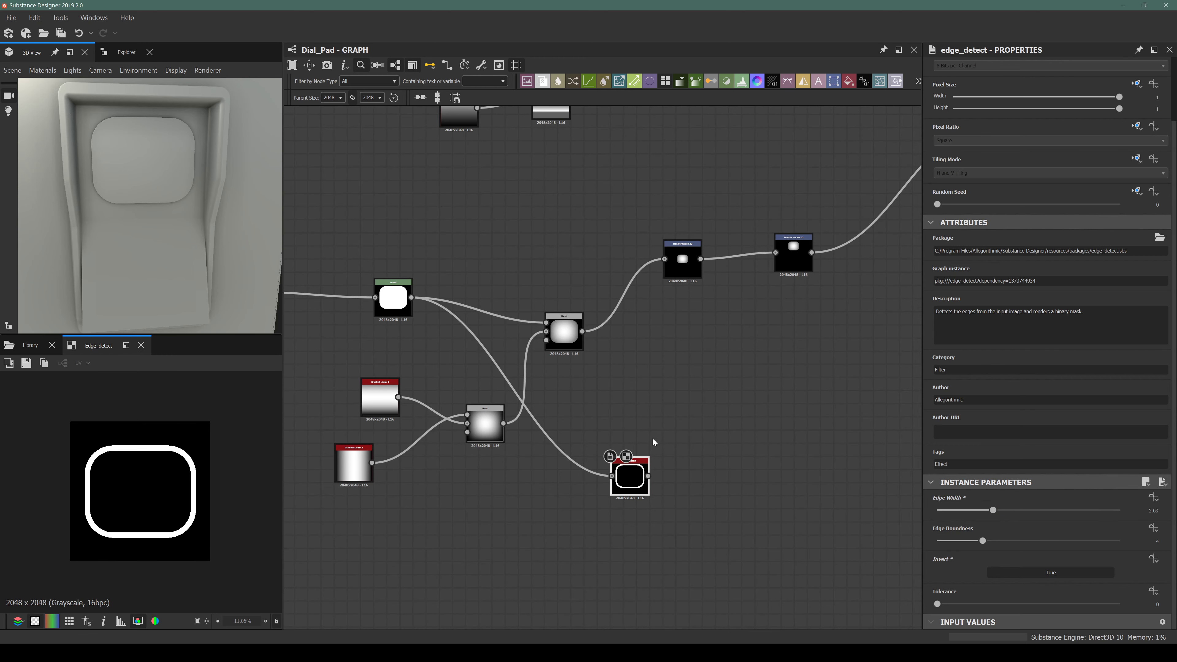
Add a Blur HQ Grayscale node after the Edge Detect.
scroll(648, 469, "up", 3)
middle_click_drag(627, 487, 532, 468)
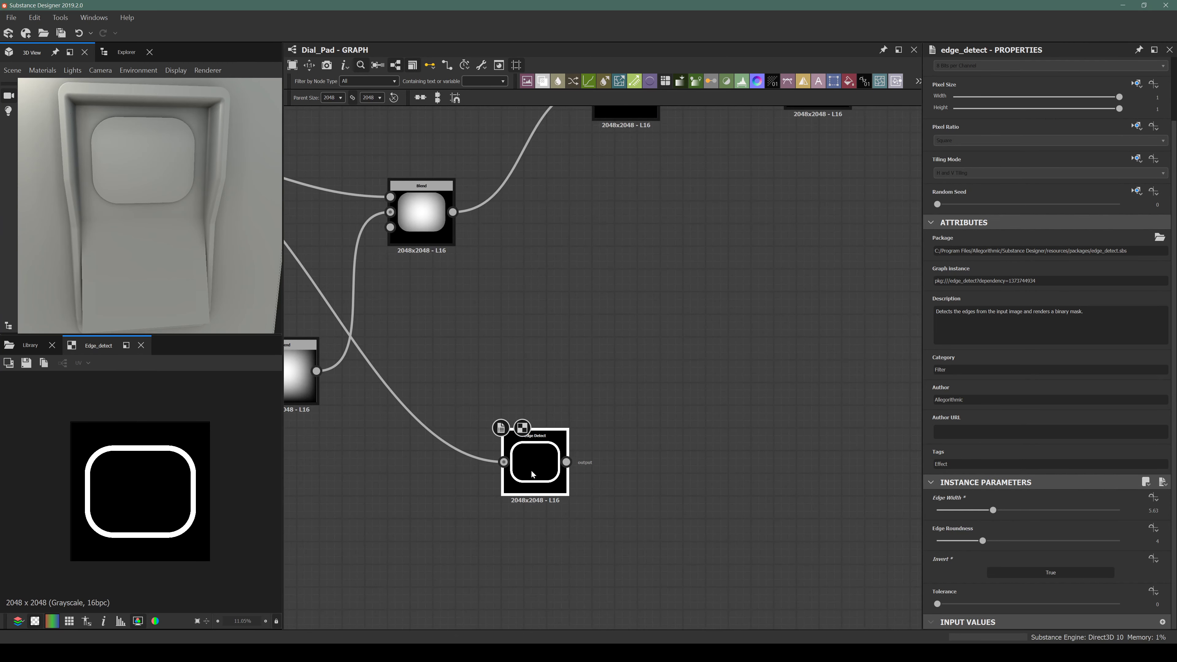
key("space")
type("bluer")
key("BackSpace")
type("r")
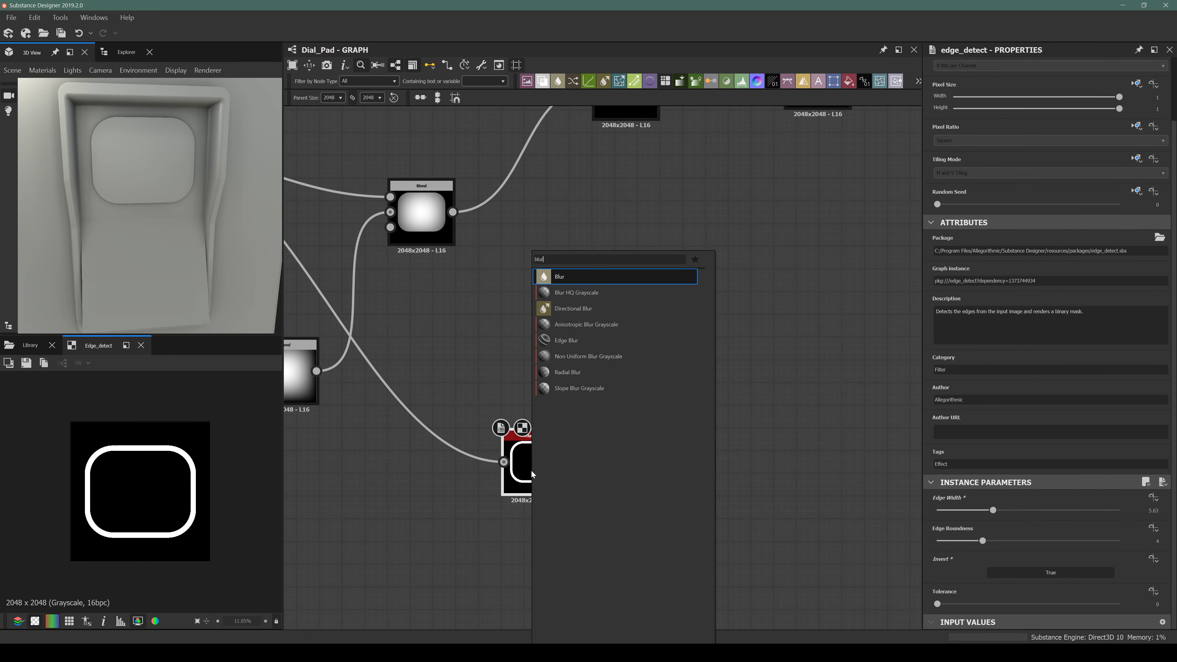
key("Down")
key("Return")
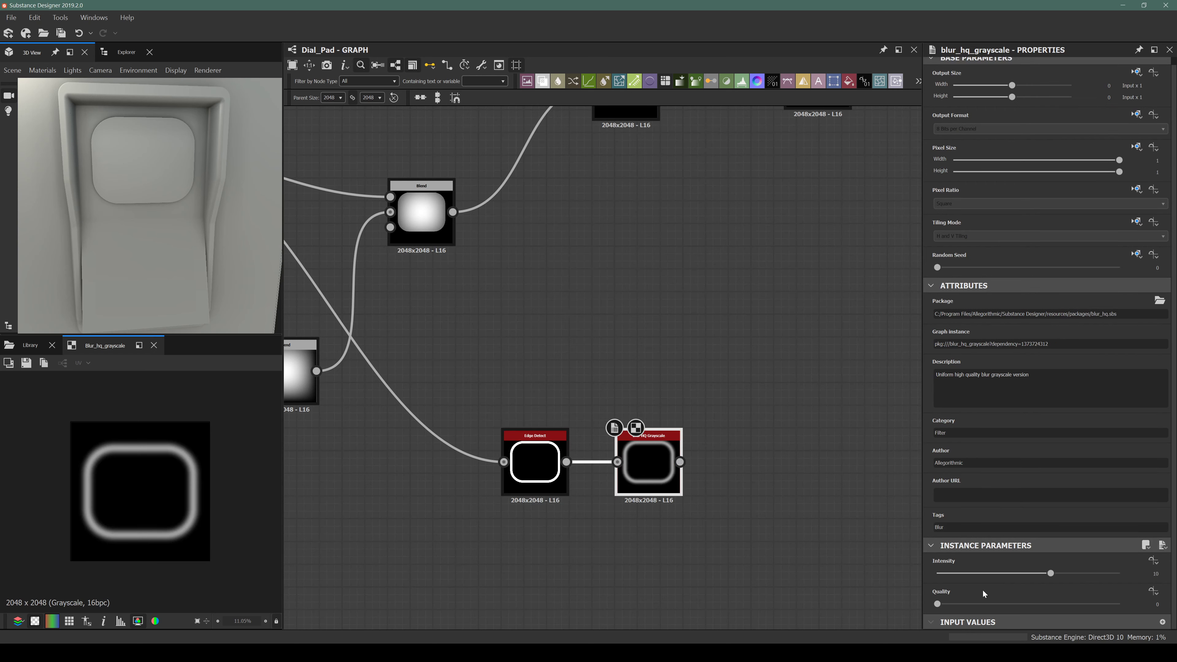
Set the blur's Quality to 1 and its Intensity to about 8, and inspect the outline in the 2D preview.
left_click_drag(1016, 607, 1066, 603)
left_click_drag(975, 576, 1029, 573)
scroll(184, 468, "up", 5)
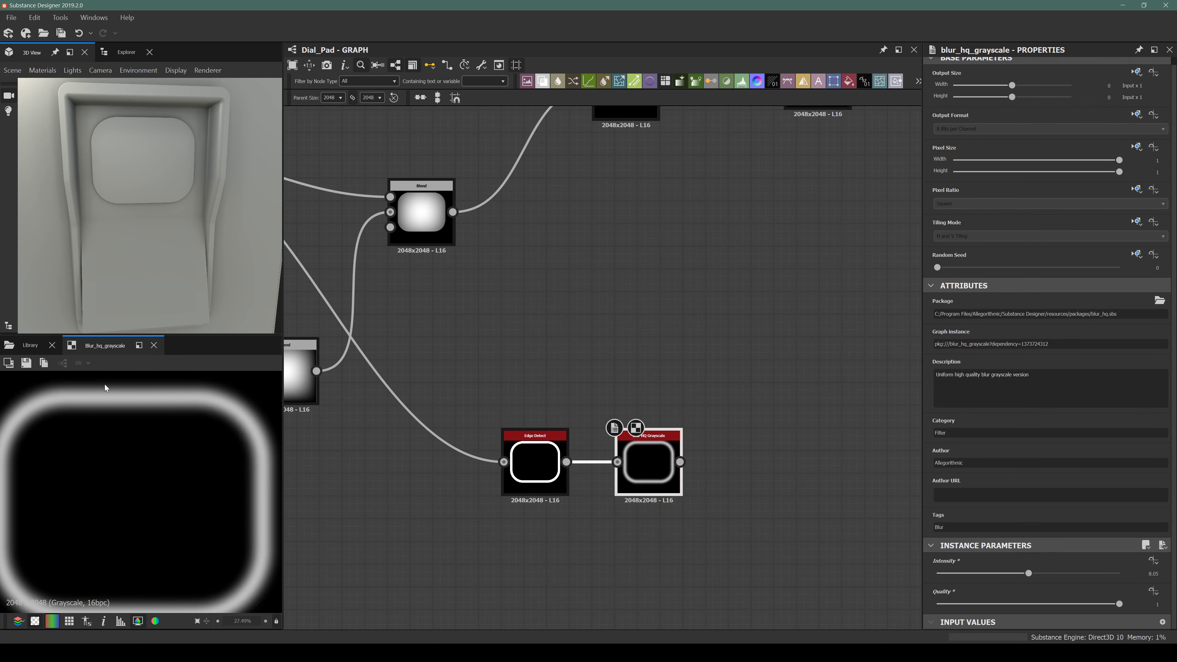
Add a Curve node after the Blur HQ Grayscale.
key("space")
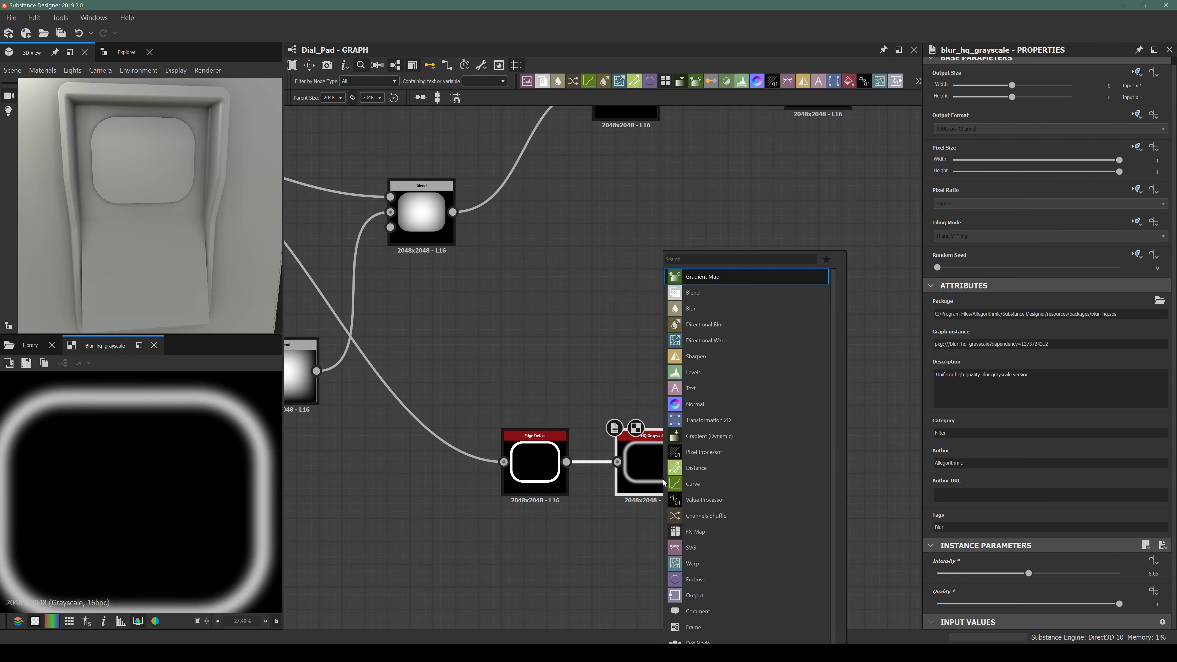
type("curve")
key("Return")
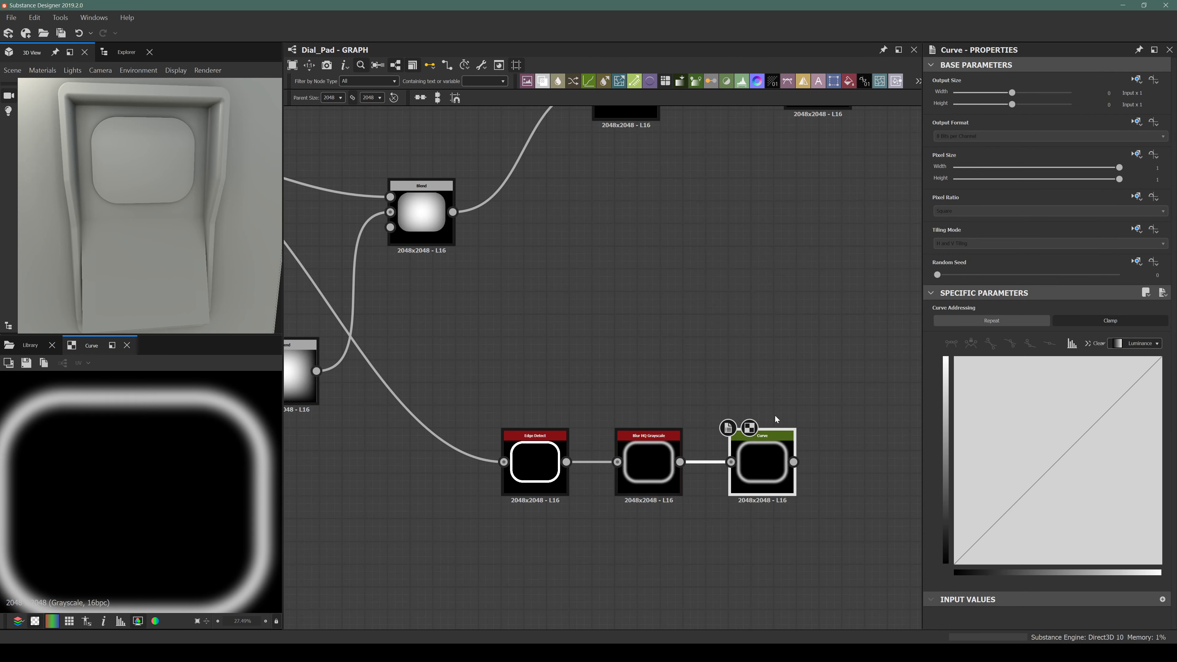
Add two points to the Curve, the upper one at about position 0.68 and value 0.81, and make their segments linear.
left_click(1030, 441)
left_click(1095, 395)
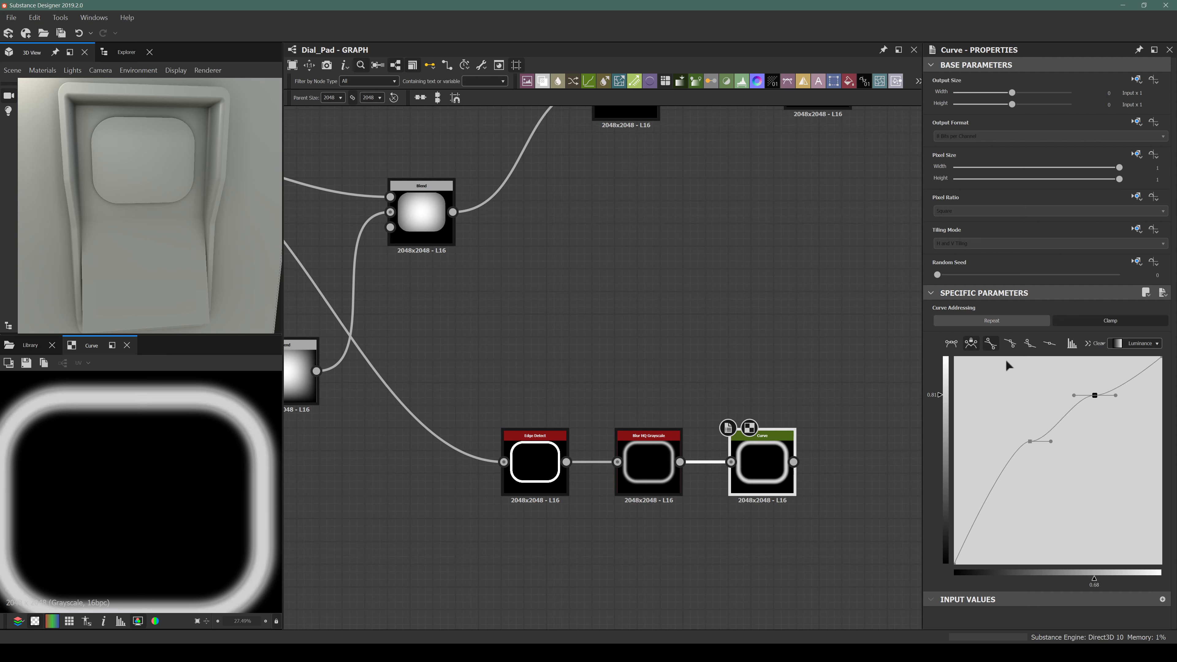
left_click(1048, 344)
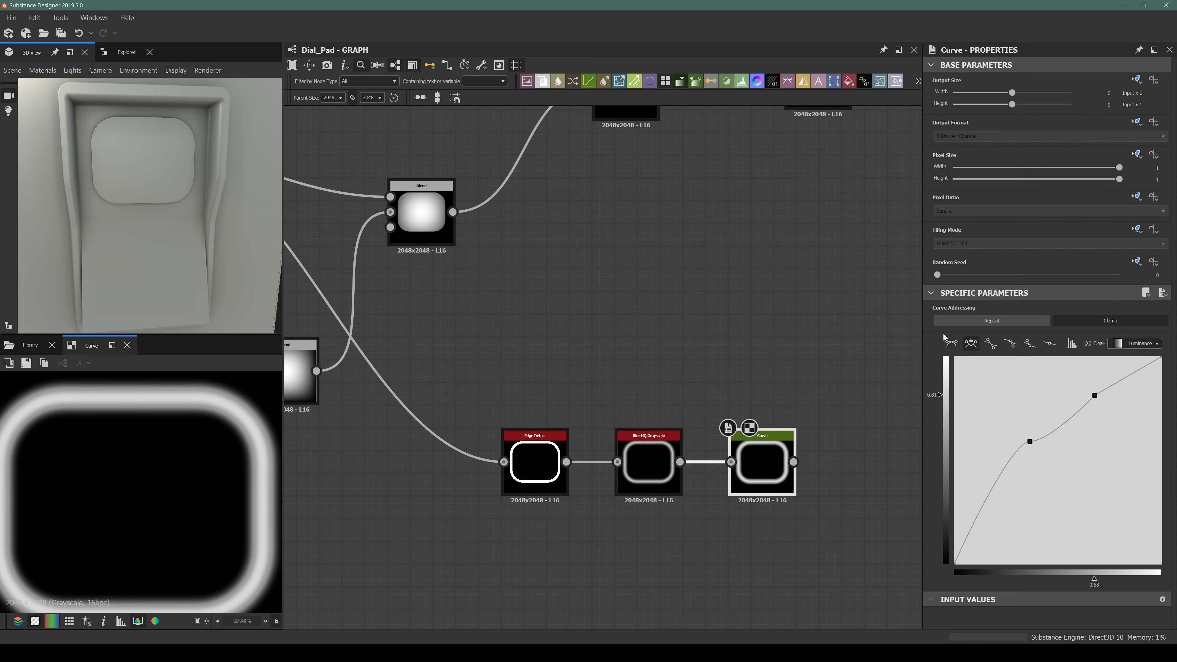
left_click(1046, 346)
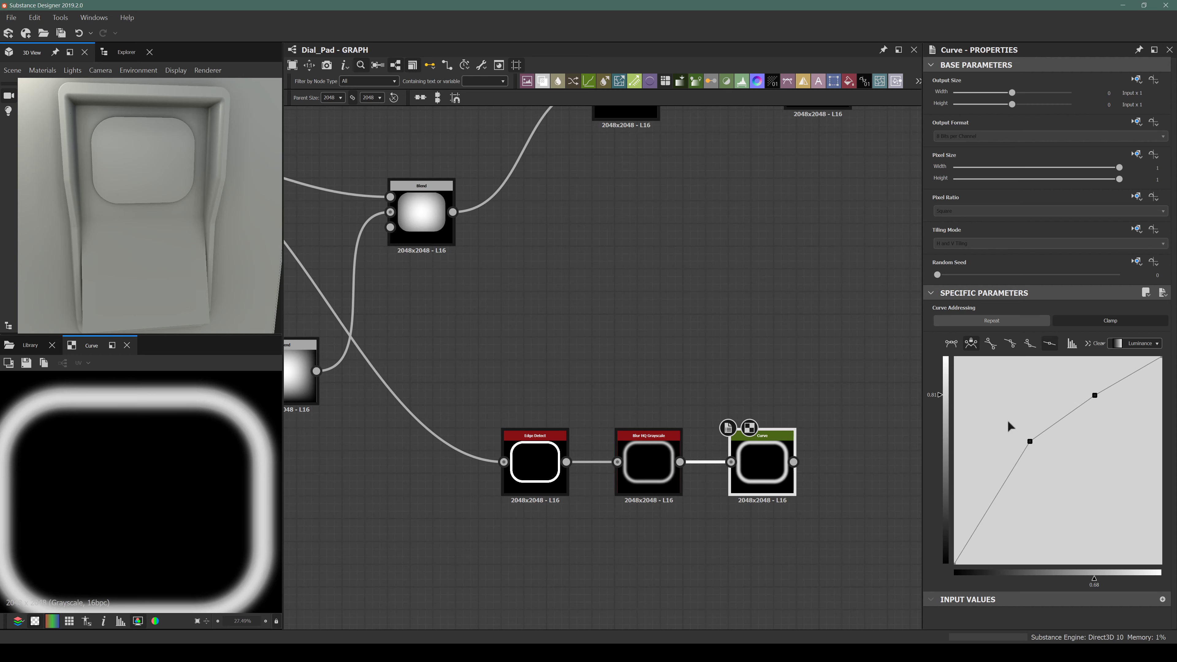
Reshape the curve into a stepped bevel profile with points at about 0.51, 0.64 and 0.83, flattening the top end.
left_click_drag(1032, 440, 1008, 456)
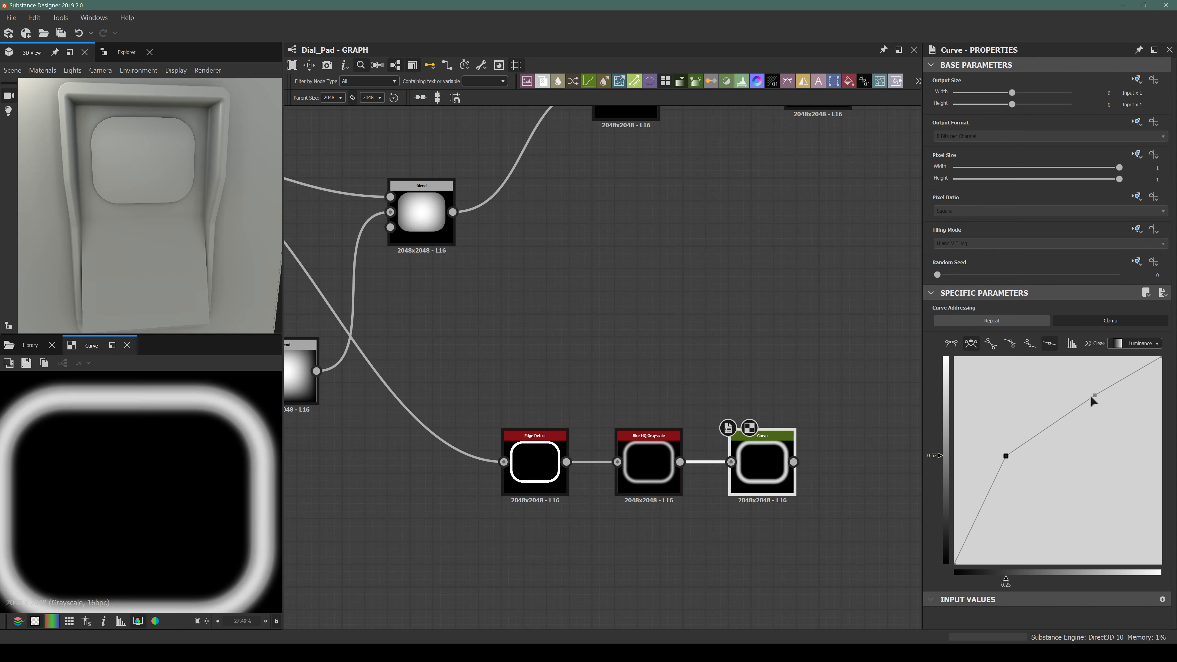
left_click_drag(1094, 397, 1065, 449)
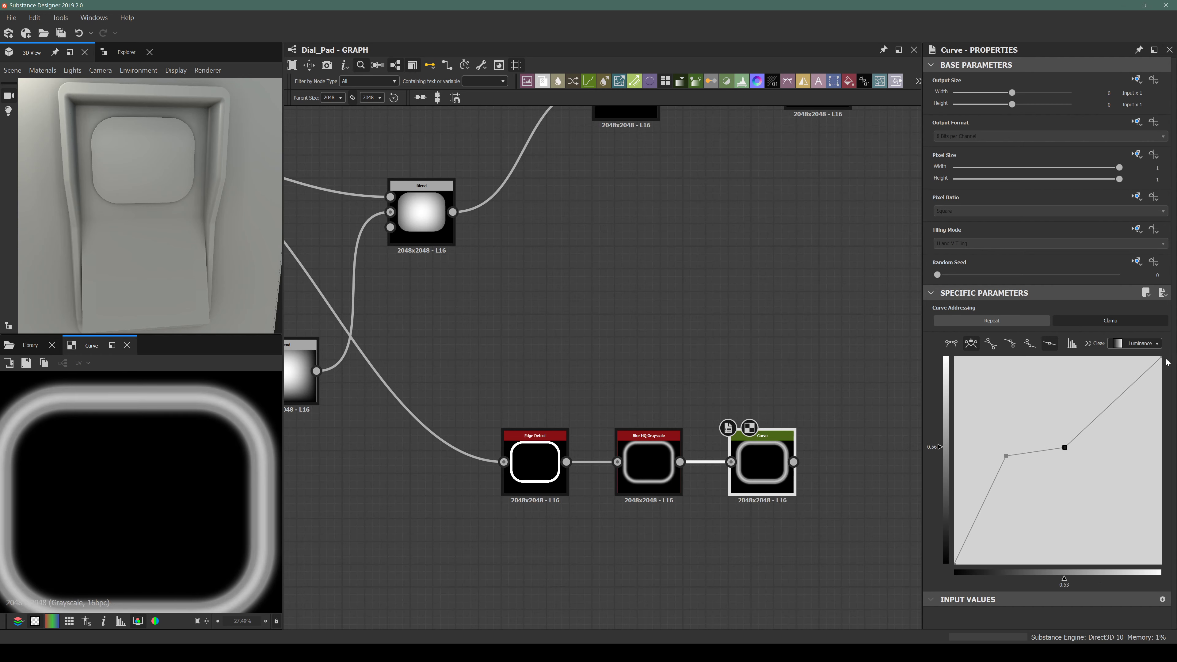
left_click_drag(1163, 362, 1138, 344)
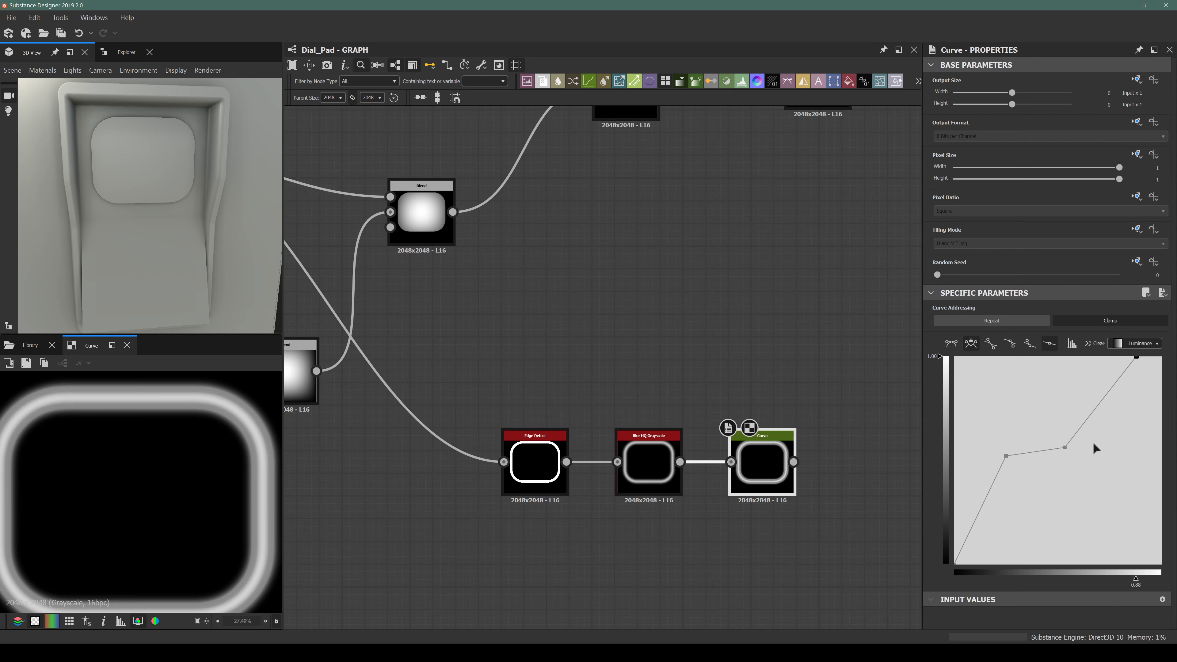
left_click_drag(1063, 446, 1078, 410)
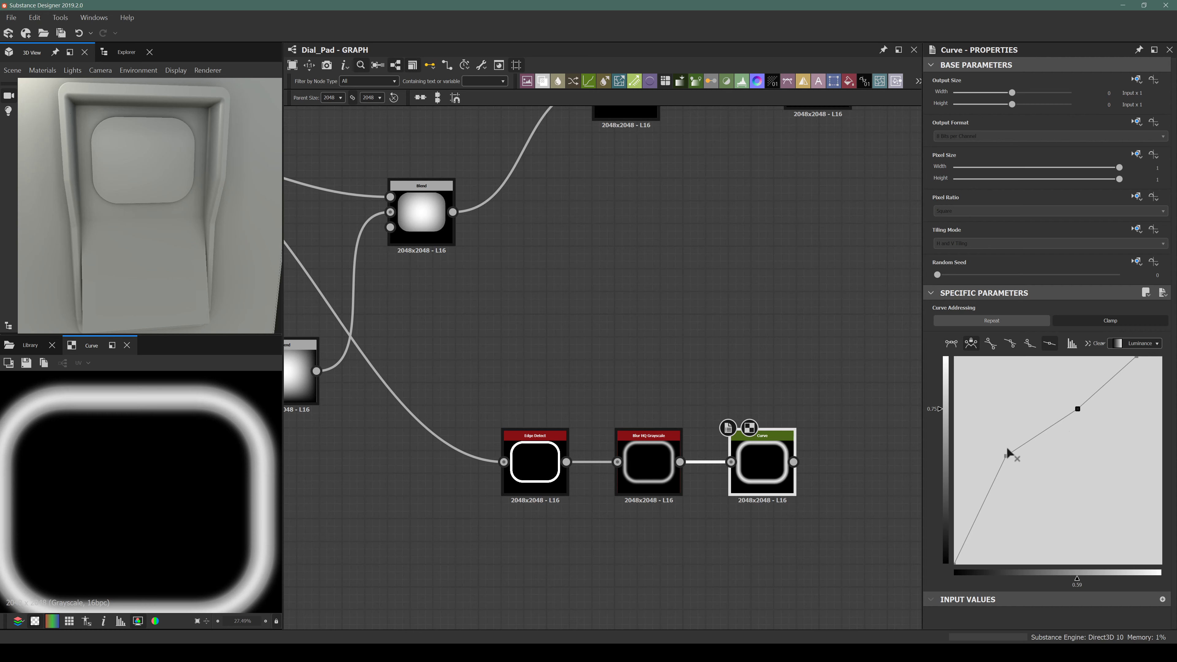
left_click_drag(1005, 454, 1060, 487)
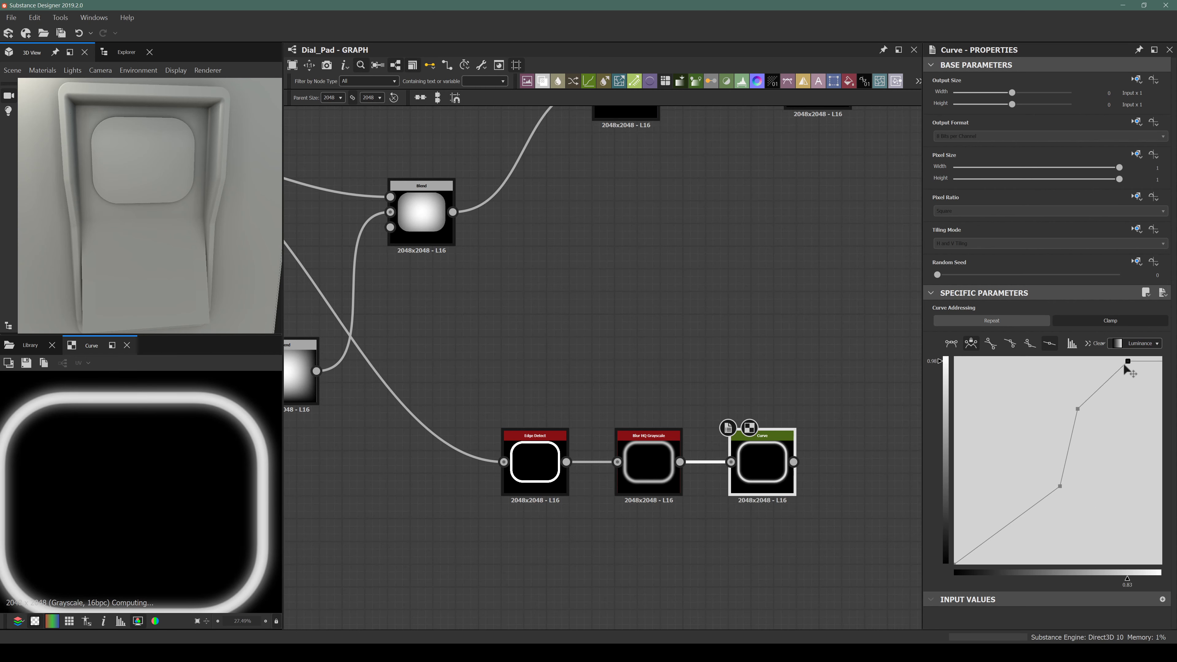
left_click_drag(1124, 365, 1088, 416)
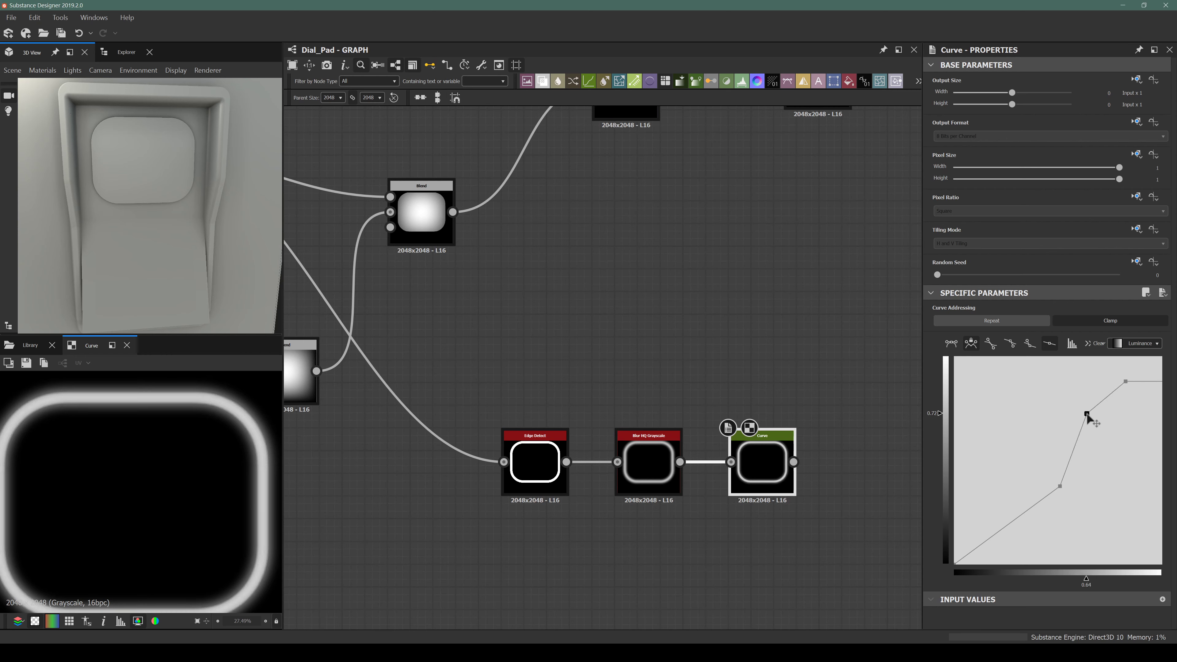
scroll(158, 452, "up", 6)
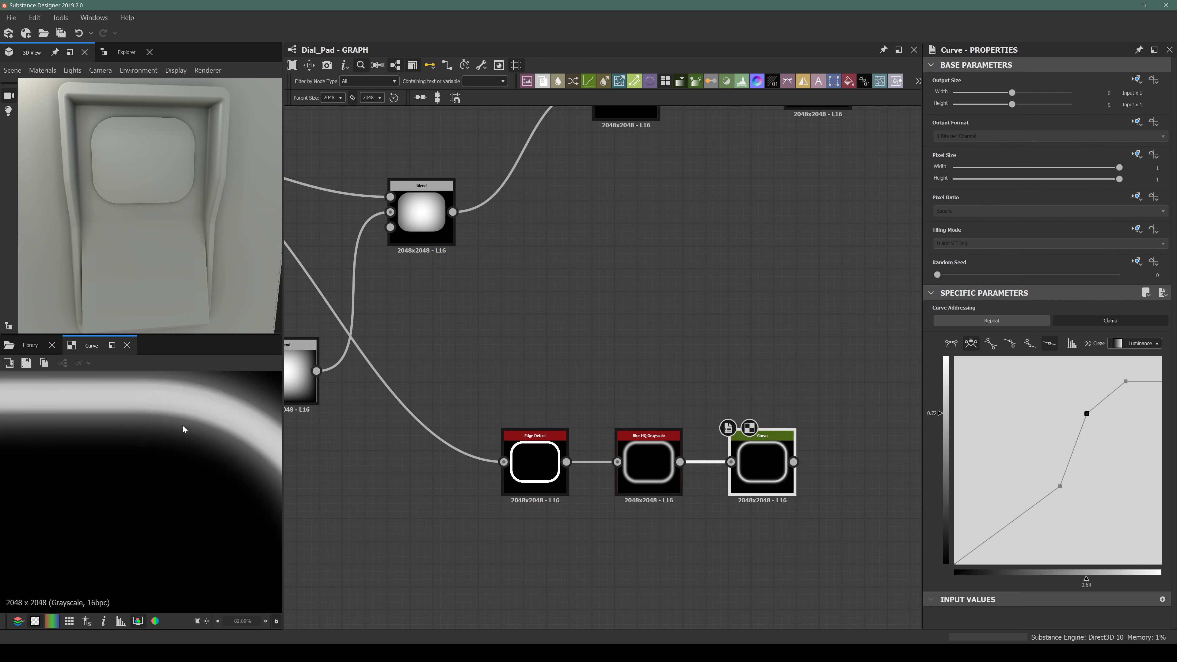
middle_click_drag(186, 429, 155, 464)
Duplicate the button's two Transformation 2D nodes and place the copies after the outline's Curve node.
scroll(625, 402, "down", 5)
middle_click_drag(755, 412, 577, 489)
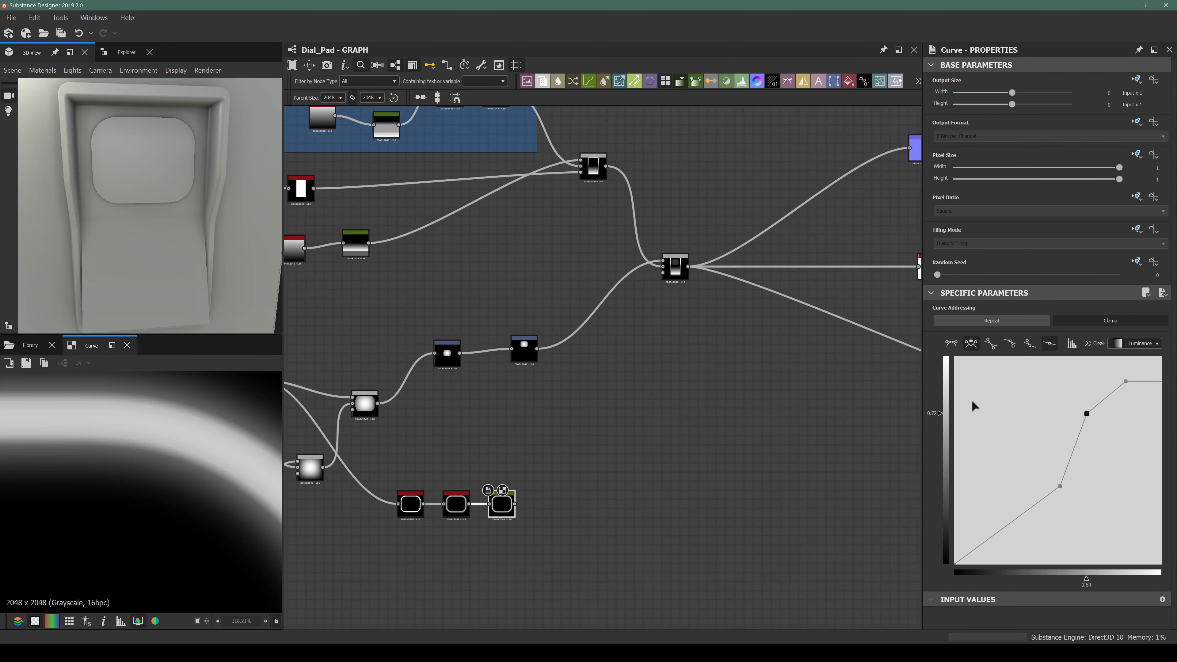
middle_click_drag(609, 432, 563, 456)
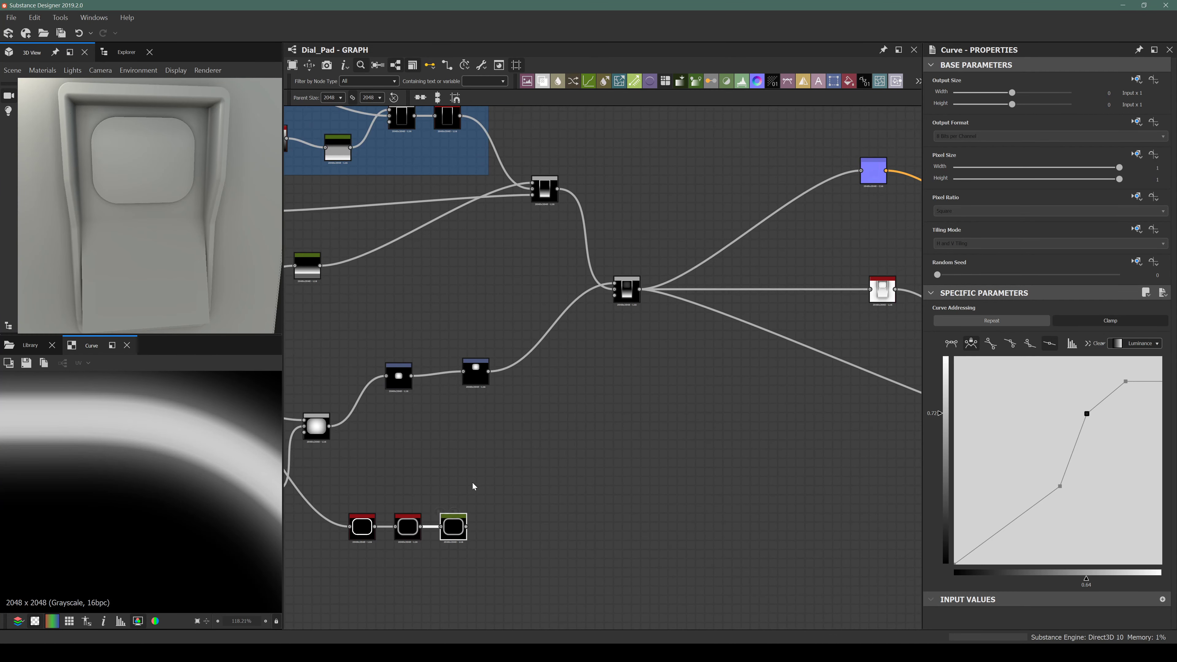
middle_click_drag(472, 486, 609, 455)
left_click_drag(519, 295, 628, 391)
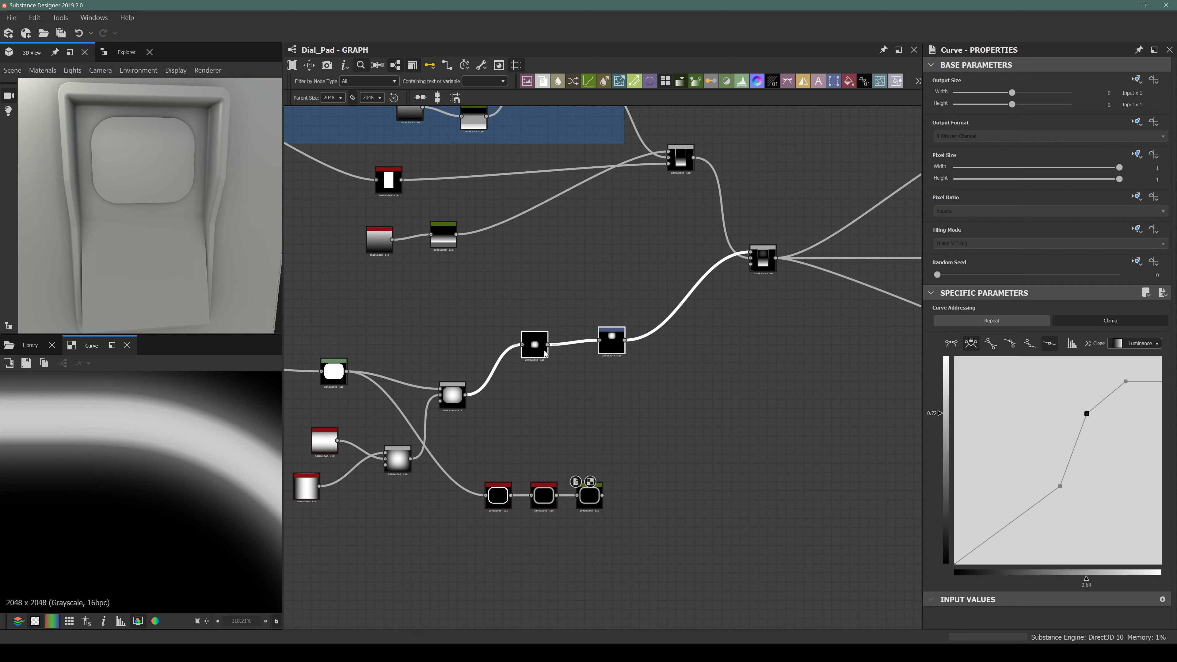
key("ctrl+d")
left_click_drag(565, 373, 601, 446)
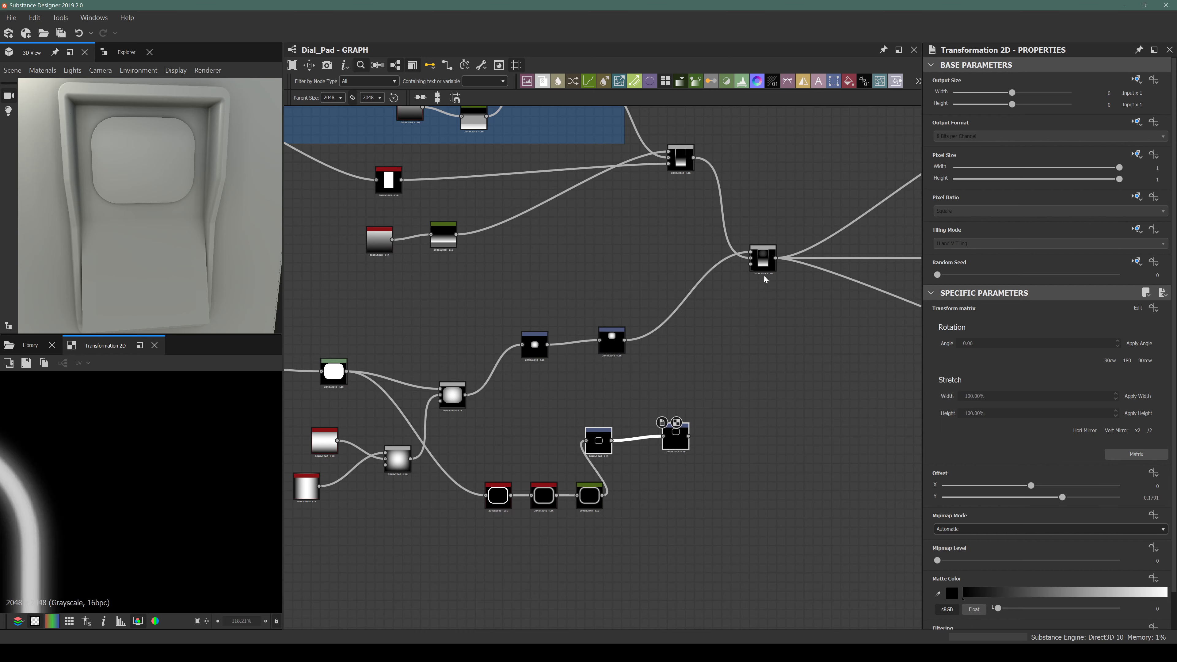
left_click_drag(772, 270, 736, 269)
key("space")
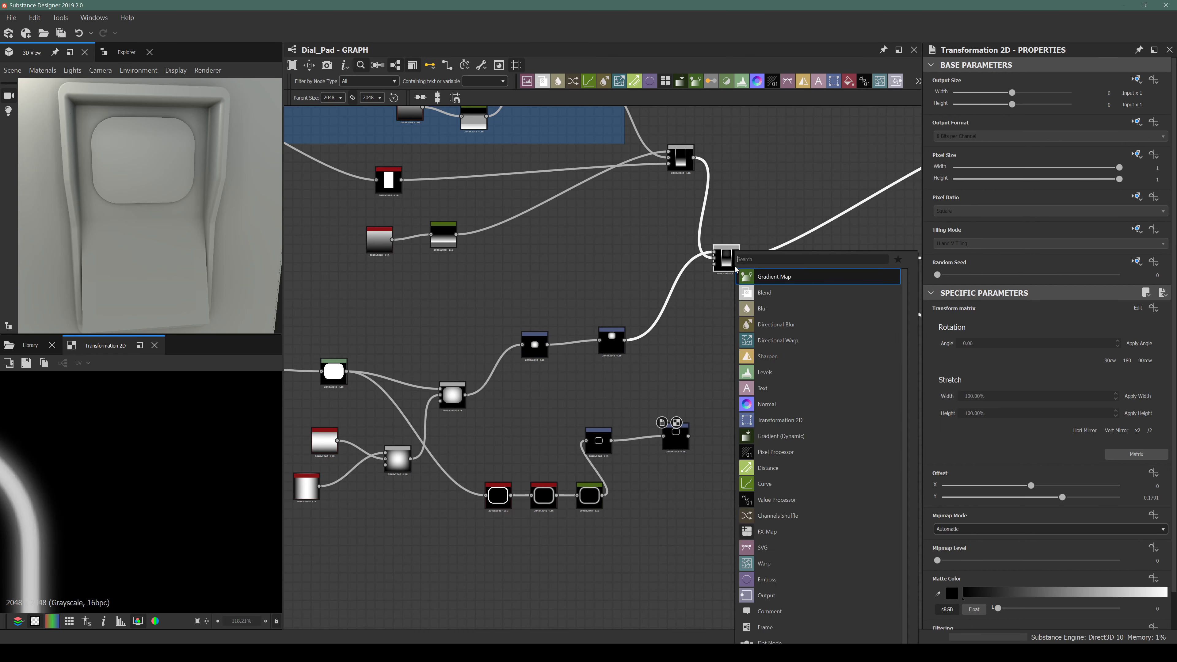
type("blend")
key("Return")
scroll(764, 278, "down", 2)
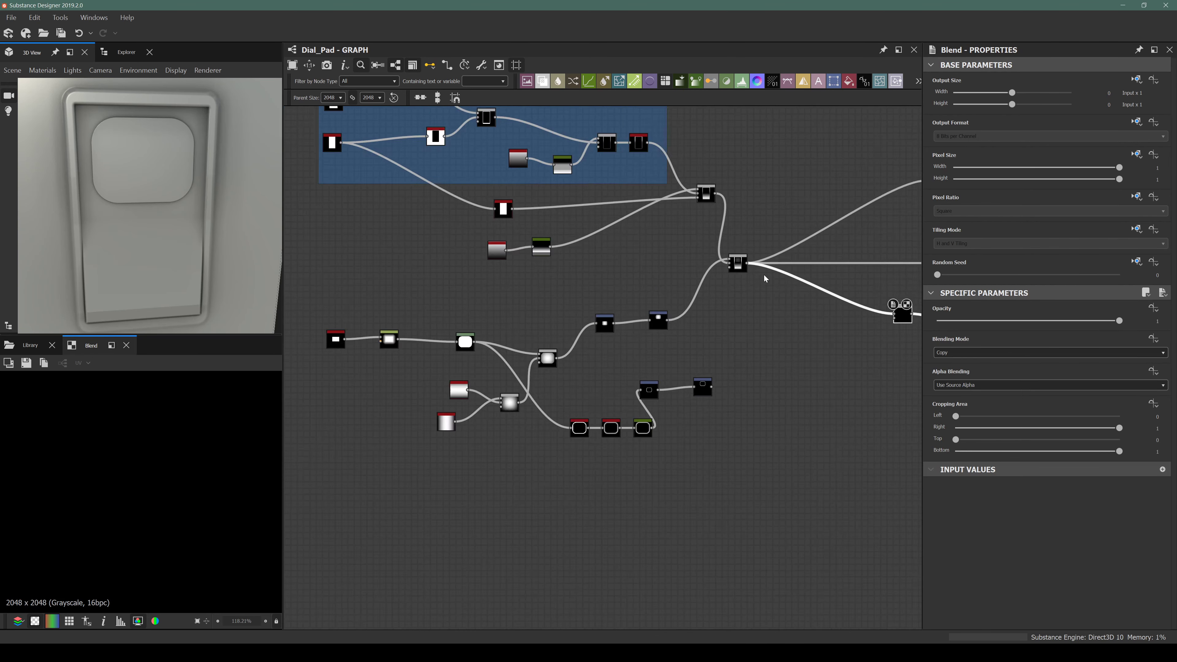
scroll(764, 279, "down", 2)
middle_click_drag(806, 284, 716, 305)
scroll(716, 305, "up", 5)
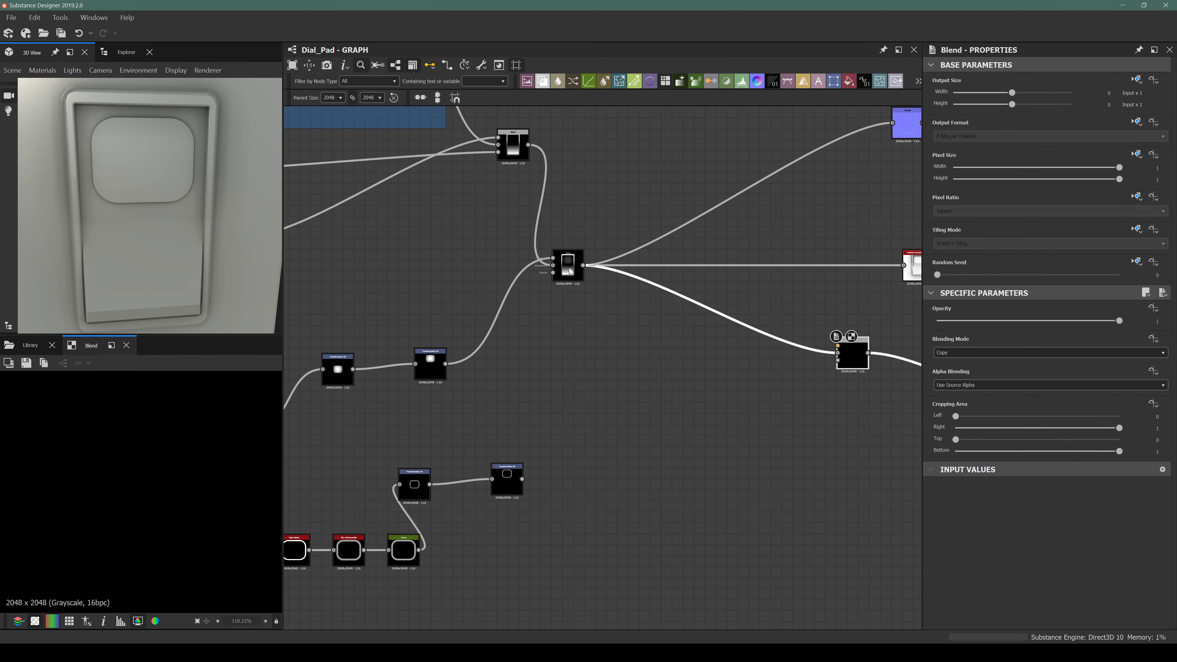
Insert a Blend node after the panel-and-button Blend so it feeds all three downstream connections, and place it lower in the graph.
left_click_drag(570, 271, 587, 296)
key("space")
type("blewn")
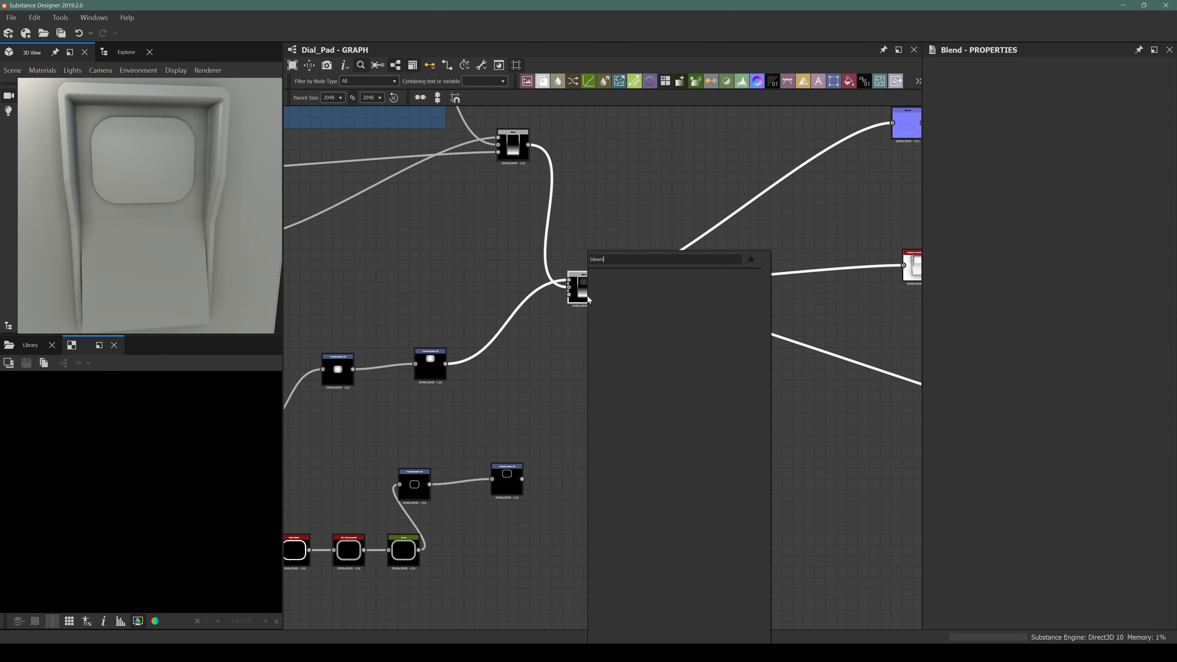
key("BackSpace")
key("BackSpace")
type("nd")
key("Return")
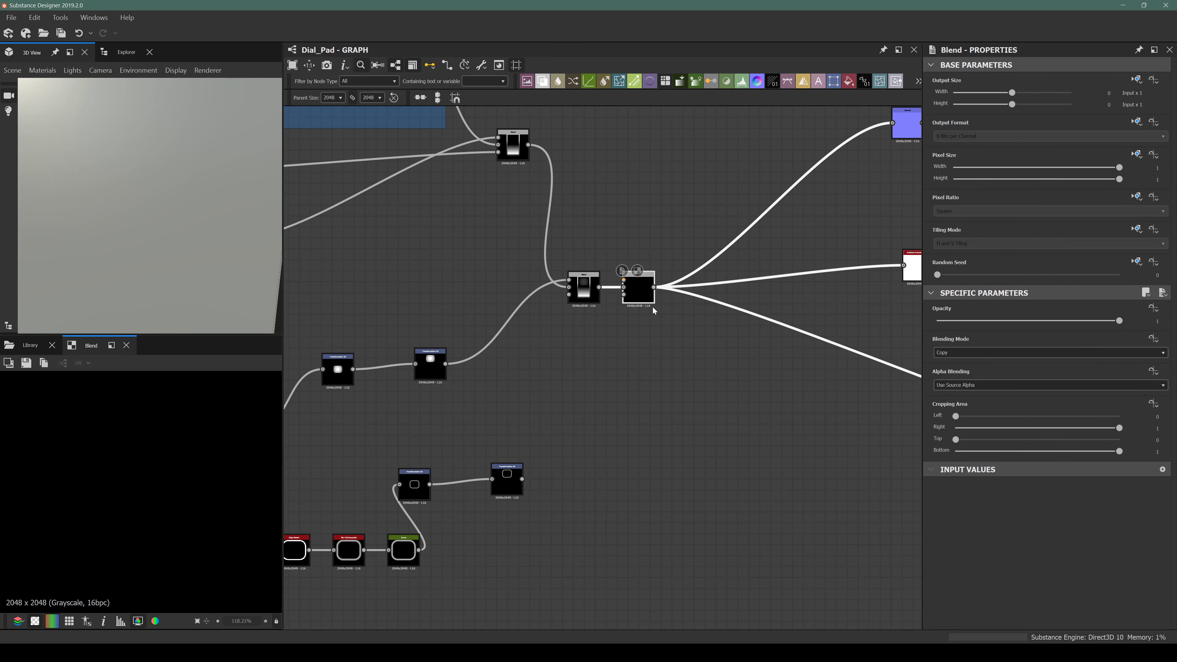
left_click_drag(648, 307, 676, 405)
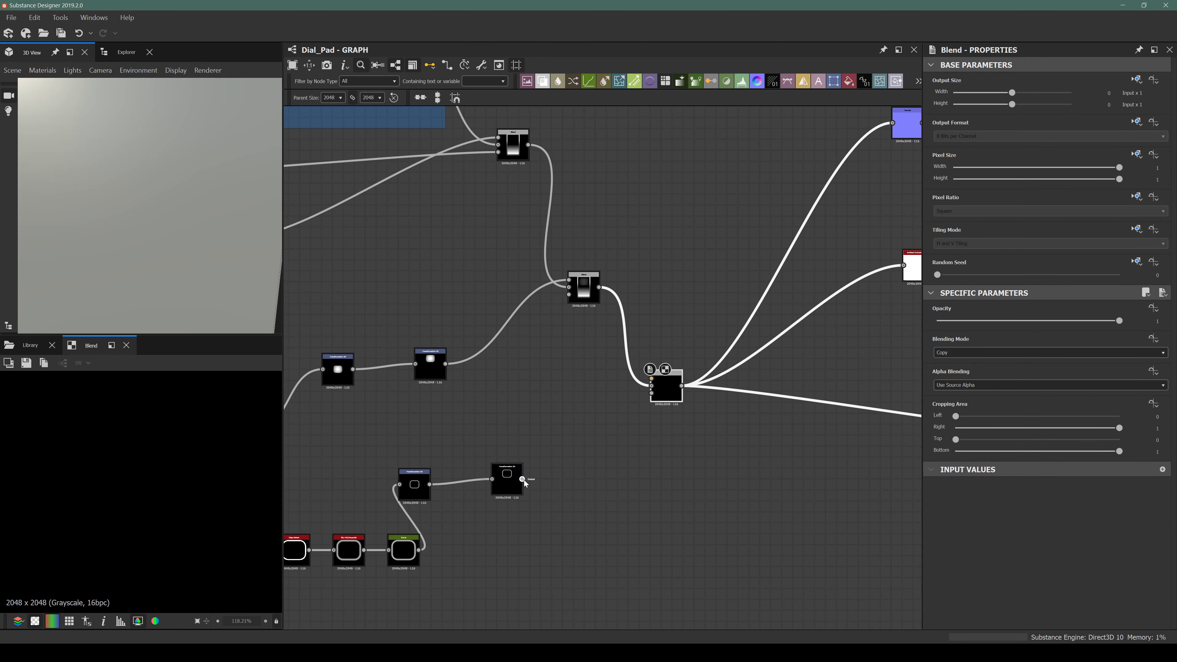
Connect the transformed outline to the new Blend's foreground and set its Blending Mode to Max (Lighten).
left_click_drag(523, 479, 652, 385)
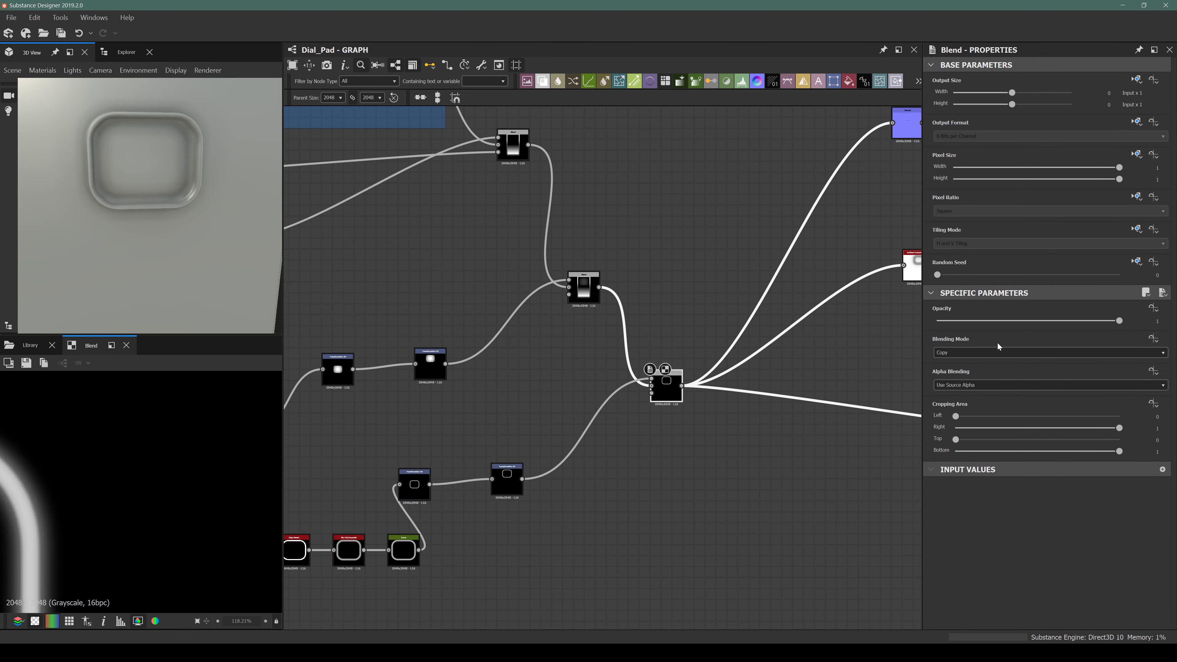
left_click(945, 353)
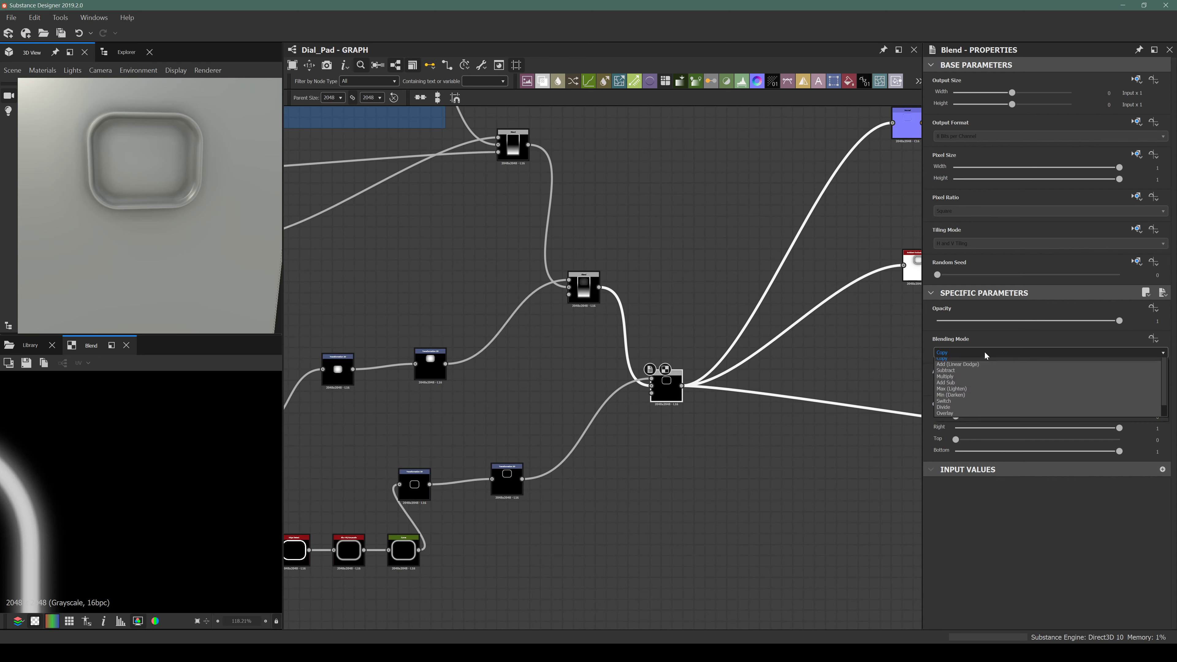
left_click(951, 392)
Lower the new Blend's Opacity to about 0.33 and inspect the rim around the button in the 3D view.
left_click_drag(63, 171, 58, 170)
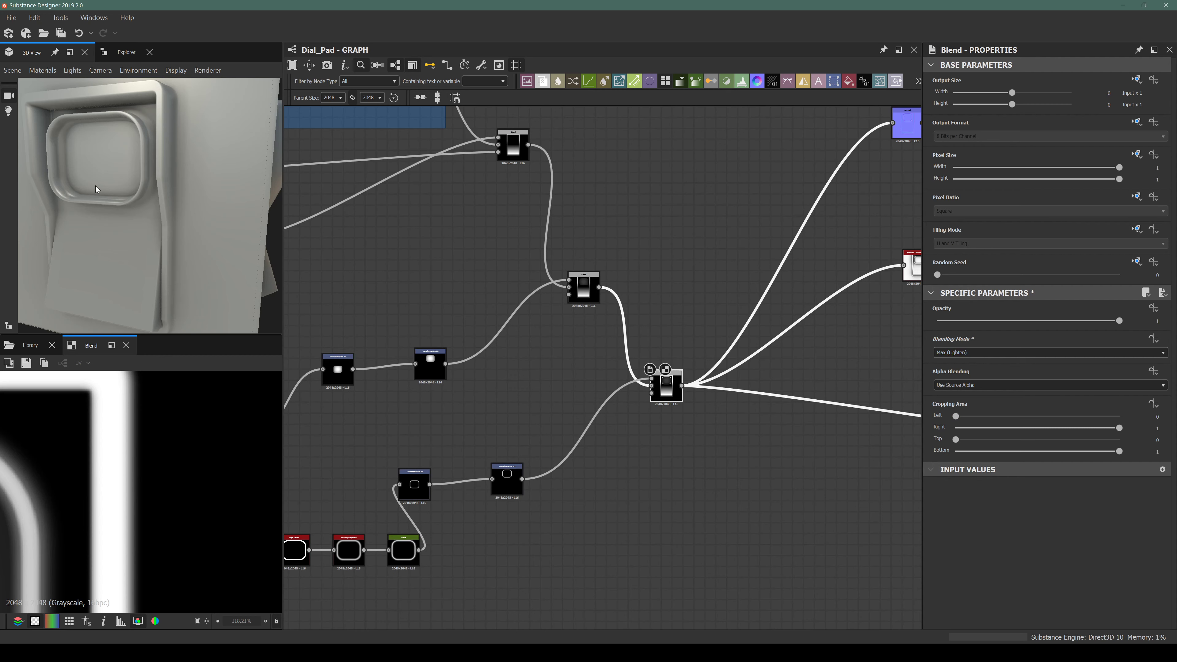
left_click_drag(79, 168, 142, 167)
scroll(86, 177, "up", 3)
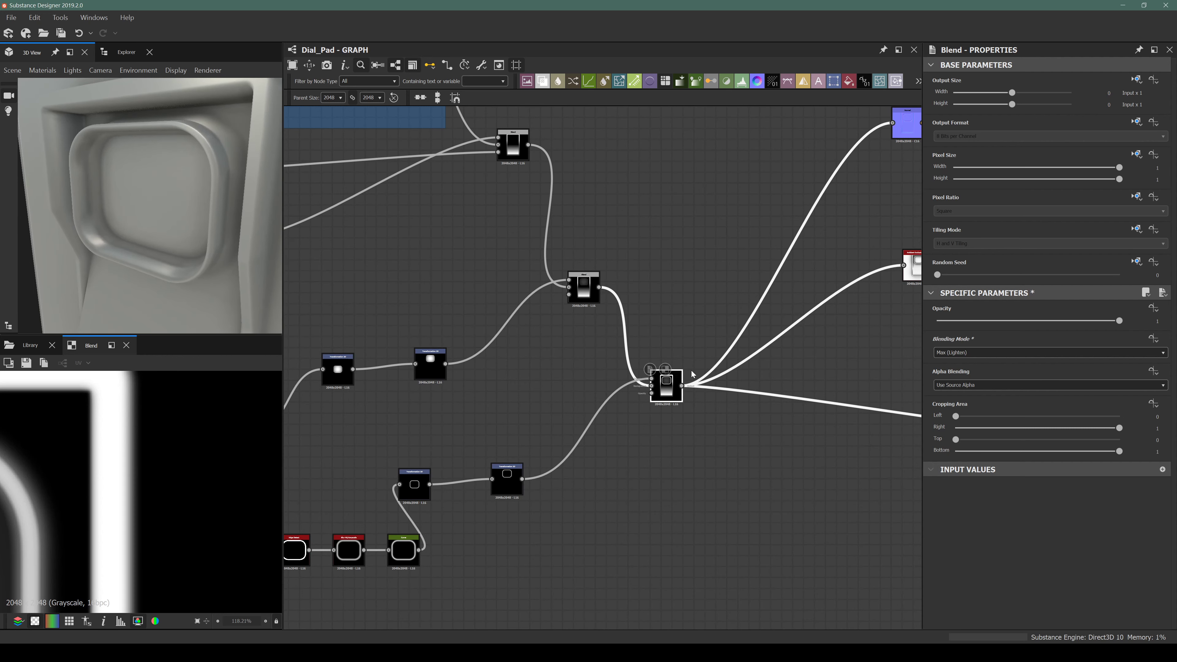
mouse_move(1009, 325)
left_mouse_down()
mouse_move(932, 329)
mouse_move(1010, 310)
mouse_move(979, 315)
mouse_move(997, 313)
left_mouse_up()
left_click_drag(232, 181, 198, 164)
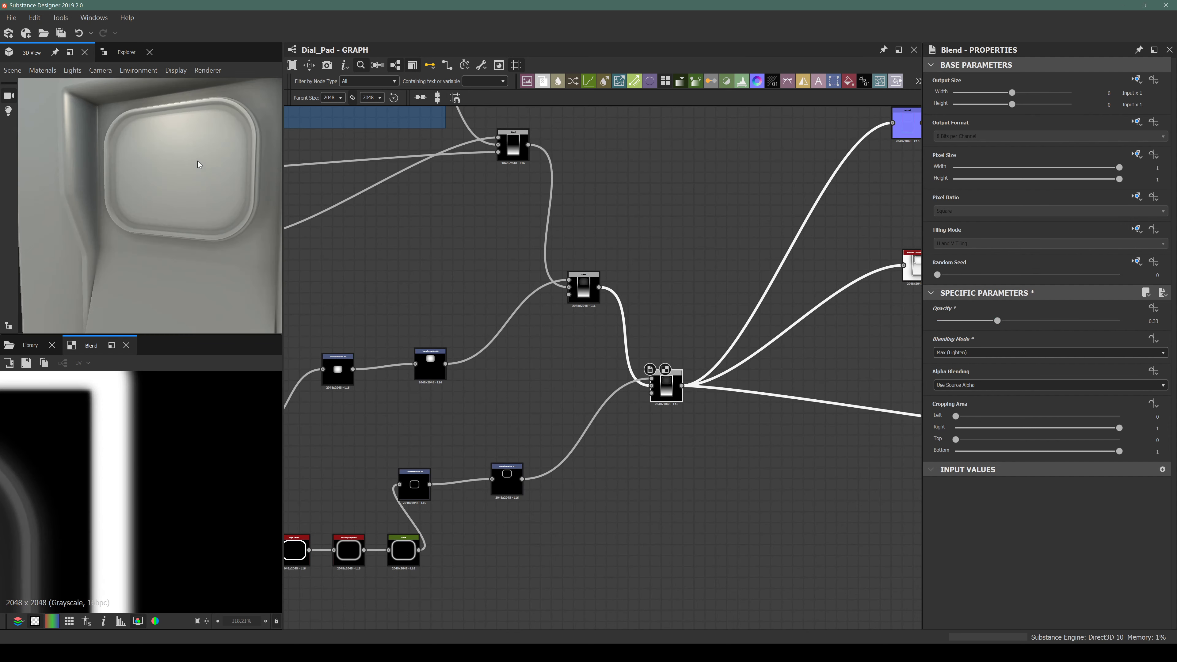
Add a linear point to the outline's Curve and place it at about position 0.42 with value 0.
left_click(511, 480)
middle_click_drag(381, 516, 494, 445)
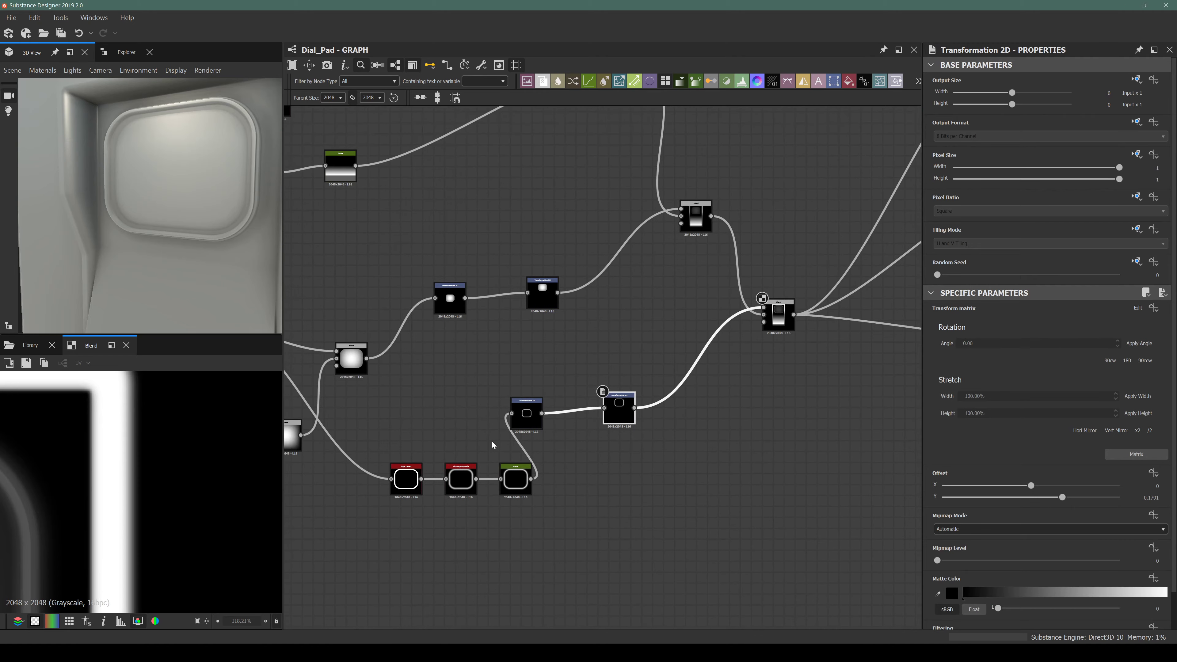
left_click(510, 493)
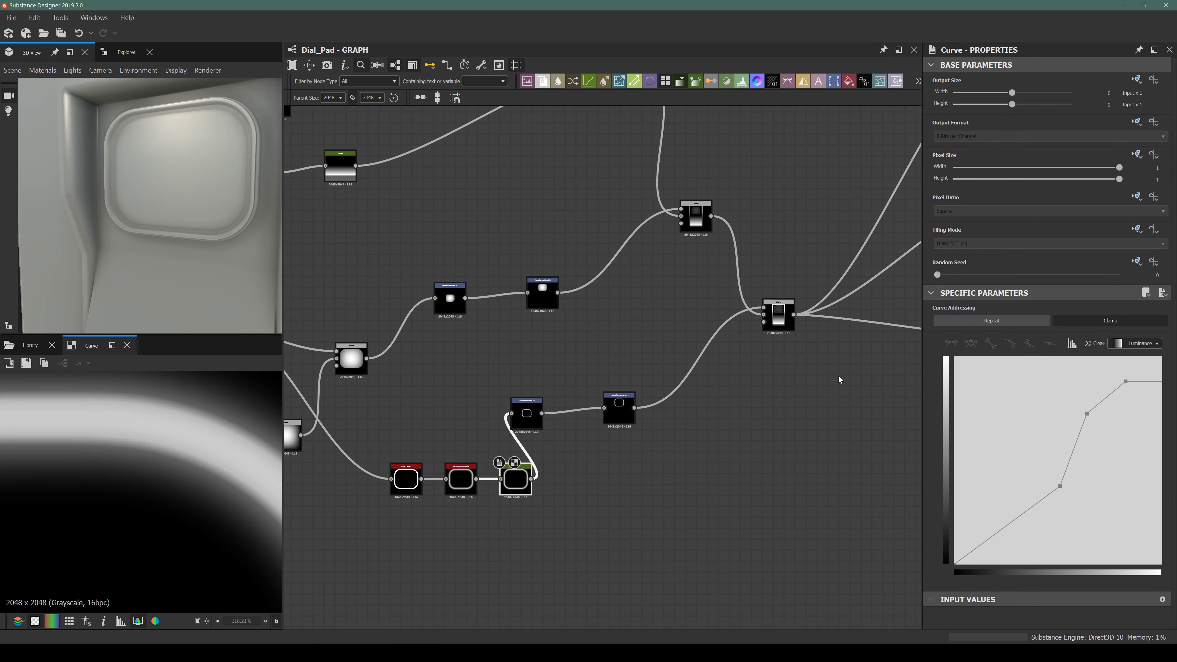
left_click(1005, 550)
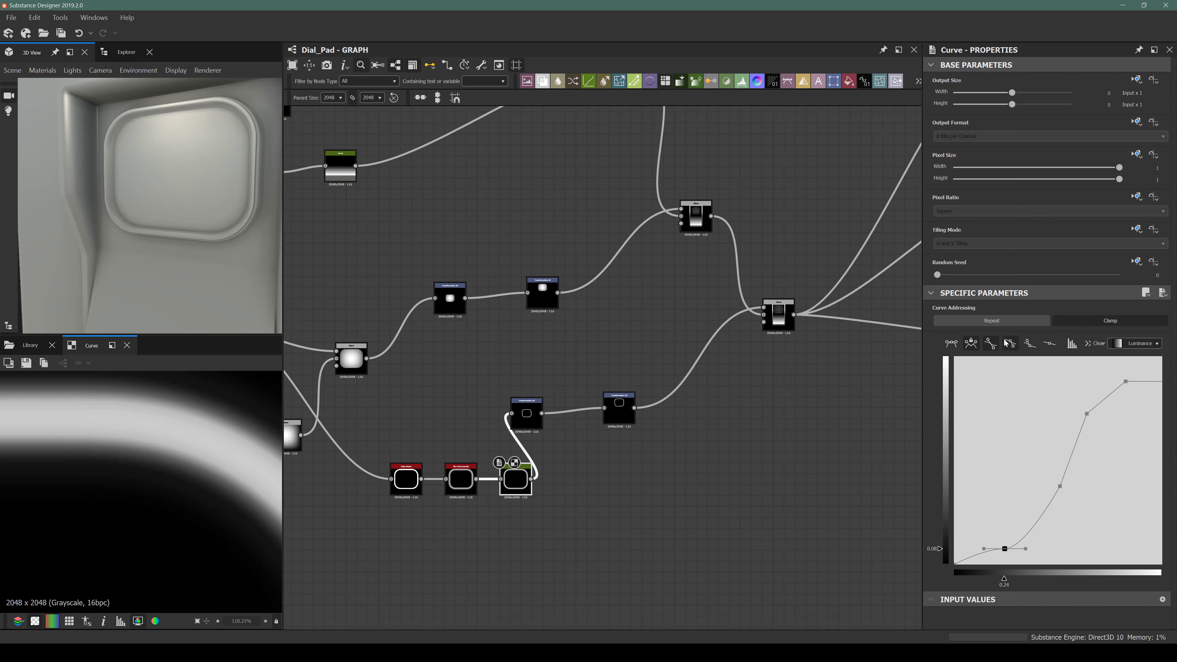
left_click(1046, 344)
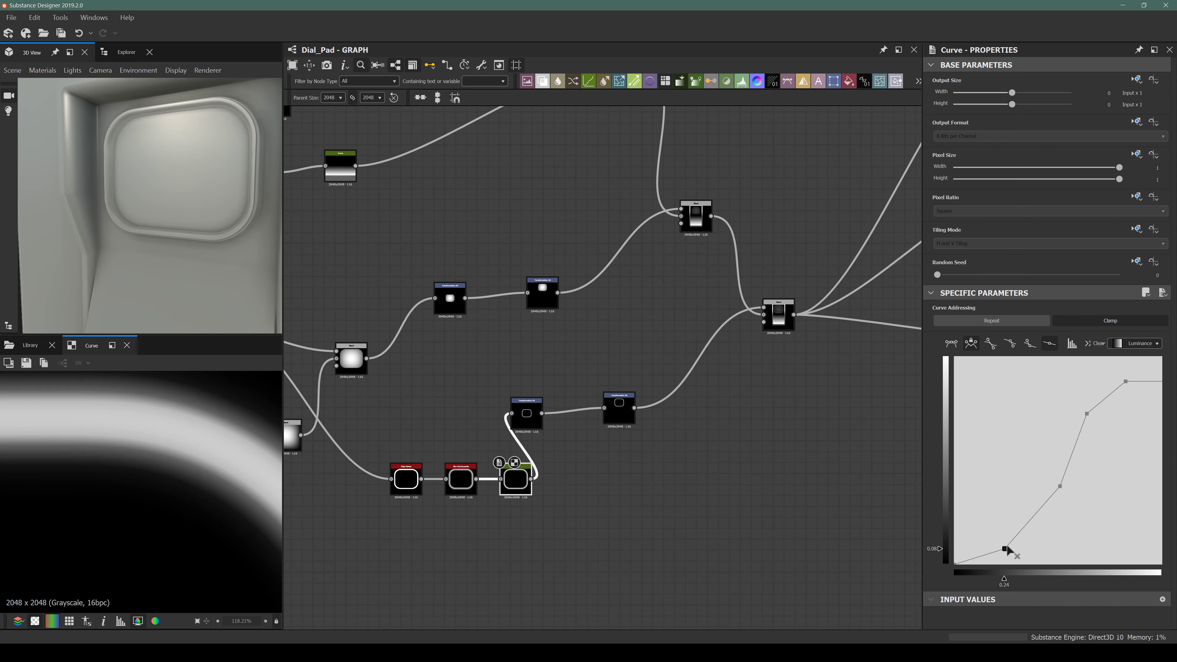
left_click_drag(1004, 549, 1041, 600)
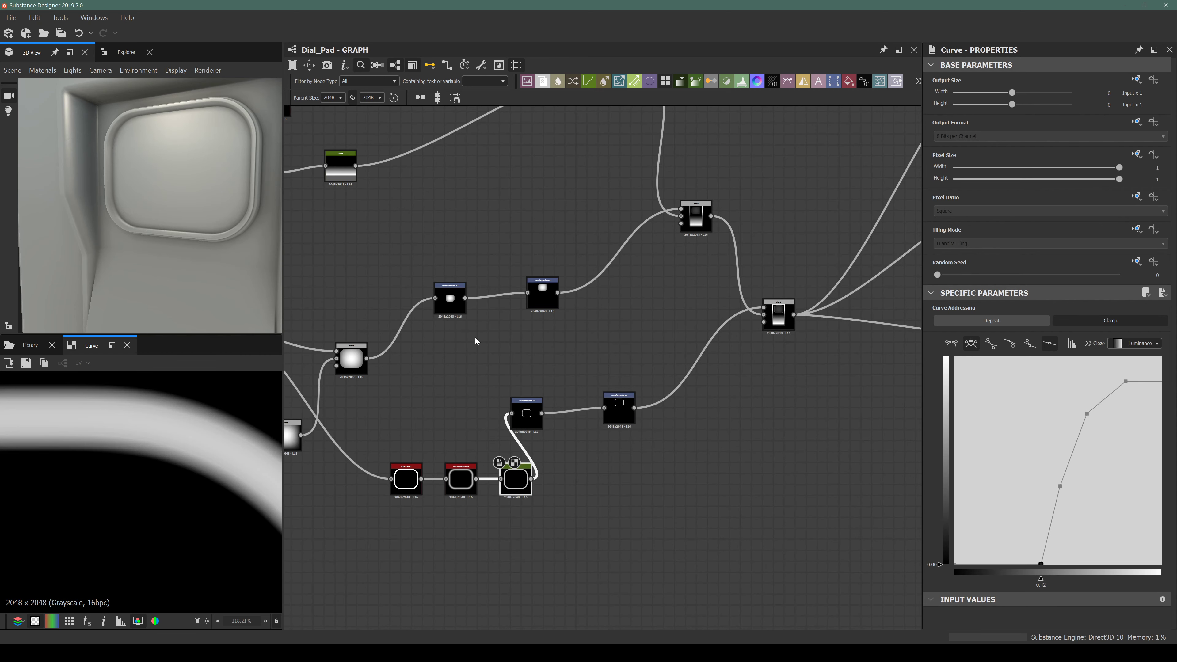
Move the Curve's middle points to about 0.51/0.39 and 0.67/0.43 for a stepped rim, and inspect it up close in 3D.
scroll(203, 179, "up", 5)
middle_click_drag(203, 179, 160, 181)
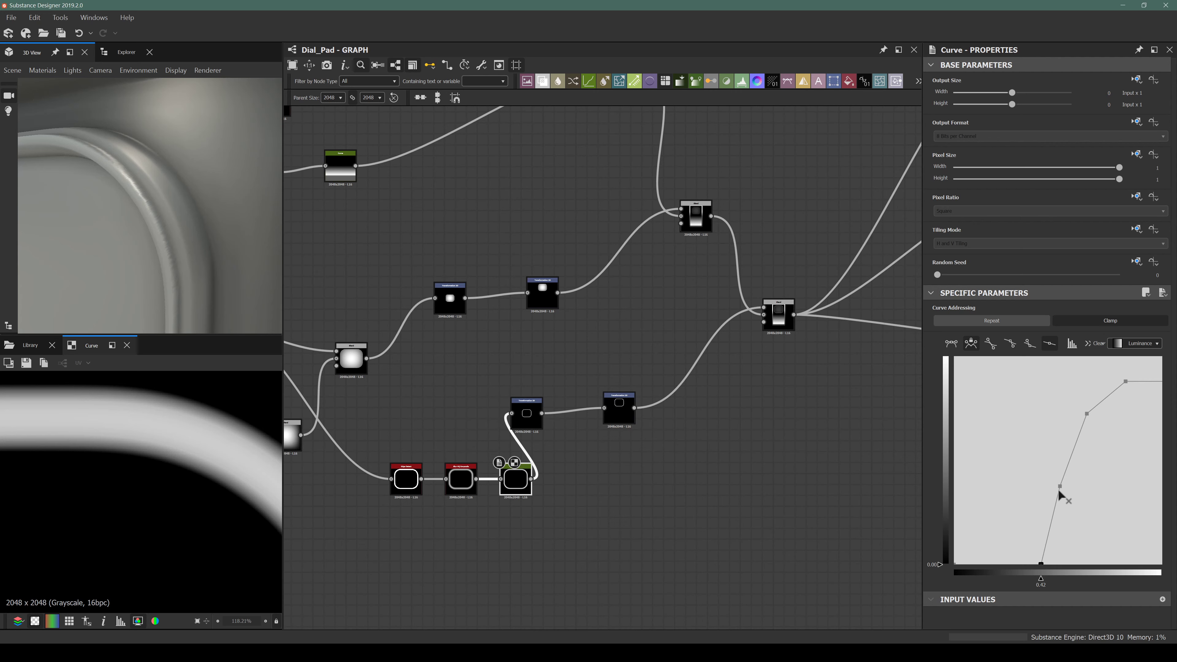
mouse_move(1058, 490)
left_mouse_down()
mouse_move(1027, 483)
mouse_move(1060, 485)
left_mouse_up()
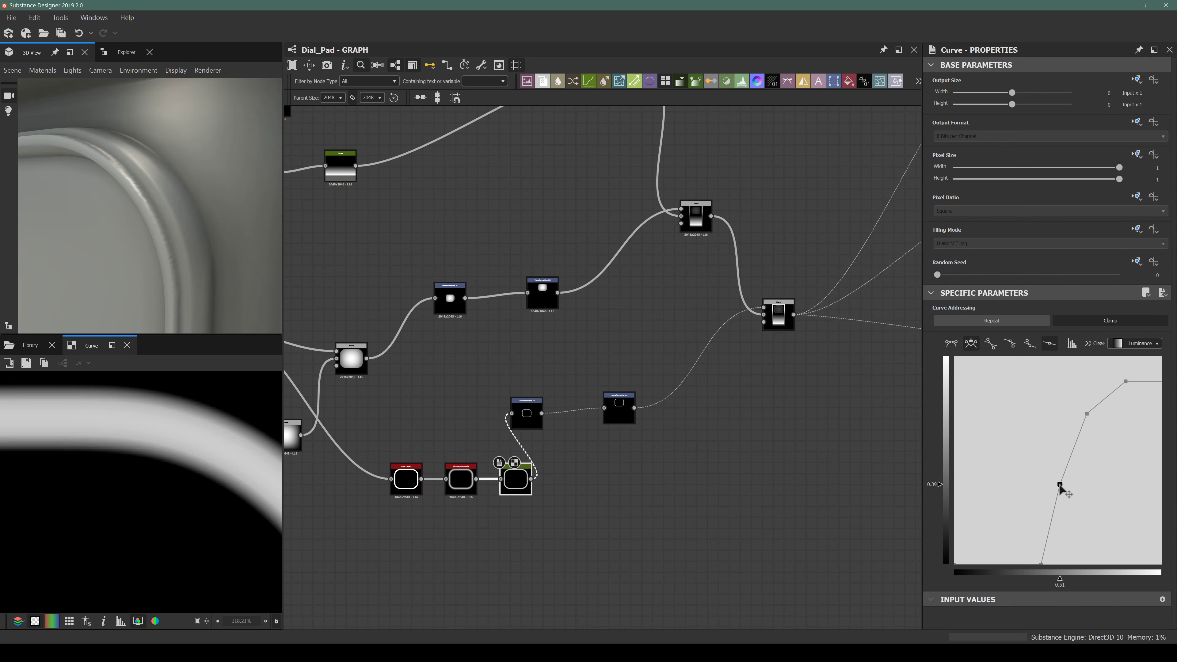
left_click_drag(230, 257, 164, 203)
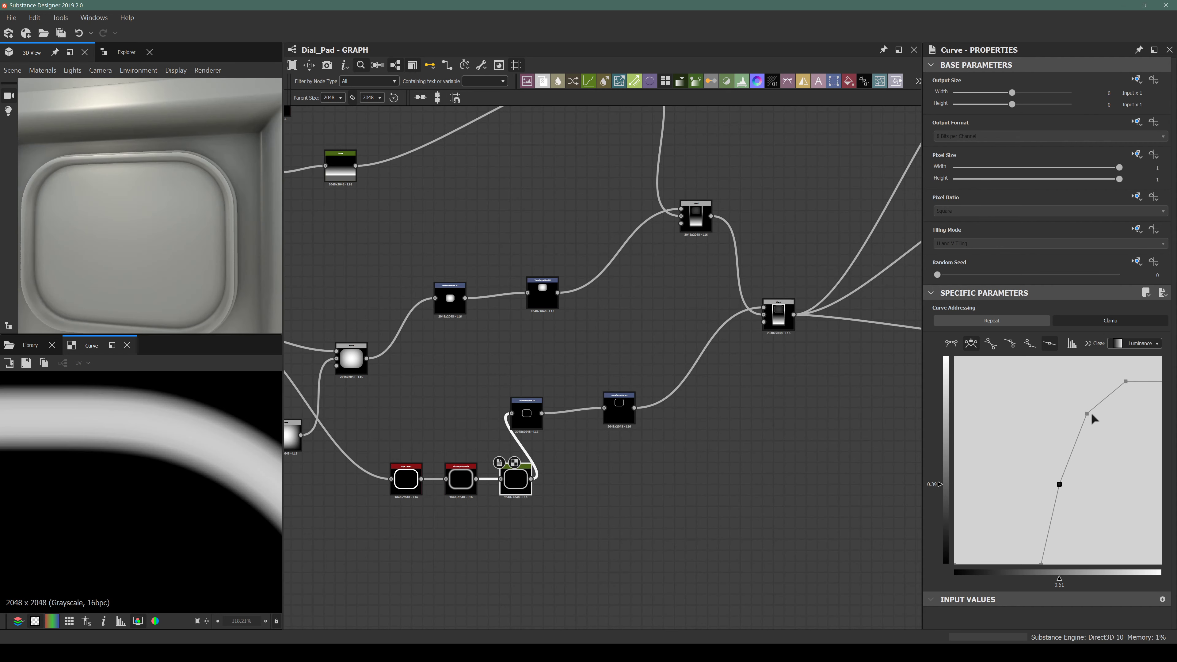
left_click_drag(1087, 414, 1093, 475)
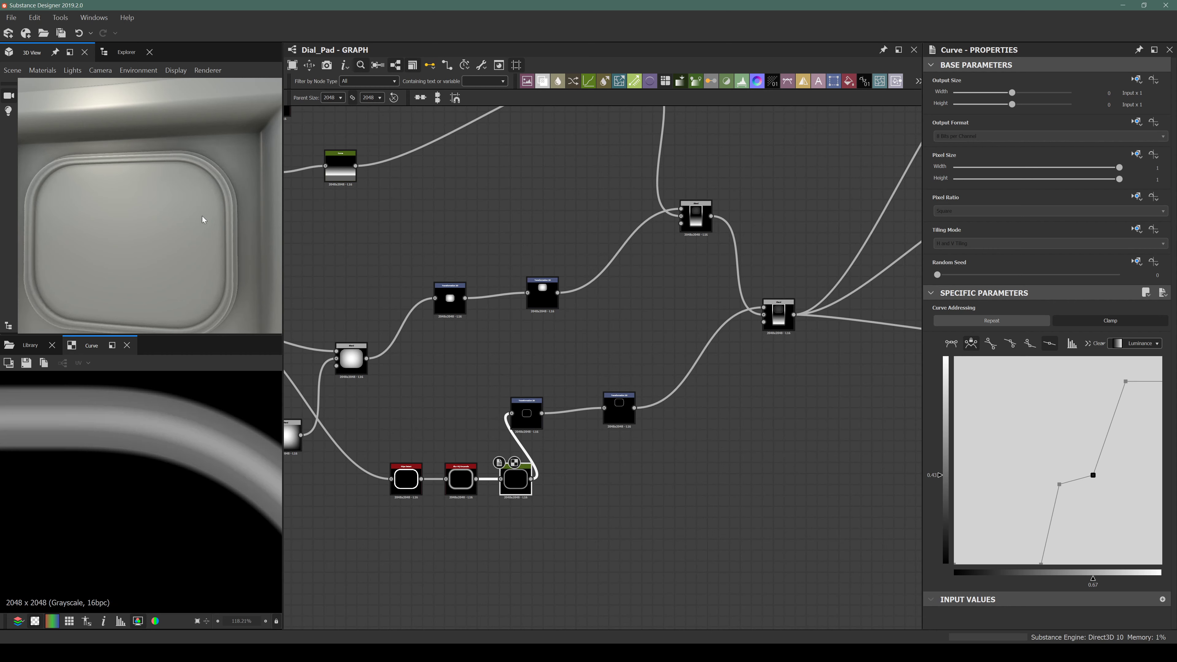
scroll(203, 216, "up", 3)
left_click_drag(203, 216, 155, 206)
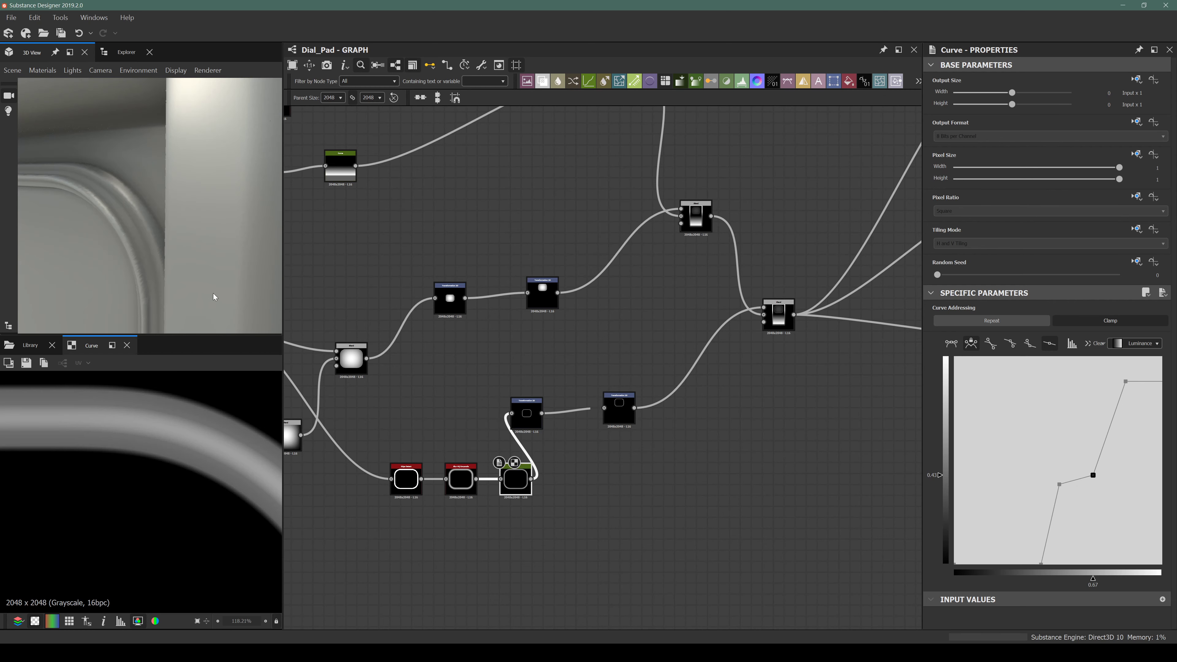
Move the Curve's upper points to about 0.69/0.62 and 0.81/0.55 for a rounded rim, and inspect it in 3D.
left_click_drag(213, 297, 172, 261, "alt")
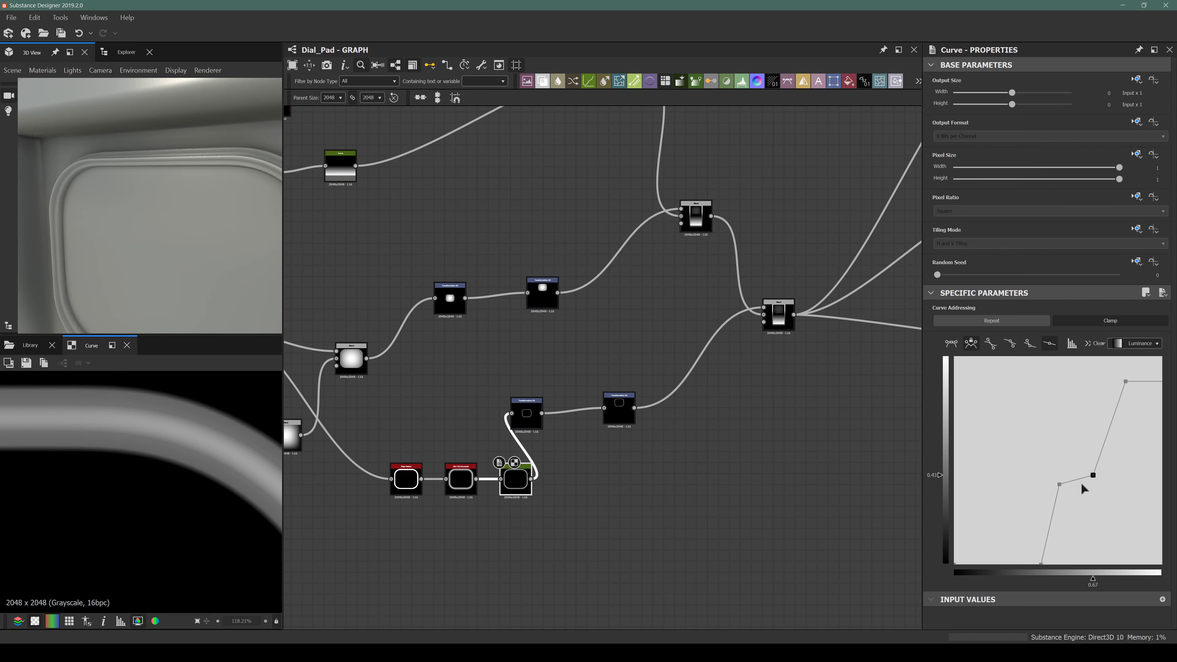
left_click_drag(1093, 475, 1073, 429)
left_click_drag(1125, 382, 1097, 434)
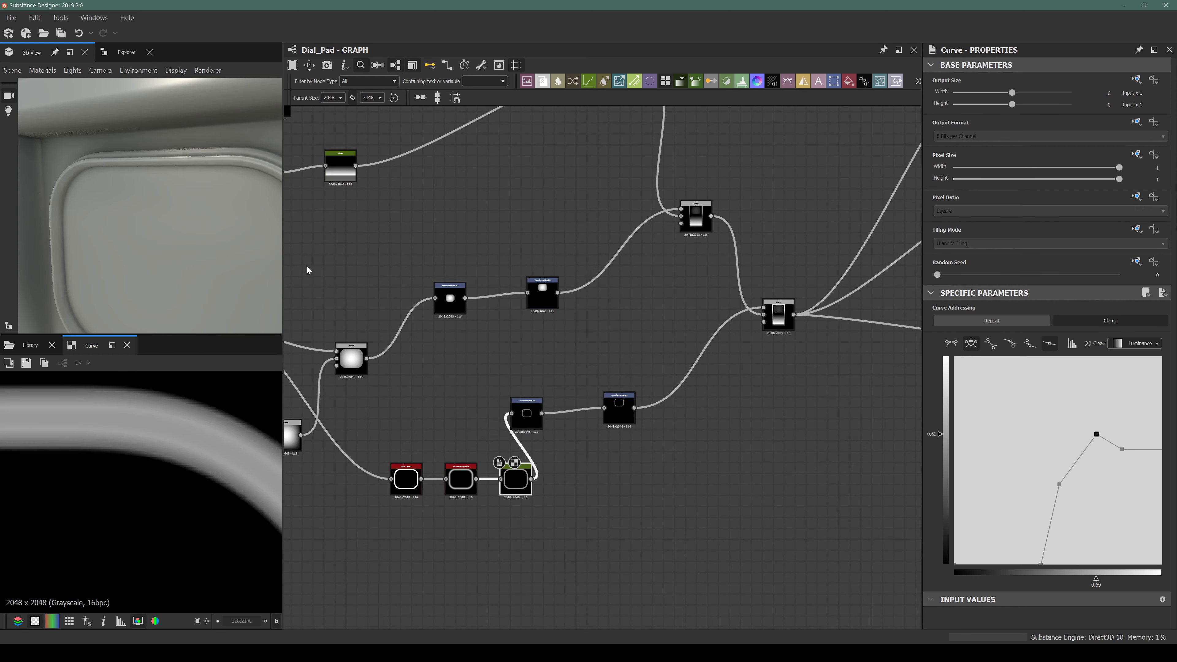
left_click_drag(121, 219, 187, 216)
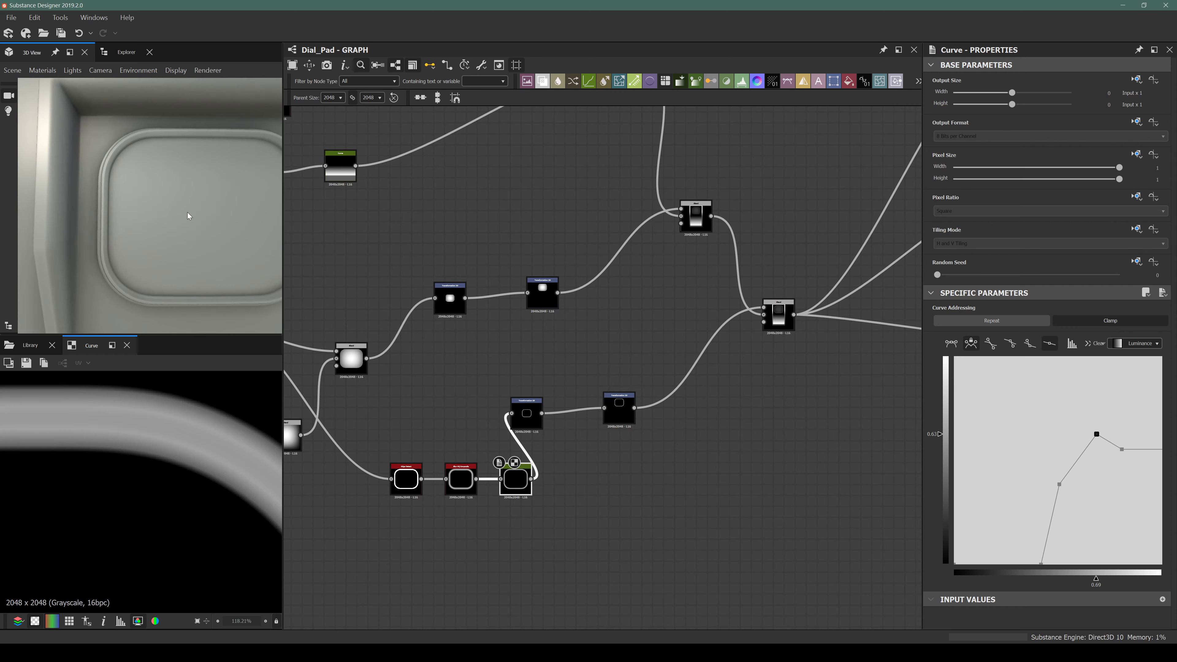
scroll(188, 216, "down", 3)
middle_click_drag(150, 221, 131, 232)
scroll(131, 232, "down", 3)
scroll(523, 420, "down", 4)
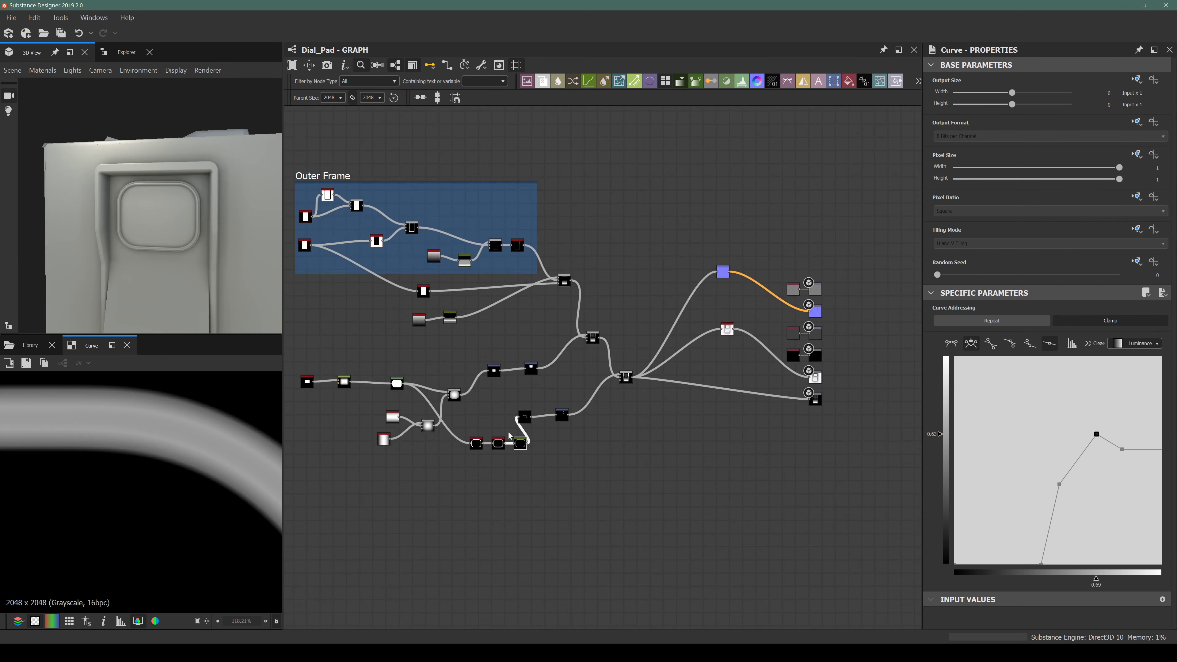
Set the Scale of the square Shape node at the start of the button's chain to 0.46.
scroll(510, 436, "down", 1)
middle_click_drag(510, 436, 571, 445)
scroll(470, 413, "up", 4)
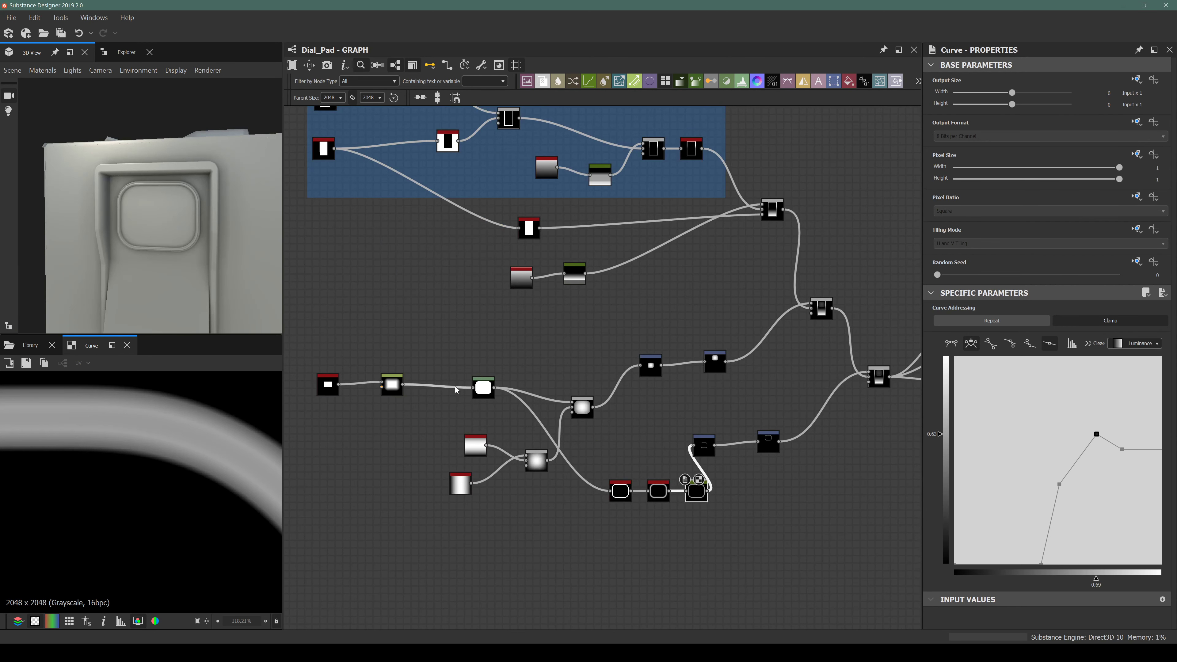
left_click(330, 383)
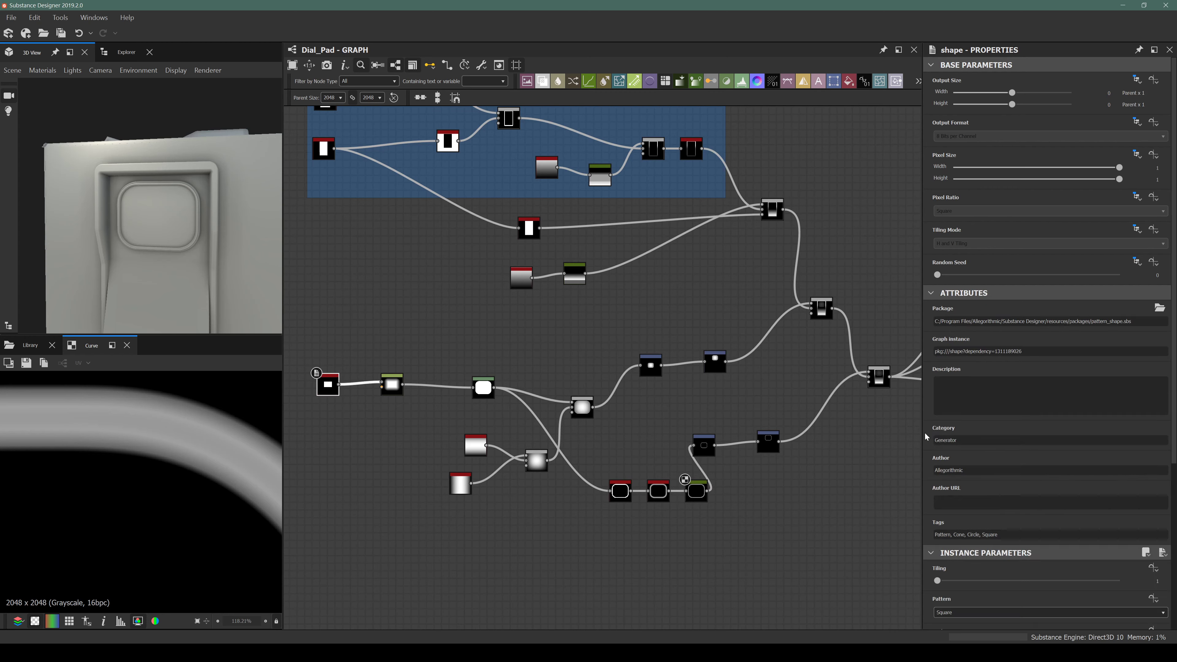
scroll(1016, 442, "down", 4)
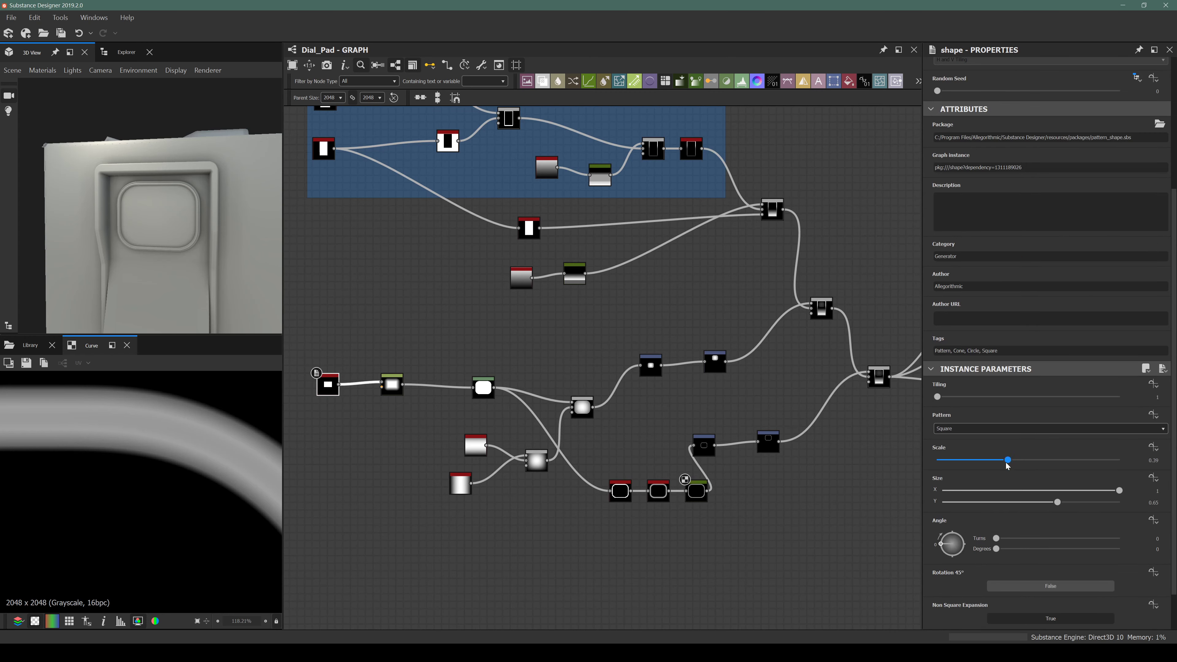
mouse_move(1009, 460)
left_mouse_down()
mouse_move(1037, 457)
mouse_move(1023, 460)
left_mouse_up()
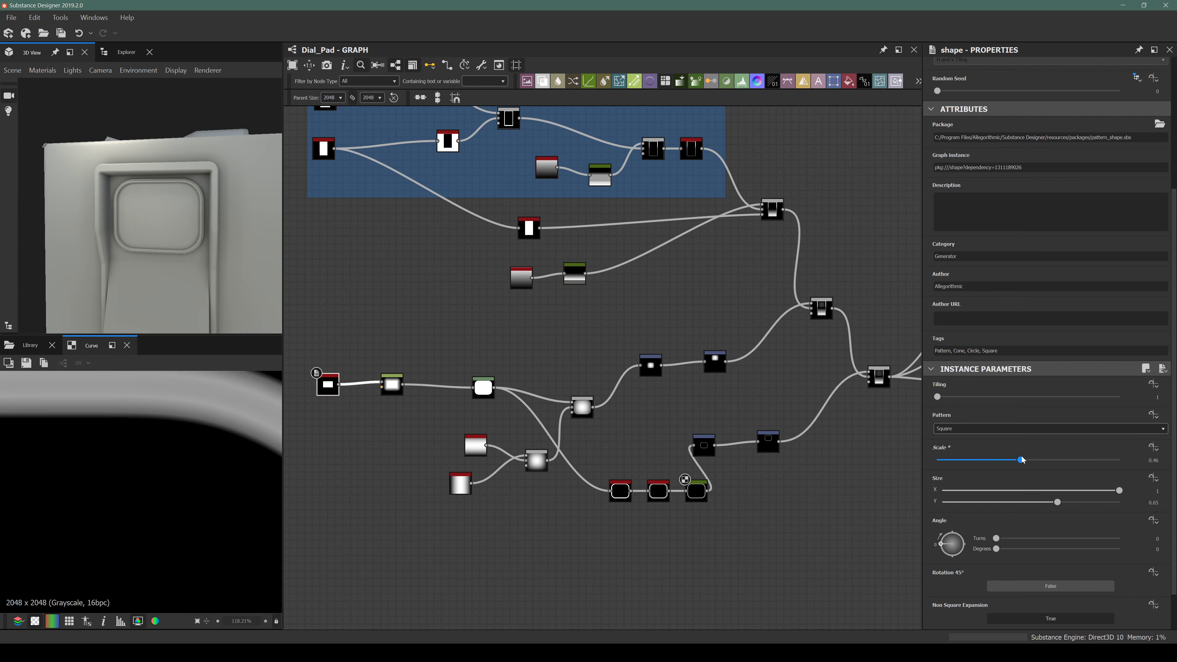
Examine the enlarged button and its rim in the 3D view, from up close and from the whole cube.
left_click_drag(162, 199, 152, 223)
scroll(207, 216, "up", 3)
scroll(152, 223, "up", 3)
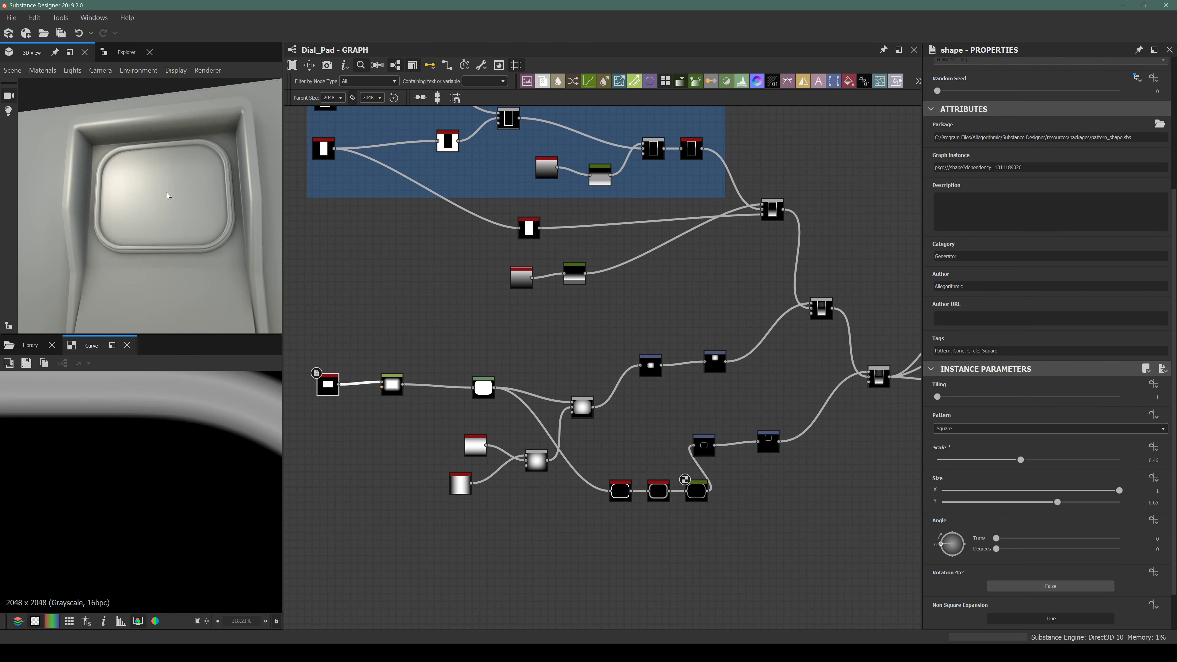
mouse_move(223, 263)
left_mouse_down()
mouse_move(176, 208)
mouse_move(205, 224)
mouse_move(214, 284)
left_mouse_up()
scroll(197, 219, "down", 4)
scroll(601, 343, "down", 4)
middle_click_drag(584, 434, 493, 395)
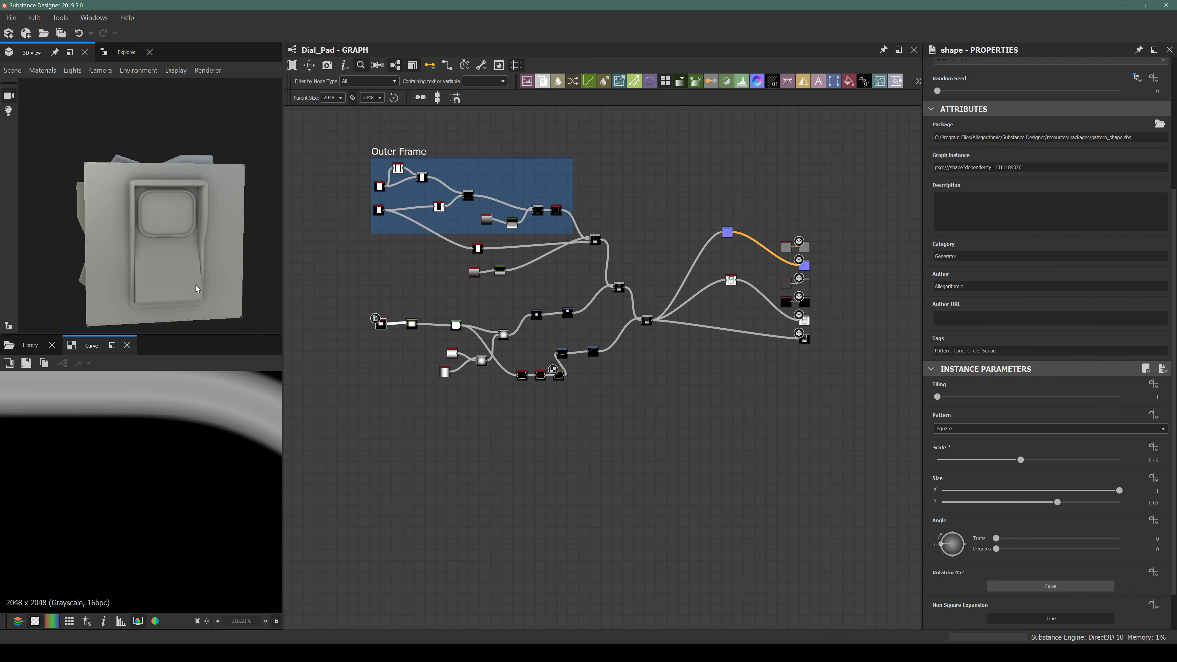
left_click_drag(188, 253, 192, 311)
middle_click_drag(554, 397, 555, 373)
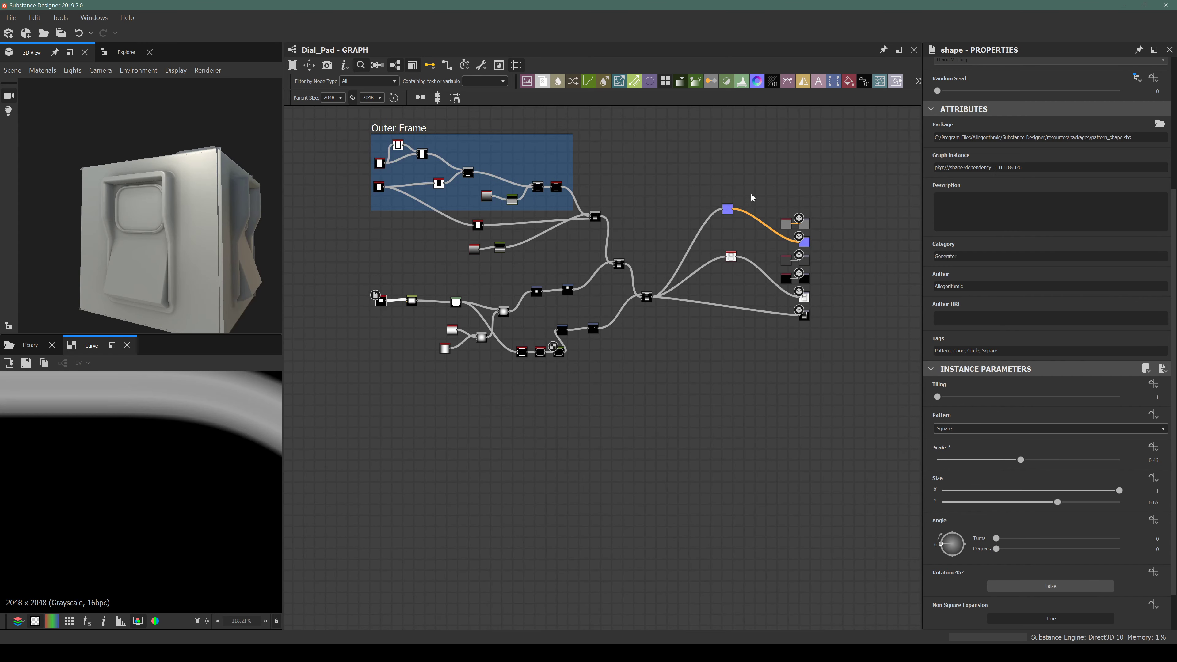
Gather the panel's gradient, its Curve and the white rectangle node into a compact cluster below the Outer Frame group.
scroll(380, 274, "up", 2)
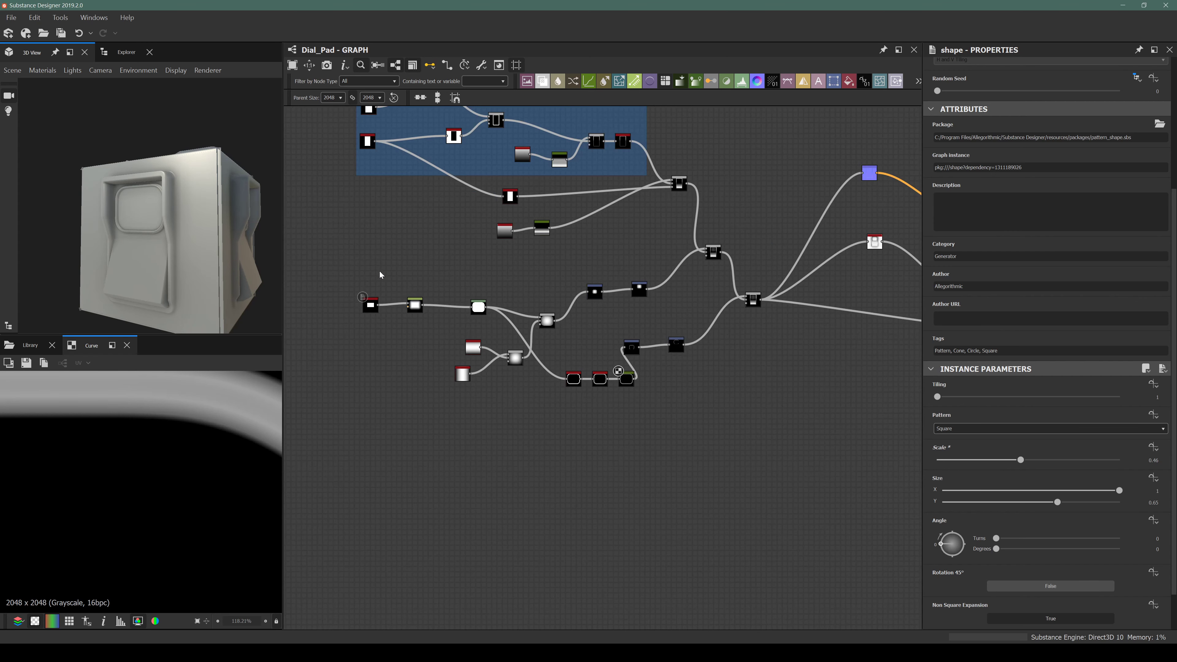
scroll(532, 211, "up", 2)
left_click_drag(455, 286, 414, 314)
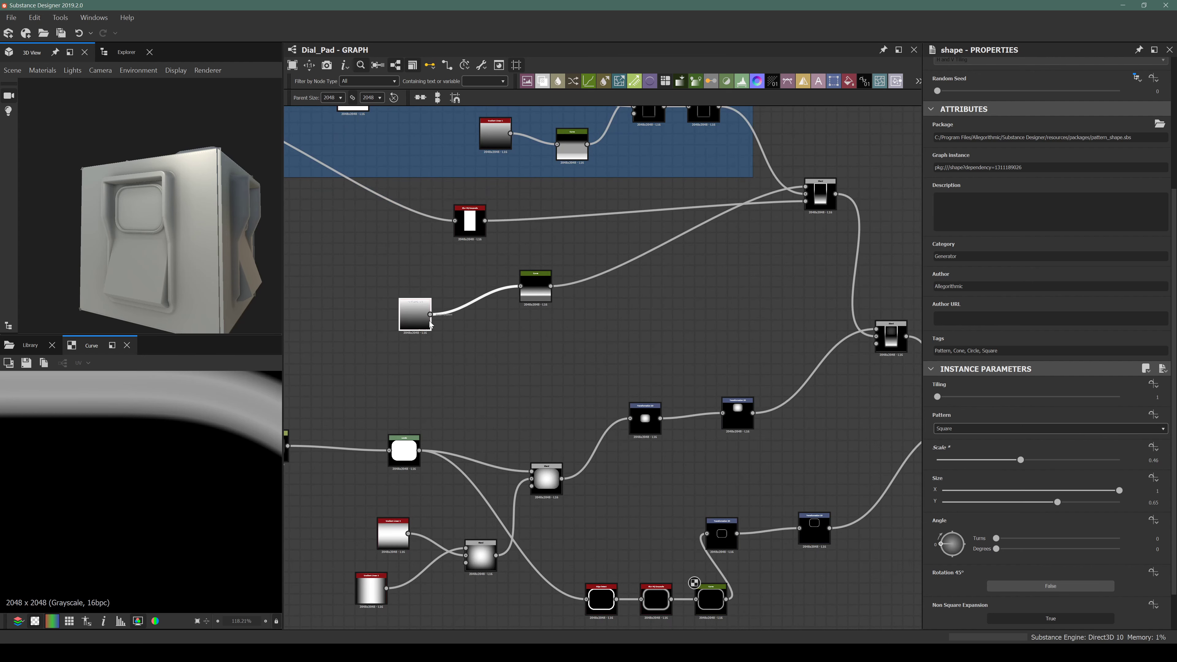
left_click(533, 292)
left_click_drag(533, 292, 478, 322)
left_click_drag(469, 218, 442, 250)
Enclose the clustered panel nodes in a new Frame titled Keypad Panel.
left_click(328, 231)
left_click_drag(327, 228, 539, 334)
key("space")
type("fram")
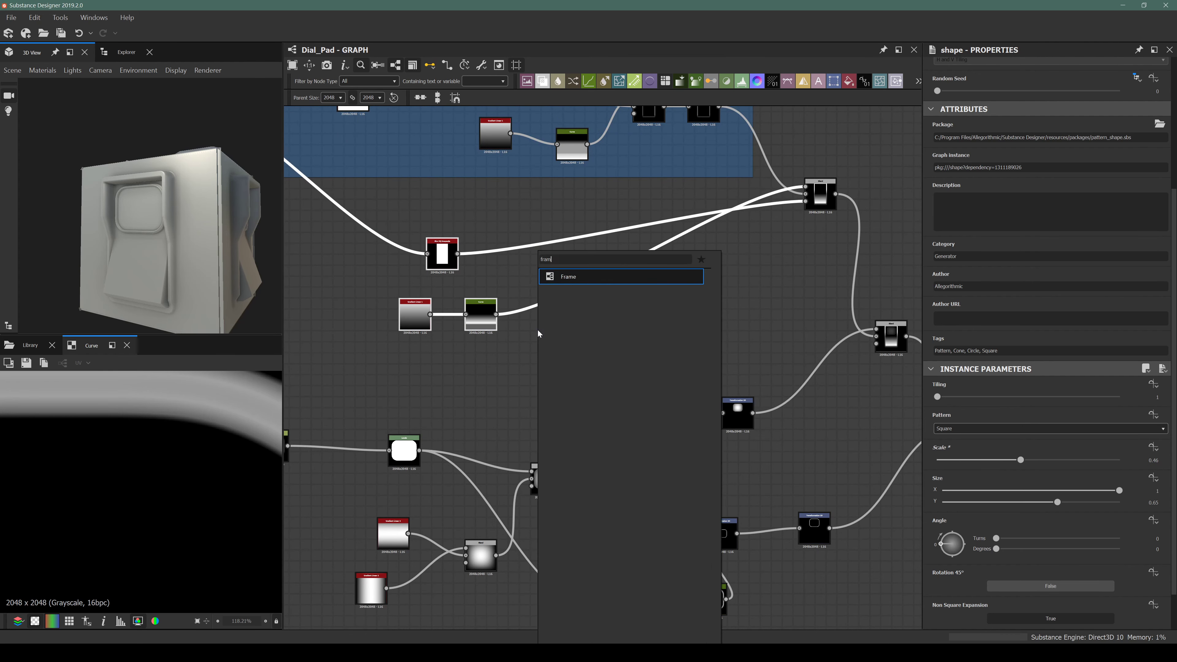
key("Return")
key("ctrl+f")
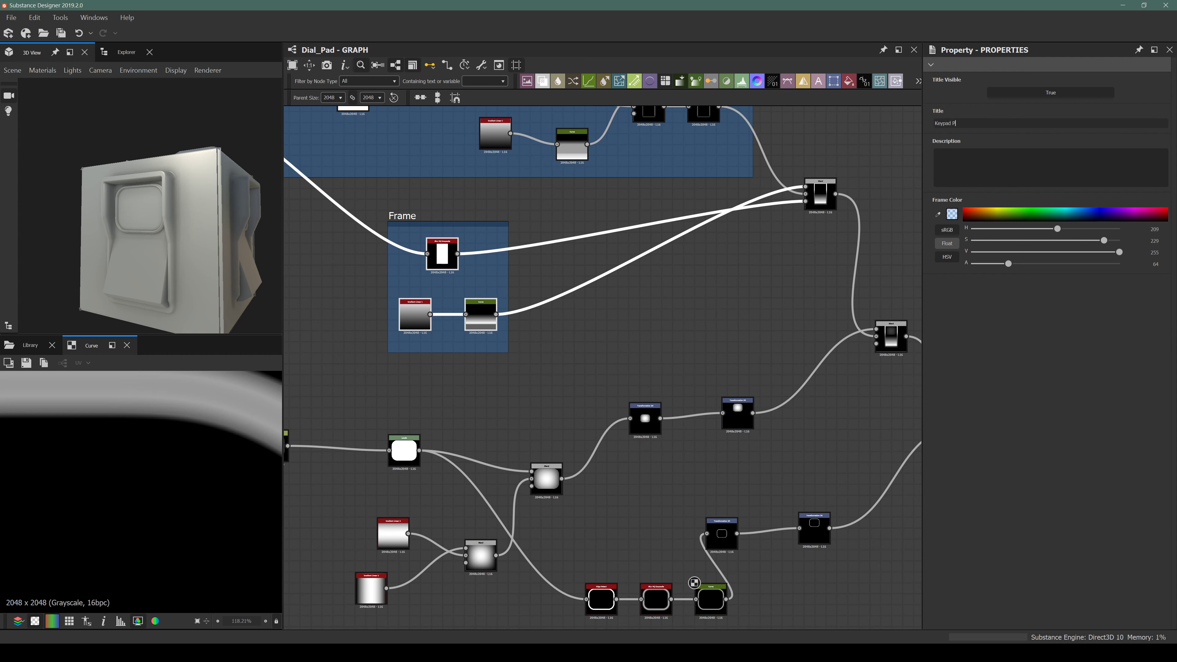
key("Return")
Shift all button and rim nodes together below the Keypad Panel group and enclose them in a new Frame.
scroll(556, 331, "down", 4)
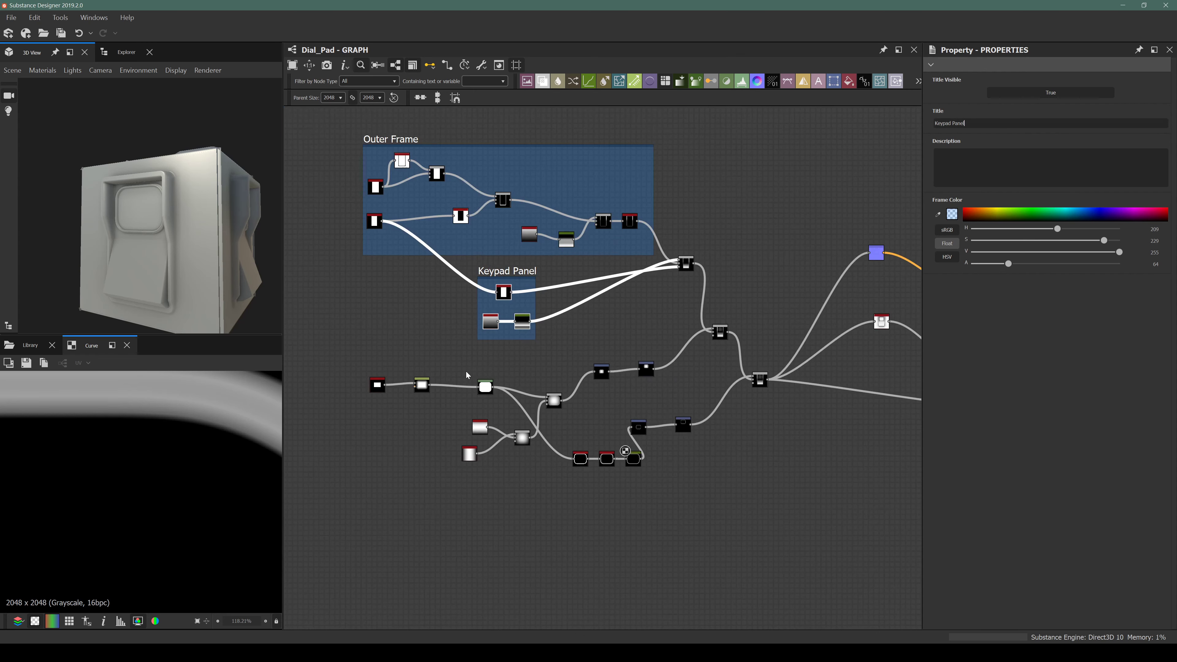
scroll(427, 399, "up", 2)
left_click_drag(323, 349, 822, 515)
left_click_drag(727, 363, 636, 416)
key("space")
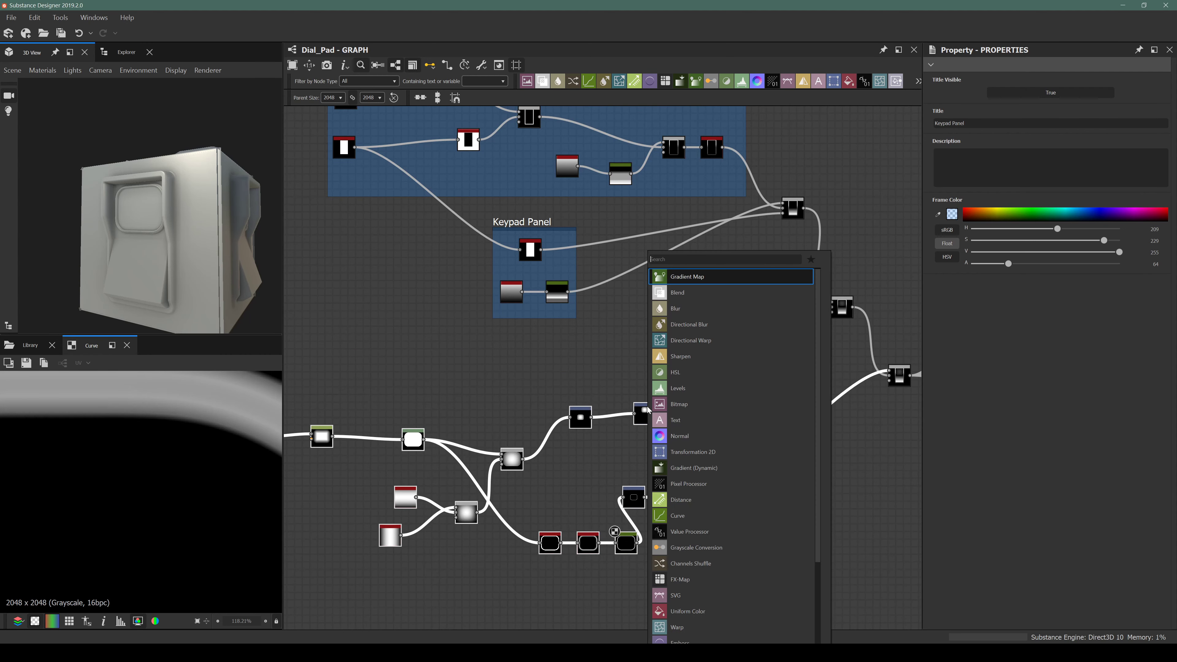
type("ftre")
key("BackSpace")
key("BackSpace")
key("BackSpace")
type("rame")
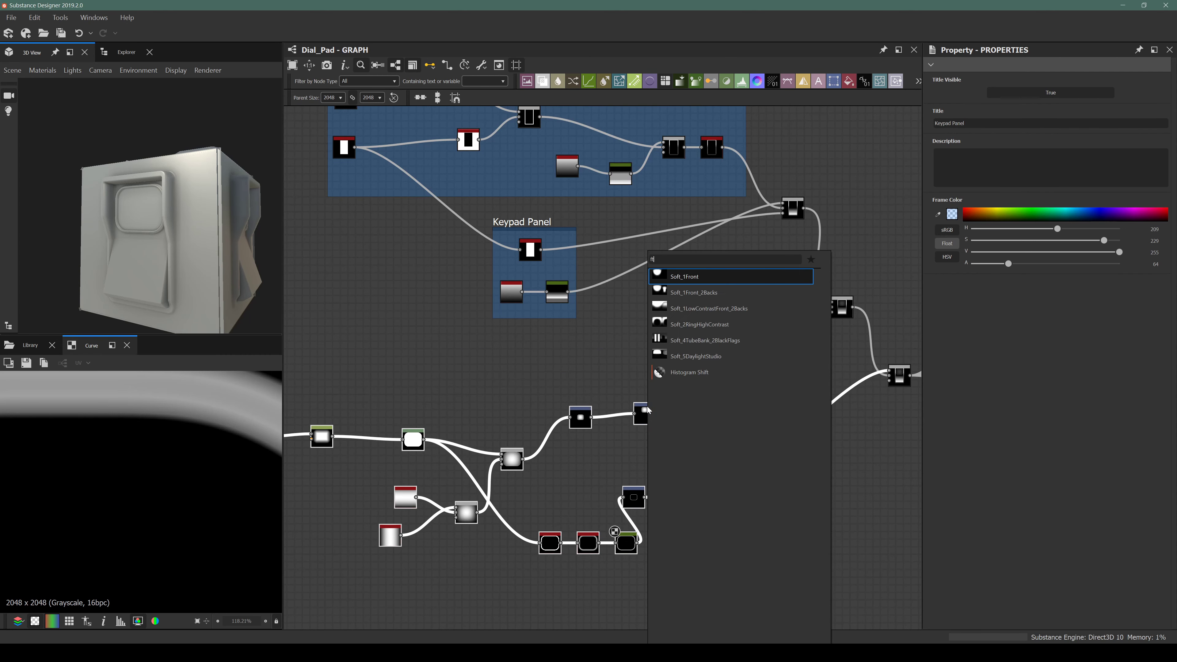
key("Return")
Title the frame around the button and rim nodes Screen & Frame.
scroll(698, 313, "down", 2)
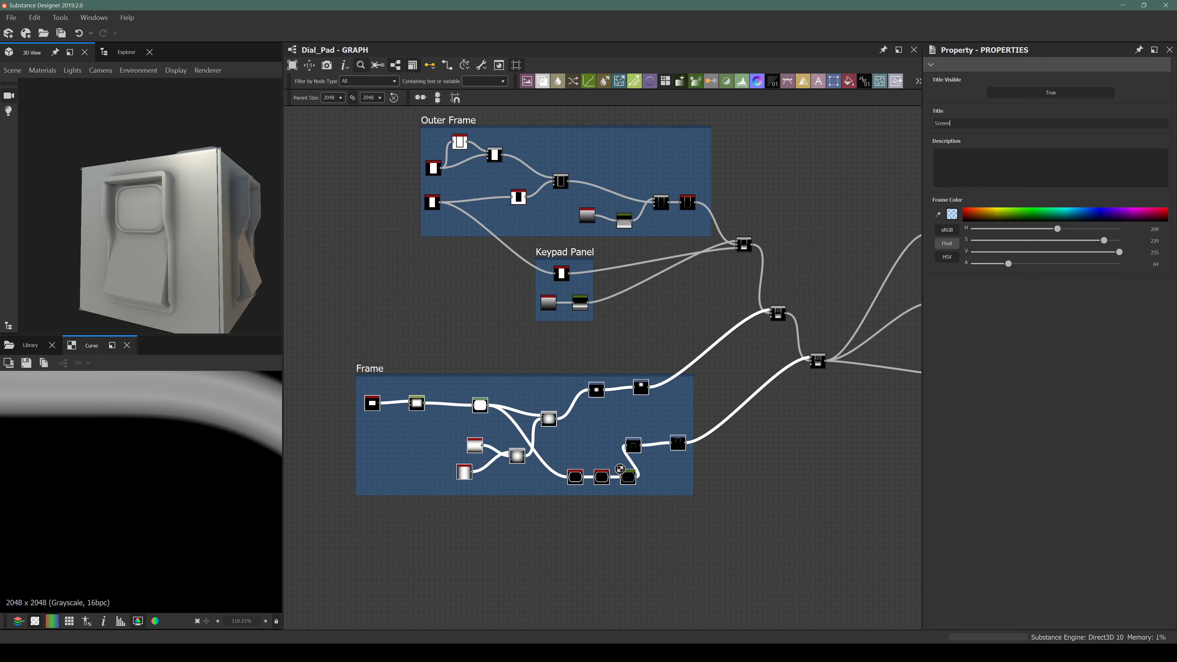
type("ame")
scroll(400, 353, "down", 3)
Move the output nodes and the nodes feeding them further right, leaving free space after the last Blend.
middle_click_drag(554, 360, 526, 304)
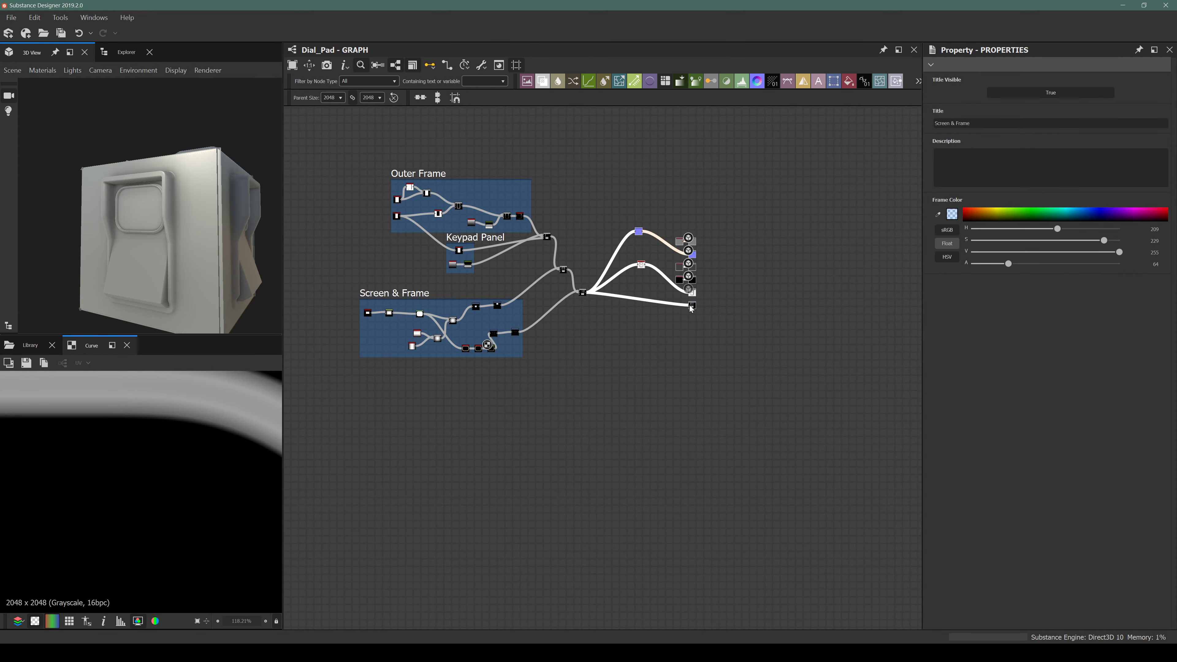
left_click_drag(690, 309, 819, 318)
scroll(606, 296, "up", 2)
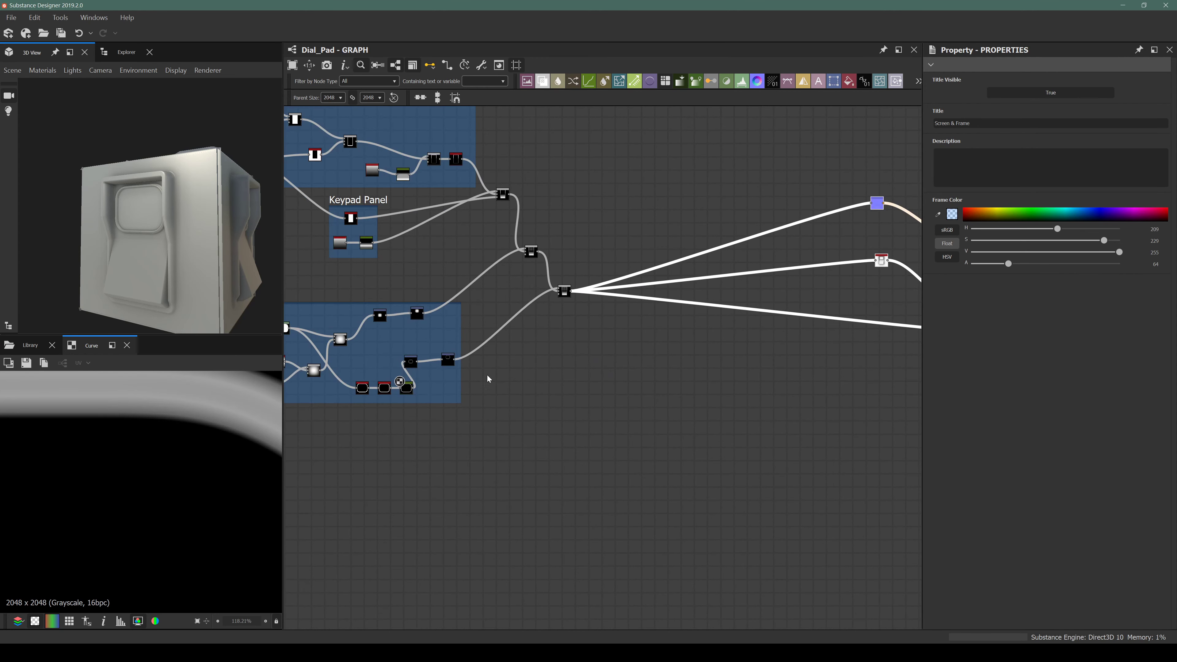
Add a Shape node in the empty area below the Screen & Frame group and view it whole in the 2D view.
middle_click_drag(487, 376, 600, 277)
left_click_drag(355, 392, 360, 392)
key("space")
type("shape")
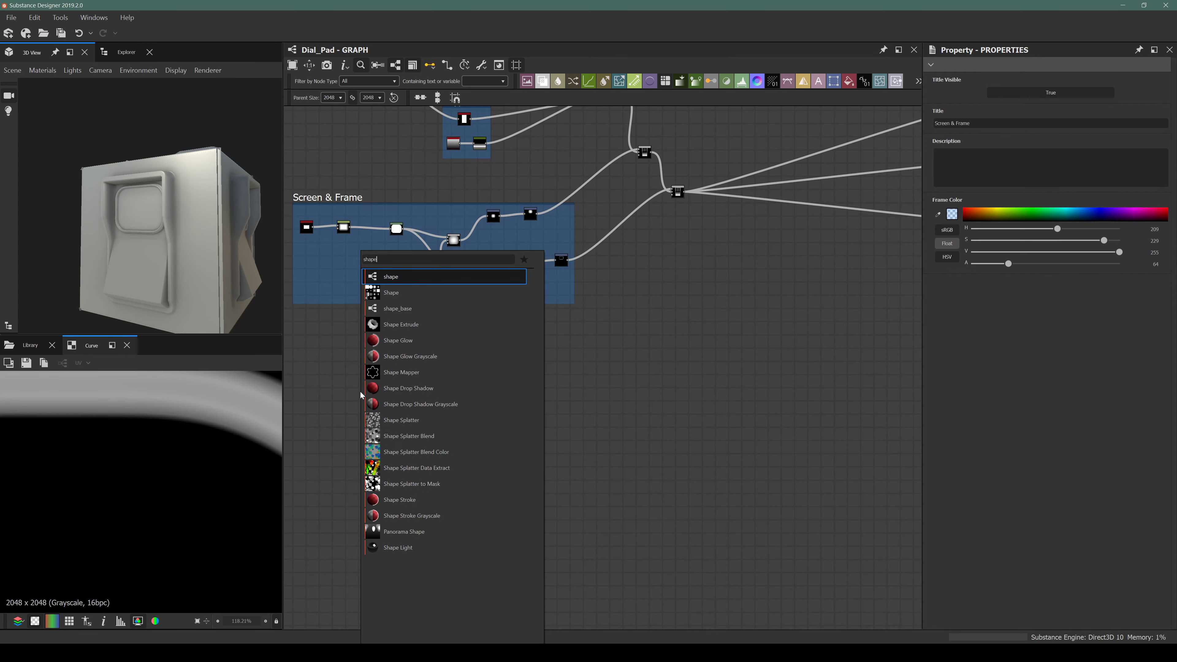
key("Return")
key("ctrl+v")
scroll(330, 356, "up", 3)
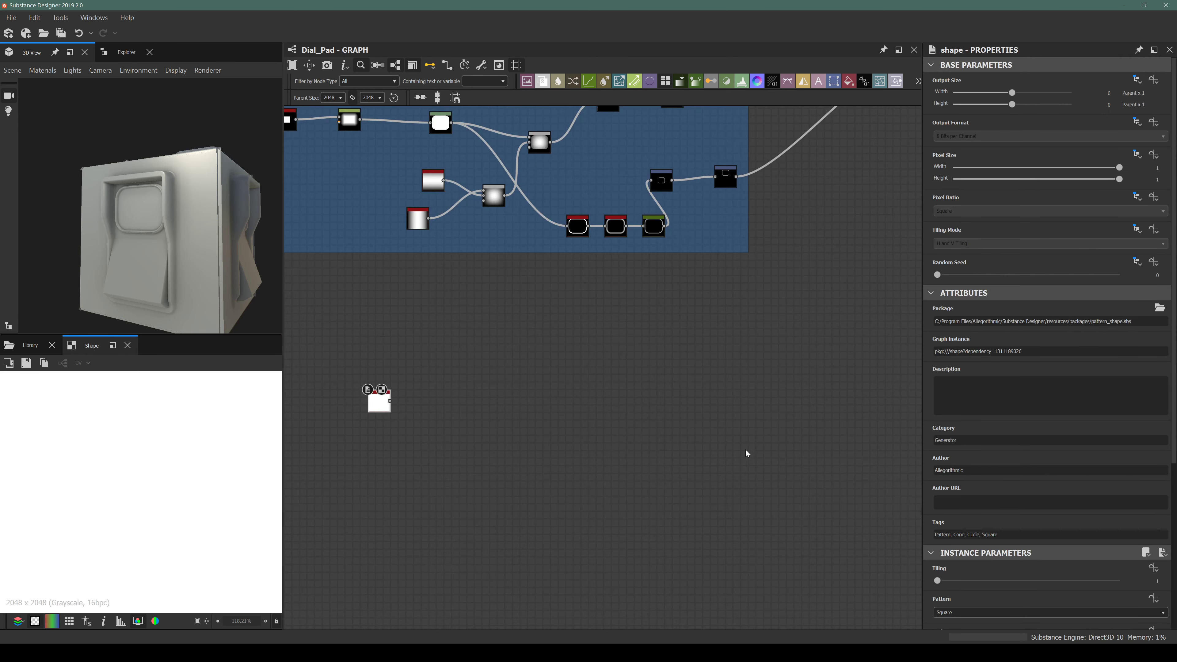
scroll(119, 426, "down", 5)
scroll(105, 265, "up", 4)
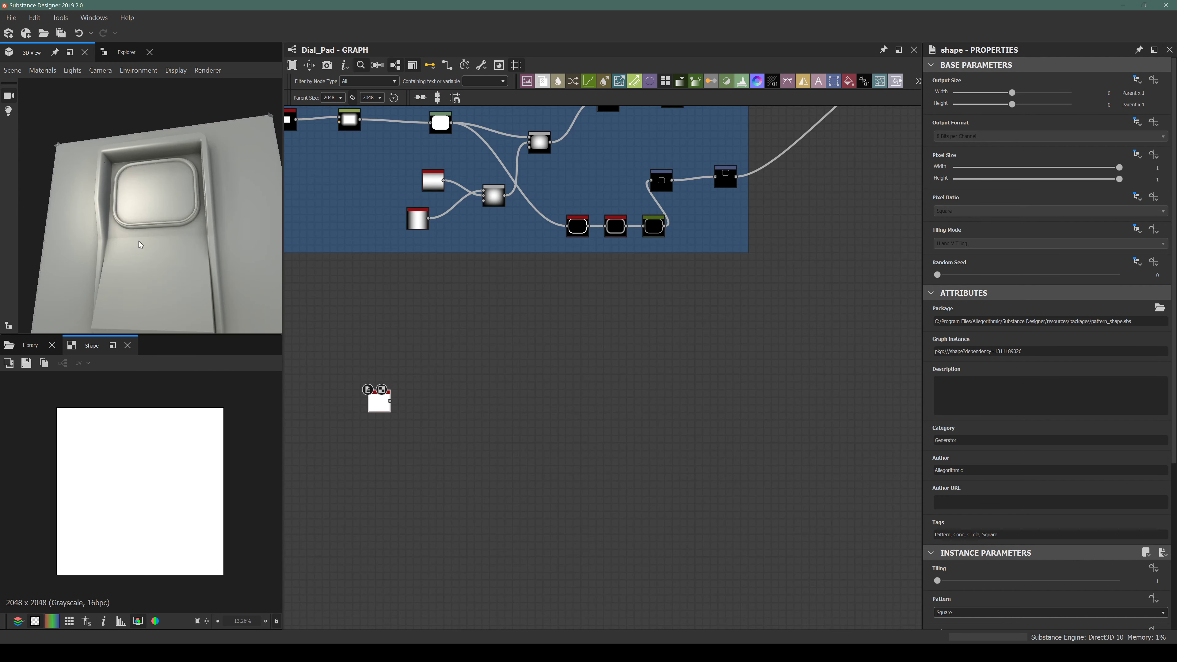
Try a higher Intensity on the Keypad Panel's Blur HQ Grayscale node and undo the change.
mouse_move(139, 241)
left_mouse_down()
mouse_move(124, 194)
mouse_move(192, 198)
mouse_move(141, 221)
left_mouse_up()
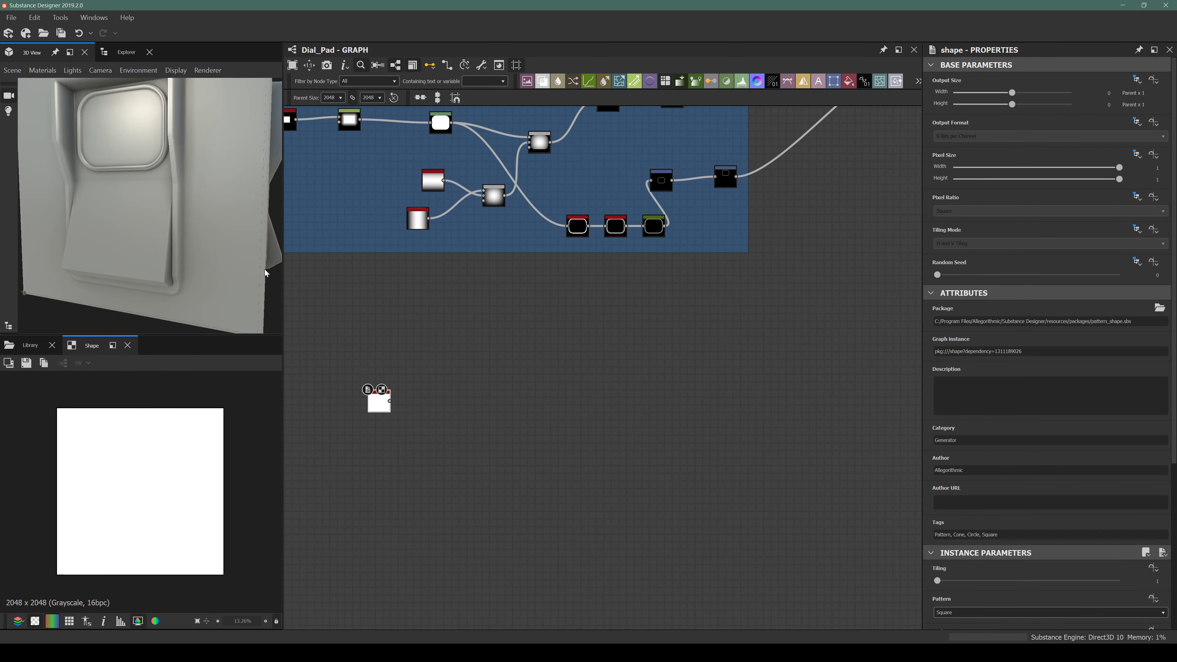
middle_click_drag(596, 360, 624, 406)
middle_click_drag(471, 379, 552, 450)
scroll(557, 490, "down", 4)
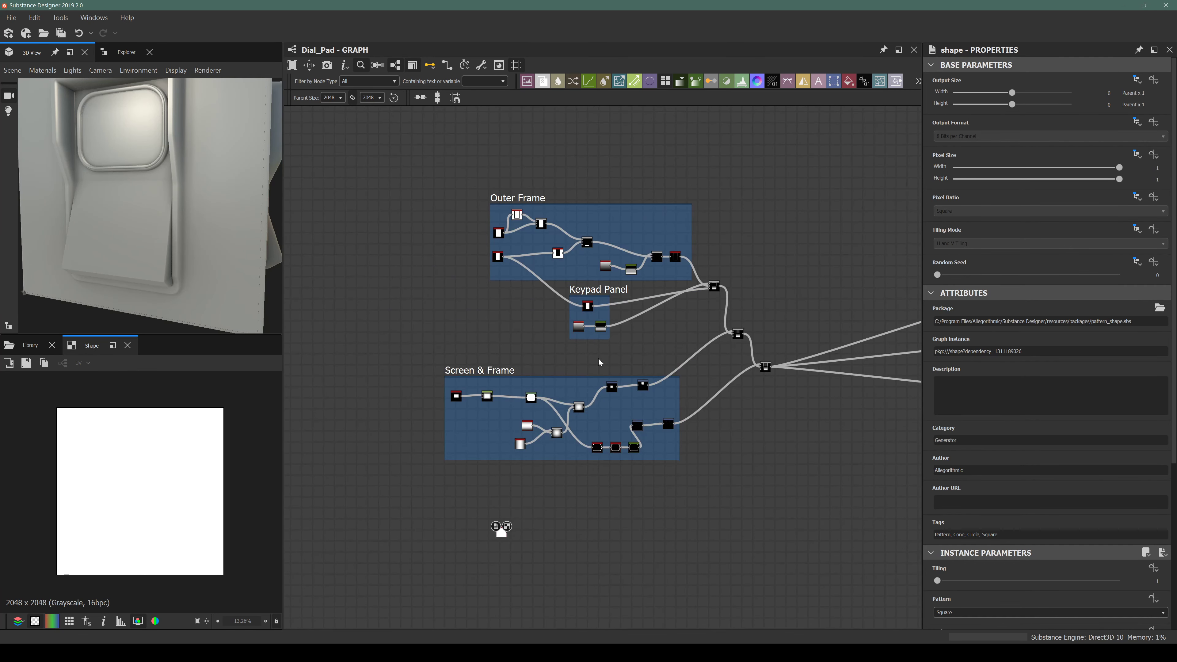
scroll(621, 341, "up", 3)
scroll(786, 260, "up", 3)
middle_click_drag(486, 259, 538, 305)
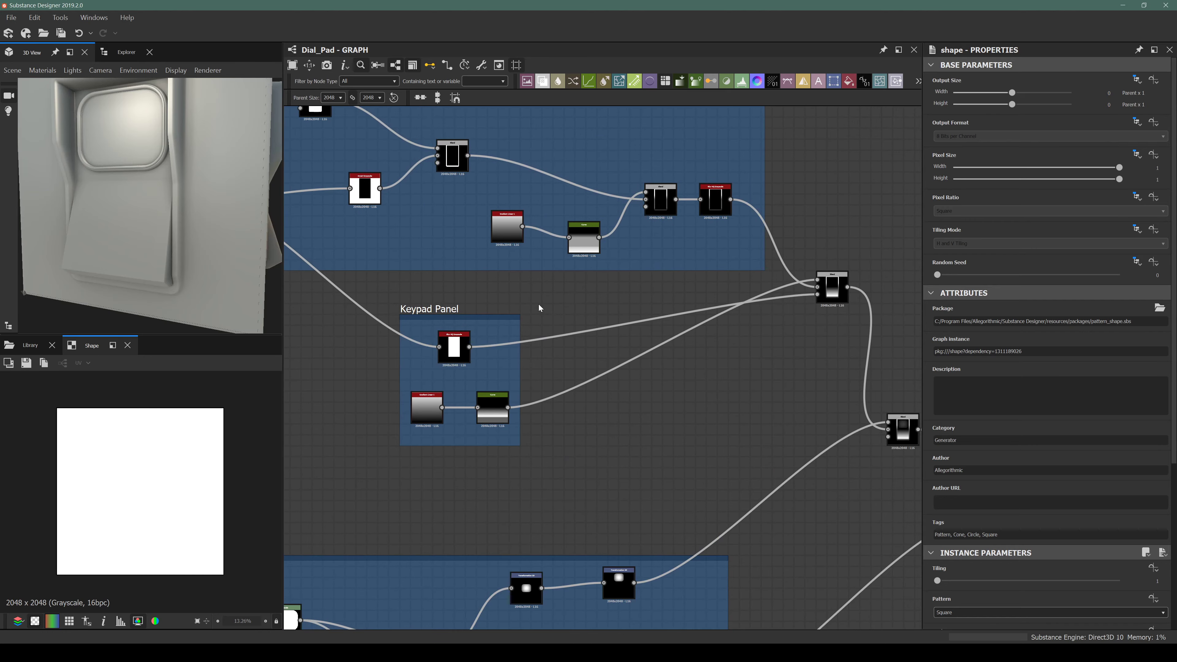
left_click(450, 343)
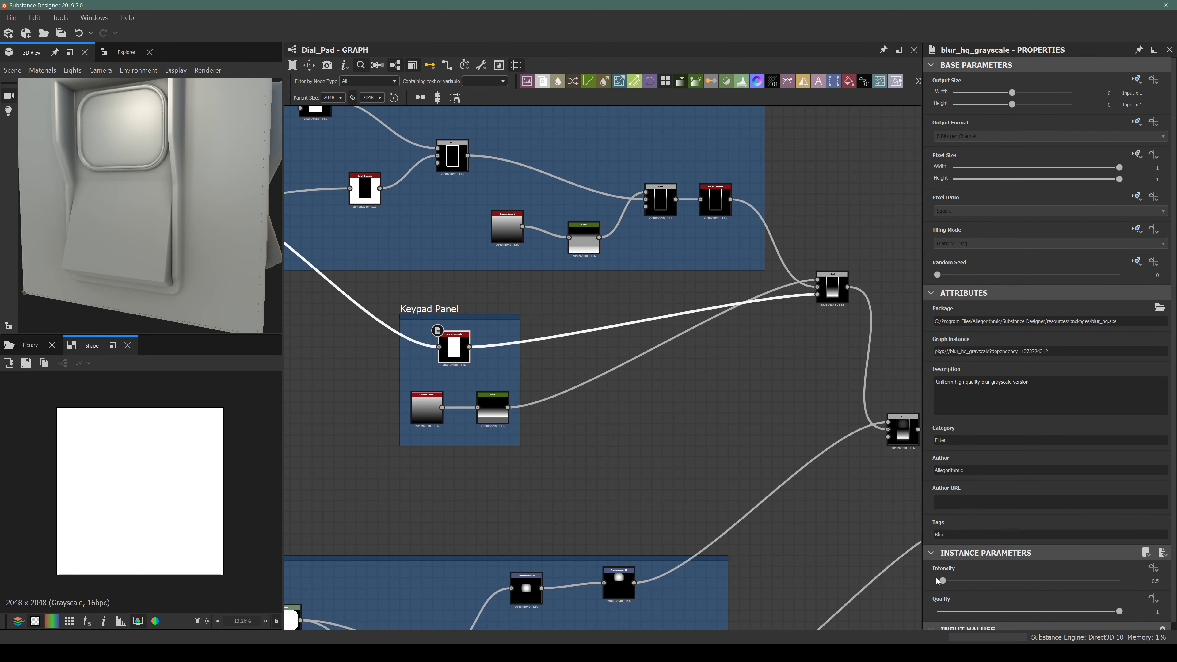
left_click_drag(943, 581, 977, 558)
key("ctrl+z")
left_click_drag(82, 201, 168, 205)
Set the unconnected Shape node's Scale to 0.46 and reposition the node below the Screen & Frame group.
scroll(678, 473, "down", 5)
middle_click_drag(678, 472, 518, 312)
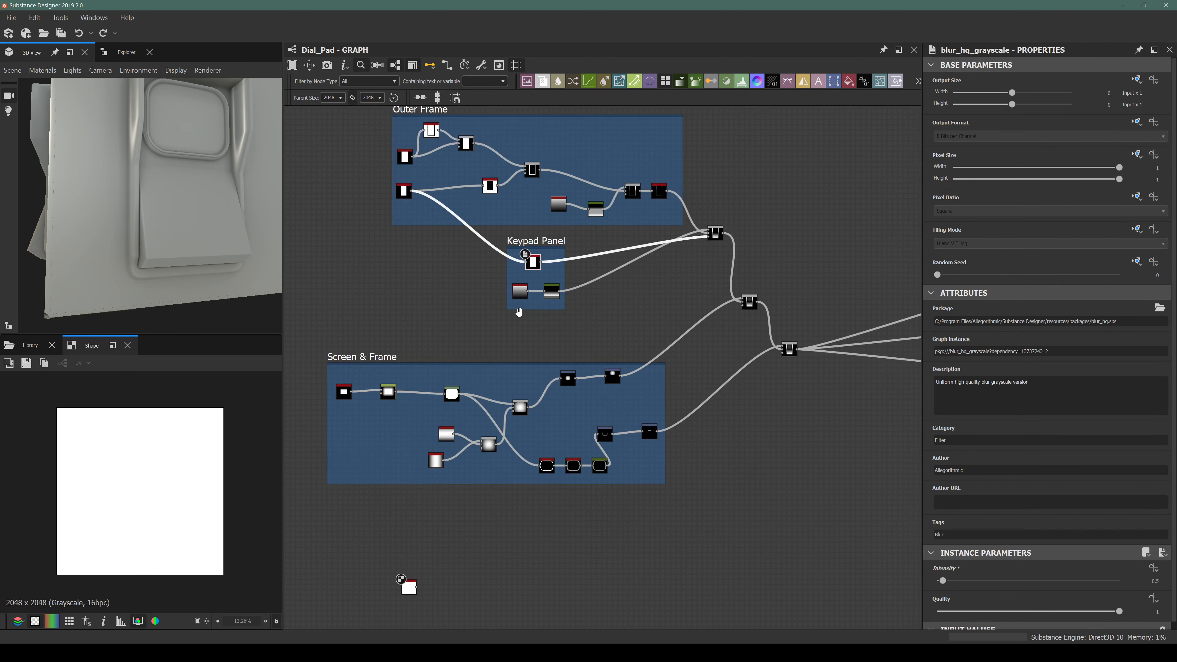
middle_click_drag(528, 489, 528, 394)
scroll(382, 492, "up", 3)
double_click(434, 495)
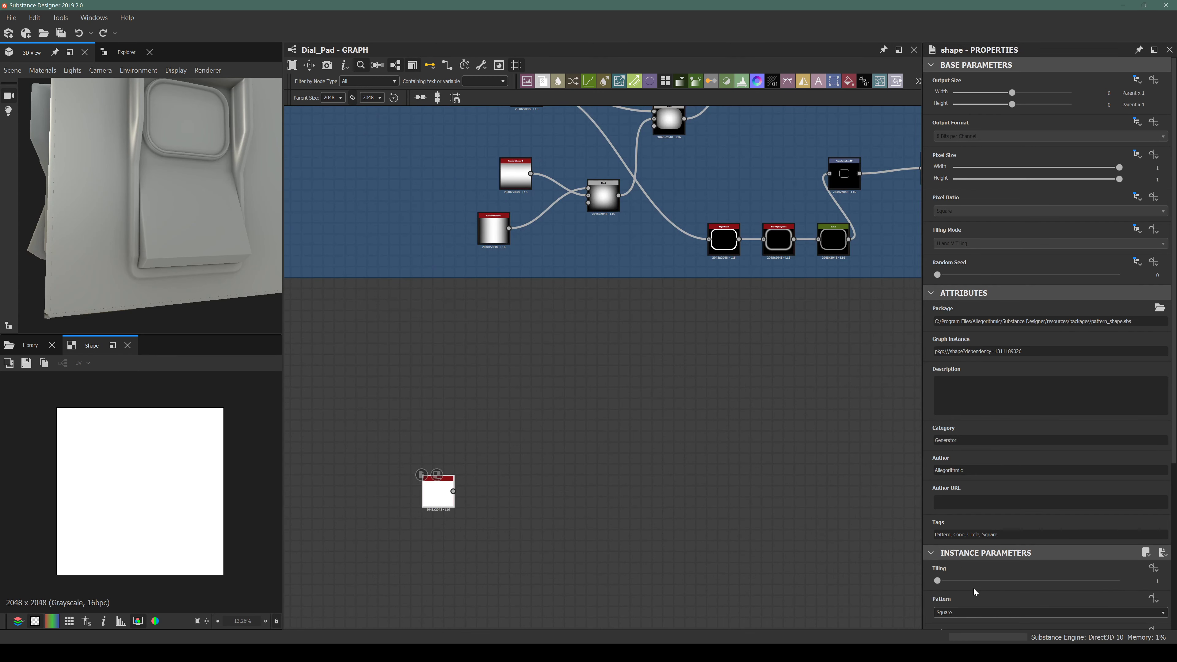
scroll(974, 592, "down", 5)
left_click(1031, 412)
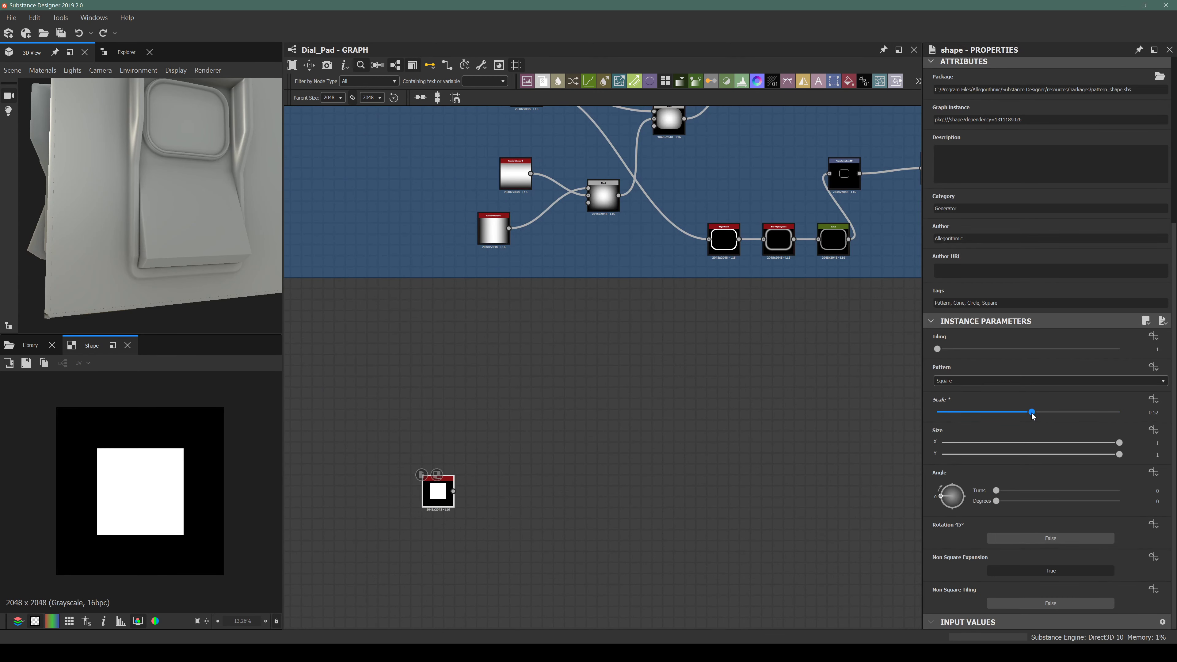
mouse_move(1031, 412)
left_mouse_down()
mouse_move(1006, 413)
mouse_move(1021, 413)
left_mouse_up()
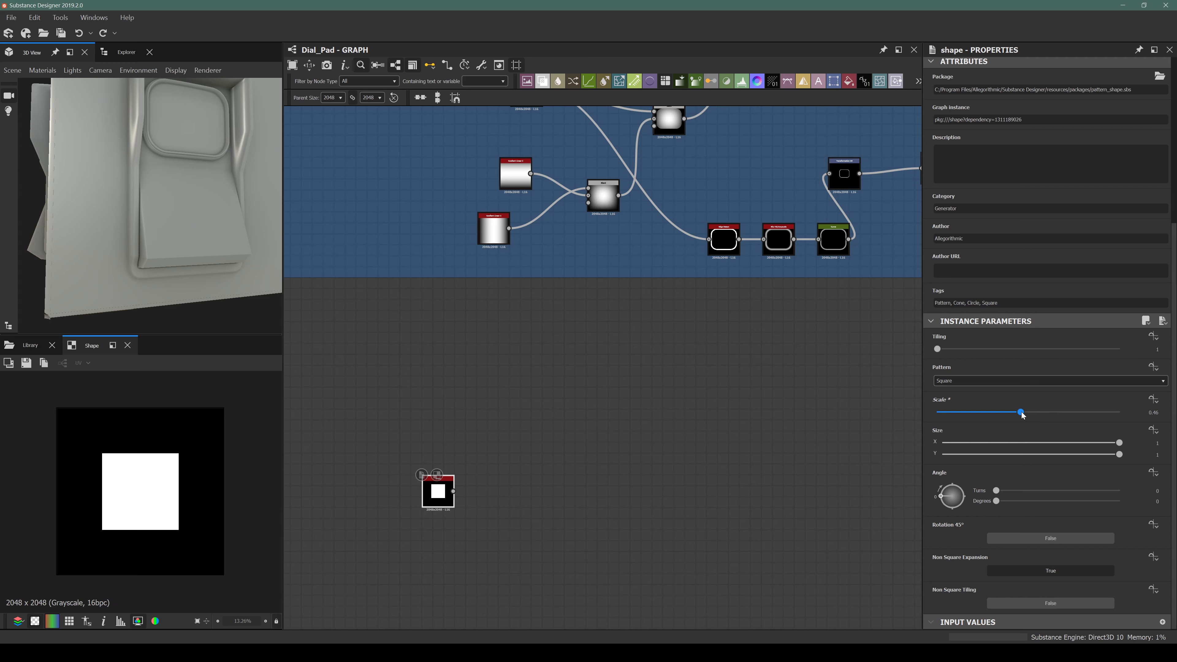
left_click_drag(183, 252, 117, 189)
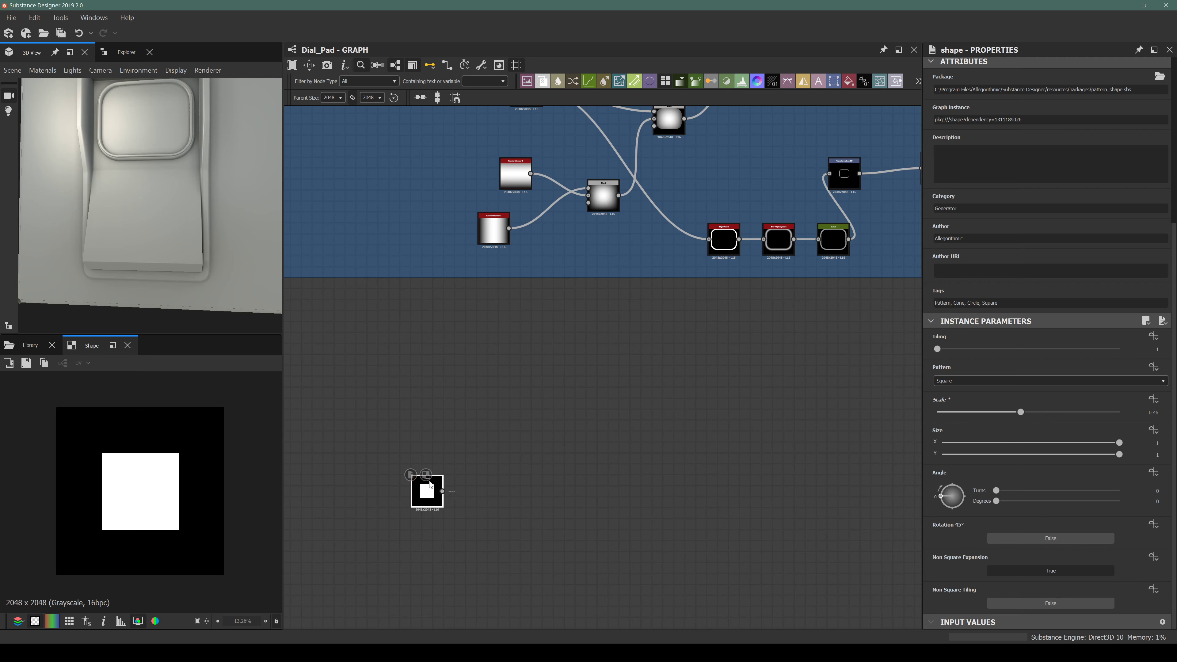
left_click_drag(447, 505, 393, 467)
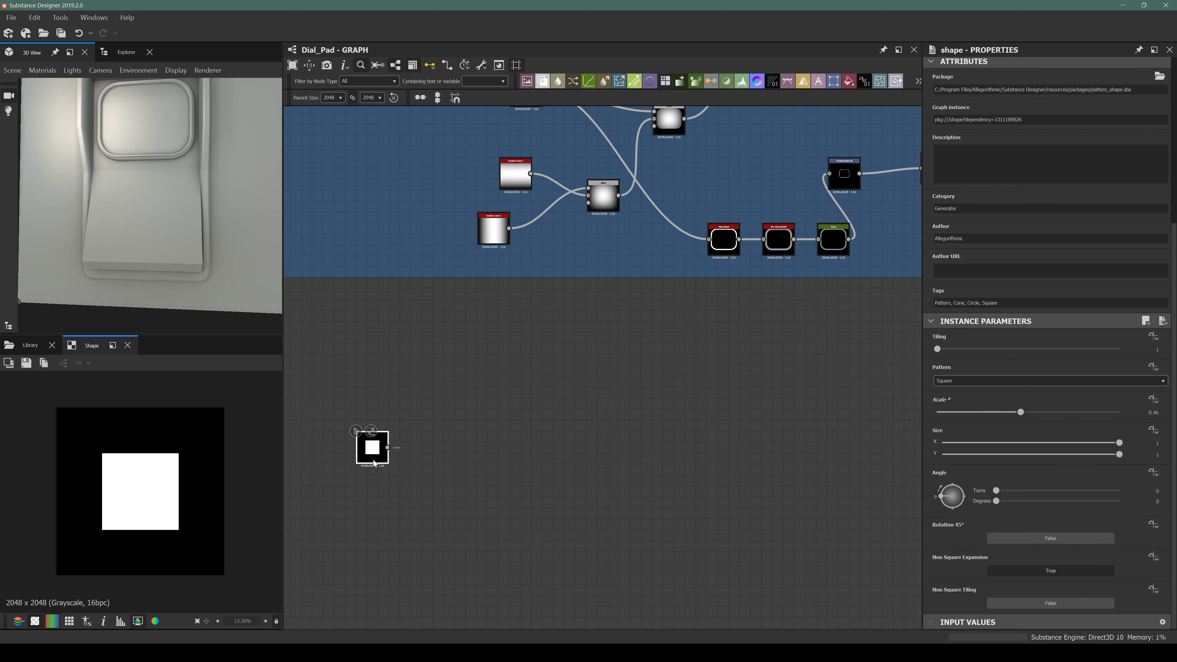
Preview the output of the last Blend node in the height chain in the 2D view.
scroll(519, 415, "down", 5)
scroll(615, 260, "up", 3)
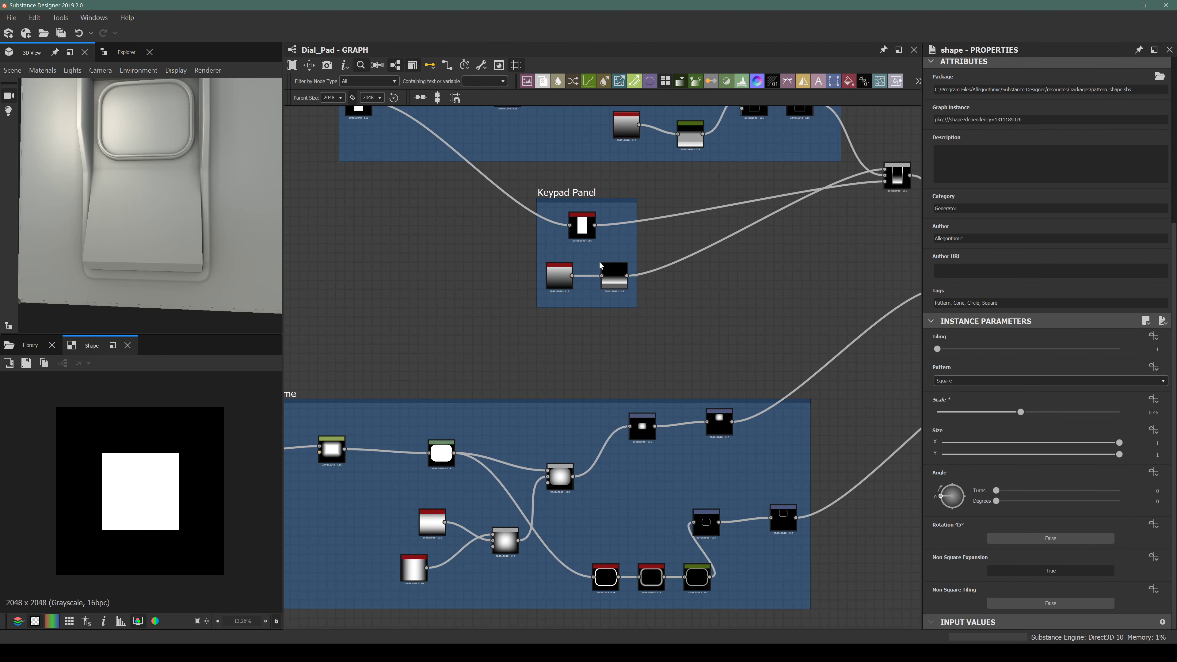
middle_click_drag(672, 301, 544, 297)
scroll(793, 393, "down", 2)
middle_click_drag(793, 394, 748, 280)
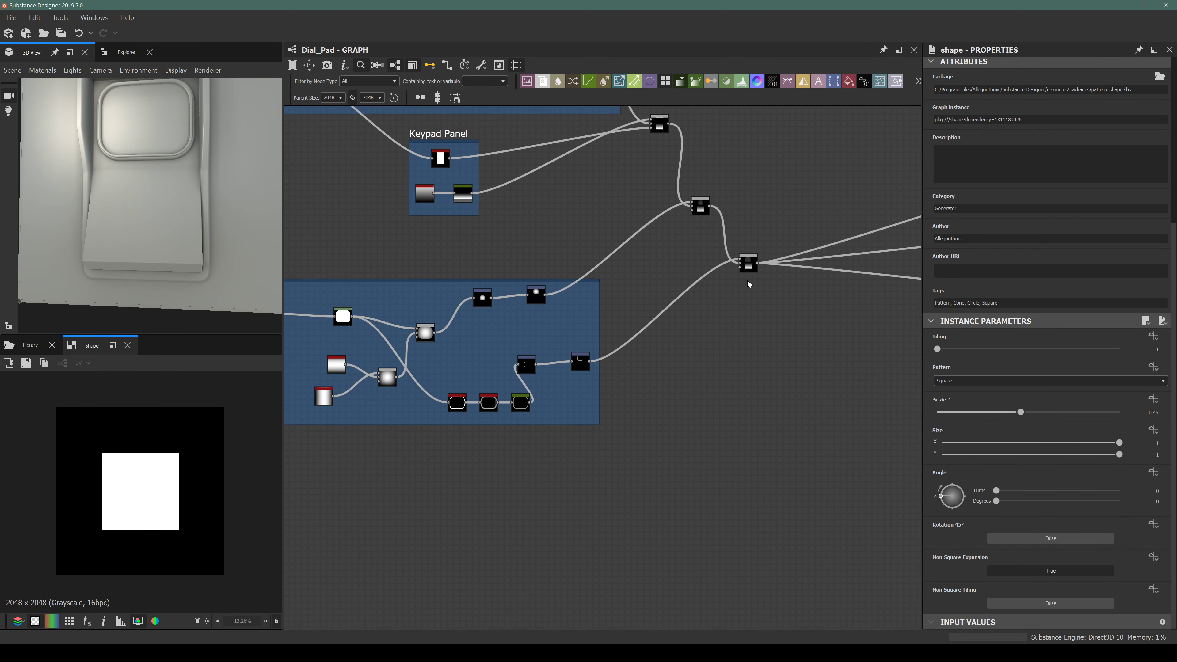
left_click(750, 265)
middle_click_drag(461, 495, 503, 427)
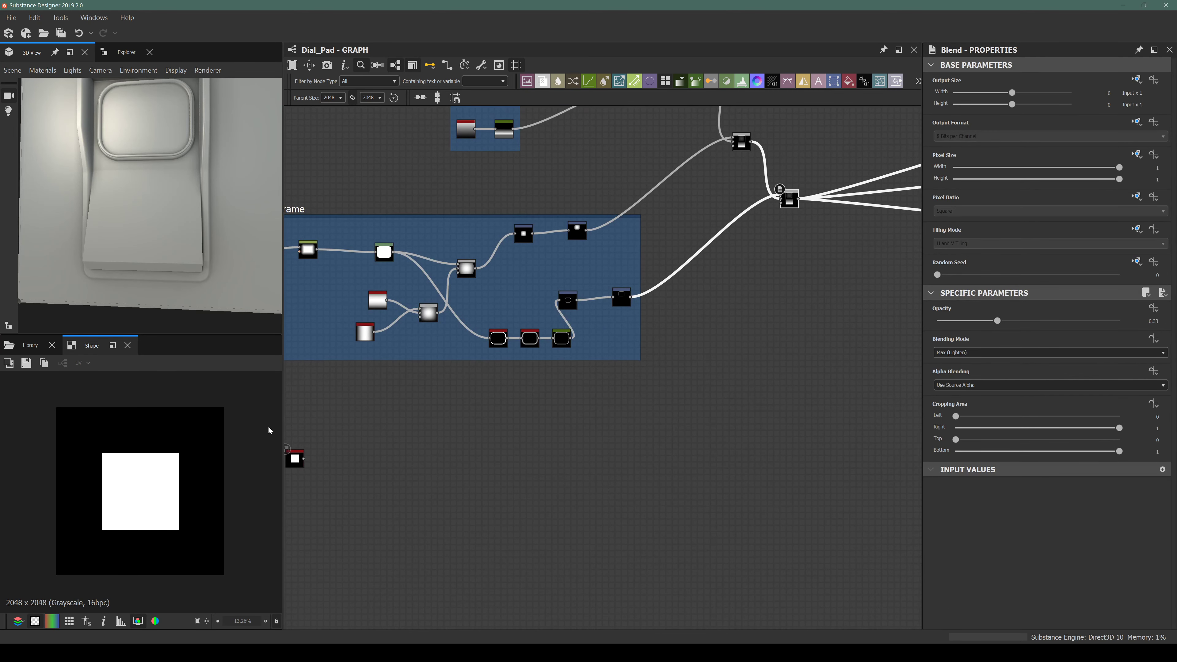
double_click(788, 199)
scroll(197, 446, "up", 3)
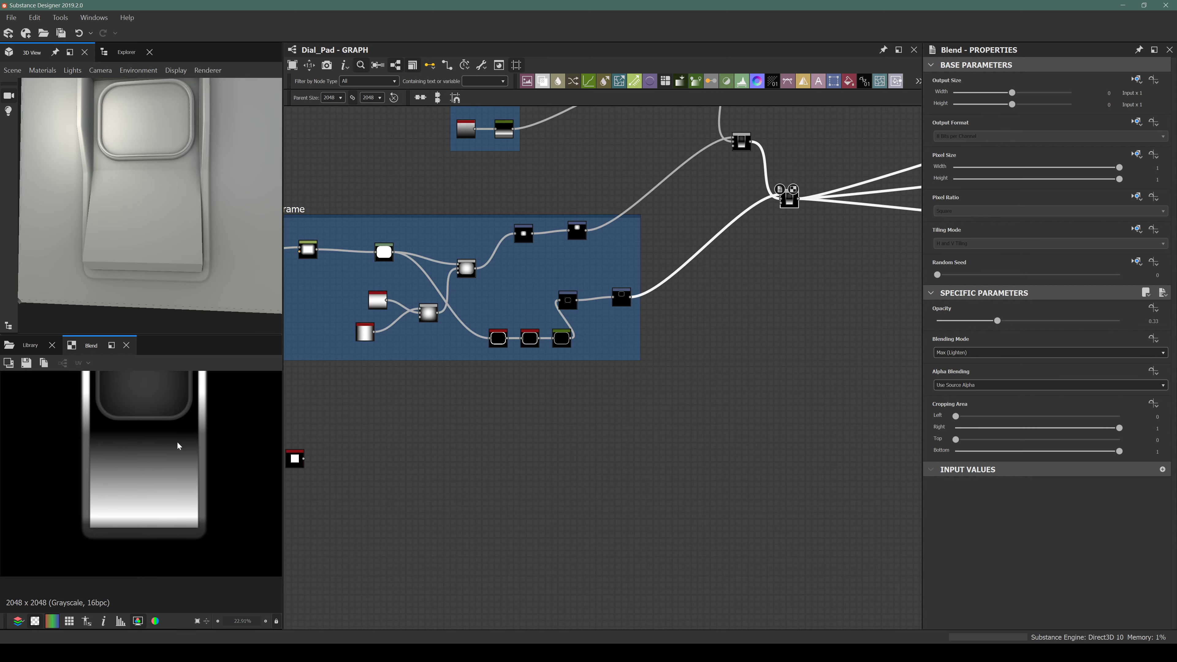
Preview the unconnected Shape node in the 2D view and set its Size X to 0.98.
middle_click_drag(299, 481, 410, 474)
scroll(406, 468, "up", 3)
left_click(404, 473)
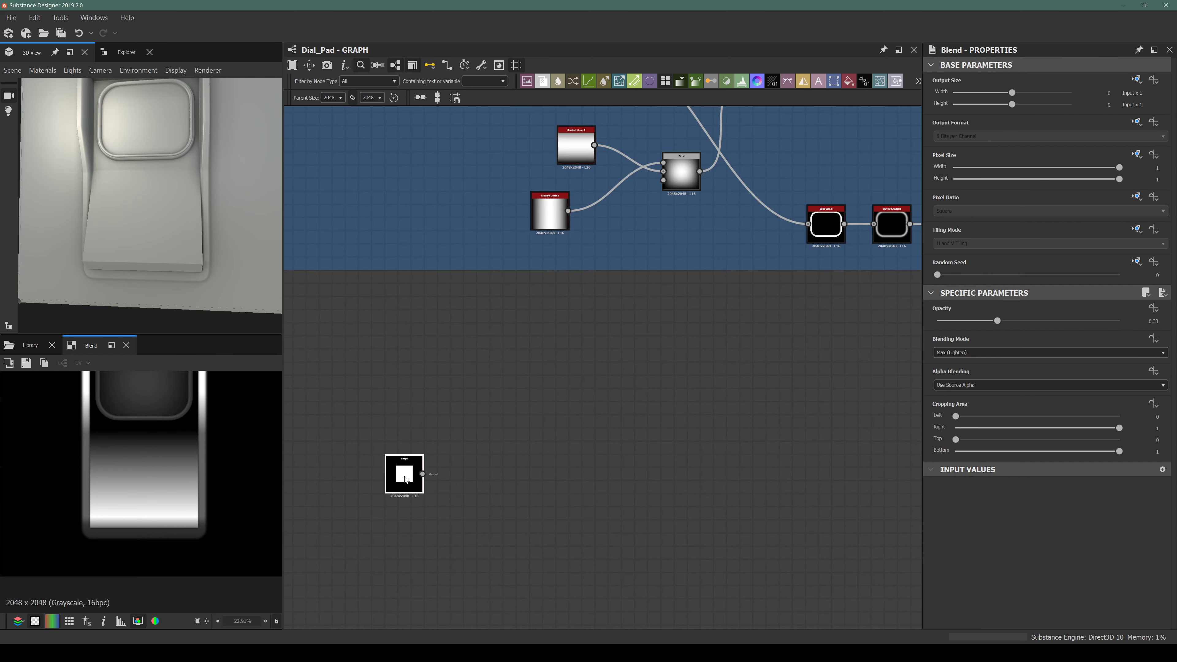
scroll(945, 450, "down", 5)
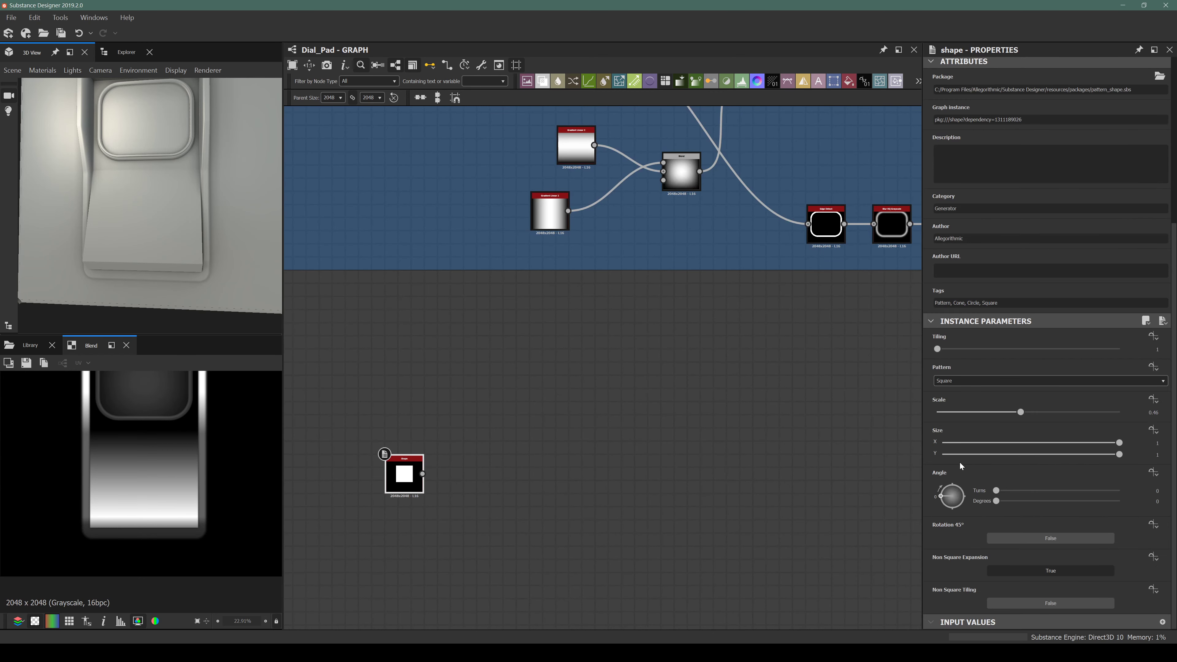
left_click(1056, 443)
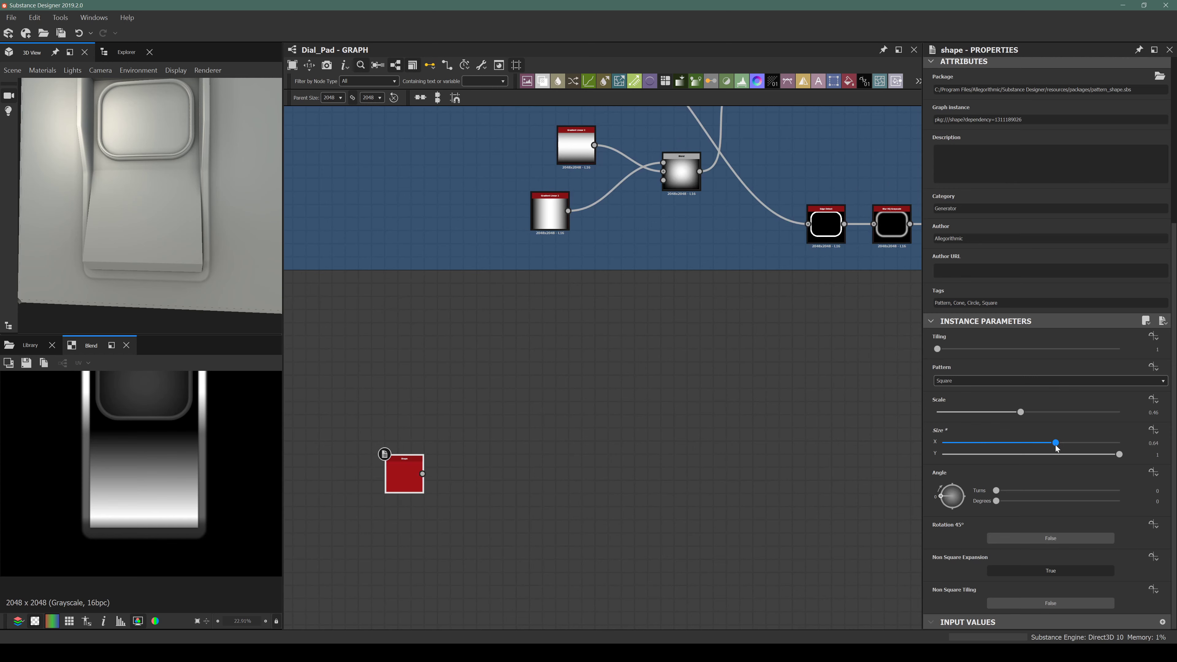
double_click(406, 479)
left_click_drag(1055, 443, 1116, 443)
scroll(172, 492, "down", 4)
scroll(150, 466, "up", 1)
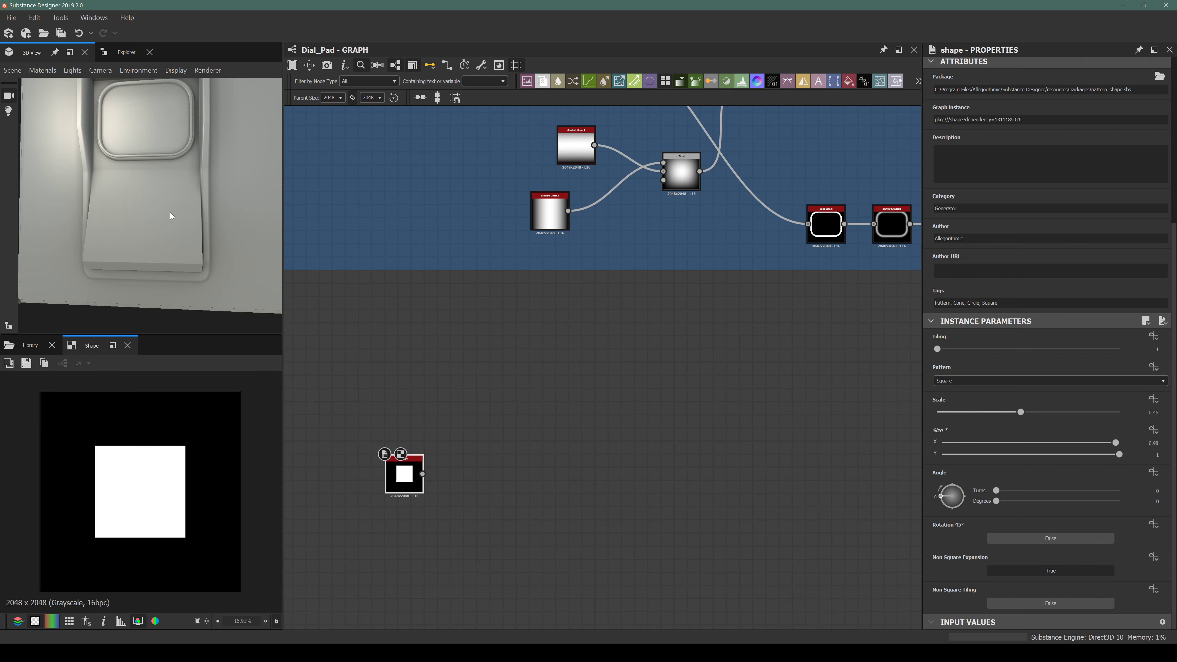
Inspect the keypad panel, screen and outer frame from several angles in the 3D view.
left_click_drag(163, 244, 145, 195)
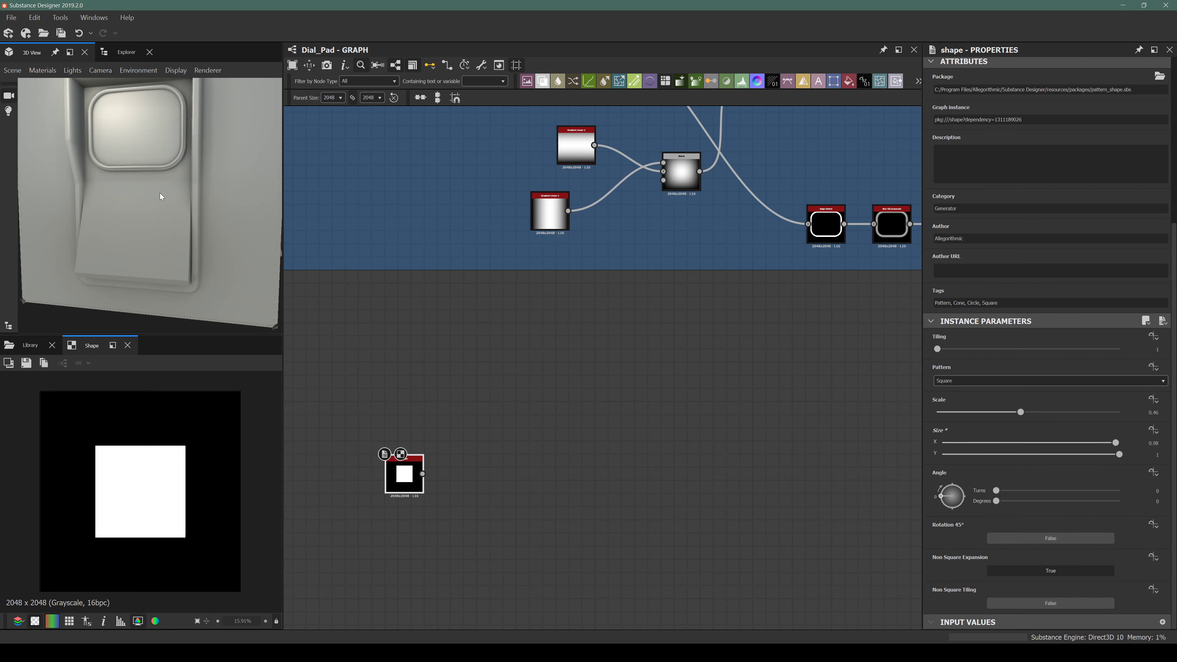
left_click_drag(95, 232, 127, 231)
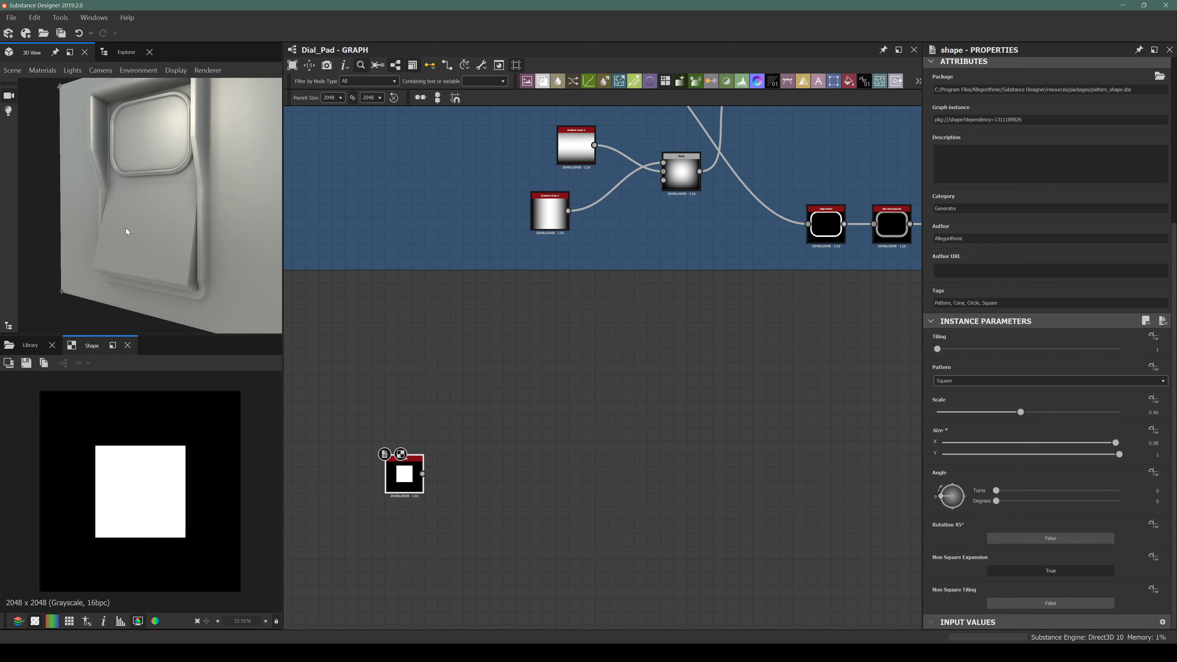
left_click_drag(149, 176, 202, 184)
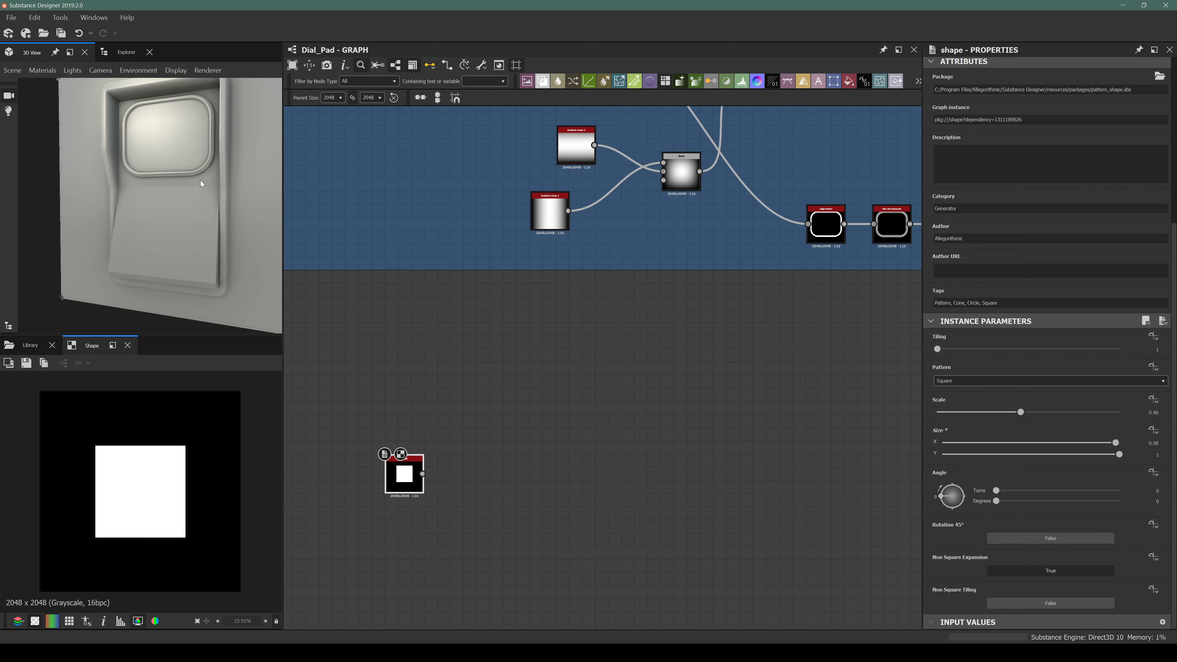
left_click_drag(91, 134, 142, 118)
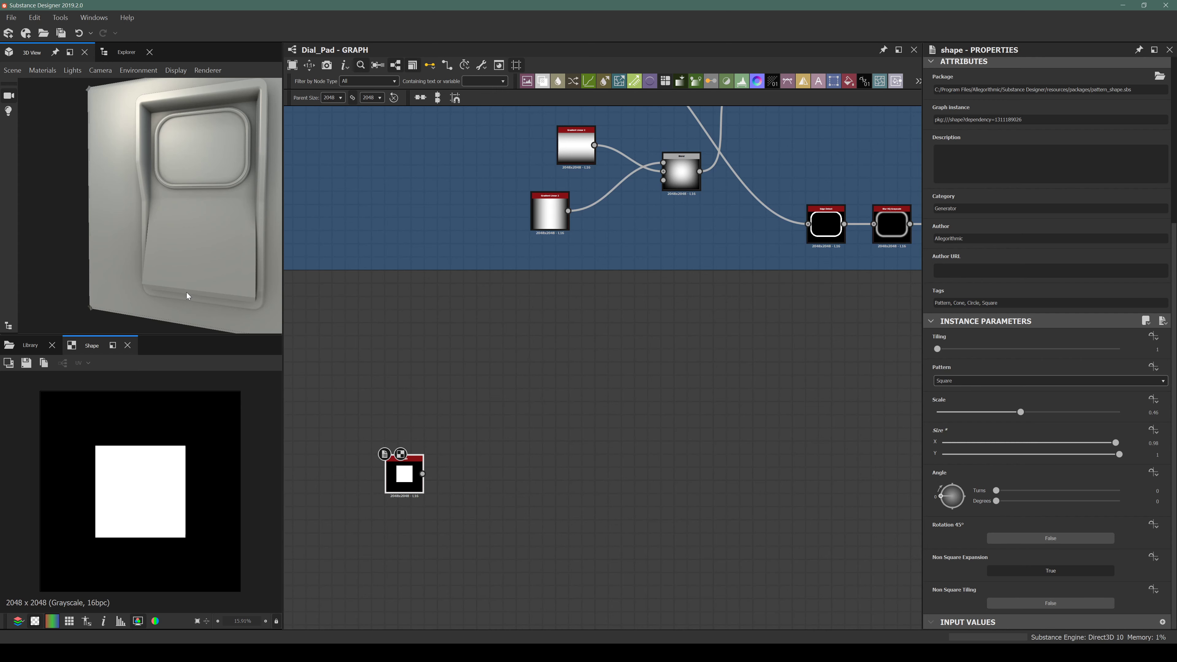
left_click_drag(190, 250, 178, 247)
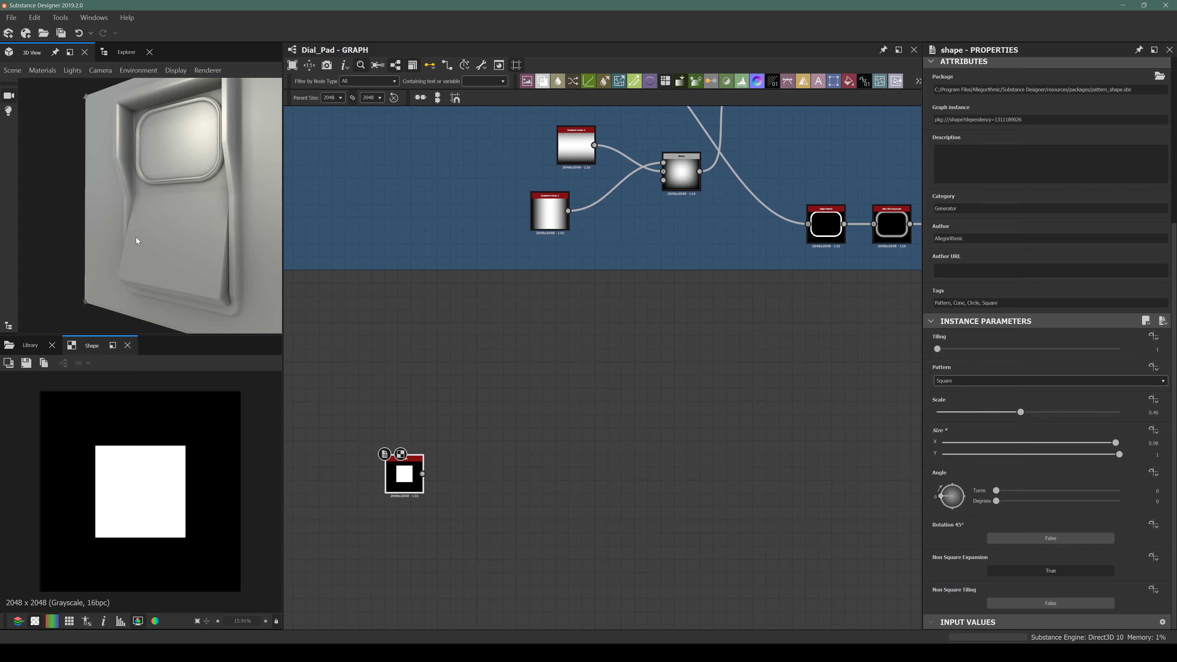
left_click_drag(137, 241, 267, 141)
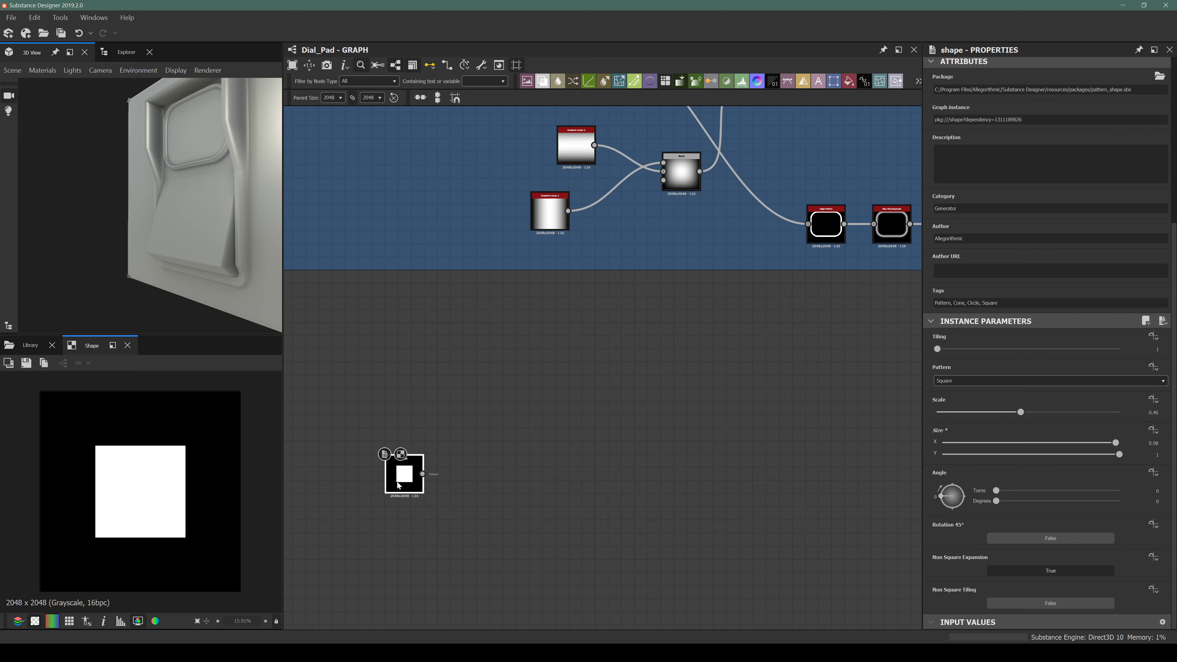
Add a Distance node after the Shape node and set its Maximum Distance to about 19.
key("space")
type("d")
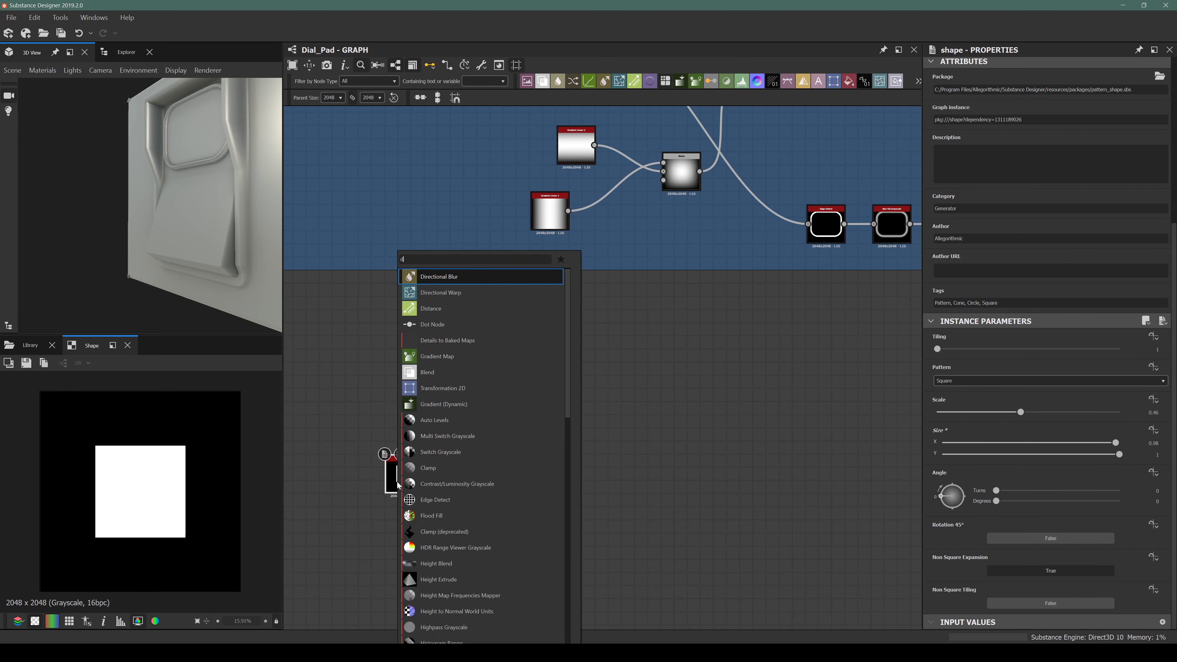
type("is")
key("Return")
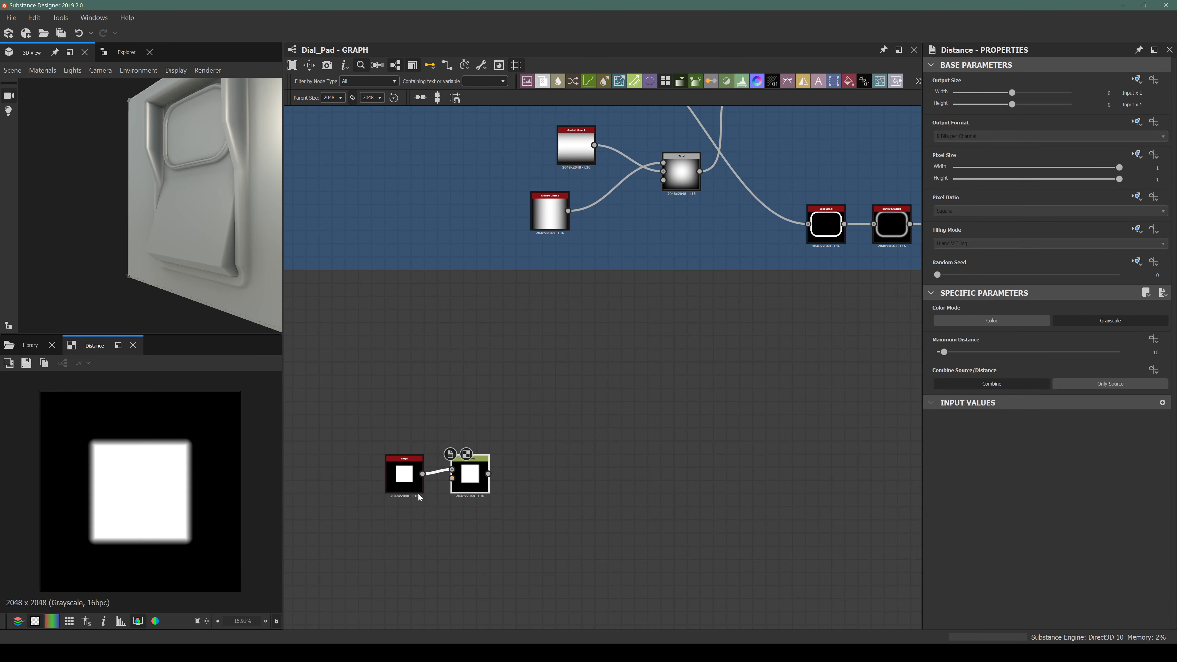
left_click_drag(944, 352, 950, 352)
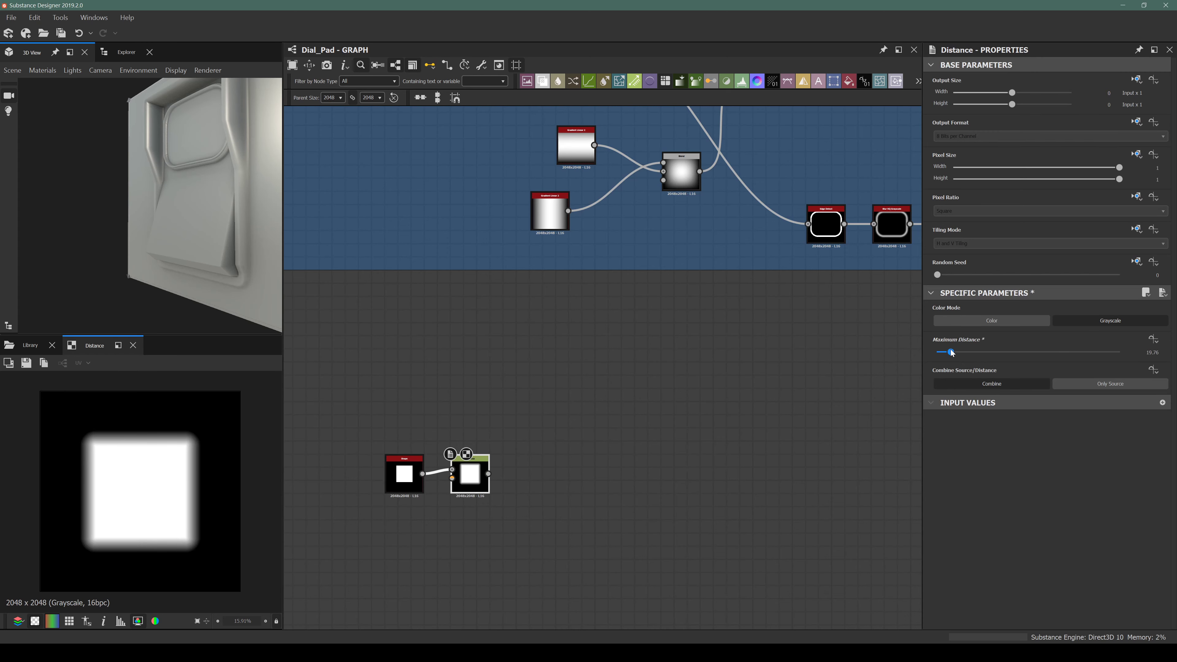
Add a Levels node after Distance and bring its input white point close to black for a hard-edged rounded square.
key("space")
type("level")
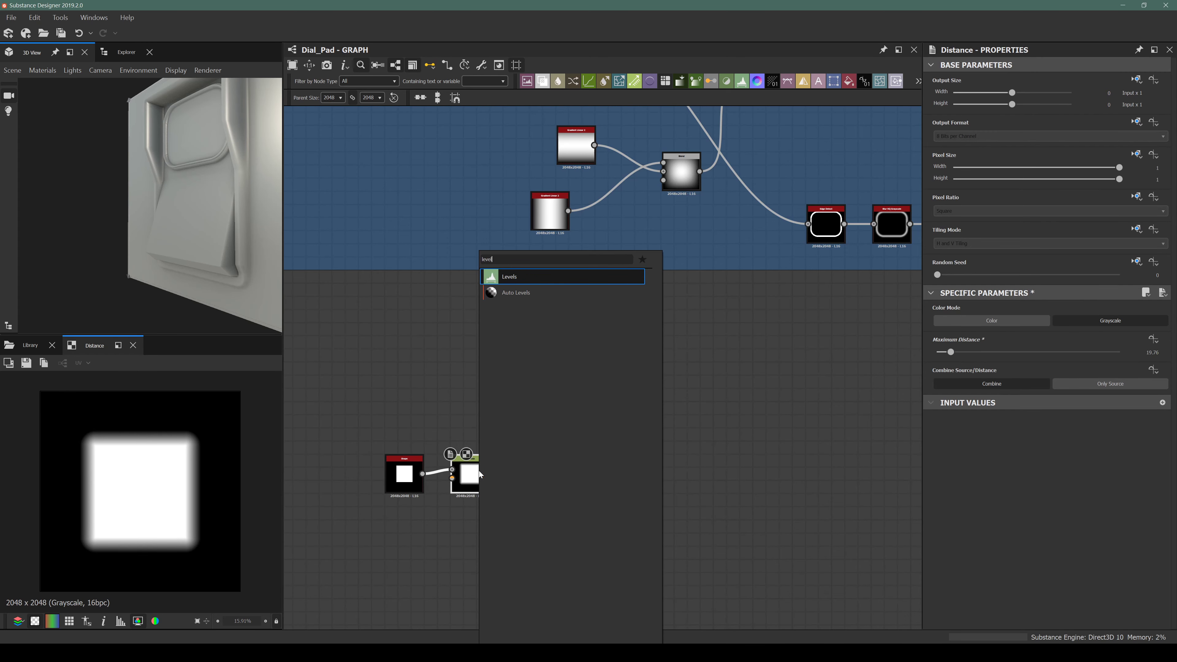
key("Return")
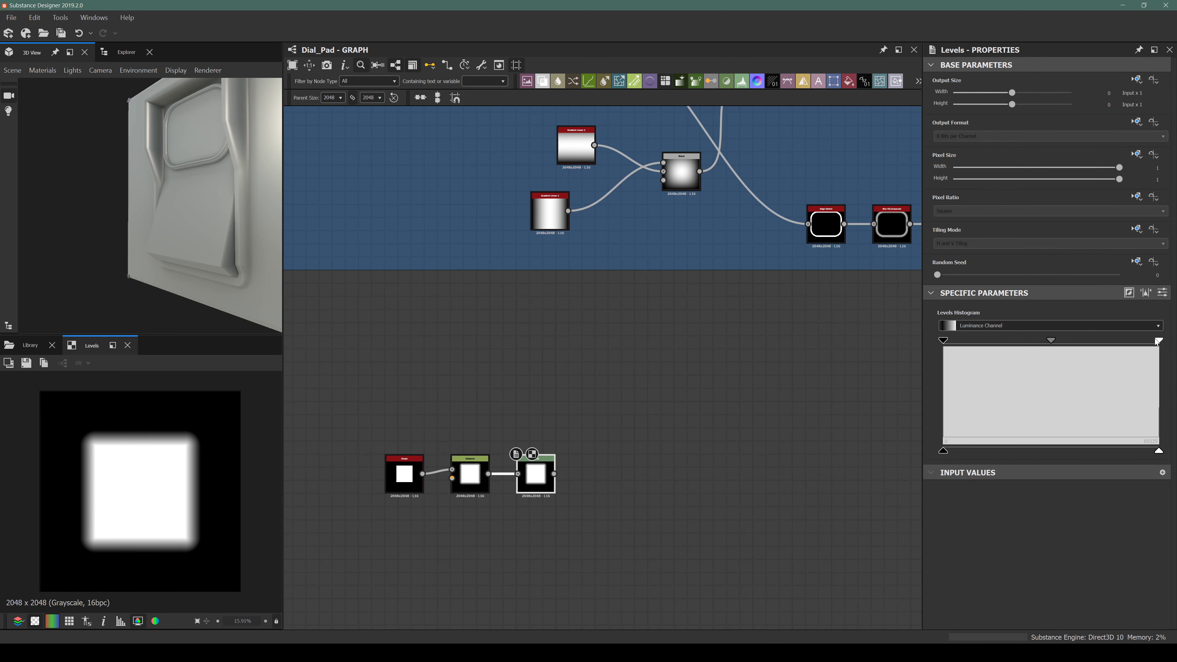
left_click_drag(954, 357, 951, 357)
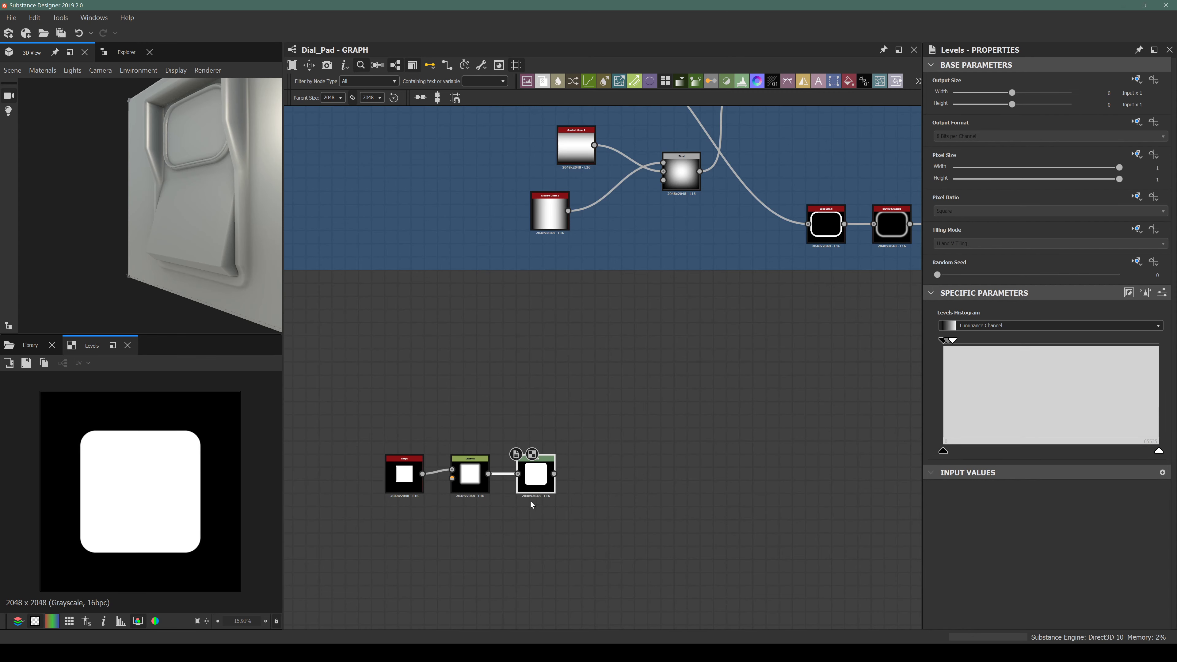
Move the connected Shape, Distance and Levels nodes together to free space below the Screen & Frame group.
middle_click_drag(571, 465, 513, 472)
scroll(506, 472, "down", 4)
scroll(489, 484, "up", 4)
scroll(446, 435, "down", 3)
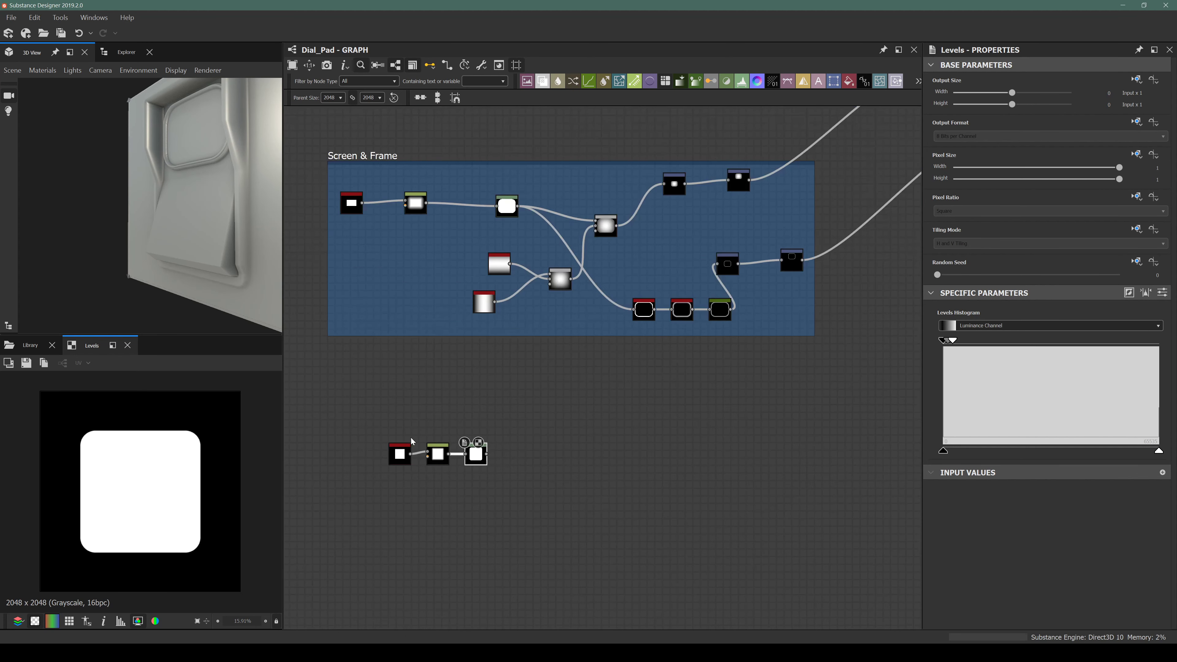
left_click_drag(358, 418, 431, 464)
left_click(431, 464)
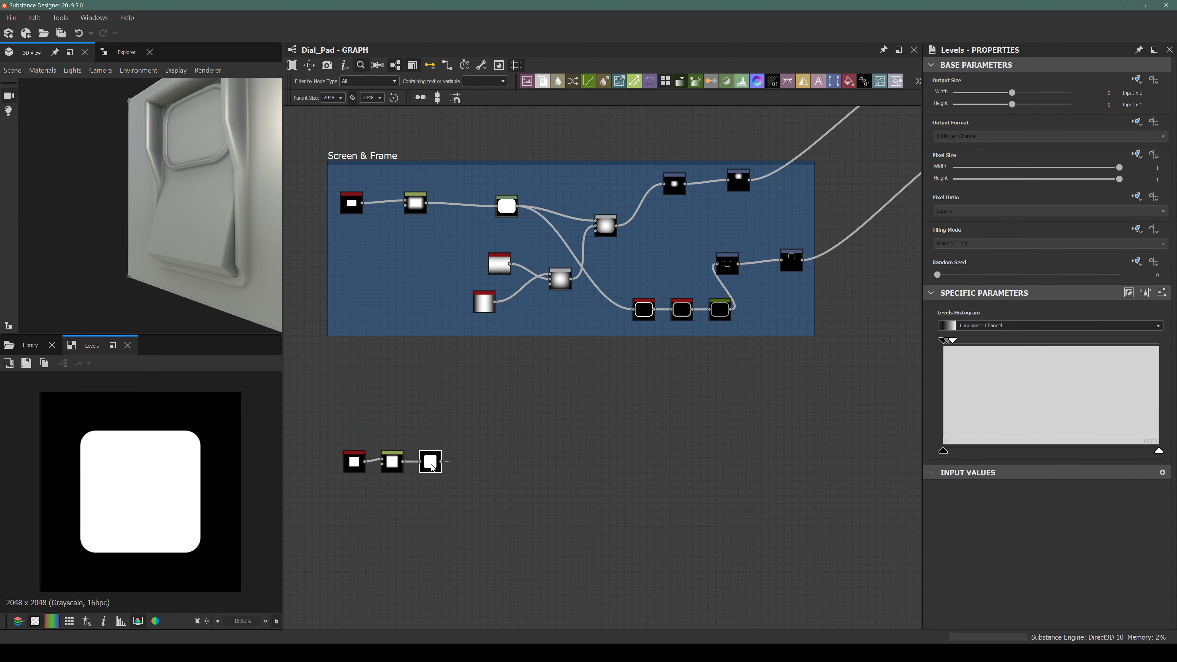
left_click(487, 395)
middle_click_drag(496, 461, 472, 474)
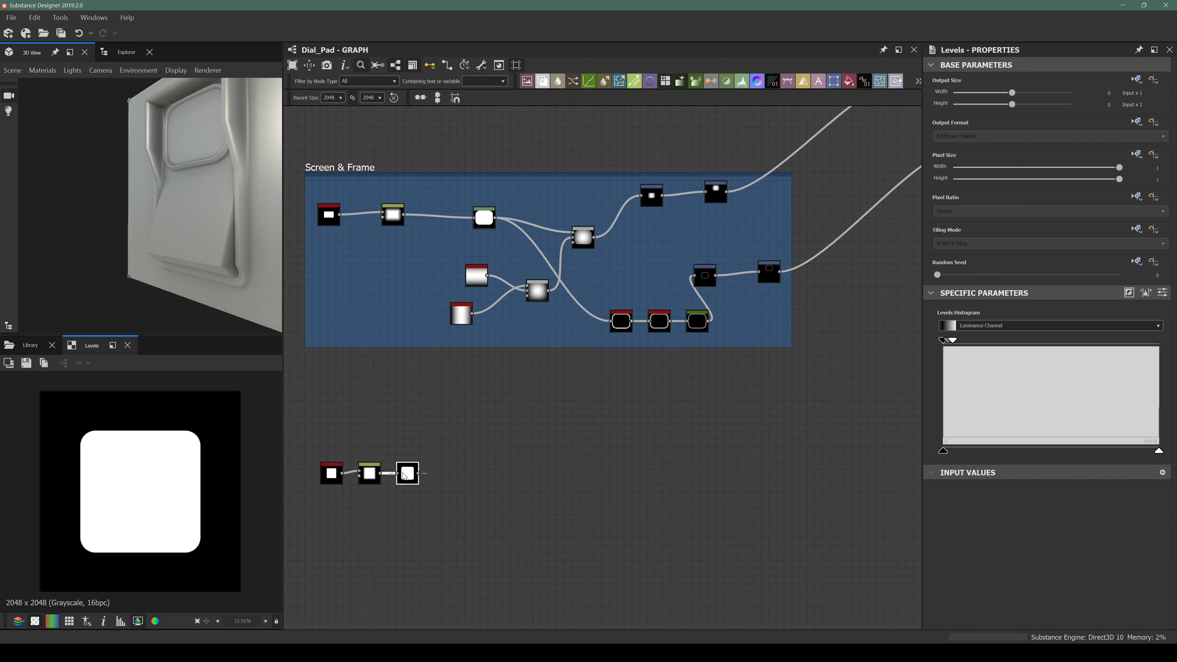
Add a Blend node after the last Blend in the height chain, place it lower, and feed the rounded square's Levels output into its foreground.
left_click(414, 477)
scroll(507, 487, "down", 3)
scroll(740, 356, "up", 2)
left_click(722, 305)
key("space")
type("ble")
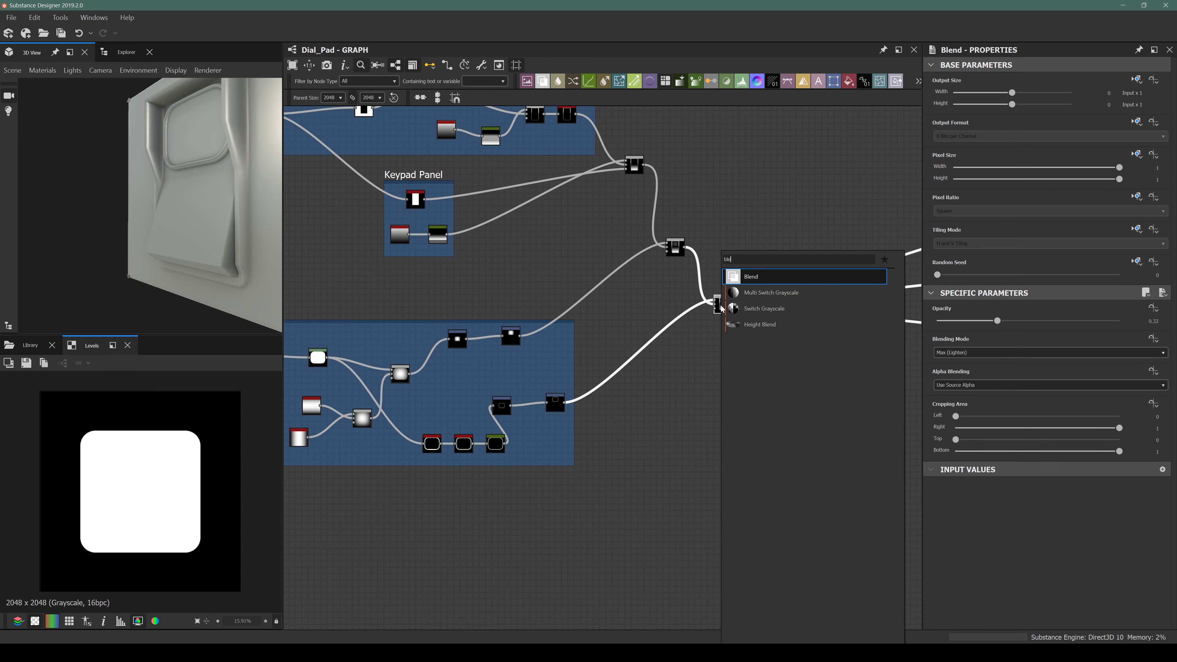
key("Return")
left_click_drag(756, 306, 769, 486)
scroll(760, 487, "down", 4)
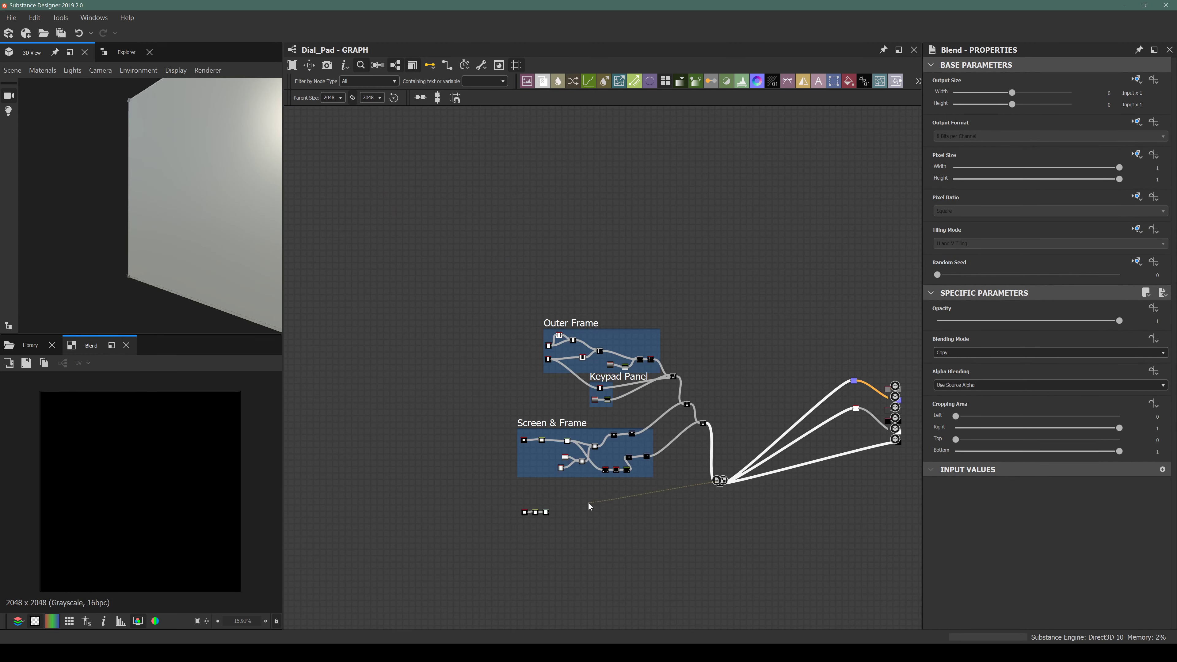
scroll(512, 512, "up", 5)
scroll(462, 533, "down", 2)
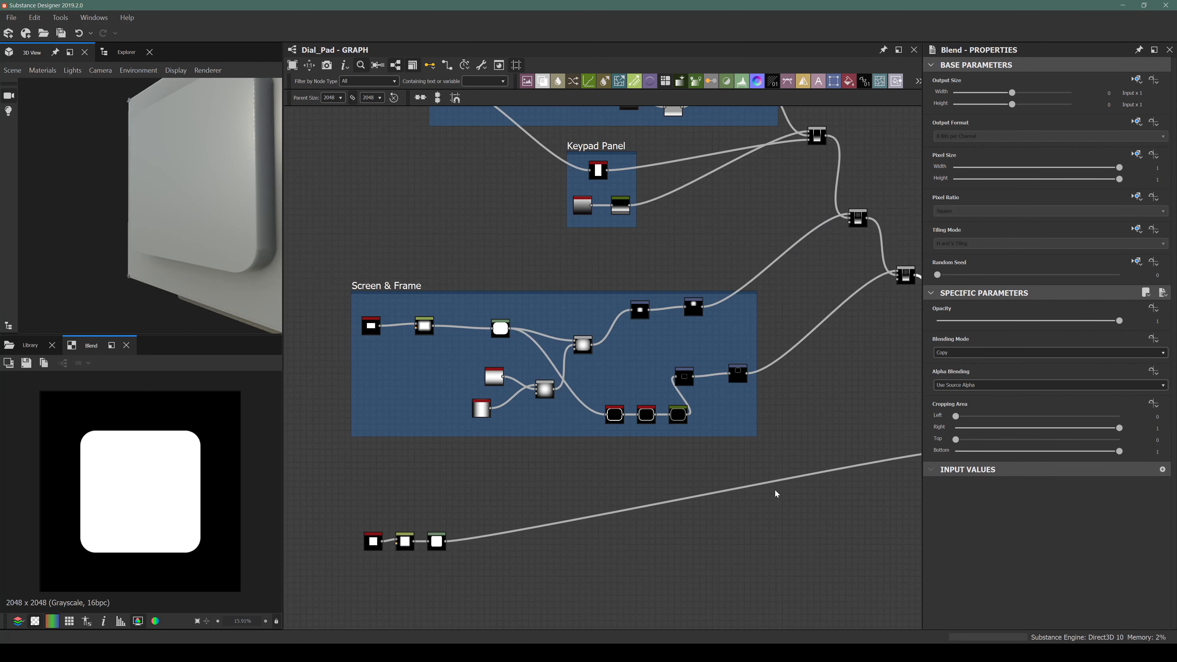
Try the Multiply blending mode on the new Blend node and check the result in the 3D view.
key("f")
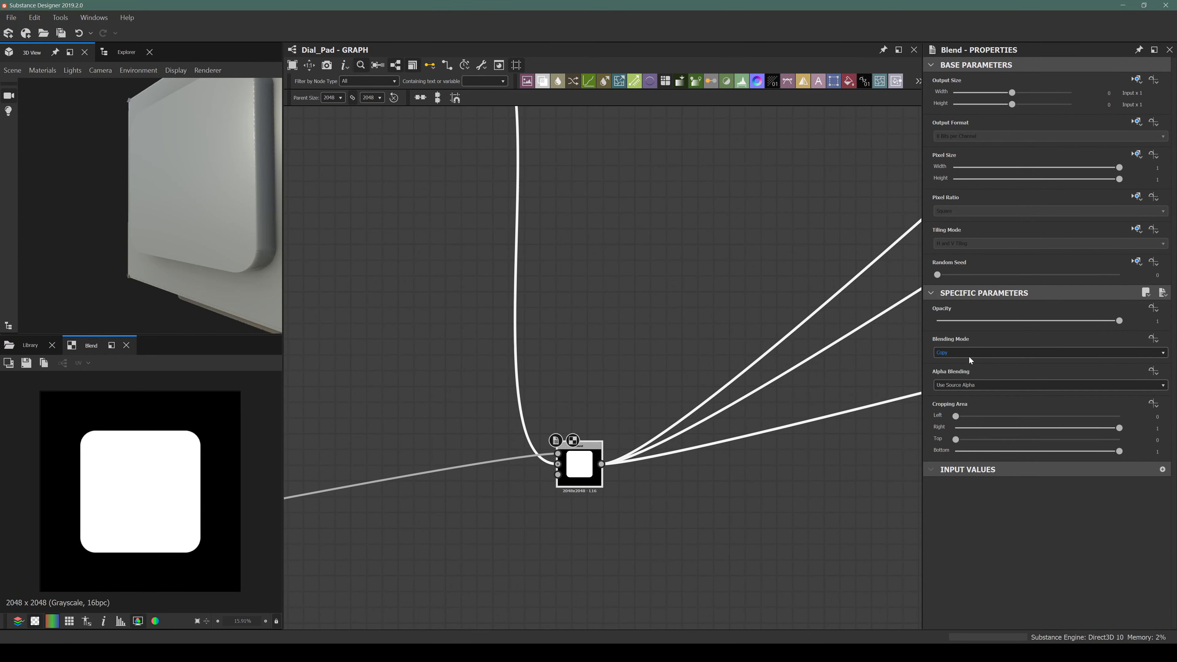
left_click(970, 354)
left_click(959, 373)
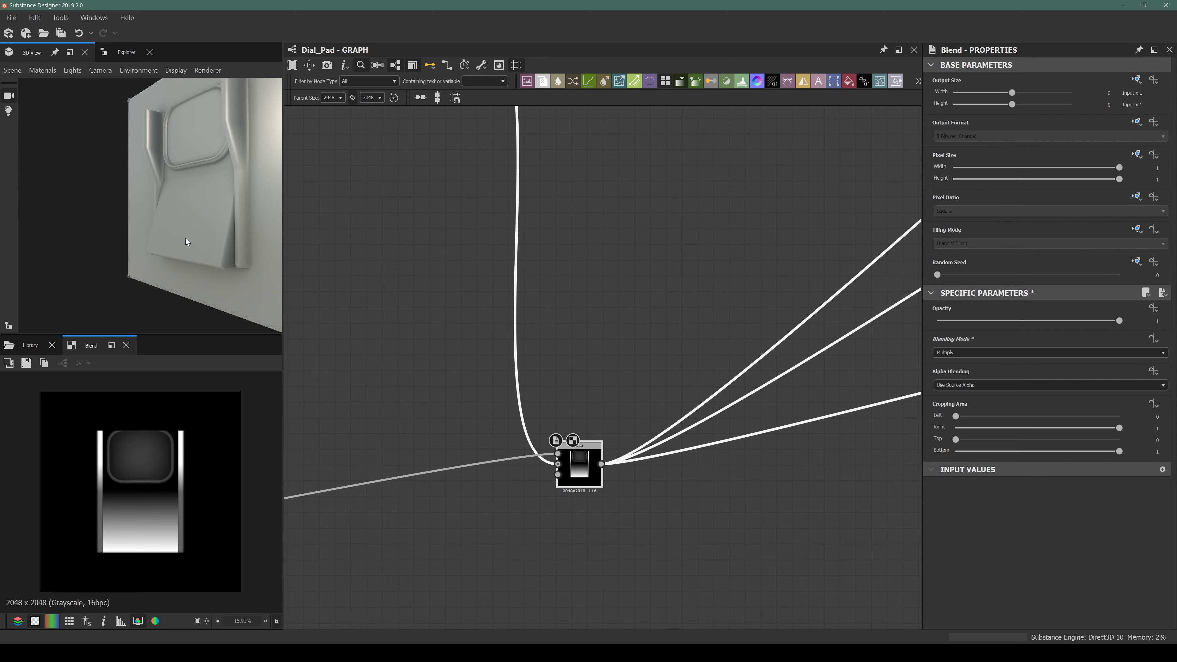
left_click_drag(186, 241, 215, 244)
Insert two consecutive Transformation 2D nodes on the link between the rounded square's Levels node and the new Blend node.
scroll(480, 390, "down", 3)
middle_click_drag(480, 396, 755, 383)
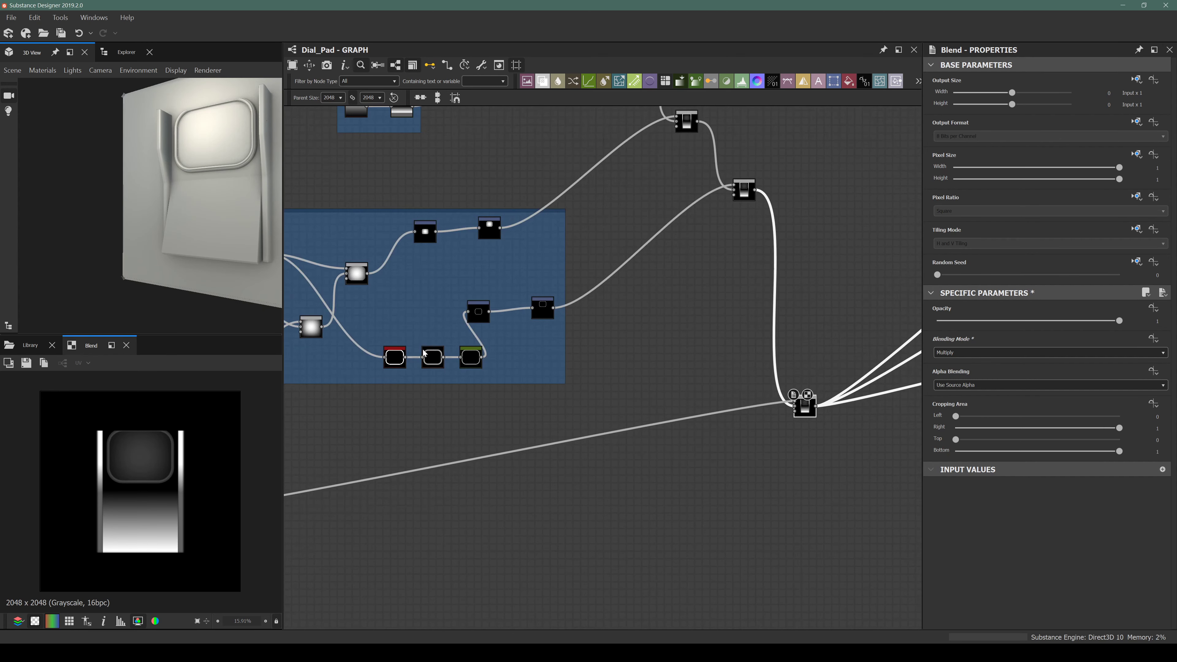
middle_click_drag(540, 400, 633, 393)
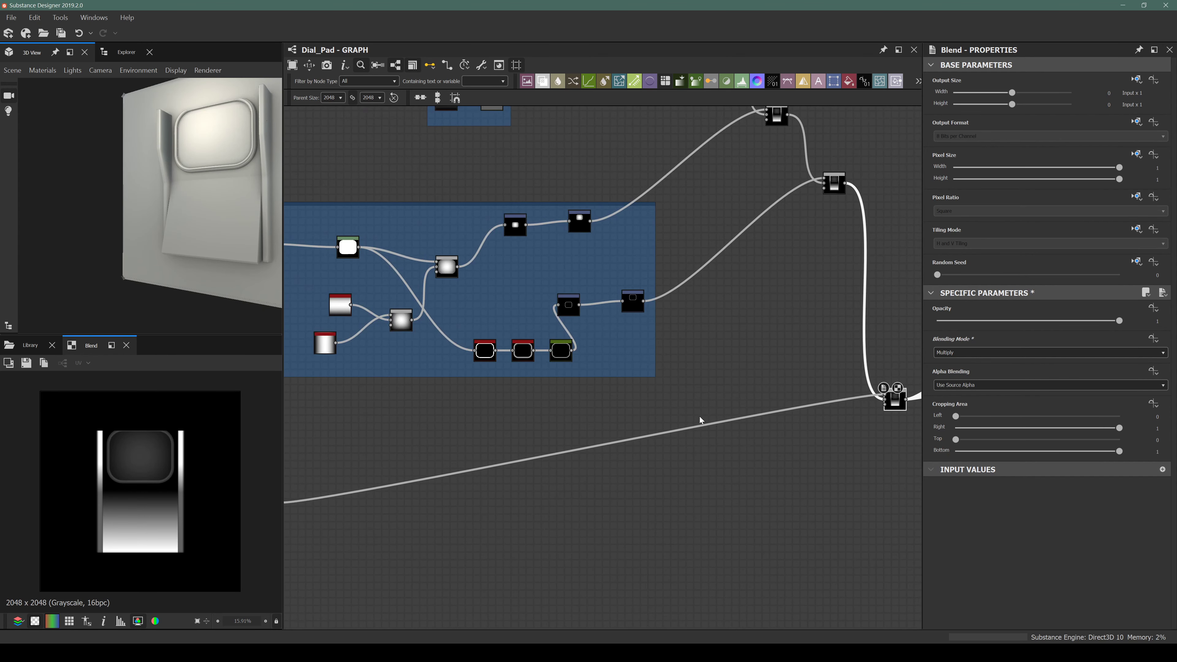
scroll(649, 422, "down", 2)
scroll(455, 468, "up", 3)
scroll(455, 468, "down", 3)
middle_click_drag(609, 394, 522, 404)
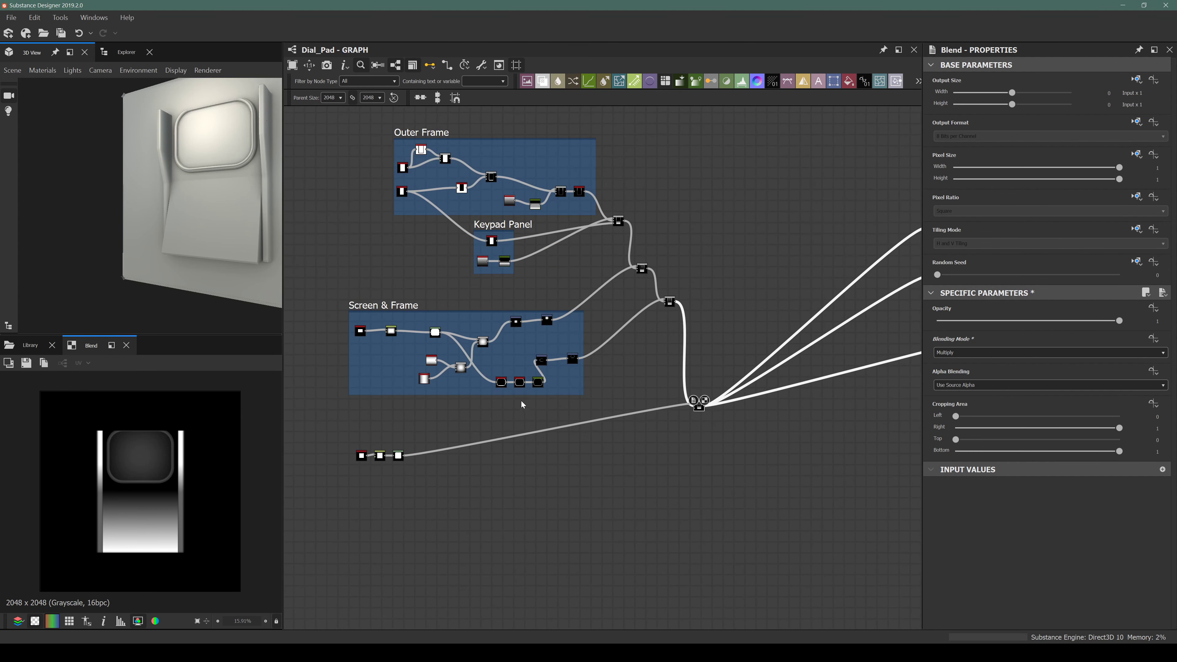
scroll(697, 404, "up", 4)
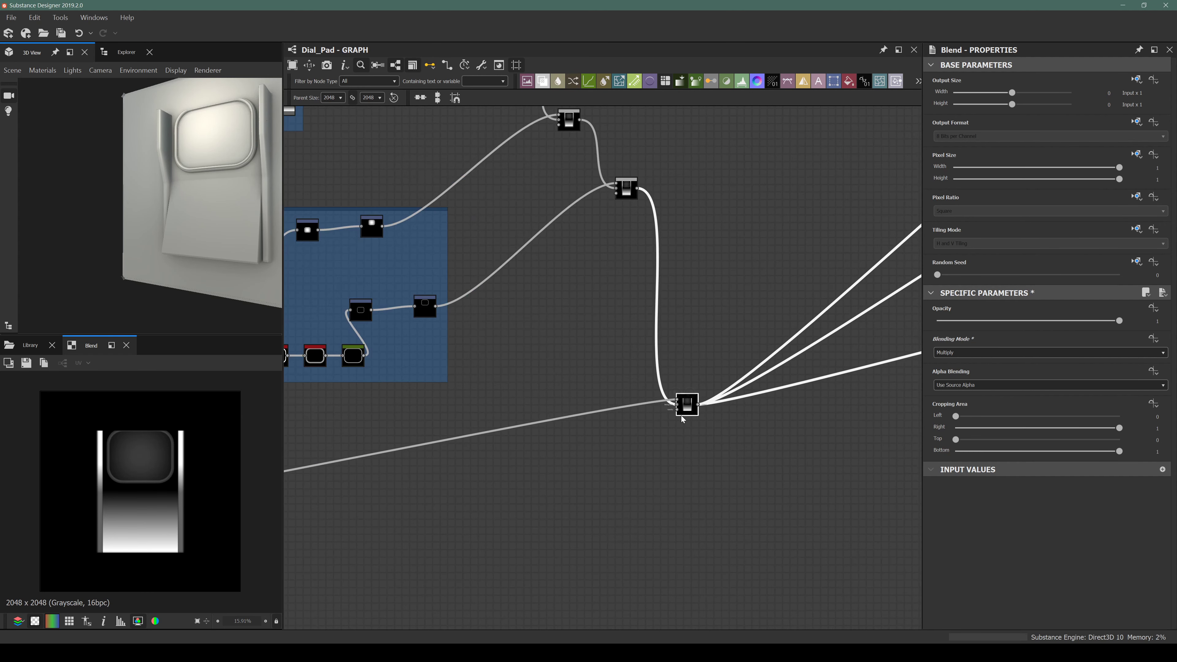
middle_click_drag(401, 368, 555, 322)
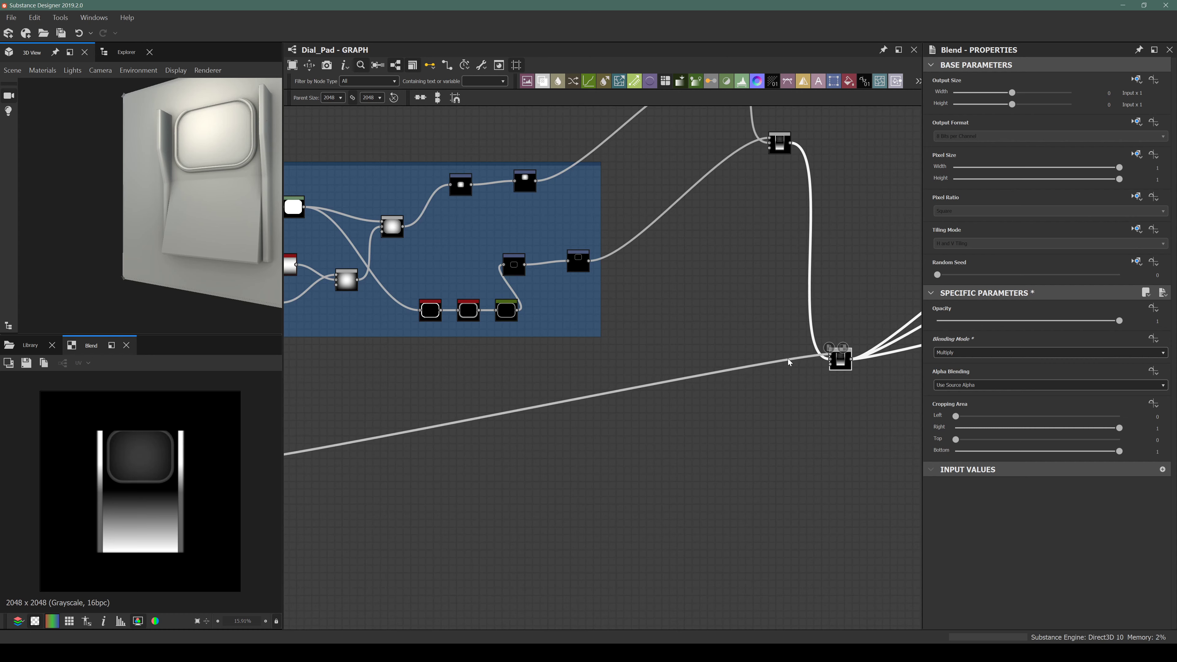
left_click(431, 428)
key("space")
type("trans")
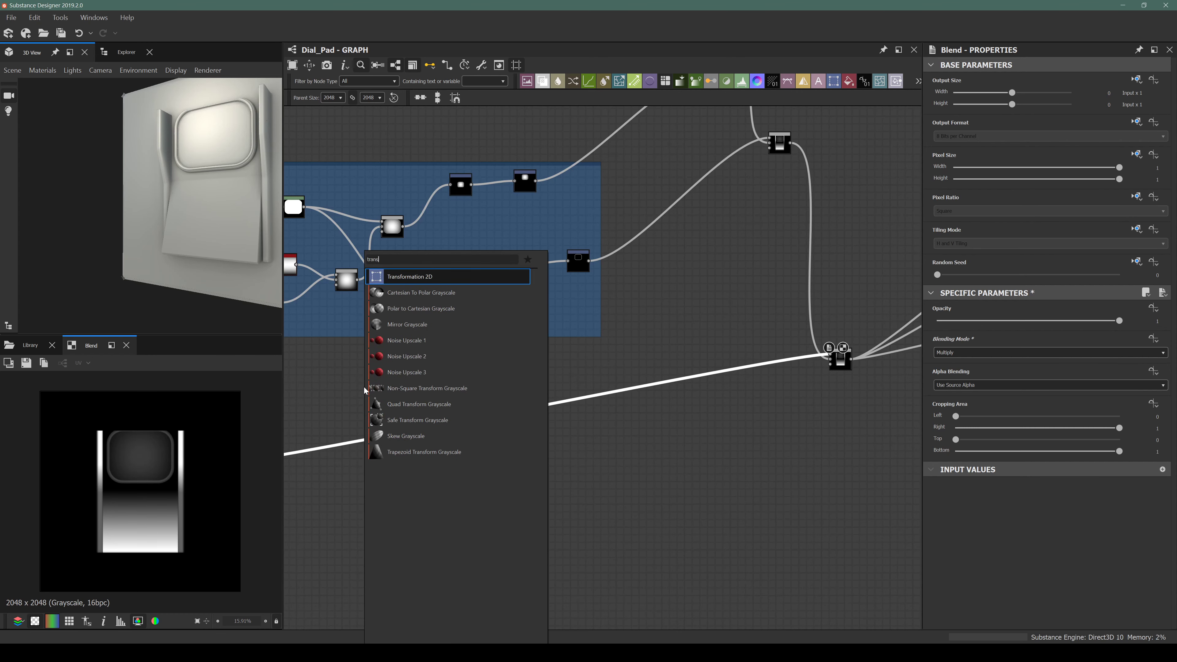
key("Return")
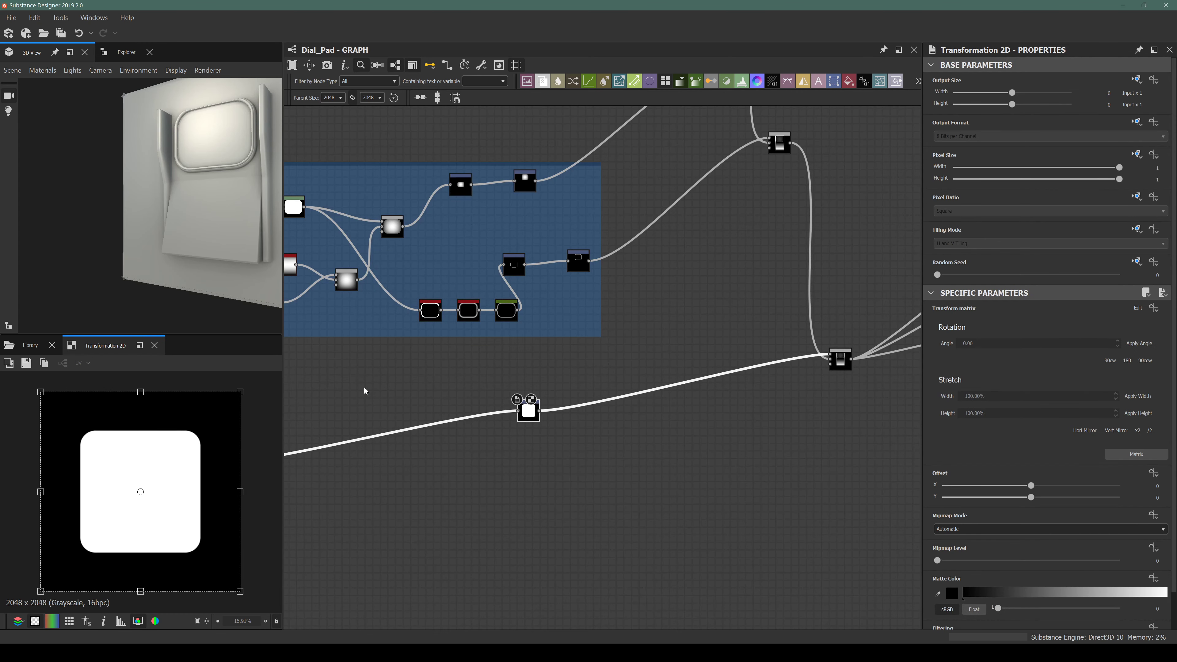
key("s")
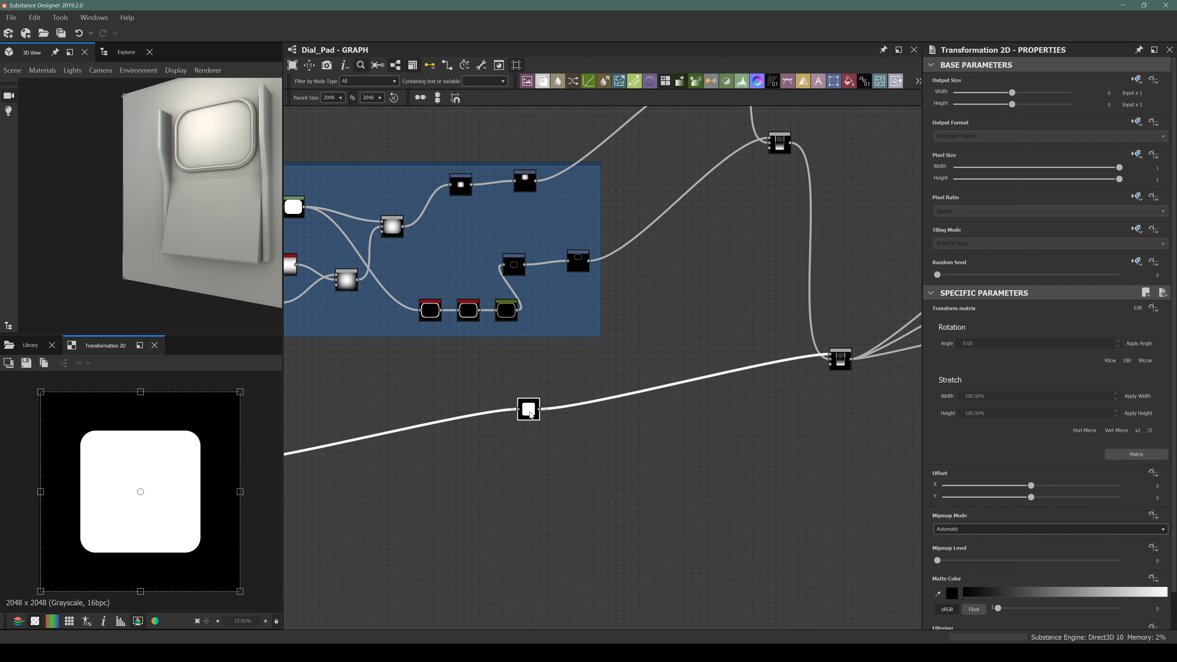
key("space")
type("trans")
key("Return")
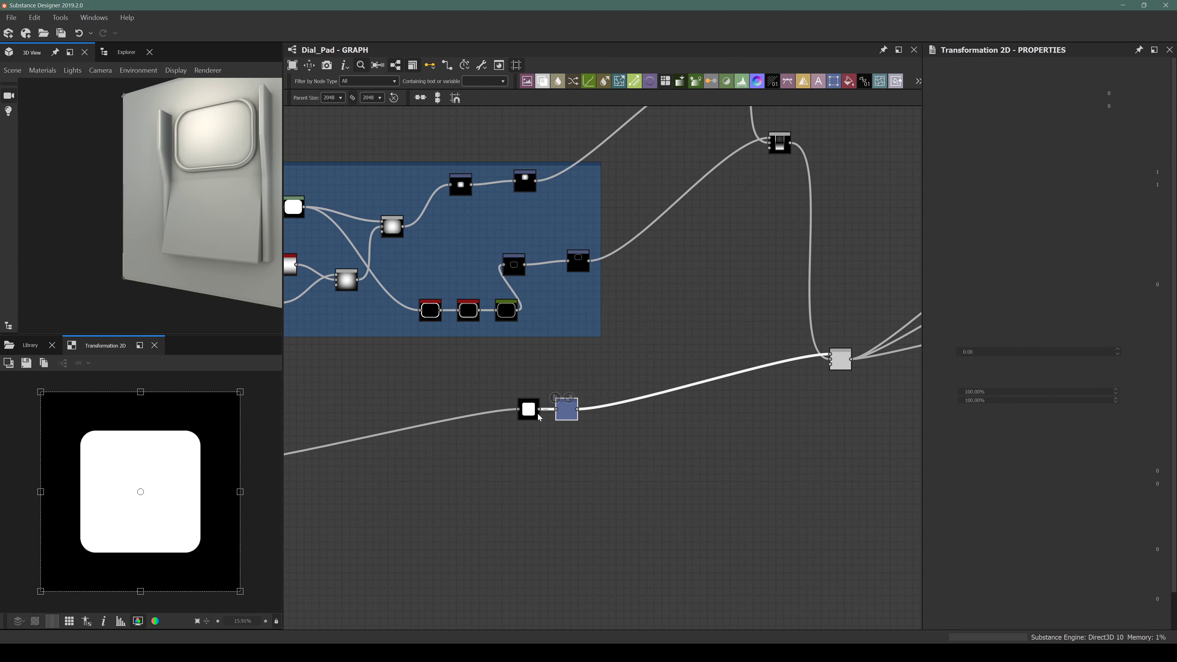
Scale the rounded square to 60% in width and height with the first Transformation 2D node.
left_click(531, 412)
left_click_drag(992, 398, 965, 396)
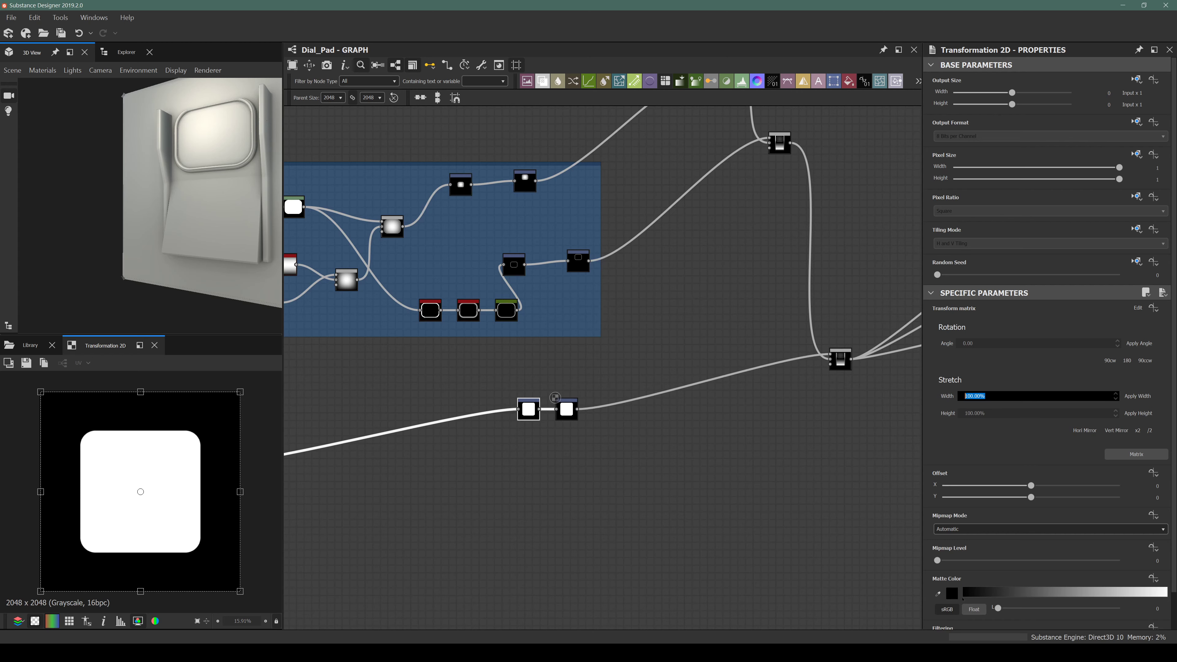
type("60")
key("Return")
key("Tab")
type("50")
key("Return")
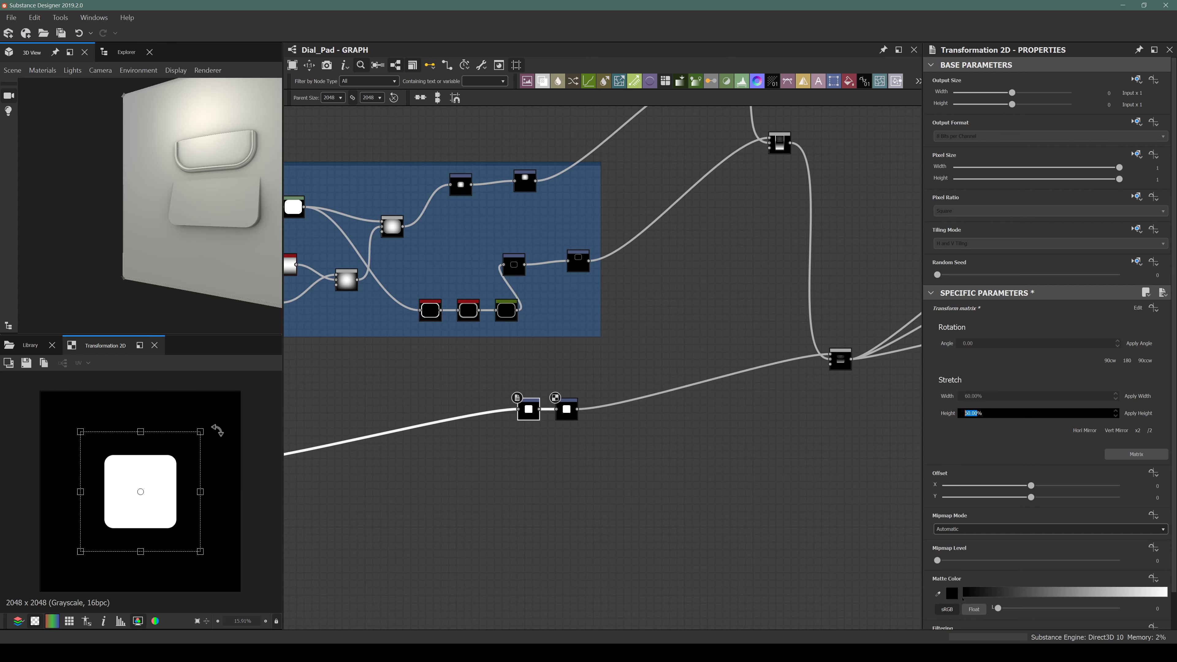
Set the new Blend node's Blending Mode to Subtract.
left_click(568, 409)
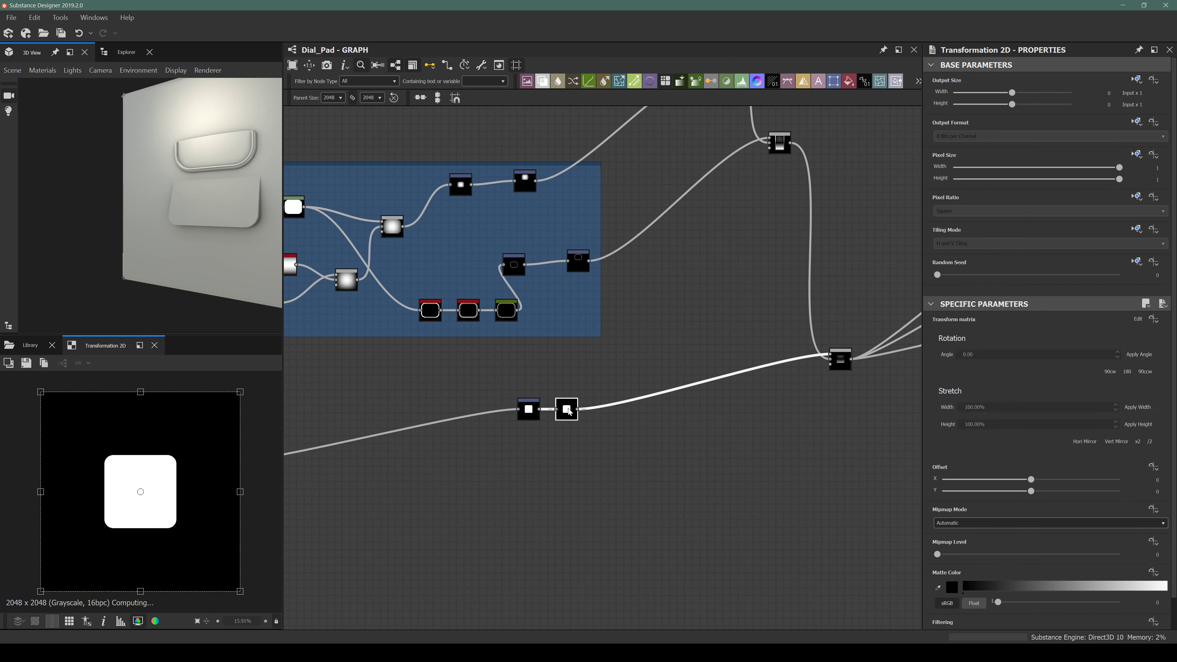
left_click(840, 361)
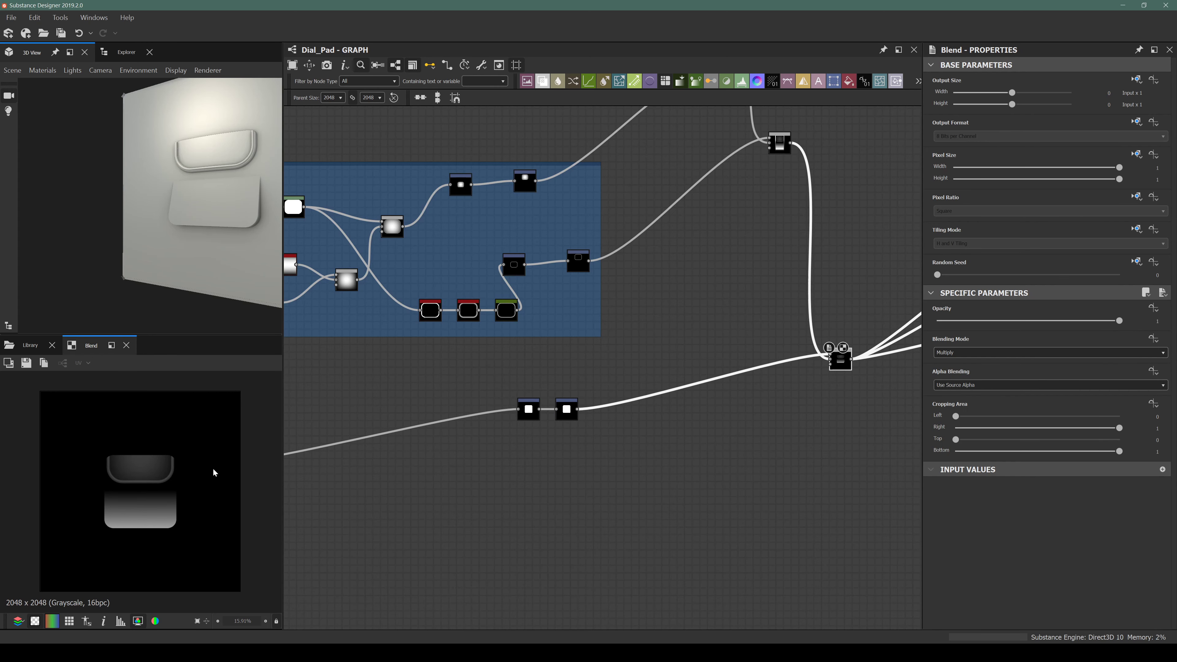
scroll(554, 440, "up", 2)
middle_click_drag(772, 386, 533, 395)
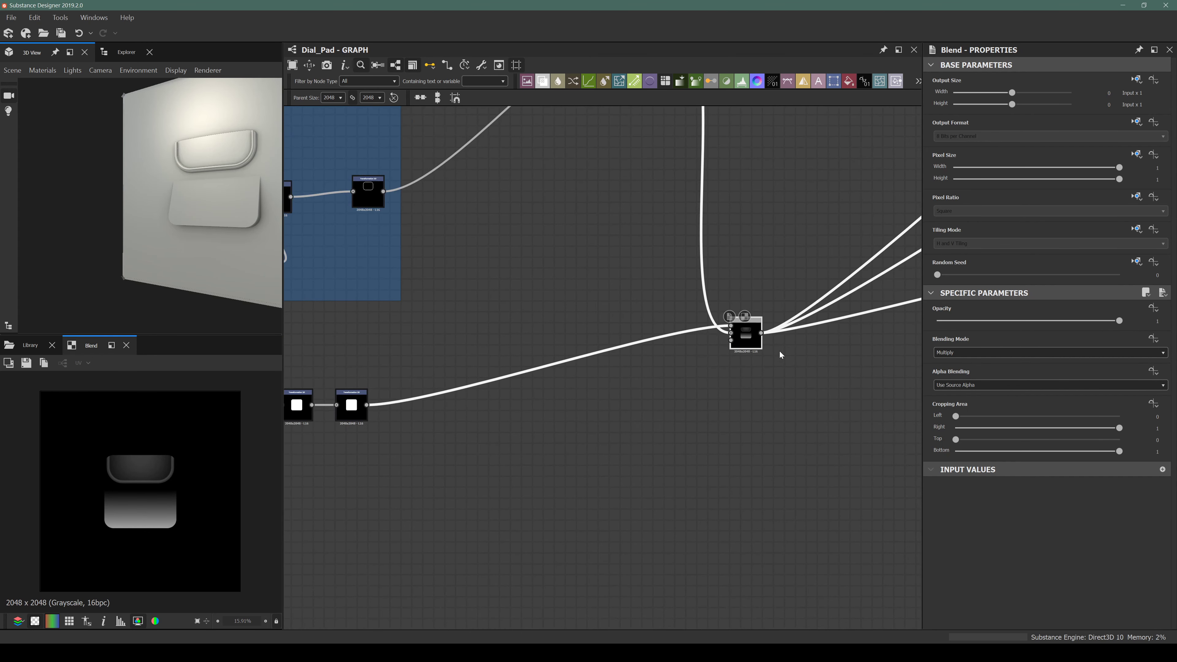
left_click(964, 353)
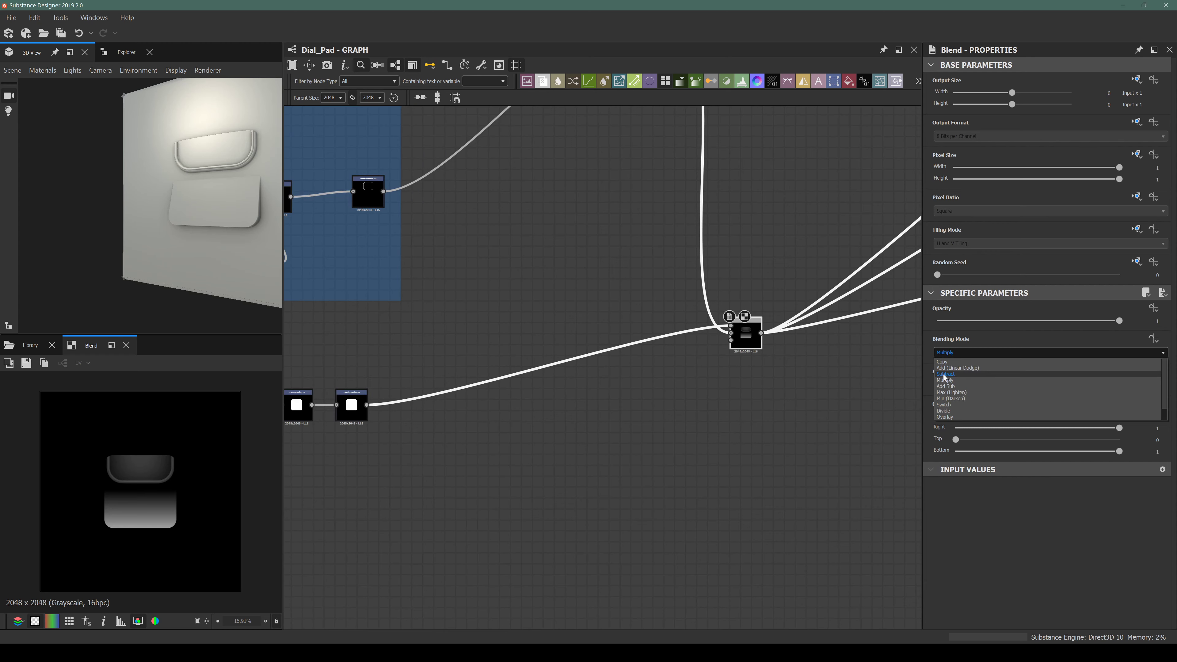
left_click(944, 375)
middle_click_drag(500, 393, 601, 361)
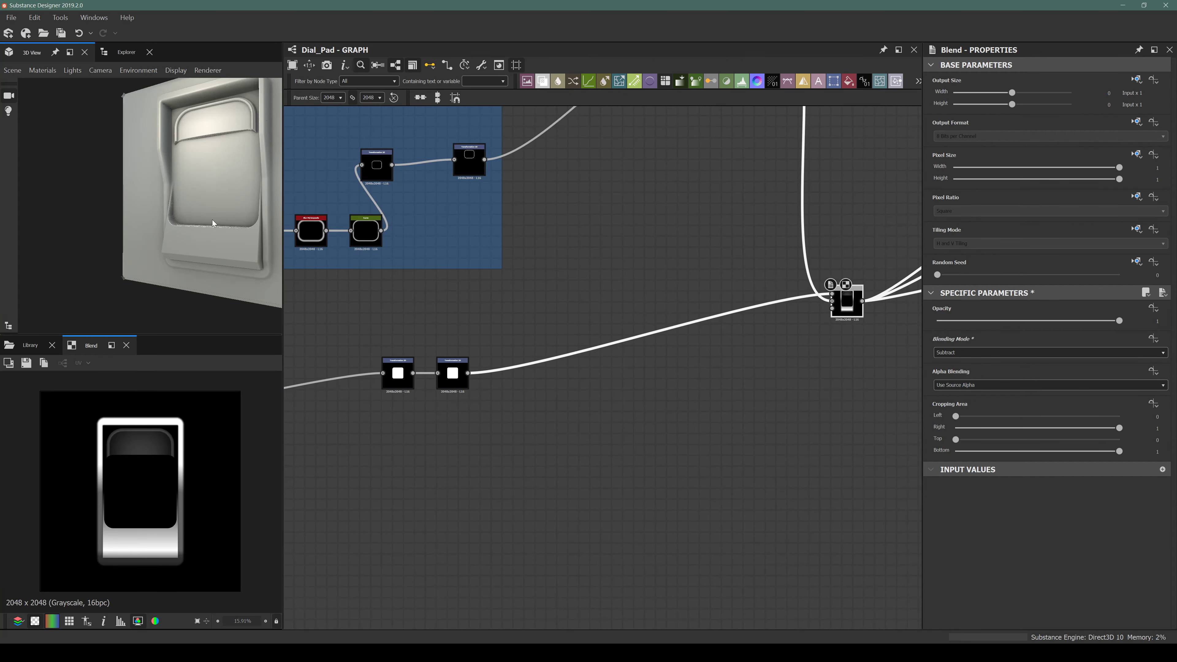
Shift the square down onto the keypad panel with the second Transformation 2D, and scale it by another 80% both ways in the first.
left_click(452, 371)
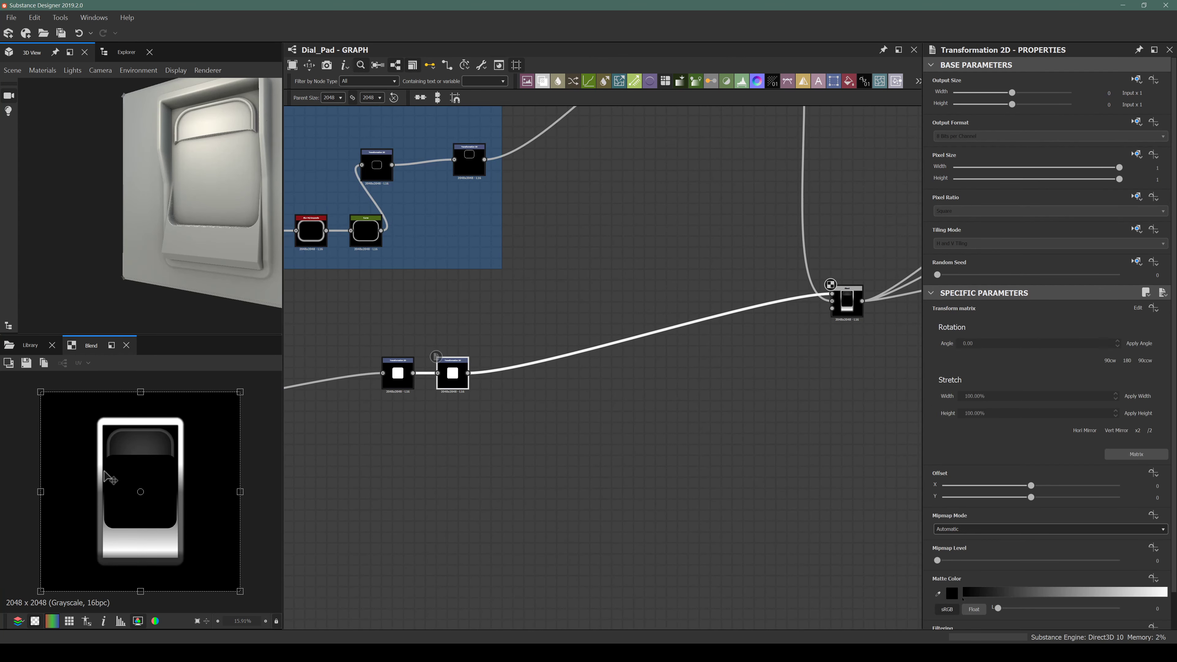
left_click_drag(106, 478, 99, 508)
left_click(406, 386)
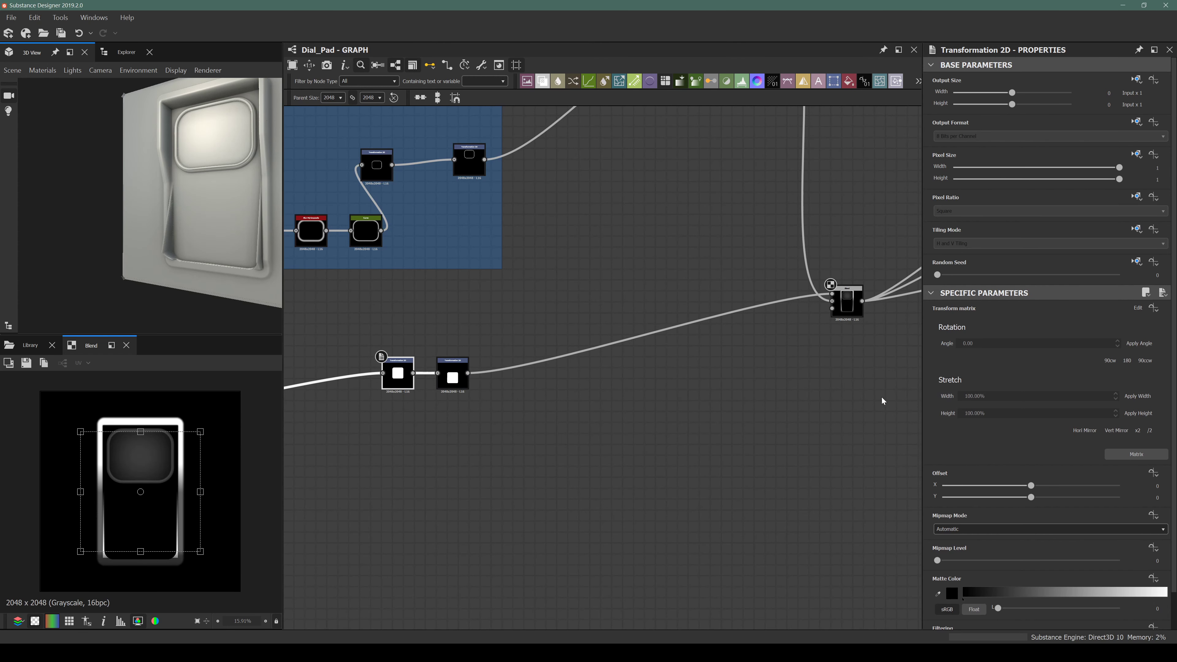
left_click_drag(988, 396, 960, 396)
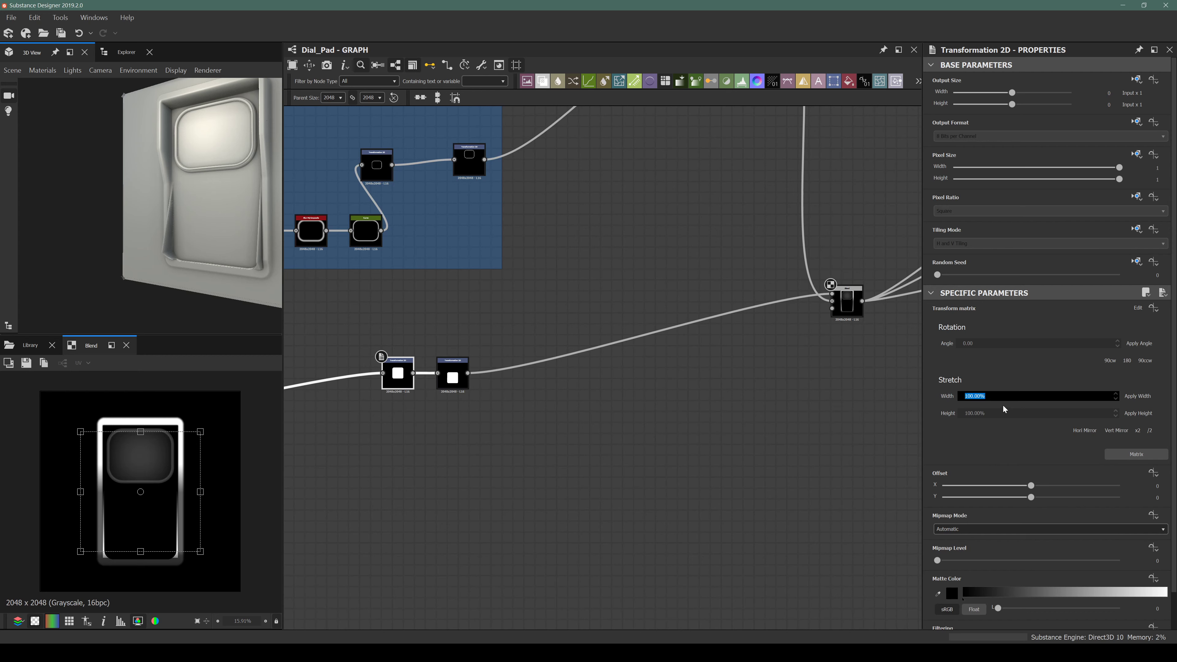
type("80")
key("Return")
key("Tab")
type("80")
key("Return")
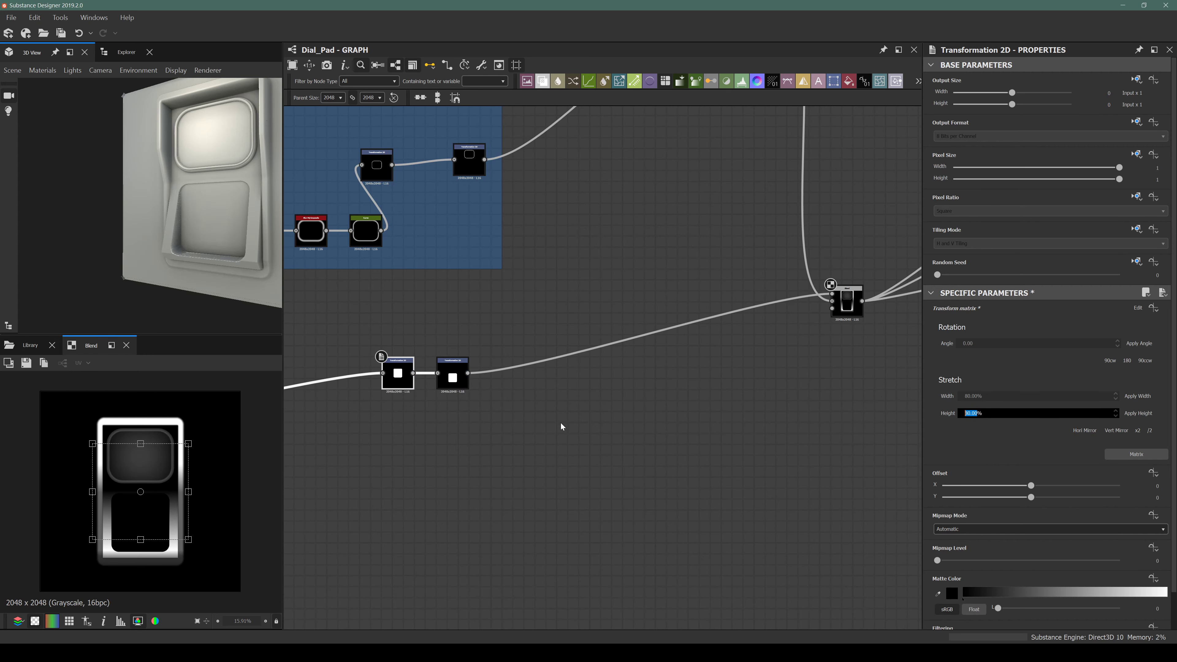
Lower the Subtract Blend's Opacity to 0.04 and view the recess in the keypad panel up close.
mouse_move(190, 209)
left_mouse_down()
mouse_move(211, 208)
mouse_move(201, 208)
left_mouse_up()
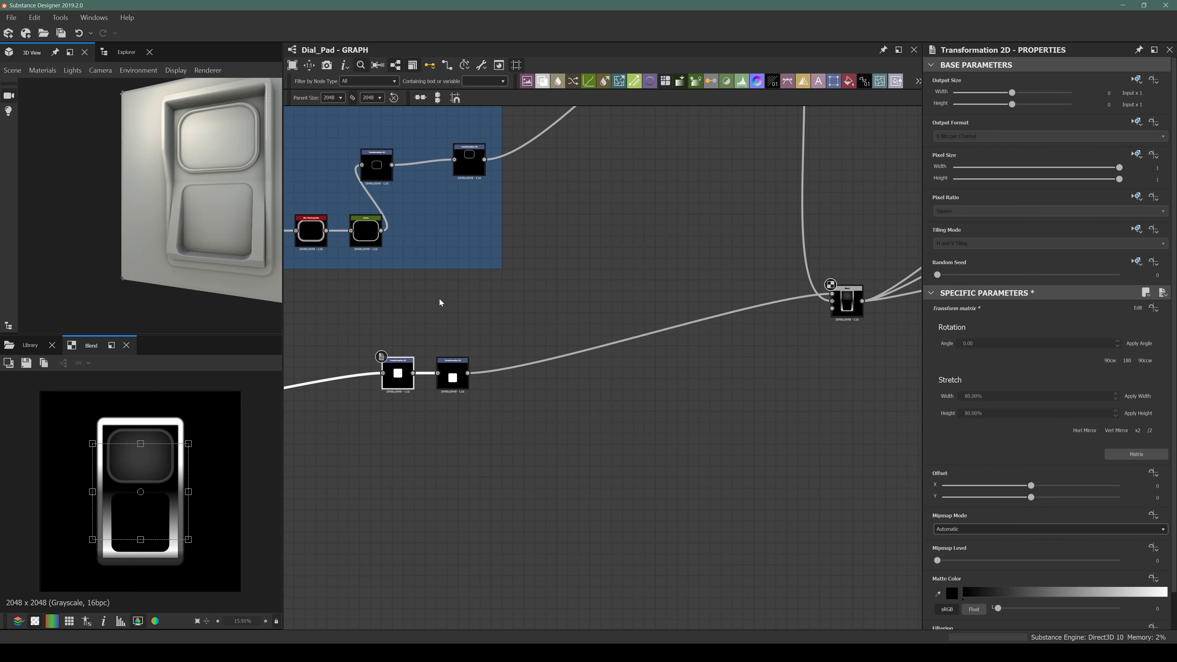
left_click(846, 302)
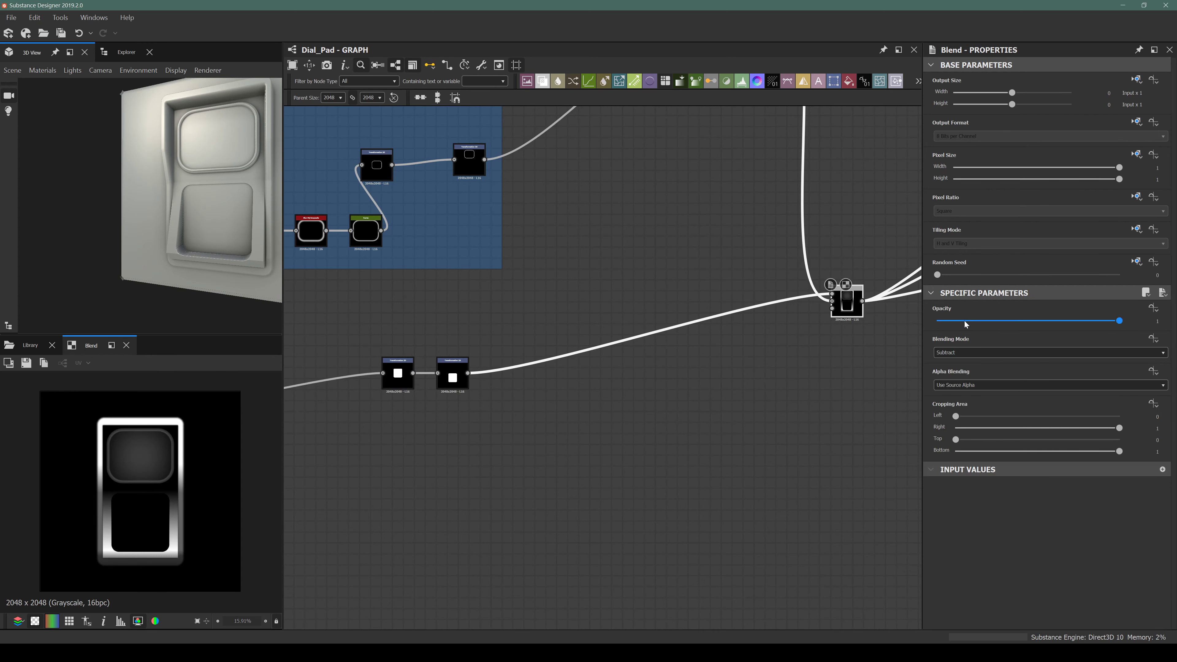
left_click_drag(966, 324, 945, 322)
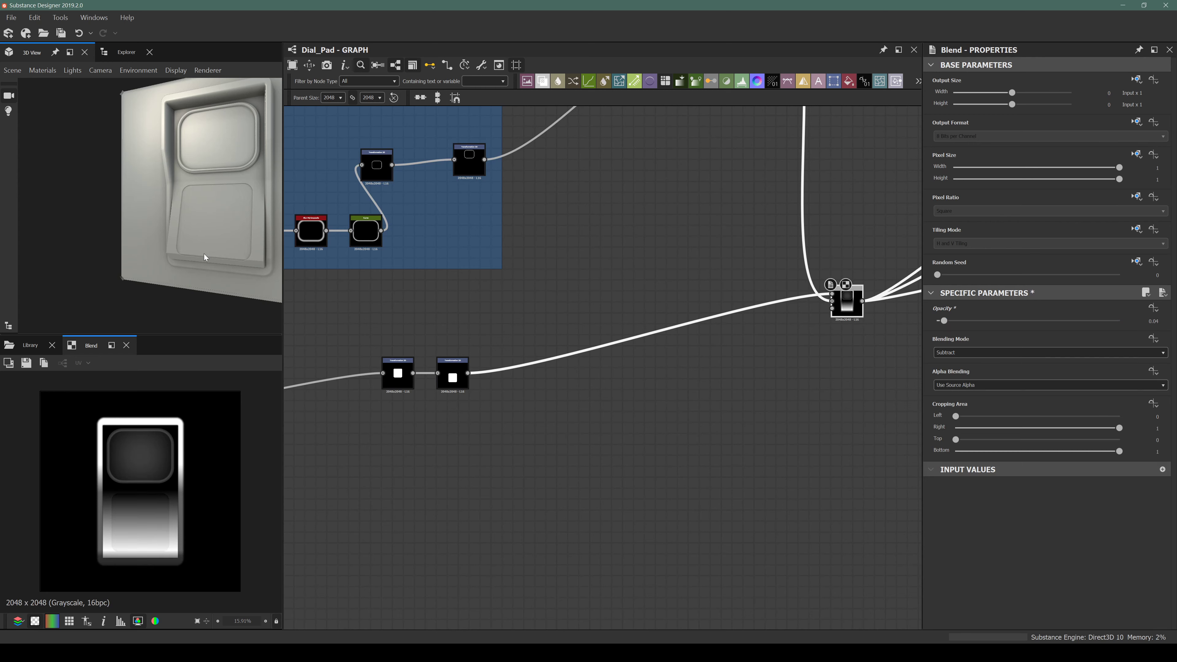
left_click_drag(204, 257, 152, 263)
scroll(202, 255, "up", 3)
middle_click_drag(202, 255, 148, 233)
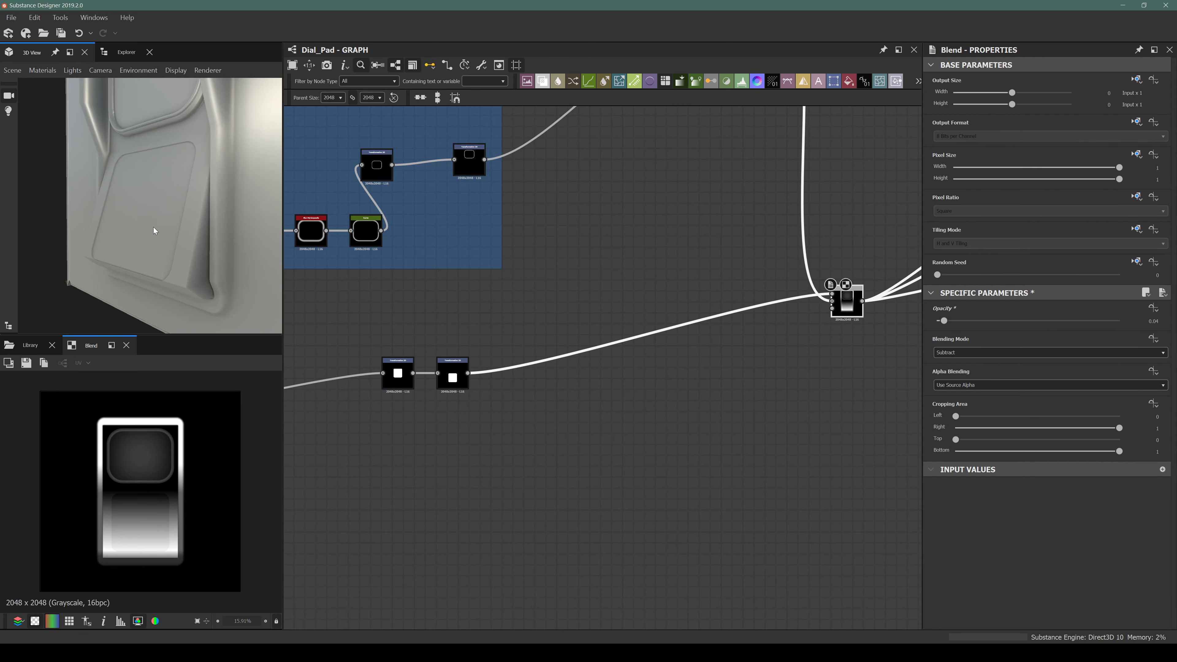
Examine the keypad recess's edges in 3D and the gradient of the Blend's background input in the 2D preview.
left_click(969, 353)
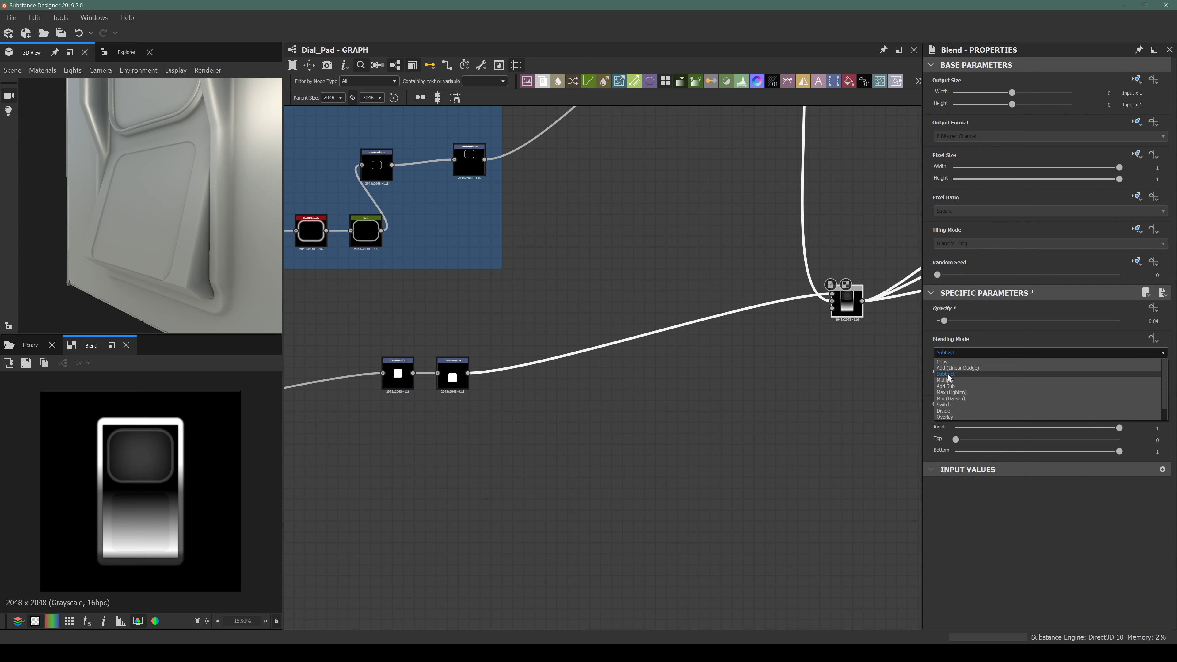
left_click(788, 349)
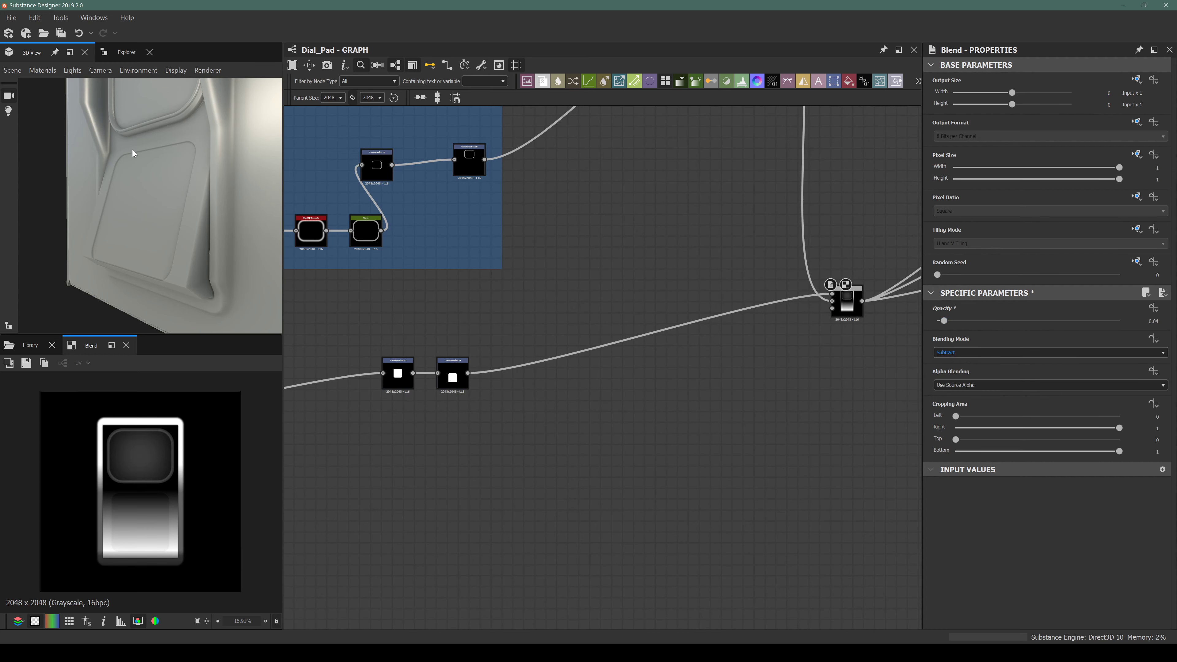
left_click_drag(185, 157, 176, 242)
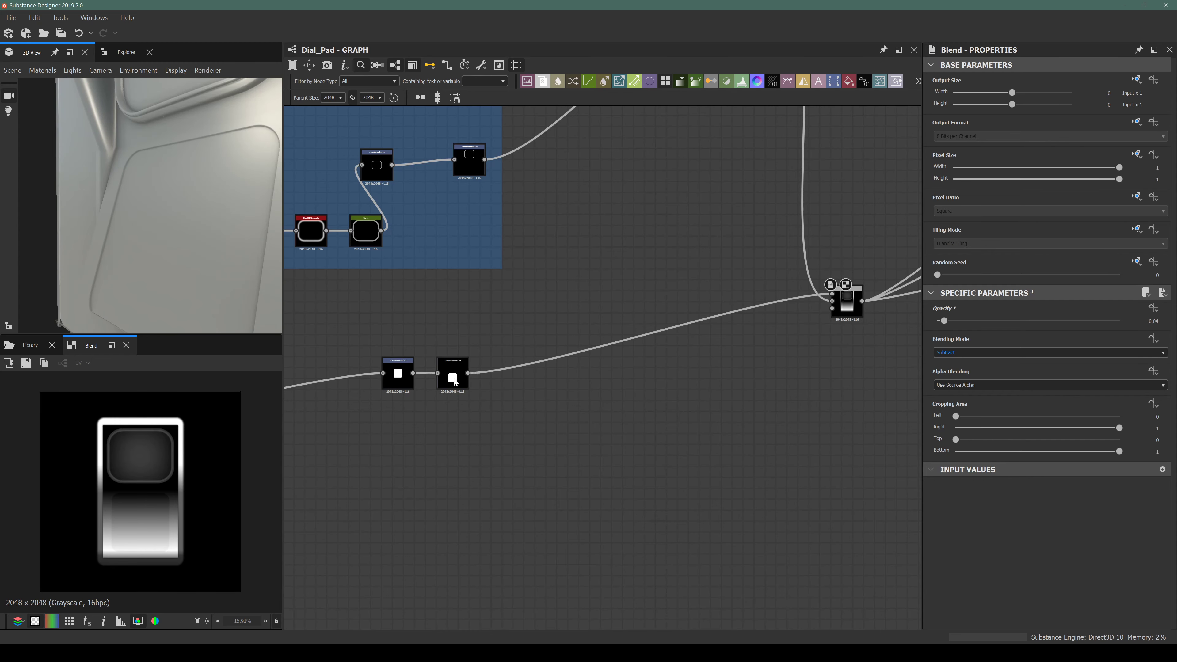
scroll(454, 381, "up", 3)
middle_click_drag(658, 352, 372, 391)
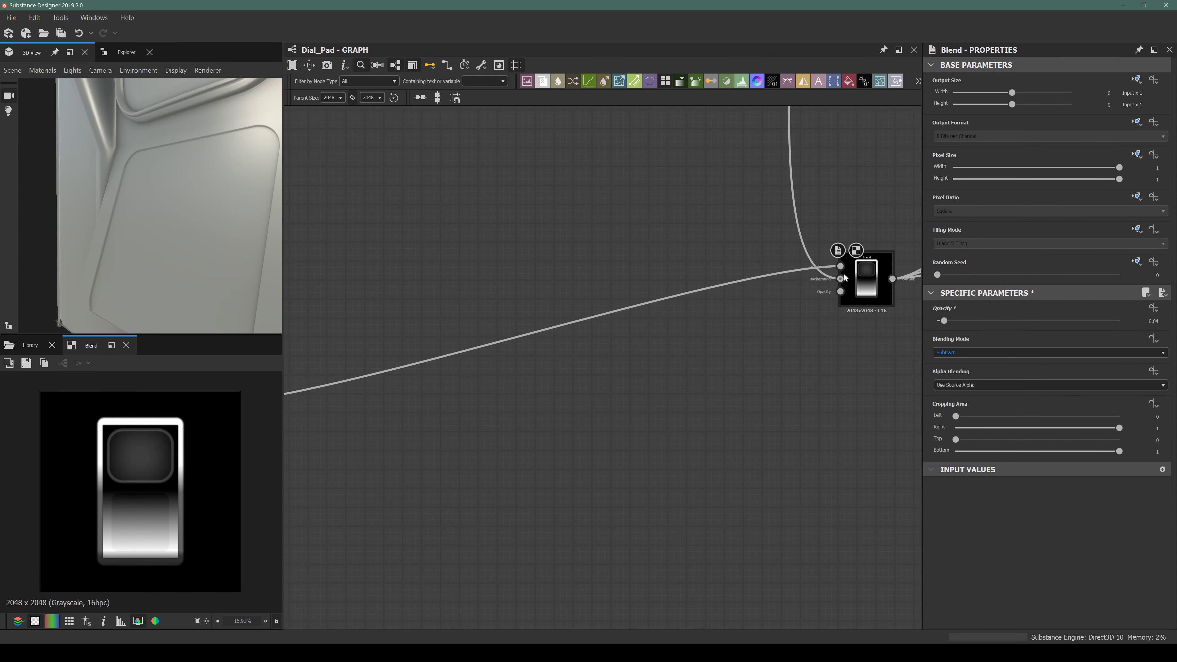
left_click(857, 276)
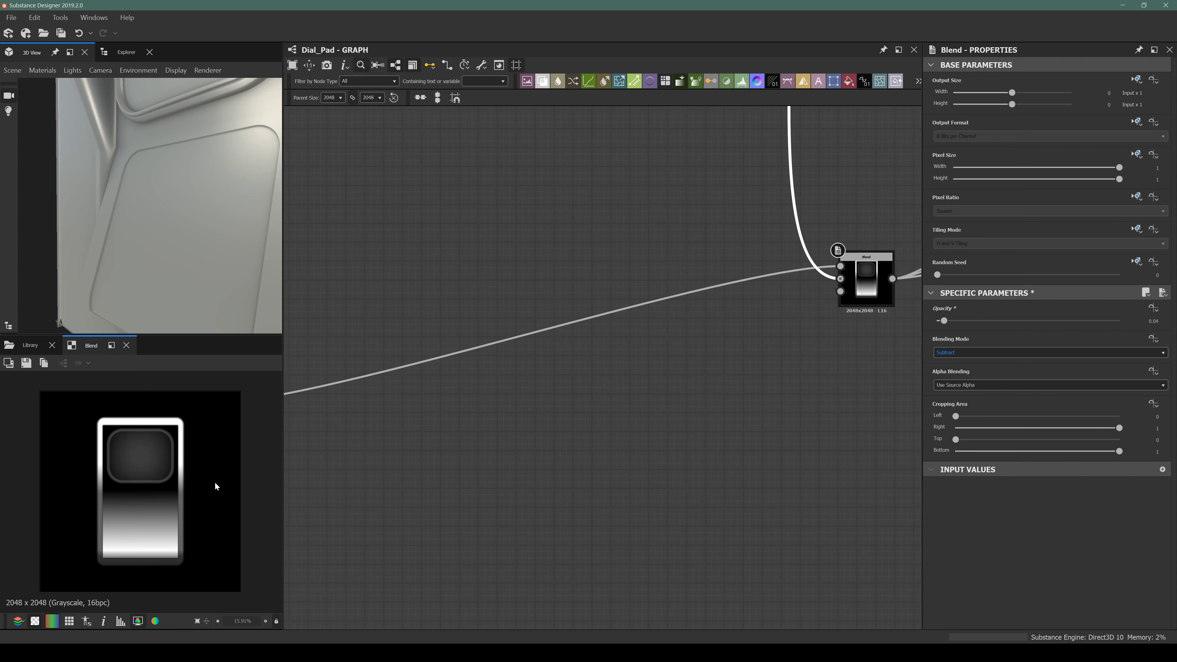
scroll(121, 522, "up", 4)
middle_click_drag(118, 509, 122, 484)
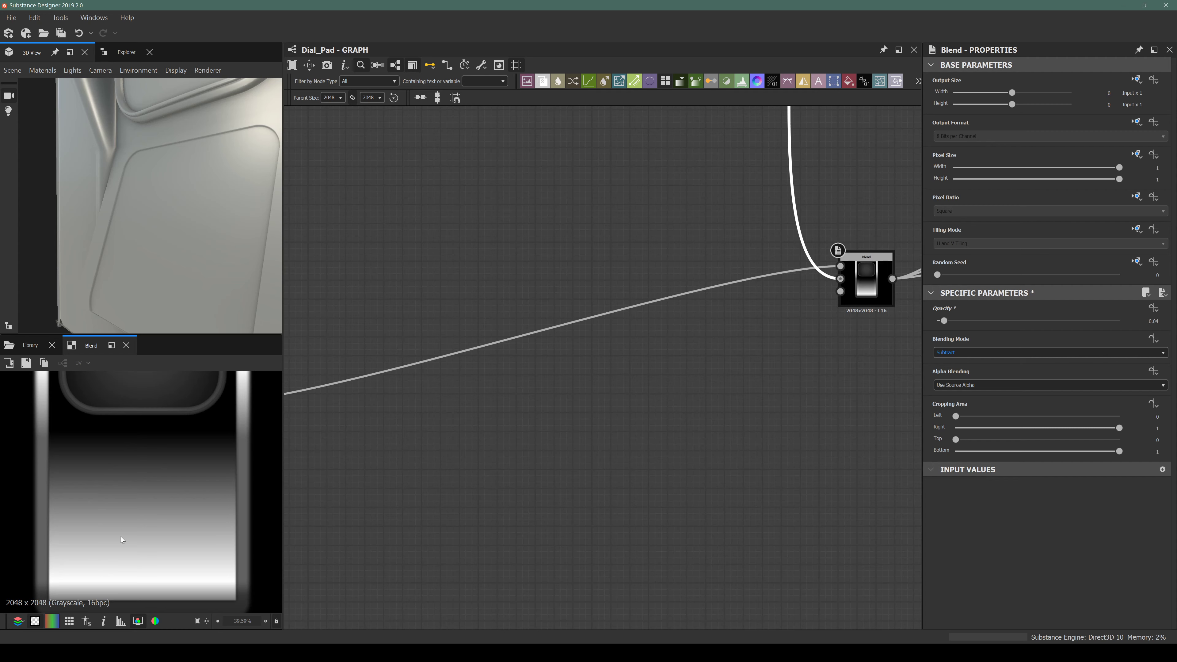
Try the Min (Darken) Blending Mode on the keypad recess Blend with its Opacity at 1.
left_click_drag(232, 197, 157, 208)
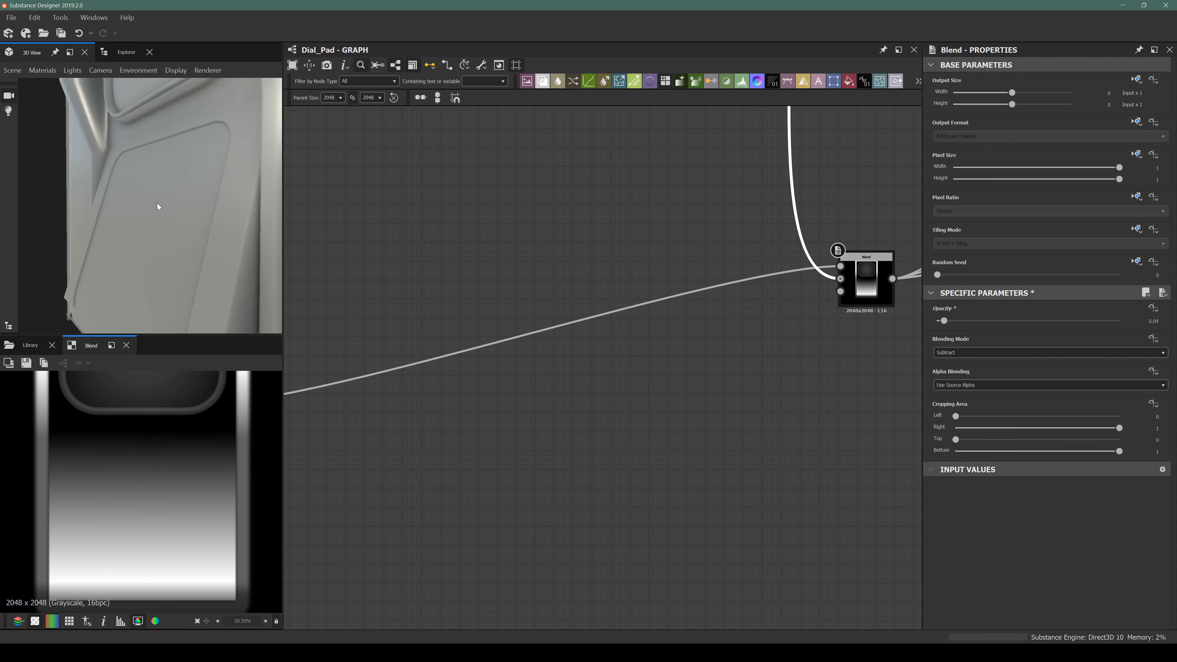
scroll(162, 141, "down", 2)
left_click_drag(163, 144, 183, 167)
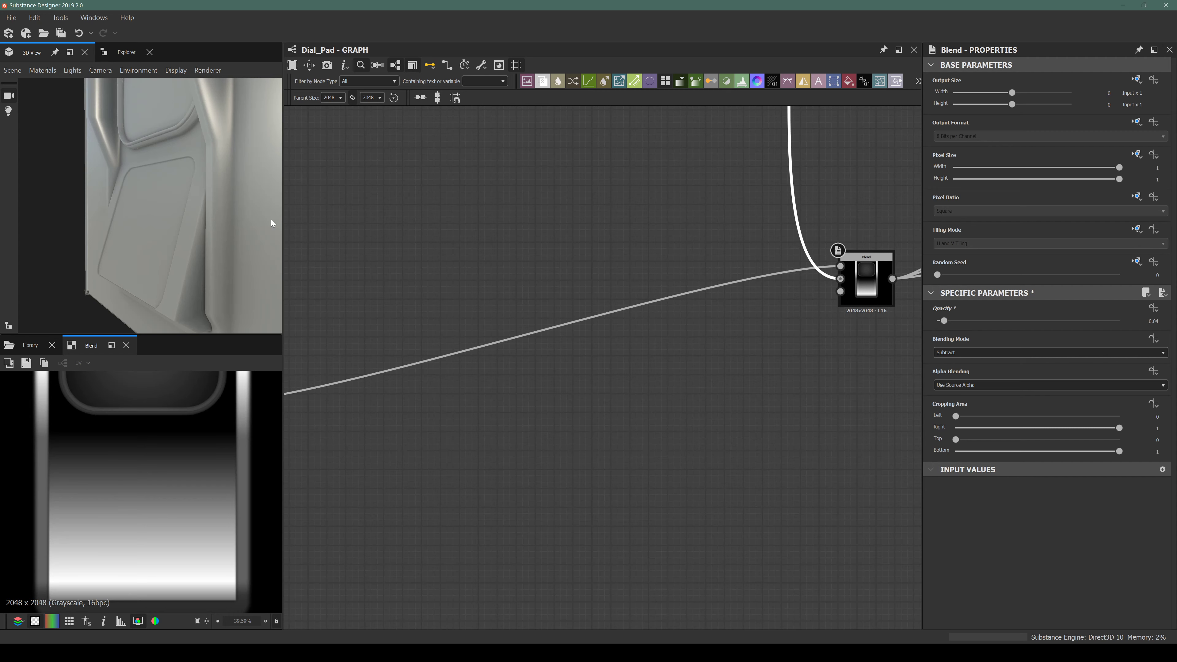
left_click(980, 353)
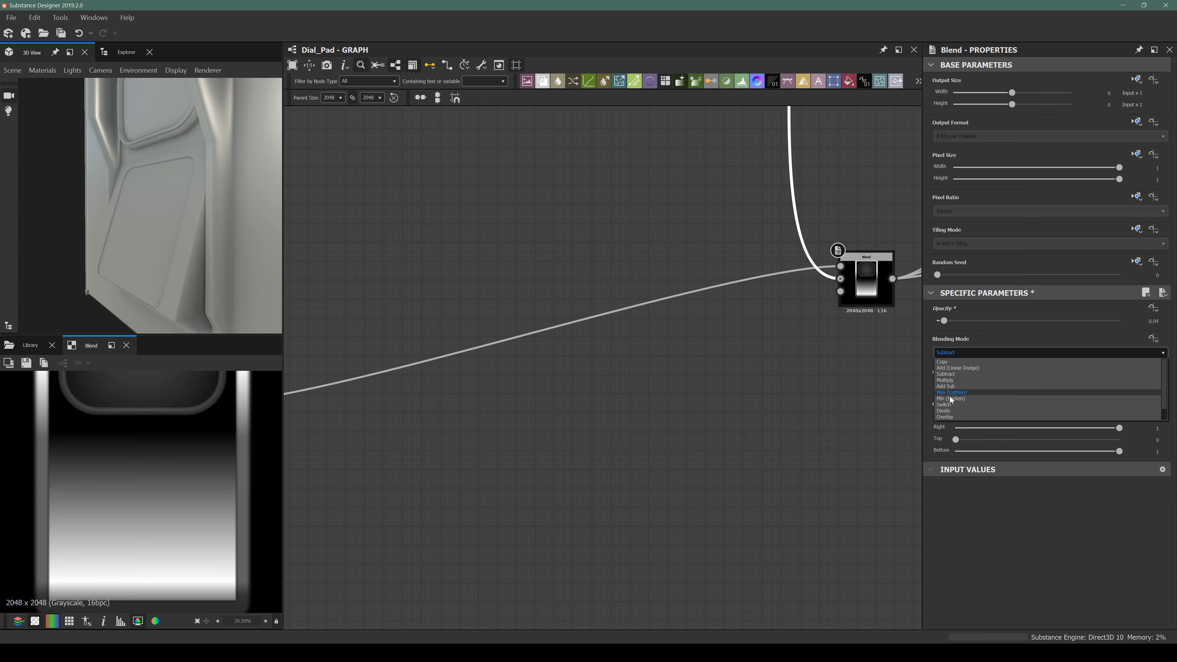
left_click(950, 398)
left_click_drag(194, 244, 169, 235)
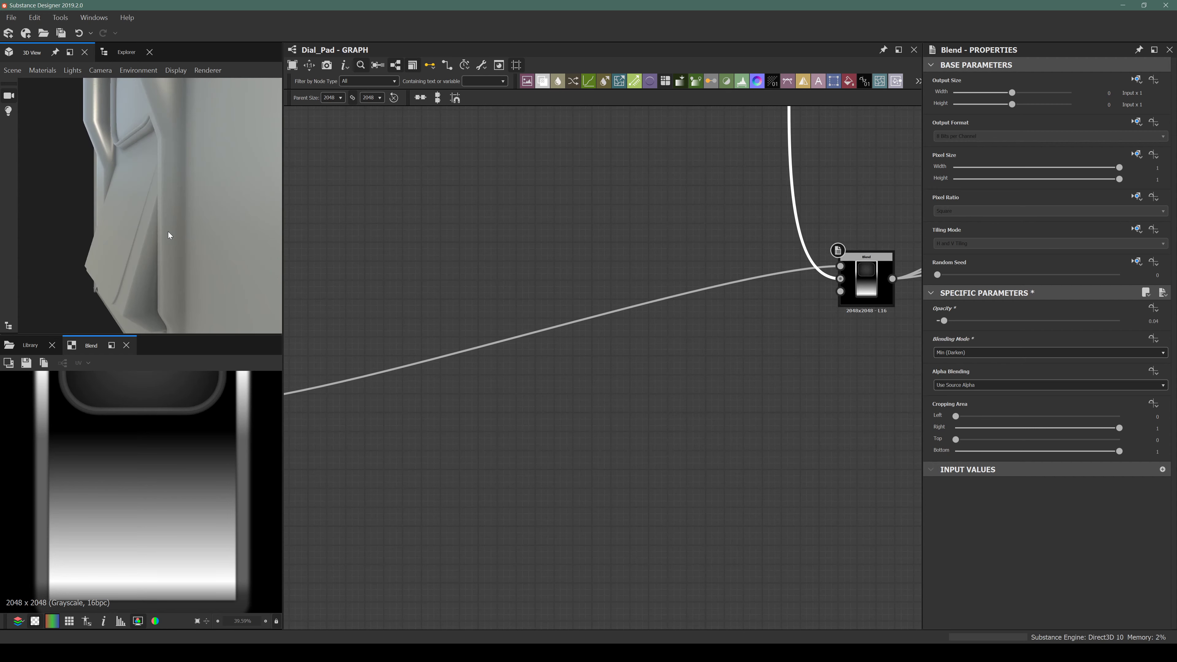
left_click_drag(986, 326, 1144, 317)
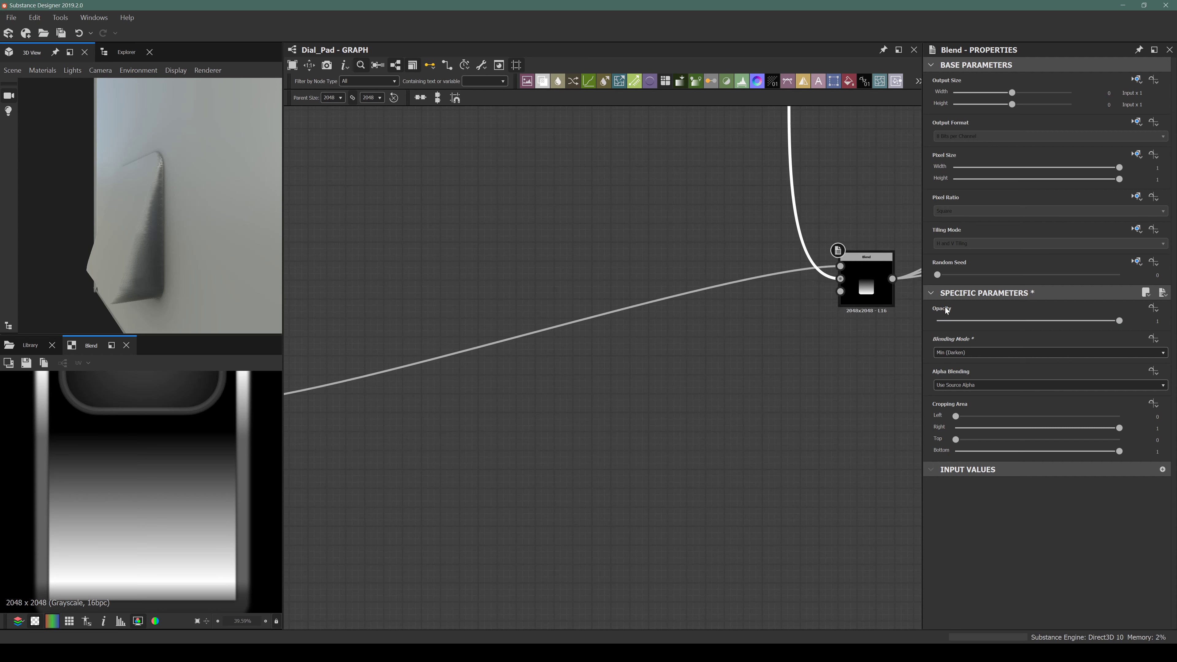
Try the Max (Lighten) Blending Mode on the keypad recess Blend and check the panel in 3D.
left_click(983, 353)
left_click(797, 389)
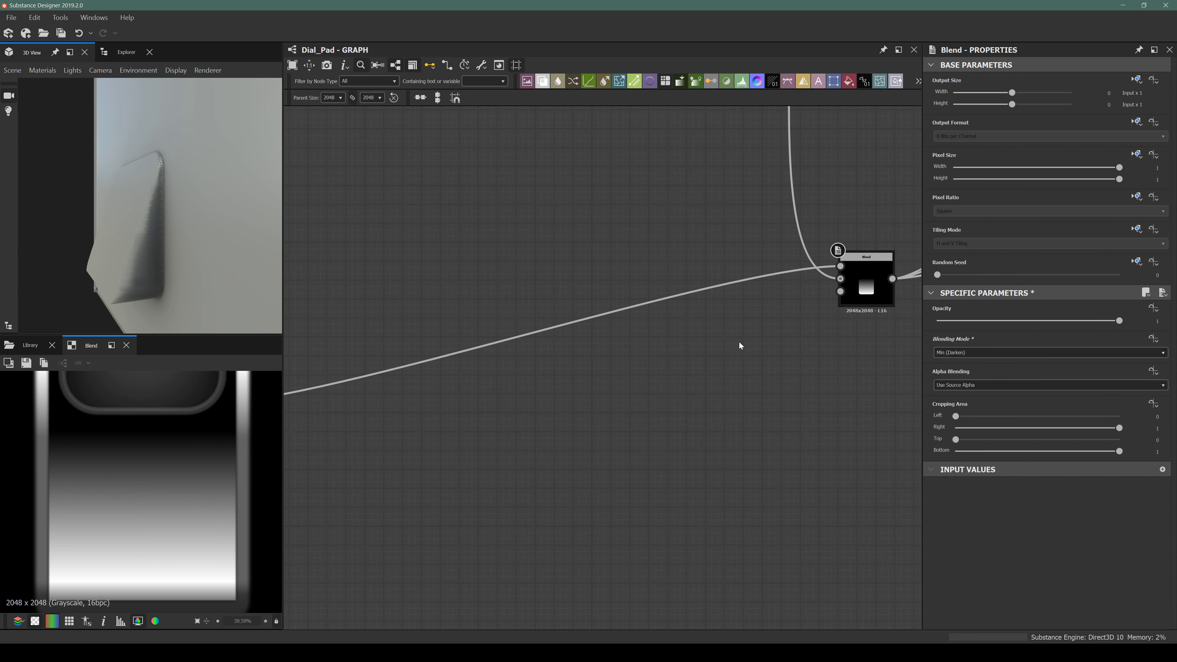
left_click(977, 352)
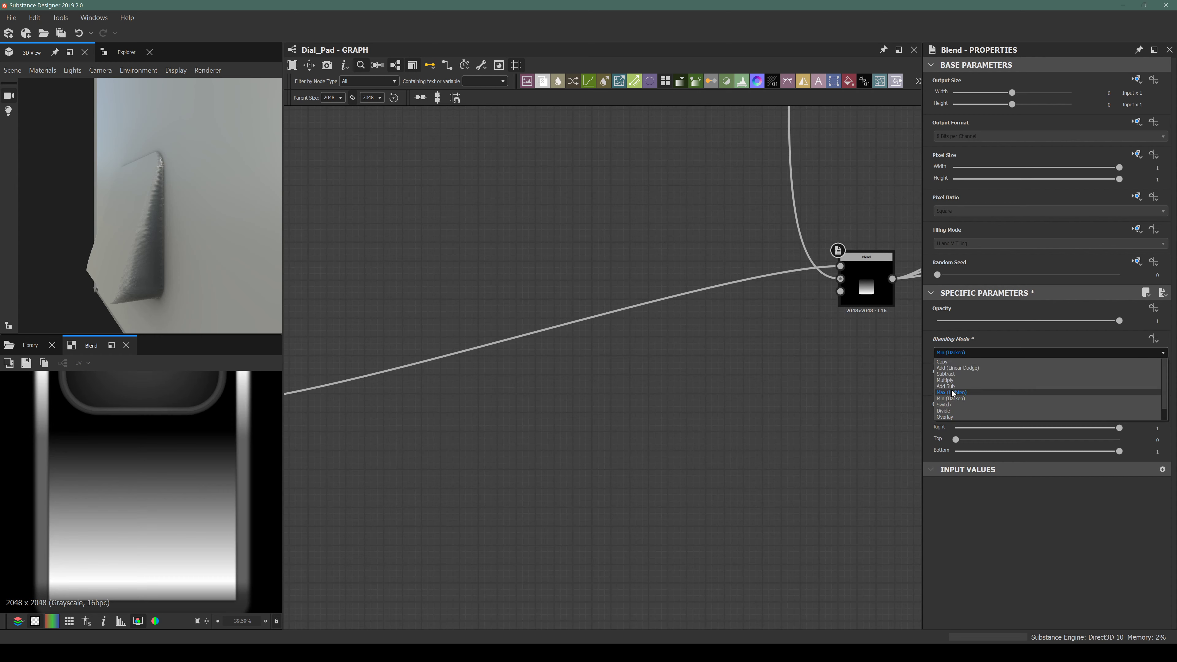
left_click(952, 392)
left_click_drag(141, 221, 139, 174)
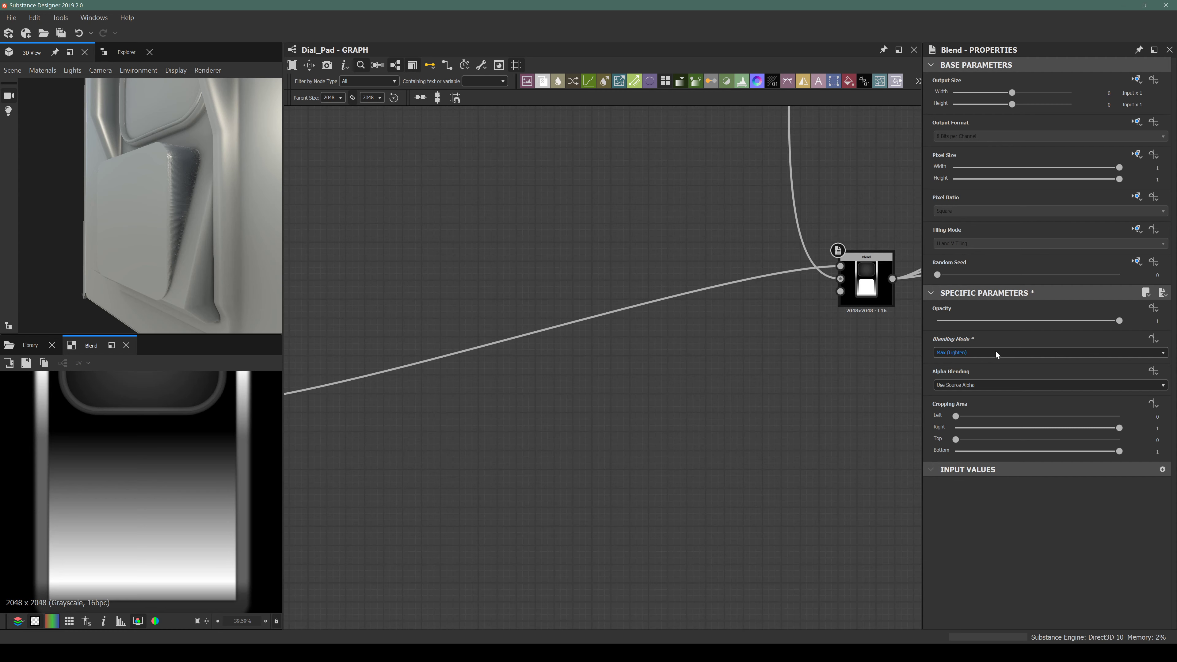
Return the keypad recess Blend to Subtract mode and lower its Opacity to 0.05.
left_click(955, 353)
left_click(947, 375)
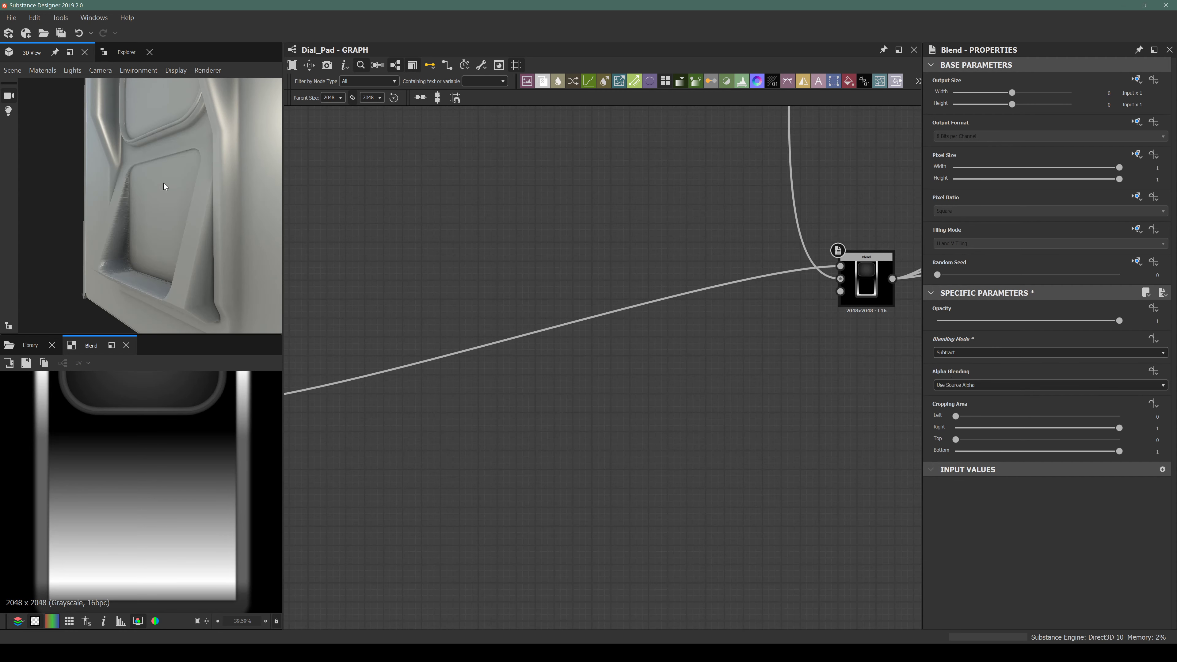
left_click(947, 321)
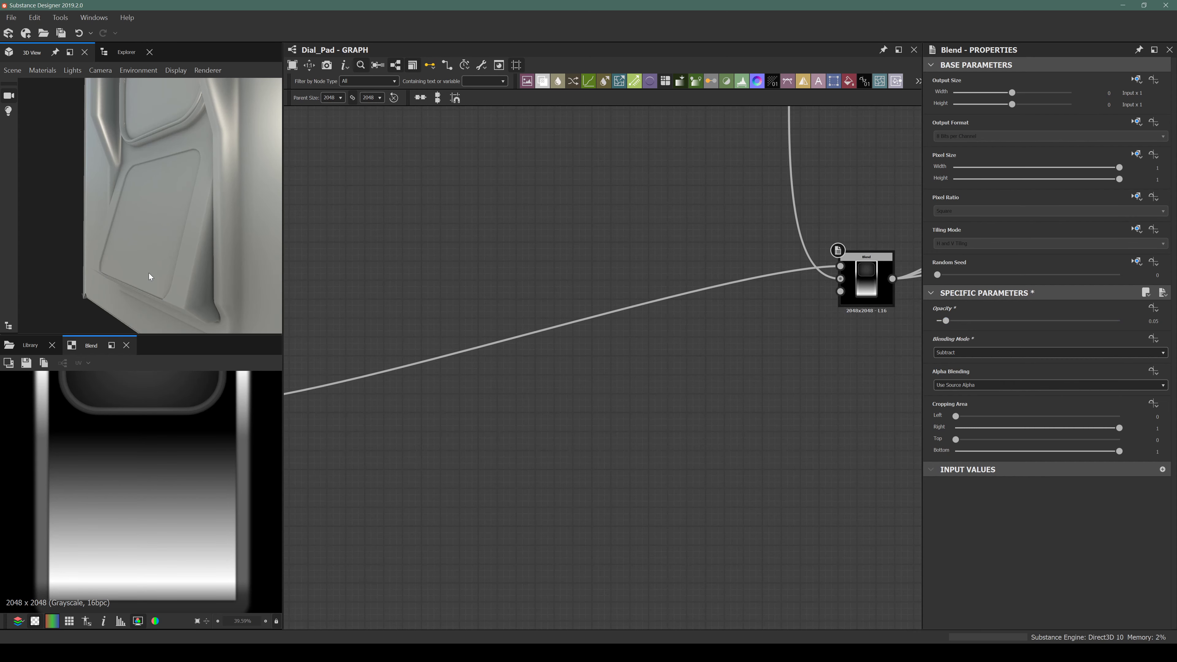
Scale the recess square to 90% in width and height in the first Transformation 2D node.
scroll(450, 260, "down", 2)
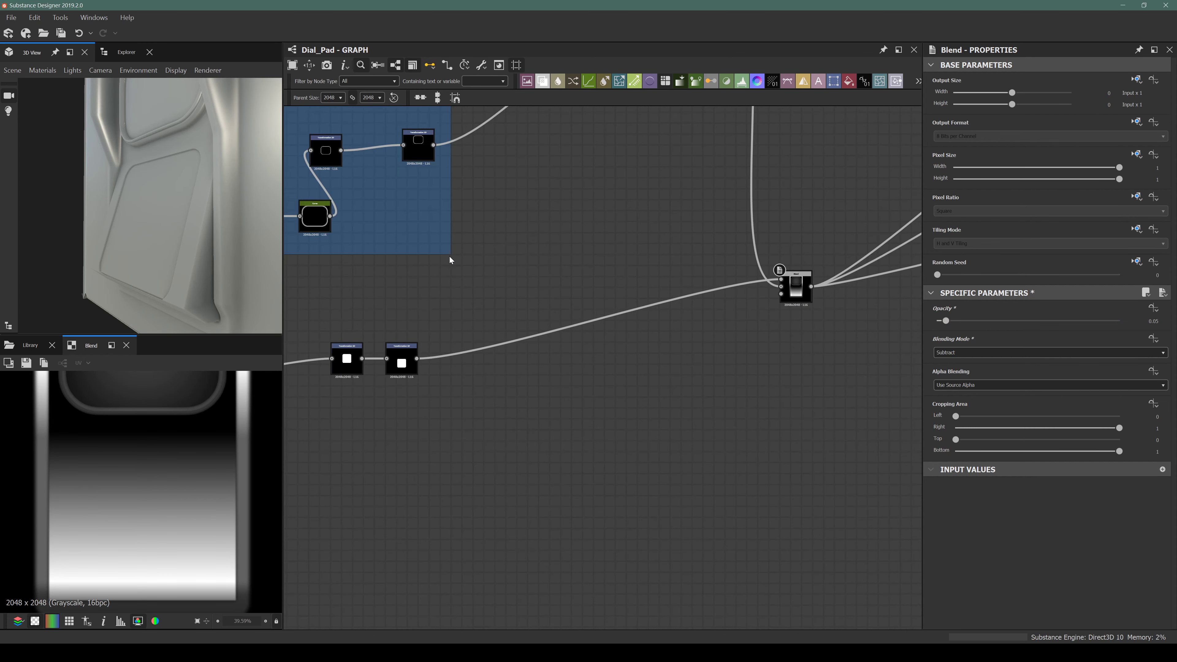
middle_click_drag(554, 277, 570, 278)
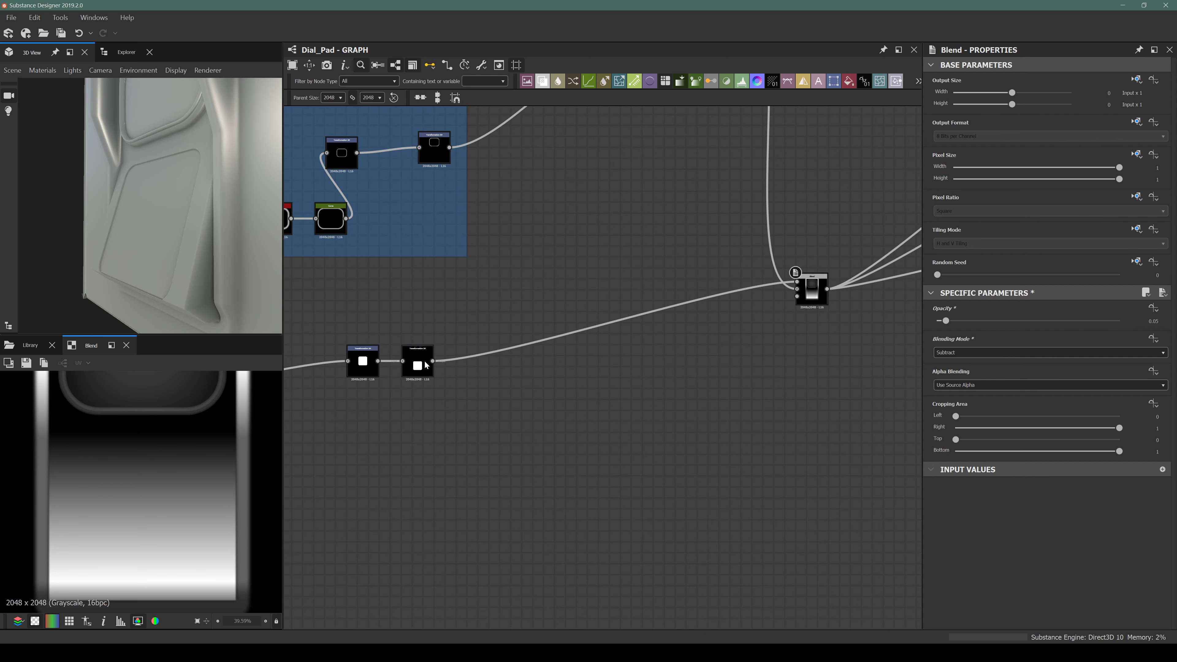
middle_click_drag(369, 360, 417, 356)
left_click(417, 356)
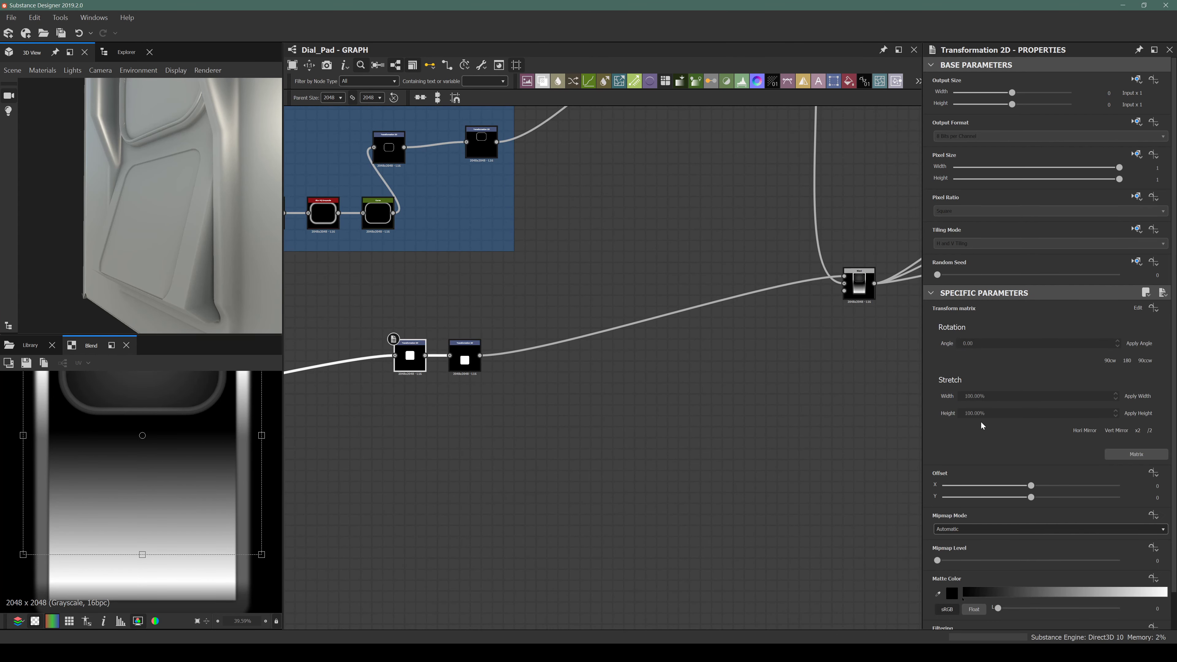
double_click(989, 396)
type("90")
key("Return")
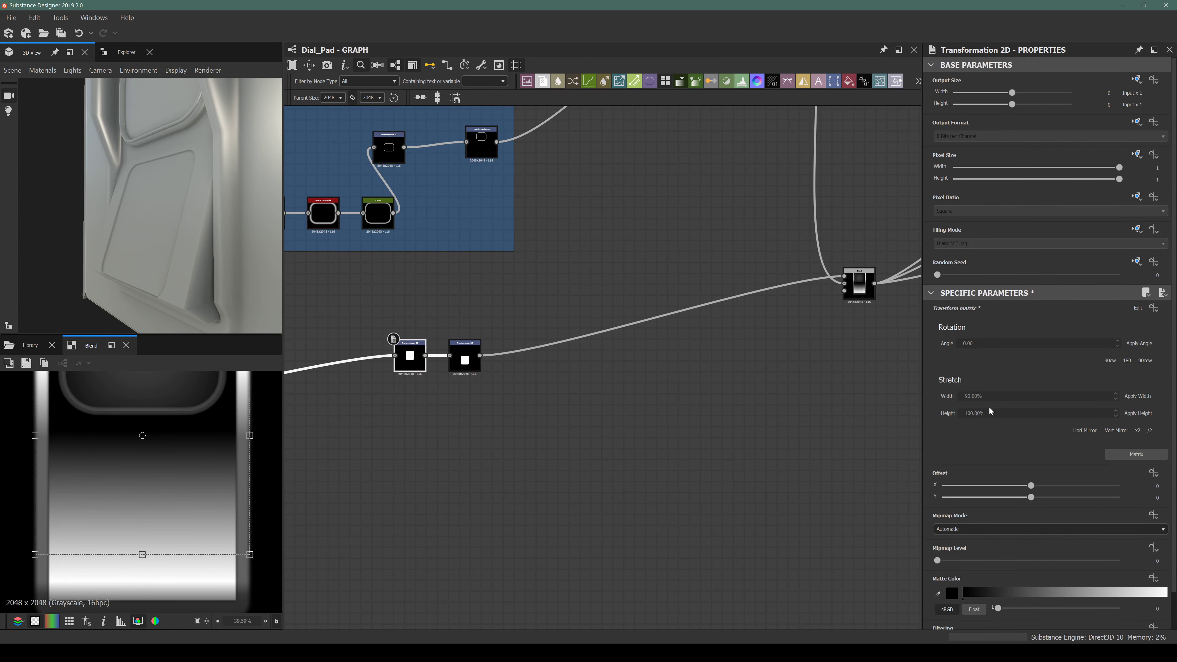
double_click(989, 413)
type("90")
key("Return")
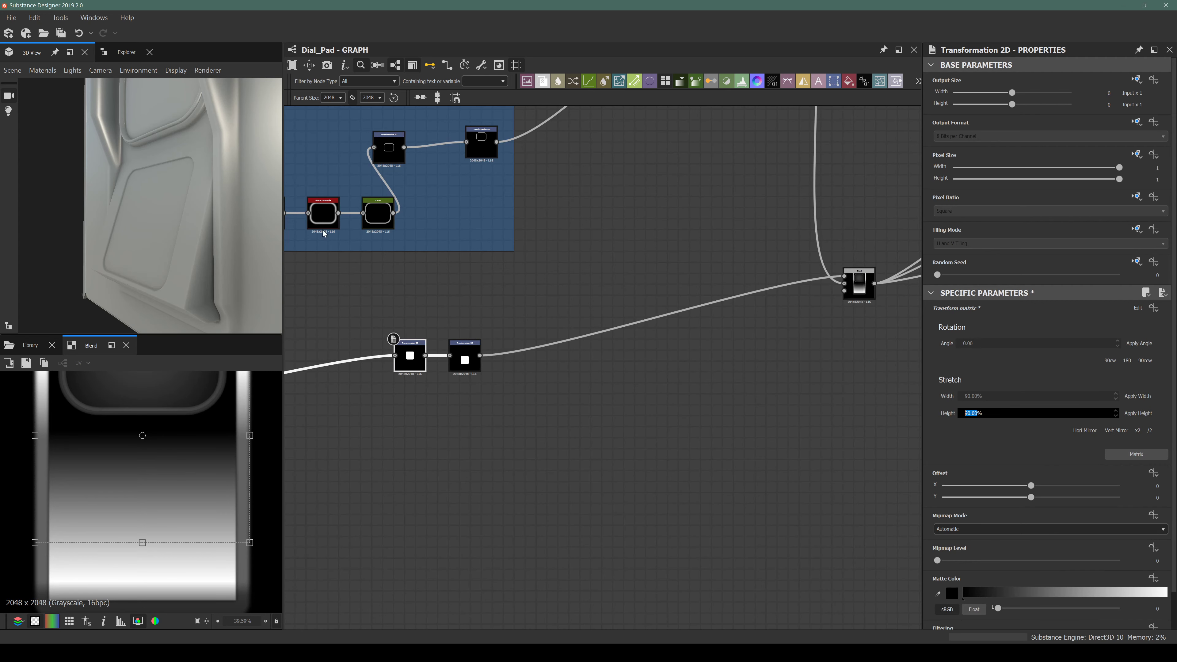
Nudge the square up on the keypad panel with the second Transformation 2D, to a Y Offset of about -0.1431.
left_click(465, 357)
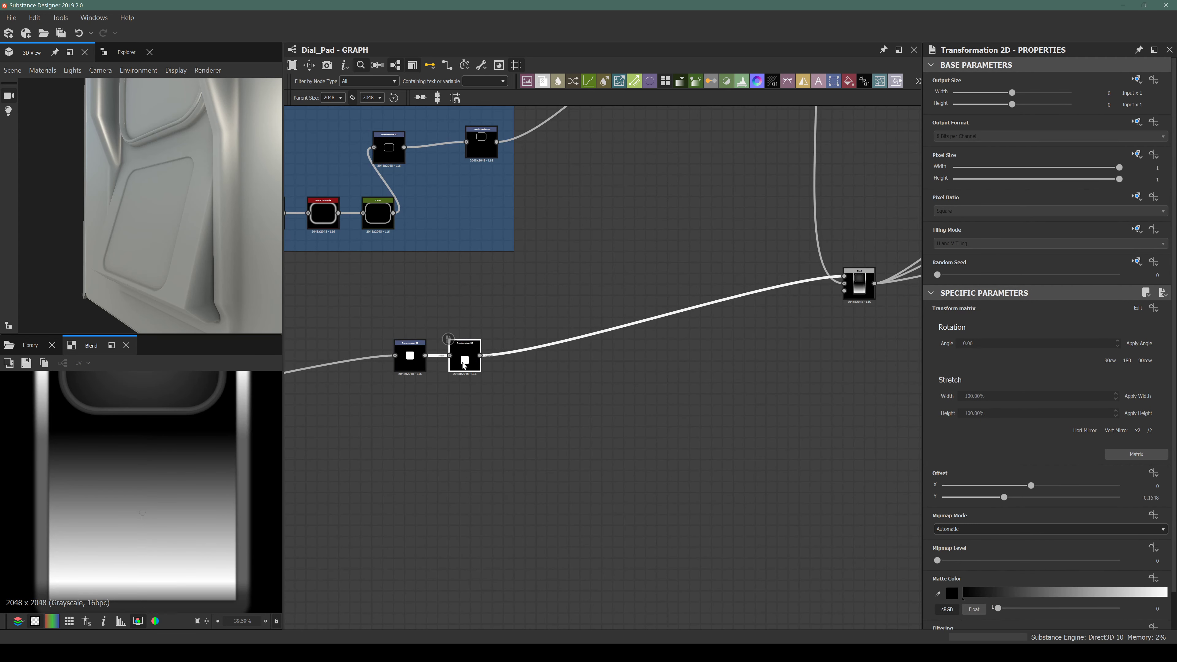
left_click_drag(134, 233, 191, 247)
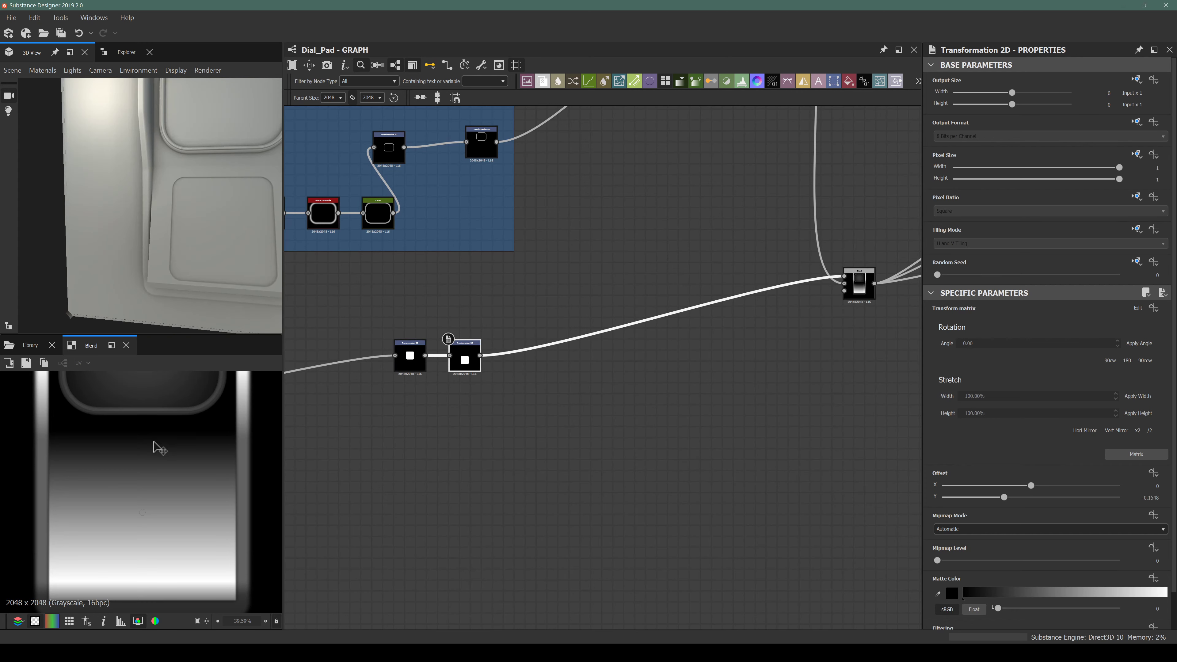
scroll(184, 441, "down", 3)
left_click(858, 284)
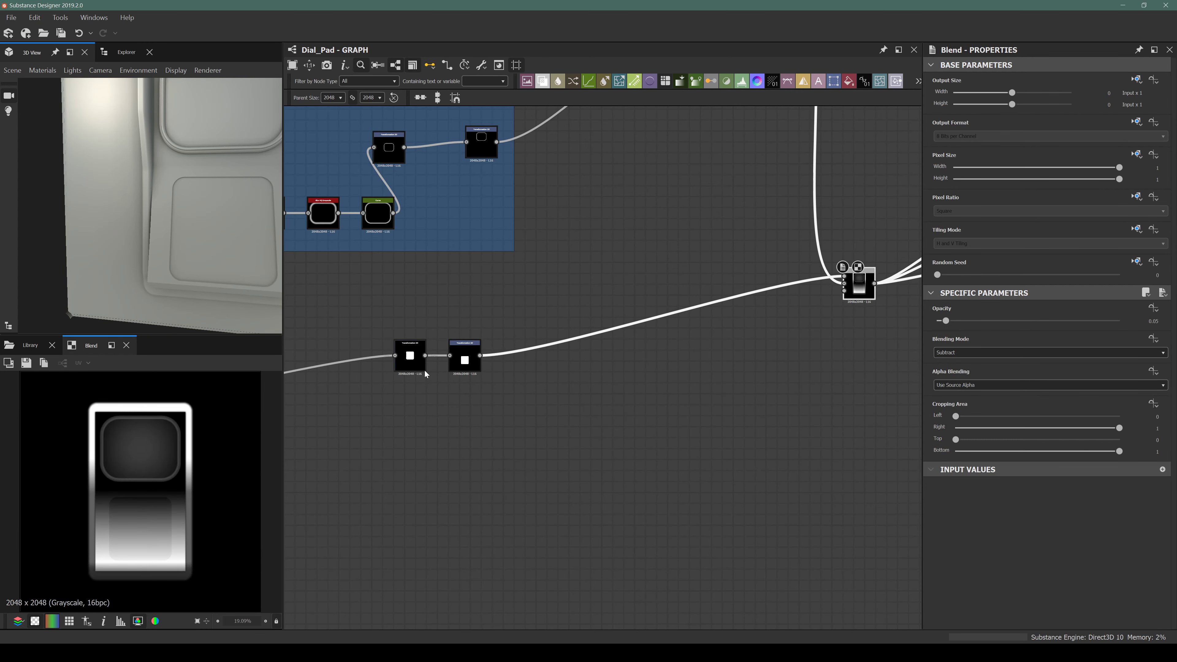
left_click(464, 358)
scroll(131, 543, "up", 2)
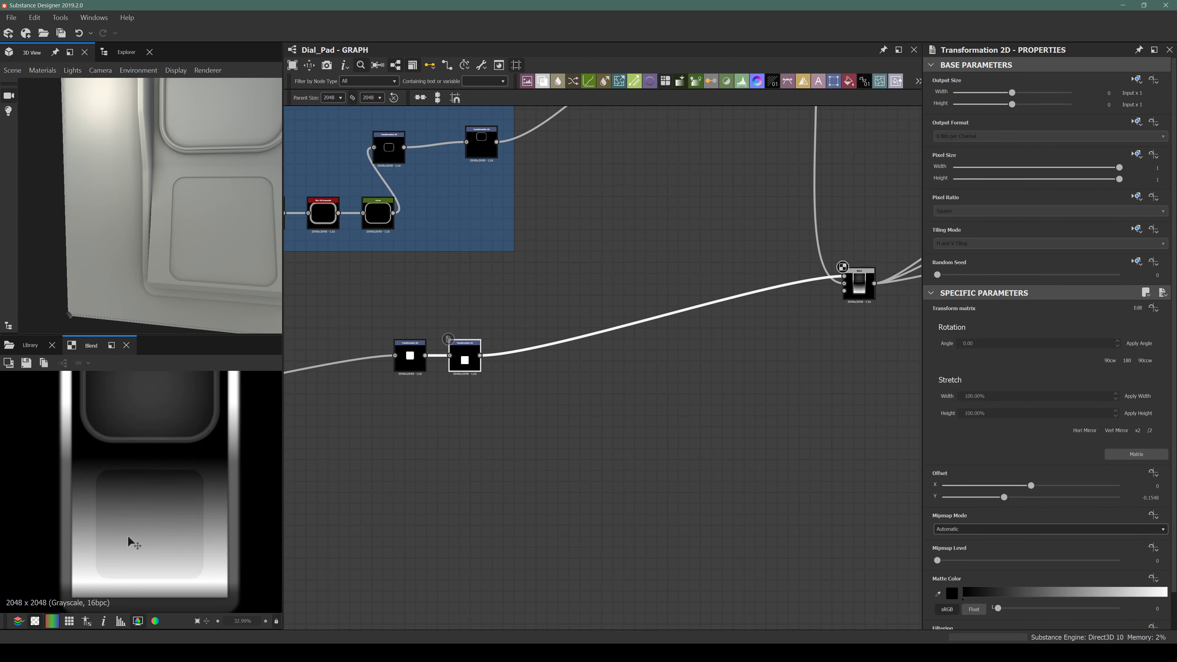
left_click_drag(204, 486, 195, 485)
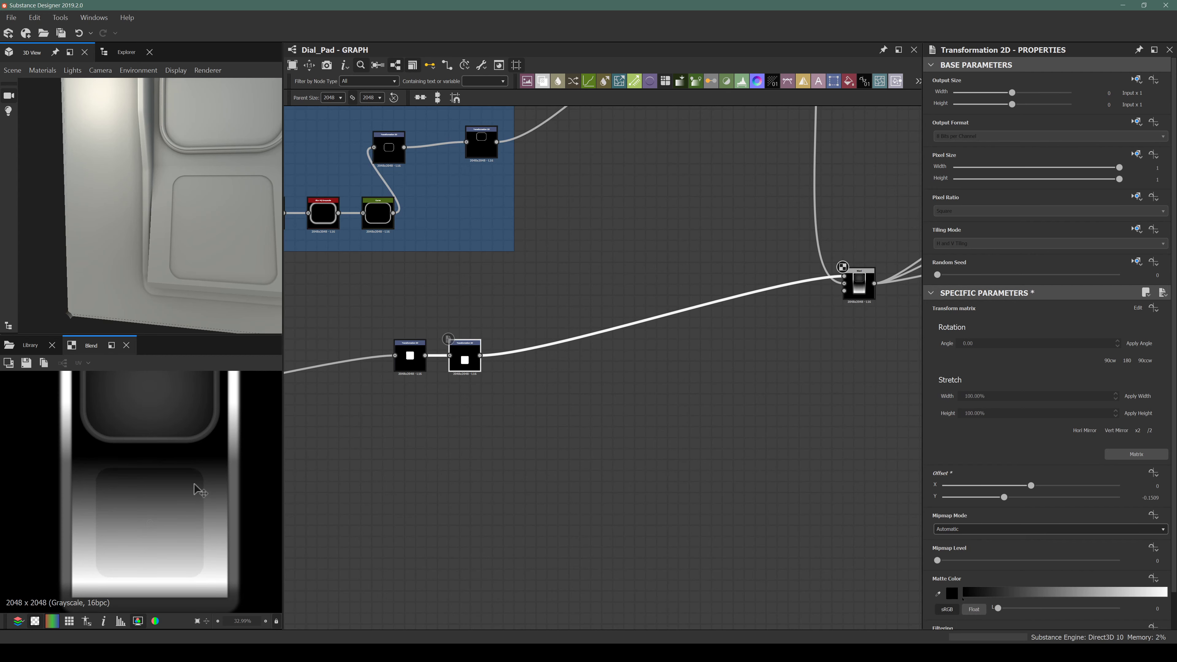
key("Up")
key("Up")
mouse_move(176, 205)
left_mouse_down()
mouse_move(139, 205)
mouse_move(171, 208)
left_mouse_up()
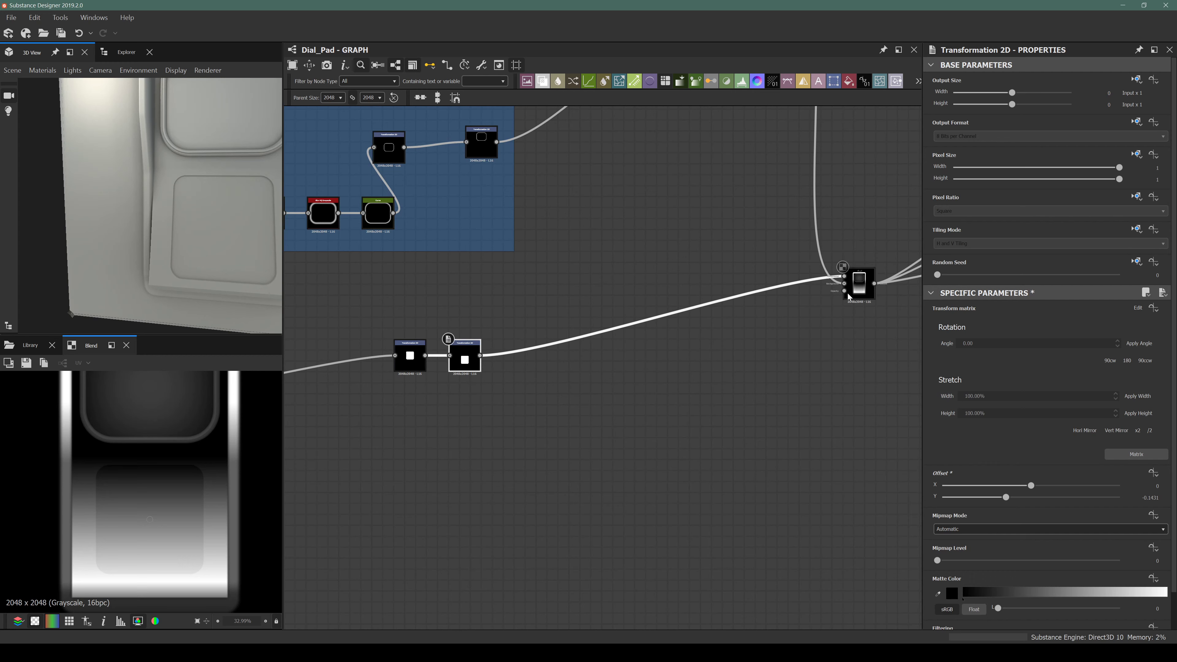
Shift the square toward the keypad panel's left side with the second Transformation 2D, to an X Offset of about 0.0351.
left_click(856, 282)
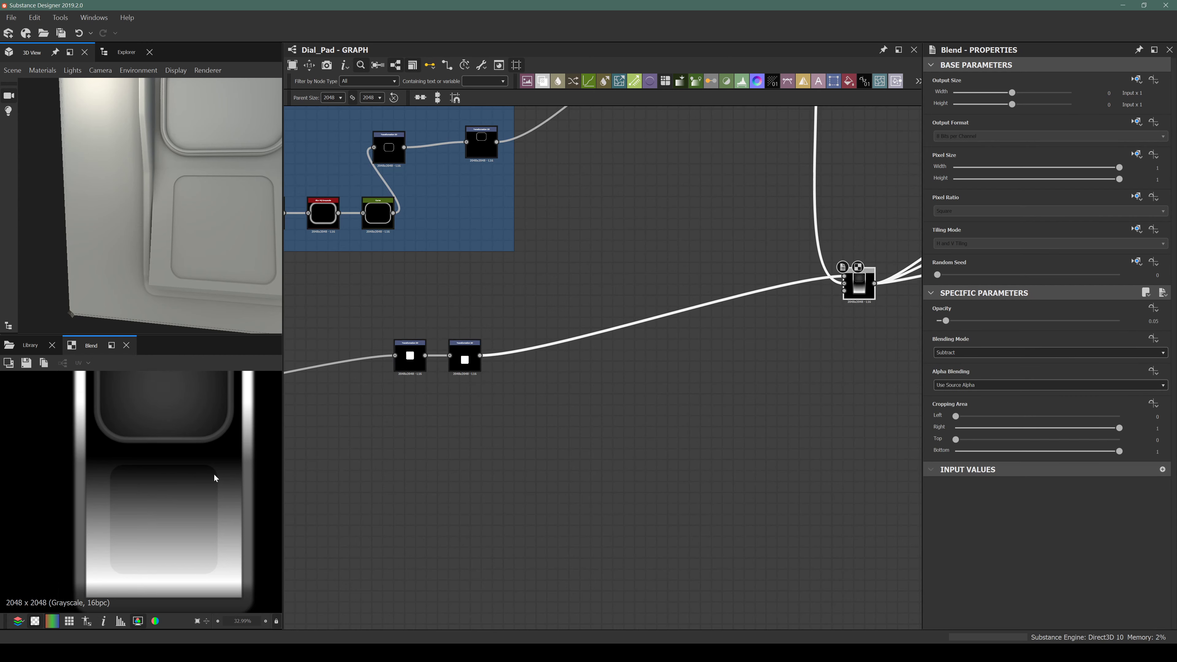
left_click(465, 351)
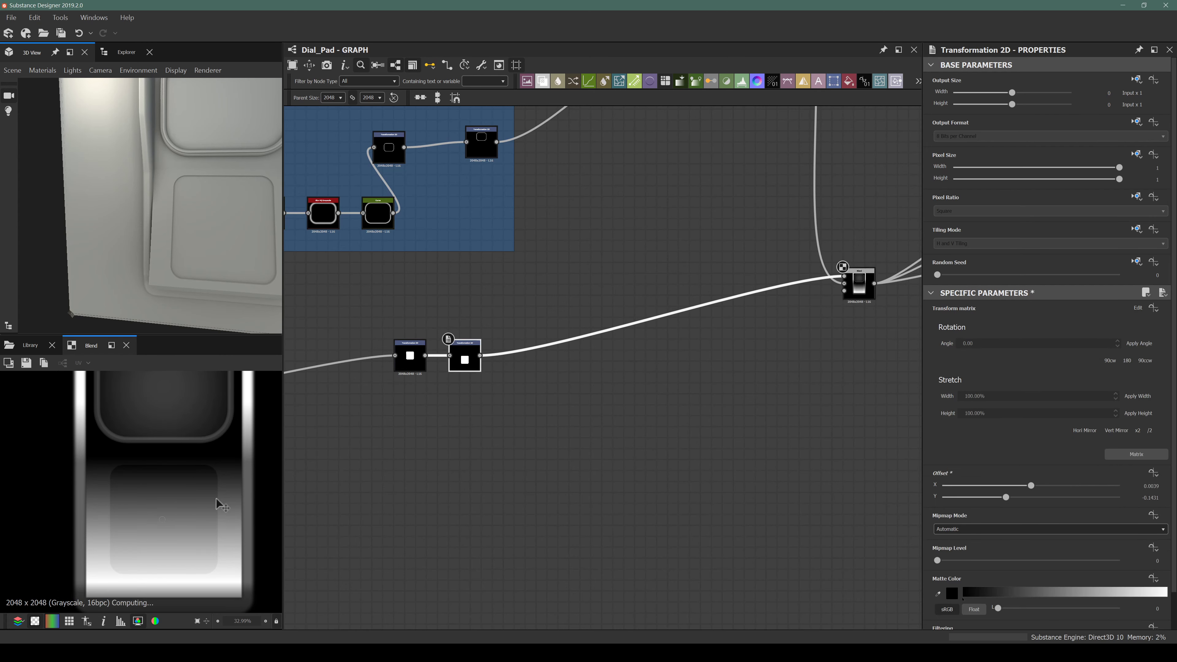
key("Left")
key("Left")
key("Left")
key("Left")
key("Left")
key("Left")
key("Left")
key("Left")
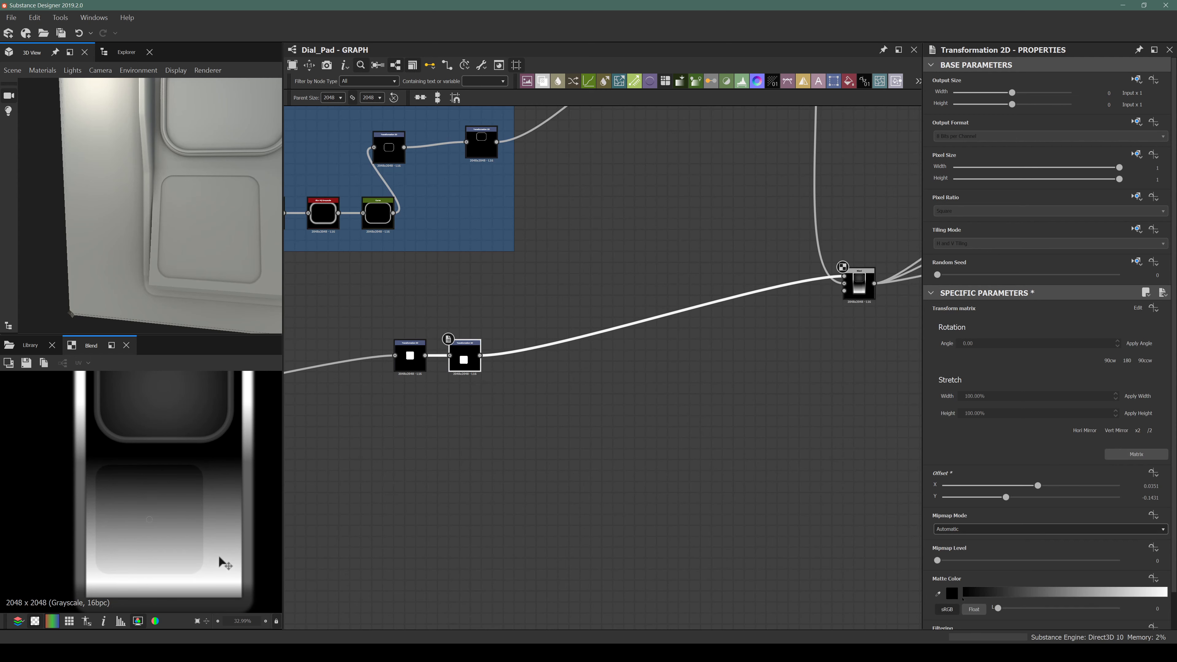
Examine the off-centre recess on the keypad panel in 3D, from close up and from a distance.
left_click_drag(179, 258, 145, 261)
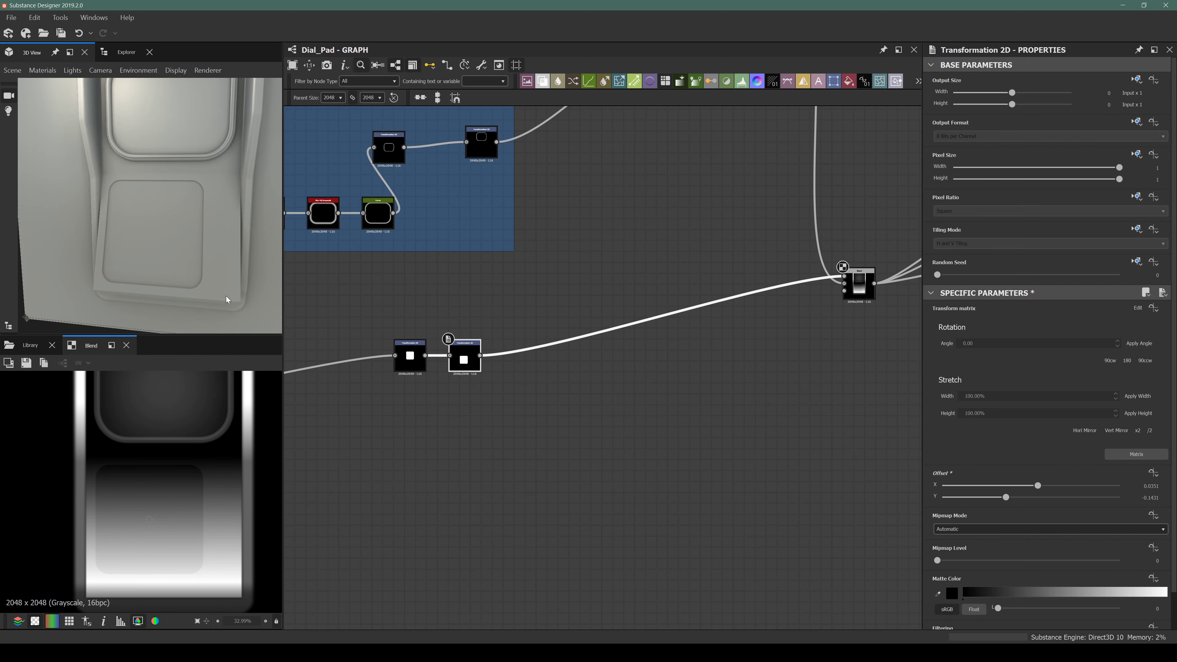
scroll(695, 298, "down", 4)
middle_click_drag(499, 363, 557, 395)
scroll(709, 370, "up", 3)
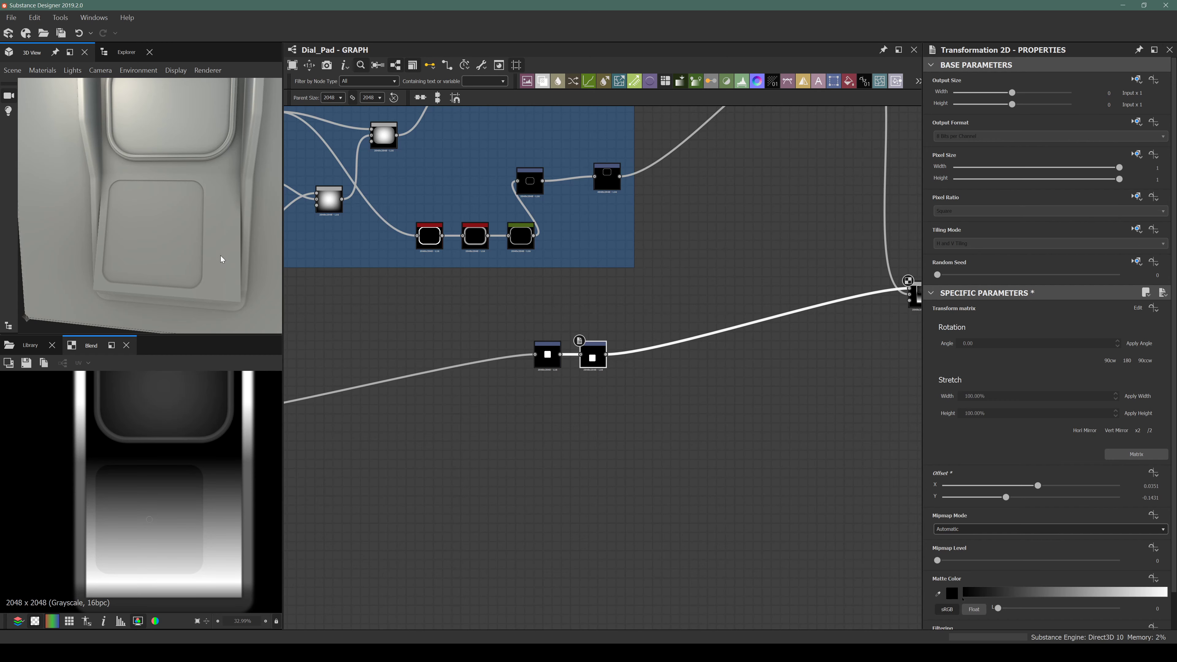
scroll(214, 290, "down", 2)
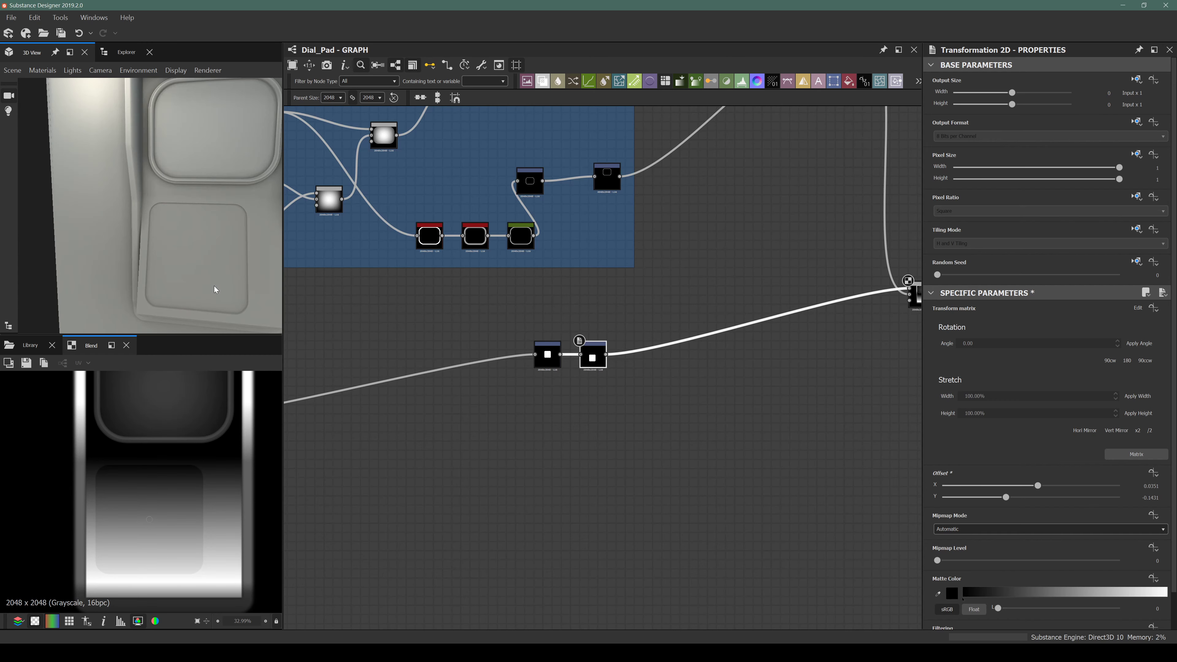
mouse_move(209, 265)
left_mouse_down()
mouse_move(238, 260)
mouse_move(209, 258)
left_mouse_up()
scroll(194, 245, "down", 1)
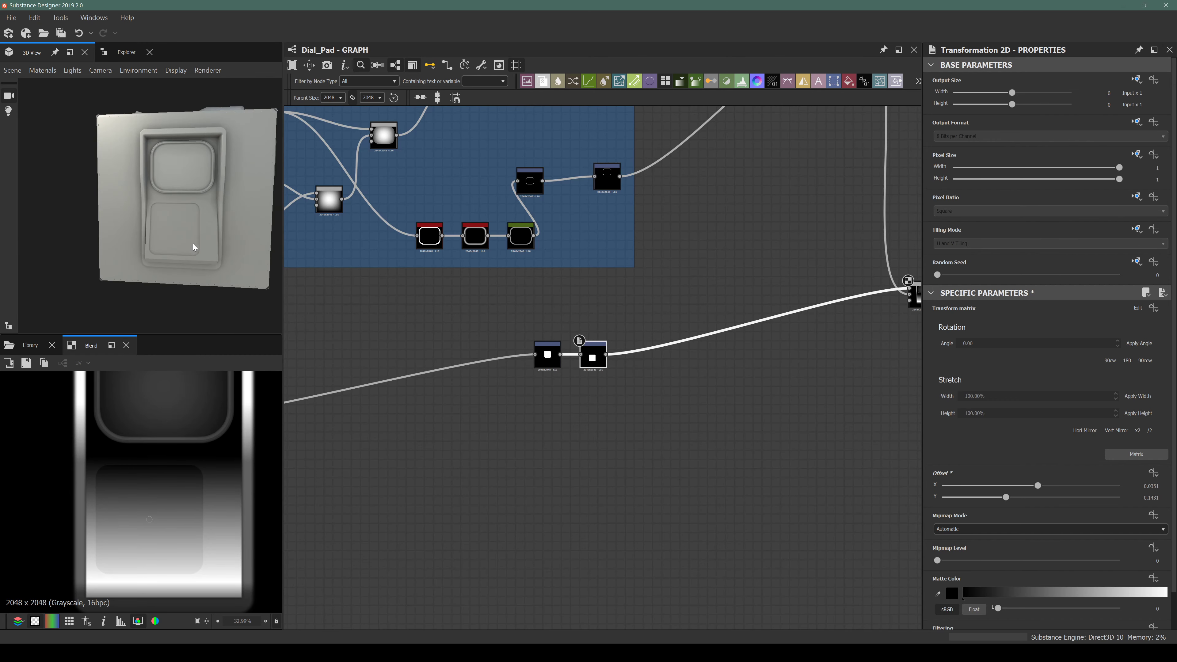
Add a new Shape node in the empty area below the rounded square's node chain and show its instance parameters.
middle_click_drag(517, 316, 620, 341)
scroll(621, 343, "down", 3)
middle_click_drag(518, 424, 528, 423)
scroll(510, 411, "up", 3)
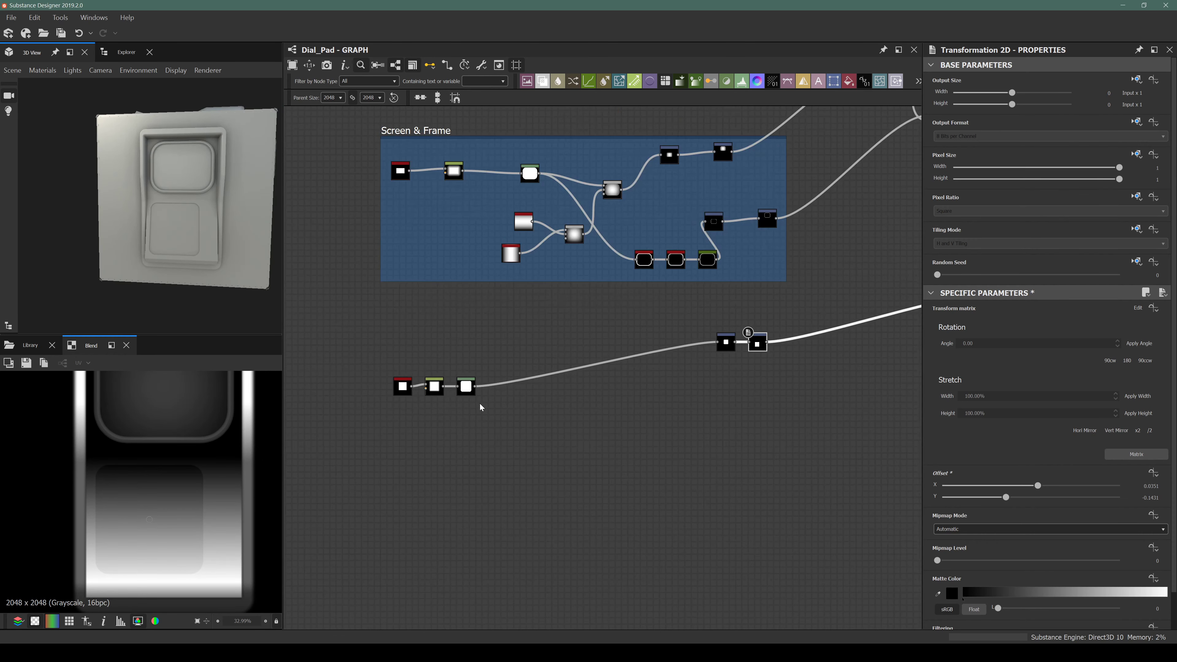
middle_click_drag(634, 407, 588, 406)
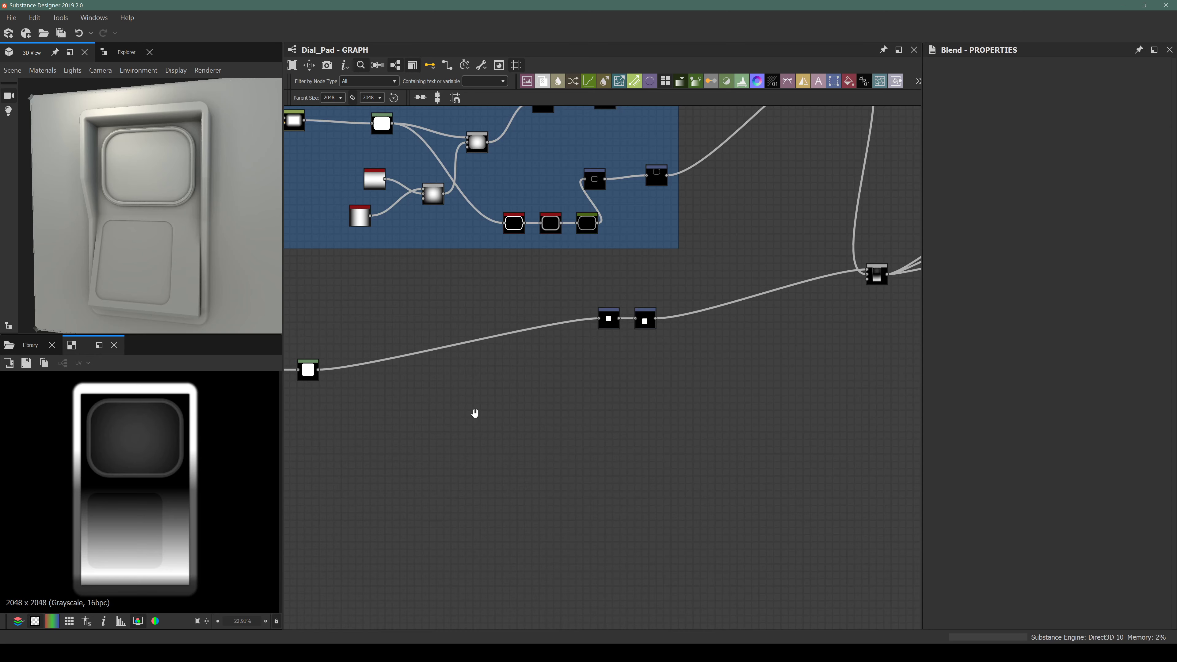
middle_click_drag(474, 413, 709, 472)
middle_click_drag(475, 497, 424, 444)
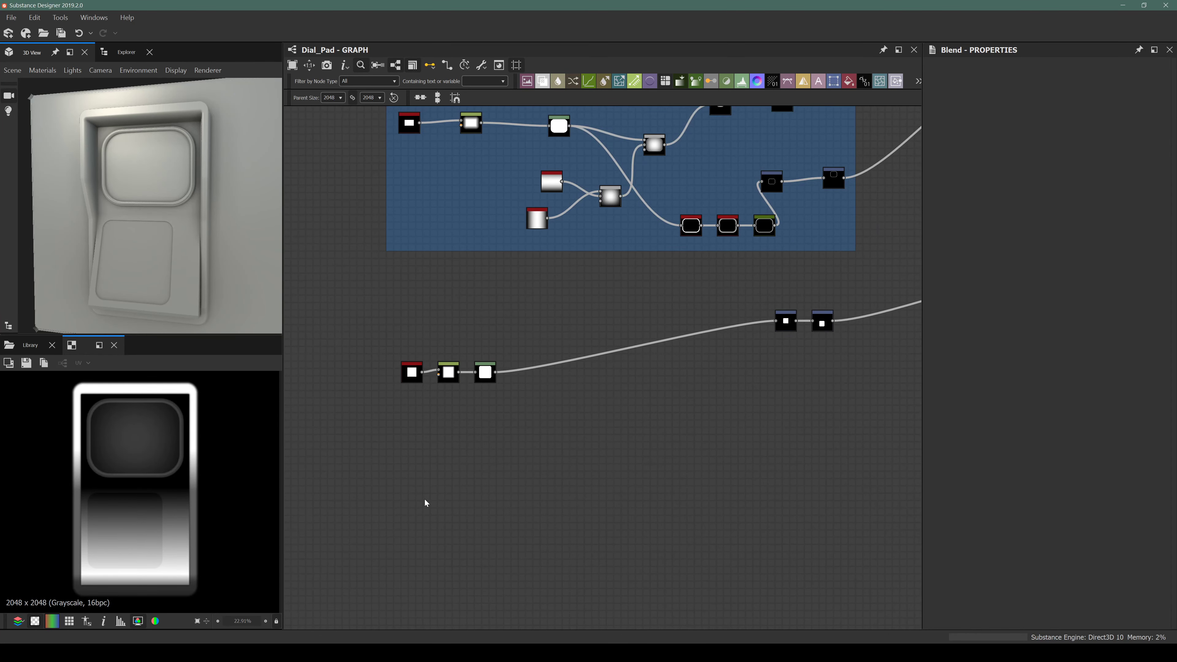
key("space")
type("sha")
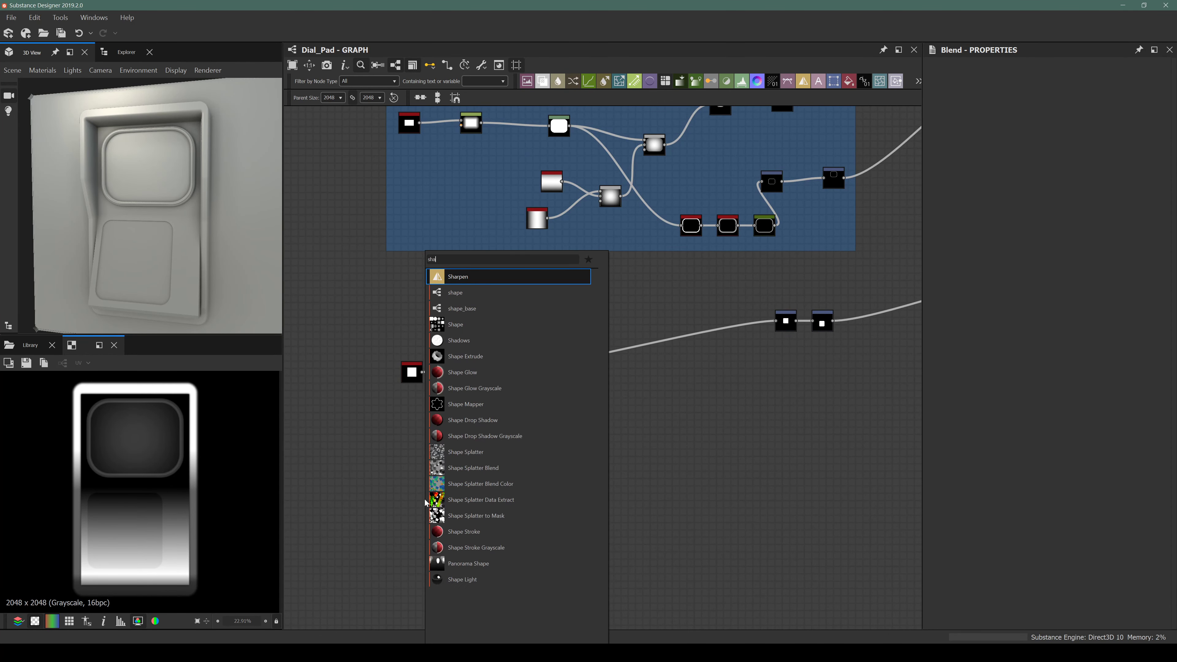
key("Down")
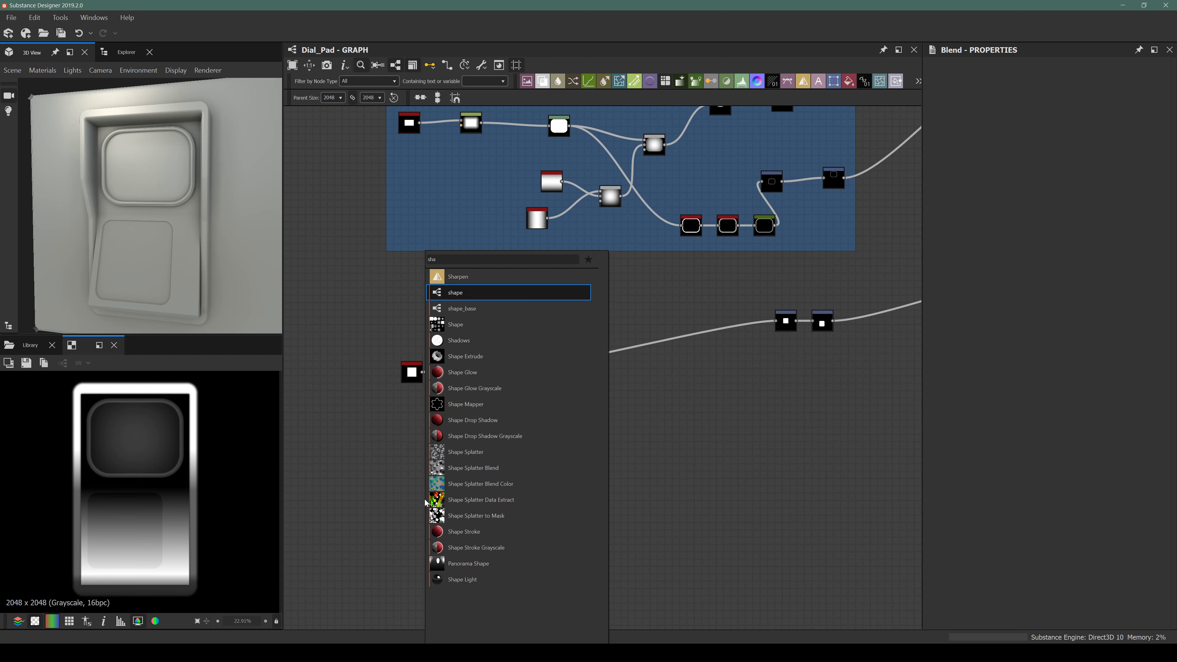
key("Return")
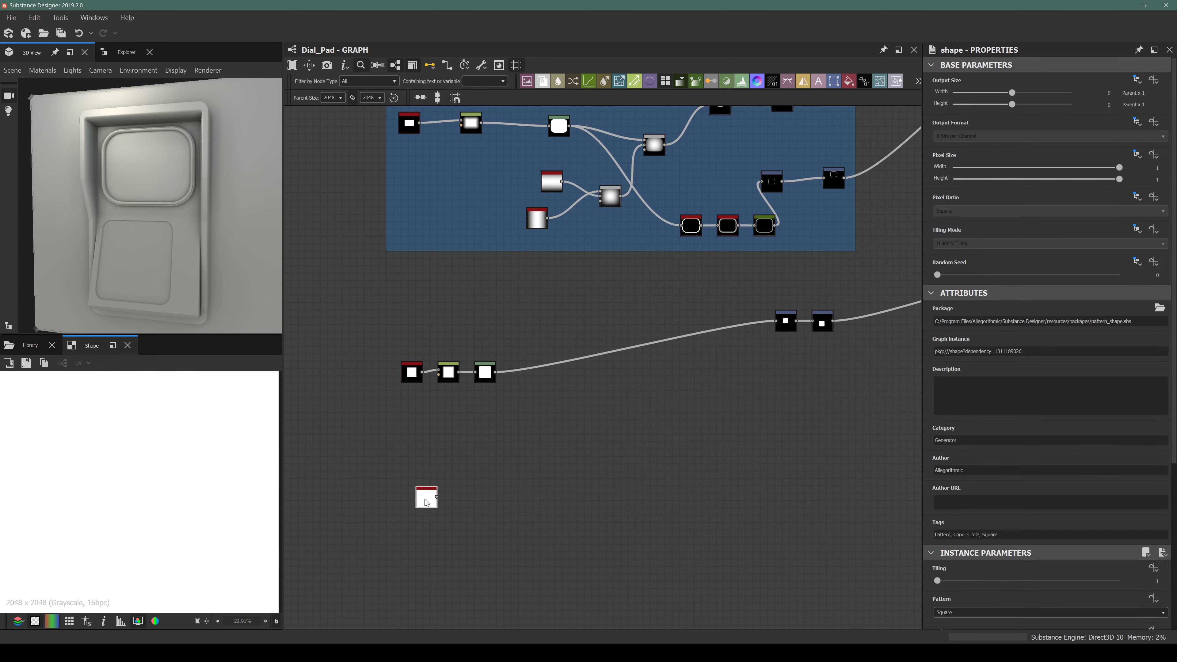
scroll(1049, 561, "down", 3)
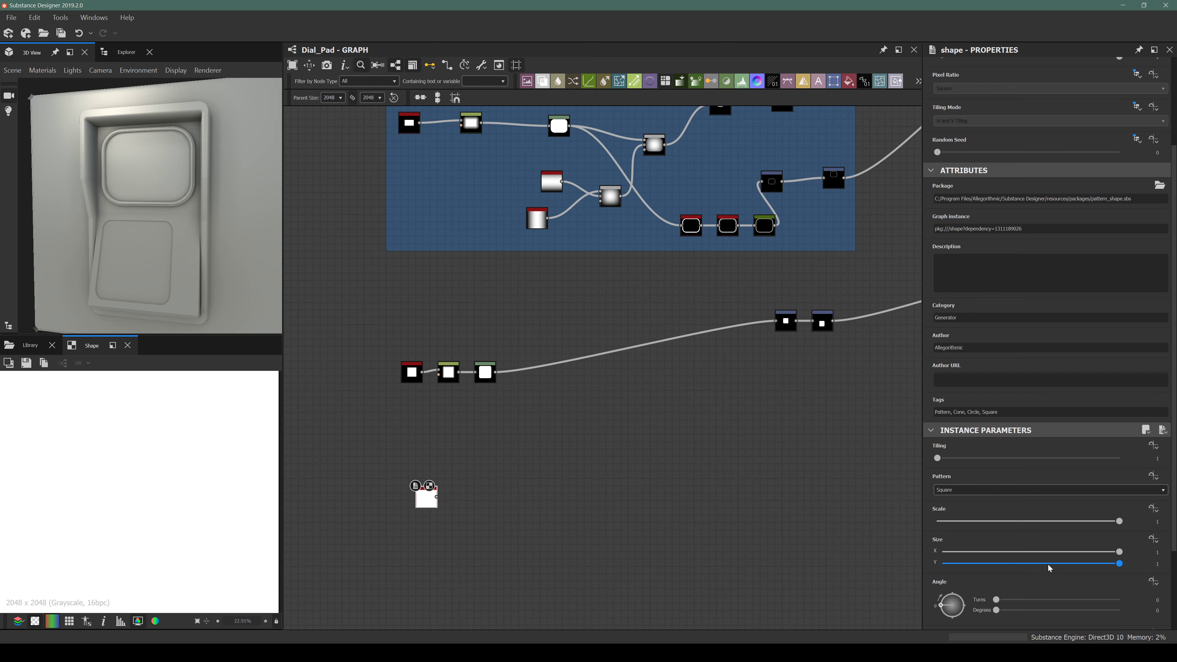
Shrink the new square Shape to a Scale of about 0.39.
left_click_drag(1073, 526, 1028, 522)
scroll(158, 494, "down", 4)
scroll(126, 510, "up", 2)
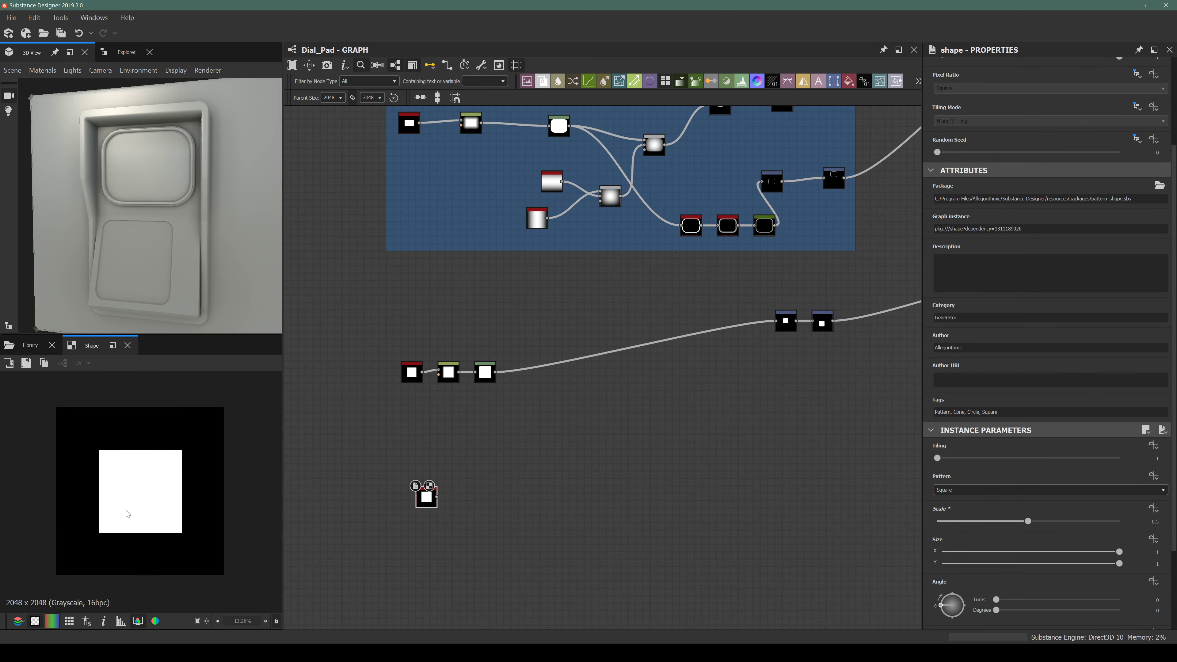
left_click_drag(1011, 521, 1010, 526)
scroll(531, 539, "up", 3)
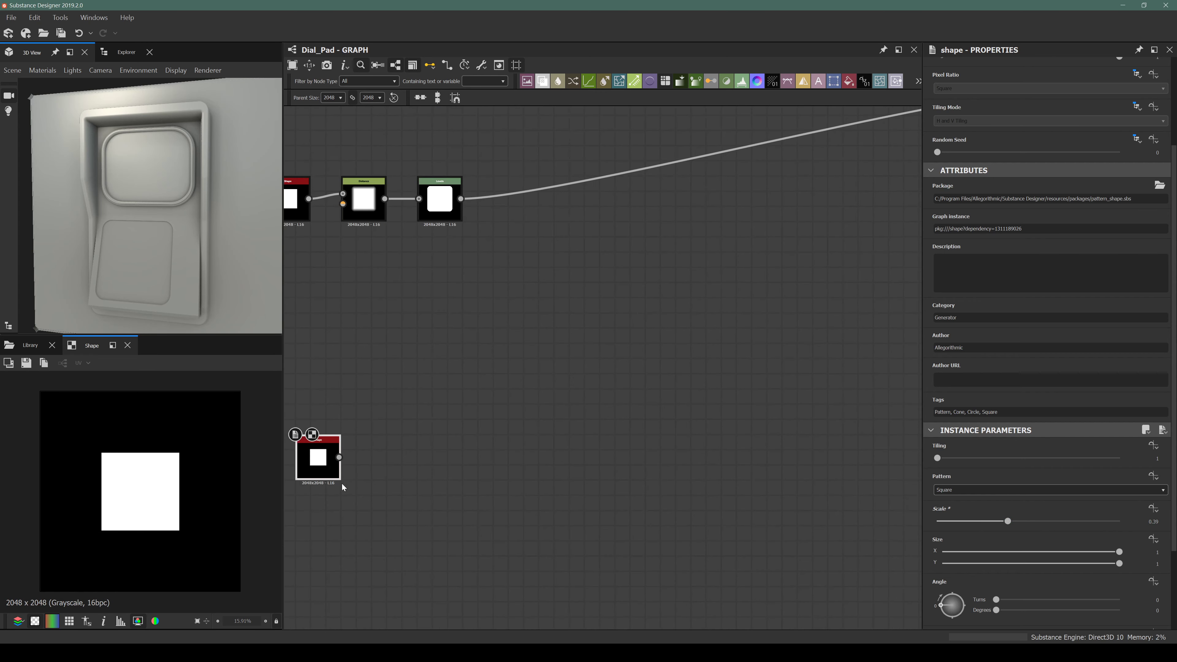
Add a Distance node after the new square Shape and set its Maximum Distance to about 30.93.
middle_click_drag(303, 471, 447, 489)
key("space")
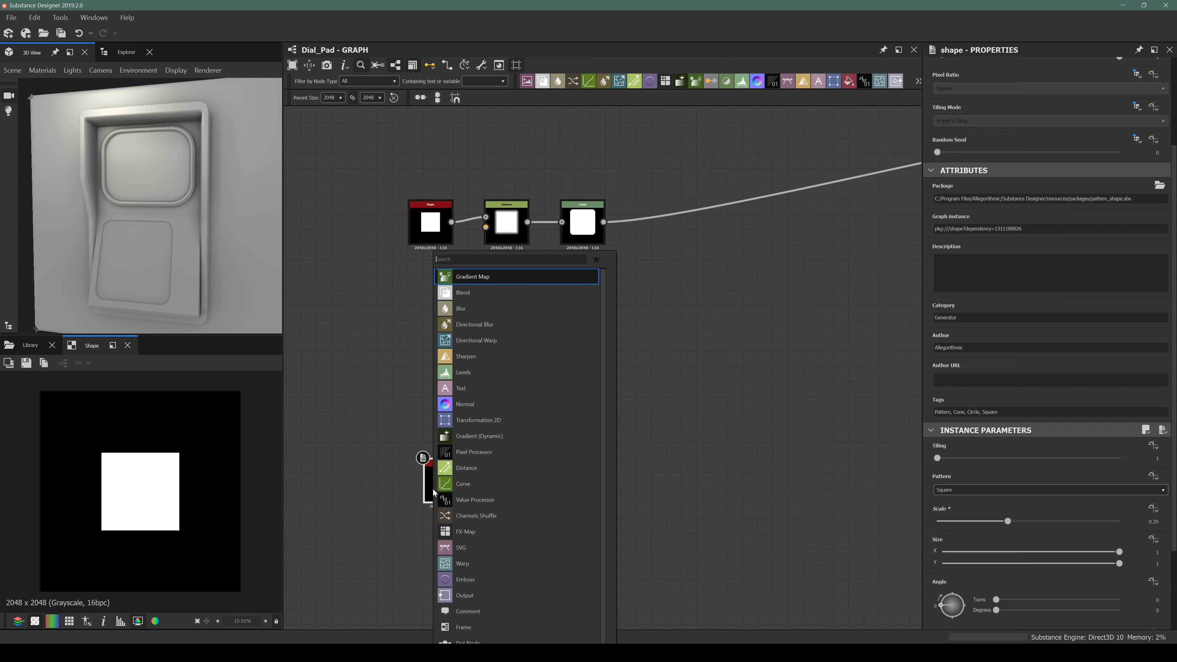
type("bl")
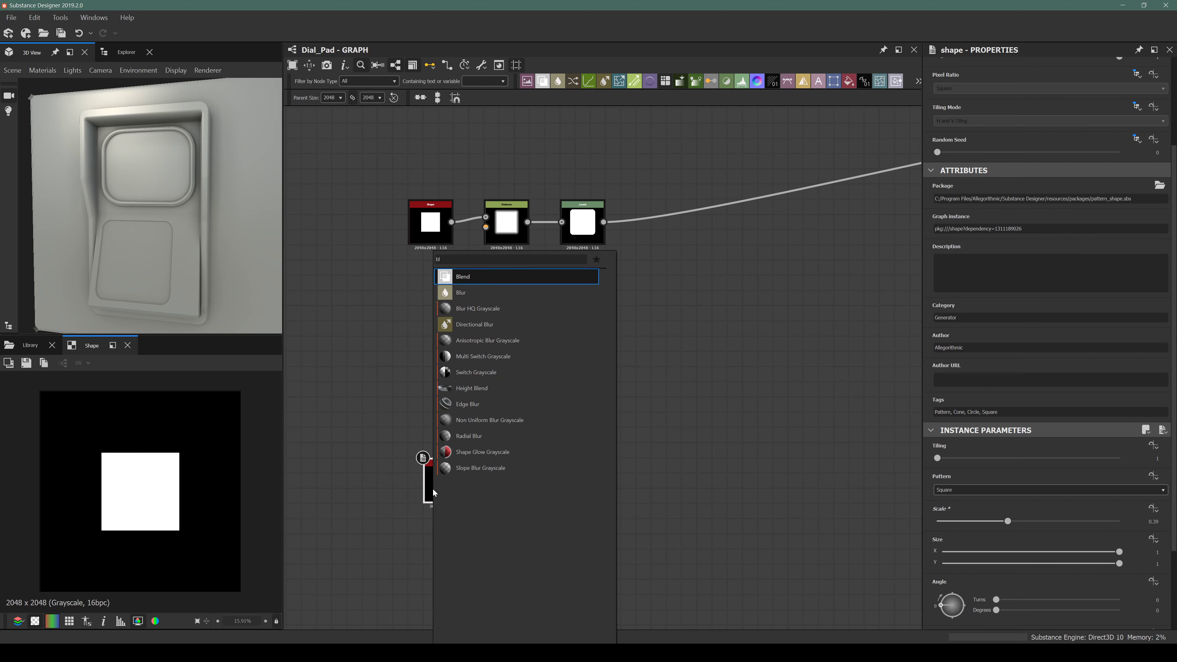
key("BackSpace")
key("BackSpace")
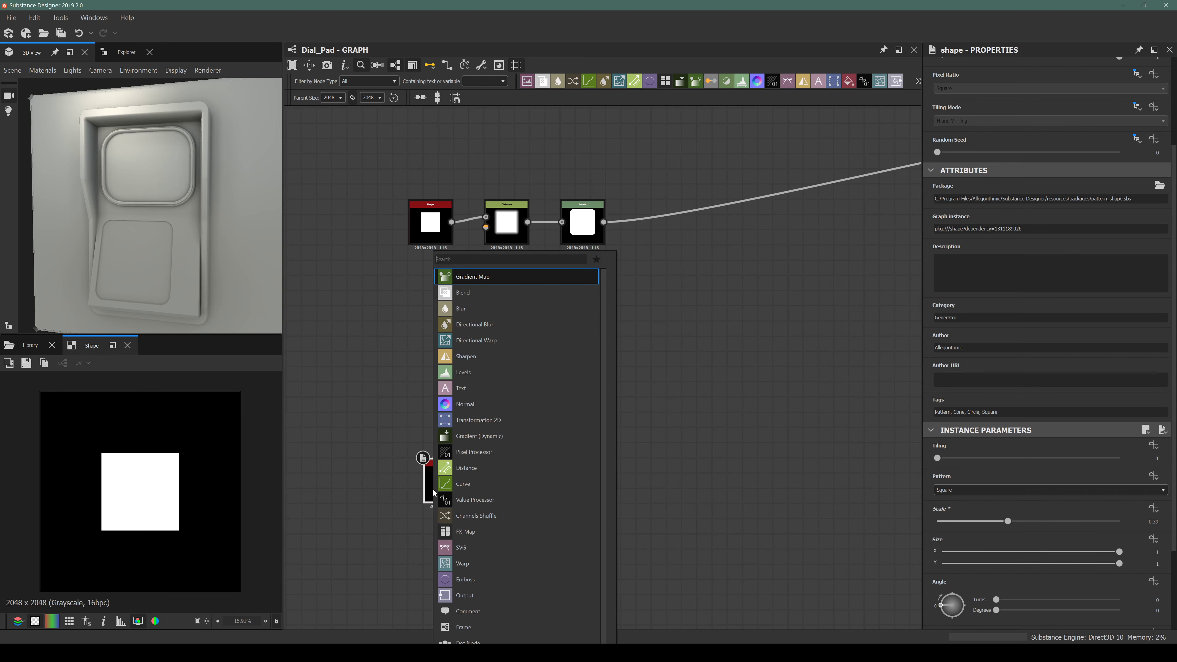
type("di")
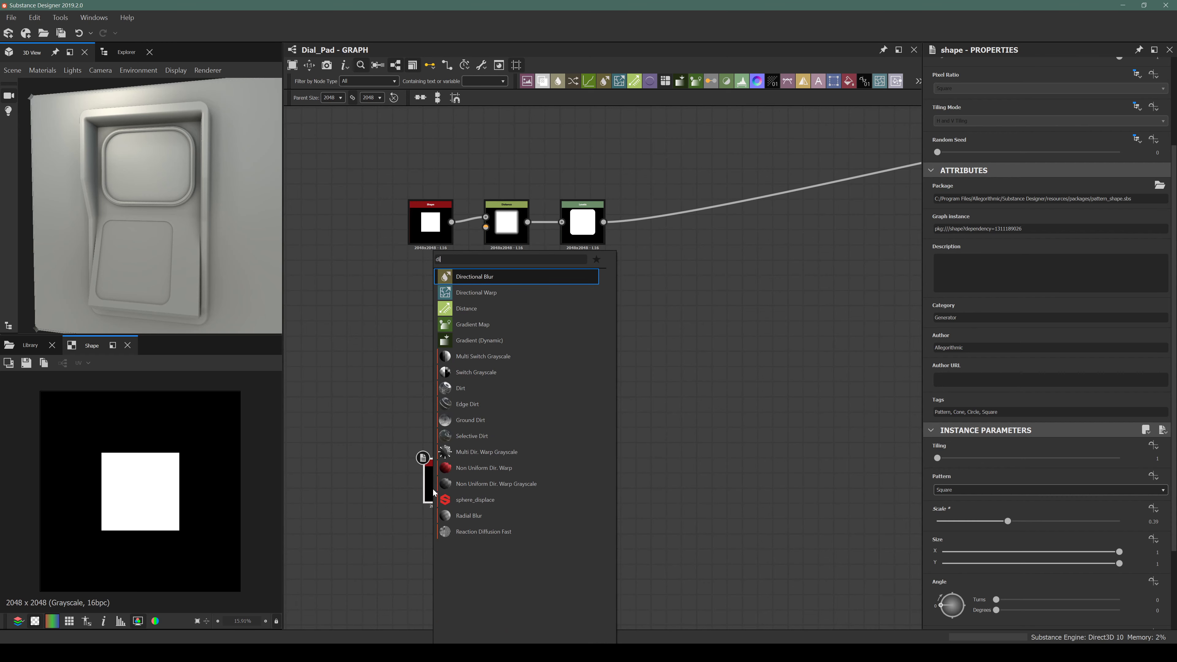
type("stan")
key("Return")
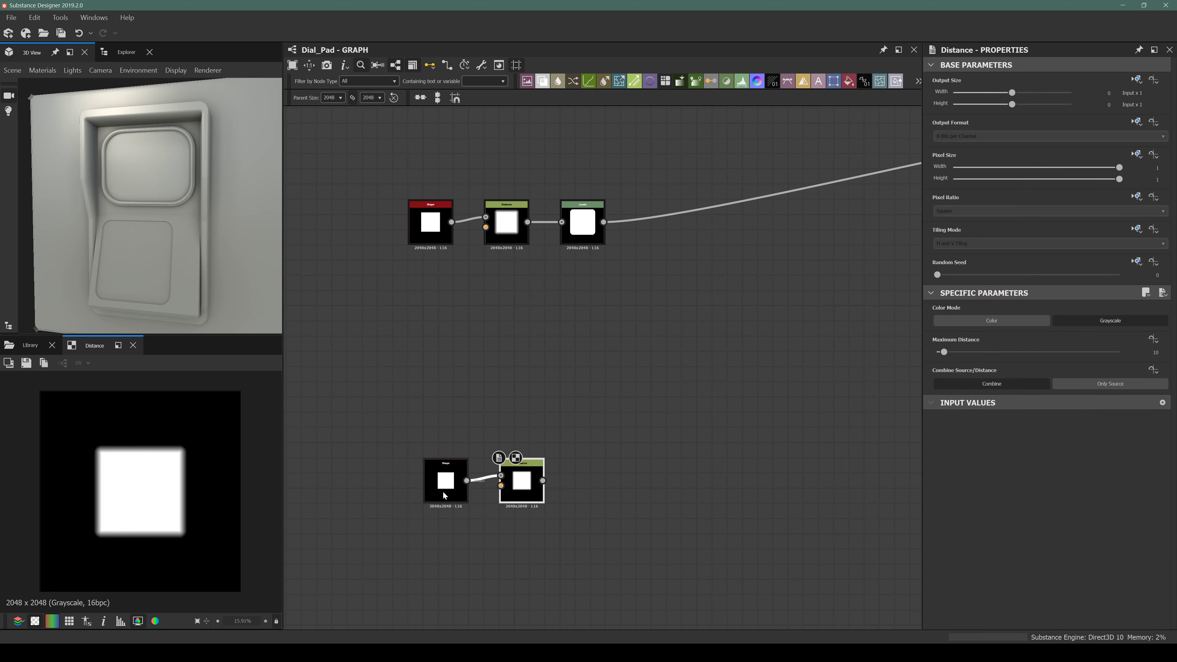
mouse_move(943, 352)
left_mouse_down()
mouse_move(971, 354)
mouse_move(960, 360)
left_mouse_up()
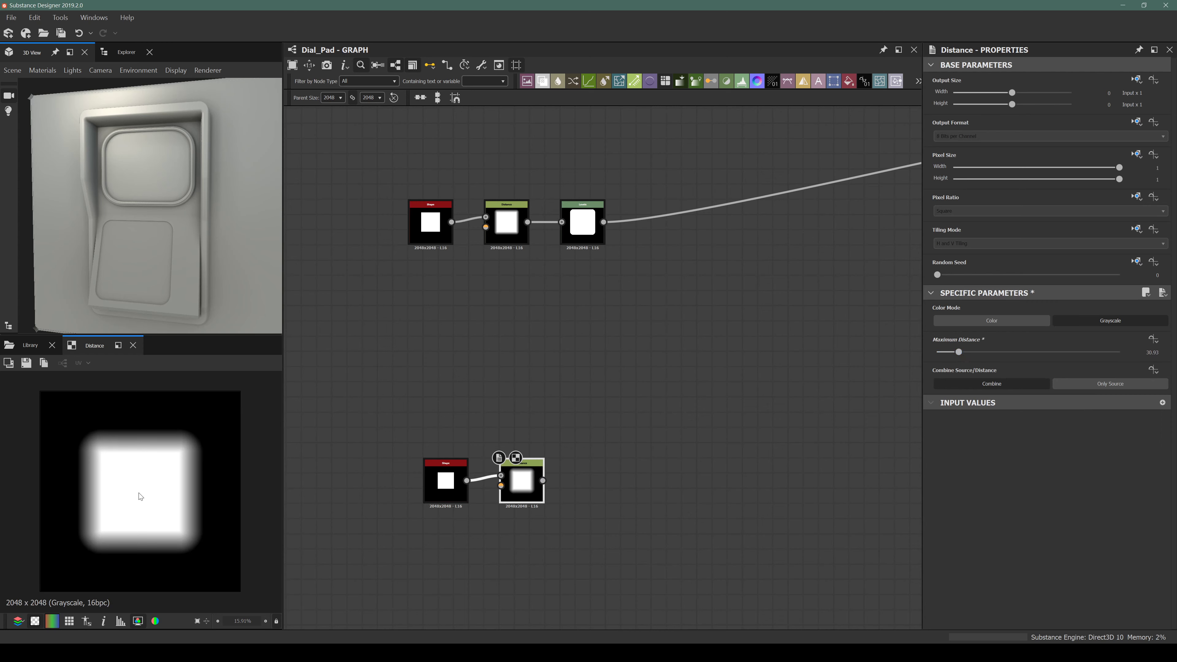
Add a Levels node after the new Distance node and lower its white input point almost to black for a hard-edged rounded square.
key("space")
type("levels")
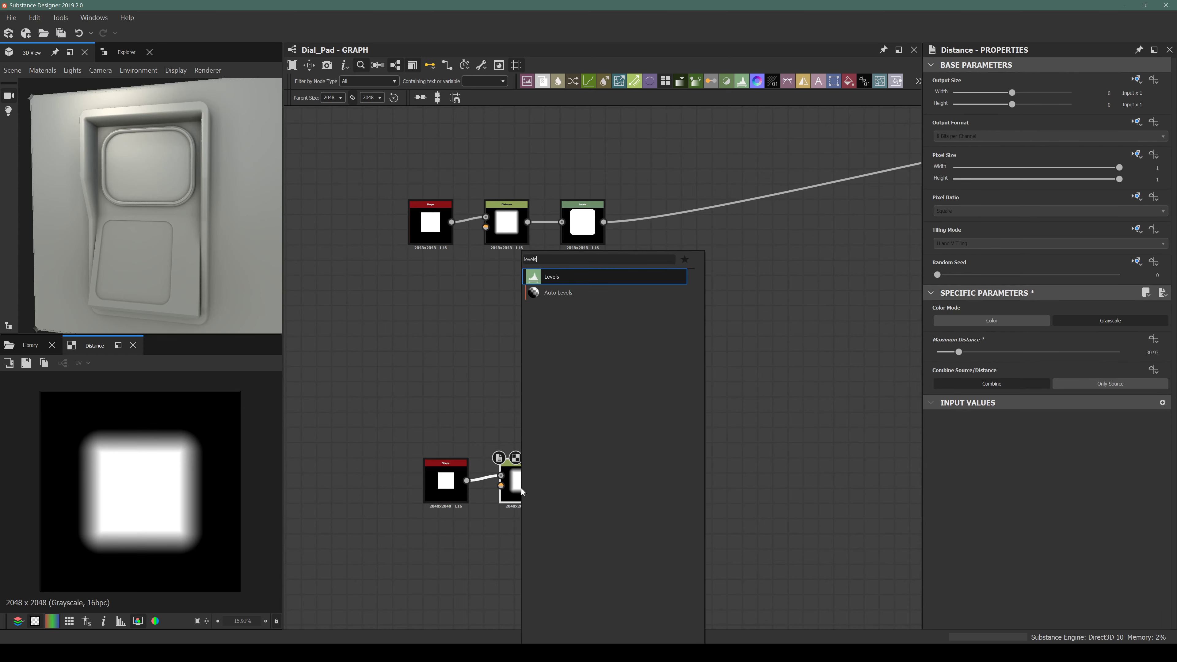
key("Return")
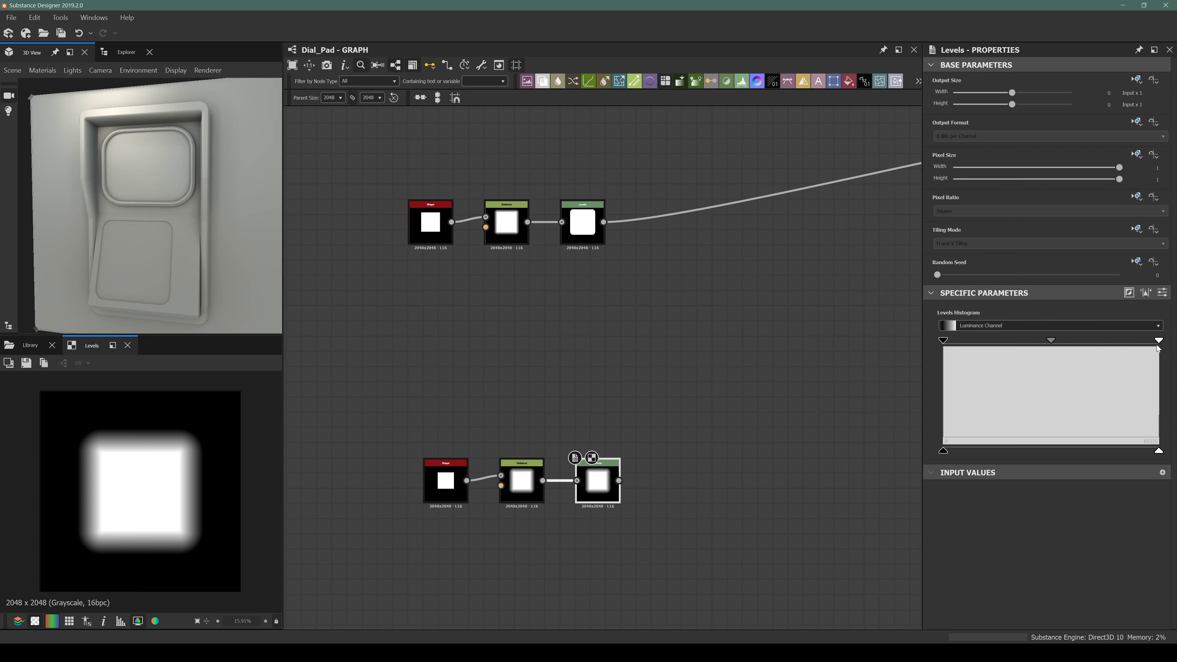
left_click_drag(1157, 340, 947, 348)
middle_click_drag(595, 482, 573, 471)
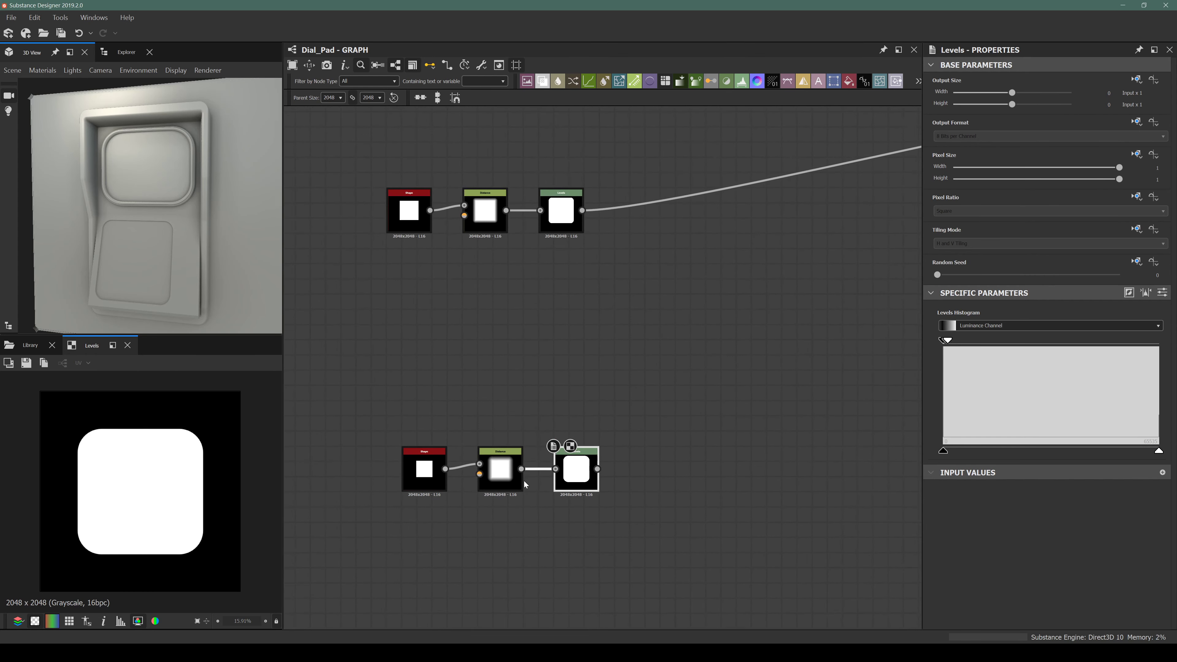
Tighten the rounded square's corners by setting the lower chain's Distance node to a Maximum Distance of about 12.03.
left_click(500, 478)
left_click(500, 478)
left_click_drag(958, 352, 947, 359)
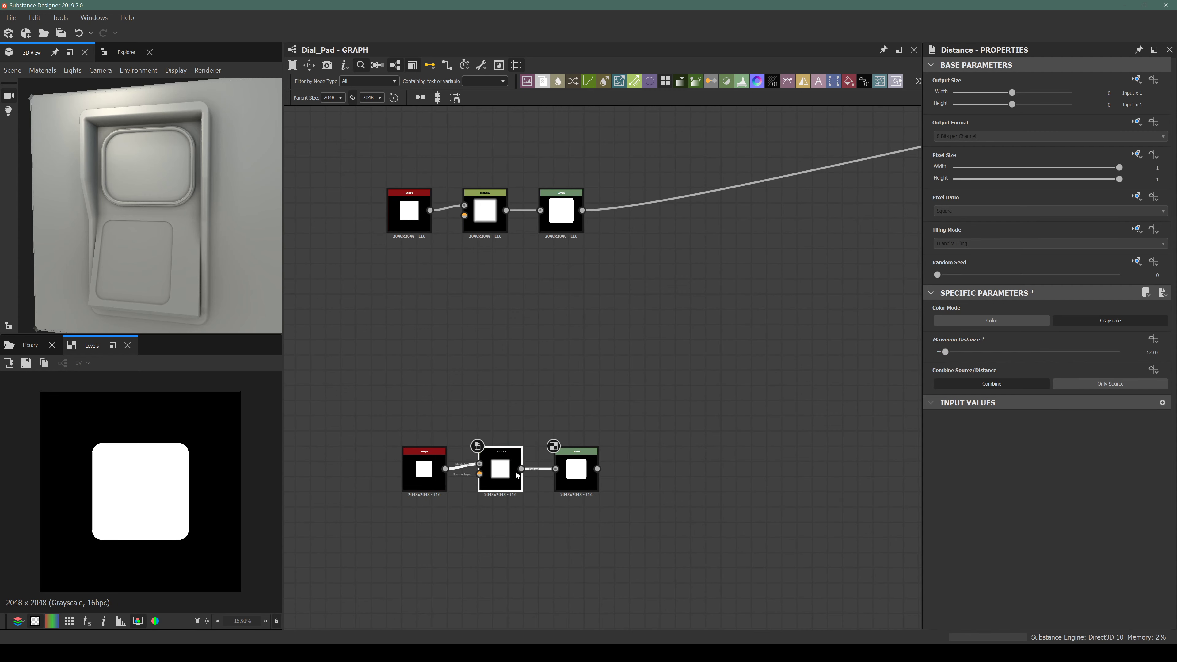
Add a Bevel node after the lower chain's Levels node.
left_click(576, 467)
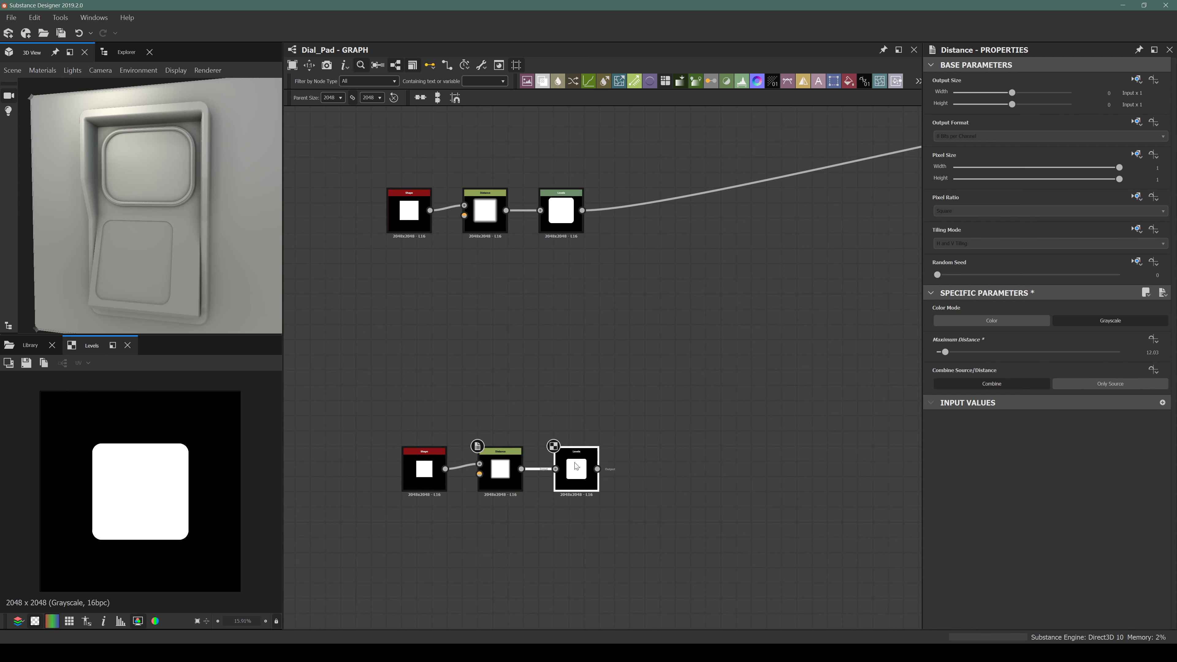
key("space")
type("blue")
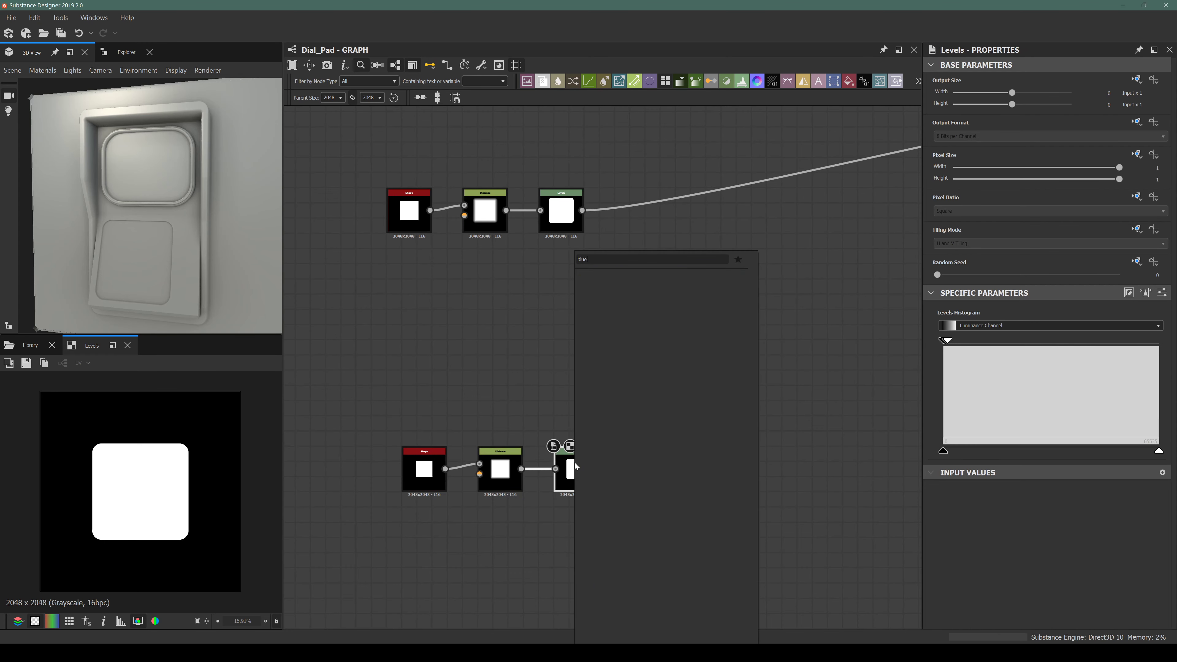
key("BackSpace")
key("BackSpace")
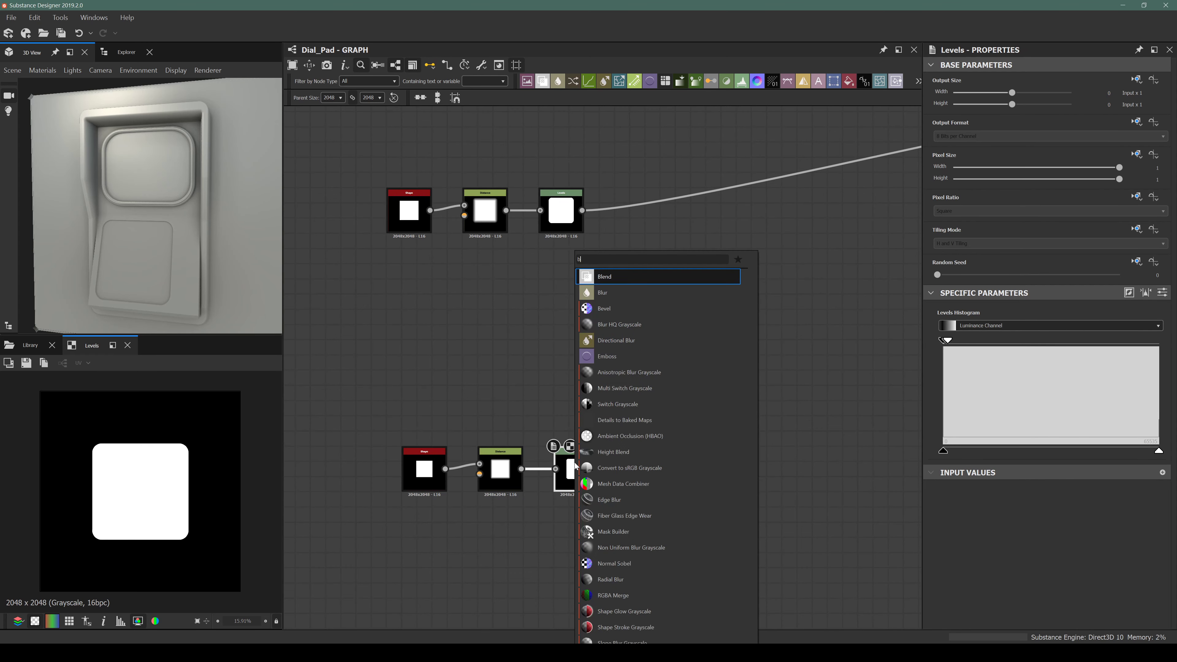
type("evel")
key("Return")
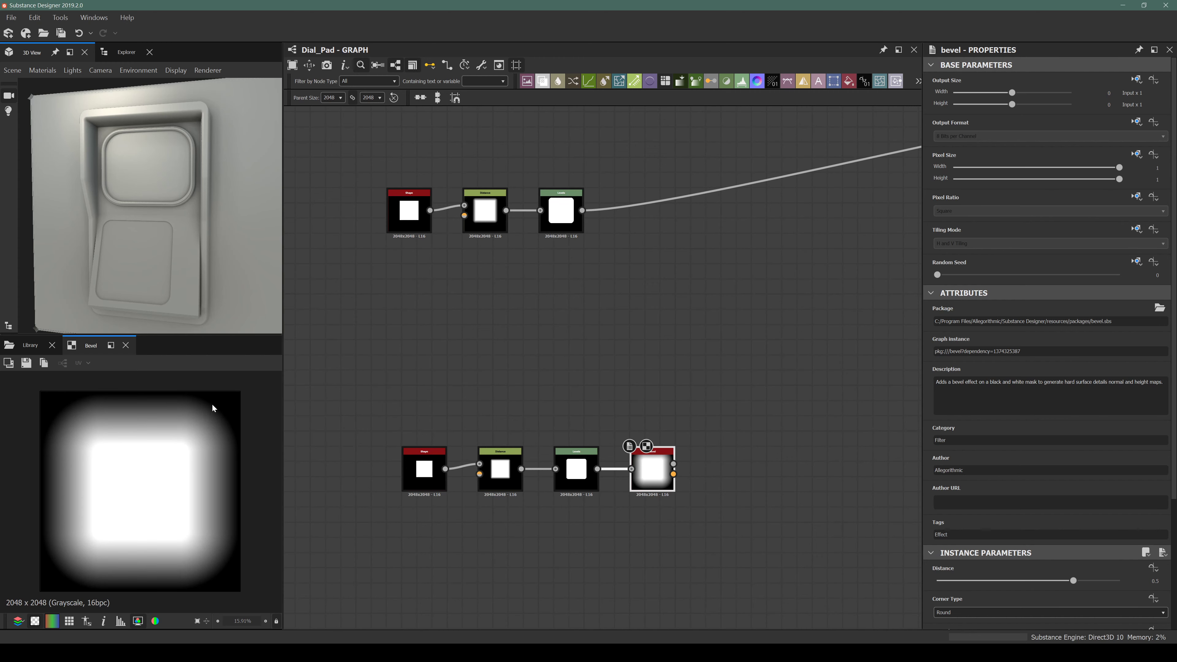
middle_click_drag(662, 476, 656, 478)
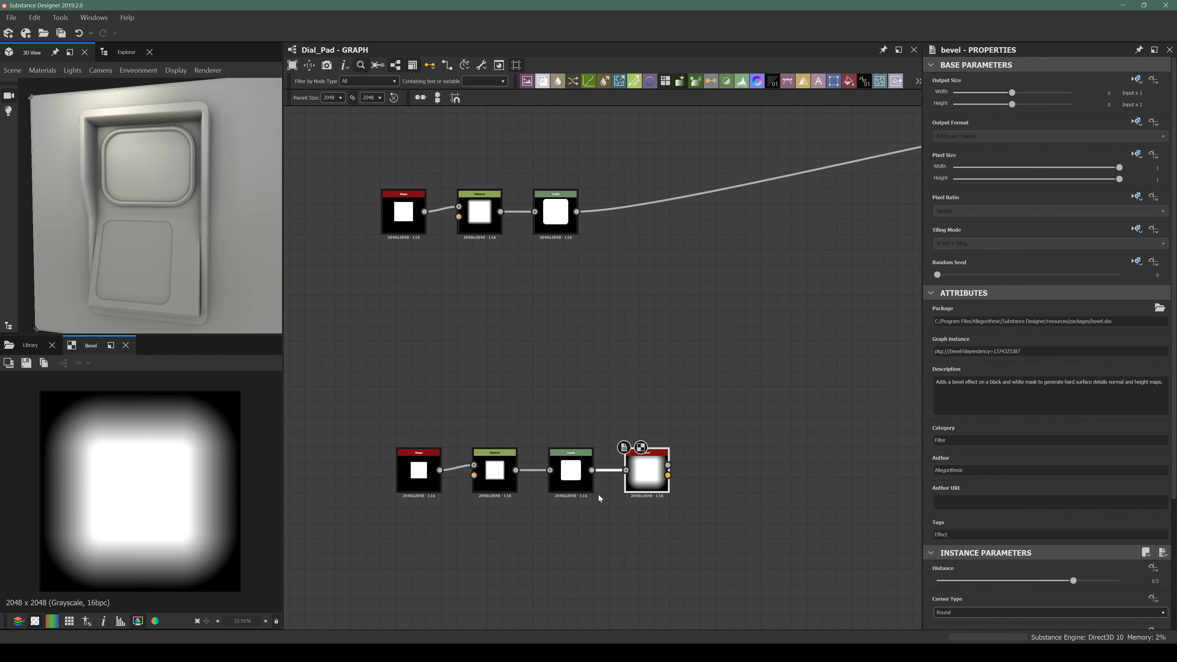
Resize the lower chain's square Shape to a Scale of about 0.65, with Size X about 0.44 and Y about 0.47.
left_click(418, 470)
scroll(1038, 501, "down", 4)
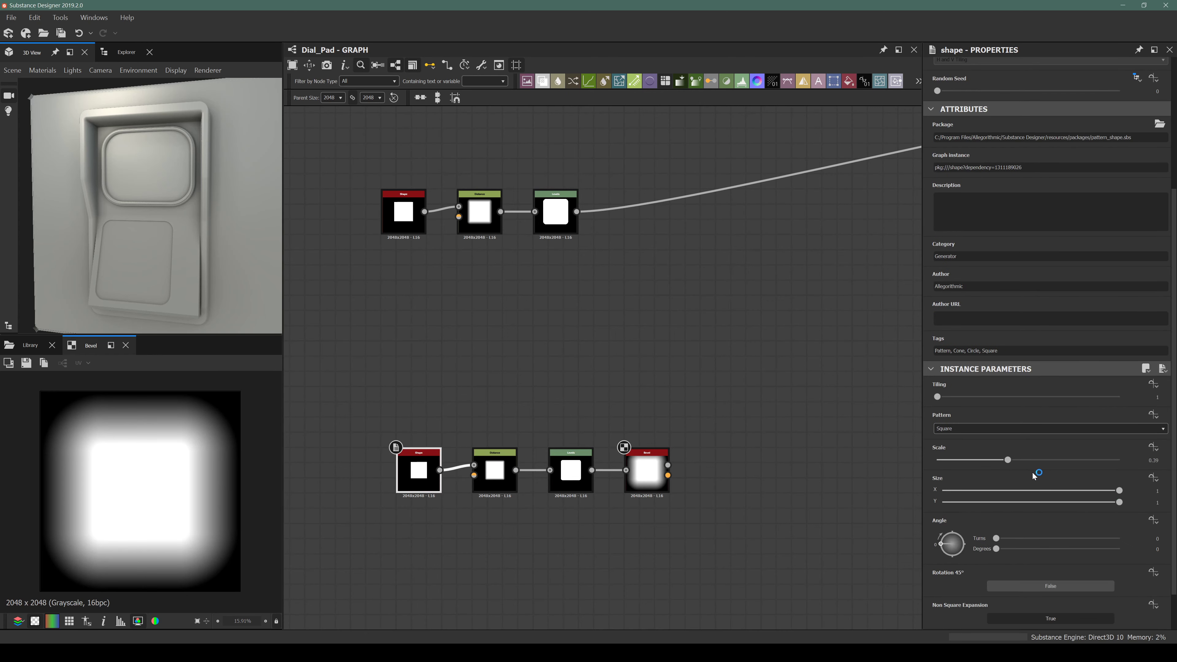
left_click_drag(1008, 459, 1022, 493)
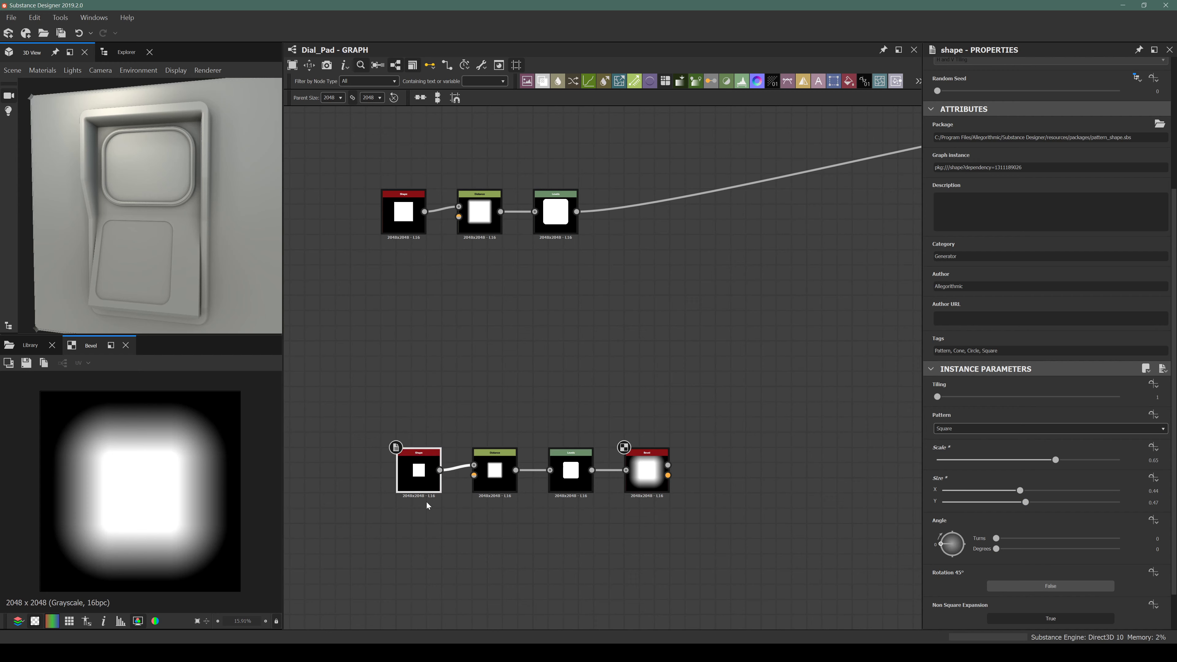
left_click_drag(1019, 490, 1018, 490)
Narrow the button's bevel by setting the Bevel node's Distance to about 0.28.
left_click(648, 476)
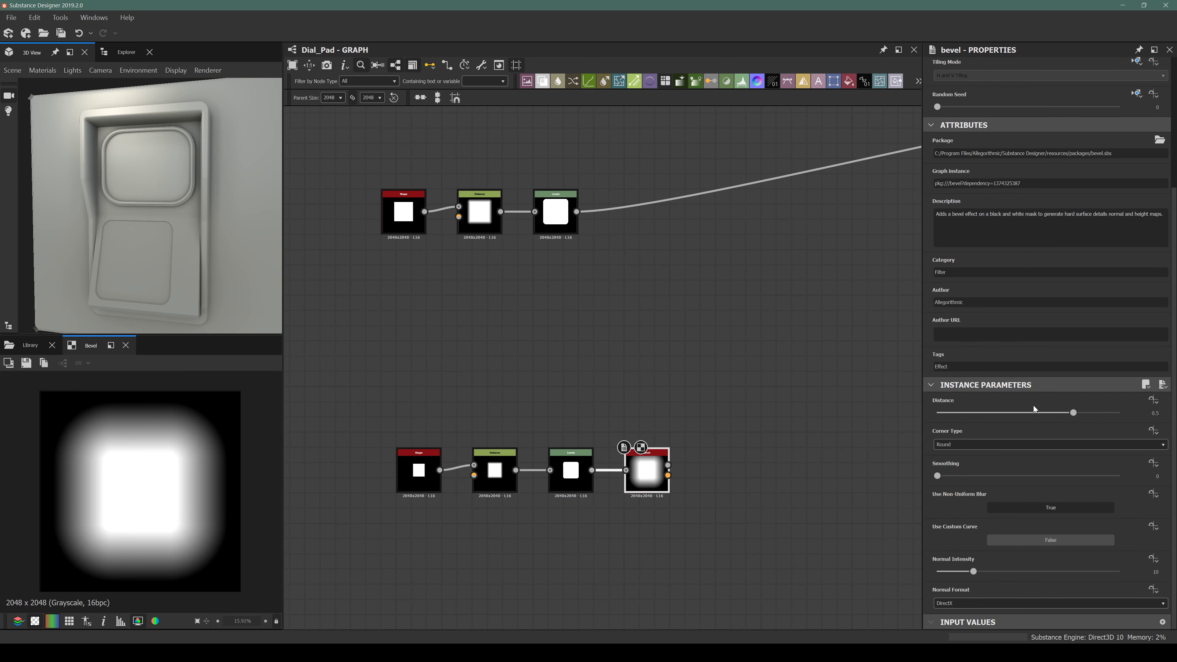
left_click(1051, 413)
left_click_drag(1050, 417, 1054, 418)
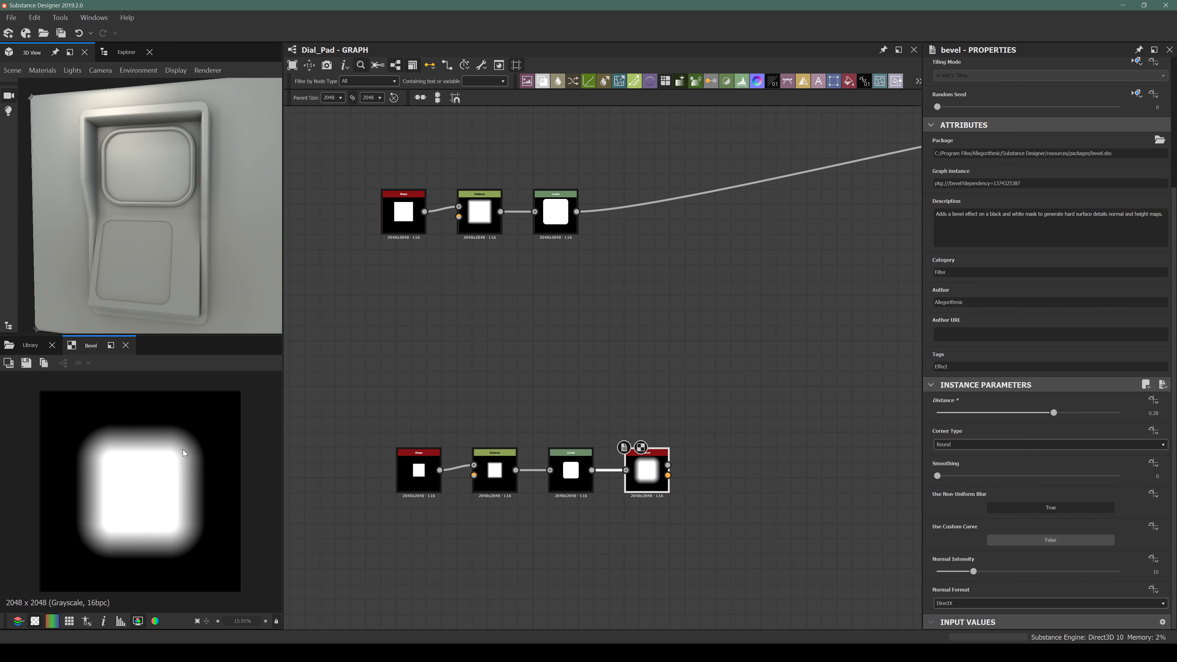
middle_click_drag(363, 477, 356, 437)
middle_click_drag(585, 461, 500, 449)
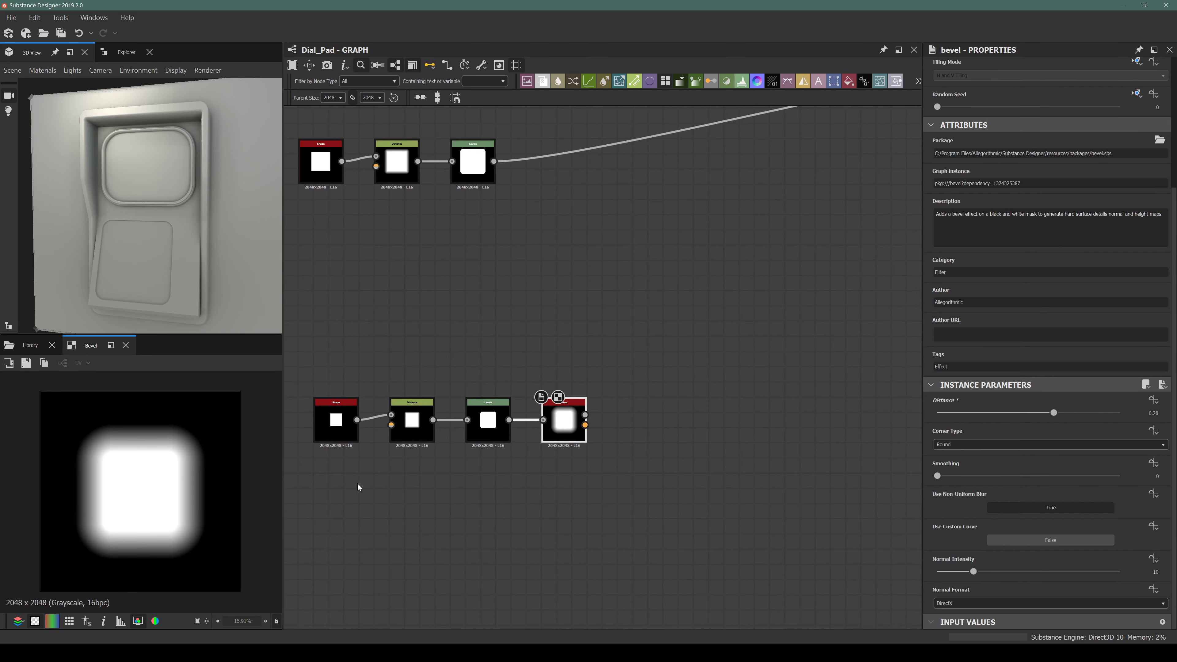
middle_click_drag(358, 487, 385, 487)
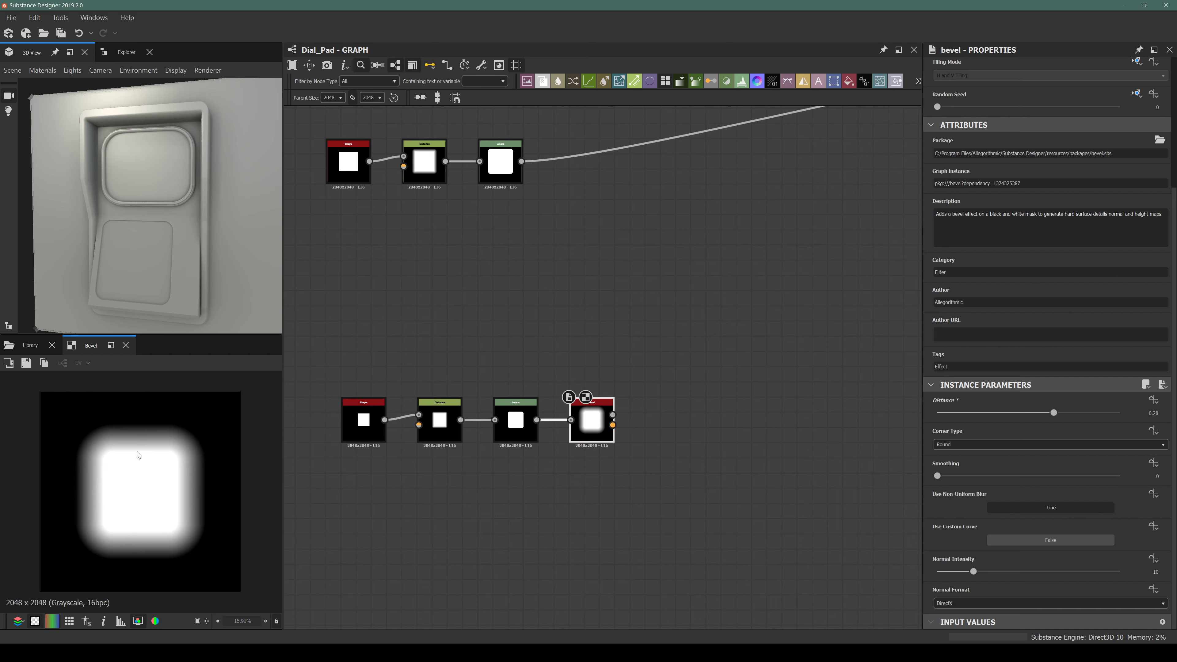
Add a Shape node with the Hemisphere pattern and place it below the bevelled square's node chain.
middle_click_drag(579, 493, 631, 504)
key("space")
type("shape")
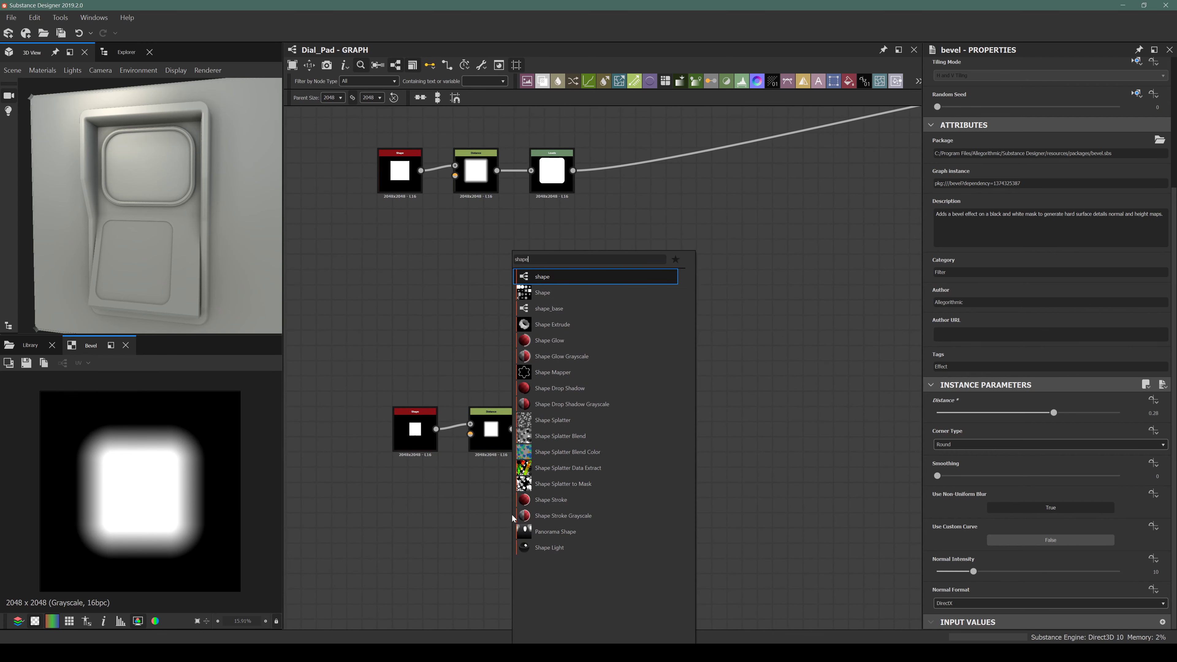
key("Return")
scroll(1105, 537, "down", 2)
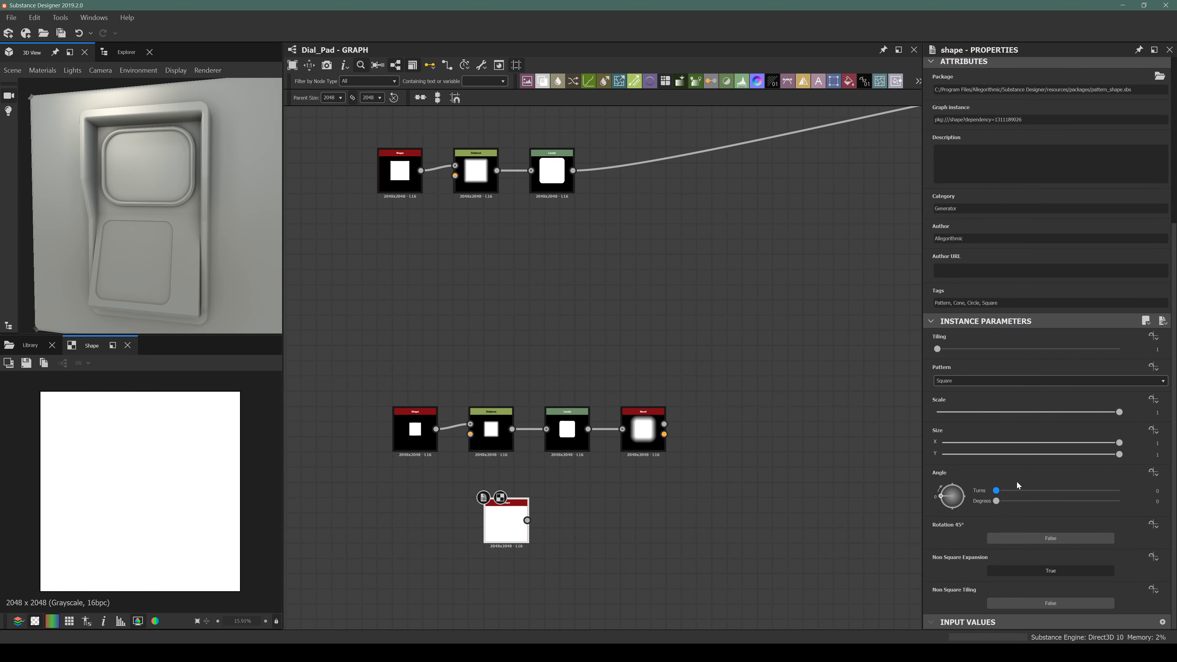
left_click(1002, 381)
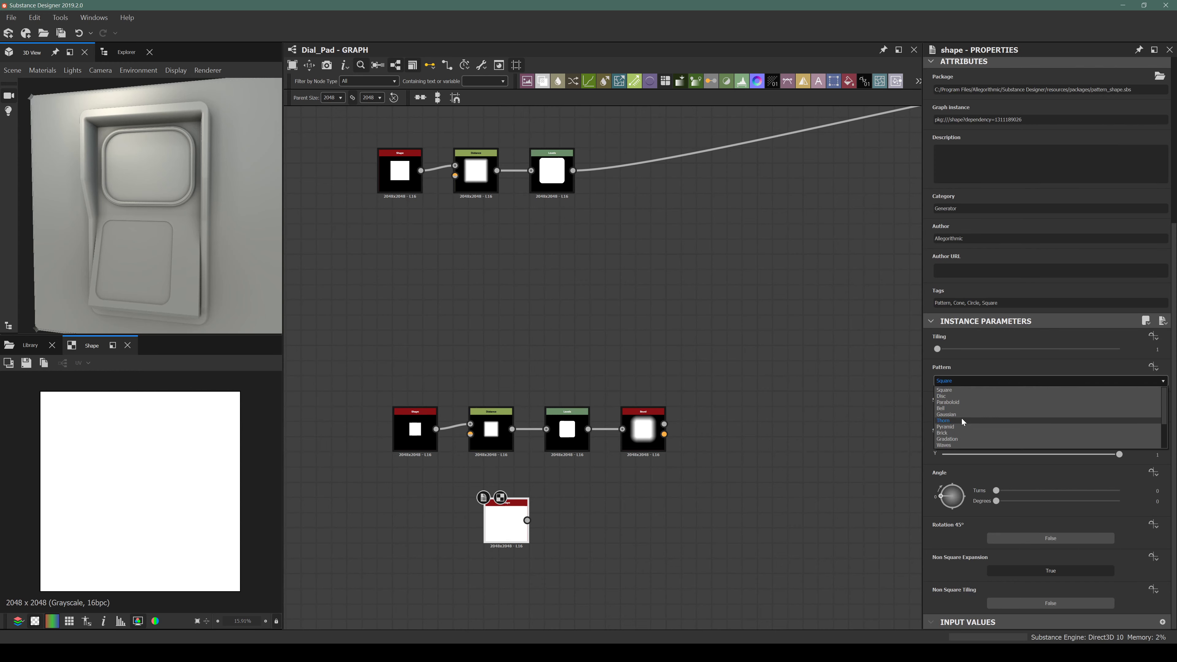
scroll(954, 433, "down", 2)
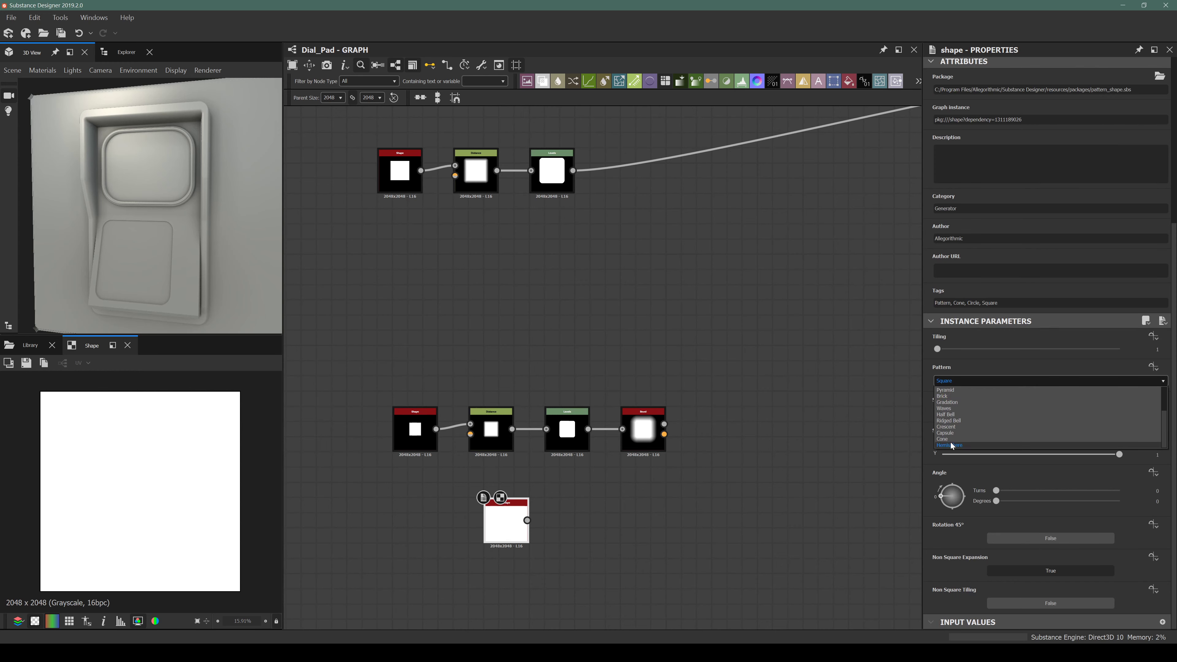
left_click(950, 443)
left_click_drag(506, 524, 475, 542)
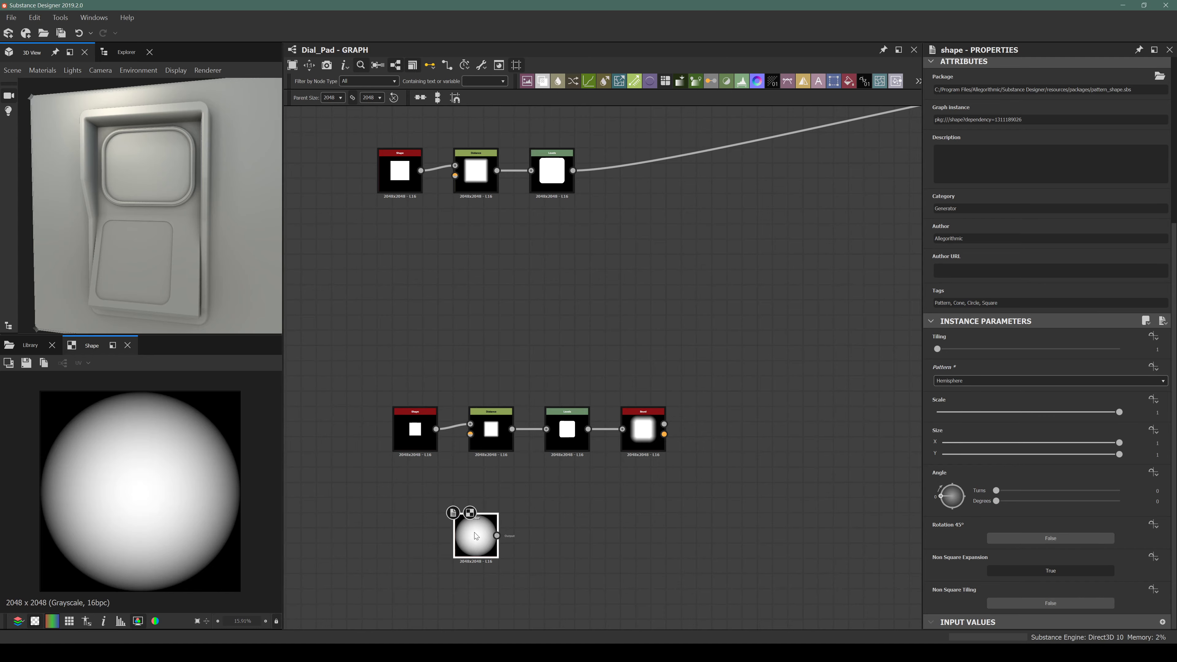
scroll(473, 540, "up", 3)
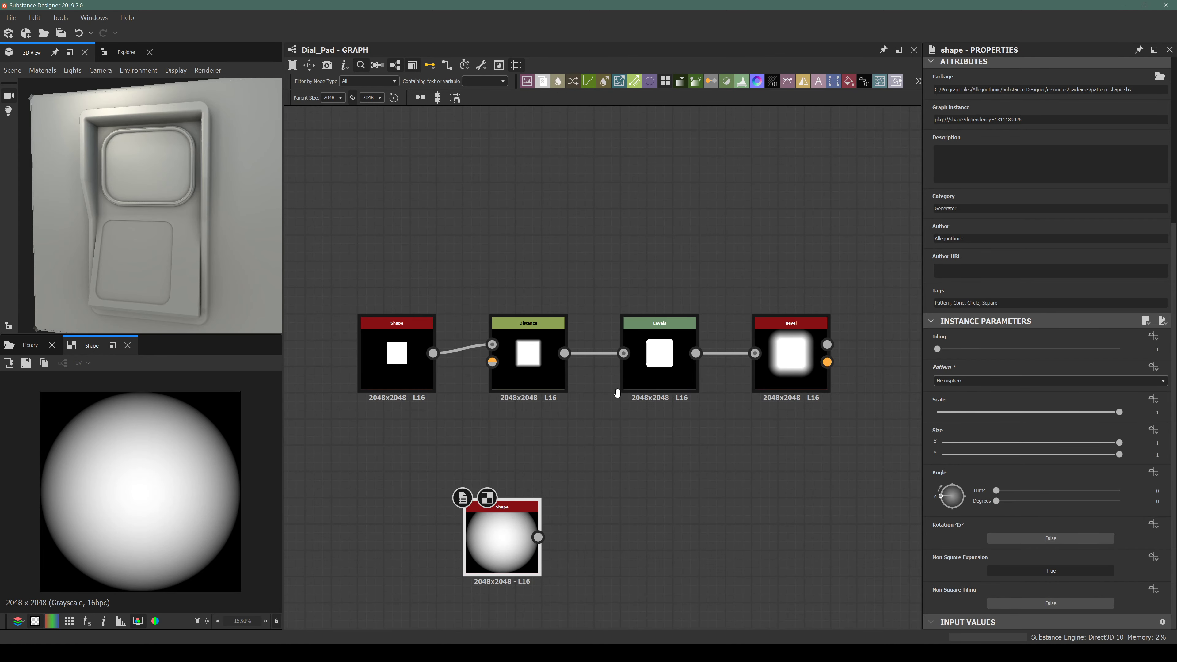
middle_click_drag(613, 389, 592, 338)
left_click_drag(508, 464, 482, 464)
Add a Blend node with the Bevel height as background and the hemisphere Shape as foreground, placed below the Bevel node.
left_click(776, 313)
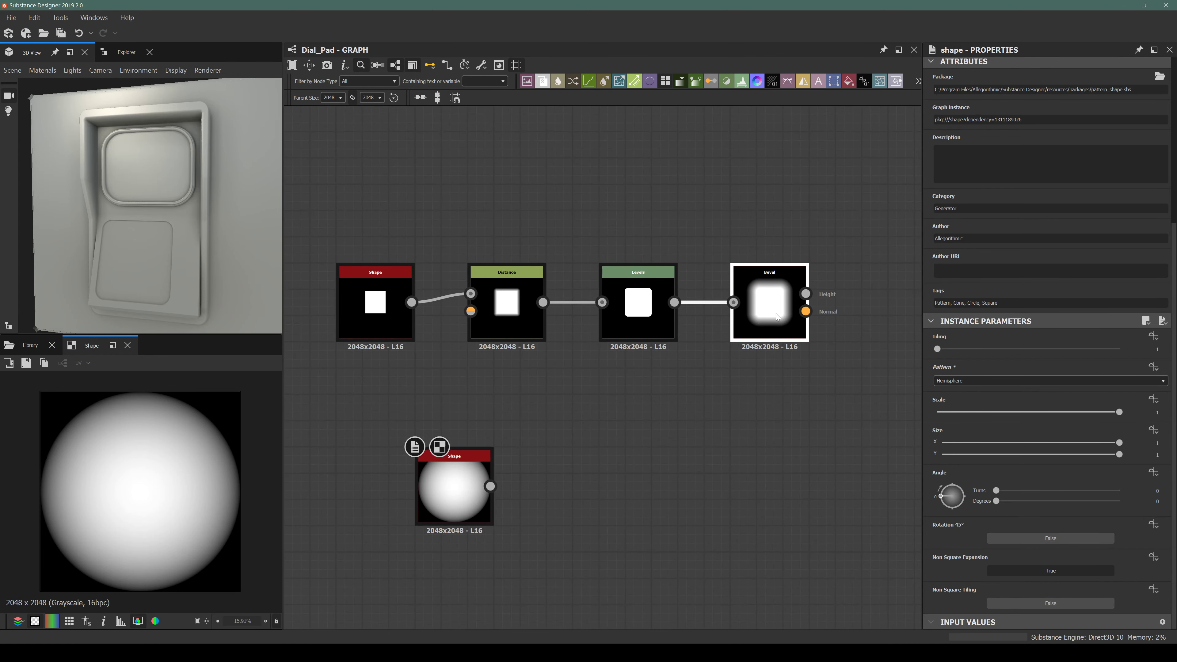
key("space")
type("blend")
key("Return")
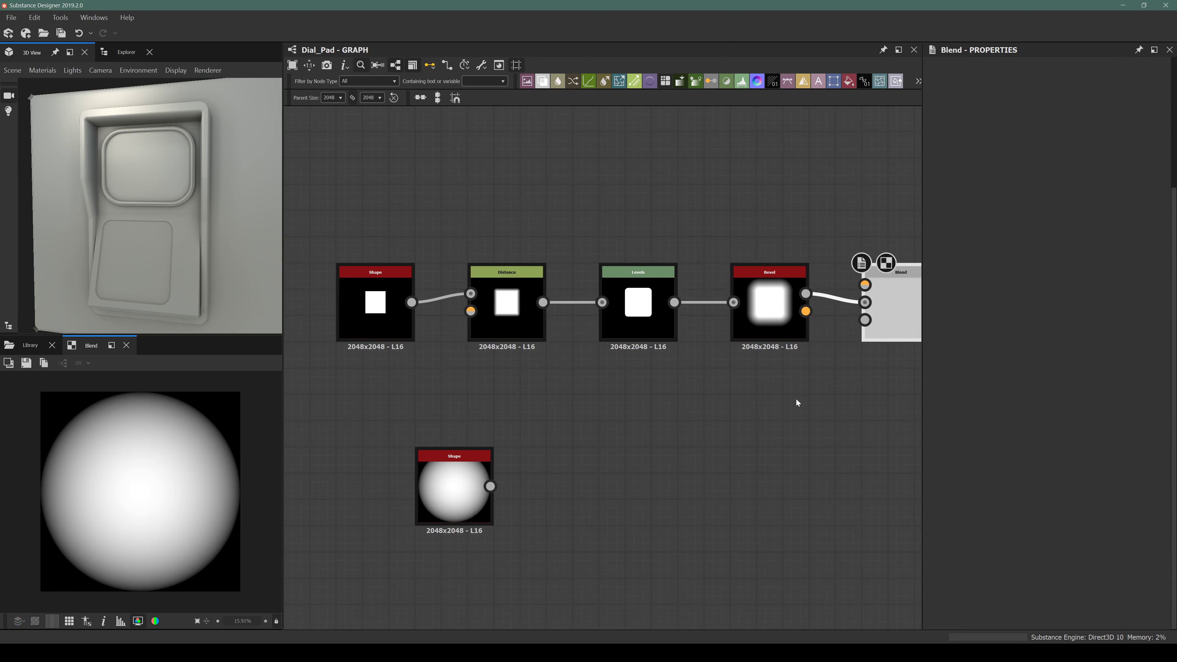
middle_click_drag(796, 399, 642, 412)
left_click_drag(770, 295, 743, 479)
left_click_drag(341, 498, 689, 479)
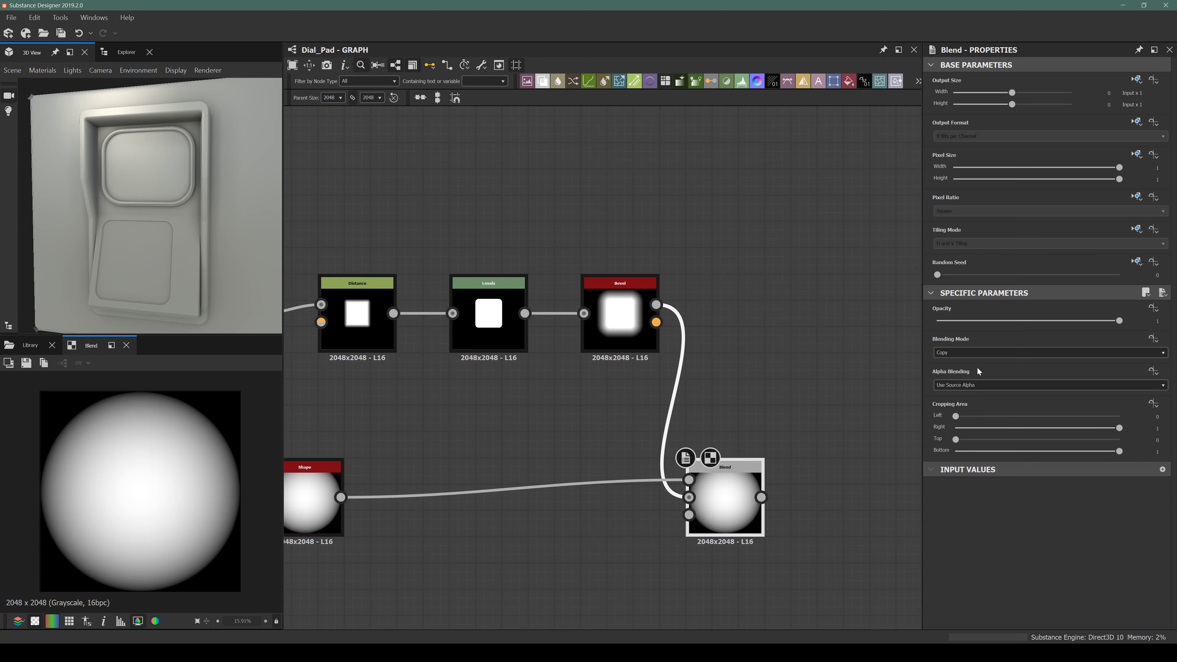
Set the new Blend node's Blending Mode to Subtract and show the hemisphere Shape's parameters.
left_click(969, 352)
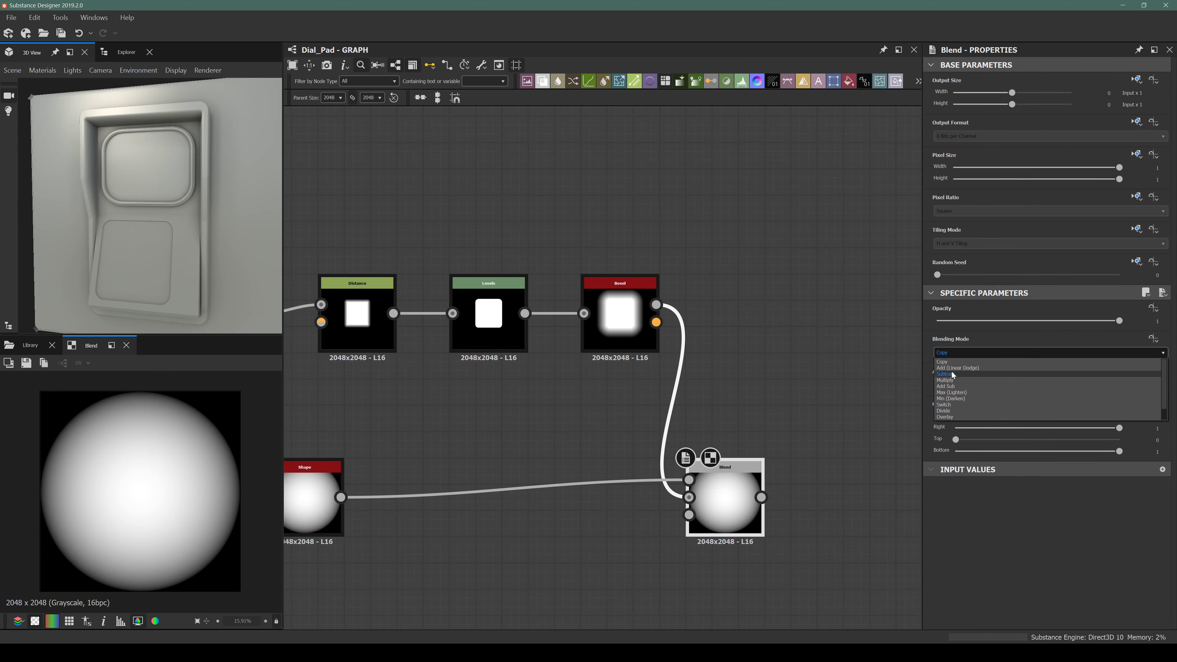
left_click(948, 373)
middle_click_drag(588, 335, 758, 273)
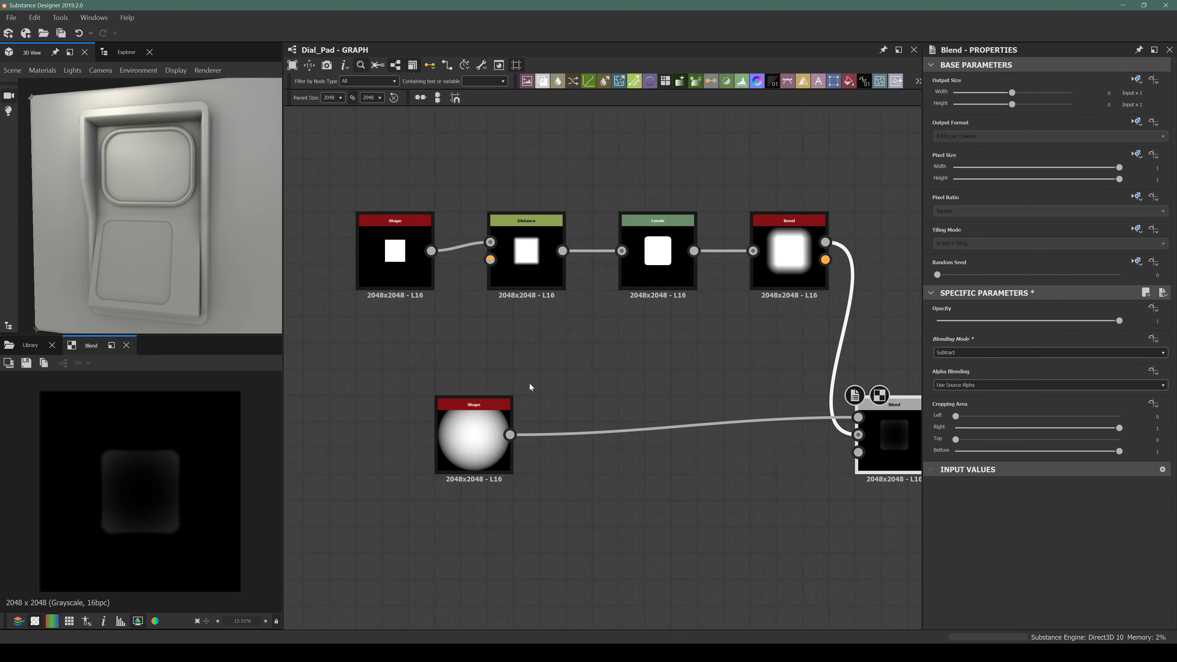
left_click(480, 428)
middle_click_drag(672, 419, 582, 423)
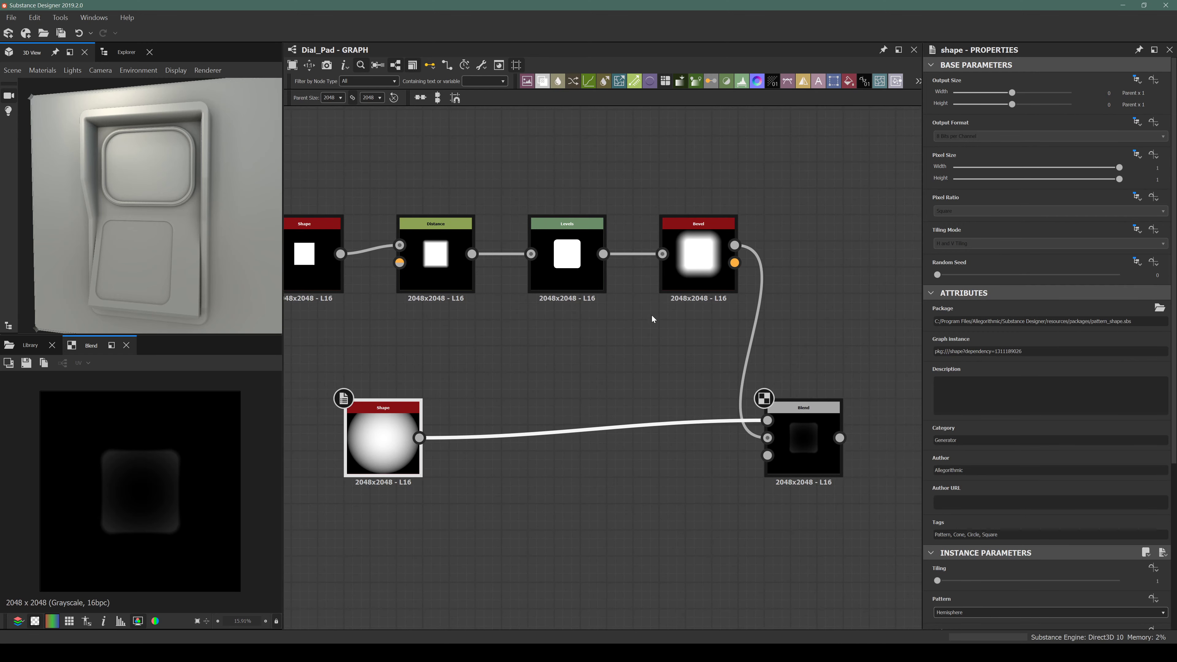
Connect the button's Levels output to the Opacity input of the Blend node that subtracts the hemisphere.
middle_click_drag(427, 302, 523, 316)
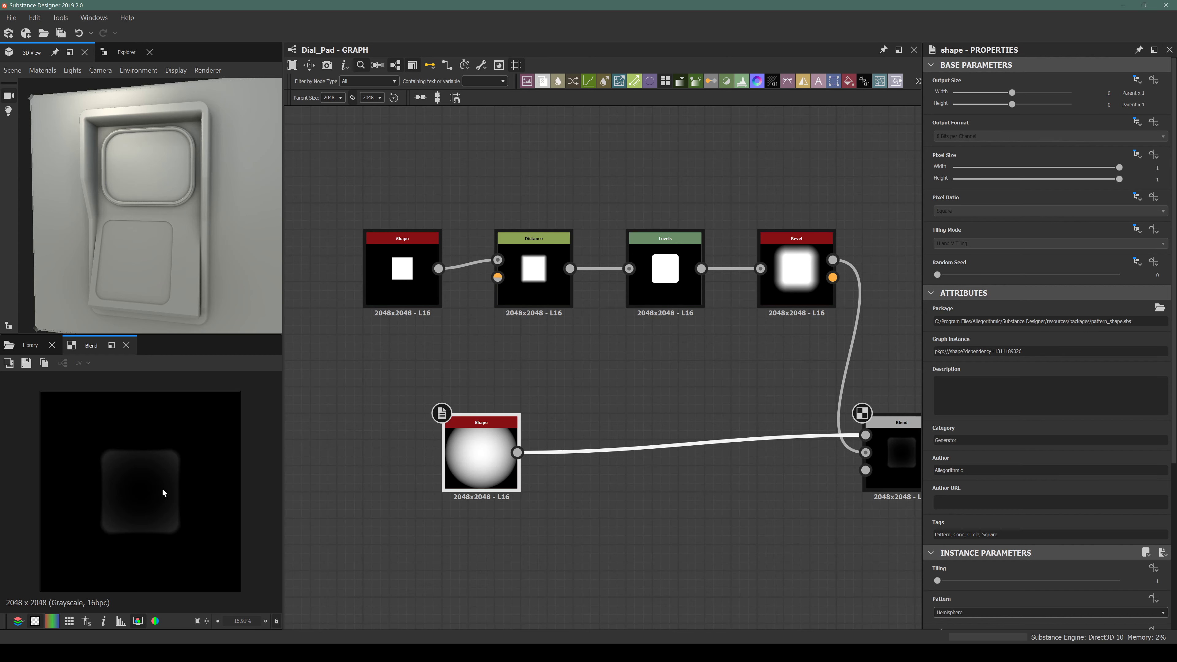
double_click(797, 268)
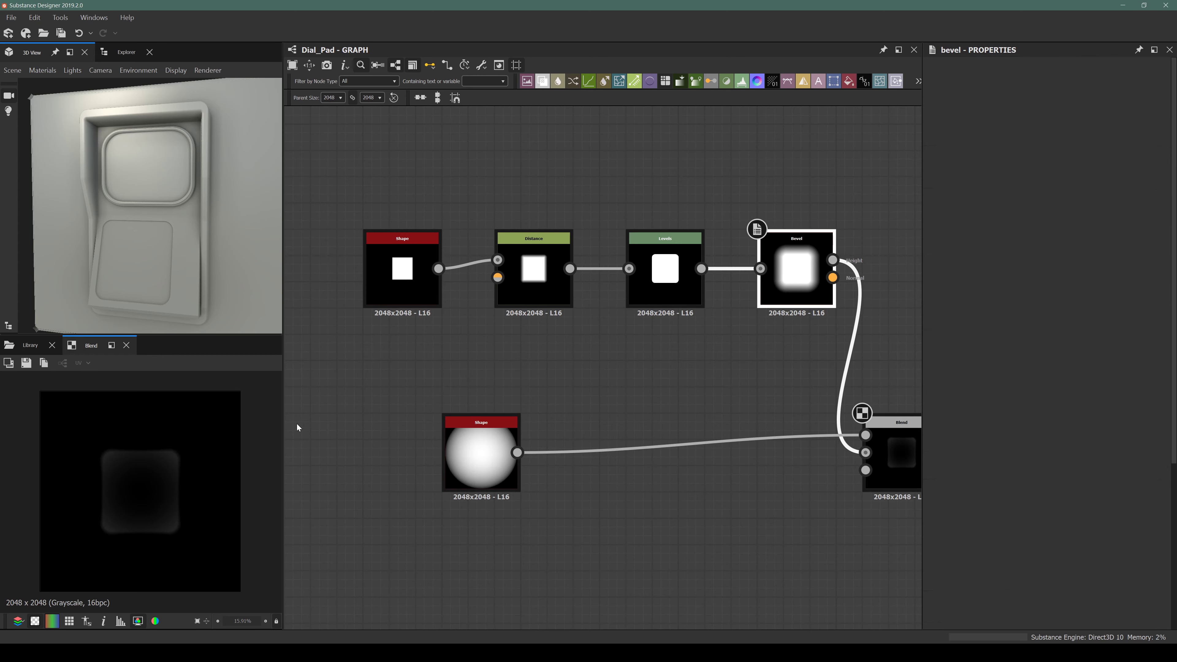
middle_click_drag(643, 330, 558, 304)
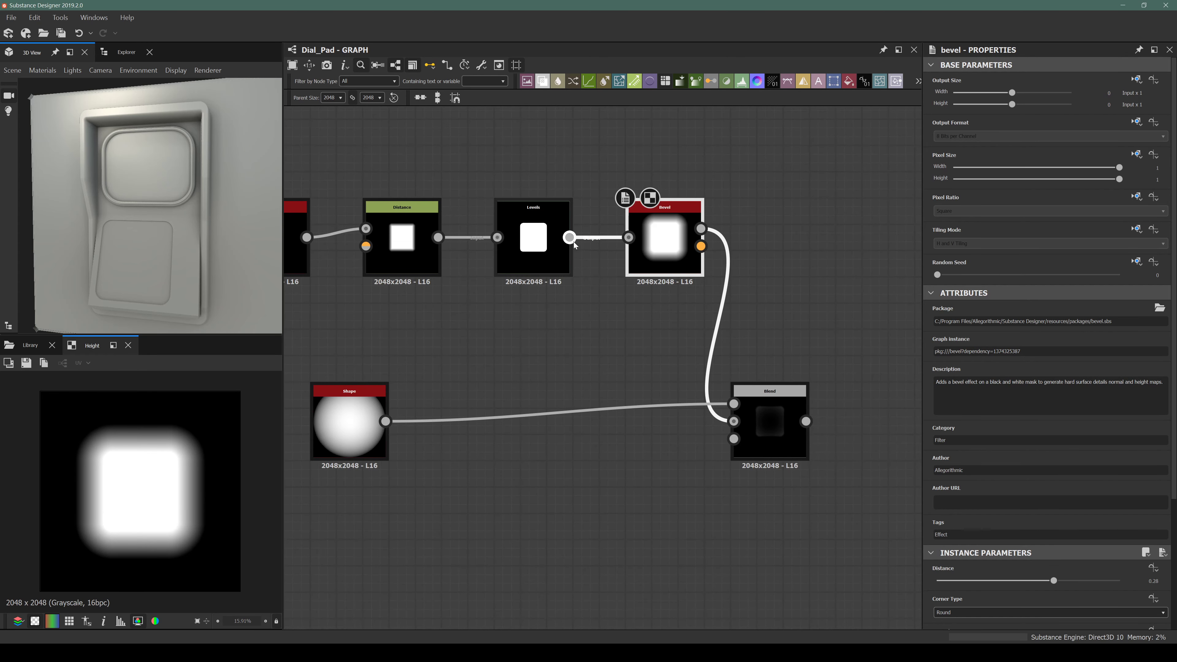
left_click_drag(577, 247, 733, 438)
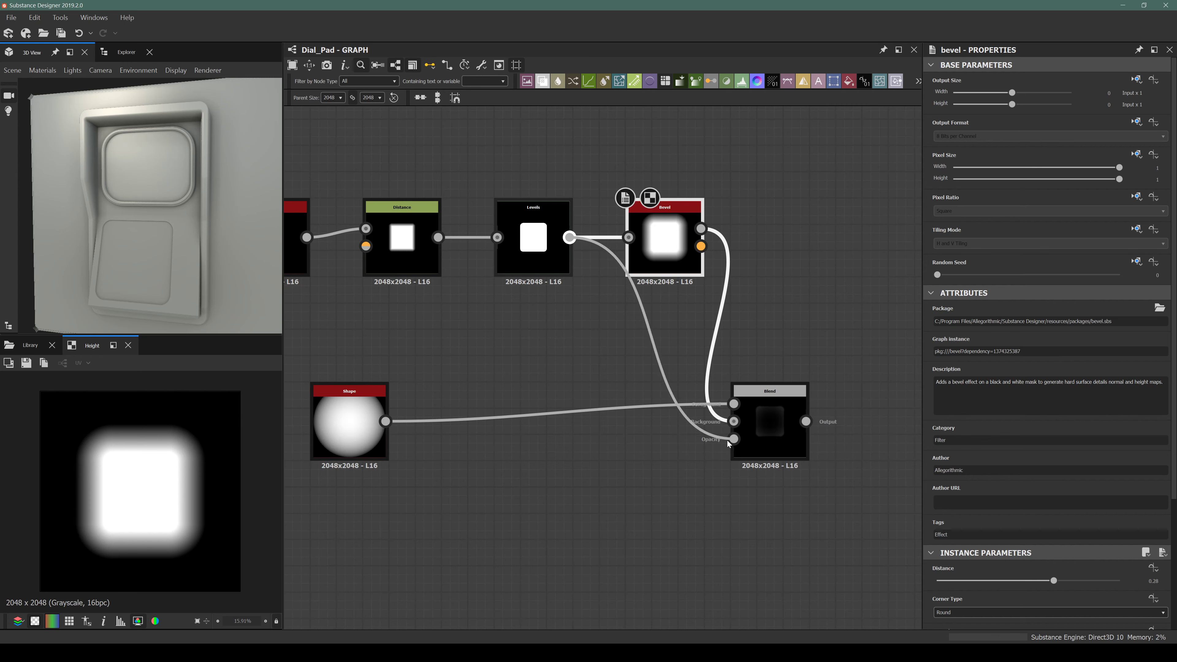
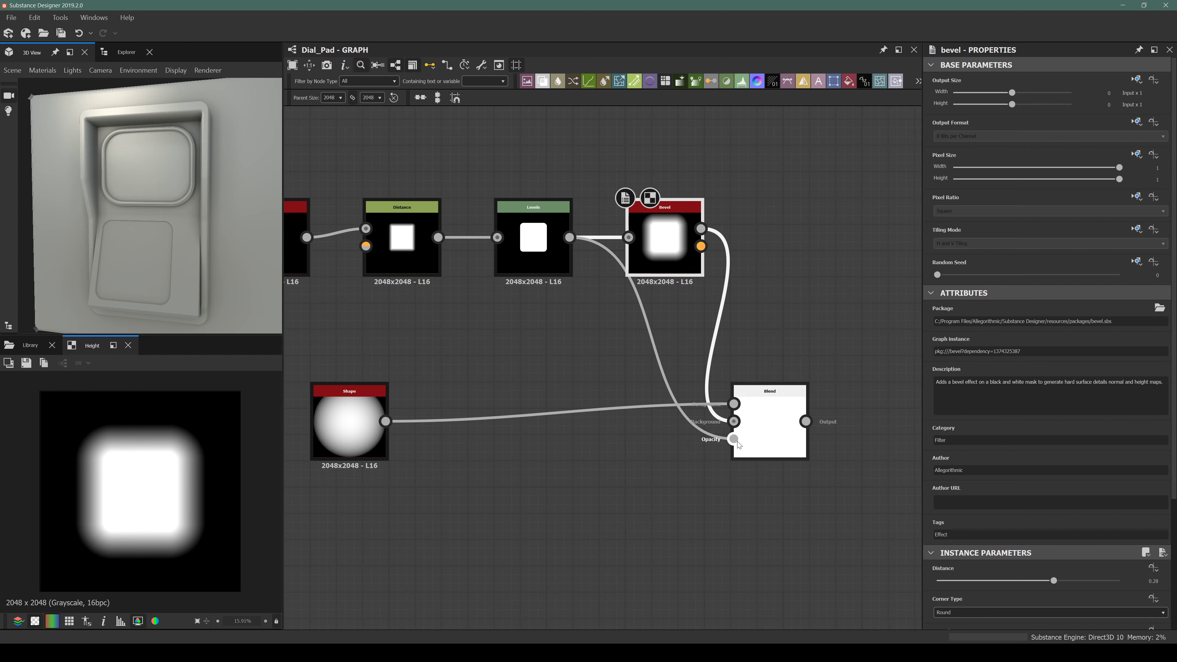
Lower the hemisphere-subtracting Blend node's Opacity to about 0.04.
left_click(765, 433)
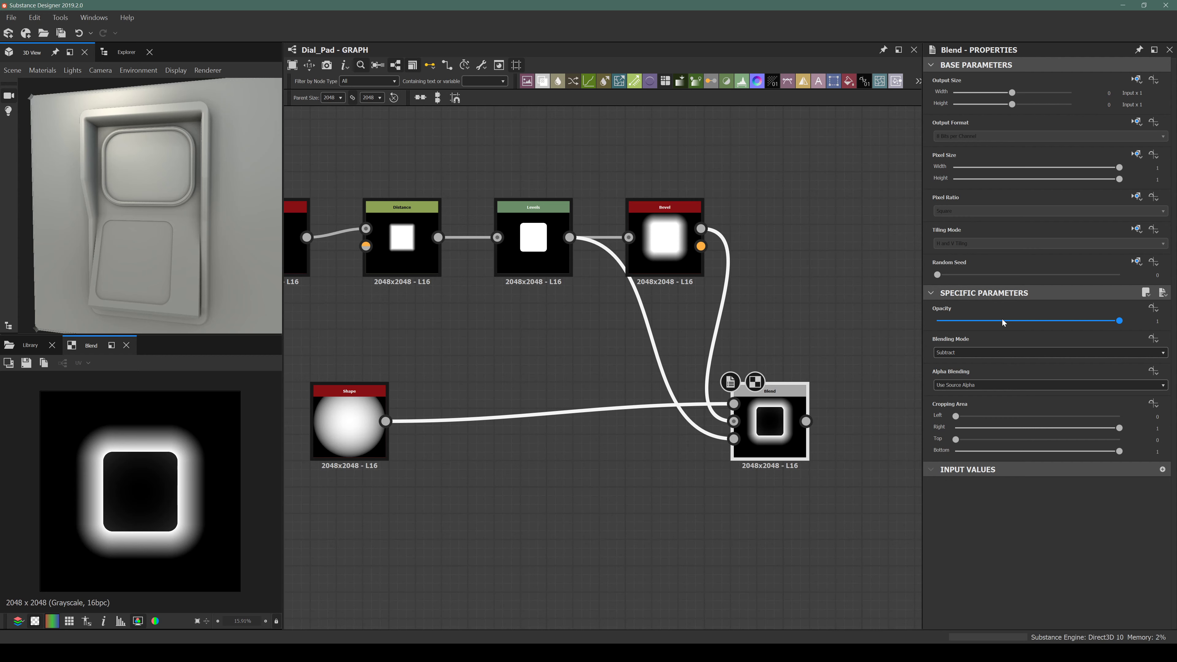
left_click_drag(1004, 322, 952, 322)
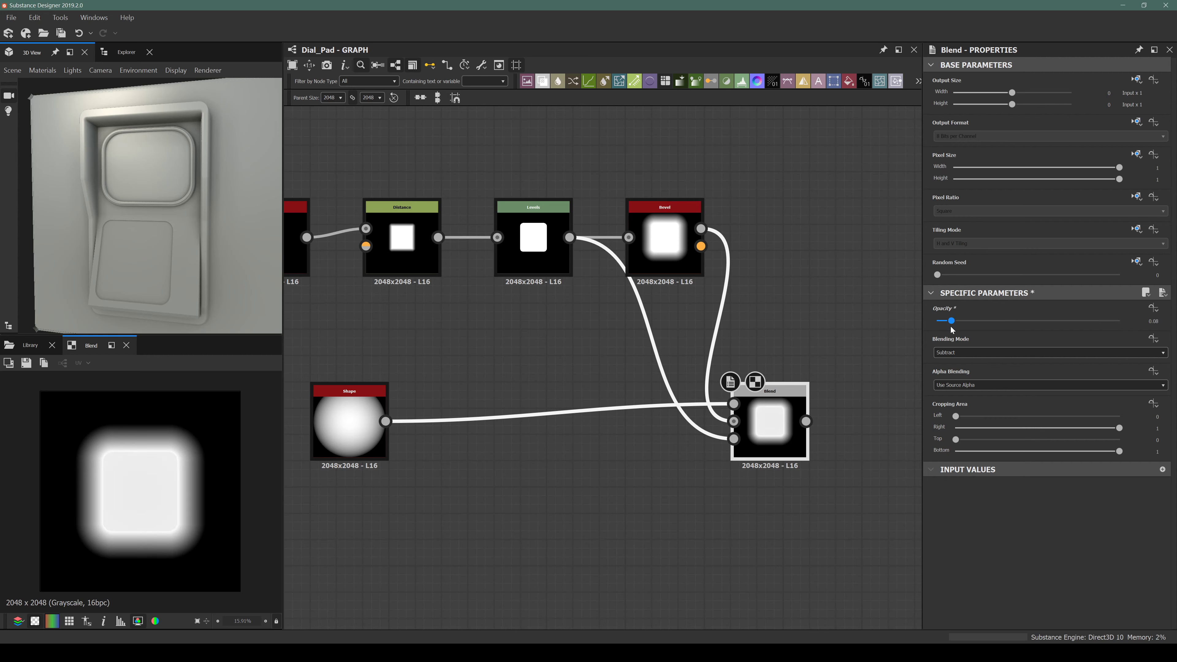
mouse_move(951, 325)
left_mouse_down()
mouse_move(973, 326)
mouse_move(950, 329)
left_mouse_up()
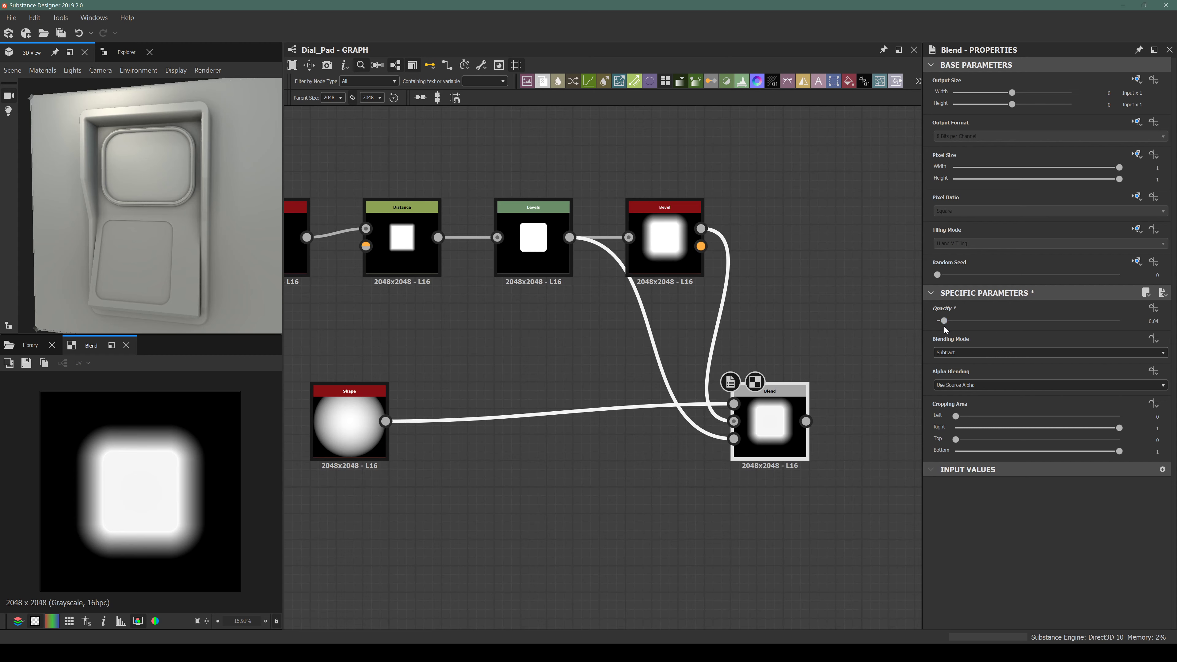
scroll(772, 415, "up", 6)
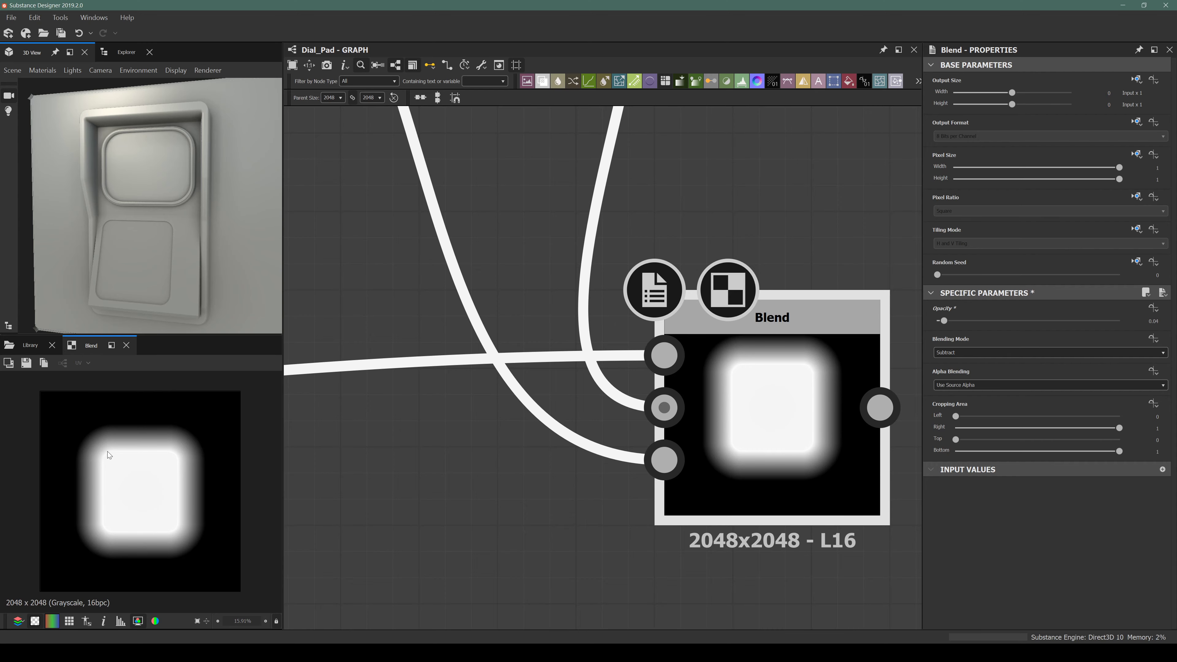
scroll(602, 445, "down", 6)
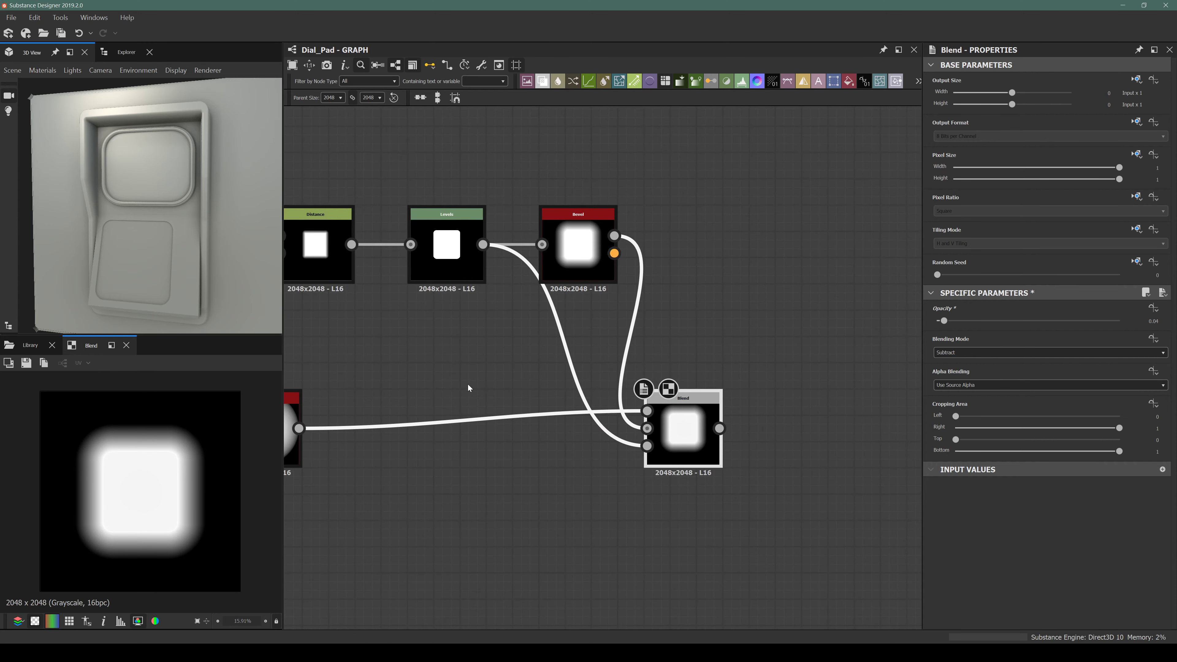
Move the main height chain's final Blend output connections onto the button's Blend node to preview the button in 3D.
middle_click_drag(627, 403, 518, 413)
scroll(518, 413, "down", 10)
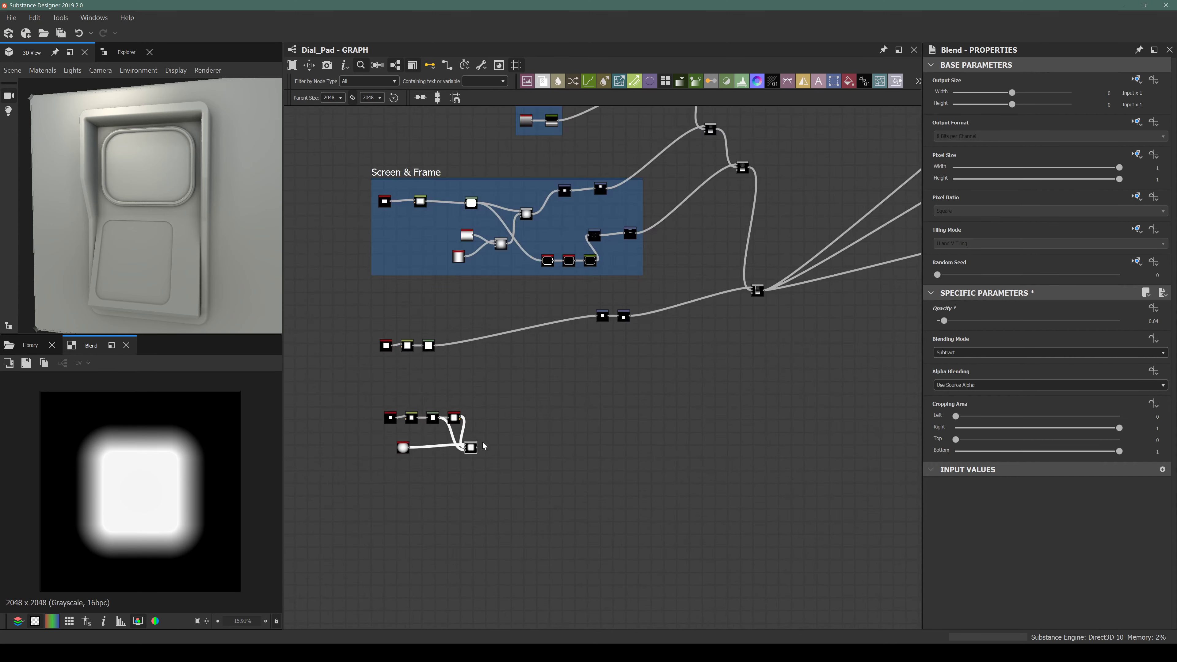
left_click_drag(480, 448, 608, 403)
left_click_drag(764, 294, 475, 454, "shift")
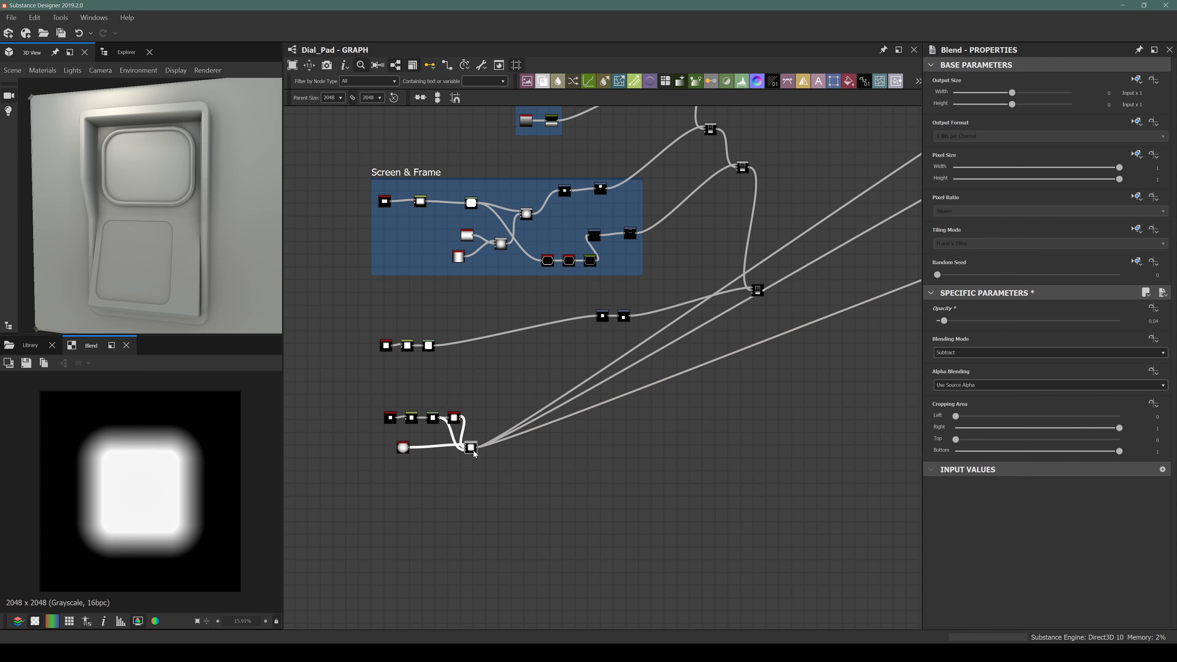
left_click_drag(167, 197, 178, 234)
middle_click_drag(452, 448, 560, 447)
scroll(559, 448, "up", 4)
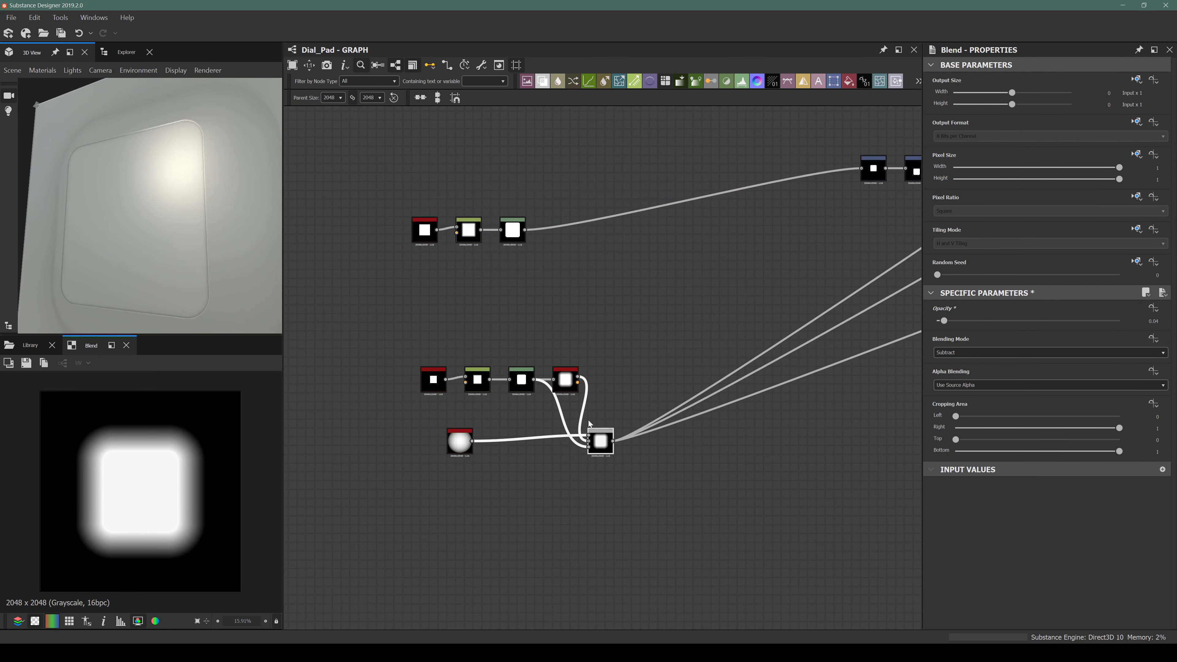
Shrink the hemisphere Shape by setting its Scale to about 0.53.
scroll(605, 444, "up", 3)
left_click_drag(99, 194, 80, 193)
scroll(342, 434, "up", 2)
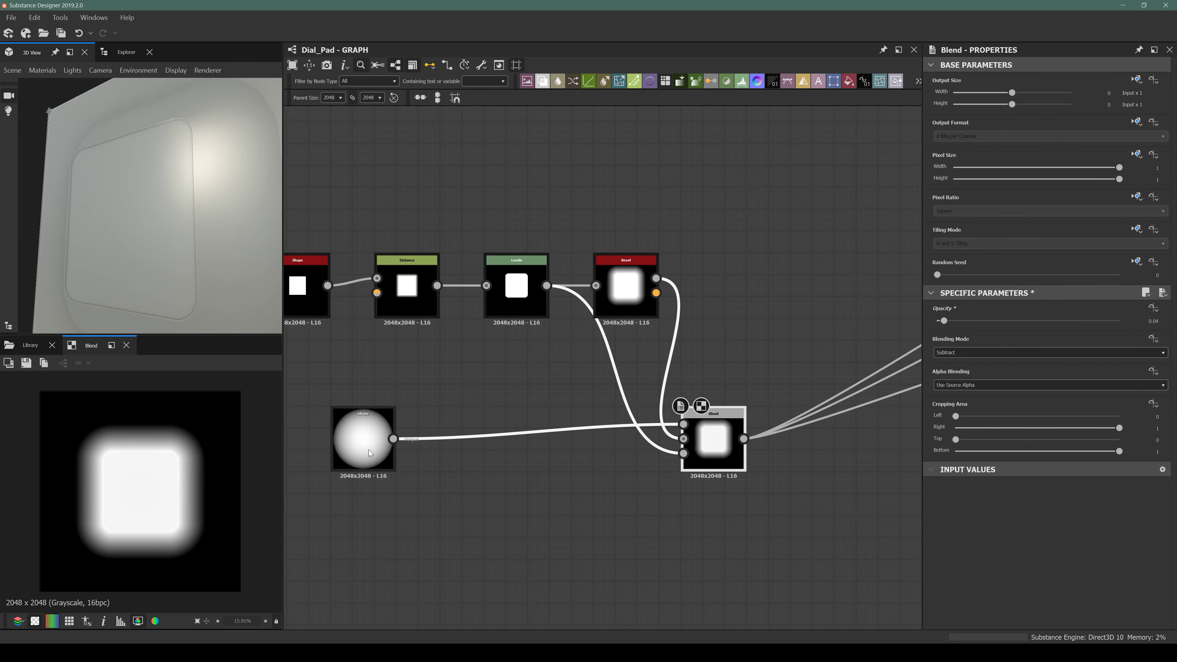
left_click(370, 452)
scroll(1010, 498, "down", 5)
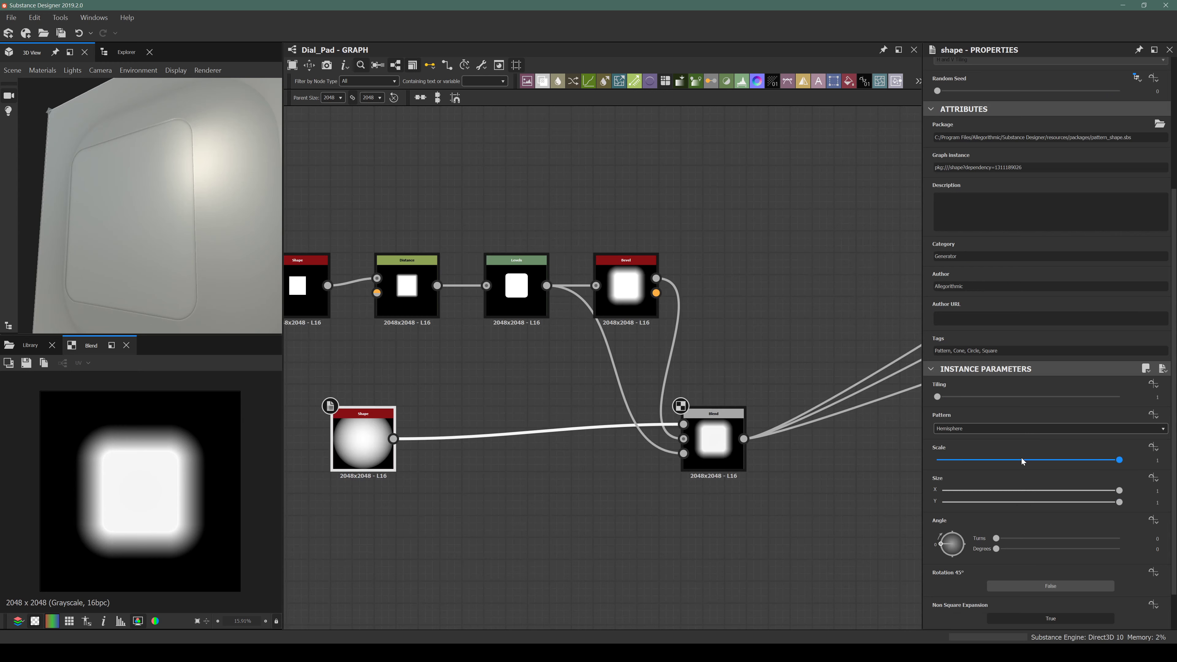
mouse_move(1021, 458)
left_mouse_down()
mouse_move(1003, 459)
mouse_move(1033, 454)
left_mouse_up()
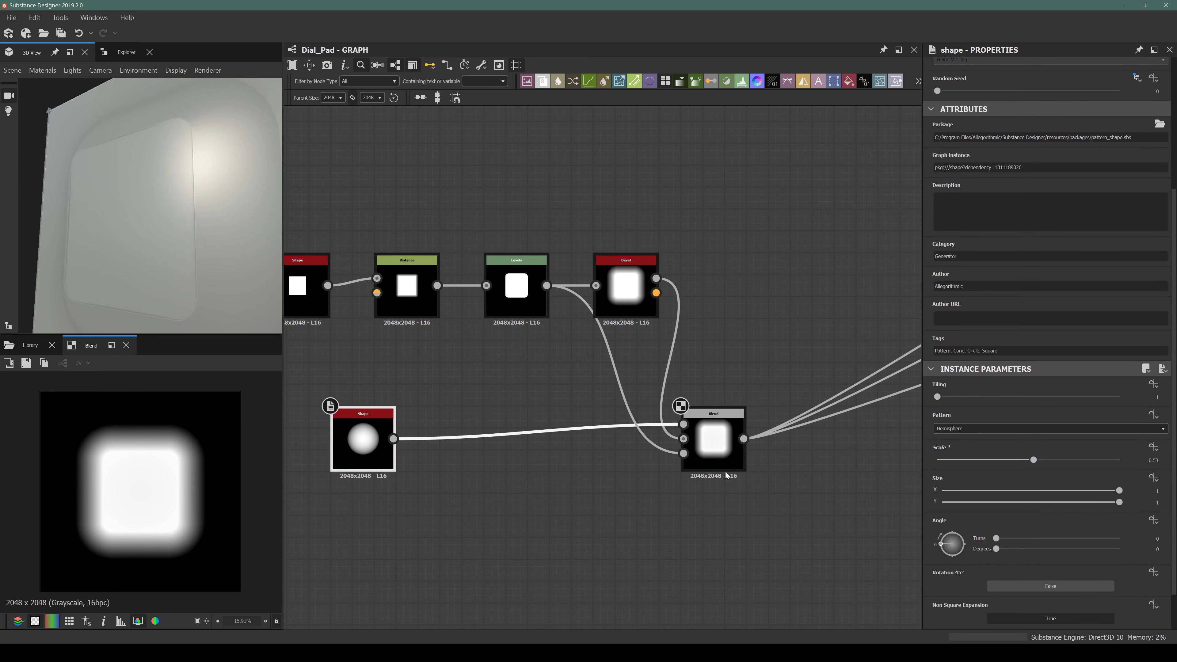
Insert a Blur HQ Grayscale node between the Levels node and the Blend's Opacity input, and raise its Quality to the maximum.
left_click(636, 370)
key("space")
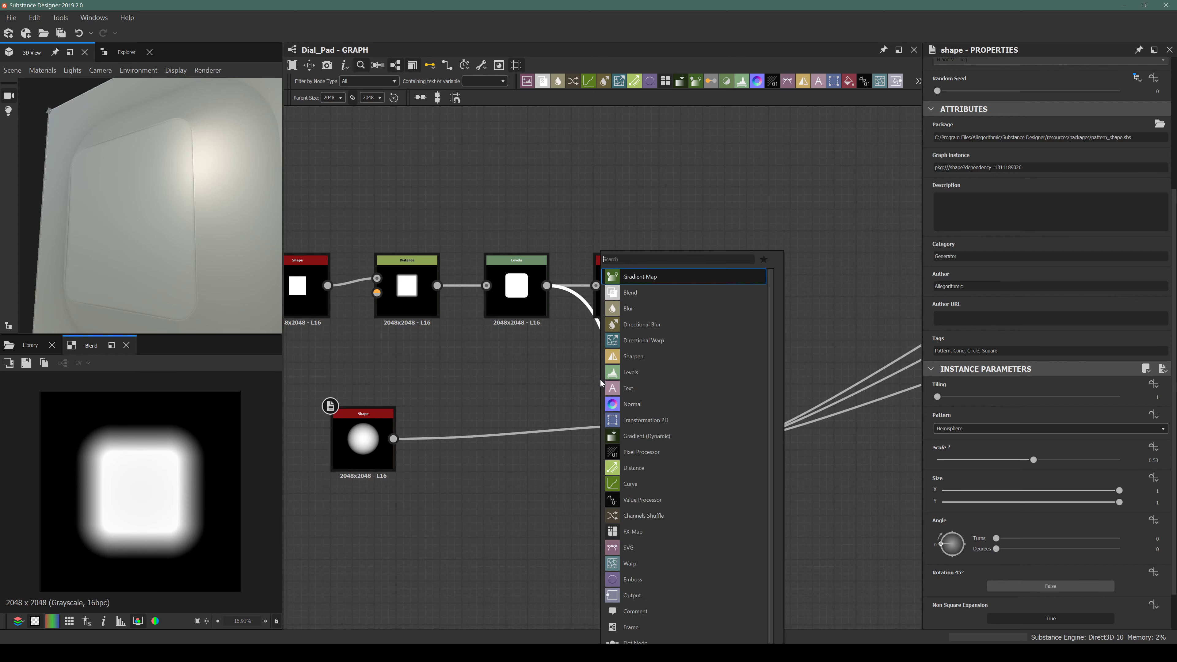
type("blu")
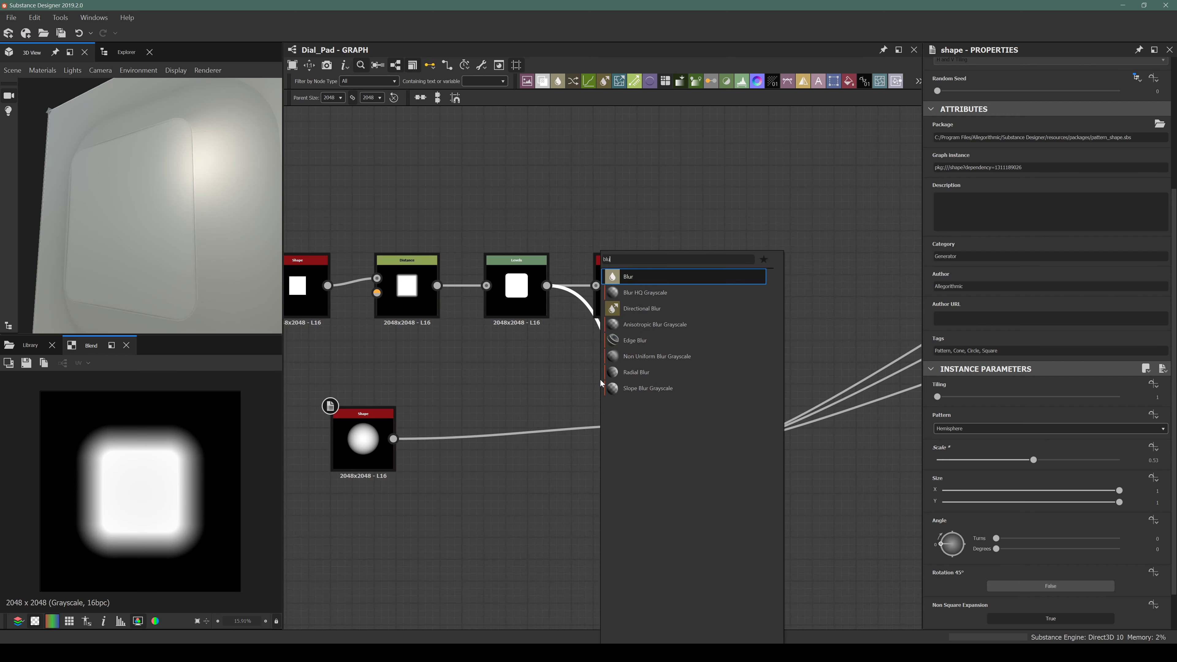
key("Down")
key("Return")
left_click_drag(606, 376, 574, 515)
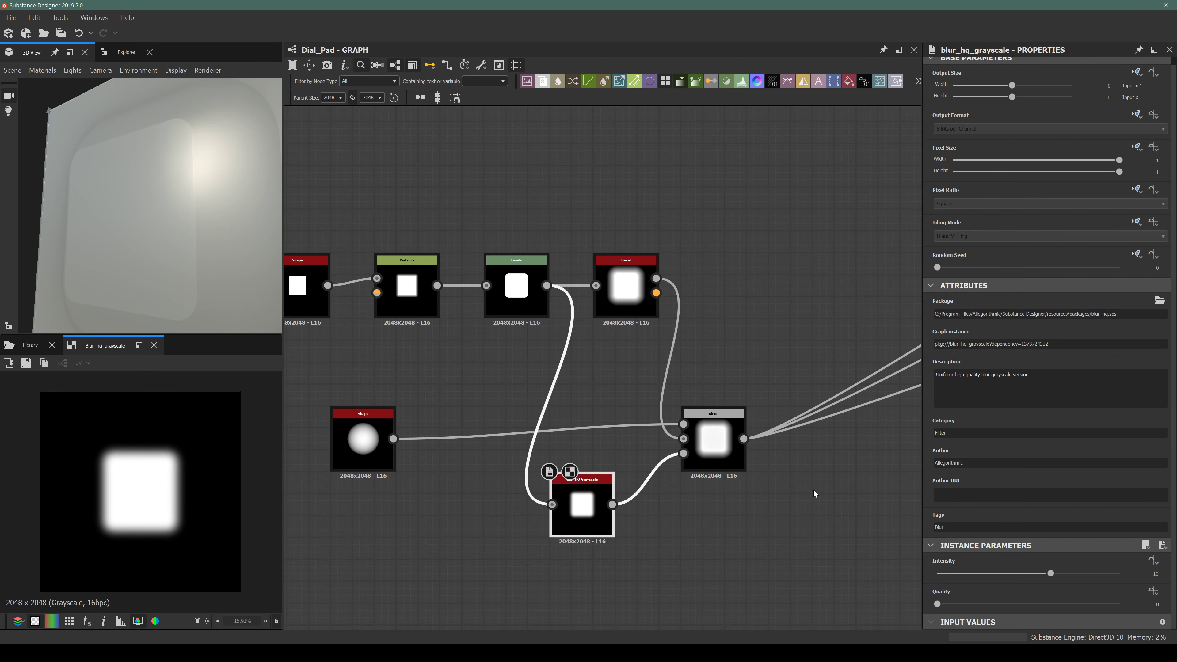
left_click_drag(949, 606, 1124, 629)
Deepen the button's dent by setting the subtracting Blend node's Opacity to about 0.25.
left_click(721, 445)
scroll(721, 445, "up", 1)
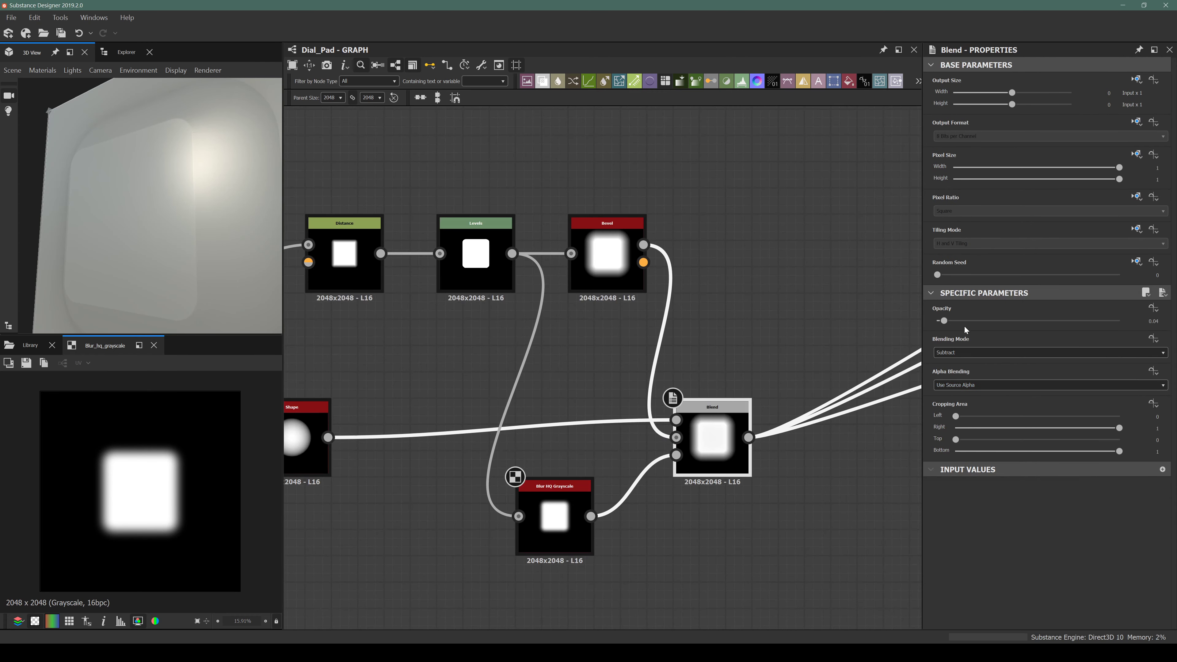
left_click_drag(962, 324, 1008, 320)
left_click_drag(239, 160, 122, 173)
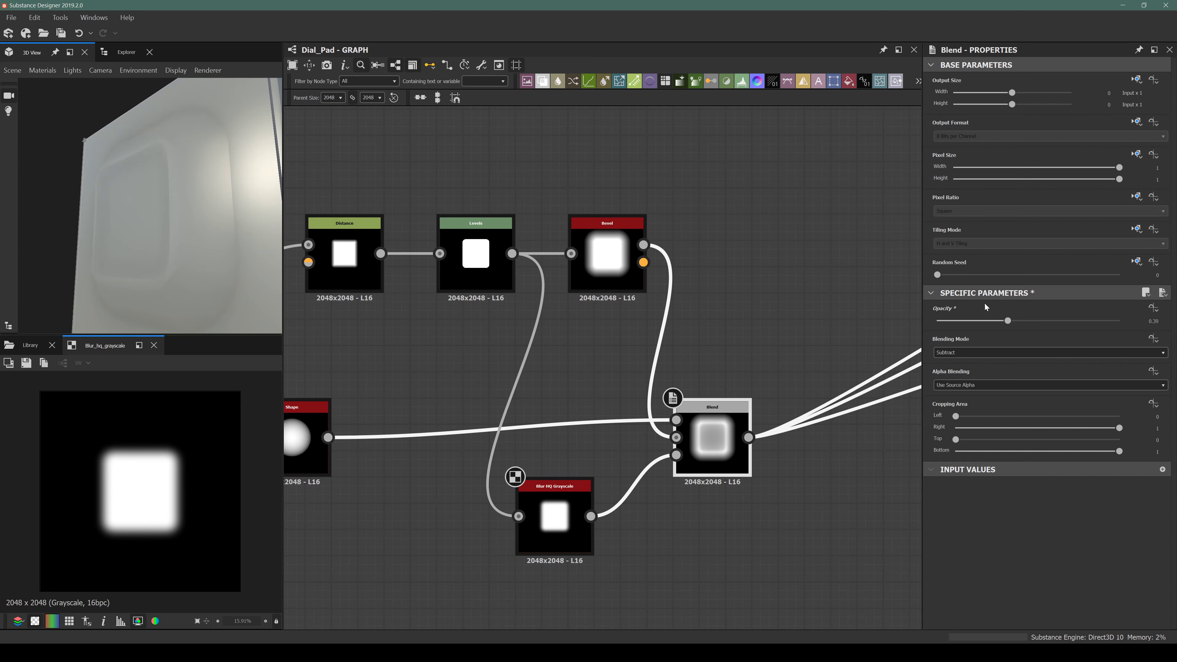
left_click_drag(1007, 320, 982, 320)
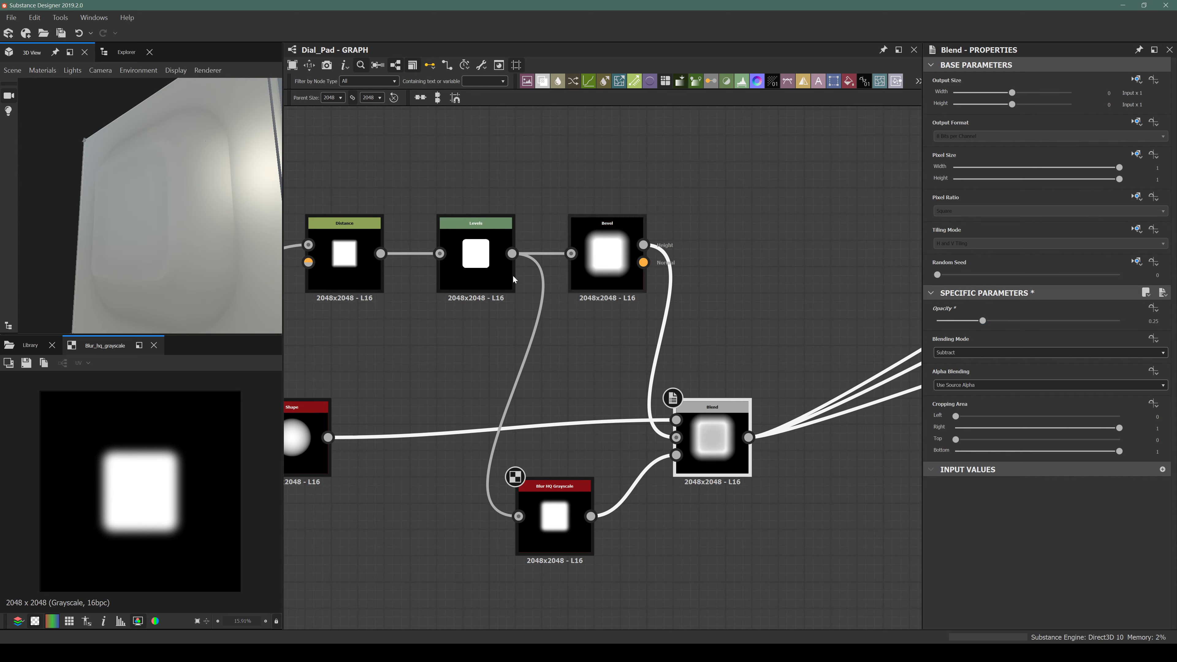
Examine the button's dent and bevelled edges in the 3D preview from the front and from the side.
left_click_drag(104, 207, 171, 253)
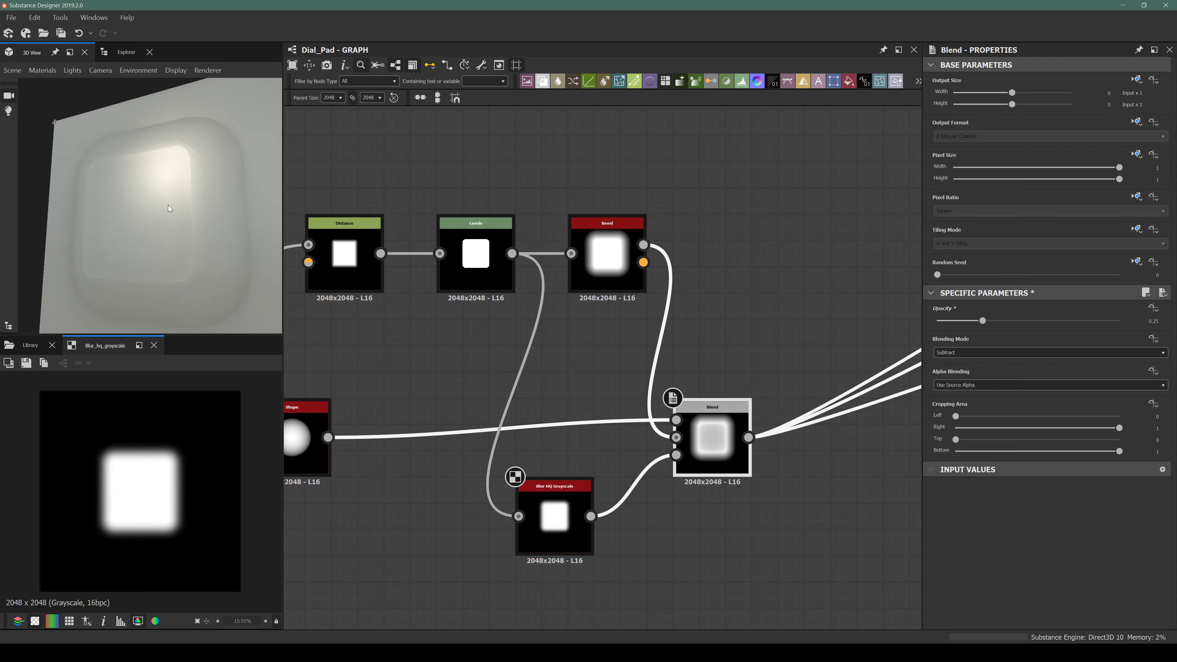
left_click_drag(168, 208, 239, 191)
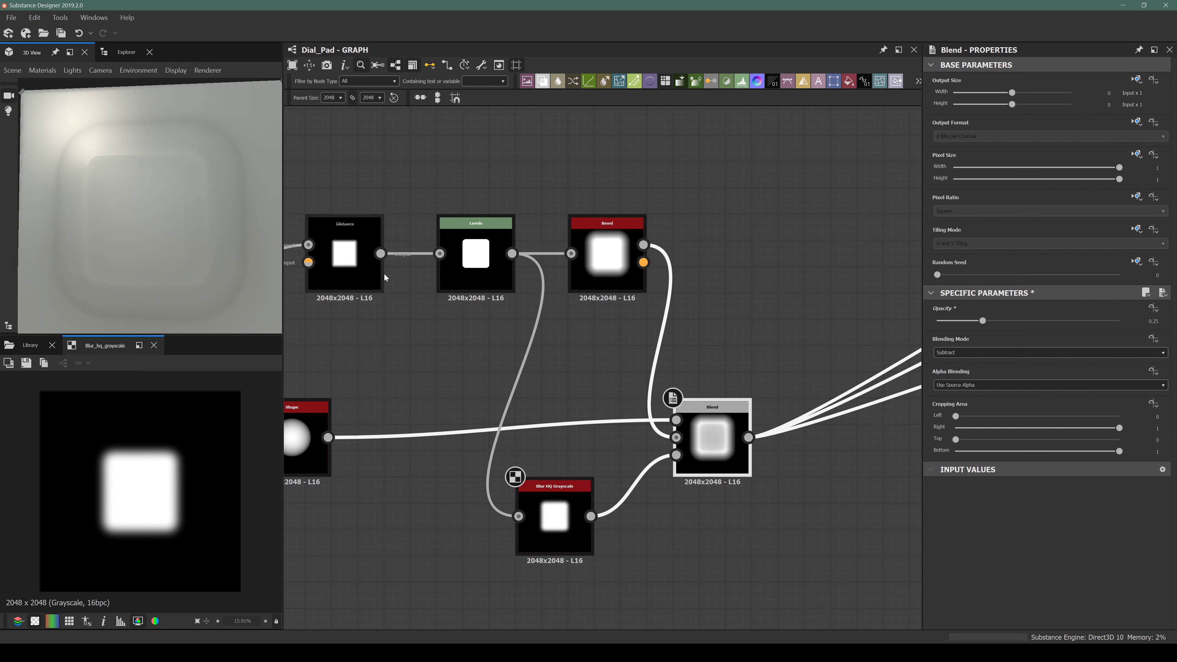
scroll(154, 212, "down", 2)
left_click_drag(236, 257, 143, 233)
left_click_drag(143, 157, 161, 174)
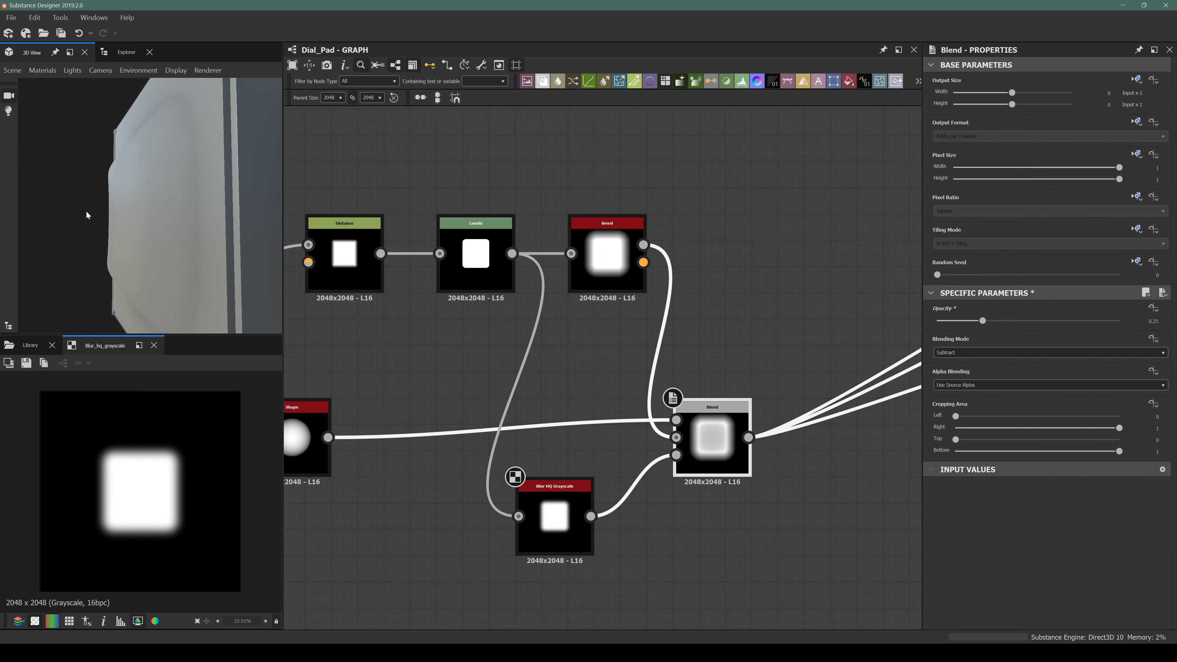
left_click_drag(86, 215, 128, 235)
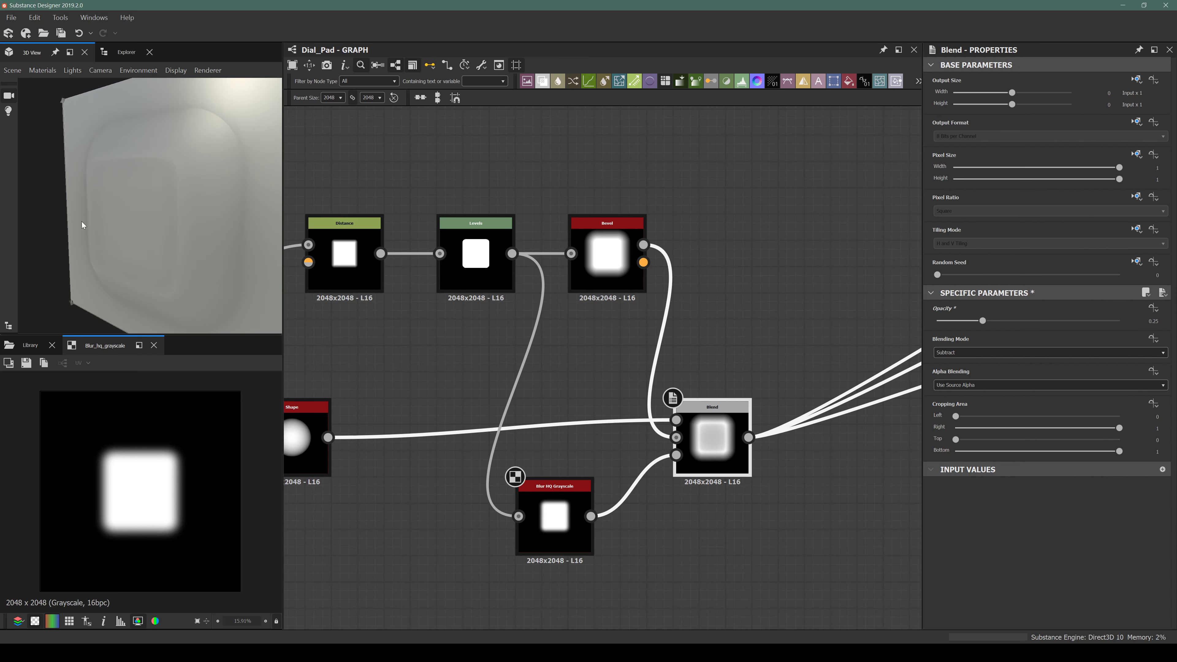
left_click_drag(97, 137, 140, 195)
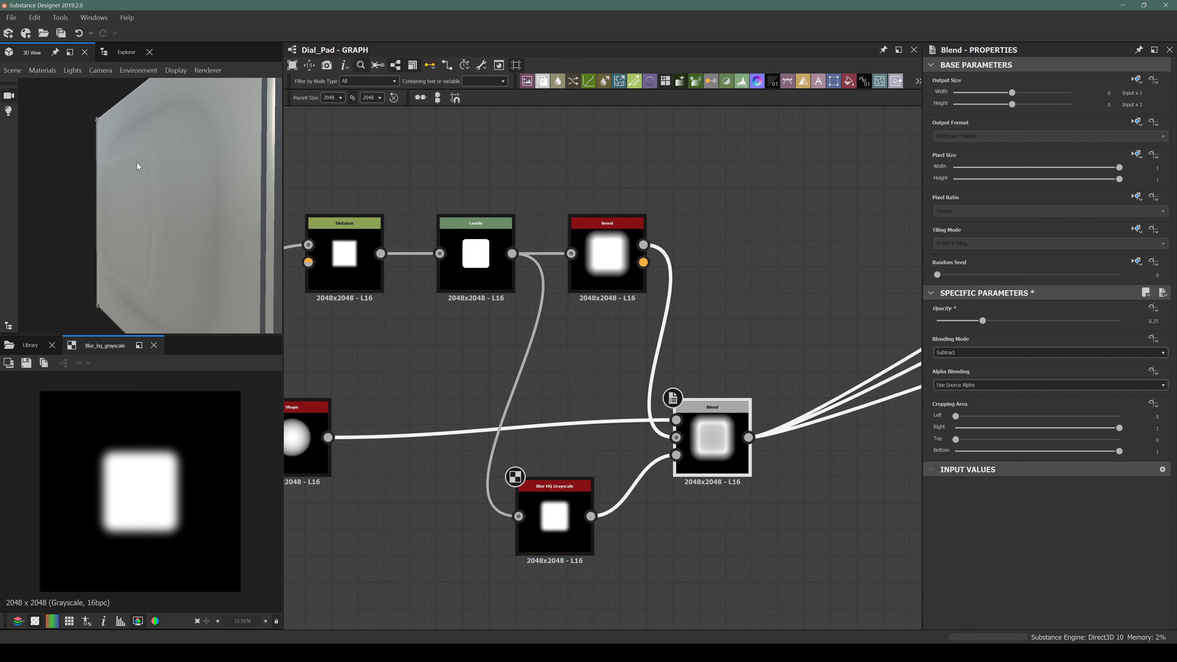
left_click_drag(115, 92, 190, 224)
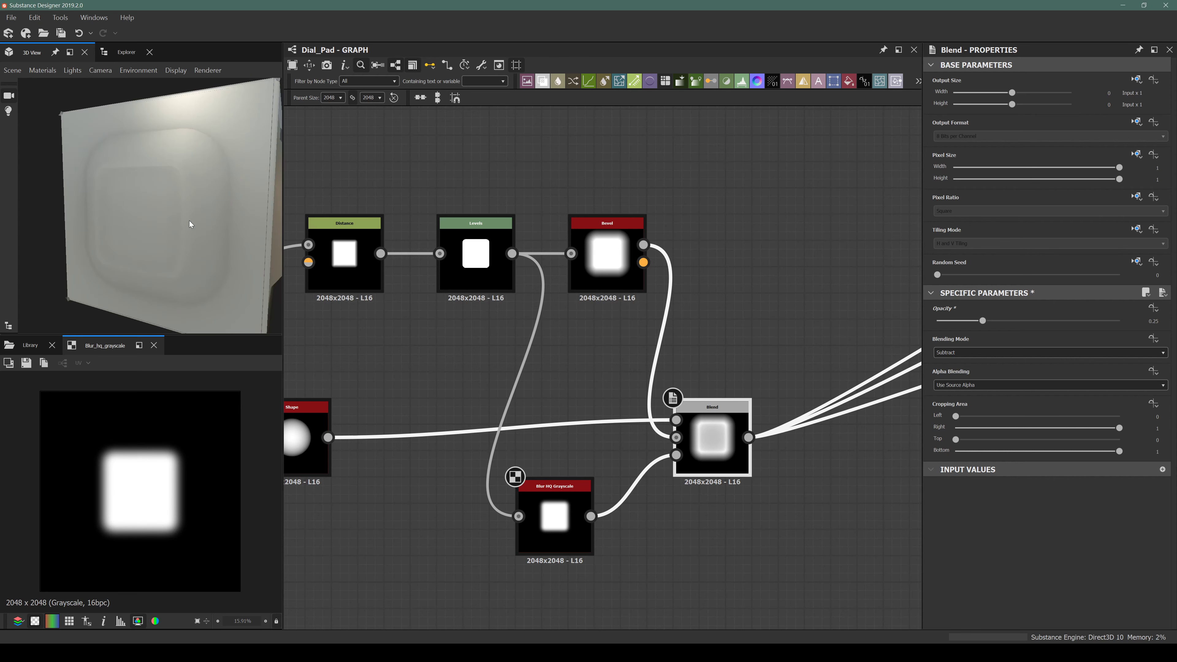
Edit the 3D view's Default material and set its height Scale to 20.
left_click(422, 496)
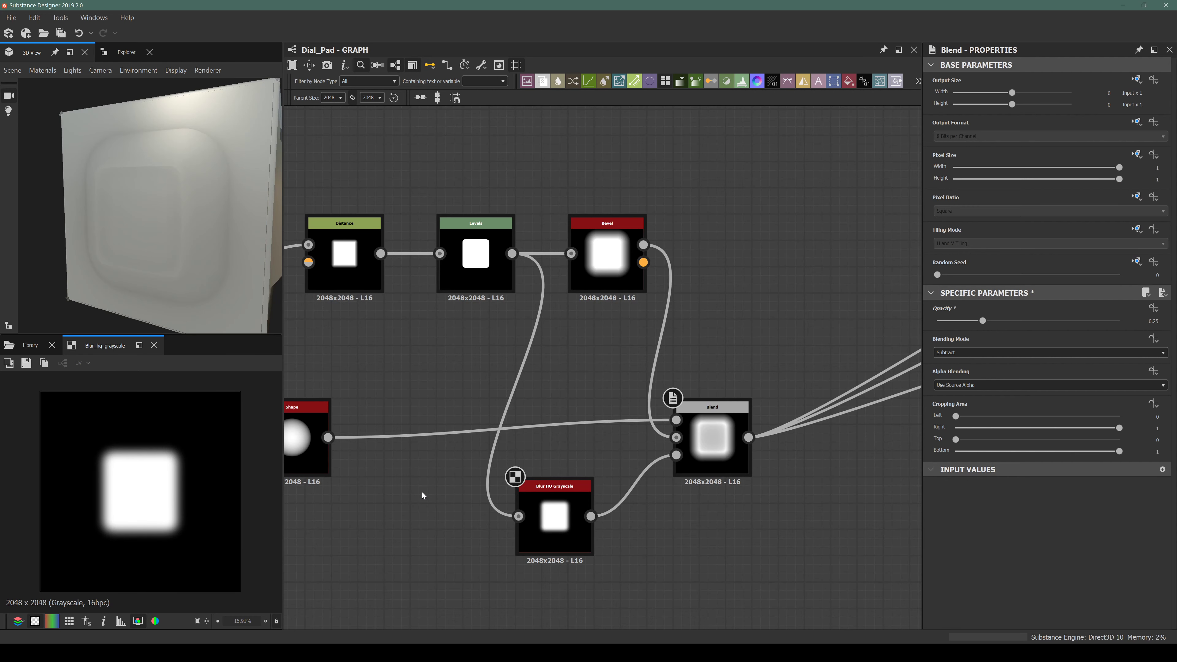
left_click(42, 69)
mouse_move(93, 85)
mouse_move(141, 102)
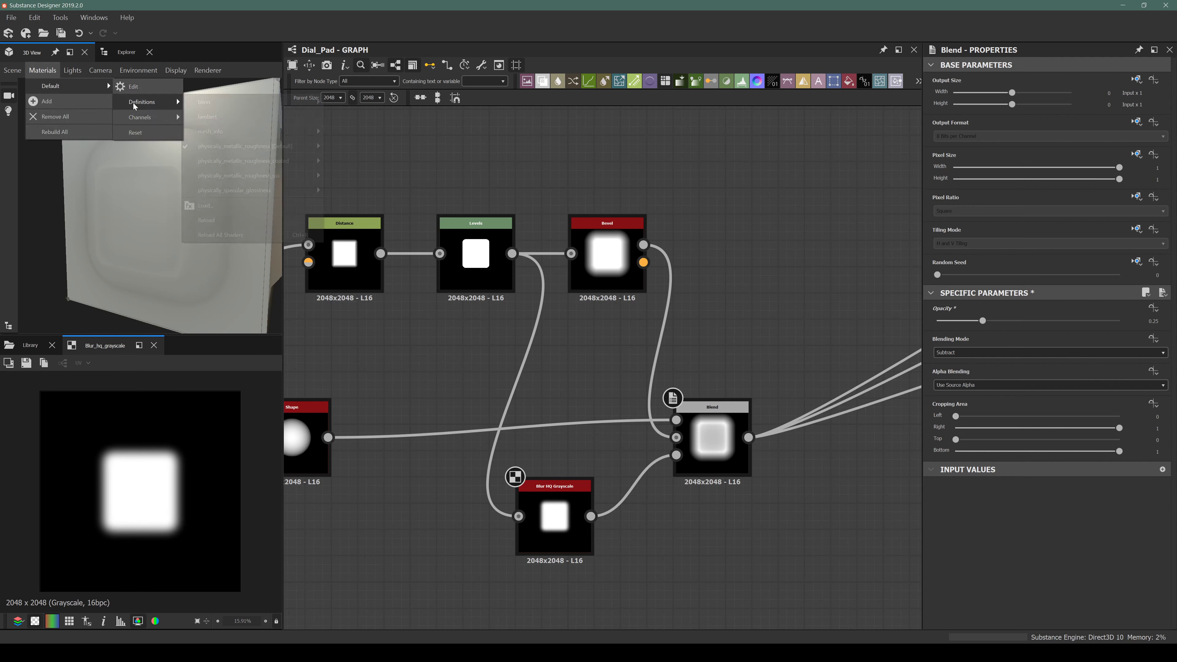
mouse_move(240, 146)
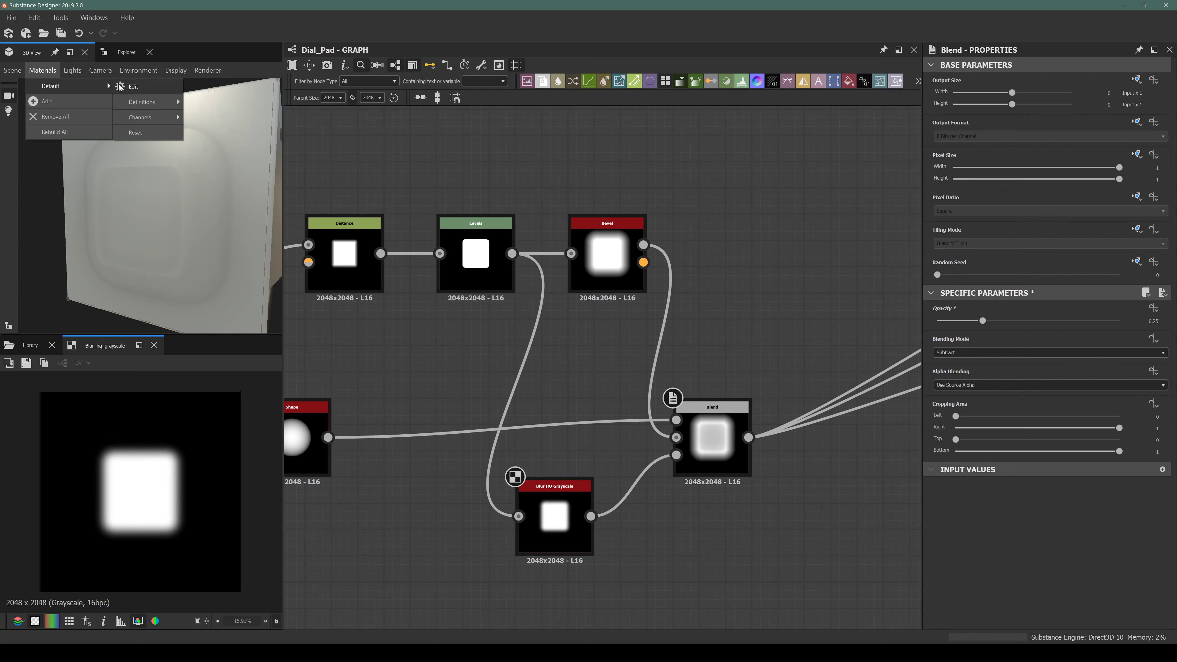
left_click(133, 86)
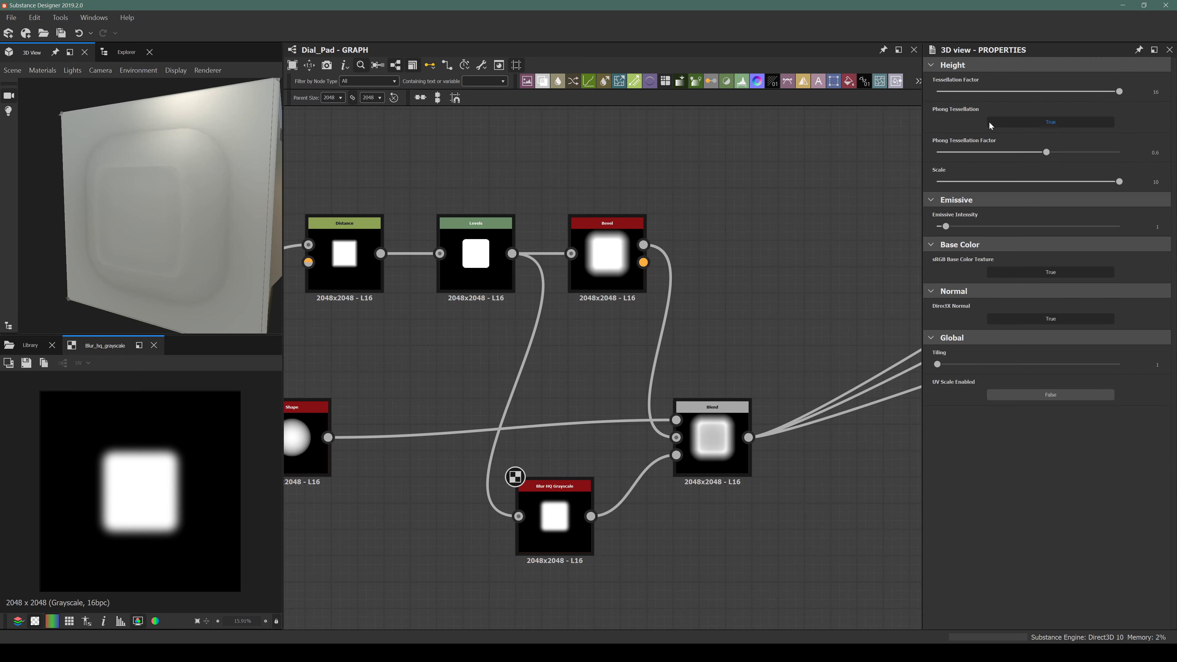
double_click(1156, 182)
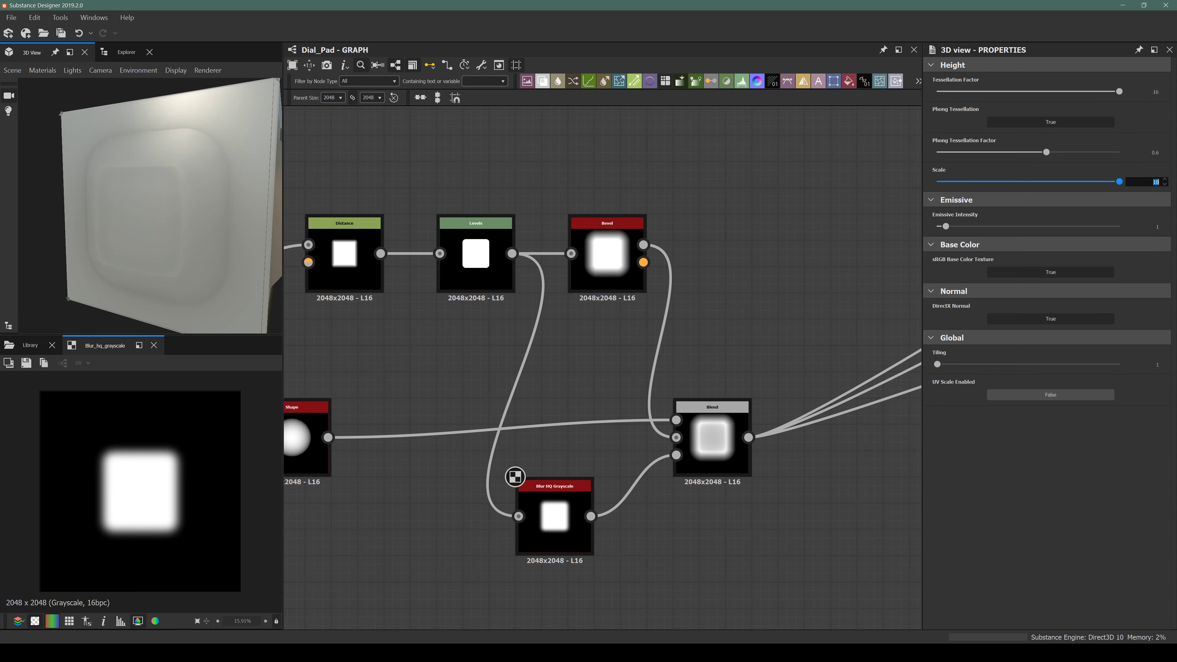
type("20")
key("Return")
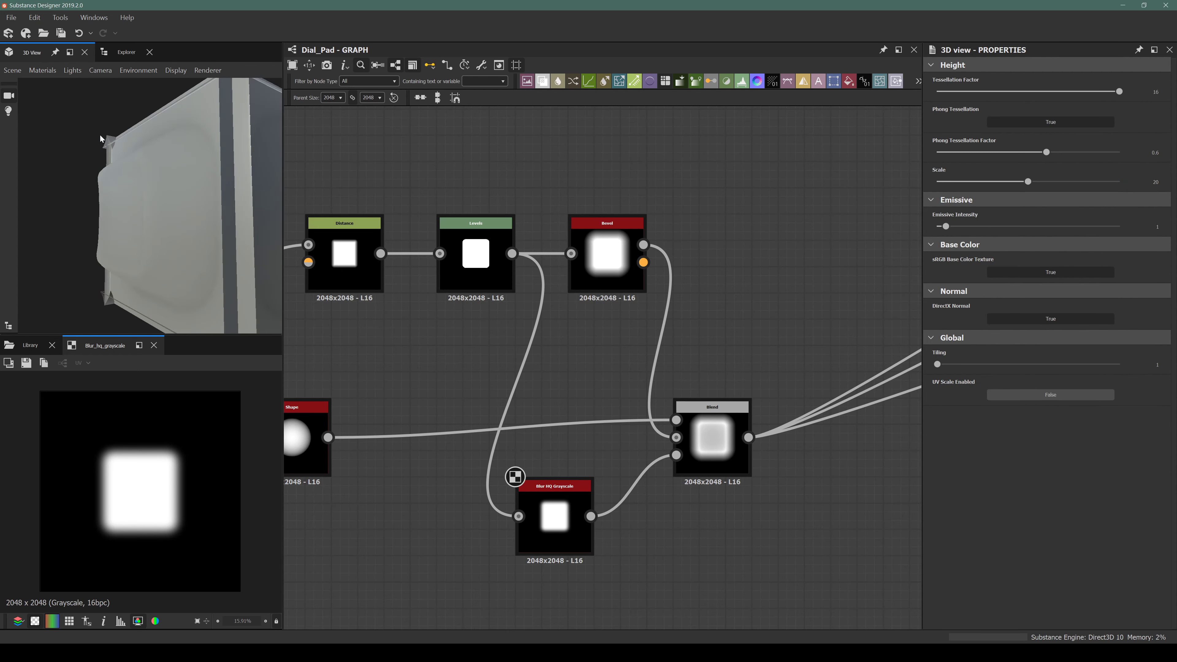
Set the 3D material's height Scale to 30 and inspect the button's dent and edges from several angles.
double_click(1156, 182)
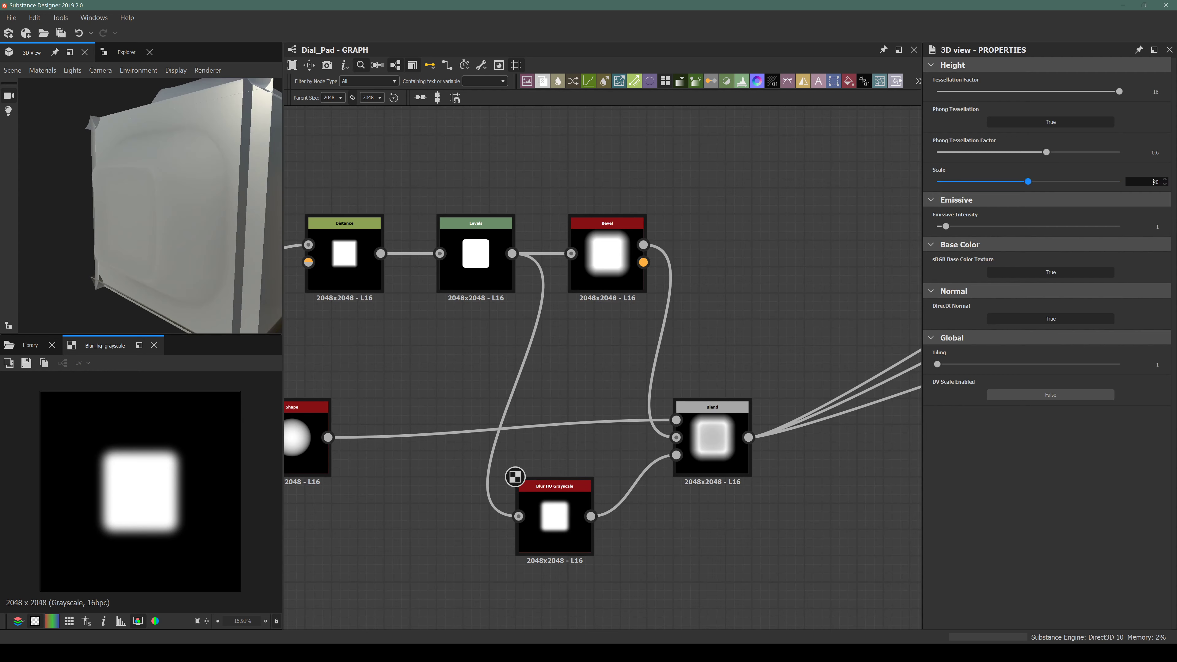
type("30")
key("Return")
left_click_drag(159, 166, 109, 158)
left_click_drag(62, 201, 161, 152)
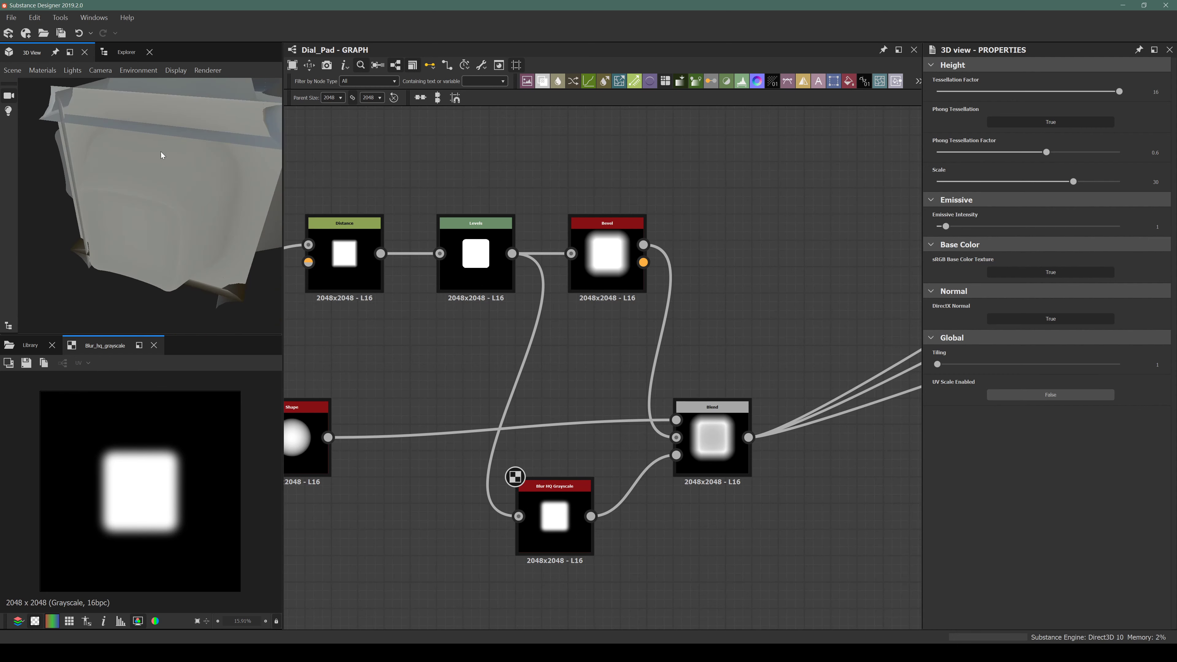
left_click_drag(142, 214, 167, 185)
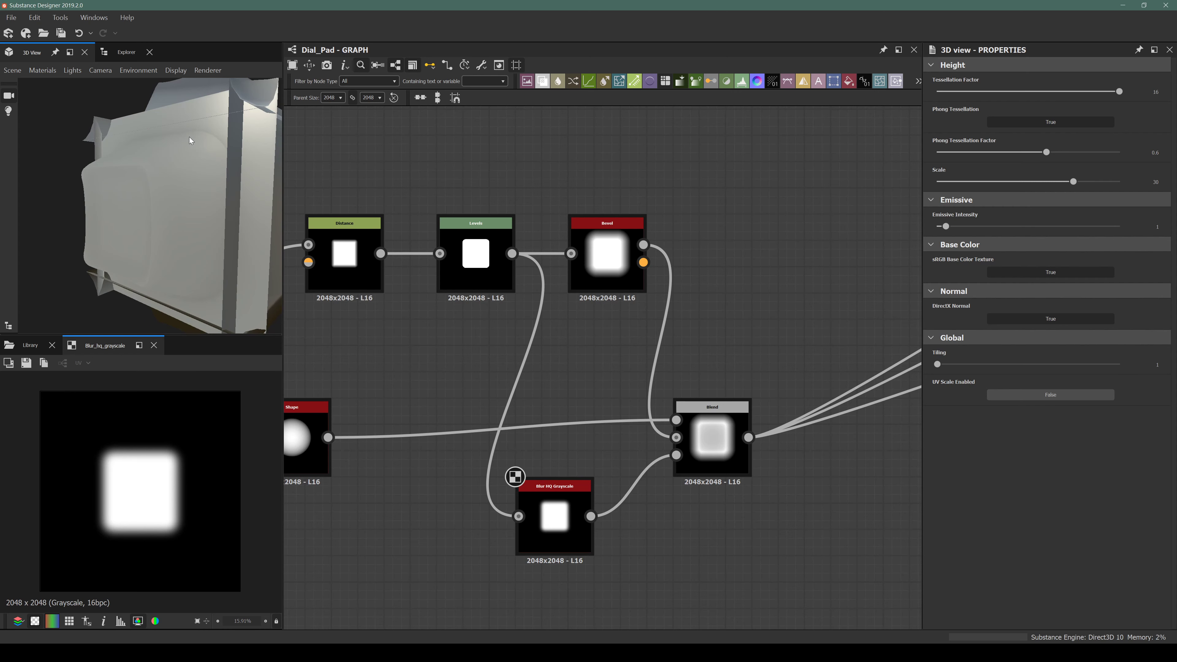
mouse_move(109, 180)
left_mouse_down()
mouse_move(83, 184)
mouse_move(52, 168)
mouse_move(127, 254)
mouse_move(151, 236)
mouse_move(109, 193)
left_mouse_up()
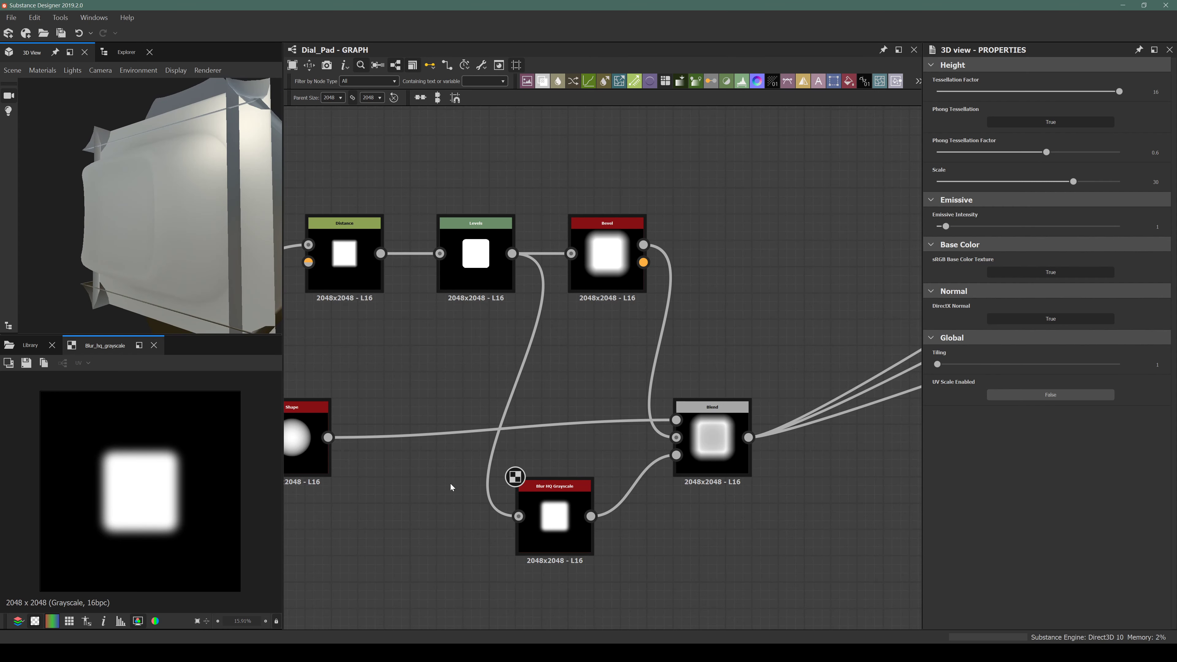
Soften the button's dent by lowering the subtracting Blend node's Opacity to about 0.15, checking the depth in the 3D preview.
middle_click_drag(420, 445, 443, 472)
left_click(725, 495)
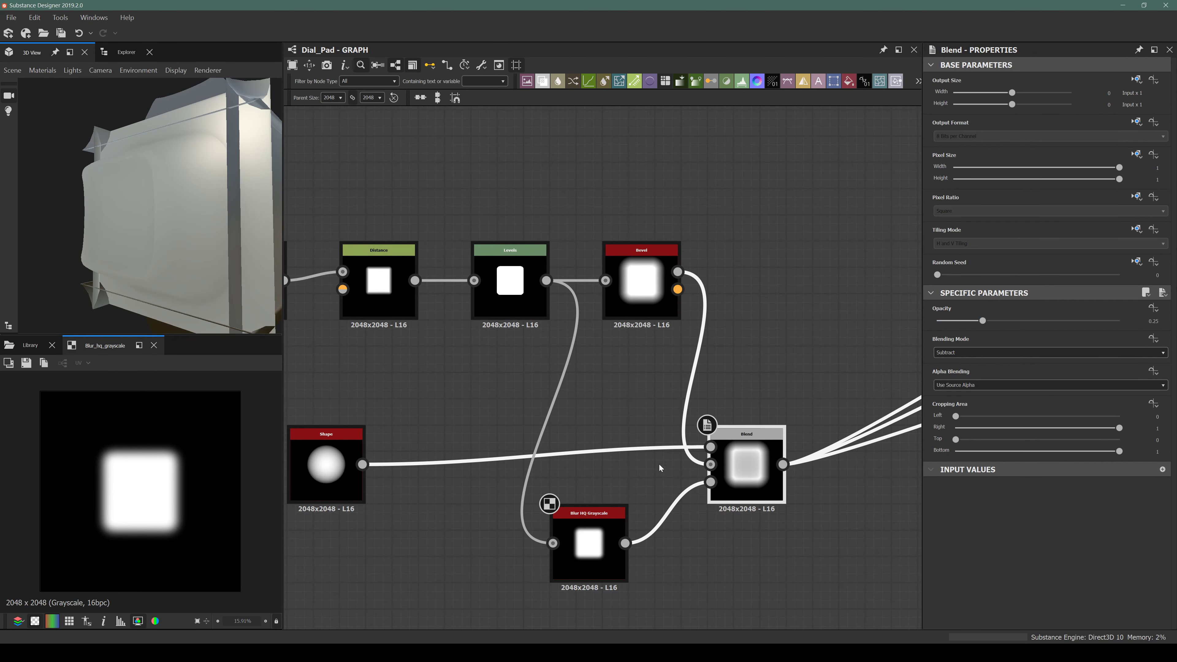
left_click(958, 321)
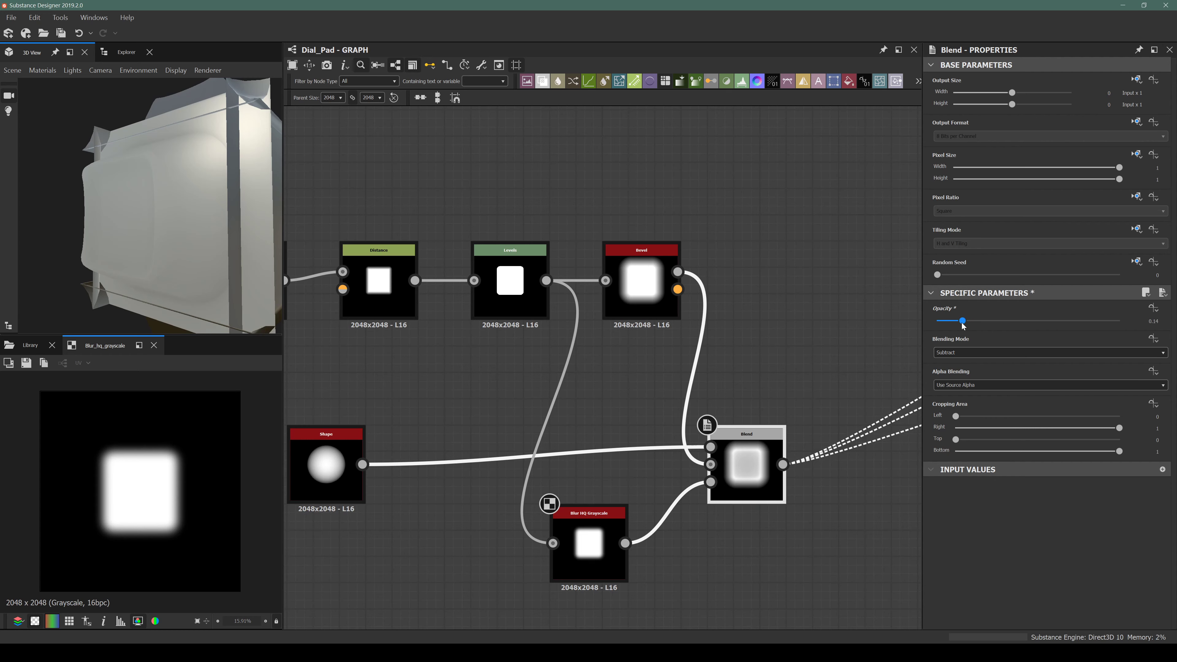
left_click_drag(959, 321, 963, 321)
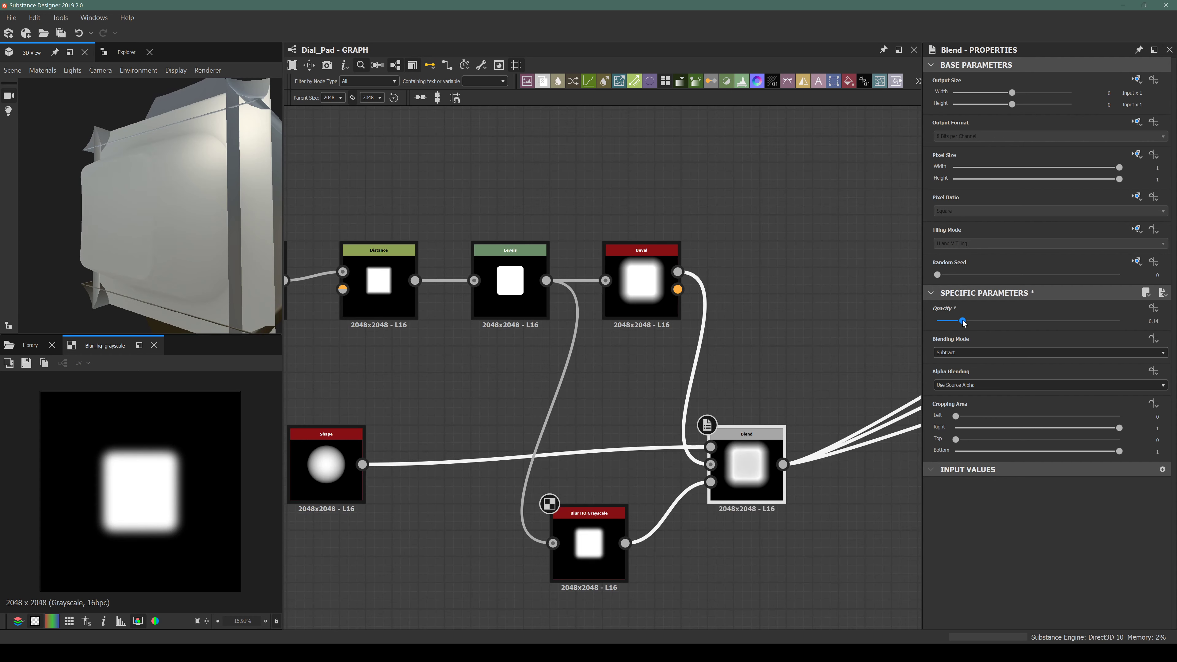
left_click_drag(123, 194, 84, 211)
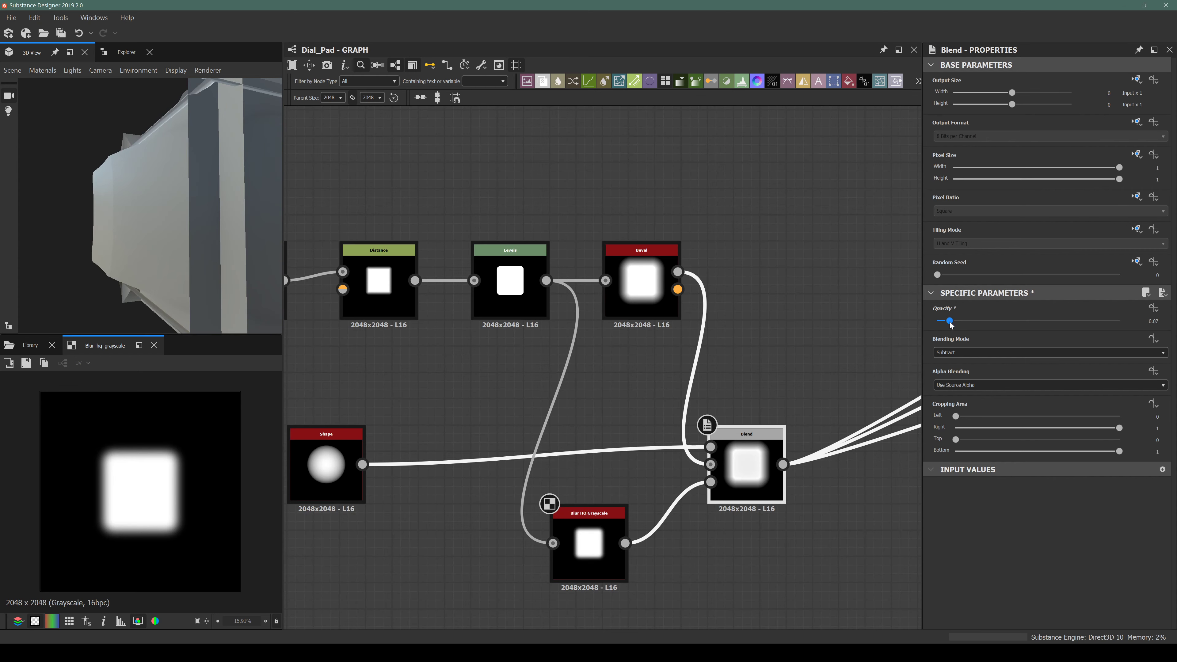
left_click_drag(959, 321, 964, 320)
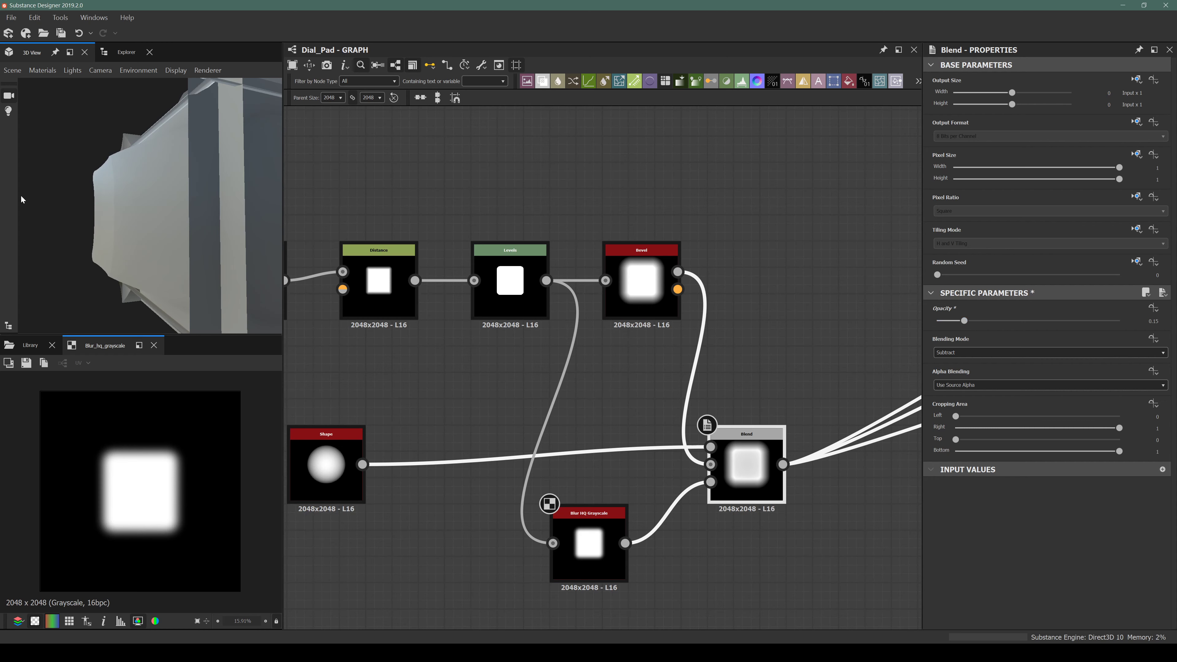
left_click_drag(155, 202, 127, 227)
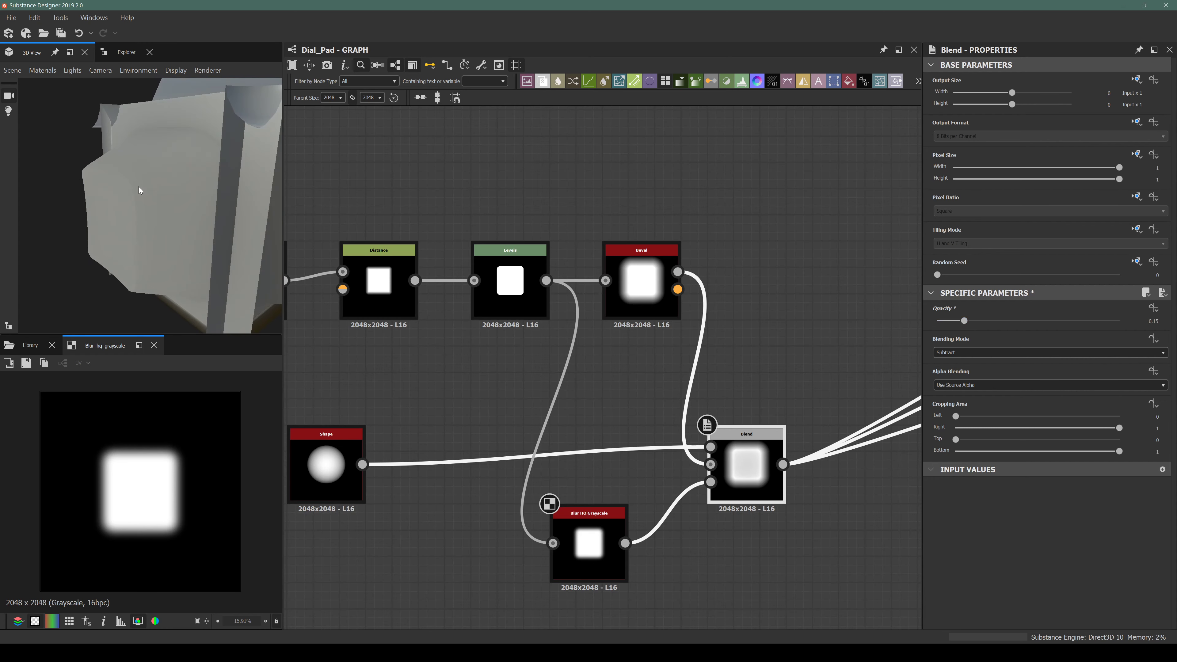
Insert a Blur HQ Grayscale node after the button's subtracting Blend node and raise its Quality to 1.
middle_click_drag(635, 419, 457, 399)
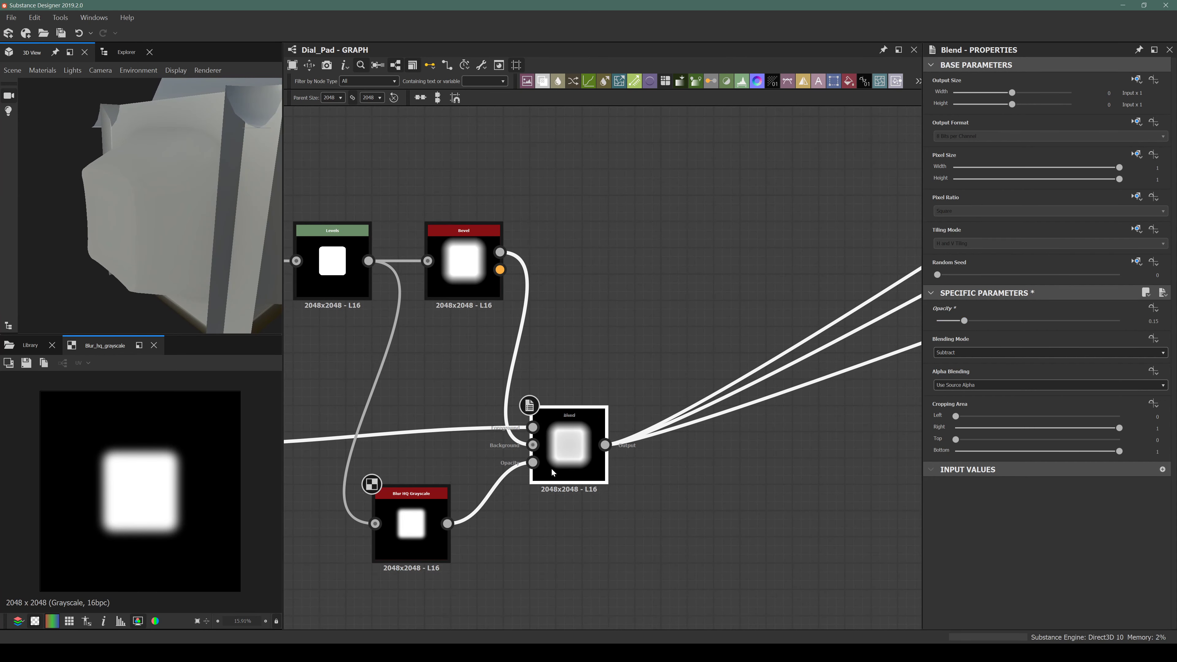
key("space")
type("blur")
key("Down")
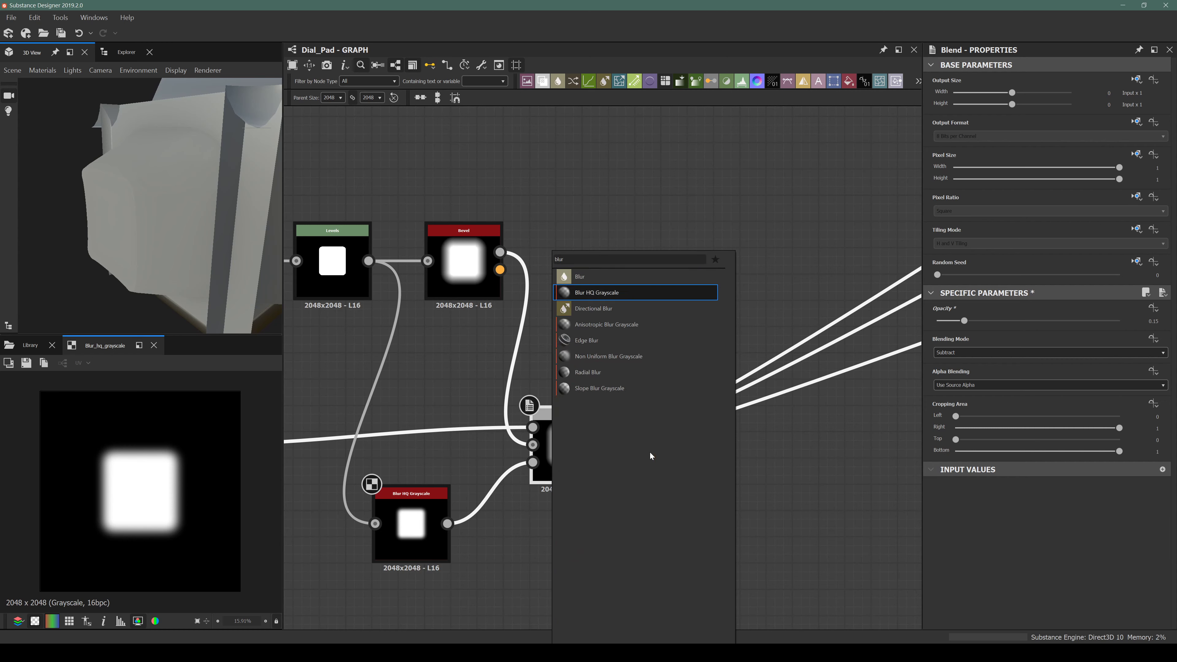
key("Return")
left_click(968, 612)
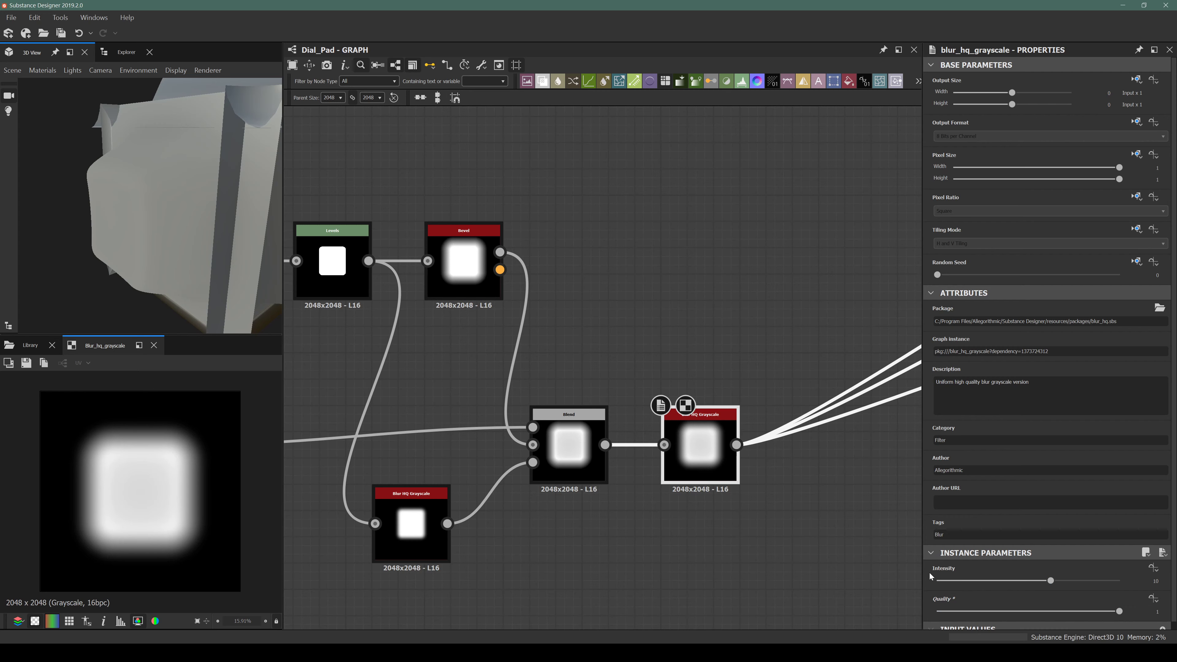
Lower the new Blur HQ Grayscale node's Intensity to about 3, checking the smoothed button edges in the 3D preview.
left_click_drag(935, 580, 965, 583)
scroll(100, 187, "down", 2)
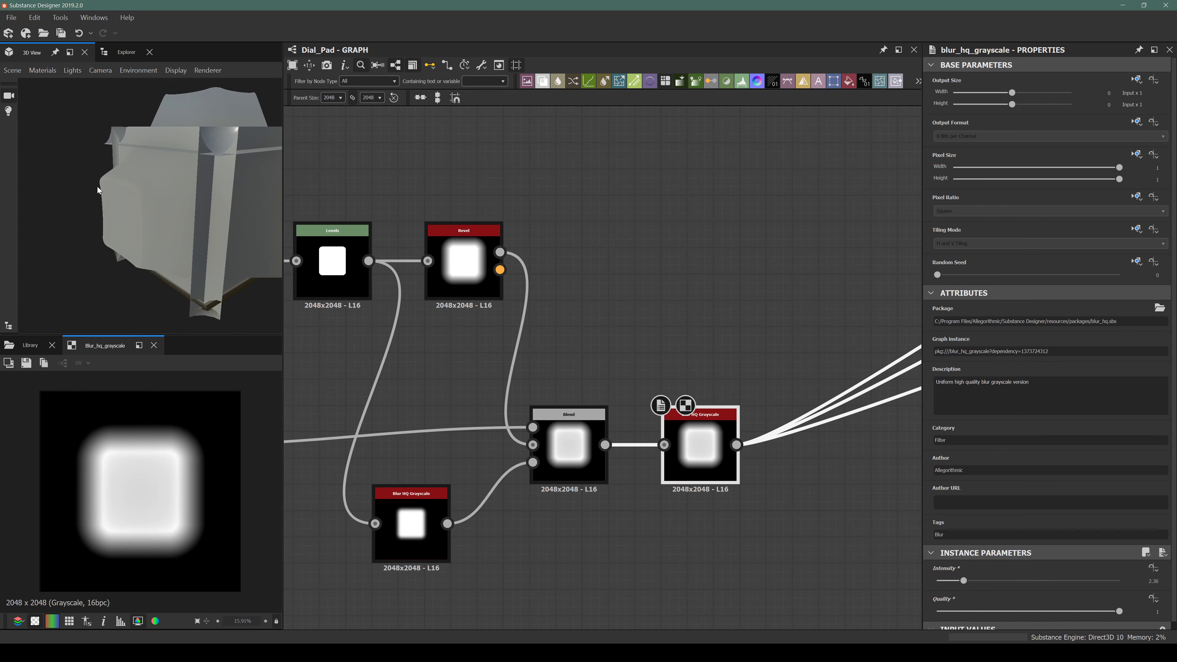
scroll(93, 184, "up", 4)
left_click_drag(95, 186, 93, 191)
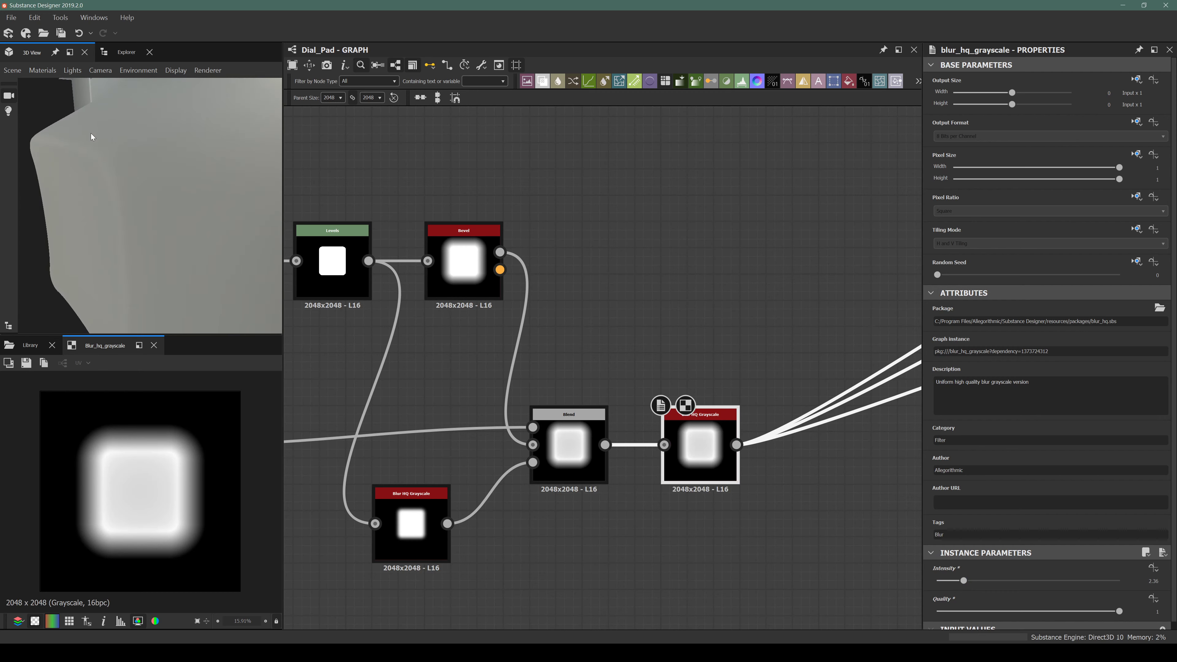
left_click_drag(972, 580, 972, 584)
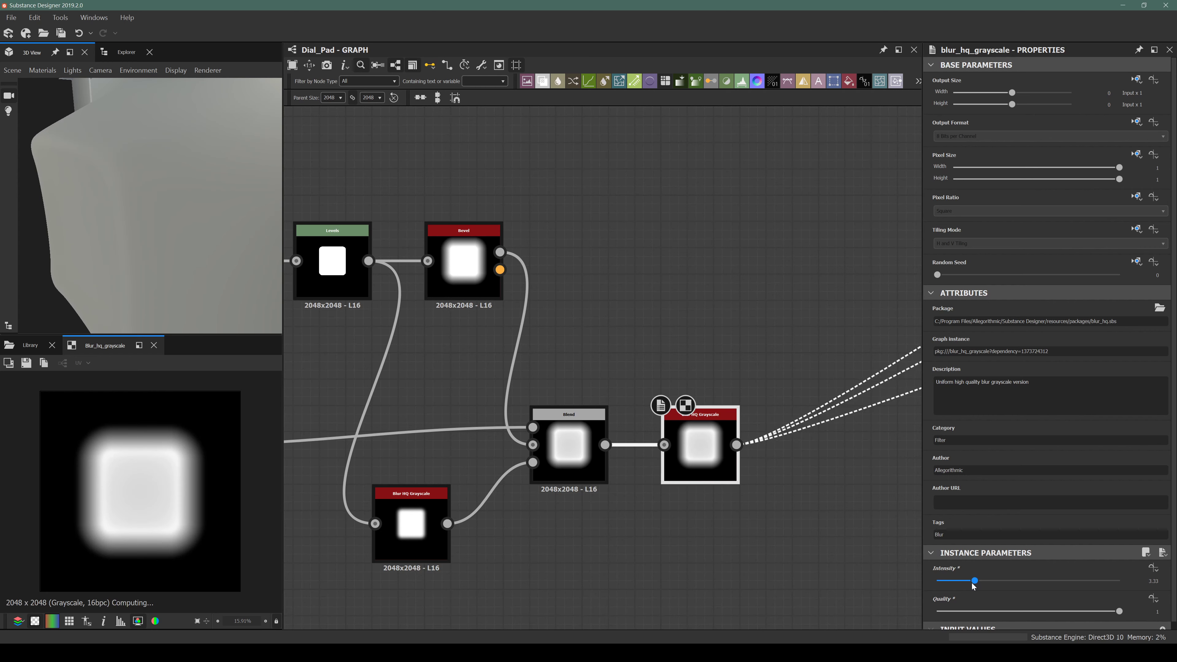
left_click_drag(126, 197, 173, 196)
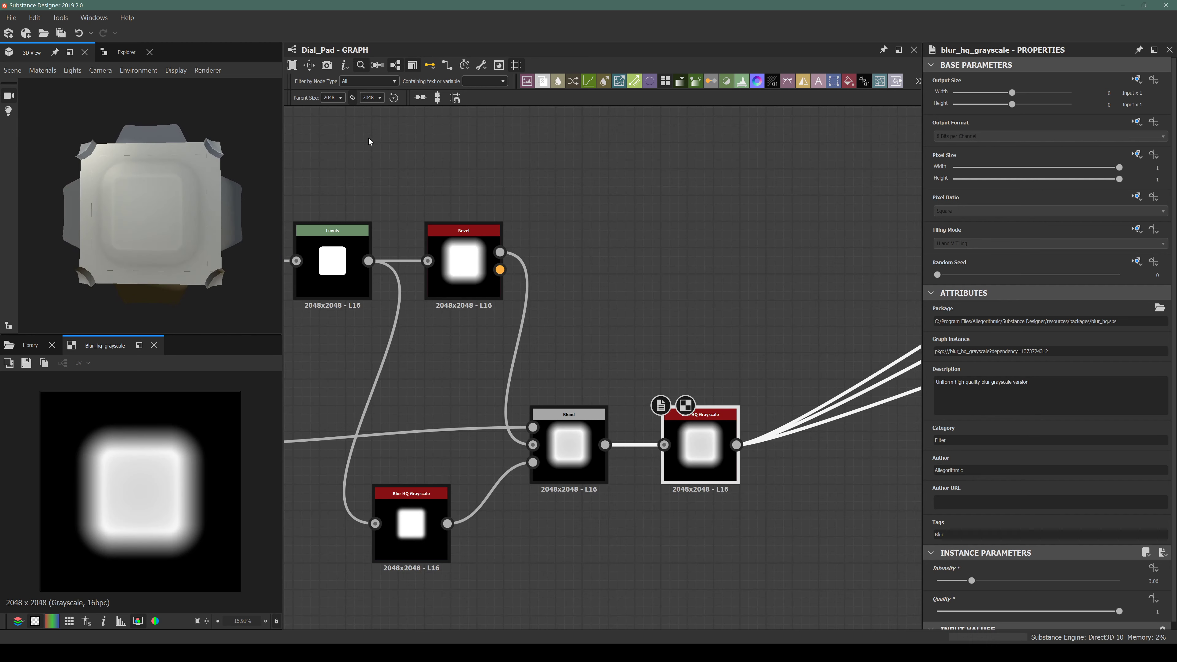
Edit the 3D view's Default material and set its height Scale to 10.
left_click(42, 70)
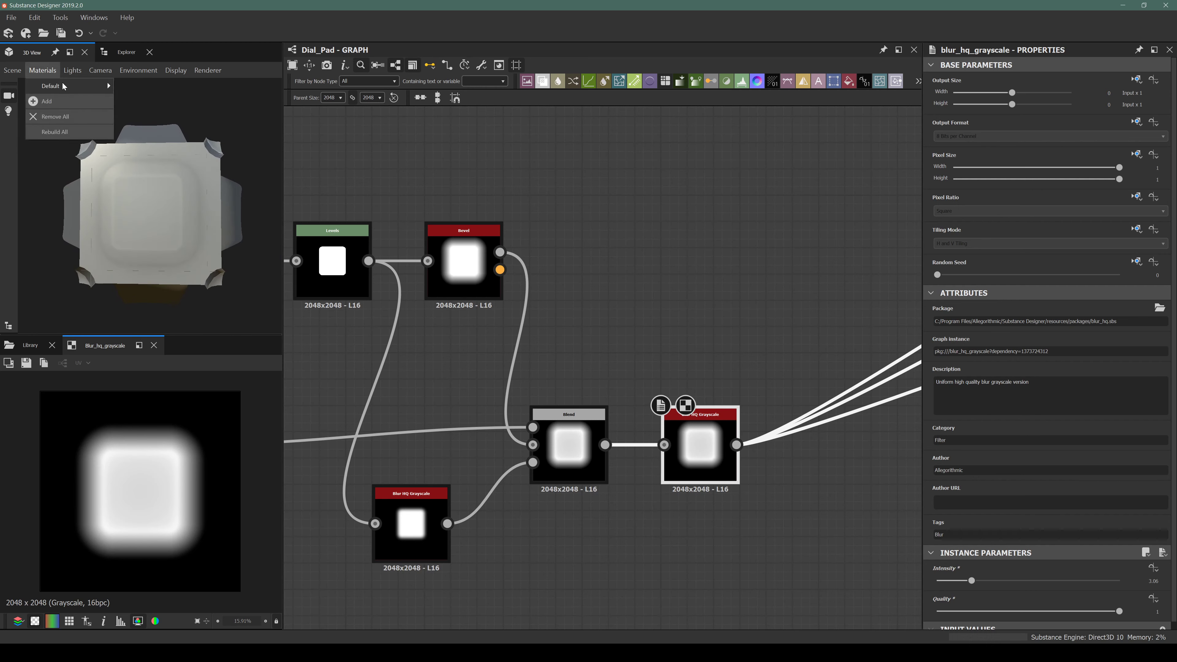
mouse_move(88, 86)
left_click(133, 87)
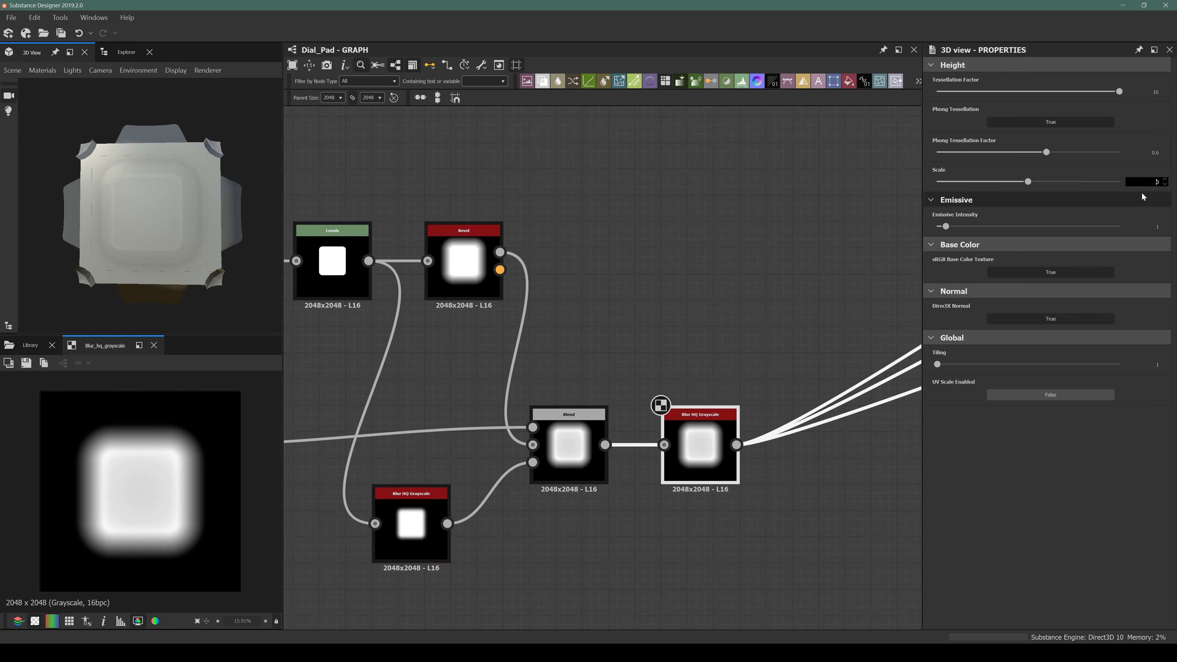
key("Return")
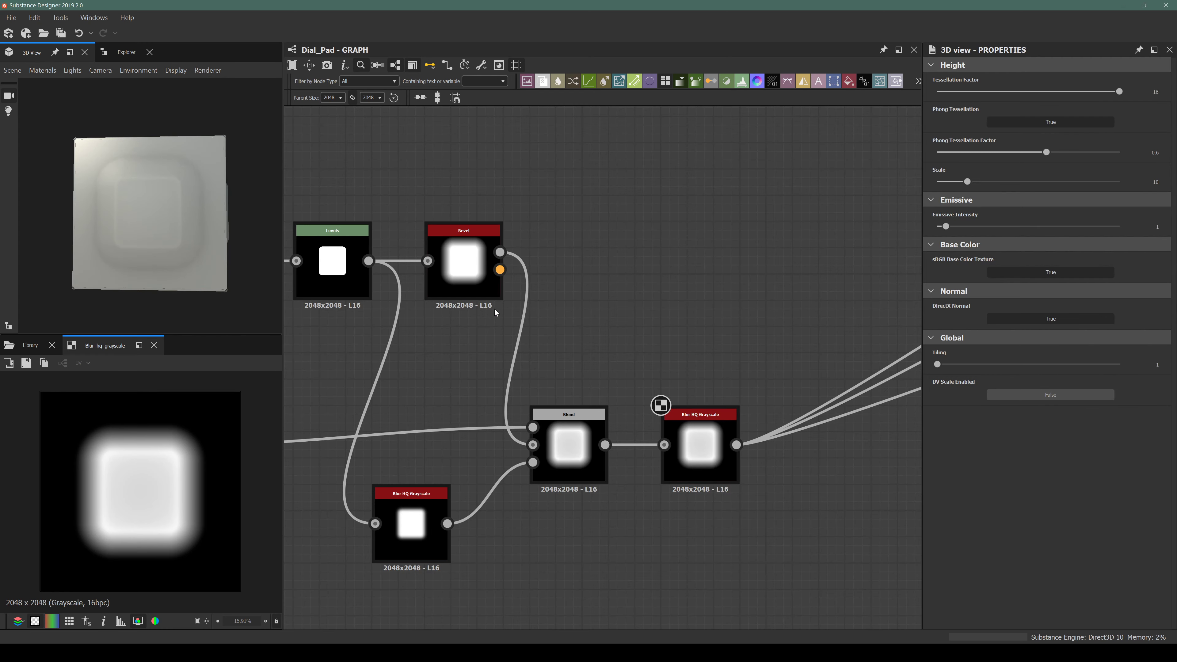
Move the output connections from the button's final Blur HQ Grayscale node to the last Blend node of the keypad chain.
scroll(565, 352, "down", 5)
middle_click_drag(691, 410, 486, 467)
scroll(486, 468, "down", 4)
middle_click_drag(591, 416, 515, 452)
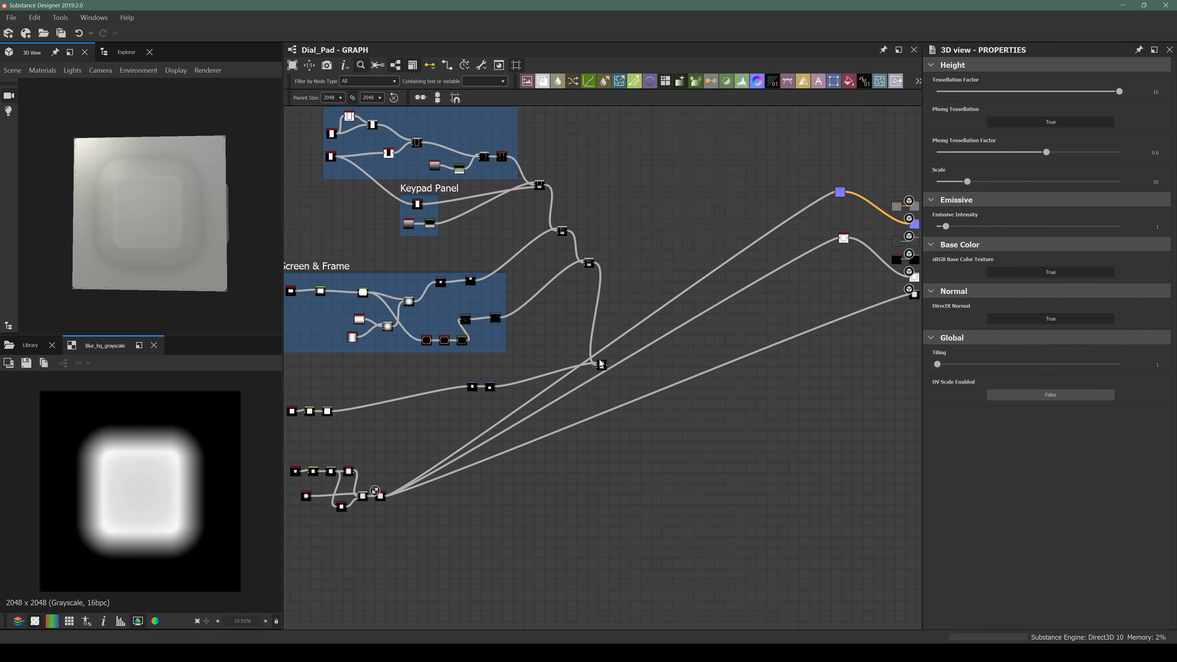
scroll(600, 363, "up", 3)
scroll(393, 491, "down", 5)
scroll(440, 495, "up", 5)
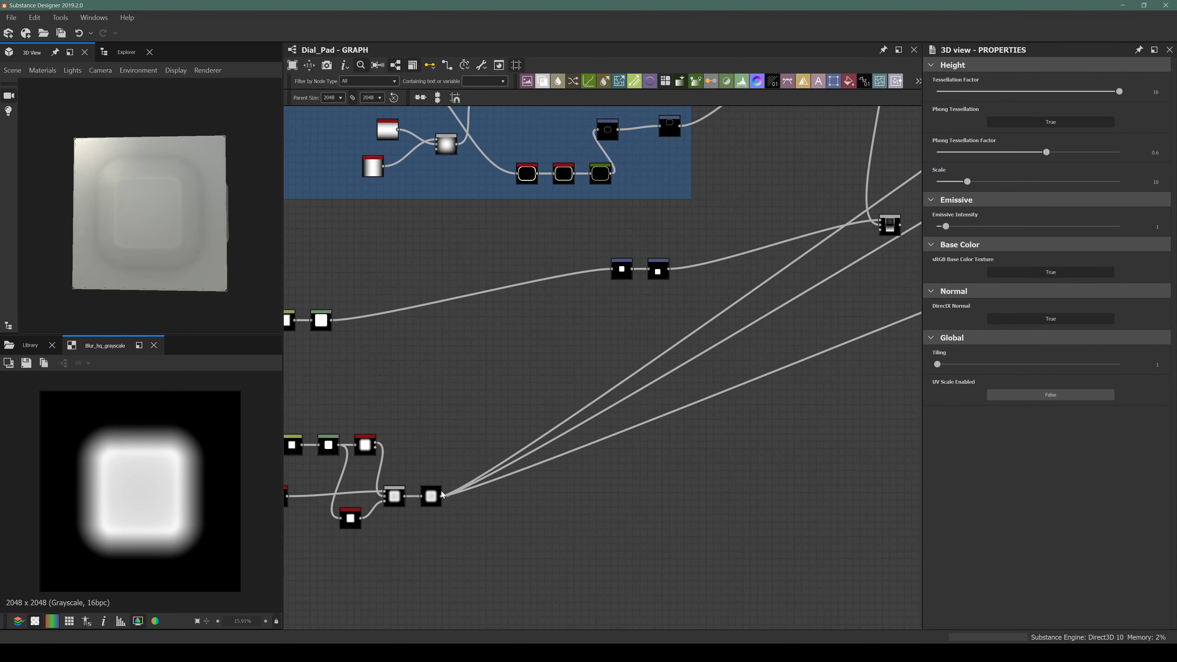
left_click_drag(441, 497, 890, 235, "shift")
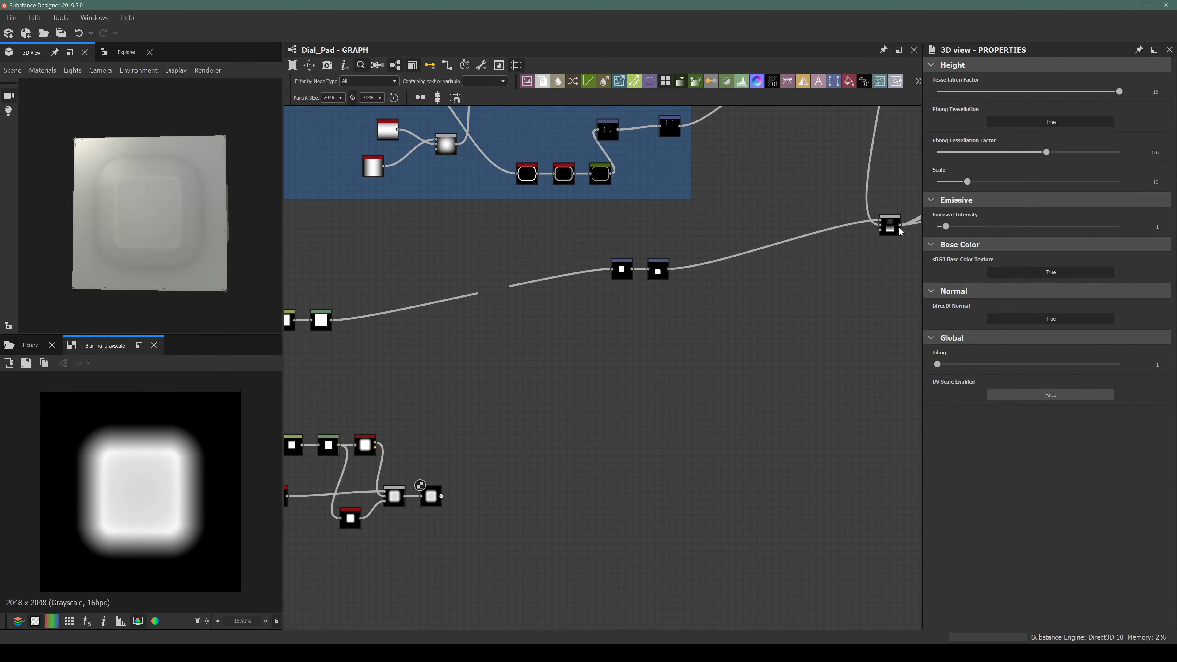
left_click(892, 232)
scroll(153, 230, "up", 2)
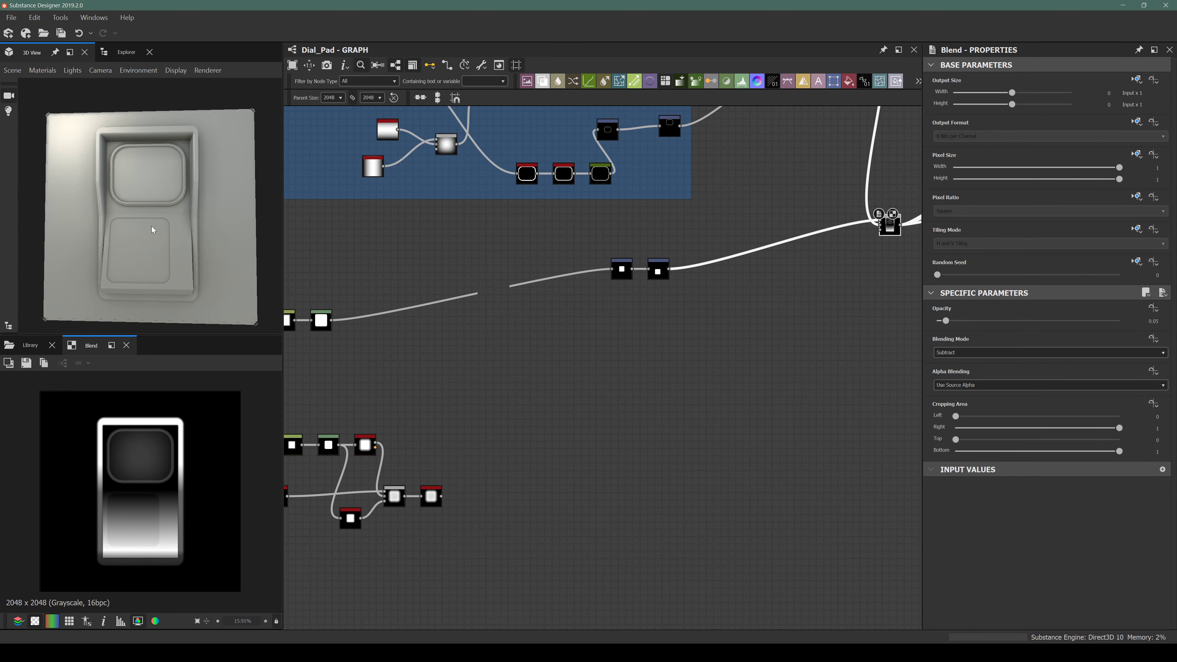
Add a Transformation 2D node after the button's final Blur HQ Grayscale node.
scroll(539, 465, "up", 4)
double_click(487, 399)
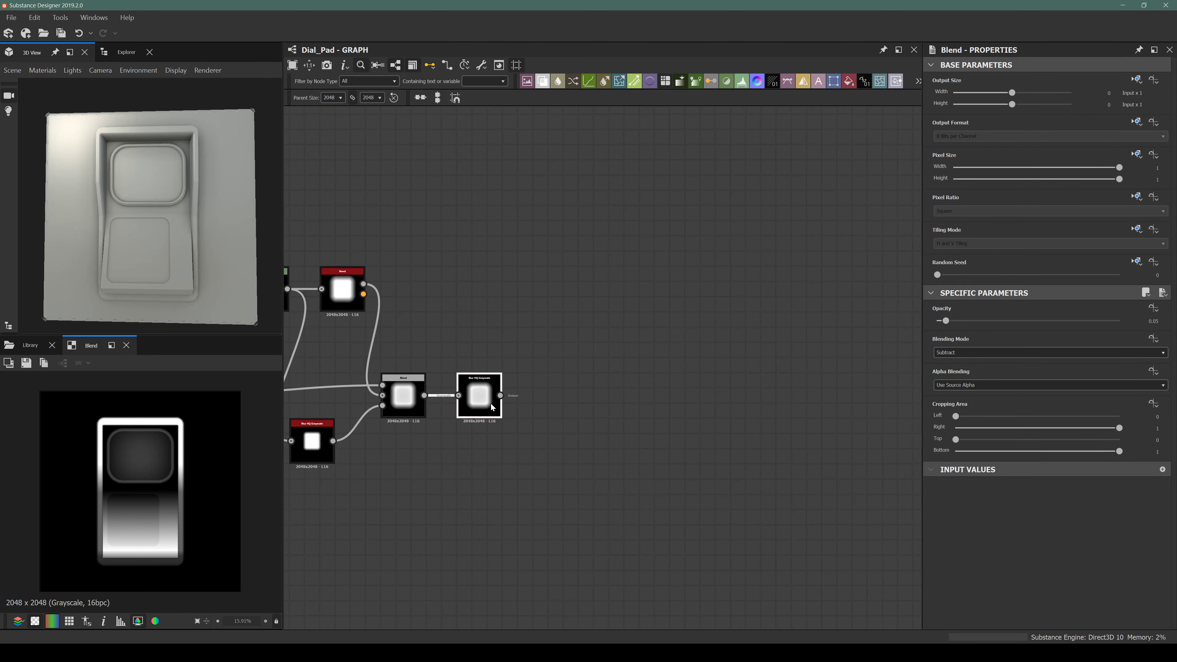
scroll(463, 417, "down", 6)
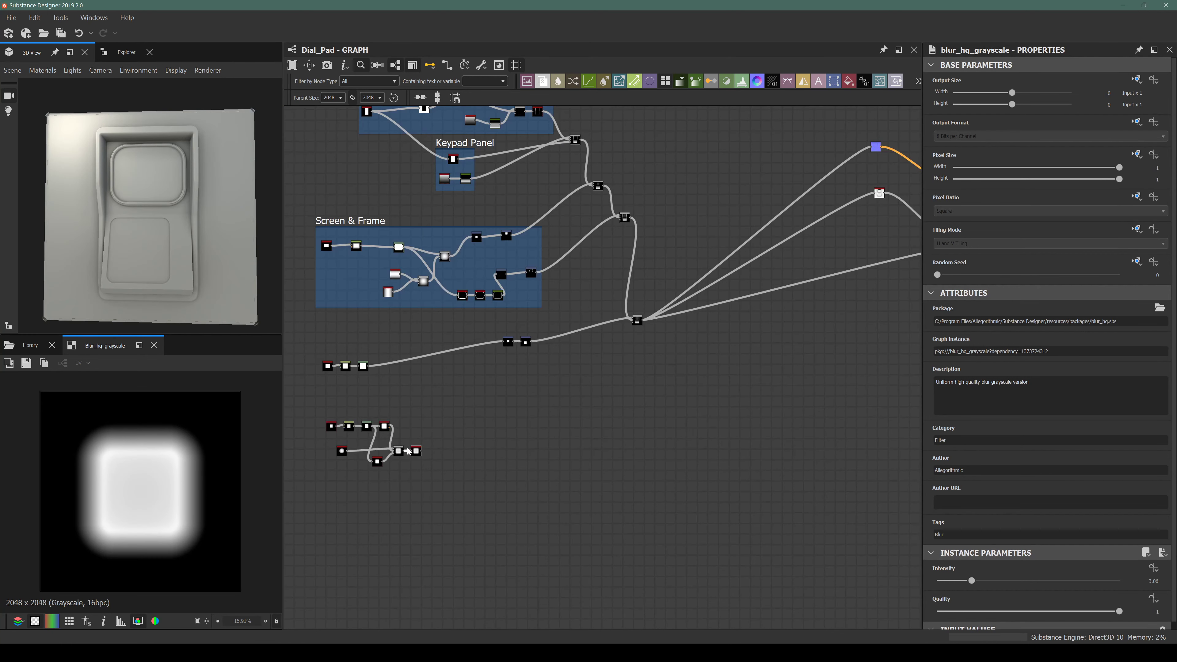
scroll(431, 438, "up", 1)
left_click_drag(400, 469, 410, 453)
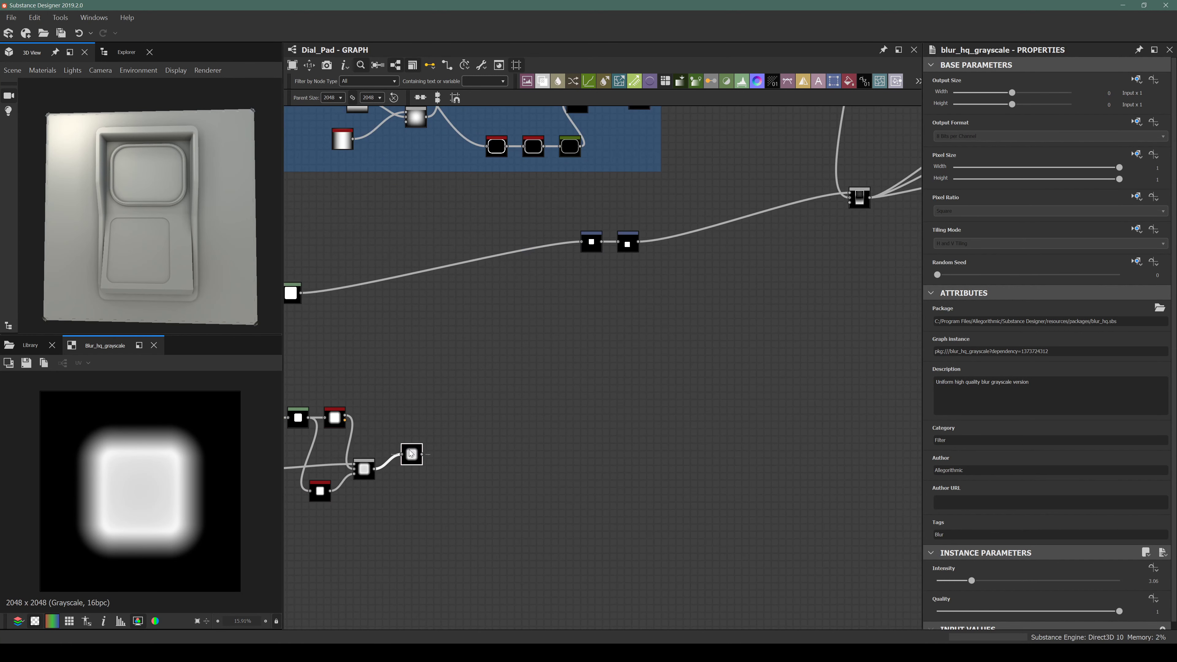
key("space")
type("trans")
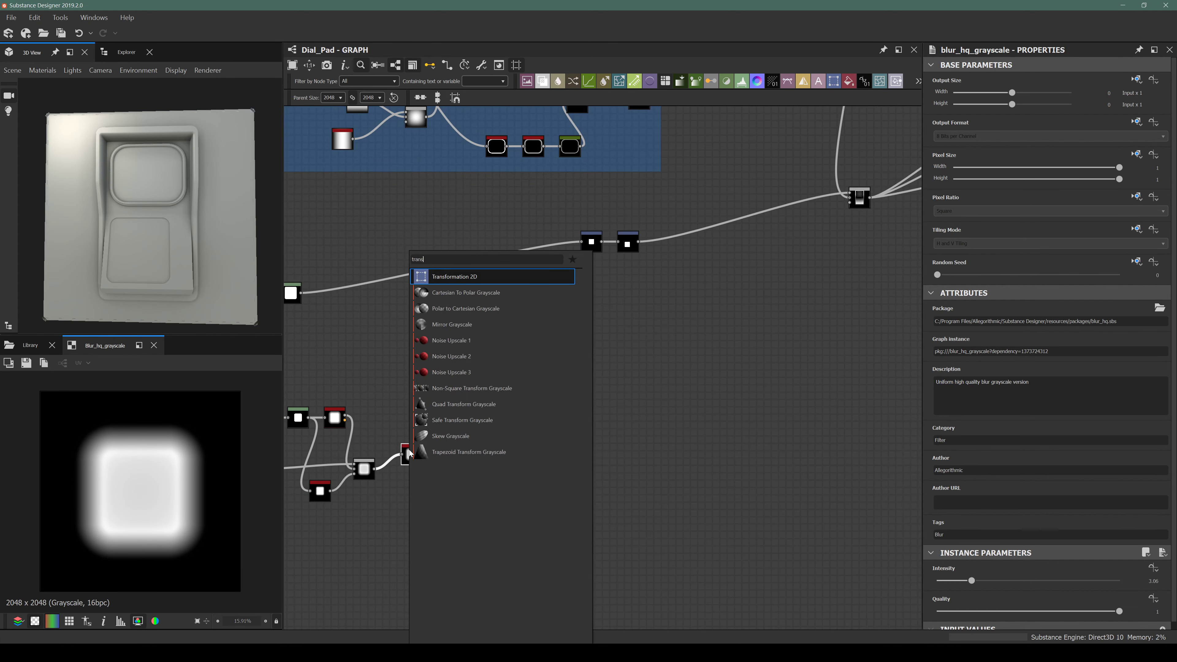
key("Return")
key("ctrl+t")
left_click_drag(447, 453, 491, 435)
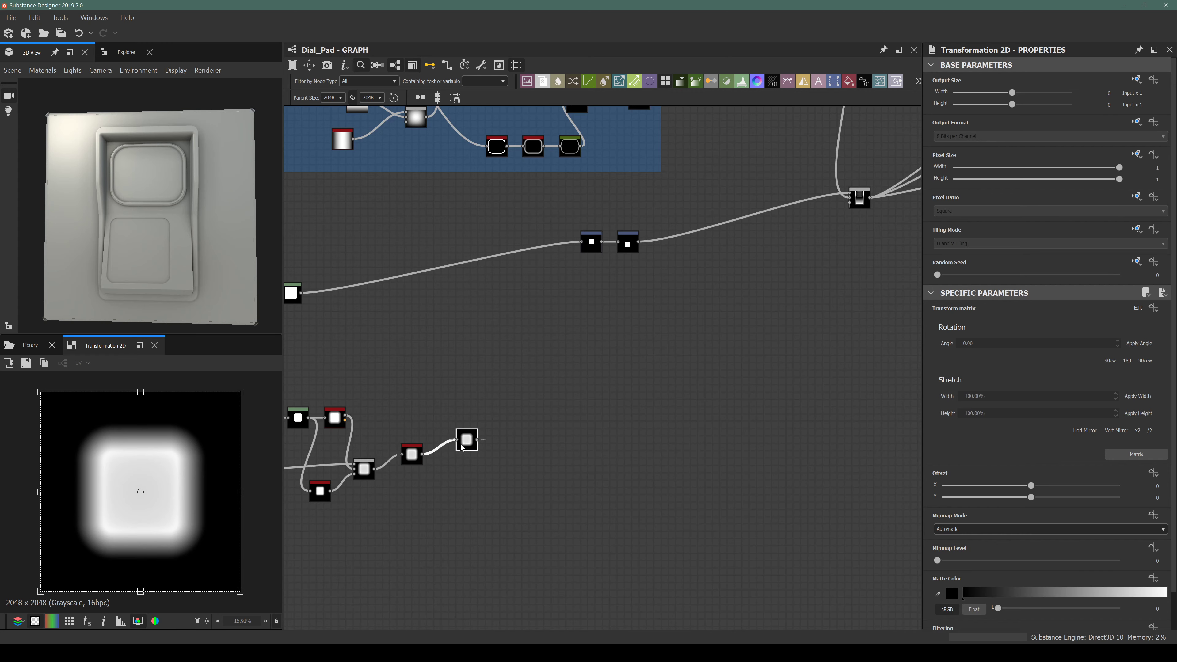
Add a Tile Generator node after the button's Transformation 2D node and preview its output.
key("space")
type("tile")
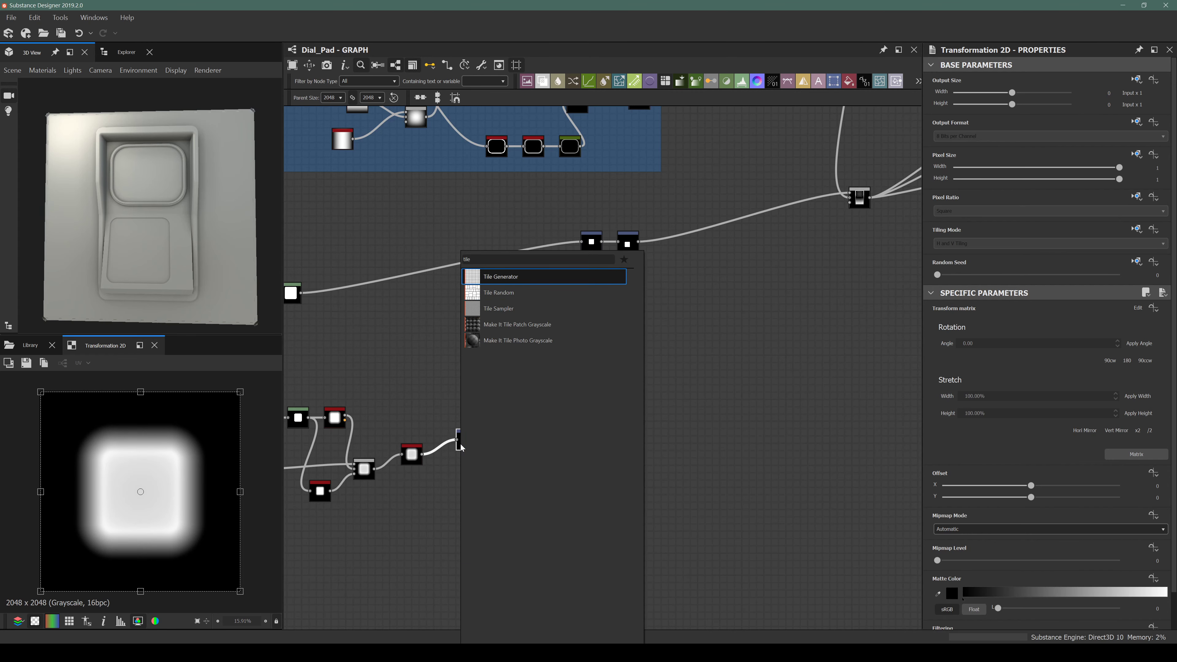
key("Return")
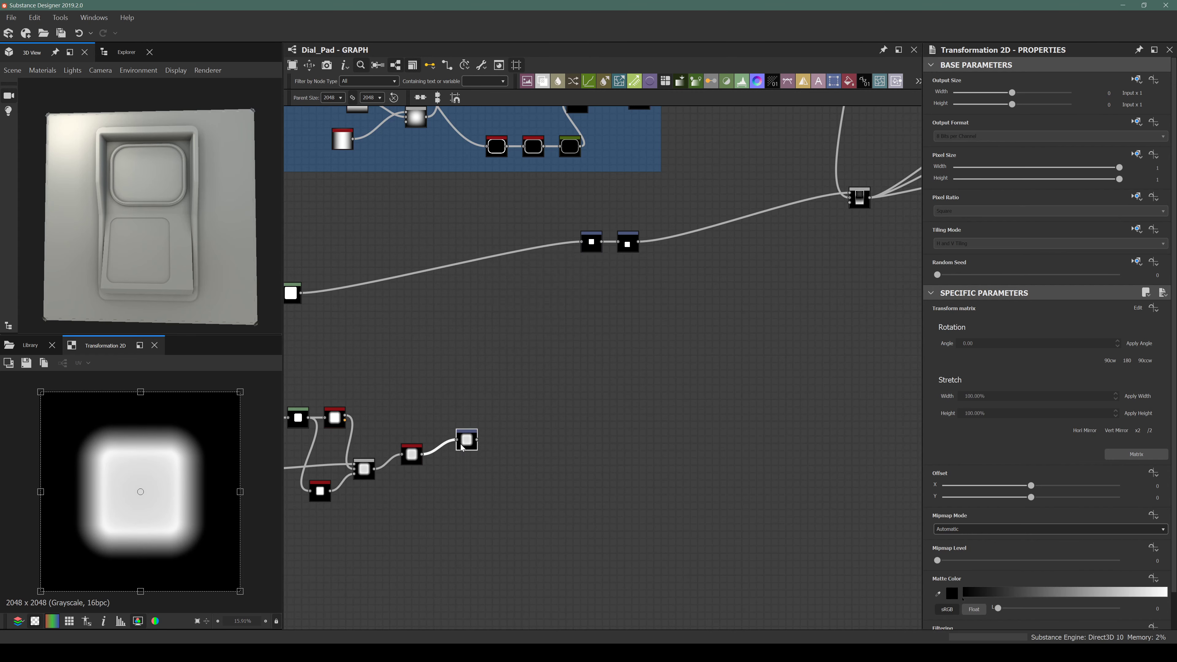
scroll(501, 444, "up", 3)
double_click(501, 445)
scroll(489, 440, "up", 3)
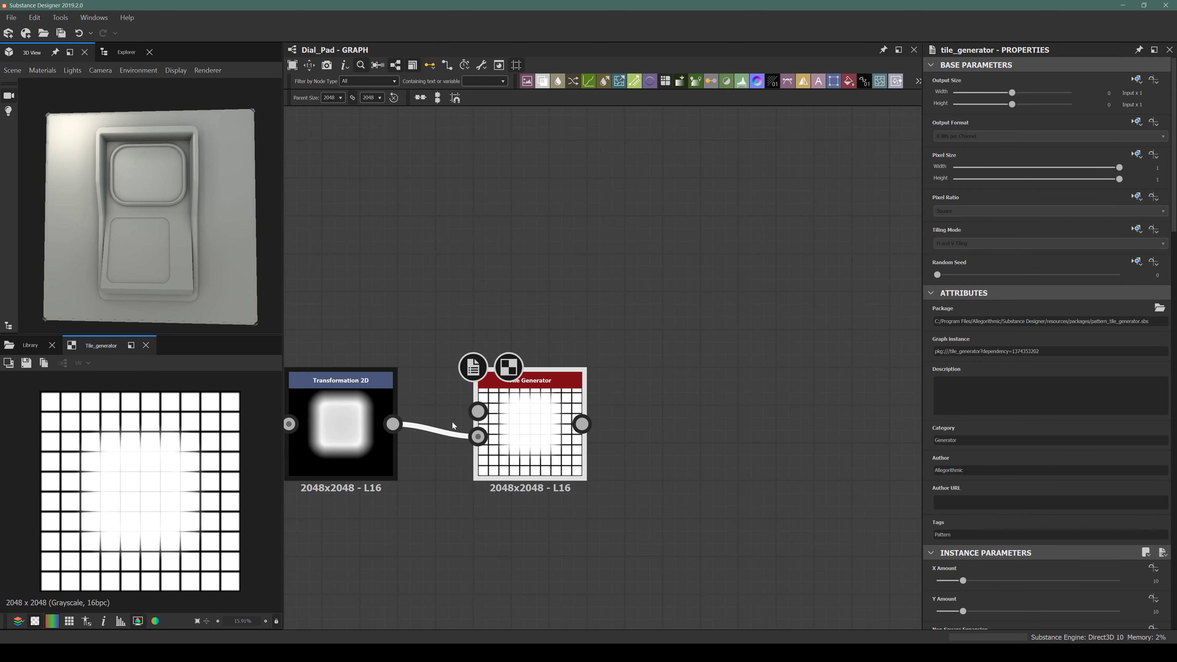
Remove the Tile Generator's Background connection and link the Transformation 2D output to its Pattern Input instead.
left_click(443, 429)
key("Delete")
left_click_drag(393, 424, 477, 411)
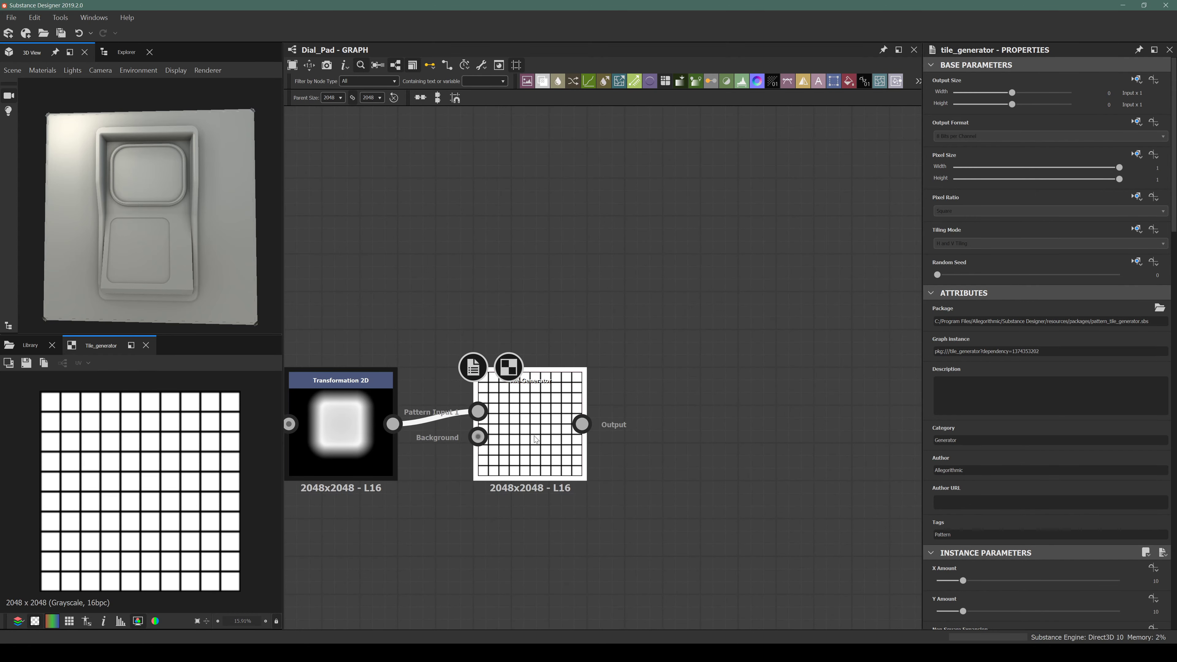
Set the Tile Generator's X Amount and Y Amount both to 4.
scroll(1069, 490, "down", 10)
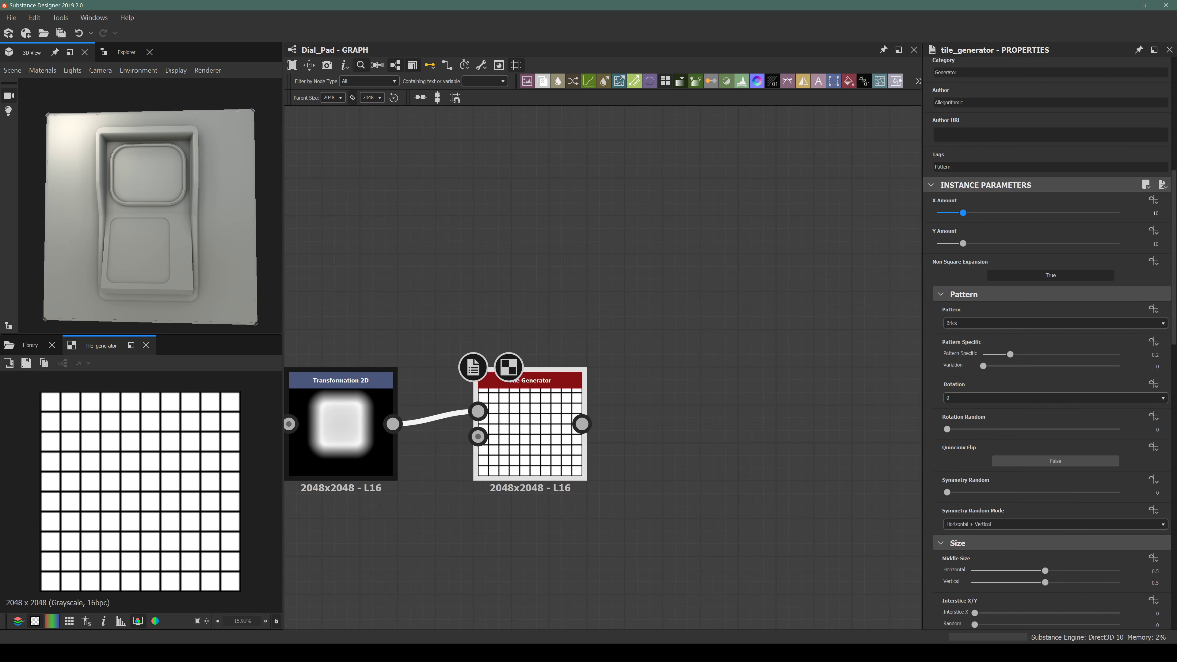
left_click(1155, 214)
type("4")
key("Return")
left_click(1156, 244)
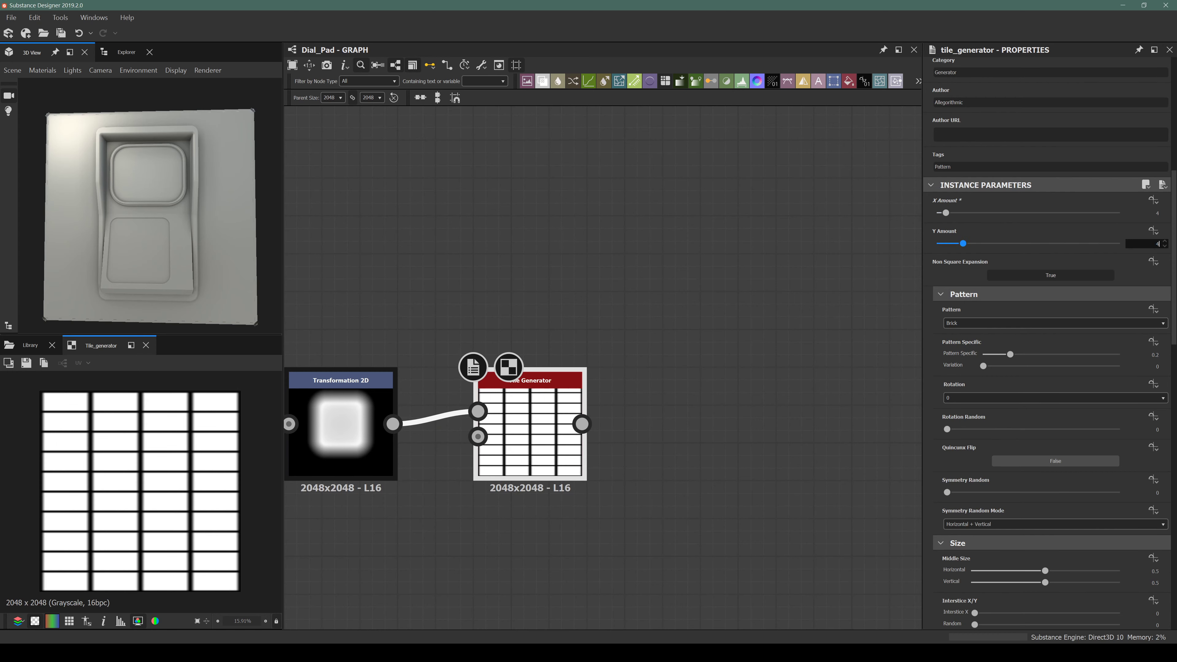
type("4")
key("Return")
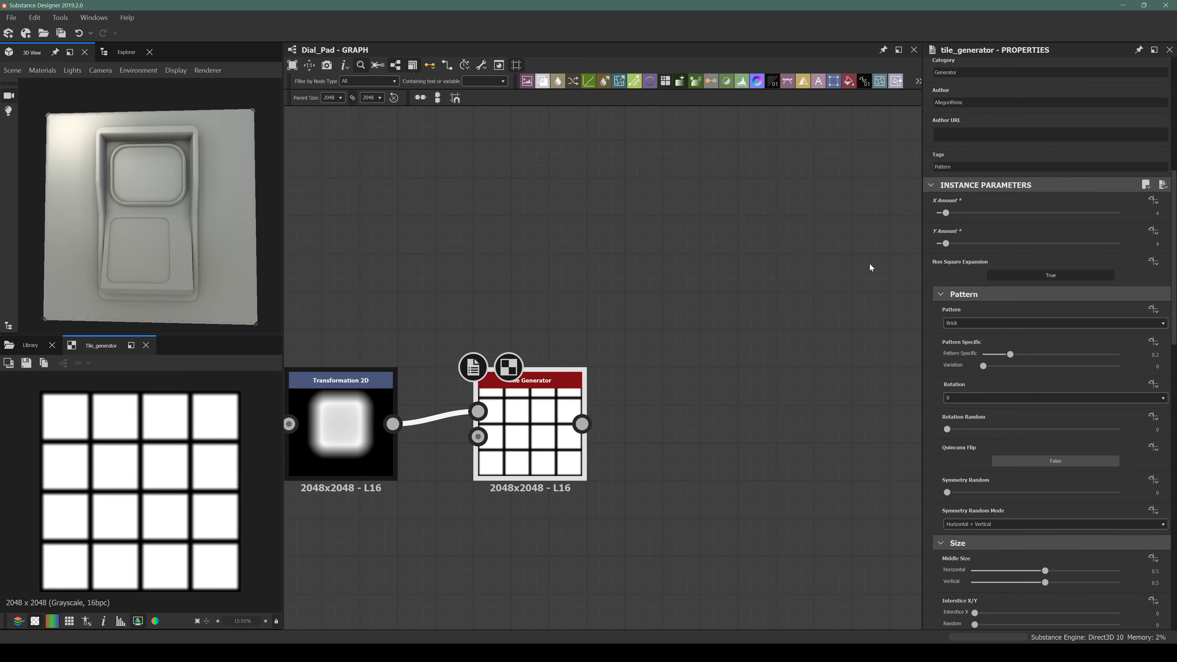
Set the Tile Generator's Pattern to Image Input so it tiles the button shape.
left_click(964, 323)
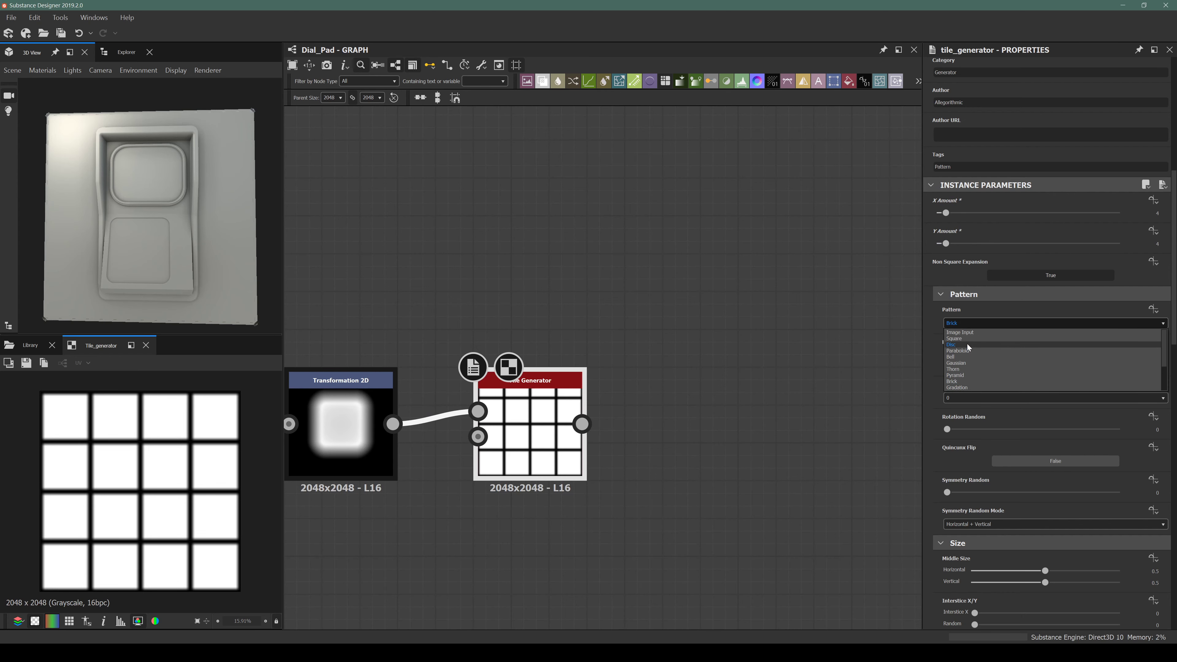
left_click(963, 334)
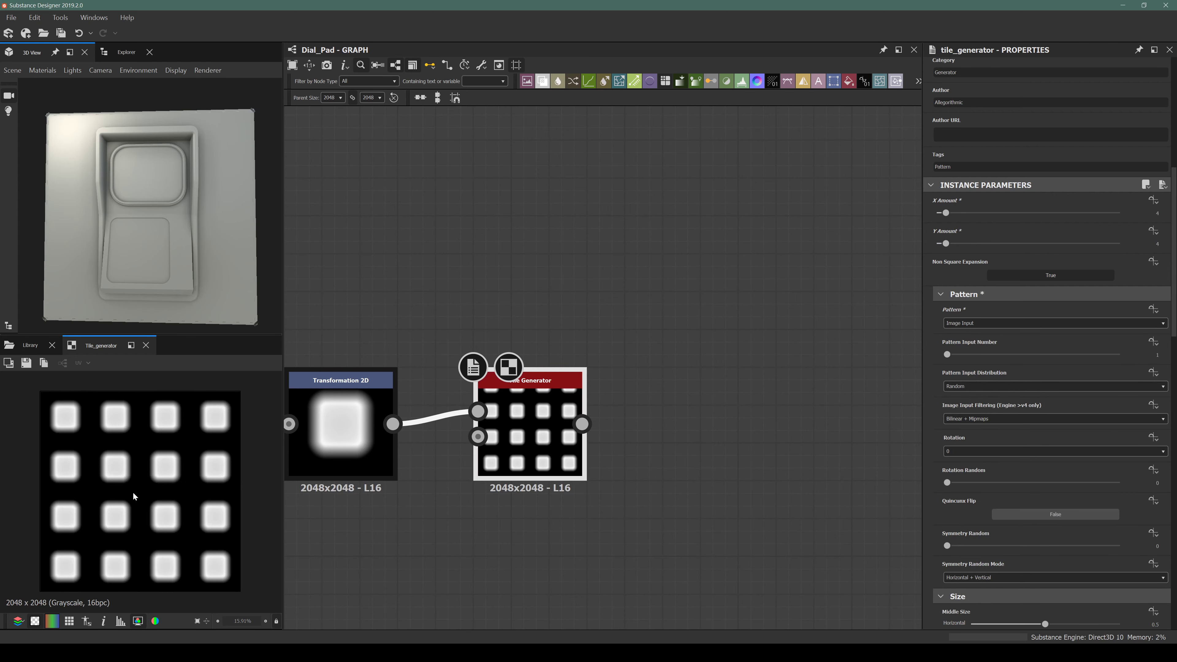
scroll(121, 500, "up", 2)
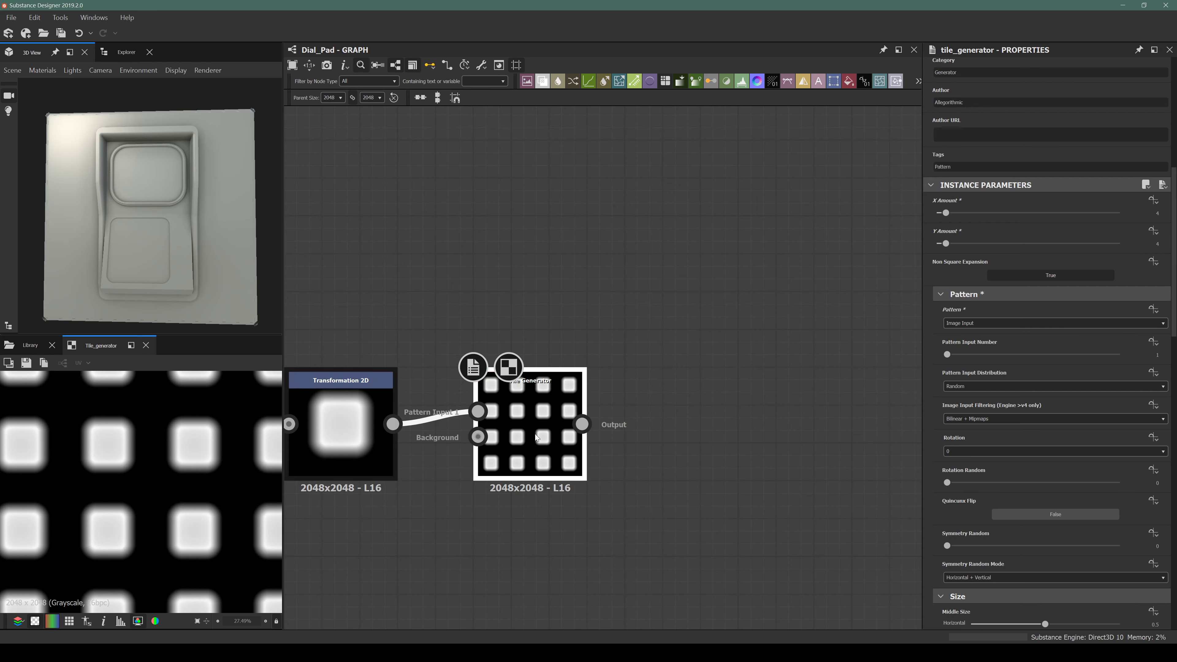
Delete the Transformation 2D node between the Blur HQ Grayscale and the Tile Generator, and move the Tile Generator closer to the blur node.
scroll(1011, 489, "down", 3)
scroll(643, 375, "down", 5)
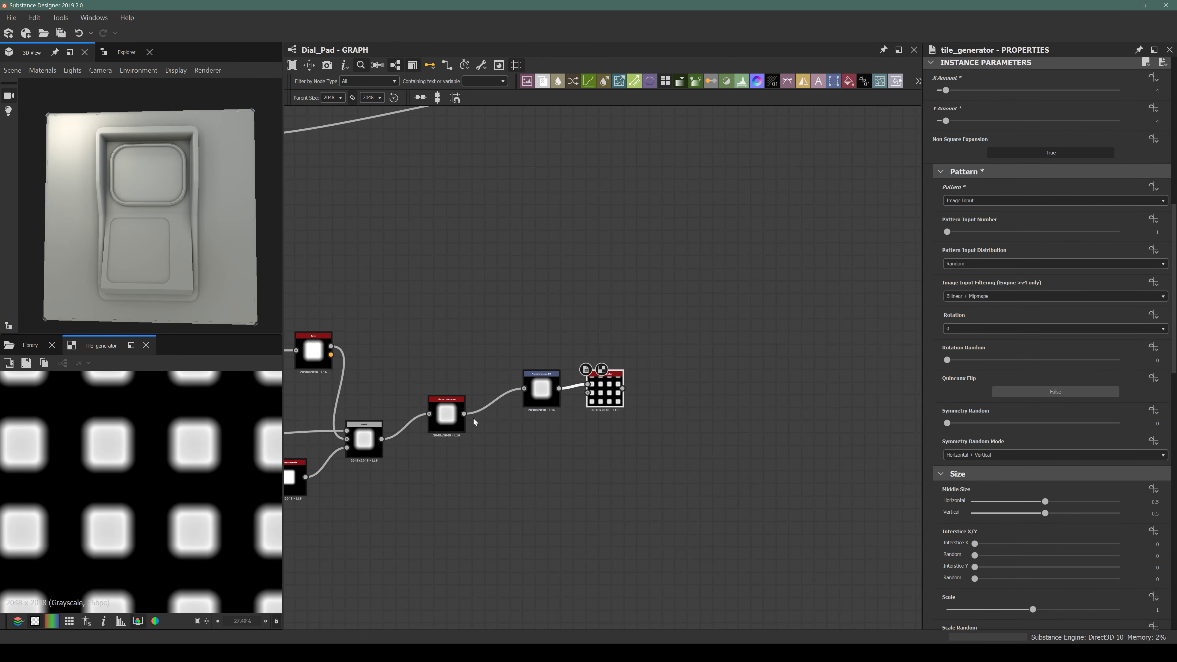
scroll(533, 394, "up", 3)
left_click(499, 394)
key("Delete")
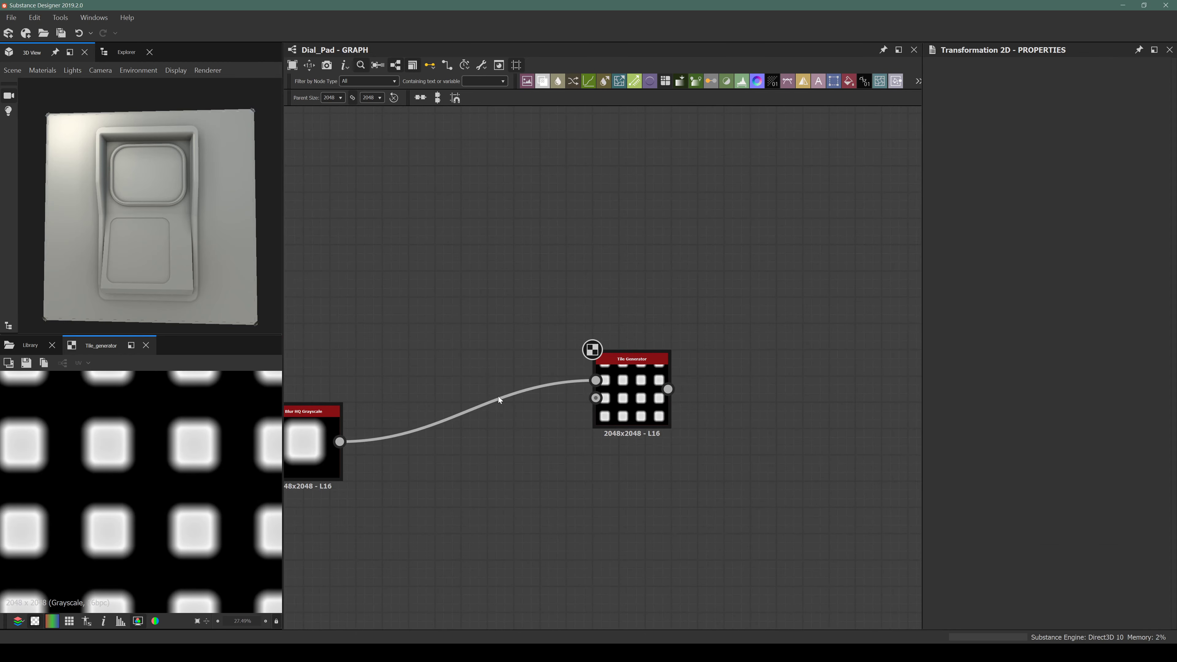
left_click_drag(636, 417, 519, 417)
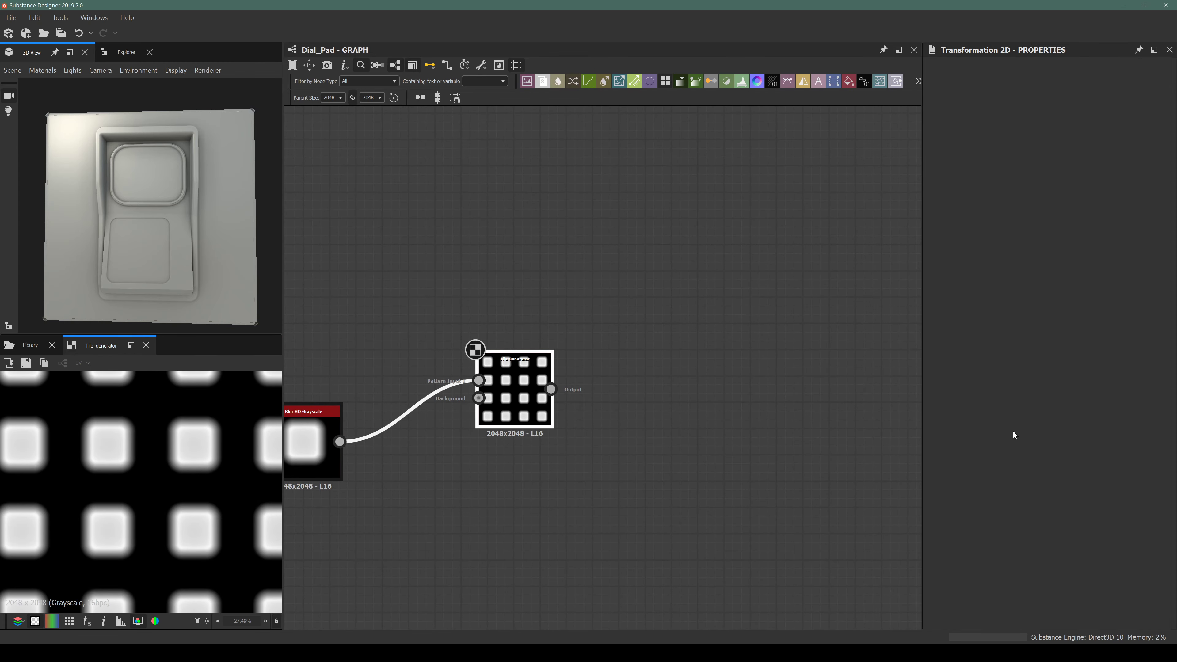
Raise the Tile Generator's Scale to 1.46 and set its Blending Mode to Max.
scroll(1006, 436, "down", 10)
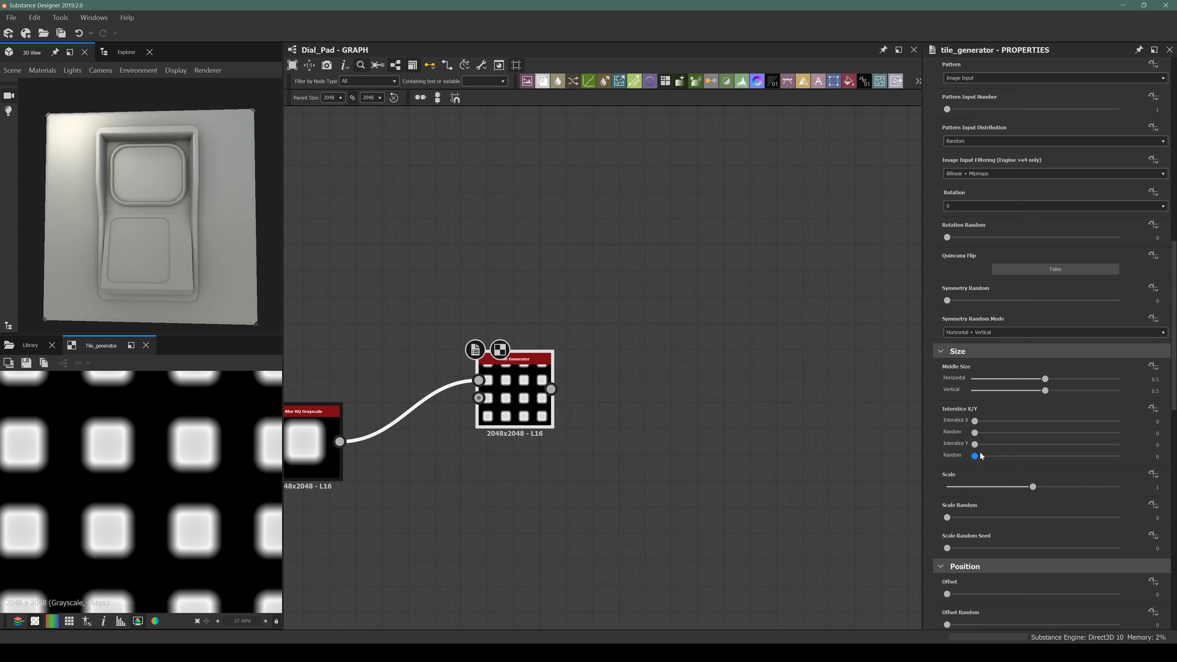
left_click_drag(1033, 486, 1073, 485)
scroll(1026, 490, "down", 12)
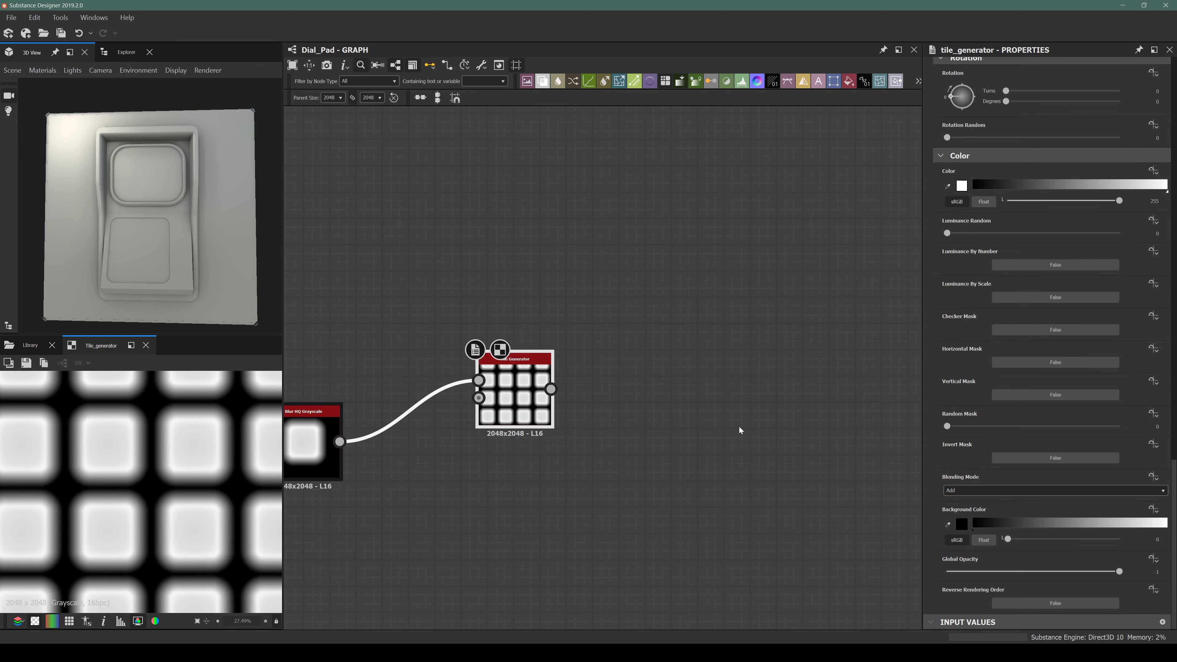
left_click(989, 491)
left_click(968, 505)
scroll(189, 404, "up", 3)
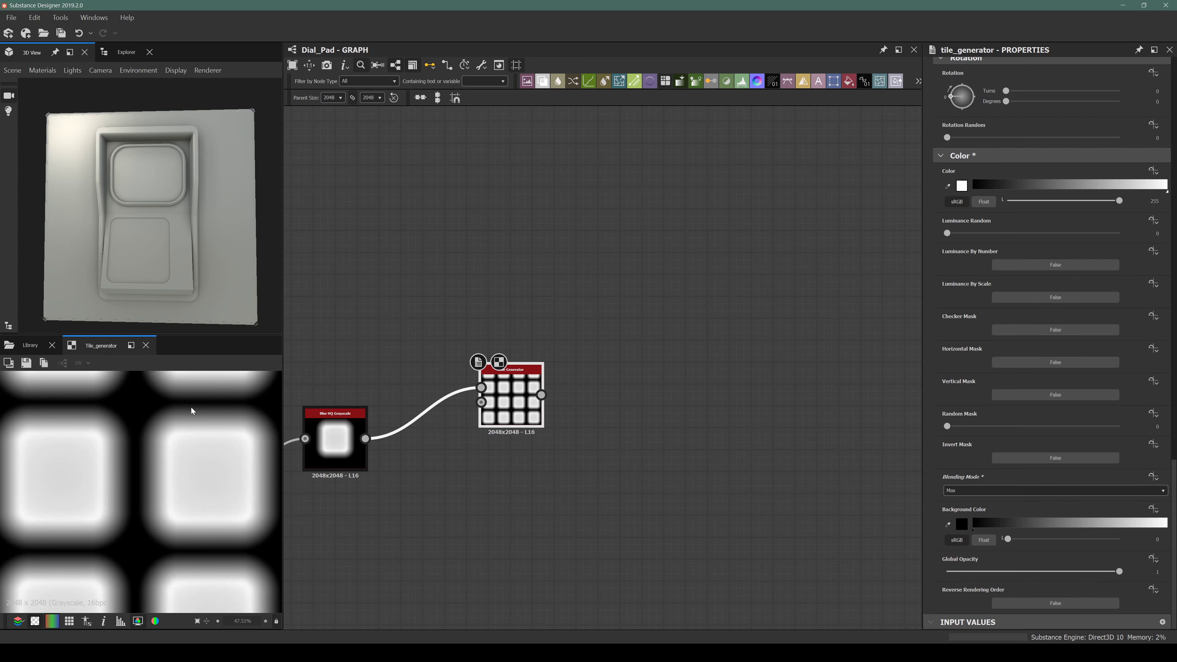
middle_click_drag(200, 399, 169, 447)
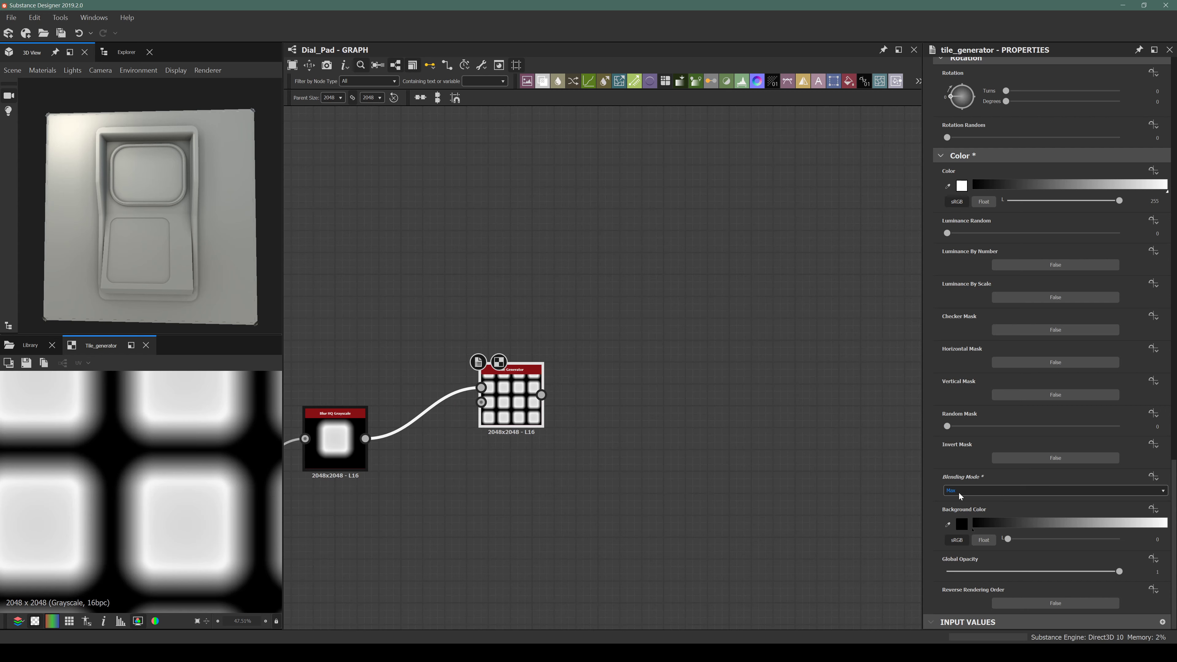
Return the Tile Generator's Blending Mode to Add and raise its Scale to 1.72.
left_click(960, 496)
left_click(960, 501)
scroll(934, 425, "up", 20)
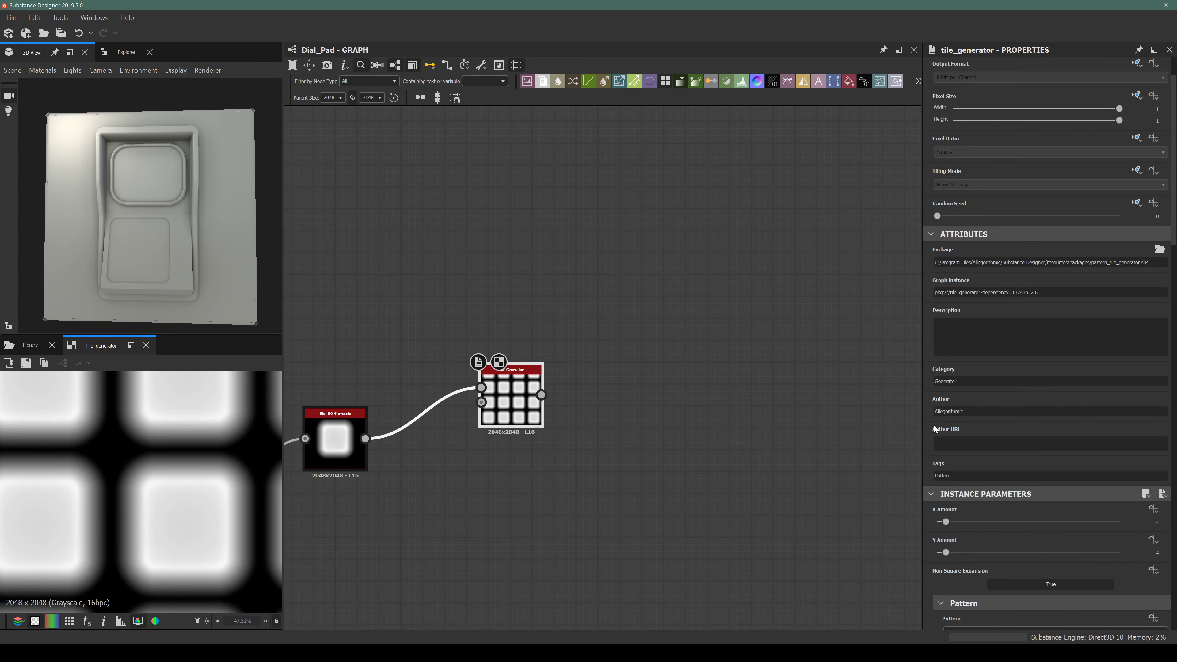
scroll(934, 426, "down", 8)
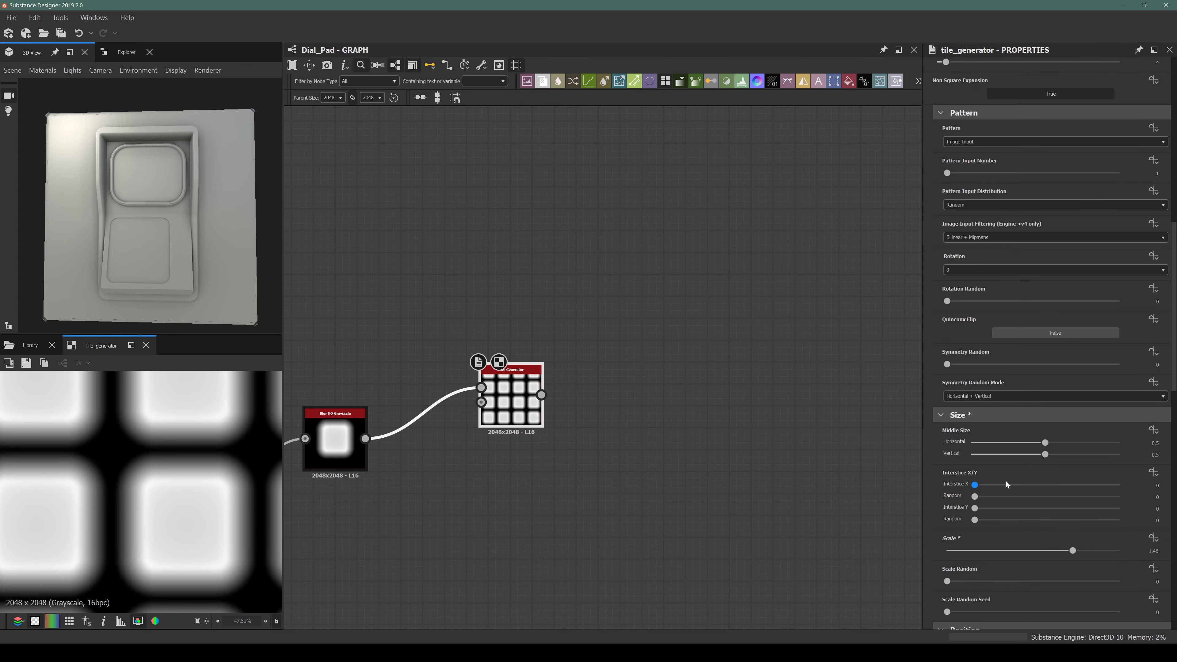
mouse_move(1073, 550)
left_mouse_down()
mouse_move(1107, 551)
mouse_move(1094, 551)
left_mouse_up()
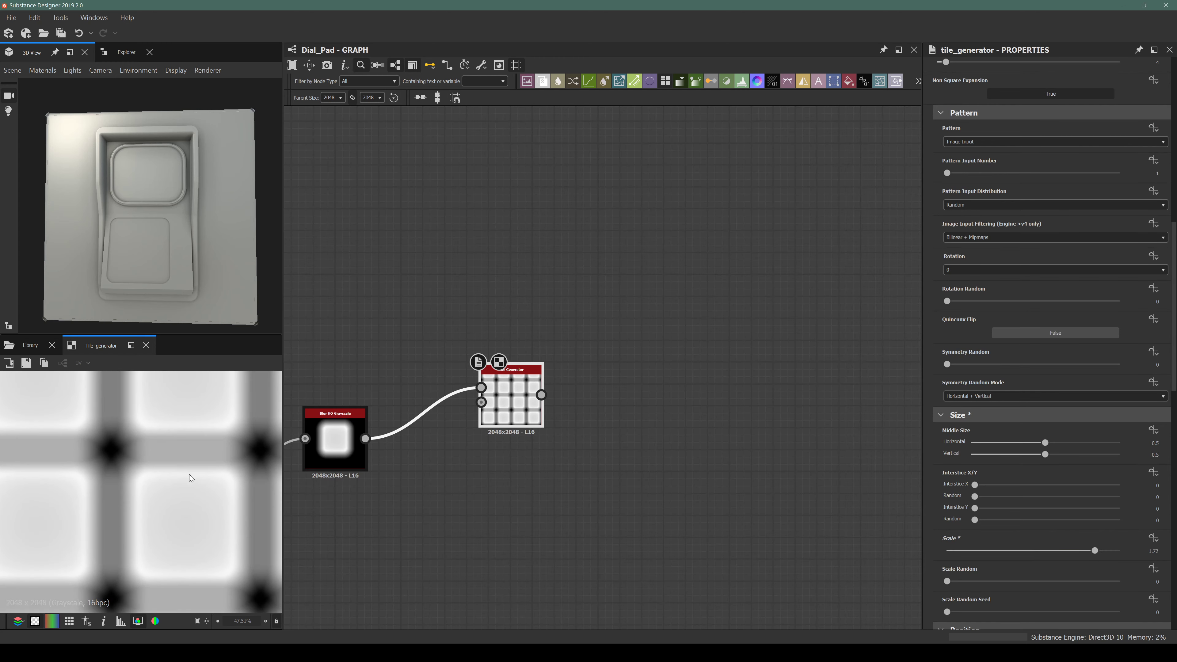
Set the Tile Generator's Blending Mode to Max for the overlapping buttons.
scroll(938, 483, "down", 5)
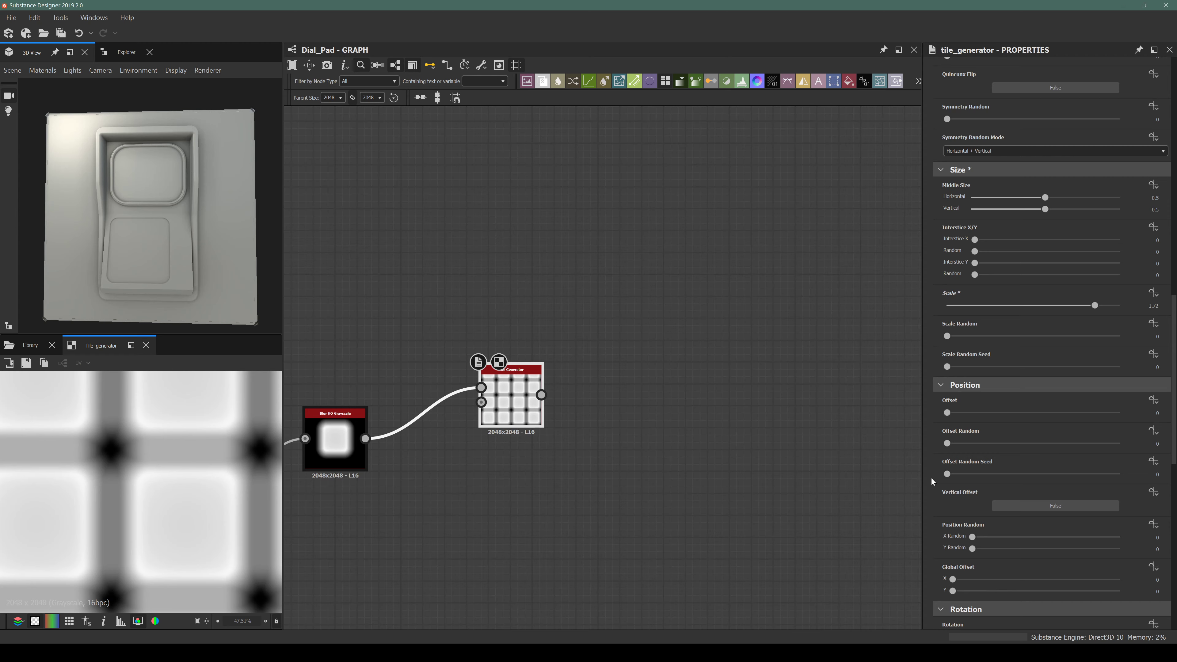
scroll(945, 510, "down", 11)
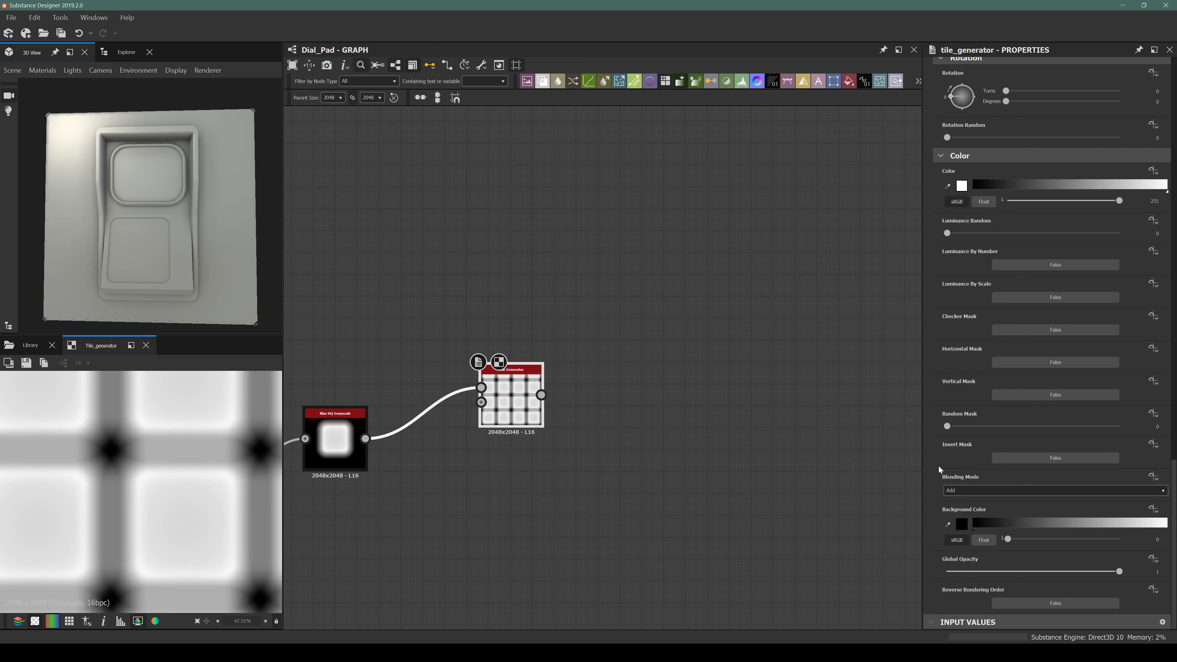
left_click(964, 490)
left_click(955, 506)
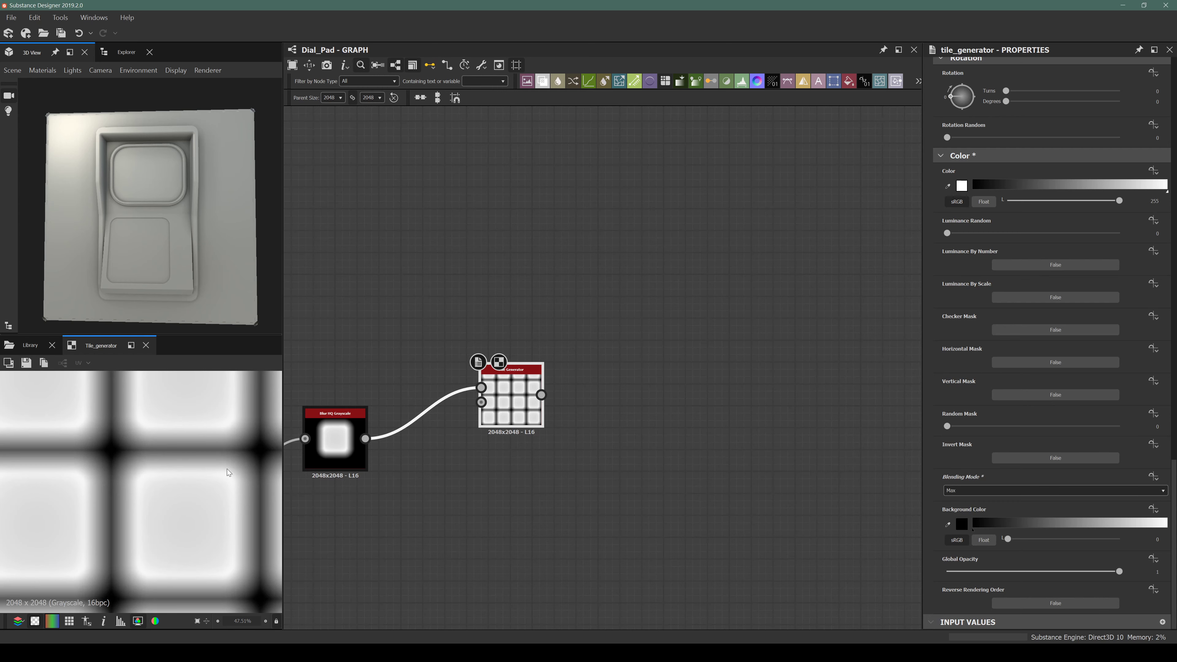
Switch the Tile Generator's Blending Mode to Add for comparison and return it to Max.
left_click(957, 490)
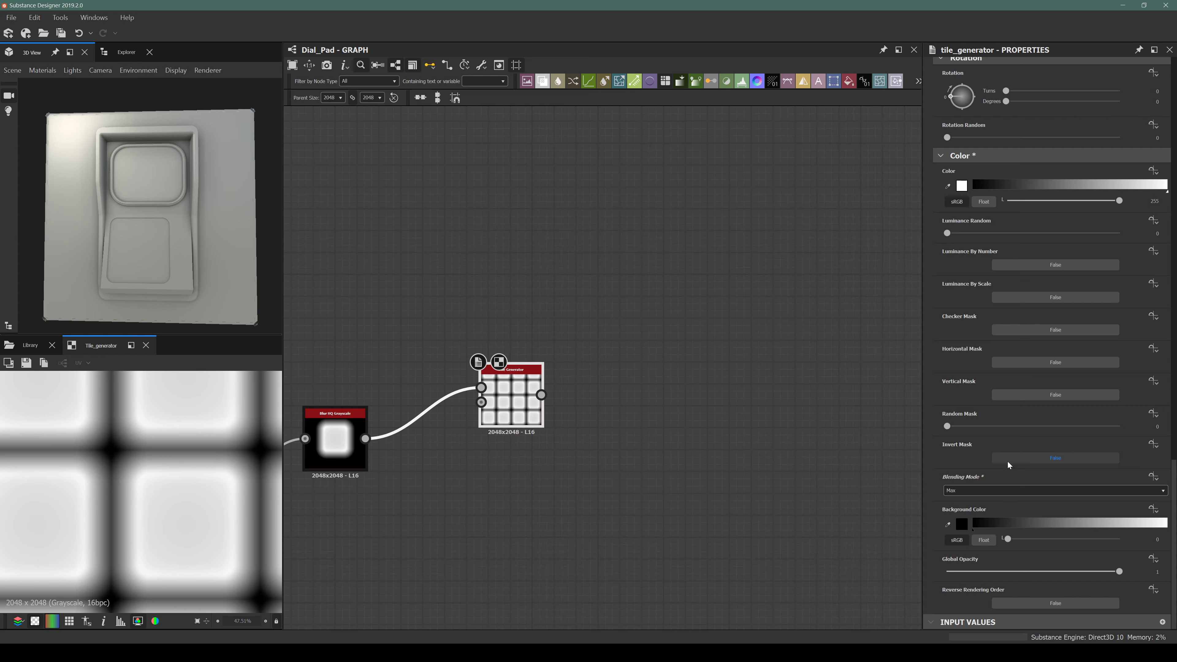
left_click(958, 475)
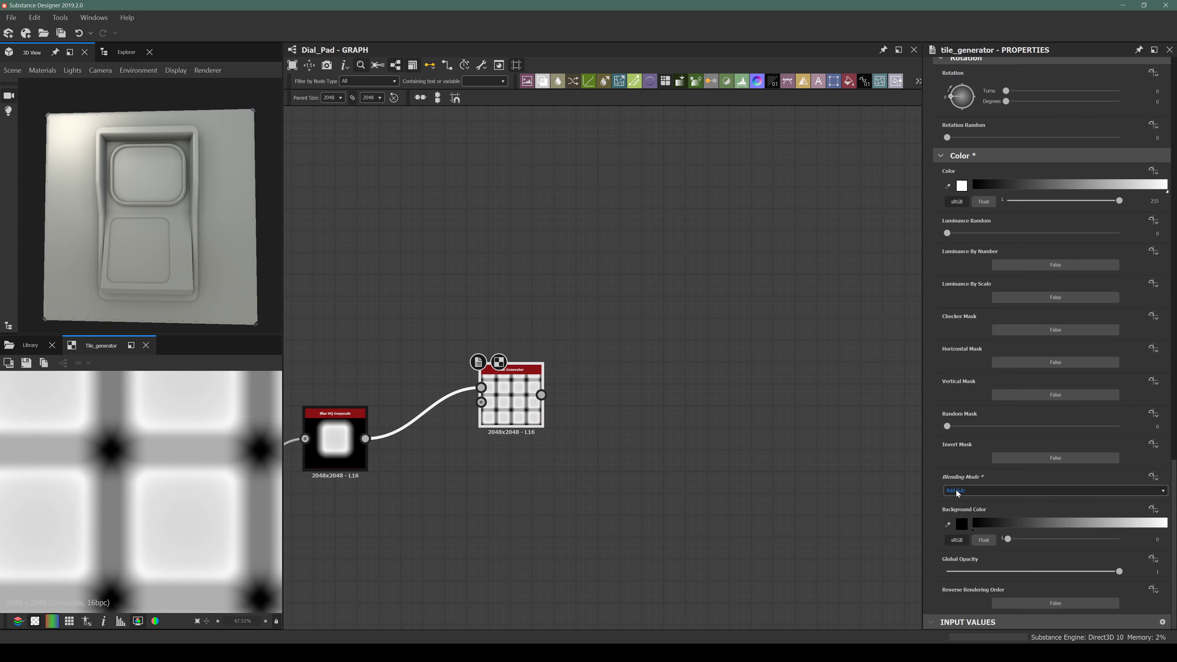
left_click(957, 490)
left_click(965, 505)
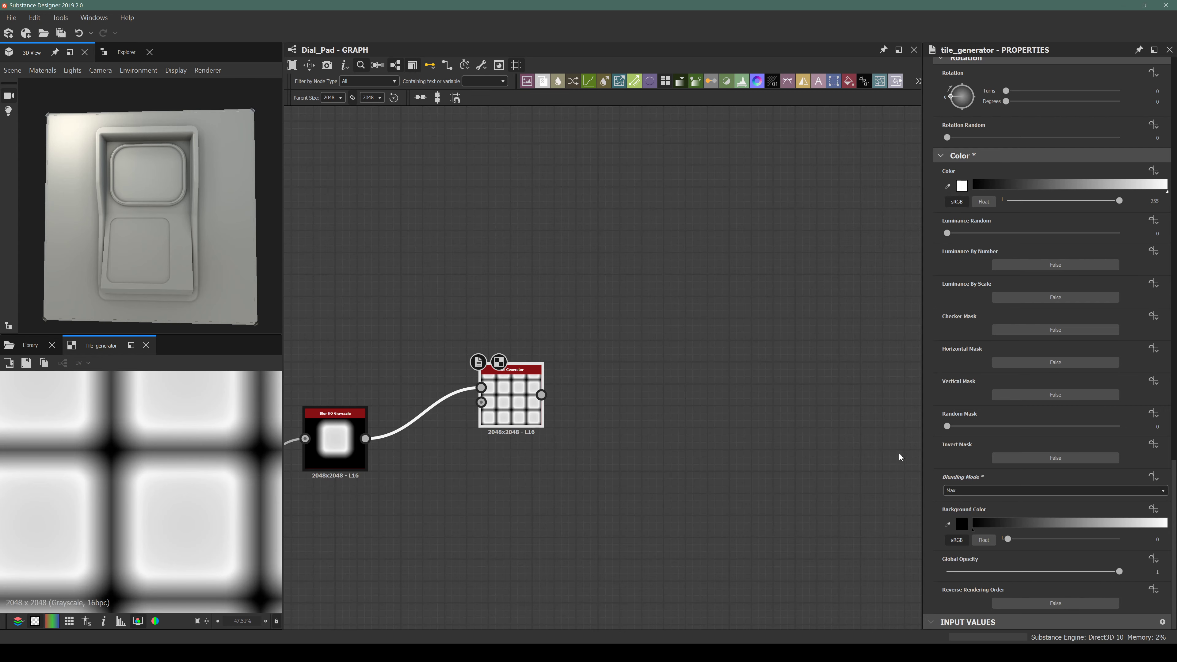
Reduce the Tile Generator's Scale to 1.48 to separate the buttons.
scroll(938, 367, "up", 15)
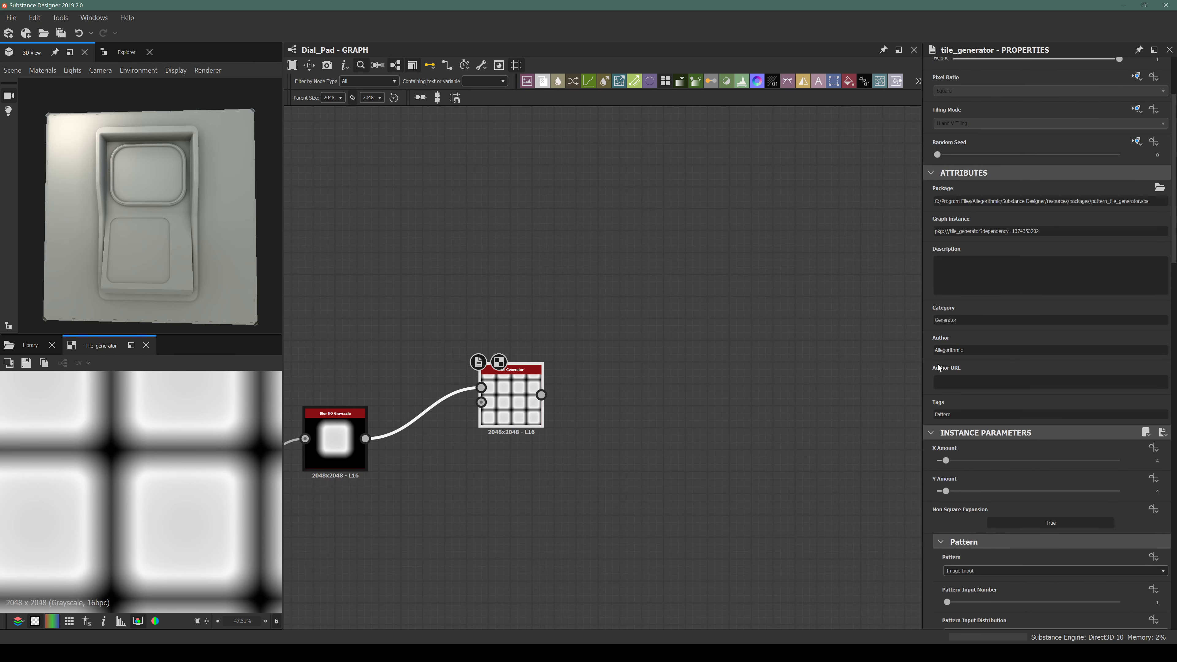
scroll(983, 376, "down", 6)
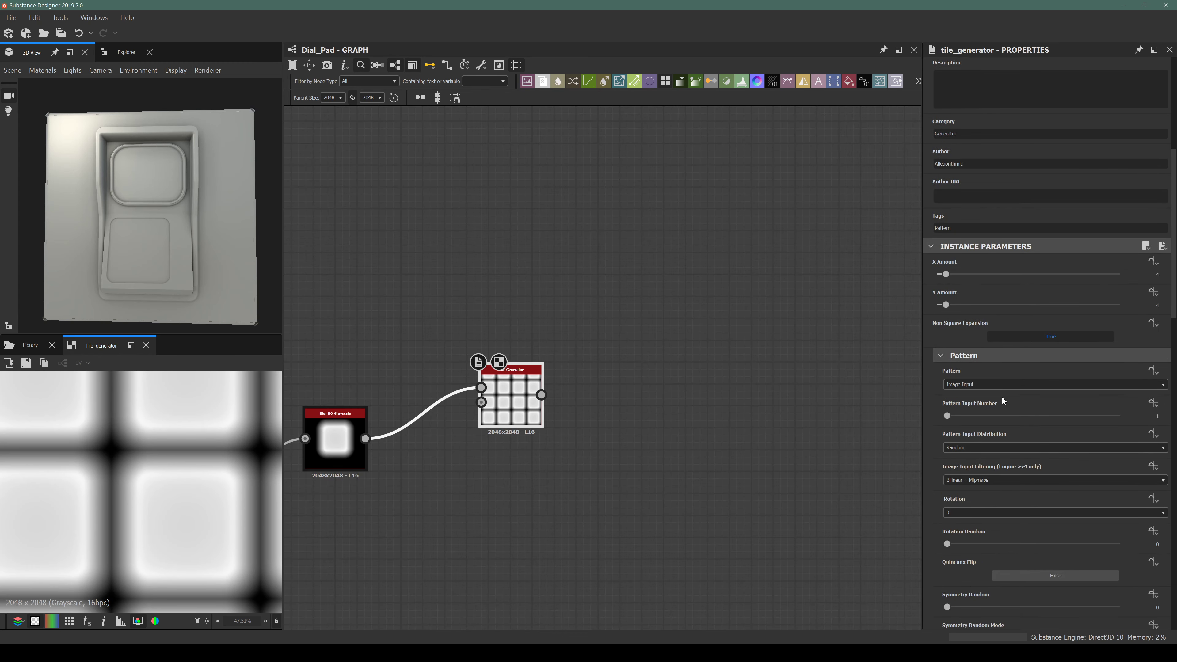
scroll(1014, 437, "down", 4)
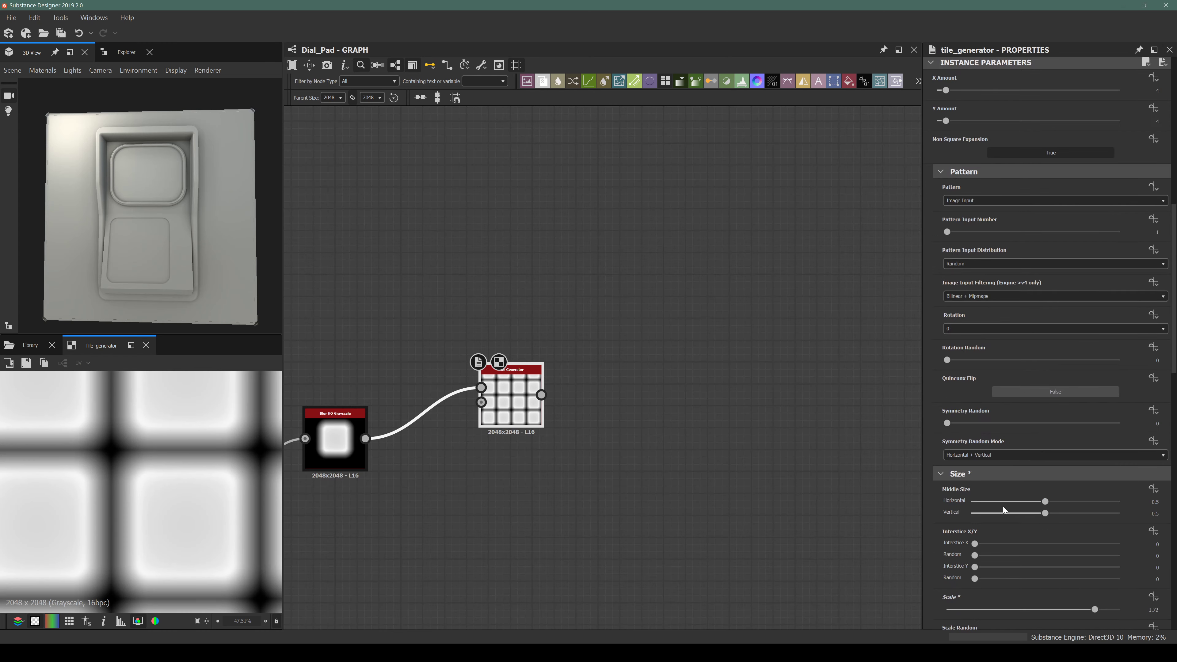
scroll(1024, 533, "down", 4)
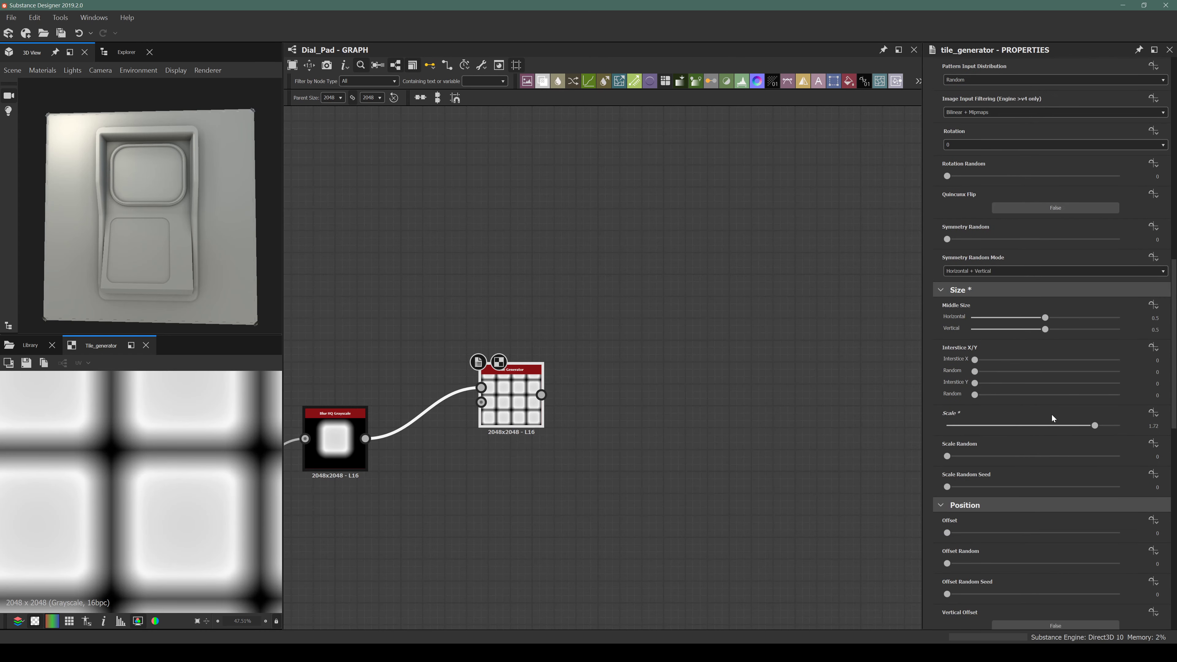
left_click_drag(1094, 426, 1072, 431)
scroll(67, 479, "down", 4)
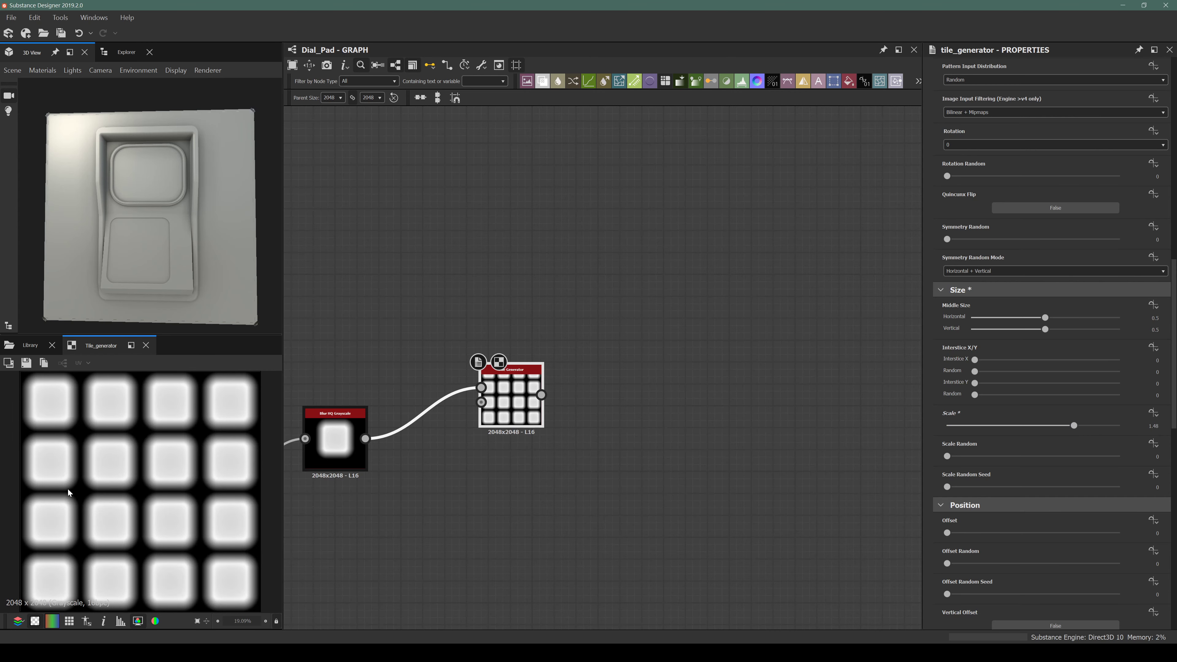
Add two Transformation 2D nodes in series after the Tile Generator.
scroll(415, 485, "down", 3)
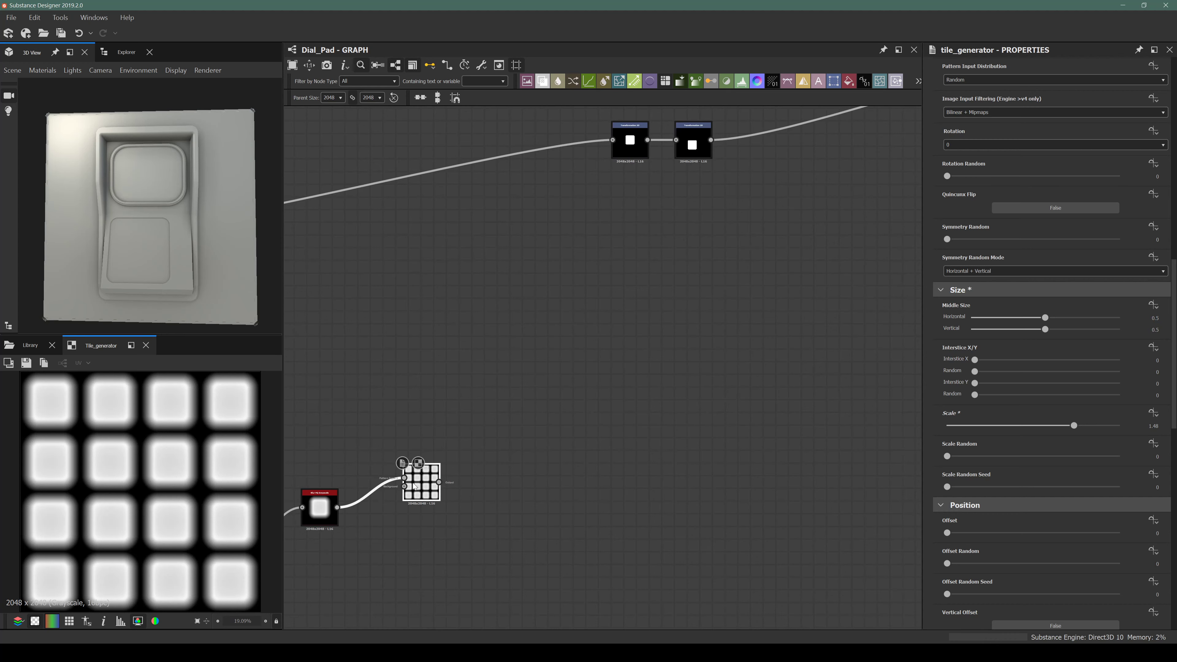
key("space")
type("trans")
key("Return")
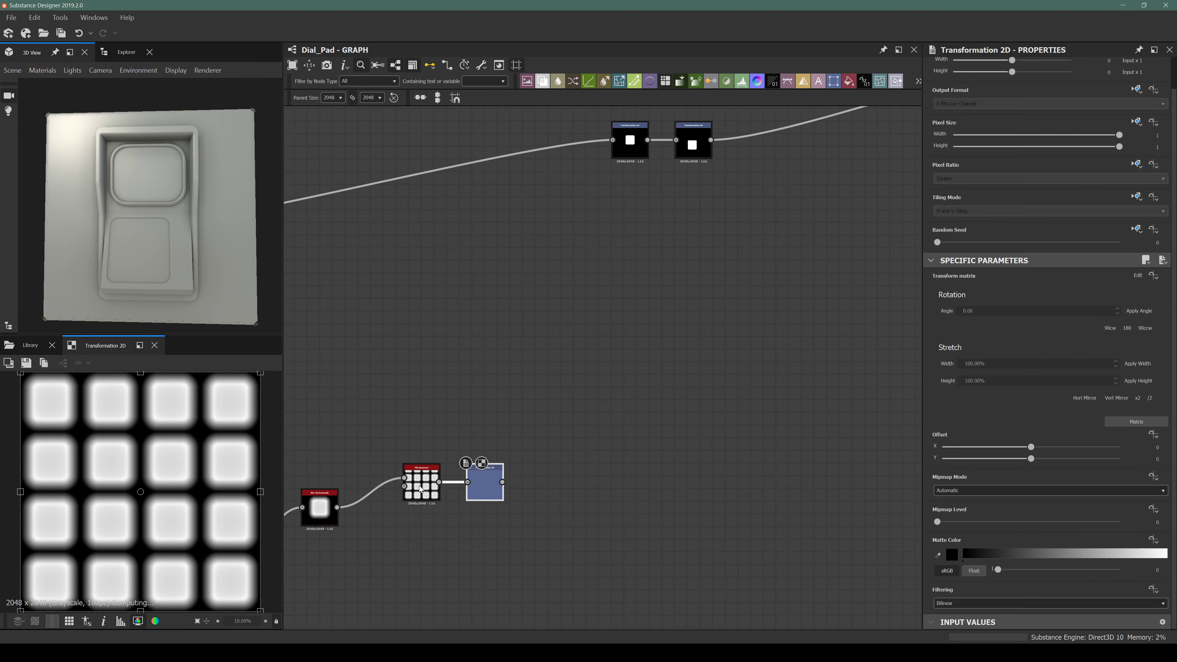
key("space")
type("transform")
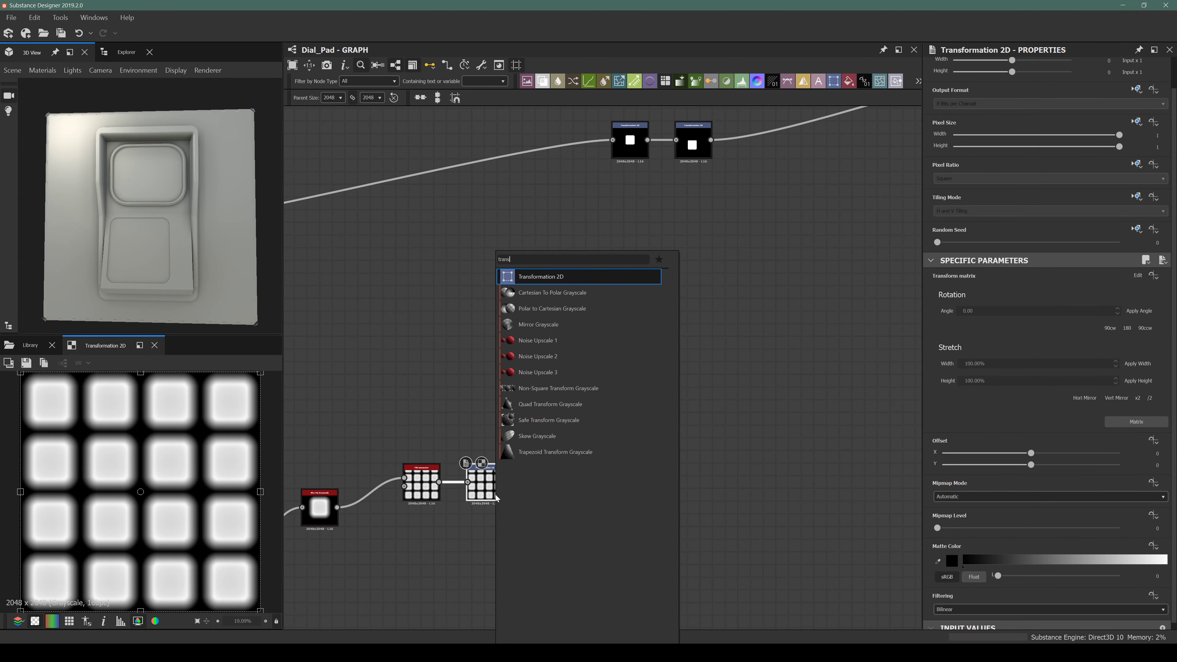
key("Return")
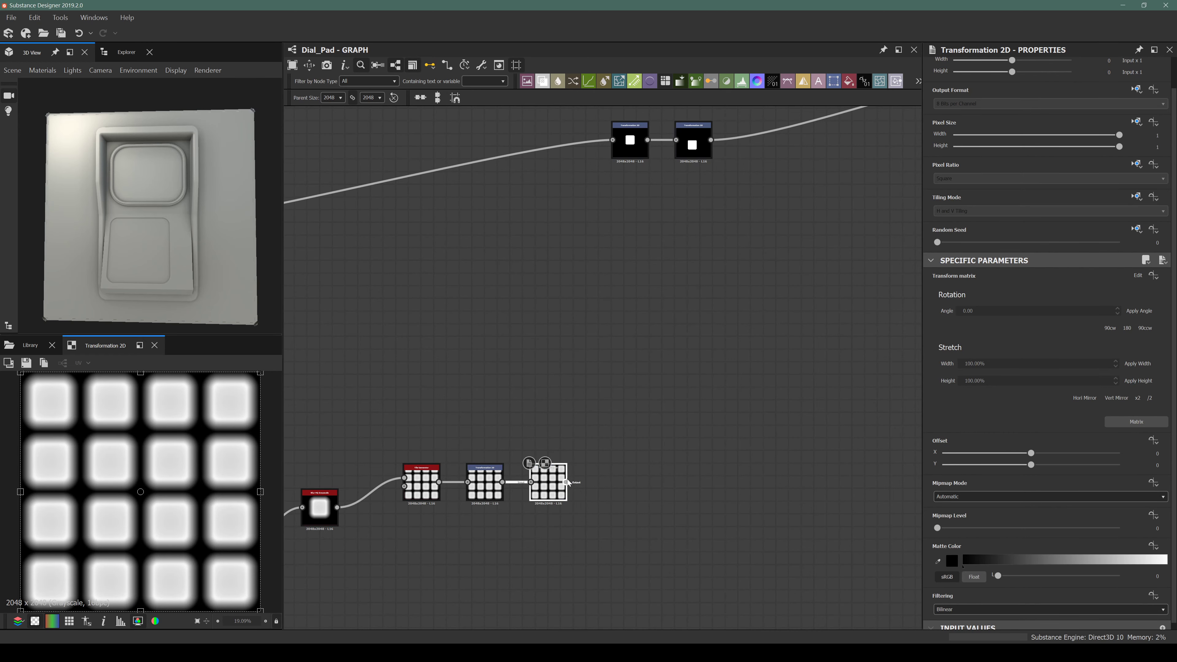
Add a new Blend node after the last Blend of the keypad chain and place it below that node.
scroll(566, 483, "down", 5)
left_click_drag(566, 483, 708, 397)
scroll(726, 344, "up", 5)
left_click(832, 282)
key("space")
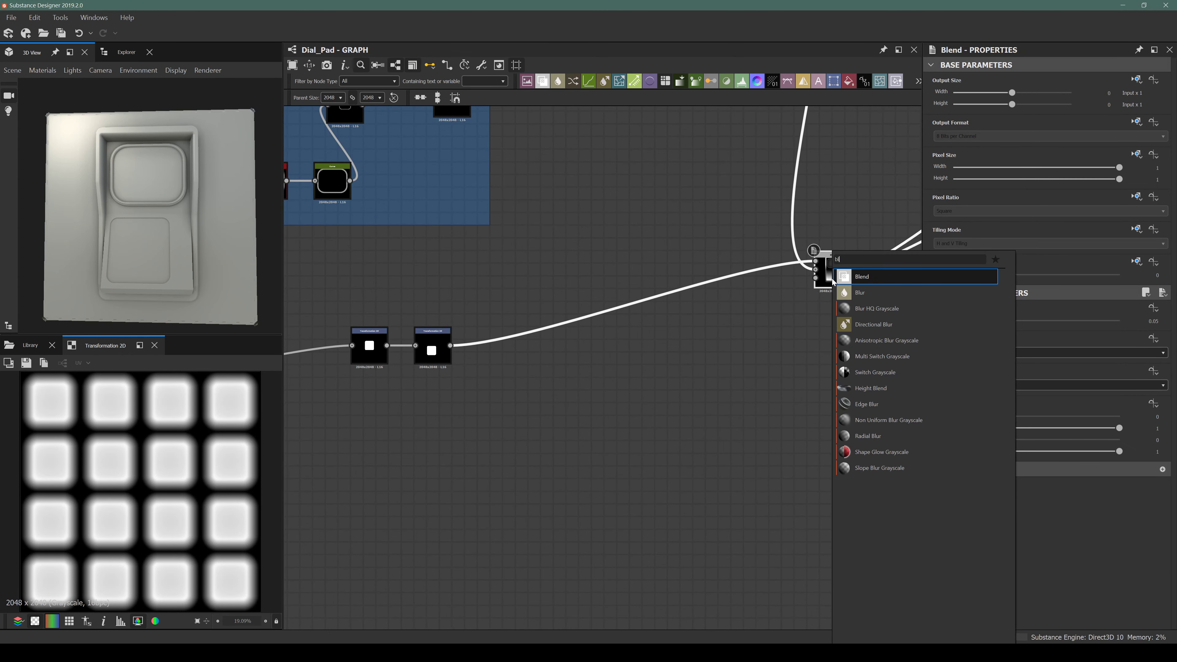
type("blend")
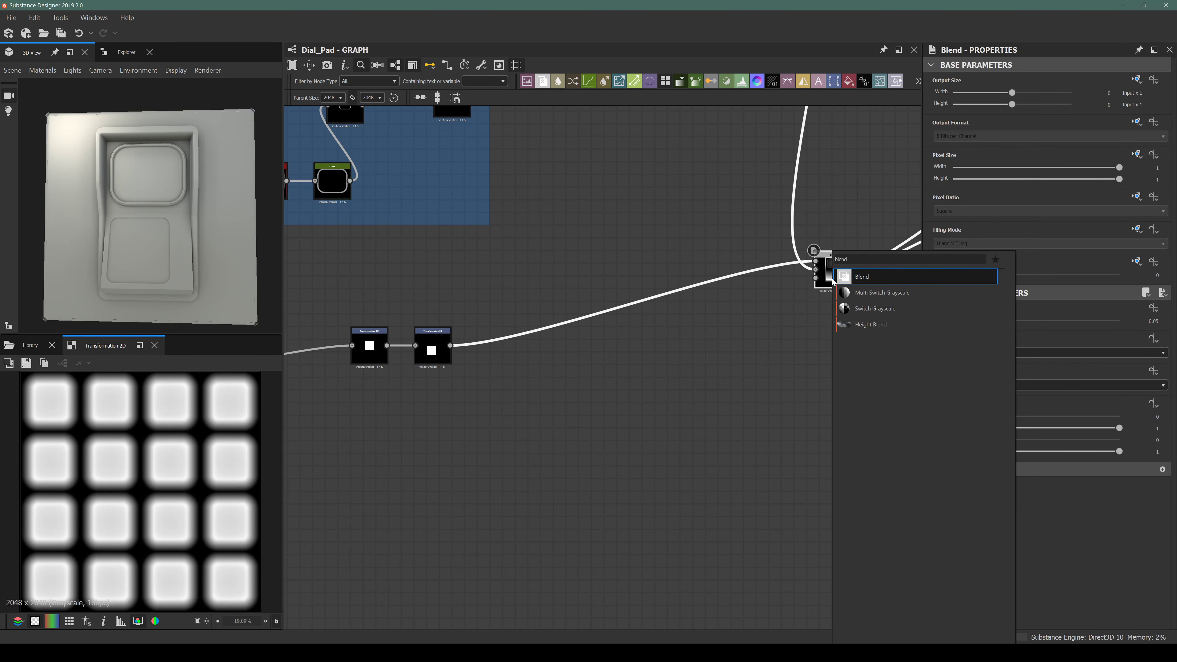
key("Return")
left_click_drag(901, 272, 890, 384)
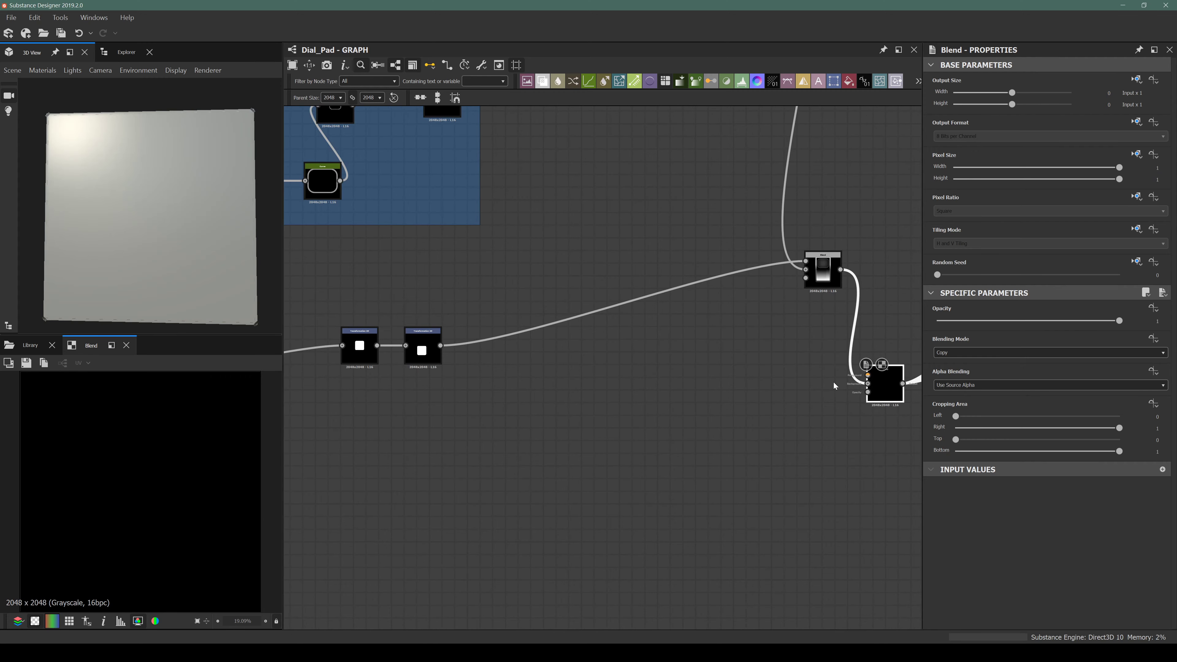
Connect the second Transformation 2D's output to the foreground input of the new Blend node.
middle_click_drag(660, 409, 662, 255)
scroll(525, 314, "down", 4)
scroll(381, 429, "up", 4)
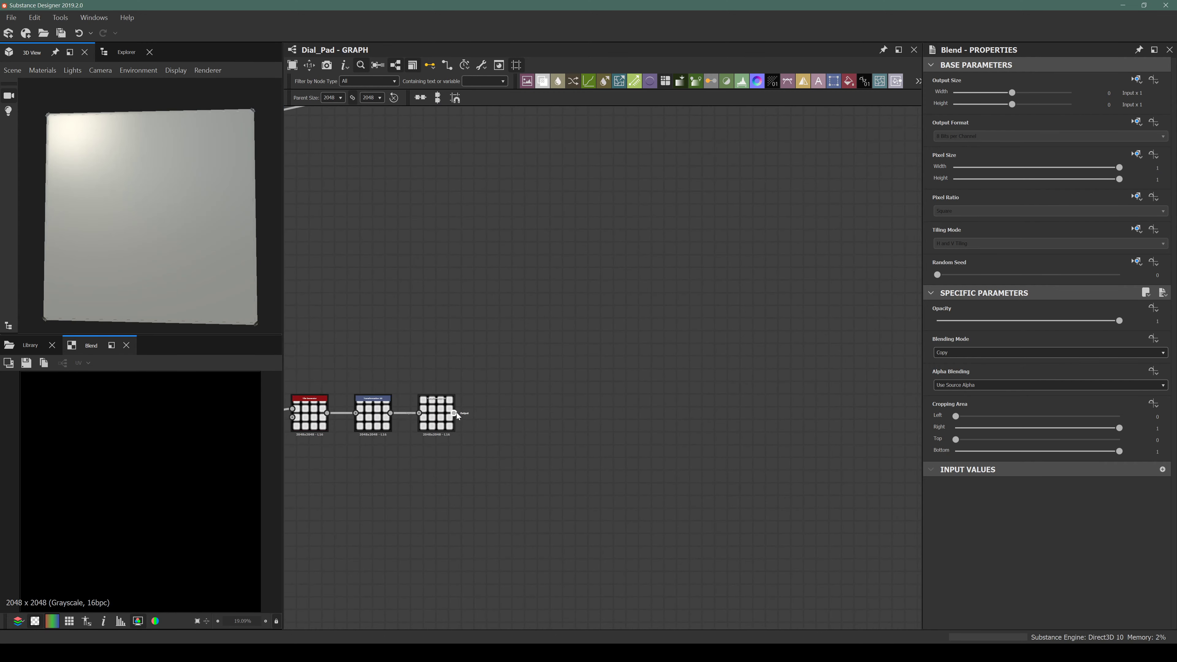
scroll(656, 311, "down", 3)
left_click_drag(455, 412, 593, 263)
scroll(596, 257, "up", 3)
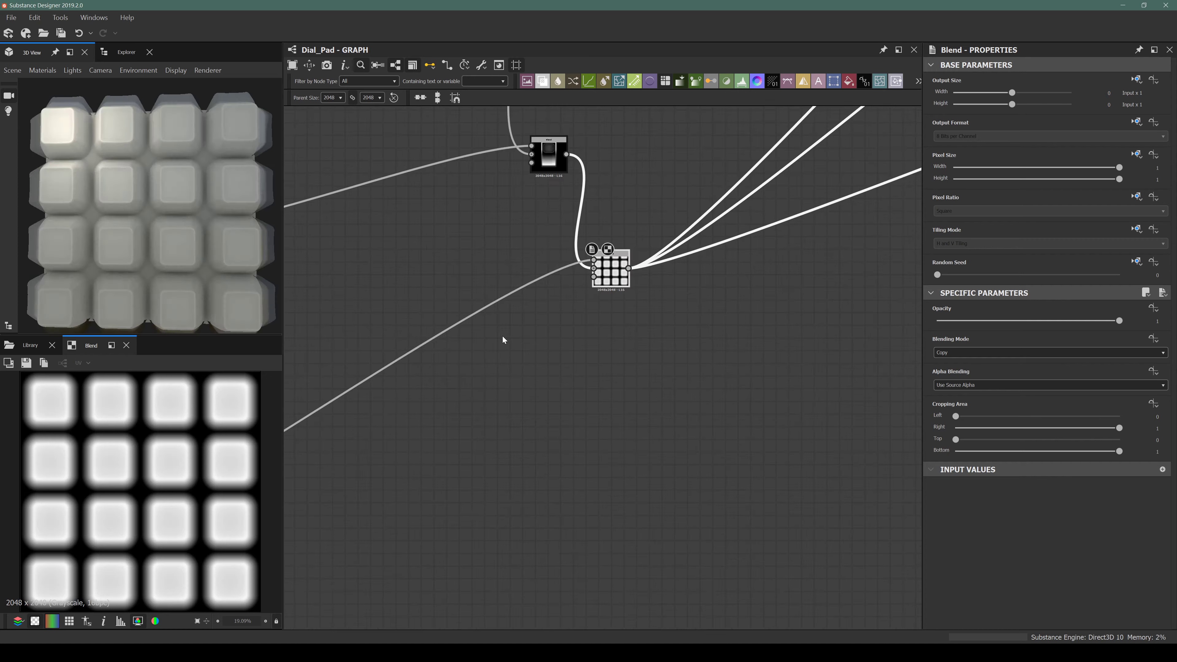
Stretch the first Transformation 2D after the Tile Generator to 50% width and 50% height.
mouse_move(402, 385)
middle_mouse_down()
mouse_move(630, 372)
mouse_move(666, 295)
mouse_move(749, 256)
middle_mouse_up()
scroll(519, 385, "up", 4)
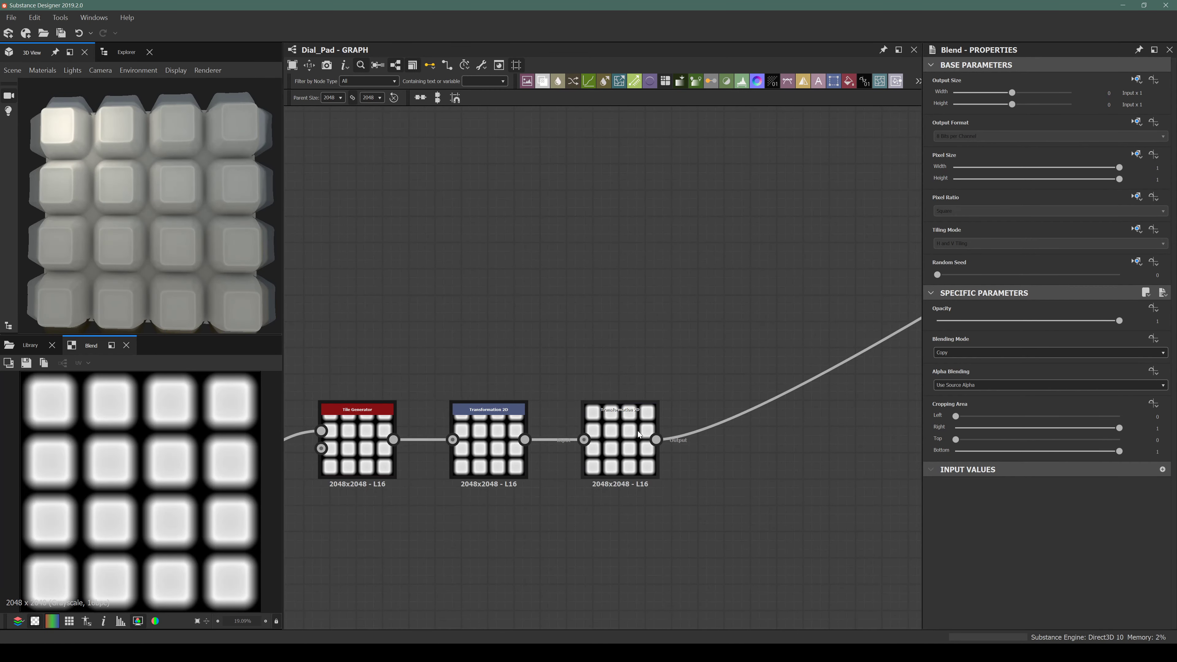
left_click(493, 443)
scroll(1005, 438, "down", 1)
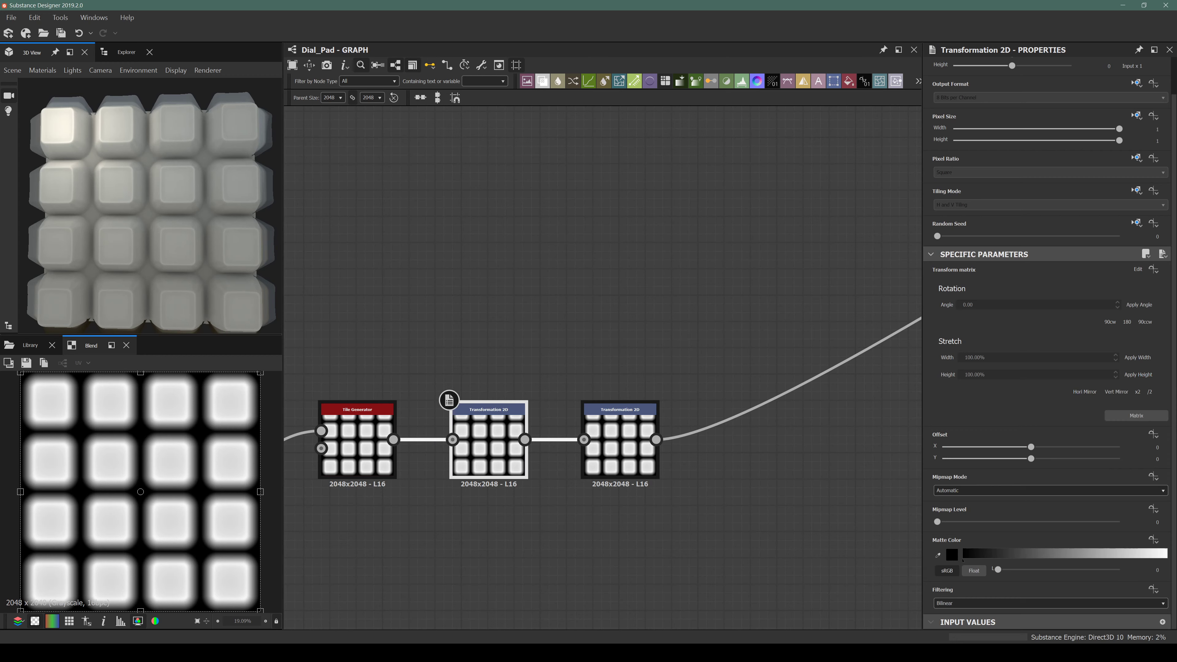
double_click(973, 357)
type("50")
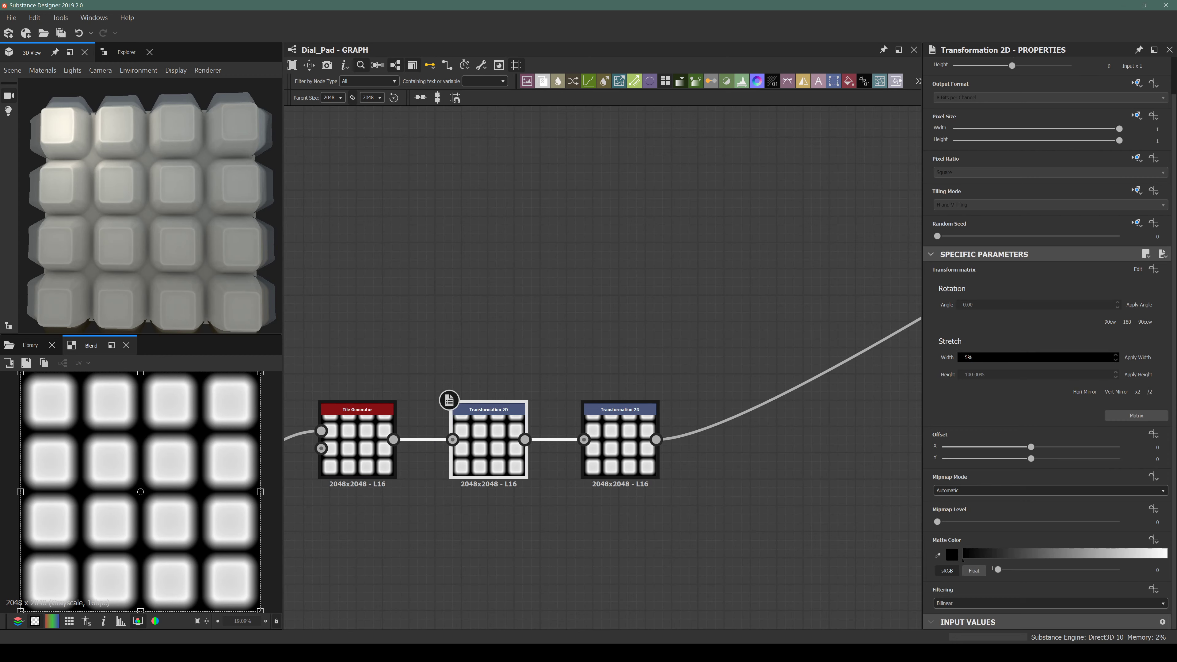
key("Return")
key("Tab")
type("50")
key("Return")
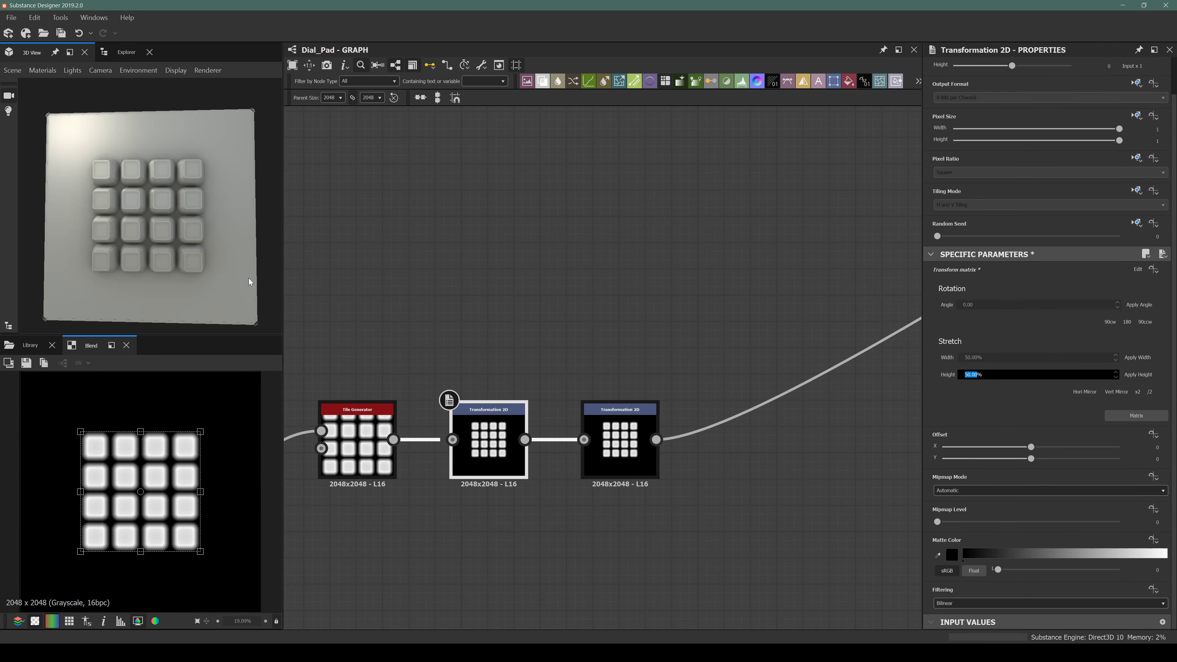
Set the new Blend node's Blending Mode to Max (Lighten).
middle_click_drag(567, 439, 514, 478)
scroll(512, 447, "down", 5)
middle_click_drag(767, 325, 630, 383)
scroll(781, 296, "up", 4)
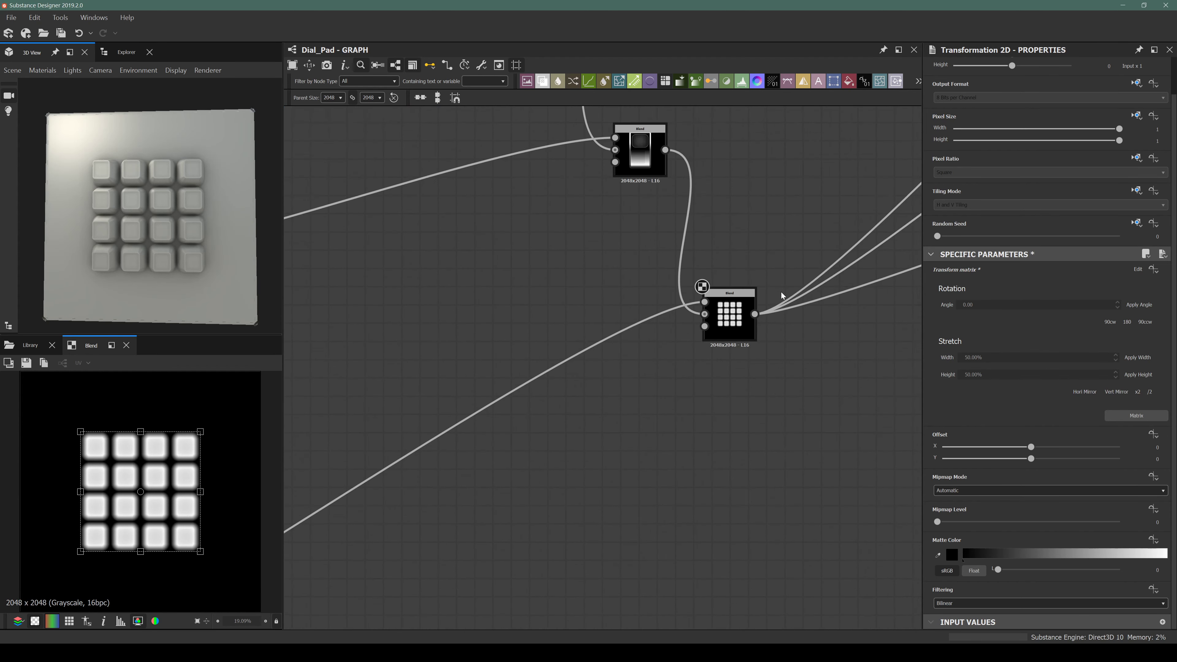
scroll(780, 296, "up", 1)
left_click(729, 317)
left_click(990, 352)
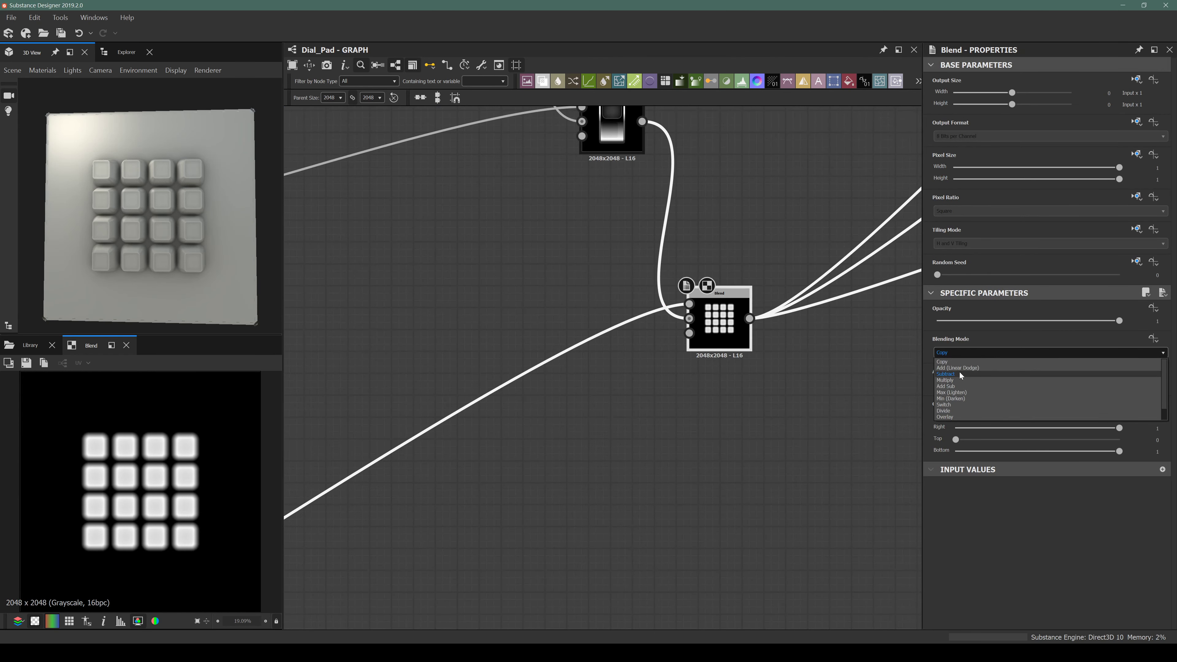
left_click(1042, 390)
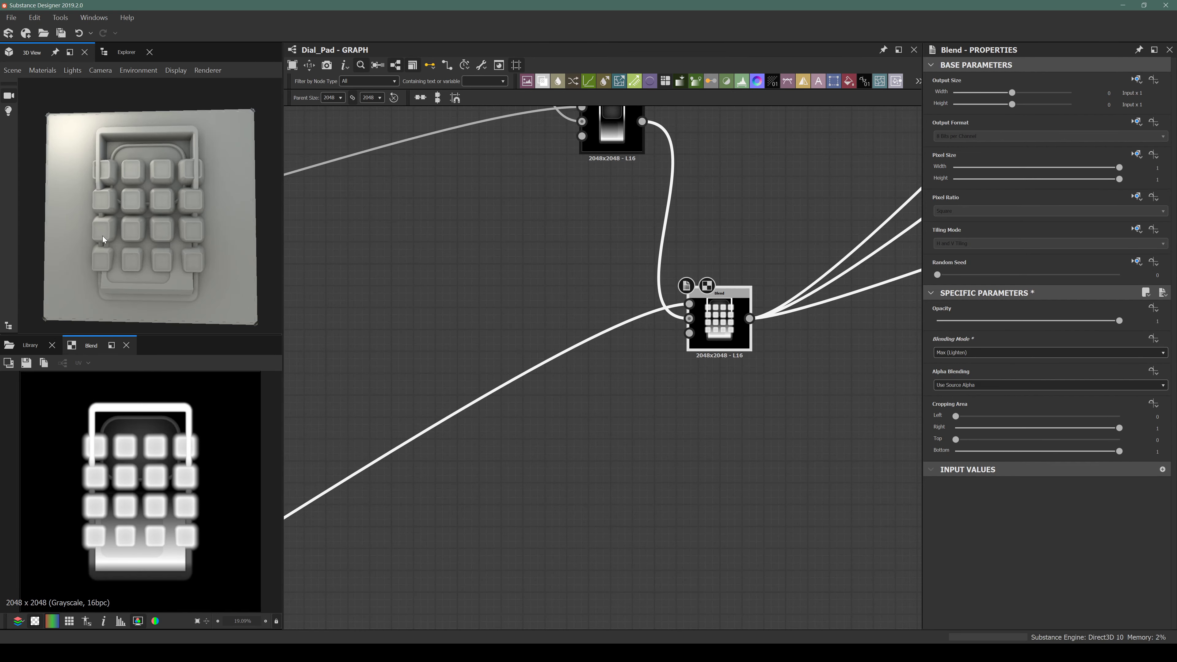
Shrink the key grid further by applying 60% width and 60% height in the first Transformation 2D.
middle_click_drag(419, 366, 696, 253)
scroll(620, 315, "down", 4)
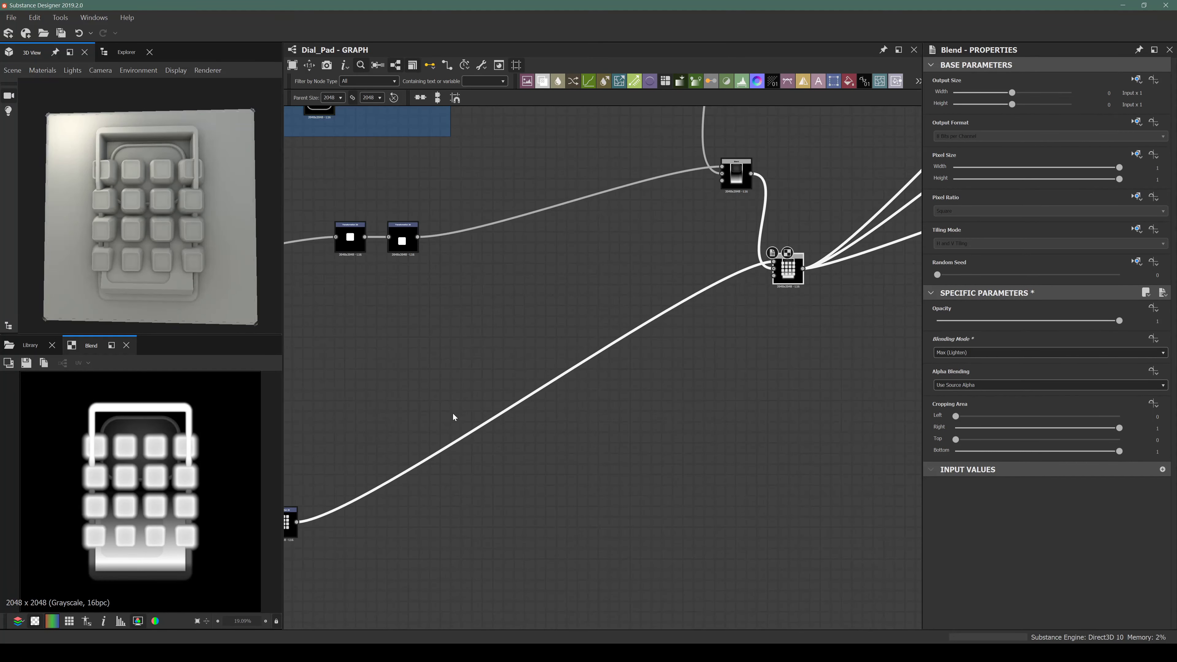
middle_click_drag(445, 424, 689, 322)
scroll(484, 419, "up", 6)
left_click(441, 447)
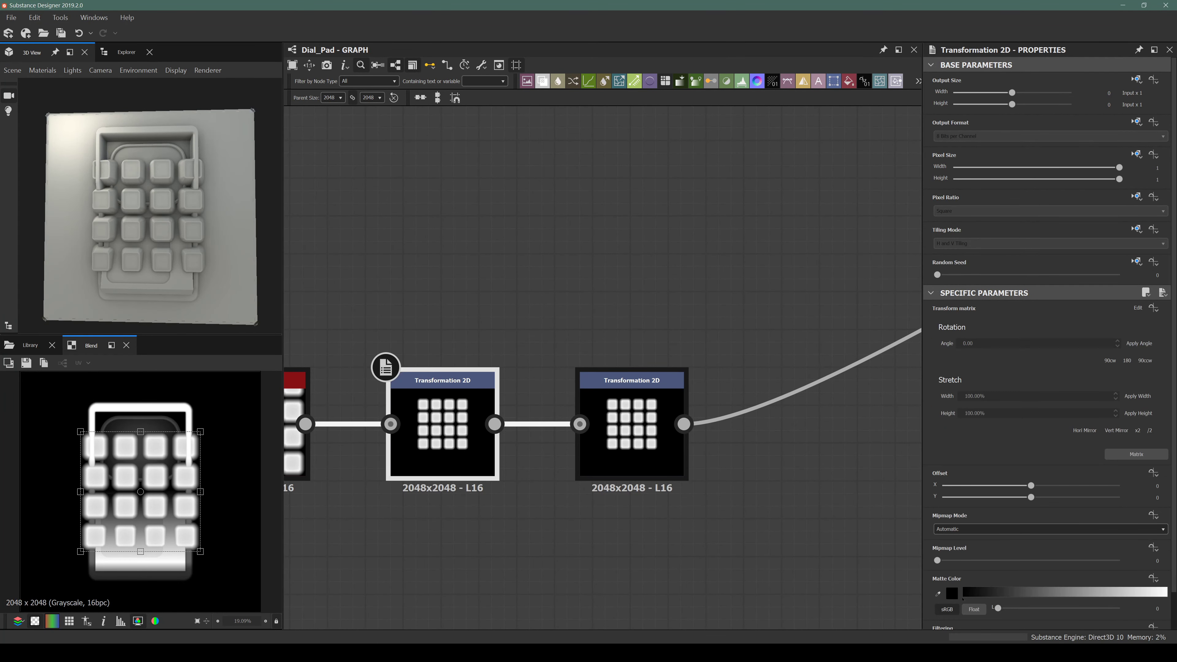
left_click(997, 396)
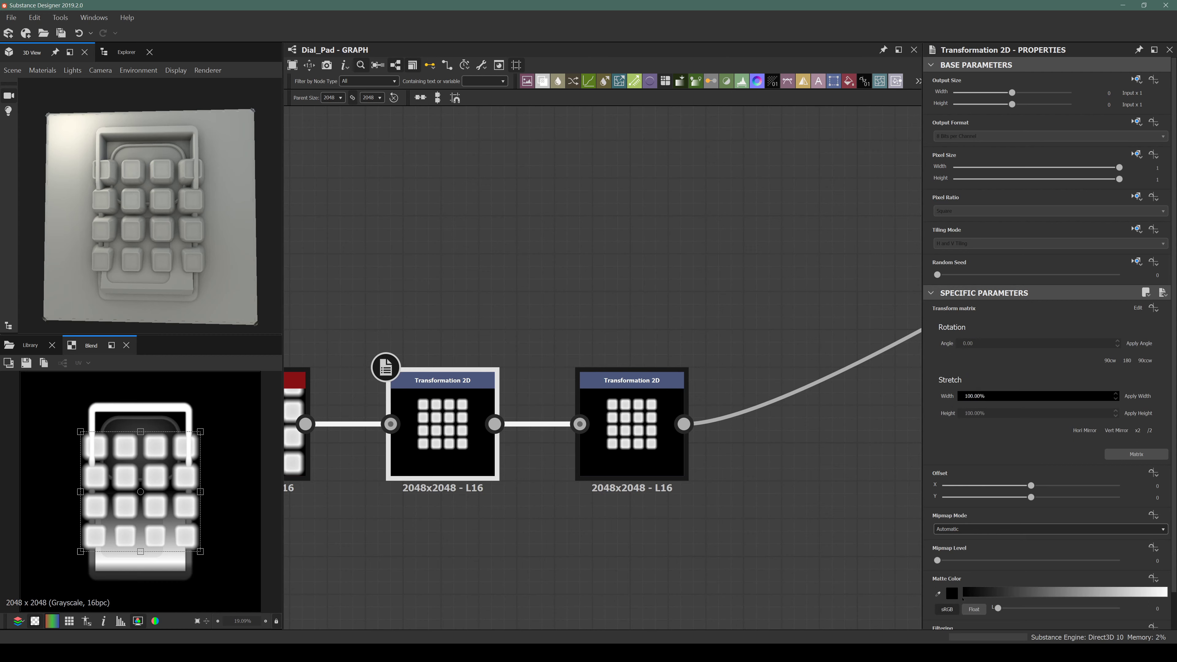
key("ctrl+a")
type("60")
key("Tab")
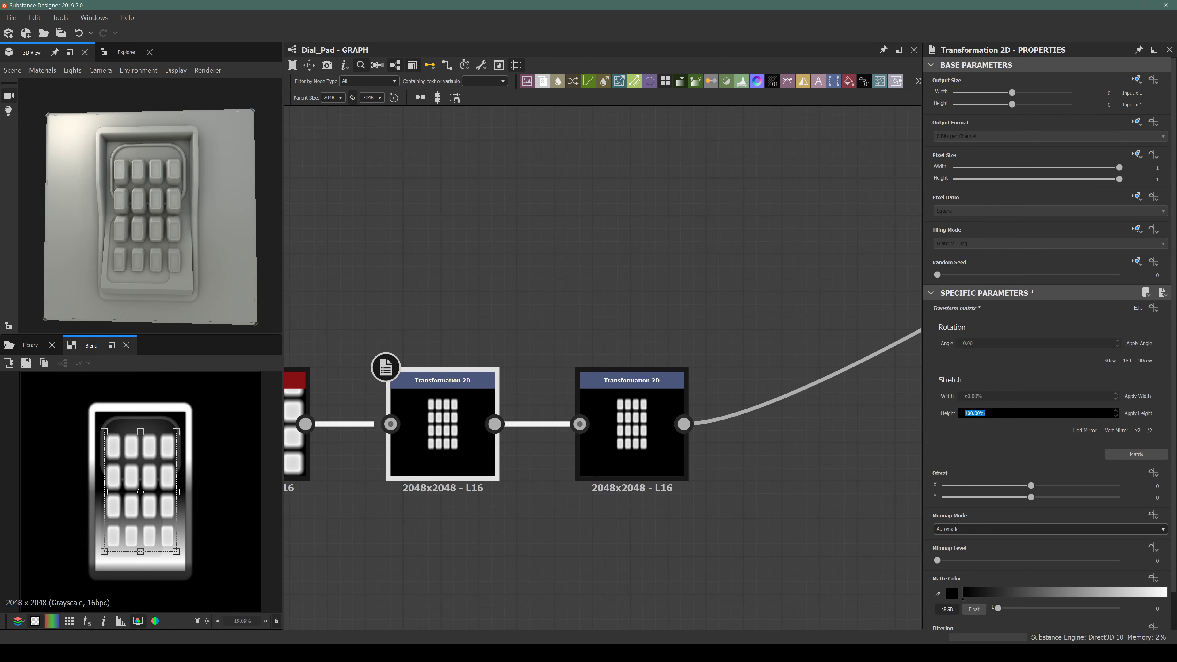
type("50")
key("Return")
Move the key grid down onto the keypad recess with the second Transformation 2D, offset about X 0.02, Y -0.15.
left_click(610, 407)
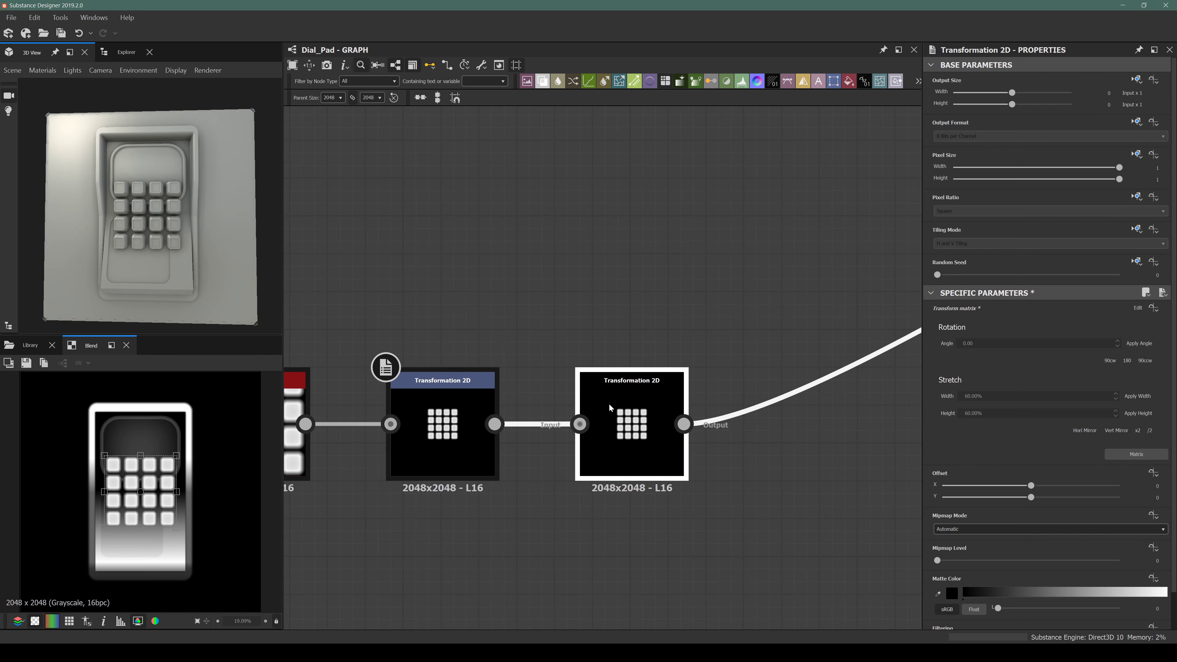
scroll(75, 558, "up", 4)
left_click_drag(169, 503, 170, 532)
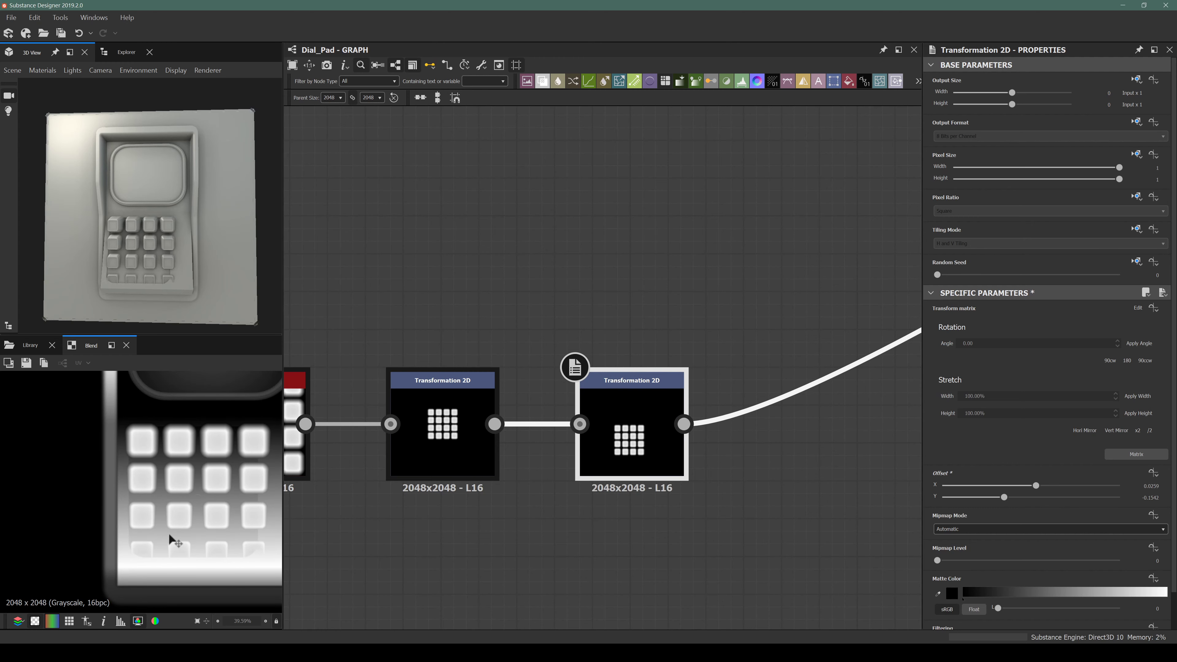
Scale the key grid down again by 80% in width and height in the first Transformation 2D.
left_click(435, 420)
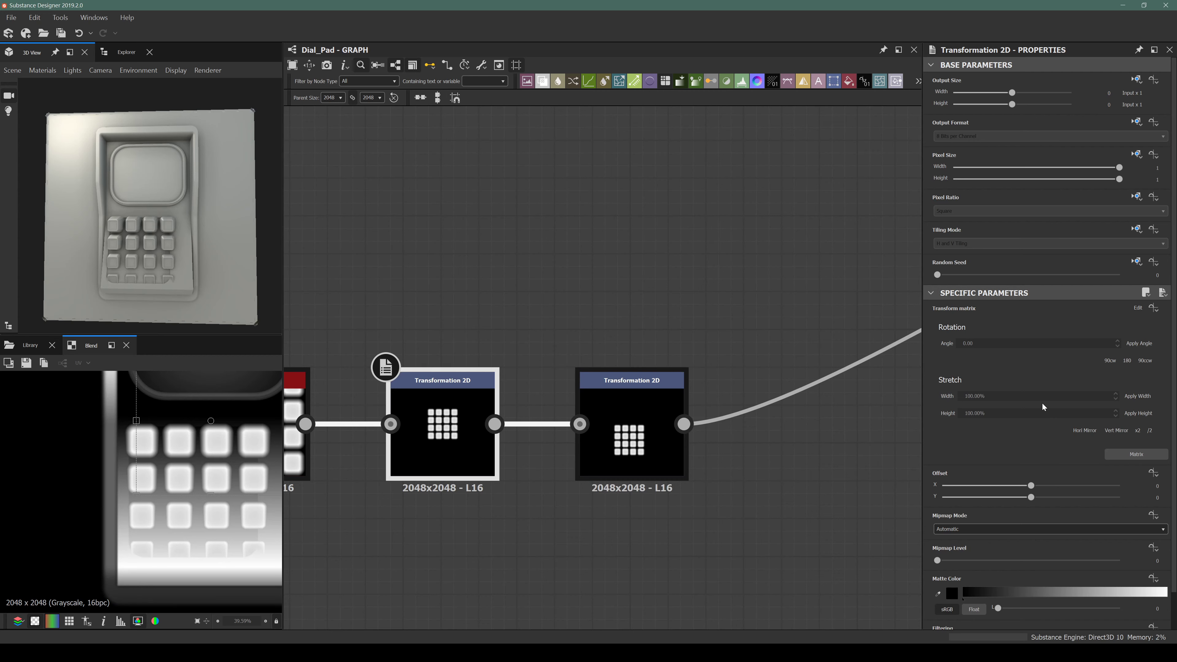
left_click(1036, 396)
key("ctrl+a")
type("80")
key("Return")
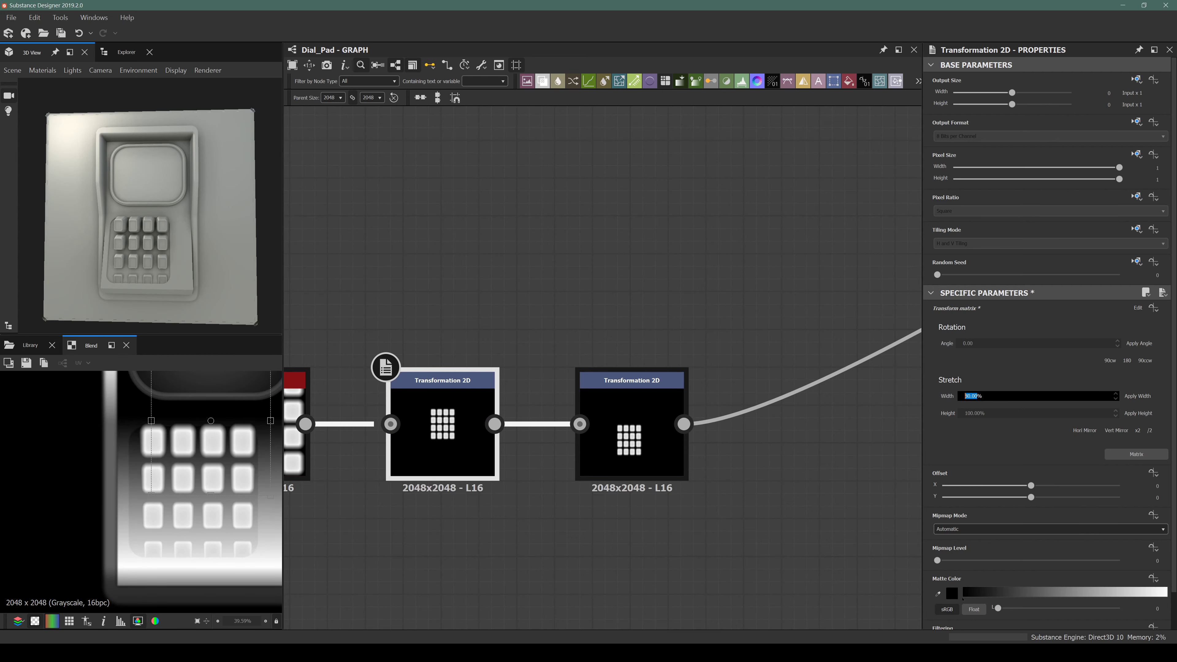
key("Tab")
type("80")
key("Return")
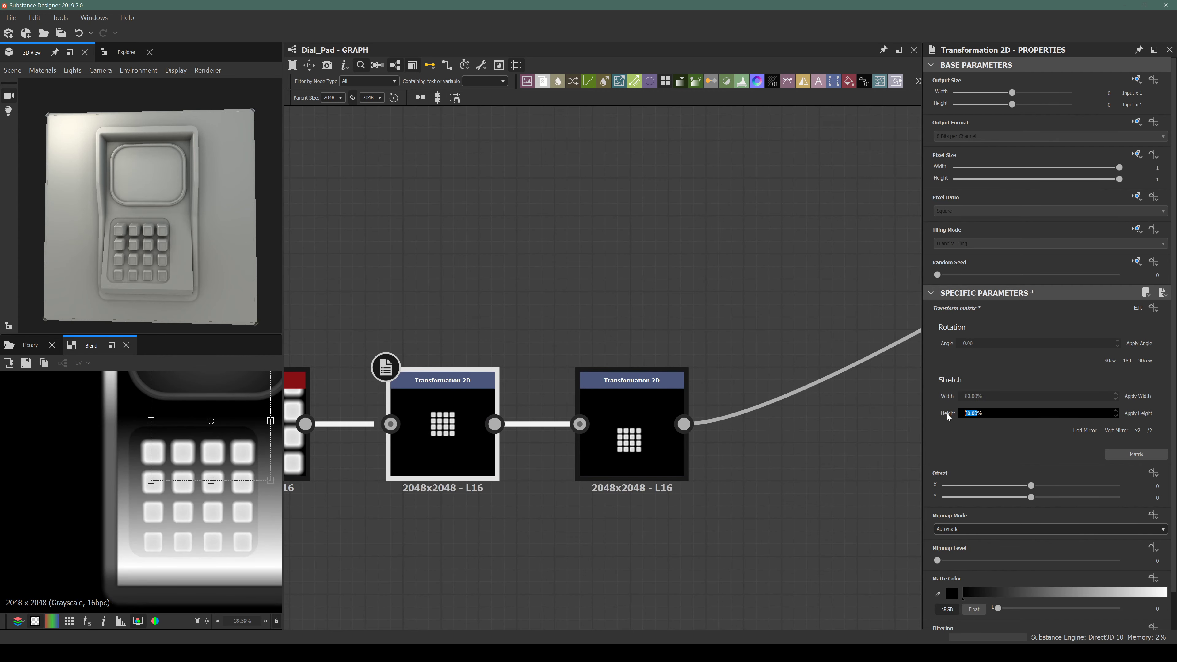
Nudge the second Transformation 2D's offset to about X 0.027, Y -0.15 to center the keys in the recess.
left_click(658, 451)
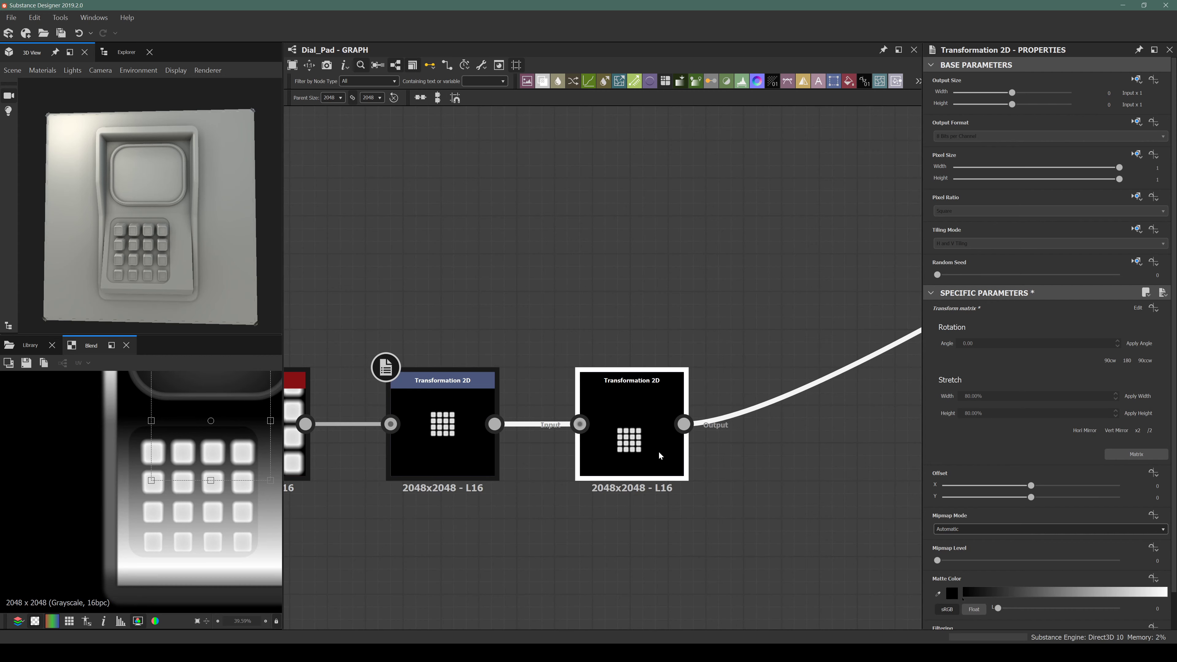
key("Left")
key("Left")
key("Left")
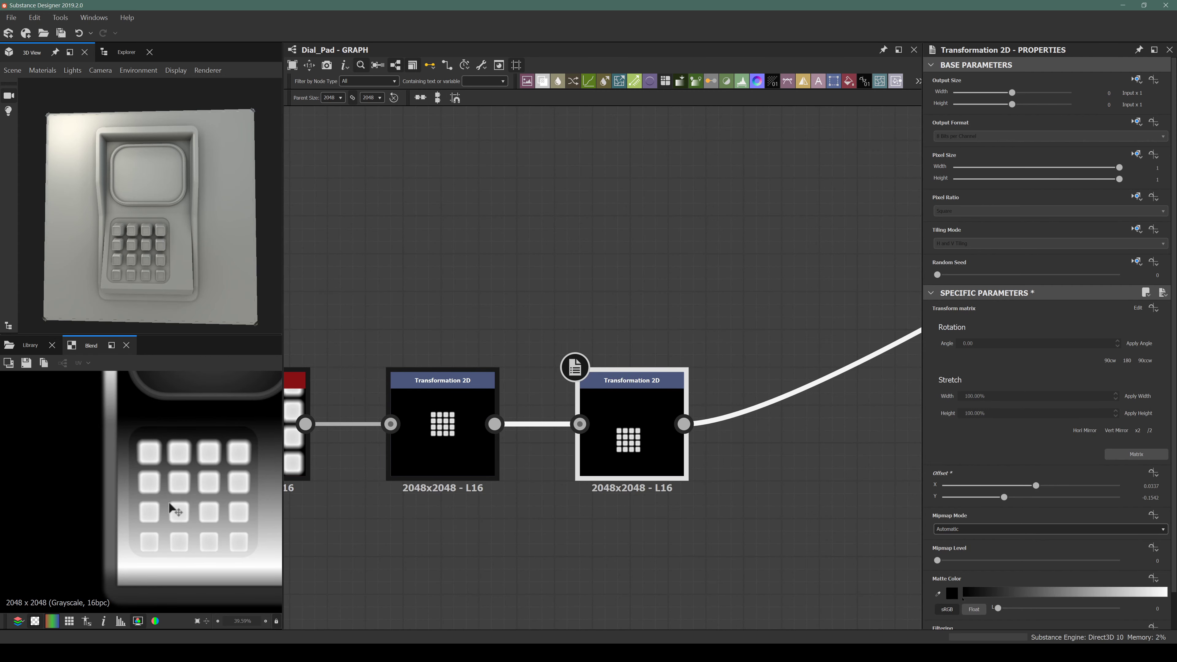
key("Up")
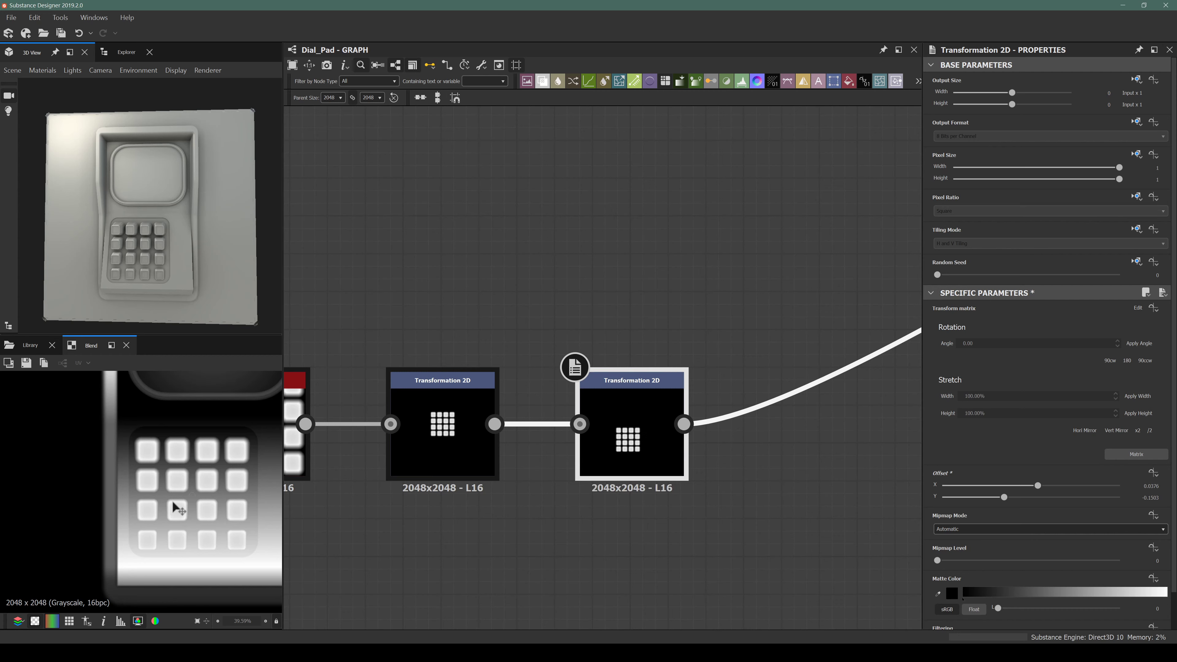
Switch the key grid Blend's Blending Mode to Add (Linear Dodge) so the keys follow the sloped surface.
scroll(118, 257, "up", 4)
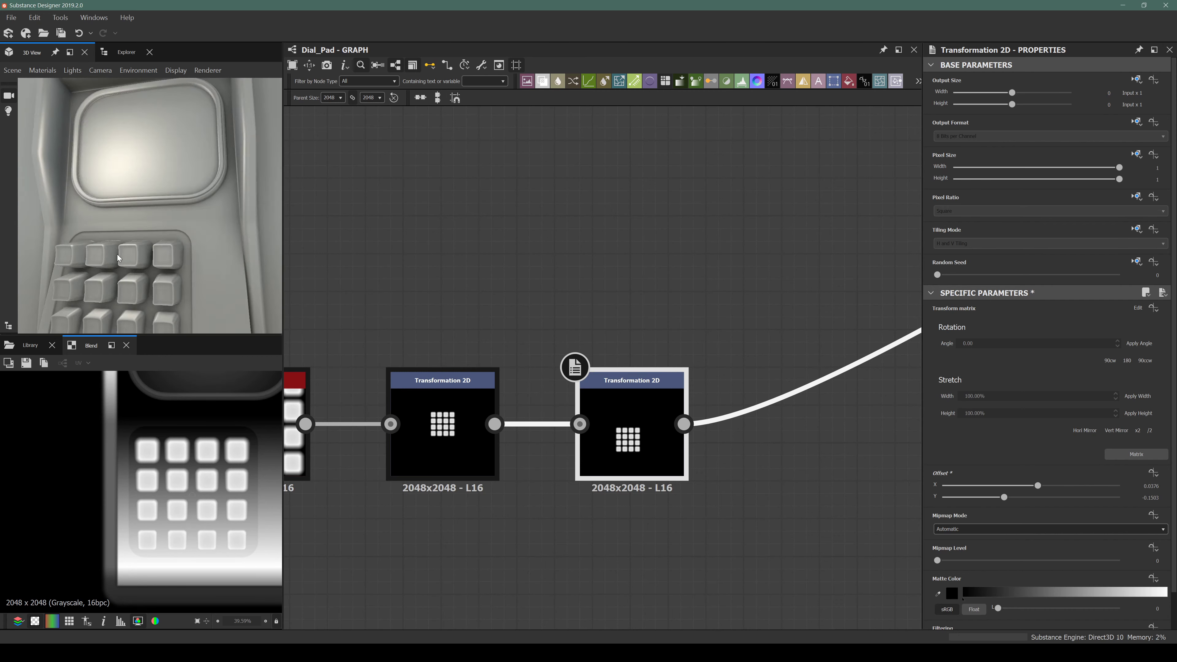
left_click_drag(118, 257, 69, 273)
middle_click_drag(69, 273, 155, 190)
left_click_drag(156, 190, 220, 161, "alt")
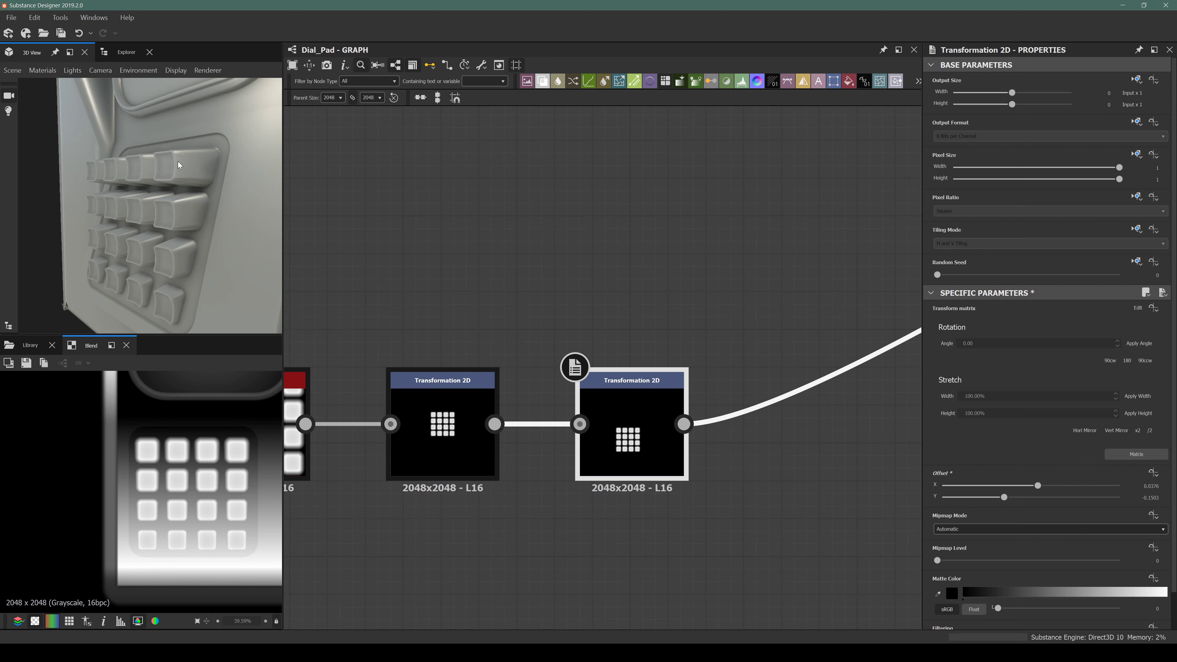
middle_click_drag(193, 258, 153, 256)
scroll(549, 321, "down", 8)
scroll(732, 290, "up", 8)
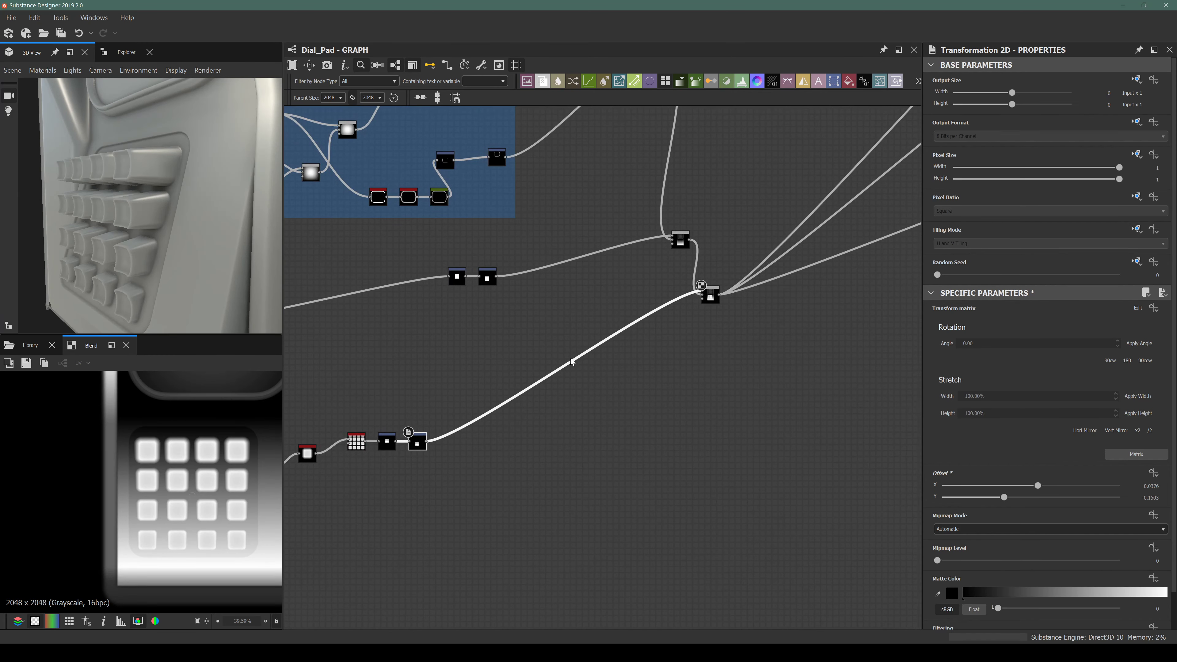
left_click(793, 310)
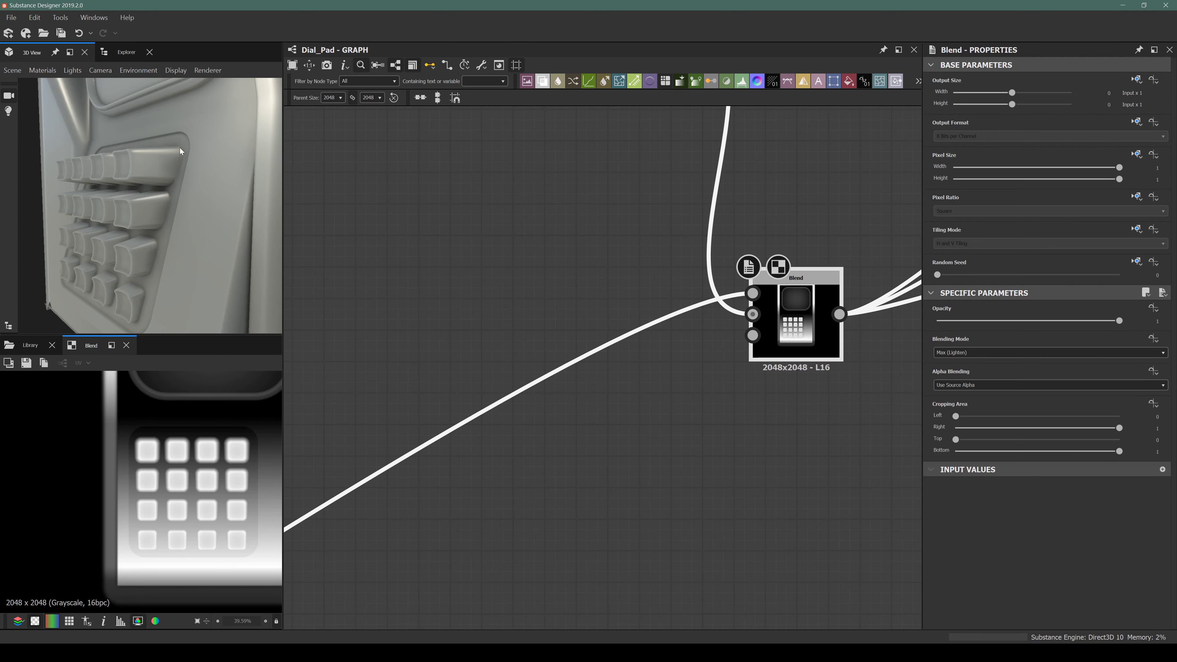
left_click(959, 352)
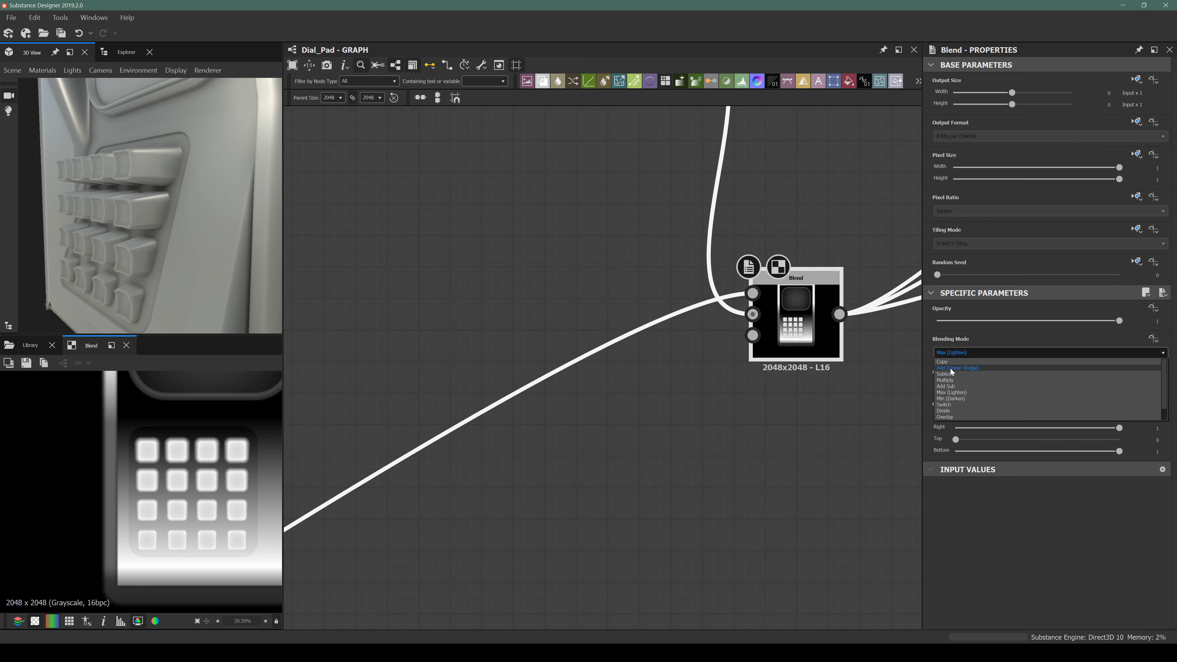
left_click(958, 366)
Lower the key grid Blend's Opacity to 0.19, judging the key height from several angles in the 3D view.
left_click(950, 321)
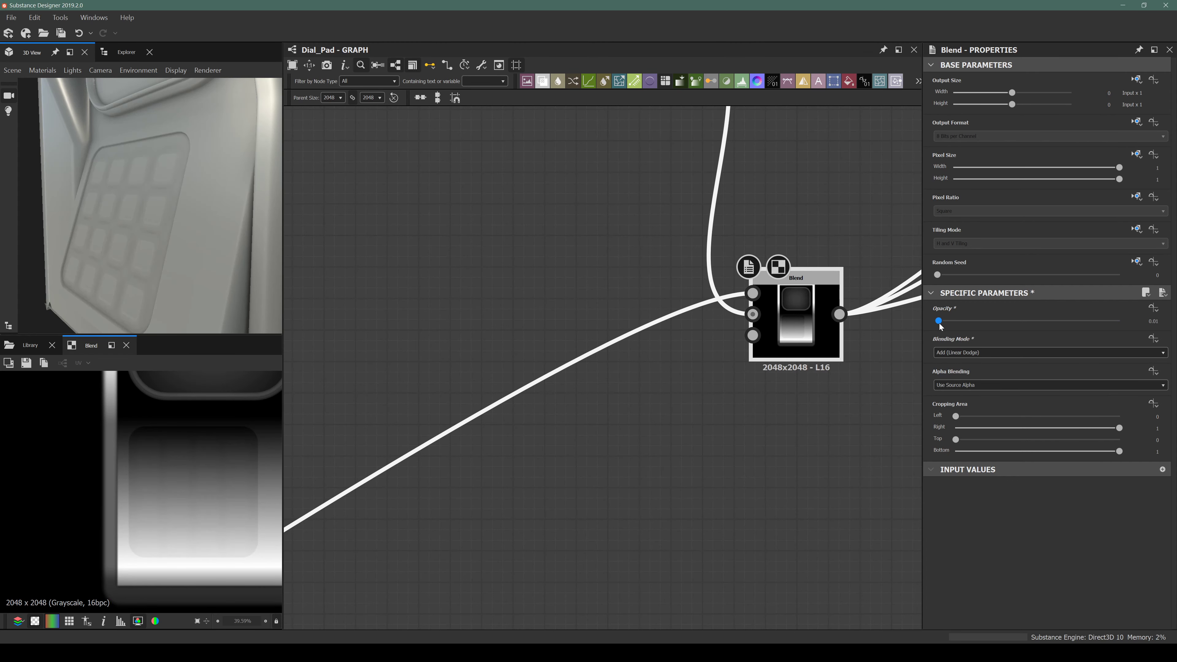
left_click_drag(950, 323, 964, 318)
left_click_drag(963, 314, 968, 312)
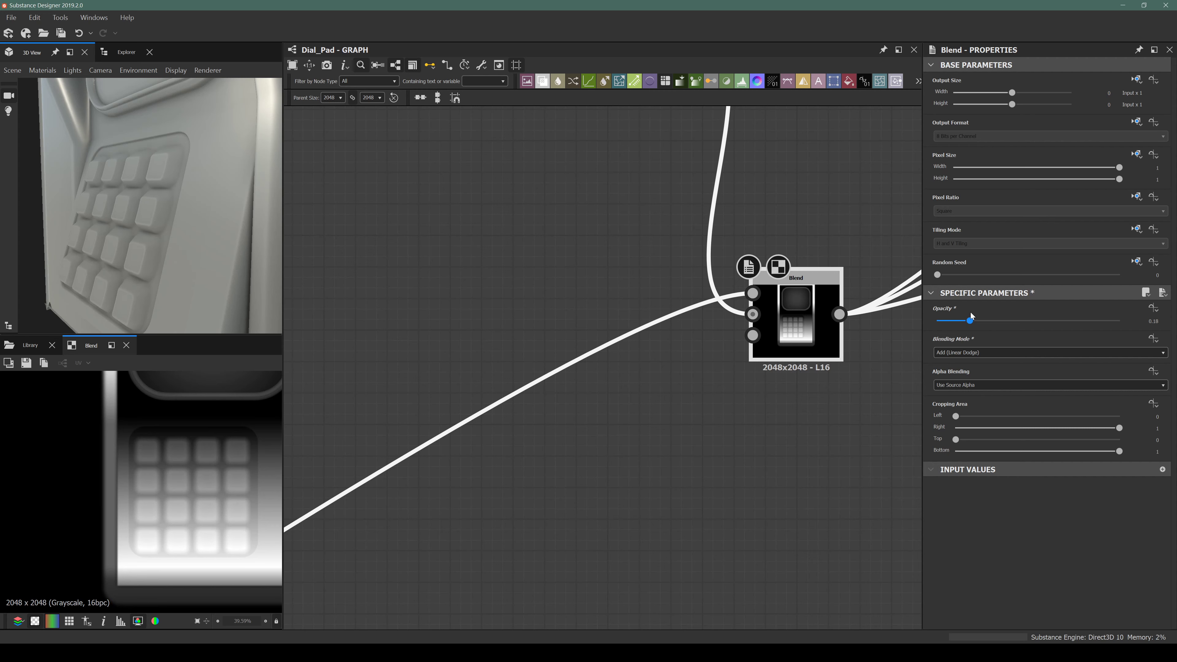
left_click_drag(968, 312, 965, 313)
left_click_drag(52, 234, 109, 128)
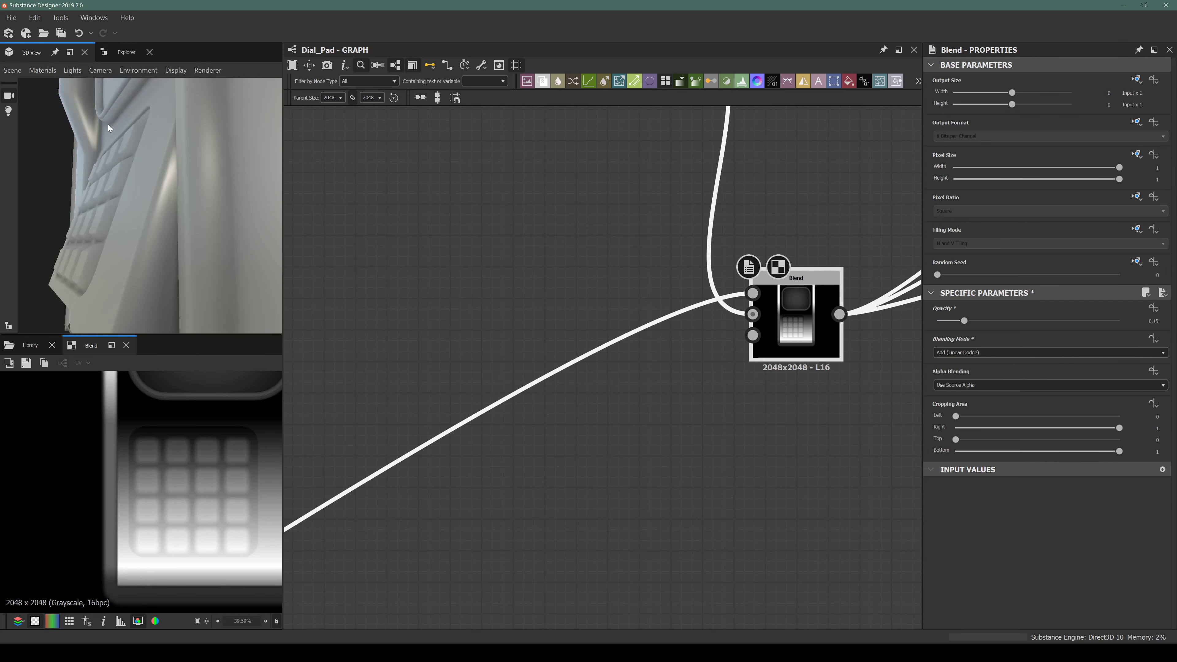
left_click_drag(124, 183, 181, 150)
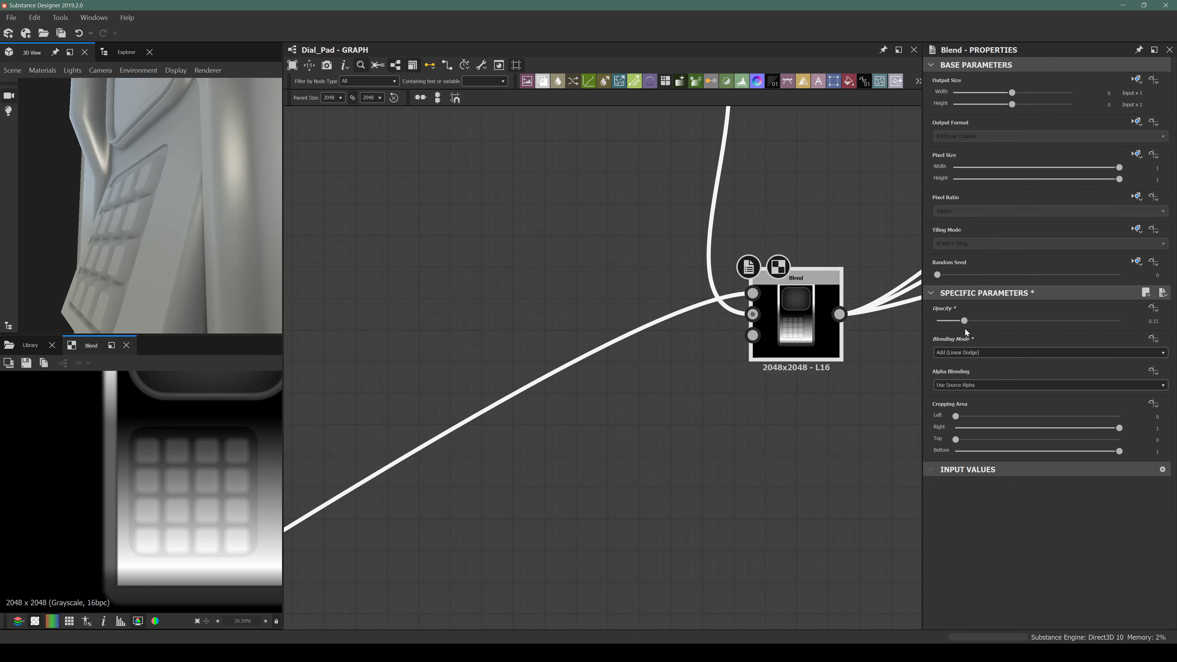
left_click_drag(971, 321, 986, 320)
left_click_drag(99, 318, 123, 179)
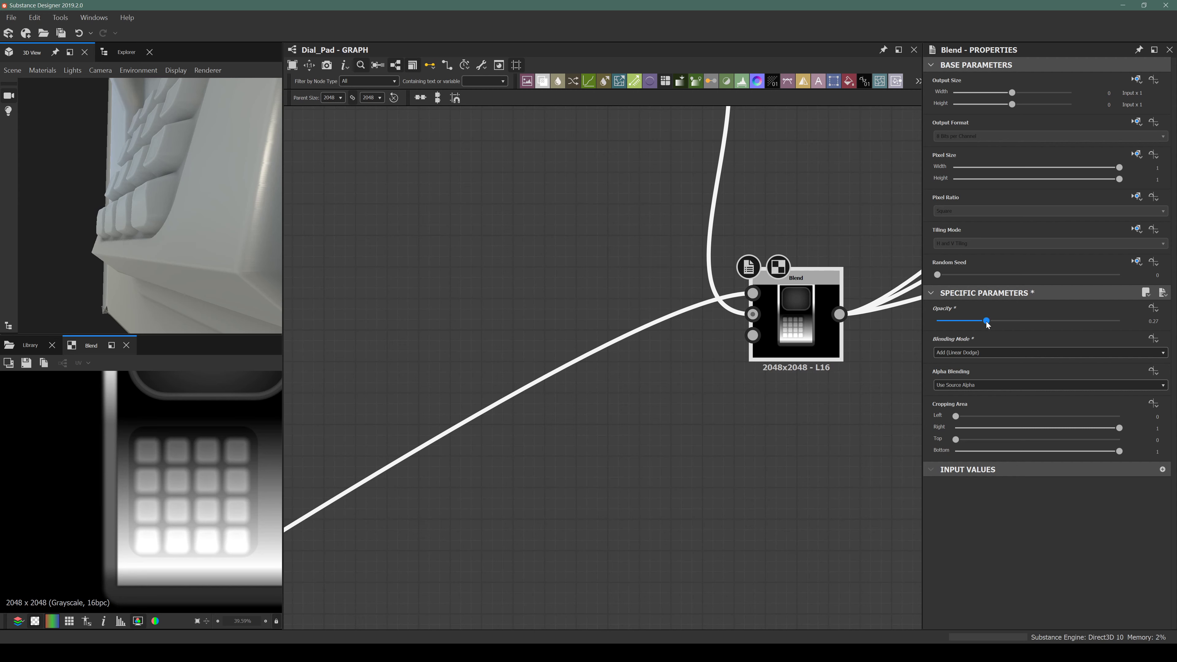
mouse_move(986, 321)
left_mouse_down()
mouse_move(1100, 312)
mouse_move(962, 317)
mouse_move(972, 320)
left_mouse_up()
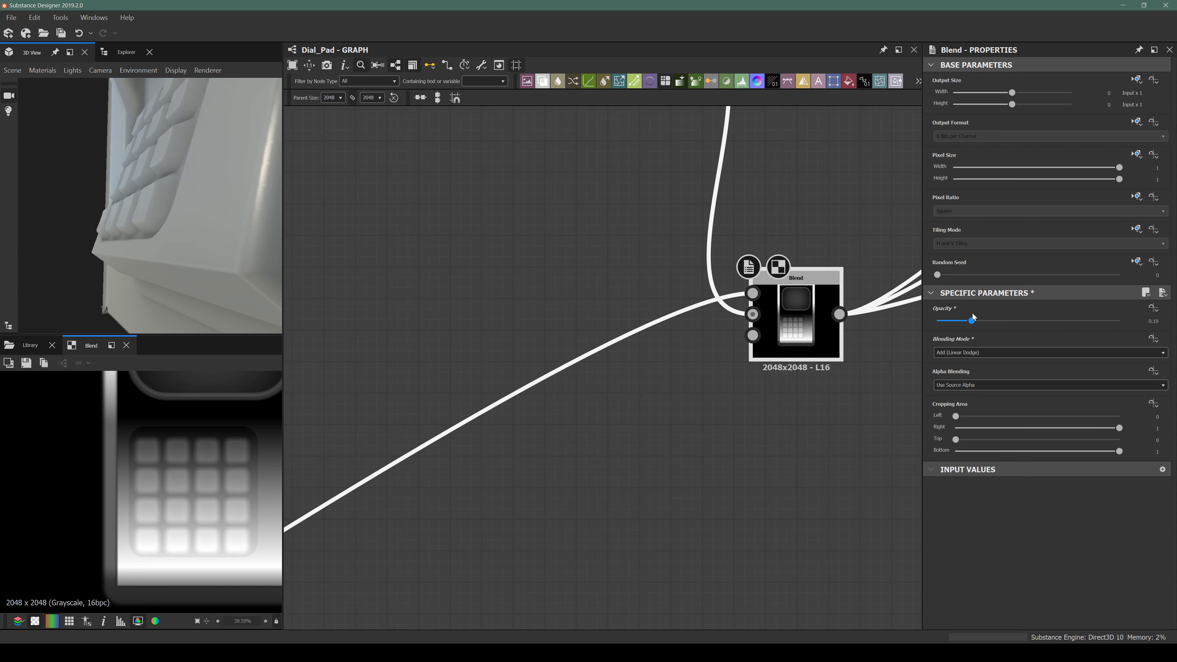
left_click_drag(273, 209, 113, 243)
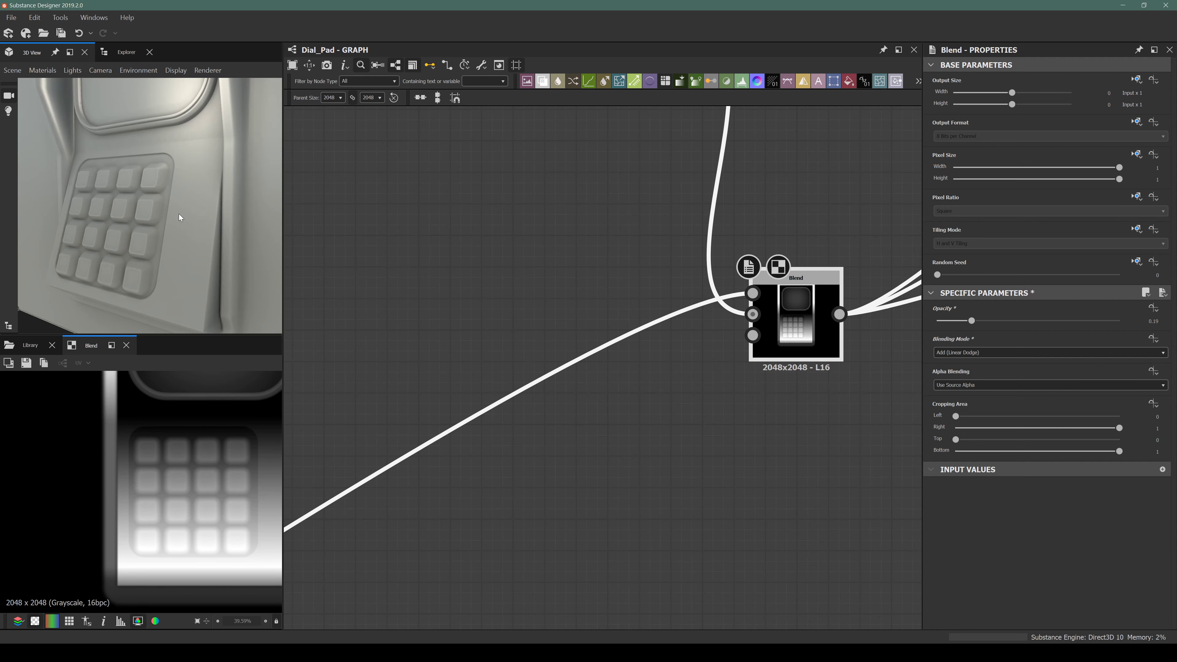
left_click_drag(155, 133, 130, 146)
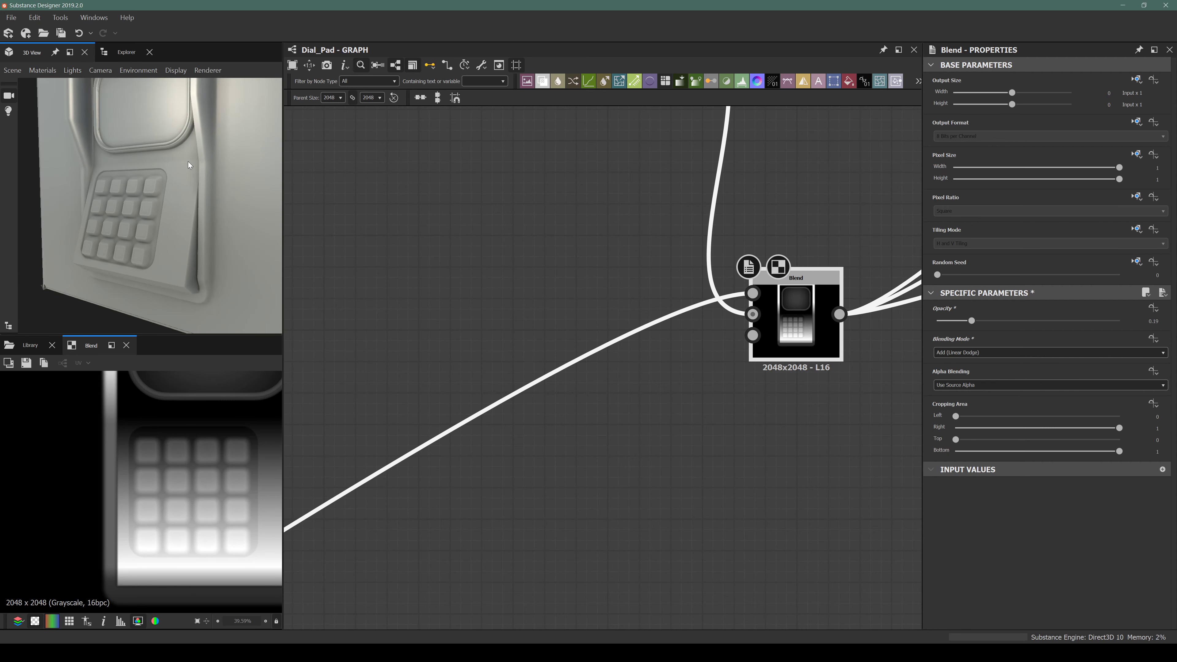
middle_click_drag(740, 129, 649, 268)
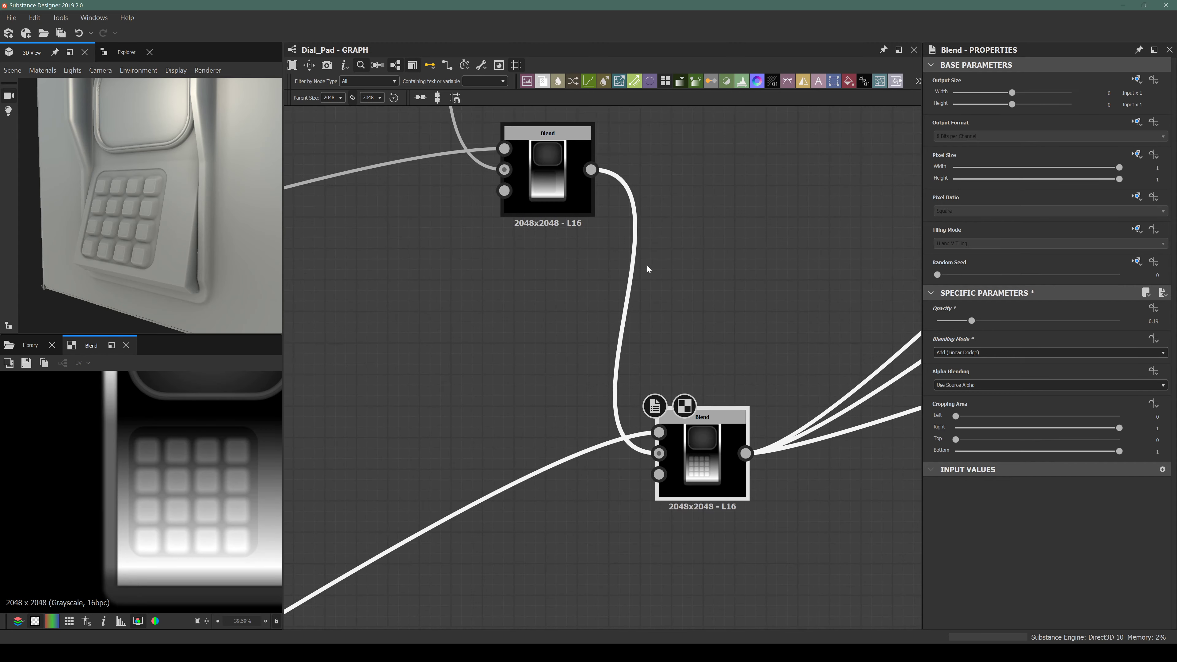
Insert a Levels node between the upper Blend and the key grid Blend.
left_click(525, 169)
key("space")
type("levels")
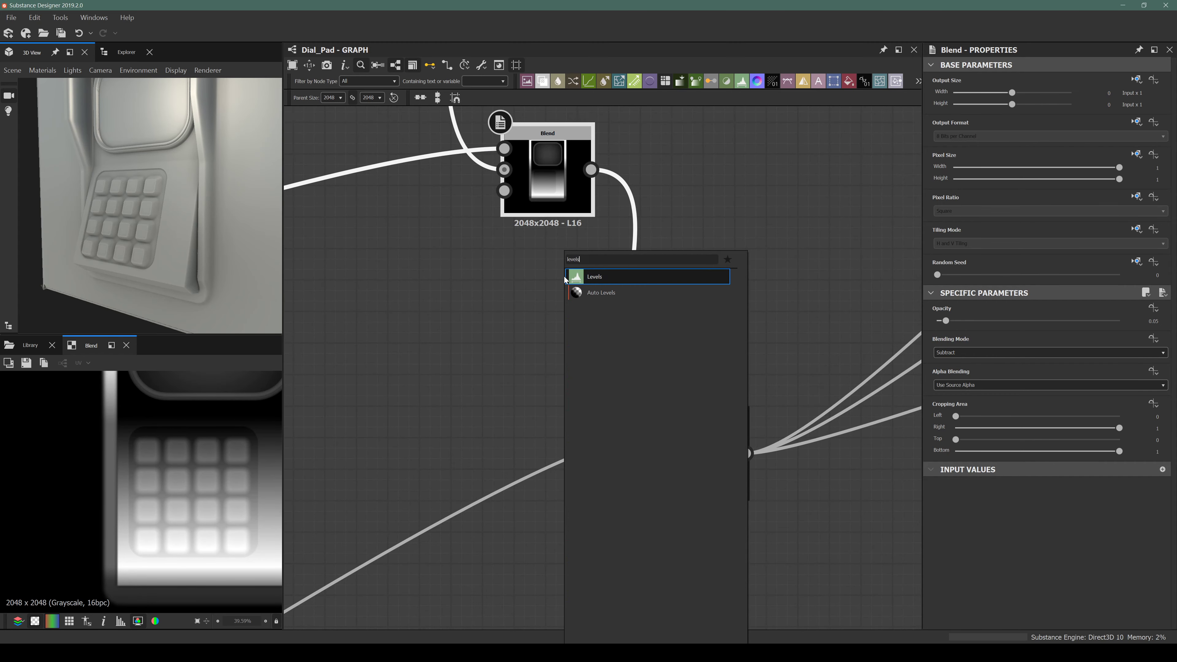
key("Return")
left_click_drag(693, 187, 675, 249)
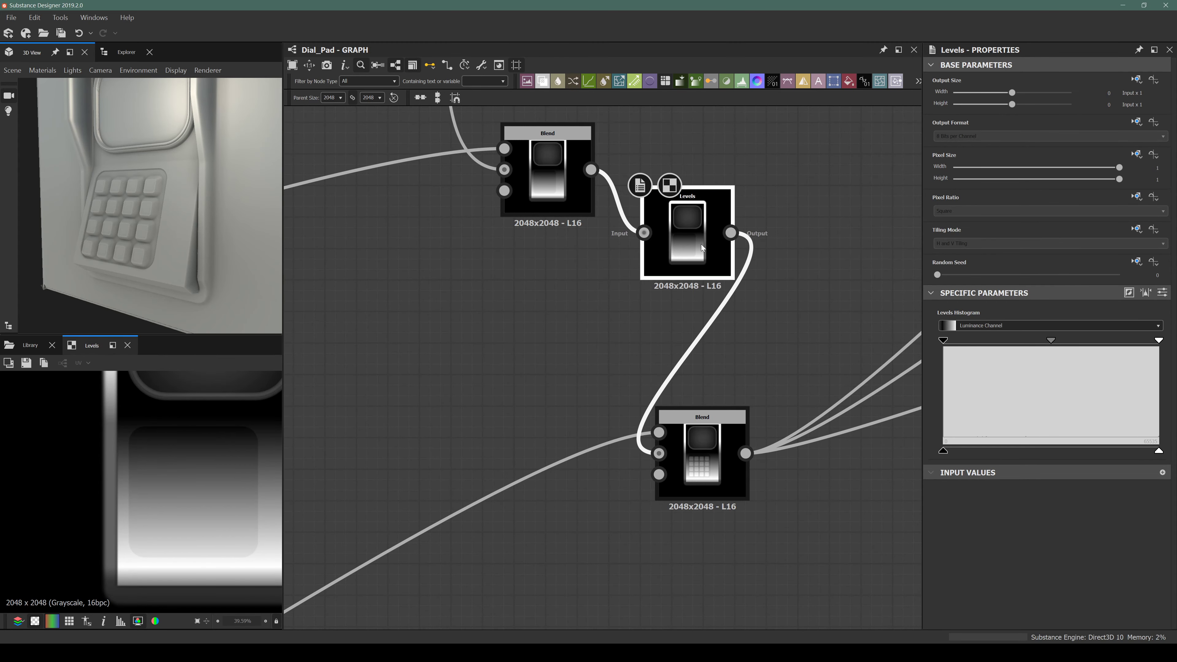
Try lowering the Levels node's output white level to reduce the base height, and undo the change.
left_click_drag(1158, 450, 1108, 459)
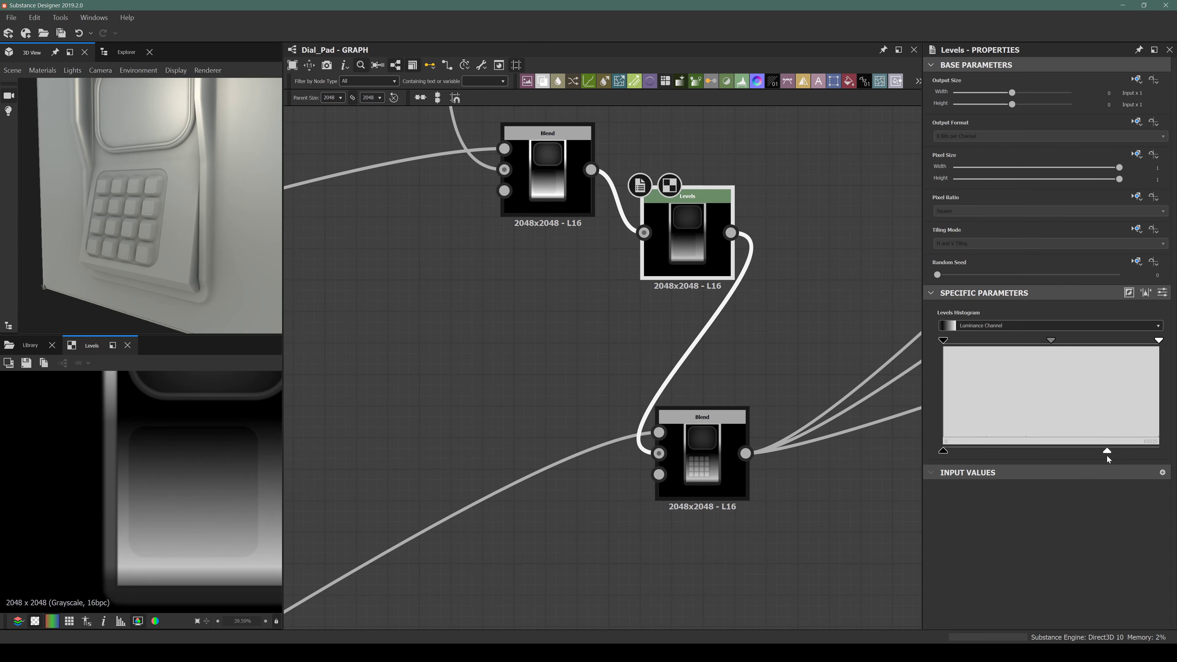
left_click_drag(1107, 453, 1102, 452)
left_click_drag(185, 239, 116, 234)
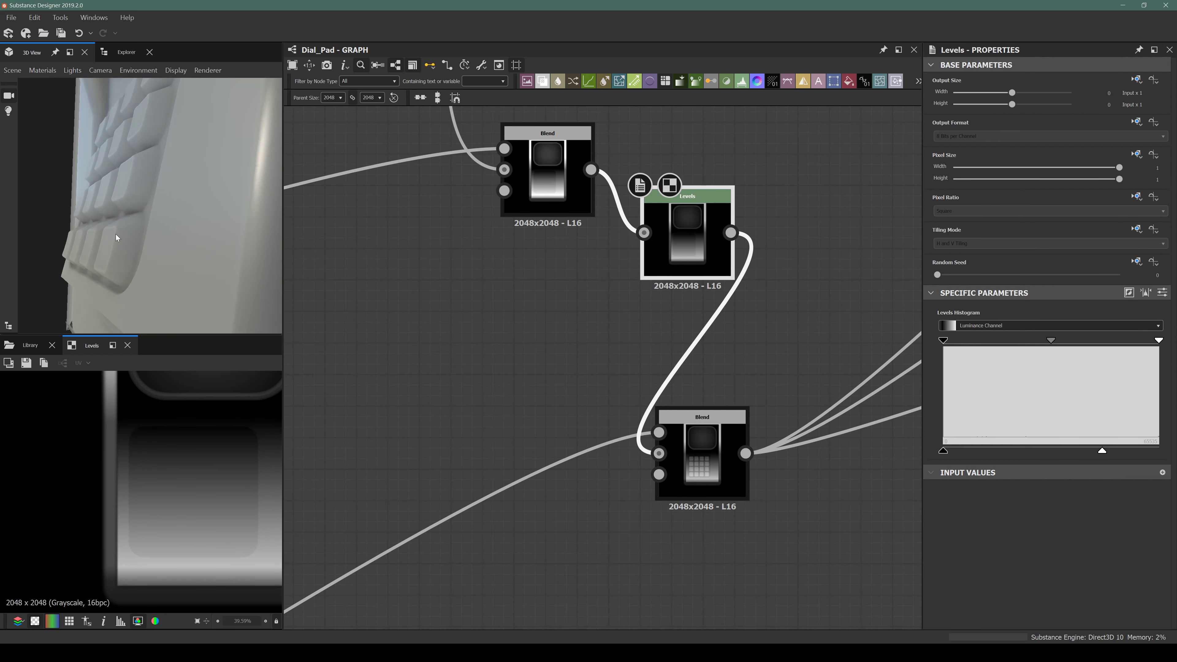
key("ctrl+z")
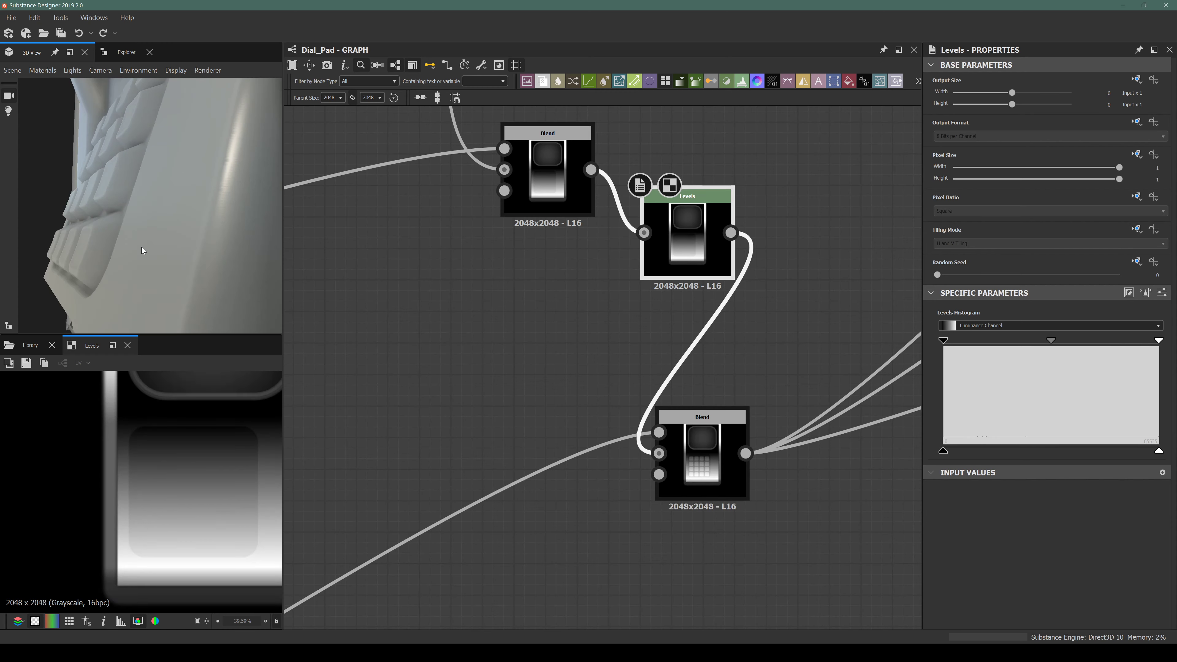
Raise the key grid Blend's Opacity to about 0.33, judging the key height in the 3D view.
left_click(702, 445)
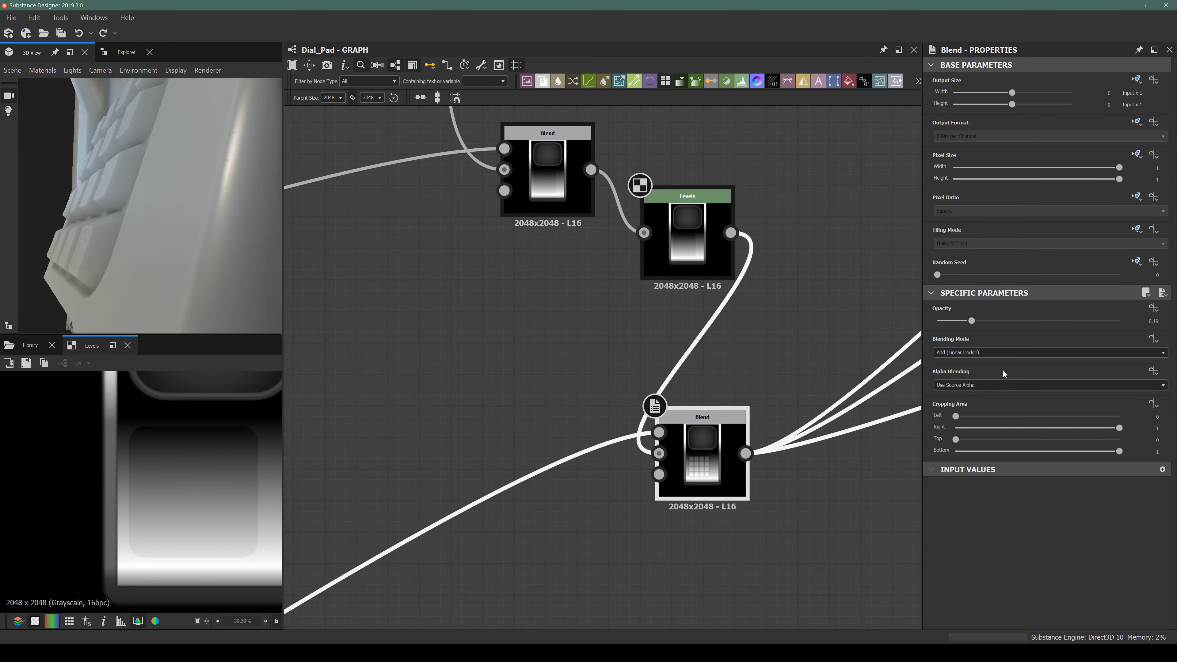
left_click_drag(982, 320, 997, 321)
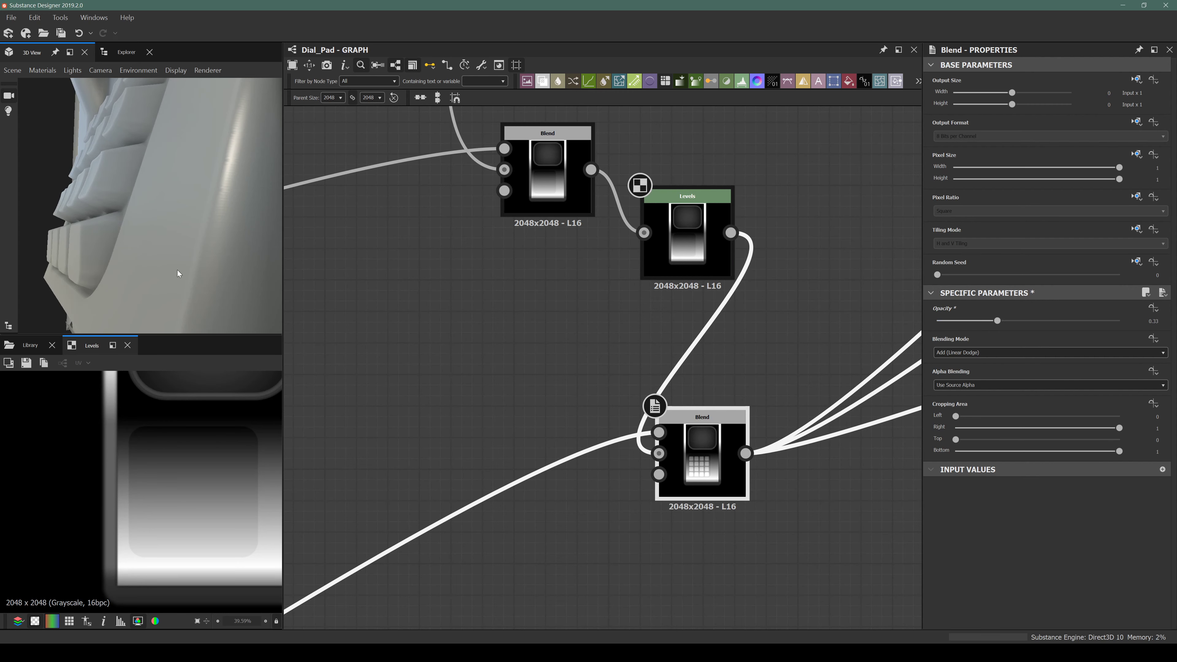
left_click_drag(69, 257, 60, 254)
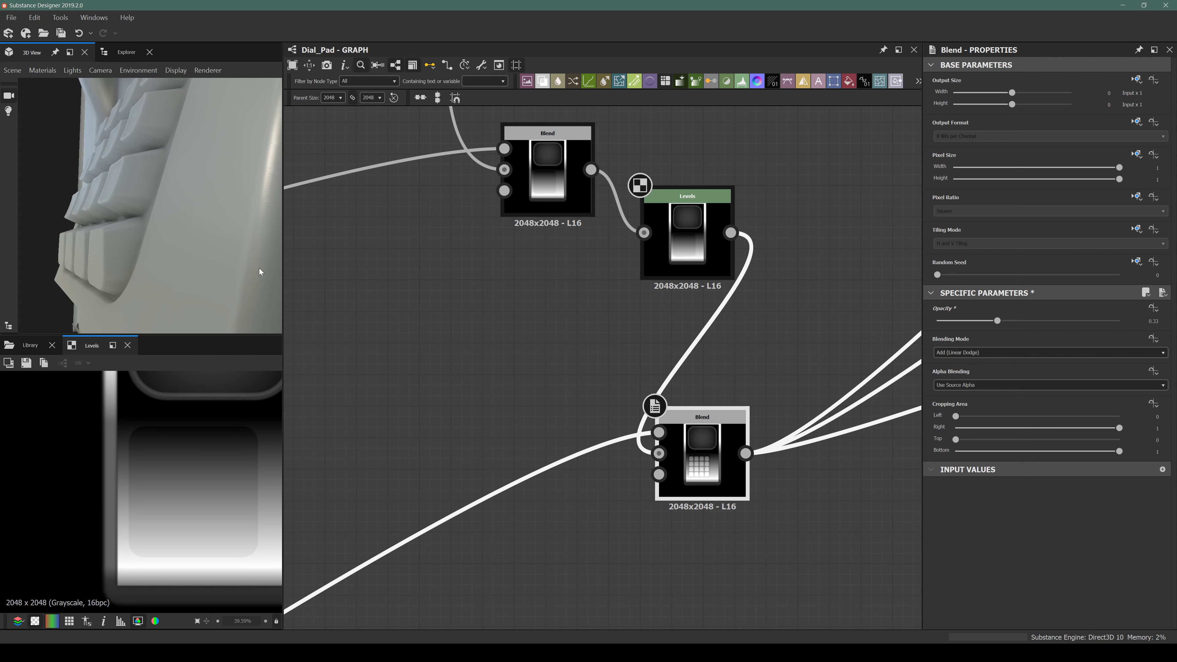
Lower the Levels node's output white level to roughly two thirds of the range, judging the keypad from several angles in 3D.
left_click(687, 235)
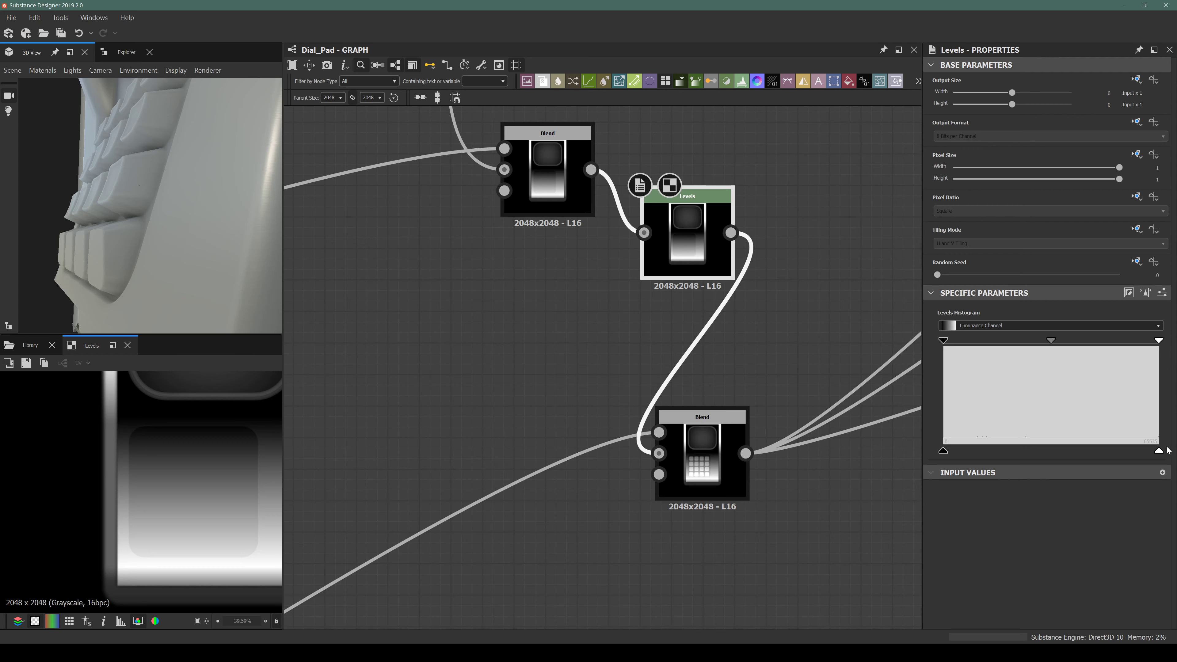
left_click_drag(1161, 454, 1083, 460)
left_click_drag(280, 241, 128, 210)
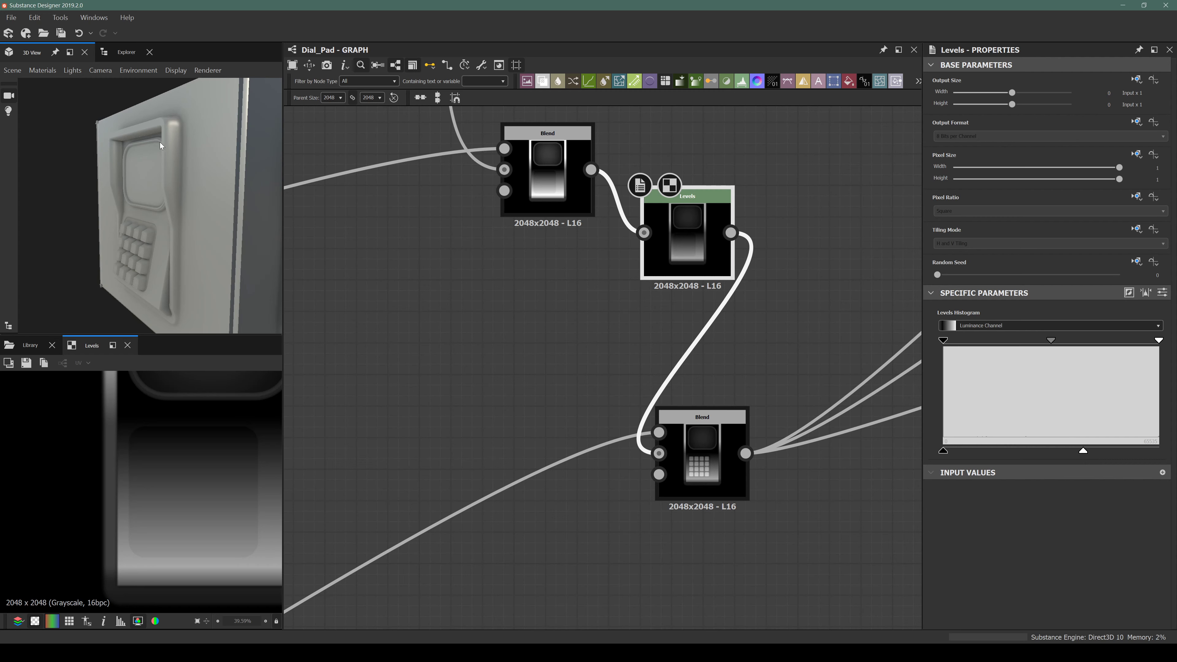
mouse_move(1082, 451)
left_mouse_down()
mouse_move(1159, 452)
mouse_move(1069, 451)
mouse_move(1117, 426)
mouse_move(1082, 438)
left_mouse_up()
scroll(76, 276, "up", 3)
middle_click_drag(76, 276, 121, 208)
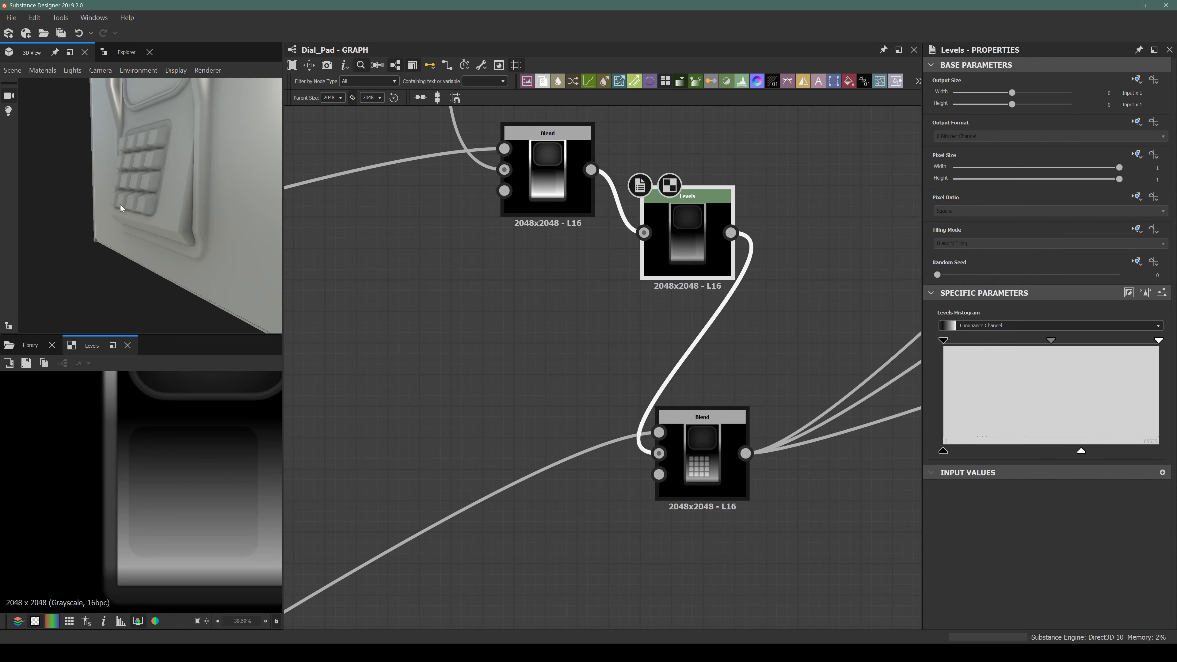
scroll(118, 218, "up", 3)
left_click_drag(118, 218, 182, 202)
scroll(159, 216, "up", 2)
middle_click_drag(159, 216, 165, 223)
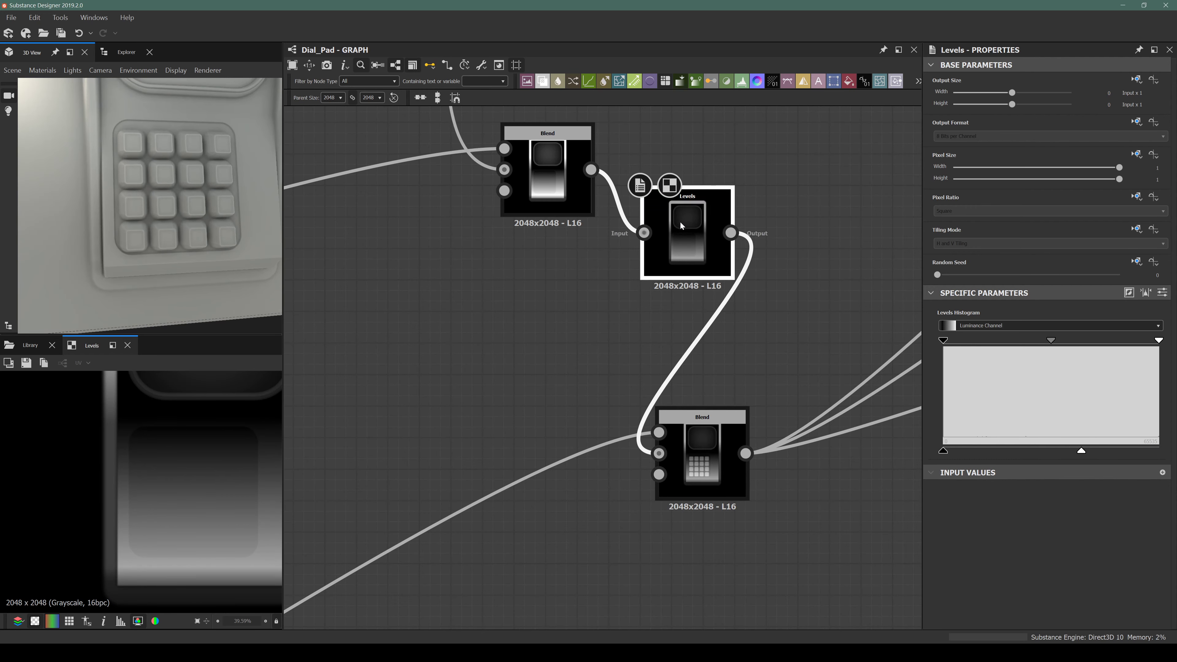
Display the key grid Blend's output in the 2D view.
scroll(611, 399, "down", 4)
middle_click_drag(420, 462, 662, 333)
middle_click_drag(436, 446, 830, 209)
scroll(664, 429, "up", 4)
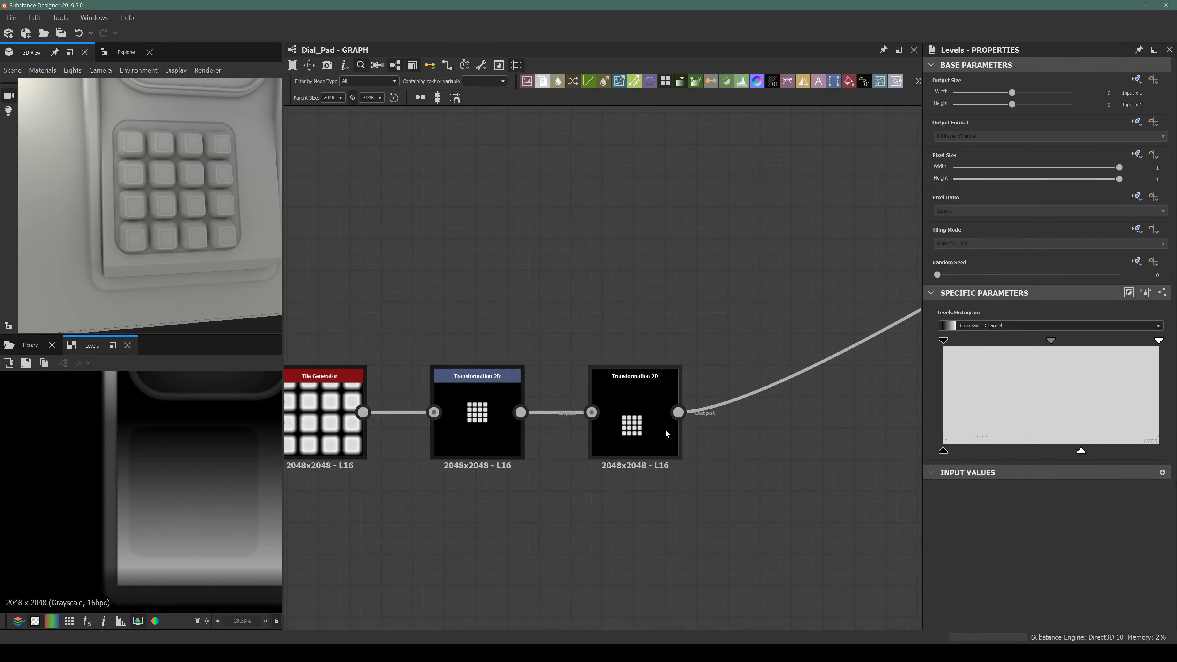
double_click(665, 429)
scroll(491, 403, "down", 8)
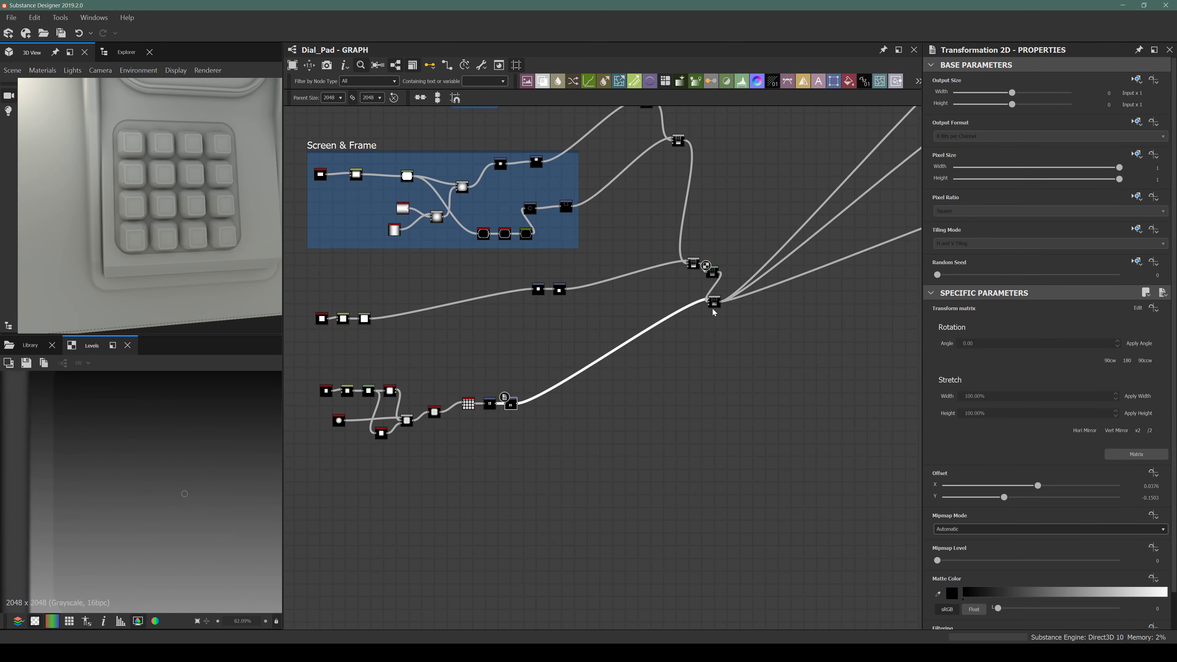
scroll(715, 311, "up", 3)
double_click(716, 297)
Nudge the second Transformation 2D's offset to about X 0.026, Y -0.142 to center the keys in the recess.
scroll(147, 483, "down", 5)
middle_click_drag(380, 467, 669, 412)
scroll(491, 491, "up", 5)
left_click(504, 498)
double_click(506, 501)
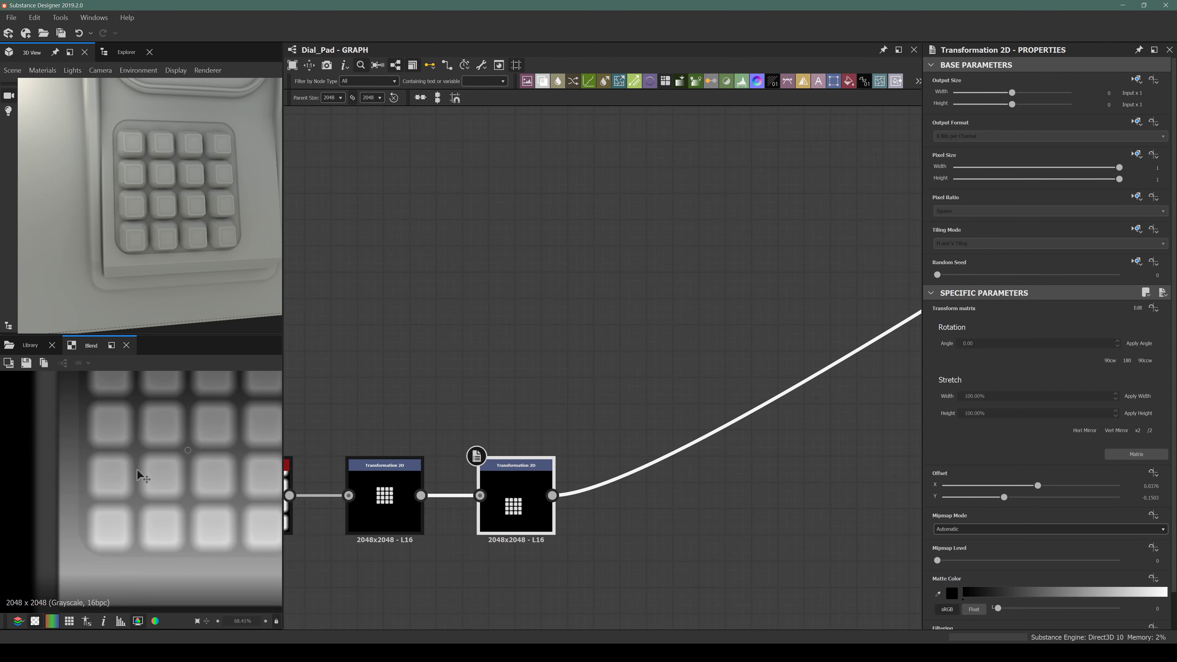
key("Up")
key("Up")
key("Right")
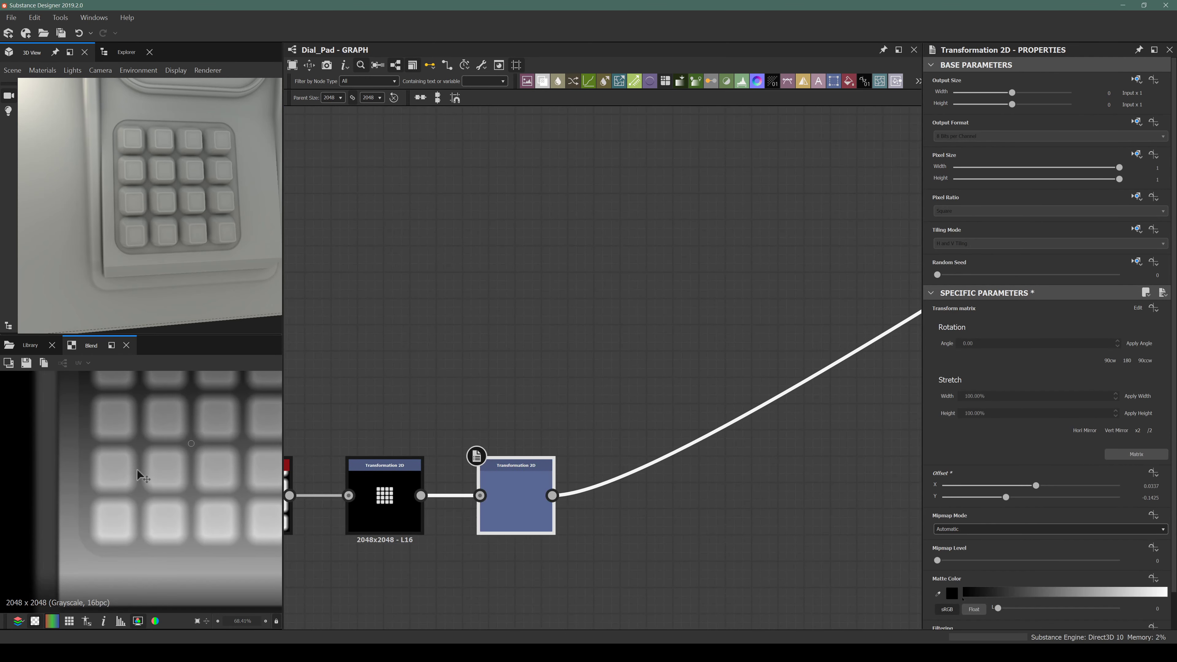
key("Up")
left_click_drag(128, 312, 91, 209)
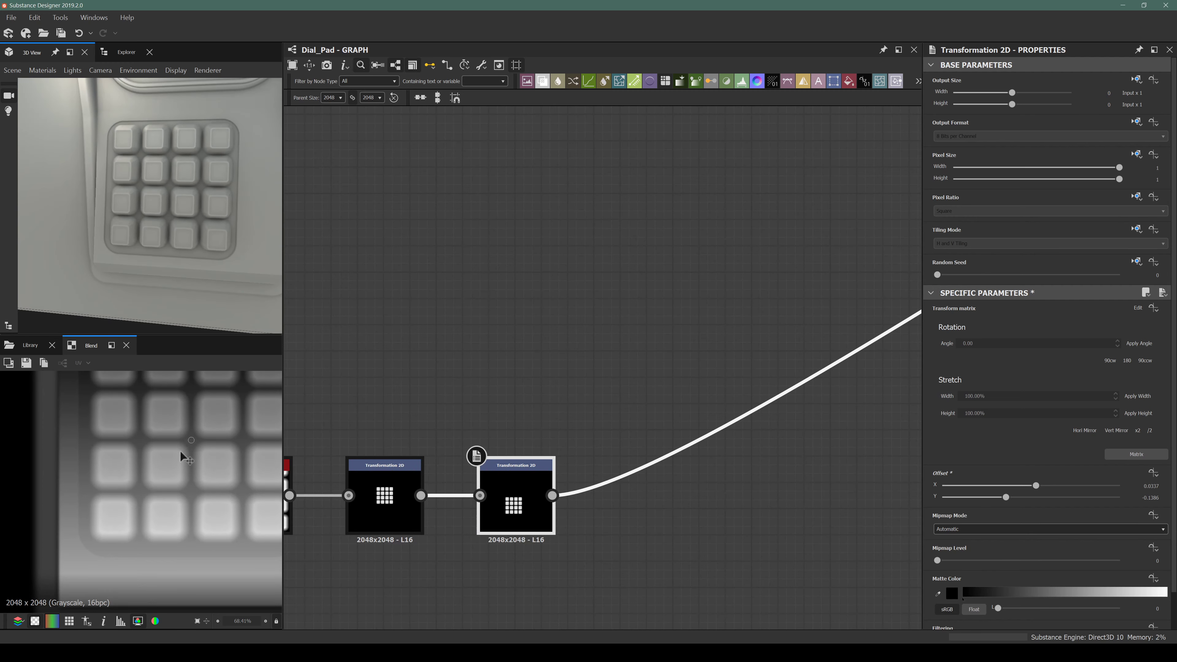
key("Down")
key("Down")
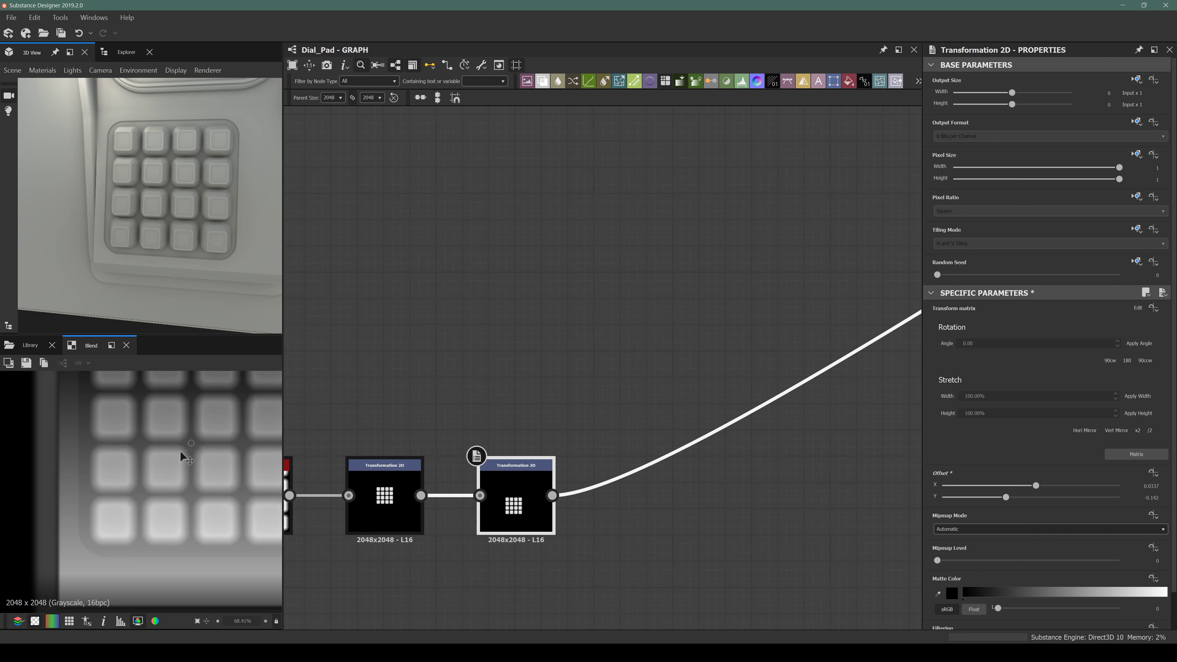
left_click_drag(183, 457, 182, 457)
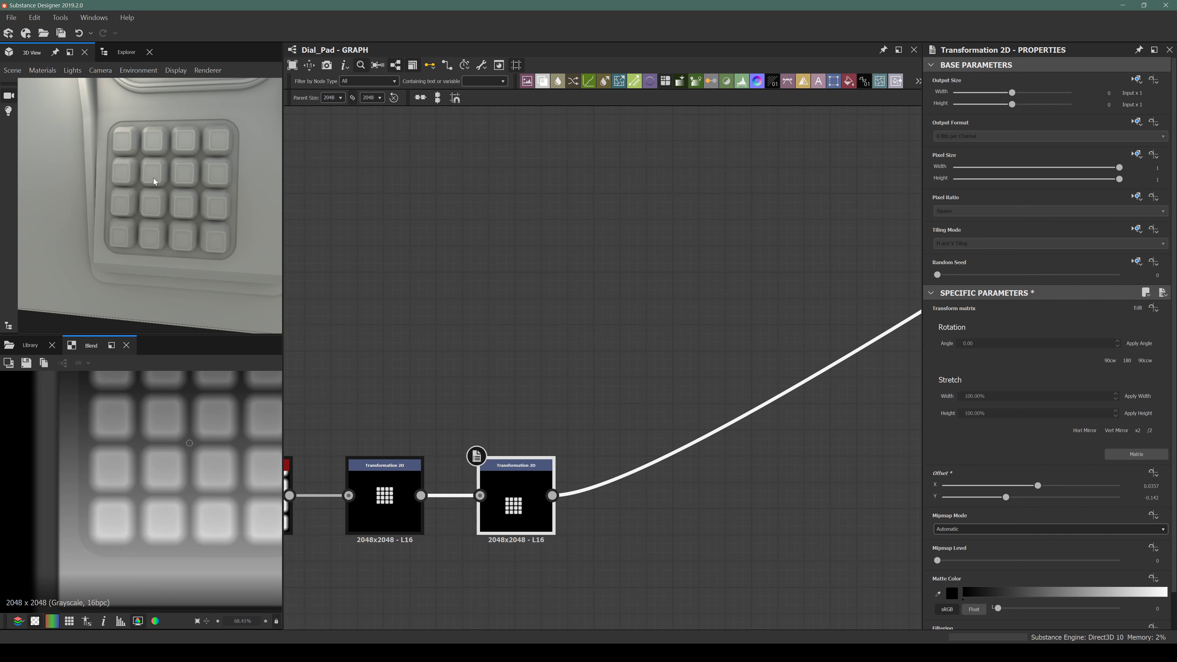
Examine the keys' side profile and protrusion from several angles in the 3D view.
right_click_drag(154, 178, 118, 232)
left_click_drag(118, 231, 93, 222)
scroll(609, 365, "down", 10)
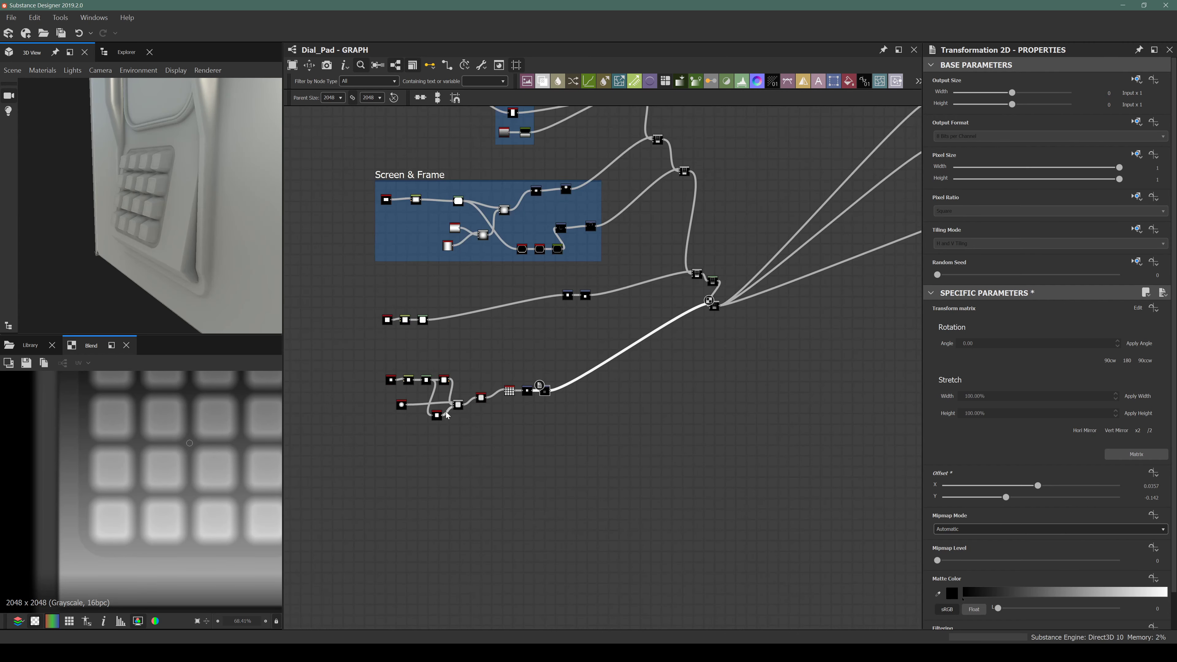
middle_click_drag(446, 411, 513, 513)
scroll(513, 429, "up", 4)
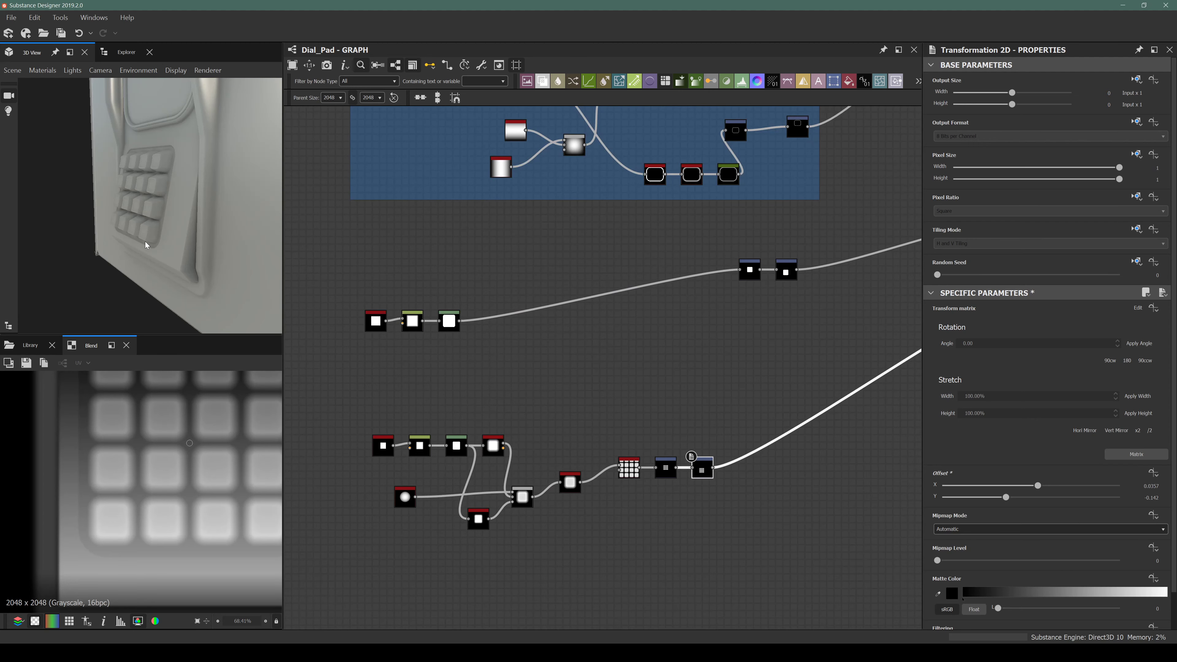
left_click_drag(146, 245, 180, 248)
middle_click_drag(422, 458, 442, 402)
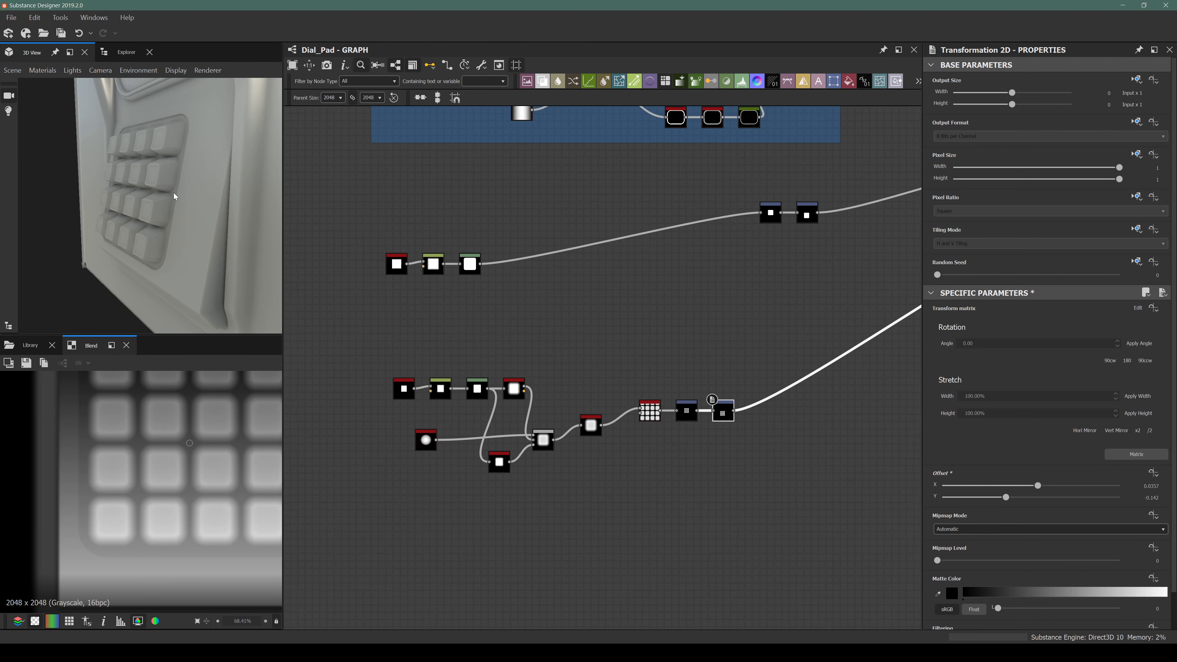
left_click_drag(154, 161, 95, 255)
left_click_drag(116, 197, 119, 225)
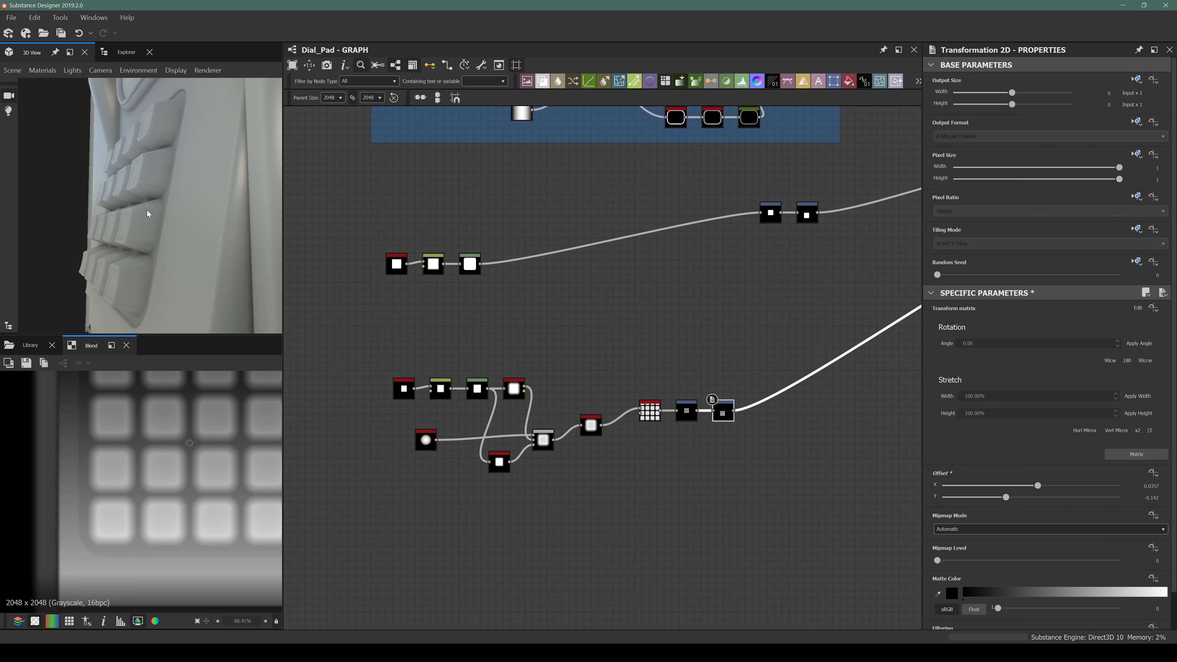
left_click_drag(130, 270, 111, 245)
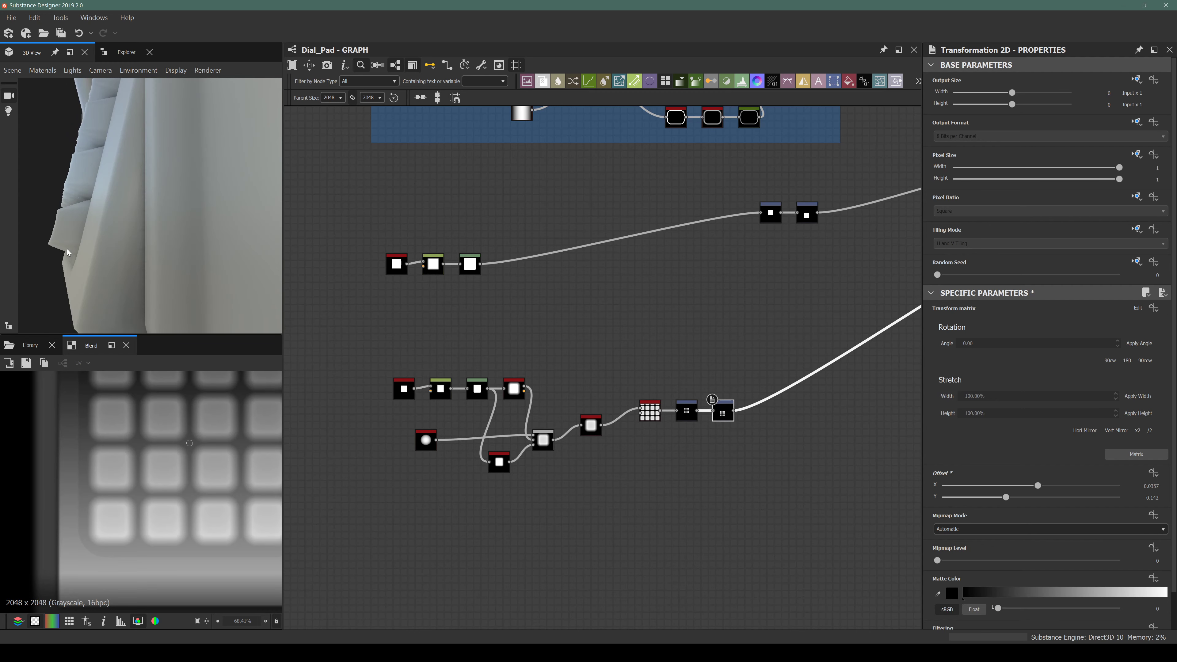
left_click_drag(55, 241, 148, 226)
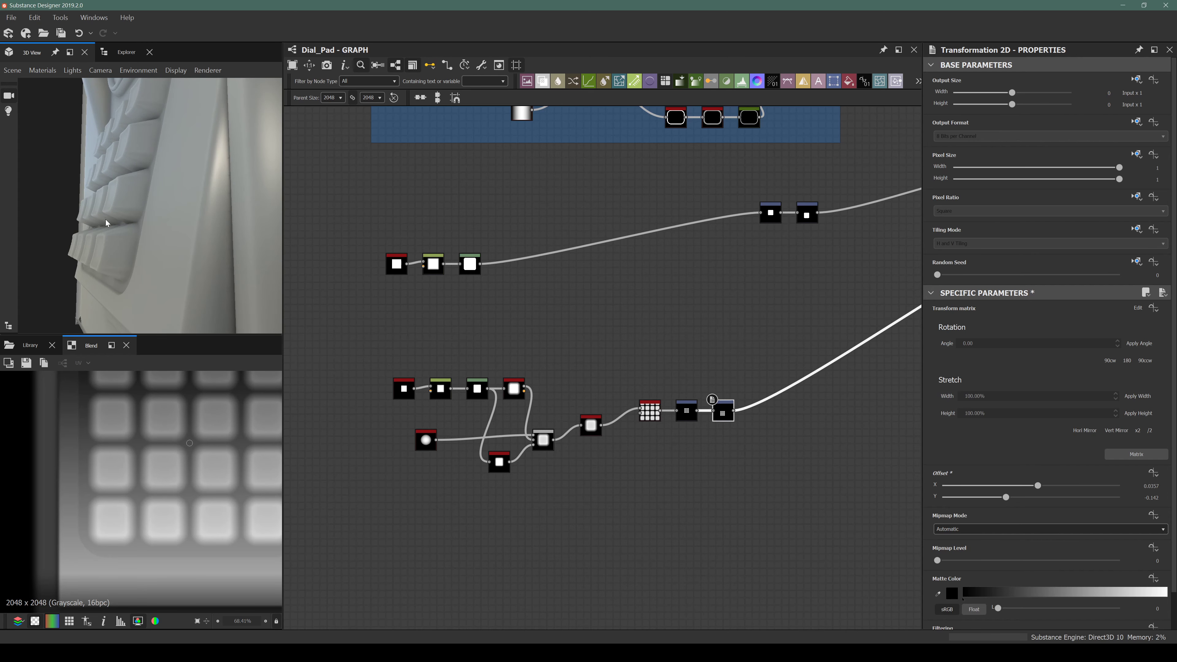
Move the Tile Generator and both Transformation 2D nodes farther along the graph to make room after Blur HQ Grayscale.
middle_click_drag(655, 453, 644, 486)
scroll(560, 463, "up", 3)
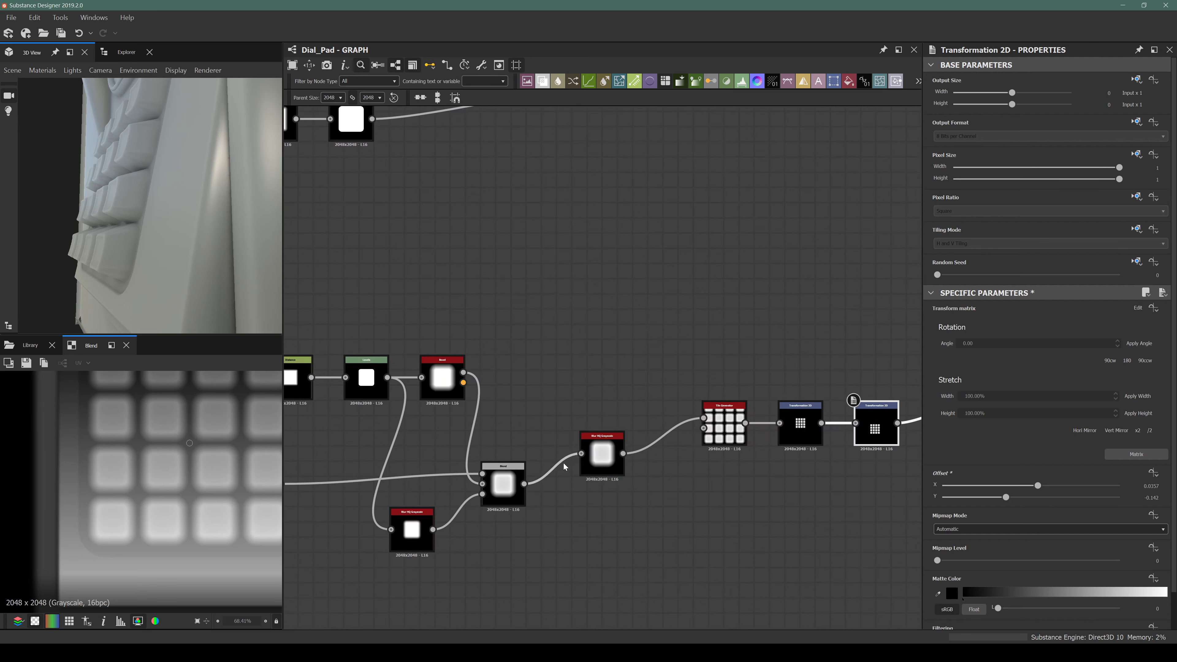
middle_click_drag(563, 466, 398, 404)
left_click_drag(526, 260, 757, 410)
left_click_drag(723, 369, 867, 397)
Add a Slope Blur Grayscale node and place it above the Bevel node of the key shape.
left_click(507, 283)
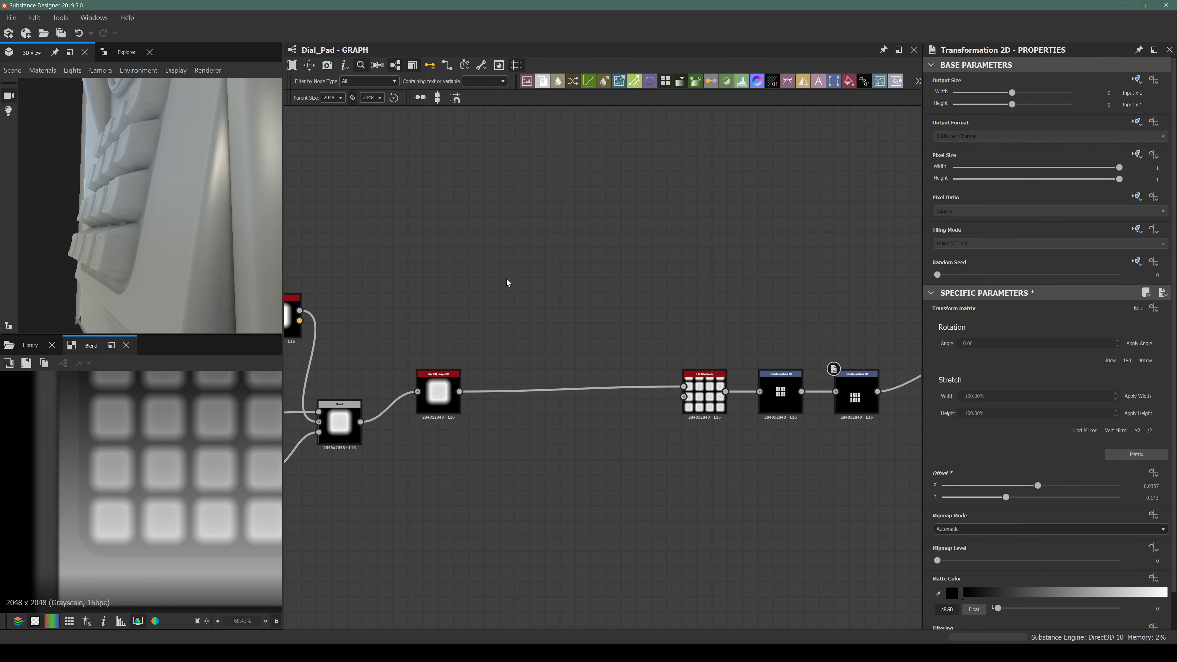
key("space")
type("slop")
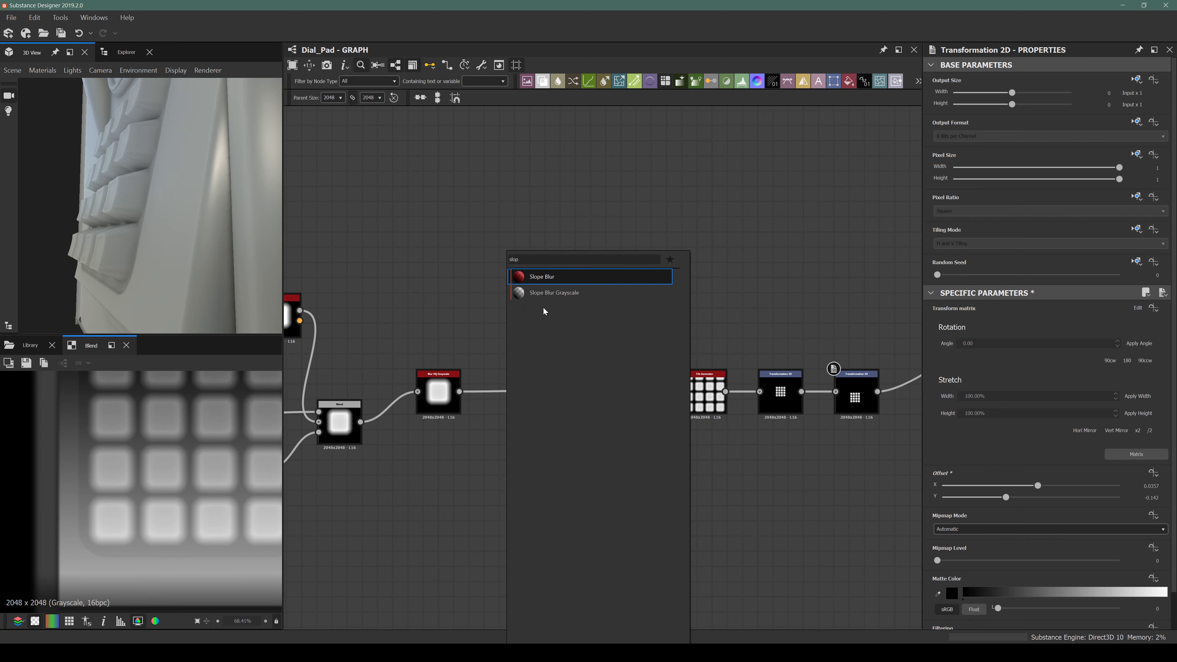
left_click(572, 300)
middle_click_drag(444, 302, 649, 321)
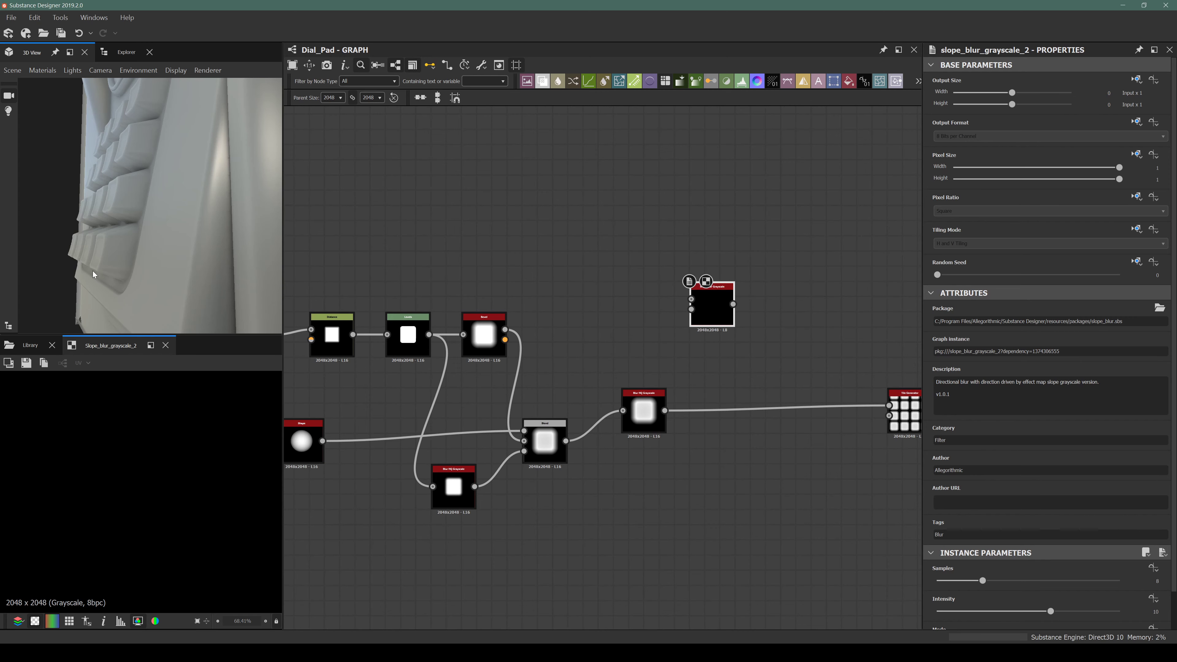
middle_click_drag(512, 301, 622, 318)
scroll(596, 357, "up", 3)
scroll(596, 357, "down", 3)
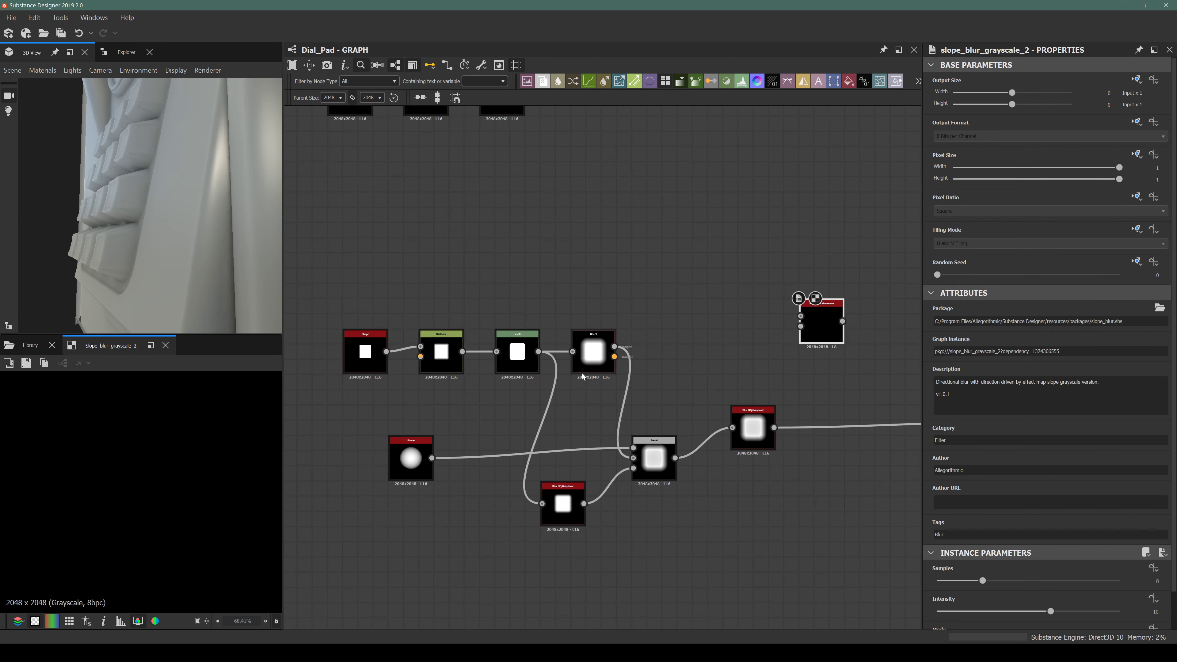
left_click_drag(822, 325, 584, 264)
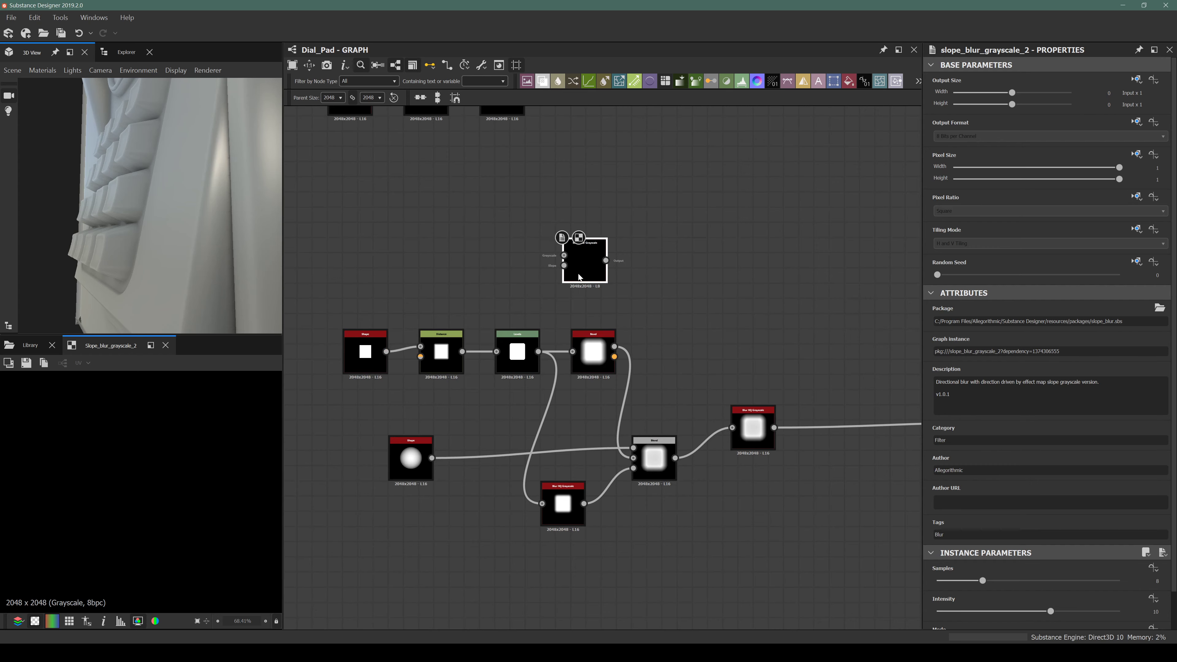
Reposition the Slope Blur Grayscale node just after the Bevel and feed the Bevel's height output into its Grayscale input.
scroll(619, 372, "up", 1)
scroll(618, 372, "up", 2)
left_click_drag(556, 201, 441, 228)
left_click_drag(584, 348, 574, 349)
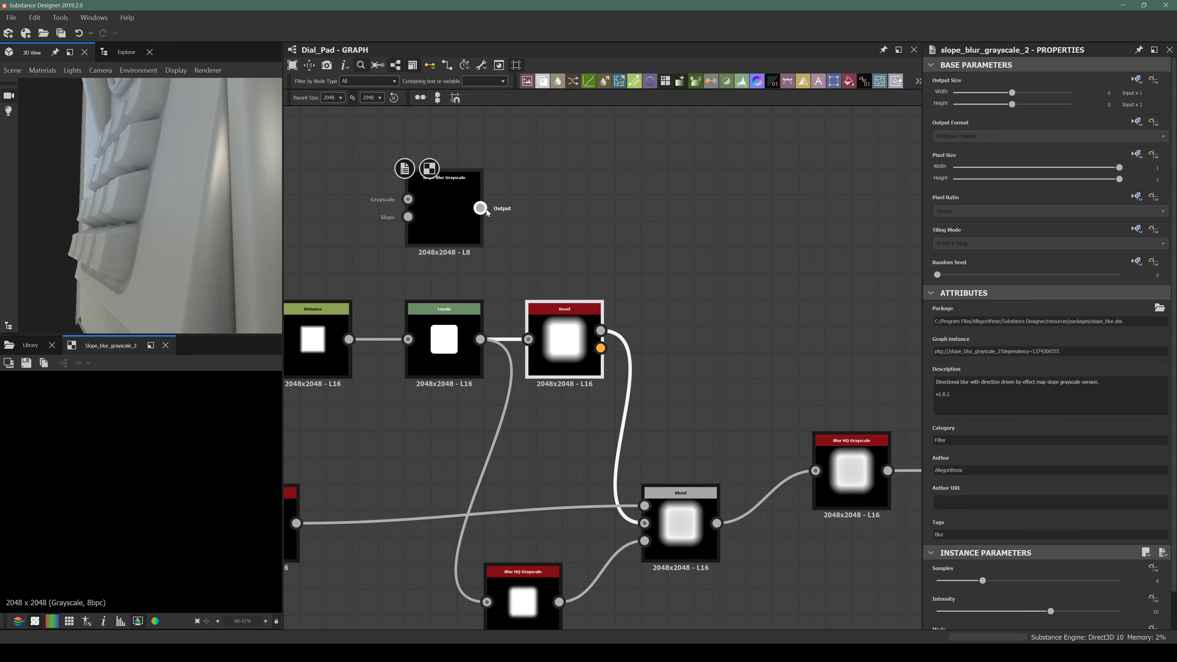
left_click_drag(482, 209, 712, 316)
left_click(575, 337)
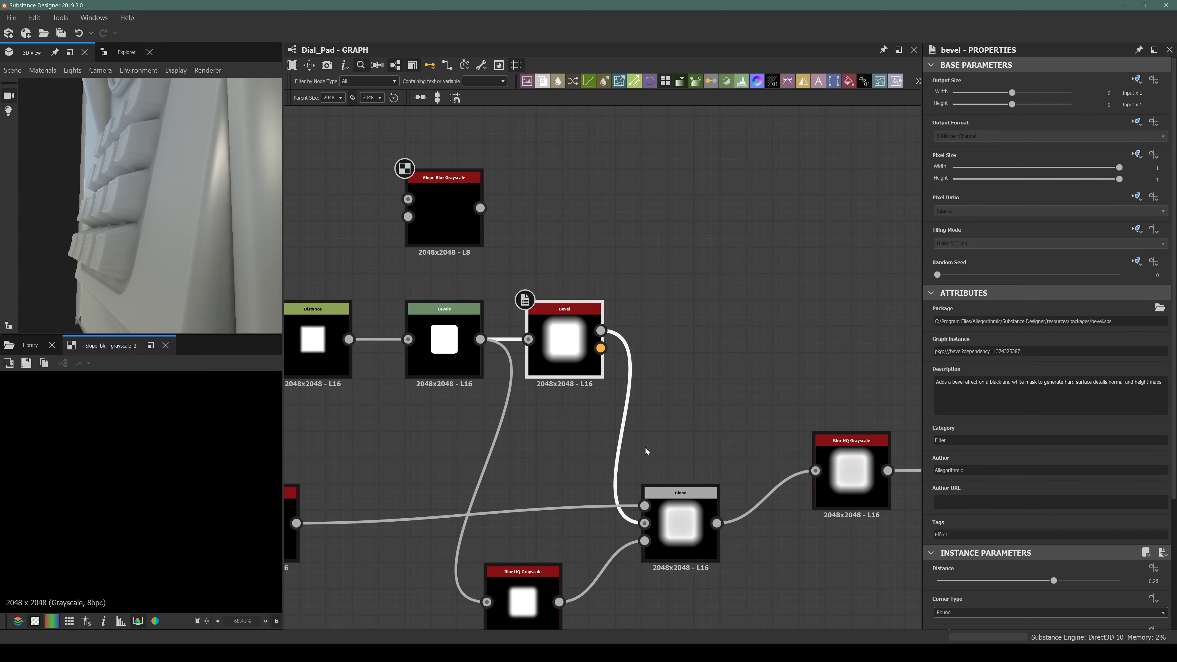
left_click(441, 205)
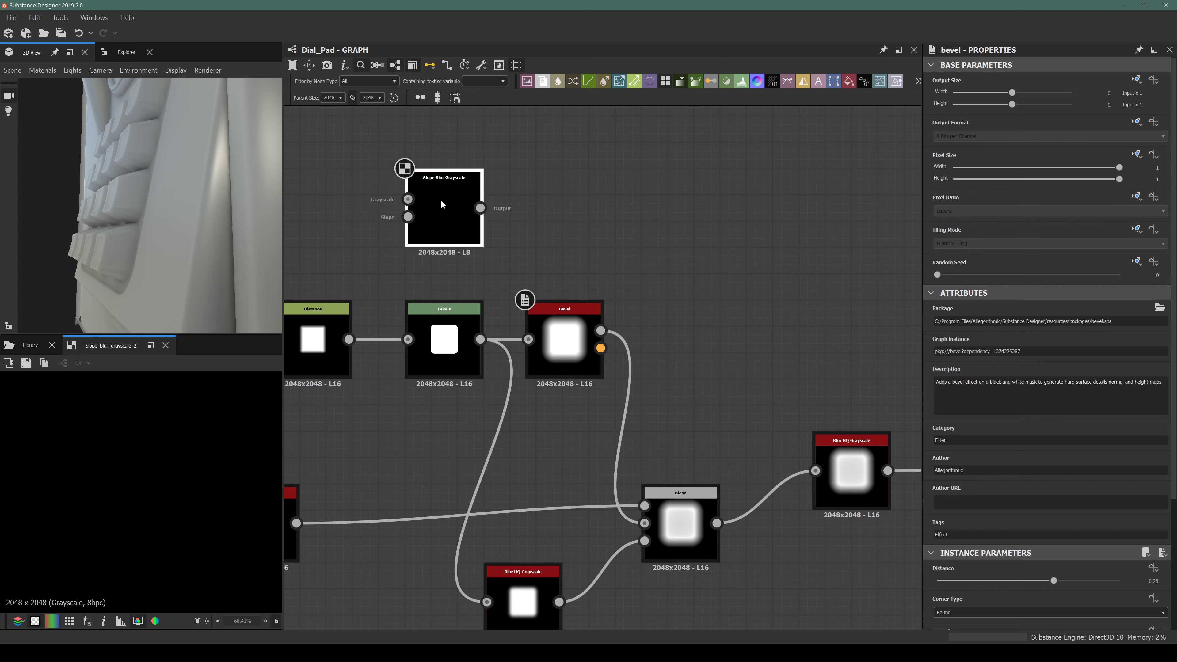
left_click_drag(442, 204, 678, 272)
left_click_drag(600, 330, 681, 272)
Add a Gradient Linear 1 node above the Bevel and feed it into the Slope input of the Slope Blur Grayscale.
key("space")
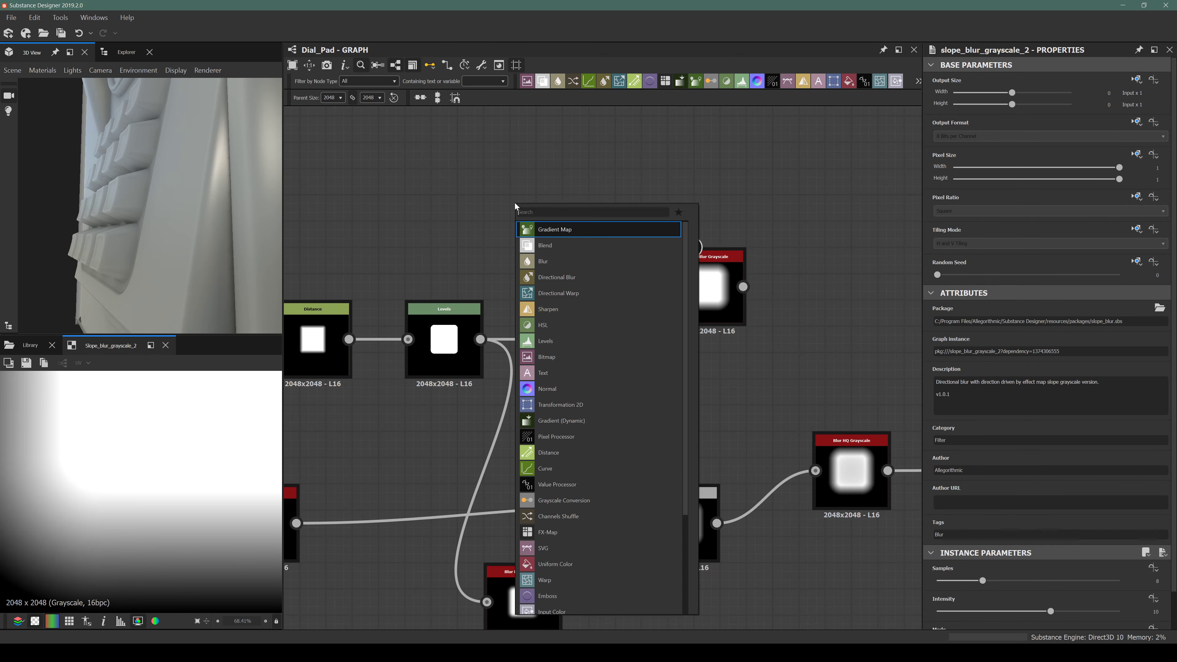
type("grad")
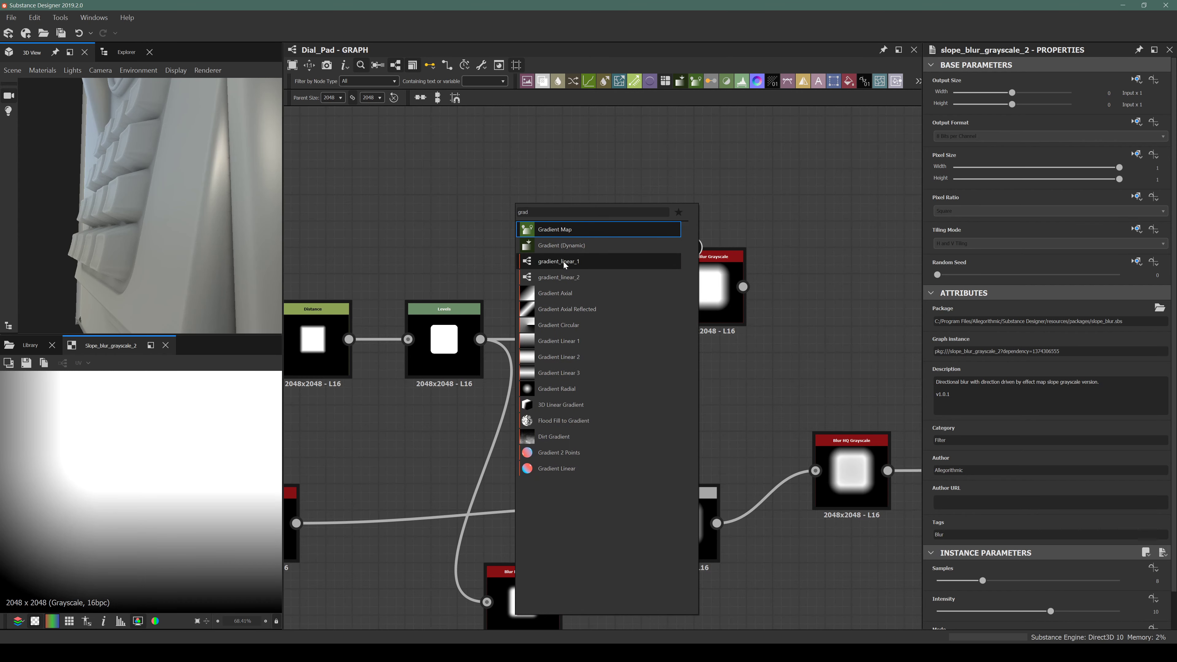
left_click(560, 341)
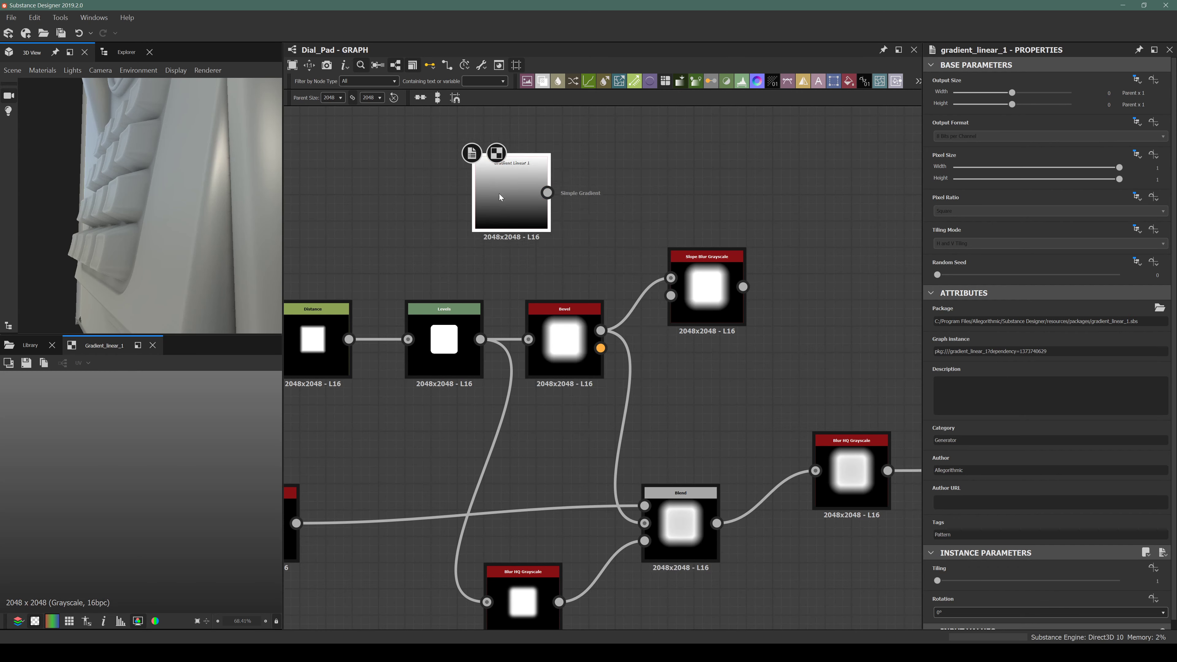
left_click_drag(500, 193, 671, 296)
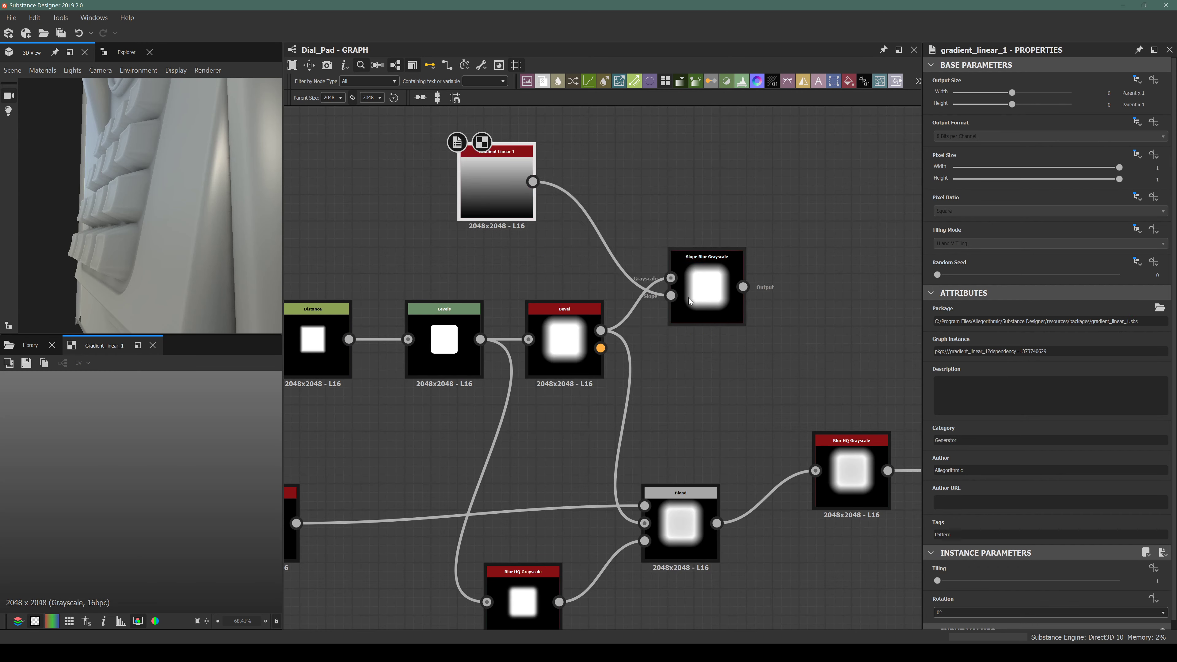
Set the Slope Blur Grayscale to 32 samples and an intensity of 12.67.
left_click(720, 292)
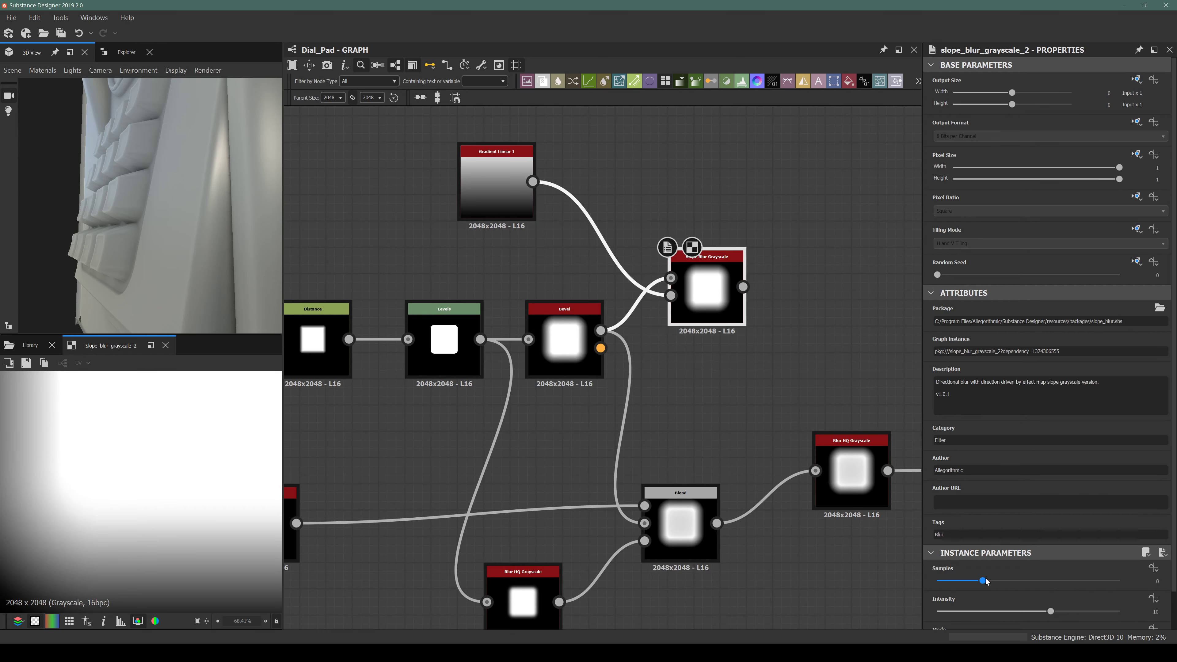
left_click_drag(983, 580, 1114, 582)
left_click_drag(1052, 612, 1081, 611)
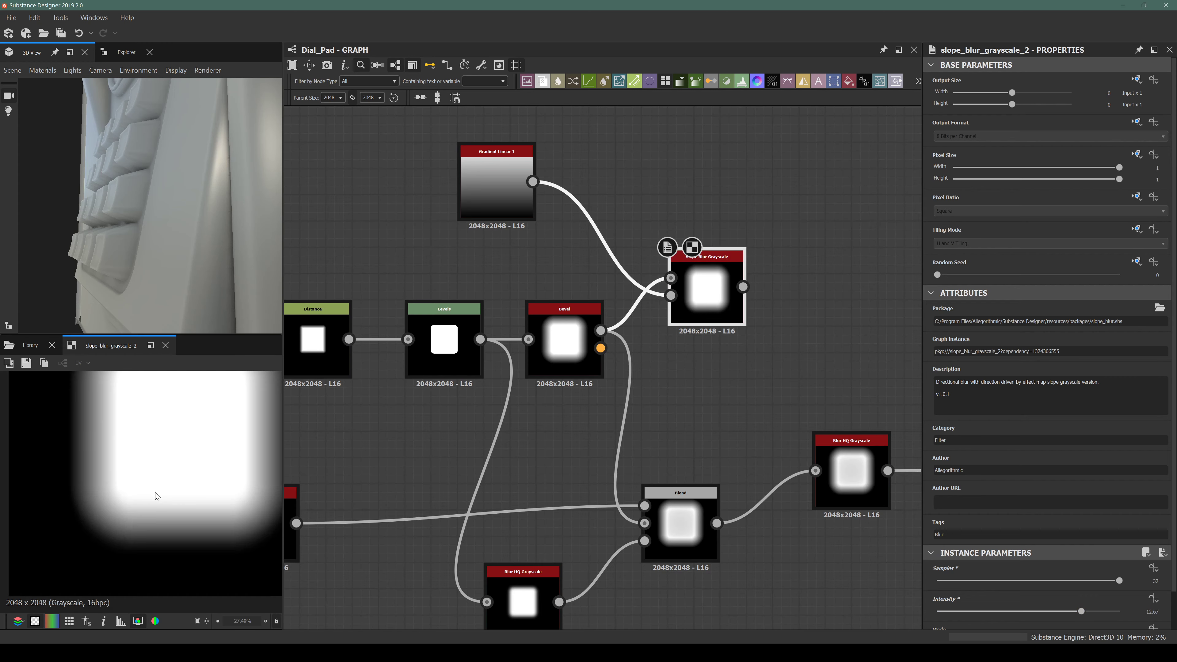
Set the rotation of the Gradient Linear 1 node to 180°.
left_click(507, 146)
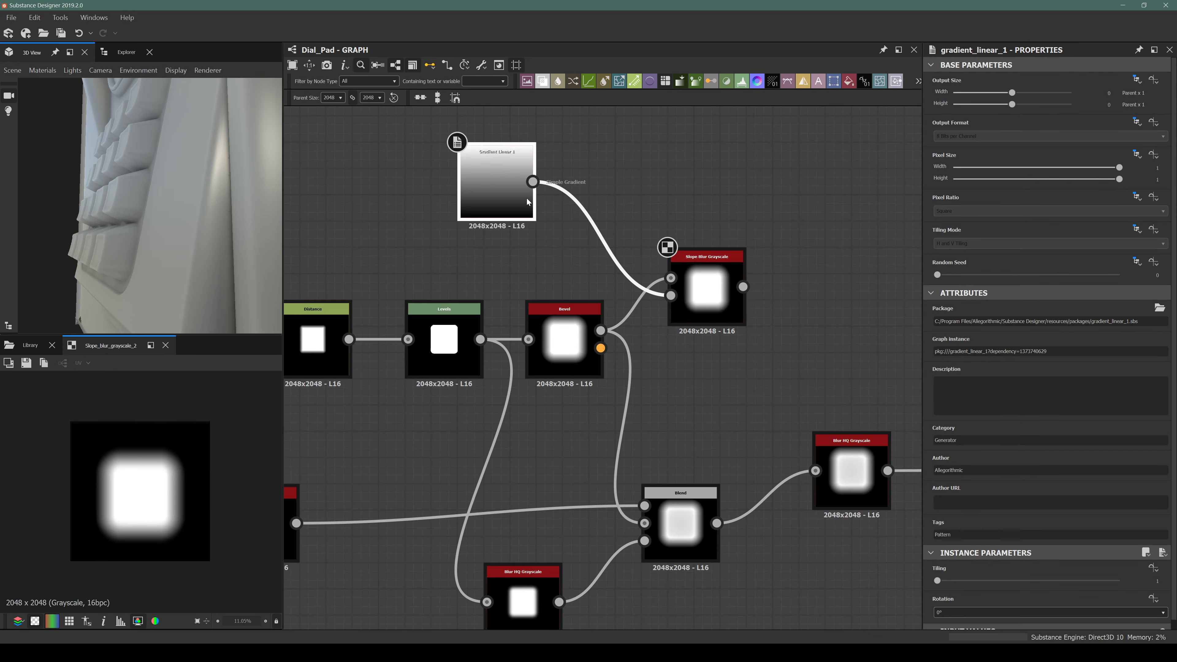
scroll(938, 572, "down", 1)
left_click(945, 602)
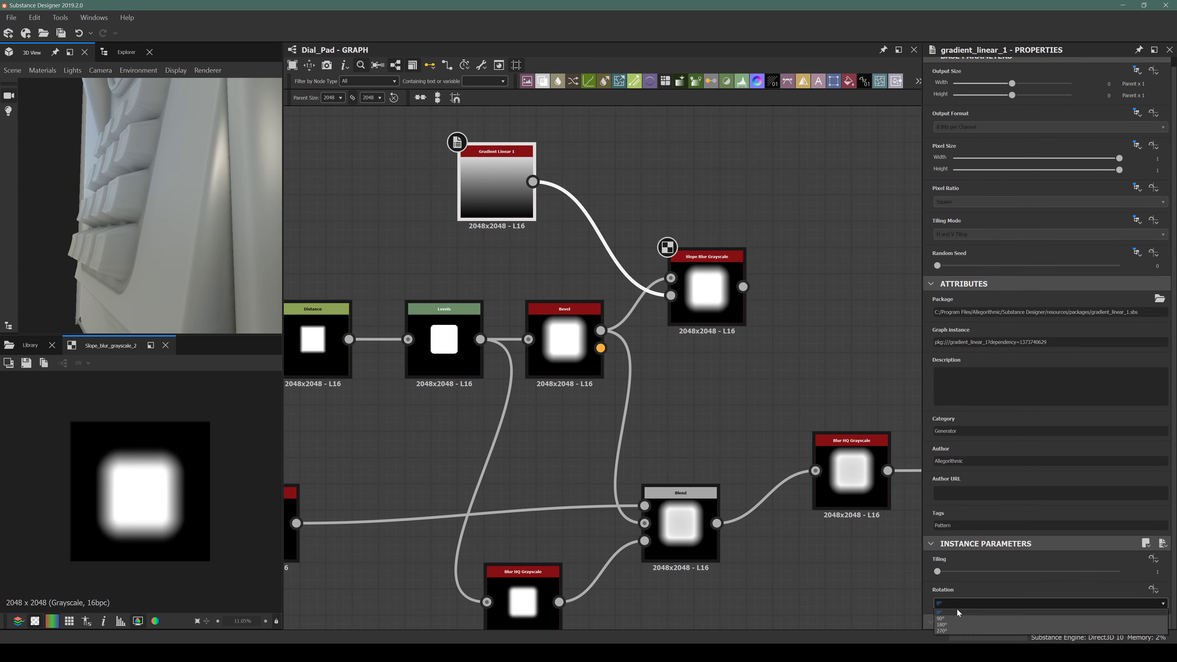
left_click(943, 625)
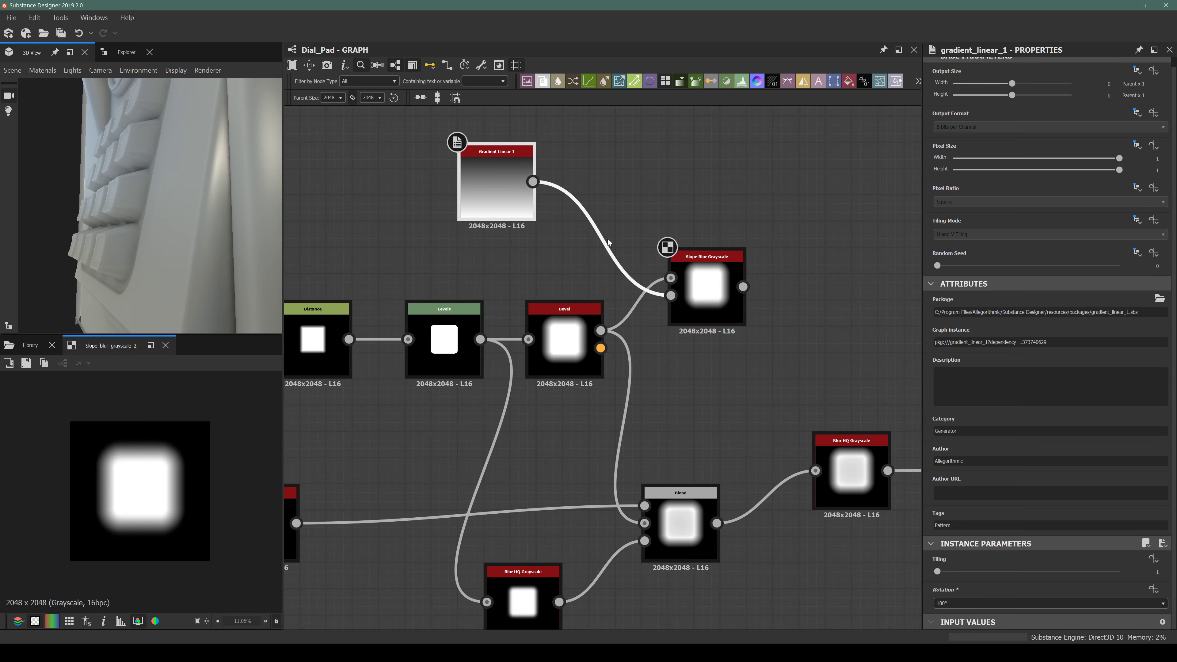
Raise the intensity of the Slope Blur Grayscale to 16.
left_click(709, 308)
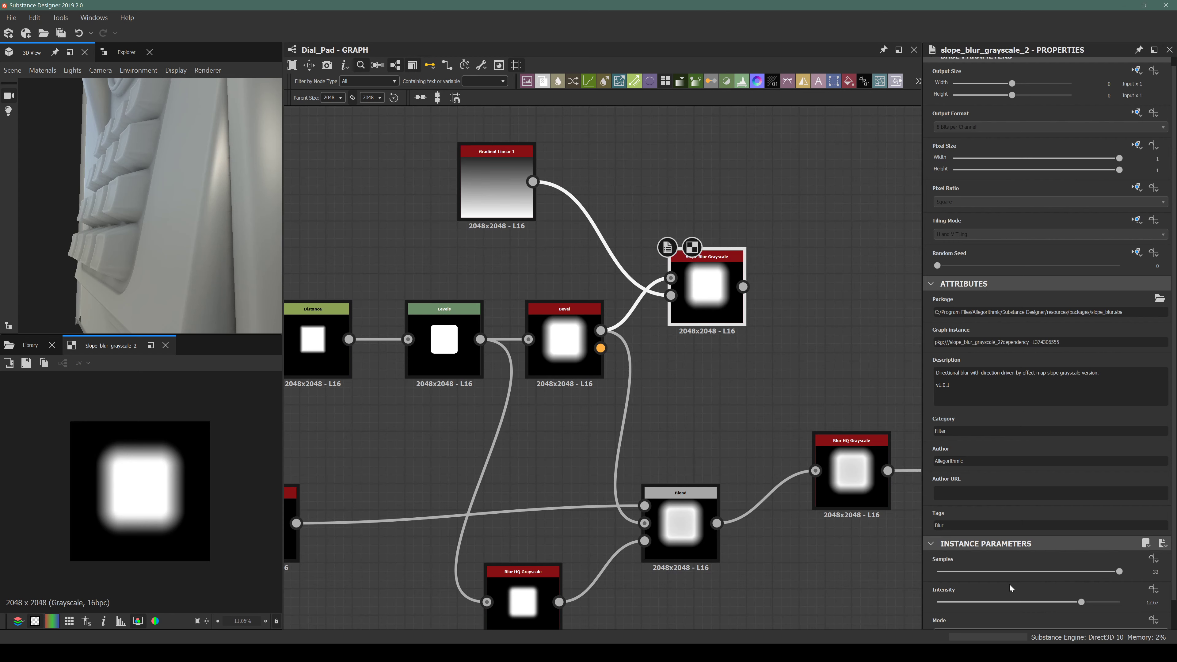
left_click_drag(978, 605, 870, 594)
left_click_drag(994, 610, 1119, 602)
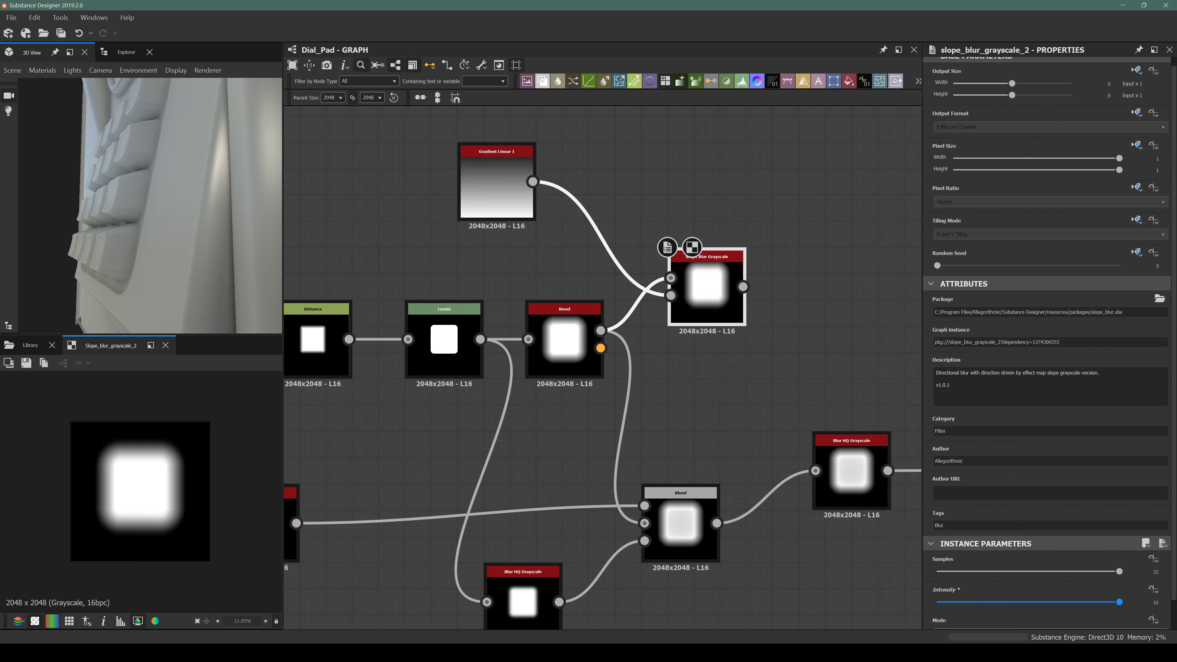
left_click_drag(1051, 588, 1176, 554)
Feed the Slope Blur Grayscale into the Blend's second input in place of the Bevel, and set its intensity to 64.
middle_click_drag(583, 346, 482, 283)
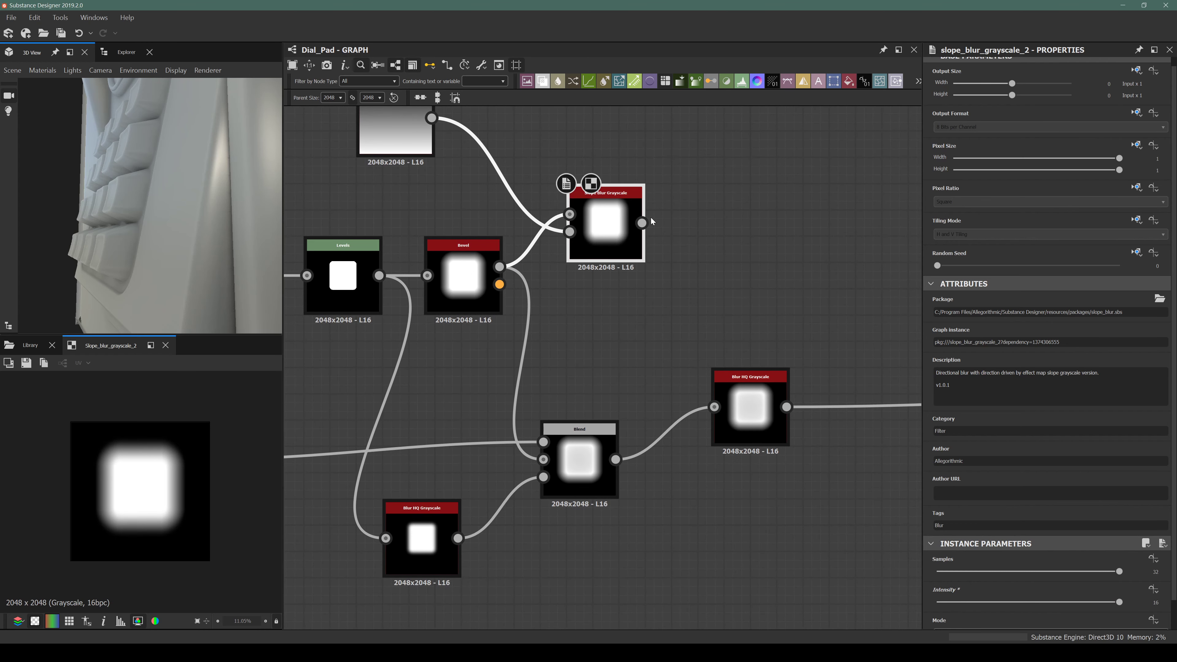
left_click_drag(596, 426, 595, 429)
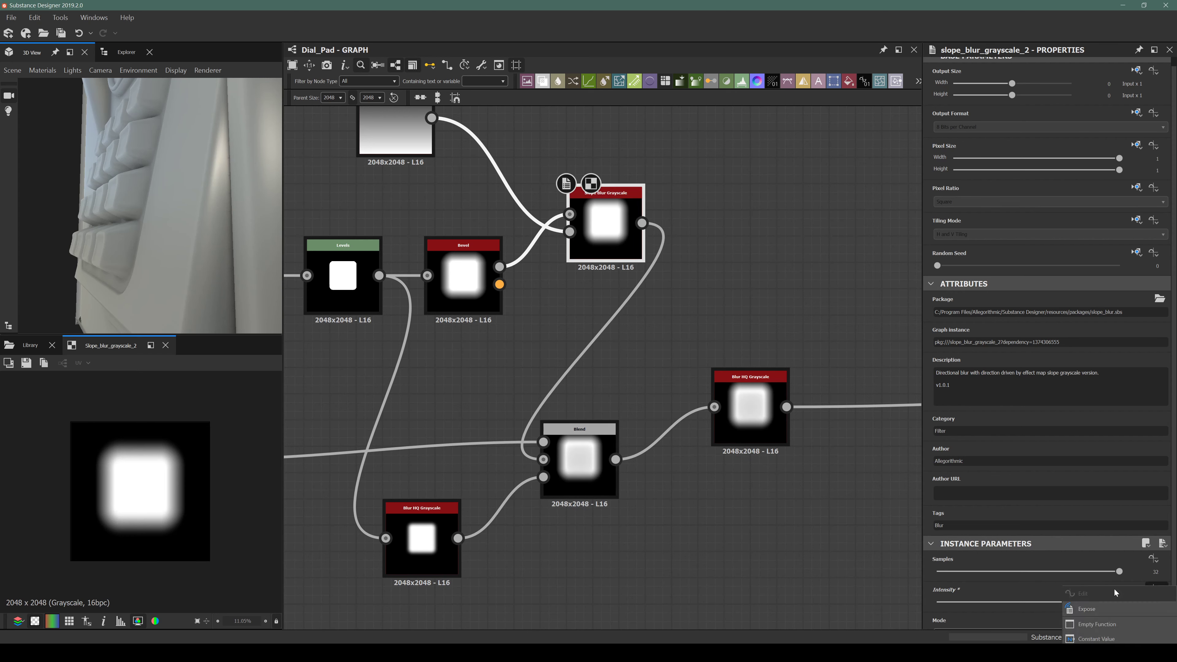
left_click(1154, 602)
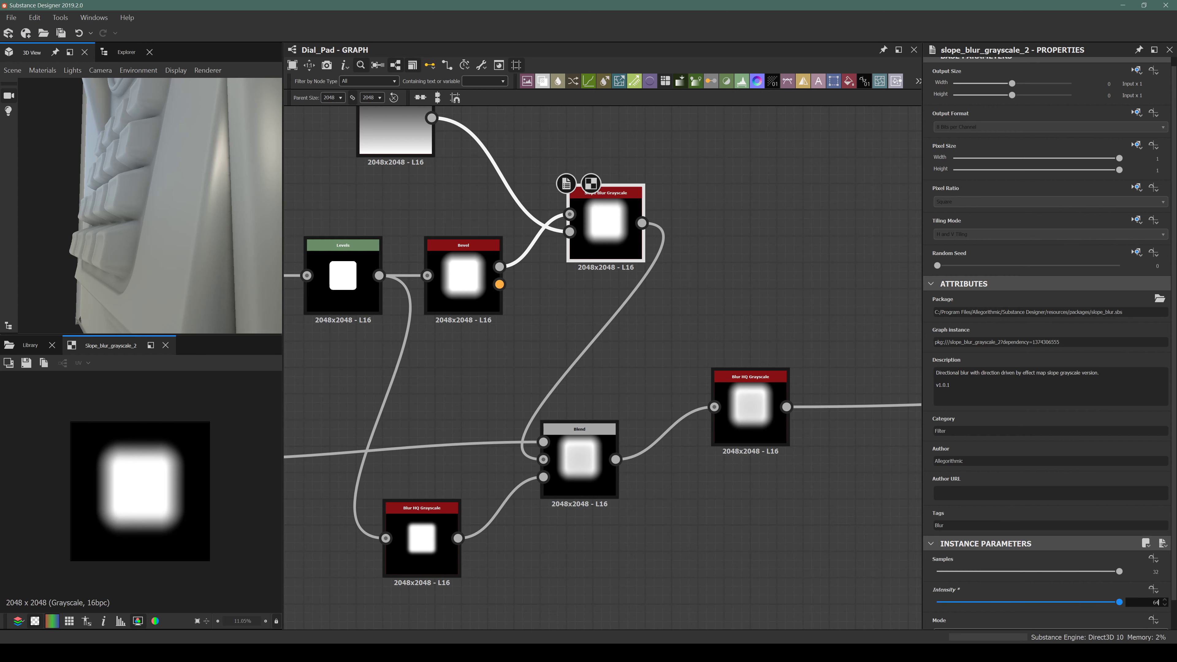
type("64")
key("Return")
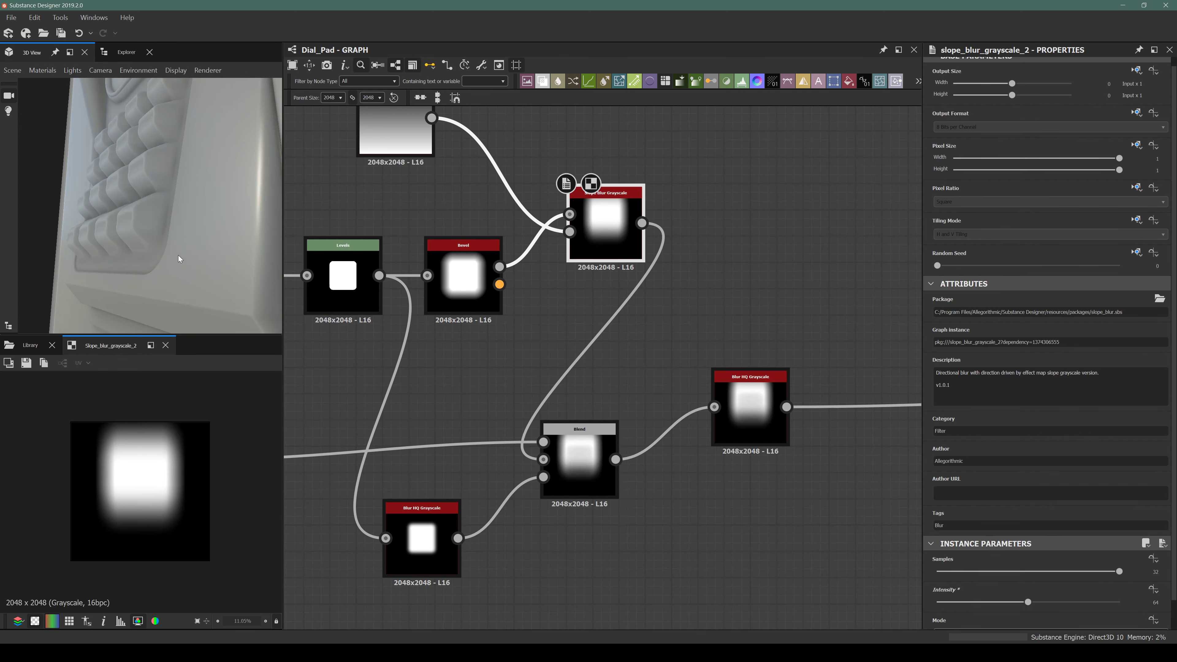
Insert a Levels node between the Gradient Linear 1 and the Slope Blur Grayscale, spacing the nodes apart.
middle_click_drag(595, 240, 612, 288)
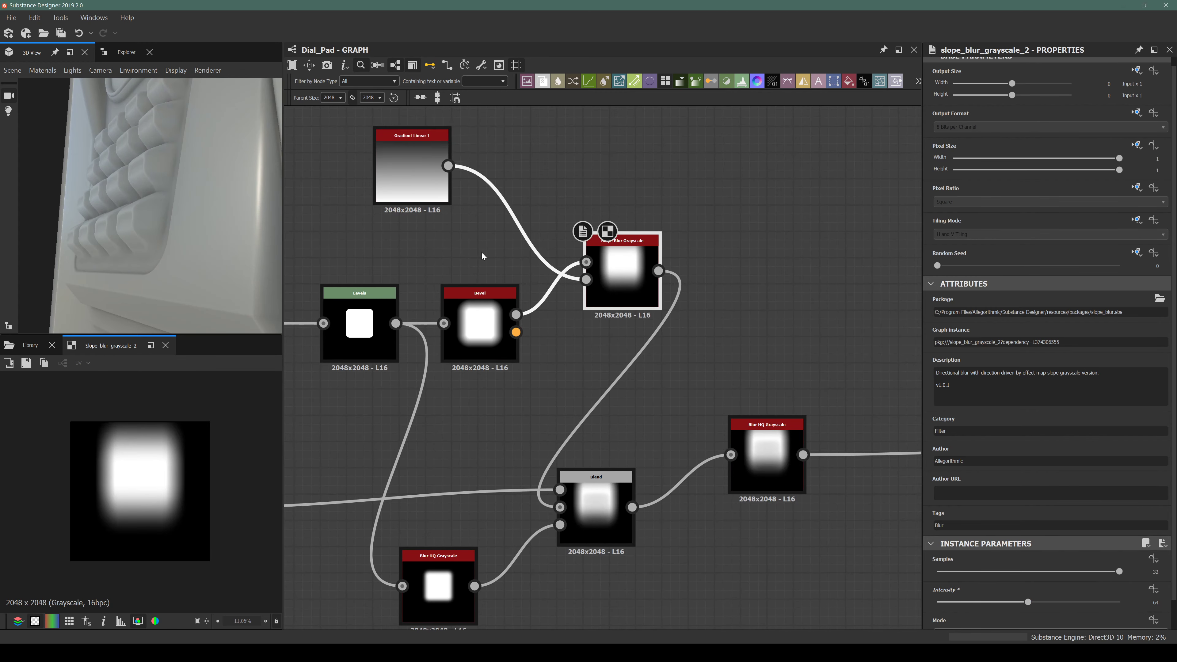
left_click(420, 166)
key("space")
type("levels")
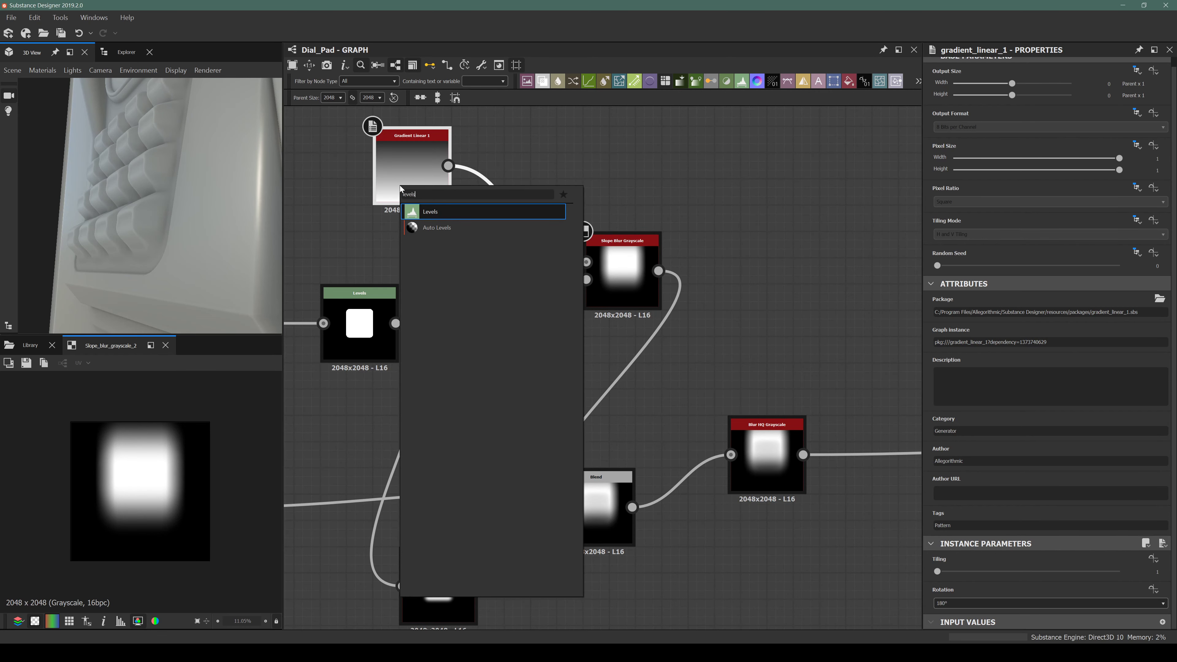
key("Escape")
left_click_drag(410, 157, 366, 153)
left_click_drag(521, 174, 481, 187)
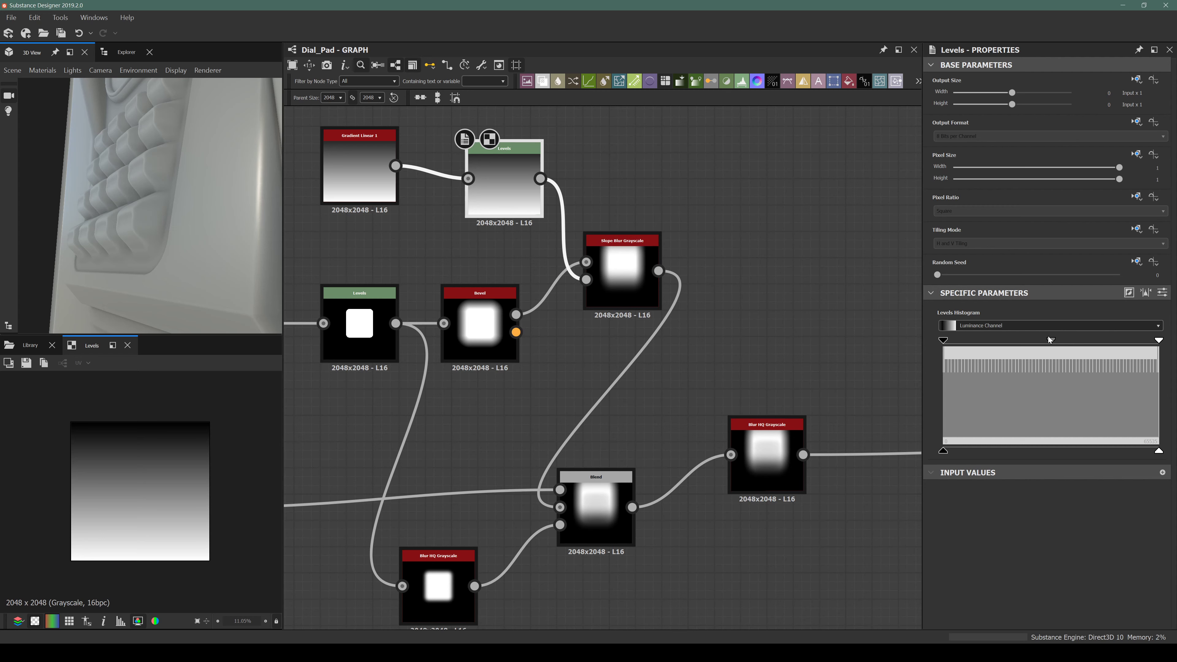
Darken the gradient's midtones and slightly lower its input white point in the new Levels node.
mouse_move(1051, 338)
left_mouse_down()
mouse_move(1013, 335)
mouse_move(1083, 339)
mouse_move(1073, 339)
left_mouse_up()
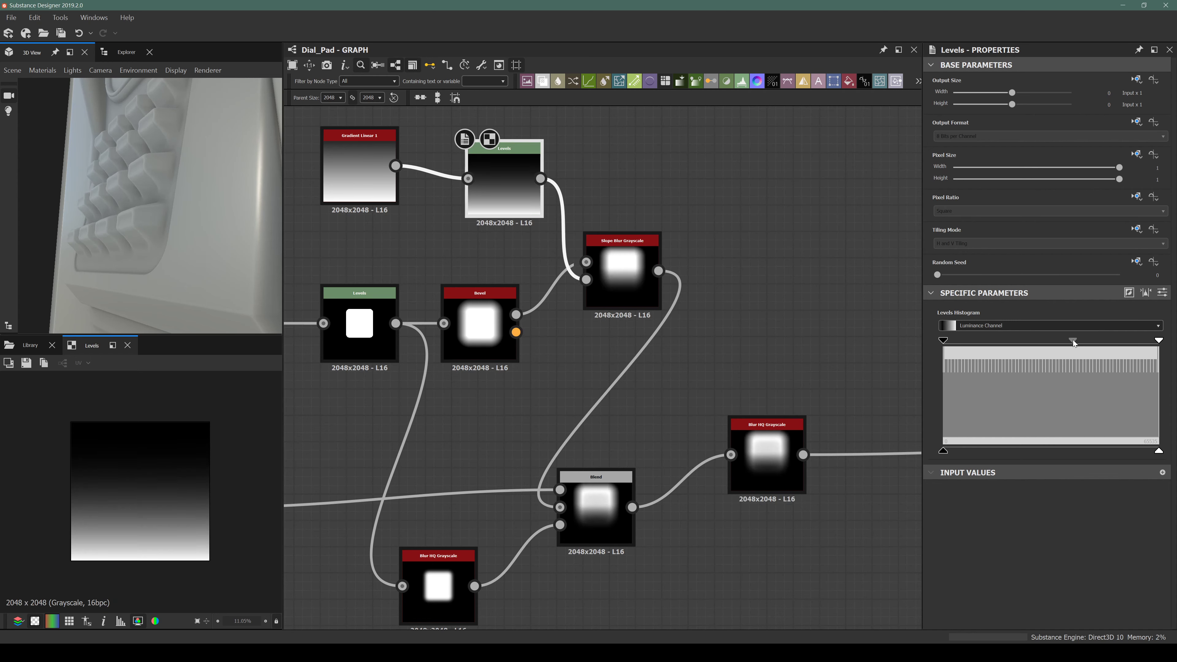
mouse_move(1159, 340)
left_mouse_down()
mouse_move(1128, 340)
mouse_move(1149, 338)
left_mouse_up()
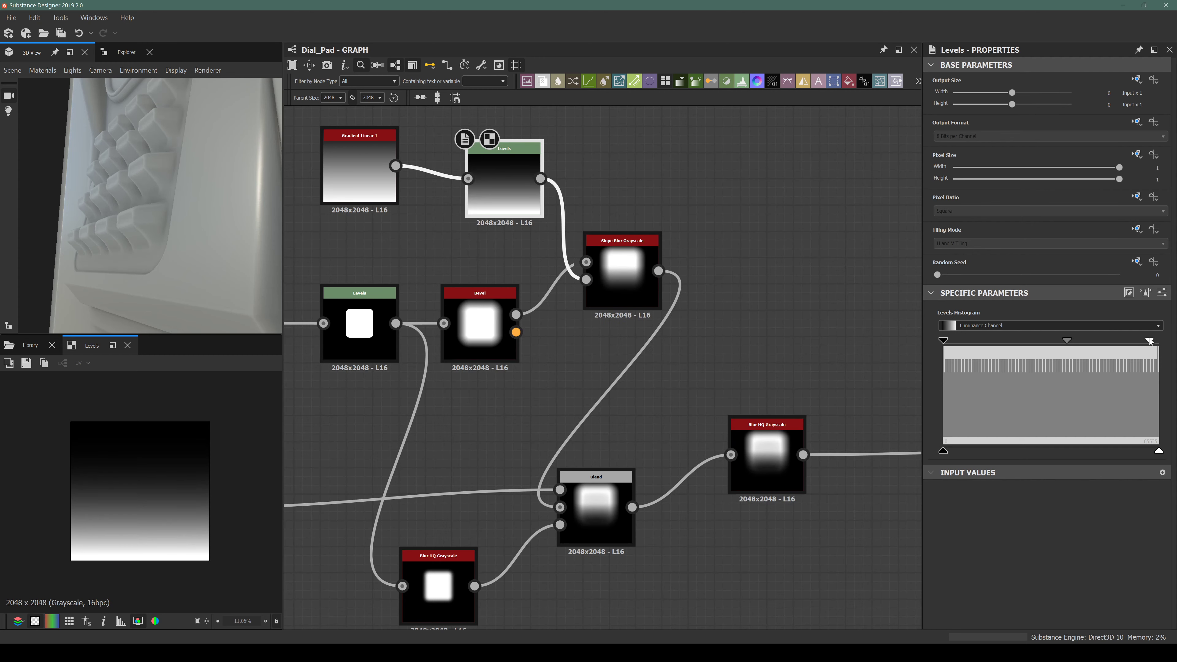
Open the Slope Blur Grayscale node's parameters for editing.
left_click(650, 304)
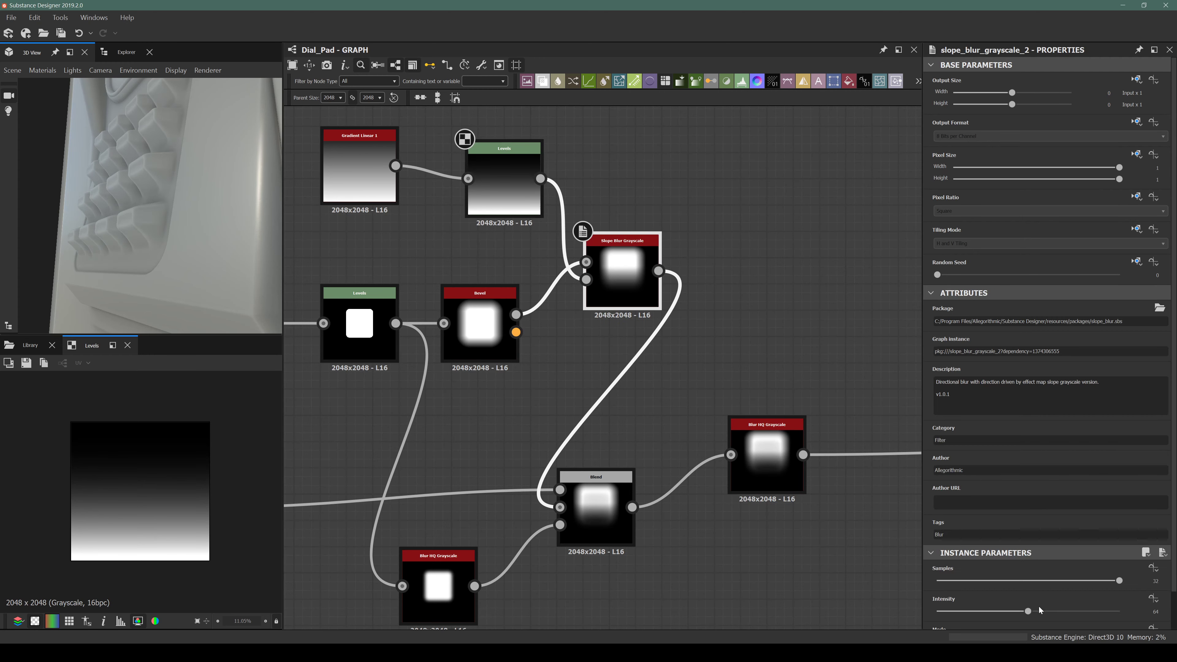
Reduce the Slope Blur Grayscale intensity to about 21.48 and inspect the keys in the 3D view.
left_click_drag(1028, 611, 968, 613)
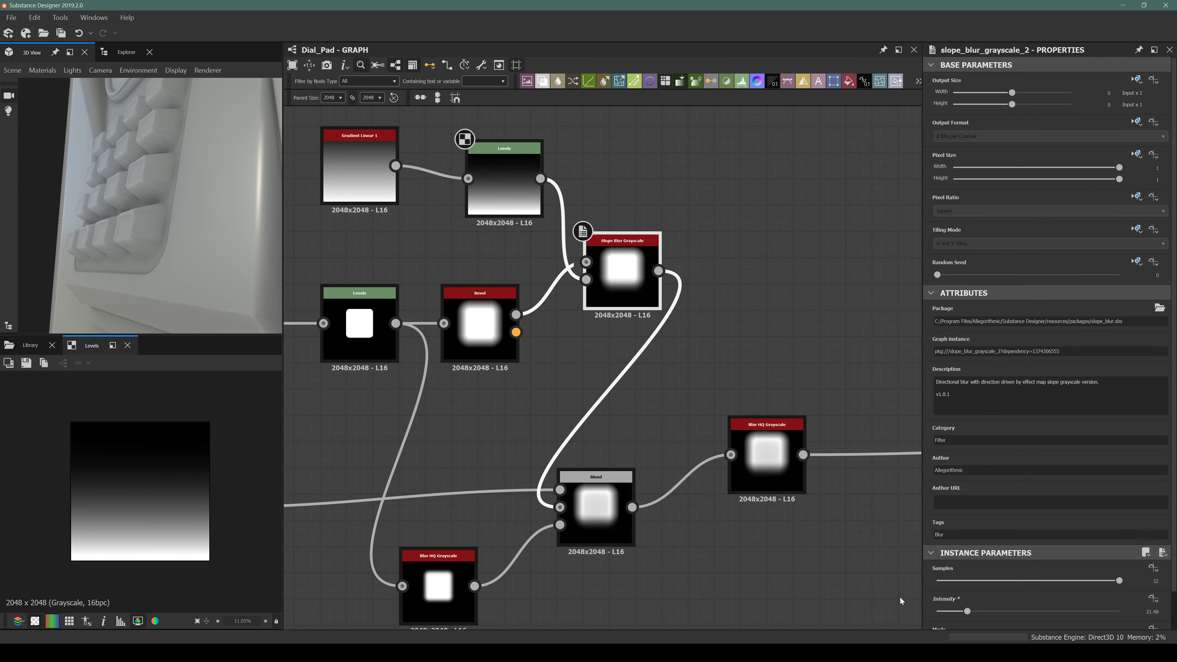
left_click_drag(141, 278, 236, 242)
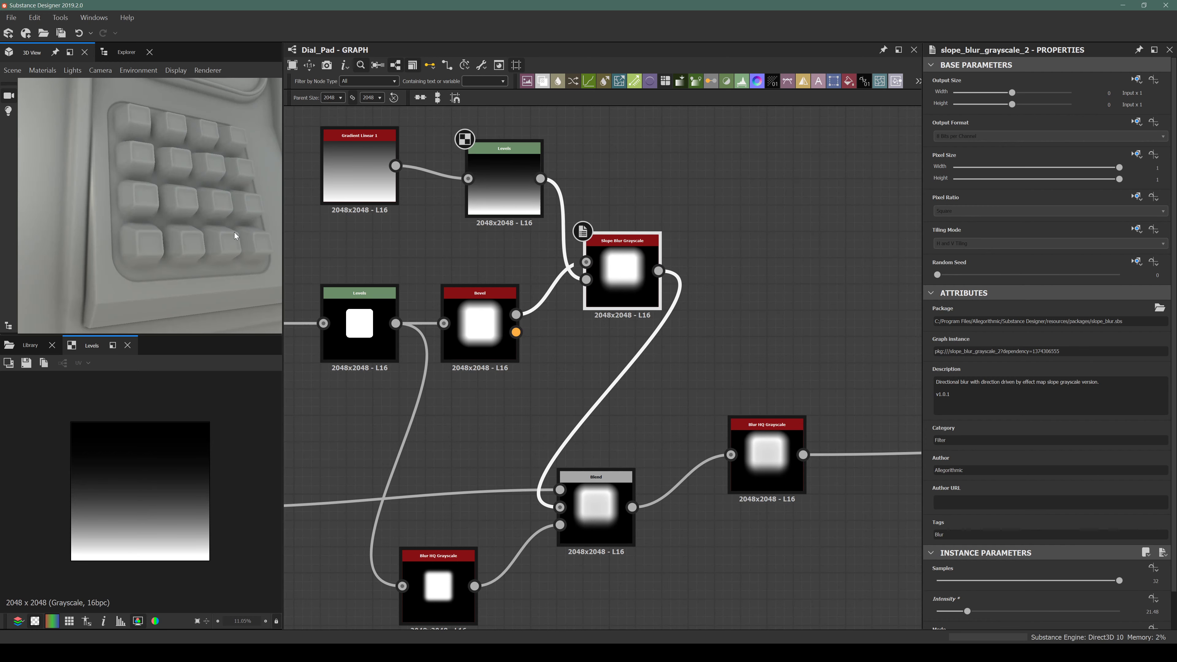
Lower the white input point of the Levels node following the linear gradient and check the key shapes in 3D.
left_click(504, 183)
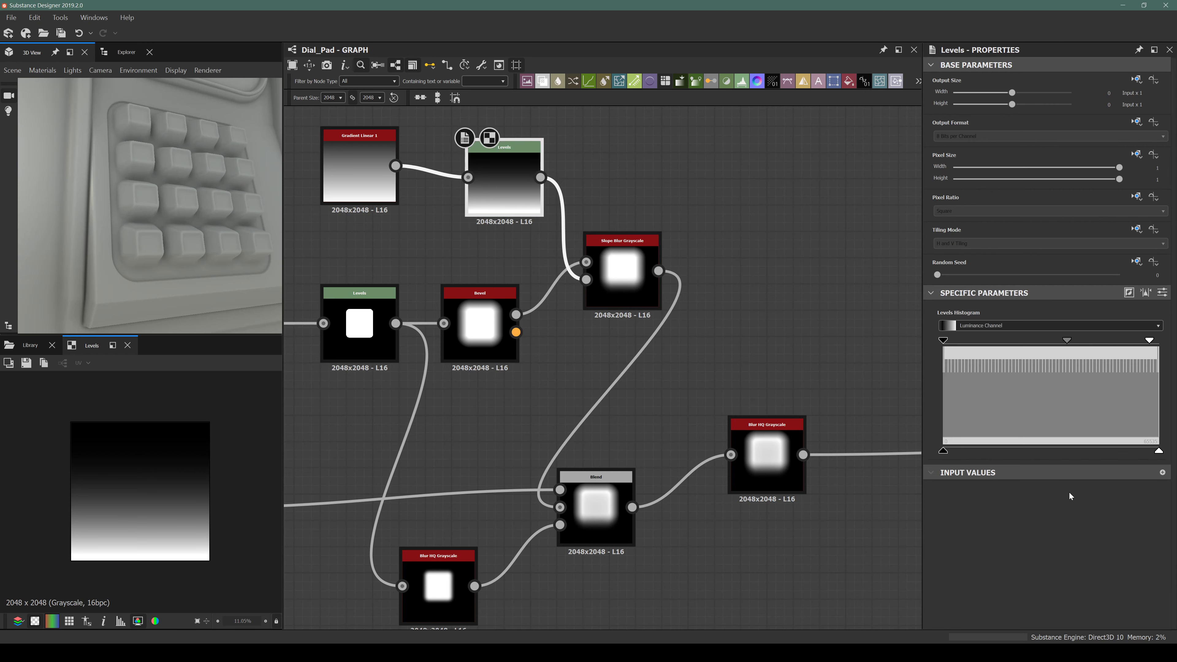
mouse_move(1068, 340)
left_mouse_down()
mouse_move(1017, 335)
mouse_move(1144, 343)
mouse_move(1031, 337)
mouse_move(1069, 329)
left_mouse_up()
mouse_move(1149, 340)
left_mouse_down()
mouse_move(1081, 334)
mouse_move(1139, 337)
mouse_move(1113, 339)
mouse_move(1130, 339)
left_mouse_up()
left_click_drag(161, 182, 180, 227)
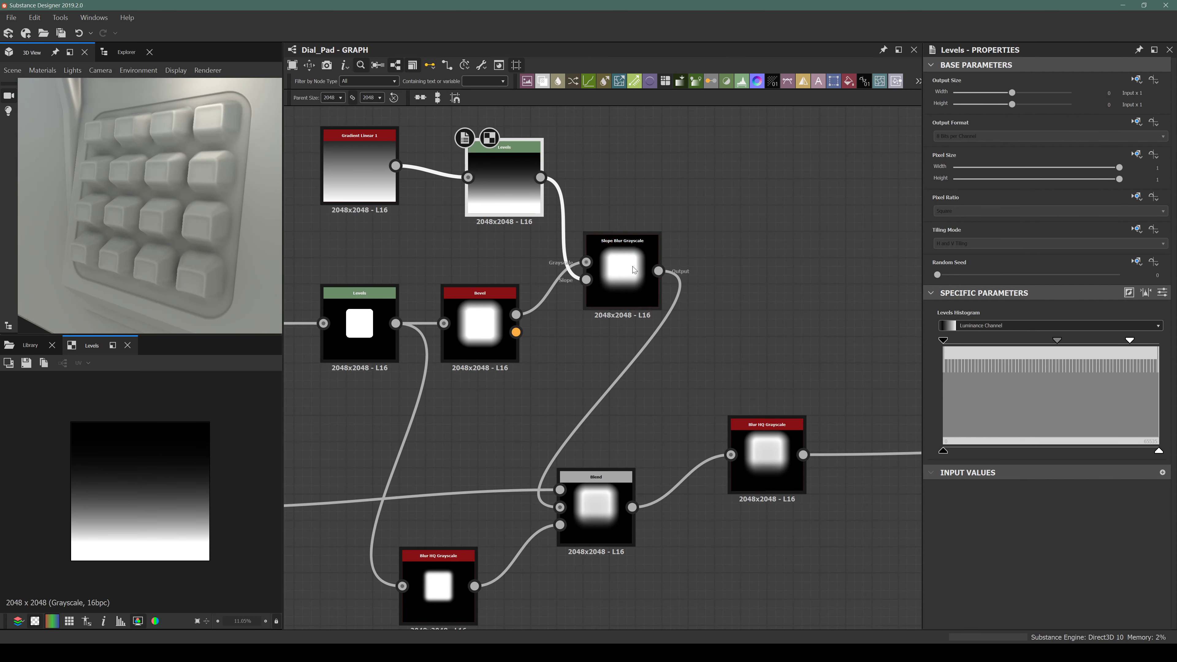
scroll(144, 181, "up", 3)
left_click_drag(144, 181, 174, 196)
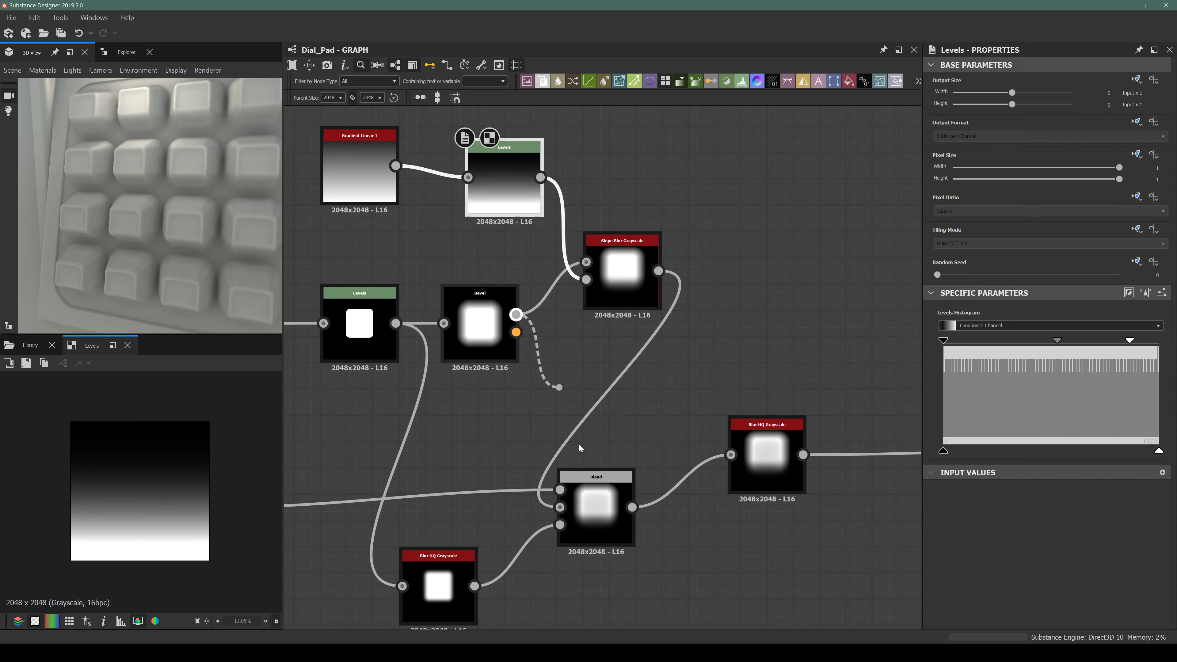
Connect the Bevel output directly to the Blend background and delete the Slope Blur Grayscale node.
left_click_drag(588, 511, 560, 508)
left_click_drag(114, 227, 86, 202)
scroll(631, 387, "down", 5)
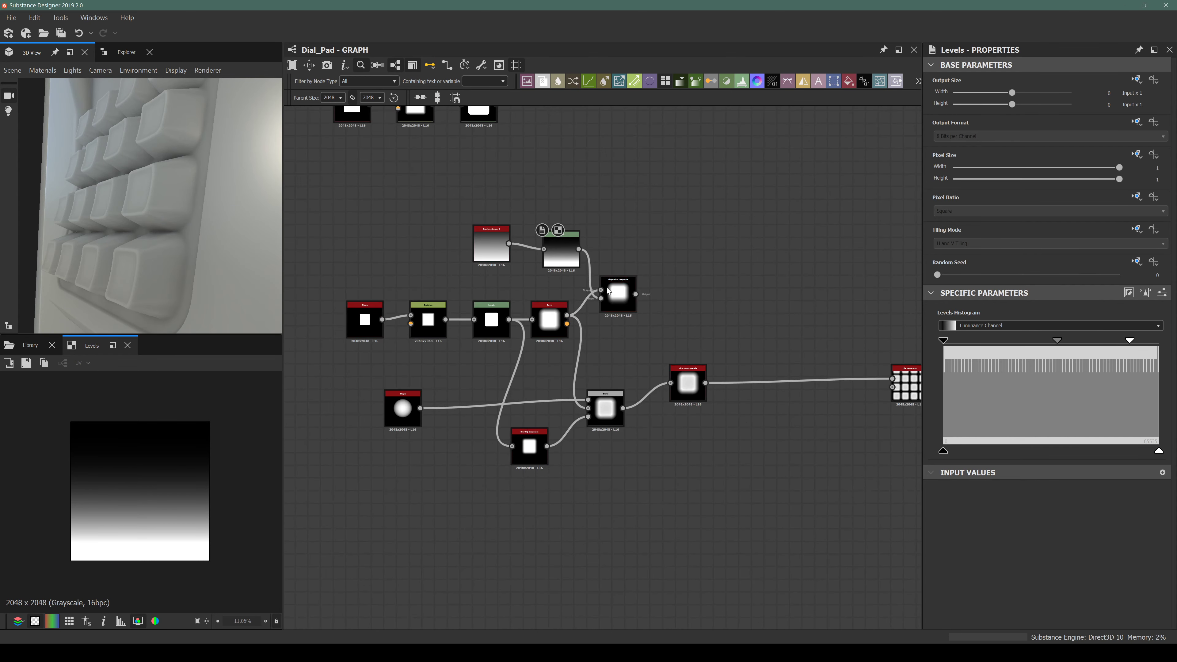
scroll(607, 289, "up", 3)
left_click(636, 312)
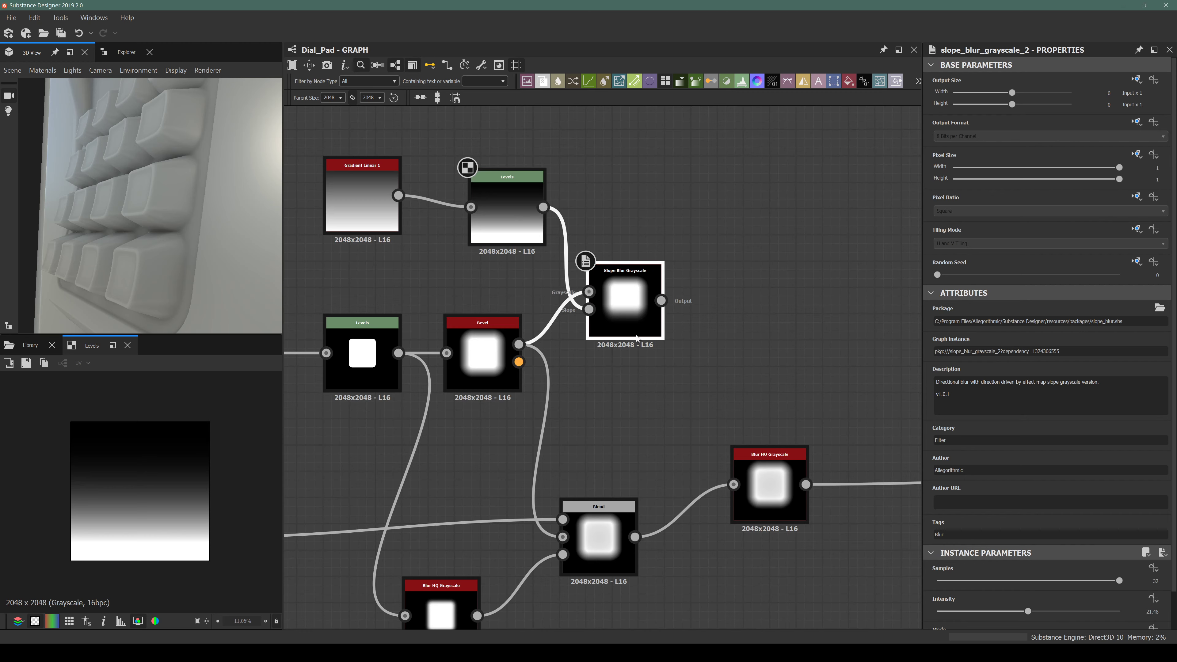
key("Delete")
Add a Directional Warp node beside the Bevel node.
key("space")
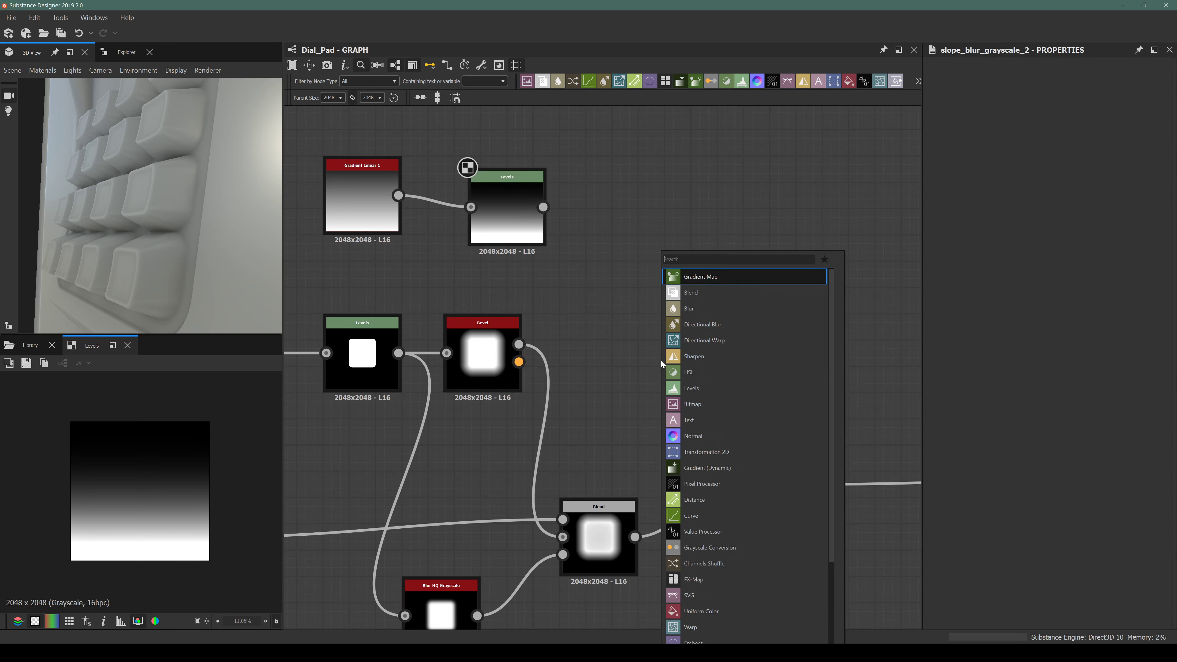
type("direct")
key("Down")
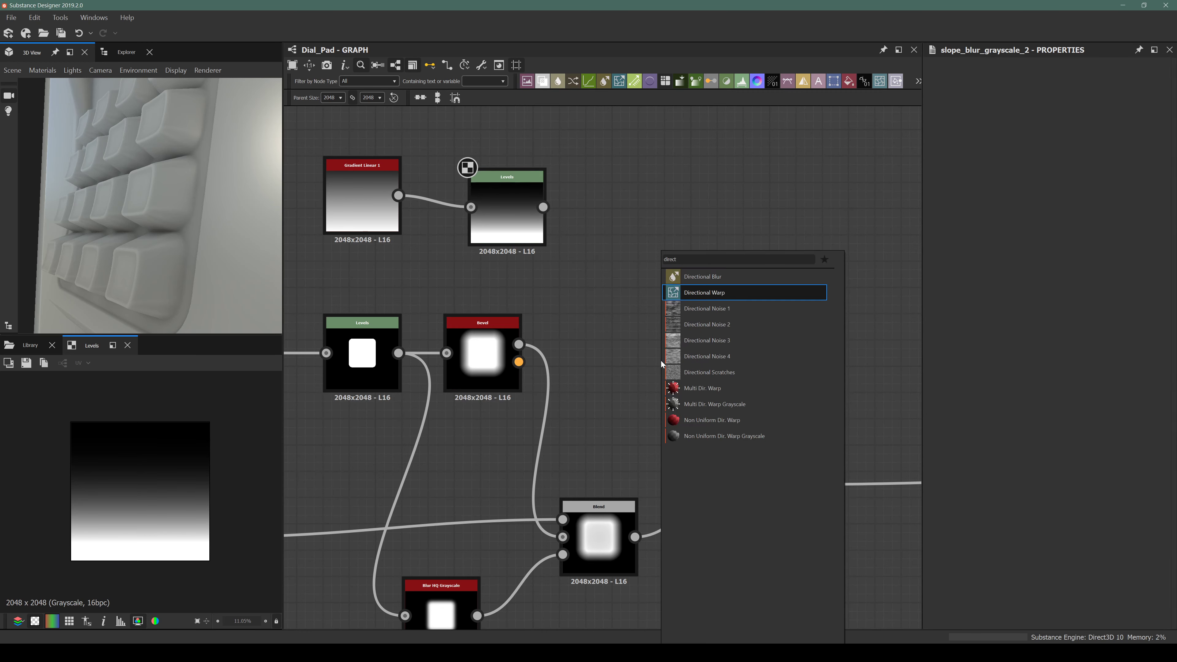
key("Return")
Connect Bevel to the Directional Warp input, the gradient's Levels to its intensity input, and its output to the Blend background.
left_click_drag(616, 352, 614, 362)
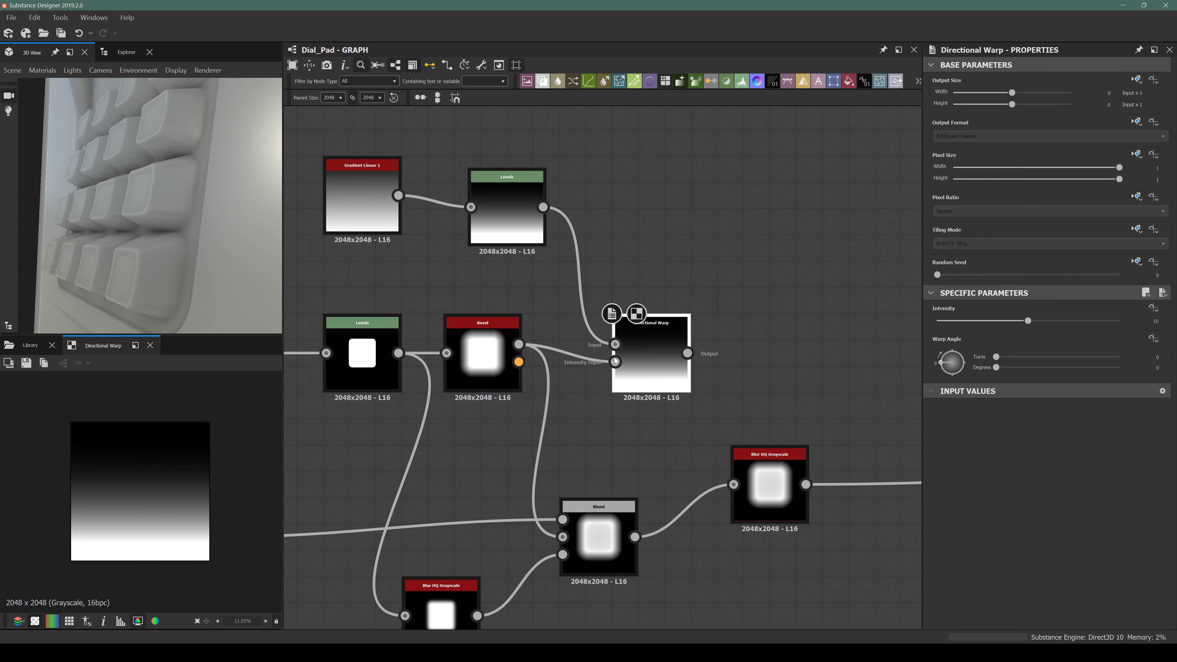
left_click_drag(518, 343, 615, 344)
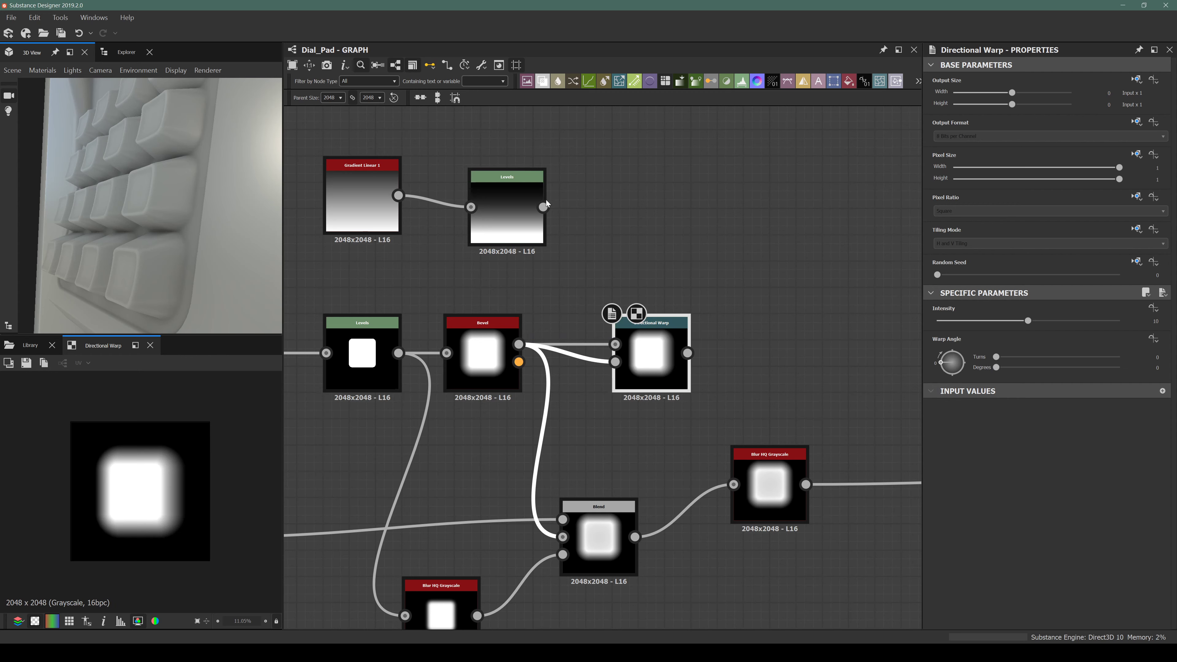
left_click_drag(545, 205, 615, 362)
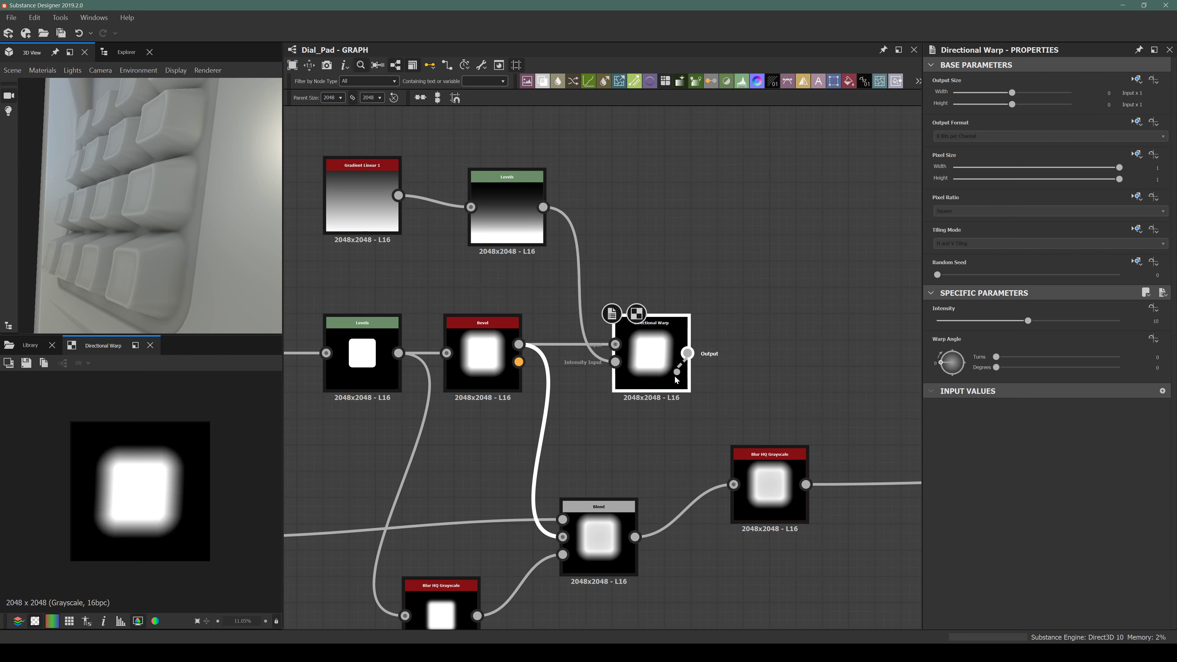
left_click_drag(590, 481, 563, 537)
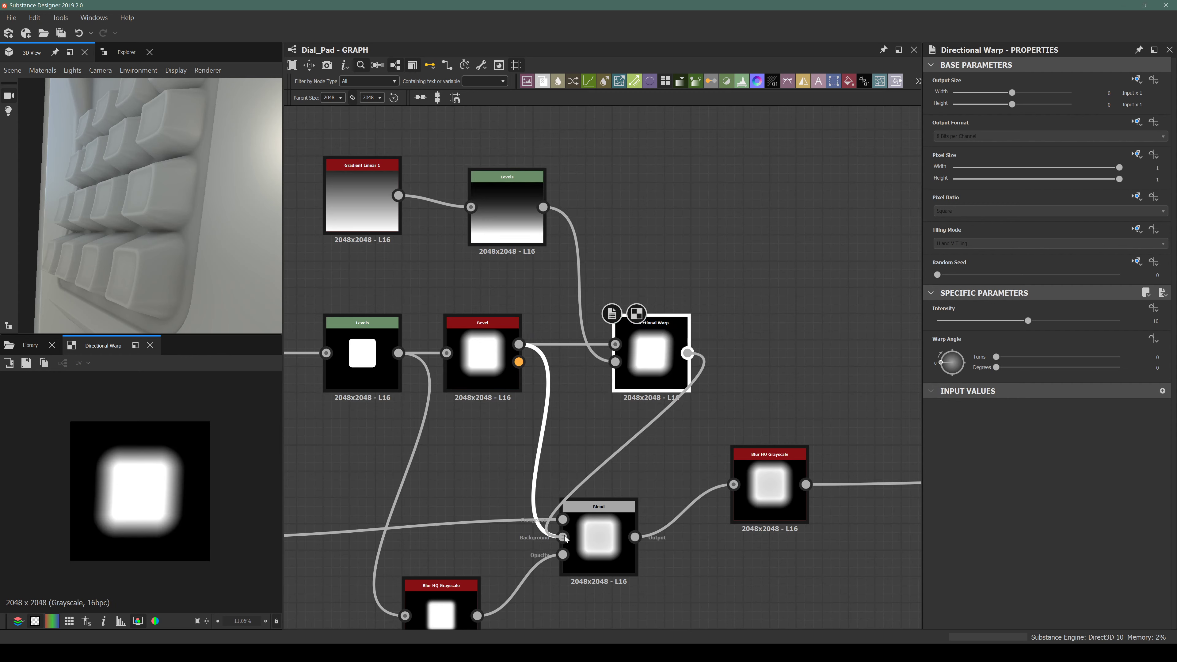
Set the Directional Warp intensity to 20 and its warp angle to about -0.26 turns, placing the node slightly closer to Bevel.
left_click_drag(942, 362, 953, 336)
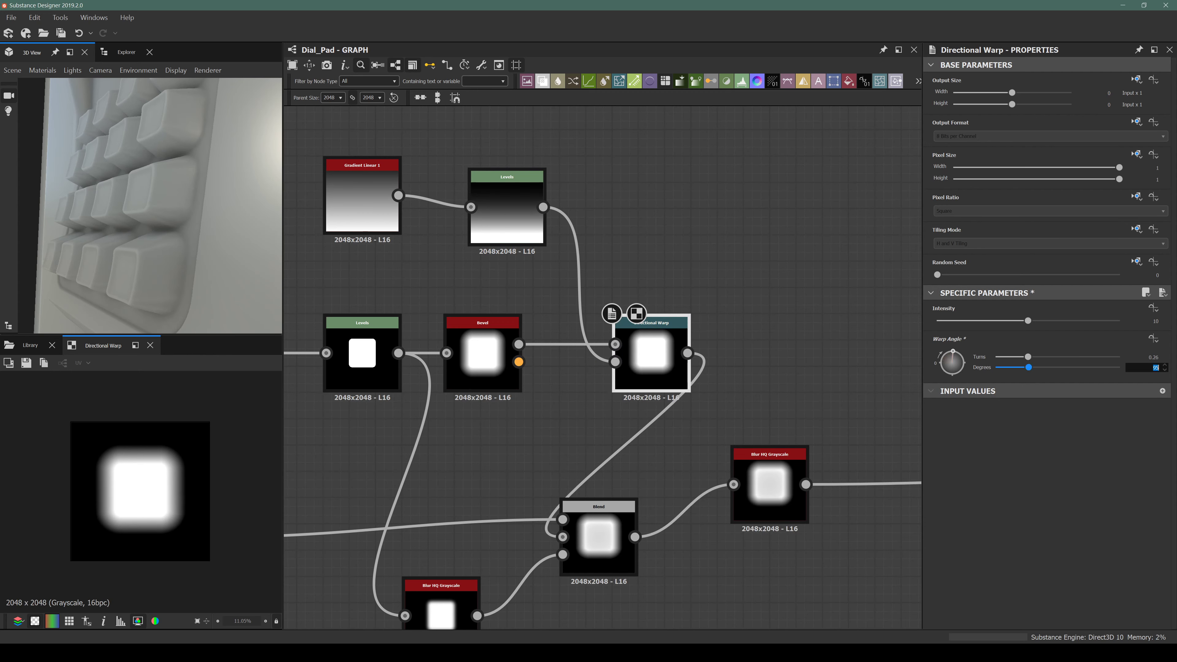
left_click(500, 212)
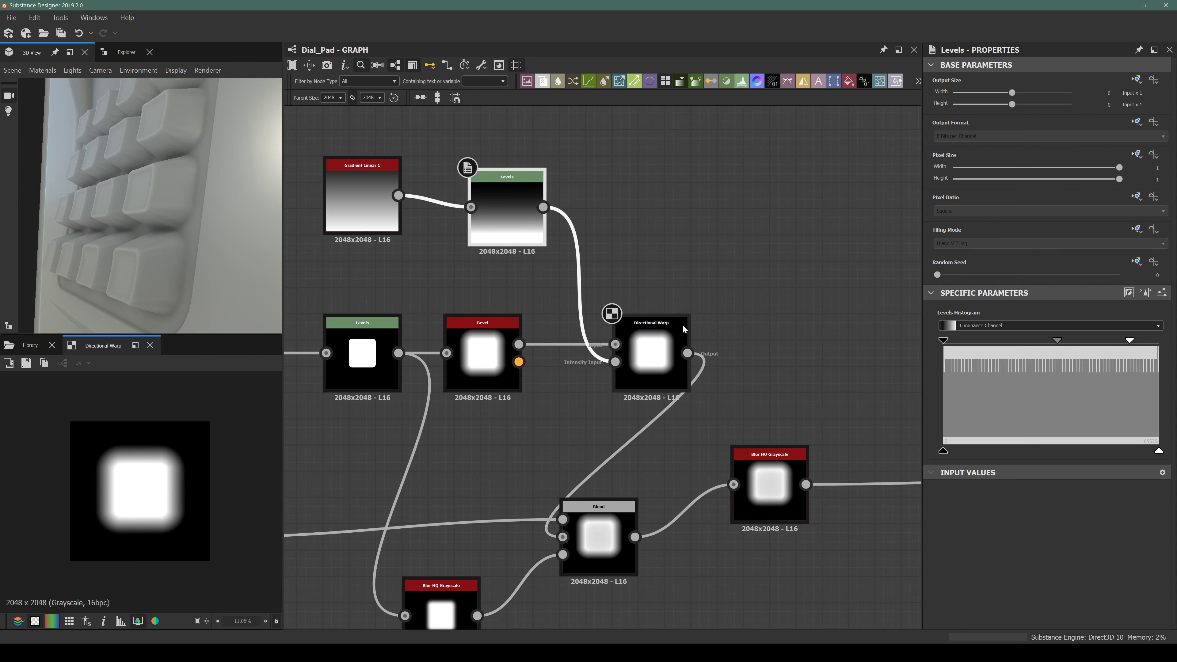
left_click_drag(682, 329, 660, 342)
left_click(648, 354)
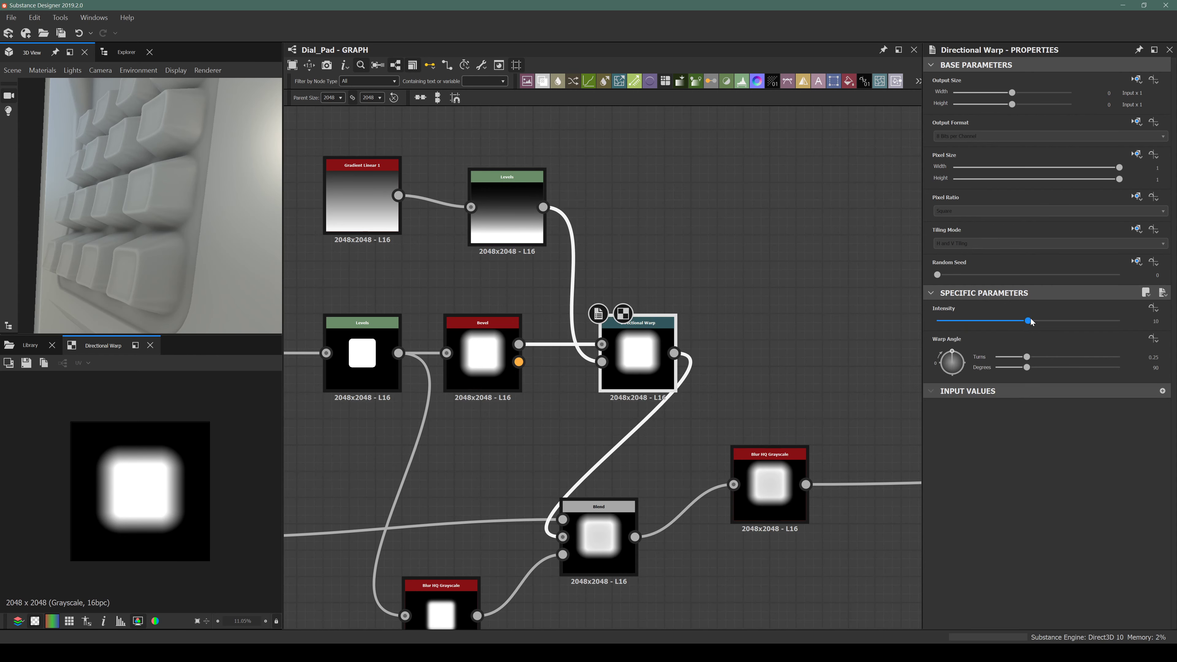
left_click_drag(1031, 322, 1145, 301)
left_click_drag(961, 373, 954, 376)
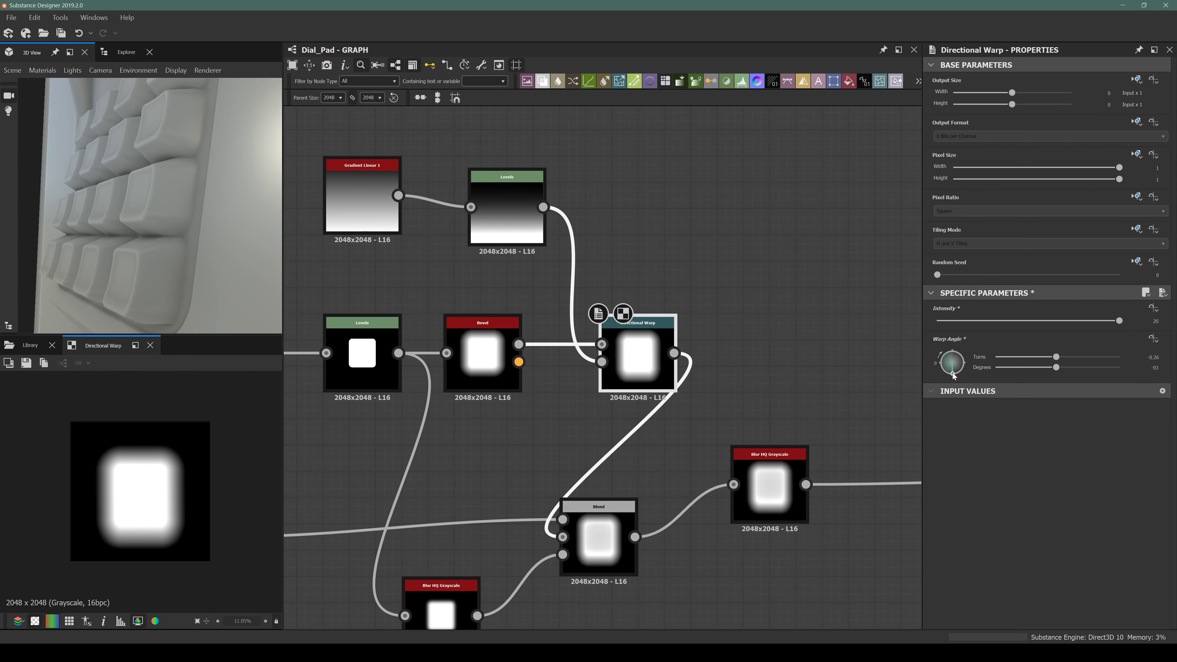
left_click_drag(1087, 321, 1145, 325)
Set the Y size of the square Shape node feeding Distance to 0.3 and check the flattened keys in 3D.
middle_click_drag(374, 366, 606, 371)
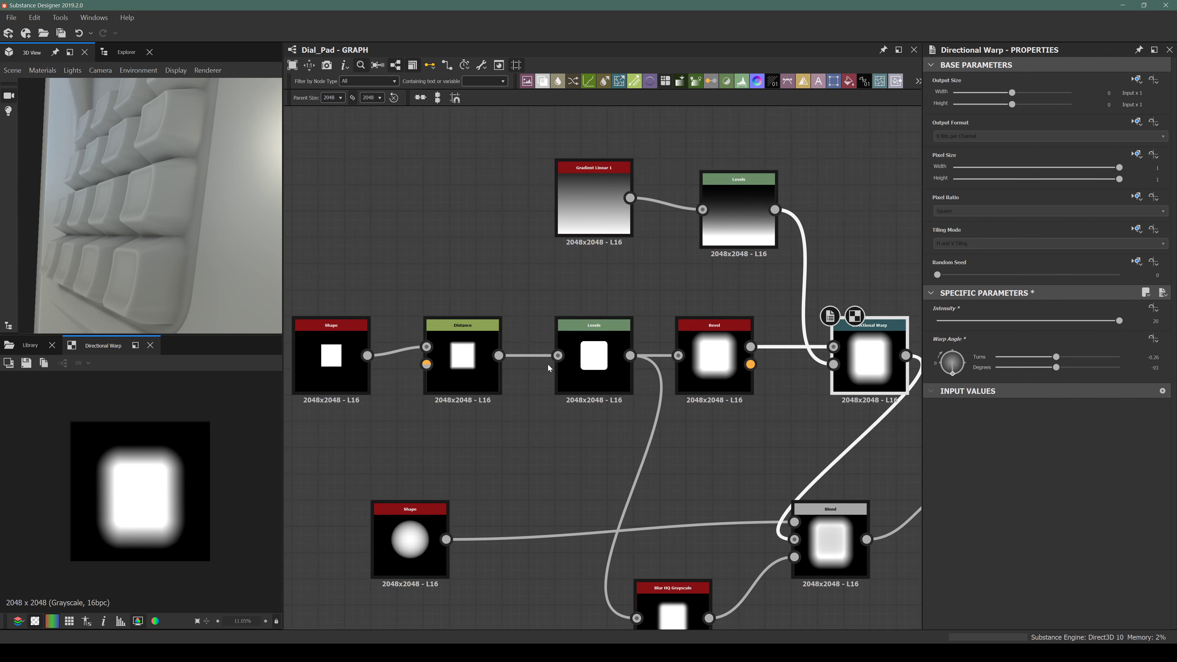
middle_click_drag(723, 371, 566, 380)
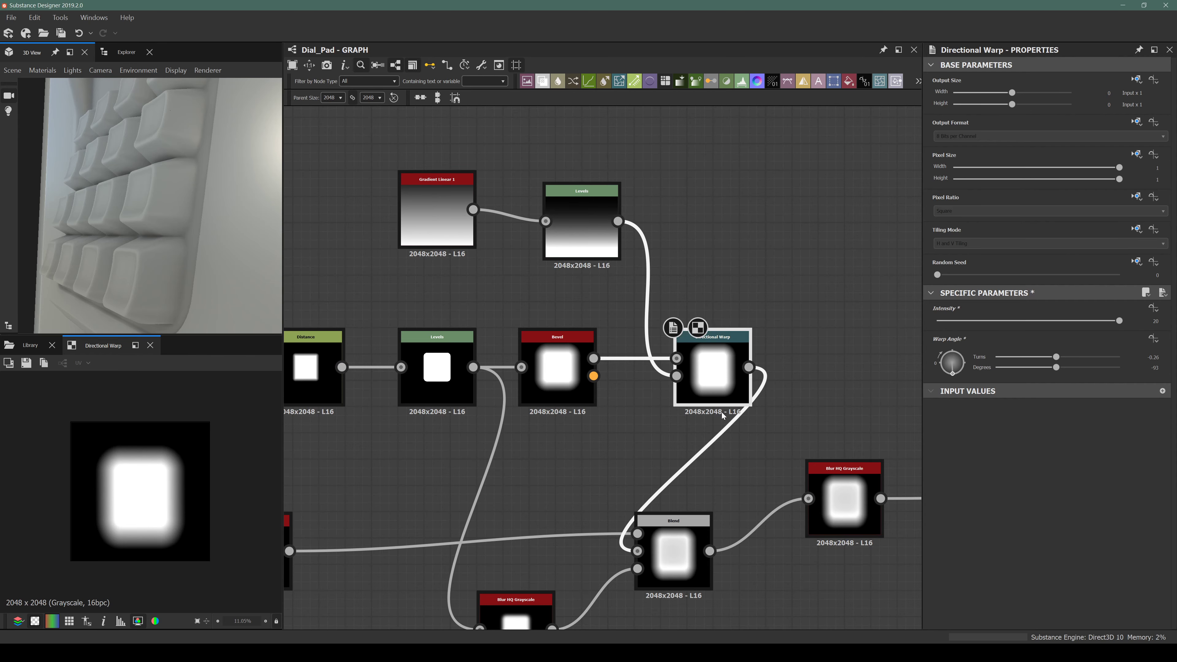
middle_click_drag(578, 414, 698, 369)
middle_click_drag(379, 341, 466, 352)
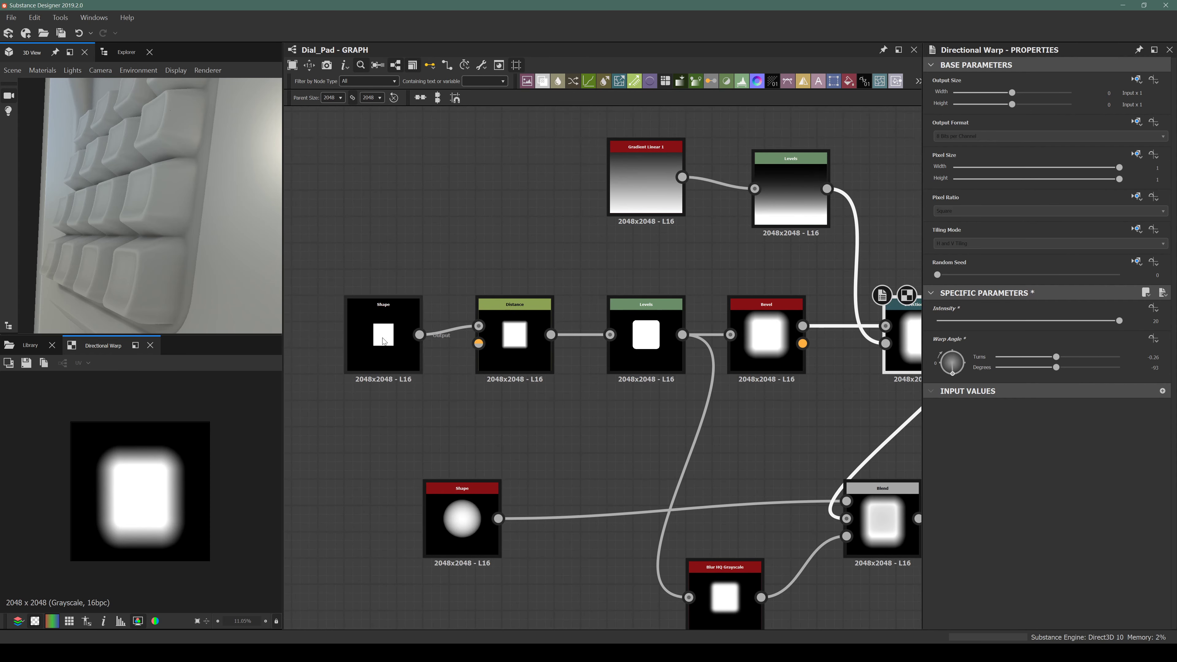
left_click(382, 338)
scroll(1012, 470, "down", 5)
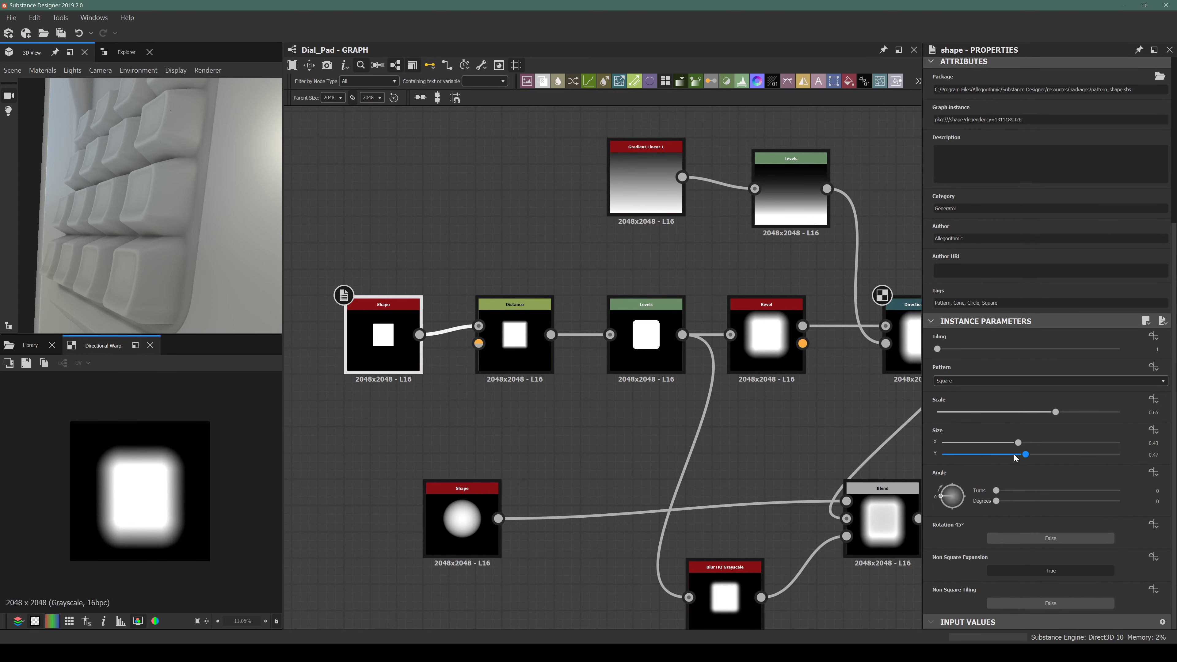
left_click_drag(1015, 456, 997, 459)
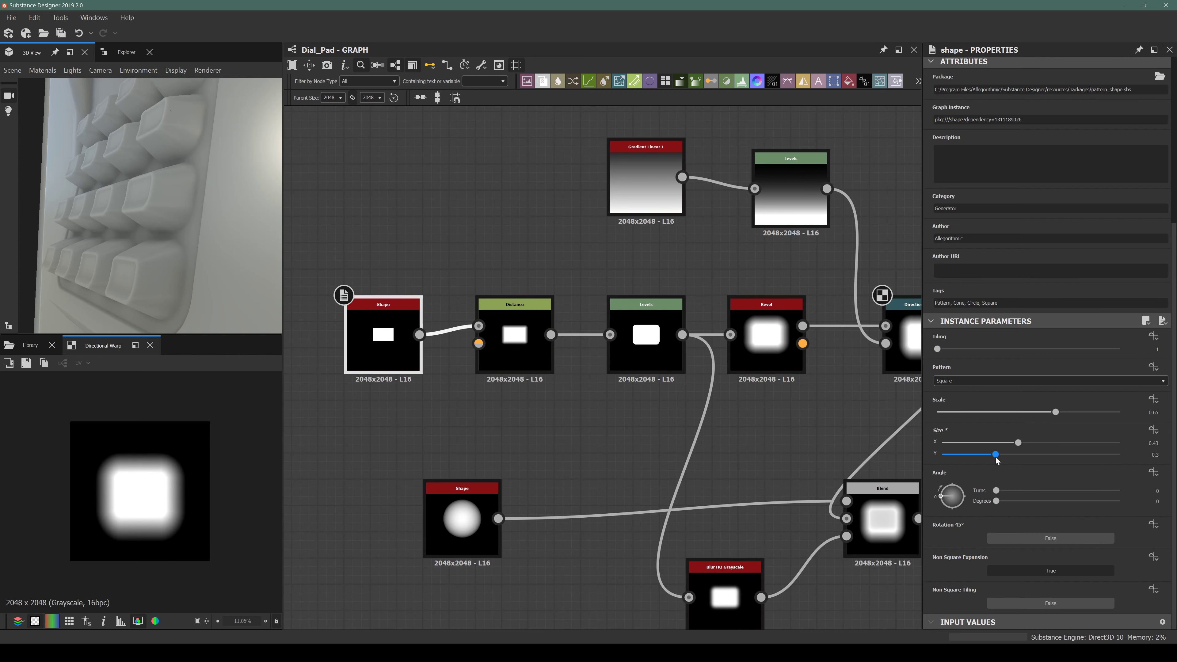
mouse_move(134, 251)
left_mouse_down()
mouse_move(216, 253)
mouse_move(148, 222)
mouse_move(138, 244)
left_mouse_up()
scroll(587, 336, "down", 3)
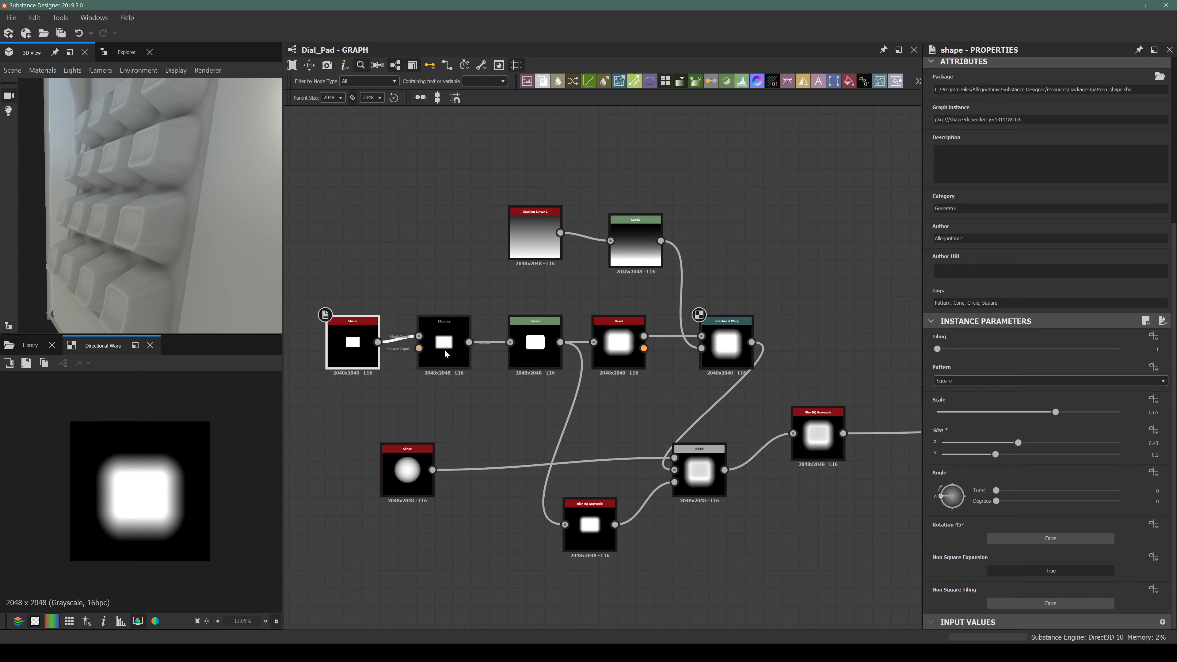
scroll(370, 357, "up", 5)
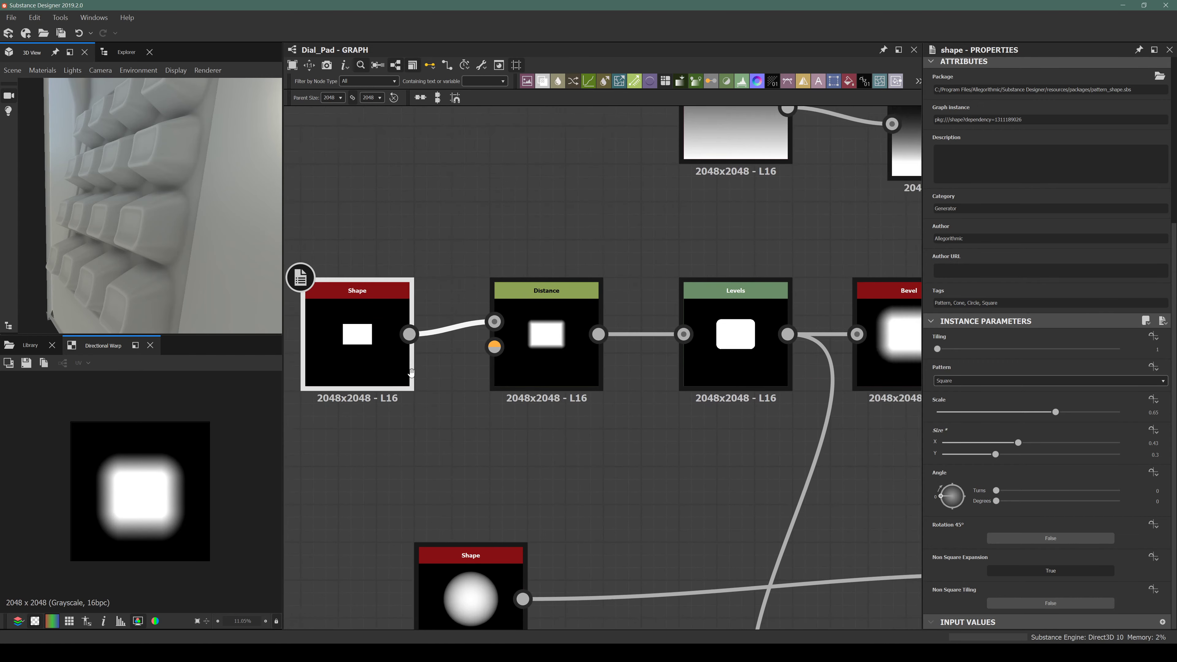
scroll(411, 373, "down", 3)
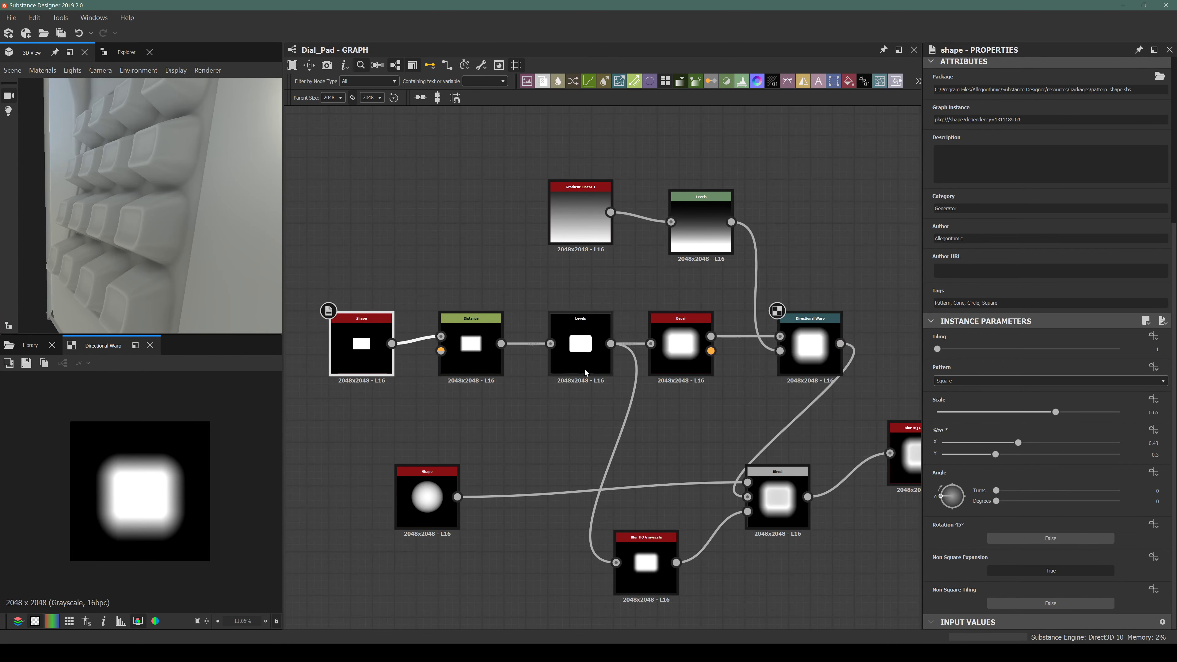
middle_click_drag(591, 451, 398, 407)
left_click(731, 421)
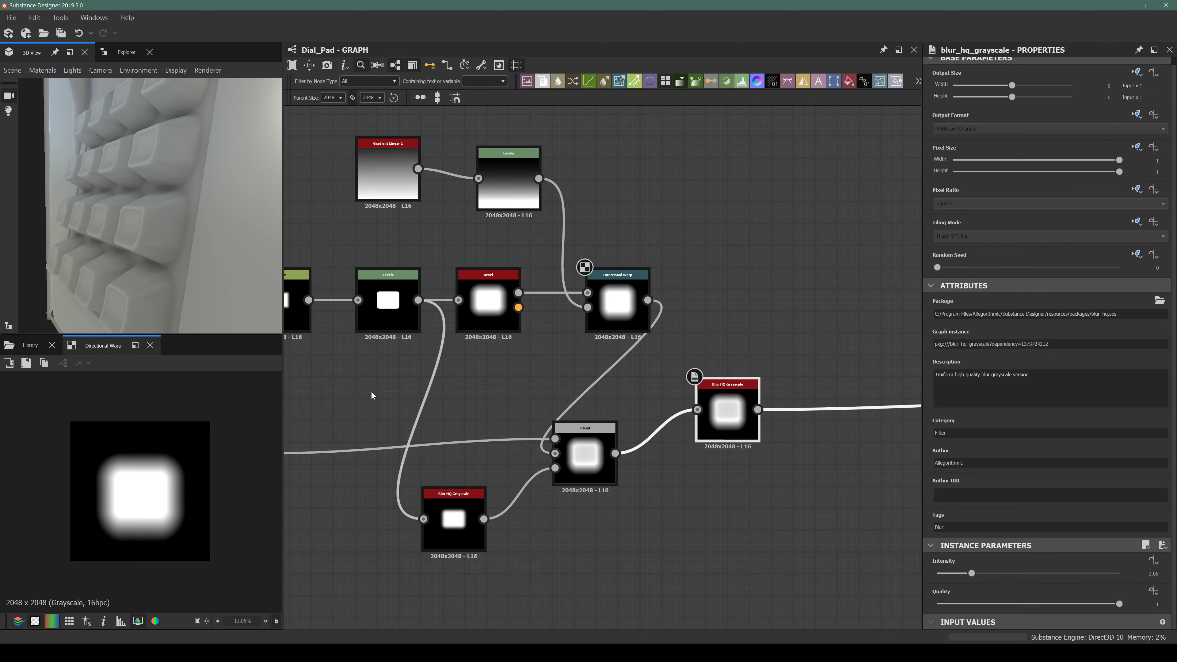
mouse_move(123, 240)
left_mouse_down()
mouse_move(149, 226)
mouse_move(157, 266)
mouse_move(109, 233)
left_mouse_up()
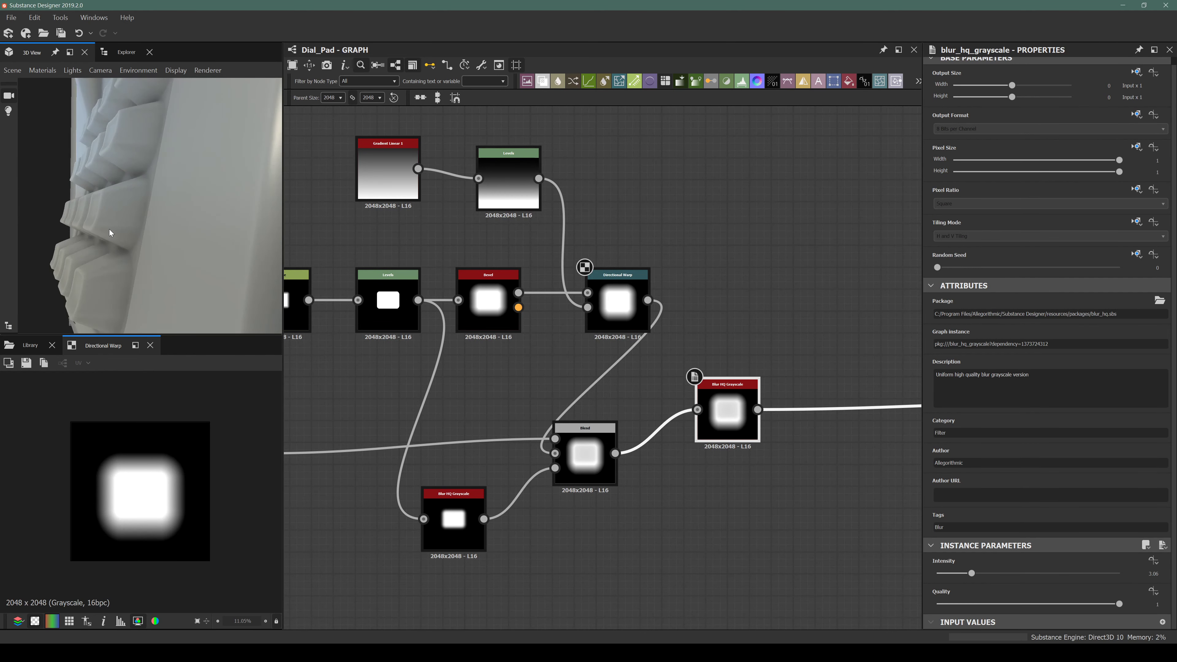
Try a 0° rotation on the Gradient Linear 1 node and return it to 180°.
left_click(363, 178)
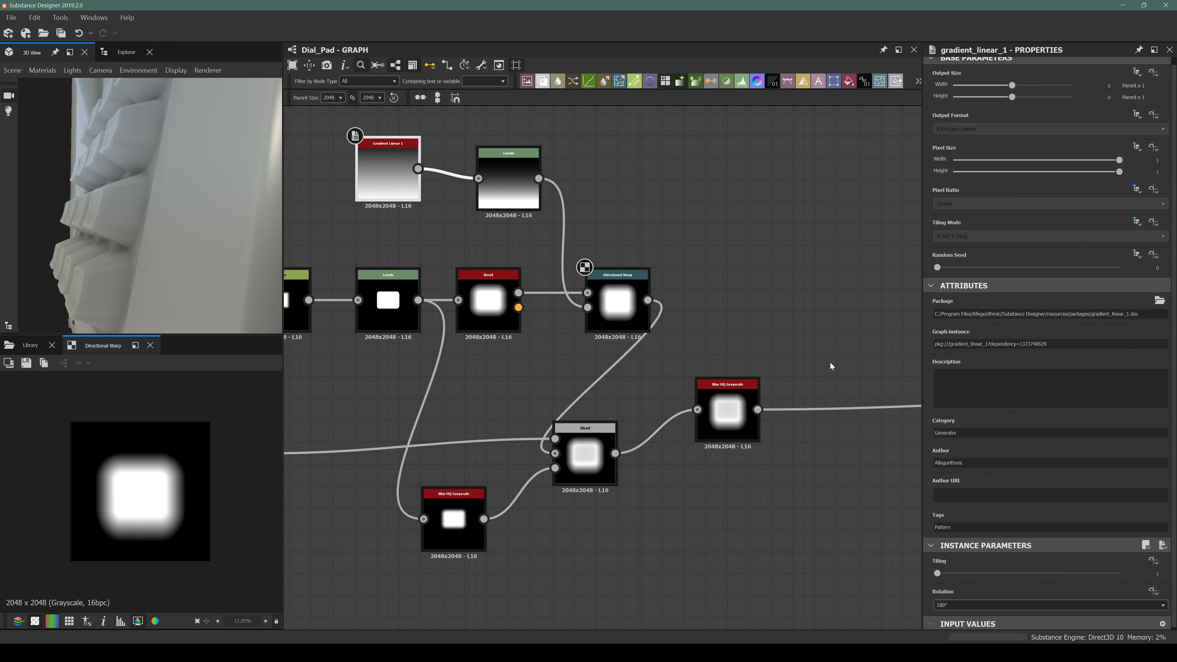
left_click(946, 608)
left_click(946, 616)
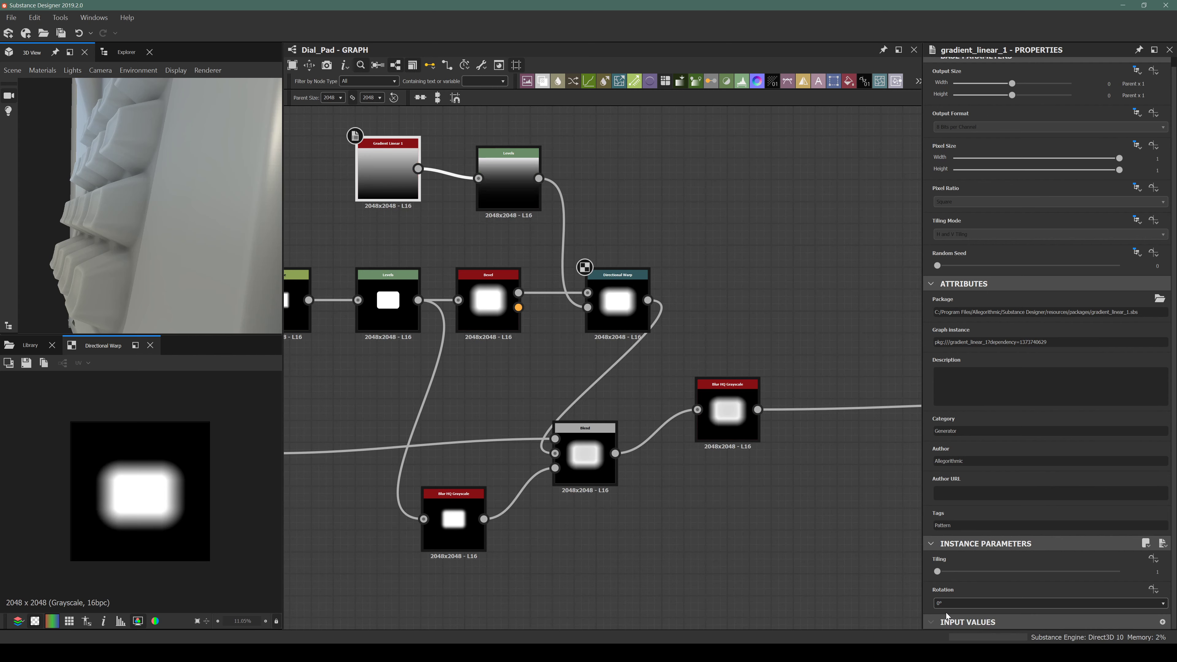
left_click(955, 605)
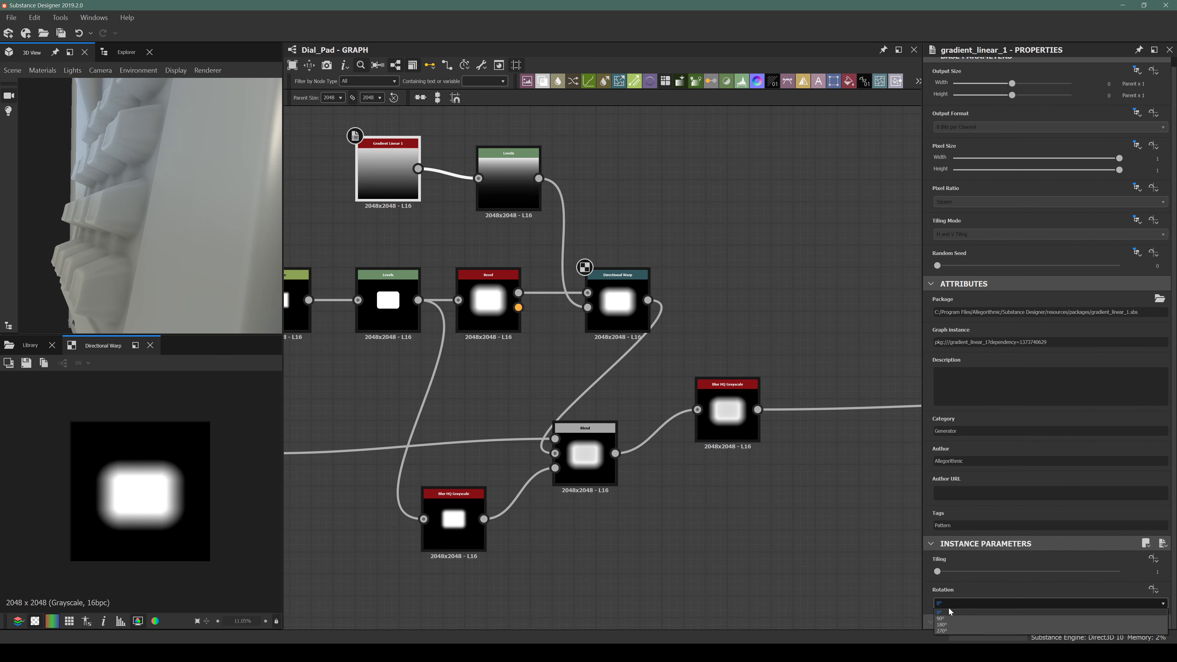
left_click(954, 625)
Raise the Directional Warp intensity to about 30.87 and inspect the sloped keys in the 3D view.
left_click_drag(123, 203, 99, 199)
left_click(636, 313)
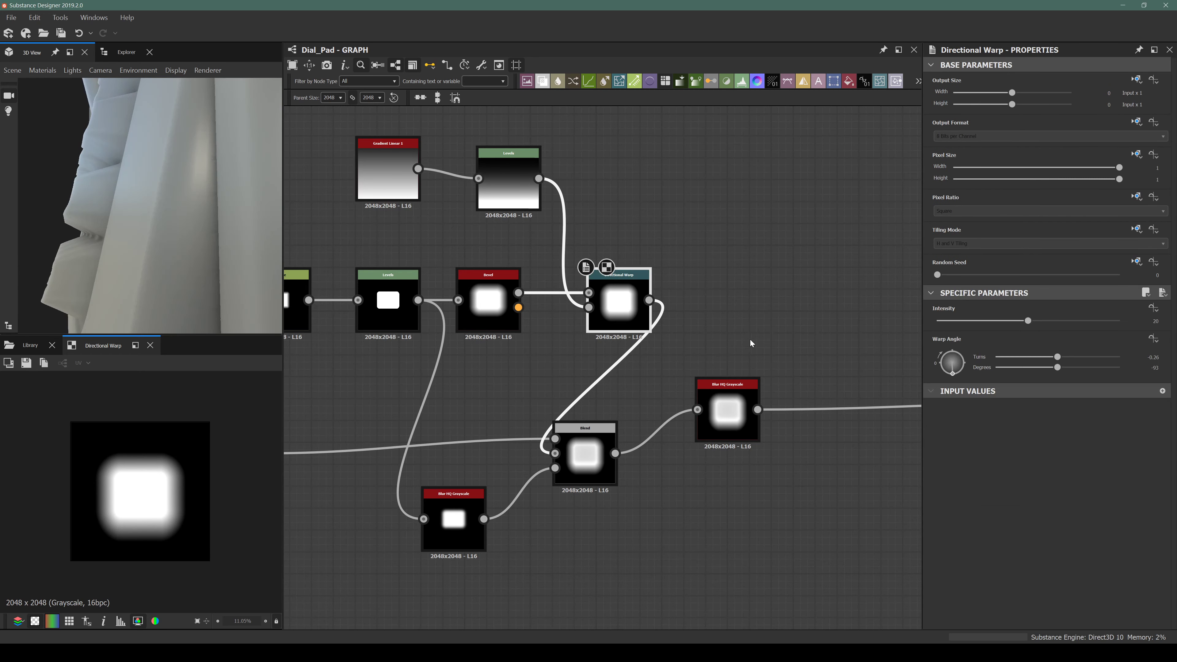
left_click_drag(1023, 320, 1077, 313)
mouse_move(124, 206)
left_mouse_down()
mouse_move(143, 213)
mouse_move(139, 193)
mouse_move(168, 205)
mouse_move(134, 207)
left_mouse_up()
Move the Blur HQ Grayscale node that feeds the Blend opacity away from Blend to open space between them.
middle_click_drag(554, 445, 748, 414)
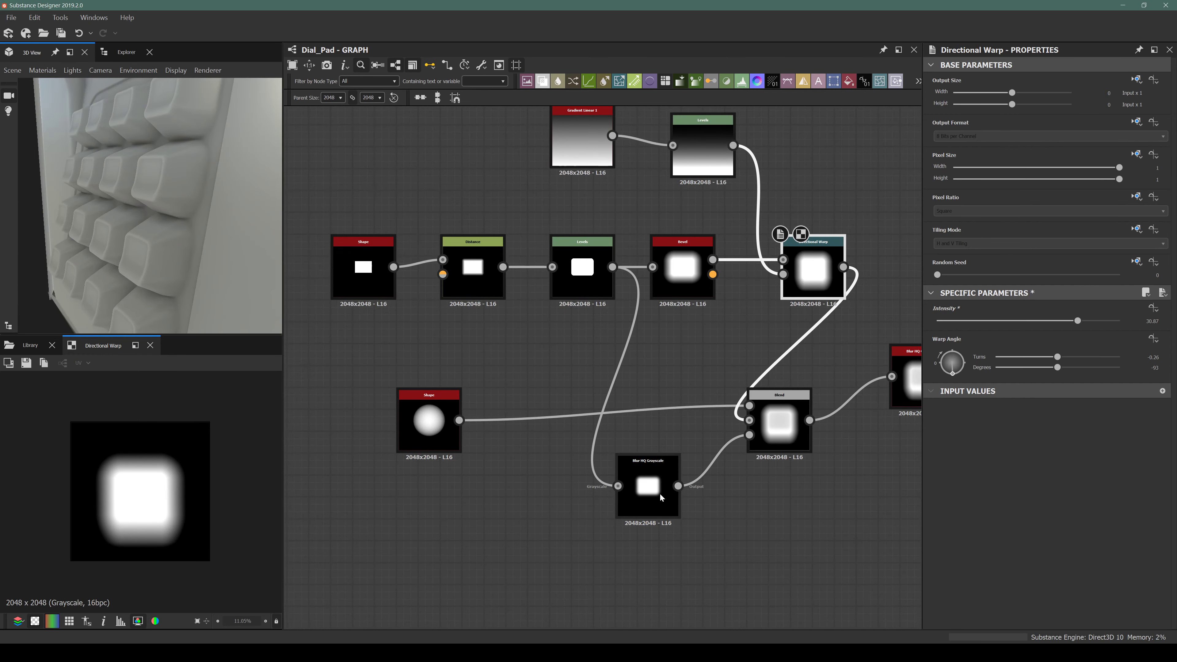
left_click(648, 482)
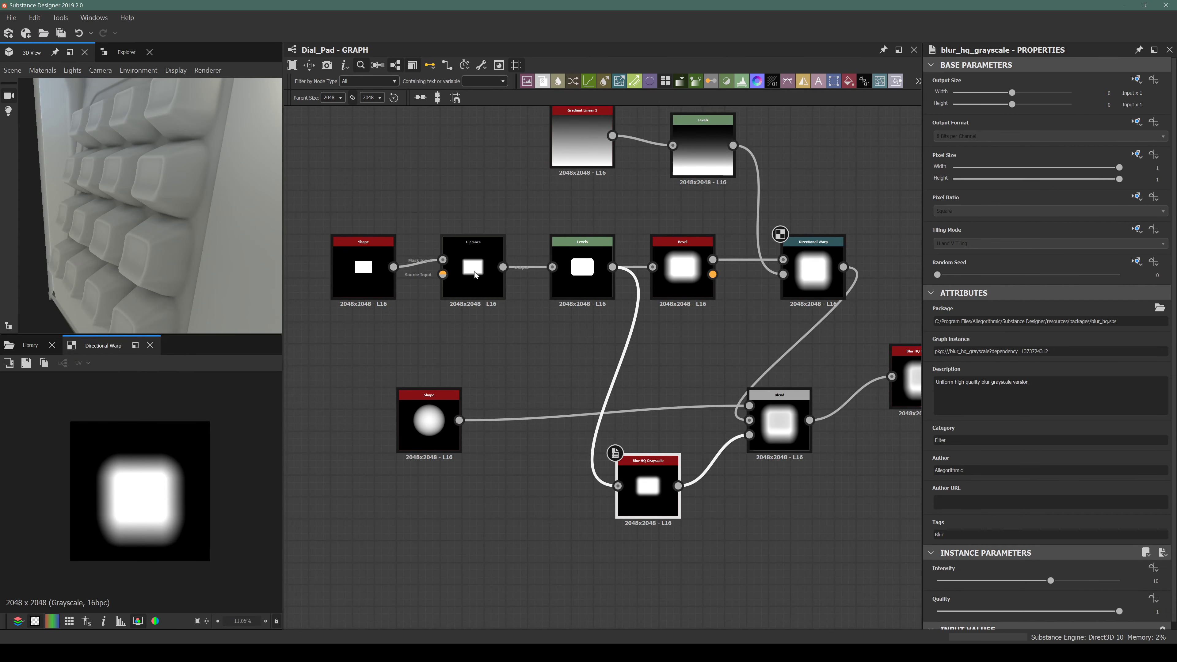
middle_click_drag(677, 350, 493, 309)
left_click_drag(466, 441, 377, 440)
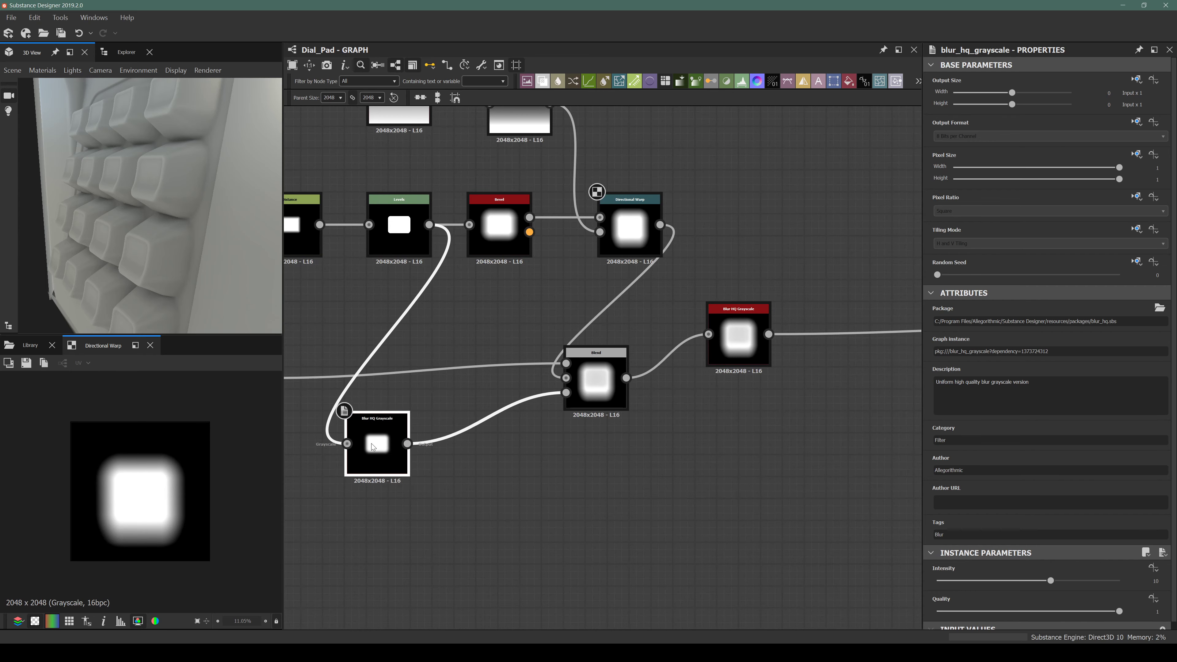
middle_click_drag(463, 456, 659, 476)
left_click_drag(440, 396, 343, 376)
left_click_drag(586, 469, 548, 473)
middle_click_drag(734, 431, 558, 438)
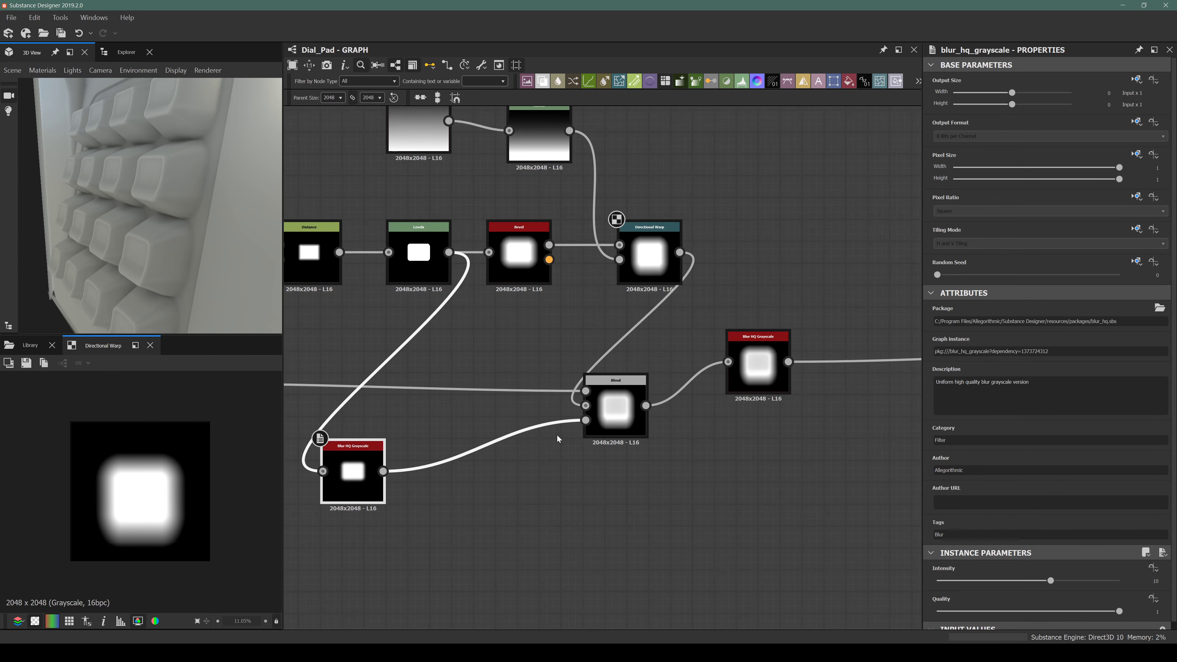
Spread the Blend node and its downstream Blur HQ Grayscale node apart and insert a Transformation 2D node between Directional Warp and Blend.
left_click_drag(625, 408, 615, 449)
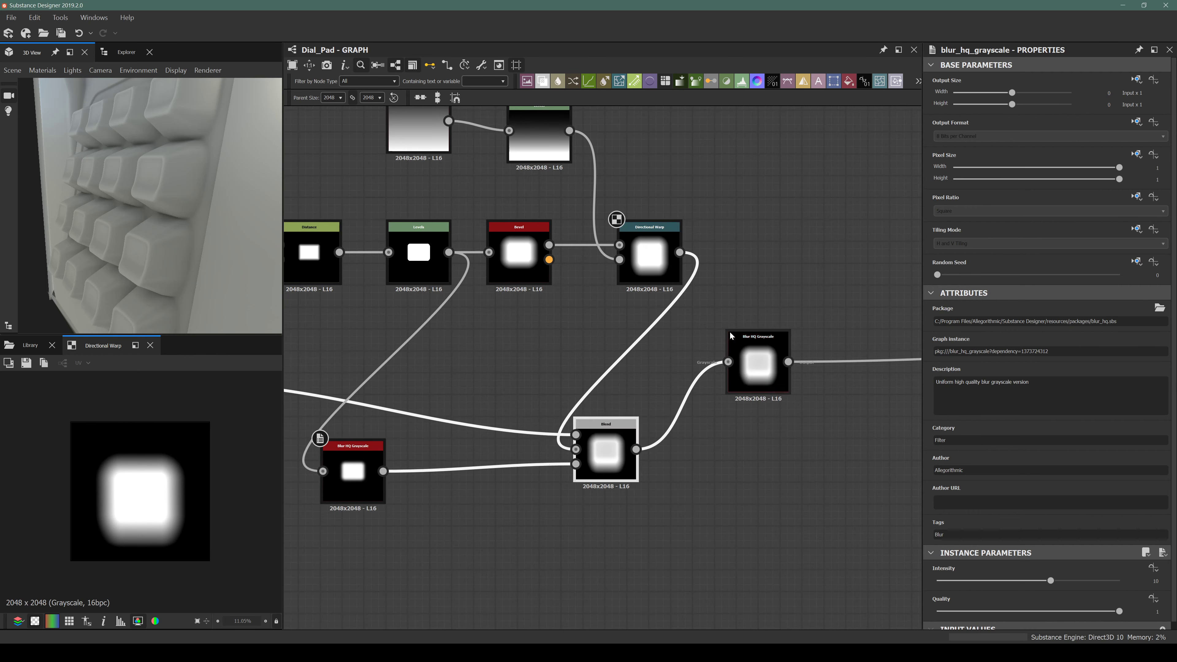
left_click_drag(731, 335, 808, 389)
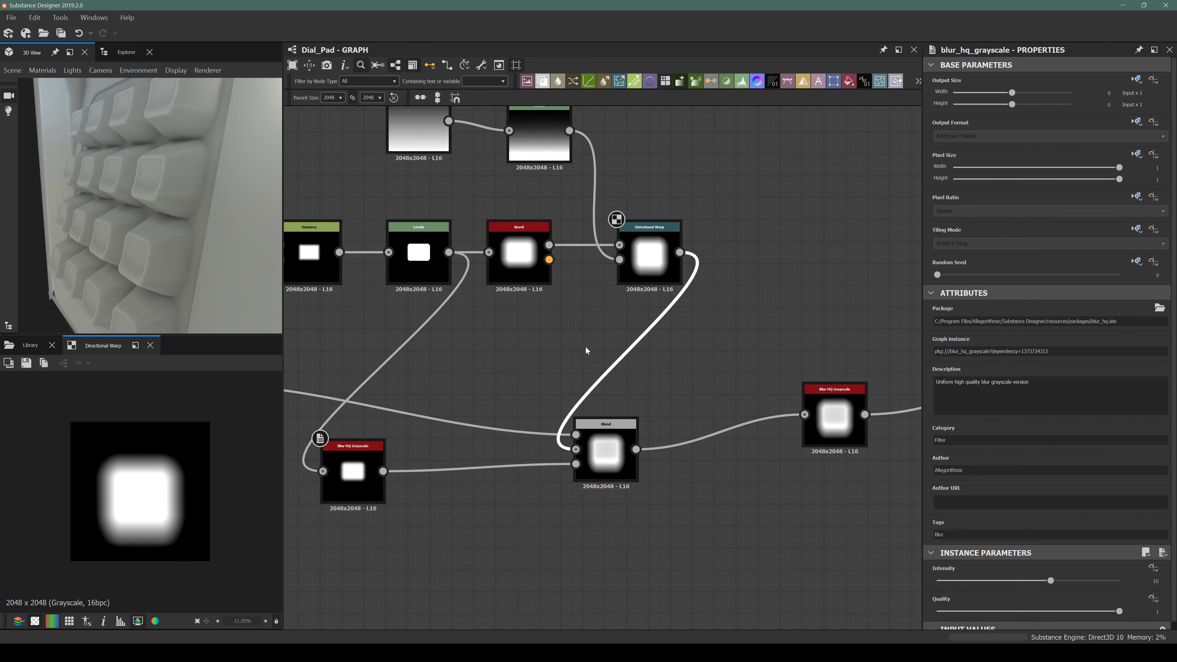
key("space")
type("trans")
key("Return")
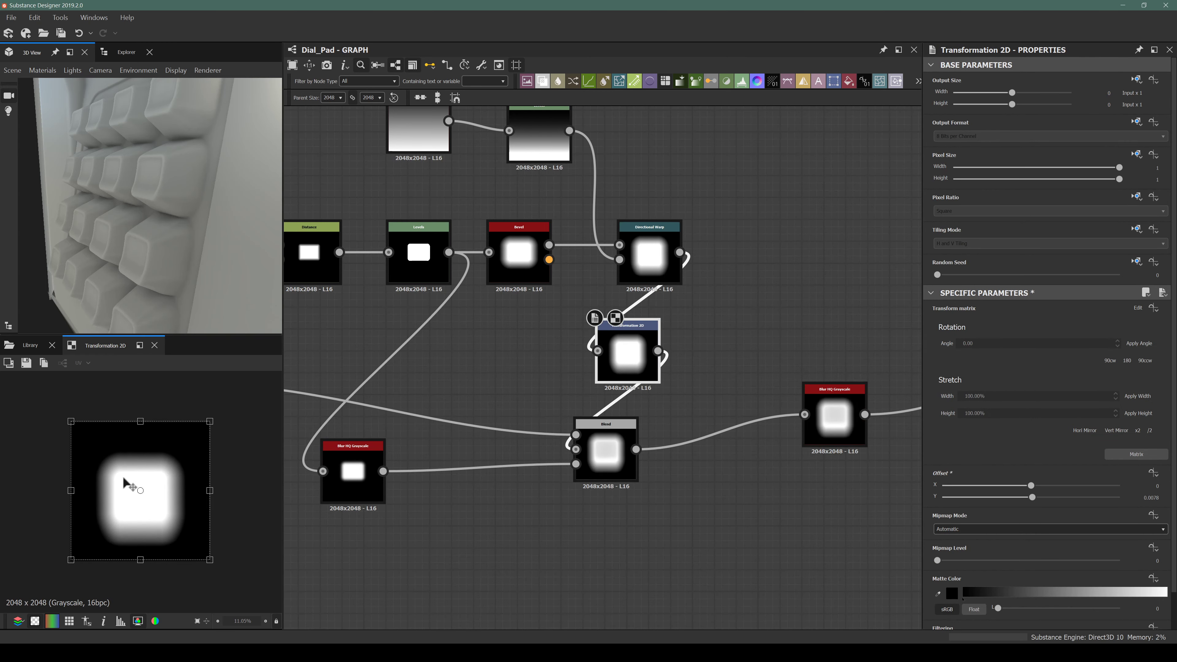
Shift the warped key shape with a Transformation 2D Y offset of about 0.0351 and check the keys in the 3D view.
left_click_drag(124, 484, 123, 476)
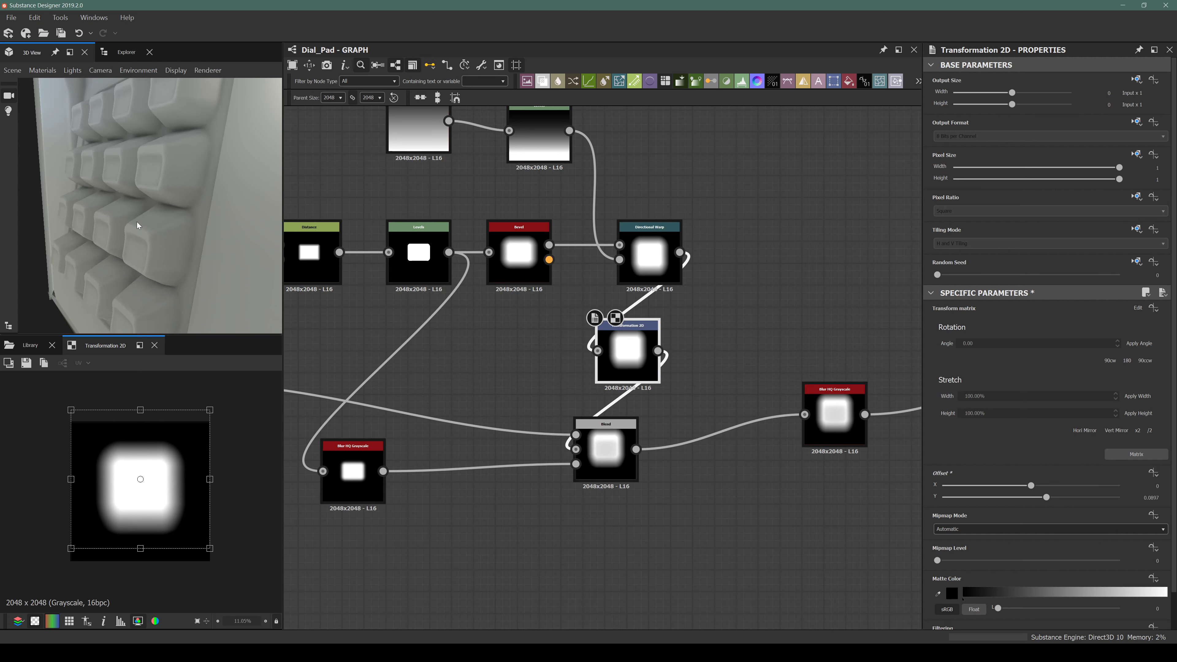
mouse_move(137, 225)
left_mouse_down()
mouse_move(105, 200)
mouse_move(122, 209)
left_mouse_up()
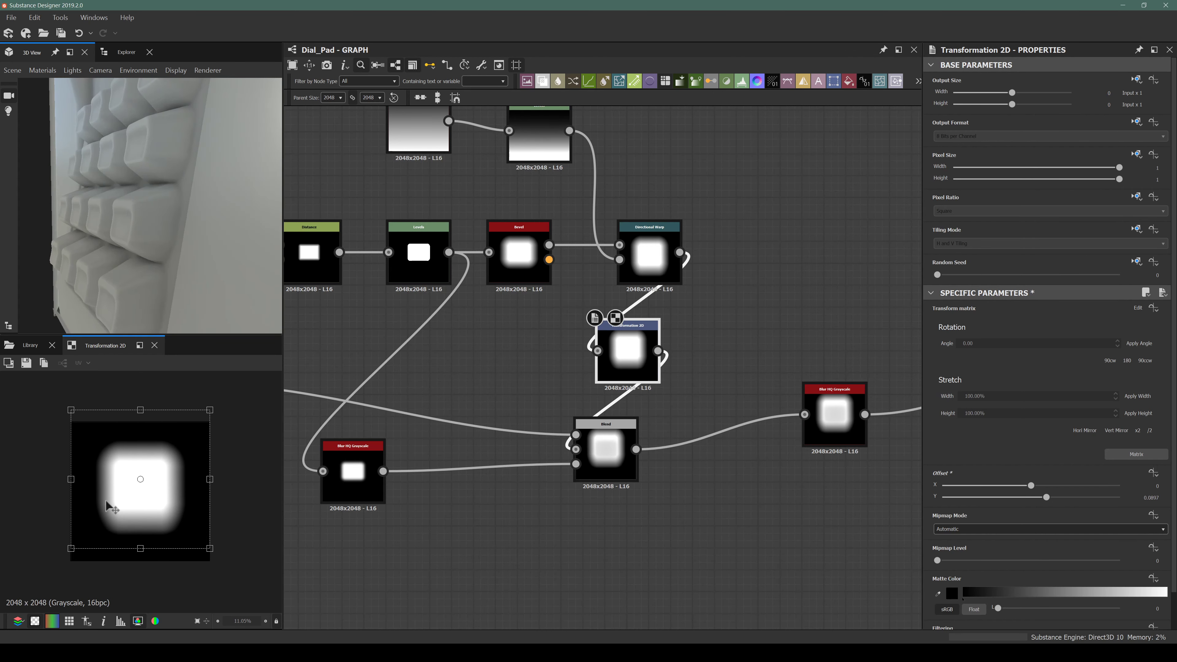
left_click_drag(111, 508, 112, 511)
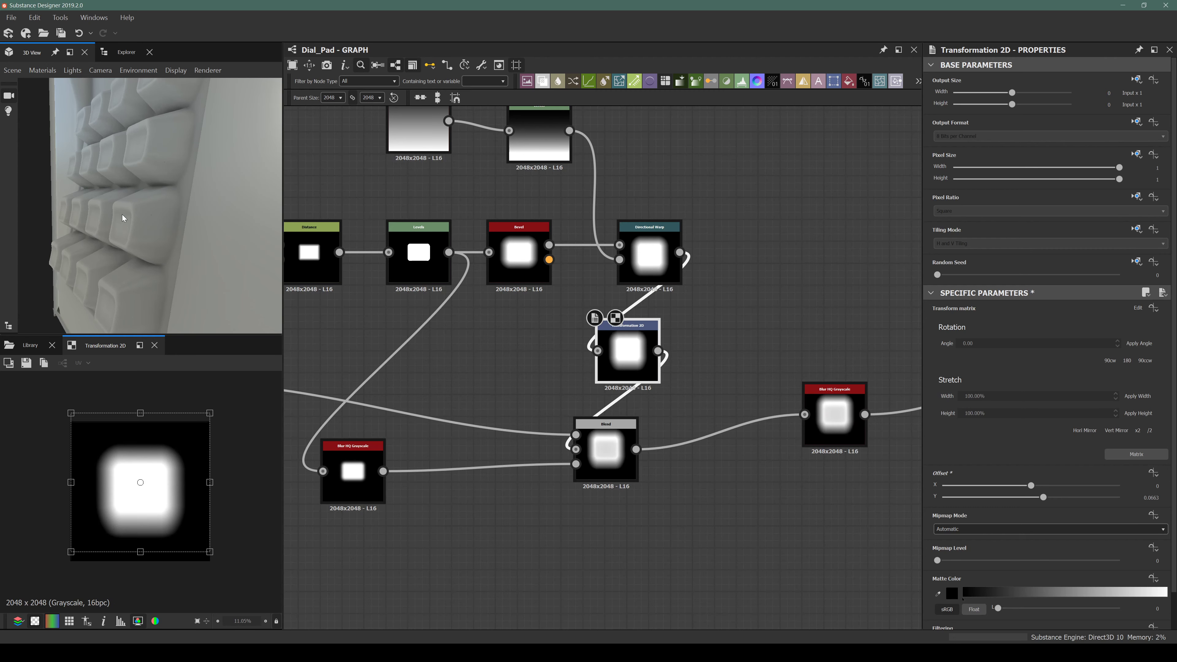
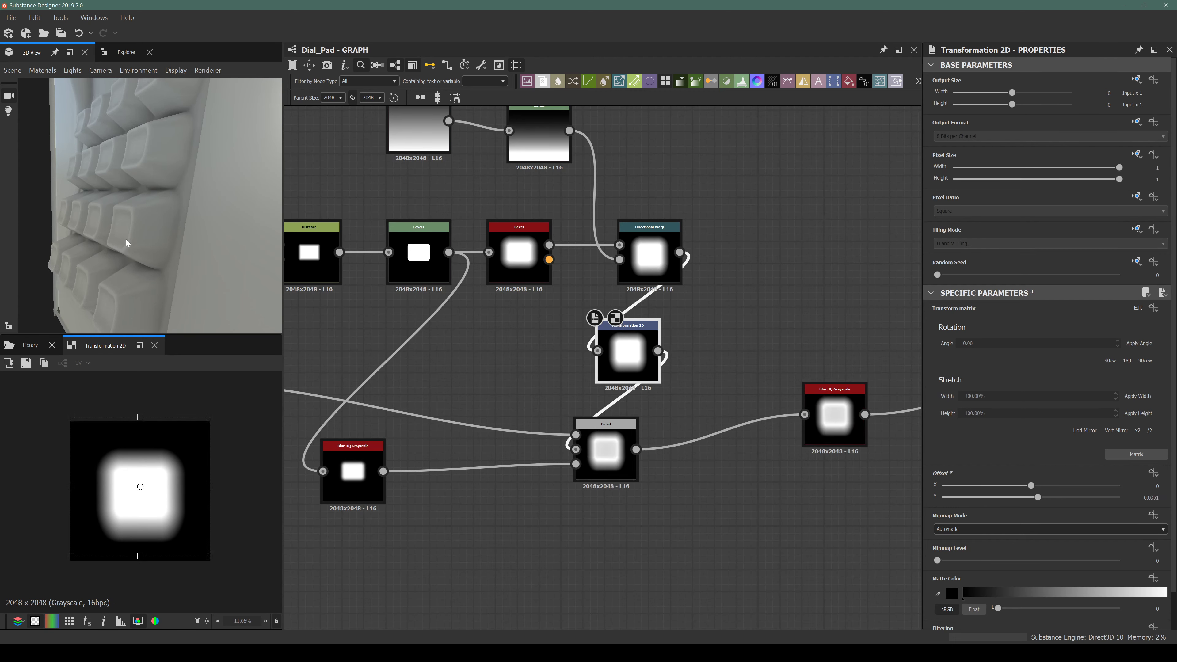
left_click_drag(127, 243, 242, 231)
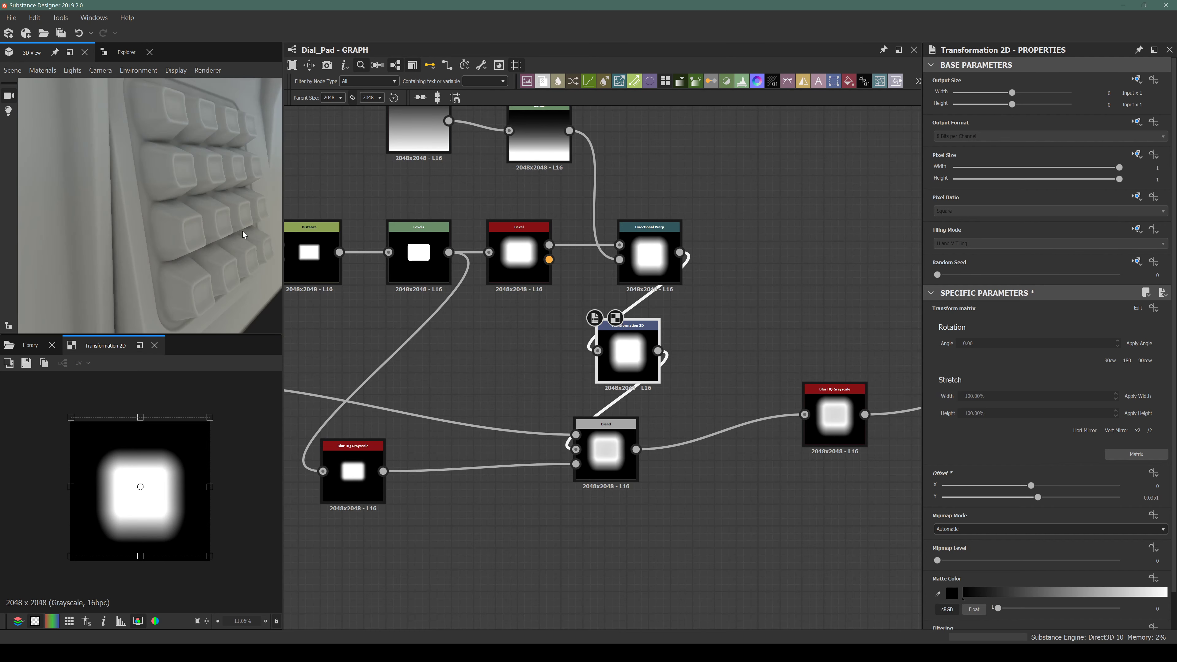
middle_click_drag(374, 476, 452, 492)
left_click(444, 493)
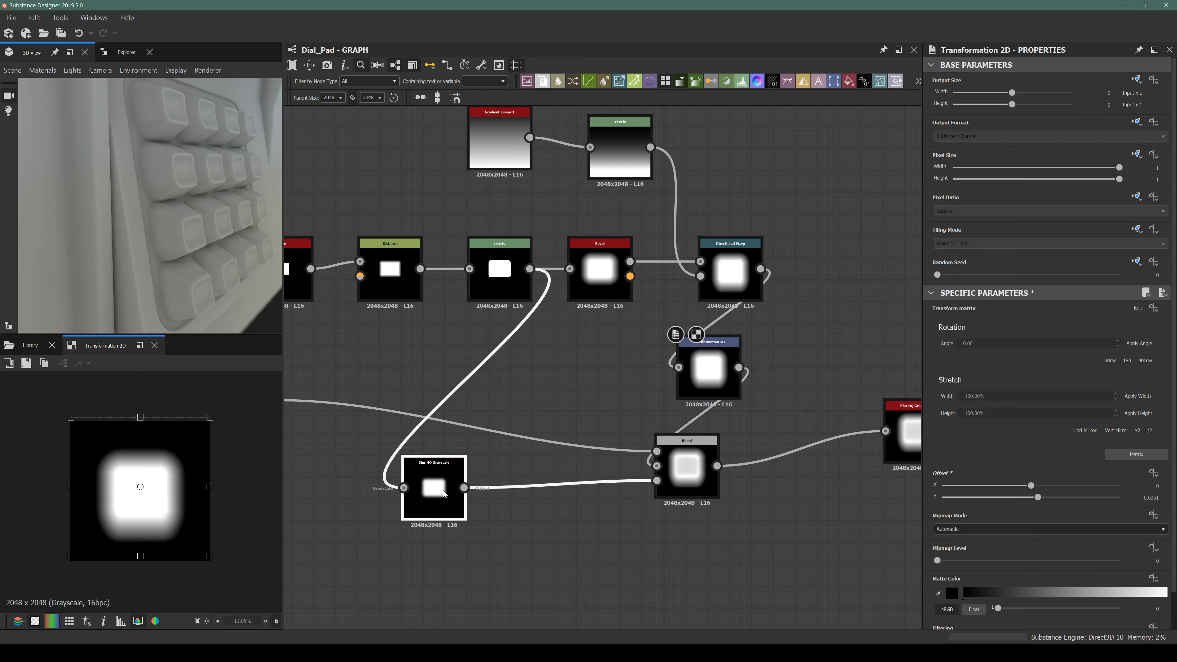
key("space")
type("trans")
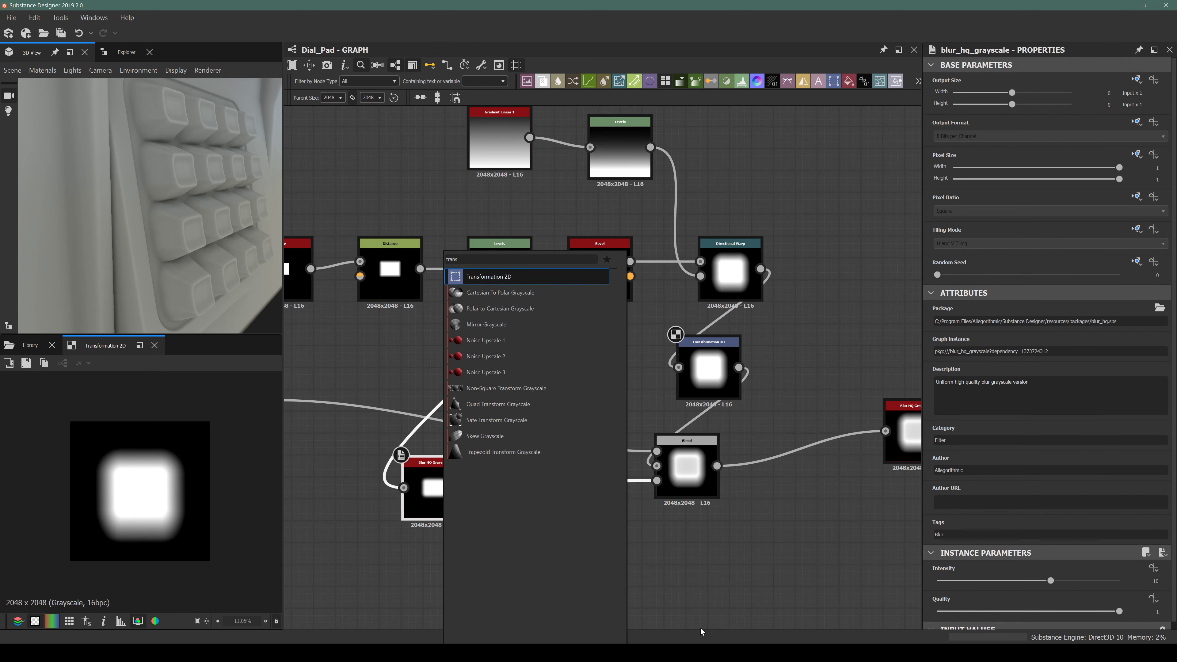
key("Escape")
Examine the Bevel, Directional Warp and Transformation 2D nodes alongside the profile of the sloped keys in the 3D view.
middle_click_drag(736, 533, 605, 590)
left_click(602, 415)
middle_click_drag(602, 415, 608, 451)
scroll(601, 408, "up", 3)
scroll(610, 374, "up", 2)
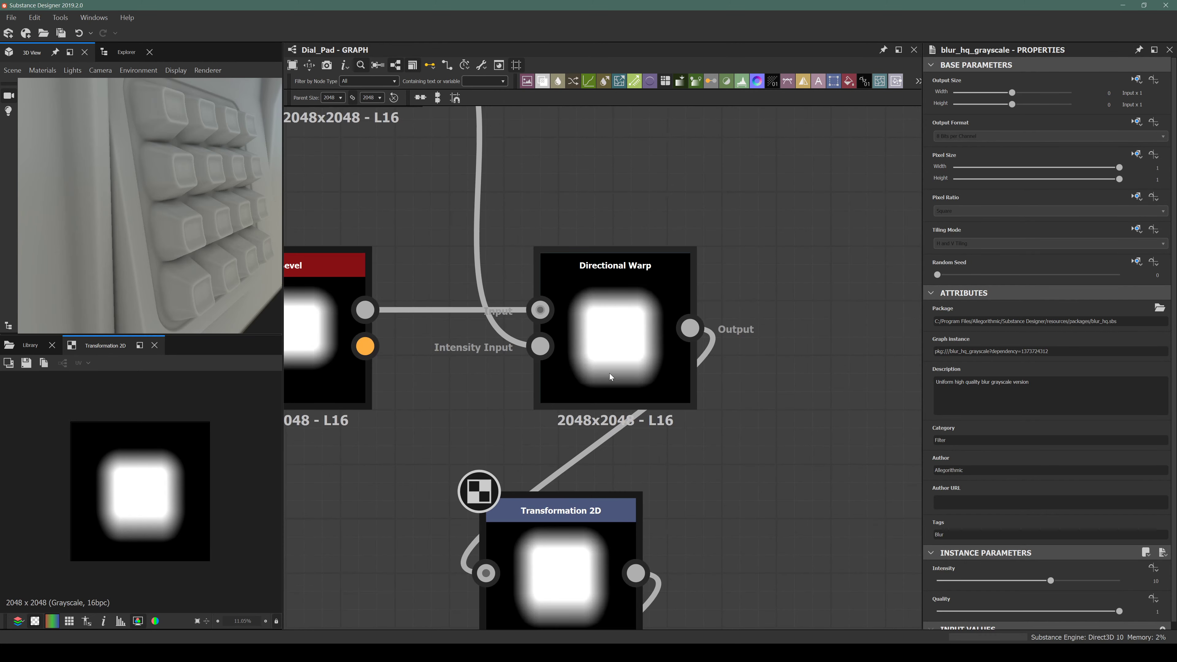
scroll(610, 375, "down", 4)
middle_click_drag(528, 373, 640, 422)
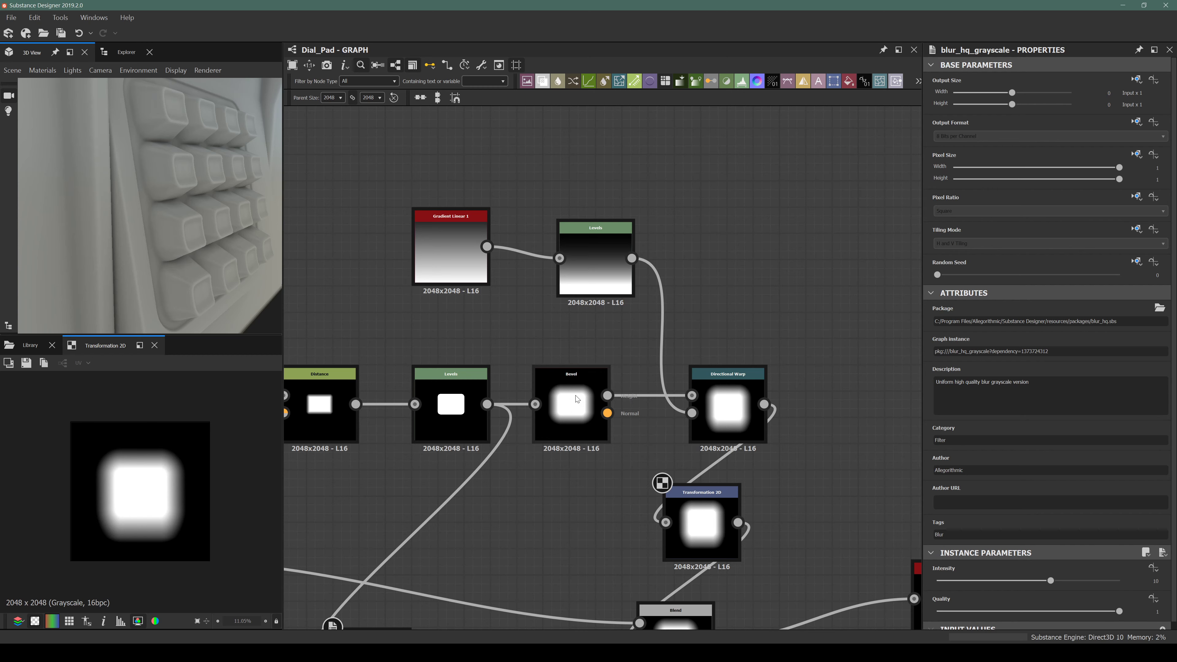
left_click(573, 411)
left_click_drag(241, 269, 27, 246)
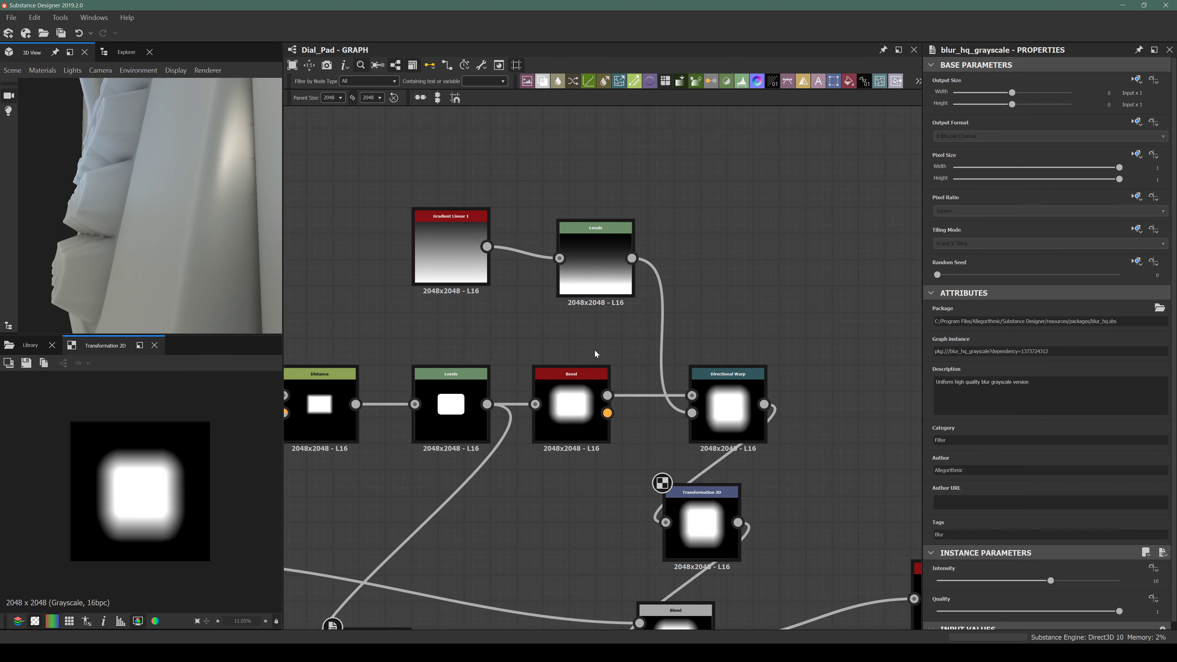
middle_click_drag(595, 354, 554, 319)
left_click_drag(111, 223, 155, 251)
scroll(608, 357, "down", 5)
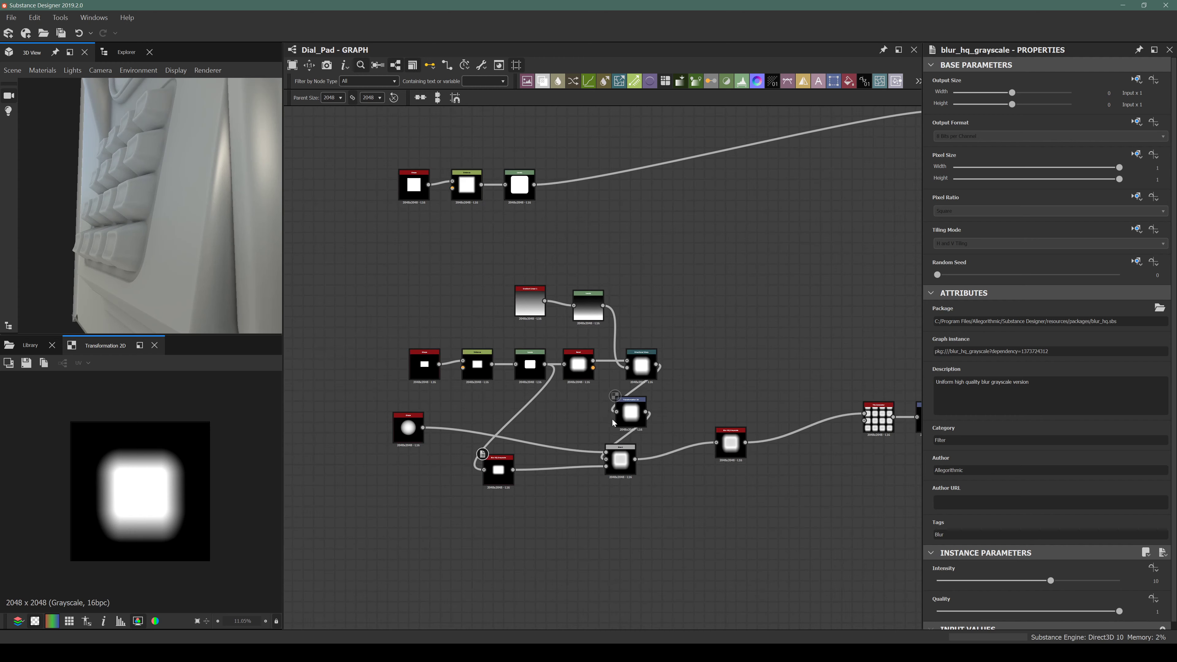
scroll(609, 403, "up", 3)
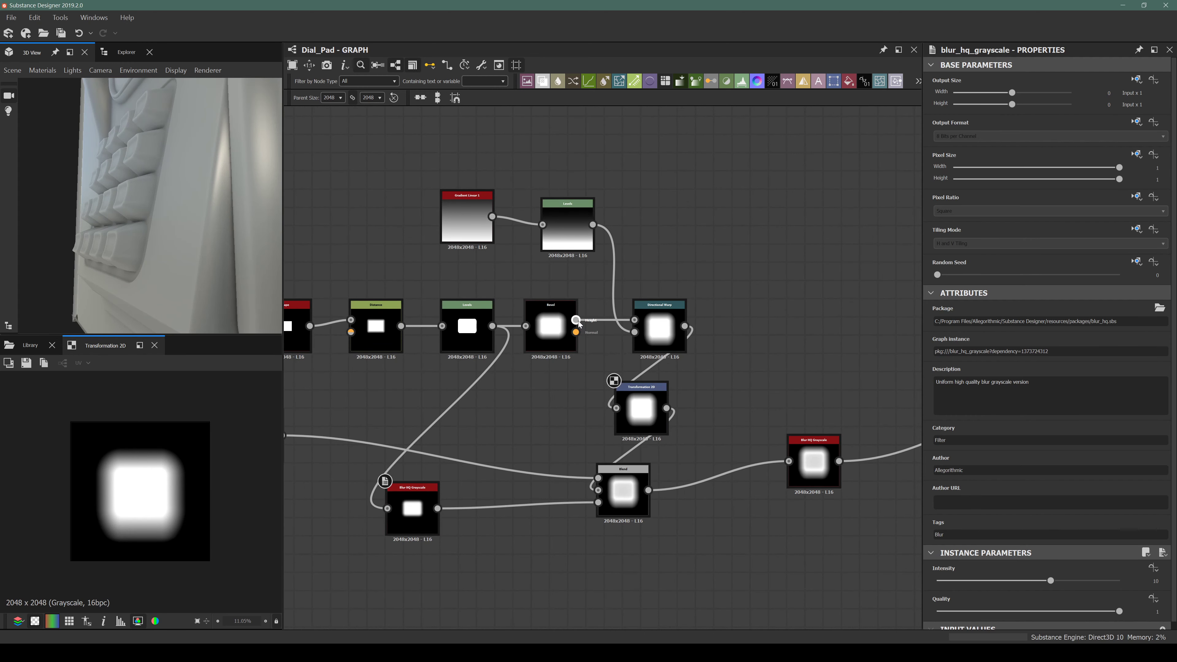
left_click_drag(71, 231, 95, 213)
Move the Blur HQ Grayscale node that masks the key Blend farther away and insert a new Blend node after it.
middle_click_drag(415, 498, 510, 473)
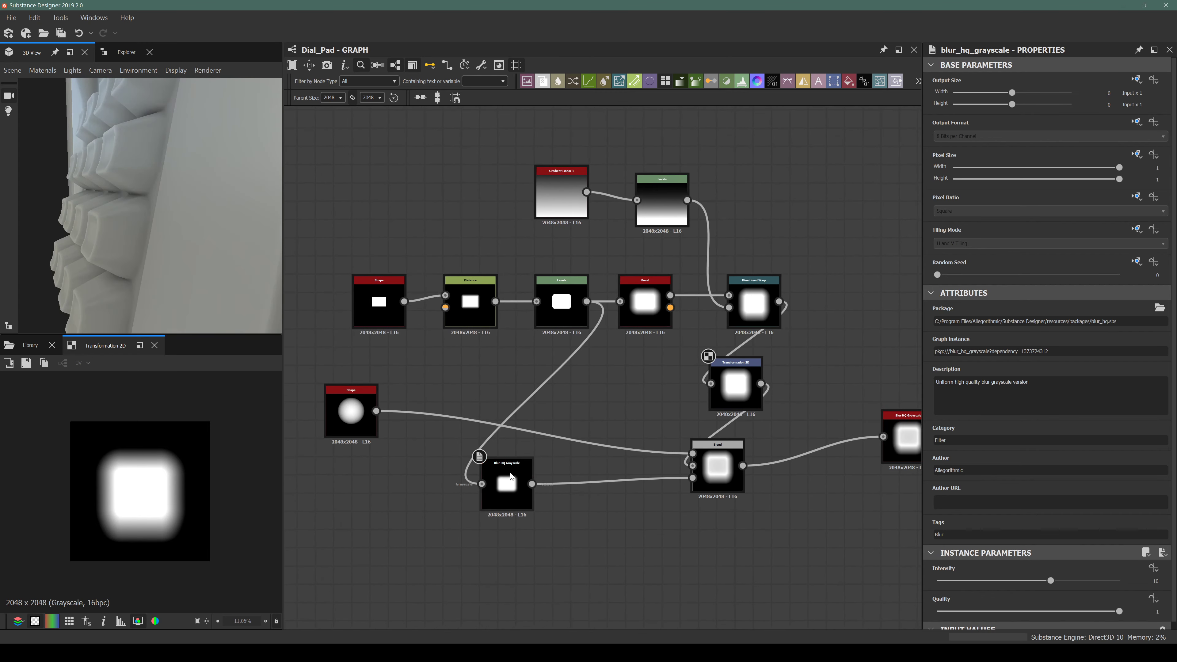
scroll(511, 476, "up", 2)
left_click(514, 507)
left_click_drag(519, 489, 493, 503)
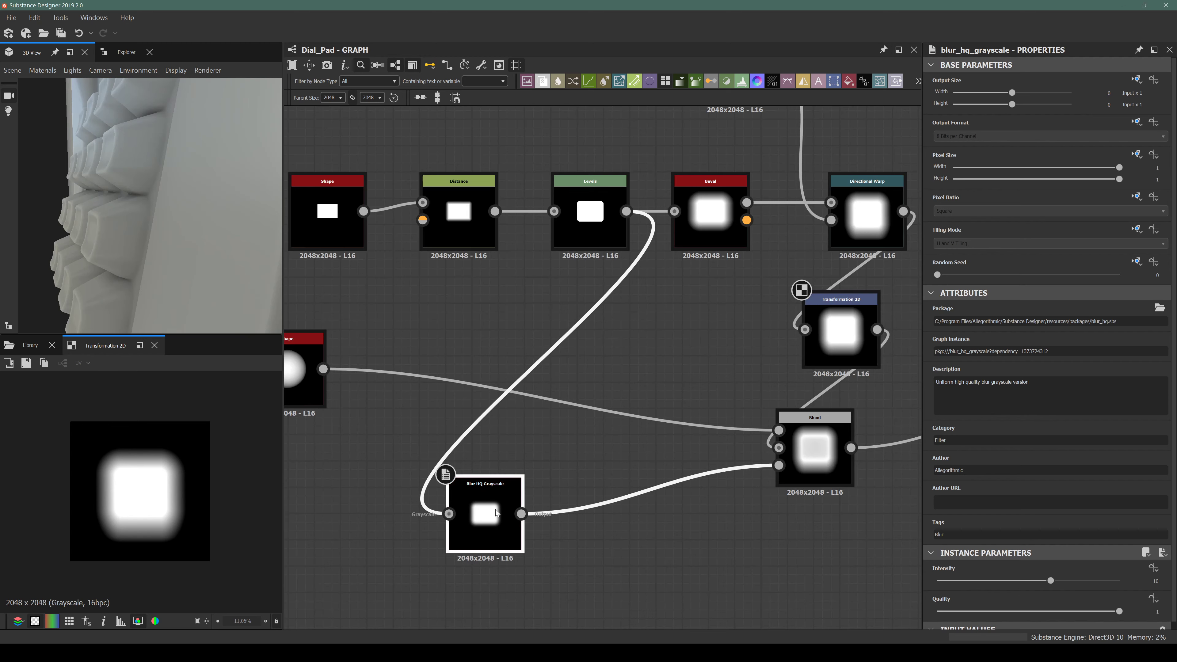
key("space")
type("blend")
key("Return")
Preview the main key Blend in the 2D view and place the new mask Blend below the line between Blur HQ Grayscale and it.
middle_click_drag(505, 484, 469, 340)
left_click_drag(781, 284, 793, 311)
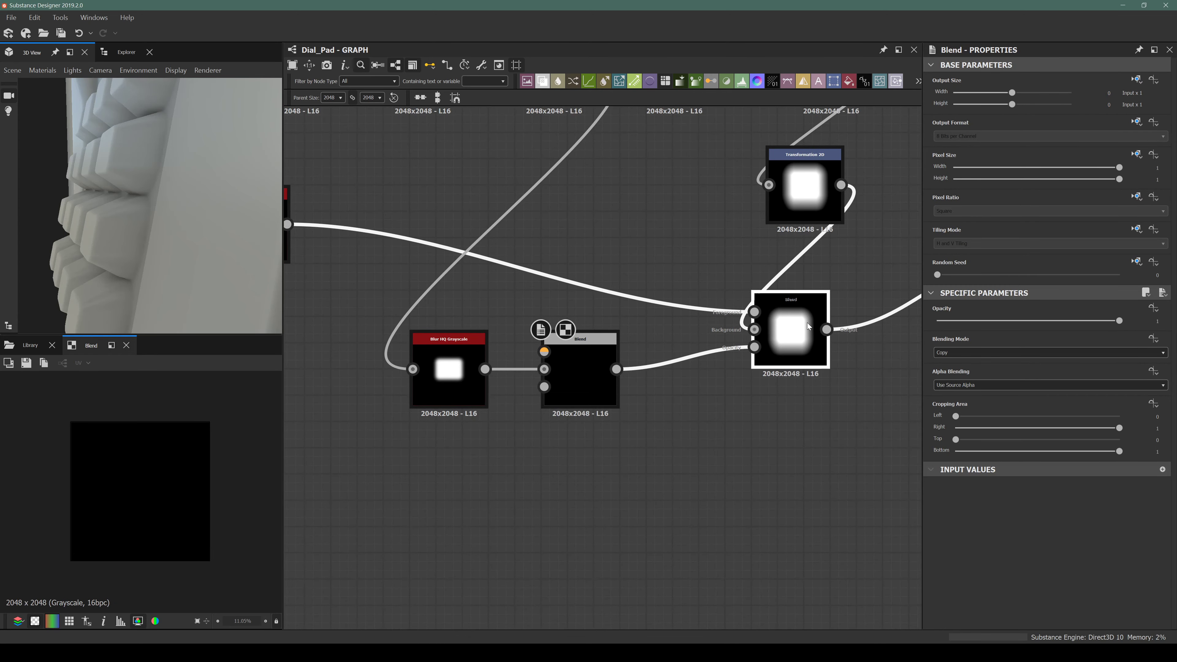
double_click(801, 328)
middle_click_drag(679, 391, 873, 441)
middle_click_drag(881, 377, 585, 329)
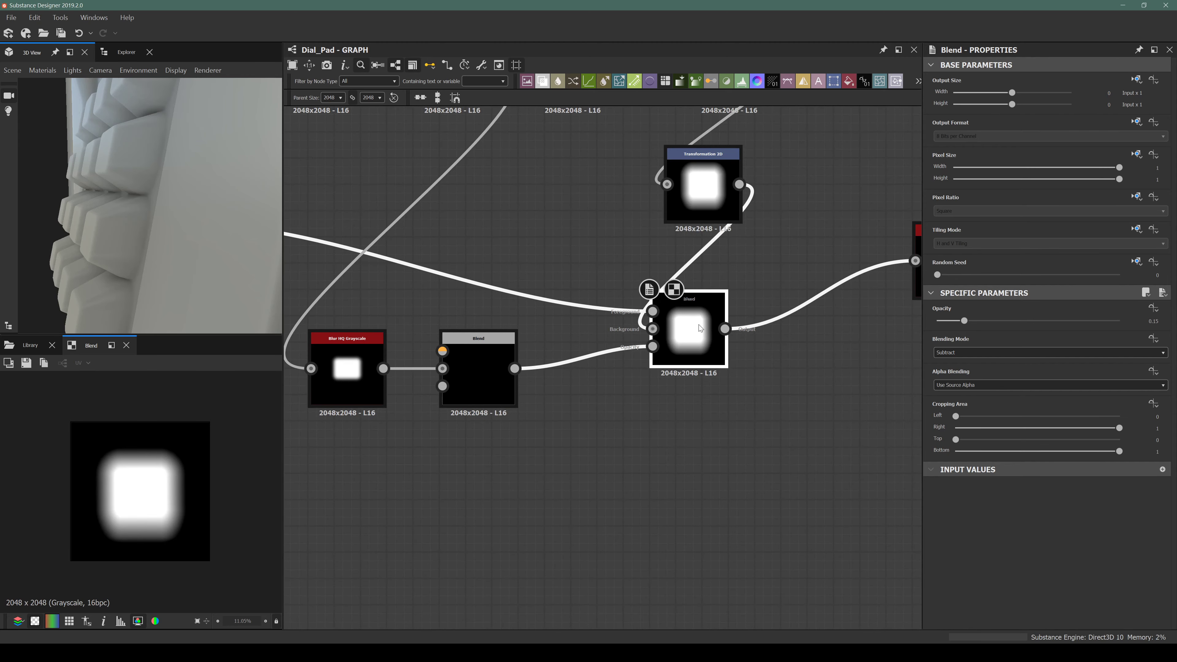
middle_click_drag(430, 408, 528, 369)
left_click_drag(567, 337, 620, 387)
left_click(481, 448)
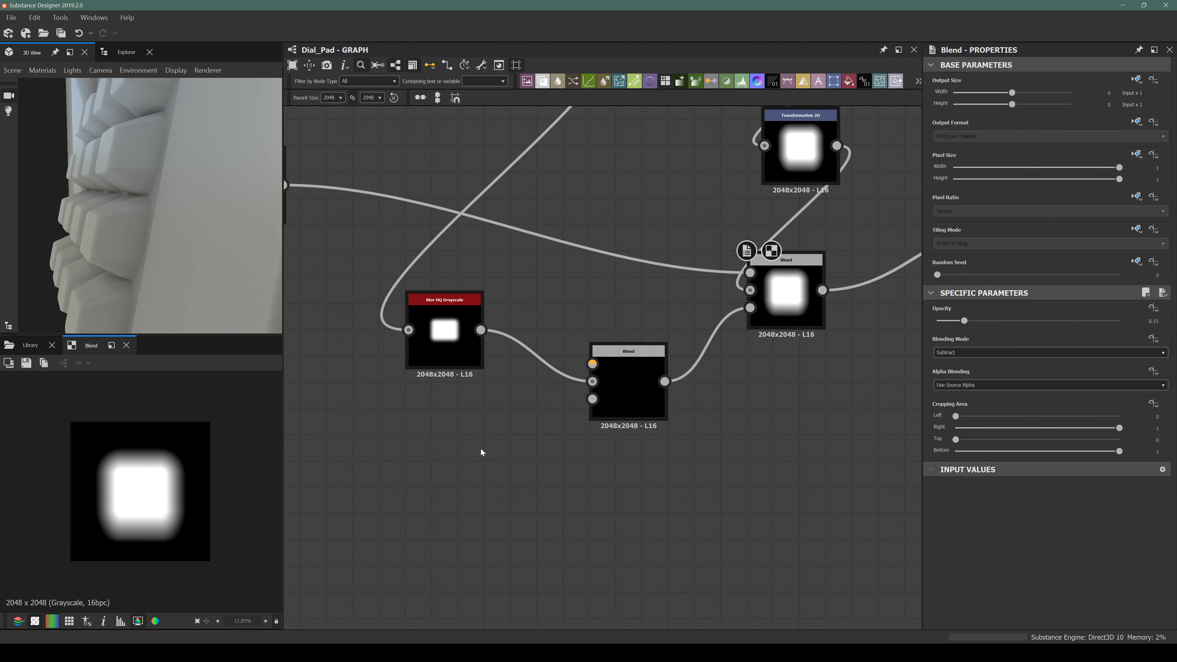
key("space")
type("gra")
key("Return")
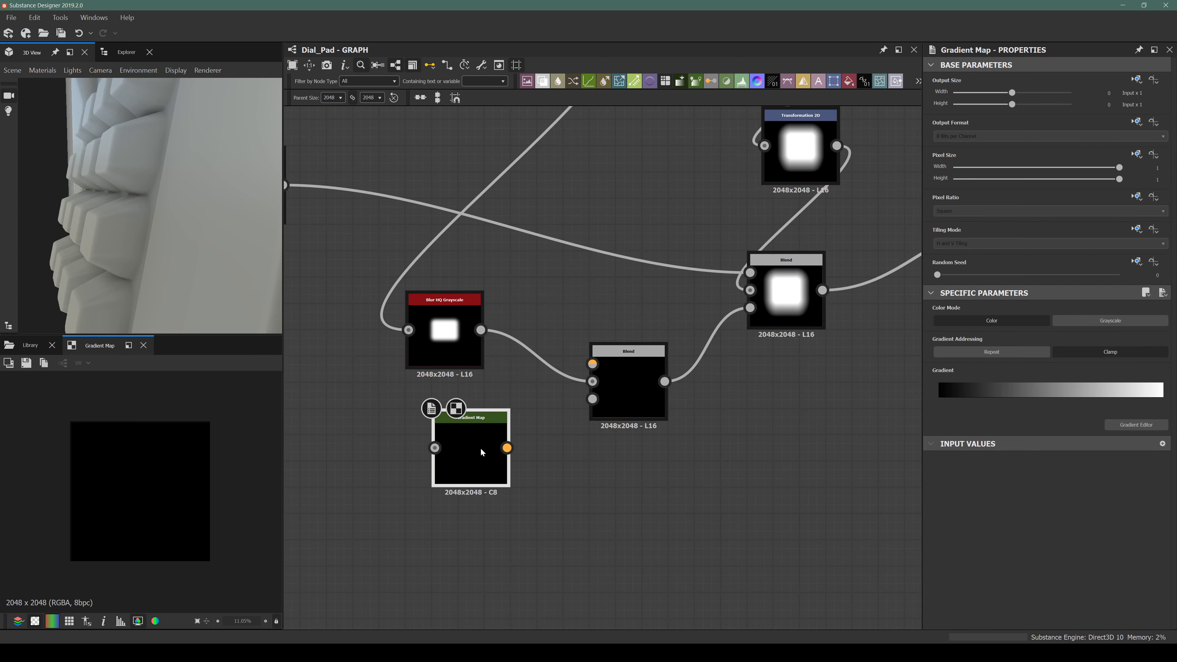
key("Delete")
Add a Gradient Linear 1 node below Blur HQ Grayscale and connect it to the foreground input of the new mask Blend.
key("space")
type("grad")
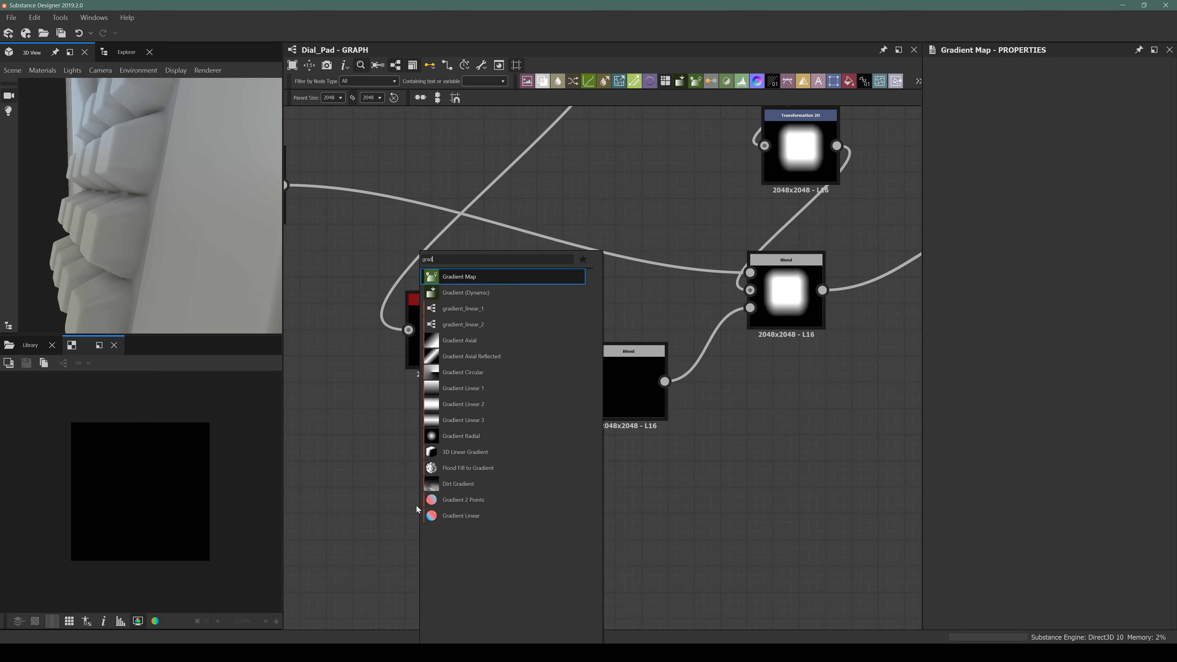
left_click(461, 388)
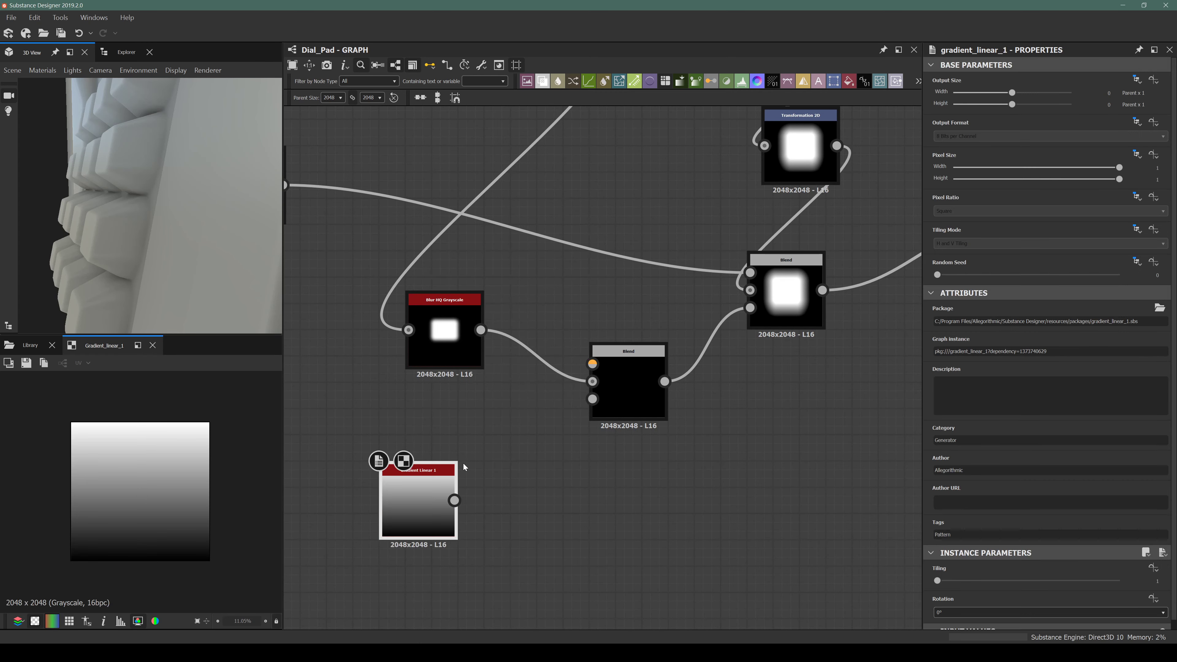
left_click_drag(462, 501, 583, 393)
Preview the new mask Blend and set its blending mode to Multiply.
left_click(609, 363)
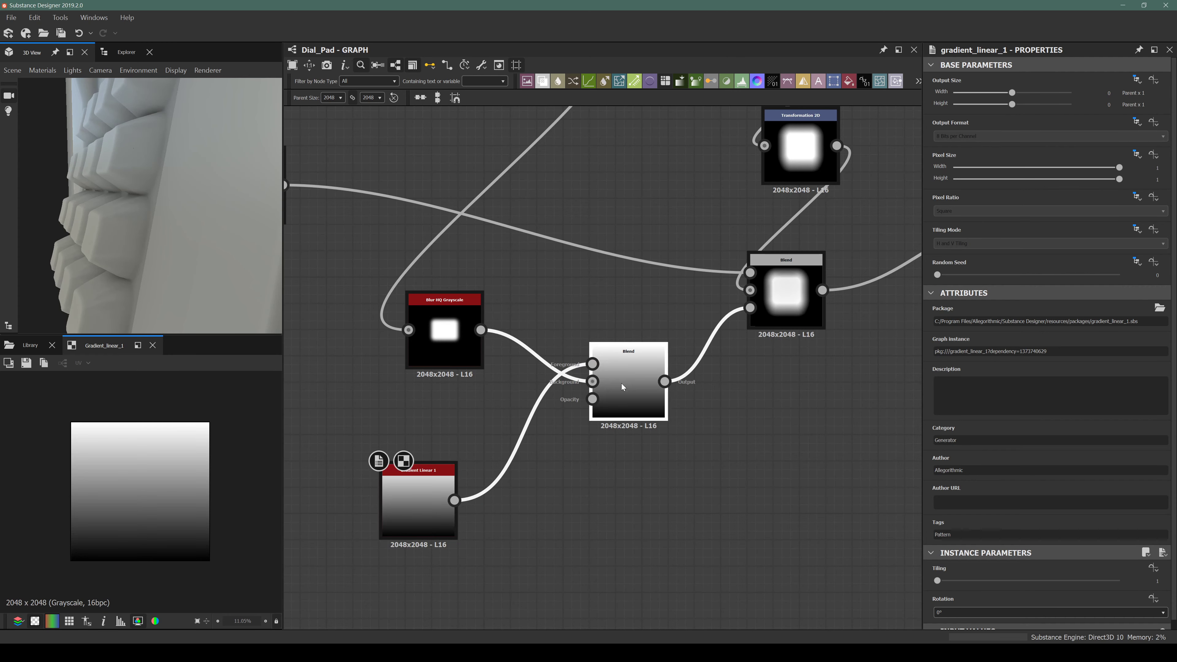
left_click(954, 355)
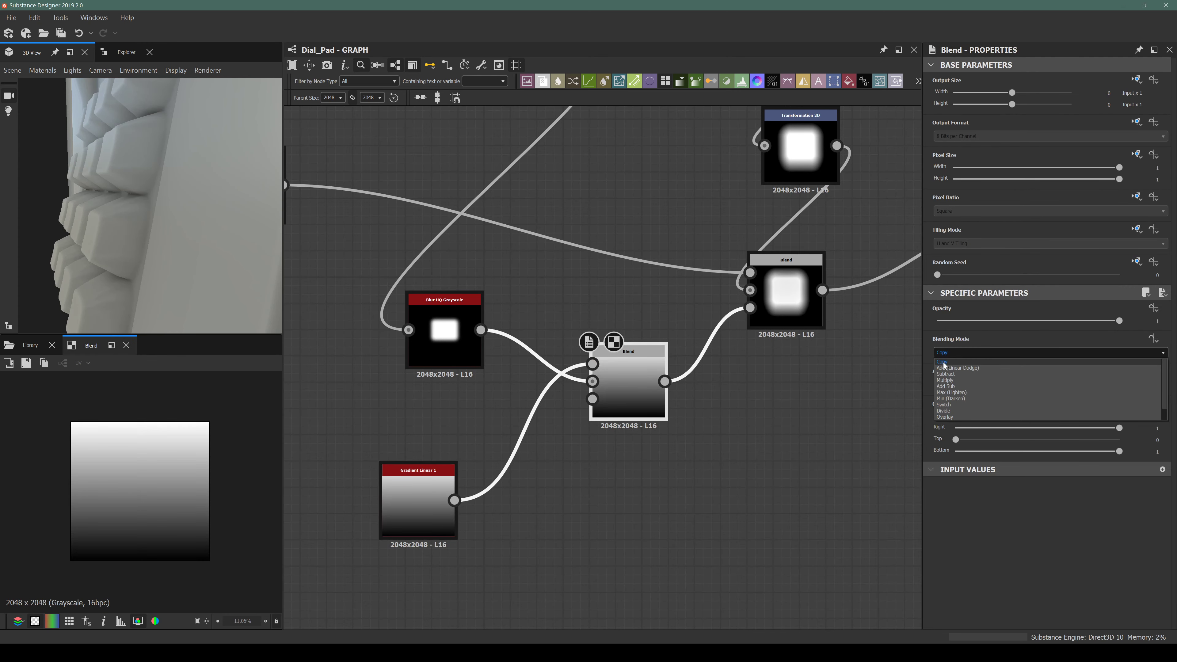
left_click(955, 383)
Rotate the Gradient Linear 1 node feeding the mask Blend by 180°.
left_click(431, 482)
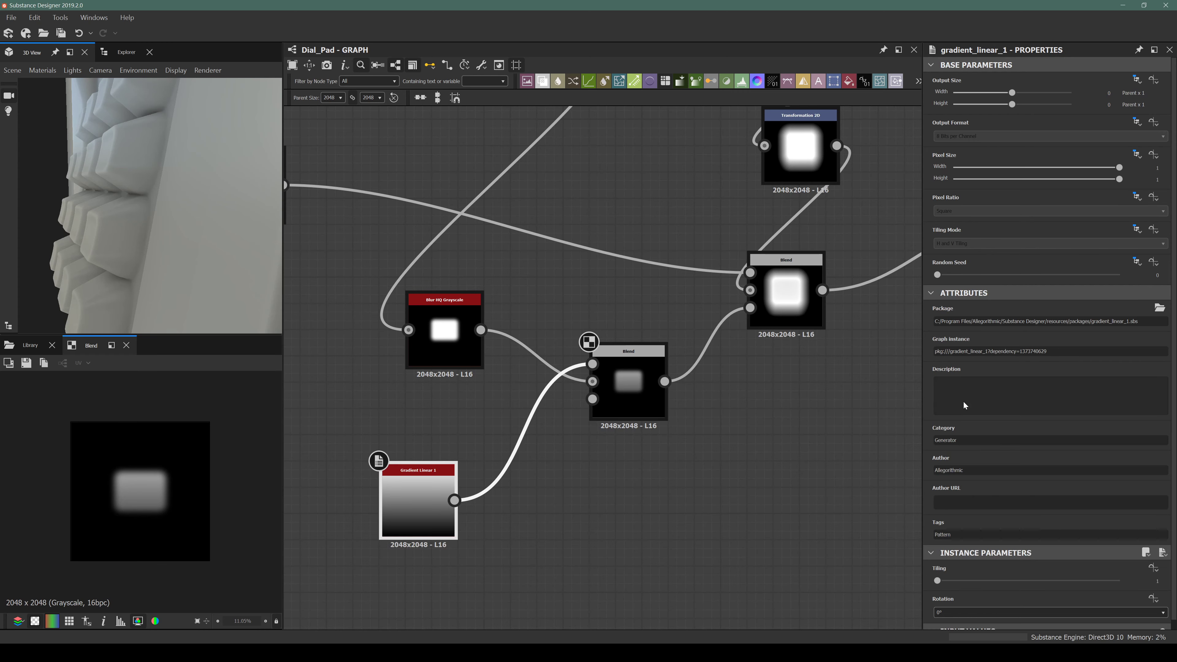
scroll(1009, 472, "down", 1)
left_click(964, 603)
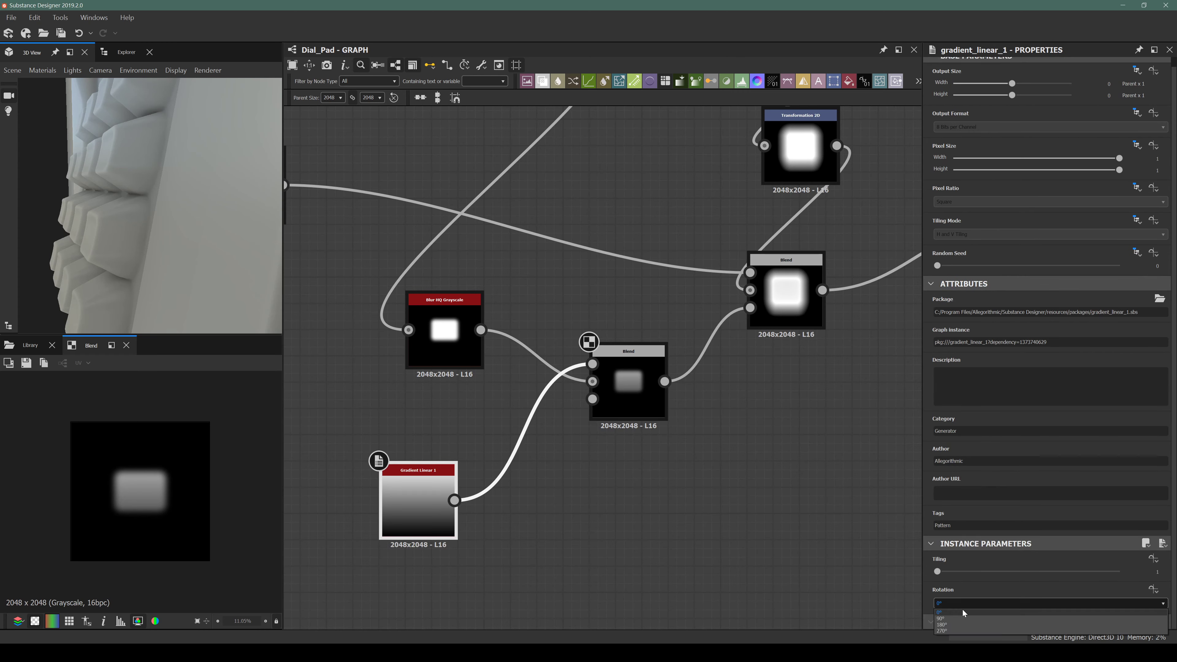
left_click(953, 624)
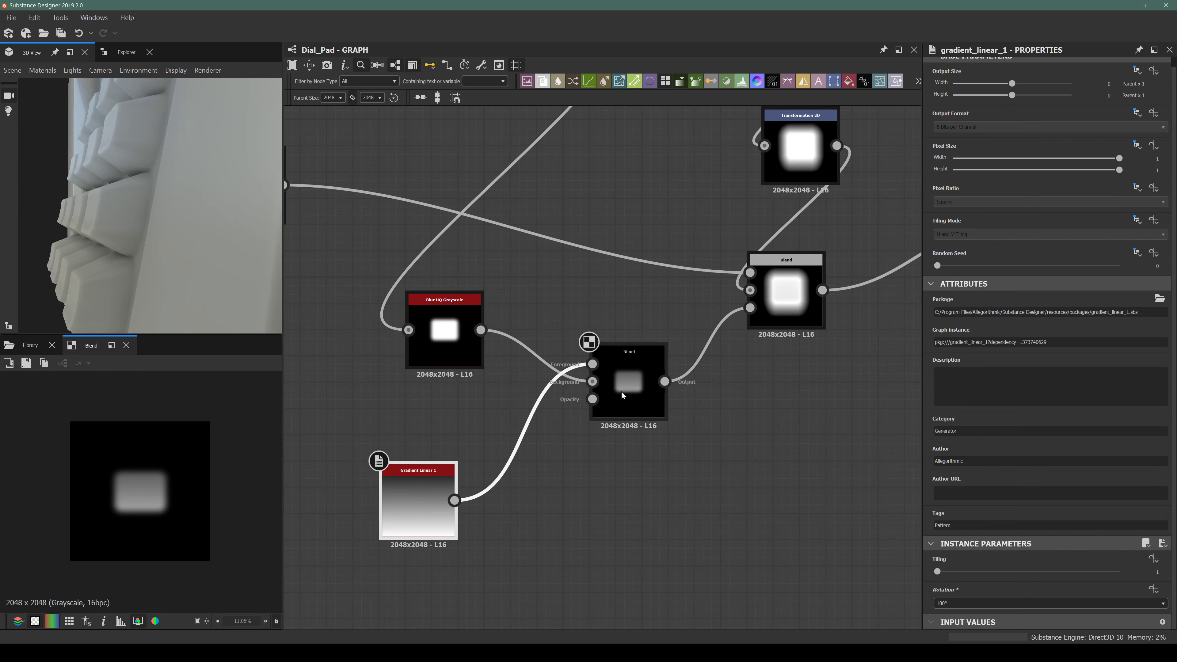
Set the mask Blend's opacity to about 0.81 and the main key Blend's opacity to about 0.19, checking the keys in 3D.
left_click(649, 403)
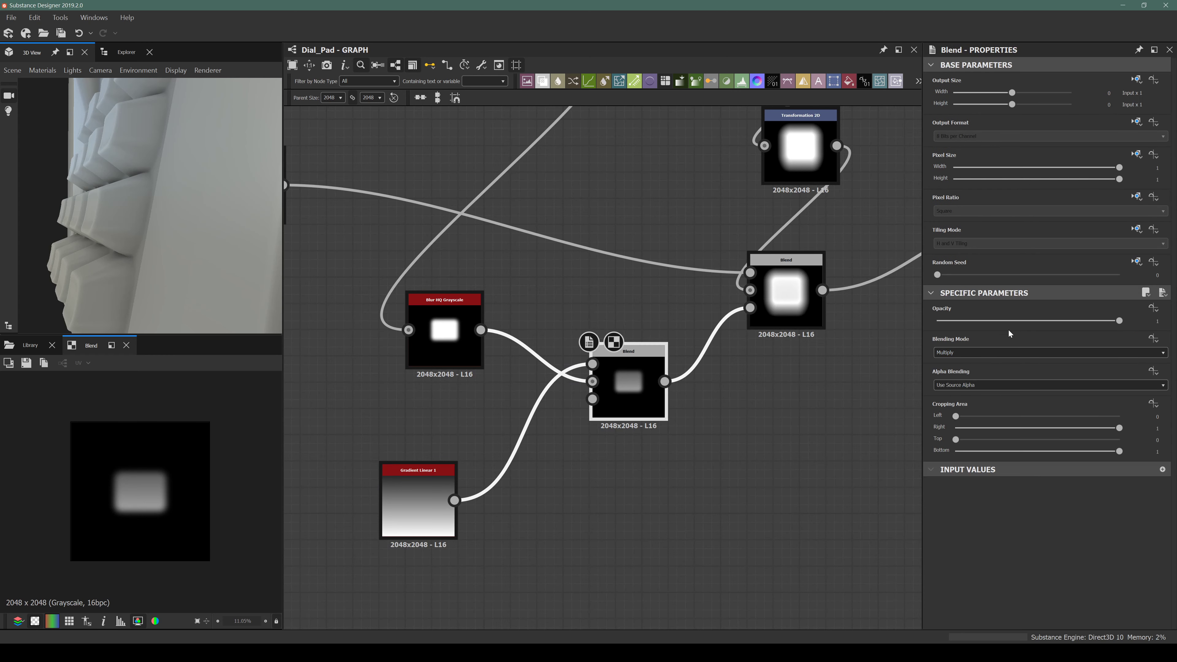
left_click_drag(991, 322, 1081, 333)
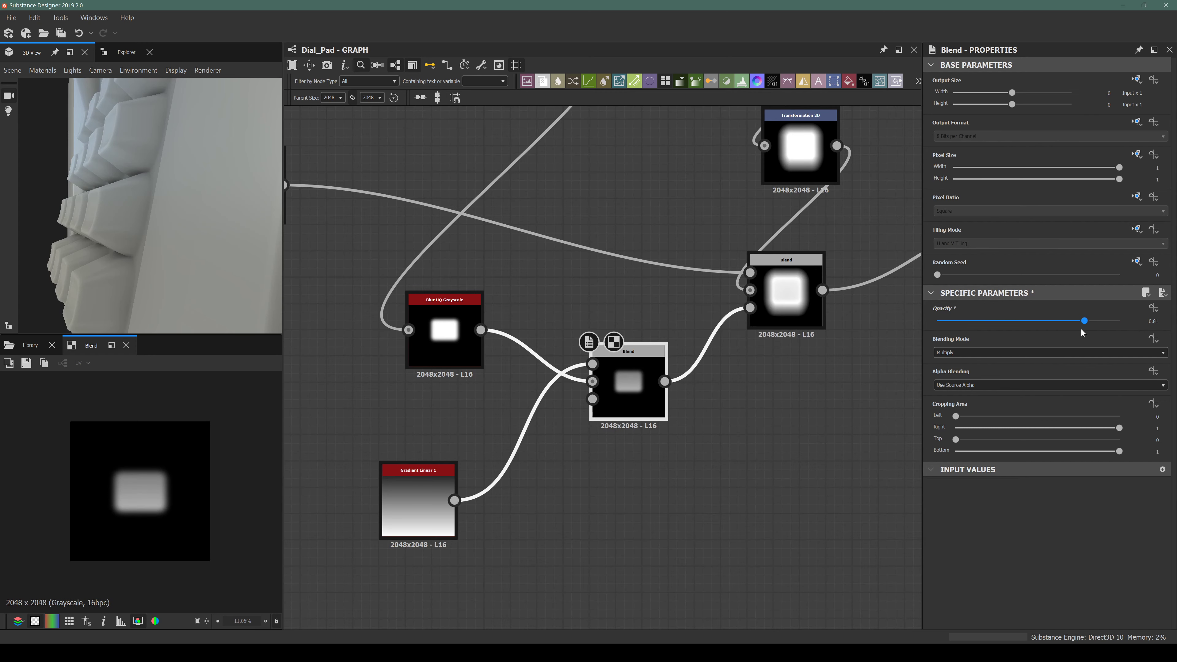
middle_click_drag(446, 414, 553, 450)
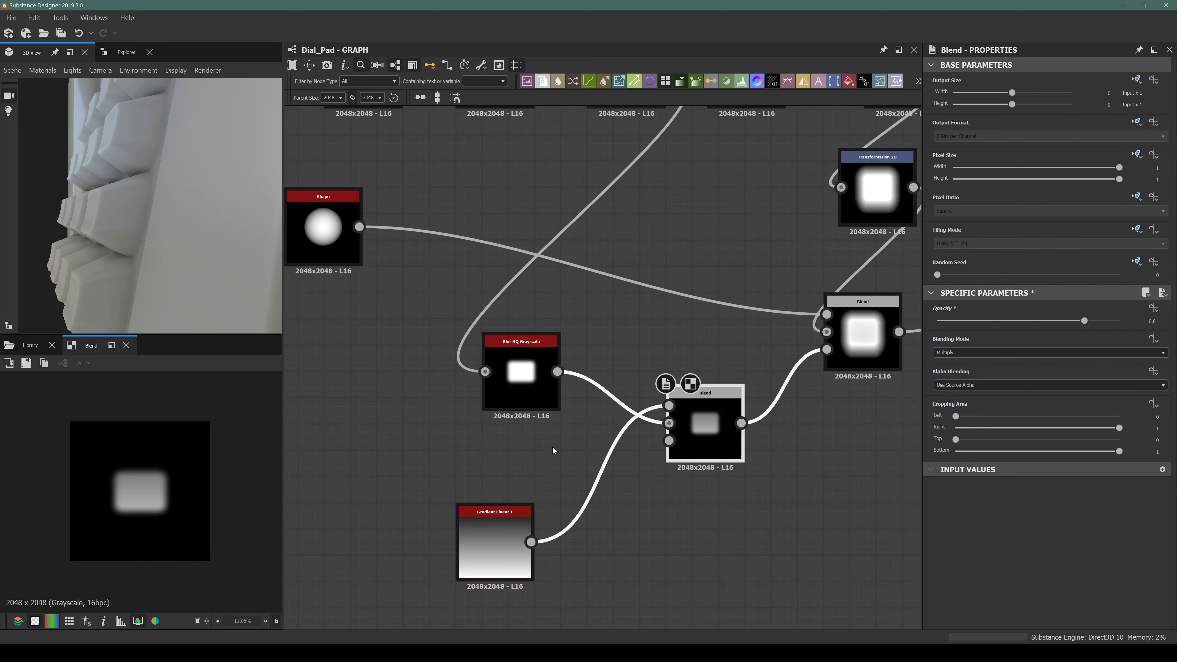
left_click(864, 355)
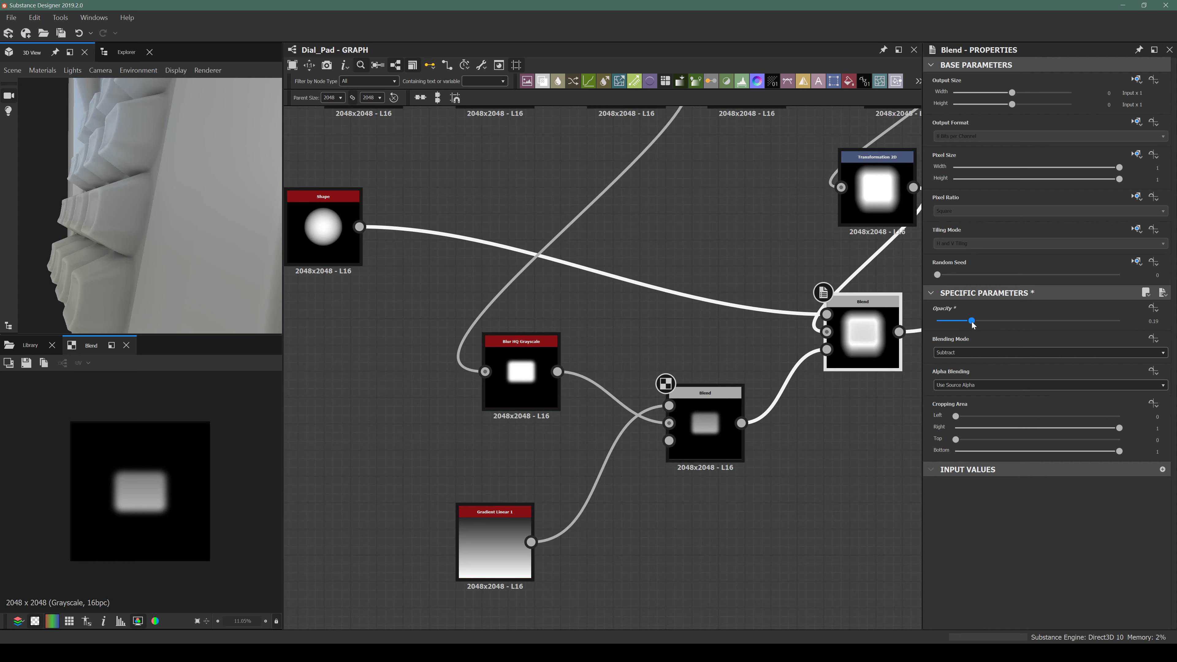
left_click_drag(117, 137, 119, 221)
scroll(160, 176, "up", 4)
Raise the Maximum Distance of the key's Distance node to about 20.62 and inspect the keys from the front in 3D.
middle_click_drag(521, 332, 614, 577)
scroll(628, 274, "down", 4)
scroll(630, 275, "up", 8)
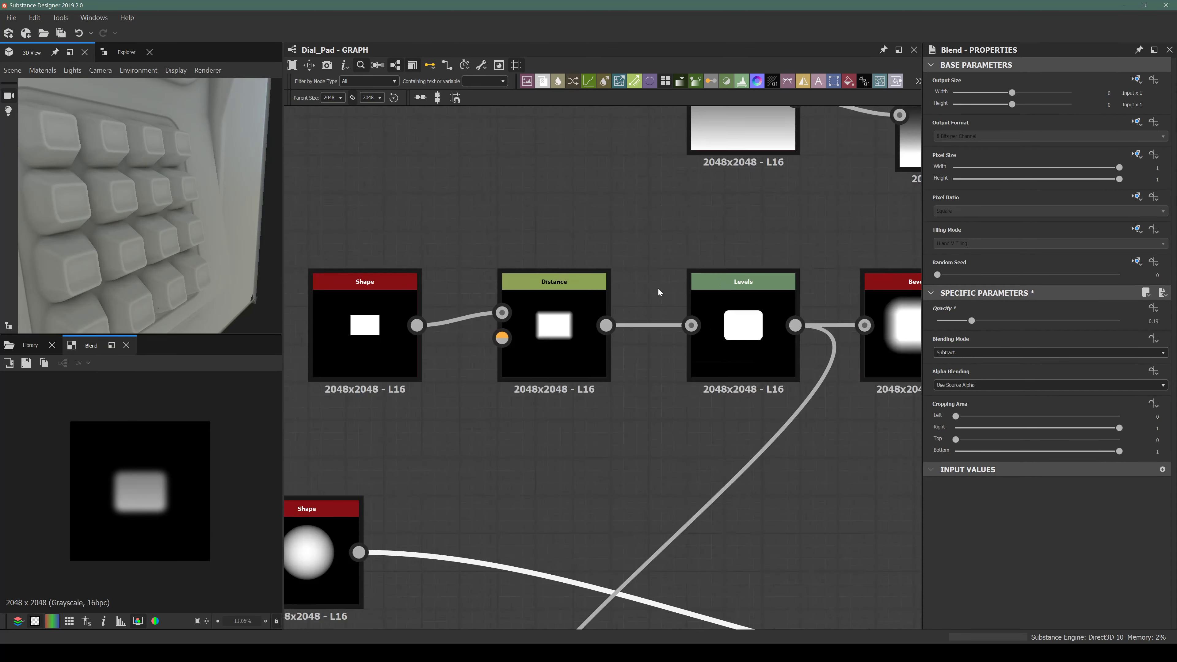
scroll(482, 348, "down", 3)
left_click(481, 350)
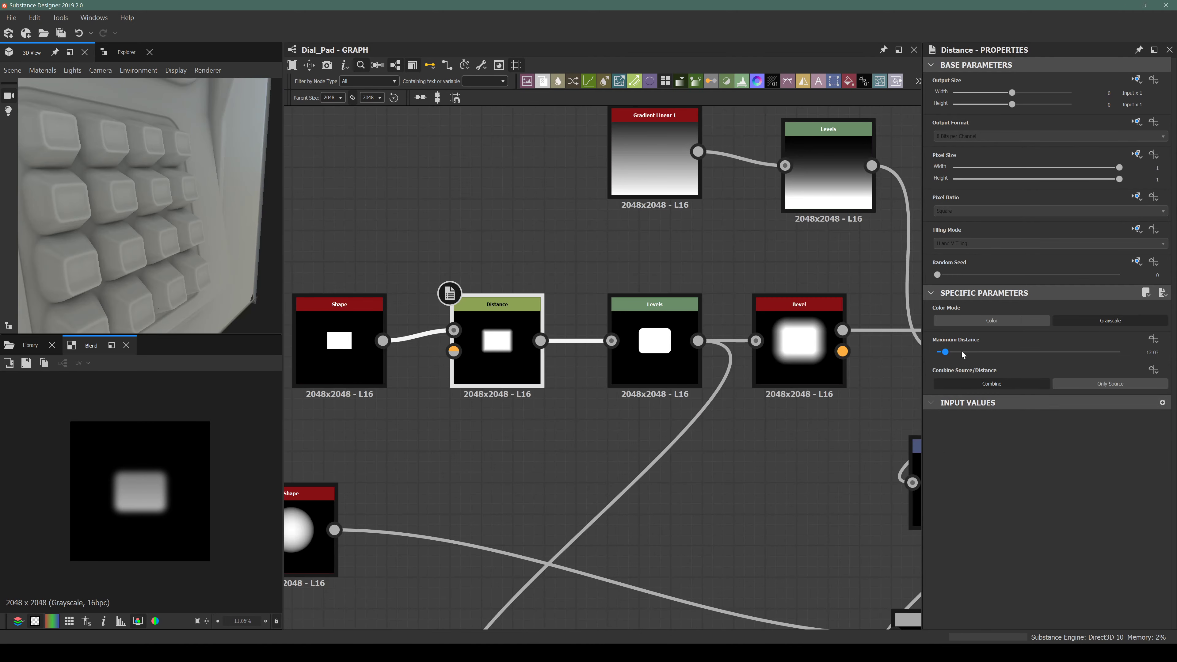
left_click_drag(949, 352, 953, 354)
left_click_drag(204, 209, 78, 236)
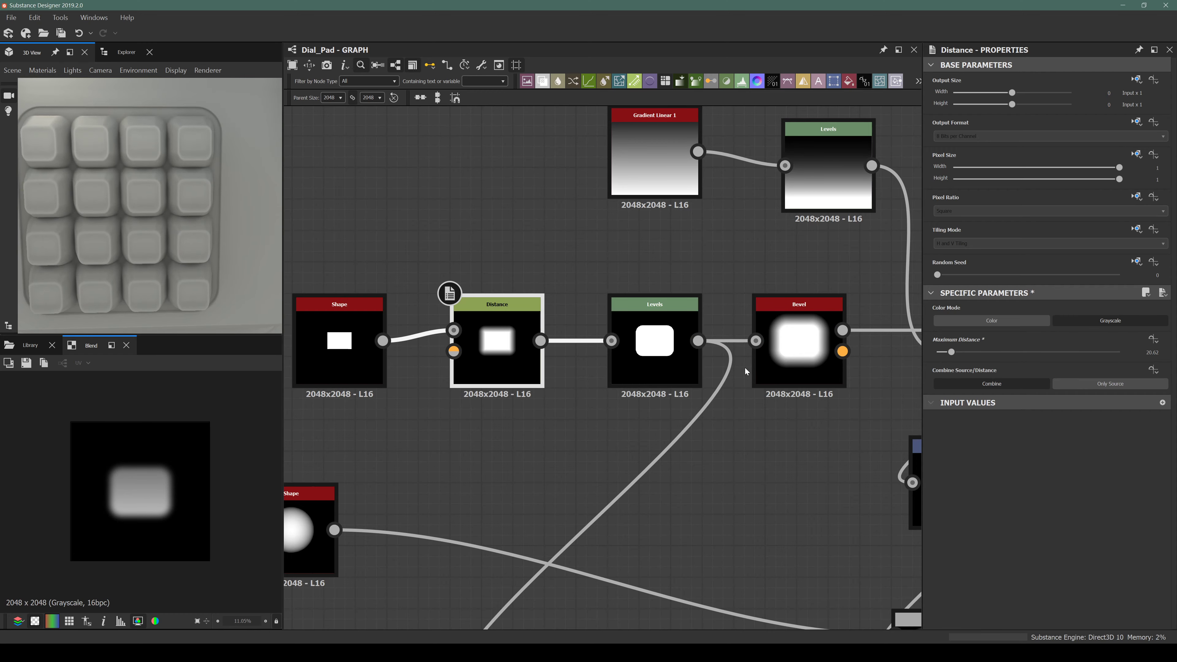
Reduce the Scale of the square key Shape node to about 0.47 after viewing the keys from the side in 3D.
middle_click_drag(745, 369, 621, 334)
left_click(623, 334)
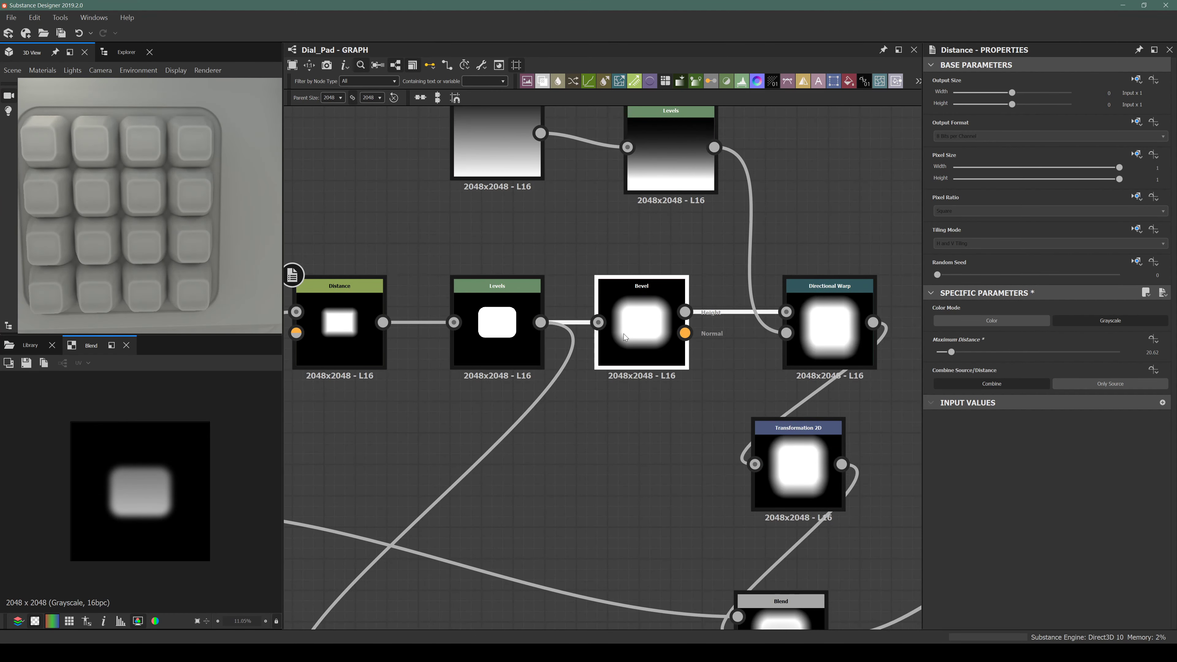
left_click(838, 334)
left_click_drag(86, 202, 29, 205)
left_click_drag(96, 179, 244, 216)
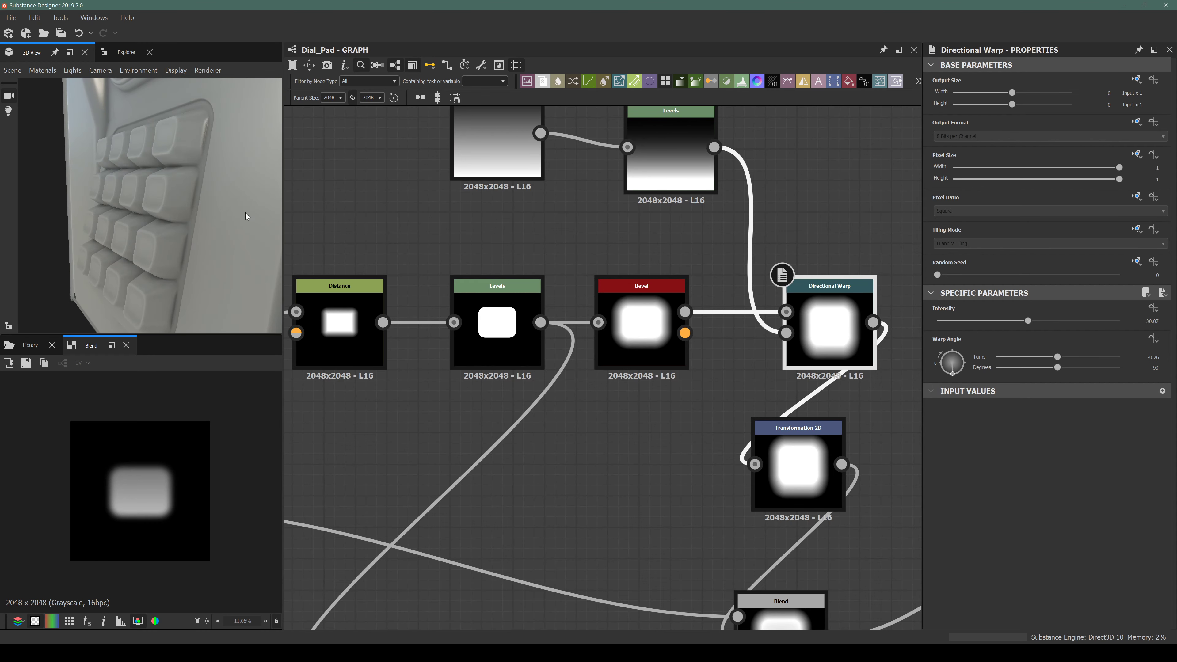
middle_click_drag(450, 332, 702, 369)
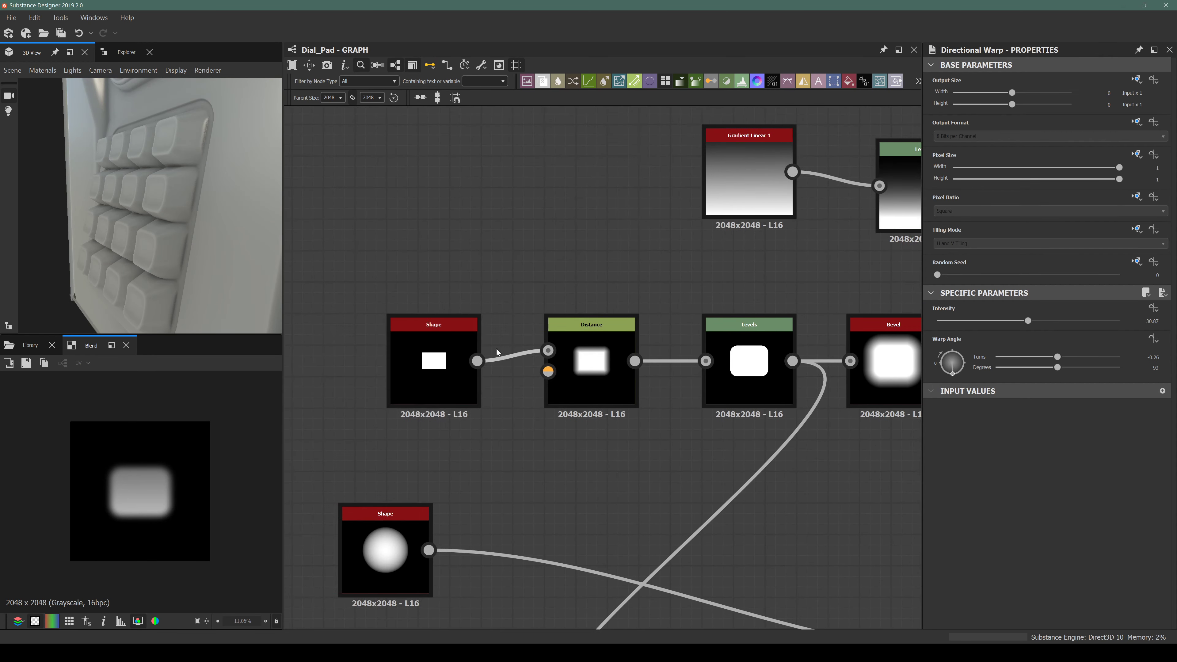
left_click(434, 366)
scroll(1024, 467, "down", 5)
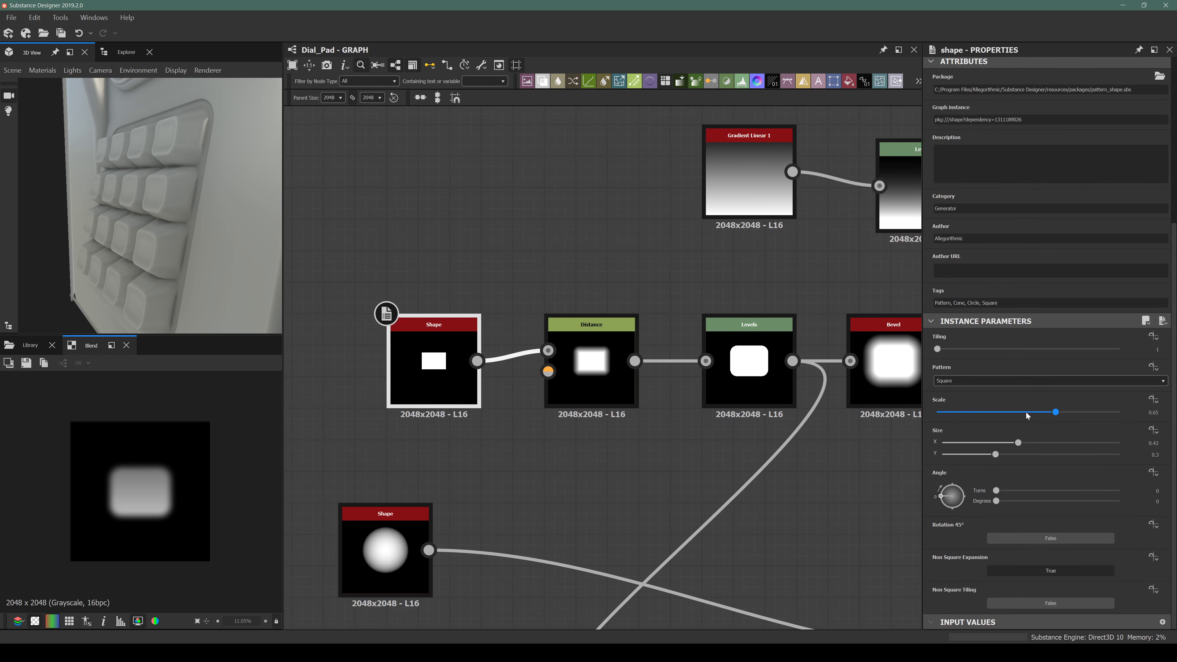
left_click_drag(1055, 411, 1023, 412)
middle_click_drag(751, 409, 559, 401)
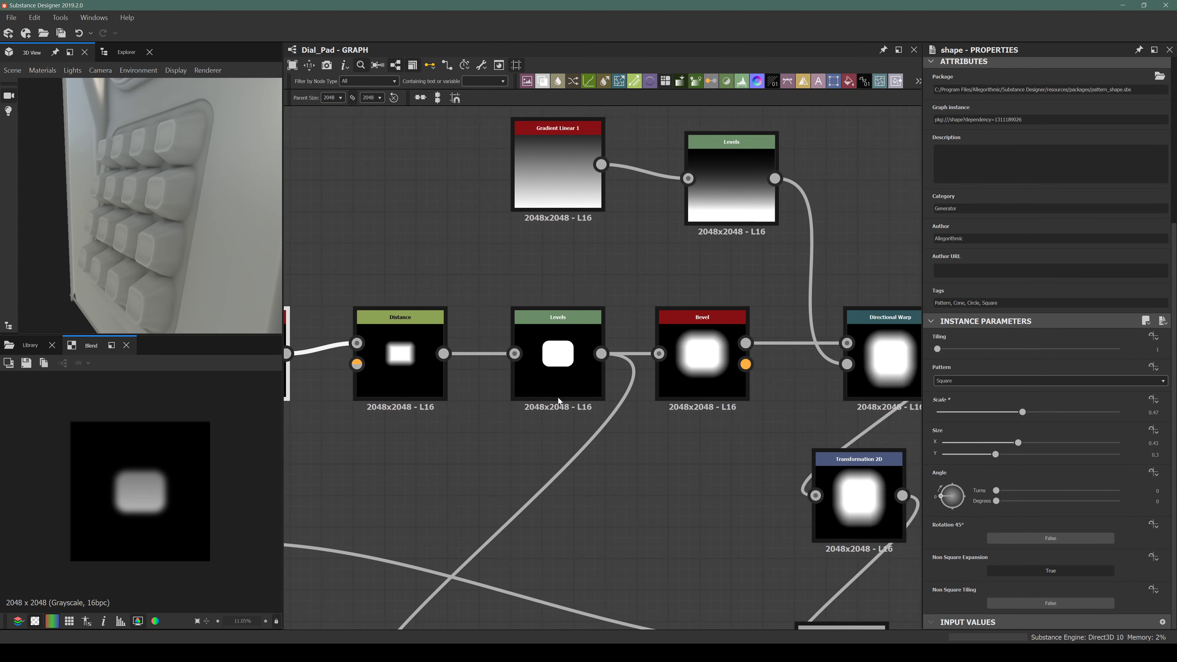
Set the key Bevel node's Distance to 0.24 and check the keys from the front in 3D.
left_click(693, 355)
left_click(1033, 412)
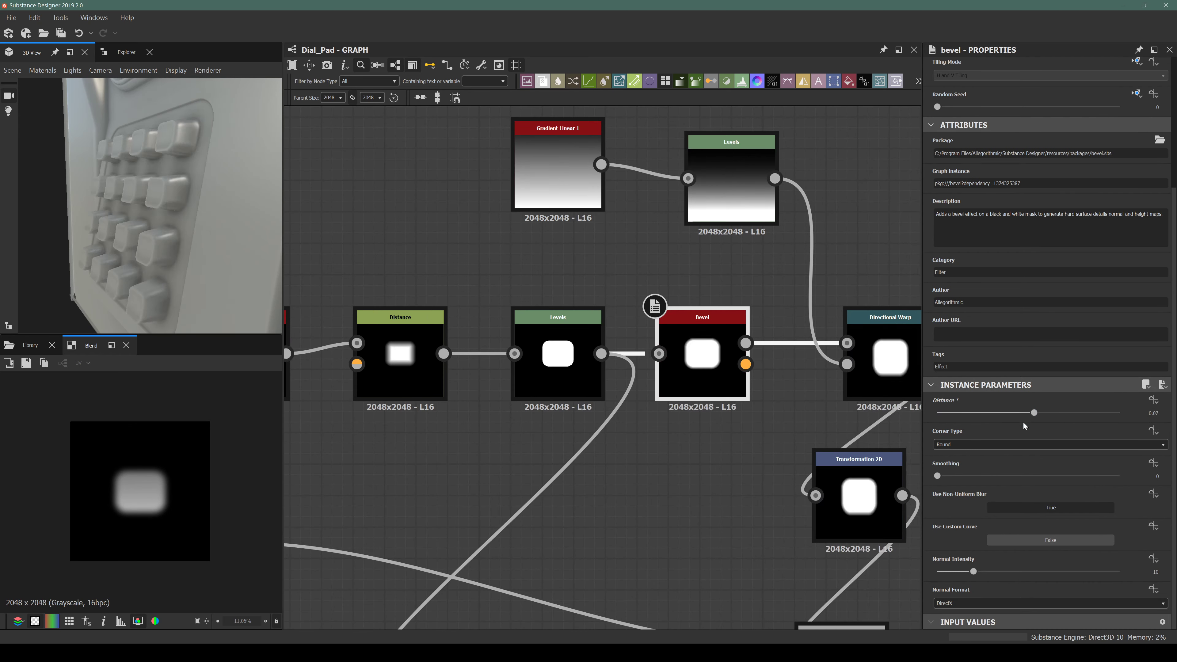
left_click_drag(1044, 412, 1053, 412)
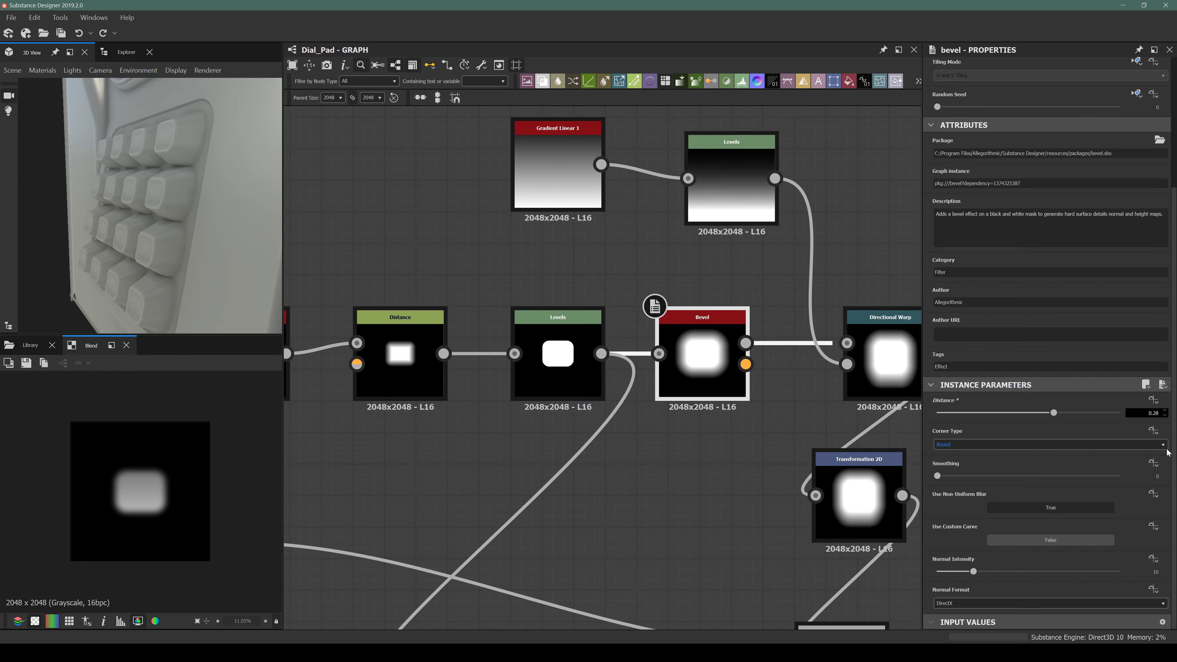
type("0.24")
key("Return")
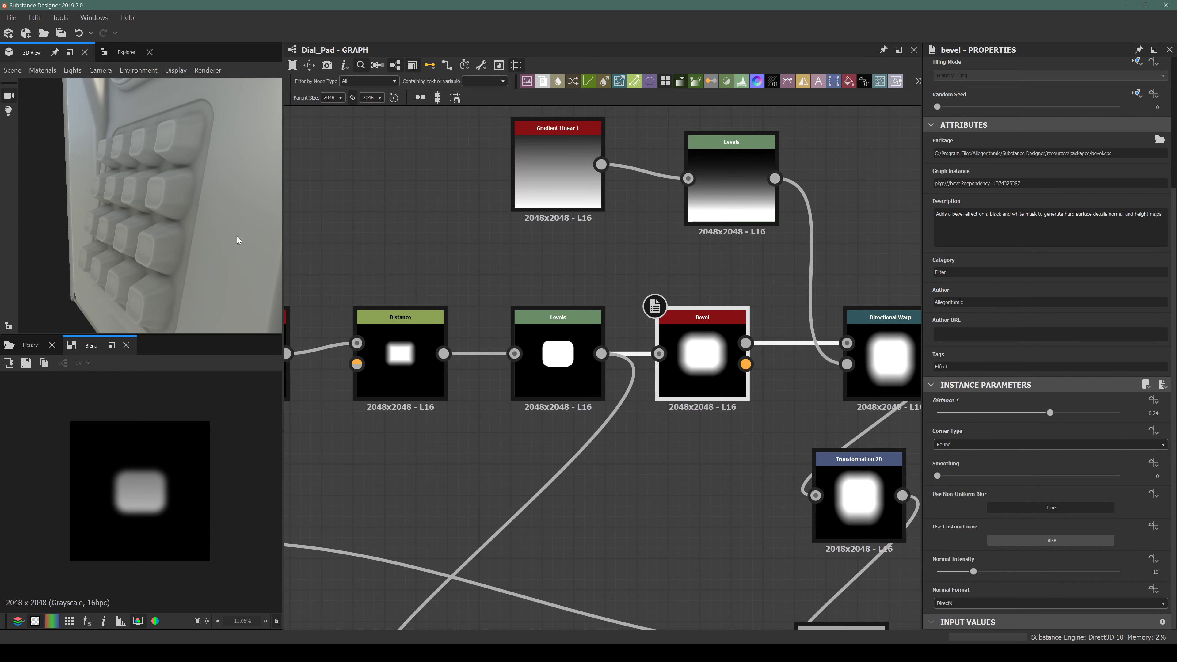
left_click_drag(238, 240, 179, 218)
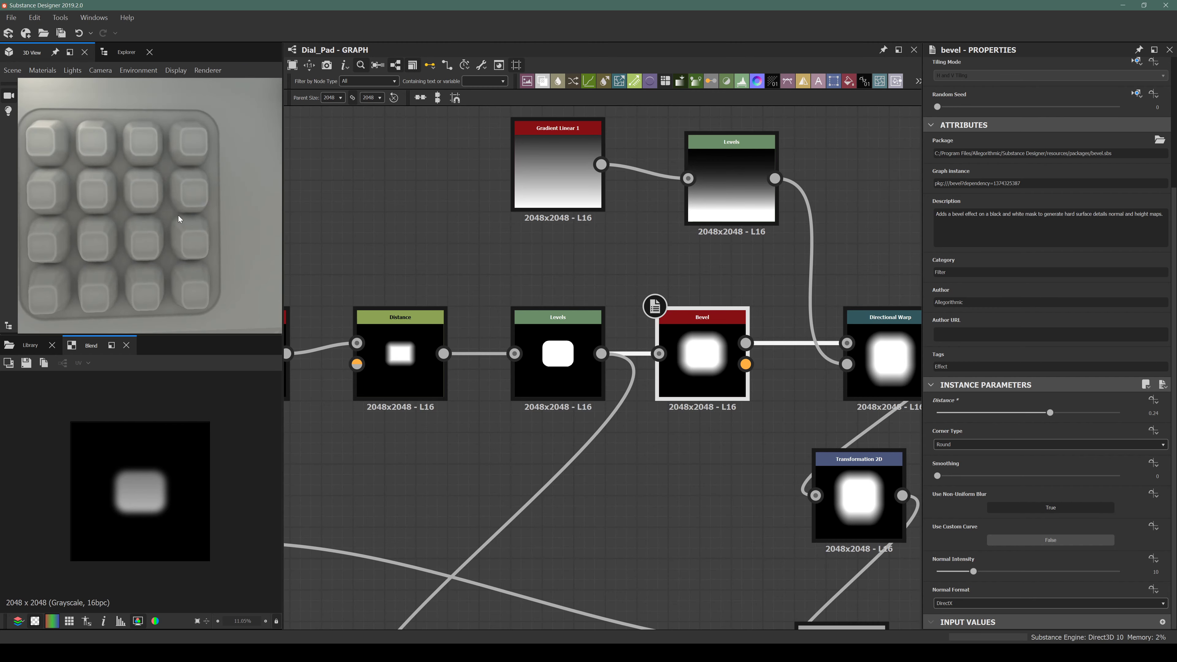
Widen the square key Shape by setting its Size X to about 0.64 and inspect the keys in 3D.
scroll(179, 218, "down", 5)
middle_click_drag(407, 337, 700, 348)
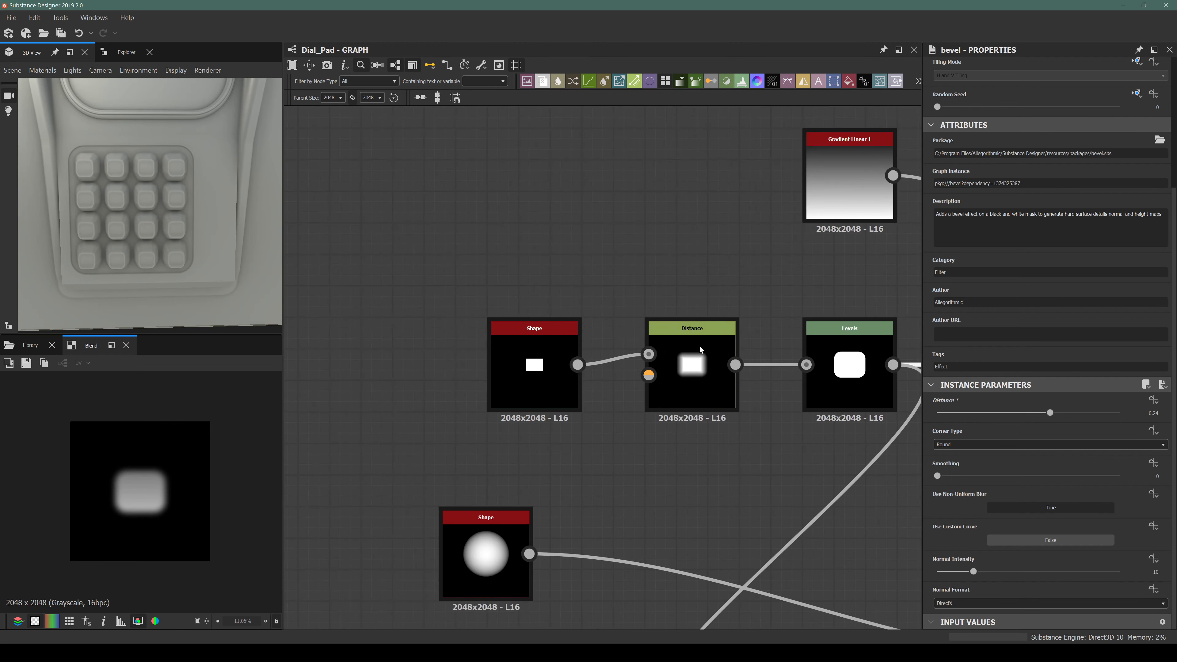
left_click(535, 366)
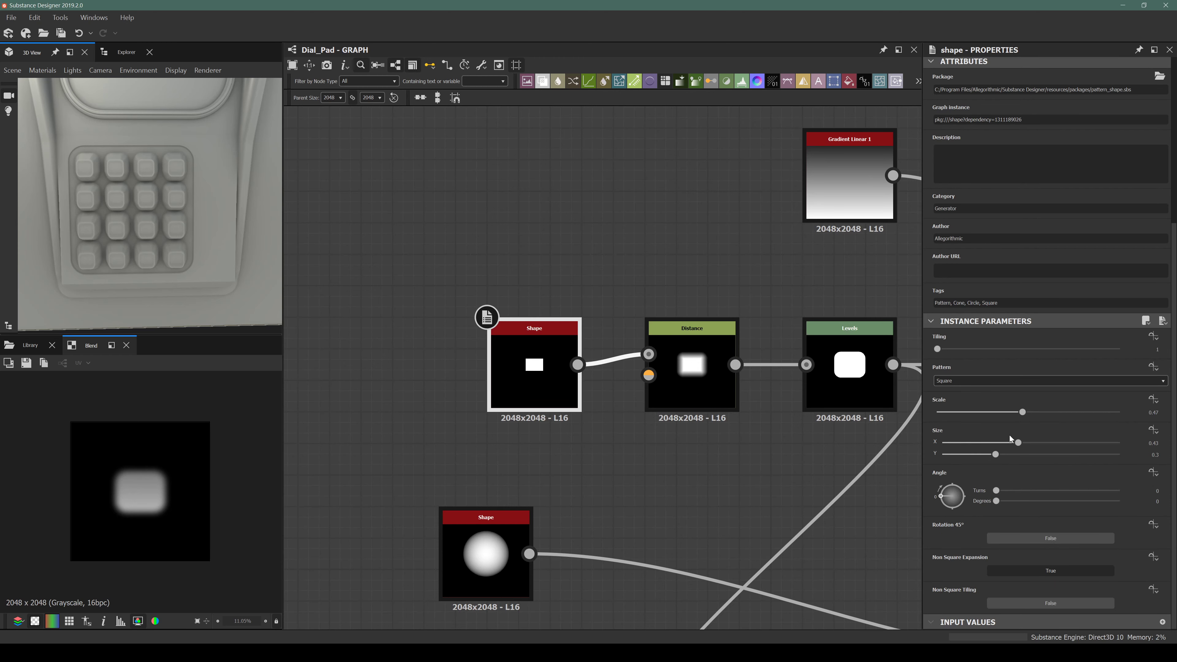
left_click_drag(1020, 445, 1056, 436)
left_click_drag(131, 227, 165, 177)
scroll(164, 174, "down", 3)
left_click_drag(106, 220, 101, 186)
scroll(139, 234, "up", 4)
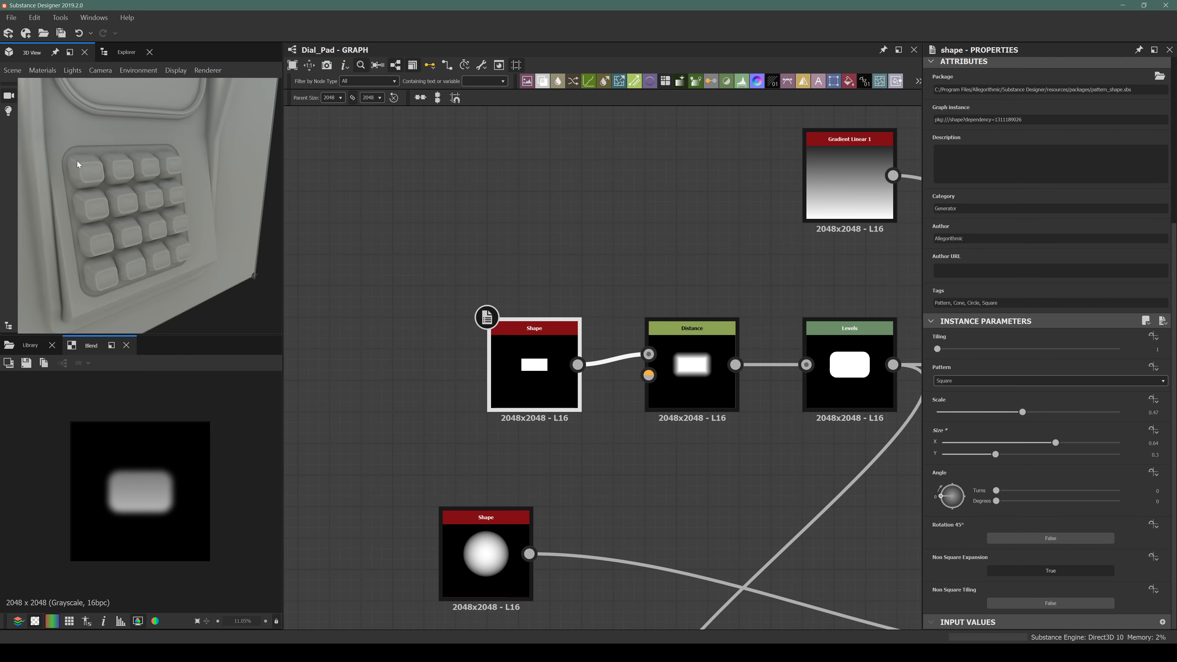
scroll(78, 163, "up", 4)
middle_click_drag(29, 173, 140, 232)
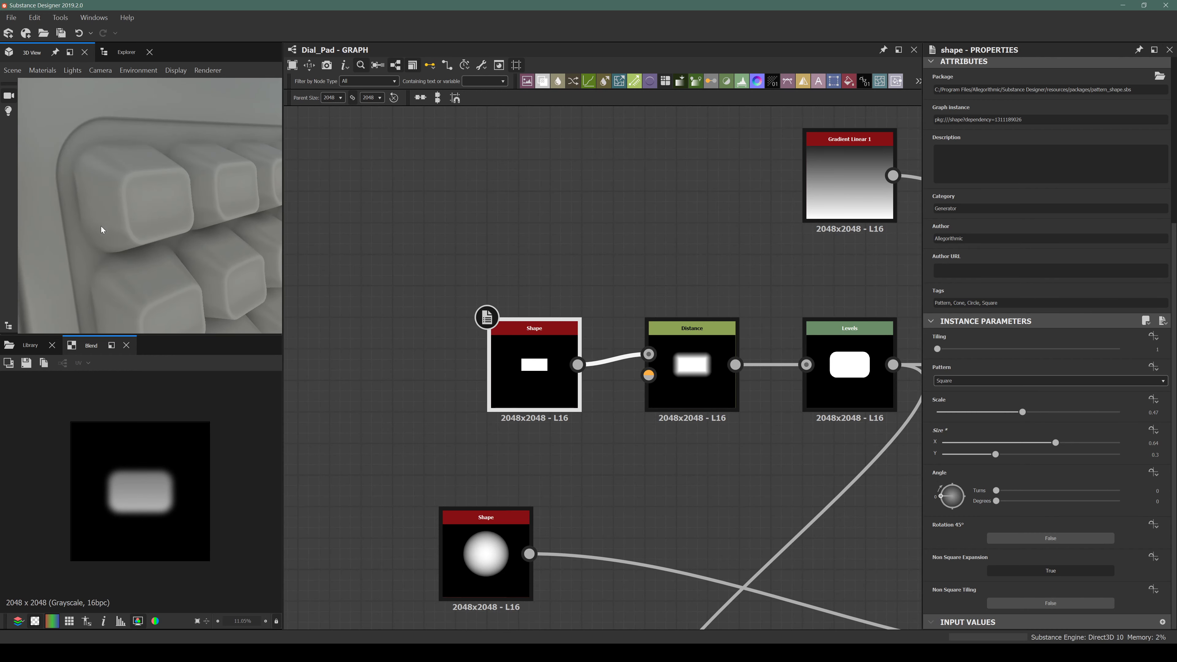
Follow the key branch through the graph and preview the last Transformation 2D node of the key grid.
scroll(510, 395, "down", 8)
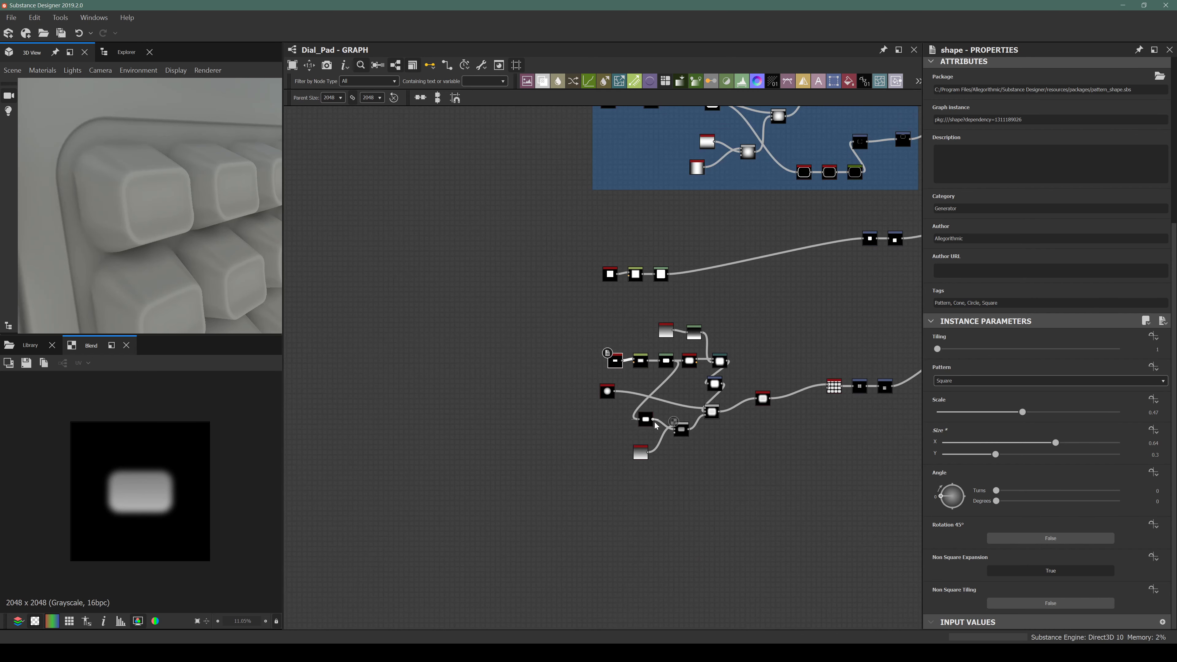
middle_click_drag(531, 406, 483, 381)
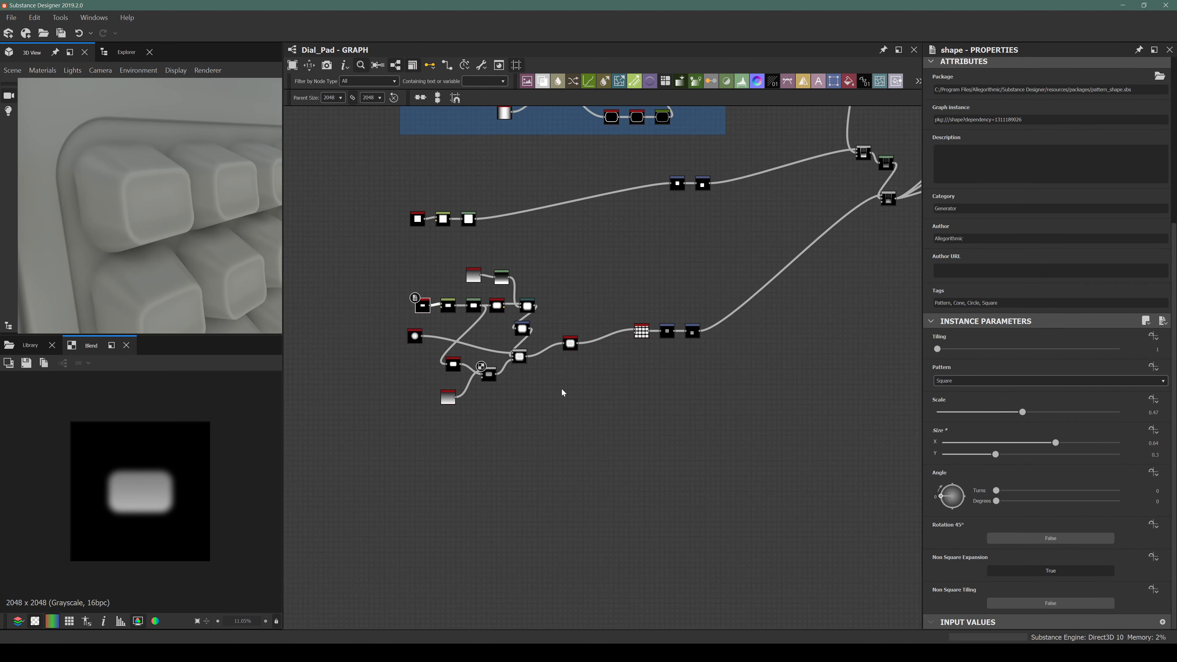
middle_click_drag(563, 392, 548, 424)
scroll(146, 216, "down", 5)
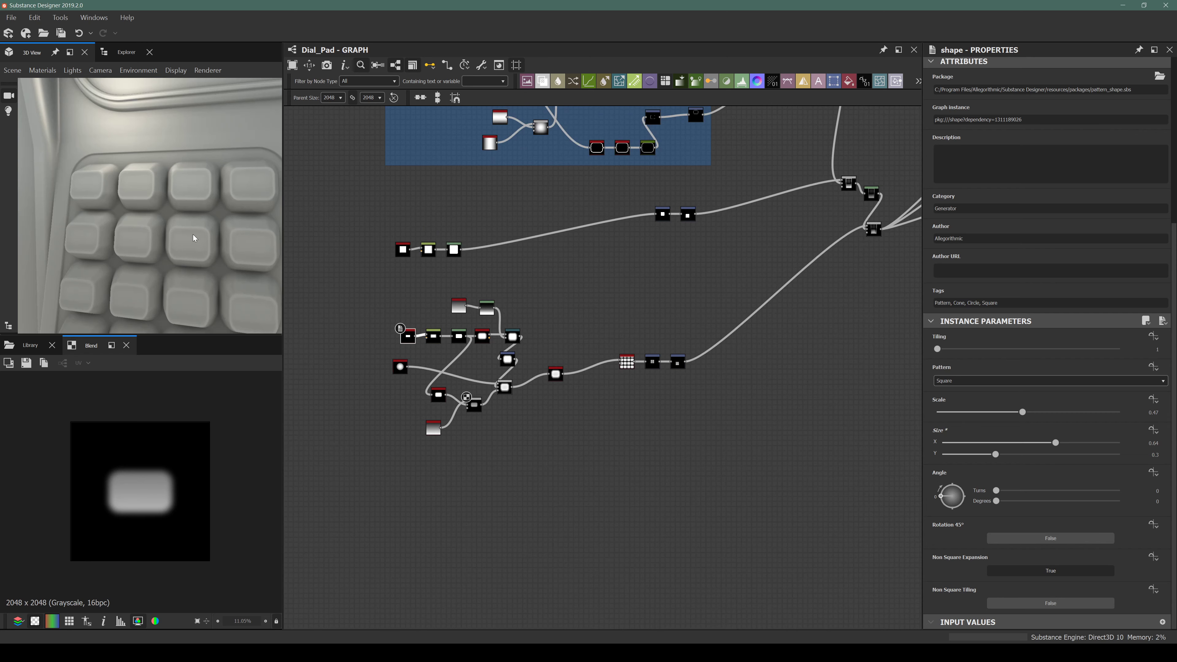
middle_click_drag(627, 406, 604, 474)
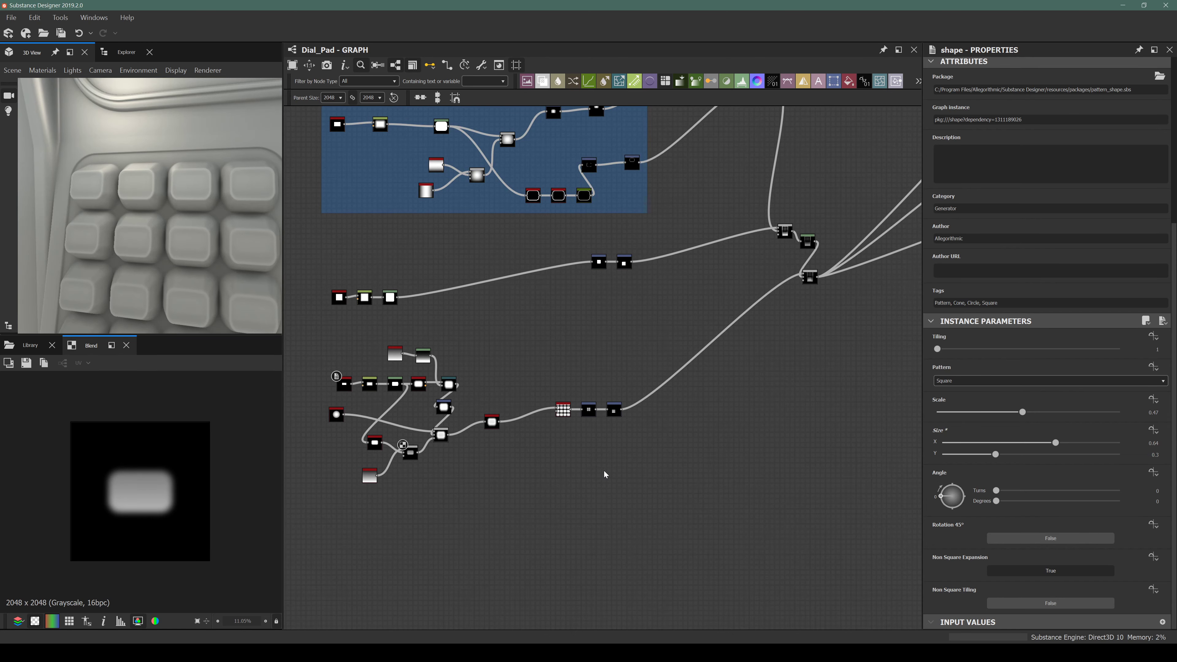
middle_click_drag(608, 384, 562, 388)
scroll(575, 410, "up", 8)
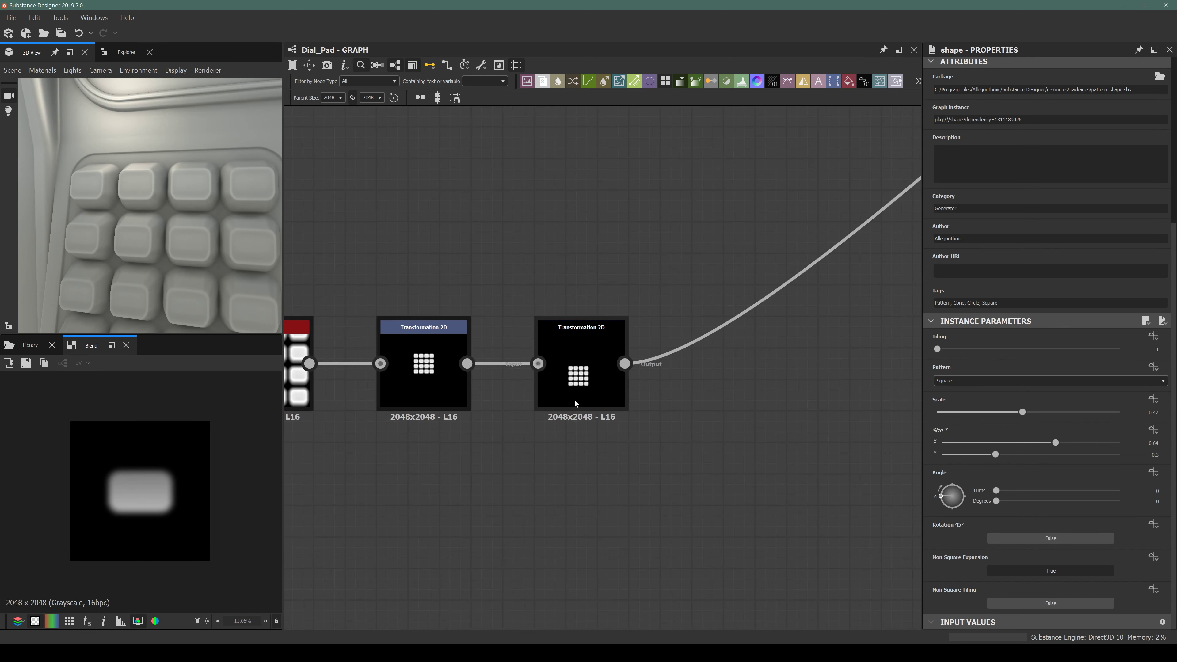
left_click(579, 371)
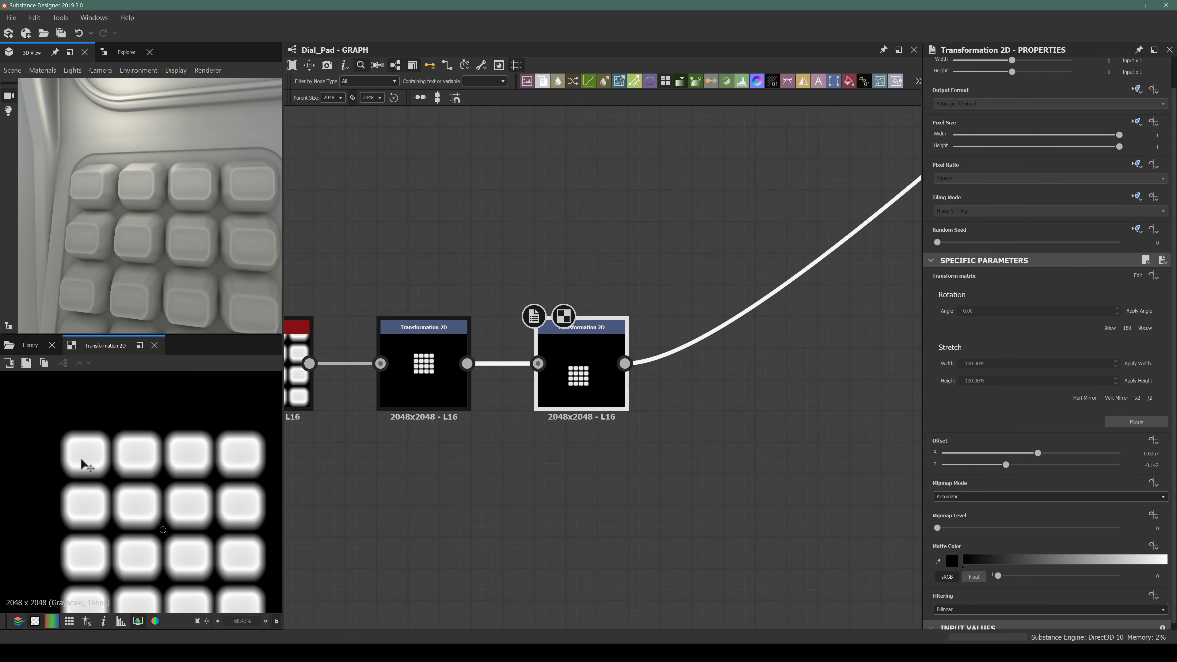
scroll(88, 408, "down", 5)
scroll(554, 434, "down", 6)
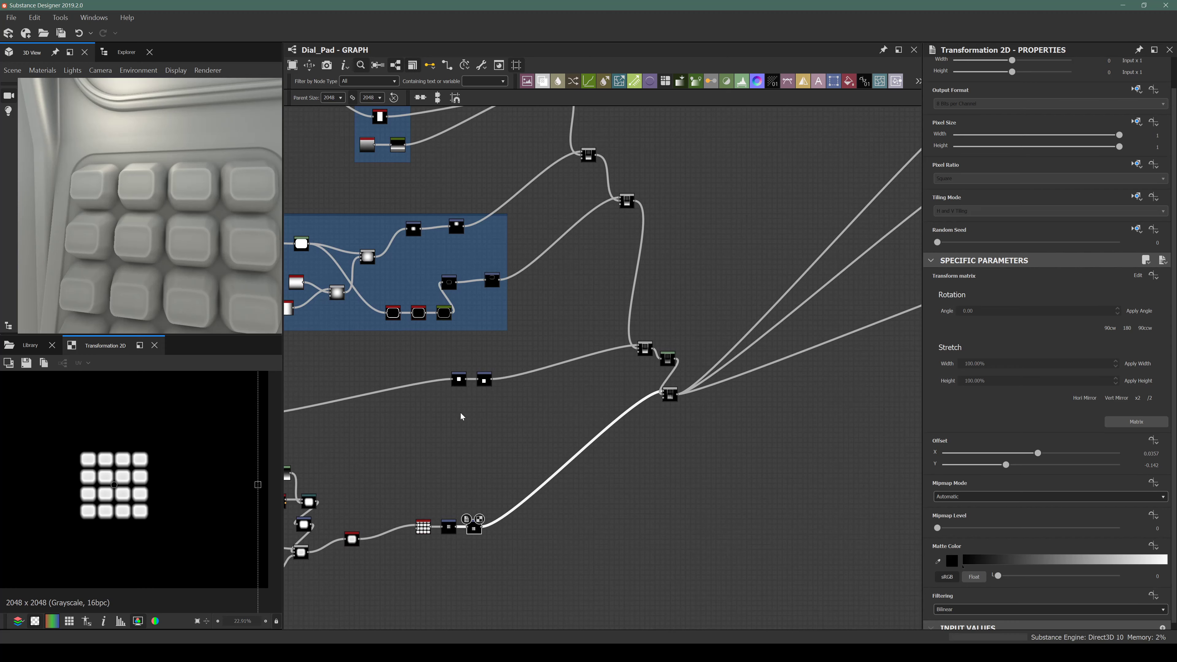
Preview the last Transformation 2D node of the pad's rounded square base and examine where it joins the height chain.
scroll(482, 376, "up", 6)
double_click(475, 308)
scroll(476, 309, "down", 4)
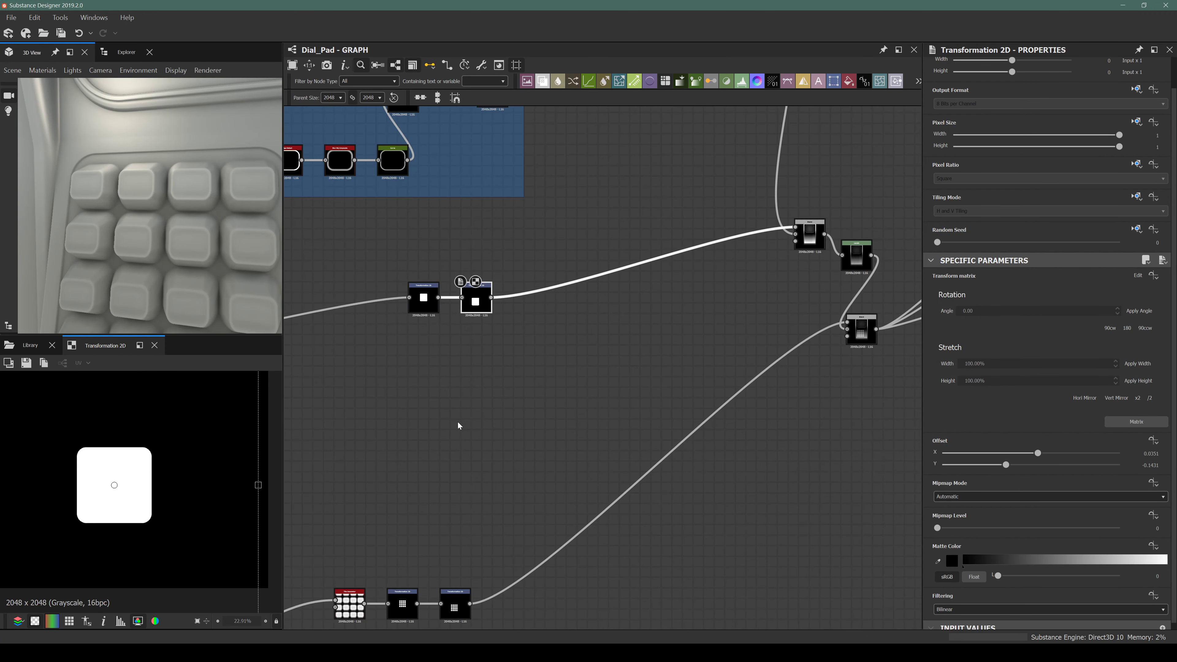
middle_click_drag(458, 422, 456, 401)
left_click(514, 434)
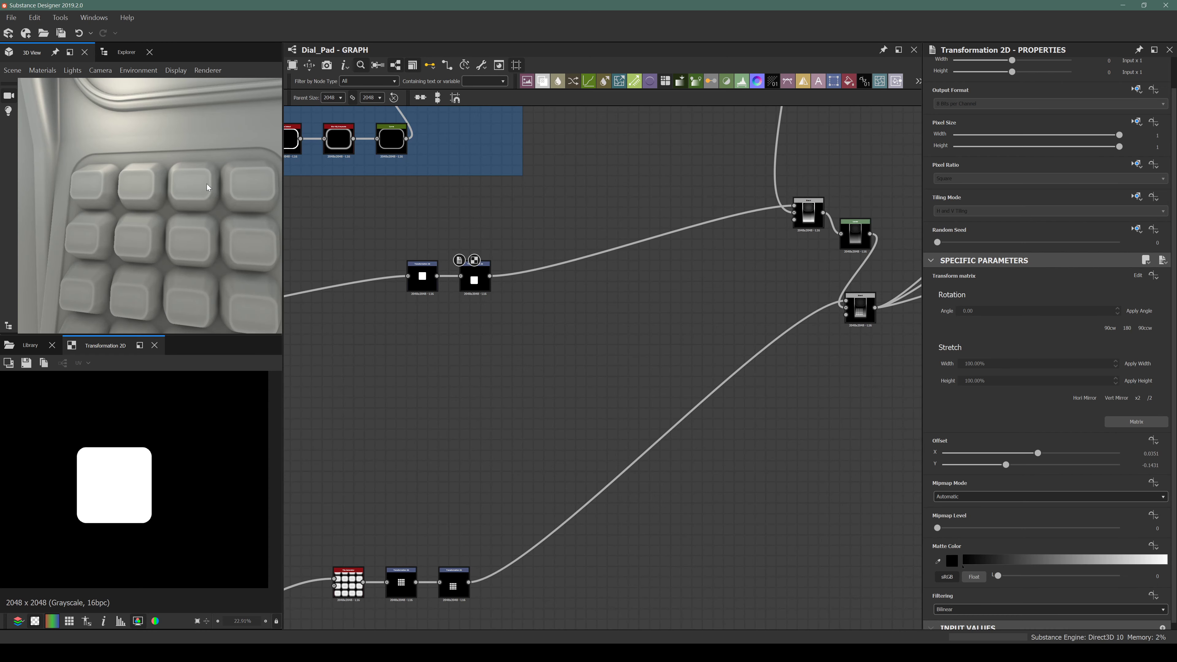
scroll(486, 408, "down", 1)
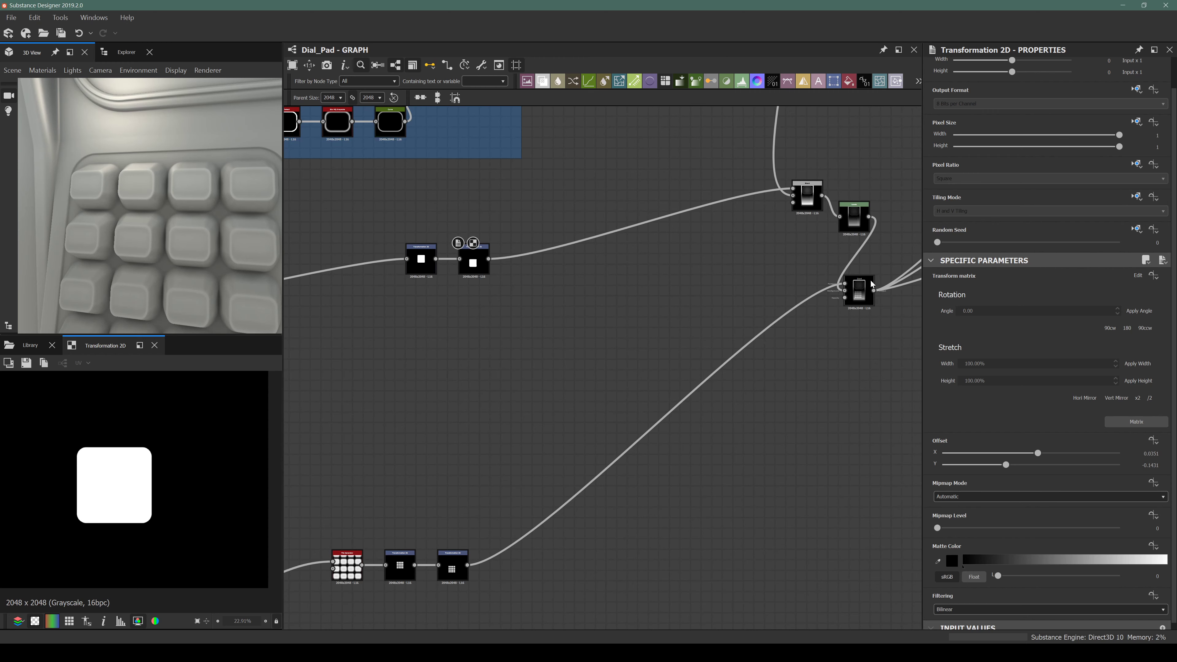
Insert a Blend node after the last Blend of the height chain and place it below that chain.
middle_click_drag(473, 459, 445, 398)
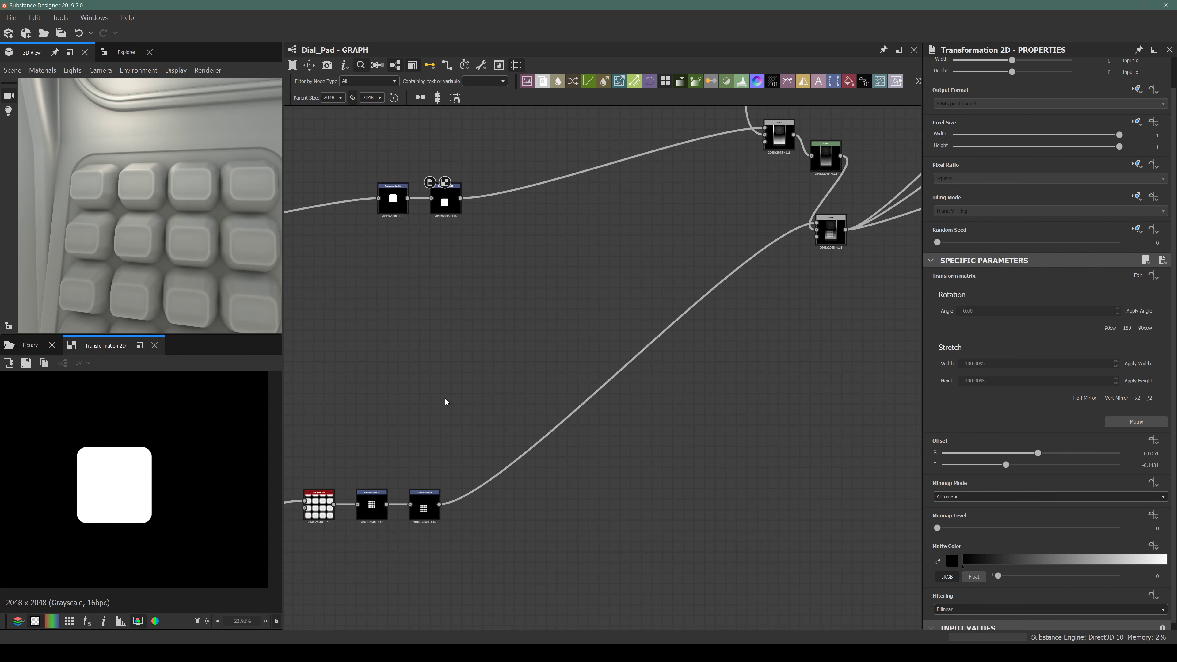
left_click(832, 225)
key("space")
type("blend")
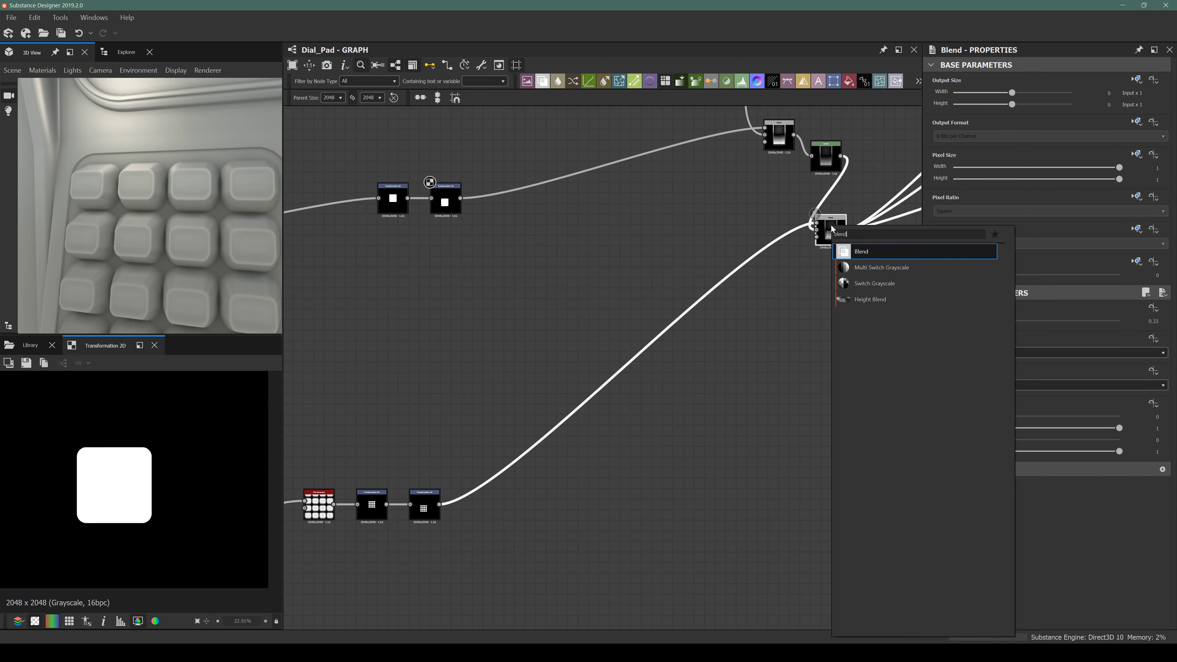
key("Return")
middle_click_drag(819, 259, 773, 268)
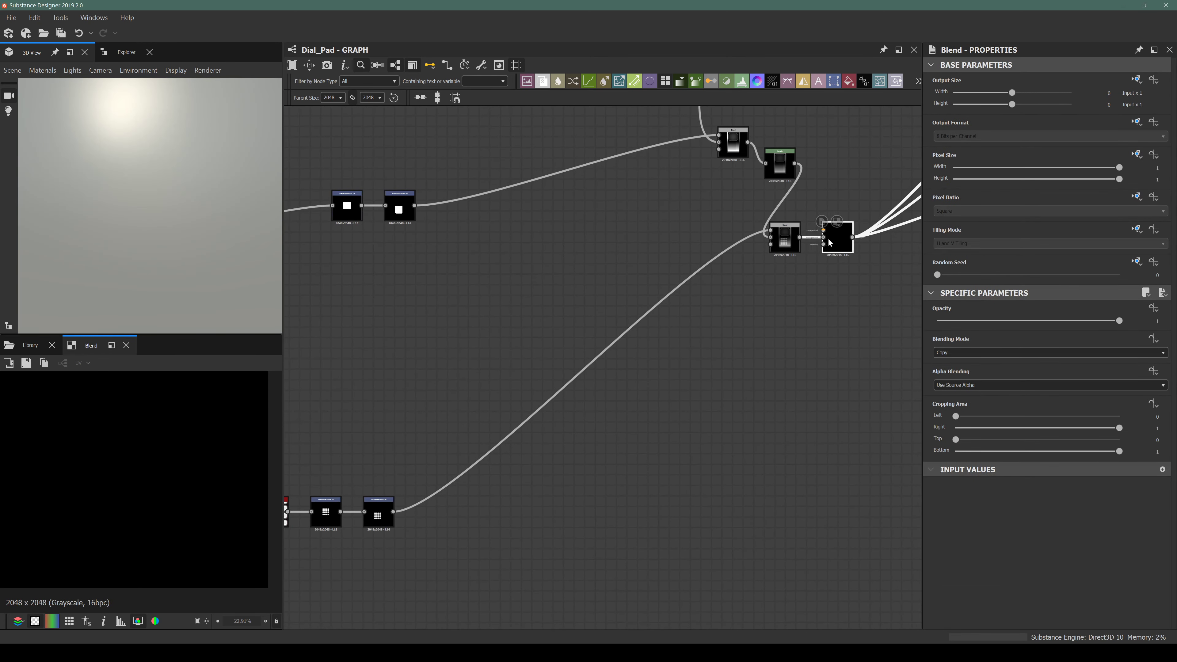
left_click_drag(840, 242, 845, 359)
Add a Histogram Select node and feed it from the key grid's last Transformation 2D node.
scroll(497, 477, "up", 1)
scroll(497, 477, "up", 3)
middle_click_drag(436, 516, 546, 419)
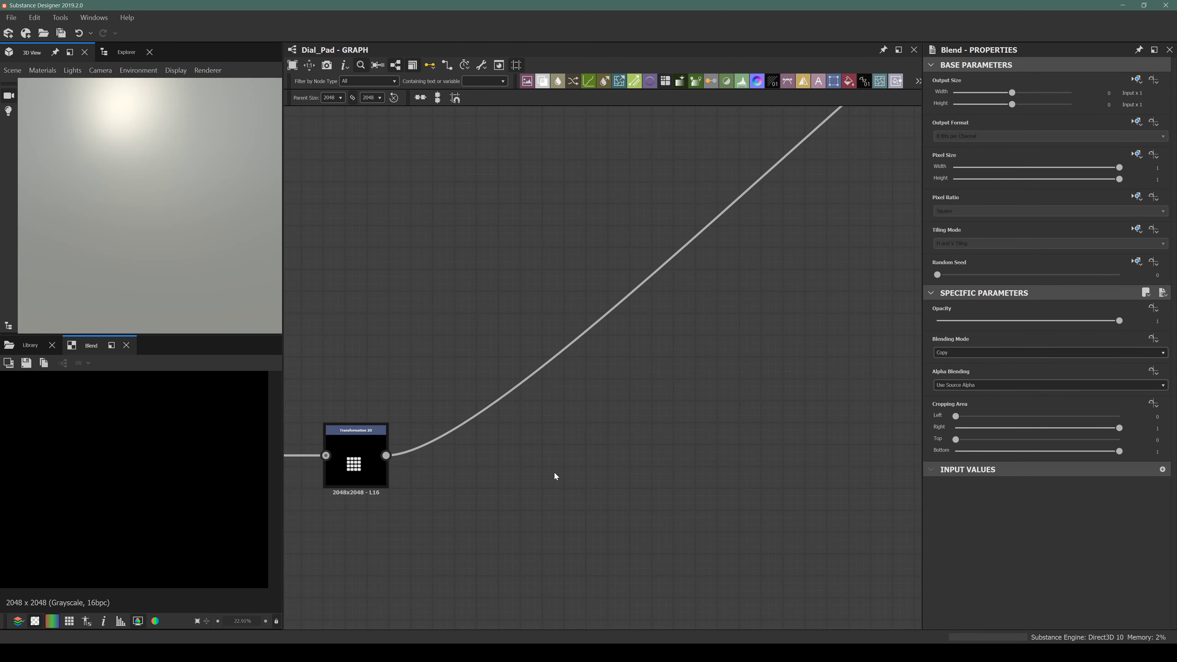
key("space")
type("hist")
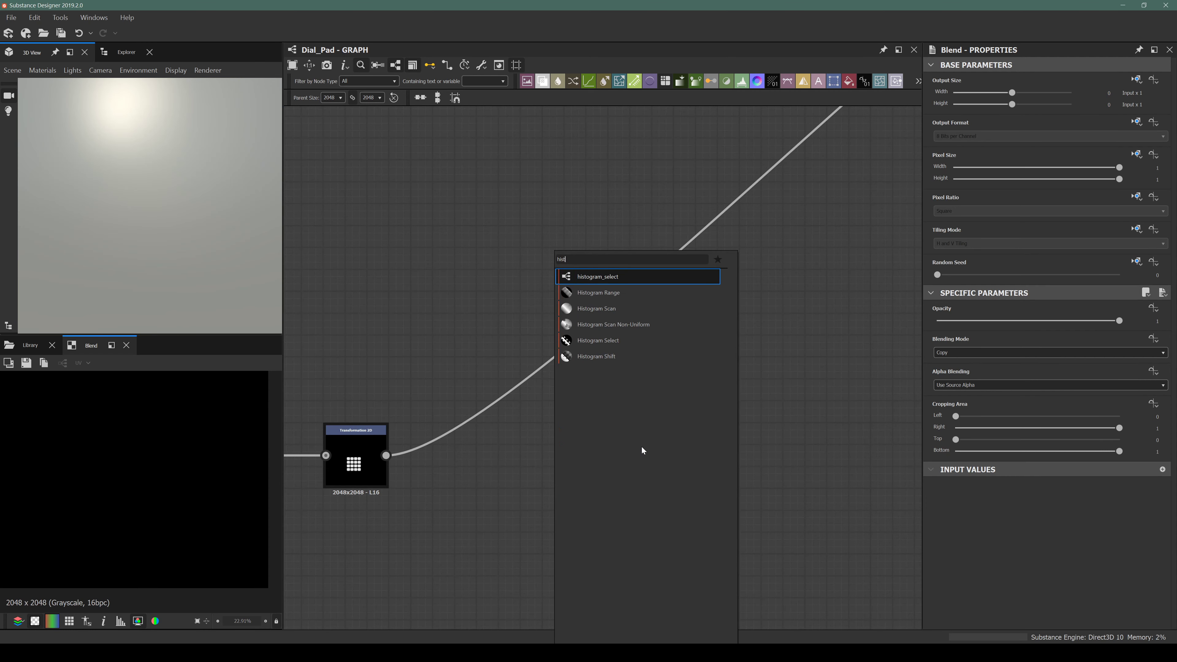
left_click(595, 340)
left_click_drag(386, 456, 523, 477)
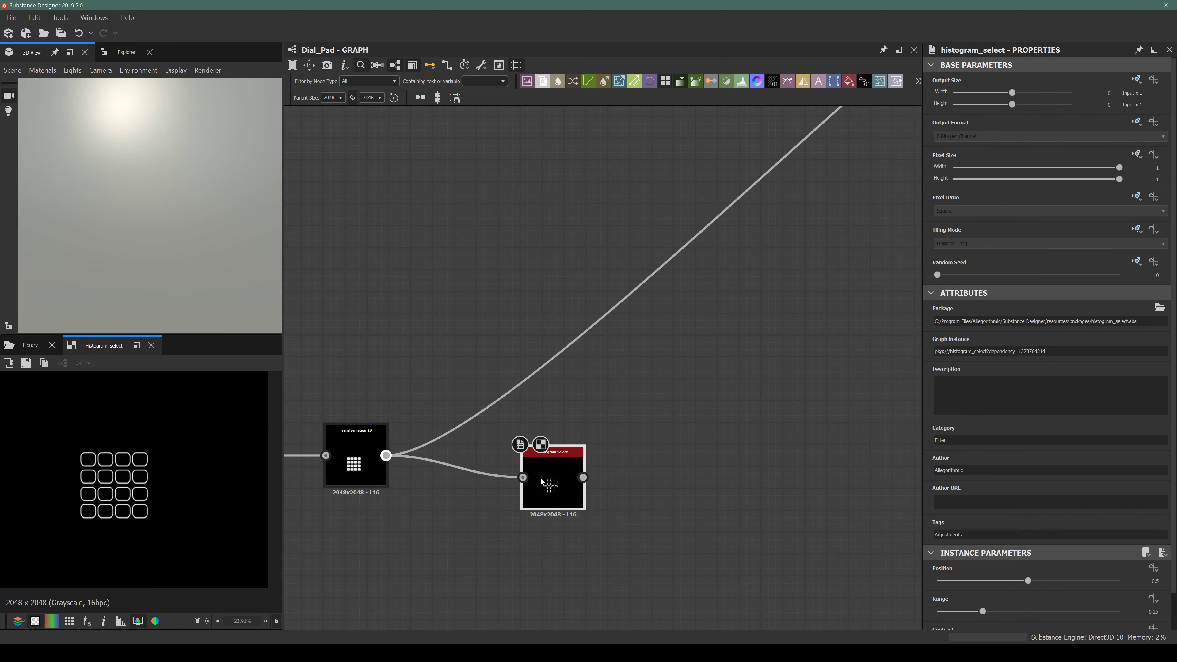
Set the Histogram Select node's Position to about 0.34, Range to about 0.14 and Contrast to about 0.55 to isolate thin key outlines.
scroll(545, 478, "down", 4)
scroll(125, 466, "up", 6)
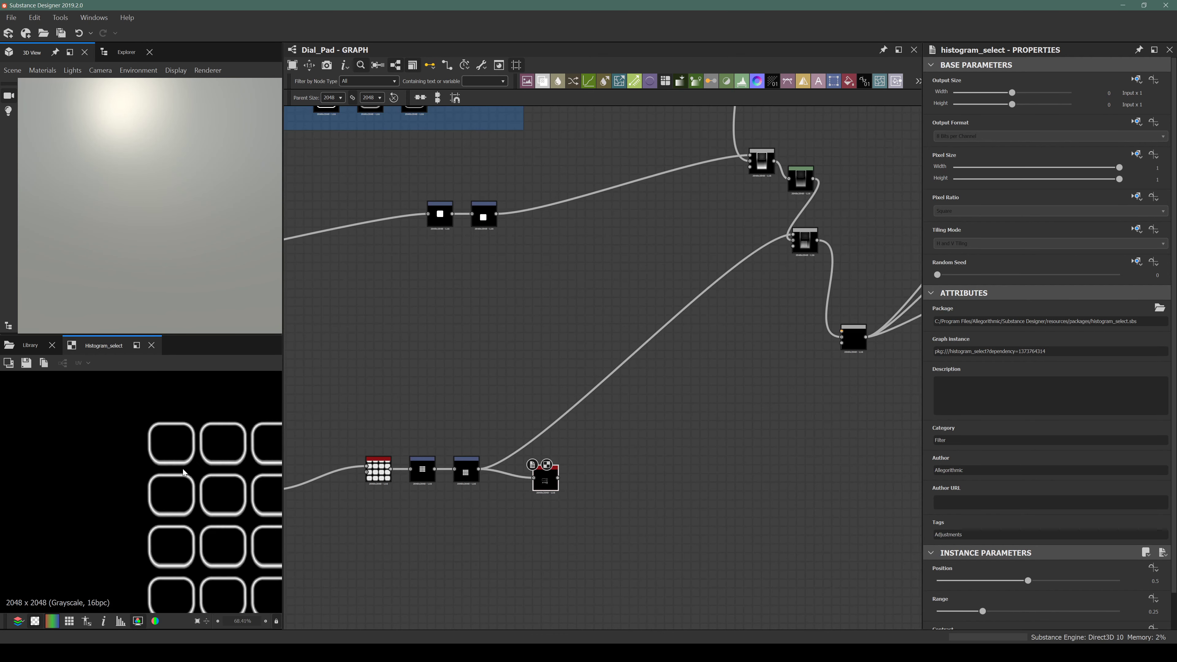
left_click_drag(990, 574, 953, 572)
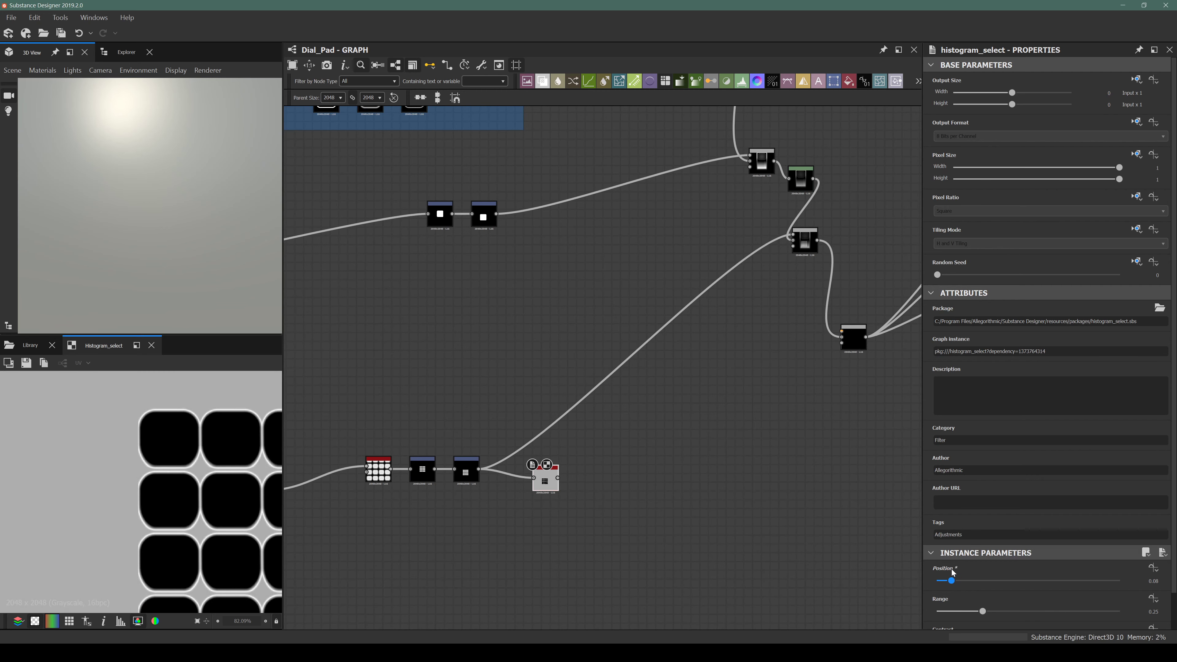
left_click_drag(967, 613, 960, 580)
scroll(934, 597, "down", 1)
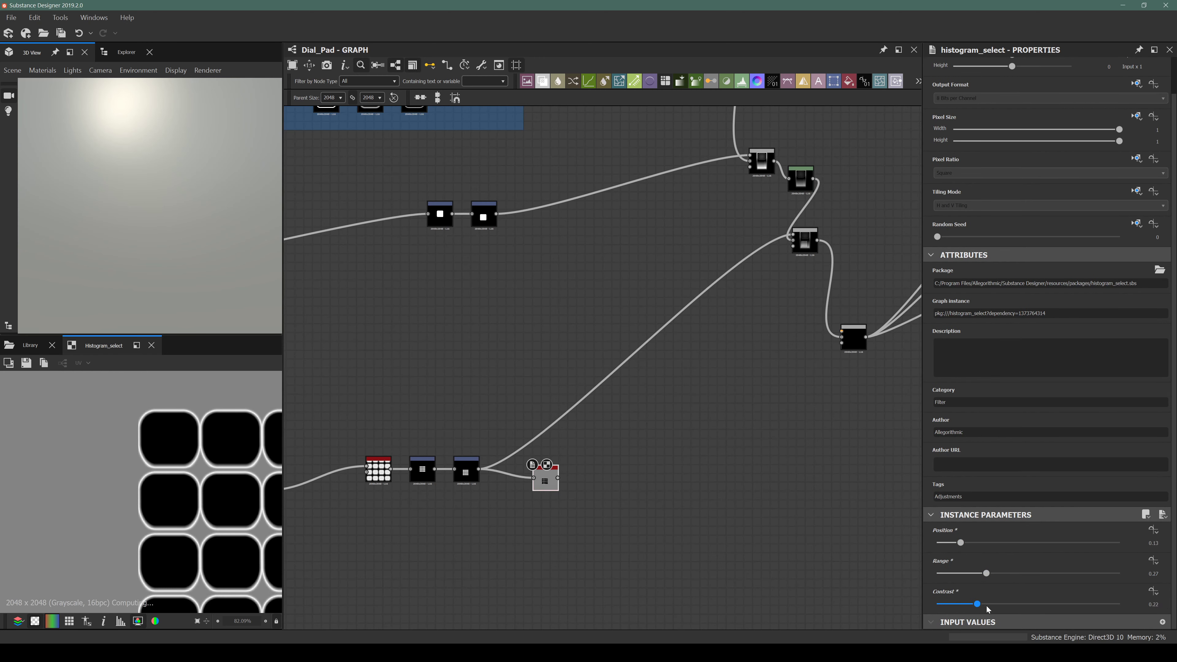
left_click_drag(961, 542, 963, 572)
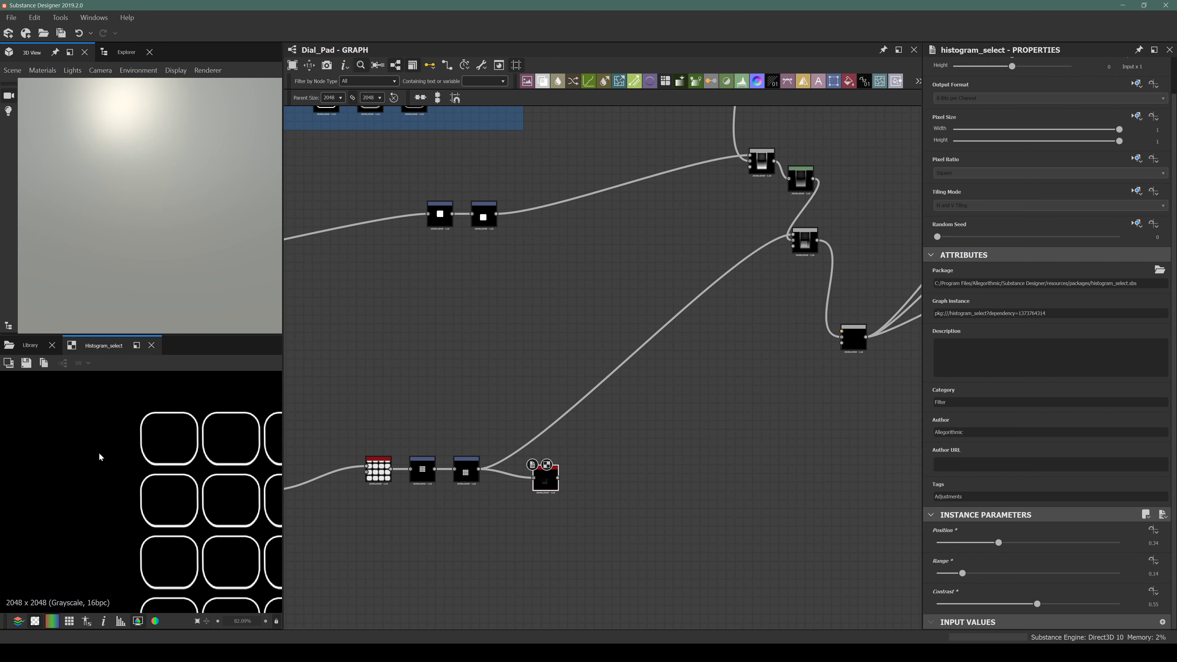
Connect the Histogram Select output to the foreground input of the new Blend node.
scroll(99, 457, "down", 5)
scroll(121, 498, "up", 3)
middle_click_drag(621, 475, 498, 488)
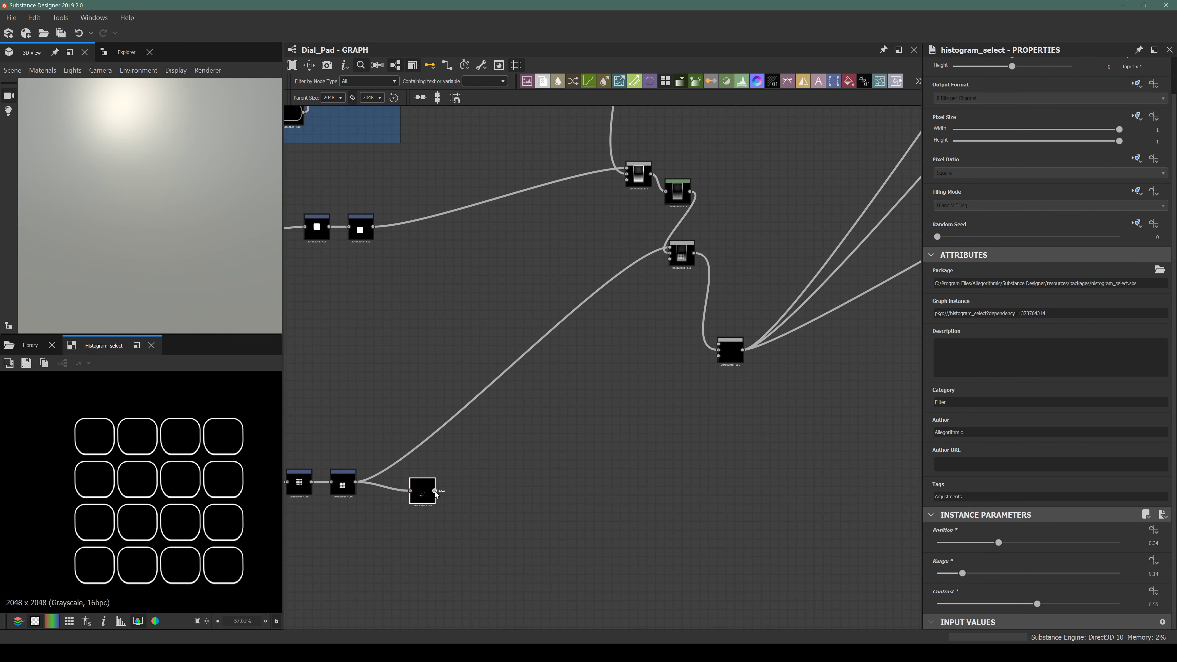
left_click_drag(435, 490, 718, 346)
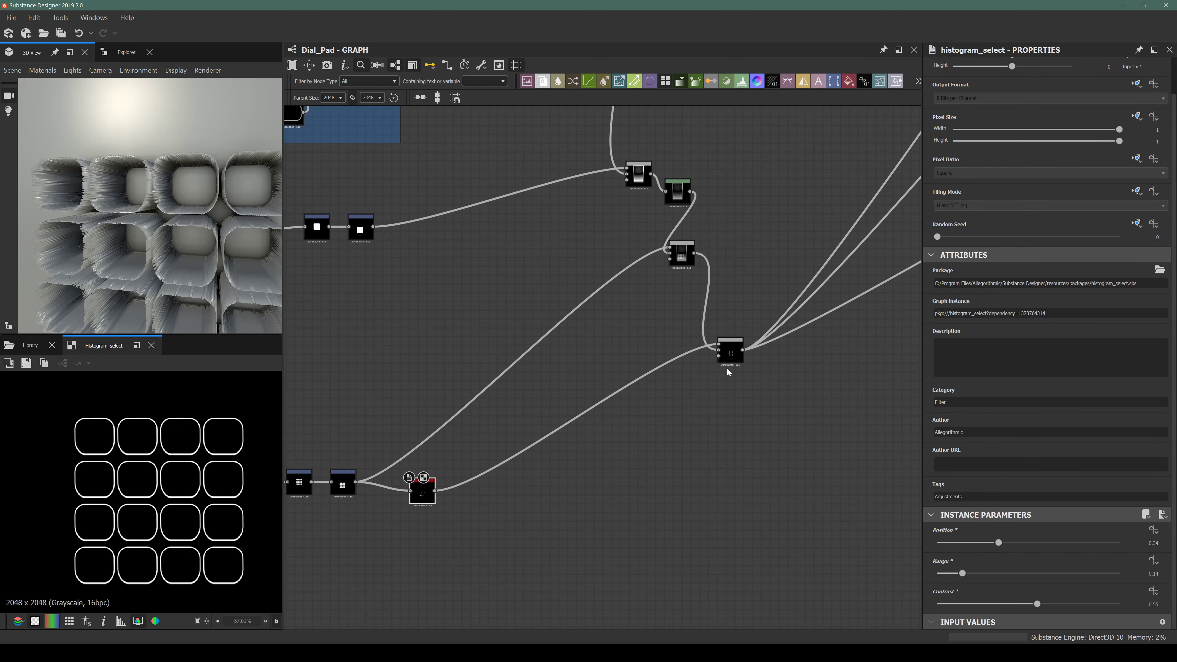
Set the blending mode of the Blend node fed by the Histogram Select outlines to Subtract.
left_click(730, 357)
left_click(973, 353)
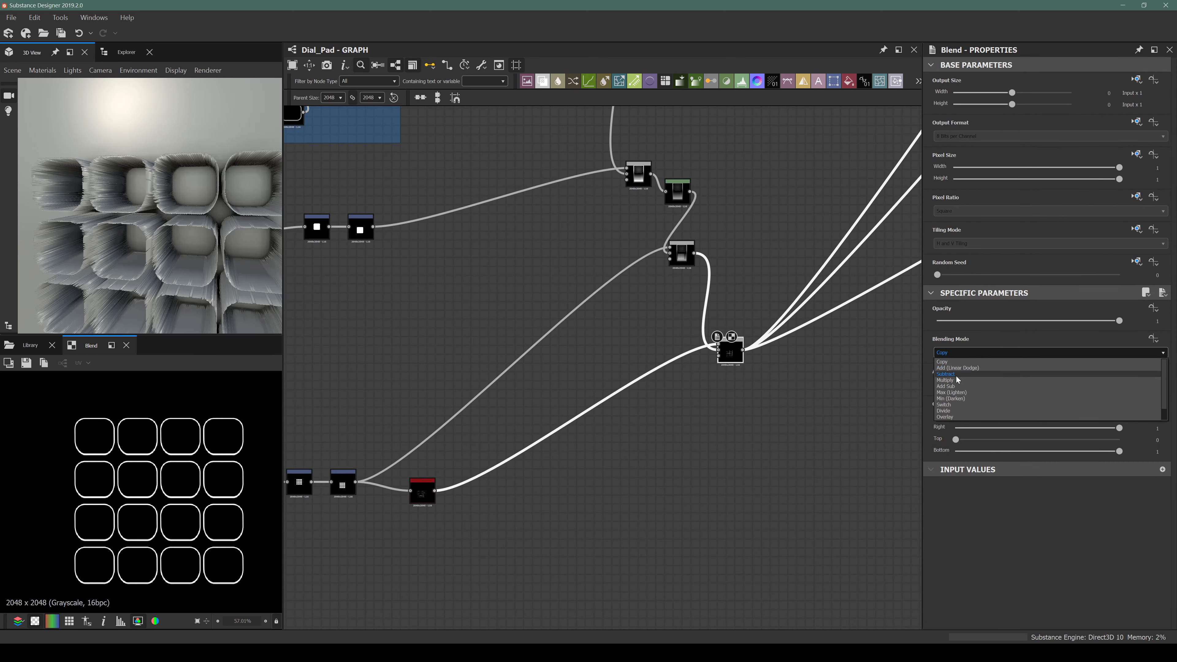
left_click(955, 375)
left_click_drag(126, 224, 197, 247)
middle_click_drag(198, 247, 150, 220)
scroll(418, 452, "up", 6)
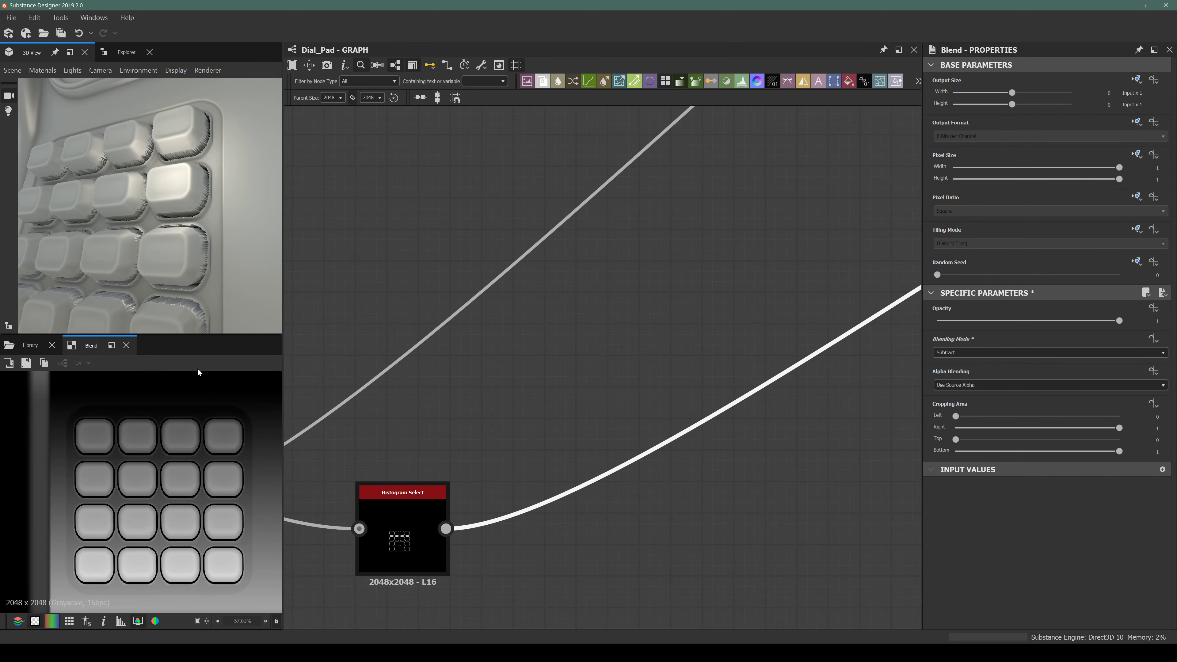
scroll(204, 205, "up", 5)
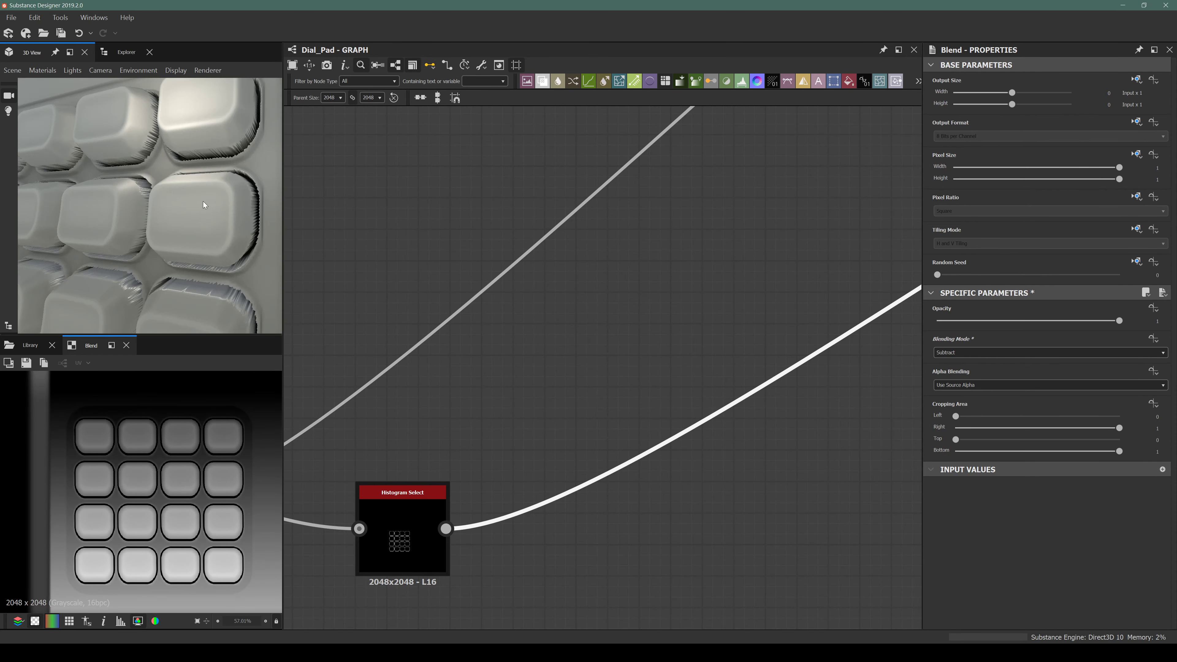
left_click_drag(190, 207, 185, 196)
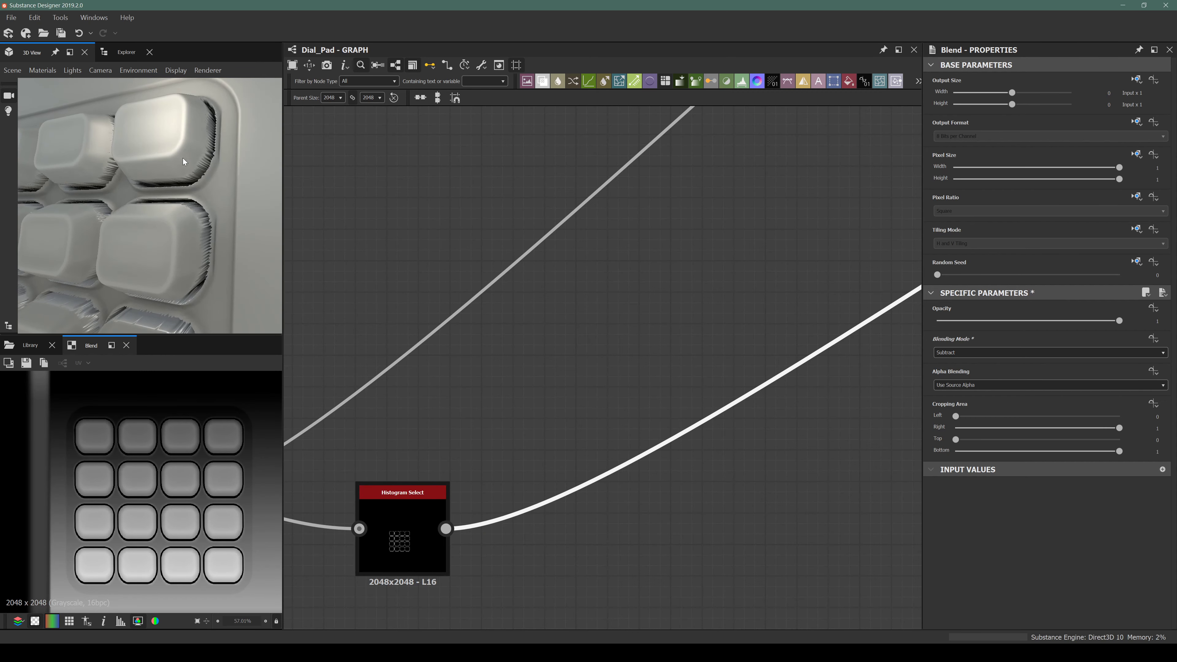
Lower the opacity of the subtracting Blend node to about 0.06.
left_click(402, 533)
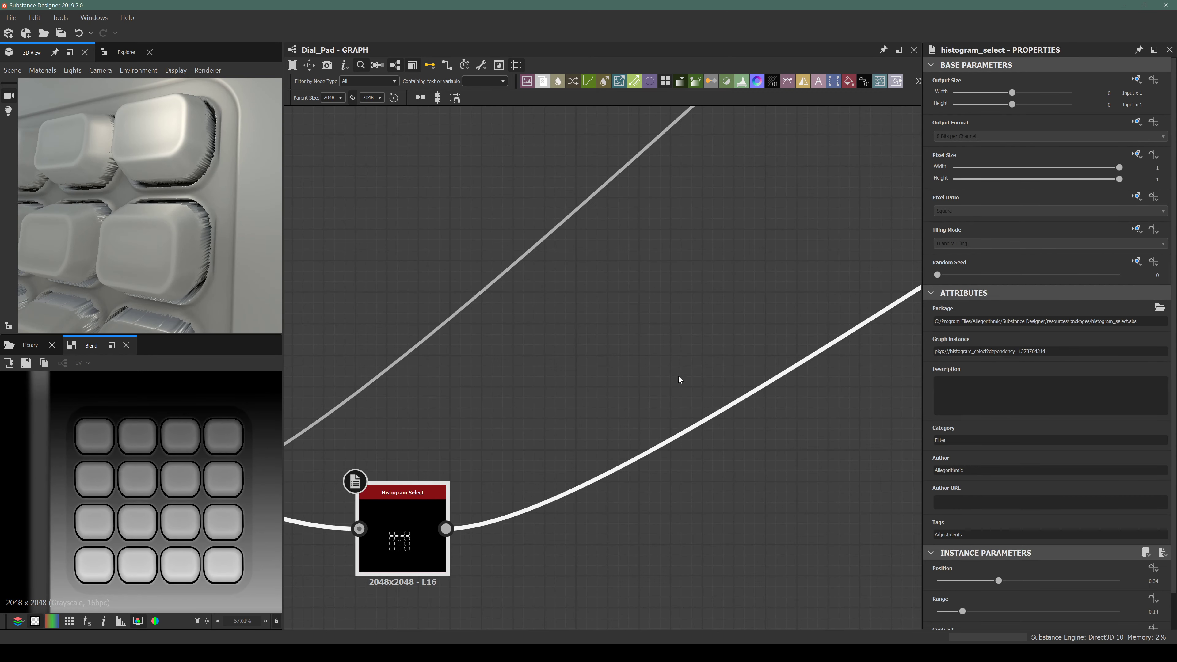
middle_click_drag(678, 381, 502, 353)
scroll(502, 352, "down", 5)
left_click(775, 248)
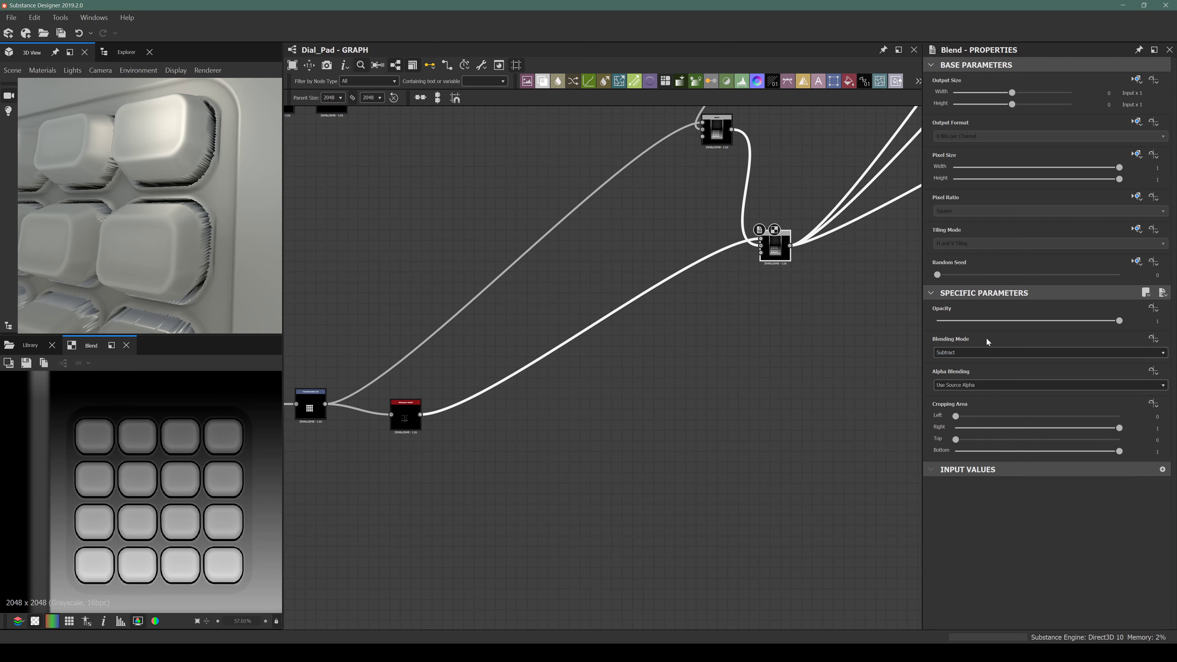
left_click_drag(991, 320, 948, 327)
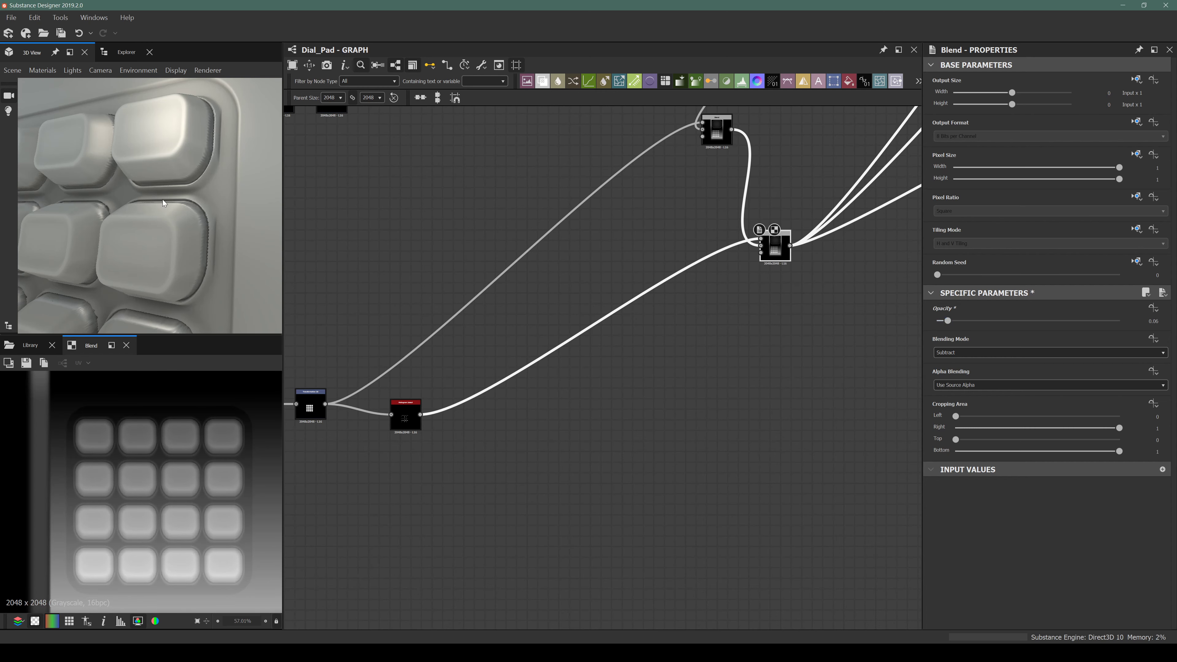
Set the Histogram Select node's Position to about 0.15 to shift the outlines toward the outer edges of the keys.
mouse_move(163, 202)
left_mouse_down()
mouse_move(202, 216)
mouse_move(170, 209)
left_mouse_up()
scroll(415, 394, "up", 10)
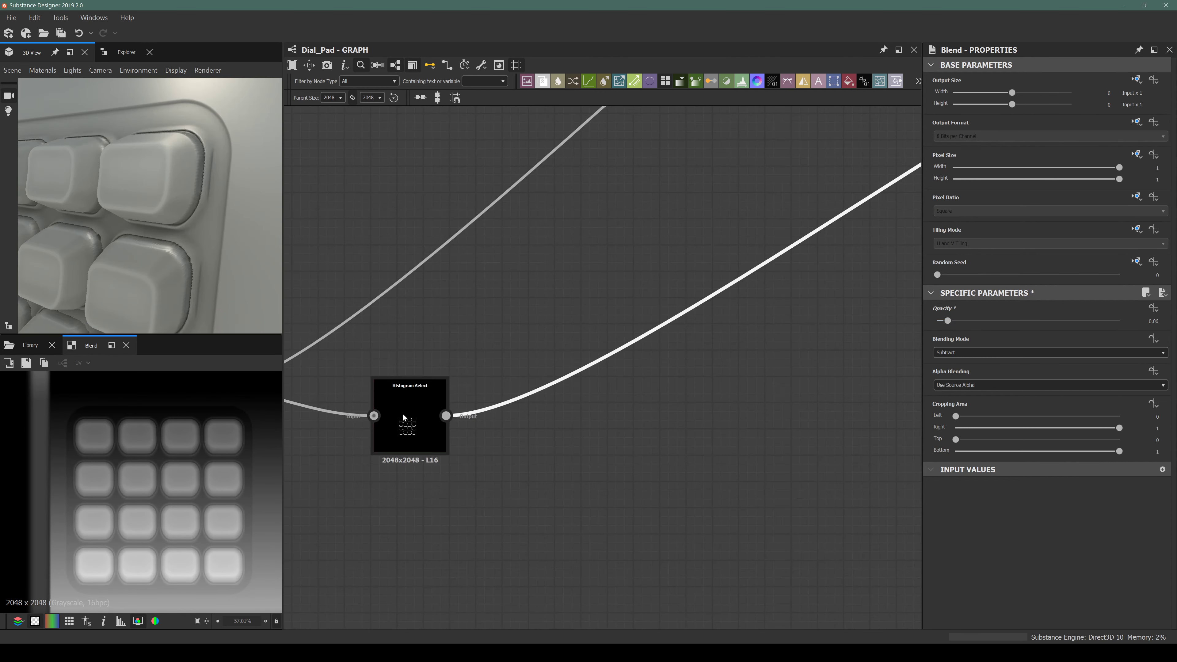
left_click(413, 416)
scroll(970, 555, "down", 1)
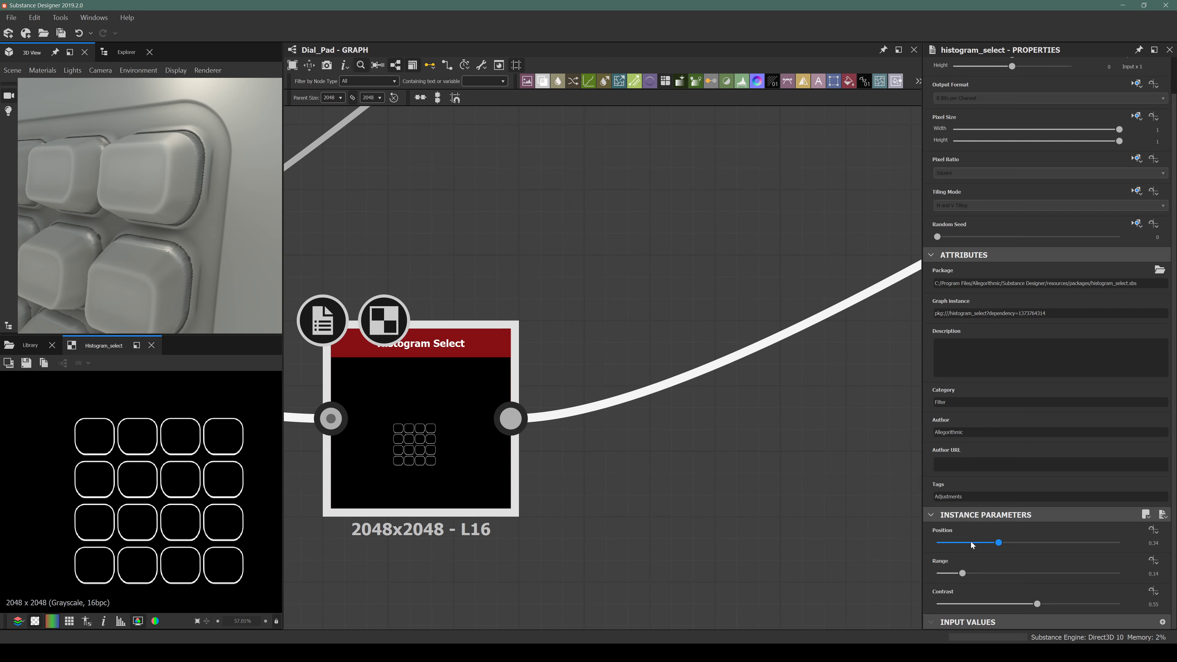
left_click_drag(998, 543, 966, 534)
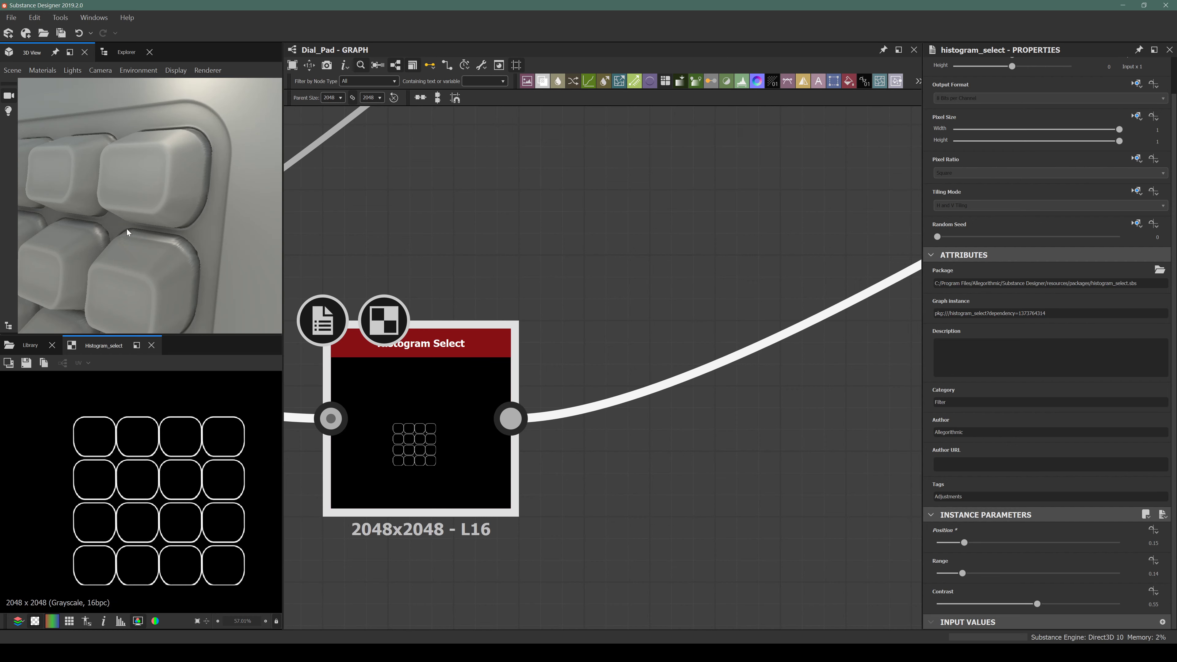
Examine the keys and the grooves around them in the 3D preview, both up close and from a distance.
scroll(128, 231, "down", 4)
left_click_drag(145, 236, 125, 198)
scroll(71, 179, "up", 4)
scroll(126, 201, "up", 5)
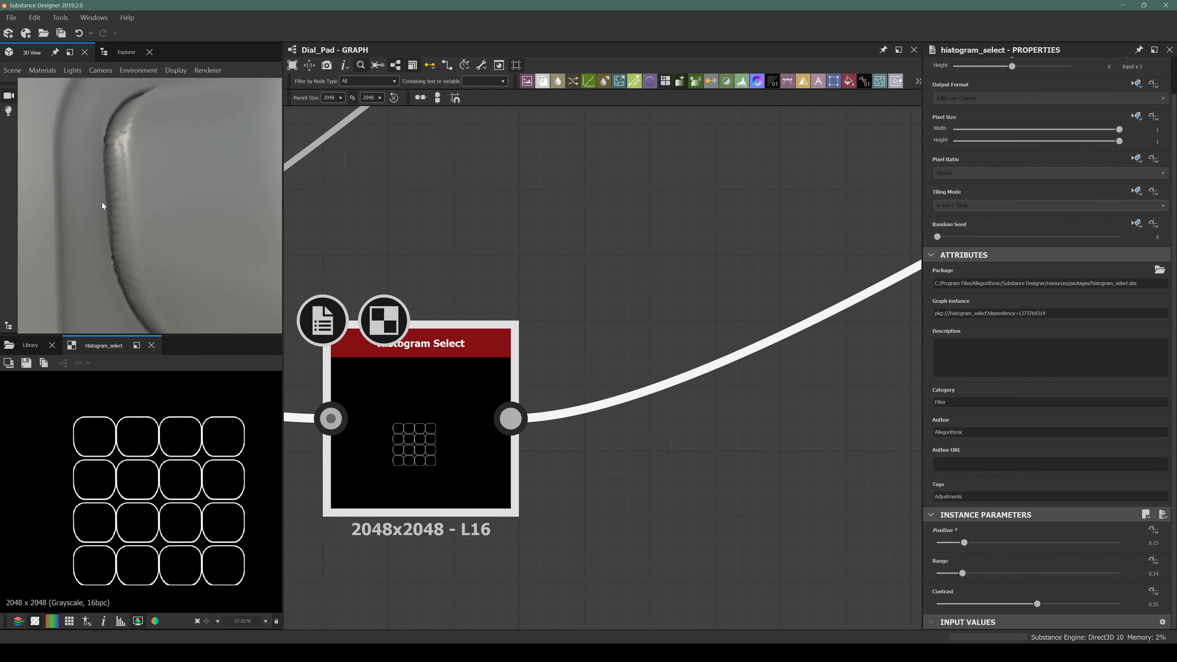
scroll(102, 206, "down", 8)
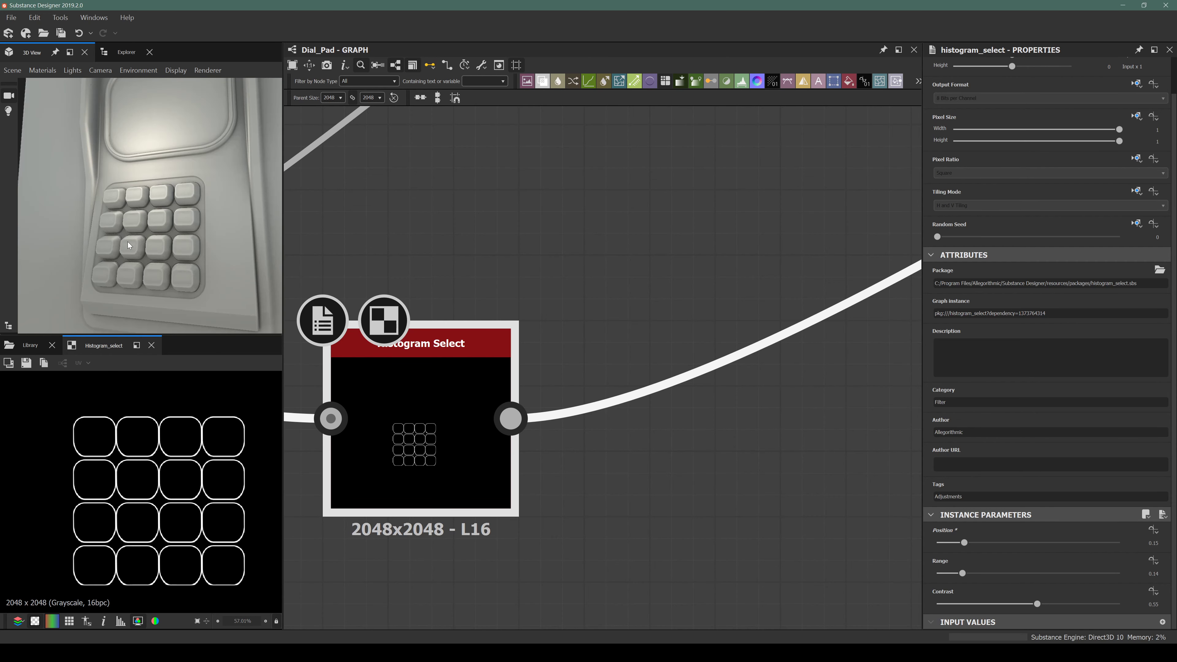
scroll(129, 246, "up", 6)
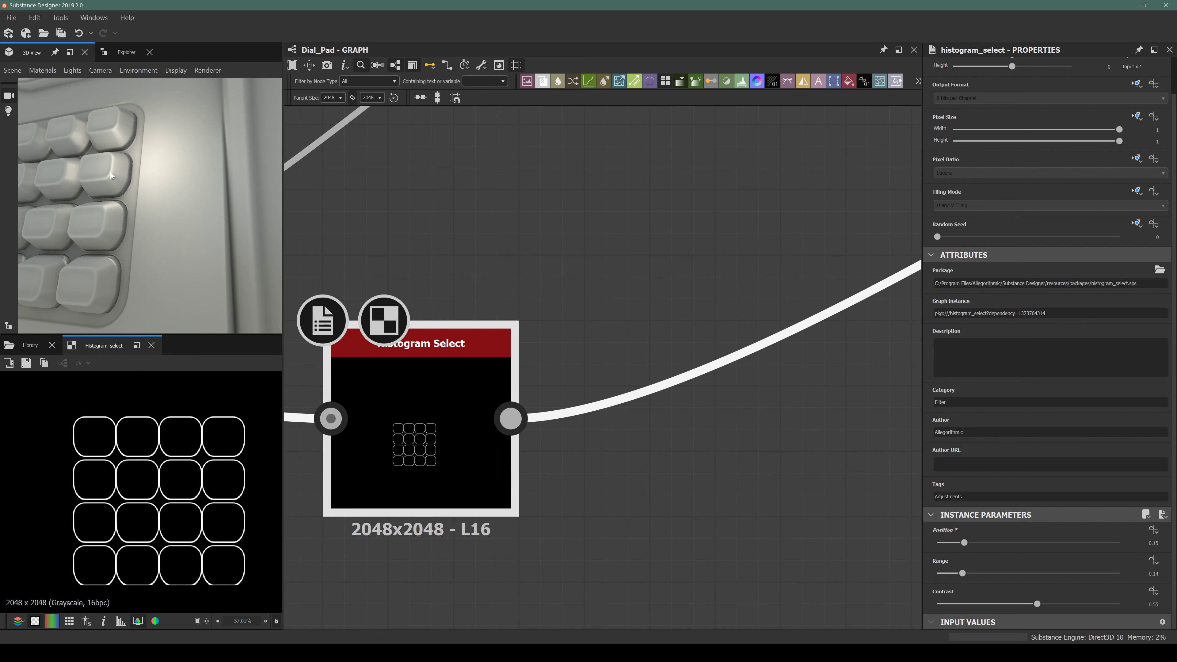
left_click_drag(111, 175, 131, 201)
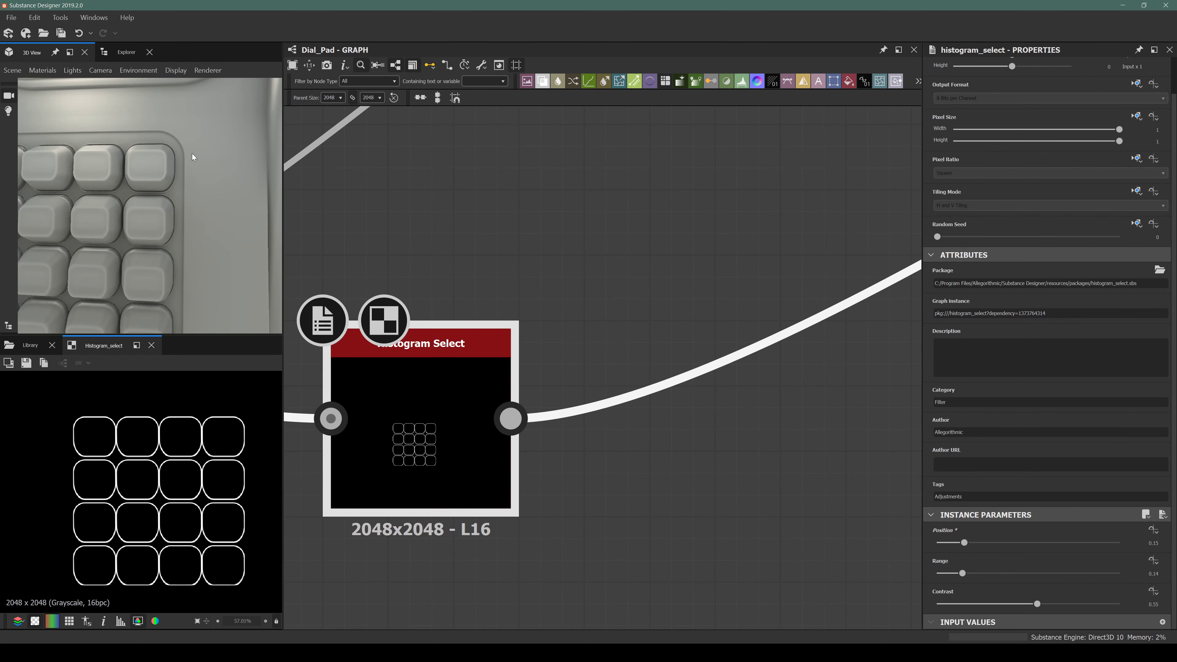
scroll(193, 157, "up", 3)
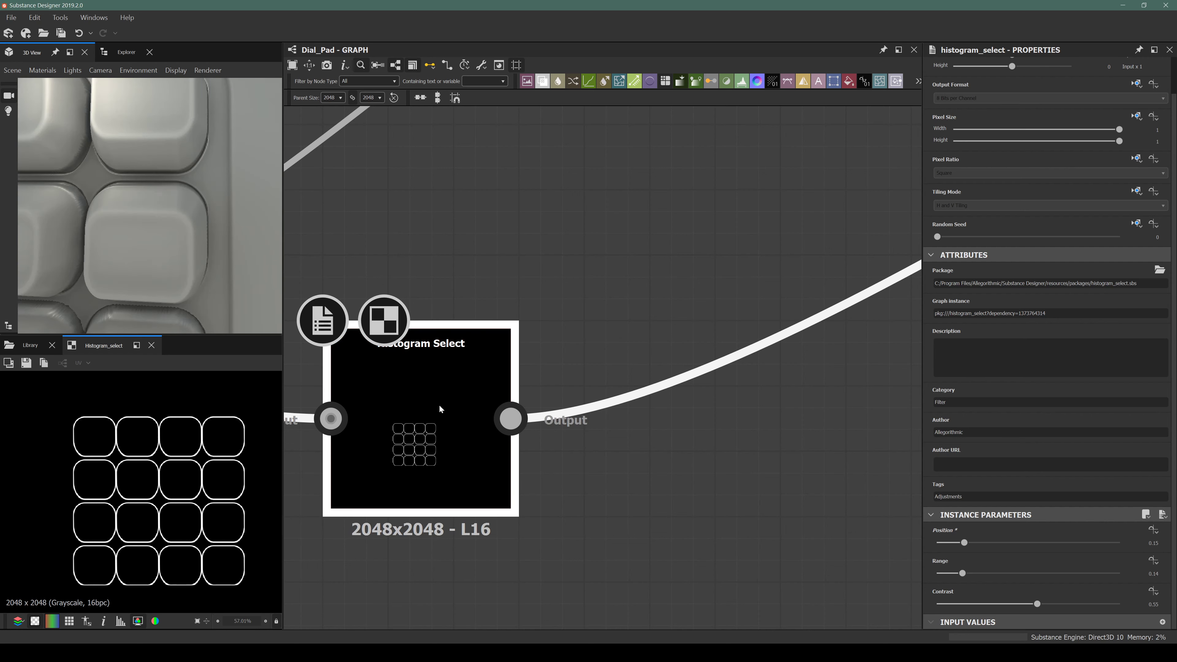
scroll(178, 215, "down", 3)
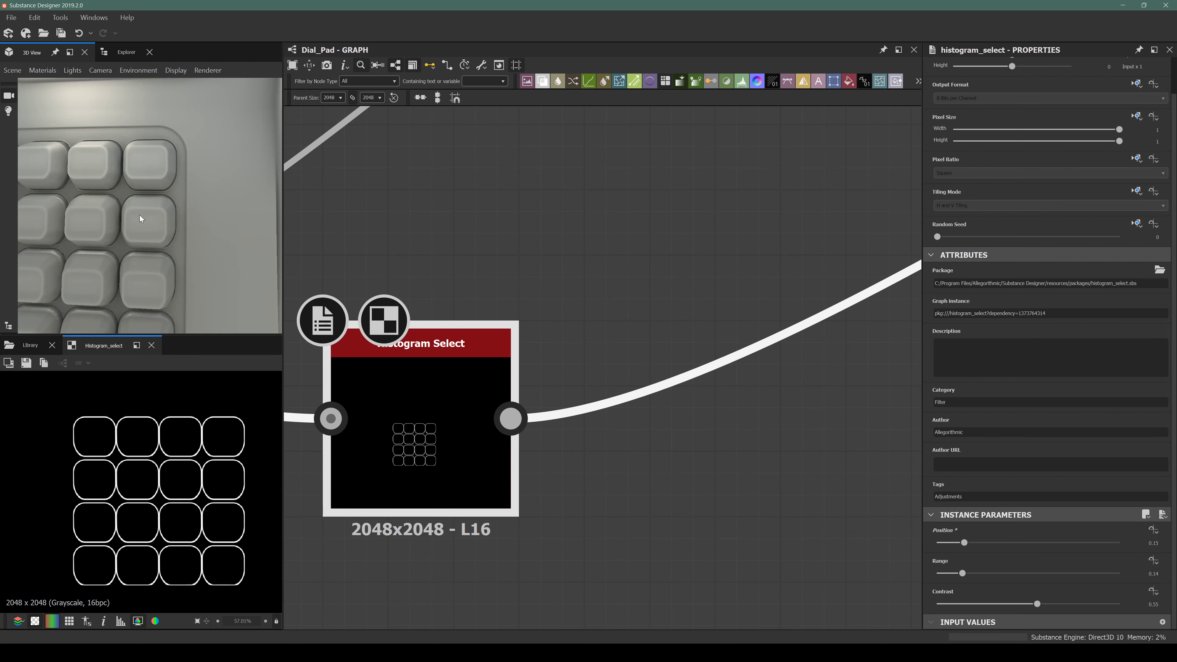
key("space")
type("b")
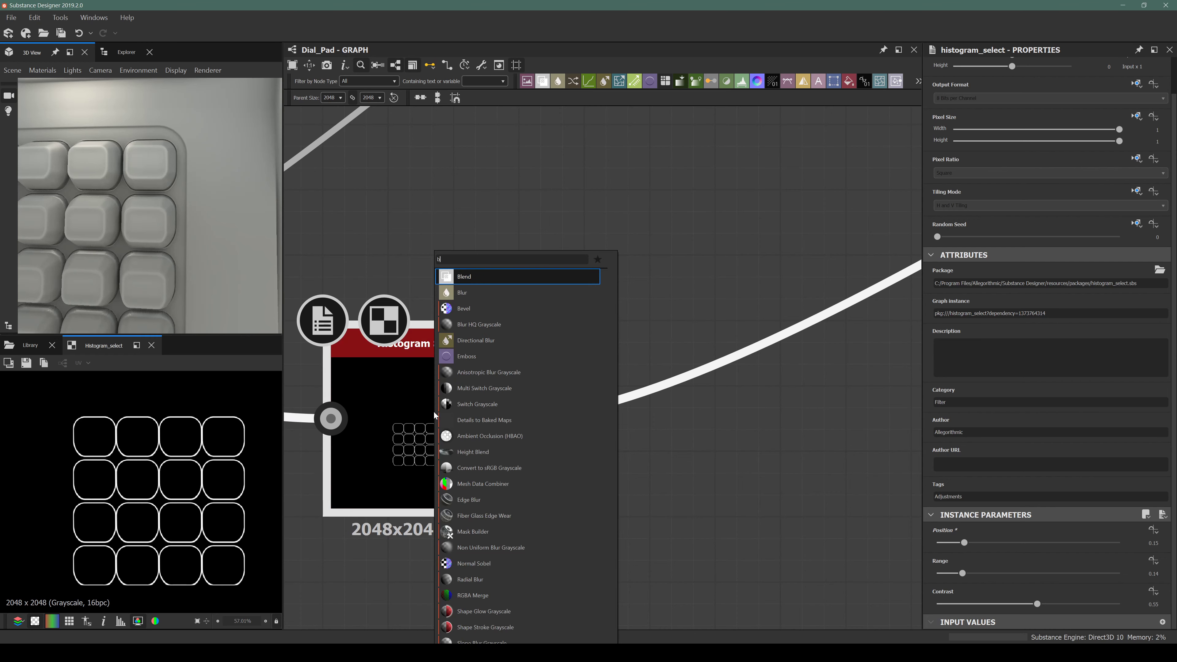
left_click(525, 213)
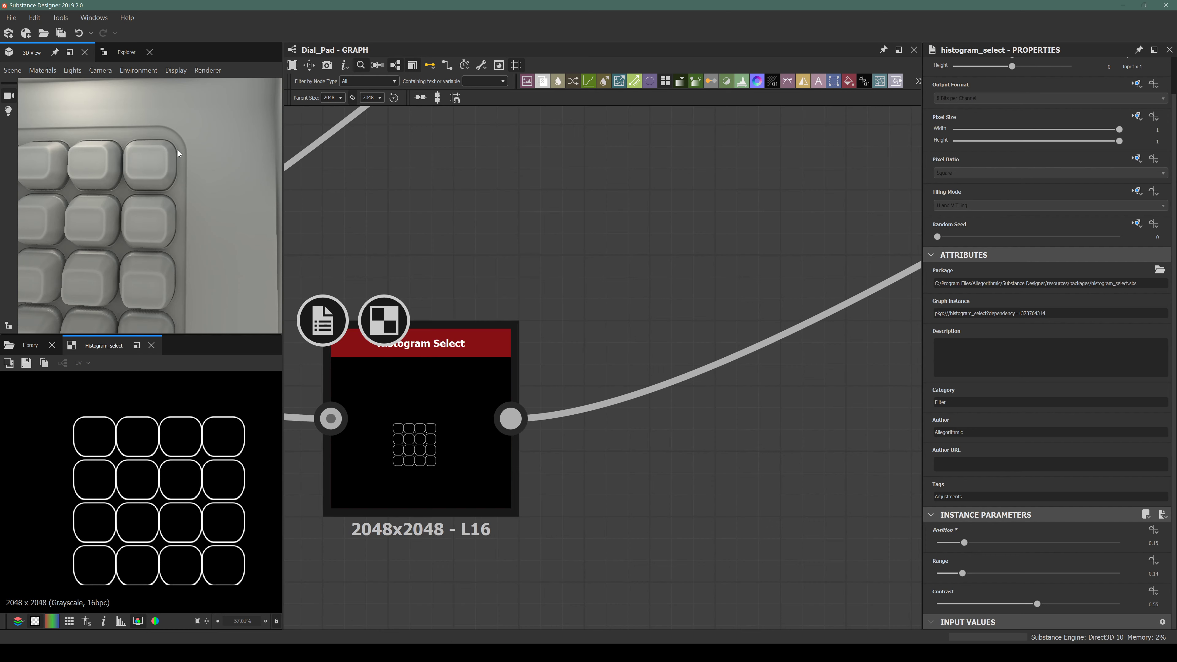
Insert another Blend node directly after the subtracting Blend at the end of the height chain.
scroll(178, 153, "up", 2)
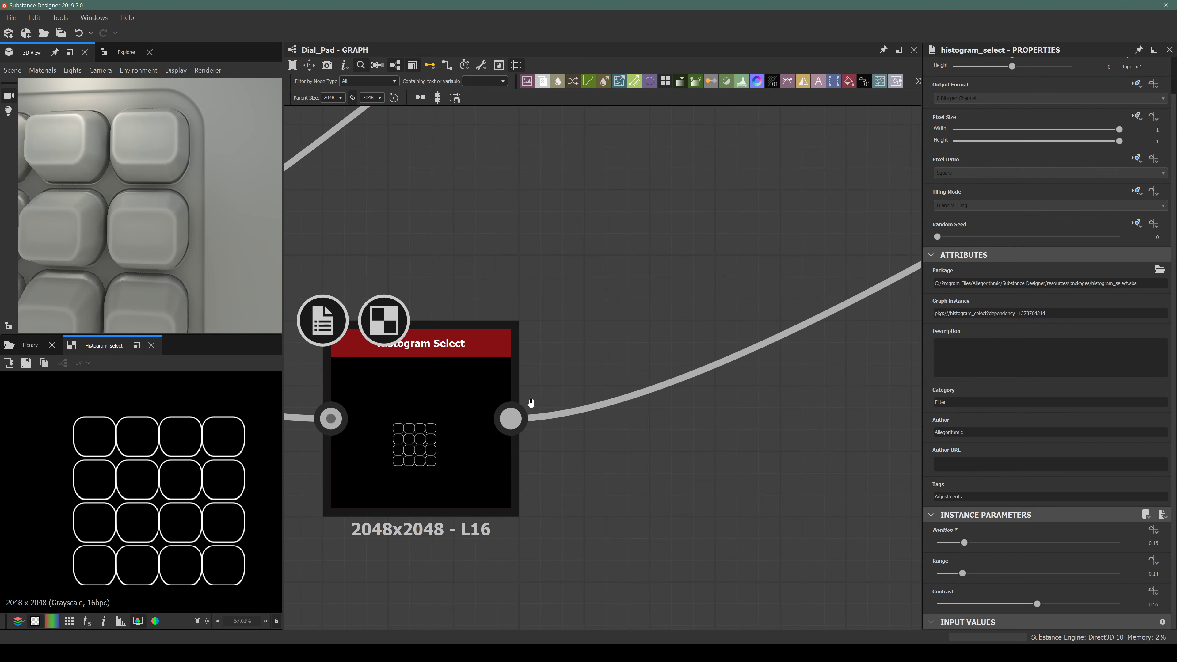
scroll(401, 499, "down", 5)
left_click_drag(402, 499, 499, 412)
scroll(547, 477, "down", 1)
scroll(530, 496, "down", 5)
scroll(737, 376, "up", 7)
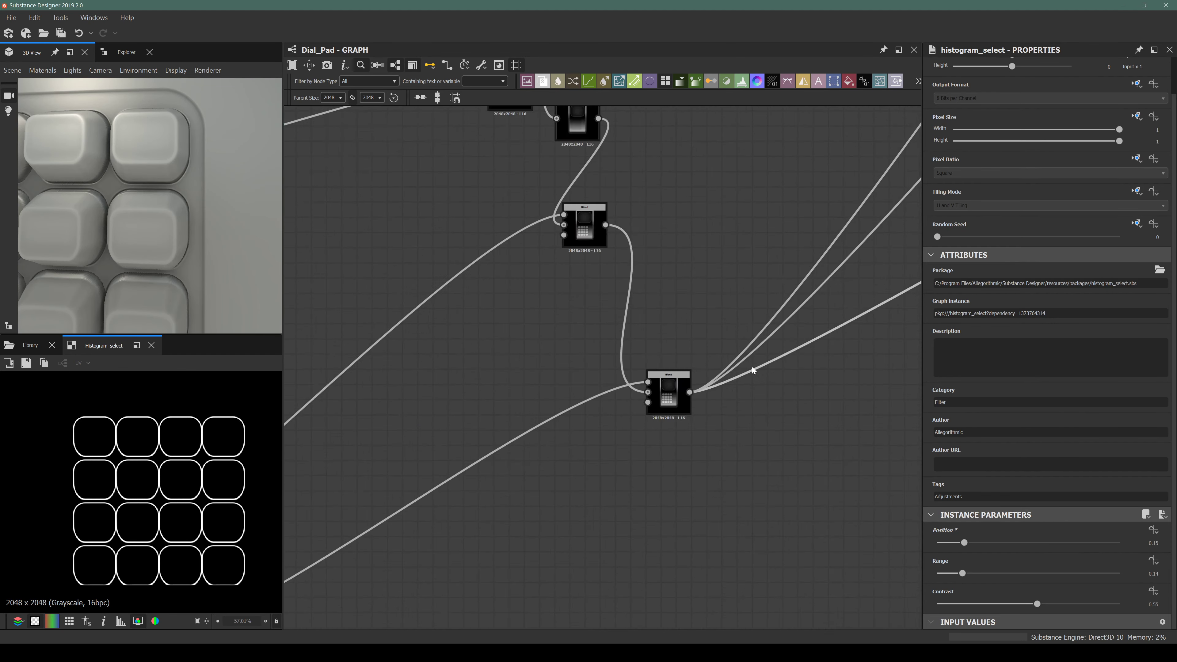
left_click(625, 430)
key("space")
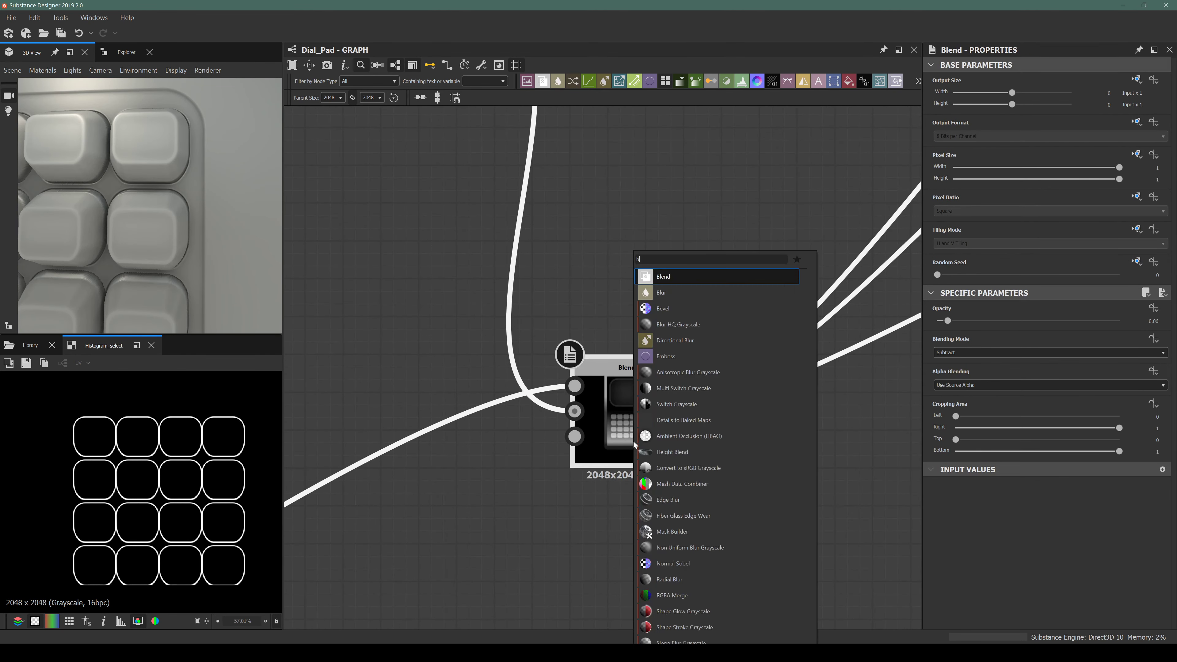
type("blend")
key("Return")
Add an Edge Detect node below the Histogram Select node and feed it from the Histogram Select output.
scroll(633, 442, "down", 4)
middle_click_drag(555, 399, 701, 195)
middle_click_drag(482, 445, 615, 366)
key("space")
type("edge")
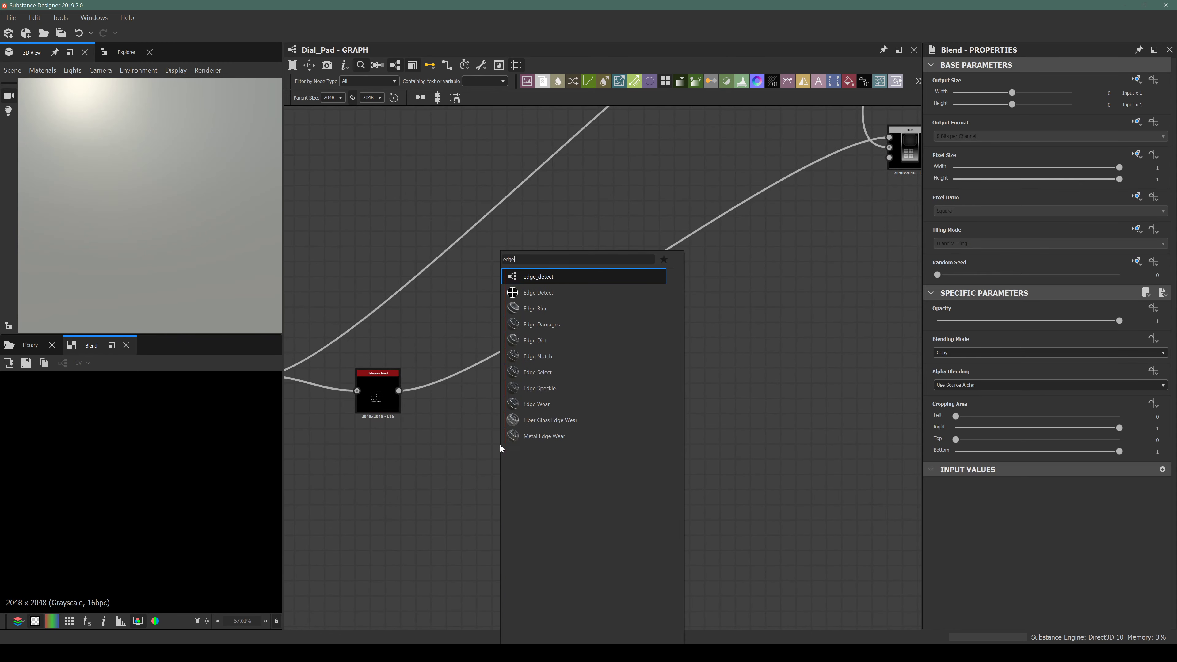
key("Return")
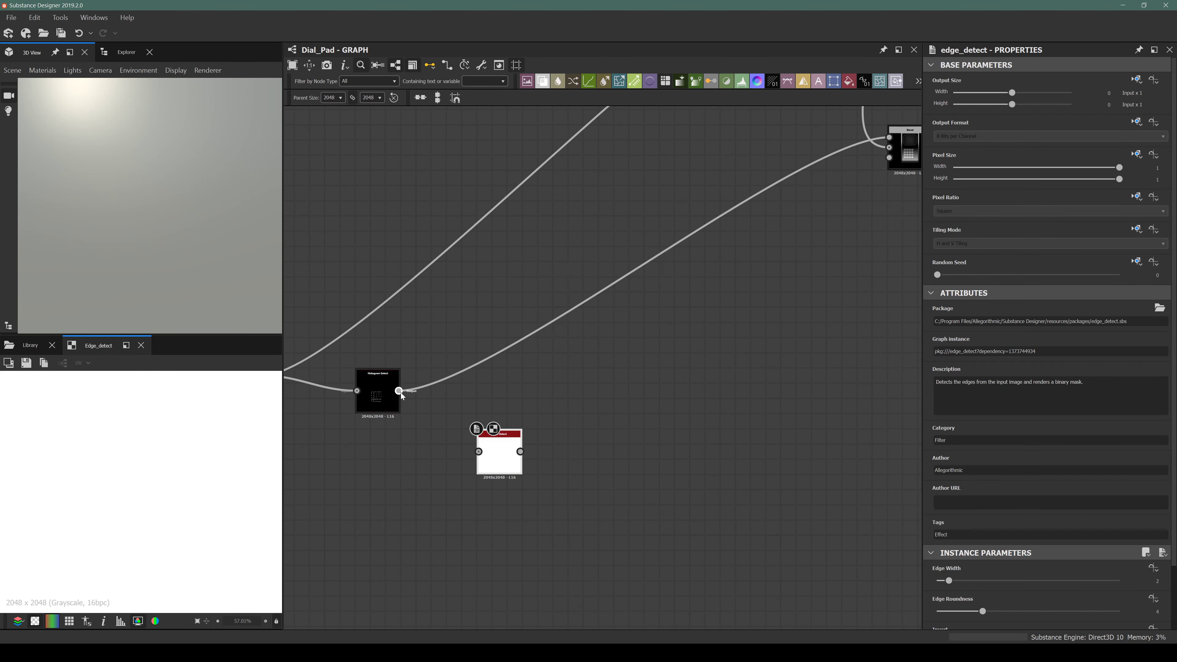
left_click_drag(398, 390, 479, 451)
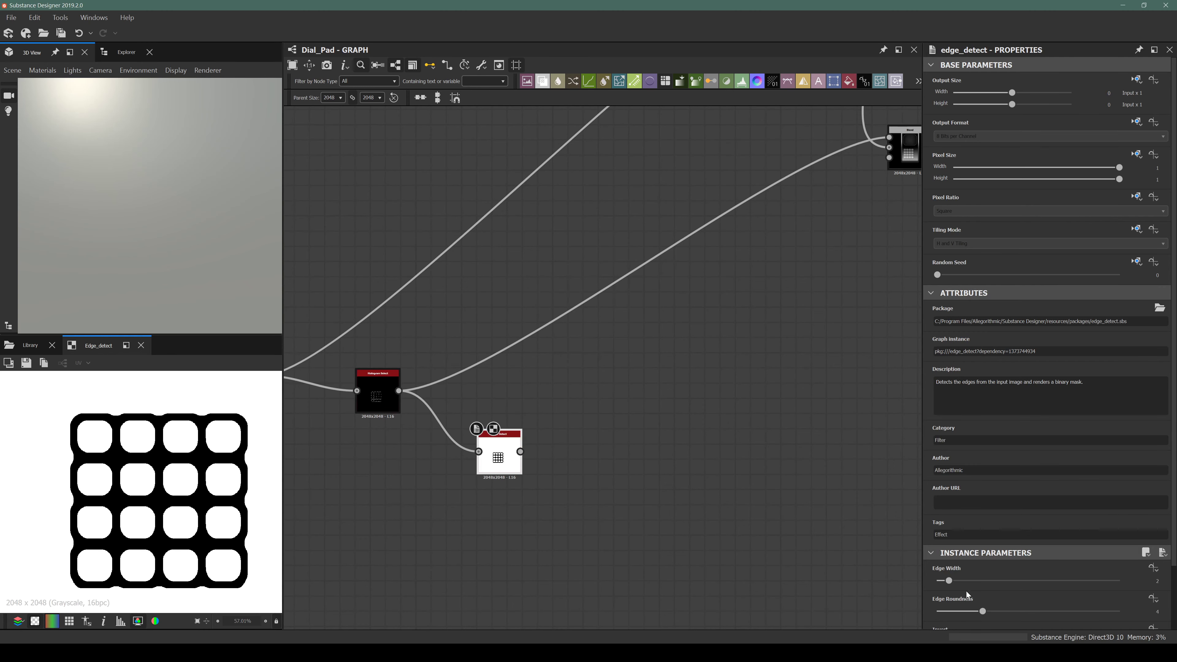
Set the Edge Detect node's Edge Roundness to 0, Invert to True and Edge Width to about 1.3.
left_click_drag(950, 614, 941, 582)
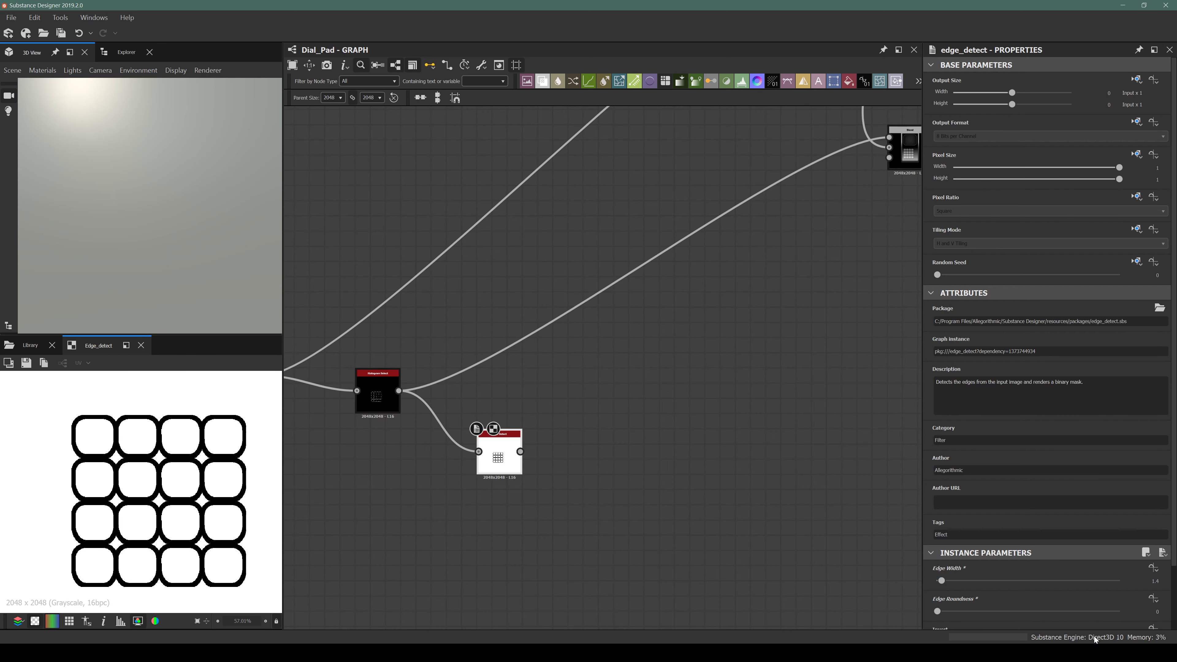
scroll(1052, 580, "down", 1)
left_click(1050, 572)
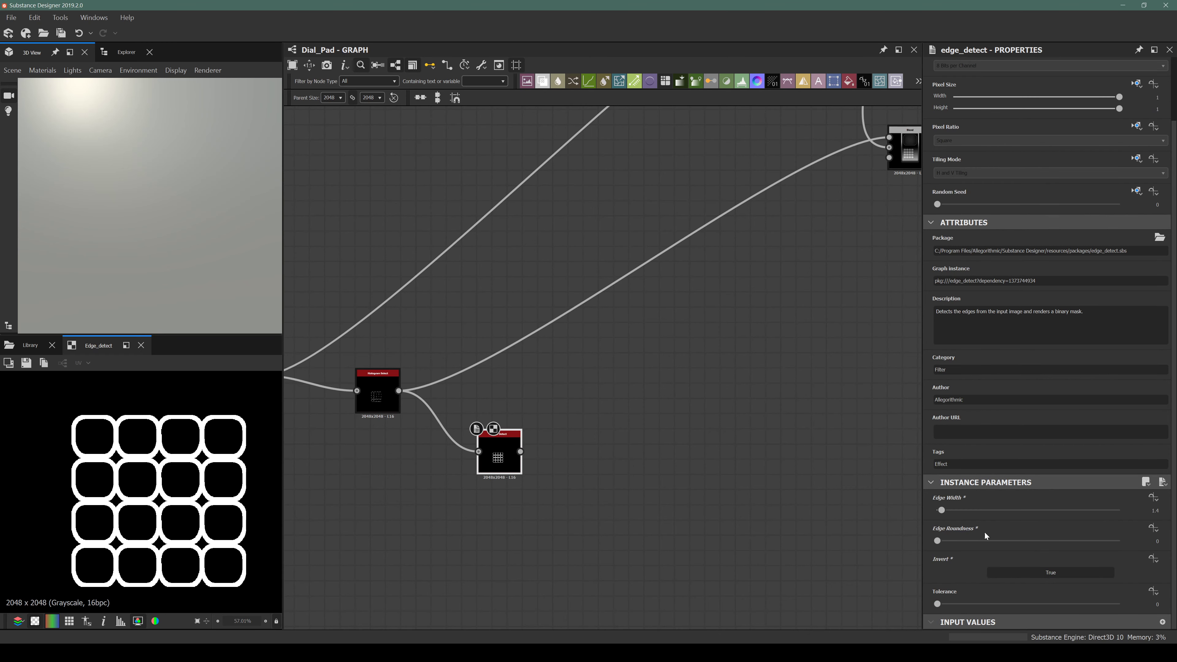
left_click(935, 510)
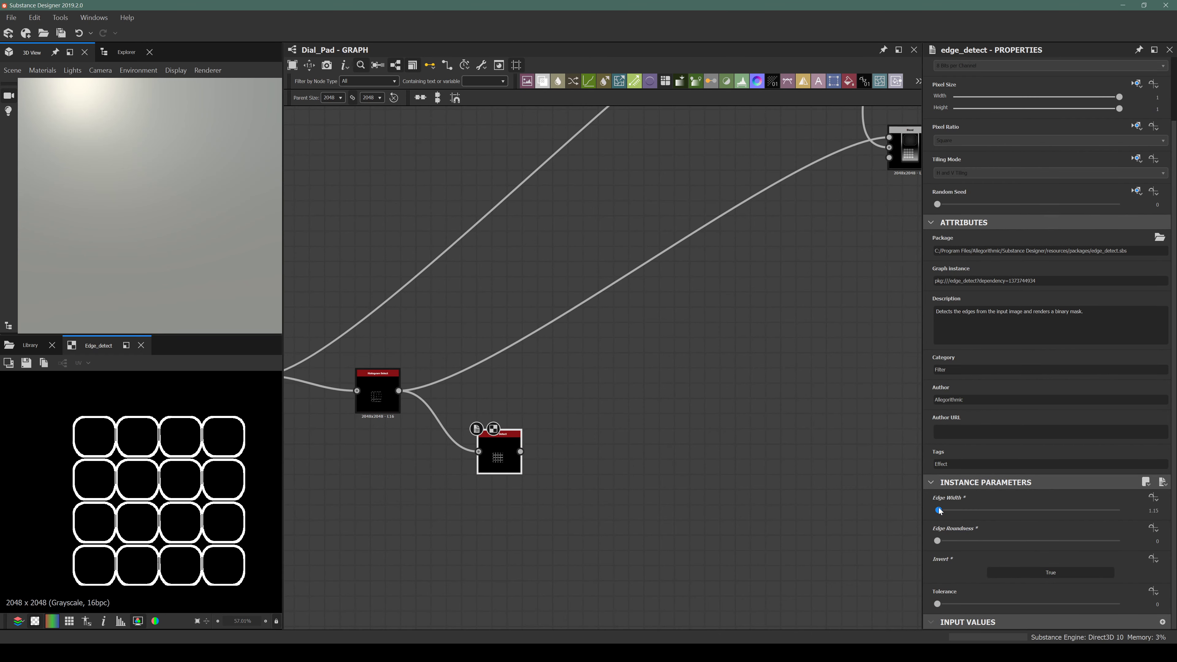
left_click_drag(939, 511, 940, 510)
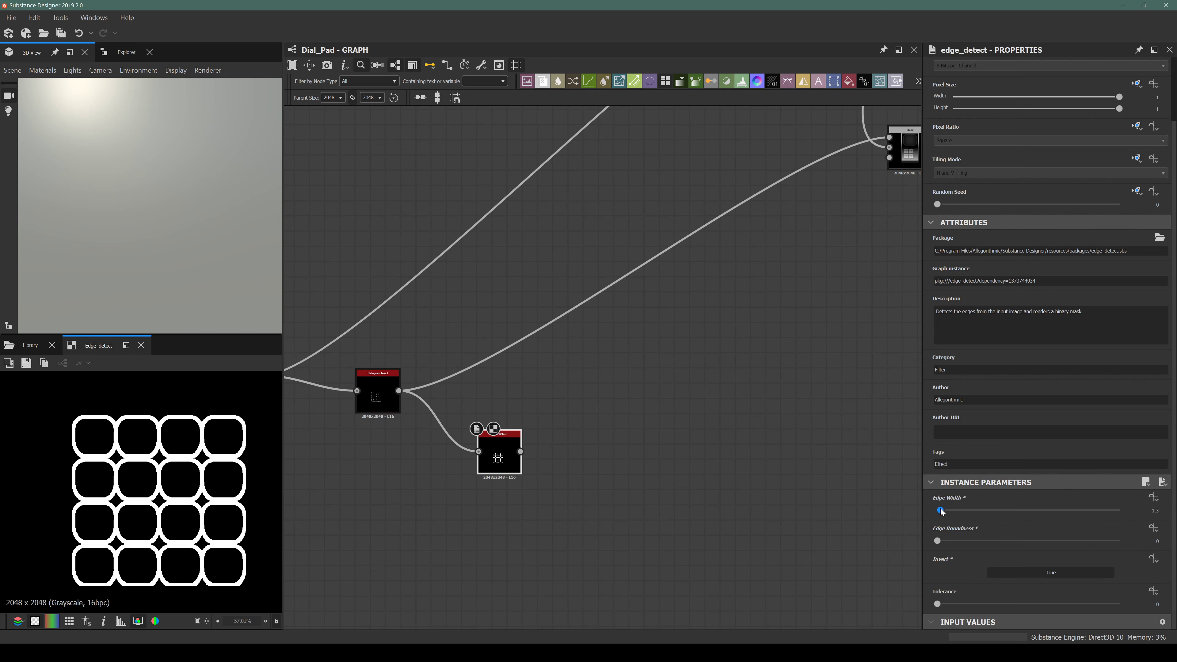
Add a Blur HQ Grayscale node after Edge Detect, with Quality 1 and Intensity about 1.88.
key("space")
type("blur")
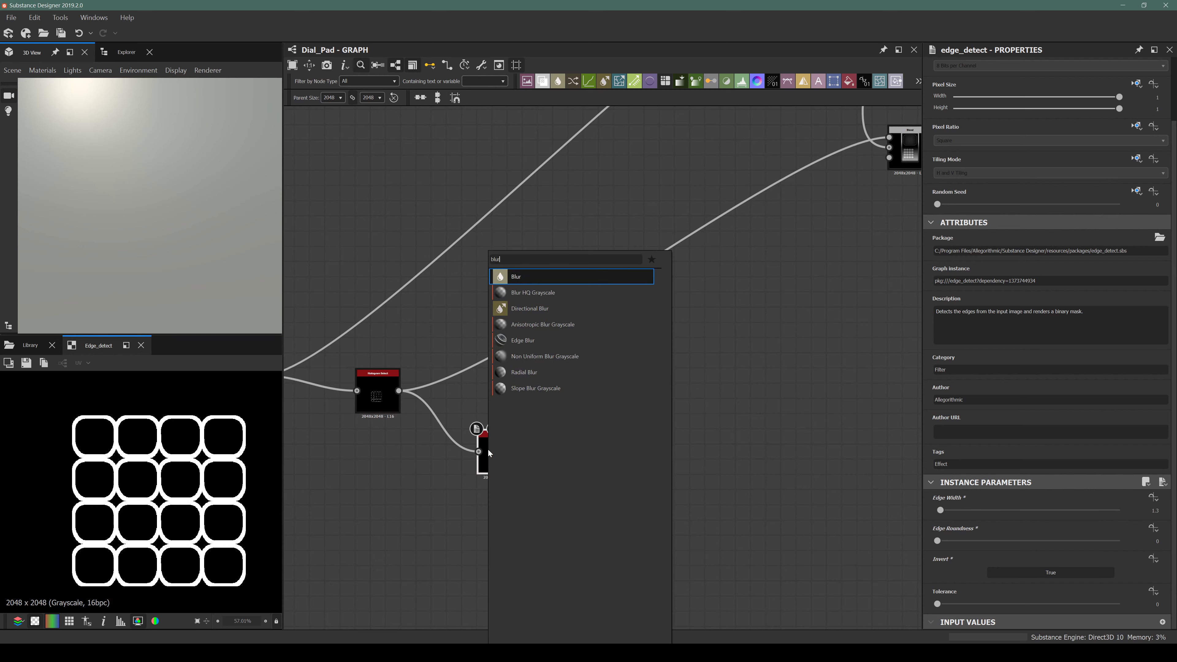
key("Down")
key("Return")
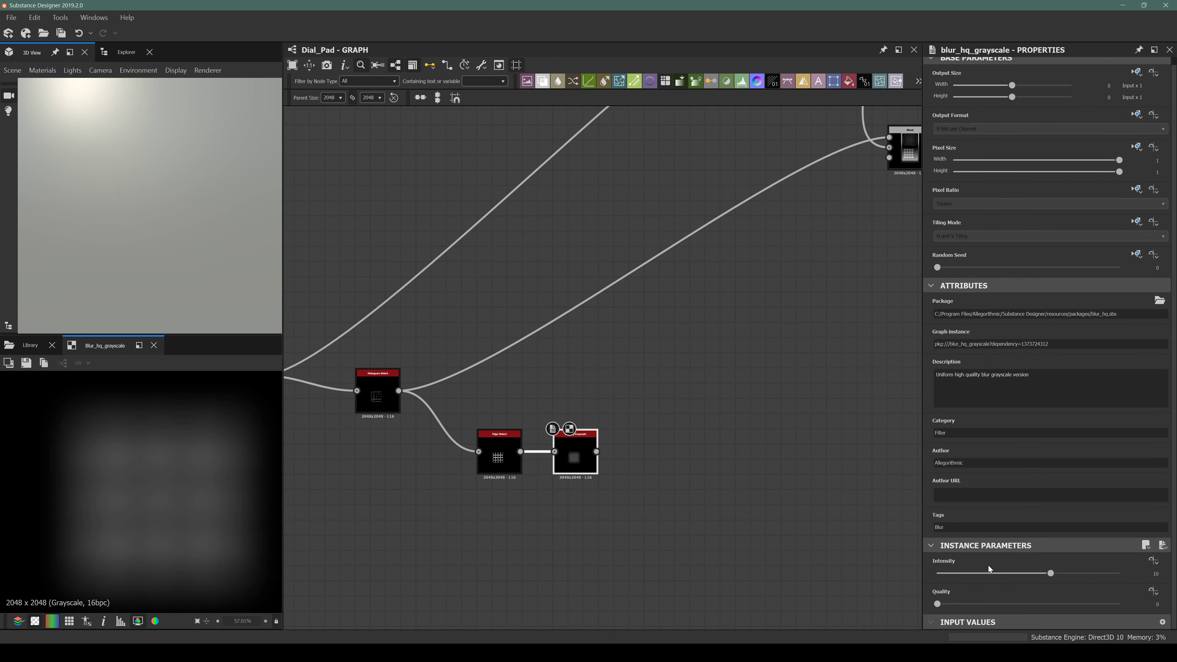
left_click(1117, 604)
left_click(941, 573)
left_click_drag(941, 574, 958, 581)
scroll(954, 576, "up", 1)
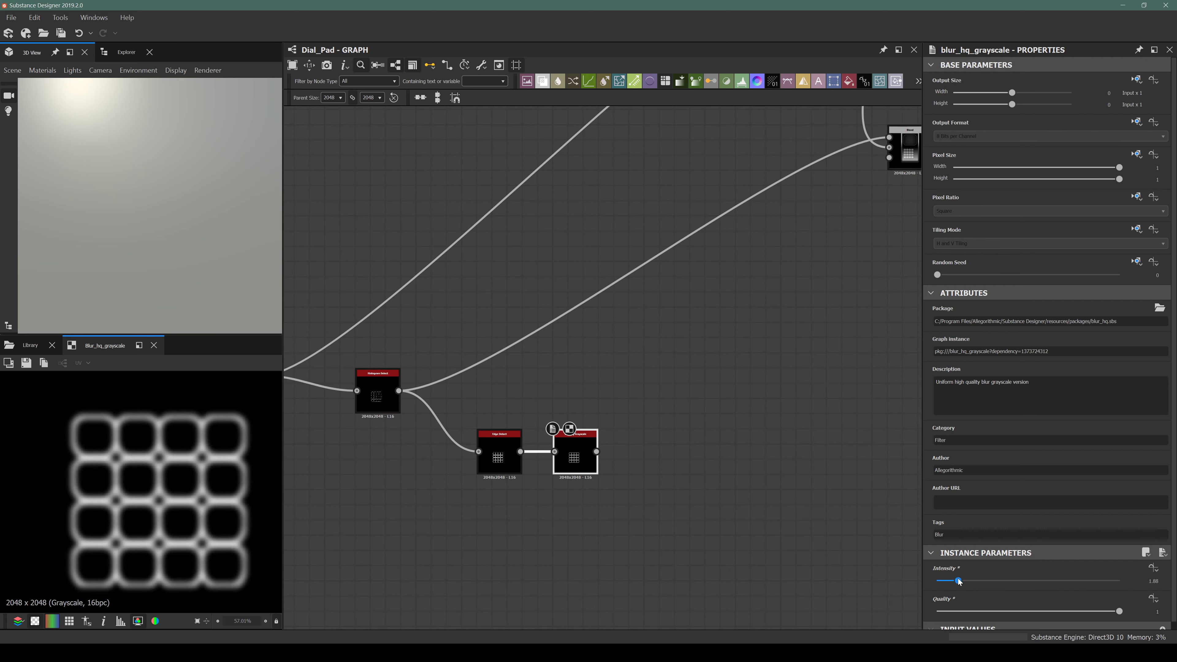
Add a Curve node after the blur and bend its curve slightly downward with a point at about 0.58 horizontally and 0.40 vertically.
key("space")
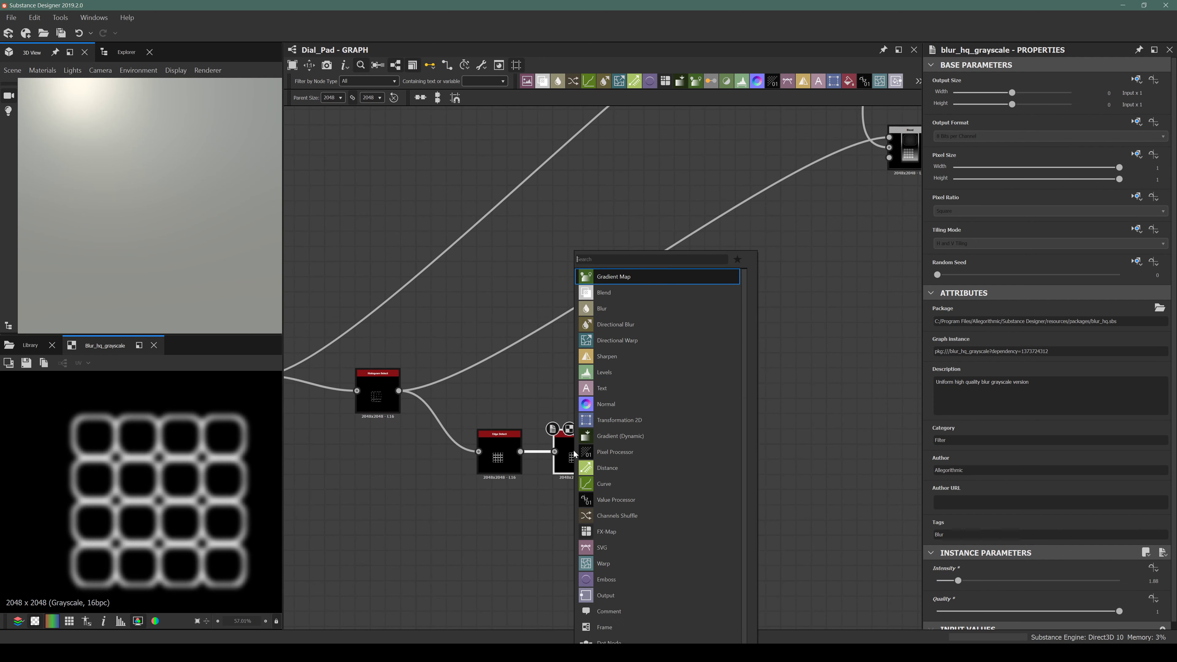
type("cur")
key("Return")
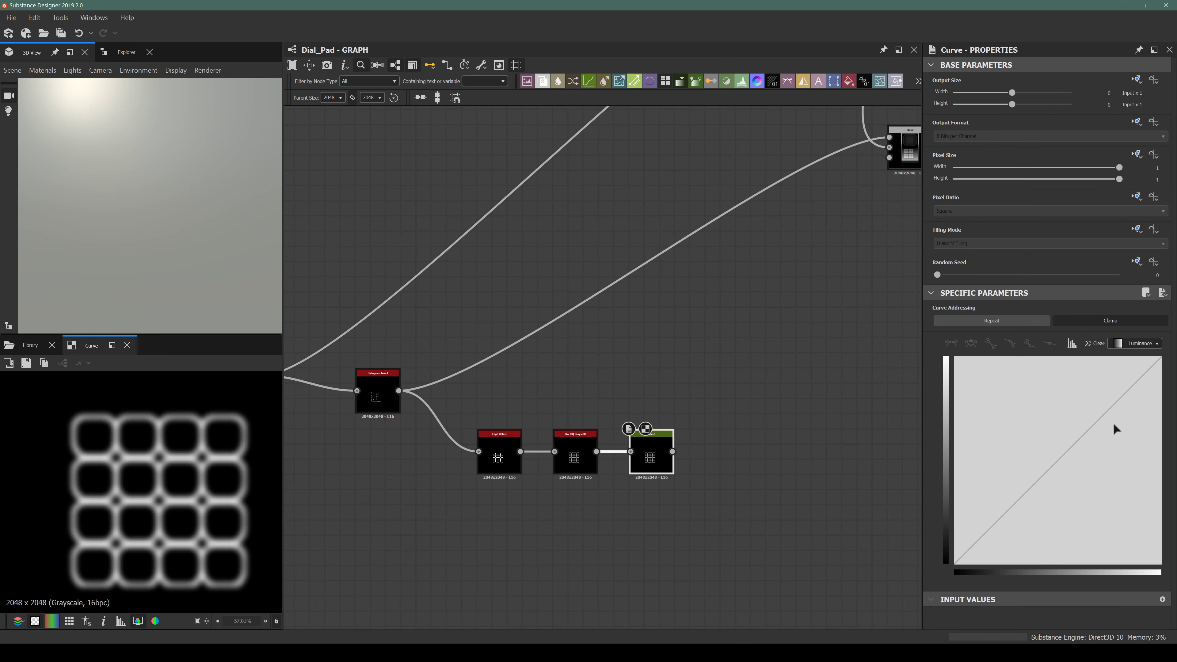
double_click(1042, 488)
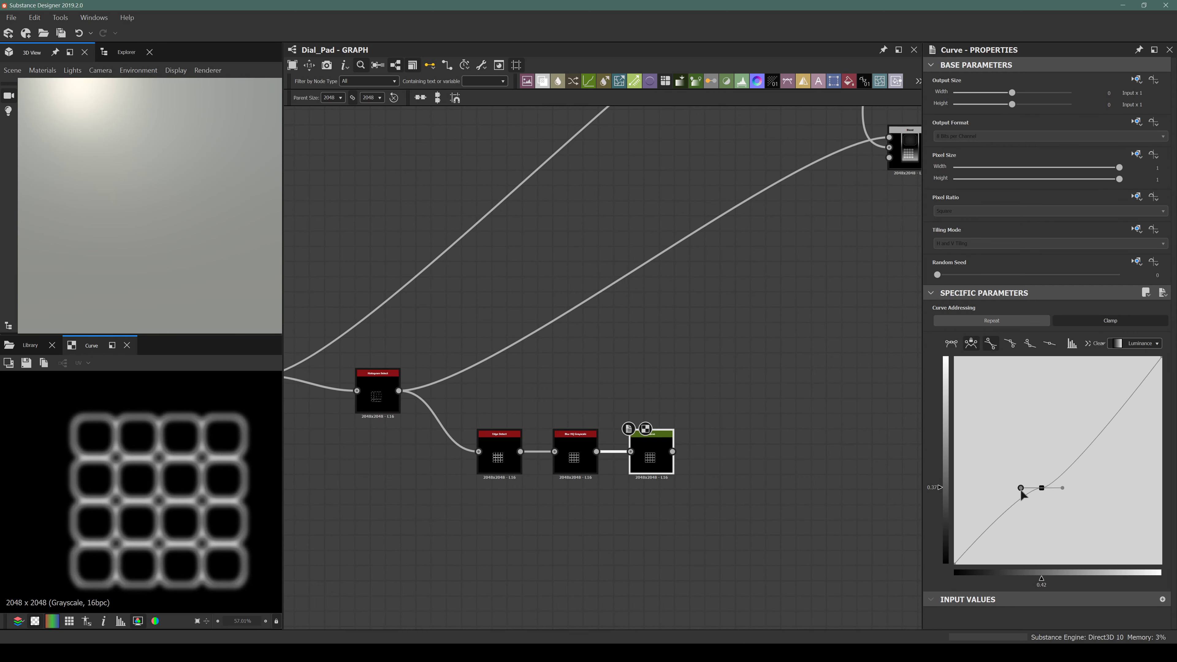
left_click_drag(1020, 489, 1076, 483)
middle_click_drag(688, 412, 452, 447)
scroll(468, 459, "down", 3)
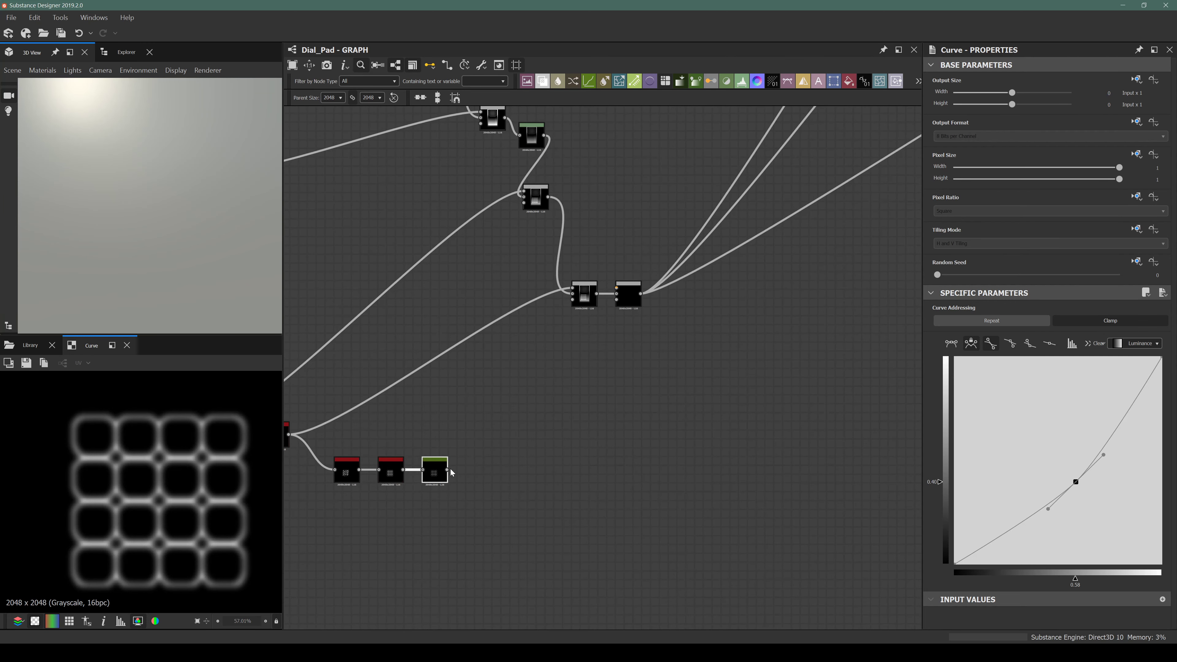
Feed the Curve output into the last Blend node, using the Add (Linear Dodge) blending mode and an opacity of about 0.32.
left_click_drag(452, 472, 617, 299)
left_click(636, 298)
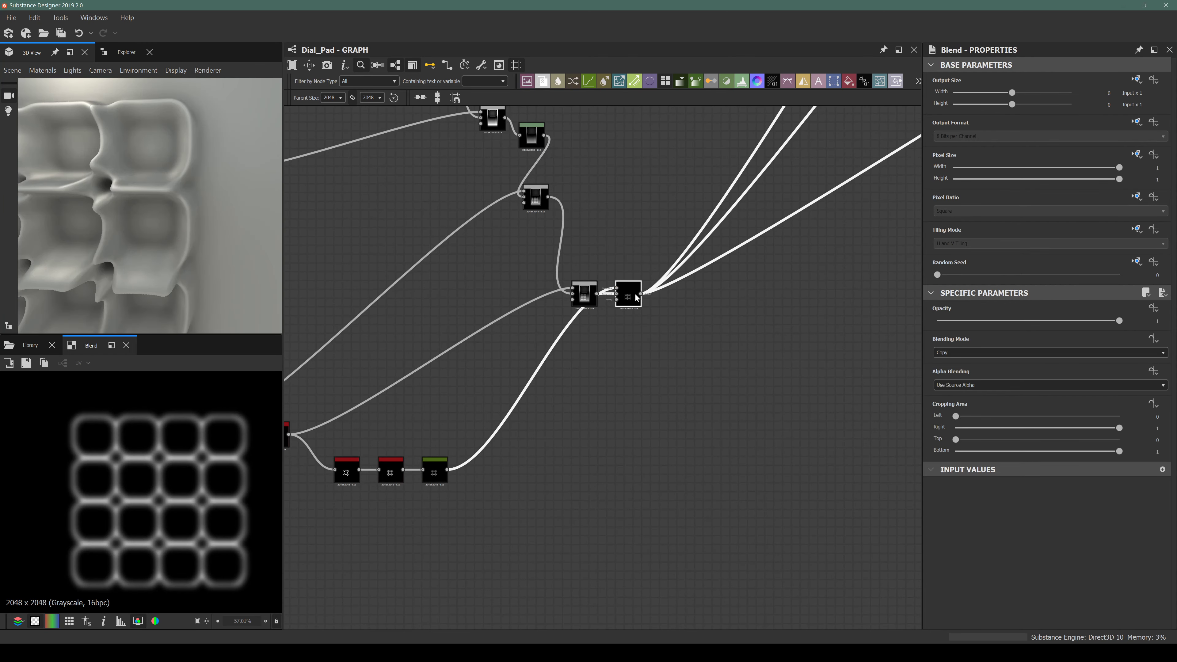
left_click(974, 355)
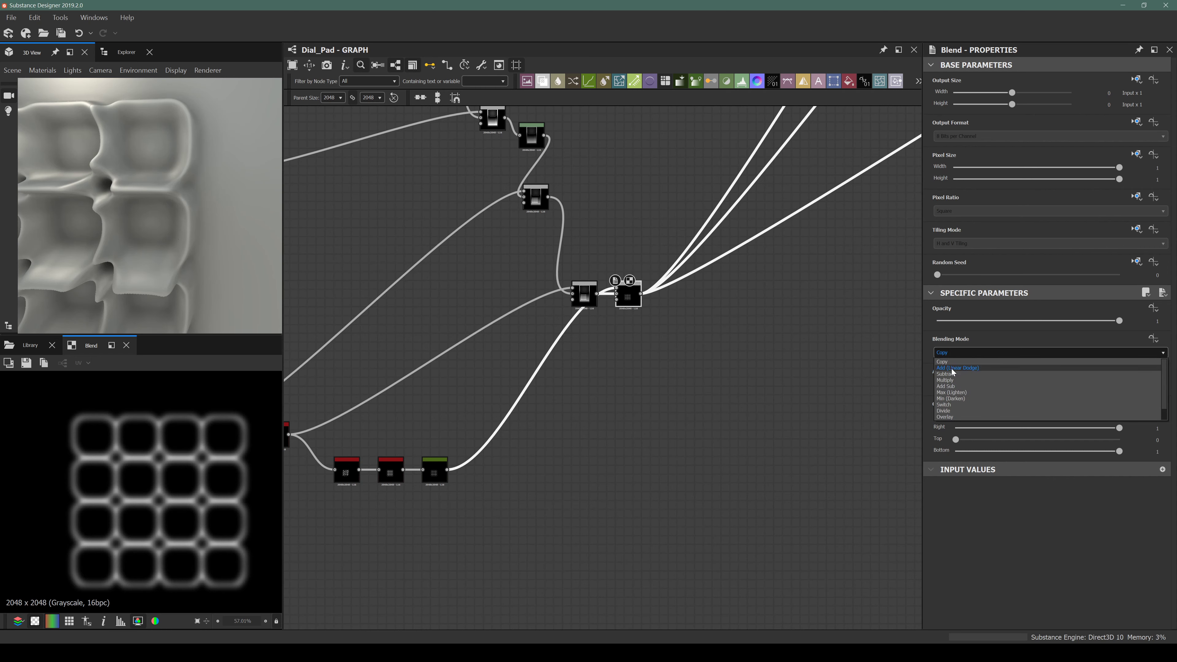
left_click(954, 368)
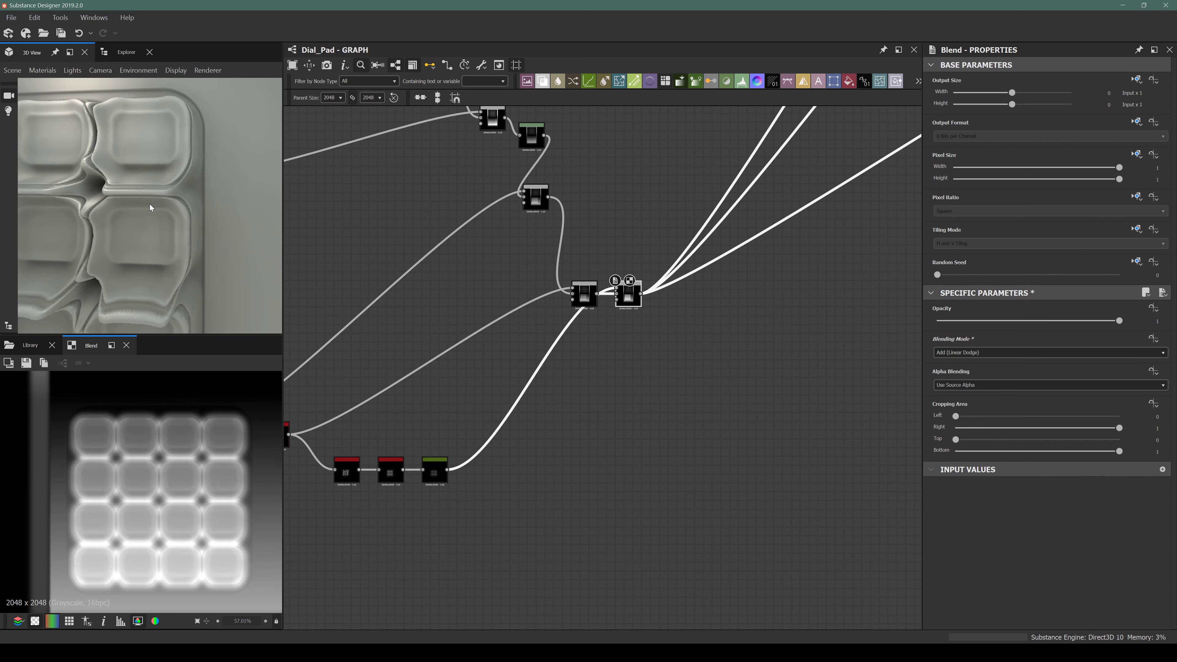
left_click_drag(150, 207, 255, 255)
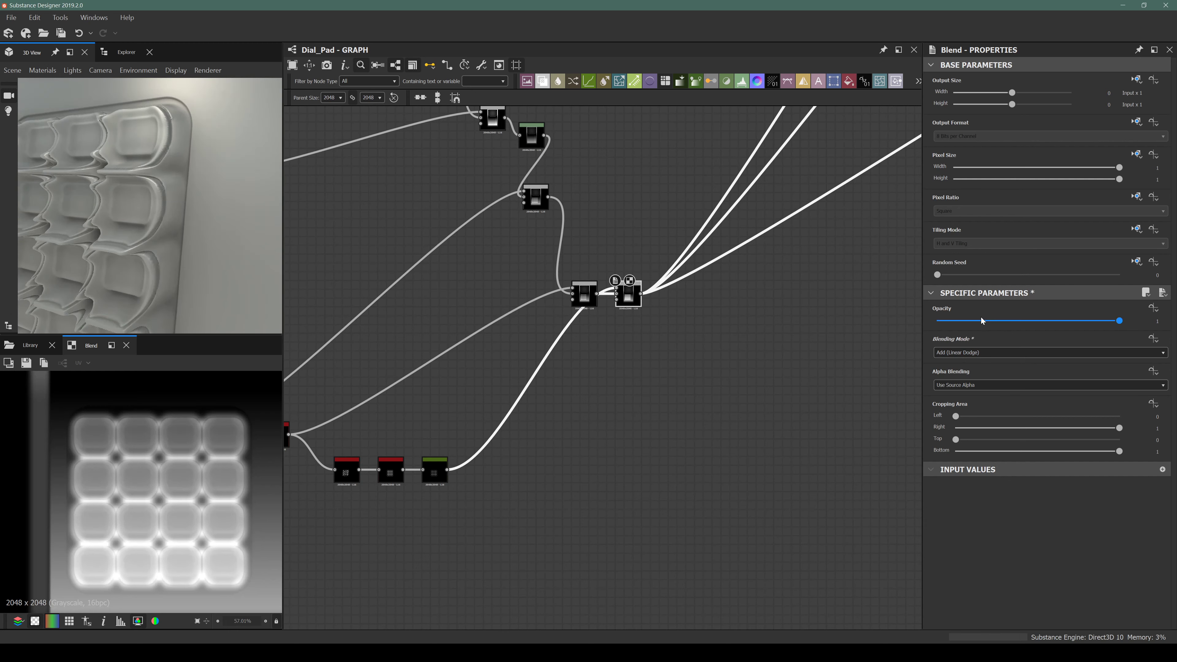
mouse_move(982, 320)
left_mouse_down()
mouse_move(947, 321)
mouse_move(996, 319)
left_mouse_up()
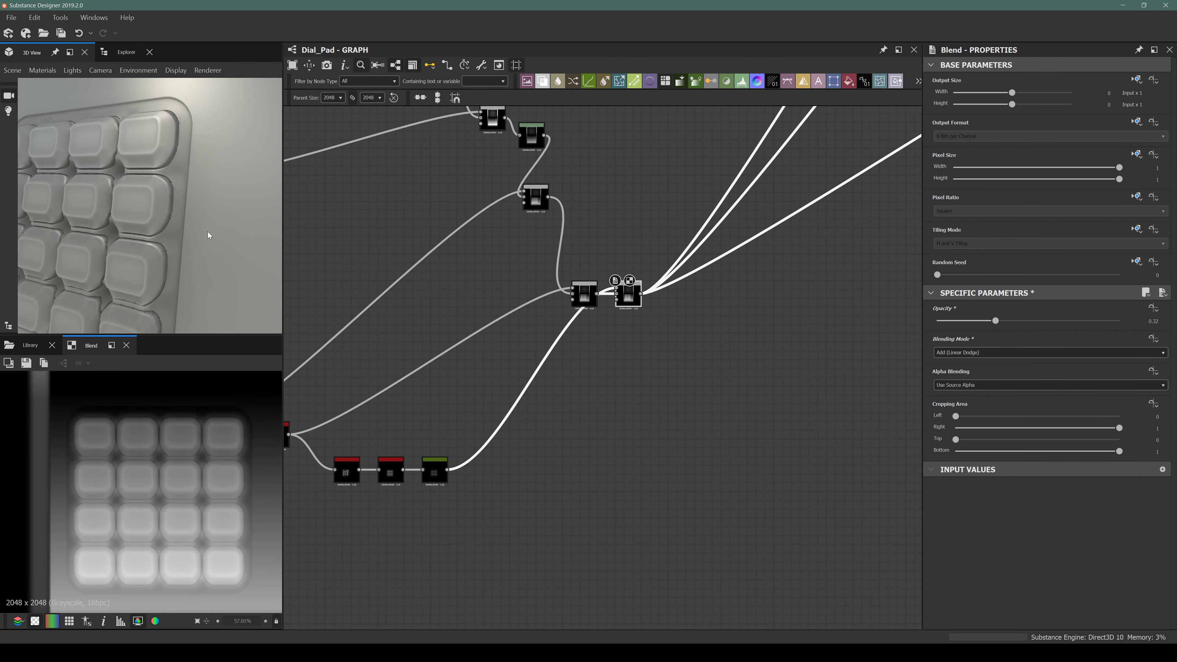
left_click_drag(106, 237, 192, 185)
scroll(131, 199, "up", 4)
scroll(97, 232, "down", 5)
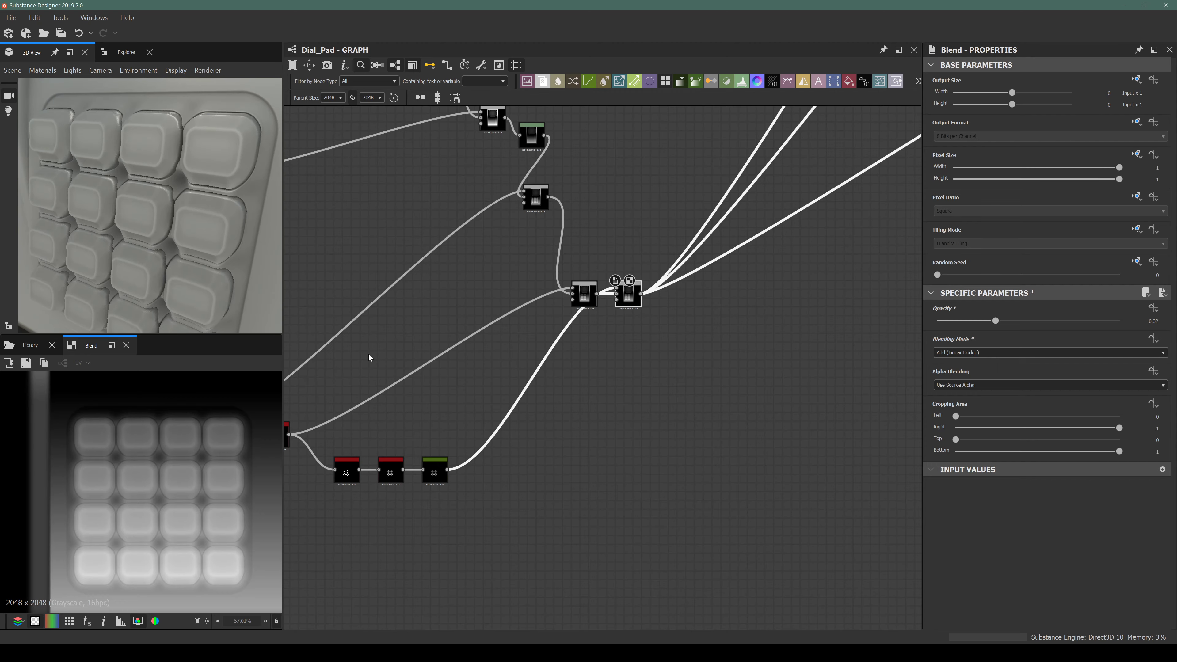
Connect the Histogram Select output directly to the Blur HQ Grayscale input, bypassing Edge Detect, and inspect the keys in the 3D view.
scroll(421, 475, "up", 5)
middle_click_drag(421, 478, 621, 500)
scroll(621, 500, "down", 4)
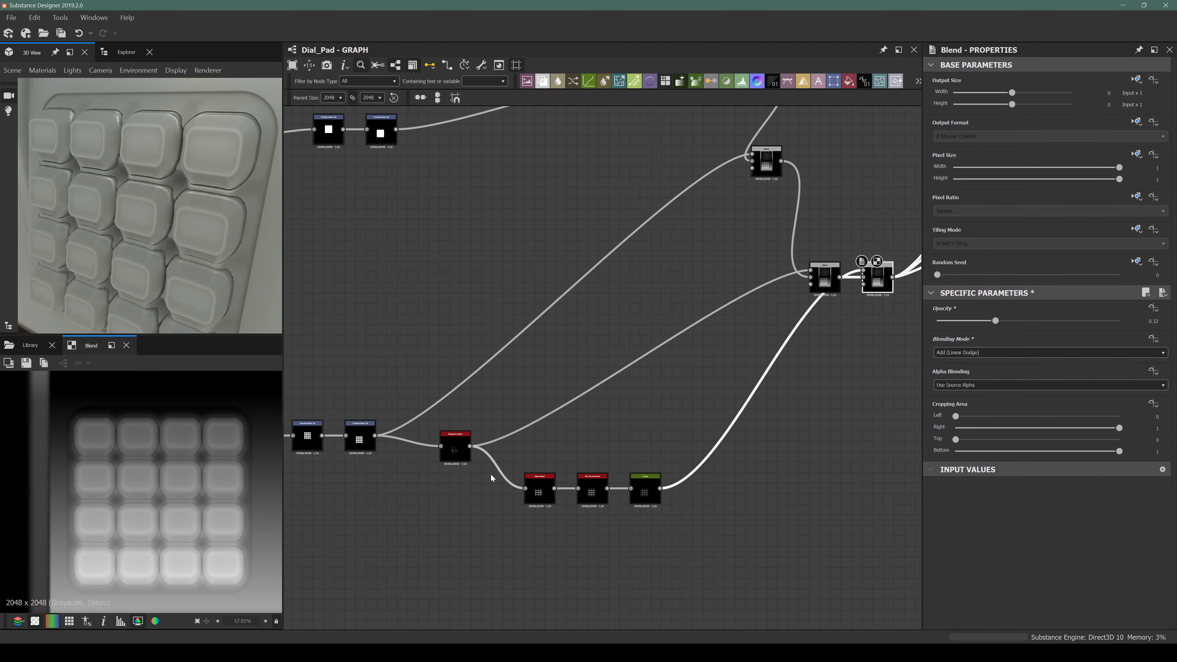
scroll(466, 443, "up", 4)
left_click_drag(488, 424, 656, 515)
scroll(656, 466, "up", 3)
scroll(576, 447, "down", 3)
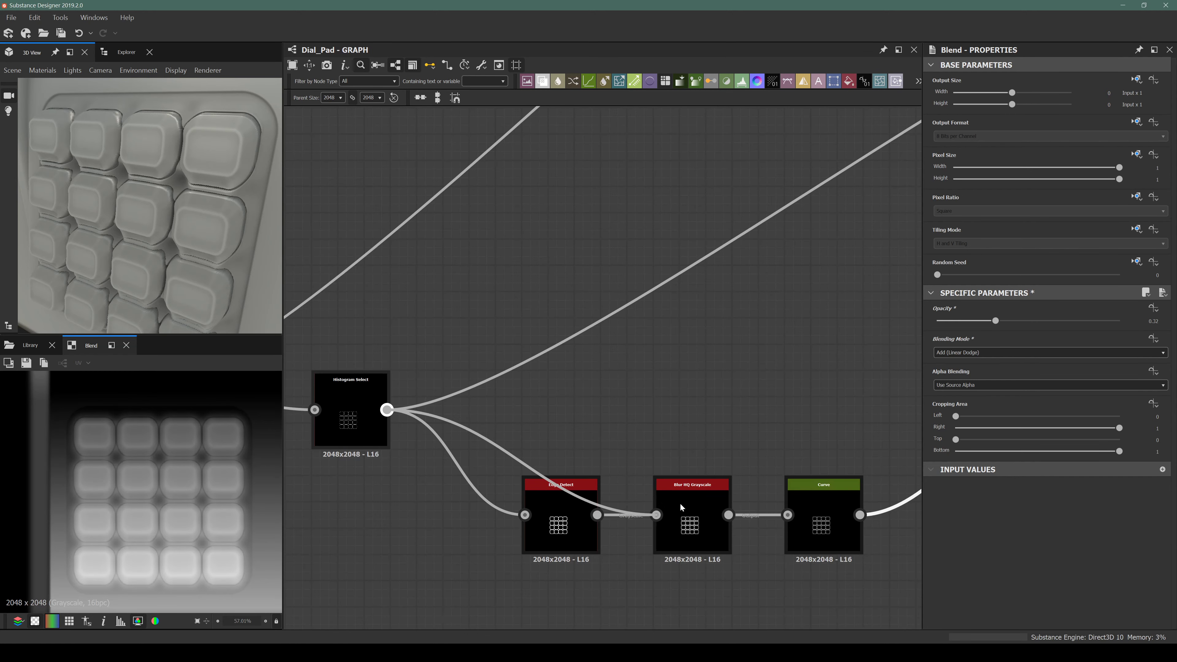
left_click_drag(208, 264, 205, 215)
middle_click_drag(204, 215, 173, 194)
scroll(192, 172, "up", 5)
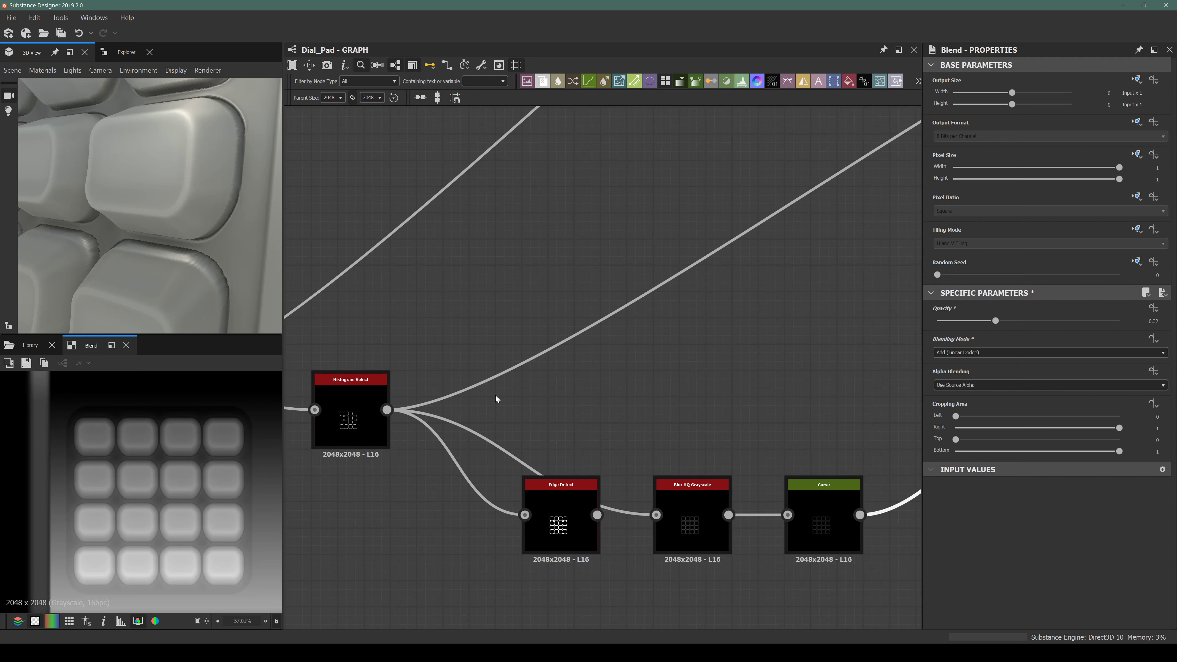
Insert an Auto Levels node between the Blur HQ Grayscale and Curve nodes, moving the Curve node aside to make room.
double_click(362, 414)
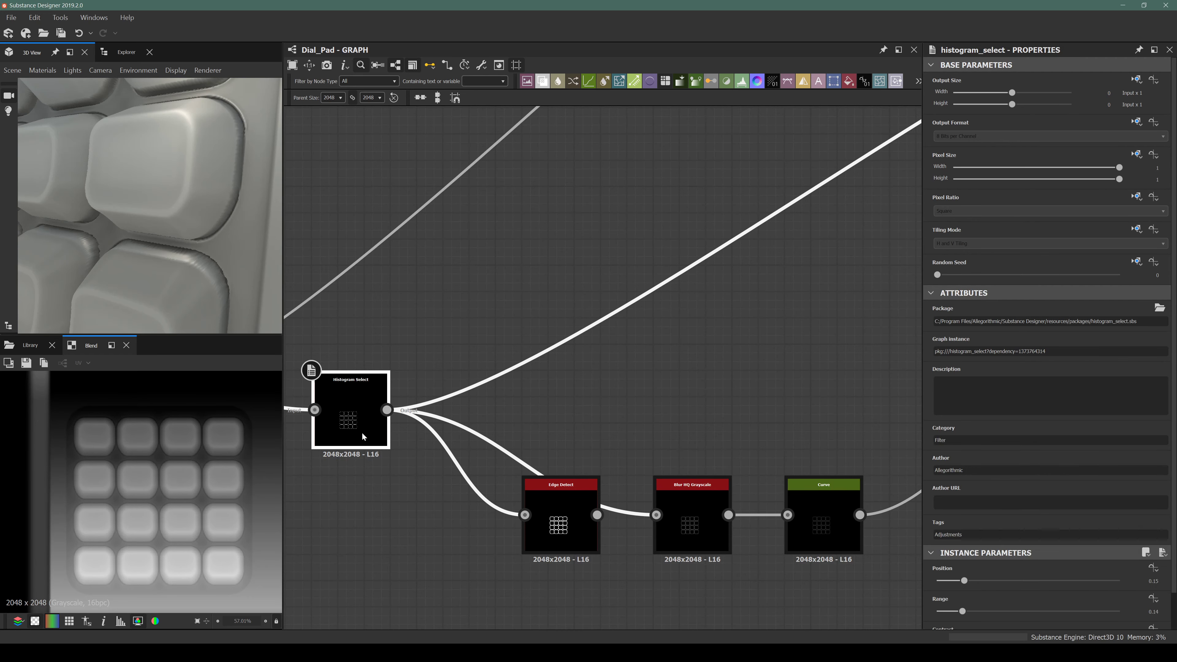
double_click(695, 523)
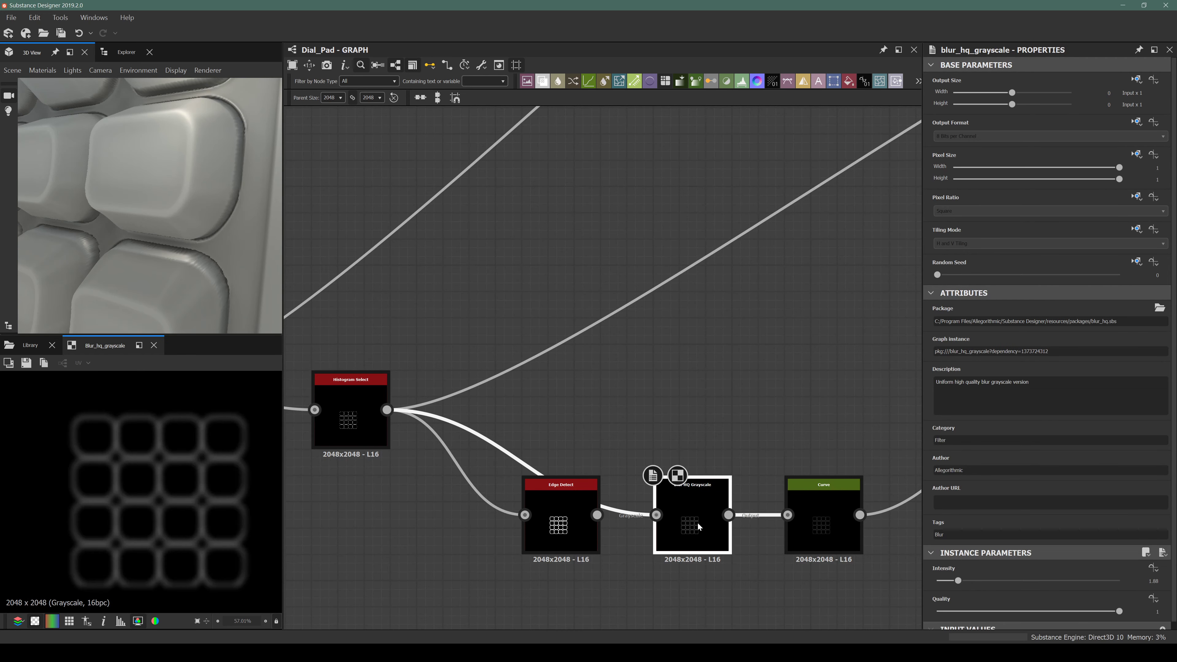
double_click(828, 523)
middle_click_drag(714, 510, 540, 507)
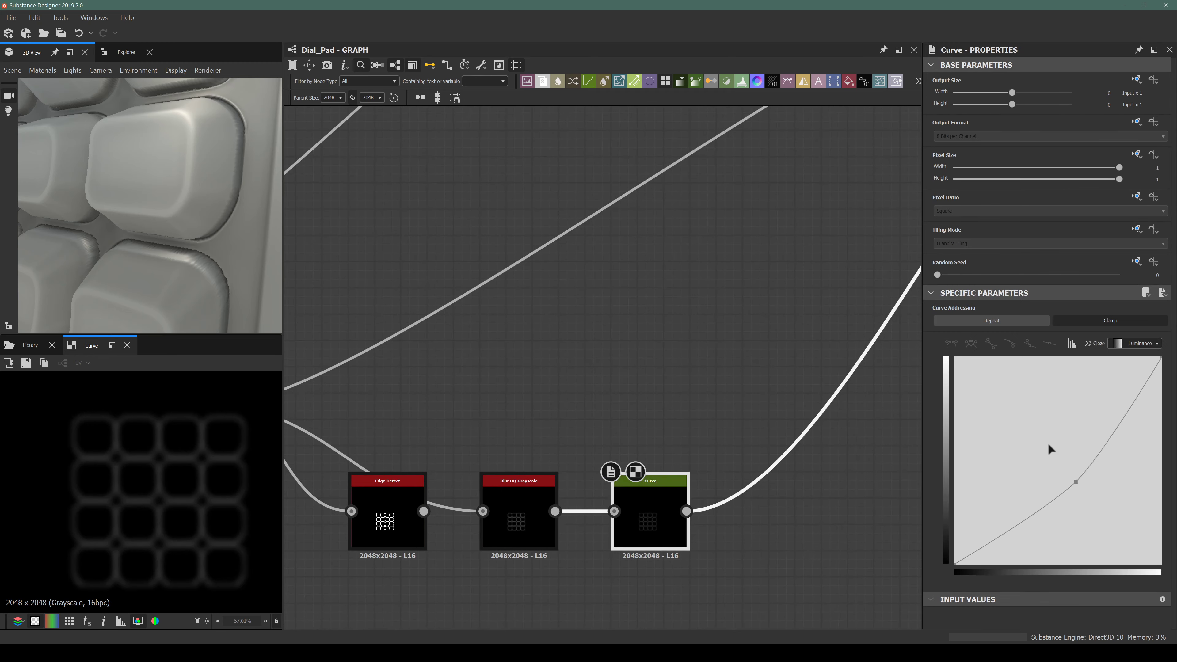
left_click_drag(671, 496, 881, 498)
left_click(642, 511)
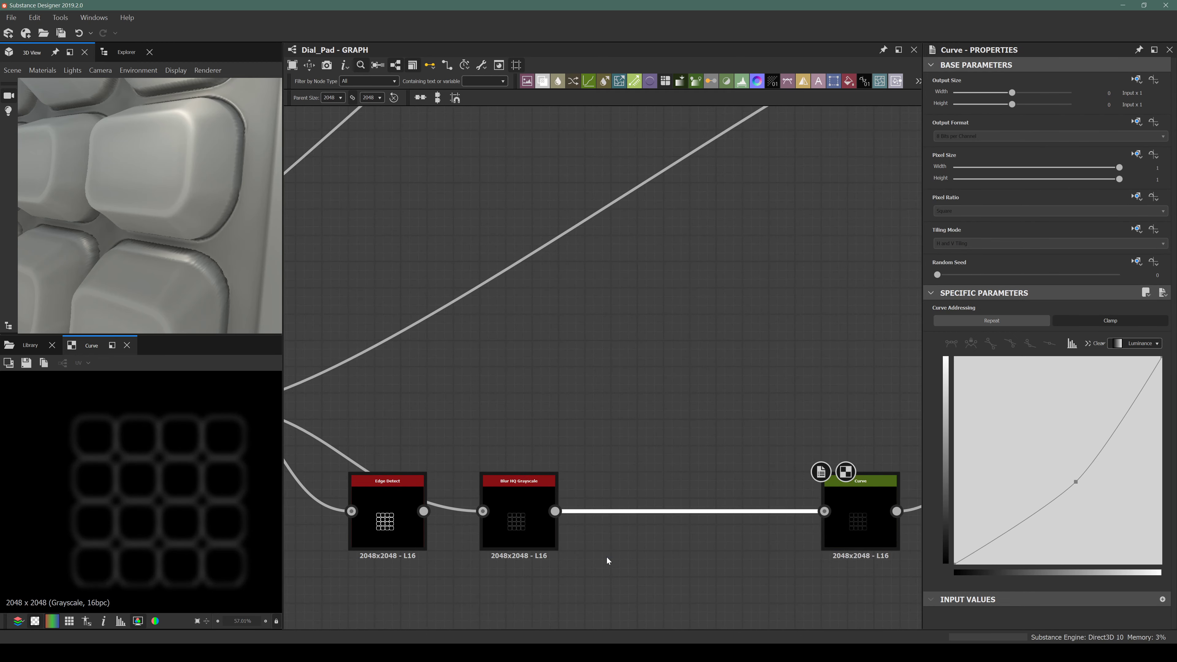
key("space")
type("auto")
key("Return")
scroll(128, 173, "down", 5)
left_click_drag(127, 173, 183, 272)
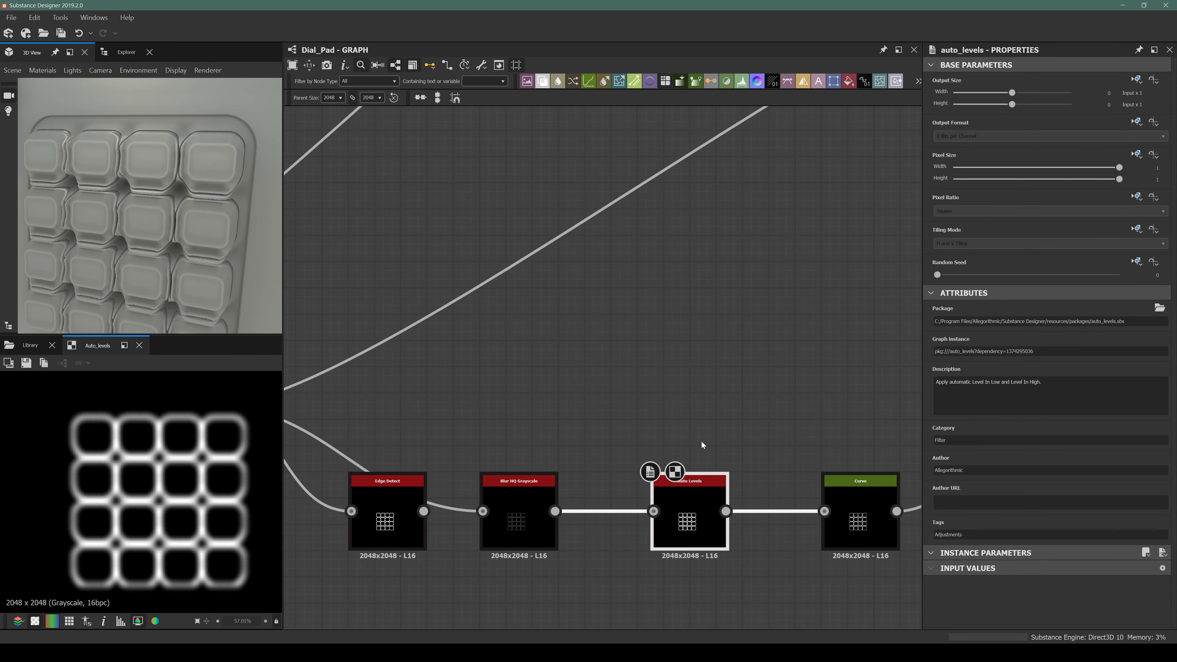
Reduce the Blur HQ Grayscale intensity to 0.75 and inspect the key edges up close in the 3D view.
middle_click_drag(744, 452, 460, 466)
scroll(463, 476, "down", 3)
middle_click_drag(685, 285, 600, 342)
scroll(601, 342, "up", 3)
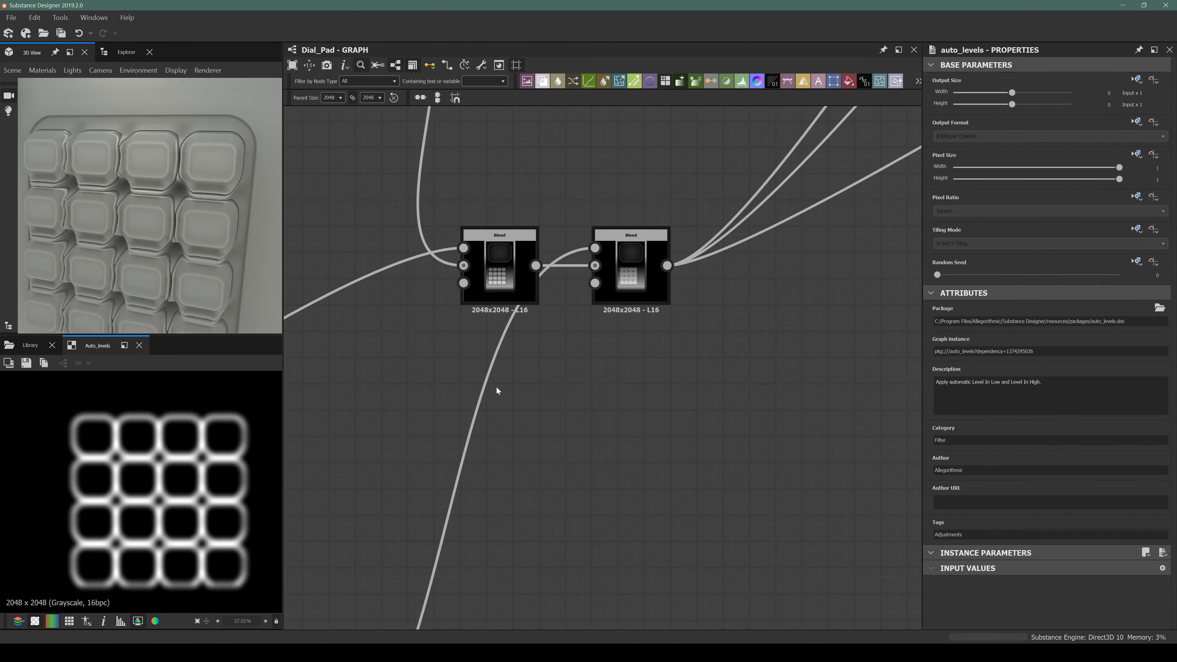
middle_click_drag(310, 524, 606, 308)
middle_click_drag(431, 502, 636, 366)
scroll(424, 451, "up", 2)
left_click(424, 452)
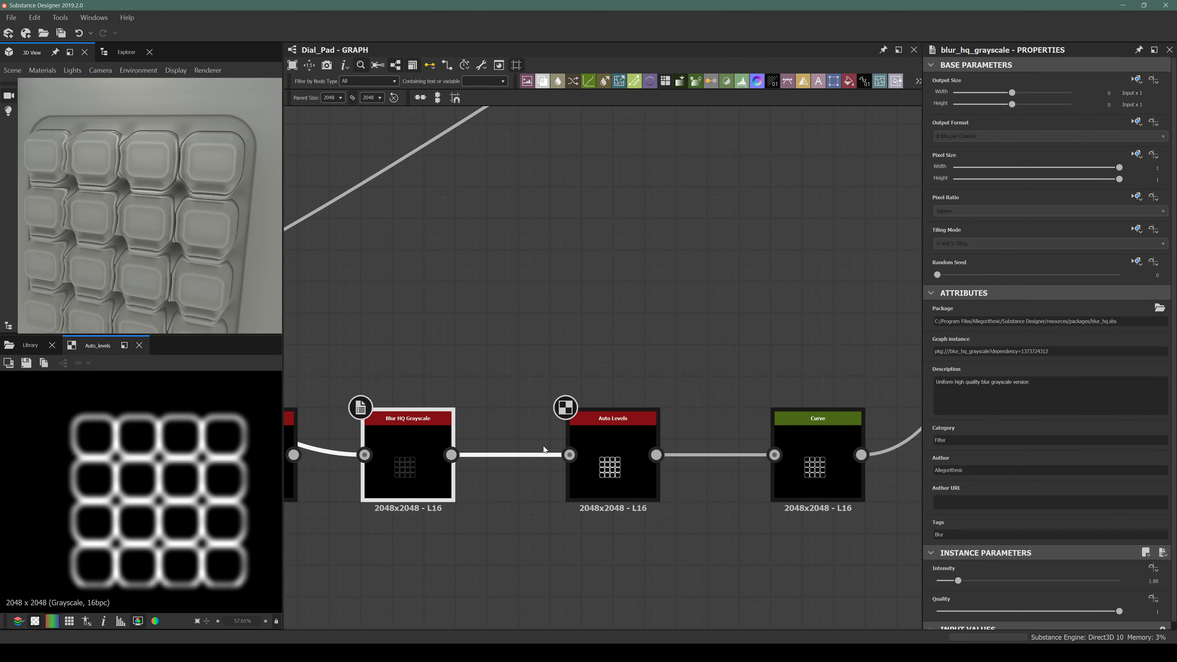
left_click_drag(957, 581, 945, 586)
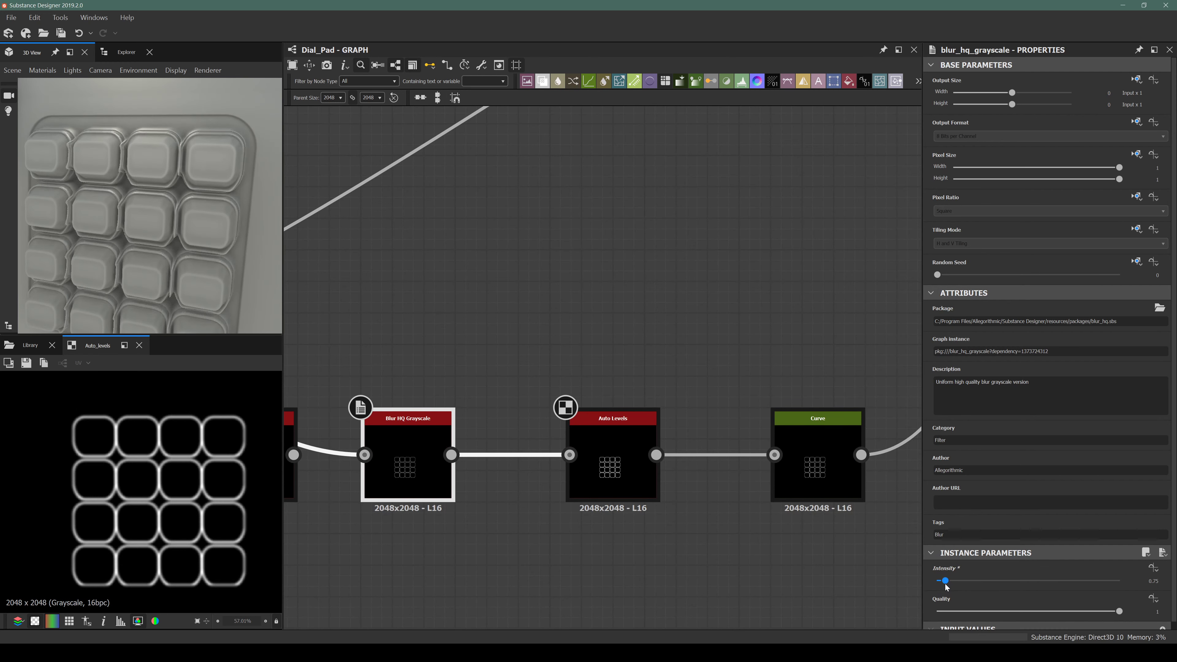
left_click_drag(274, 247, 167, 183)
middle_click_drag(430, 423, 623, 353)
scroll(623, 353, "down", 4)
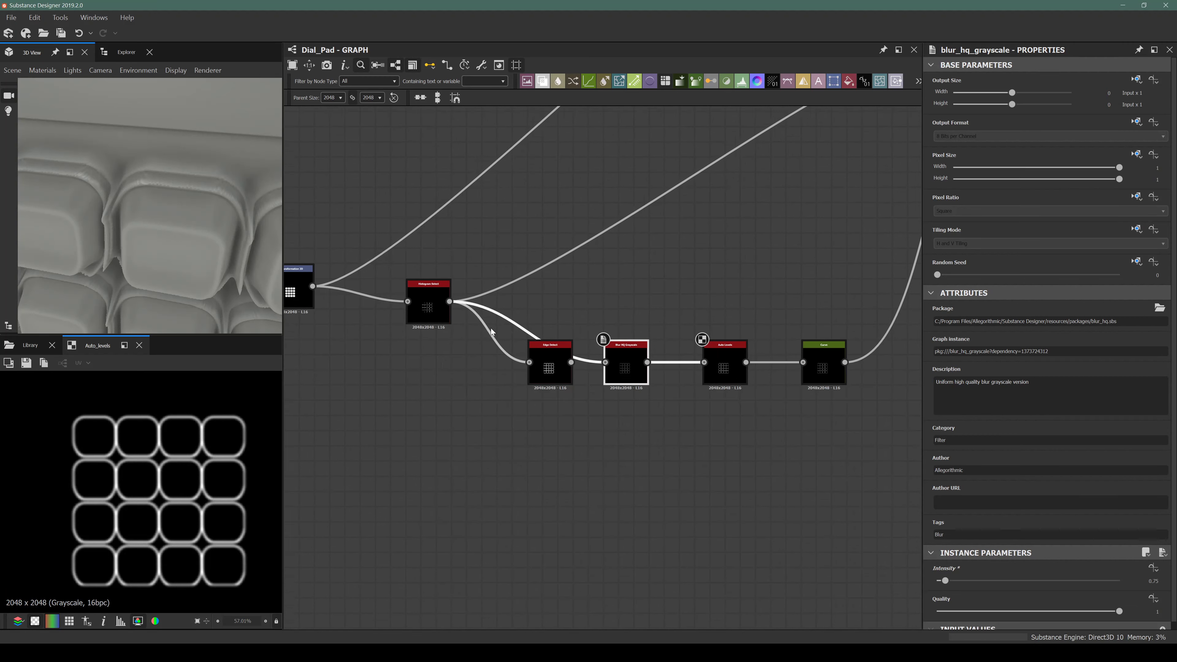
Duplicate the Histogram Select node, feed the copy into Blur HQ Grayscale, and set the copy's Position to about 0.13.
left_click(424, 295)
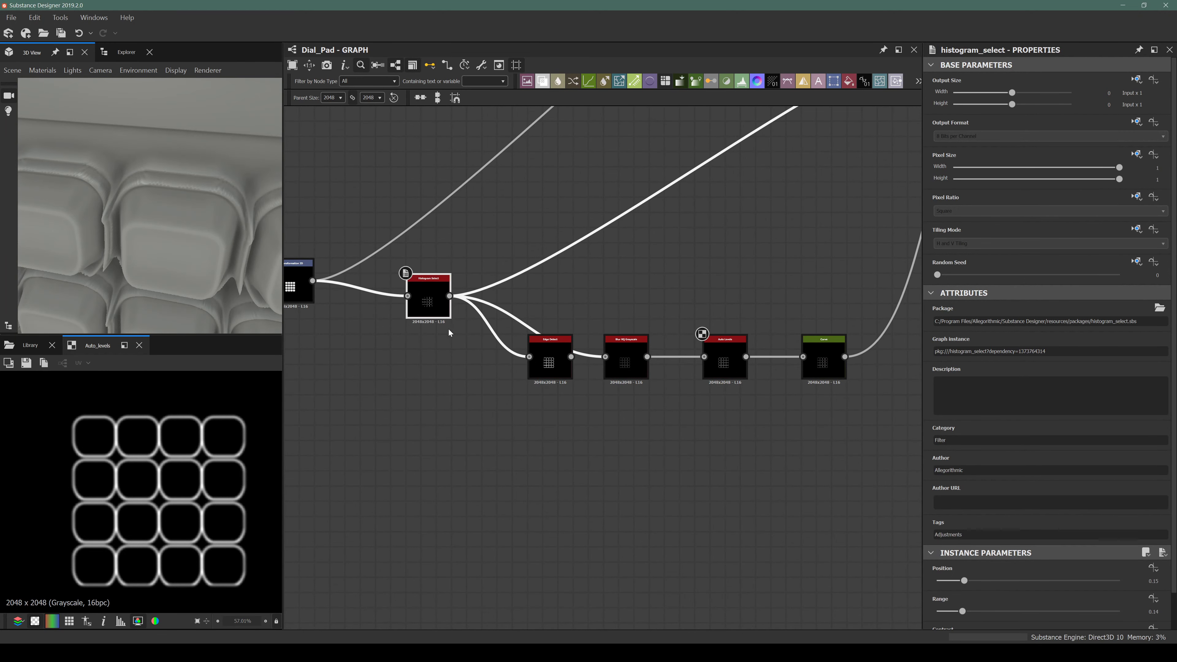
key("ctrl+d")
left_click_drag(613, 376, 664, 277)
scroll(495, 471, "up", 3)
left_click_drag(569, 288, 475, 341)
left_click(461, 471)
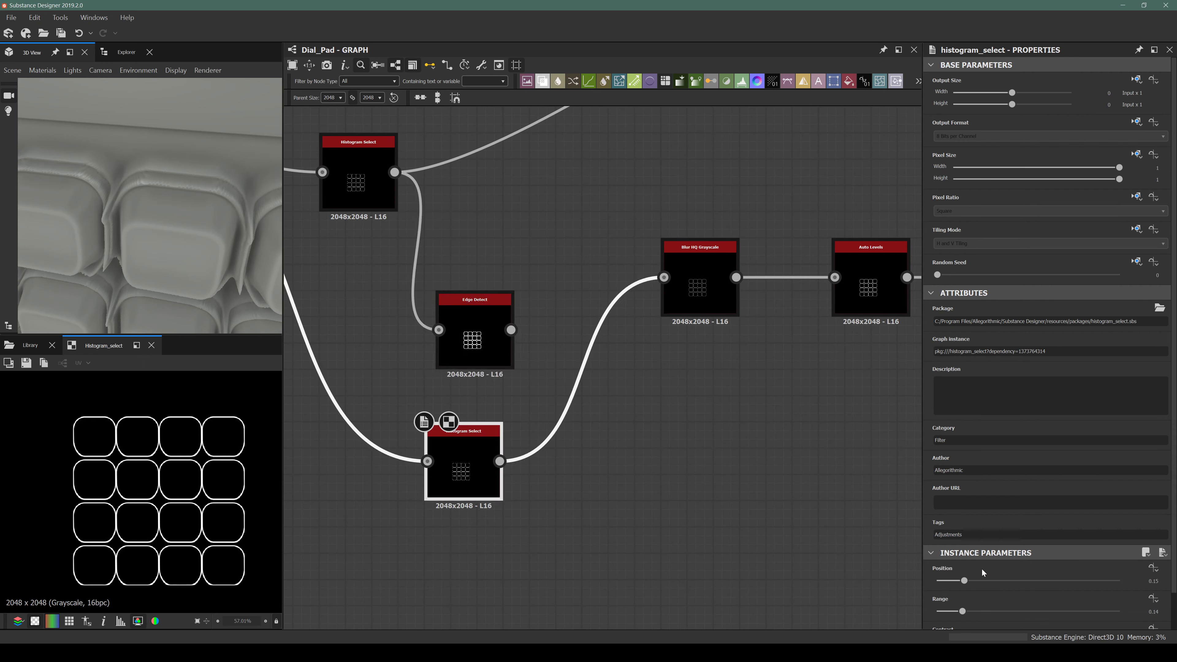
left_click_drag(965, 583, 962, 587)
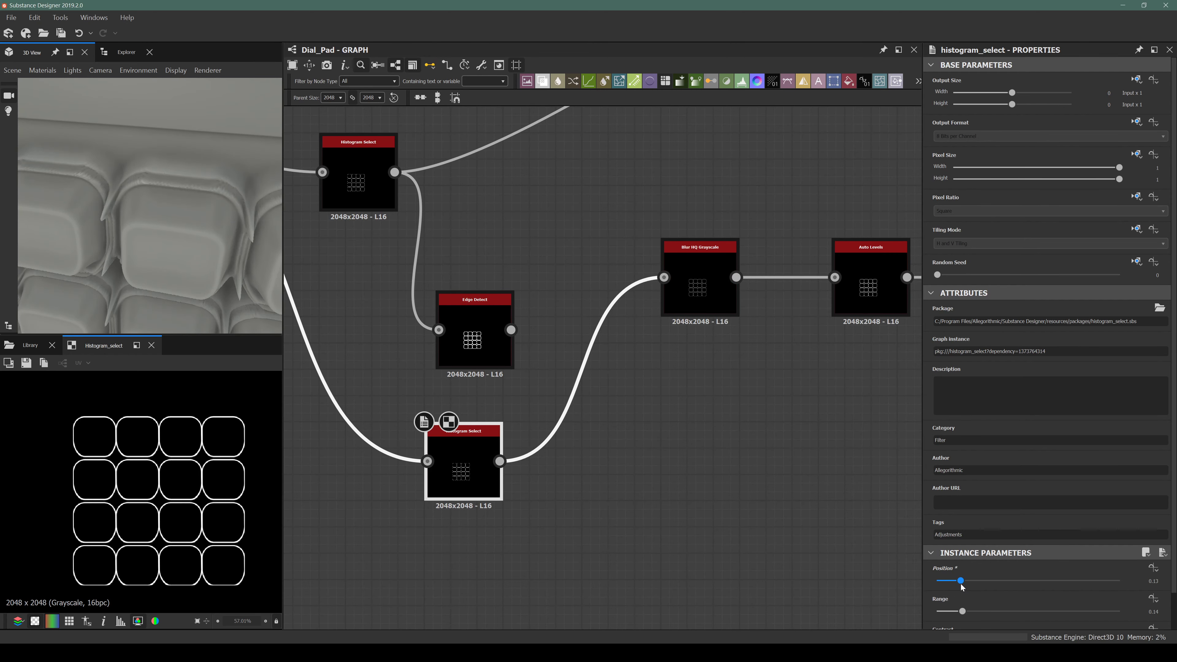
Change the last Blend node's blending mode to Max (Lighten) and check the keys in the 3D view.
scroll(678, 372, "down", 5)
middle_click_drag(787, 403, 504, 440)
middle_click_drag(708, 186, 654, 285)
scroll(654, 285, "up", 5)
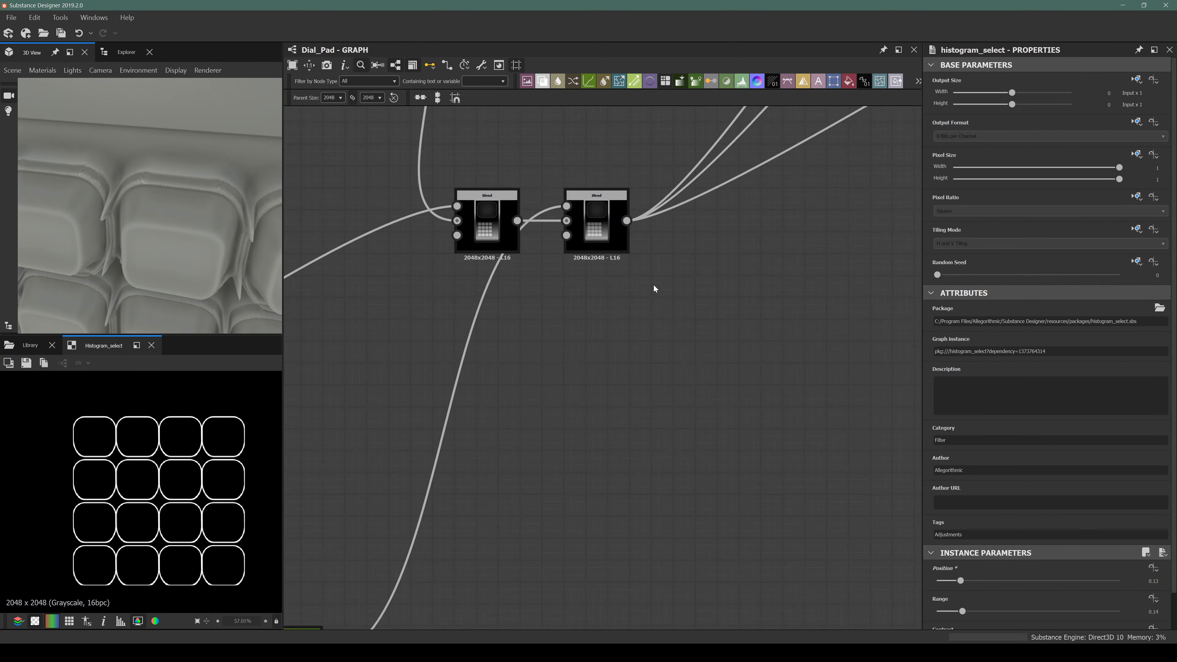
left_click(577, 217)
left_click(578, 220)
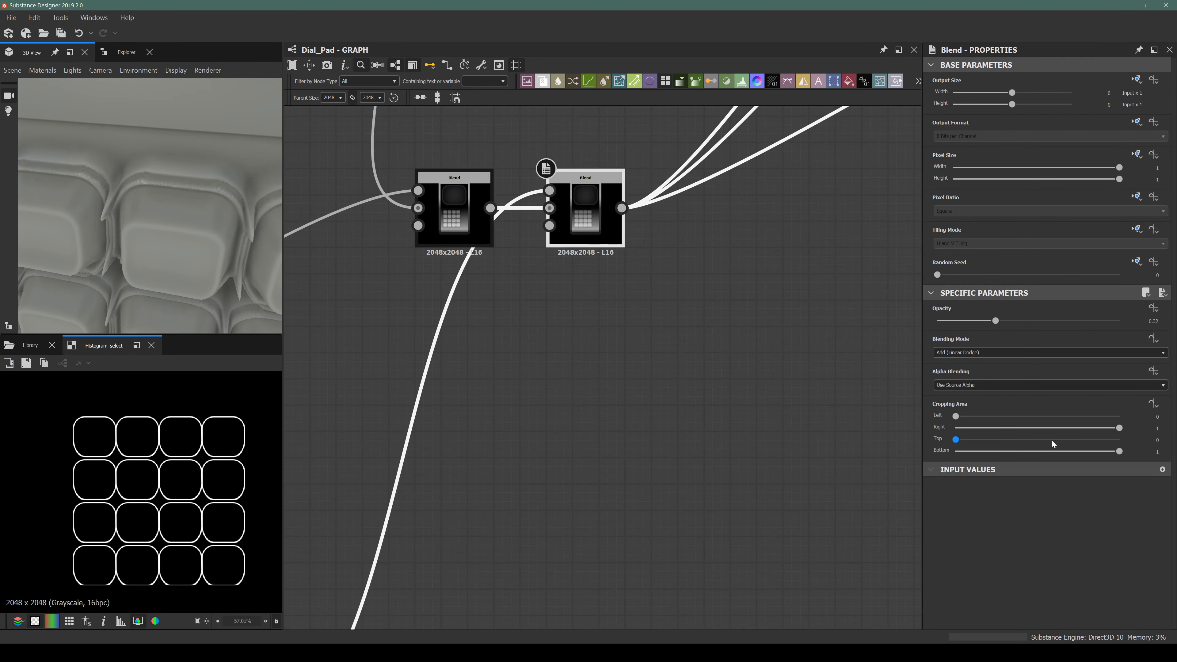
left_click(961, 354)
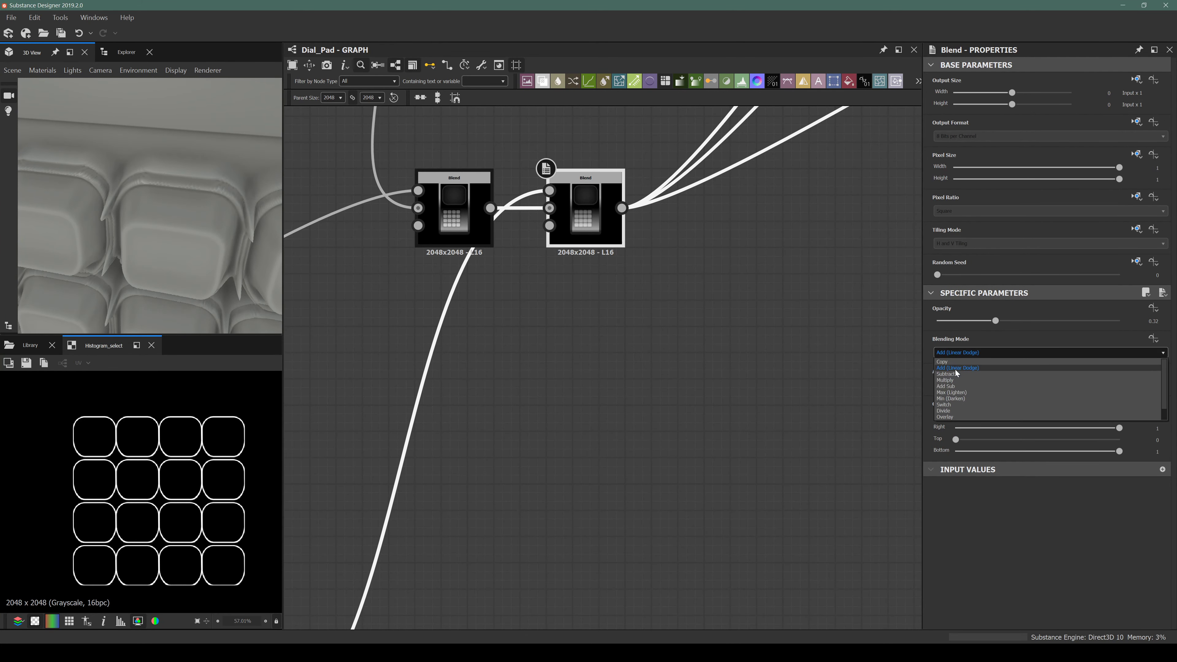
left_click(952, 393)
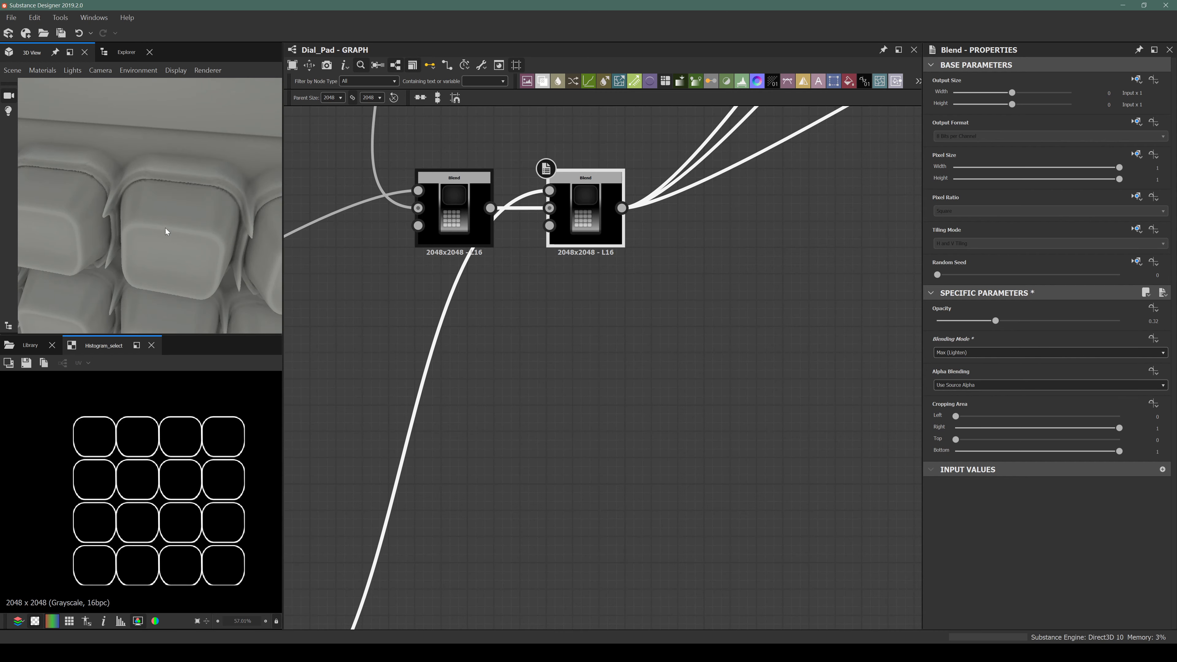
scroll(167, 232, "down", 5)
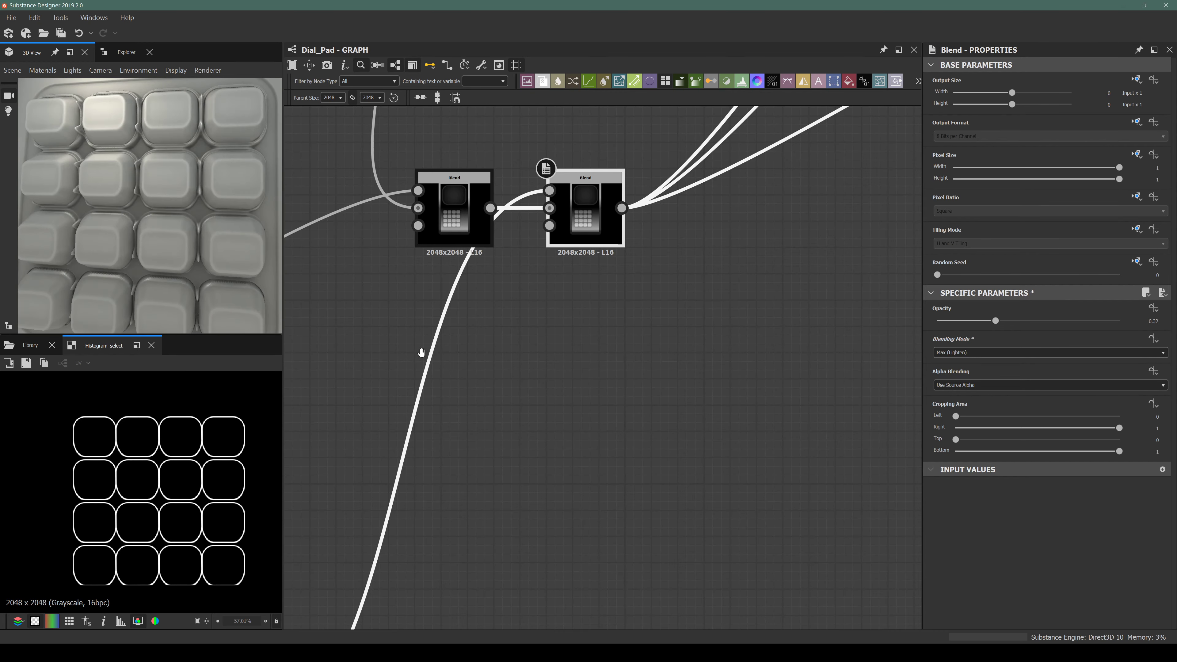
Preview the Blur HQ Grayscale node, raise its intensity to about 2.36, and inspect the dial pad in the 3D view.
middle_click_drag(421, 352, 629, 297)
scroll(589, 357, "down", 3)
middle_click_drag(469, 538, 625, 466)
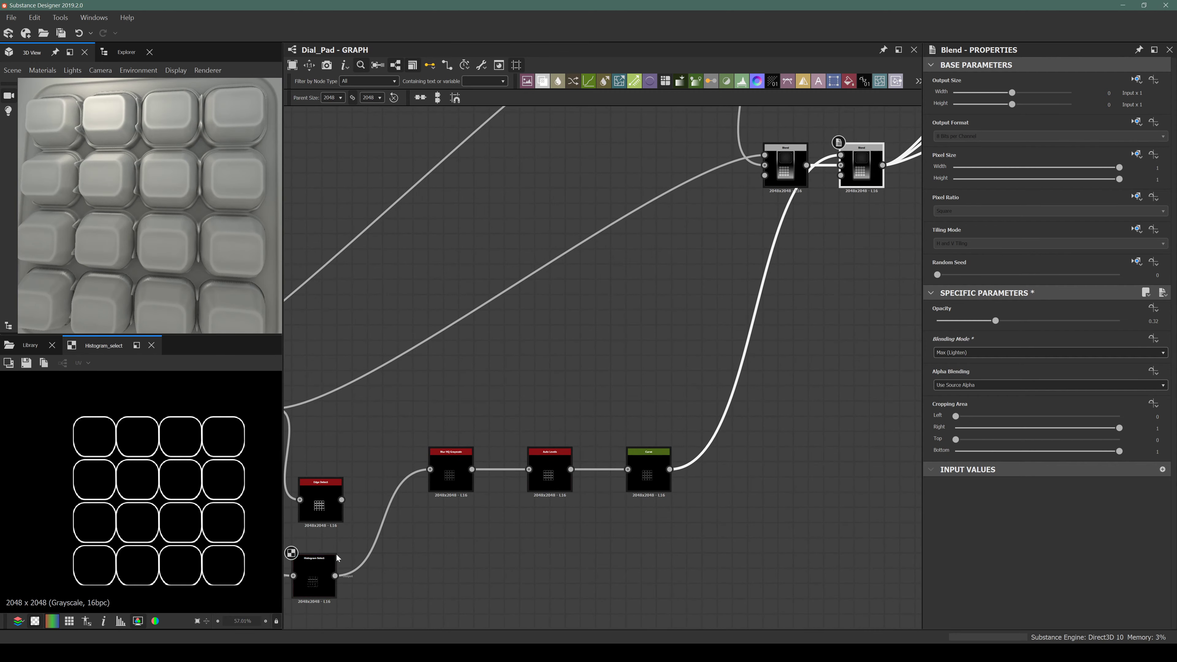
scroll(338, 557, "up", 4)
left_click(324, 573)
scroll(106, 463, "up", 3)
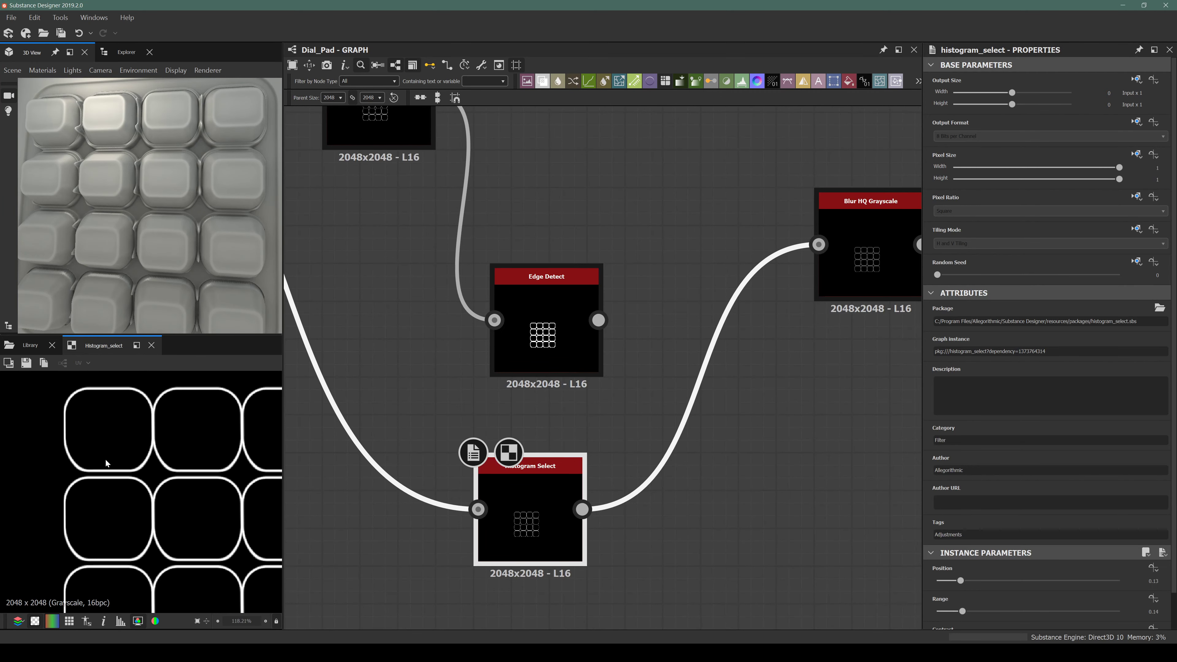
scroll(121, 474, "up", 2)
middle_click_drag(641, 470, 346, 524)
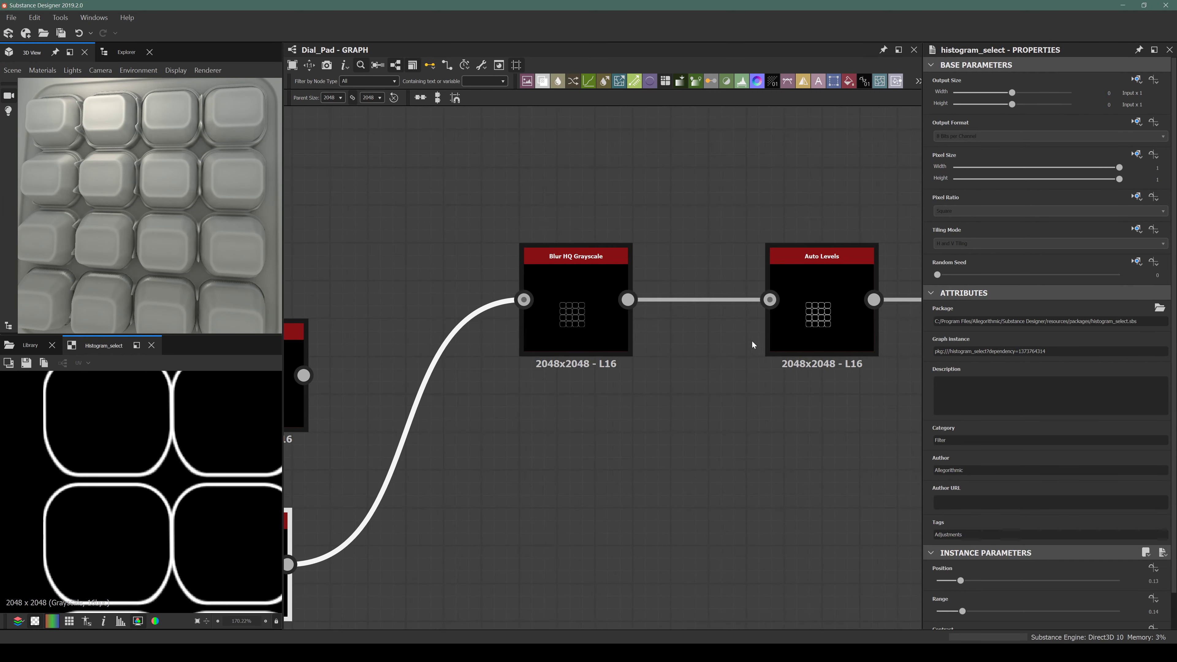
left_click(577, 325)
double_click(577, 327)
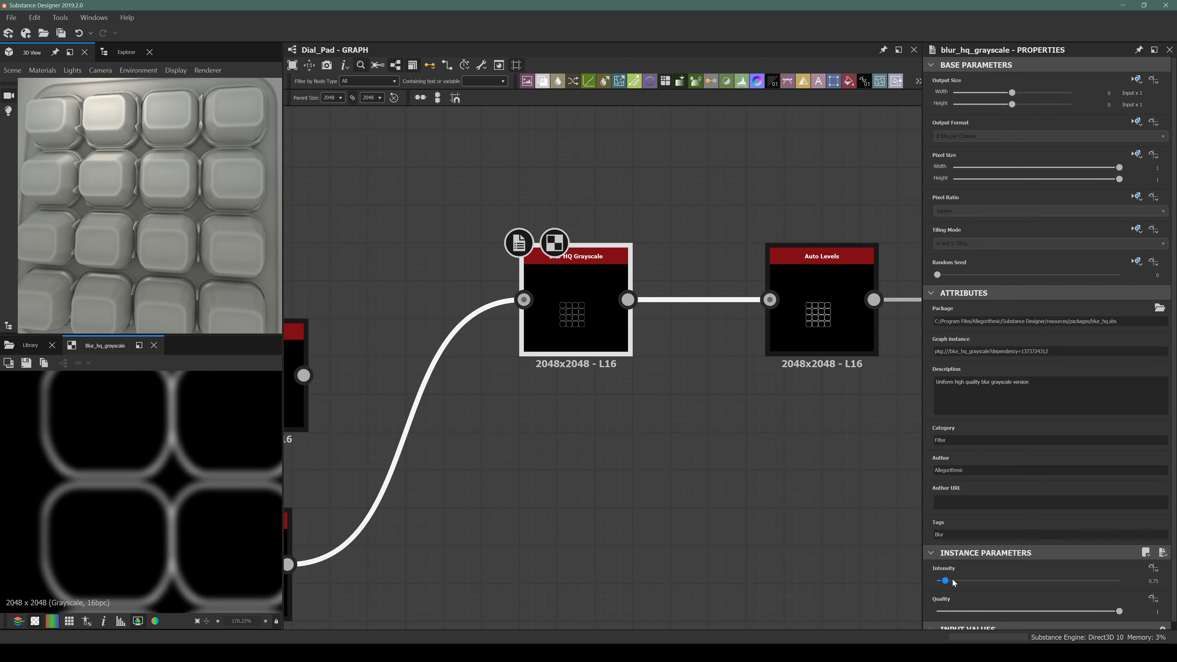
left_click_drag(948, 582, 964, 583)
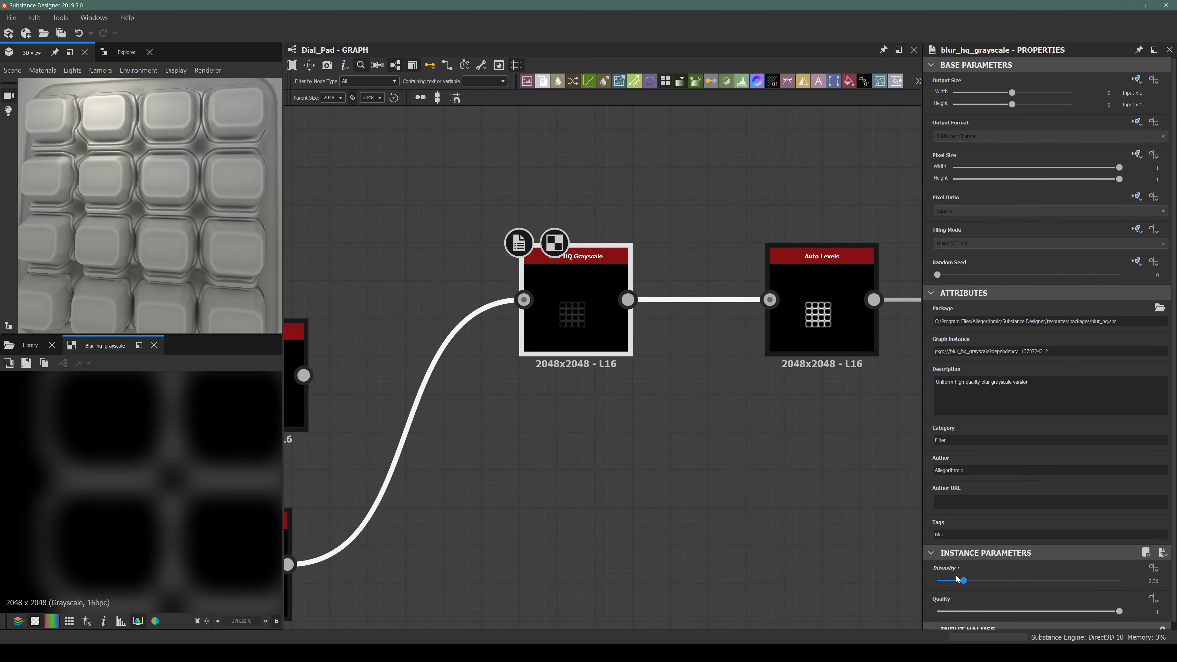
left_click_drag(140, 264, 93, 272)
scroll(113, 171, "up", 3)
middle_click_drag(113, 171, 177, 223)
scroll(192, 232, "down", 3)
middle_click_drag(542, 433, 632, 456)
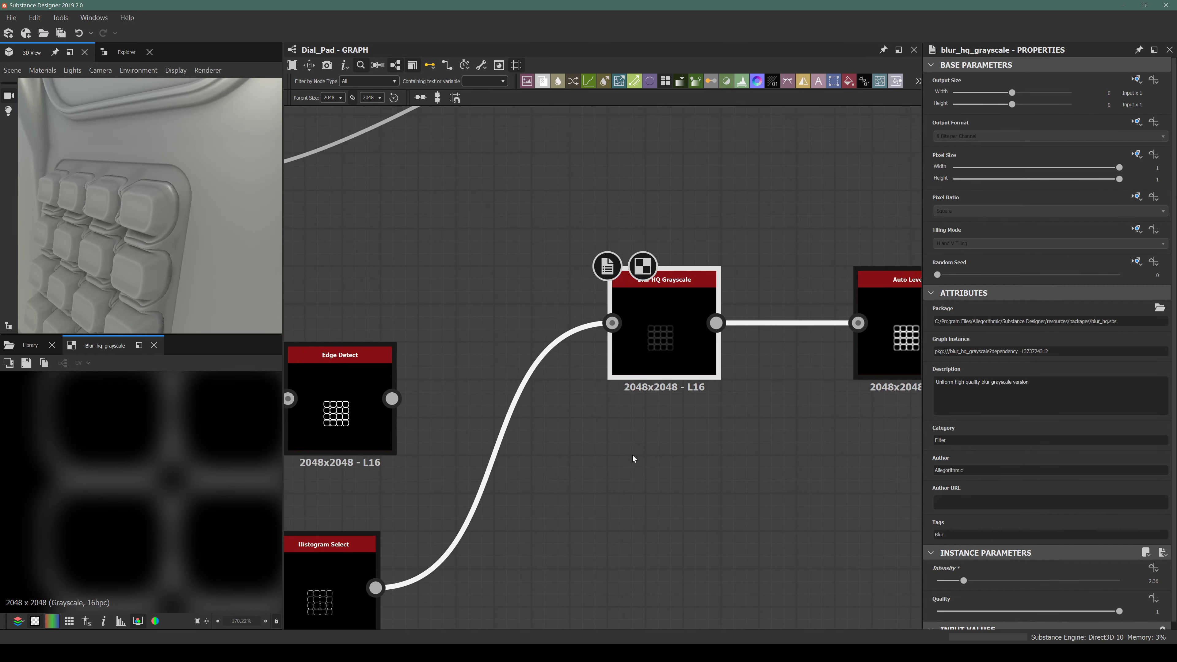
Delete the duplicated Histogram Select node along with the Edge Detect, Blur HQ Grayscale, Auto Levels and Curve nodes.
scroll(633, 453, "down", 3)
left_click(505, 508)
key("BackSpace")
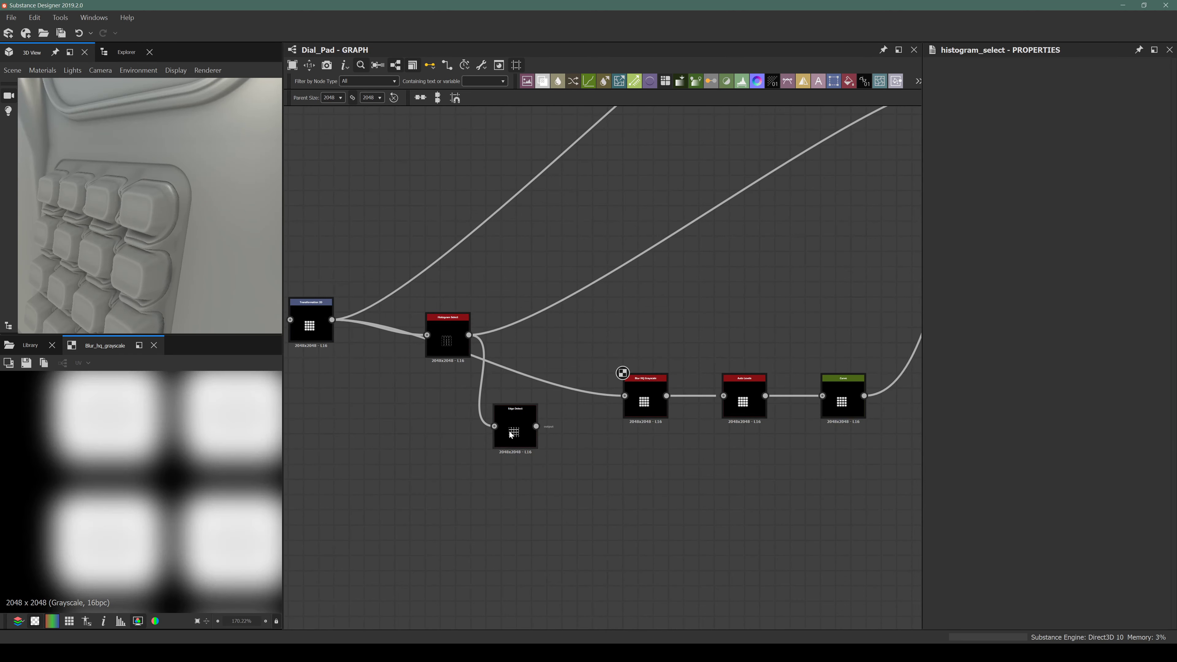
left_click(513, 431)
key("BackSpace")
middle_click_drag(825, 422, 654, 478)
left_click_drag(723, 506, 445, 420)
key("Delete")
middle_click_drag(403, 441, 488, 460)
scroll(452, 446, "down", 3)
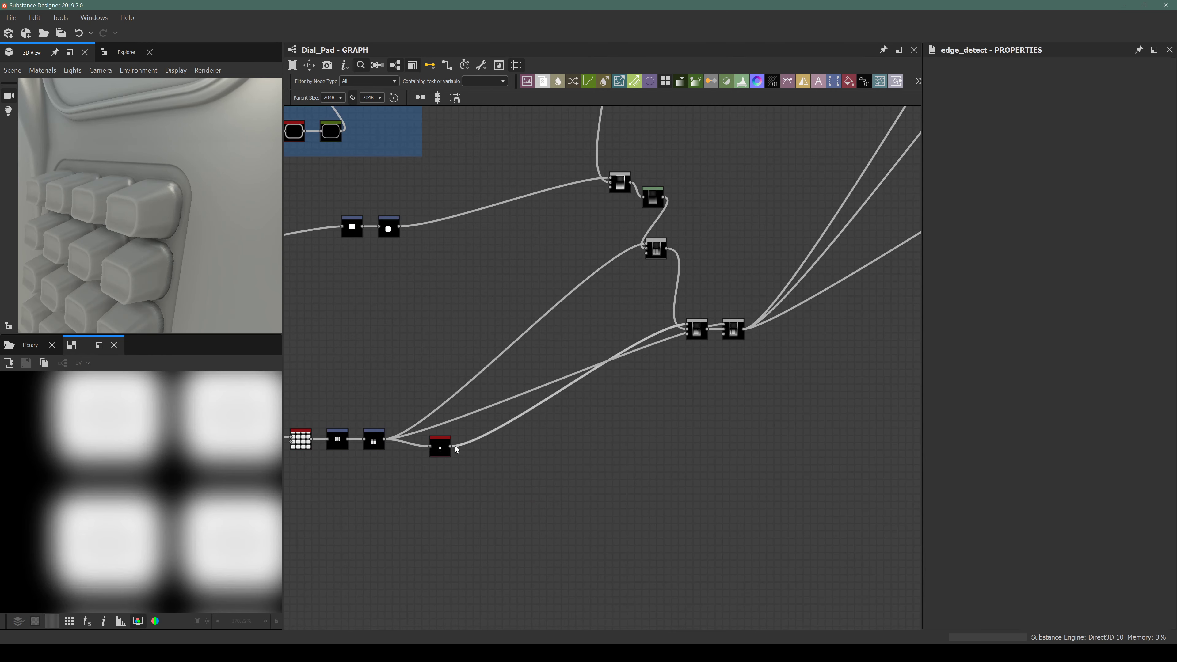
scroll(677, 368, "up", 3)
left_click_drag(519, 418, 693, 355)
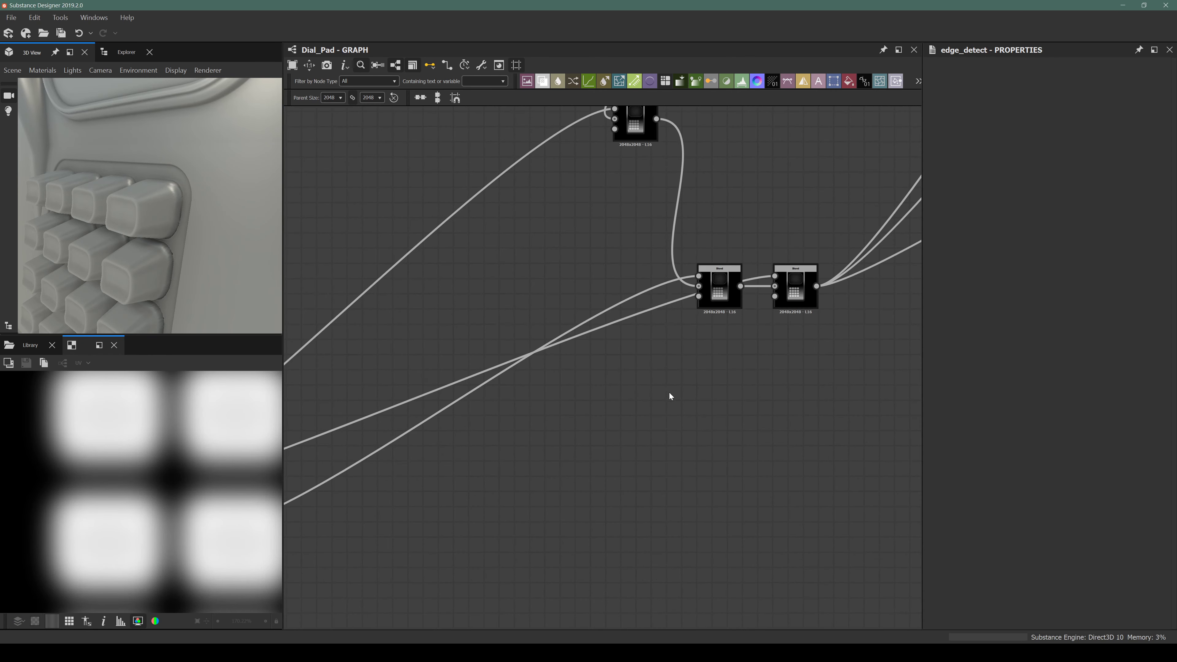
Duplicate the Histogram Select node that outlines the keys and blend the copy over the height with an additional Blend node.
middle_click_drag(473, 436, 707, 375)
double_click(407, 457)
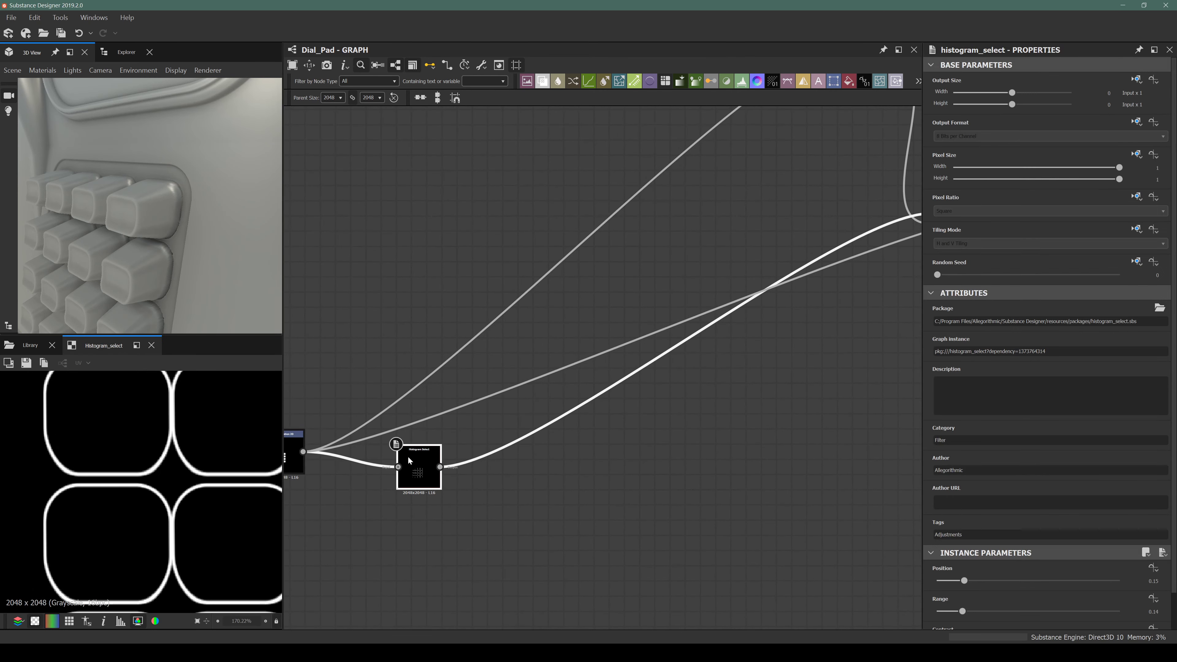
key("ctrl+d")
left_click_drag(601, 378, 744, 482)
scroll(508, 558, "down", 4)
scroll(705, 424, "up", 4)
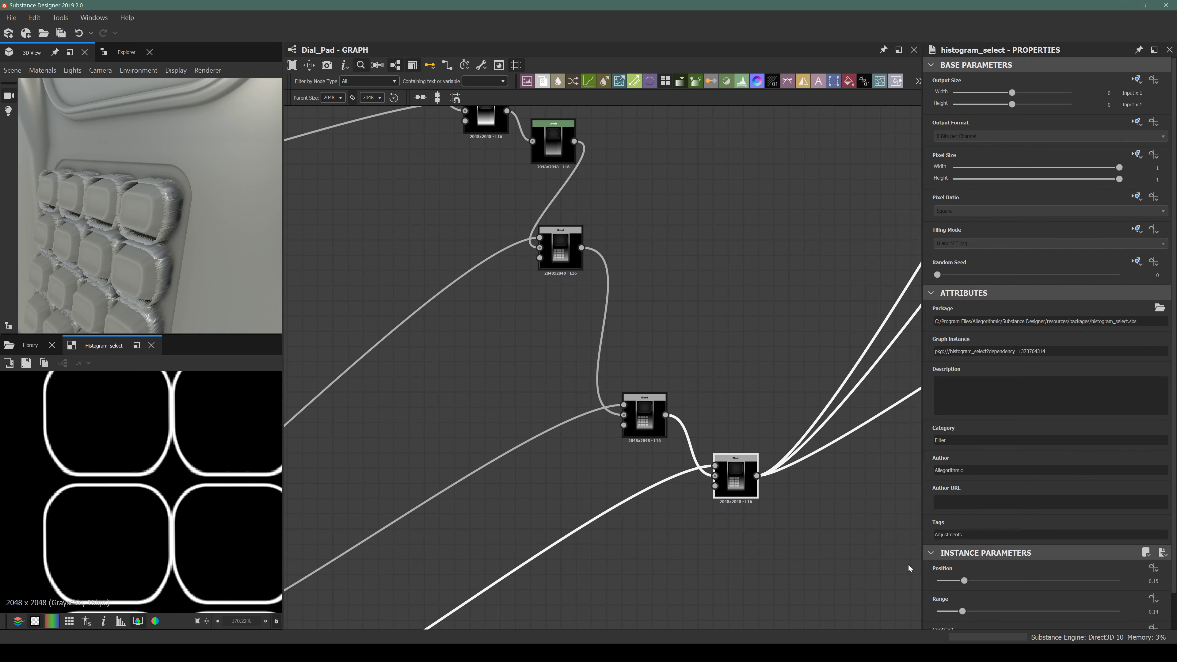
Insert a Blur HQ Grayscale node after the copied Histogram Select and set its intensity to about 0.81.
middle_click_drag(437, 513, 764, 266)
scroll(518, 510, "up", 4)
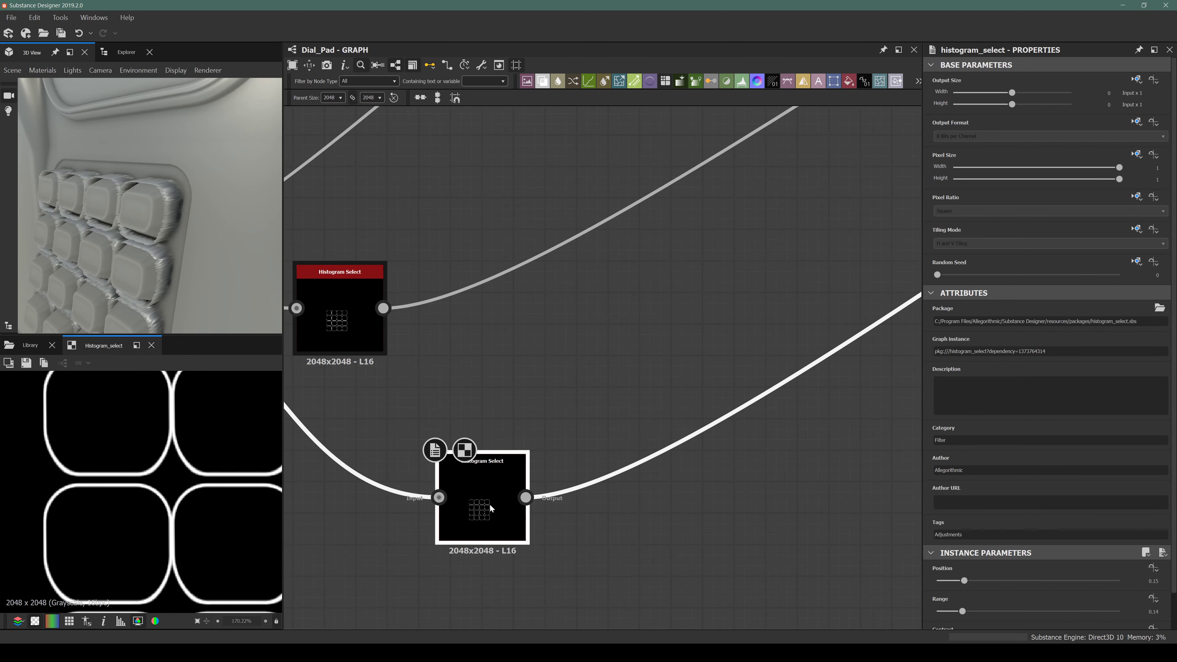
key("space")
type("blur")
key("Down")
key("Return")
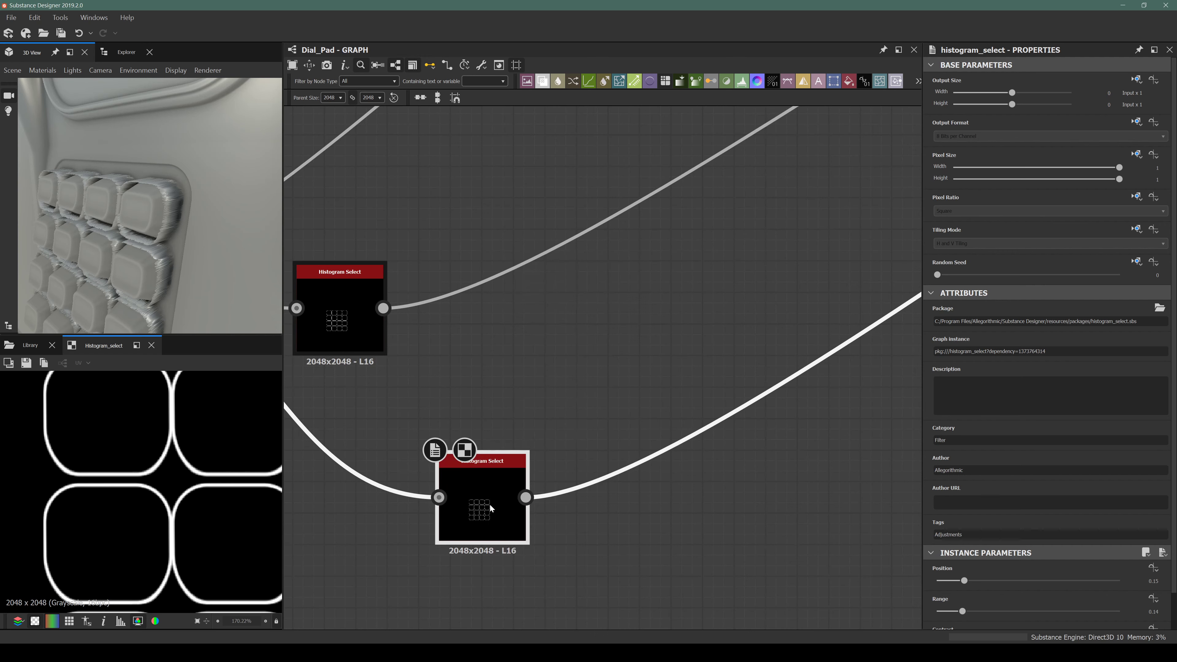
left_click_drag(954, 587, 947, 585)
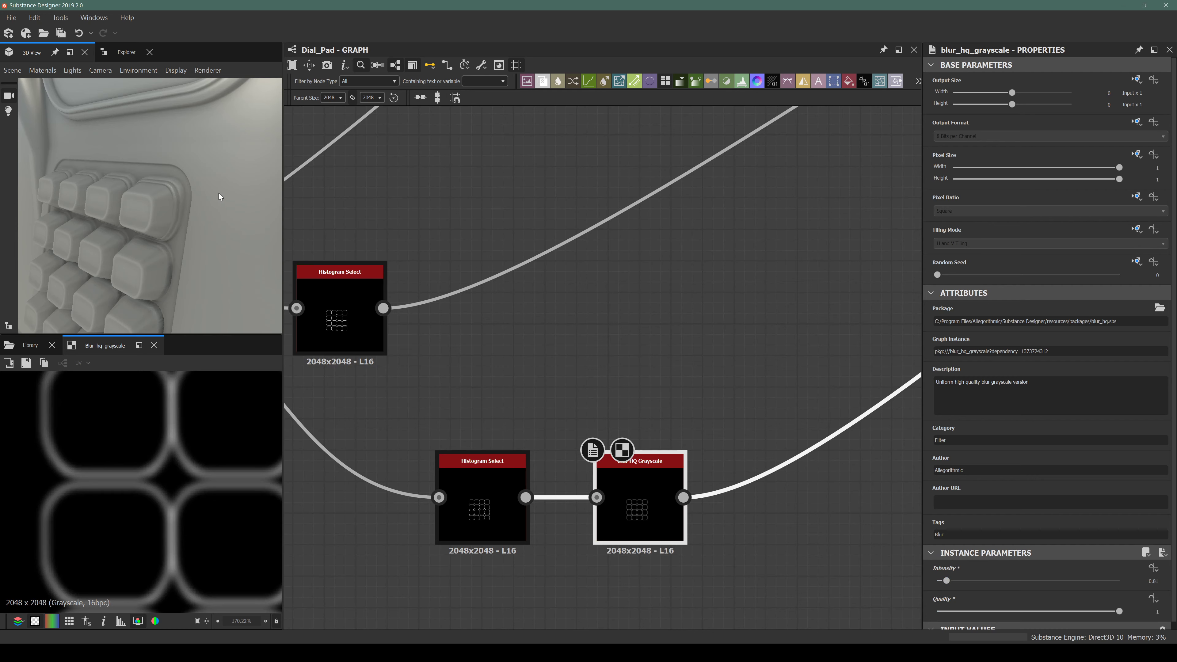
left_click_drag(219, 194, 324, 181)
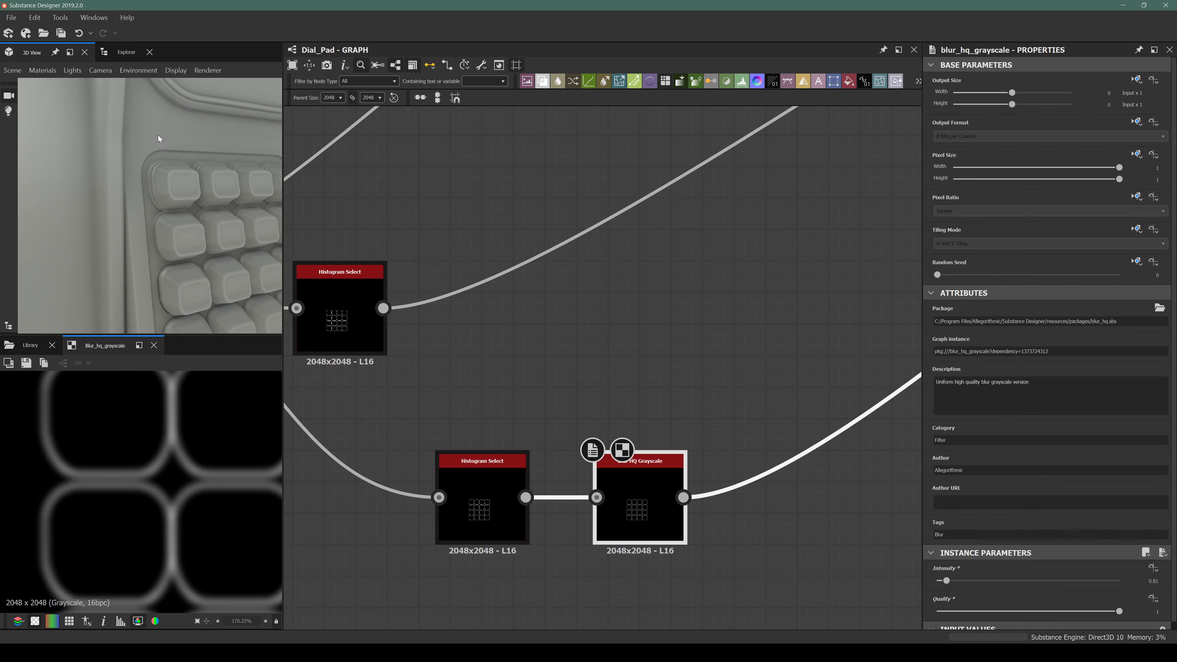
left_click_drag(158, 138, 111, 257)
Move the last Blend node's output links to the preceding Blend node and back to compare the keys.
middle_click_drag(559, 397, 393, 438)
scroll(392, 438, "down", 5)
middle_click_drag(701, 278, 564, 343)
scroll(613, 345, "up", 3)
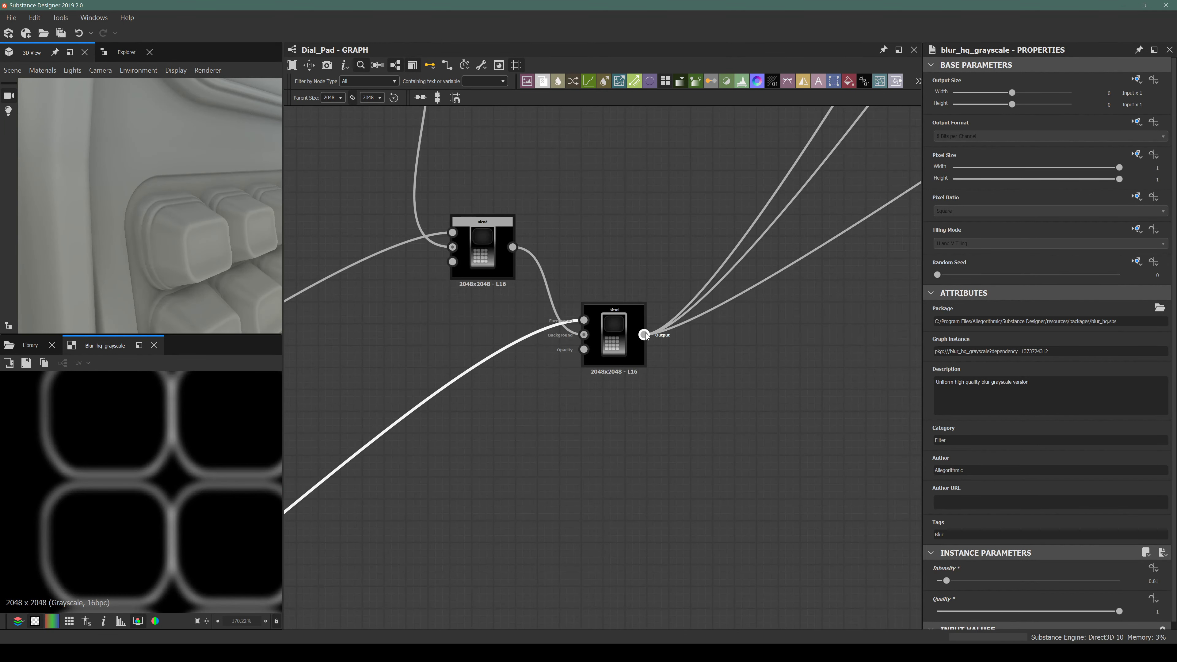
left_click_drag(644, 334, 500, 246, "shift")
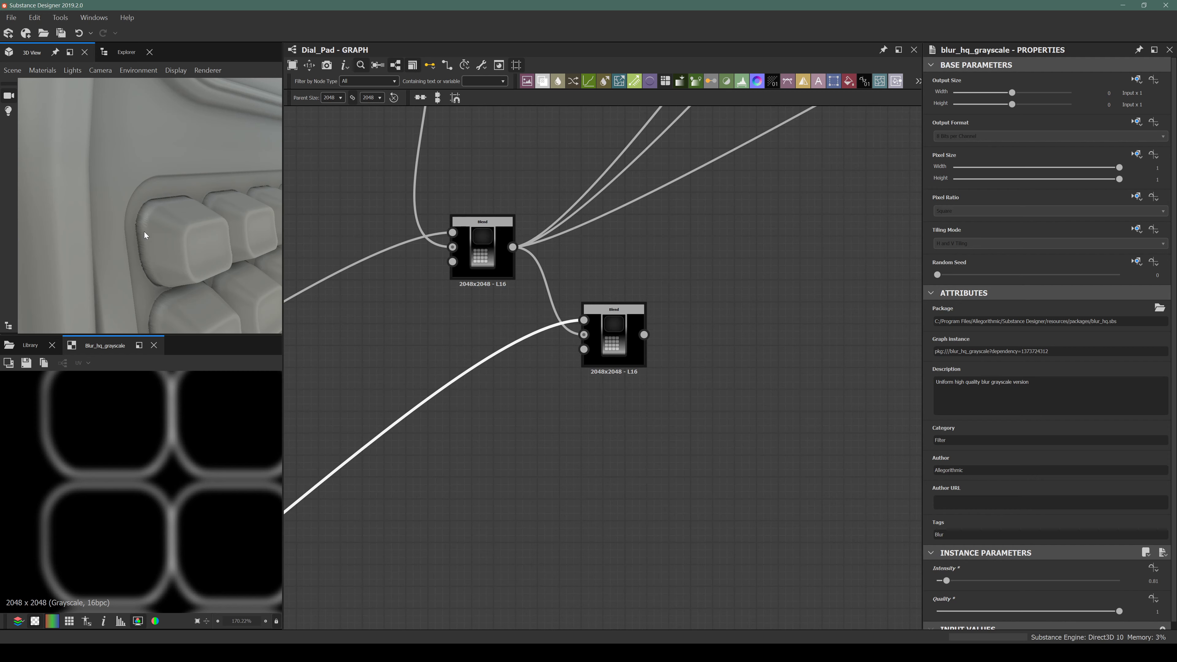
left_click_drag(513, 247, 644, 335, "shift")
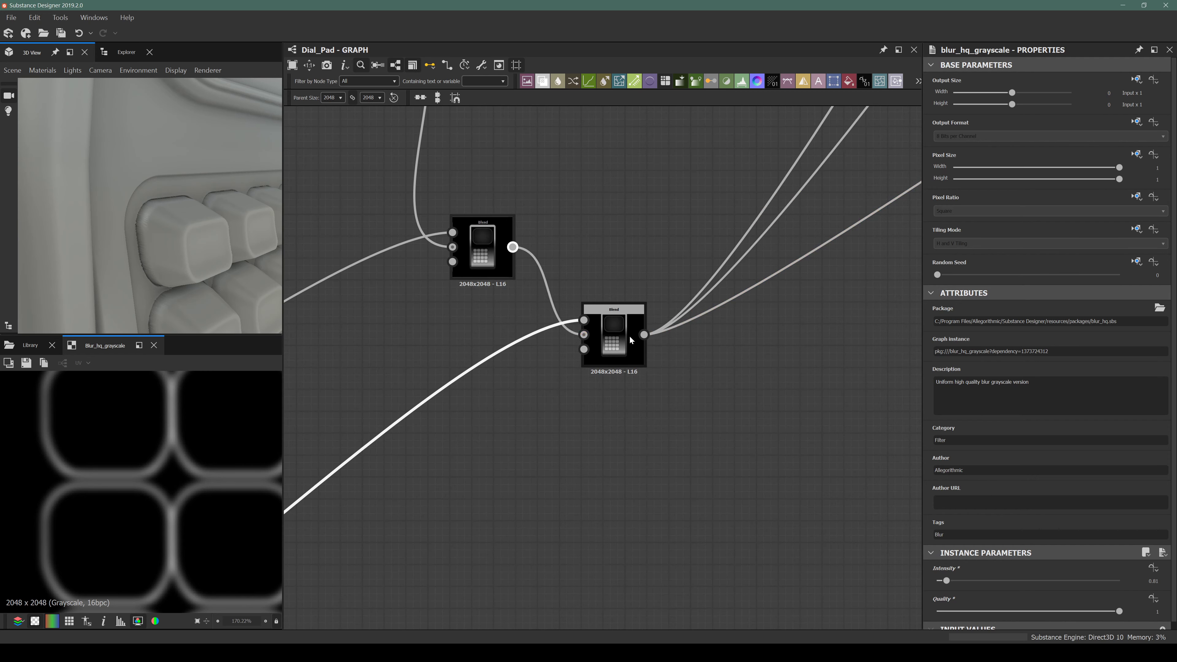
Examine the edges and corners of the dial pad keys in the 3D view from several angles.
left_click_drag(150, 215, 92, 222)
scroll(78, 228, "up", 3)
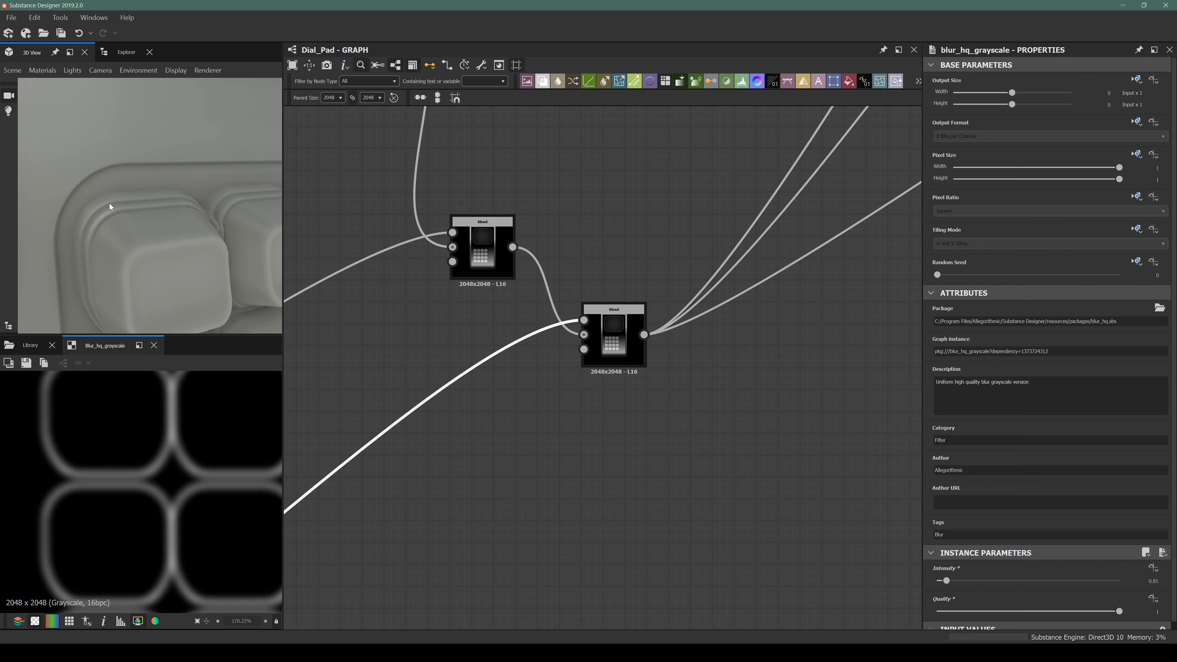
scroll(126, 221, "down", 3)
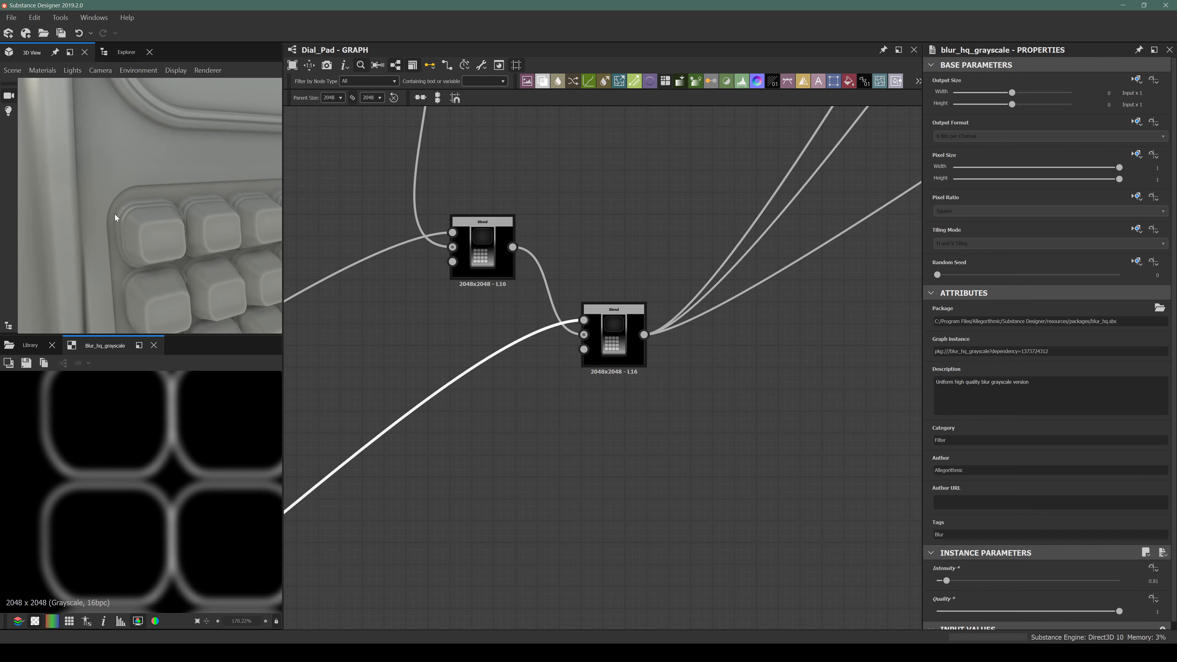
scroll(115, 214, "up", 4)
left_click_drag(116, 207, 189, 279)
scroll(188, 280, "up", 4)
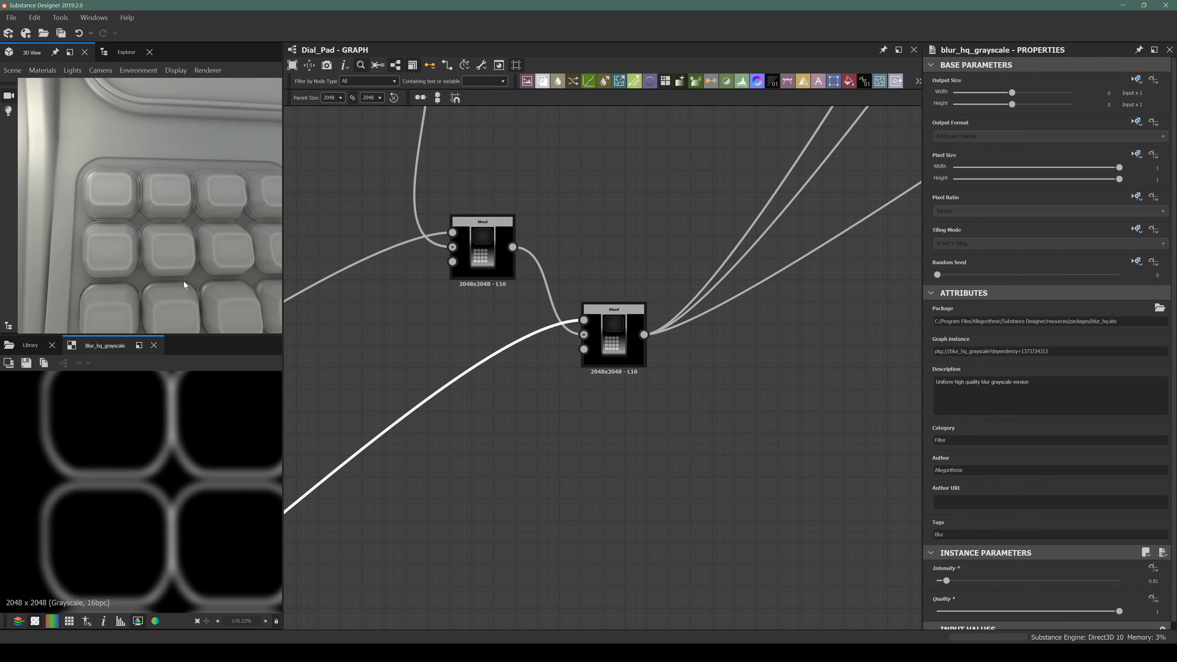
middle_click_drag(184, 281, 133, 208)
scroll(132, 208, "up", 4)
left_click_drag(133, 208, 184, 170)
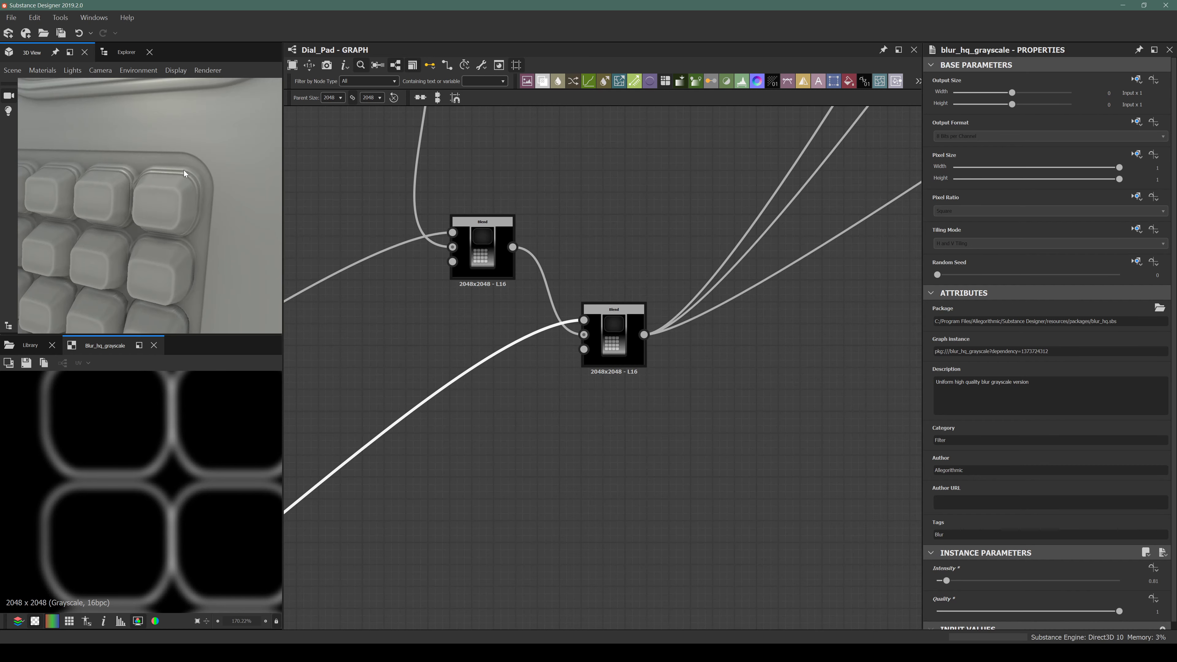
Change the last Blend node's blending mode to Add (Linear Dodge).
middle_click_drag(477, 318, 774, 339)
scroll(742, 267, "down", 3)
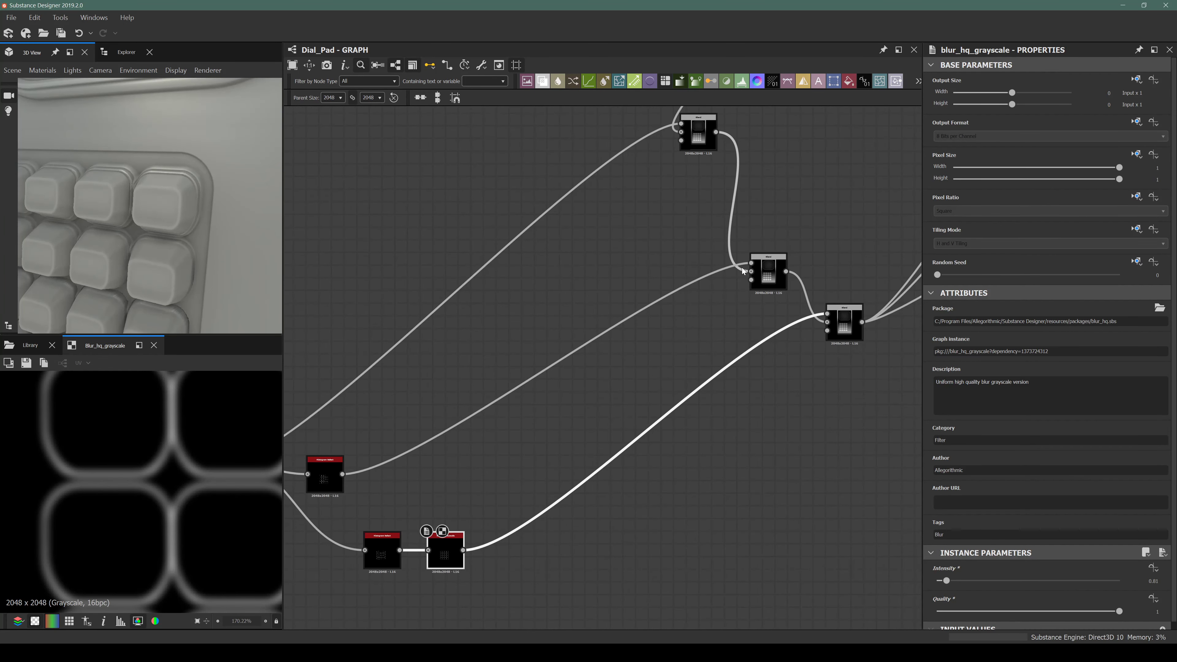
left_click(844, 321)
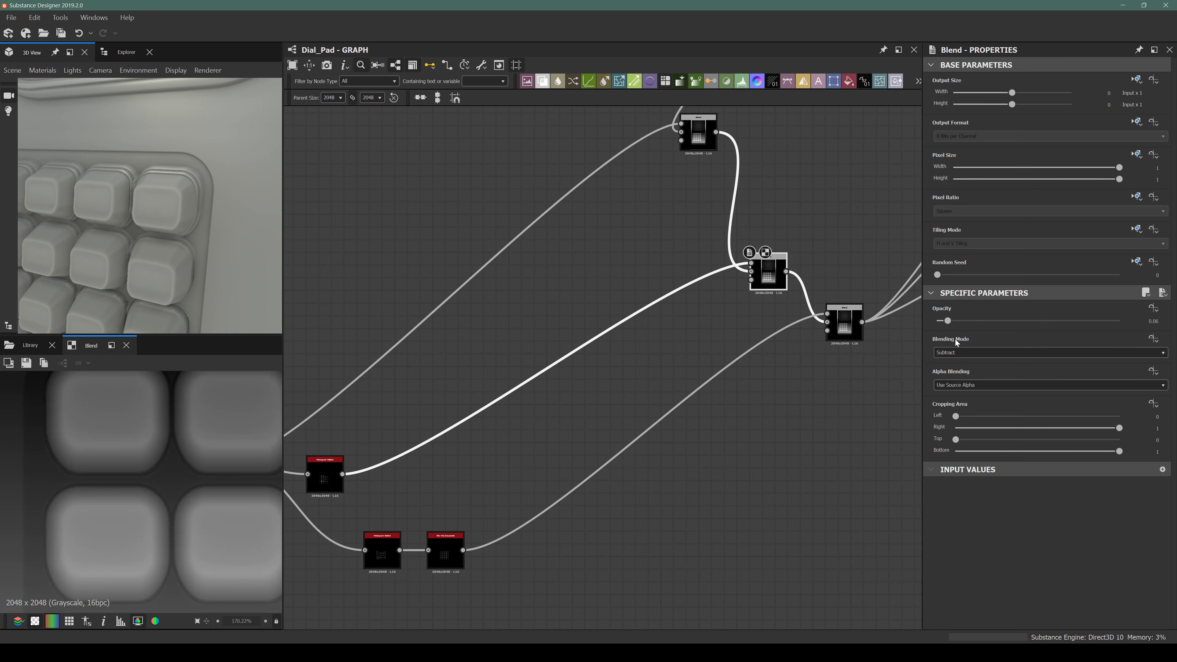
middle_click_drag(676, 293, 505, 273)
scroll(685, 300, "up", 3)
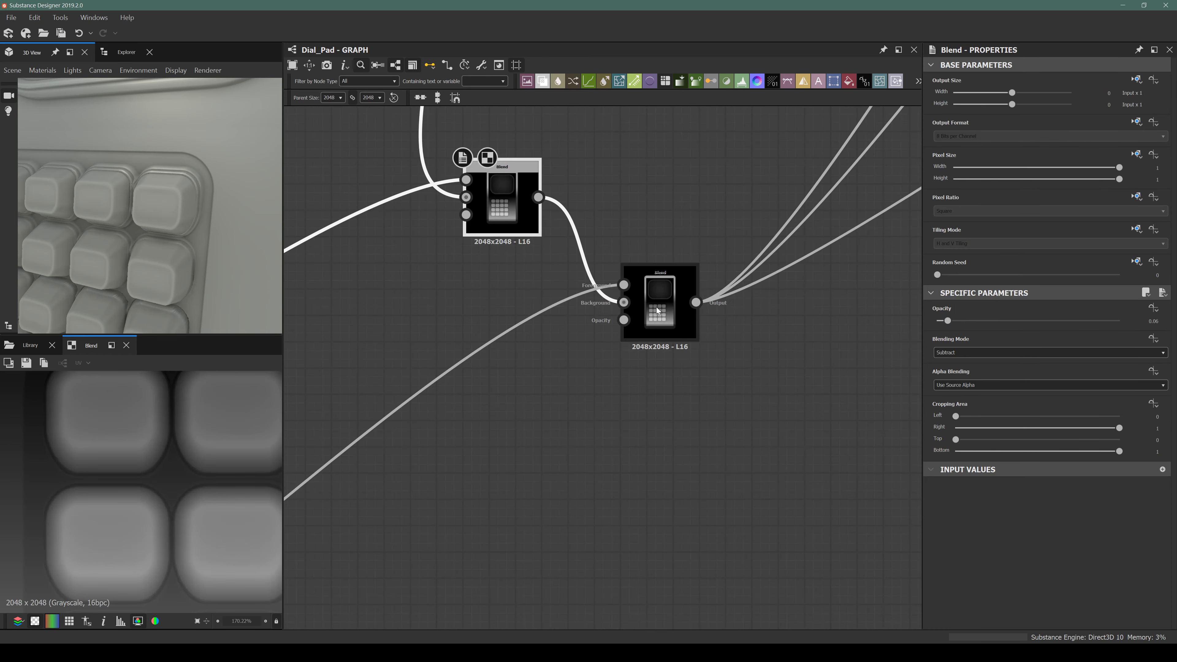
double_click(672, 302)
left_click(973, 354)
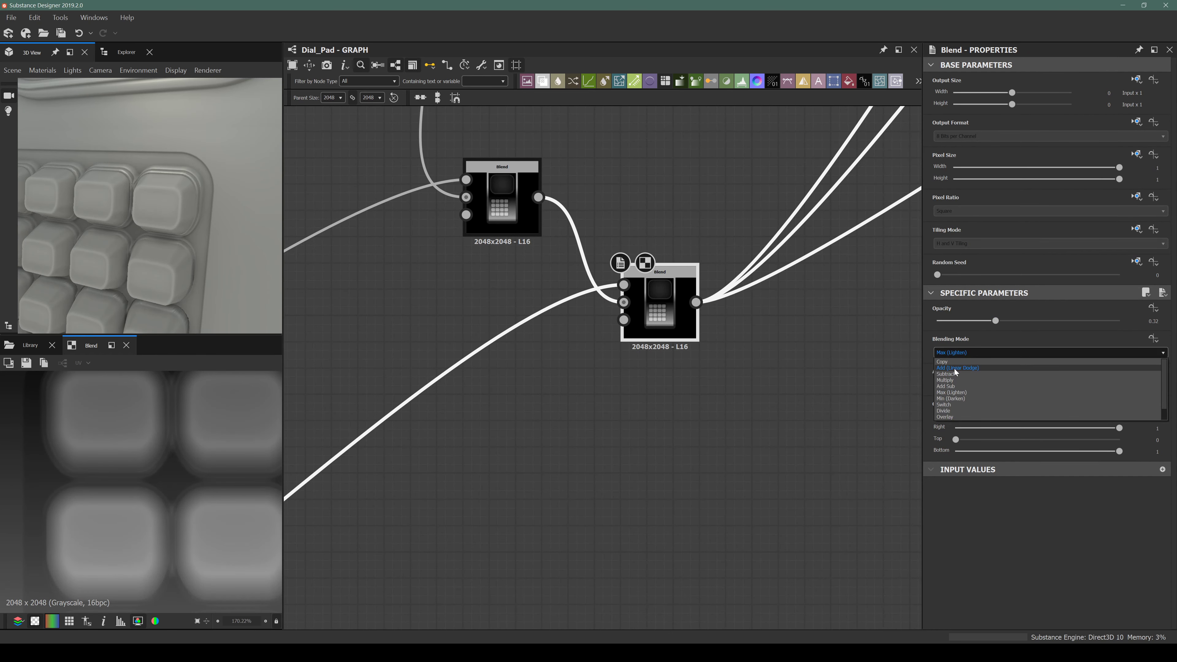
left_click(955, 369)
Inspect the keys in the 3D view and lower the last Blend node's opacity to about 0.15.
left_click_drag(194, 199, 175, 144)
middle_click_drag(175, 144, 163, 162)
left_click_drag(163, 162, 189, 96)
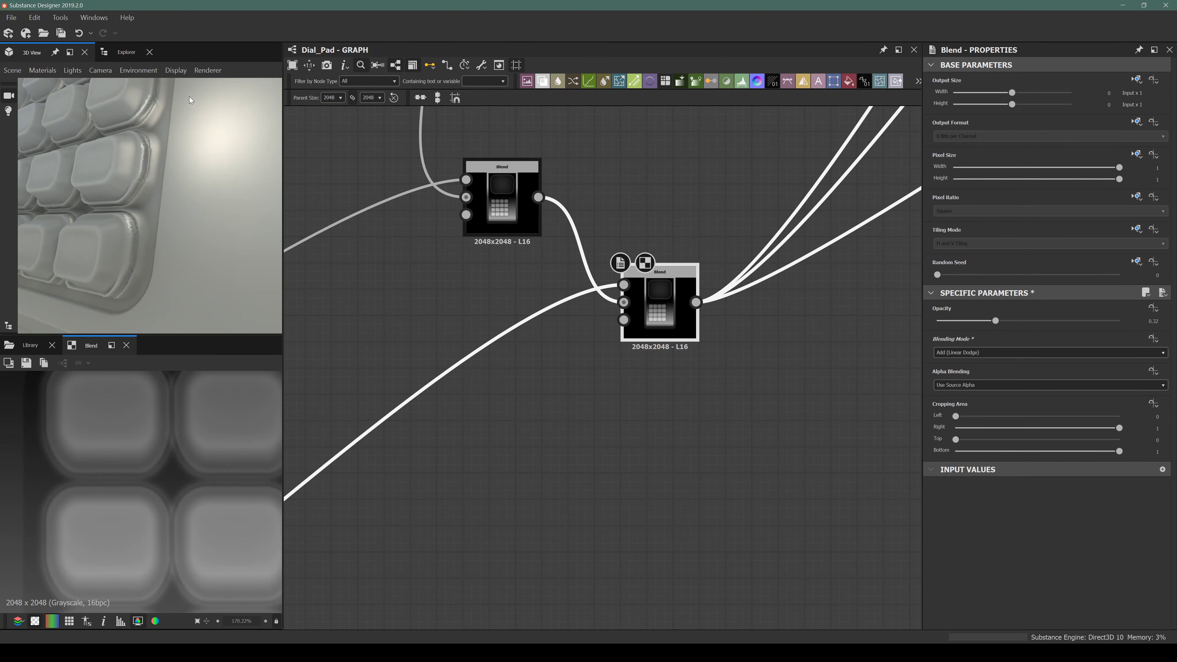
scroll(189, 97, "down", 3)
middle_click_drag(189, 97, 160, 152)
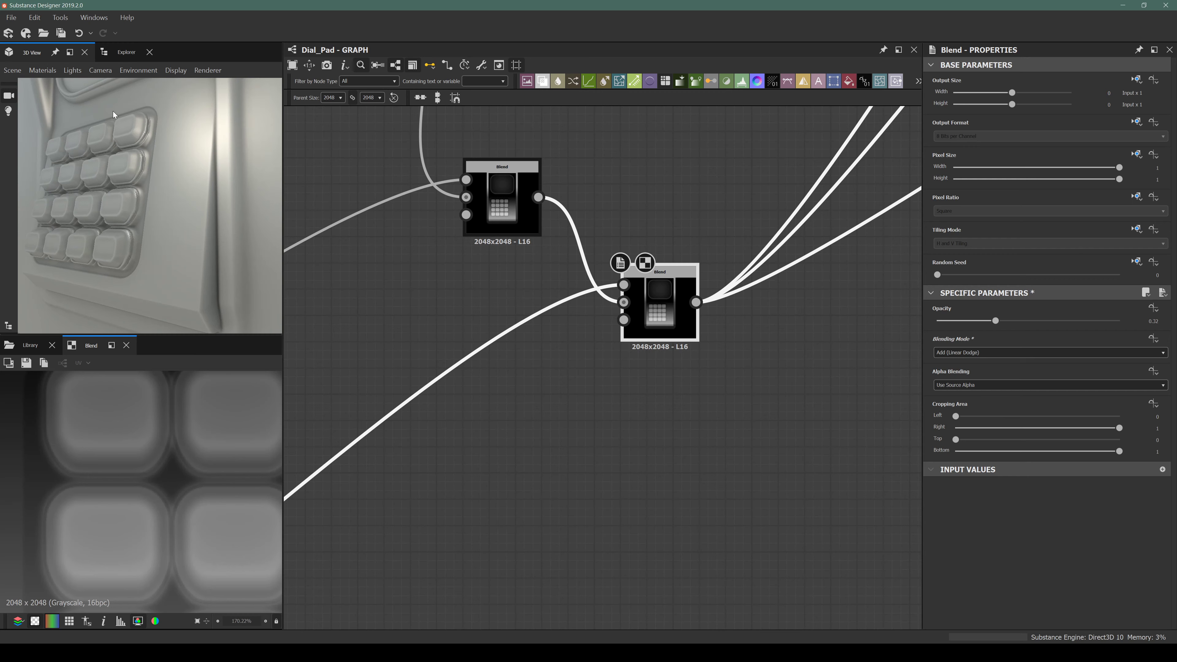
left_click_drag(113, 114, 177, 235)
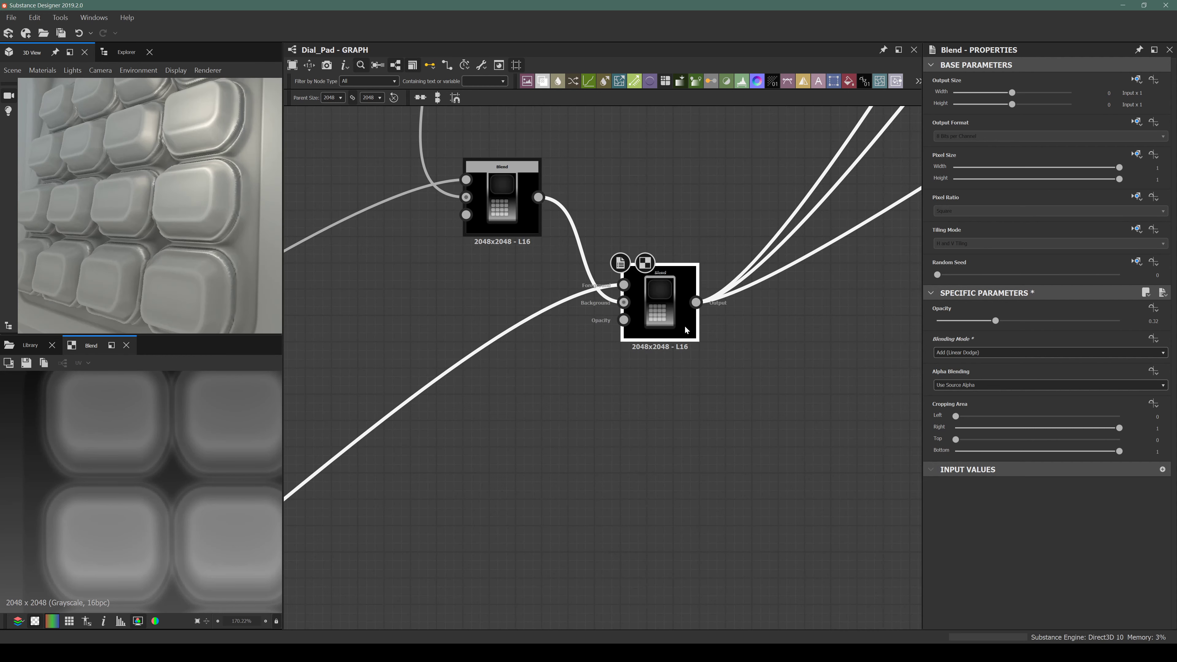
left_click(955, 321)
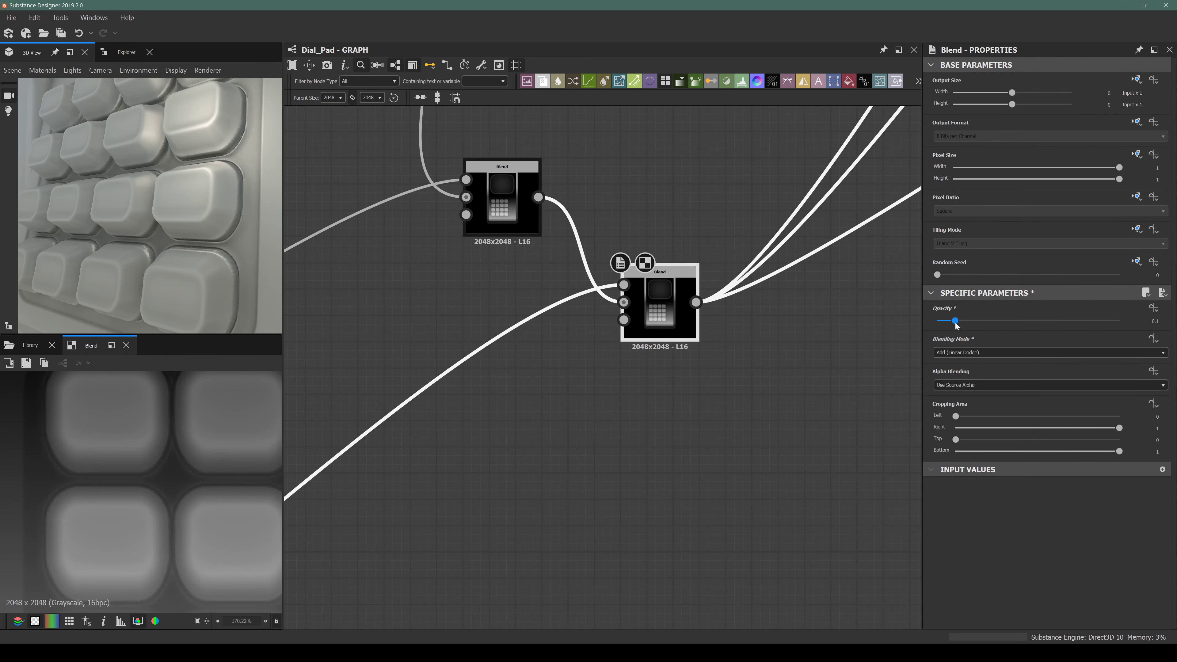
mouse_move(970, 321)
left_mouse_down()
mouse_move(983, 320)
mouse_move(965, 323)
left_mouse_up()
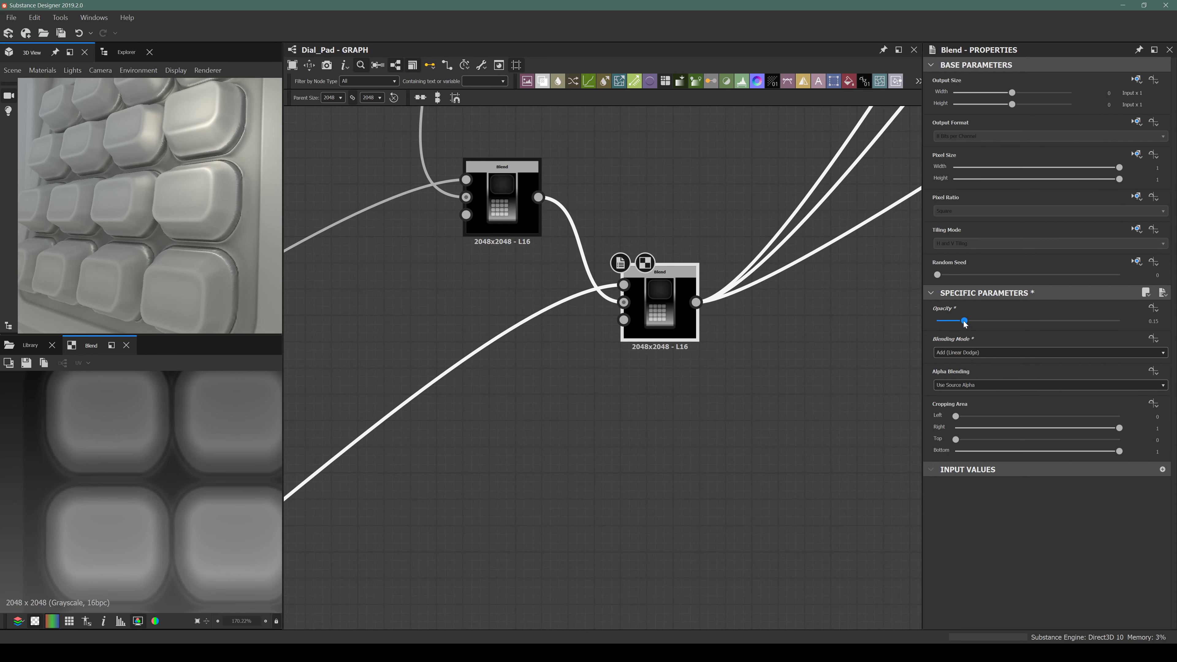
Set the Blur HQ Grayscale node's intensity to about 0.11 and check the keys in the 3D view.
scroll(549, 293, "down", 5)
middle_click_drag(515, 361, 716, 277)
scroll(503, 375, "up", 6)
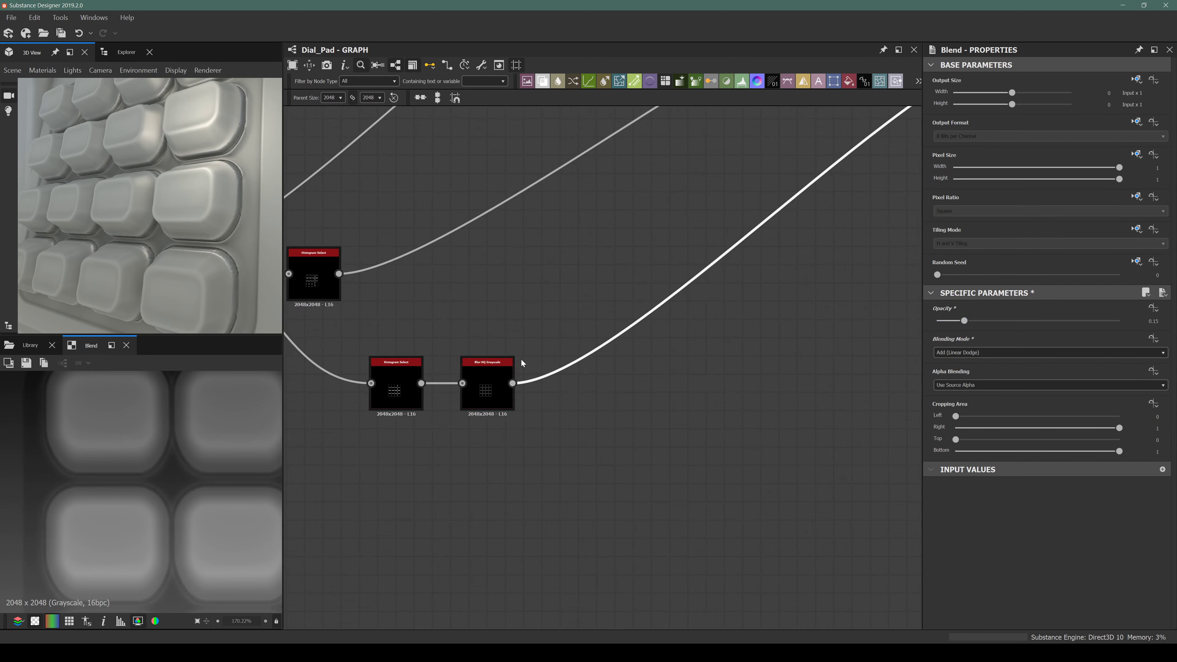
left_click(481, 392)
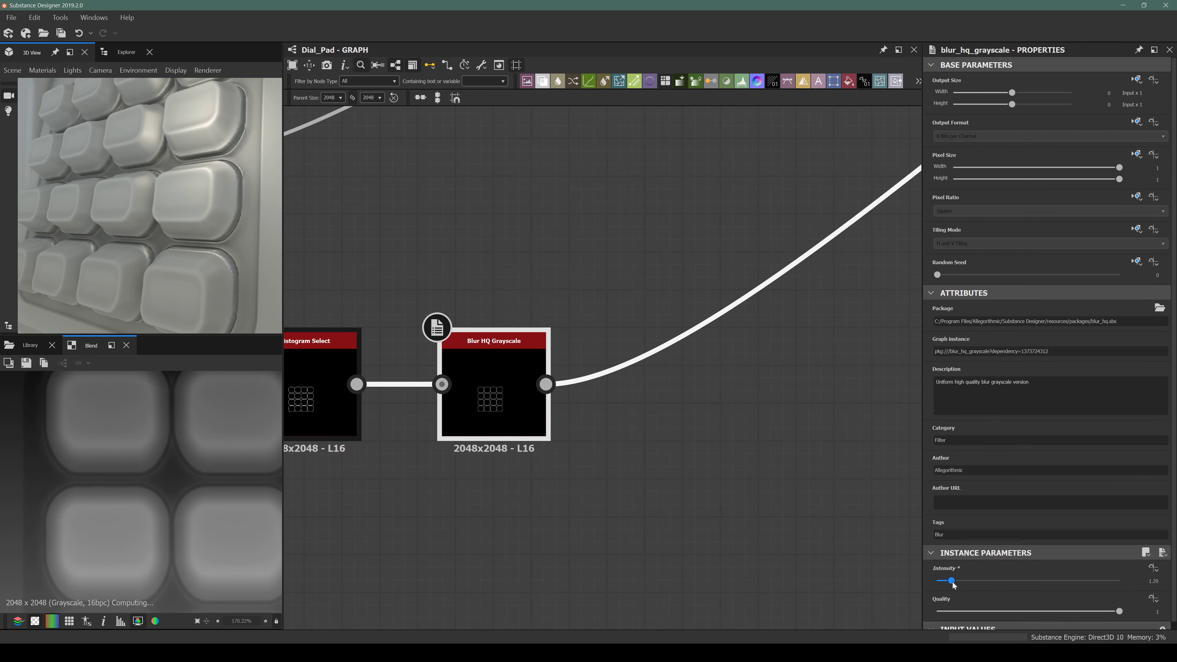
left_click_drag(958, 581, 941, 586)
left_click_drag(944, 587, 938, 588)
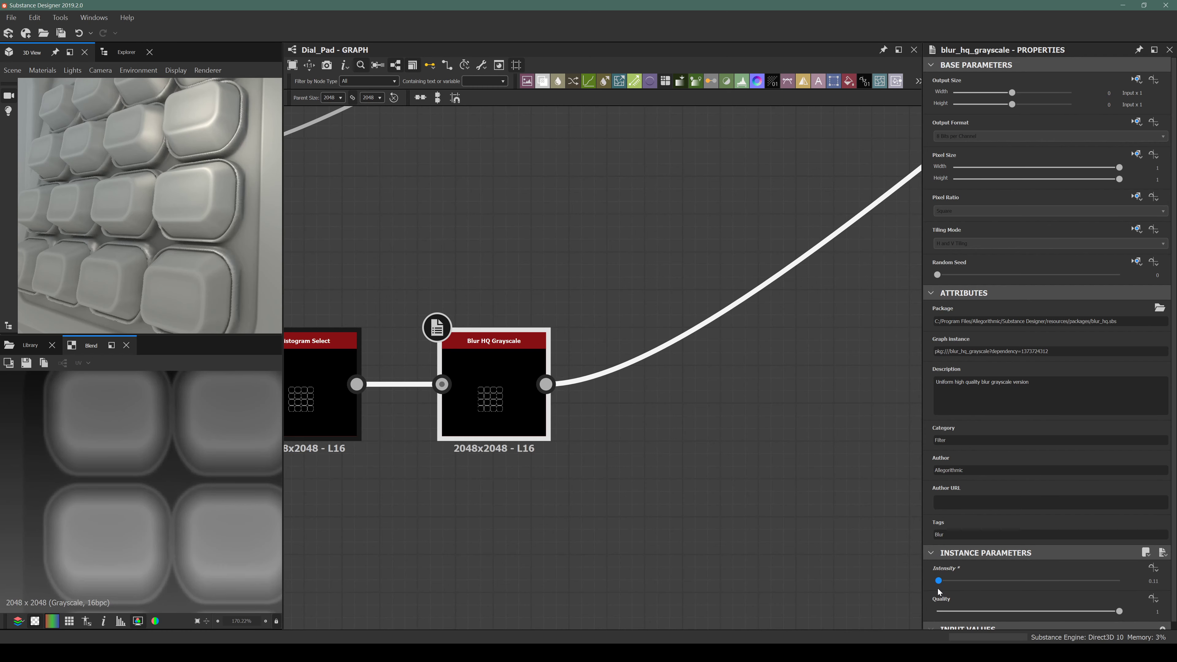
scroll(185, 231, "down", 5)
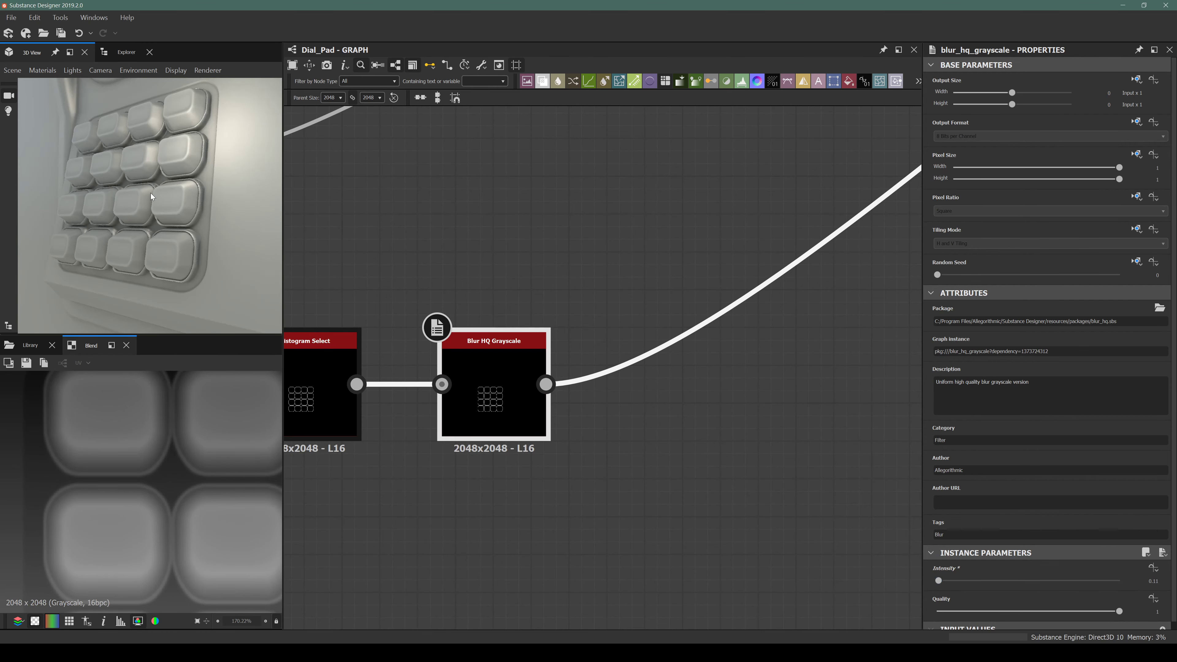
scroll(631, 342, "down", 1)
Delete the Blend node set to Subtract before the last Blend and inspect the keys in the 3D view.
scroll(632, 343, "down", 3)
middle_click_drag(727, 298, 517, 512)
left_click(812, 184)
middle_click_drag(733, 246, 595, 383)
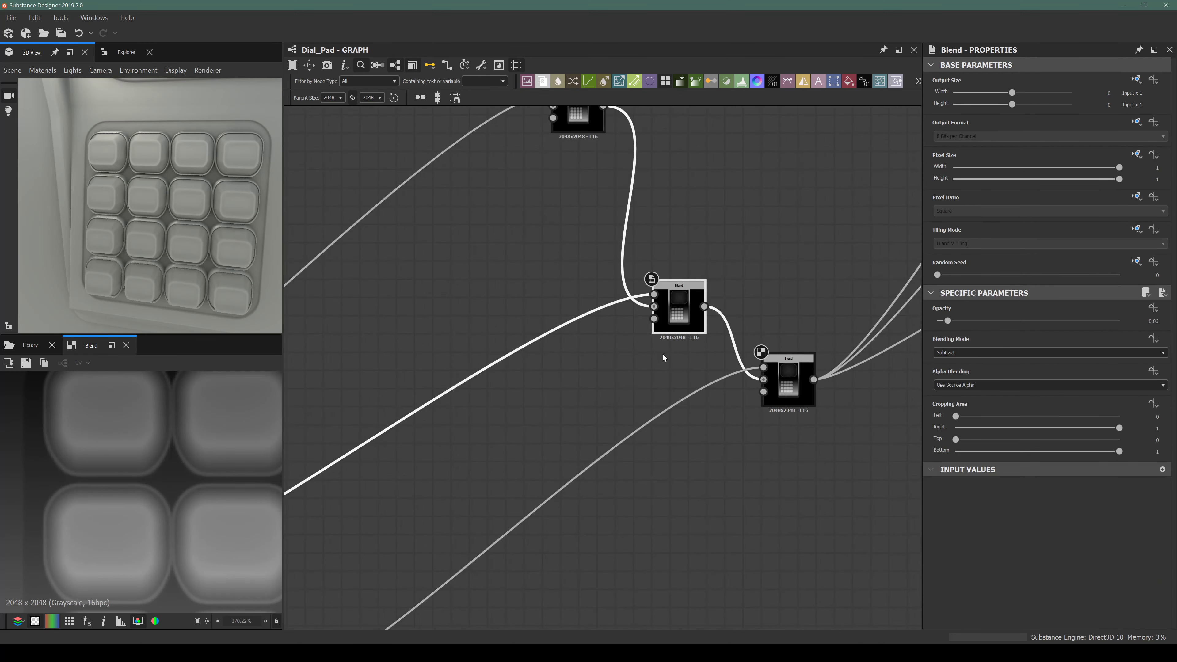
key("Delete")
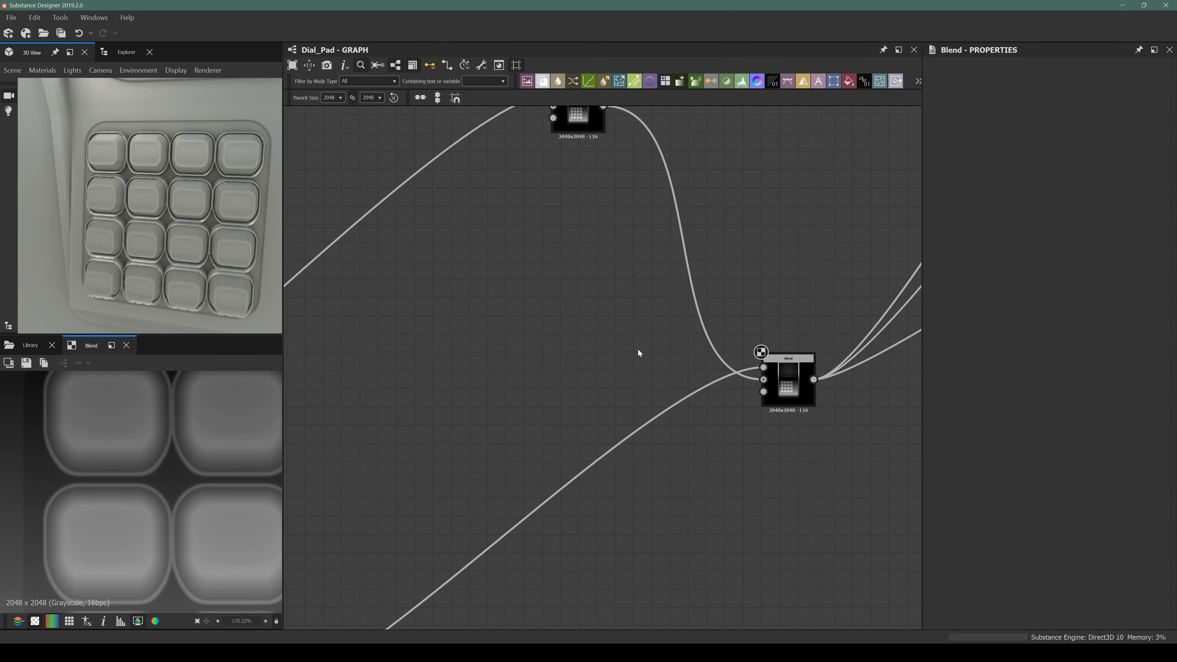
middle_click_drag(582, 326, 619, 324)
left_click_drag(150, 158, 98, 135)
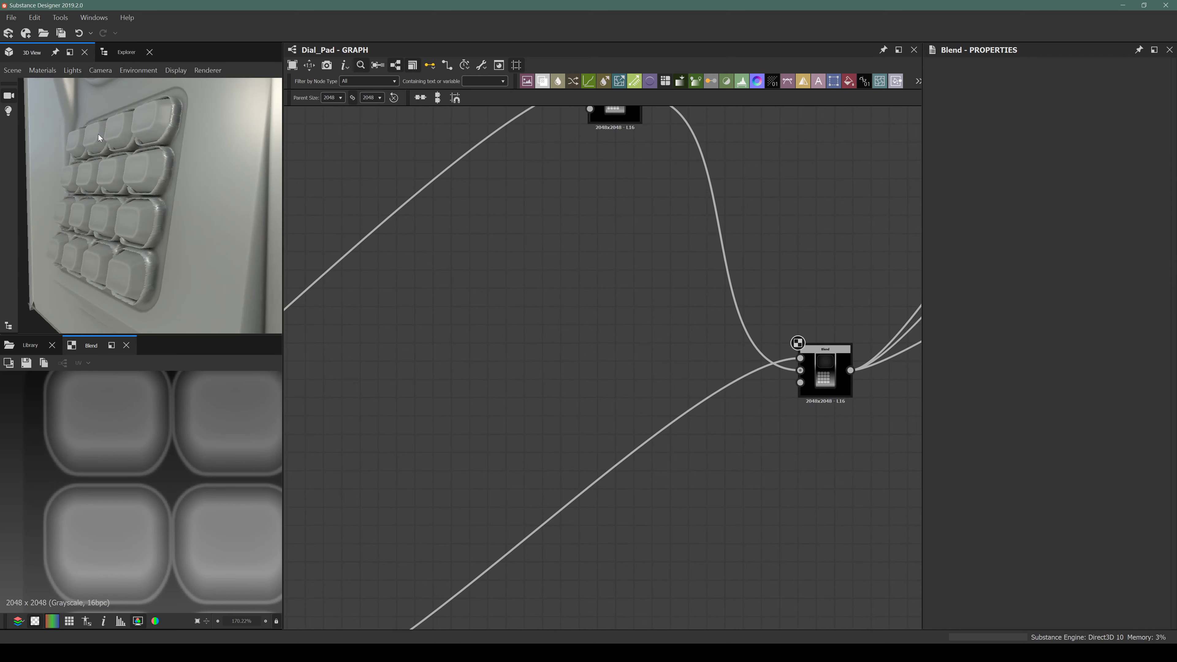
right_click_drag(99, 137, 178, 193)
Raise the Blur HQ Grayscale node's intensity to about 0.41 and check the key edges in the 3D view.
middle_click_drag(460, 331, 588, 249)
scroll(598, 288, "down", 5)
scroll(519, 428, "up", 7)
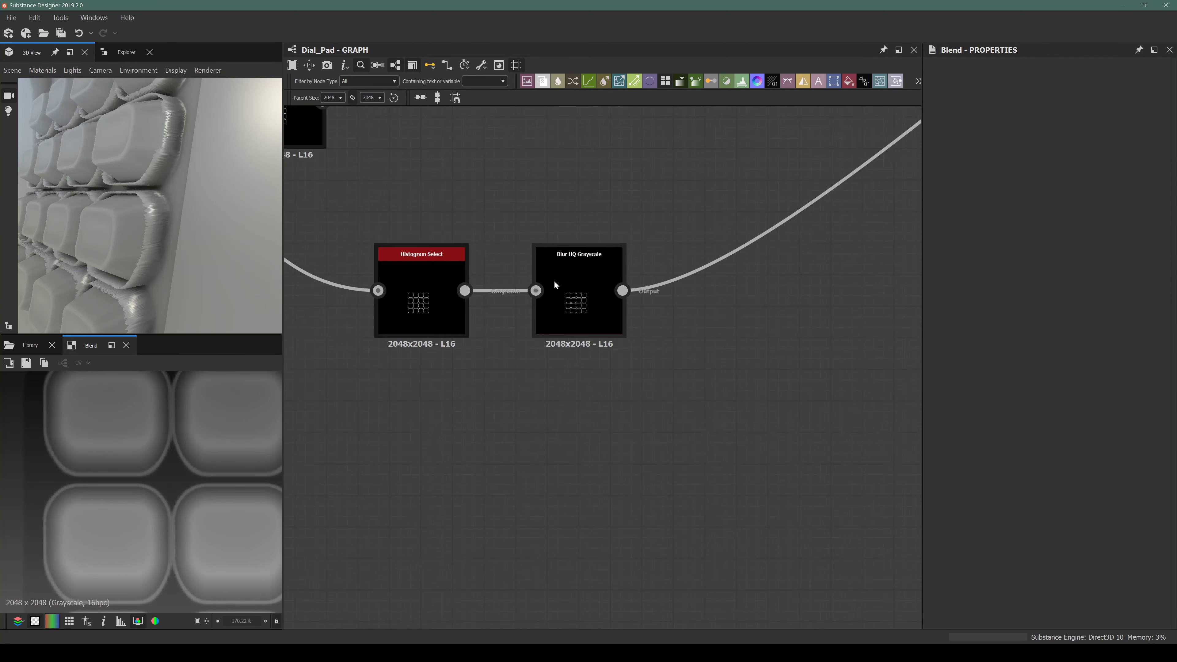
scroll(554, 280, "up", 1)
left_click(564, 283)
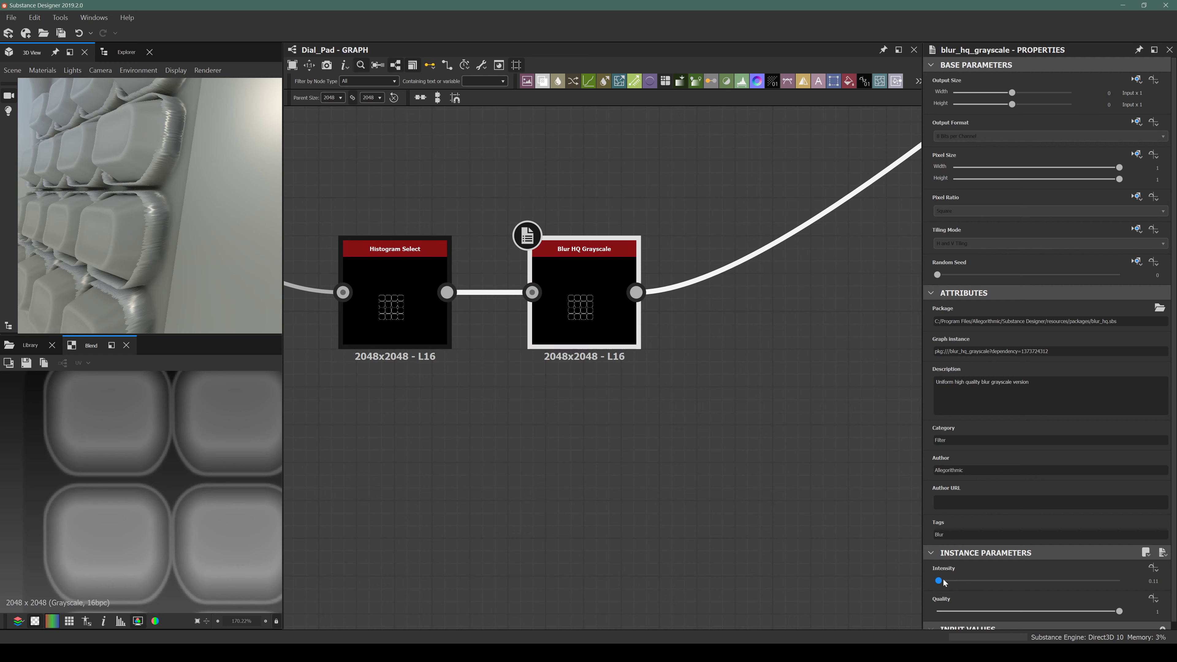
left_click_drag(943, 580, 941, 579)
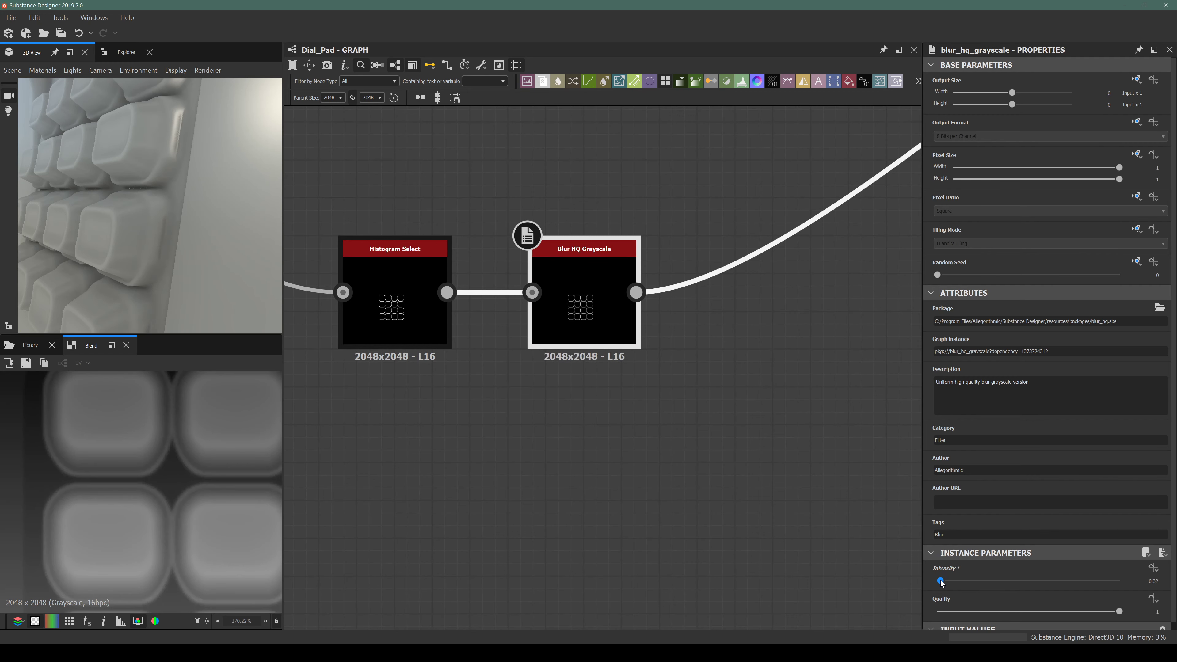
scroll(139, 212, "down", 3)
left_click_drag(139, 211, 250, 232)
Set the last Blend node's opacity to about 0.13 and look closely at the keys in the 3D view.
middle_click_drag(594, 263, 428, 405)
scroll(630, 345, "down", 3)
middle_click_drag(701, 332, 446, 508)
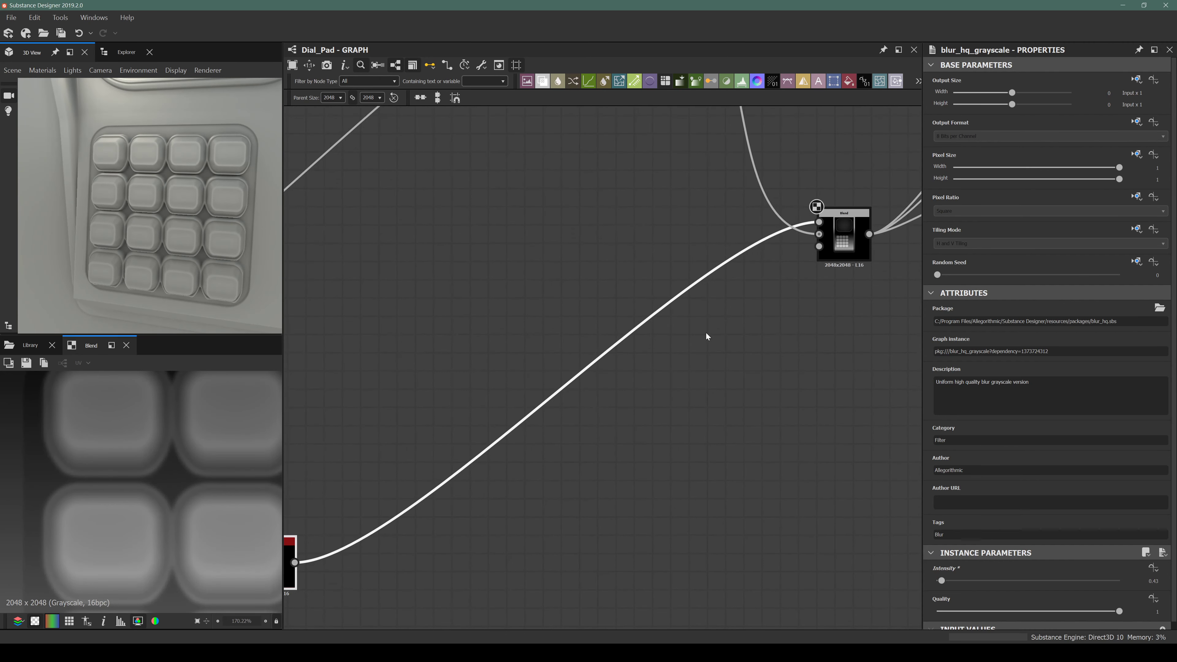
left_click(844, 242)
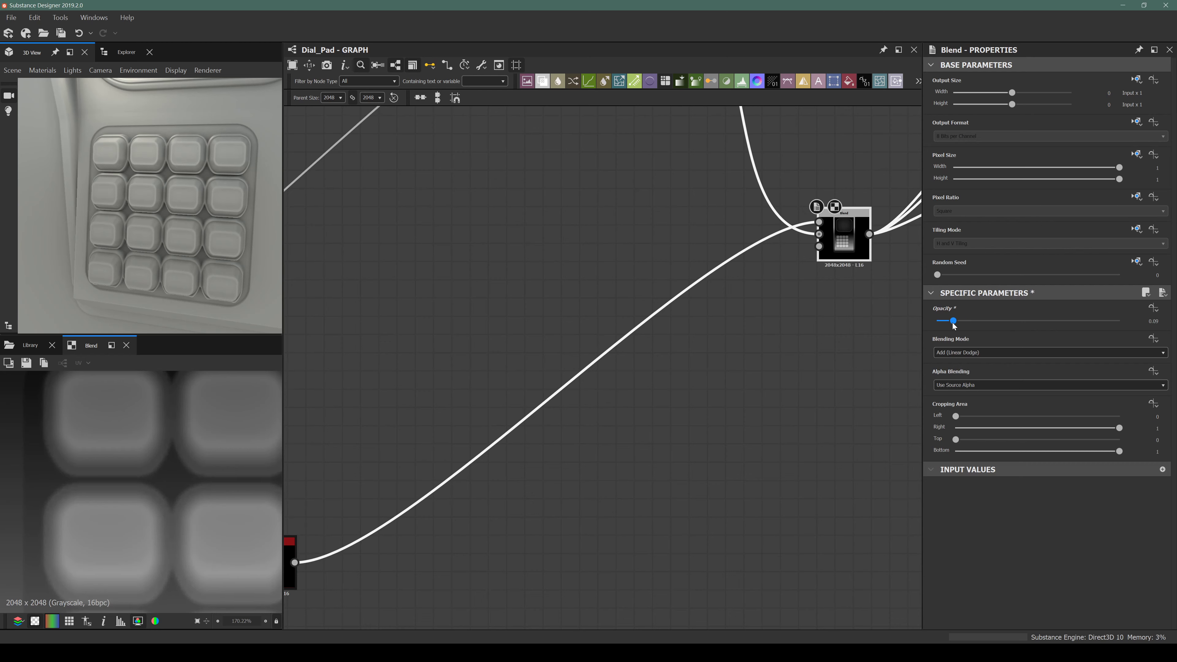
scroll(206, 185, "up", 3)
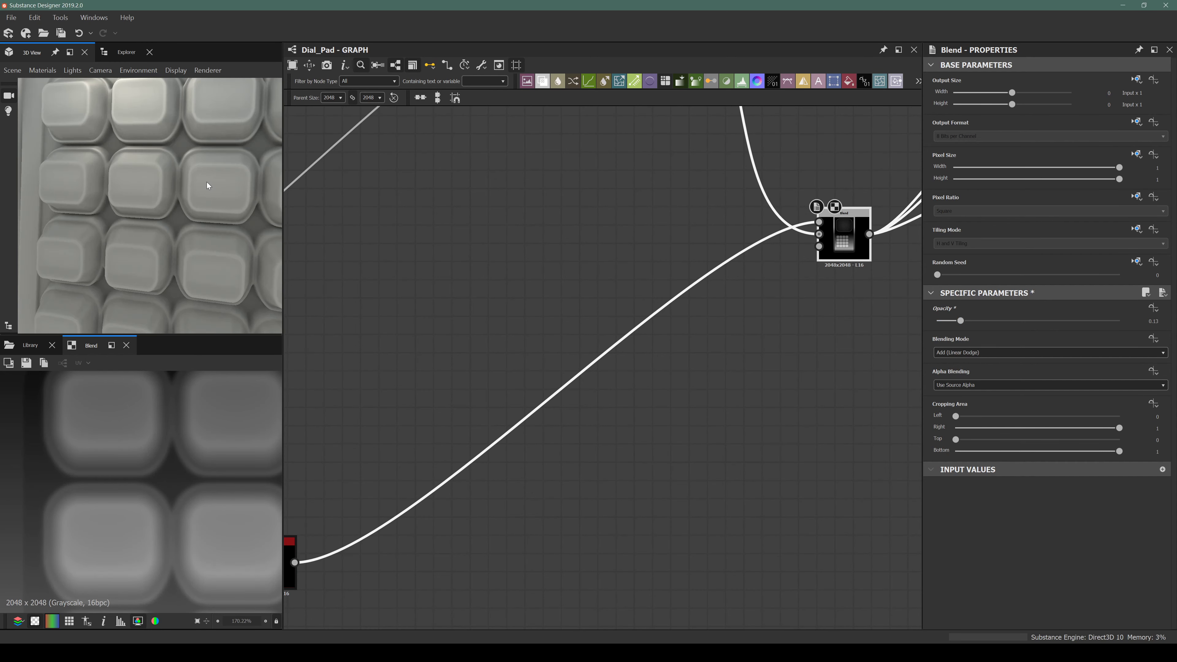
Try an intensity of 0.2 on the Blur HQ Grayscale node and check the keys in the 3D view.
left_click_drag(207, 185, 153, 188)
right_click_drag(152, 188, 199, 221)
left_click_drag(159, 187, 215, 183)
scroll(525, 307, "down", 3)
middle_click_drag(427, 382, 490, 356)
scroll(548, 363, "up", 3)
left_click(548, 363)
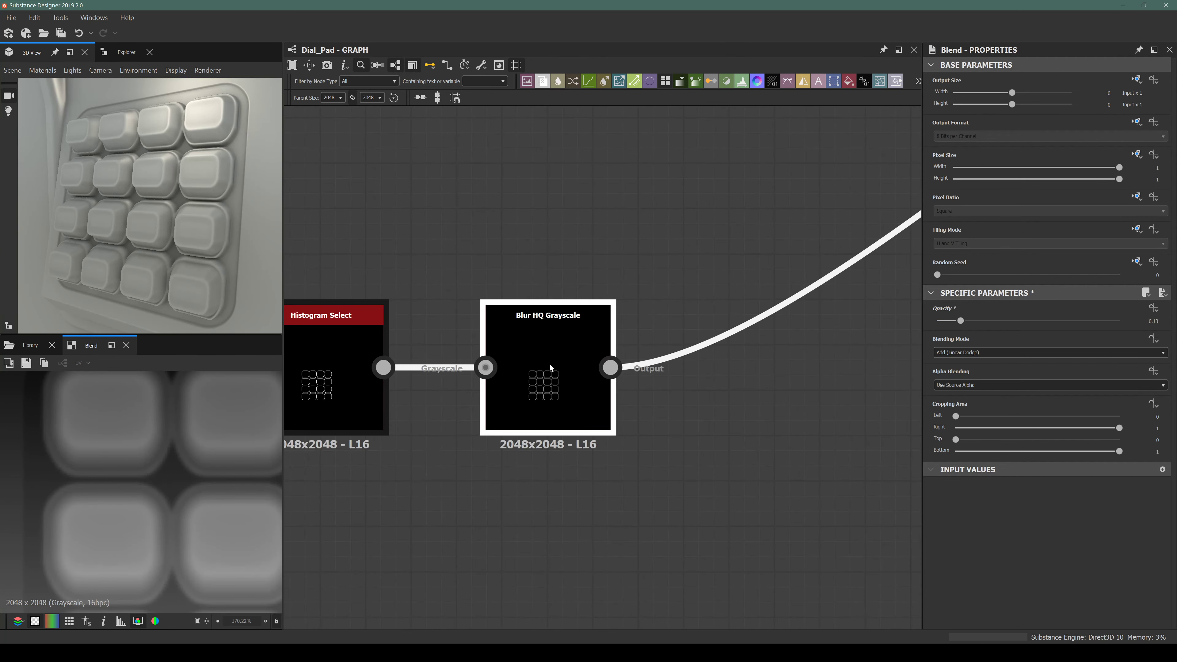
left_click(1158, 581)
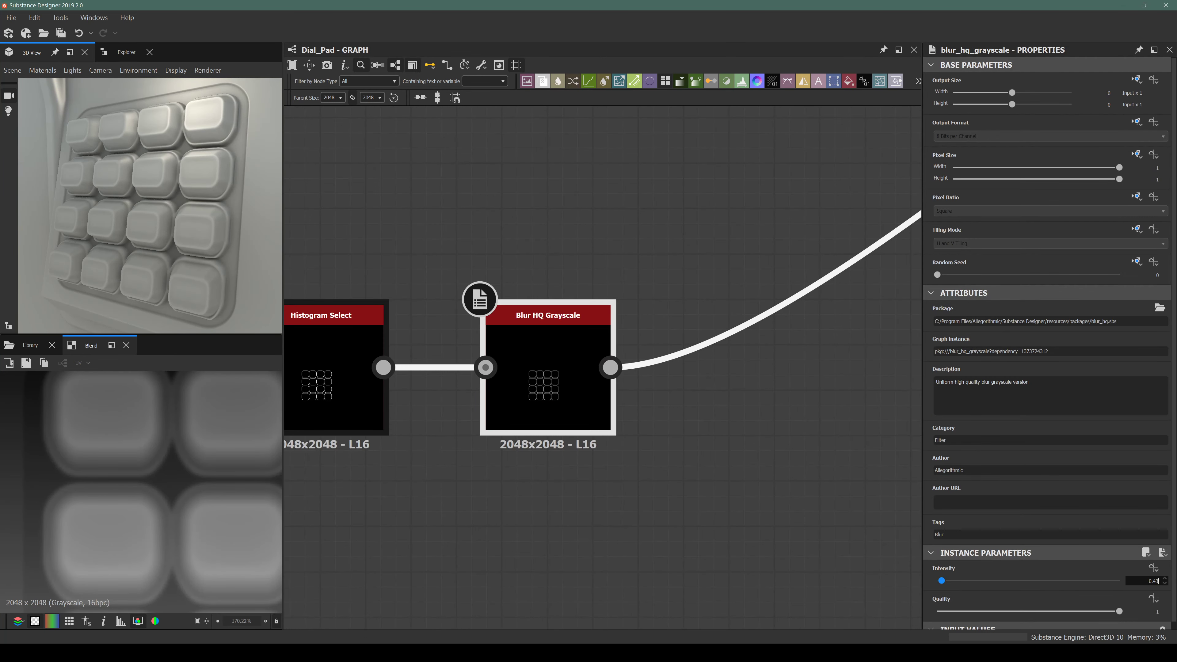
type("0.2")
key("Return")
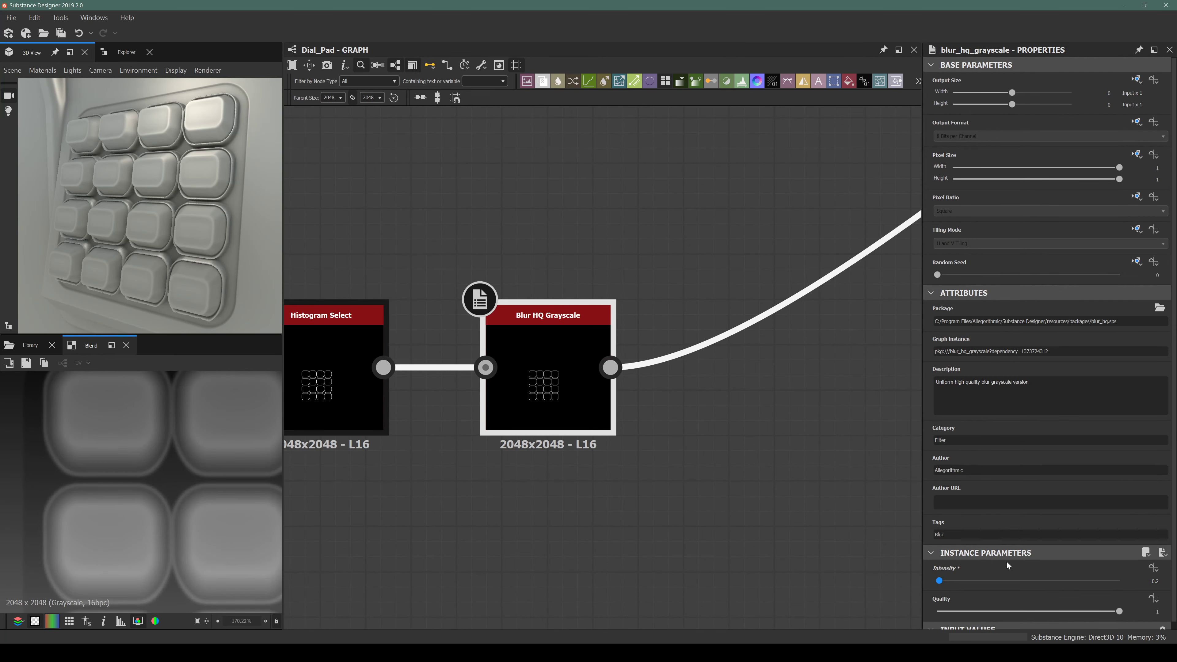
left_click_drag(236, 278, 90, 241)
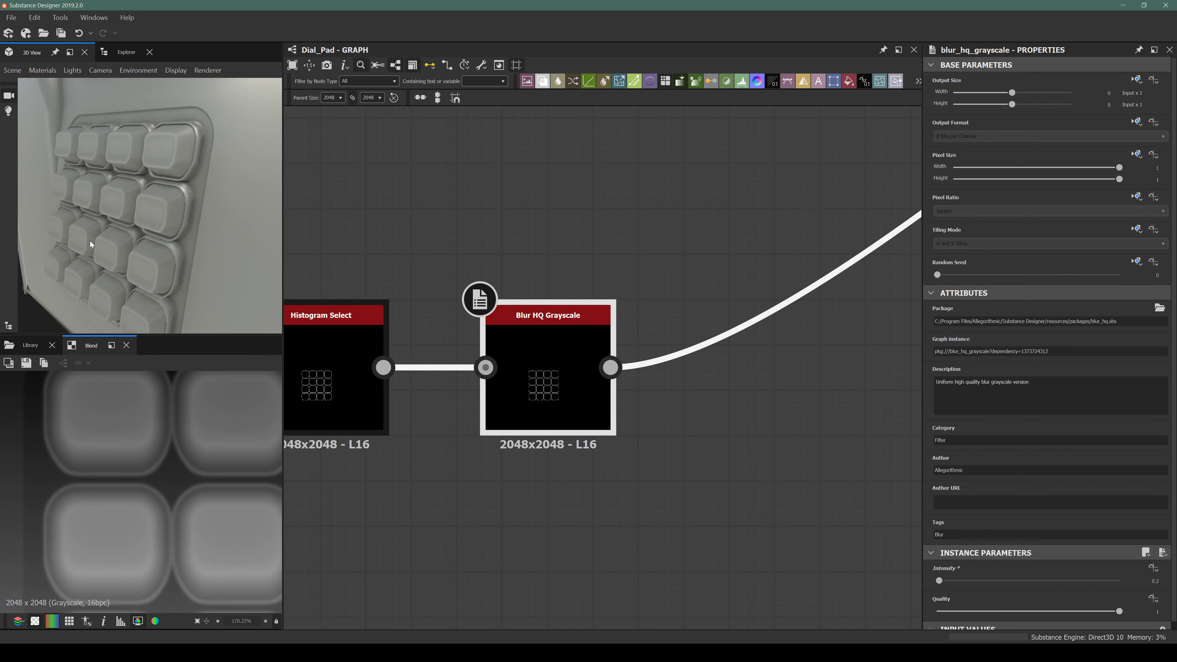
Try an intensity of 0.4 on the Blur HQ Grayscale node, and settle on 0.3.
left_click(1152, 581)
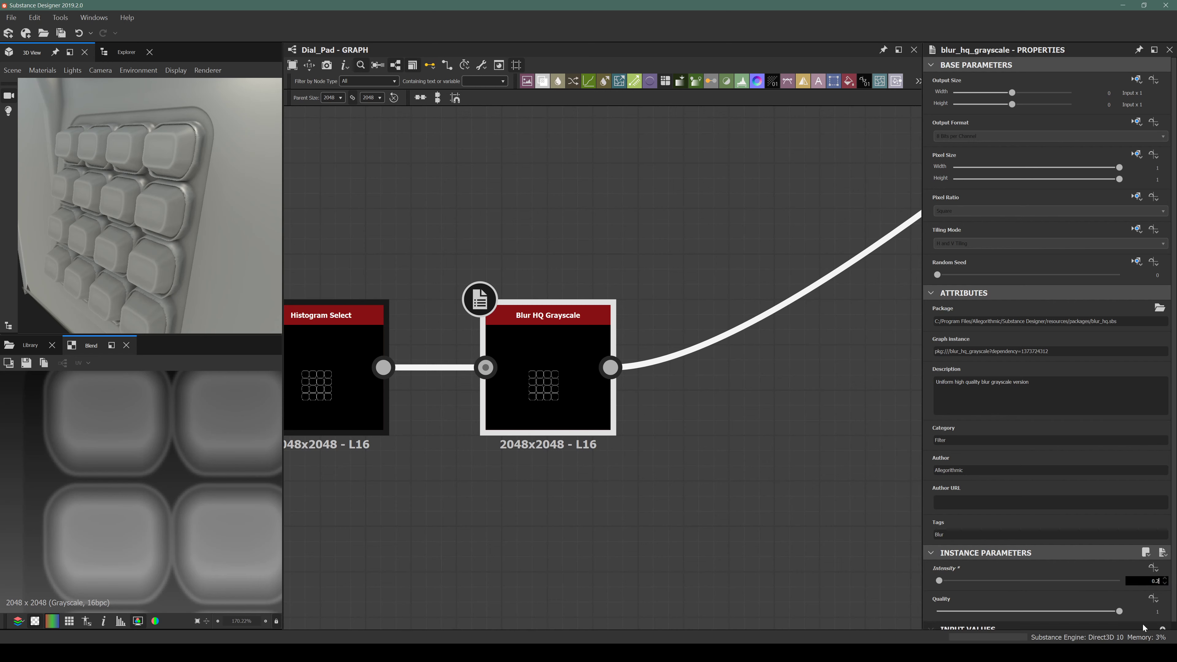
key("Return")
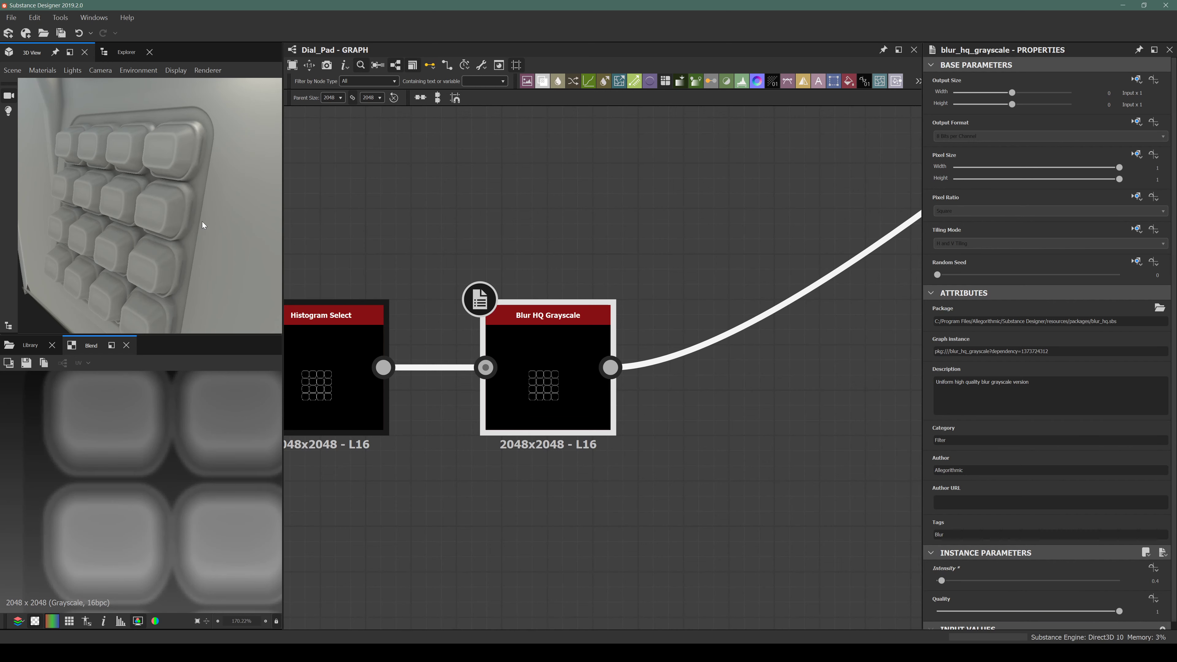
left_click(1153, 580)
type("0.3")
key("Return")
Set the last Blend node's opacity to 0.1 and check the keys in the 3D view.
middle_click_drag(675, 218, 324, 575)
middle_click_drag(686, 350, 426, 442)
scroll(426, 442, "down", 3)
middle_click_drag(721, 309, 588, 372)
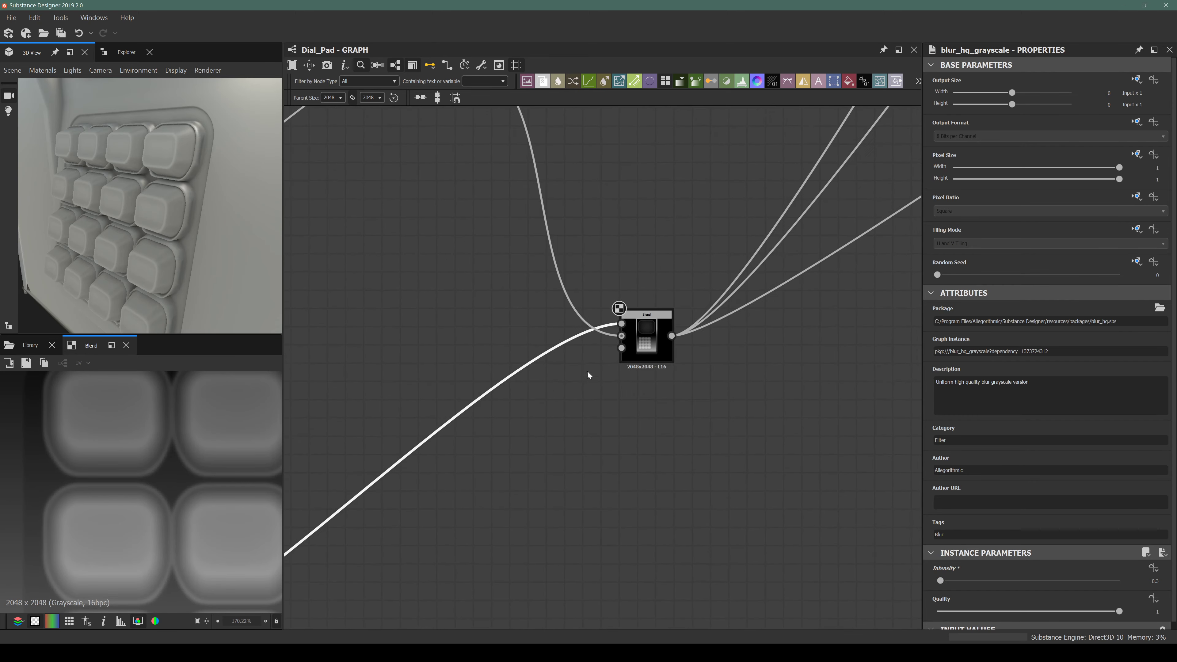
scroll(668, 337, "up", 3)
left_click(612, 349)
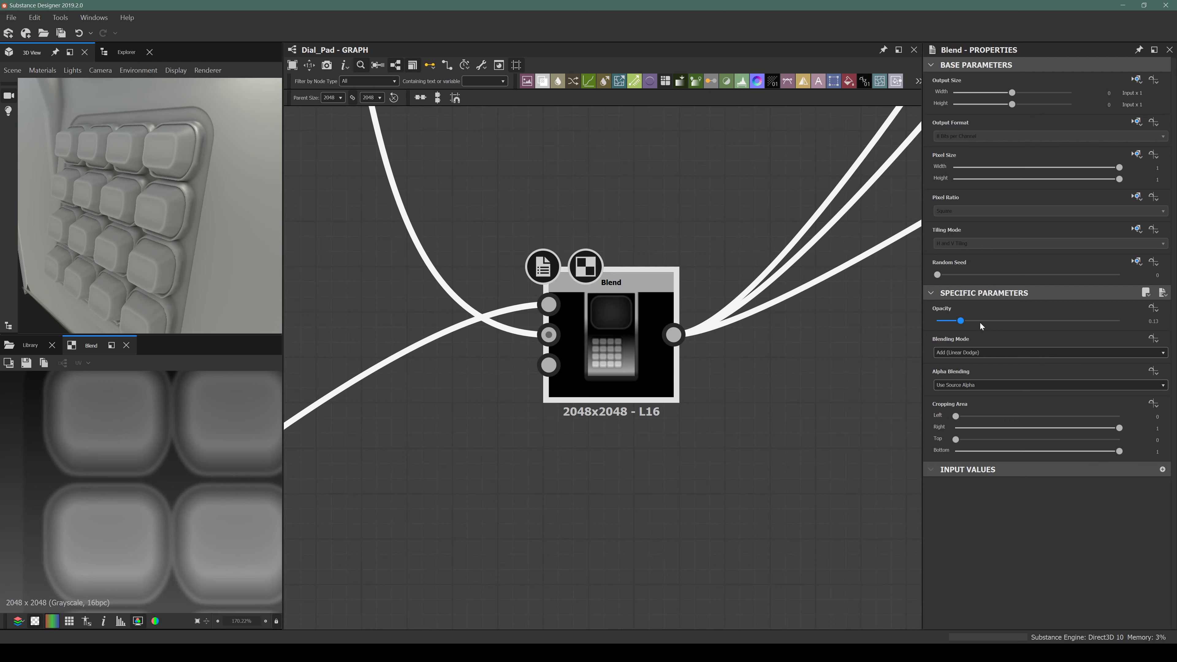
left_click(955, 322)
left_click_drag(160, 195, 103, 201)
scroll(177, 189, "down", 3)
scroll(186, 194, "up", 5)
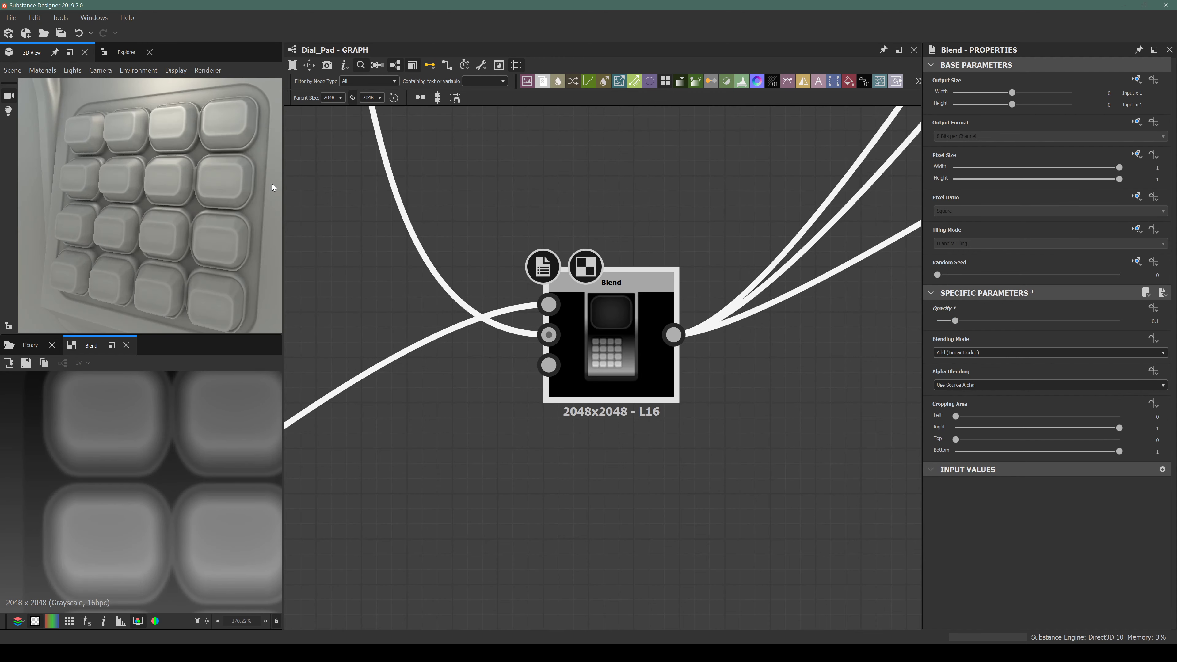
Examine the keypad edges up close and the whole dial pad from several angles in the 3D view.
middle_click_drag(274, 187, 73, 241)
scroll(139, 235, "down", 2)
scroll(139, 235, "down", 2)
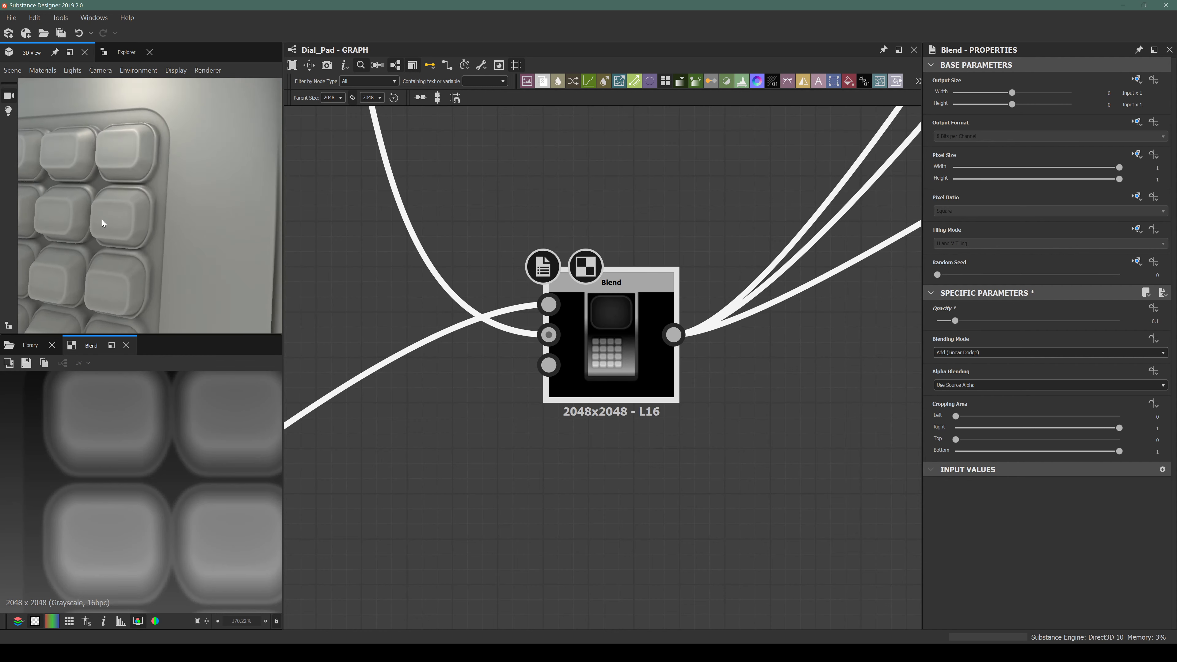
left_click_drag(103, 221, 156, 192)
scroll(131, 238, "down", 6)
scroll(125, 212, "up", 3)
scroll(125, 213, "down", 3)
scroll(156, 191, "down", 3)
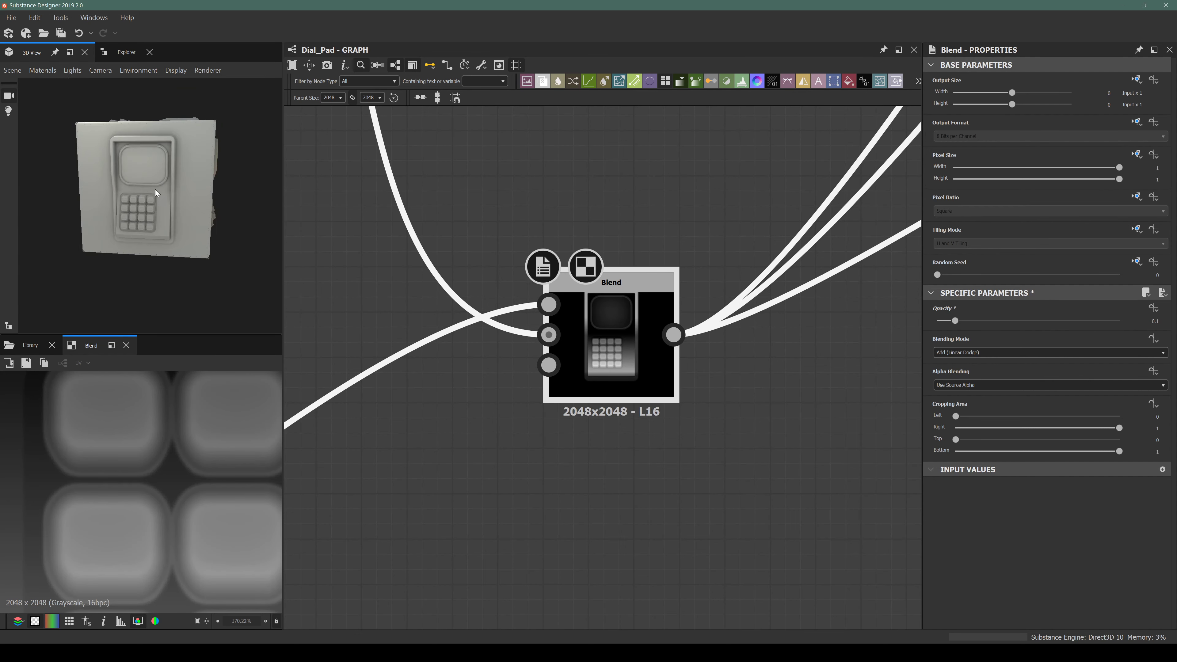
scroll(178, 185, "up", 6)
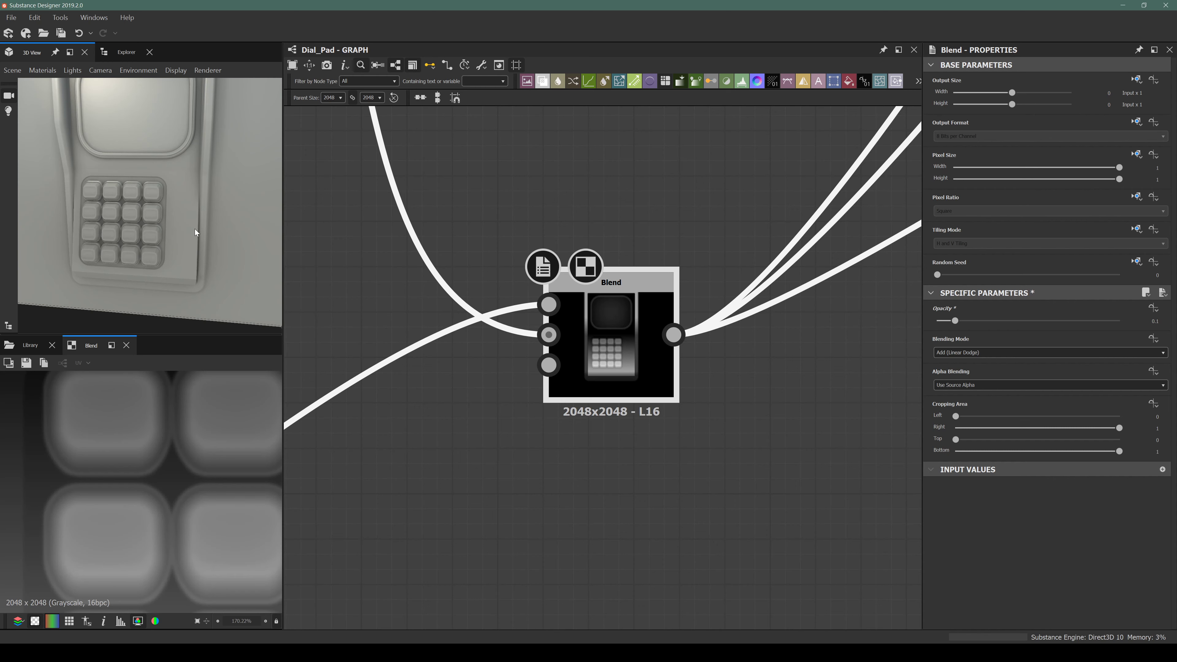
scroll(178, 213, "down", 3)
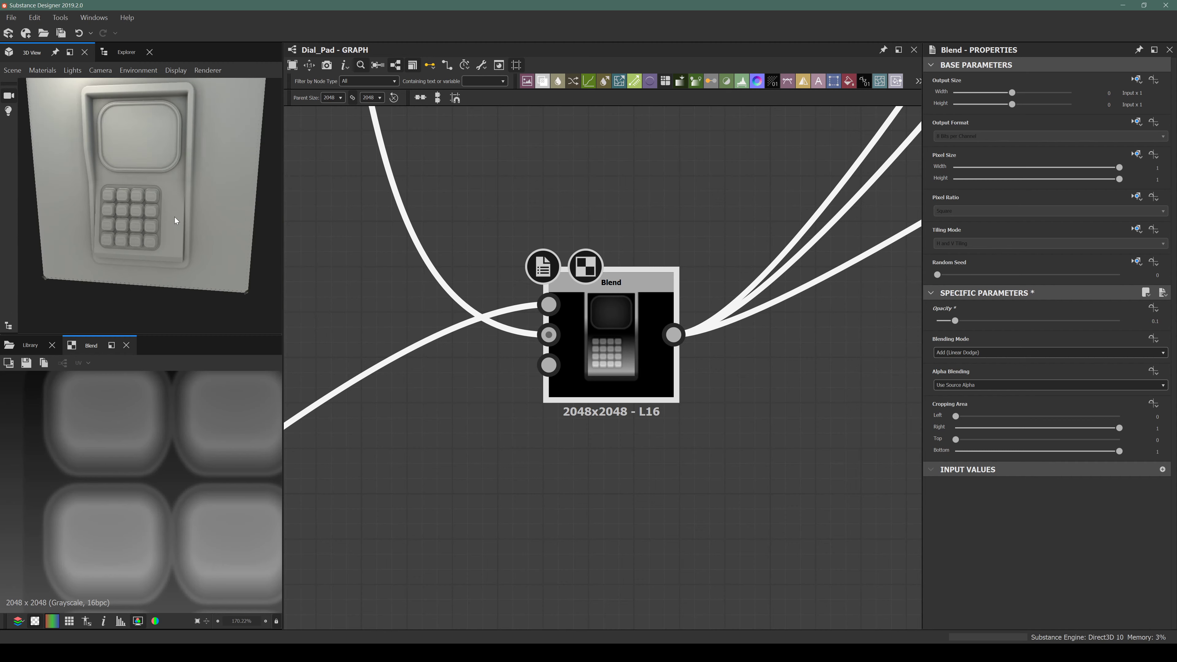
left_click_drag(99, 235, 199, 218)
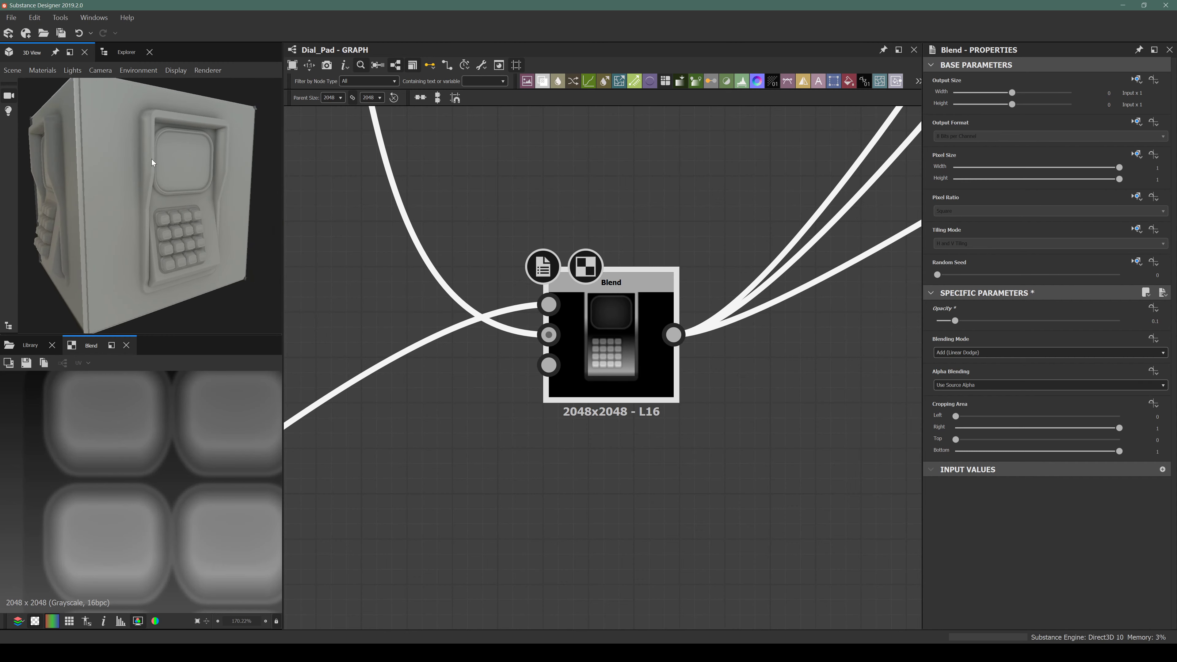
Delete the unused Histogram Select node that branches off the key grid's last transform node.
scroll(492, 328, "down", 8)
middle_click_drag(447, 324, 483, 409)
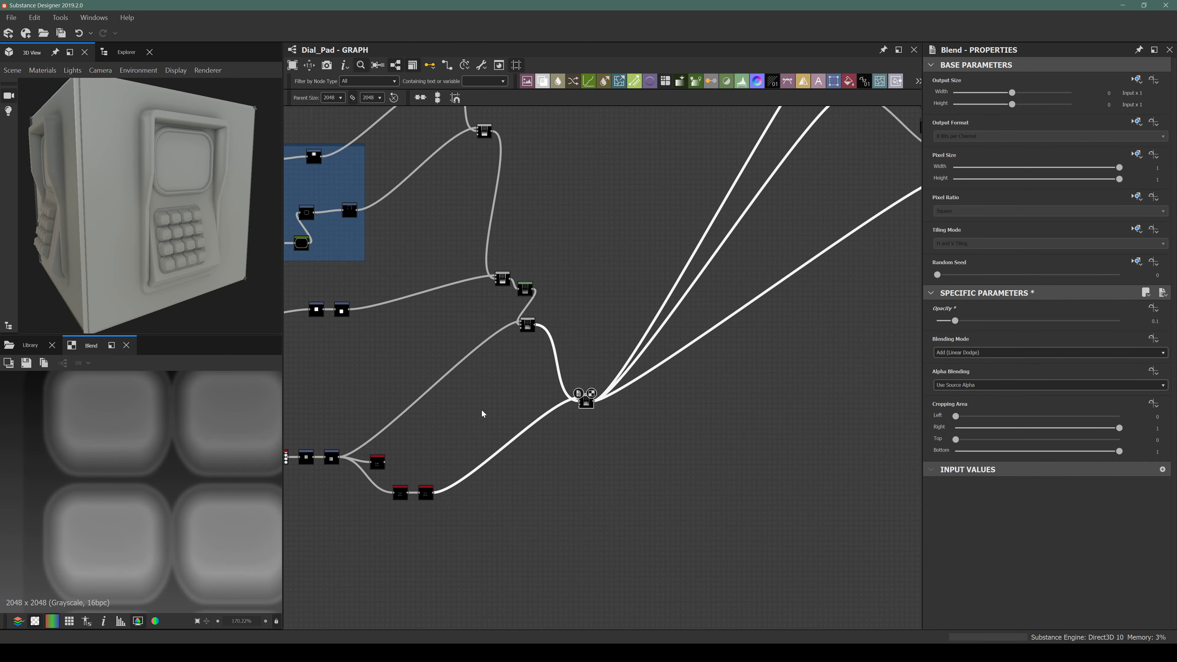
scroll(483, 408, "down", 5)
scroll(435, 426, "up", 6)
left_click(457, 436)
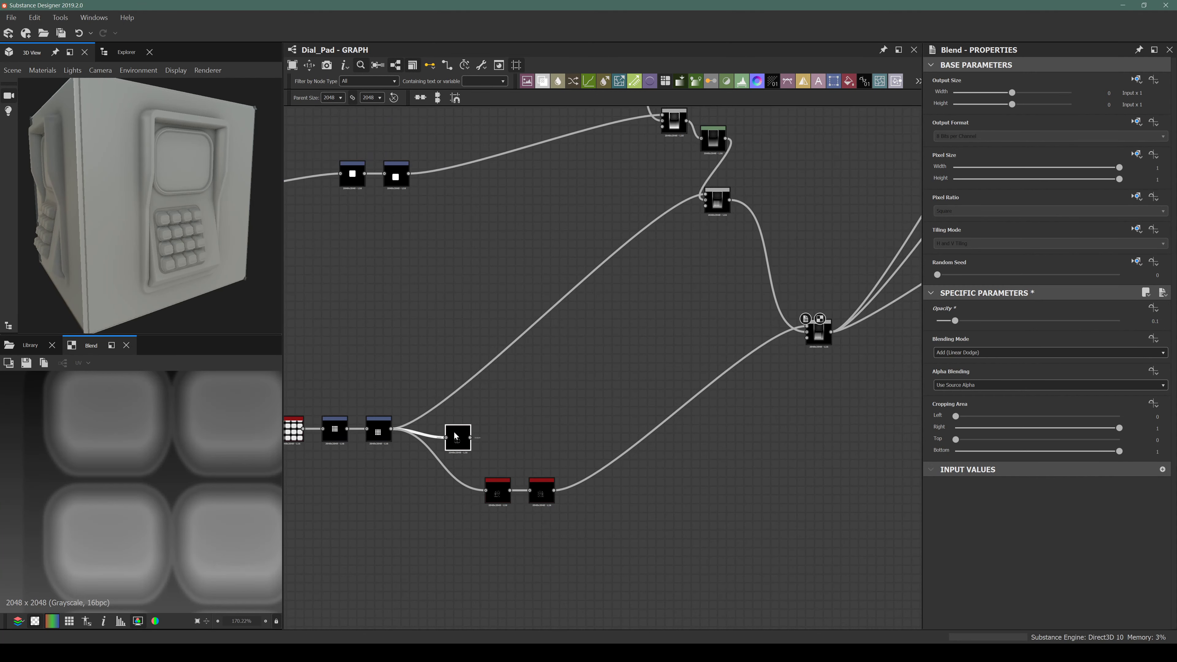
key("Delete")
scroll(618, 392, "down", 6)
middle_click_drag(674, 379, 548, 334)
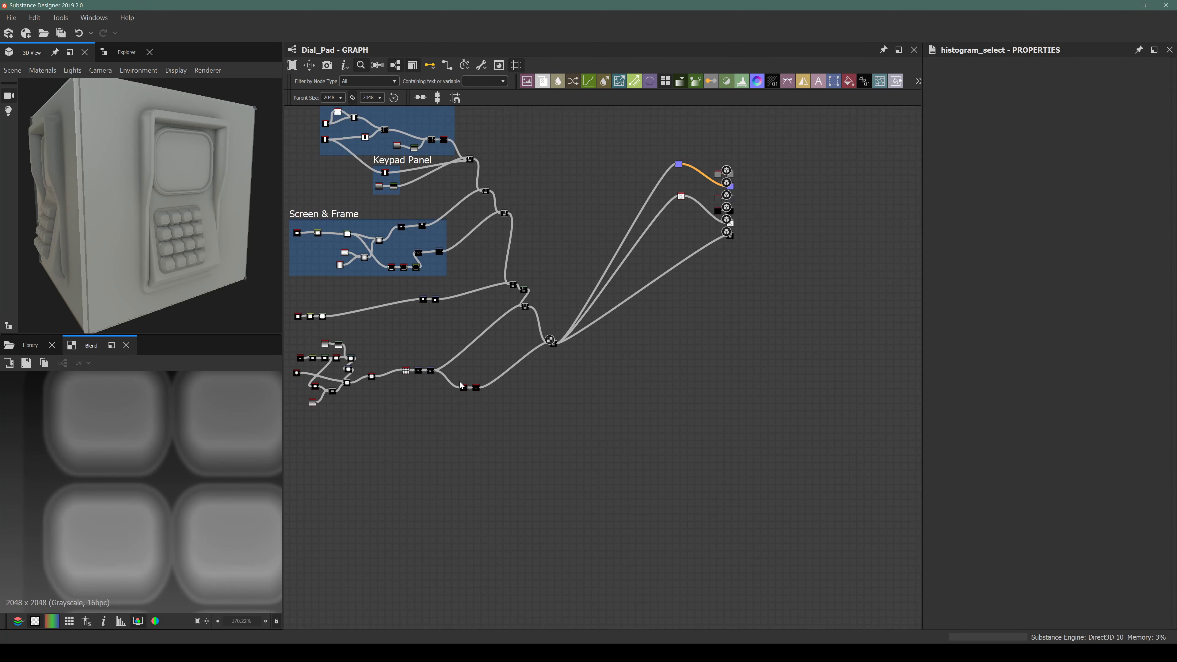
scroll(548, 333, "up", 6)
left_click(556, 355)
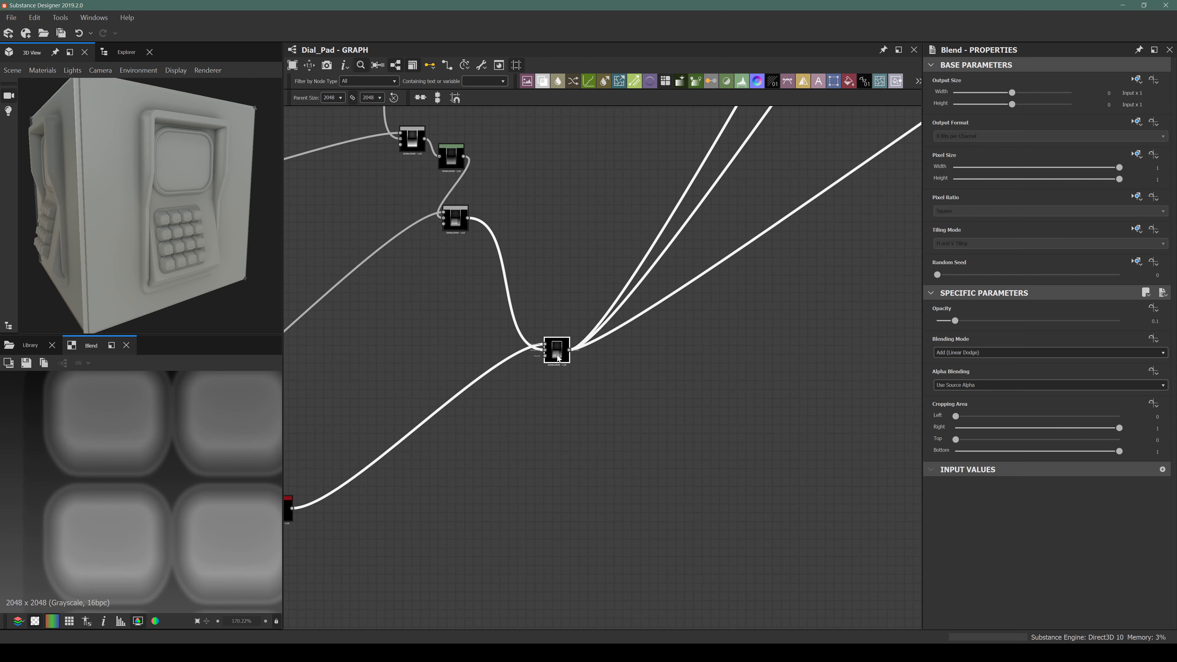
key("space")
type("blen")
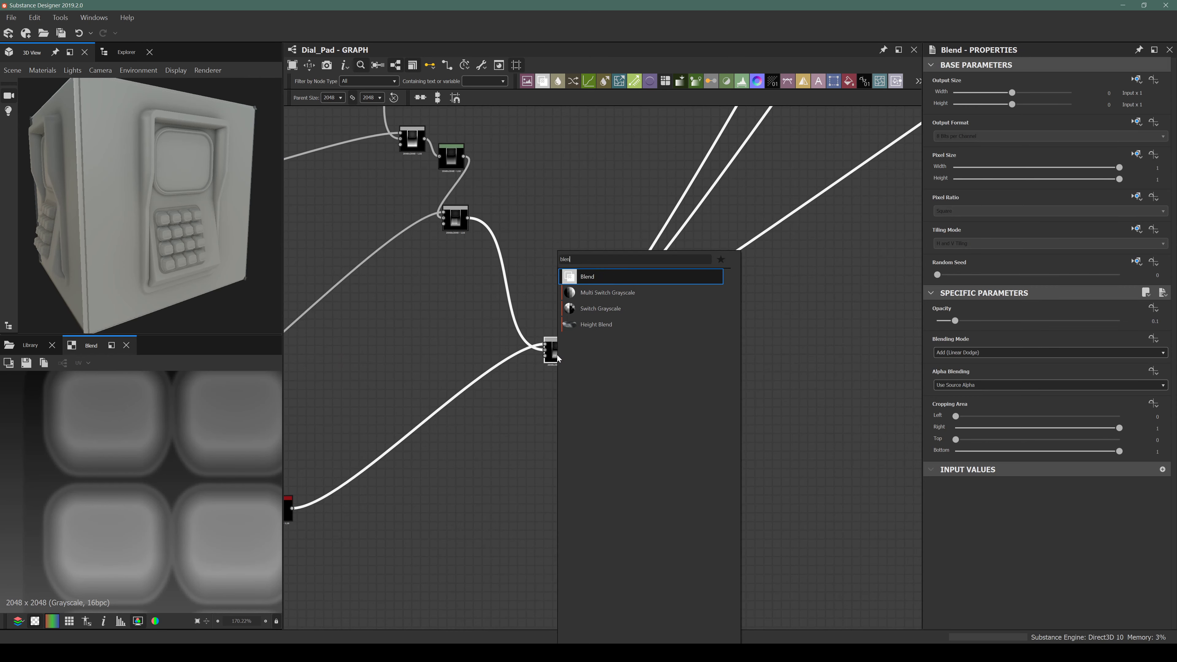
left_click(462, 309)
scroll(462, 309, "down", 3)
scroll(492, 314, "up", 3)
Examine the settings of the Levels node before the key Blend and the panel around the keys in the 3D view.
middle_click_drag(461, 278, 501, 312)
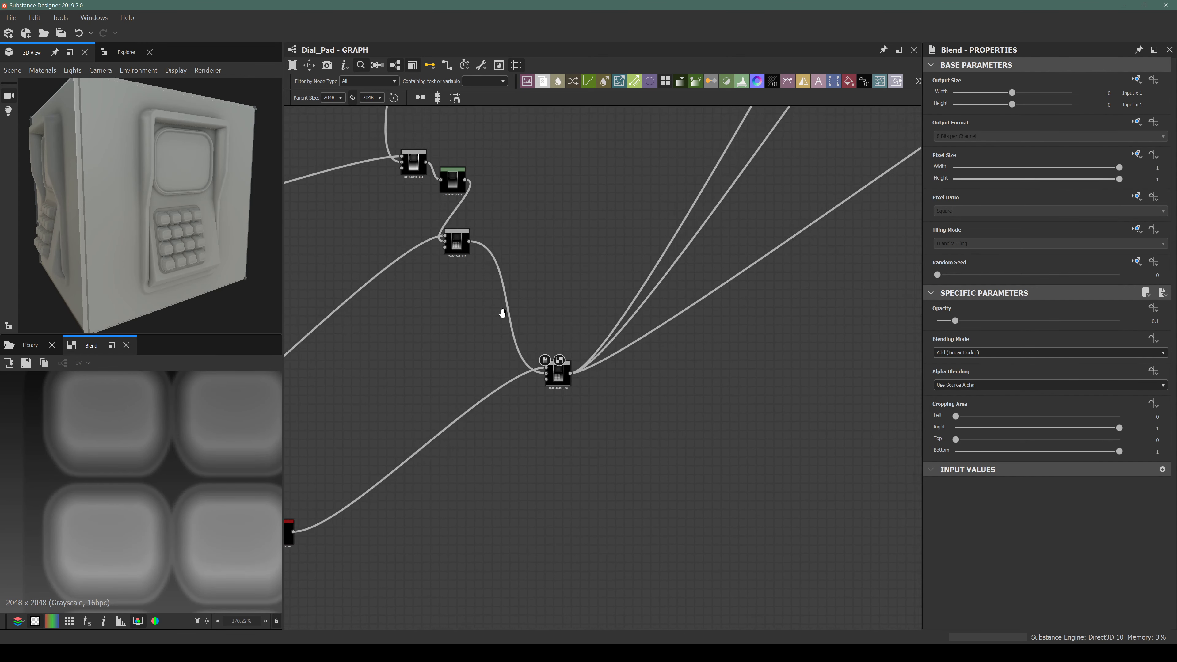
scroll(433, 172, "up", 4)
middle_click_drag(433, 172, 526, 318)
left_click_drag(508, 319, 488, 265)
middle_click_drag(489, 268, 574, 348)
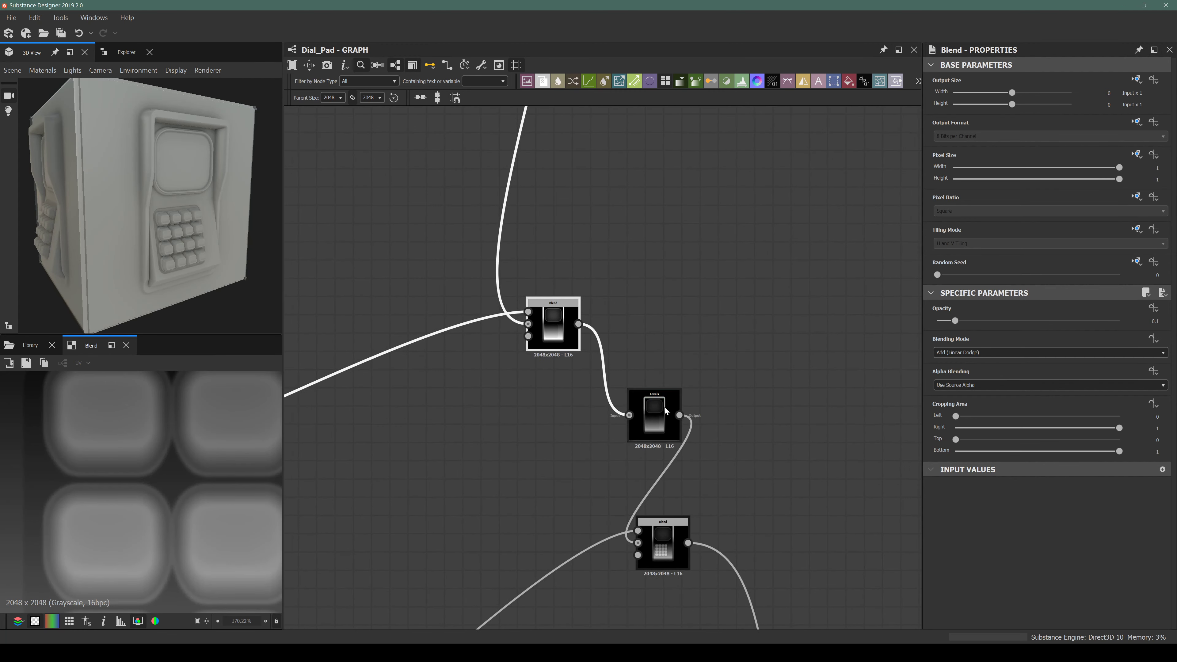
left_click(653, 413)
scroll(139, 190, "up", 5)
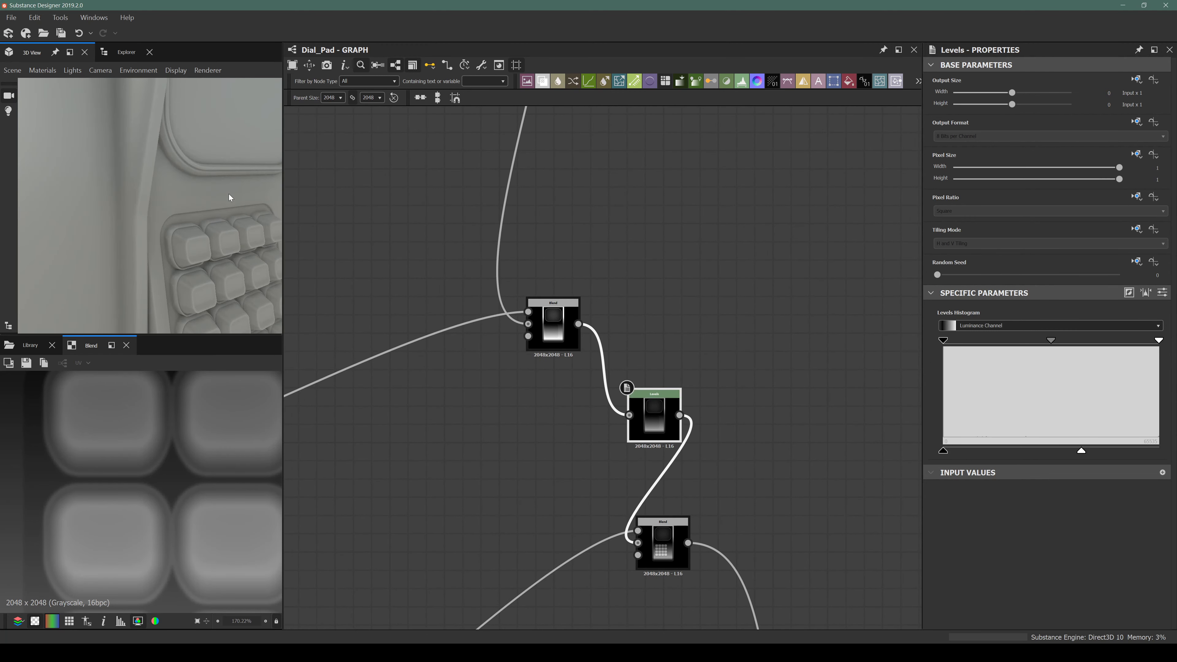
middle_click_drag(229, 197, 160, 202)
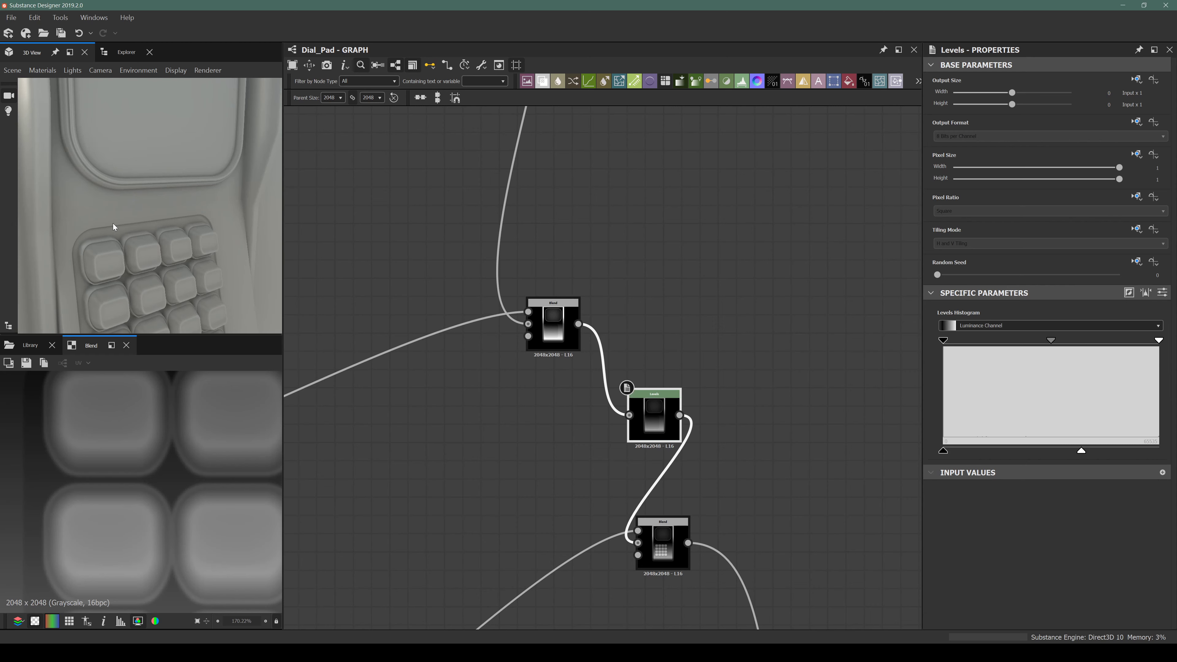
scroll(171, 213, "down", 3)
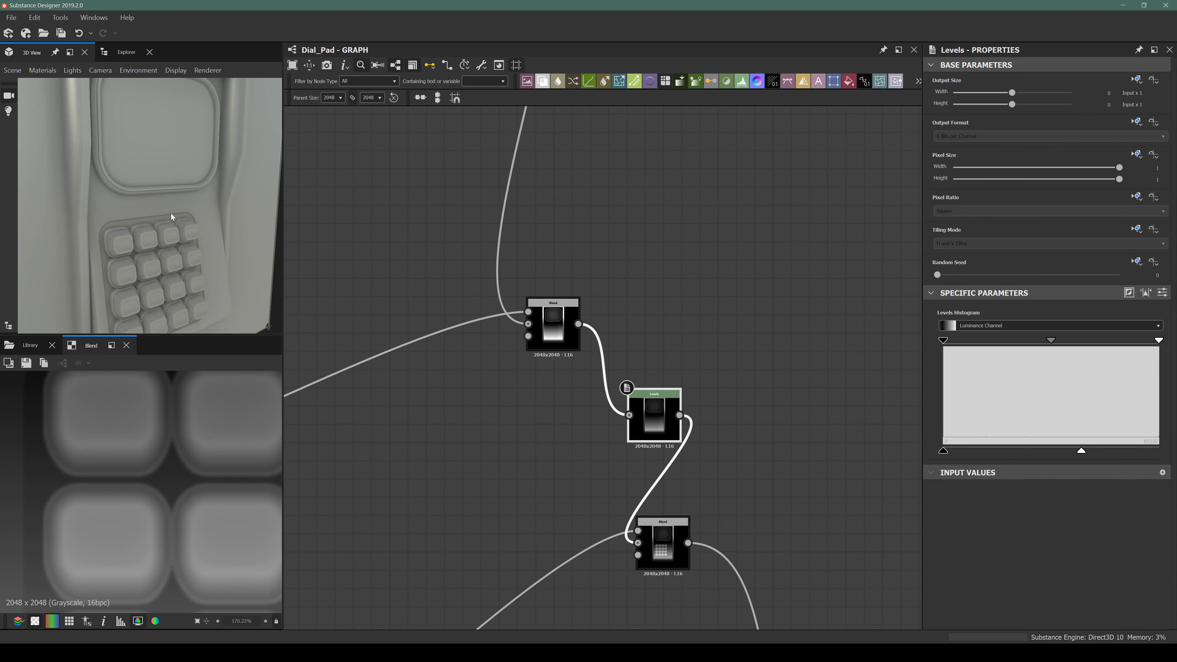
scroll(556, 339, "down", 2)
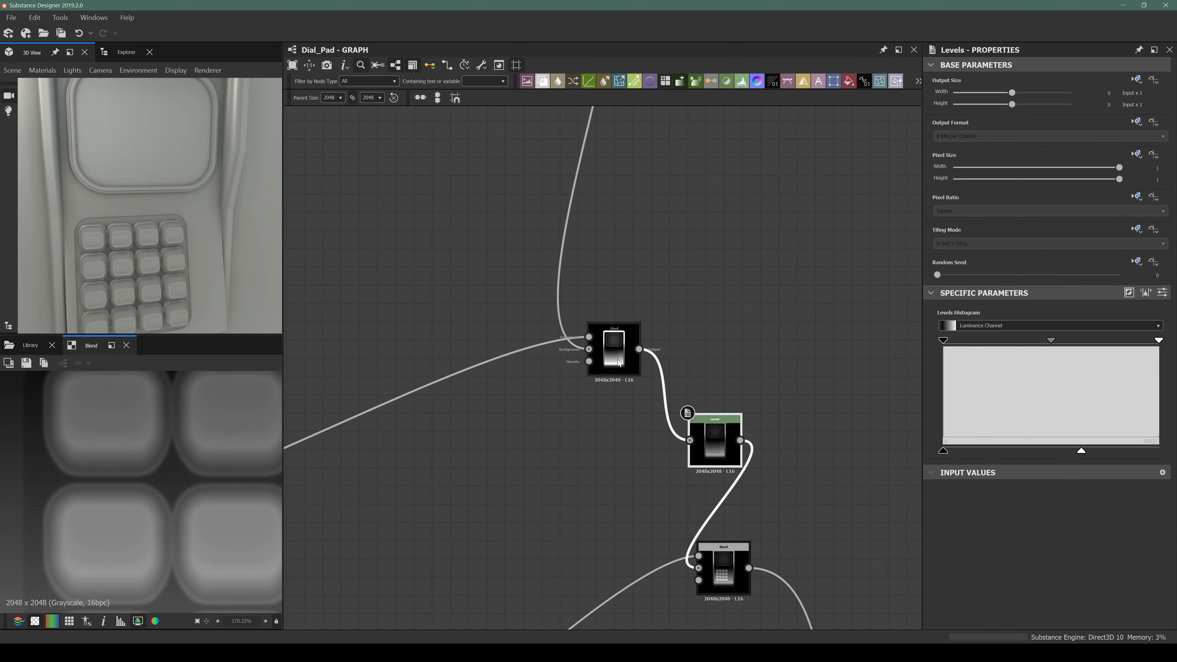
Show the Keypad Panel frame's Curve node in the 2D view and examine the panel's side profile in the 3D view.
scroll(598, 329, "down", 2)
middle_click_drag(483, 320, 613, 397)
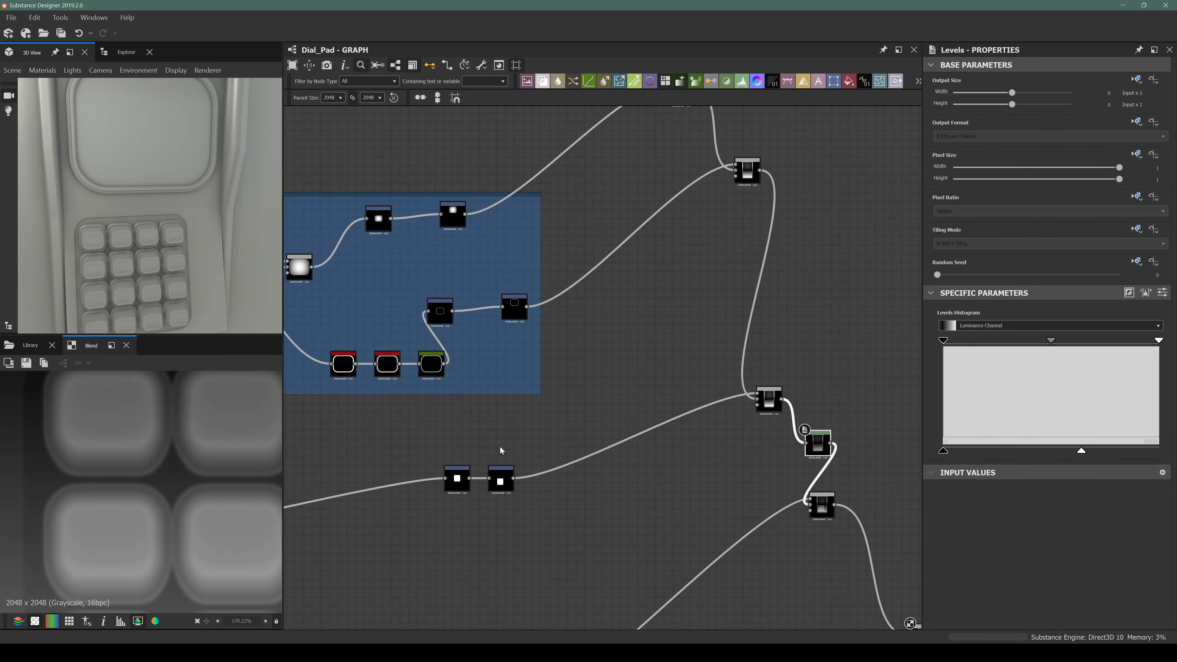
middle_click_drag(396, 394, 622, 491)
scroll(601, 472, "down", 2)
middle_click_drag(574, 205, 445, 233)
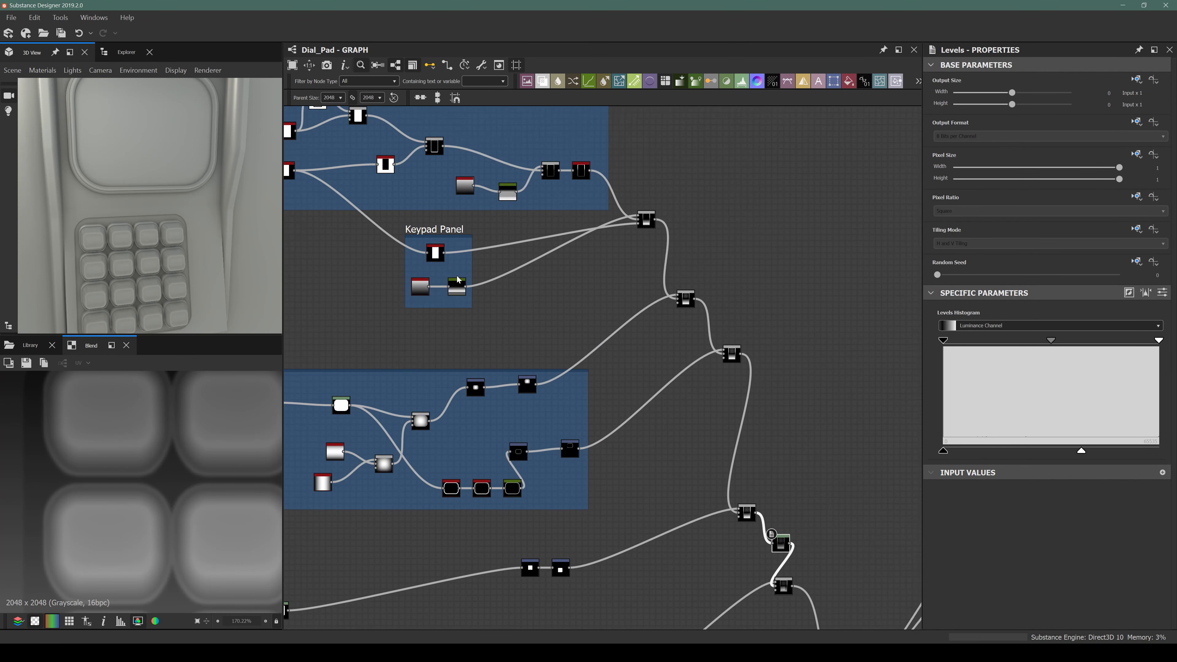
scroll(468, 282, "up", 6)
scroll(497, 299, "up", 2)
left_click(414, 302)
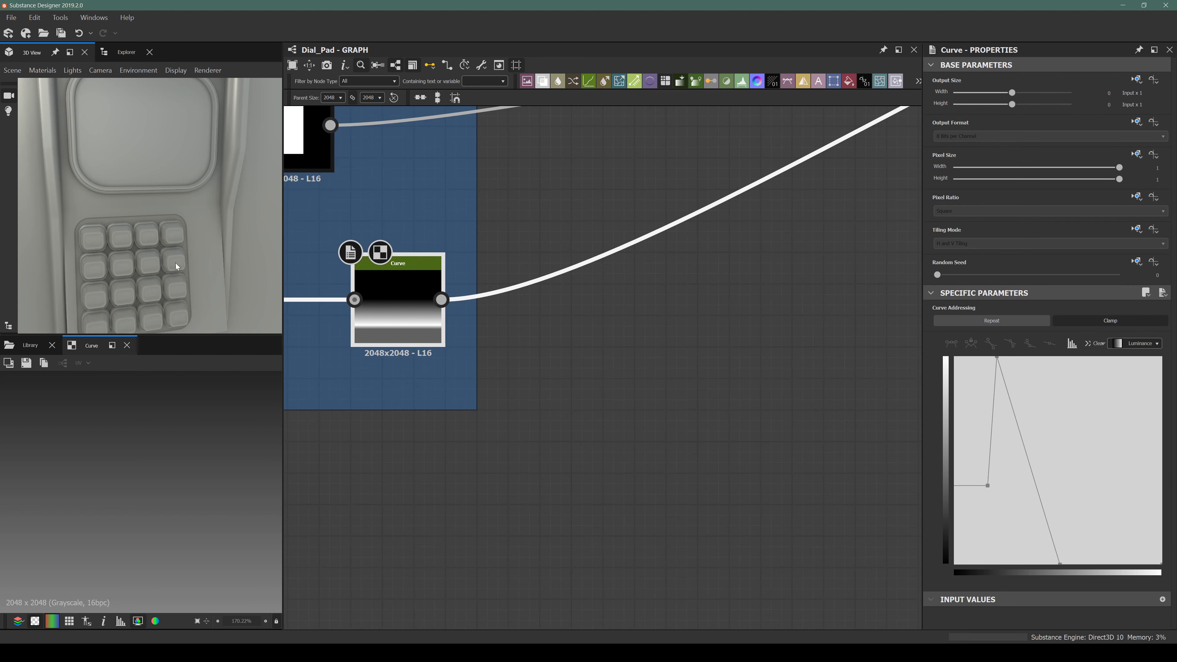
left_click_drag(176, 266, 72, 162)
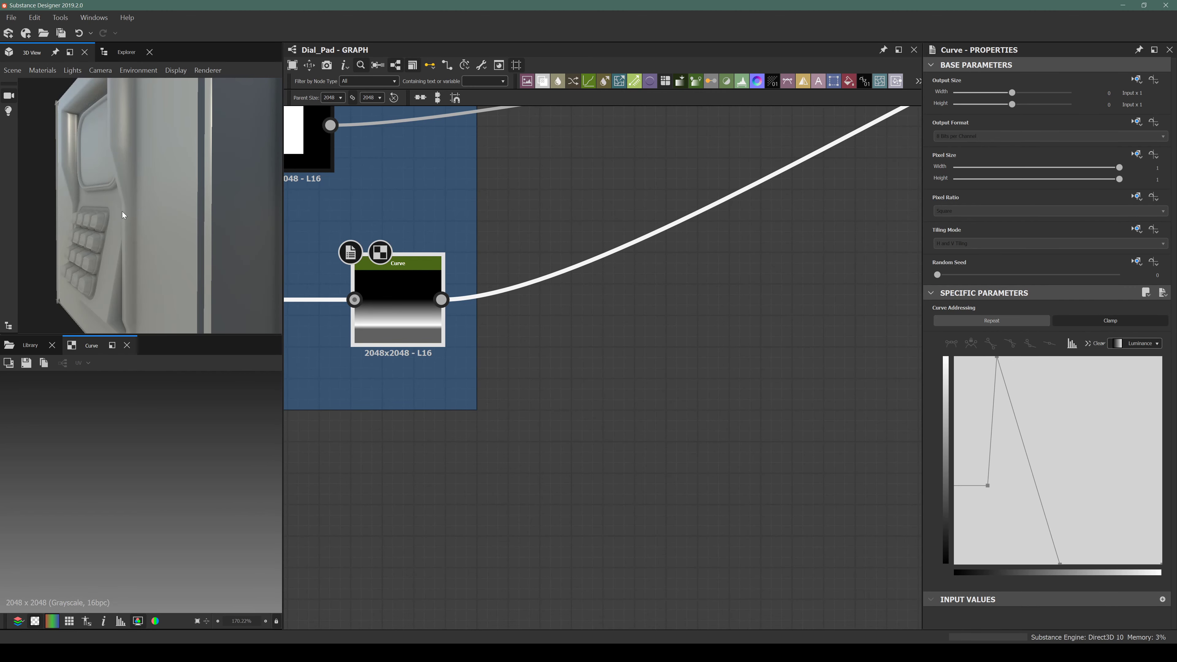
Insert a Blend node directly after the Blend that merges the Keypad Panel, and place it just below that node.
scroll(440, 383, "down", 6)
scroll(769, 279, "up", 4)
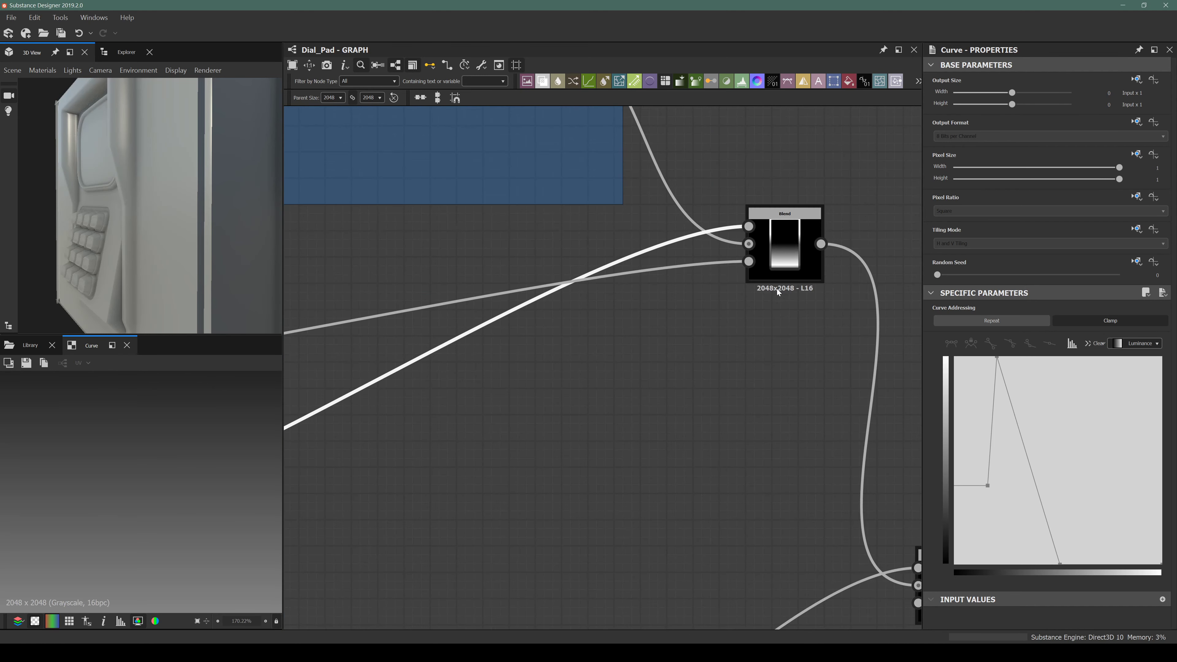
left_click(766, 264)
key("space")
type("blend")
left_click(825, 278)
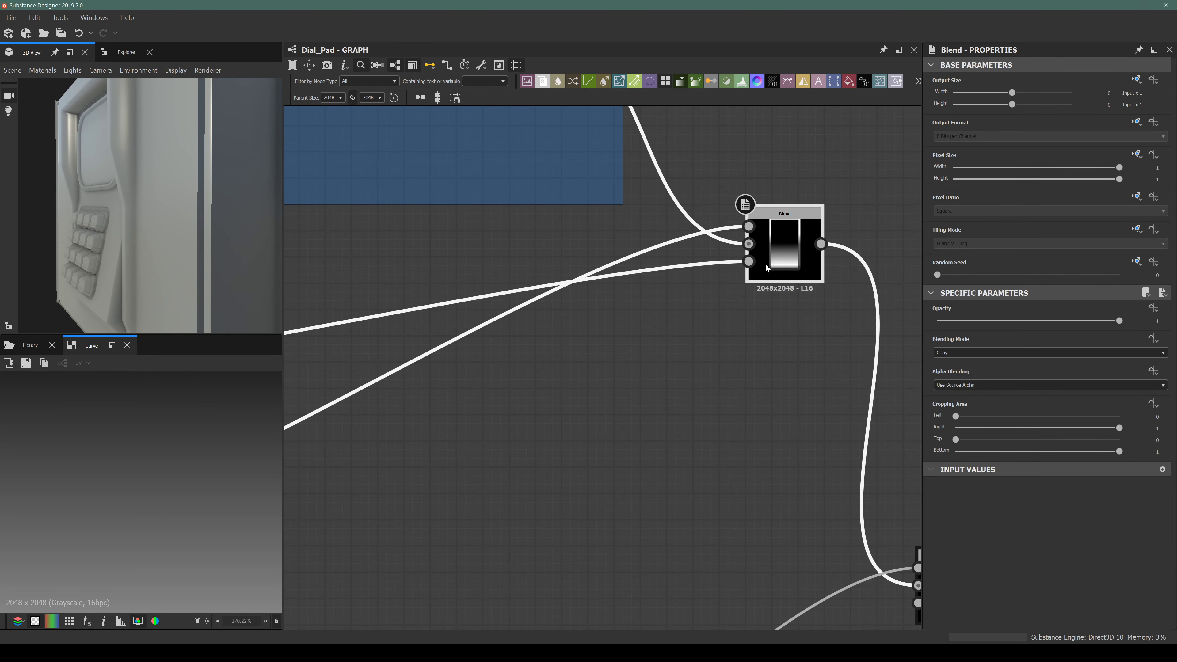
left_click_drag(899, 269, 868, 399)
scroll(591, 386, "down", 4)
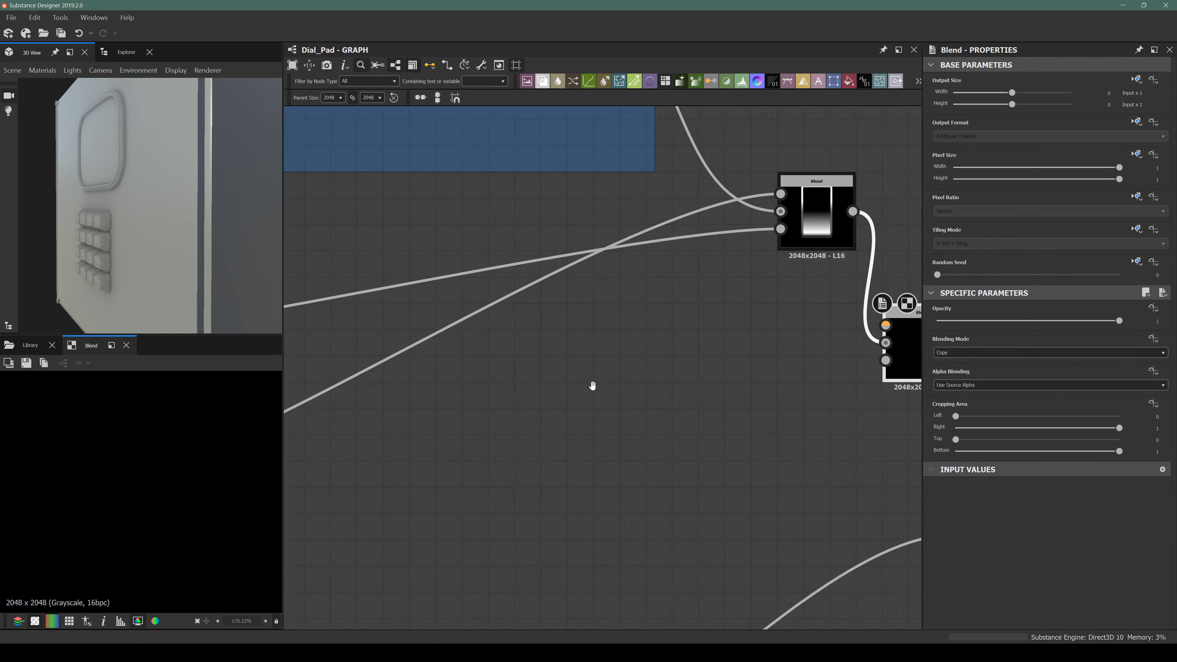
Connect the white rectangle mask from the Keypad Panel frame to the new Blend node's opacity input.
middle_click_drag(583, 328, 613, 331)
scroll(494, 362, "up", 5)
middle_click_drag(486, 363, 395, 347)
scroll(393, 342, "down", 4)
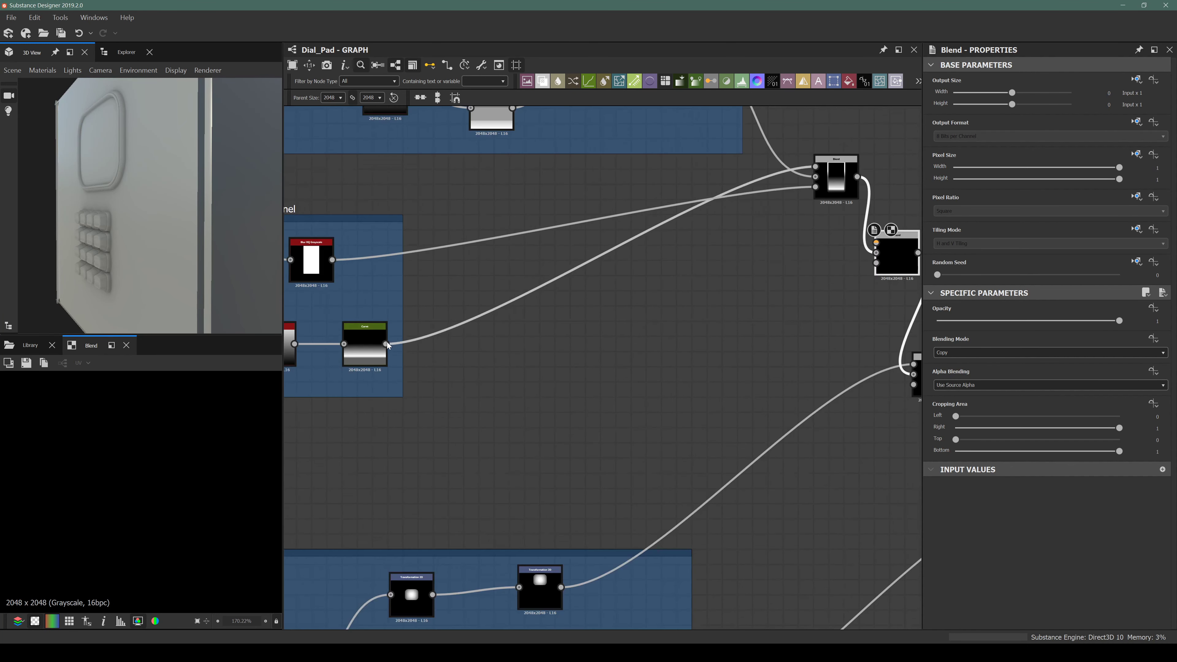
left_click_drag(341, 274, 822, 299)
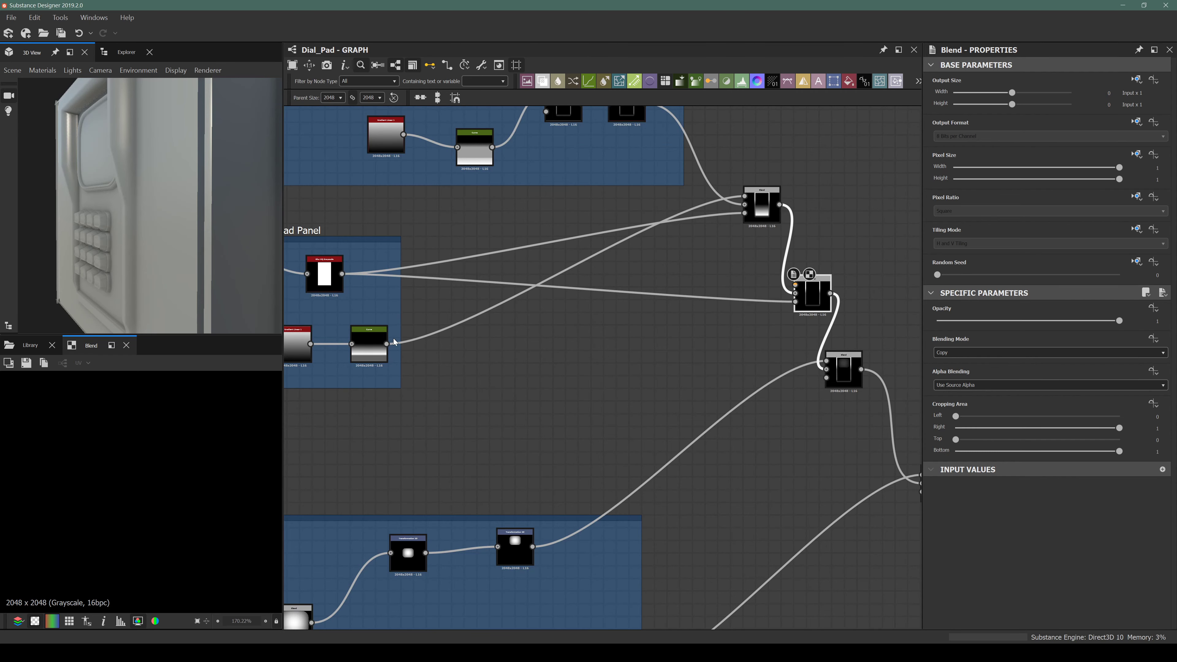
Show the whole output of the Keypad Panel's Curve node in the 2D view and add a Histogram Select node beside the frame.
scroll(391, 343, "up", 3)
left_click(363, 350)
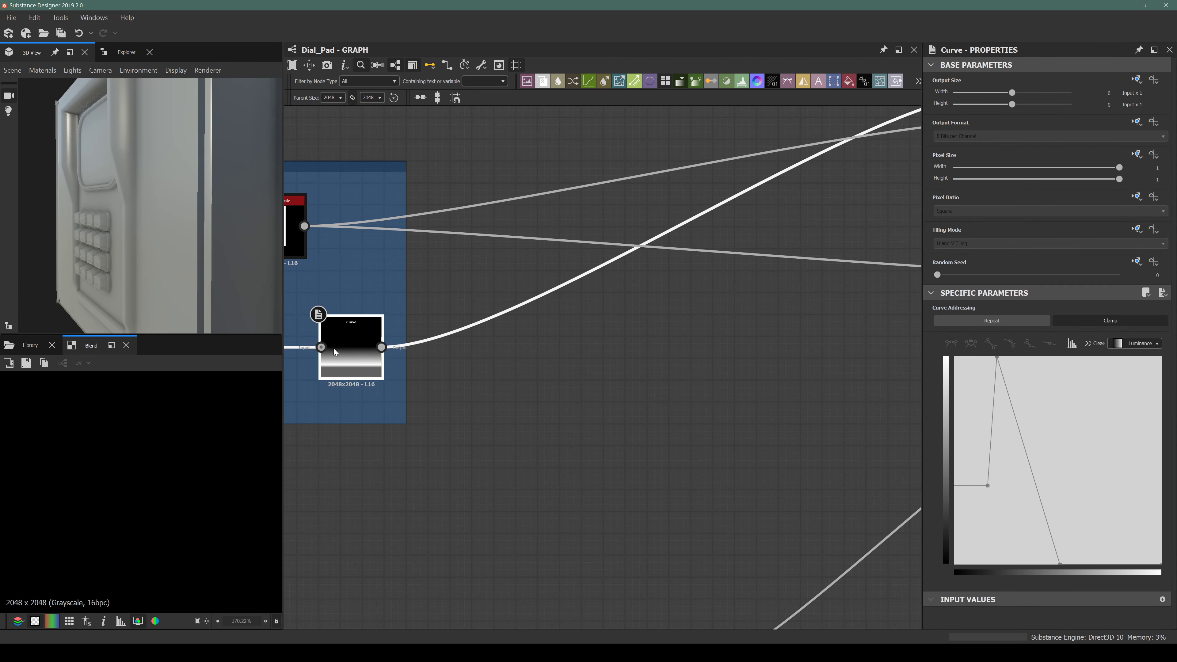
double_click(355, 347)
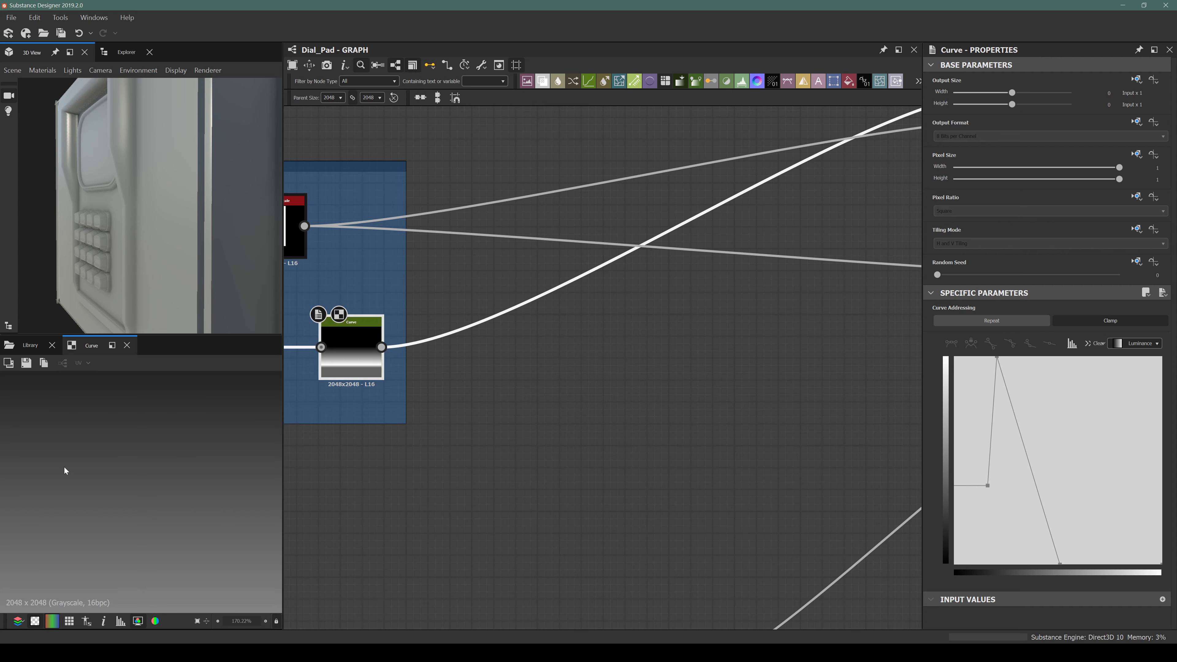
scroll(143, 455, "down", 5)
scroll(49, 428, "down", 2)
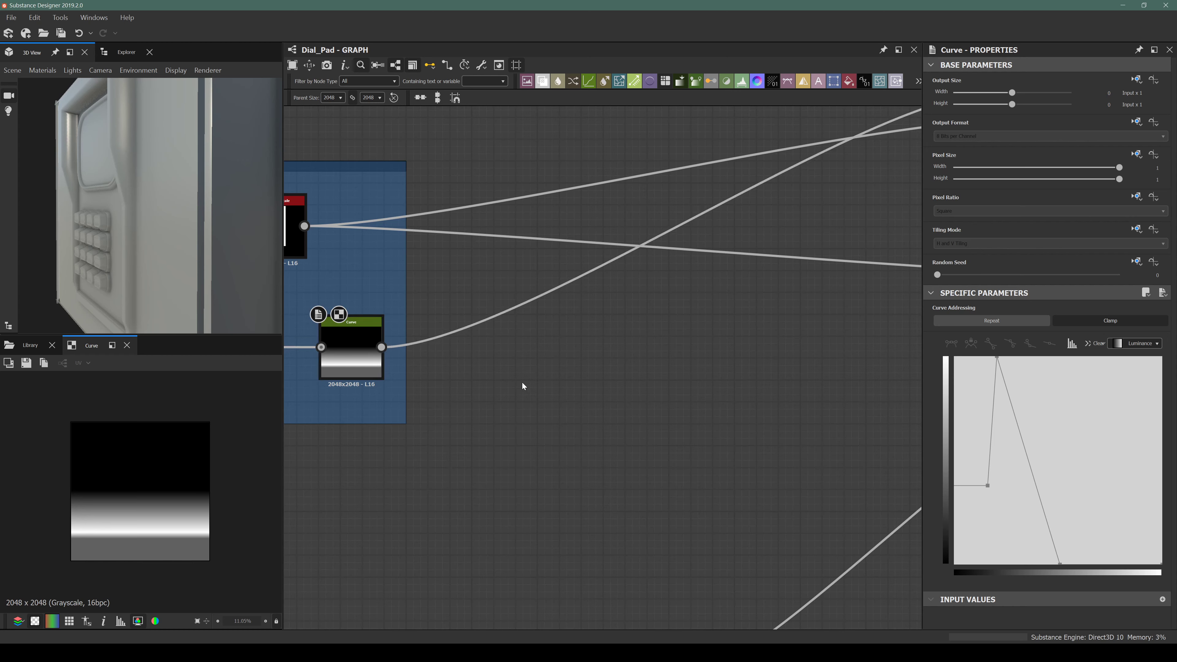
key("space")
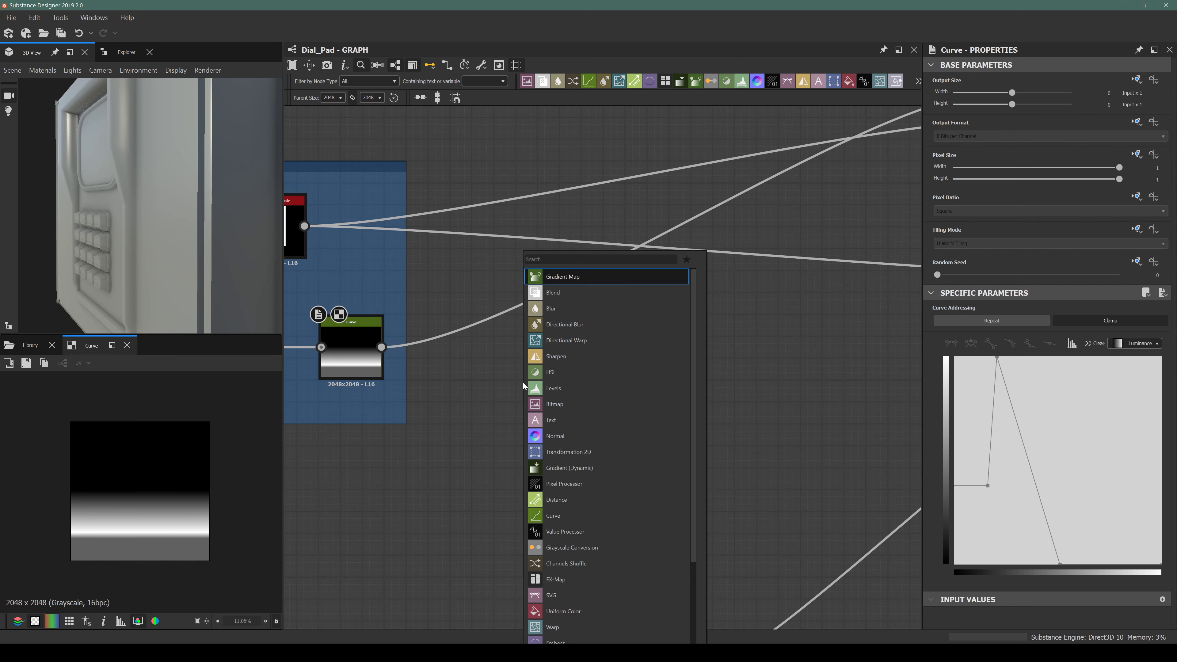
type("histo")
key("Down")
key("Down")
key("Down")
key("Down")
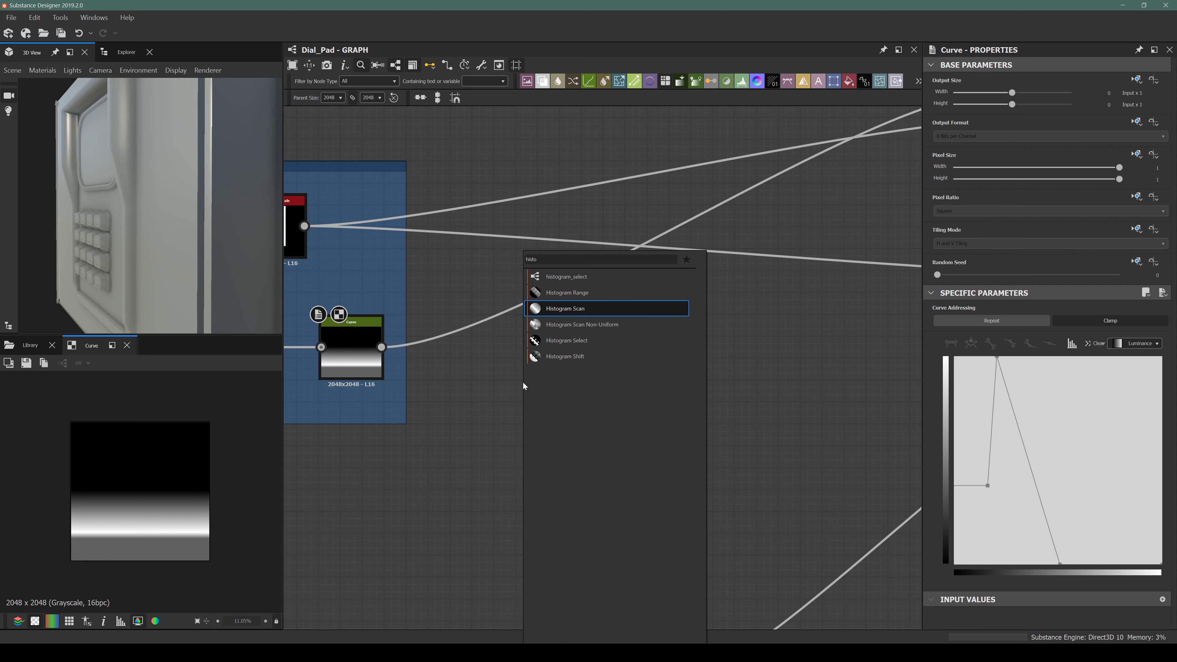
key("Return")
Feed the Curve node's output into the Histogram Select node and set its Position to 0.05 and Range to 0.04.
left_click_drag(379, 349, 497, 393)
left_click_drag(1028, 580, 944, 615)
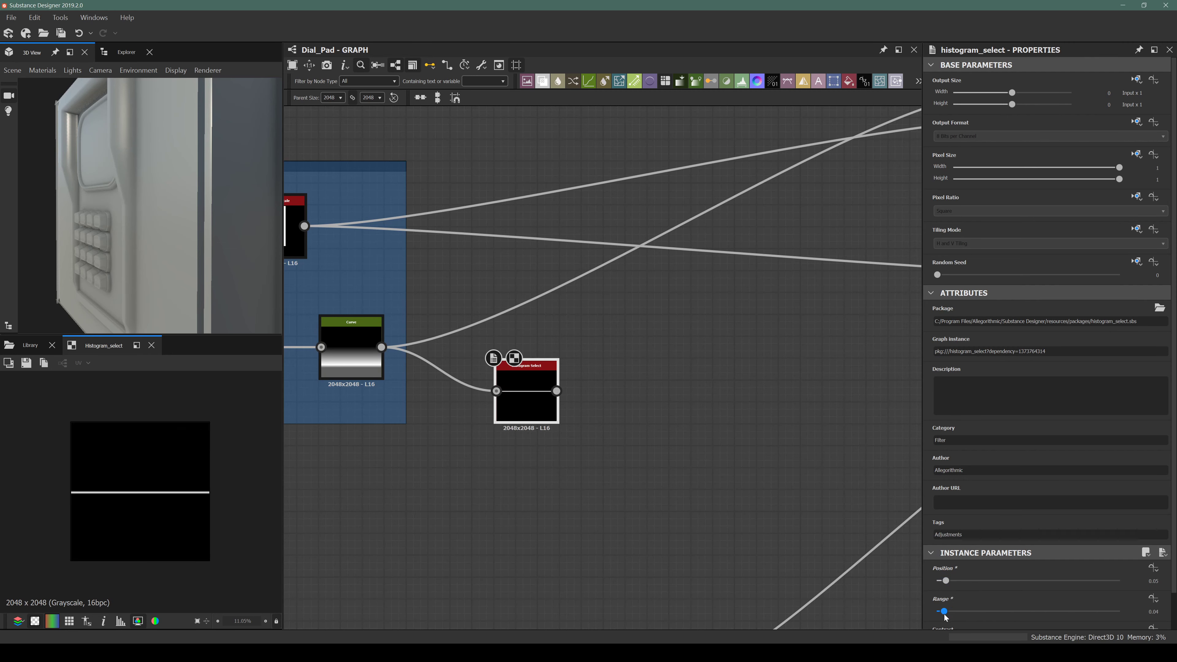
scroll(65, 501, "up", 3)
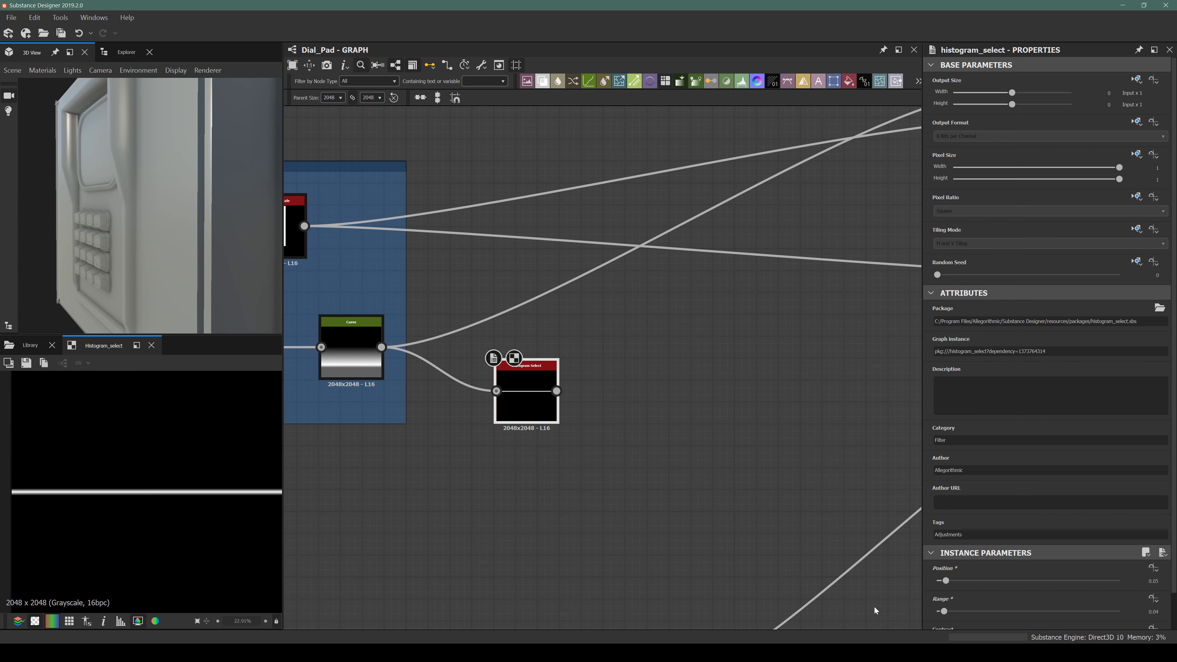
mouse_move(948, 580)
left_mouse_down()
mouse_move(930, 583)
mouse_move(980, 584)
mouse_move(933, 594)
mouse_move(948, 591)
left_mouse_up()
scroll(174, 452, "down", 3)
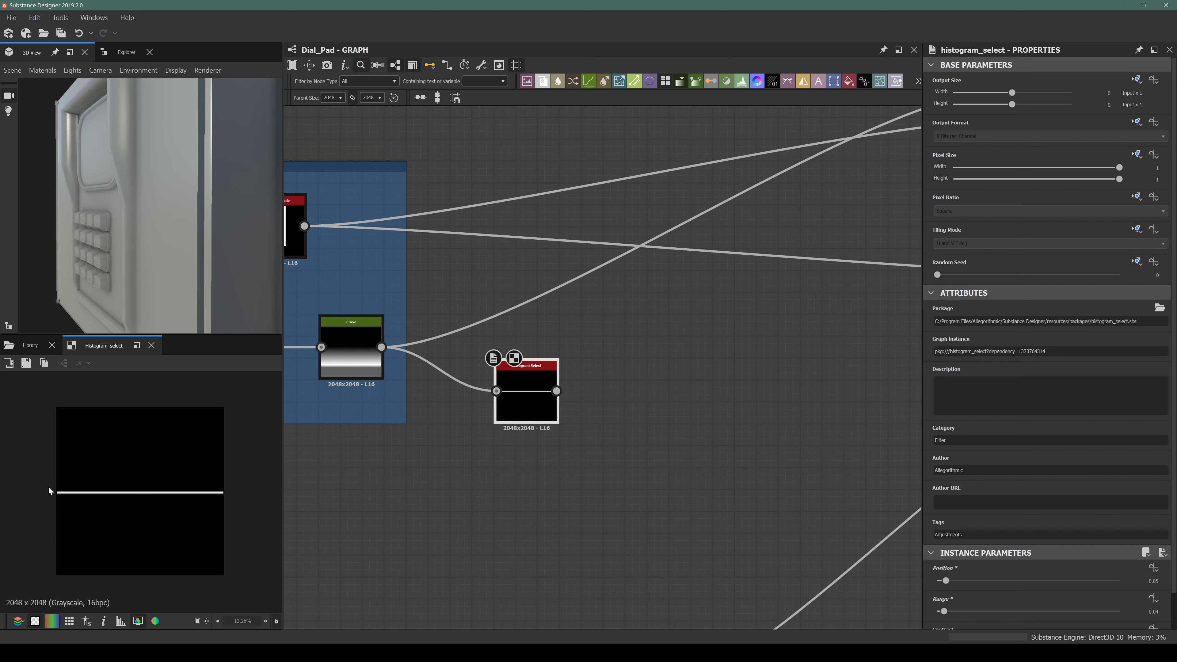
Connect the Histogram Select output to the new Blend node's foreground input and set the Blend's mode to Subtract.
scroll(626, 343, "down", 5)
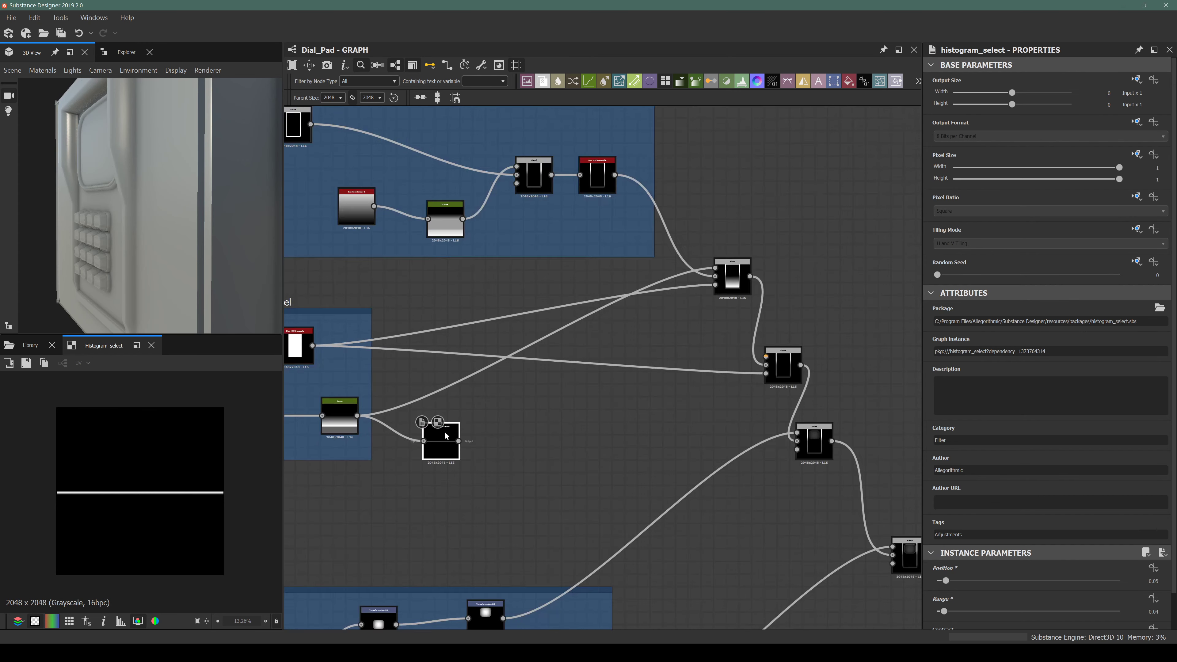
scroll(635, 375, "up", 1)
scroll(636, 376, "up", 1)
left_click_drag(637, 376, 737, 378)
left_click(737, 377)
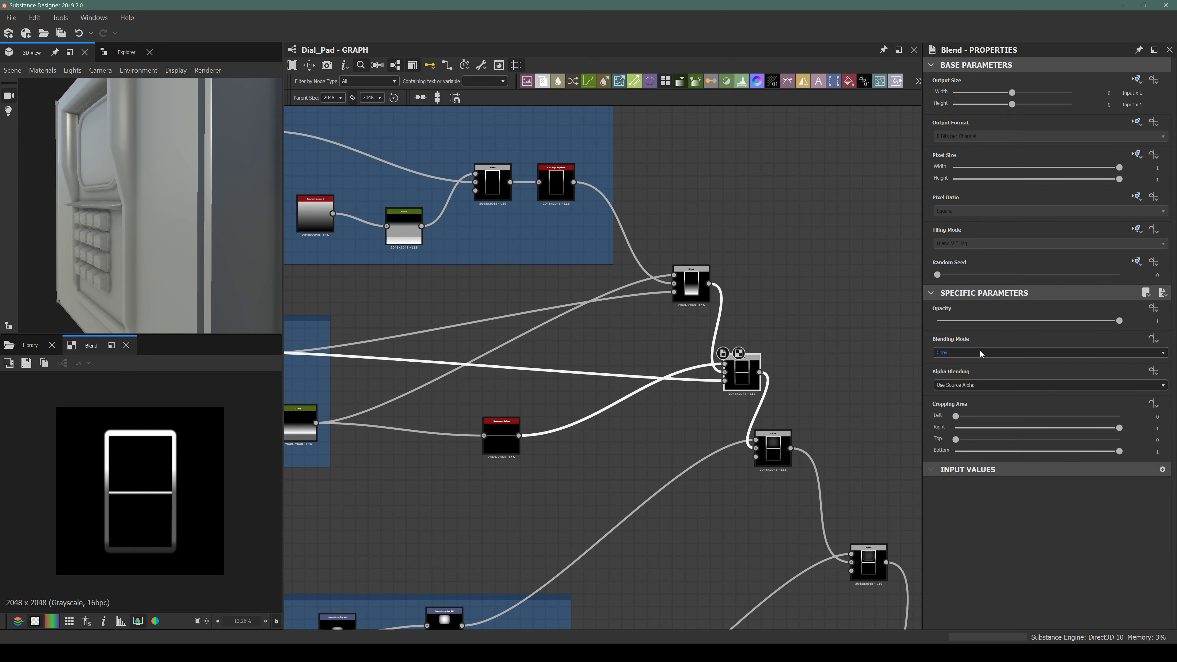
left_click(968, 353)
left_click(945, 374)
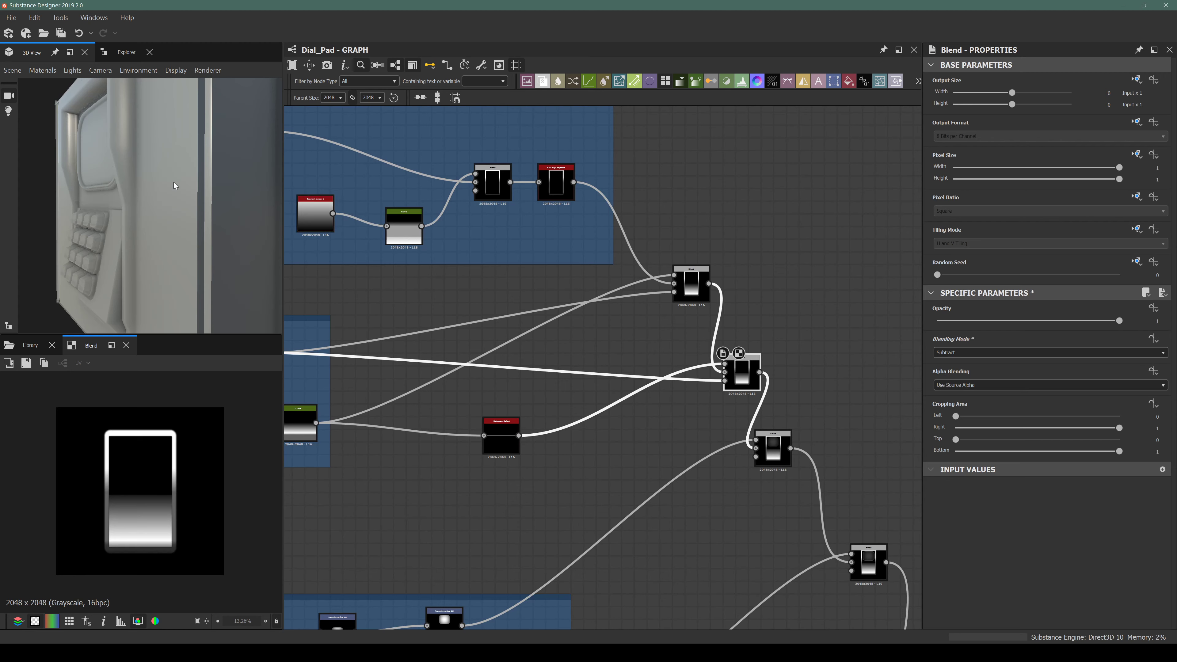
Check the groove above the keys in the 3D view and narrow it with Histogram Select Range 0.01 and Position 0.02.
left_click_drag(134, 204, 79, 222)
scroll(78, 224, "up", 3)
middle_click_drag(77, 223, 159, 216)
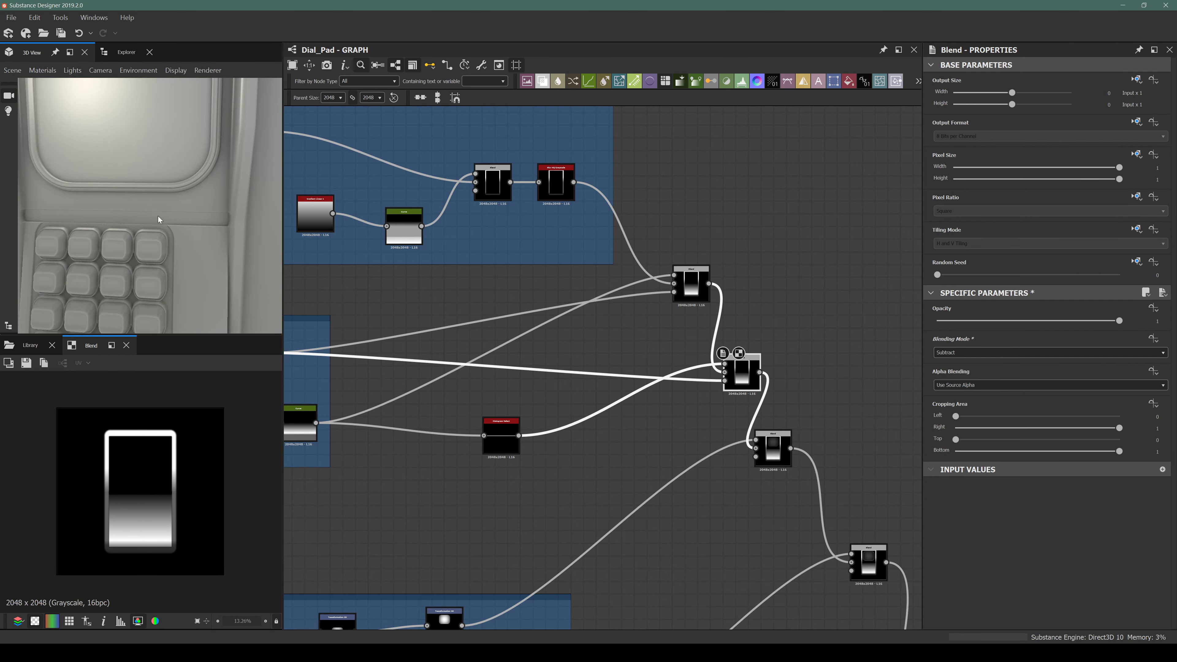
scroll(519, 429, "up", 3)
left_click(501, 433)
scroll(1004, 543, "down", 1)
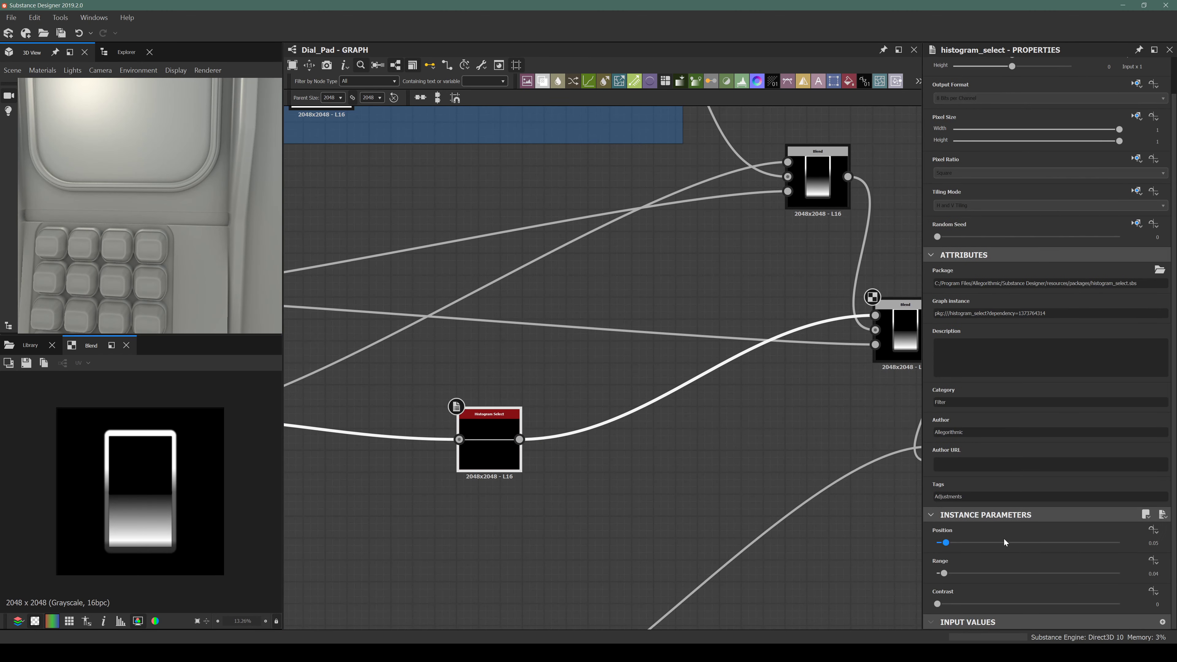
left_click_drag(943, 574, 939, 574)
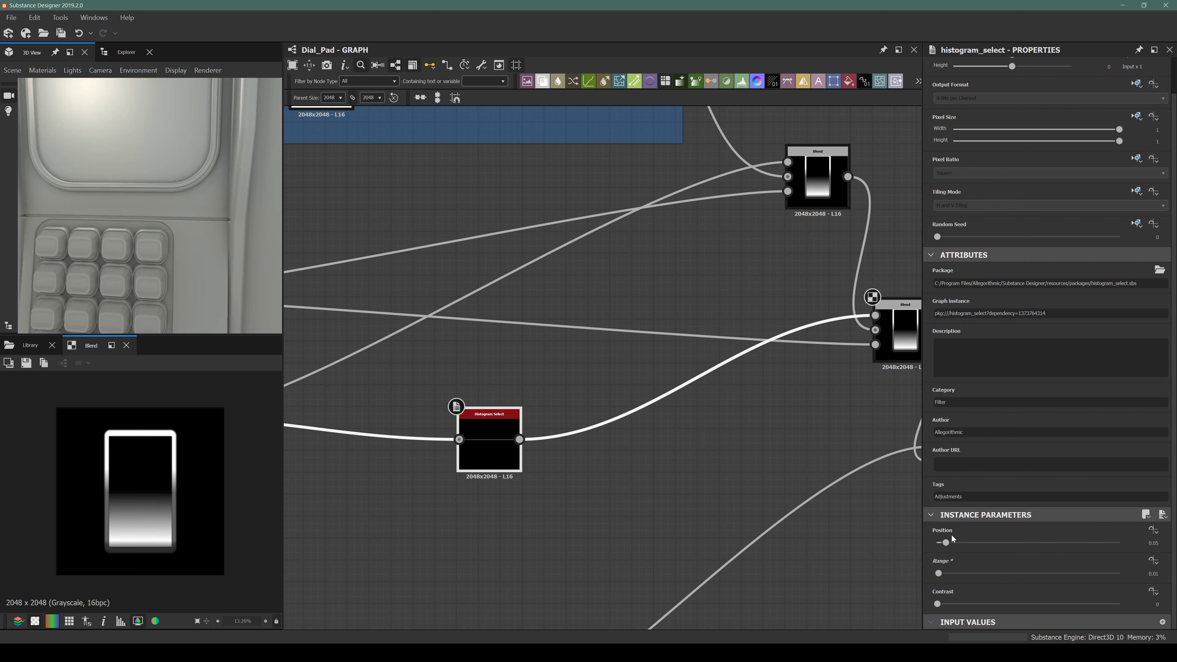
mouse_move(944, 546)
left_mouse_down()
mouse_move(955, 545)
mouse_move(940, 546)
left_mouse_up()
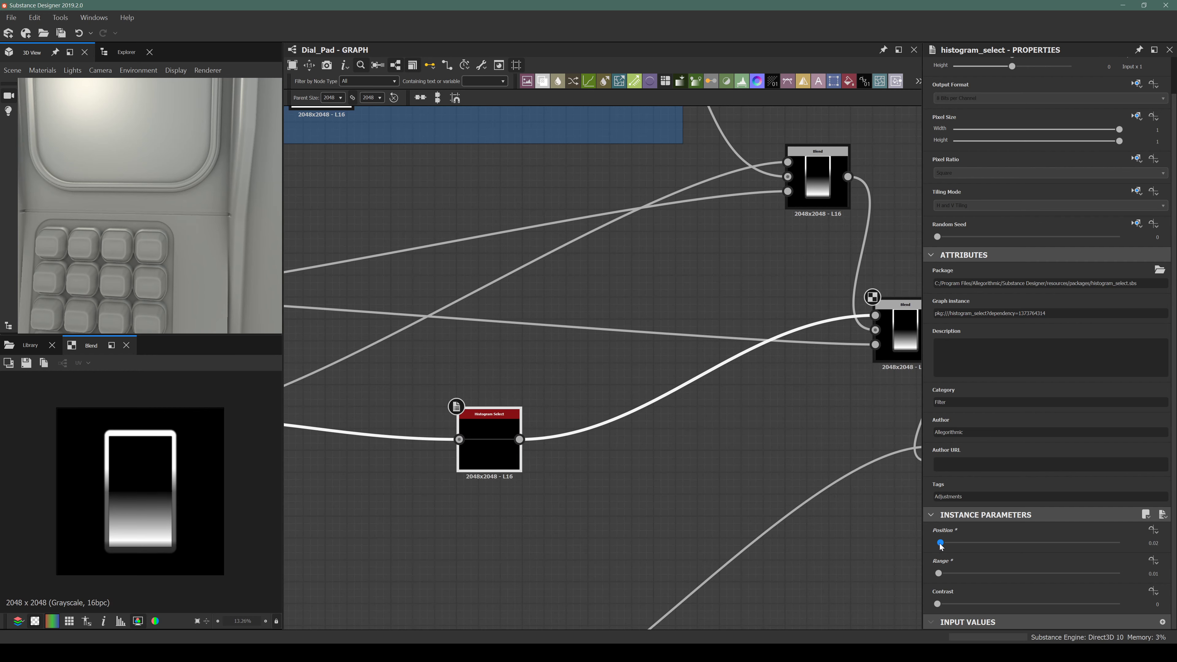
Set the Histogram Select node's Contrast to 1 and inspect the groove from an angle in the 3D view.
left_click_drag(95, 269, 133, 187)
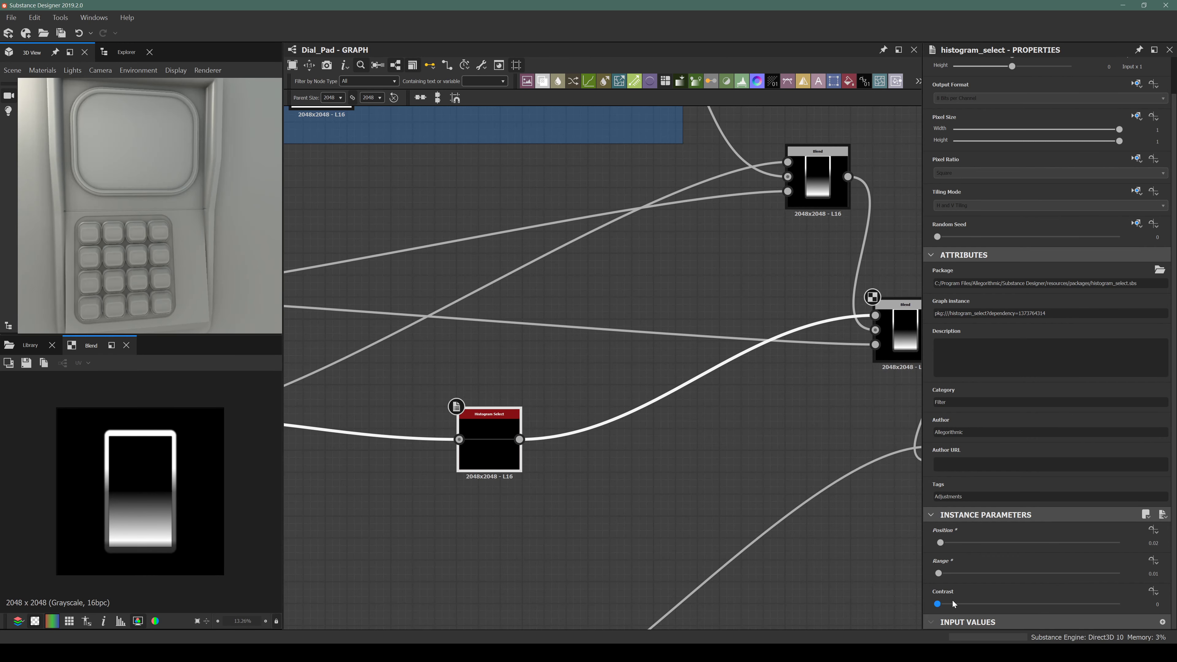
left_click_drag(953, 602, 1128, 607)
scroll(163, 200, "up", 6)
left_click_drag(165, 218, 233, 205)
scroll(112, 222, "down", 5)
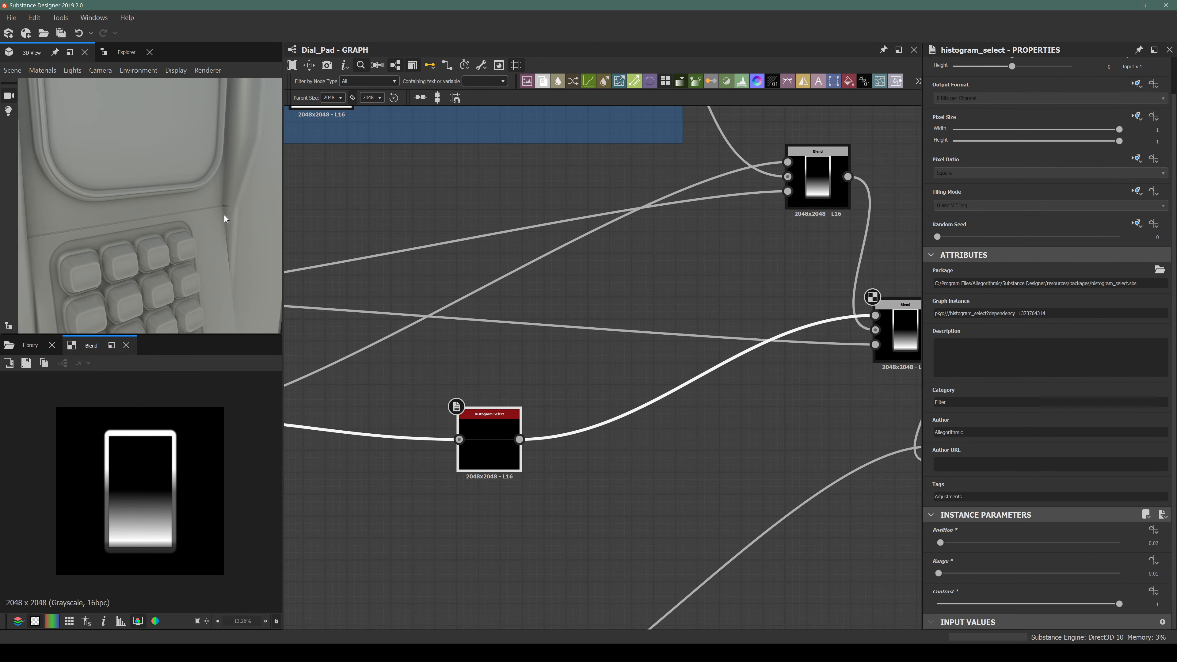
Show the Keypad Panel's Blur HQ Grayscale mask in the 2D view and follow its links to the two Blend nodes.
scroll(722, 307, "down", 4)
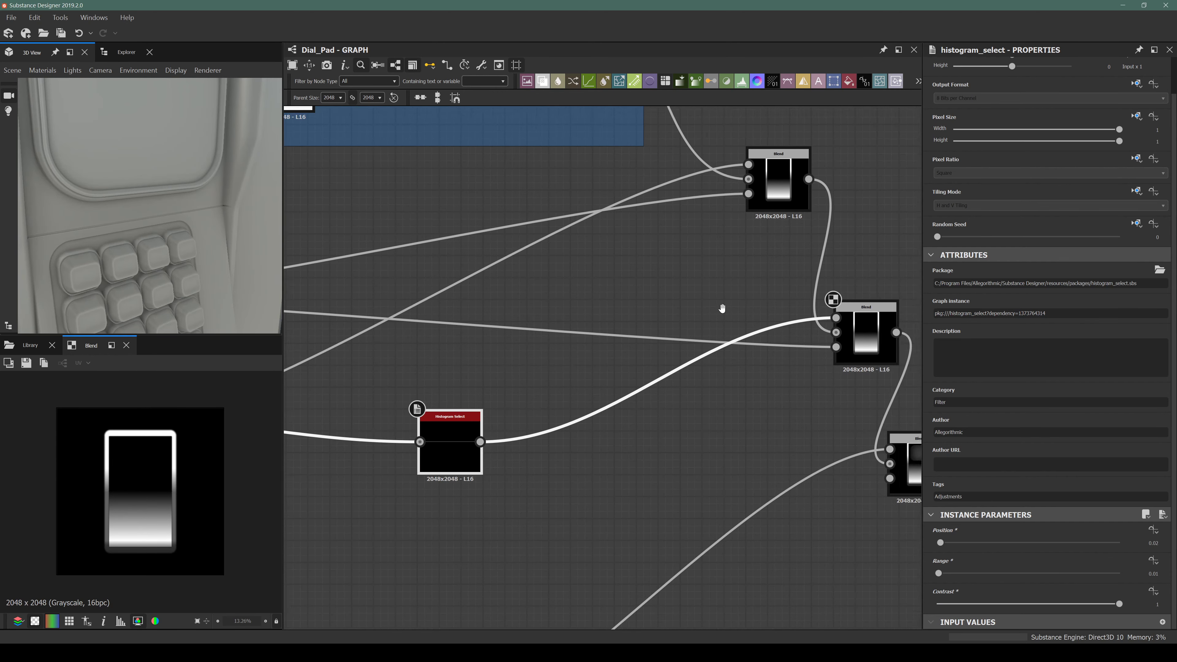
scroll(409, 337, "up", 6)
left_click(445, 345)
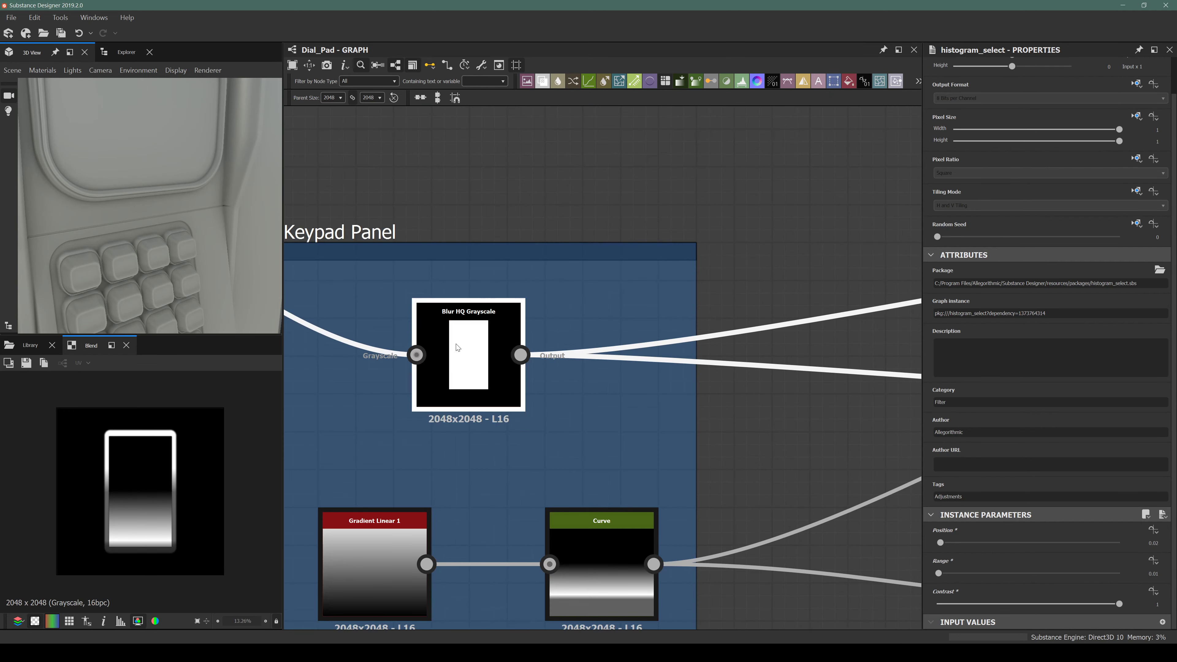
scroll(373, 368, "down", 4)
middle_click_drag(883, 392, 634, 377)
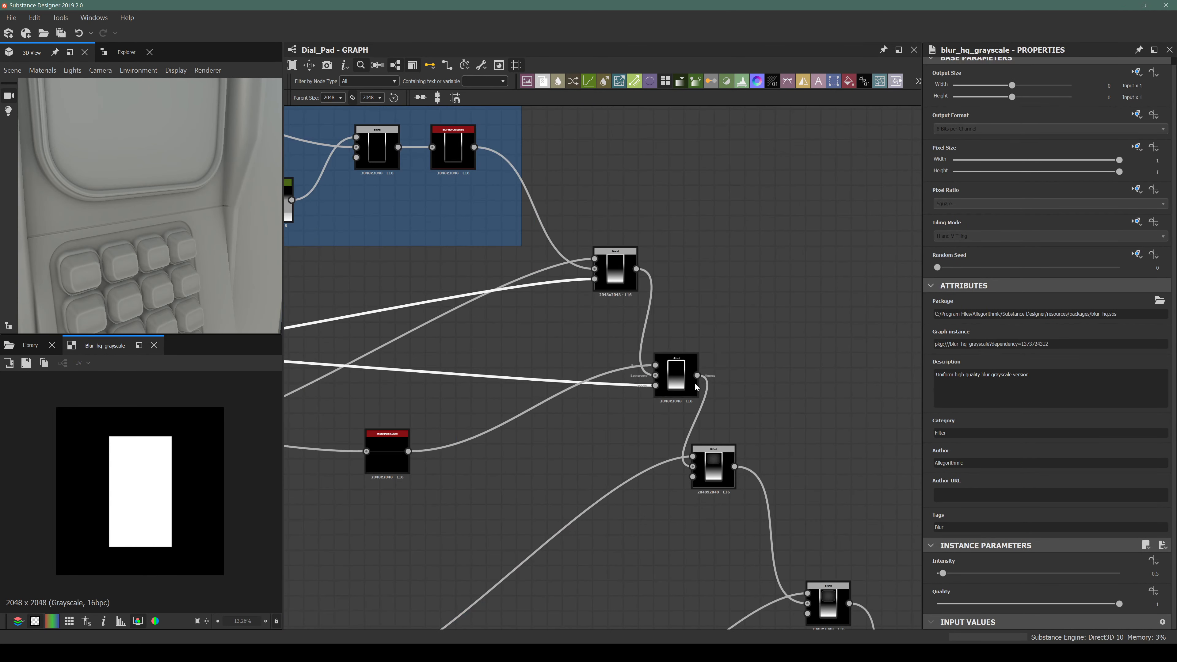
scroll(644, 380, "up", 3)
scroll(464, 389, "down", 4)
Insert a second Histogram Select node on the link between the Blur HQ Grayscale mask and the Subtract Blend's opacity input.
middle_click_drag(378, 392, 511, 406)
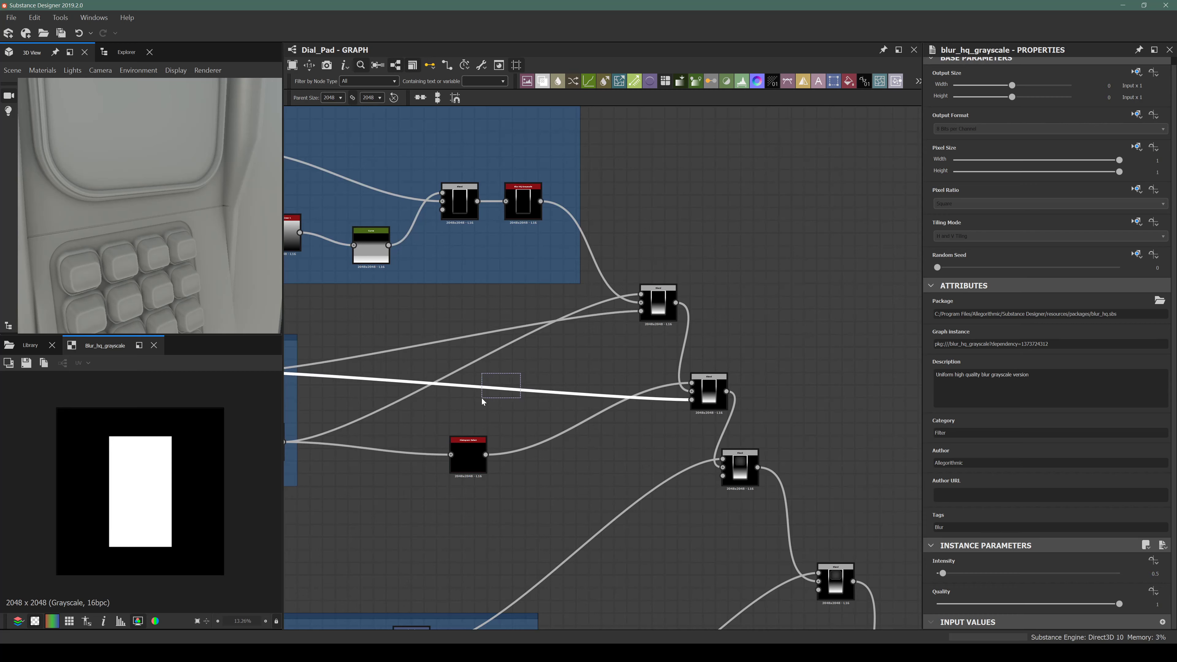
key("space")
type("histog")
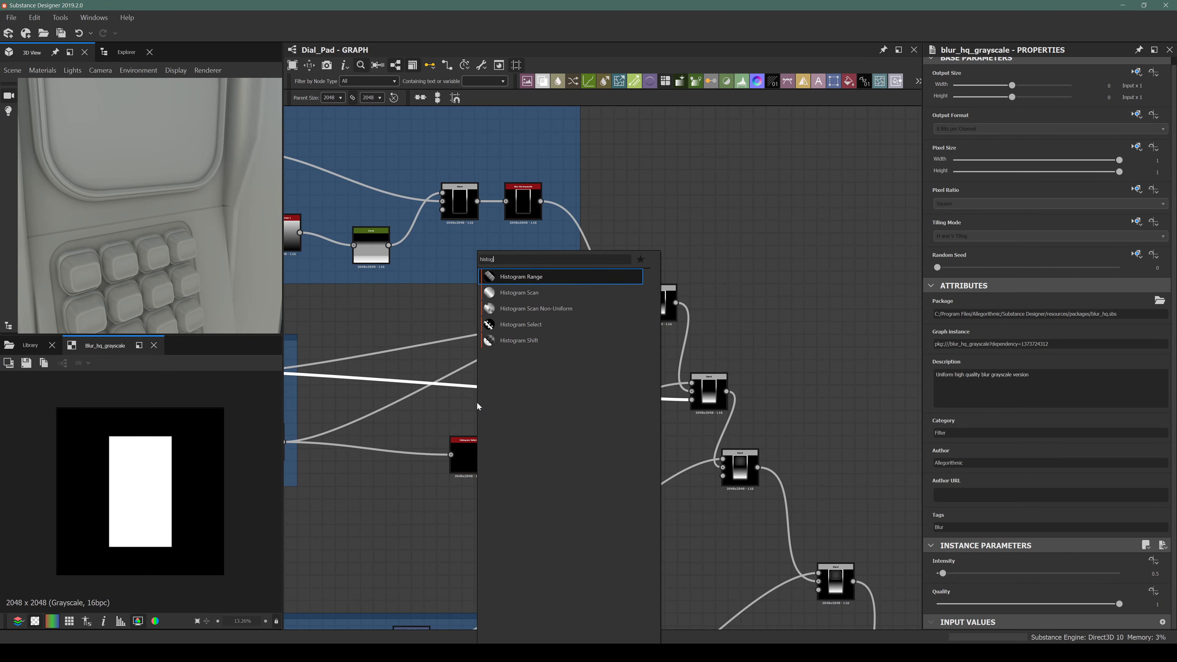
key("Down")
key("Down")
key("Down")
key("Down")
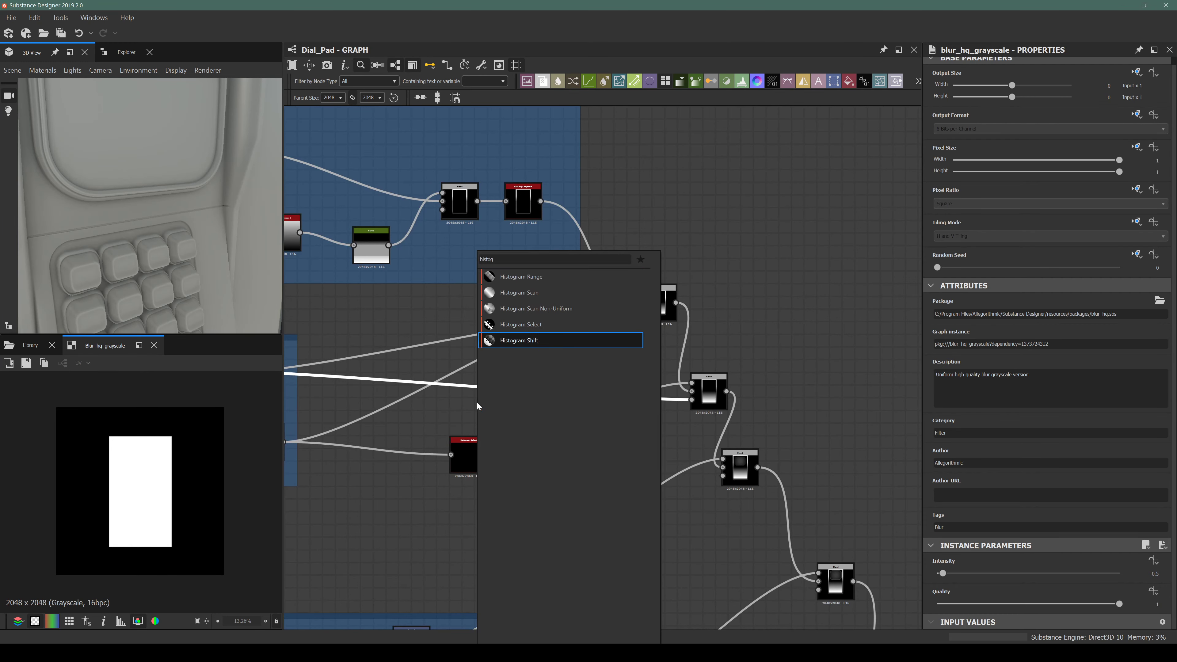
key("Up")
key("Return")
Examine the edge of the Keypad Panel's Blur HQ Grayscale mask up close and try its Intensity at 16.
scroll(378, 385, "up", 2)
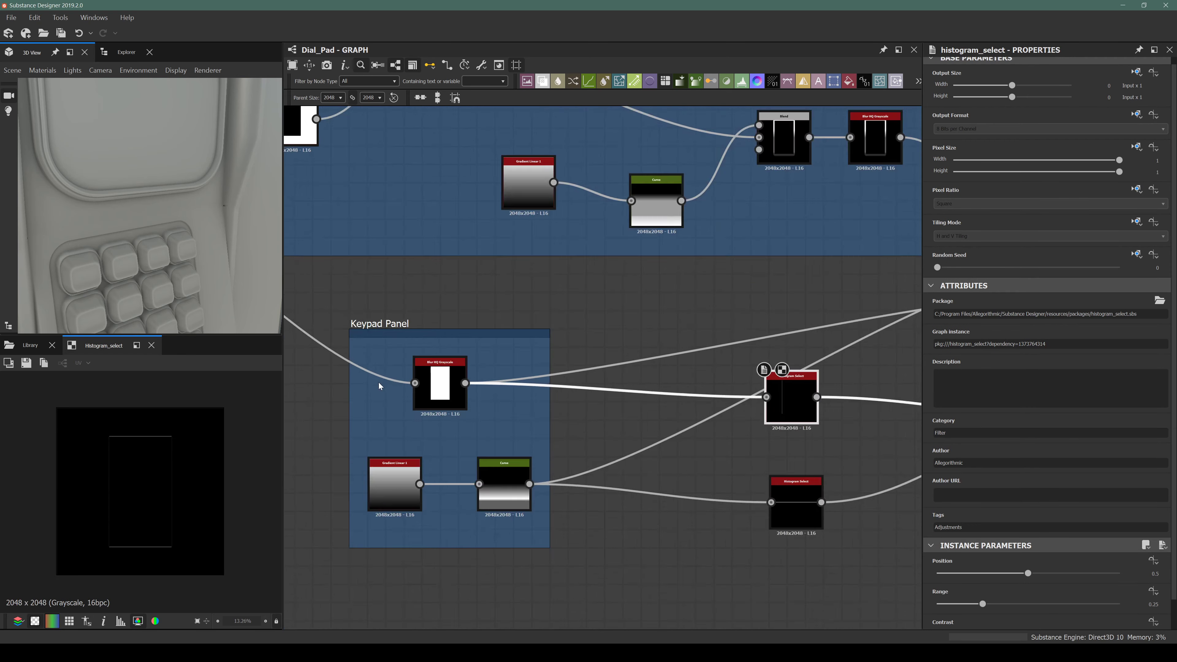
scroll(433, 396, "up", 4)
left_click(444, 393)
scroll(153, 487, "up", 10)
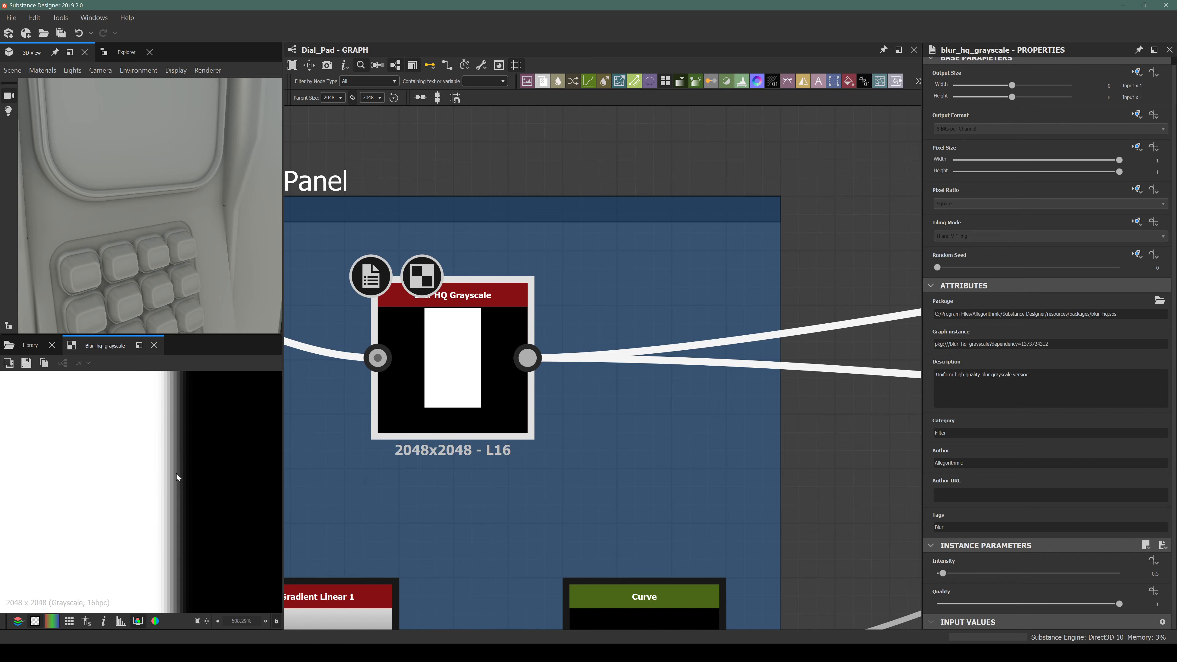
scroll(470, 353, "down", 5)
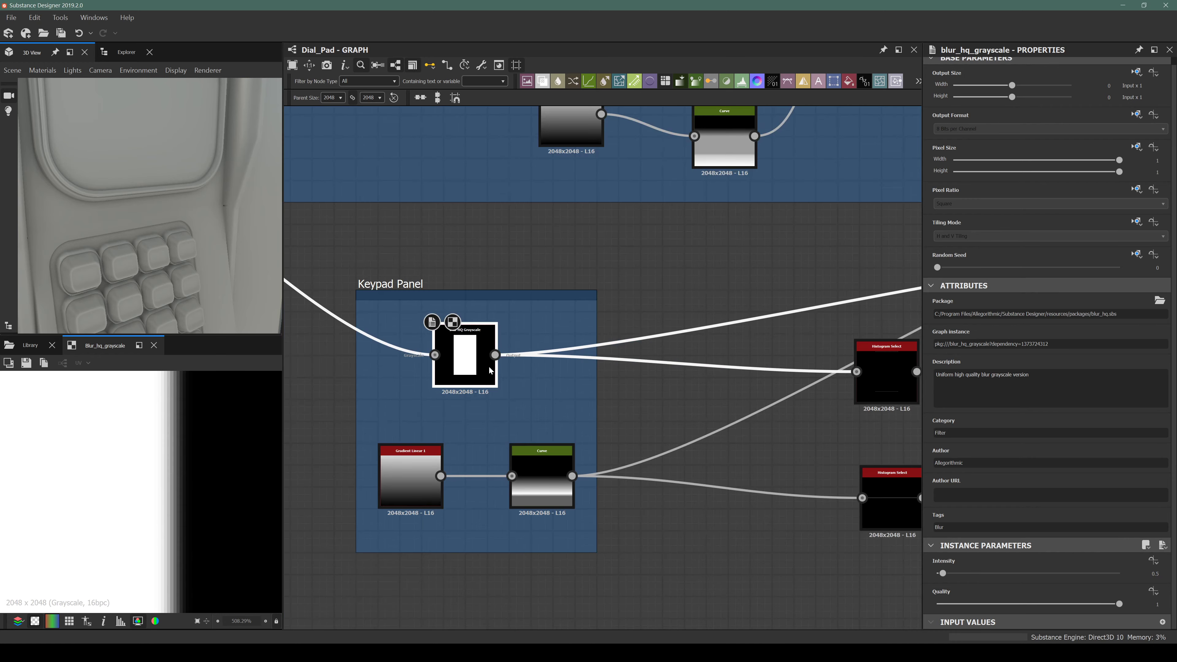
middle_click_drag(478, 362, 497, 361)
scroll(488, 347, "up", 3)
scroll(504, 325, "down", 4)
middle_click_drag(738, 357, 470, 362)
scroll(556, 351, "up", 4)
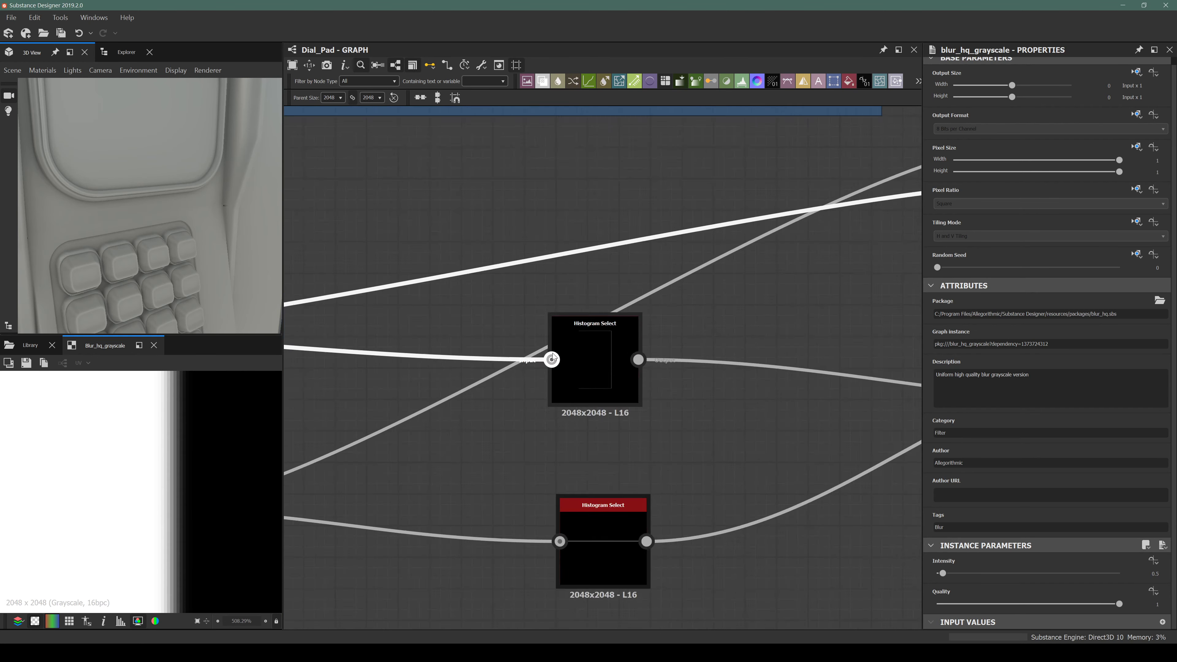
left_click_drag(587, 359, 618, 386)
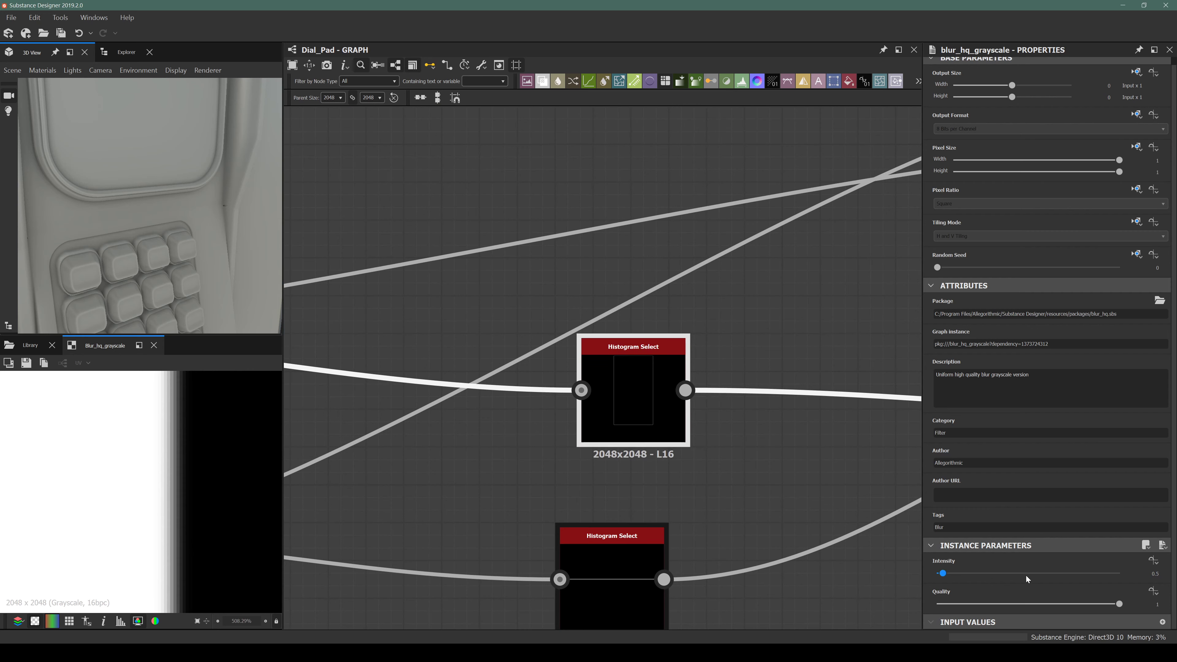
left_click_drag(1026, 577, 1123, 583)
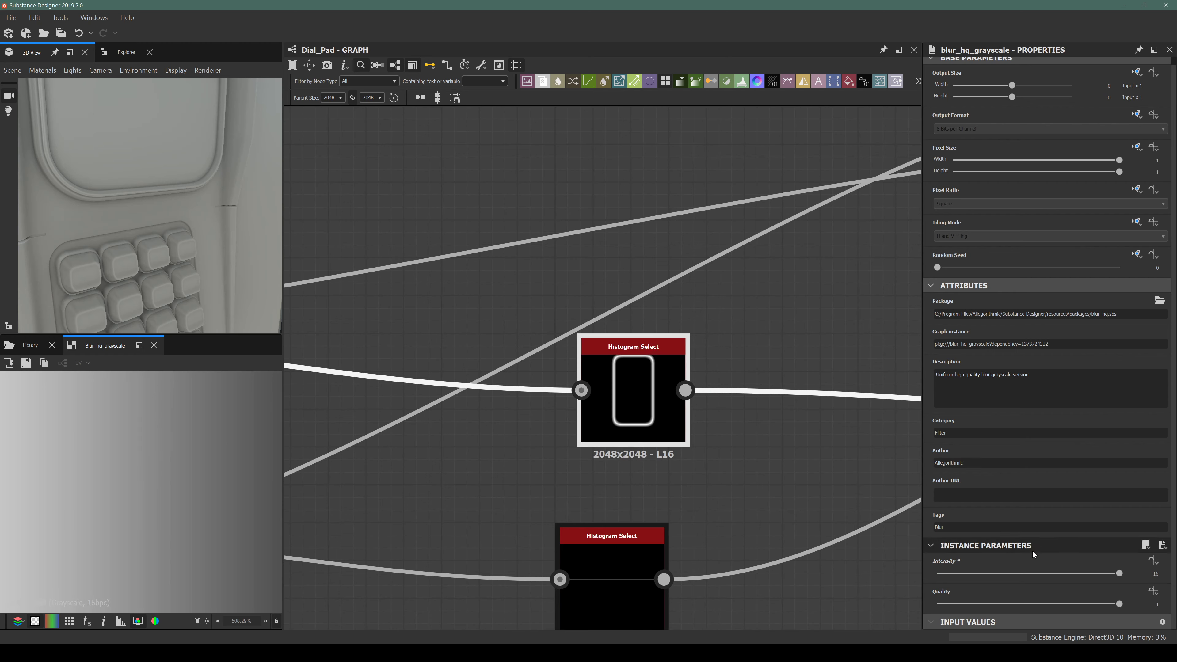
Set the mask's Histogram Select to Position 1 and Range 0.03, and inspect the groove's end at the panel edge in 3D.
double_click(631, 371)
left_click_drag(1028, 575, 1159, 586)
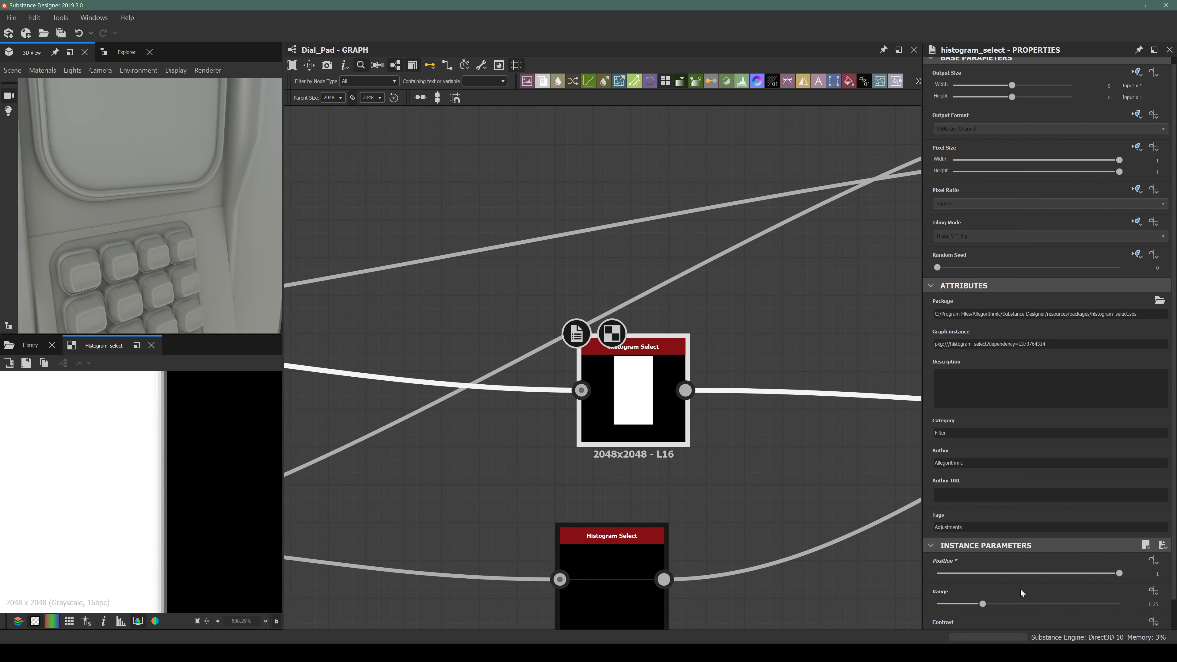
left_click_drag(979, 604, 943, 608)
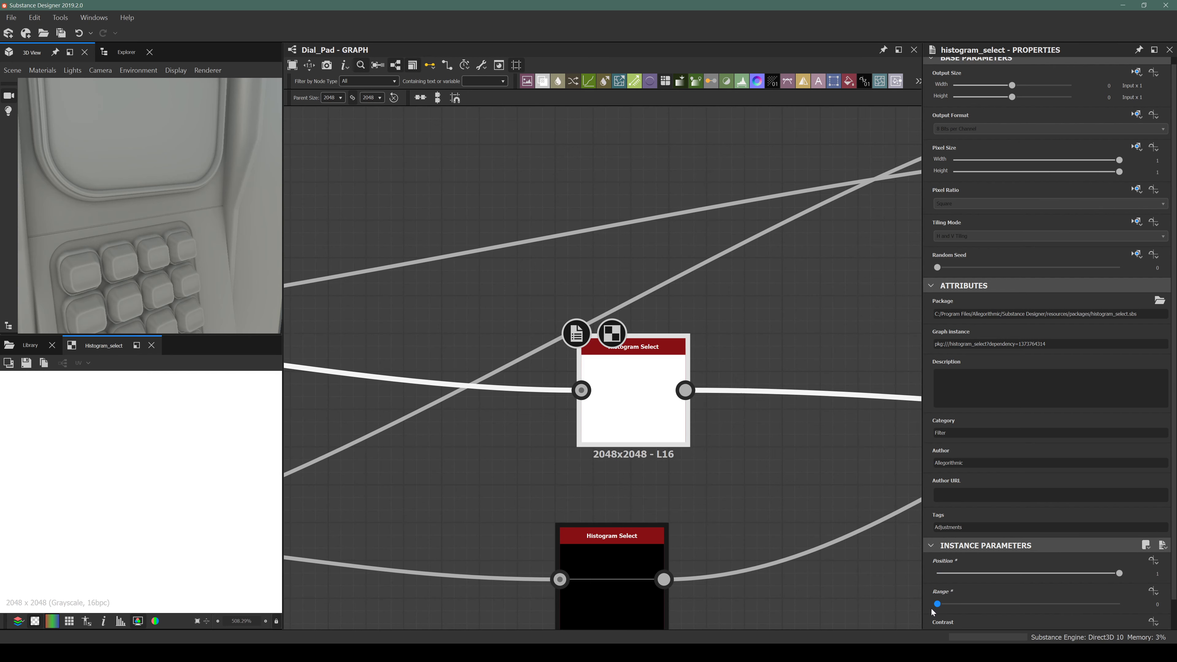
left_click_drag(205, 269, 176, 257)
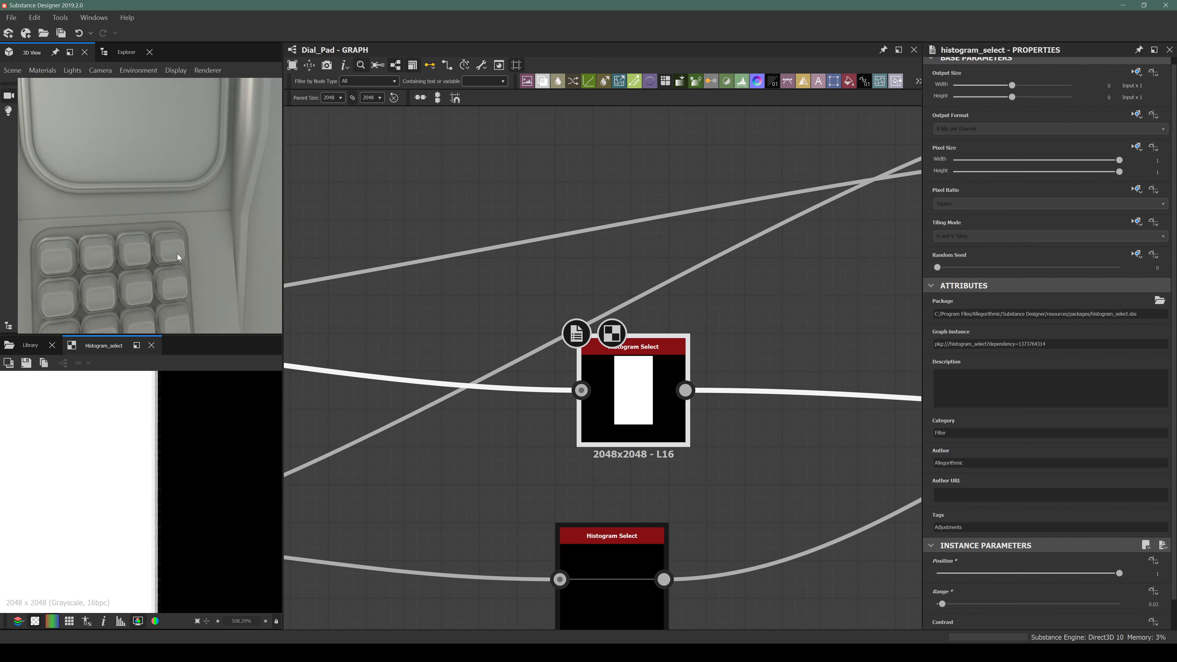
right_click_drag(176, 257, 242, 224)
left_click_drag(204, 215, 105, 247)
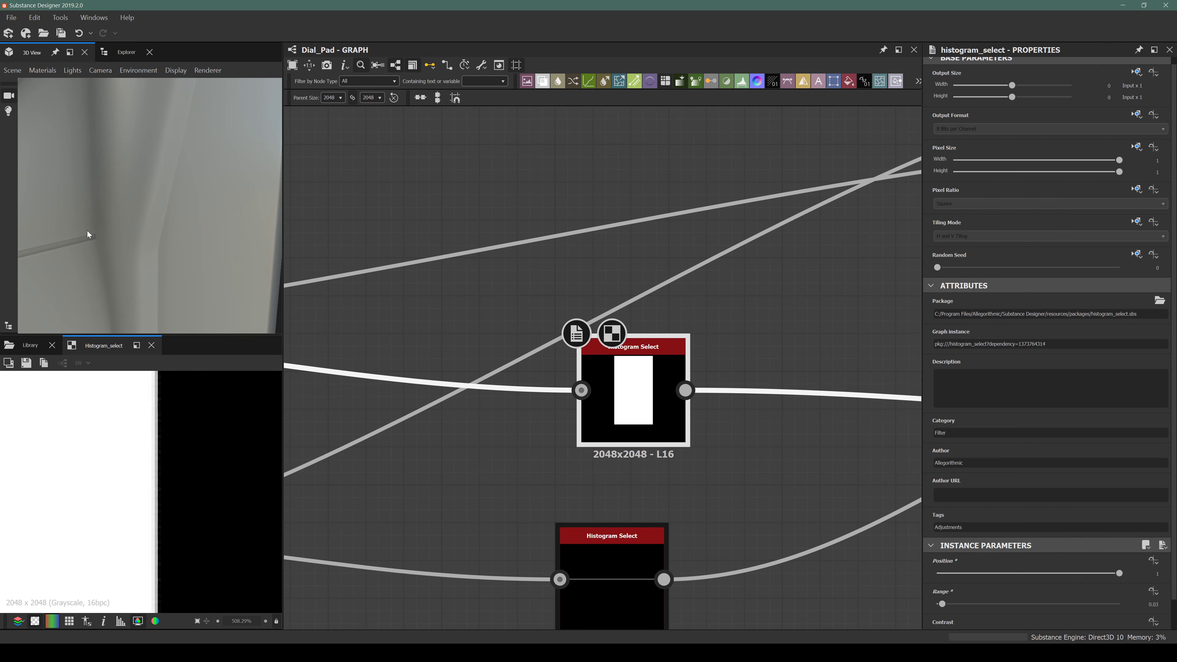
scroll(140, 237, "down", 6)
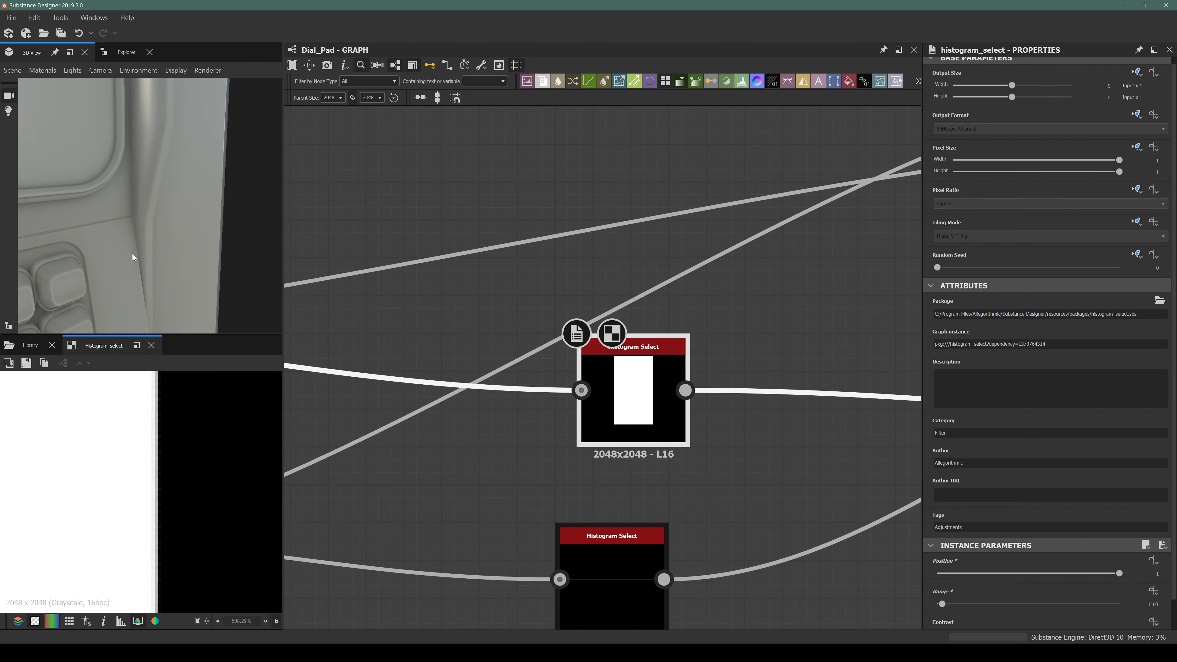
middle_click_drag(668, 403, 738, 426)
scroll(738, 426, "down", 5)
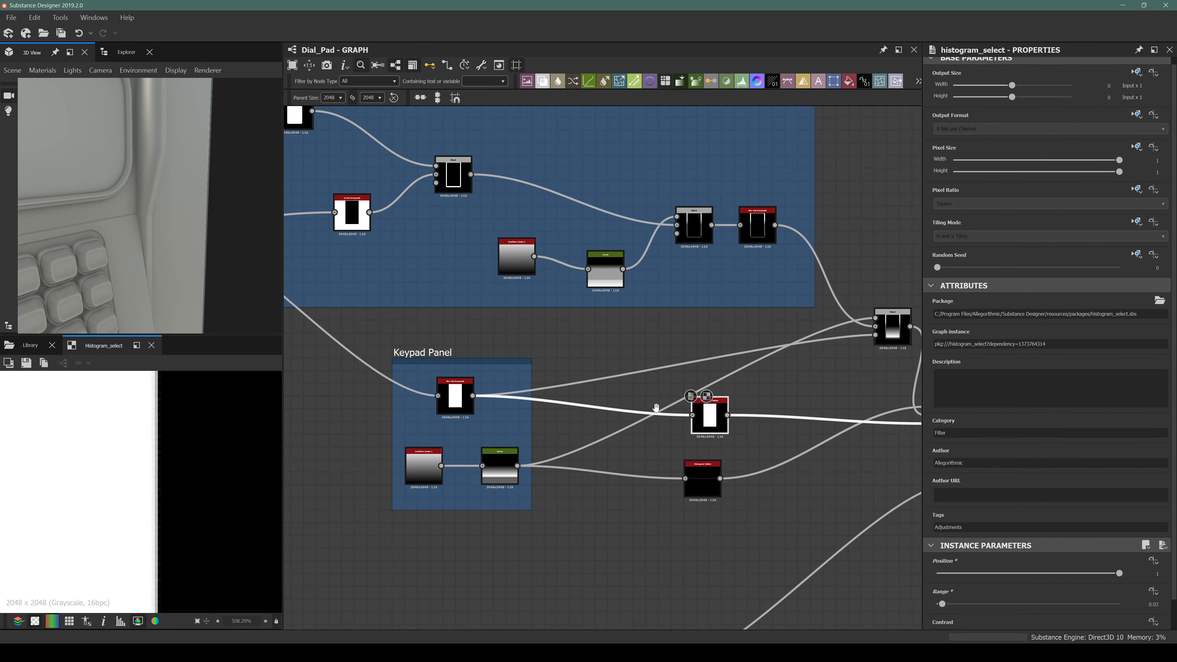
Examine the keypad panel in the 3D view and trace the links feeding the Copy Blend above the Subtract Blend.
middle_click_drag(599, 374, 544, 369)
middle_click_drag(872, 415, 709, 397)
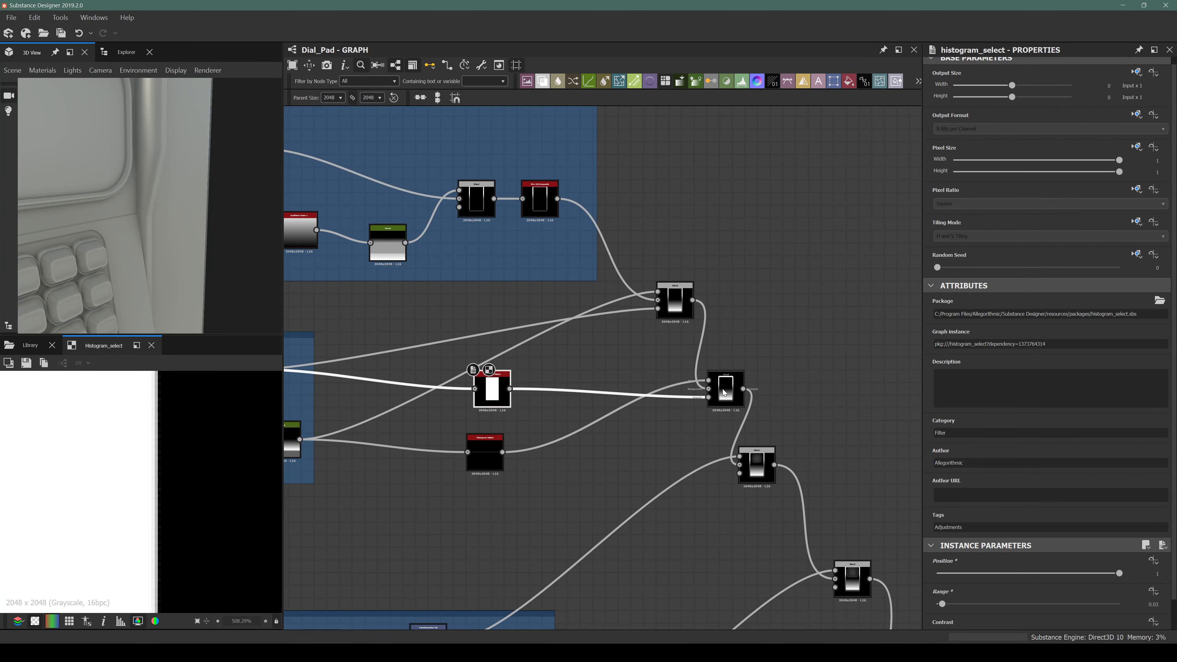
right_click_drag(129, 237, 129, 120)
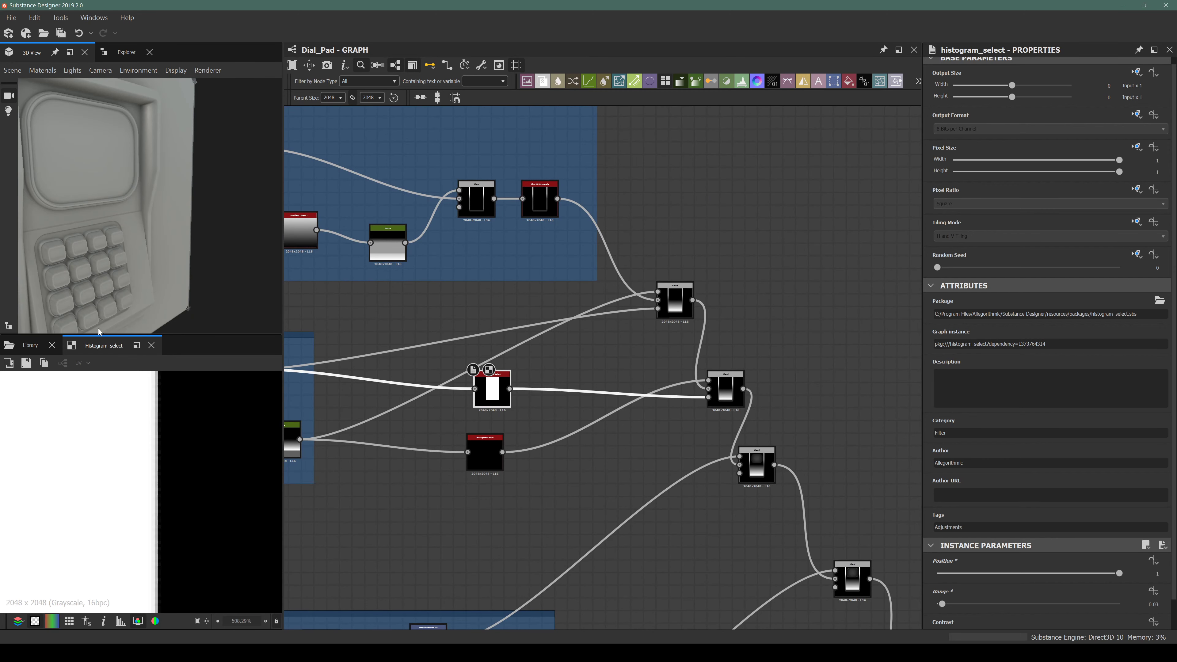
left_click_drag(164, 111, 85, 178)
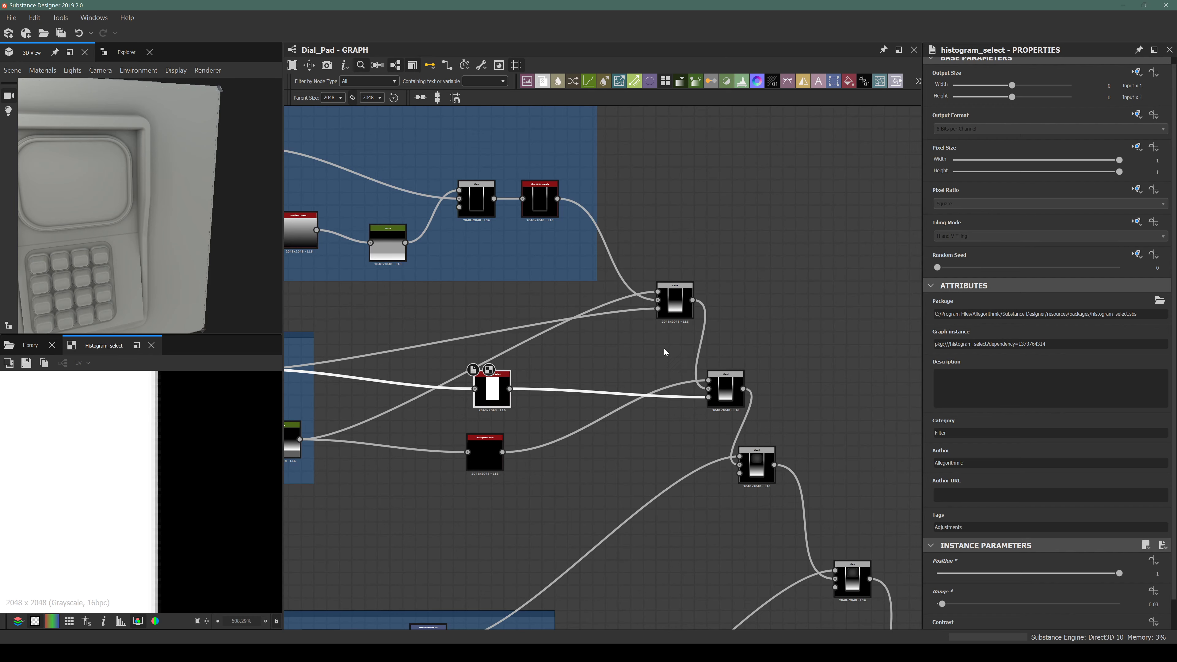
middle_click_drag(561, 349, 644, 411)
scroll(765, 387, "up", 3)
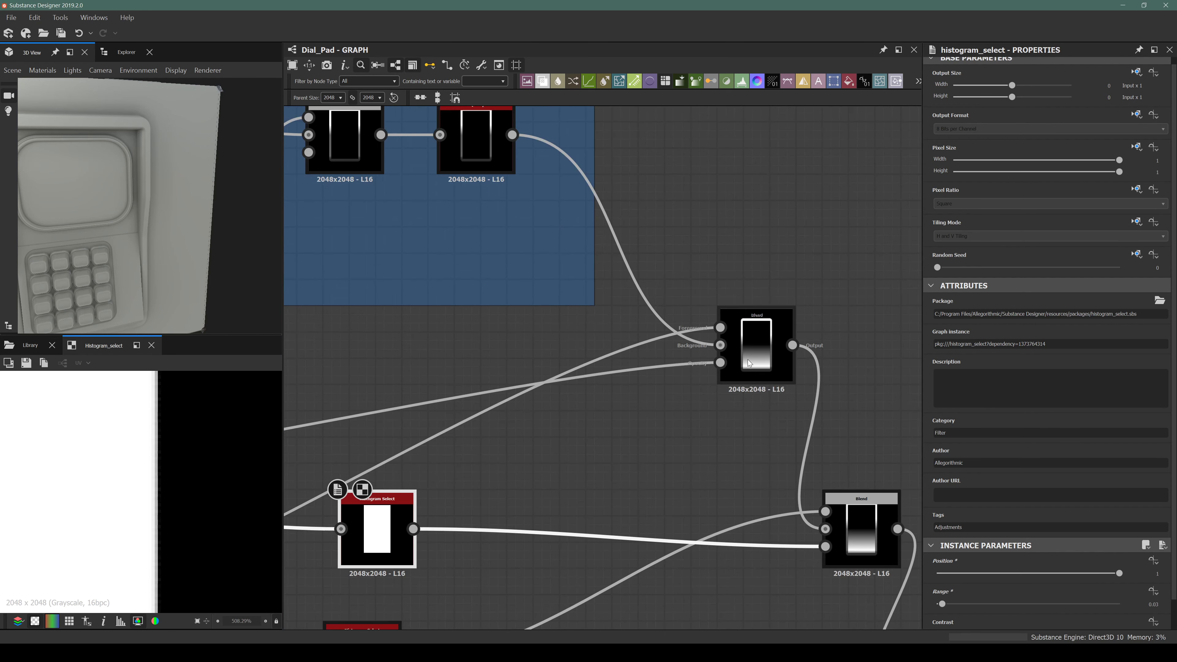
left_click(763, 357)
middle_click_drag(600, 381, 901, 369)
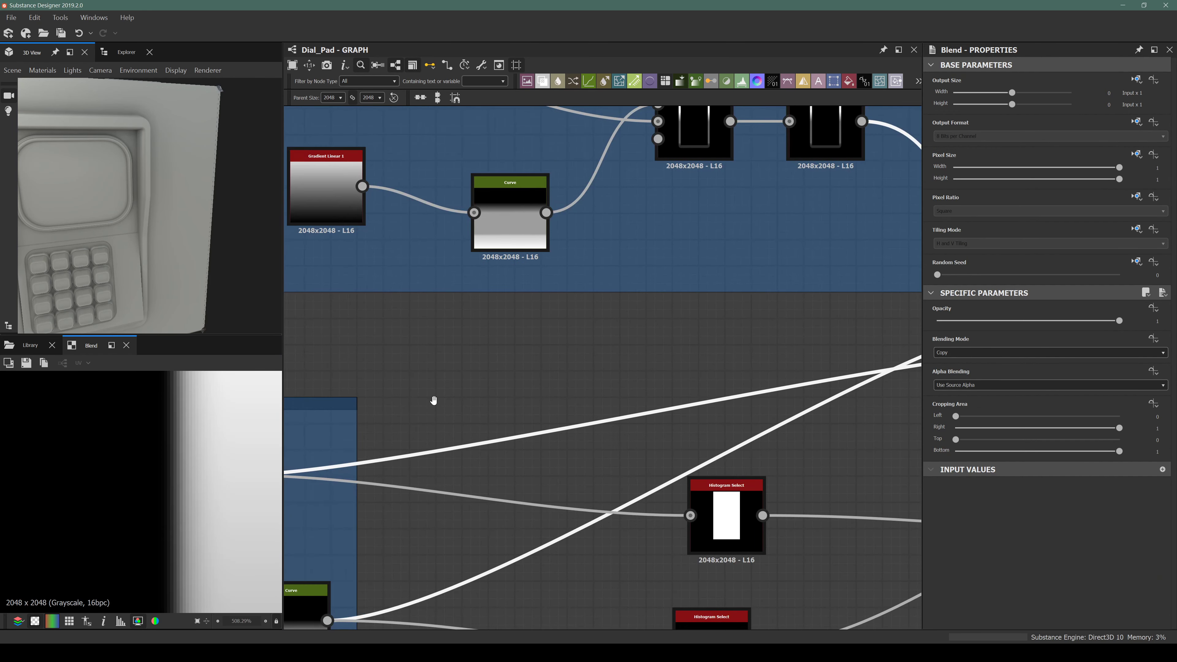
Try inserting a Histogram Select node between the Keypad Panel's Blur HQ Grayscale mask and the Copy Blend's opacity input.
middle_click_drag(433, 399, 642, 384)
left_click_drag(735, 375, 664, 448)
key("space")
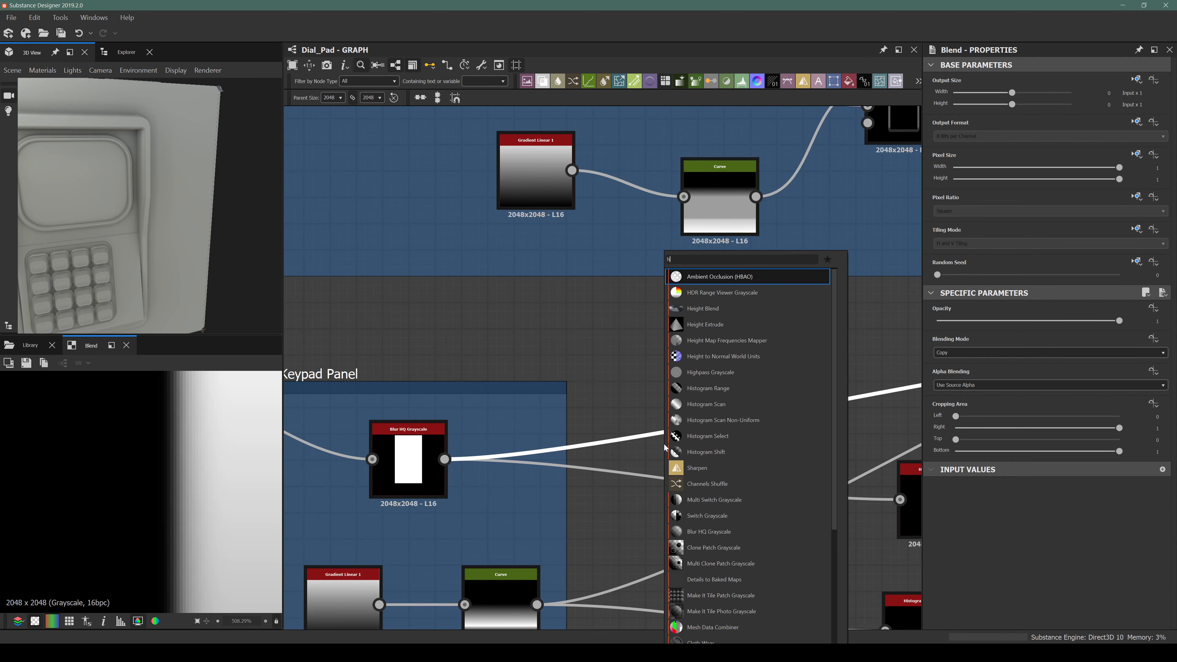
type("his")
key("Down")
key("Down")
key("Down")
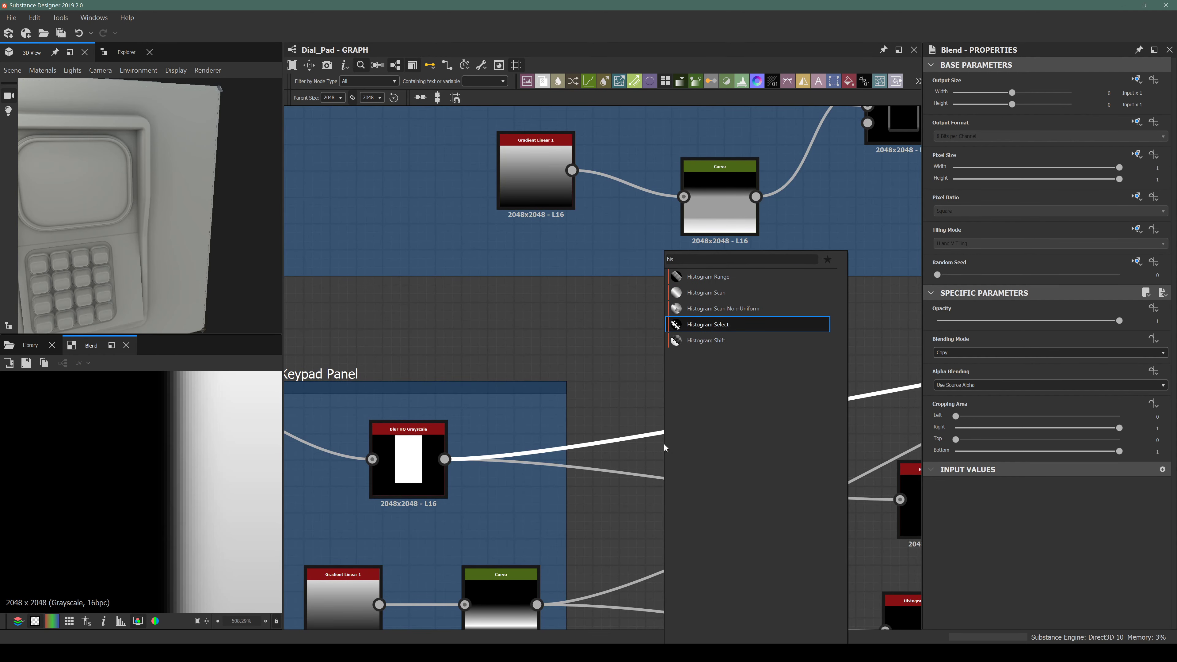
key("Return")
left_click_drag(861, 388, 814, 391)
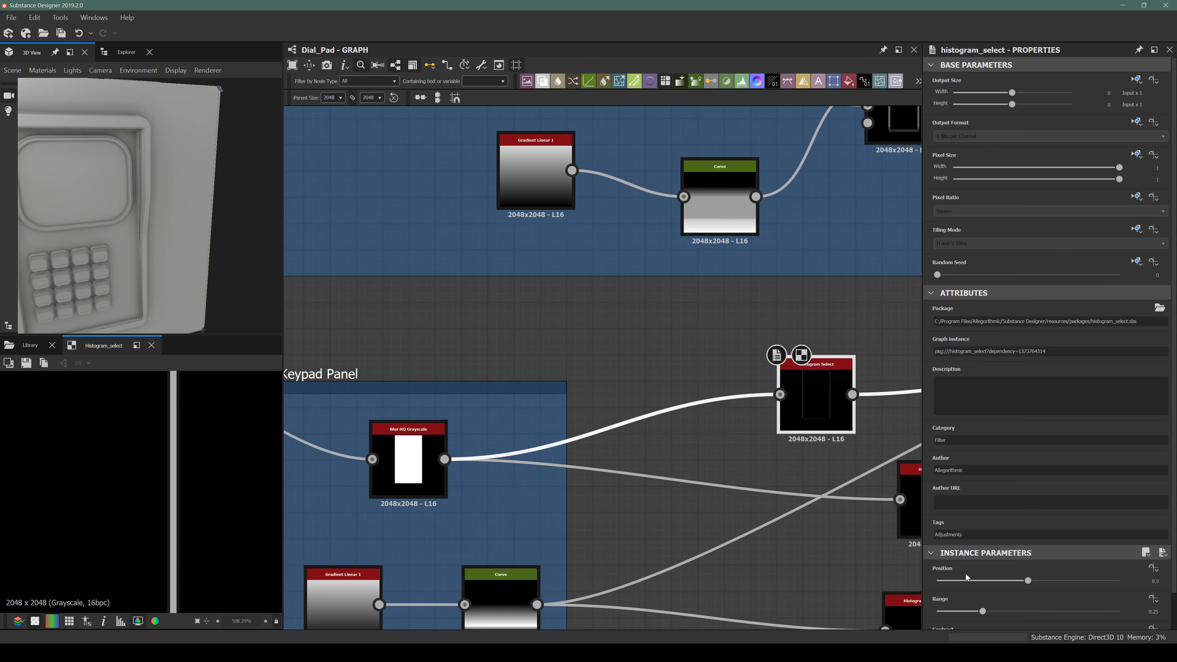
Try Position 1 and Range 0.05 on the Histogram Select before the Copy Blend, and delete that node.
left_click_drag(963, 582, 1126, 583)
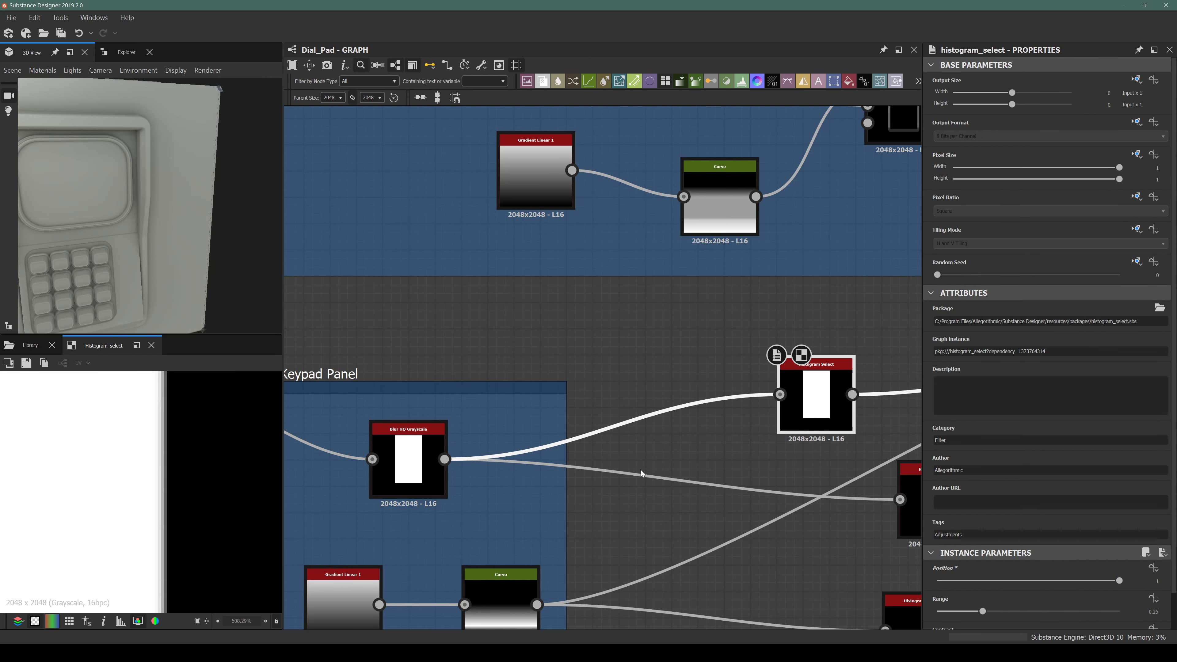
left_click_drag(977, 614, 943, 618)
right_click_drag(126, 196, 148, 241)
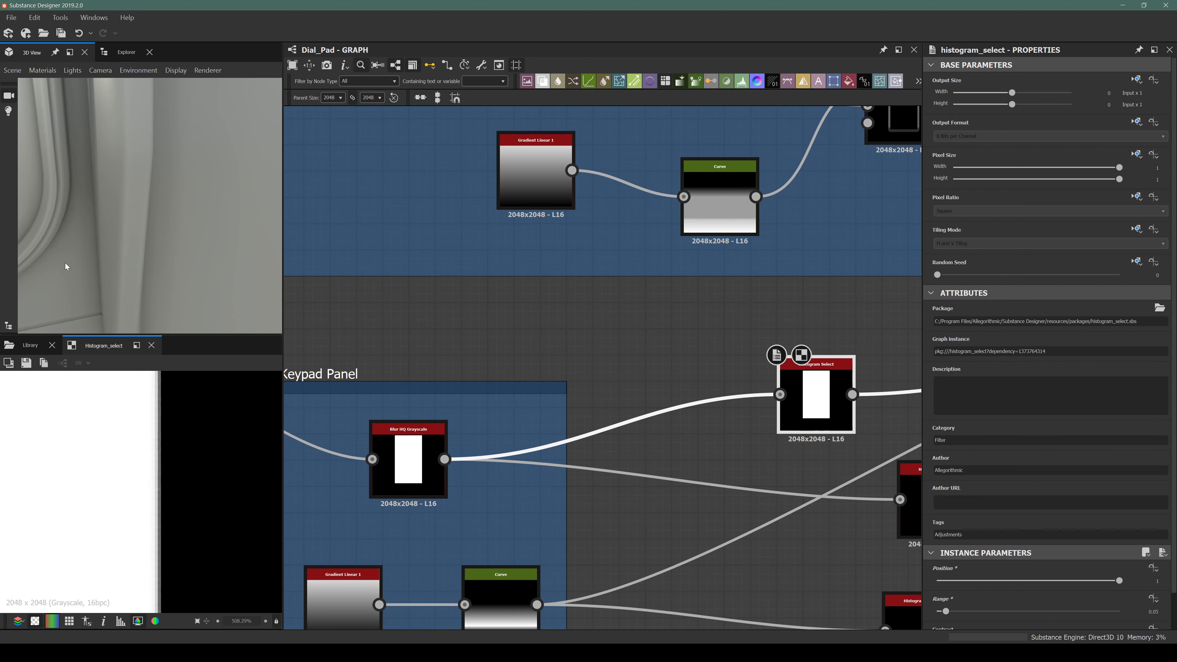
middle_click_drag(66, 264, 103, 227)
right_click_drag(103, 227, 168, 244)
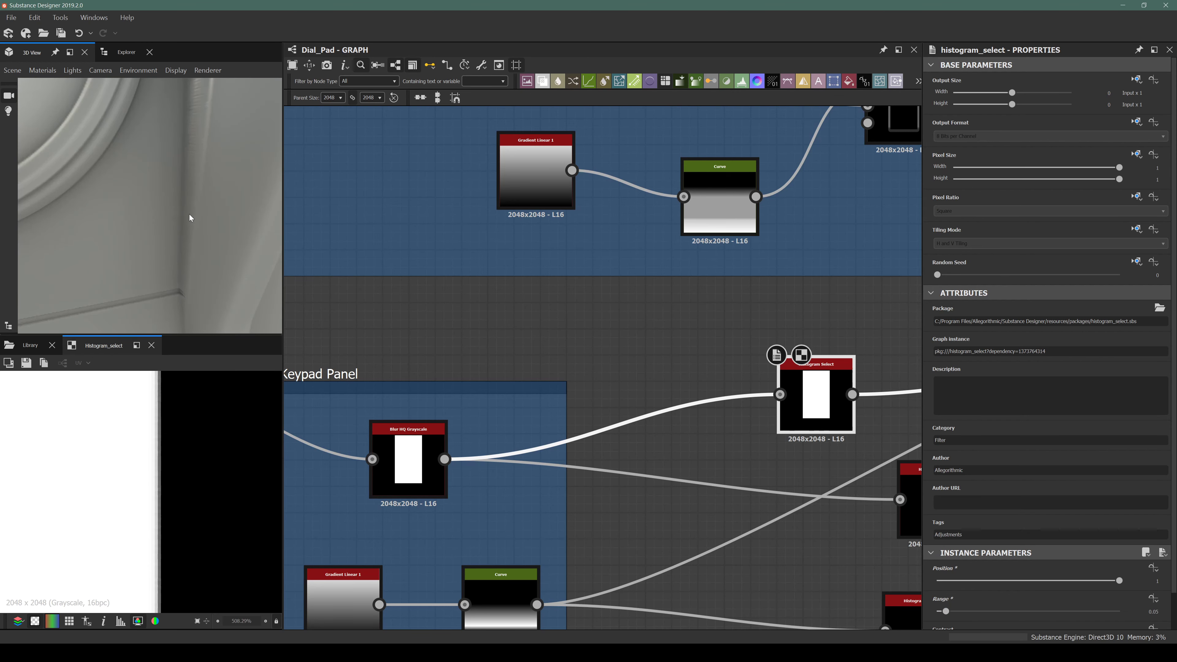
middle_click_drag(817, 399, 642, 398)
key("BackSpace")
Insert a new Blend node after the groove's Subtract Blend and place it slightly lower in the chain.
scroll(678, 408, "down", 3)
scroll(679, 420, "down", 3)
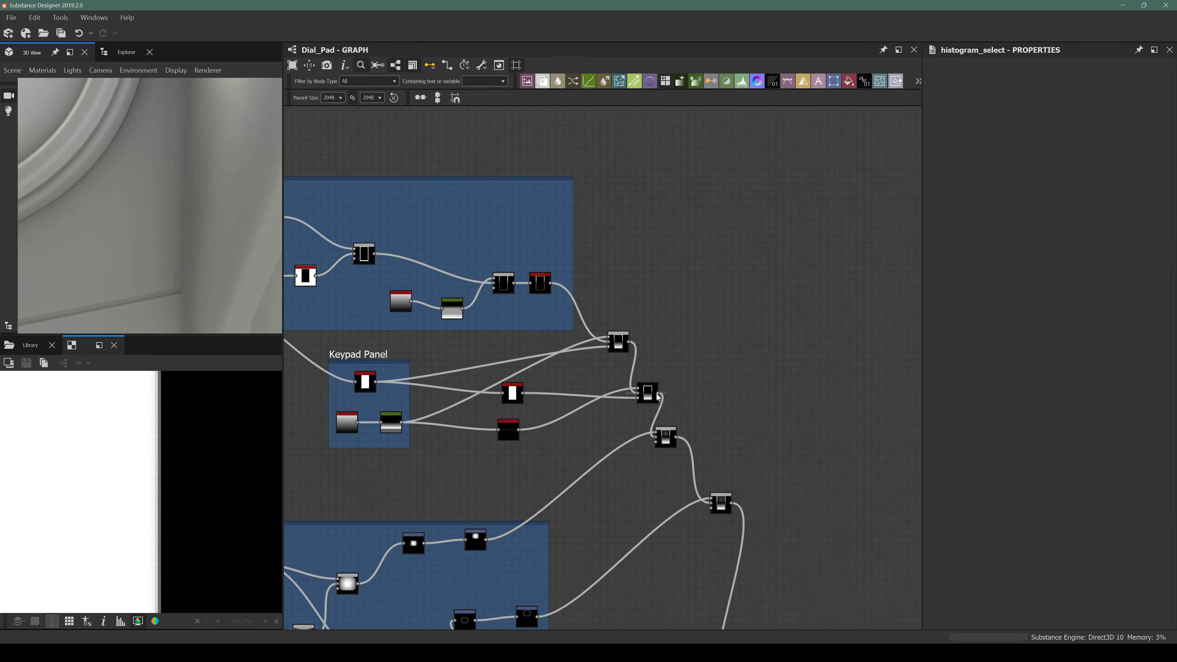
scroll(656, 394, "up", 4)
double_click(632, 384)
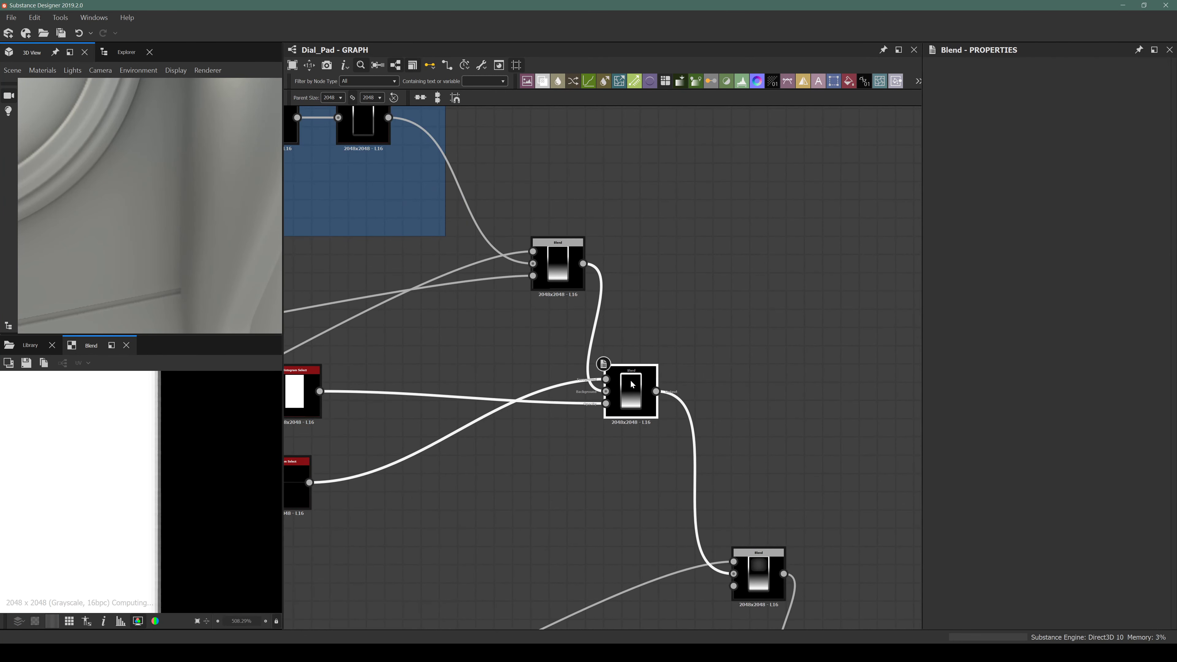
key("space")
type("blend")
key("Return")
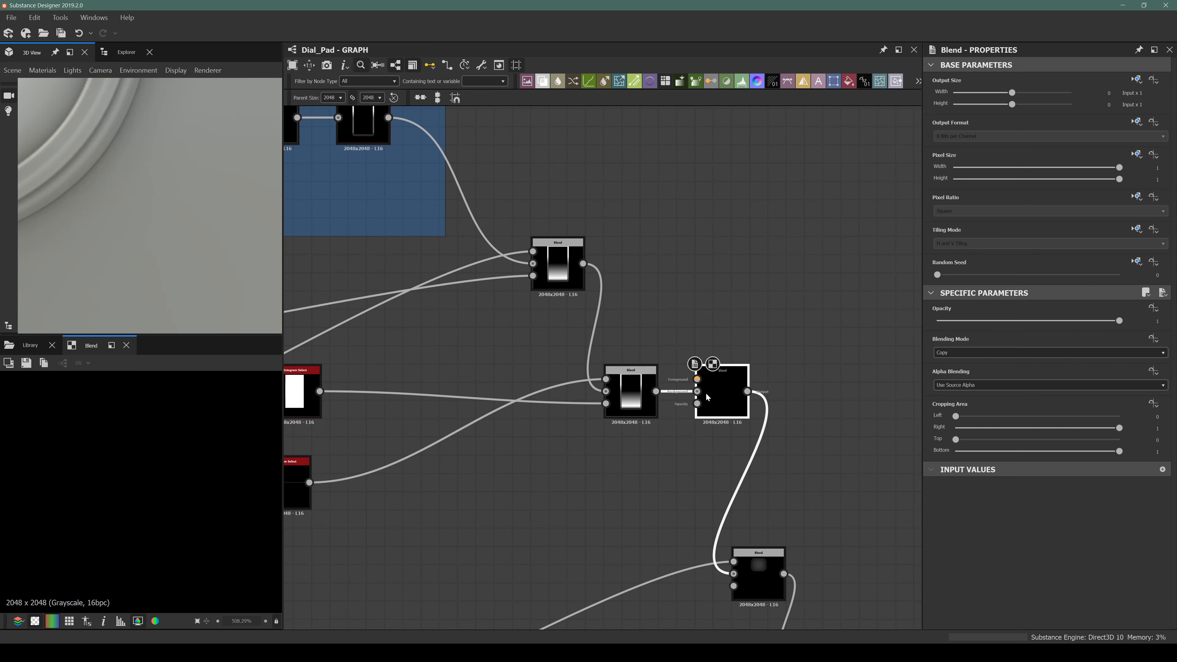
left_click_drag(721, 412, 730, 485)
Duplicate the panel mask's Histogram Select with its input link and place the copy near the new Blend.
scroll(597, 433, "down", 4)
middle_click_drag(476, 435, 521, 390)
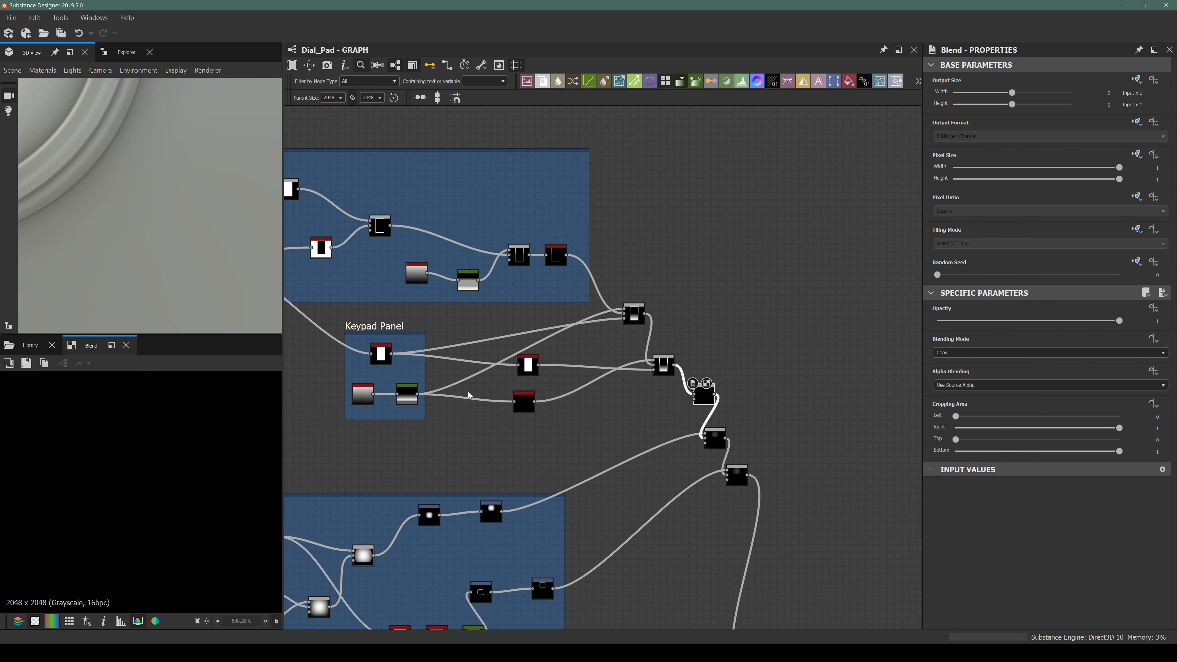
scroll(552, 392, "up", 6)
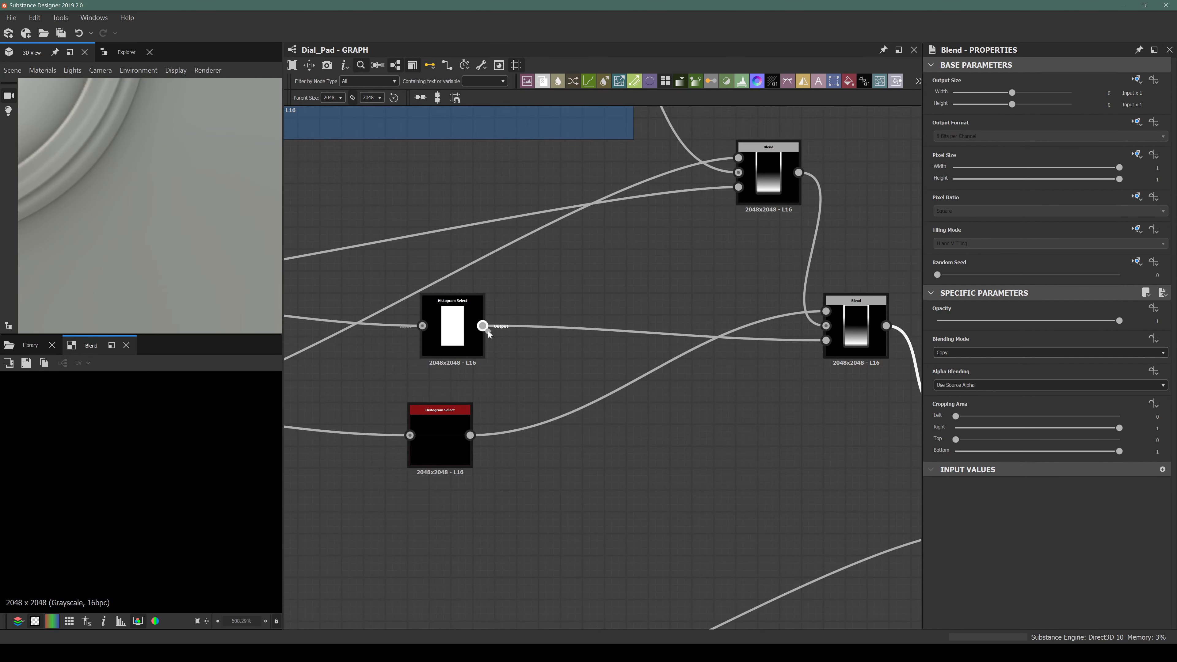
scroll(489, 334, "down", 5)
left_click_drag(482, 326, 573, 408)
left_click(477, 339)
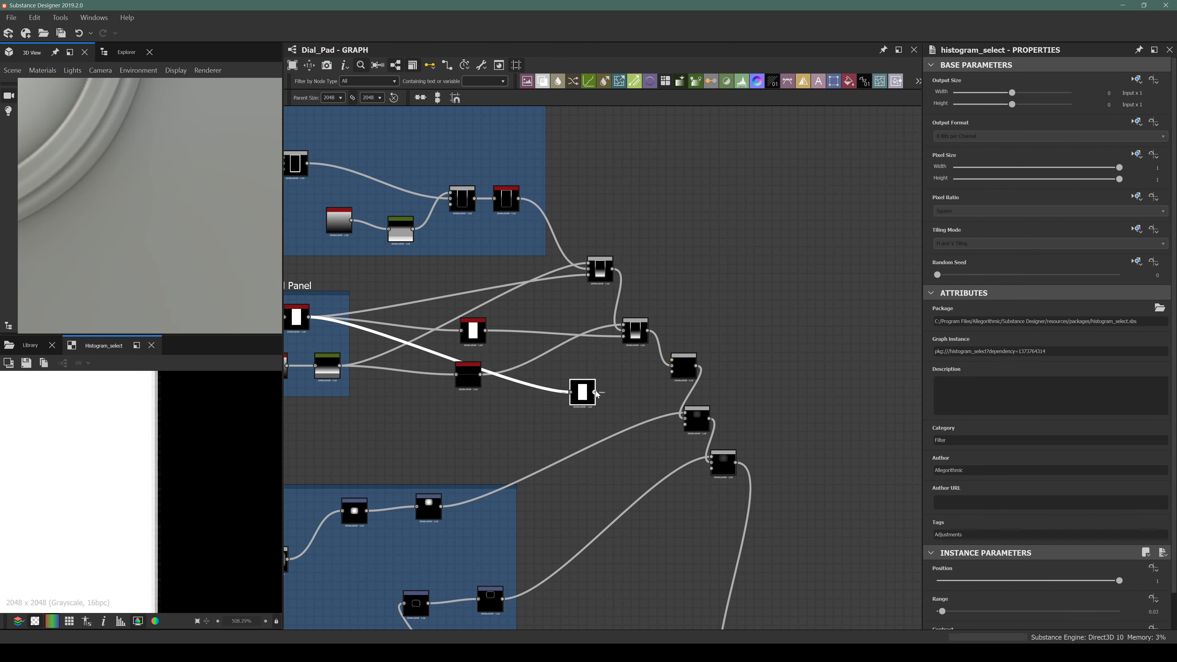
Connect the copied Histogram Select to the new Blend's foreground input and set the blending mode to Subtract.
left_click(688, 365)
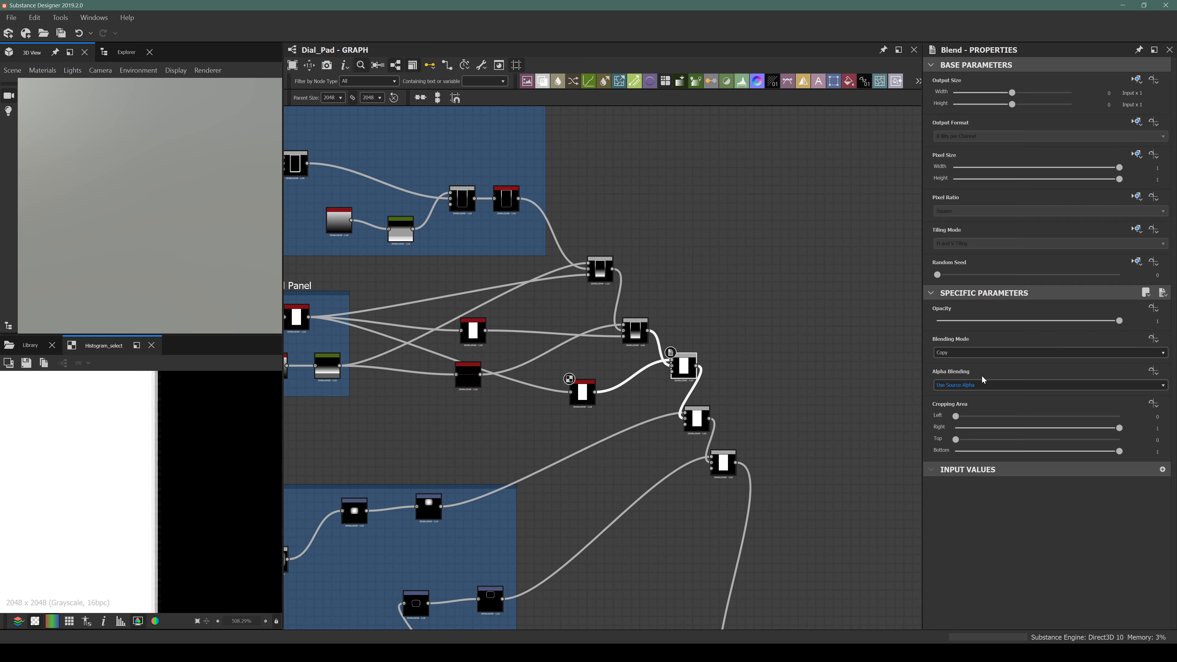
left_click(966, 355)
left_click(963, 363)
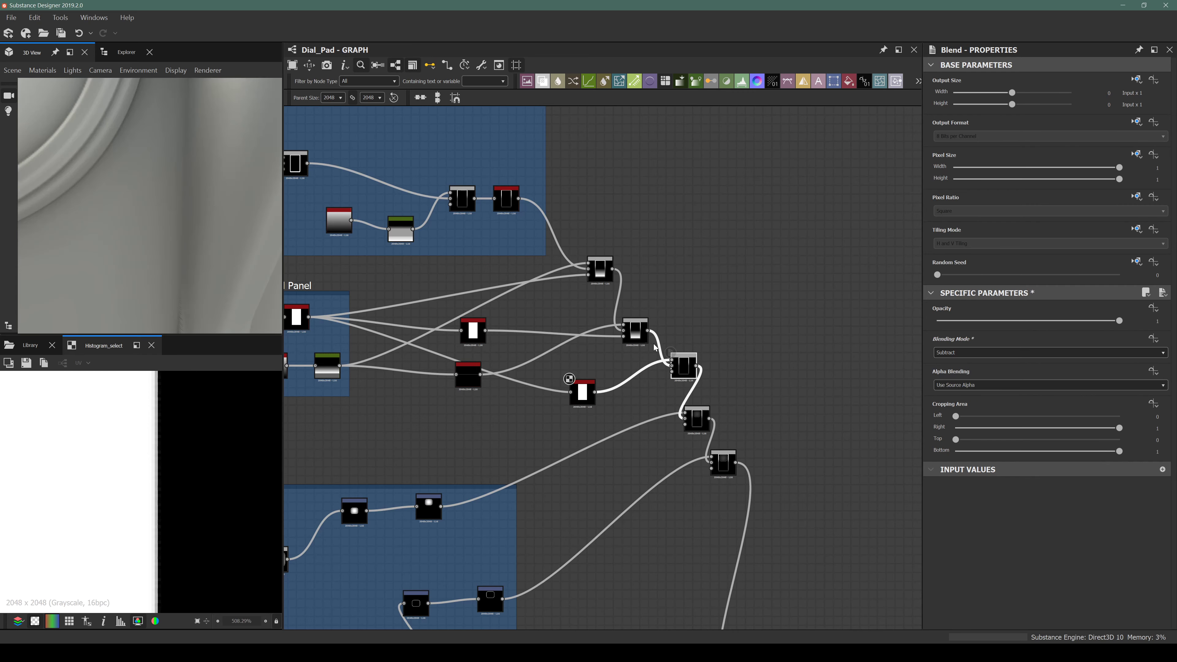
scroll(586, 392, "up", 3)
scroll(586, 391, "up", 1)
left_click_drag(586, 390, 542, 411)
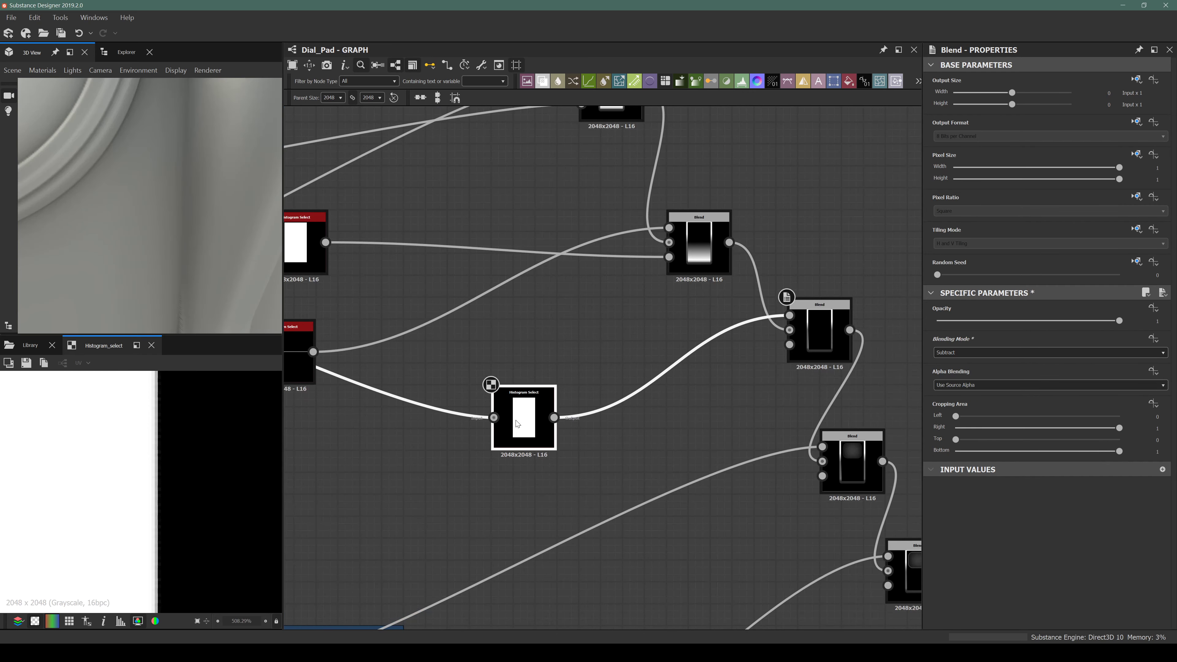
Show the copied Histogram Select in the 2D view and set its Position to 0.93 and Range to 0.05.
scroll(560, 424, "up", 2)
left_click(541, 421)
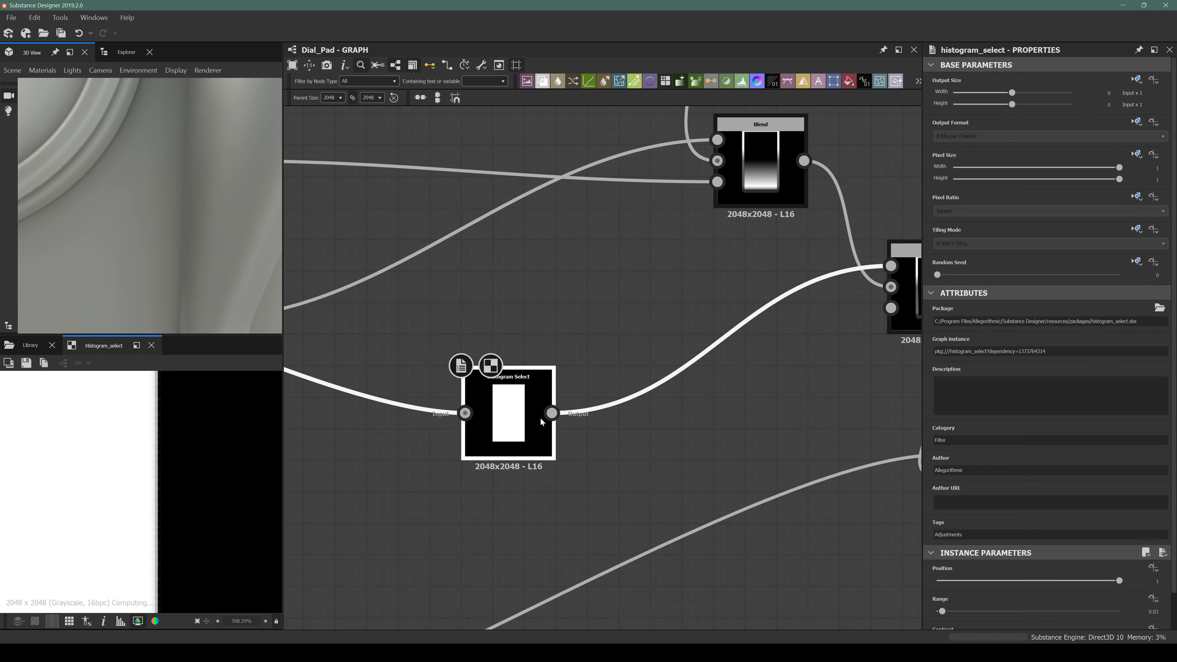
double_click(521, 411)
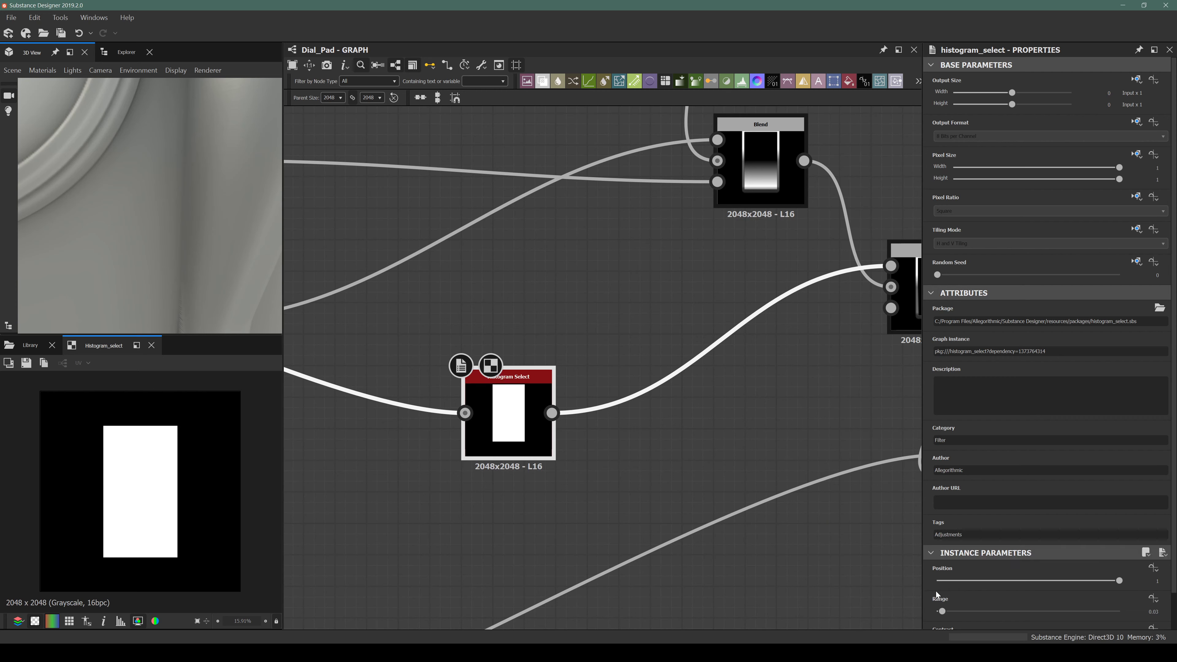
left_click(1112, 582)
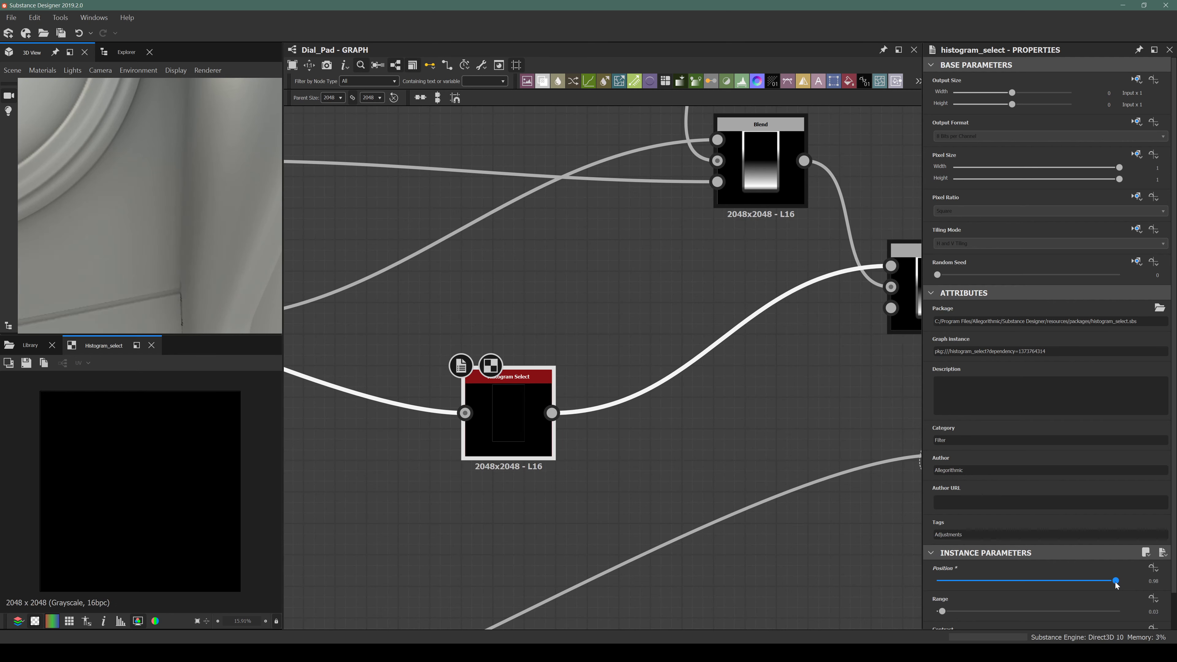
left_click_drag(1115, 586, 1115, 586)
left_click_drag(939, 615, 947, 613)
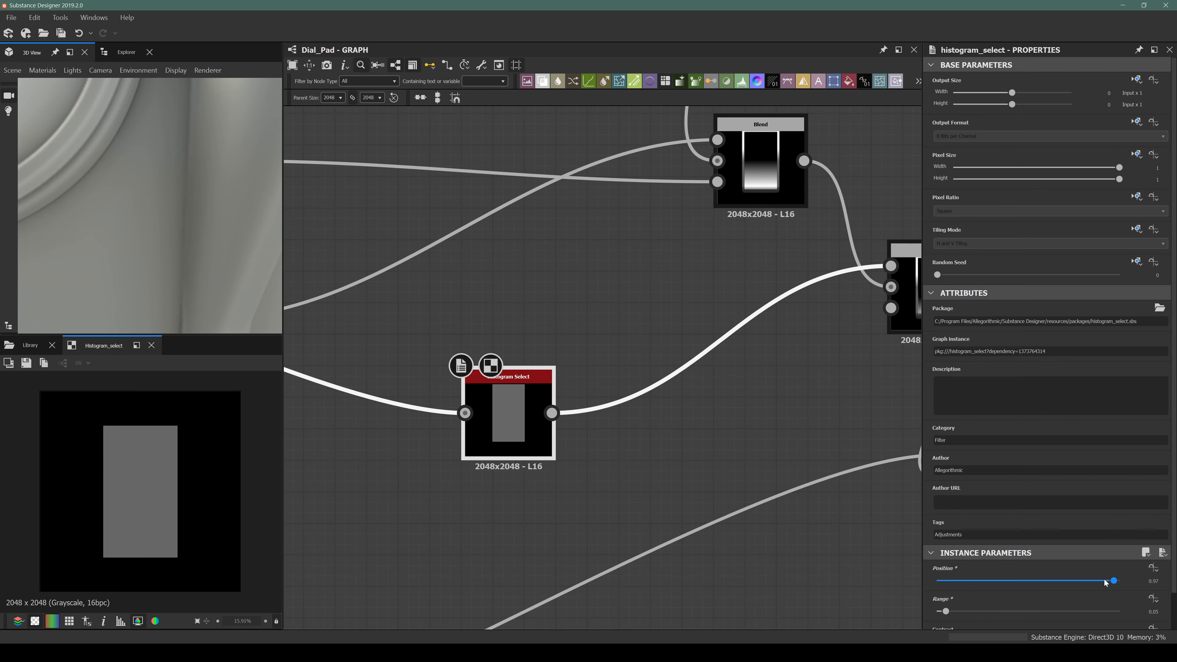
left_click(1105, 584)
scroll(953, 602, "down", 1)
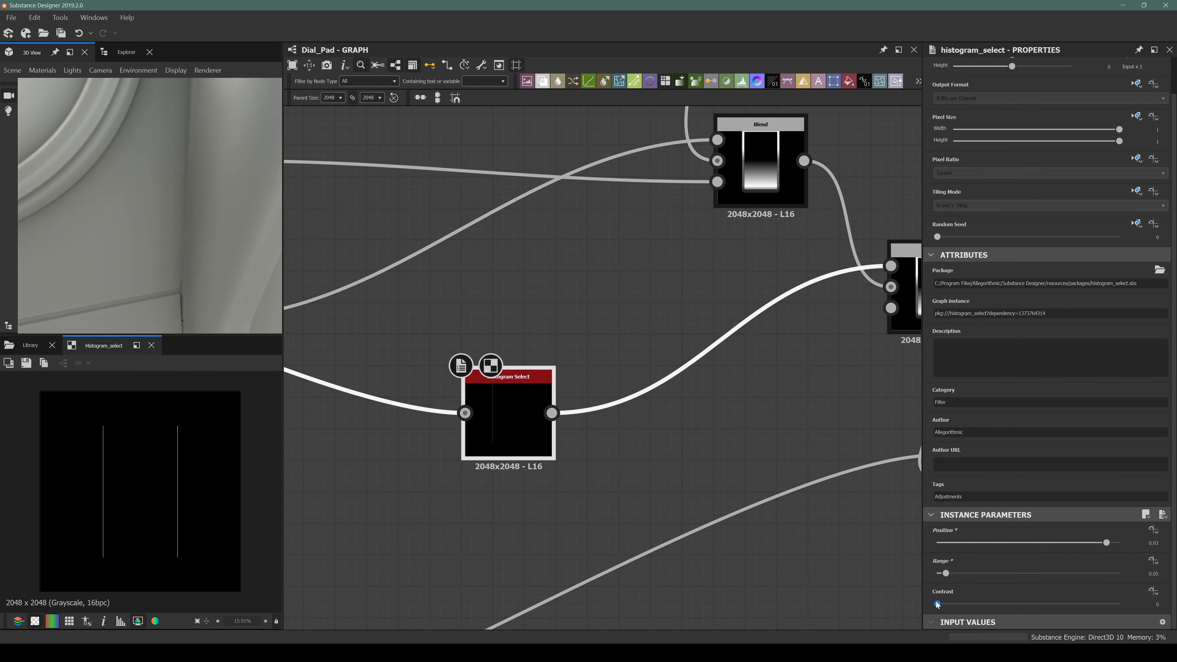
left_click_drag(937, 603, 729, 532)
Examine the thin outline mask up close in the 2D view and the panel edge around the screen in 3D.
scroll(220, 453, "down", 3)
scroll(114, 399, "up", 20)
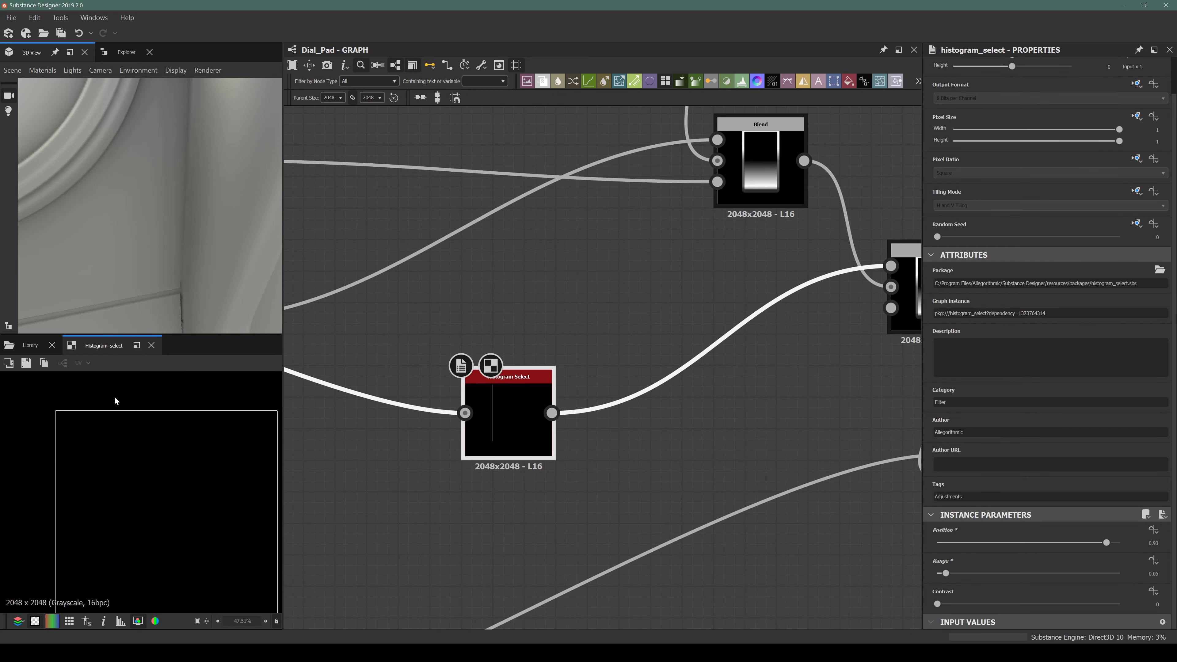
scroll(110, 471, "up", 5)
middle_click_drag(144, 204, 138, 258)
left_click_drag(139, 258, 179, 181)
middle_click_drag(637, 365, 688, 341)
left_click(729, 287)
Set the copied Histogram Select's Position to 0.83 and Range to 0.16.
scroll(541, 376, "up", 5)
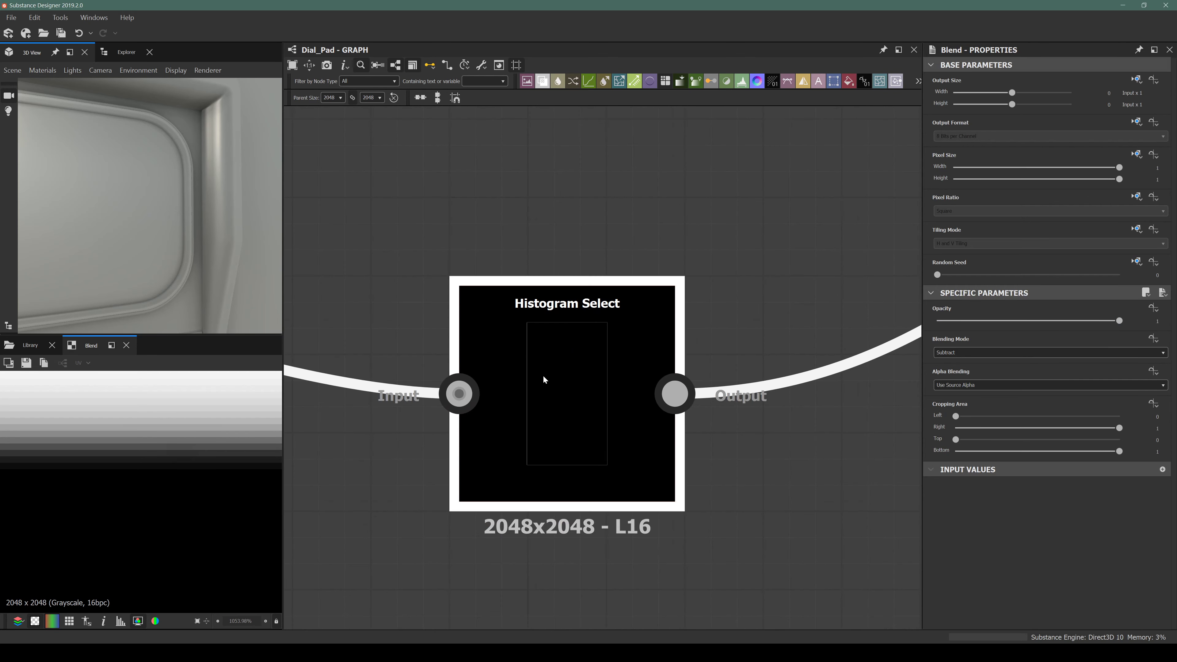
left_click(542, 377)
scroll(167, 544, "down", 5)
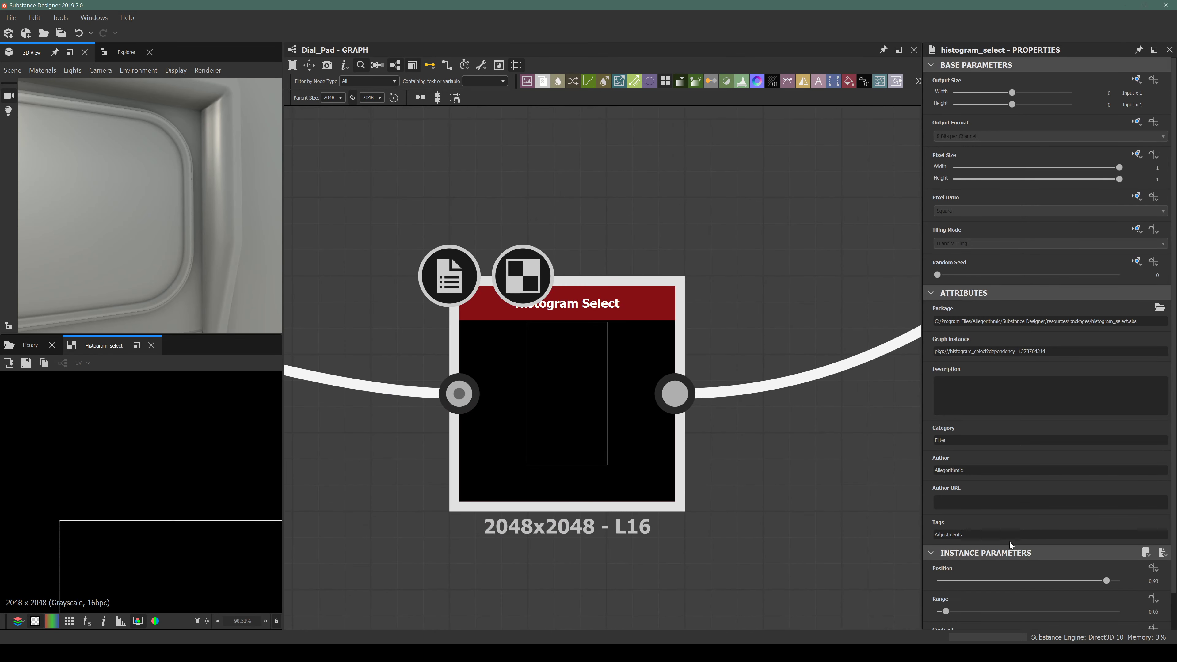
middle_click_drag(151, 483, 137, 437)
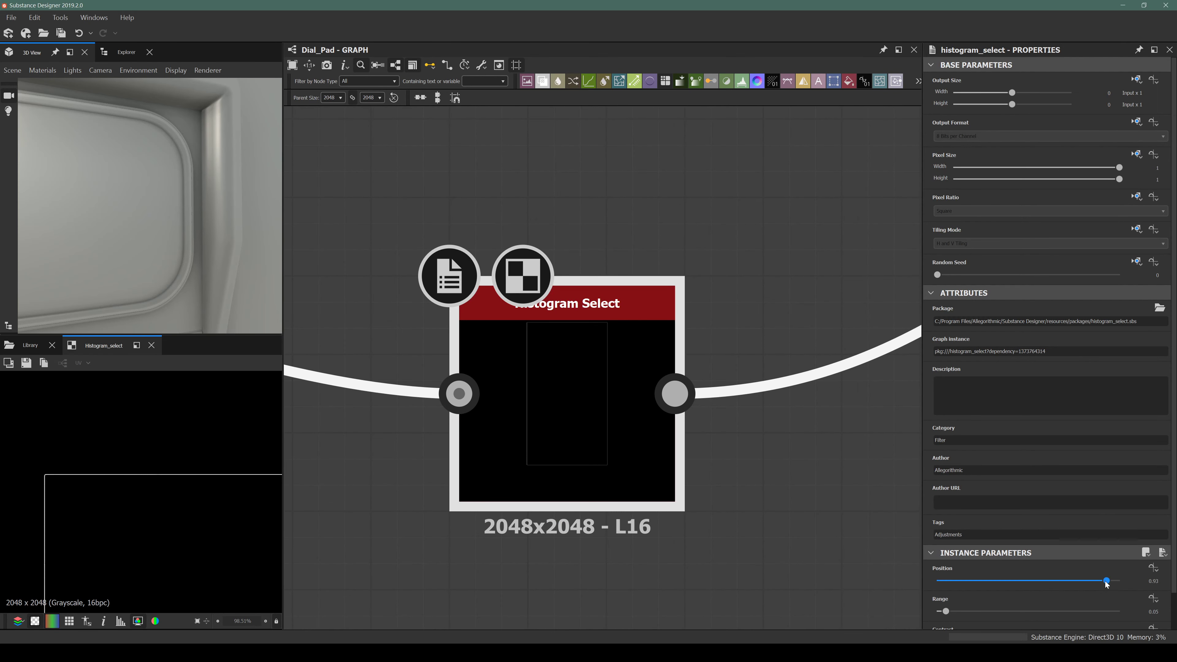
mouse_move(1110, 584)
left_mouse_down()
mouse_move(1123, 582)
mouse_move(1089, 582)
left_mouse_up()
scroll(1071, 576, "down", 1)
left_click_drag(946, 573, 966, 574)
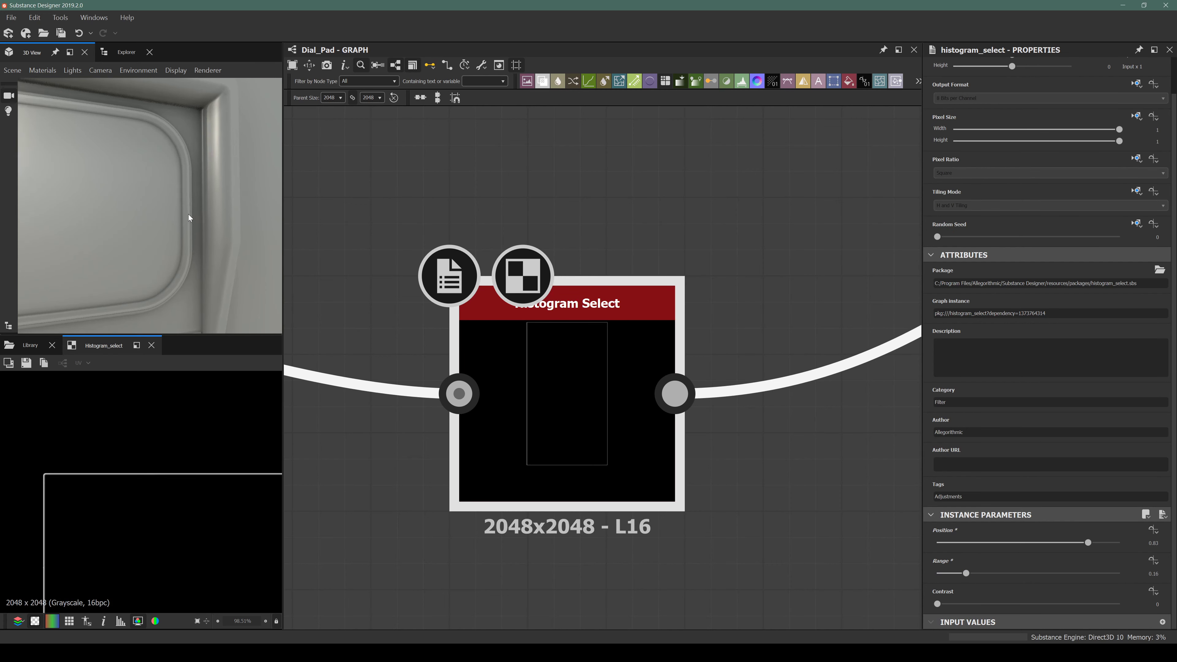
Inspect the panel-edge groove in the 3D view, the mask's line thickness in 2D, and the new Subtract Blend's settings.
left_click_drag(189, 218, 158, 239)
left_click(579, 432)
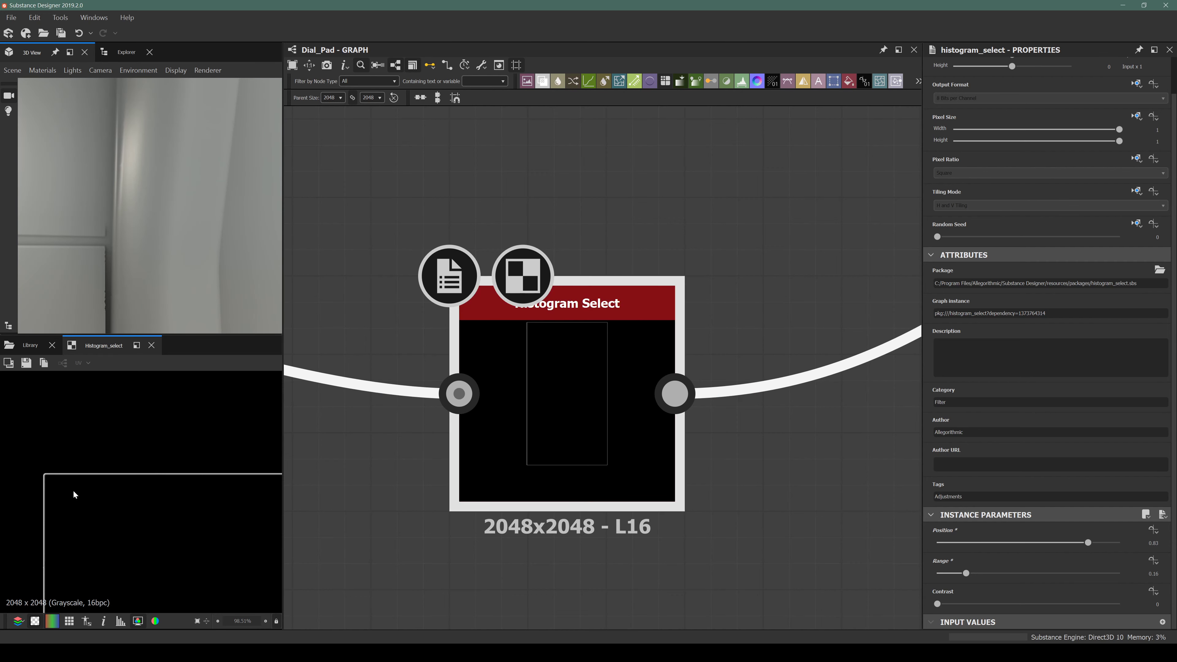
scroll(56, 421, "up", 10)
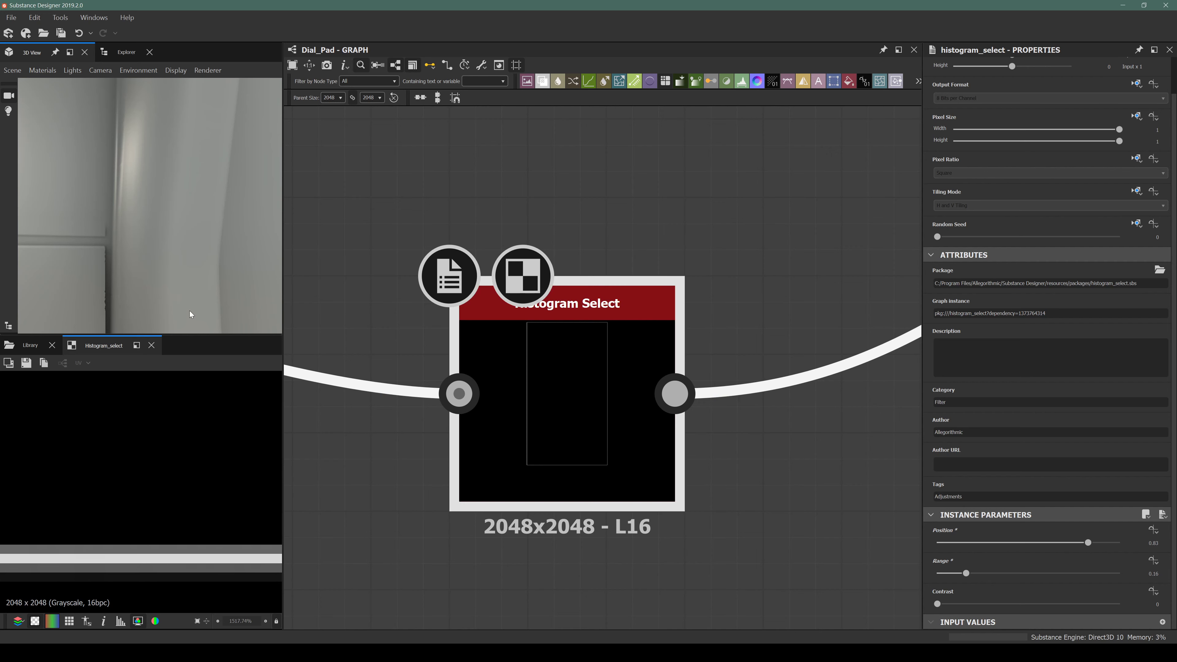
scroll(136, 213, "down", 5)
left_click_drag(136, 215, 107, 269)
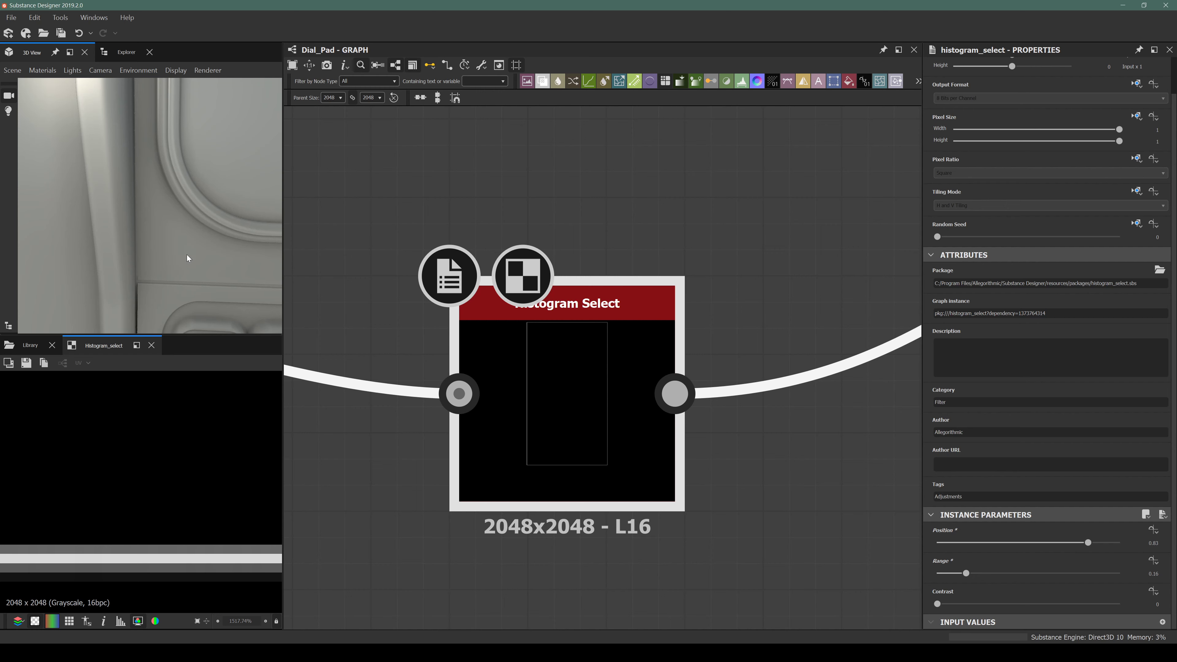
scroll(187, 258, "down", 3)
scroll(518, 260, "down", 5)
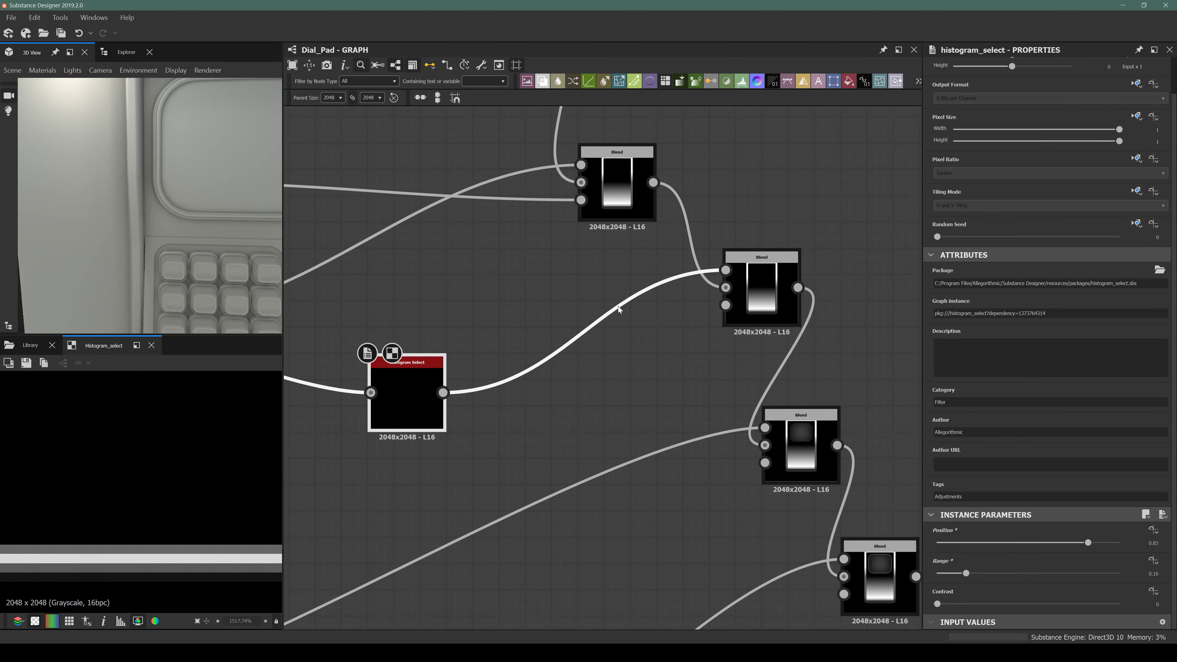
left_click(762, 287)
middle_click_drag(618, 207, 606, 292)
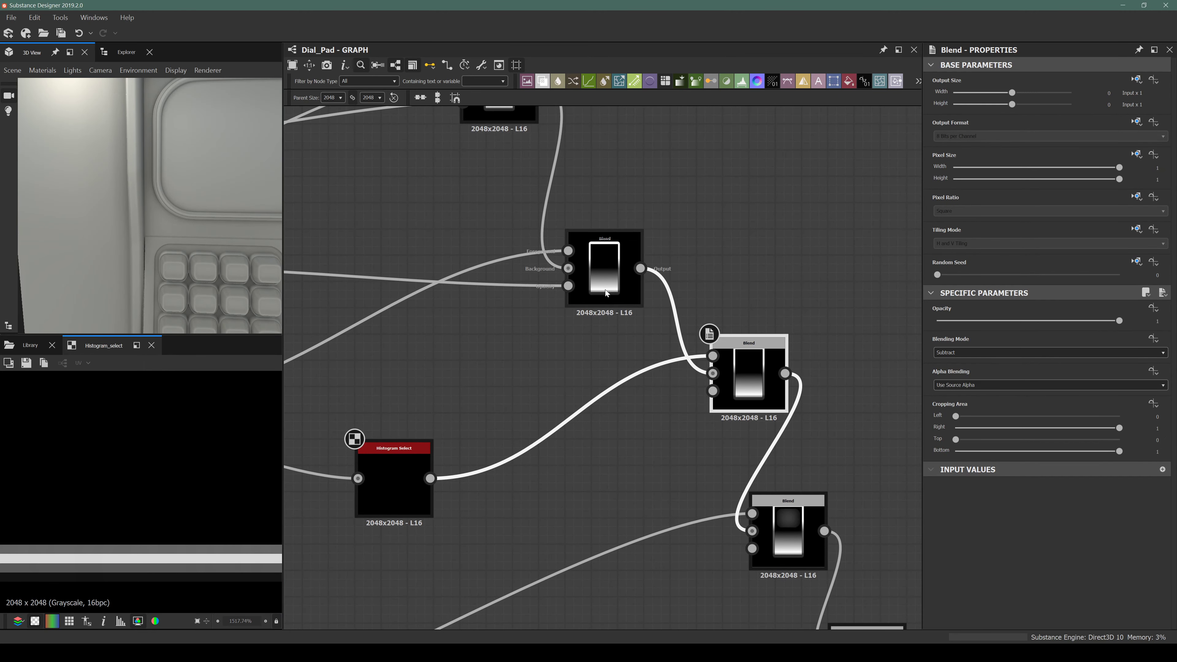
Insert a Levels node between the upper Blend and the groove's Subtract Blend, and slightly raise its output black level.
left_click(604, 288)
key("space")
type("levels")
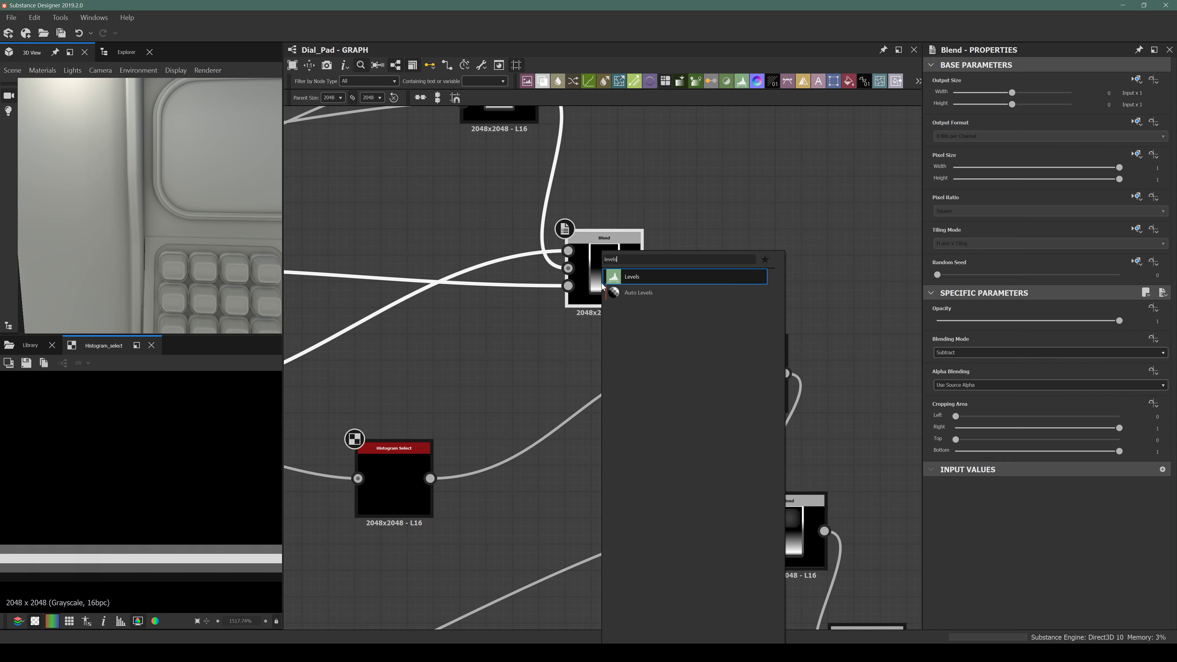
key("Return")
left_click_drag(599, 279, 584, 256)
left_click_drag(741, 273, 715, 273)
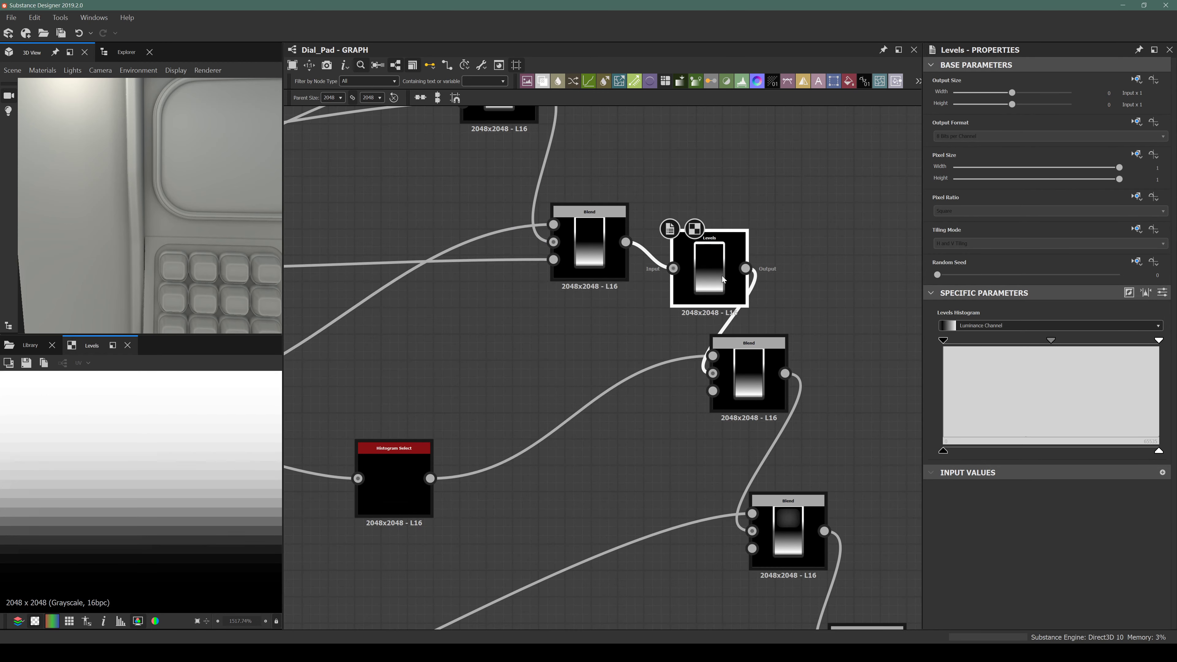
left_click_drag(943, 452, 968, 449)
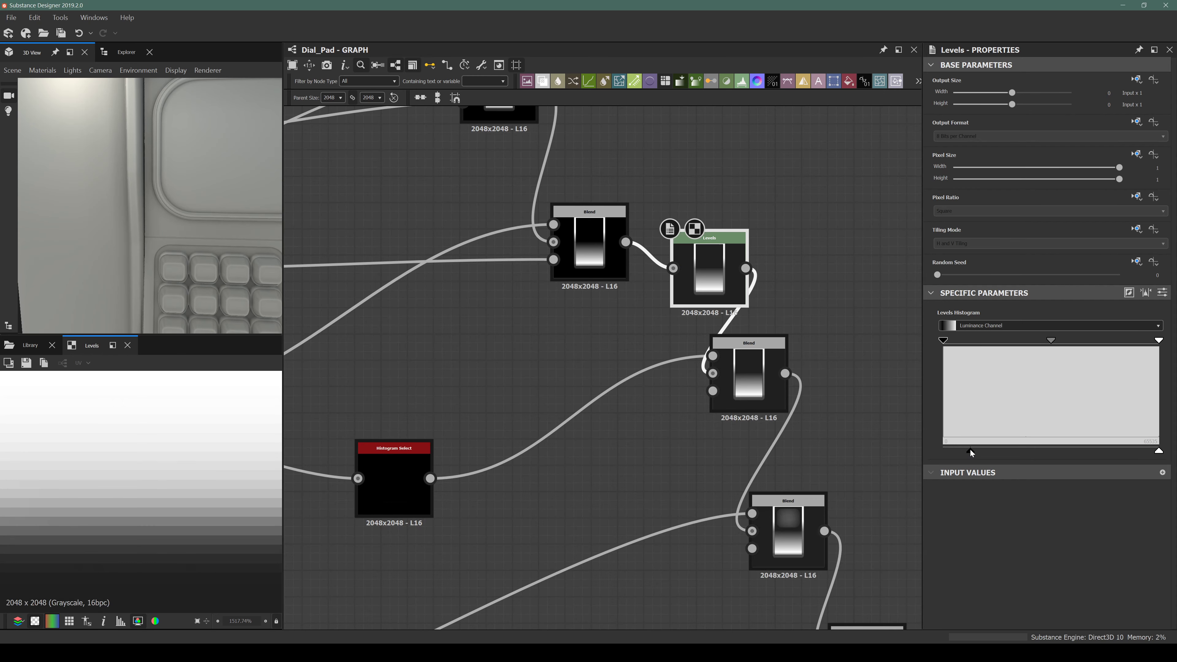
Examine the Levels node's thumbnail up close and the panel-edge groove in the 3D view.
scroll(682, 278, "up", 2)
scroll(682, 278, "up", 3)
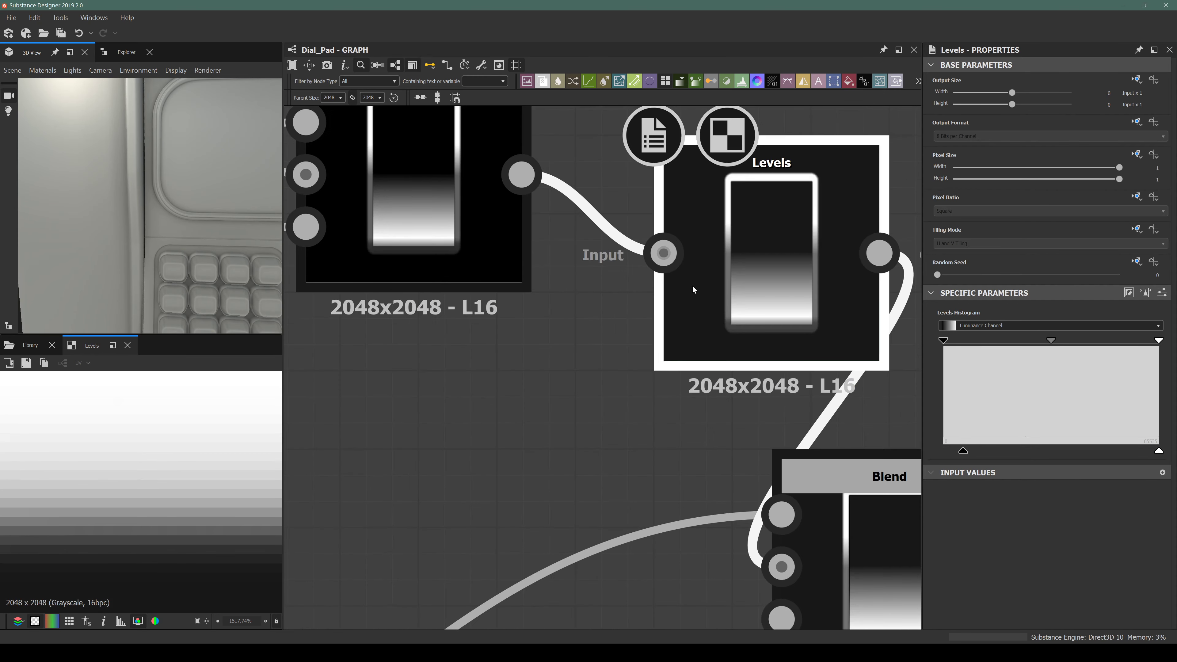
left_click_drag(234, 213, 105, 241)
scroll(60, 245, "up", 4)
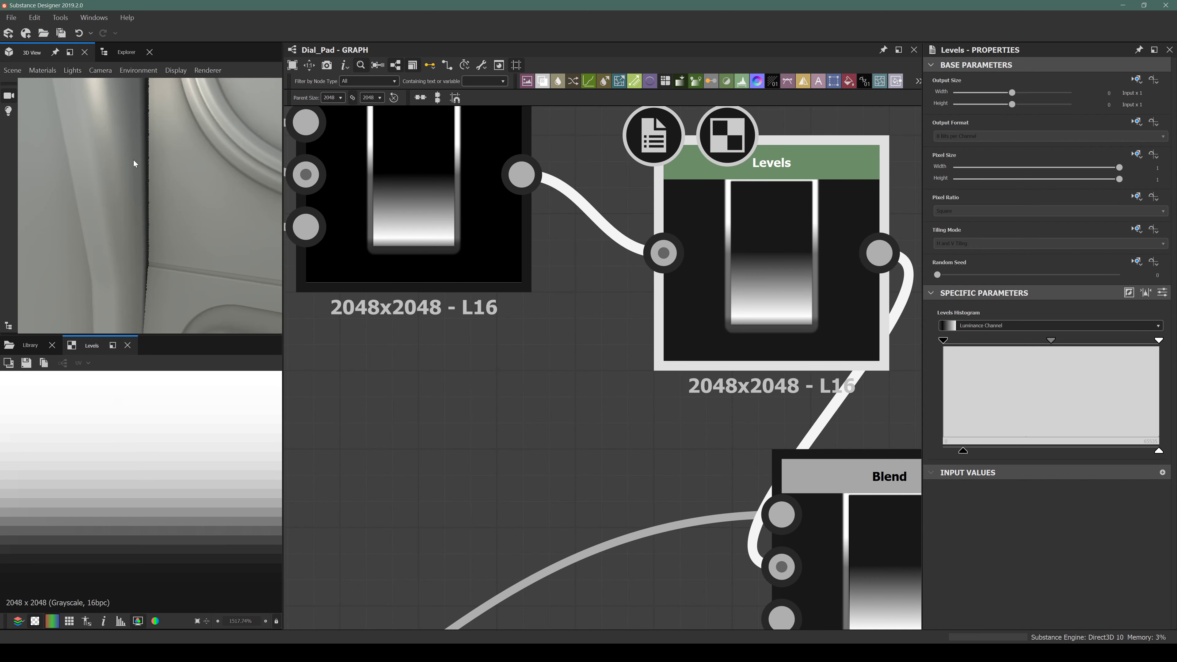
scroll(139, 240, "down", 2)
left_click_drag(139, 240, 183, 235)
scroll(128, 235, "down", 6)
scroll(638, 381, "down", 4)
Insert a Blur HQ Grayscale node between the outline Histogram Select and the Subtract Blend.
left_click(397, 511)
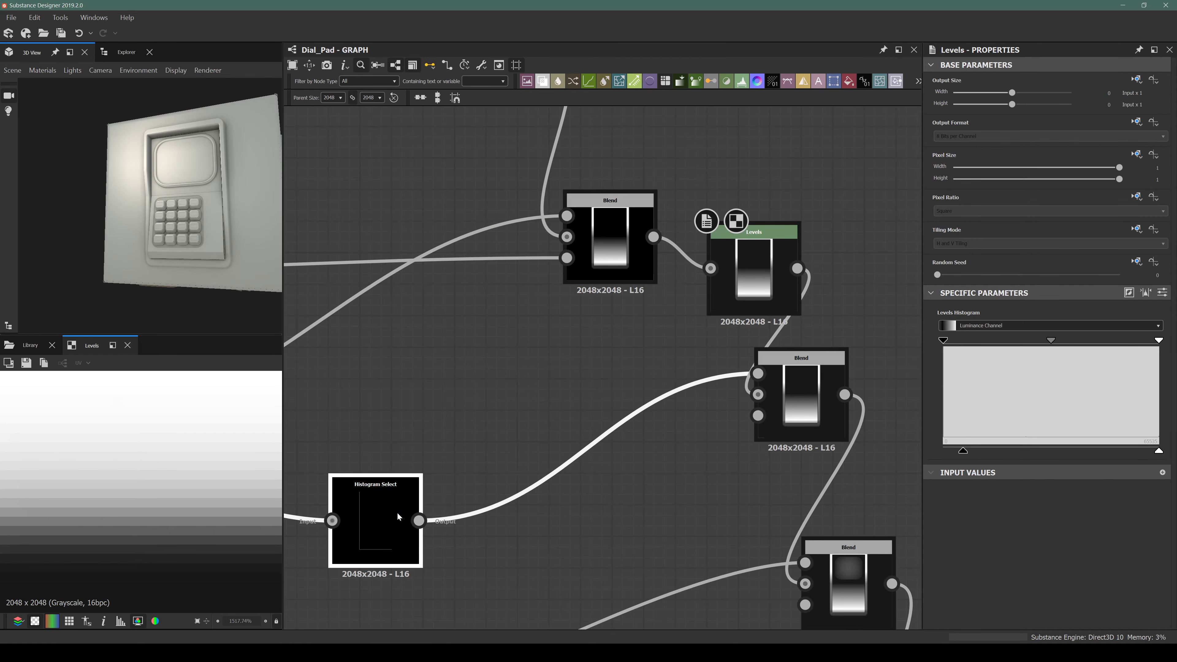
key("space")
type("blu")
key("Down")
key("Down")
key("Down")
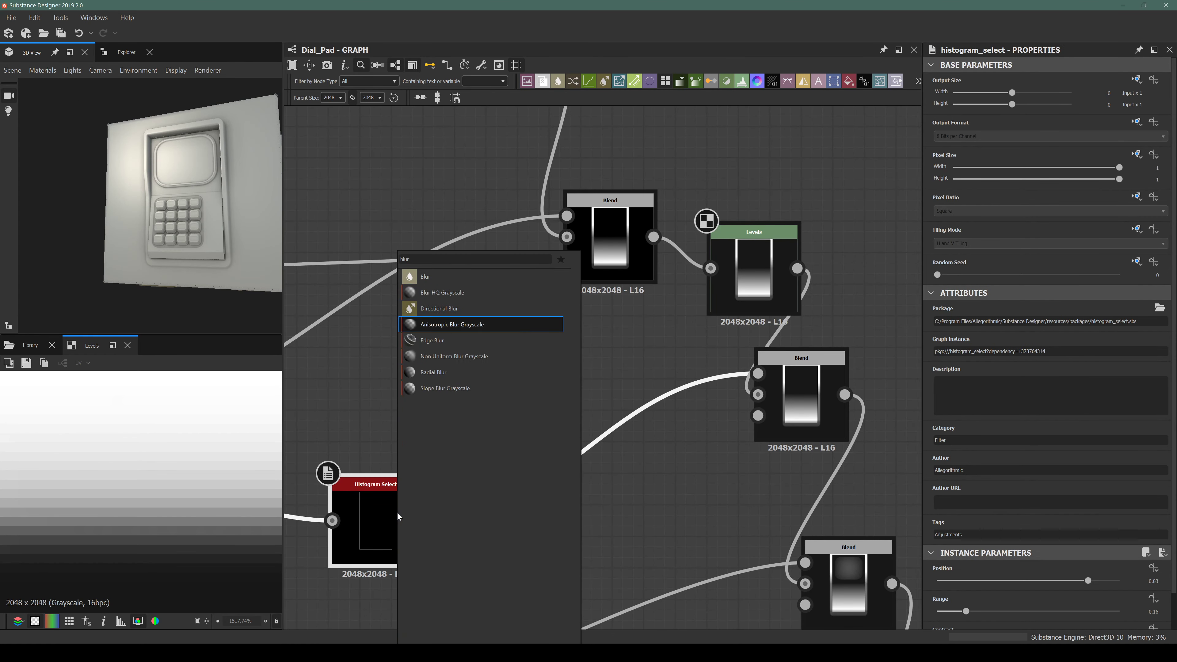
key("Up")
key("Up")
key("Return")
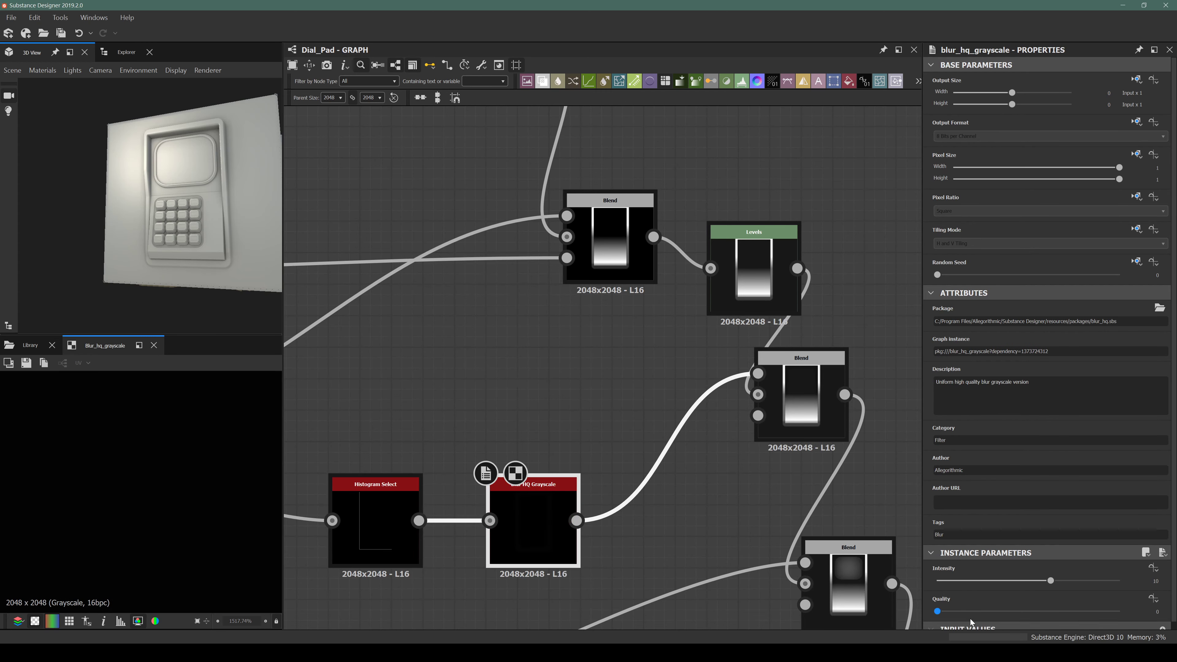
Set the Blur HQ Grayscale's Quality to 1 and Intensity to 0.38, checking the groove's softness in 3D.
left_click_drag(948, 584, 942, 583)
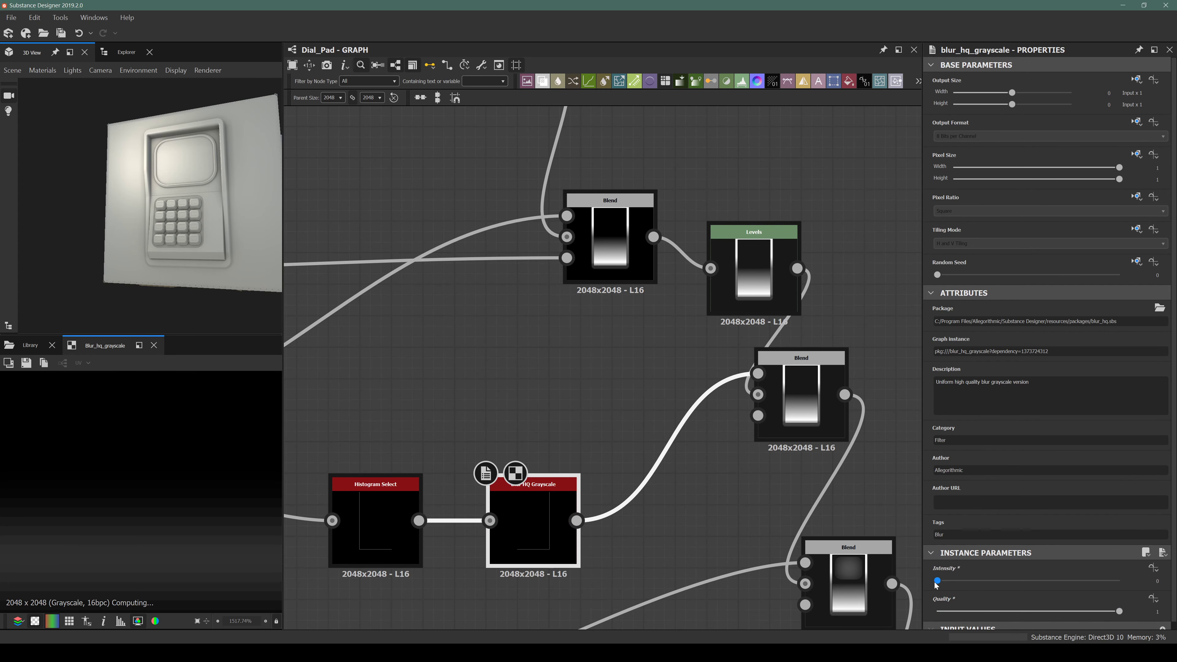
scroll(257, 173, "up", 5)
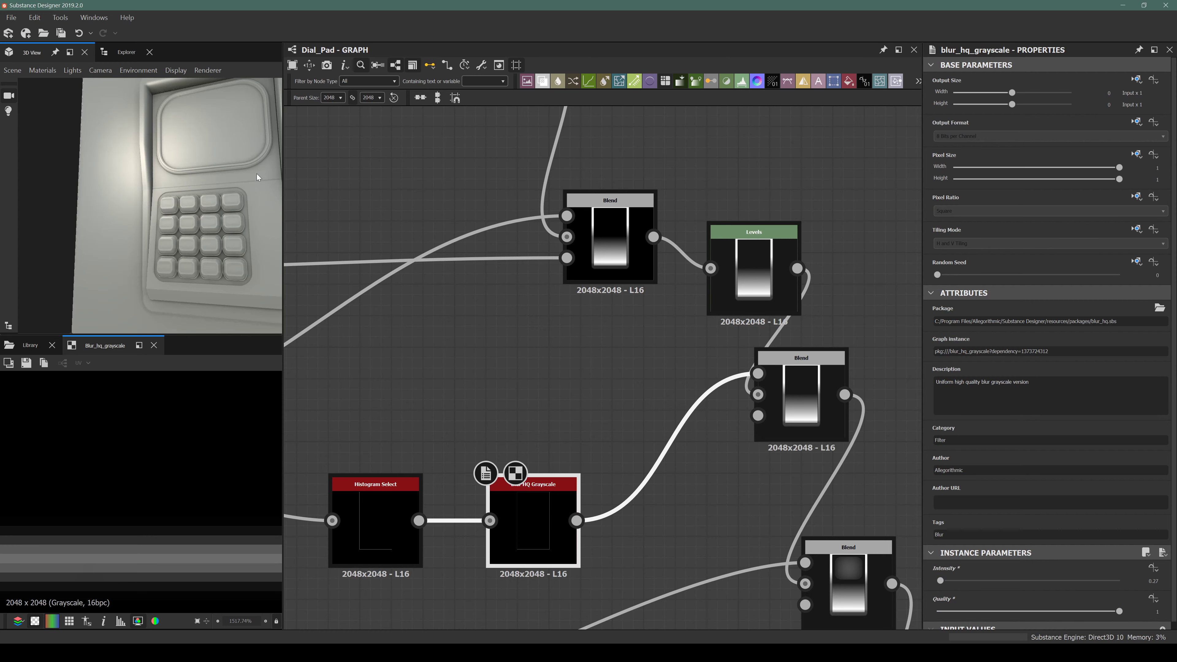
left_click_drag(123, 186, 86, 211)
left_click_drag(195, 209, 193, 267)
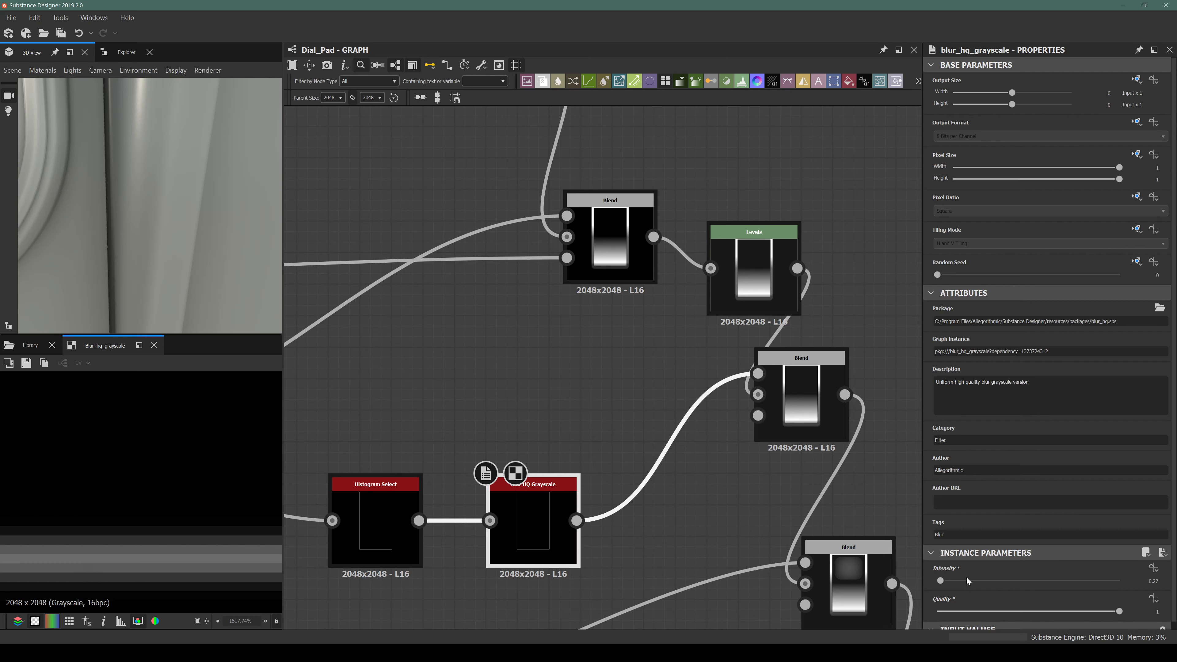
left_click_drag(940, 580, 942, 583)
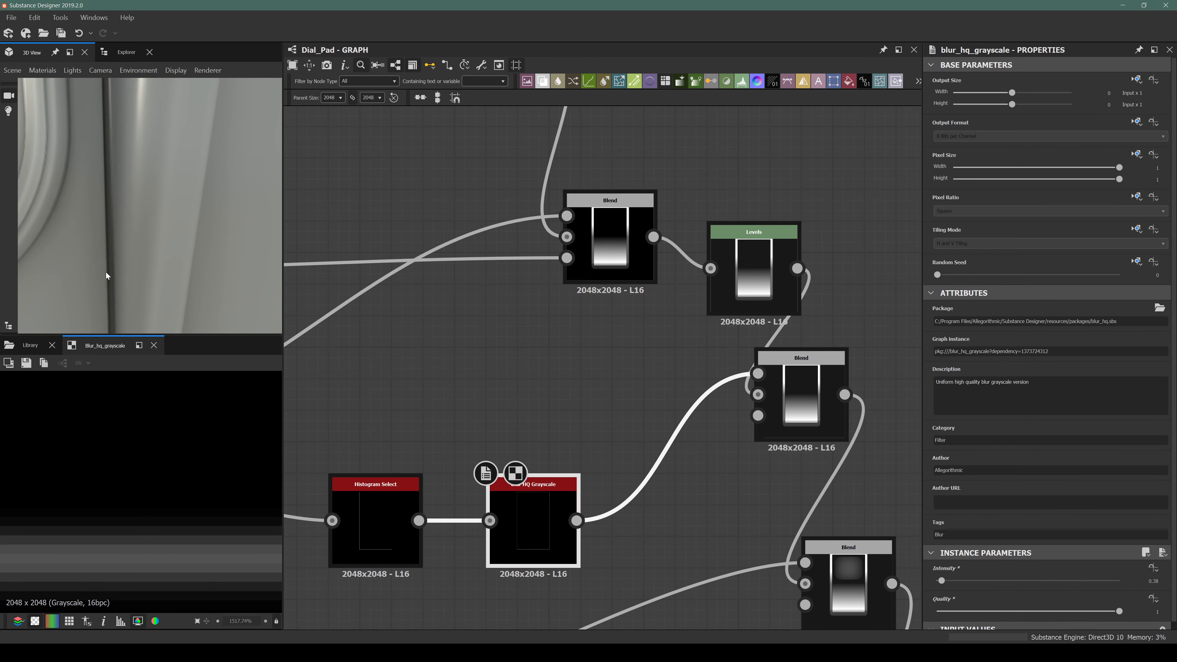
scroll(105, 273, "down", 6)
middle_click_drag(101, 247, 188, 196)
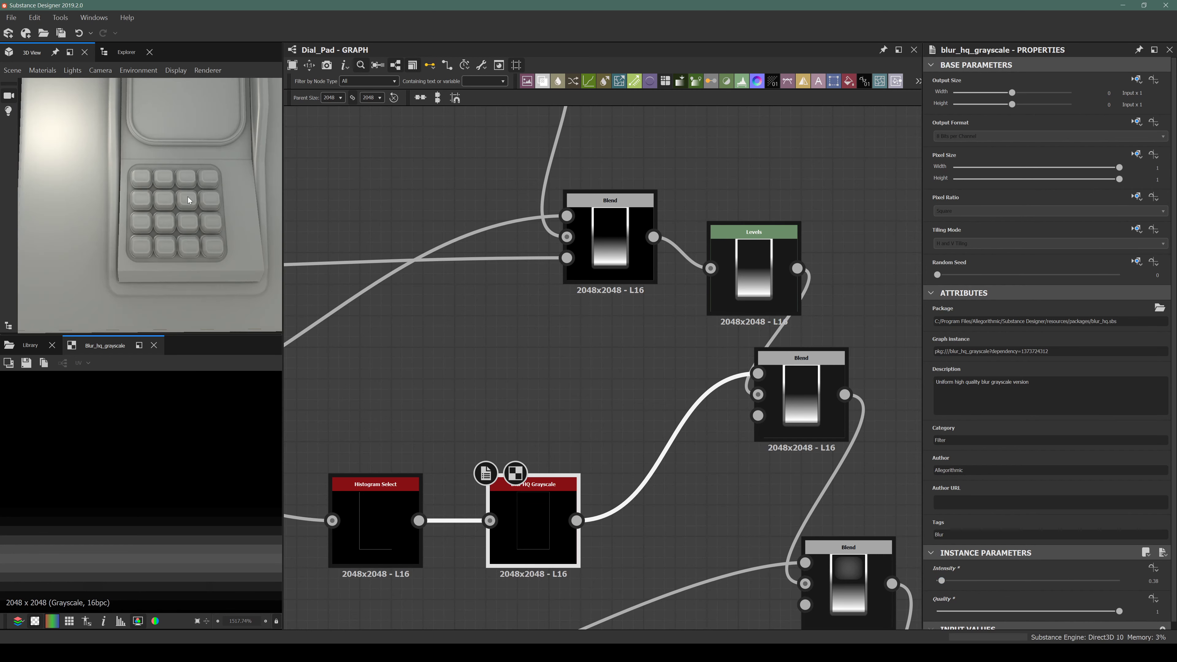
left_click_drag(189, 200, 134, 194)
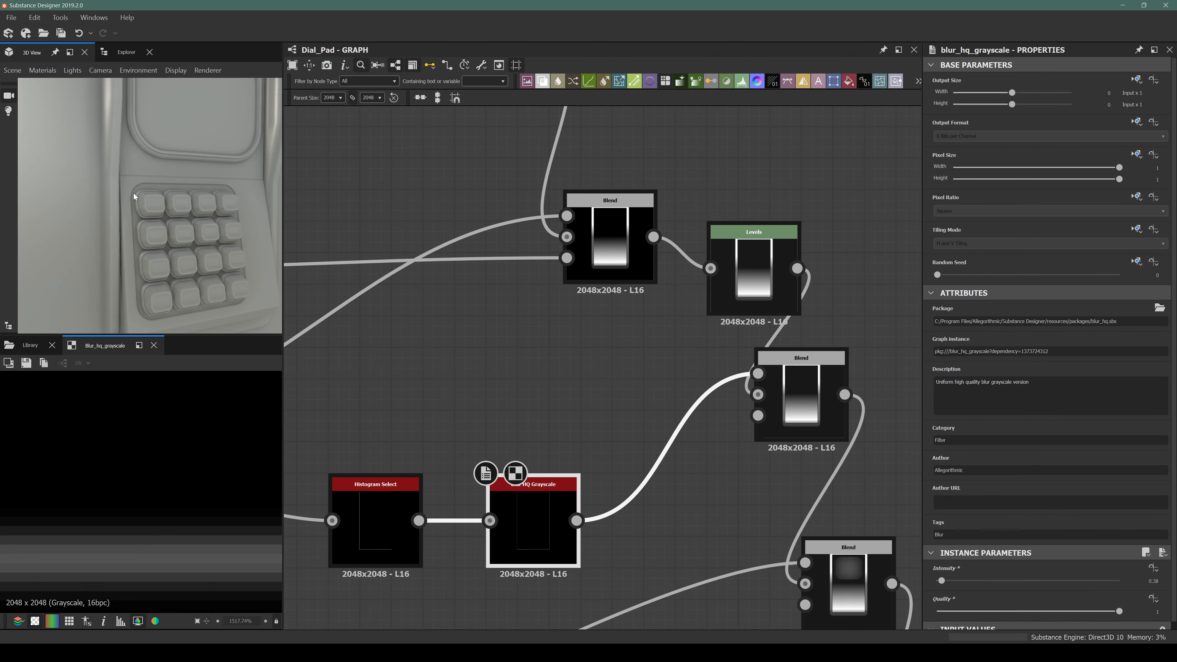
Preview the output of the Levels node that follows the keypad Blend and examine its frame edge.
scroll(641, 355, "down", 4)
scroll(657, 374, "up", 4)
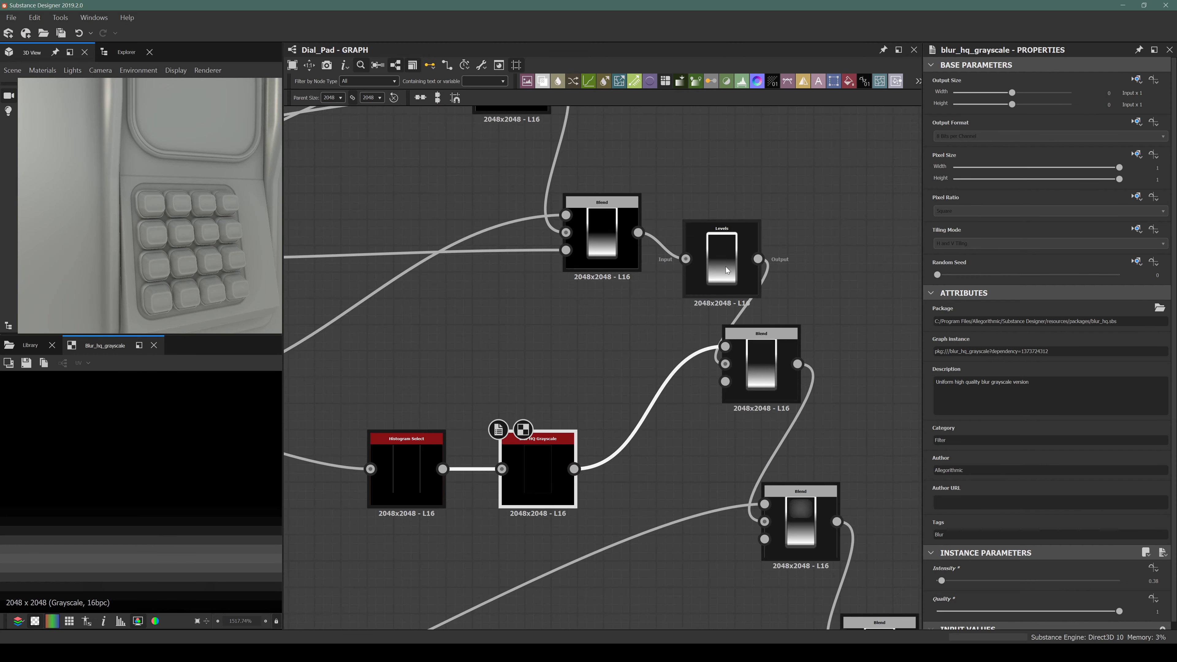
double_click(716, 260)
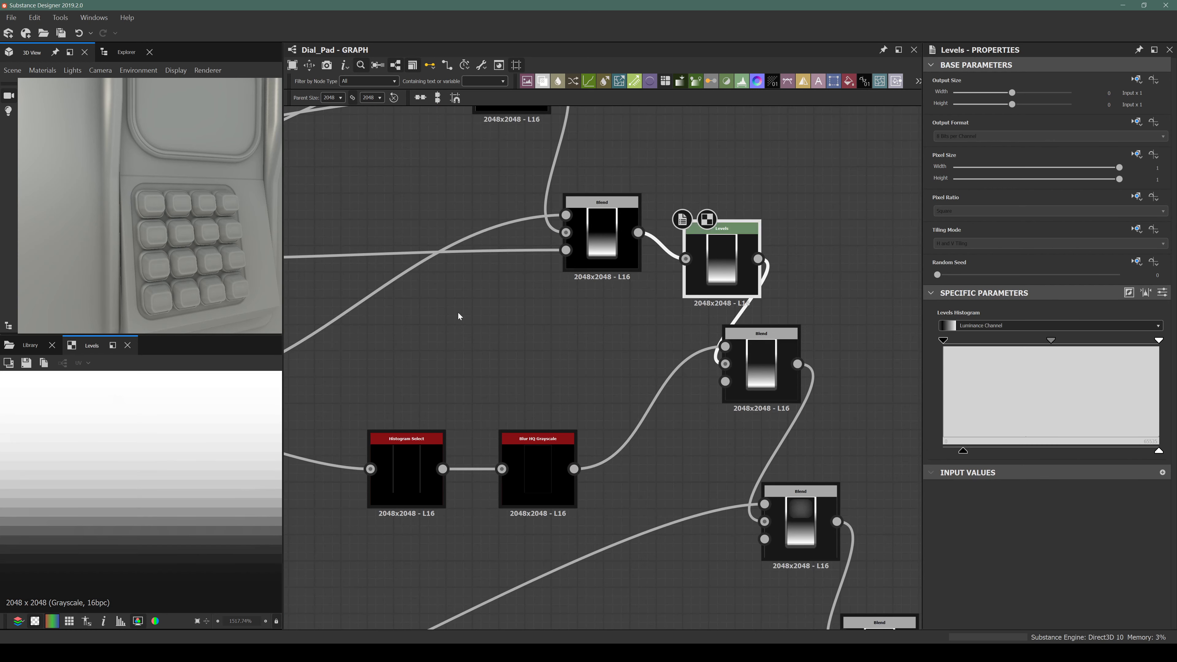
scroll(139, 487, "down", 10)
scroll(138, 487, "down", 4)
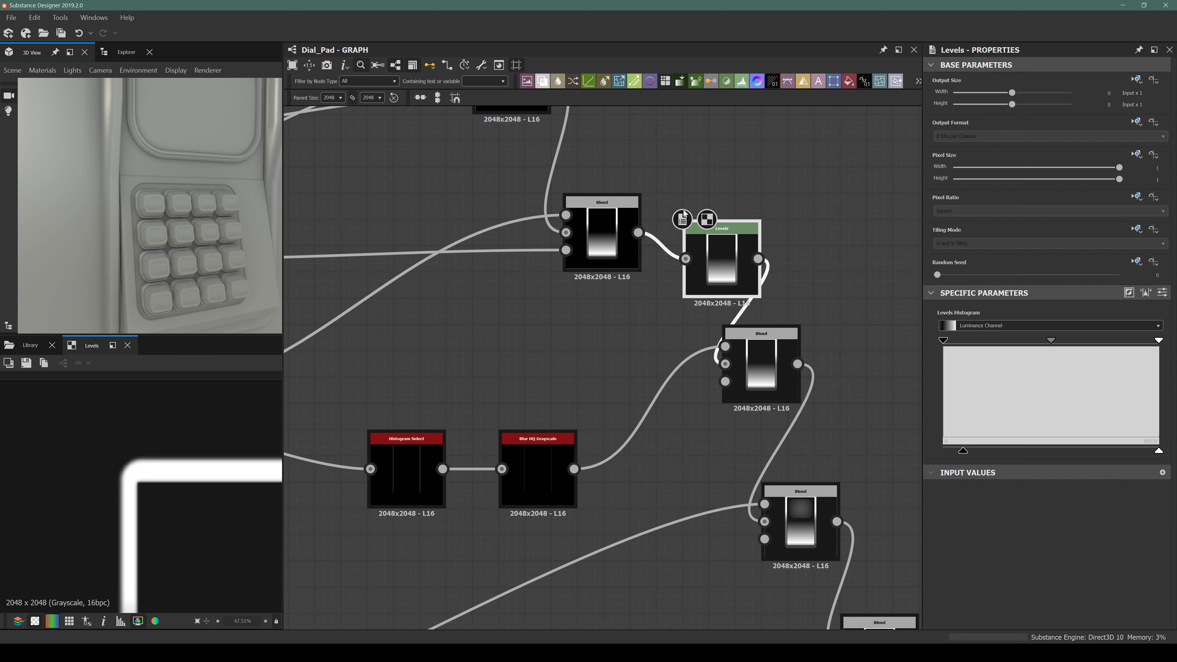
Reposition the Levels node and the Blend nodes on either side of it to open up space in the chain.
middle_click_drag(616, 245, 660, 364)
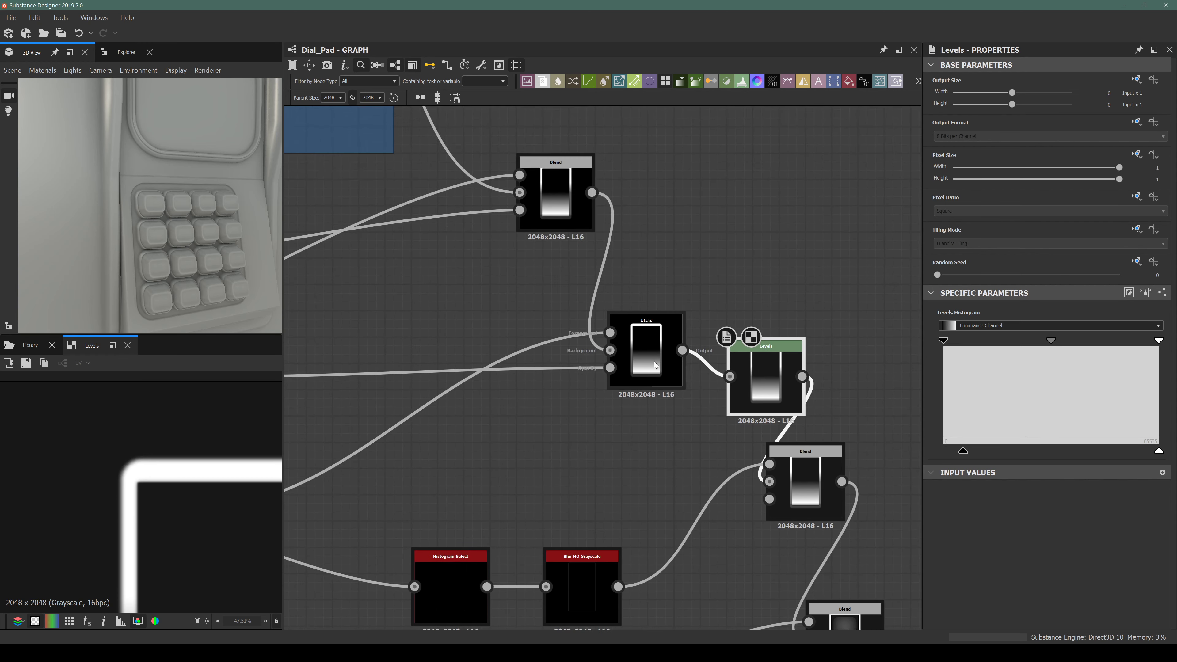
left_click_drag(651, 344, 665, 290)
left_click_drag(766, 364, 772, 297)
scroll(787, 322, "down", 4)
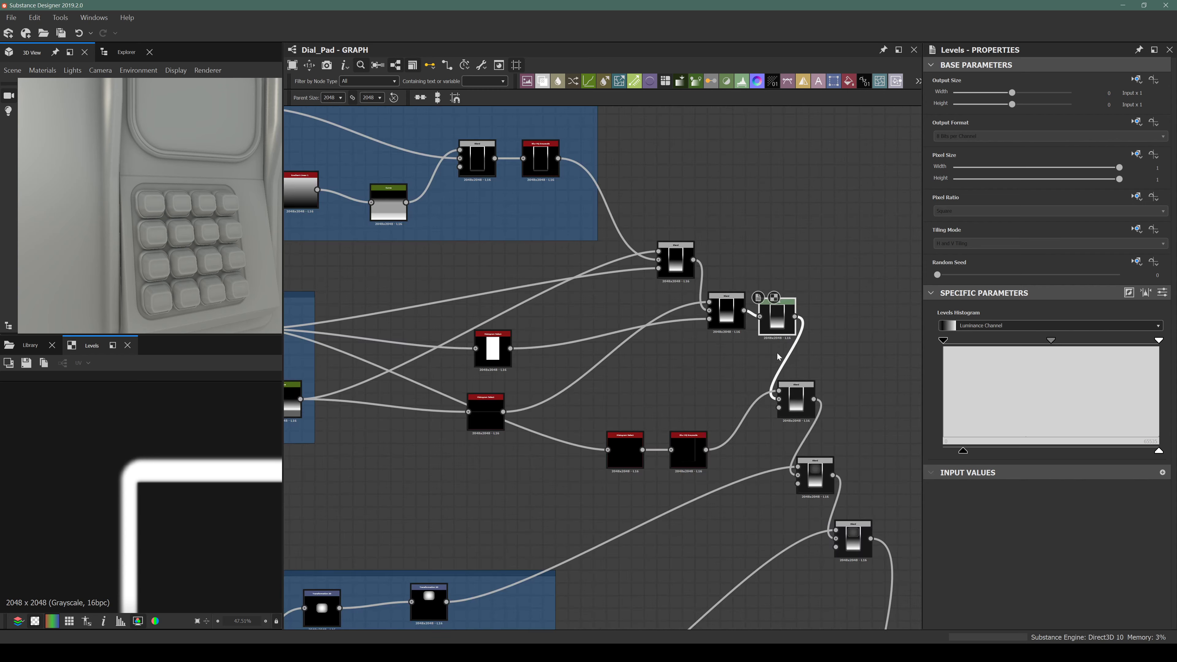
left_click_drag(793, 395, 800, 419)
Insert a Blend node after the Levels node, ahead of the next Blend, and place it slightly lower in the gap.
double_click(785, 315)
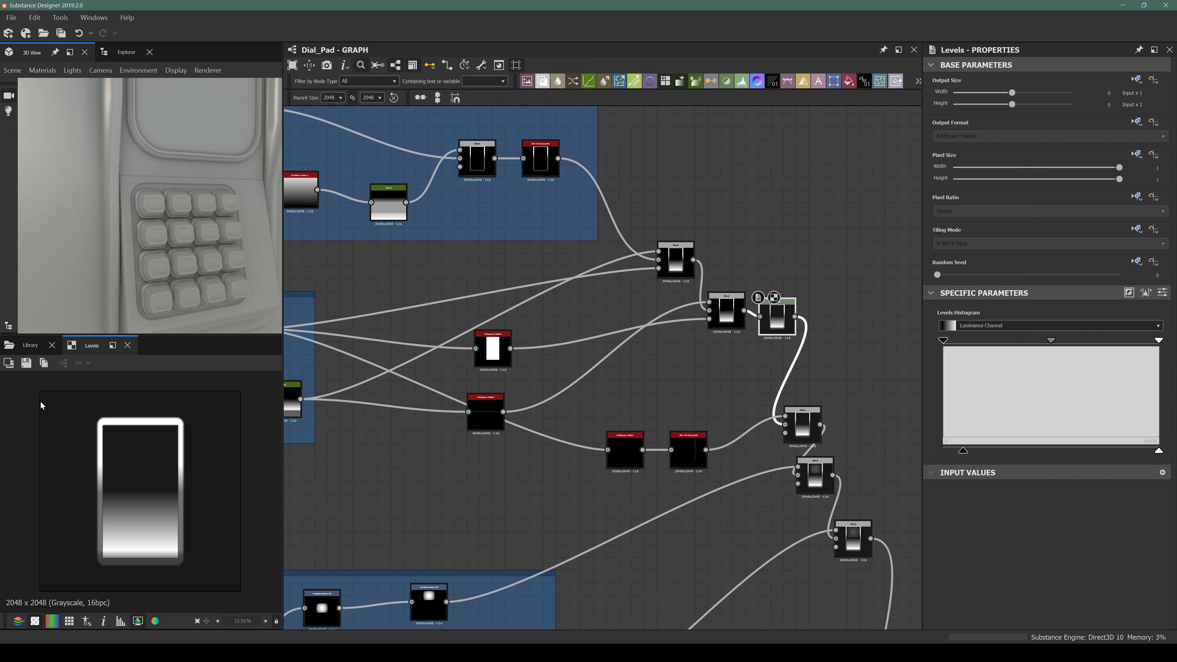
scroll(143, 453, "up", 4)
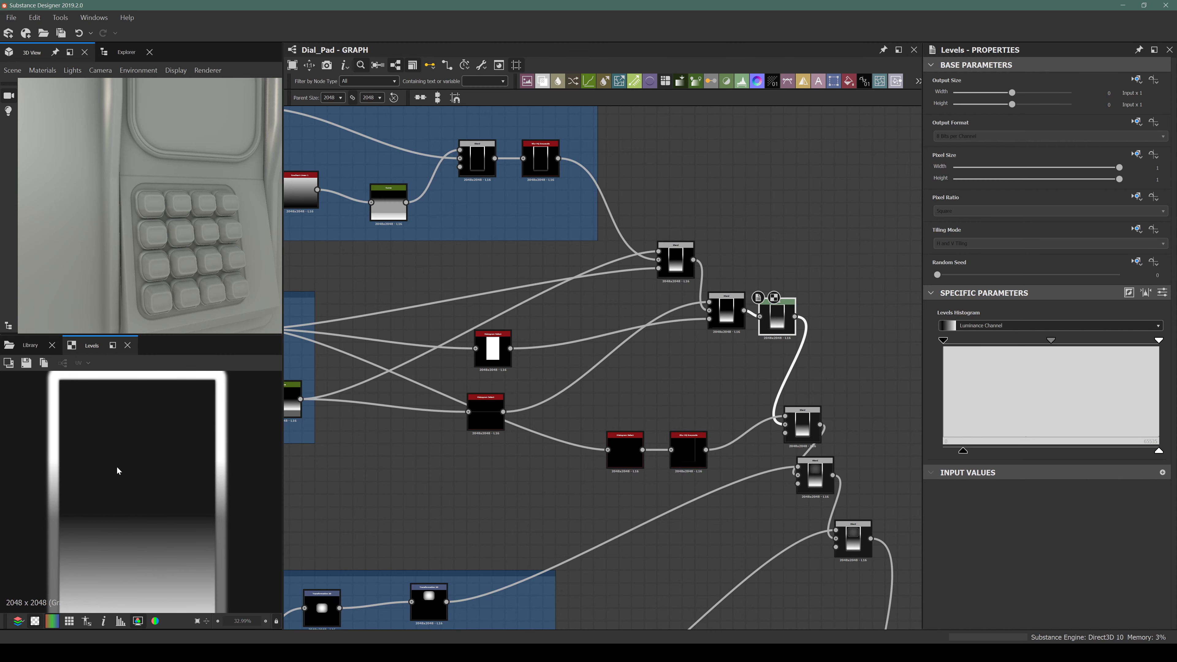
middle_click_drag(775, 331, 716, 382)
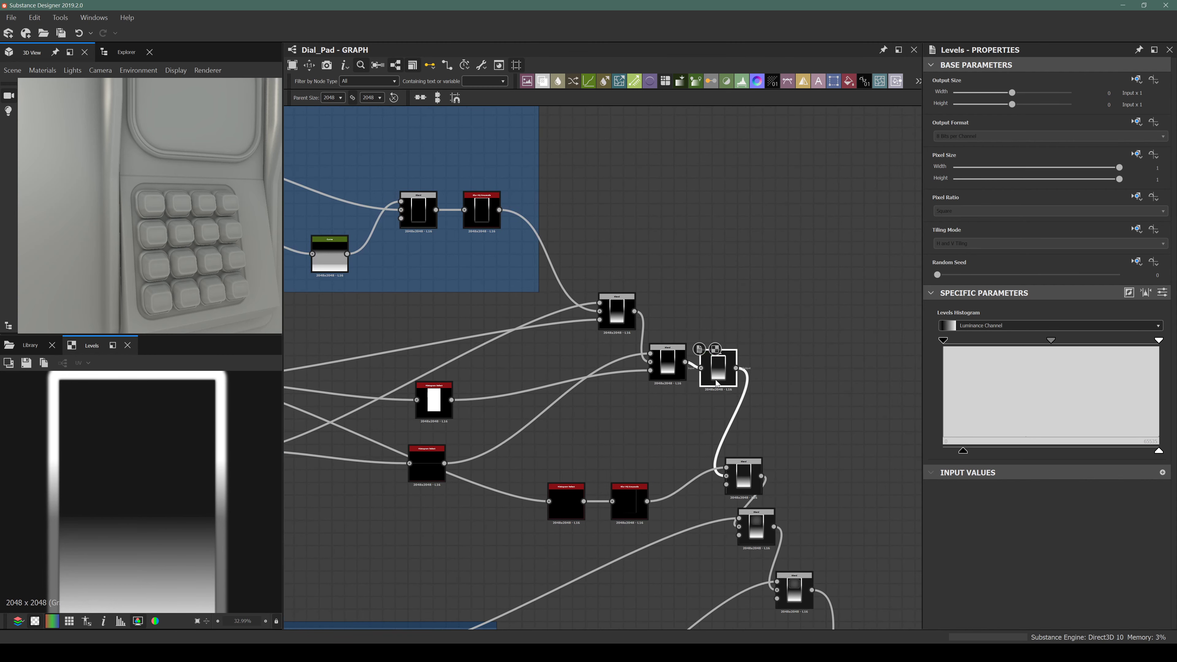
key("space")
type("ble")
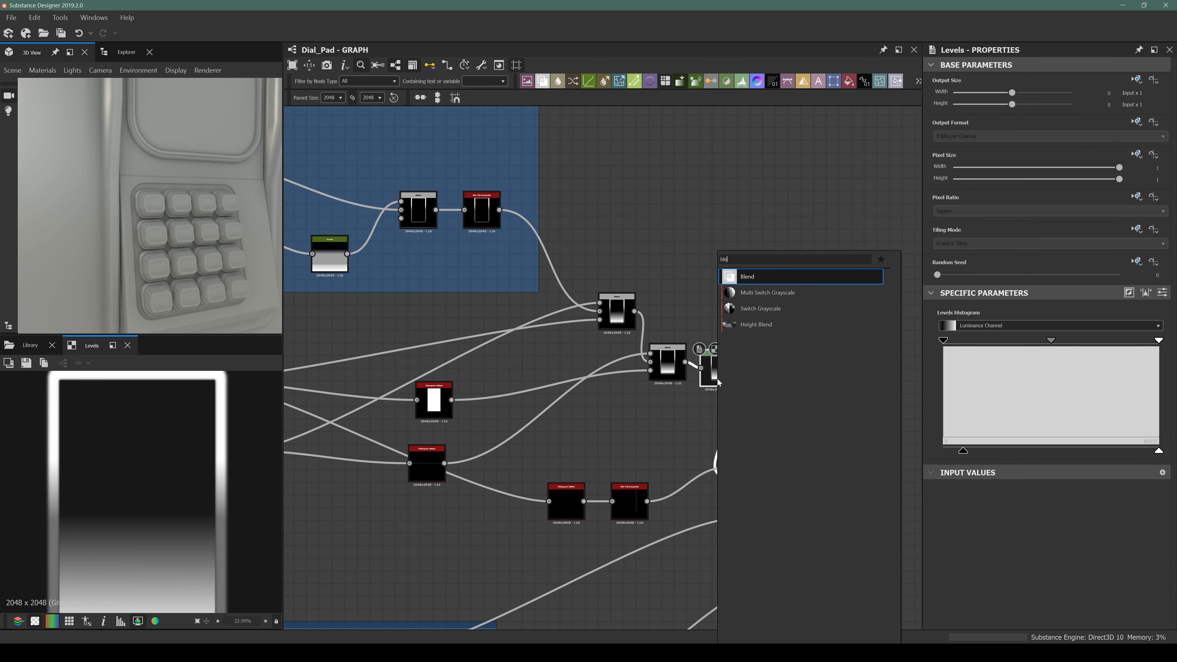
key("Return")
left_click_drag(780, 370, 781, 415)
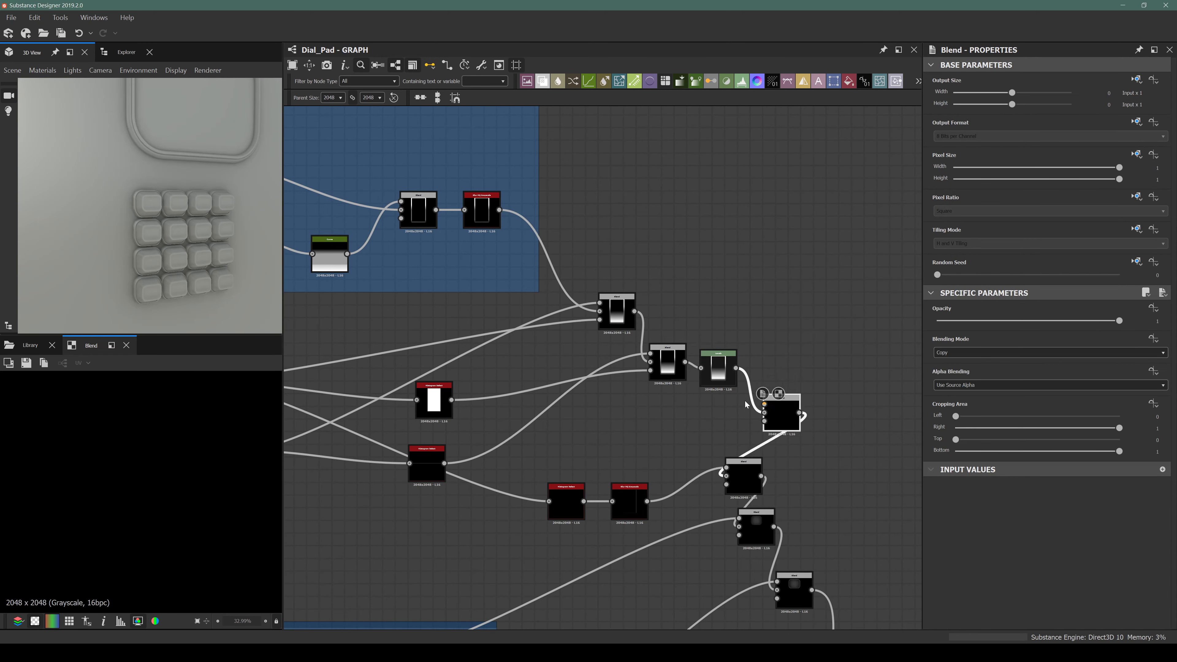
Add a Uniform Color node near the new Blend and set its color mode to Grayscale.
left_click(661, 423)
key("space")
type("unif")
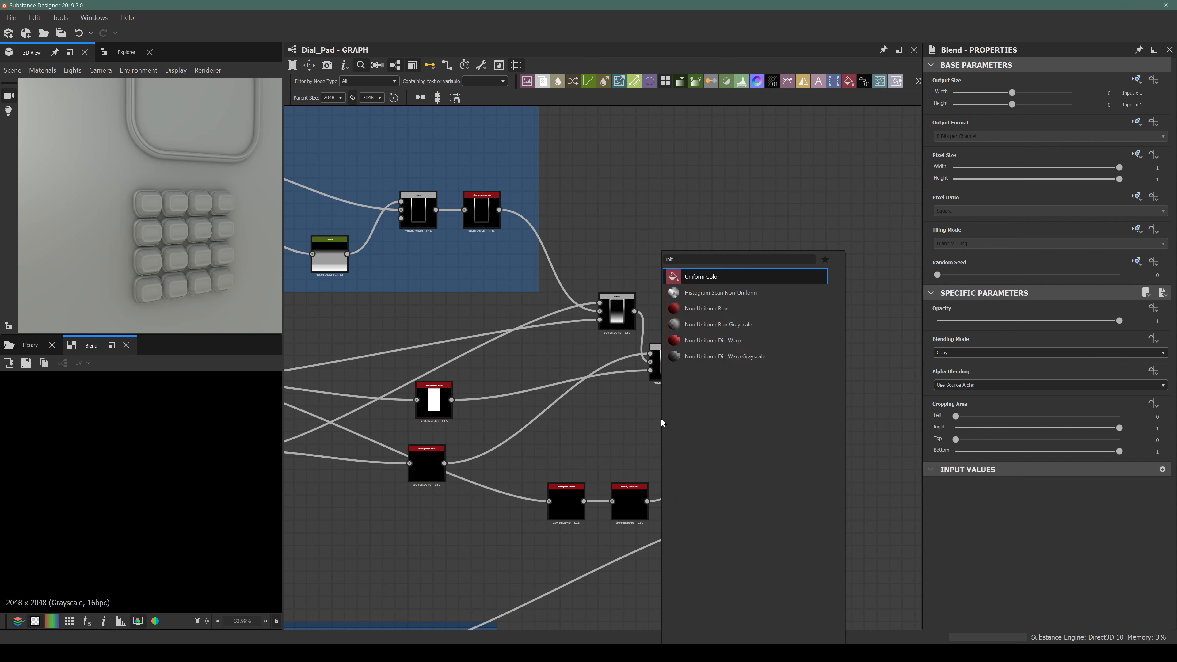
key("Return")
left_click(1112, 321)
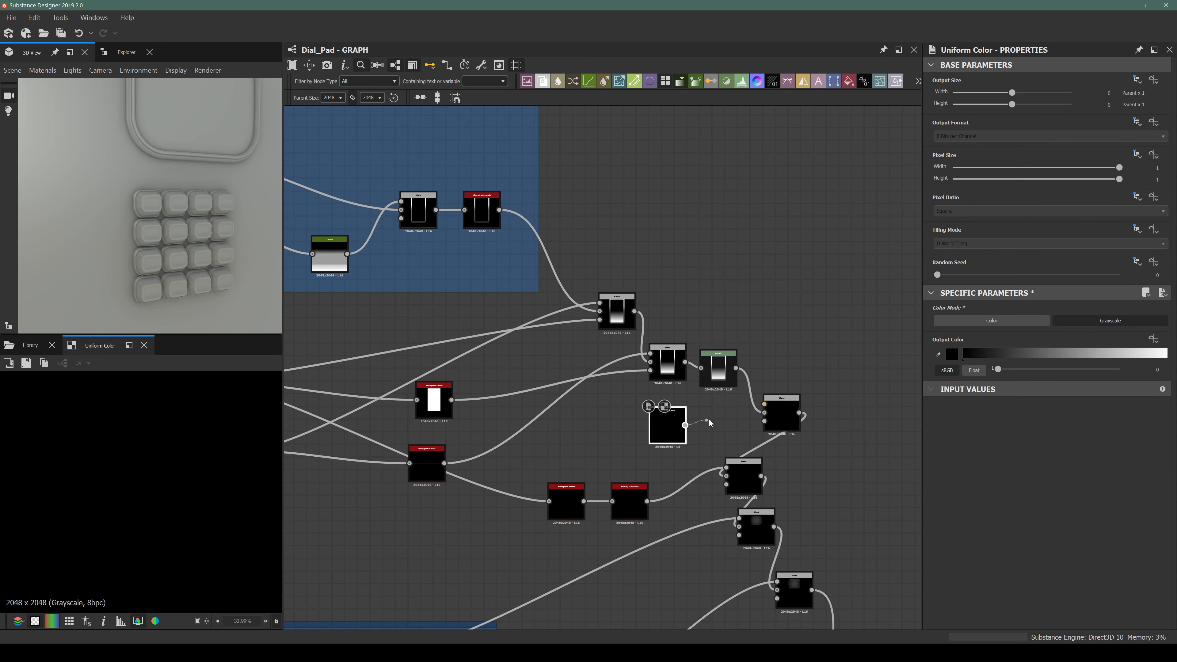
Connect the Uniform Color node to the new Blend's foreground input and place it farther from the Blend.
left_click_drag(709, 420, 765, 411)
left_click(780, 415)
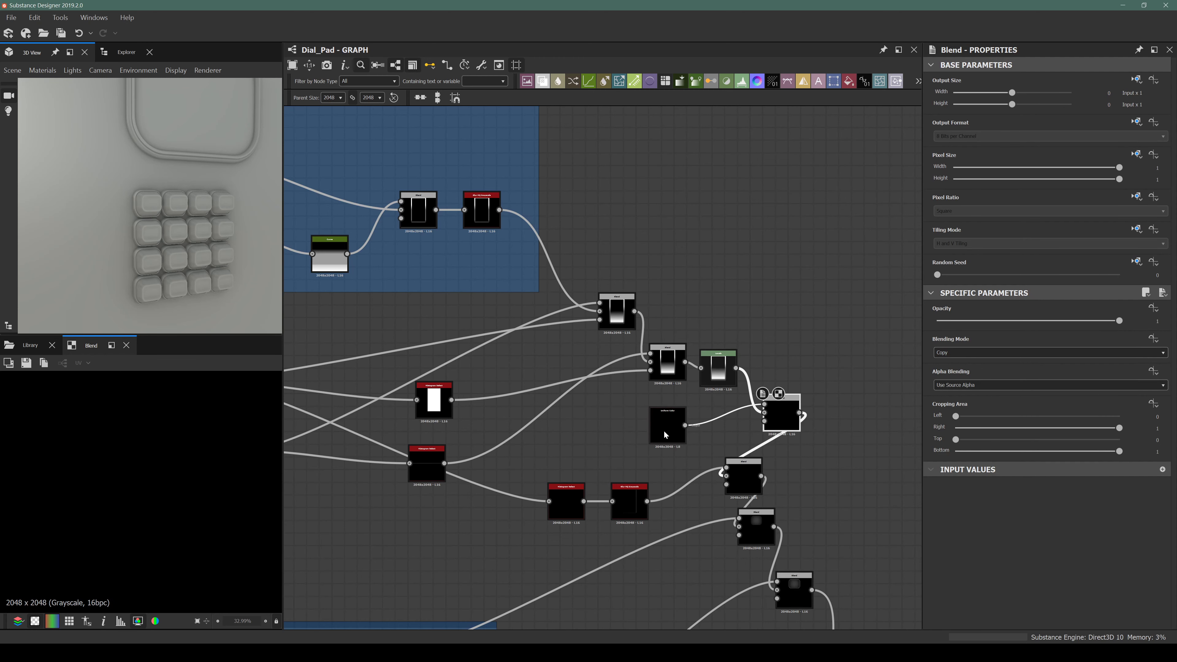
left_click_drag(671, 436, 632, 437)
left_click(947, 352)
left_click(950, 387)
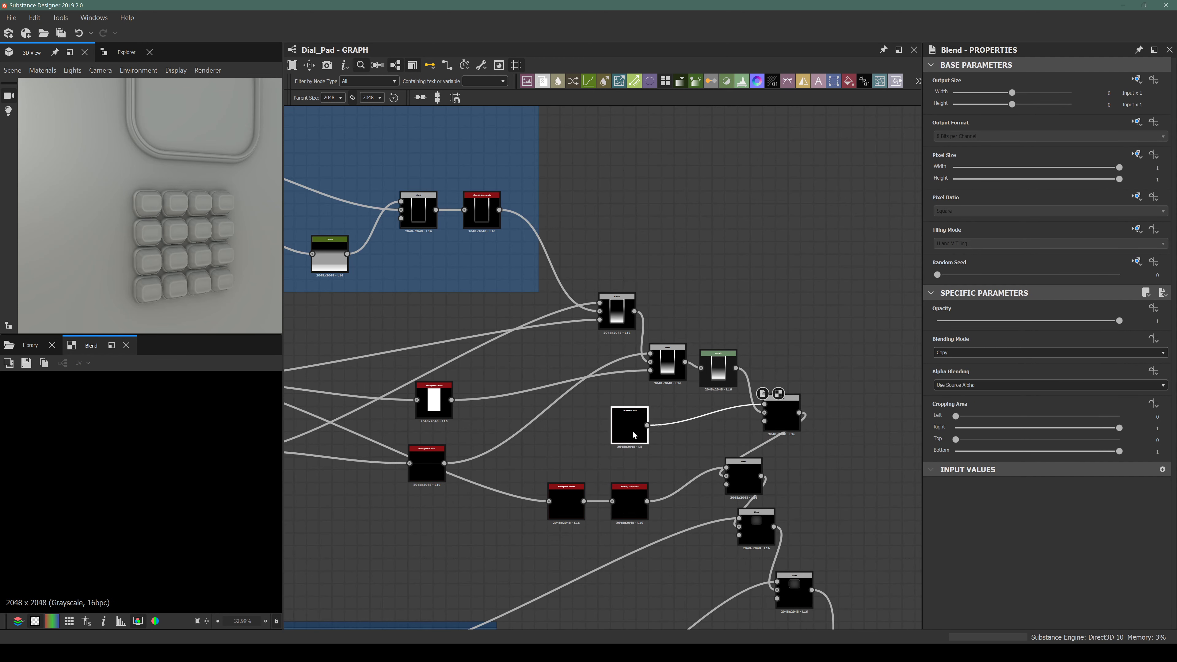
left_click(629, 425)
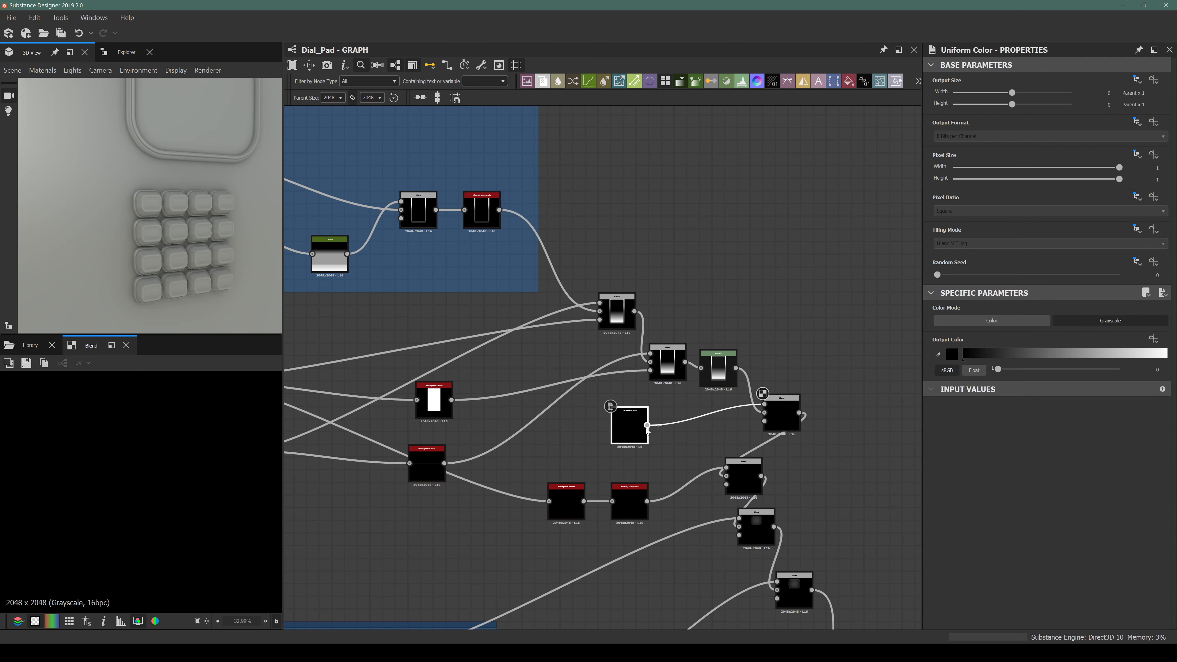
left_click(714, 430)
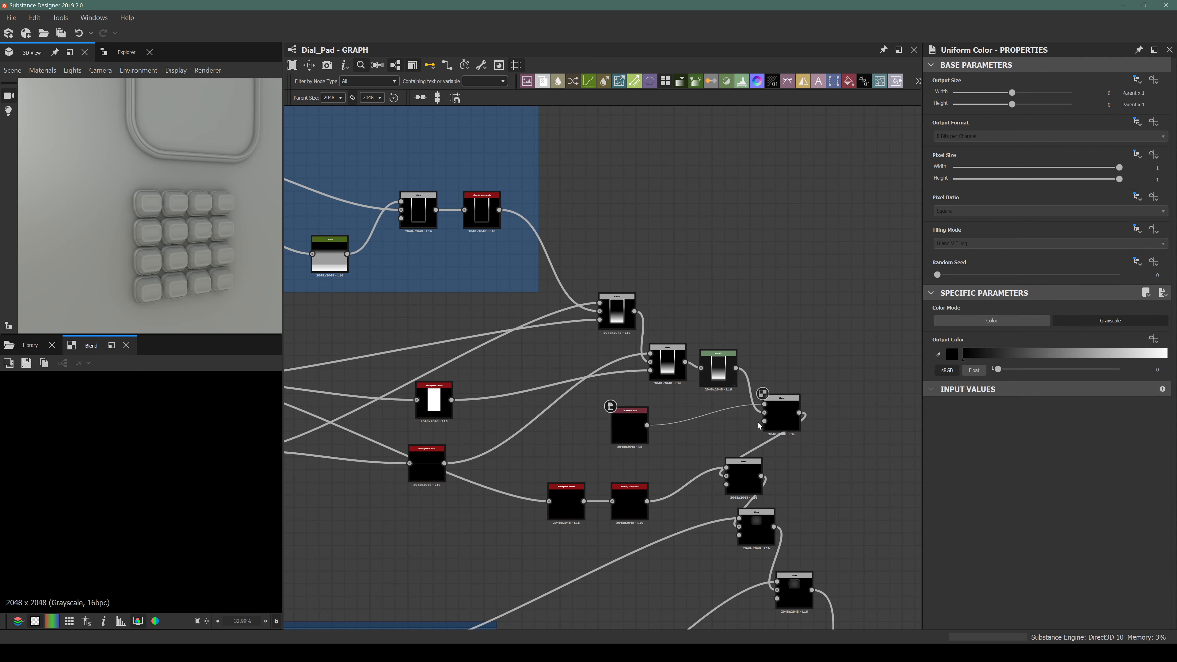
Locate the Blur HQ Grayscale node at the end of the Outer Frame group and preview its output.
middle_click_drag(614, 320, 658, 360)
scroll(591, 354, "down", 4)
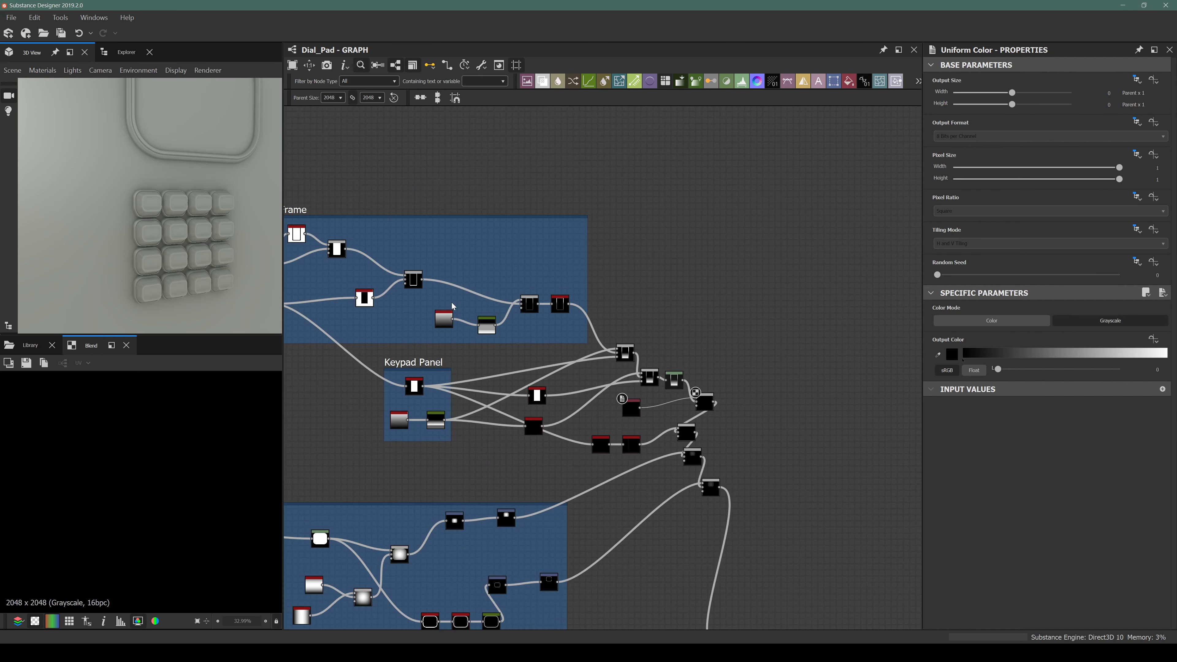
middle_click_drag(316, 253, 409, 297)
scroll(410, 294, "up", 4)
middle_click_drag(657, 366, 544, 352)
scroll(834, 388, "up", 4)
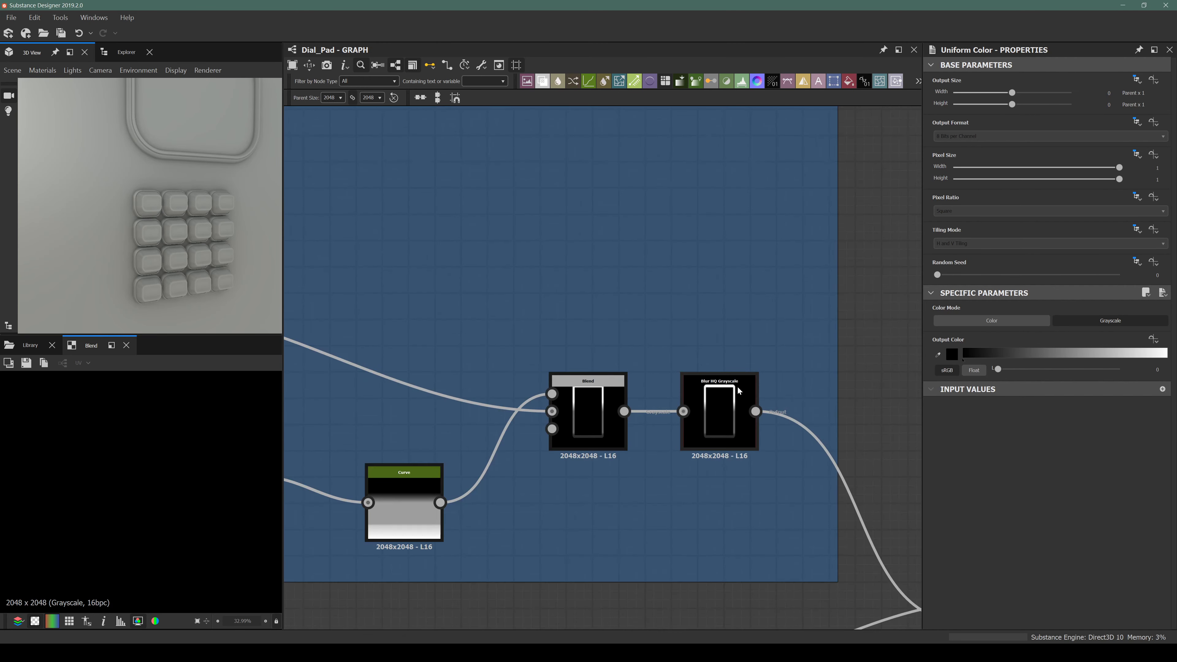
left_click(723, 401)
double_click(724, 406)
scroll(723, 400, "down", 5)
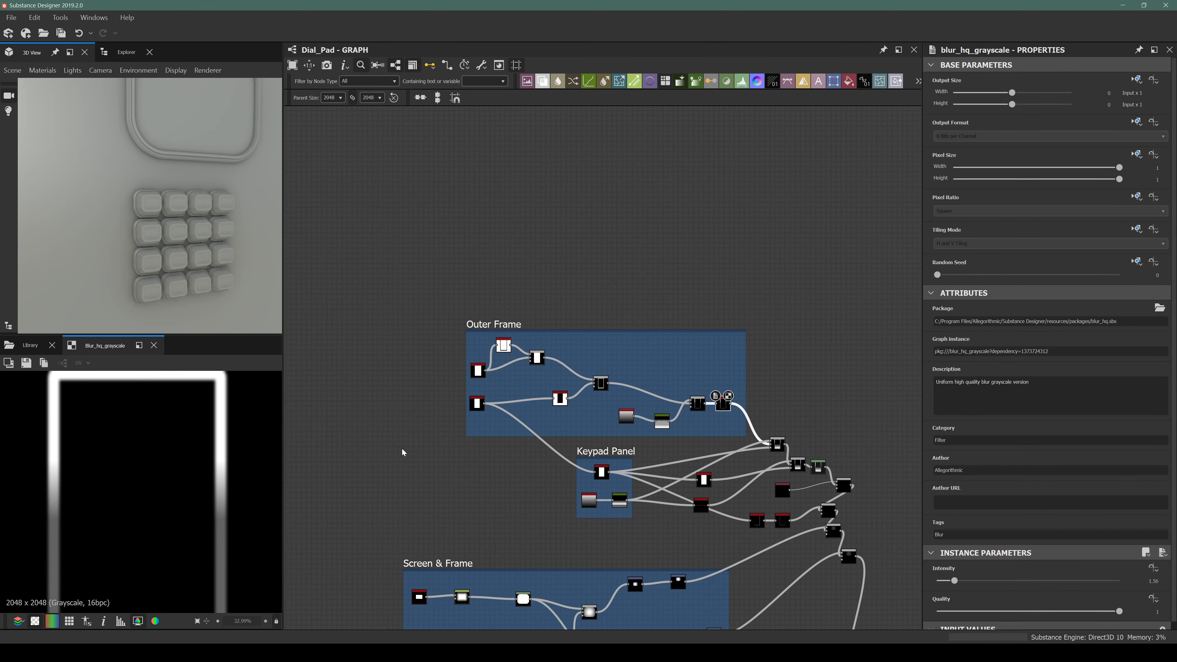
Examine the Outer Frame node chain from its mask shapes through to the final Blur HQ Grayscale node.
scroll(551, 362, "up", 3)
scroll(532, 356, "up", 3)
scroll(533, 356, "down", 3)
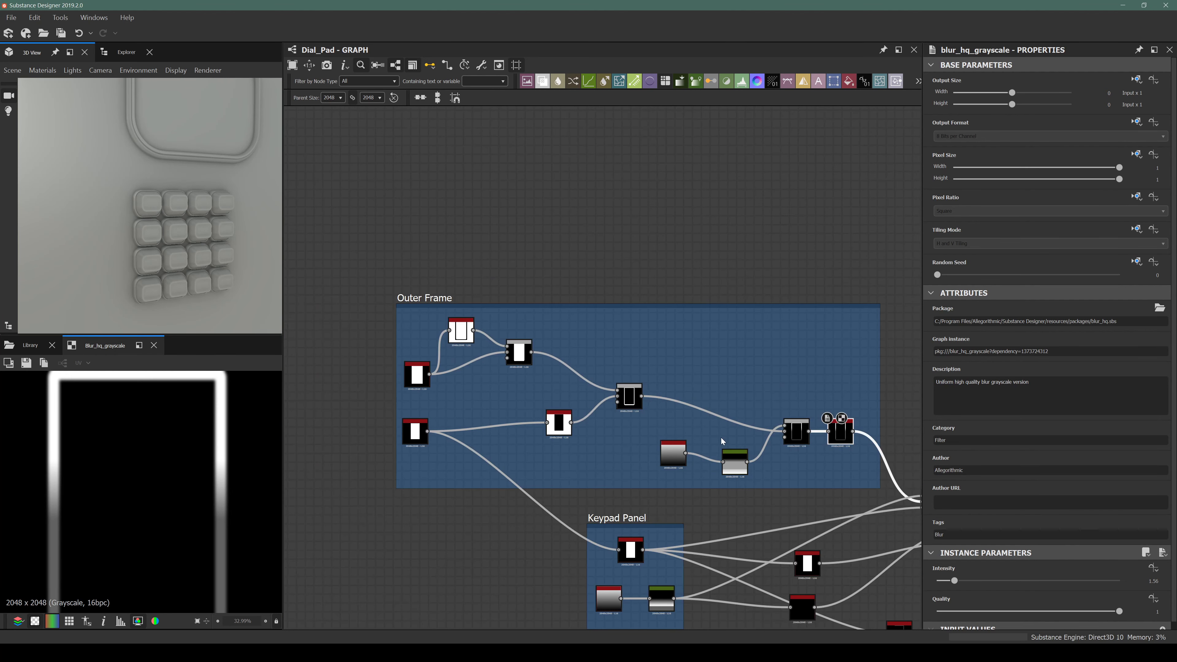
middle_click_drag(850, 437, 711, 421)
scroll(710, 419, "up", 4)
middle_click_drag(453, 480, 669, 495)
scroll(621, 470, "down", 2)
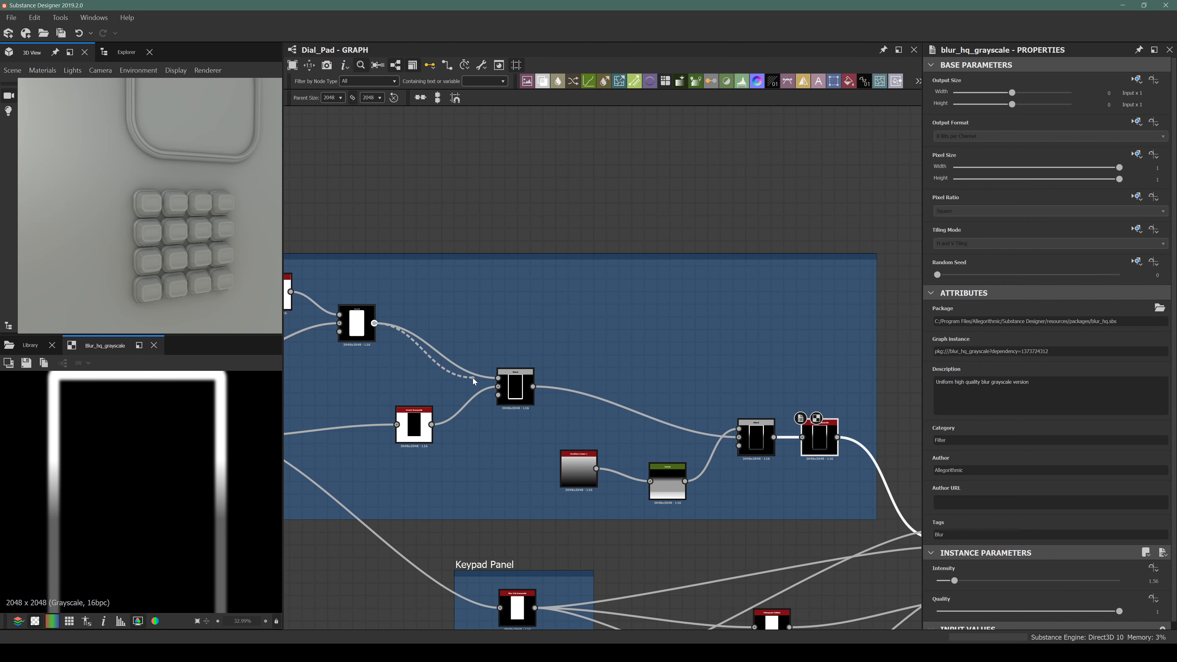
middle_click_drag(395, 403, 346, 348)
scroll(760, 387, "up", 5)
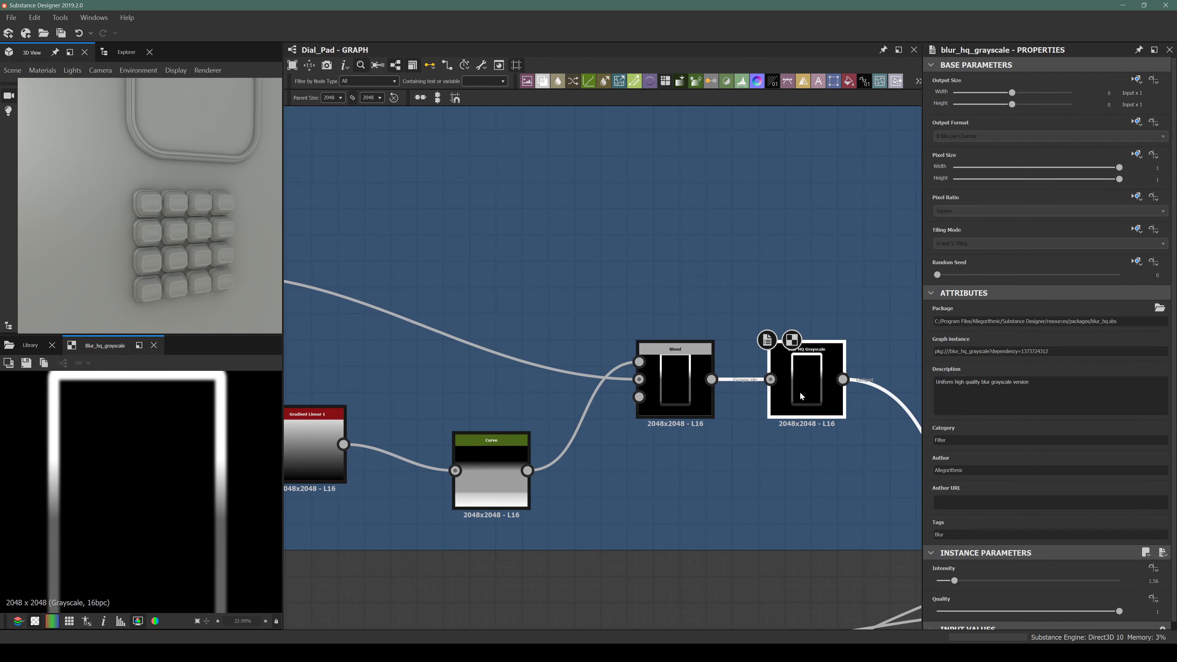
middle_click_drag(791, 398, 662, 438)
scroll(664, 437, "up", 3)
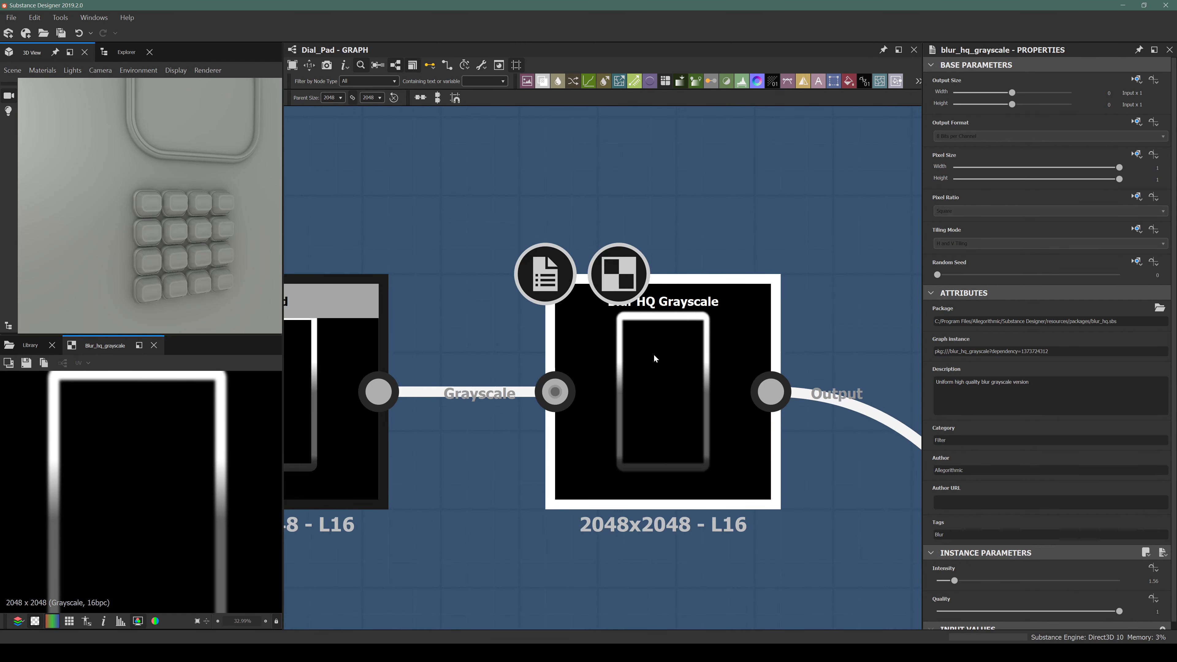
scroll(658, 364, "down", 2)
scroll(635, 390, "up", 2)
scroll(649, 399, "down", 5)
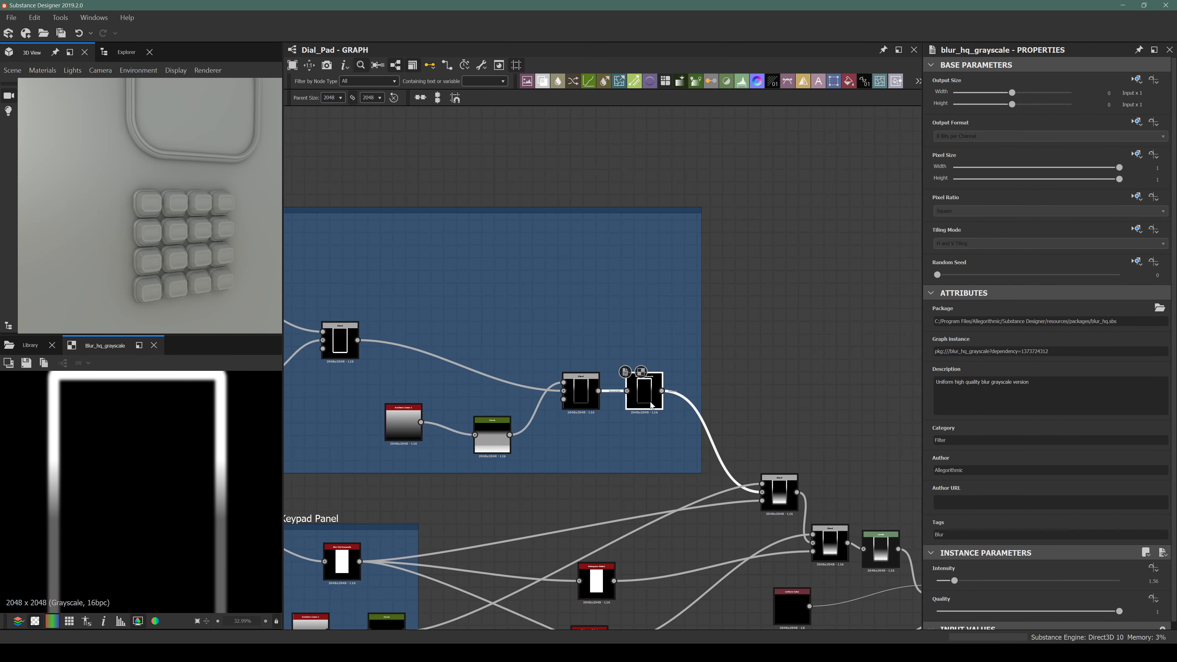
Preview the Outer Frame's Invert Grayscale node and the Multiply Blend it feeds.
middle_click_drag(652, 430, 752, 357)
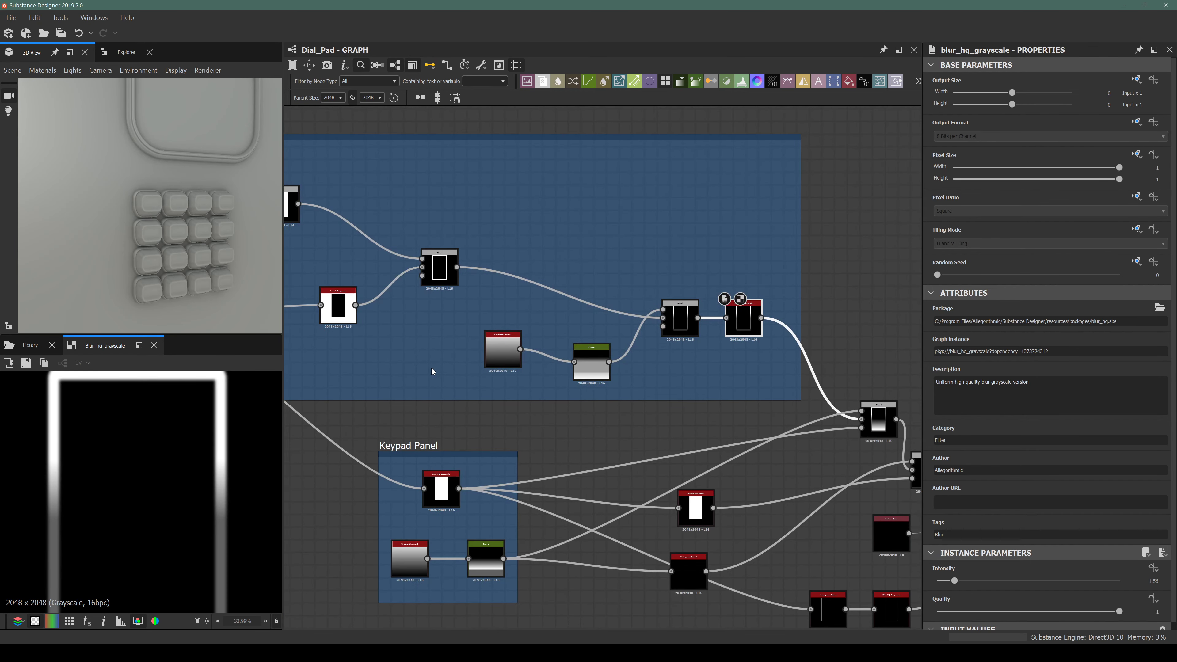
middle_click_drag(431, 371, 559, 415)
left_click(465, 353)
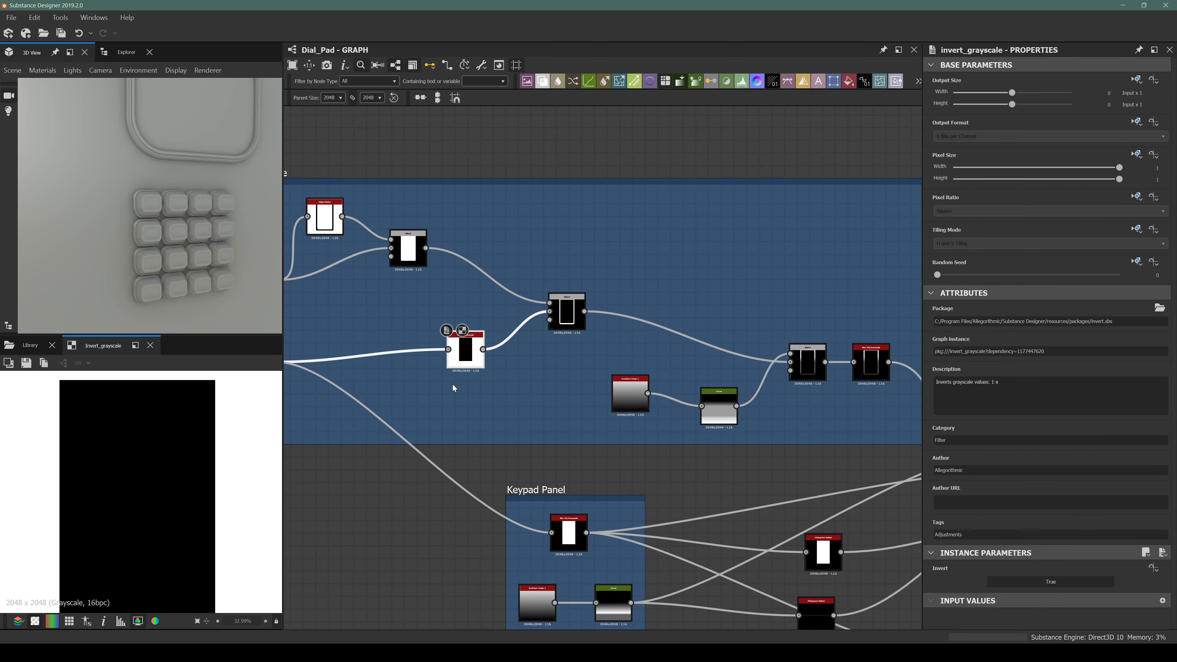
left_click(573, 320)
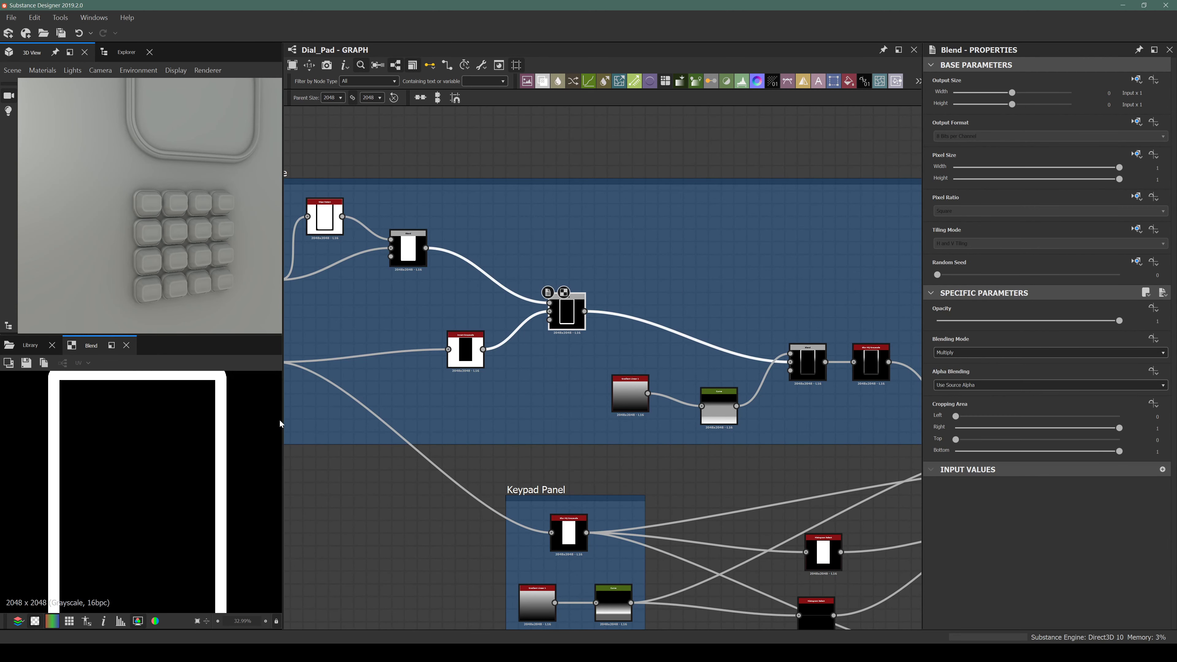
middle_click_drag(581, 341, 564, 380)
scroll(212, 414, "up", 2)
scroll(209, 416, "down", 3)
middle_click_drag(200, 422, 172, 434)
Branch a Levels node off the Outer Frame's Blur HQ Grayscale and lower its input white point almost to black.
middle_click_drag(739, 418, 401, 397)
scroll(540, 387, "up", 5)
double_click(456, 376)
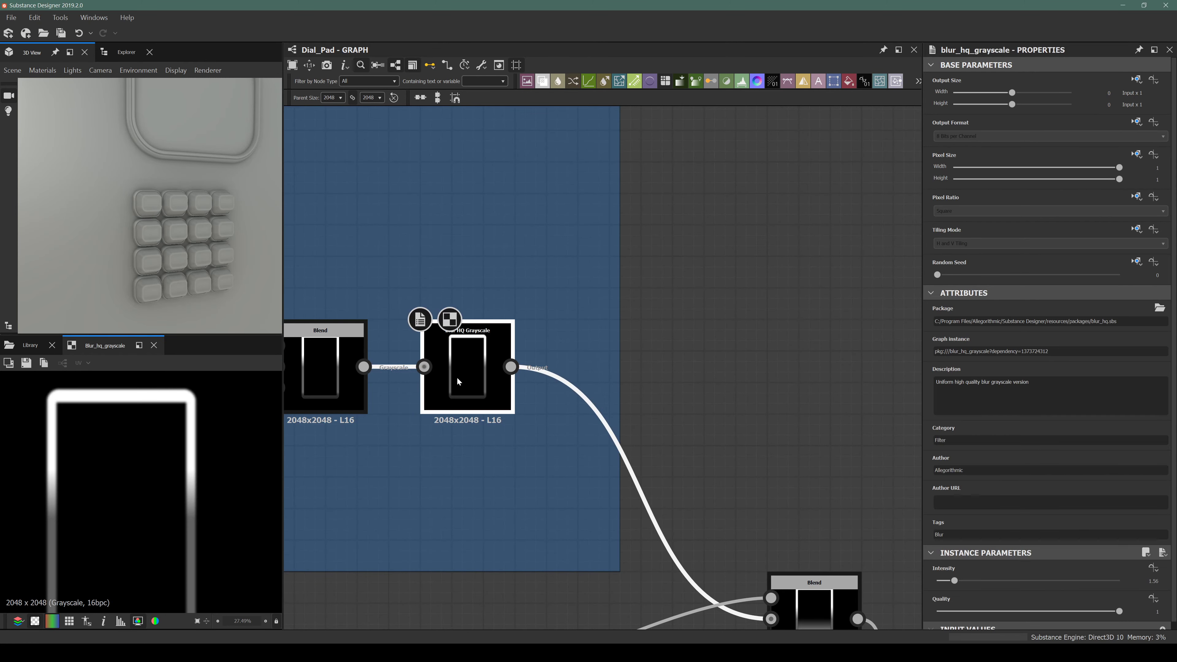
key("space")
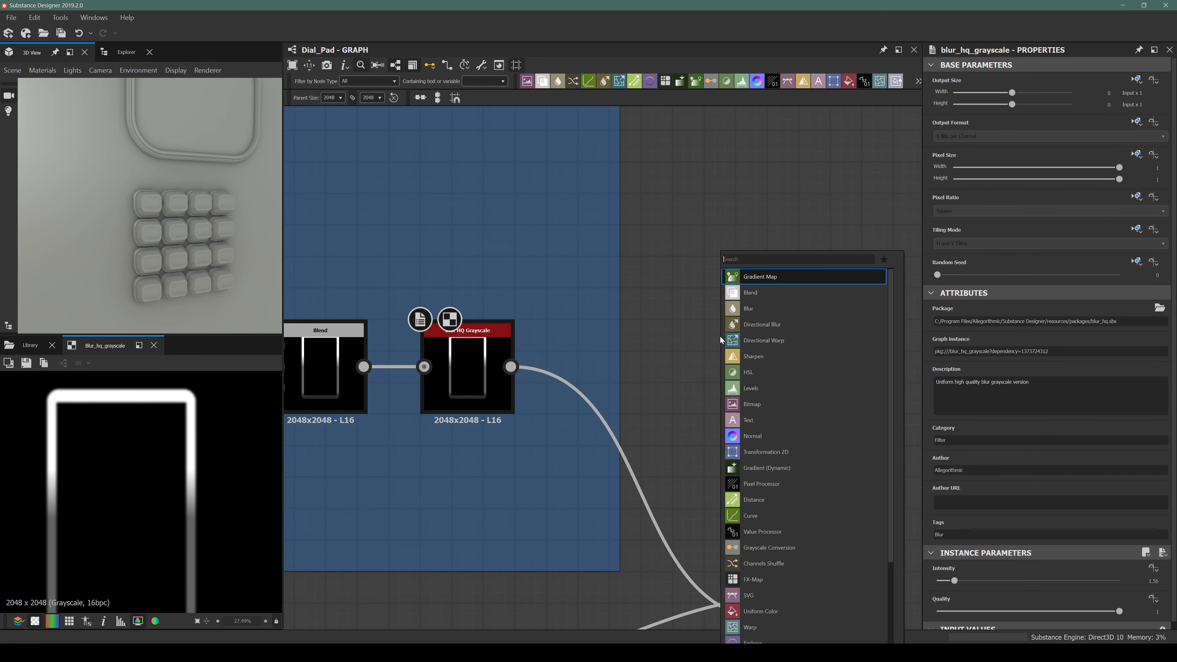
type("leb")
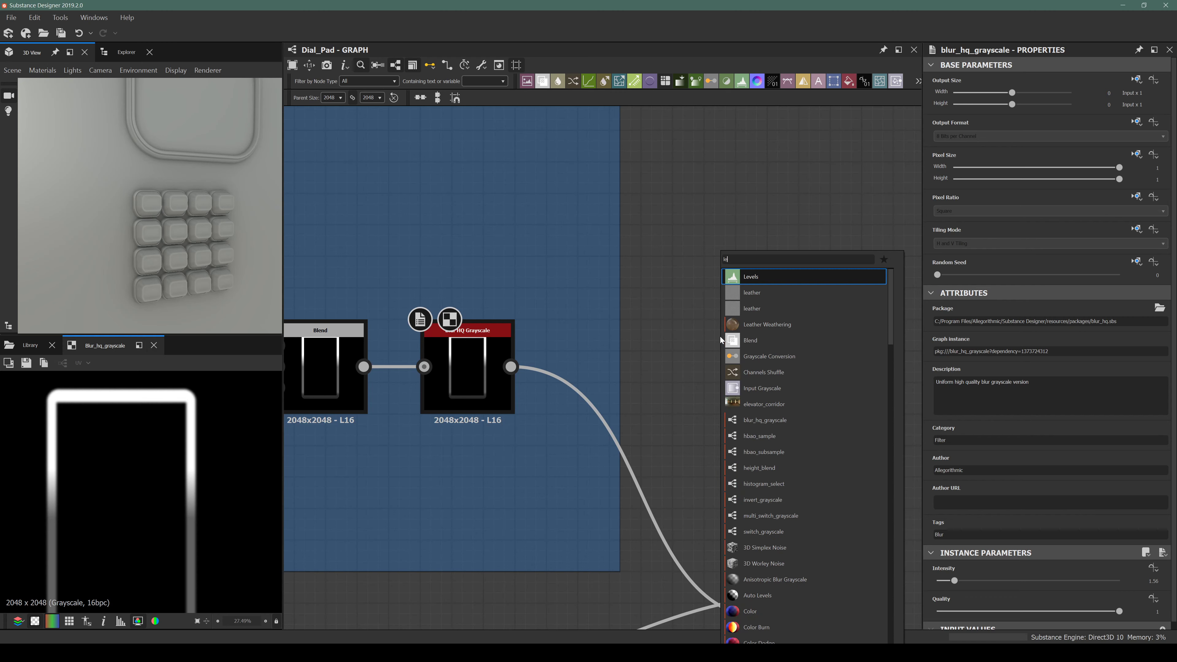
key("BackSpace")
key("BackSpace")
key("Return")
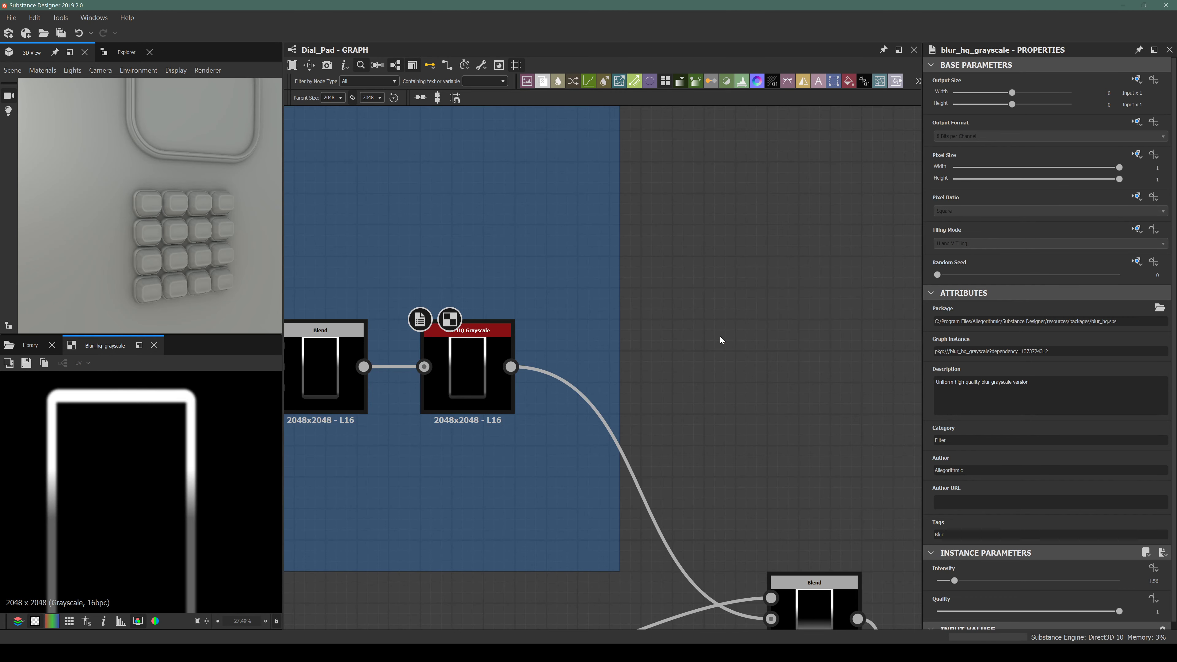
left_click_drag(510, 366, 676, 335)
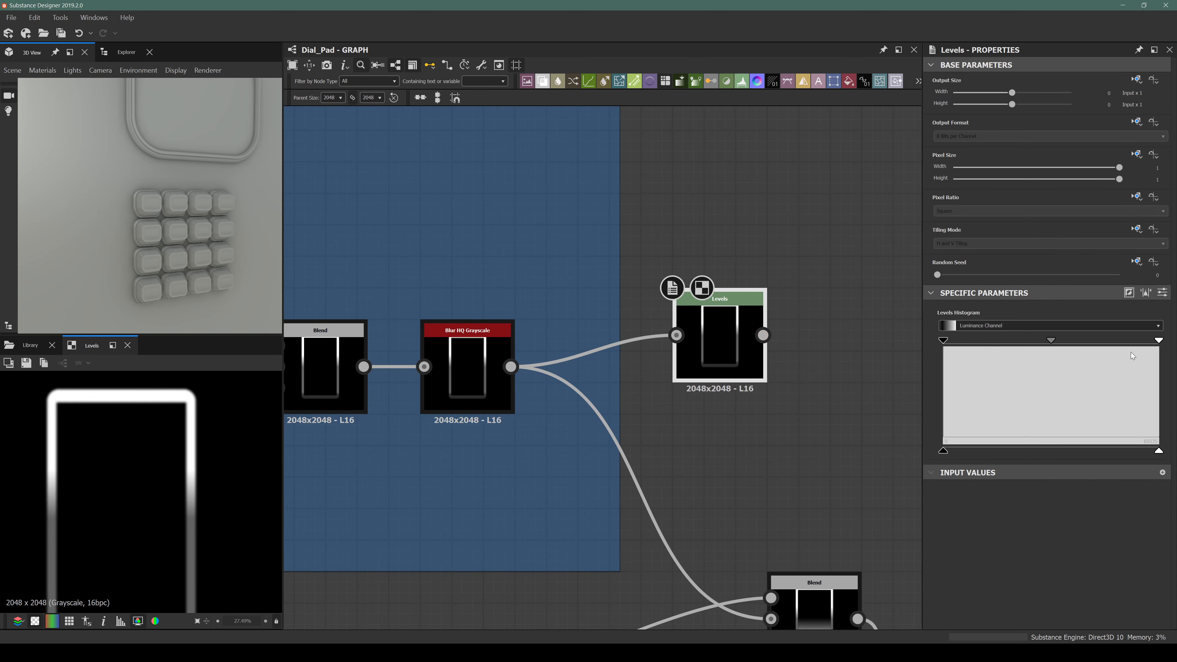
left_click_drag(1158, 342, 945, 345)
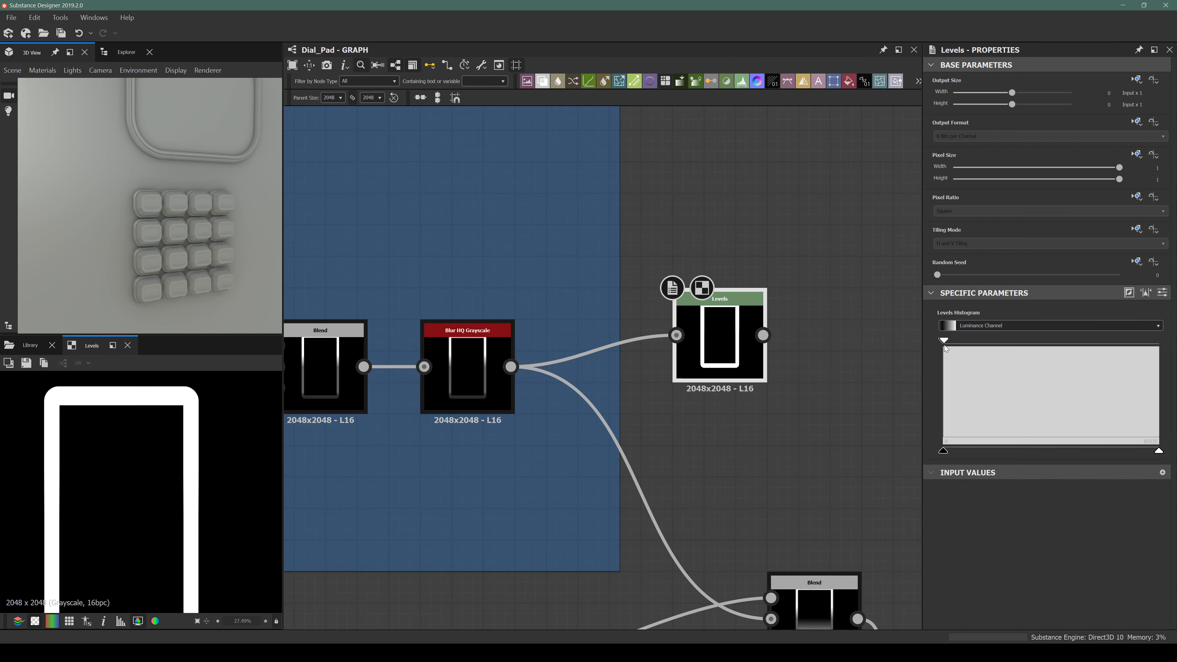
Add a Blend node after the new Levels node beside the Outer Frame group.
key("space")
type("blend")
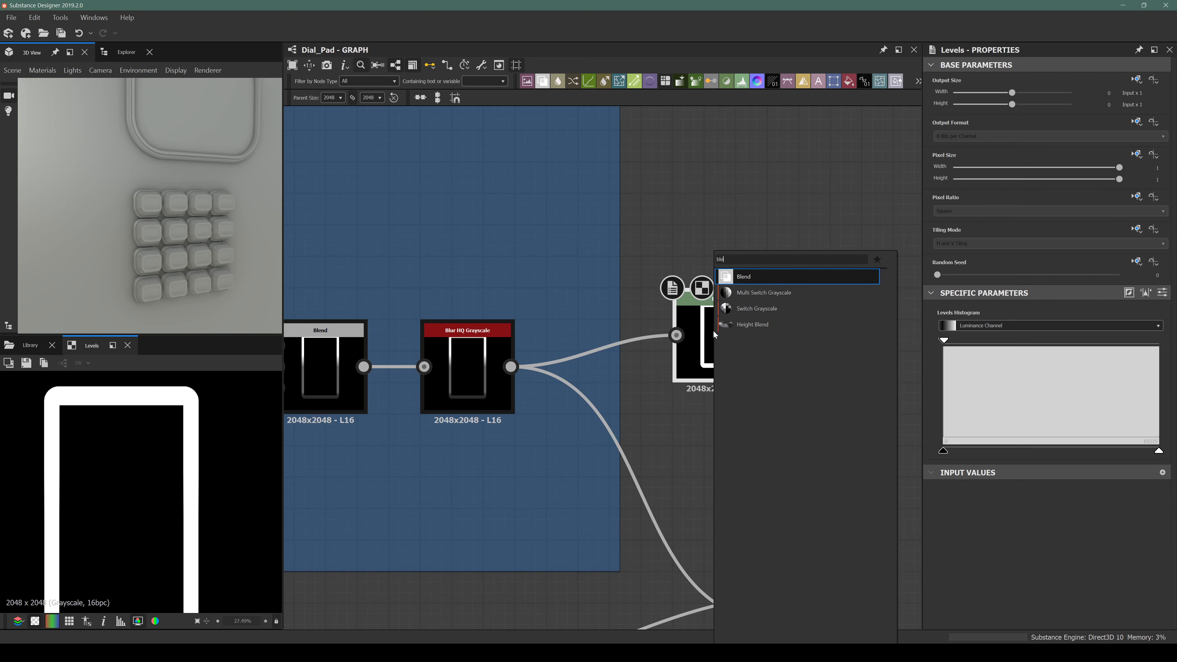
key("Return")
scroll(713, 329, "down", 3)
scroll(702, 331, "down", 3)
middle_click_drag(298, 350, 427, 328)
scroll(431, 255, "down", 3)
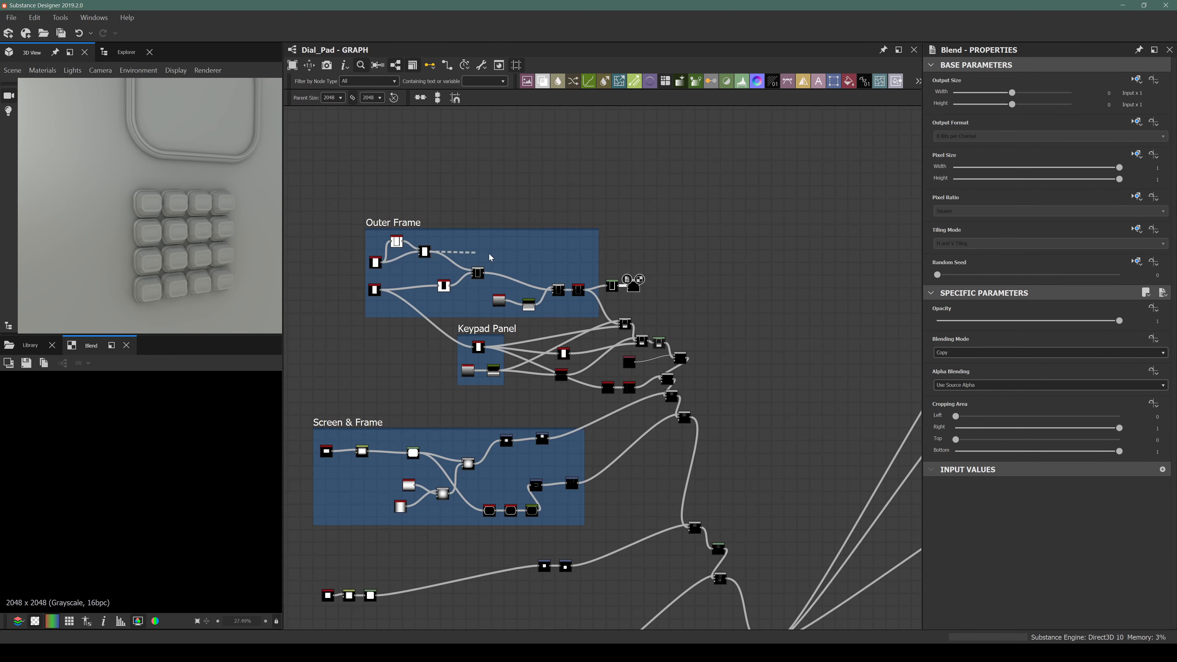
Set the new Blend node beside the Outer Frame group to Add (Linear Dodge) blending.
scroll(675, 320, "up", 8)
left_click(674, 317)
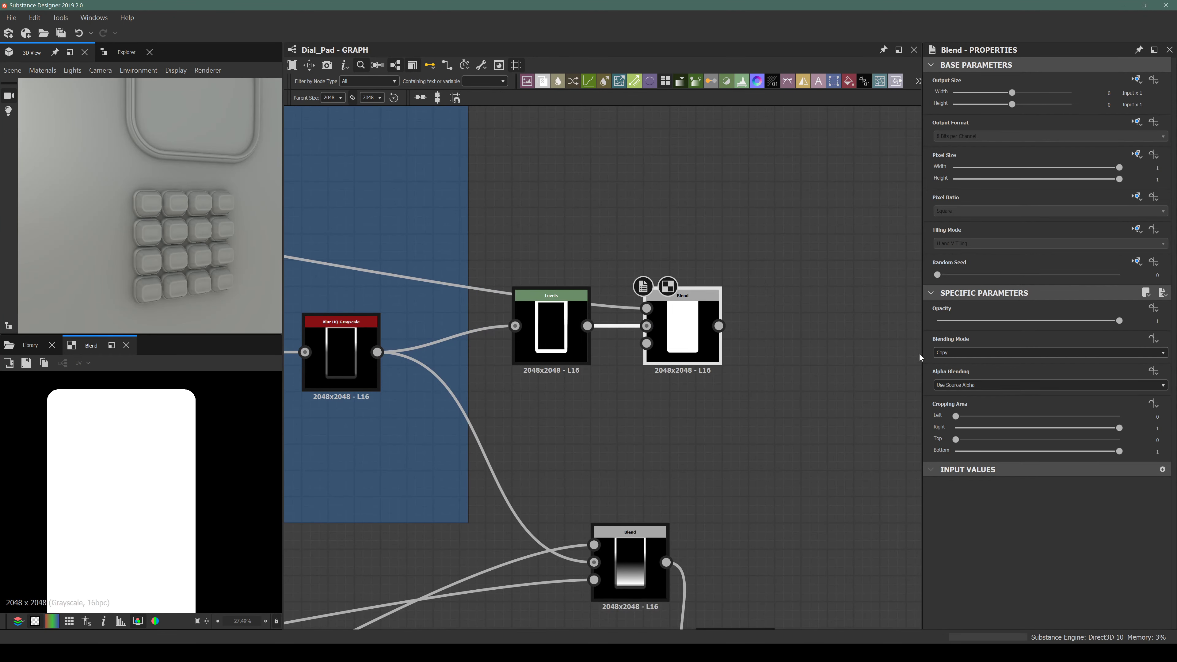
left_click(955, 352)
left_click(956, 368)
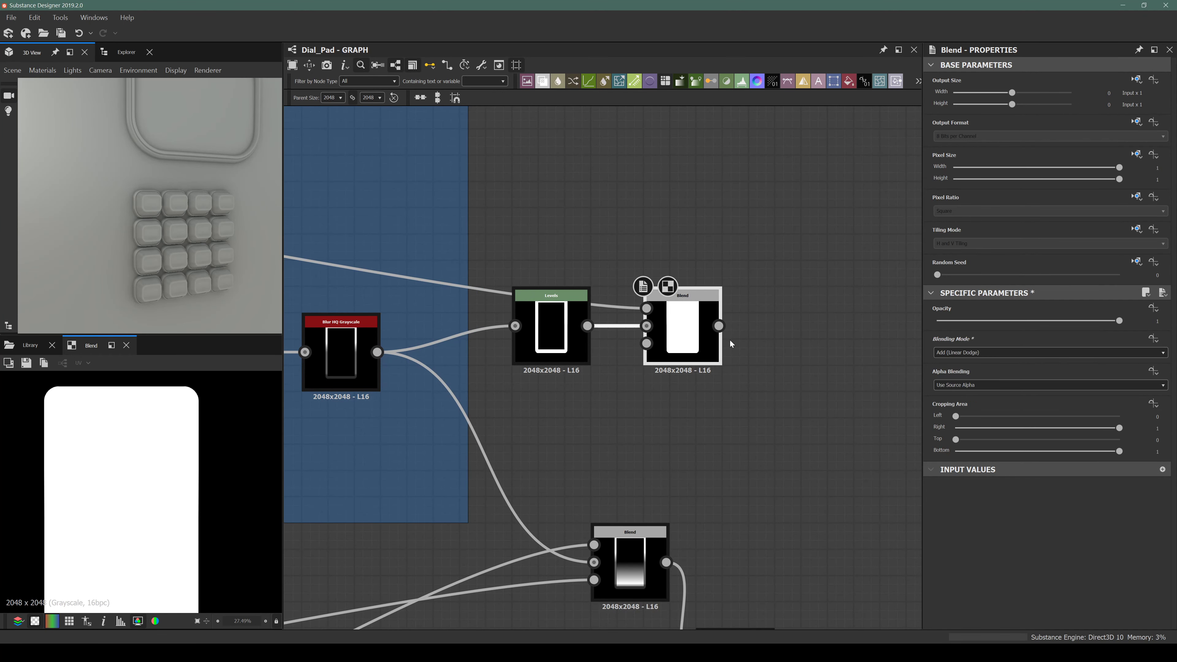
Add an Invert Grayscale node after the Add (Linear Dodge) Blend.
middle_click_drag(608, 398, 576, 302)
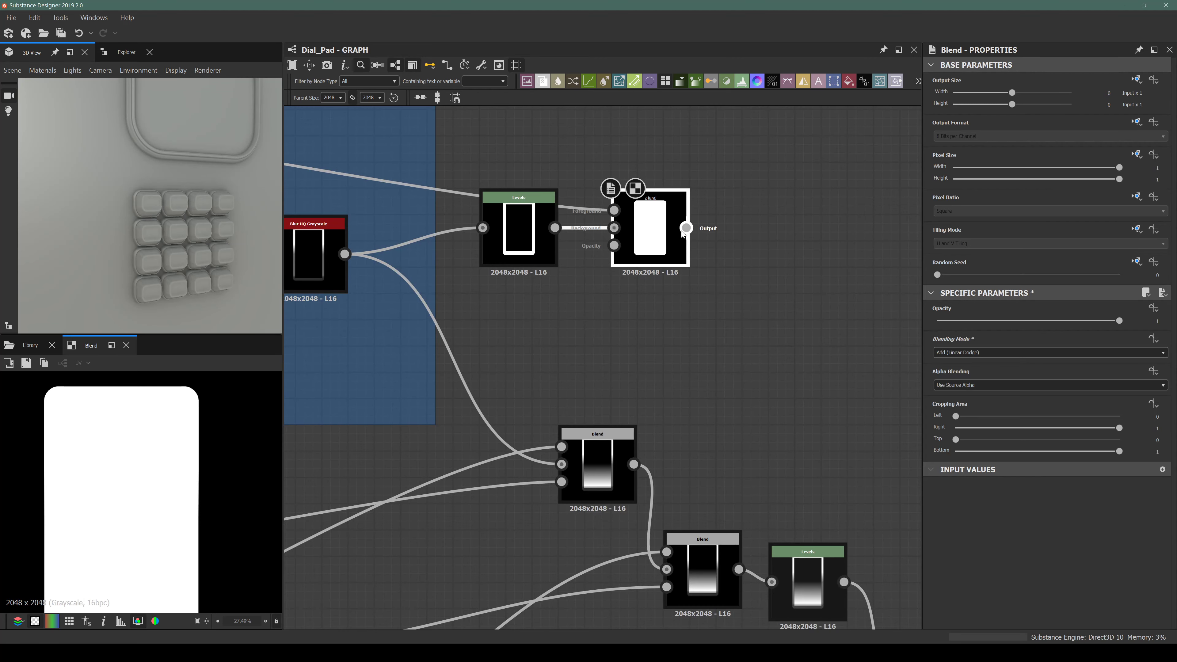
key("space")
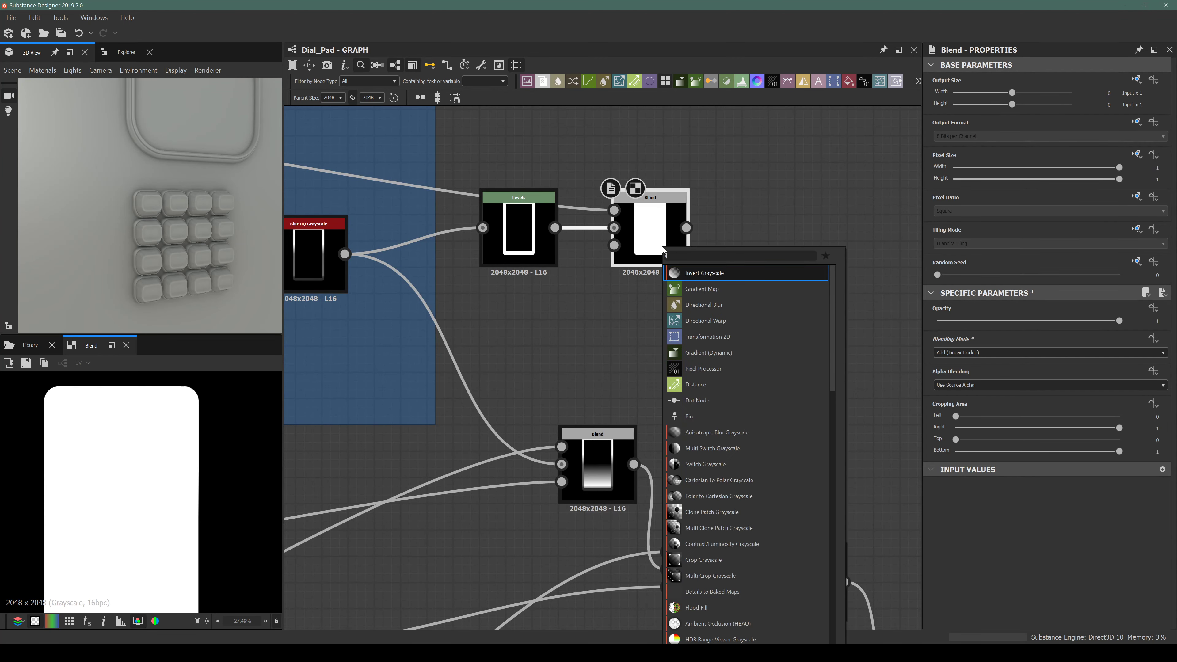
type("invert")
key("Return")
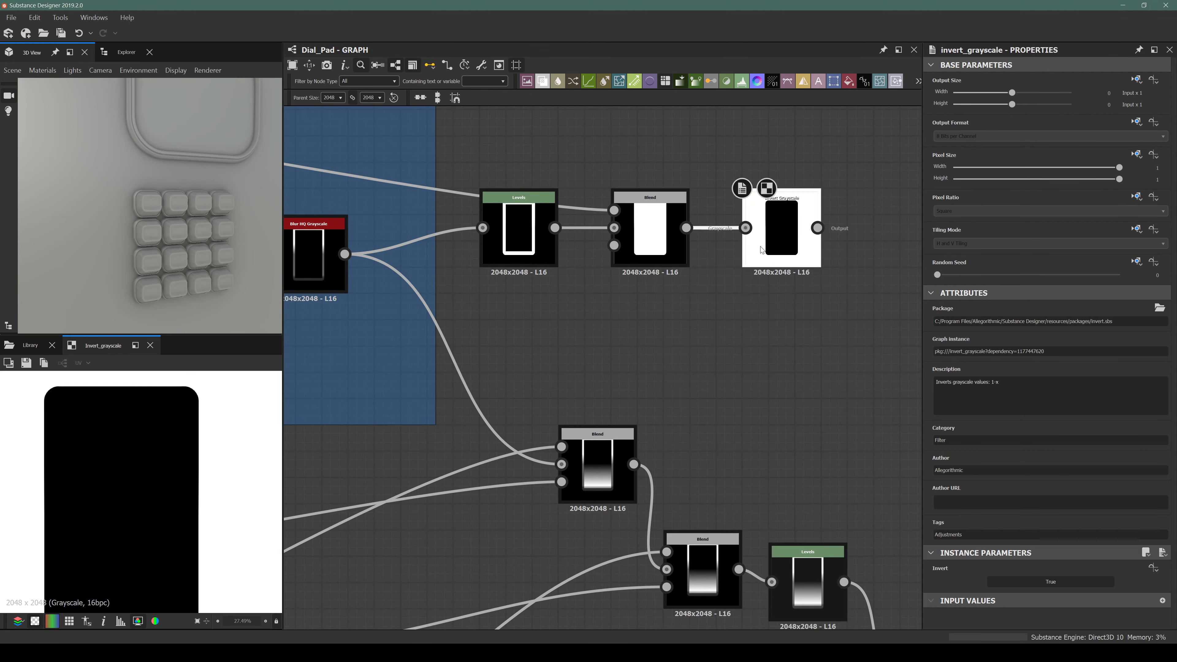
Connect the Invert Grayscale output to the opacity input of the Blend that is fed by the Uniform Color node.
scroll(798, 232, "down", 3)
scroll(712, 300, "up", 3)
left_click_drag(755, 265, 805, 535)
scroll(651, 352, "down", 4)
scroll(788, 439, "up", 2)
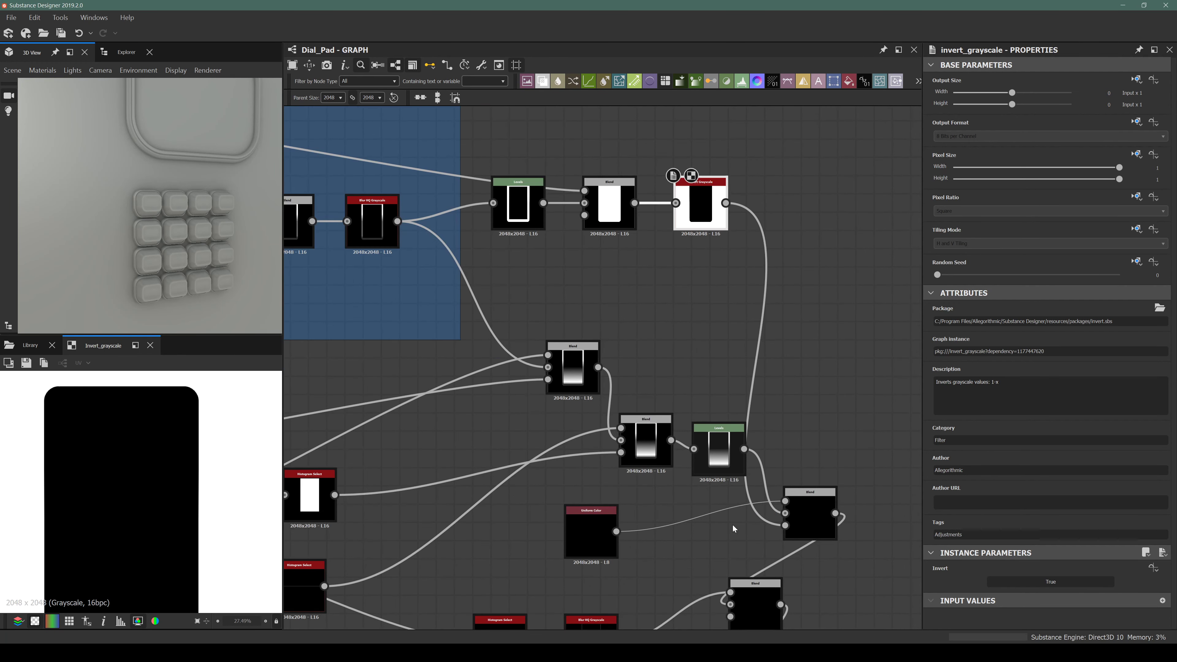
Preview the masked Uniform Color Blend and inspect the frame, screen and keypad from several angles in the 3D view.
double_click(809, 510)
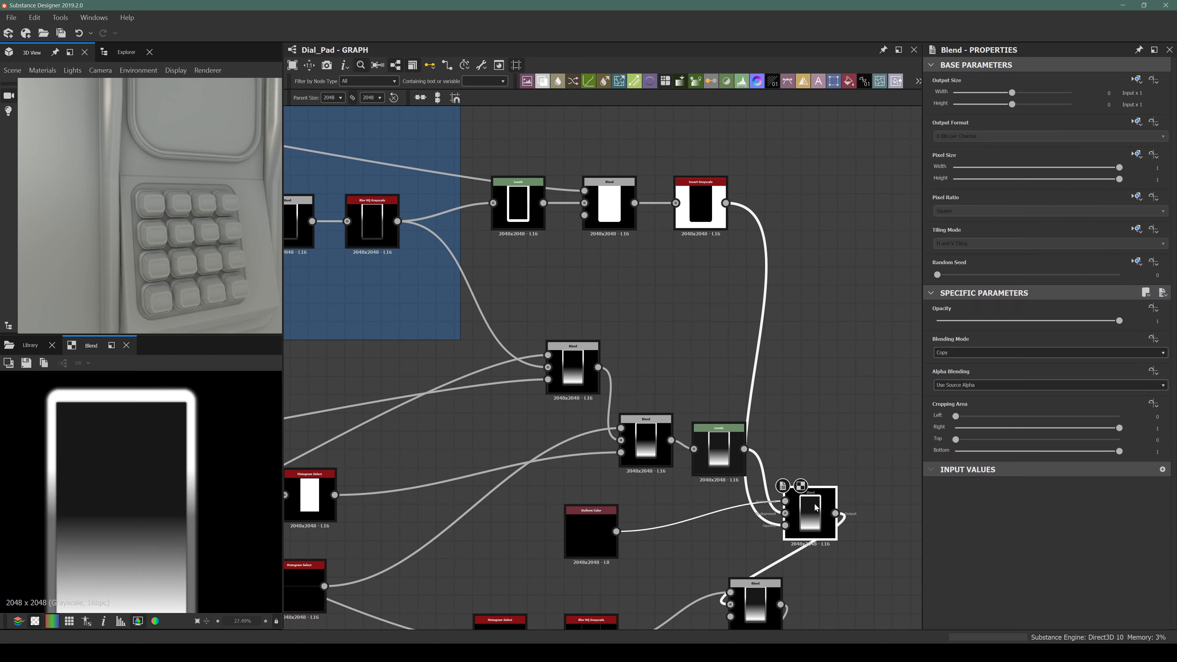
scroll(182, 488, "down", 3)
scroll(125, 479, "up", 3)
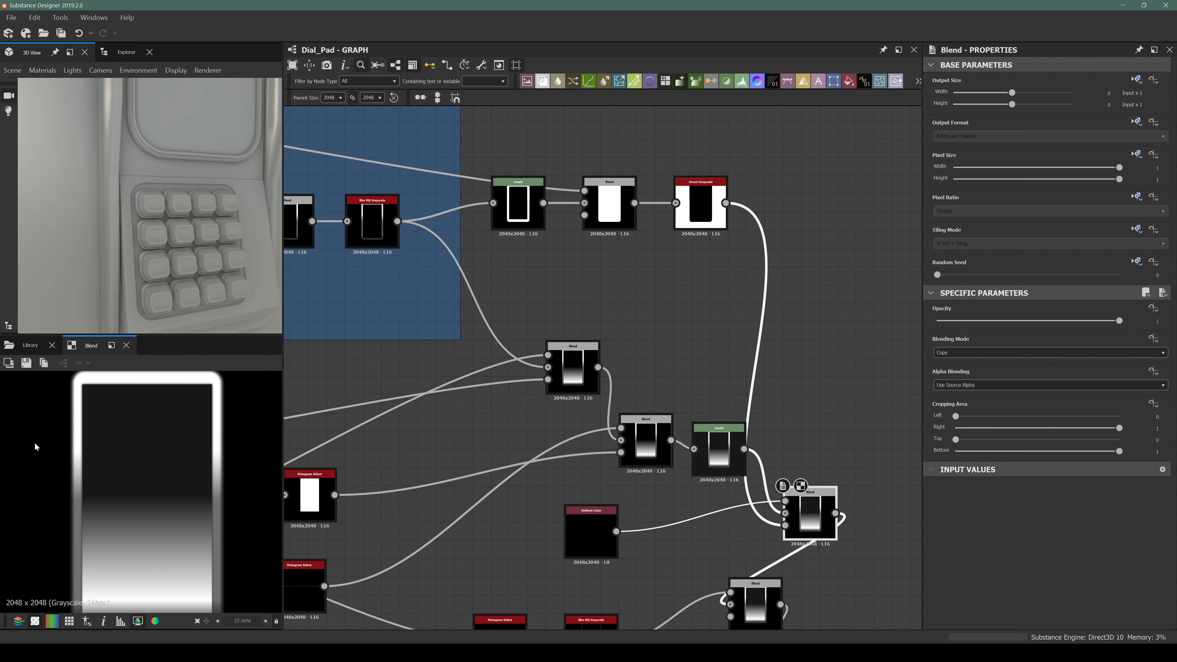
left_click_drag(130, 274, 123, 106)
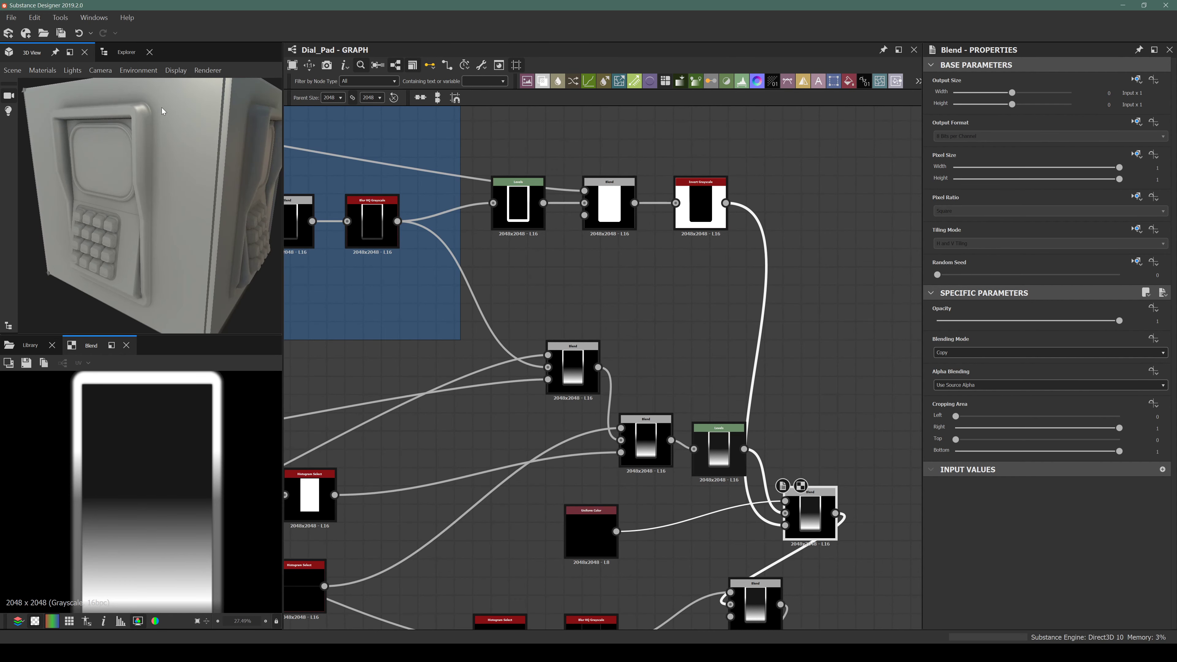
right_click_drag(162, 111, 216, 135)
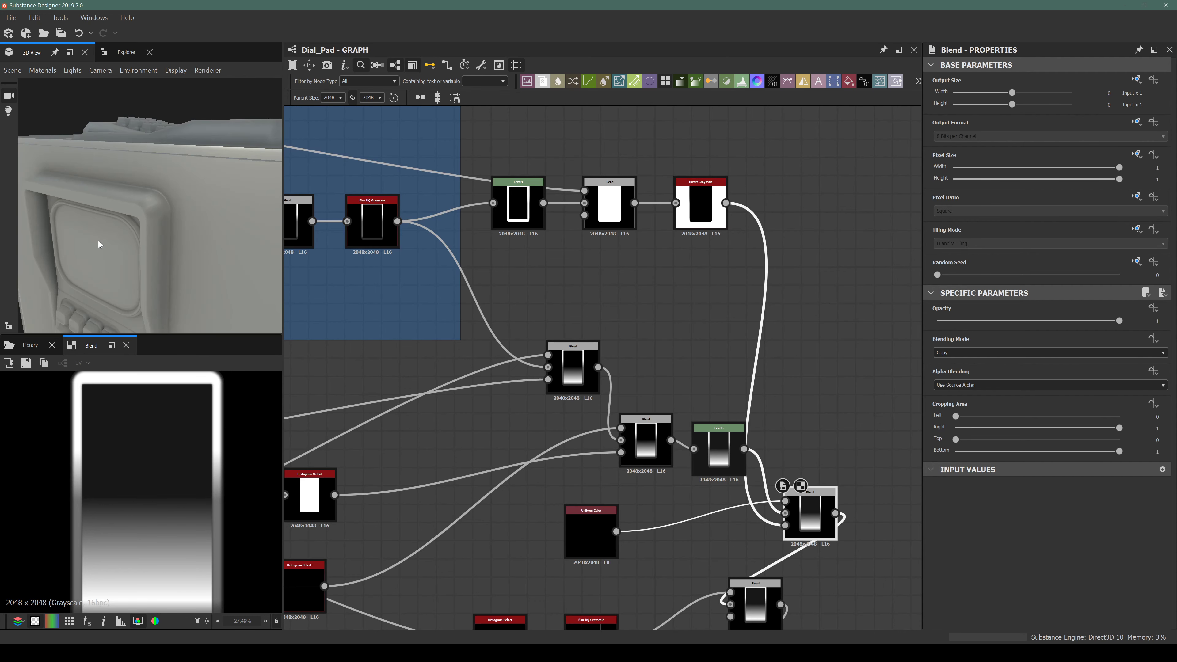
left_click_drag(100, 242, 137, 203)
scroll(137, 203, "down", 3)
scroll(719, 373, "down", 4)
Move the Blend nodes of the height chain beside the Keypad Panel and Screen & Frame groups farther from those groups.
middle_click_drag(694, 411, 610, 345)
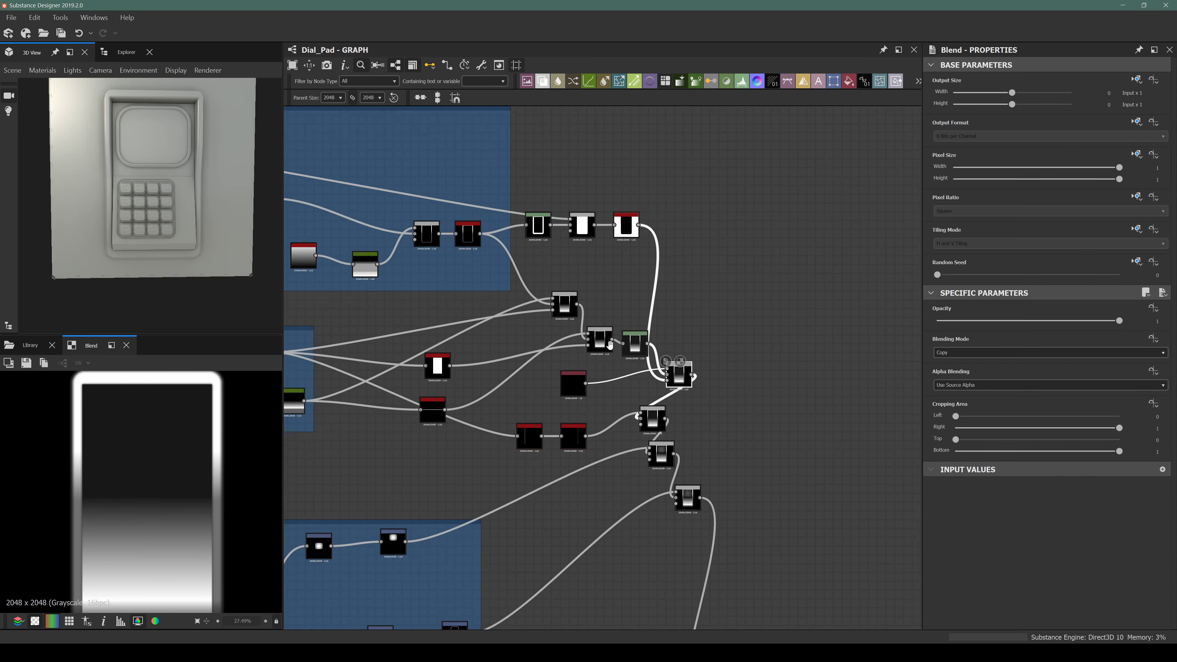
scroll(609, 344, "down", 6)
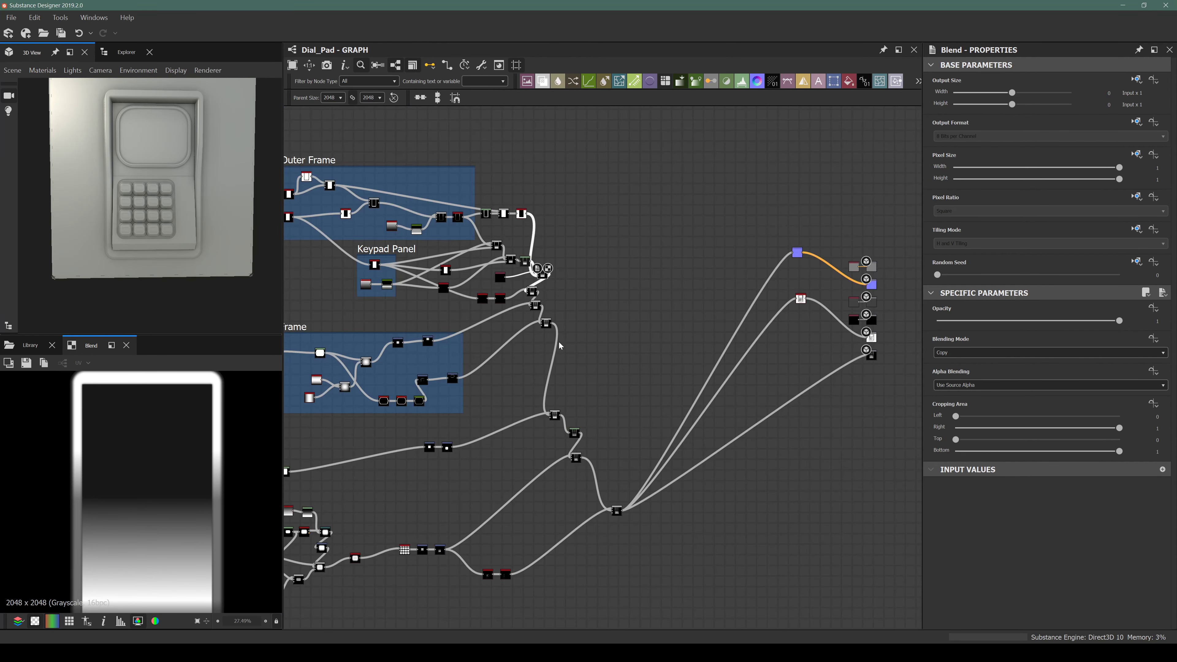
scroll(559, 346, "up", 4)
left_click_drag(533, 305, 656, 306)
left_click_drag(508, 248, 624, 266)
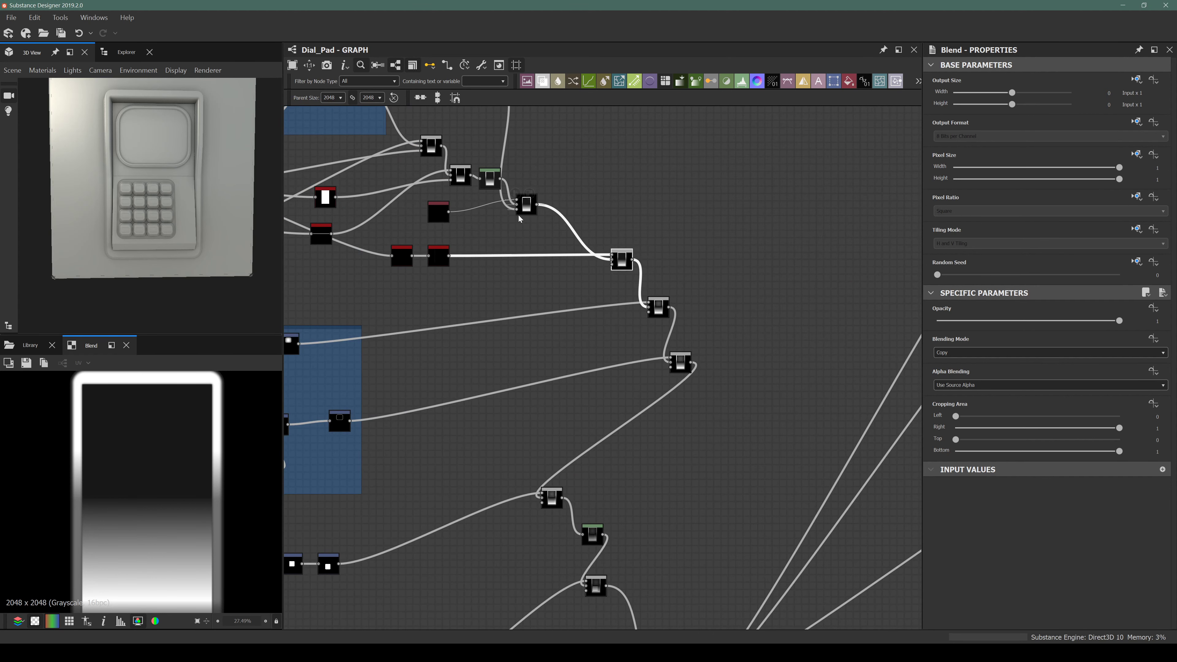
middle_click_drag(522, 213, 612, 297)
left_click_drag(613, 294, 620, 290)
scroll(587, 240, "up", 3)
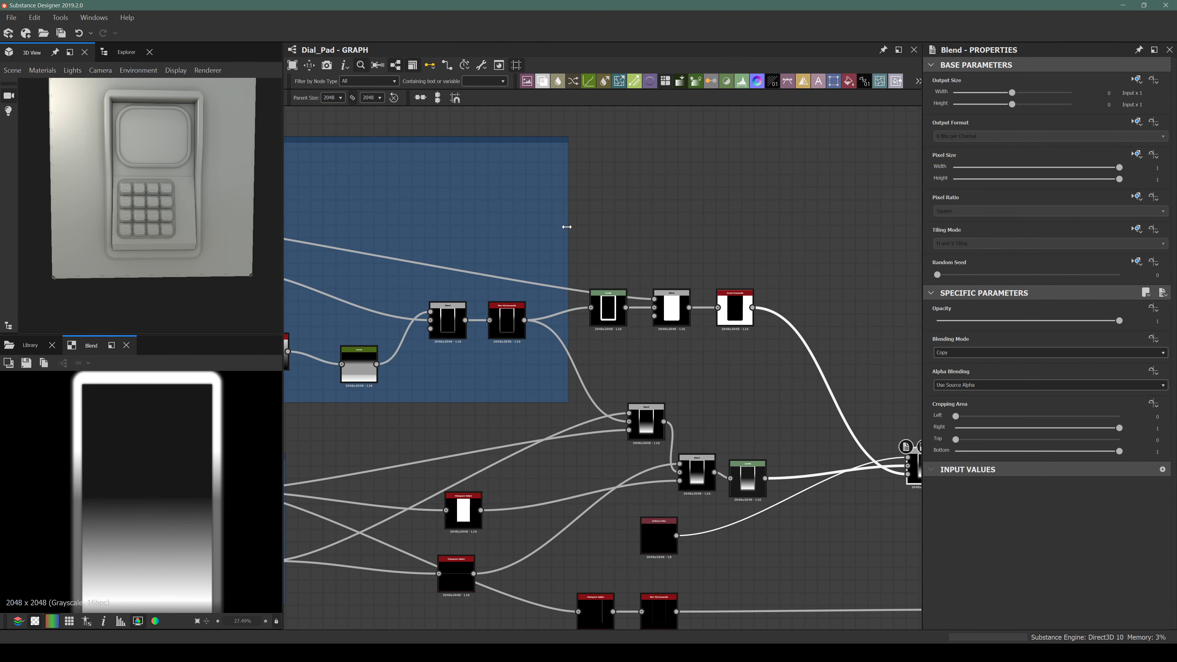
Widen the Outer Frame group frame to enclose the new Levels, Blend and Invert Grayscale nodes.
left_click_drag(567, 227, 788, 227)
scroll(683, 249, "down", 3)
scroll(616, 491, "up", 3)
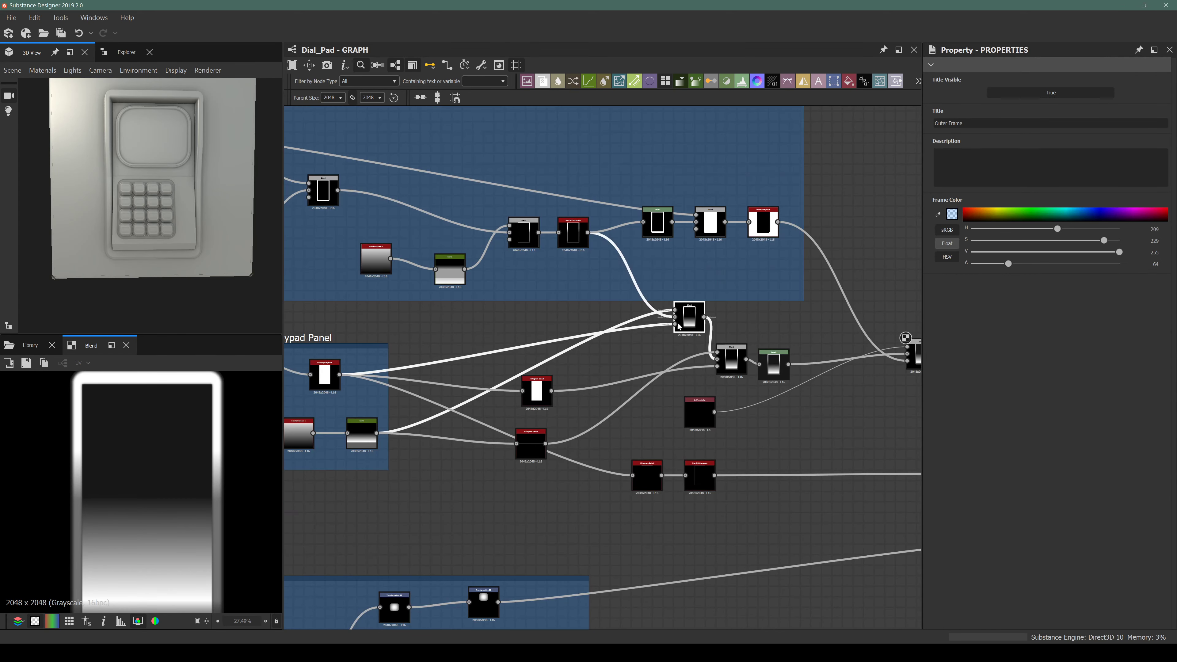
Align the first Blend node below the Outer Frame group with the Blend that follows it.
left_click_drag(678, 325, 636, 368)
middle_click_drag(594, 401, 676, 351)
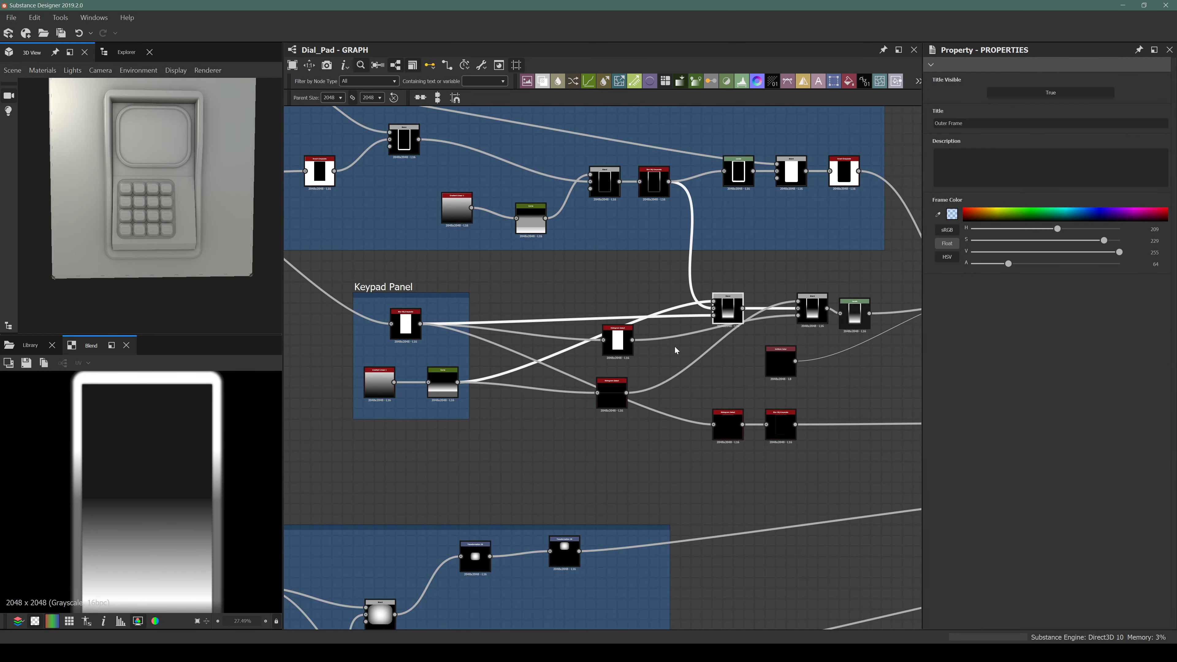
middle_click_drag(812, 328, 645, 339)
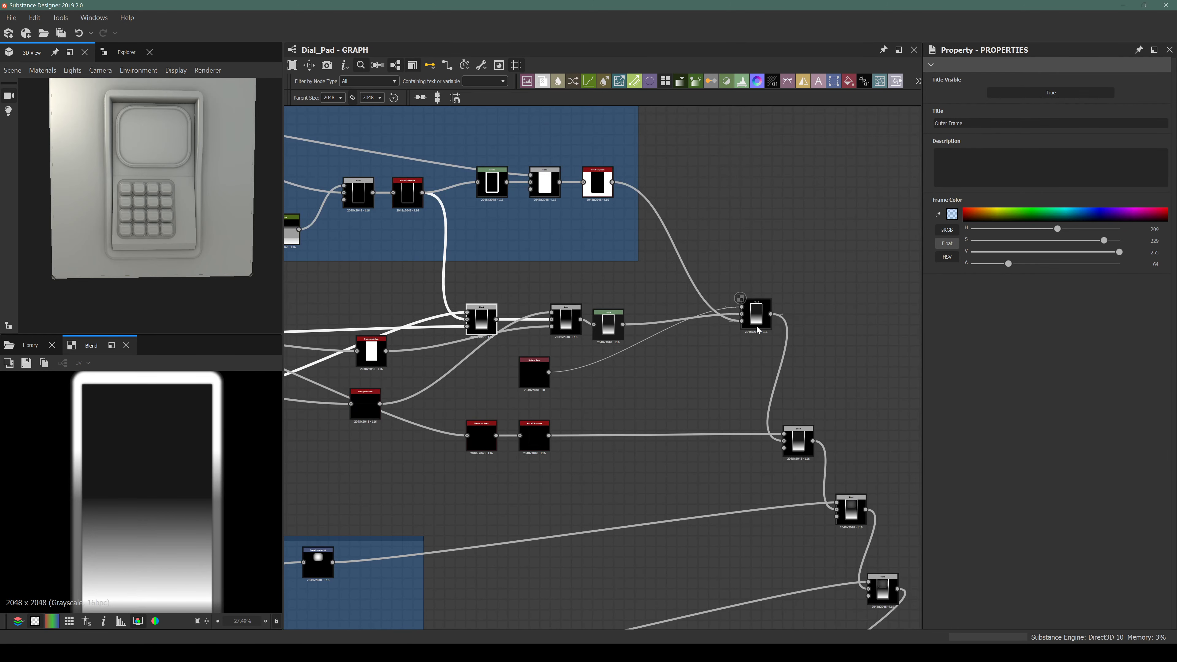
scroll(758, 328, "up", 3)
left_click(764, 320)
left_click(764, 323)
Widen the Keypad Panel frame and move its two Histogram Select nodes and first Blend inside it.
scroll(709, 337, "down", 5)
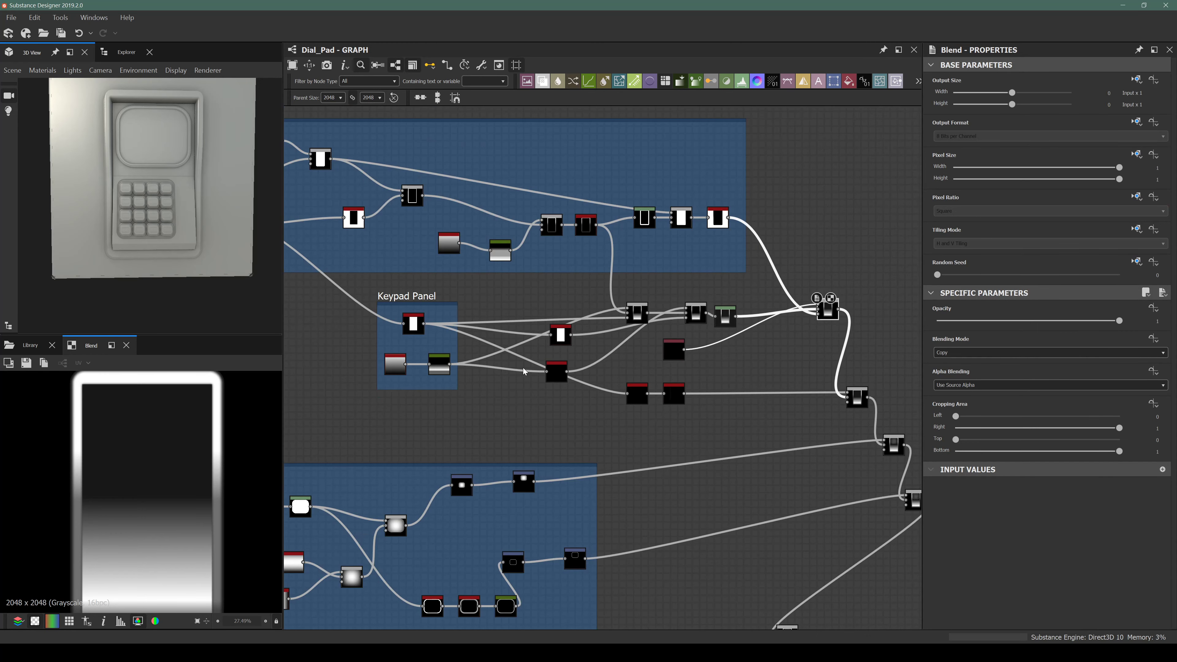
scroll(488, 351, "up", 4)
scroll(487, 351, "down", 4)
scroll(433, 309, "up", 4)
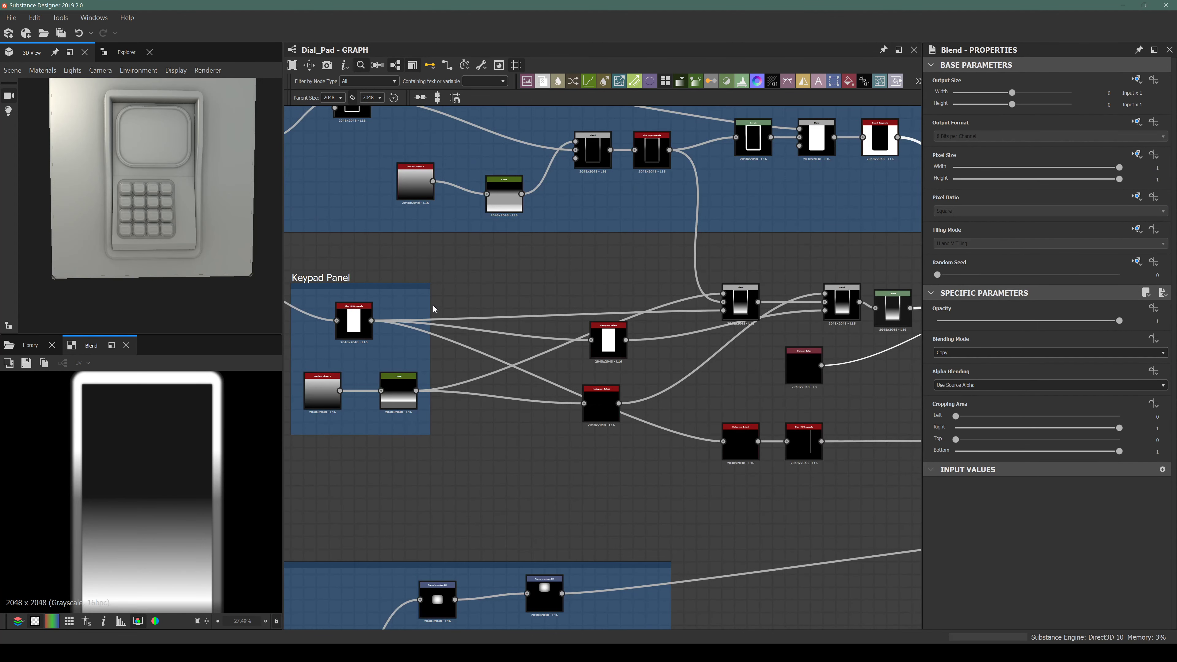
left_click_drag(428, 301, 566, 306)
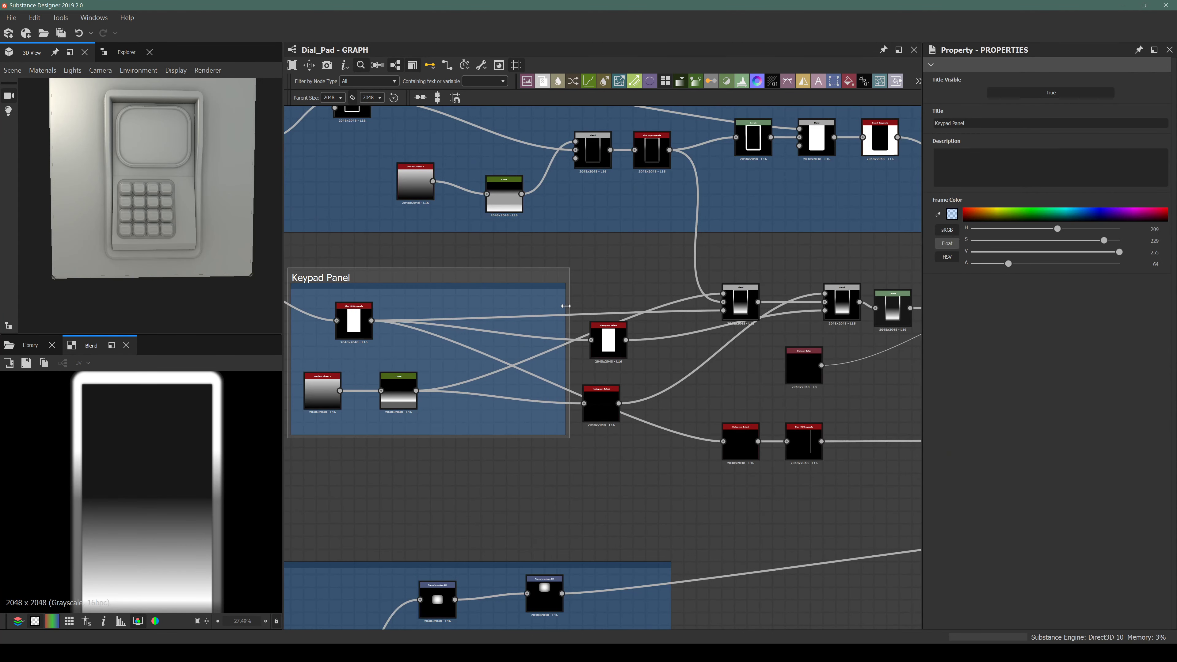
left_click_drag(613, 393, 511, 394)
left_click_drag(614, 353, 482, 329)
left_click_drag(744, 305, 547, 323)
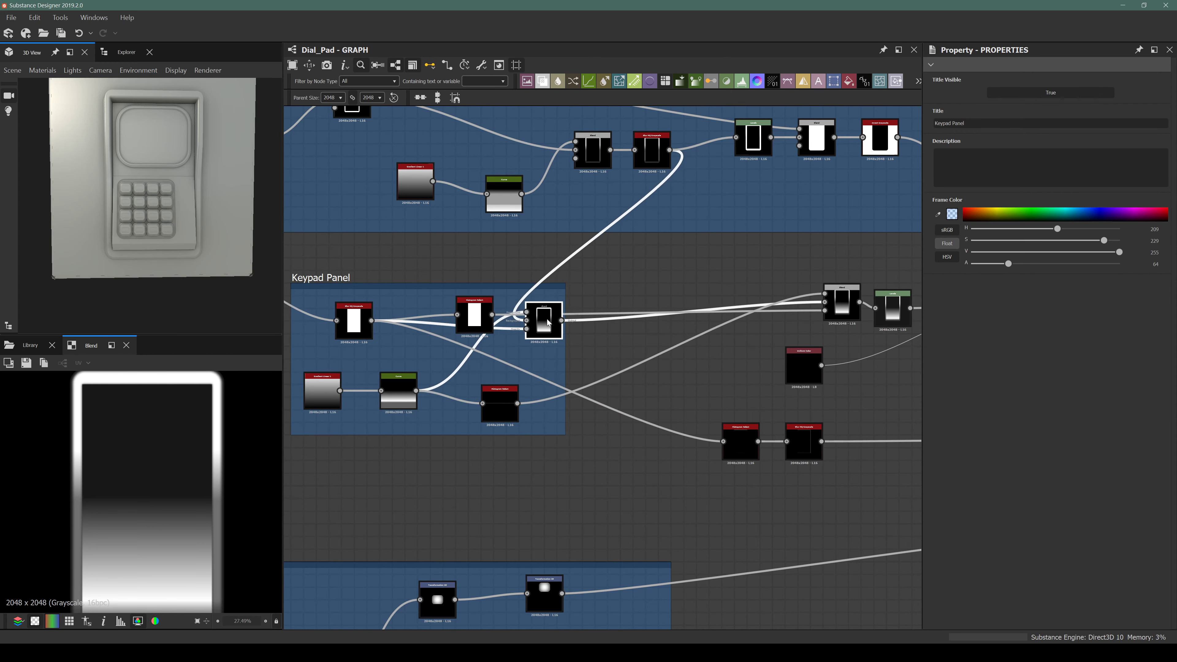
Widen the Keypad Panel frame further and move the lower Histogram Select and Blur HQ Grayscale nodes into it.
left_click_drag(565, 362, 901, 407)
left_click_drag(709, 449, 609, 413)
left_click_drag(776, 443, 725, 406)
mouse_move(786, 377)
left_mouse_down()
mouse_move(712, 365)
mouse_move(792, 364)
left_mouse_up()
middle_click_drag(641, 372, 387, 407)
Arrange the second Blend, Levels, Uniform Color and masked Blend nodes outside the Keypad Panel frame, with Uniform Color above its Blend.
left_click_drag(560, 390, 722, 291)
left_click_drag(623, 350, 737, 356)
left_click_drag(575, 343, 690, 355)
scroll(690, 354, "up", 5)
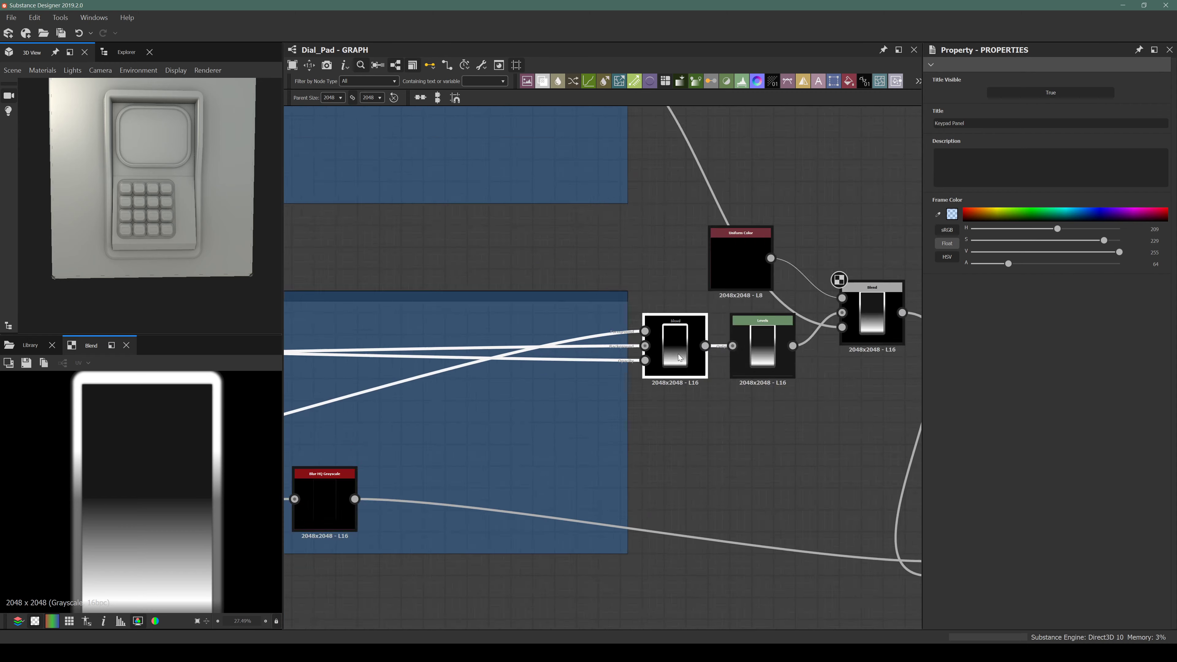
scroll(769, 367, "down", 5)
scroll(763, 381, "up", 1)
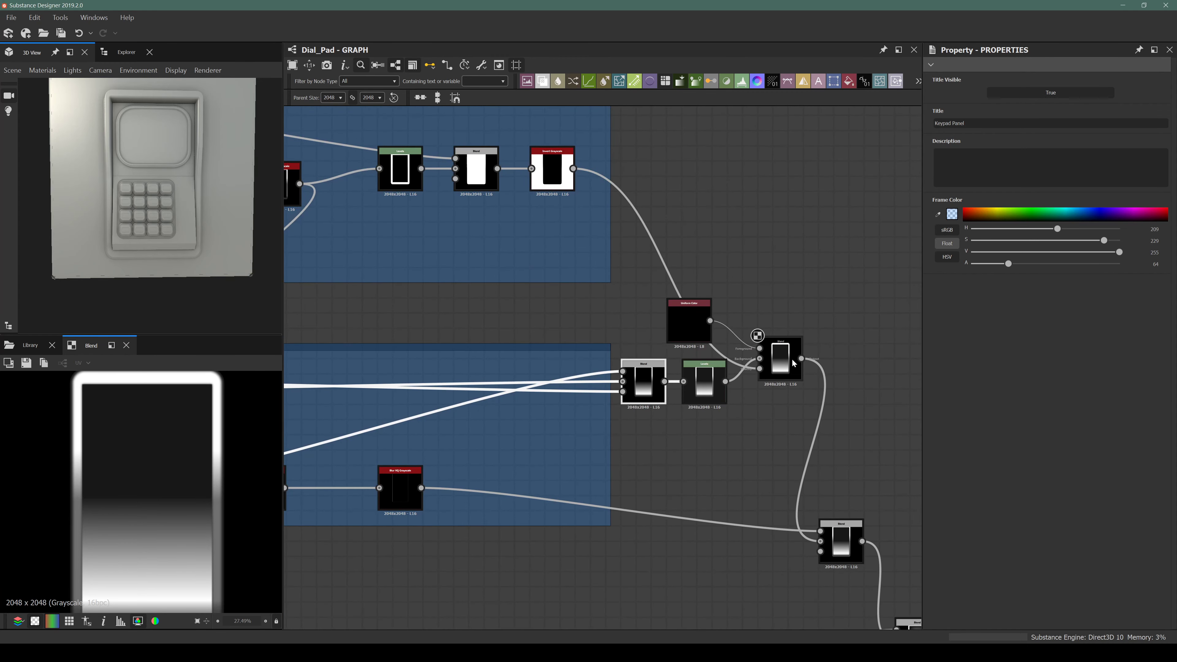
left_click_drag(763, 381, 854, 381)
left_click(700, 322)
left_click_drag(700, 322, 825, 243)
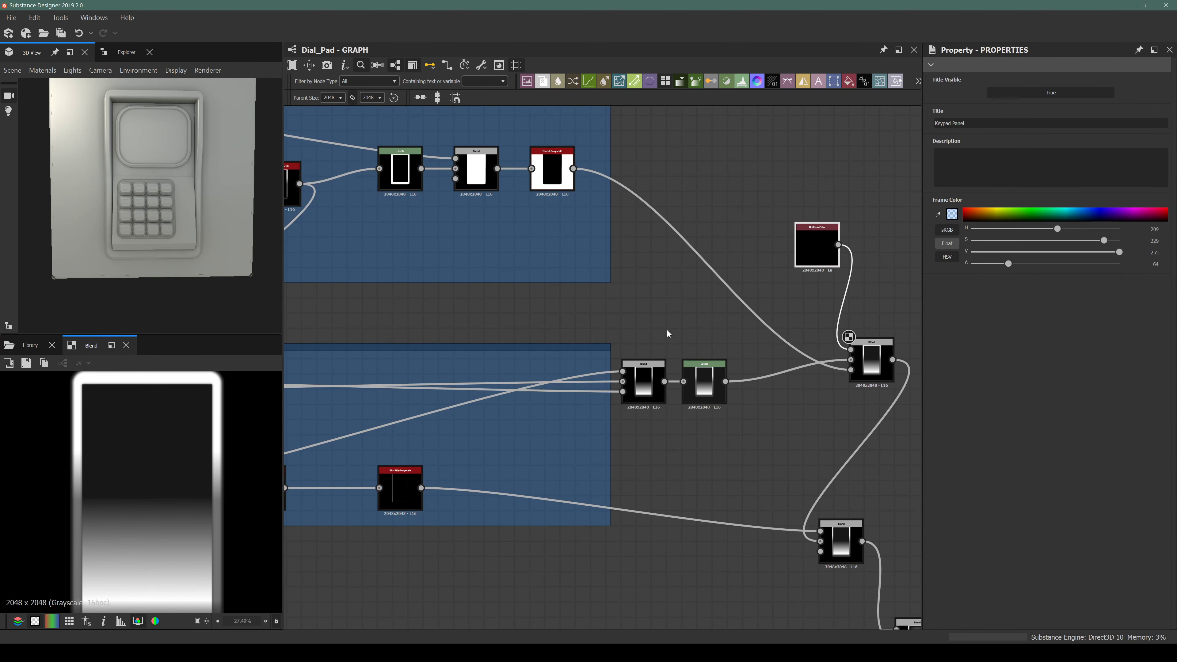
Move the first Keypad Panel Blend out of the frame to sit beside the second Blend and Levels nodes.
scroll(521, 360, "down", 3)
scroll(522, 360, "up", 3)
scroll(521, 360, "down", 2)
left_click_drag(490, 357, 686, 324)
scroll(699, 360, "up", 5)
left_click_drag(741, 360, 818, 356)
Shrink the Keypad Panel frame around its remaining nodes and rename it Keypad Panel and seams.
left_click_drag(662, 352, 621, 348)
scroll(723, 324, "down", 4)
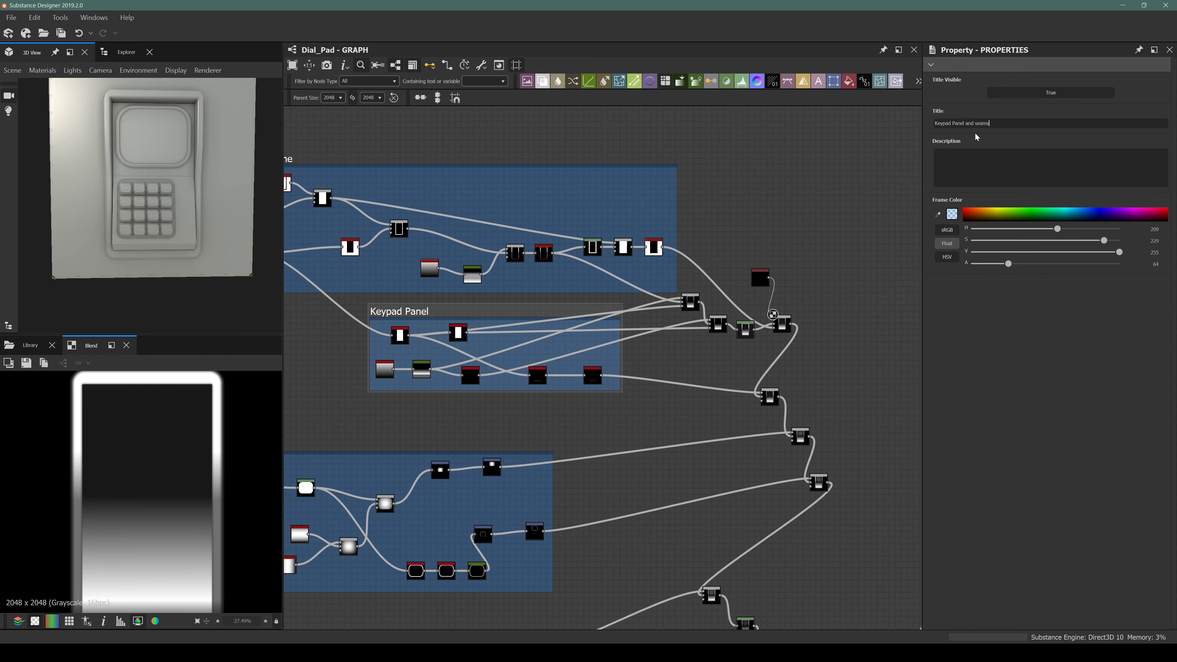
key("Return")
Lower the Levels node and the masked Blend so they continue the downward line of the preceding Blend nodes.
scroll(737, 314, "up", 5)
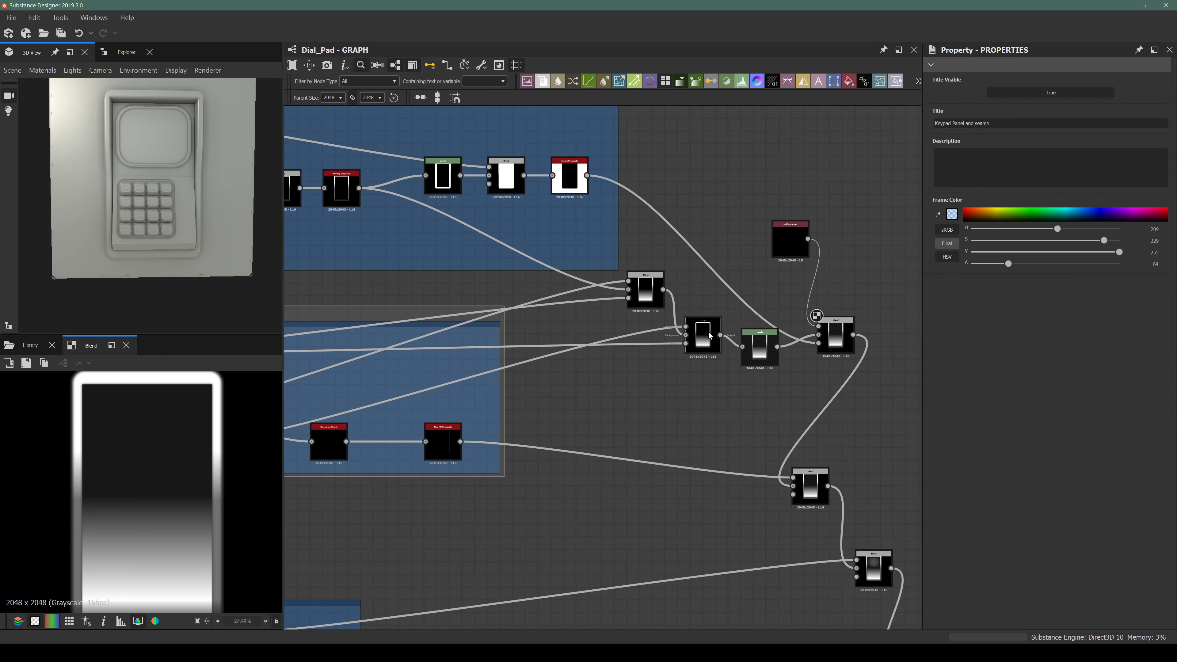
left_click_drag(751, 345, 753, 380)
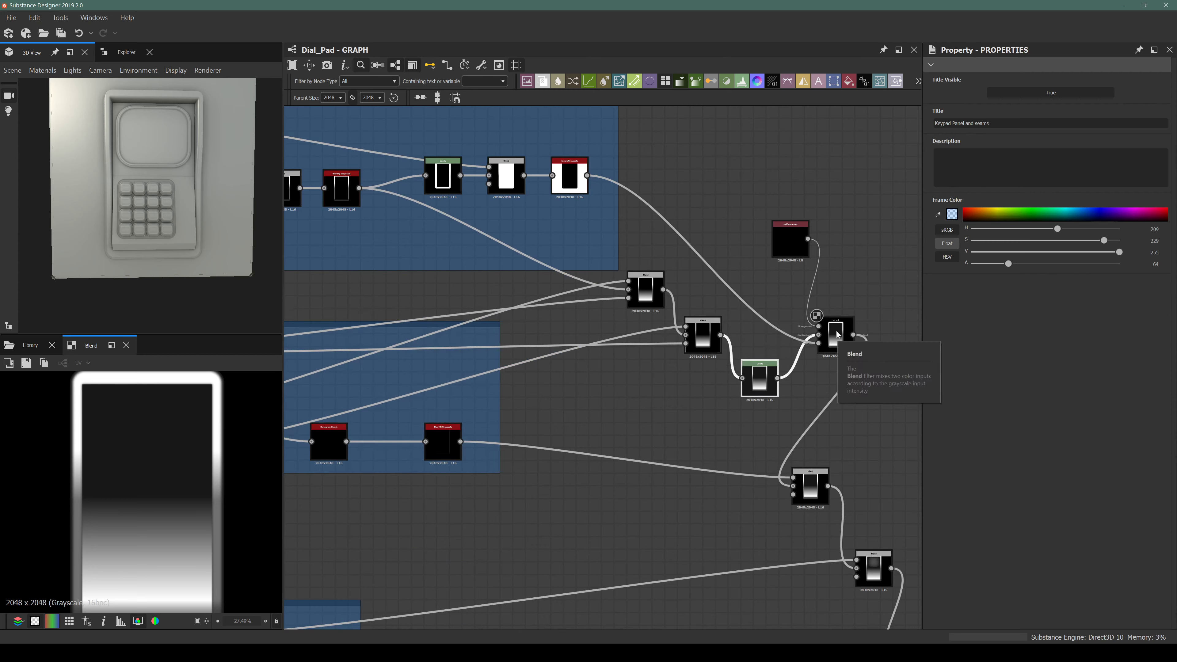
left_click_drag(838, 334, 838, 381)
middle_click_drag(838, 381, 601, 337)
scroll(575, 380, "down", 3)
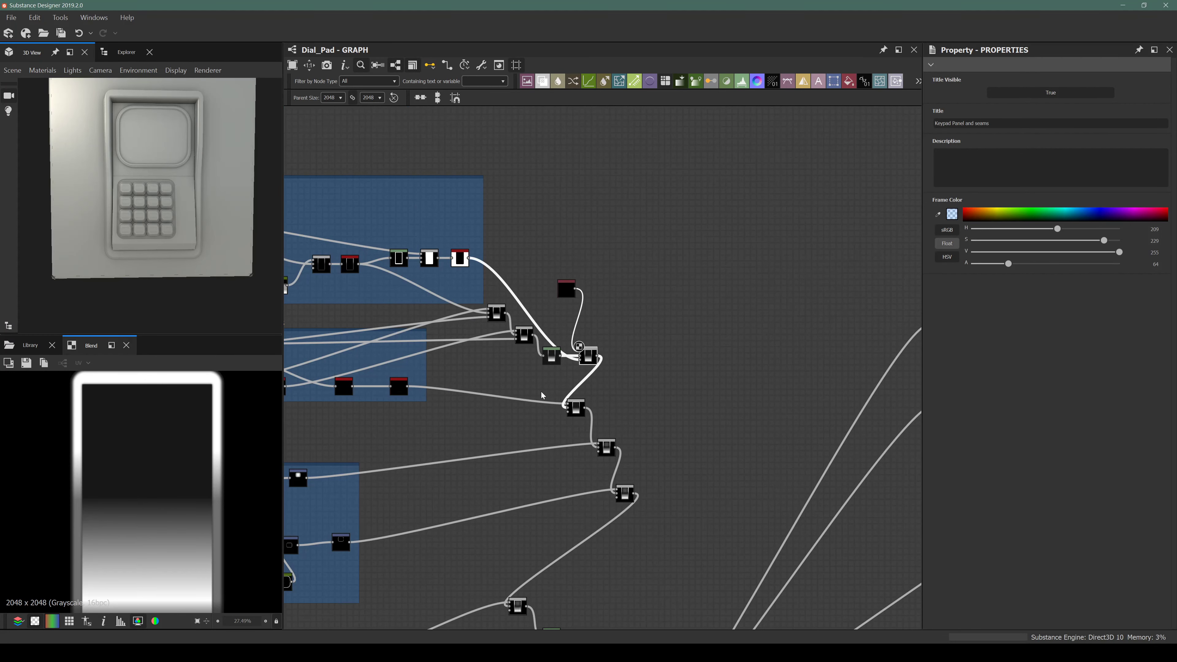
Rearrange the remaining Blend and Levels nodes of the height chain into one diagonal line down to the final Blend.
left_click_drag(542, 395, 692, 491)
middle_click_drag(560, 460, 442, 345)
scroll(442, 345, "down", 3)
left_click_drag(408, 394, 536, 392)
left_click_drag(459, 480, 559, 427)
middle_click_drag(387, 427, 635, 377)
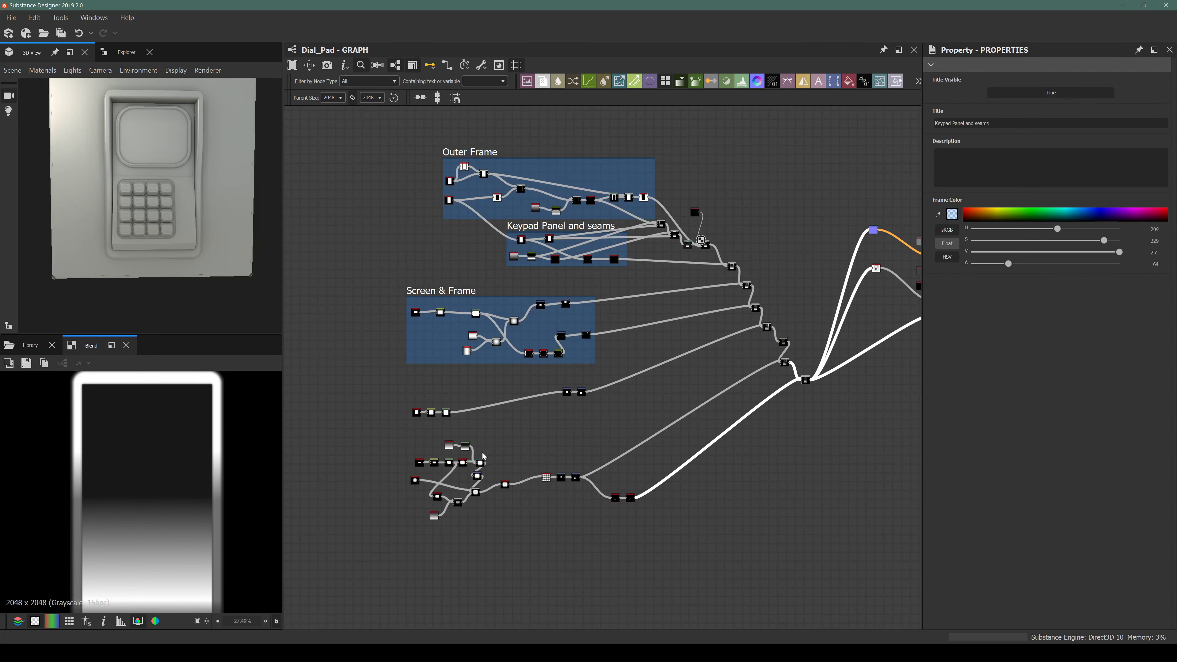
Move the three shape nodes below the Screen & Frame group next to their two Transformation 2D nodes.
scroll(458, 419, "up", 2)
left_click_drag(362, 384, 575, 386)
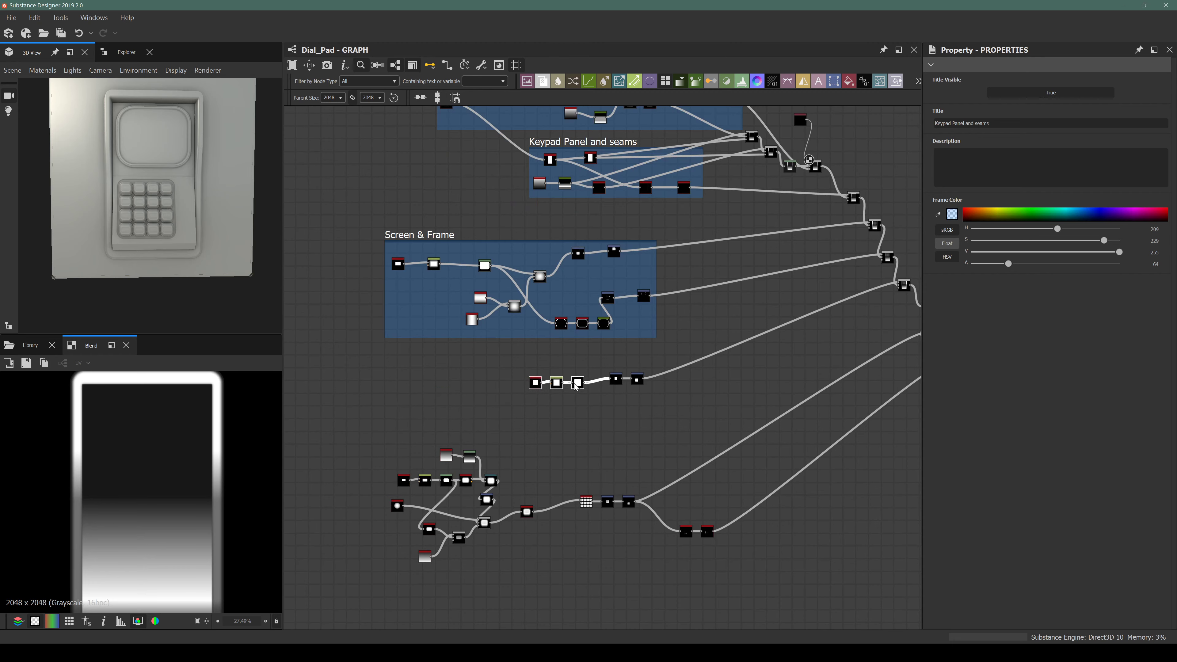
scroll(639, 392, "up", 2)
scroll(539, 373, "up", 2)
scroll(444, 332, "down", 2)
middle_click_drag(327, 291, 471, 337)
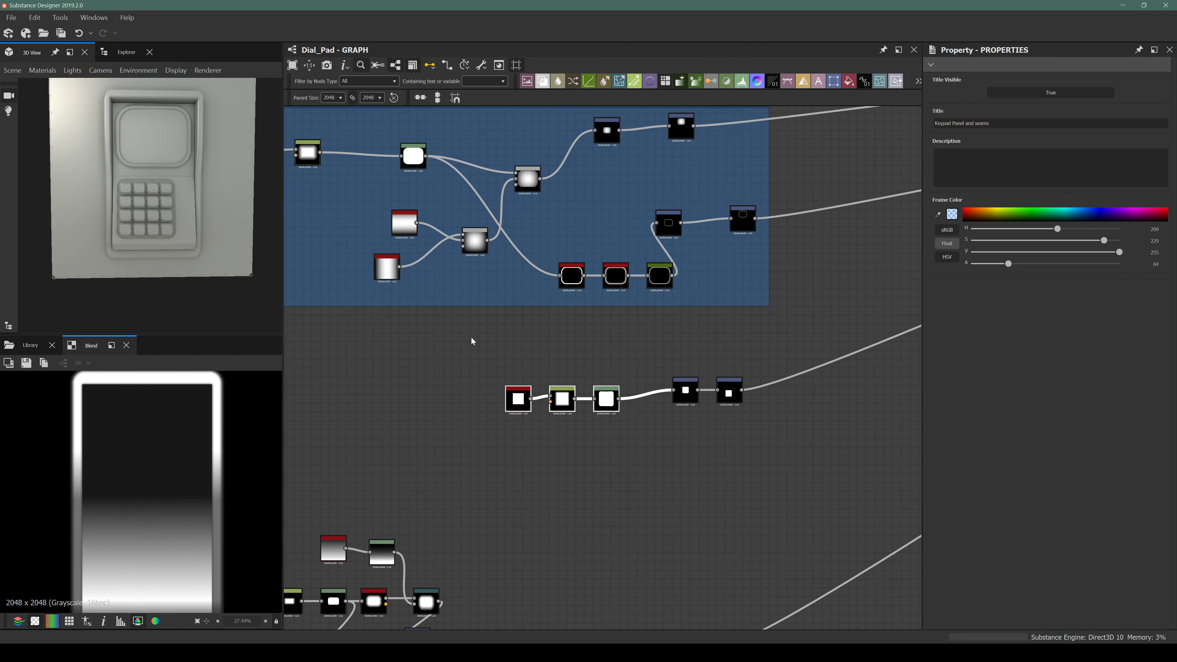
Add a frame around the five-node chain below the Screen & Frame group and title it panel for keys.
left_click_drag(481, 340, 791, 425)
key("space")
type("frame")
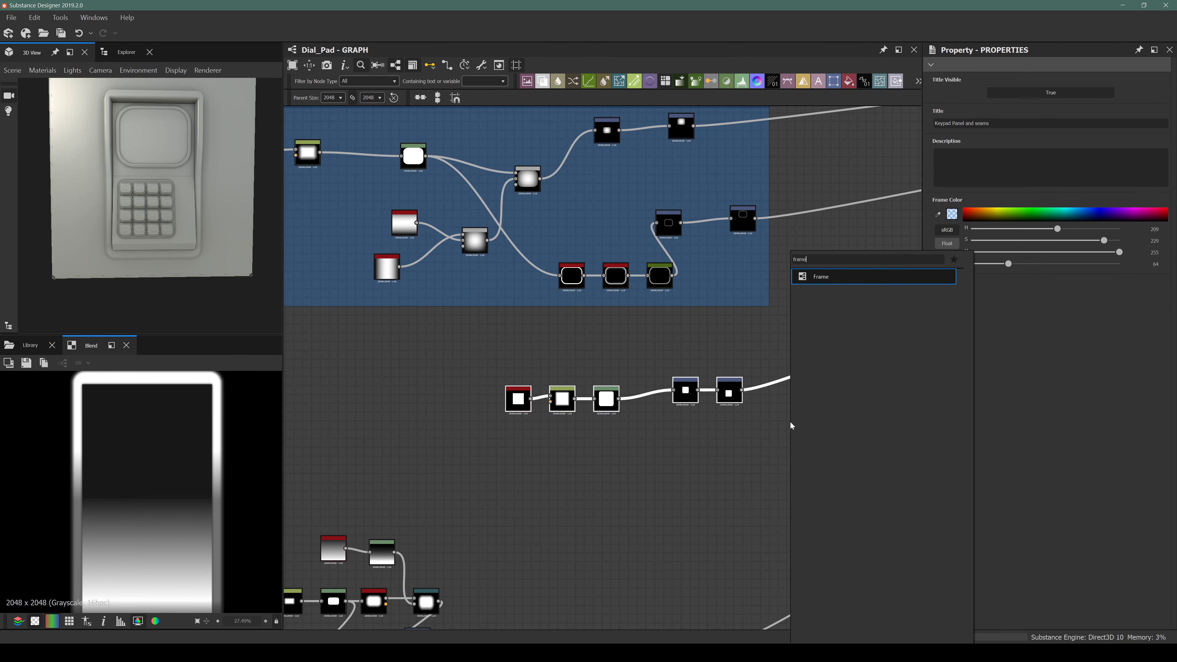
key("Return")
scroll(791, 425, "down", 3)
middle_click_drag(849, 281, 802, 298)
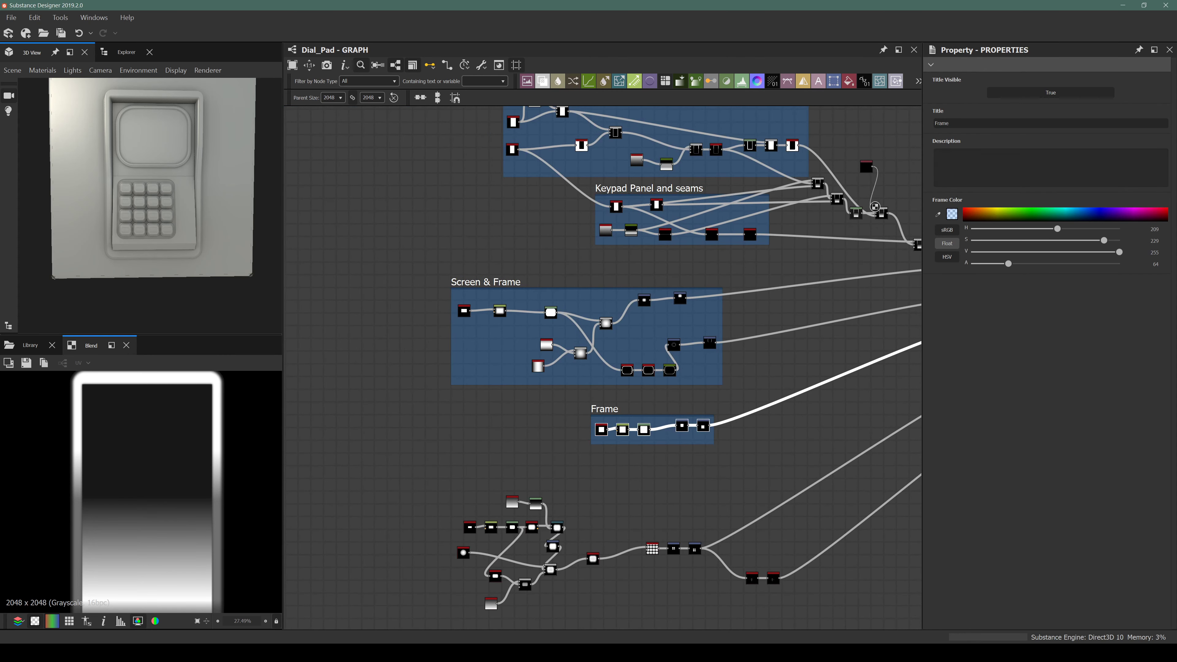
double_click(944, 123)
type("panel for keys")
key("Return")
Add a frame around all the key-shape and tiling nodes below the panel for keys group.
middle_click_drag(438, 486, 353, 385)
left_click_drag(353, 384, 782, 499)
key("space")
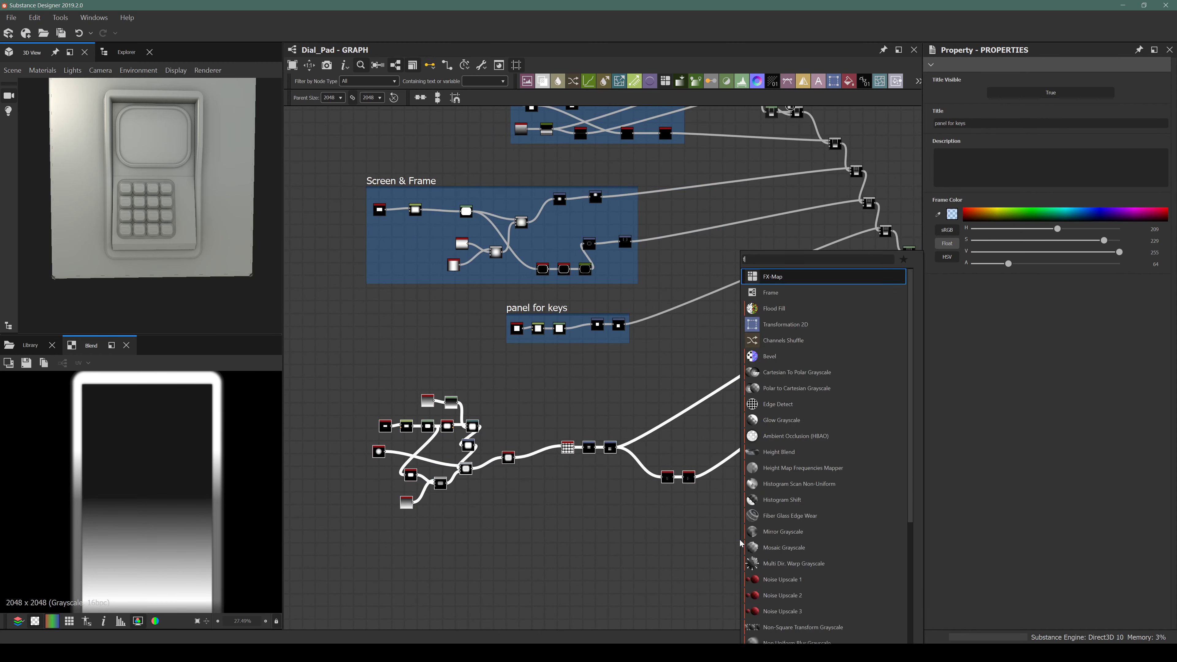
type("frame")
key("Return")
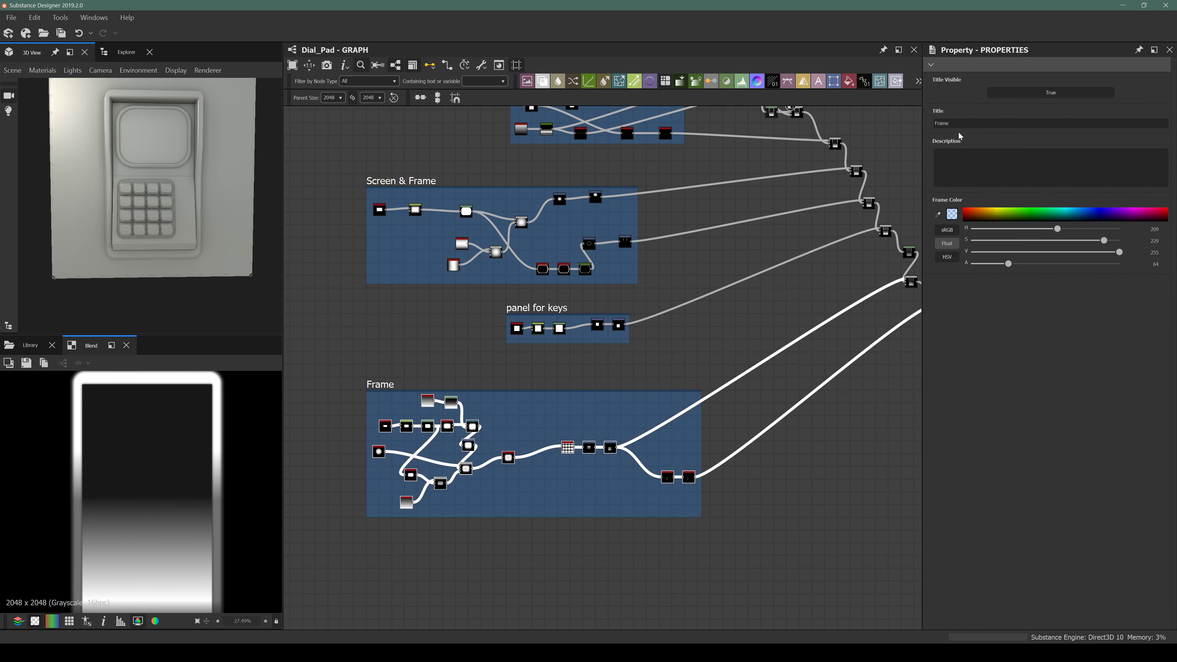
Title the frame around the key-shape and tiling nodes Keys.
double_click(959, 123)
type("Keys")
key("Return")
scroll(672, 332, "down", 3)
middle_click_drag(753, 351, 655, 444)
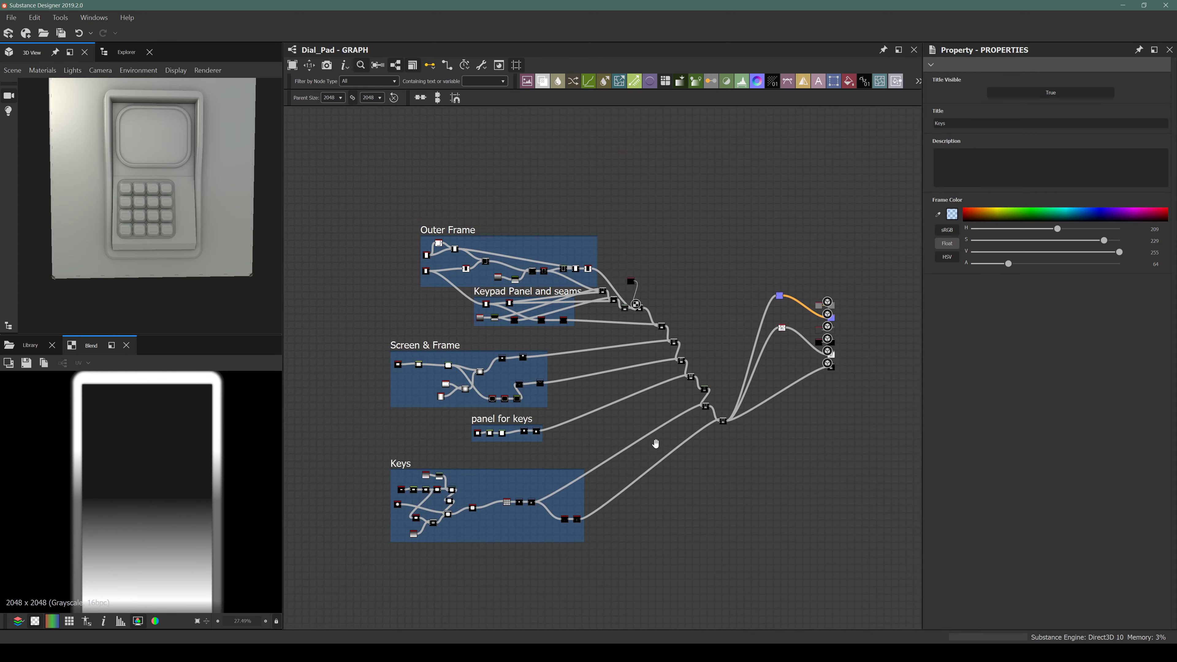
Examine the dial pad's frame, screen and keypad relief in the 3D view, up close and from several angles.
scroll(781, 358, "up", 3)
mouse_move(134, 197)
left_mouse_down()
mouse_move(154, 199)
mouse_move(118, 235)
mouse_move(175, 242)
mouse_move(140, 213)
left_mouse_up()
scroll(152, 196, "up", 5)
scroll(117, 229, "down", 4)
middle_click_drag(139, 213, 137, 265)
left_click_drag(56, 138, 141, 212)
scroll(87, 158, "down", 3)
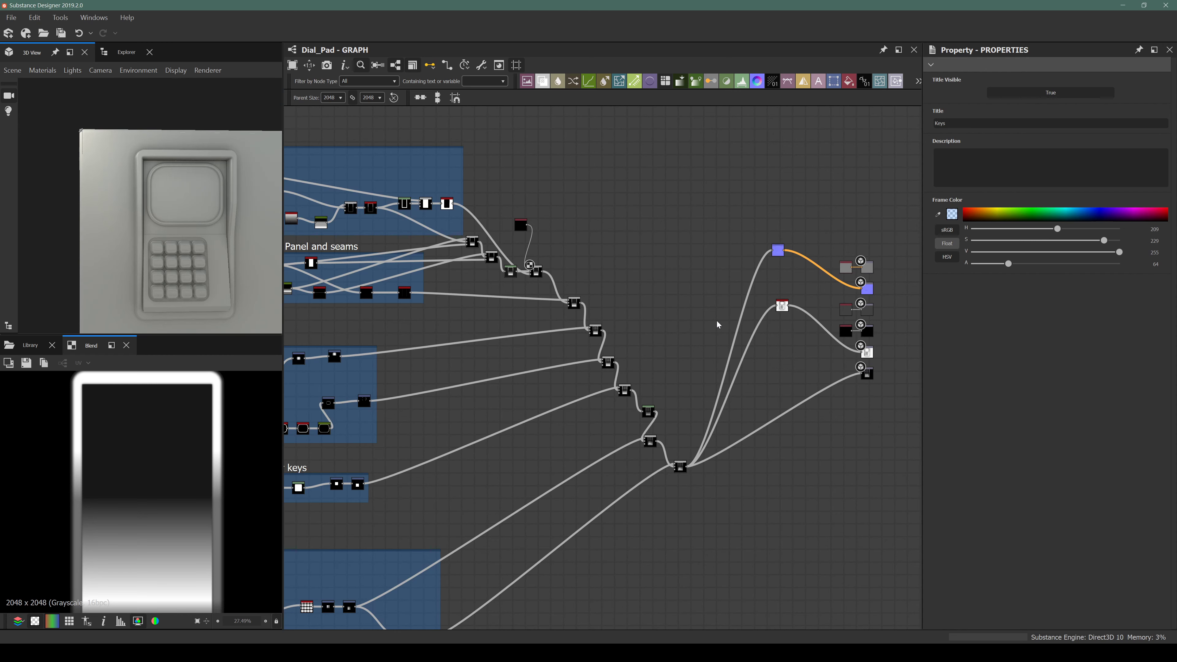
middle_click_drag(693, 366, 660, 366)
right_click_drag(142, 248, 163, 246)
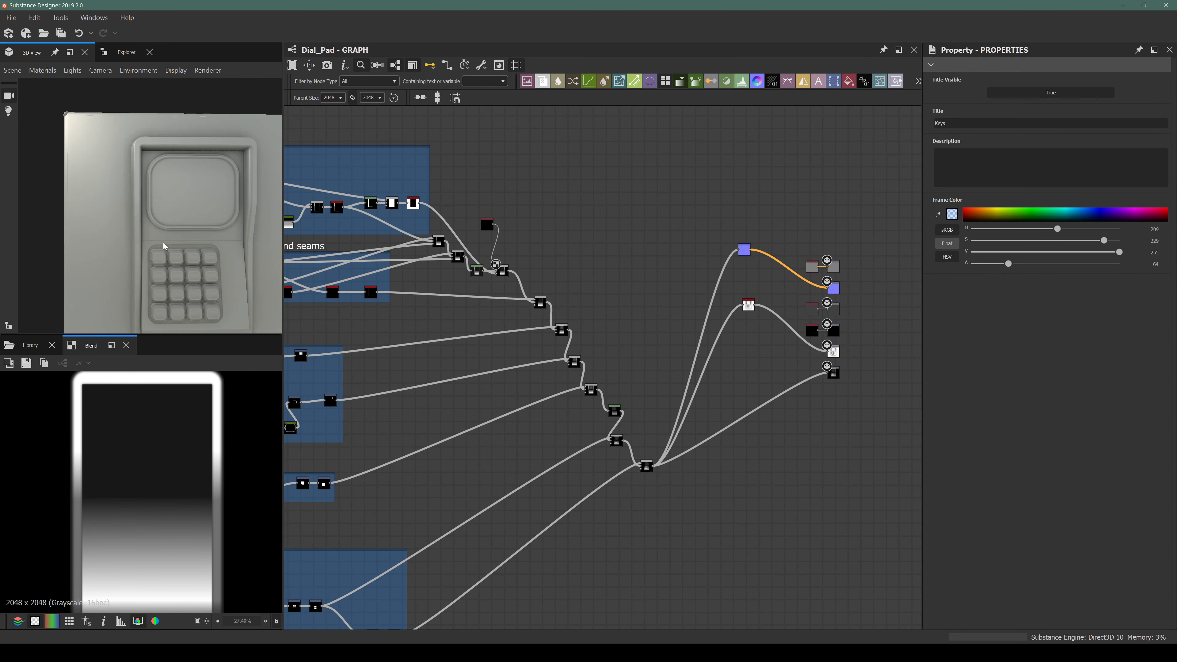
middle_click_drag(234, 260, 211, 245)
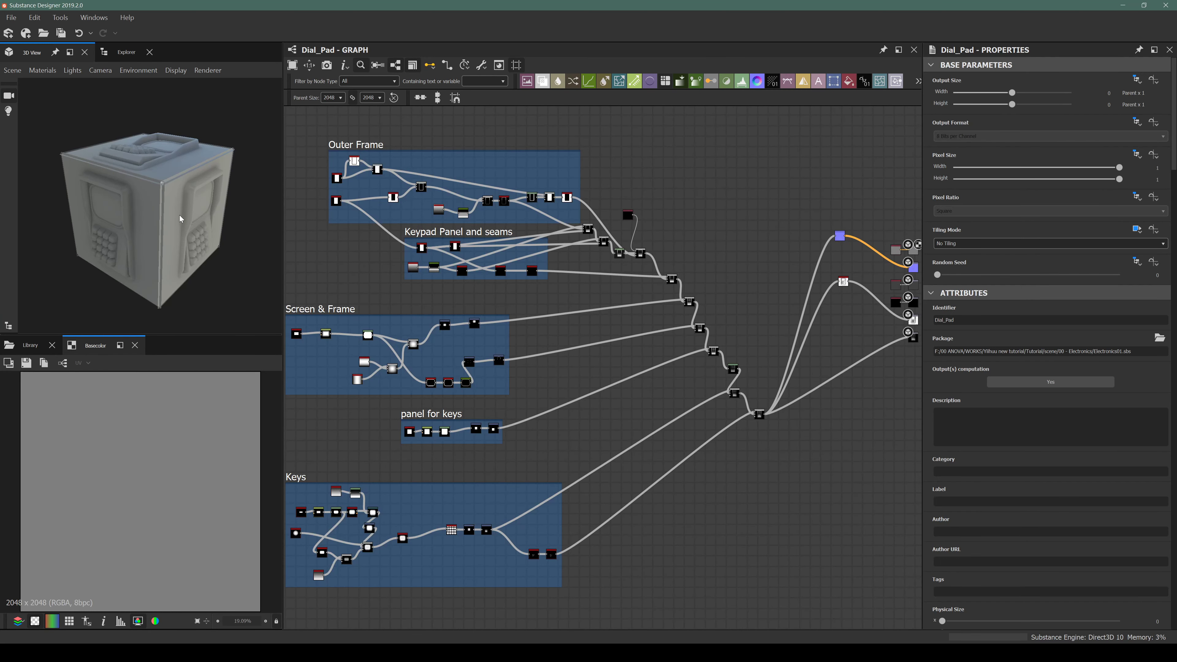
left_click_drag(179, 215, 124, 180, "alt")
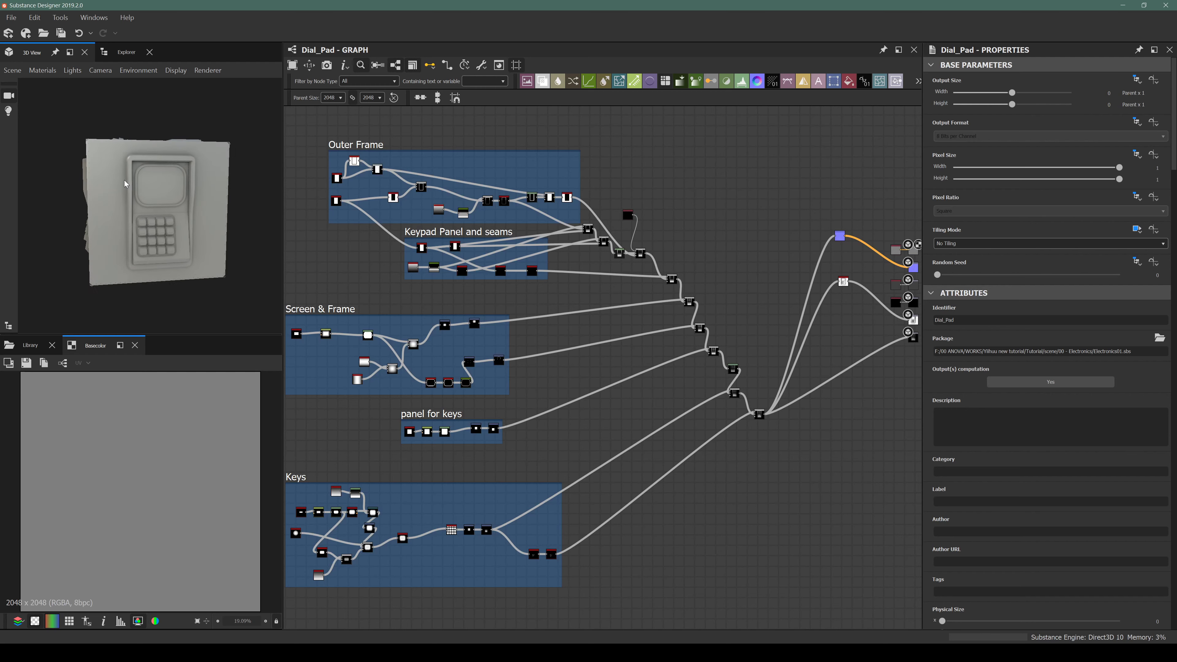
right_click_drag(124, 180, 186, 259)
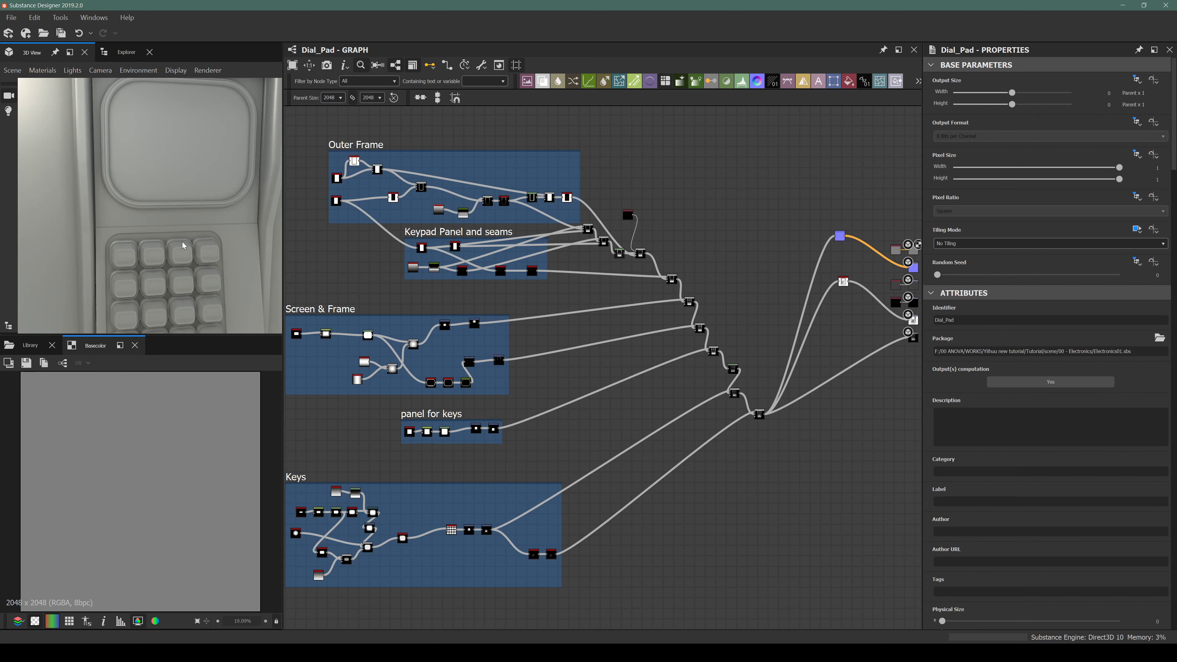
middle_click_drag(194, 274, 113, 189)
middle_click_drag(115, 121, 163, 202, "alt")
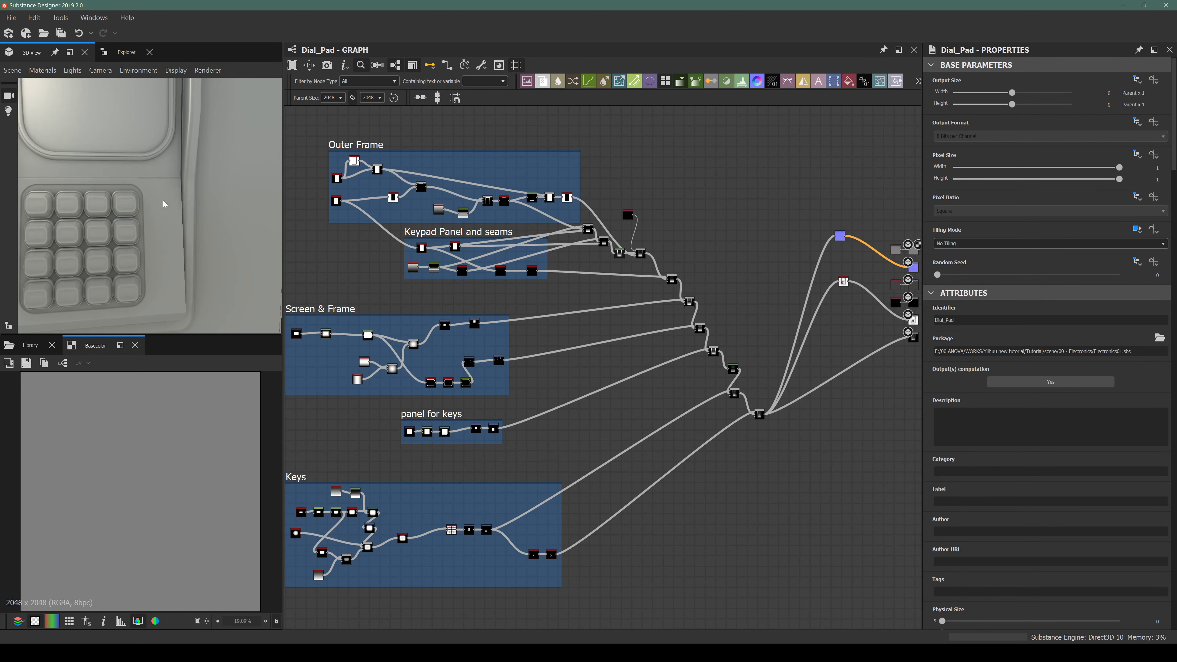
Add a Shape node in the empty area below the Keys frame and set its pattern to Hemisphere.
middle_click_drag(567, 392, 622, 250)
middle_click_drag(480, 366, 448, 315)
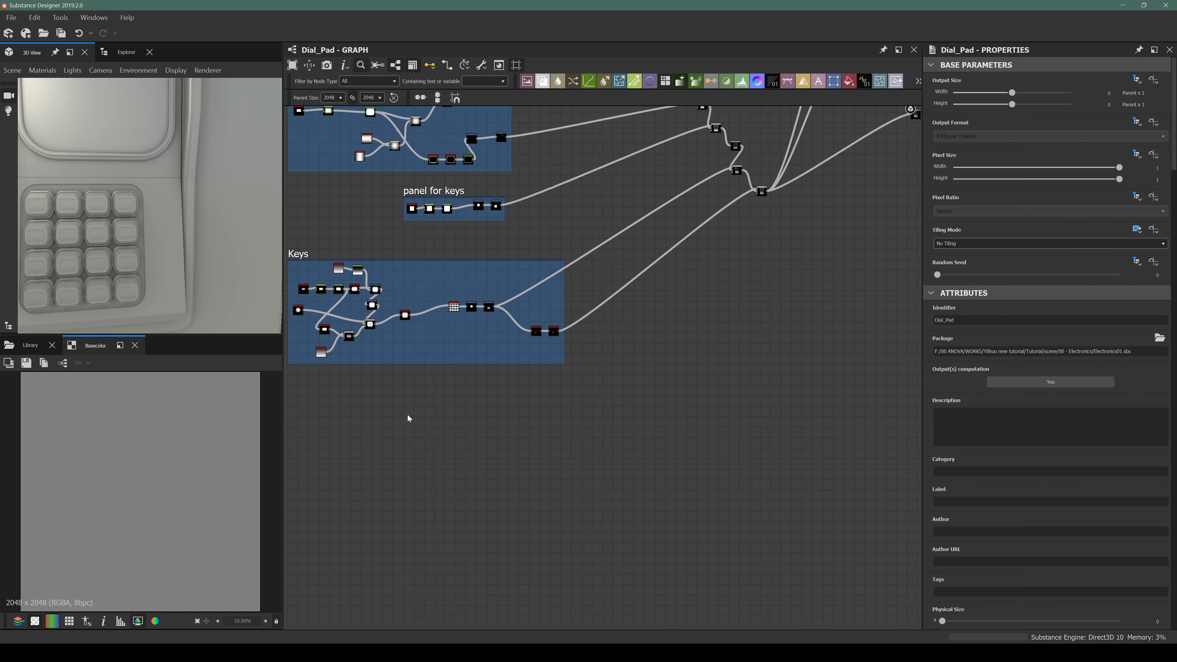
key("space")
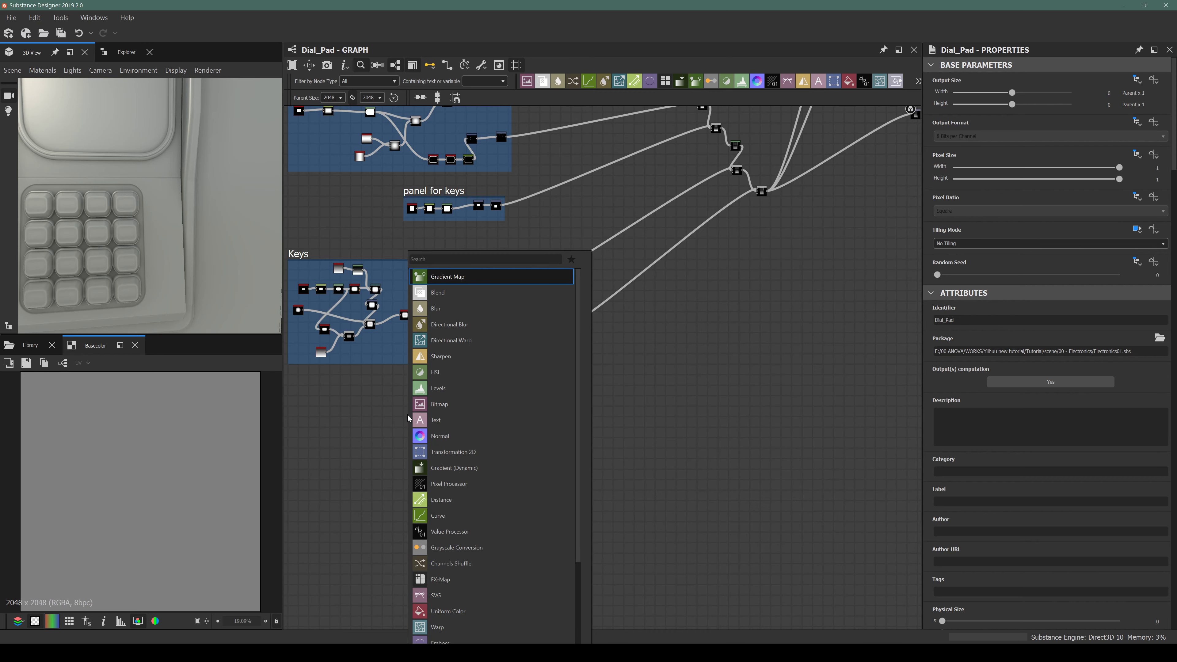
type("shape")
key("Return")
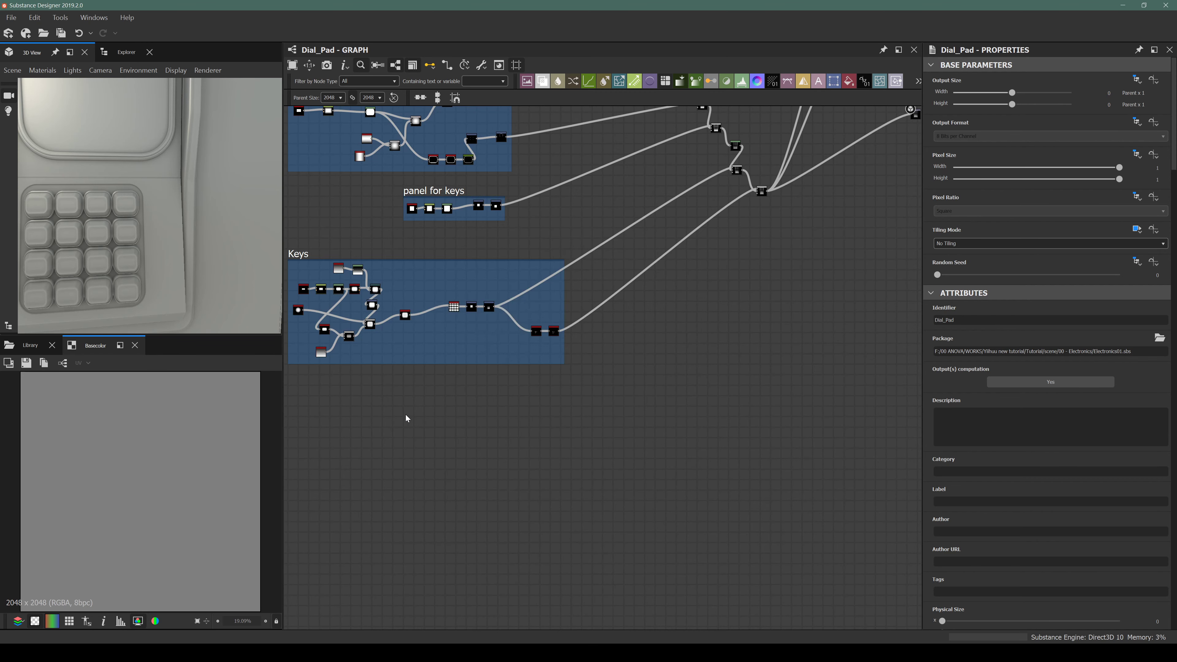
scroll(1019, 501, "down", 5)
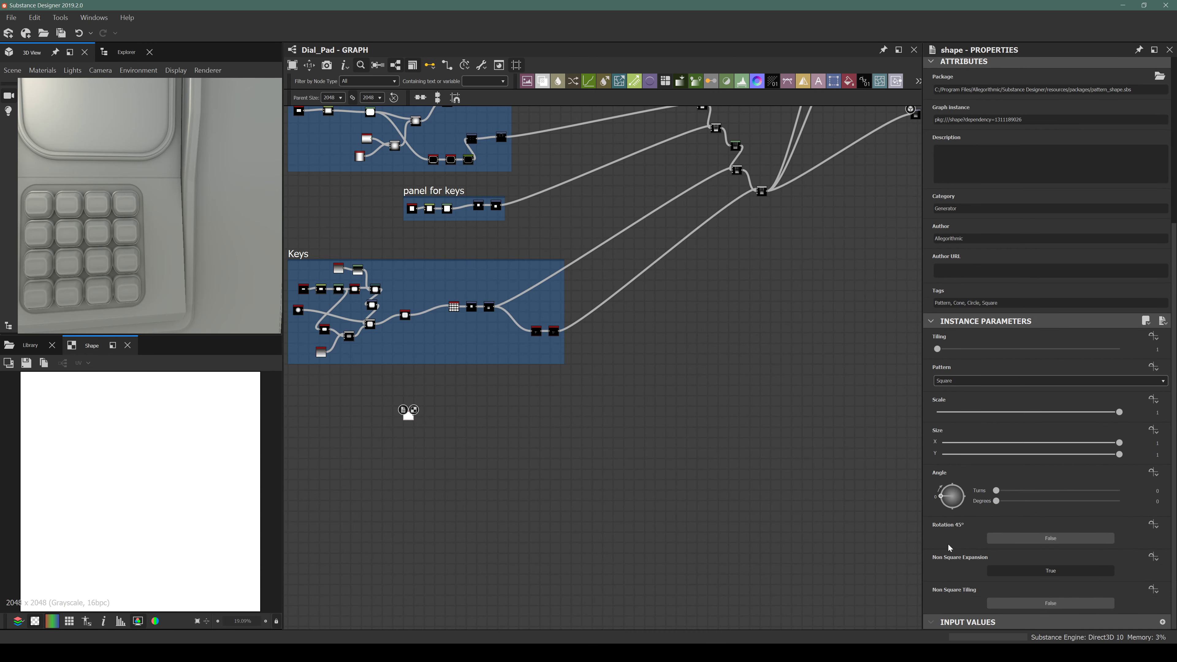
left_click(979, 384)
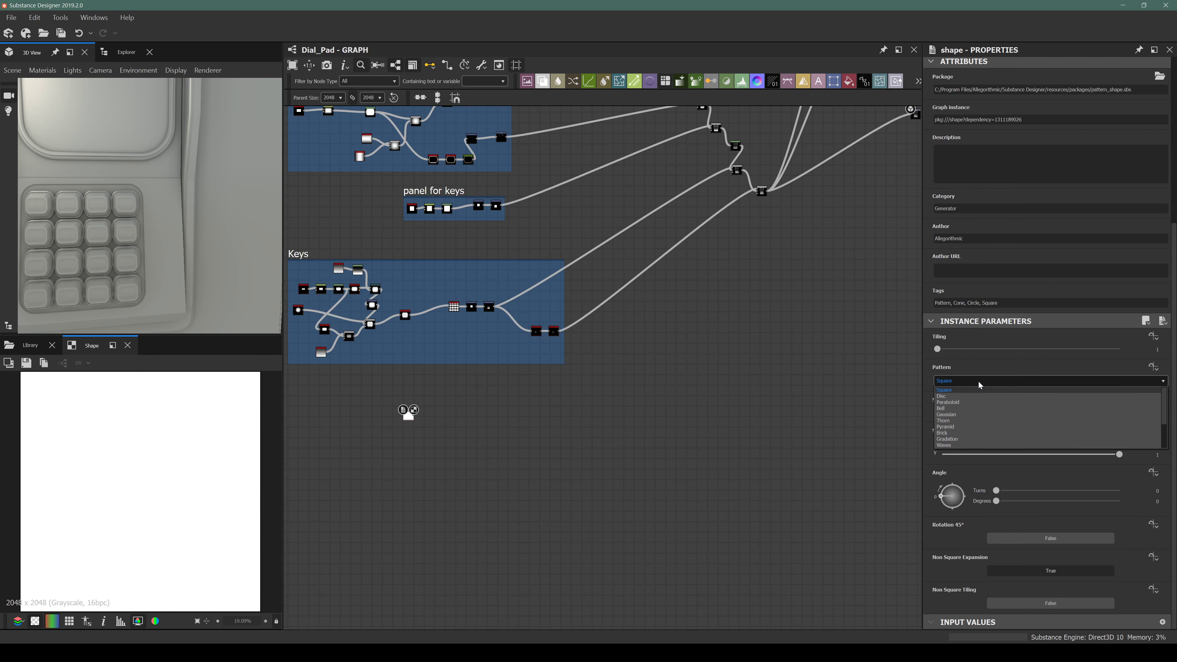
left_click(969, 446)
scroll(407, 403, "up", 6)
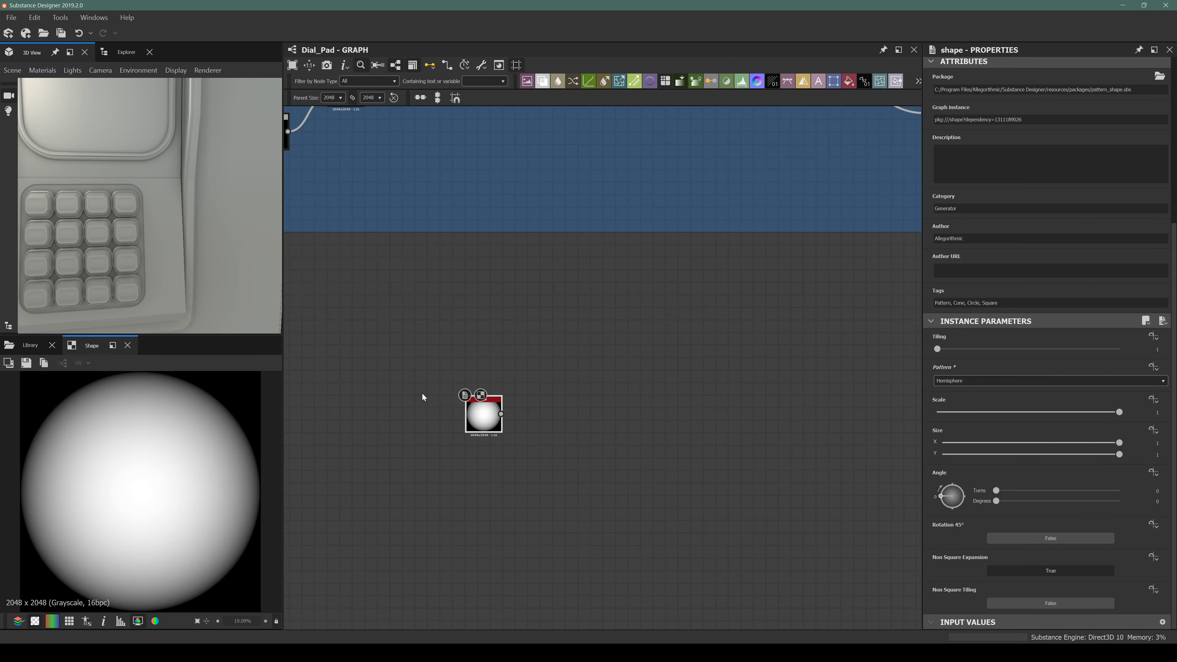
Set the hemisphere shape's scale to 0.45.
scroll(494, 413, "down", 5)
scroll(478, 427, "up", 4)
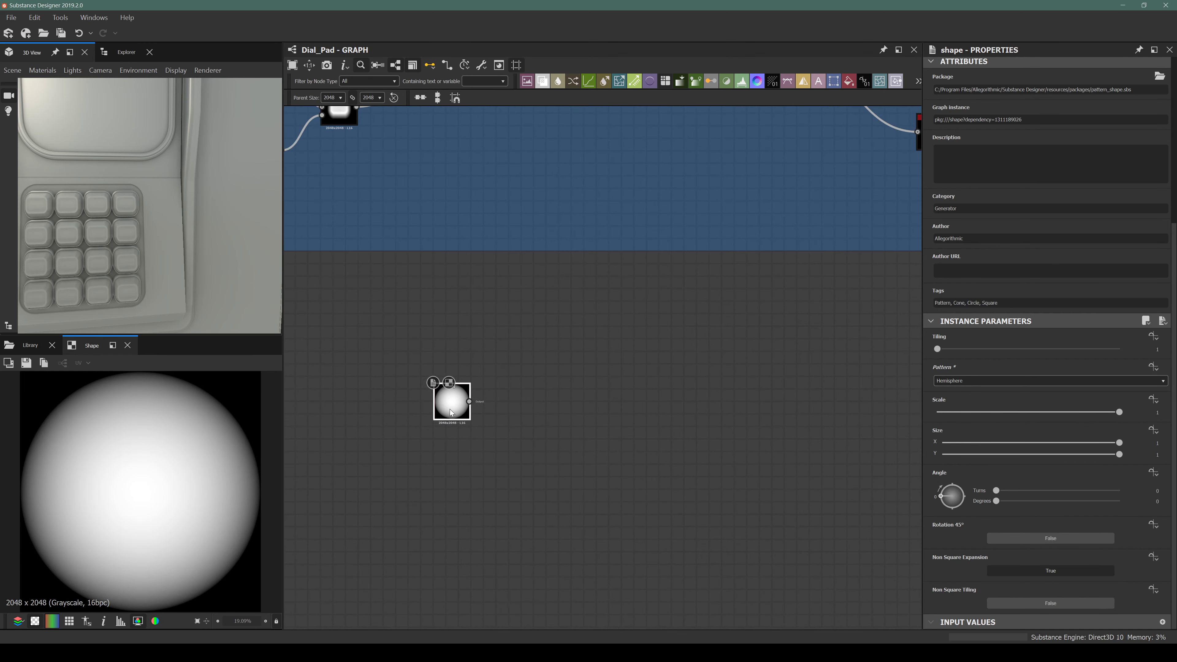
scroll(450, 410, "down", 4)
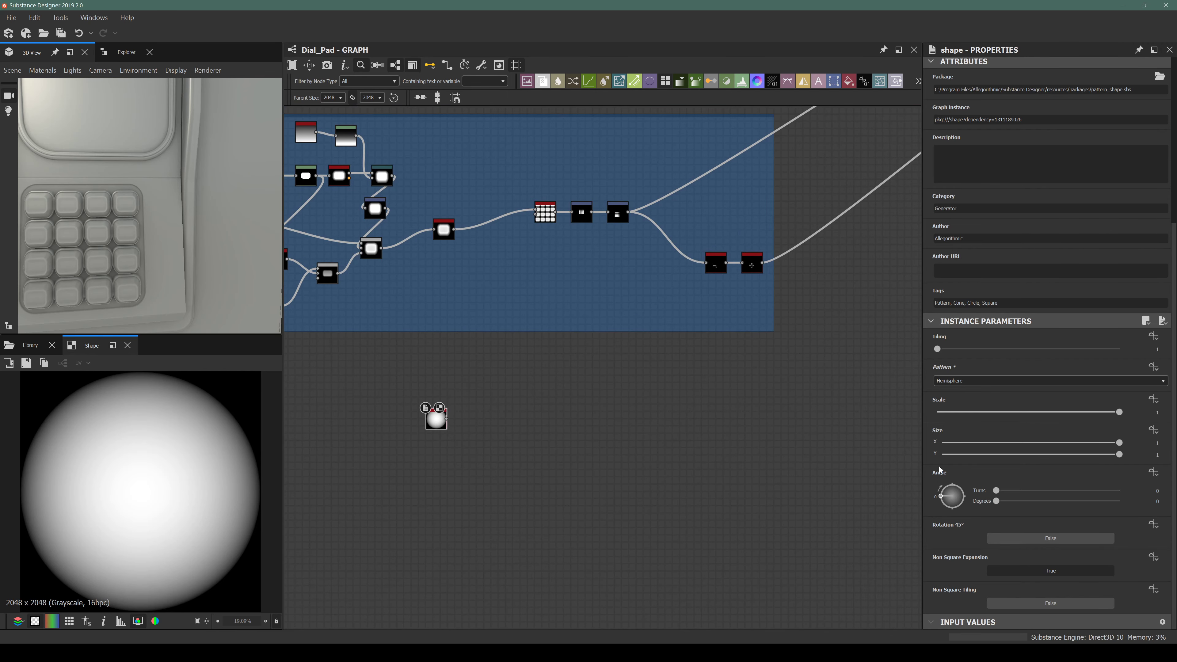
left_click_drag(1051, 412, 1019, 412)
middle_click_drag(512, 437, 495, 444)
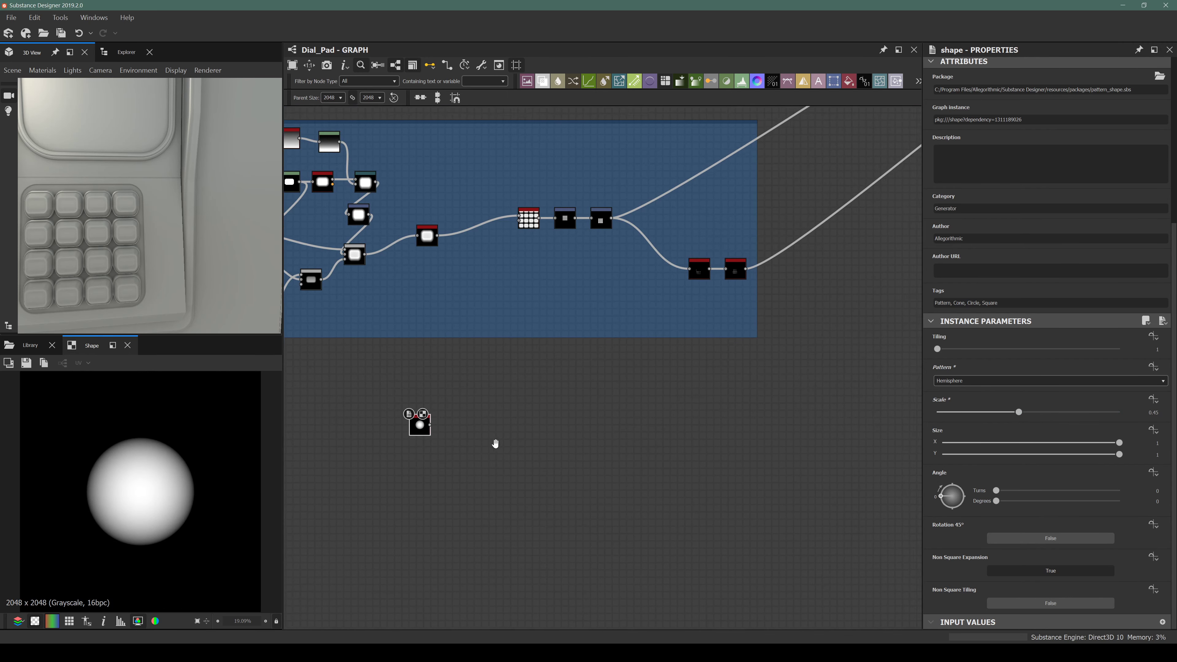
Add a Blend node after the last Blend of the height chain, slightly below it, with blending mode Max (Lighten).
scroll(477, 450, "down", 5)
scroll(456, 455, "up", 5)
left_click(664, 214)
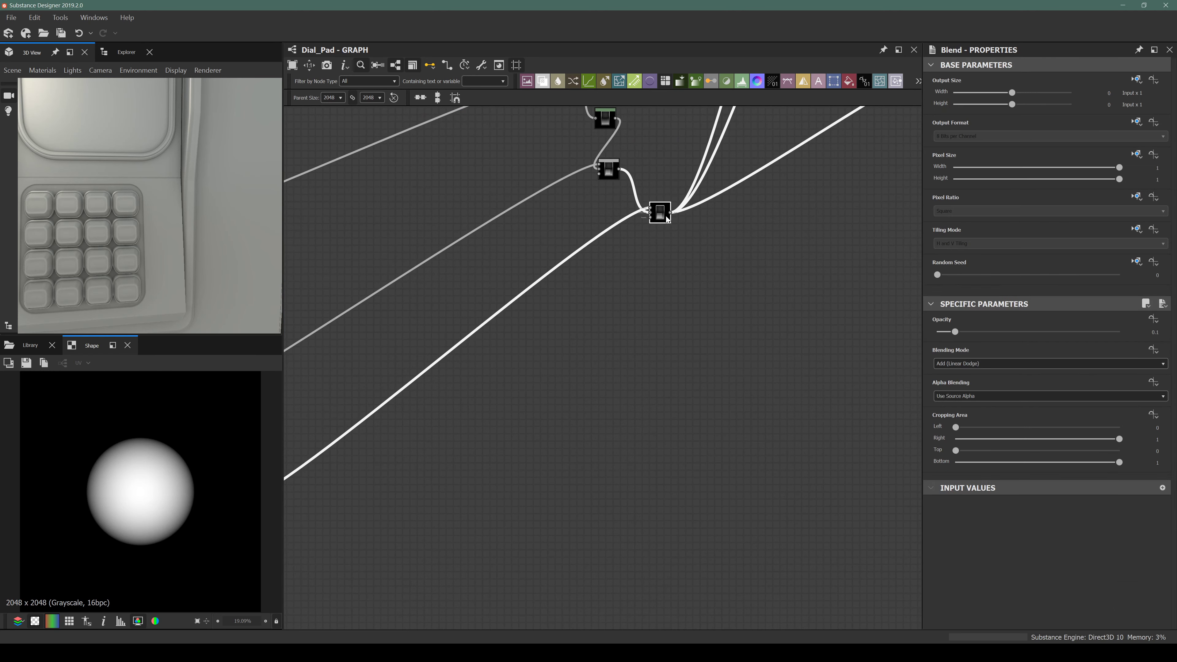
key("space")
type("blend")
key("Return")
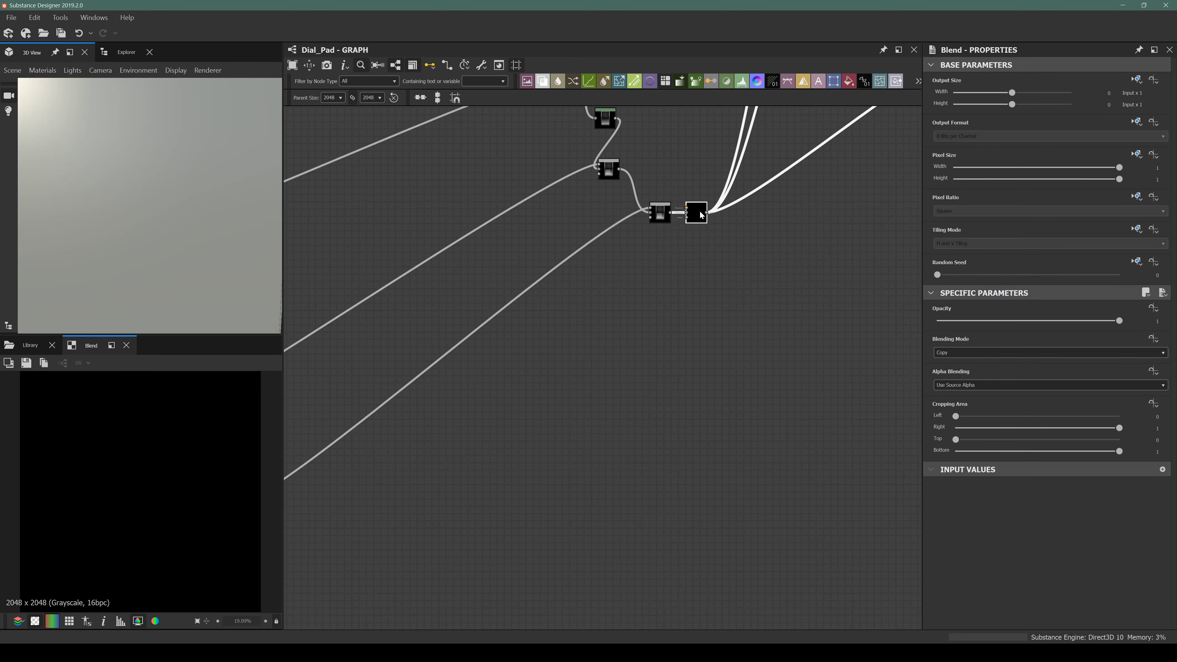
left_click_drag(701, 214, 723, 244)
left_click(961, 353)
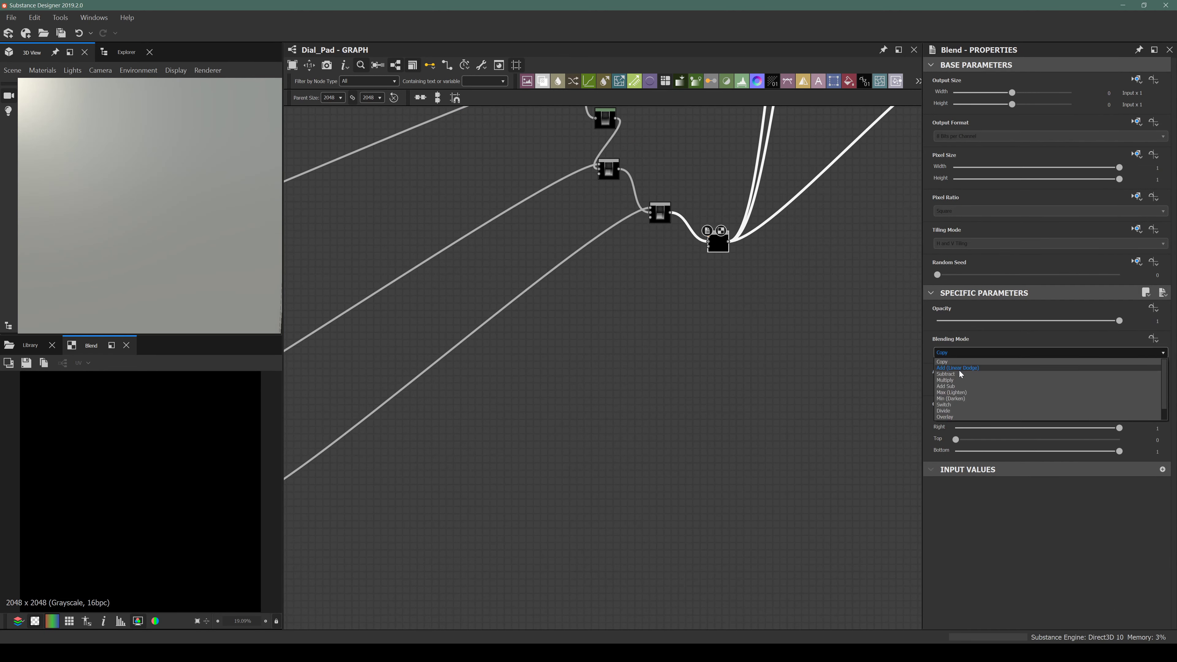
left_click(954, 393)
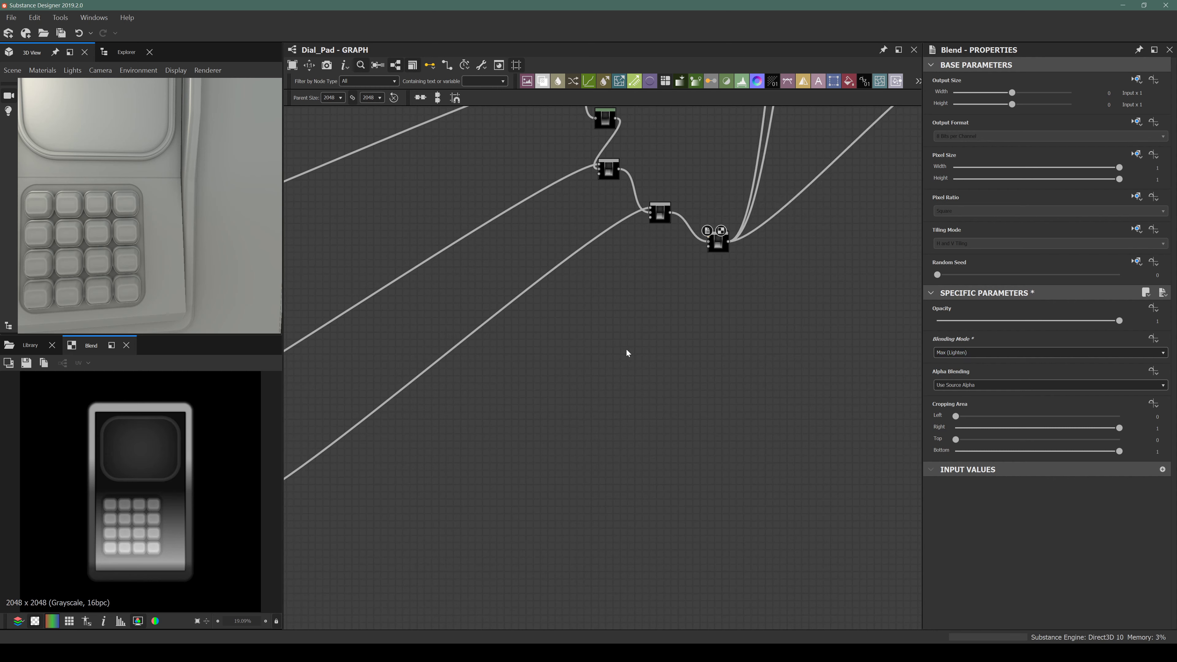
Add a Transformation 2D node after the hemisphere shape and connect it to the foreground of the new Max (Lighten) Blend.
scroll(628, 354, "down", 6)
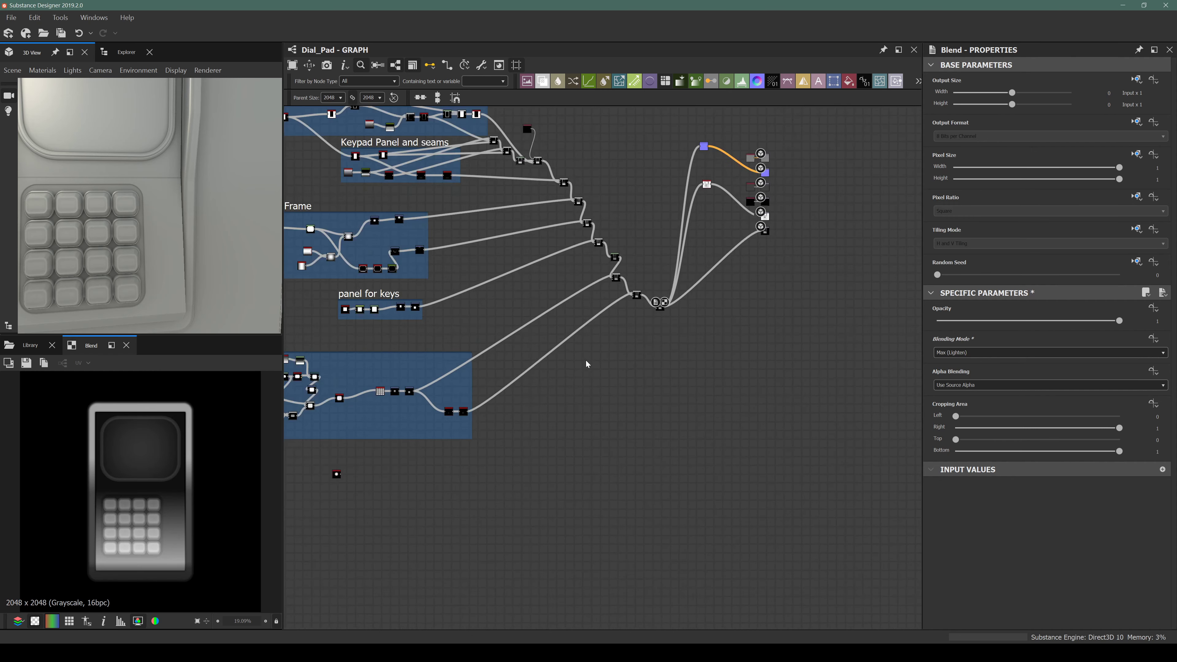
scroll(408, 447, "up", 8)
key("space")
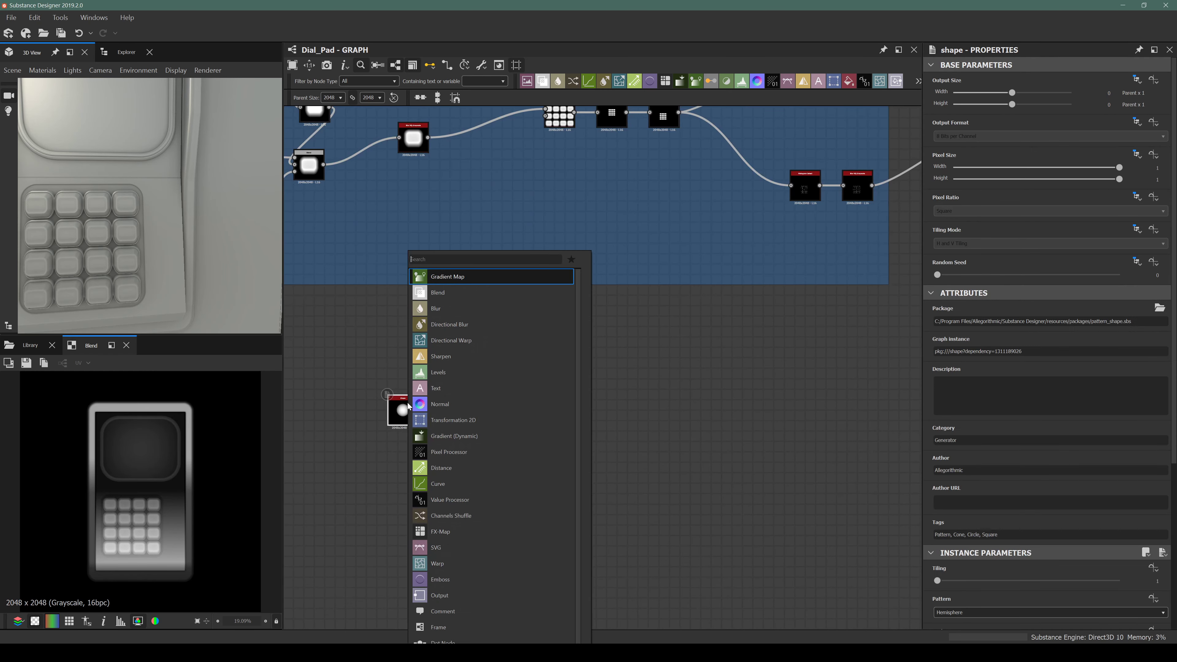
type("transf")
key("Return")
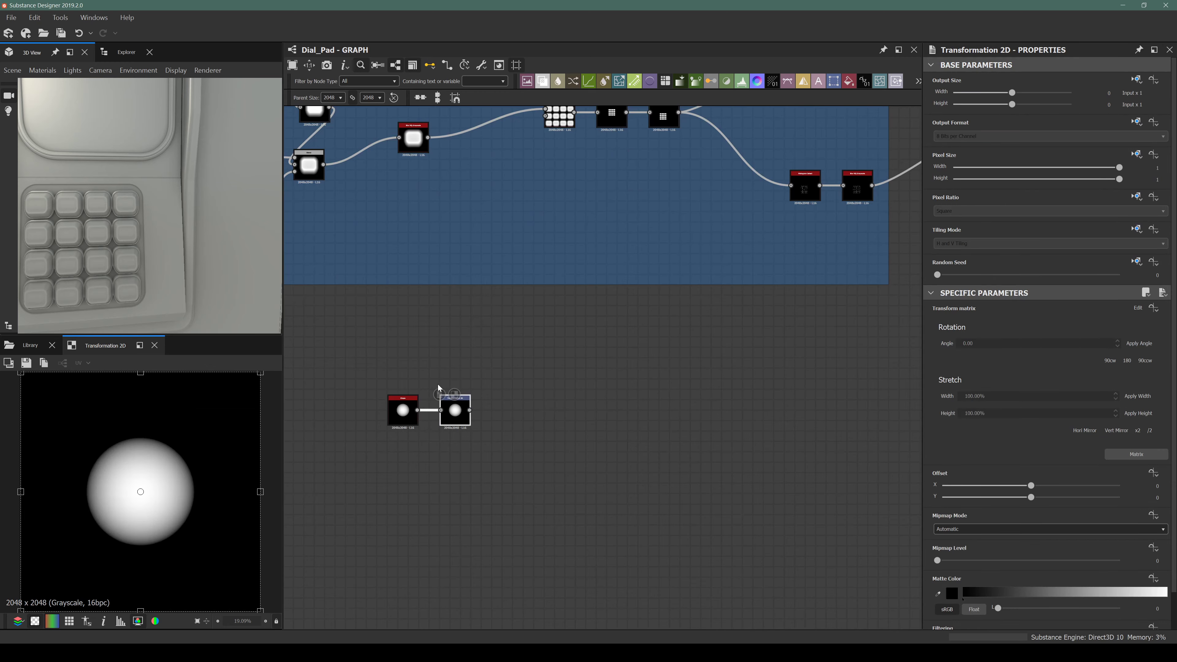
scroll(478, 431, "down", 5)
left_click_drag(469, 410, 757, 290)
scroll(672, 417, "up", 4)
scroll(793, 281, "up", 6)
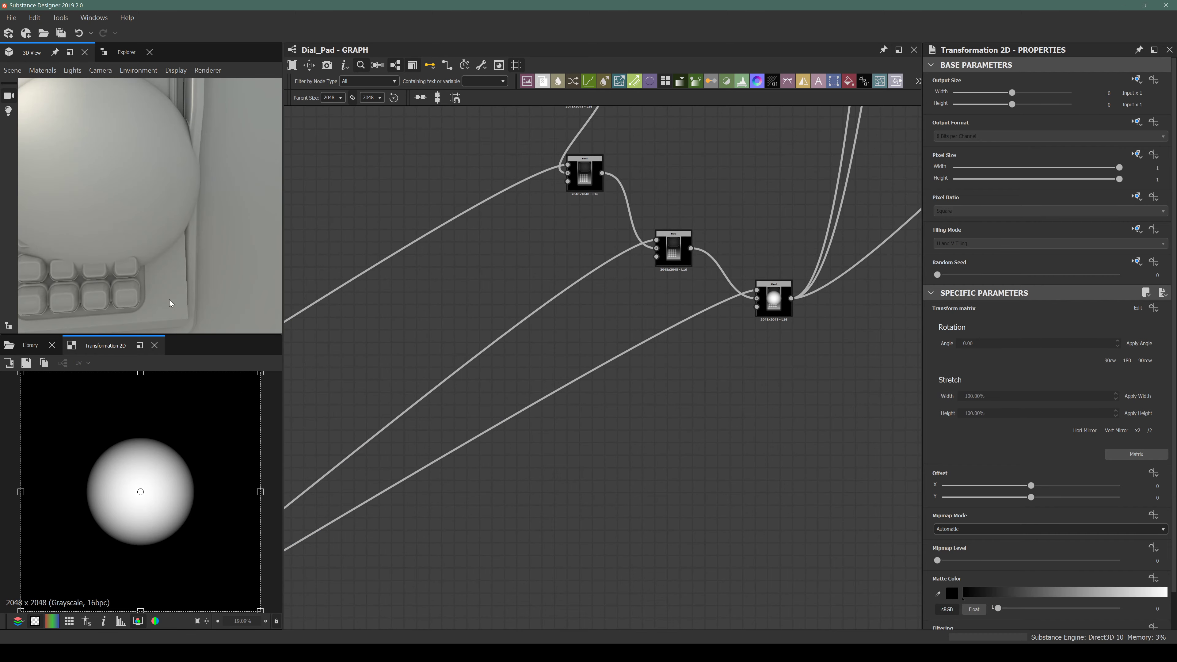
Insert a second Transformation 2D node between the first one and the Max (Lighten) Blend.
scroll(518, 444, "down", 5)
scroll(517, 445, "down", 3)
scroll(455, 452, "up", 10)
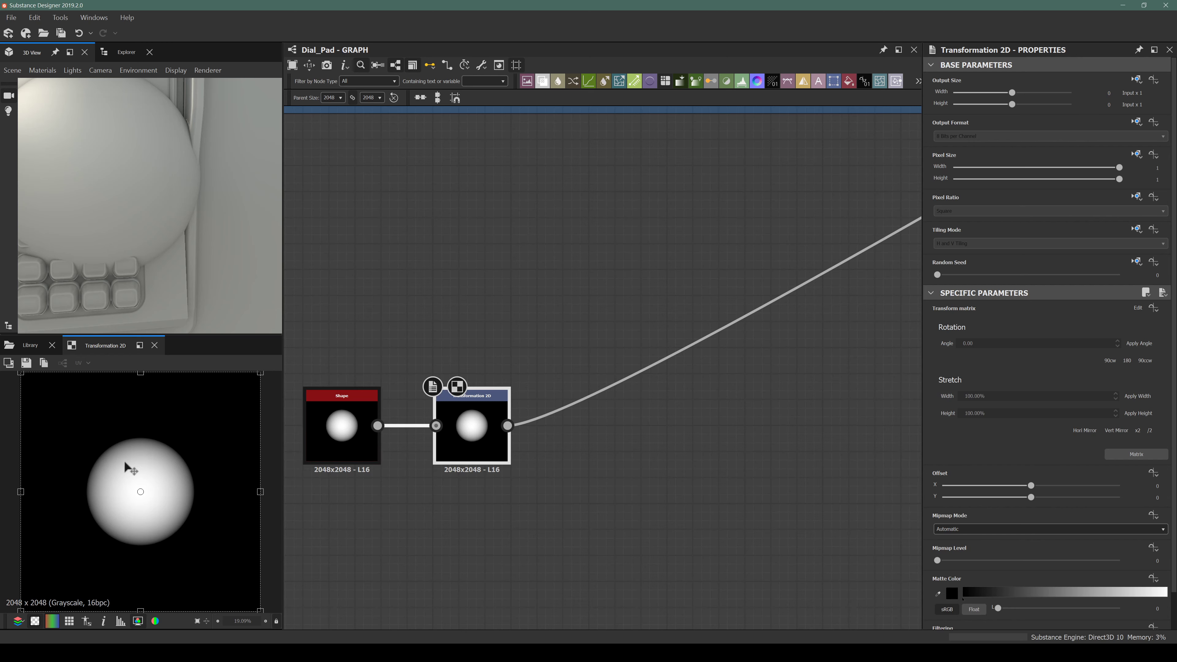
scroll(126, 468, "down", 3)
left_click(343, 440)
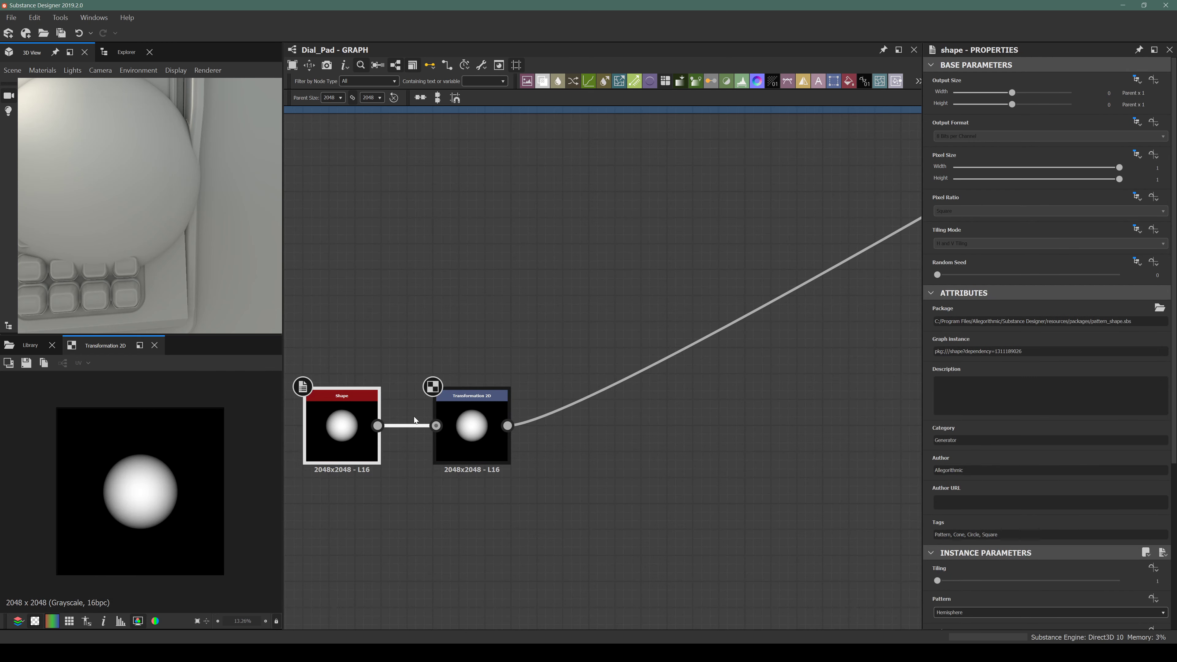
left_click(466, 450)
key("space")
type("trans")
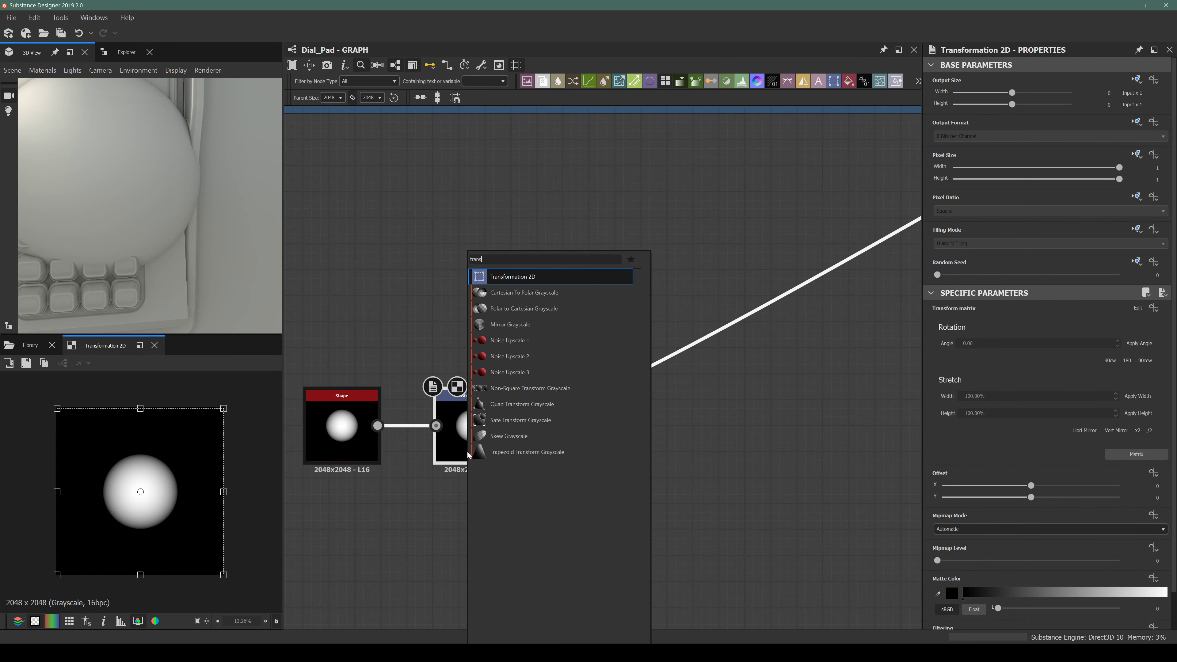
key("Return")
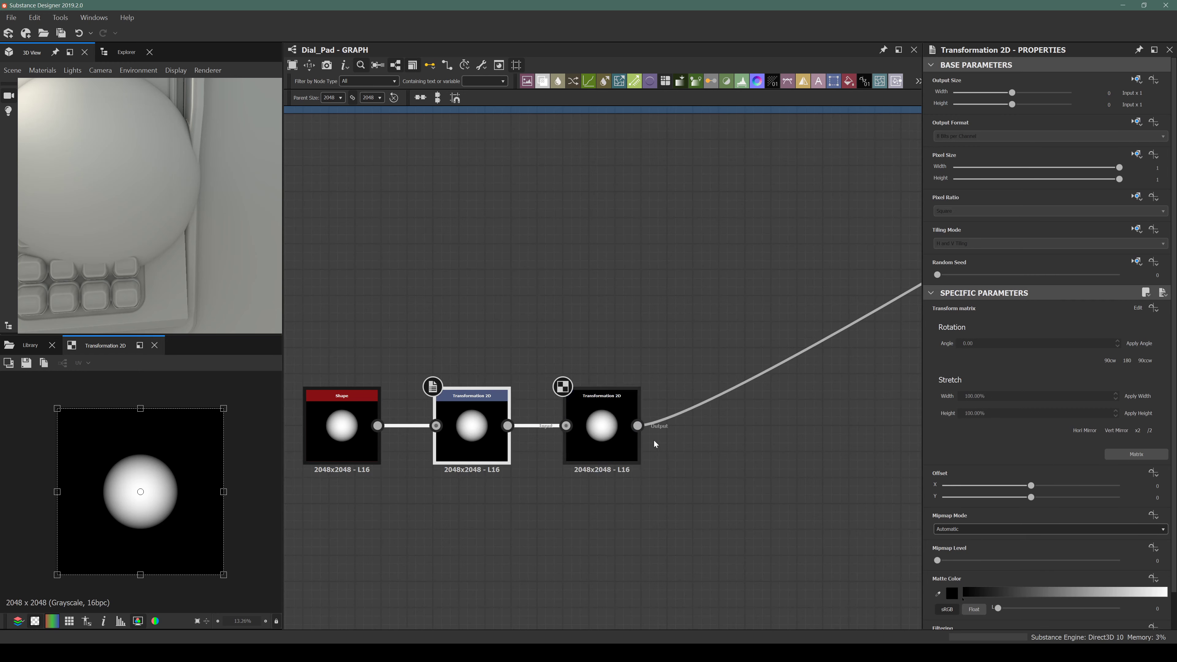
Halve the hemisphere's size repeatedly in the first Transformation 2D node until it is a small dot.
left_click(1149, 430)
left_click(1150, 431)
left_click(1150, 431)
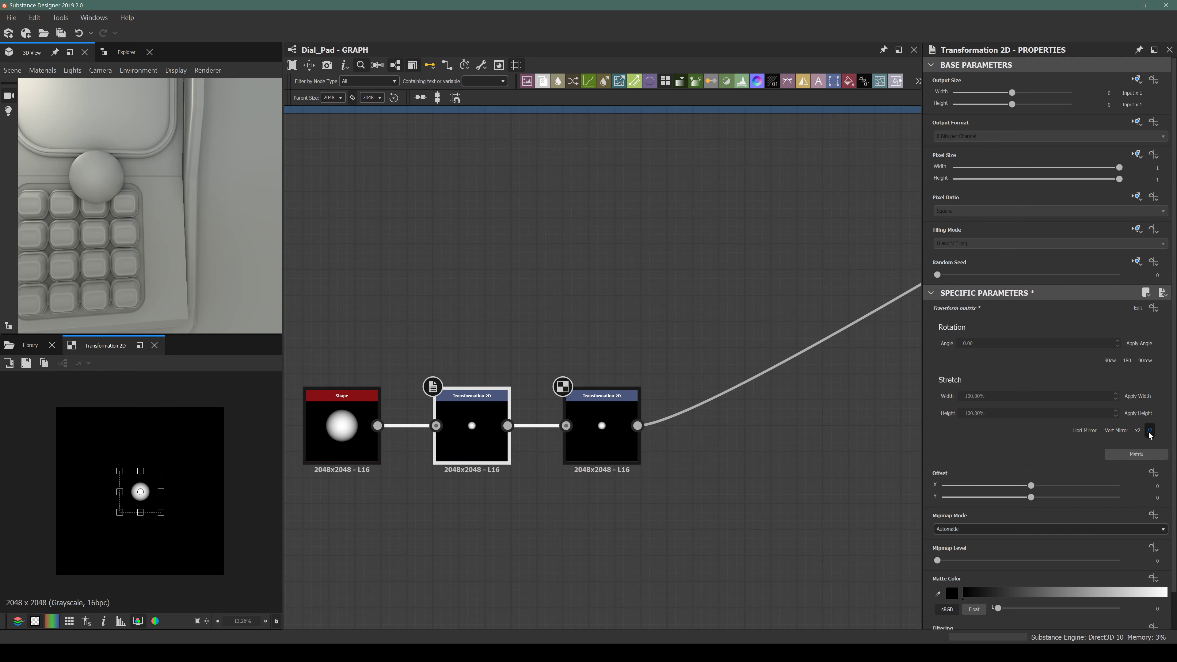
left_click(1149, 431)
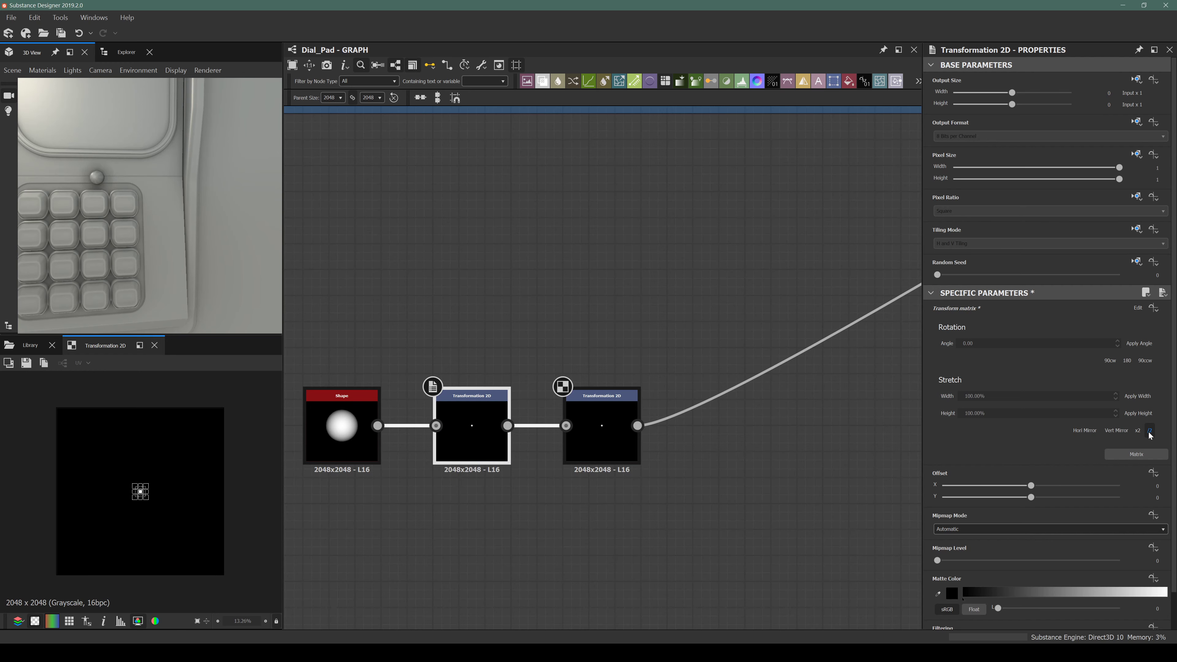
Offset the dot with the second Transformation 2D to about X -0.14, Y -0.04, beside the keypad's upper corner.
left_click(606, 426)
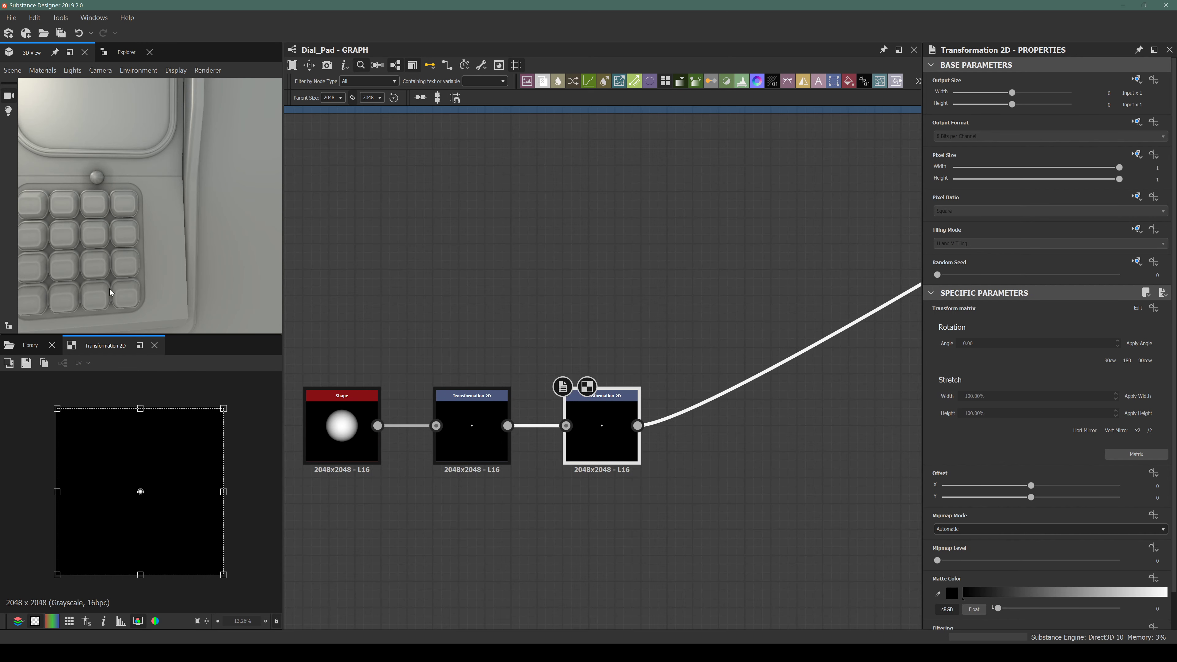
left_click_drag(157, 460, 172, 469)
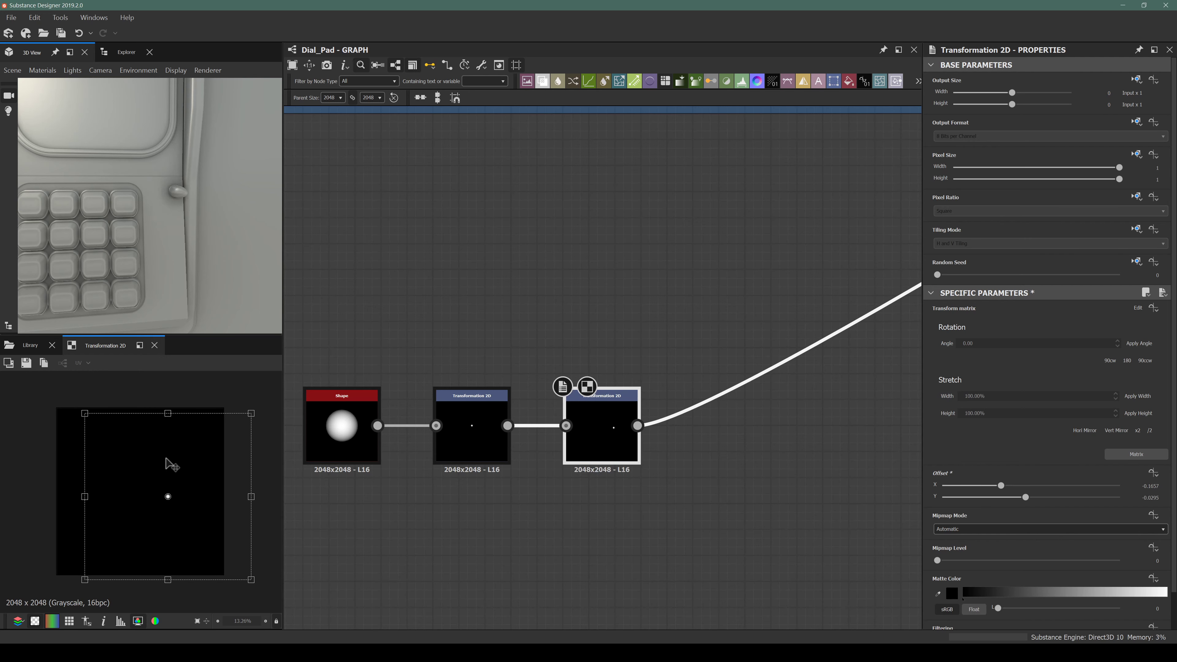
scroll(158, 249, "up", 3)
mouse_move(158, 249)
left_mouse_down()
mouse_move(121, 261)
mouse_move(153, 246)
left_mouse_up()
left_click_drag(173, 468, 170, 469)
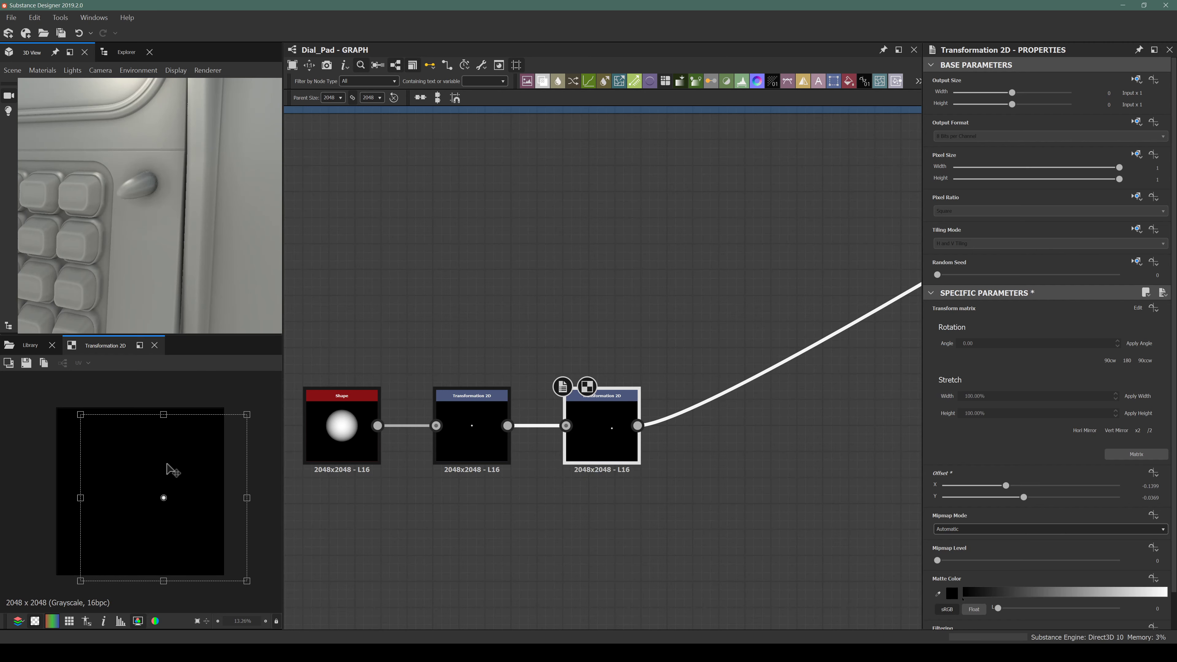
Display the Max (Lighten) Blend's output in the 2D view to examine the dot's placement on the dial pad.
scroll(550, 342, "down", 7)
middle_click_drag(679, 312, 502, 429)
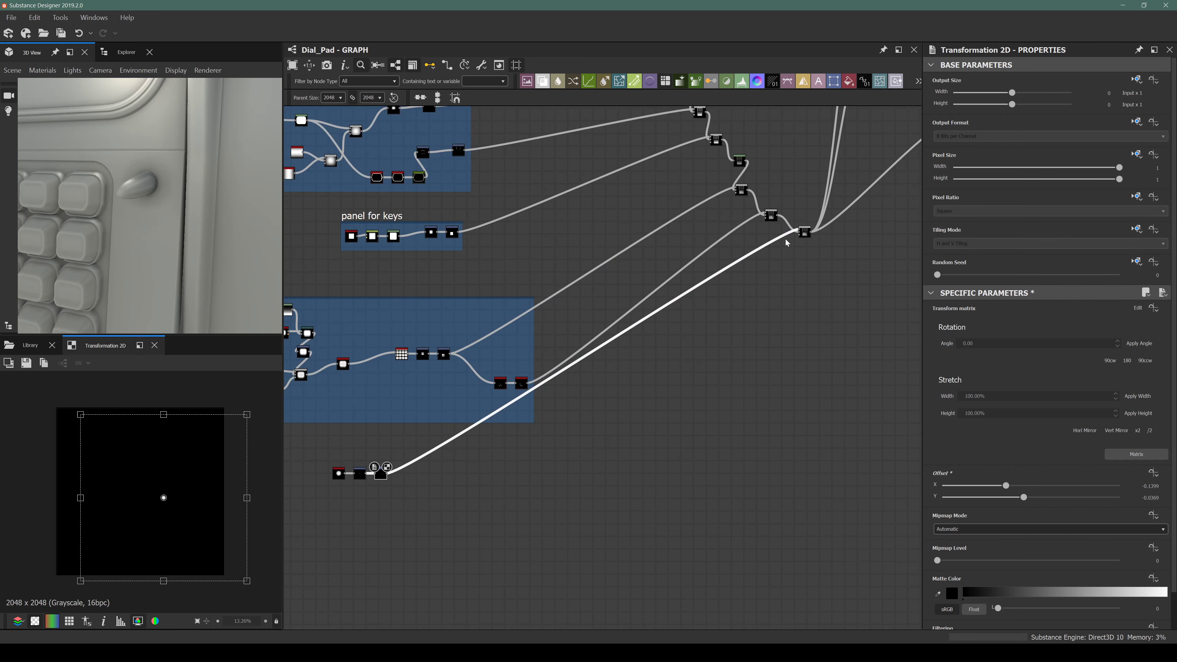
scroll(788, 237, "up", 5)
scroll(790, 259, "up", 3)
double_click(839, 274)
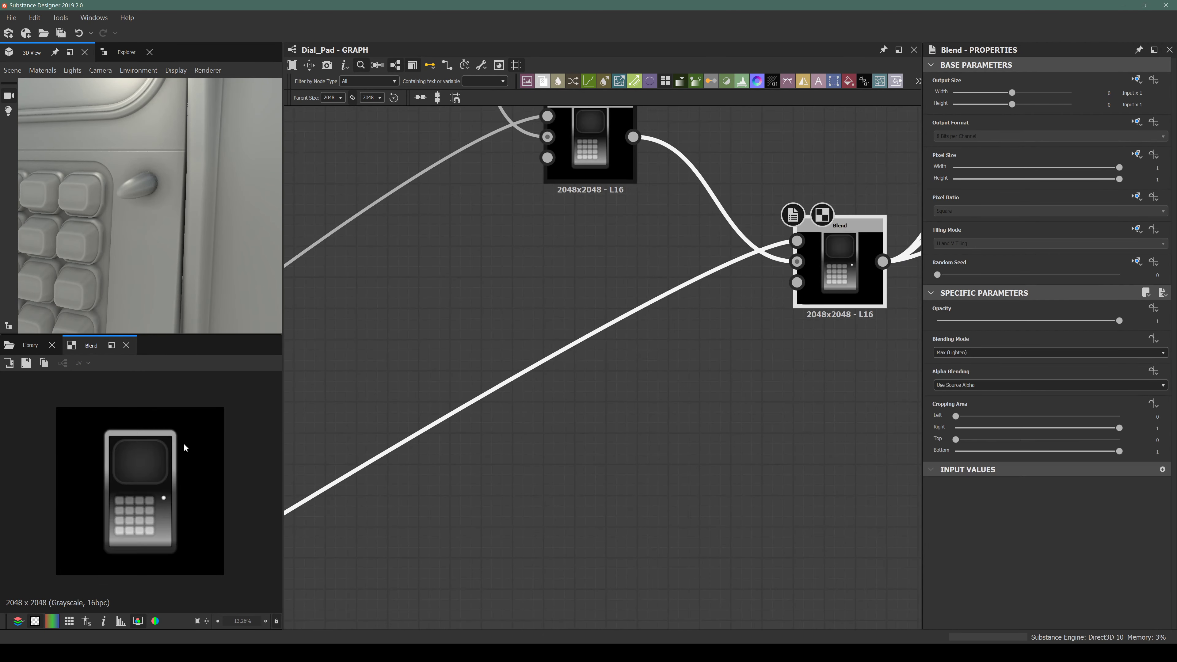
Shift the dot slightly with the second Transformation 2D's offset to about X -0.14, Y -0.06, keeping it beside the keypad.
scroll(123, 516, "up", 5)
scroll(727, 344, "down", 5)
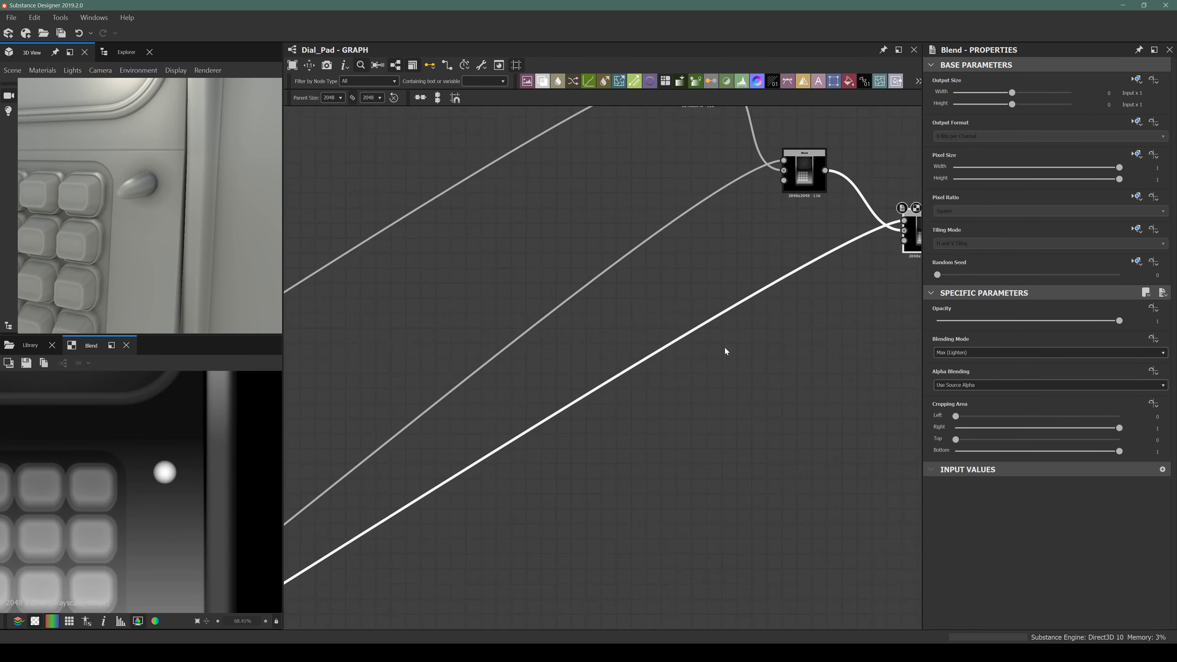
scroll(499, 452, "up", 6)
scroll(512, 410, "up", 5)
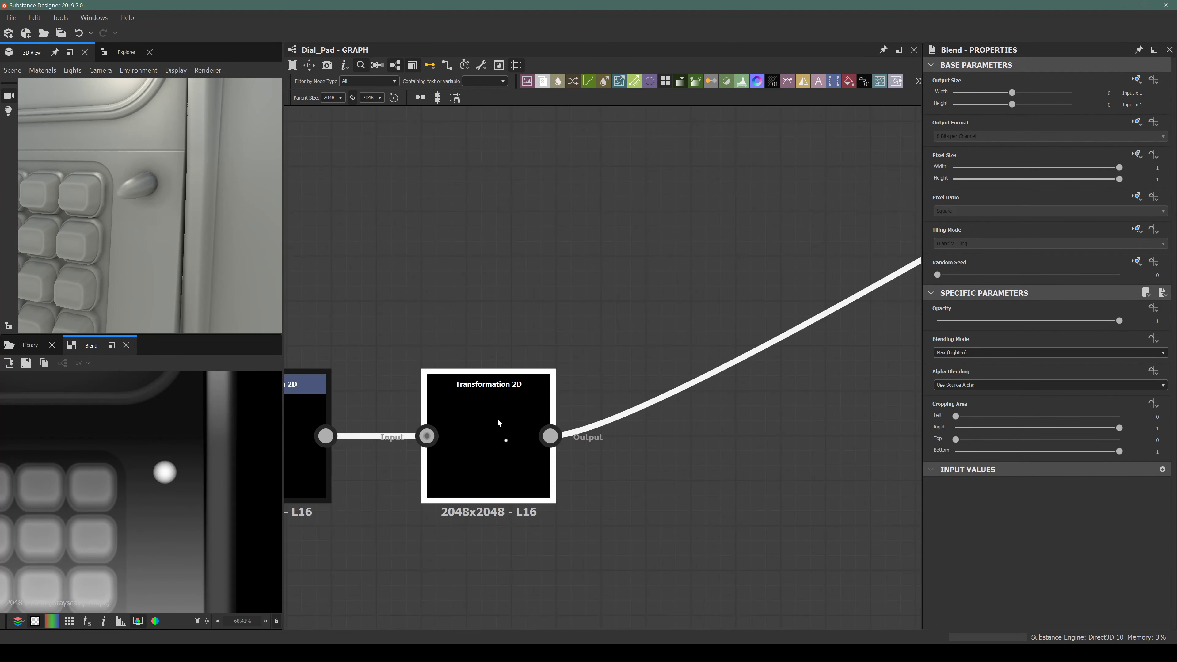
double_click(512, 411)
scroll(135, 519, "down", 3)
left_click_drag(130, 514, 134, 517)
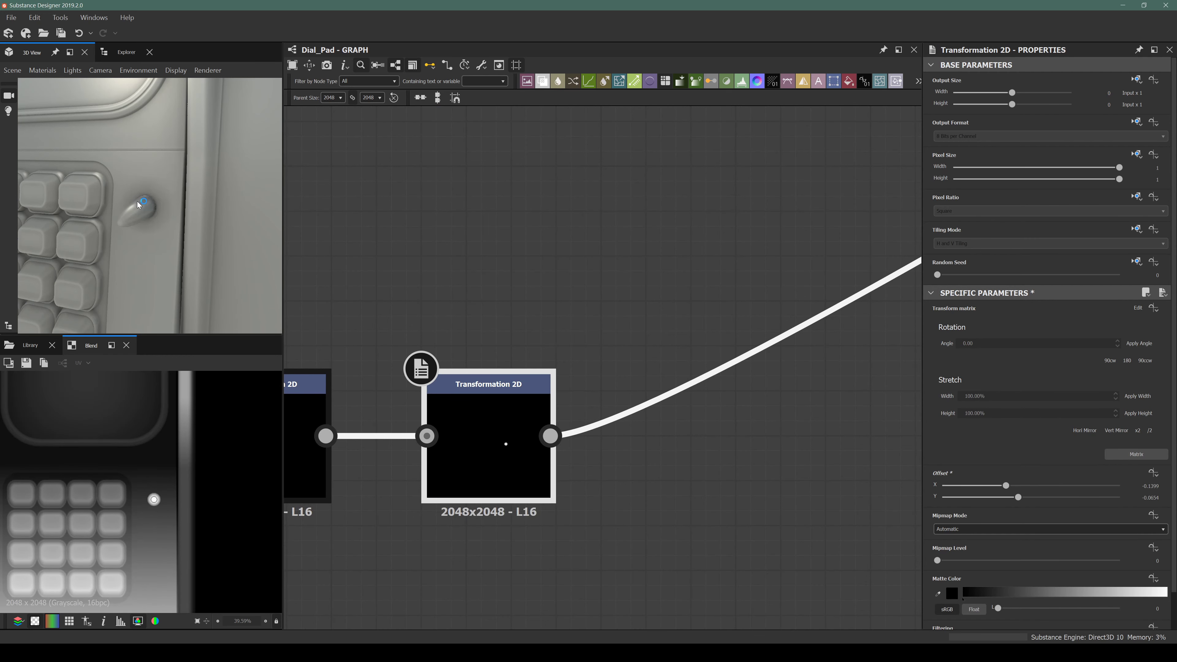
Examine the raised dot beside the keypad from an angle in 3D and look over the nodes that build it.
scroll(141, 221, "down", 3)
left_click_drag(142, 221, 80, 221)
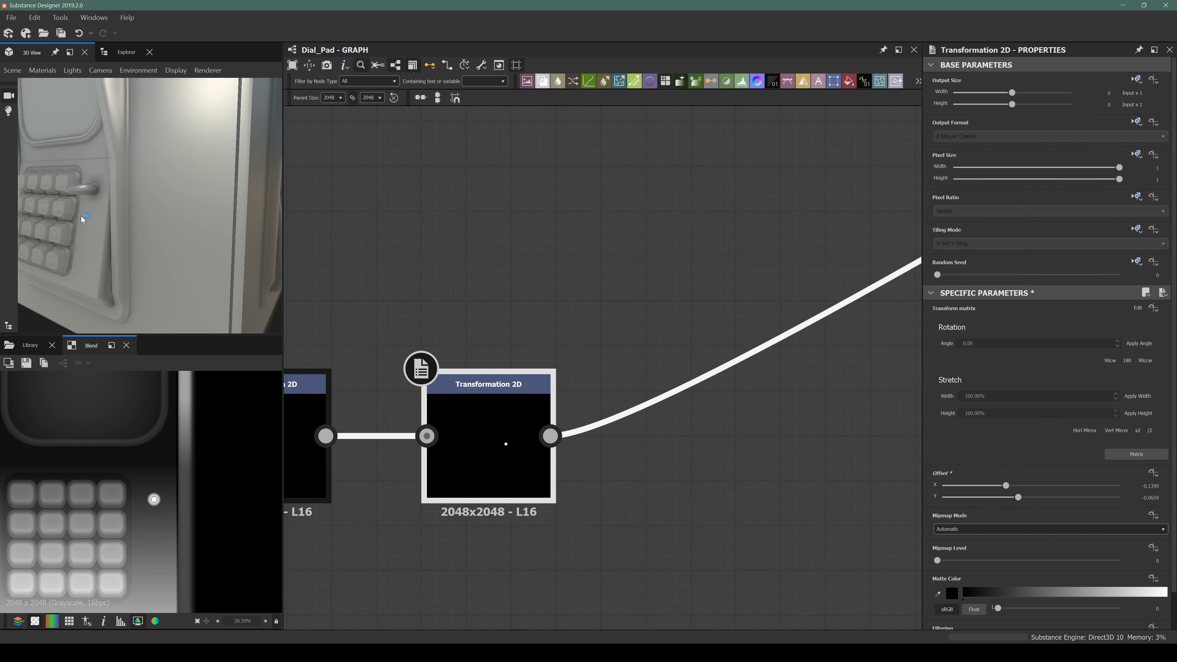
middle_click_drag(79, 221, 146, 184)
scroll(156, 188, "up", 4)
scroll(154, 179, "down", 2)
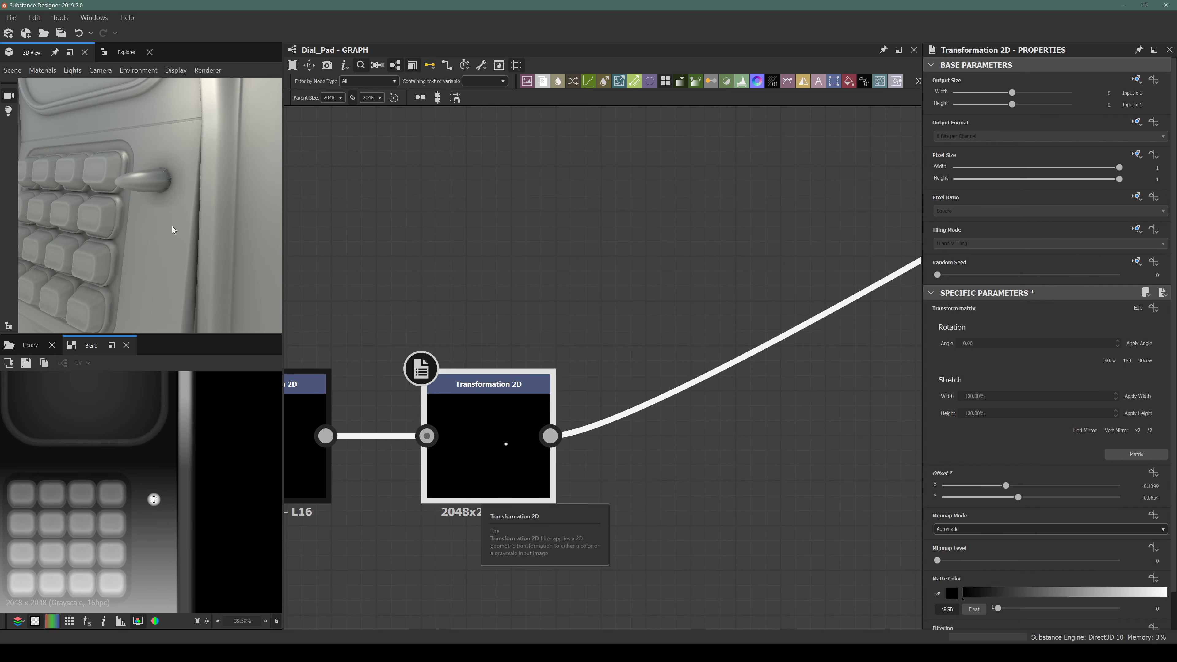
scroll(637, 400, "down", 6)
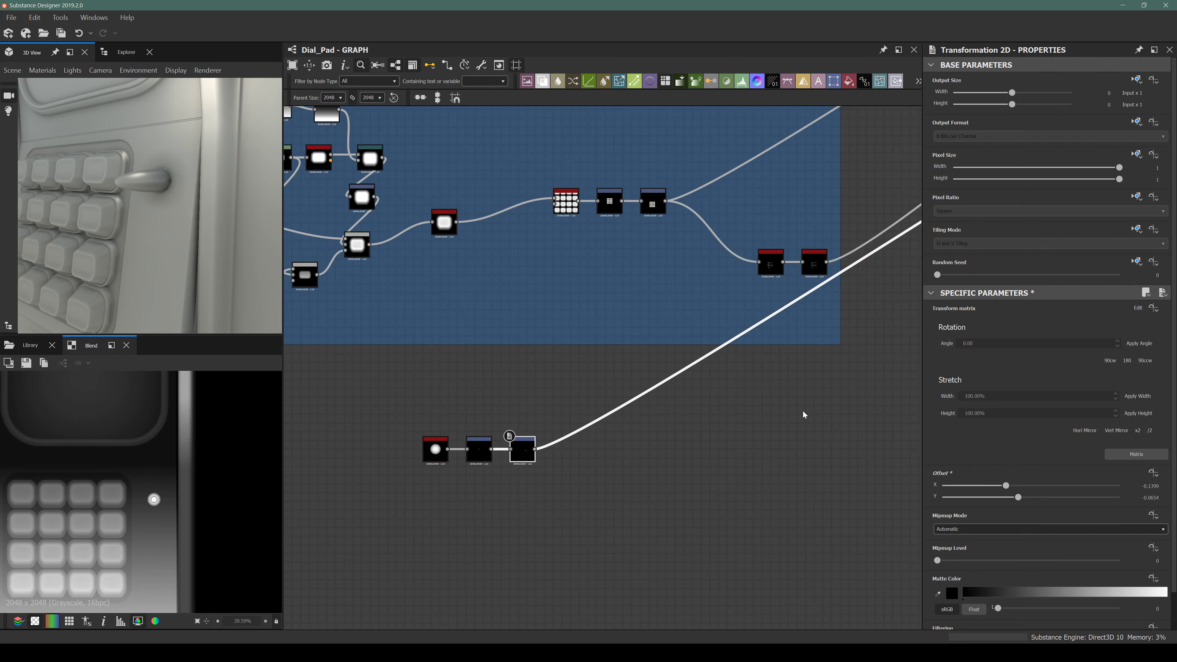
middle_click_drag(460, 428, 617, 394)
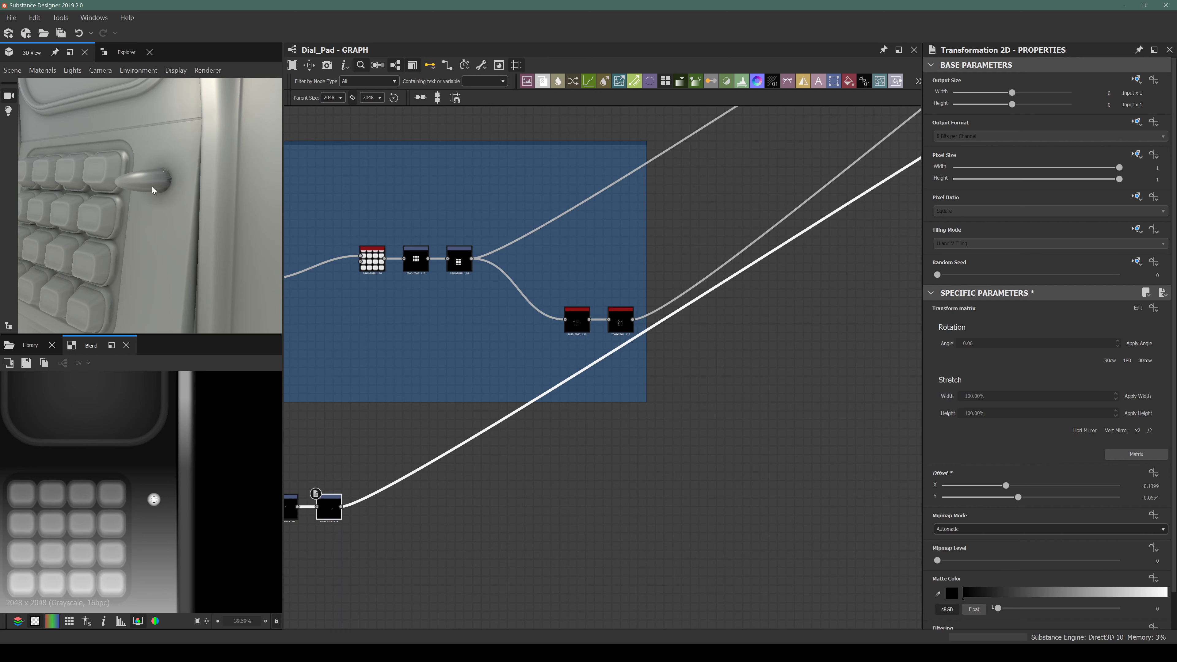
scroll(469, 374, "down", 3)
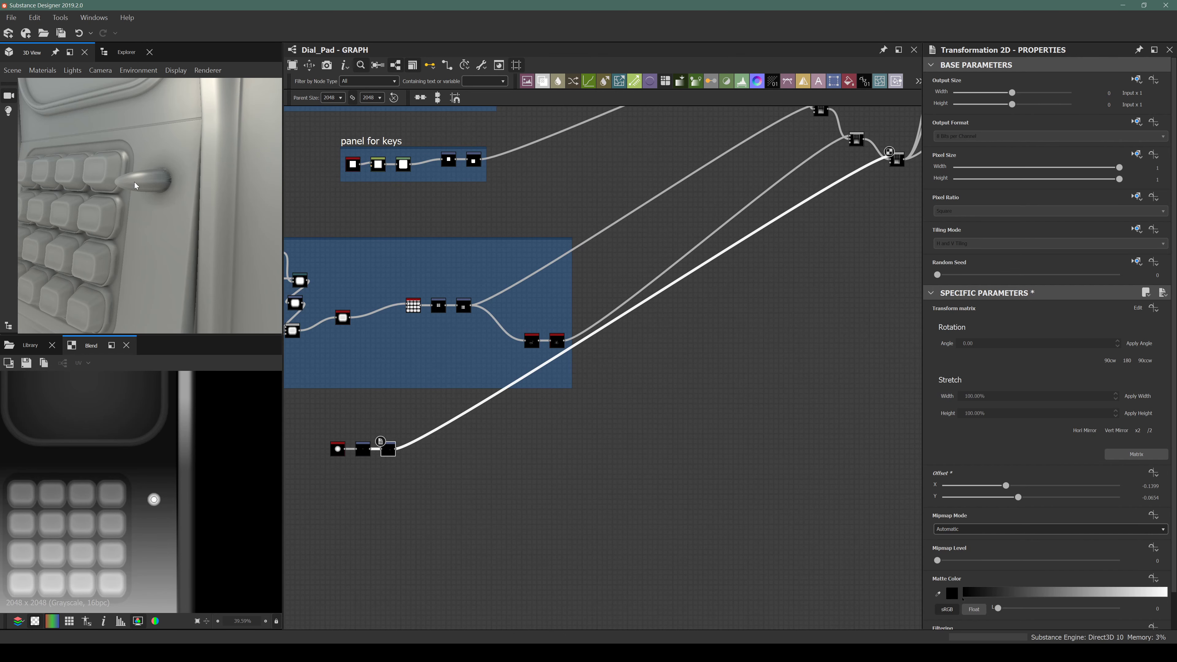
scroll(375, 424, "up", 6)
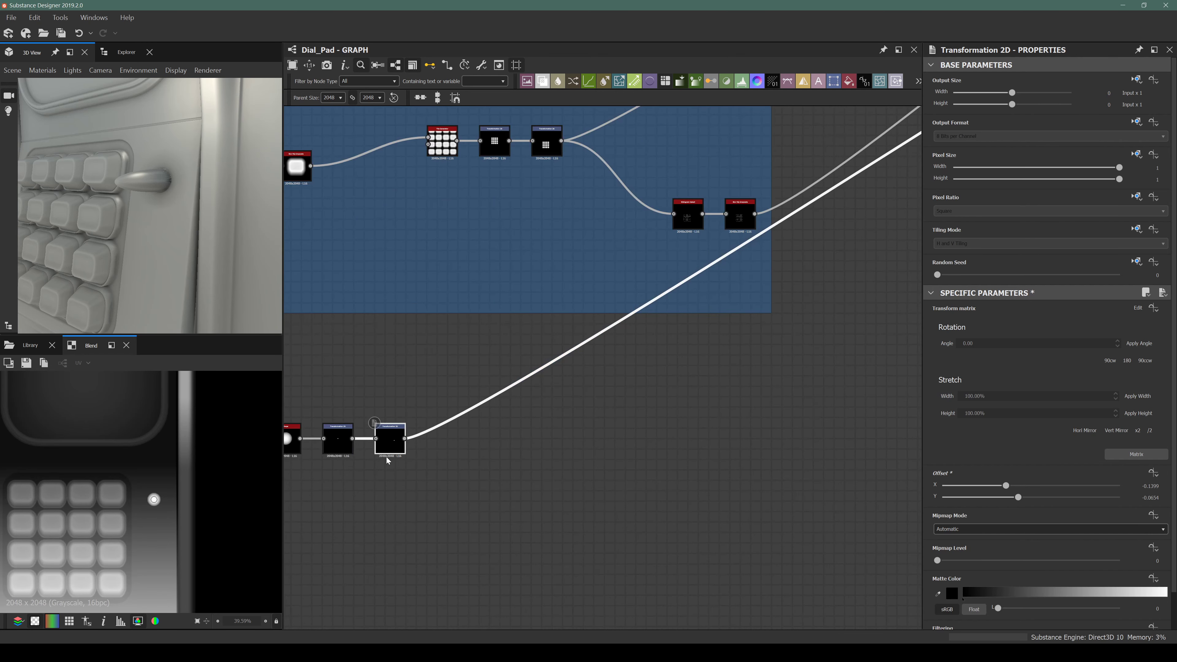
scroll(399, 403, "up", 1)
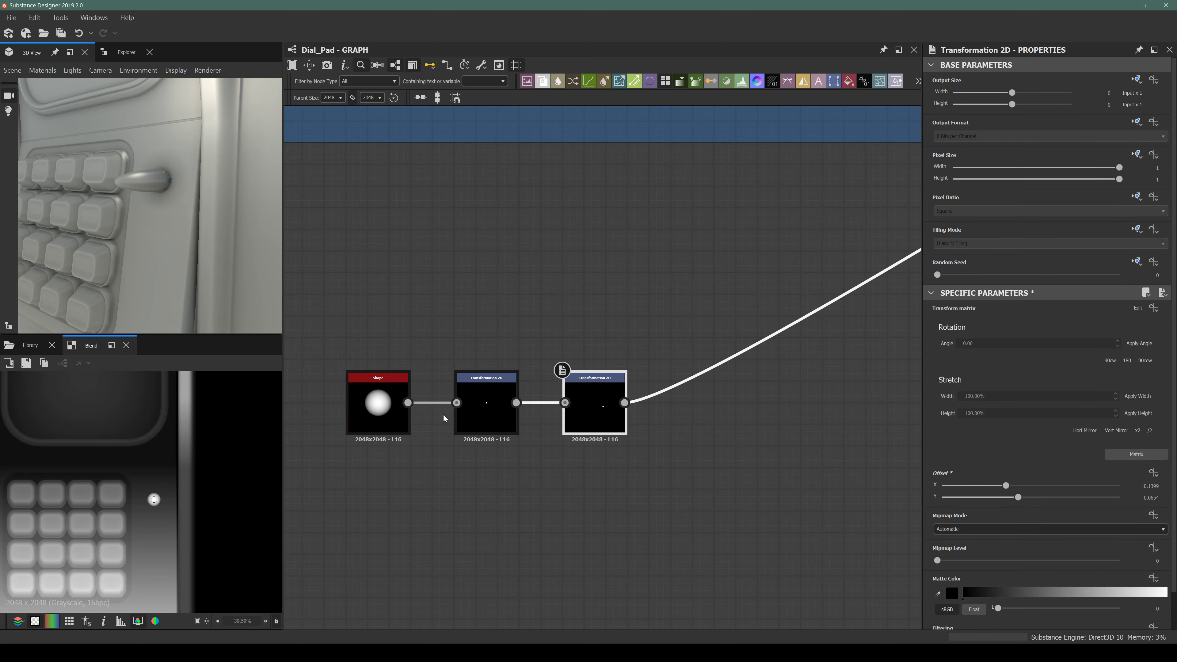
Add an Edge Detect node below the hemisphere chain and feed it from the Shape node's output.
left_click(586, 488)
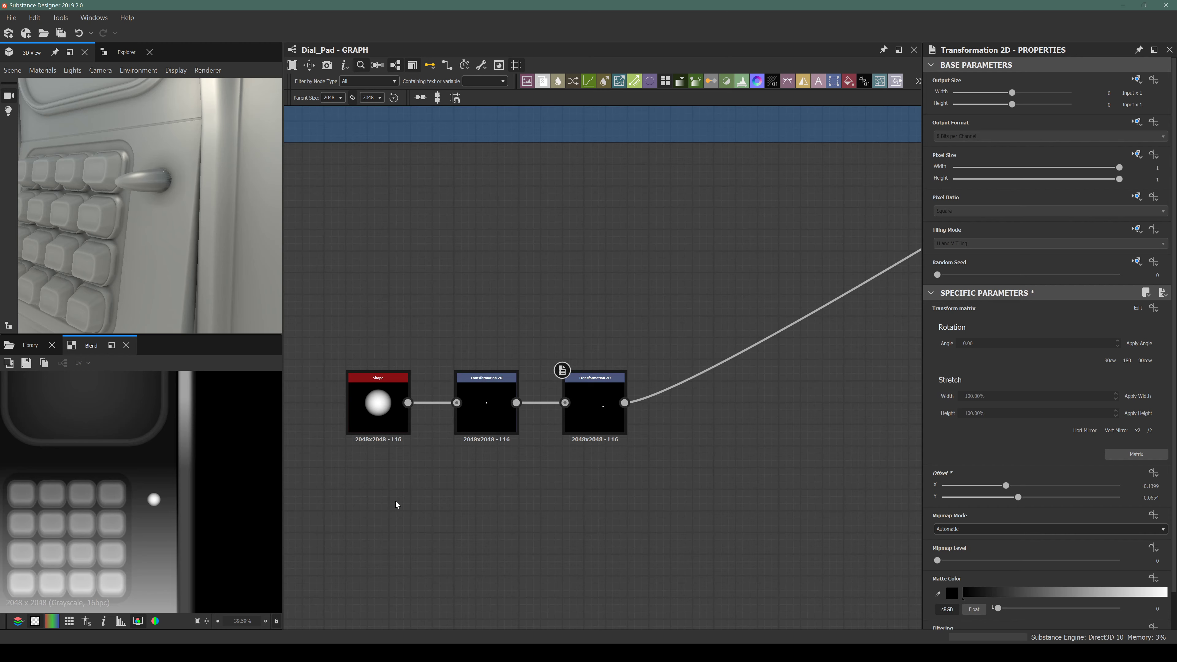
key("space")
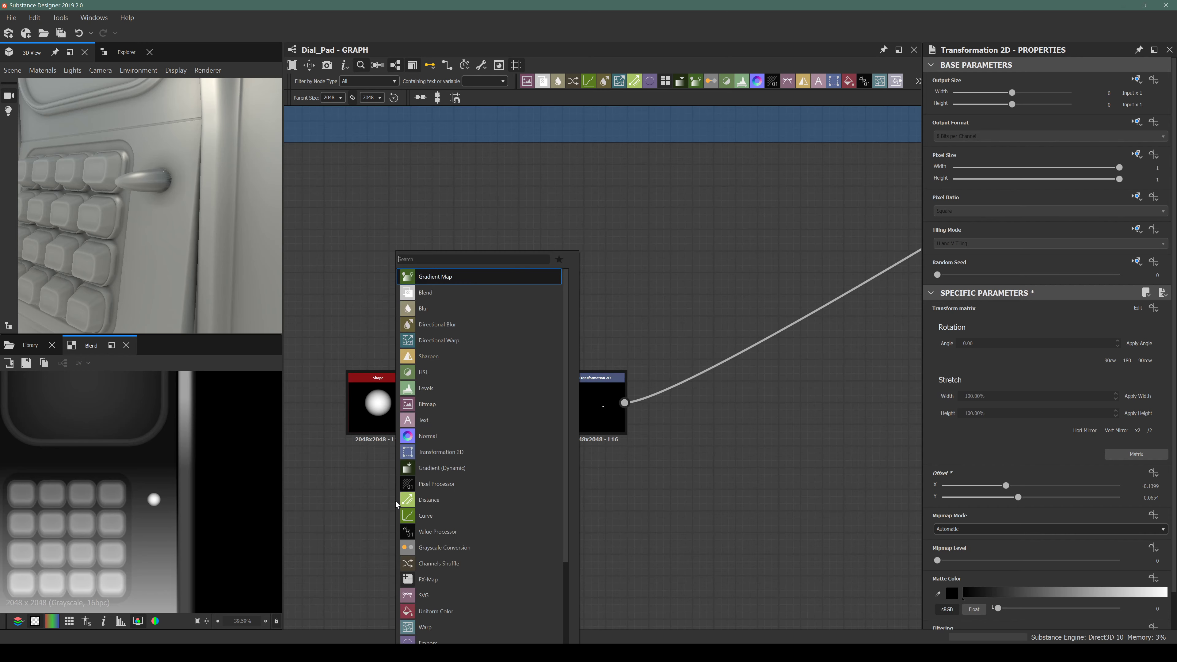
type("edge")
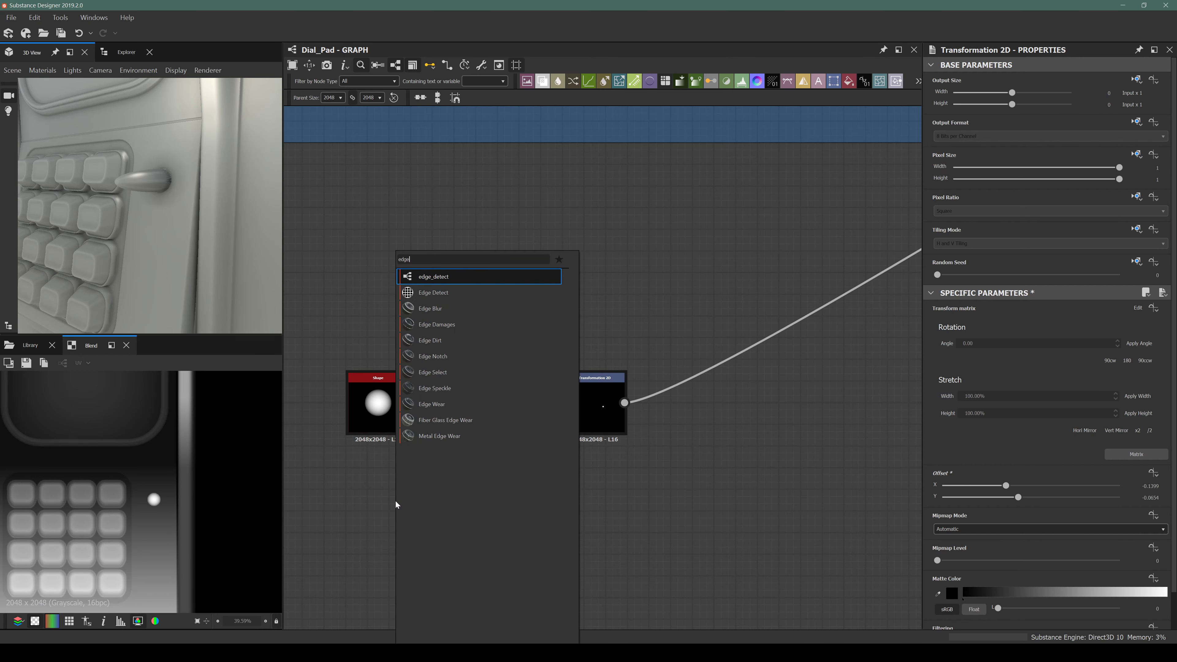
key("Return")
left_click_drag(400, 500, 574, 491)
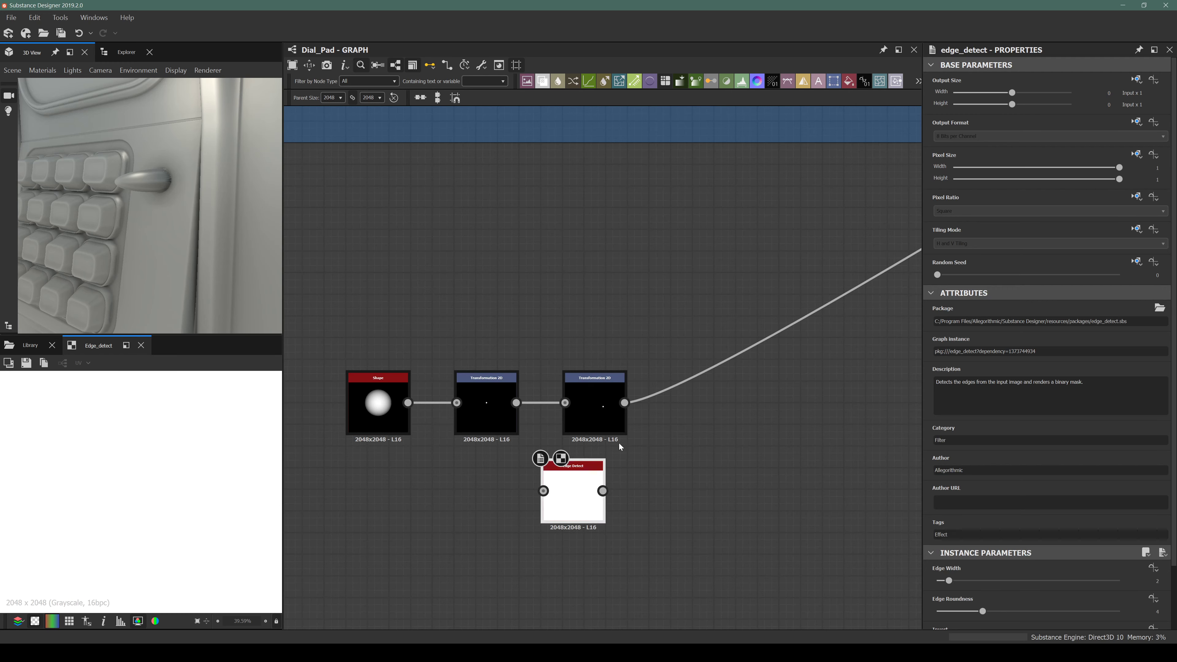
left_click_drag(625, 402, 704, 488)
left_click_drag(408, 403, 516, 559)
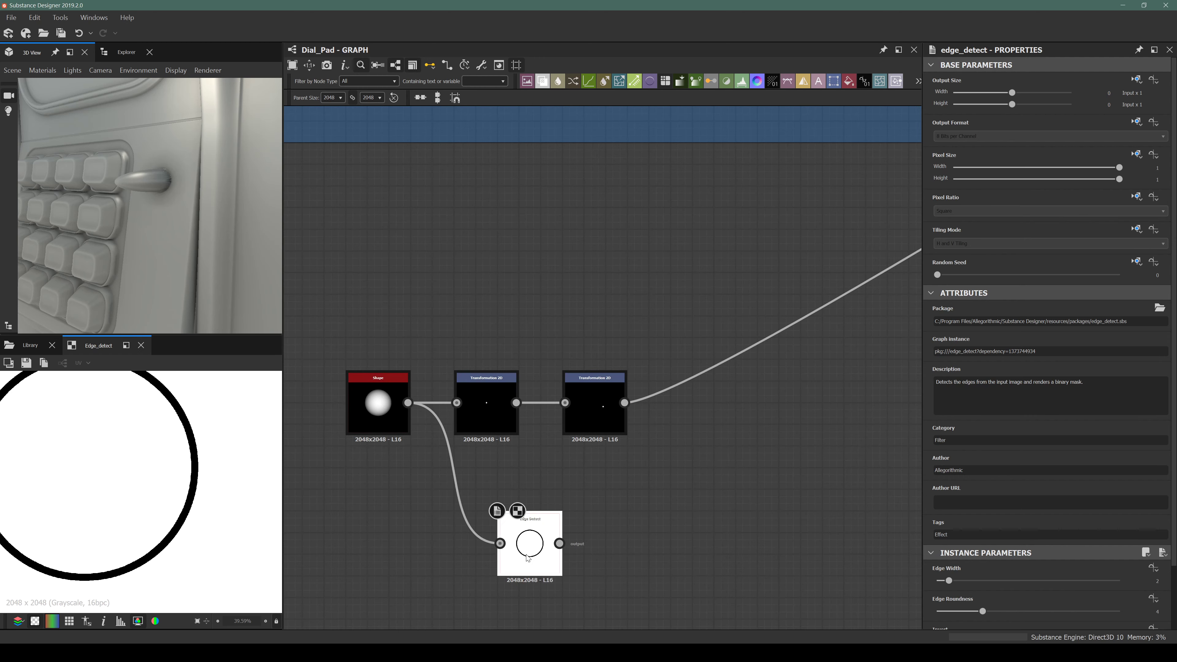
Set the Edge Detect's Invert to True and move both Transformation 2D nodes farther away from the Shape node.
scroll(970, 589, "down", 2)
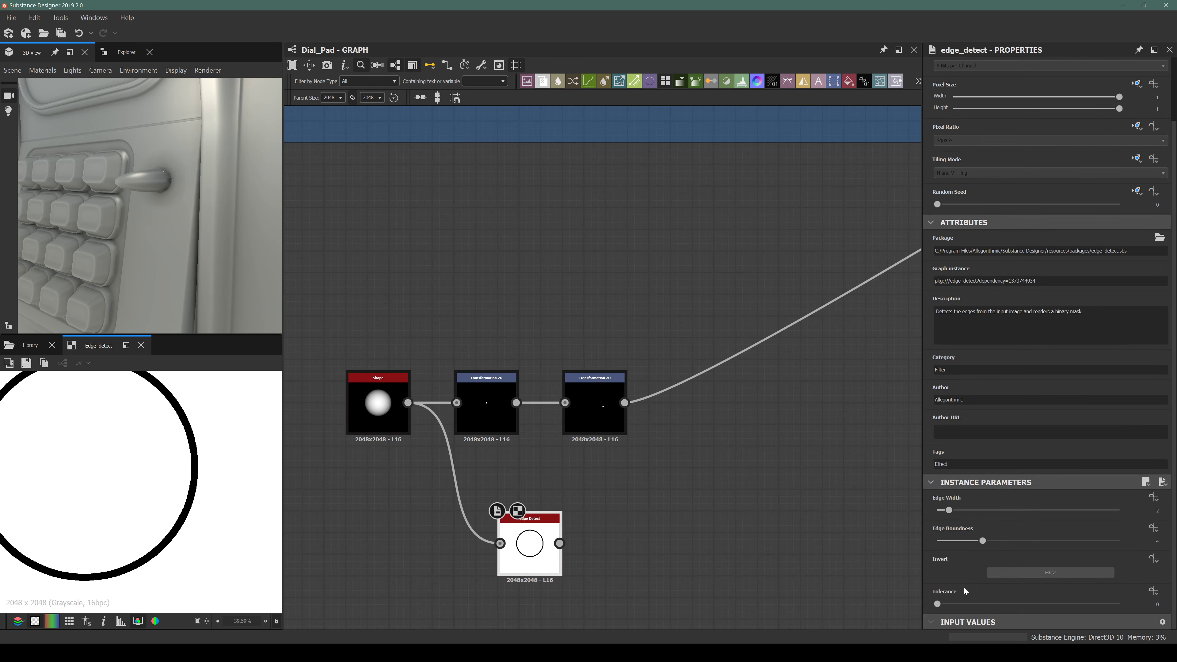
left_click(1005, 575)
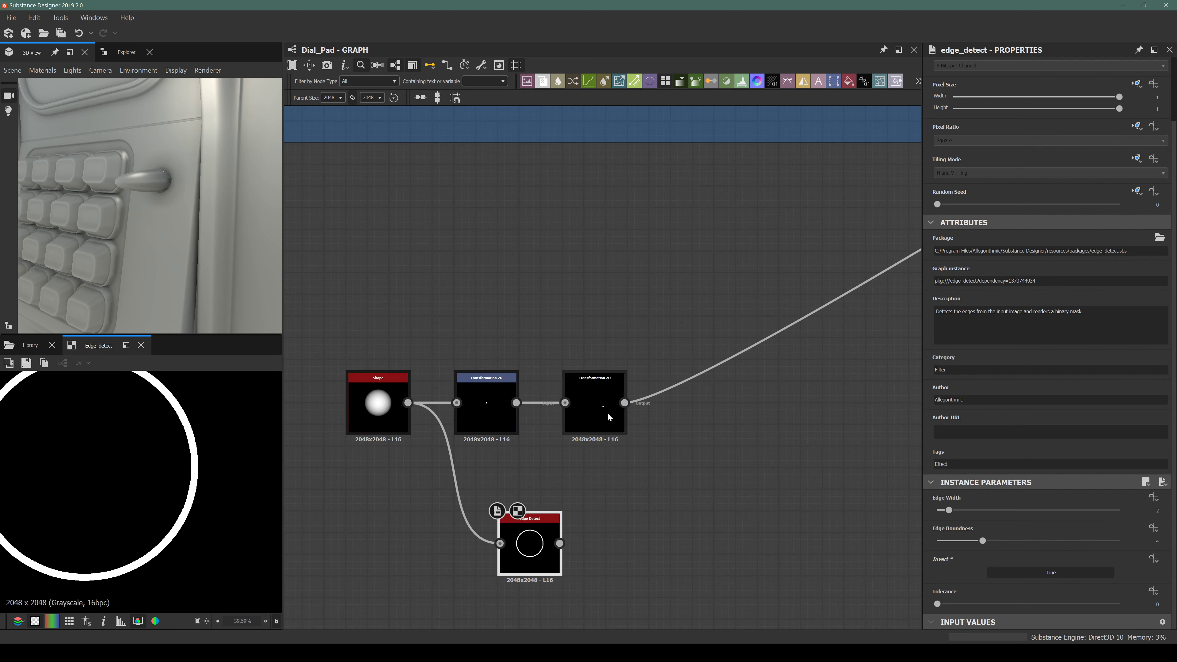
left_click_drag(594, 408, 768, 375)
left_click_drag(499, 401, 564, 408)
key("space")
type("bri")
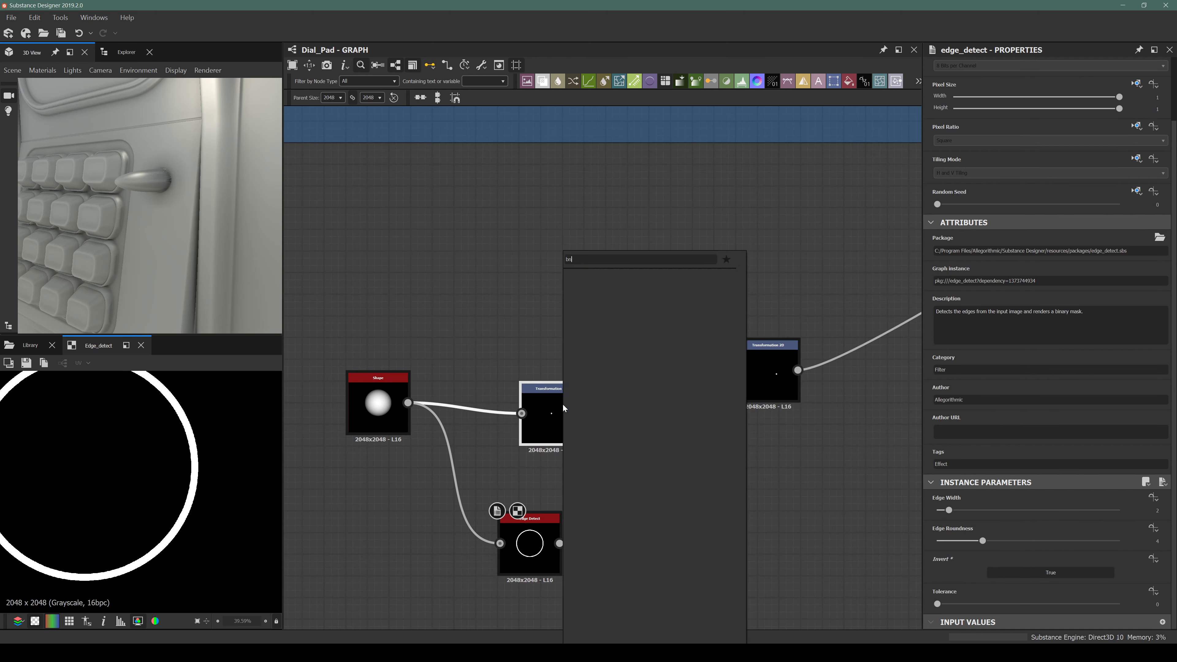
type("le")
key("BackSpace")
key("BackSpace")
key("BackSpace")
type("le")
key("Return")
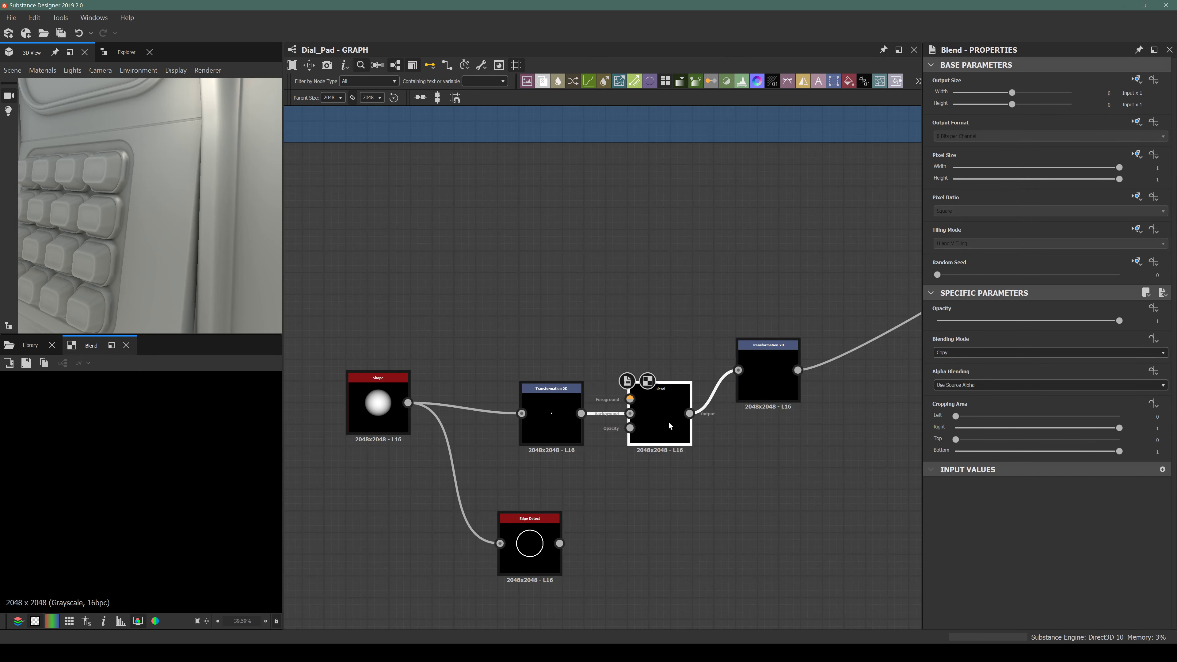
key("Delete")
middle_click_drag(525, 461, 678, 430)
key("ctrl+z")
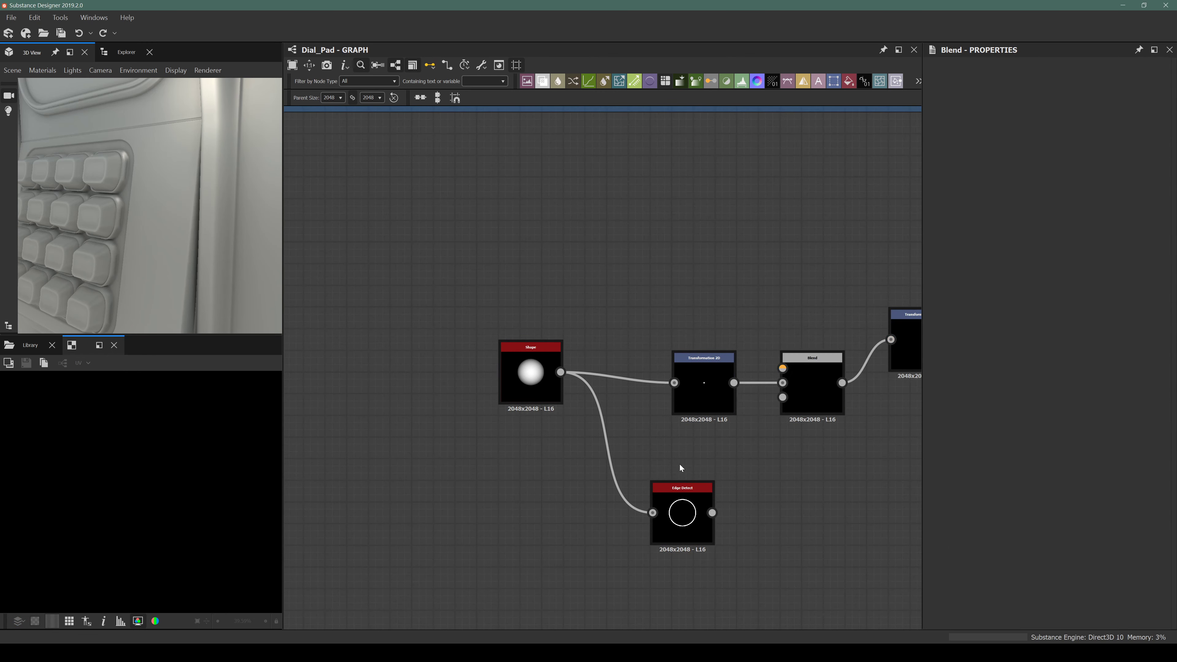
key("ctrl+z")
Insert a Blend between the spread-out Shape and first Transformation 2D, and connect Edge Detect to the Blend's foreground.
left_click_drag(679, 491, 559, 513)
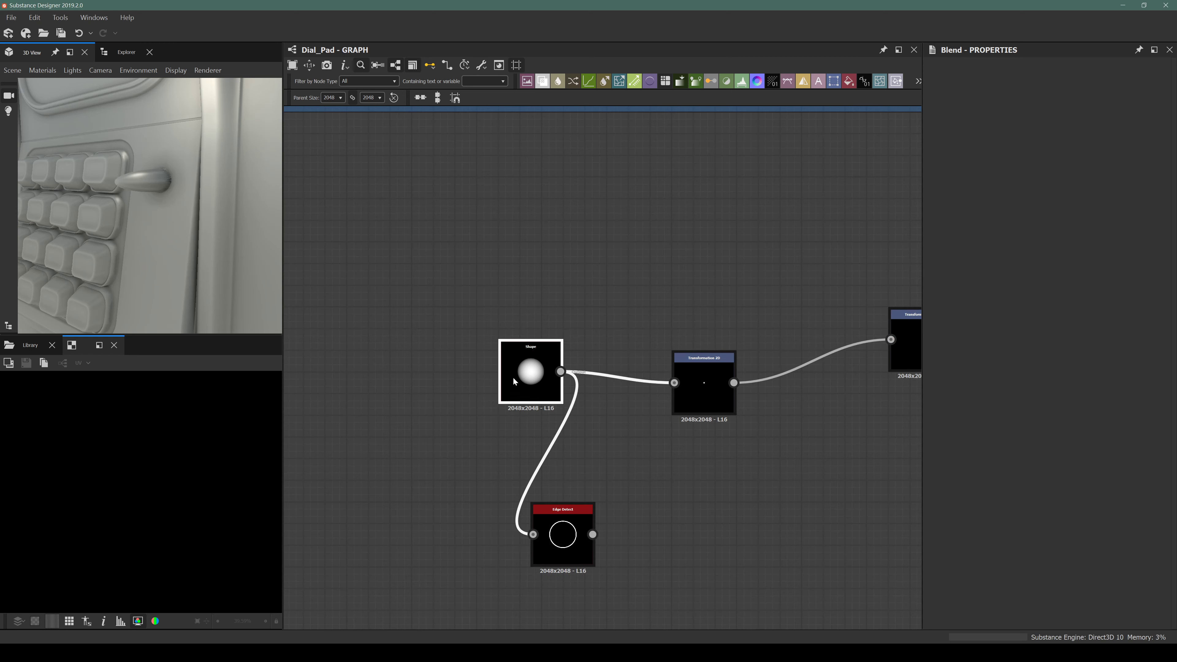
left_click_drag(529, 371, 377, 361)
left_click(526, 374)
key("space")
type("blend")
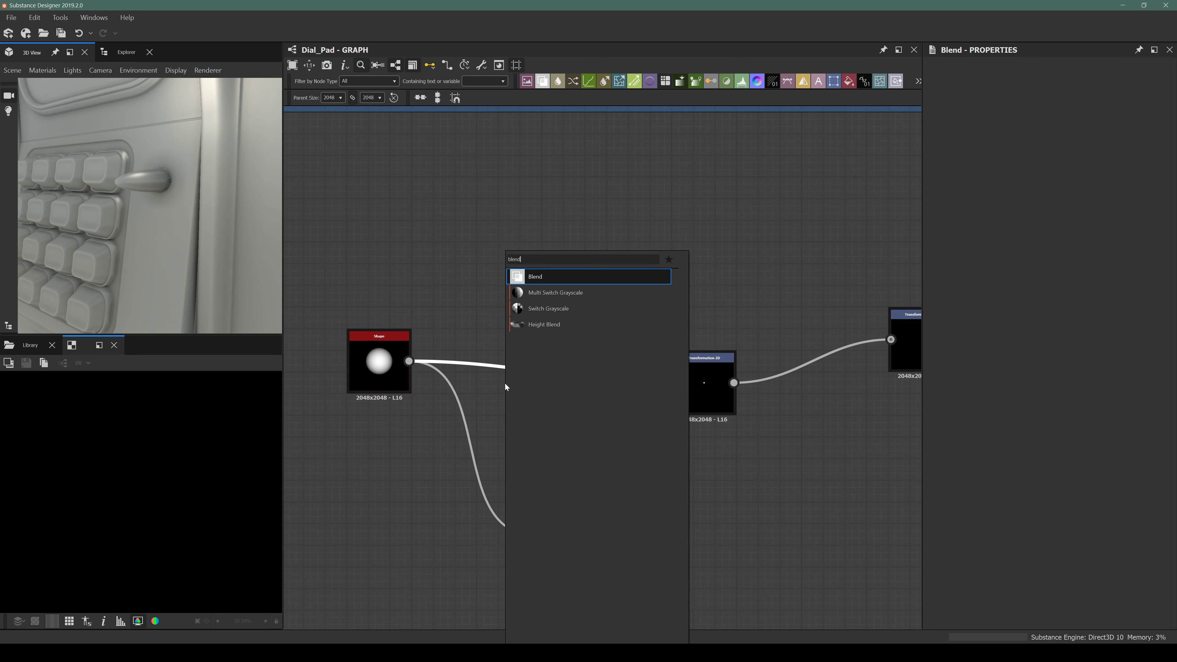
key("Return")
left_click_drag(593, 534, 512, 358)
Set the new Blend's mode to Max (Lighten) and its opacity to 0.18.
left_click(994, 356)
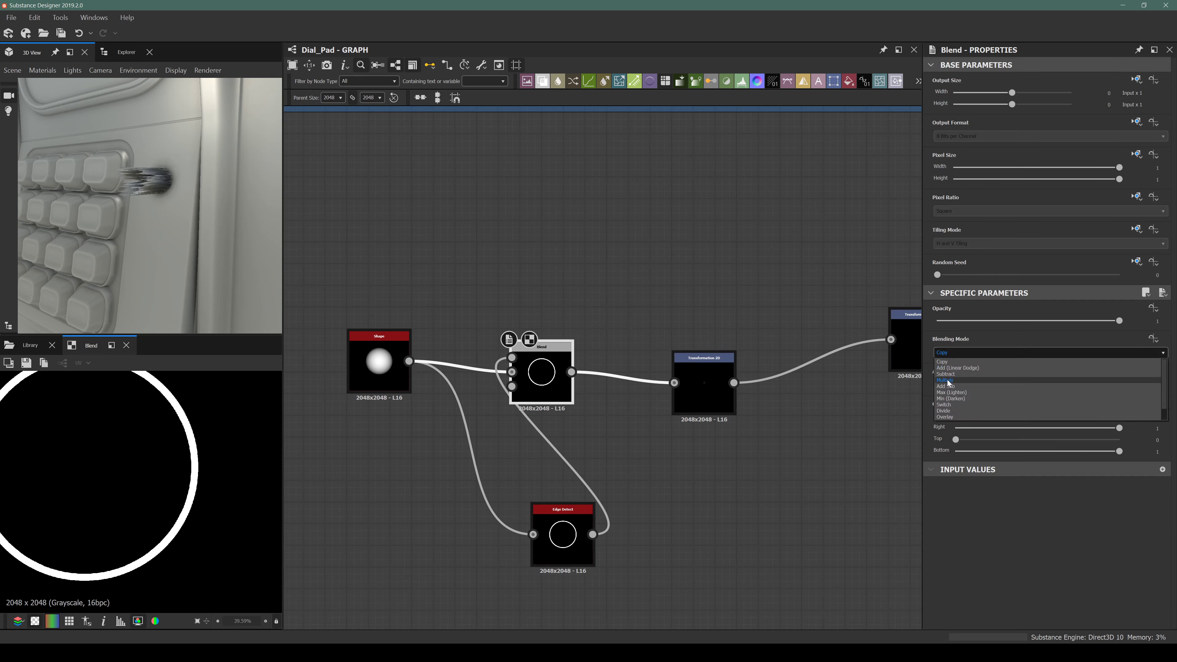
left_click(950, 392)
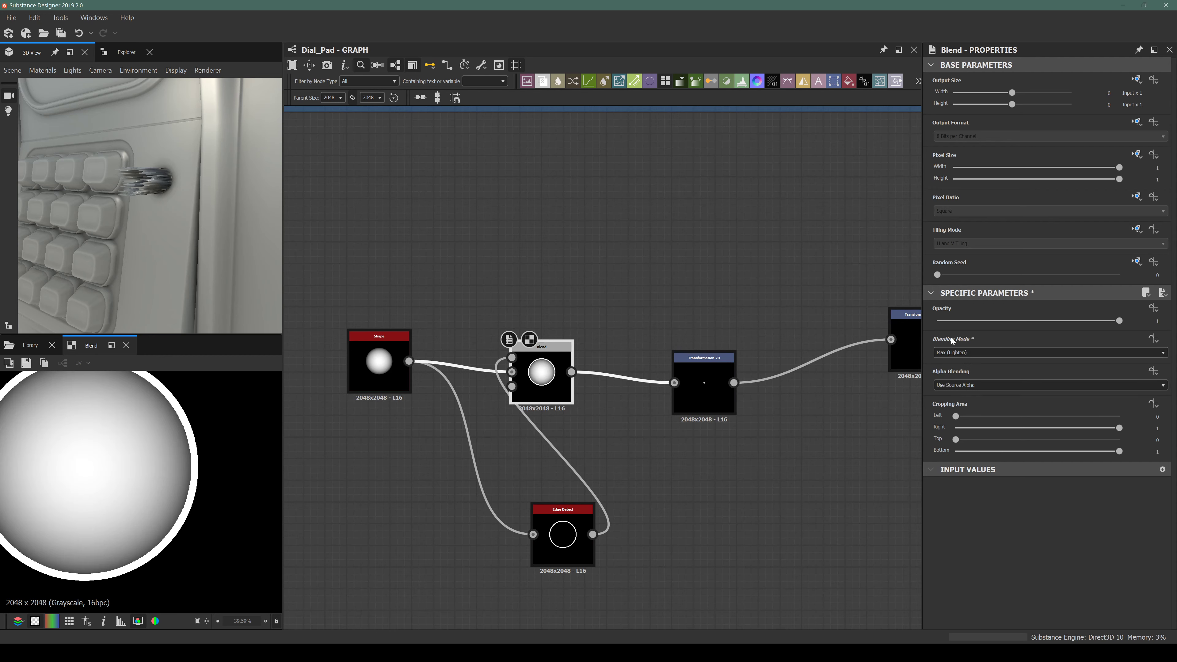
left_click(960, 320)
left_click_drag(960, 328, 970, 328)
Widen the ring around the hemisphere by raising the Edge Detect's Edge Width to about 11.92.
left_click(562, 538)
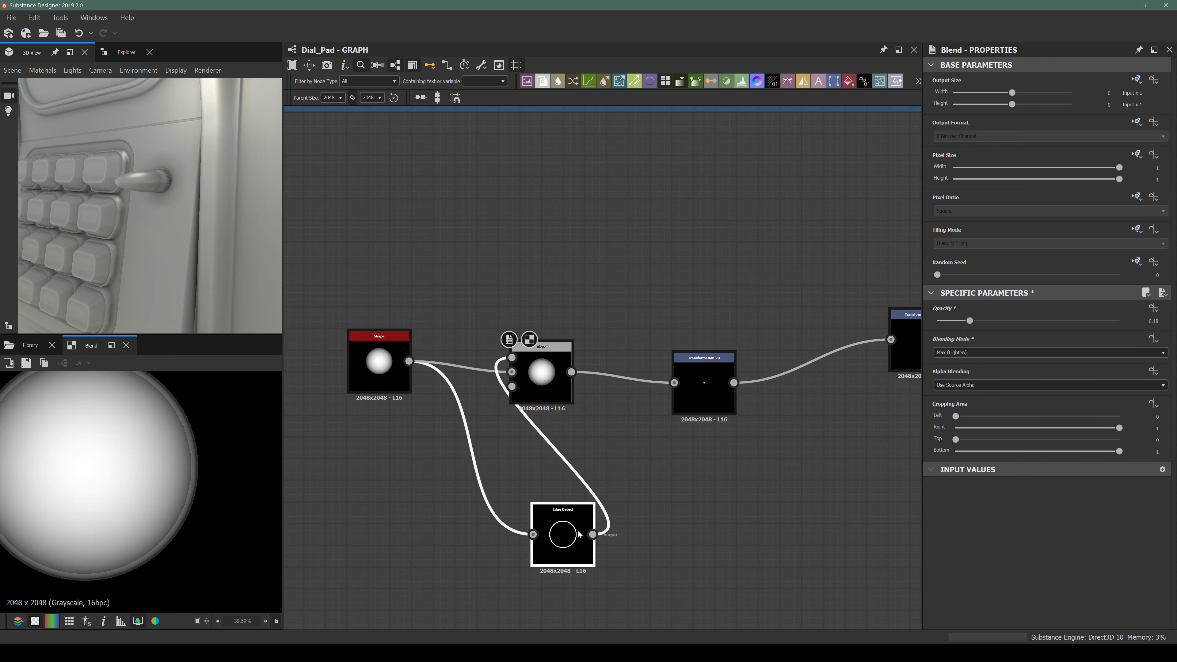
middle_click_drag(171, 536, 231, 558)
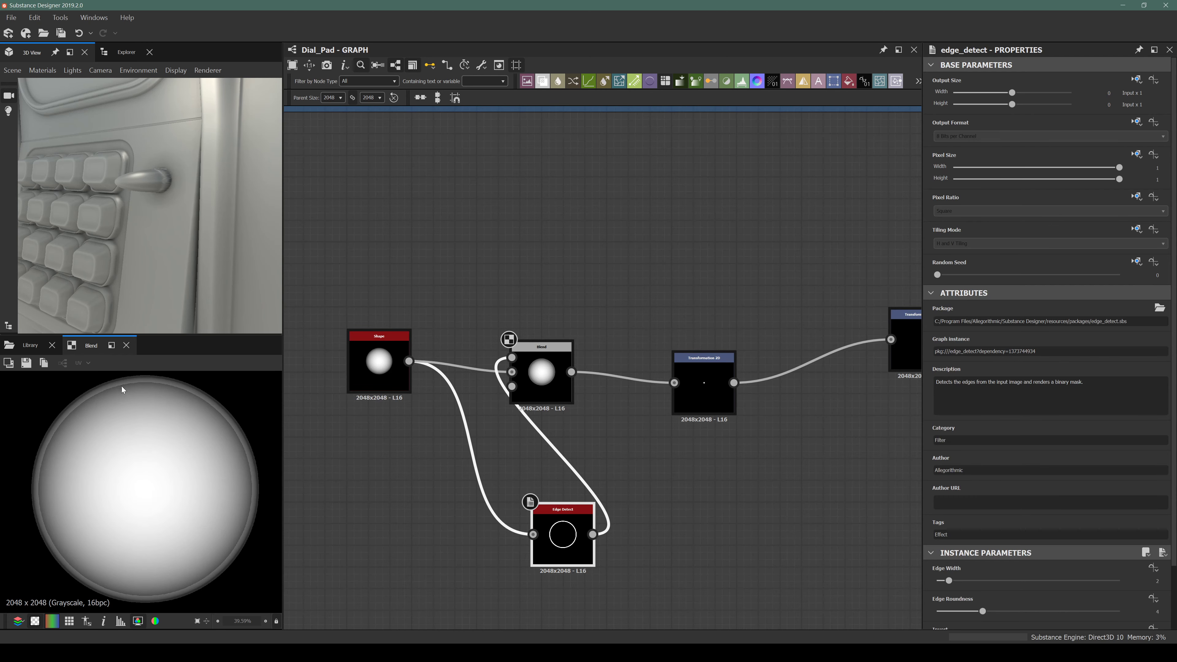
middle_click_drag(518, 471, 578, 383)
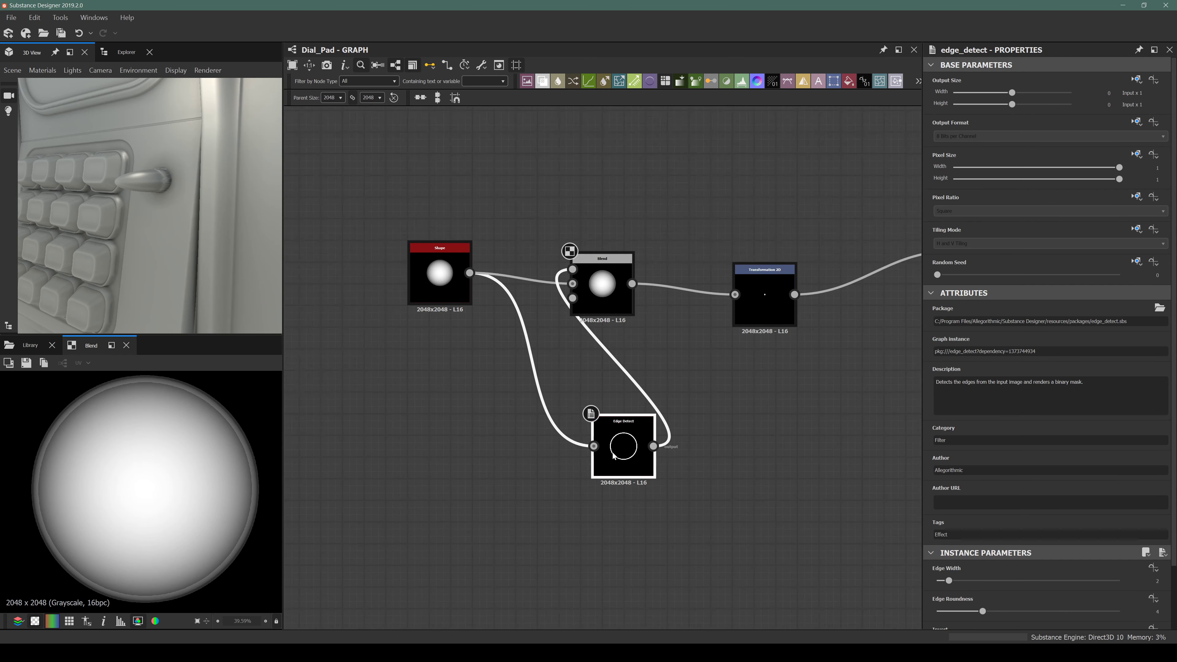
left_click_drag(625, 453, 603, 454)
scroll(1023, 525, "down", 2)
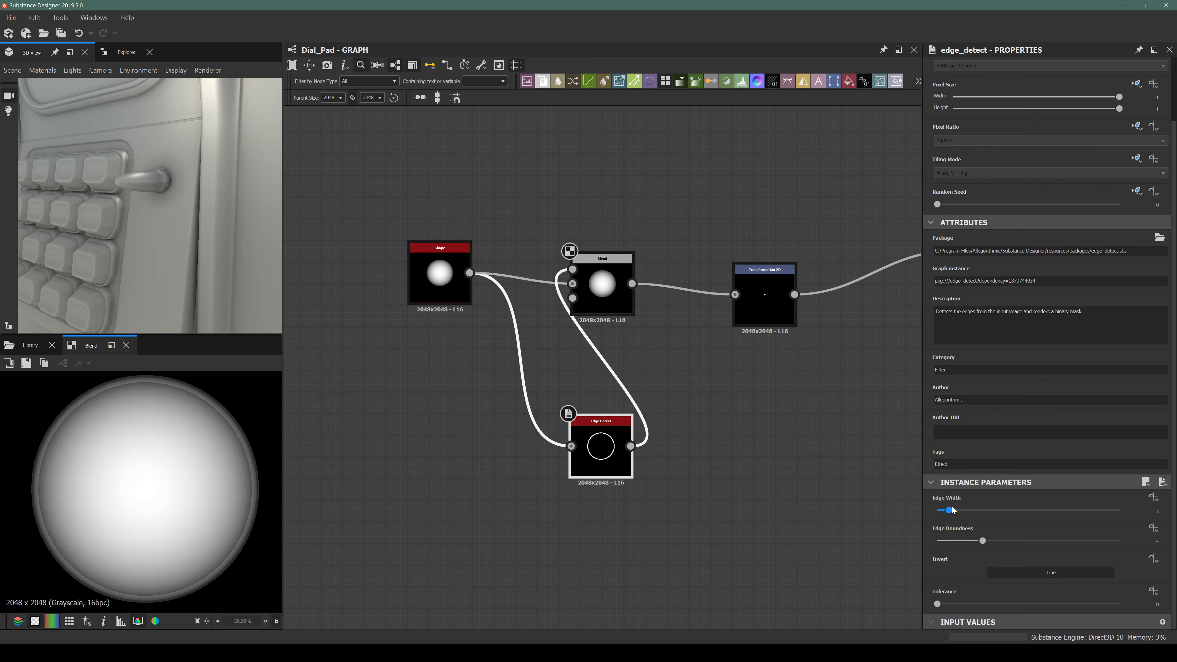
left_click_drag(948, 510, 1070, 493)
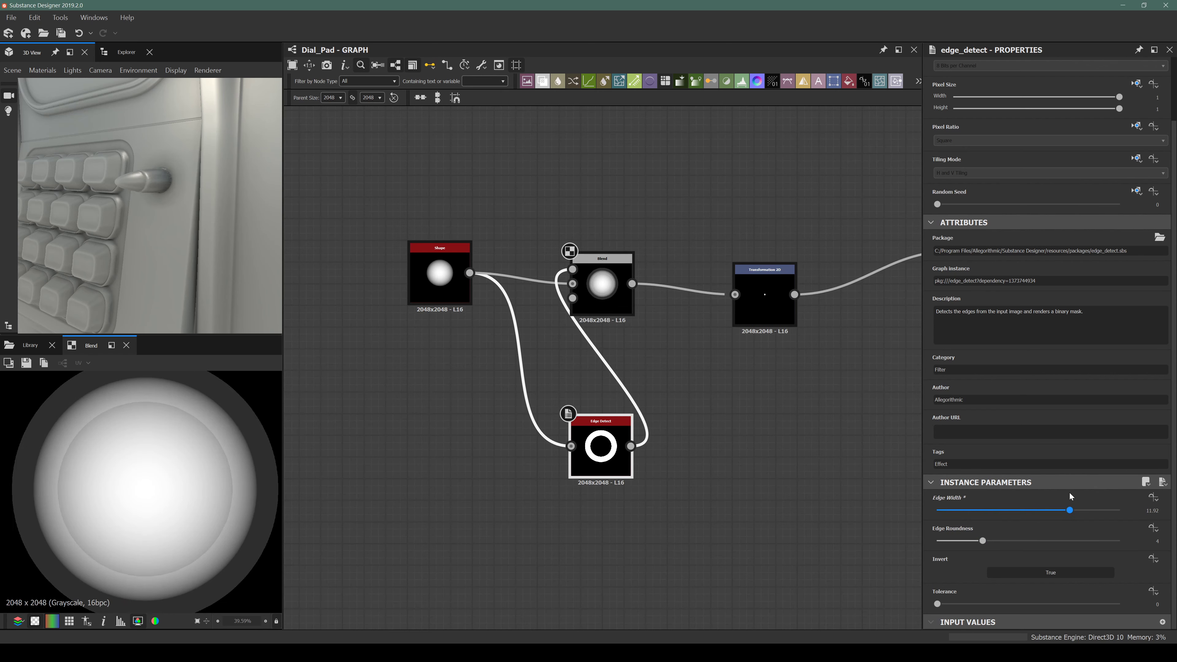
Space the Shape and Edge Detect nodes away from the ring Blend and set its opacity to 1.
left_click_drag(439, 278, 331, 255)
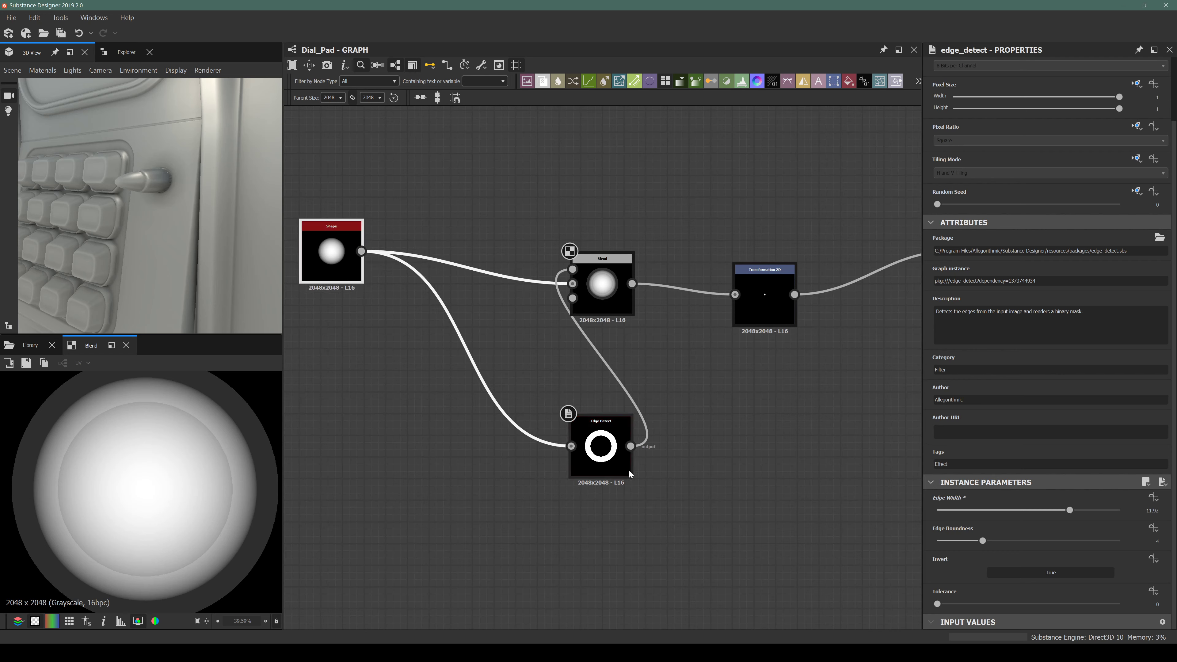
left_click_drag(612, 463, 464, 486)
left_click(602, 279)
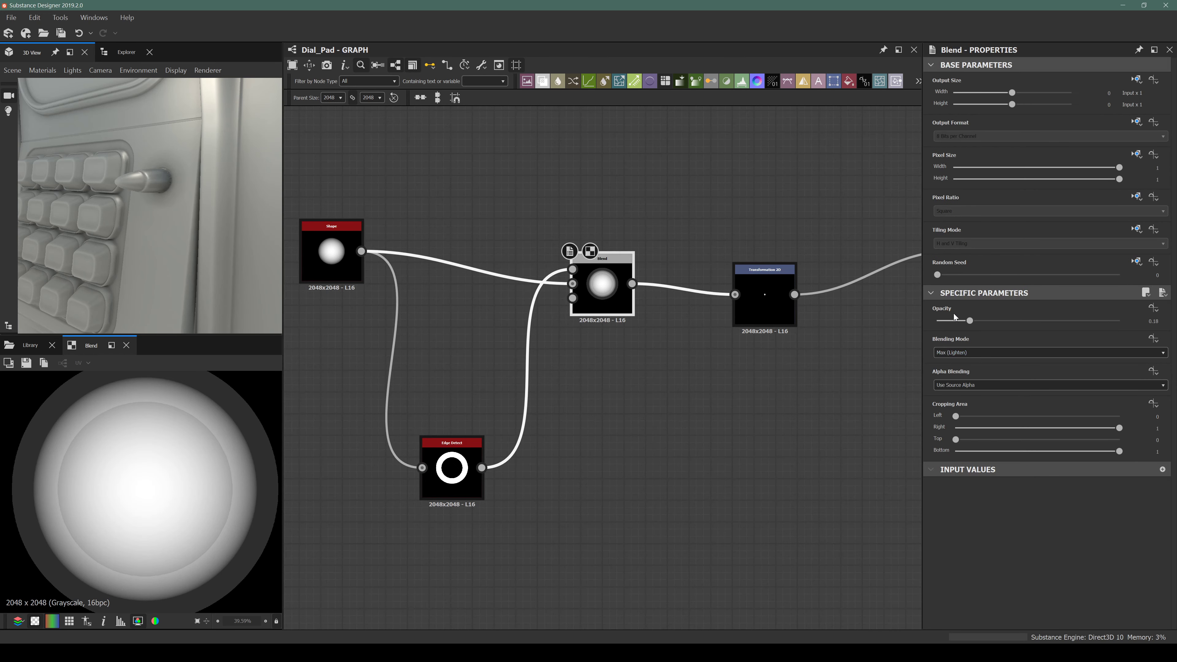
left_click_drag(969, 321, 1121, 320)
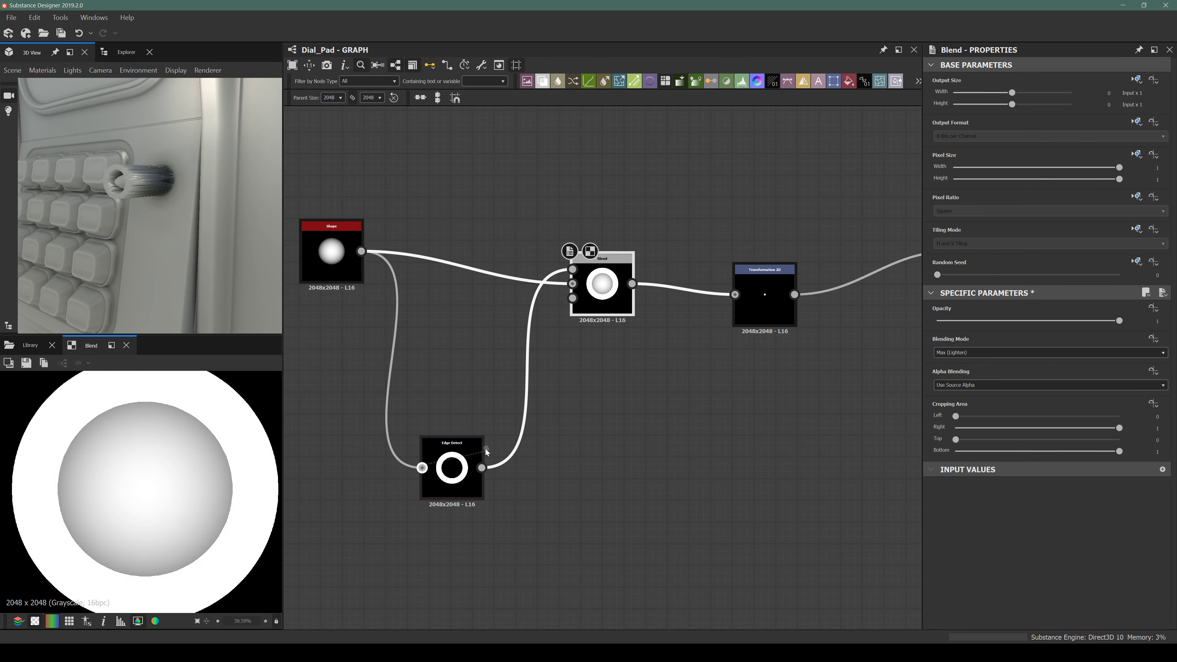
Insert a Levels node after Edge Detect and lower its output white level to turn the ring mid-grey.
left_click(459, 455)
key("space")
type("leve")
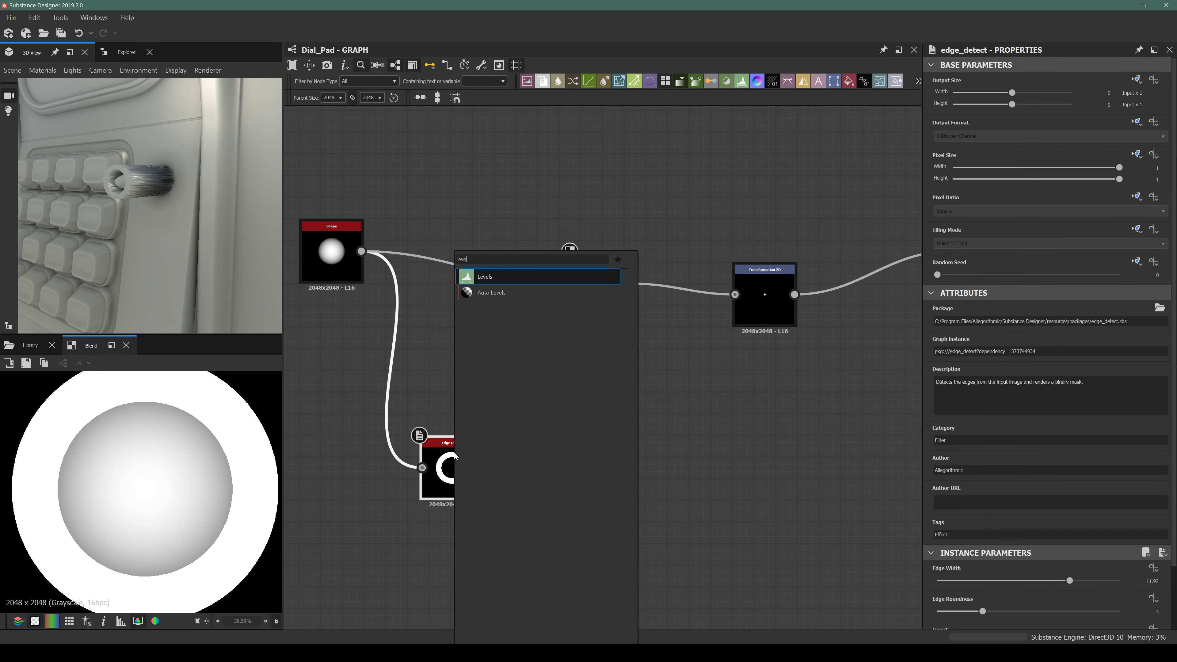
type("l")
key("Return")
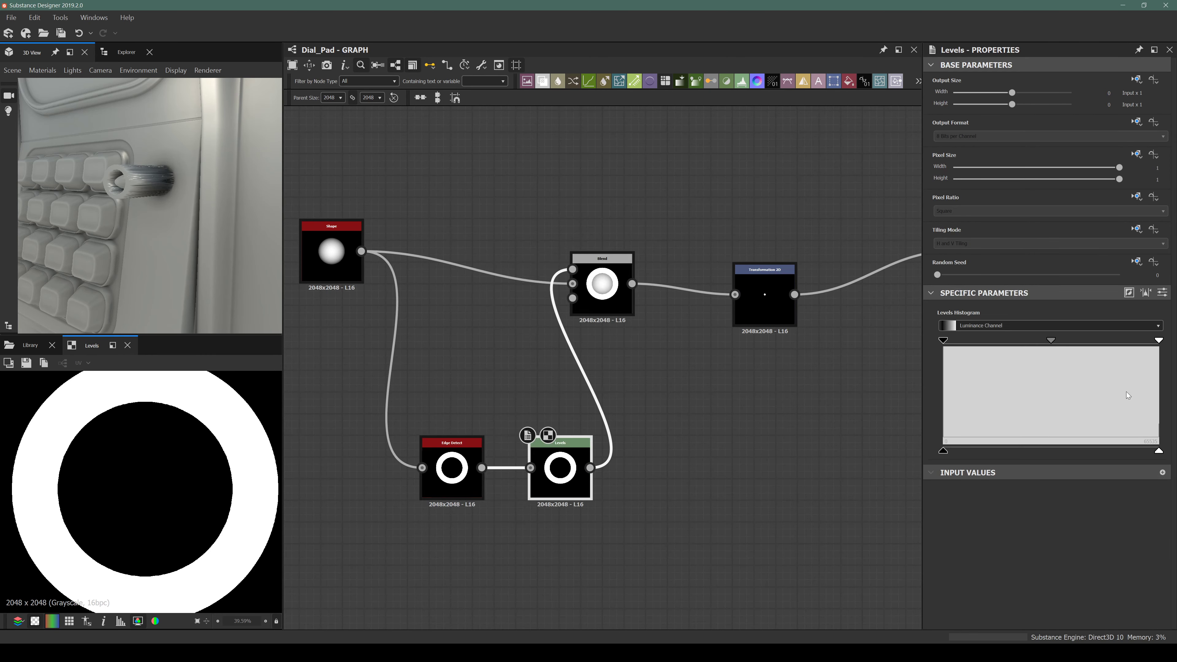
left_click_drag(1159, 453, 1029, 478)
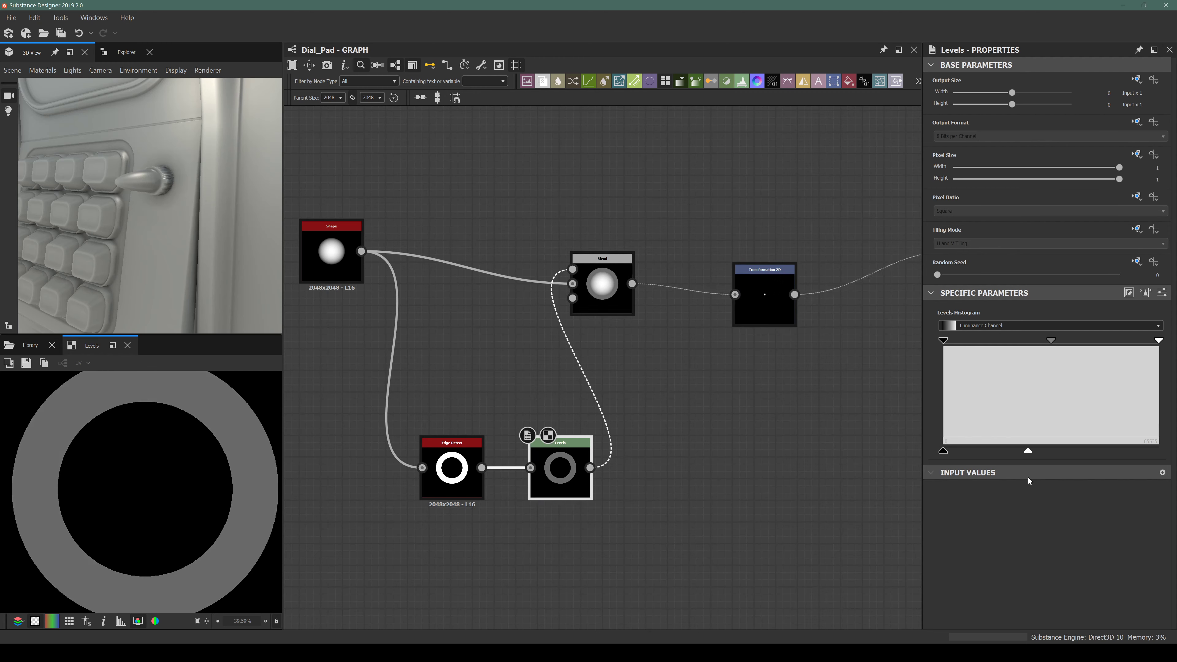
Insert a Levels node between the hemisphere Shape and the ring Blend, moving the Shape back to make room.
double_click(590, 304)
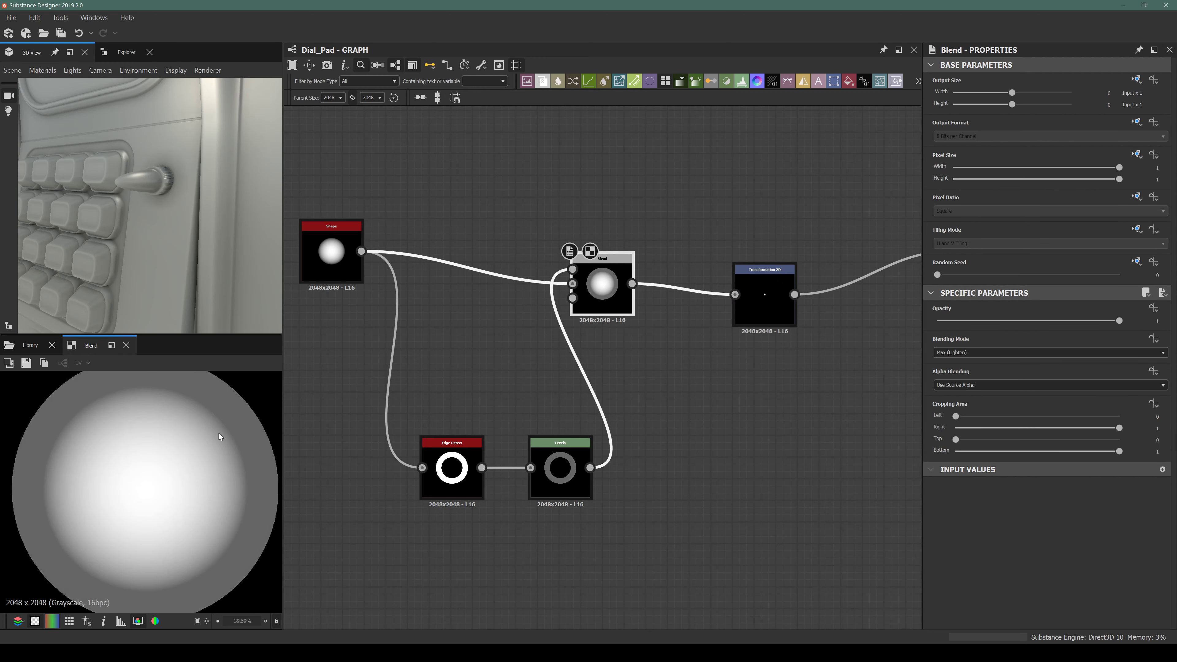
right_click_drag(174, 256, 170, 161)
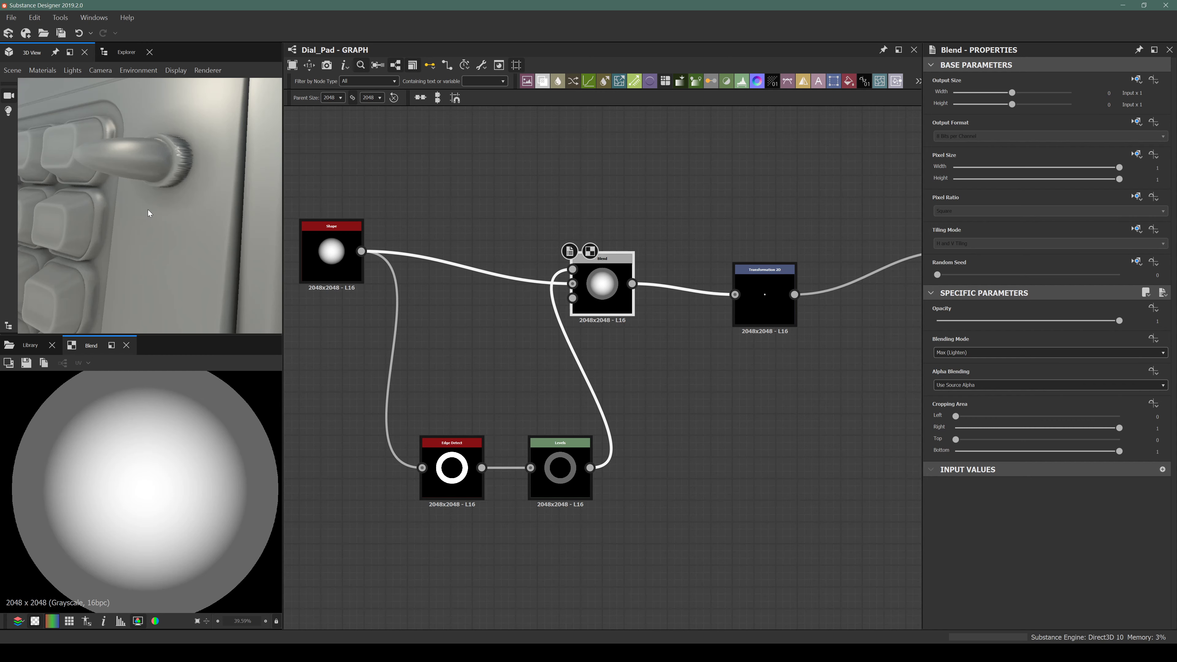
middle_click_drag(489, 477, 630, 426)
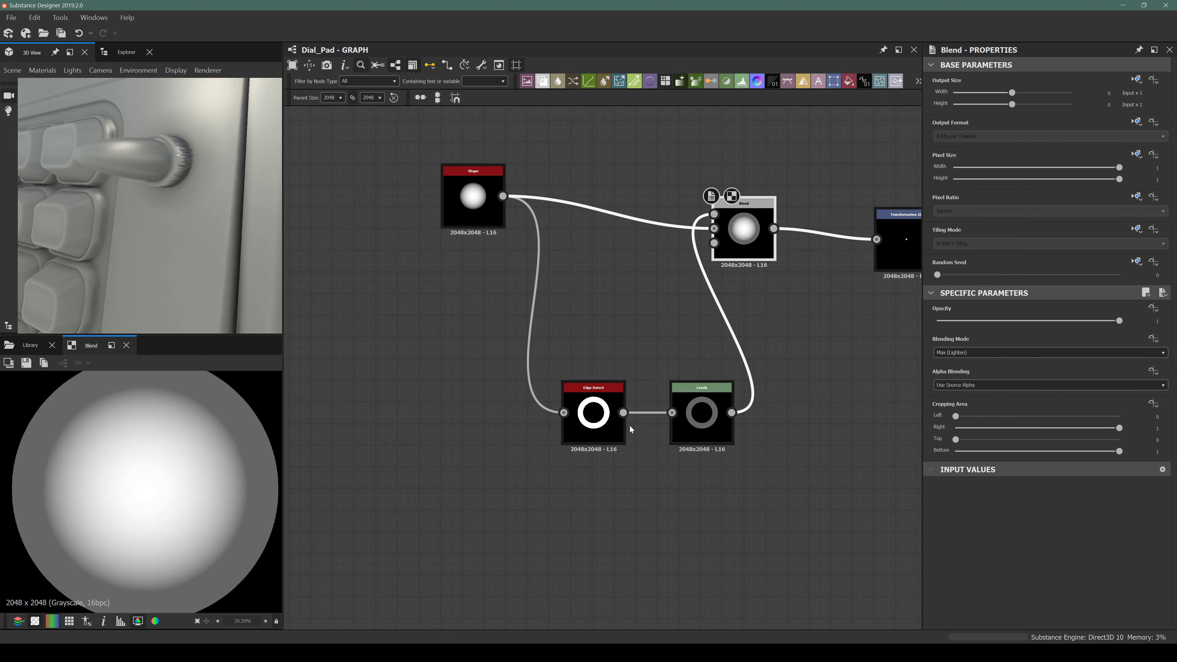
middle_click_drag(564, 445, 452, 524)
left_click_drag(345, 302, 313, 323)
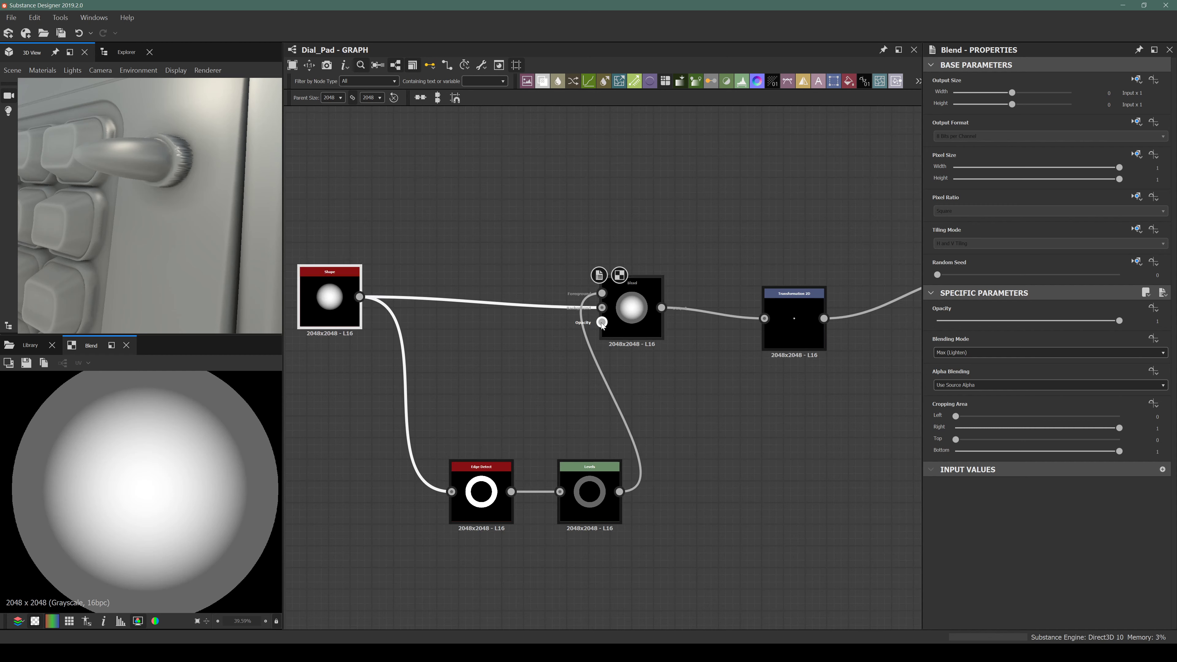
left_click_drag(467, 243, 425, 331)
left_click_drag(562, 215, 446, 321)
key("space")
type("levels")
key("Return")
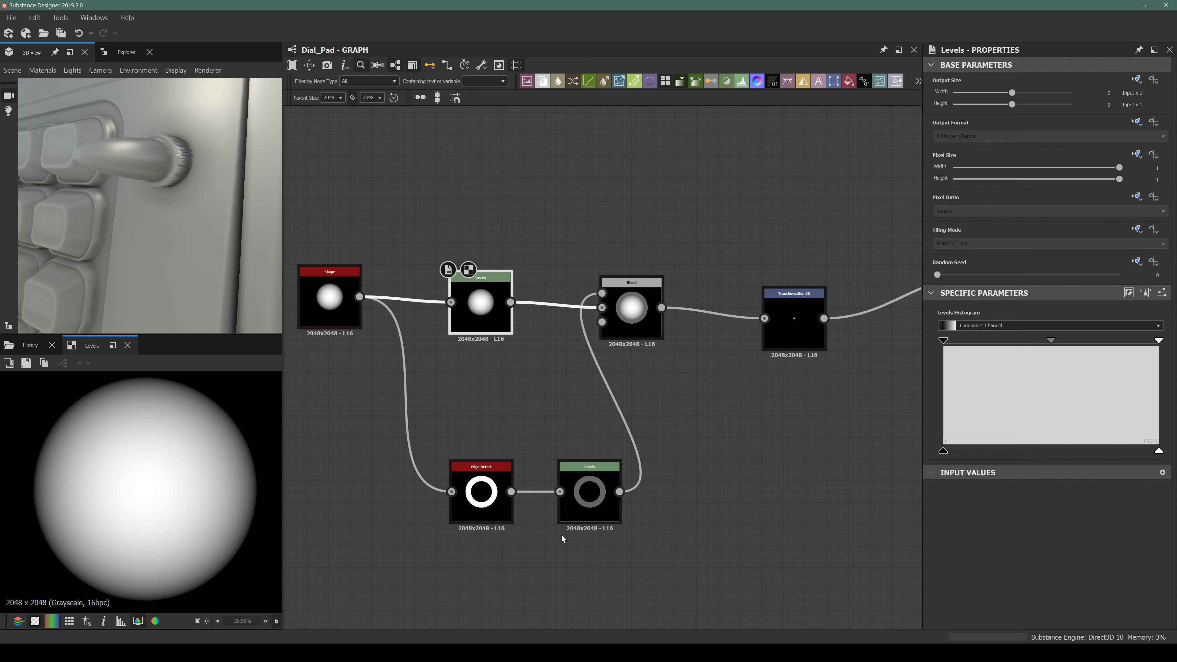
Lower the output white level of the ring's Levels node to a darker grey.
left_click(602, 508)
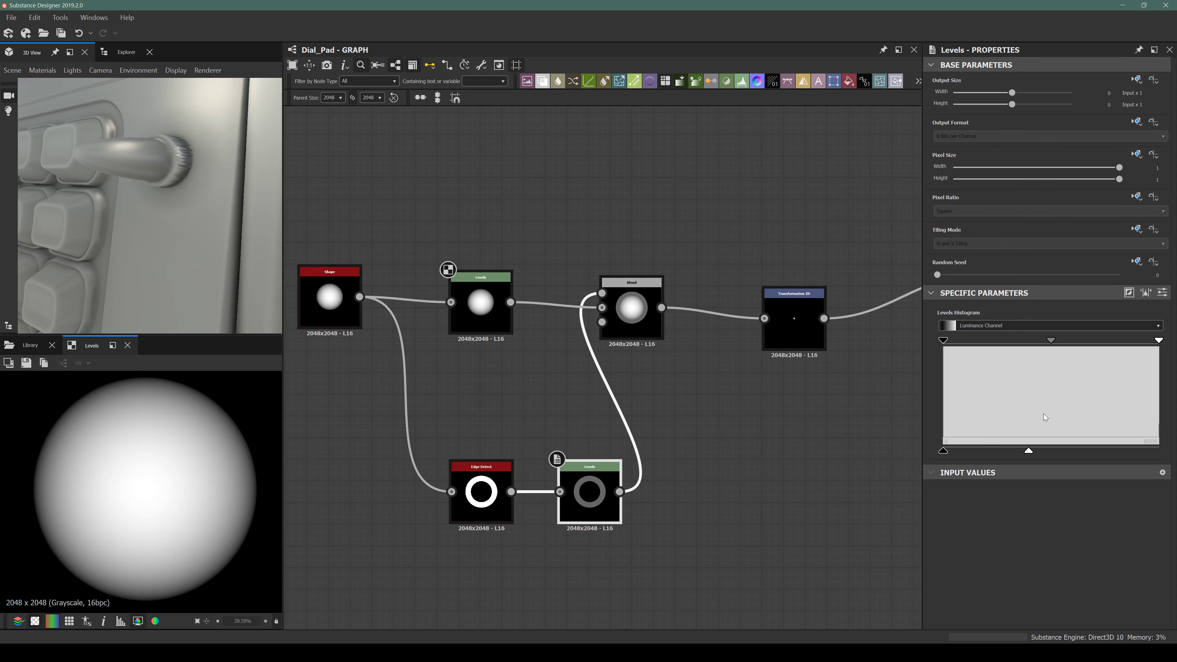
left_click_drag(1028, 452, 1000, 451)
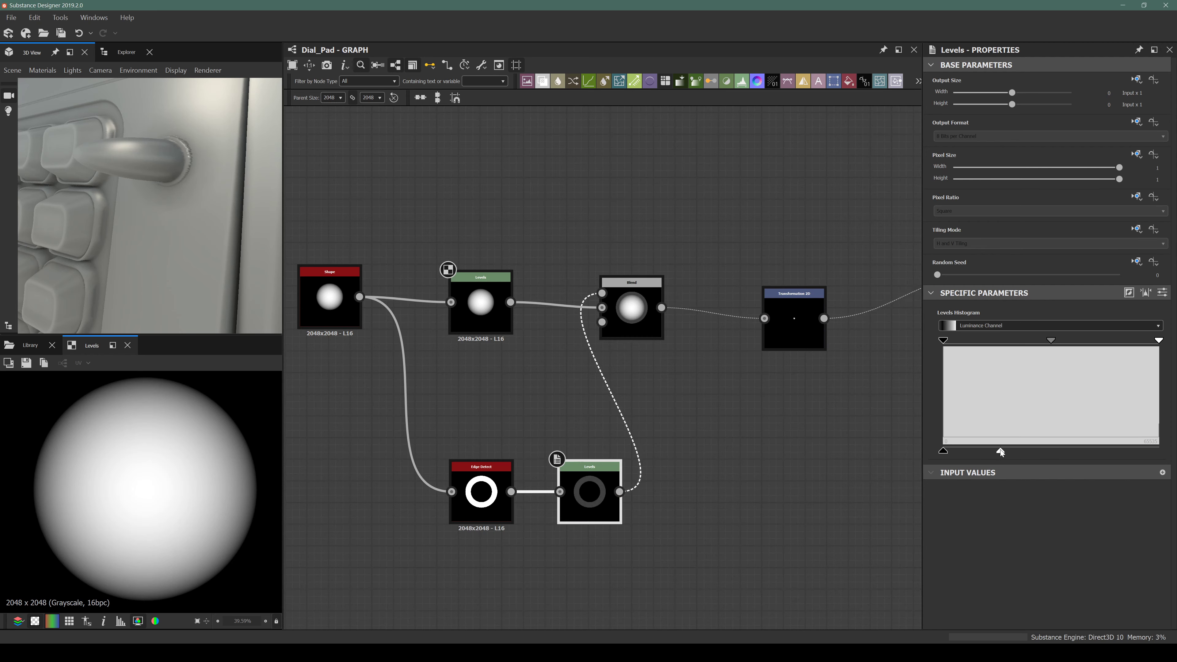
Set the blending mode of the last Blend in the height chain to Add (Linear Dodge).
scroll(610, 440, "down", 8)
middle_click_drag(678, 439, 537, 468)
middle_click_drag(796, 346, 569, 391)
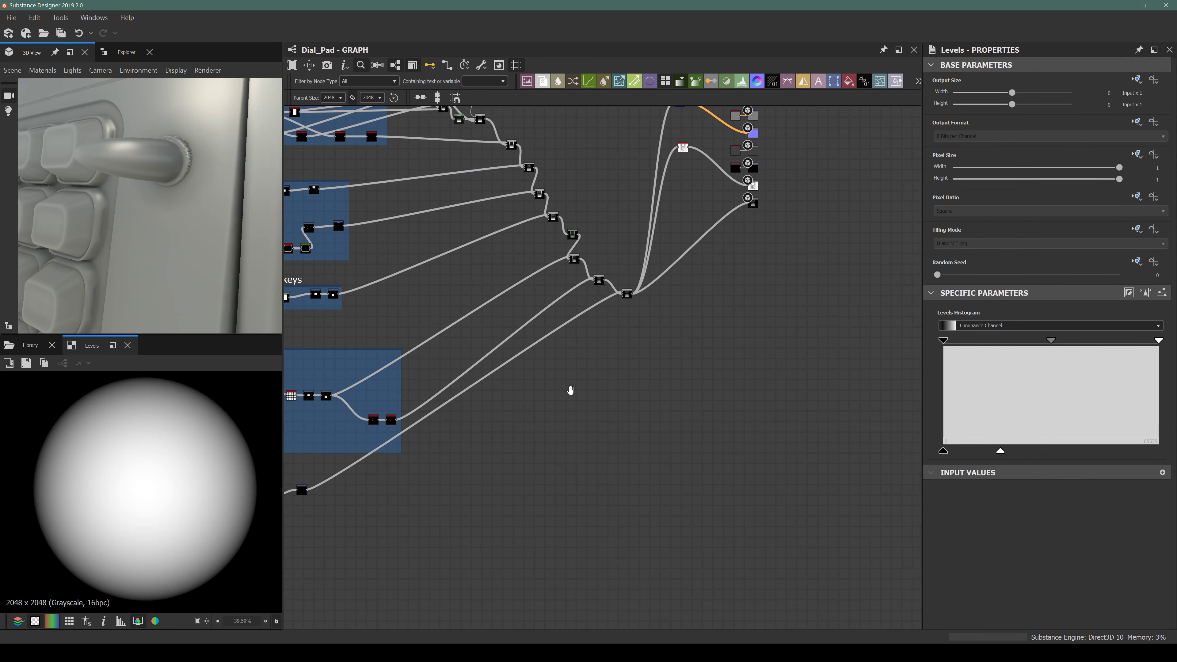
scroll(626, 286, "up", 3)
scroll(595, 304, "up", 3)
left_click(663, 310)
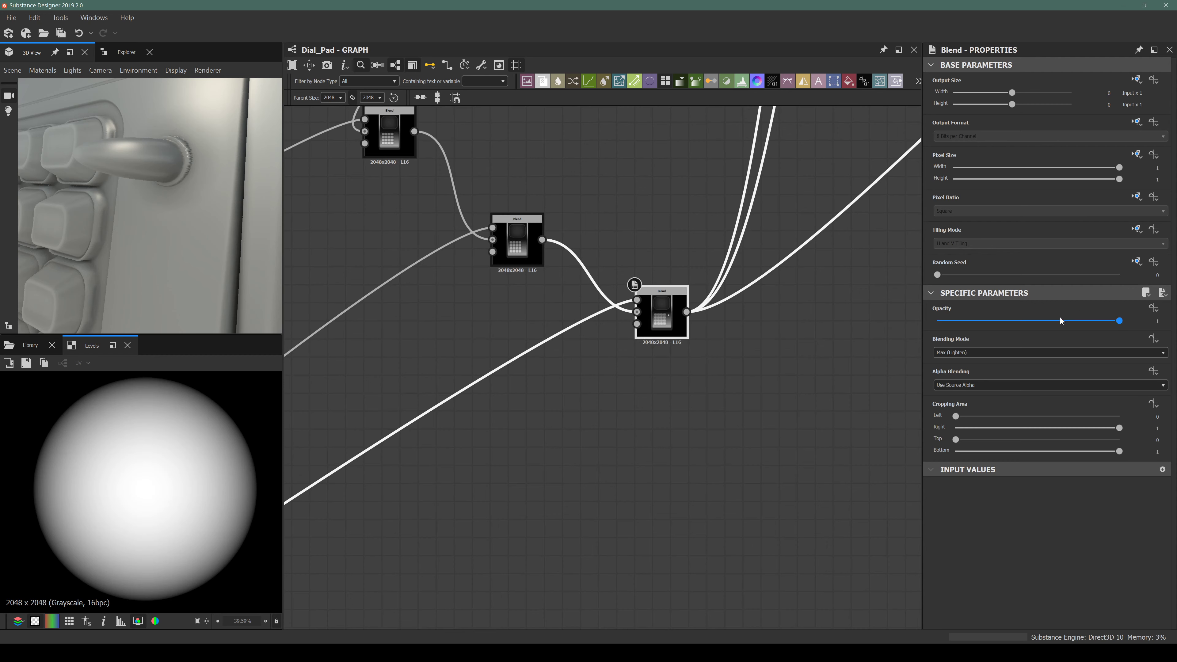
left_click(1025, 352)
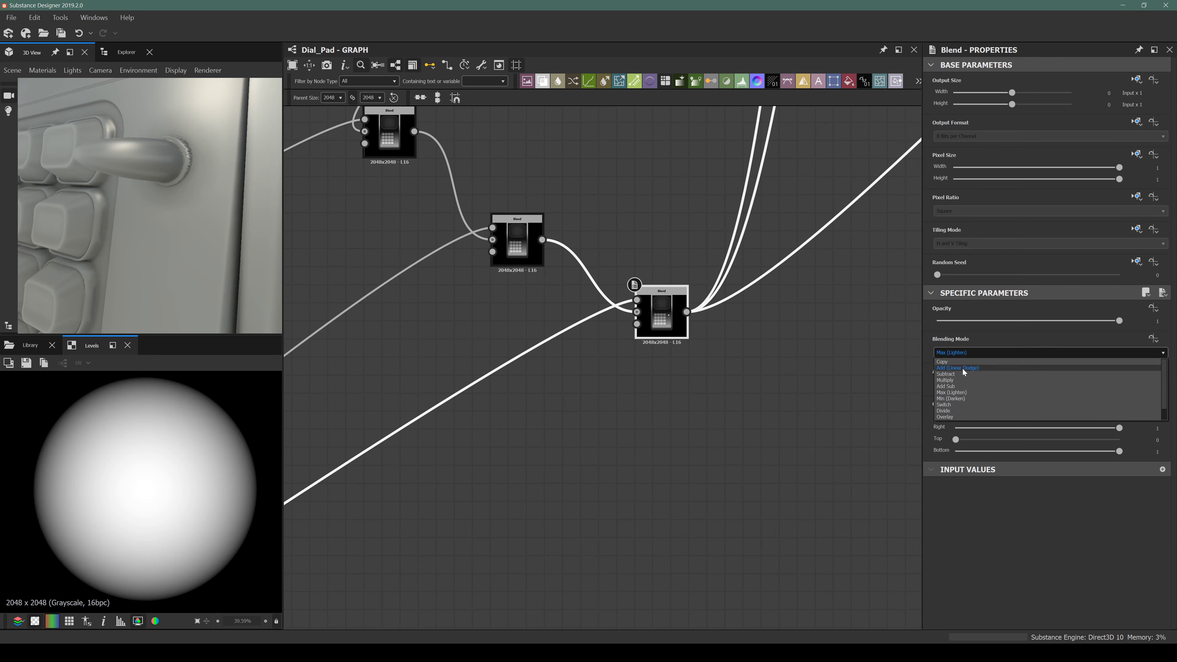
left_click(957, 367)
left_click_drag(262, 201, 239, 174)
Lower the output white level of the Levels node after Edge Detect until the ring is nearly black.
scroll(581, 344, "down", 10)
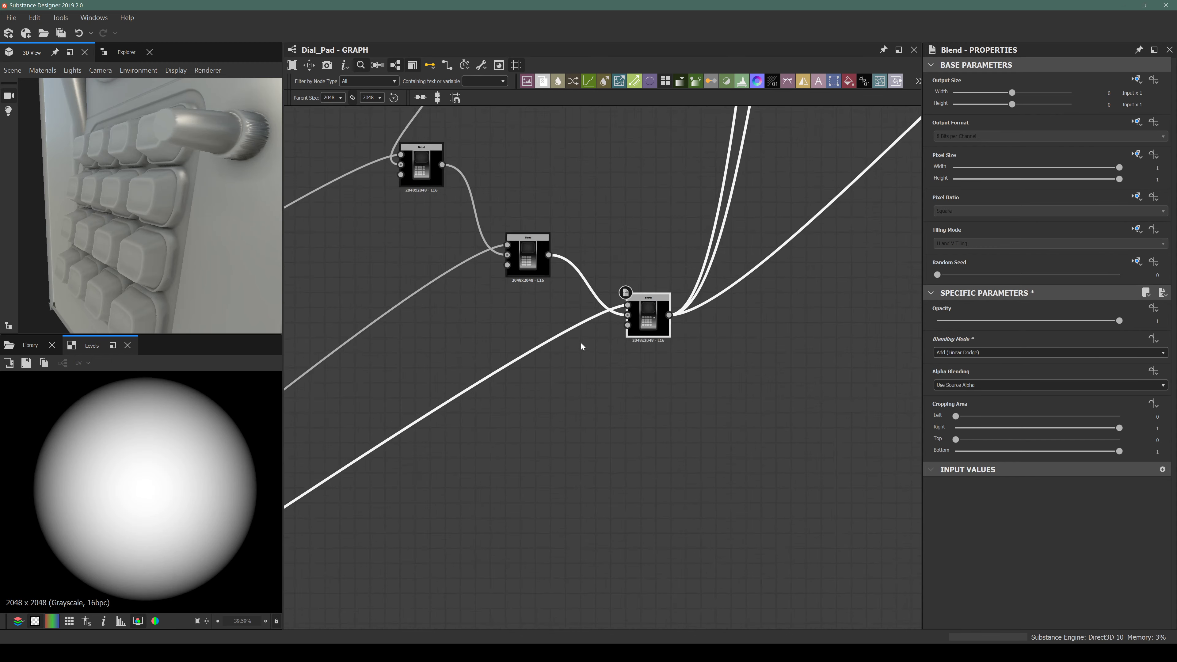
middle_click_drag(408, 487, 573, 402)
scroll(533, 402, "up", 6)
scroll(542, 406, "up", 5)
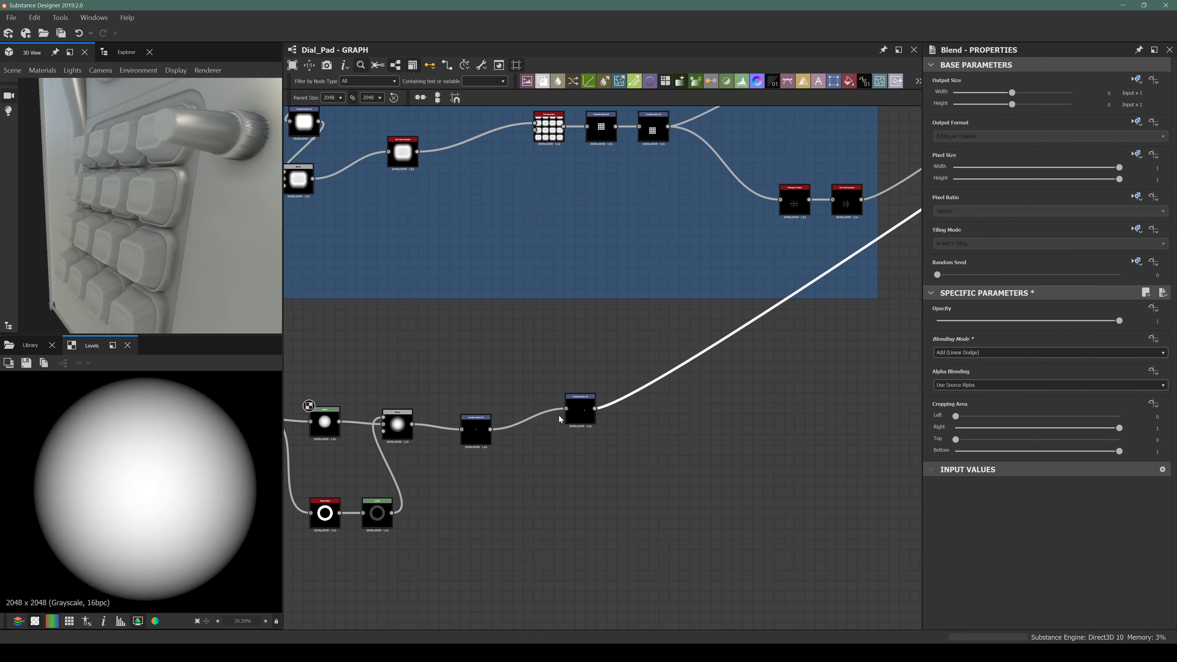
left_click(595, 408)
middle_click_drag(443, 488, 676, 426)
scroll(528, 400, "up", 3)
middle_click_drag(433, 510, 473, 429)
left_click(464, 538)
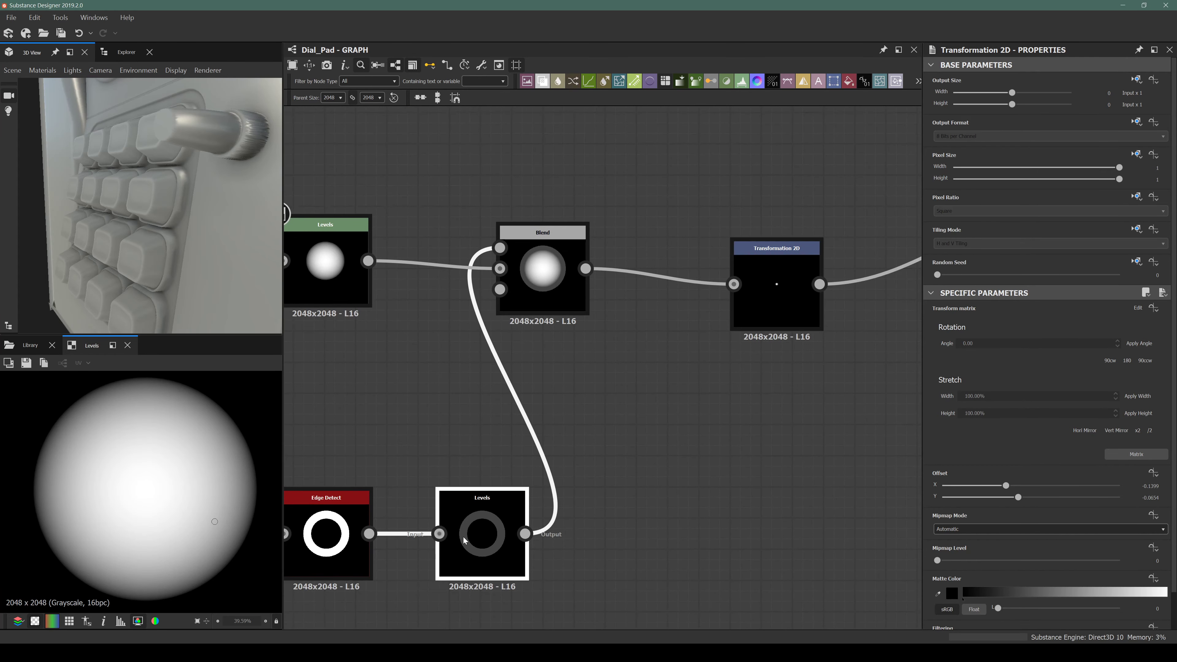
left_click_drag(996, 449, 959, 461)
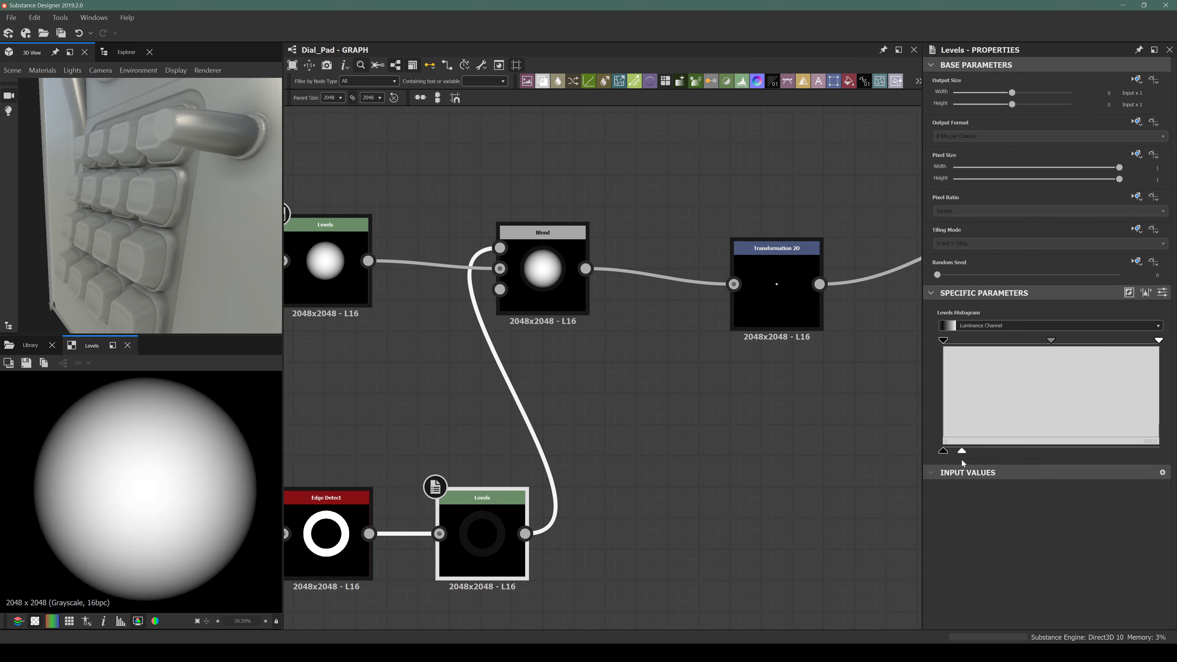
Reduce the hemisphere's height by lowering the output white level of the Levels node after Shape to dark grey.
middle_click_drag(583, 334, 679, 360)
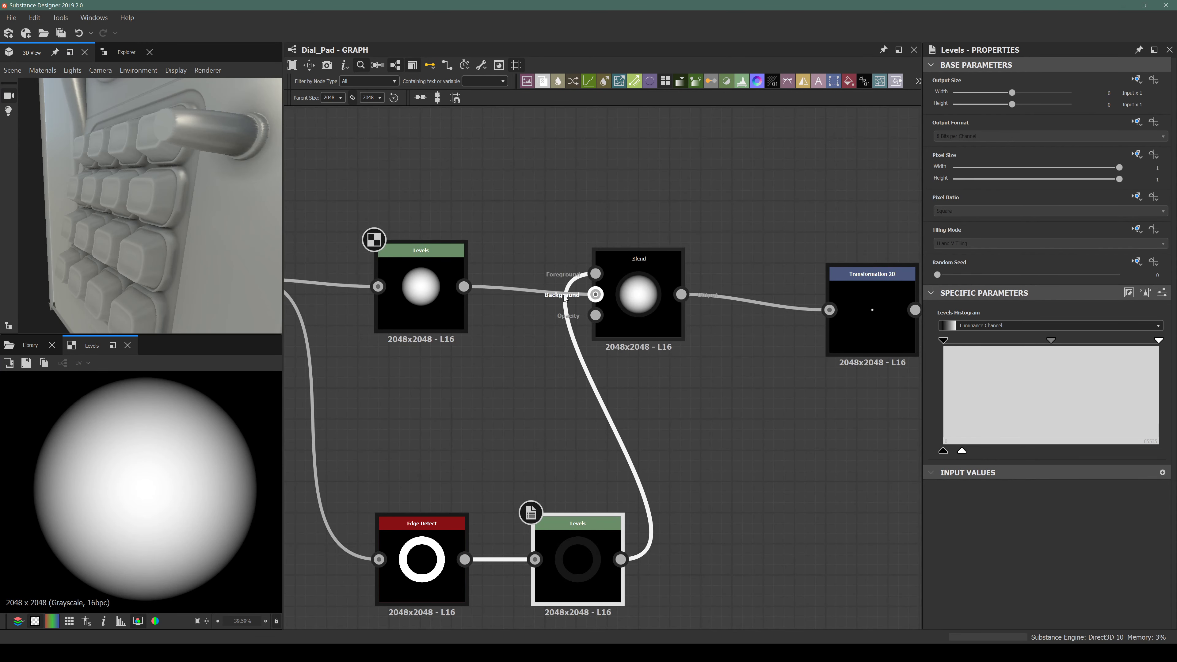
middle_click_drag(564, 299, 662, 343)
left_click(523, 326)
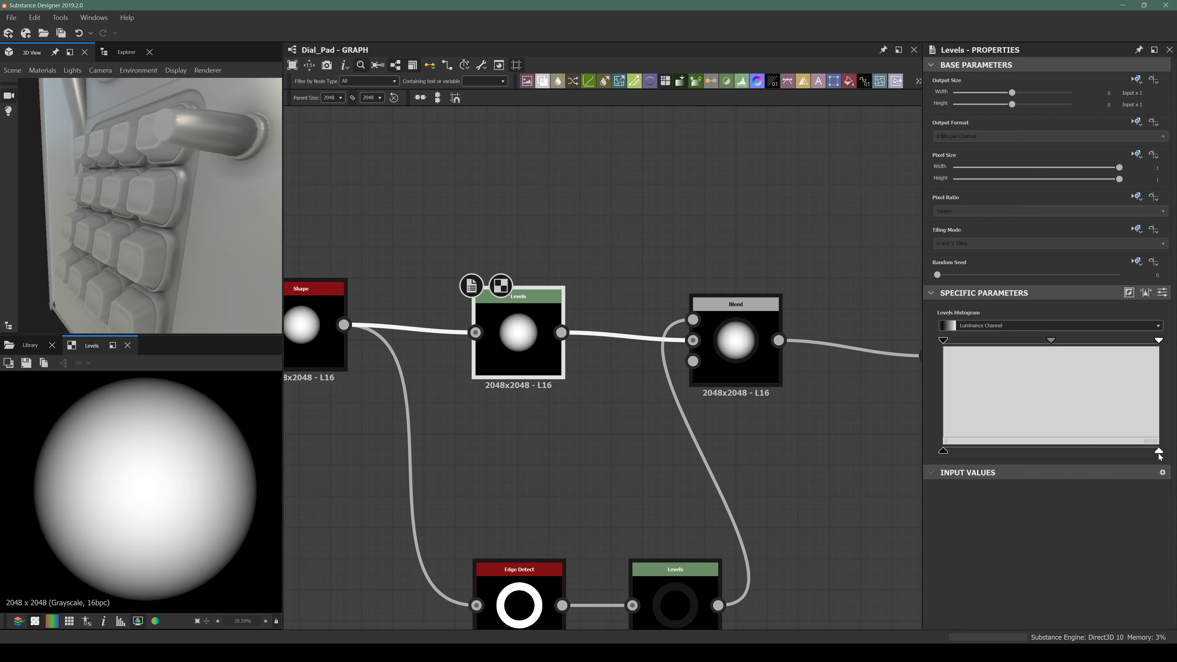
left_click_drag(1159, 454, 1014, 458)
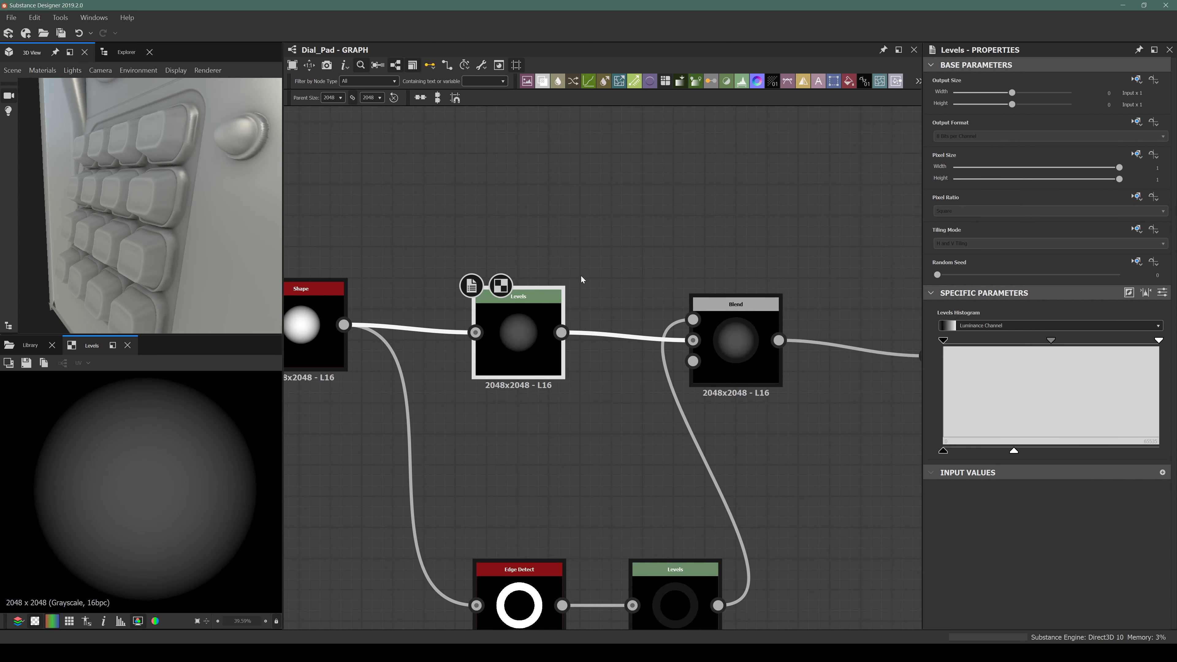
mouse_move(200, 178)
left_mouse_down()
mouse_move(166, 191)
mouse_move(192, 198)
left_mouse_up()
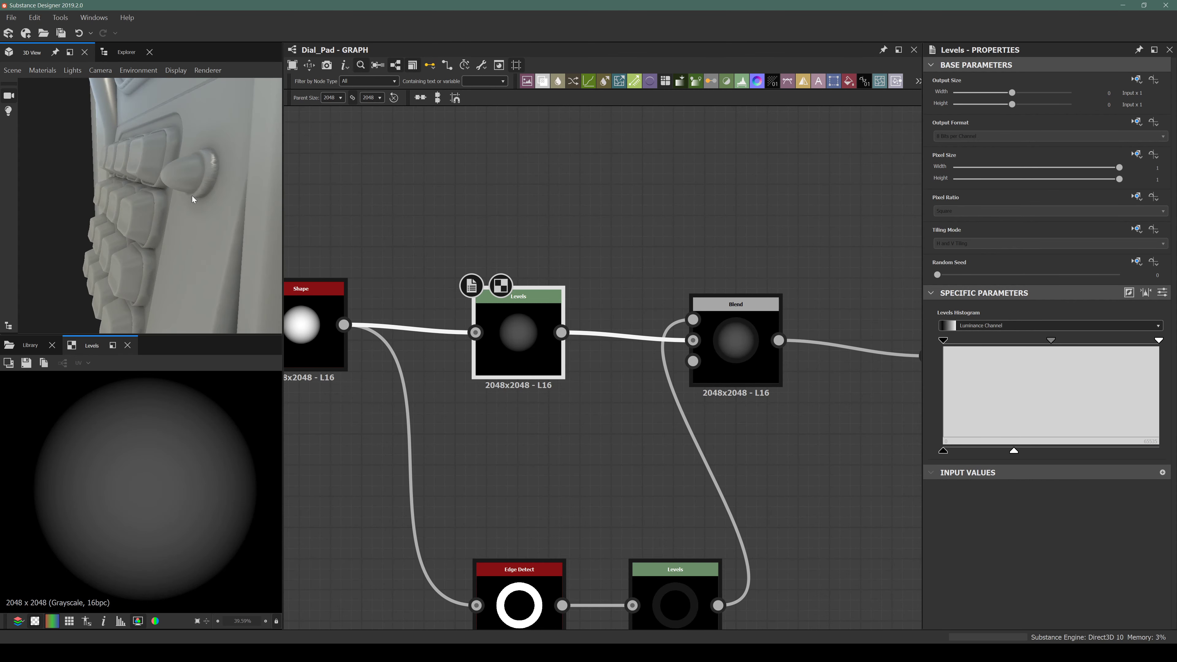
Brighten the midtones of the hemisphere's Levels slightly and lower its output white further for a shallow dome.
mouse_move(1056, 338)
left_mouse_down()
mouse_move(1016, 351)
mouse_move(1058, 331)
mouse_move(1022, 345)
mouse_move(1034, 339)
left_mouse_up()
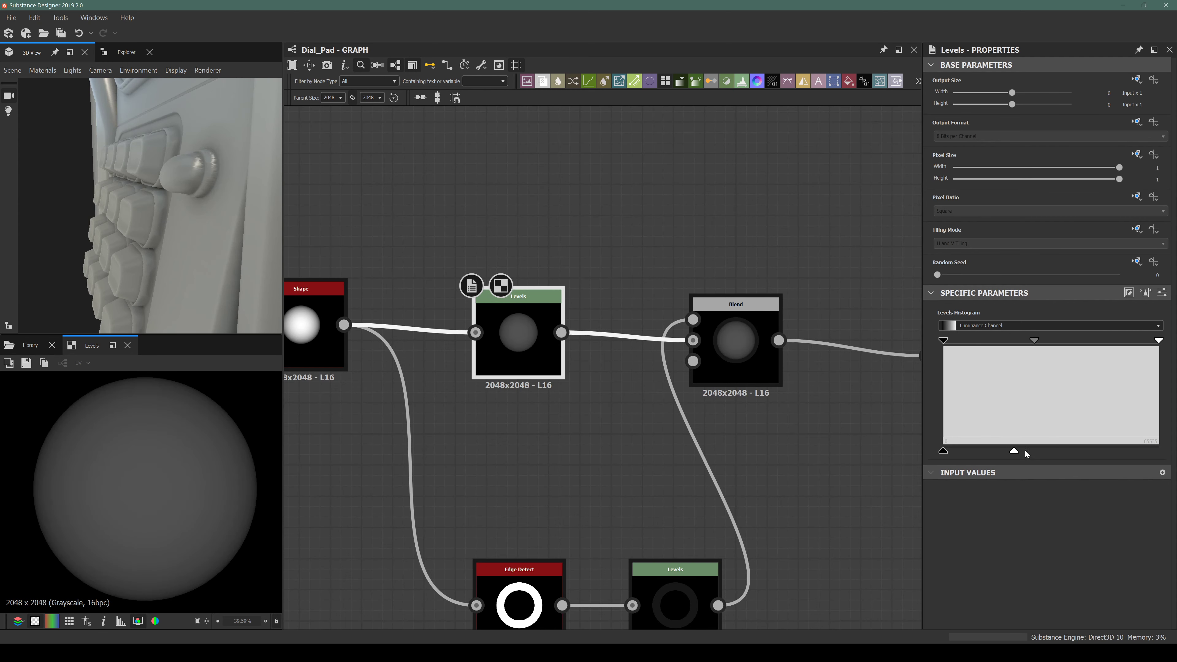
left_click_drag(1015, 452, 976, 454)
left_click_drag(149, 169, 228, 175)
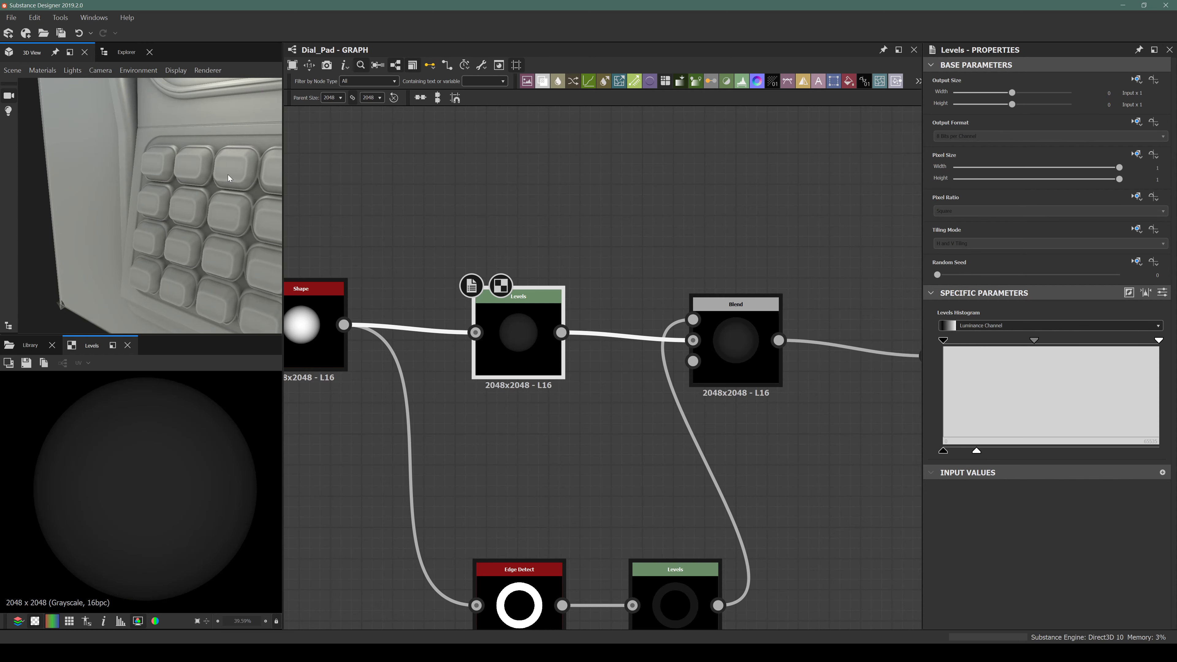
middle_click_drag(228, 175, 129, 217)
scroll(130, 179, "up", 3)
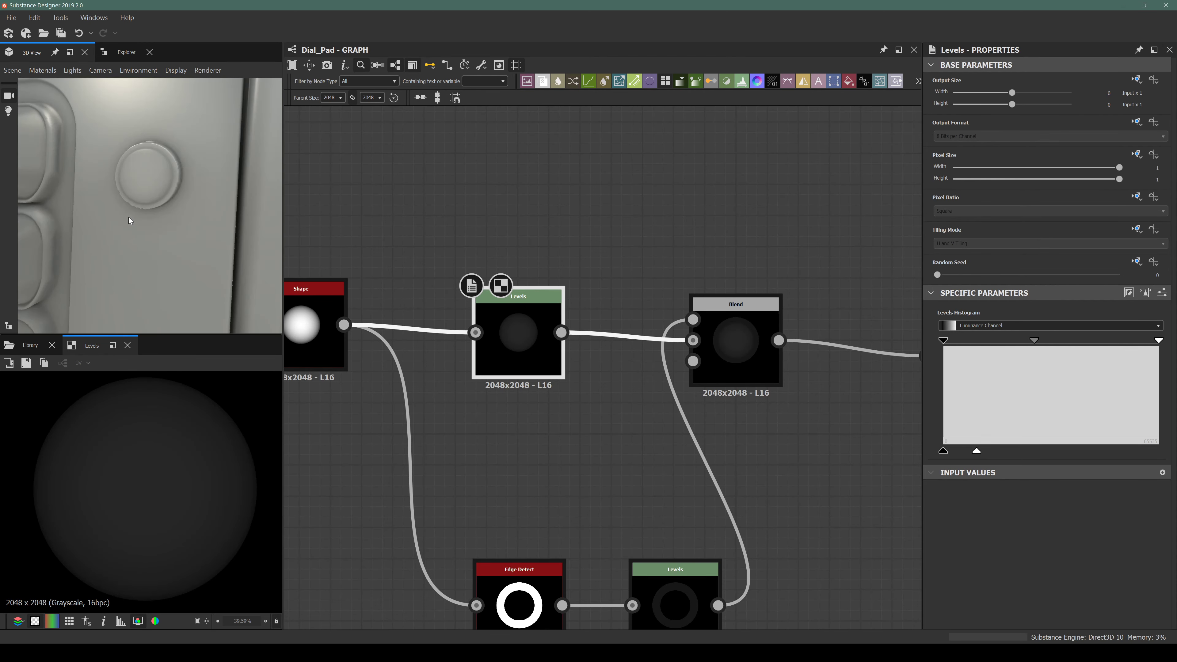
scroll(142, 188, "down", 3)
left_click_drag(143, 189, 158, 188)
Spread out the Shape, hemisphere Levels and Edge Detect nodes to leave more room between them.
scroll(518, 388, "down", 3)
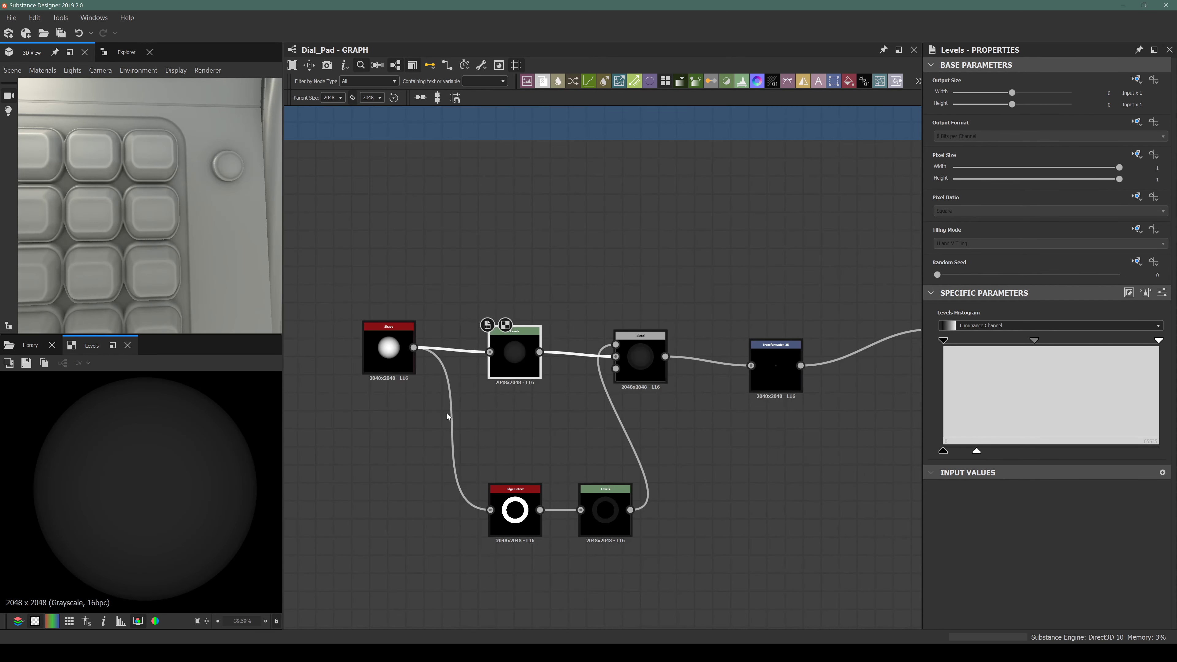
left_click(393, 339)
middle_click_drag(350, 351, 379, 316)
left_click_drag(378, 316, 357, 335)
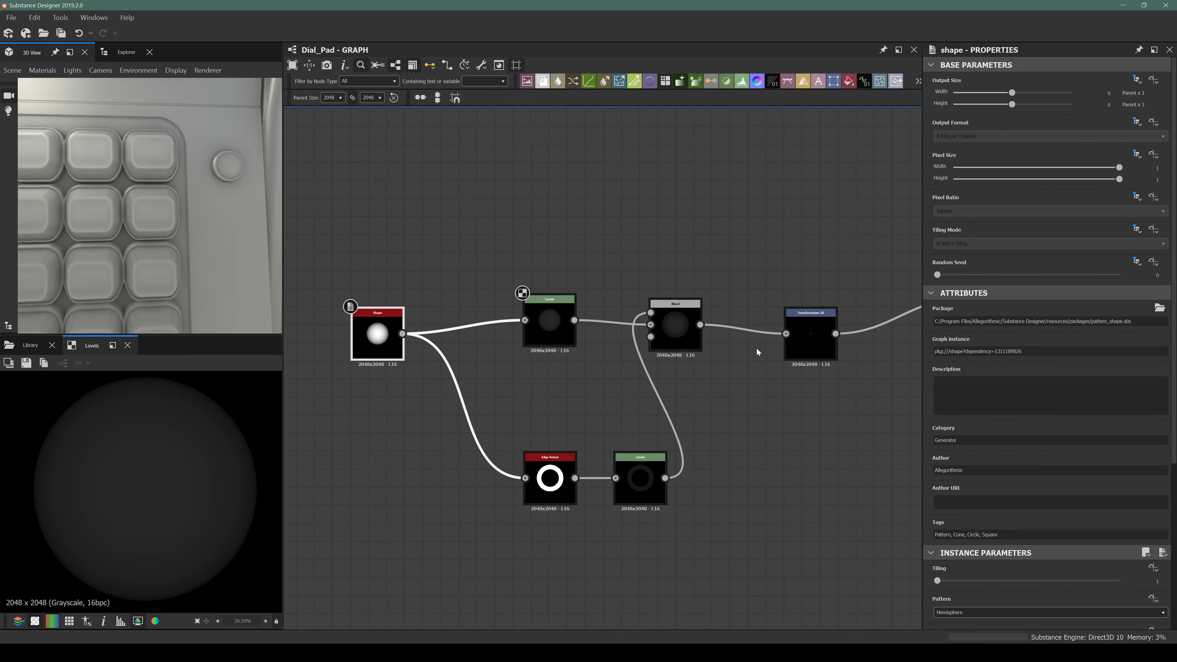
middle_click_drag(652, 320, 565, 293)
left_click_drag(468, 297, 449, 310)
middle_click_drag(412, 313, 527, 299)
left_click_drag(403, 301, 386, 309)
left_click_drag(579, 437, 523, 448)
Try a larger Scale for the hemisphere Shape and undo the change.
scroll(974, 557, "down", 3)
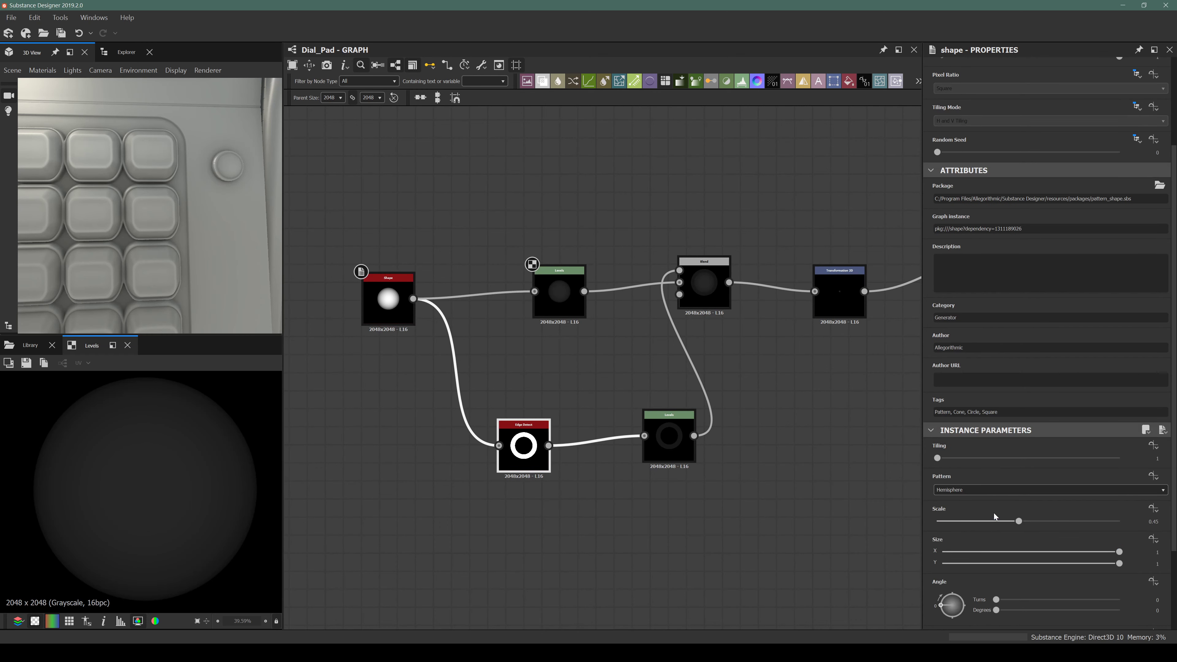
left_click_drag(1018, 521, 1068, 507)
key("ctrl+z")
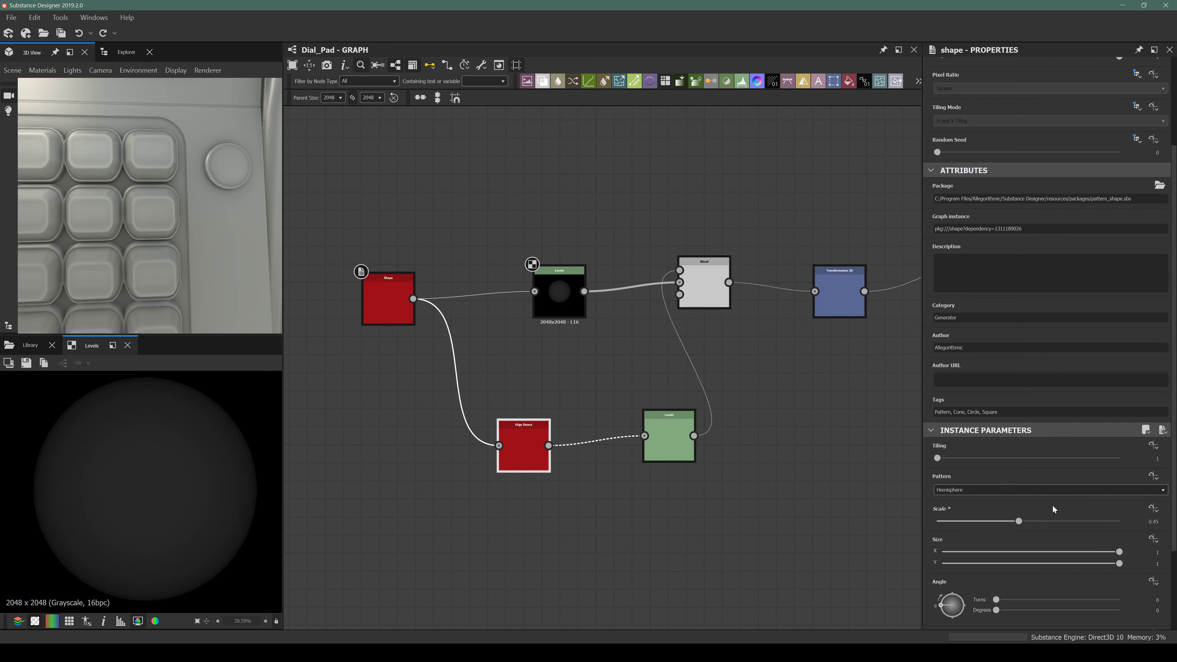
Set the Edge Detect's Edge Width to 32 and lower its Edge Roundness to about 2.42.
left_click(528, 457)
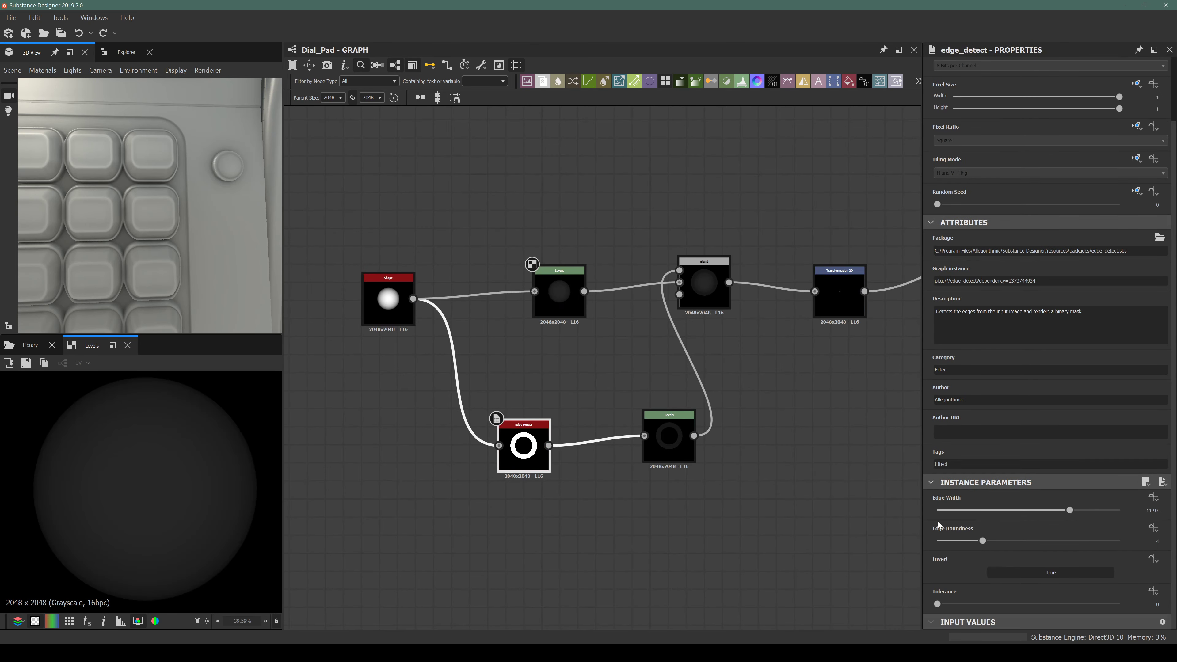
left_click_drag(1068, 509, 1131, 511)
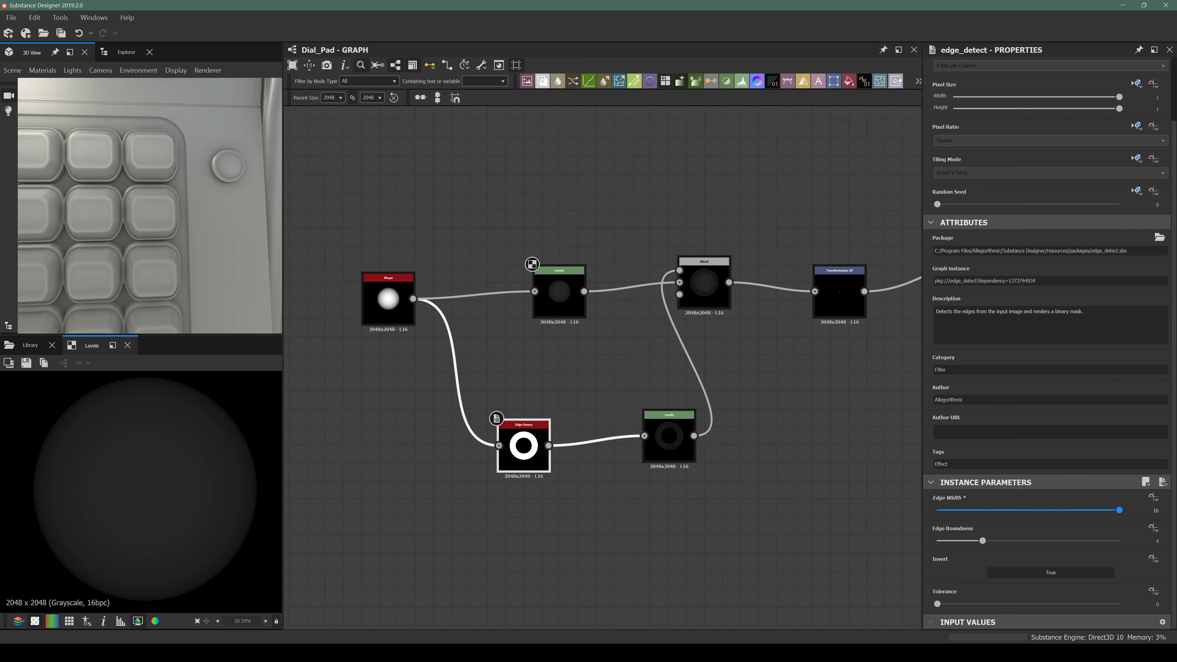
left_click(1158, 511)
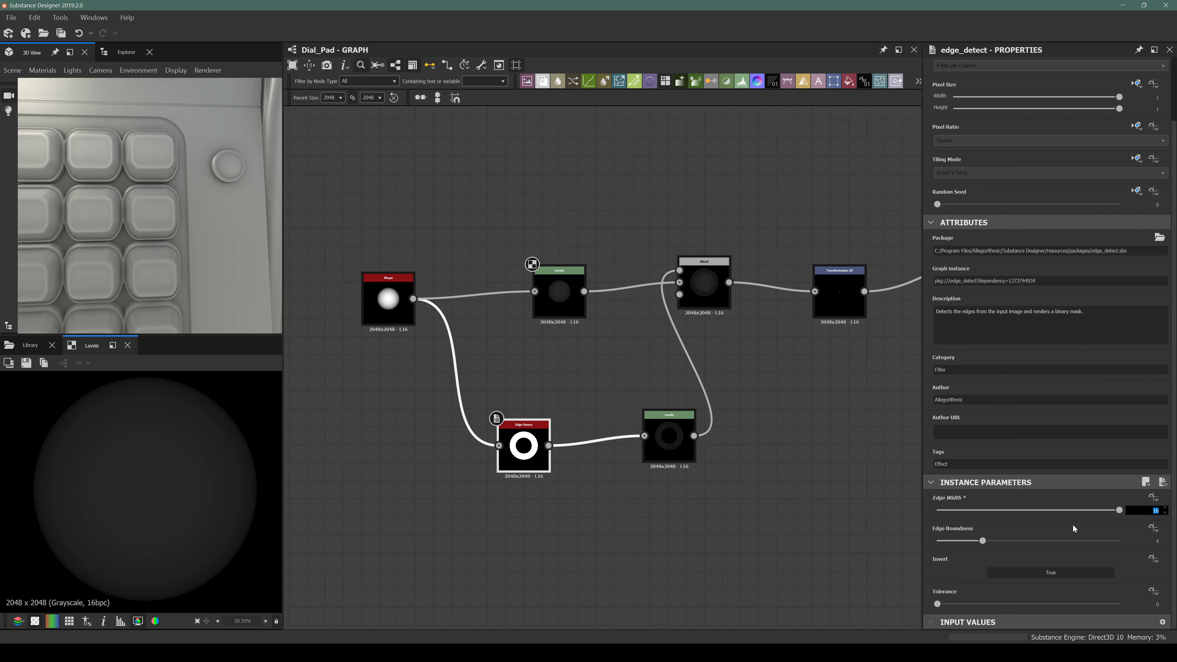
type("32")
key("Return")
left_click_drag(245, 275, 170, 249)
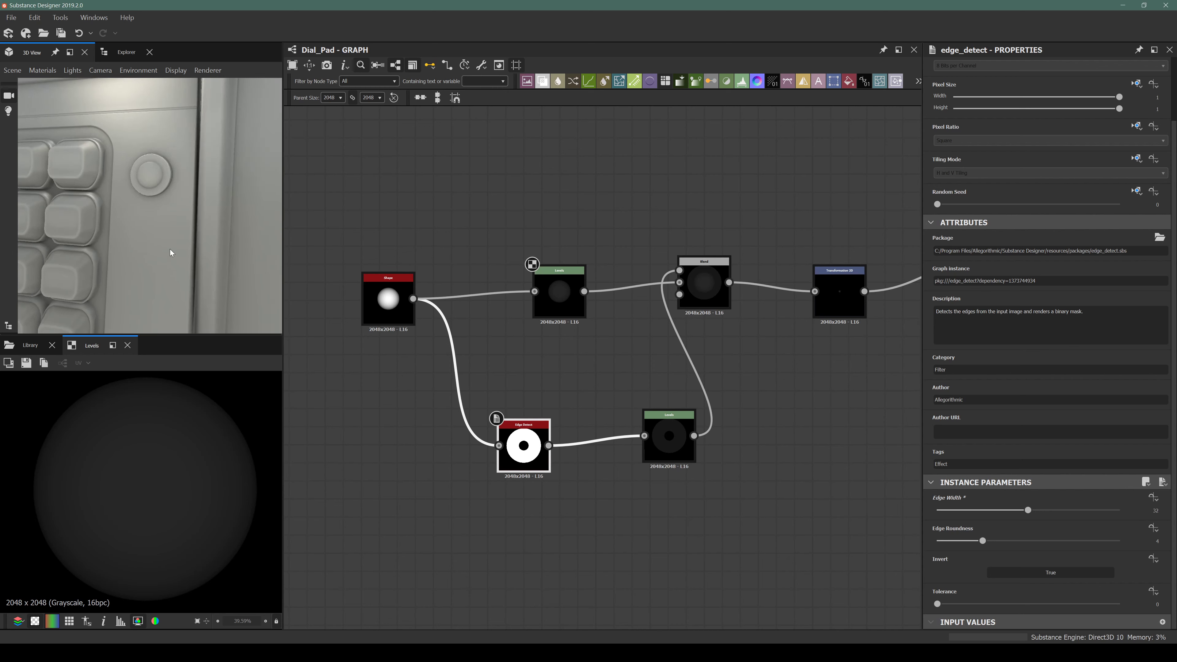
left_click_drag(153, 163, 183, 171)
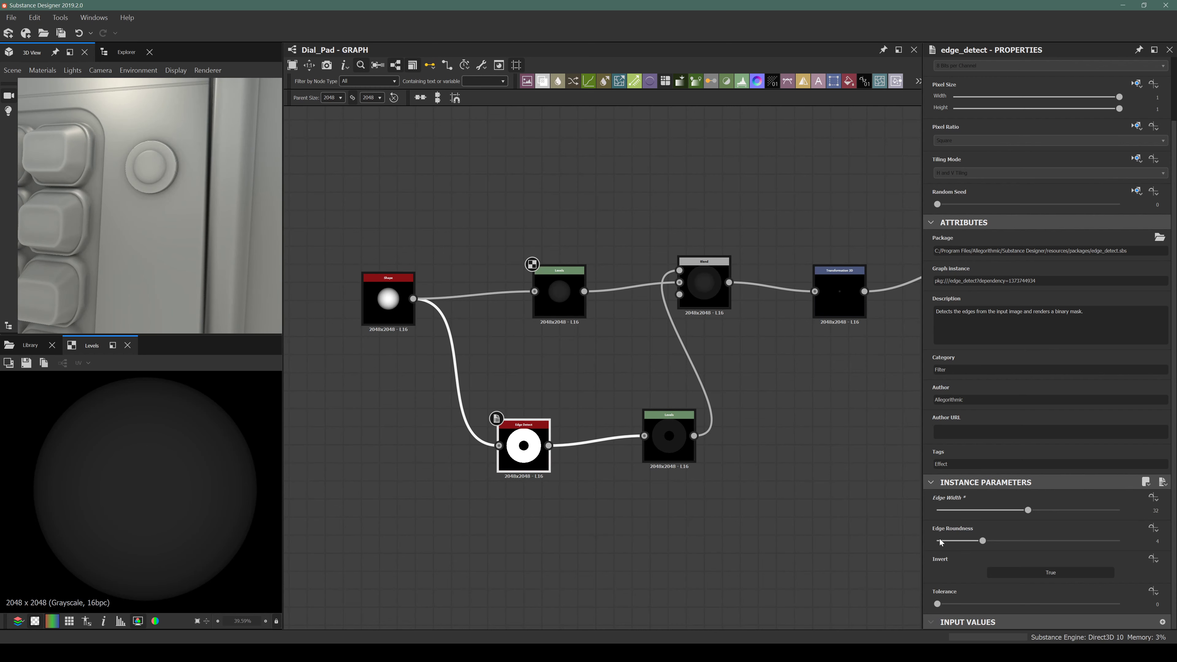
left_click_drag(982, 543, 966, 553)
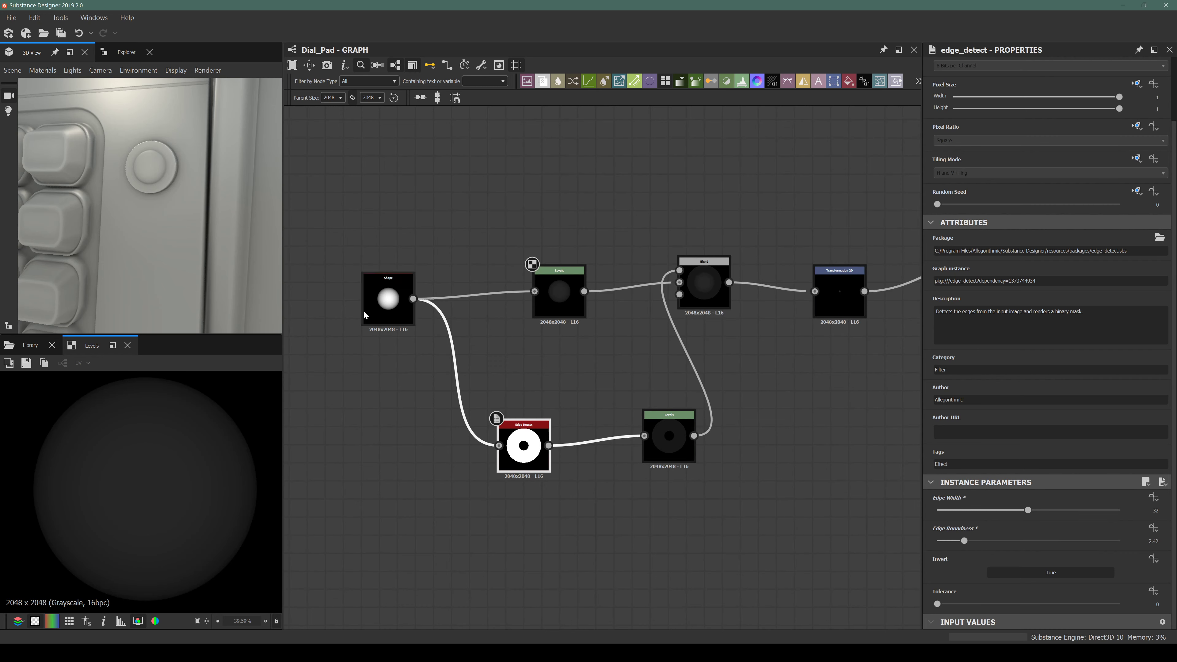
Flatten the widened ring by slightly lowering the output white level of its Levels node.
left_click(669, 438)
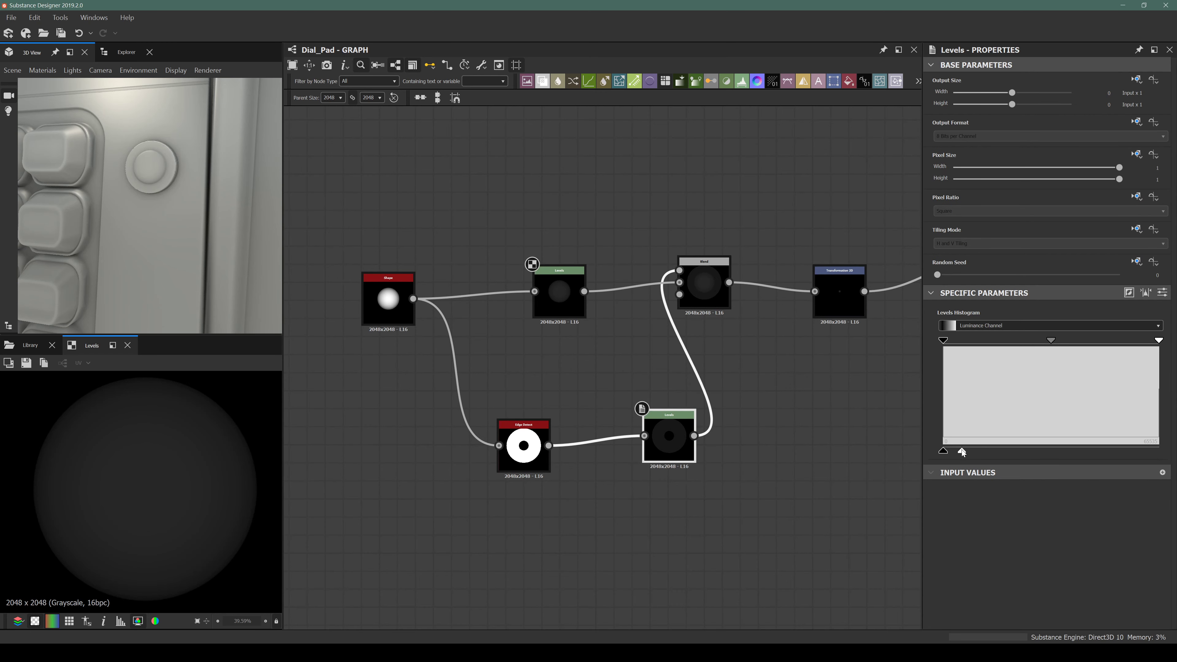
left_click_drag(958, 450, 955, 453)
left_click_drag(954, 453, 955, 453)
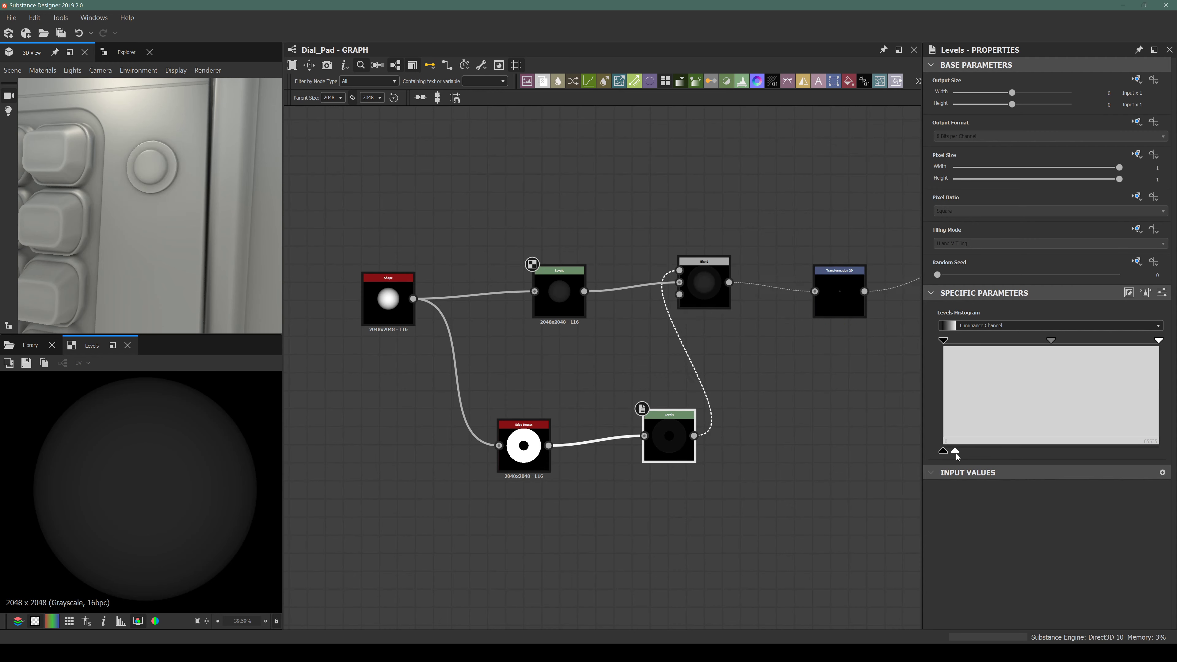
scroll(166, 261, "down", 3)
middle_click_drag(172, 228, 182, 228)
scroll(181, 231, "up", 2)
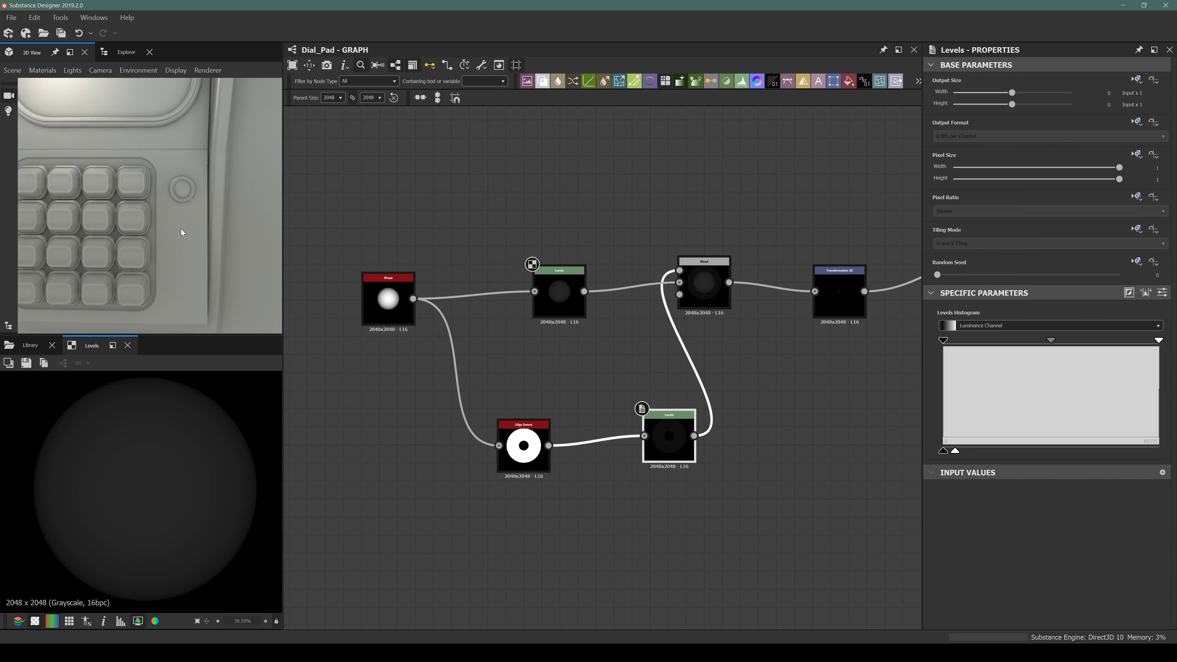
Scale the button with its Transformation 2D node by applying a stretch of 90% to both width and height.
middle_click_drag(794, 310, 633, 340)
scroll(687, 330, "up", 3)
left_click(688, 330)
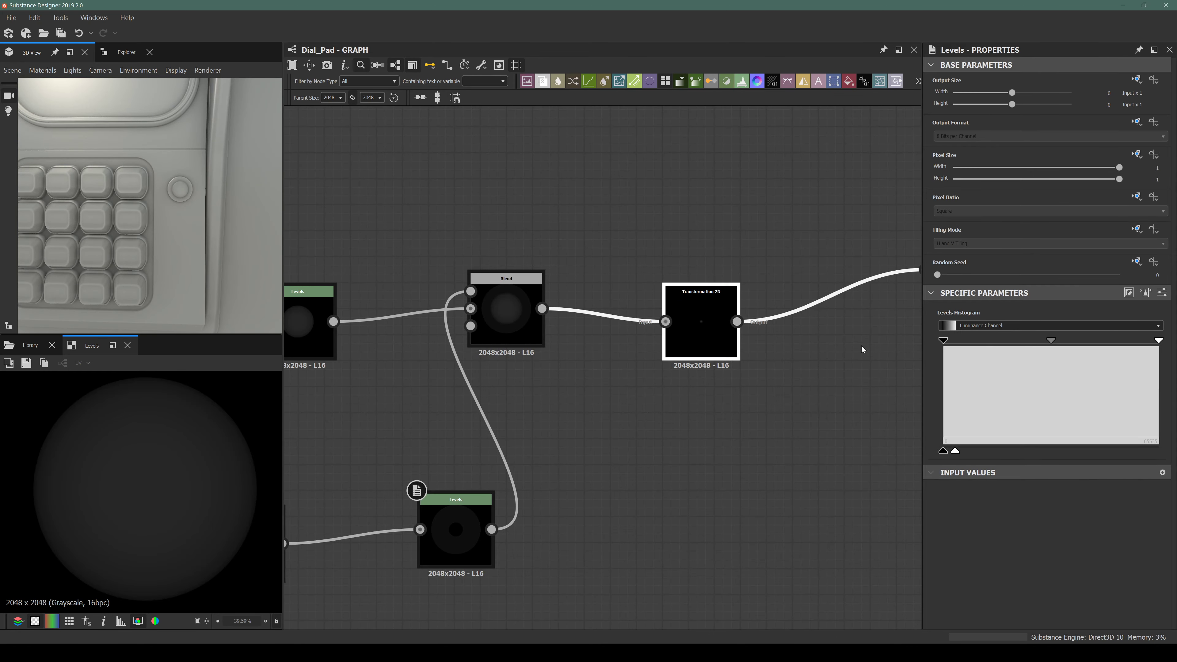
left_click(974, 395)
type("90")
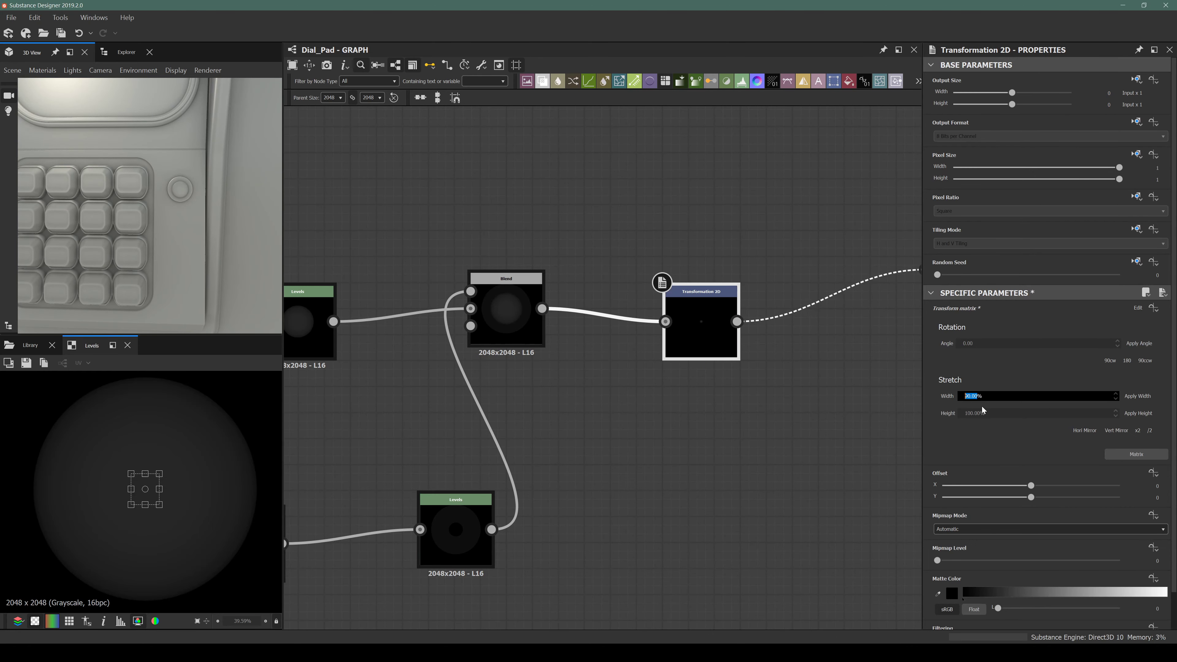
key("Tab")
type("90")
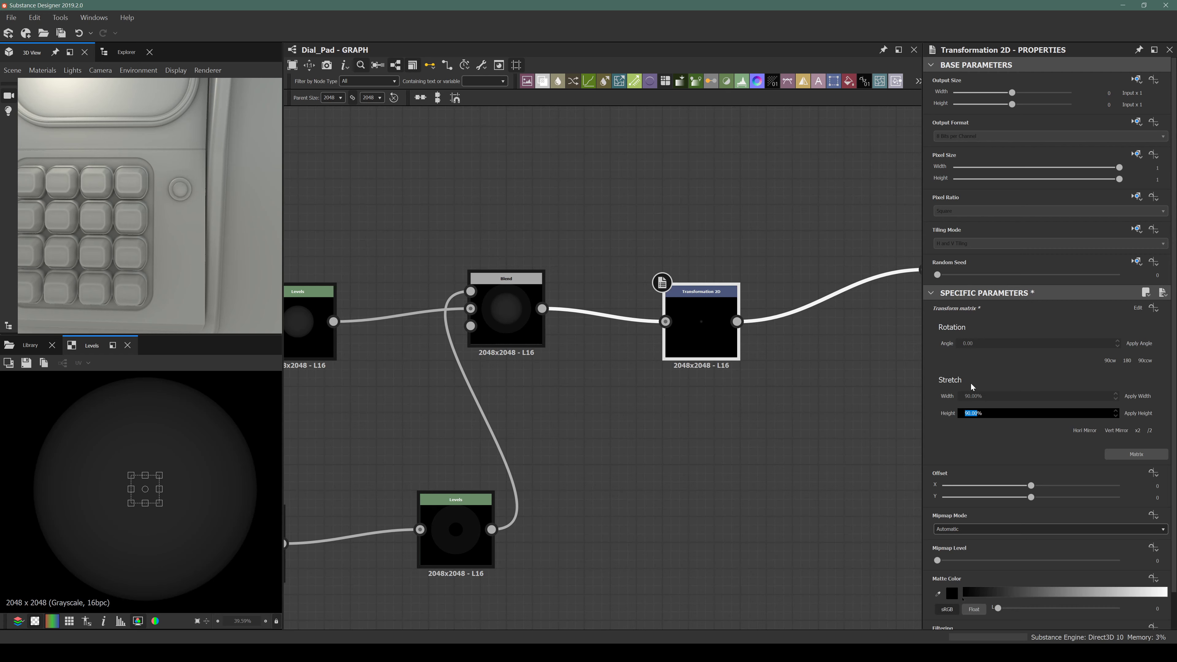
left_click(996, 395)
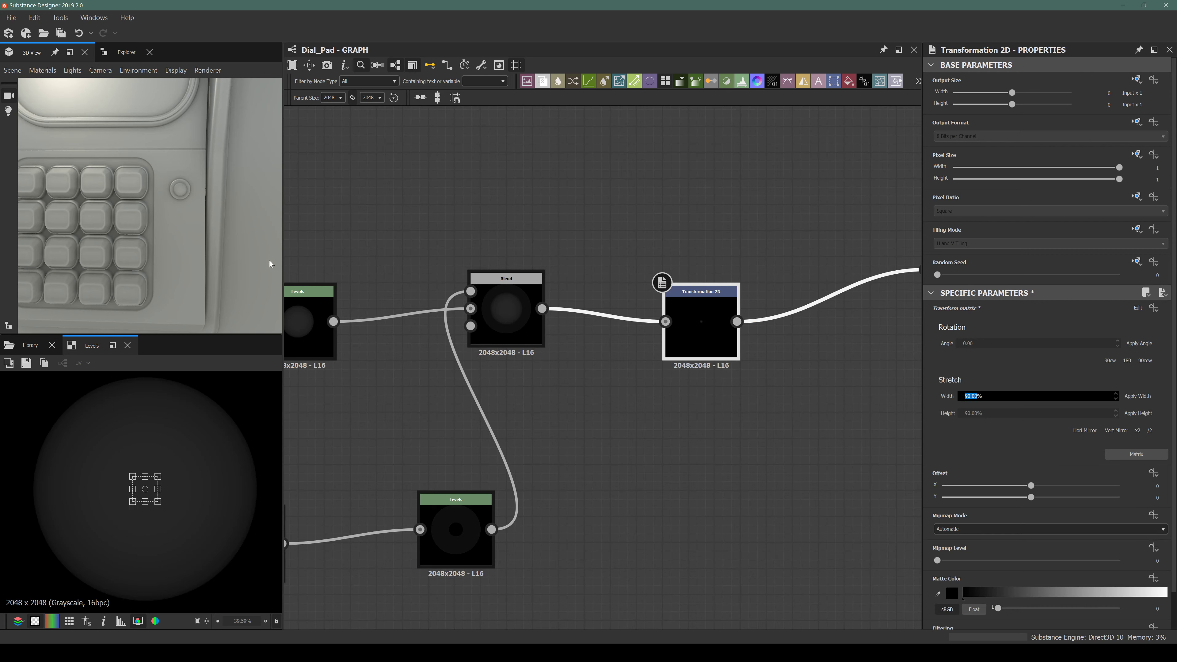
scroll(171, 205, "up", 3)
middle_click_drag(171, 205, 145, 200)
scroll(120, 193, "up", 3)
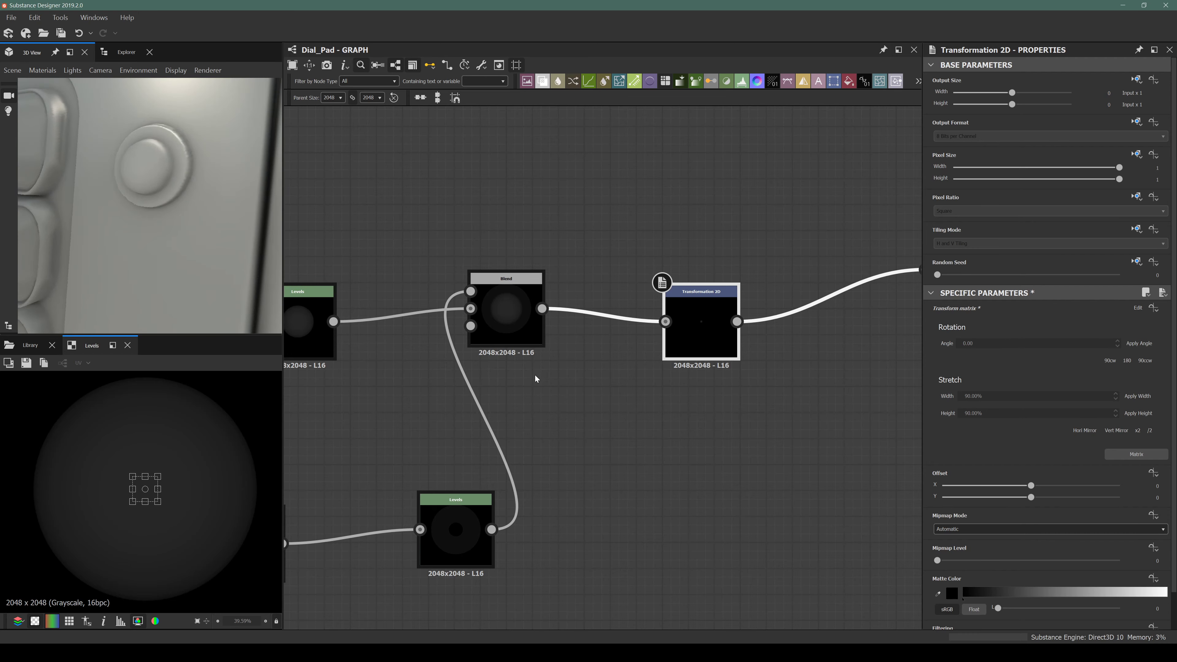
Add a Blur HQ Grayscale node after the ring's Levels, with Quality 1 and Intensity about 2.7.
middle_click_drag(536, 378, 590, 361)
scroll(542, 407, "down", 2)
scroll(515, 475, "up", 2)
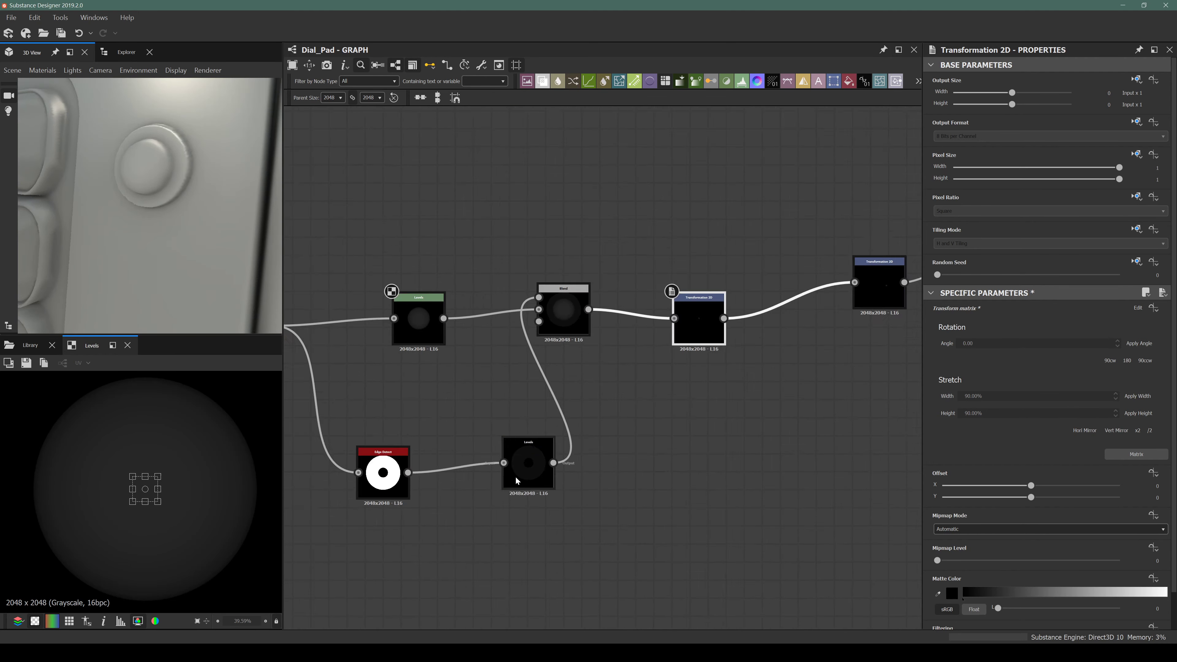
left_click(534, 467)
key("space")
type("blur")
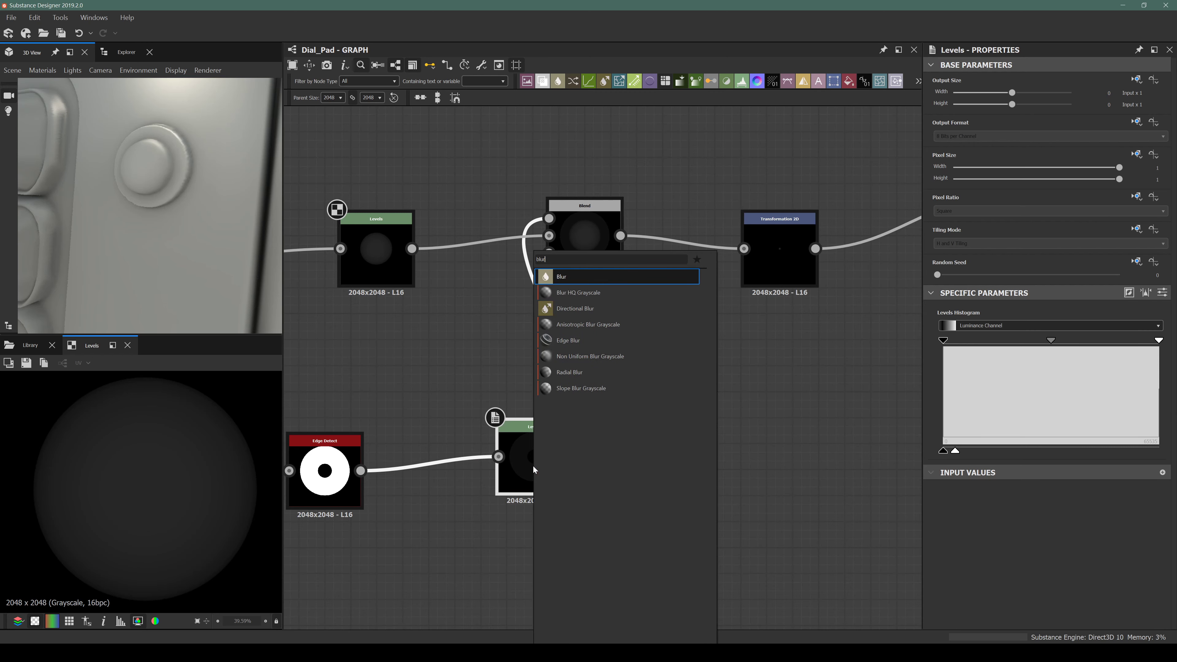
key("Down")
key("Return")
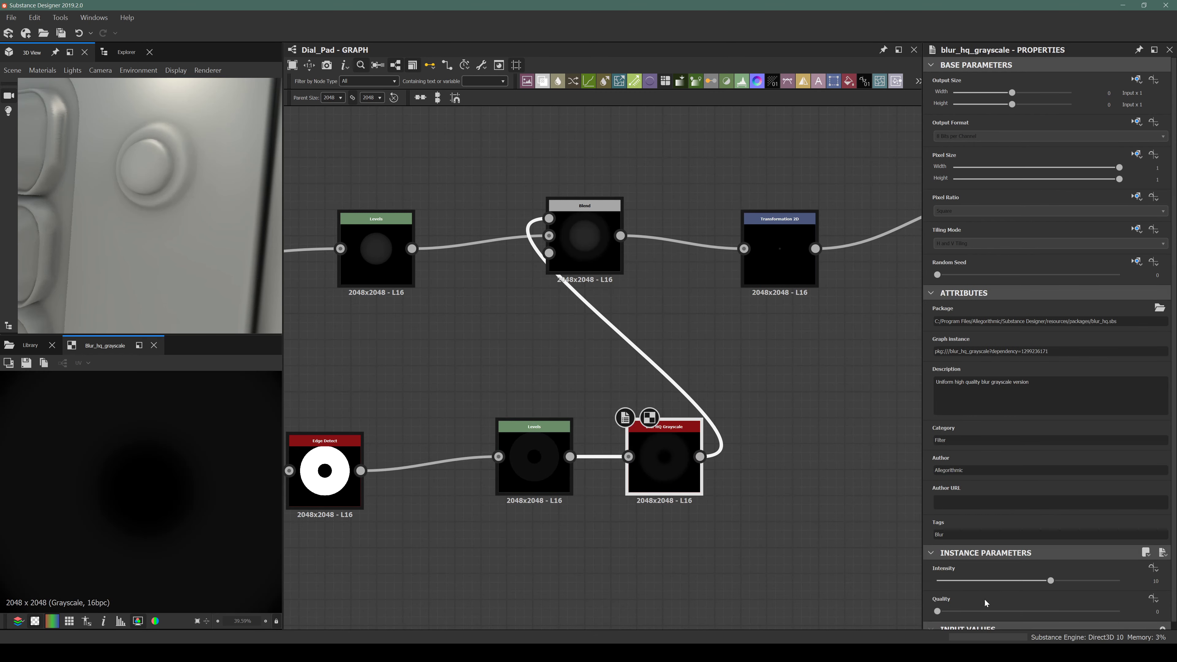
left_click(972, 612)
left_click(958, 581)
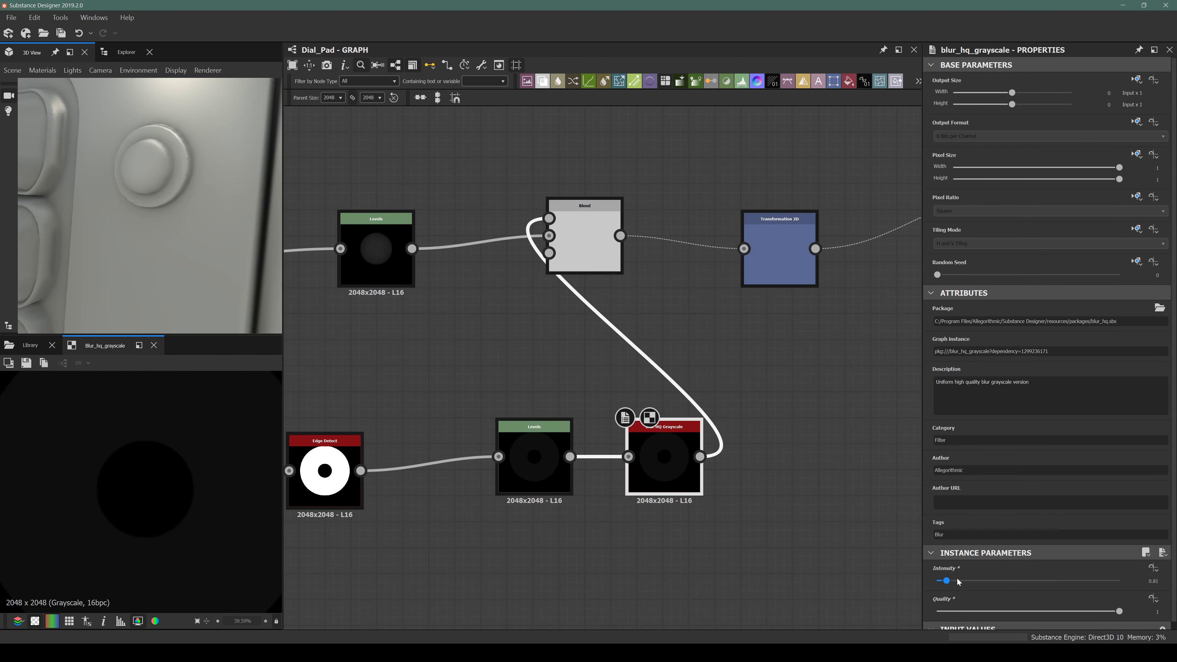
mouse_move(959, 581)
left_mouse_down()
mouse_move(1019, 582)
mouse_move(968, 590)
left_mouse_up()
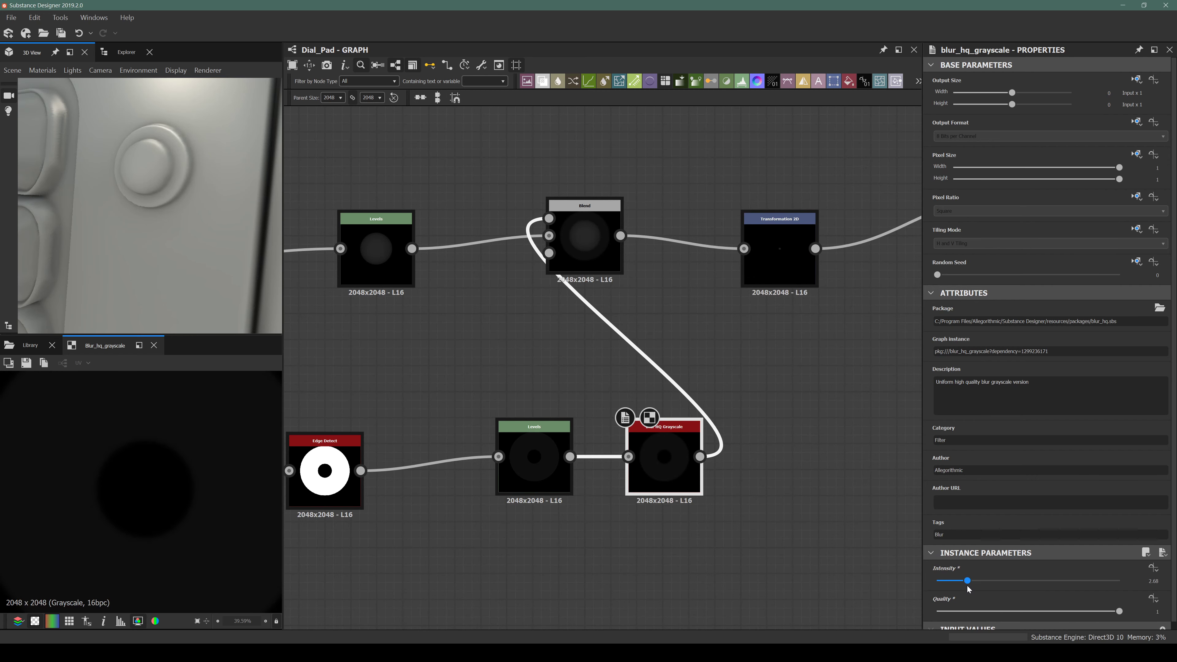
Lower the Edge Detect, ring Levels and blur nodes together, and space the Shape and hemisphere Levels nodes farther before the Blend.
scroll(652, 430, "down", 3)
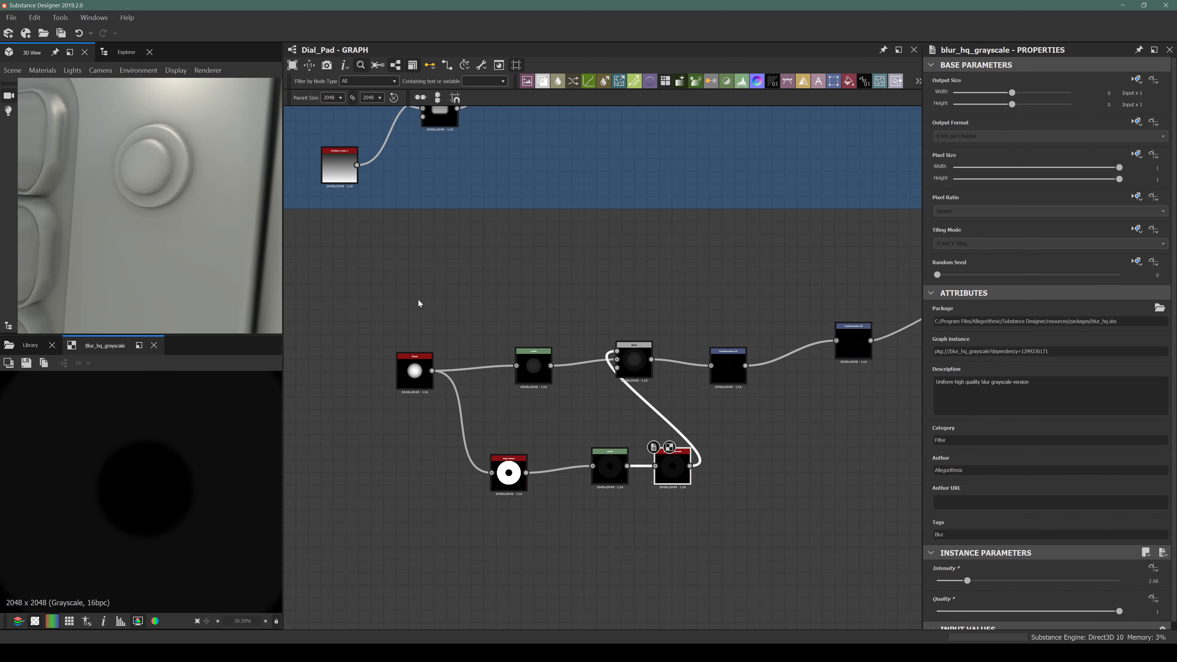
scroll(616, 370, "up", 1)
middle_click_drag(677, 394, 798, 267)
left_click_drag(528, 350, 708, 457)
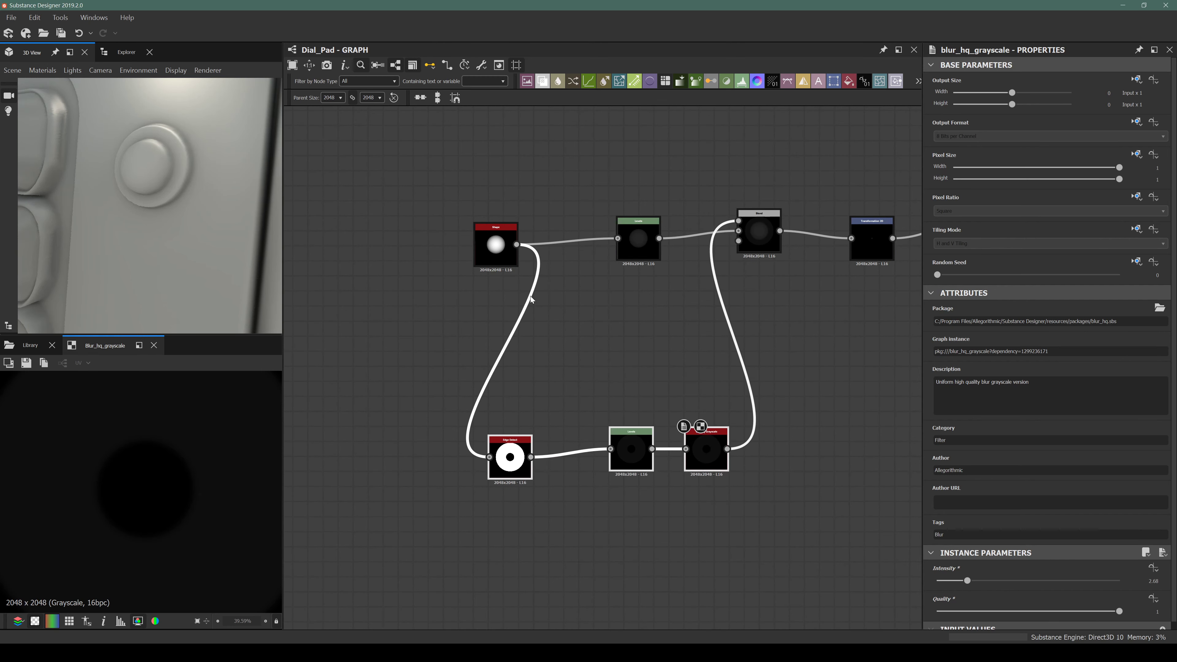
left_click_drag(485, 247, 349, 234)
left_click_drag(639, 241, 527, 241)
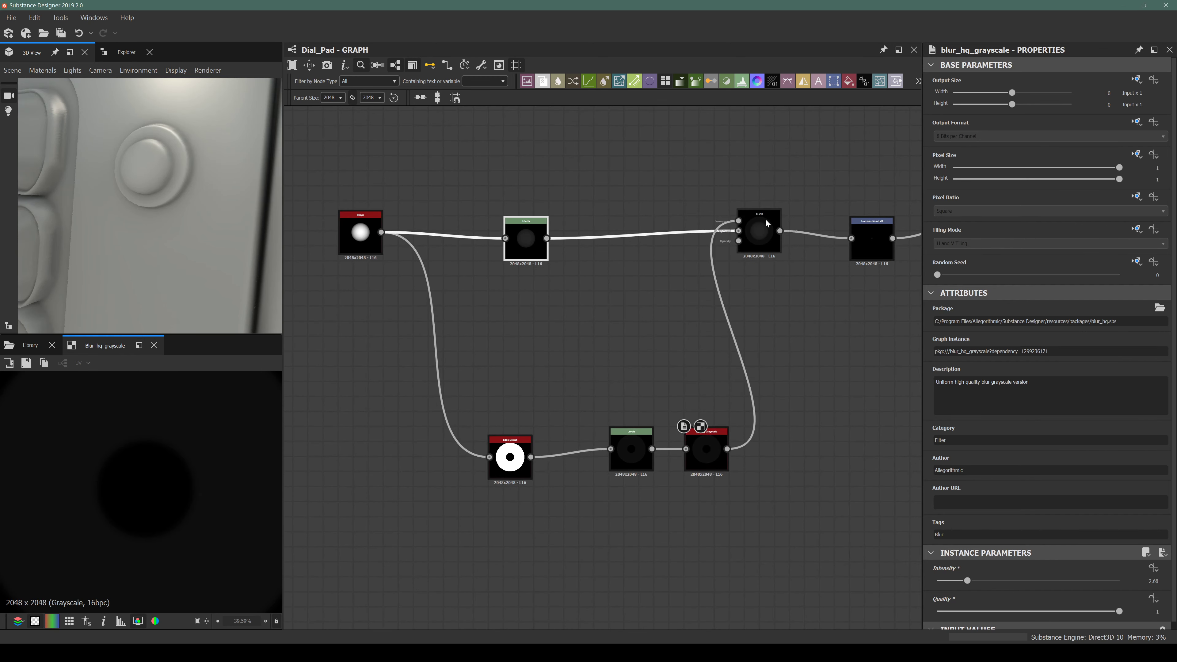
Lower the Blend node and spread the two Transformation 2D nodes farther along the chain after it.
left_click_drag(759, 231, 782, 303)
middle_click_drag(782, 303, 477, 314)
left_click(564, 250)
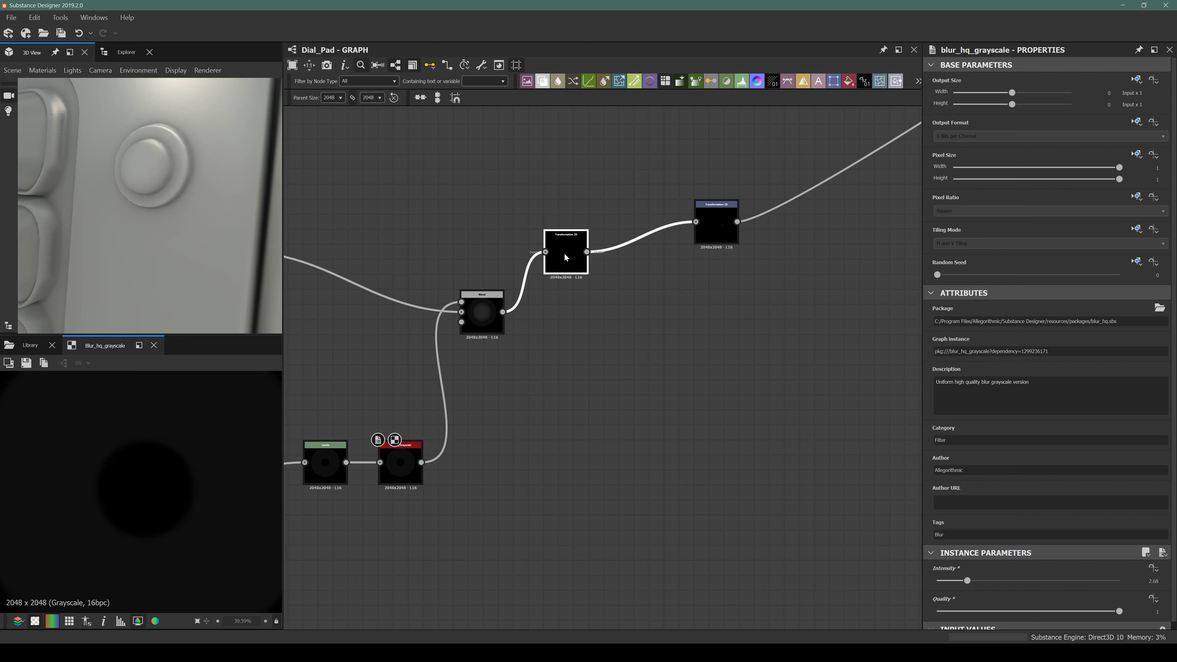
left_click_drag(563, 251, 672, 312)
left_click_drag(718, 218, 838, 256)
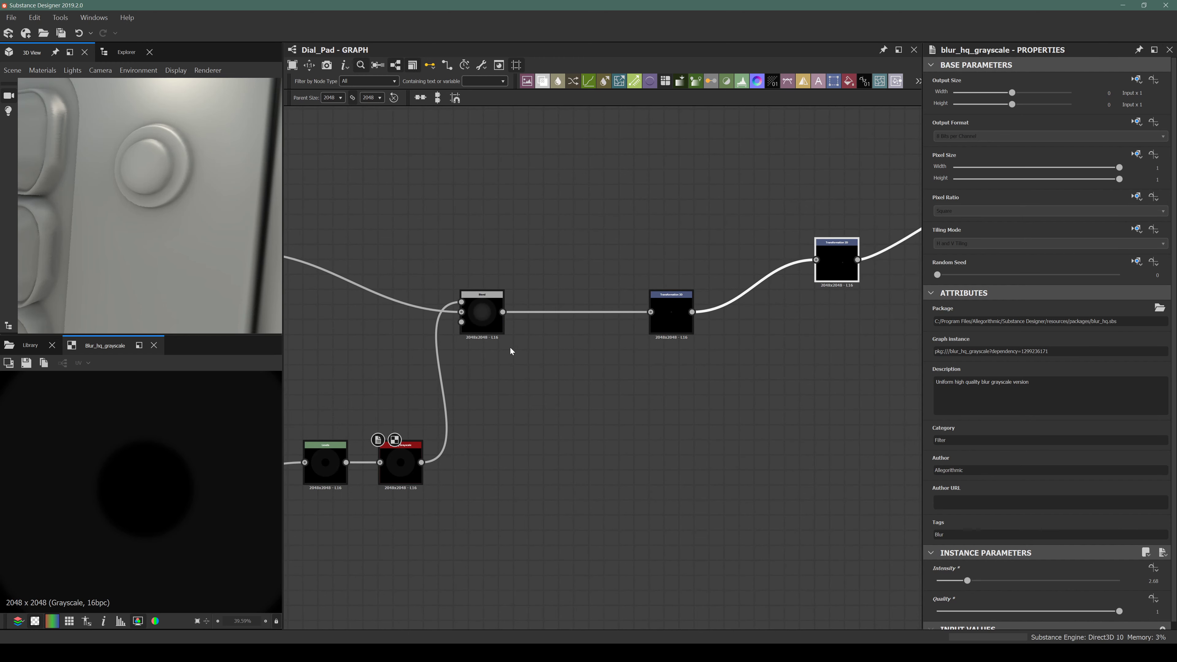
Add a Histogram Select node fed by the button's Blend, with Position about 0.11 and Range 0.
middle_click_drag(383, 390, 465, 384)
left_click(559, 307)
left_click(571, 406)
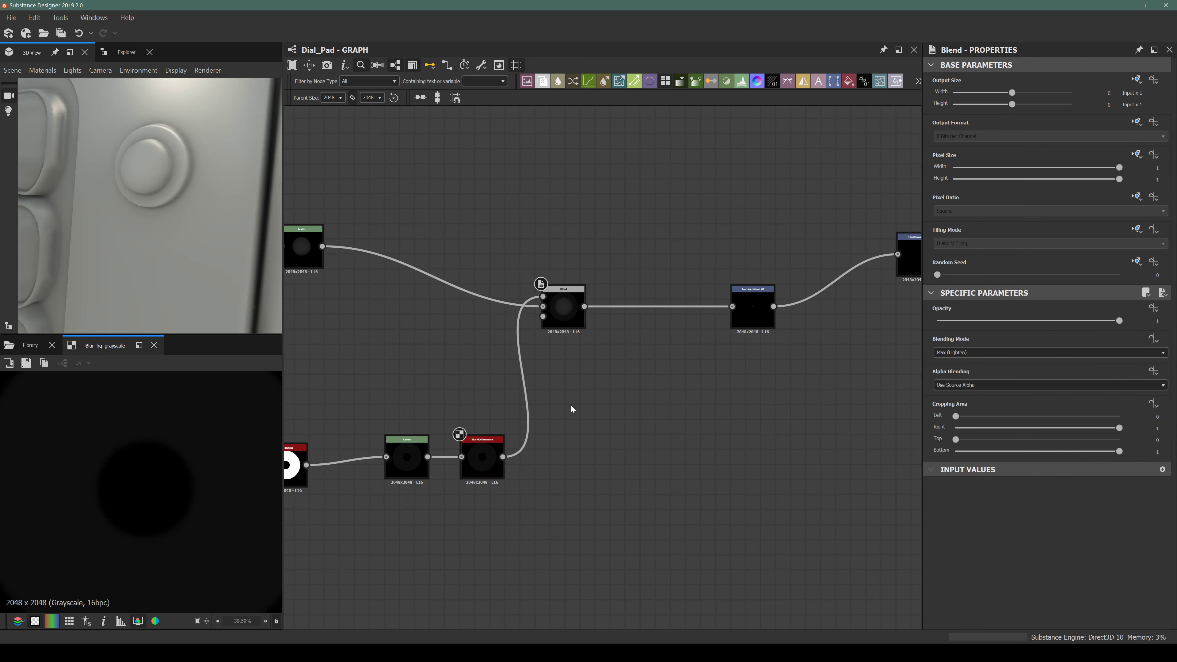
key("space")
type("histogra")
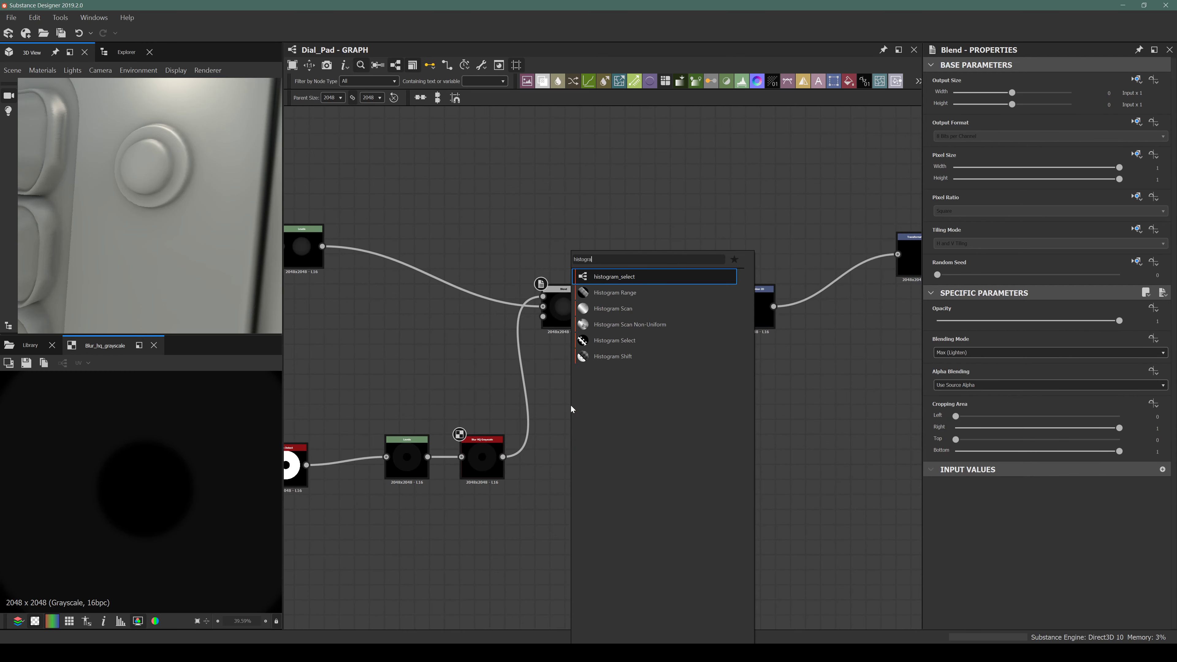
key("Down")
key("Down")
key("Down")
key("Up")
key("Down")
key("Down")
key("Return")
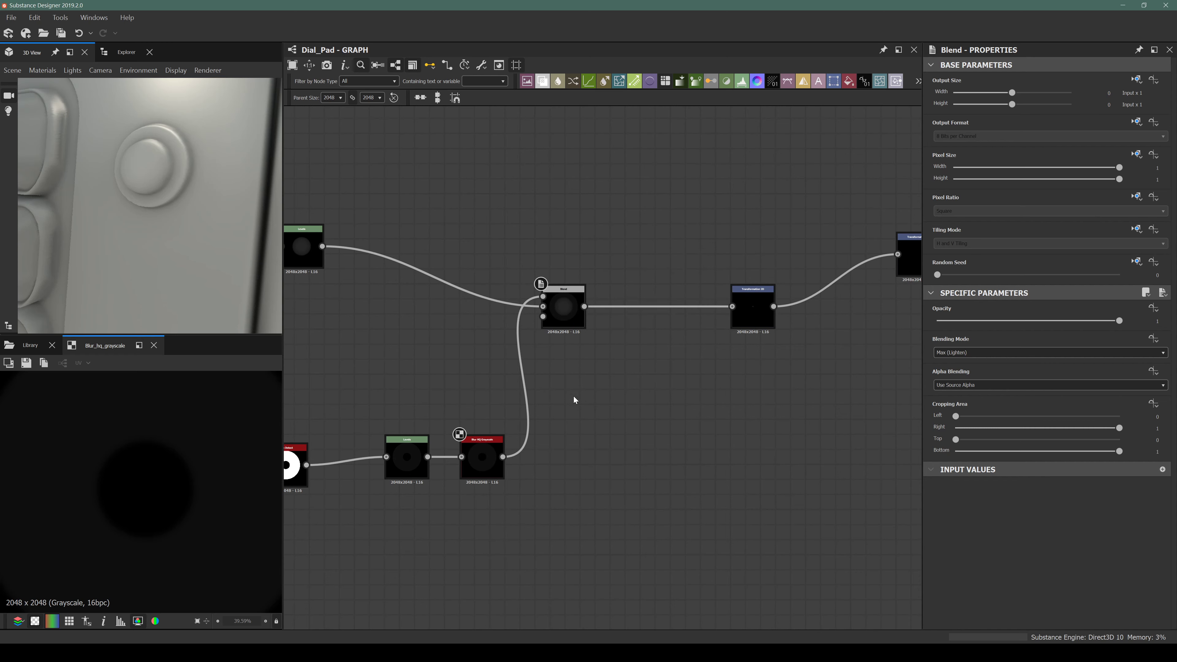
left_click_drag(565, 407, 611, 407)
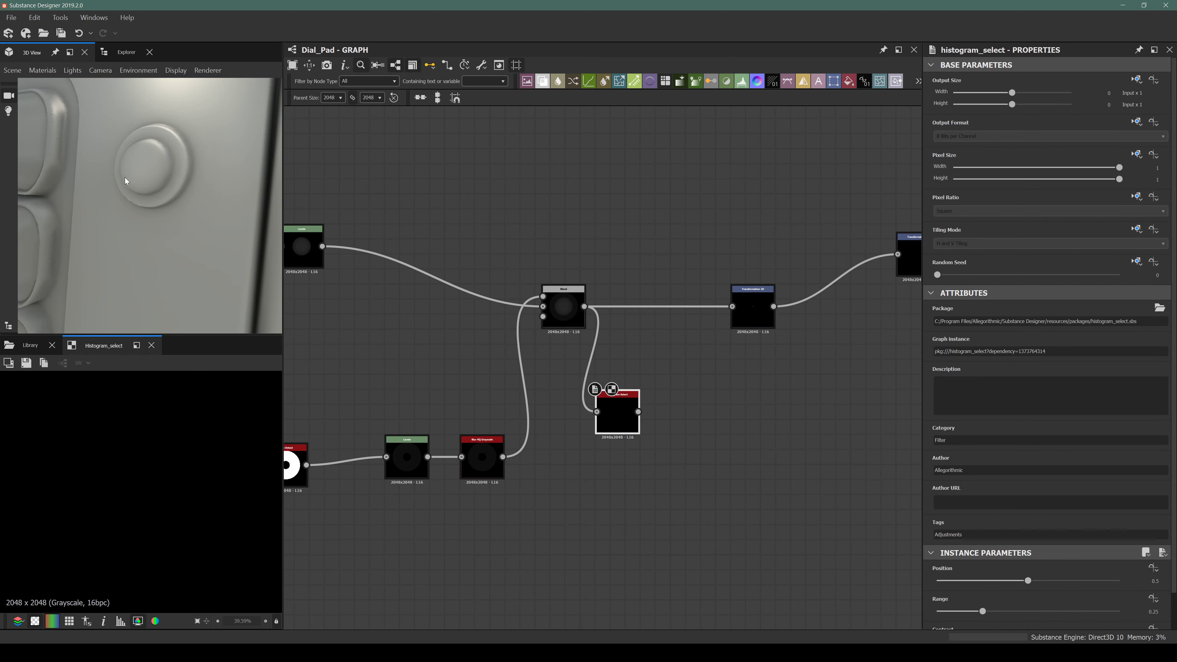
left_click_drag(1027, 581, 935, 622)
Insert a Blend before the Transformation 2D, feed the Histogram Select into its foreground and set its mode to Subtract.
left_click_drag(677, 284, 642, 335)
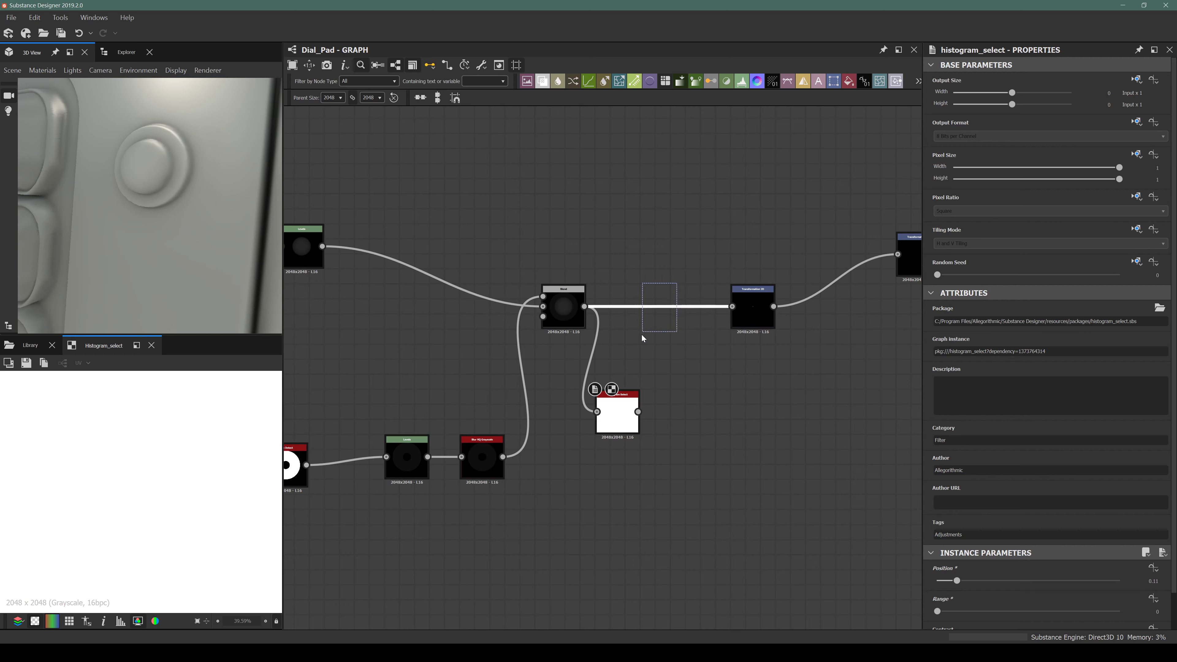
key("space")
type("blend")
key("Return")
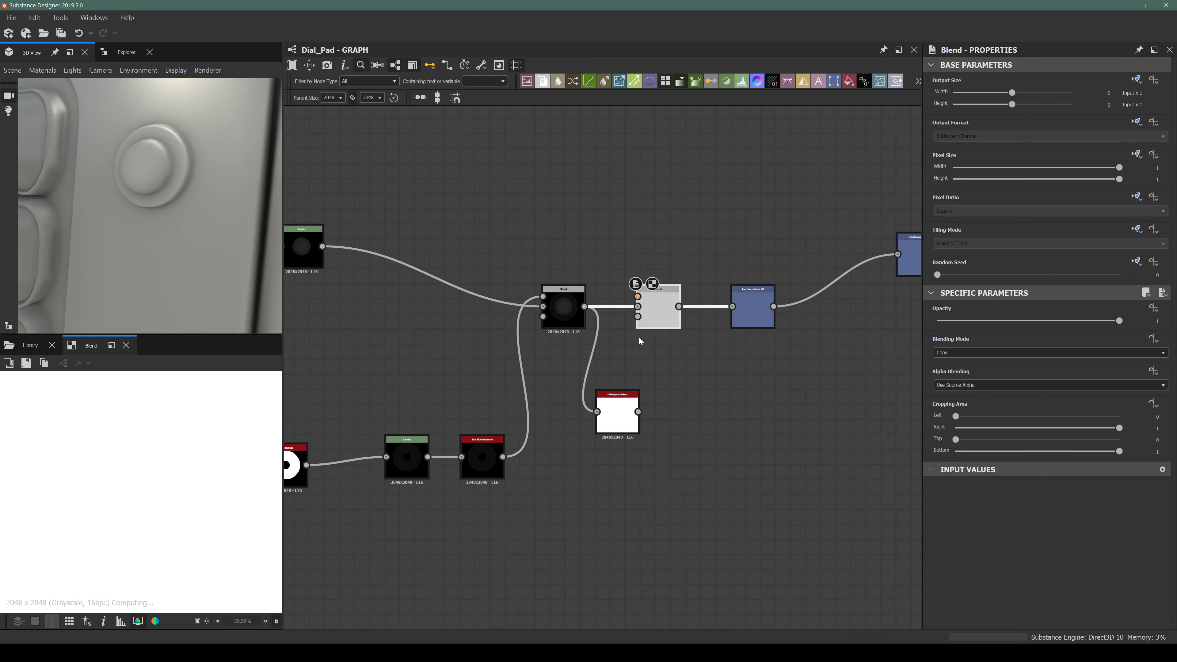
left_click_drag(632, 400, 637, 297)
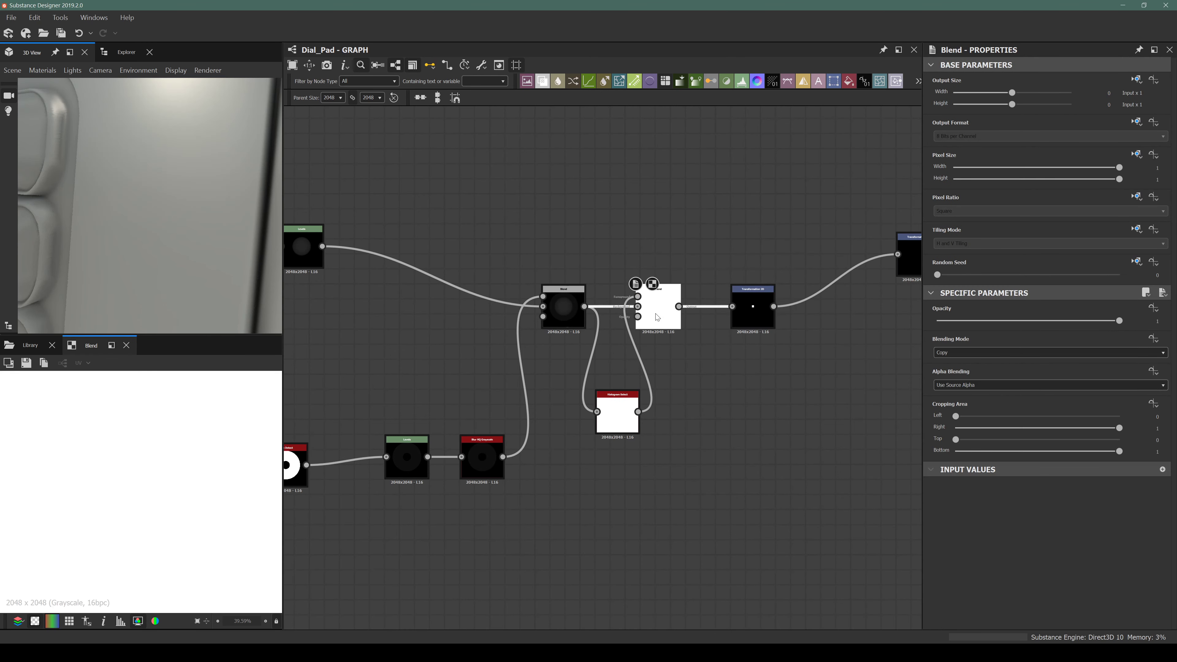
left_click(970, 353)
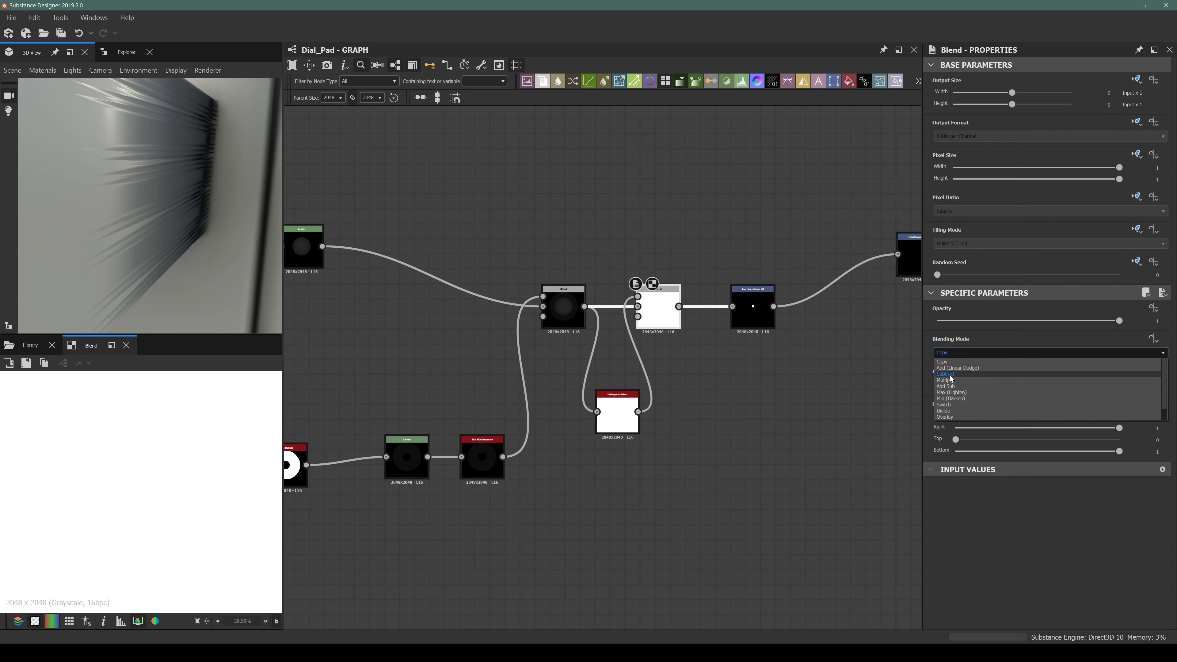
left_click(970, 365)
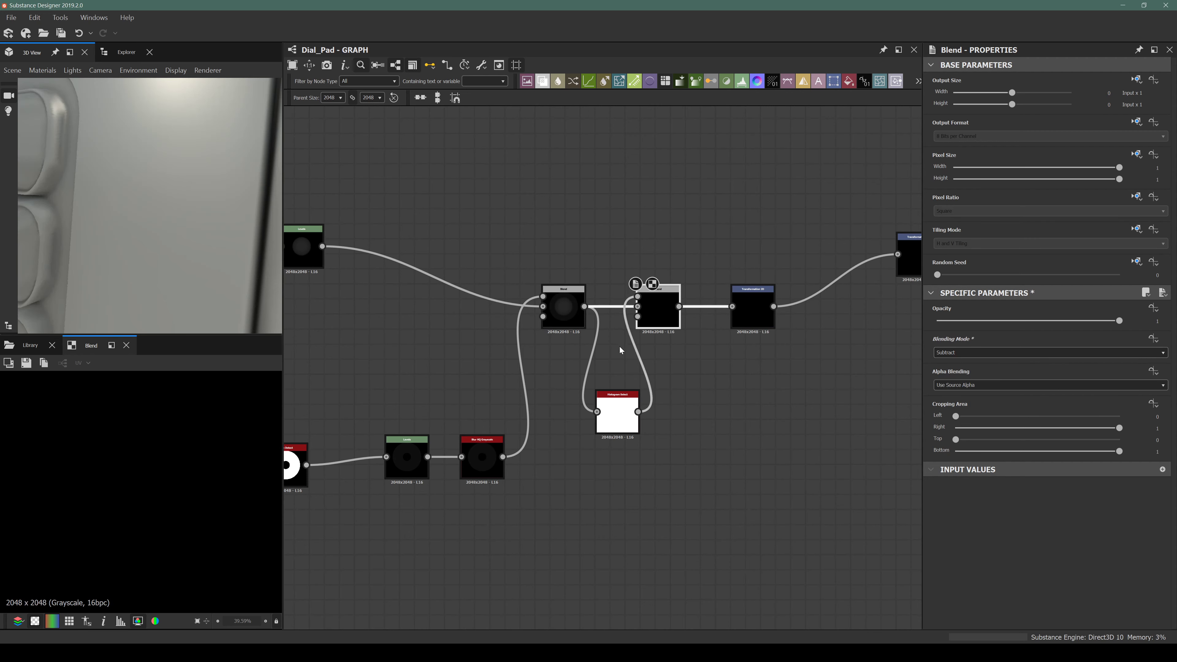
Try Histogram Select Position values of about 0.26, 1 and 0.19, comparing its mask with the source Blend.
left_click(620, 419)
left_click_drag(958, 582, 984, 582)
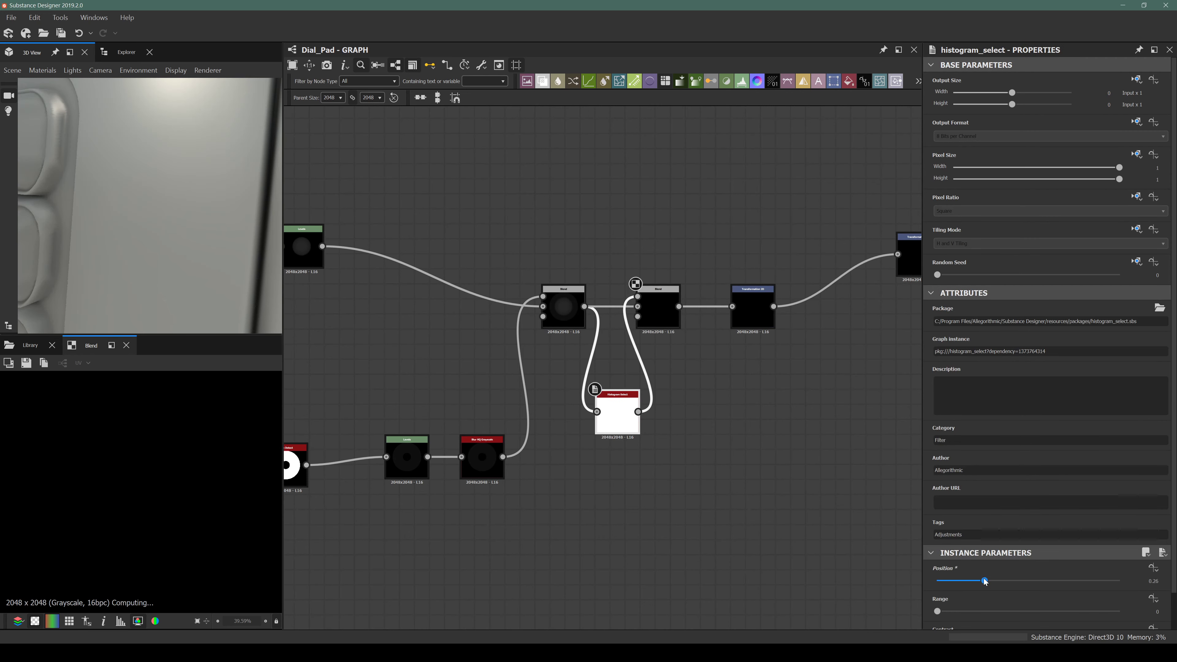
left_click(641, 294)
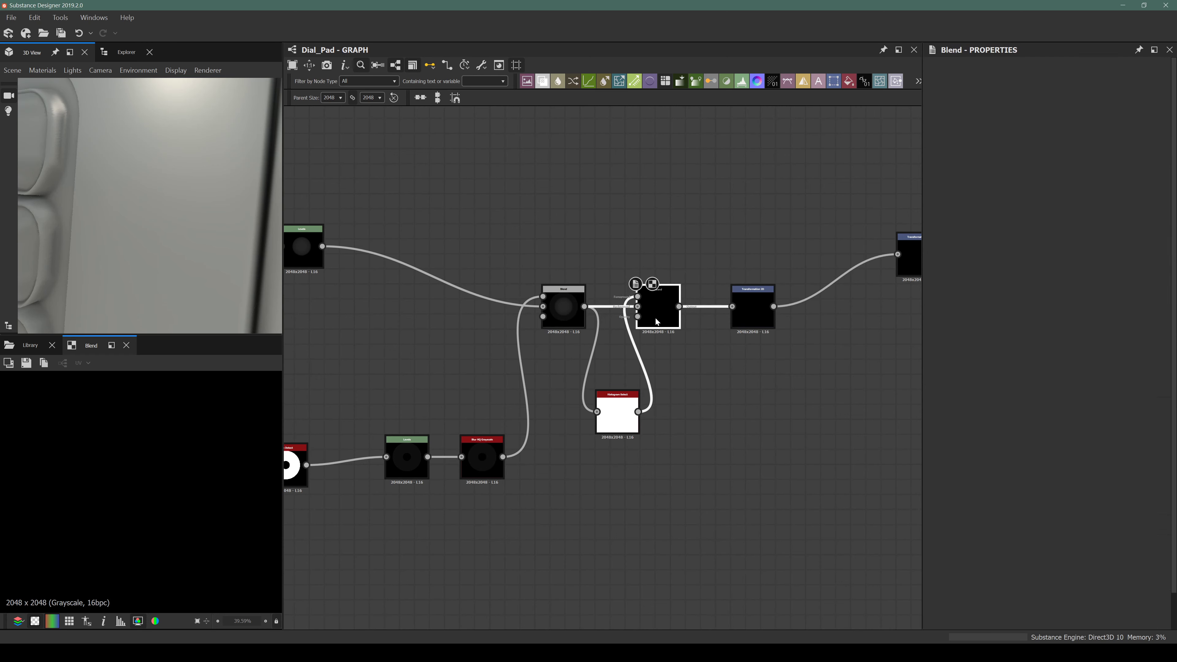
left_click(551, 322)
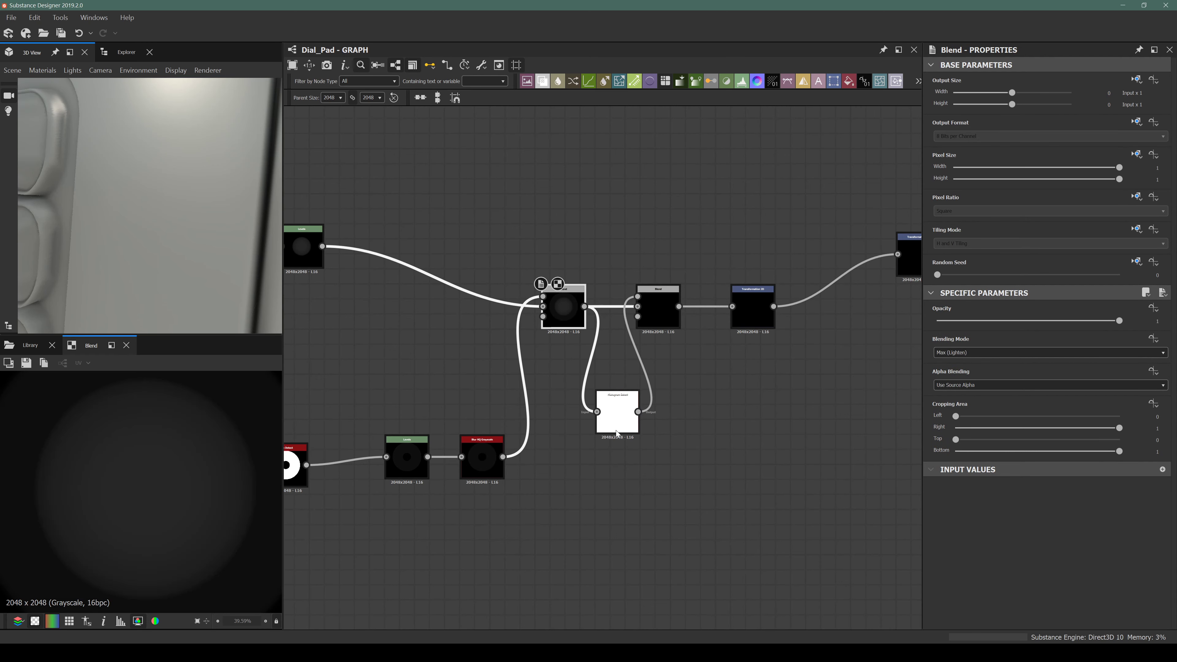
left_click(638, 432)
left_click_drag(985, 580, 1121, 580)
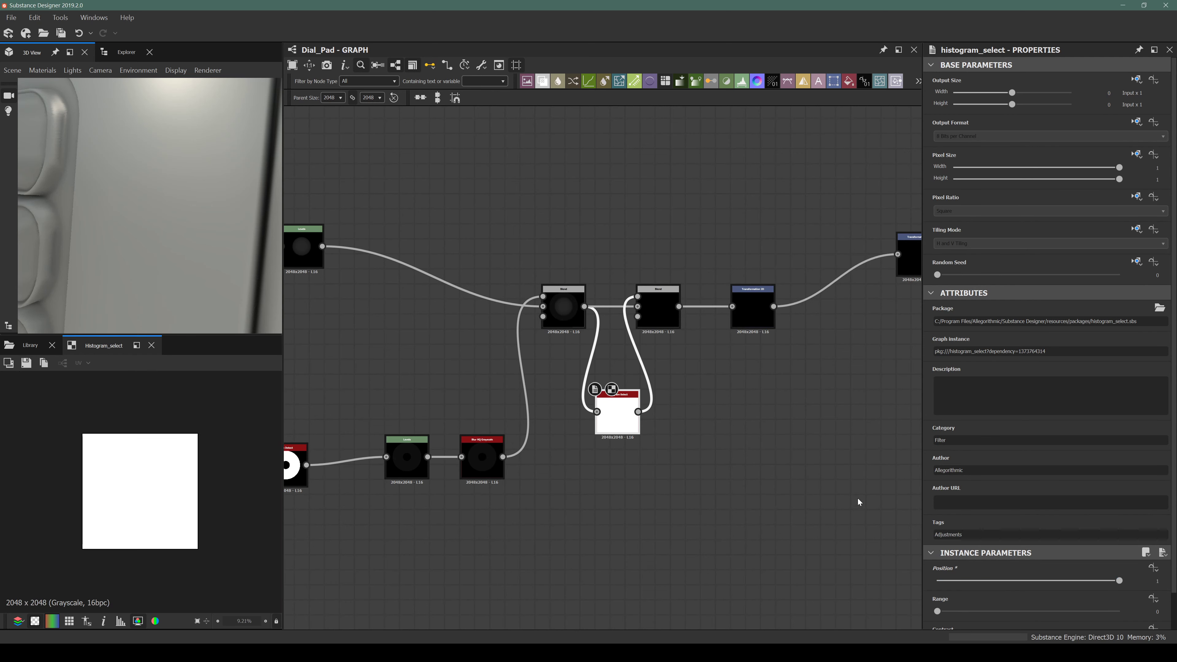
left_click_drag(951, 585, 971, 574)
scroll(958, 617, "down", 1)
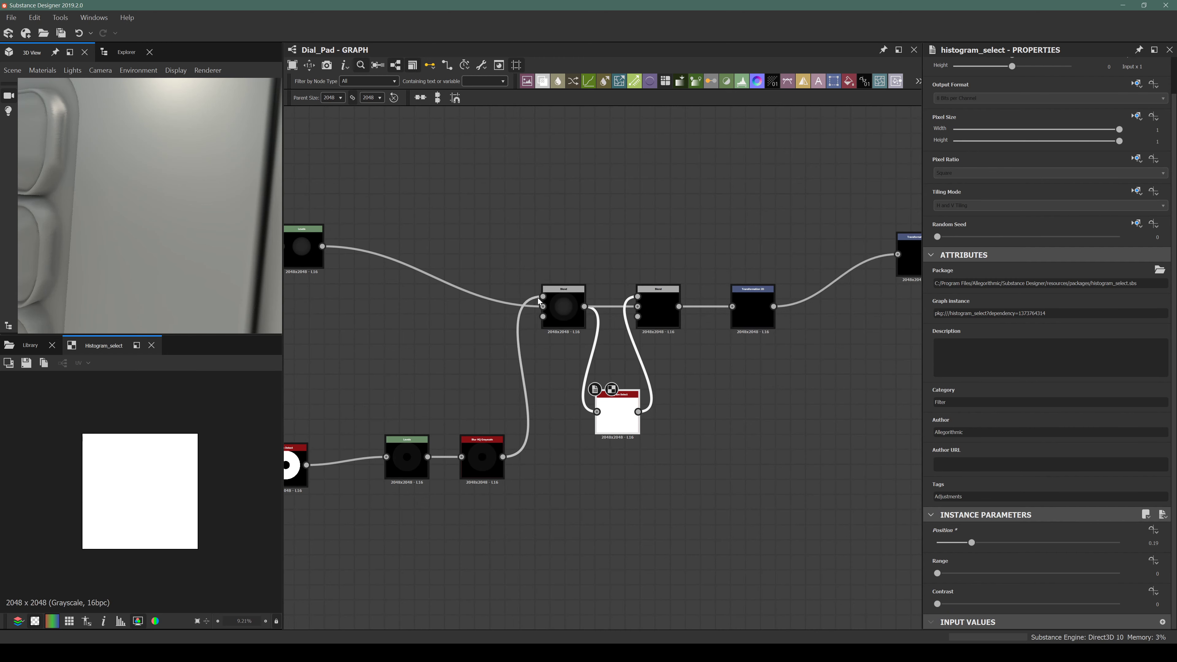
left_click(565, 312)
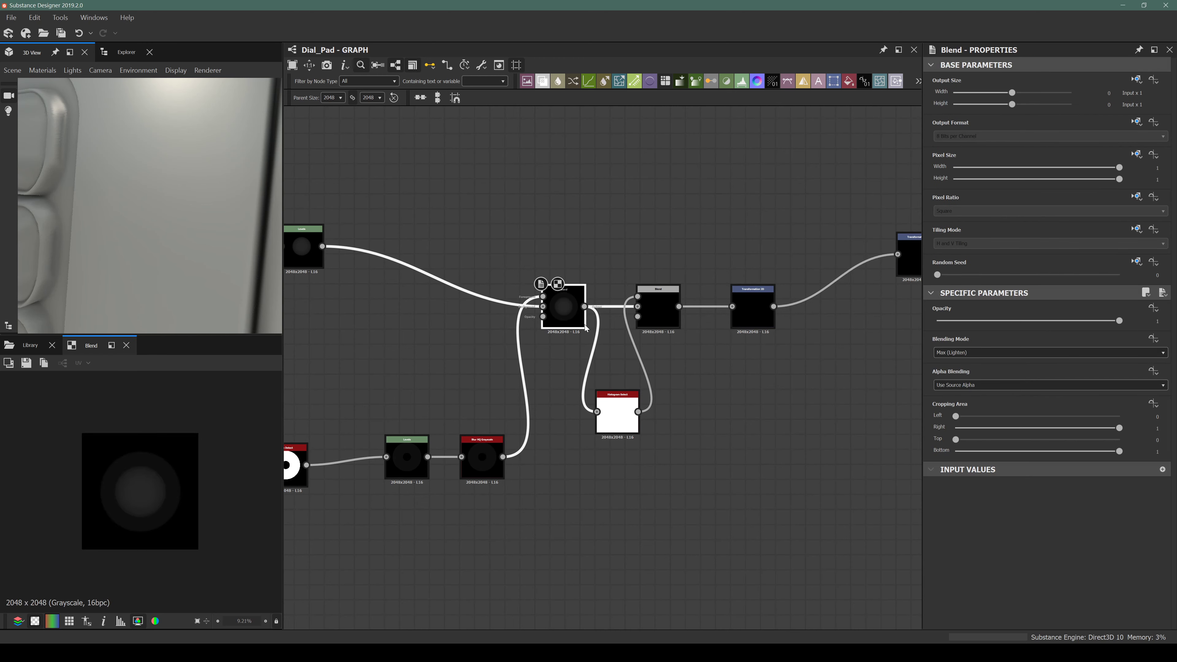
Set the Histogram Select's Position to about 0.14, Range to about 0.11 and Contrast to about 0.71.
left_click(623, 425)
scroll(998, 566, "down", 1)
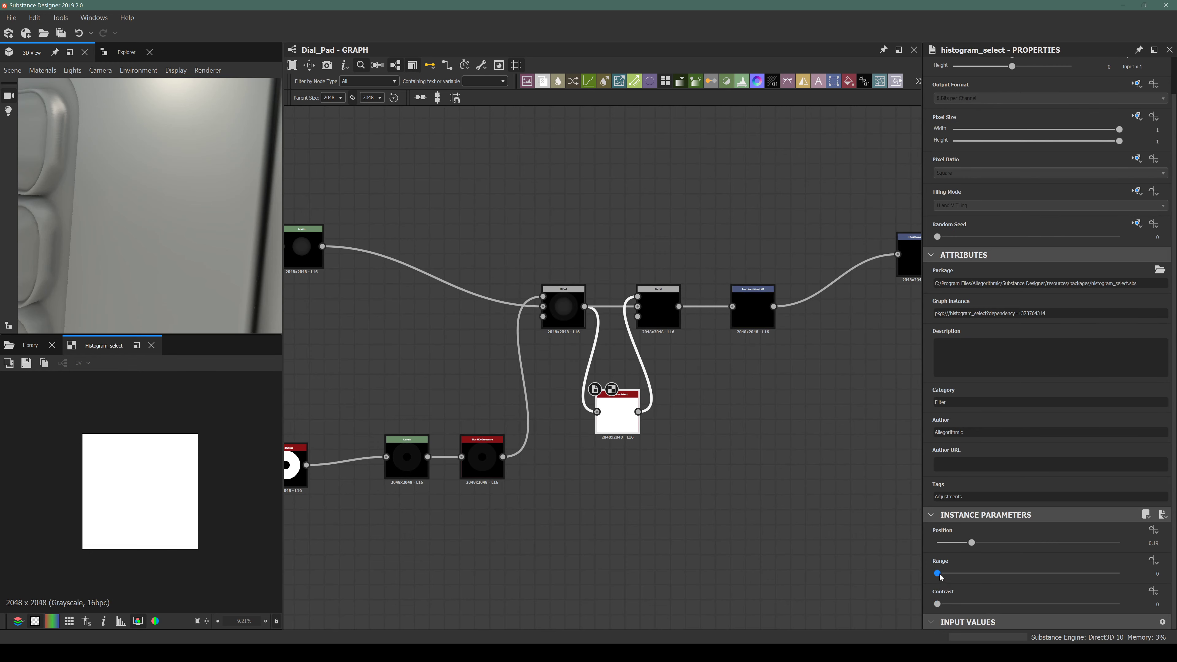
left_click_drag(937, 573, 1065, 604)
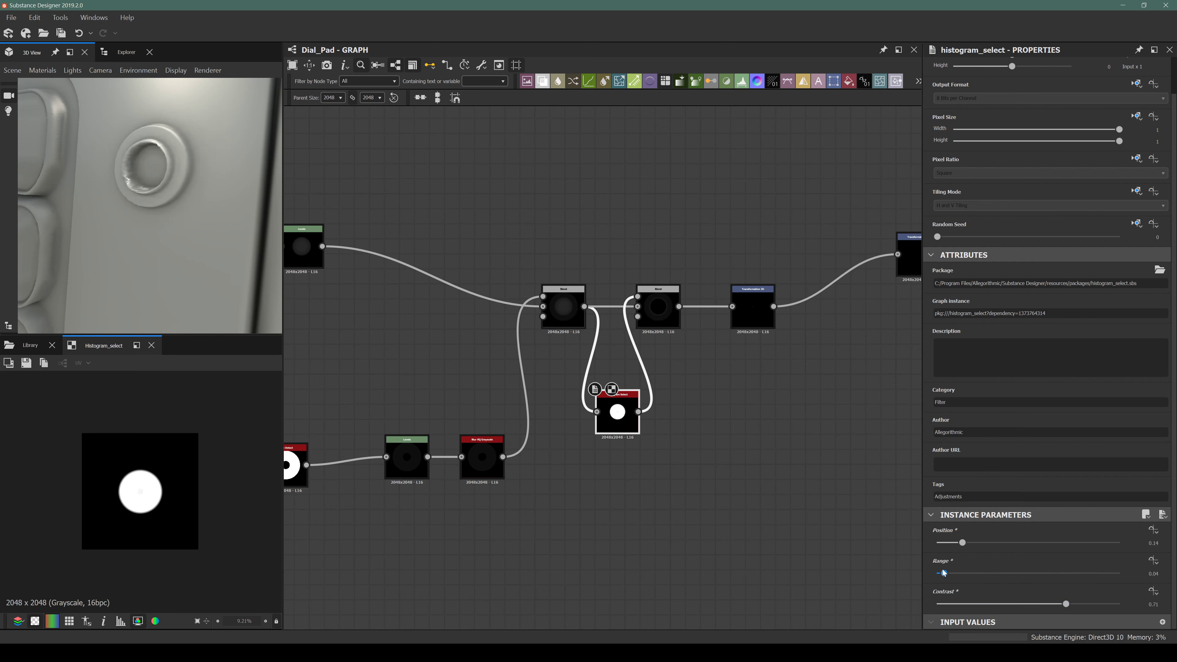
left_click_drag(944, 574, 957, 576)
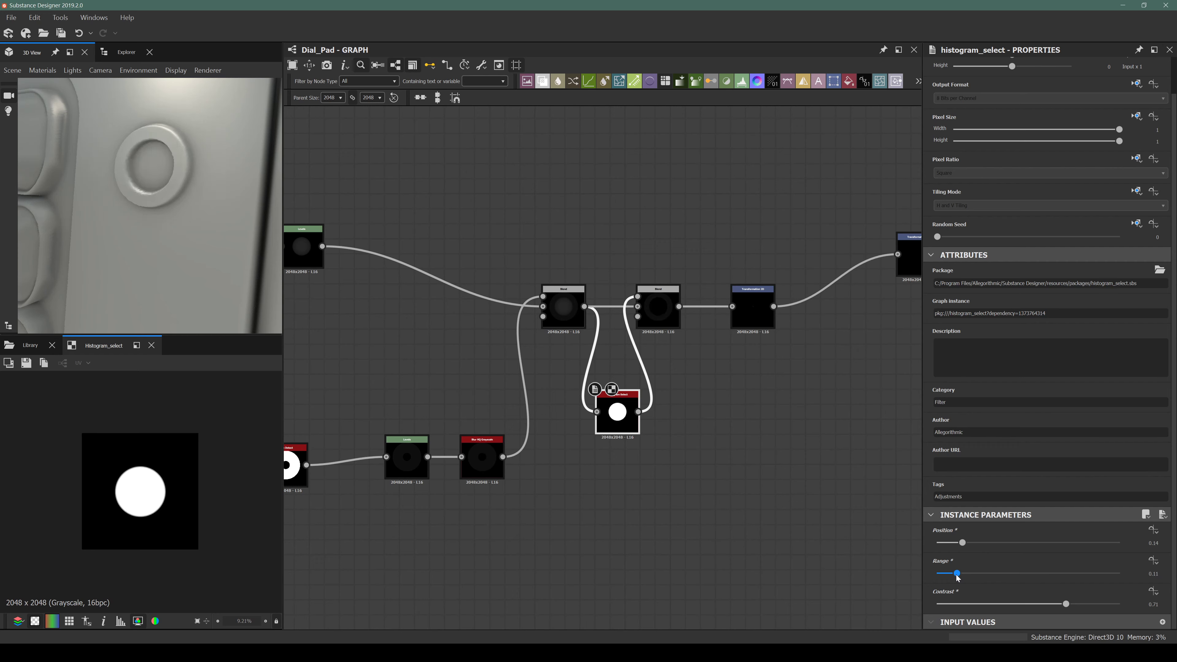
Lower the Histogram Select's Contrast to about 0.23 and its Range to 0.02.
left_click(979, 604)
left_click_drag(957, 573, 944, 582)
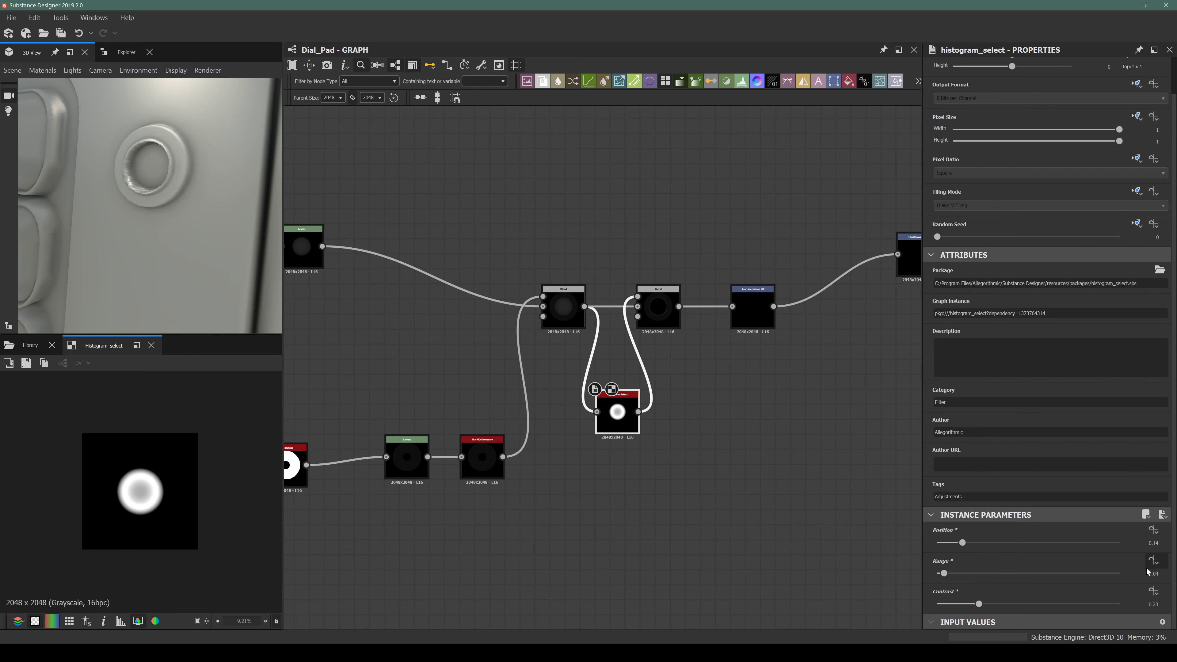
type("2")
key("Return")
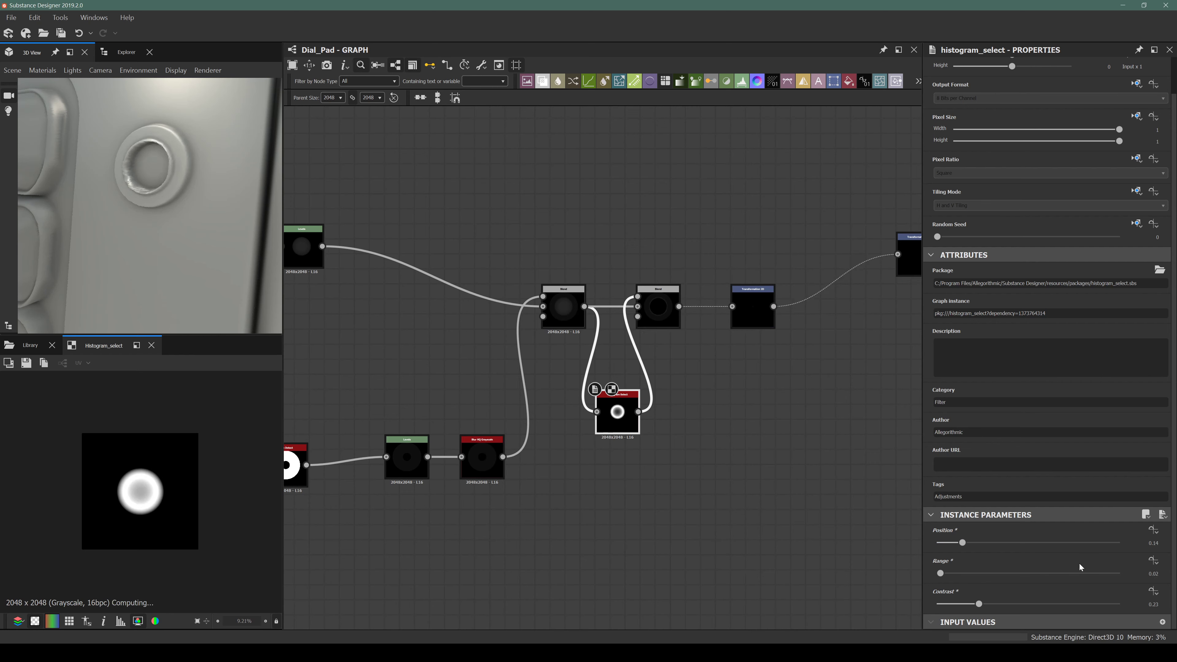
Lower the Histogram Select's Position to about 0.08 to narrow its mask to a thin ring.
left_click_drag(959, 547, 952, 550)
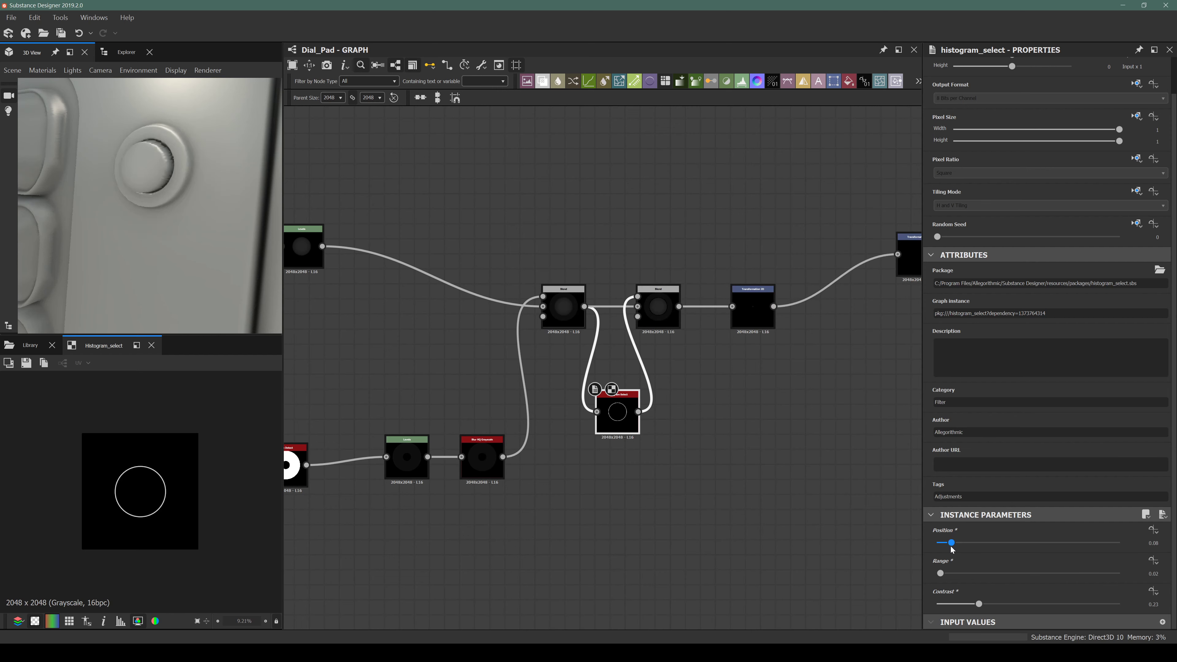
scroll(139, 487, "up", 5)
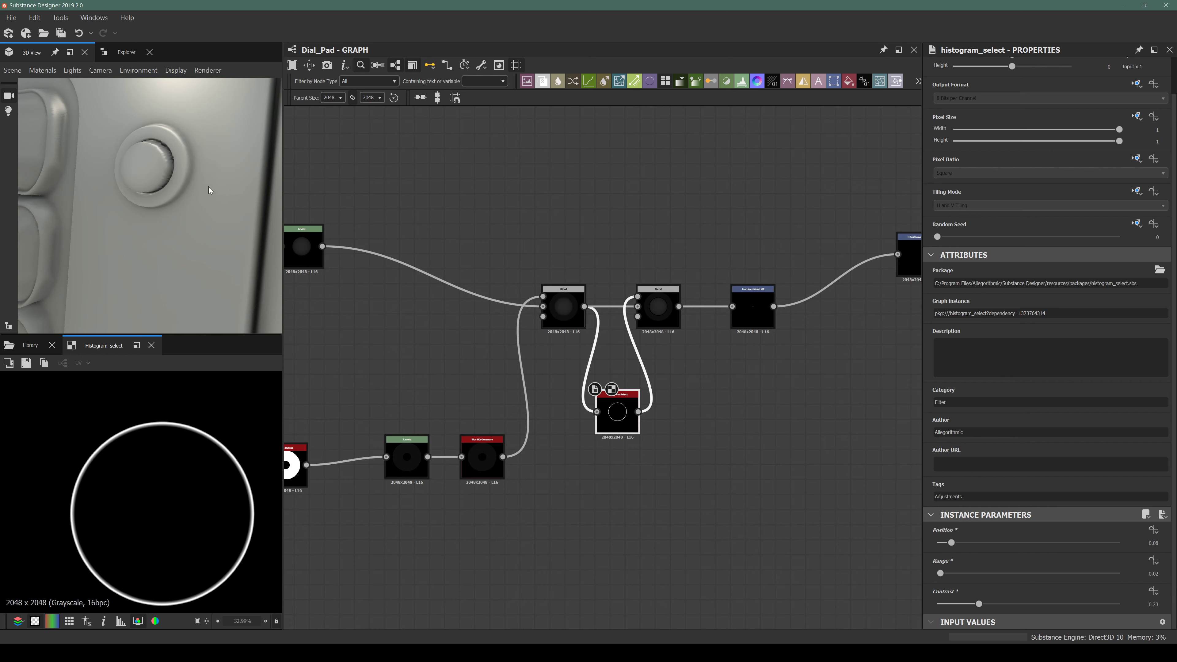
mouse_move(209, 190)
left_mouse_down()
mouse_move(158, 202)
mouse_move(195, 196)
left_mouse_up()
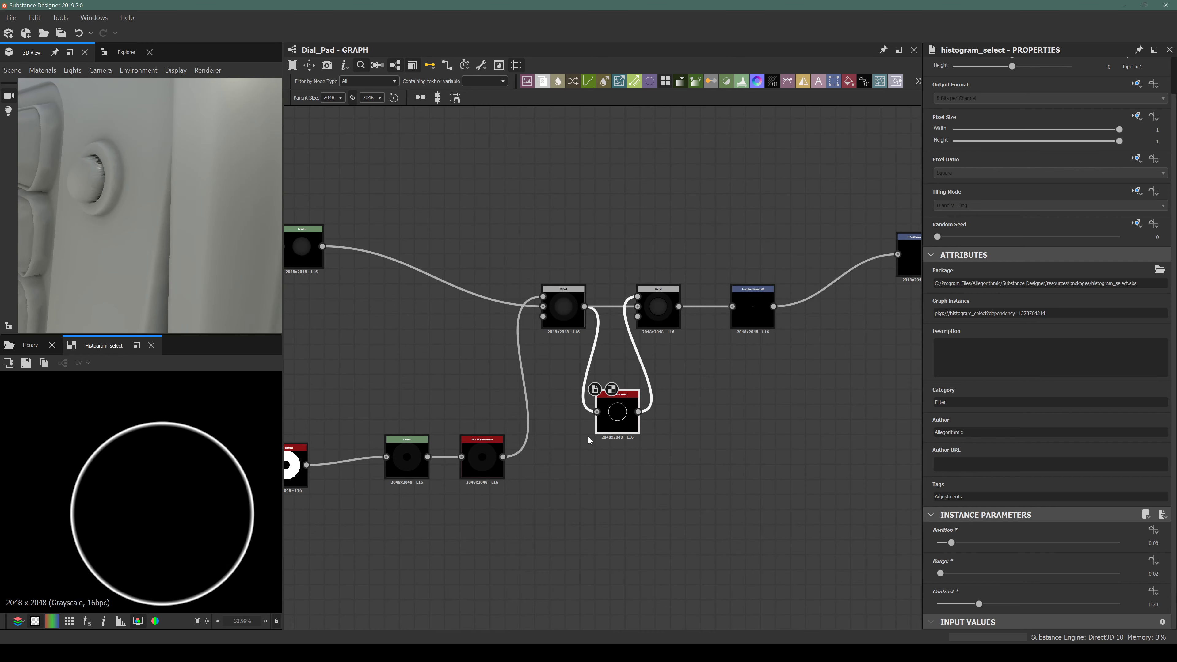
Insert a Blur HQ Grayscale between the Histogram Select and the Subtract Blend, with Quality 1 and Intensity about 0.75.
key("space")
type("blur")
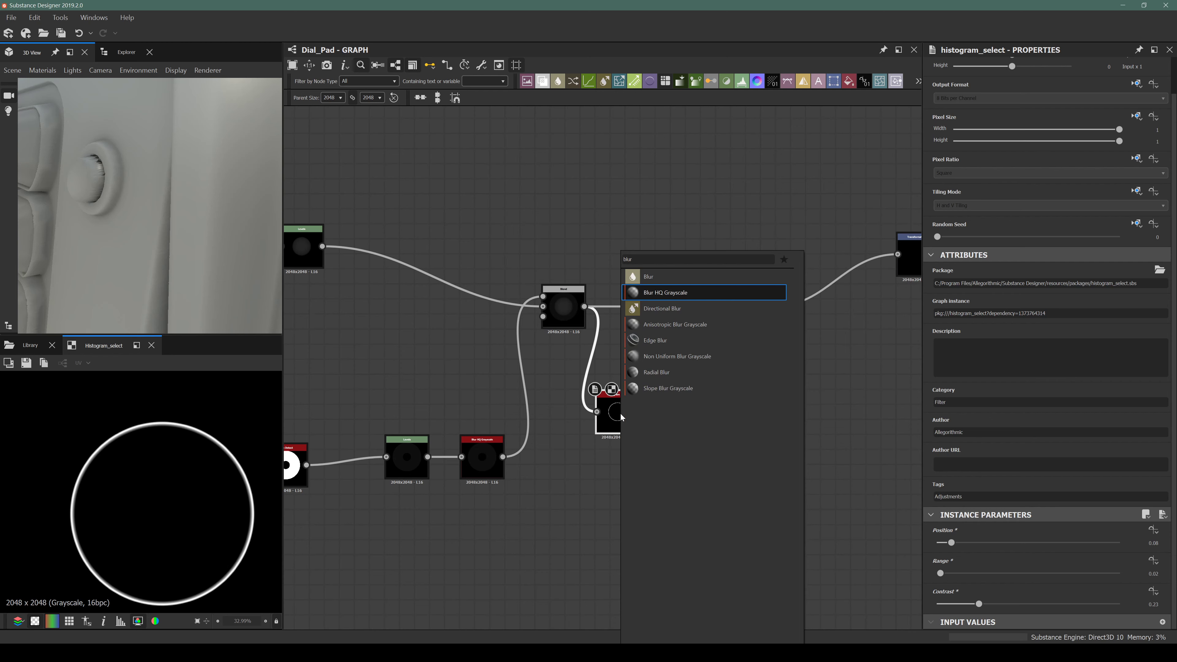
left_click(666, 292)
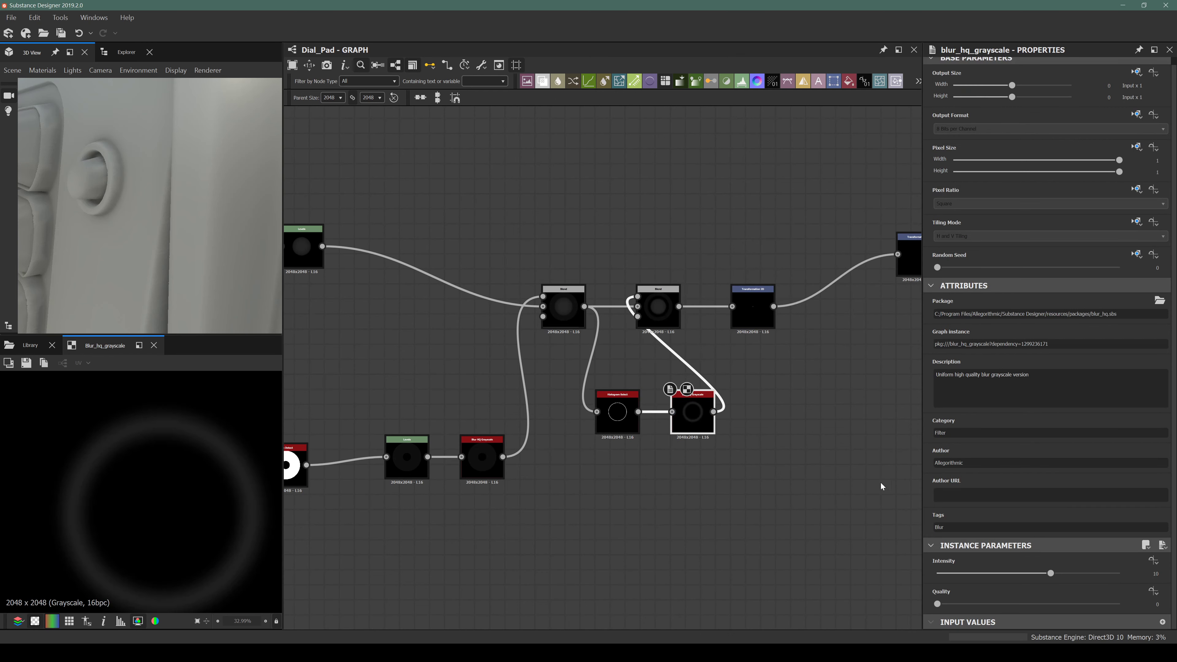
left_click_drag(1015, 573, 1054, 605)
left_click_drag(124, 293, 131, 258)
middle_click_drag(703, 459, 681, 483)
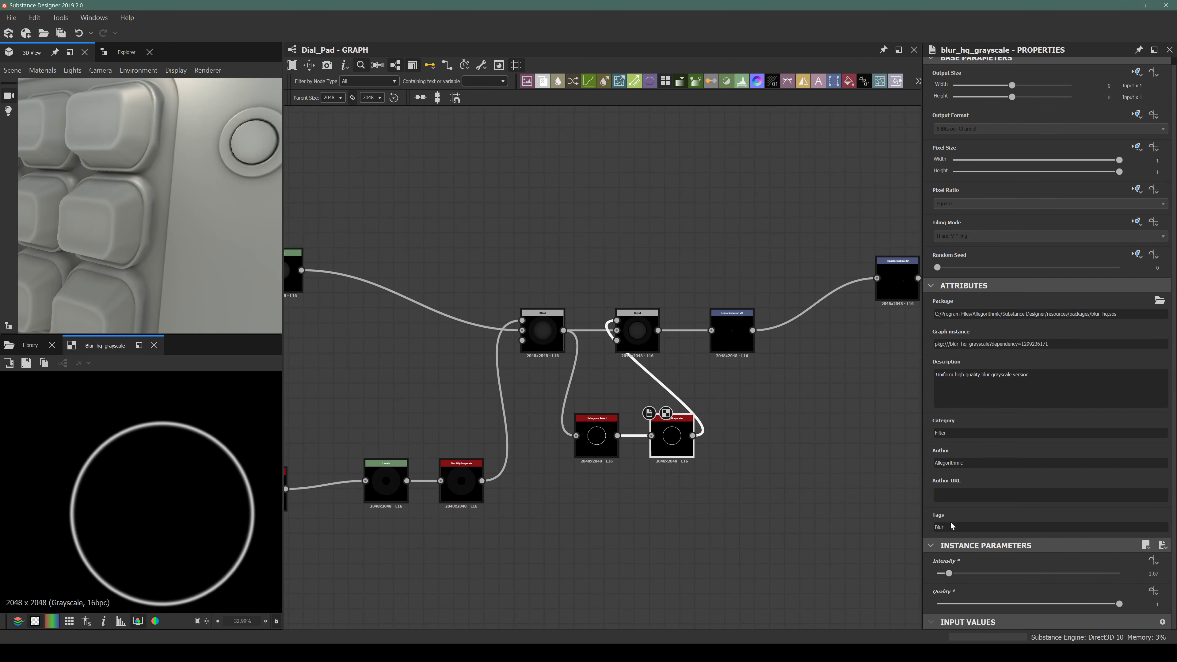
left_click_drag(973, 574, 945, 577)
left_click_drag(139, 232, 94, 193)
scroll(94, 197, "up", 3)
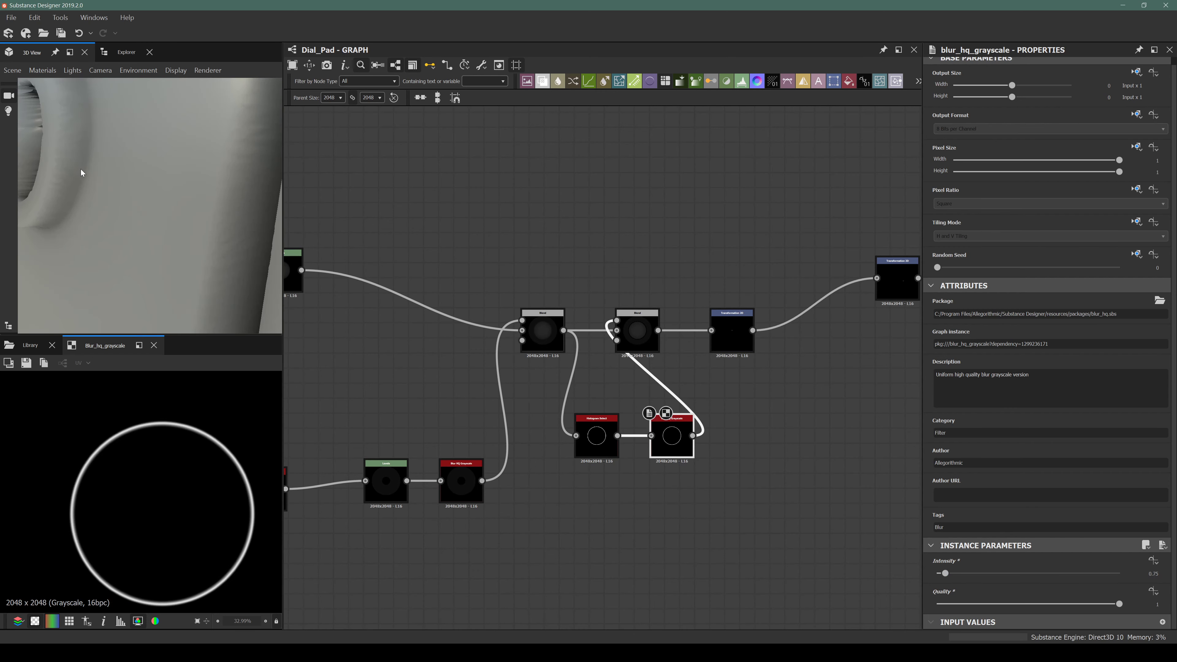
middle_click_drag(81, 171, 92, 190)
Set the Subtract Blend's Opacity to about 0.12 and raise the groove's Blur HQ Grayscale Intensity to about 5.96.
left_click(633, 334)
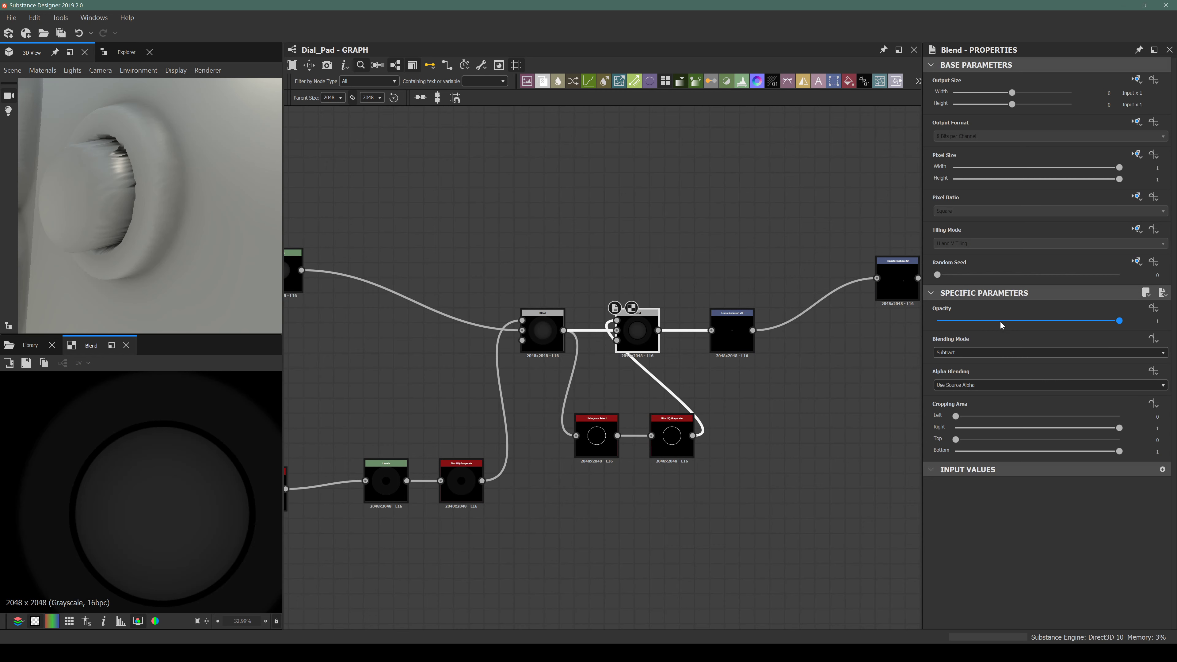
left_click_drag(986, 325, 960, 329)
left_click(670, 434)
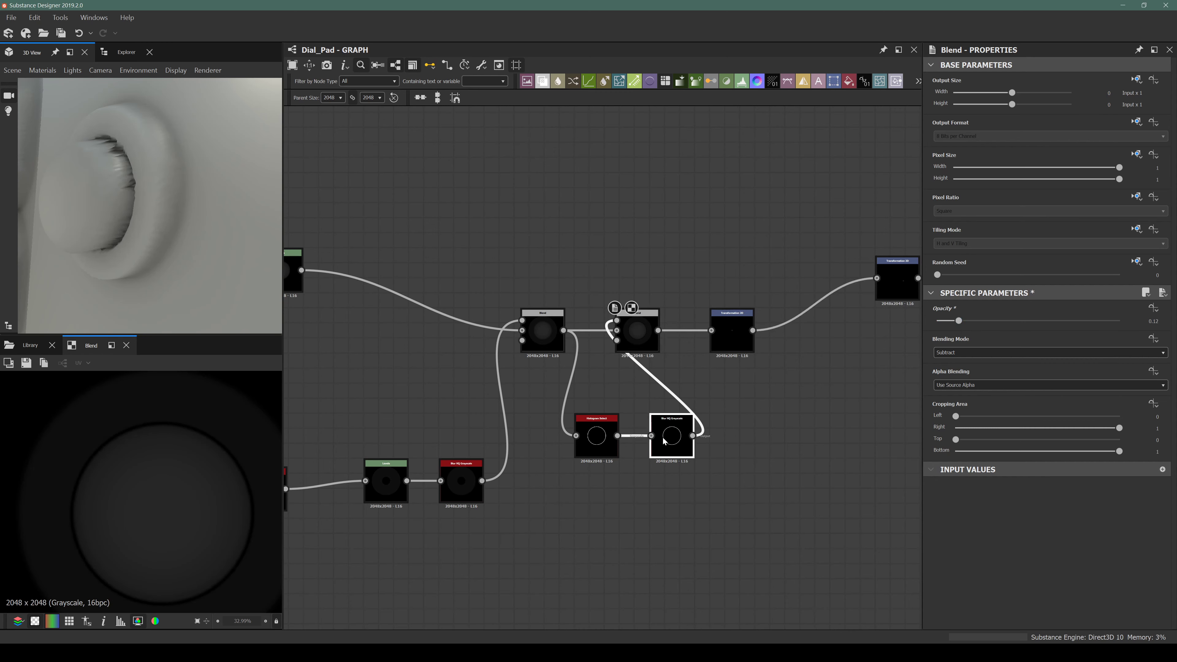
left_click_drag(980, 574, 1005, 557)
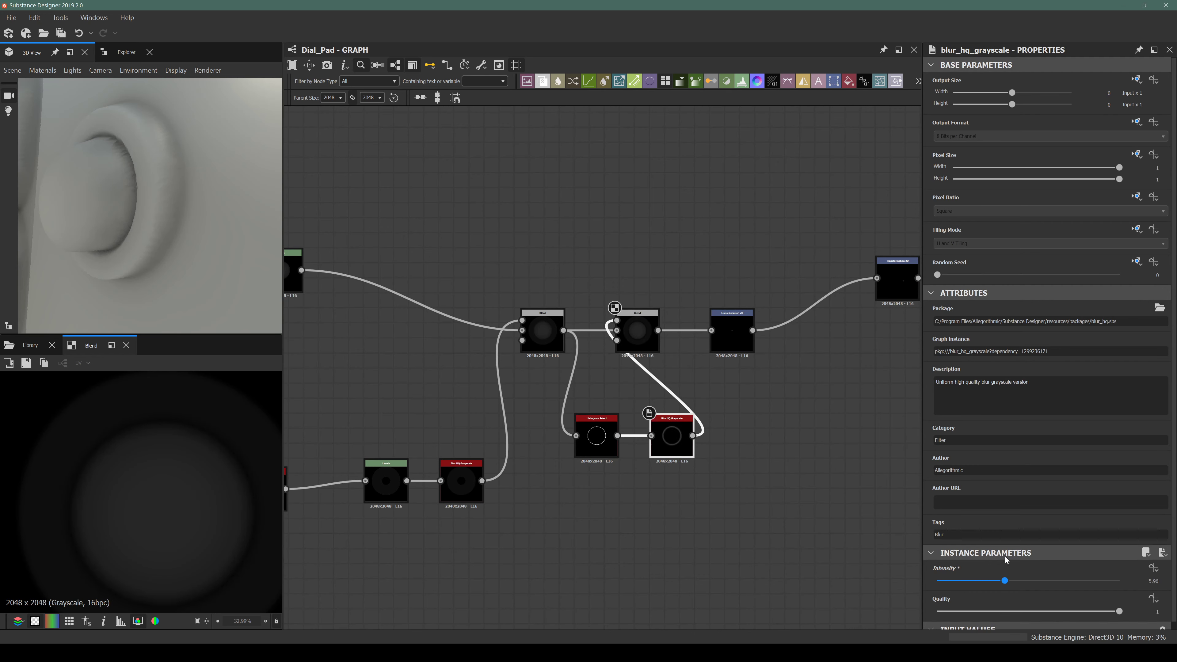
scroll(186, 215, "down", 5)
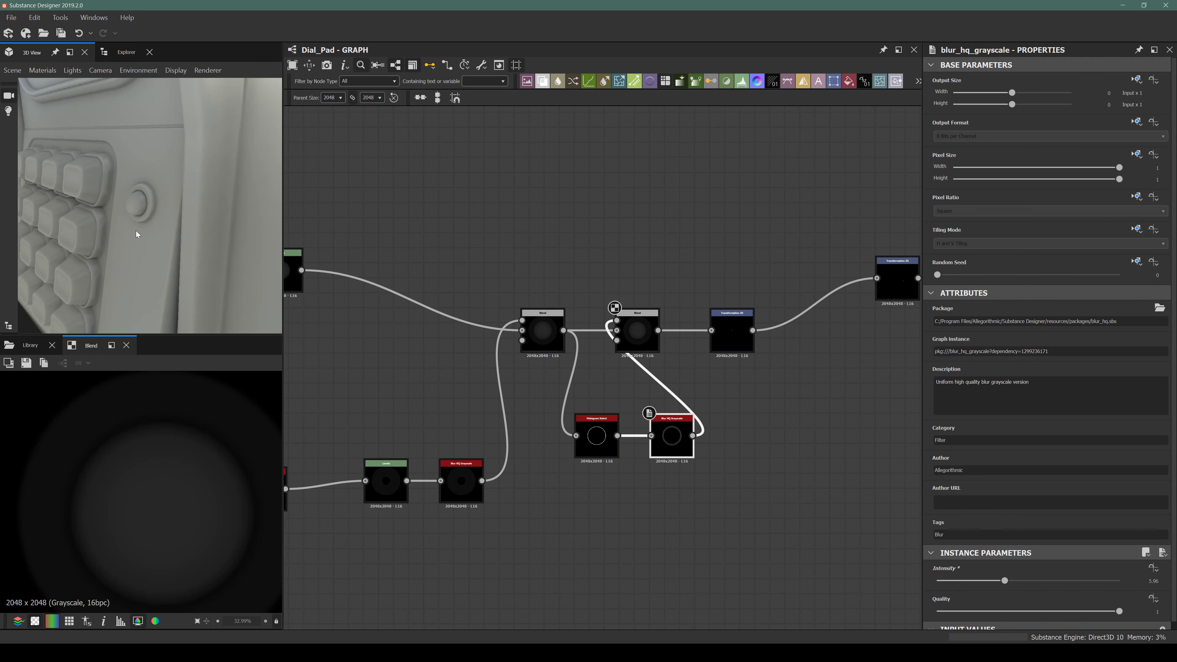
mouse_move(136, 231)
left_mouse_down()
mouse_move(199, 215)
mouse_move(62, 223)
mouse_move(128, 211)
left_mouse_up()
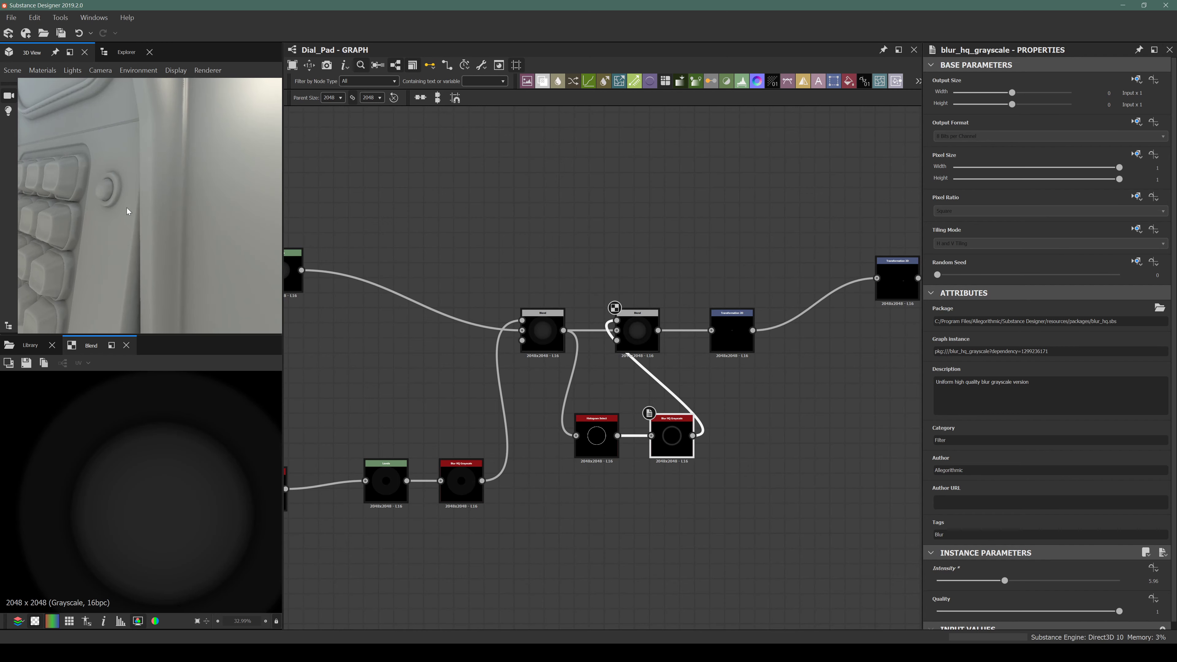
Try slightly lowering the output white level of the dome's Levels node, checking the button on the 3D model.
middle_click_drag(519, 351, 635, 369)
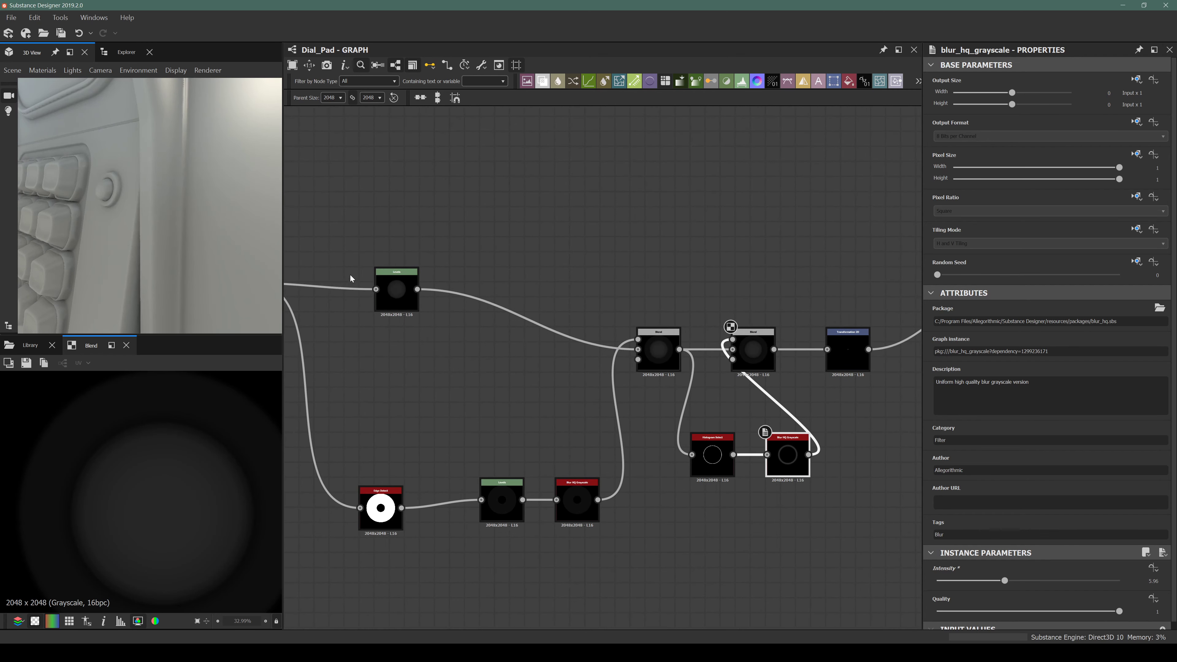
left_click(396, 287)
mouse_move(159, 206)
left_mouse_down()
mouse_move(76, 177)
mouse_move(118, 204)
mouse_move(163, 200)
mouse_move(146, 201)
left_mouse_up()
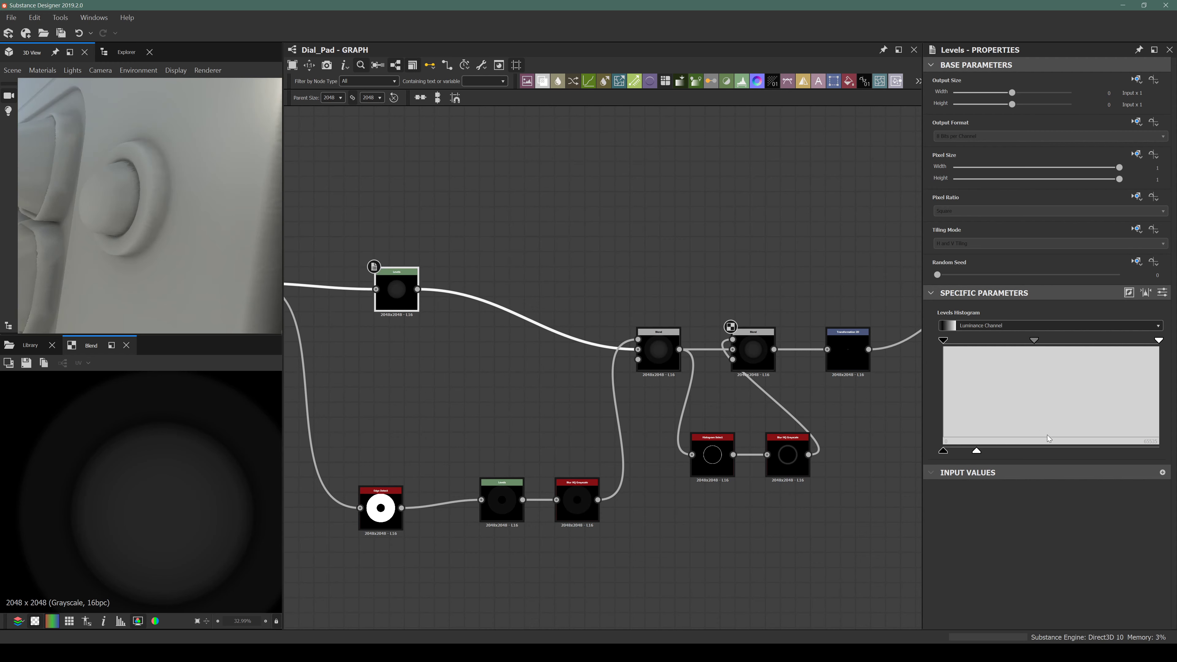
mouse_move(976, 452)
left_mouse_down()
mouse_move(990, 449)
mouse_move(973, 452)
left_mouse_up()
left_click_drag(149, 213, 178, 239)
scroll(537, 366, "down", 5)
scroll(655, 352, "up", 5)
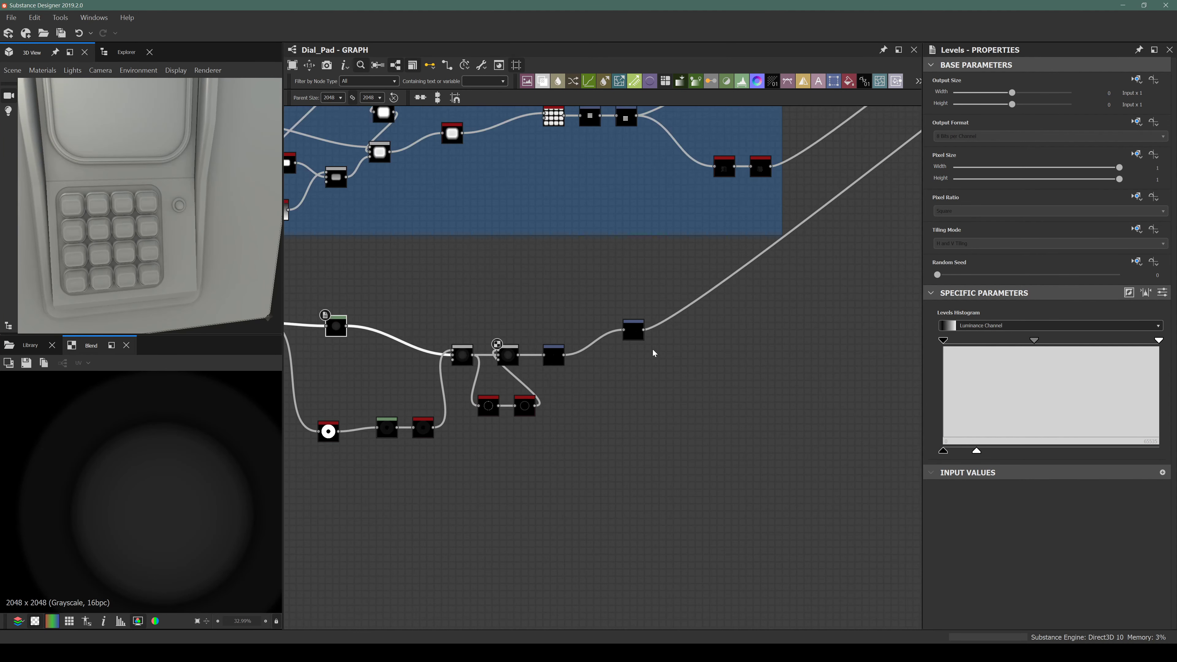
Add a second Transformation 2D directly after the button's scaling Transformation 2D.
left_click(728, 318)
middle_click_drag(789, 304, 762, 293)
scroll(516, 358, "up", 4)
middle_click_drag(541, 356, 466, 350)
left_click(465, 355)
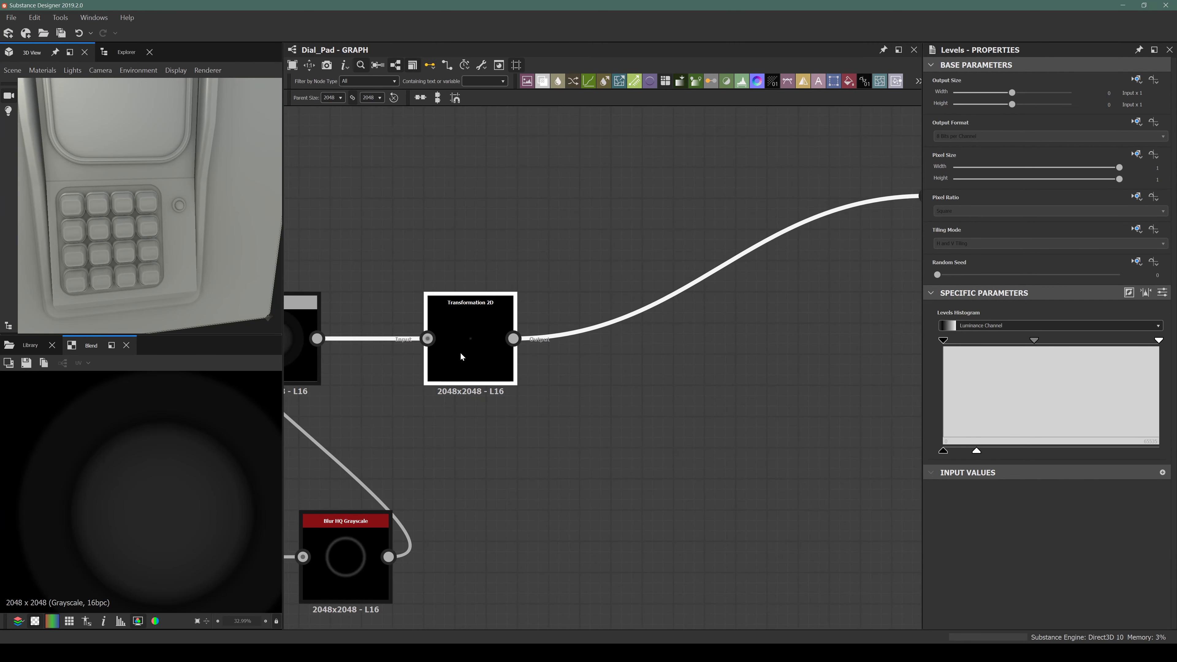
key("space")
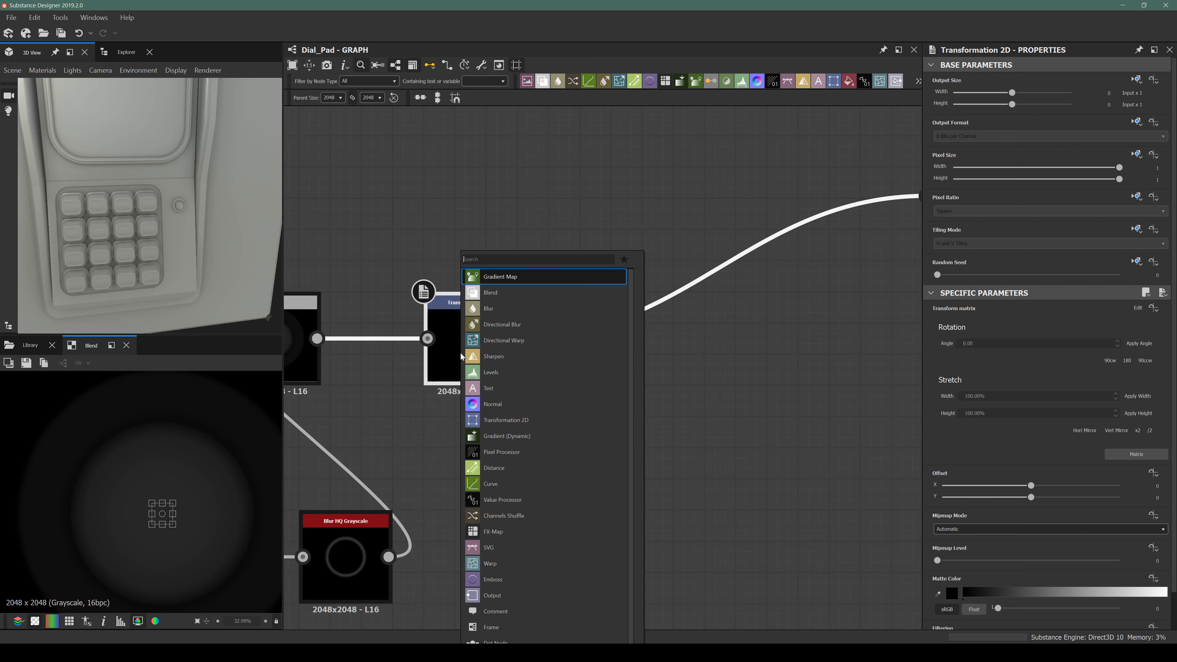
type("trans")
key("Return")
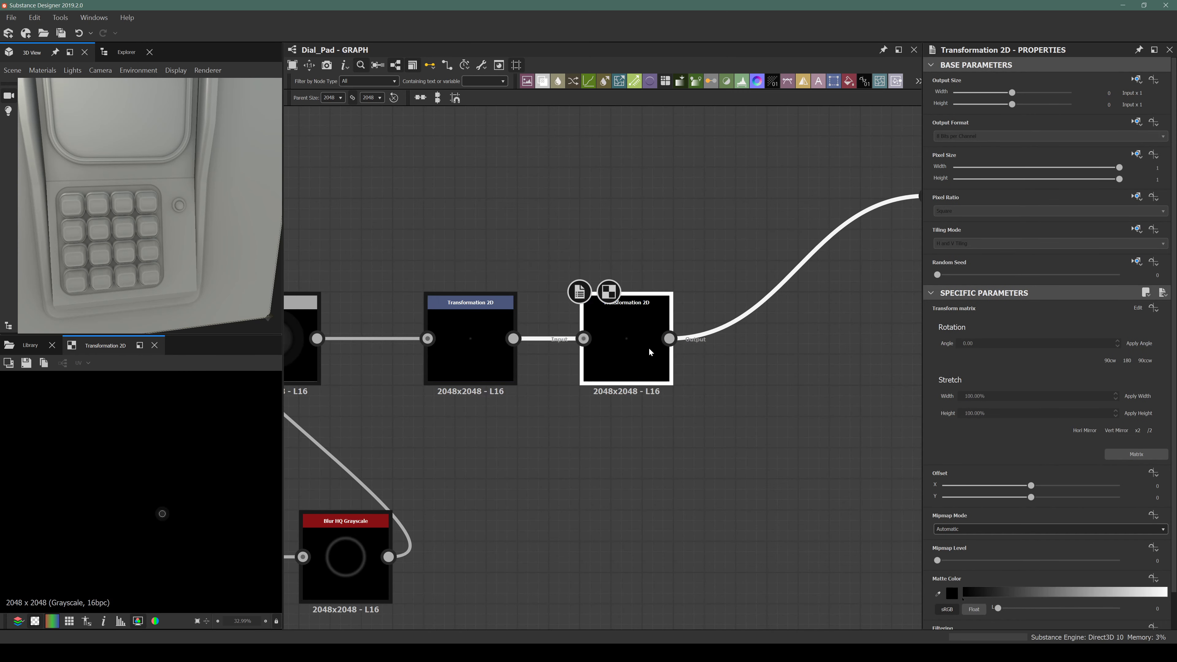
Add a Blend after the new Transformation 2D, feed the first Transformation 2D into its foreground and choose a mode combining both.
key("space")
type("blend")
key("Return")
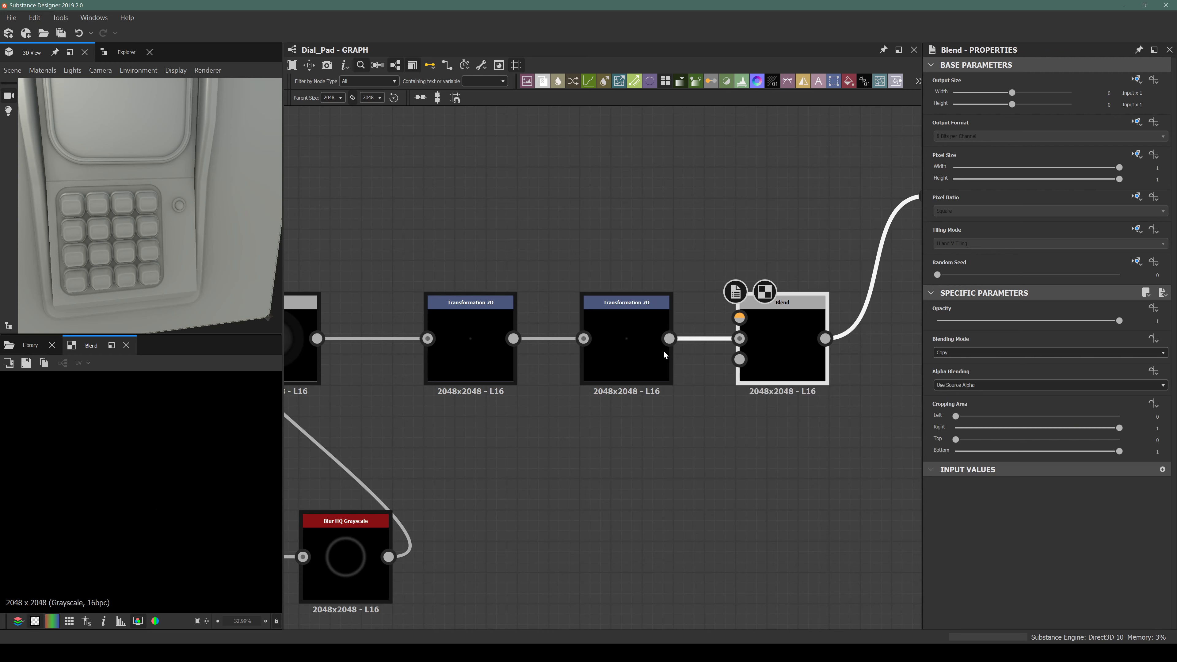
left_click_drag(783, 352, 769, 503)
left_click_drag(513, 338, 725, 473)
left_click(978, 354)
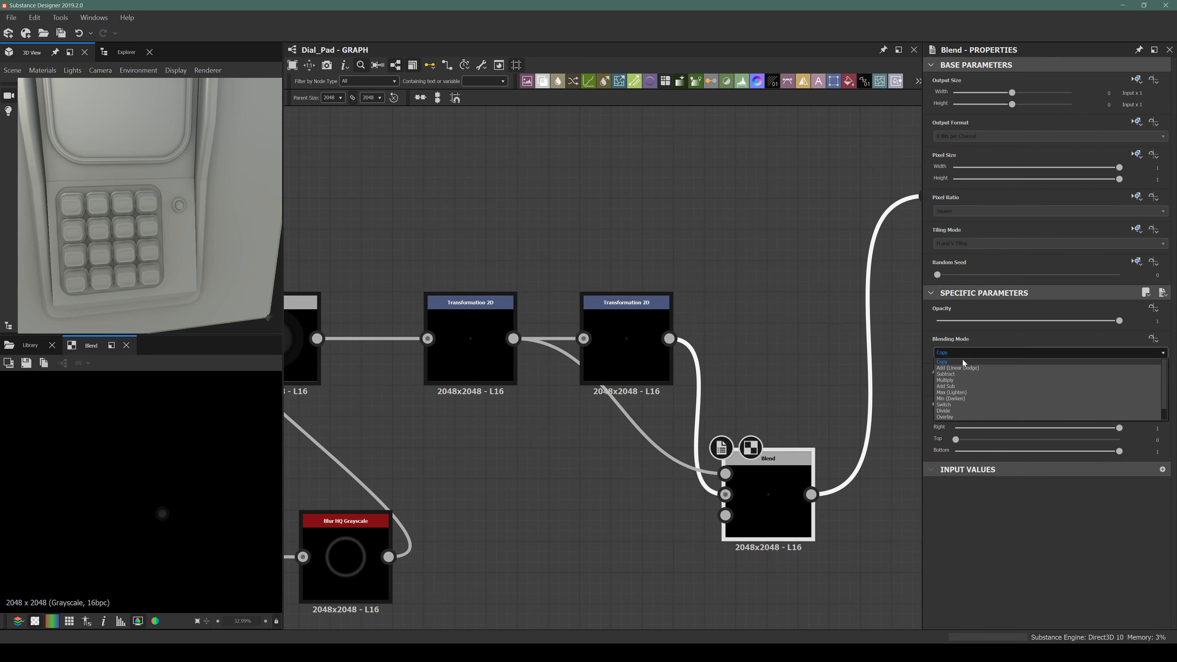
left_click(964, 385)
Place the second Transformation 2D above its chain and offset its button copy vertically by about -0.094.
left_click_drag(649, 366, 649, 242)
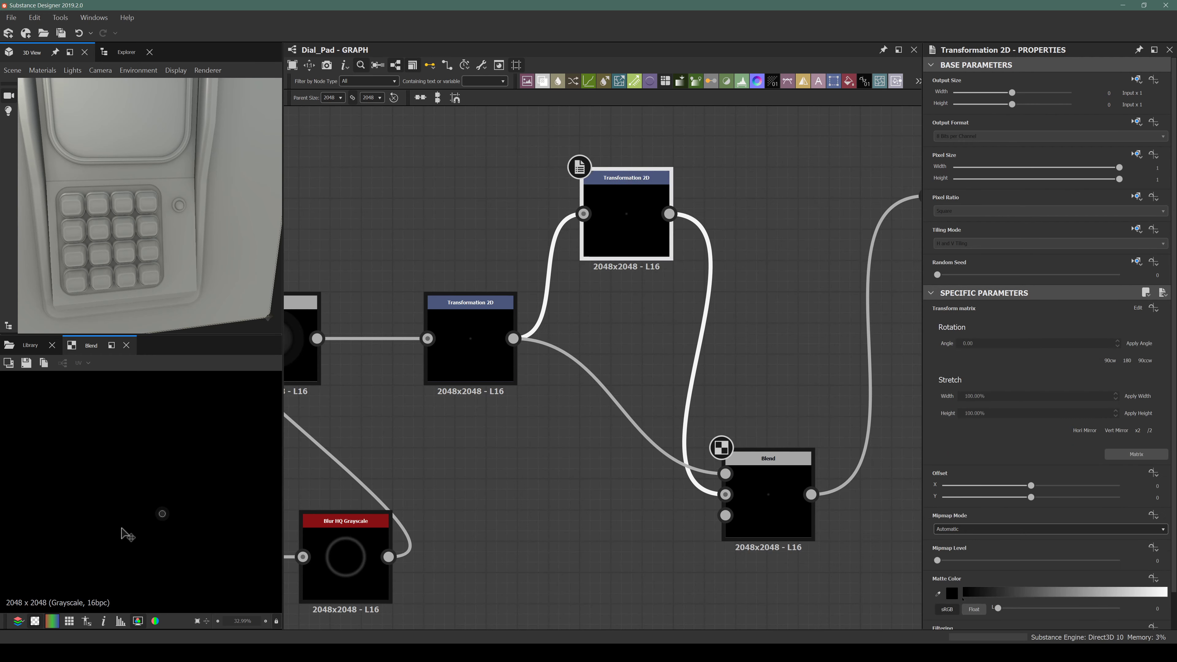
scroll(163, 512, "up", 5)
left_click_drag(192, 531, 184, 605)
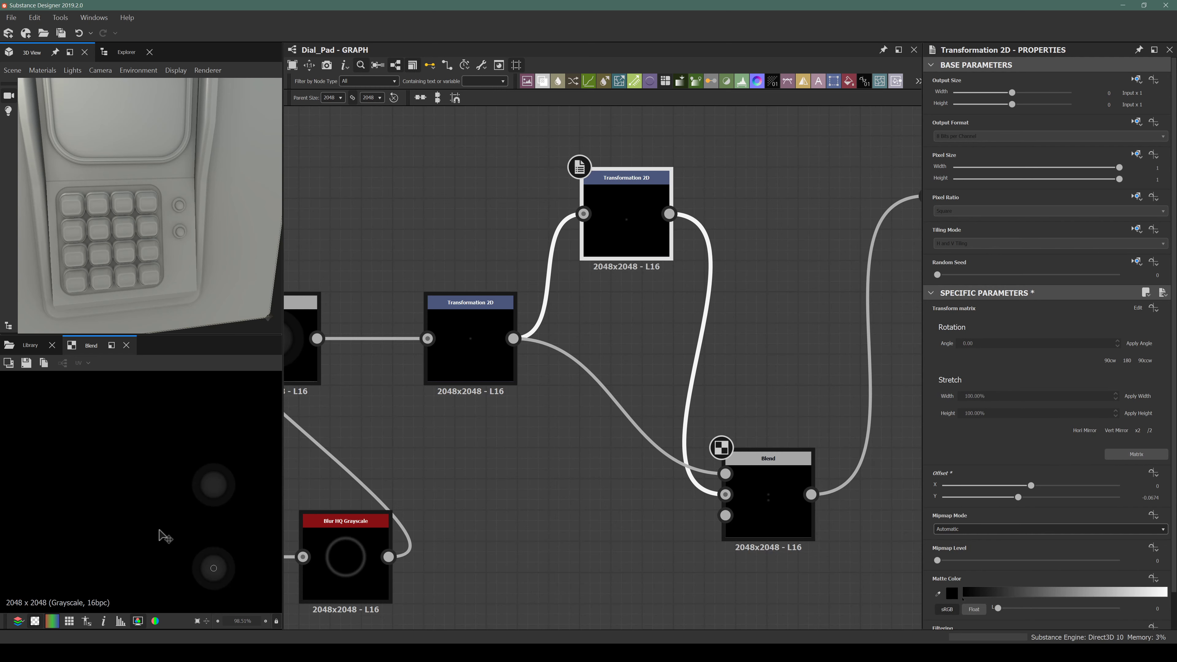
left_click_drag(164, 536, 165, 572)
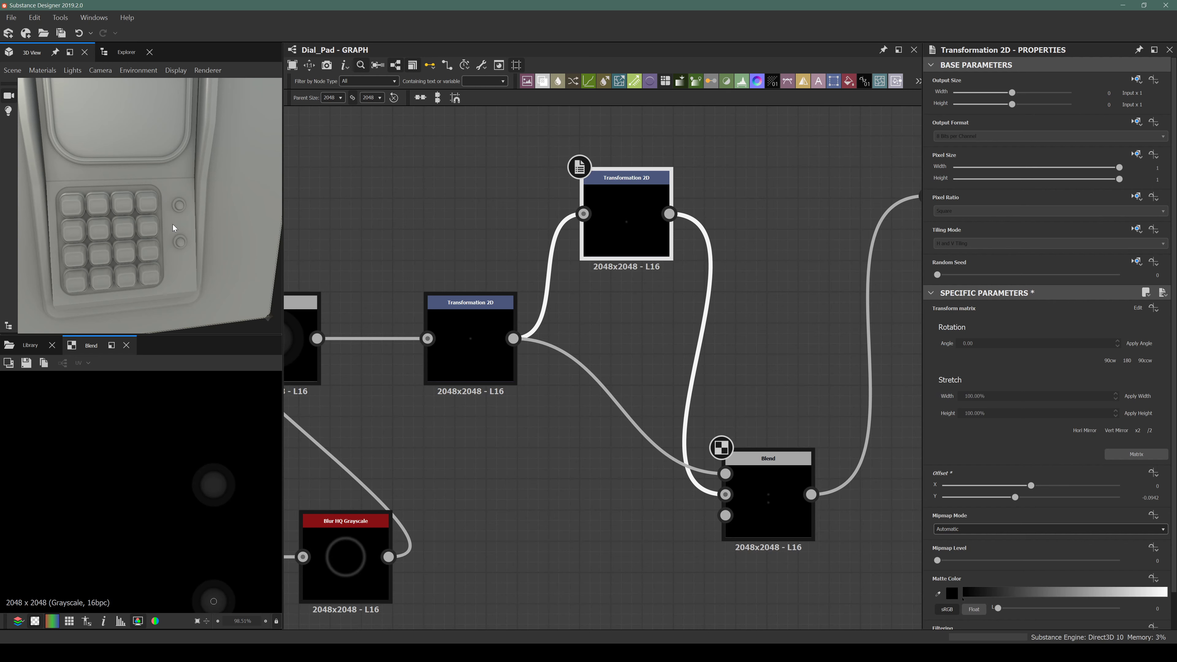
Examine the two buttons, keypad and screen on the 3D model from several angles and distances.
scroll(107, 469, "down", 2)
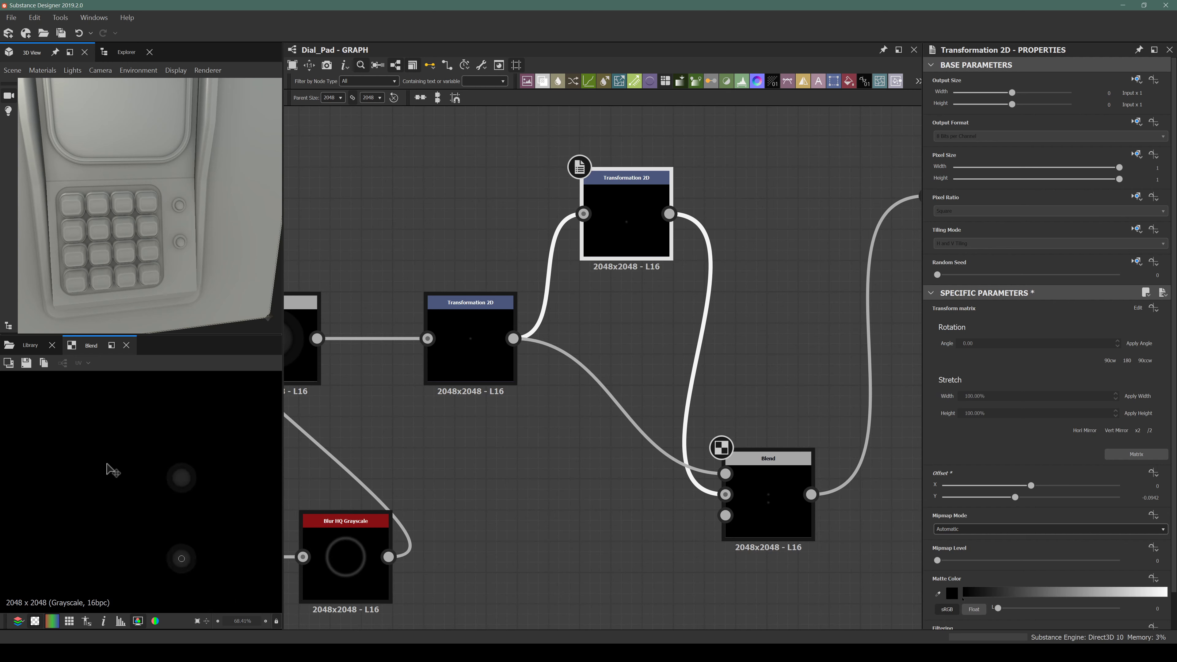
scroll(129, 228, "down", 2)
left_click_drag(128, 228, 101, 201)
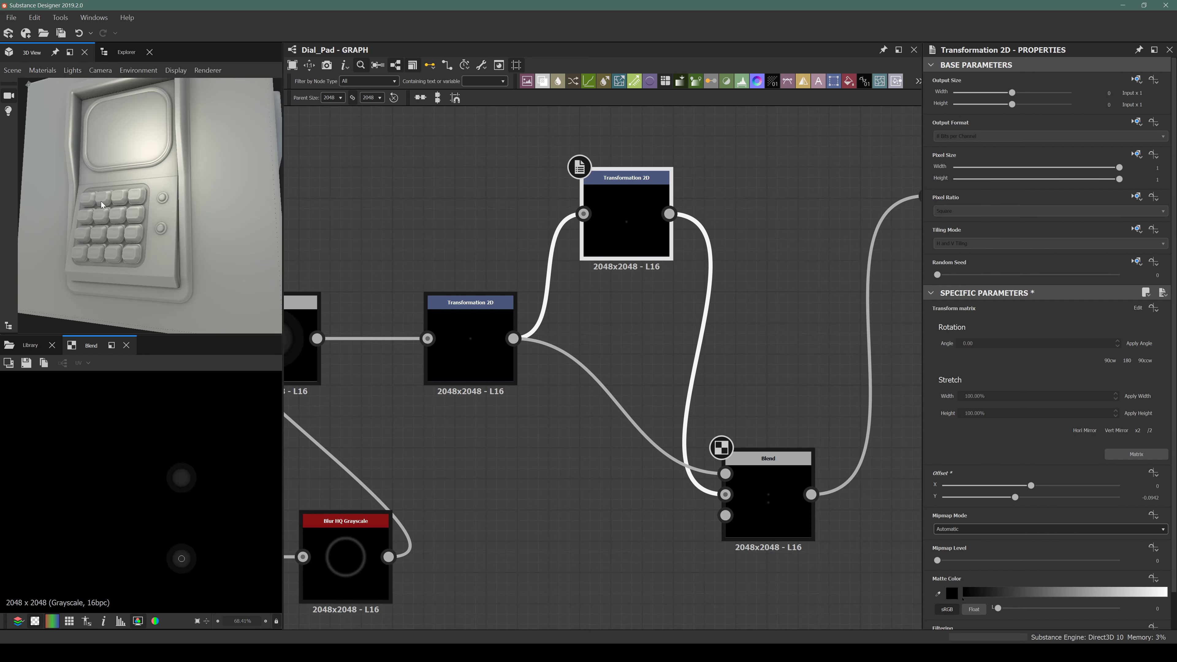
left_click_drag(125, 249, 163, 227)
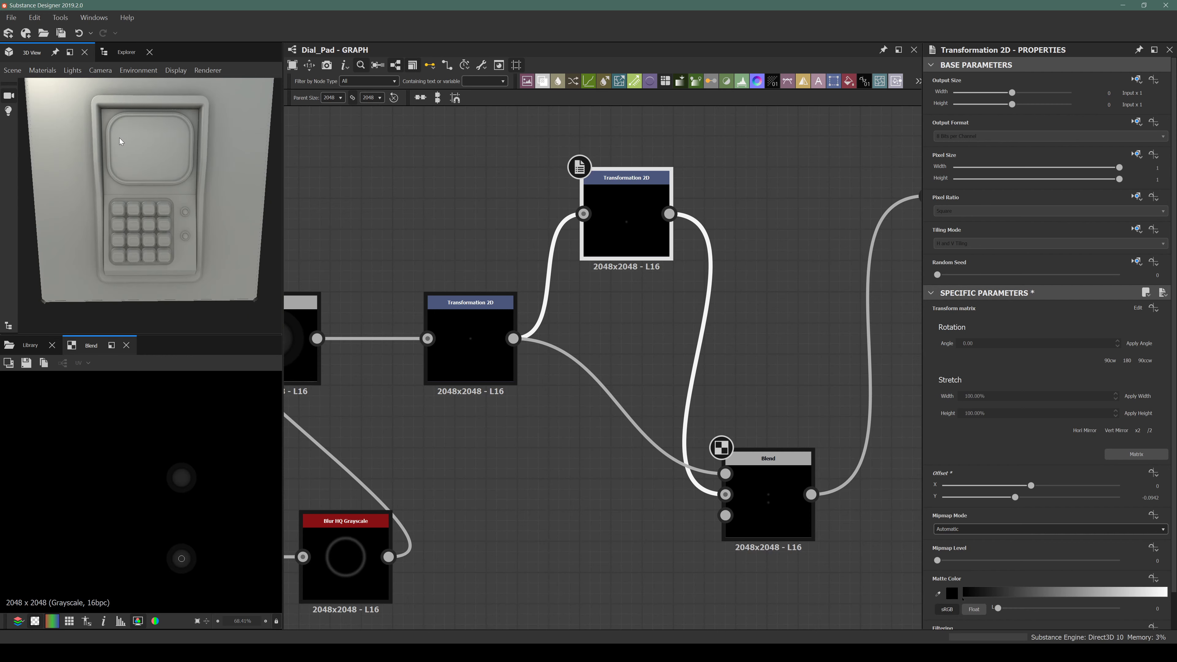
left_click_drag(114, 190, 184, 220)
left_click_drag(140, 188, 66, 147)
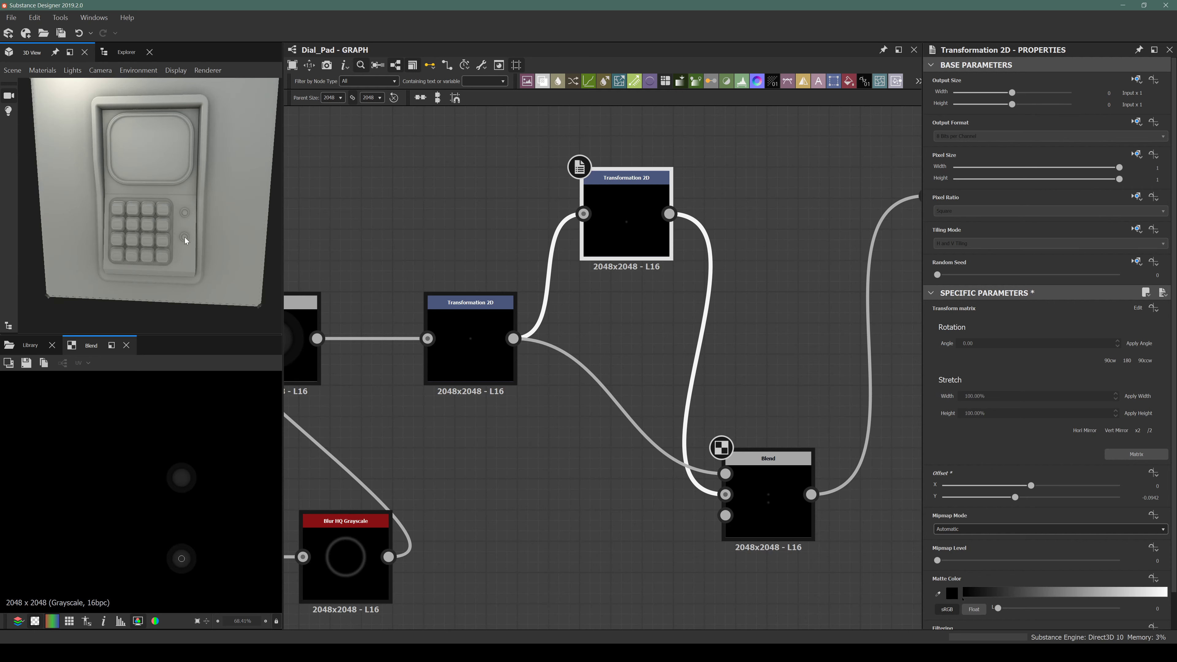
left_click_drag(184, 239, 93, 218)
scroll(137, 208, "up", 3)
scroll(97, 226, "down", 3)
scroll(172, 213, "up", 2)
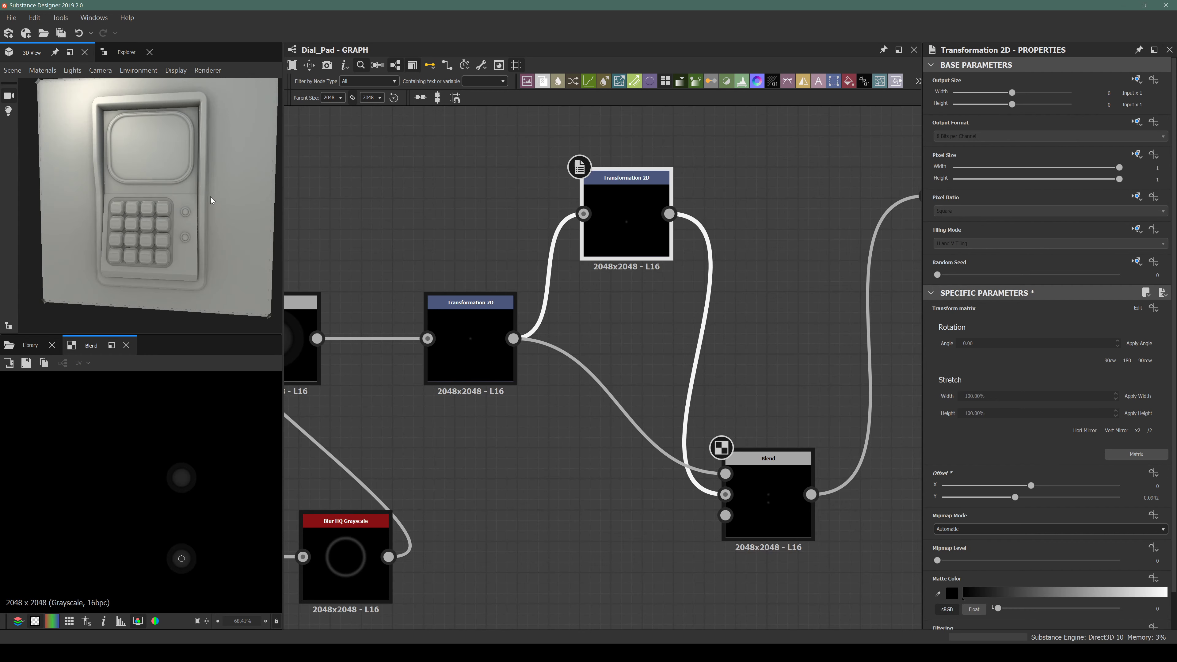
mouse_move(208, 224)
left_mouse_down()
mouse_move(181, 236)
mouse_move(210, 232)
left_mouse_up()
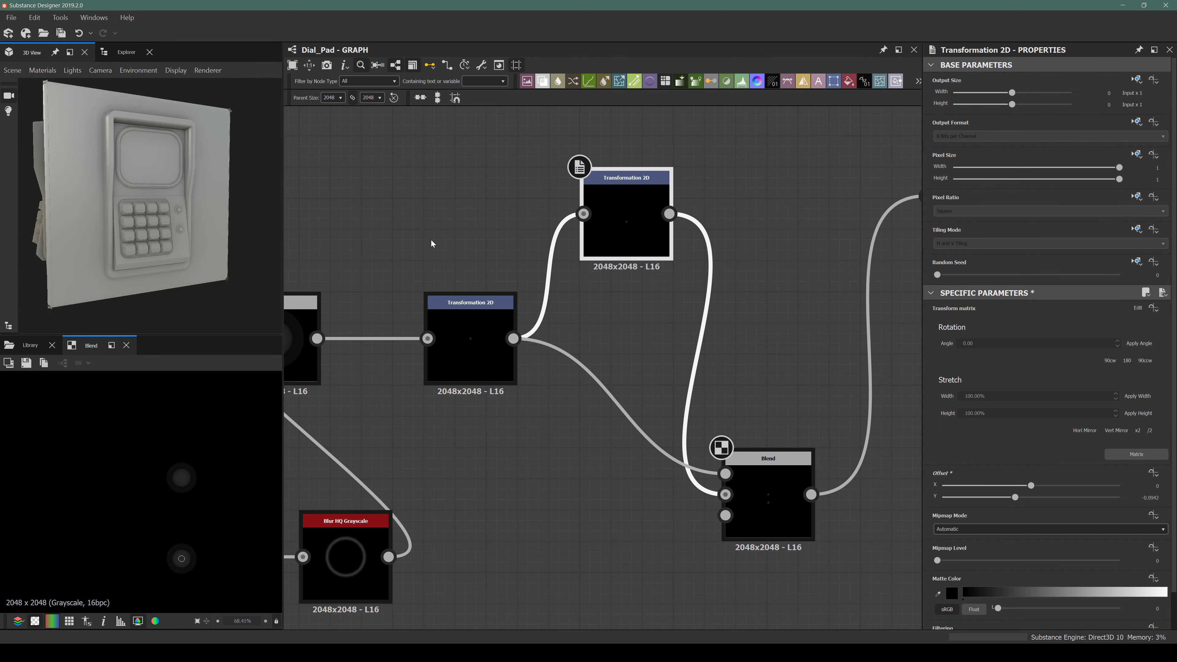
Enclose all the button nodes below the Keys frame in a new frame titled "LED lights".
left_click(423, 219)
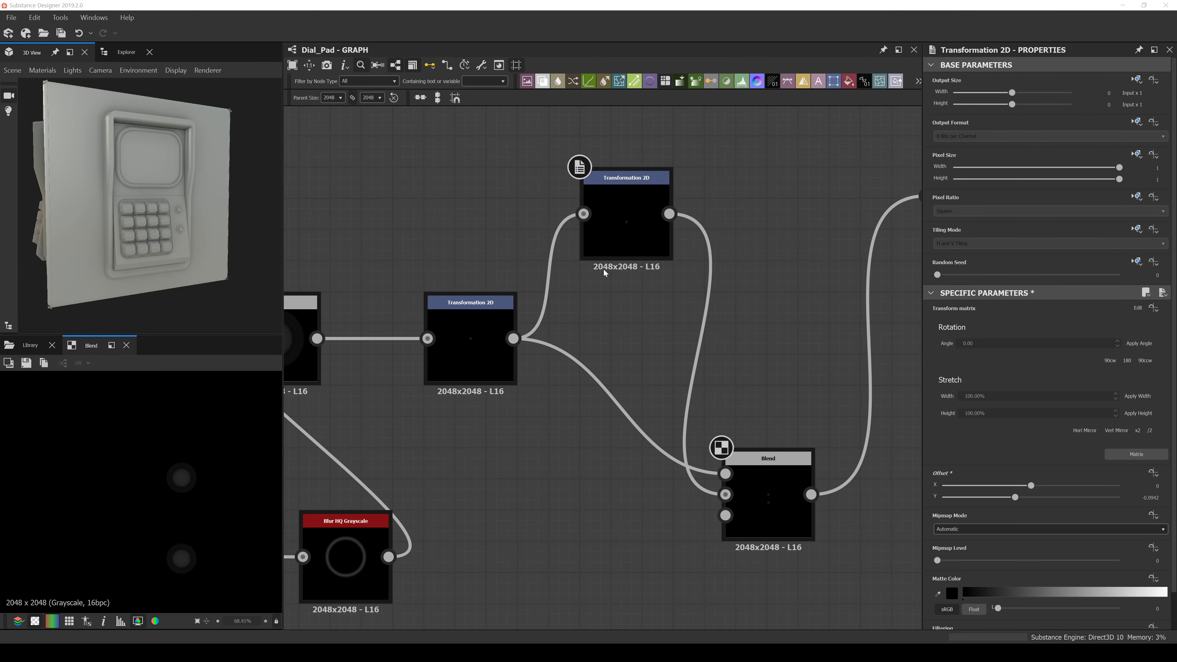
scroll(562, 461, "down", 10)
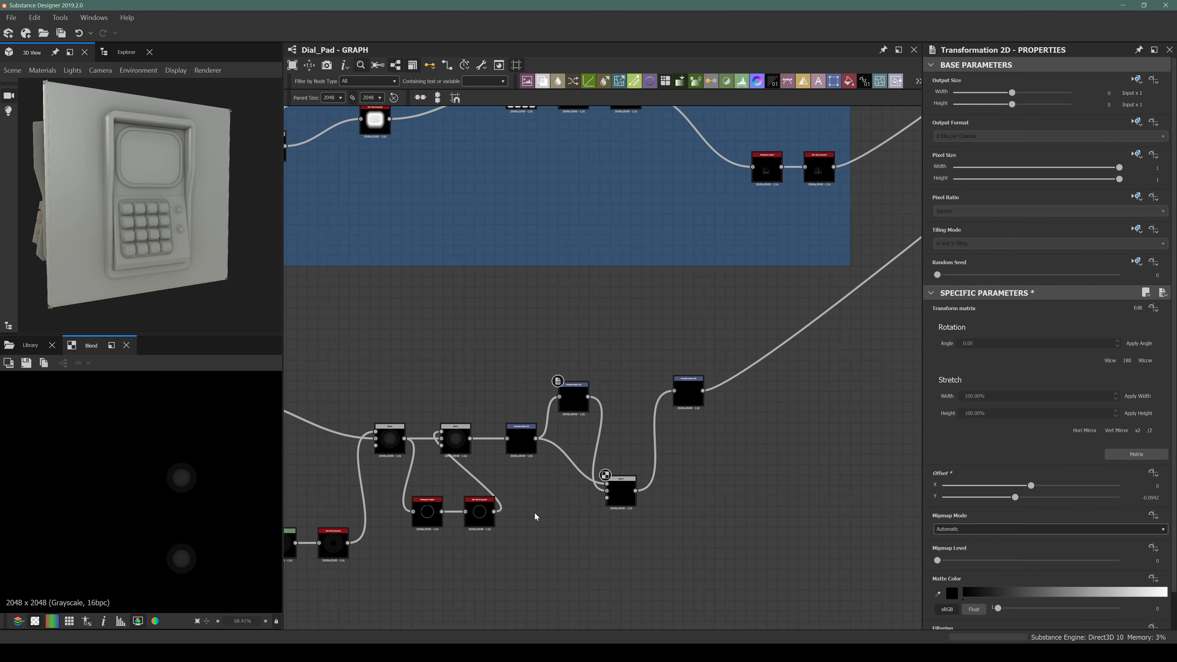
scroll(565, 413, "down", 5)
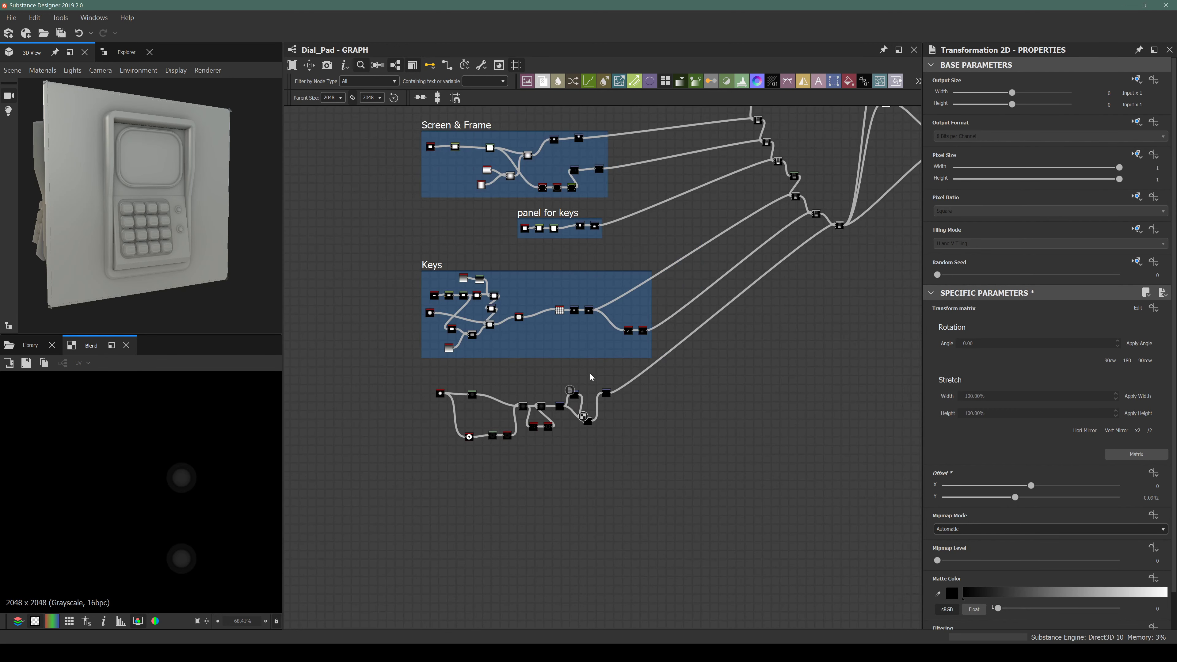
scroll(345, 464, "up", 5)
left_click_drag(349, 392, 753, 549)
key("space")
type("frame")
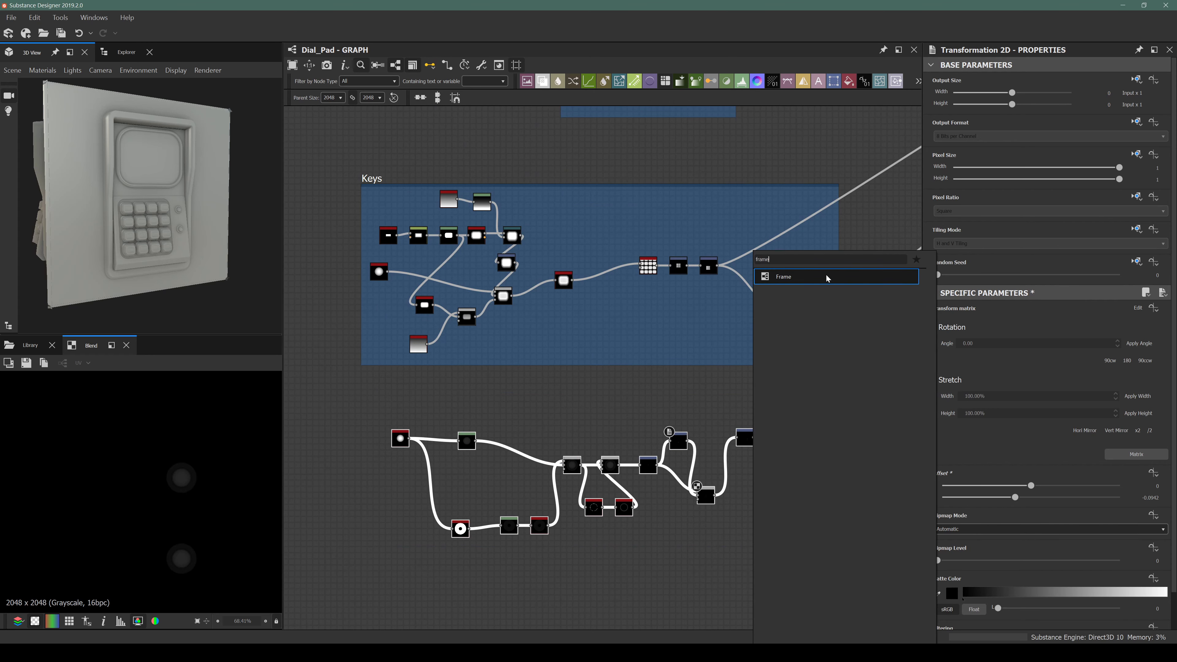
left_click(827, 277)
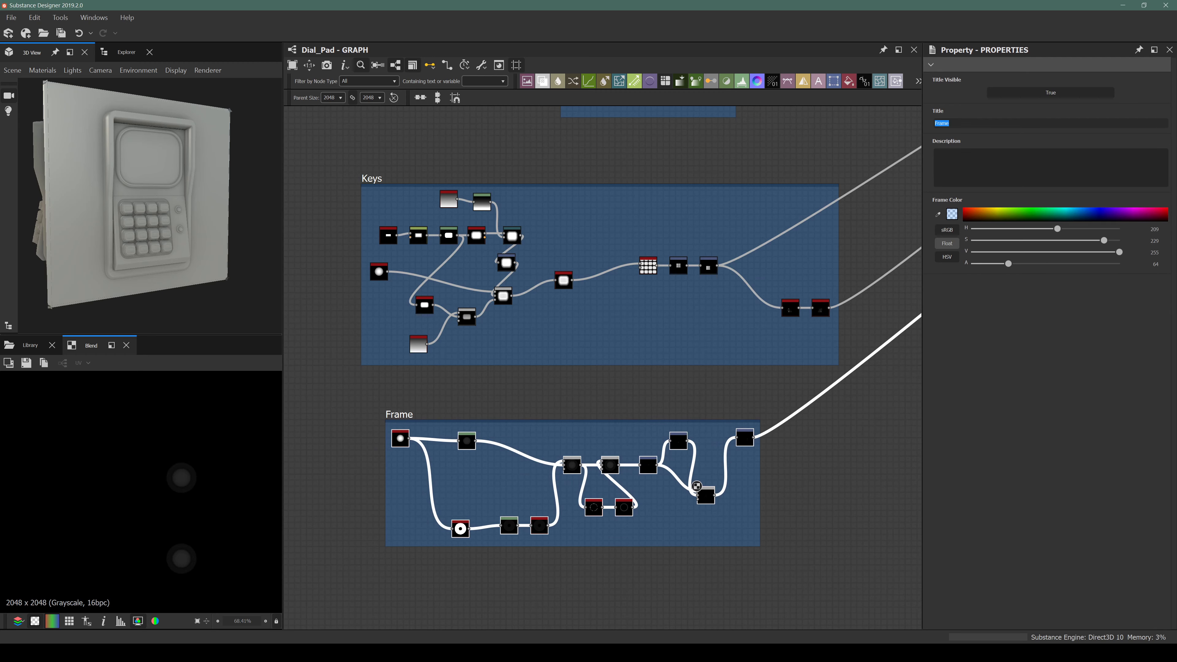
type("LED lights")
key("Return")
scroll(642, 388, "down", 3)
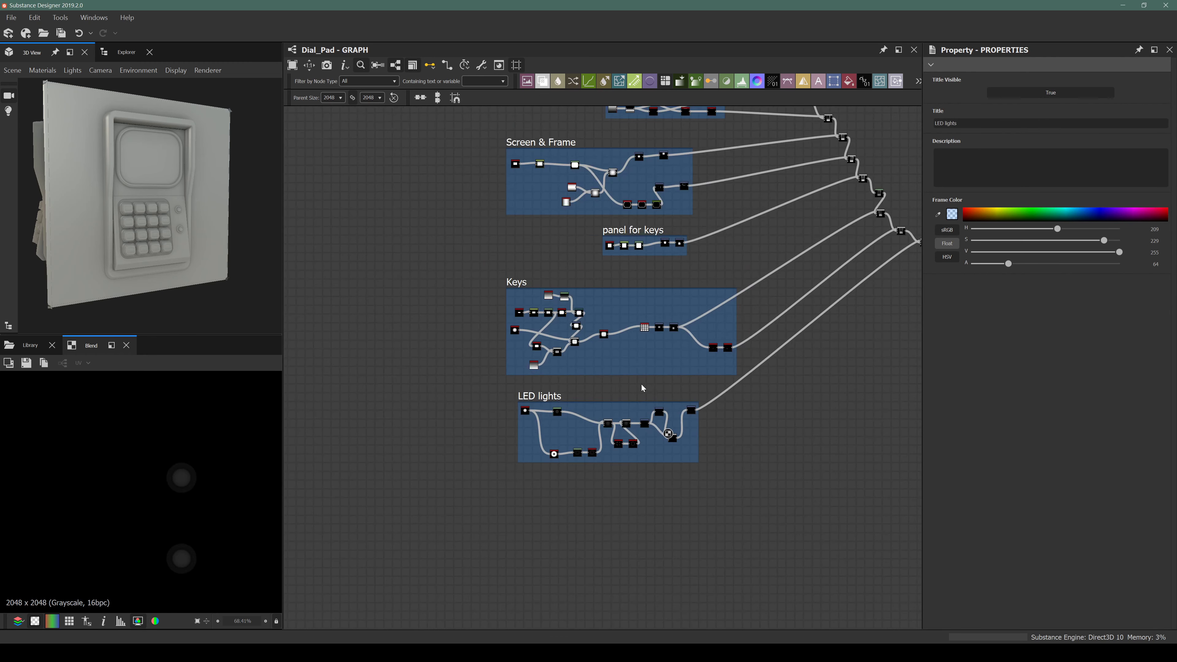
middle_click_drag(859, 237, 523, 331)
scroll(623, 194, "up", 4)
left_click_drag(628, 171, 860, 447)
scroll(786, 390, "down", 2)
middle_click_drag(633, 398, 683, 294)
middle_click_drag(525, 263, 629, 339)
middle_click_drag(627, 229, 563, 255)
middle_click_drag(680, 212, 638, 251)
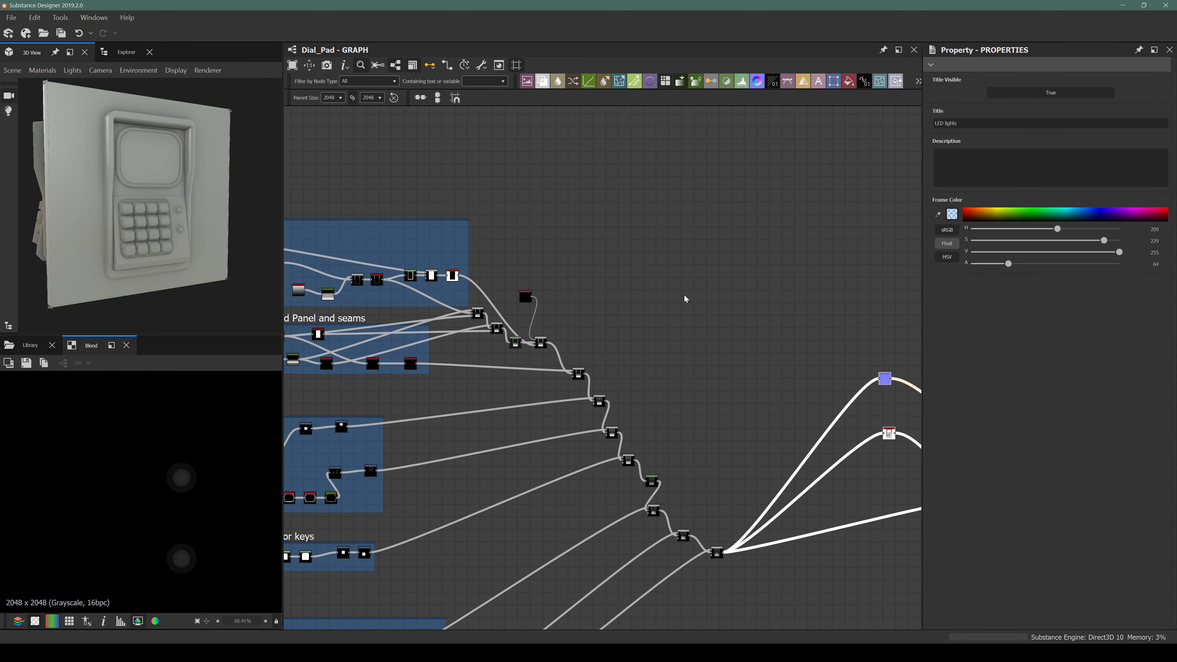
scroll(679, 318, "up", 3)
middle_click_drag(678, 323, 531, 353)
scroll(534, 348, "down", 2)
left_click(538, 335)
key("space")
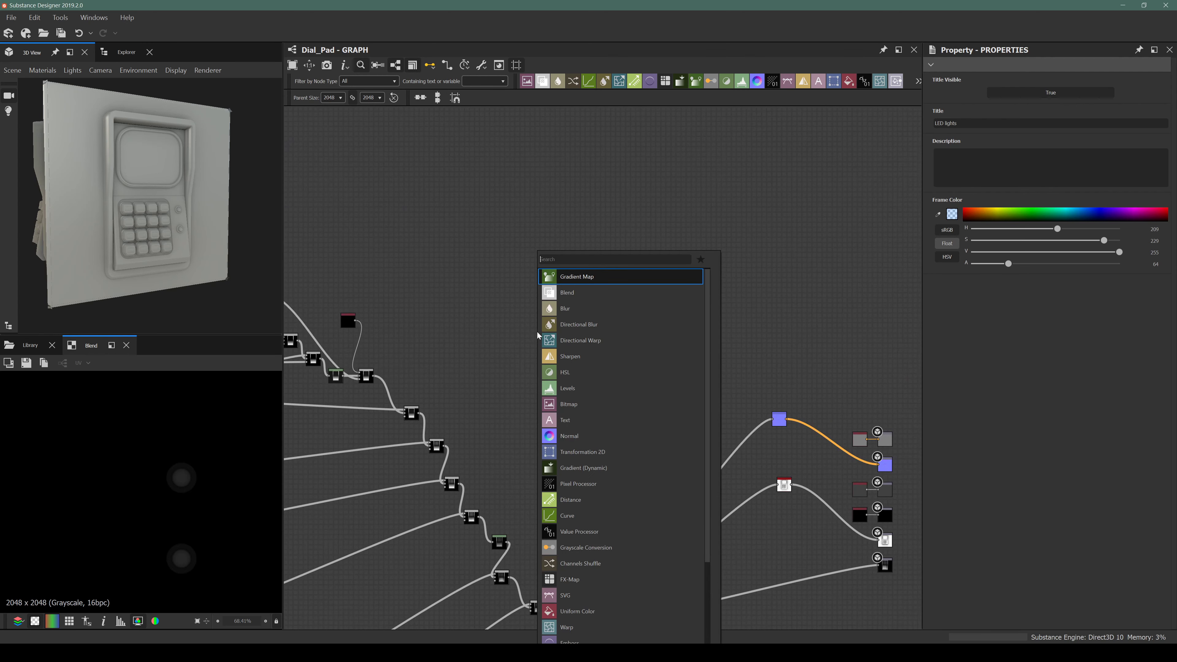
type("unic")
key("Escape")
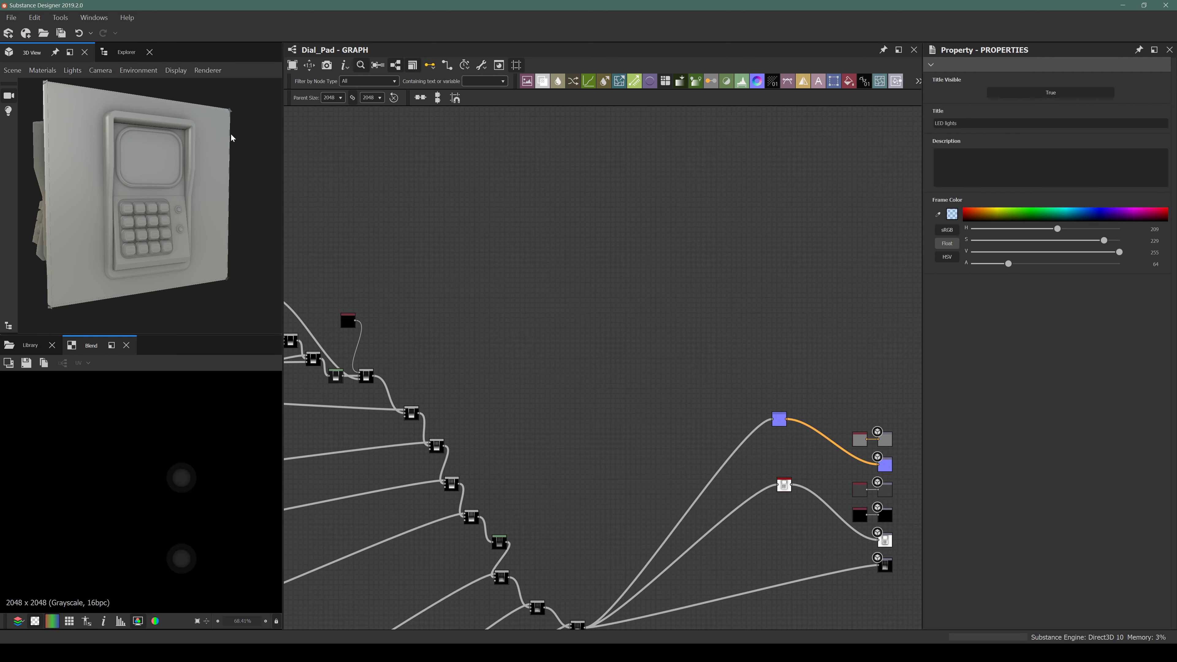
Open the Monitor graph and copy its Basecolor Blendings group with all contained nodes and frames.
left_click(126, 52)
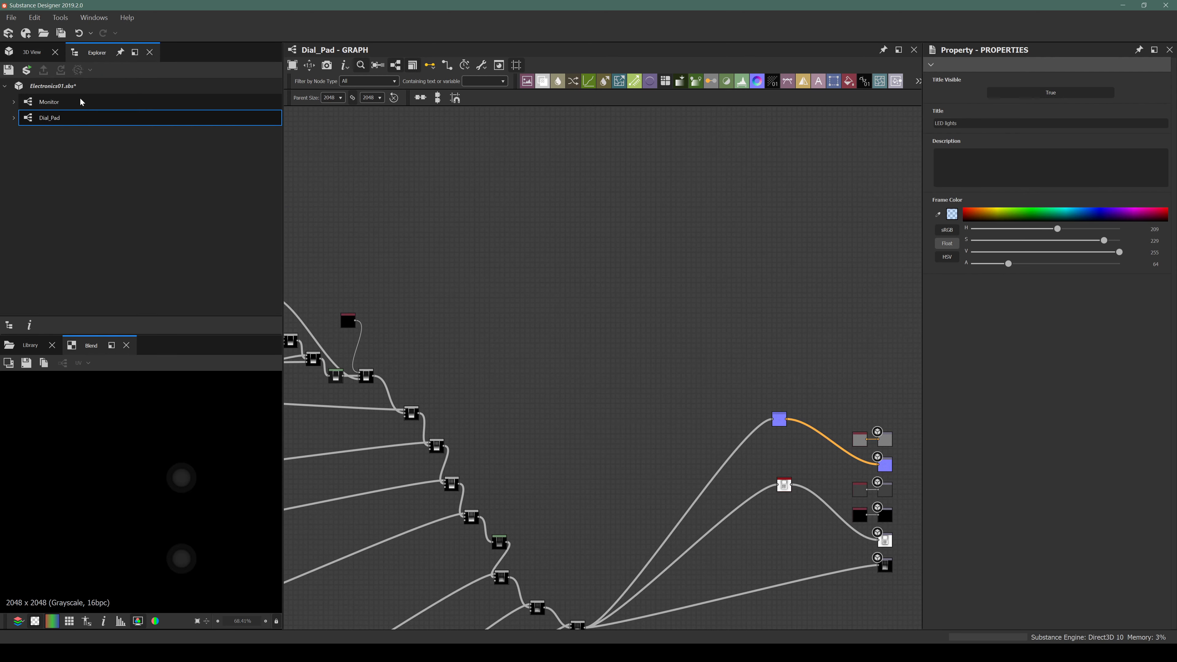
double_click(49, 102)
left_click(32, 52)
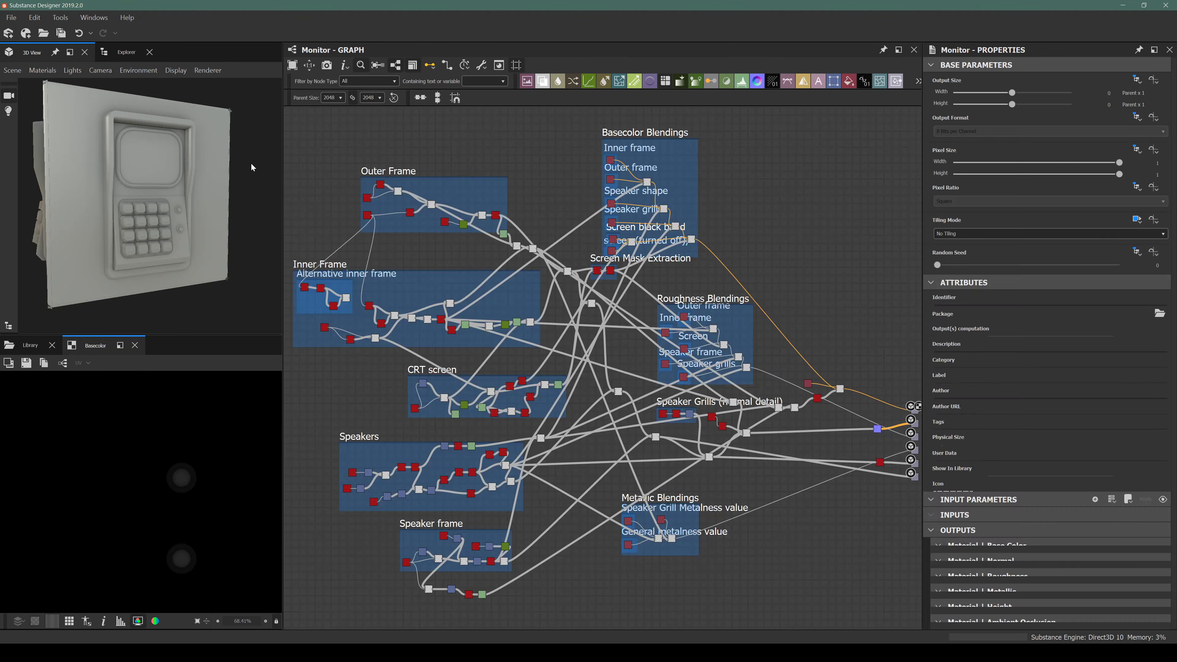
scroll(637, 166, "up", 3)
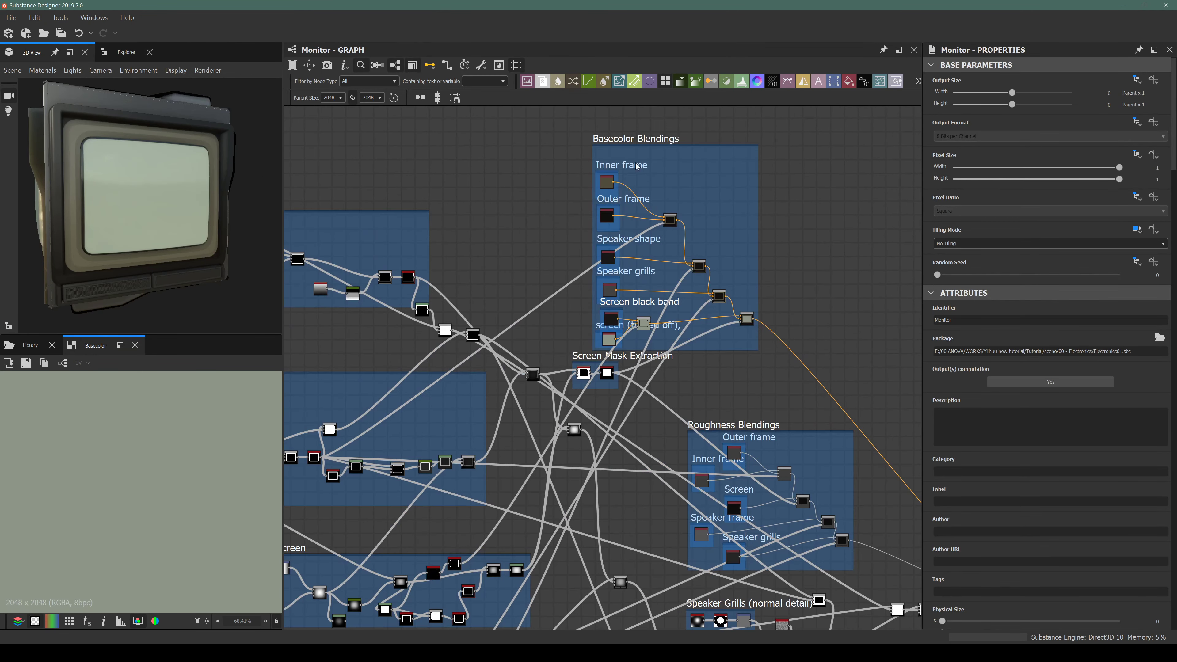
left_click_drag(573, 121, 780, 346)
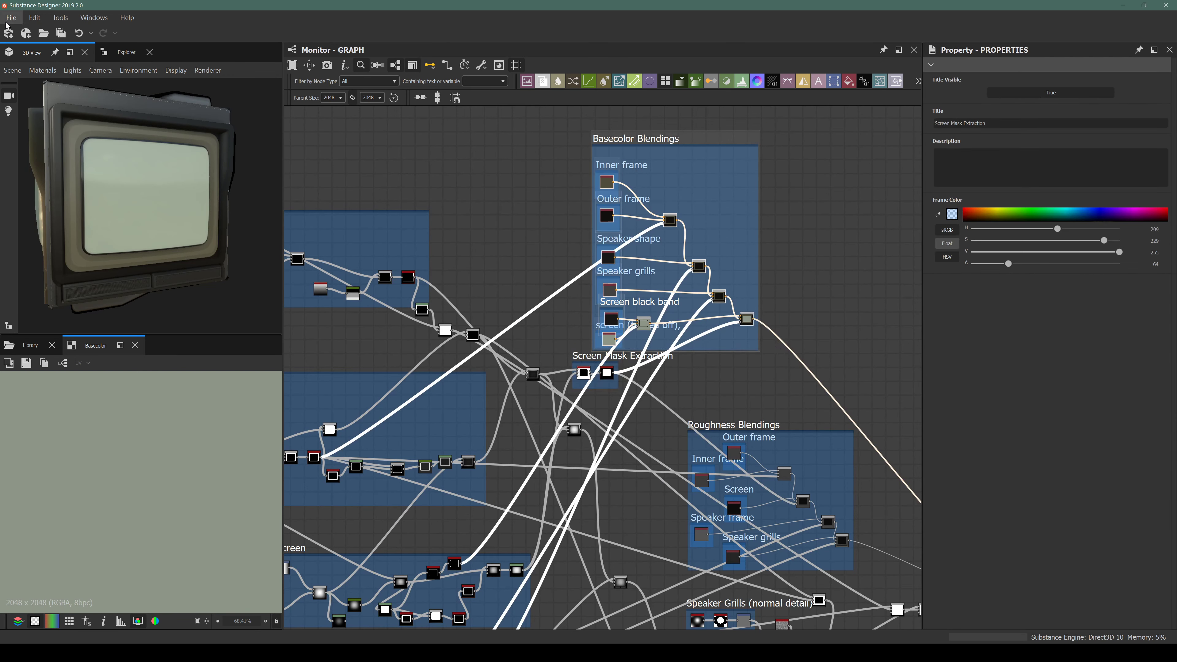
Reopen the Dial_Pad graph from the package.
left_click(126, 52)
left_click(45, 118)
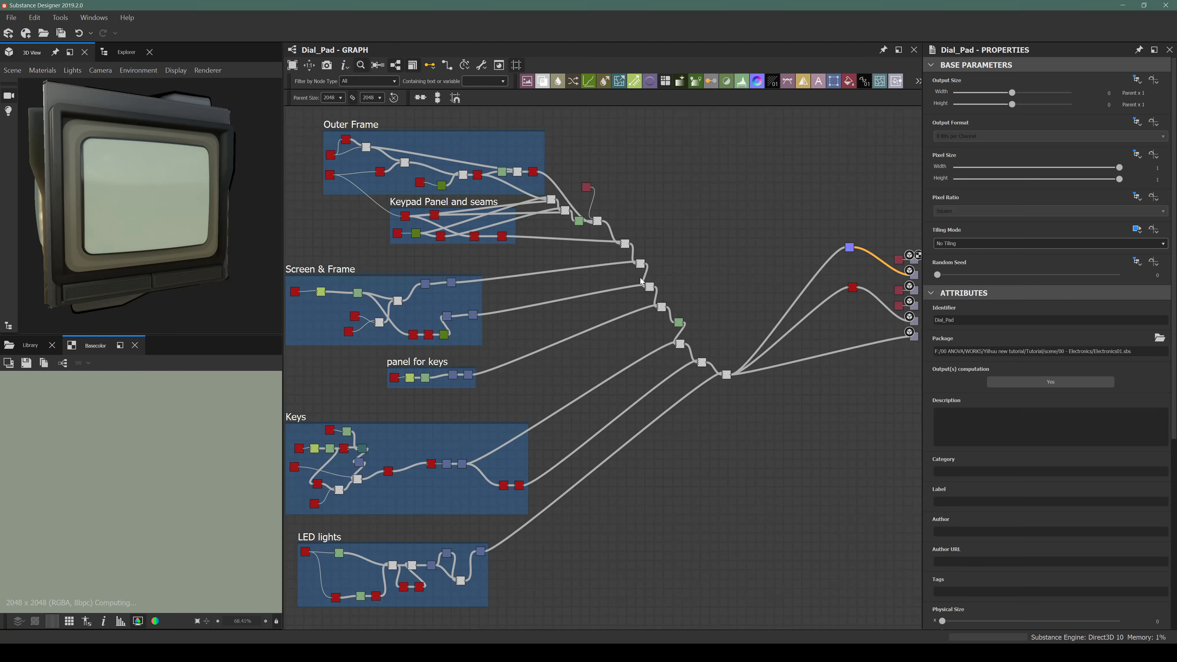
scroll(660, 263, "down", 4)
middle_click_drag(657, 287, 624, 384)
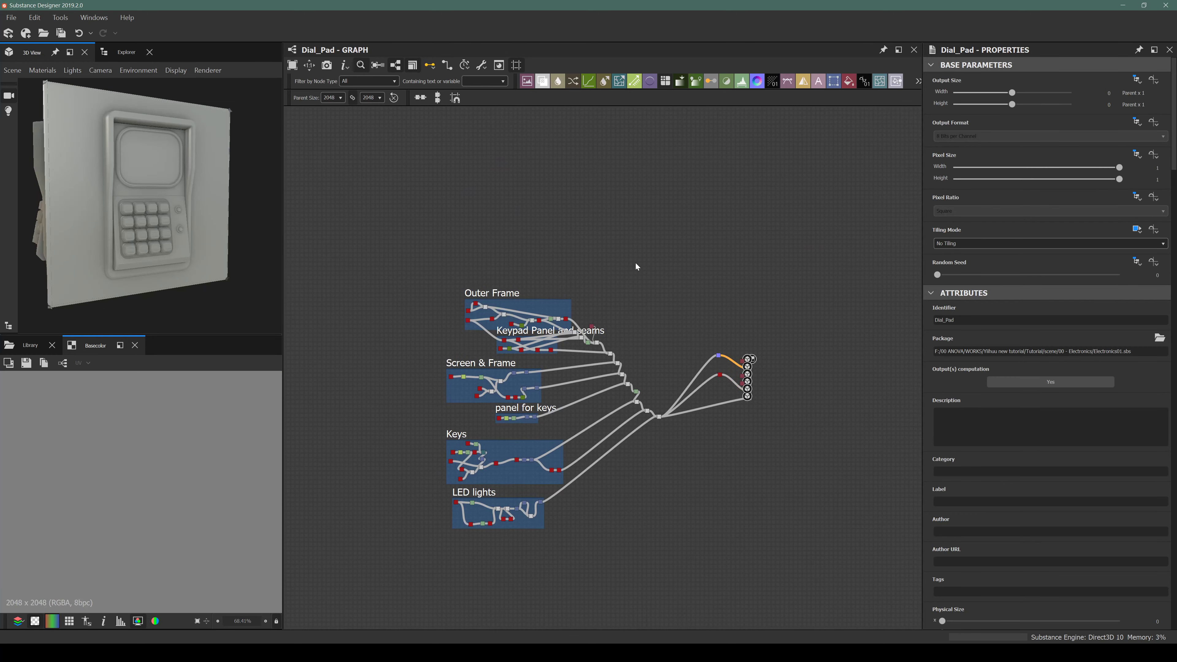
scroll(611, 336, "up", 4)
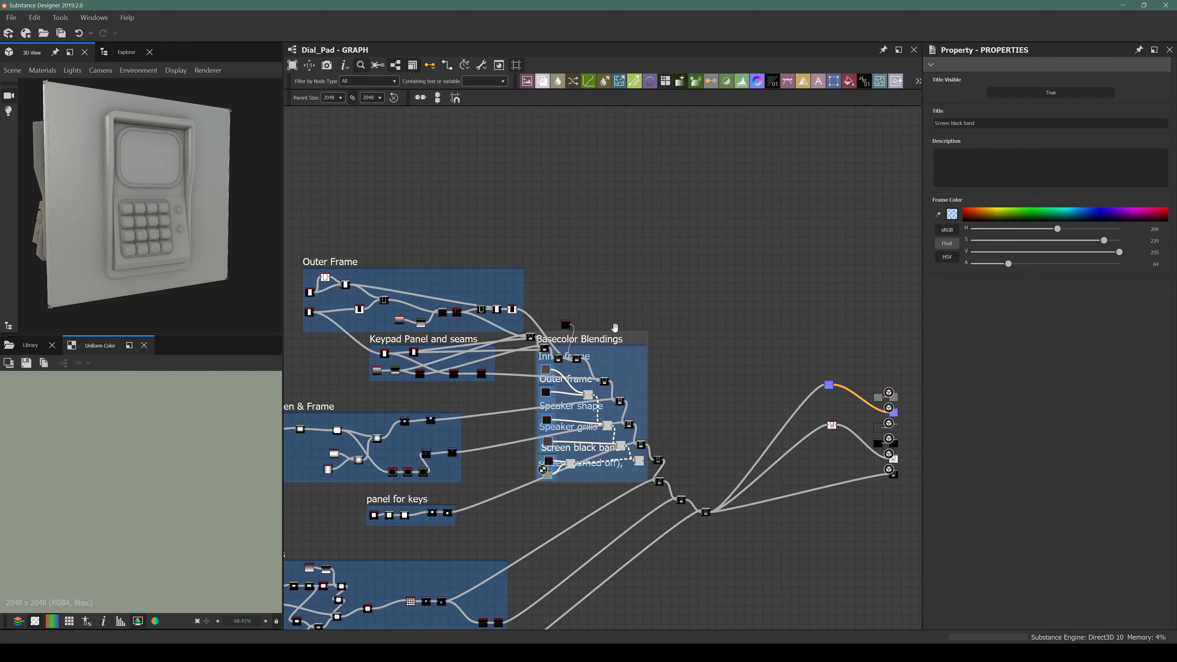
left_click_drag(611, 339, 714, 103)
key("ctrl+z")
key("ctrl+z")
Paste the Basecolor Blendings group into Dial_Pad and place it in the empty area above the height blend chain.
middle_click_drag(732, 211, 492, 313)
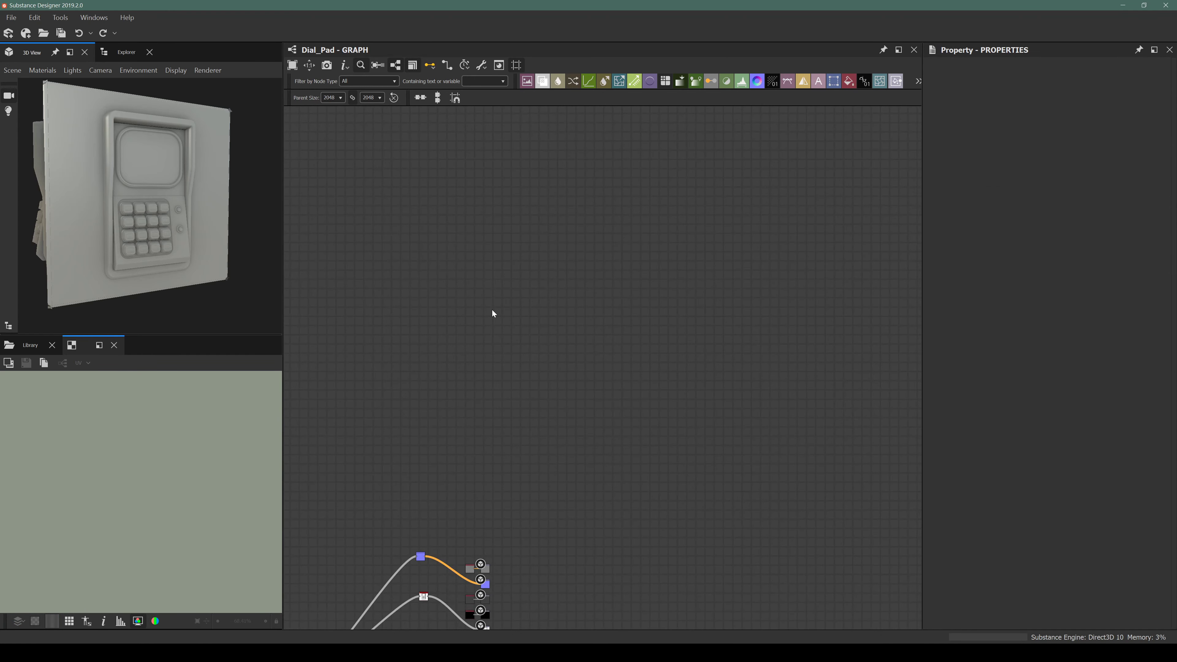
key("ctrl+v")
scroll(595, 310, "down", 4)
left_click_drag(576, 303, 415, 330)
scroll(409, 430, "up", 5)
middle_click_drag(499, 372, 586, 385)
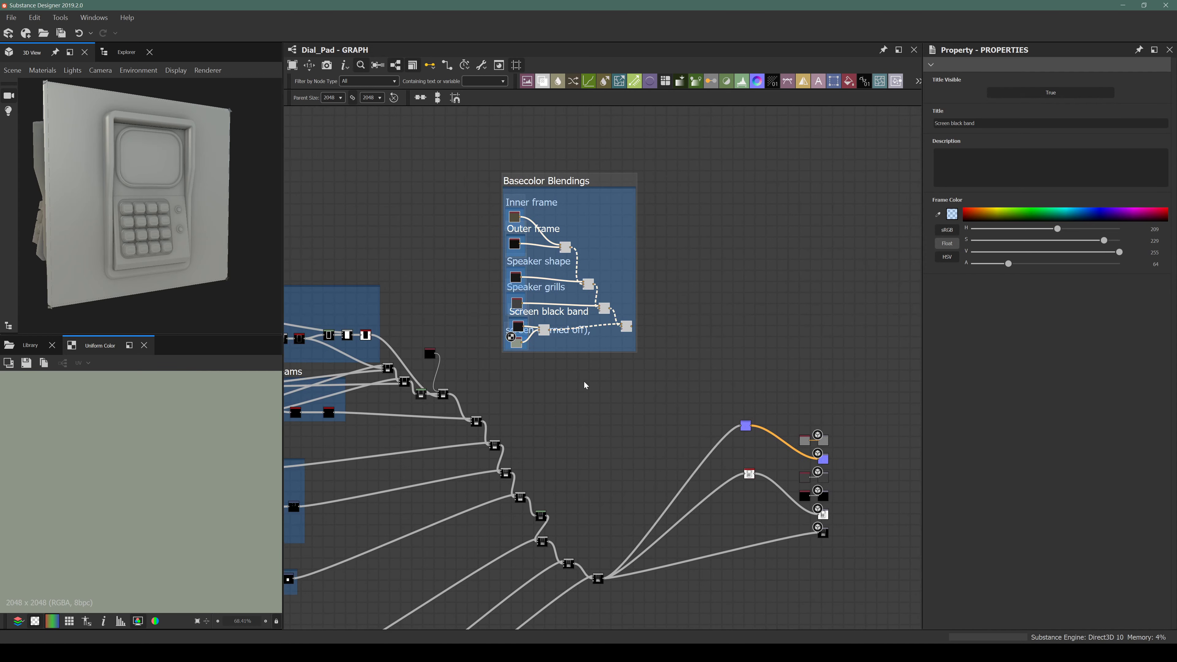
Remove the trailing comma from the lowest colour frame's title so it reads "screen (turned off)".
scroll(586, 385, "up", 4)
left_click(522, 345)
scroll(463, 287, "up", 4)
left_click(429, 273)
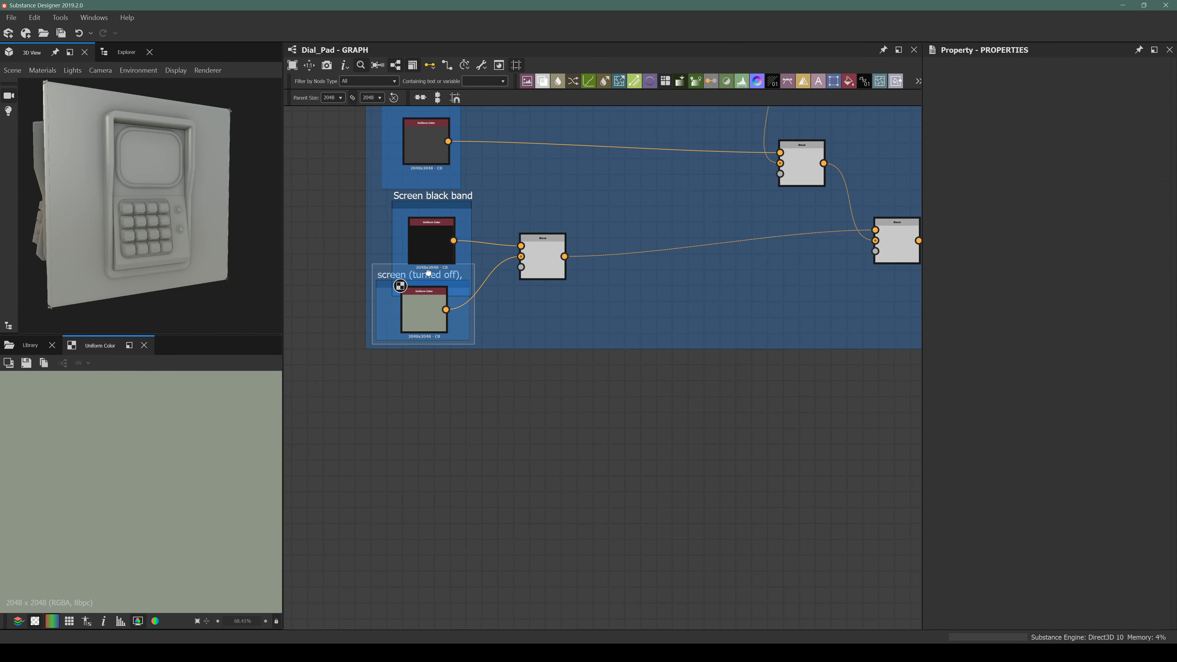
left_click(428, 274)
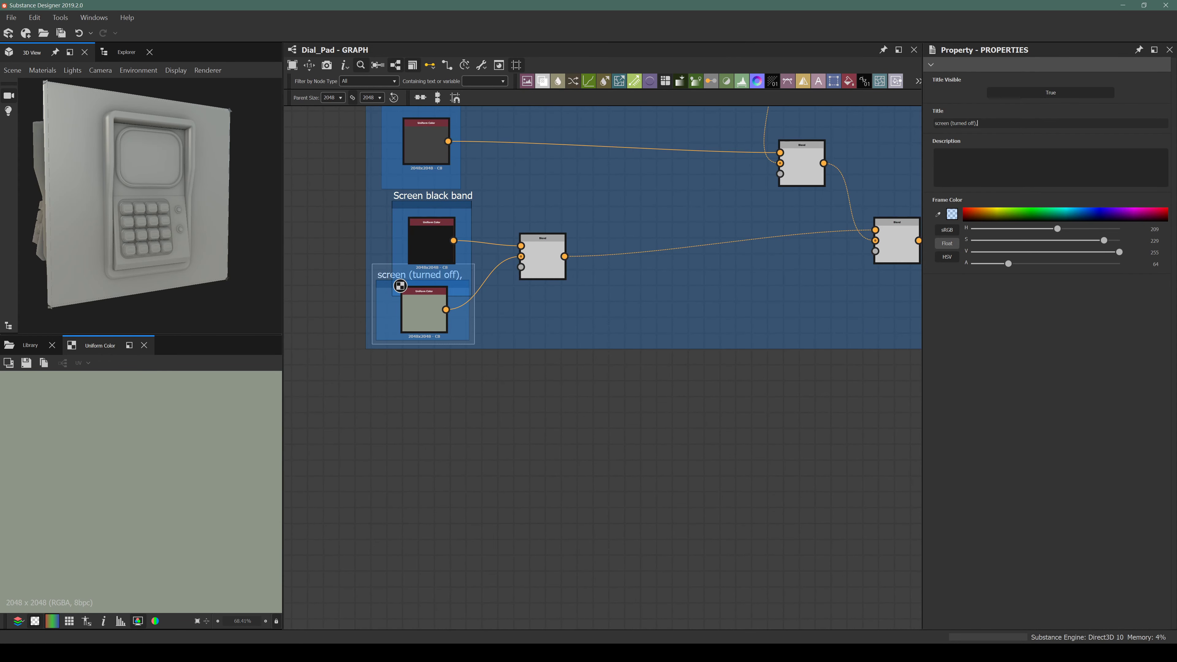
scroll(533, 445, "down", 3)
Move the Inner frame colour node and its frame slightly up within Basecolor Blendings.
middle_click_drag(534, 461, 579, 490)
left_click_drag(572, 167, 577, 152)
mouse_move(509, 295)
middle_mouse_down()
mouse_move(494, 243)
mouse_move(540, 246)
mouse_move(515, 281)
mouse_move(562, 237)
mouse_move(575, 250)
mouse_move(602, 234)
middle_mouse_up()
middle_click_drag(473, 328, 560, 331)
middle_click_drag(482, 361, 617, 315)
scroll(514, 364, "down", 3)
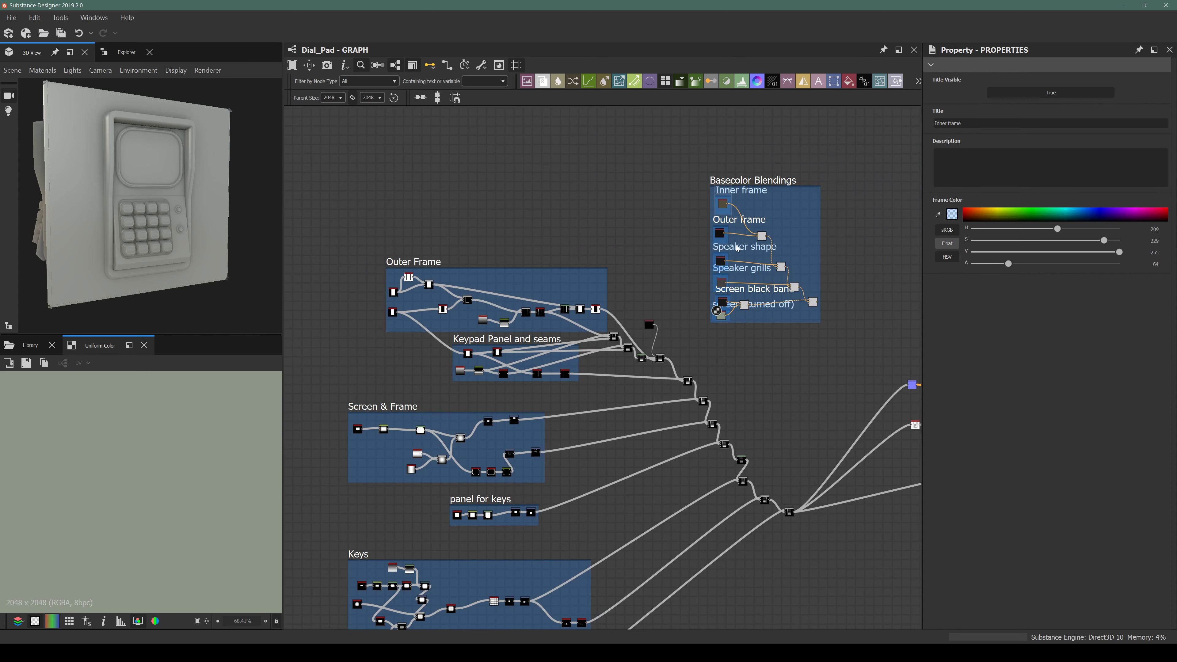
scroll(737, 248, "up", 2)
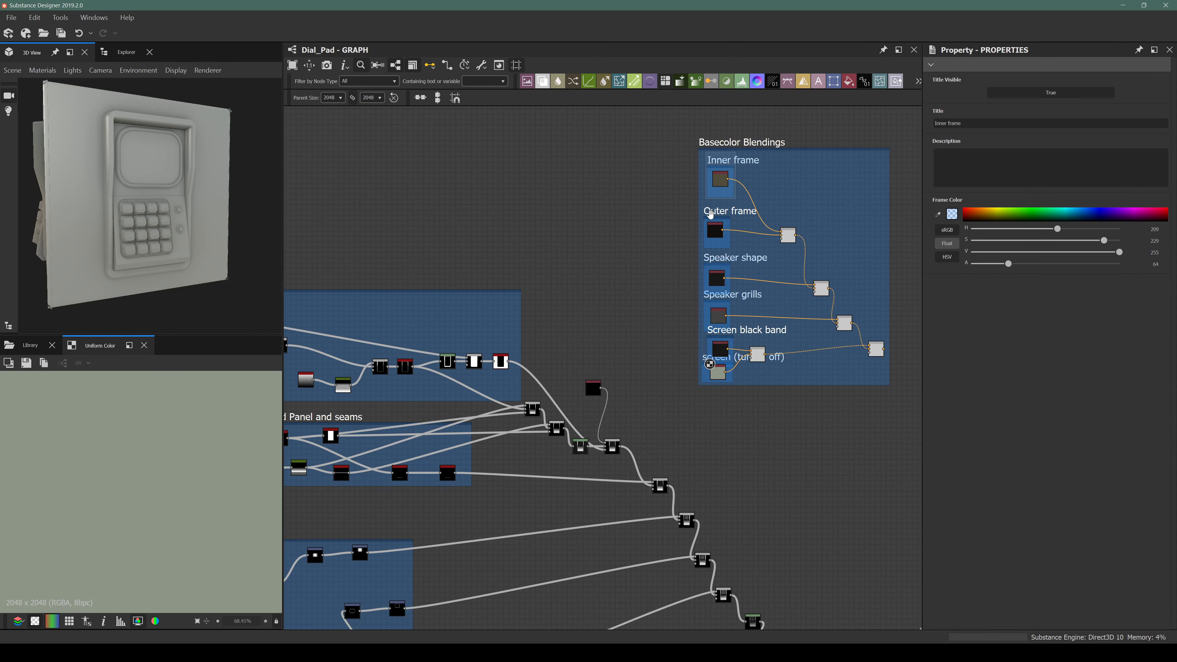
scroll(547, 343, "down", 2)
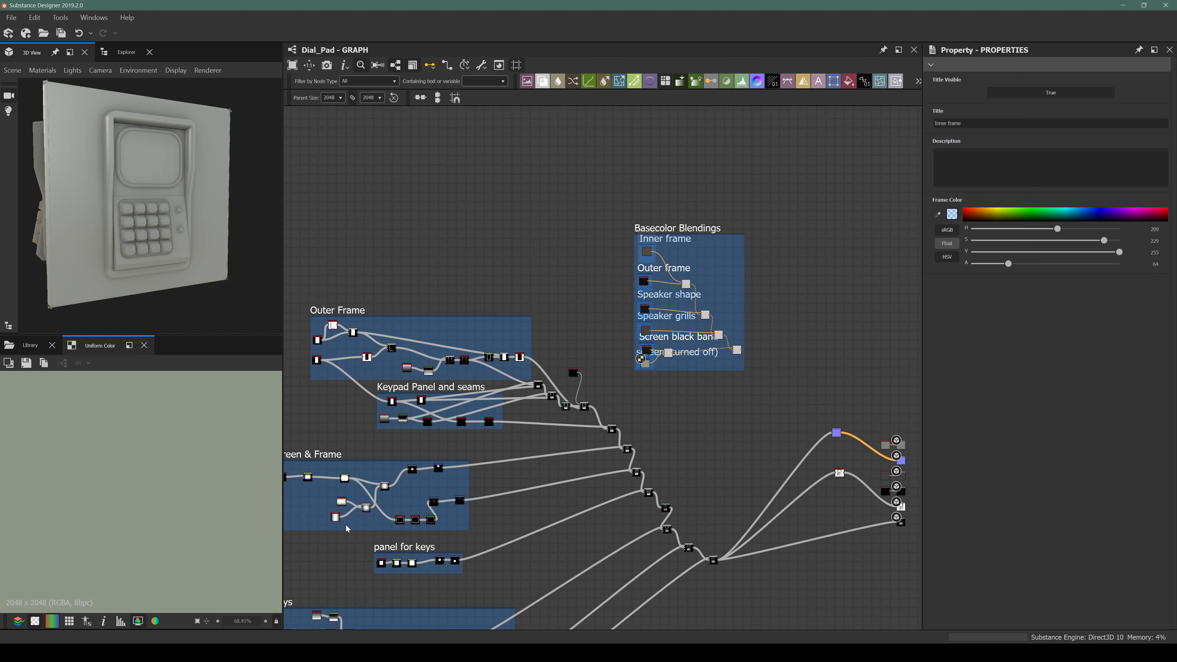
Add a Levels node fed by the last Transformation 2D of the Screen & Frame outline chain and push its input white down to near black.
middle_click_drag(346, 504, 468, 458)
scroll(467, 458, "up", 1)
middle_click_drag(590, 484, 548, 448)
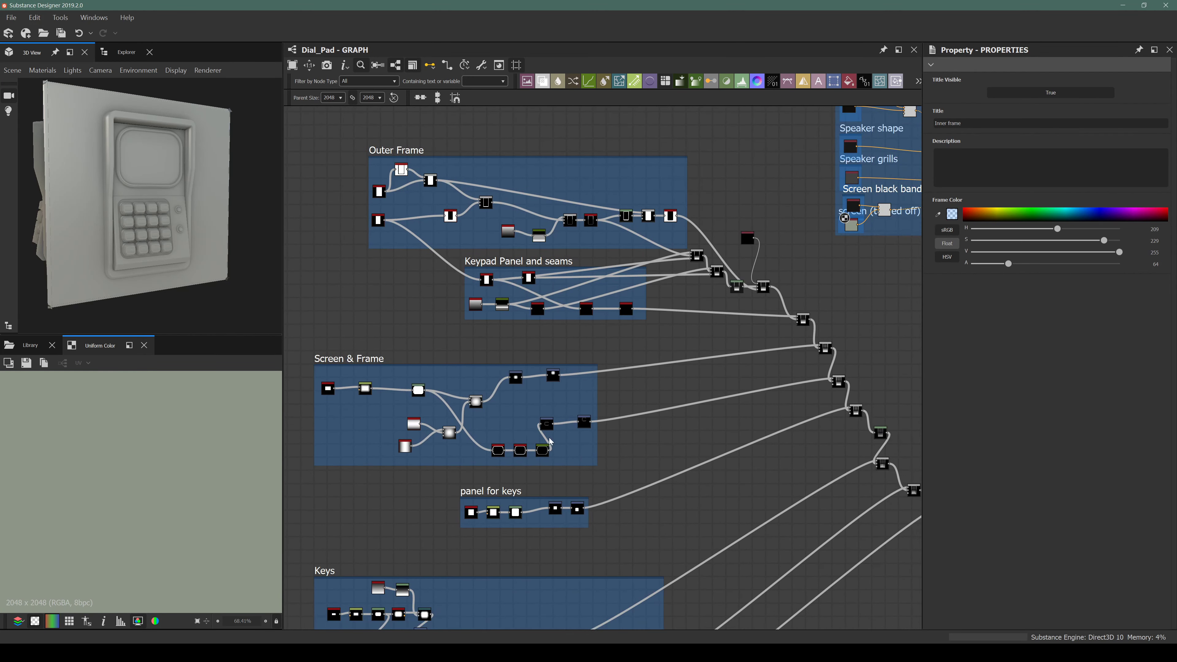
scroll(548, 448, "up", 2)
scroll(595, 417, "up", 2)
double_click(621, 402)
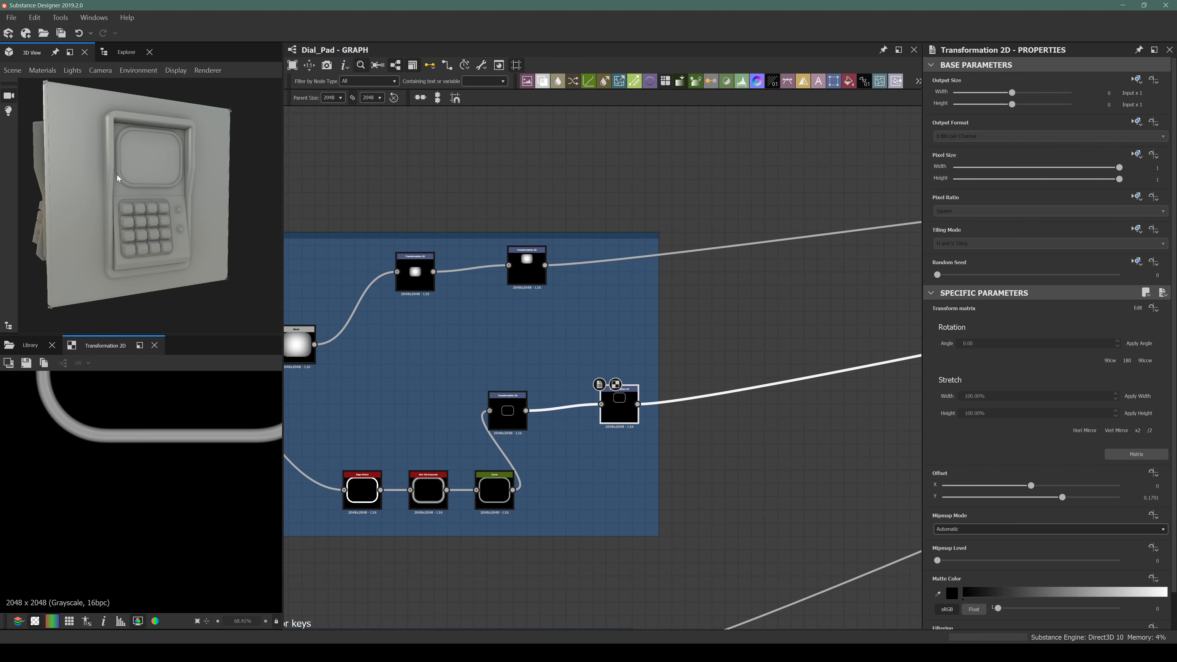
middle_click_drag(677, 454, 507, 452)
key("space")
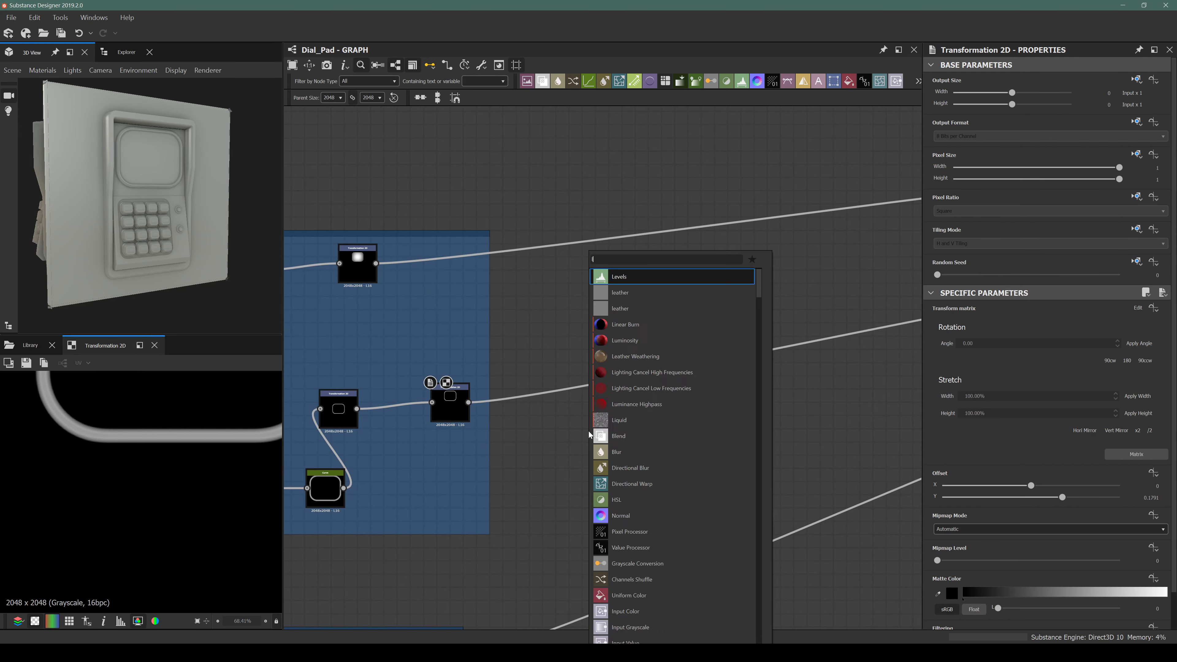
type("level")
key("Return")
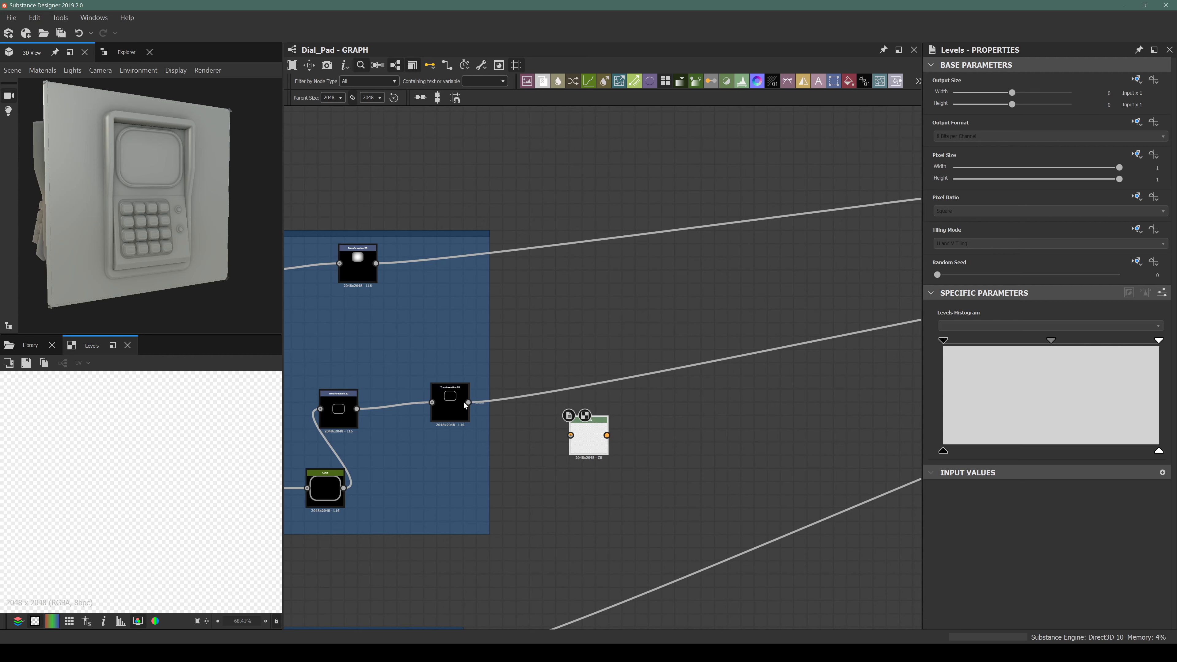
left_click_drag(468, 403, 600, 442)
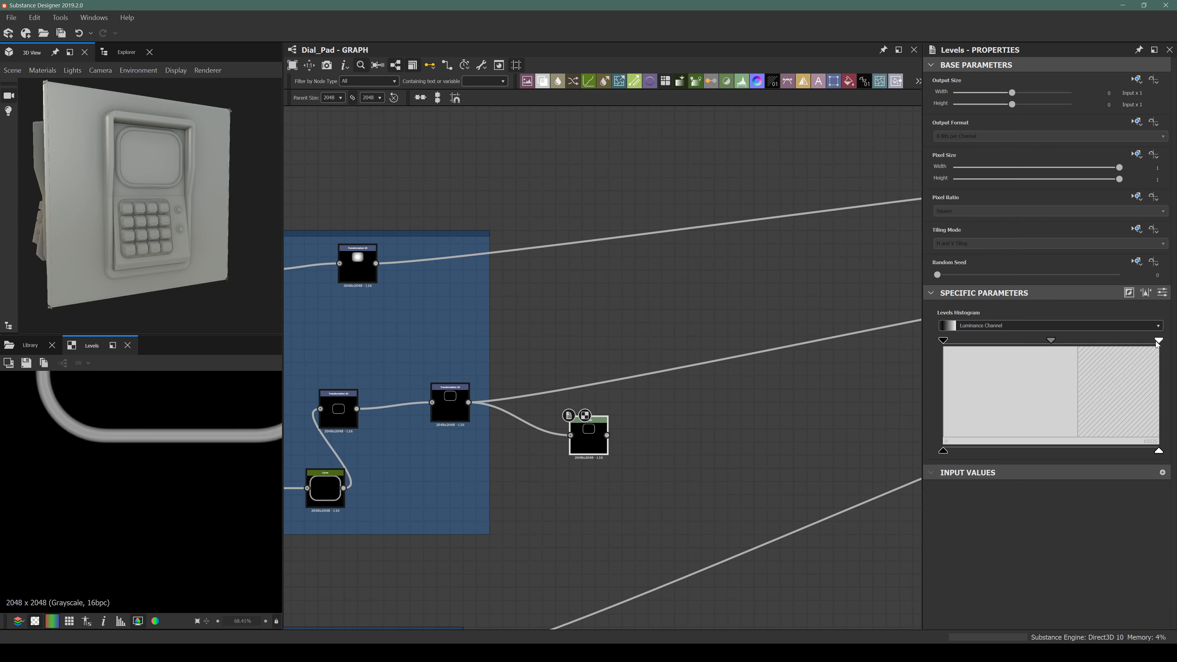
left_click_drag(1159, 341, 948, 352)
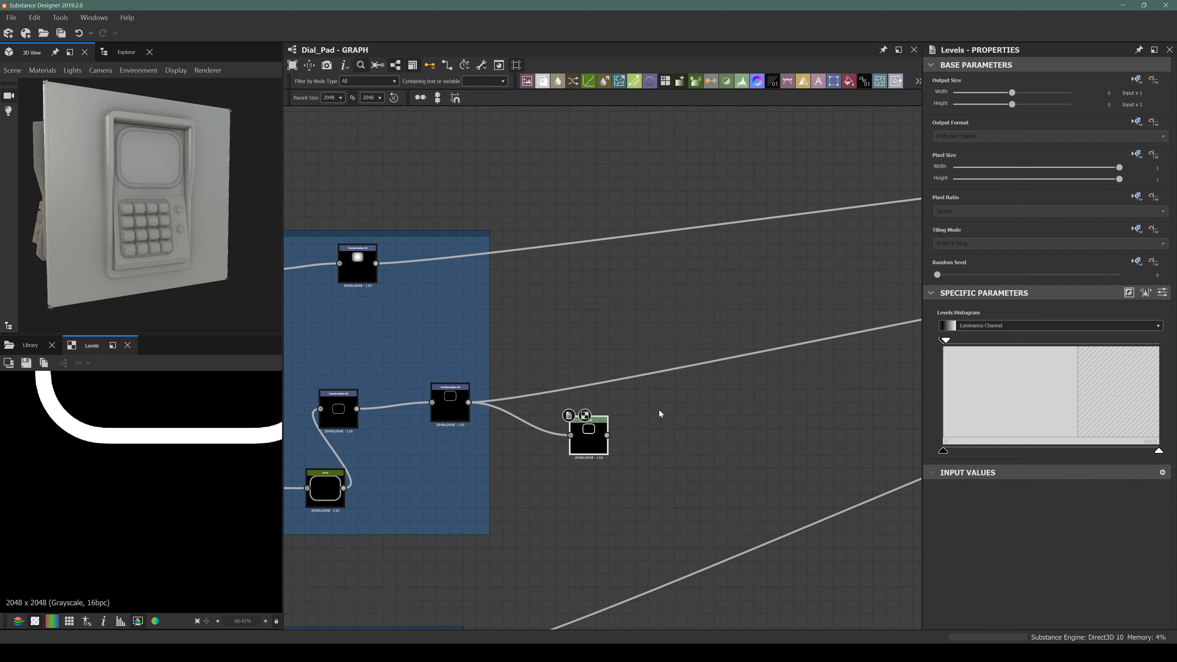
Connect the Levels output to the mask input of the Blend joining Inner frame and Outer frame, and preview the whole result.
left_click_drag(599, 436, 747, 300)
scroll(560, 449, "down", 5)
scroll(550, 442, "down", 4)
scroll(715, 247, "up", 10)
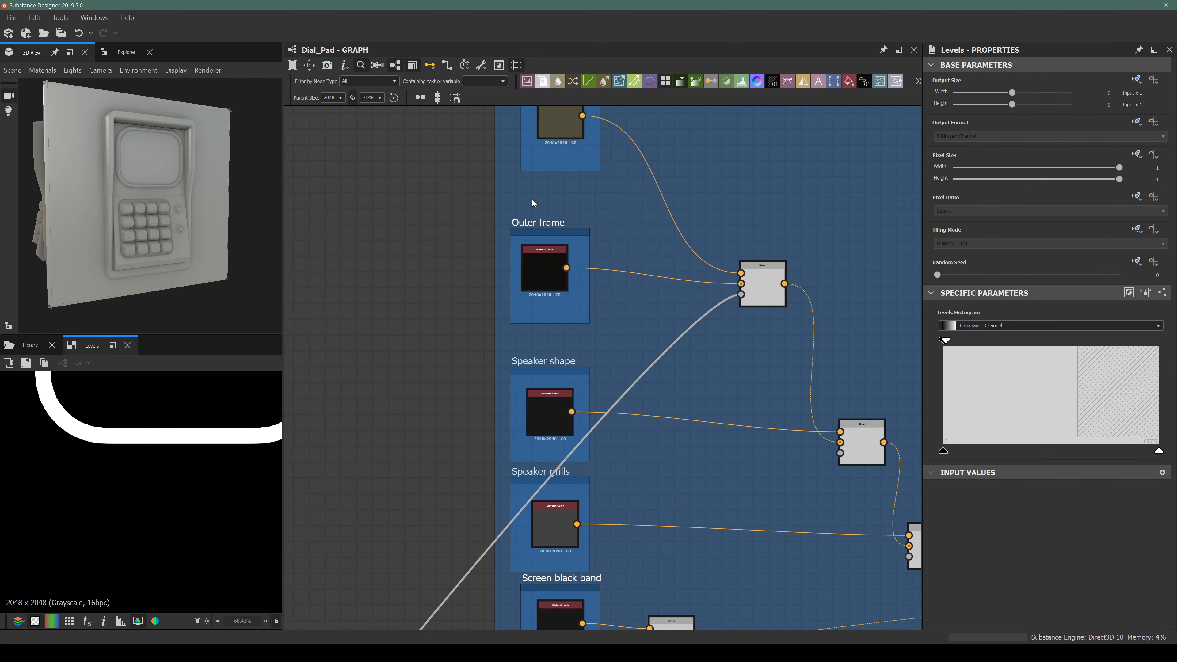
middle_click_drag(532, 200, 535, 286)
double_click(730, 348)
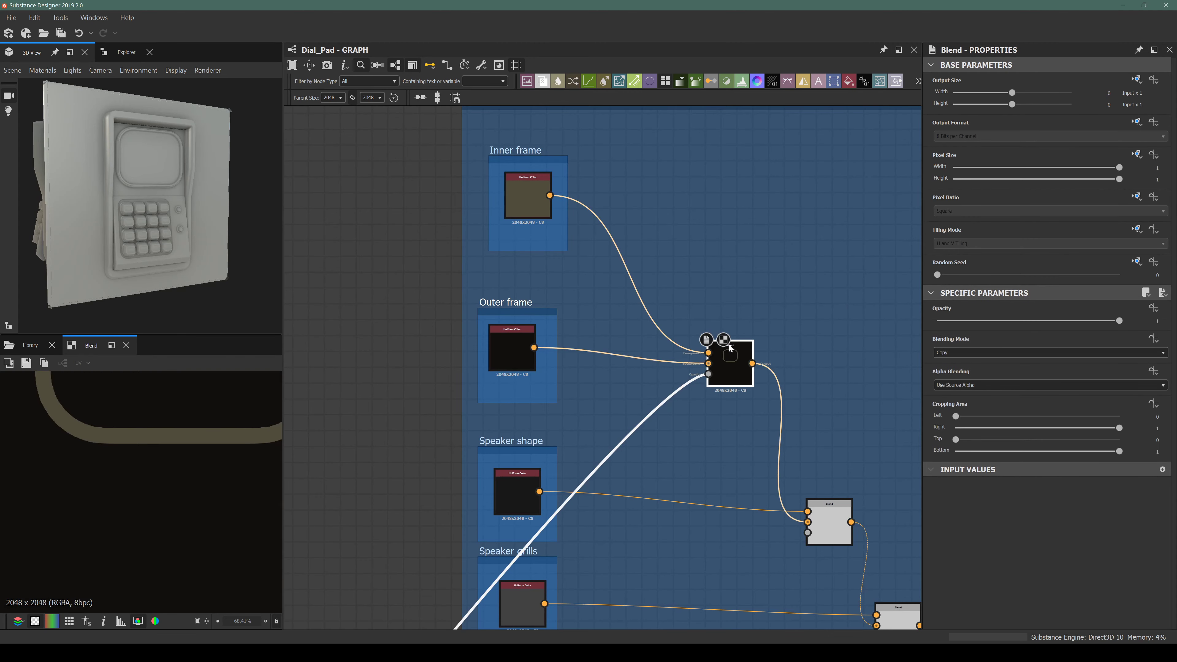
key("f")
middle_click_drag(680, 393, 398, 272)
scroll(446, 332, "down", 4)
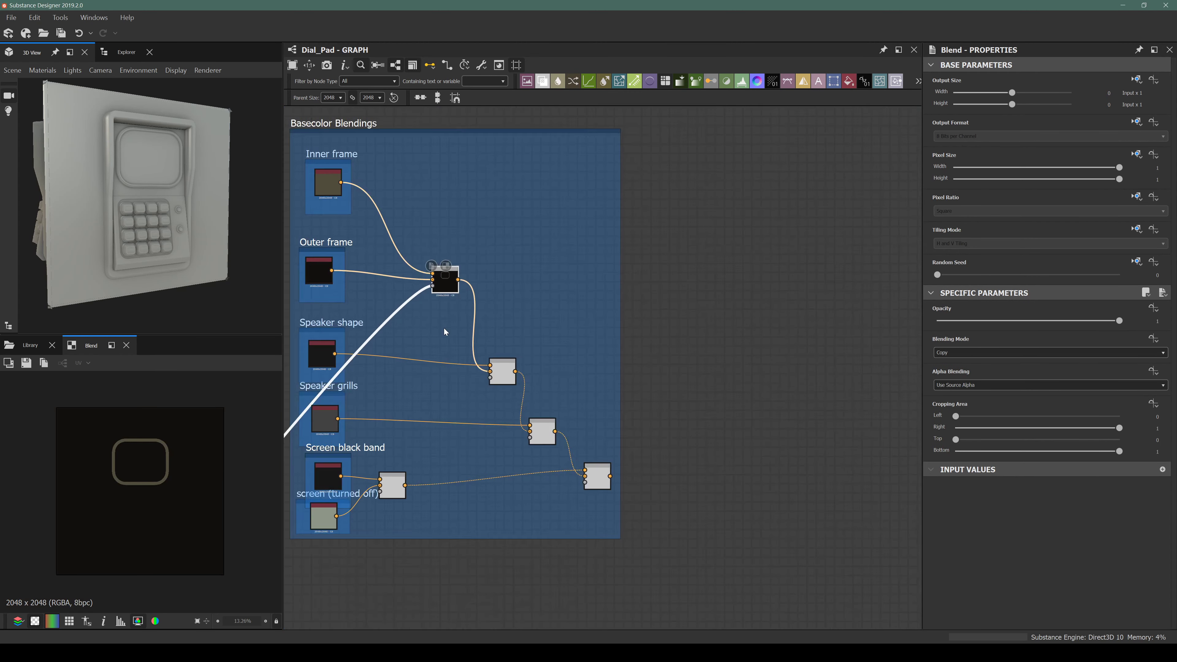
Connect the final Basecolor Blendings Blend to the Base Color output and delete the output's old Uniform Color node.
middle_click_drag(578, 457, 509, 371)
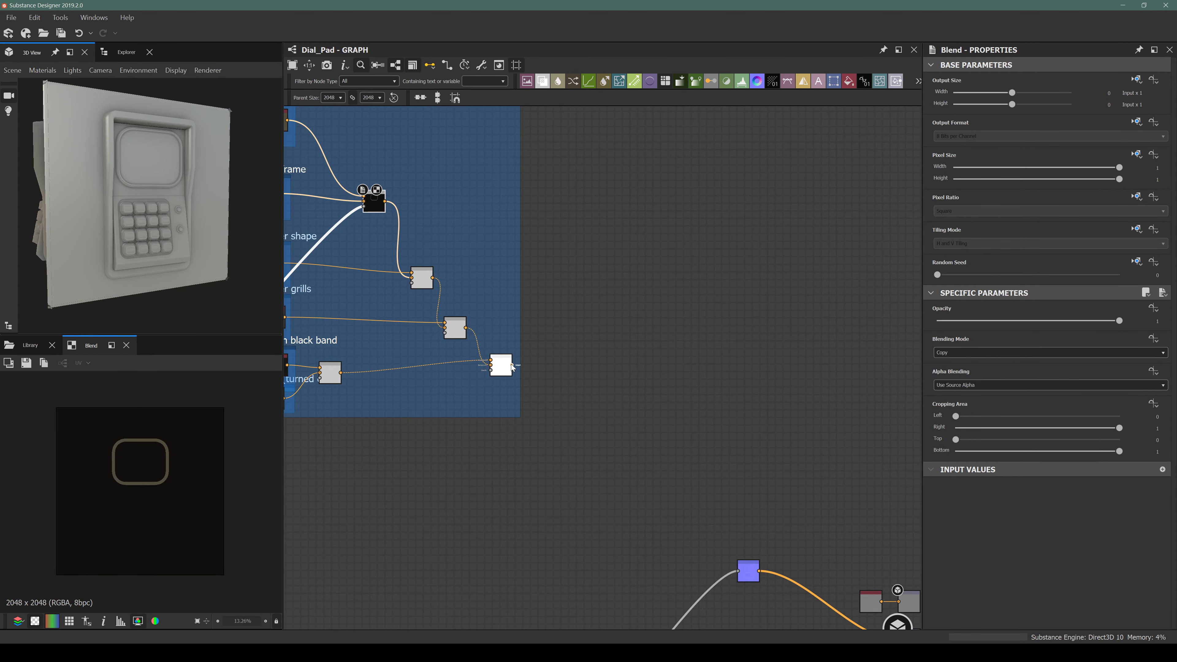
scroll(534, 425, "down", 5)
left_click_drag(512, 364, 773, 488)
scroll(664, 496, "up", 8)
left_click(689, 490)
key("Delete")
scroll(717, 467, "down", 3)
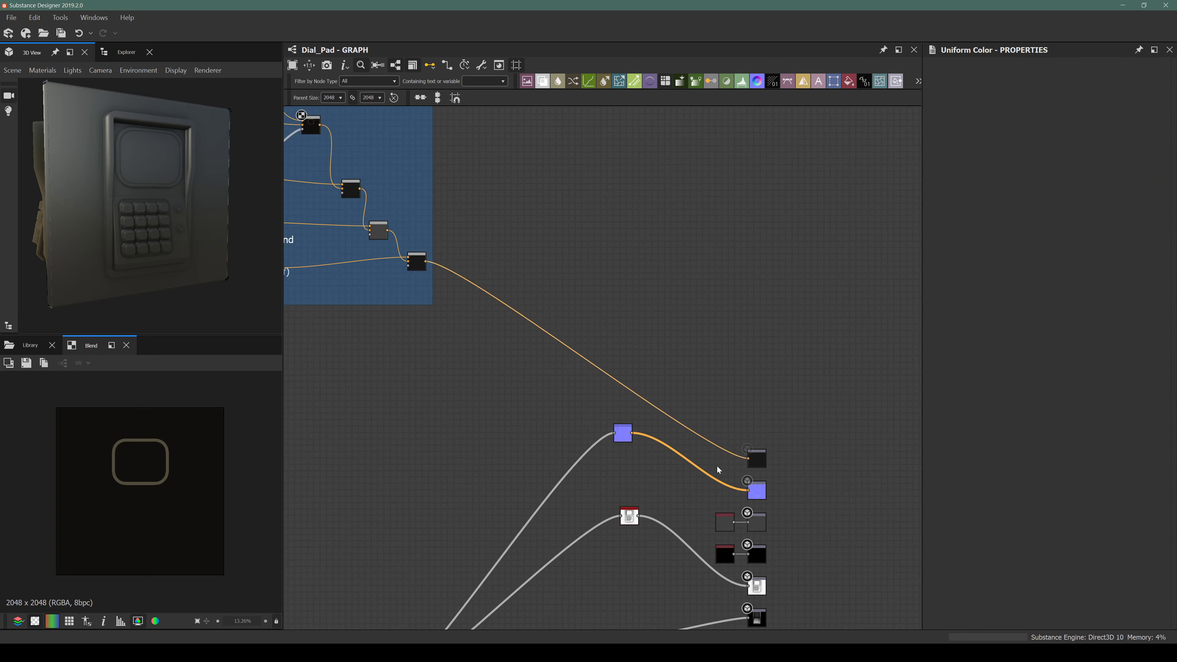
Move the Speaker shape frame slightly up and retitle it "Buttons".
scroll(695, 455, "down", 3)
middle_click_drag(559, 401, 602, 438)
scroll(478, 331, "up", 3)
scroll(548, 386, "up", 2)
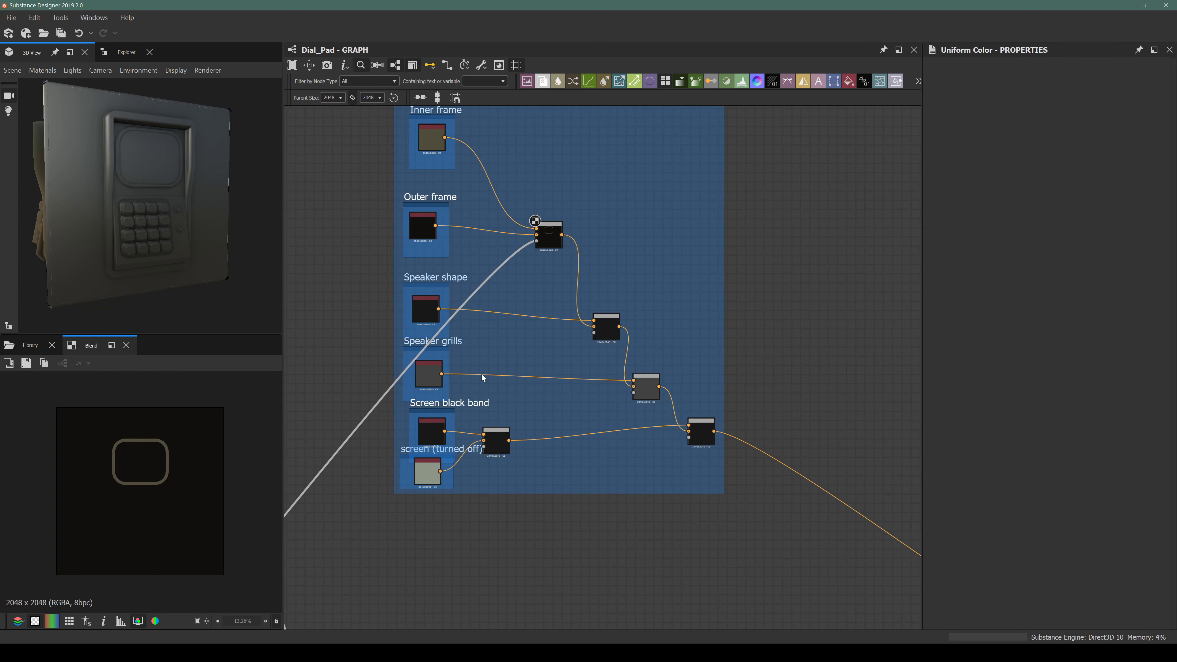
scroll(495, 228, "up", 2)
middle_click_drag(428, 330, 556, 217)
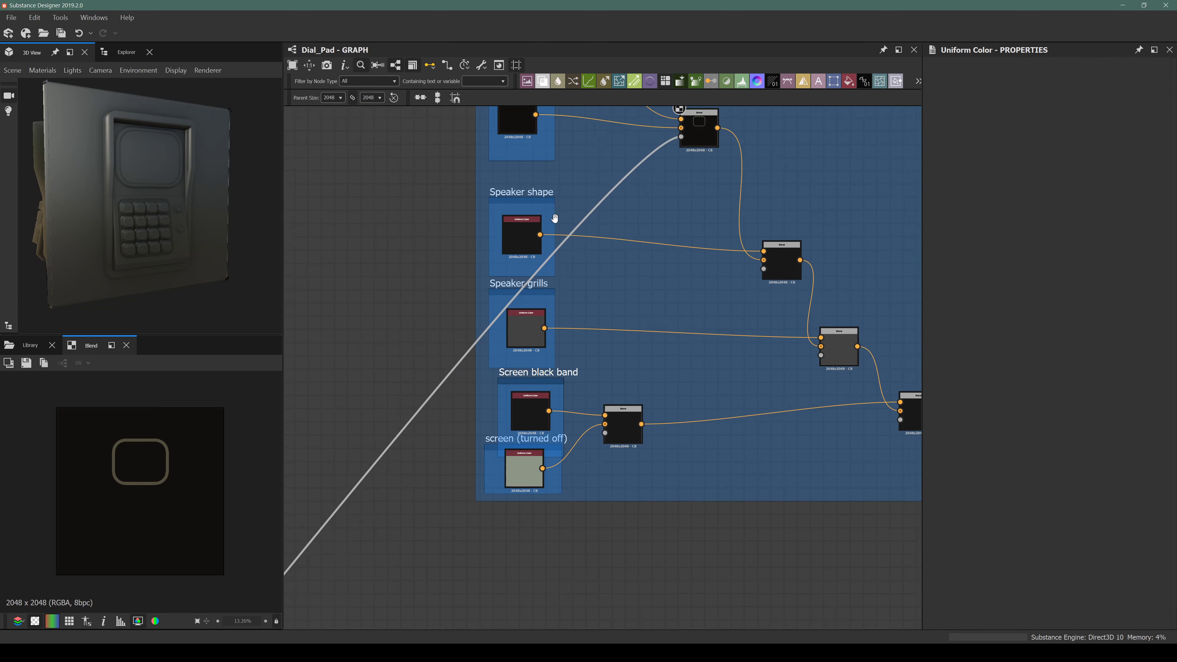
left_click(517, 190)
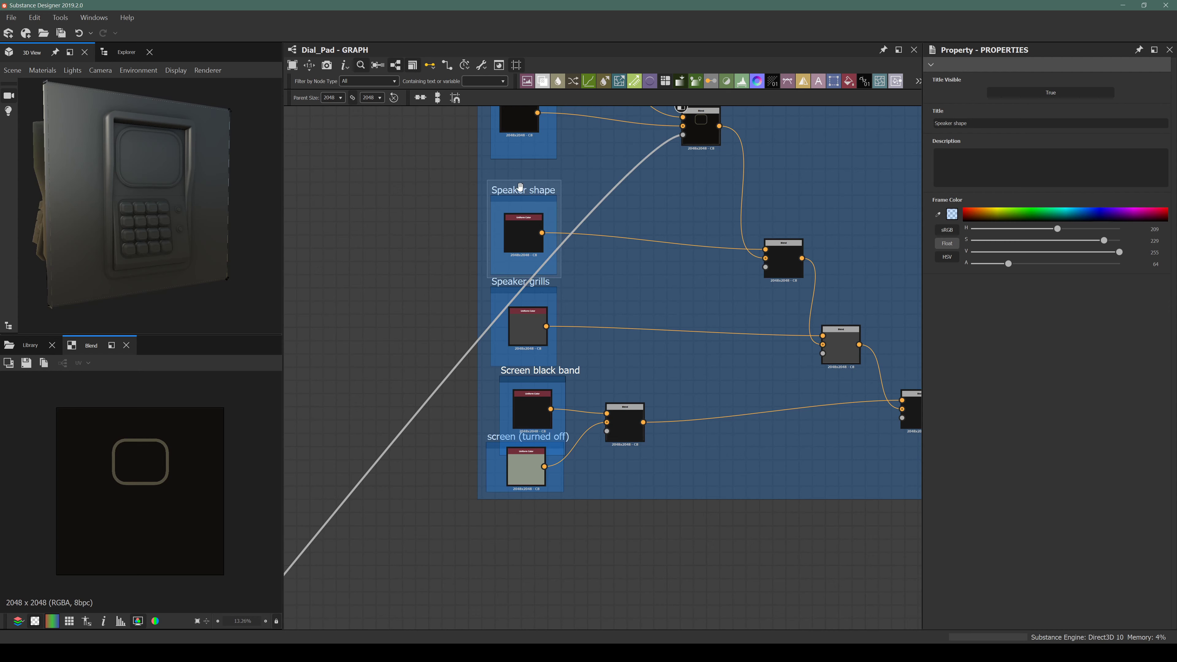
left_click_drag(520, 187, 519, 178)
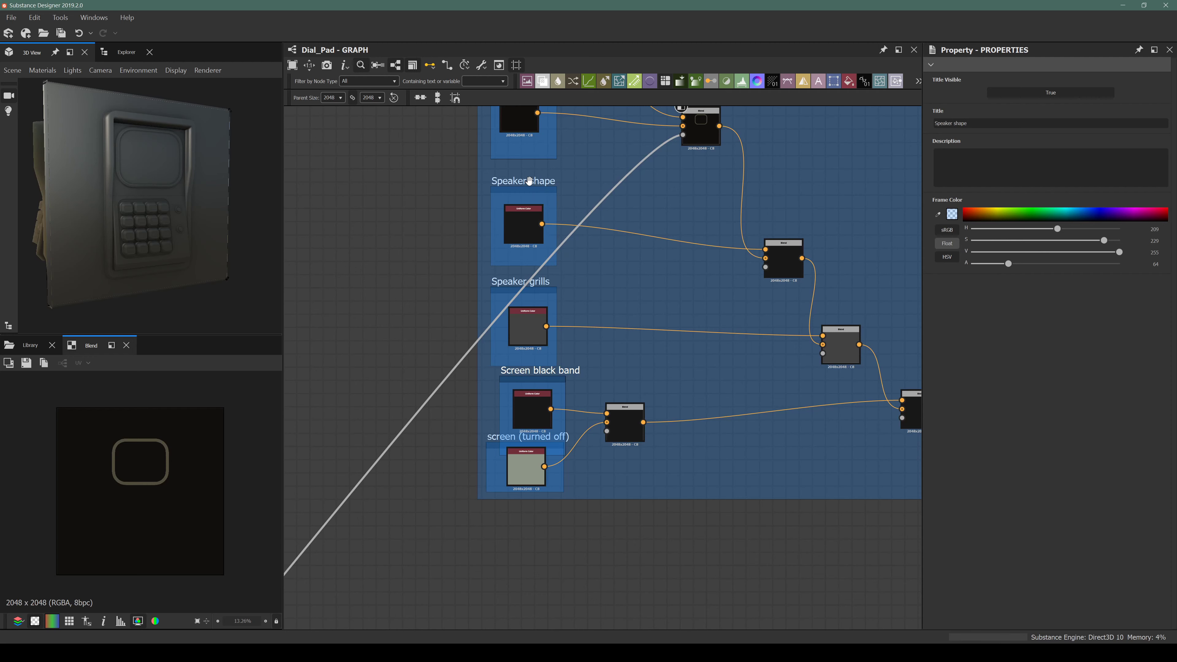
key("ctrl+a")
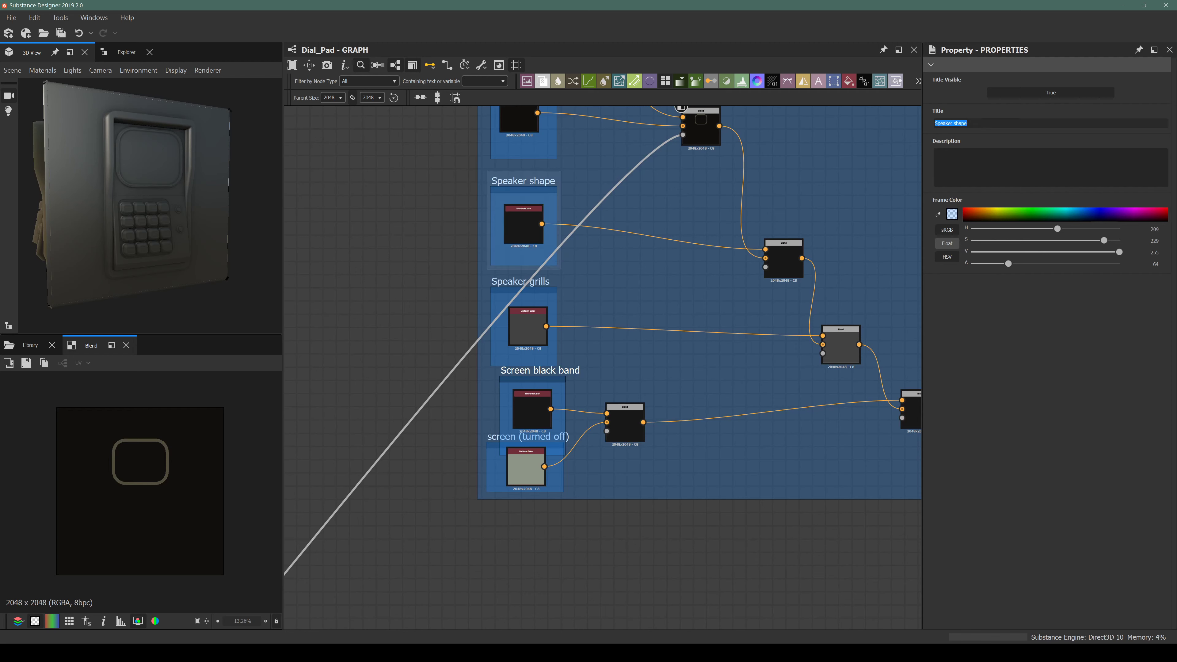
type("Buttons")
key("Return")
Retitle the Speaker grills frame "Panel Color".
middle_click_drag(472, 278, 481, 292)
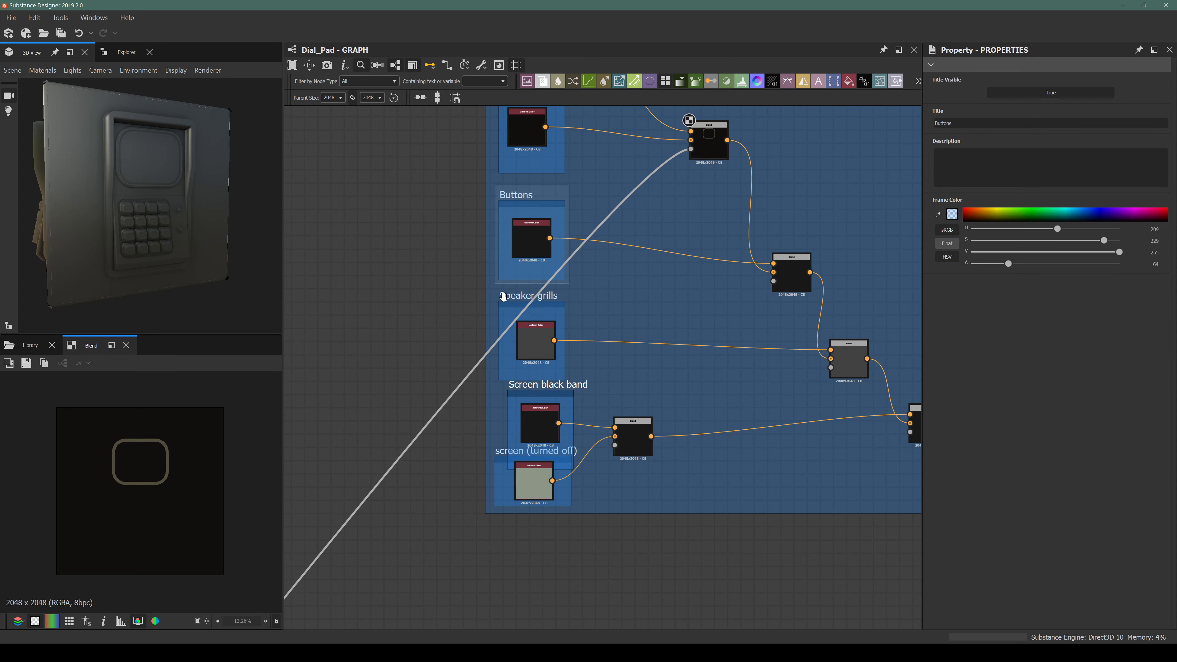
left_click(520, 294)
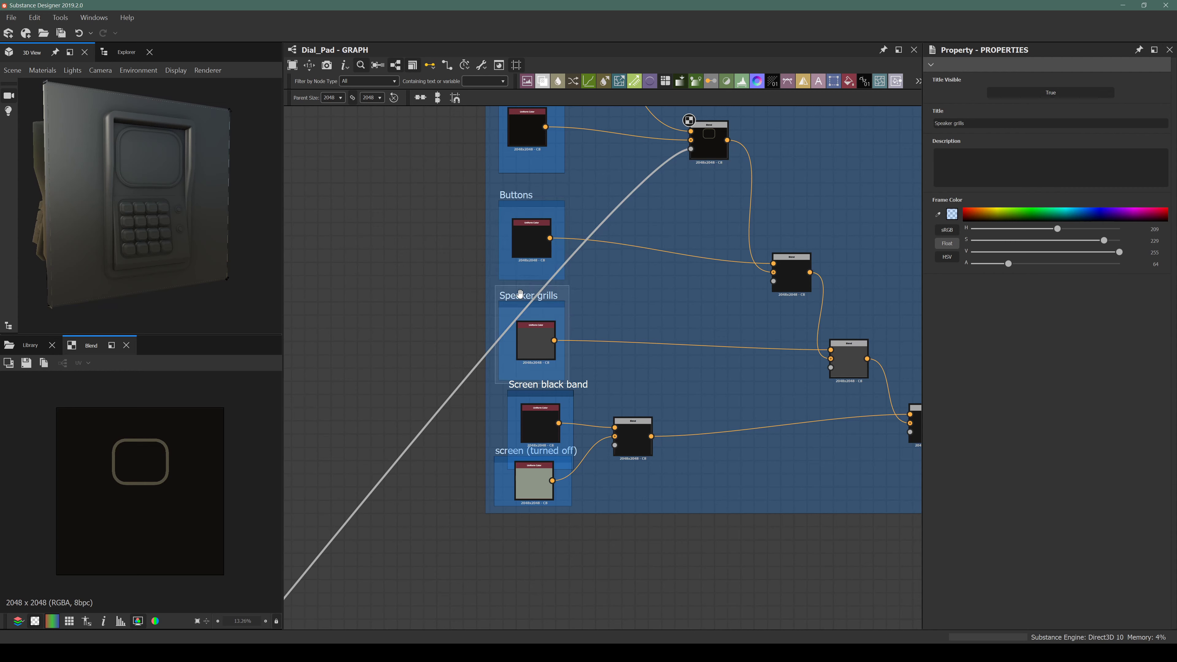
left_click_drag(128, 244, 113, 244)
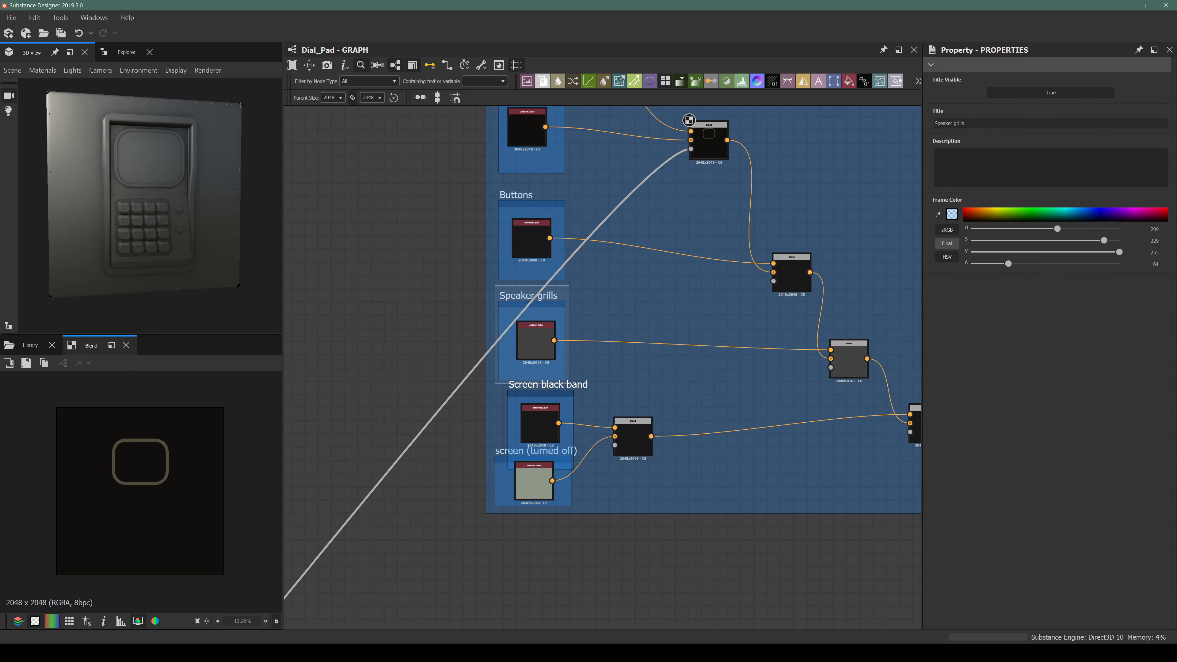
left_click(949, 123)
type("Panel Color")
key("Return")
Retitle the Buttons frame "Panel Color" and the frame directly below it "Buttons".
left_click(526, 204)
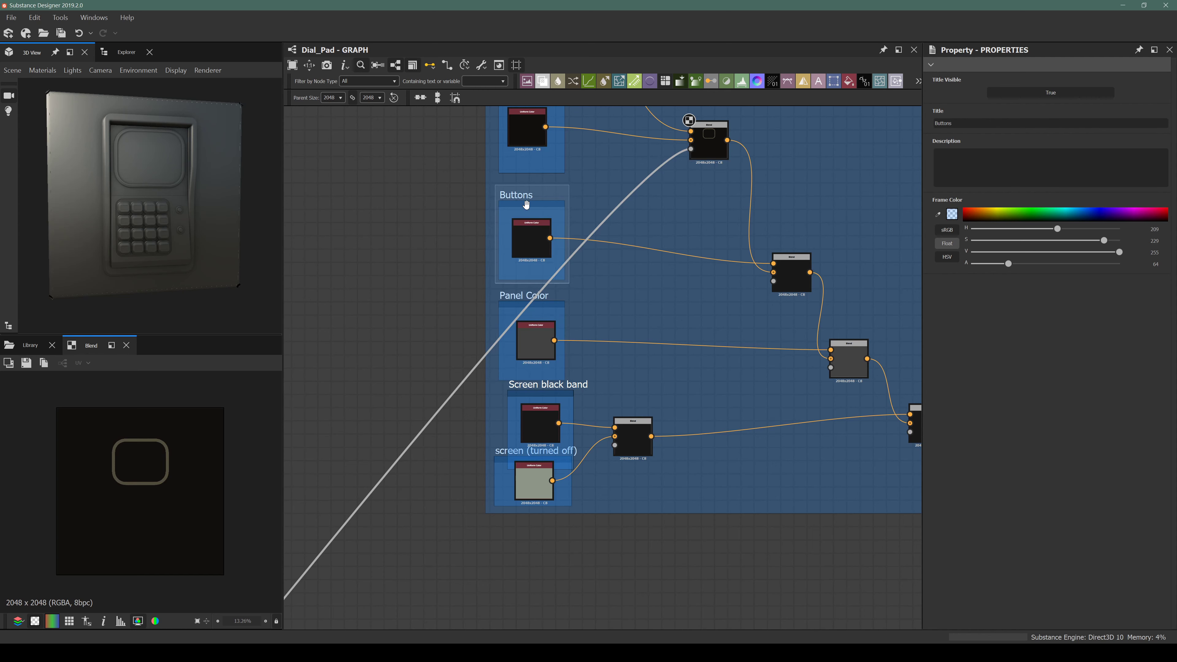
double_click(943, 123)
type("Panel Color")
key("Return")
left_click(507, 287)
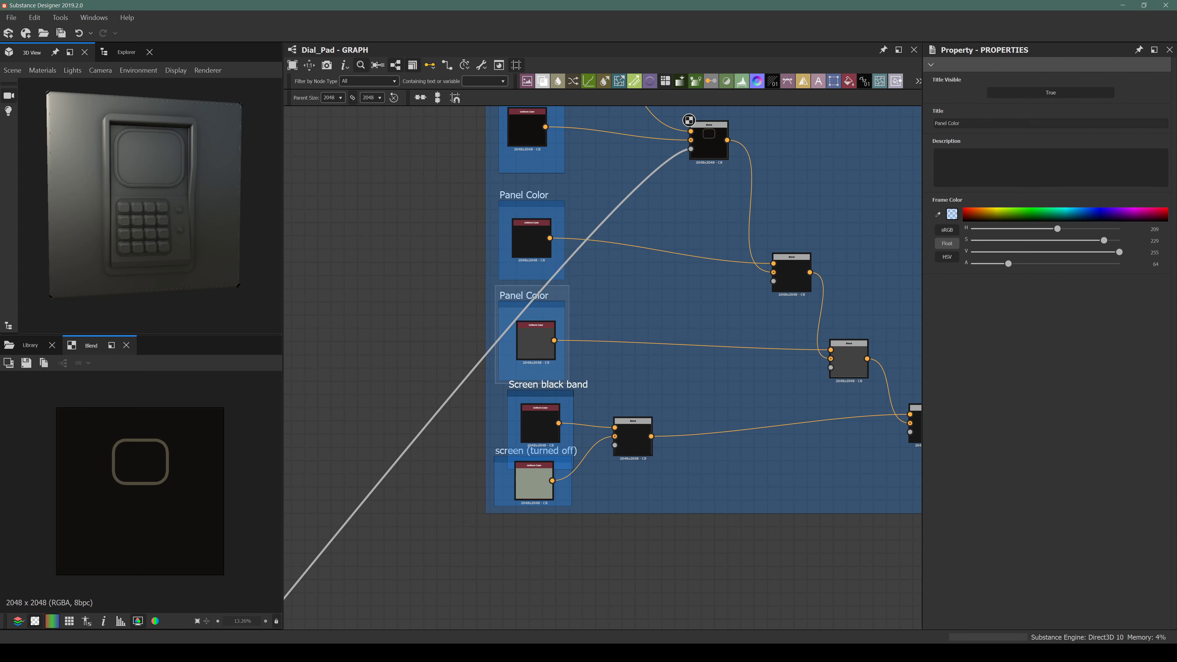
left_click_drag(961, 123, 932, 123)
type("Buttonds")
key("Return")
Move the screen (turned off) frame clear below Screen black band and extend the Basecolor Blendings frame downward to enclose it.
left_click(529, 393)
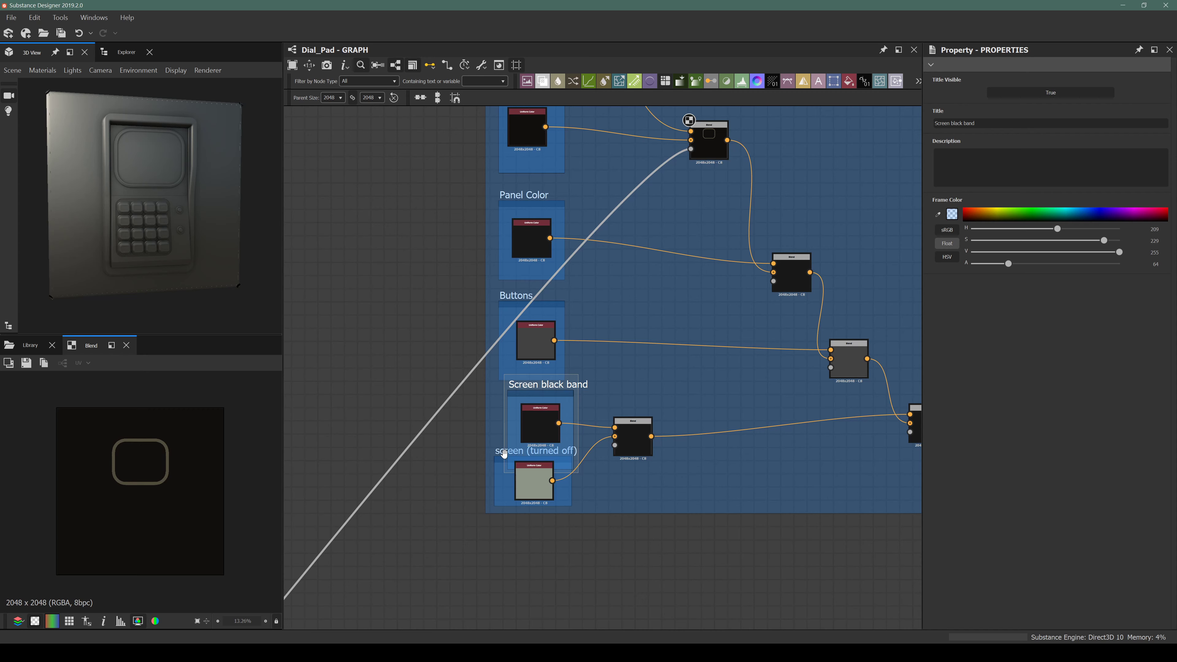
left_click_drag(504, 454, 508, 499)
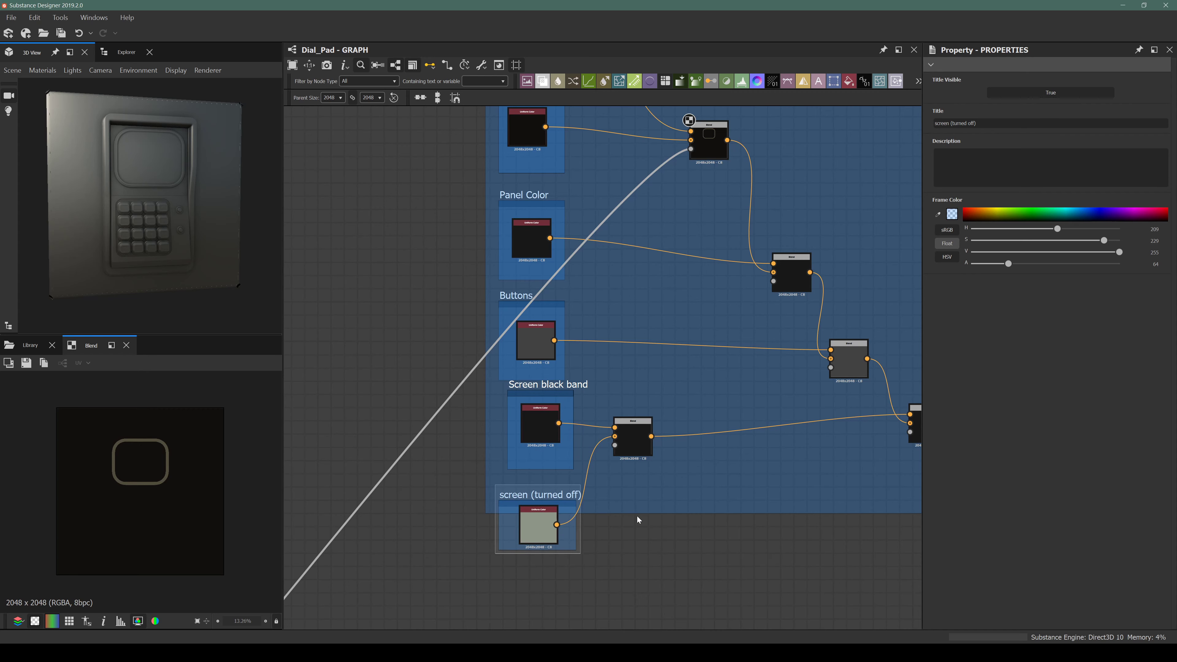
left_click_drag(623, 512, 611, 603)
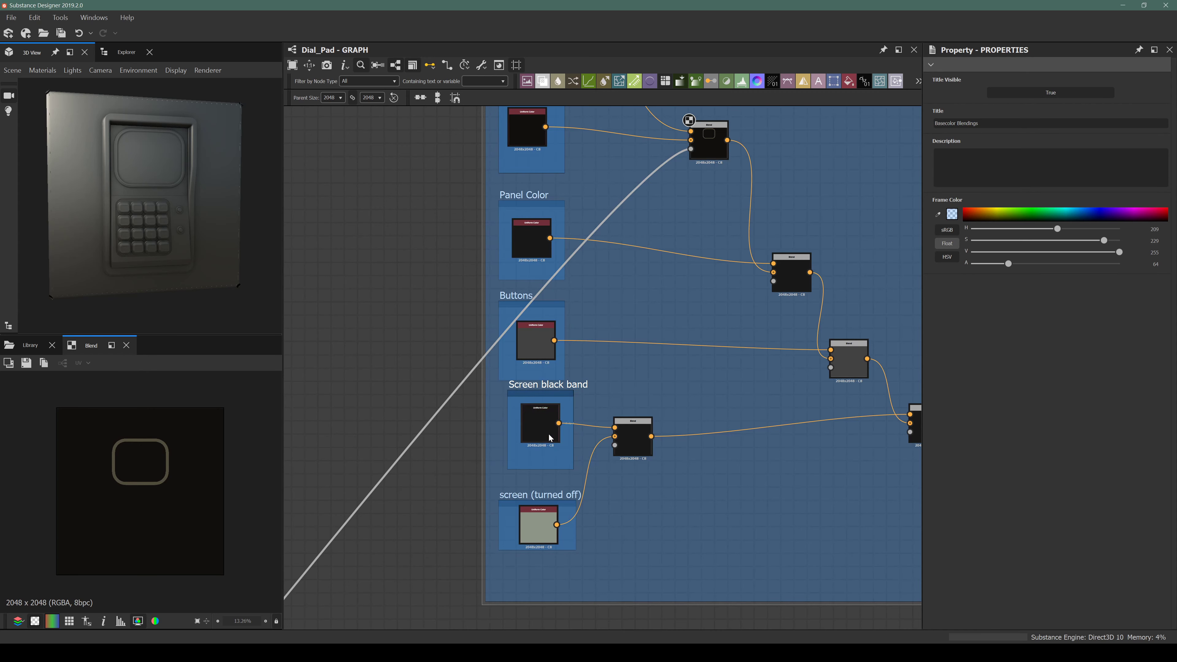
scroll(550, 438, "down", 2)
middle_click_drag(532, 470, 479, 407)
scroll(492, 383, "up", 2)
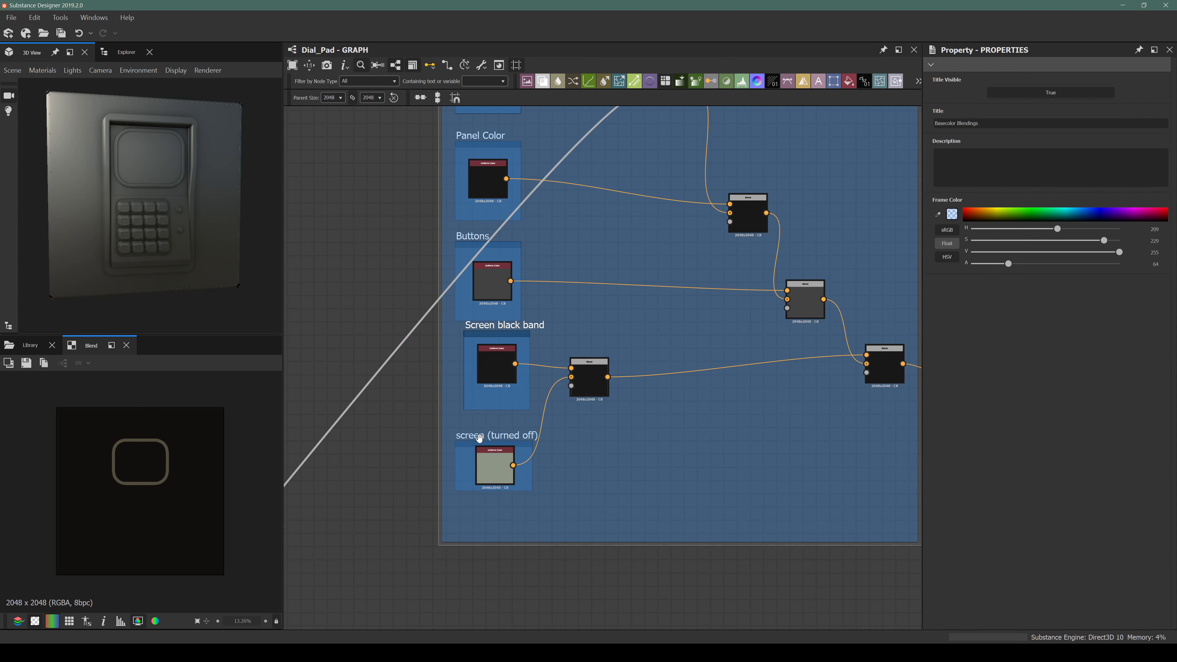
mouse_move(479, 438)
left_mouse_down()
mouse_move(478, 481)
mouse_move(475, 429)
left_mouse_up()
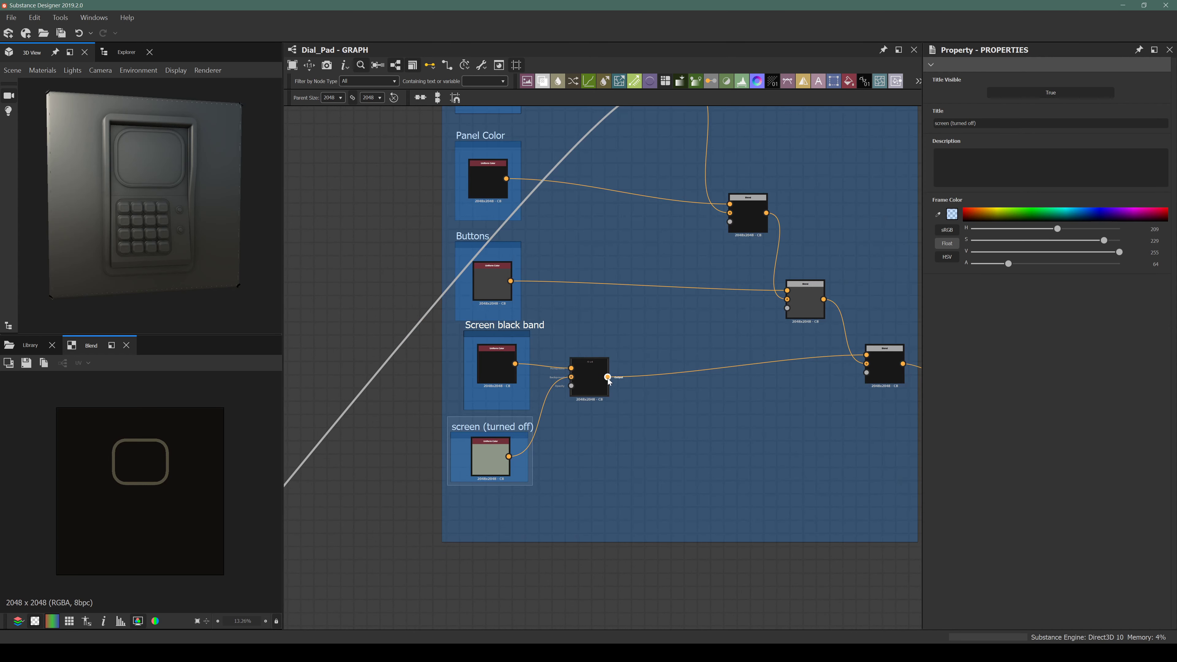
Add a Uniform Color node beside the screen (turned off) frame and place a copy of it directly below.
left_click(495, 513)
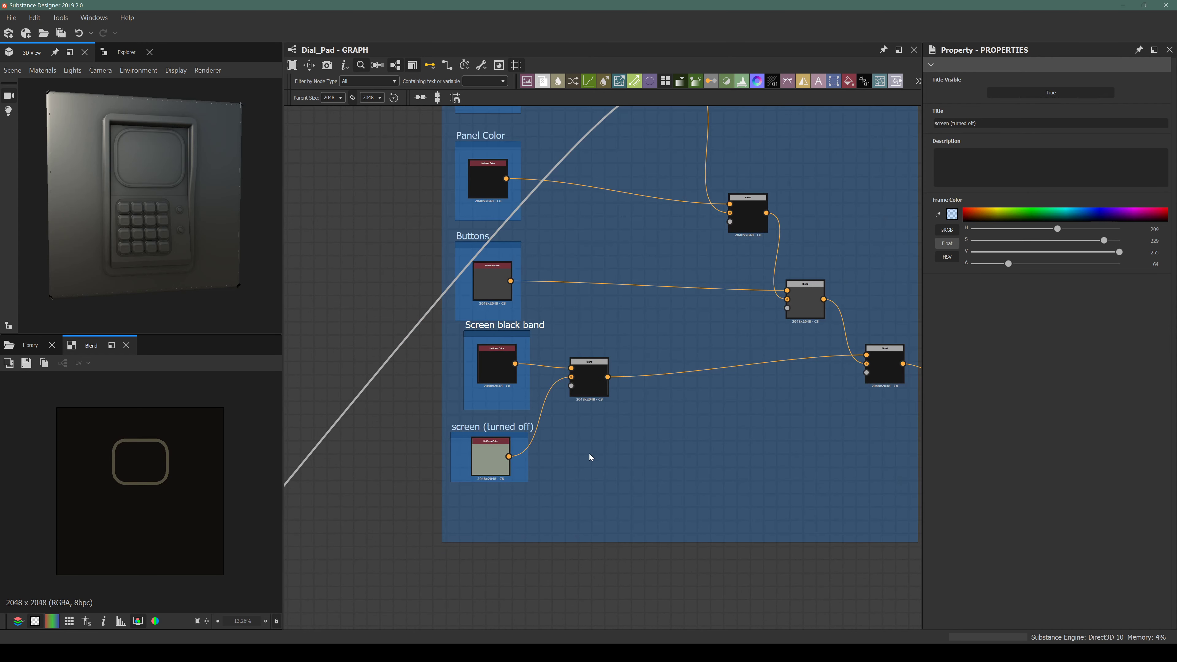
key("space")
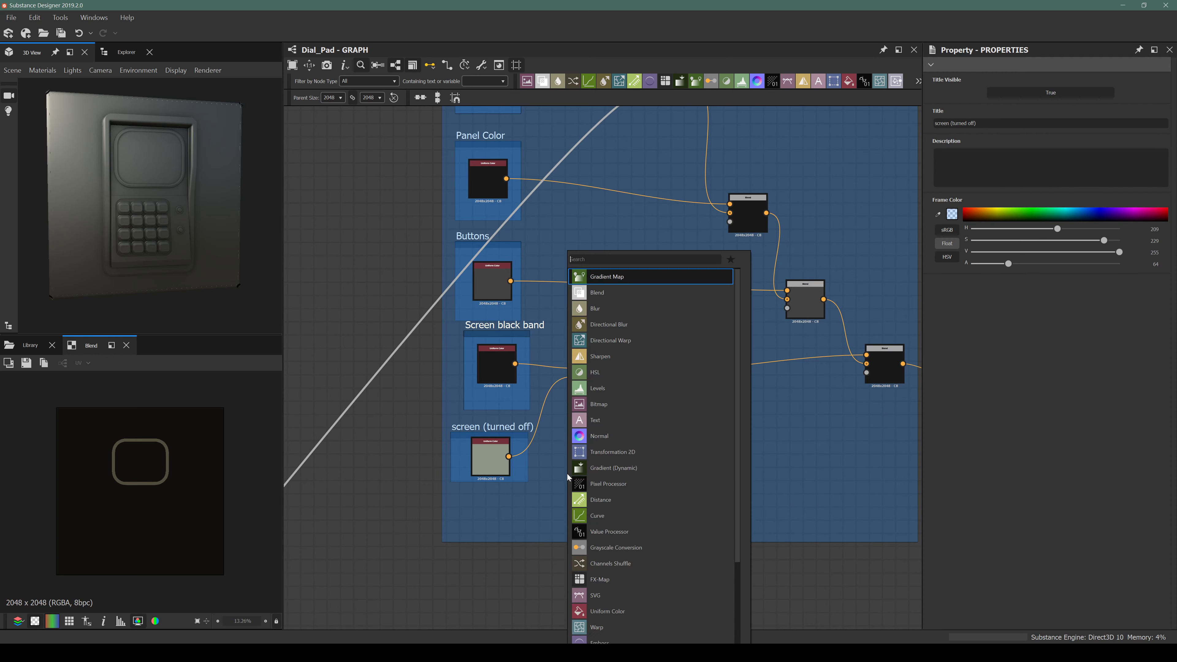
type("unif")
key("Return")
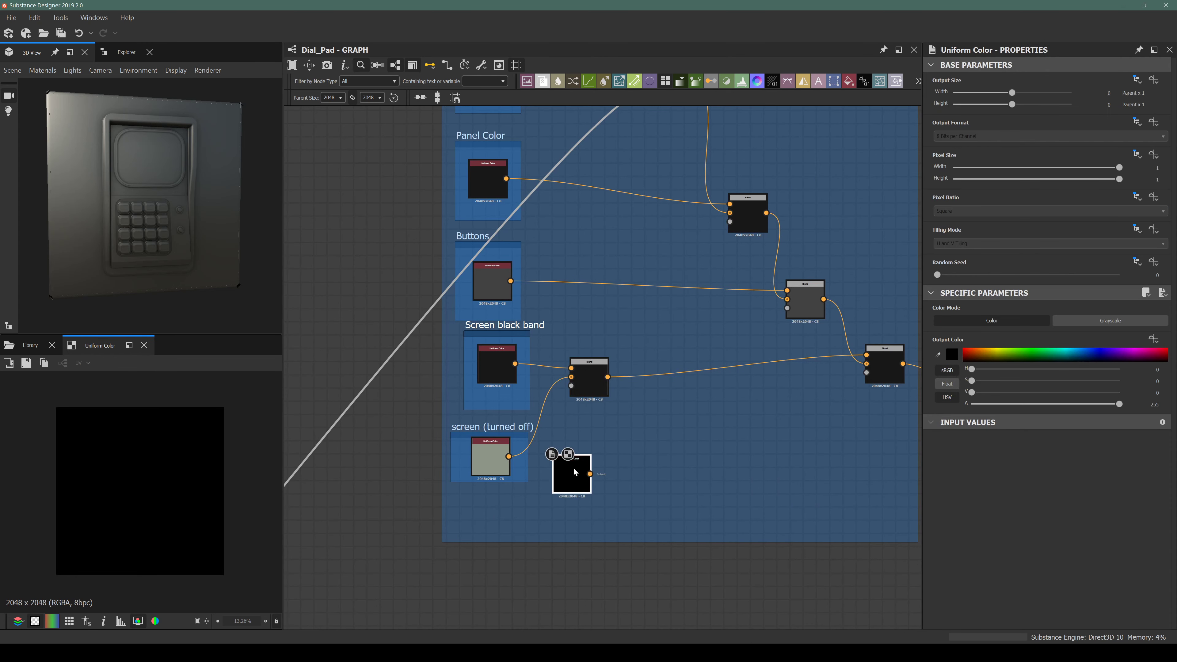
left_click_drag(572, 471, 597, 459)
key("ctrl+c")
key("ctrl+v")
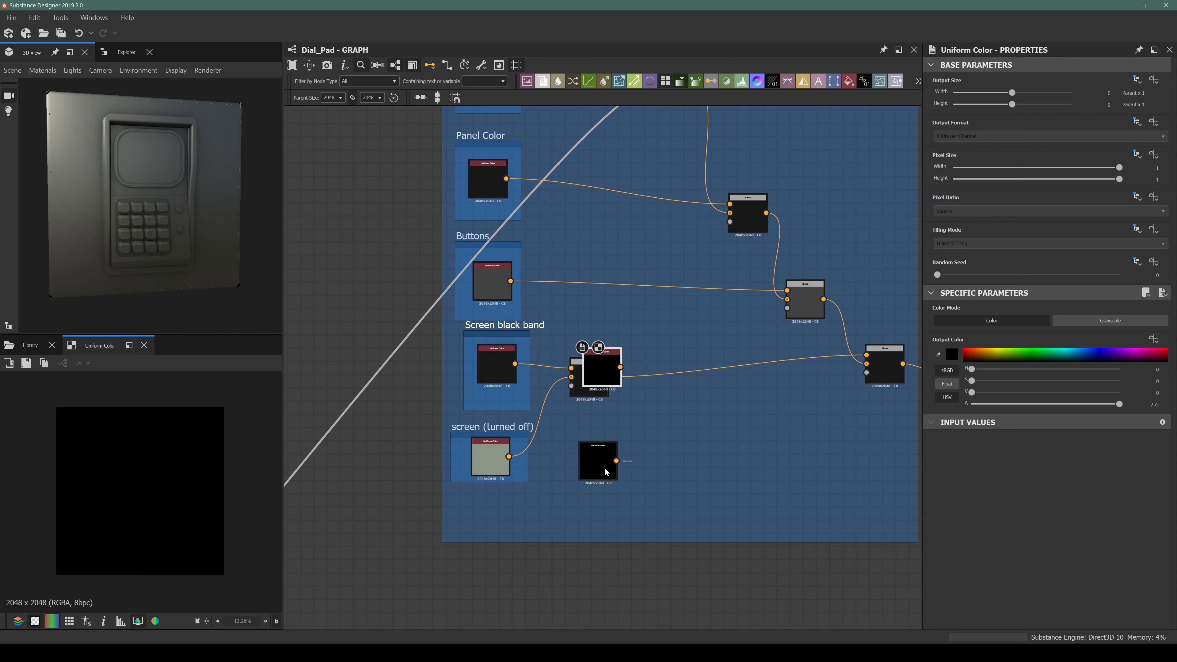
left_click_drag(609, 376, 606, 544)
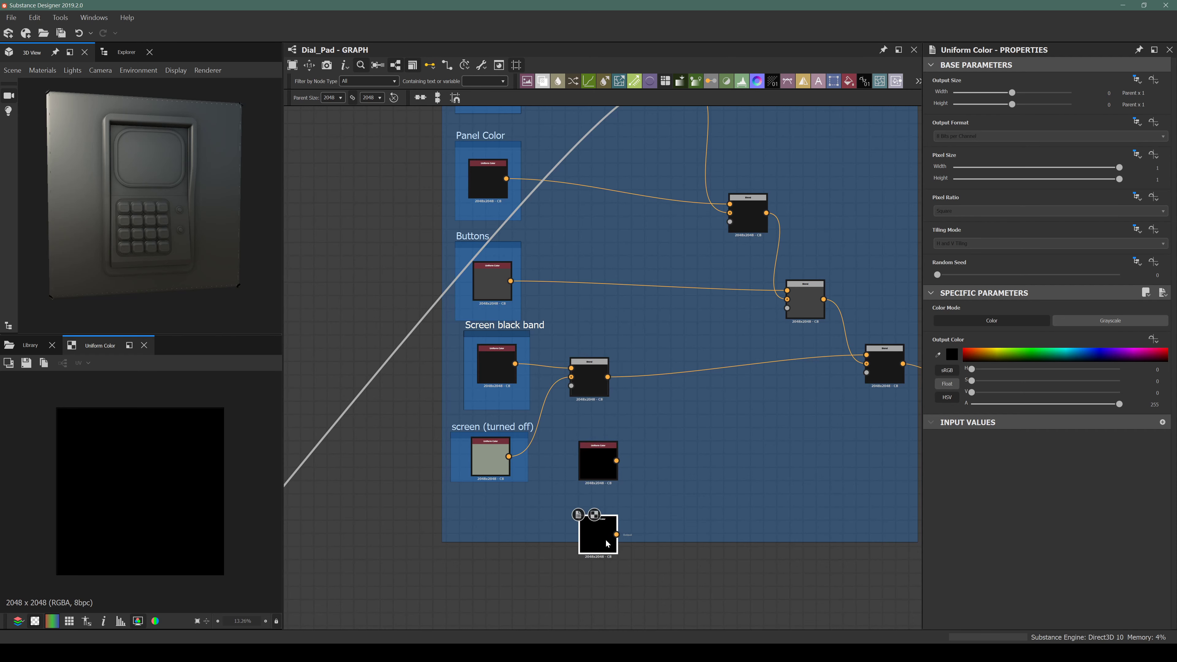
Add a frame around the upper of the two new Uniform Color nodes and title it "LED lights".
left_click(597, 461, "shift")
key("space")
type("frame")
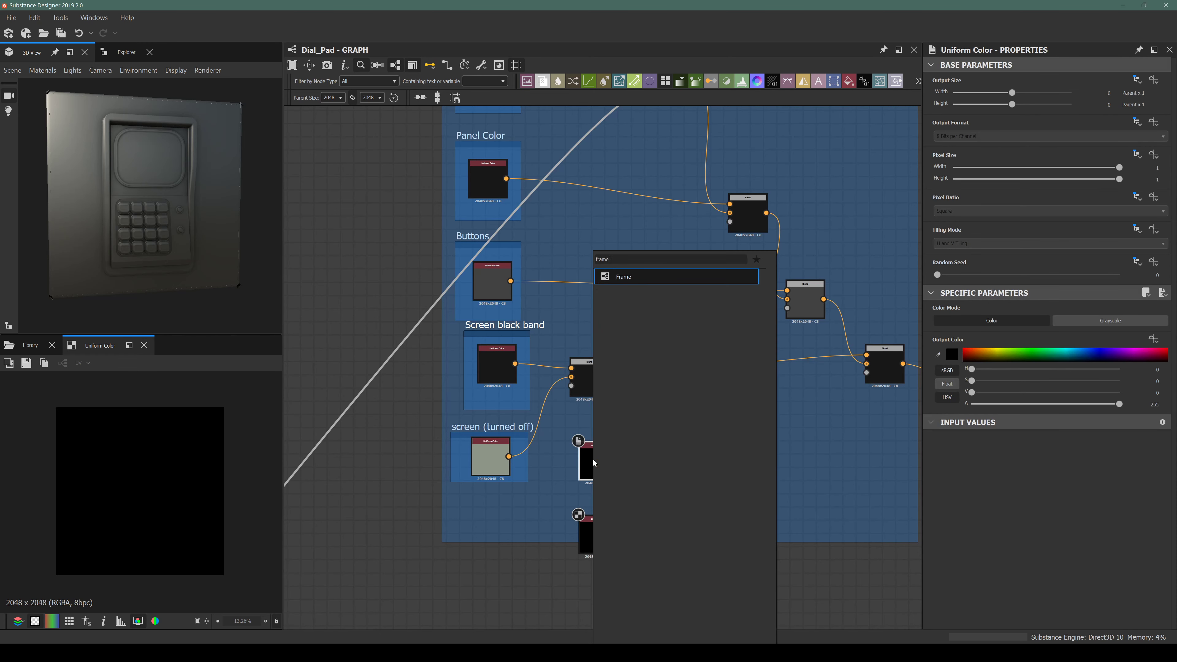
key("Return")
double_click(951, 123)
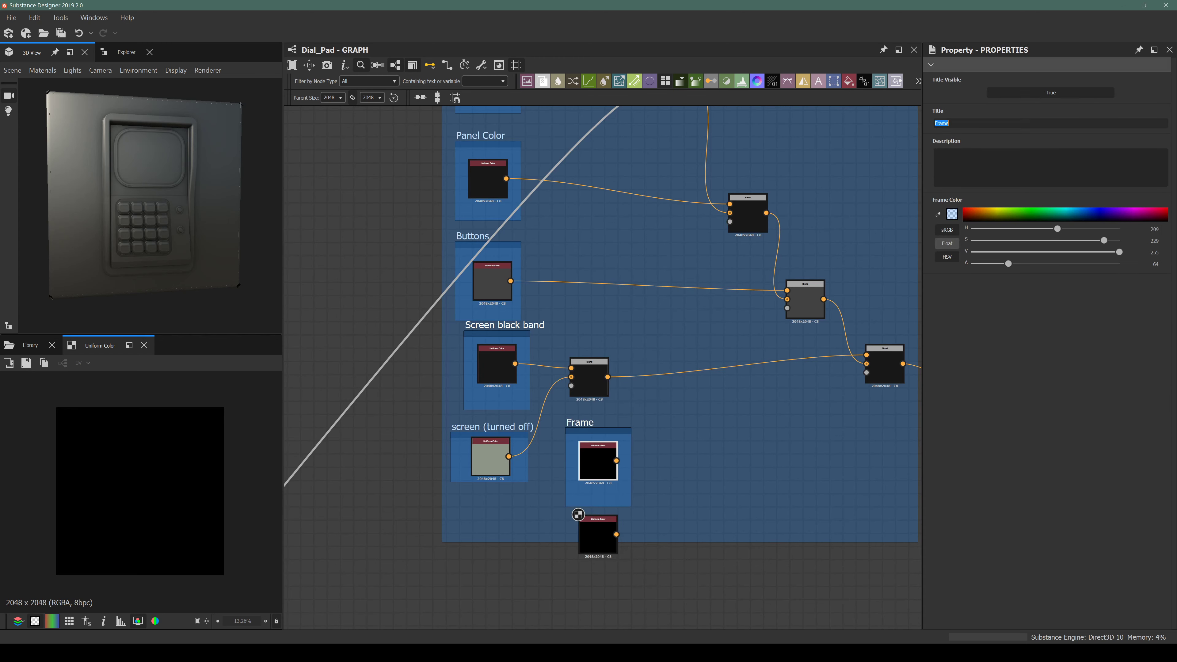
type("LED lights")
key("BackSpace")
type("1")
key("Return")
left_click(602, 519)
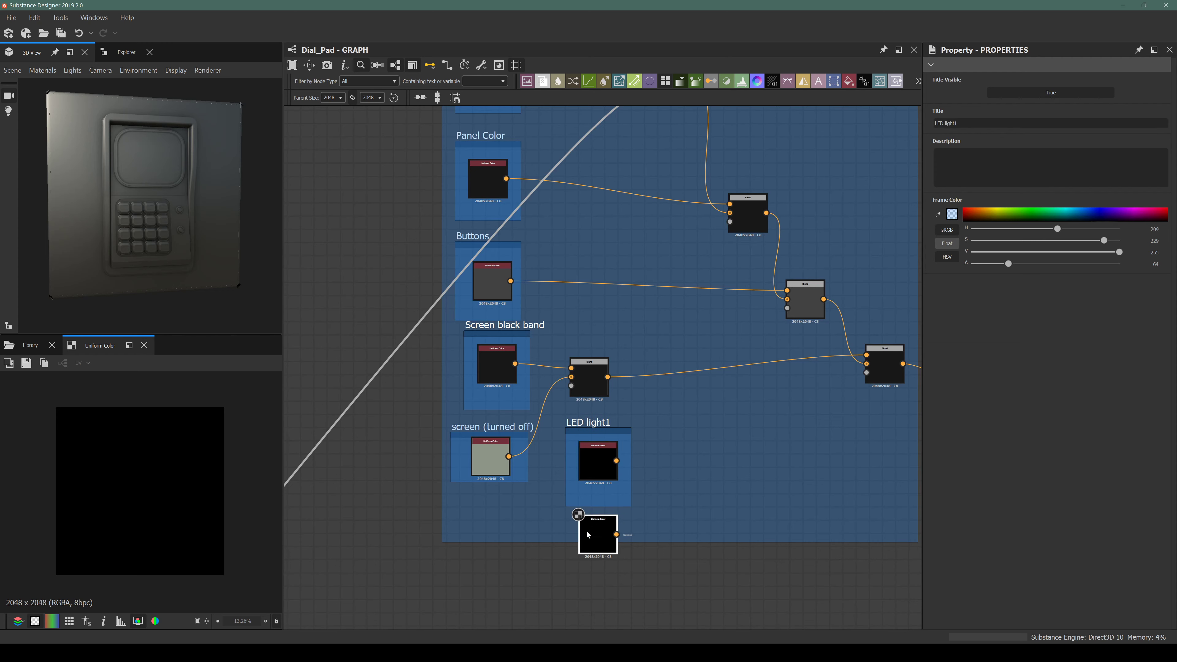
left_click(607, 468)
left_click(594, 424)
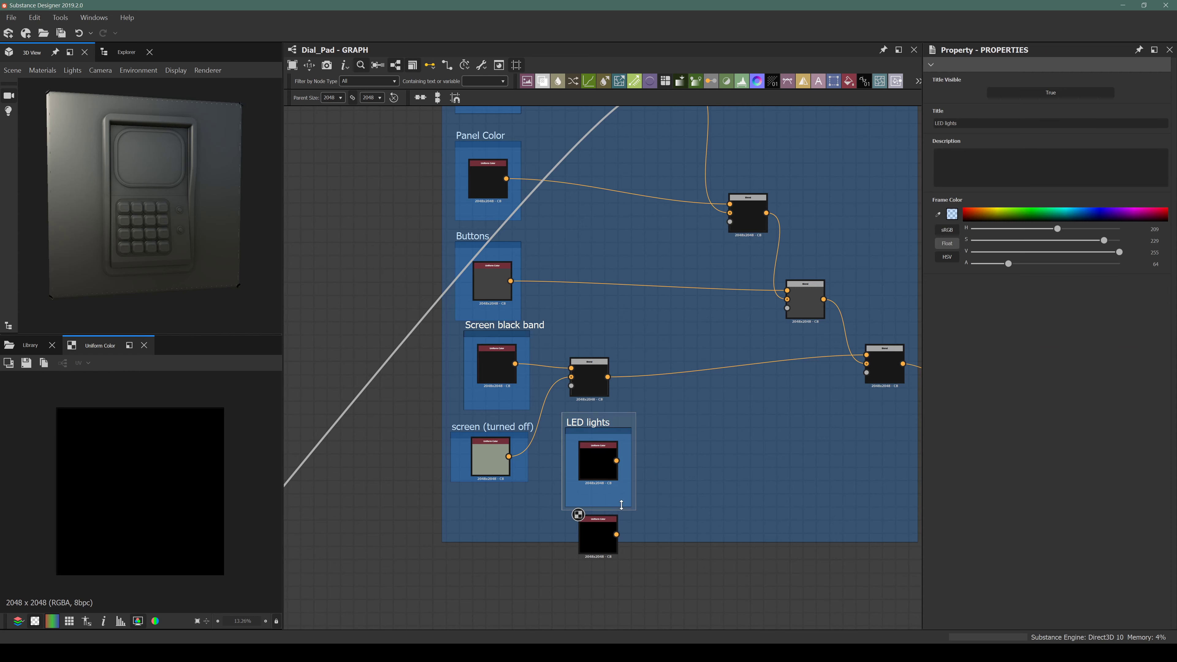
Extend the LED lights frame over both Uniform Color nodes and move it below the screen (turned off) frame.
left_click_drag(622, 505, 621, 605)
left_click_drag(596, 427, 489, 541)
middle_click_drag(575, 514, 558, 377)
Add another Uniform Color node in the empty area to the right of the LED lights frame.
left_click(579, 520)
key("space")
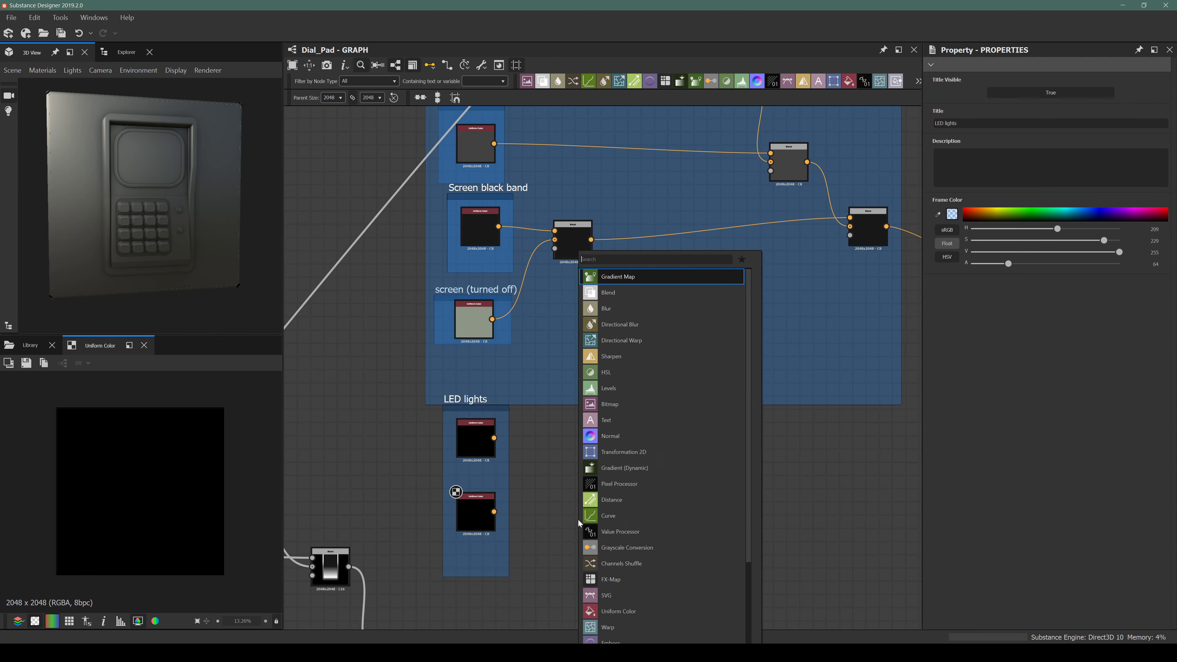
type("unif")
key("Return")
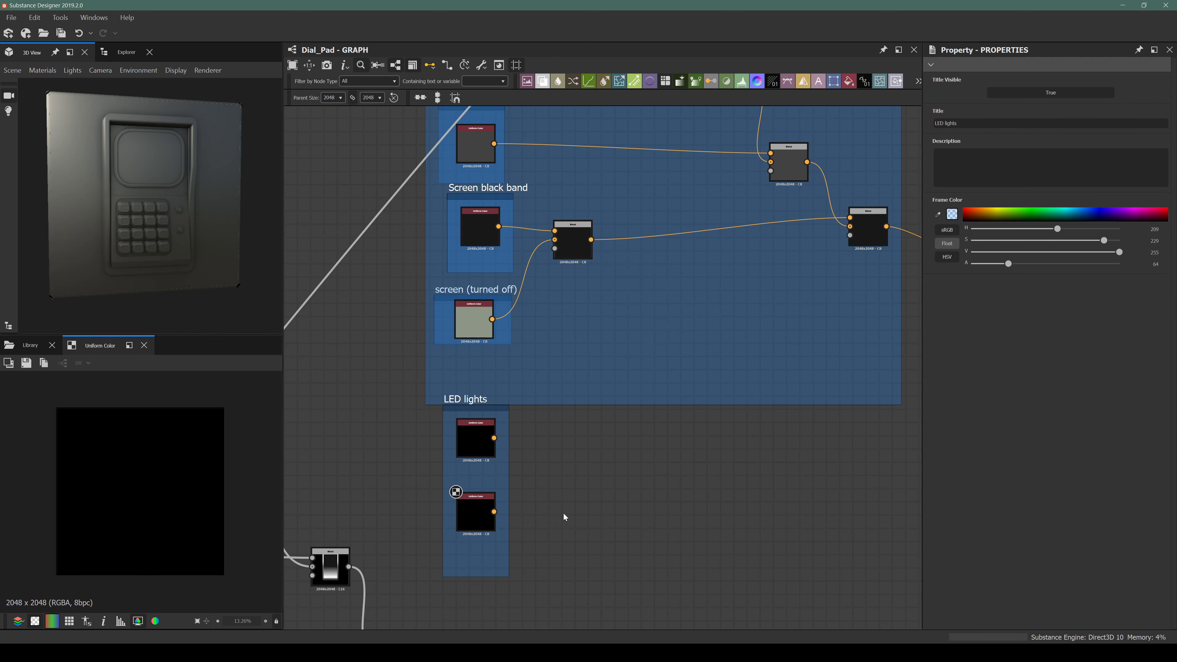
left_click_drag(585, 515, 644, 497)
Frame the new Uniform Color node with the title "LED frames" and move the frame slightly down toward the LED lights.
key("space")
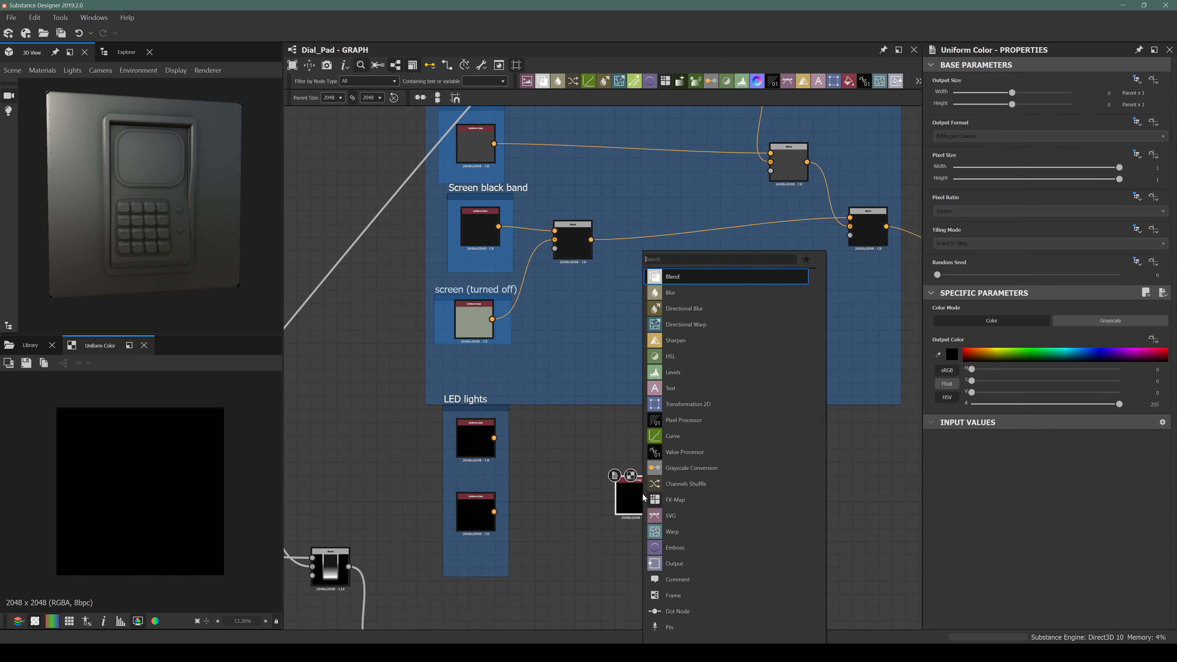
type("frame")
key("Return")
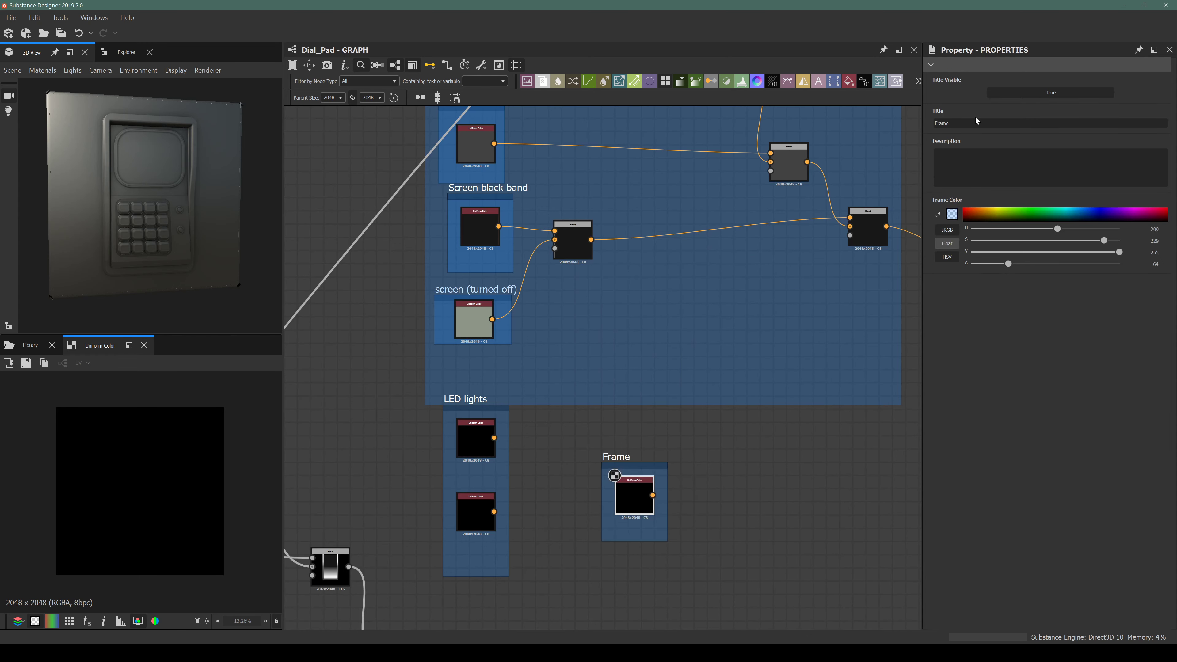
double_click(975, 121)
type("LED f")
key("Return")
left_click_drag(632, 451, 592, 535)
Check the keypad close up on the 3D model and nudge the Blend joining the two screen colours slightly down.
middle_click_drag(472, 307, 463, 360)
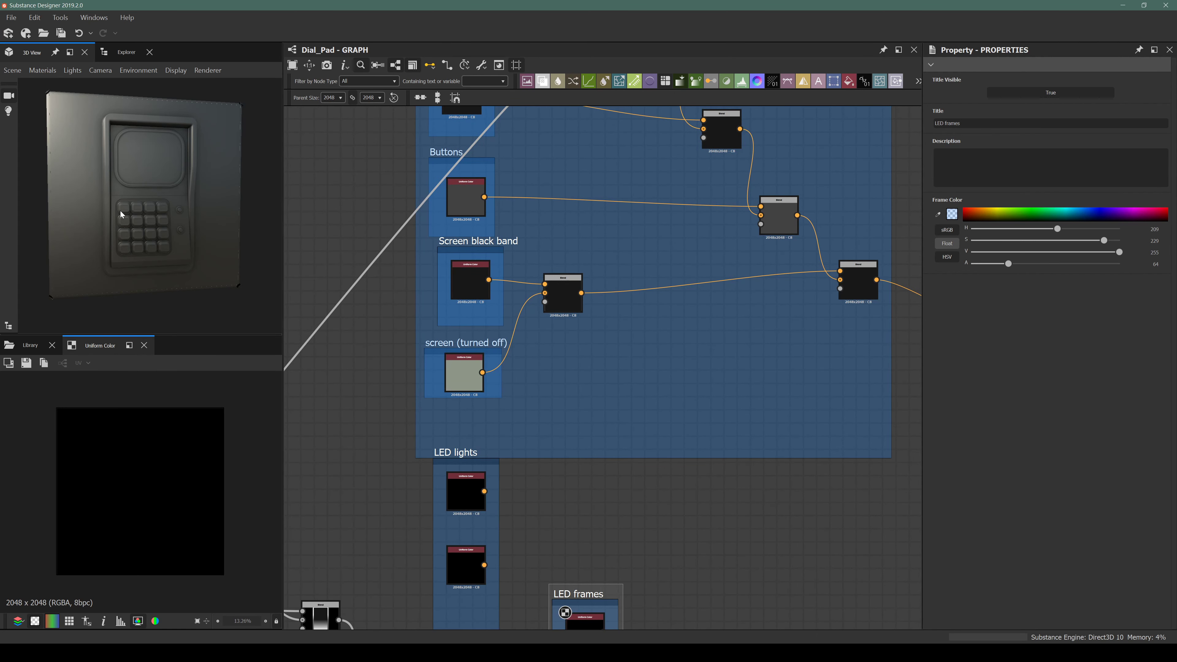
scroll(150, 205, "up", 4)
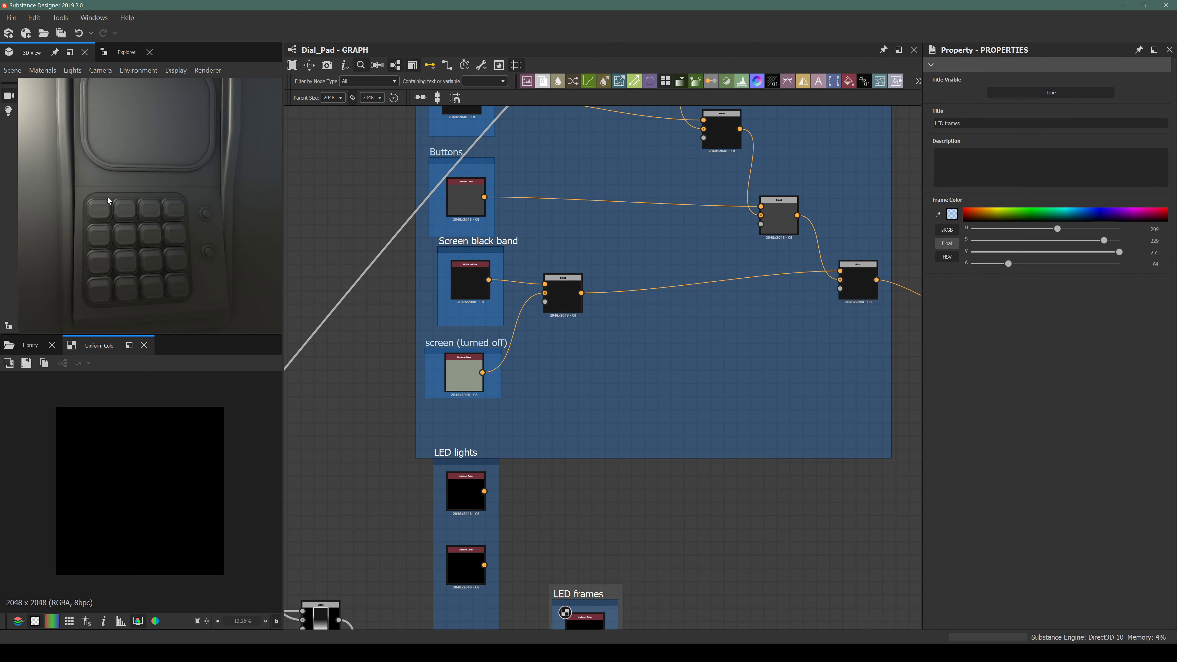
scroll(395, 257, "down", 4)
scroll(453, 227, "up", 4)
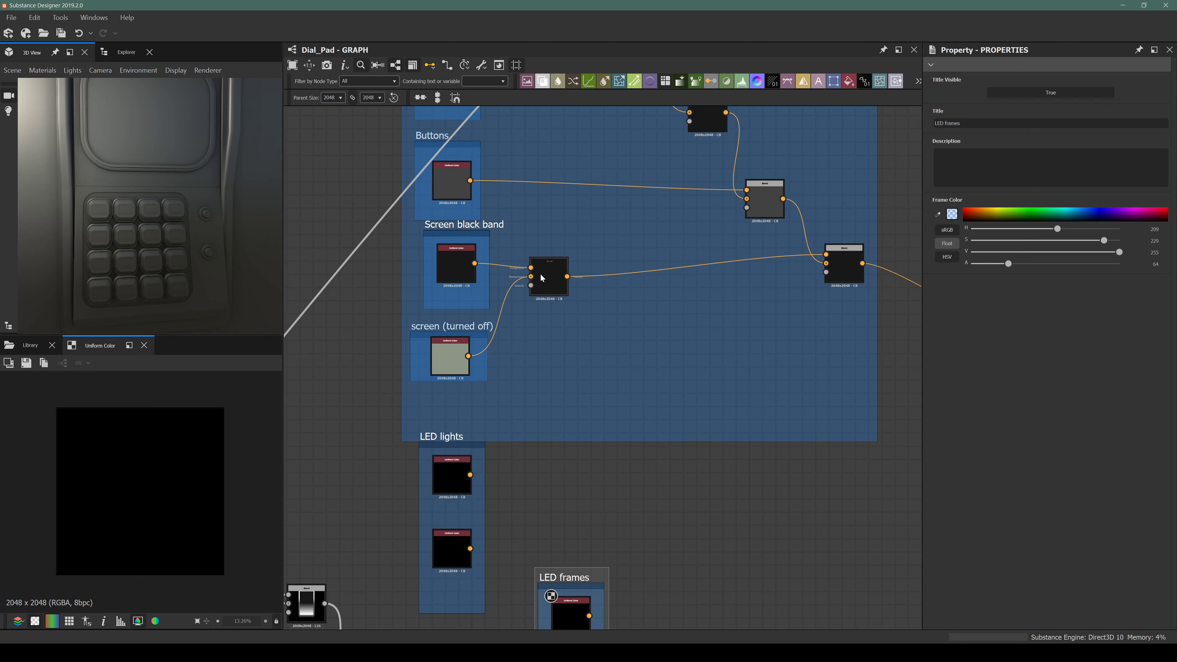
left_click_drag(549, 283, 558, 301)
Duplicate the screen (turned off) frame with its Uniform Color and retitle the copy "Keypad backpanel".
left_click(452, 354)
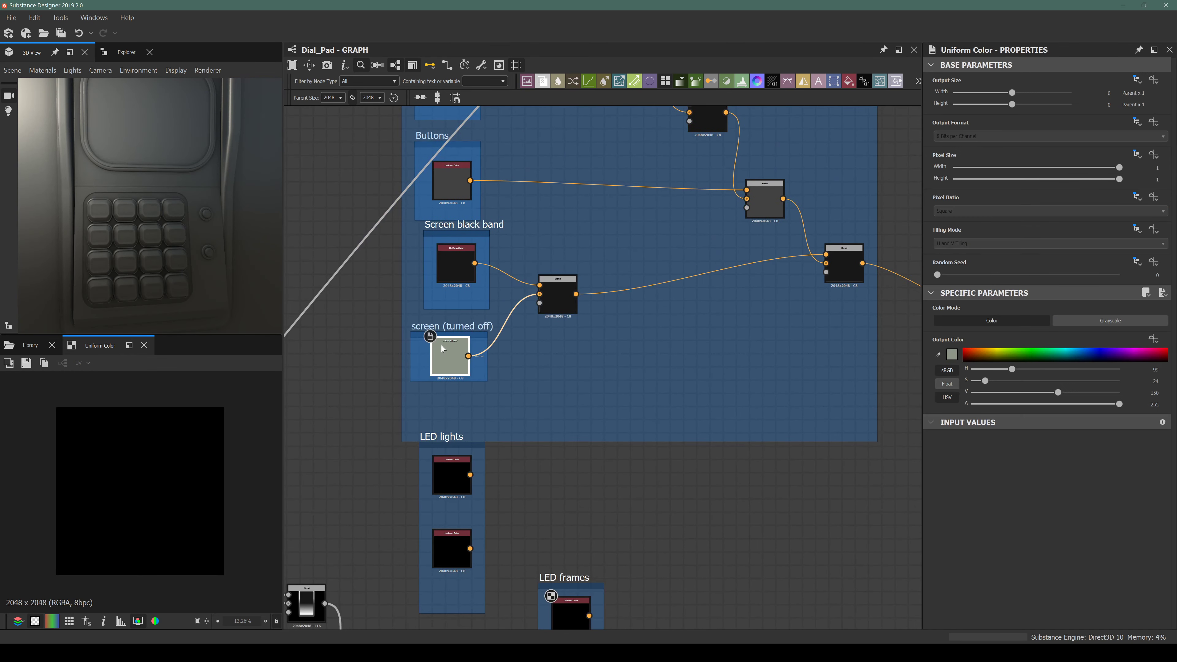
left_click(441, 329)
key("ctrl+c")
key("ctrl+v")
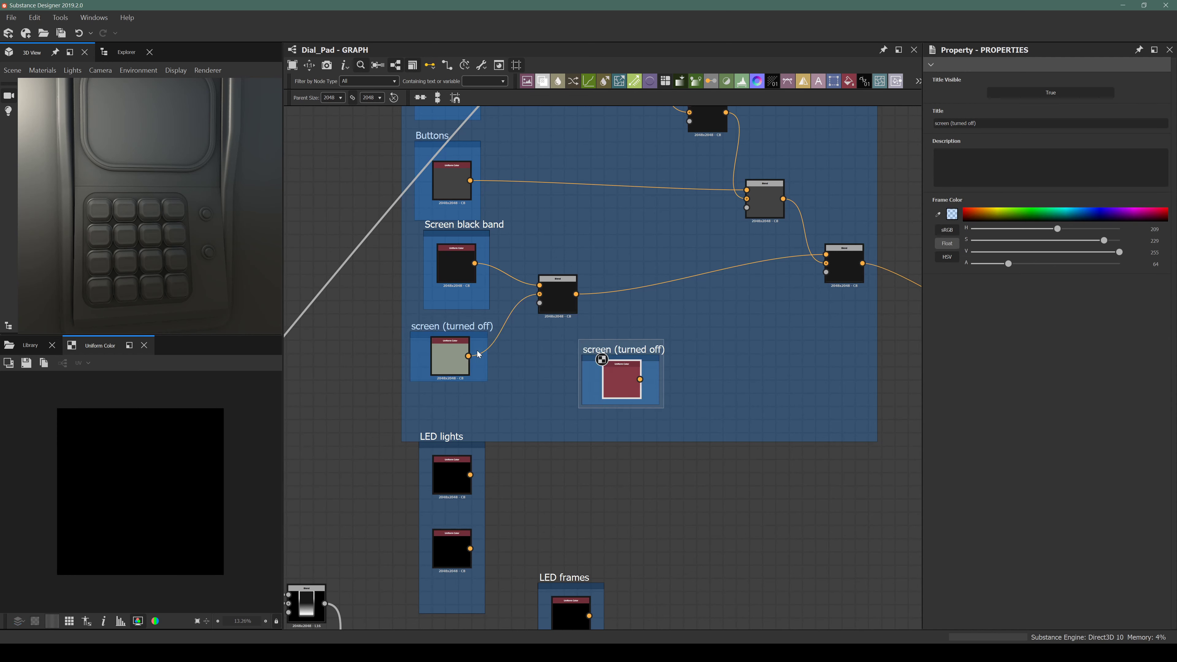
left_click(821, 421)
left_click(626, 353)
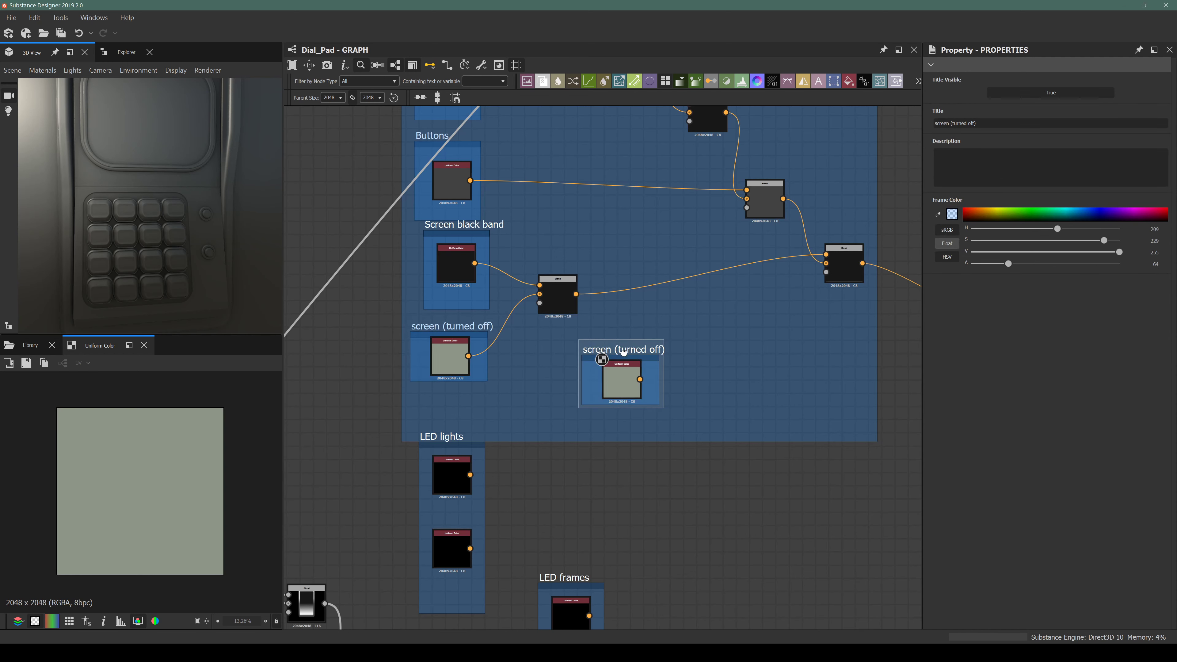
triple_click(951, 123)
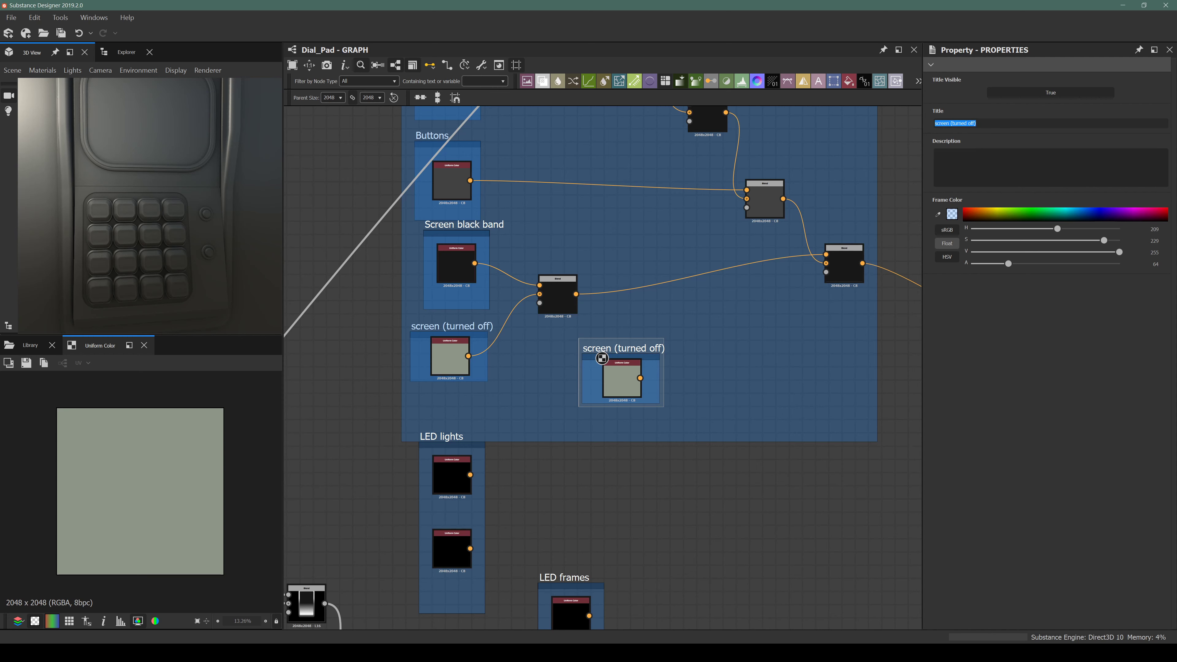
type("Keypad backpanel")
key("Return")
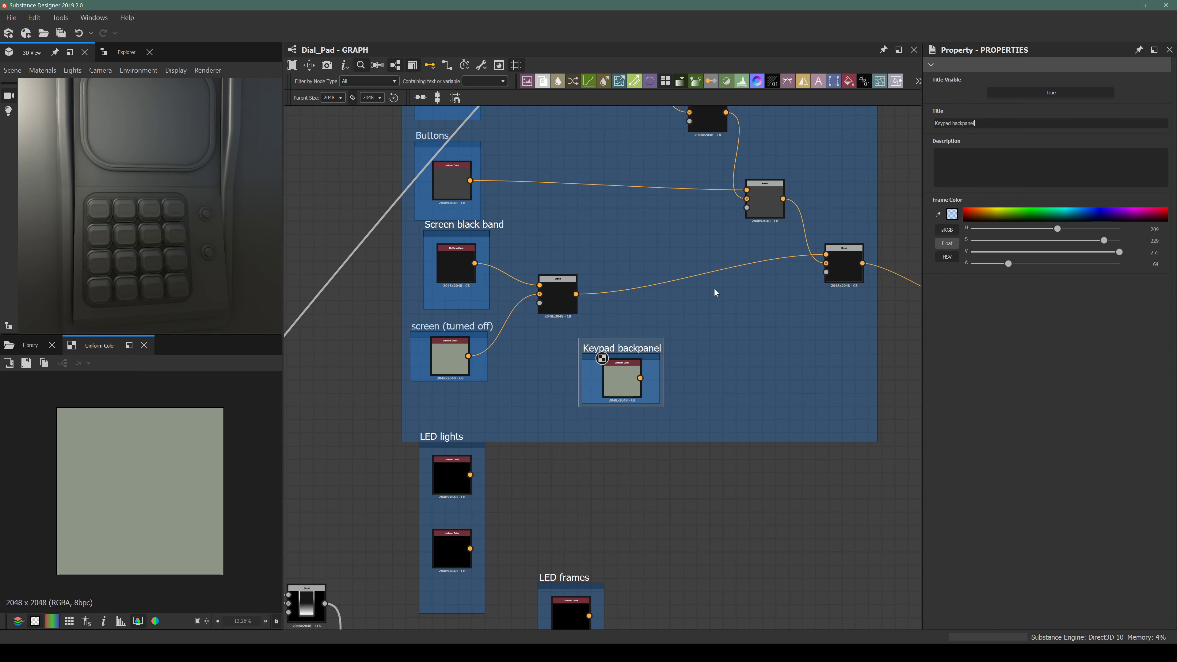
Transfer the Buttons colour's Blend connection to the Keypad backpanel colour, set the Buttons frame aside and put Keypad backpanel in its place.
left_click_drag(625, 353, 555, 155)
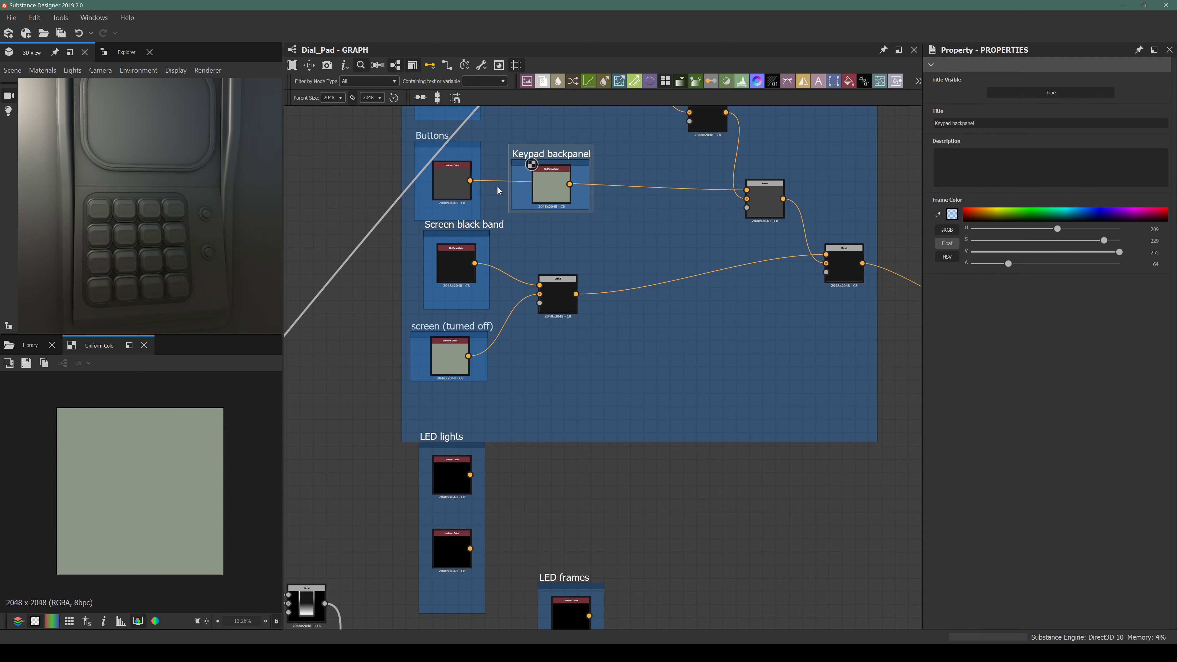
left_click_drag(471, 180, 570, 184, "shift")
left_click_drag(438, 139, 571, 377)
left_click_drag(558, 155, 457, 145)
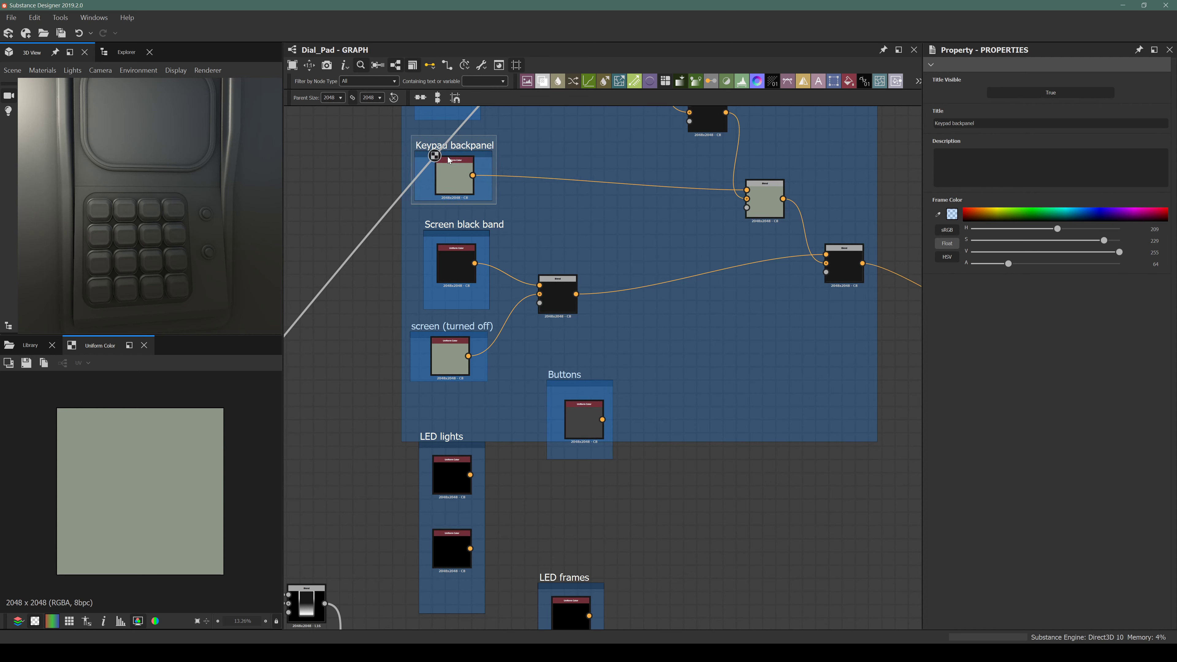
Delete the Screen black band frame and the Uniform Color node it contains.
middle_click_drag(457, 146, 519, 276)
scroll(490, 379, "down", 3)
scroll(490, 379, "up", 3)
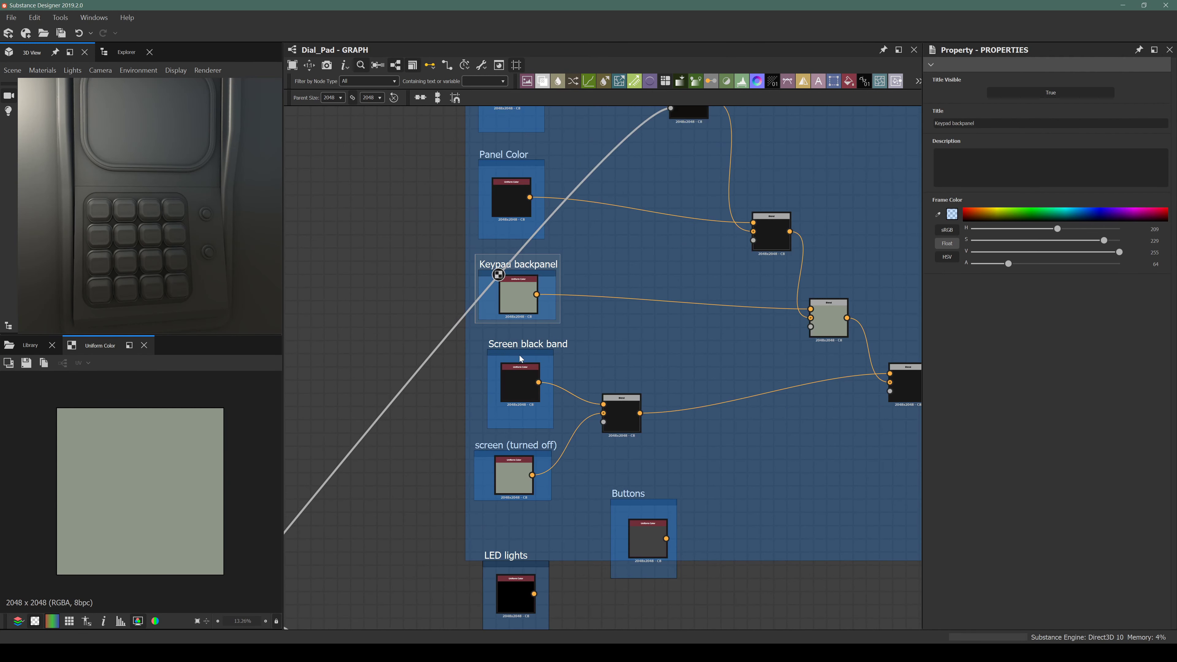
left_click(558, 385)
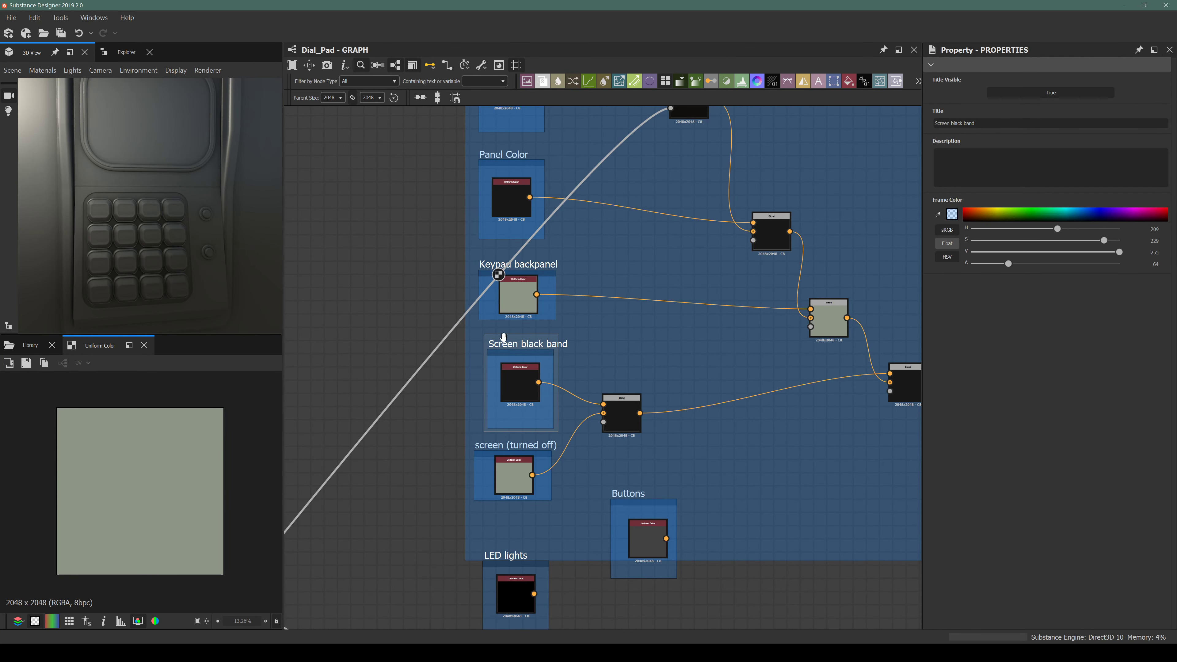
key("Delete")
left_click(526, 372)
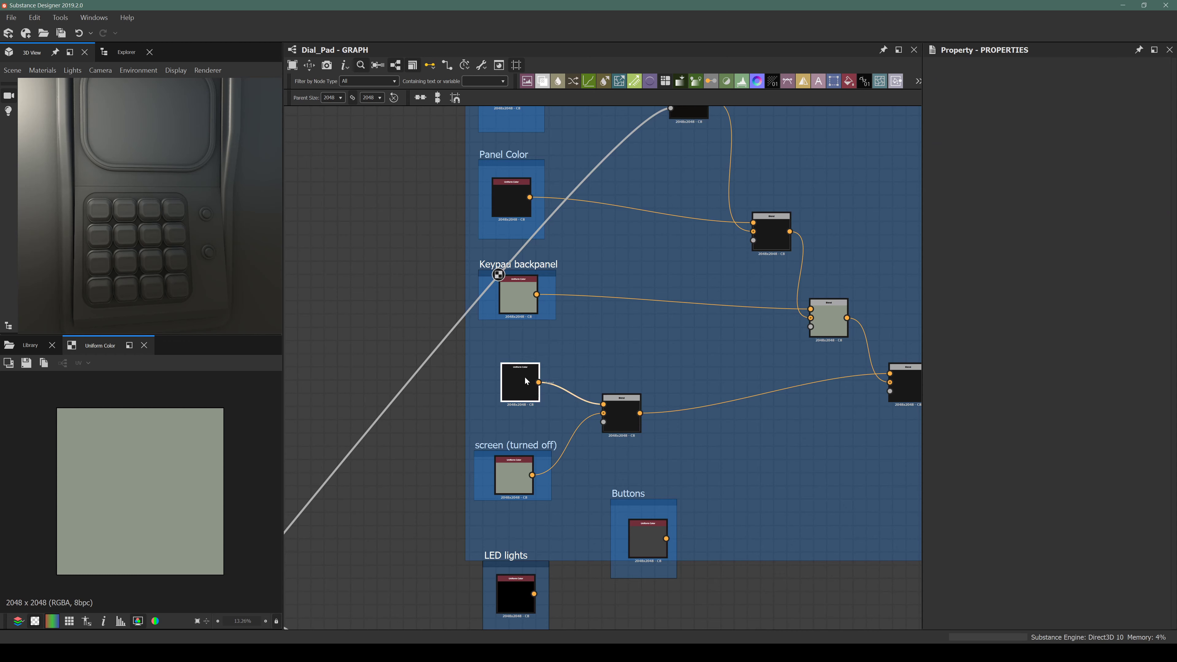
key("Delete")
Remove the Blend after the screen (turned off) colour, keeping its link, and stack the screen (turned off) and Buttons frames below Keypad backpanel.
left_click_drag(519, 470, 510, 405)
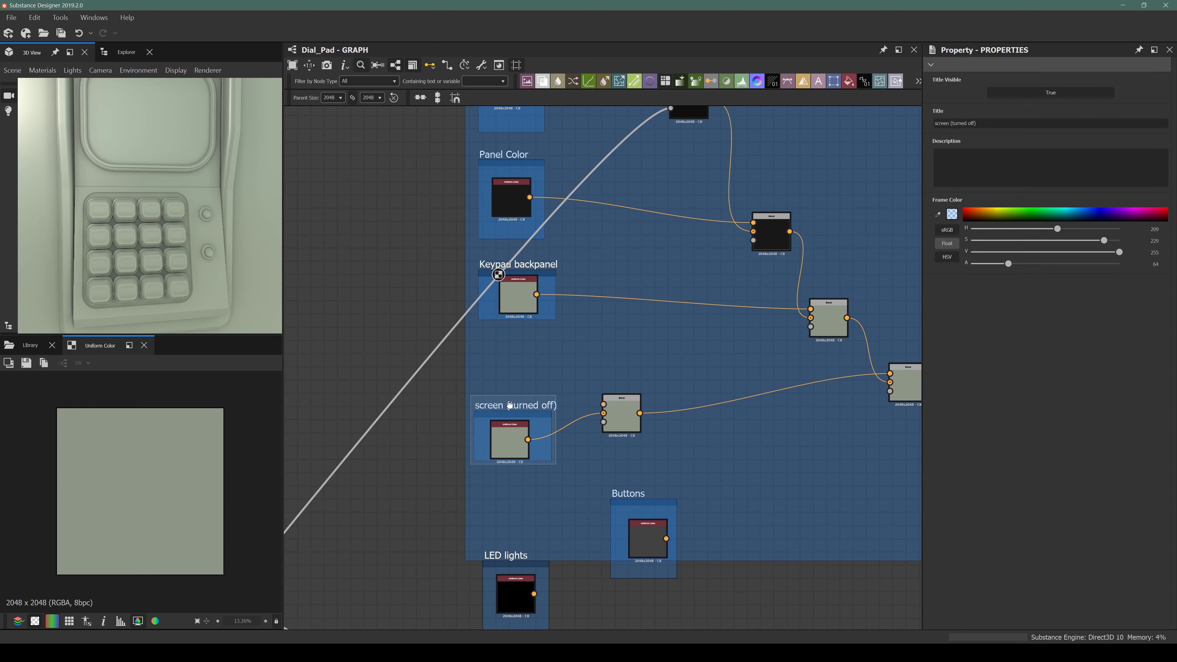
left_click(619, 415)
key("BackSpace")
left_click_drag(533, 405, 547, 352)
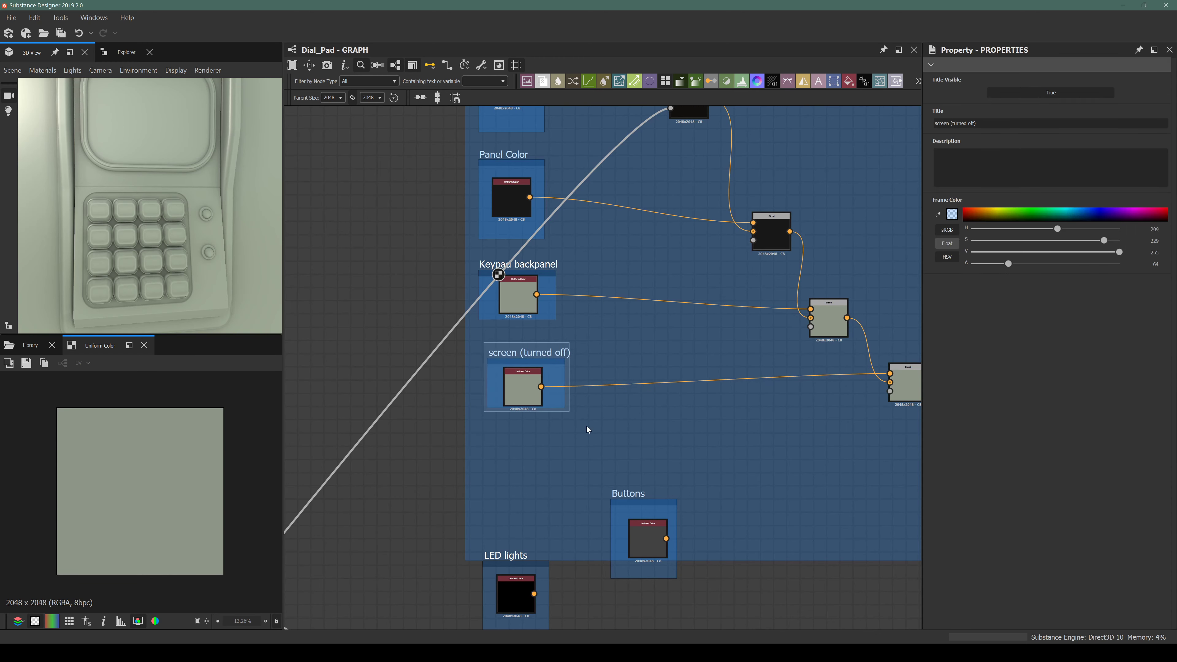
left_click_drag(635, 486, 501, 440)
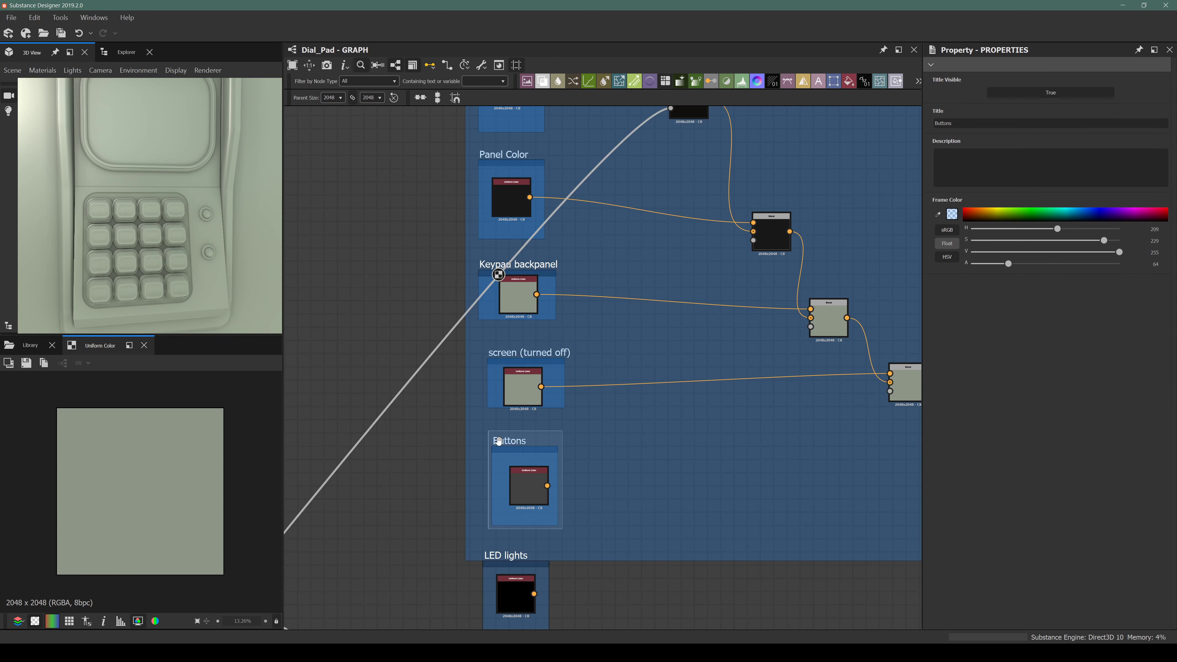
Examine the Basecolor Blendings layout and compare it with the screen, frame and keypad parts on the 3D model.
scroll(525, 499, "down", 3)
middle_click_drag(537, 400, 558, 454)
middle_click_drag(503, 410, 555, 410)
middle_click_drag(647, 351, 681, 340)
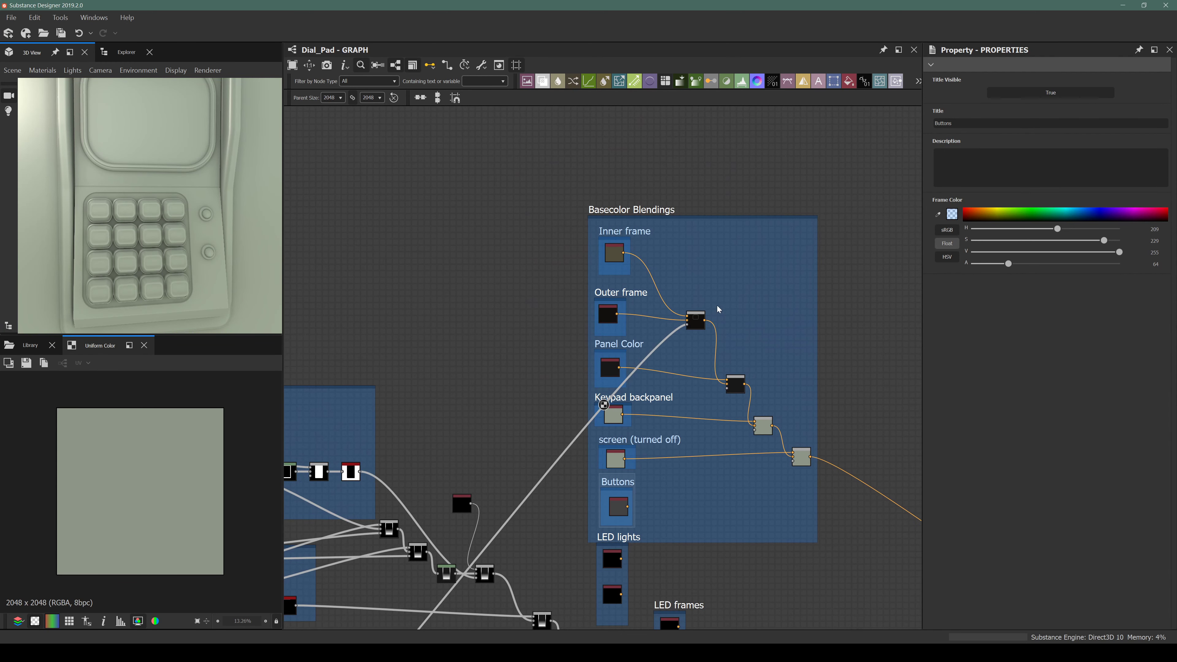
scroll(689, 328, "up", 5)
scroll(678, 331, "down", 3)
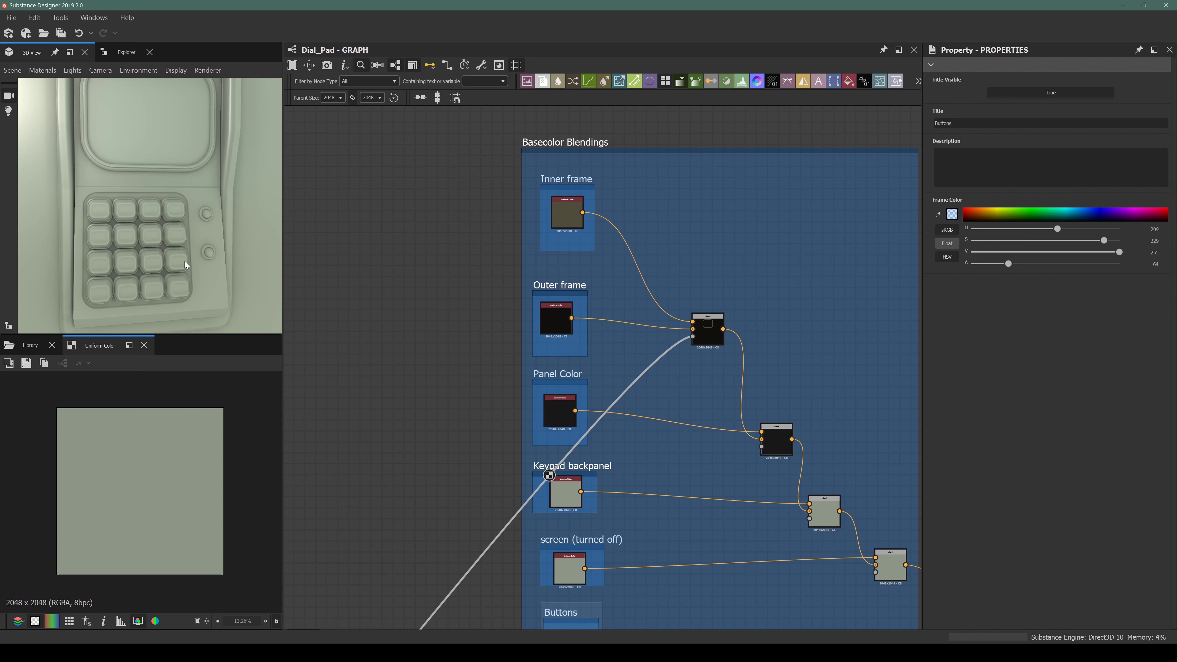
left_click_drag(185, 265, 214, 166)
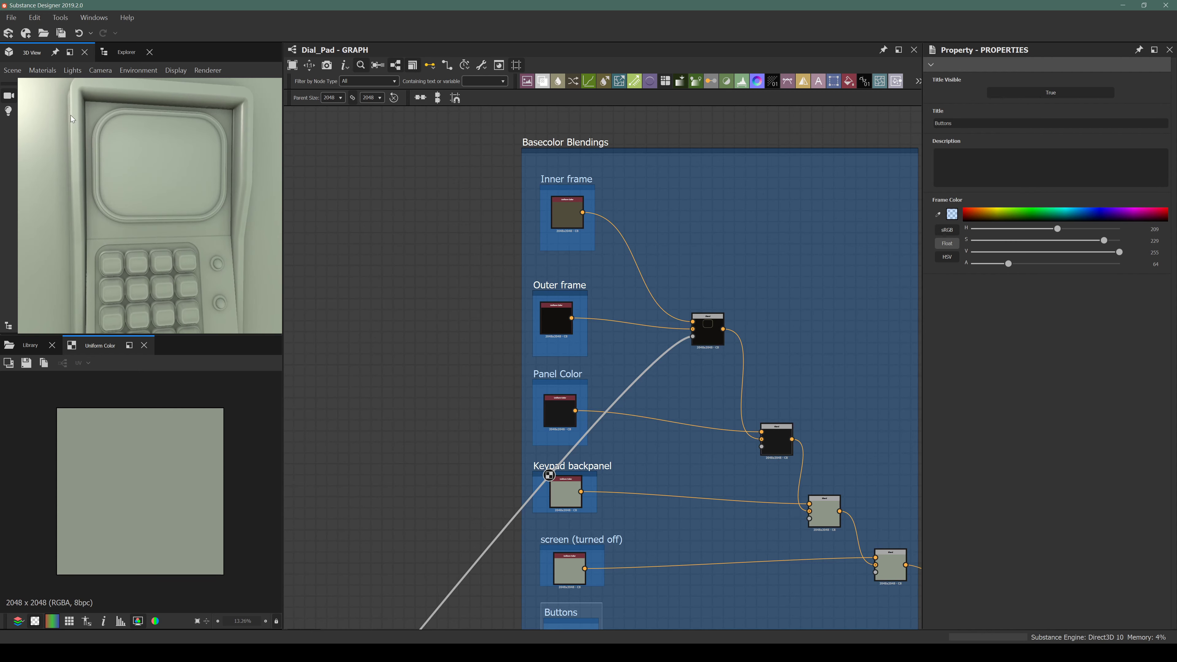
left_click_drag(105, 284, 145, 181)
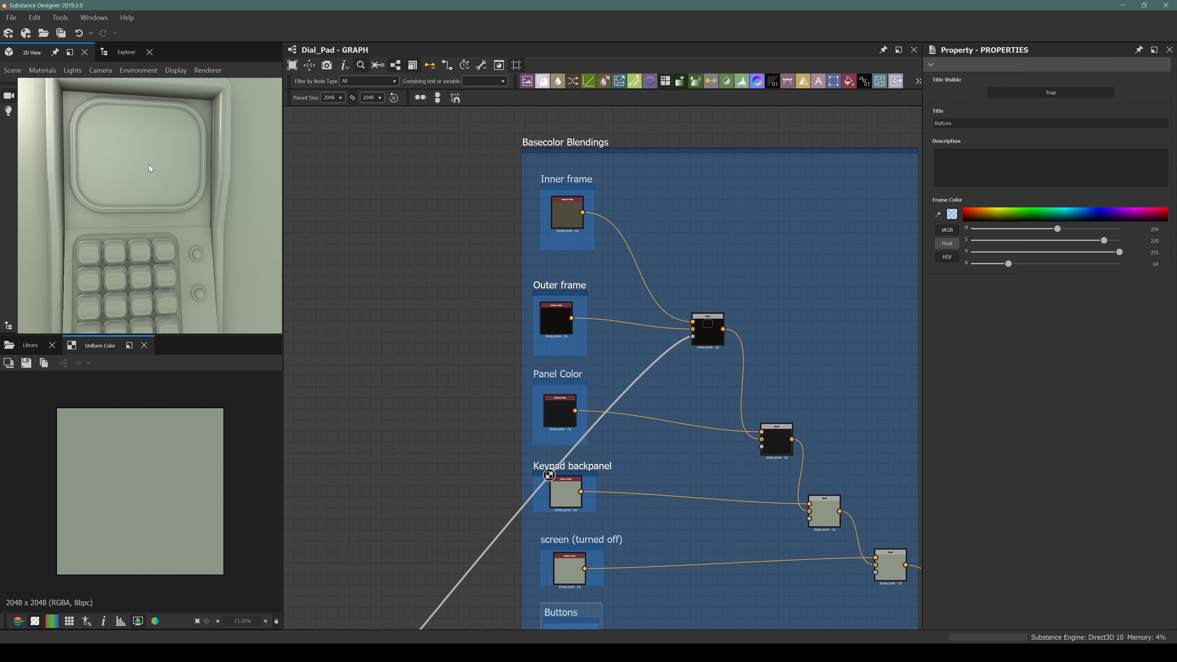
Connect the white-rectangle Histogram Select from the Keypad Panel and seams group to the mask input of the Panel Color's Blend.
left_click(561, 409)
scroll(581, 415, "down", 3)
scroll(582, 415, "down", 5)
scroll(509, 457, "up", 6)
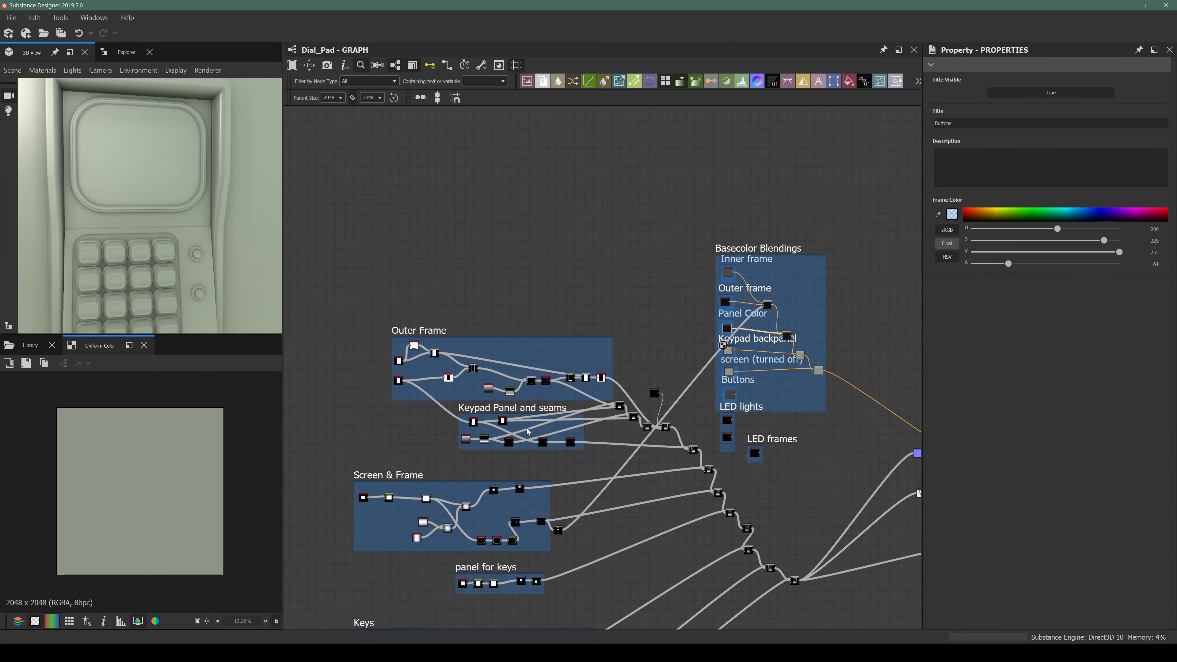
scroll(749, 385, "up", 4)
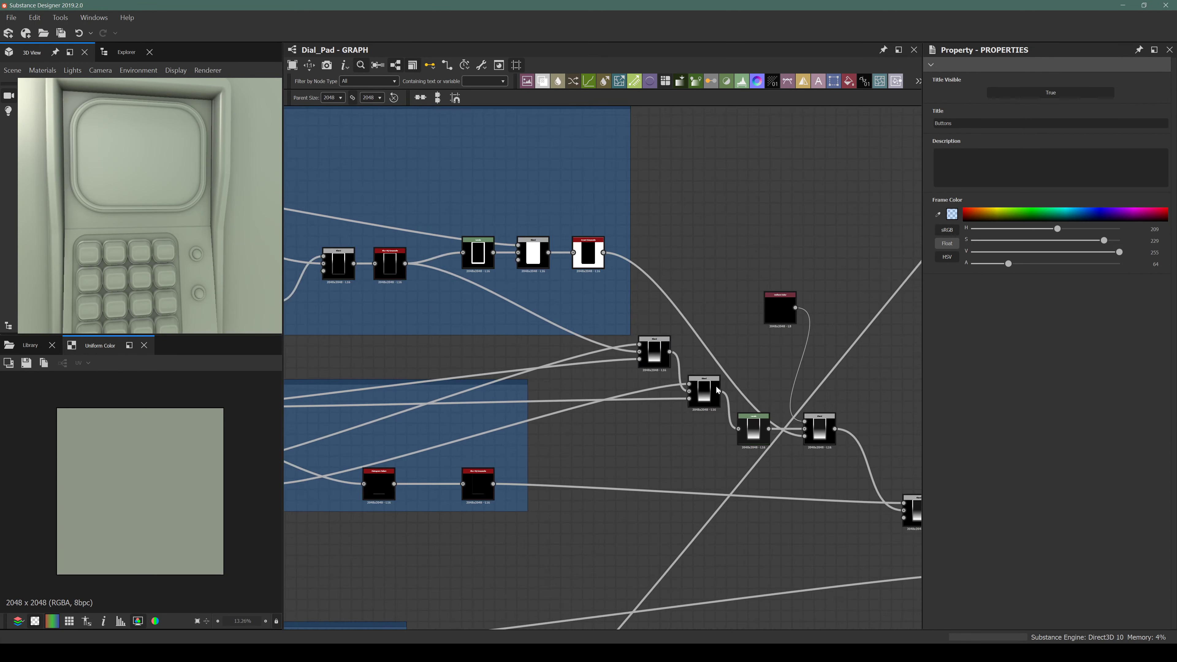
middle_click_drag(331, 423, 531, 372)
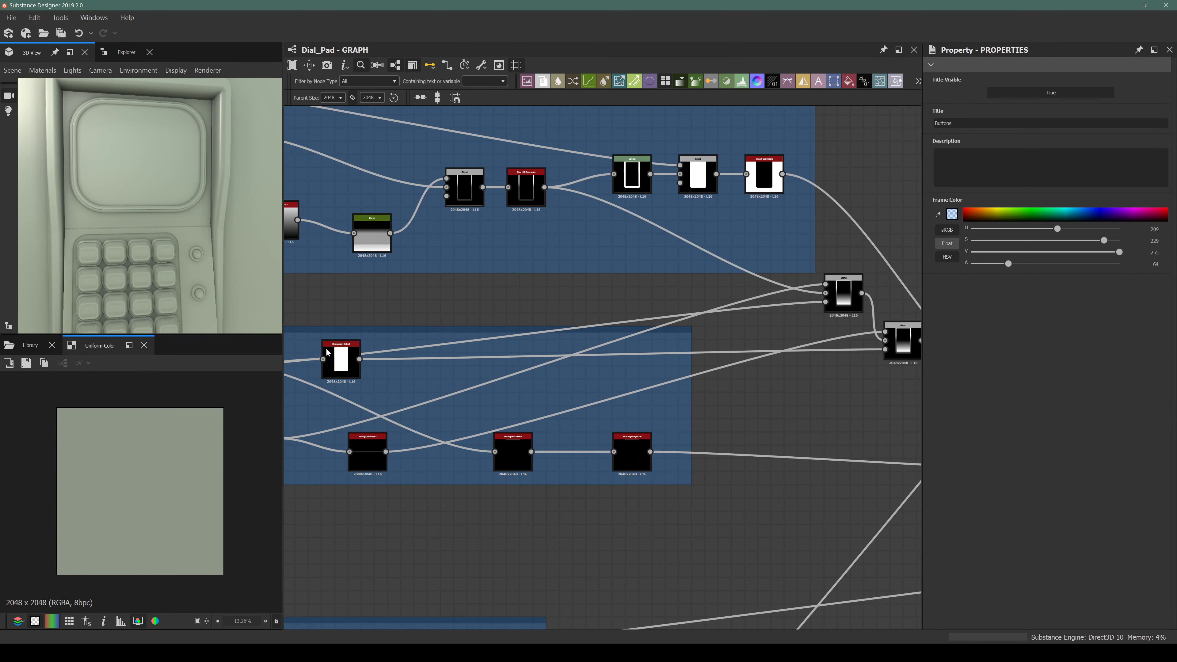
left_click_drag(344, 356, 422, 386)
middle_click_drag(426, 390, 375, 389)
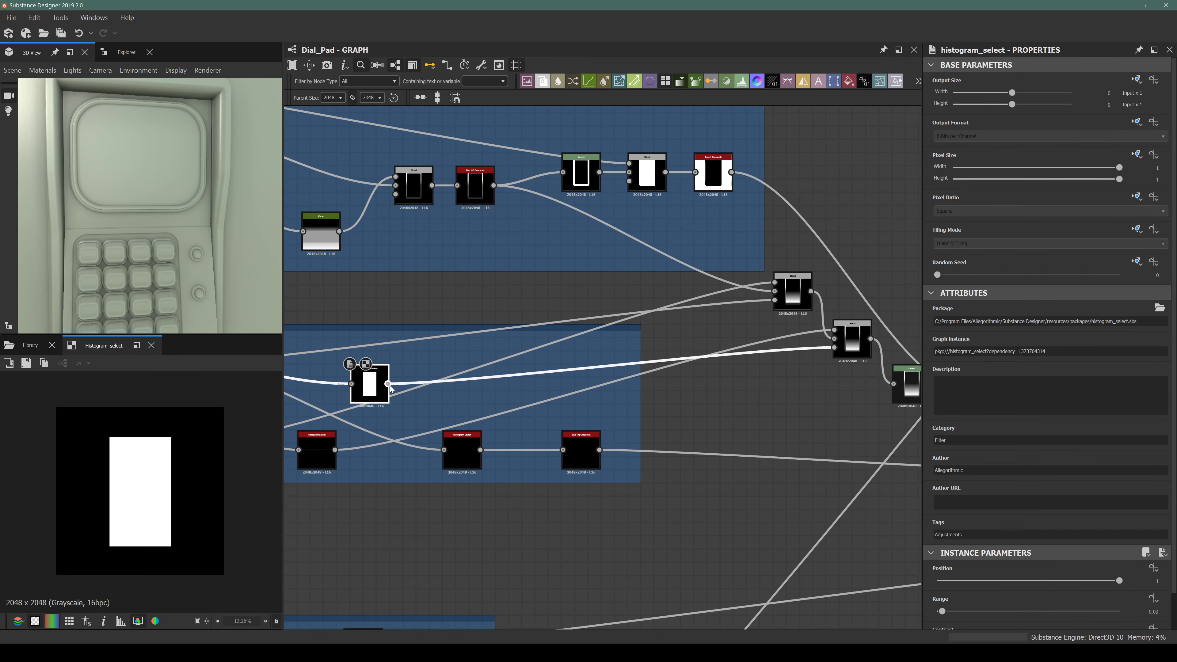
left_click_drag(389, 385, 802, 345)
scroll(485, 447, "down", 8)
scroll(741, 368, "up", 4)
scroll(743, 370, "up", 3)
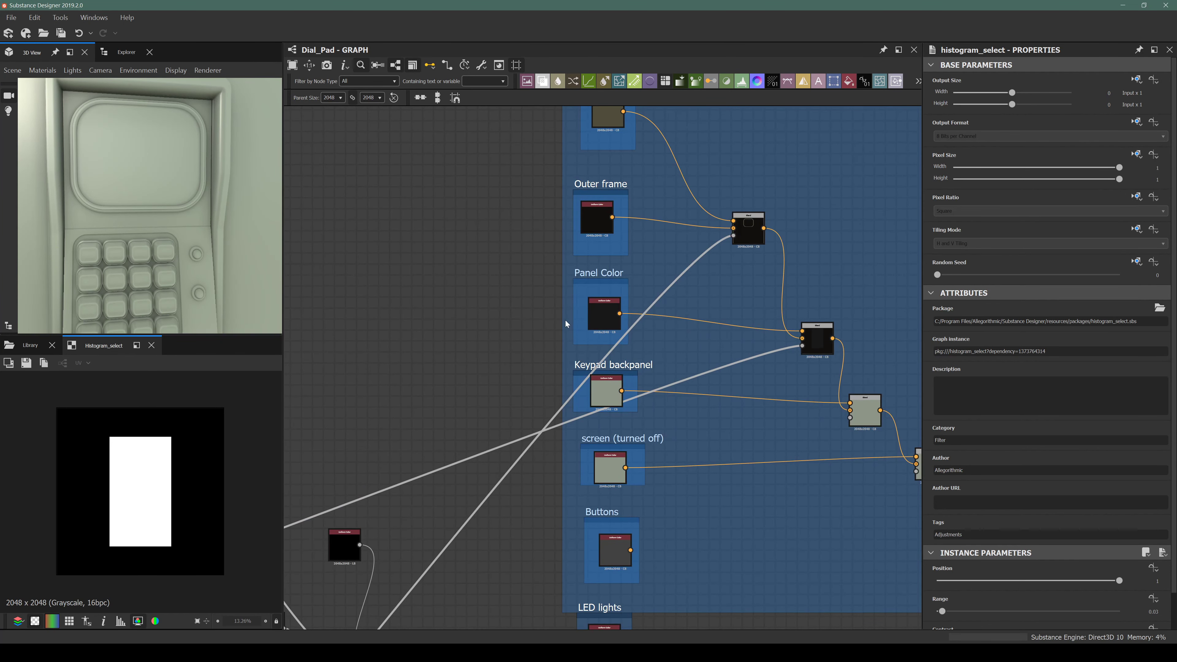
Lighten the Panel Color's Uniform Color to a grey value of about 161 and preview its masked Blend in the 2D view.
left_click(601, 316)
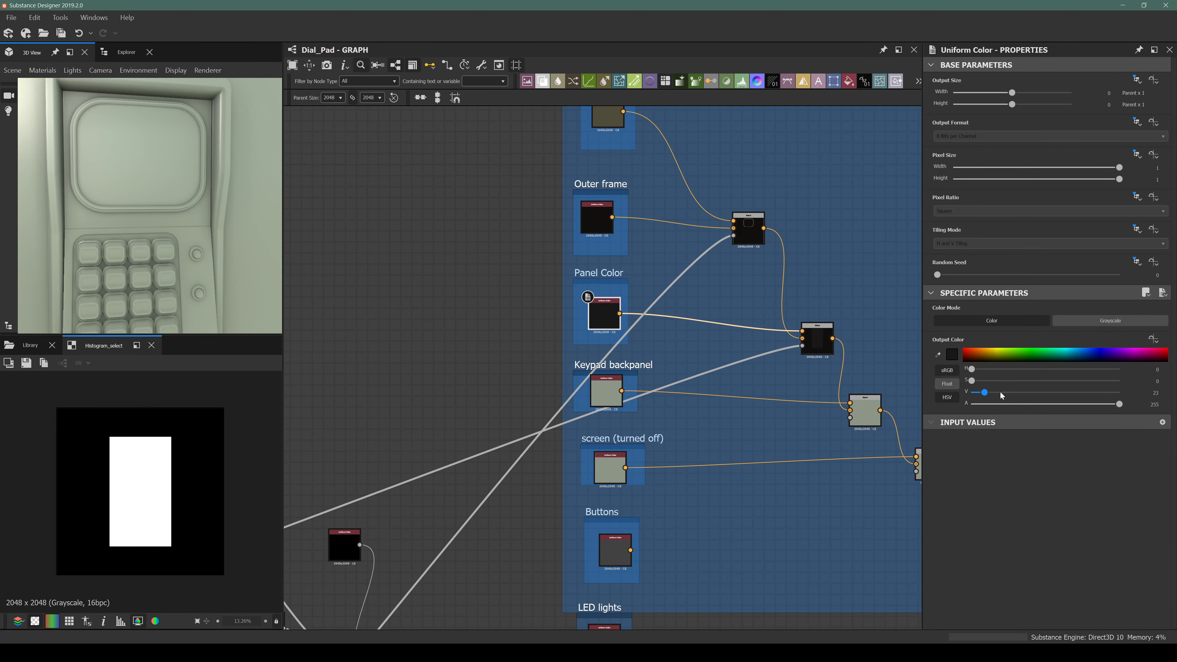
left_click_drag(984, 392, 1064, 392)
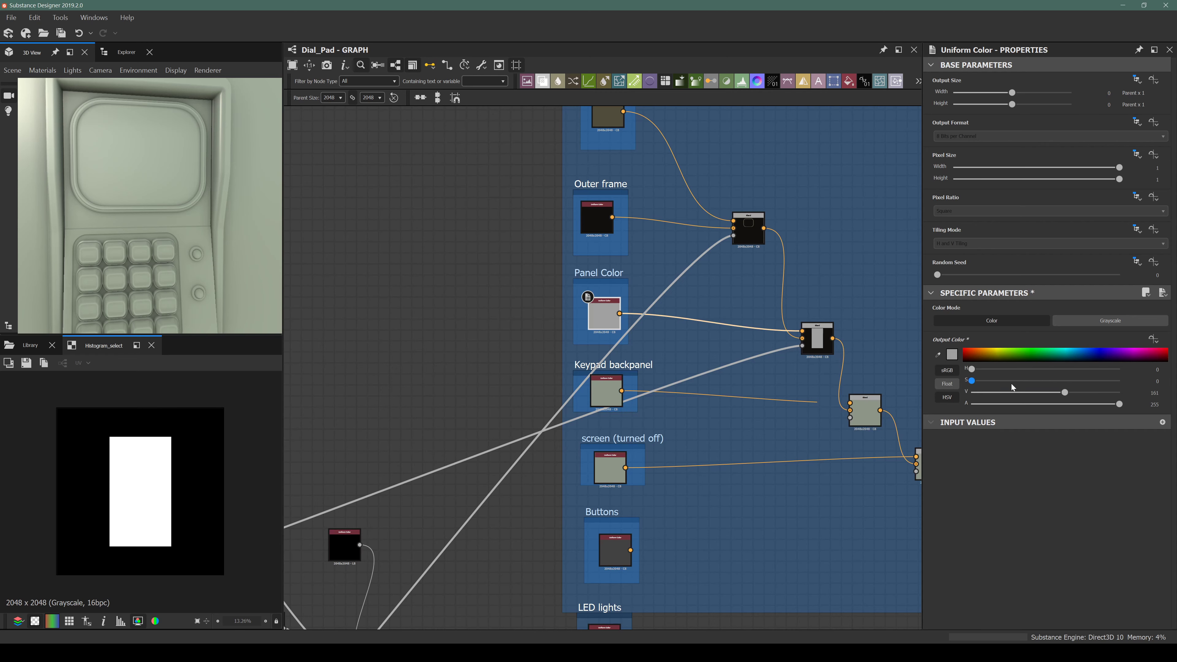
left_click(811, 347)
double_click(810, 345)
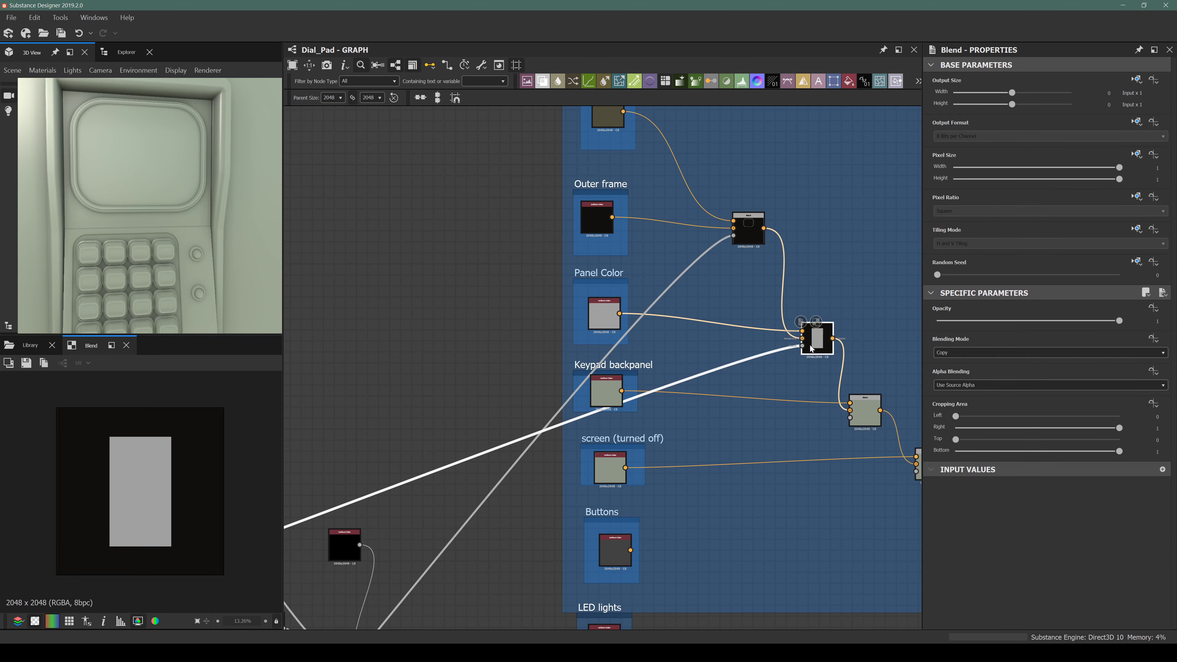
middle_click_drag(554, 267, 492, 345)
middle_click_drag(514, 407, 524, 366)
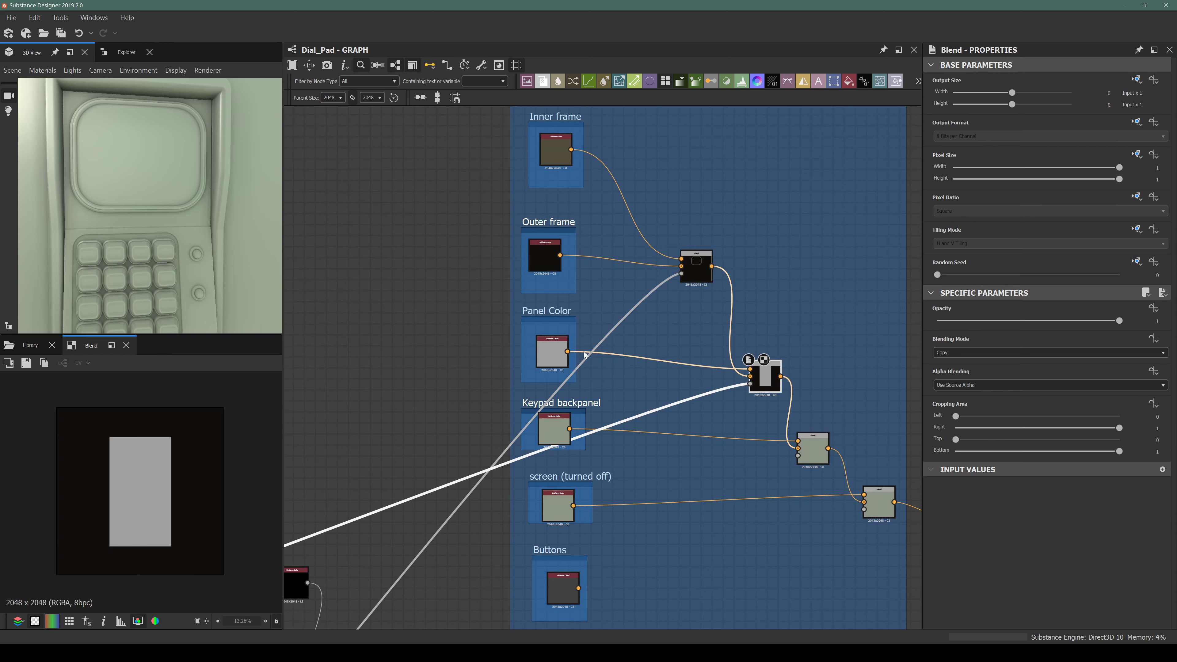
Try to move the inner frame mask connection onto the opacity input of the Panel Color blend.
scroll(581, 305, "down", 2)
scroll(602, 300, "up", 2)
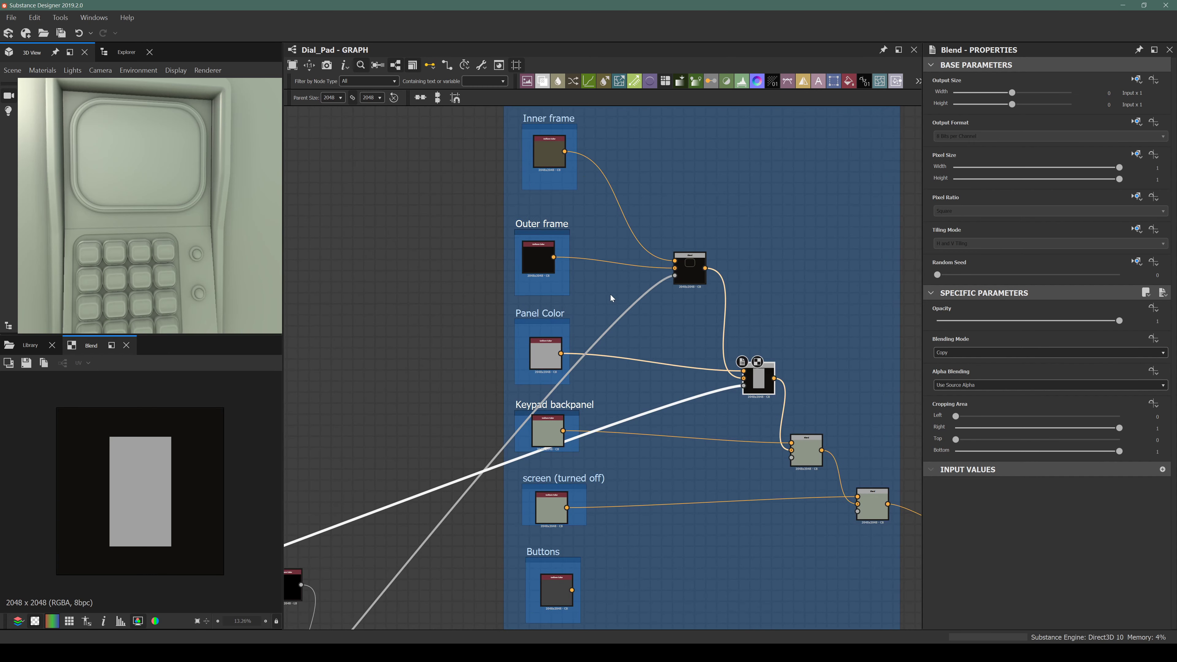
scroll(740, 363, "up", 1)
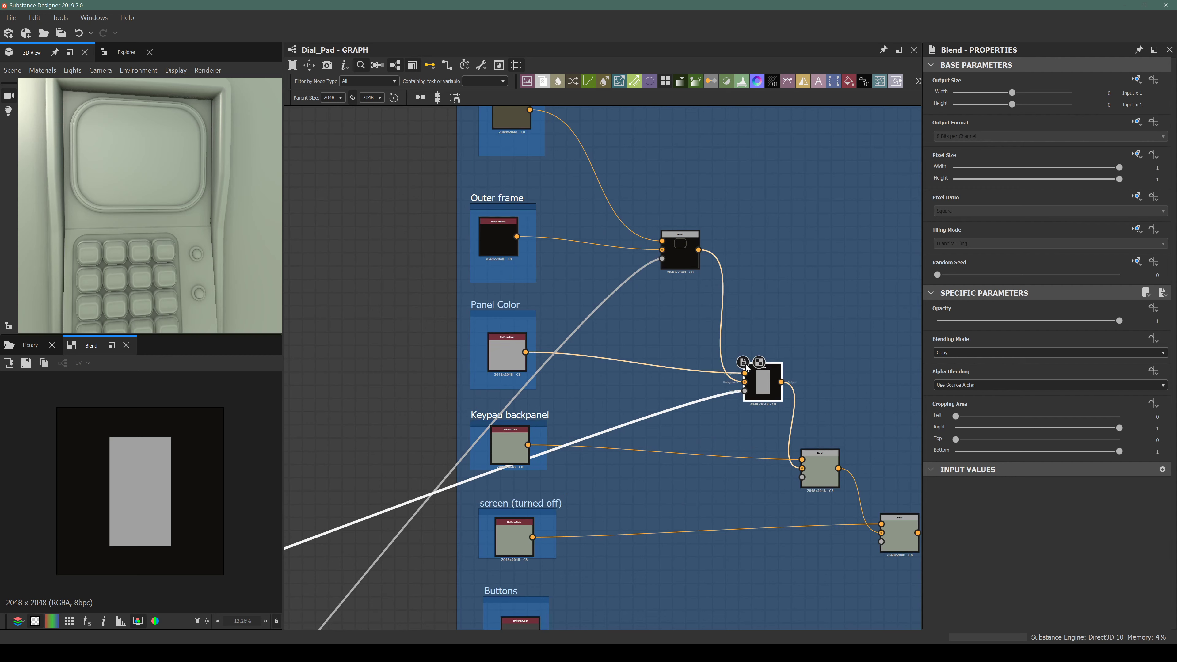
left_click(662, 258, "ctrl")
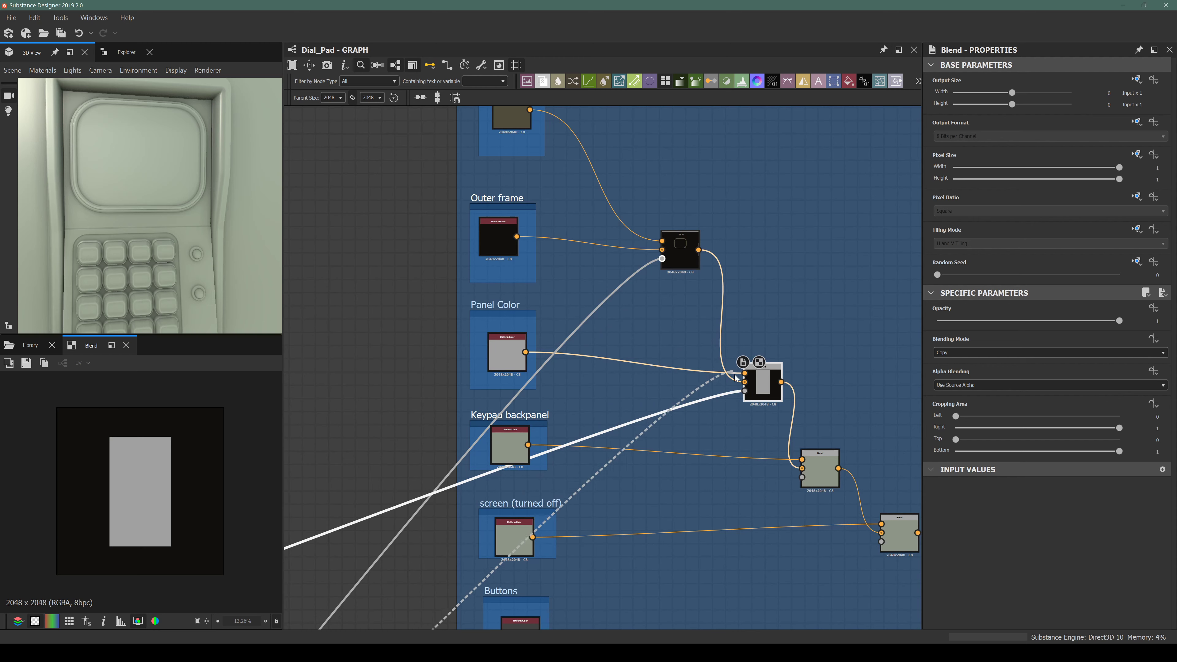
left_click(745, 391, "ctrl")
scroll(496, 340, "down", 2)
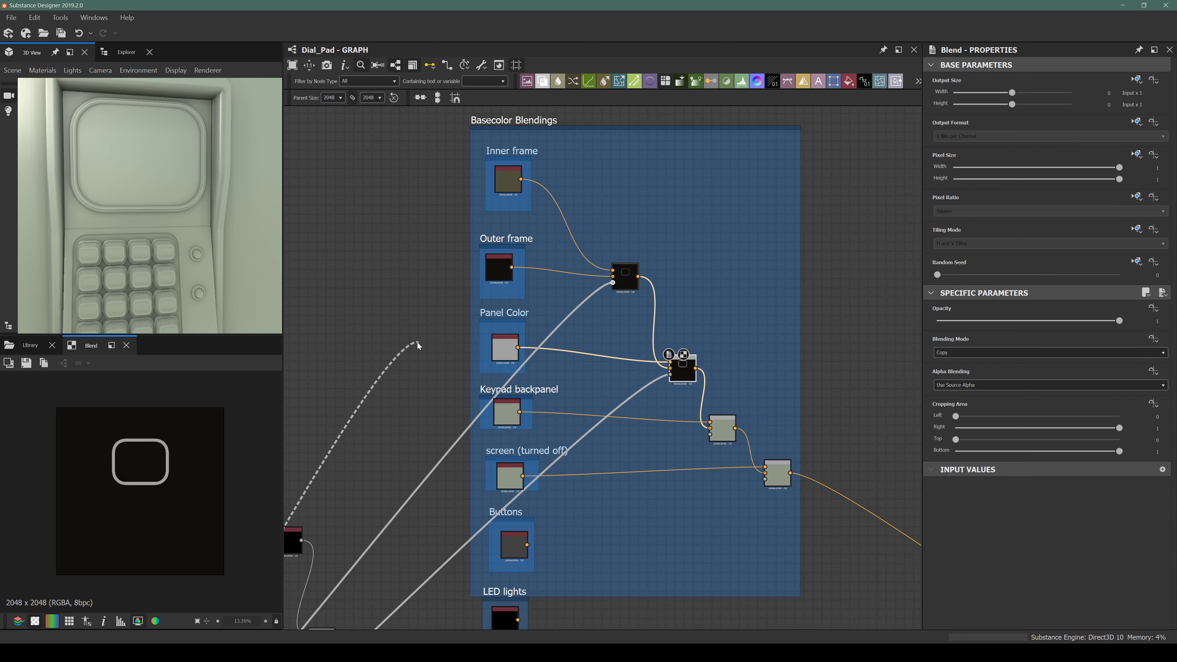
scroll(421, 343, "down", 2)
middle_click_drag(411, 392, 592, 308)
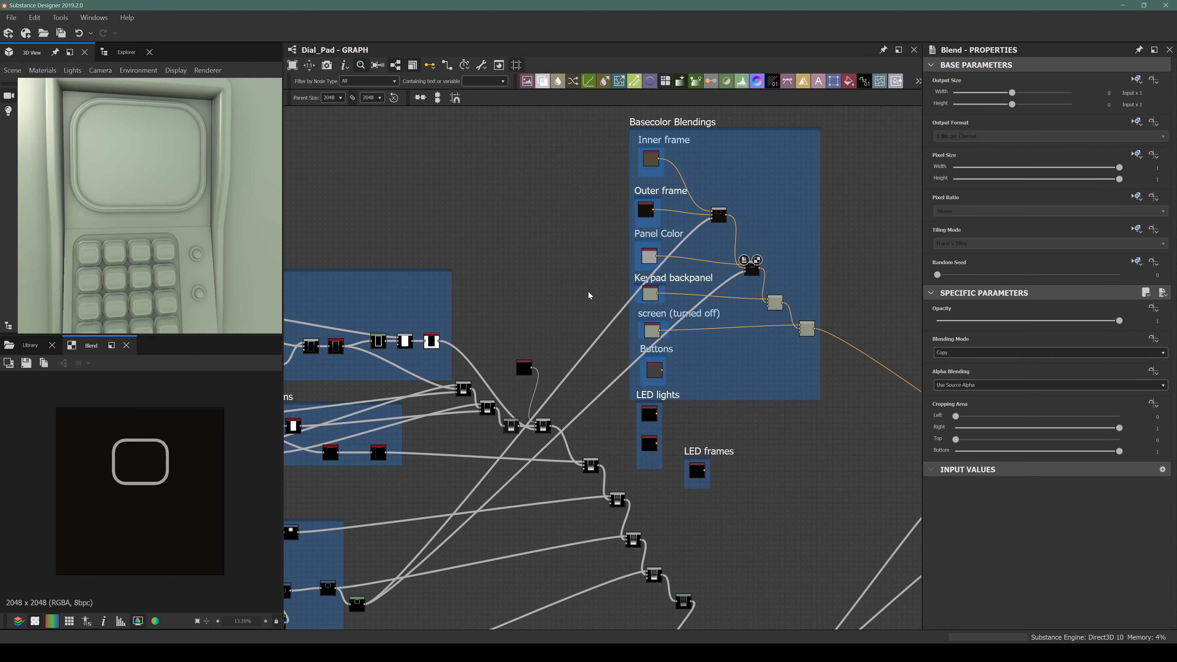
mouse_move(455, 354)
middle_mouse_down()
mouse_move(625, 279)
mouse_move(452, 347)
middle_mouse_up()
Disconnect the Panel Color blend from the frame blend before it and the Keypad backpanel blend after it, and move it beside the frame blend.
scroll(732, 260, "up", 5)
middle_click_drag(721, 274, 687, 394)
scroll(762, 390, "up", 2)
left_click(768, 394)
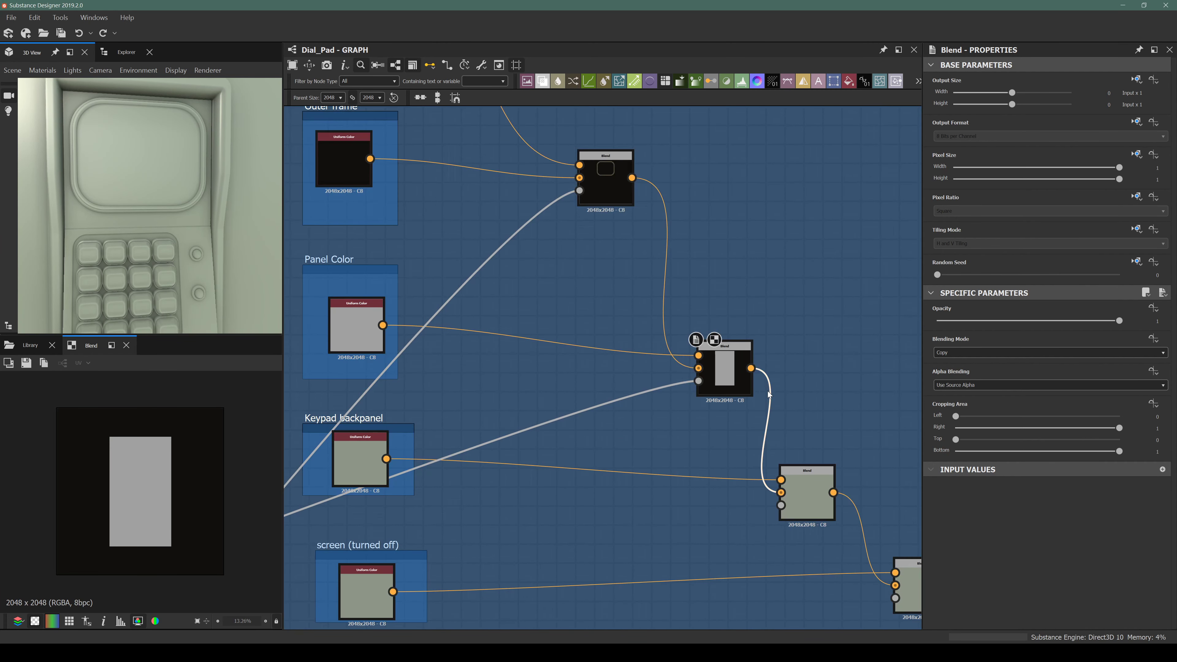
key("Delete")
left_click_drag(741, 383, 734, 246)
middle_click_drag(651, 284, 668, 373)
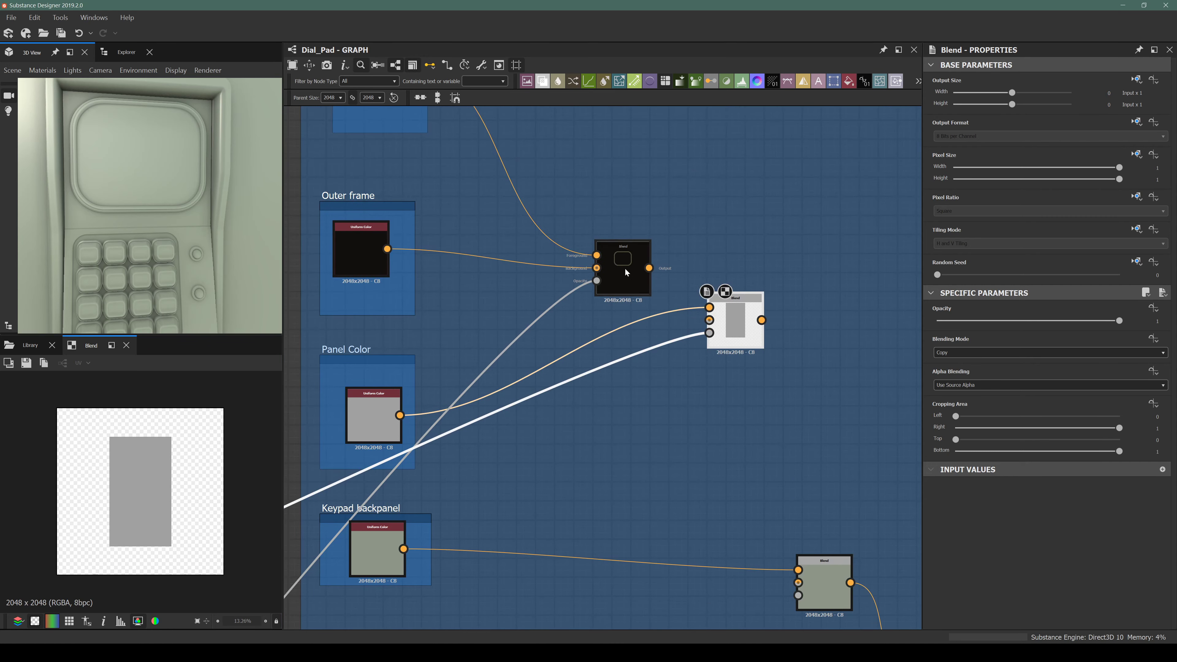
left_click(548, 268)
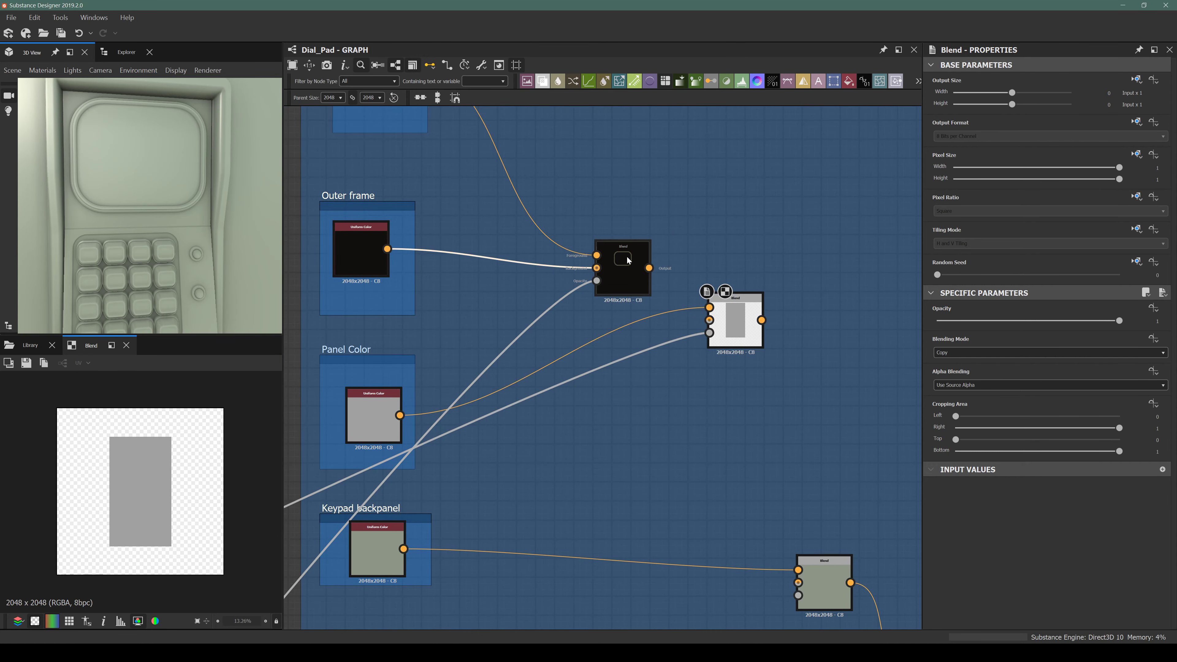
middle_click_drag(477, 157, 483, 203)
scroll(491, 213, "down", 2)
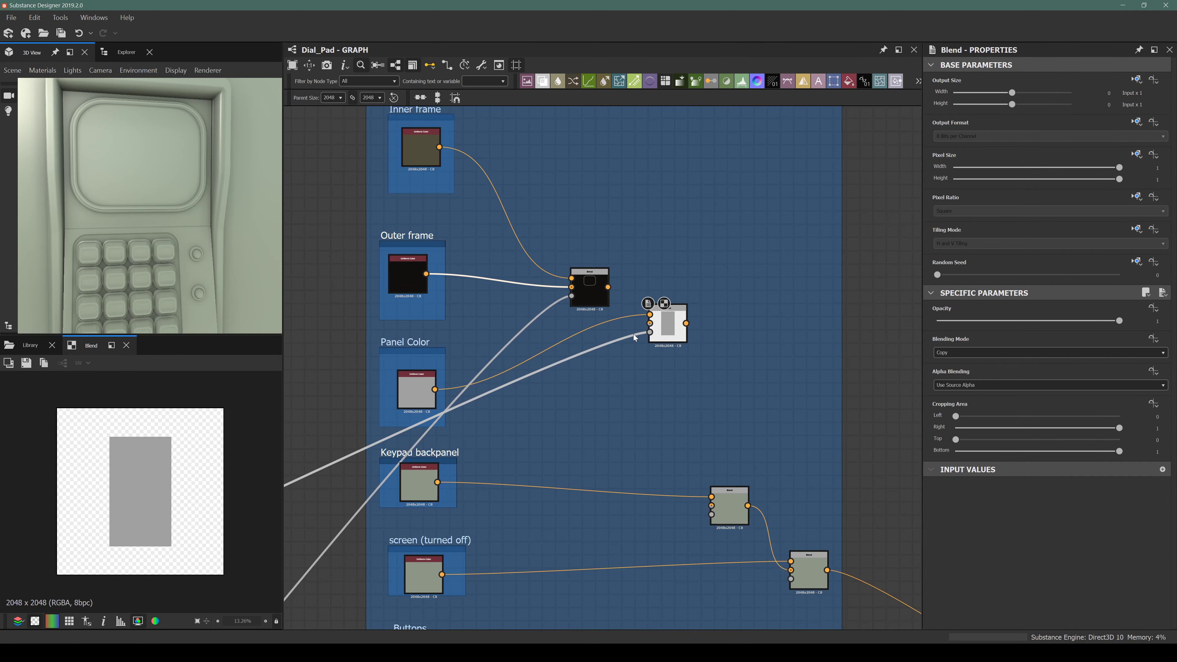
Move the Inner frame group and its blend down, and stack the Panel Color group above Outer frame at the top of Basecolor Blendings.
left_click_drag(407, 113, 569, 393)
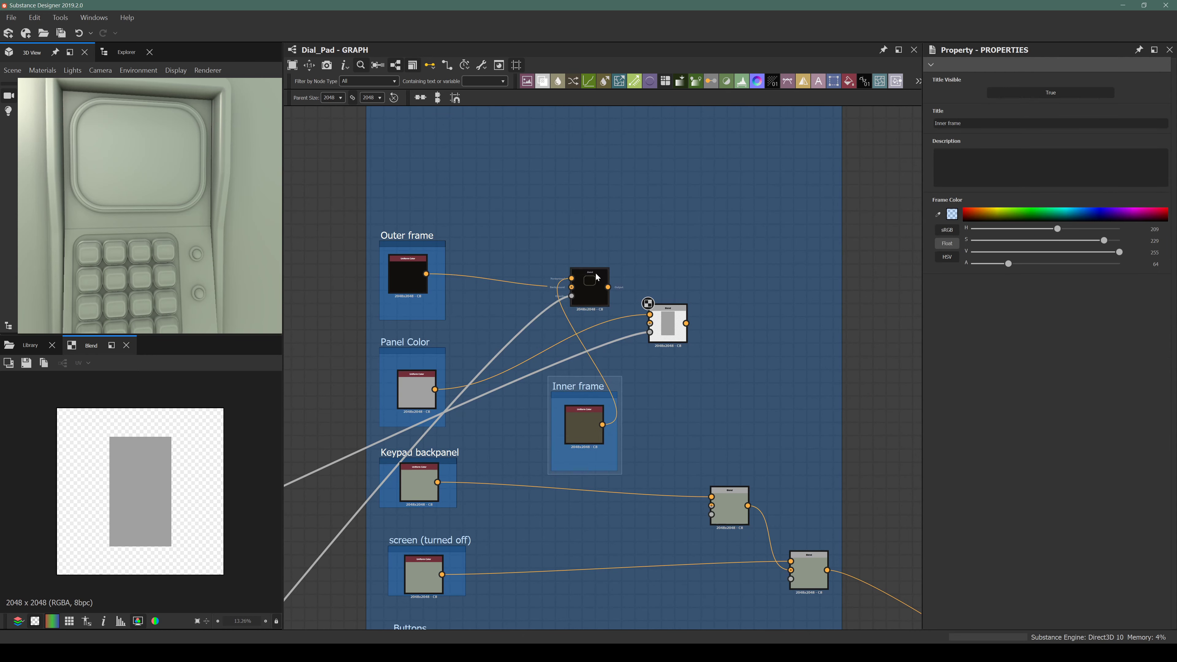
left_click_drag(597, 277, 700, 425)
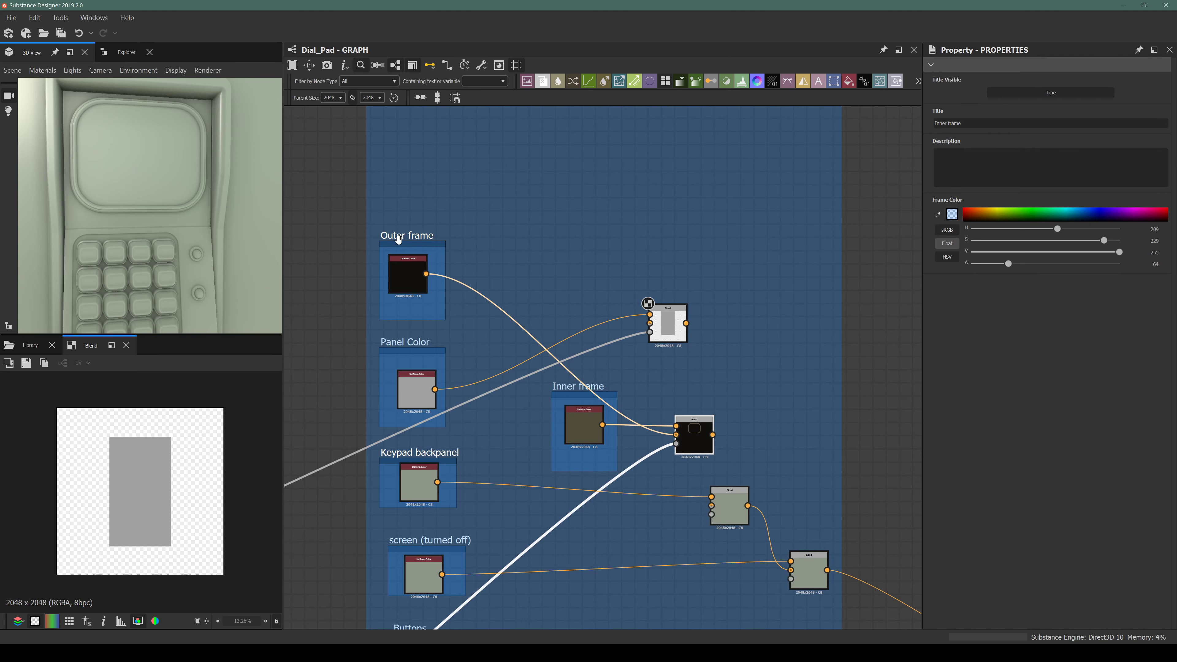
left_click_drag(398, 239, 399, 169)
middle_click_drag(406, 235, 425, 328)
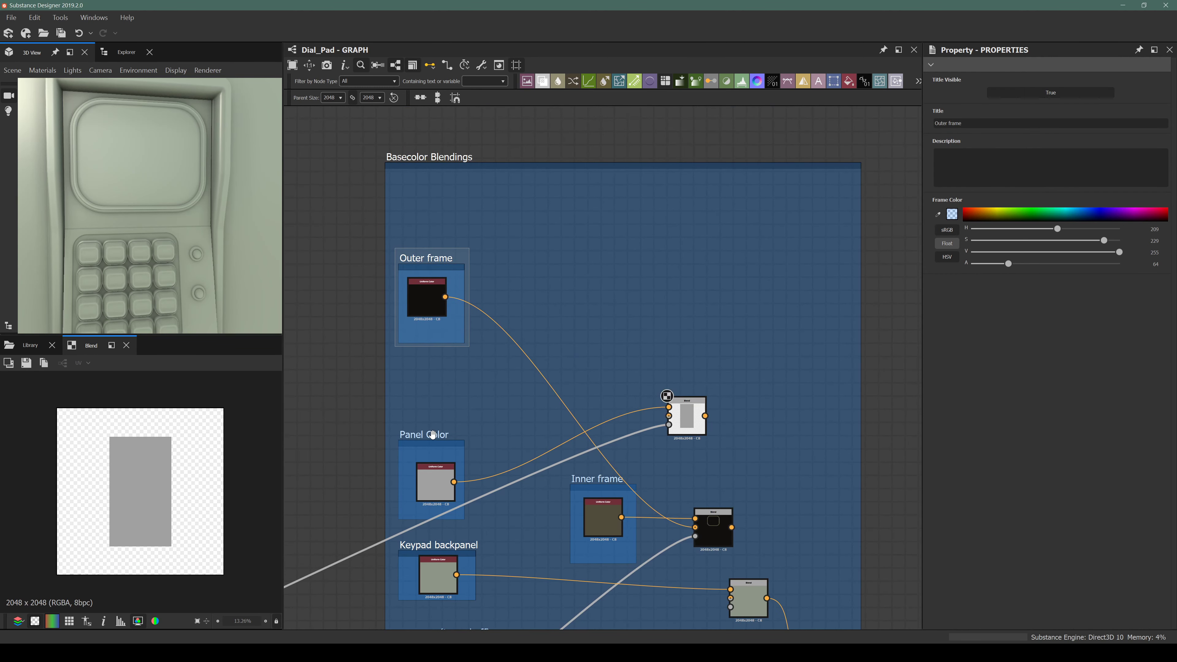
left_click_drag(432, 434, 432, 174)
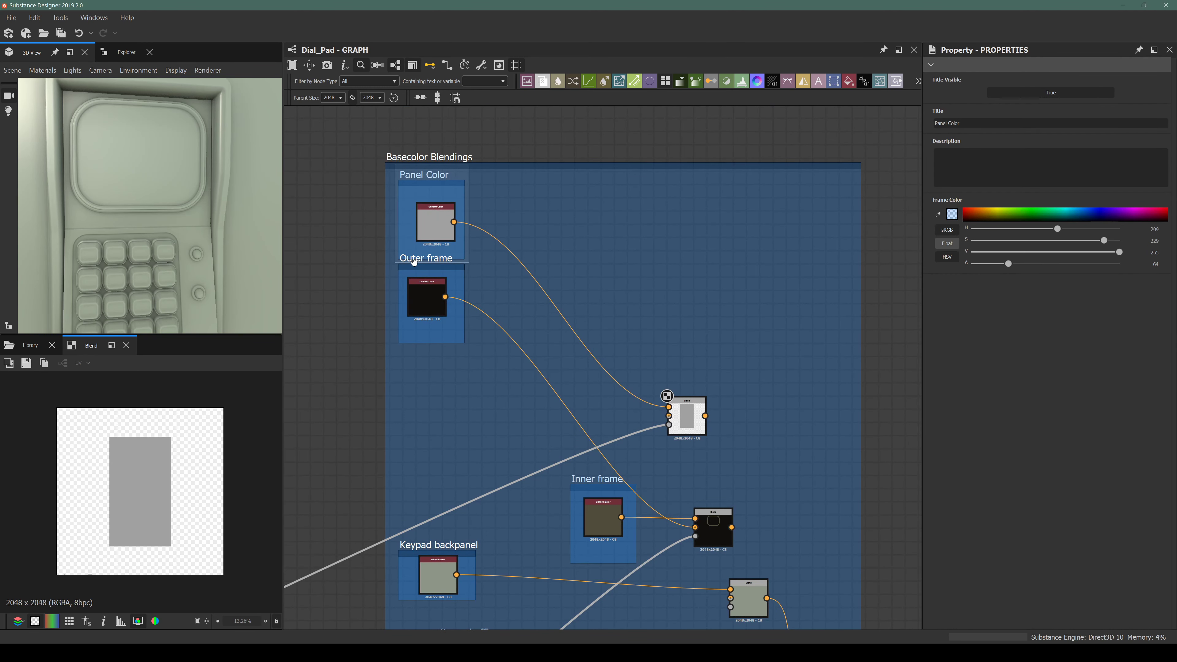
left_click_drag(414, 263, 416, 297)
left_click_drag(421, 176, 423, 189)
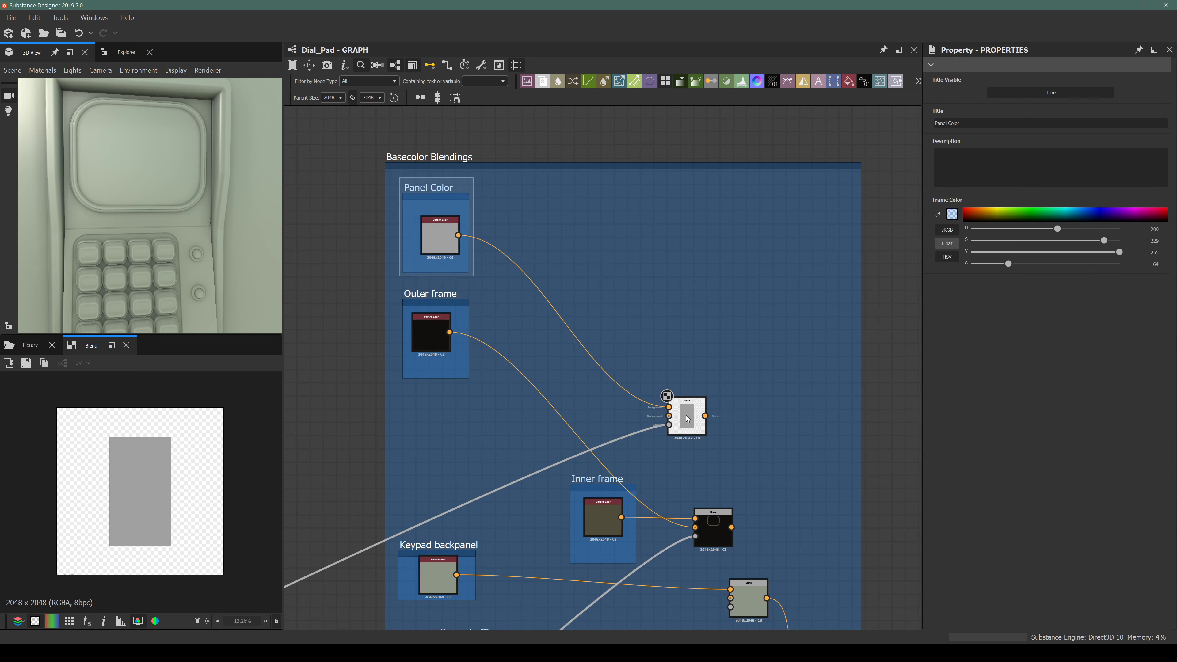
Place the Panel Color blend beside the Outer frame group and connect the Outer frame colour to its background input.
left_click_drag(687, 419, 575, 326)
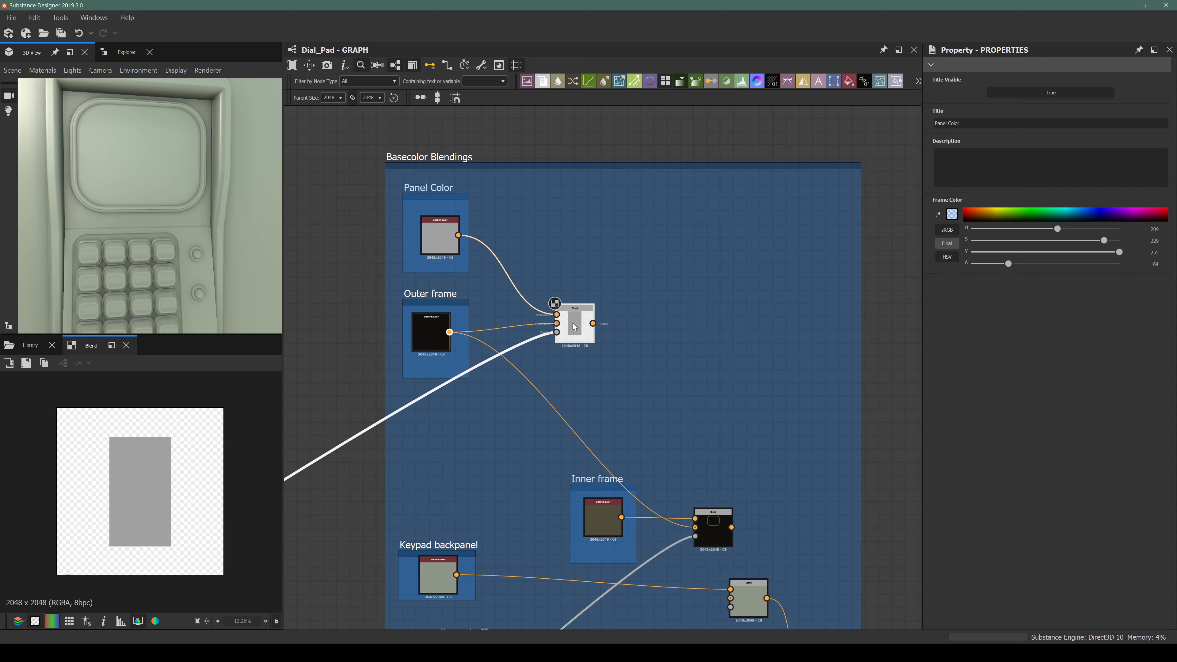
left_click(579, 335)
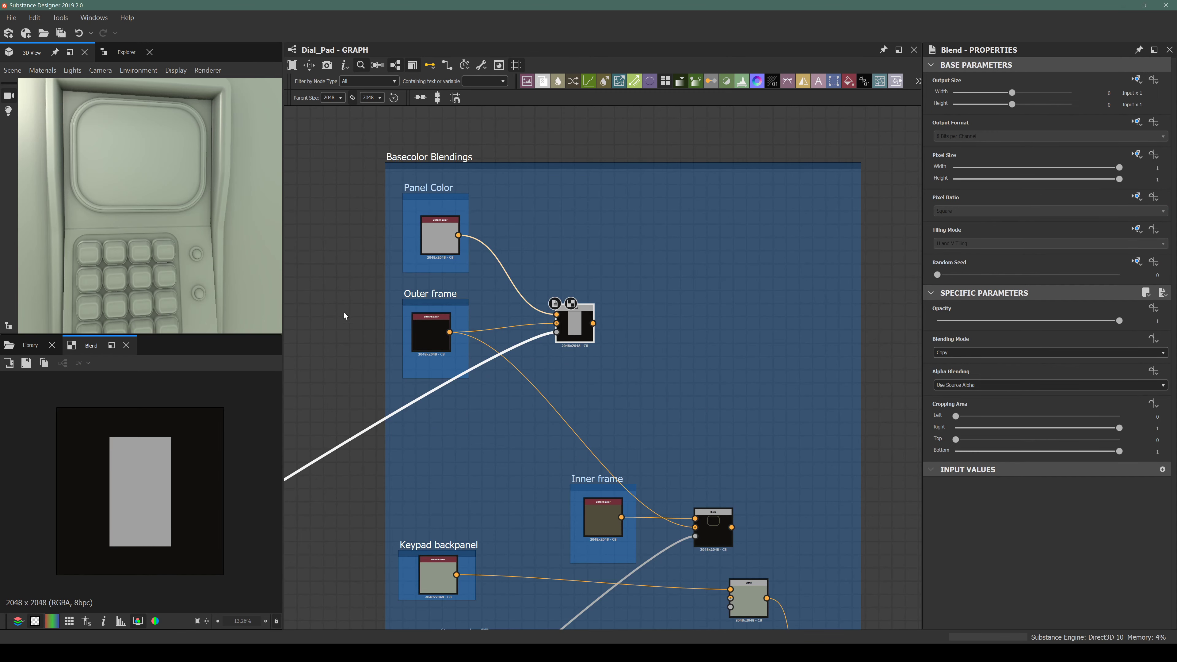
scroll(443, 331, "up", 3)
left_click(422, 334)
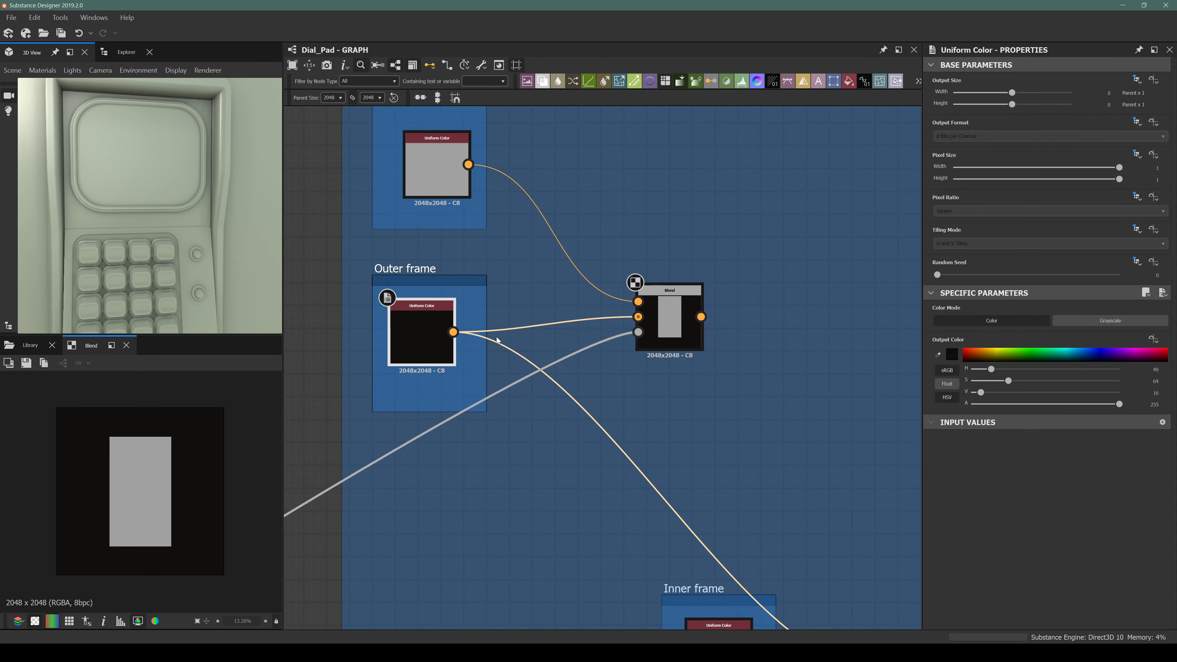
Feed the Panel Color blend into the Inner frame blend's background, and arrange the Inner frame group beneath Outer frame with its blend nearby.
middle_click_drag(696, 370, 618, 258)
scroll(628, 263, "down", 1)
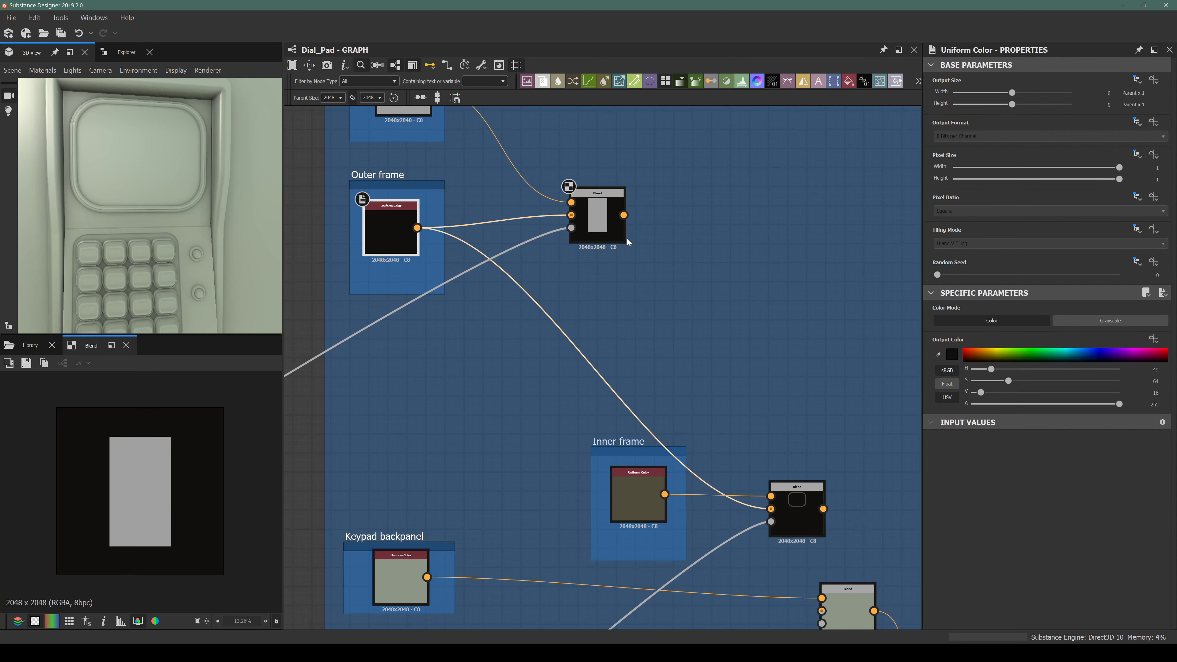
left_click_drag(623, 215, 822, 379)
left_click_drag(614, 448, 367, 364)
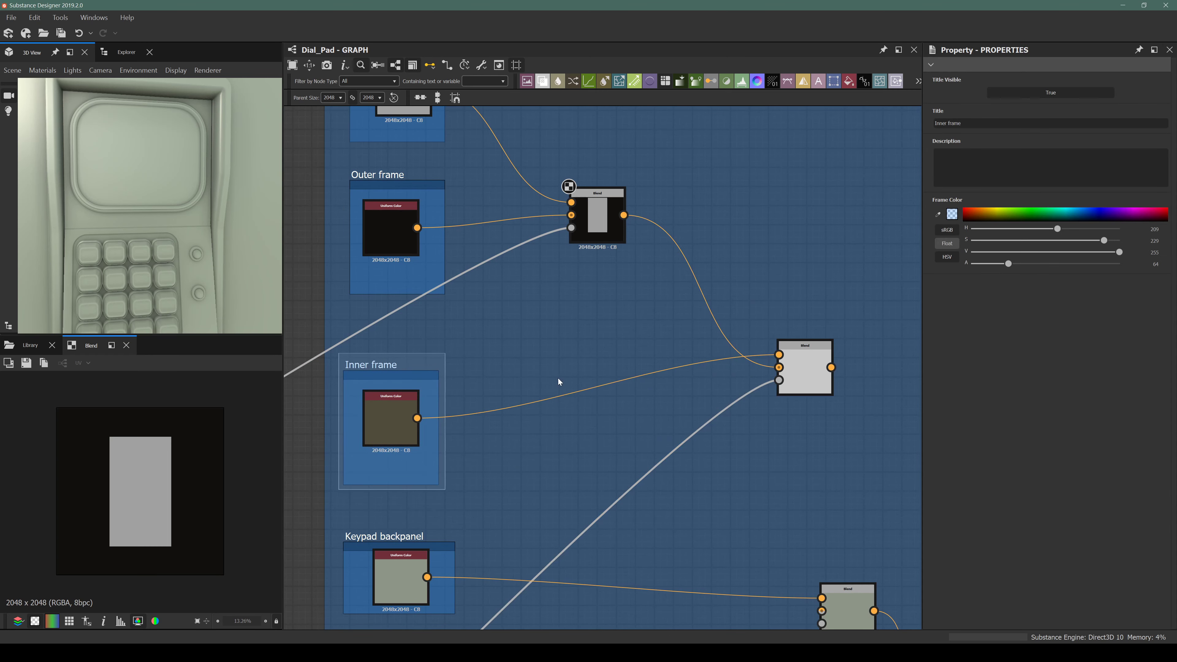
left_click(815, 378)
left_click_drag(814, 378, 731, 398)
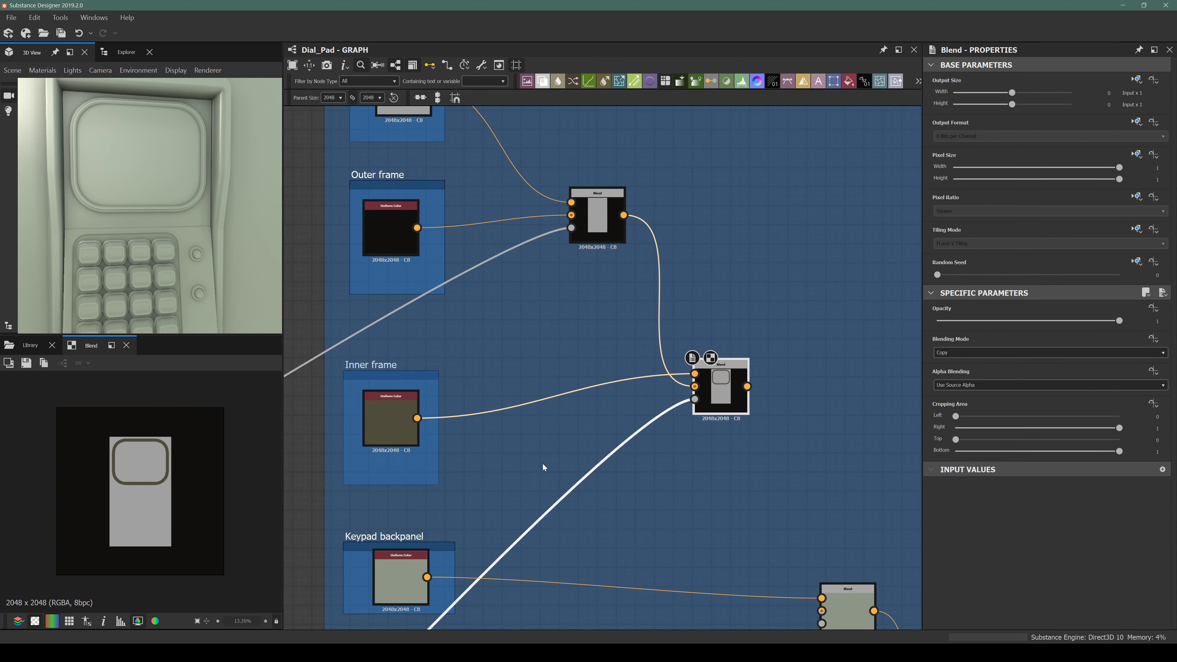
Connect the Inner frame blend's output to the background input of the Keypad backpanel blend.
middle_click_drag(543, 467, 517, 373)
middle_click_drag(733, 296, 662, 263)
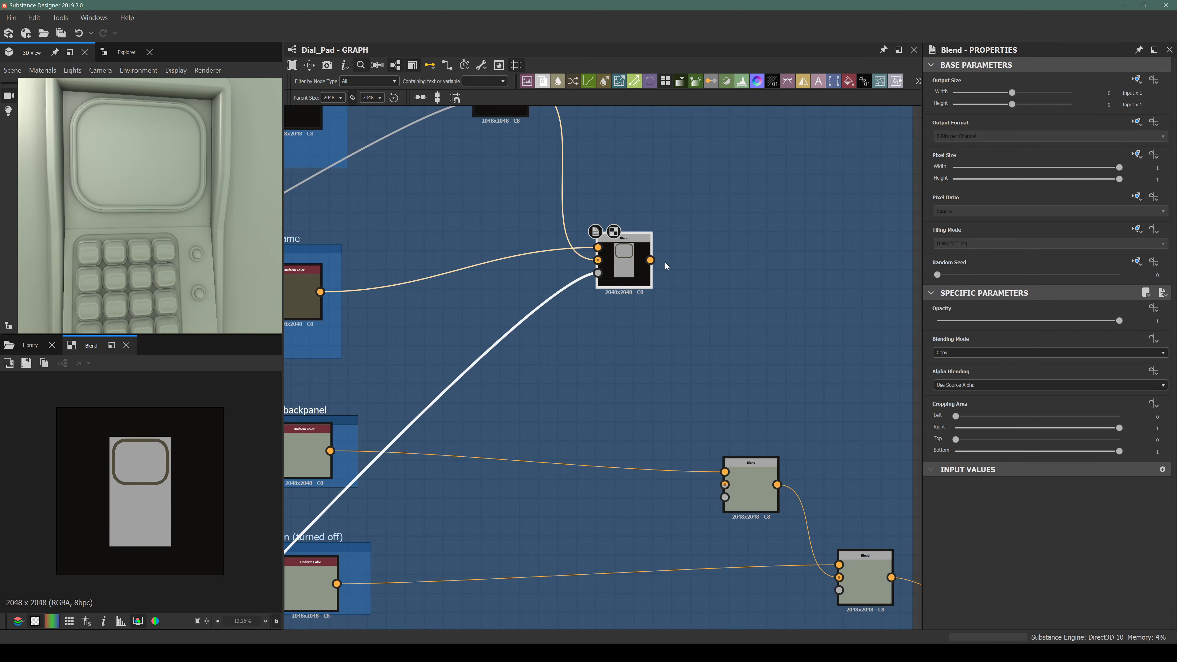
left_click_drag(651, 260, 740, 481)
scroll(570, 438, "down", 3)
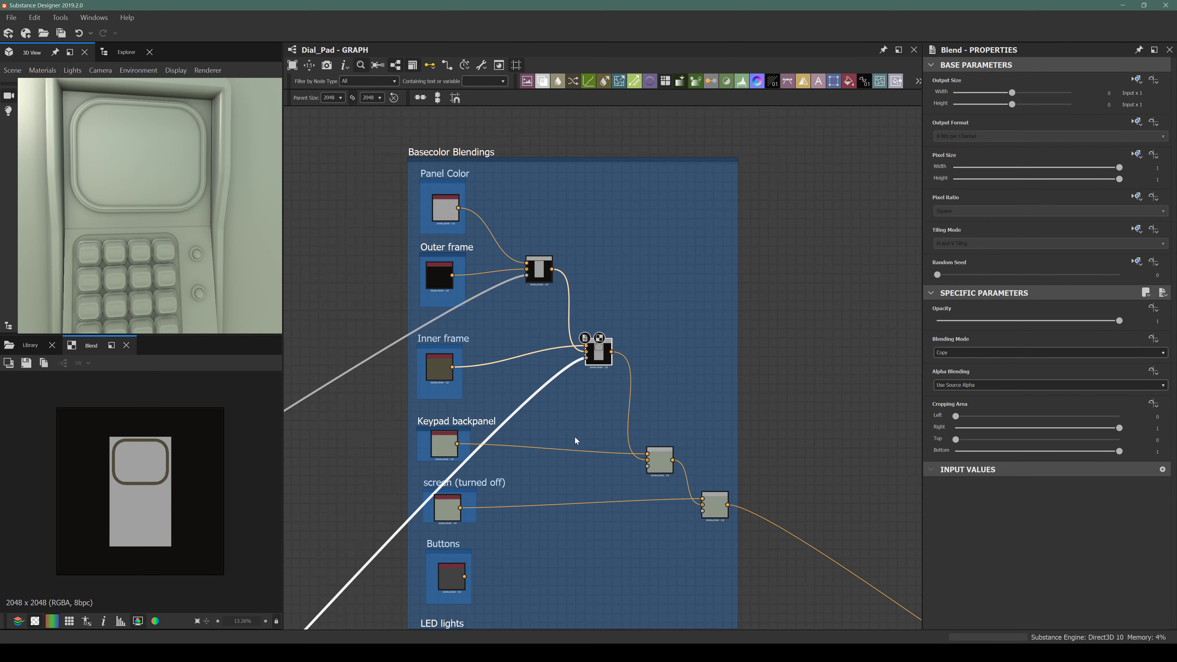
Connect the final transform of the "panel for keys" group to the opacity input of the Keypad backpanel blend as its mask.
scroll(445, 443, "up", 3)
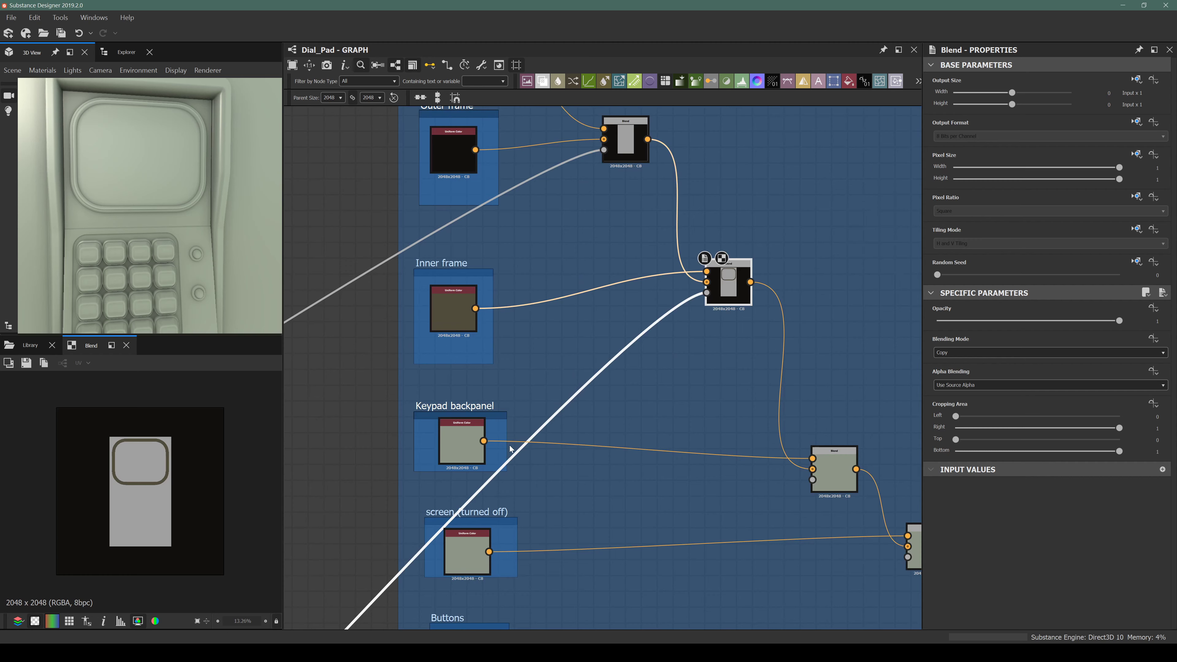
middle_click_drag(449, 441, 460, 379)
scroll(778, 402, "down", 5)
middle_click_drag(540, 444, 571, 293)
middle_click_drag(418, 408, 573, 315)
scroll(528, 404, "down", 2)
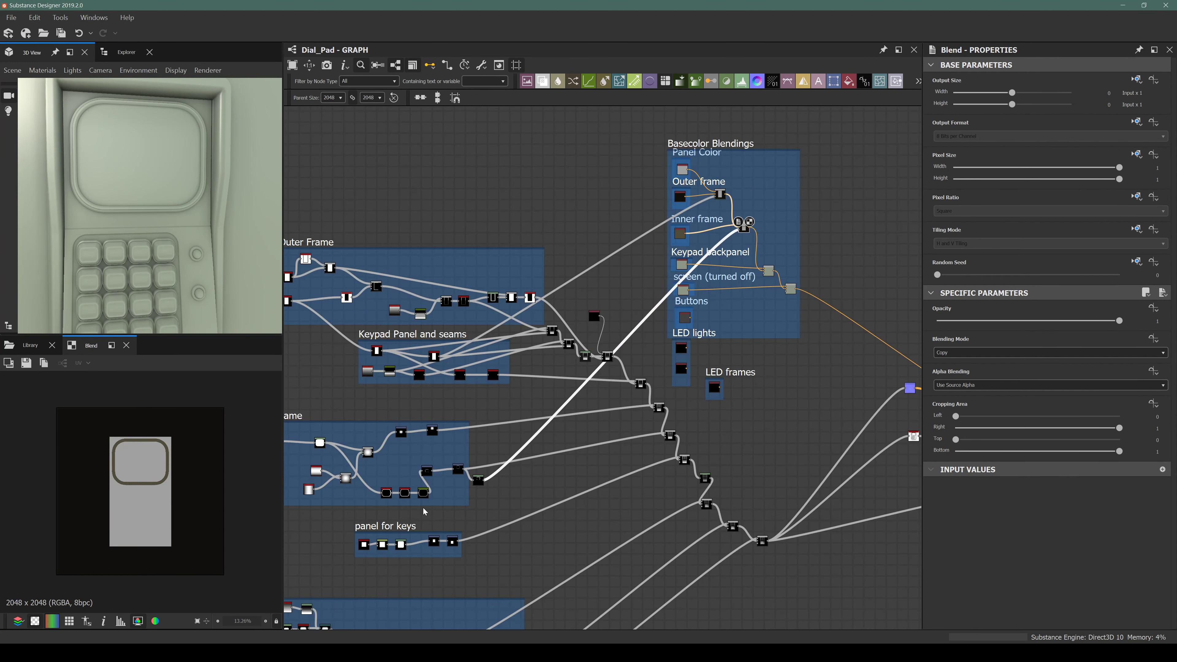
scroll(424, 511, "up", 3)
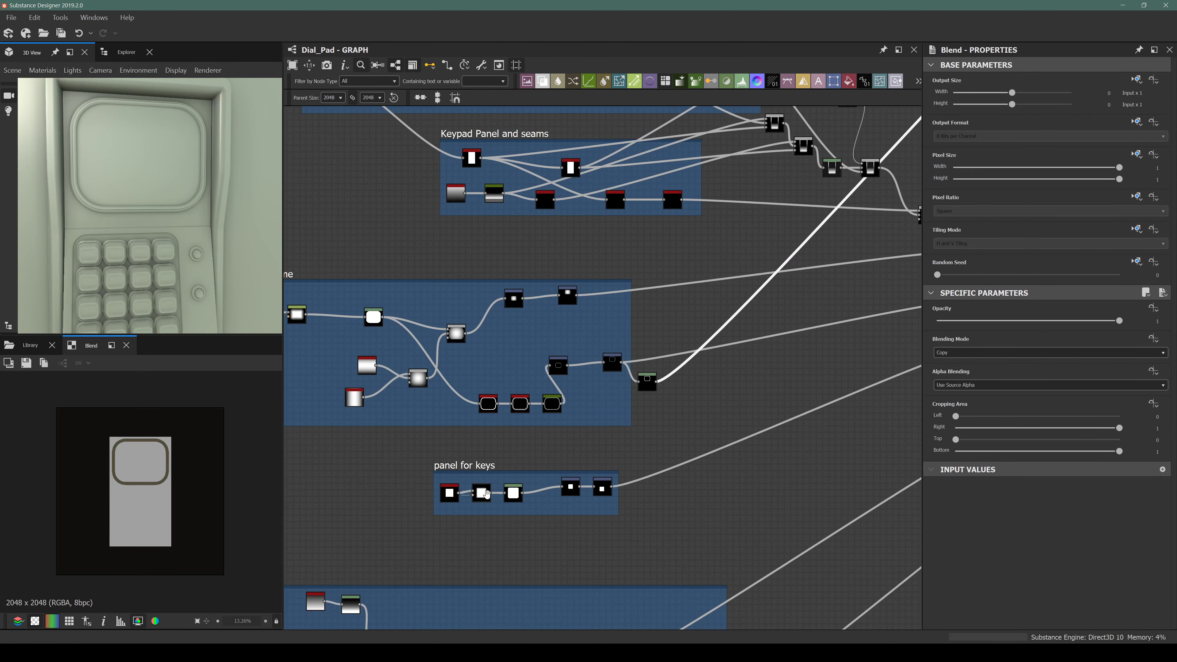
middle_click_drag(486, 494, 464, 395)
middle_click_drag(584, 400, 472, 446)
scroll(472, 445, "up", 3)
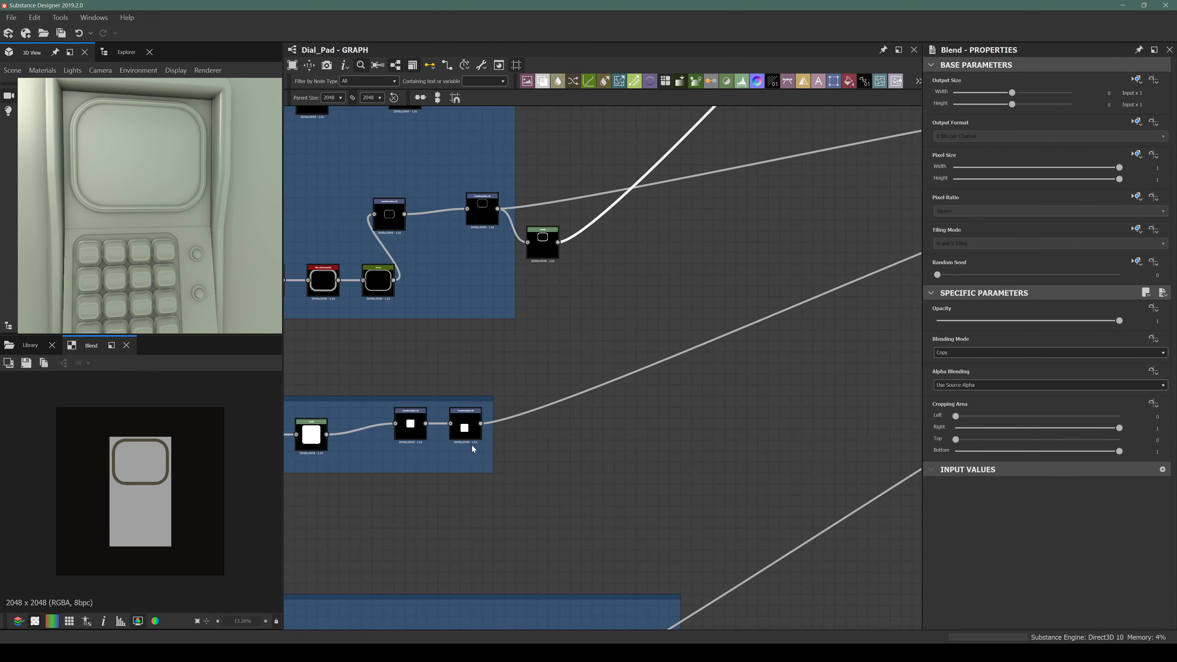
left_click_drag(481, 423, 765, 248)
scroll(516, 476, "down", 8)
scroll(709, 312, "up", 6)
scroll(610, 276, "up", 2)
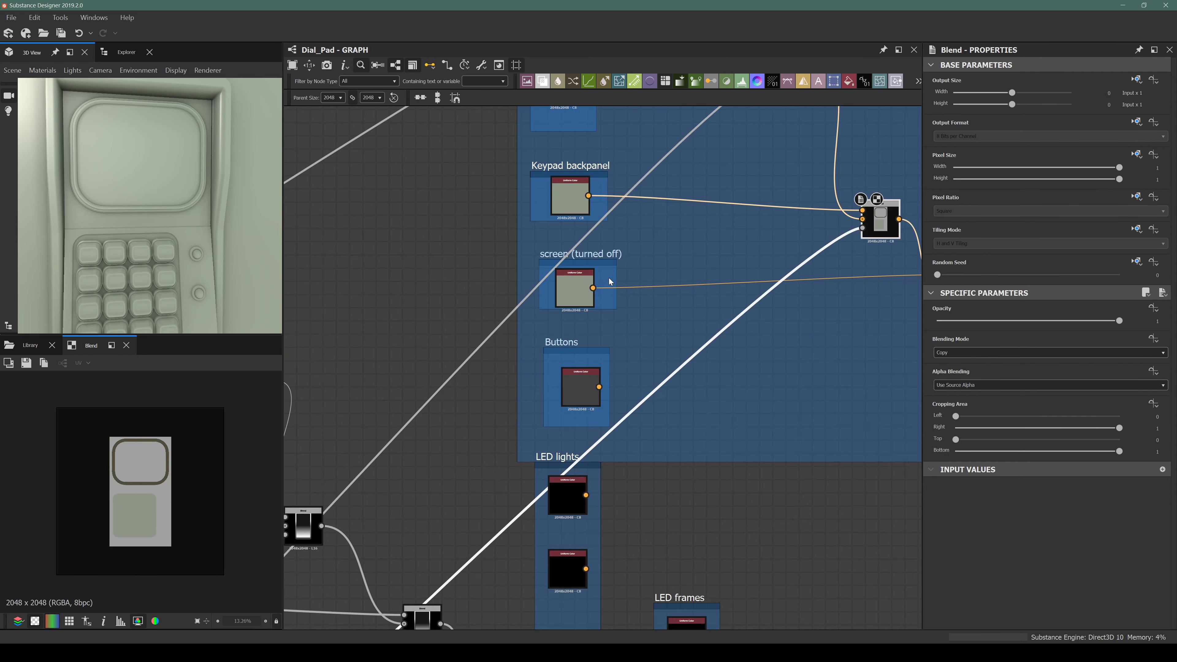
Darken the Keypad backpanel uniform colour to a V of 56 and check its blend enlarged in the 2D preview.
middle_click_drag(592, 247, 526, 294)
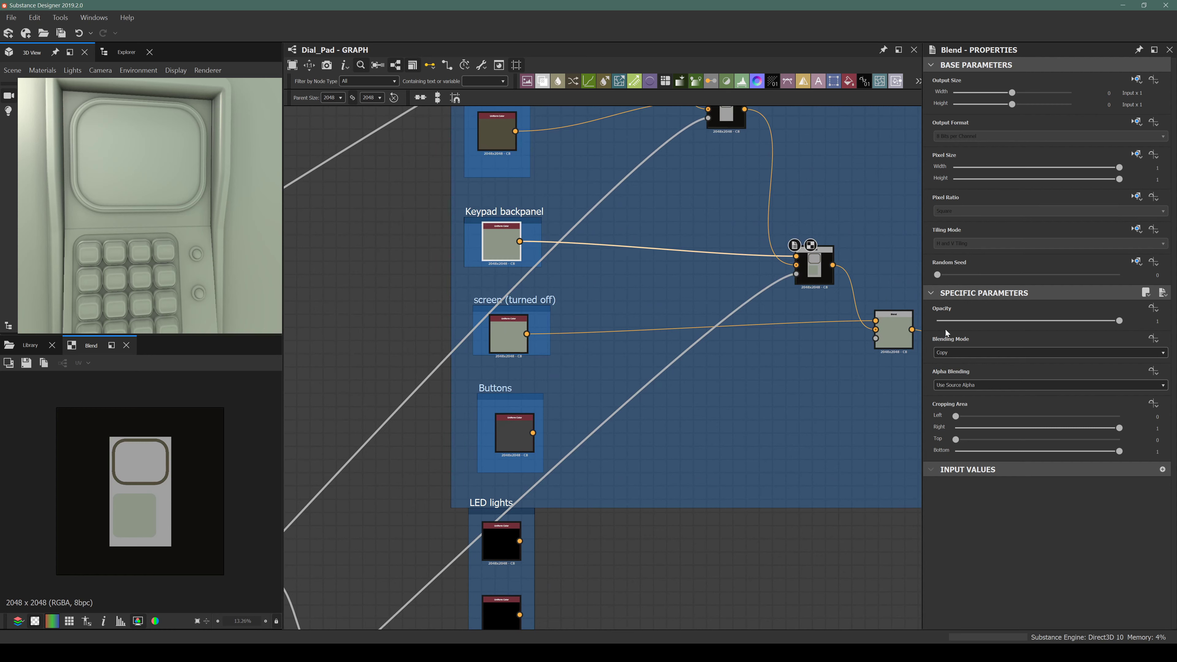
left_click(501, 241)
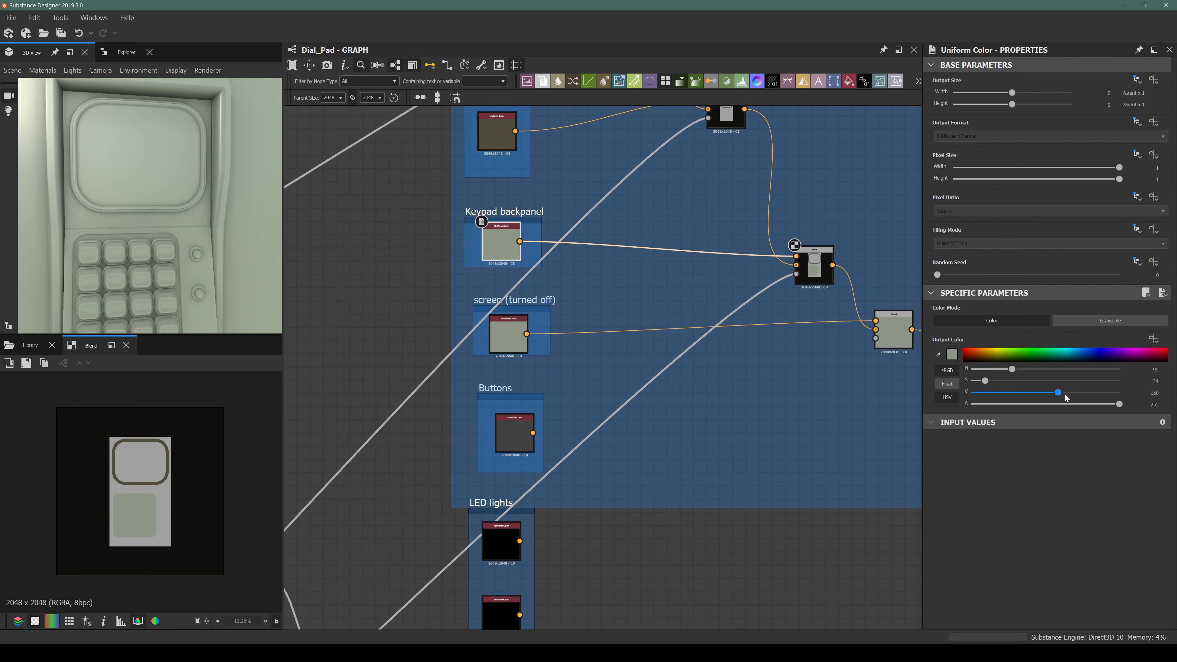
left_click_drag(1022, 395, 1005, 393)
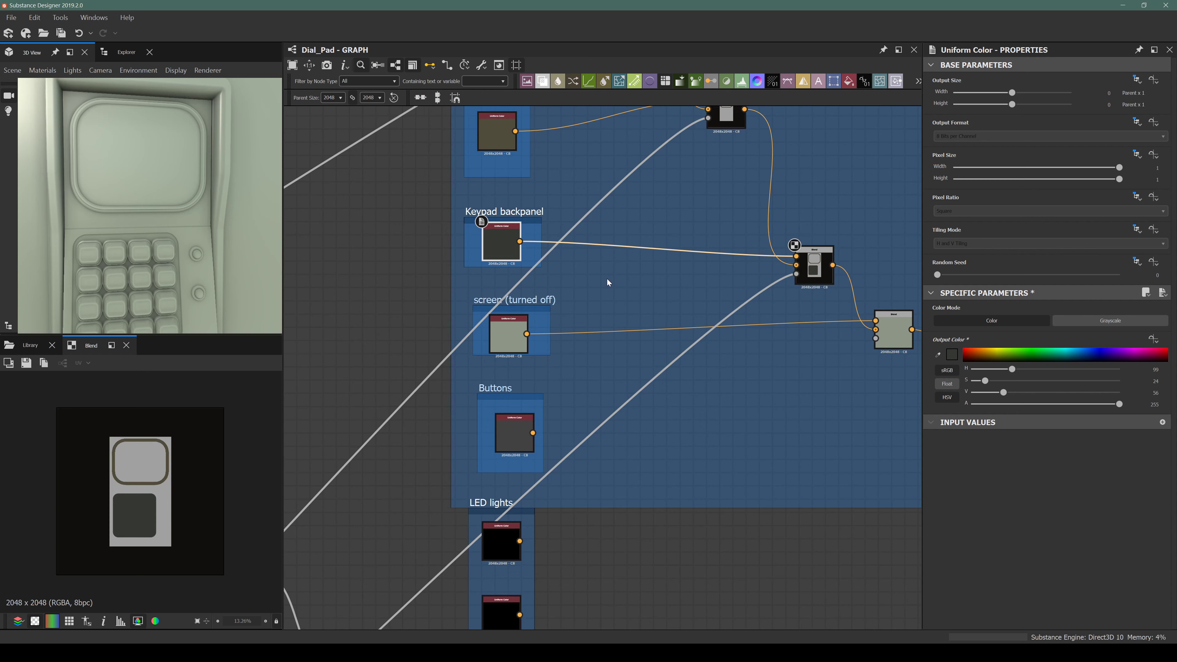
middle_click_drag(836, 300, 659, 312)
left_click(636, 274)
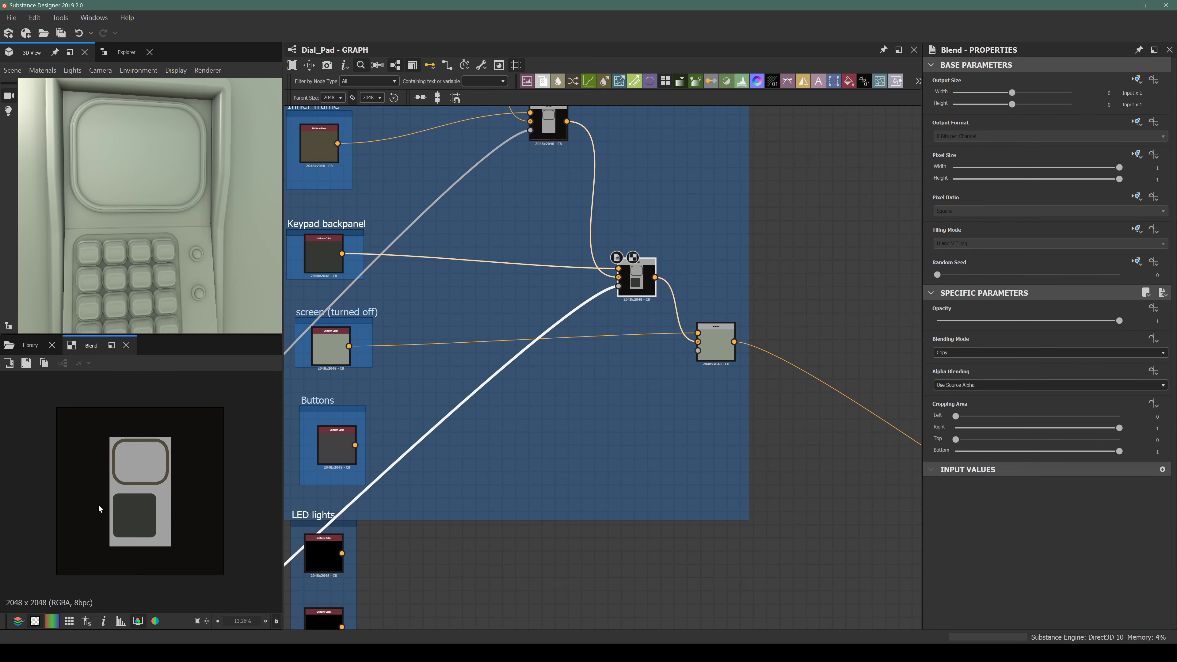
scroll(153, 505, "up", 3)
Add a Levels node beside Screen & Frame, fed by the final screen transform, and lower its white input point to near black.
middle_click_drag(692, 356, 656, 316)
middle_click_drag(555, 329, 654, 322)
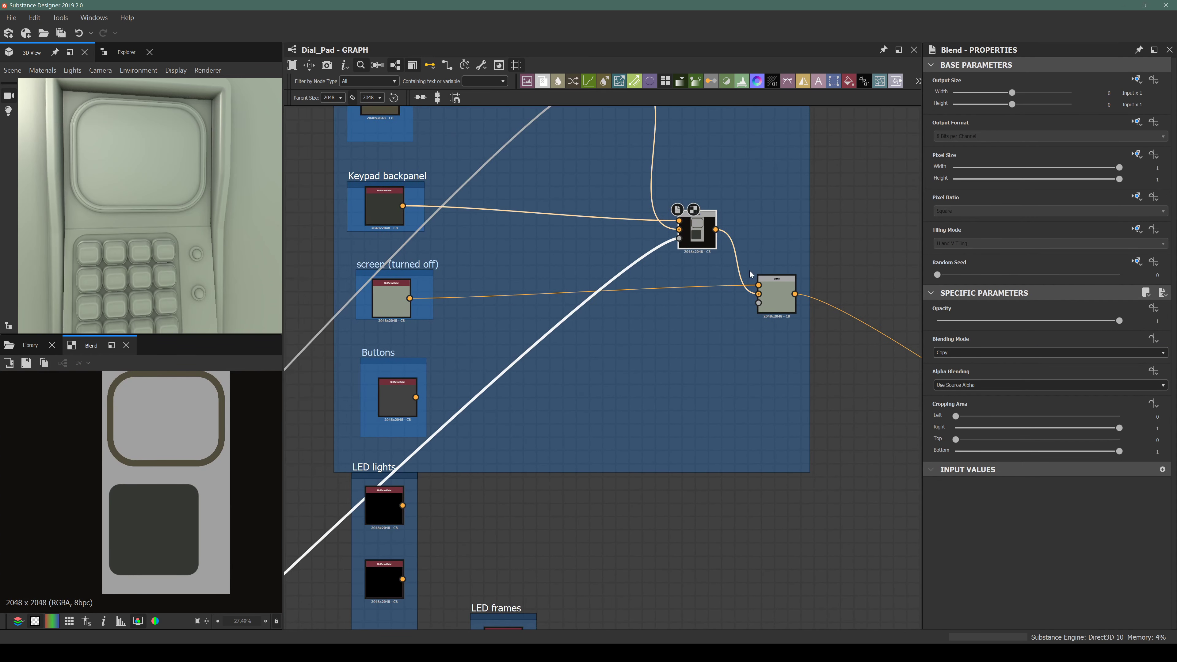
left_click(789, 296)
scroll(787, 329, "down", 5)
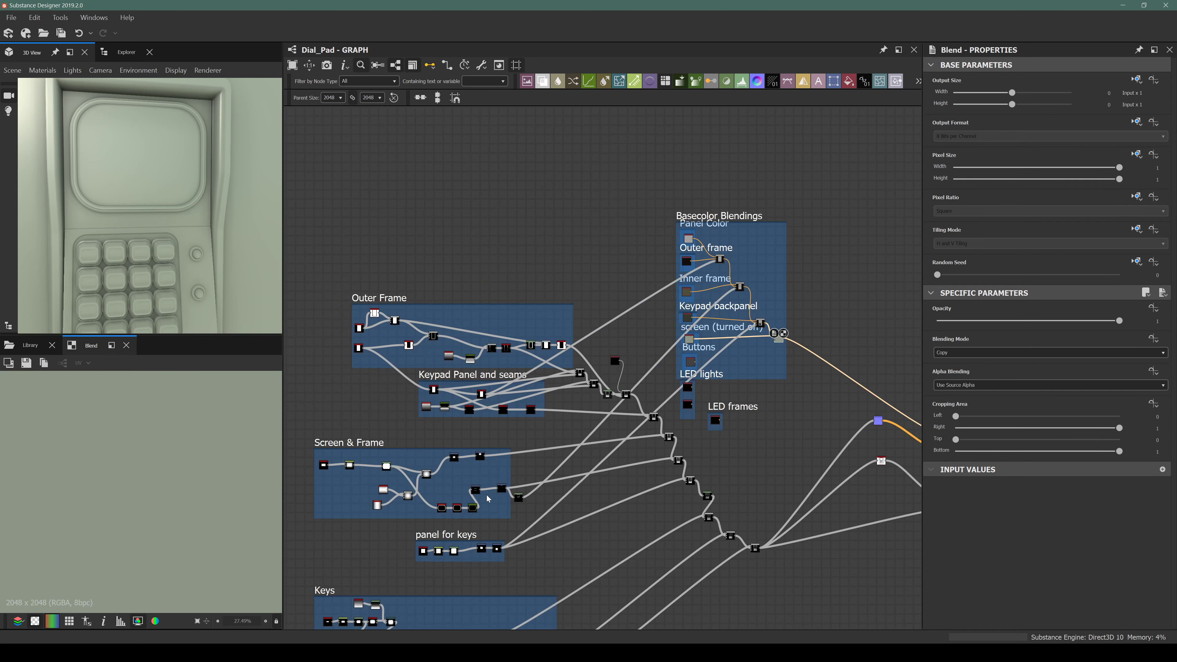
middle_click_drag(428, 521, 443, 426)
scroll(469, 472, "up", 3)
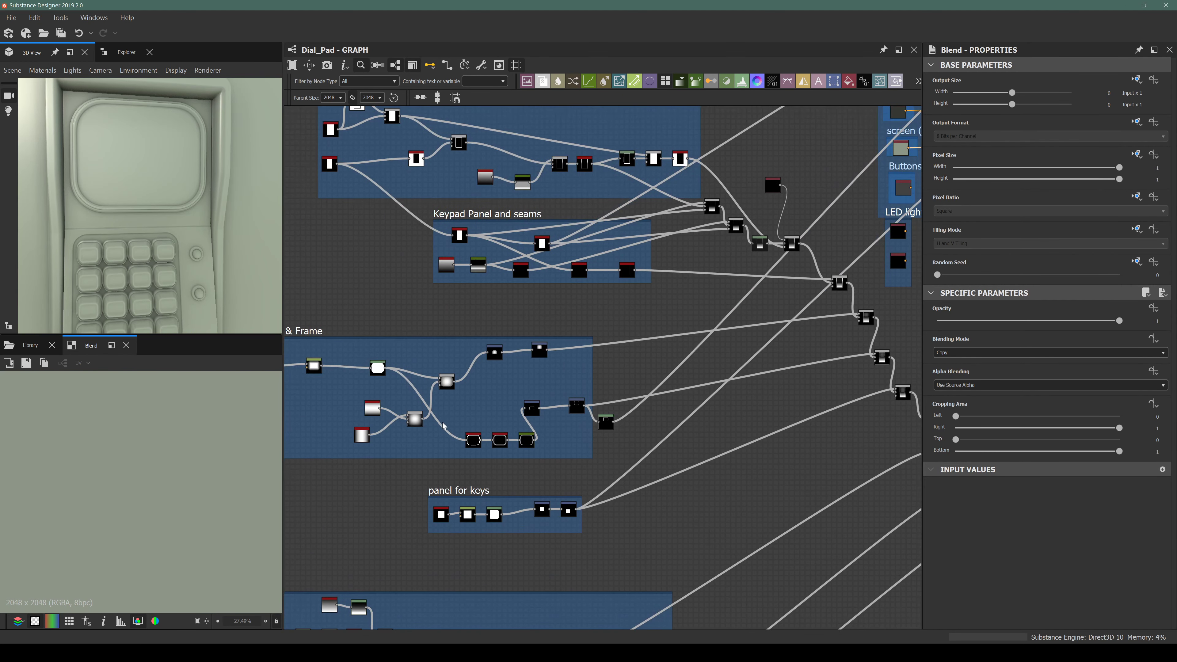
scroll(395, 426, "up", 2)
scroll(481, 361, "up", 2)
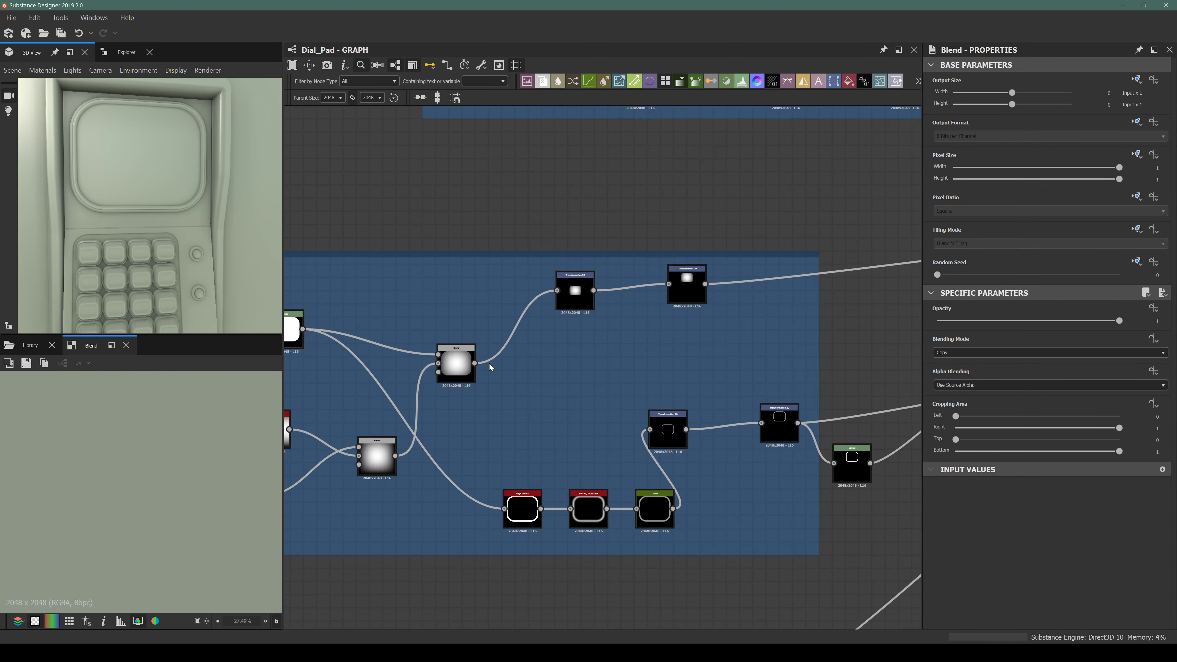
middle_click_drag(687, 302, 500, 363)
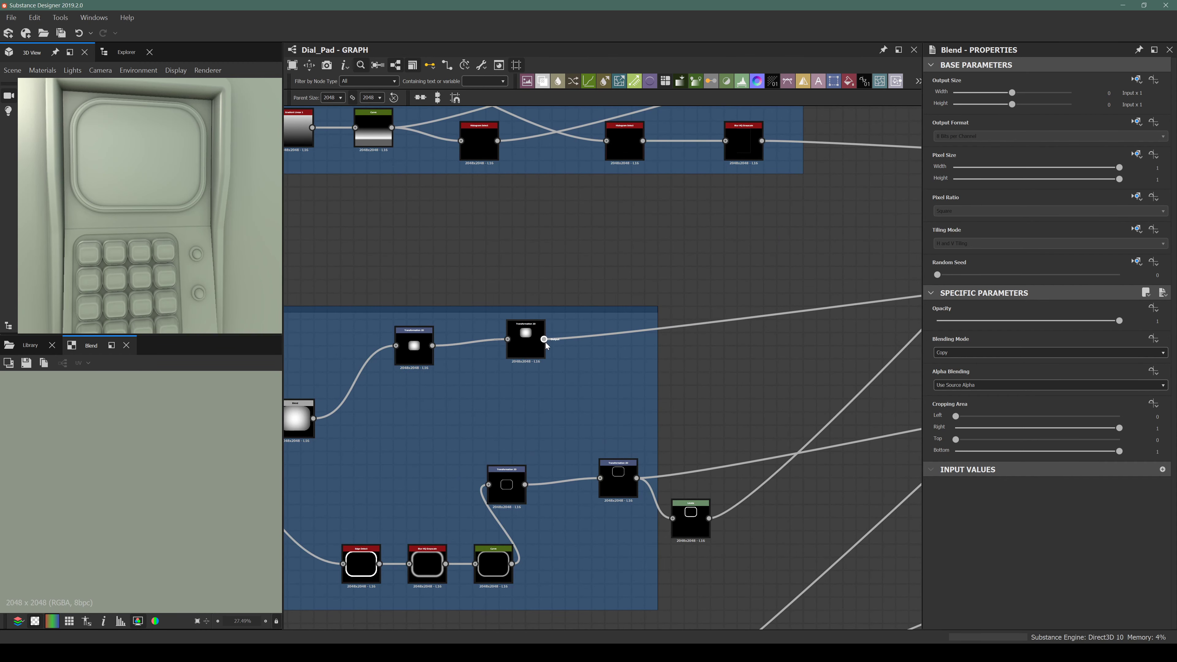
left_click_drag(544, 340, 723, 379)
middle_click_drag(598, 386, 438, 415)
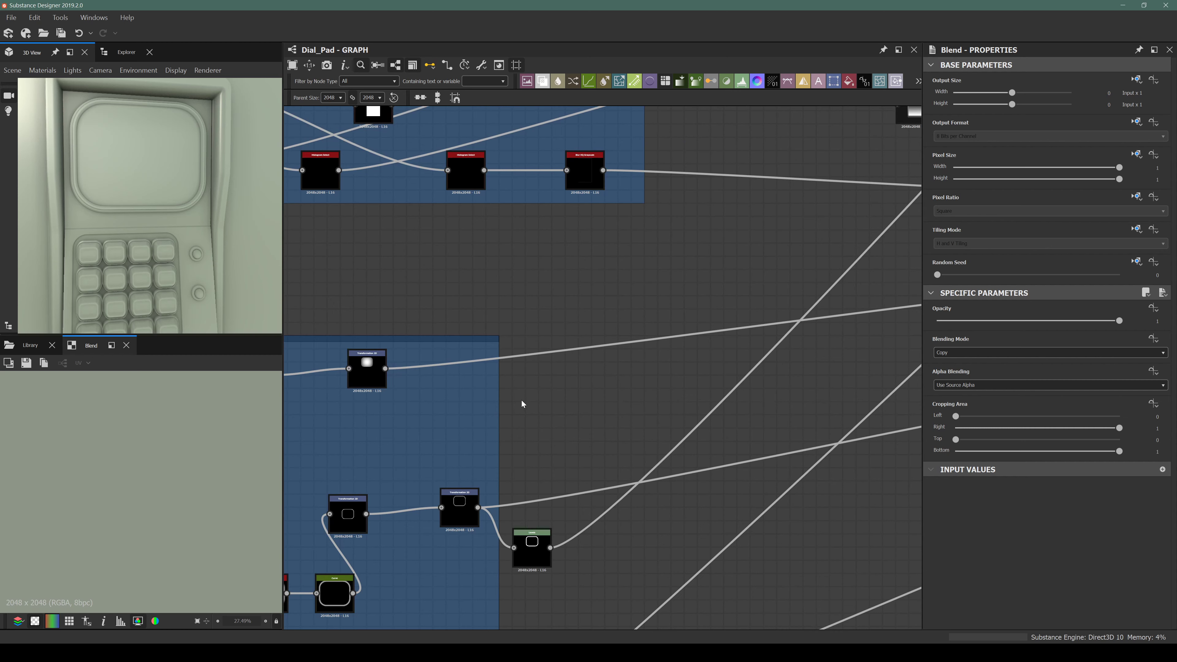
key("space")
type("lev")
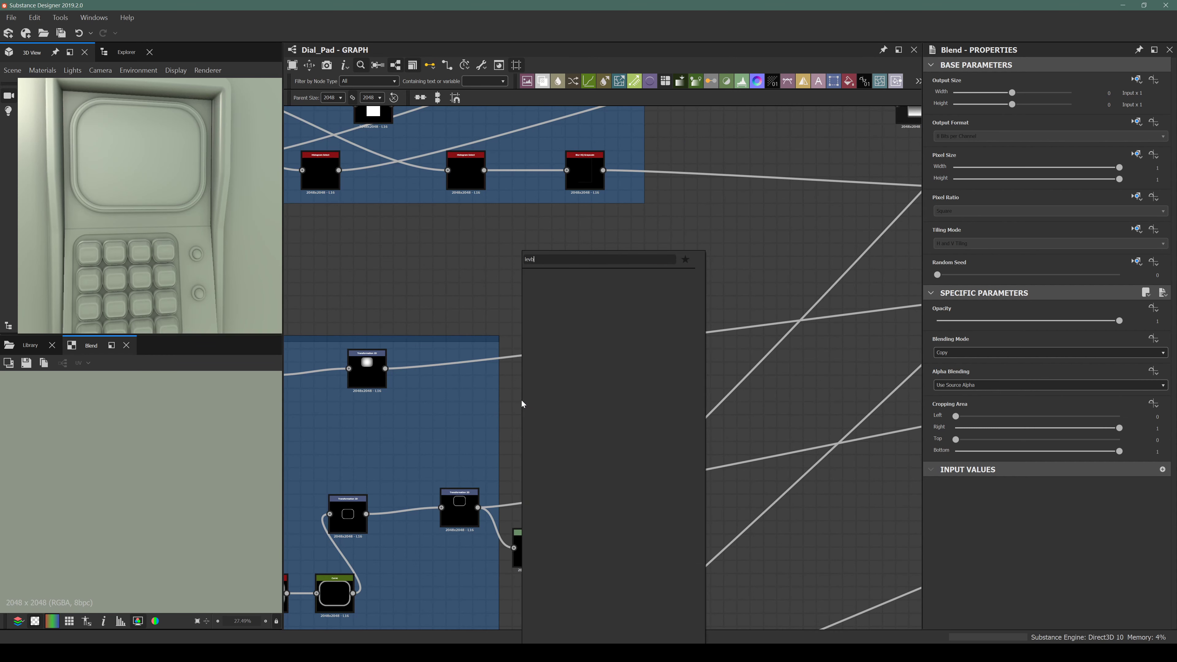
key("Return")
left_click_drag(385, 368, 518, 392)
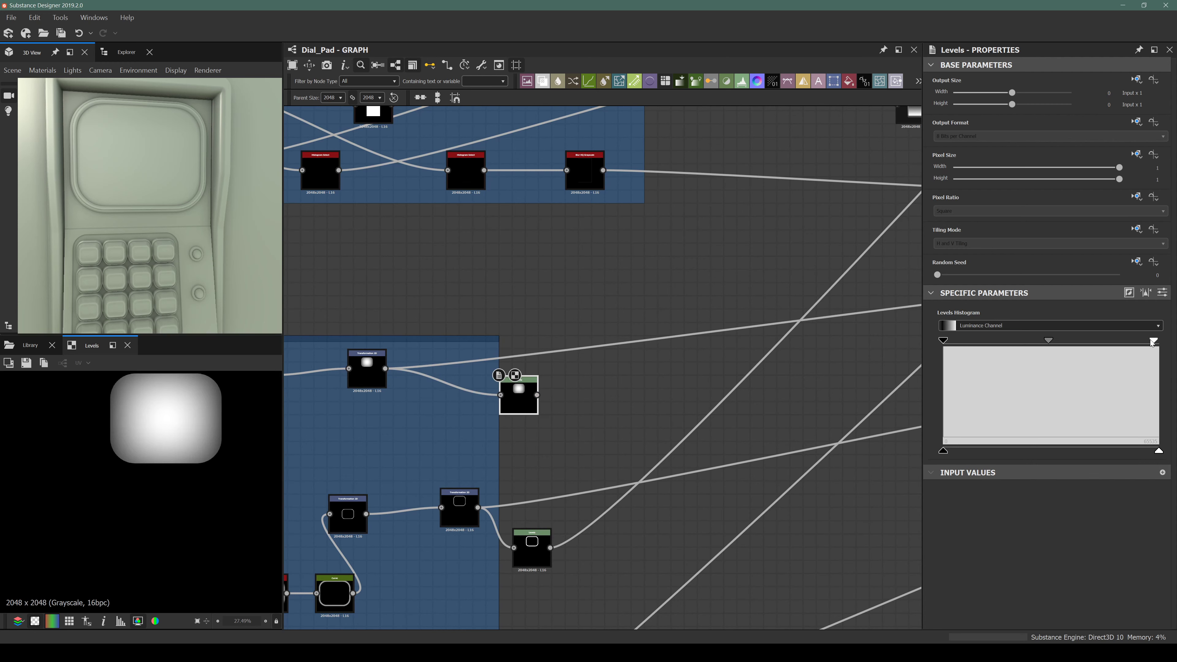
left_click_drag(1153, 341, 945, 341)
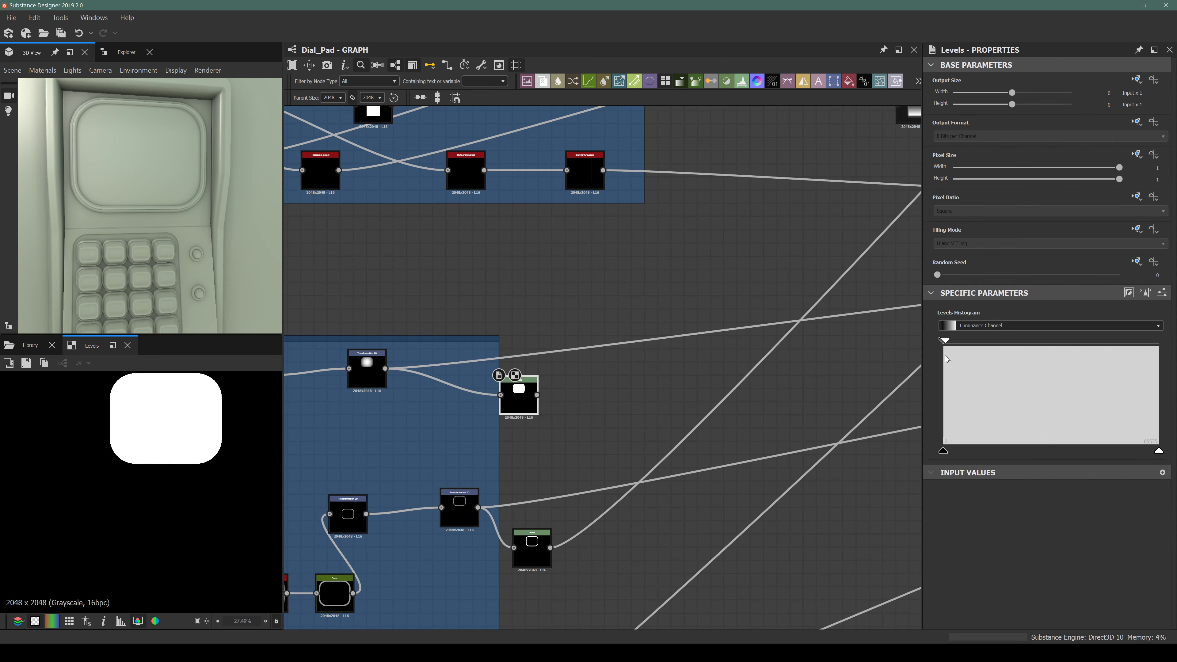
left_click_drag(518, 400, 552, 400)
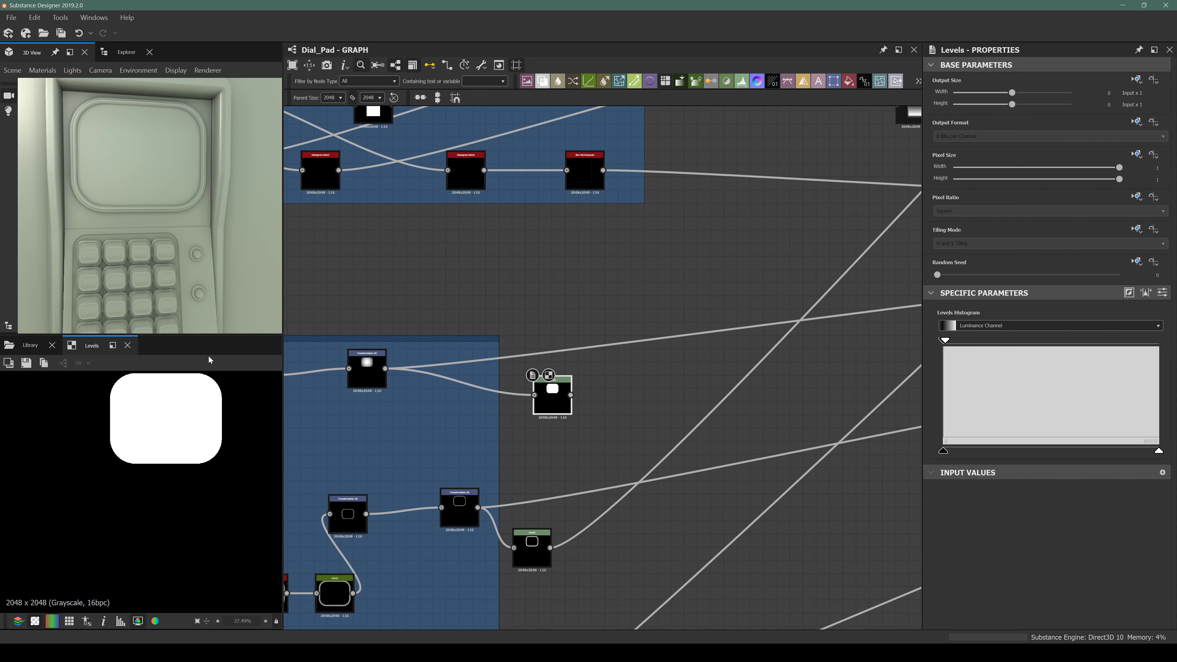
Blend the screen Levels with the inner frame Levels as foreground, using Subtract to cut the frame out of the screen mask.
scroll(549, 399, "up", 2)
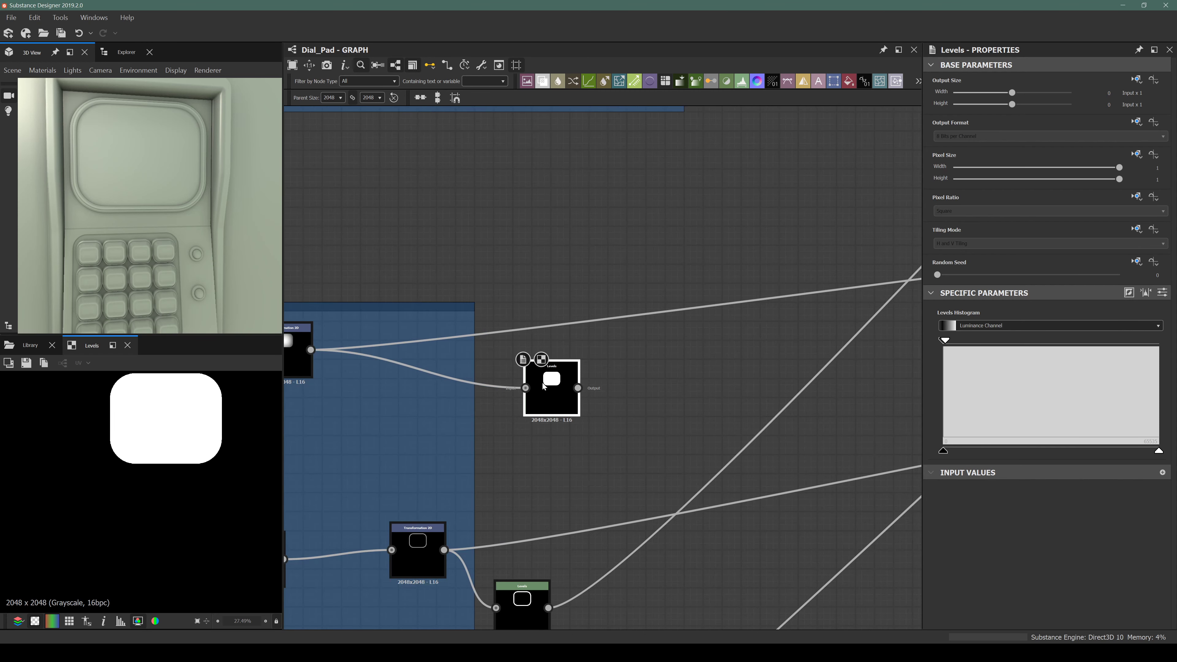
key("space")
type("blend")
key("Return")
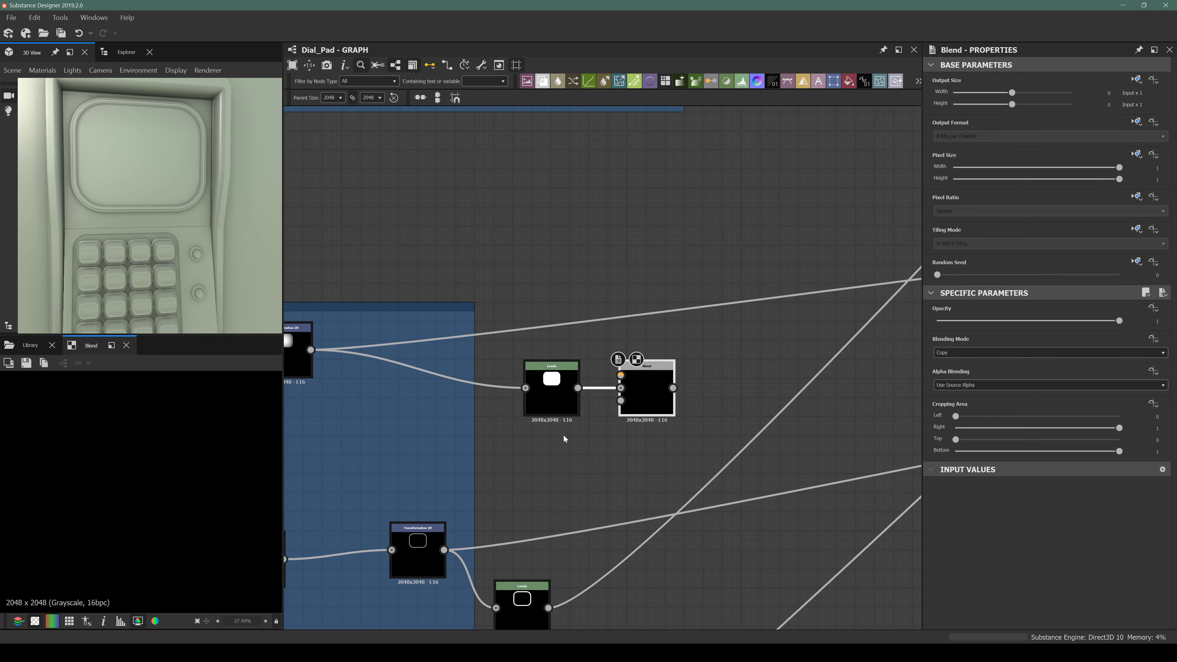
left_click_drag(548, 607, 620, 375)
left_click(968, 355)
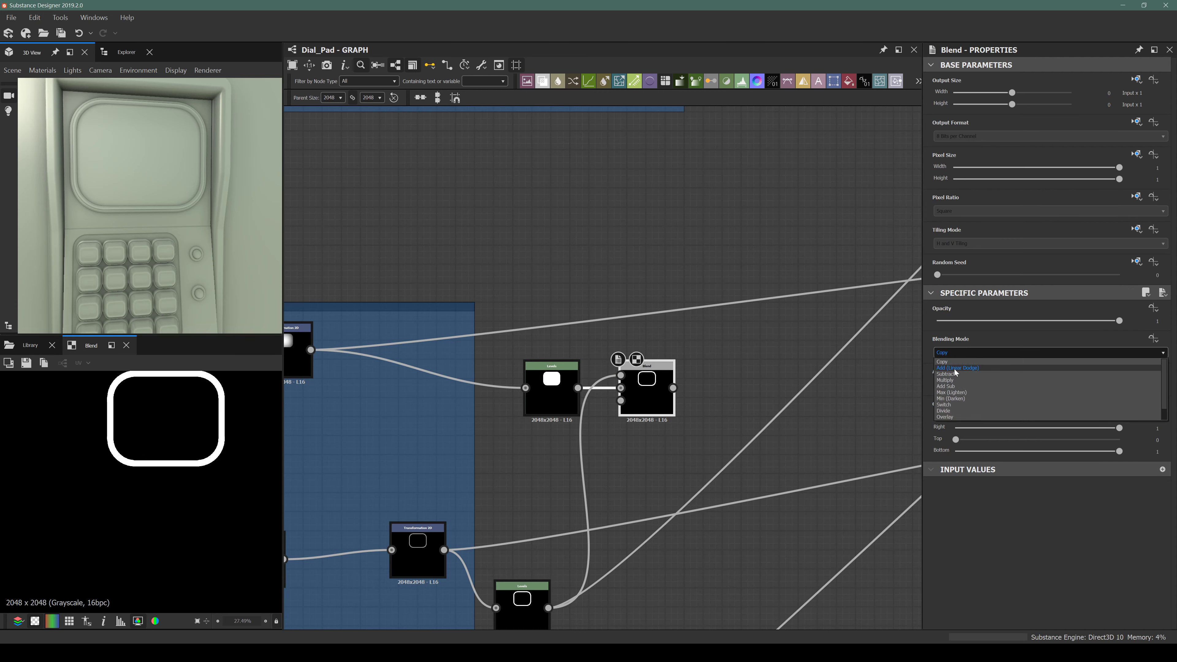
left_click(954, 373)
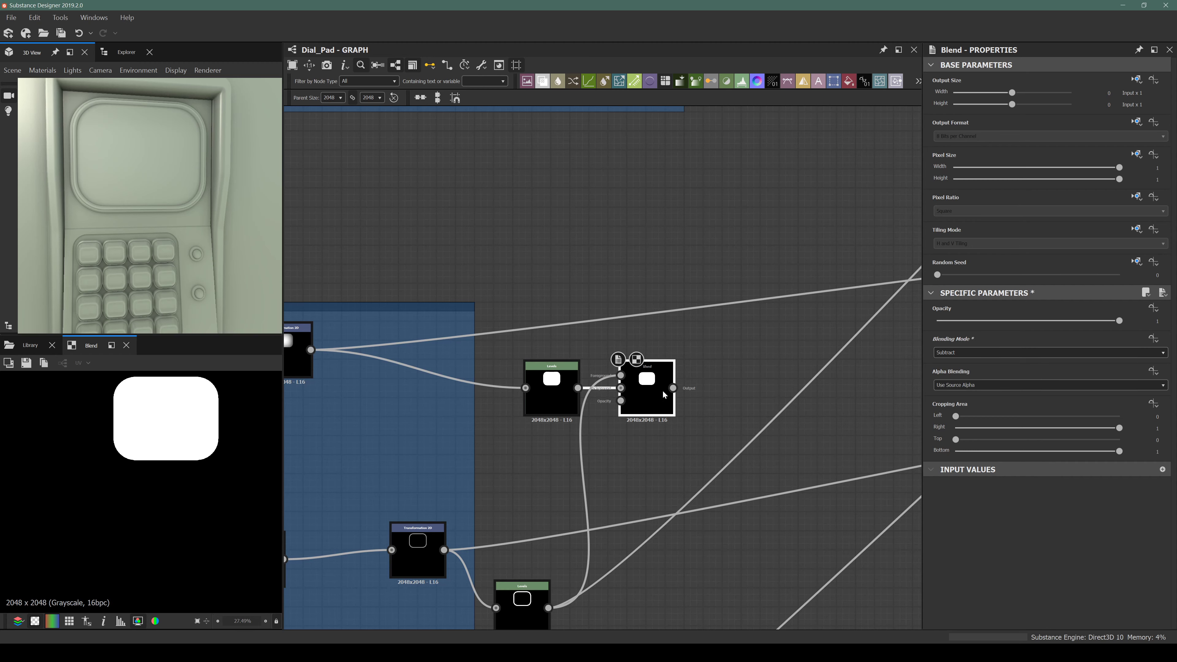
left_click(551, 398)
left_click(651, 392)
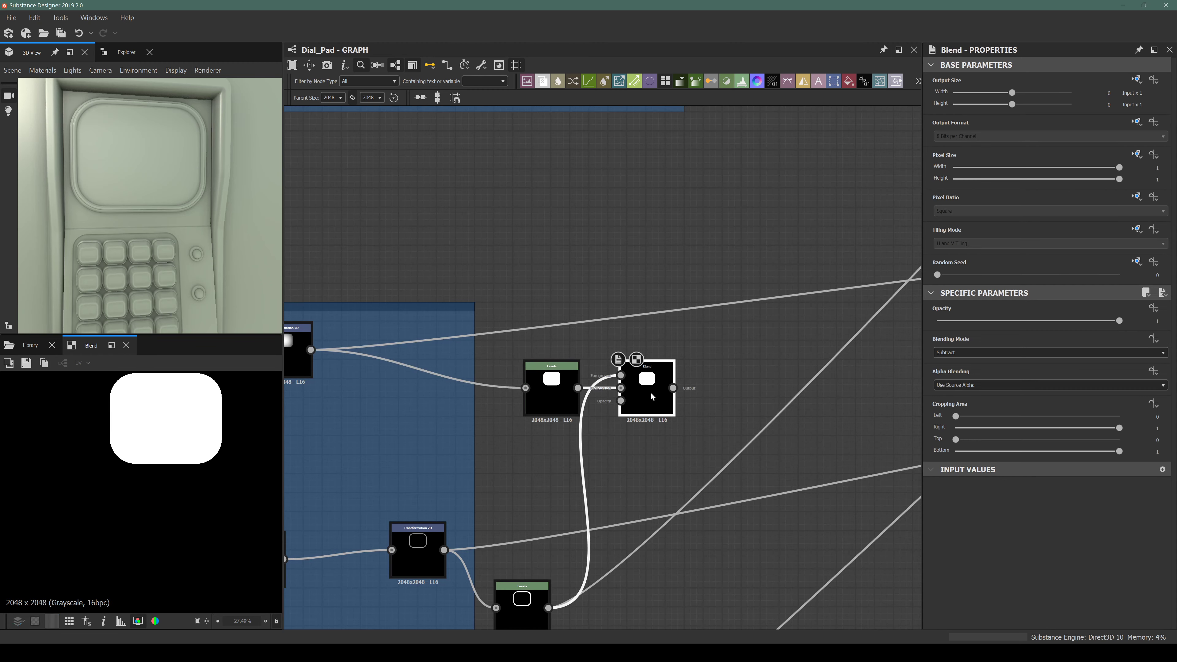
Connect the subtracted screen mask to the opacity input of the screen (turned off) blend and preview that blend.
middle_click_drag(650, 391, 560, 422)
scroll(558, 429, "down", 8)
left_click_drag(558, 429, 865, 324)
scroll(795, 236, "up", 3)
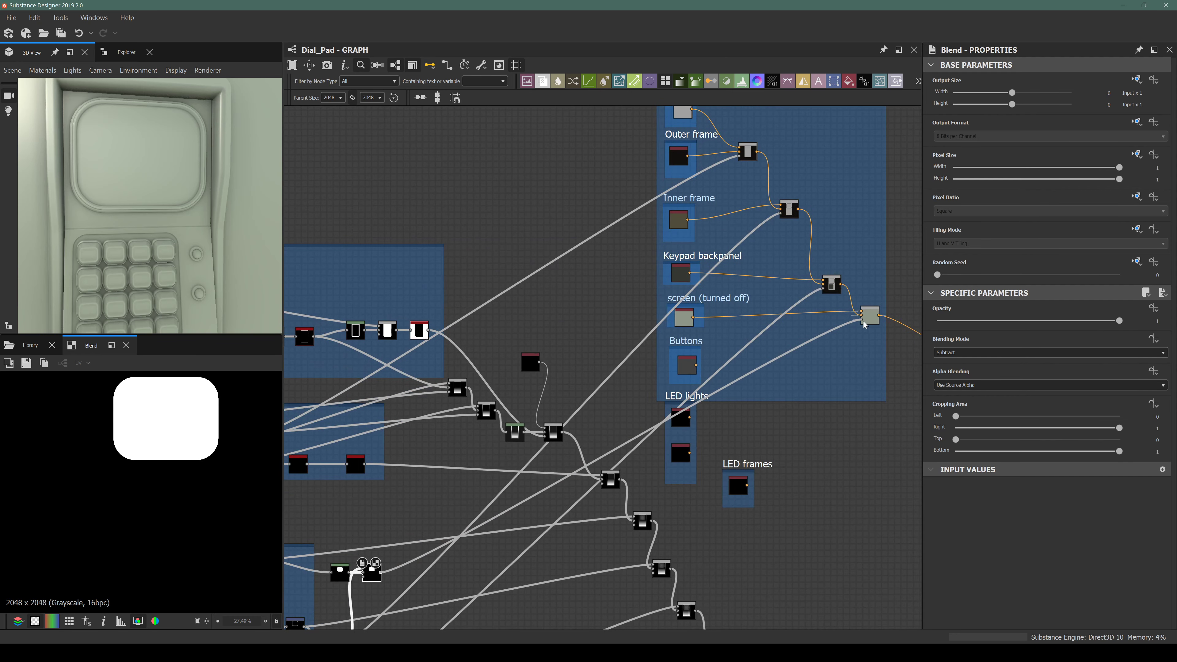
left_click(867, 320)
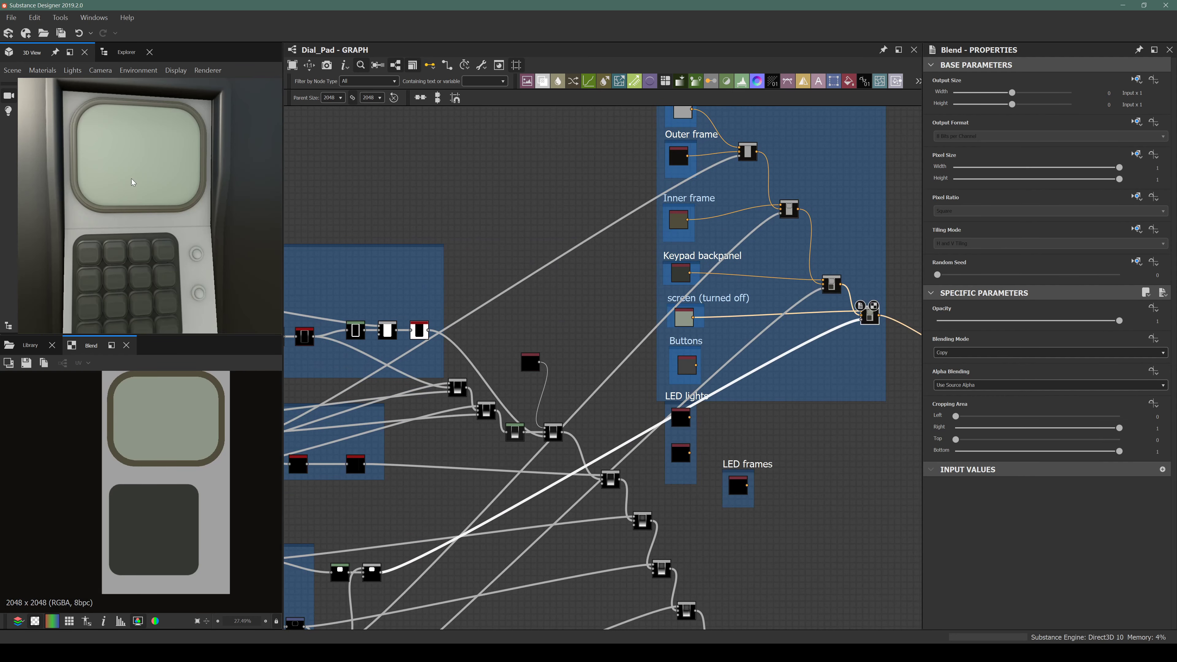
Examine the screen, frame and keypad colours on the 3D model and review the graph's output connections.
left_click_drag(133, 182, 176, 226)
middle_click_drag(769, 287, 679, 357)
scroll(174, 217, "up", 6)
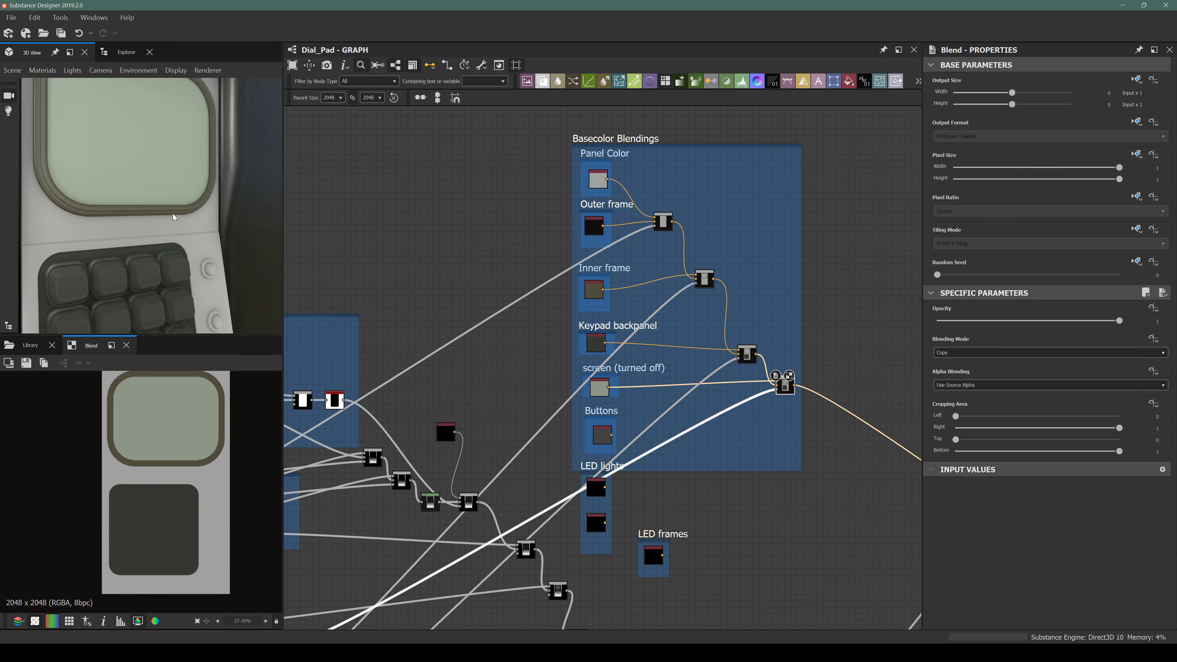
scroll(173, 216, "down", 2)
left_click_drag(183, 214, 74, 176)
scroll(691, 363, "down", 4)
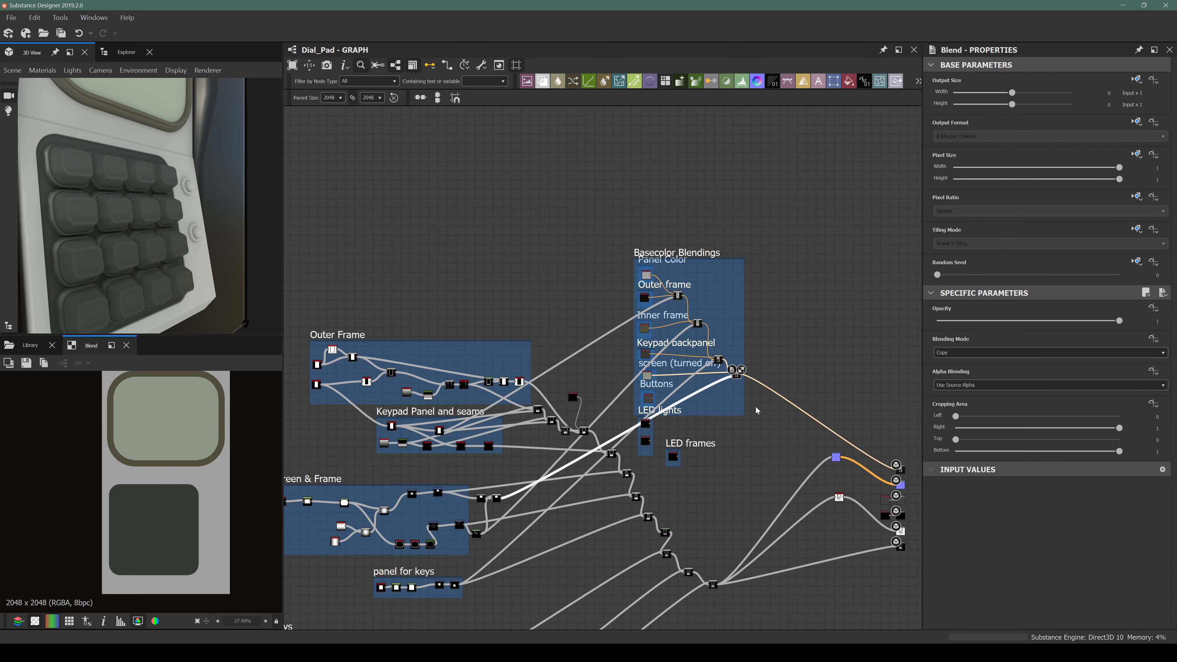
middle_click_drag(869, 454, 646, 399)
scroll(675, 416, "up", 5)
scroll(482, 379, "down", 3)
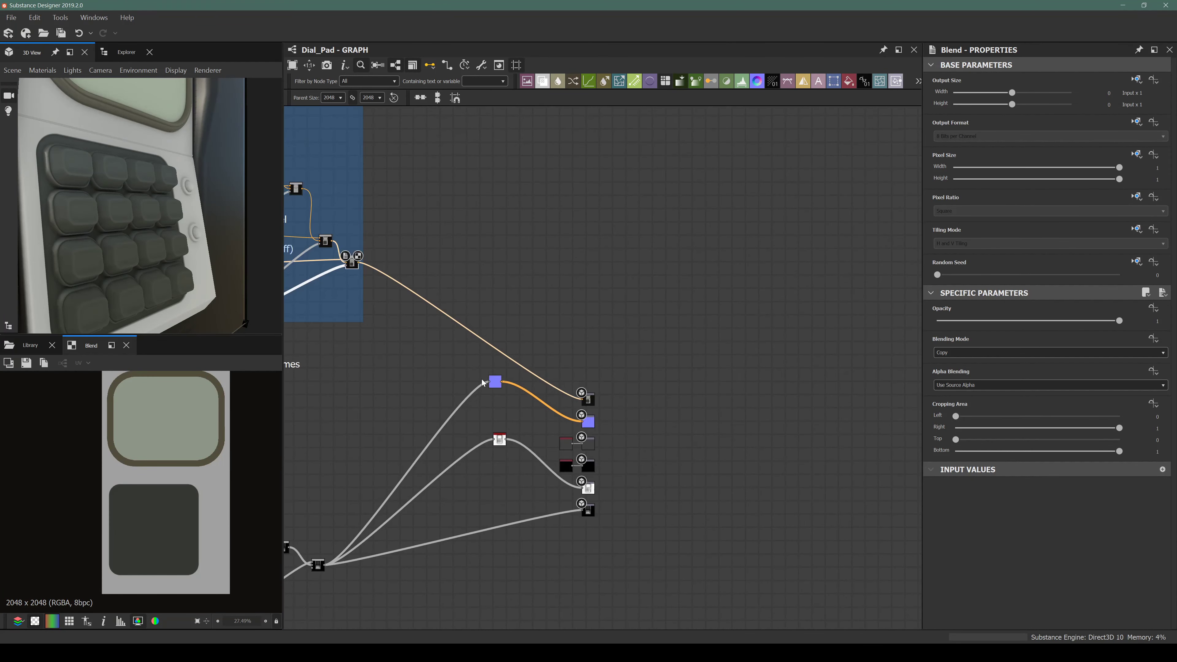
middle_click_drag(482, 379, 672, 411)
scroll(440, 334, "up", 3)
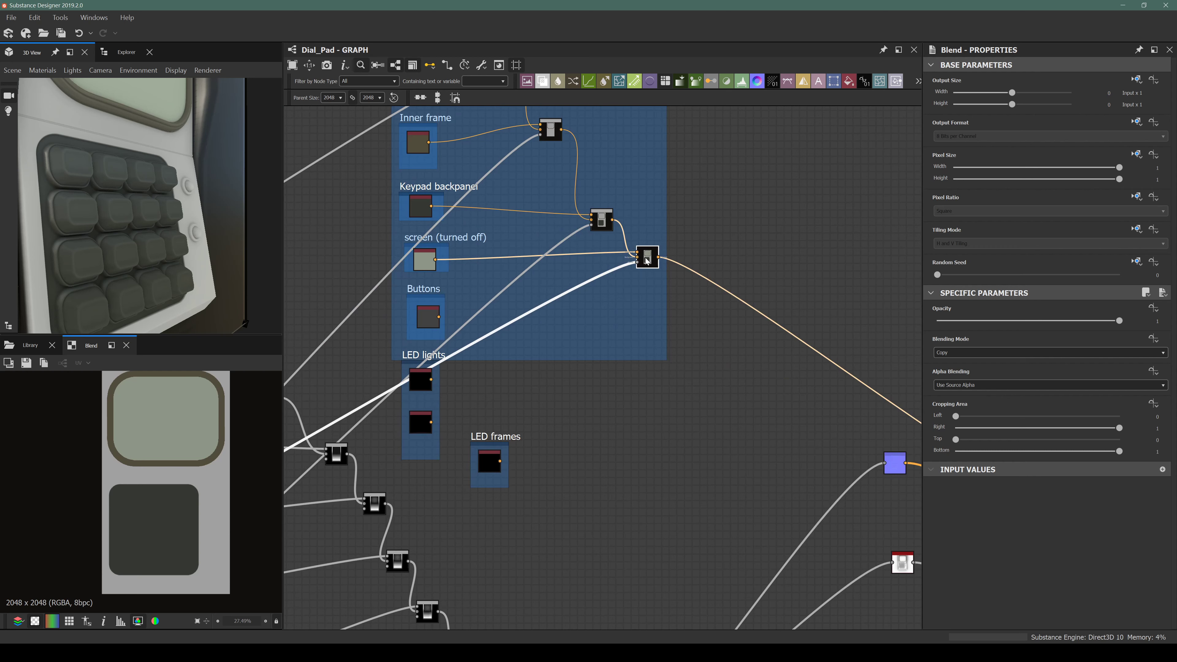
Insert a Blend node after the screen blend, place it lower, and widen the Basecolor Blendings frame around it.
left_click_drag(646, 261, 631, 268)
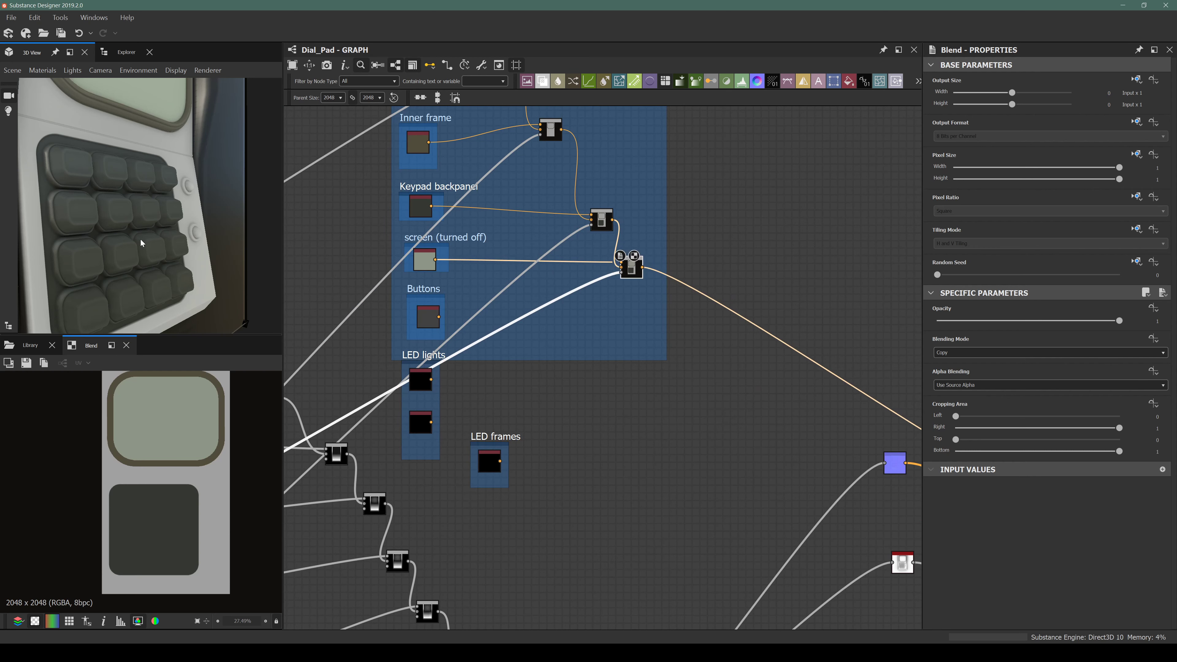
left_click_drag(141, 242, 126, 223)
scroll(631, 296, "up", 3)
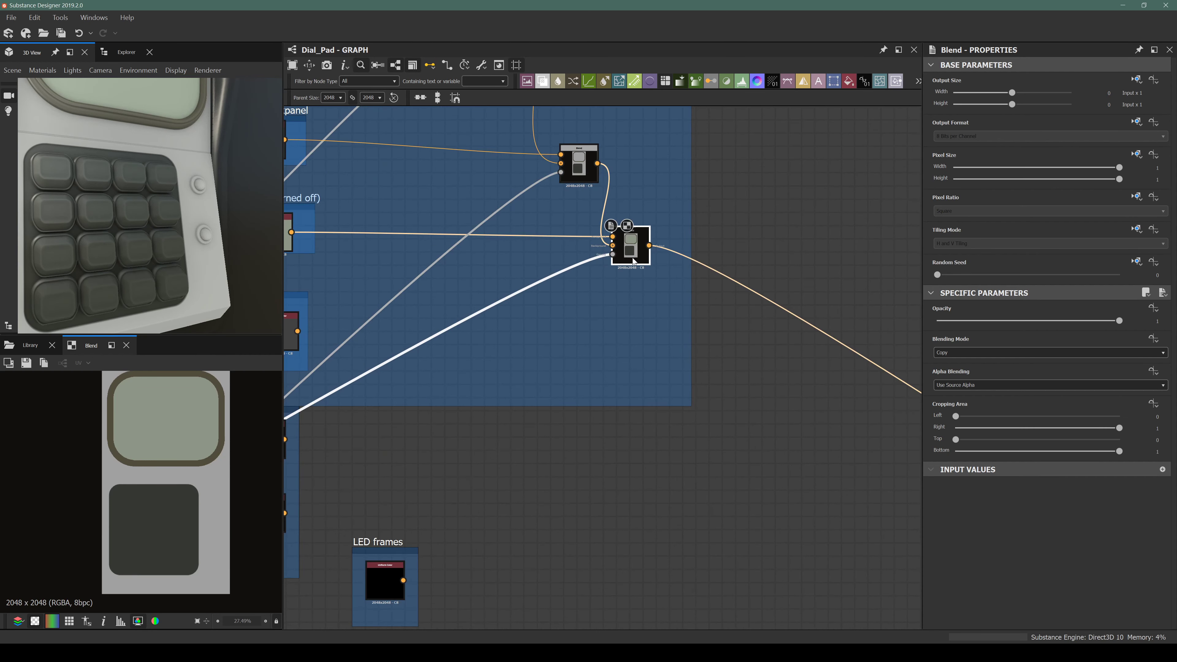
key("space")
key("Return")
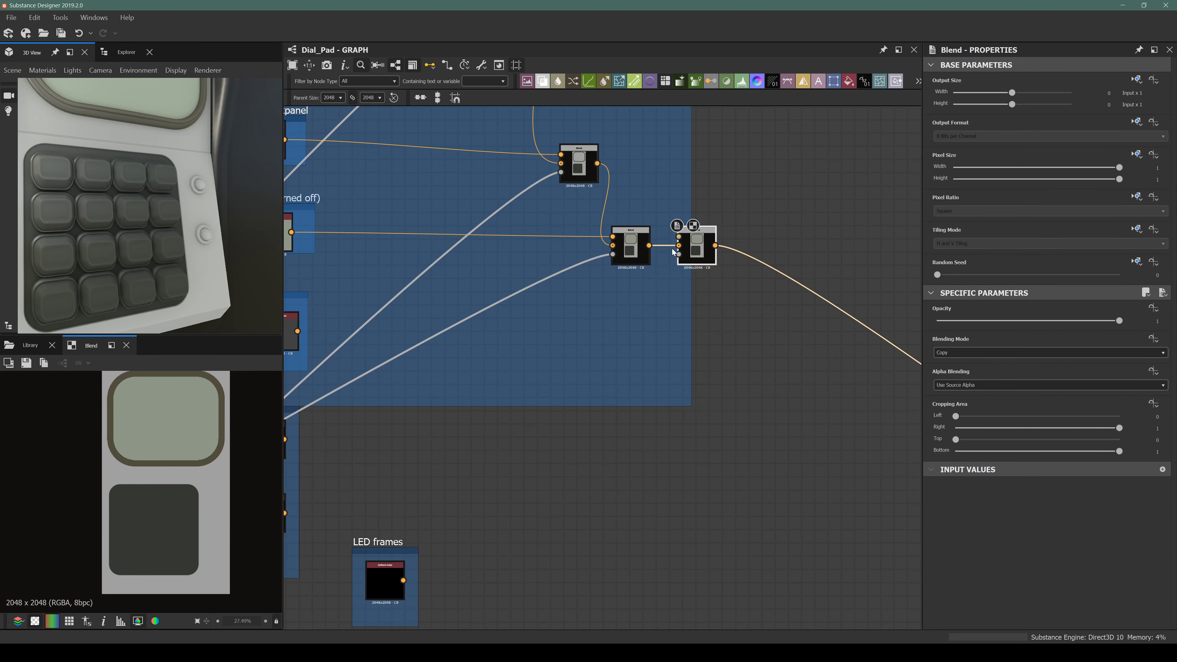
left_click_drag(688, 264, 681, 356)
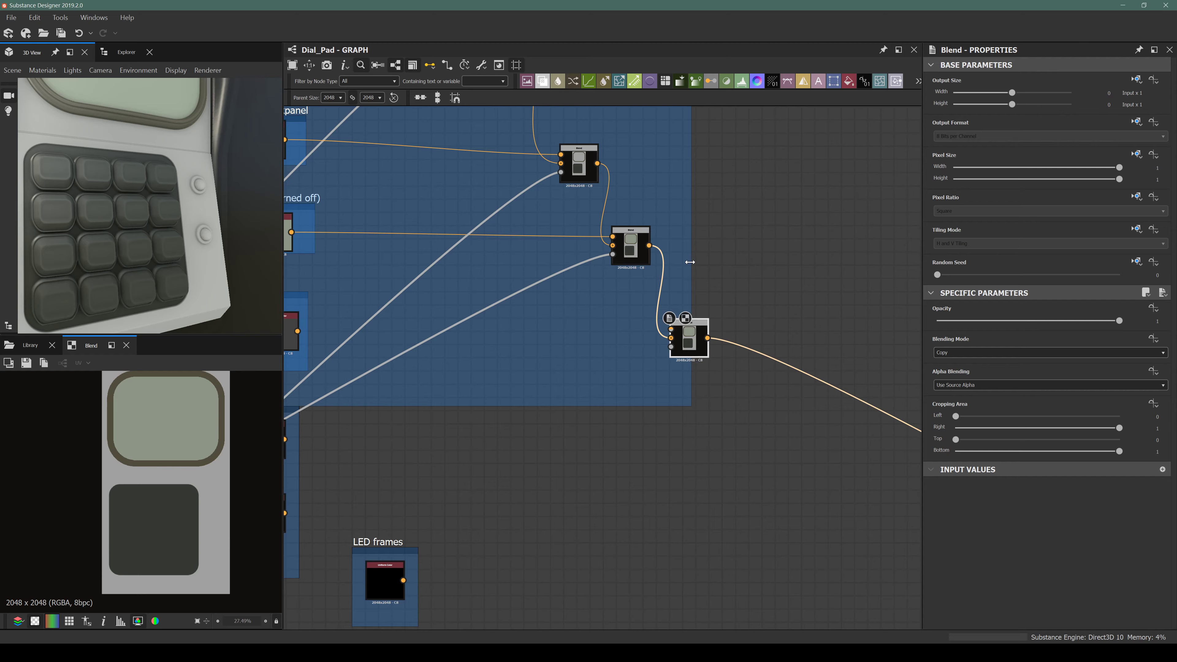
left_click_drag(690, 262, 904, 267)
scroll(760, 305, "down", 1)
scroll(581, 334, "up", 1)
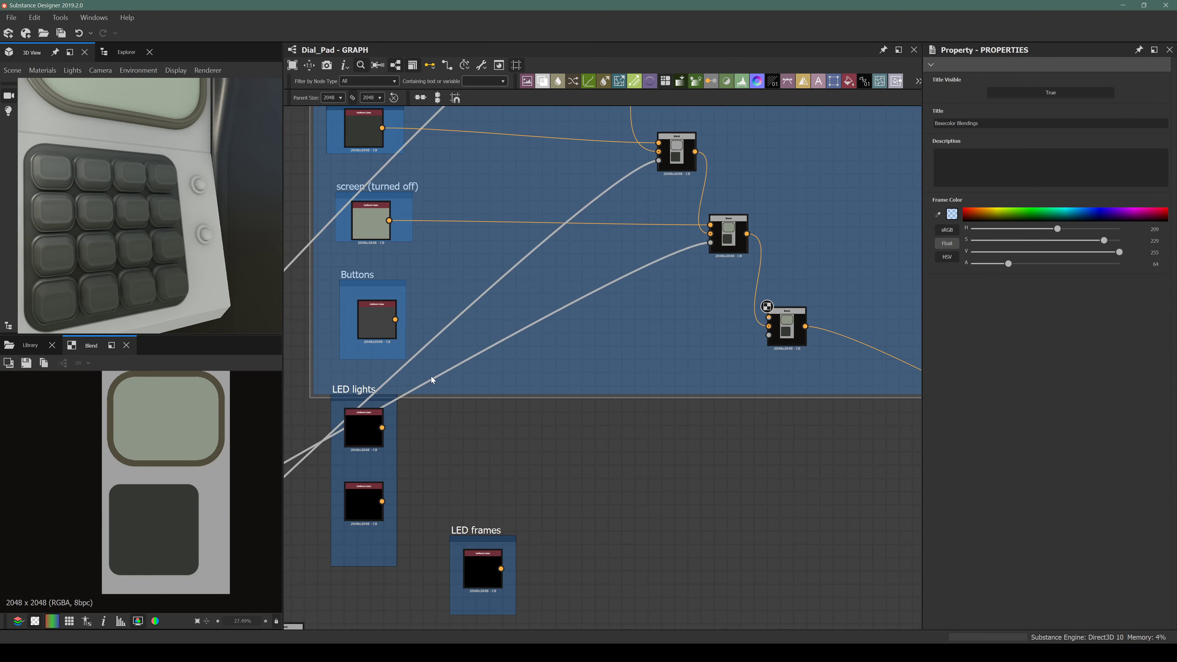
Connect the Buttons uniform colour to the new blend's foreground and set its V to 202.
left_click_drag(395, 320, 768, 318)
left_click(371, 315)
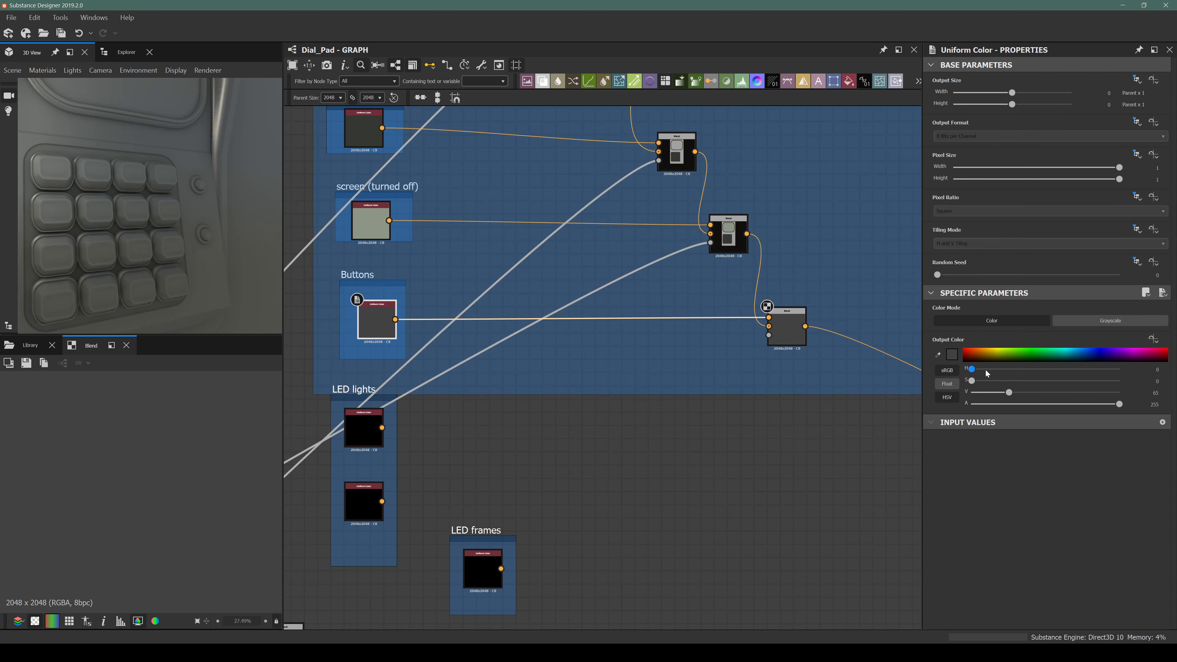
left_click_drag(1009, 393, 1087, 386)
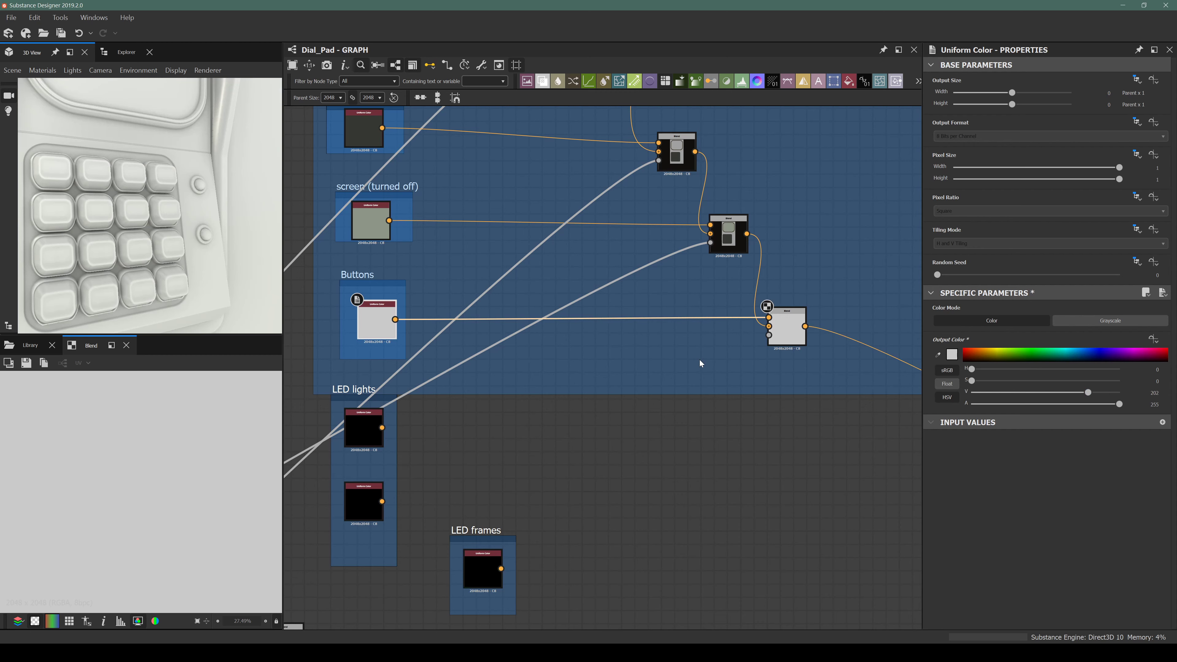
Preview the Keys group's final Transformation 2D and its Blur HQ Grayscale outline to examine the available key masks.
scroll(700, 364, "down", 3)
middle_click_drag(515, 416, 541, 383)
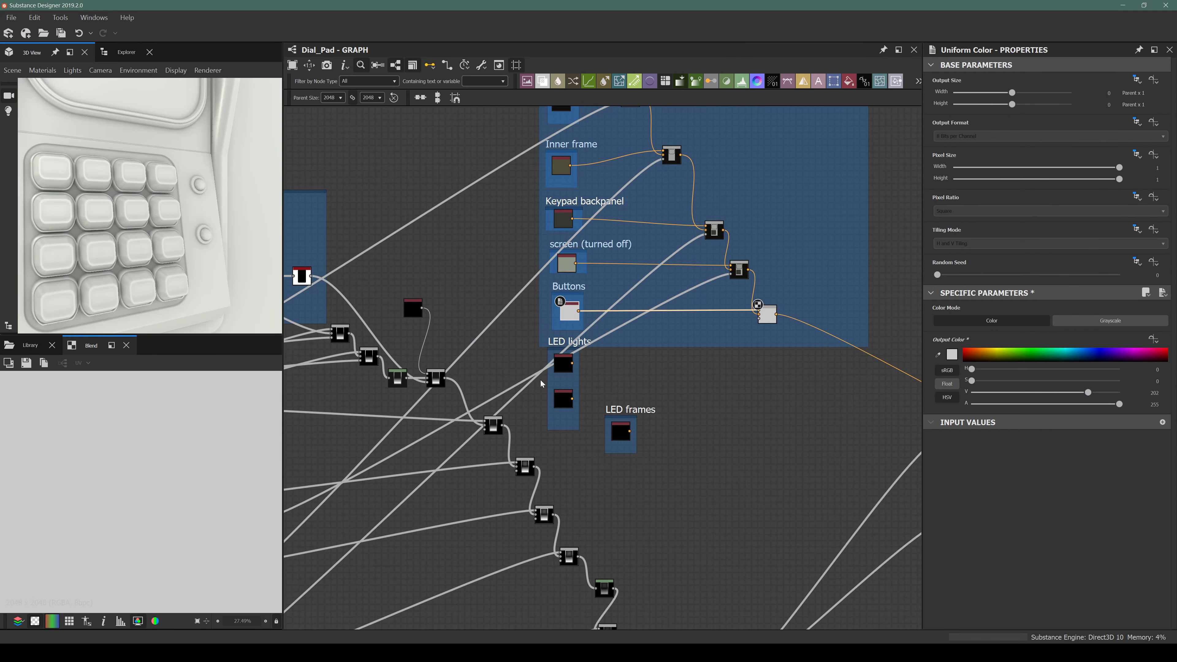
scroll(575, 344, "up", 3)
scroll(608, 373, "down", 8)
middle_click_drag(467, 453, 557, 337)
middle_click_drag(436, 462, 455, 393)
scroll(484, 496, "up", 3)
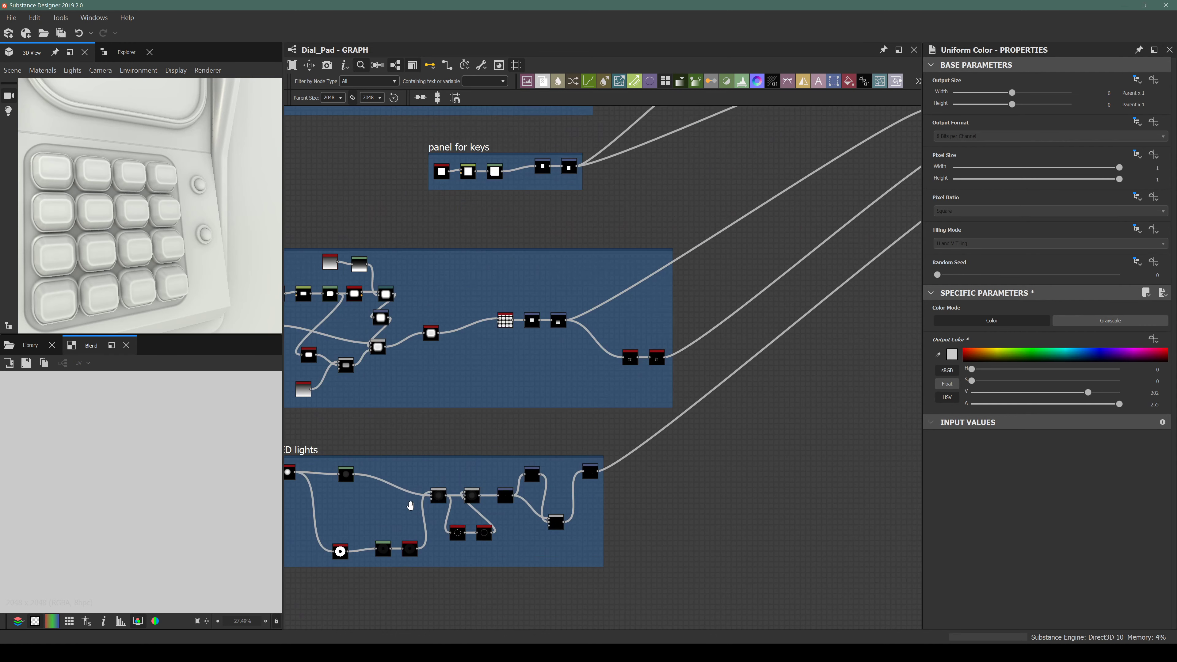
middle_click_drag(410, 505, 465, 531)
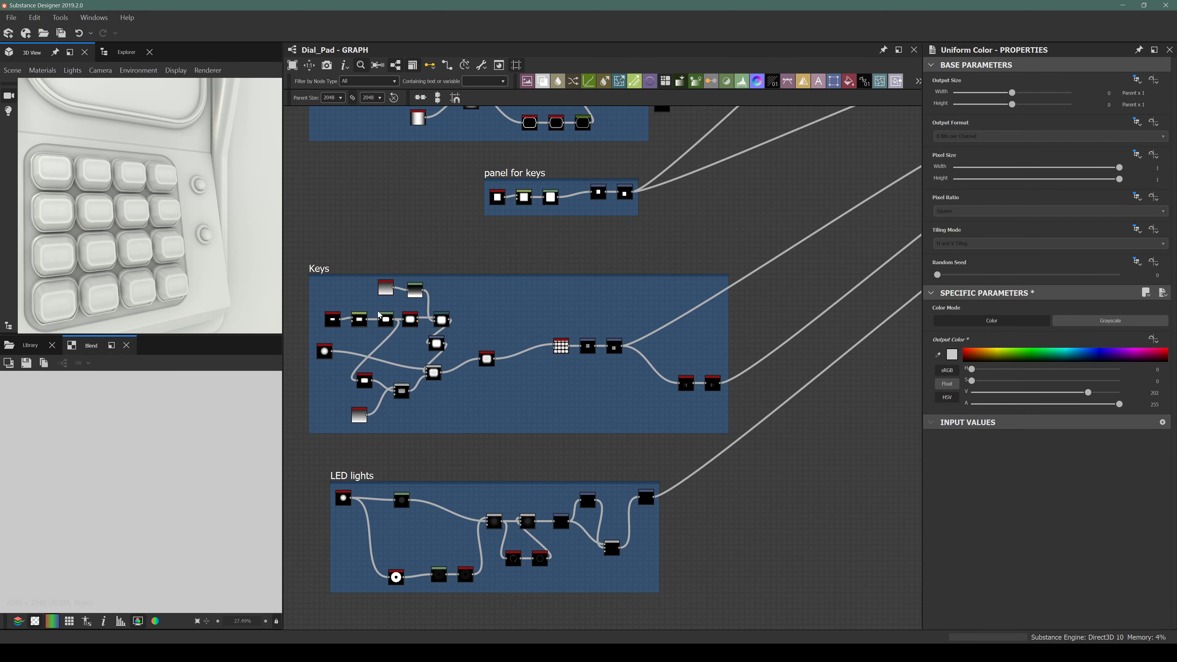
scroll(473, 413, "down", 4)
scroll(619, 404, "up", 4)
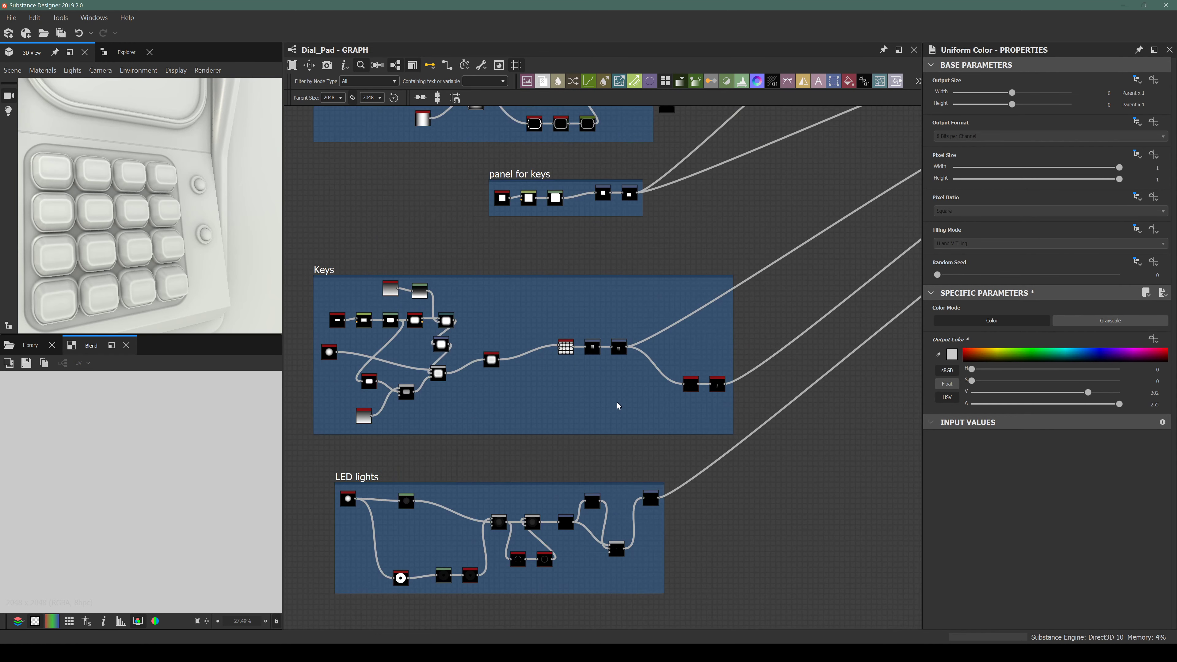
middle_click_drag(582, 394, 493, 405)
scroll(519, 375, "up", 7)
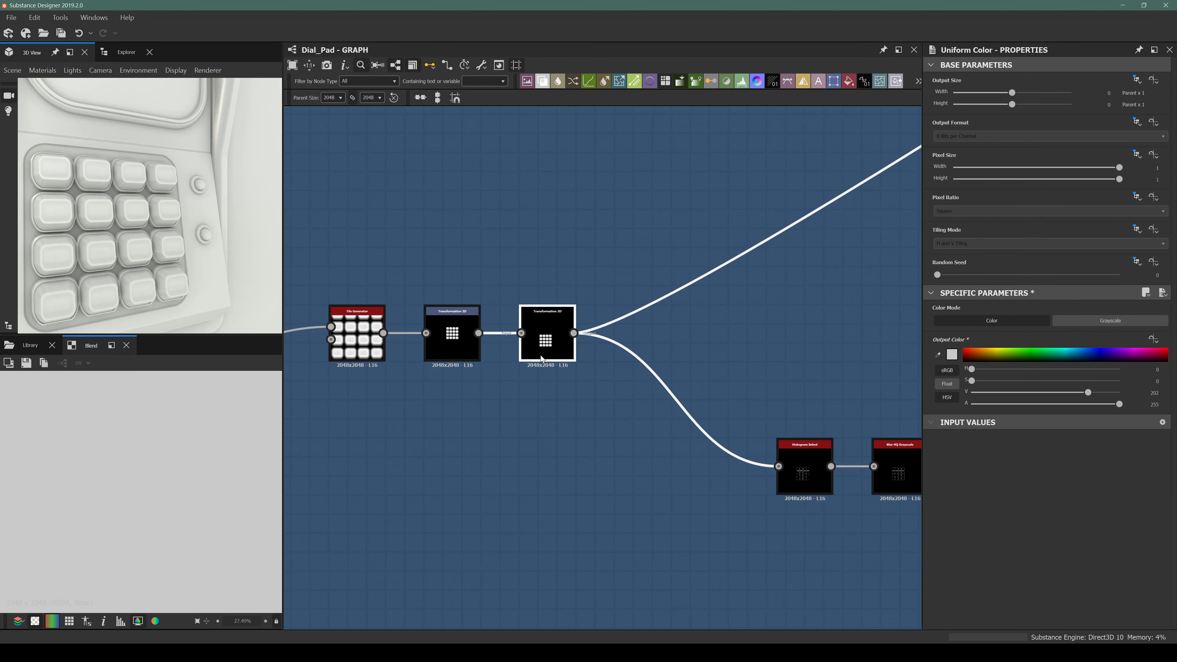
double_click(540, 355)
middle_click_drag(898, 449, 727, 438)
double_click(741, 441)
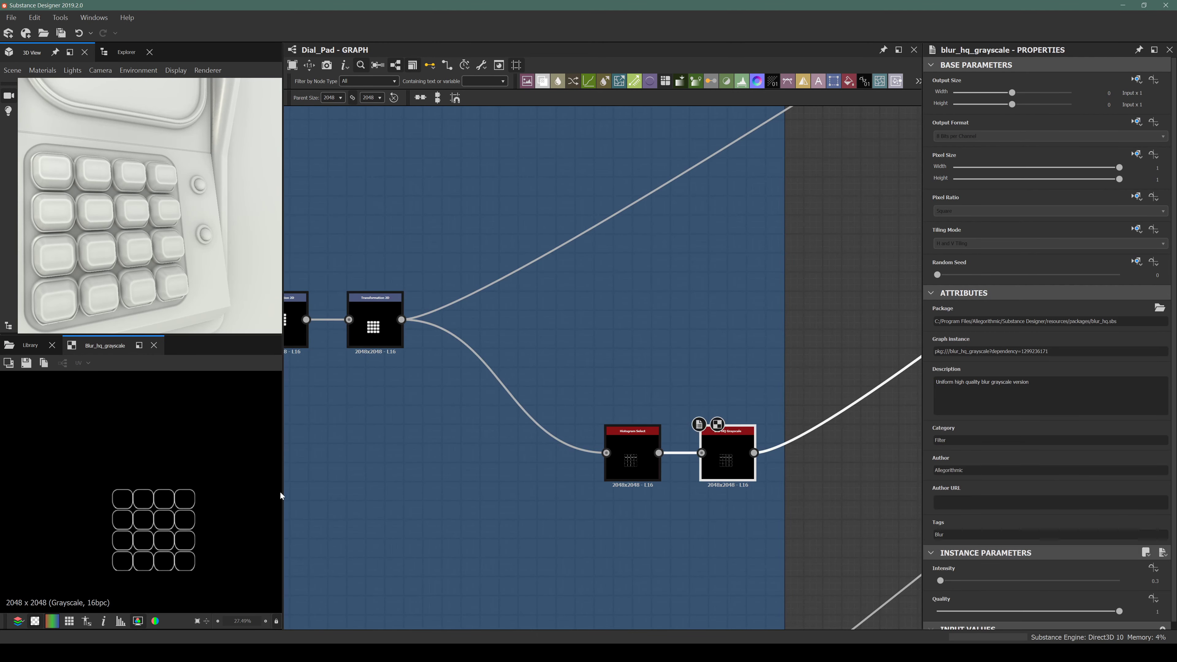
scroll(497, 434, "down", 4)
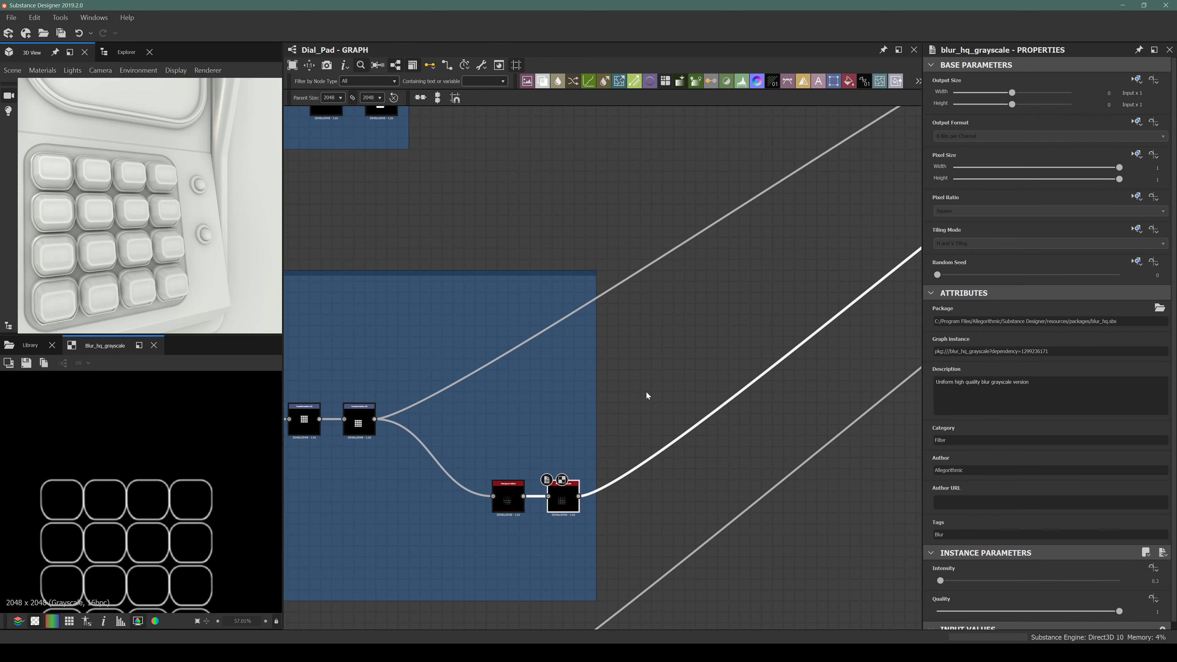
Duplicate the Buttons colour node with its frame, place the copy above the LED frames group and title it Button frames.
left_click(646, 392)
scroll(550, 443, "down", 8)
scroll(684, 287, "up", 8)
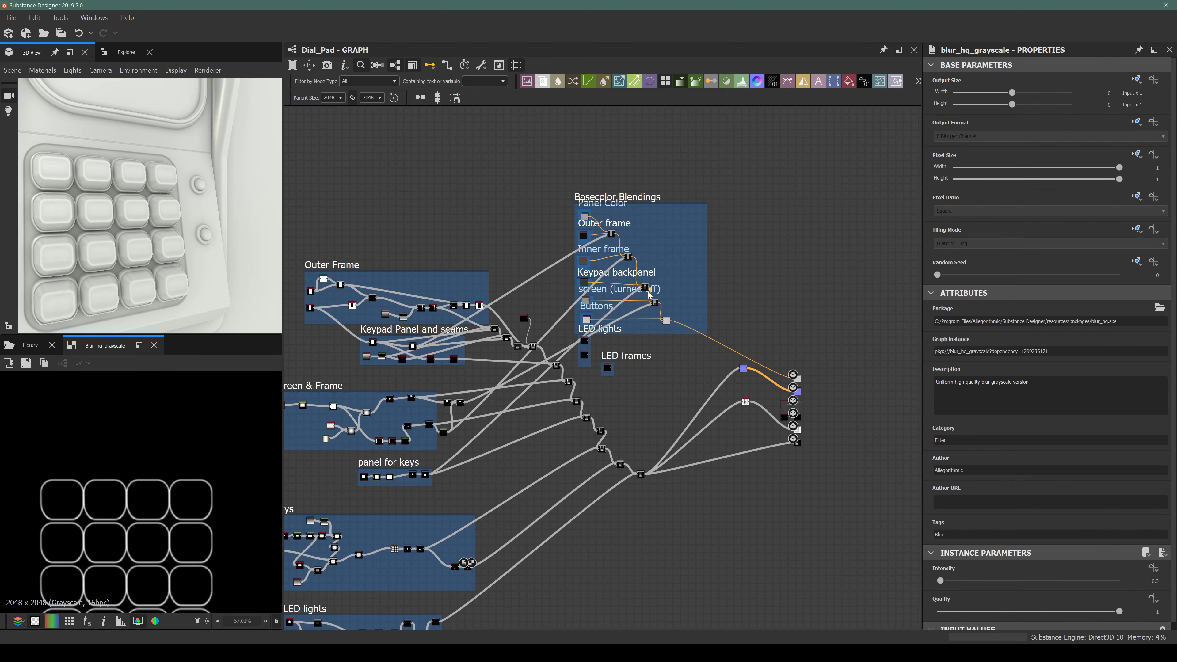
left_click_drag(481, 318, 485, 313)
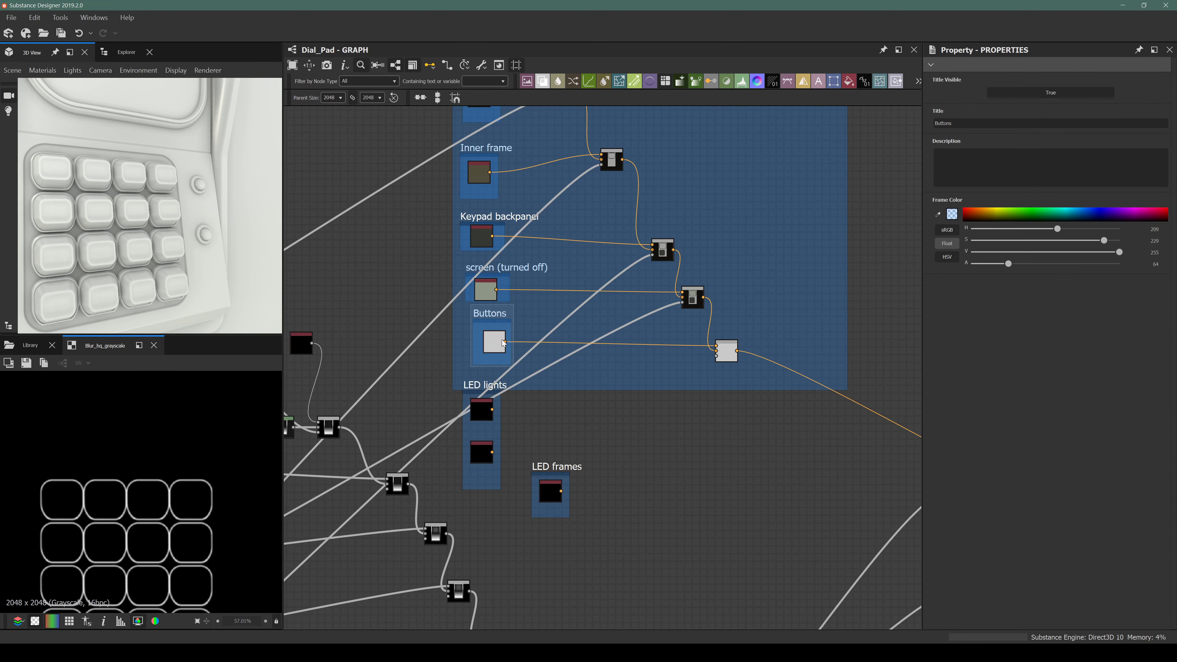
key("ctrl+d")
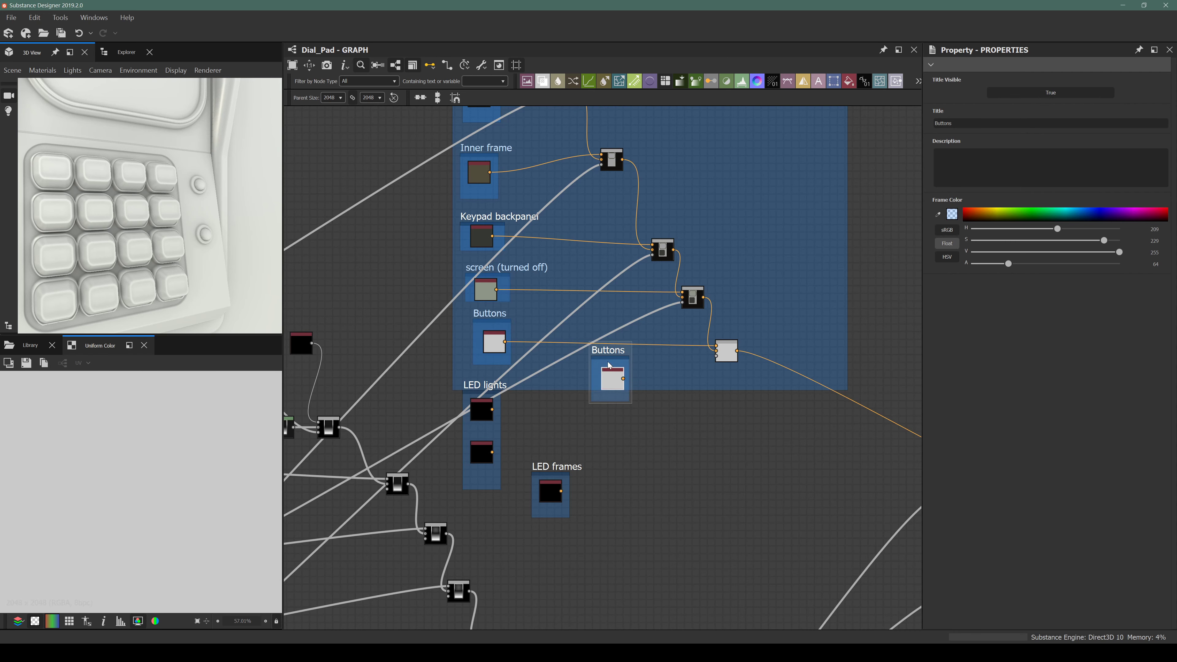
left_click_drag(607, 354, 573, 378)
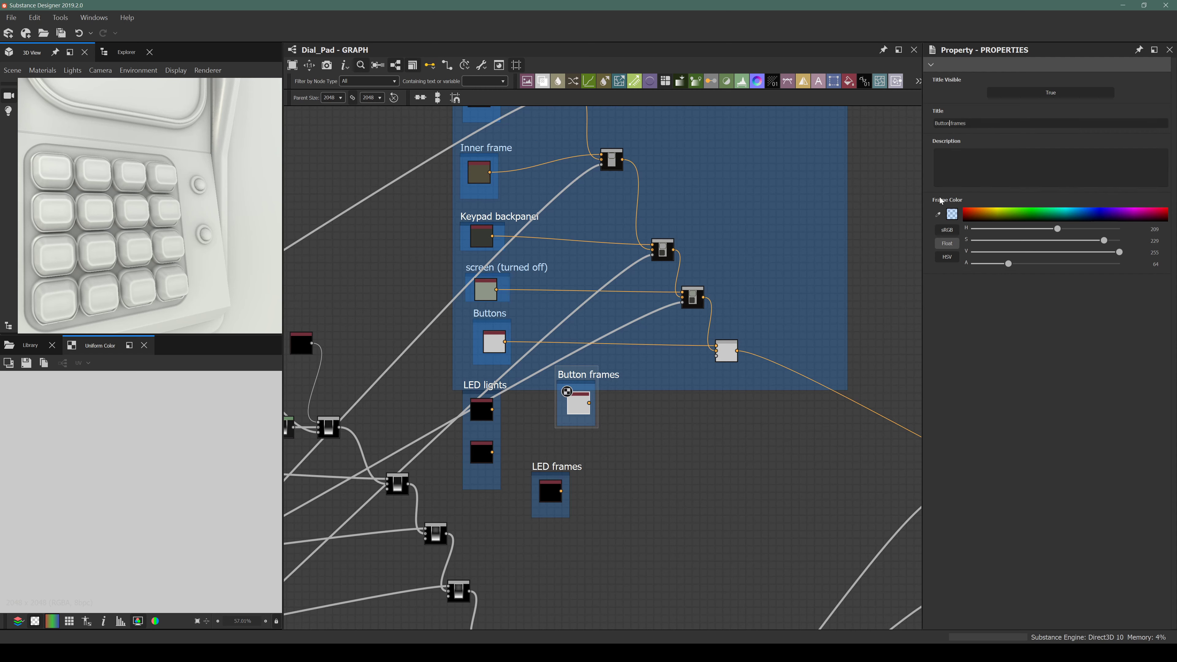
Insert a Blend node after the Buttons blend, place it slightly lower, and connect the Button frames colour to its foreground.
left_click(727, 351)
key("space")
type("blend")
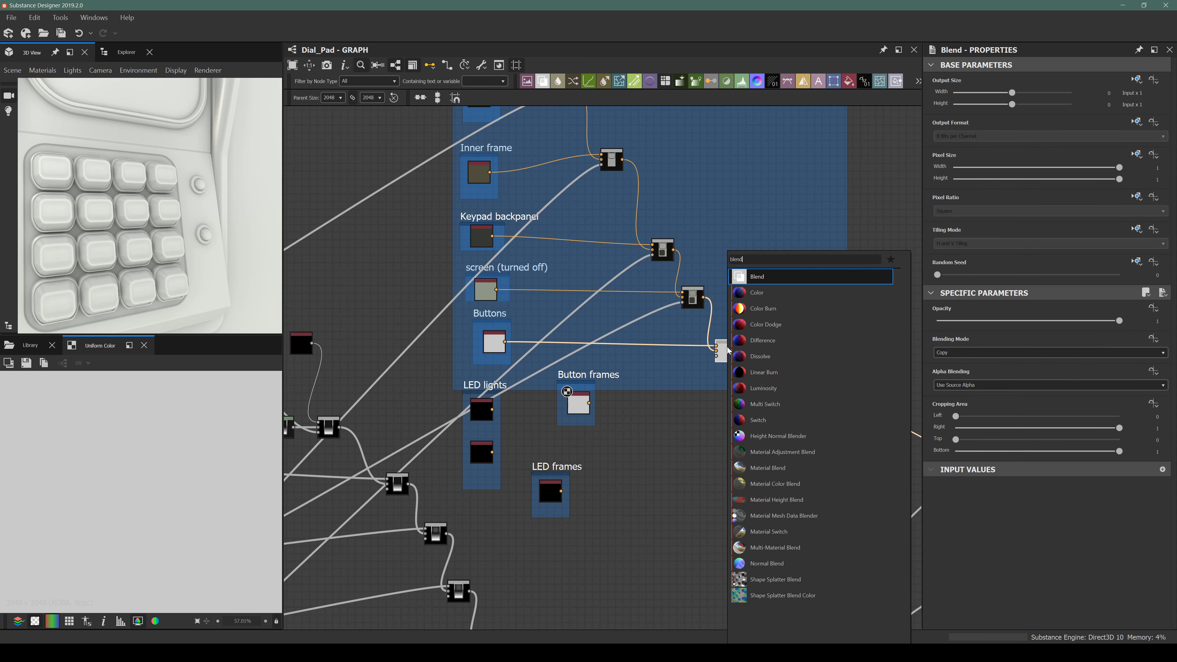
key("Return")
mouse_move(766, 362)
left_mouse_down()
mouse_move(790, 392)
mouse_move(777, 377)
left_mouse_up()
Connect the last Transformation 2D in the Keys group to the opacity input of the Buttons blend.
scroll(518, 558, "down", 5)
scroll(518, 558, "up", 3)
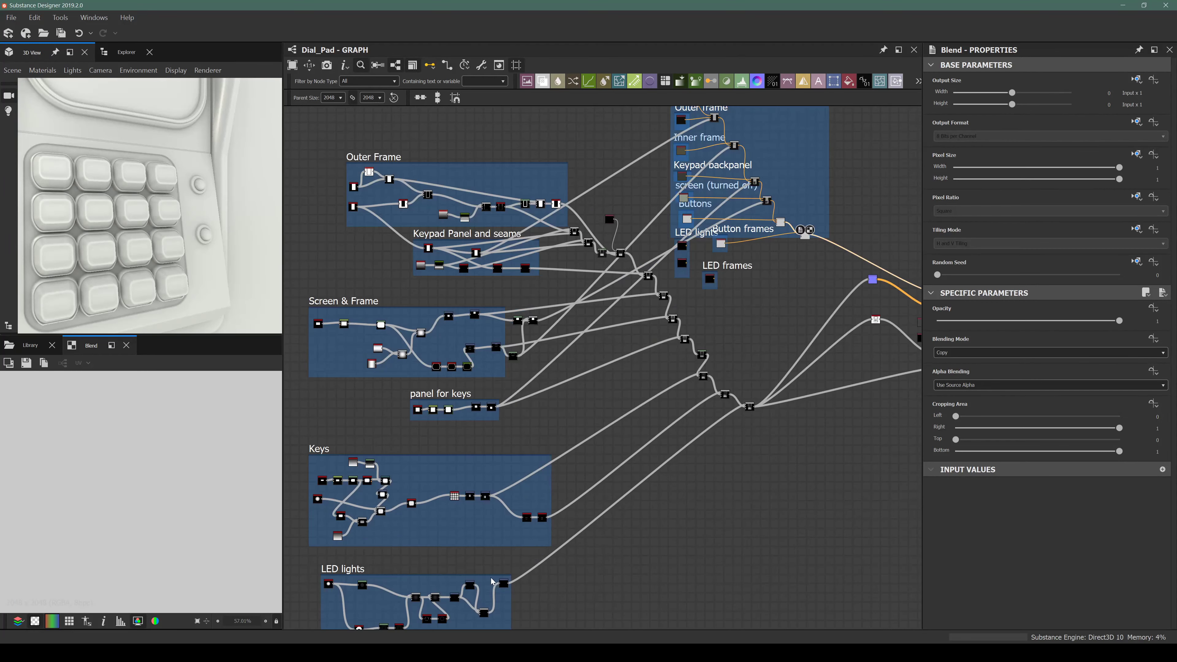
middle_click_drag(491, 577, 469, 461)
scroll(488, 545, "up", 3)
middle_click_drag(481, 369, 425, 629)
middle_click_drag(417, 430, 482, 302)
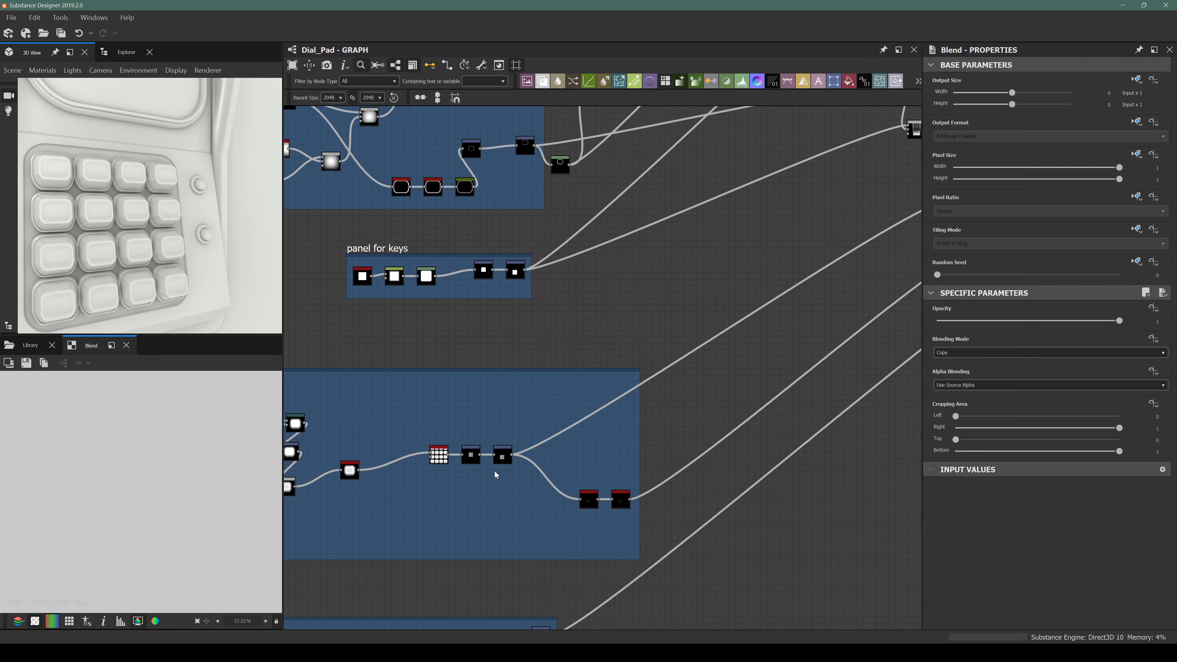
scroll(495, 471, "up", 3)
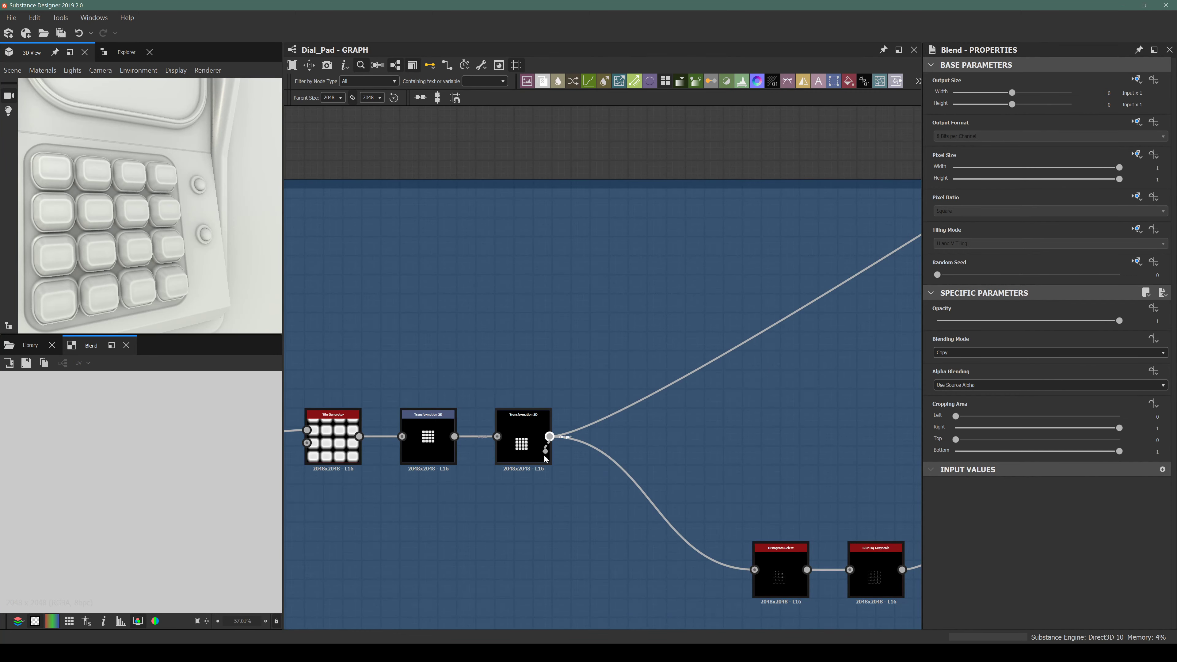
scroll(543, 455, "down", 8)
scroll(726, 327, "up", 5)
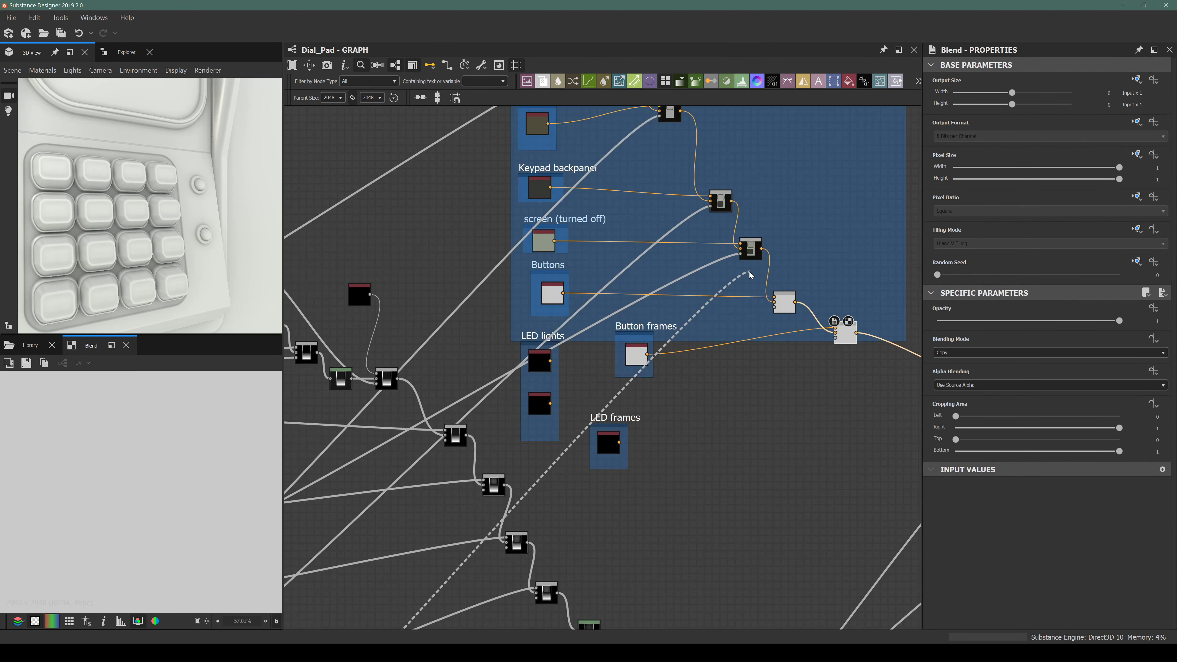
scroll(805, 321, "down", 7)
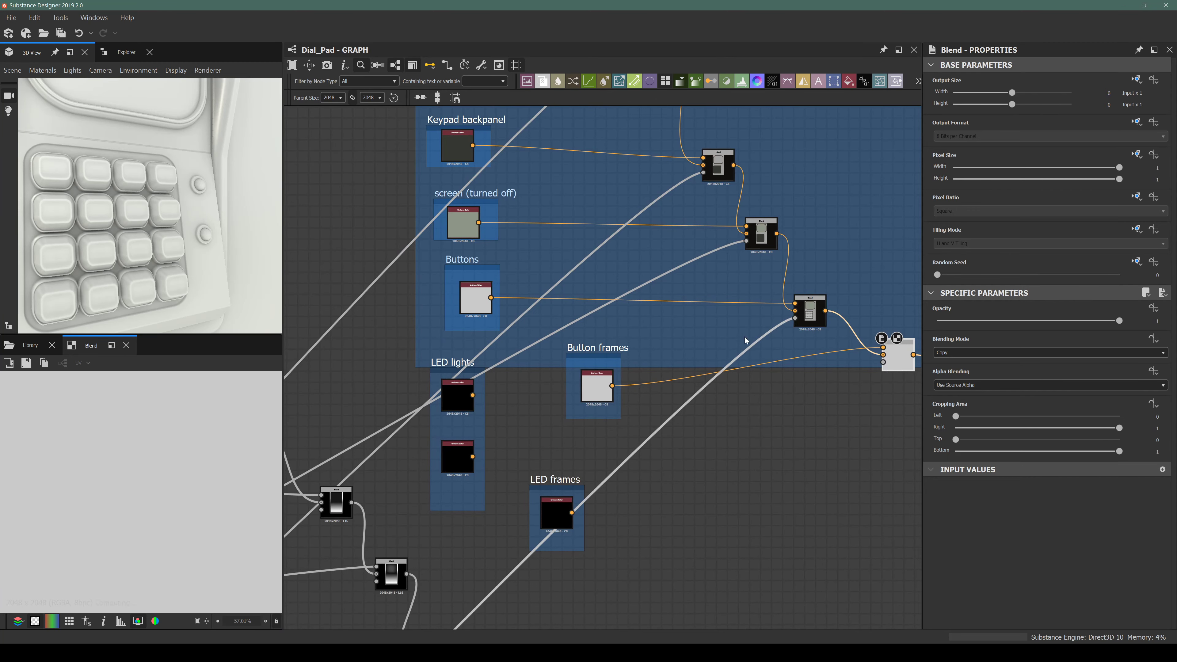
Add a Levels node fed by the last Keys Transformation 2D and lower its white input point to nearly black.
scroll(528, 533, "up", 6)
left_click(557, 413)
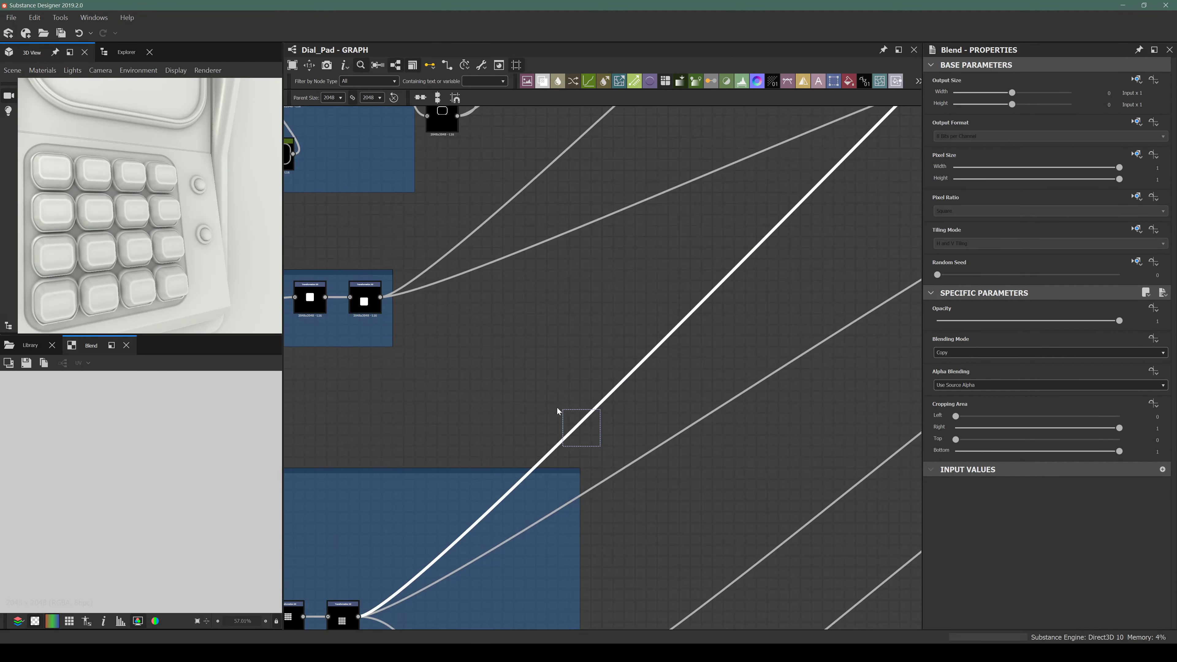
scroll(475, 386, "up", 5)
left_click(403, 495)
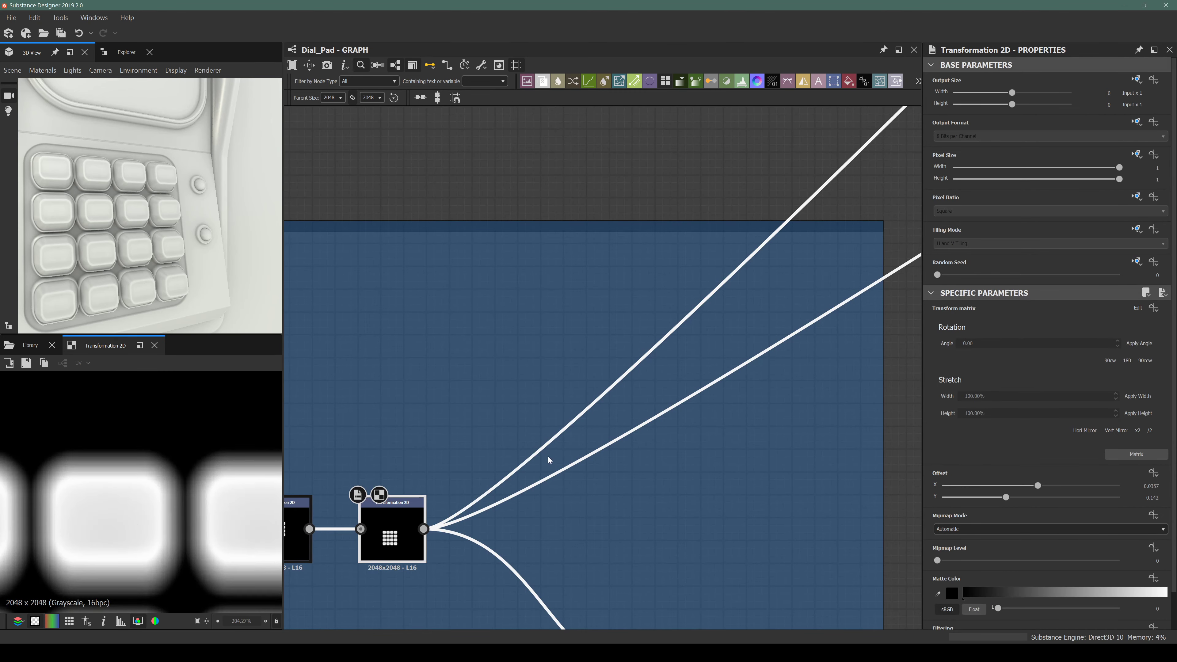
left_click(445, 447)
key("space")
type("levels")
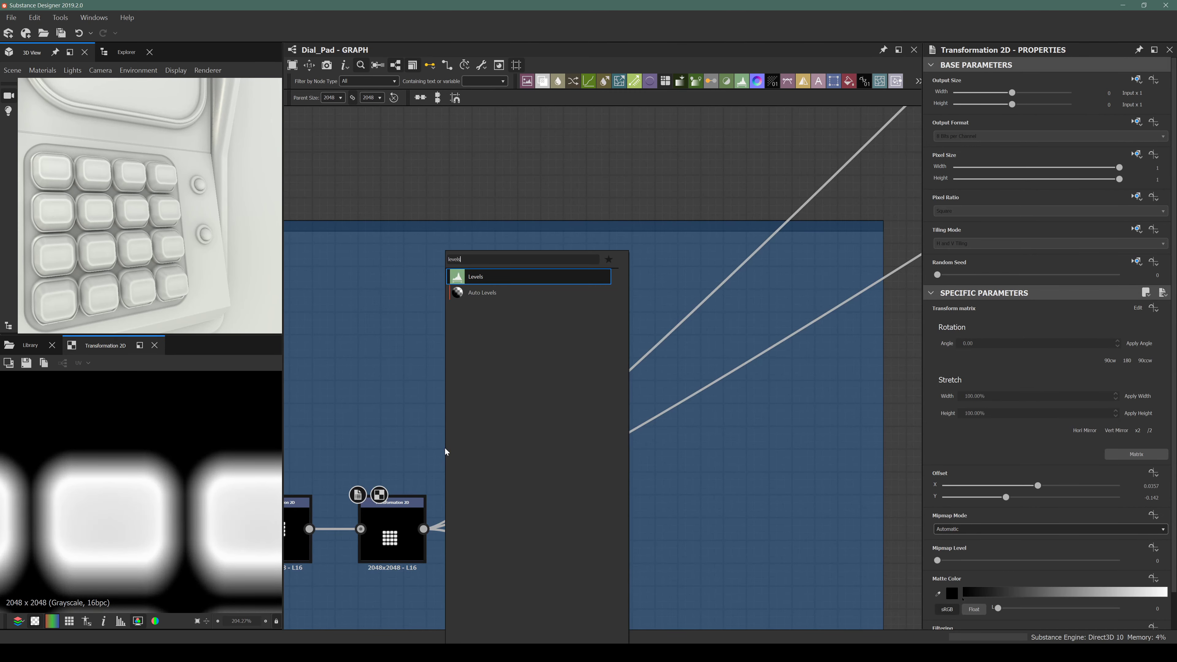
key("Return")
left_click_drag(422, 527, 508, 382)
left_click_drag(1159, 340, 949, 342)
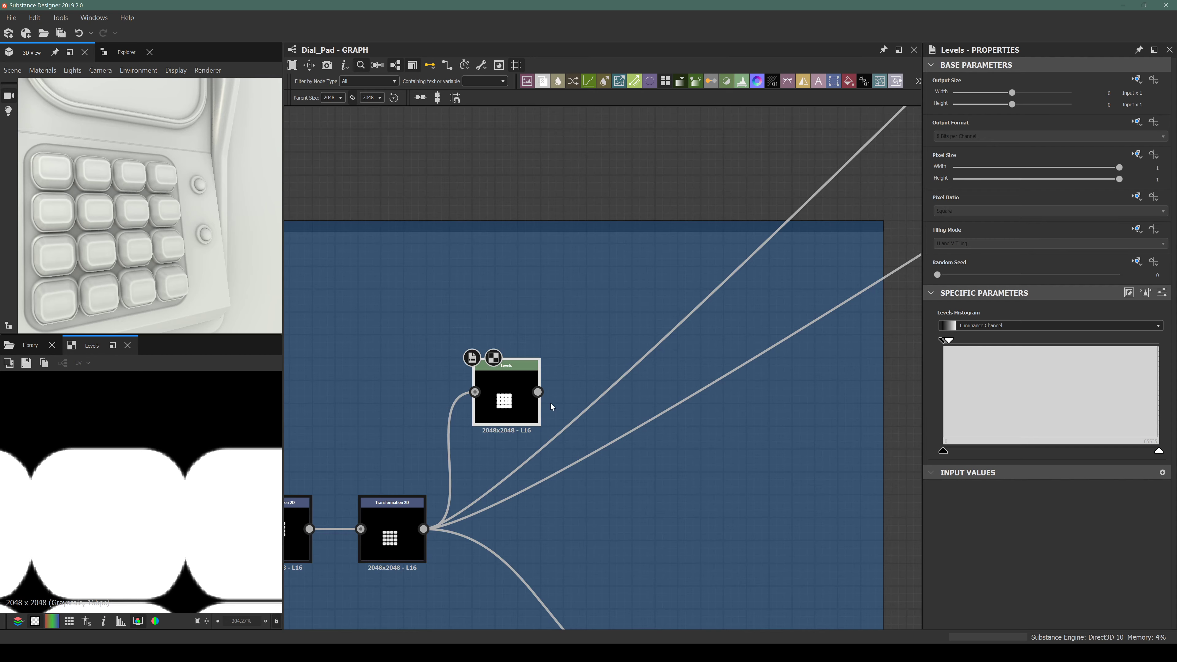
Replace the Buttons blend's opacity input with the output of the new Keys Levels node.
left_click_drag(537, 391, 723, 228)
scroll(523, 407, "down", 10)
scroll(737, 227, "up", 2)
scroll(741, 225, "up", 5)
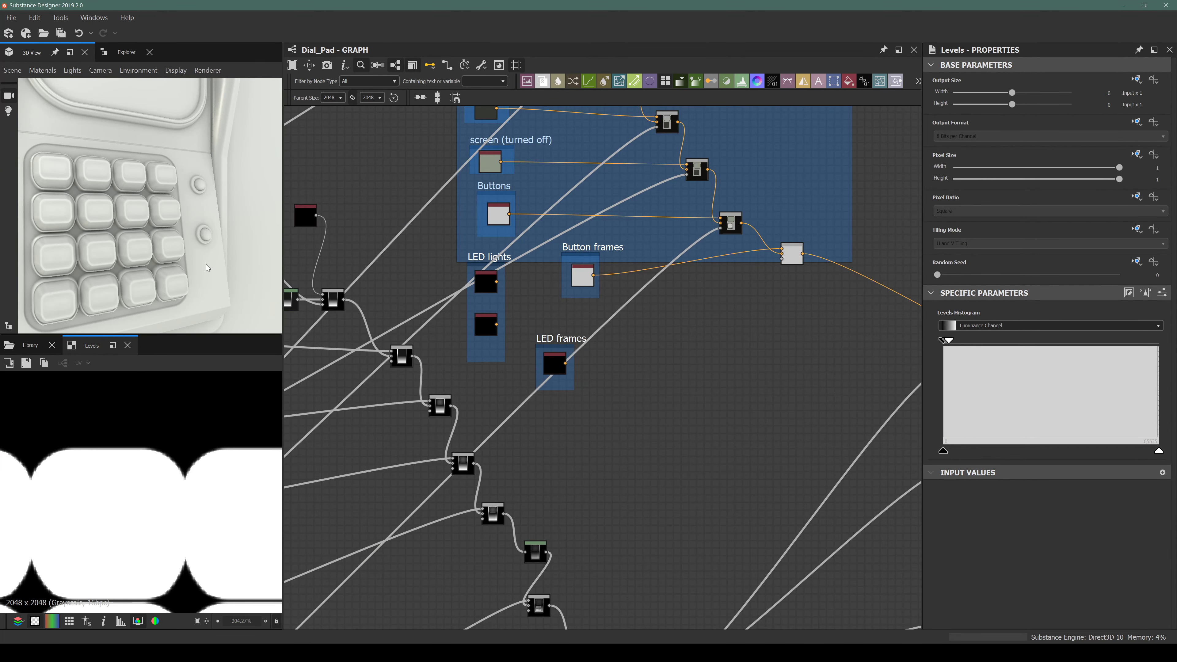
scroll(814, 249, "up", 2)
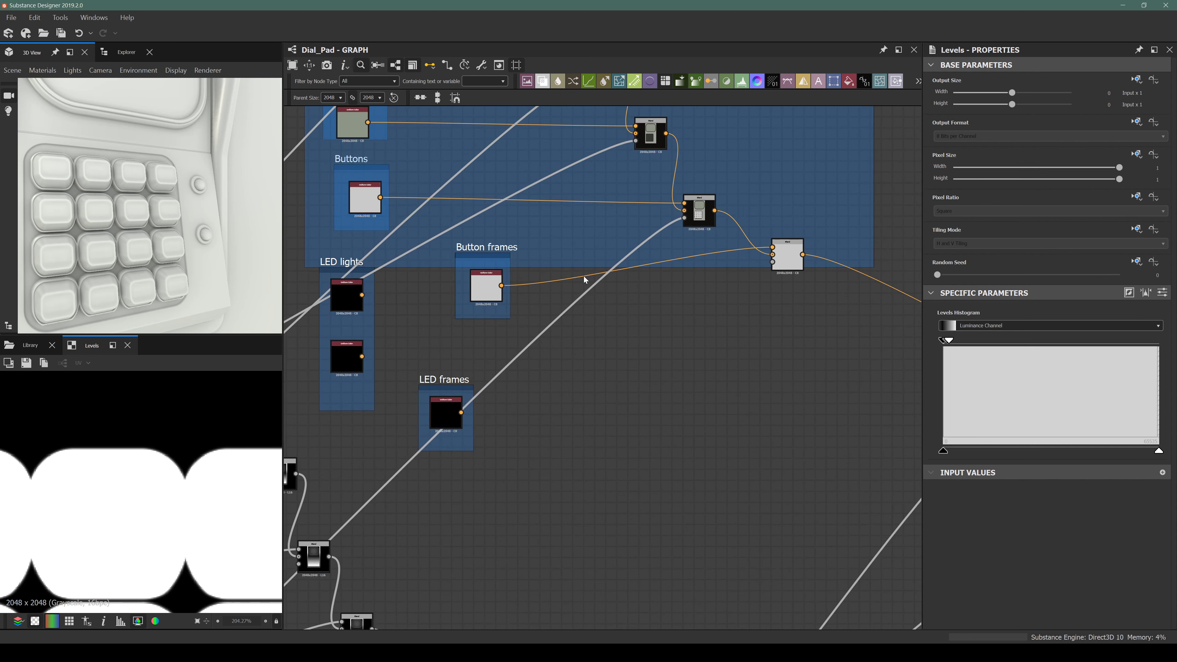
Darken the Button frames uniform colour by setting its V to 55.
left_click(365, 199)
left_click(489, 290)
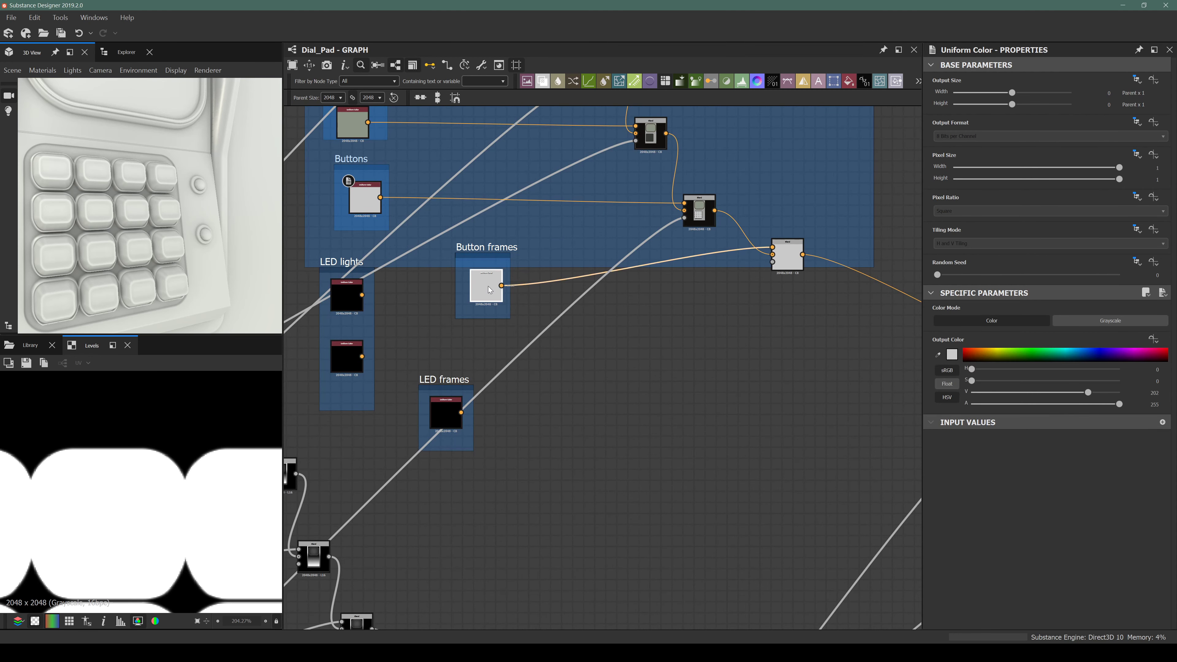
left_click(1003, 392)
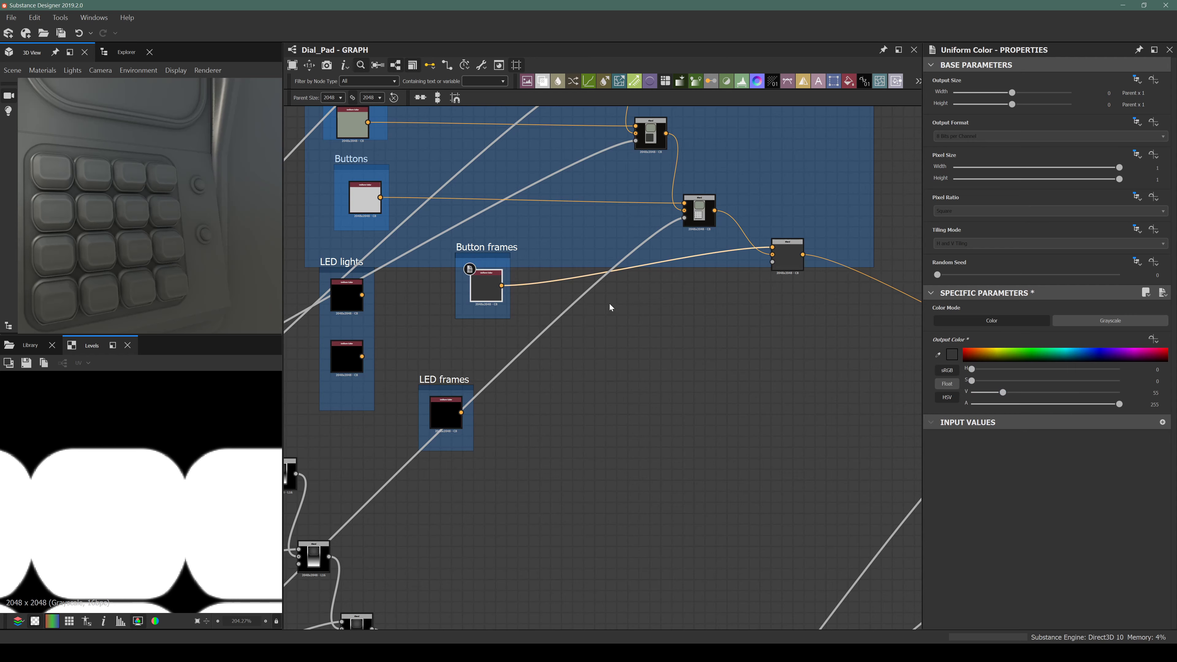
Preview the Keys group's Blur HQ Grayscale node to inspect the button outline mask.
scroll(762, 297, "down", 6)
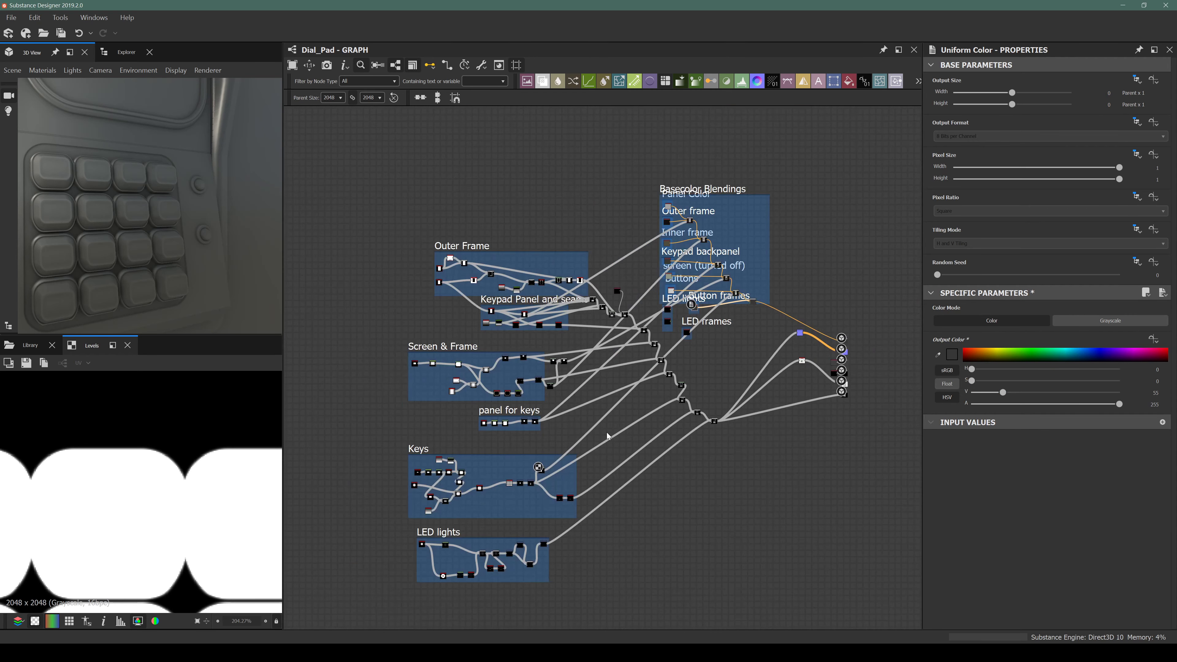
middle_click_drag(574, 500, 605, 438)
scroll(605, 438, "up", 12)
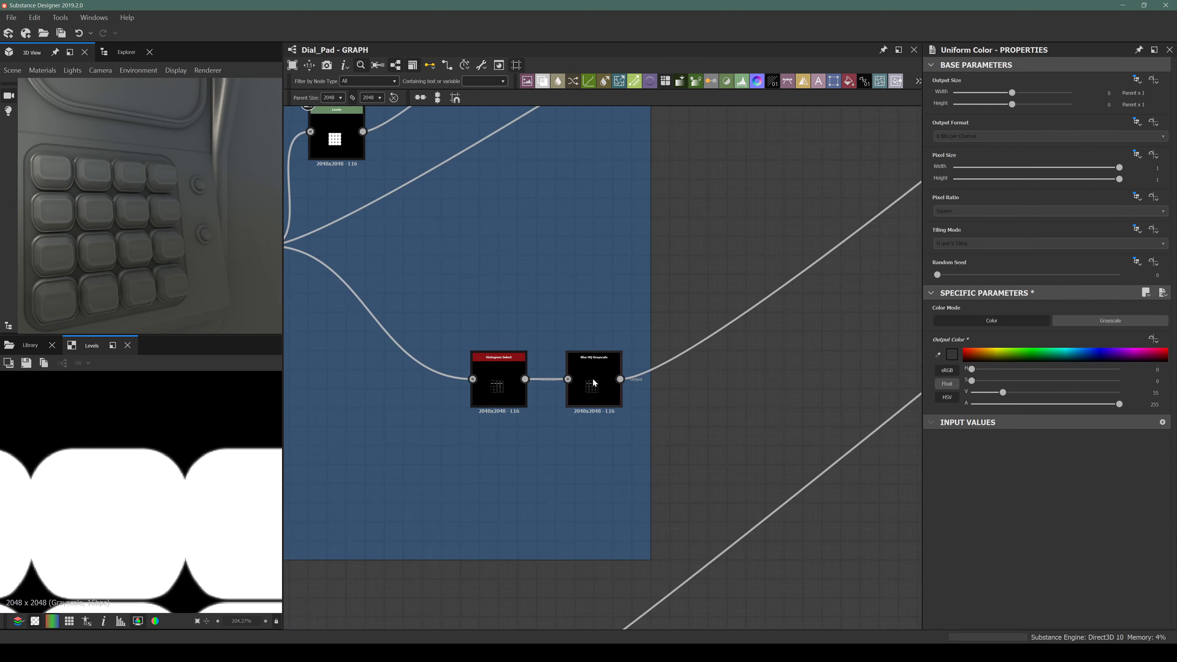
double_click(620, 401)
key("space")
type("levels")
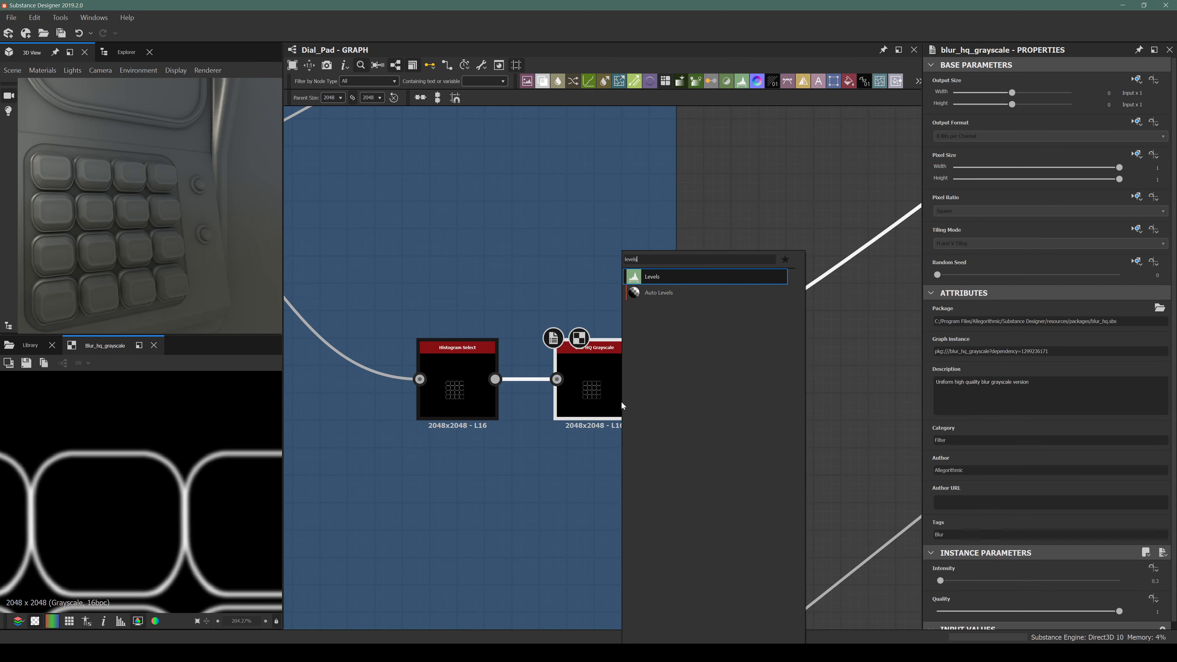
left_click(840, 394)
Add a separate Levels node fed by the Blur HQ Grayscale node and lower its white input point to thicken the key outlines.
key("space")
type("le")
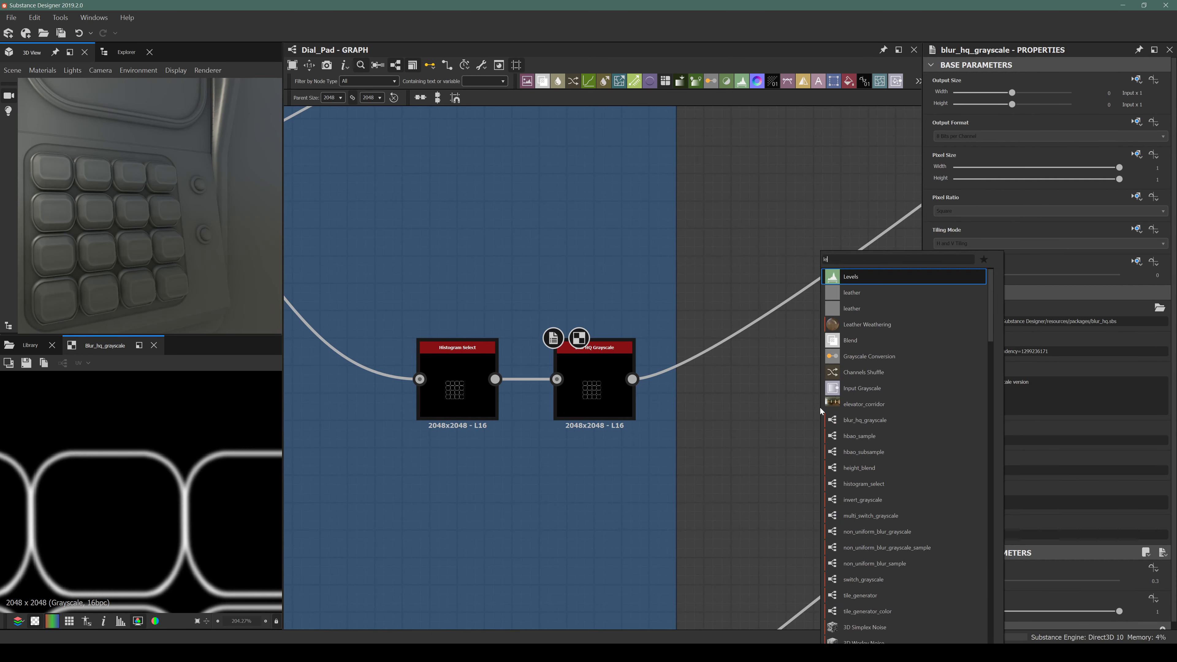
type("vels")
key("Return")
left_click_drag(632, 379, 789, 407)
left_click_drag(1158, 340, 945, 344)
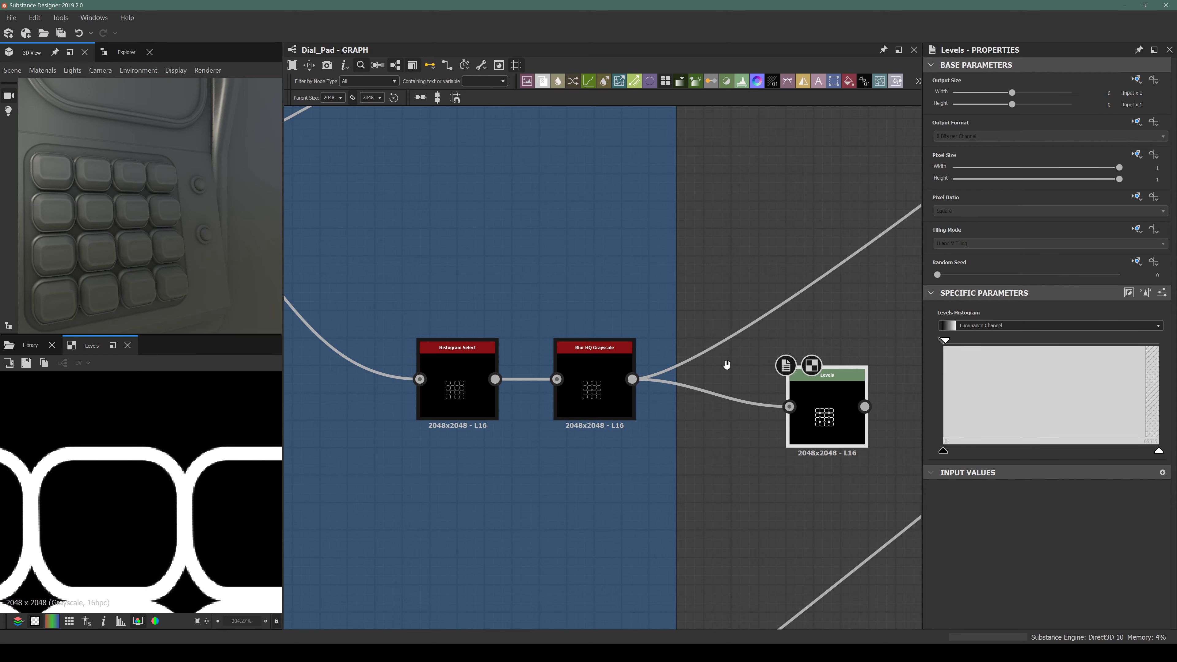
middle_click_drag(726, 365, 474, 417)
left_click_drag(944, 340, 944, 339)
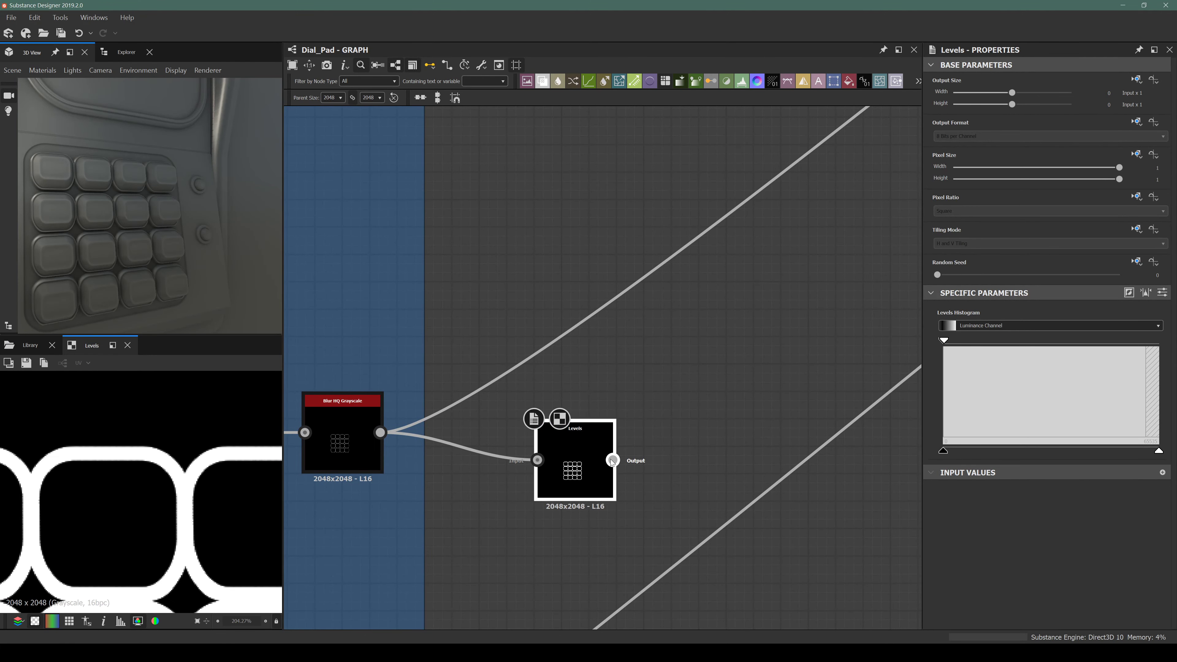
Connect the outline Levels output to the opacity input of the Button frames blend.
scroll(611, 459, "down", 6)
scroll(639, 423, "up", 3)
scroll(683, 361, "up", 5)
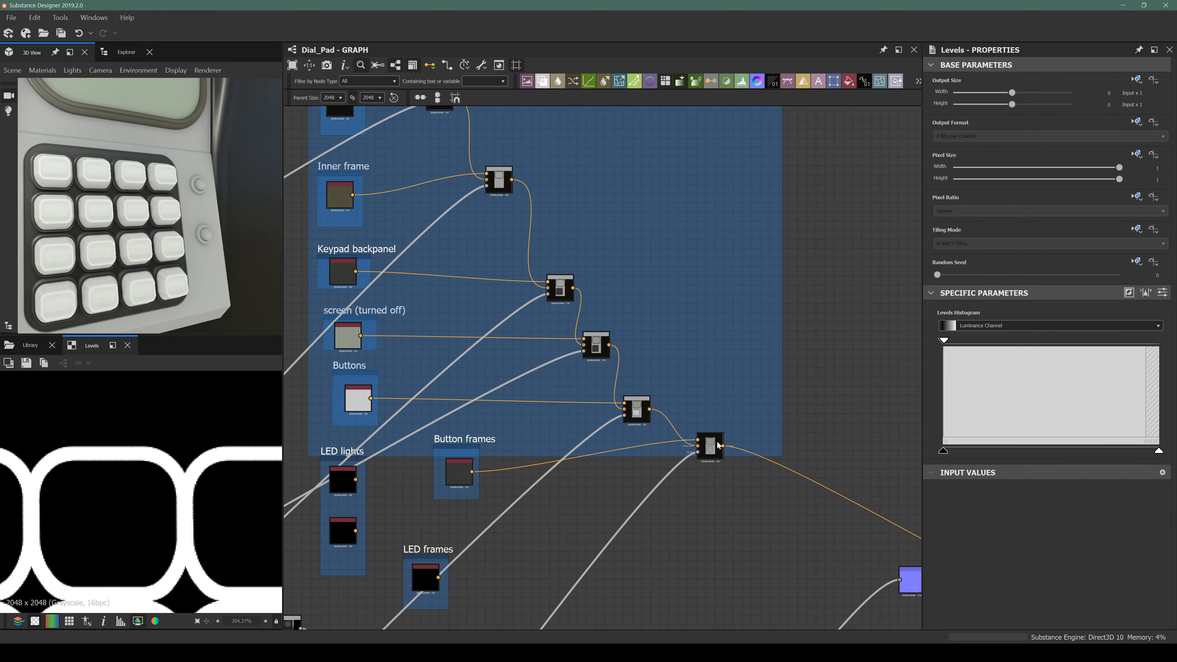
Set the Button frames uniform colour to pure red (H 0, S 255, V 255) and inspect the mask coverage on the 3D keypad.
scroll(113, 215, "up", 5)
left_click_drag(113, 215, 159, 214)
left_click(451, 462)
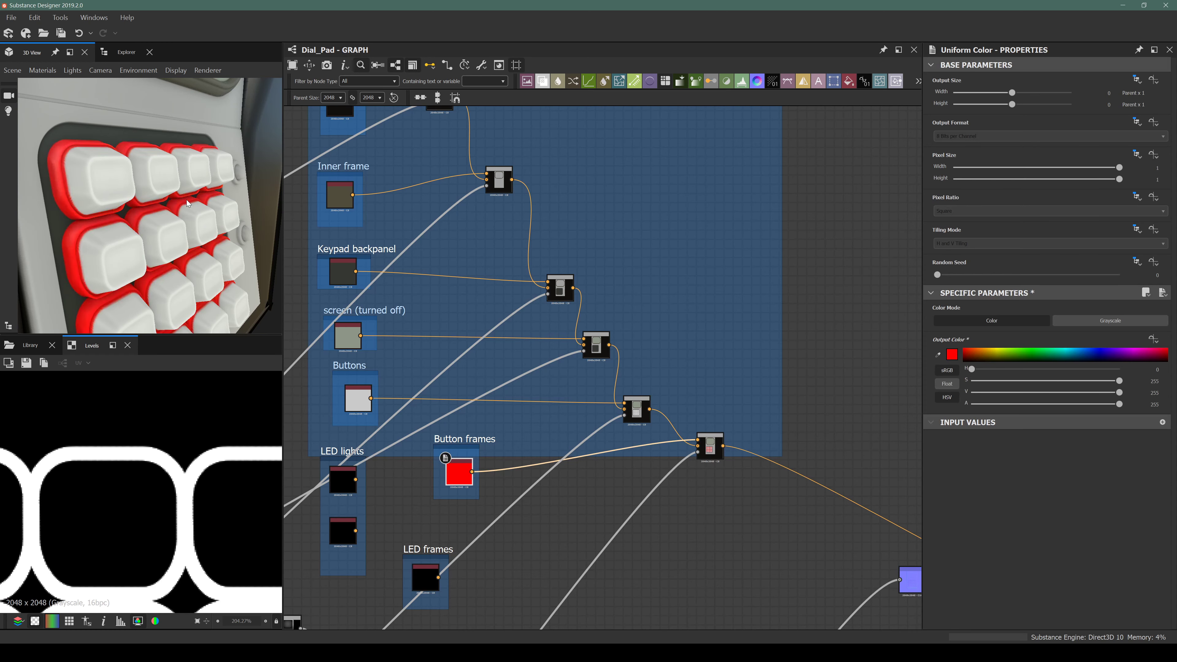
left_click_drag(187, 201, 147, 169)
scroll(144, 253, "up", 5)
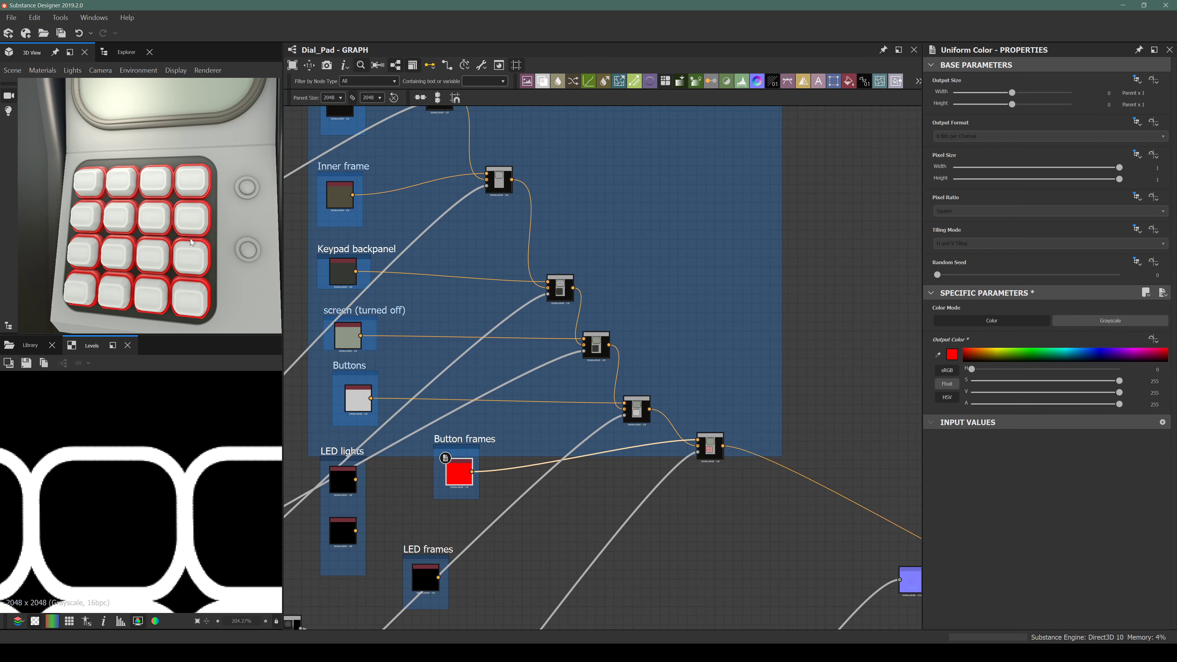
left_click_drag(78, 220, 77, 177)
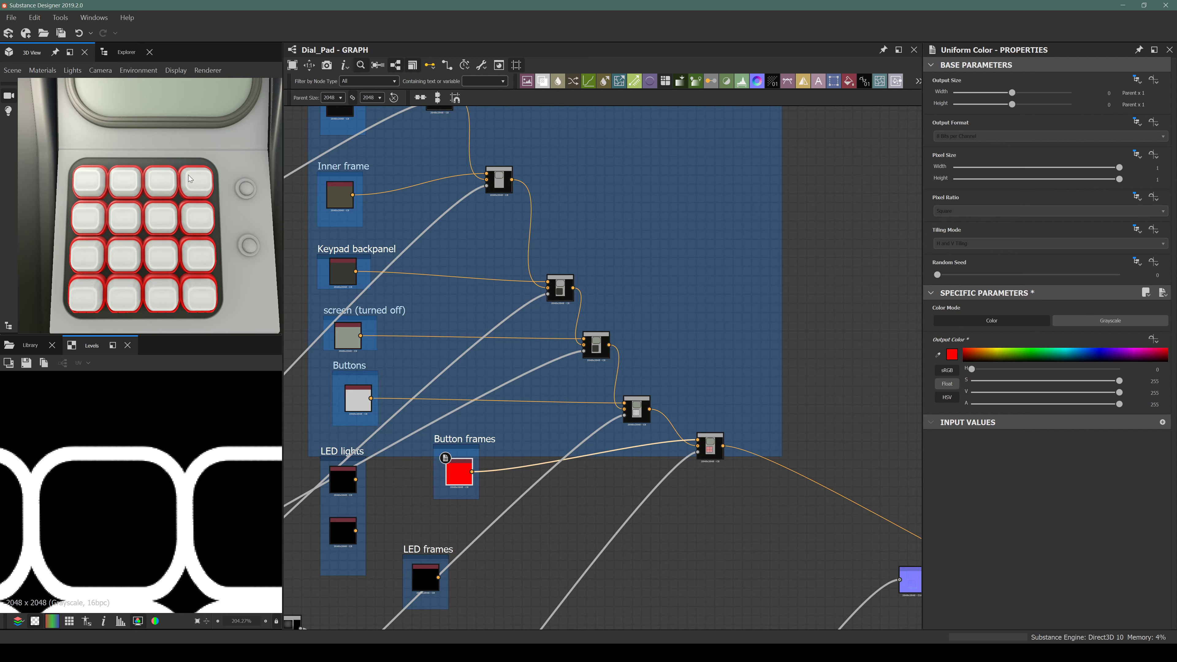
Move the LED frames group slightly down, away from the Button frames and LED lights groups.
scroll(725, 414, "down", 3)
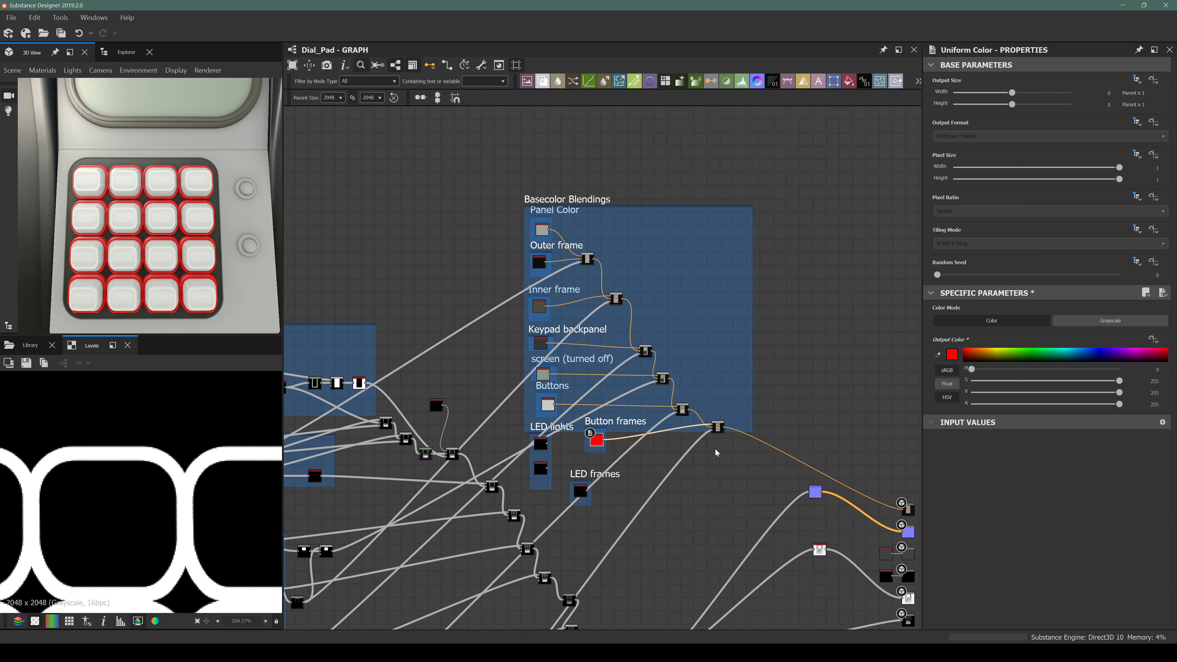
middle_click_drag(715, 452, 697, 420)
scroll(680, 407, "up", 3)
middle_click_drag(485, 433, 507, 384)
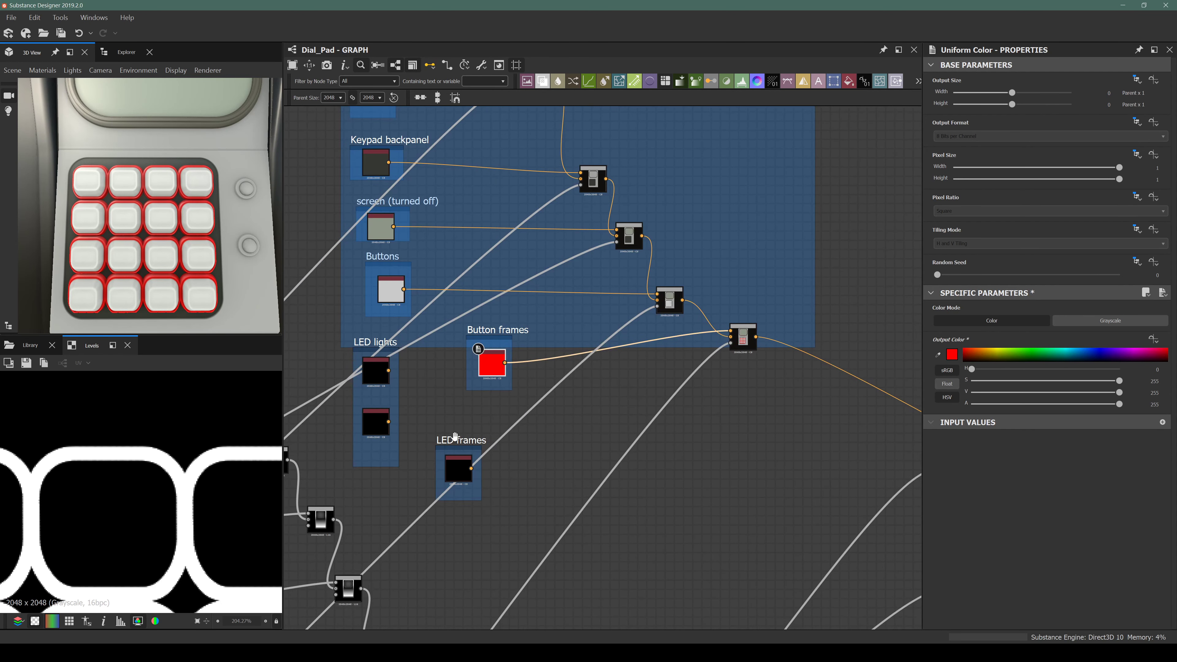
left_click_drag(455, 437, 437, 467)
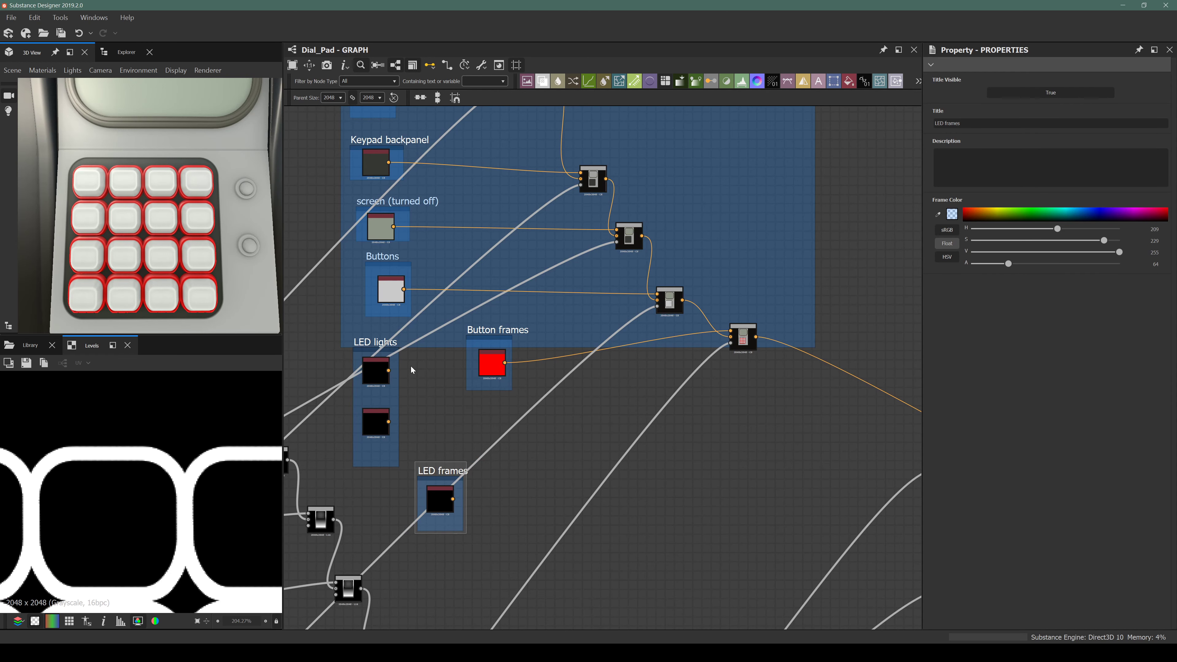
Examine the red button frames on the 3D keypad and trace the last base colour blend to the output nodes.
left_click(740, 345)
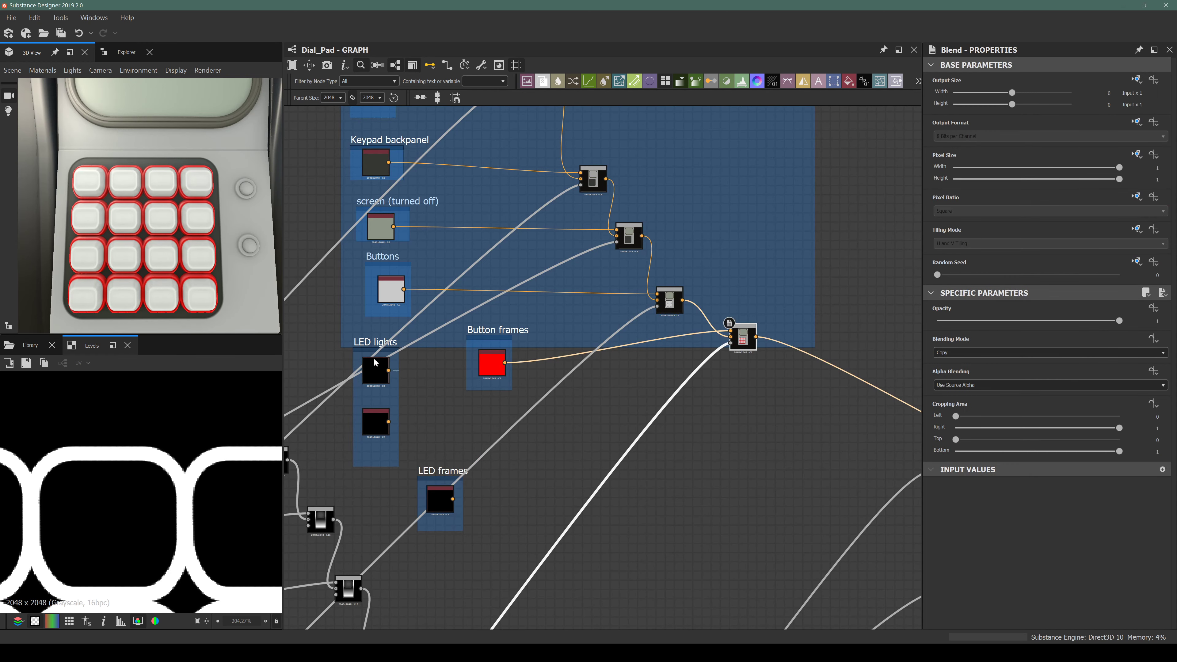
scroll(366, 367, "up", 1)
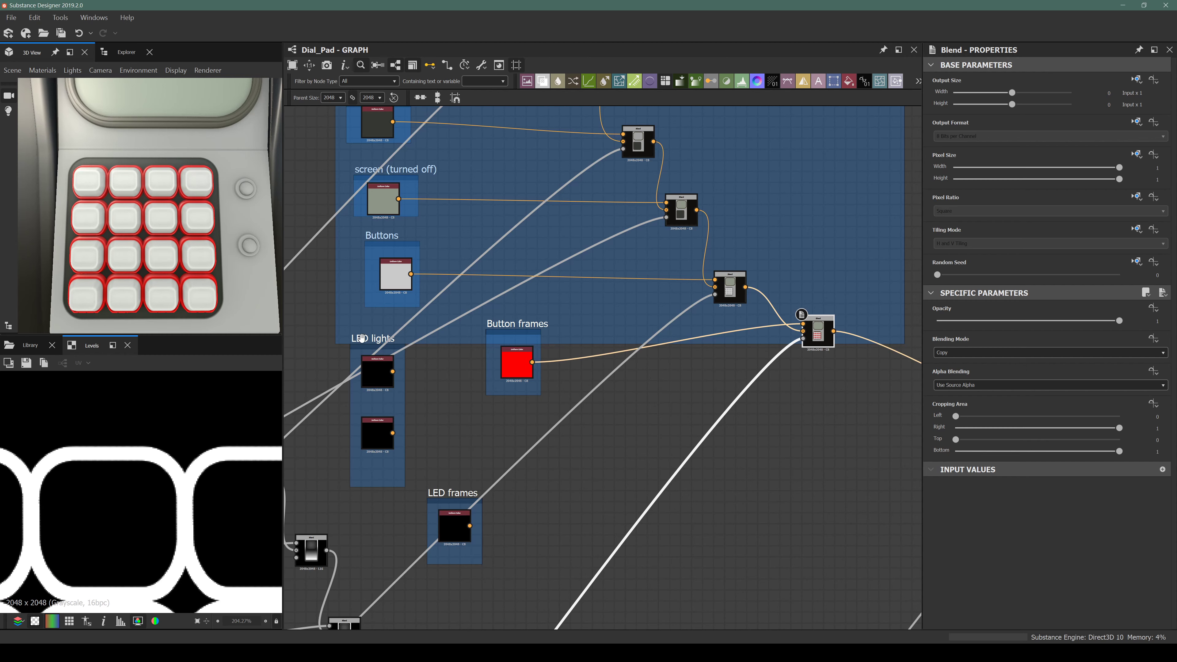
left_click_drag(217, 238, 248, 253)
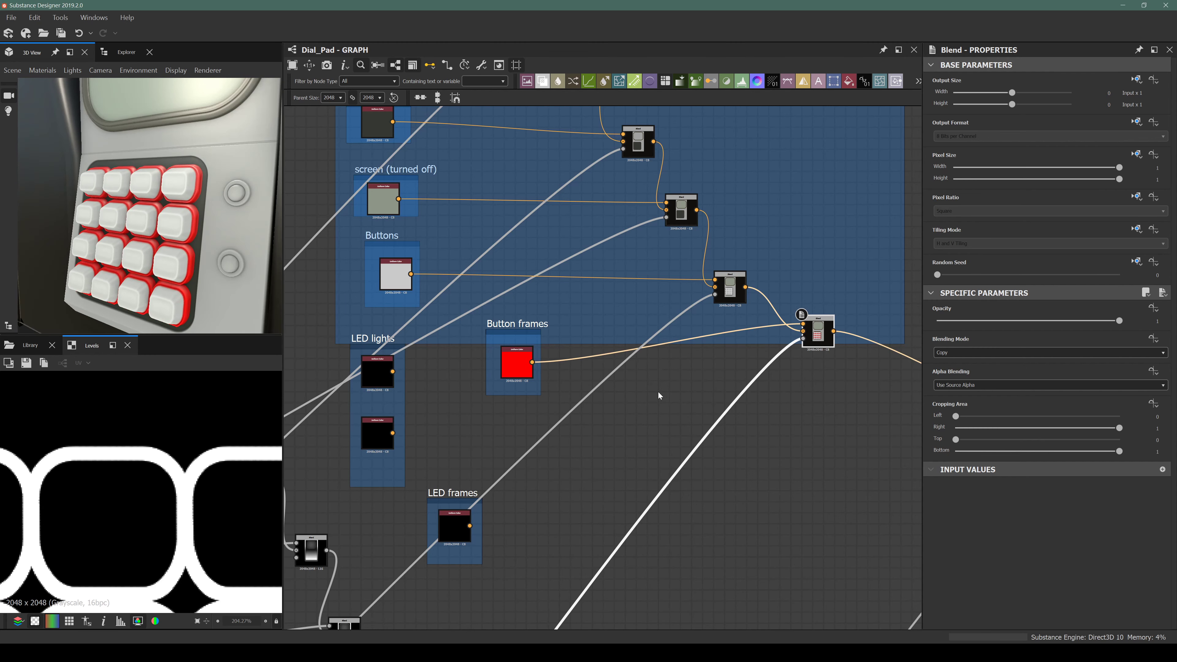
scroll(655, 399, "down", 3)
middle_click_drag(797, 478, 463, 334)
left_click_drag(612, 310, 638, 450)
scroll(635, 444, "up", 3)
left_click(619, 513)
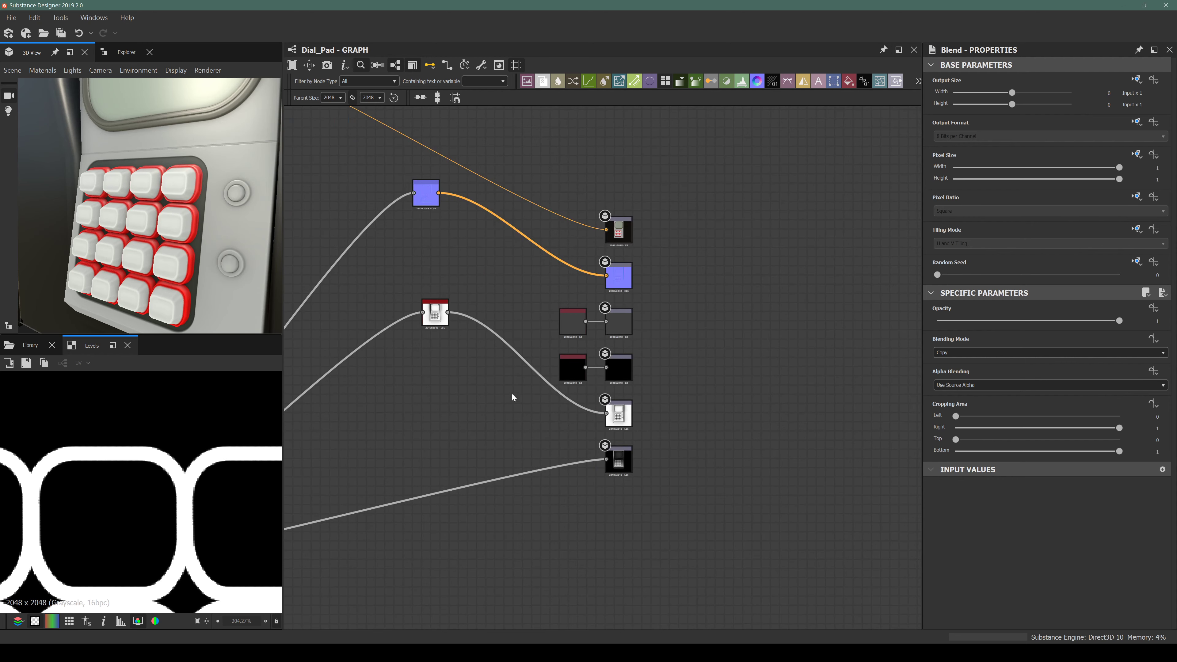
scroll(485, 369, "down", 3)
middle_click_drag(416, 374, 645, 468)
scroll(394, 301, "up", 2)
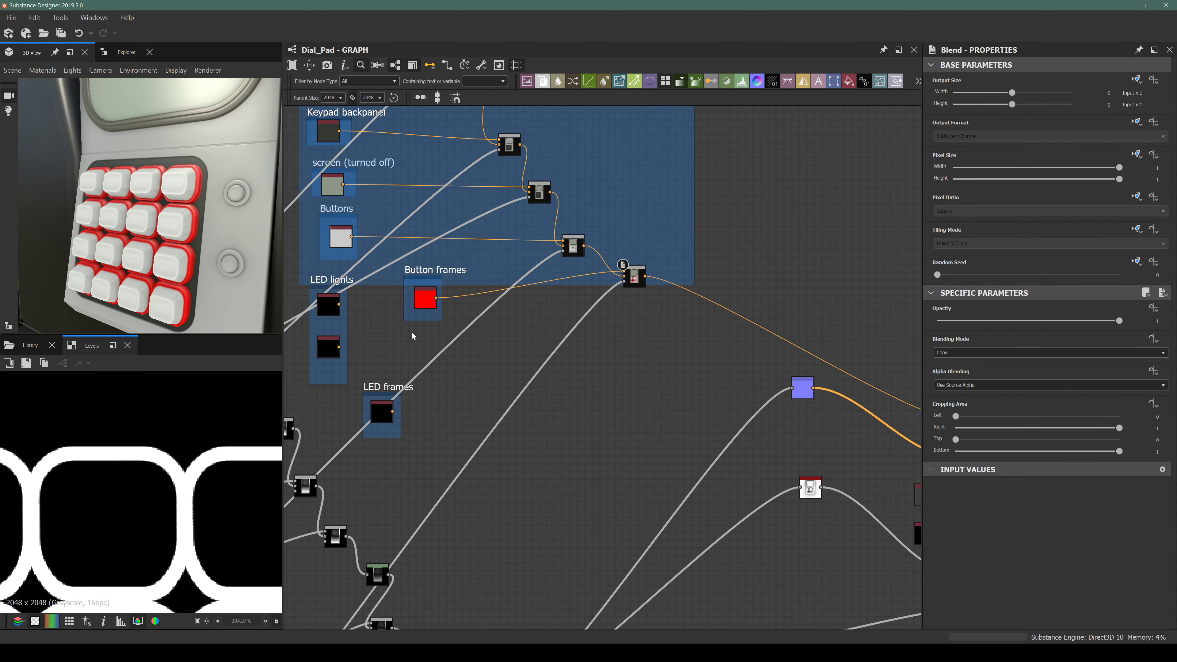
middle_click_drag(447, 331, 483, 353)
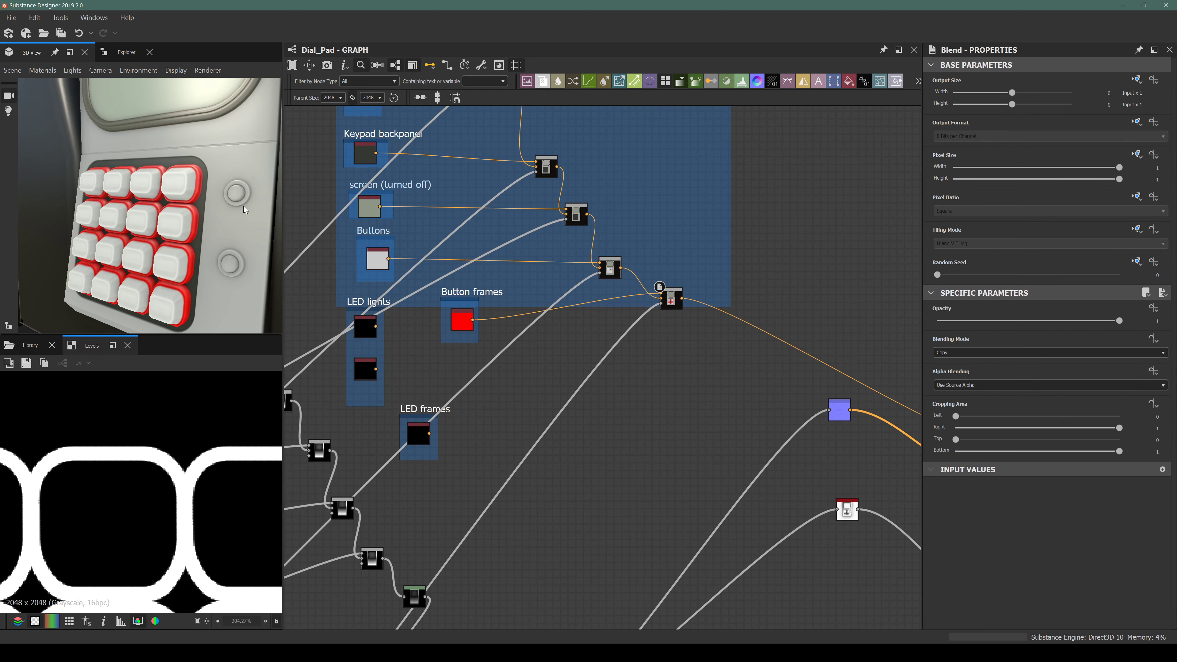
Rename the LED lights frame beside the base colour blends as "LED lights (turned off)".
scroll(245, 209, "up", 2)
scroll(224, 194, "up", 2)
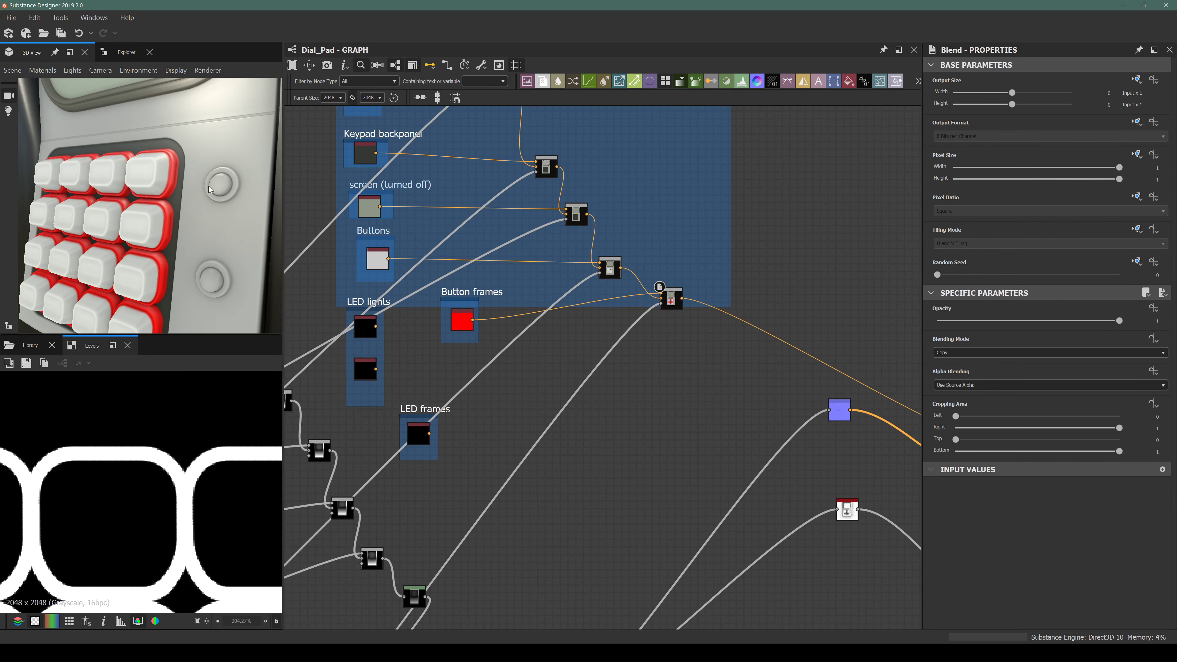
middle_click_drag(670, 360, 574, 304)
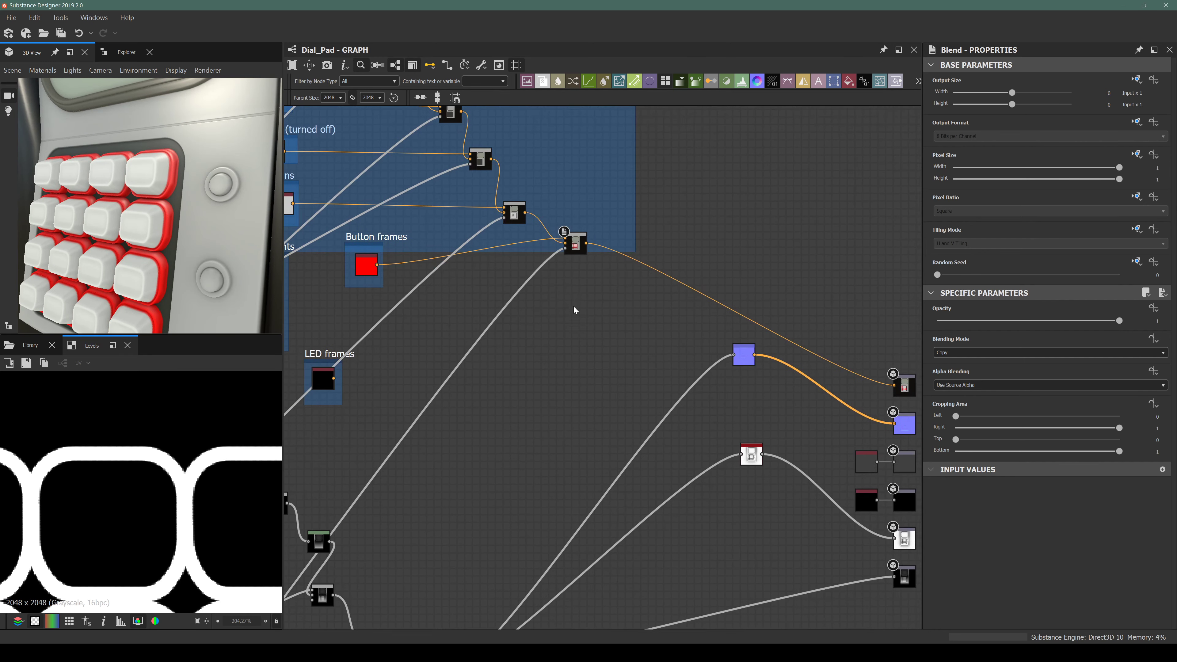
scroll(571, 367, "down", 3)
scroll(529, 296, "up", 3)
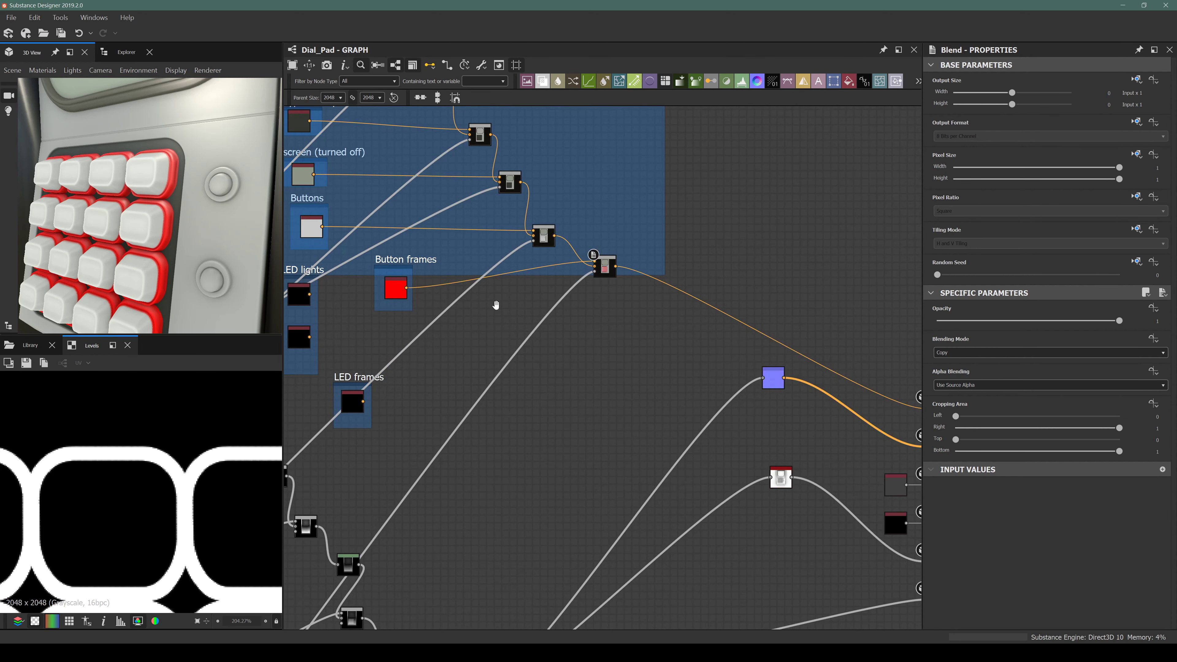
middle_click_drag(494, 302, 595, 323)
left_click(405, 291)
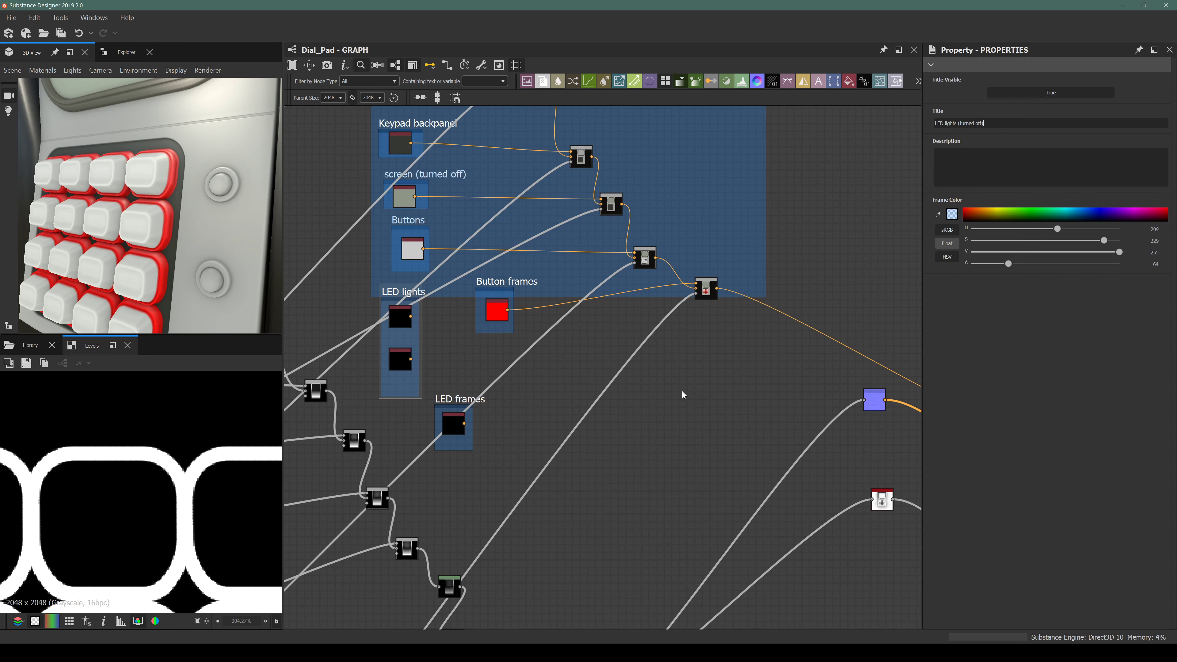
key("Return")
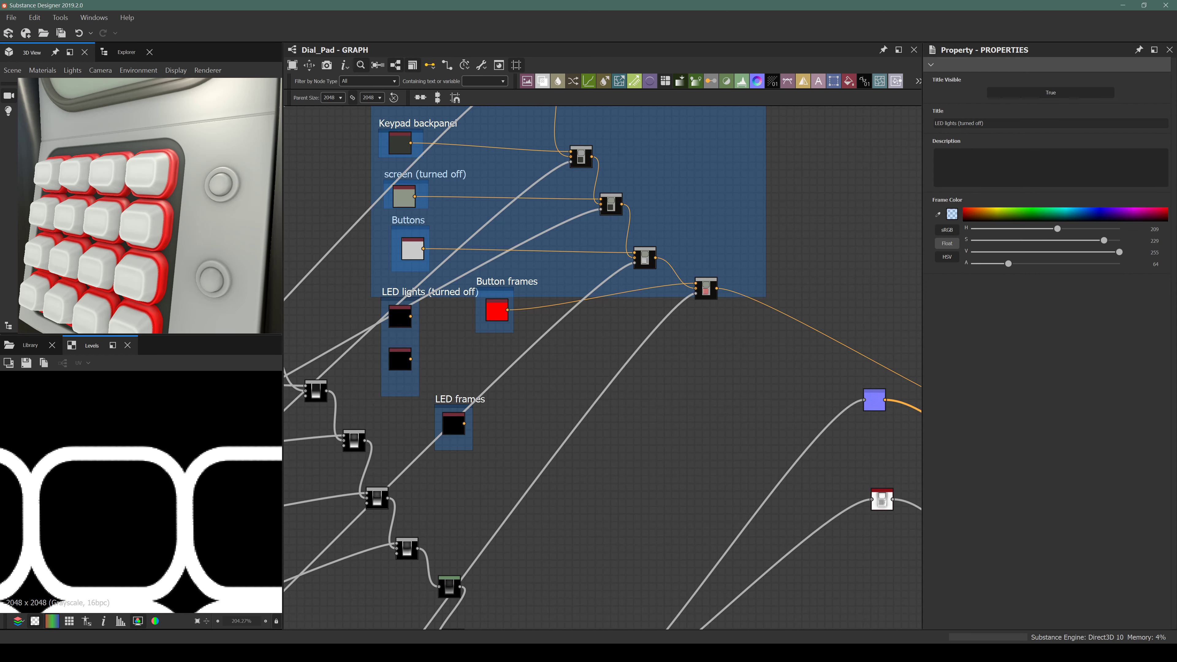
Stack the LED lights (turned off) group below Button frames, with the LED frames group directly beneath it.
middle_click_drag(707, 325, 664, 352)
scroll(660, 329, "up", 2)
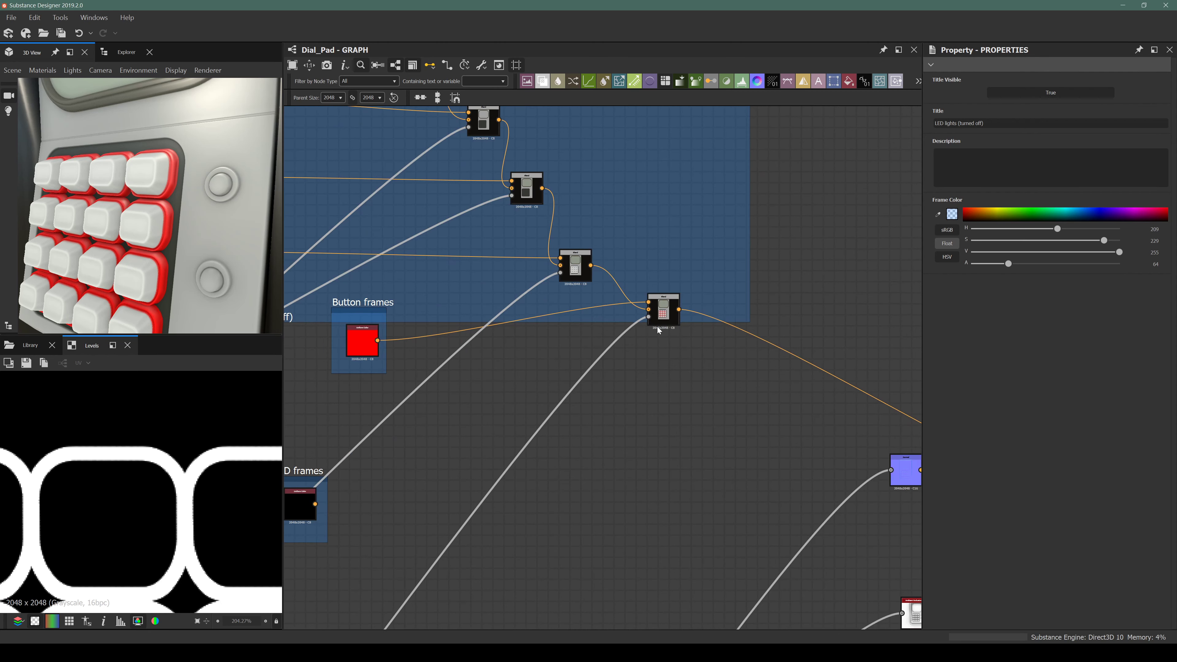
middle_click_drag(544, 371, 744, 288)
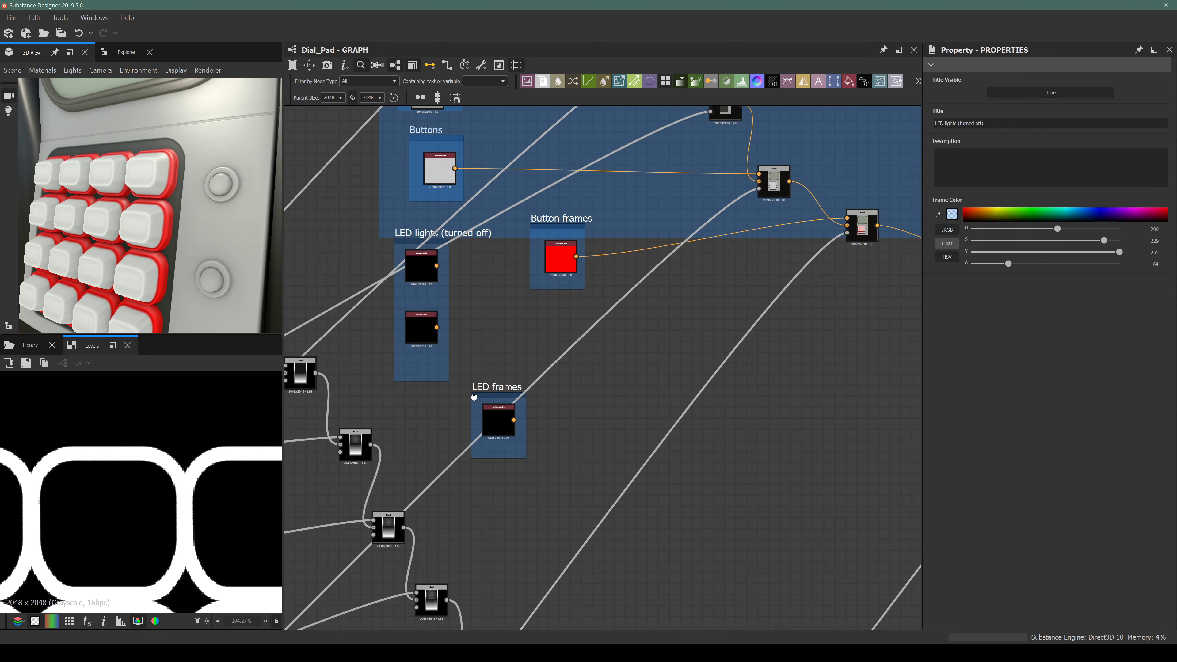
left_click_drag(490, 389, 420, 393)
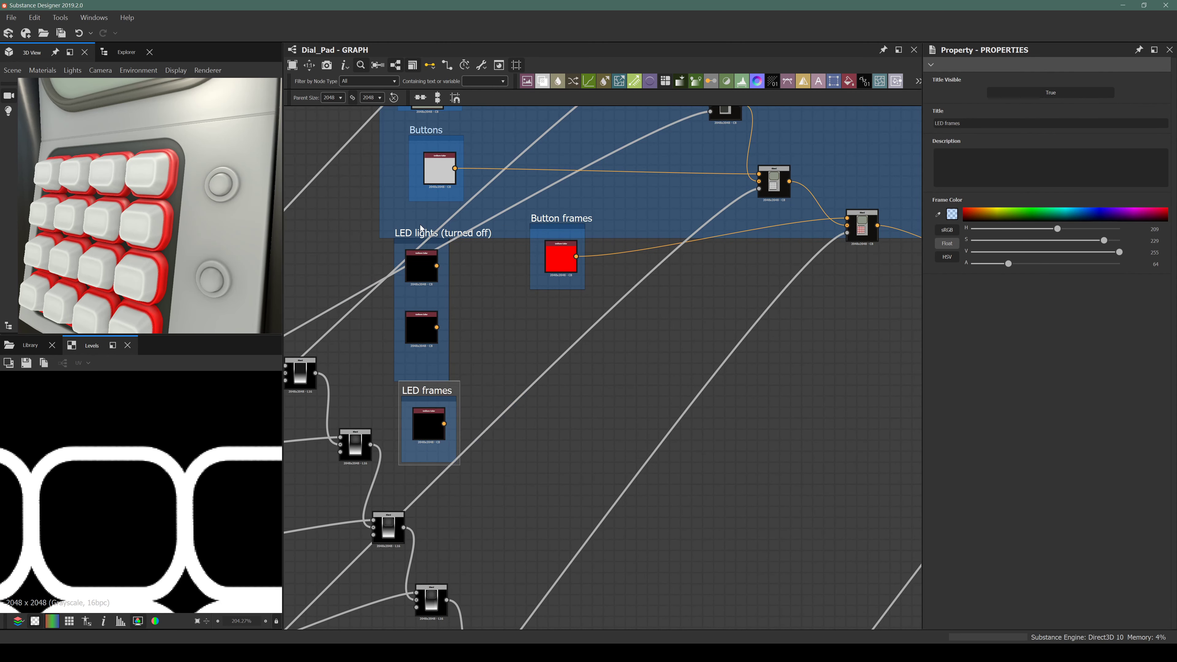
left_click_drag(418, 230, 544, 344)
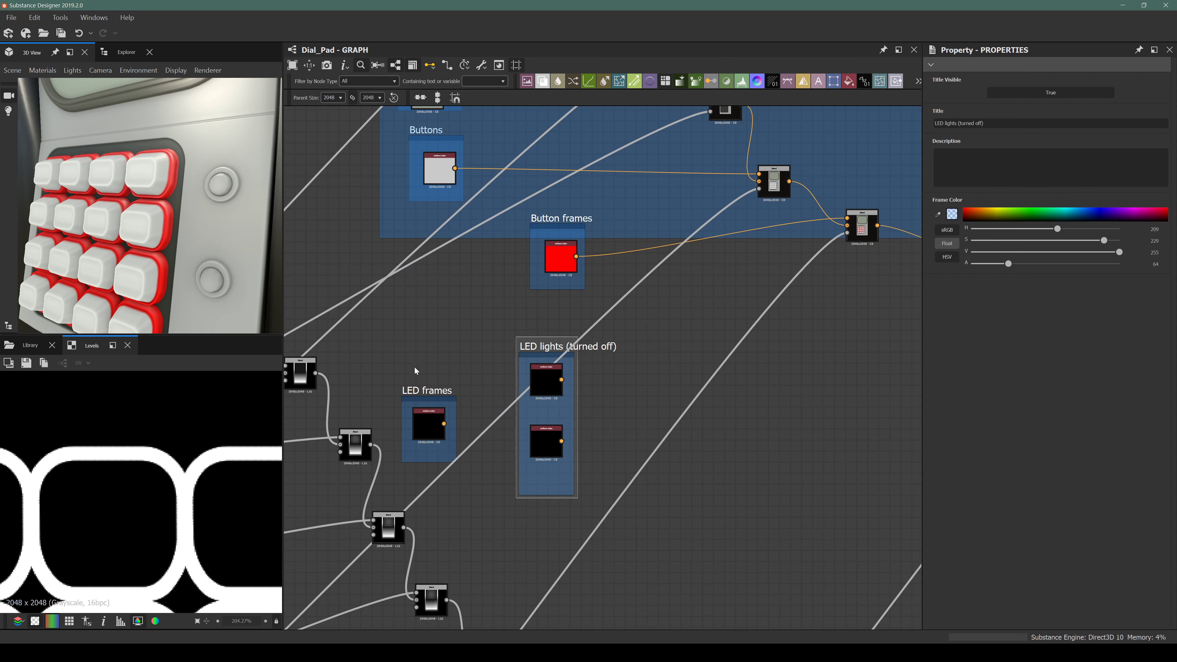
left_click_drag(419, 391, 537, 510)
left_click(623, 391)
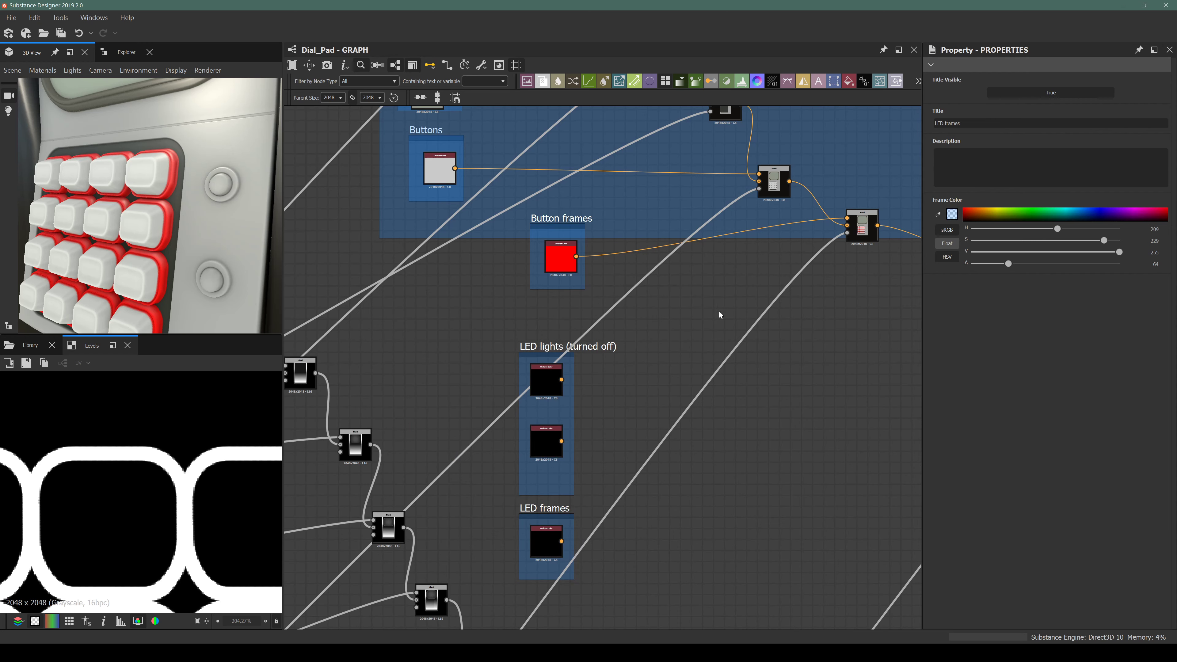
Add a Blend node beside the two uniform colours of the LED lights (turned off) group.
middle_click_drag(676, 332, 593, 267)
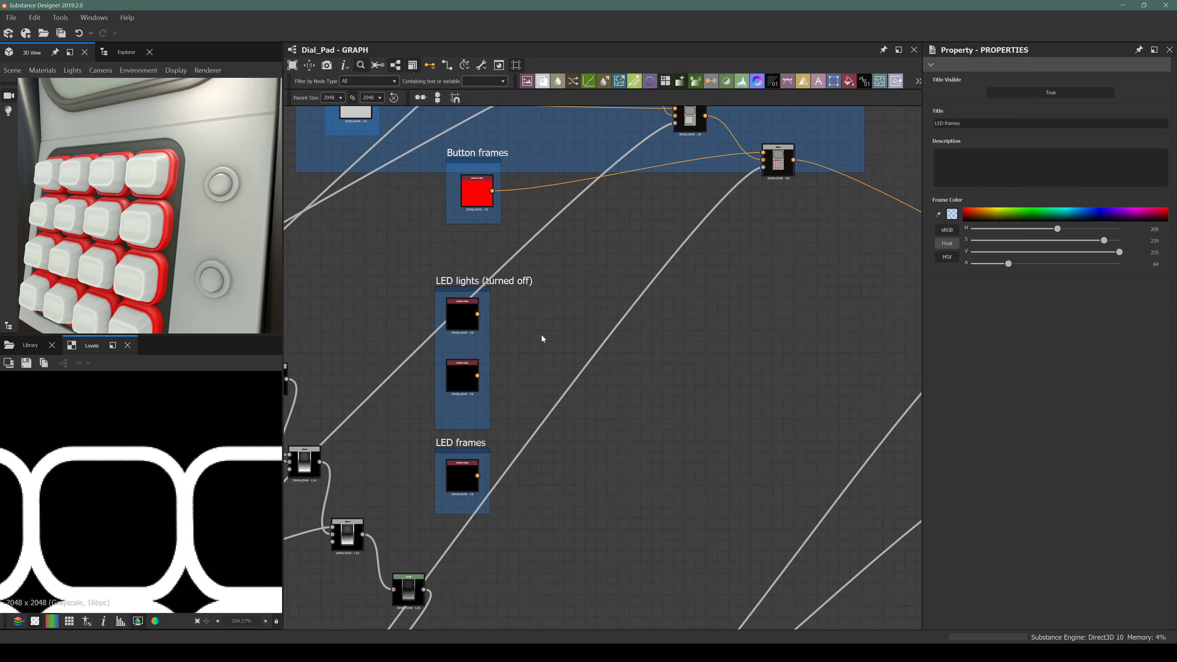
key("space")
type("blen")
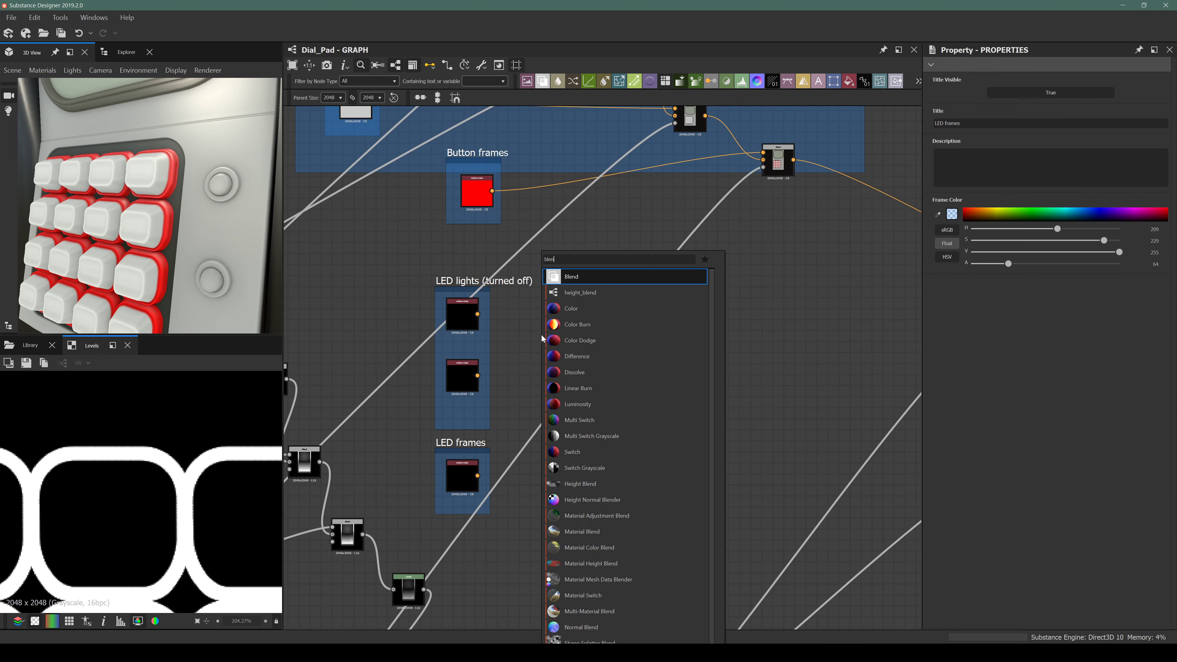
key("Return")
scroll(512, 335, "up", 2)
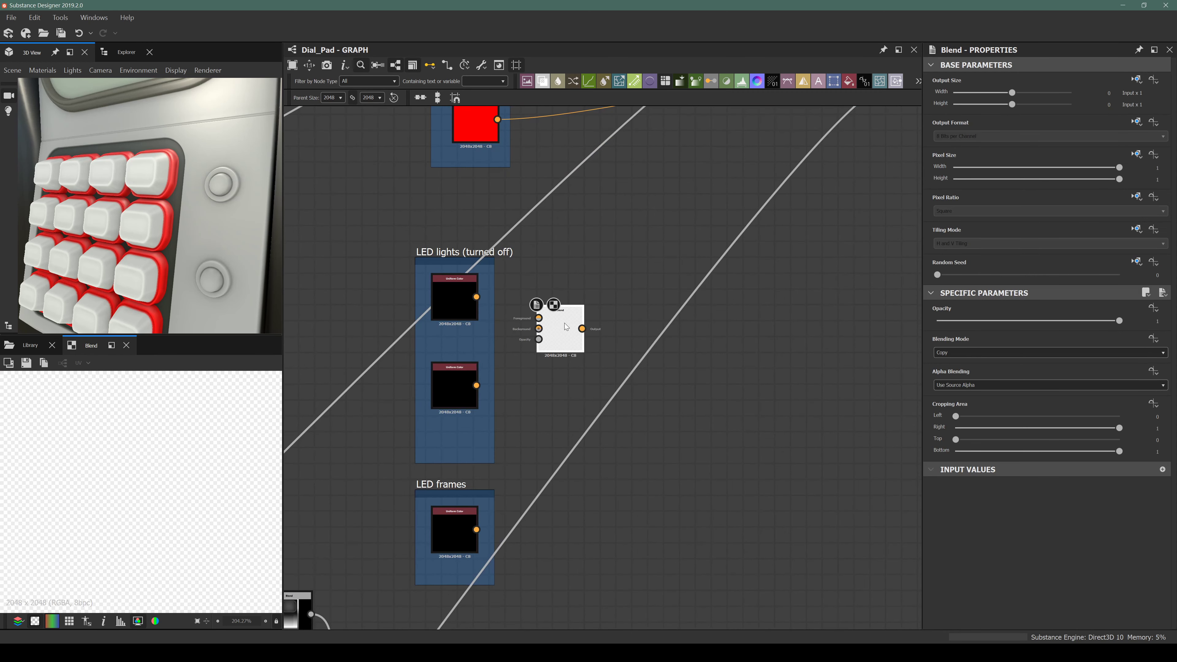
left_click_drag(564, 323, 597, 307)
left_click(528, 384)
Insert another Blend node after the Button frames blend in the base colour chain and place it slightly lower.
scroll(508, 416, "down", 3)
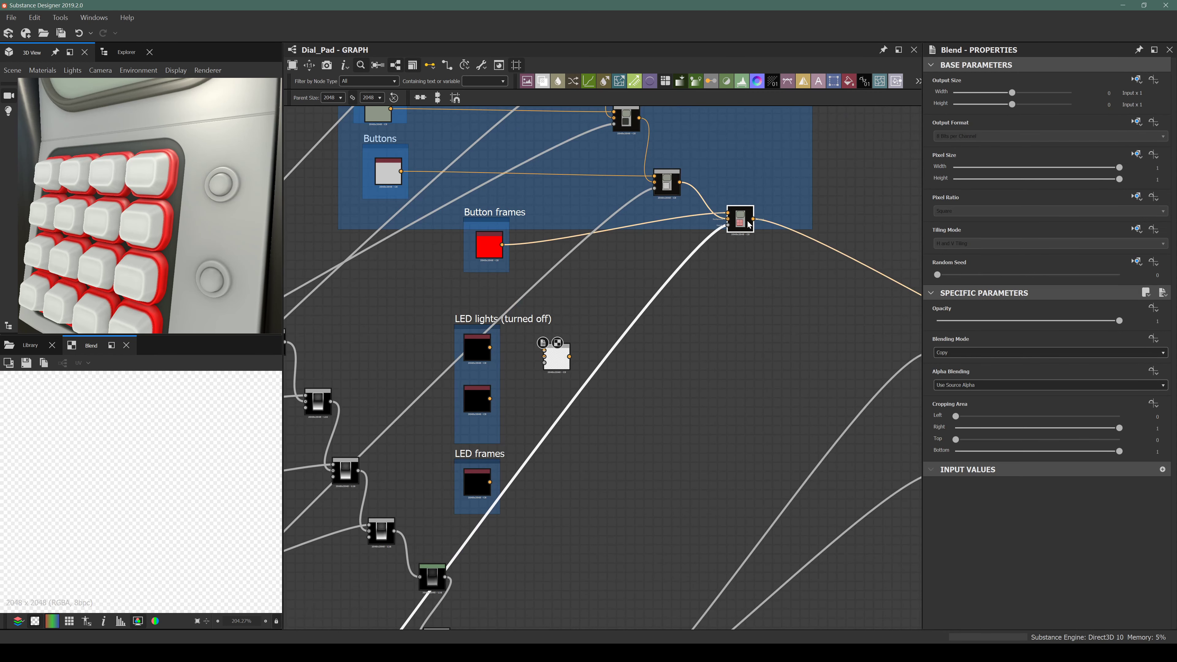
key("space")
type("blend")
key("Return")
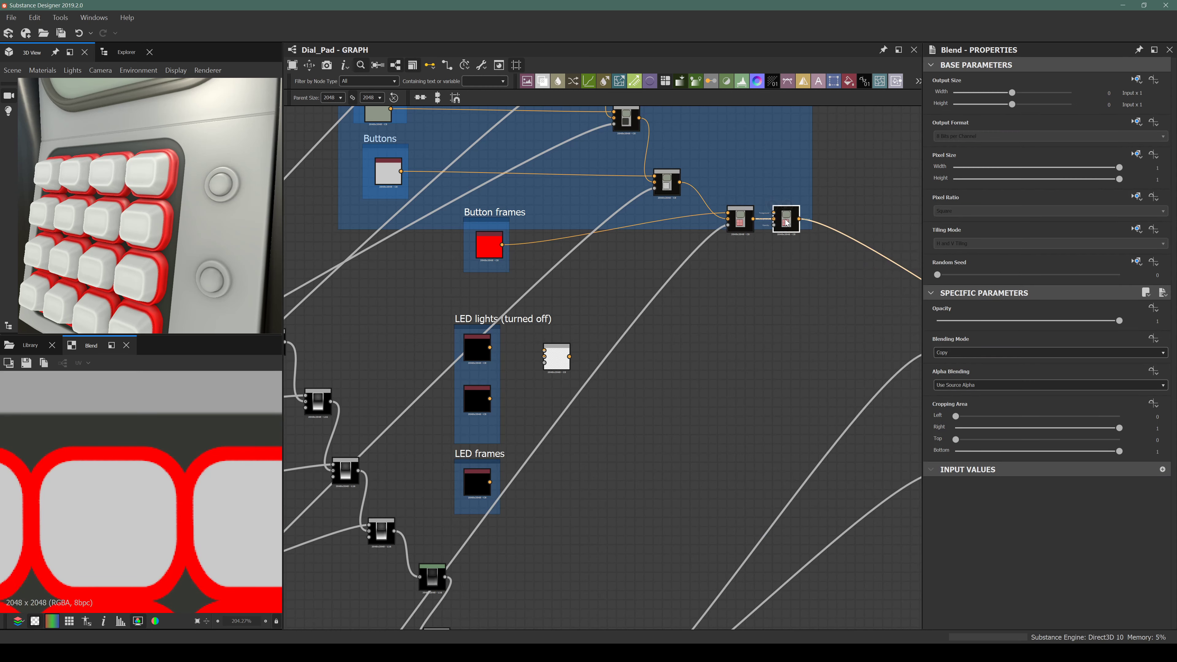
left_click_drag(786, 221, 787, 267)
Connect the upper LED lights uniform colour to the new Blend's foreground and the lower one to its background.
scroll(527, 348, "up", 3)
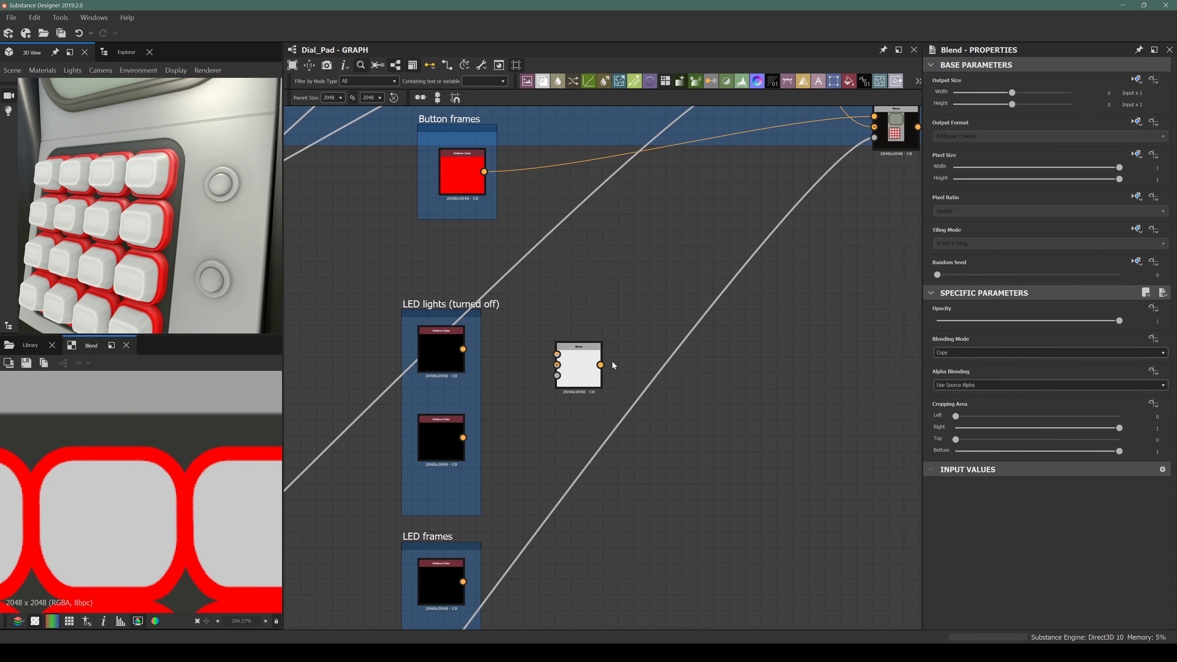
scroll(462, 347, "up", 3)
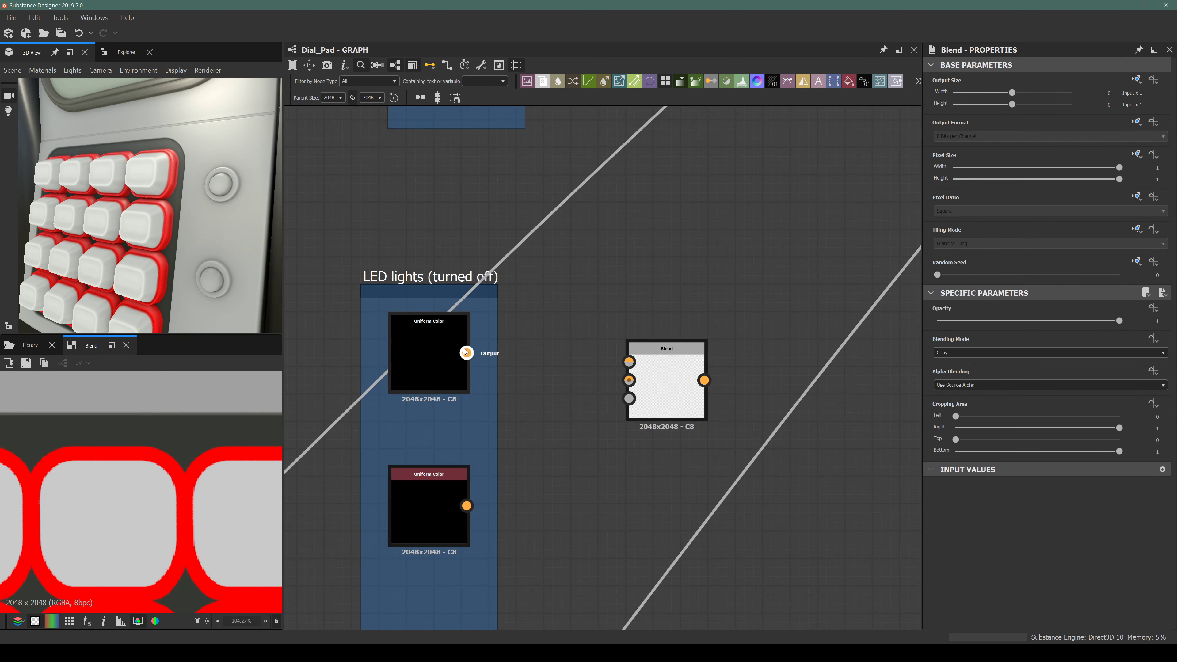
left_click_drag(466, 353, 629, 362)
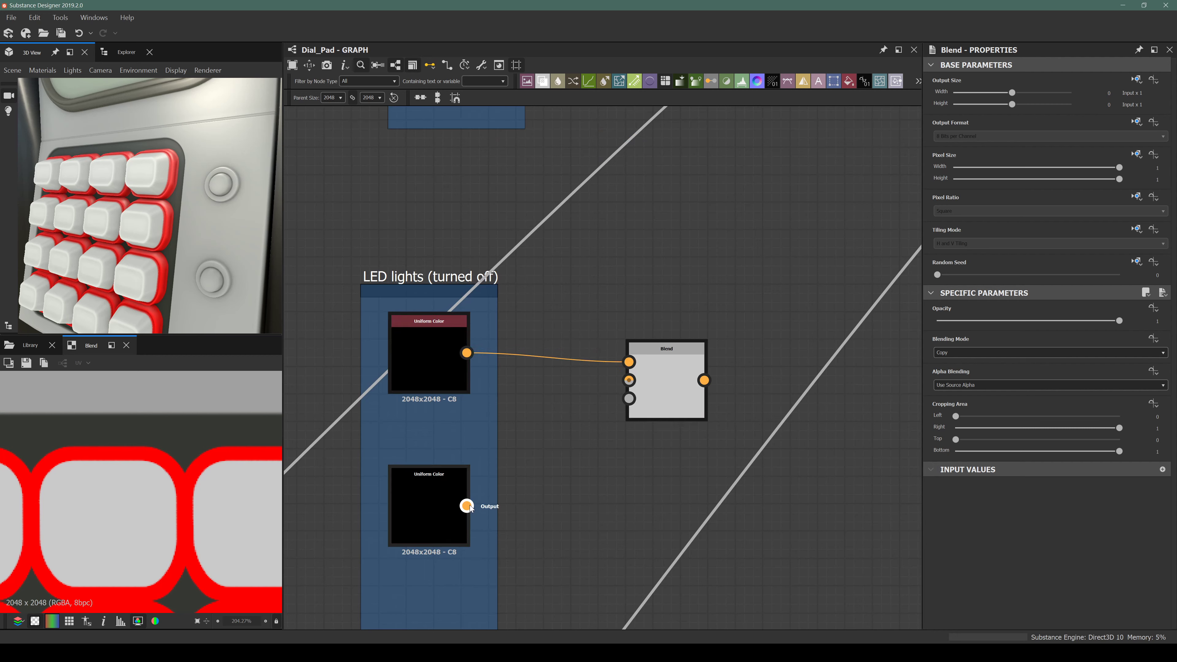
left_click_drag(467, 505, 629, 380)
Set the lower LED uniform colour to red (H 0) and the upper to green (H 111), and select their Blend.
left_click(445, 511)
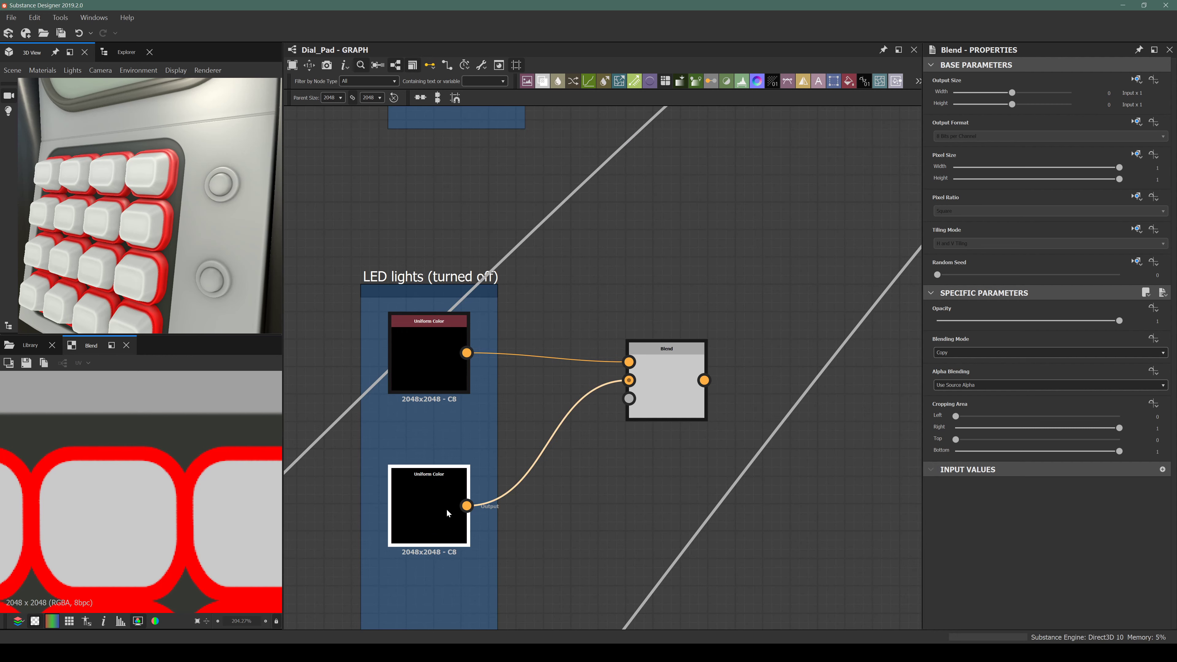
left_click(986, 352)
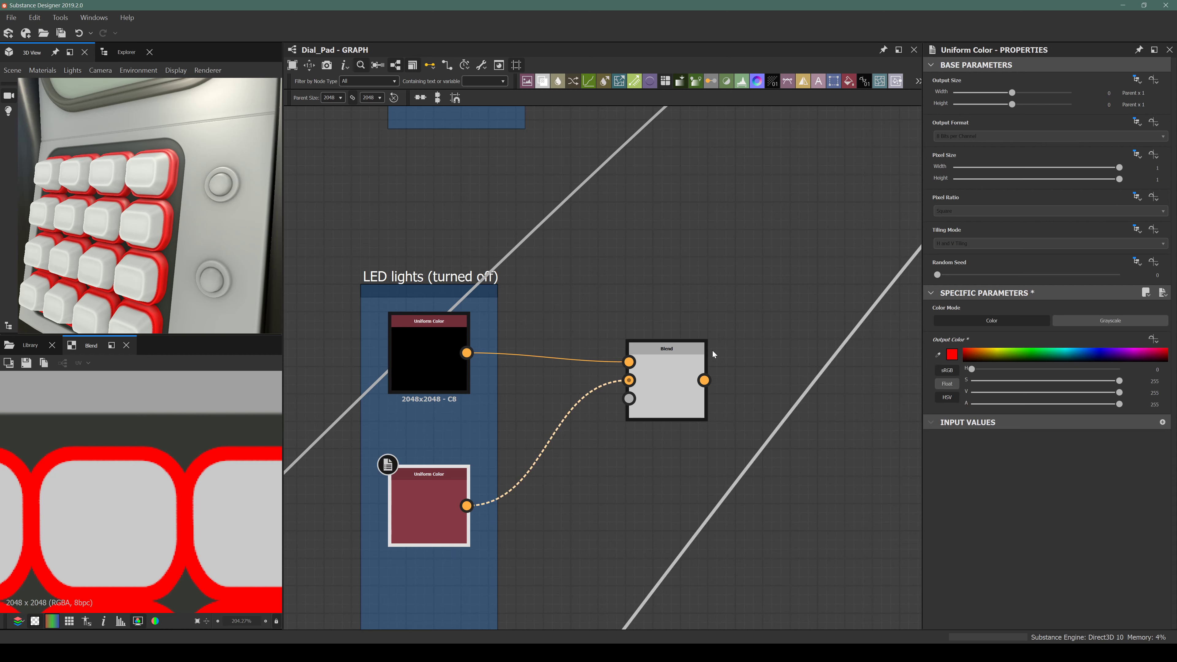
left_click(423, 365)
left_click(1026, 352)
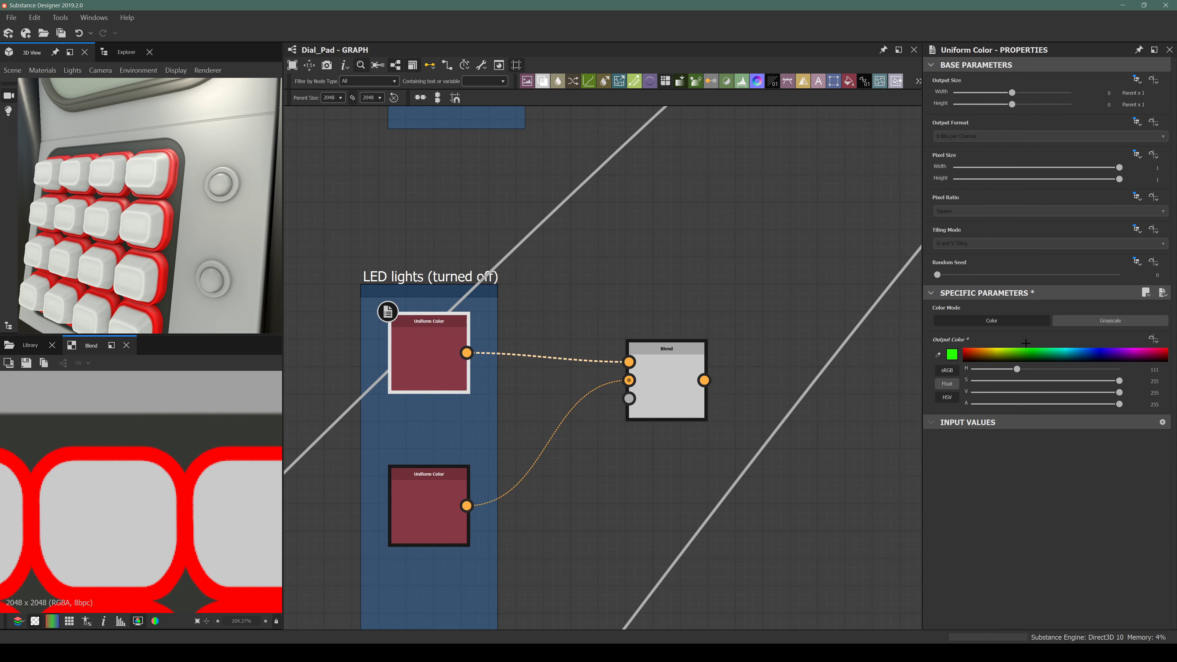
left_click(667, 389)
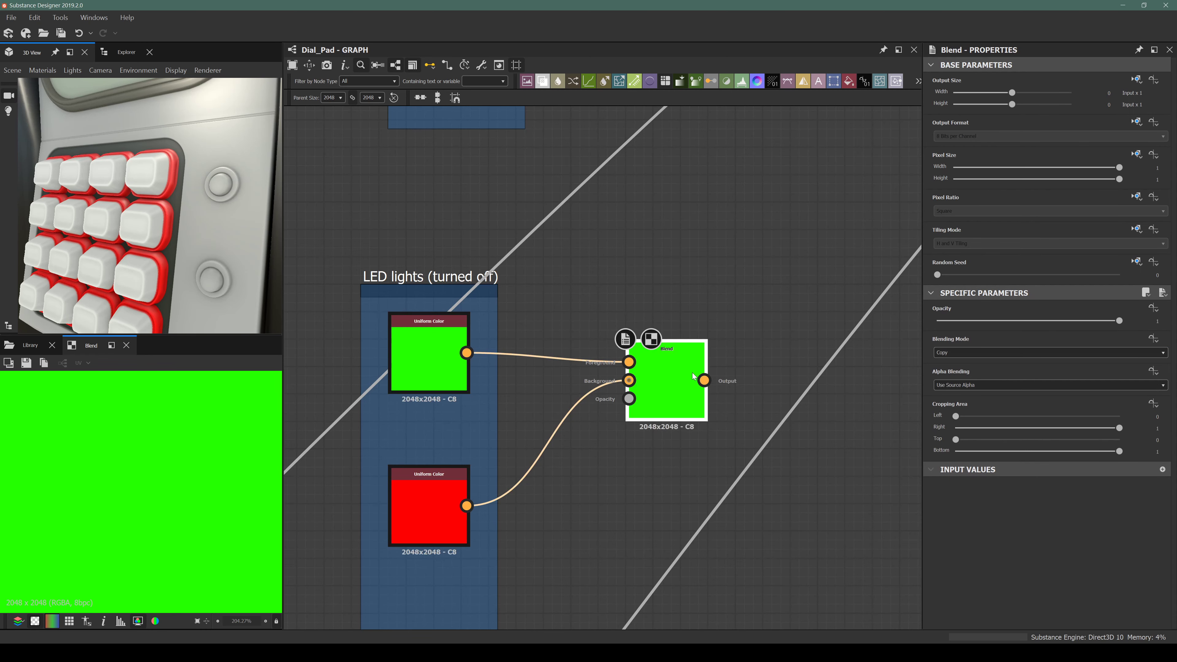
Find the LED lights shape group and preview its upper Transformation 2D and the Blend combining the two lights.
scroll(649, 384, "down", 6)
middle_click_drag(456, 537, 580, 344)
scroll(591, 329, "down", 4)
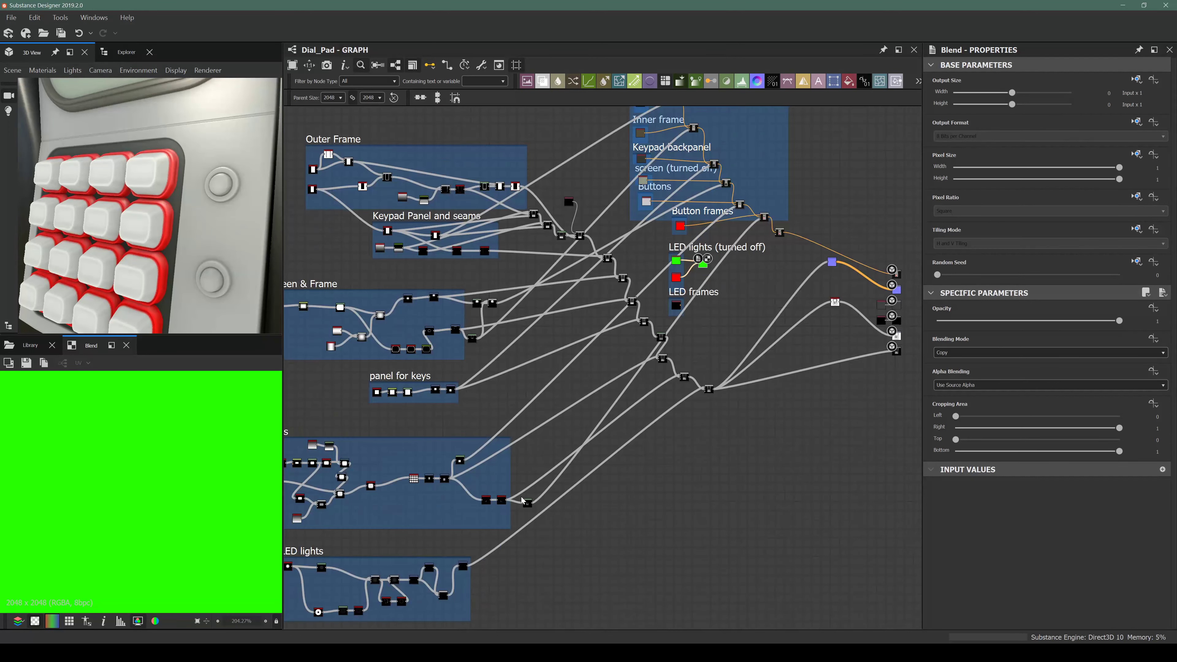
scroll(496, 510, "up", 3)
middle_click_drag(496, 510, 658, 422)
scroll(489, 392, "up", 3)
middle_click_drag(494, 399, 605, 337)
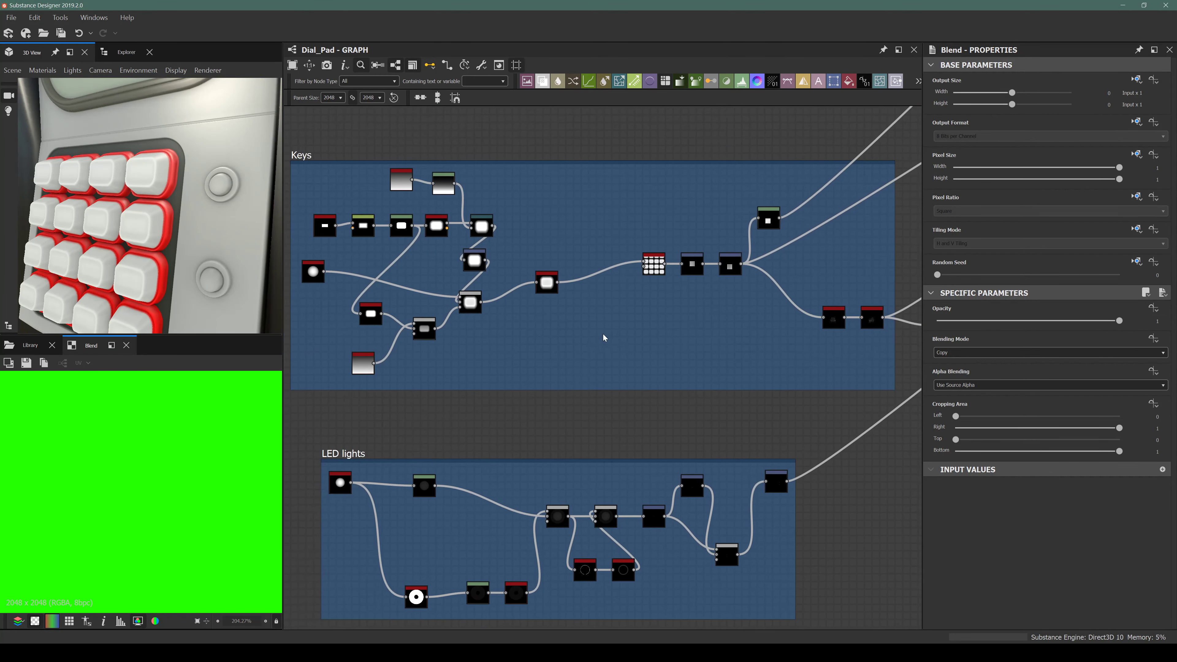
middle_click_drag(479, 464, 526, 415)
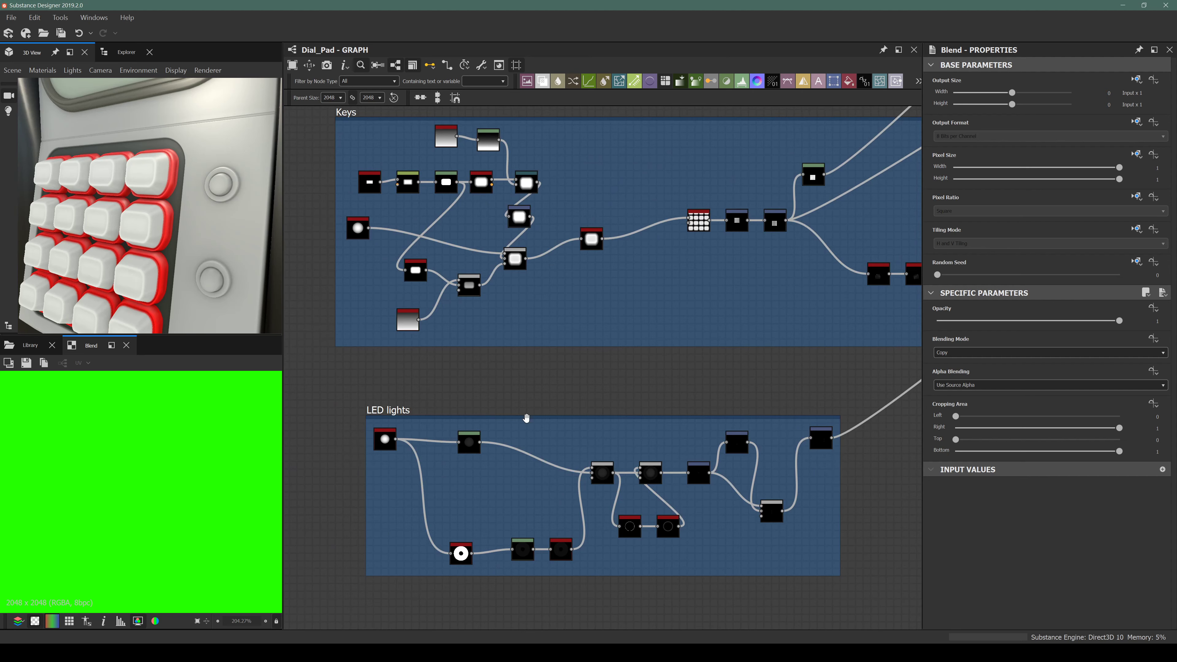
scroll(525, 415, "down", 3)
scroll(598, 463, "up", 4)
middle_click_drag(699, 462, 596, 431)
scroll(732, 391, "up", 4)
middle_click_drag(459, 415, 645, 374)
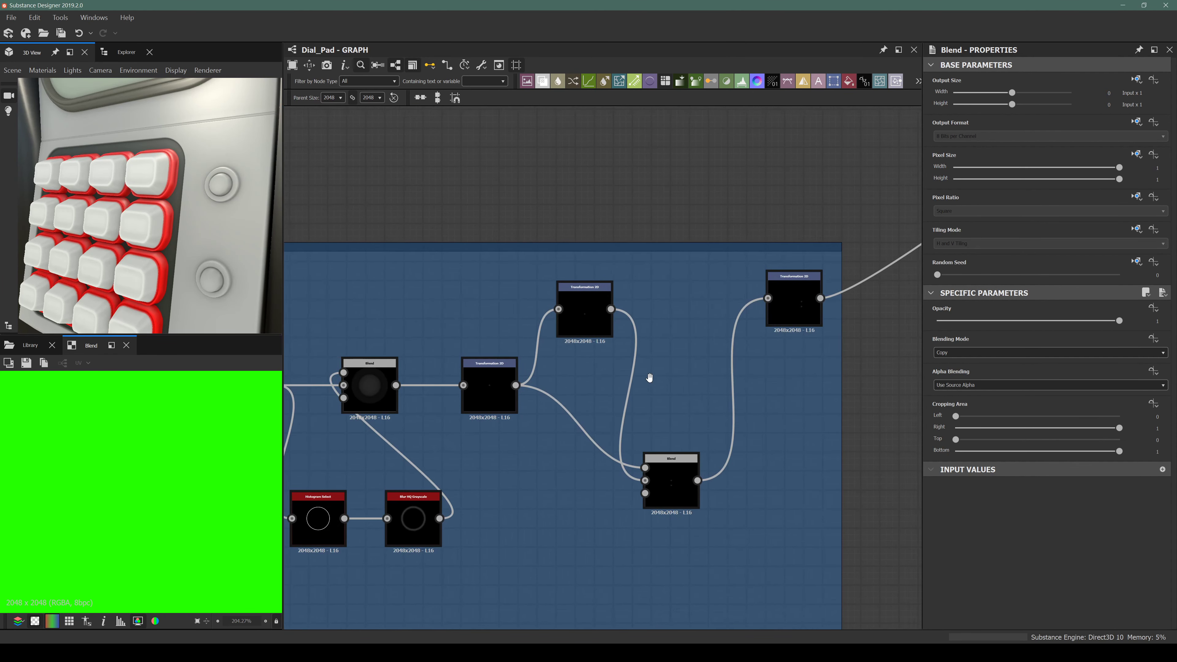
scroll(481, 389, "up", 3)
double_click(686, 269)
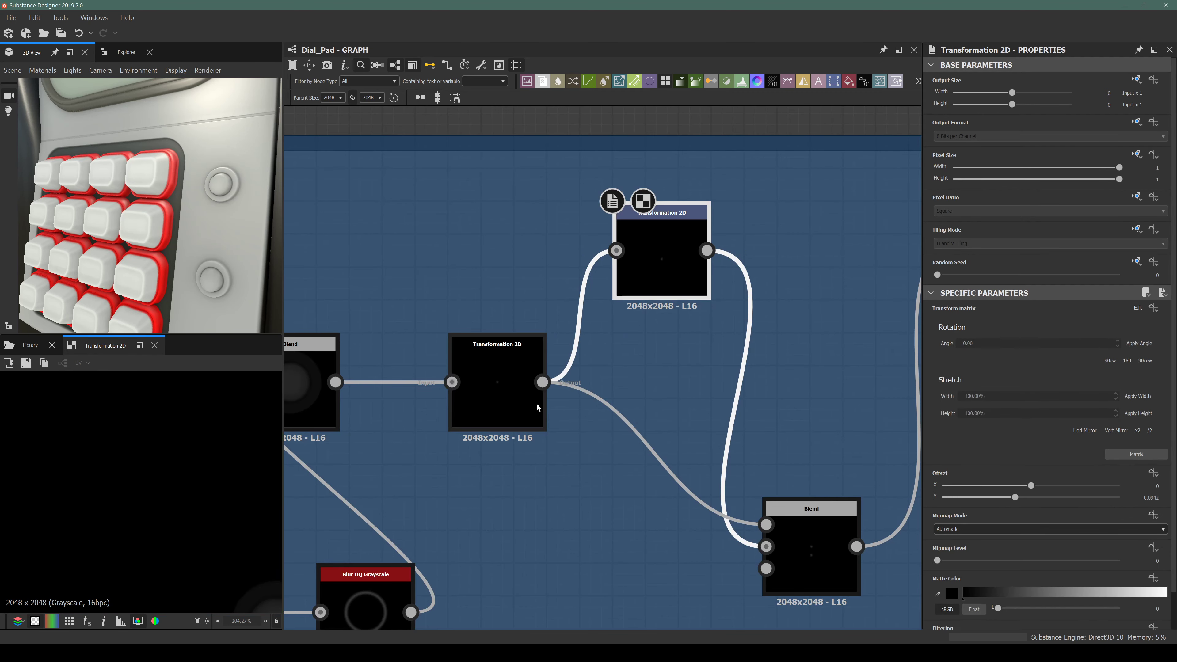
scroll(536, 394, "down", 3)
scroll(664, 486, "up", 4)
double_click(664, 486)
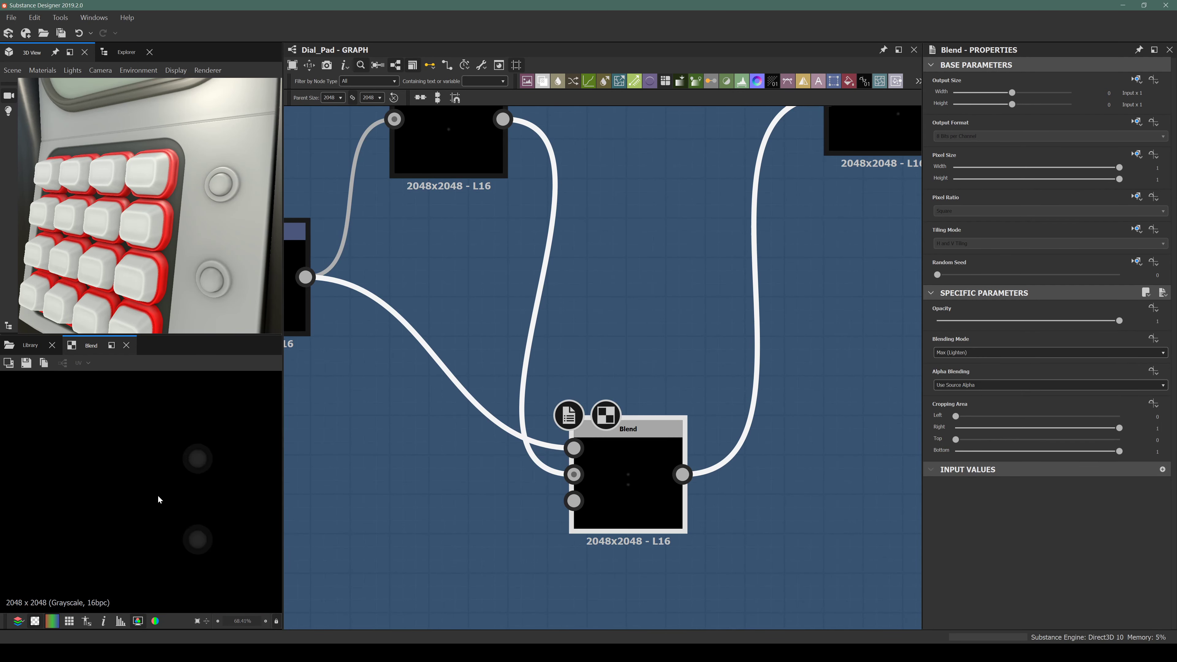
Examine the two circular LED shapes and their surrounding rings closely in the Blend's 2D preview.
middle_click_drag(567, 448, 657, 384)
scroll(649, 385, "down", 3)
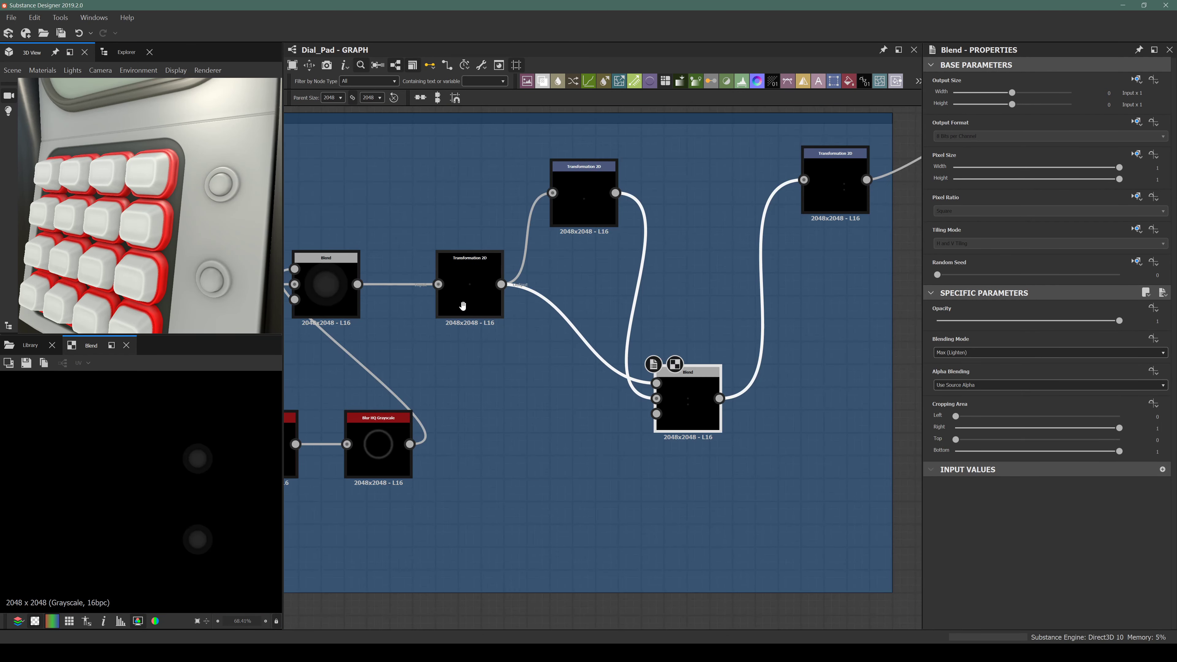
middle_click_drag(456, 307, 515, 365)
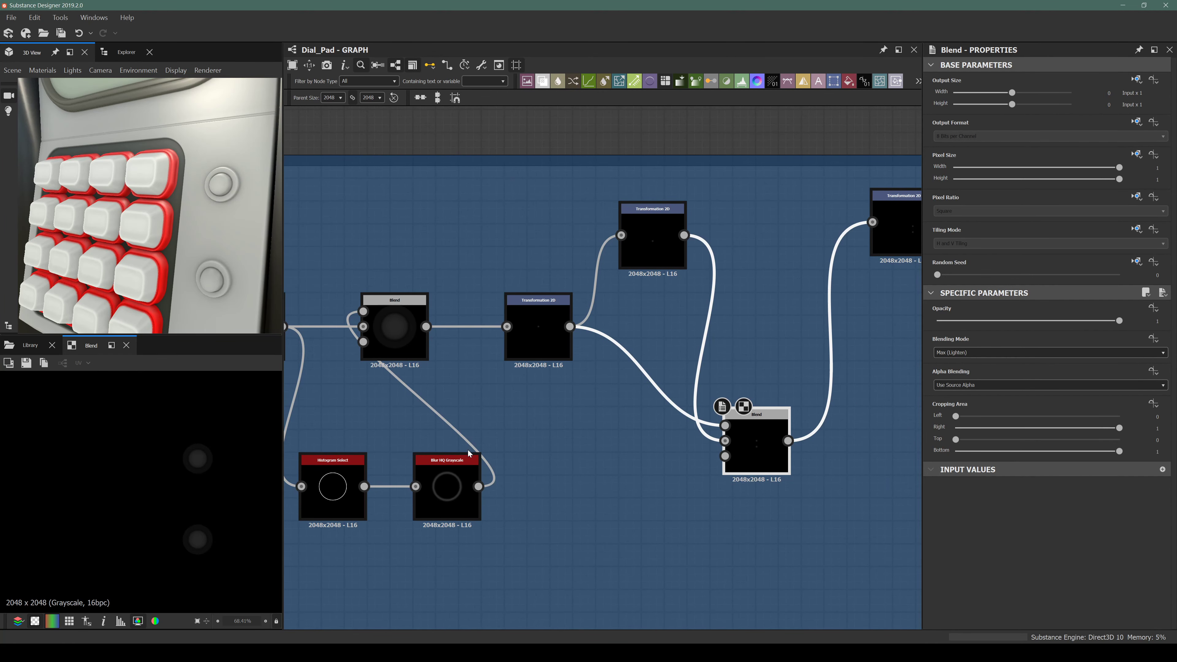
middle_click_drag(600, 464, 473, 481)
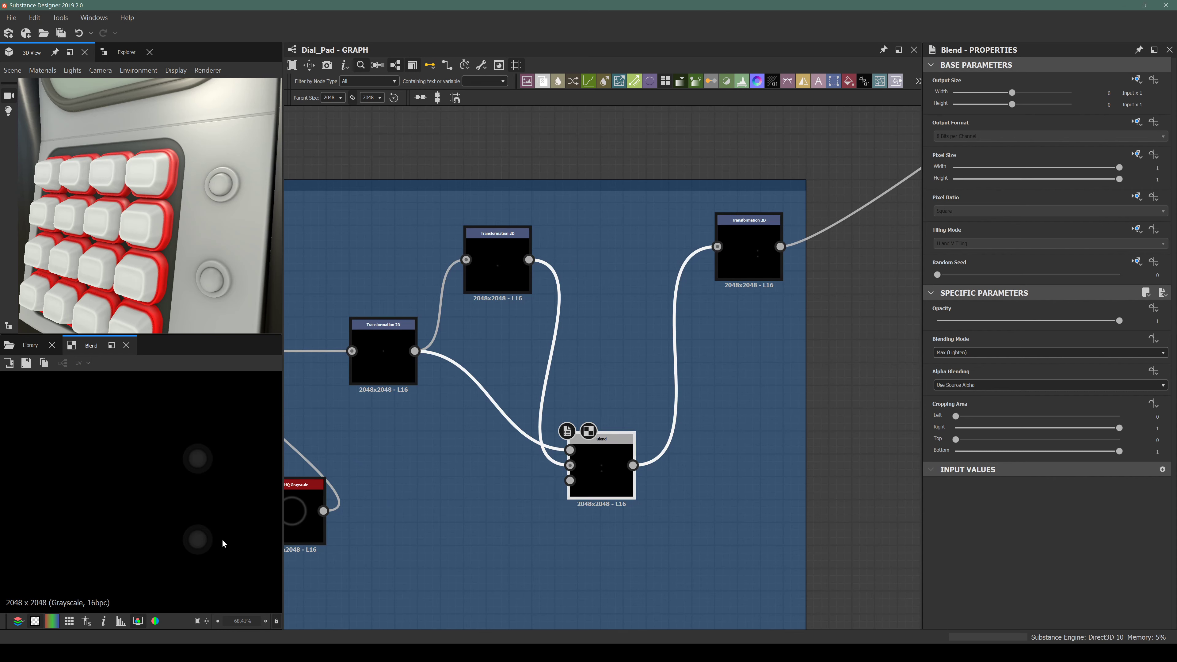
scroll(209, 408, "up", 4)
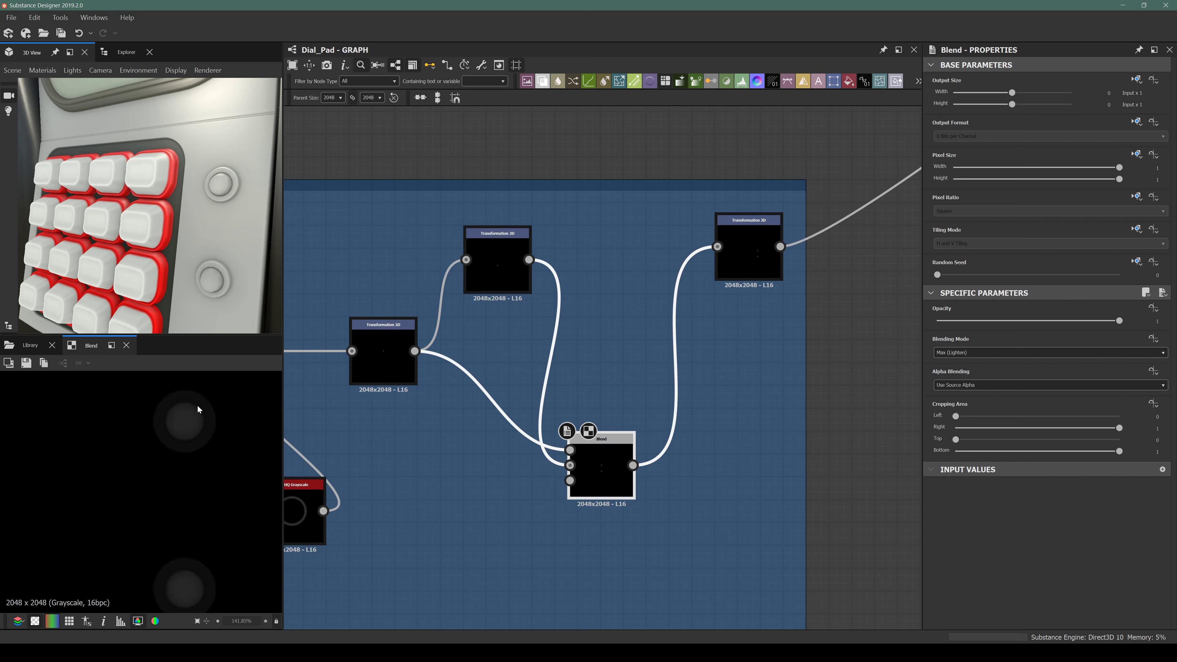
scroll(198, 409, "up", 2)
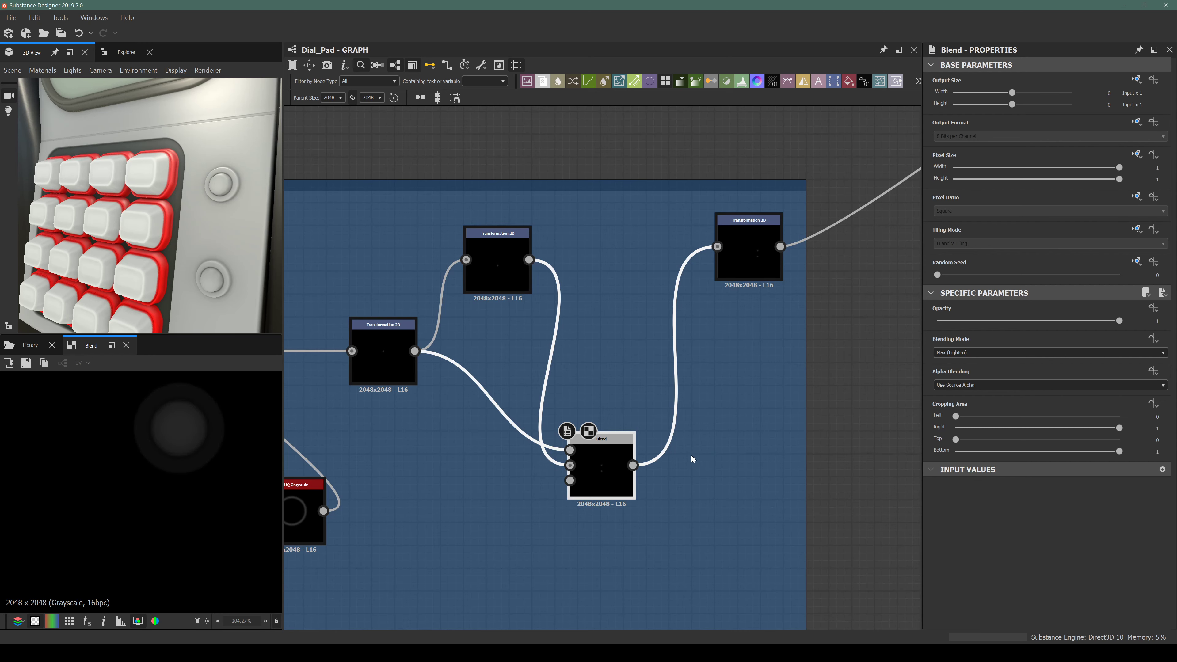
middle_click_drag(544, 441, 431, 431)
scroll(167, 434, "down", 4)
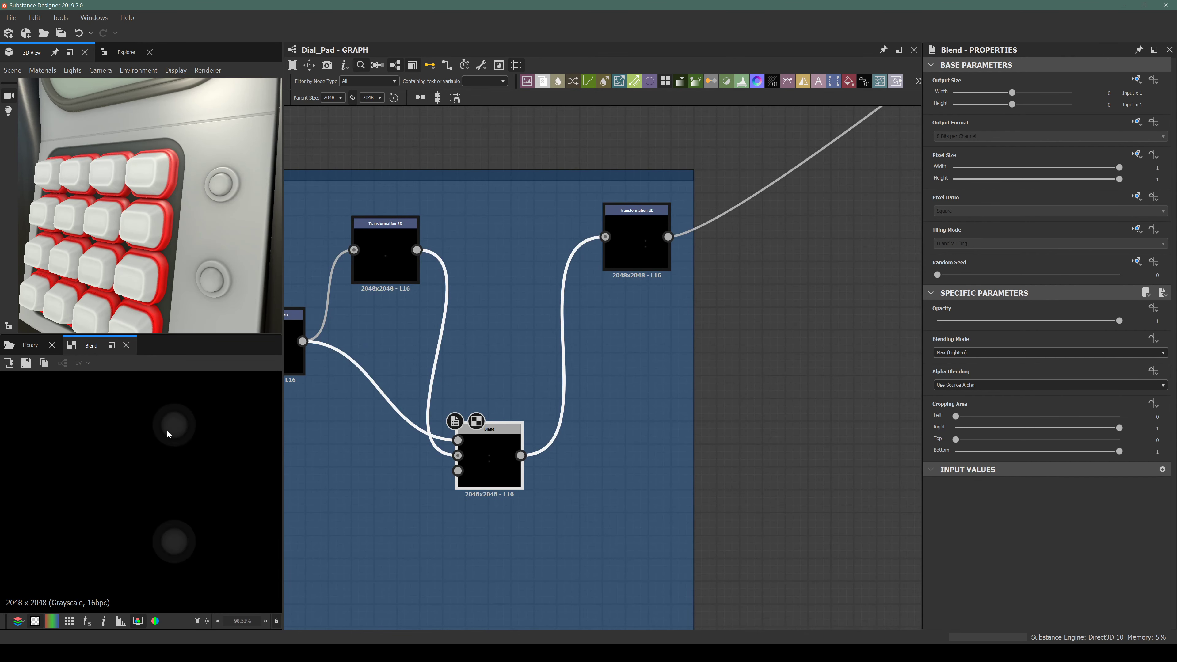
Compare the LED lights group's final Transformation 2D output with the Blend feeding it.
left_click(639, 252)
scroll(608, 328, "down", 2)
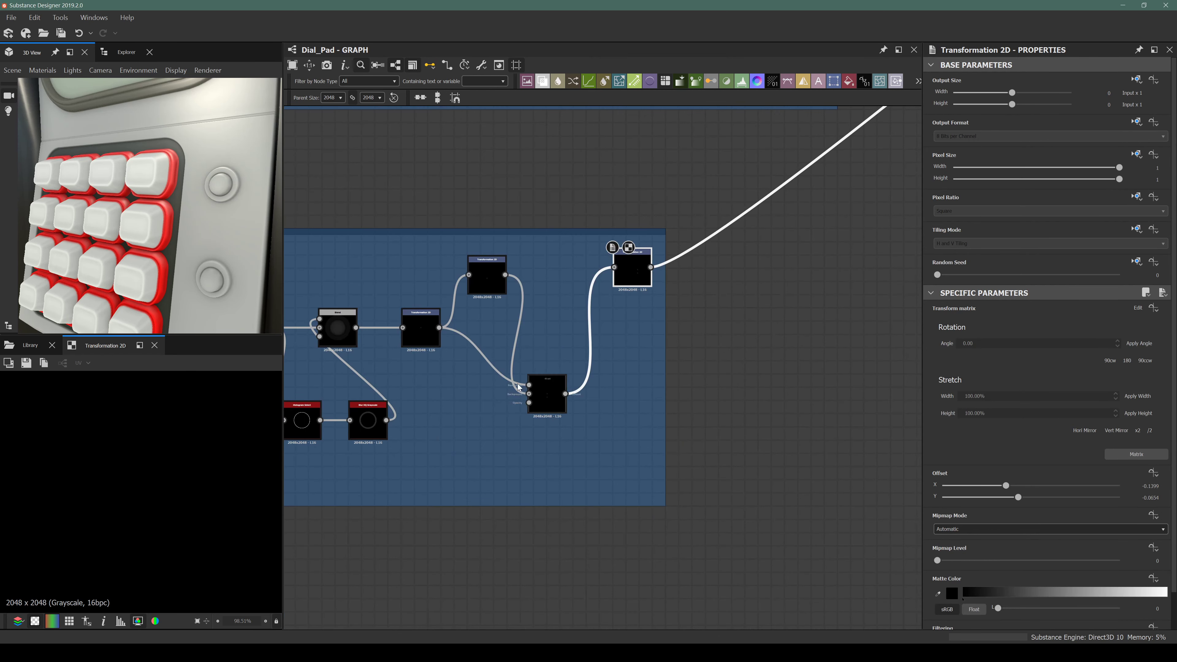
middle_click_drag(428, 387, 548, 385)
left_click(666, 390)
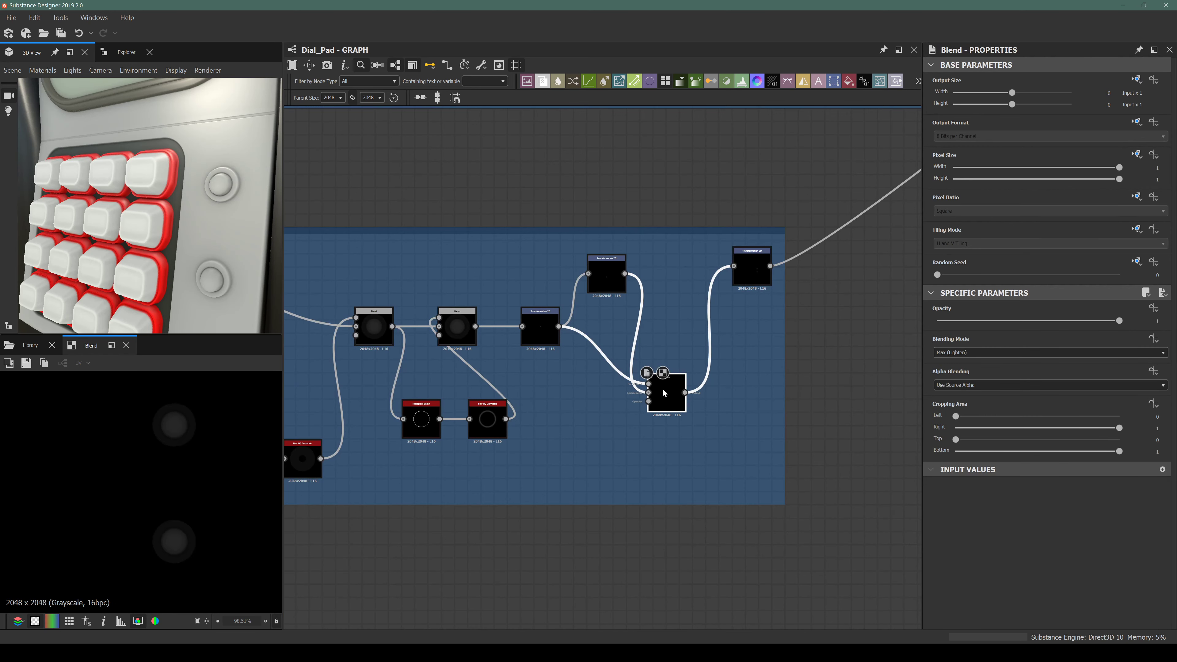
scroll(126, 484, "down", 5)
double_click(743, 274)
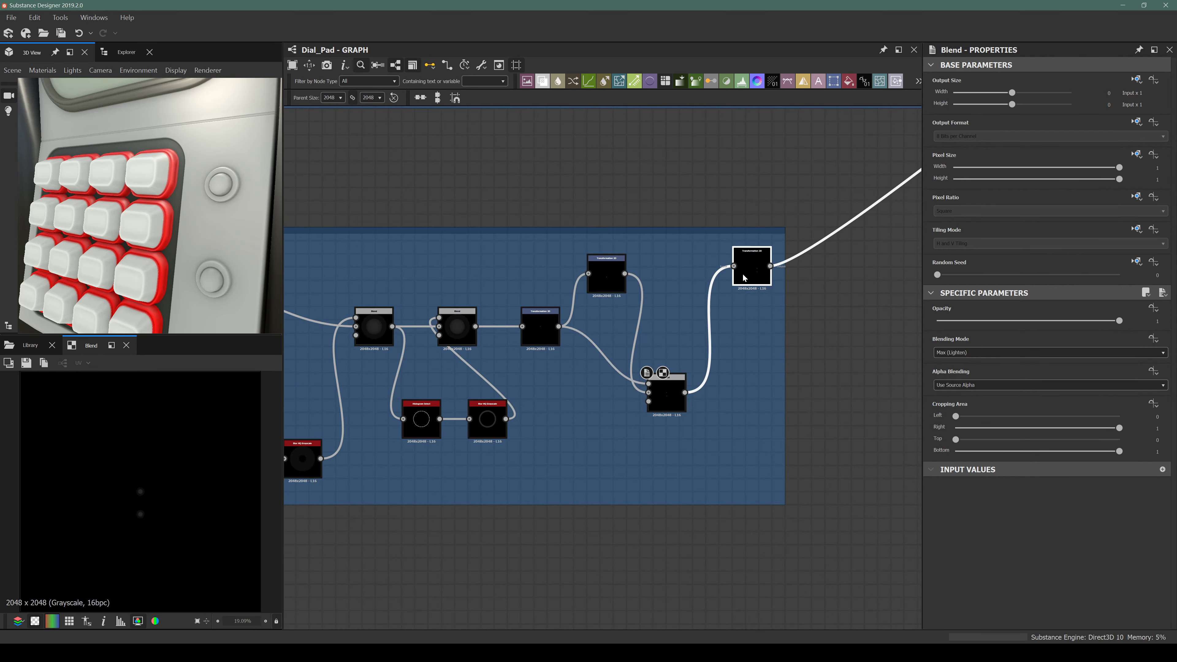
Add a Histogram Select node fed by the LED lights group's final Transformation 2D and set its position to 0.71.
middle_click_drag(672, 284, 451, 331)
scroll(623, 332, "up", 3)
scroll(624, 332, "up", 1)
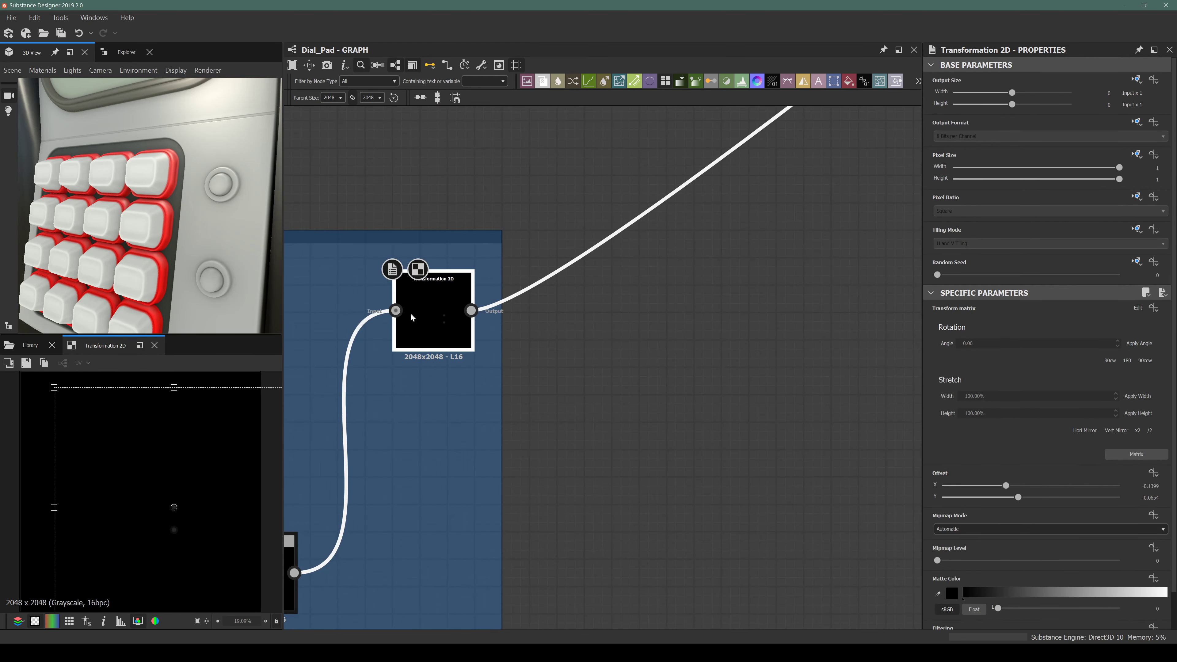
left_click(665, 381)
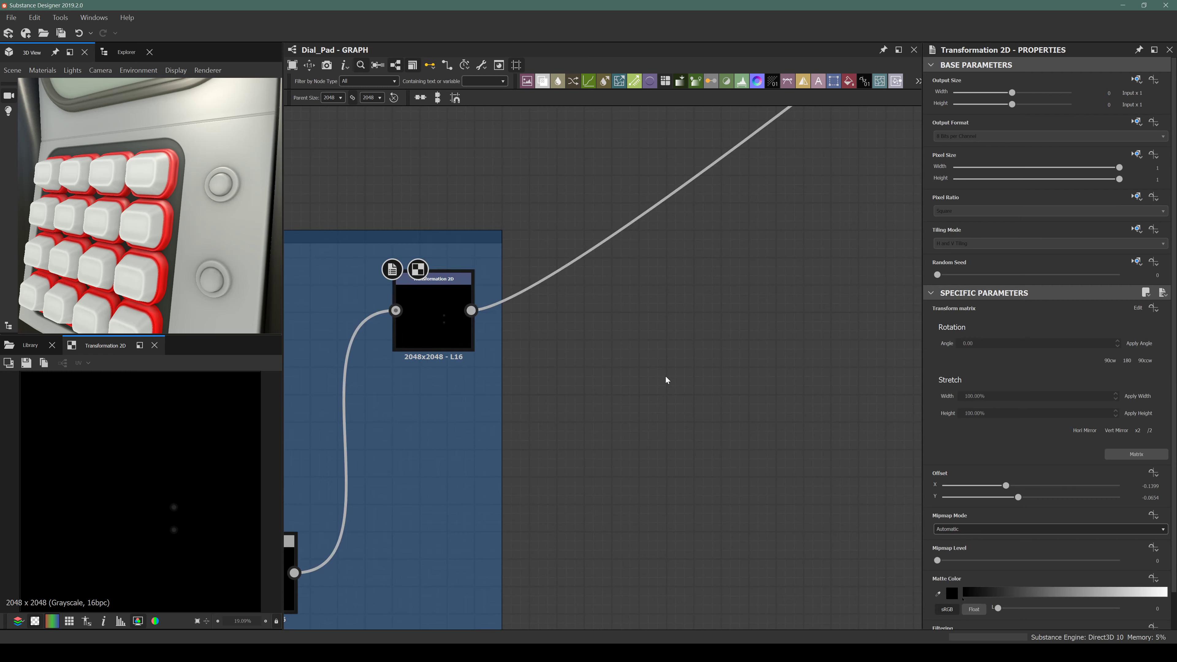
key("space")
type("hist")
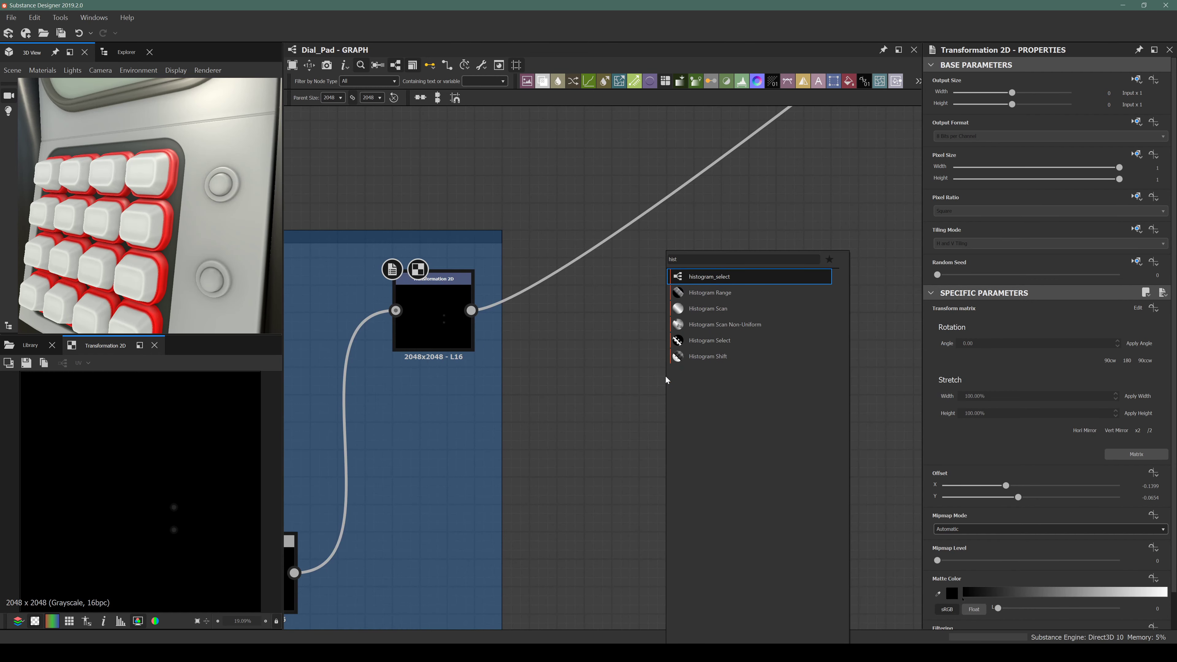
left_click(715, 340)
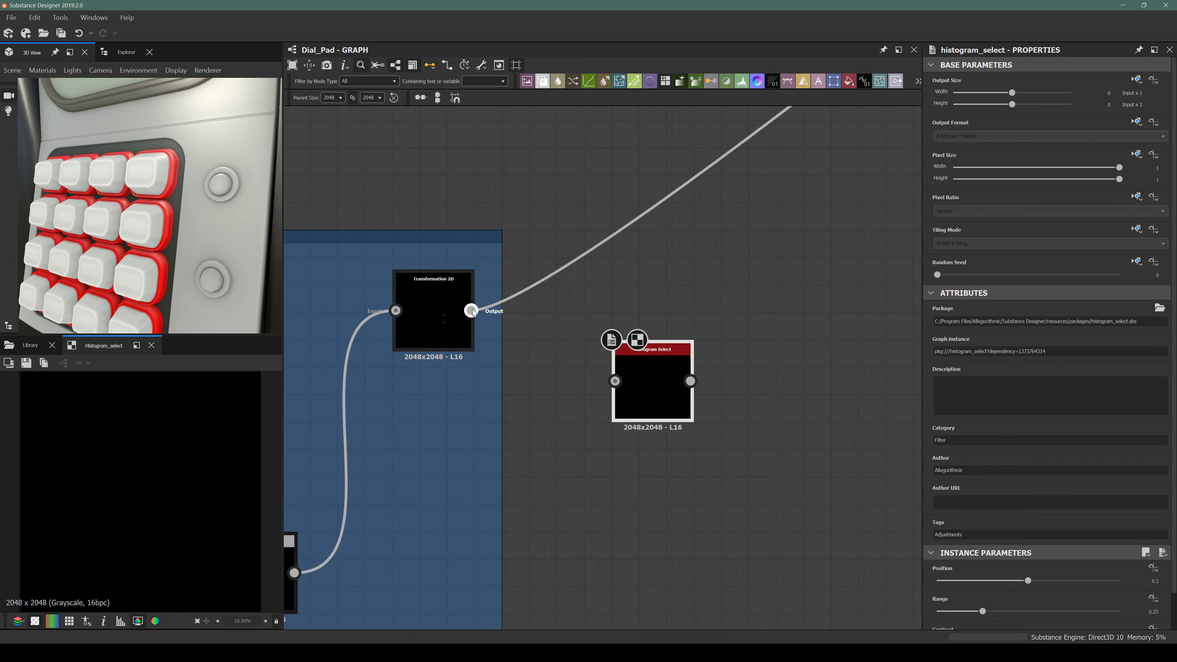
left_click_drag(472, 312, 615, 381)
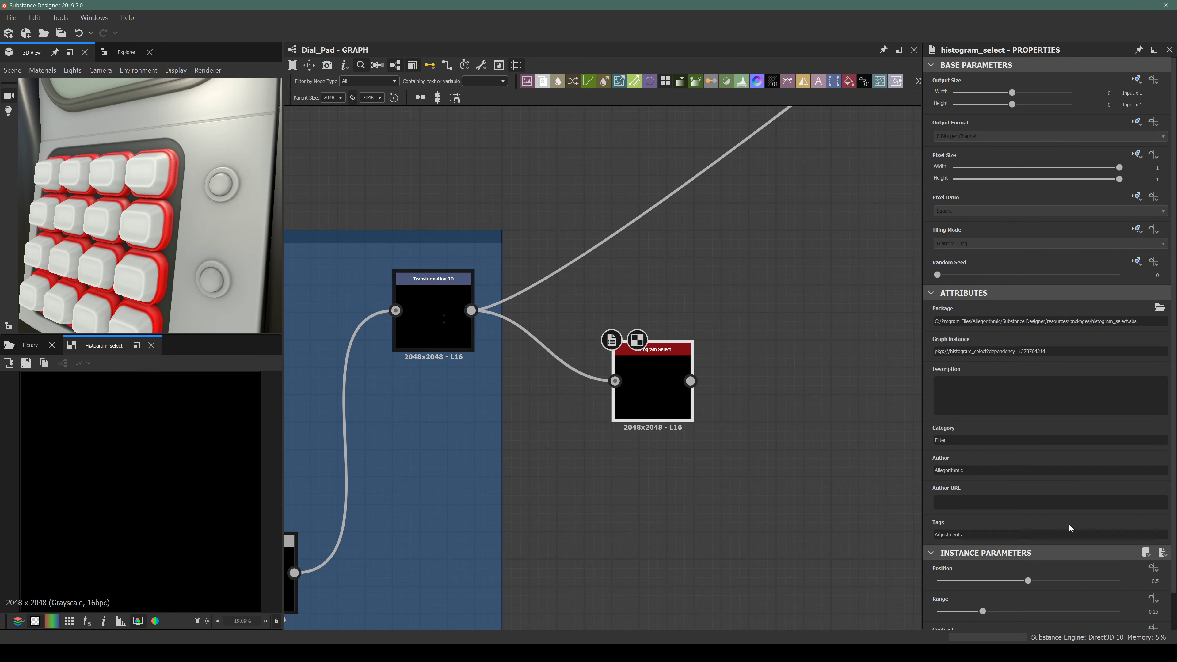
left_click_drag(1028, 580, 1065, 580)
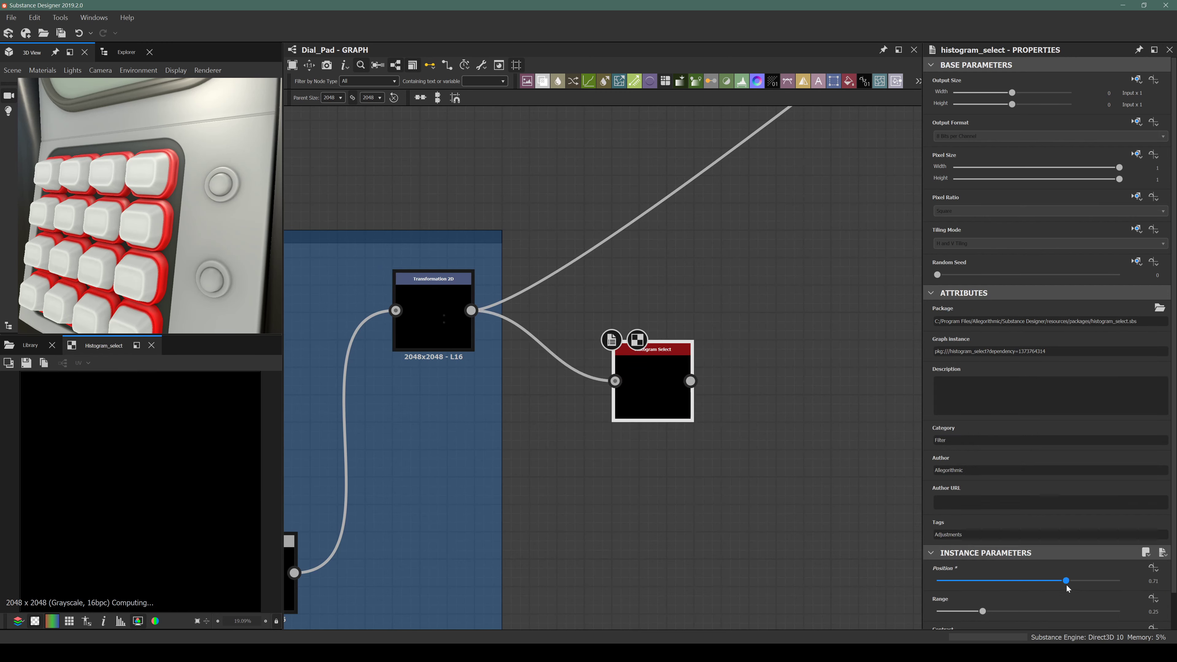
Move the Histogram Select farther away and insert an Auto Levels node between it and the Transformation 2D.
left_click_drag(653, 385, 790, 426)
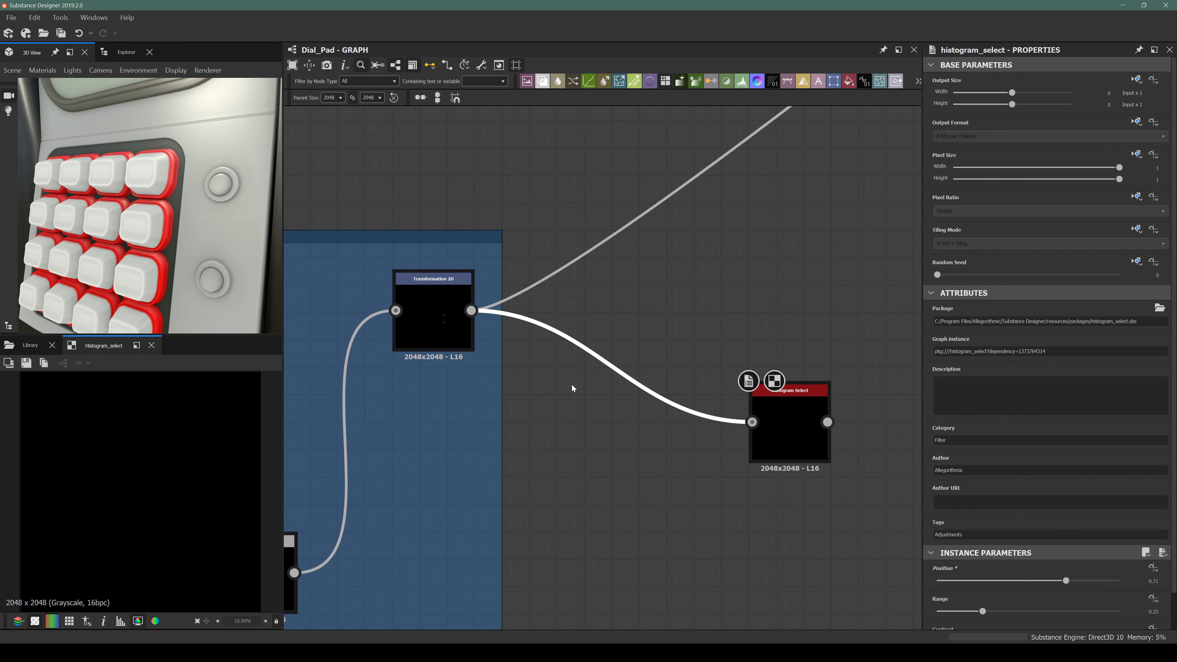
key("space")
type("auto")
key("Return")
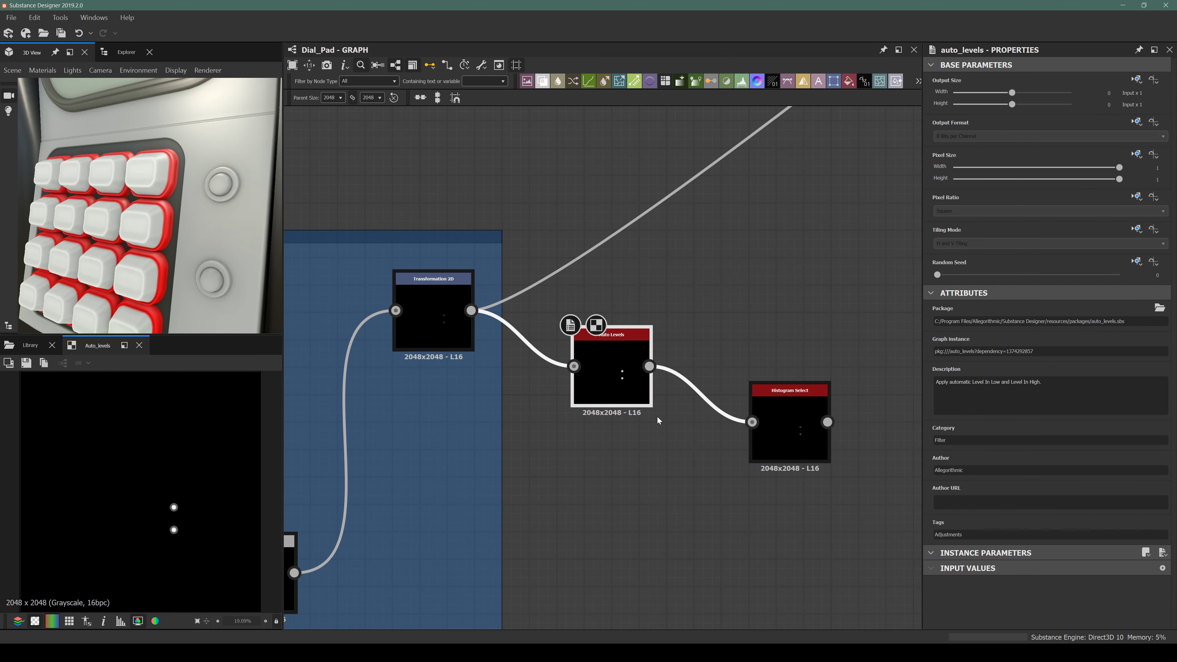
scroll(212, 450, "up", 6)
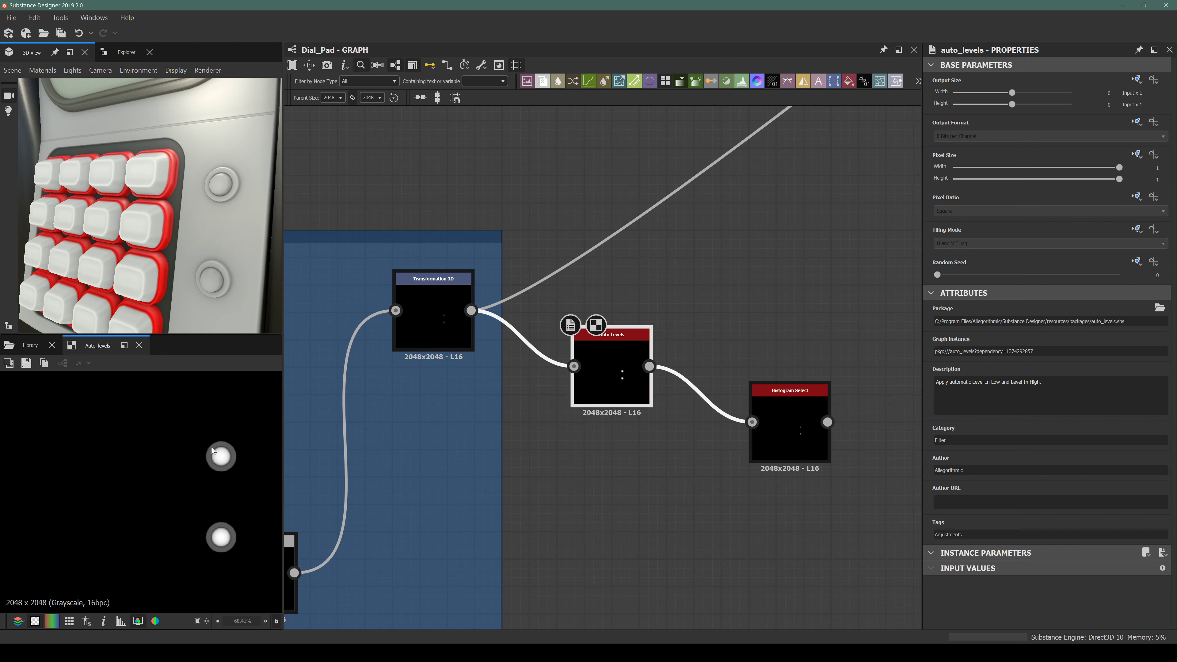
Isolate the rings around the LEDs by setting the Histogram Select's position to 0.33, range to 0.35 and contrast to 0.59.
left_click(779, 427)
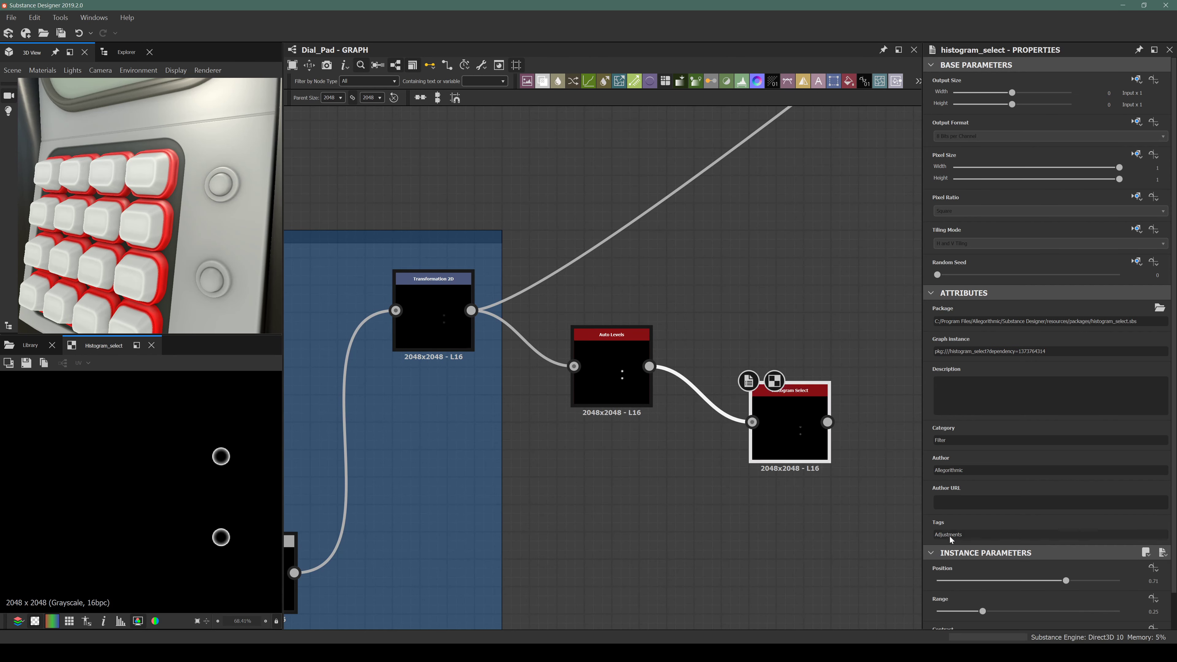
scroll(213, 531, "up", 3)
scroll(969, 581, "down", 1)
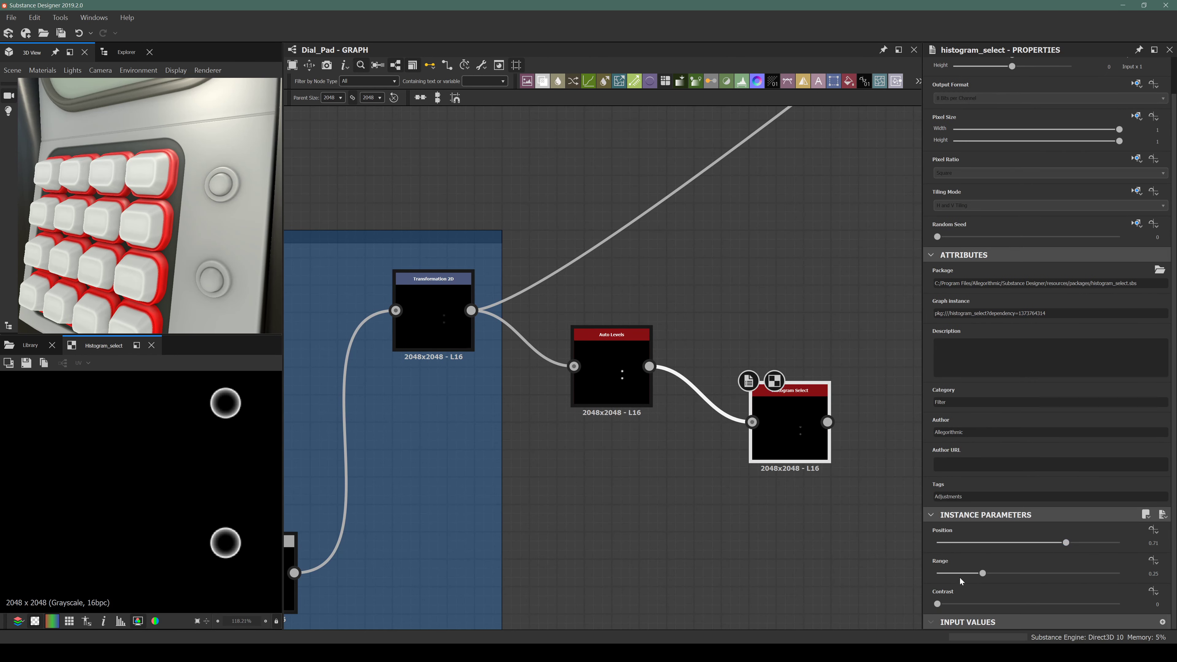
left_click(950, 573)
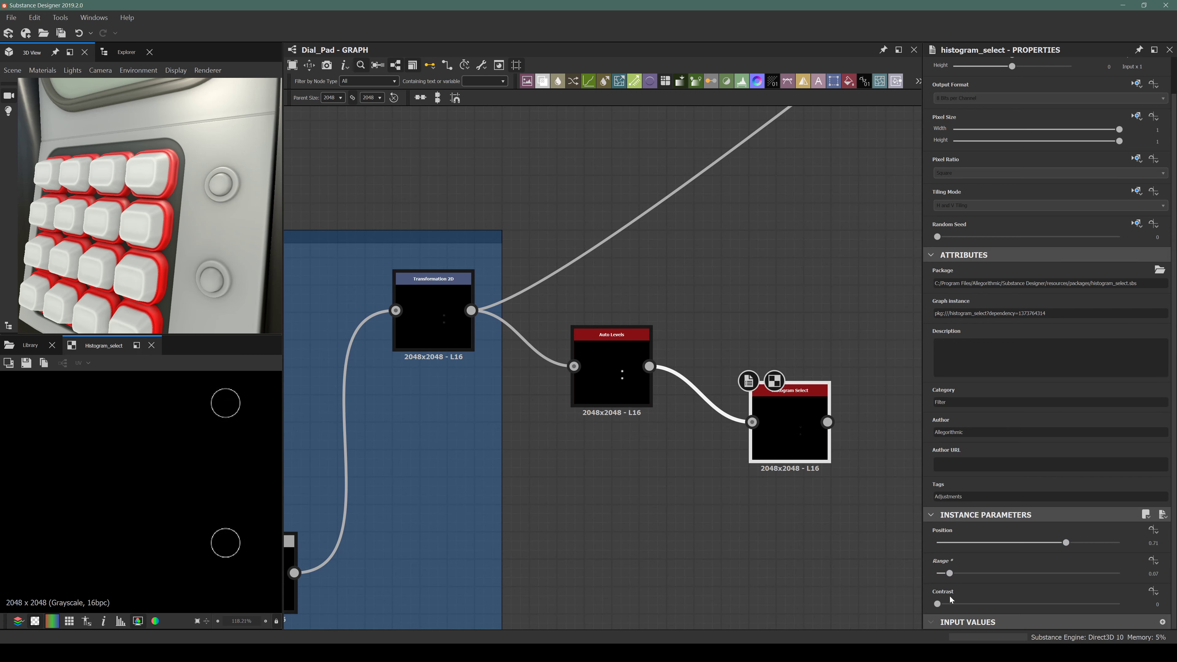
mouse_move(1016, 541)
left_mouse_down()
mouse_move(987, 541)
mouse_move(1000, 534)
left_mouse_up()
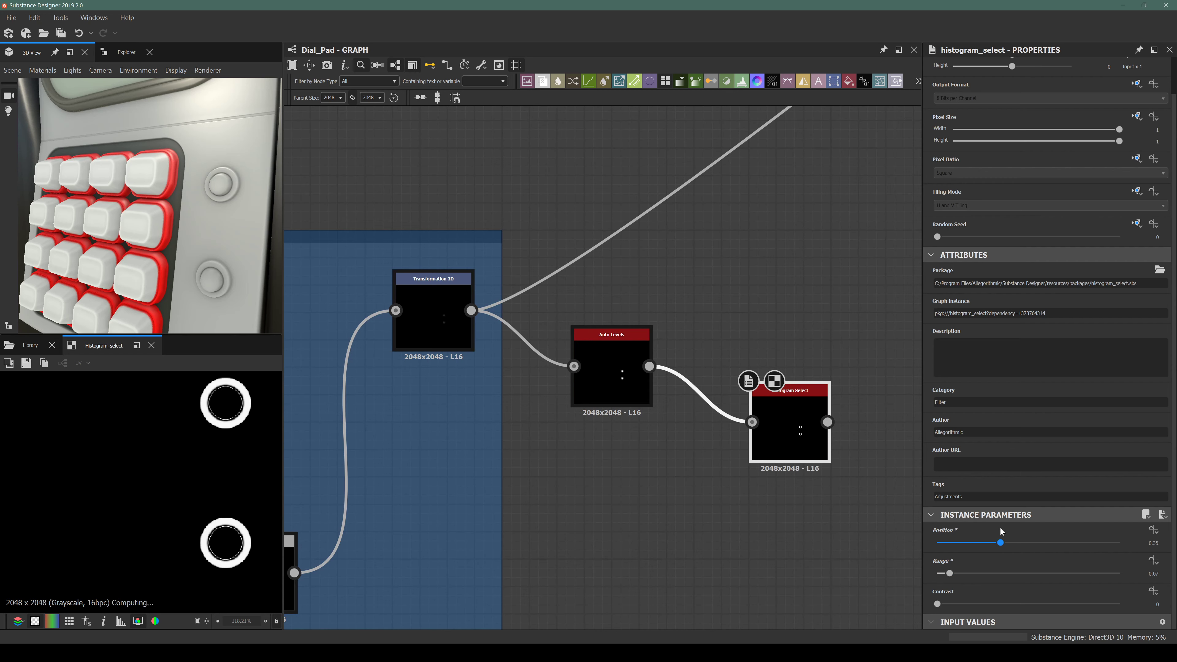
left_click_drag(961, 573, 1002, 571)
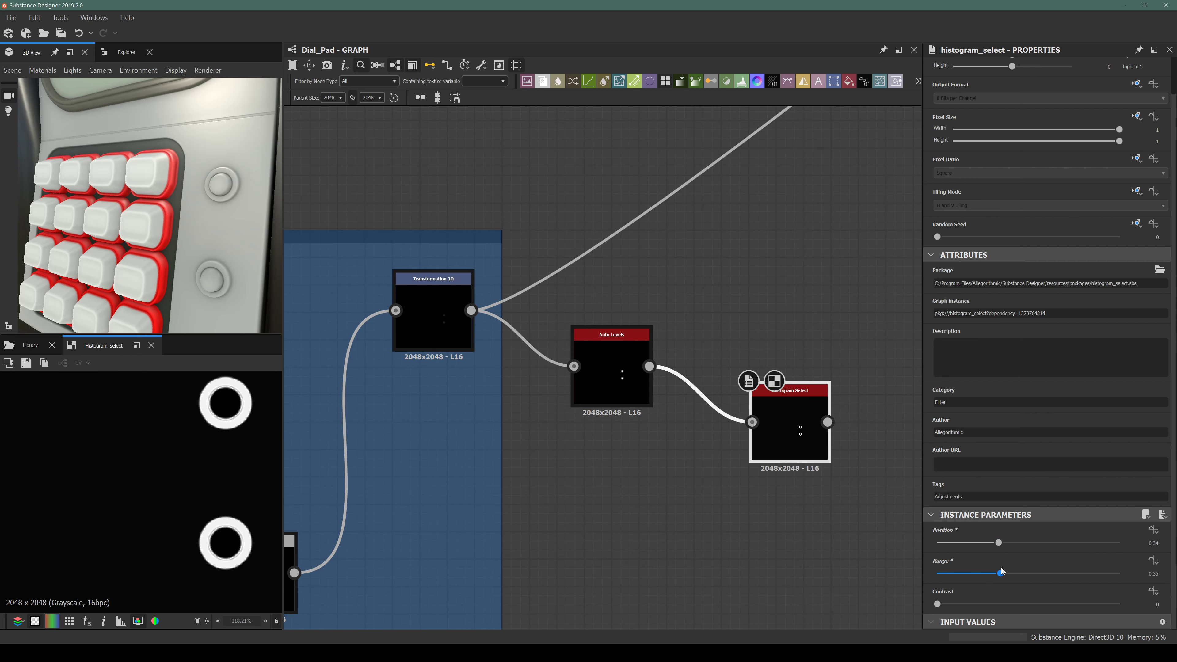
left_click_drag(937, 603, 1045, 604)
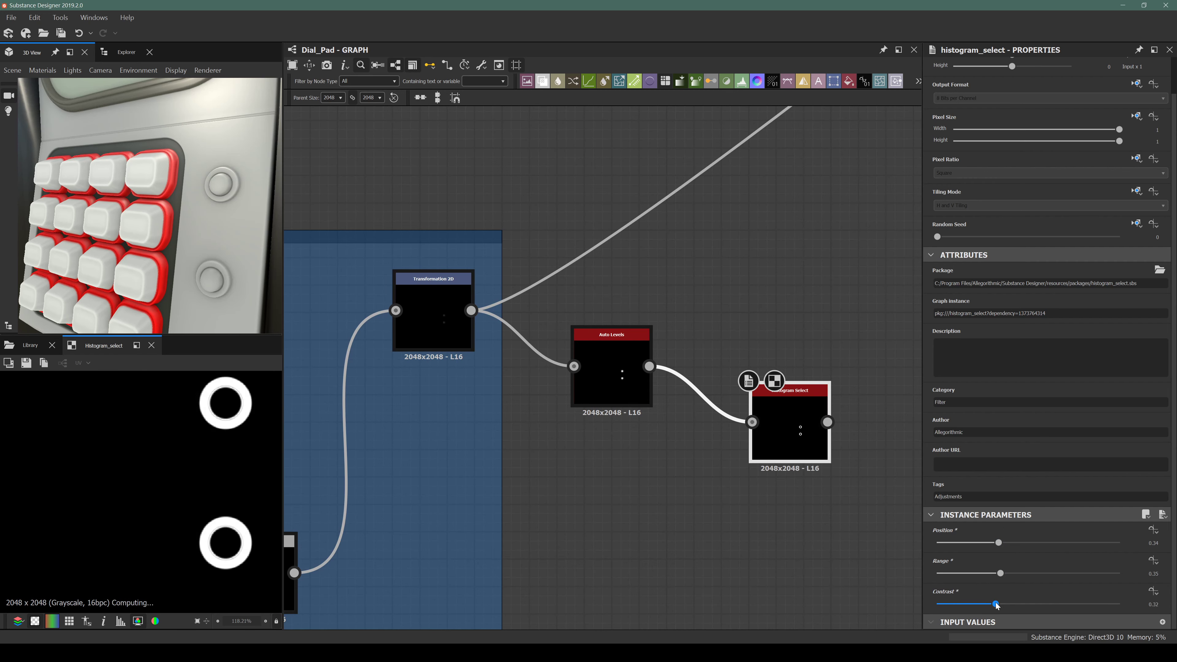
left_click_drag(1000, 545, 998, 538)
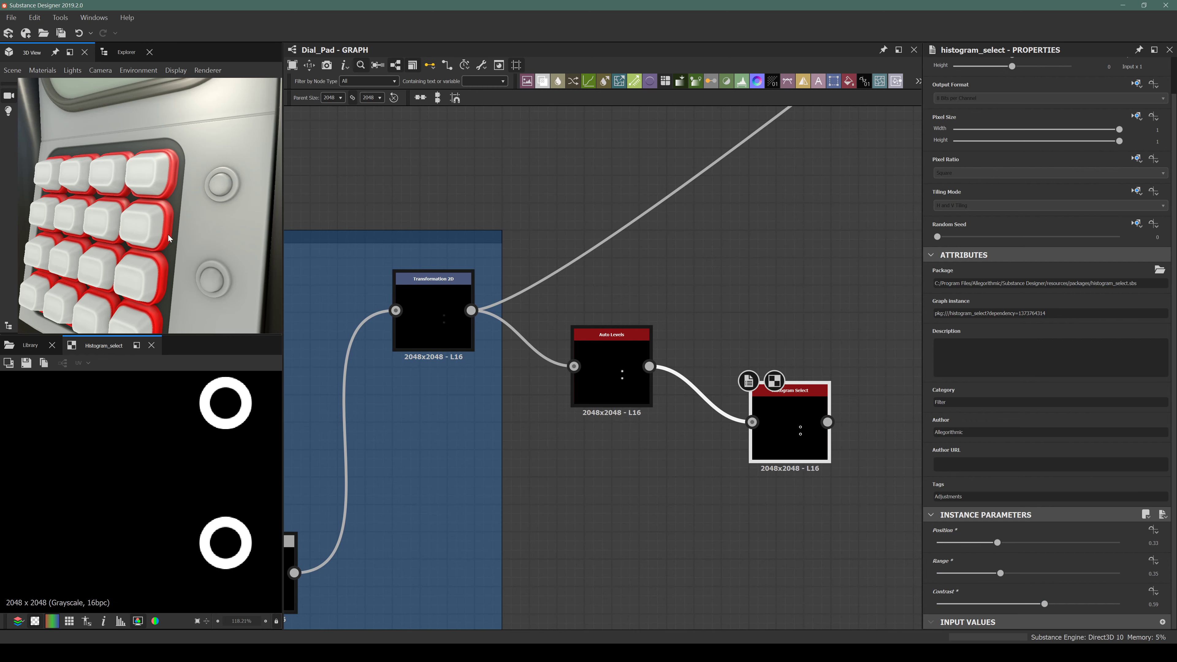
Duplicate the Histogram Select node beside the original, with its input still coming from Auto Levels.
scroll(170, 235, "down", 2)
middle_click_drag(762, 425, 583, 503)
scroll(583, 504, "down", 6)
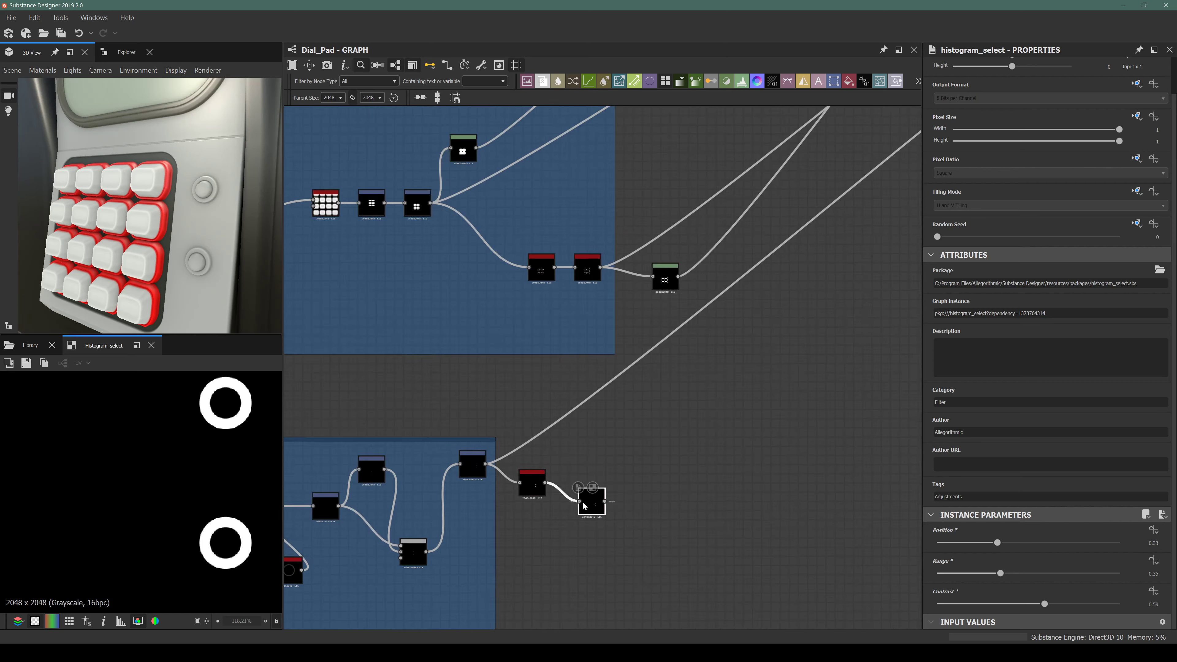
scroll(584, 505, "down", 2)
scroll(595, 502, "up", 6)
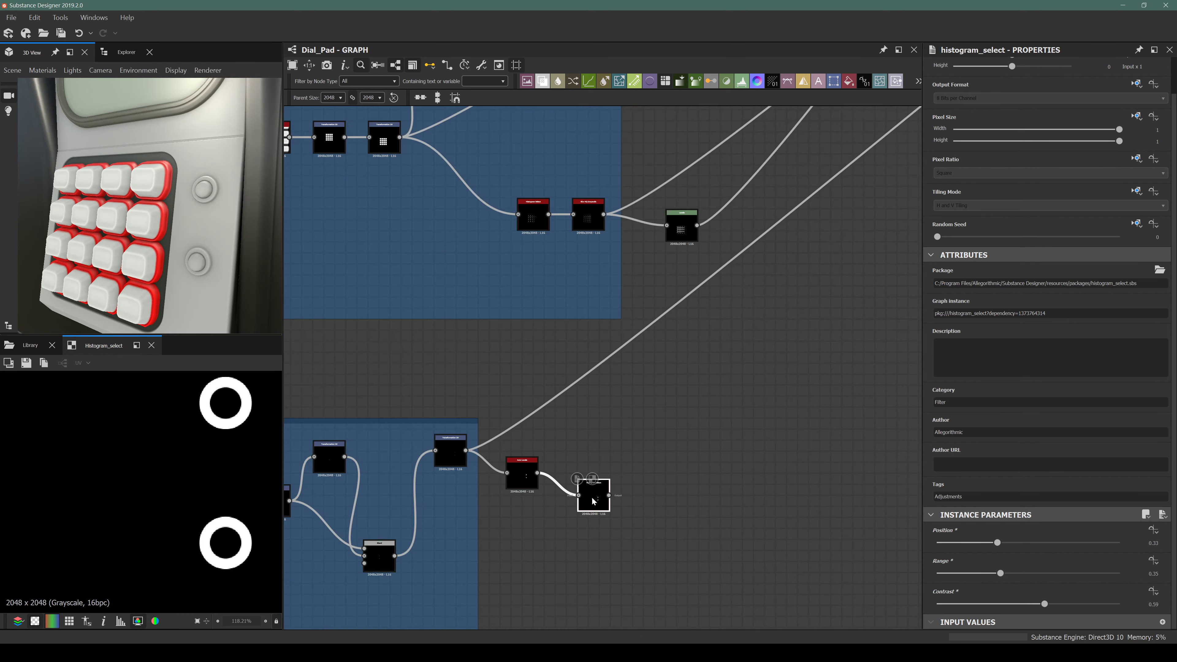
middle_click_drag(600, 503, 611, 445)
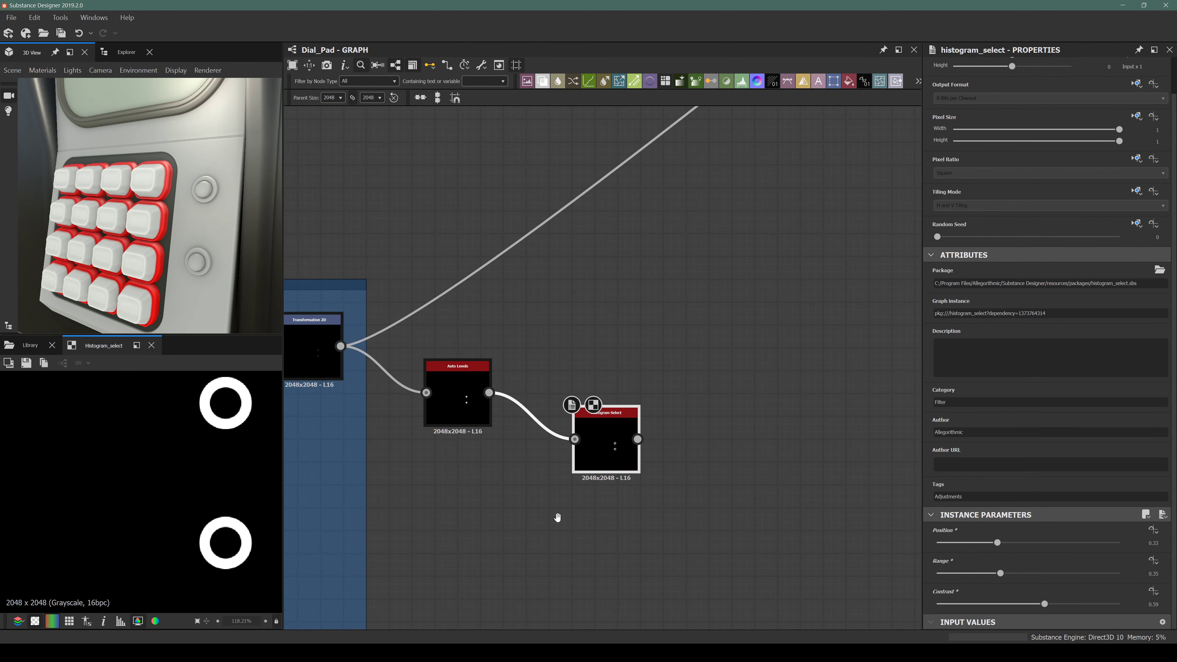
middle_click_drag(557, 518, 610, 444)
key("ctrl+d")
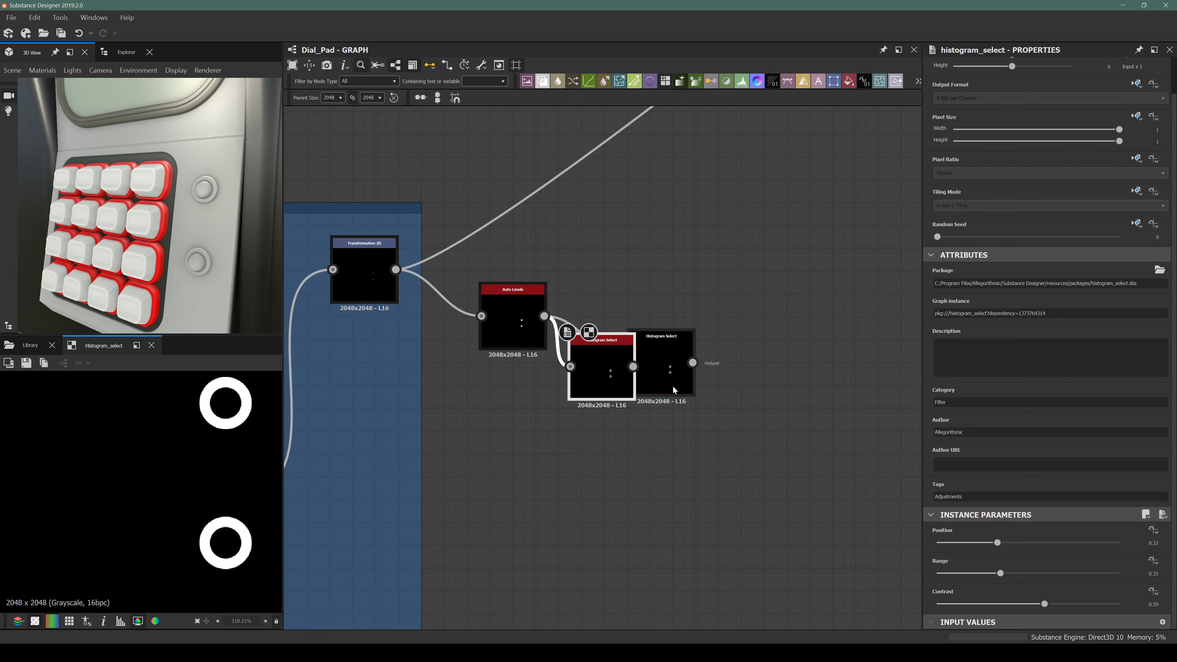
Place the duplicate Histogram Select below the original and set its position to 1, range to 0.9 and contrast to 0.64.
left_click_drag(613, 391, 671, 540)
left_click_drag(997, 545, 1122, 543)
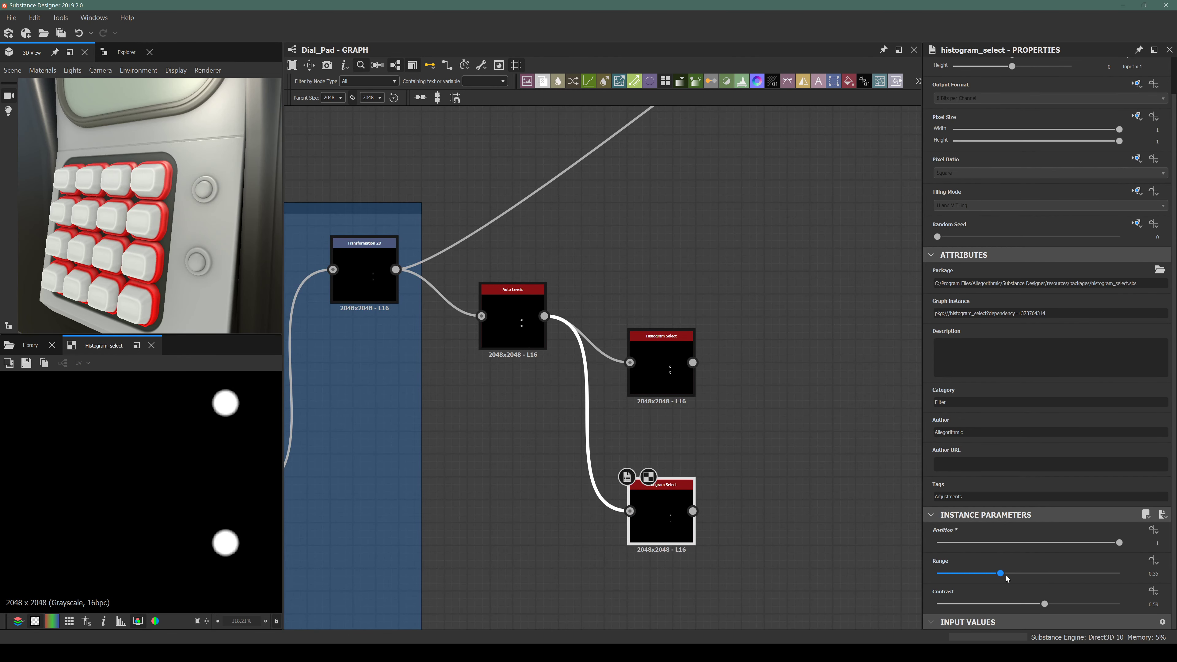
left_click_drag(1007, 579, 1091, 574)
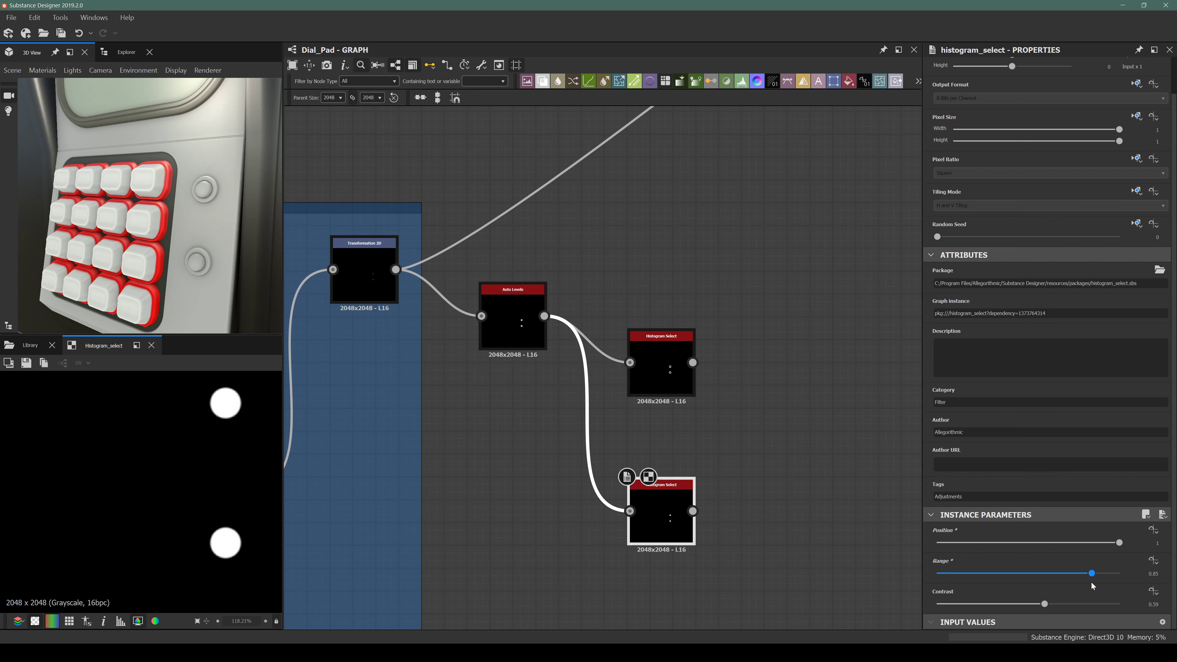
left_click_drag(1075, 603, 1107, 575)
Add a Blend node fed by the lower Histogram Select and place it below and beyond that node.
scroll(544, 536, "down", 6)
scroll(526, 546, "down", 5)
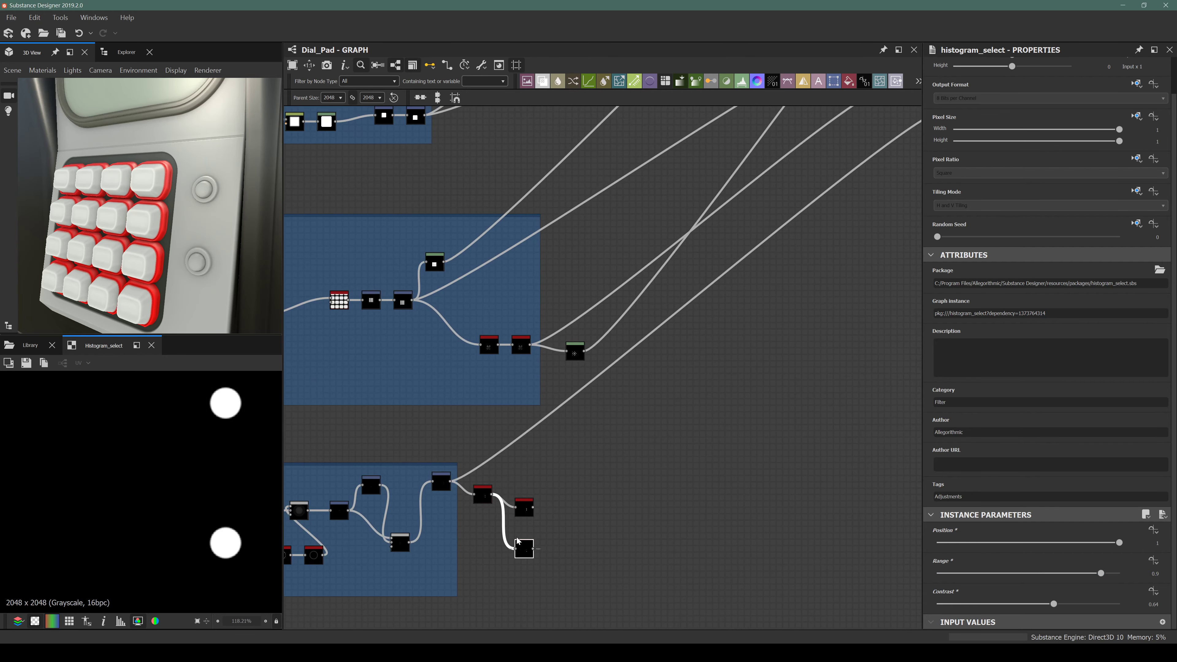
scroll(447, 536, "up", 6)
scroll(448, 536, "down", 3)
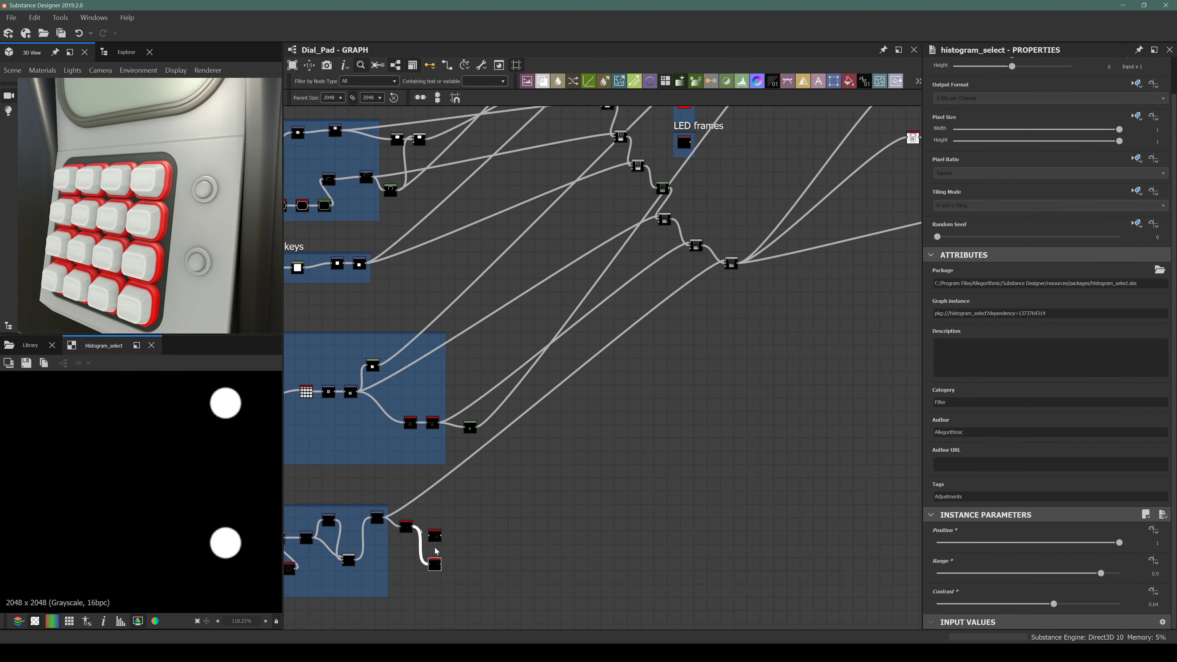
scroll(452, 540, "up", 5)
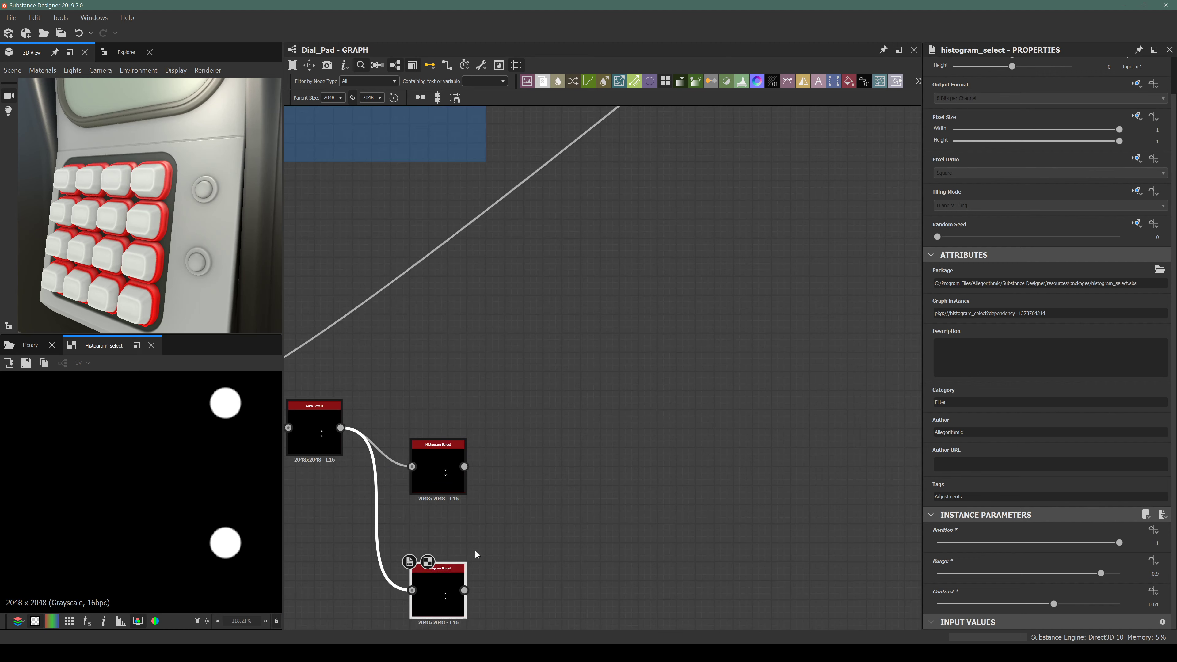
scroll(223, 508, "down", 2)
scroll(218, 508, "down", 1)
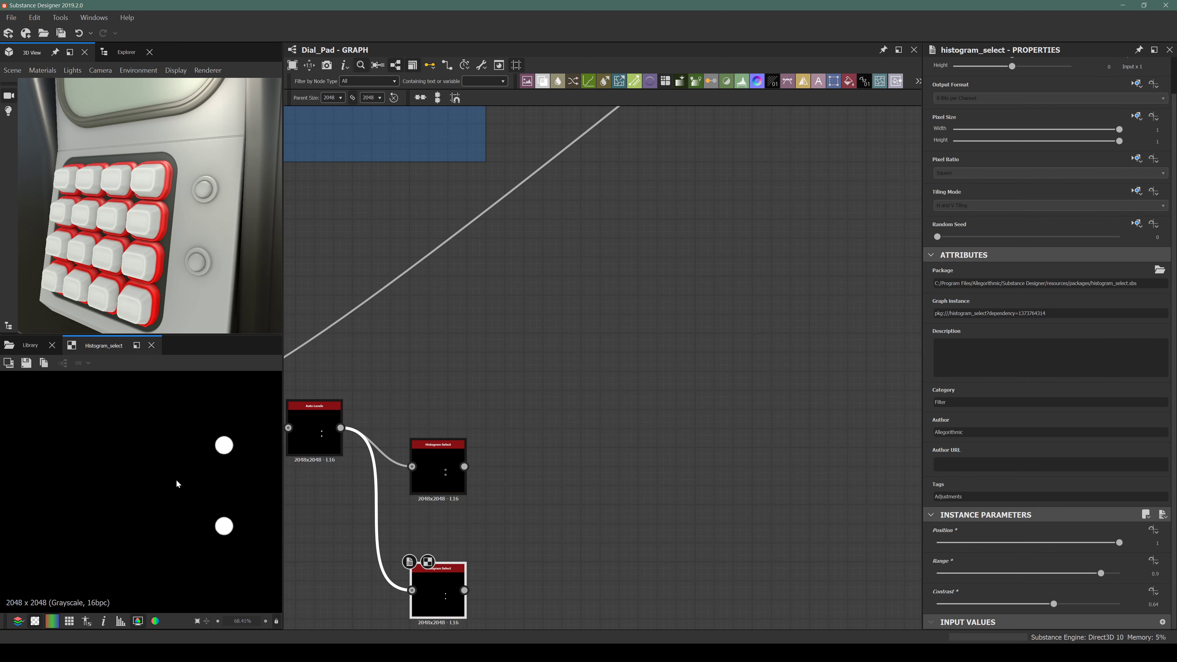
scroll(450, 563, "down", 3)
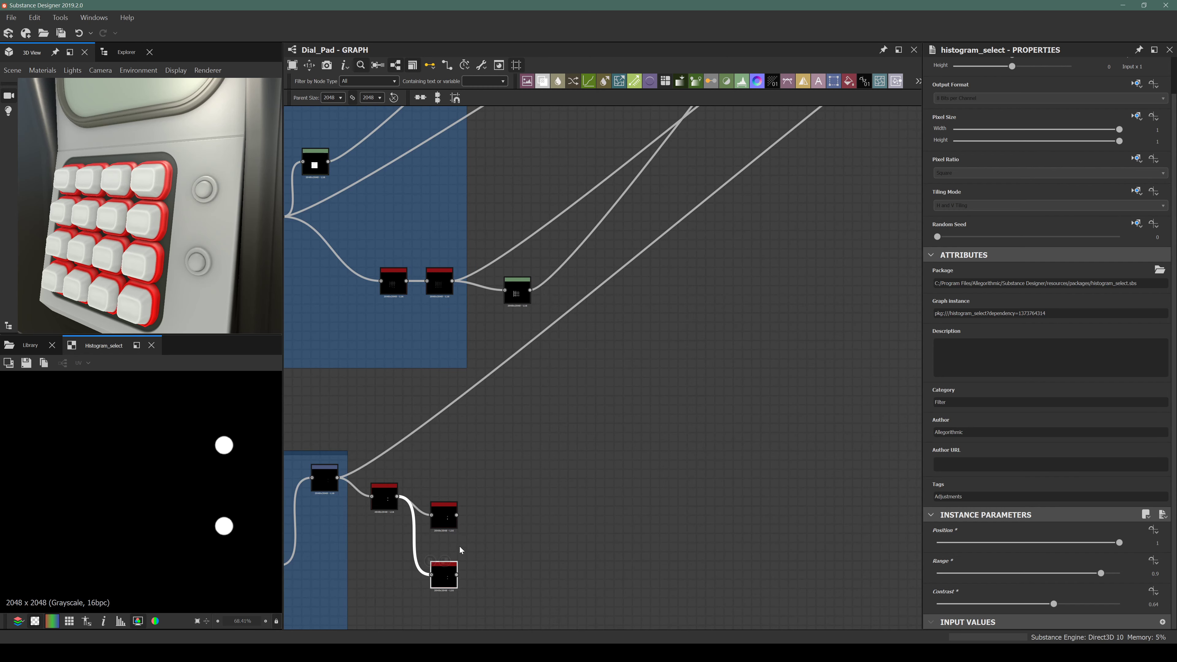
key("space")
type("blend")
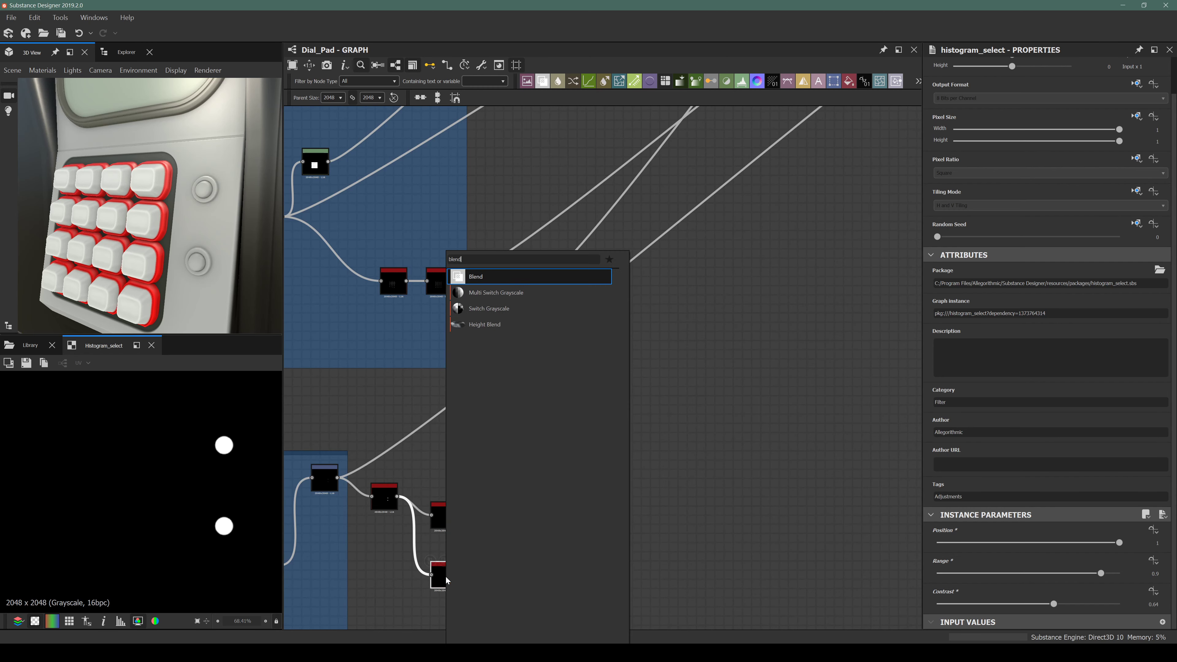
key("Return")
middle_click_drag(490, 504, 472, 358)
left_click_drag(477, 433, 513, 469)
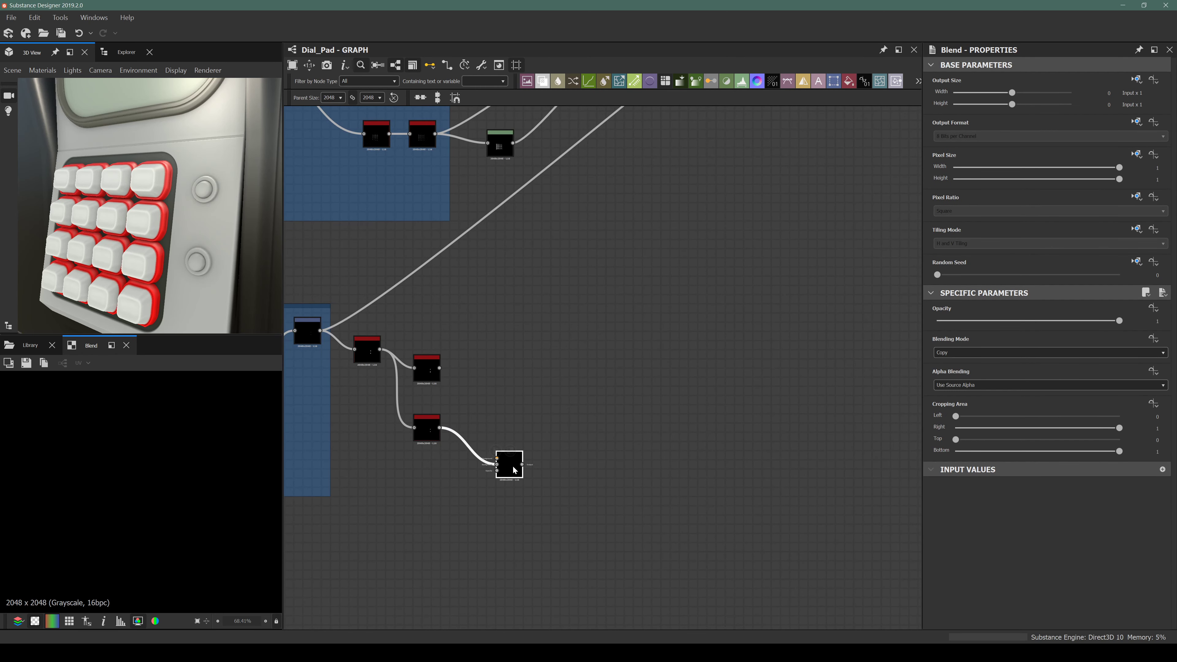
Add a square Shape node below the Histogram Select, set its scale to 0.16 and connect it to the Blend's foreground input.
left_click(431, 509)
key("space")
type("shape")
key("Return")
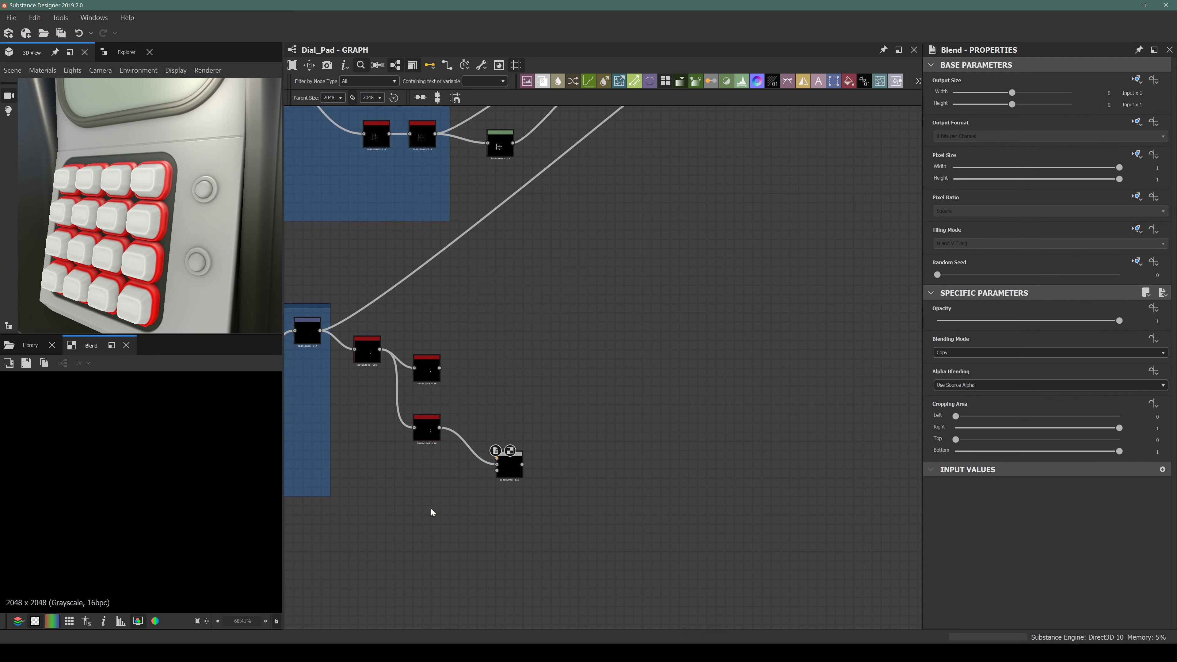
scroll(1031, 480, "down", 4)
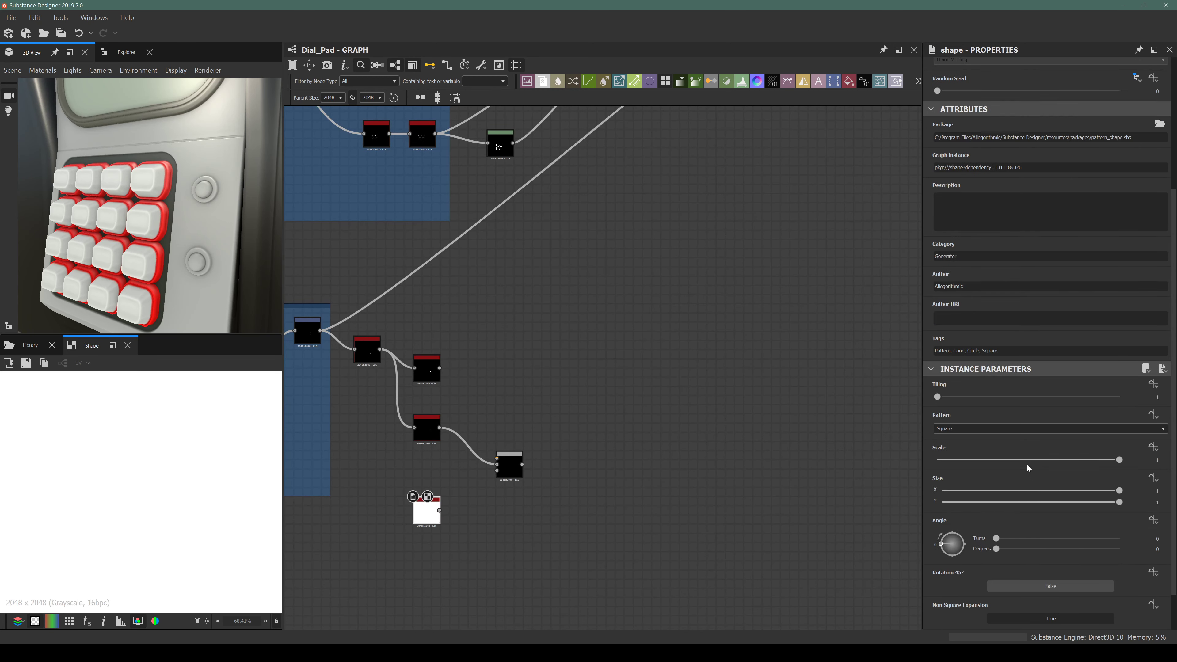
left_click_drag(968, 460, 966, 460)
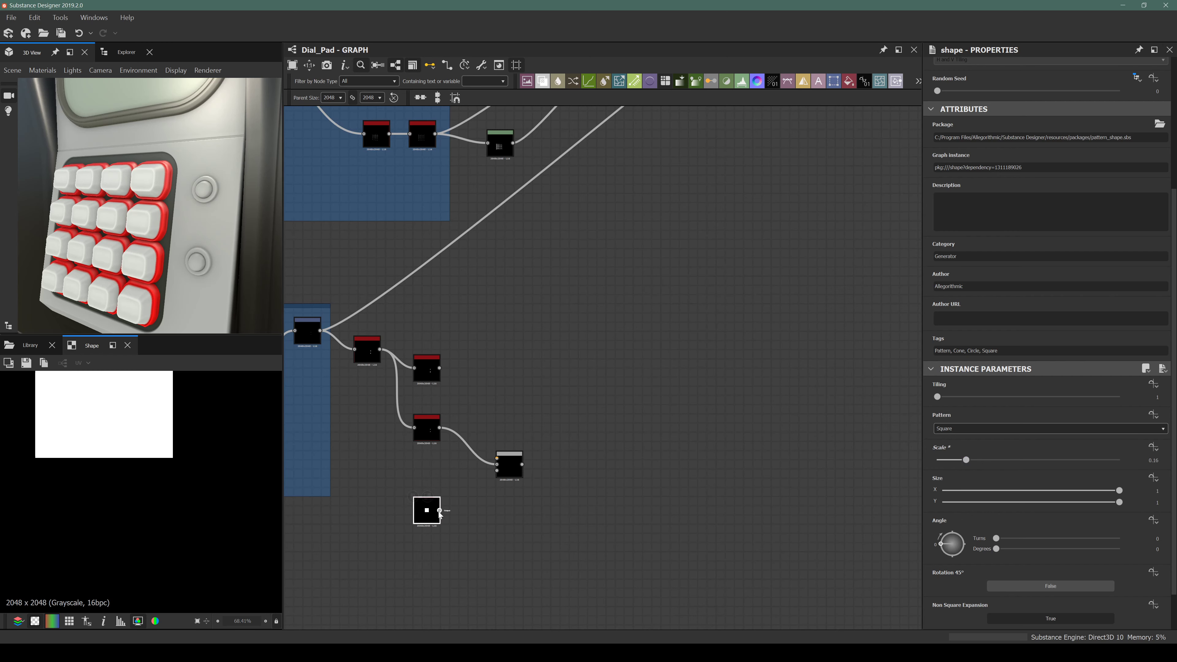
left_click_drag(440, 510, 497, 459)
Set the new Blend's blending mode to Multiply.
left_click(509, 465)
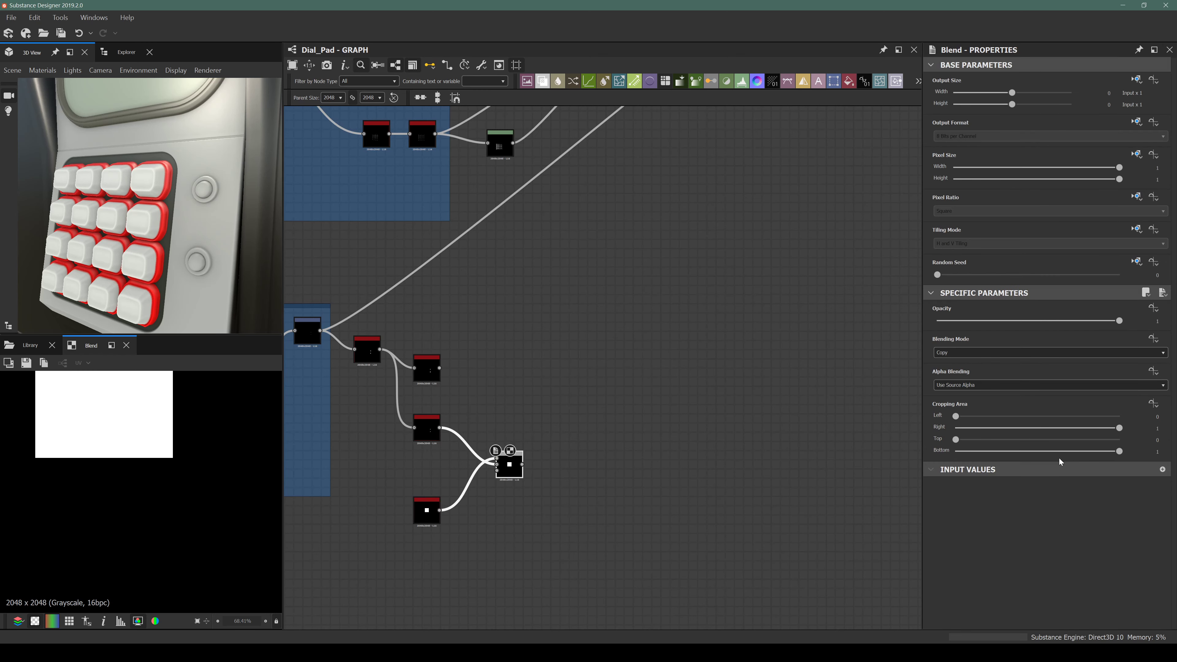
left_click(1099, 352)
left_click(984, 379)
Insert a Transformation 2D node between the Shape and the Blend, moving the Shape away to make room.
scroll(435, 497, "up", 1)
scroll(436, 498, "down", 1)
left_click(419, 517)
key("space")
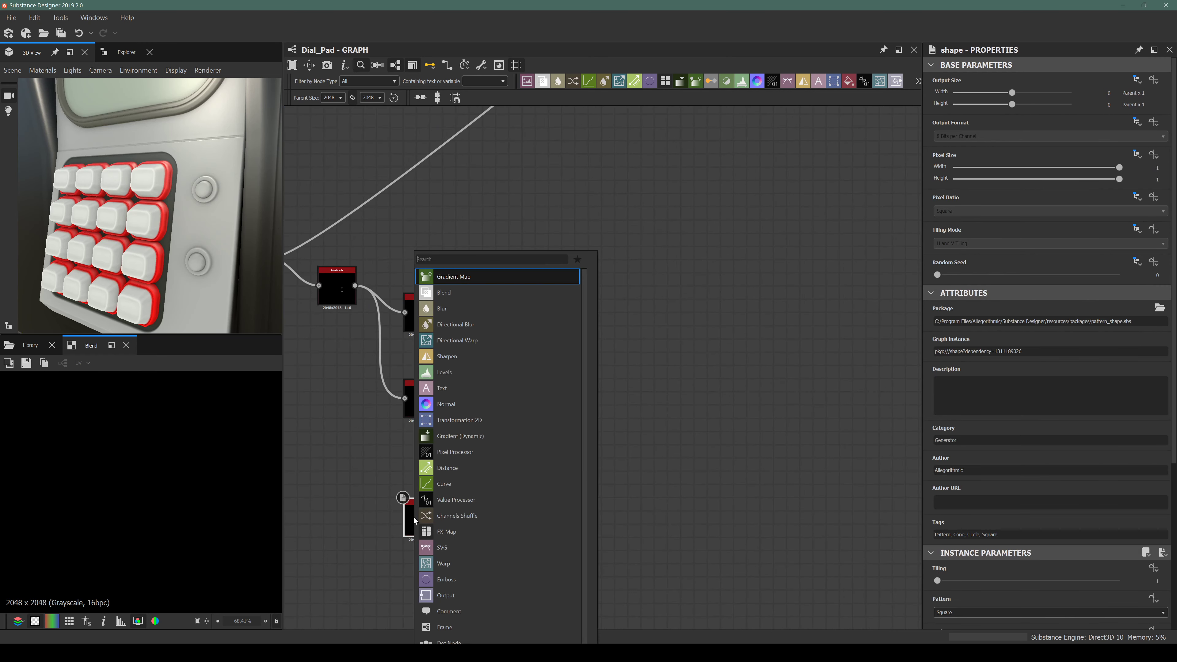
type("tran")
key("Return")
left_click_drag(434, 526, 377, 512)
Preview the Blend and set its blending mode to Subtract.
double_click(541, 455)
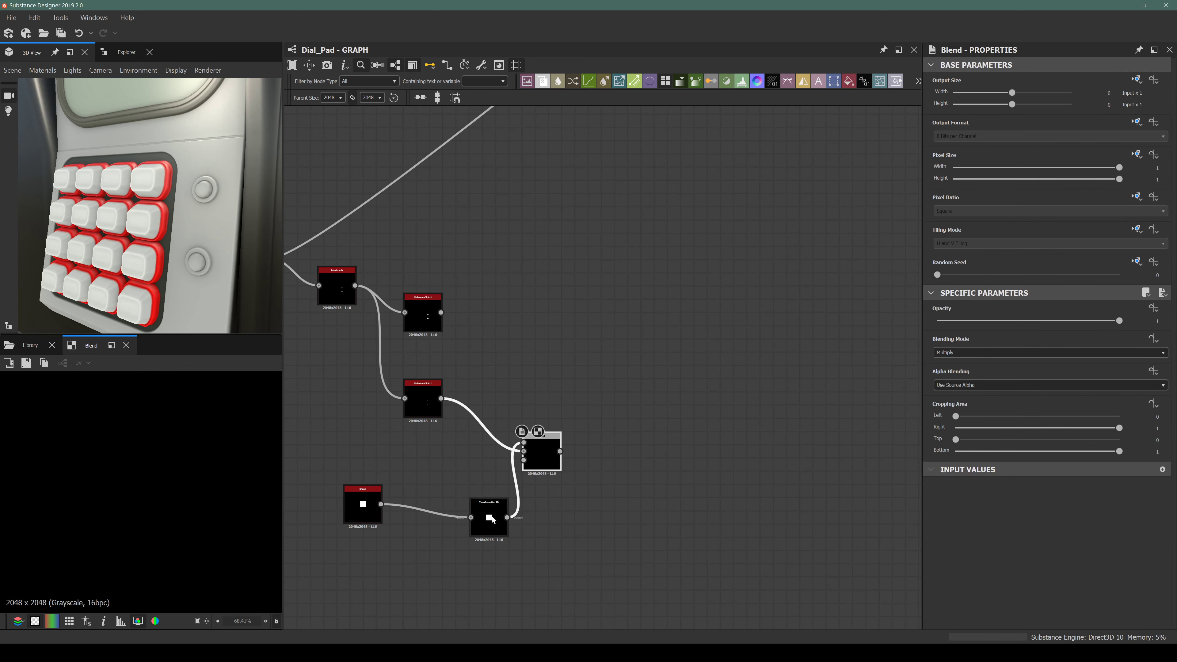
left_click(491, 518)
left_click(543, 457)
left_click(947, 353)
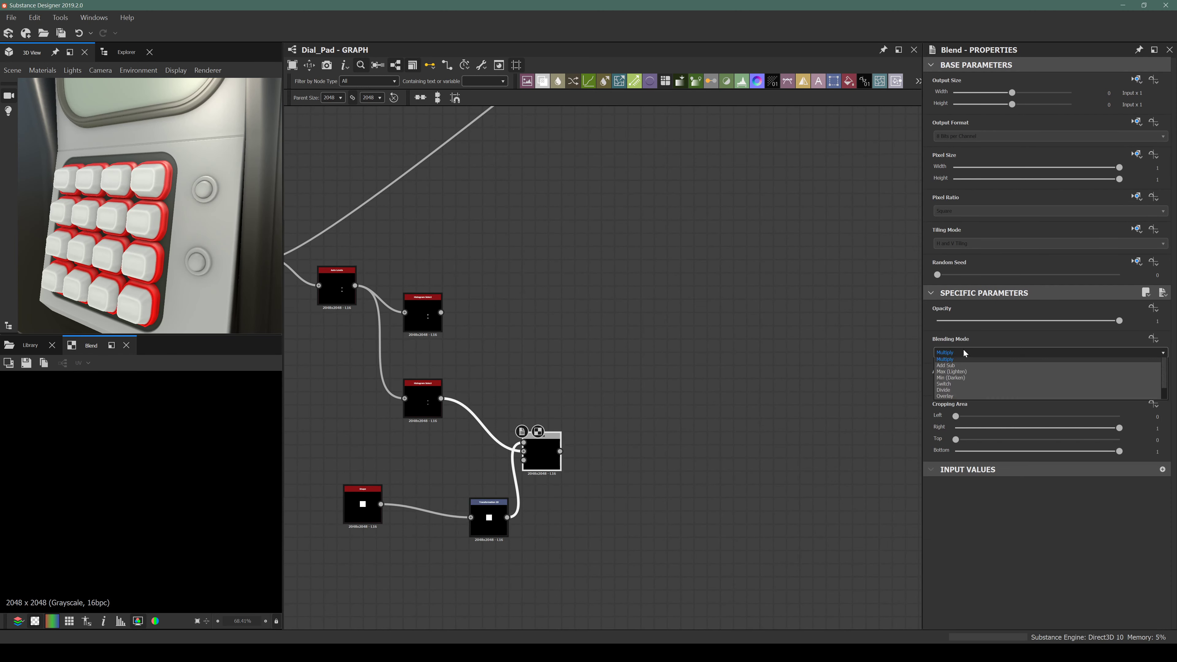
left_click(945, 373)
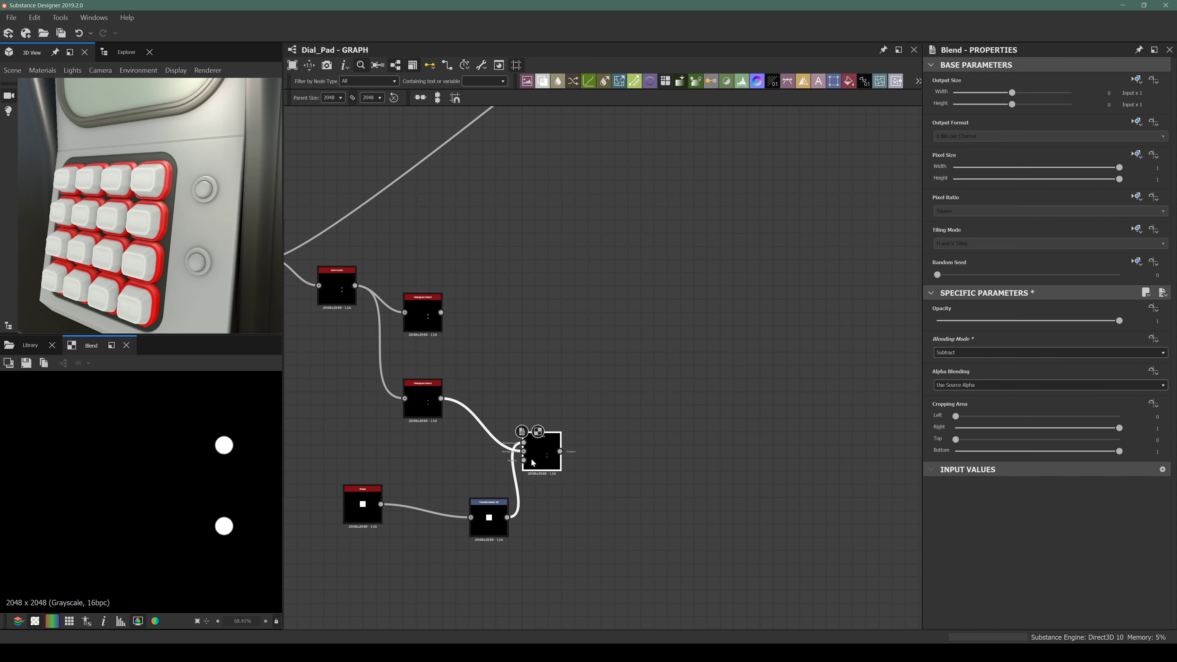
Offset the Transformation 2D by about -0.1418 in X and -0.0444 in Y so its square covers the upper LED.
left_click(489, 517)
scroll(91, 486, "down", 3)
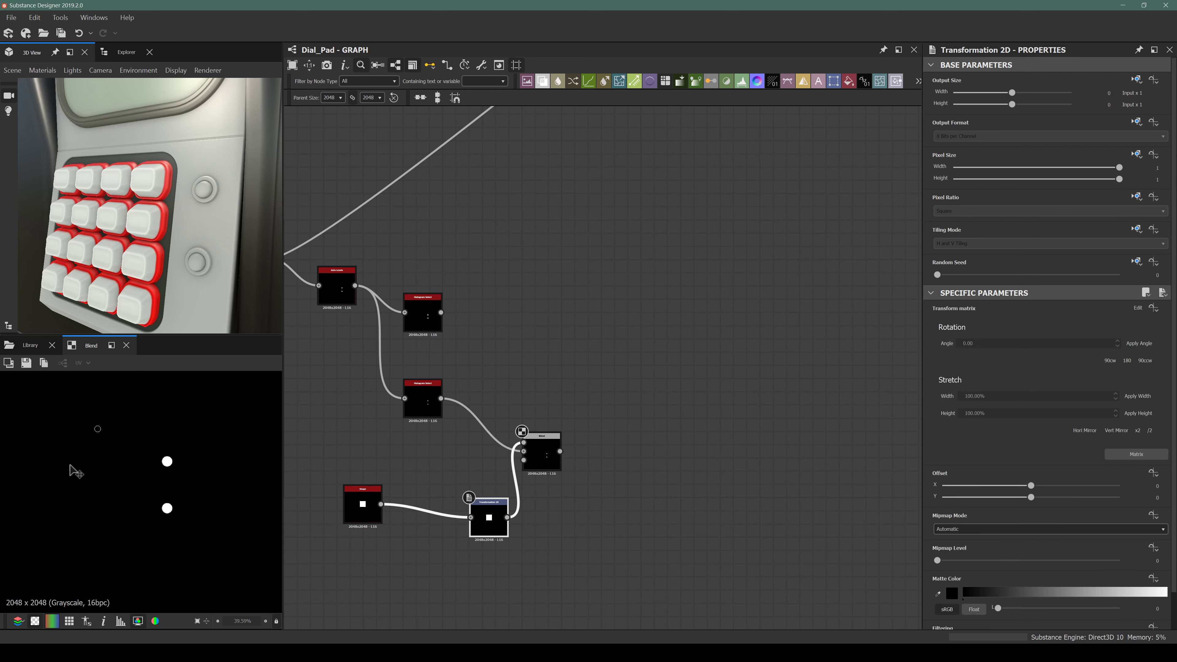
left_click_drag(119, 473, 137, 472)
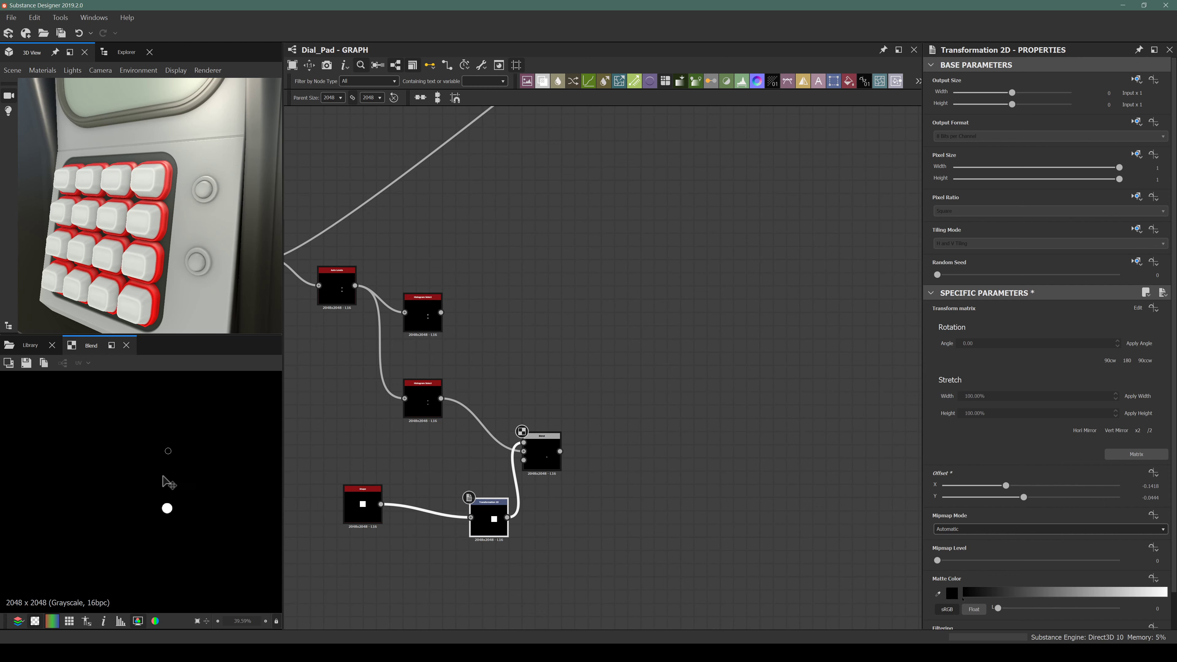
scroll(515, 525, "up", 2)
scroll(562, 424, "down", 2)
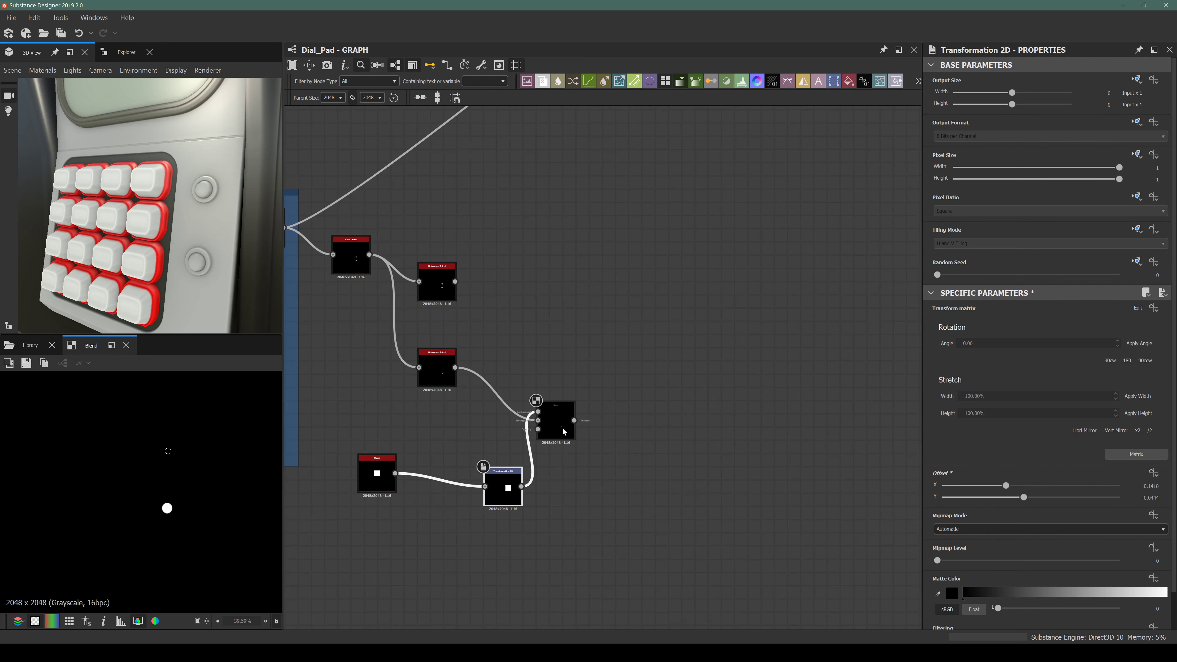
Duplicate the Blend and the Transformation 2D below the originals and connect the new Transformation 2D to the new Blend's foreground.
left_click(559, 434)
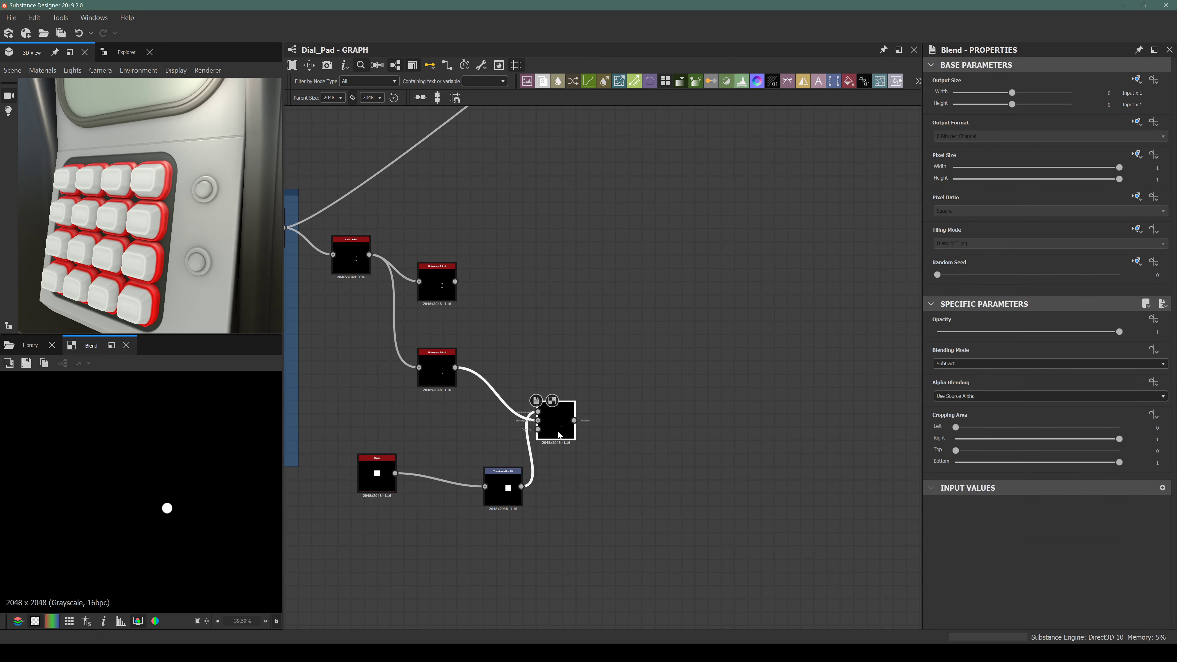
key("ctrl+d")
left_click_drag(602, 374, 557, 583)
left_click(516, 495)
key("ctrl+d")
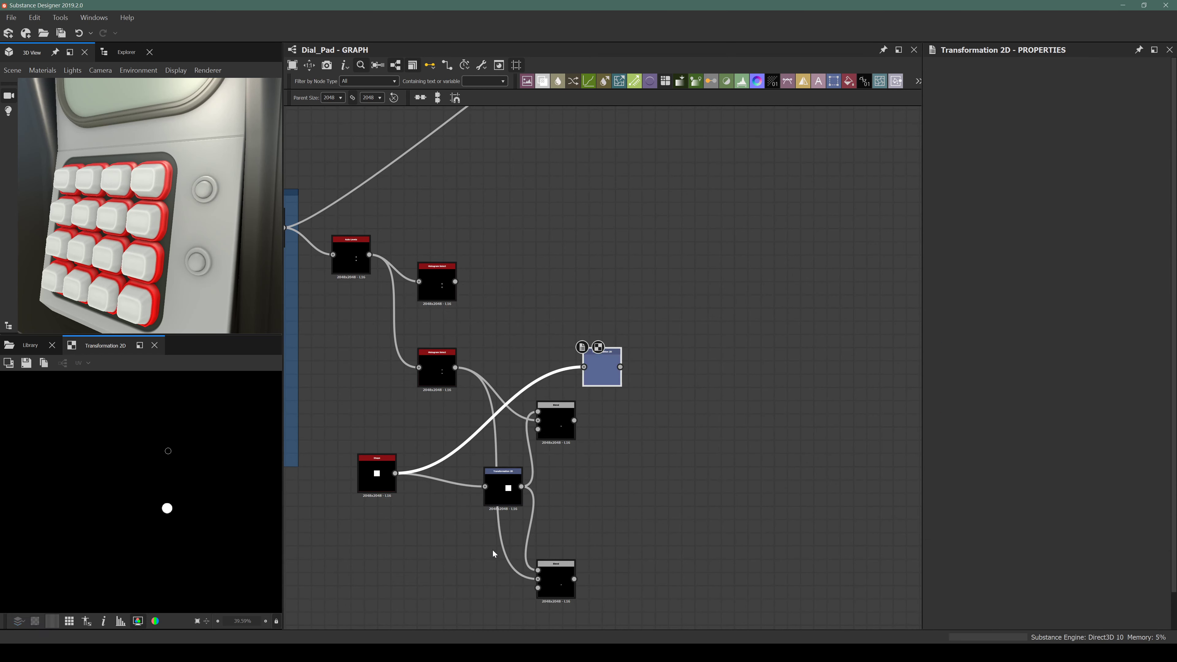
left_click(468, 553)
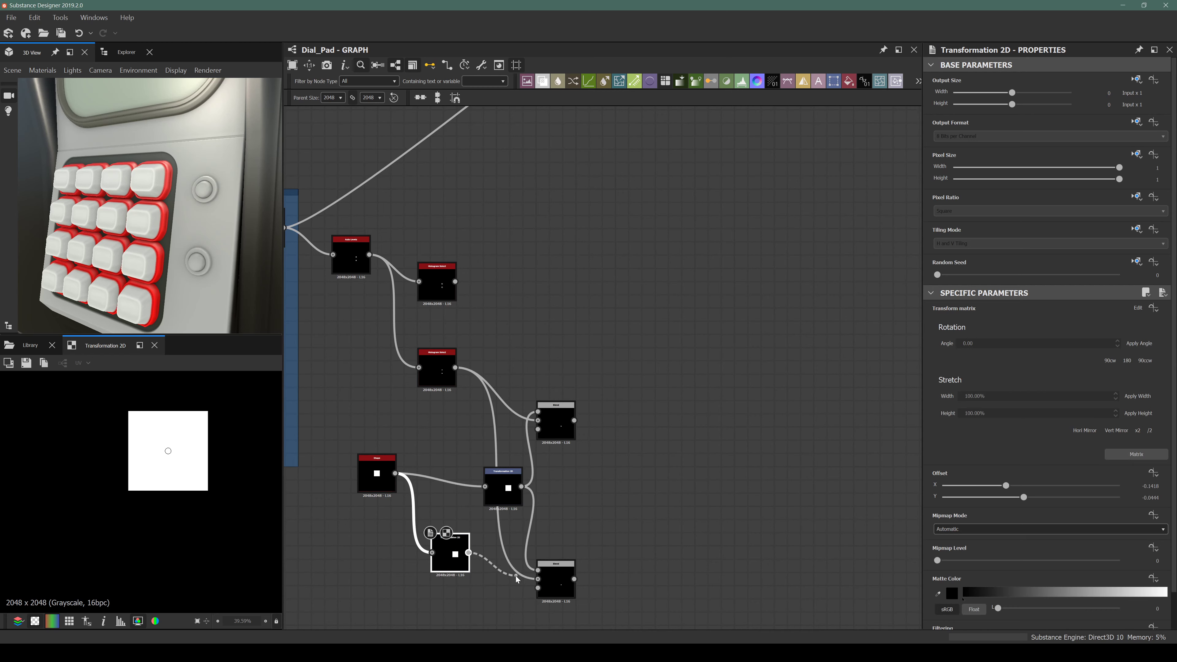
left_click_drag(517, 579, 537, 570)
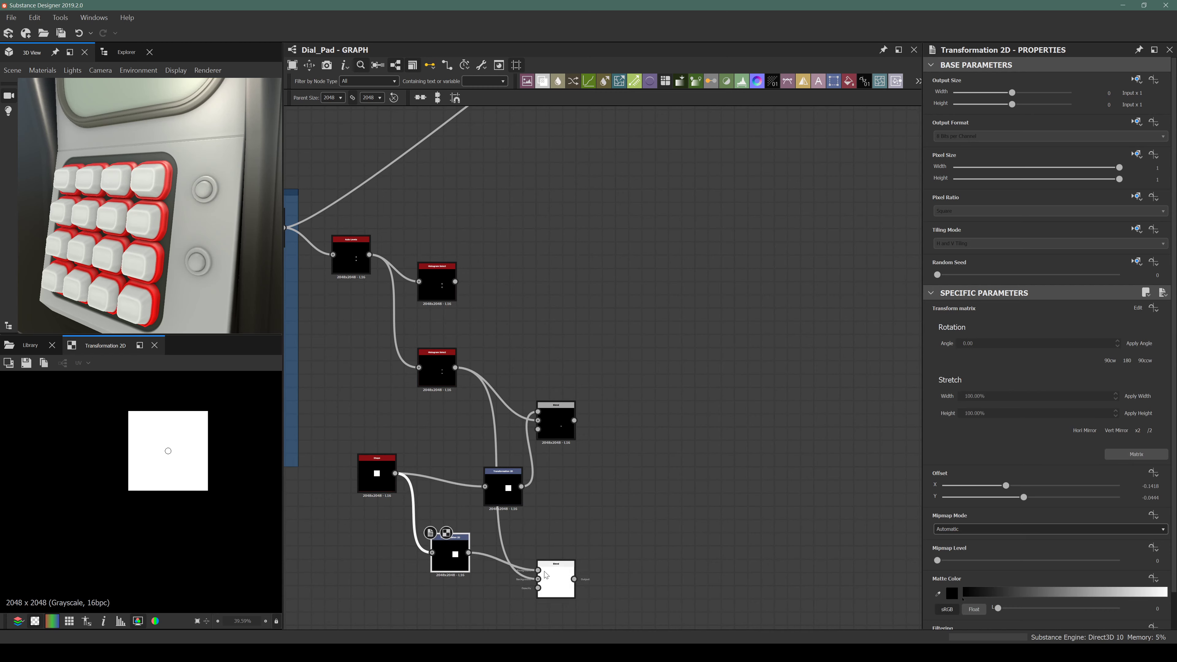
Preview the duplicate Blend and offset its Transformation 2D to about -0.1806 in Y so its square covers the lower LED.
double_click(556, 580)
left_click(448, 561)
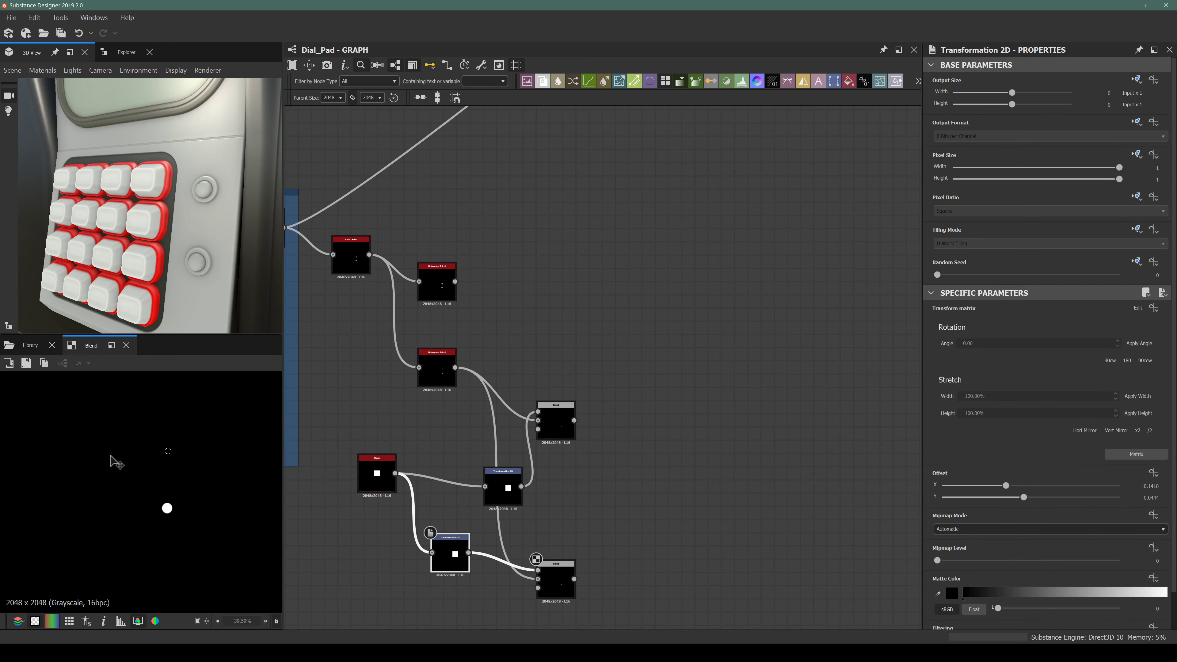
left_click_drag(111, 457, 126, 527)
Move both subtracting Blends farther along the graph and line up the LED frame Histogram Select above them.
scroll(585, 462, "down", 2)
left_click_drag(623, 426, 555, 577)
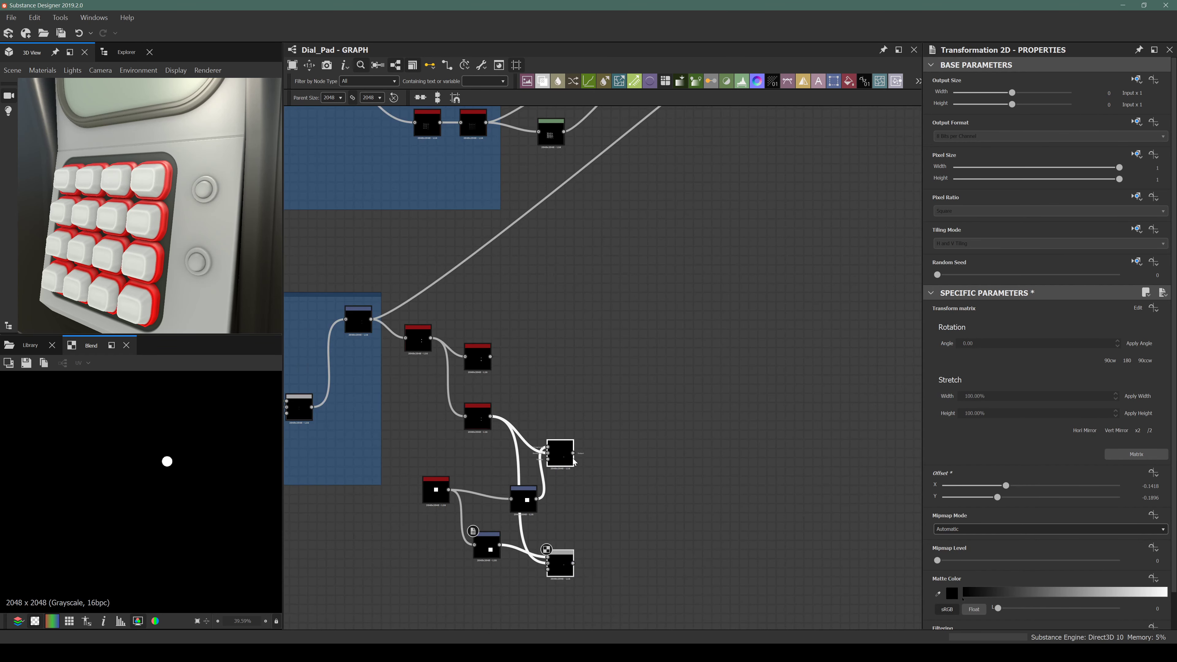
left_click_drag(573, 461, 619, 424)
left_click_drag(483, 363, 613, 370)
left_click(618, 309)
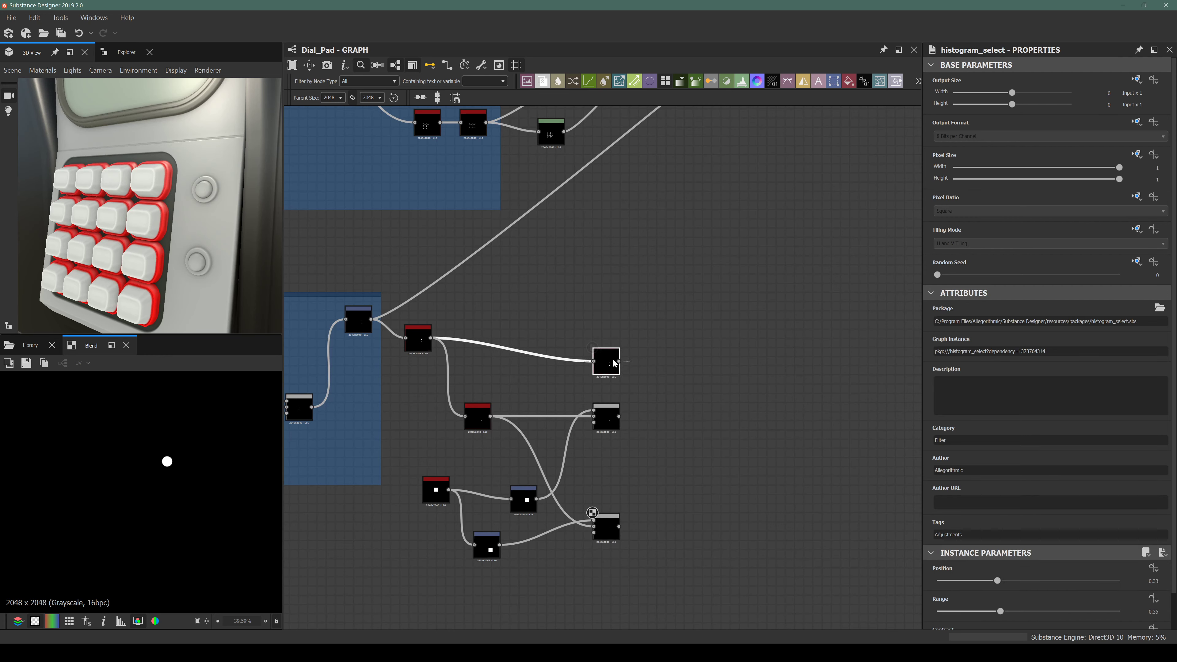
Connect the LED frame Histogram Select to the opacity input of the last Blend in the base colour chain.
left_click(621, 361)
scroll(620, 366, "down", 5)
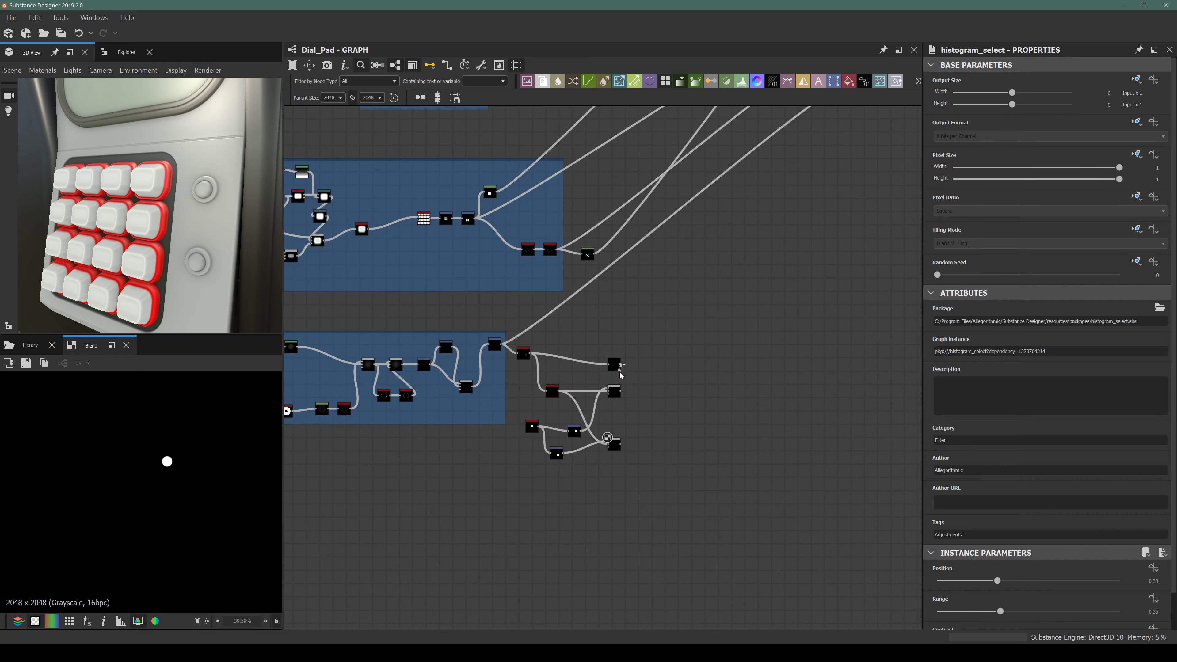
scroll(737, 181, "up", 3)
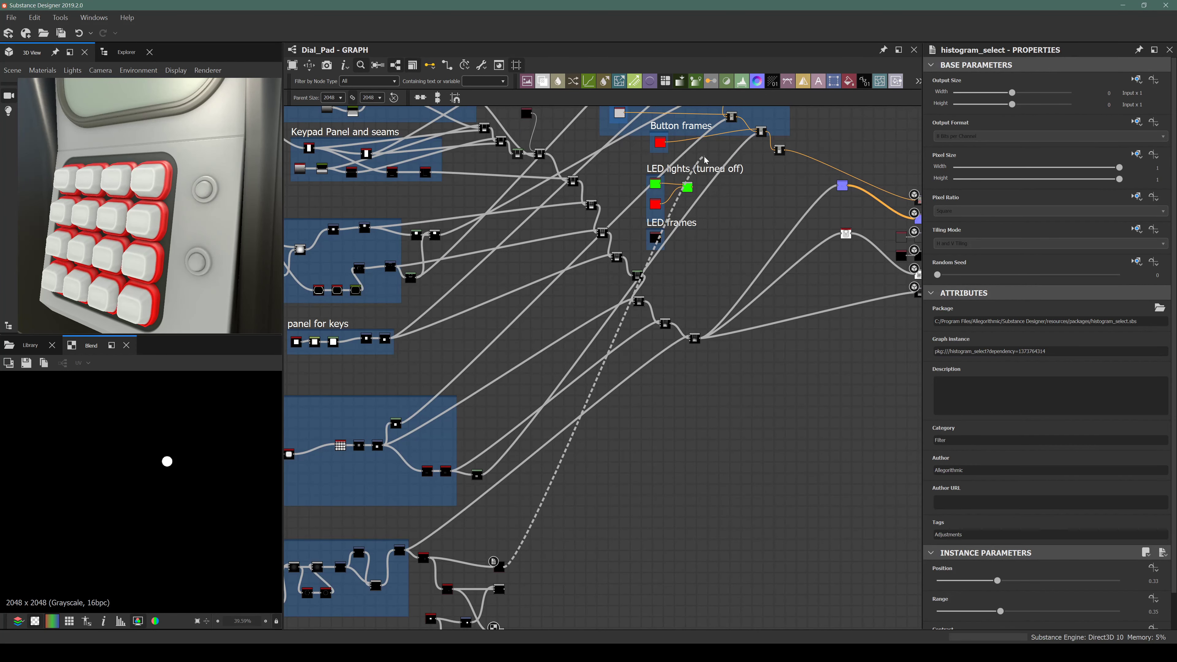
scroll(779, 179, "up", 4)
left_click_drag(782, 155, 773, 129)
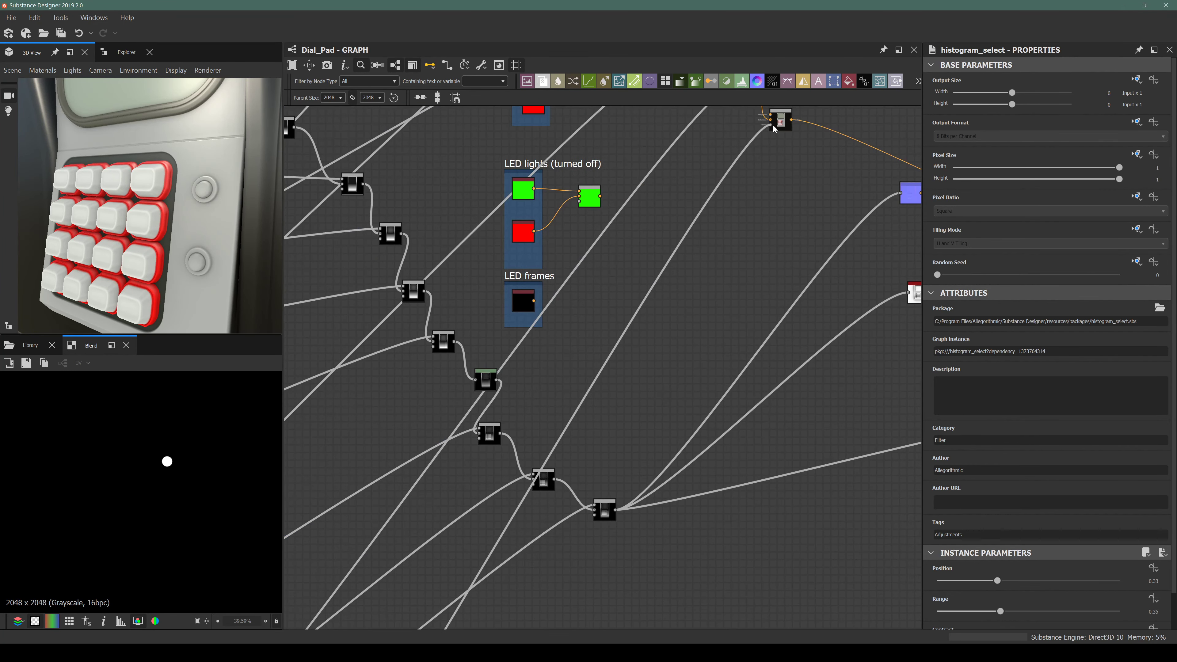
middle_click_drag(721, 195, 711, 321)
scroll(774, 252, "up", 2)
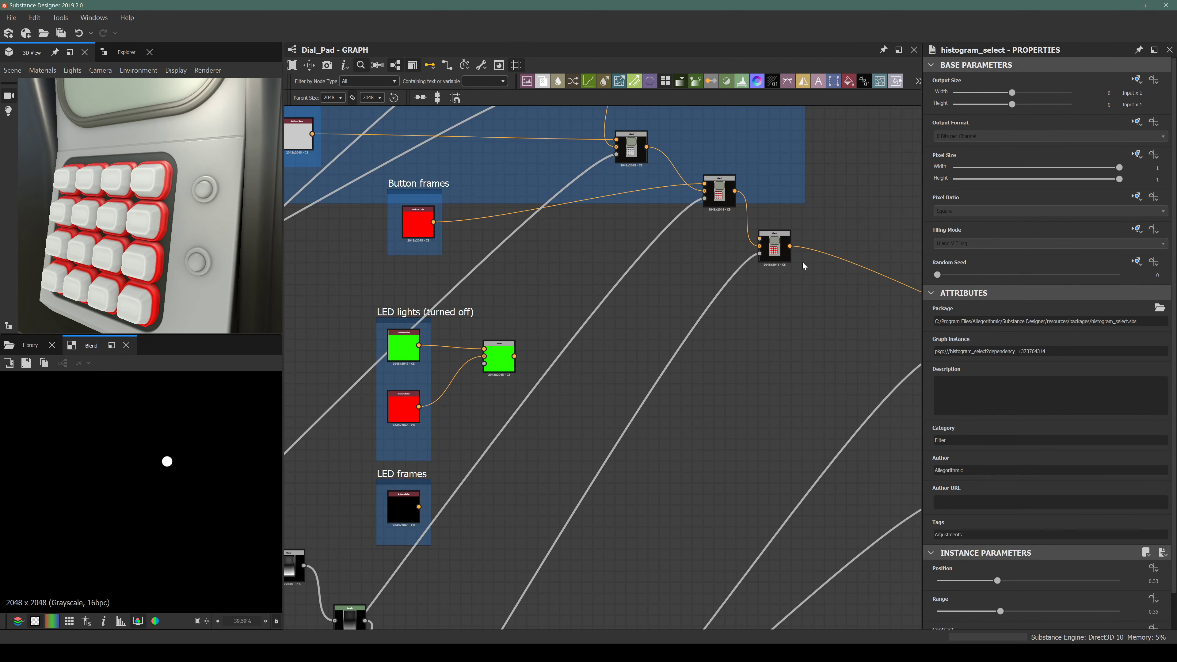
Move the last base colour Blend farther away and insert another Blend node on the link before it.
left_click_drag(783, 252, 816, 341)
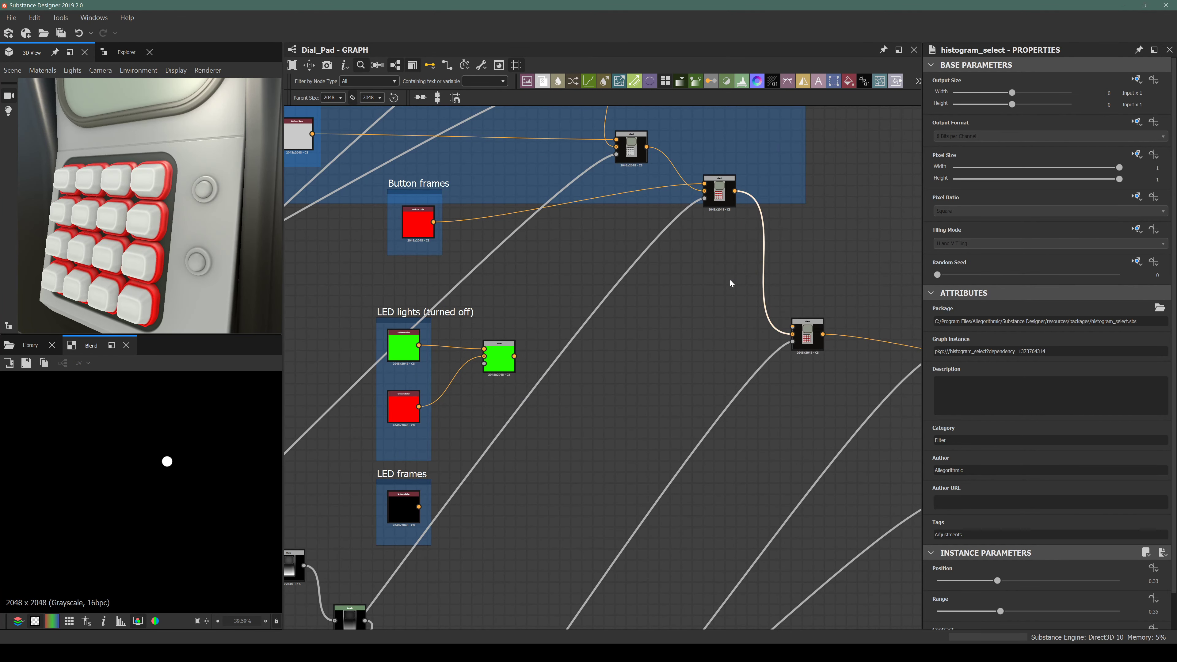
key("space")
type("ble")
key("Return")
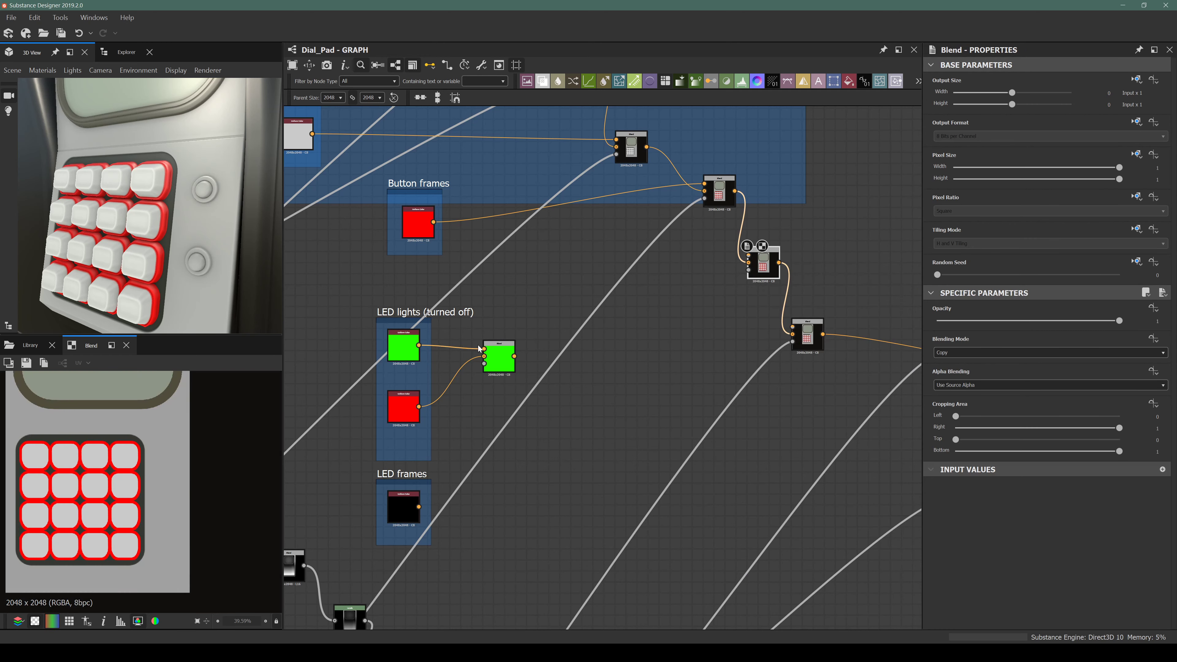
Undo the inserted Blend, the last base colour Blend's move and its opacity mask connection.
key("ctrl+z")
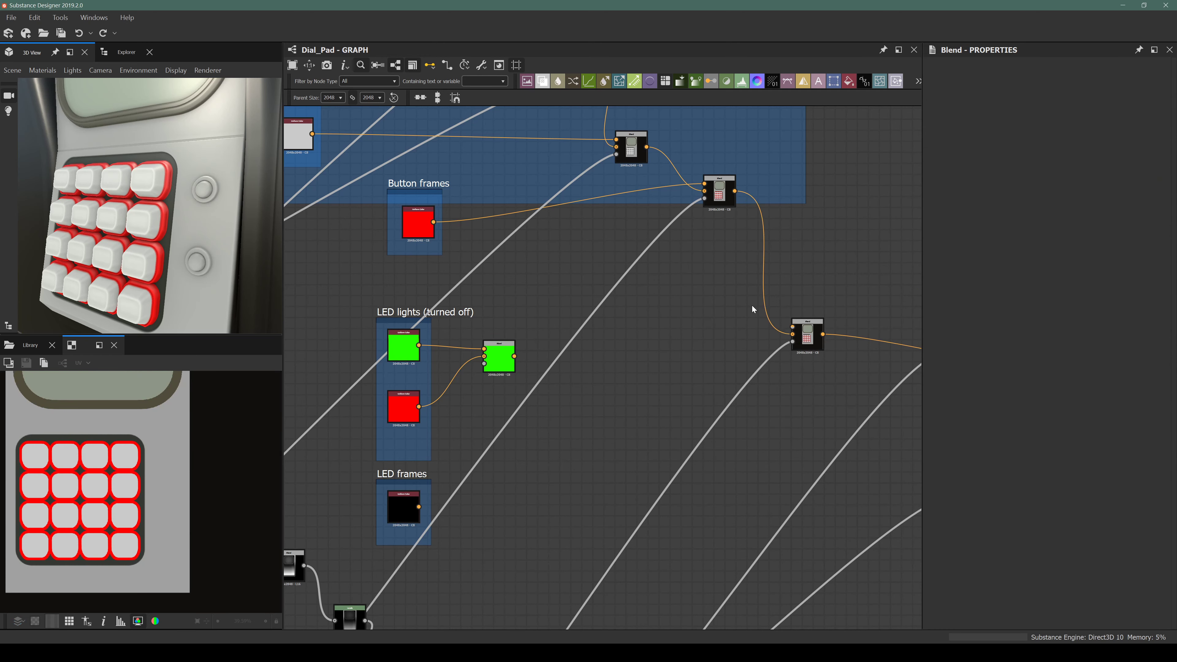
key("ctrl+z")
scroll(560, 456, "up", 1)
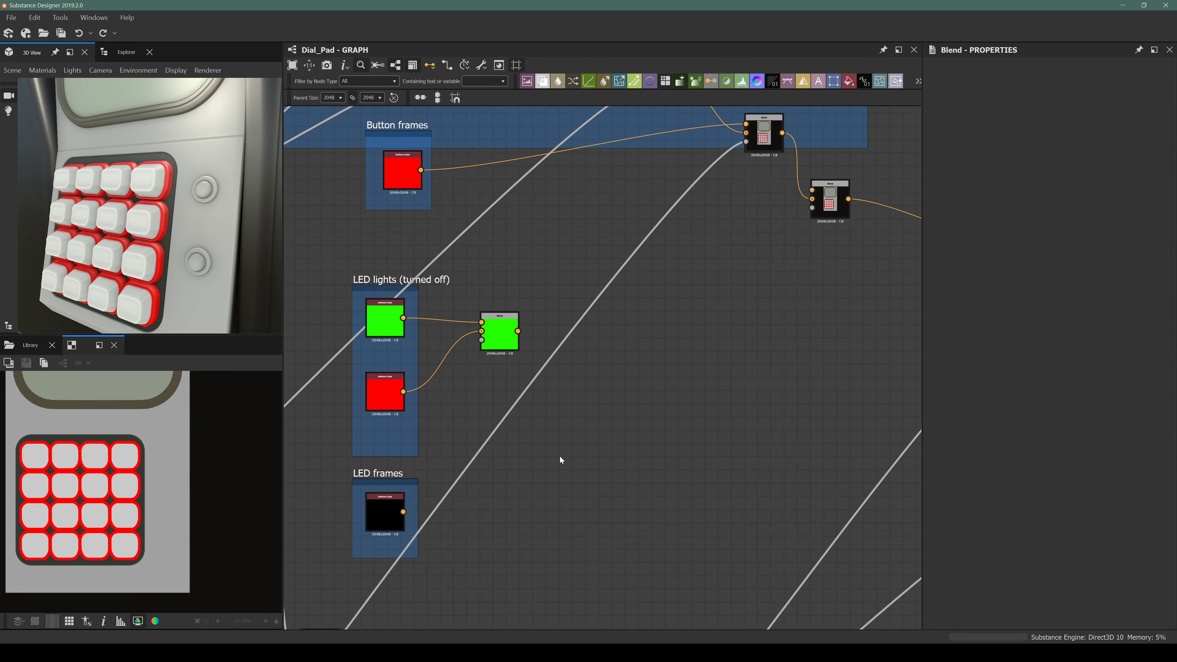
Add a Blend node with the LED frames' black colour as foreground and the LED lights' Blend as background.
key("space")
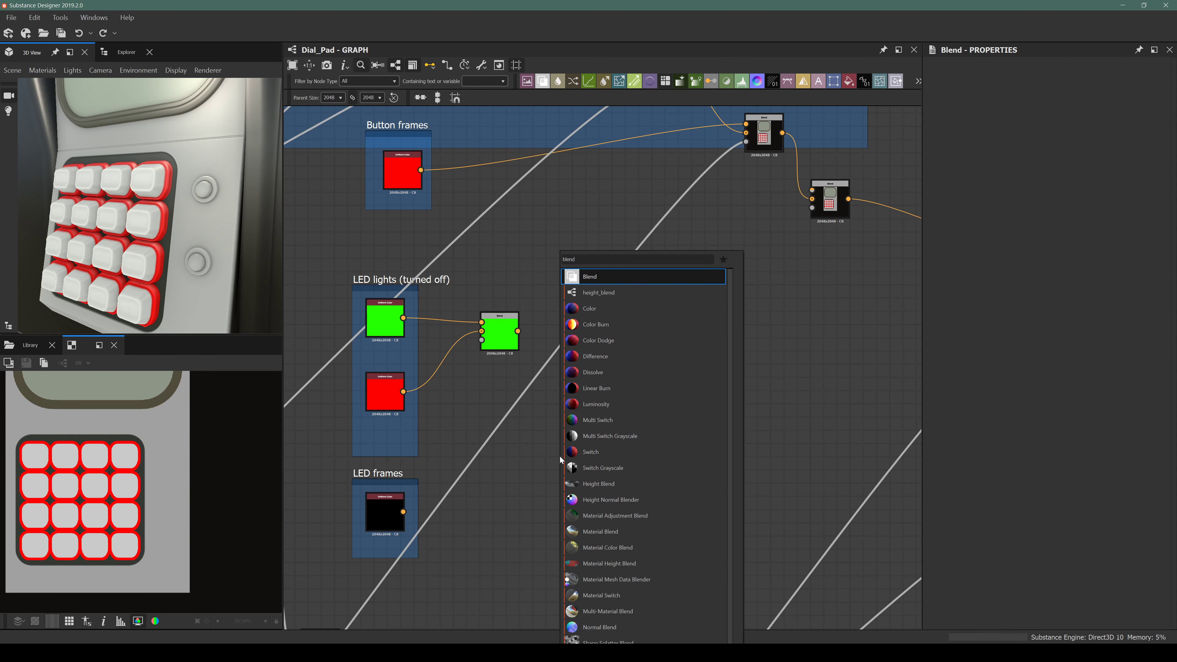
key("Return")
left_click_drag(404, 514, 549, 442)
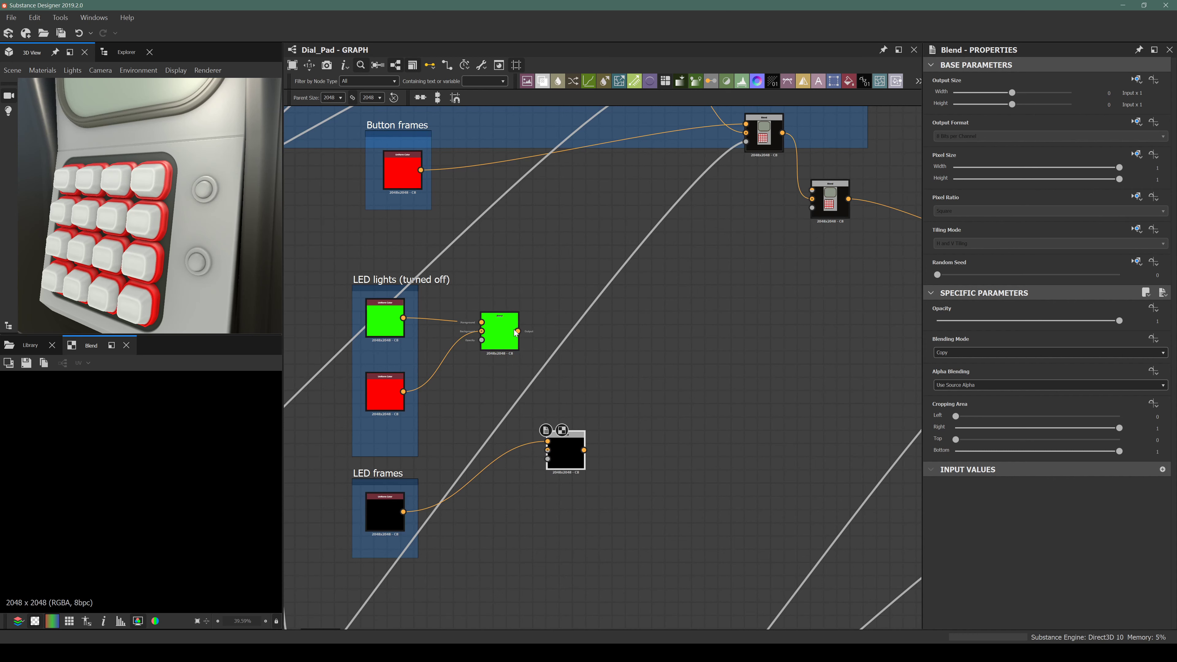
left_click_drag(526, 357, 547, 449)
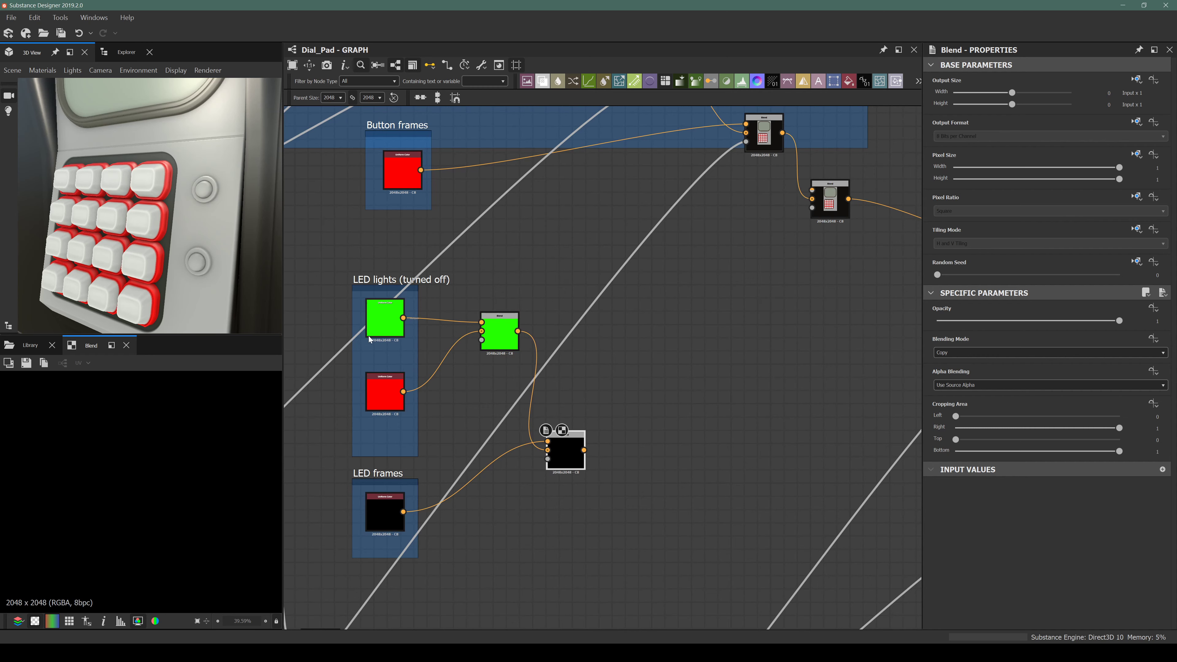
Insert a Blend node between the red LED colour and the lights' Blend, and connect the red colour to its foreground.
scroll(412, 355, "up", 5)
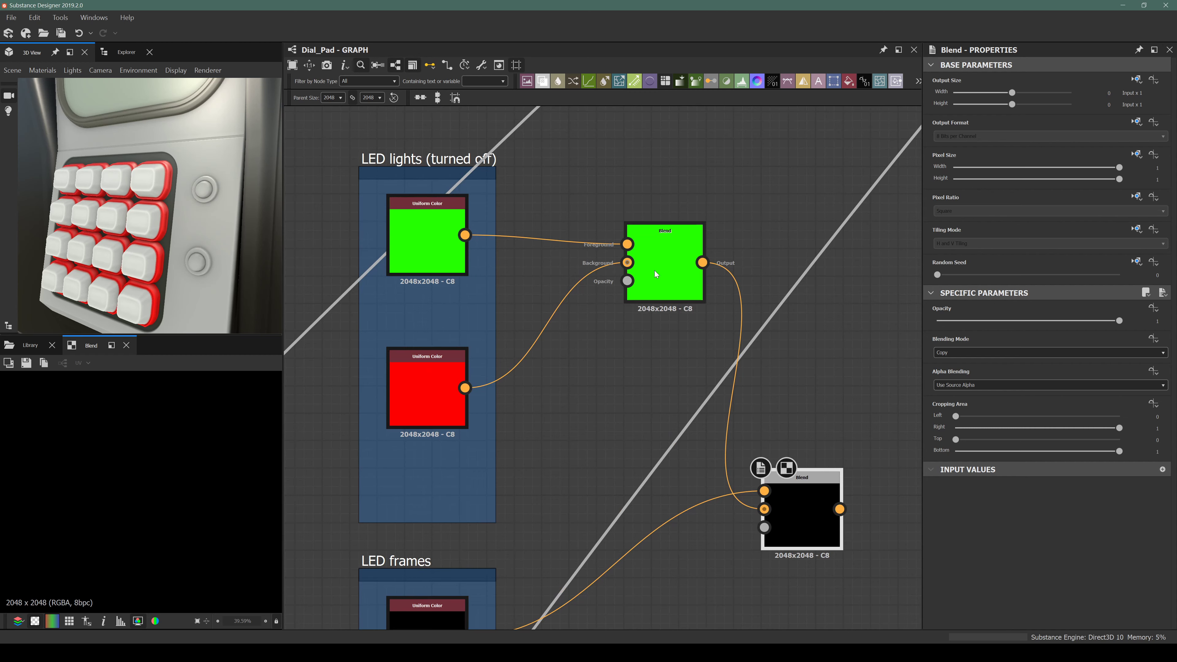
left_click(569, 290)
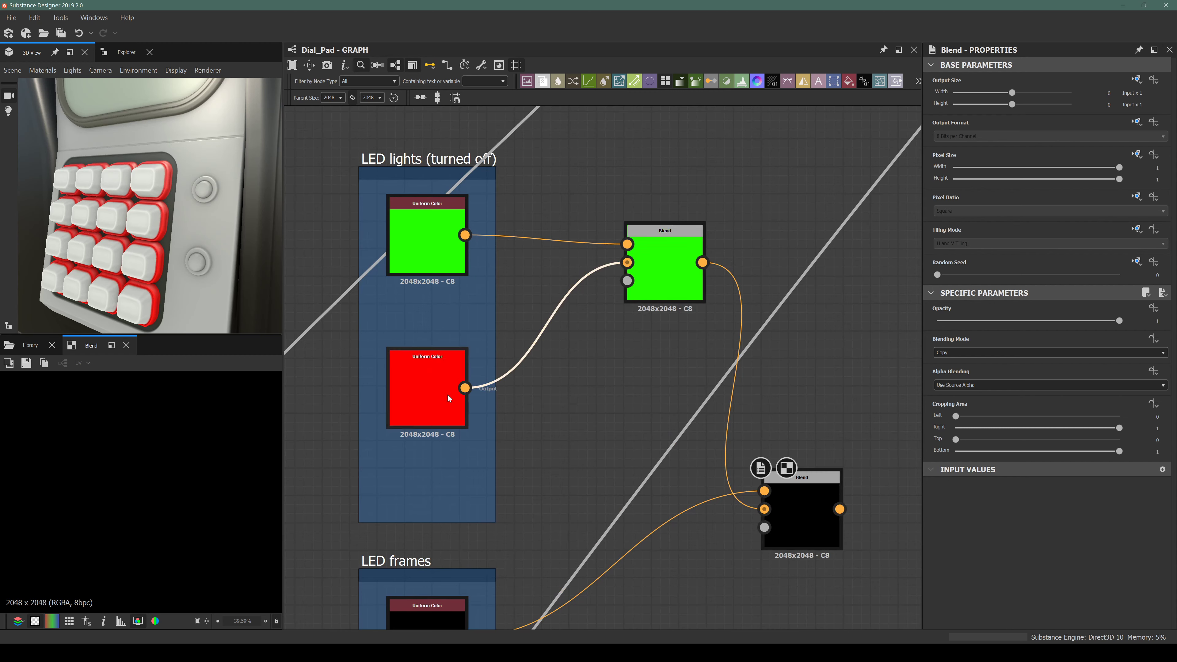
key("space")
type("blend")
key("Return")
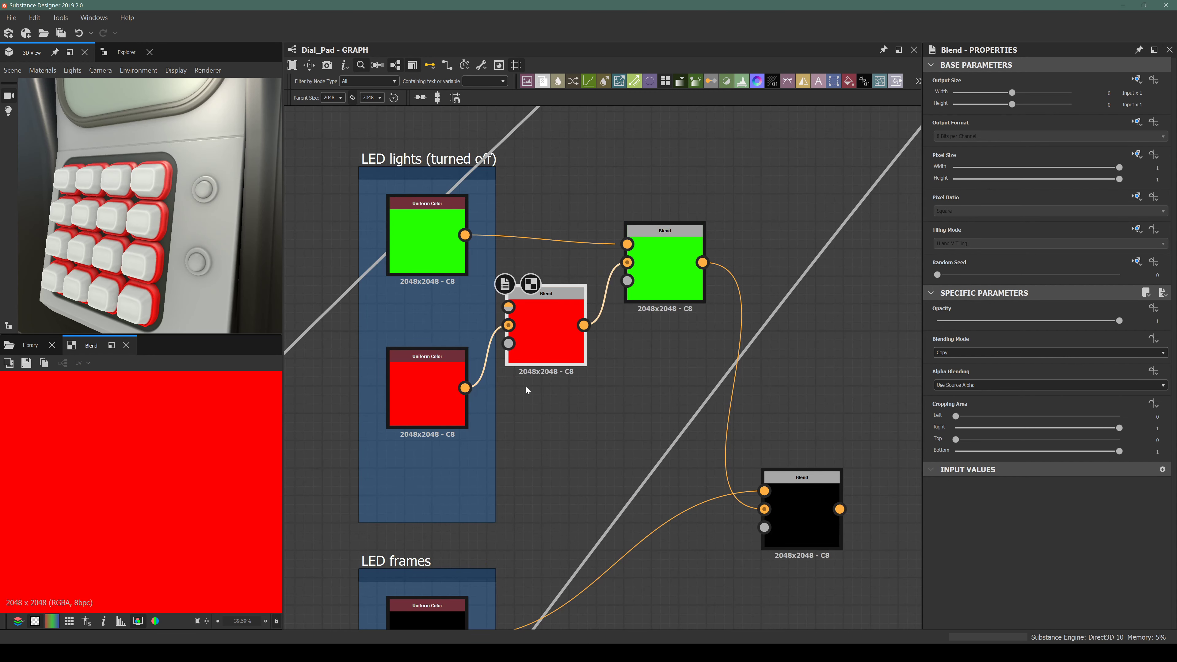
left_click_drag(464, 388, 508, 306)
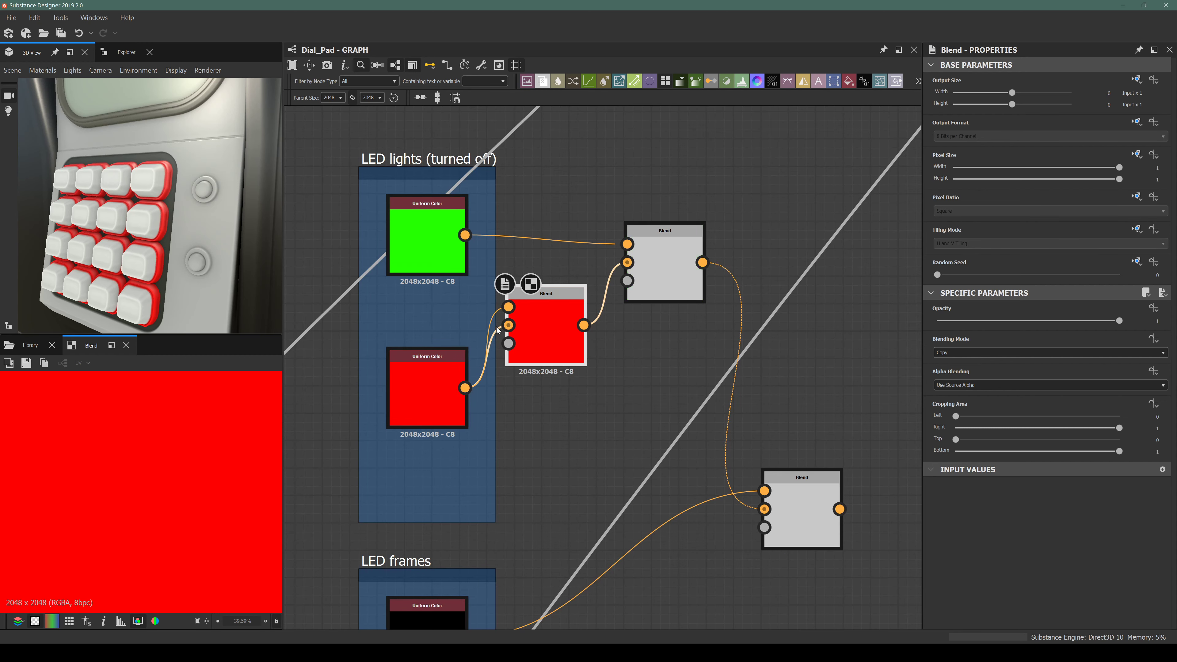
Disconnect the red colour from the inserted Blend's background input and move that Blend beside the red colour.
key("Delete")
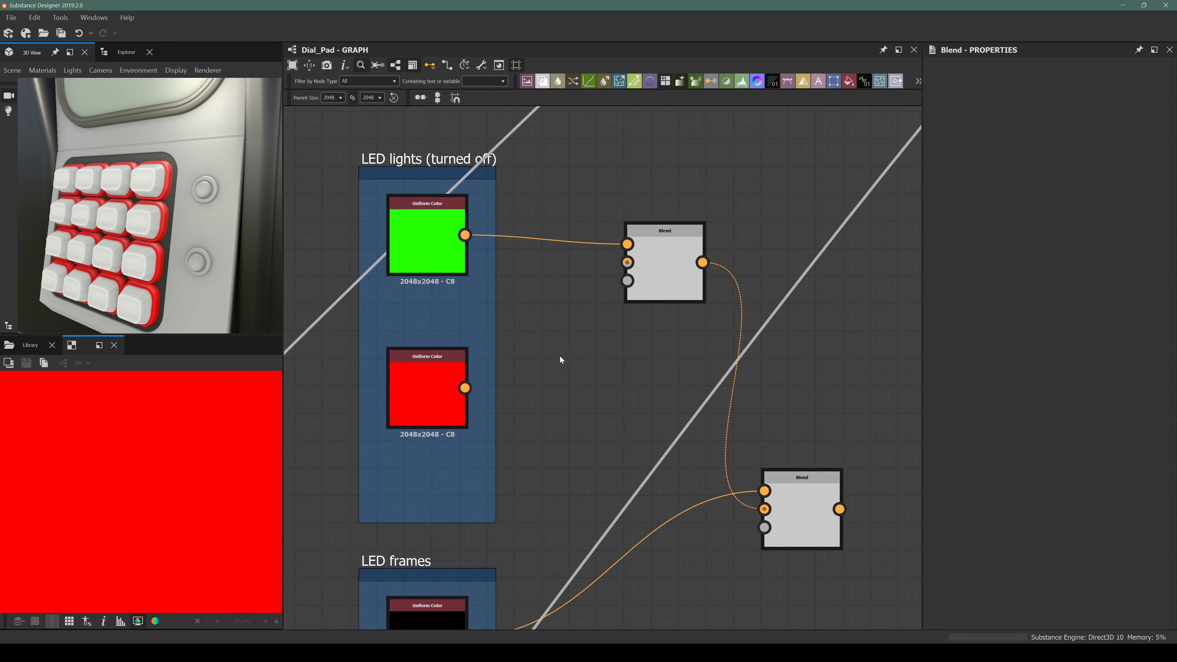
key("ctrl+z")
left_click_drag(550, 343, 587, 391)
left_click(528, 394)
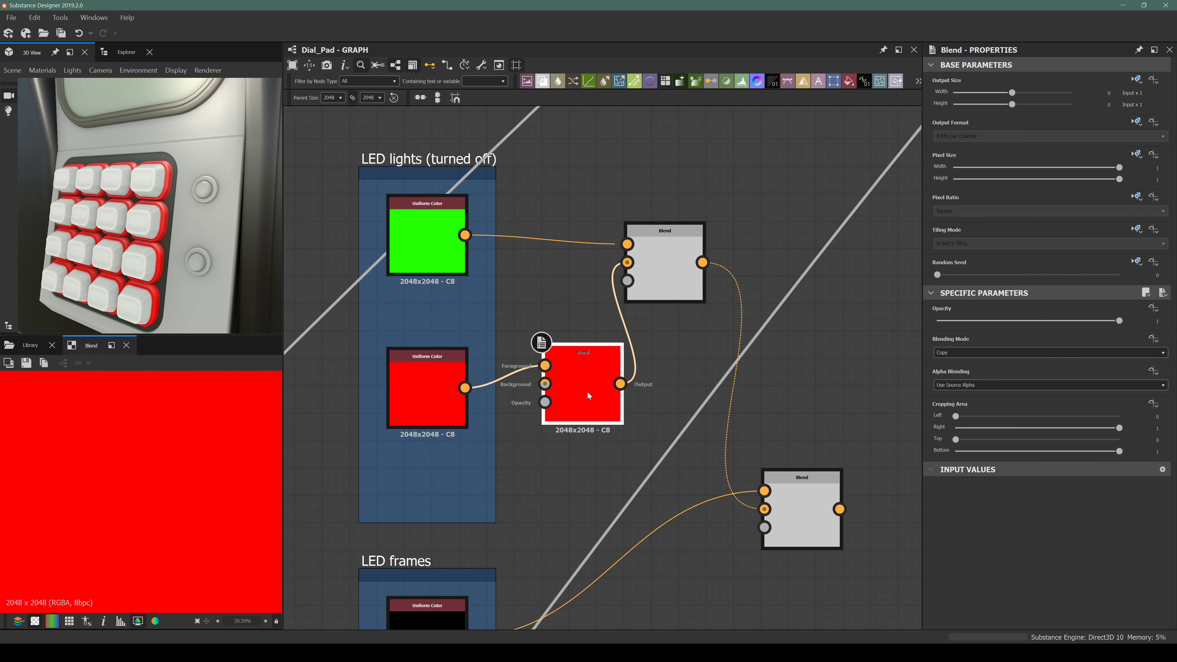
Preview the two subtracting Blends below the LED shapes to identify which one masks each light.
scroll(593, 394, "down", 3)
middle_click_drag(607, 461, 597, 371)
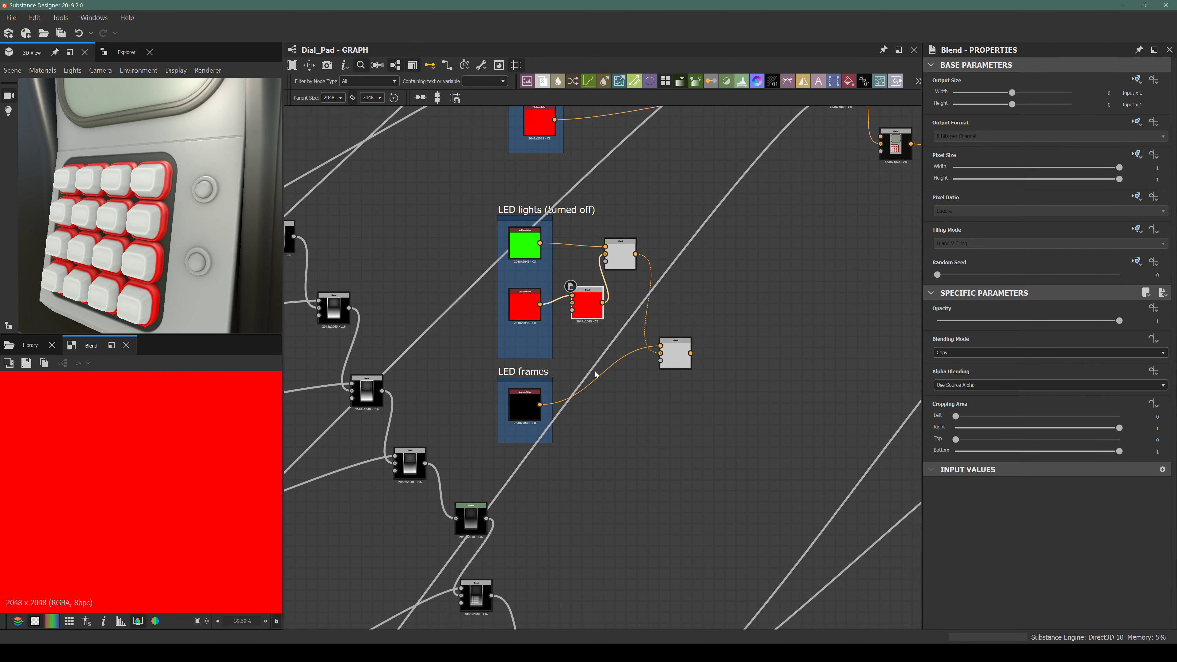
scroll(593, 377, "down", 3)
middle_click_drag(554, 471, 544, 419)
scroll(542, 417, "down", 3)
middle_click_drag(478, 469, 511, 331)
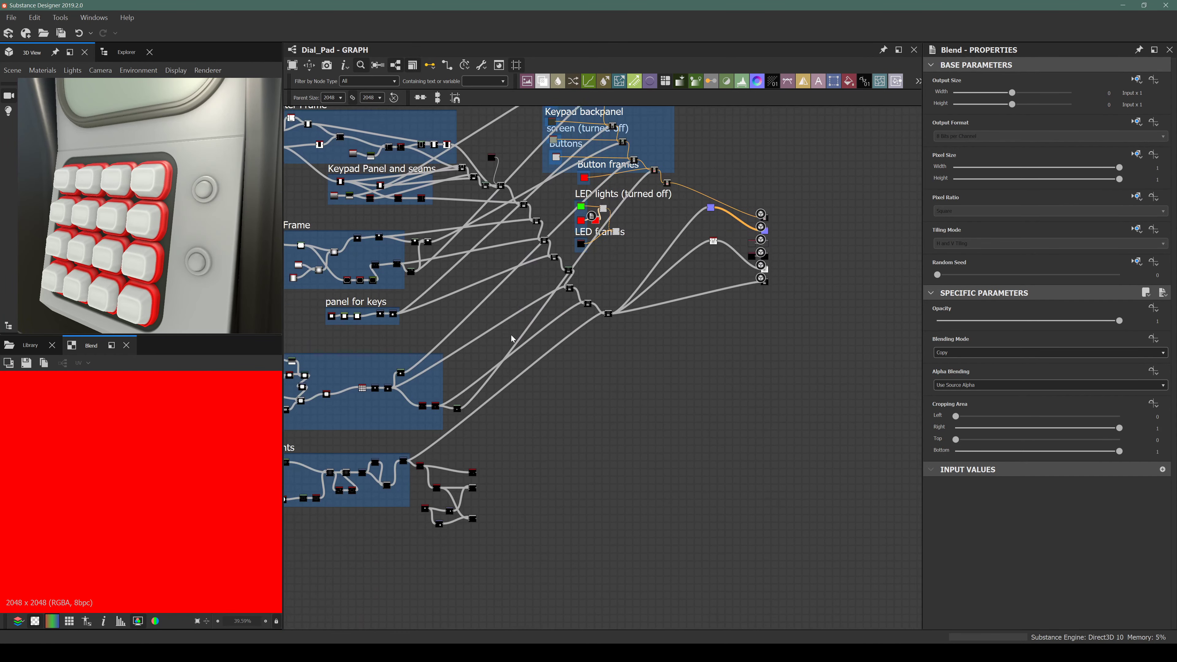
scroll(517, 495, "up", 4)
scroll(412, 465, "up", 3)
scroll(432, 443, "up", 3)
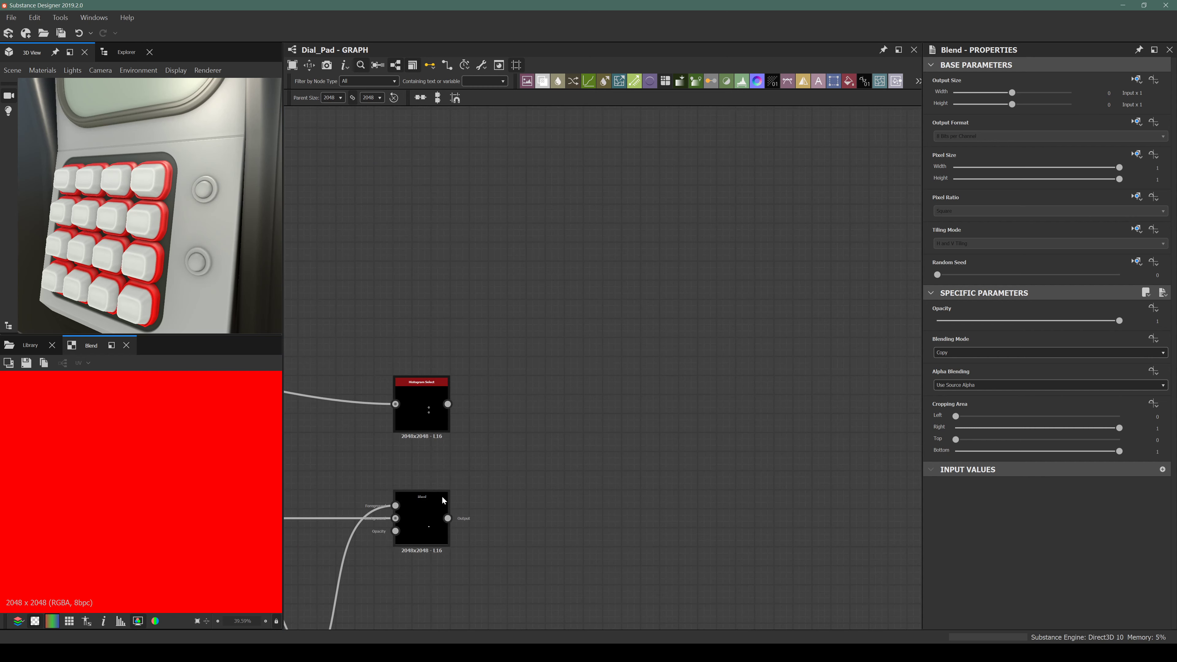
scroll(447, 519, "down", 4)
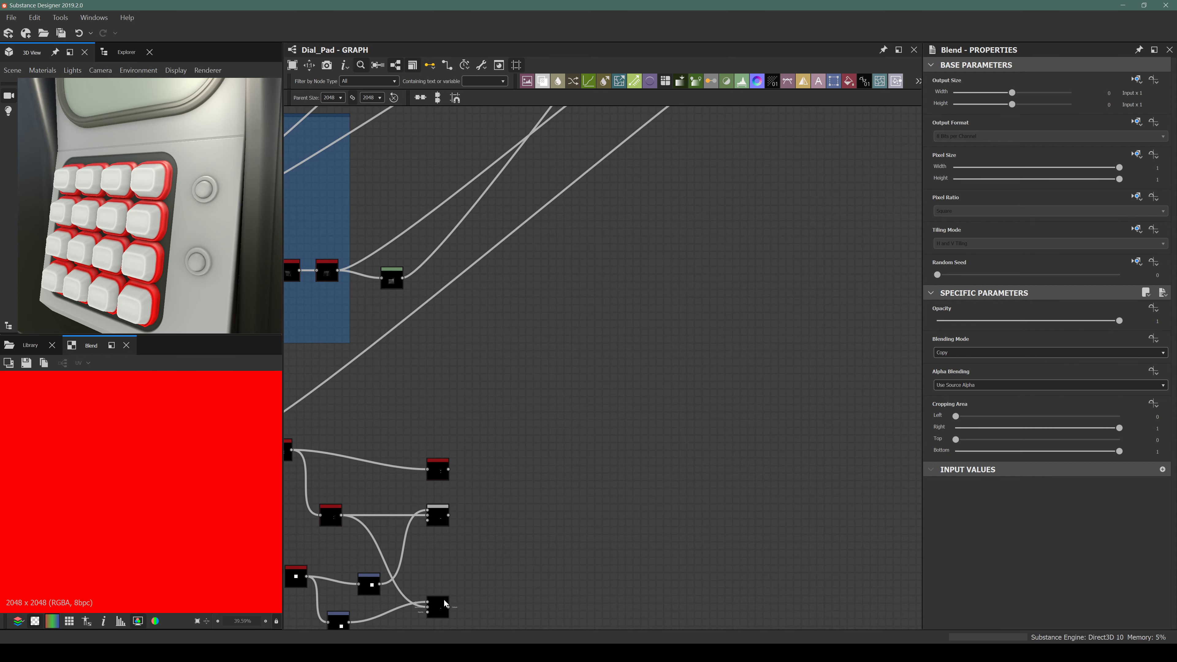
left_click(439, 512)
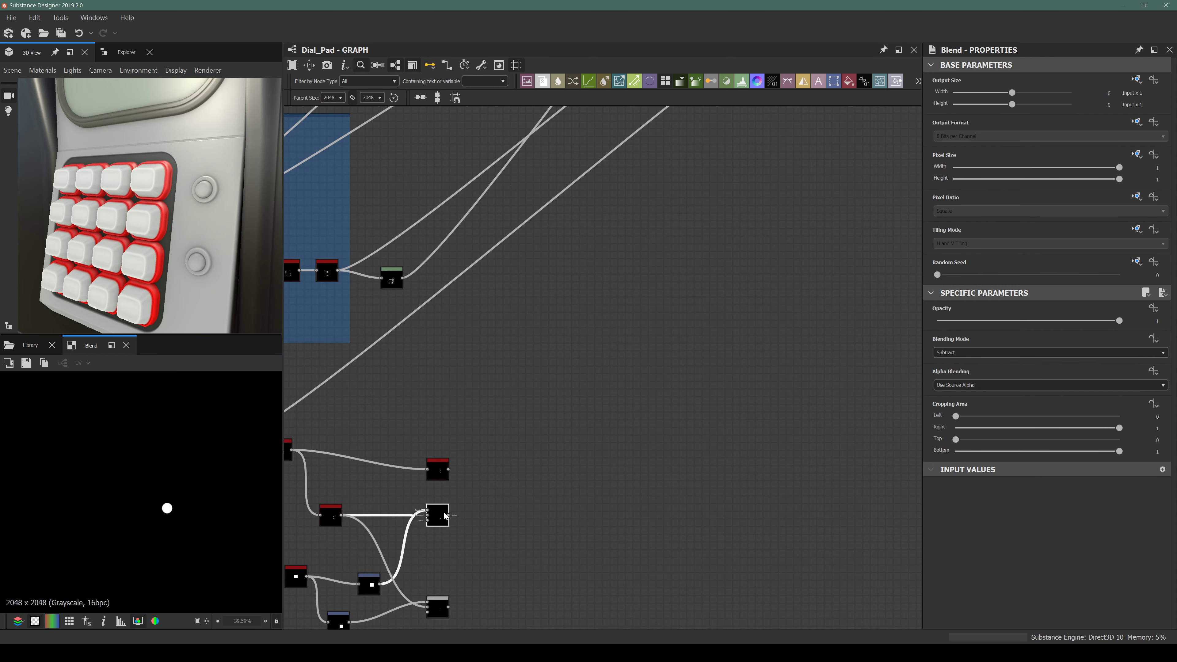
double_click(437, 603)
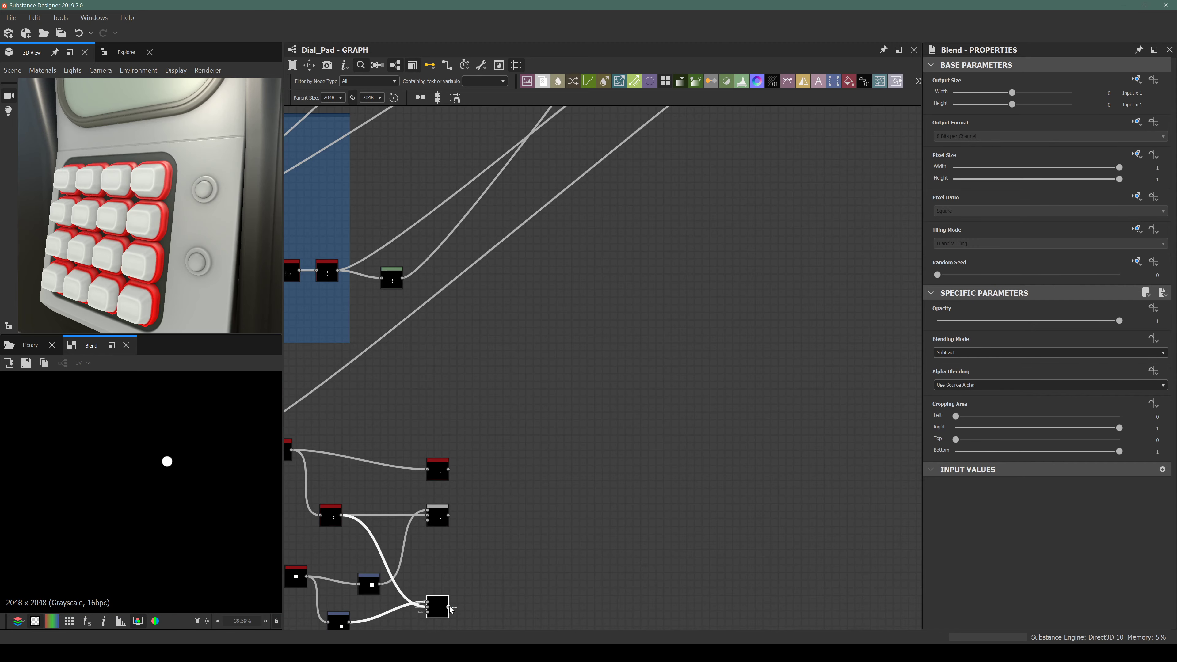
Connect the upper light's subtracting Blend to the opacity input of the red colour's Blend and inspect the masked result.
scroll(524, 510, "down", 7)
left_click_drag(448, 606, 575, 359)
scroll(575, 362, "up", 6)
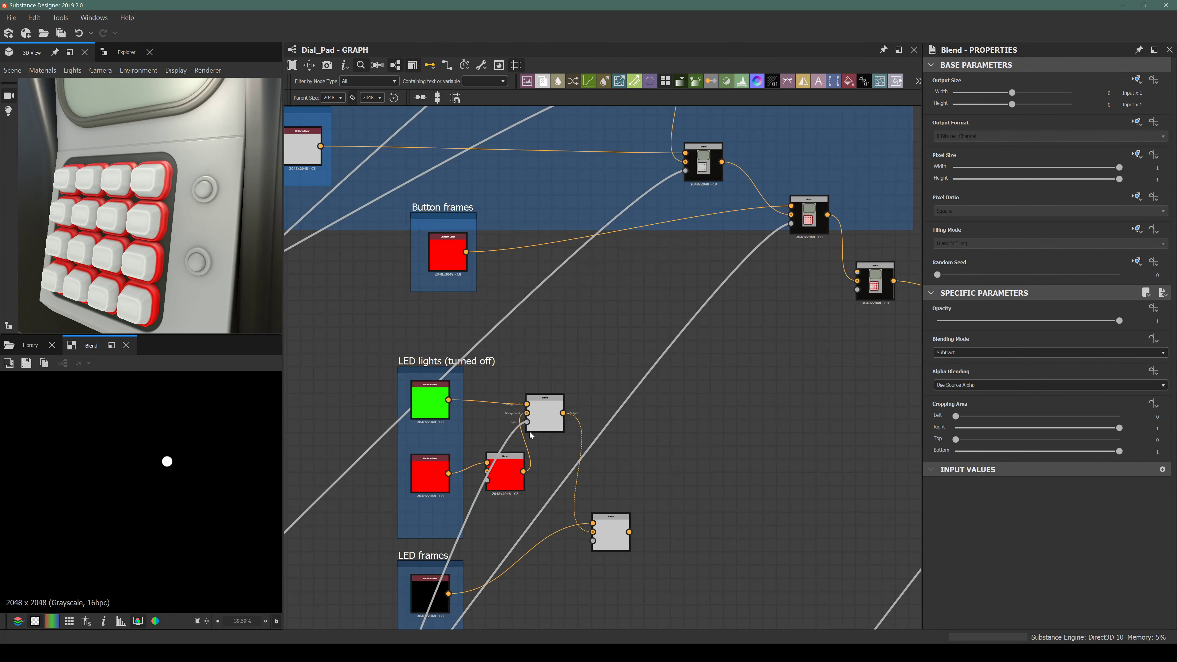
left_click_drag(479, 489, 479, 489)
double_click(493, 490)
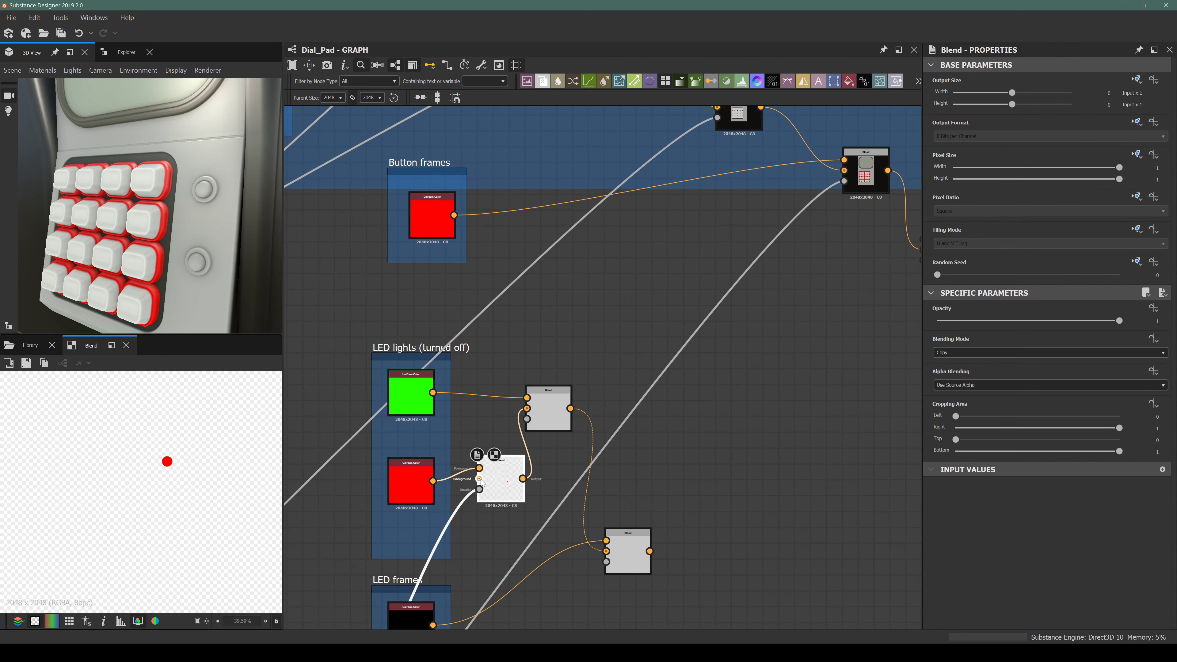
scroll(475, 478, "up", 5)
scroll(162, 463, "up", 6)
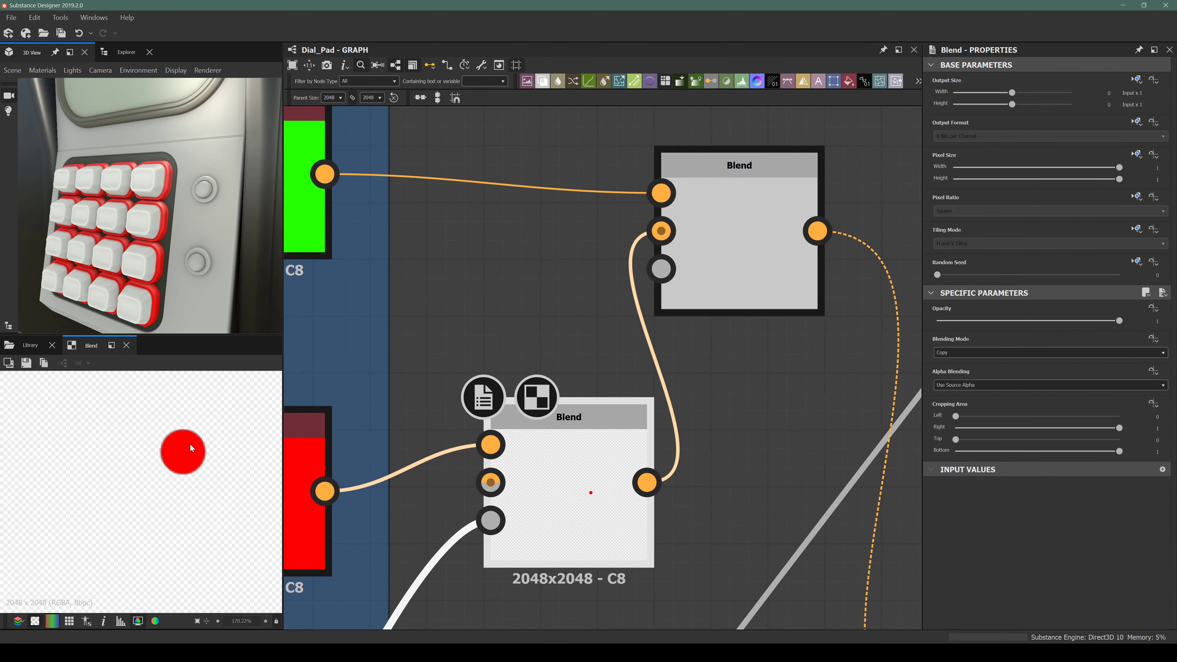
scroll(197, 458, "down", 4)
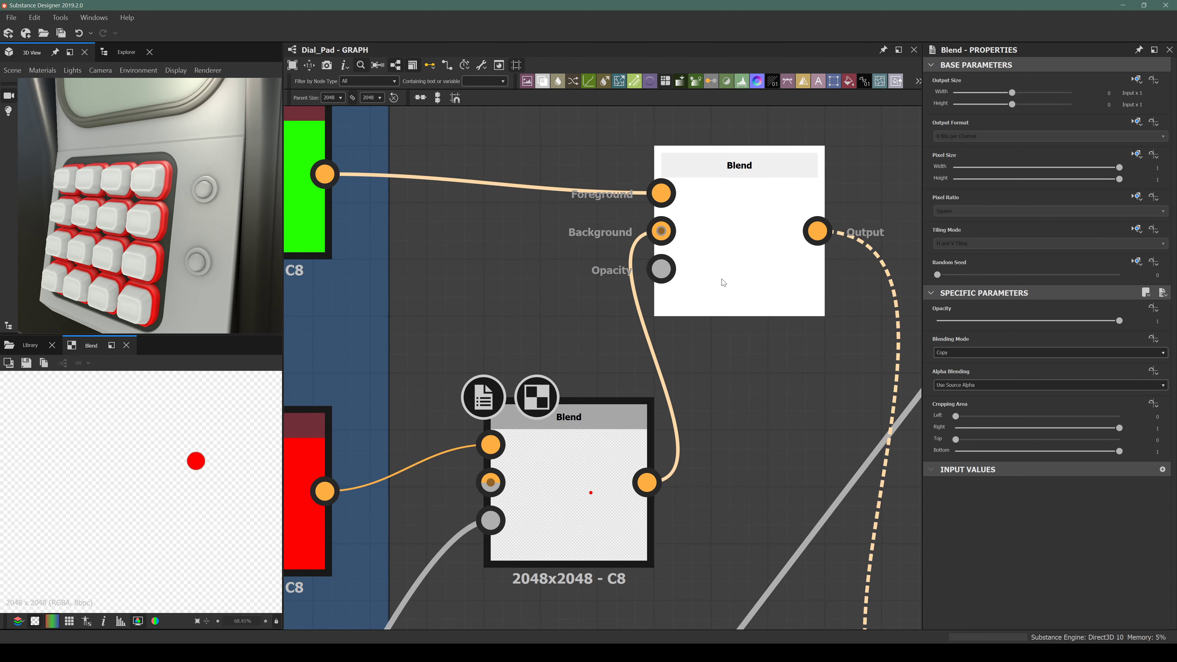
Connect the lower light's subtracting Blend to the opacity input of the Blend that adds the green colour.
double_click(723, 283)
scroll(637, 295, "down", 3)
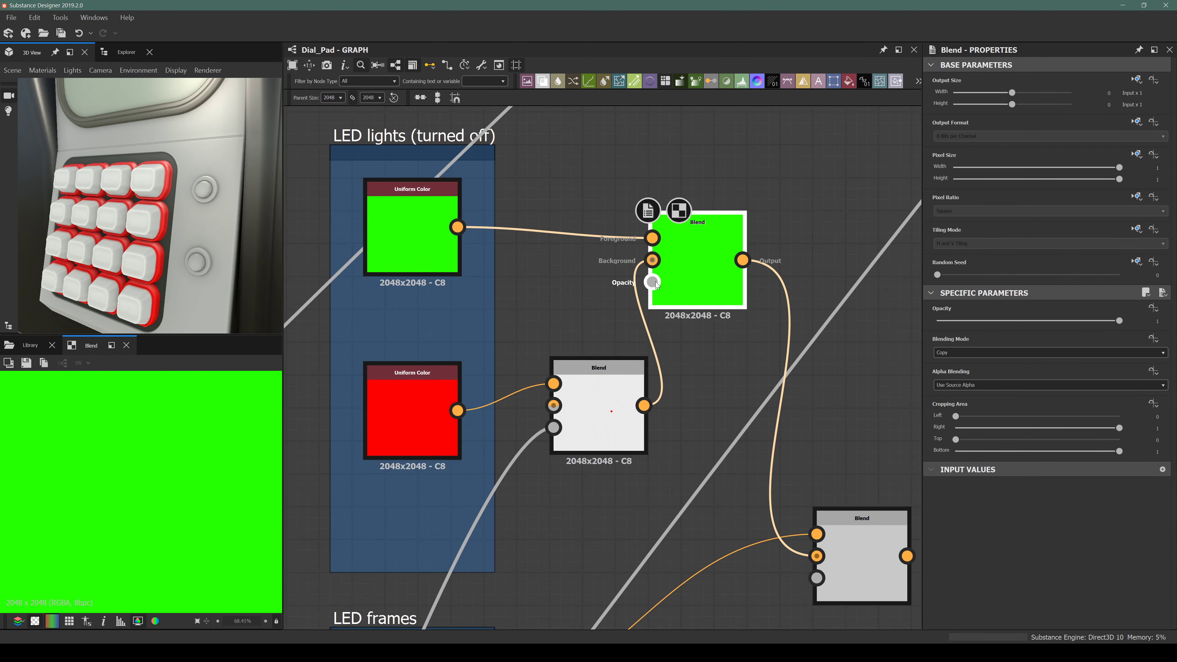
scroll(626, 375, "down", 6)
scroll(616, 381, "down", 4)
middle_click_drag(521, 506, 549, 306)
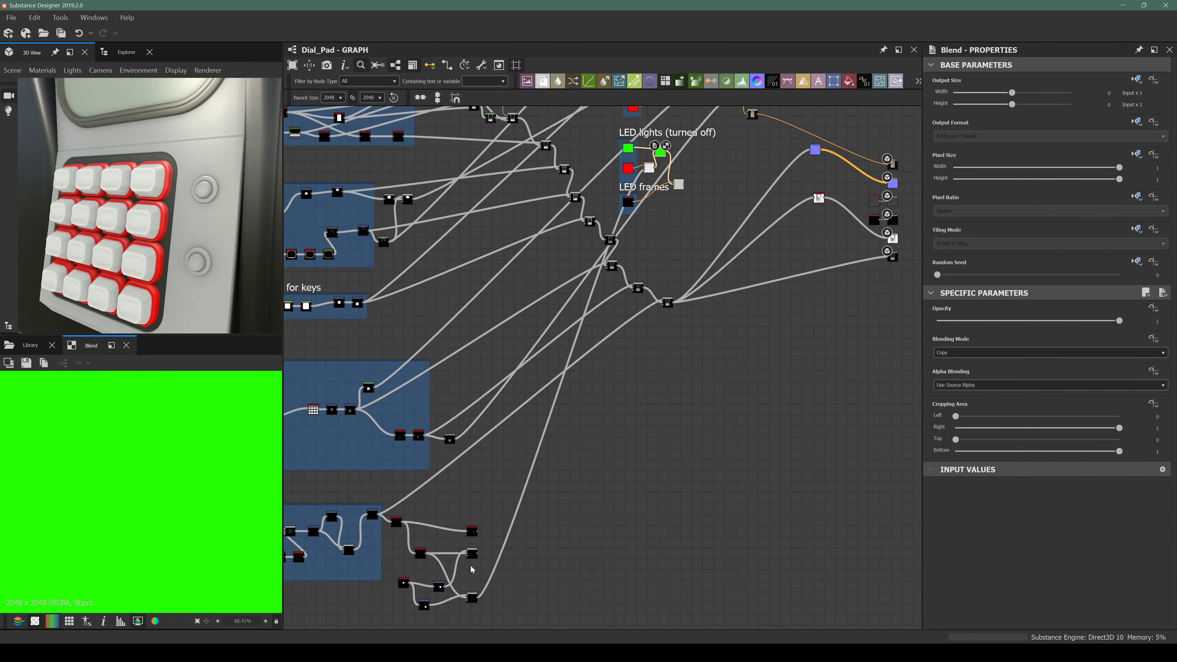
scroll(479, 557, "up", 4)
scroll(531, 447, "down", 8)
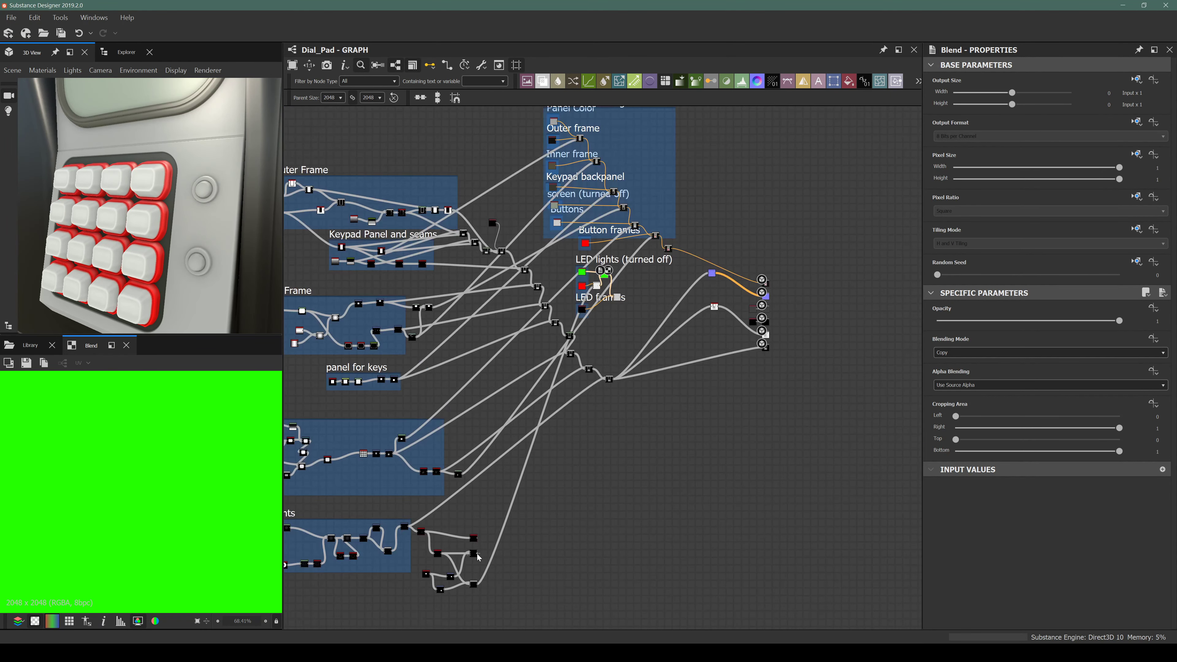
scroll(530, 446, "up", 8)
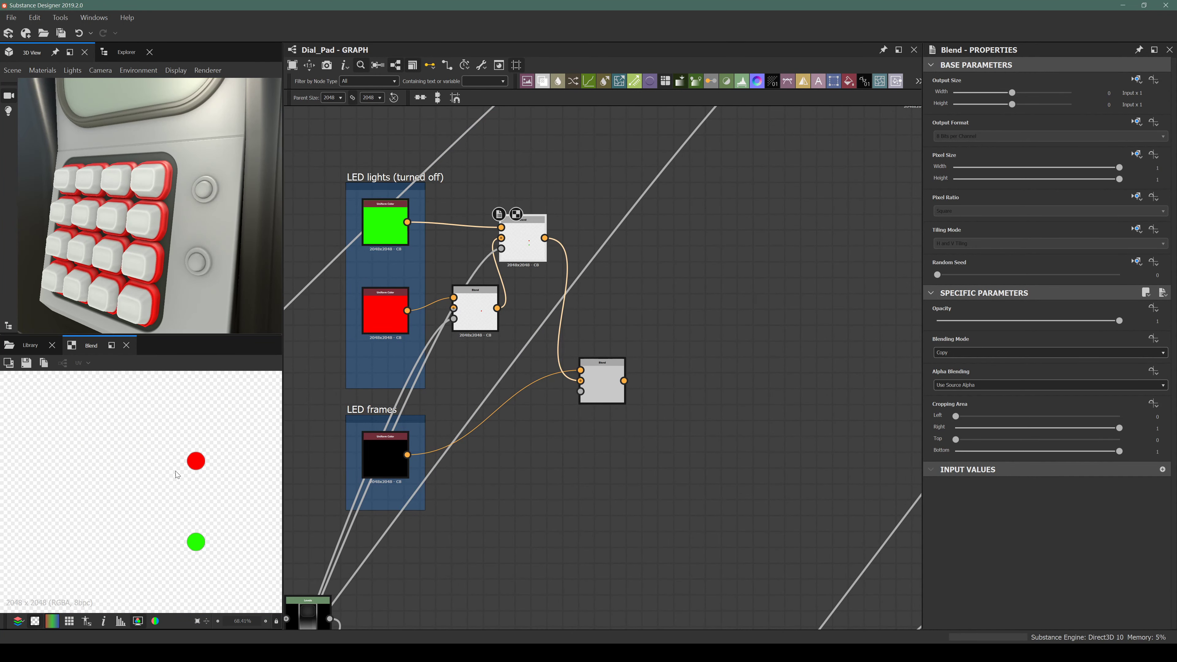
Connect the LED frame Histogram Select to the opacity input of the Blend that adds the black frame colour.
double_click(601, 377)
scroll(574, 415, "down", 7)
middle_click_drag(511, 383, 529, 203)
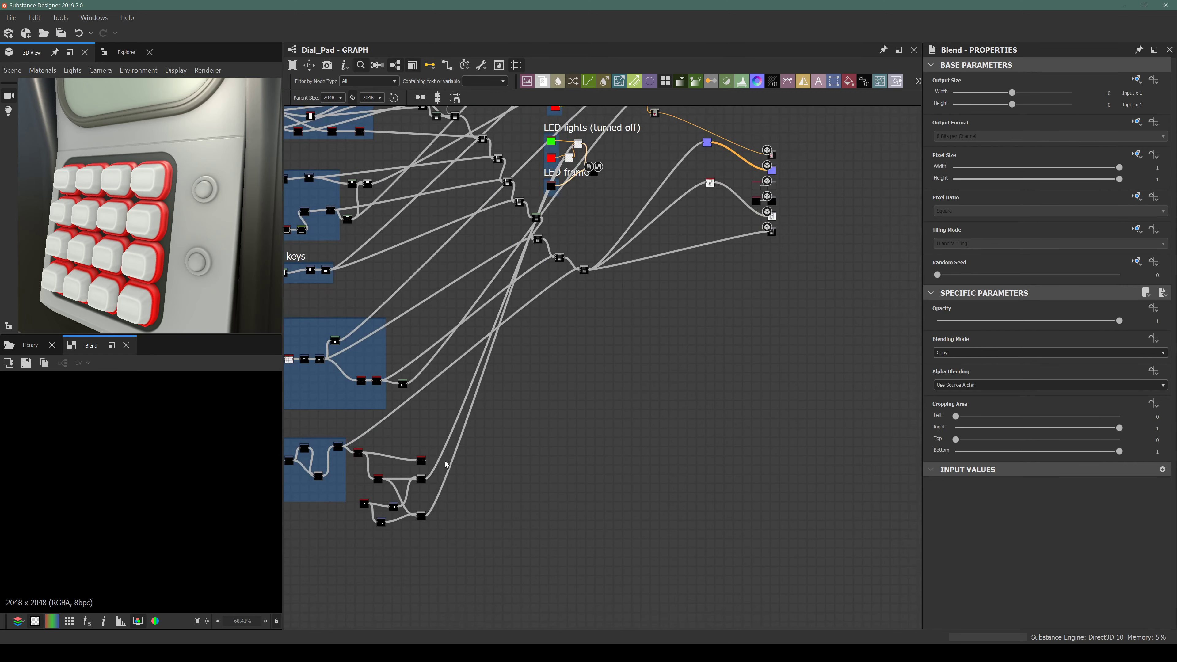
scroll(405, 460, "up", 6)
scroll(407, 461, "down", 8)
left_click_drag(407, 459, 475, 322)
scroll(456, 359, "up", 7)
scroll(477, 388, "up", 5)
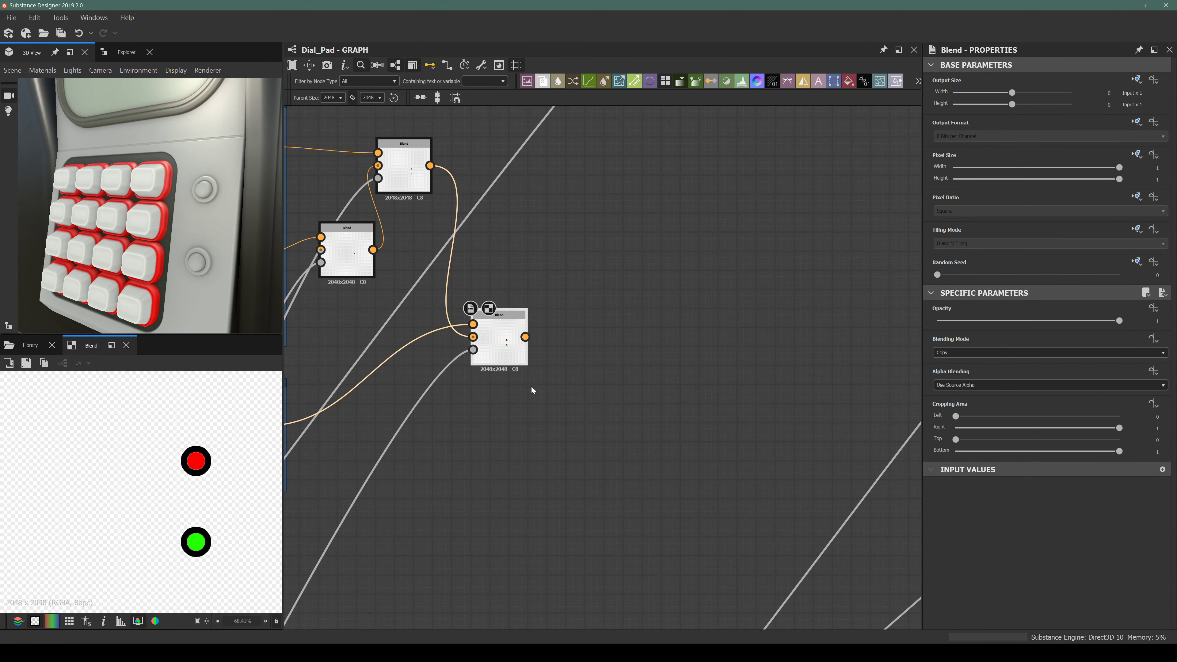
Connect the combined LED Blend to the foreground of the last base colour Blend and inspect the LEDs in the 3D view.
scroll(385, 417, "down", 3)
scroll(439, 395, "down", 5)
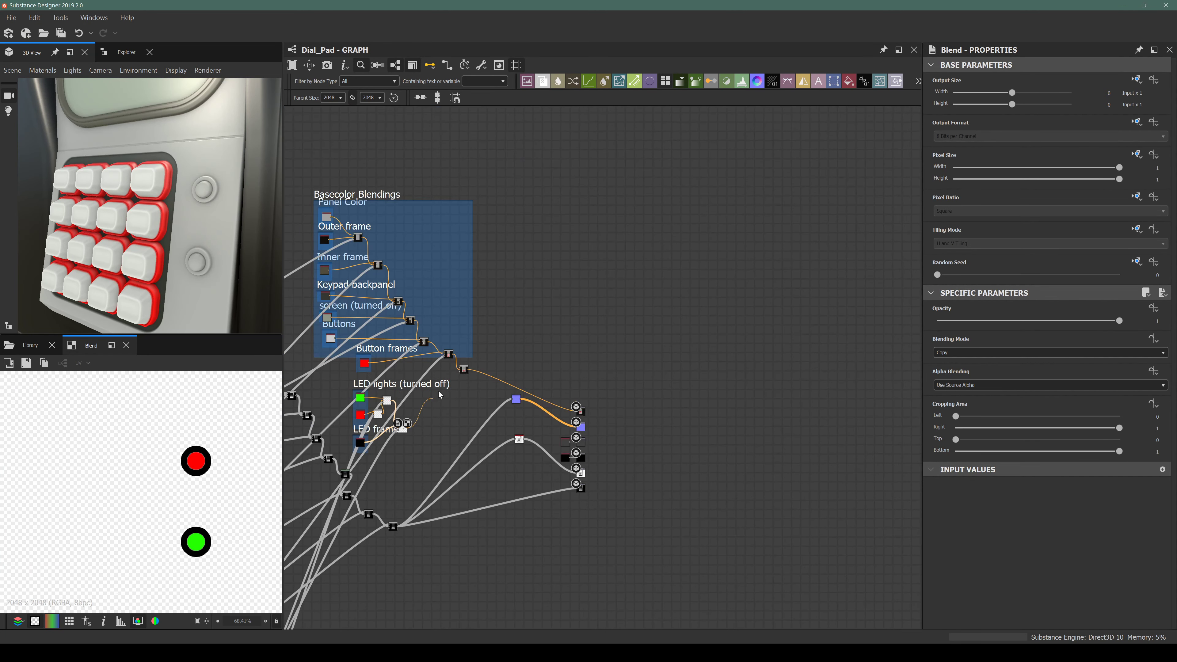
scroll(440, 395, "up", 6)
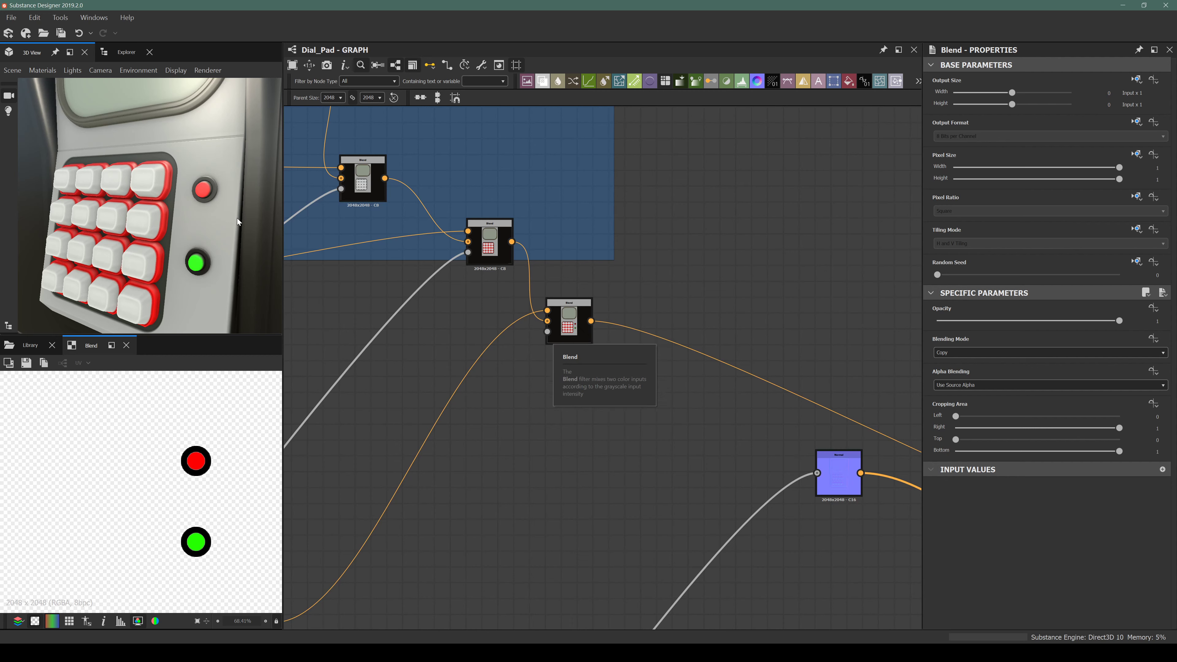
scroll(227, 192, "up", 4)
left_click_drag(227, 192, 130, 209)
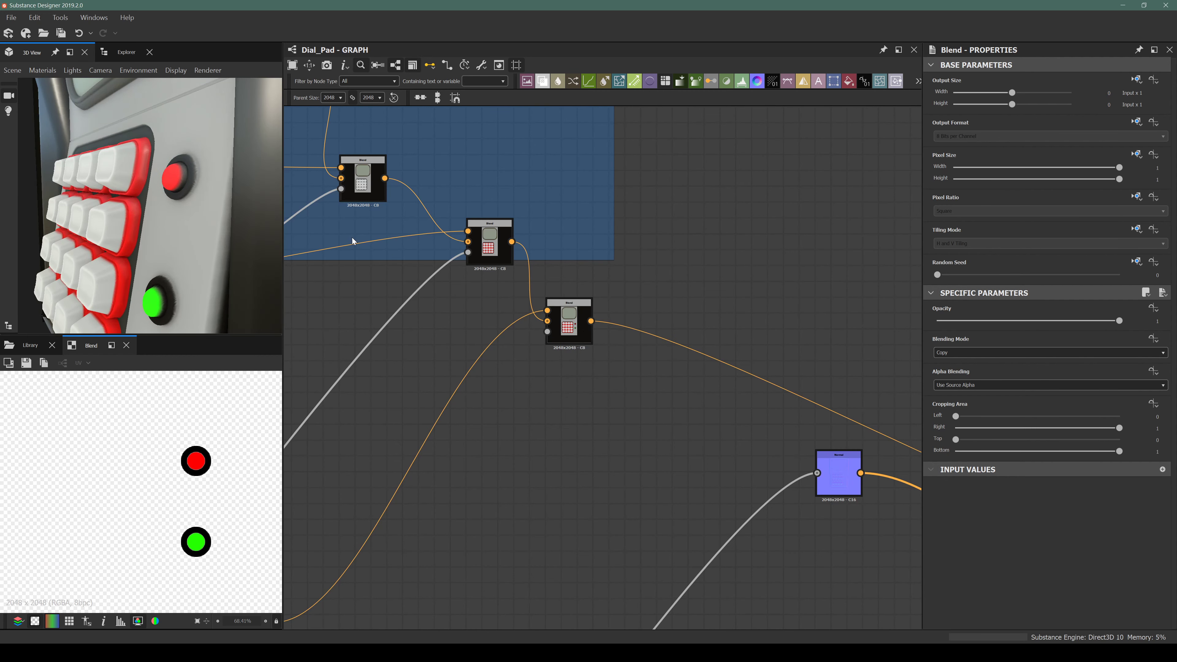
scroll(148, 198, "up", 4)
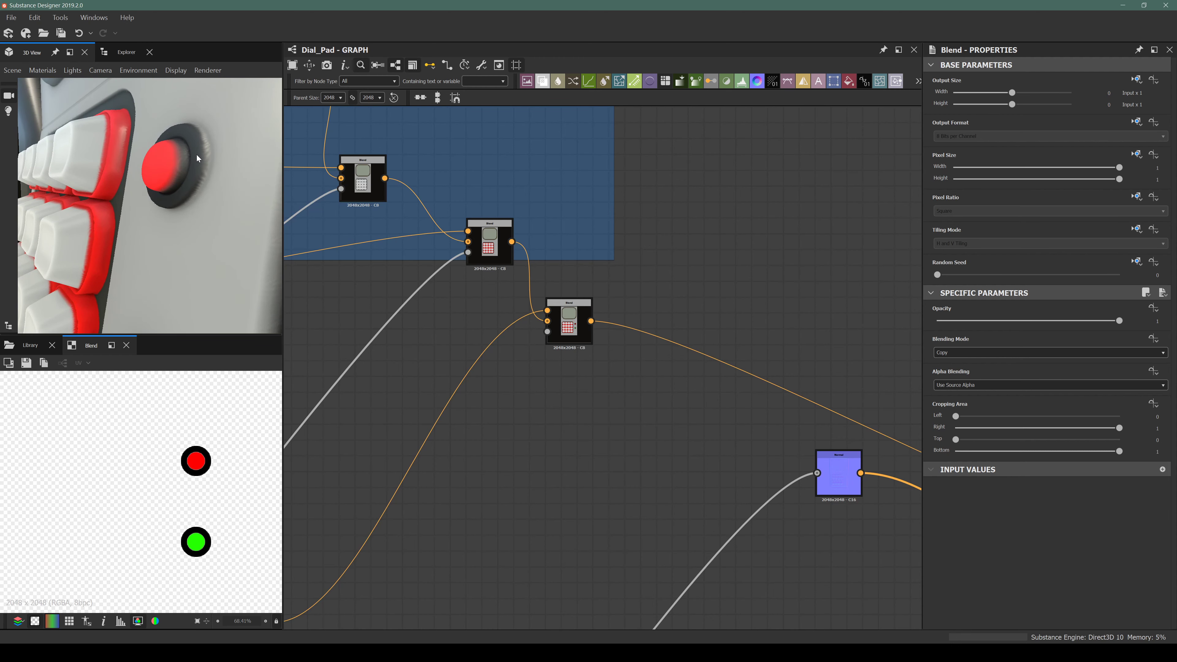
scroll(197, 158, "down", 3)
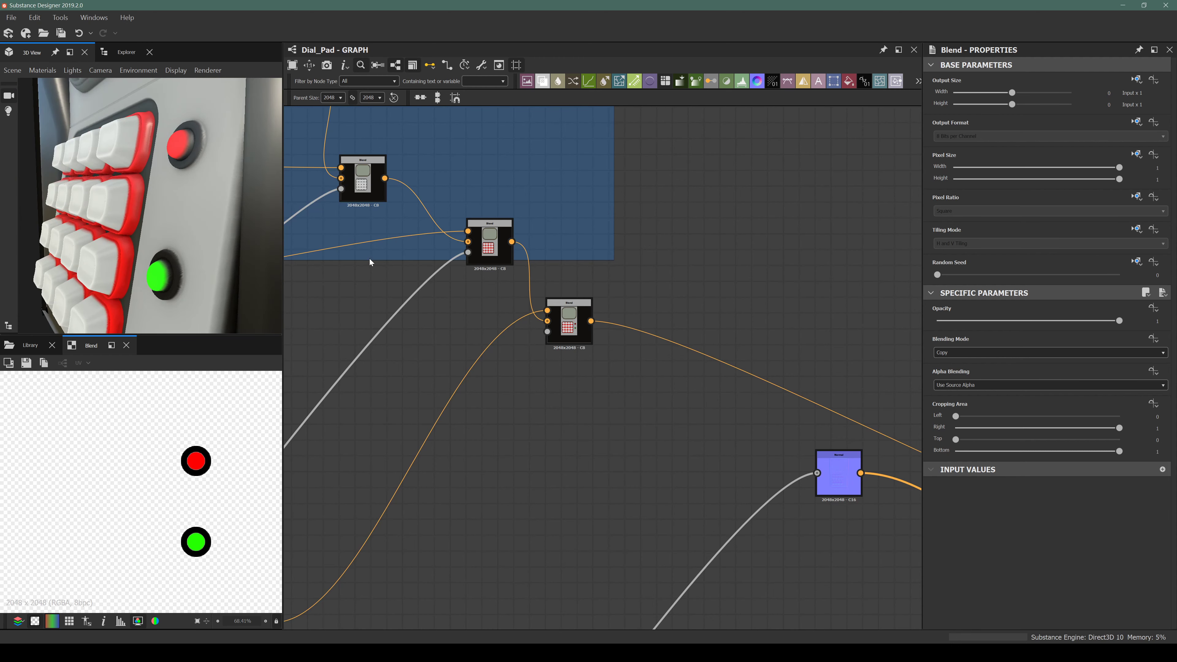
Try softening the LED lights' Histogram Select mask with position 0.82, range 1 and contrast 0.66.
scroll(371, 262, "down", 6)
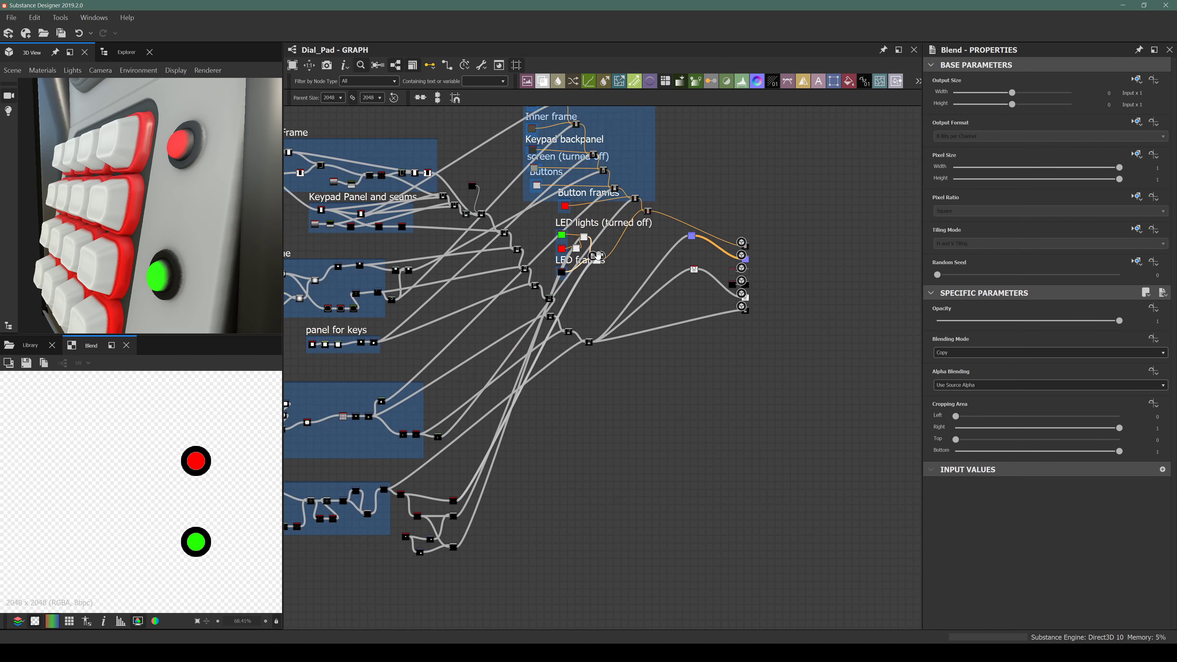
middle_click_drag(598, 256, 663, 161)
scroll(493, 427, "up", 7)
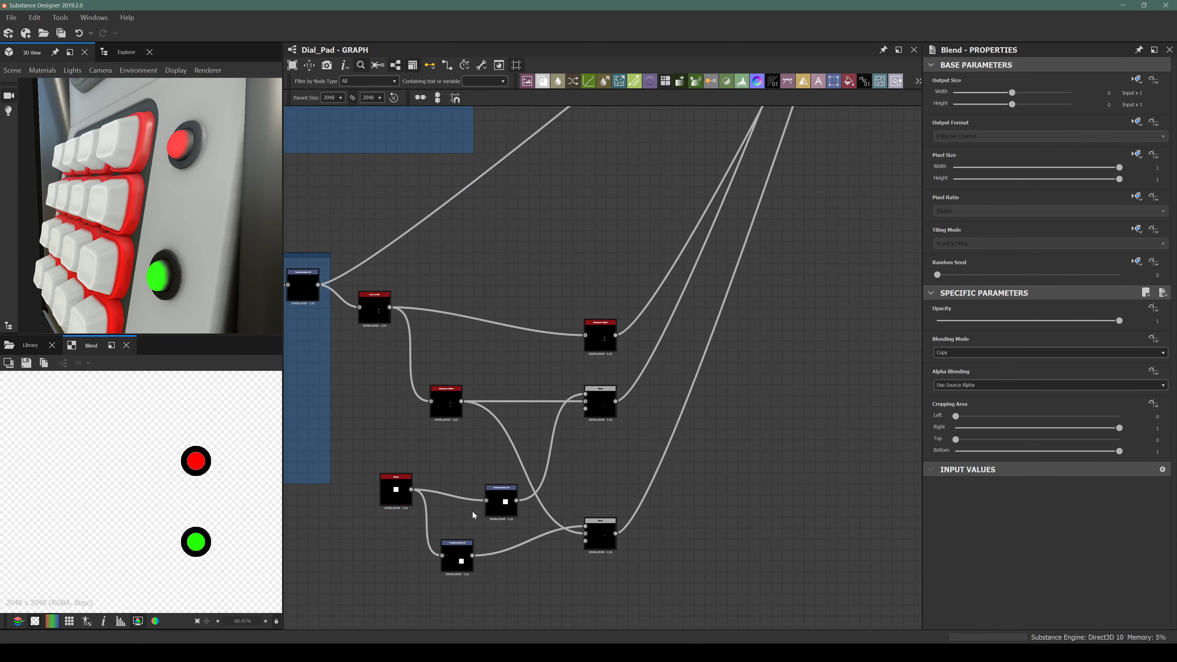
scroll(457, 403, "up", 4)
double_click(448, 410)
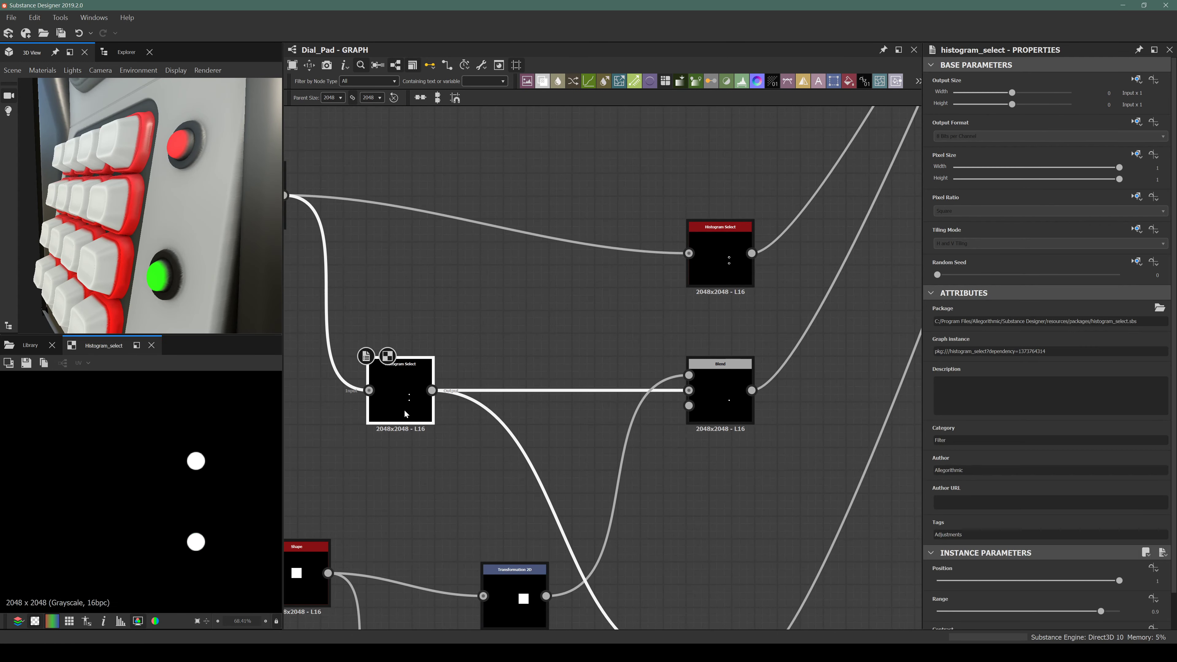
left_click_drag(232, 290, 166, 272)
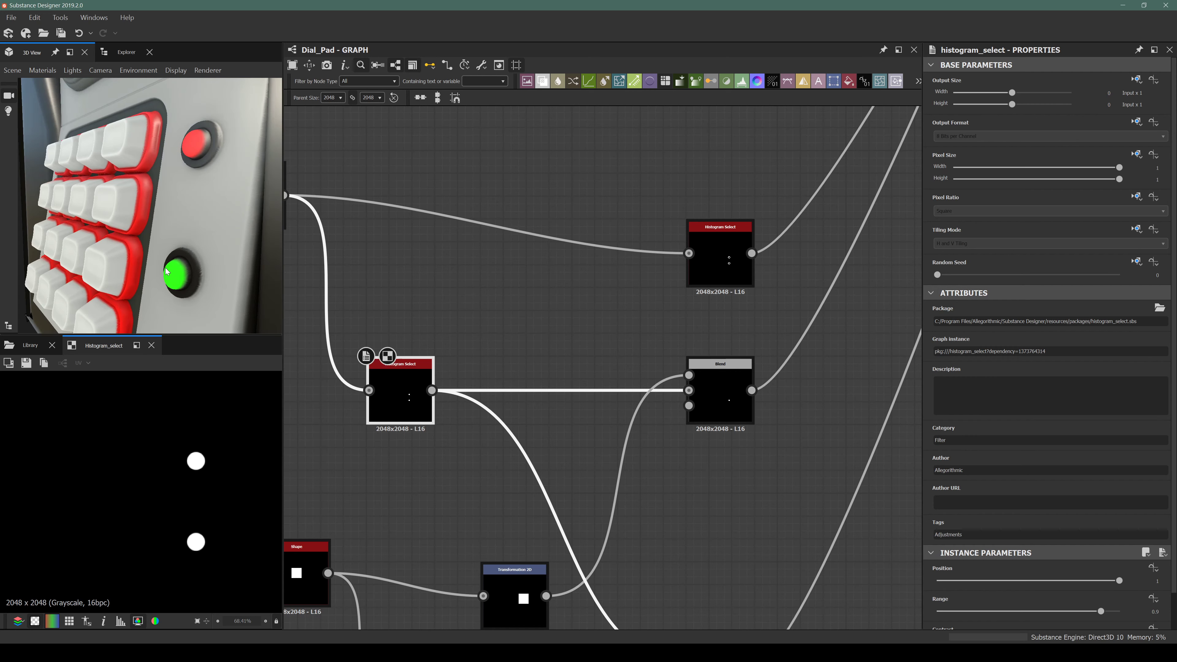
scroll(177, 293, "up", 3)
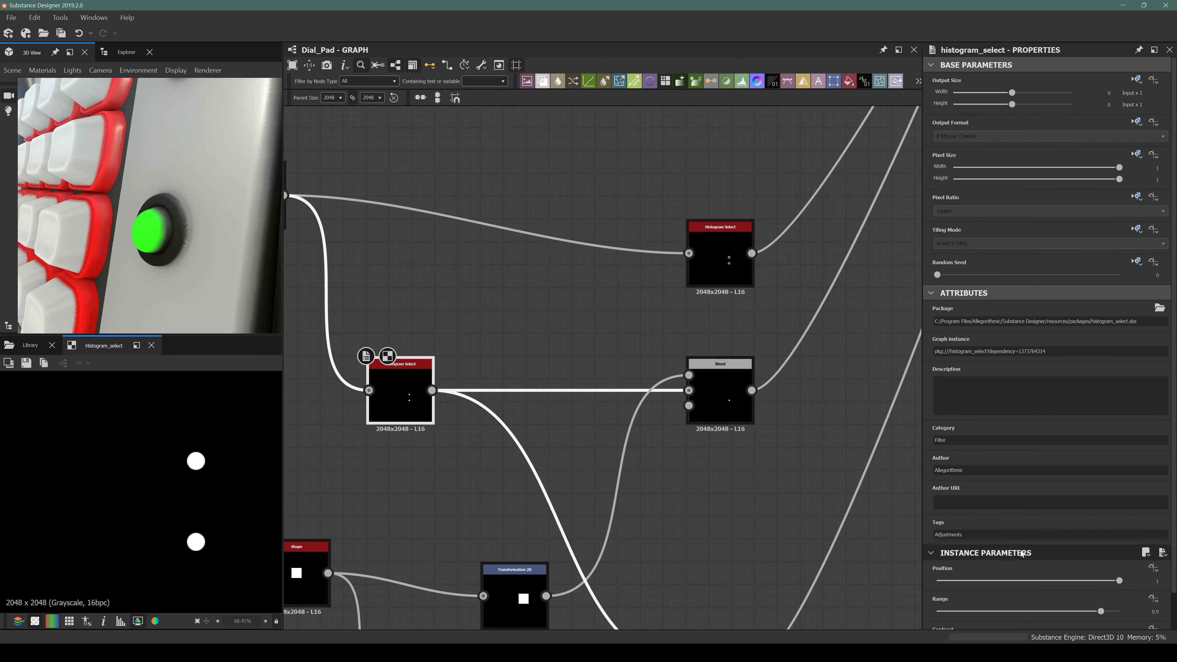
left_click_drag(1116, 580, 1068, 600)
scroll(1079, 600, "down", 2)
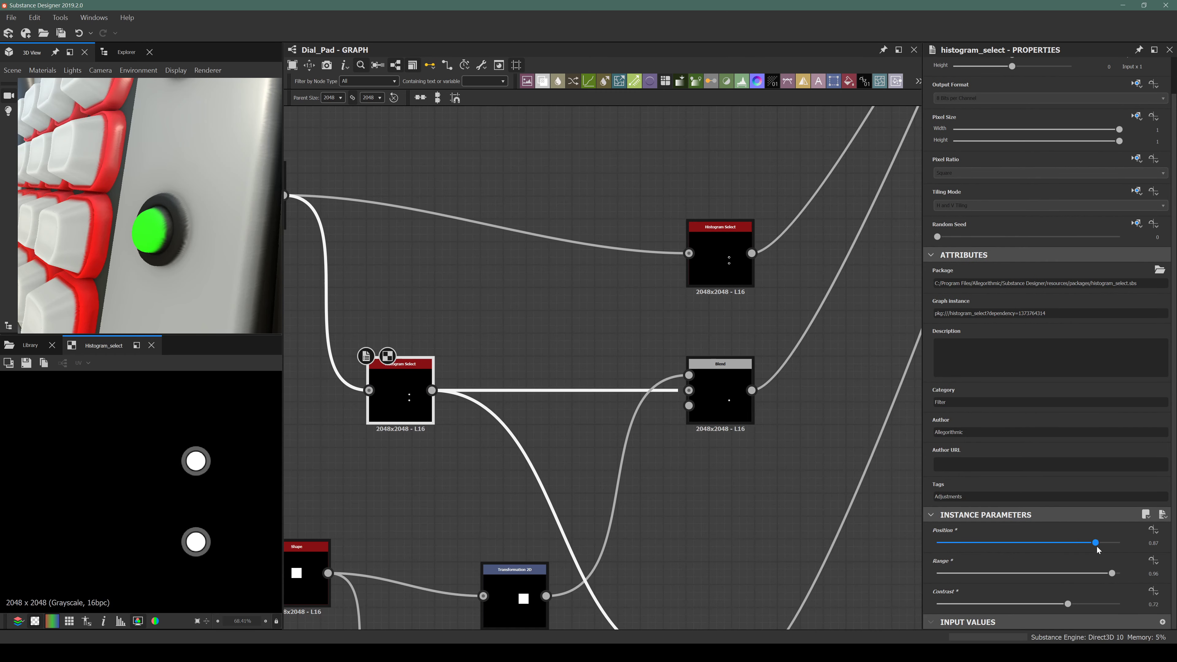
mouse_move(1097, 545)
left_mouse_down()
mouse_move(1117, 545)
mouse_move(1069, 551)
mouse_move(1092, 553)
left_mouse_up()
mouse_move(1113, 573)
left_mouse_down()
mouse_move(1137, 574)
mouse_move(1122, 575)
left_mouse_up()
left_click_drag(1068, 603, 1057, 604)
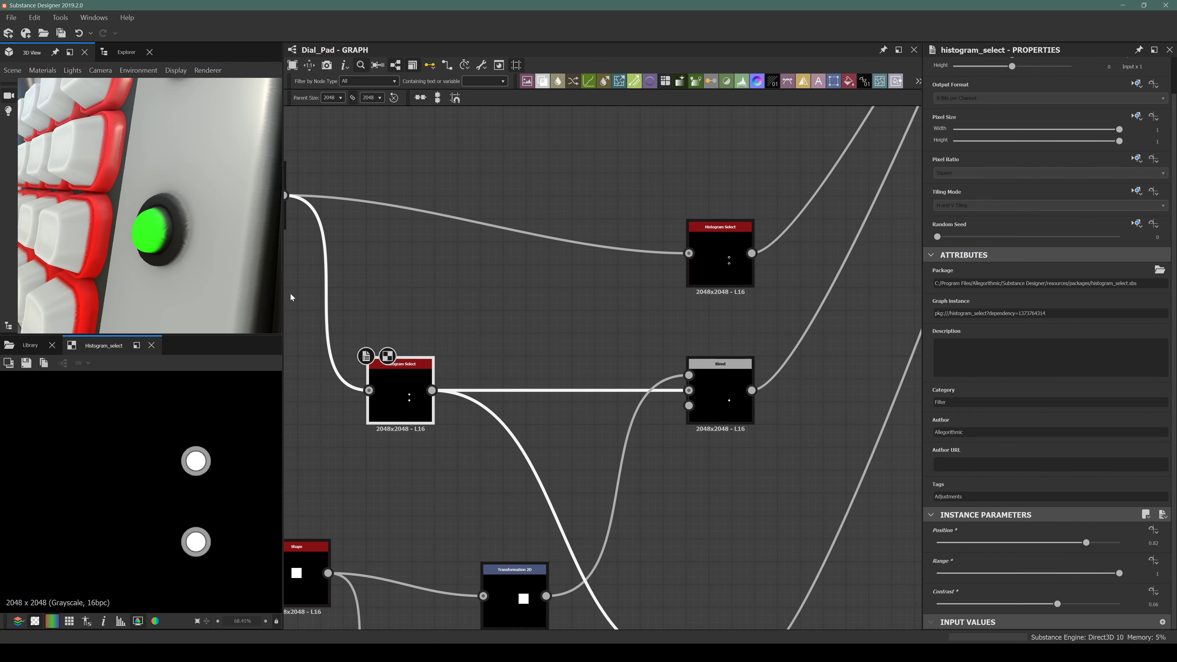
Undo the position, range and contrast changes on the LED lights' Histogram Select.
key("ctrl+z")
key("ctrl+z")
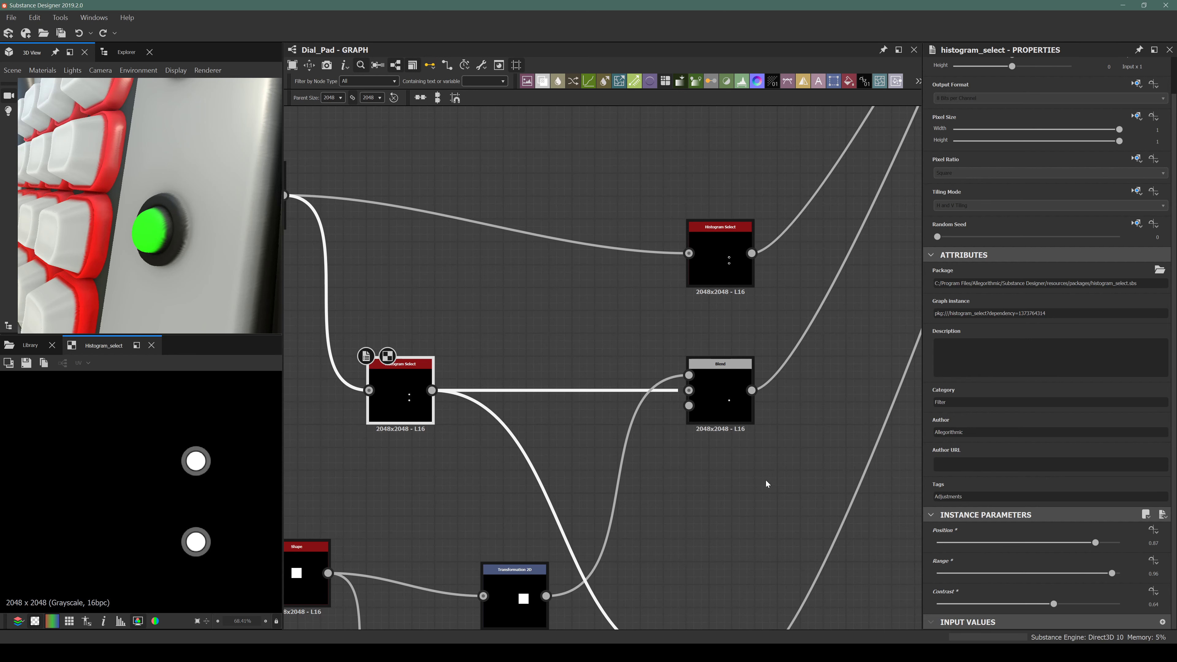
key("ctrl+z")
key("ctrl+z")
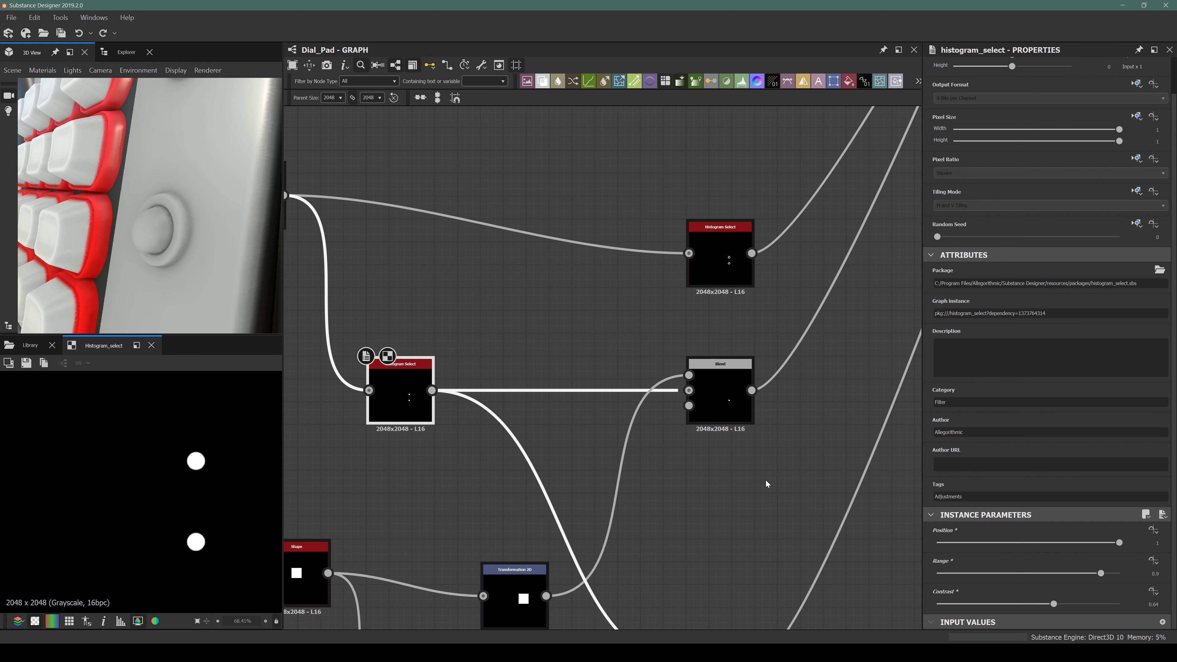
Refine the LED frame Histogram Select to position 0.24, range 0.32 and contrast 0.76.
scroll(571, 398, "down", 3)
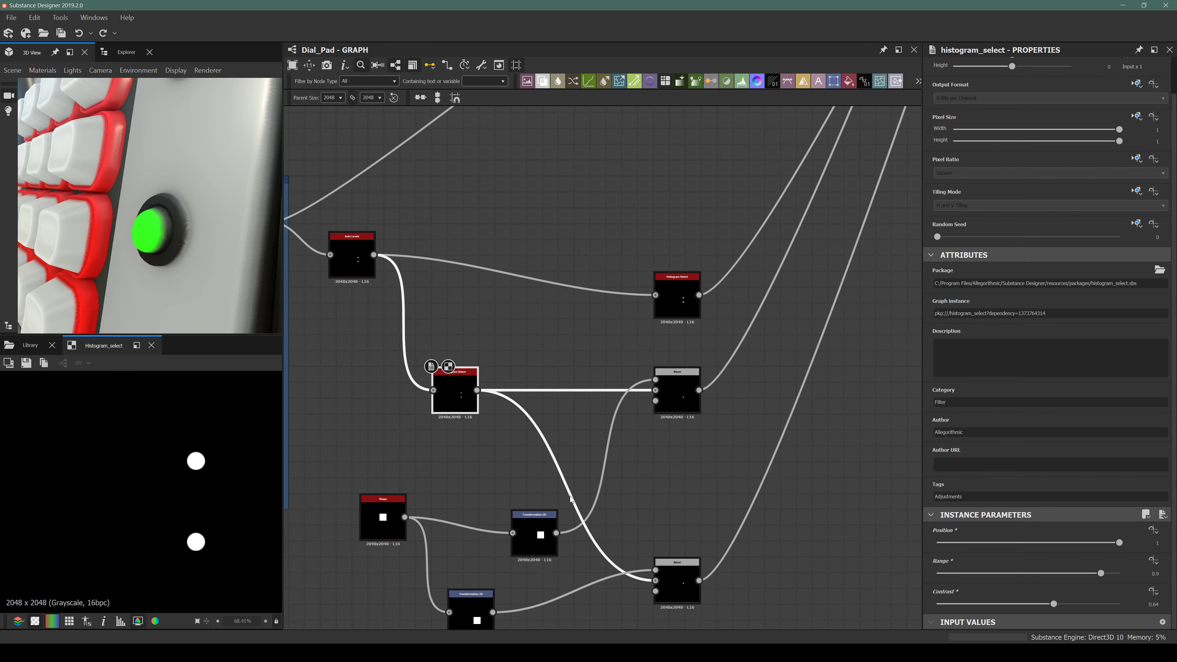
scroll(477, 402, "up", 3)
middle_click_drag(475, 399, 454, 319)
middle_click_drag(713, 161, 638, 353)
left_click(621, 367)
left_click(622, 369)
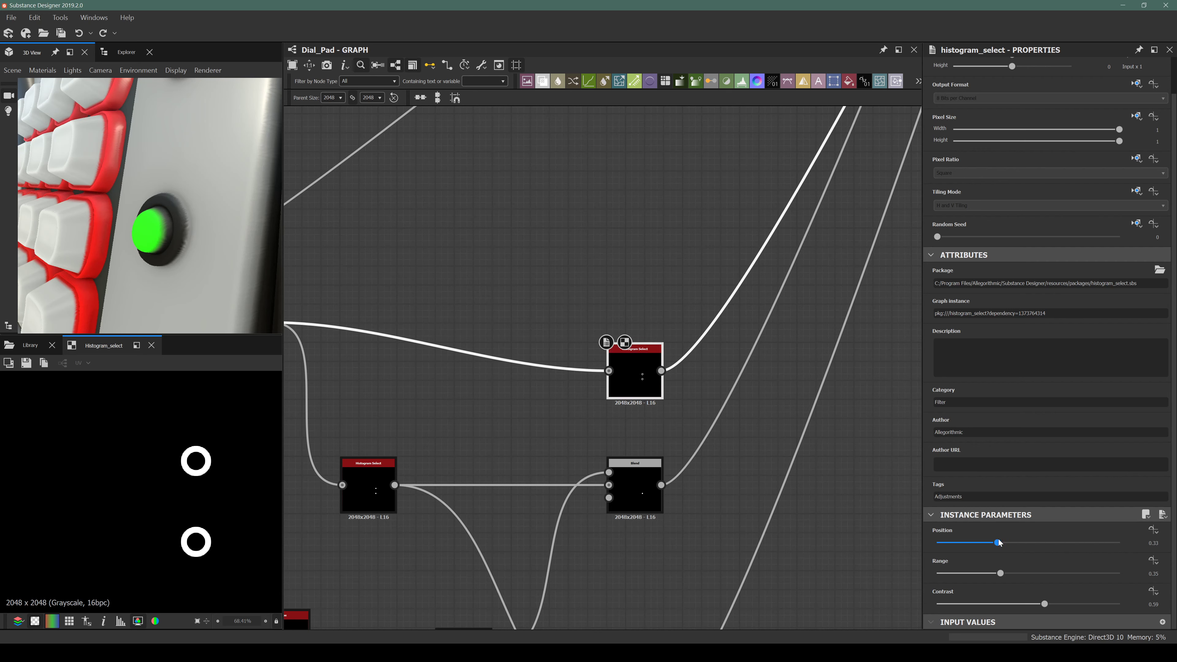
left_click_drag(998, 542, 1013, 574)
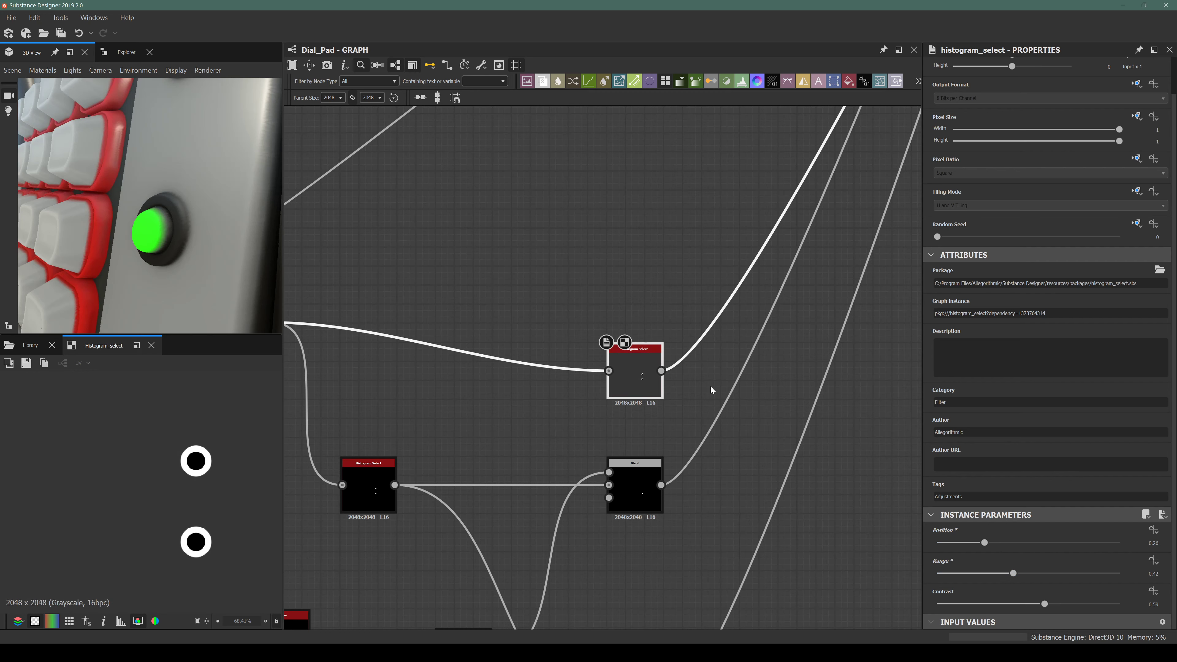
scroll(204, 455, "up", 3)
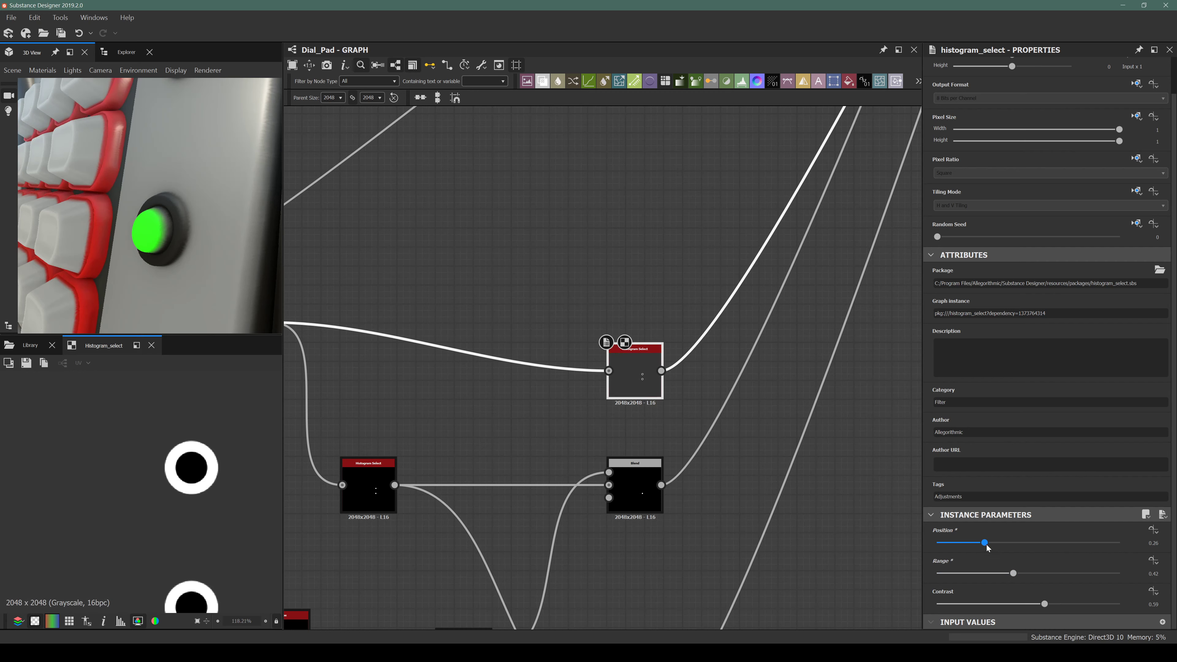
left_click_drag(984, 543, 1015, 587)
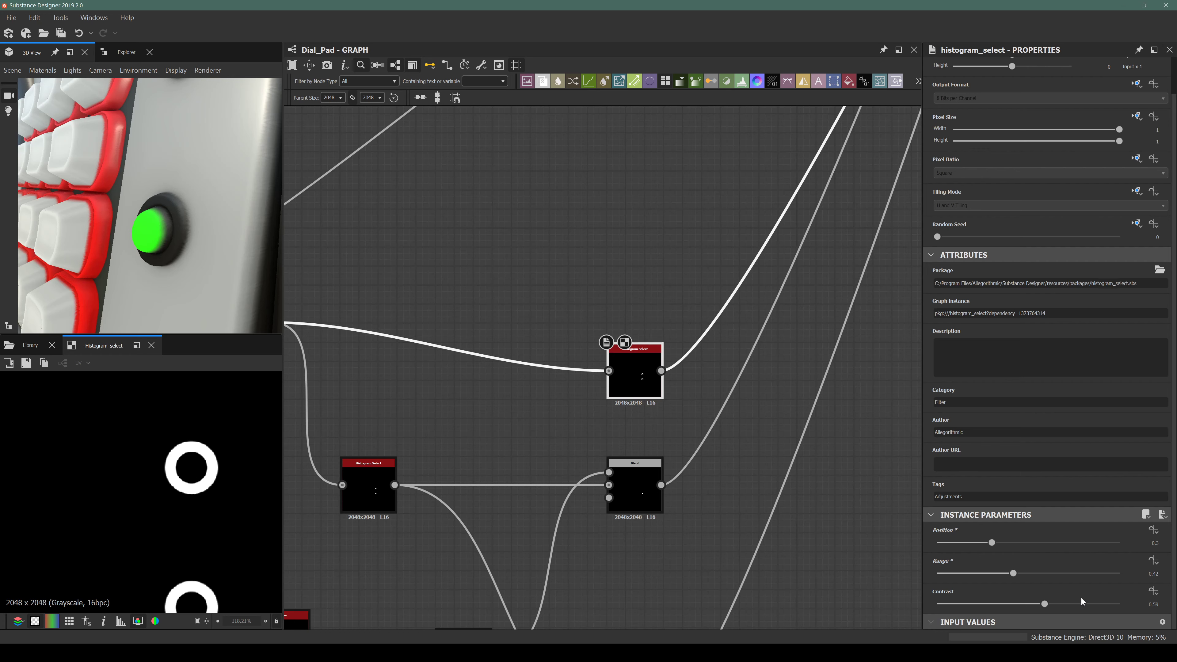
mouse_move(1046, 603)
left_mouse_down()
mouse_move(1091, 603)
mouse_move(1041, 604)
left_mouse_up()
left_click_drag(989, 547, 996, 577)
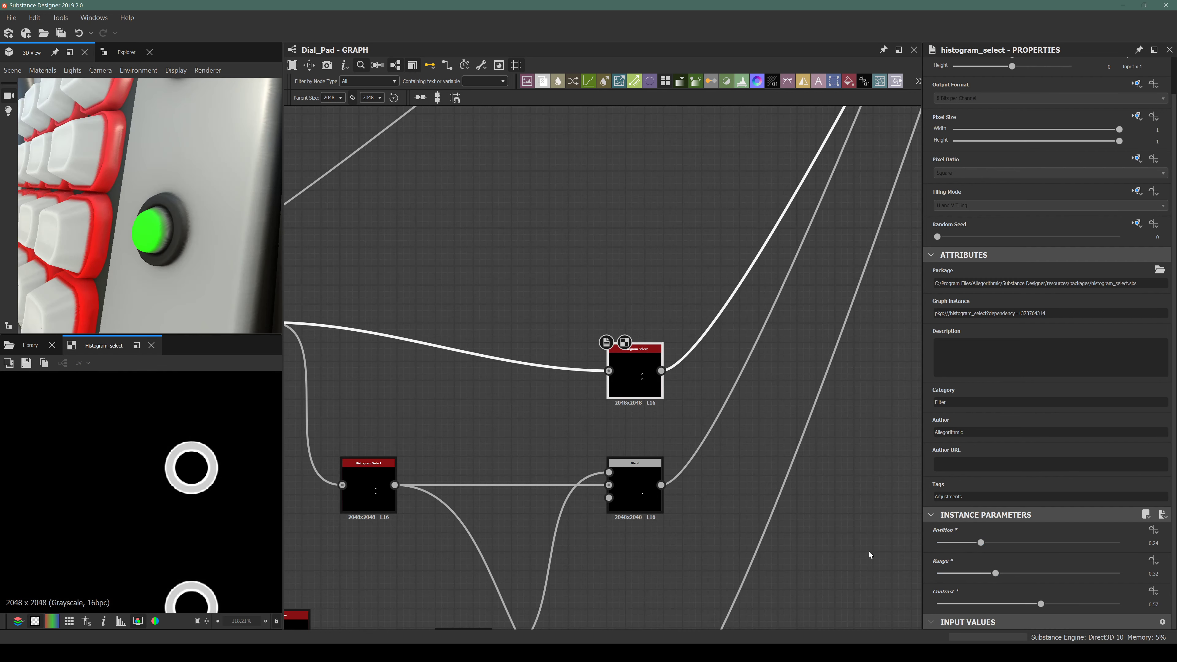
scroll(199, 411, "up", 8)
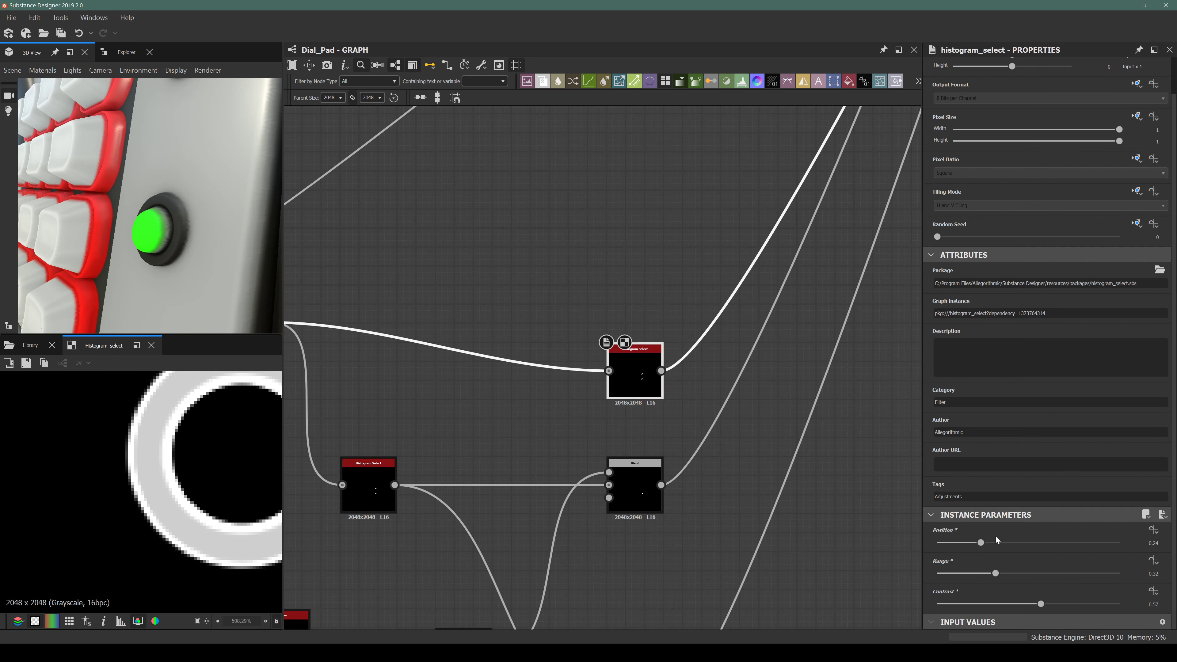
left_click_drag(1040, 602, 1068, 617)
Insert a Blur HQ Grayscale after the LED frame Histogram Select, with quality 1 and intensity lowered to about 0.11.
left_click_drag(622, 374, 584, 382)
key("space")
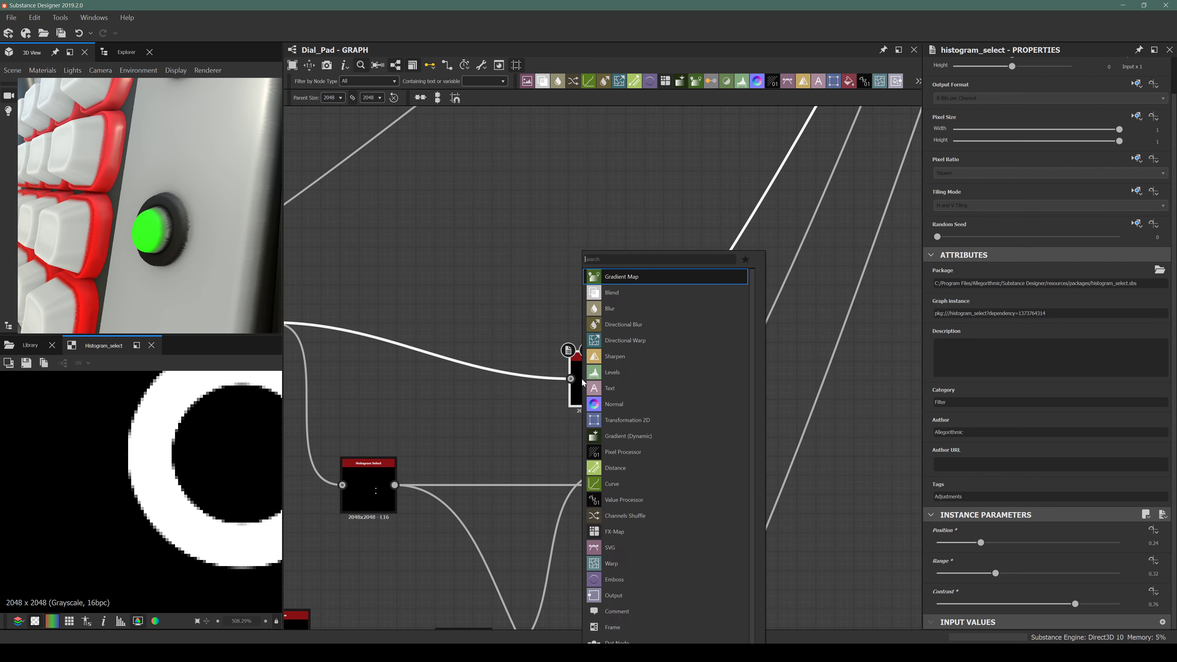
type("blur")
key("Down")
key("Return")
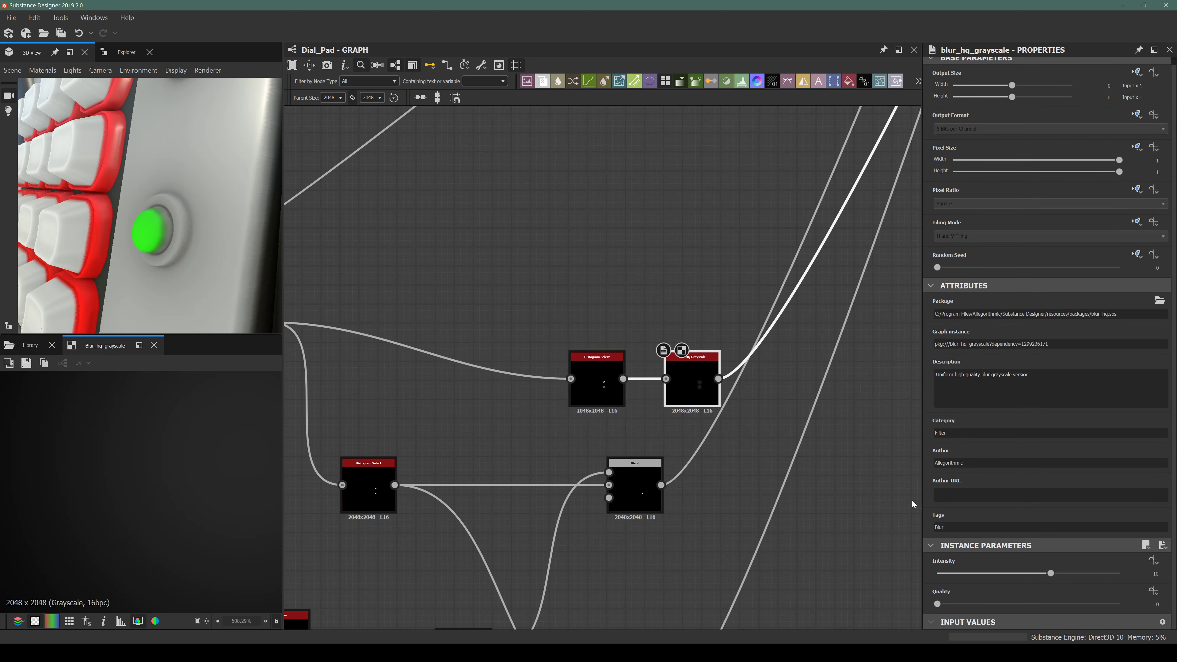
left_click_drag(1026, 605, 1119, 602)
left_click_drag(1051, 573, 939, 574)
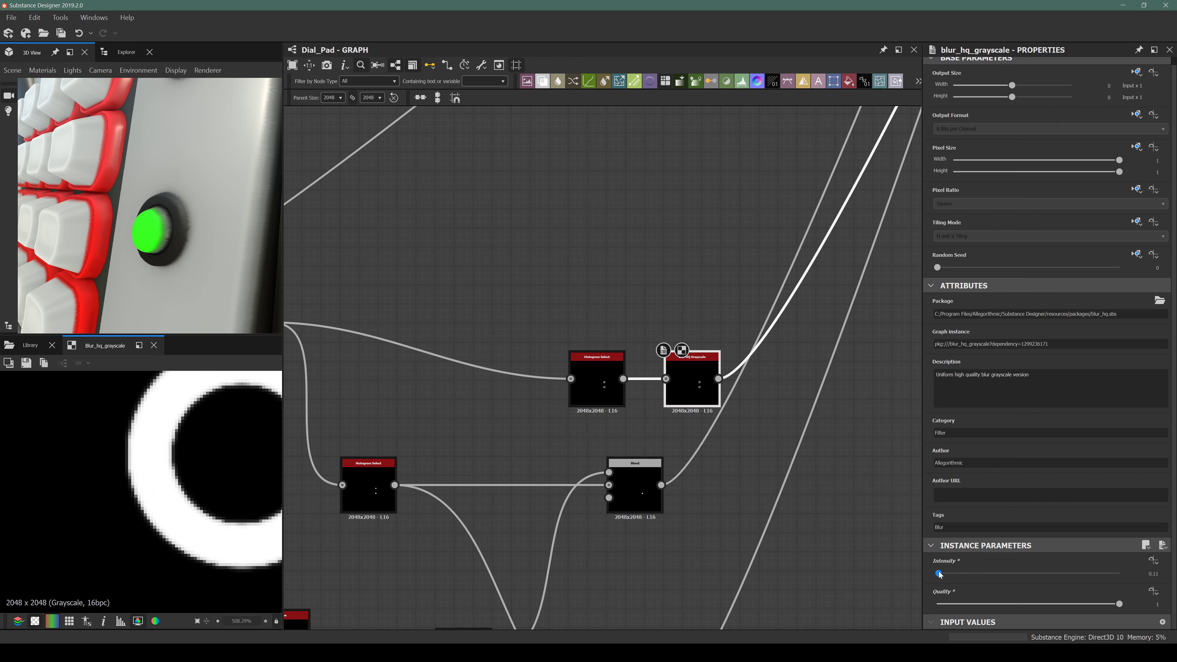
Try intensities of 0.05, 0.08 and 0.1 on the LED frame's Blur HQ Grayscale.
left_click(1148, 573)
type("0.")
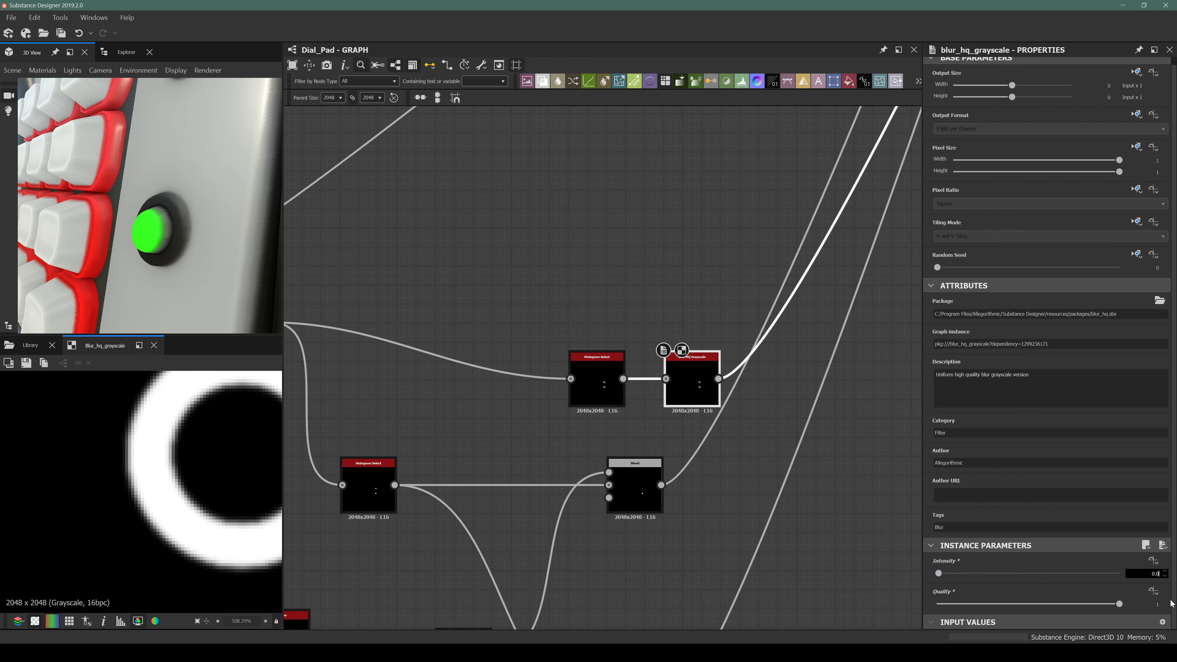
type("05")
key("Return")
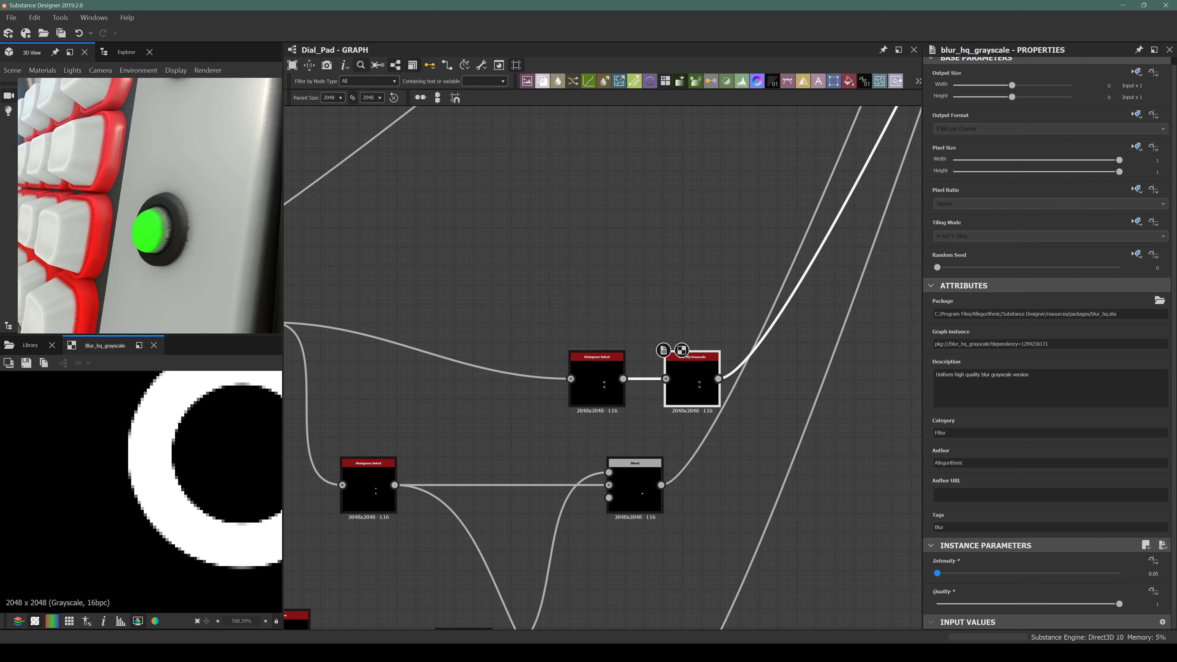
double_click(1153, 573)
key("BackSpace")
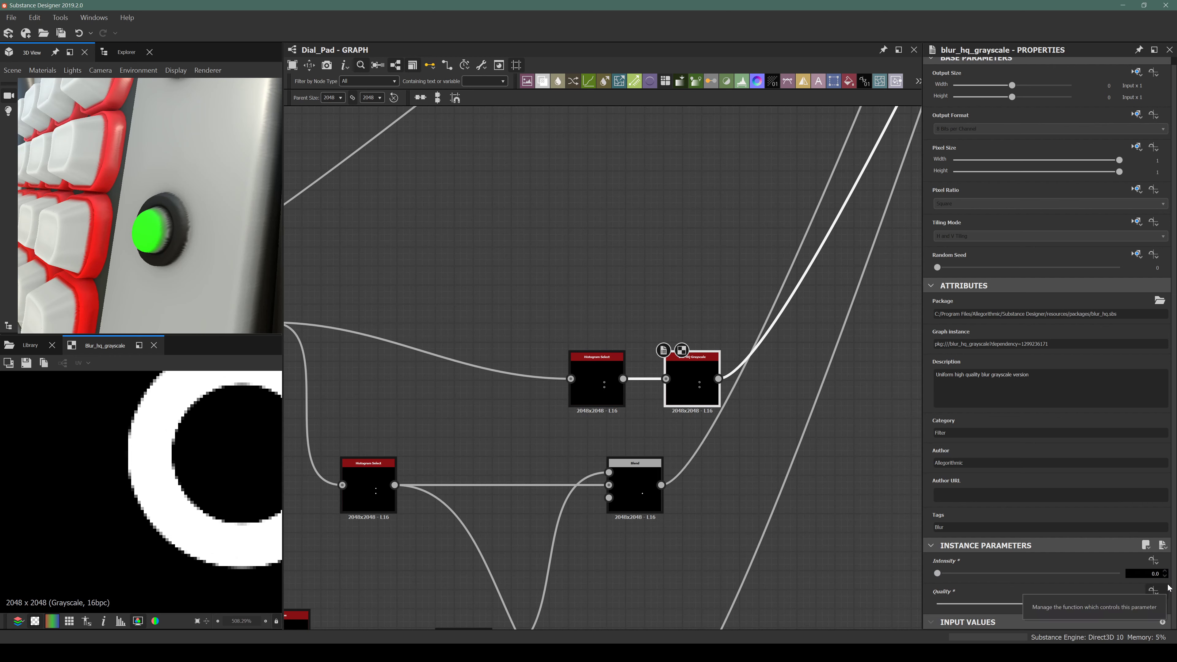
type("8")
key("Return")
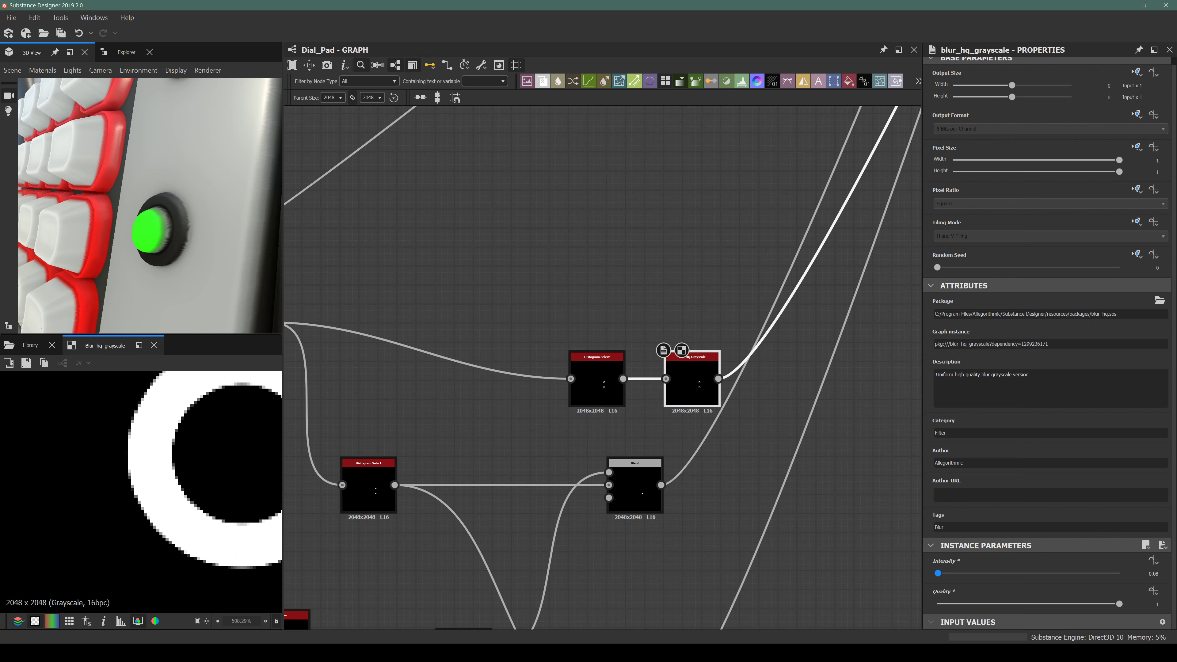
double_click(1154, 573)
key("BackSpace")
type("1")
key("Return")
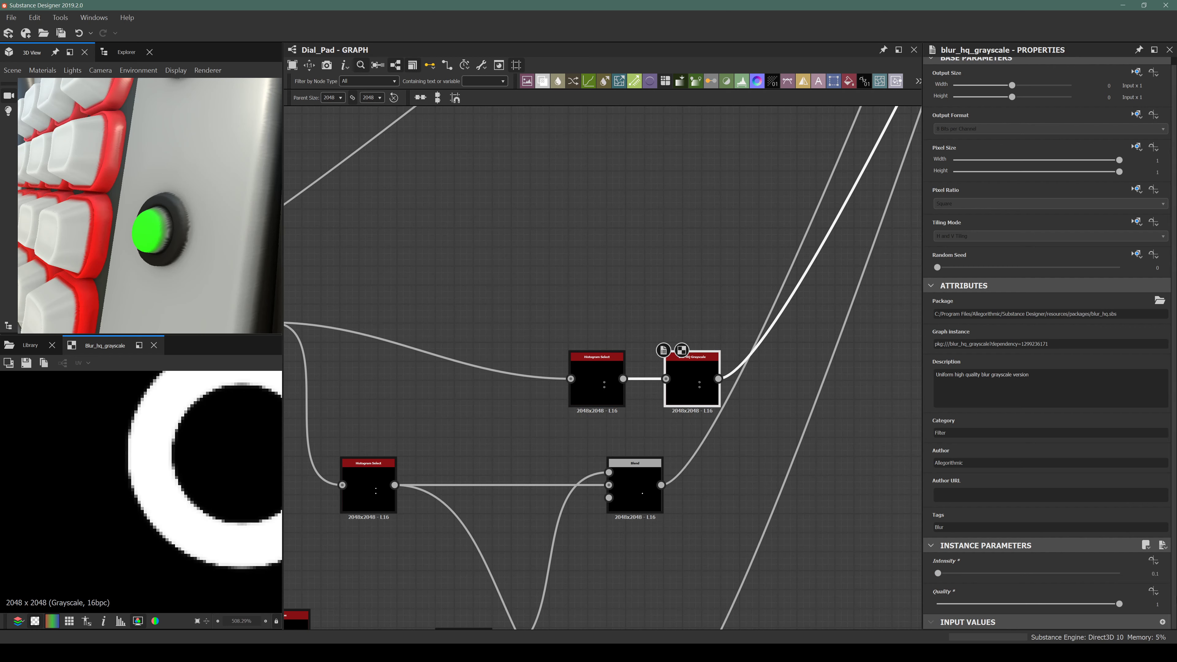
Try stronger intensities of 0.5, 0.3 and 0.2 on the LED frame's Blur HQ Grayscale.
double_click(1153, 575)
type("5")
key("Return")
double_click(1154, 574)
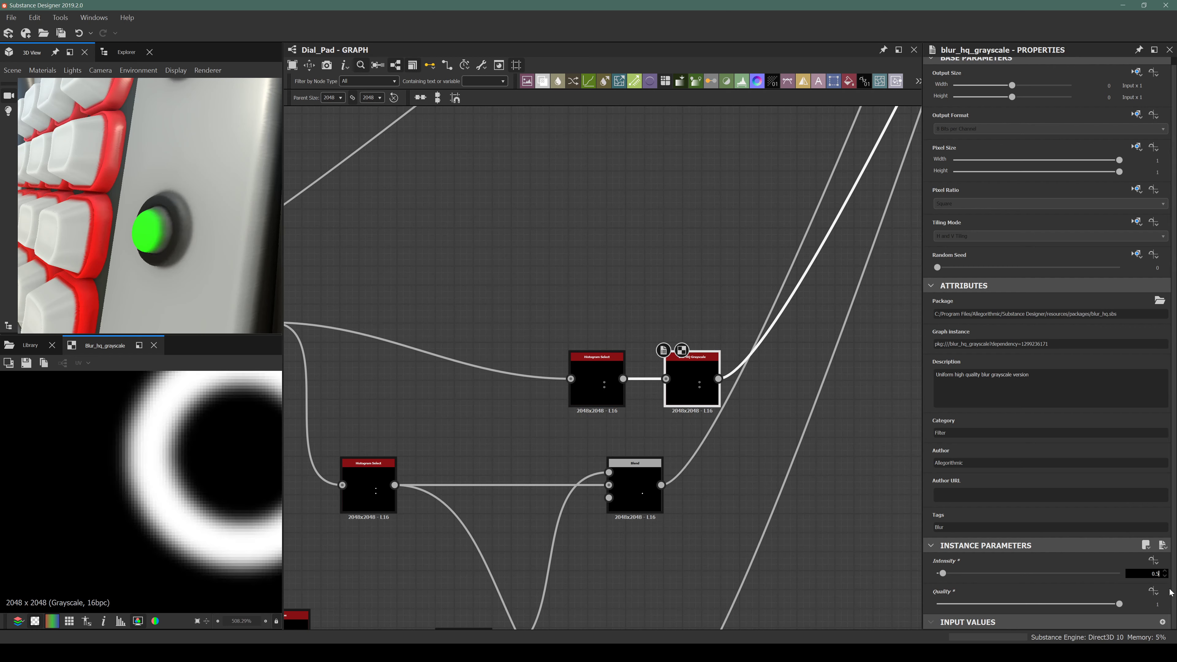
type("3")
key("Return")
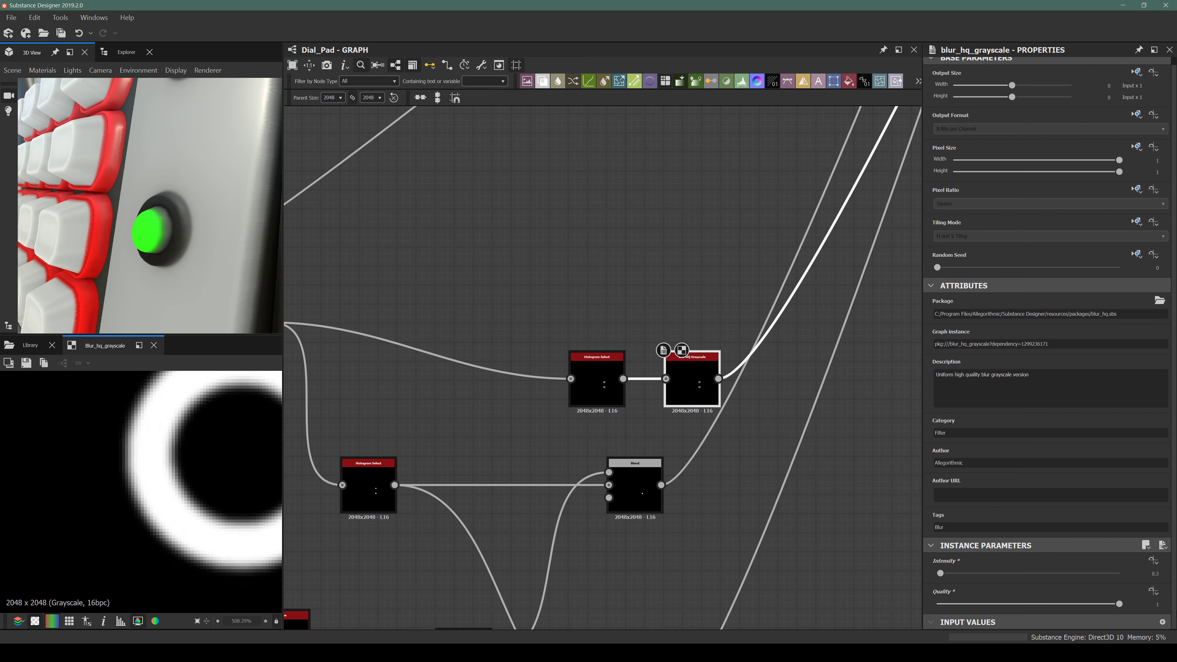
double_click(1154, 574)
key("BackSpace")
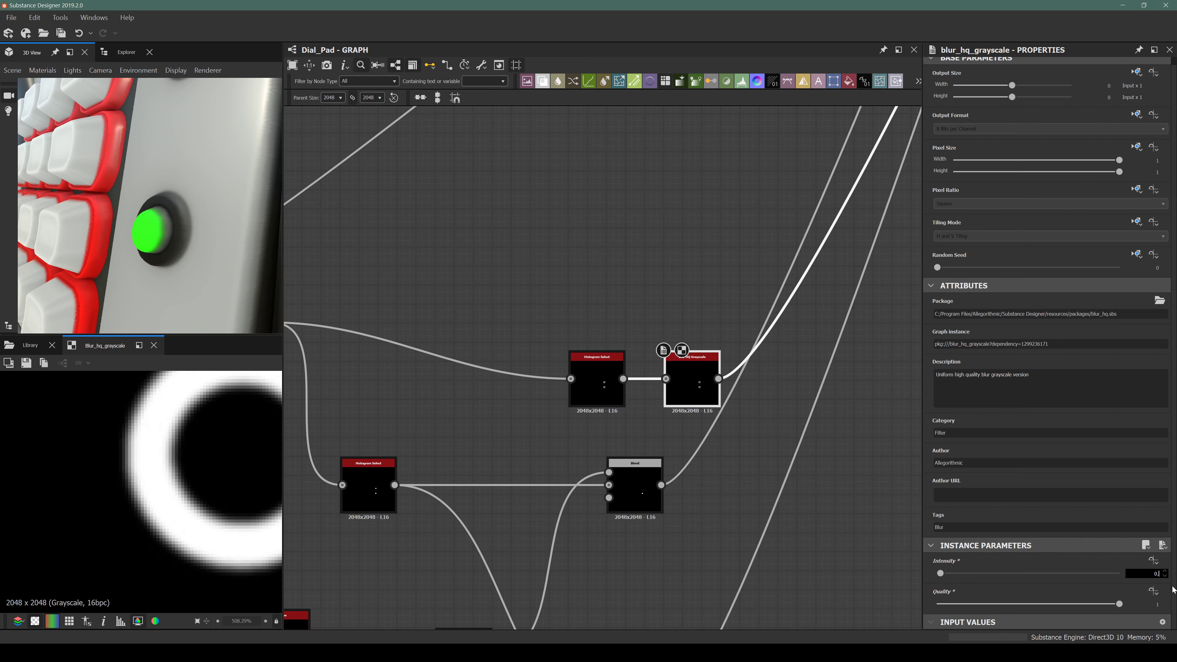
key("Return")
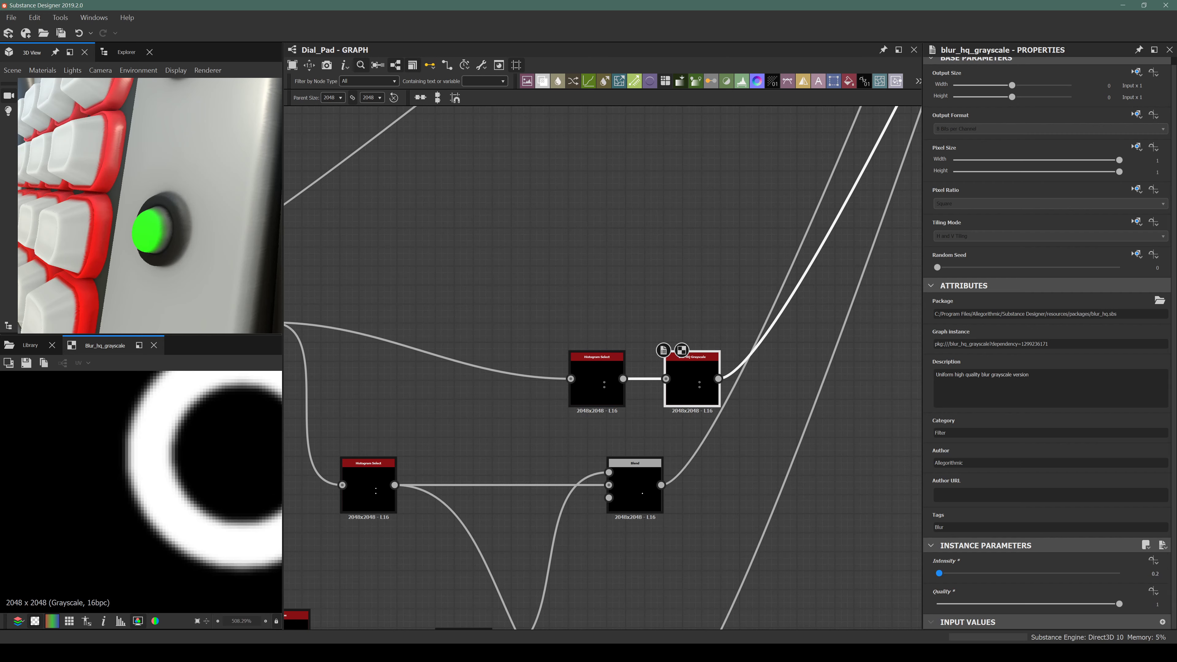
Set the intensity of the LED frame's Blur HQ Grayscale to 0.15.
double_click(1155, 574)
key("BackSpace")
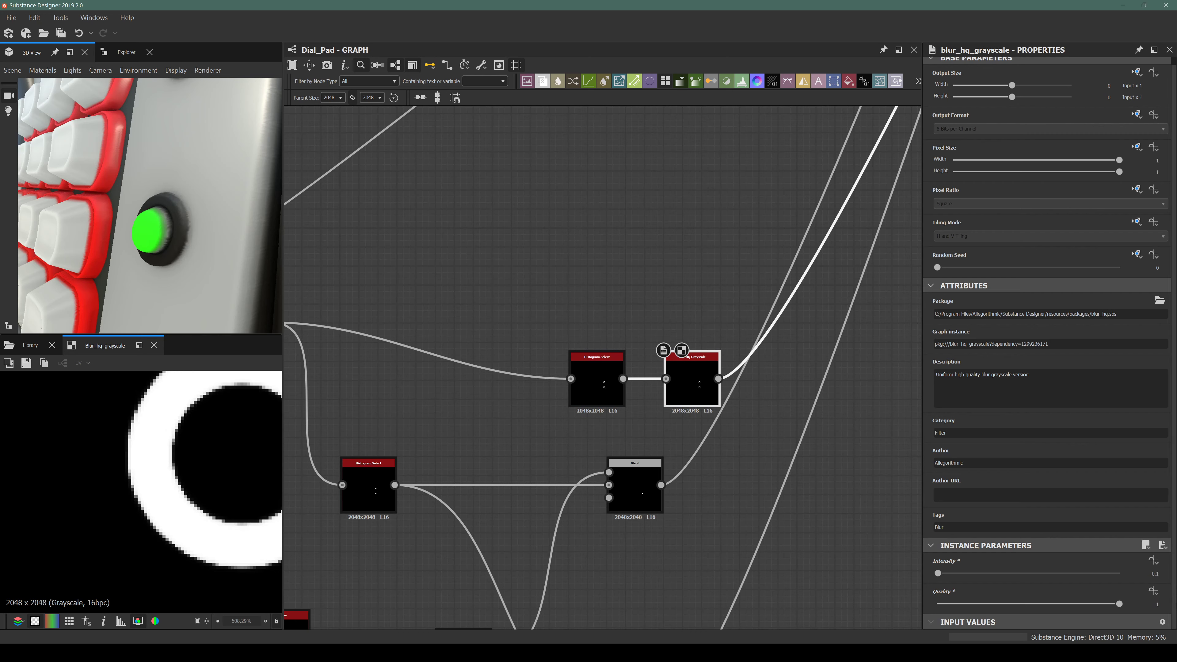
type("15")
key("Return")
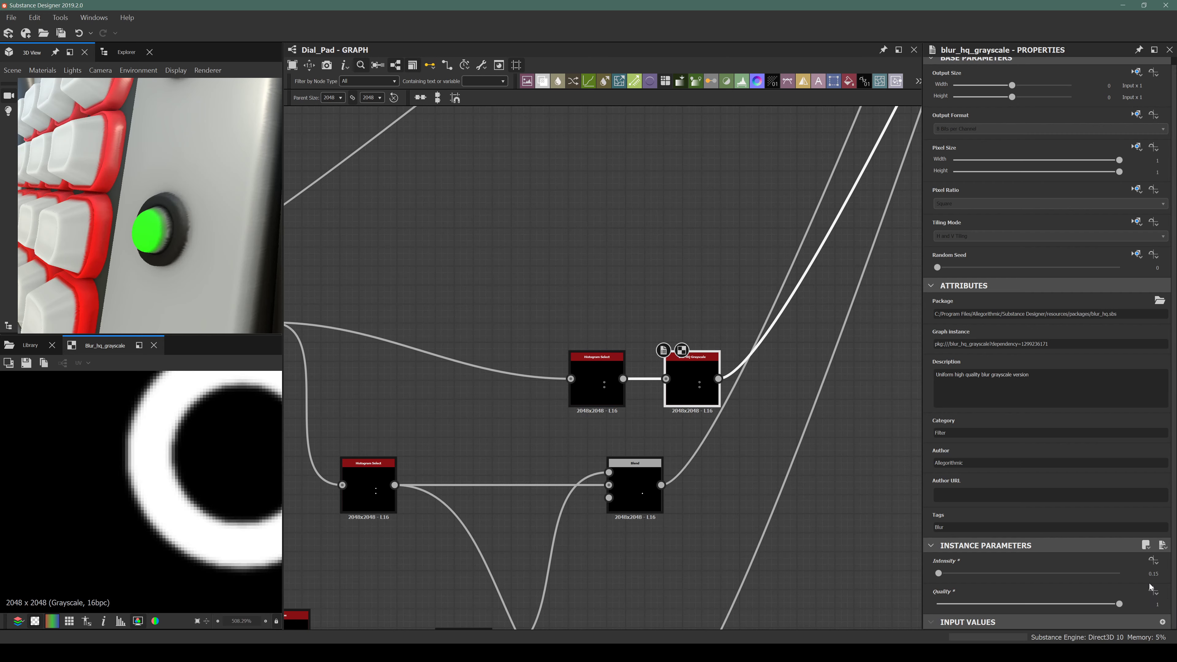
Examine the LEDs and frames in the 3D view and the Blend nodes that colour them in the graph.
scroll(168, 281, "down", 3)
left_click_drag(168, 274, 200, 212)
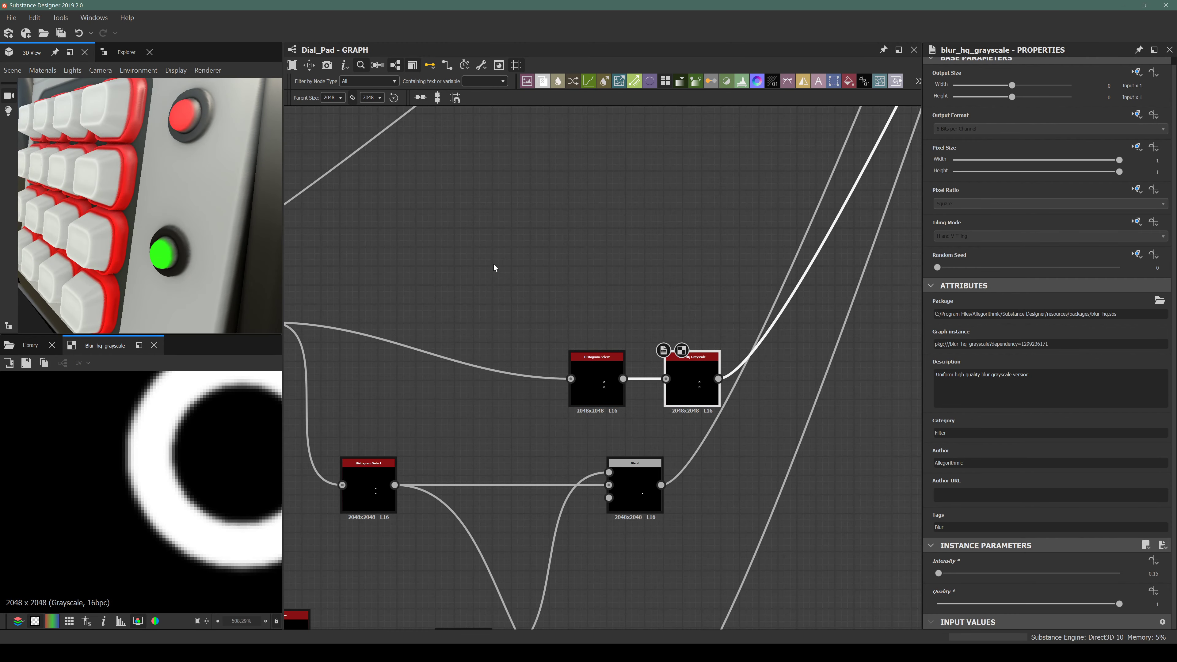
scroll(596, 378, "down", 4)
middle_click_drag(596, 378, 505, 510)
scroll(504, 507, "down", 2)
scroll(587, 281, "up", 2)
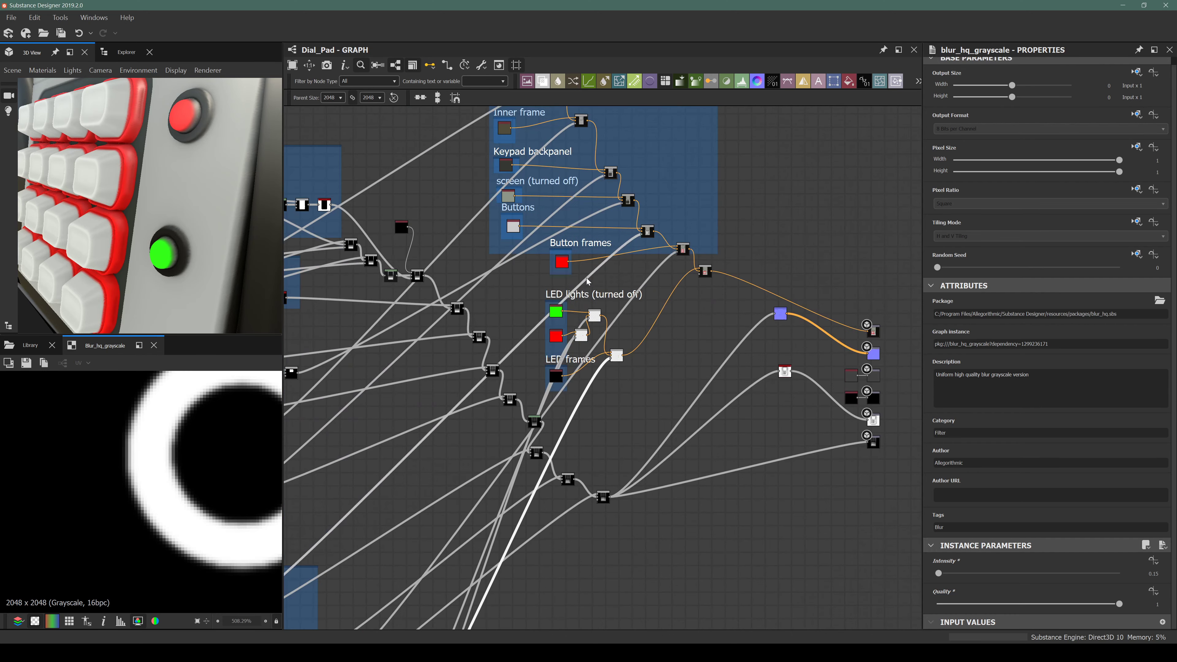
scroll(587, 281, "up", 5)
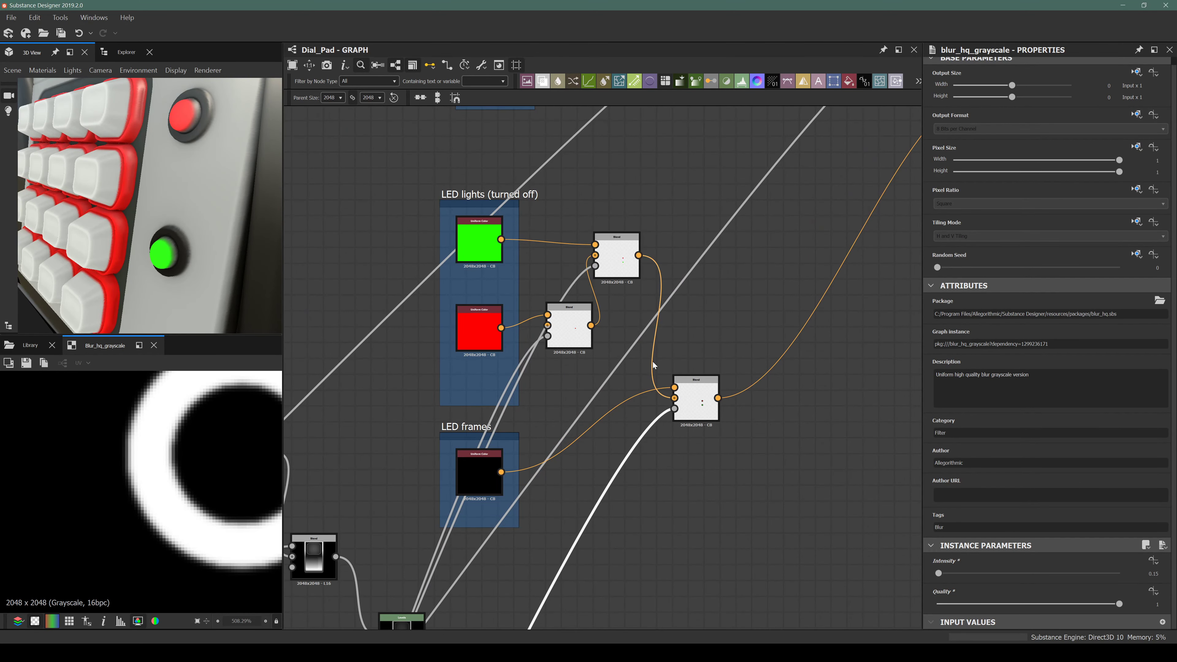
scroll(684, 395, "up", 2)
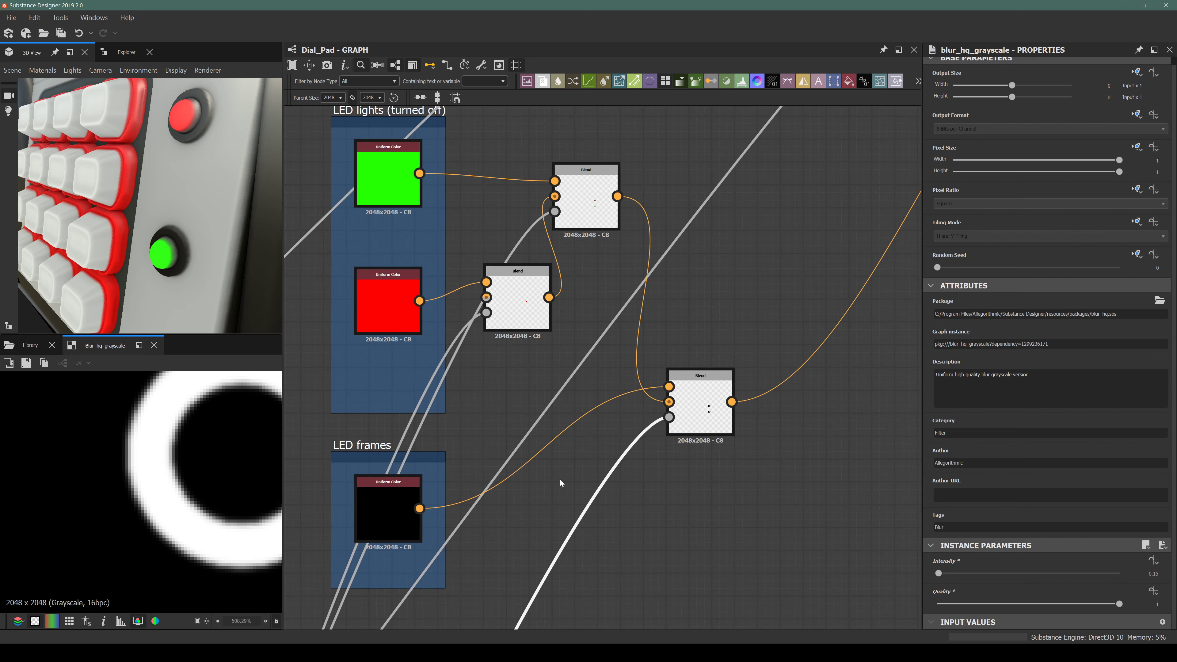
middle_click_drag(694, 396, 696, 362)
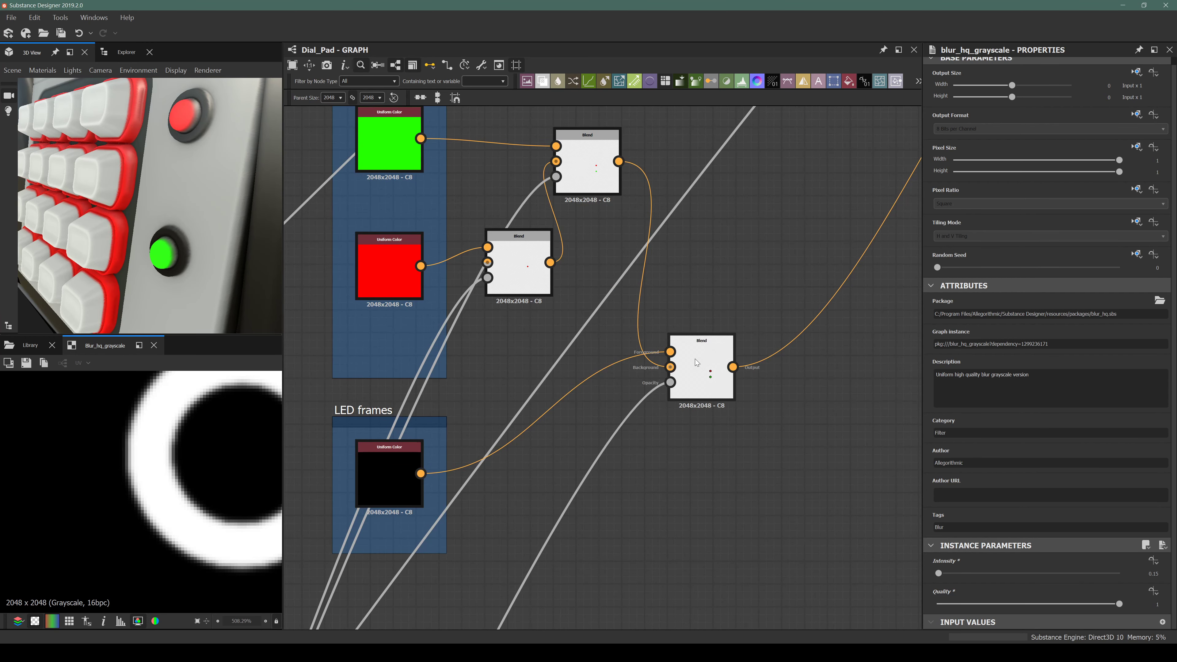
Move the LED frames' Blend closer to its uniform colour and remove its background link from the LED colours' Blend.
left_click_drag(697, 362, 582, 430)
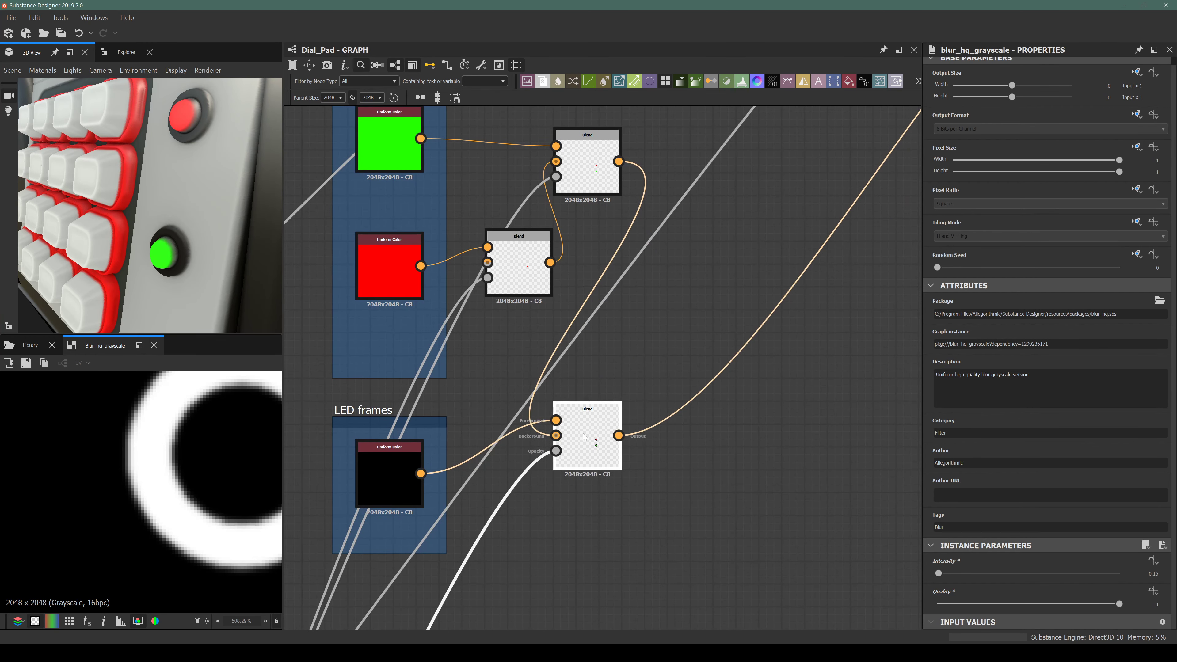
left_click(555, 350)
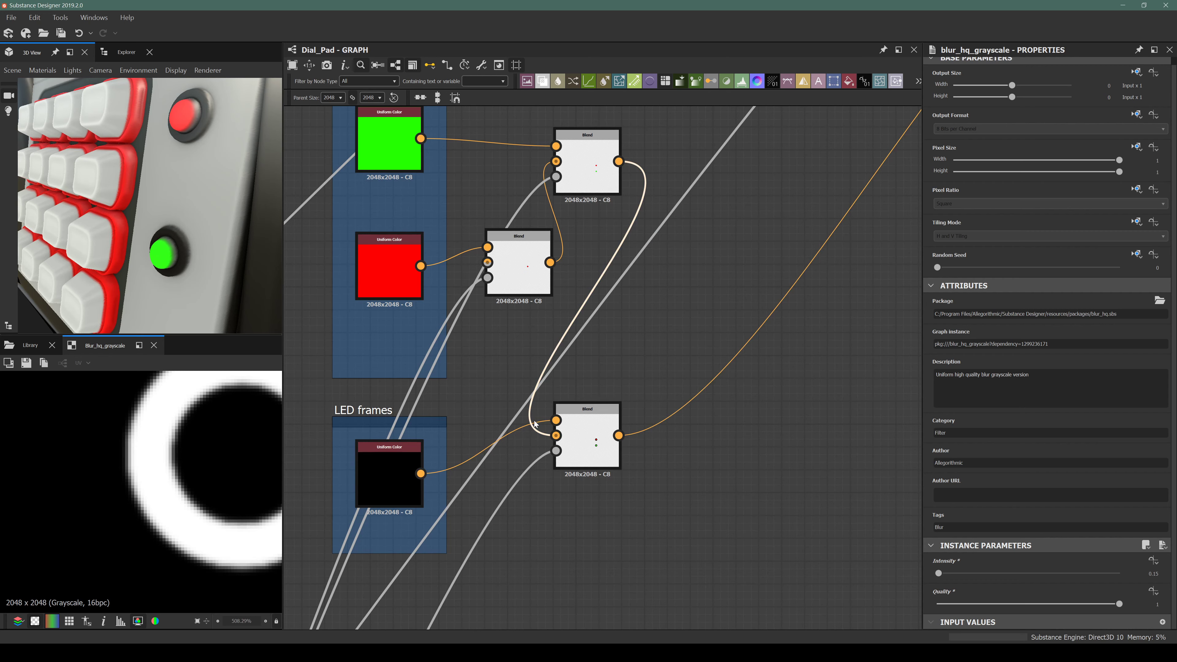
key("Delete")
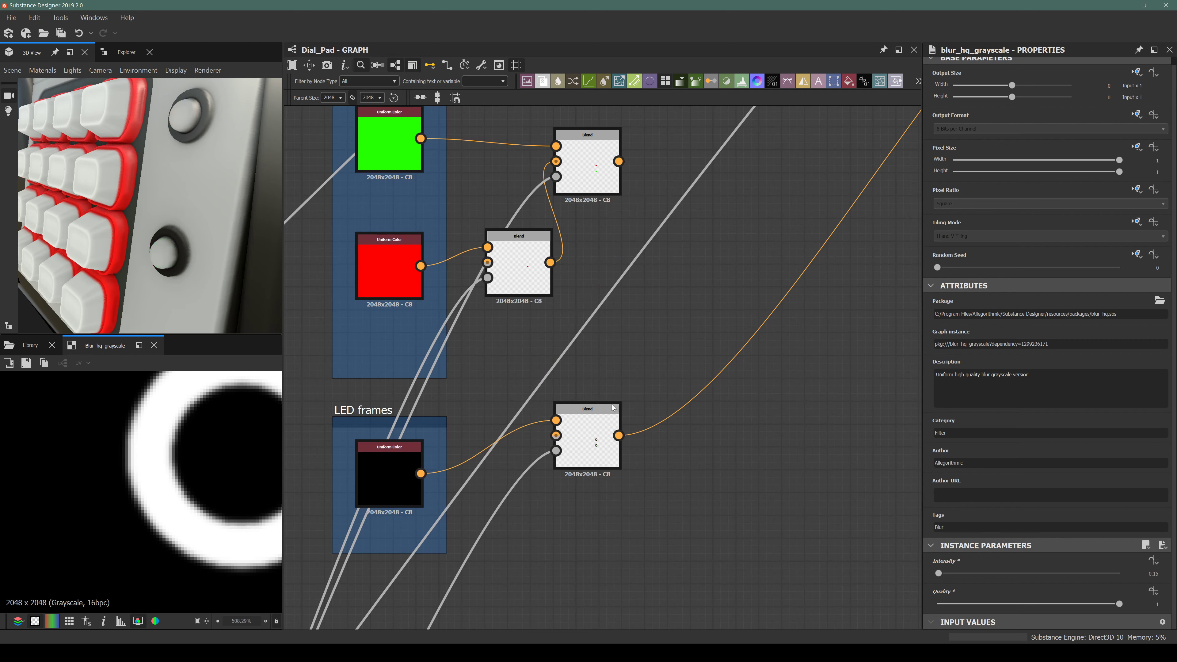
Insert a Blend node after the LED frames' Blend, feed the green LED's Blend into its foreground and preview the combination.
left_click_drag(618, 435, 658, 425)
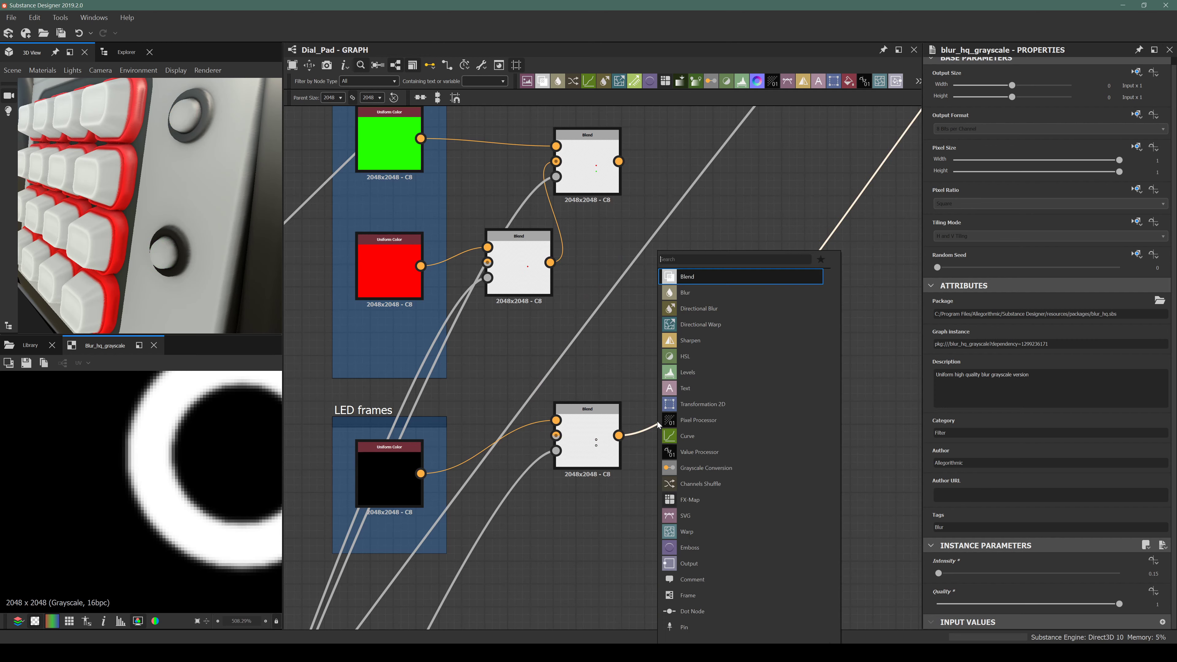
type("blen")
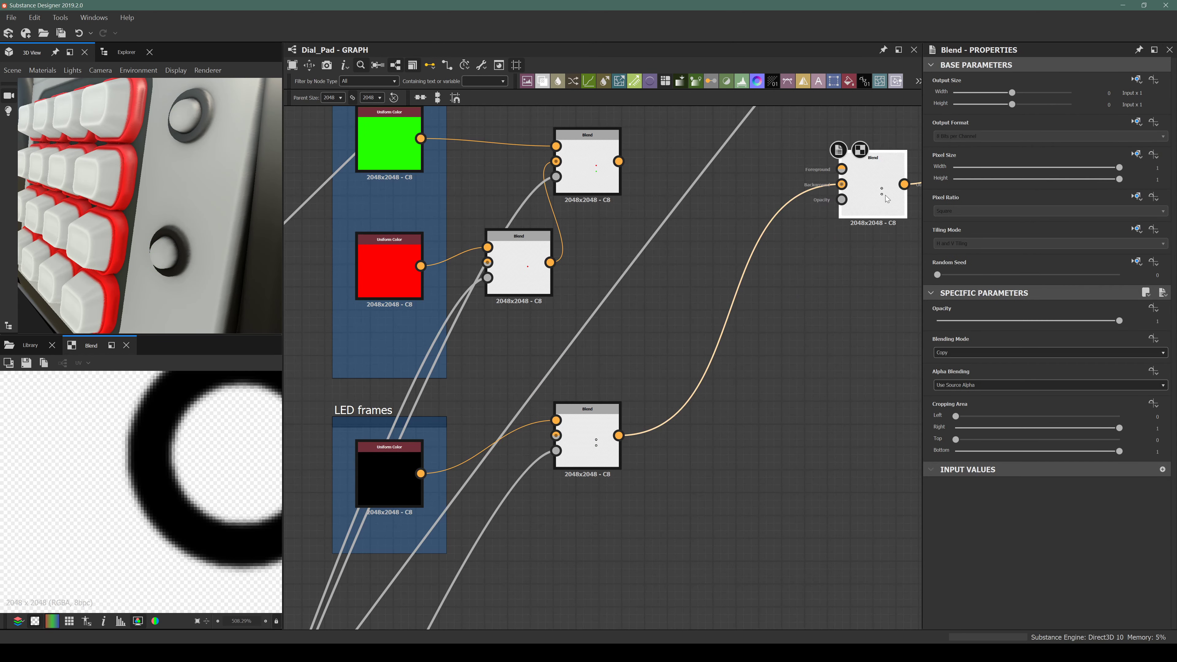
left_click_drag(871, 195, 769, 308)
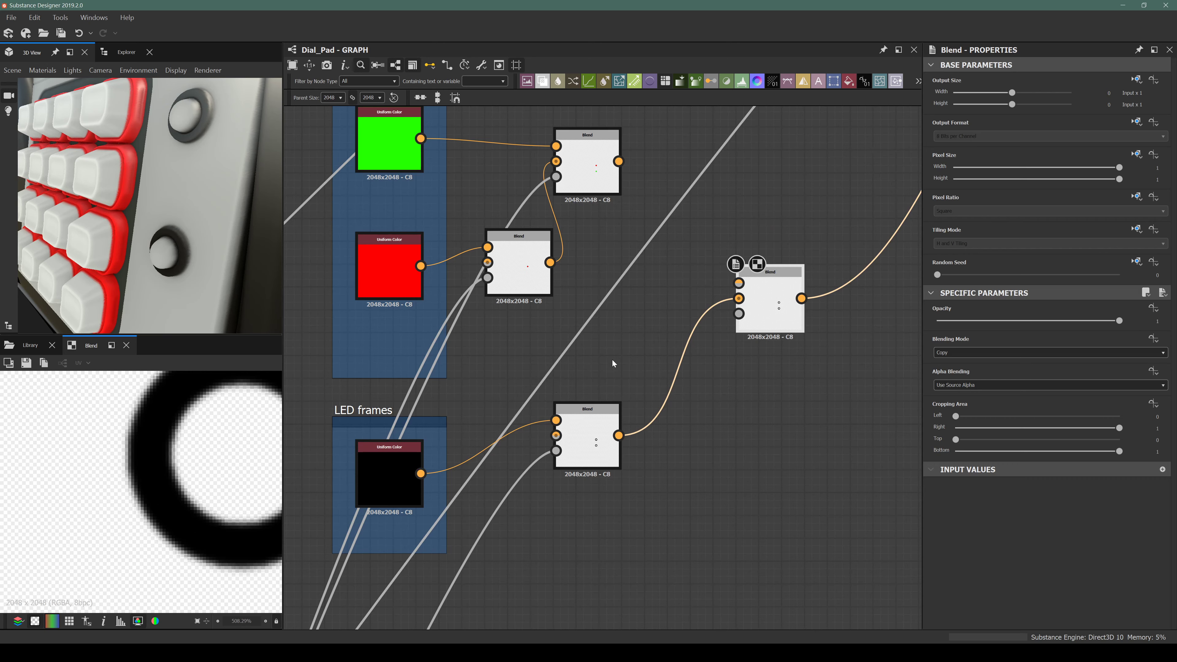
left_click(588, 445)
scroll(123, 452, "down", 3)
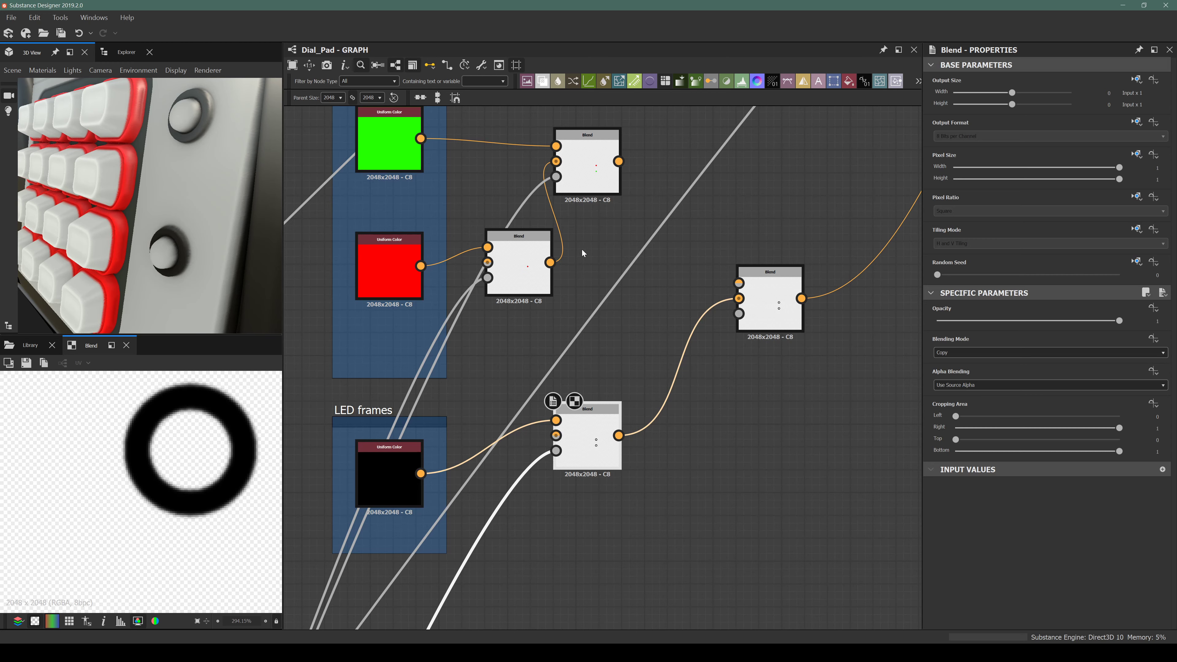
left_click_drag(618, 161, 739, 283)
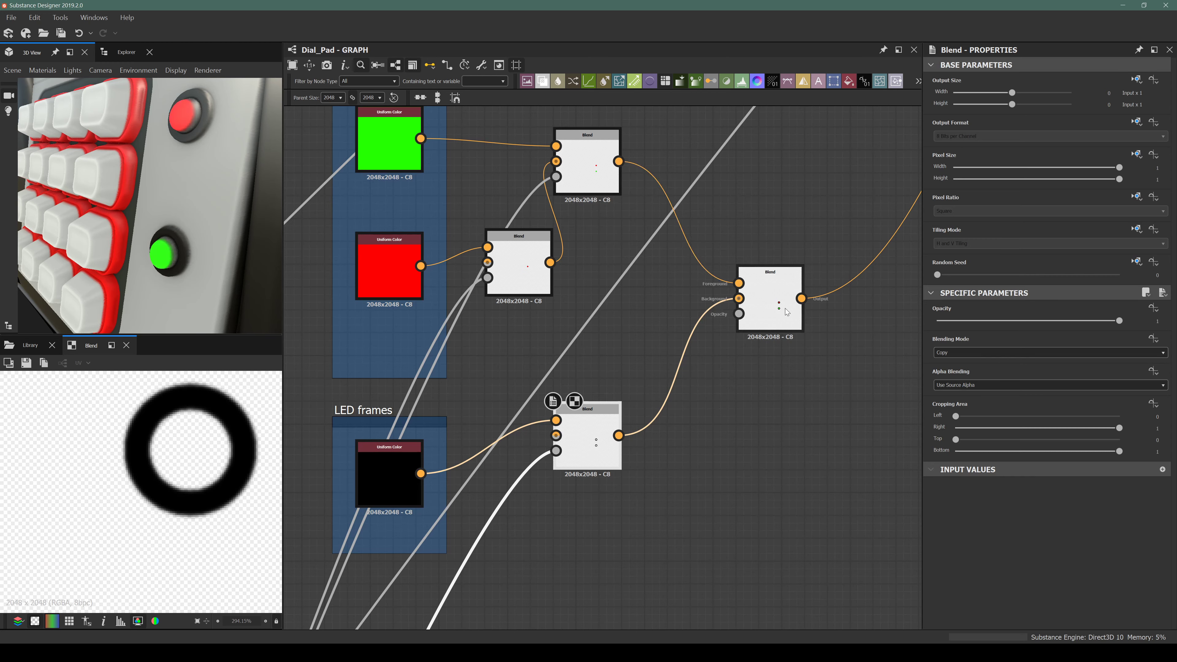
double_click(525, 269)
double_click(786, 297)
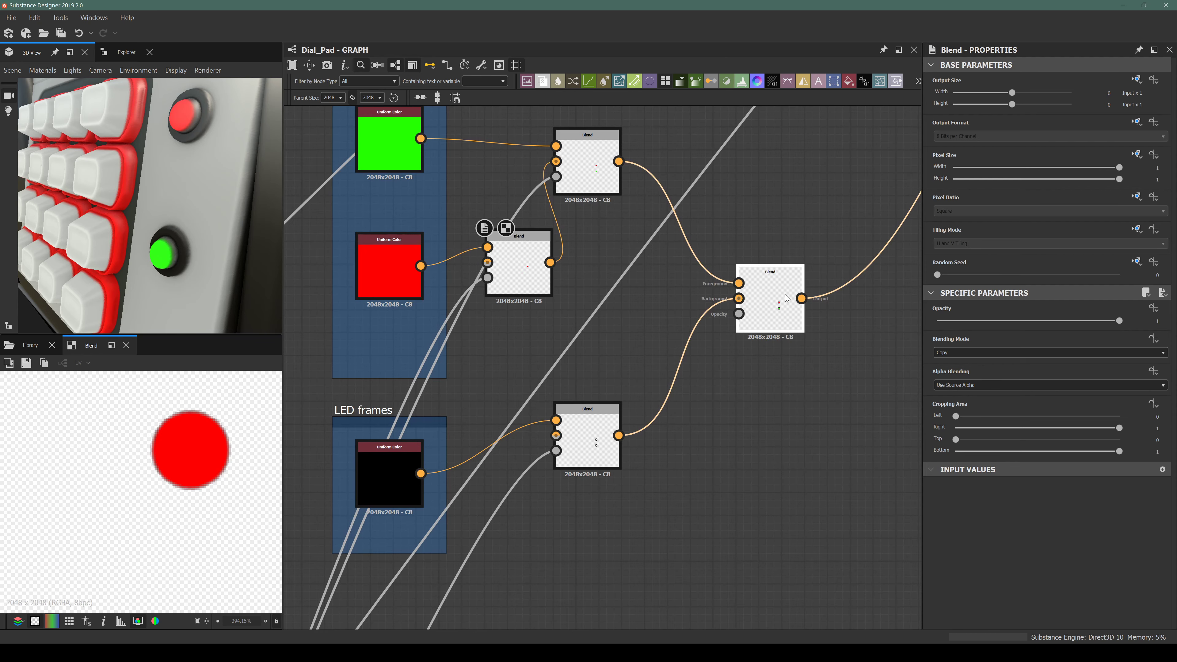
scroll(181, 276, "up", 2)
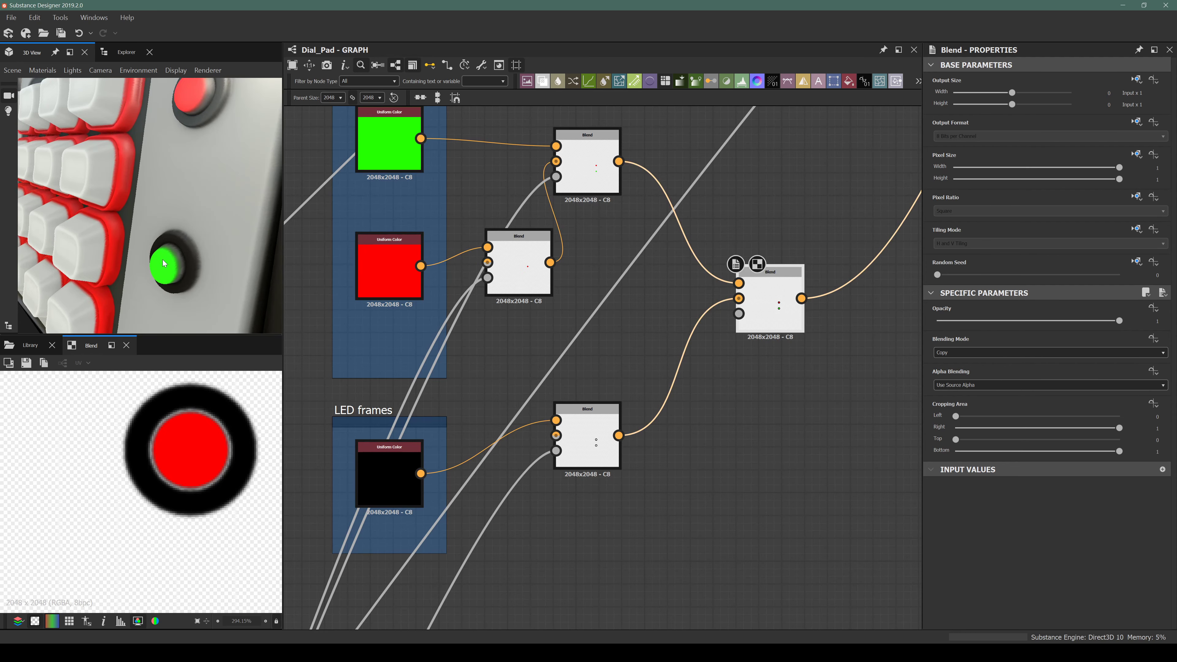
Set the position of the LEDs' Histogram Select to 0.84 and preview its mask in the 2D view.
middle_click_drag(492, 333, 559, 296)
scroll(560, 311, "down", 7)
scroll(454, 445, "down", 8)
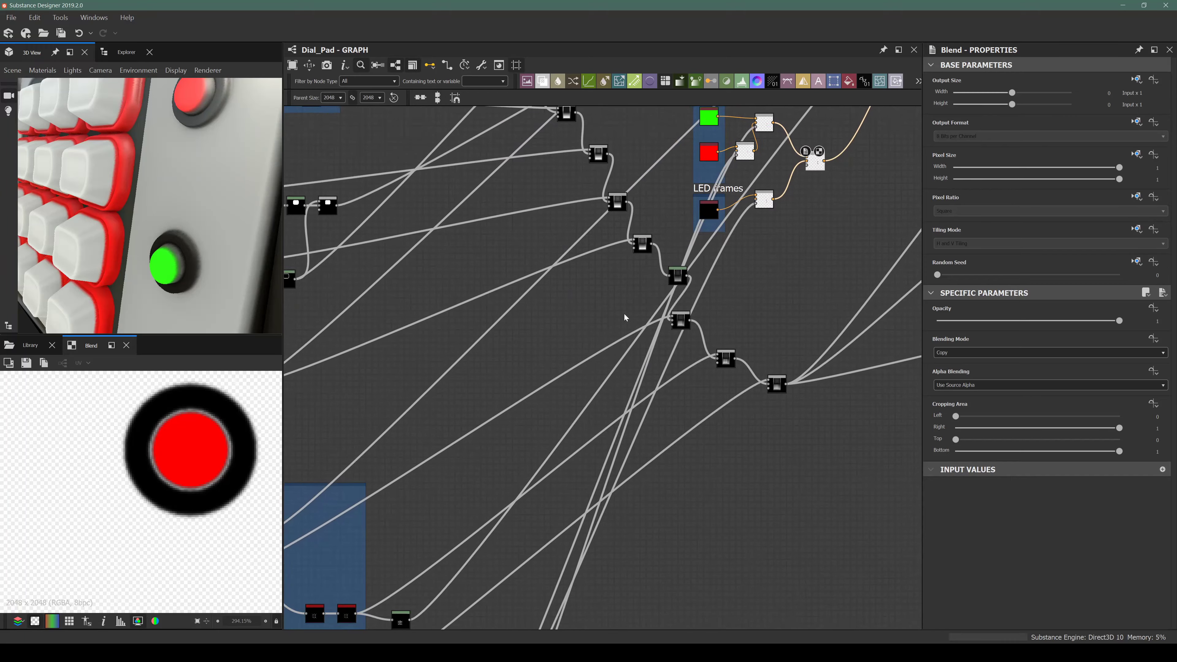
scroll(598, 424, "up", 5)
scroll(598, 424, "up", 6)
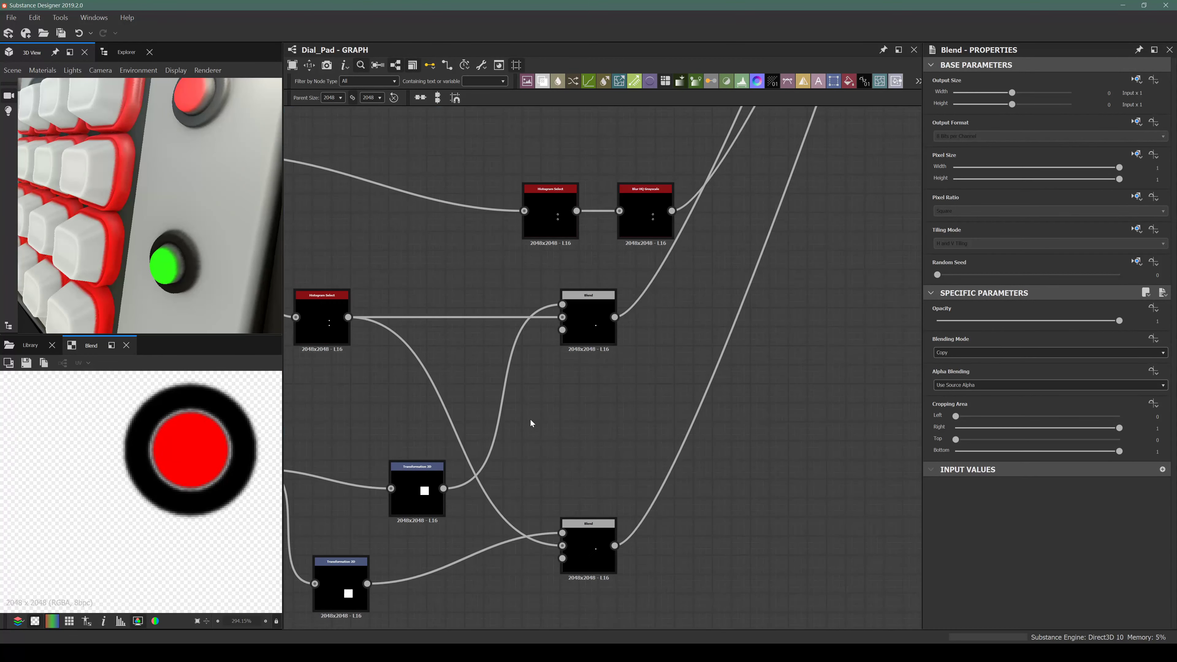
scroll(473, 362, "up", 2)
scroll(518, 288, "up", 3)
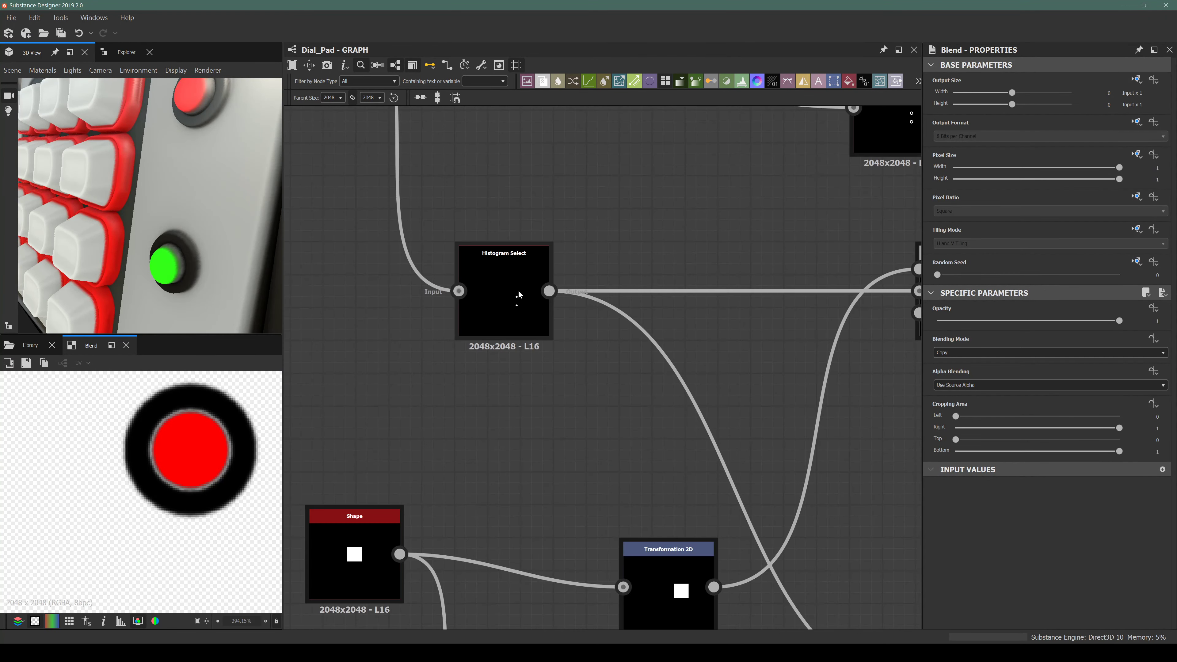
left_click(517, 292)
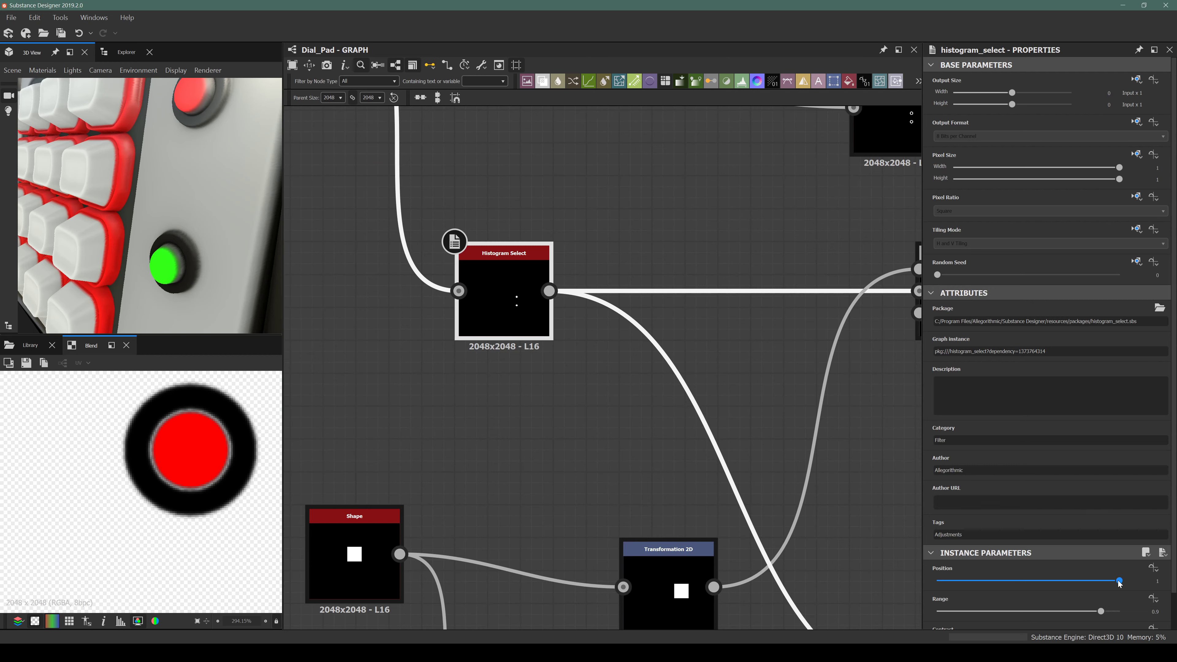
left_click_drag(1116, 580, 1090, 584)
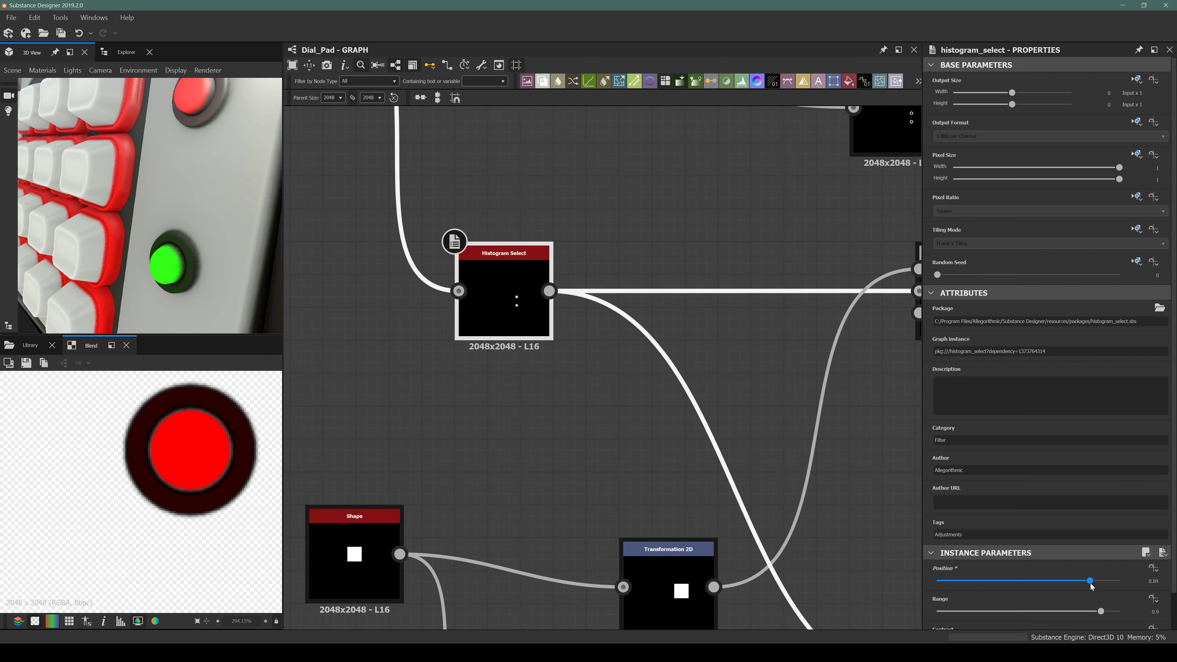
double_click(495, 296)
scroll(207, 445, "up", 3)
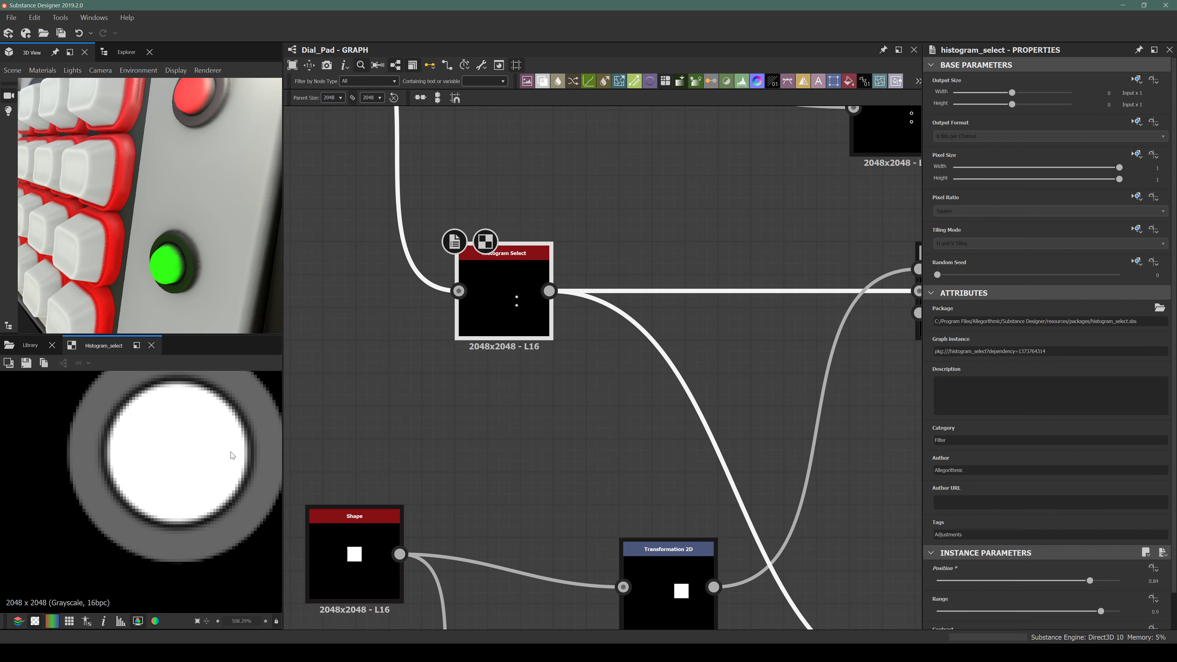
Try a position of 0.87 and a range of 0.76 on the LEDs' Histogram Select.
left_click_drag(1094, 612, 1100, 582)
left_click_drag(1063, 619, 1075, 591)
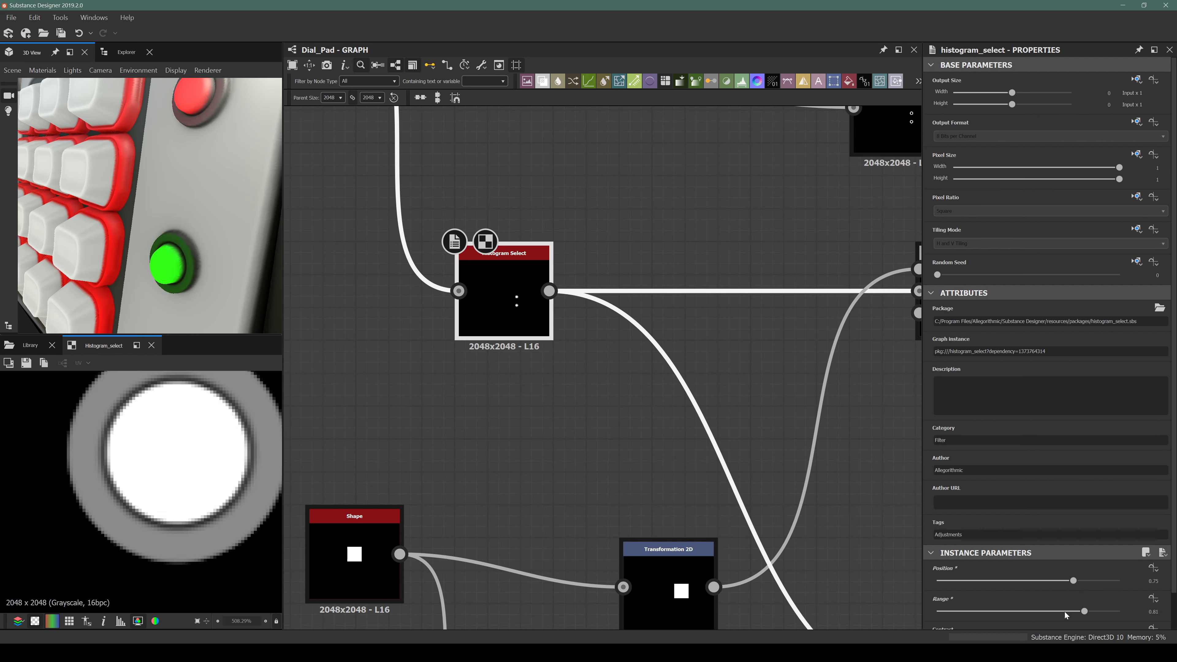
left_click_drag(1073, 581, 1095, 572)
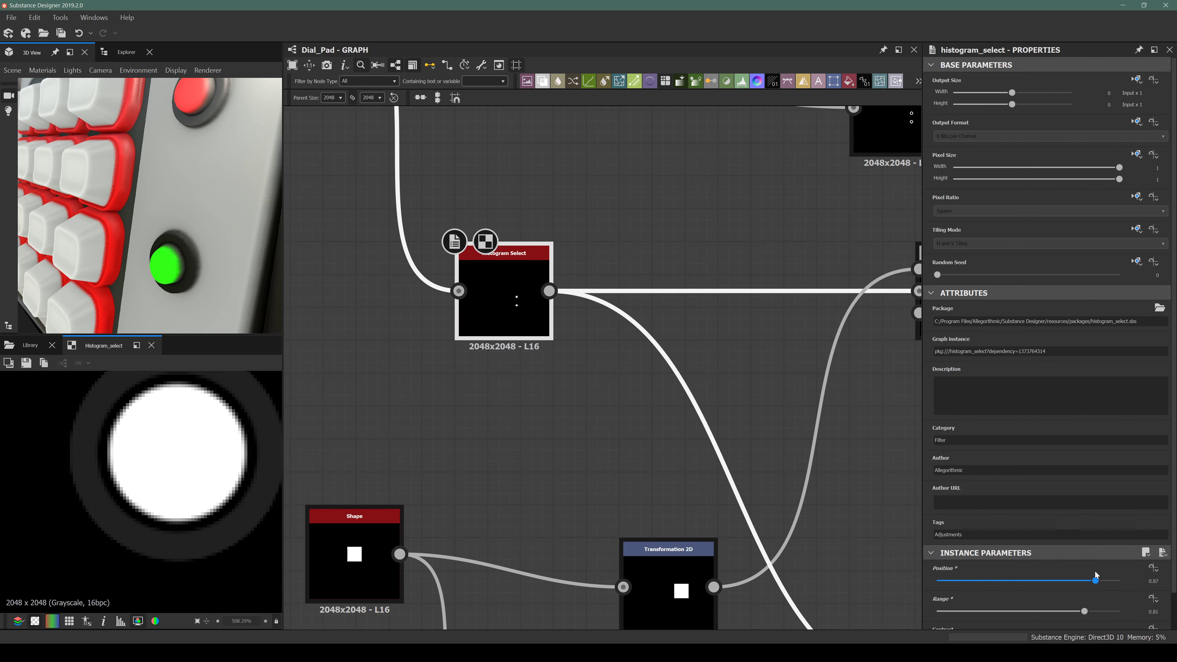
mouse_move(1084, 612)
left_mouse_down()
mouse_move(1065, 616)
mouse_move(1075, 617)
left_mouse_up()
left_click_drag(148, 200, 440, 316)
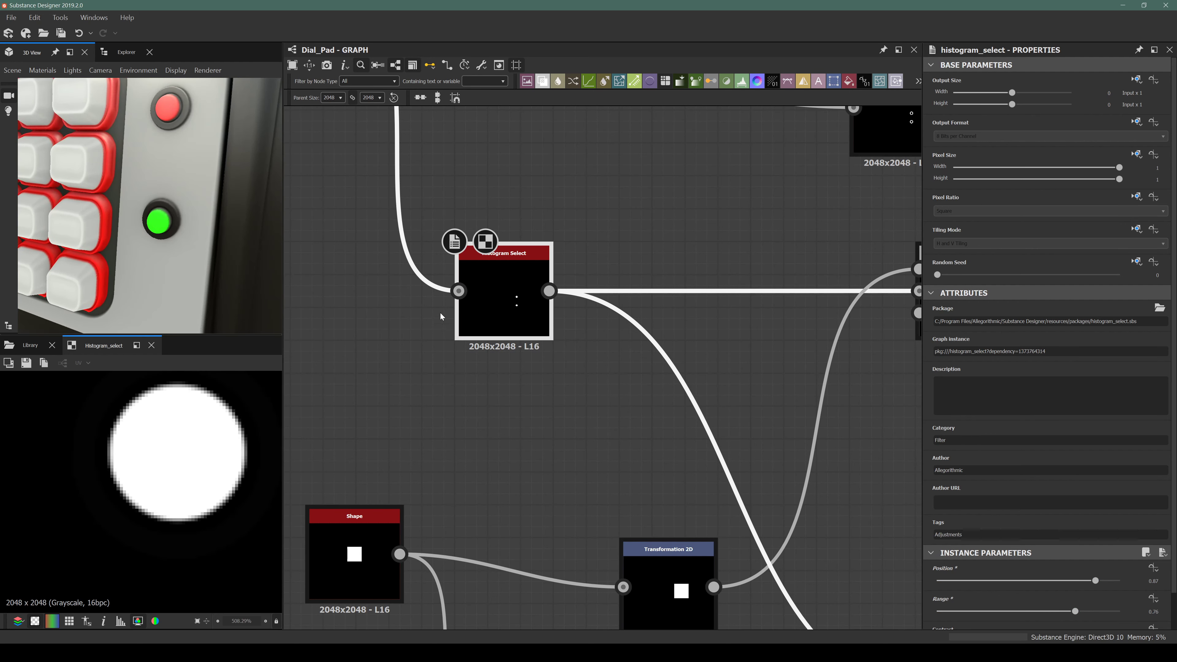
Set the LEDs' Histogram Select to contrast 0.86, position 0.82 and range 0.8.
scroll(1045, 599, "down", 2)
left_click_drag(1052, 604, 1087, 592)
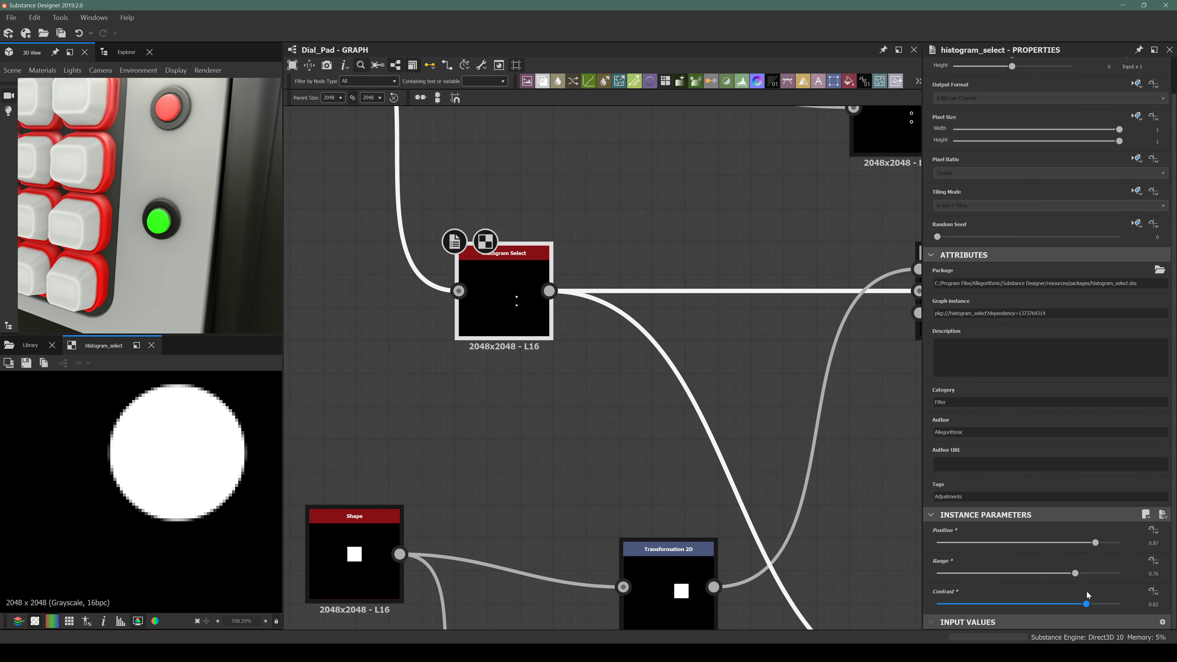
left_click_drag(195, 239, 151, 230)
scroll(127, 221, "up", 3)
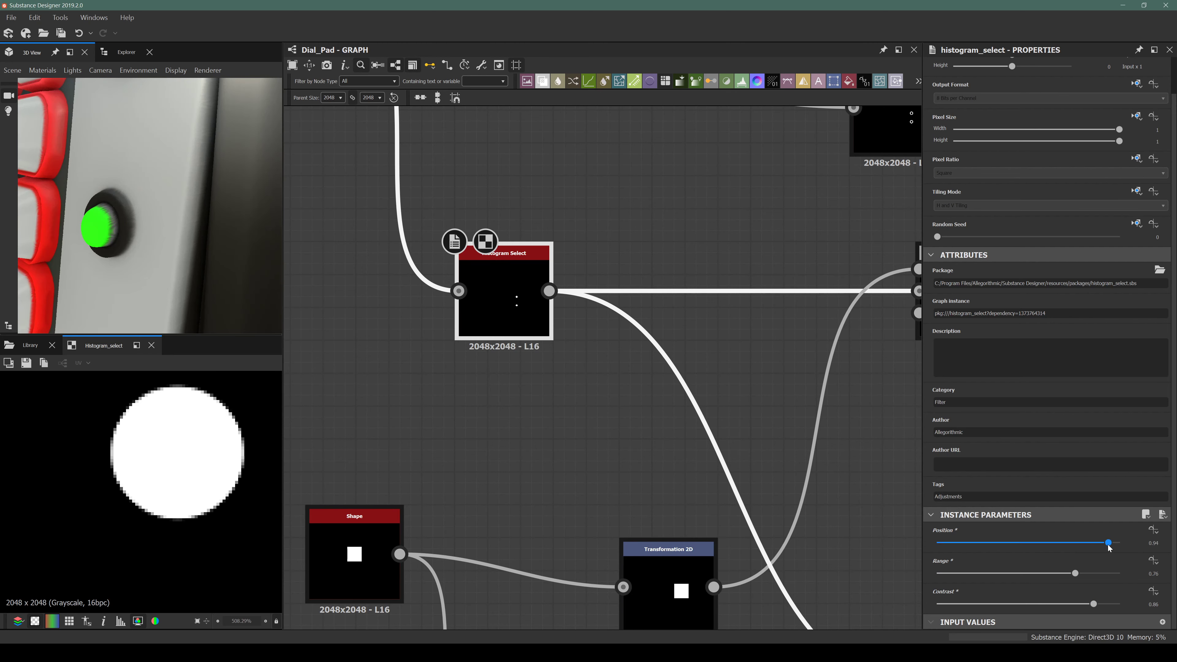
left_click_drag(1107, 542, 1083, 574)
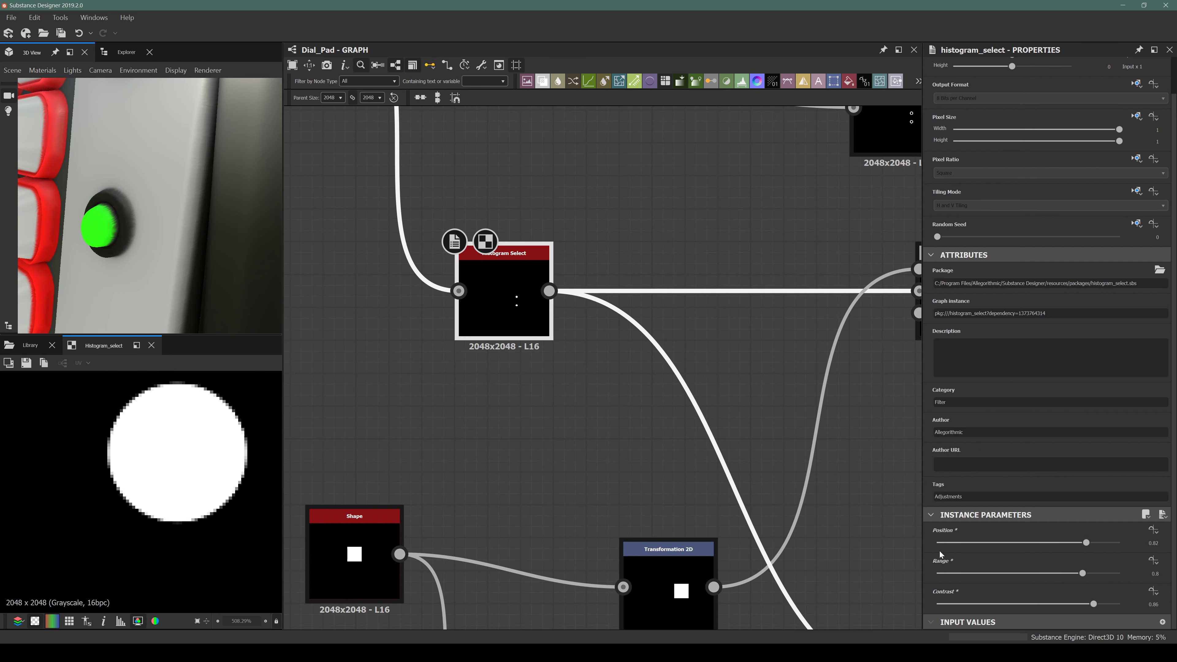
Examine the red LED's edges up close in the 3D view and the node chain in the LED lights frame.
scroll(163, 148, "down", 8)
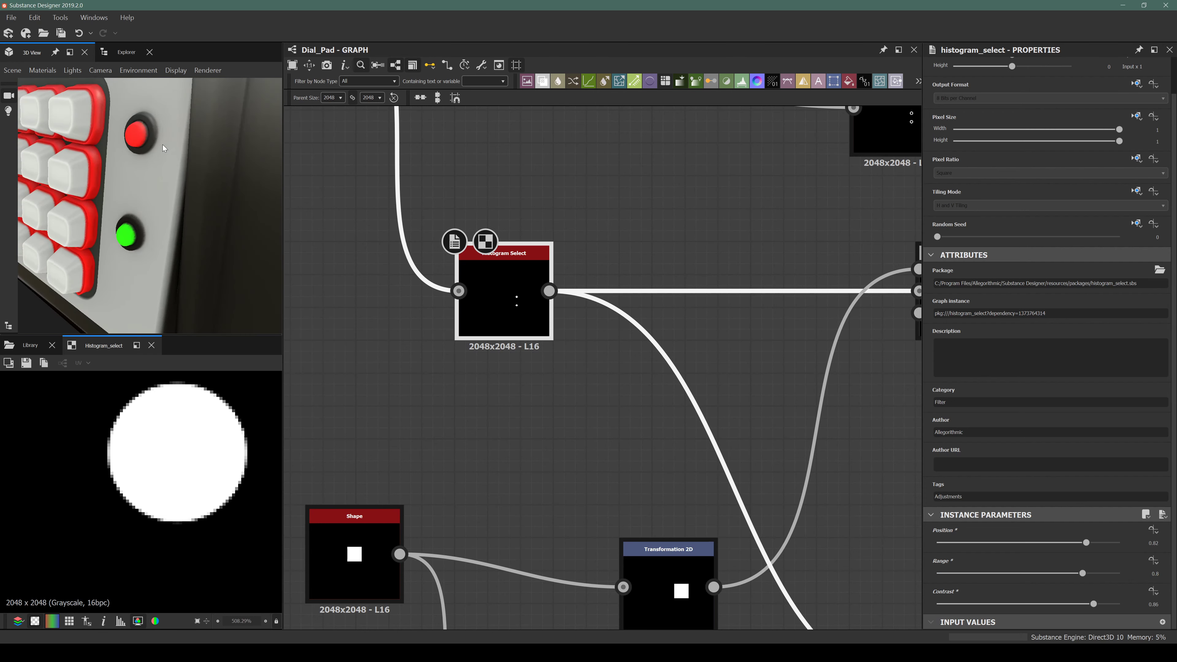
scroll(163, 147, "up", 10)
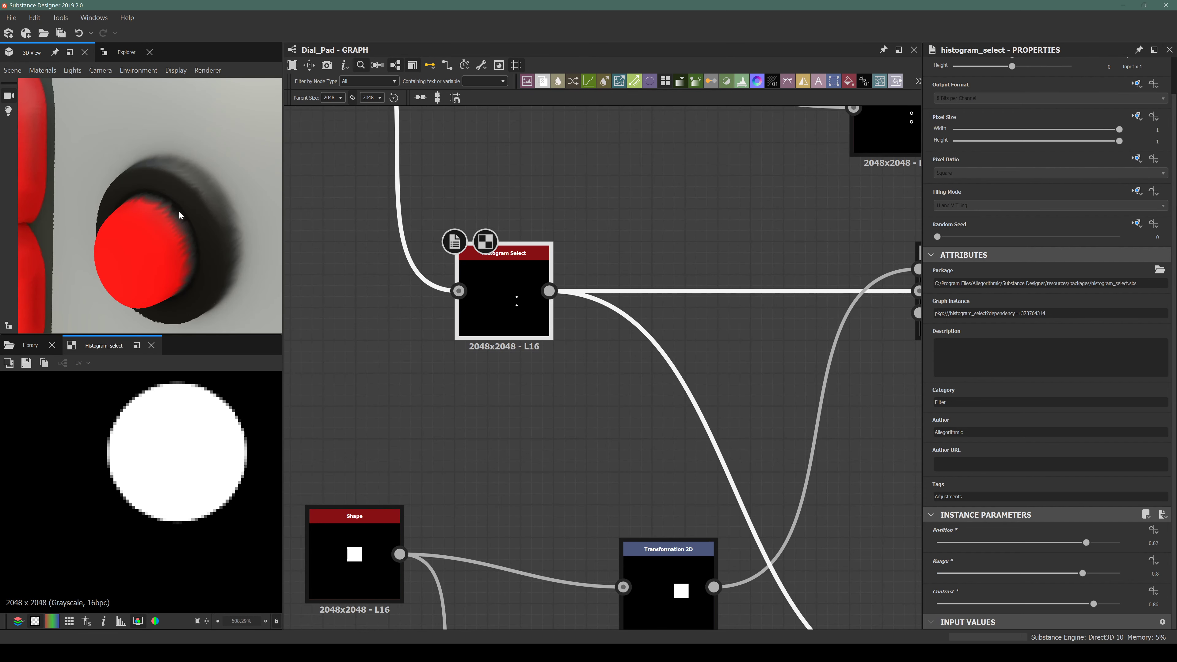
scroll(569, 379, "down", 3)
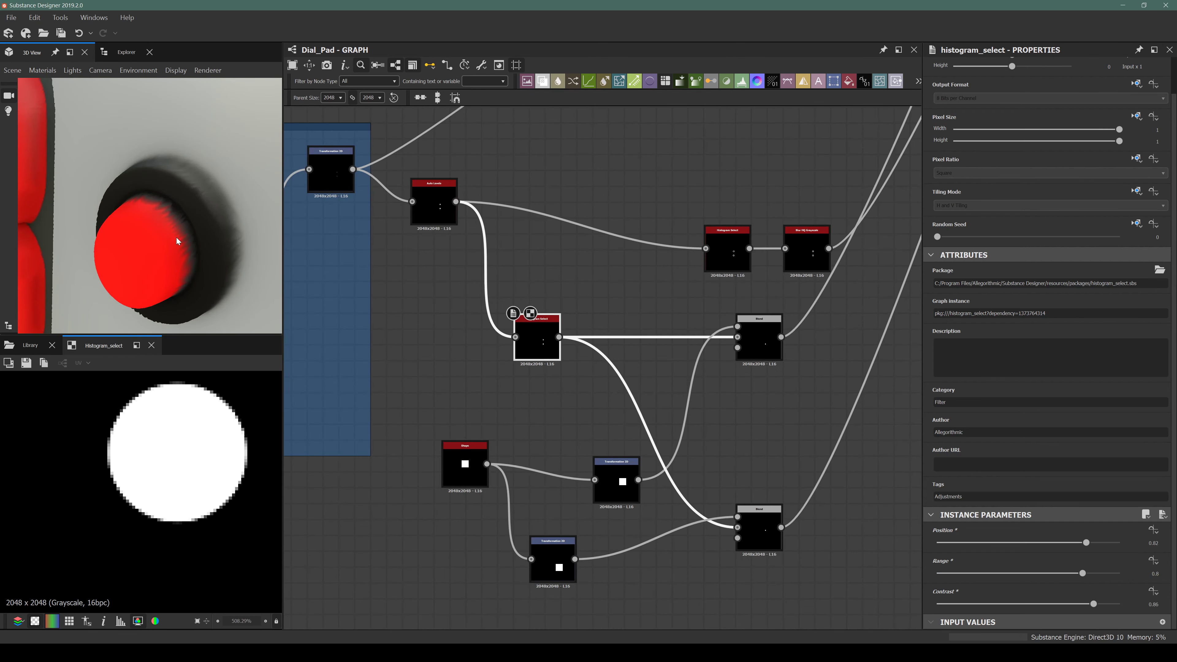
scroll(539, 310, "down", 6)
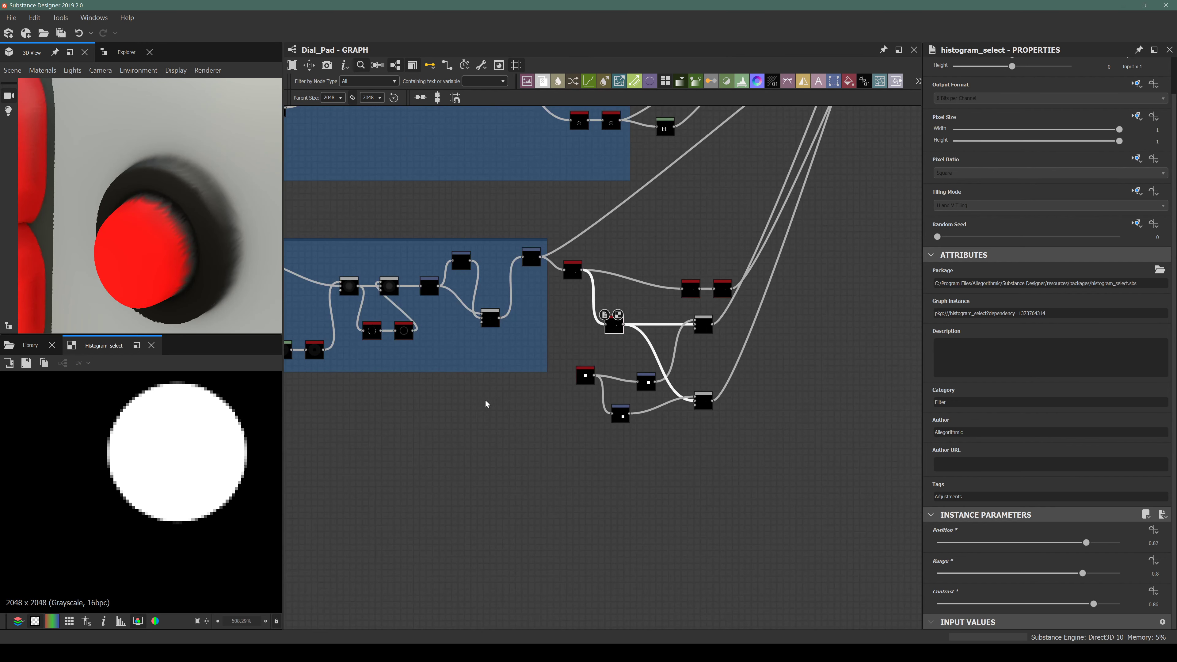
middle_click_drag(485, 403, 597, 416)
middle_click_drag(381, 363, 443, 377)
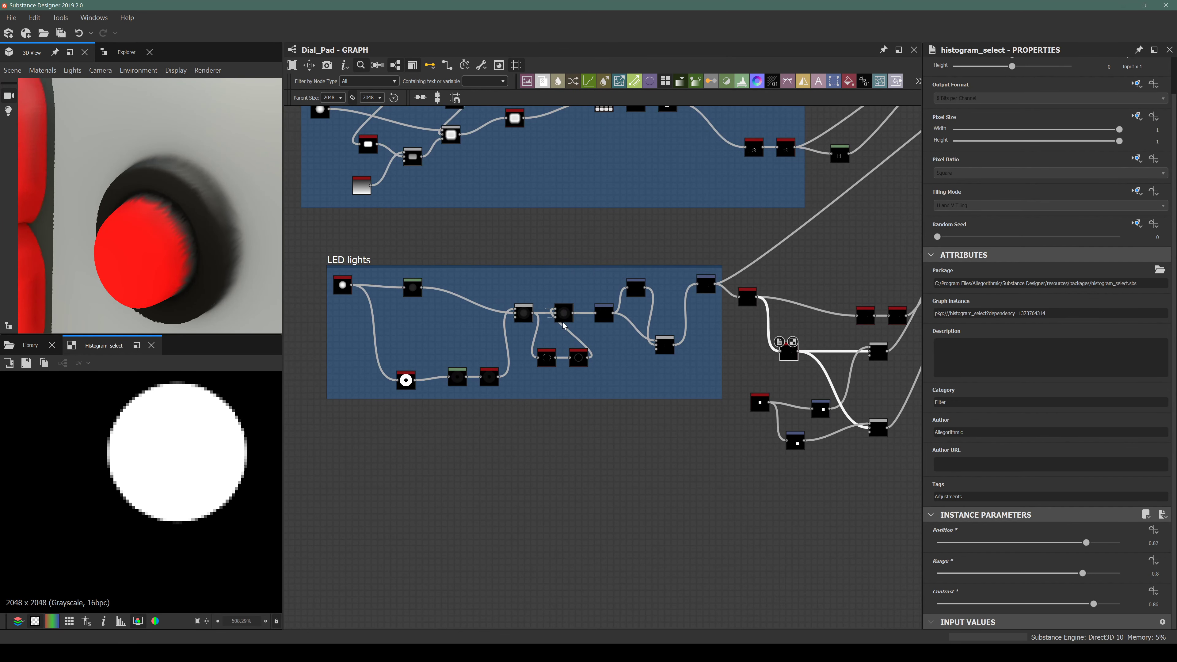
scroll(633, 319, "up", 6)
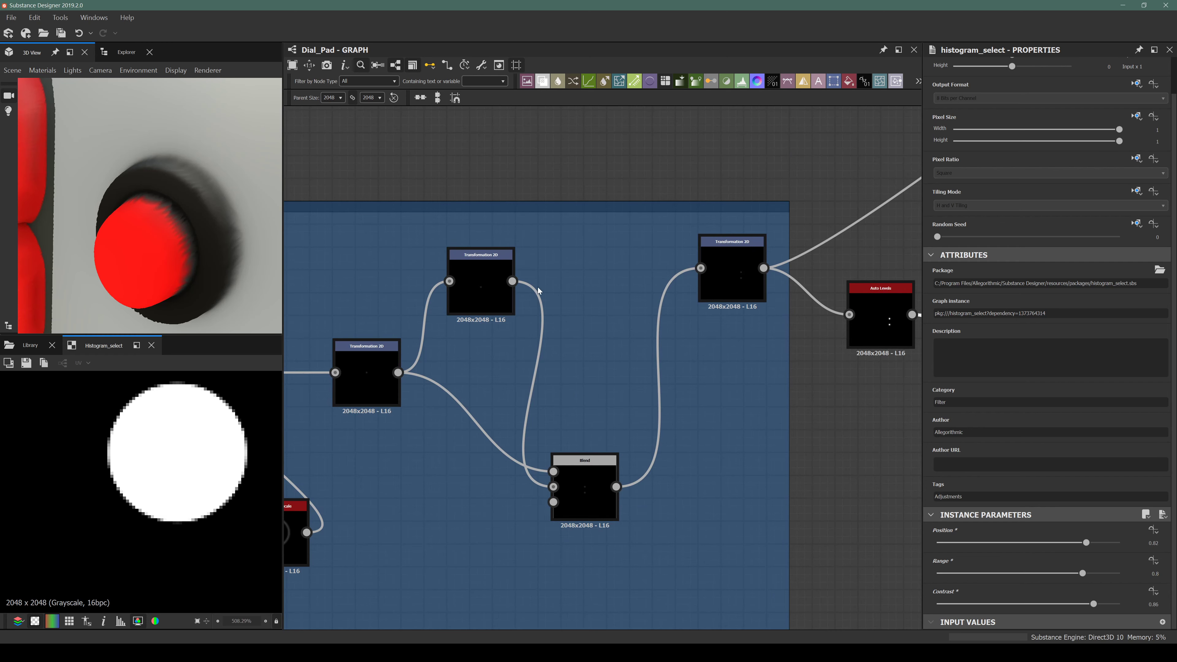
middle_click_drag(381, 403, 544, 348)
middle_click_drag(408, 330, 580, 301)
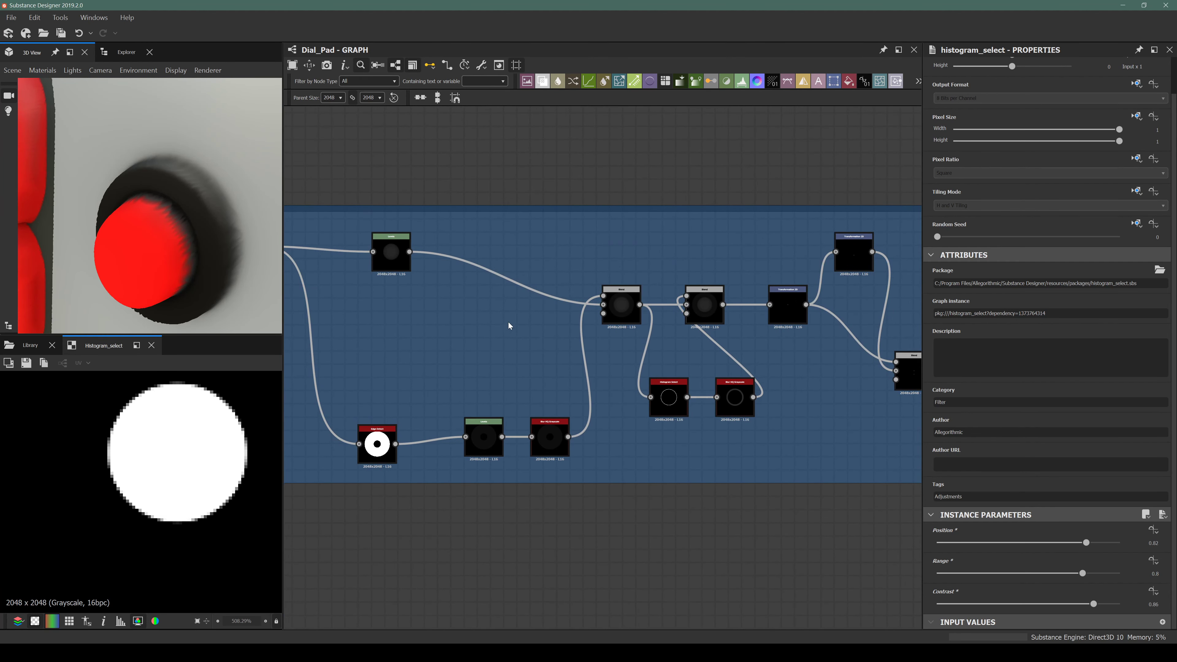
middle_click_drag(525, 357, 544, 309)
scroll(468, 262, "down", 2)
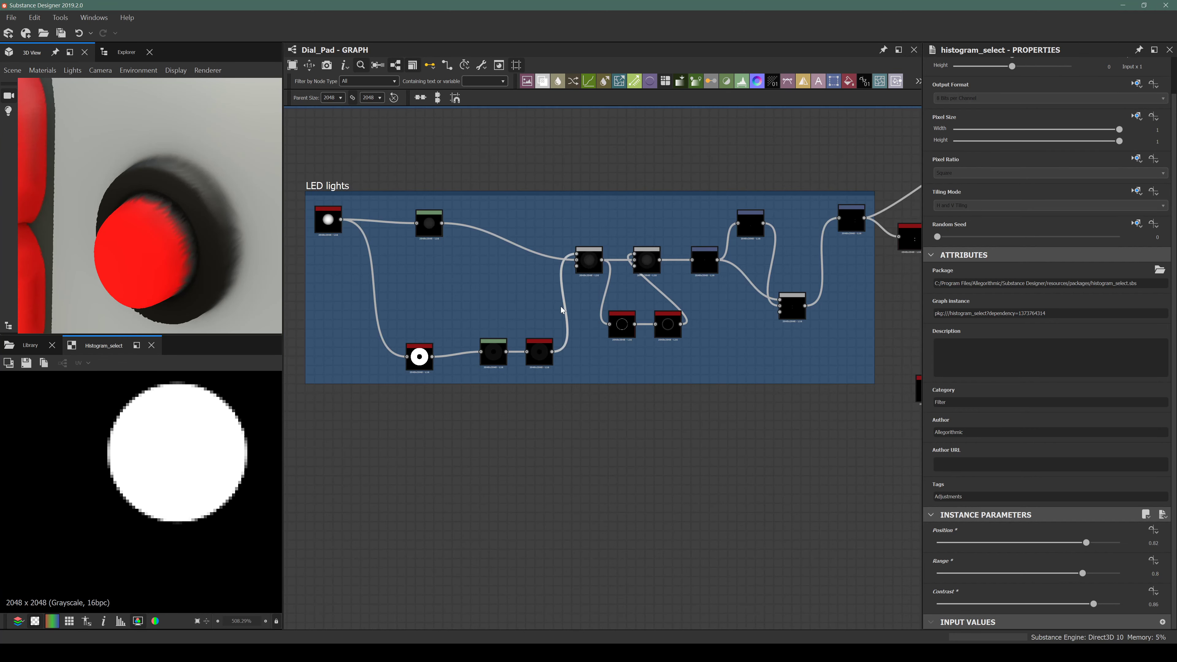
Duplicate the LED lights' three Transformation 2D nodes and their Blend with the incoming link, placing the copies below the frame.
left_click(700, 262)
scroll(796, 276, "up", 5)
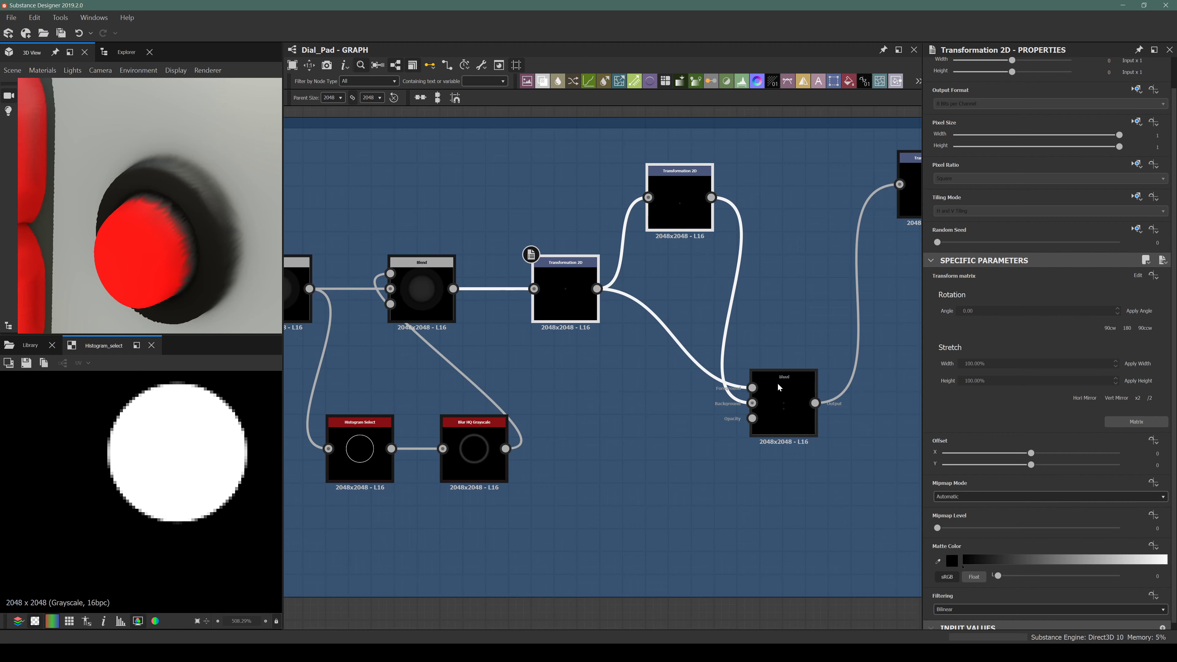
middle_click_drag(678, 387, 491, 372)
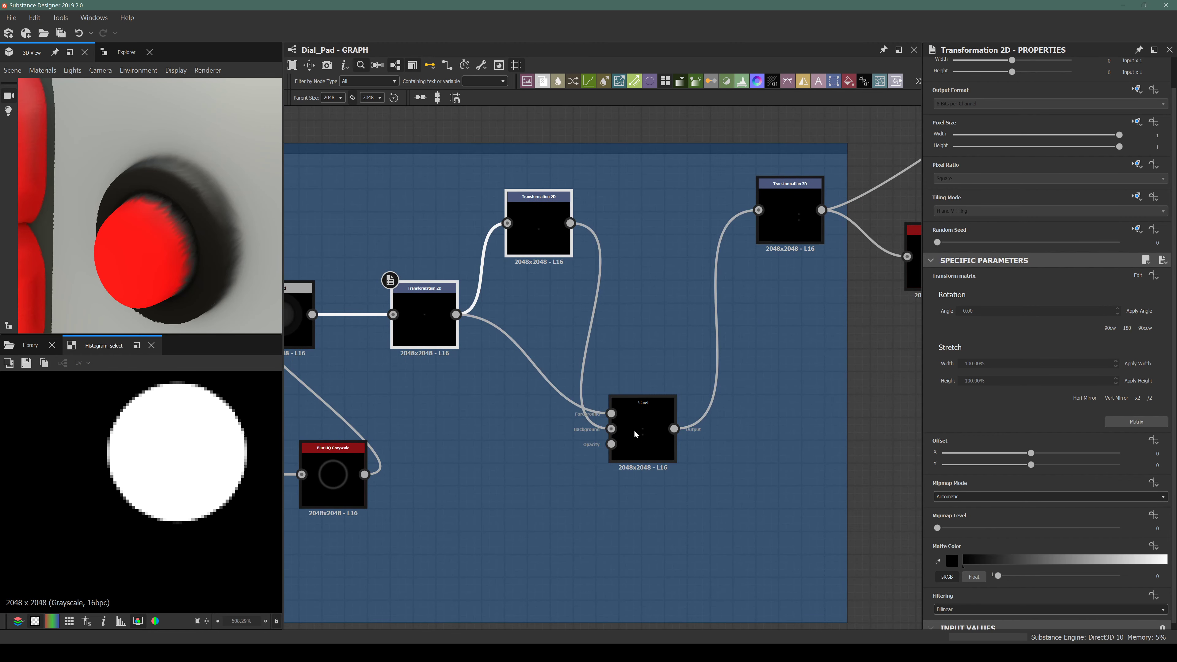
middle_click_drag(792, 212, 651, 268)
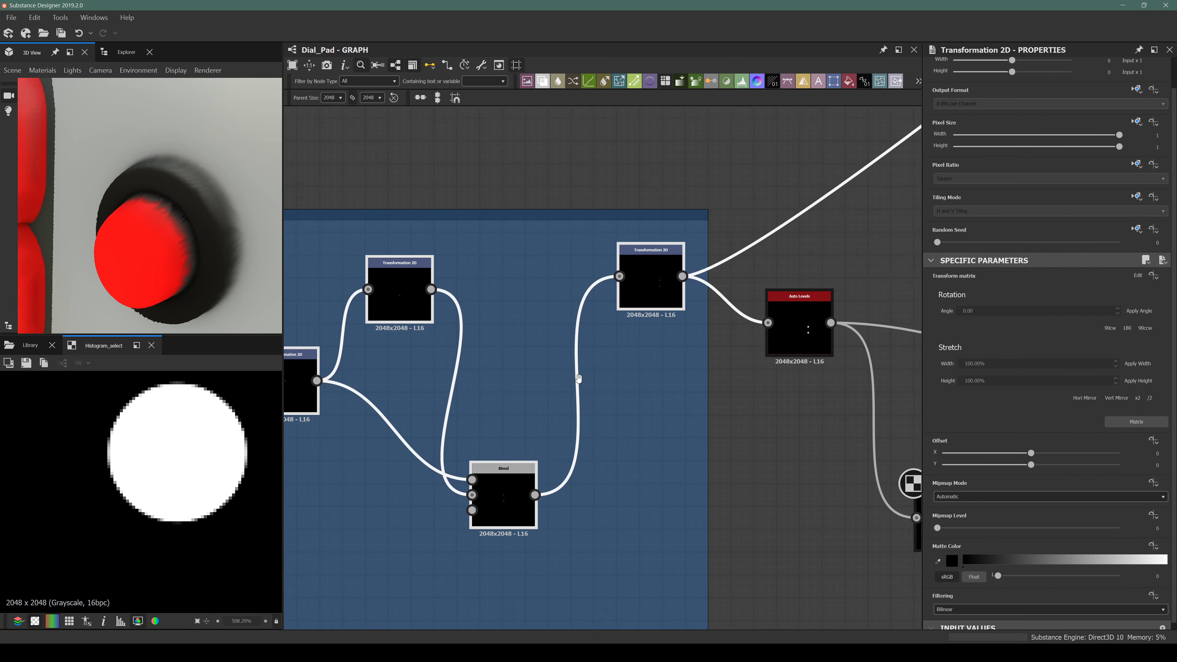
scroll(575, 390, "down", 5)
middle_click_drag(534, 437, 610, 317)
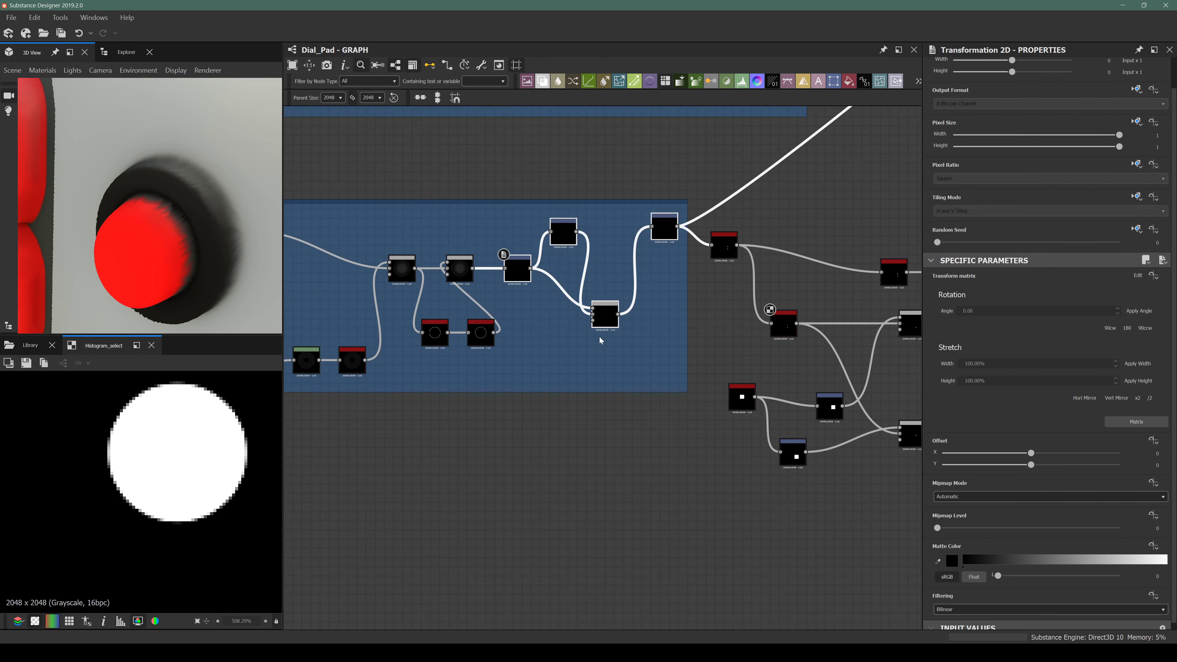
key("ctrl+d")
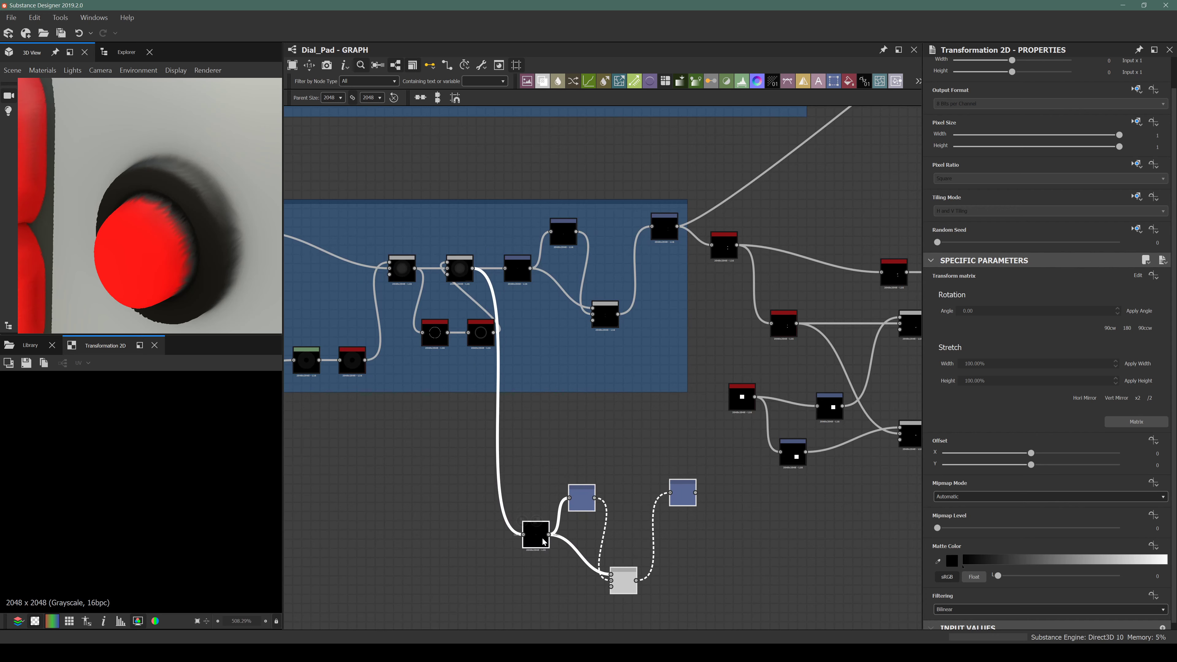
Link the LED lights' upper Levels node to the first copied Transformation 2D and try adding another Levels node to that link.
middle_click_drag(492, 463, 593, 431)
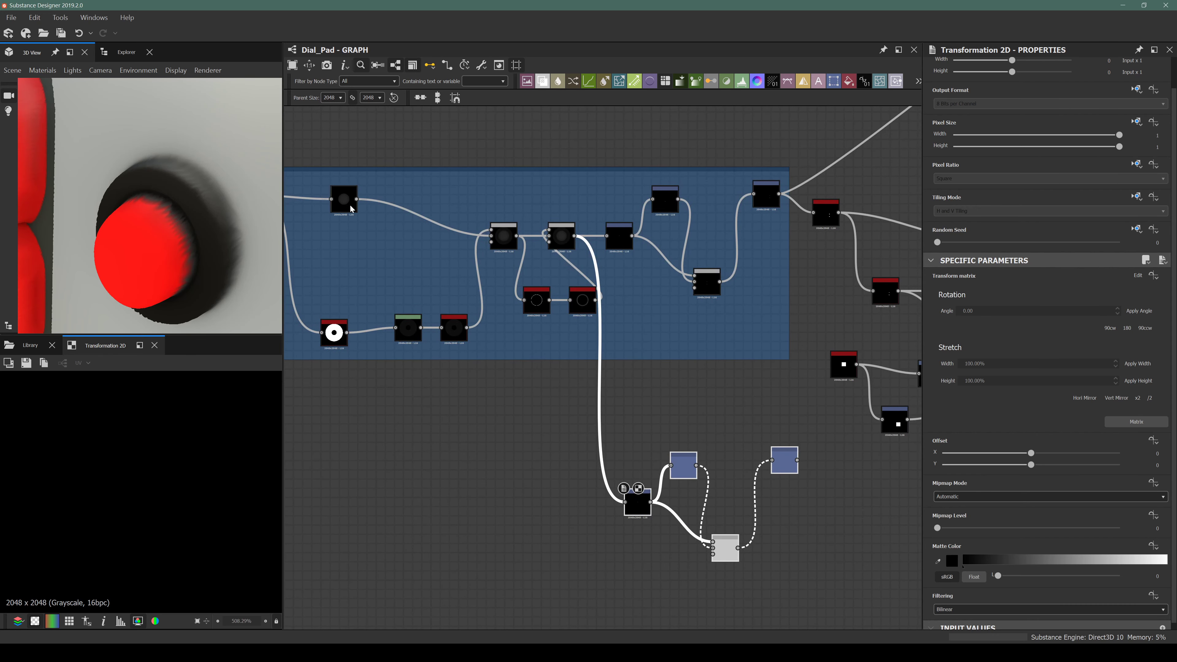
left_click_drag(357, 200, 624, 501)
left_click_drag(566, 417, 492, 467)
key("space")
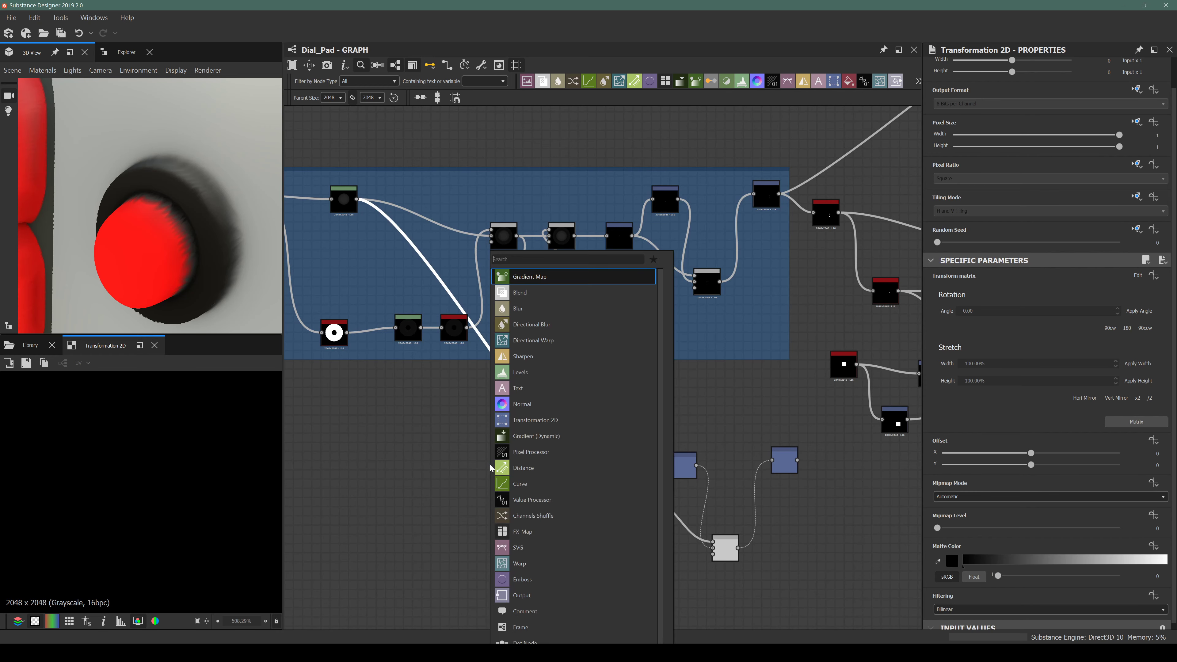
type("level")
key("Return")
Duplicate the LED lights' upper Levels node below the frame, raising its output white to maximum and its input white point down close to black.
middle_click_drag(476, 510, 623, 520)
left_click_drag(644, 372, 490, 221)
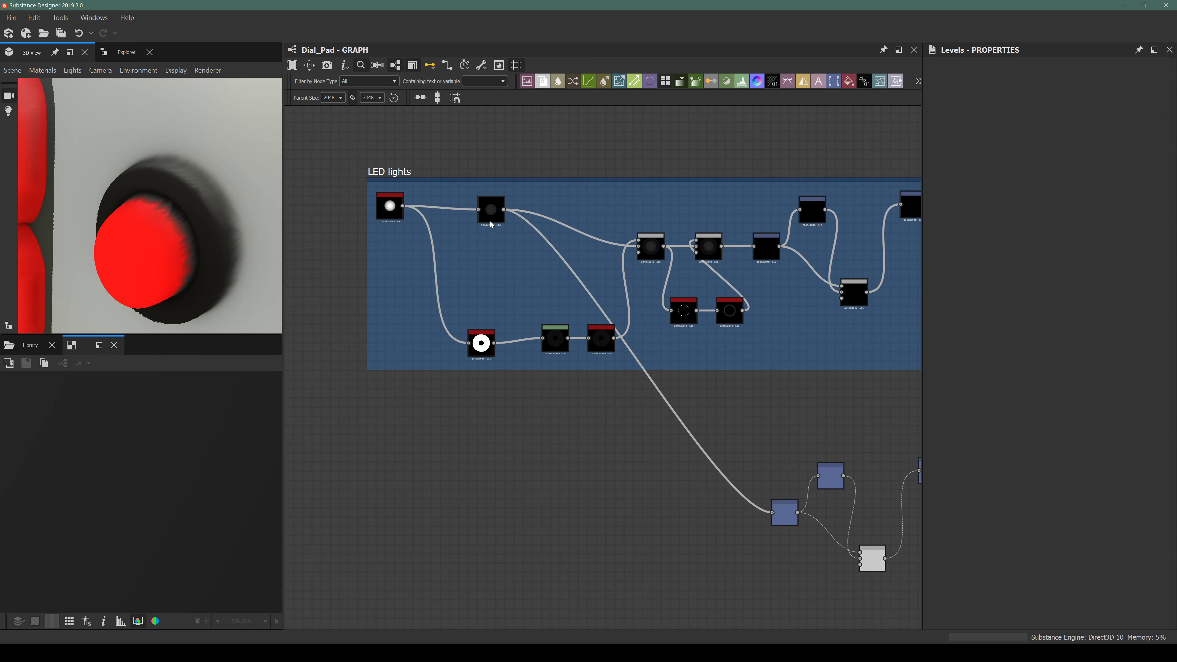
key("ctrl+d")
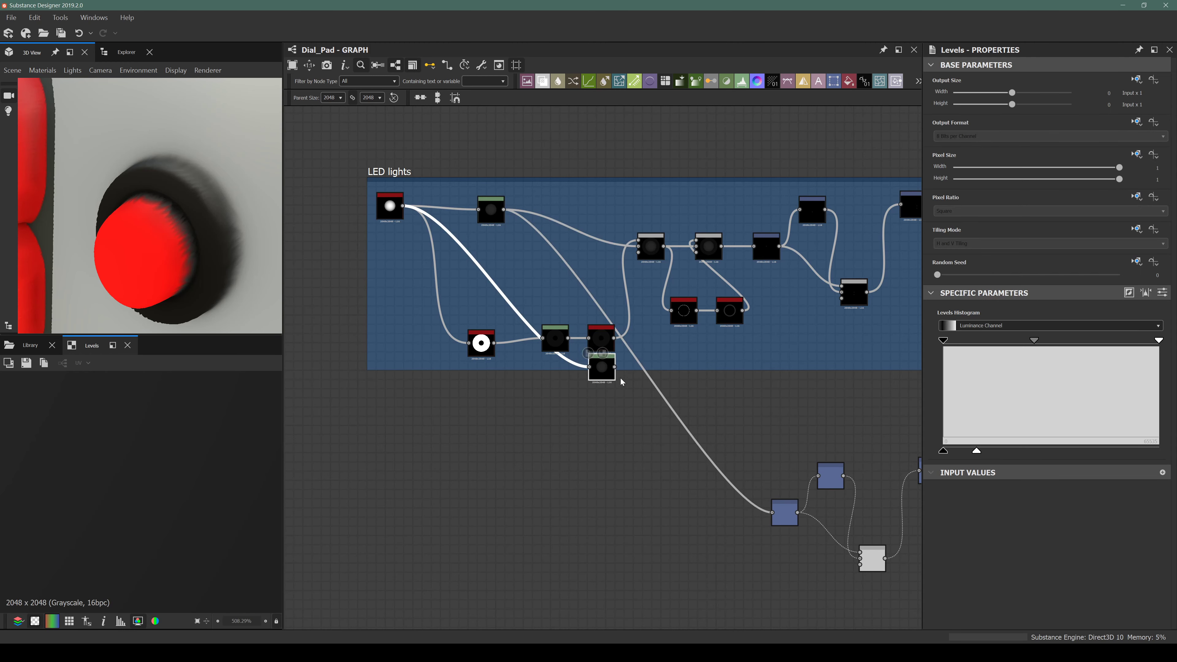
left_click_drag(602, 379, 601, 494)
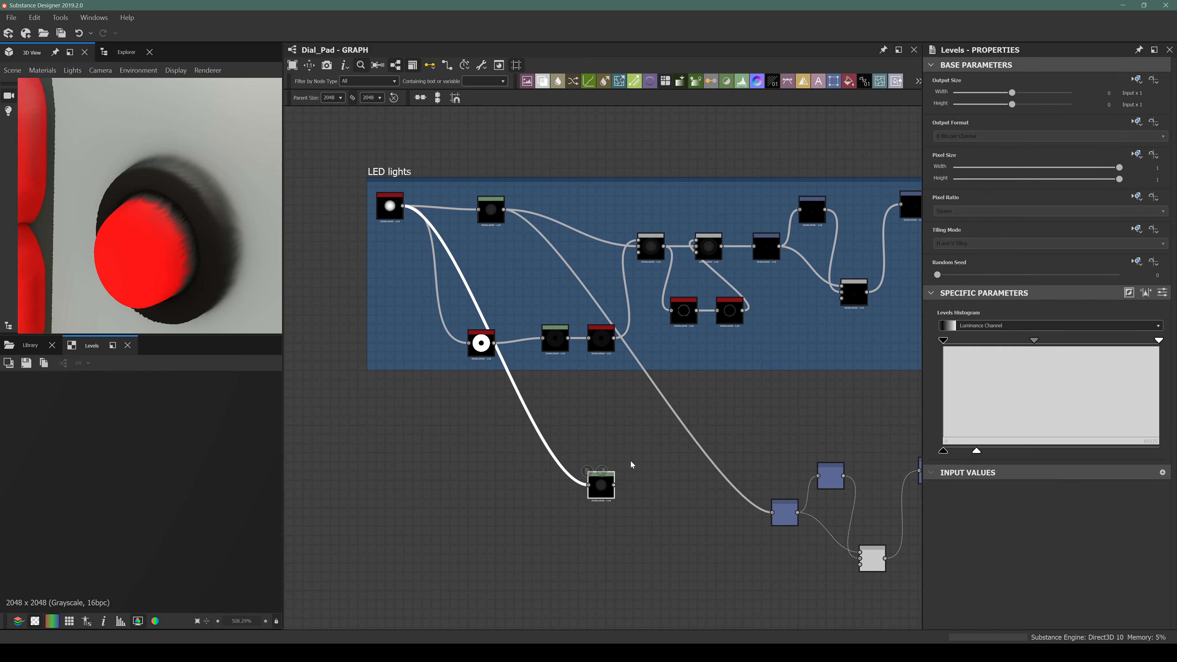
left_click_drag(1133, 459, 1158, 451)
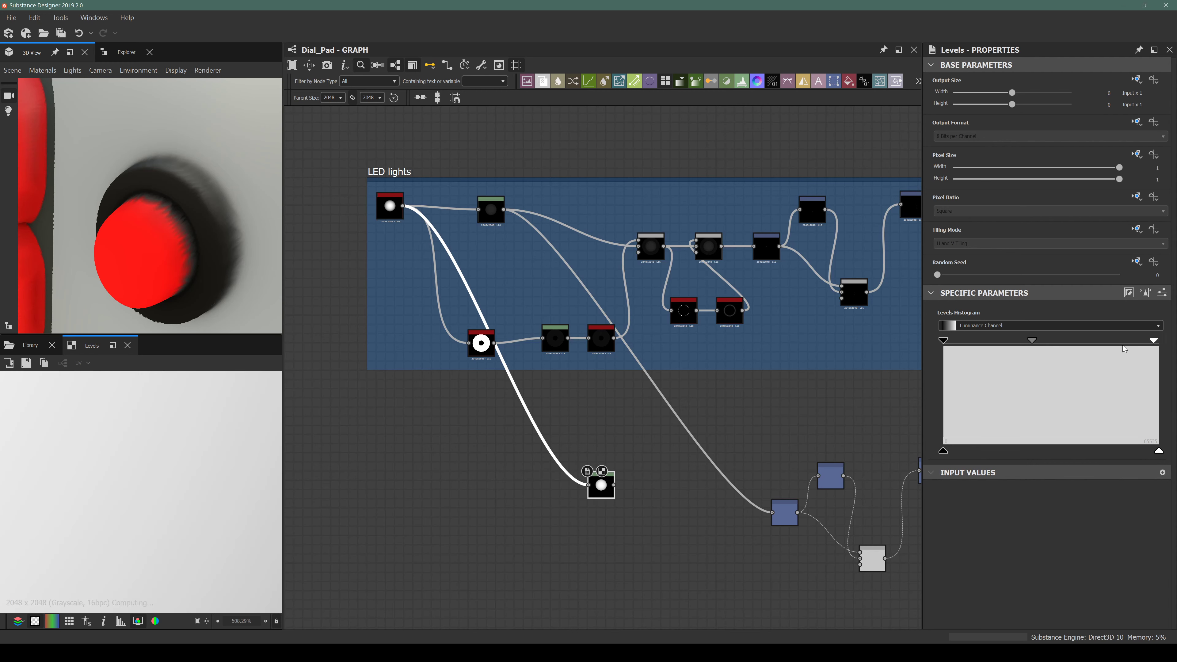
left_click_drag(1153, 341, 967, 367)
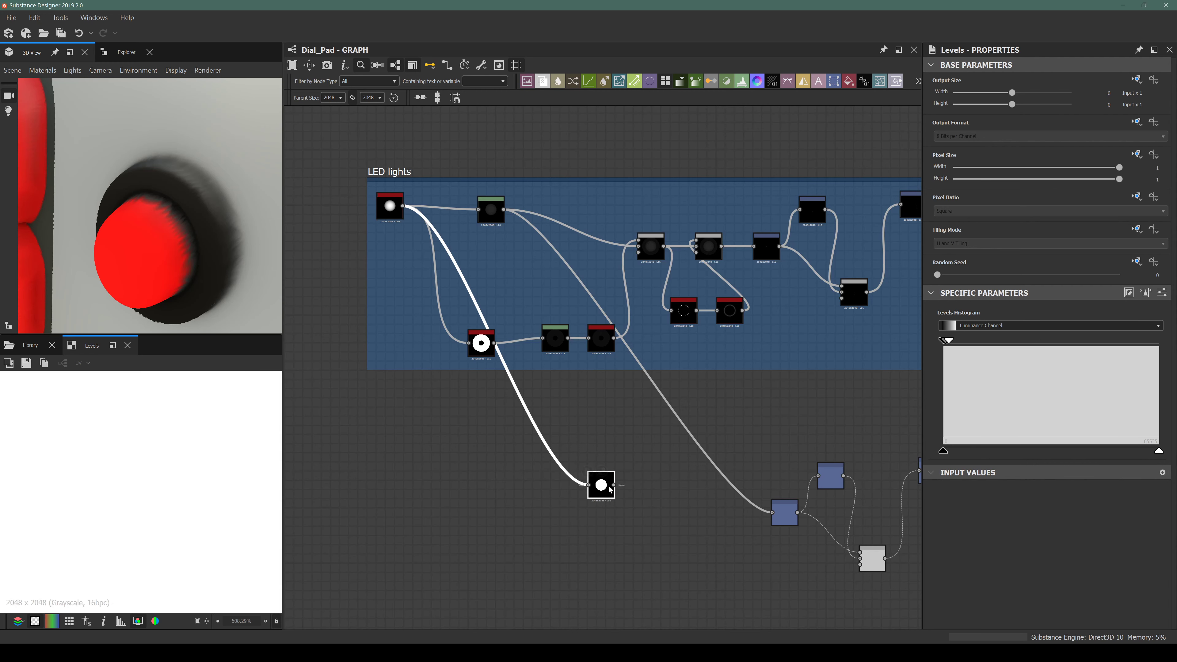
Feed the duplicated Levels into the first copied Transformation 2D and preview the chain's last Transformation 2D.
left_click_drag(612, 485, 773, 512)
middle_click_drag(772, 512, 503, 494)
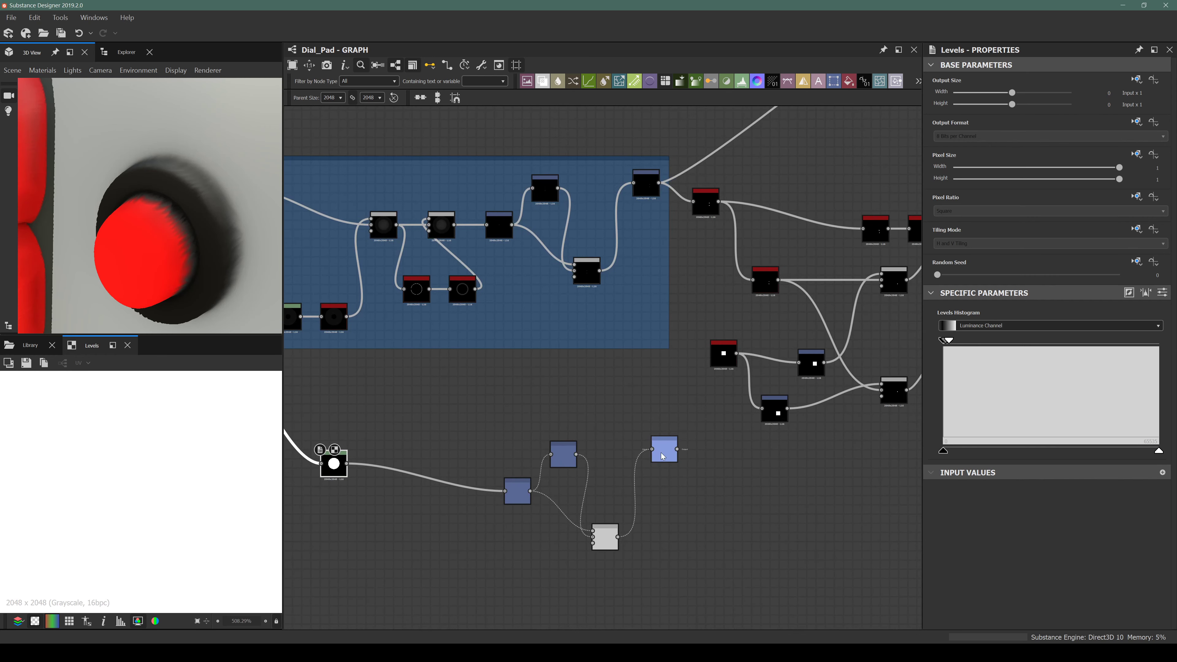
double_click(663, 456)
scroll(169, 505, "down", 8)
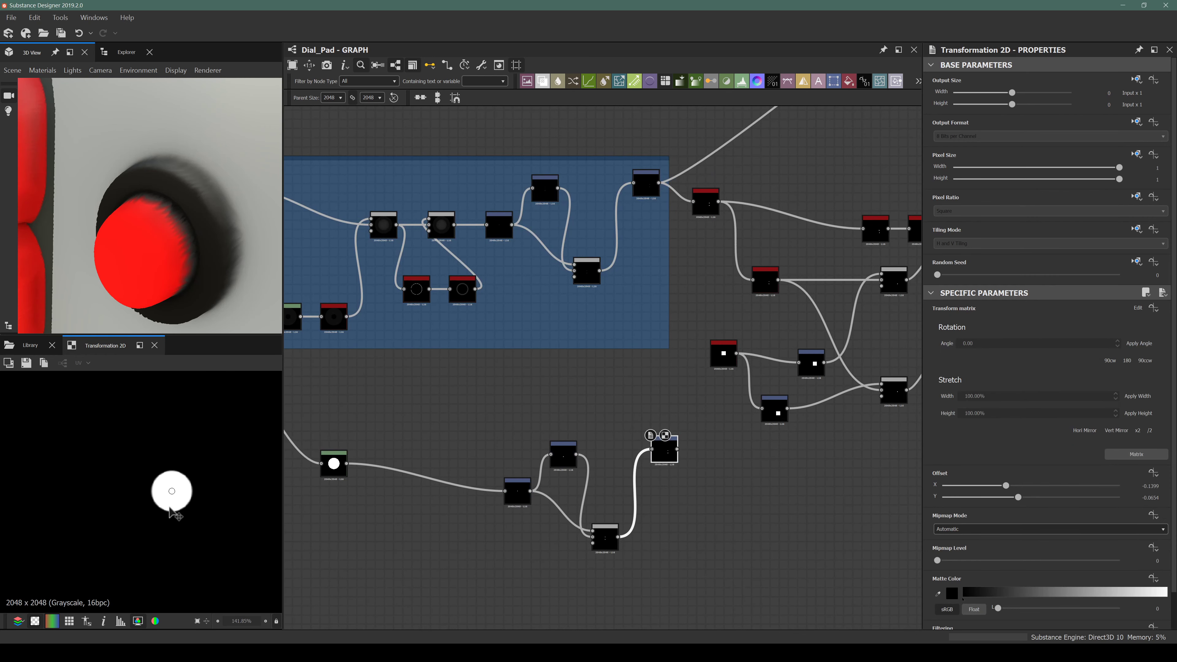
middle_click_drag(674, 506, 552, 538)
scroll(552, 539, "up", 1)
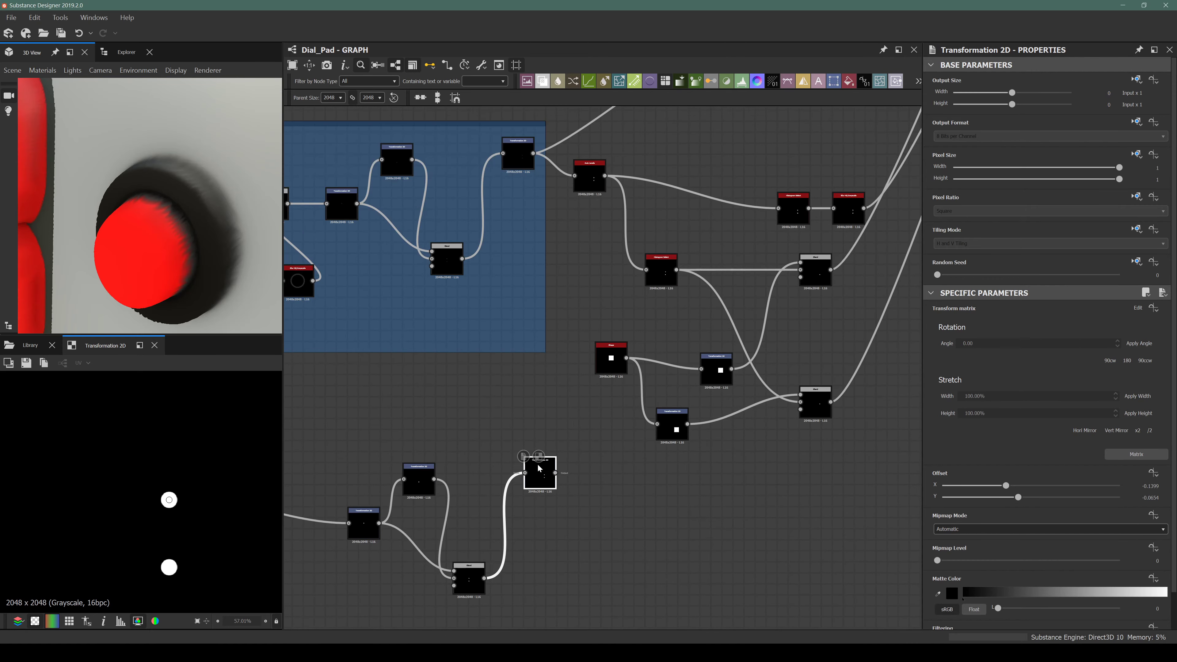
Place the chain's last Transformation 2D below the square shape's transforms and connect it as background of both LED Subtract Blends.
left_click_drag(538, 468, 672, 498)
scroll(771, 456, "up", 3)
middle_click_drag(725, 444, 624, 450)
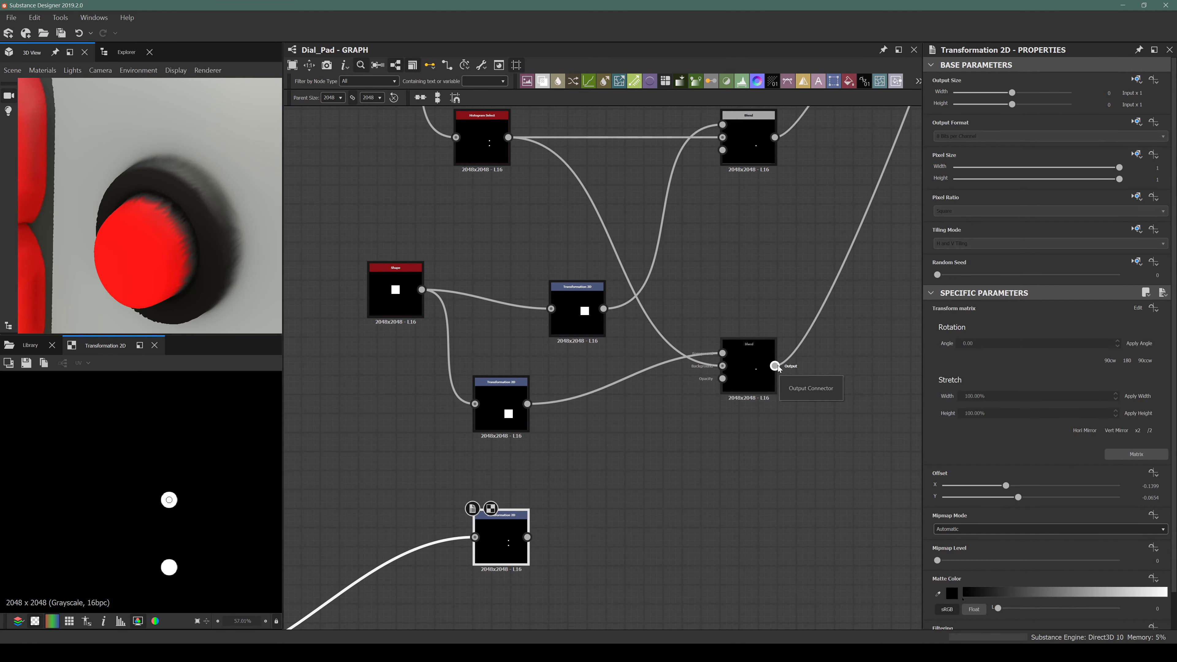
middle_click_drag(590, 352, 609, 382)
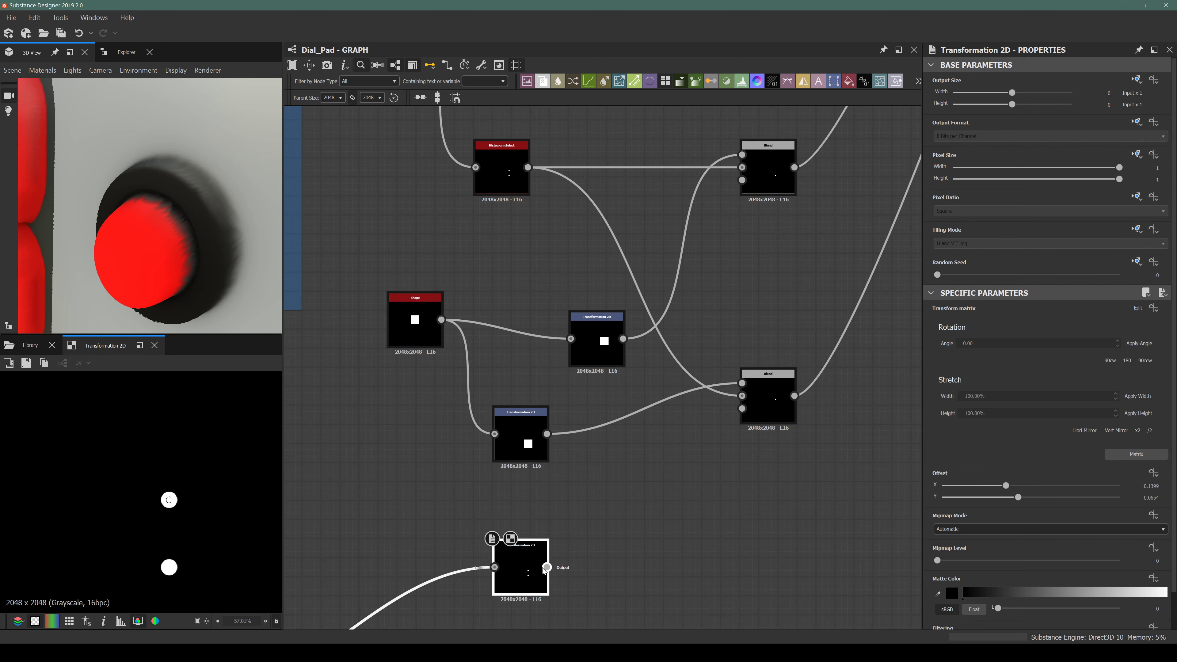
left_click_drag(546, 567, 741, 396)
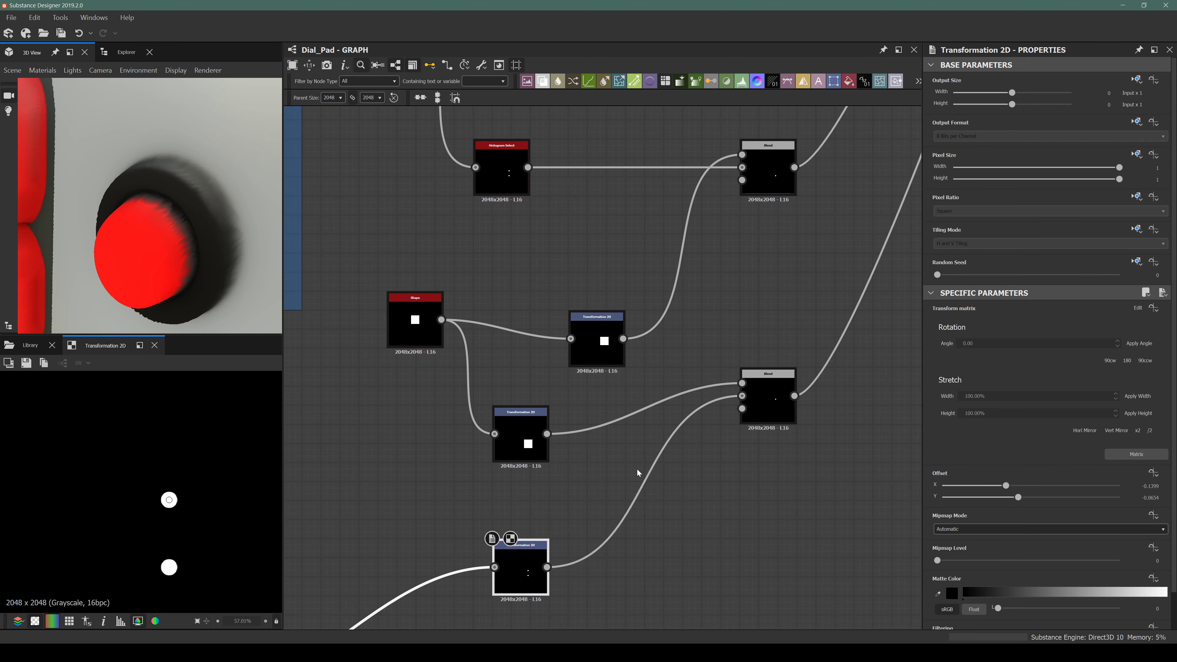
left_click_drag(604, 473, 766, 280)
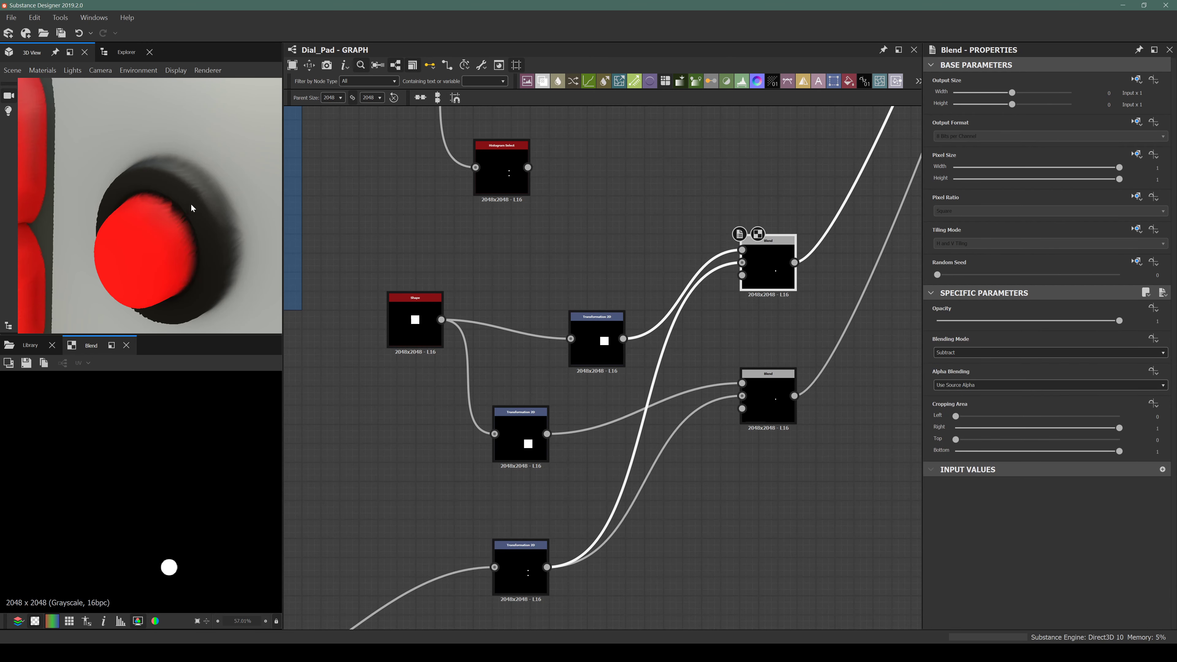
Delete the Histogram Select node that no longer feeds the two LED Blends.
scroll(742, 378, "down", 2)
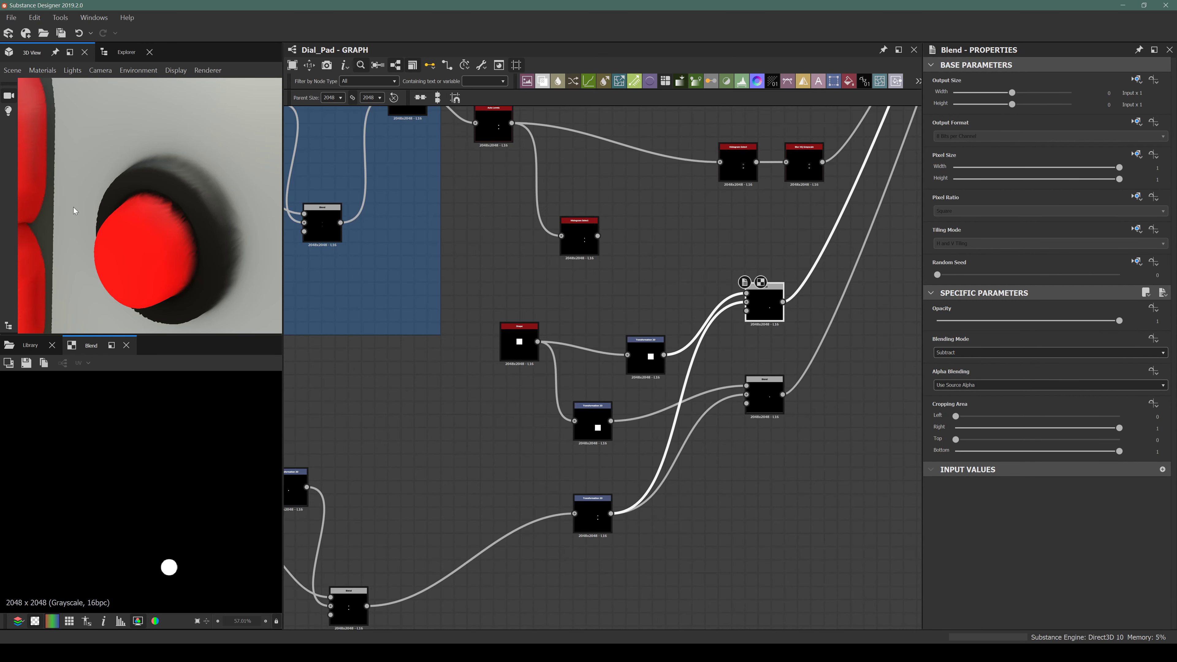
scroll(141, 231, "down", 3)
left_click(592, 248)
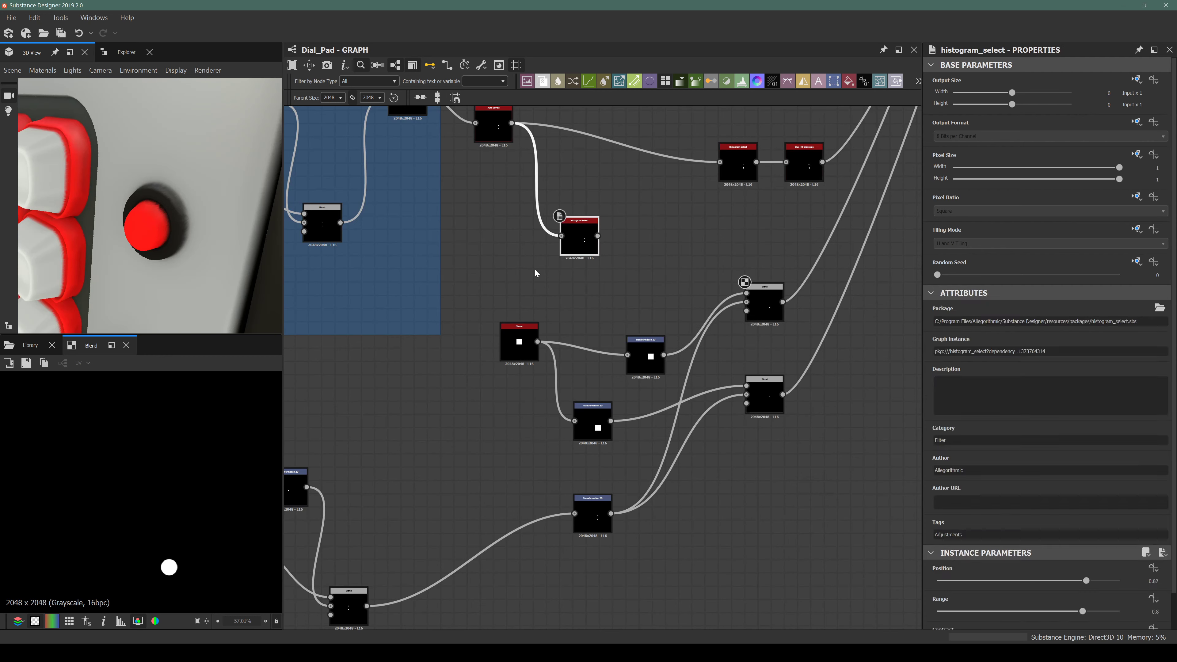
key("Delete")
Darken the red LED's Uniform Color to a deep, unlit red by lowering its HSV value.
left_click_drag(174, 243, 172, 211)
scroll(630, 312, "down", 5)
middle_click_drag(629, 313, 556, 464)
scroll(186, 213, "down", 5)
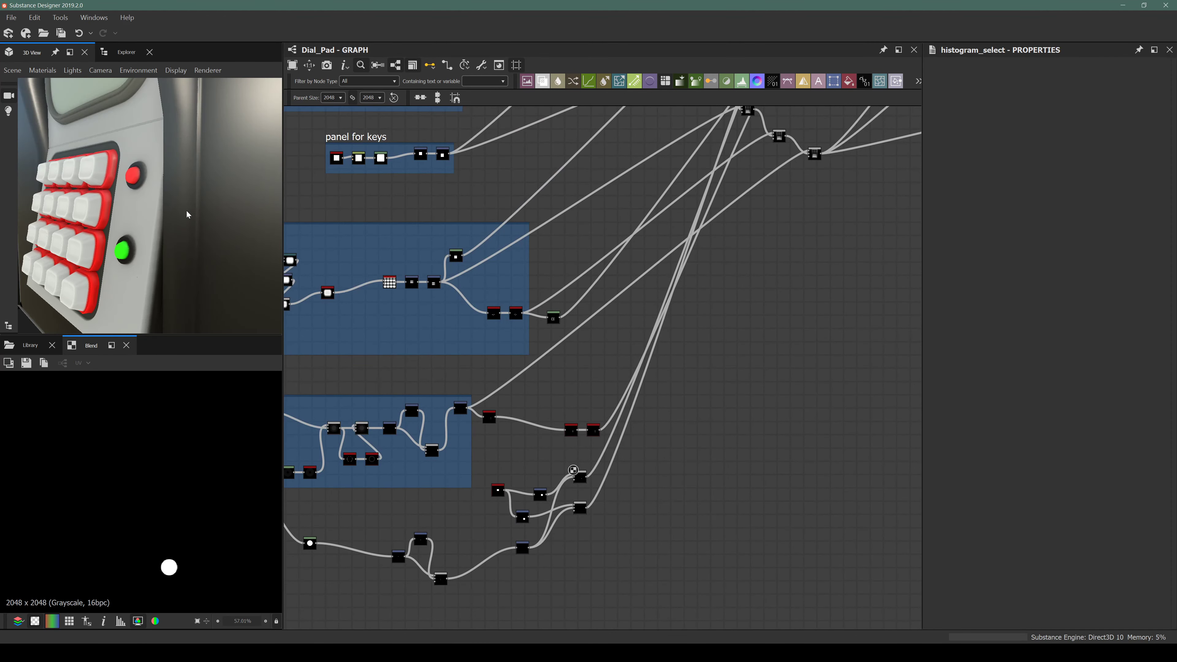
left_click_drag(121, 202, 148, 197)
middle_click_drag(565, 365, 380, 627)
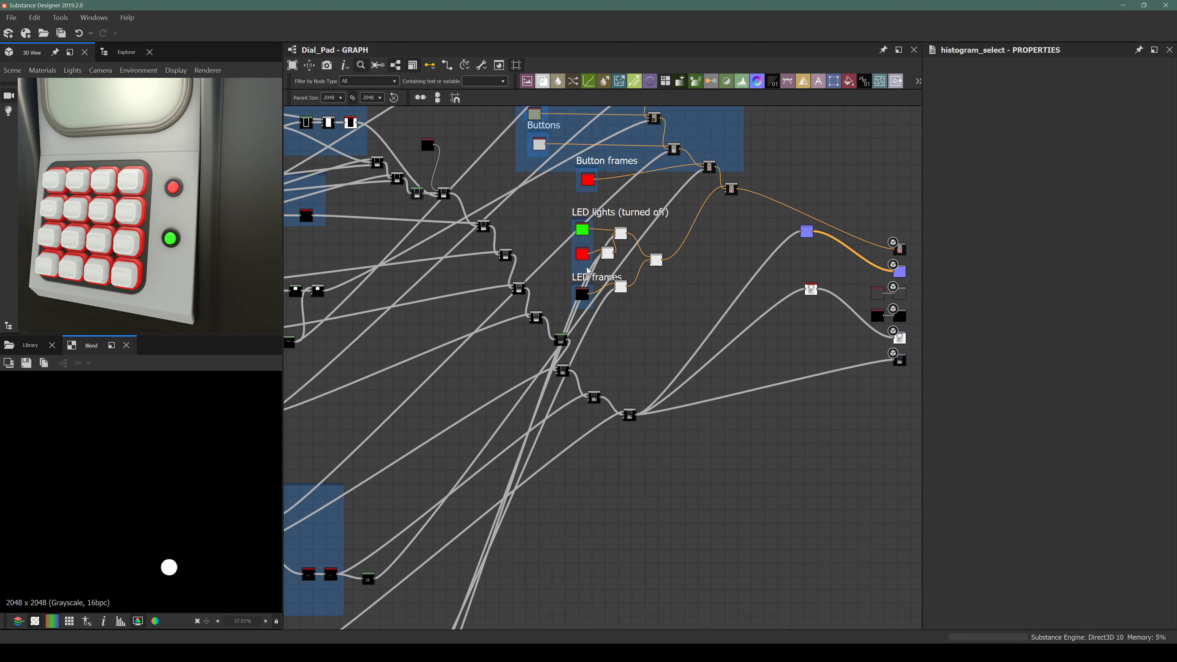
scroll(586, 265, "up", 6)
double_click(581, 266)
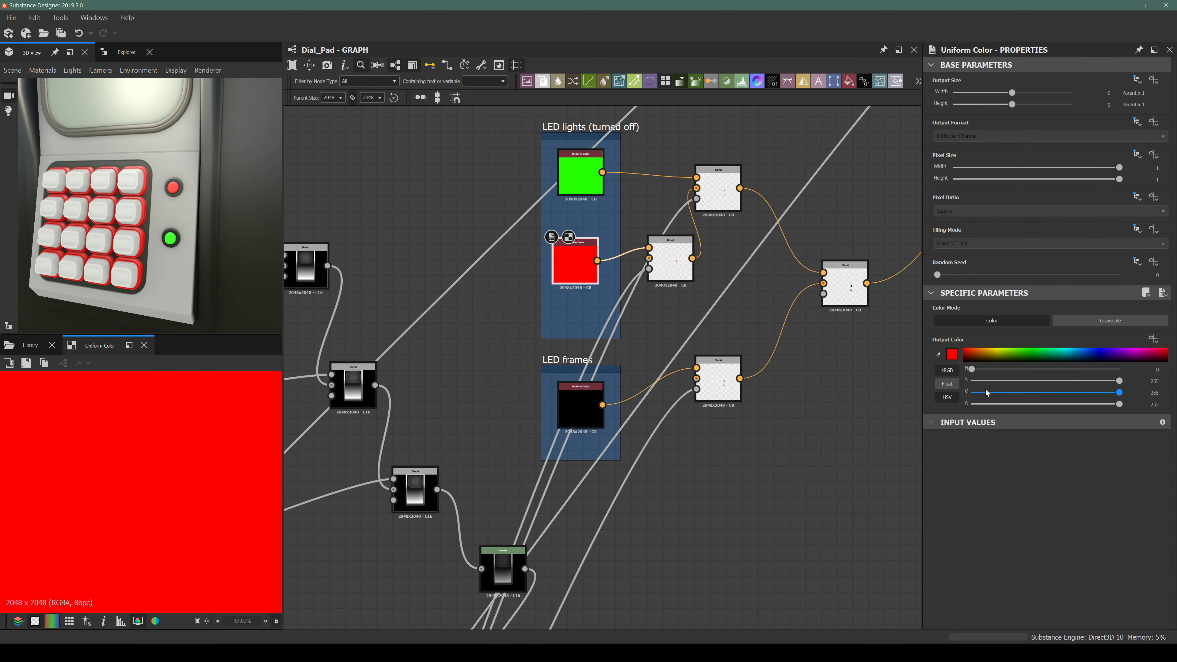
left_click_drag(986, 389, 1012, 392)
scroll(116, 190, "up", 2)
scroll(116, 190, "up", 3)
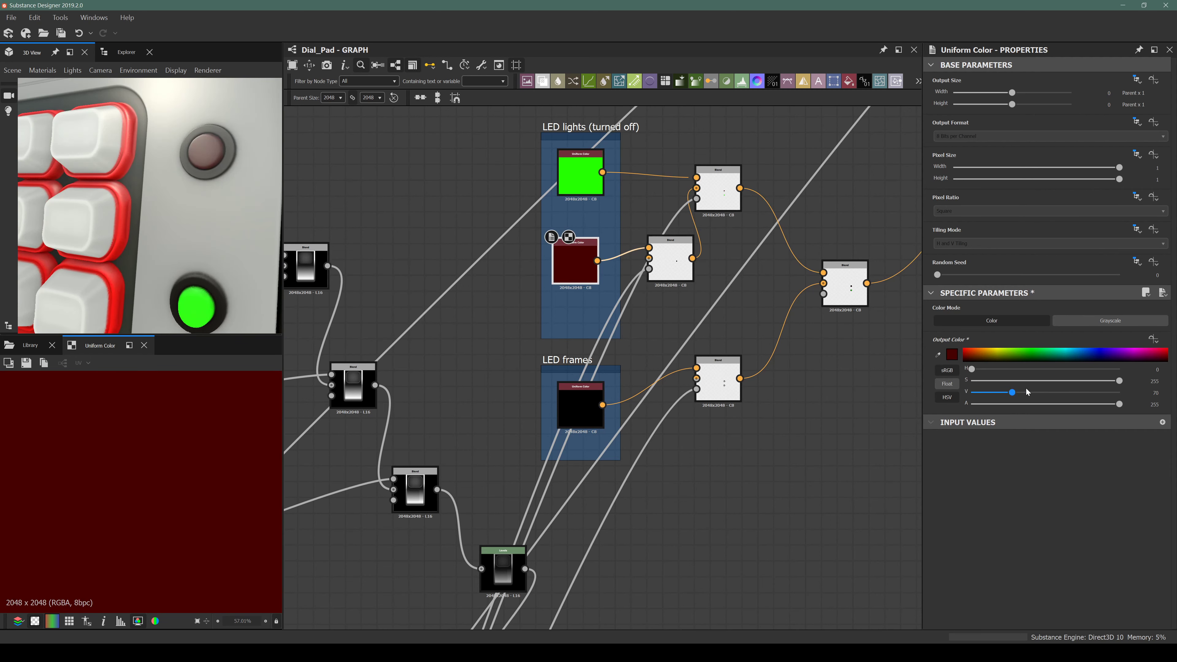
left_click_drag(1026, 389, 1018, 394)
Set the green LED's Uniform Color to an HSV value of 52 and check both LEDs in the 3D view.
left_click(558, 171)
left_click(1003, 391)
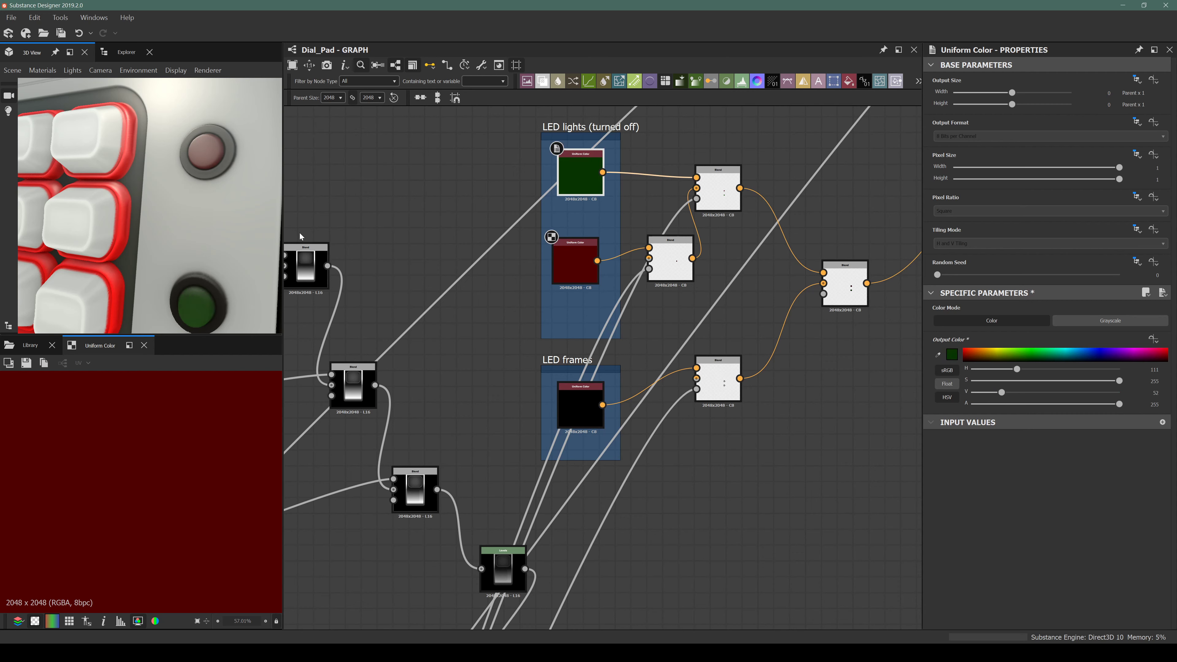
scroll(161, 193, "down", 5)
left_click_drag(161, 192, 137, 238)
scroll(171, 216, "down", 3)
Turn the button frames' Uniform Color grey with saturation 14 and value 143, keeping the node inside its frame.
scroll(590, 433, "down", 4)
scroll(571, 341, "up", 2)
middle_click_drag(571, 341, 557, 447)
scroll(583, 327, "up", 1)
left_click(582, 267)
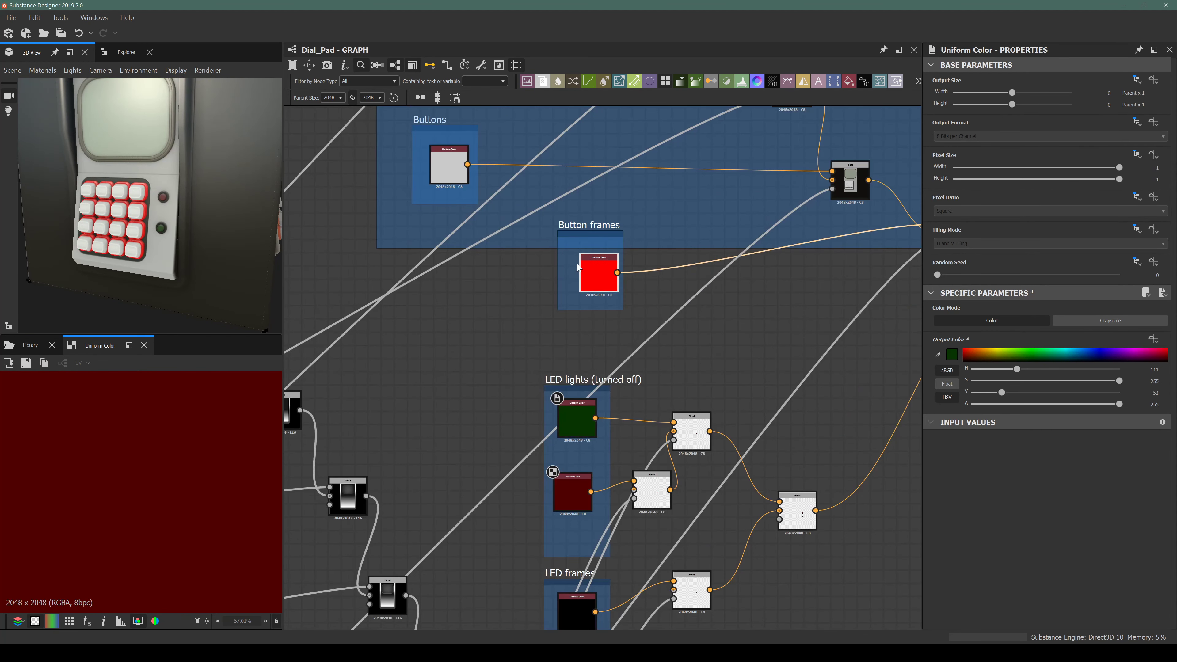
left_click_drag(598, 281, 585, 281)
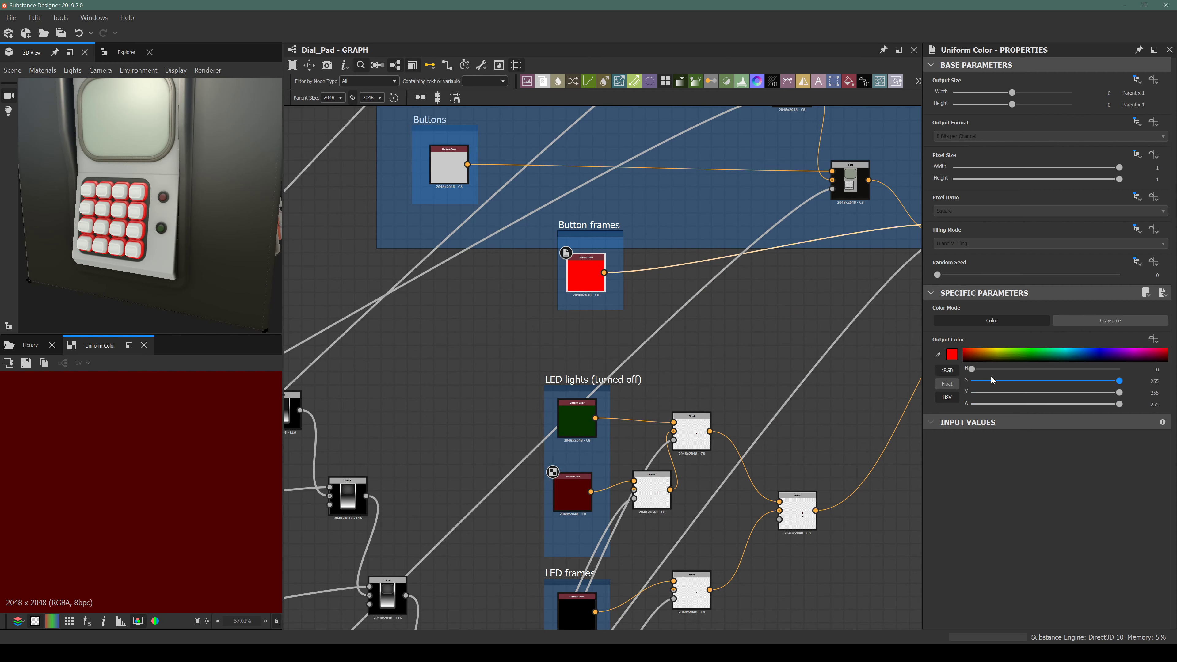
left_click_drag(991, 380, 974, 381)
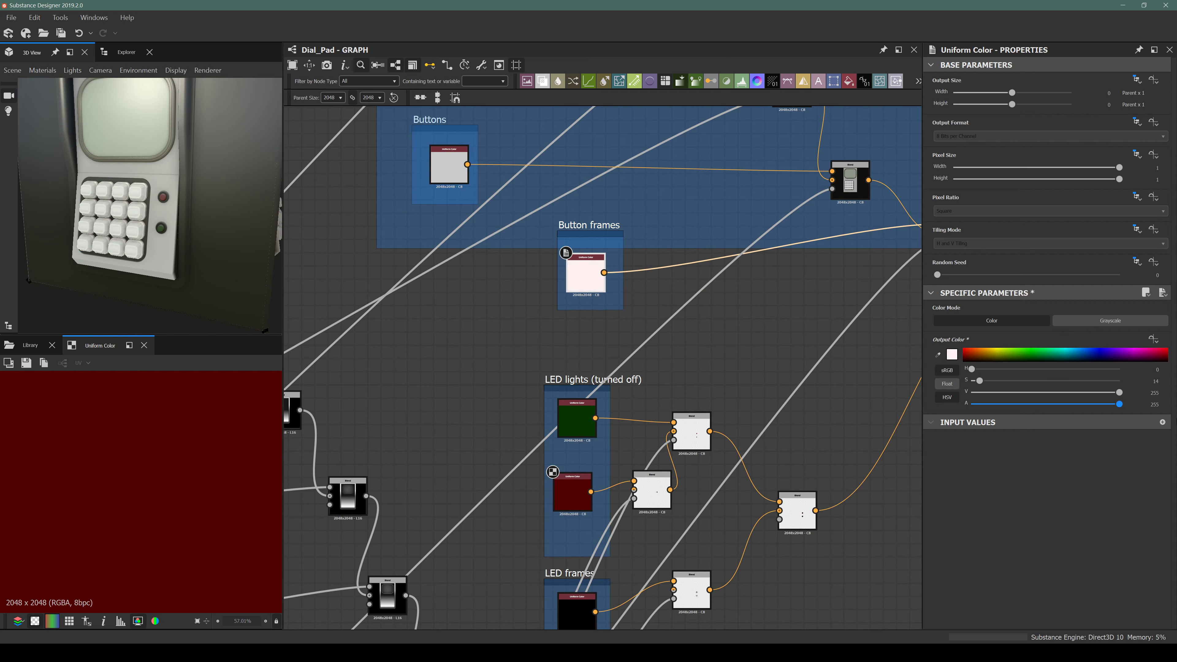
left_click_drag(1003, 393, 1055, 388)
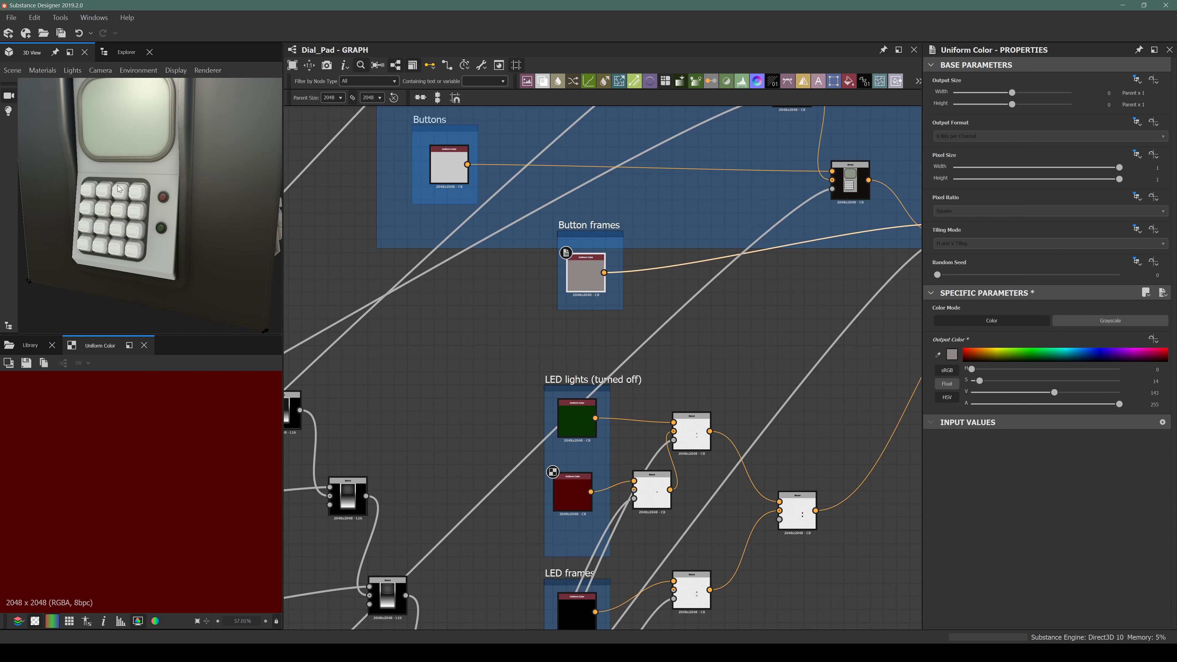
Set the Buttons' Uniform Color to an HSV value of 142.
left_click_drag(118, 188, 85, 219)
scroll(104, 199, "up", 3)
scroll(111, 218, "down", 3)
middle_click_drag(447, 158, 500, 276)
left_click(501, 276)
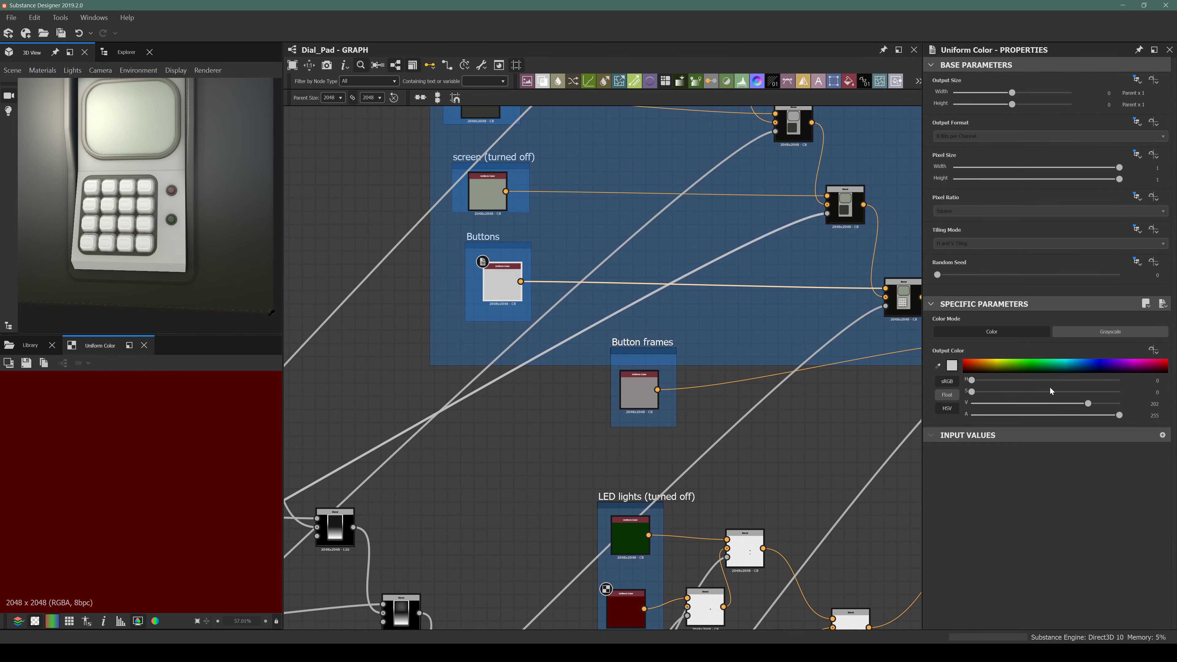
scroll(1051, 390, "down", 1)
left_click_drag(1022, 392, 1054, 391)
Examine the grey buttons, their frames and the unlit LEDs in the 3D view from near and far.
mouse_move(177, 191)
left_mouse_down()
mouse_move(236, 205)
mouse_move(142, 202)
mouse_move(136, 236)
mouse_move(180, 203)
left_mouse_up()
scroll(135, 236, "down", 3)
scroll(137, 201, "up", 10)
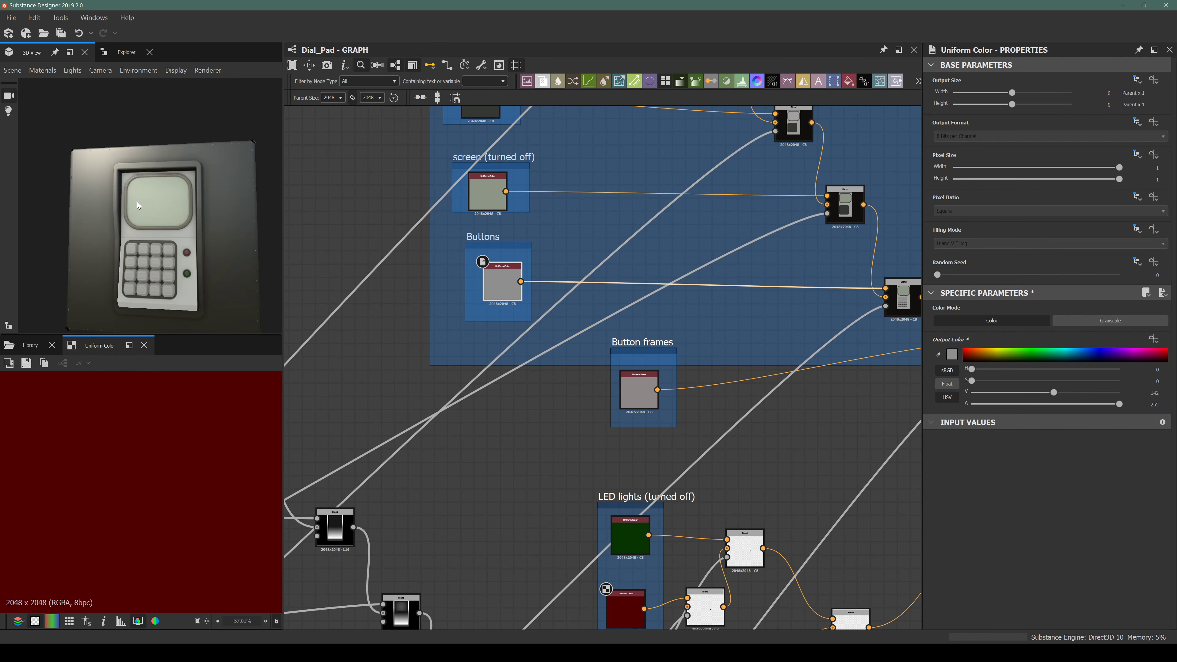
middle_click_drag(131, 239, 146, 185)
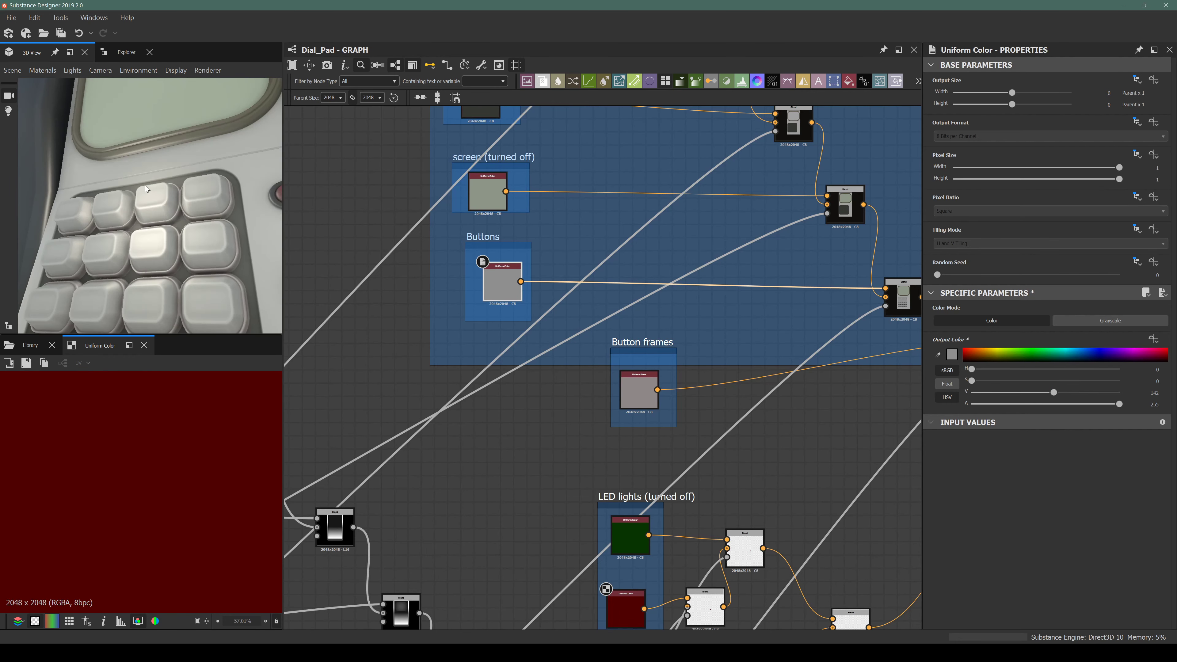
scroll(145, 185, "down", 8)
left_click_drag(145, 185, 157, 239)
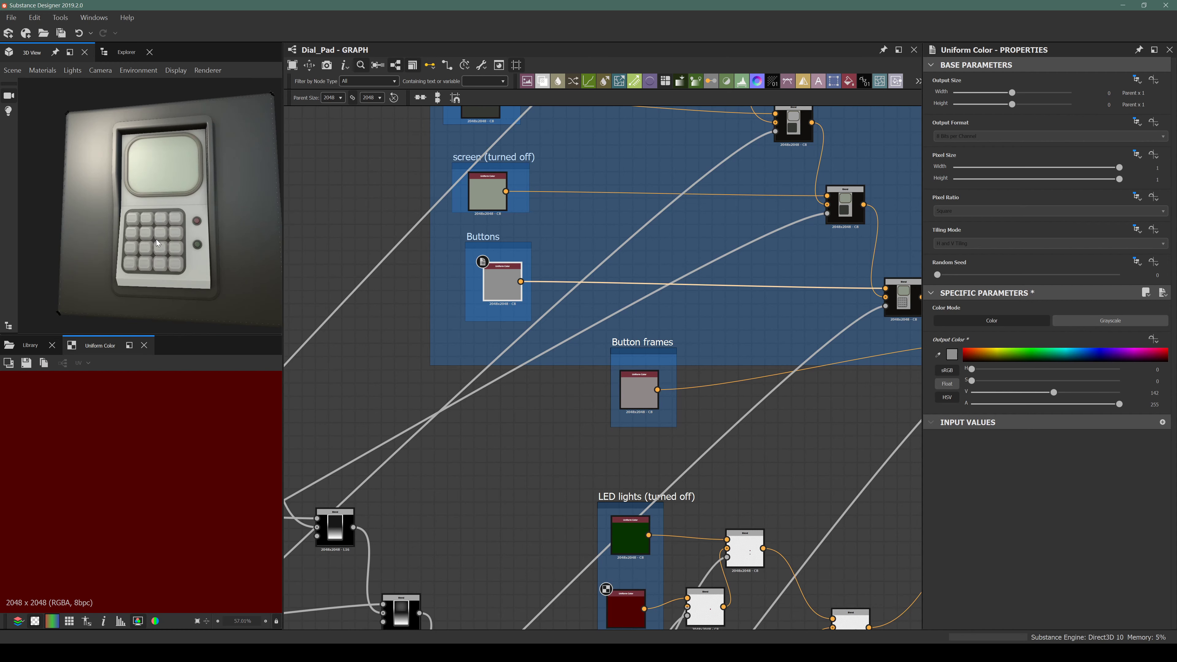
scroll(147, 202, "up", 4)
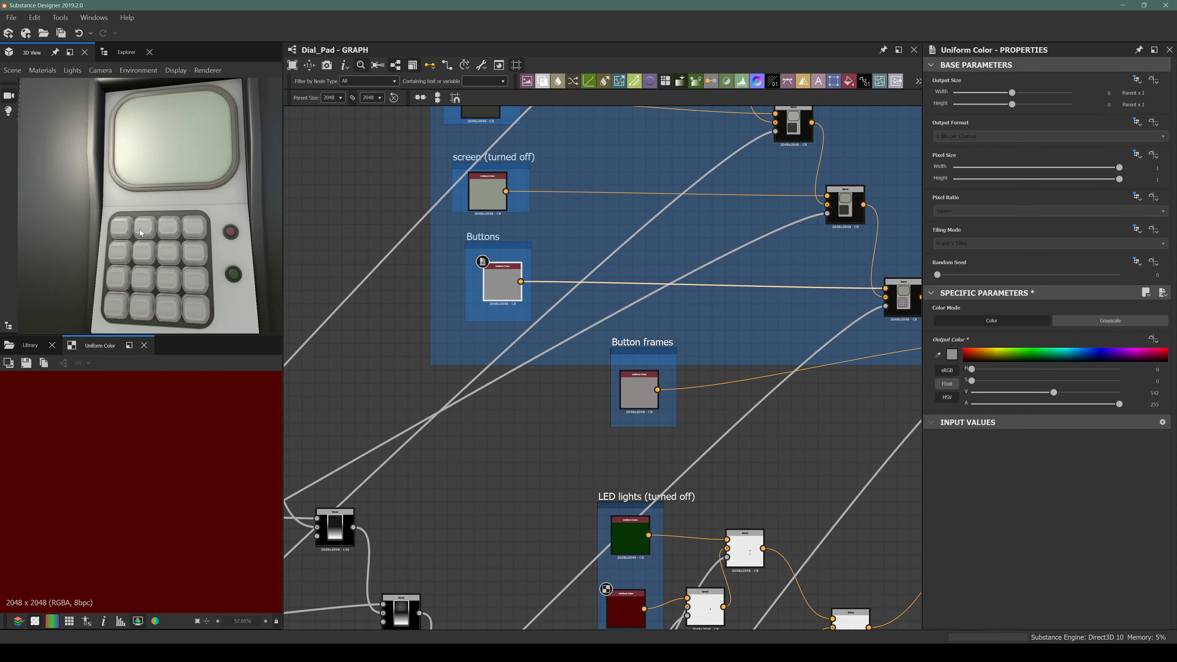
scroll(160, 241, "down", 3)
mouse_move(158, 242)
left_mouse_down()
mouse_move(218, 241)
mouse_move(155, 237)
left_mouse_up()
scroll(737, 278, "down", 8)
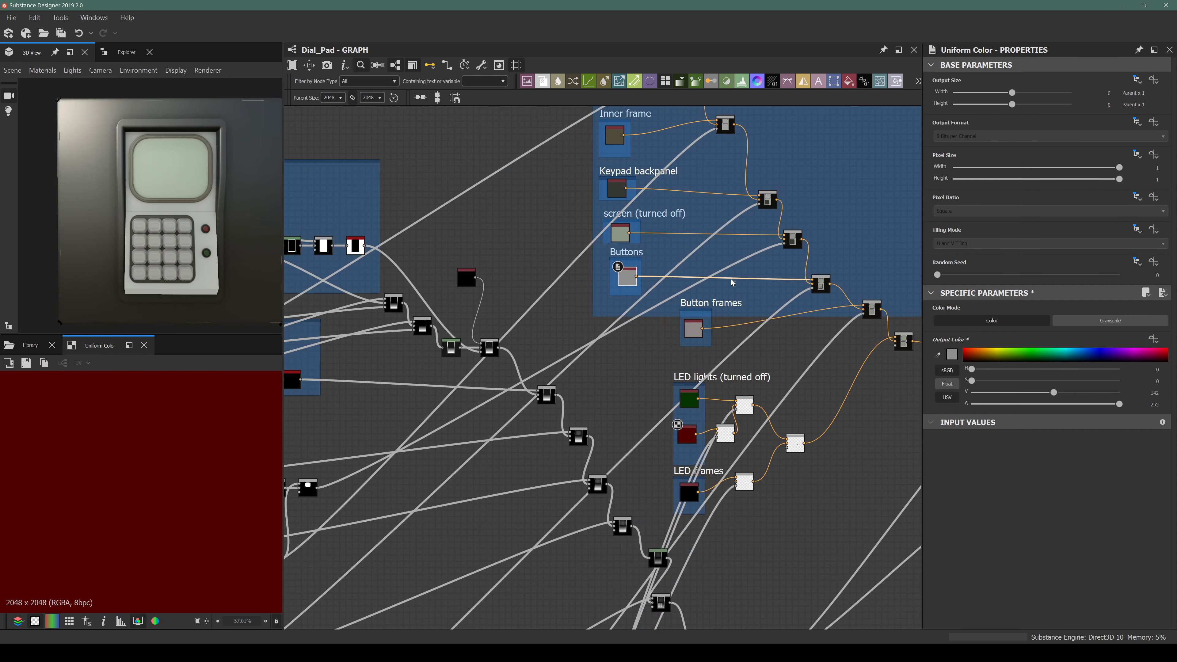
scroll(817, 325, "up", 5)
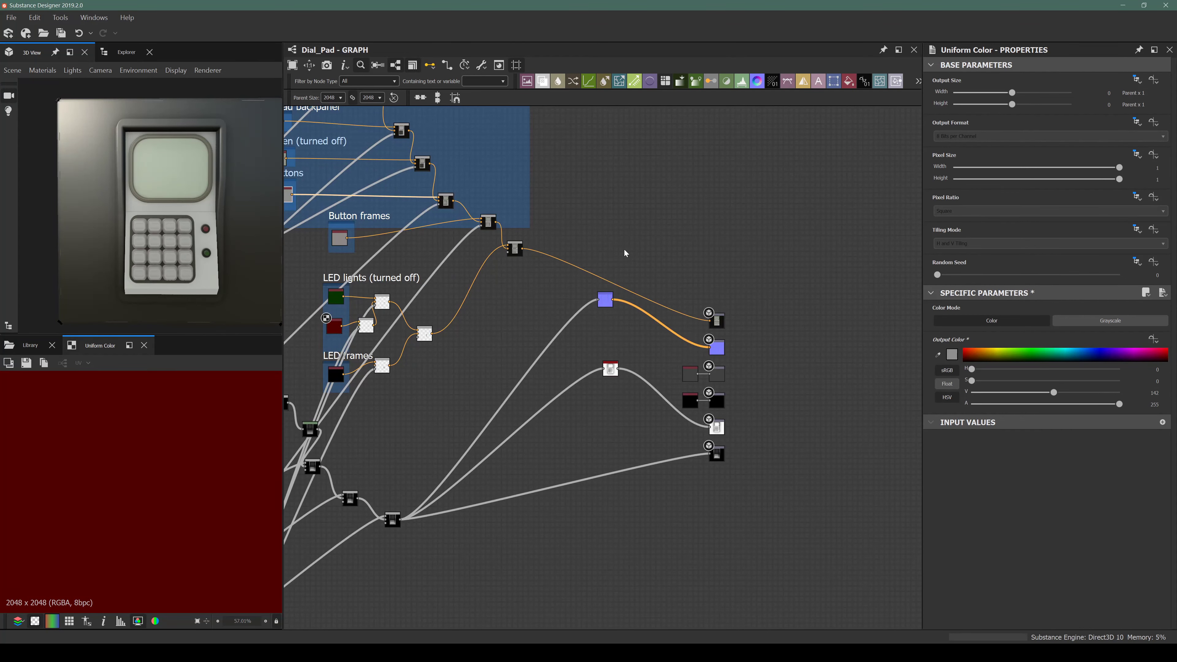
left_click_drag(583, 223, 781, 472)
left_click_drag(719, 434, 904, 516)
middle_click_drag(584, 326, 594, 350)
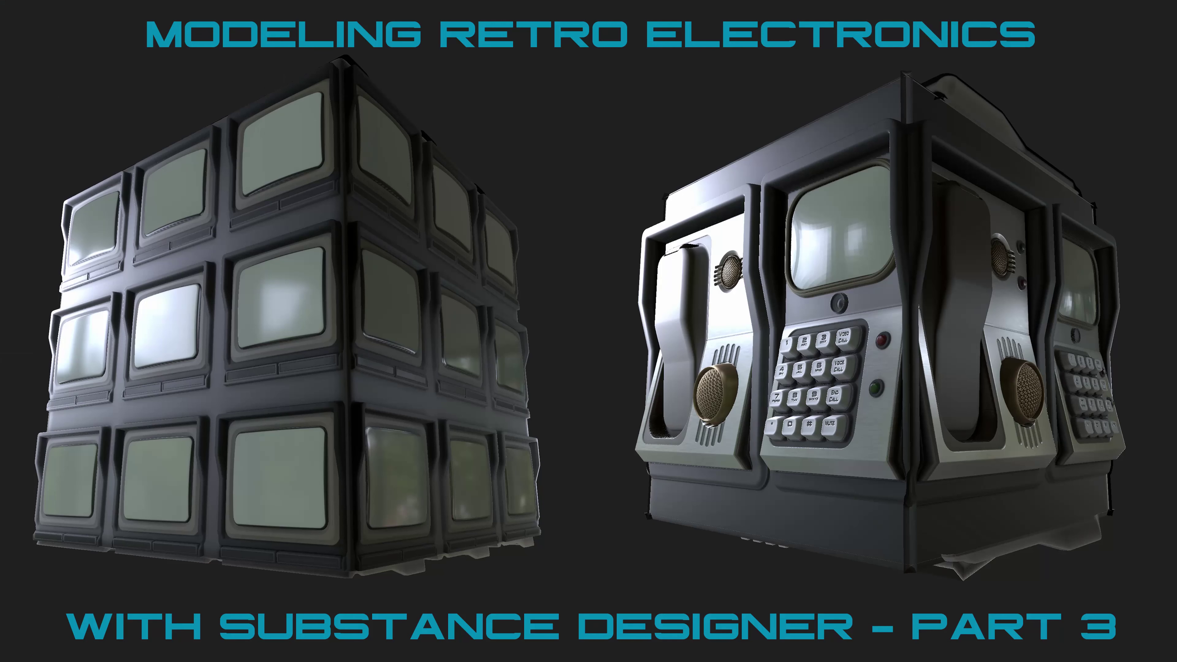